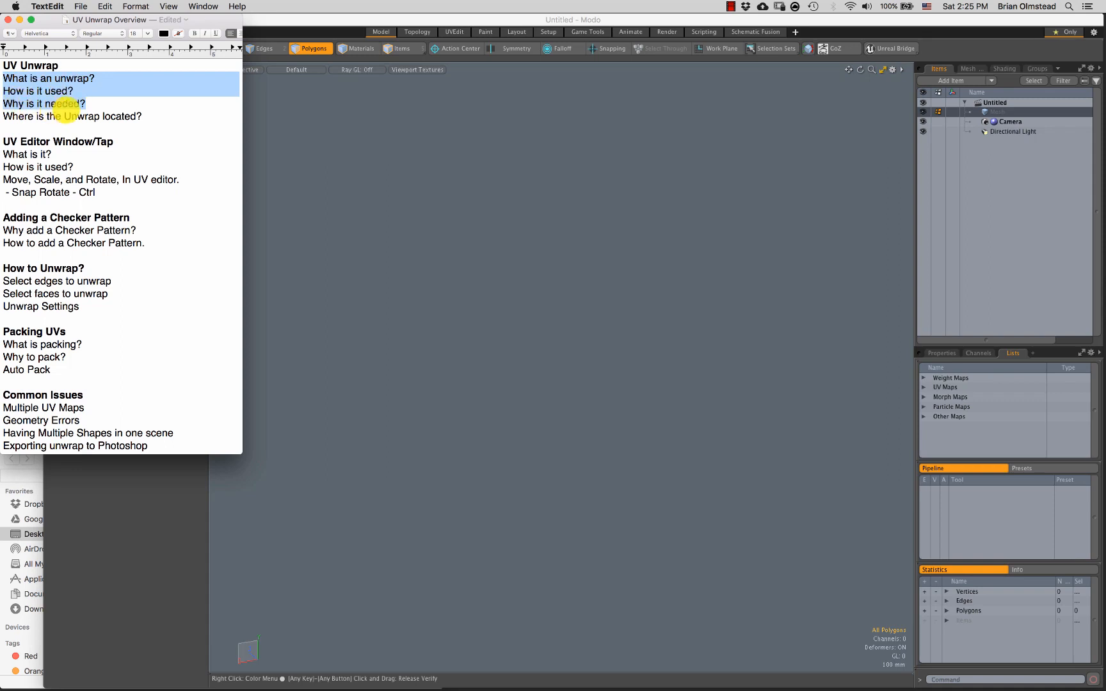
Step: Switch to Modo and add a 1 m sphere made of regular faces instead of subdivision surfaces
click(347, 221)
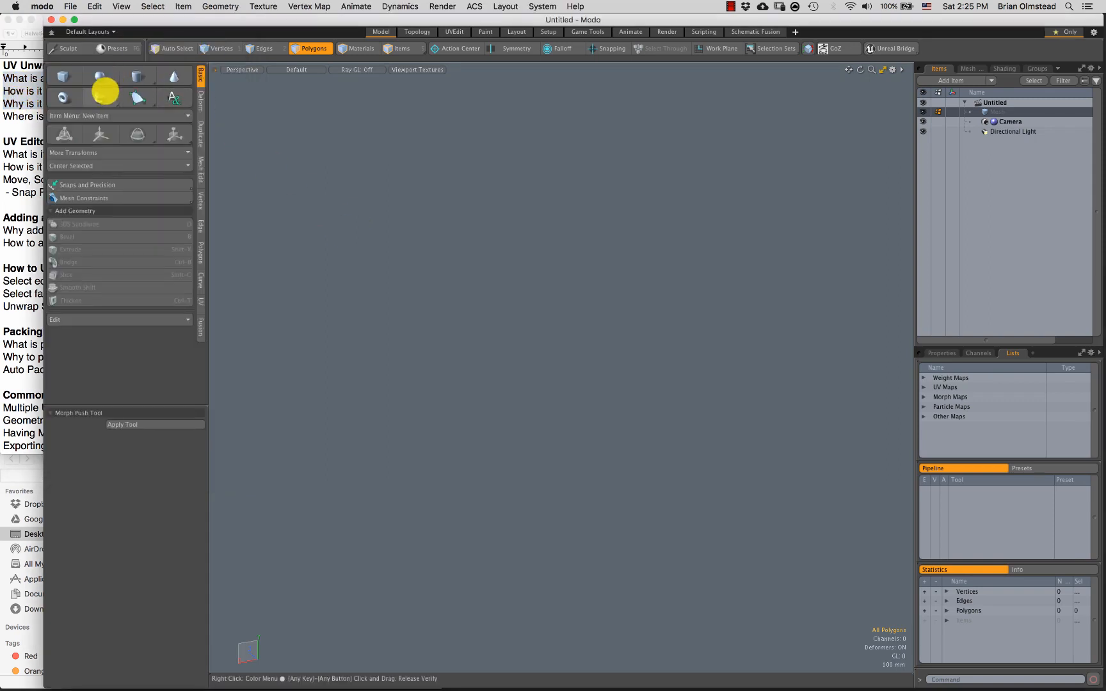
double_click(535, 353)
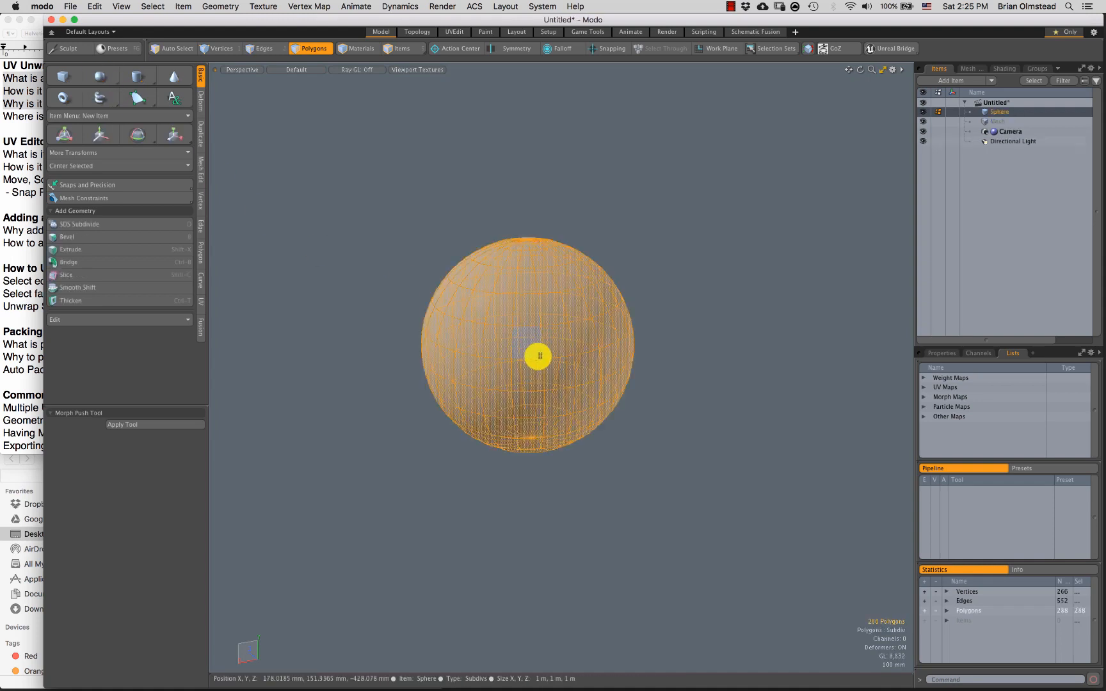
click(710, 316)
alt+shift+drag(462, 322, 522, 330)
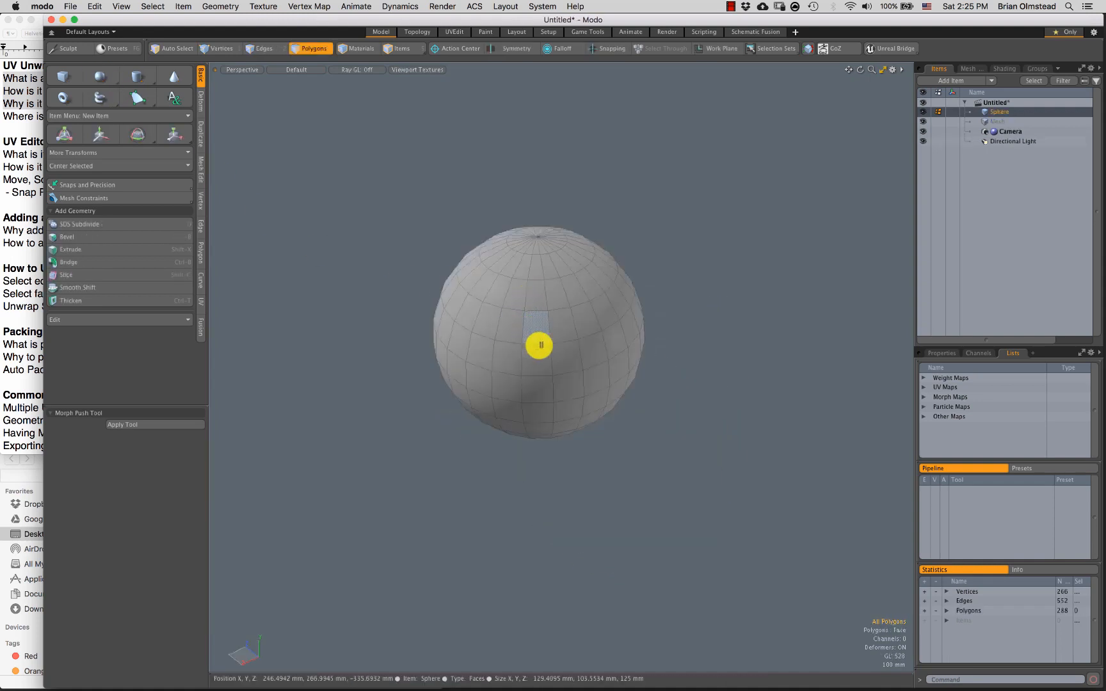
Step: Select all of the sphere's polygons and assign them a light red material named "Red"
double_click(539, 346)
alt+drag(543, 377, 538, 318)
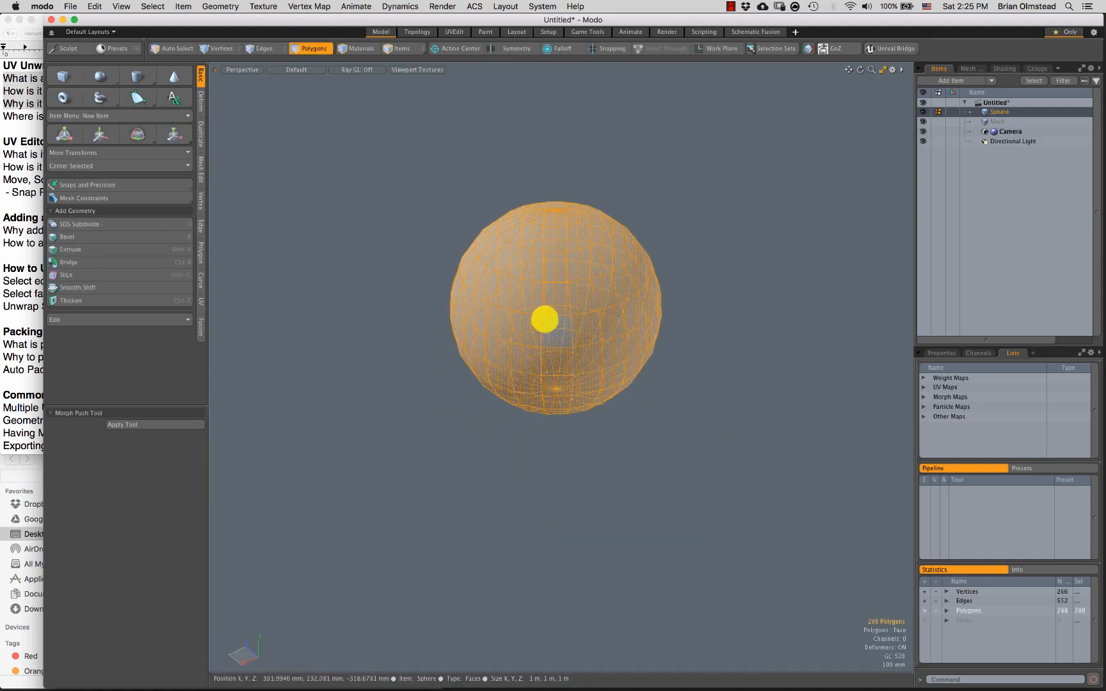
key(m)
drag(563, 222, 541, 256)
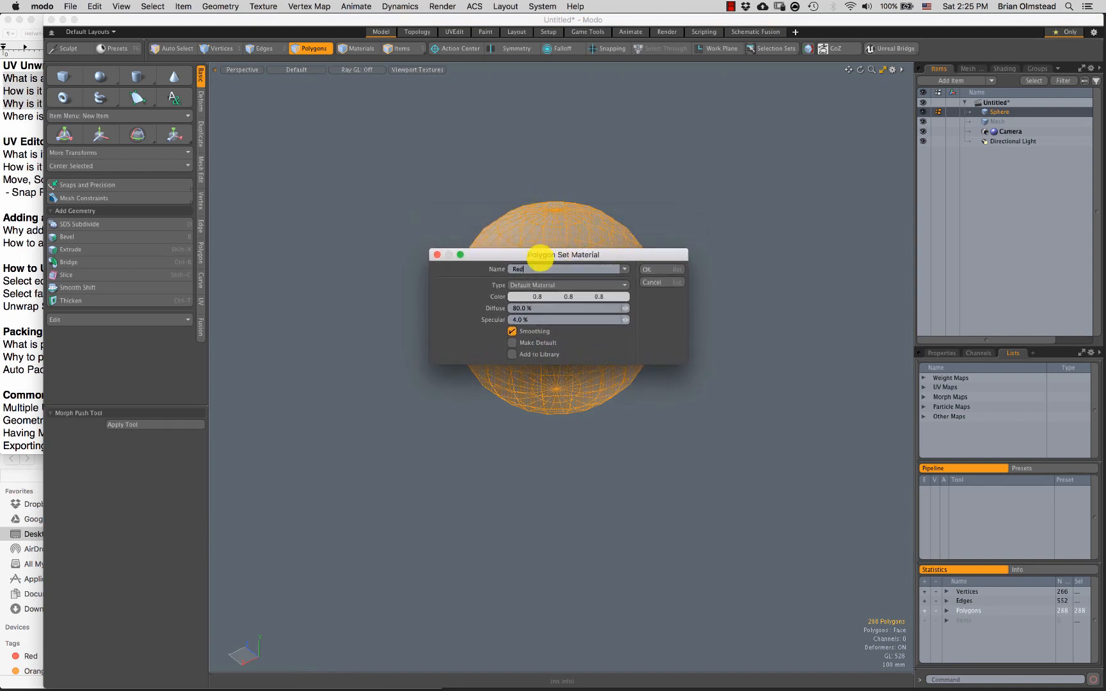
text(Red)
click(567, 296)
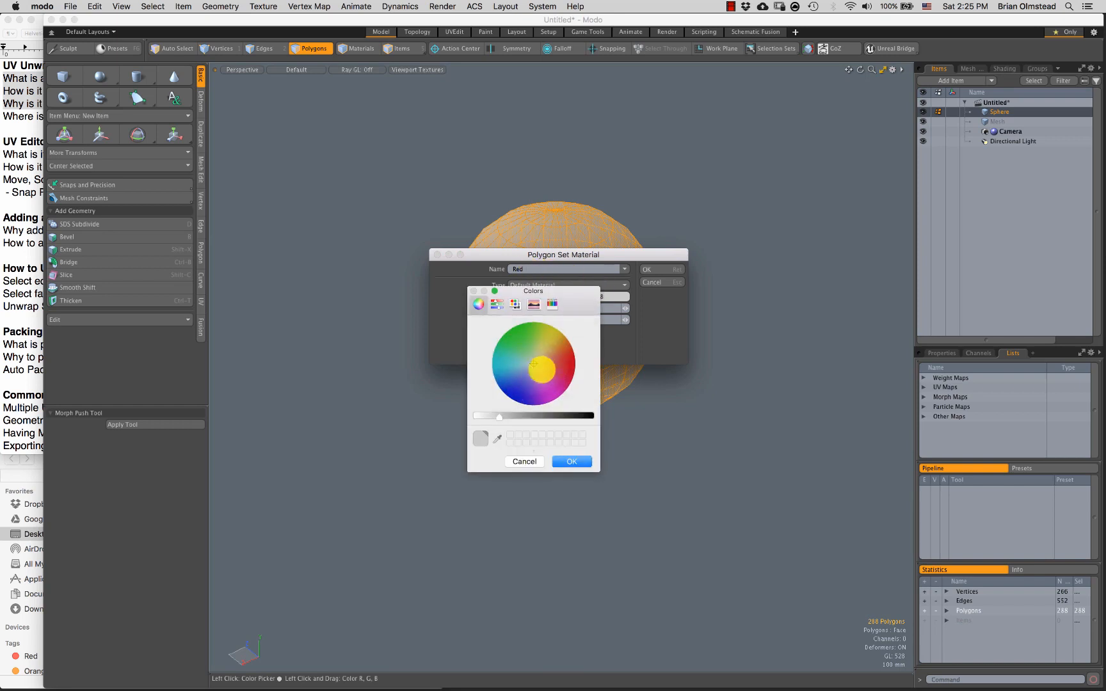
click(565, 358)
drag(499, 415, 481, 415)
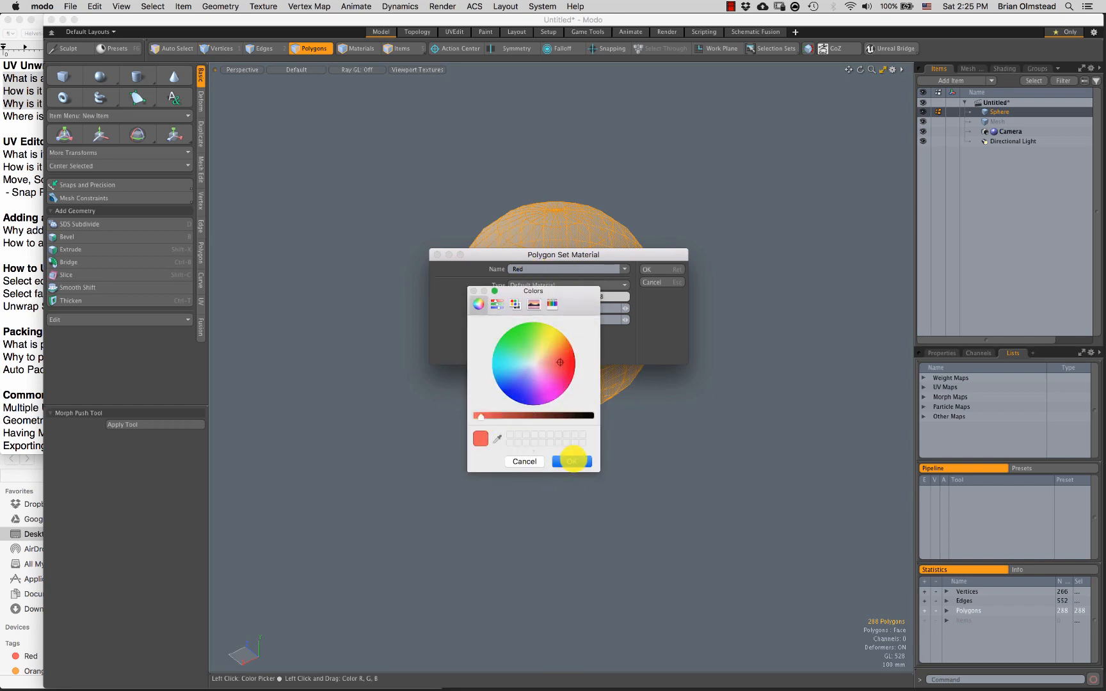
click(574, 459)
click(663, 270)
click(710, 264)
Step: Select a three-by-three patch of polygons on the sphere's front and assign it a green material named "Green"
mouse_move(607, 358)
alt+mouse_down()
mouse_move(590, 380)
mouse_move(519, 273)
mouse_move(560, 266)
mouse_move(538, 311)
mouse_move(565, 291)
mouse_move(535, 286)
mouse_move(579, 345)
mouse_move(567, 338)
alt+mouse_up()
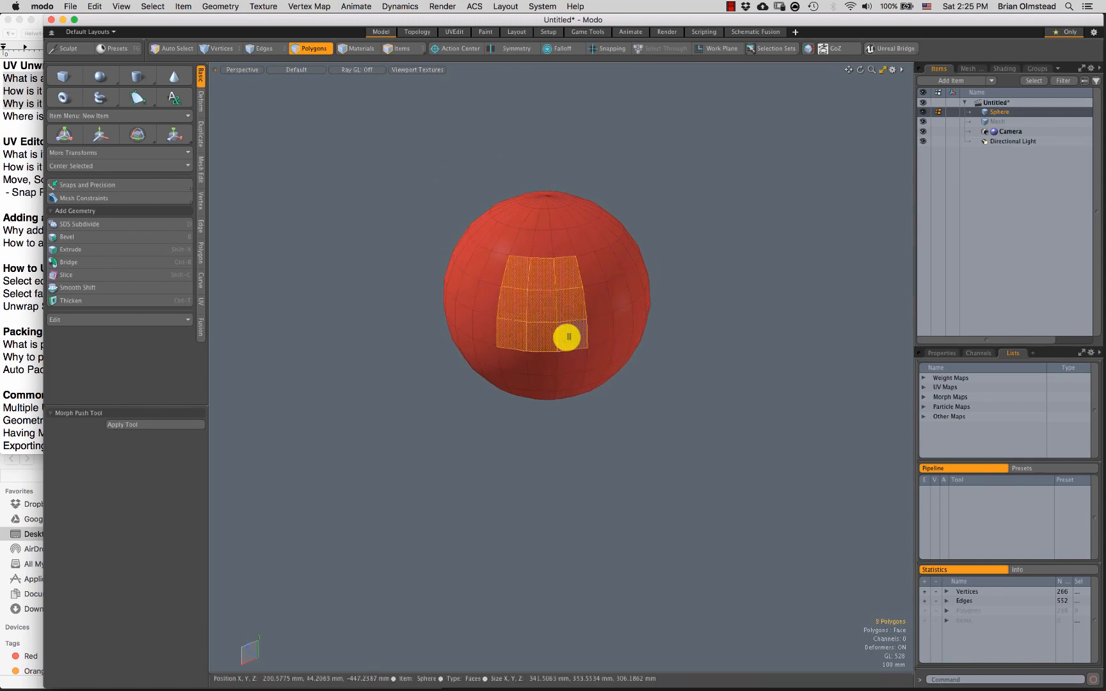
key(m)
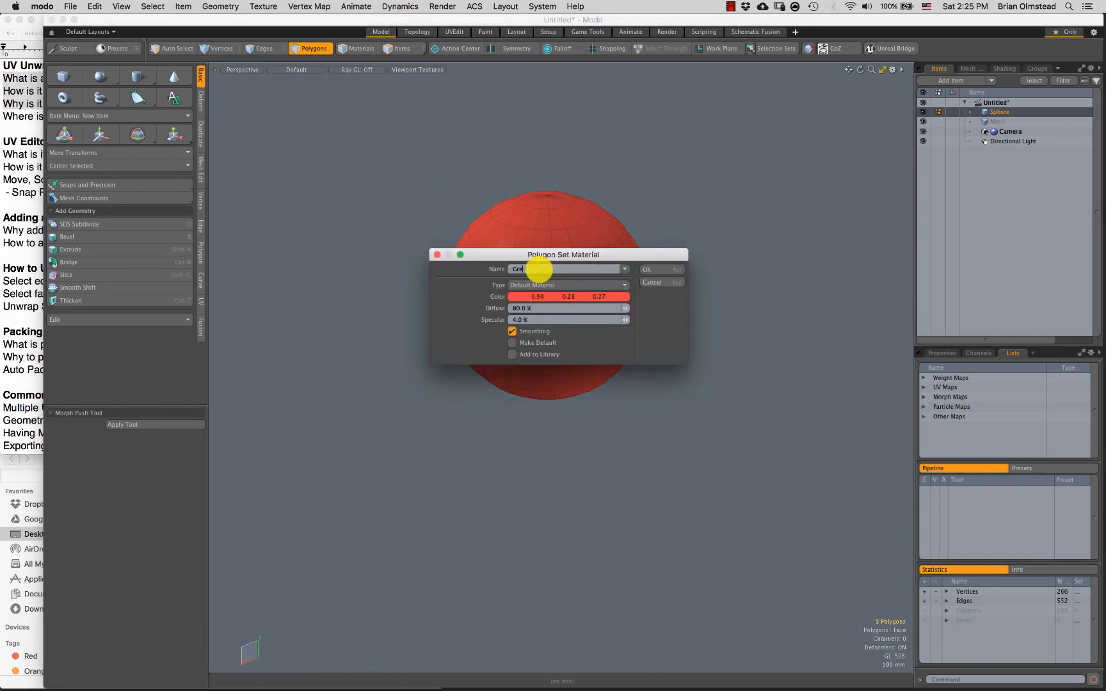
click(569, 298)
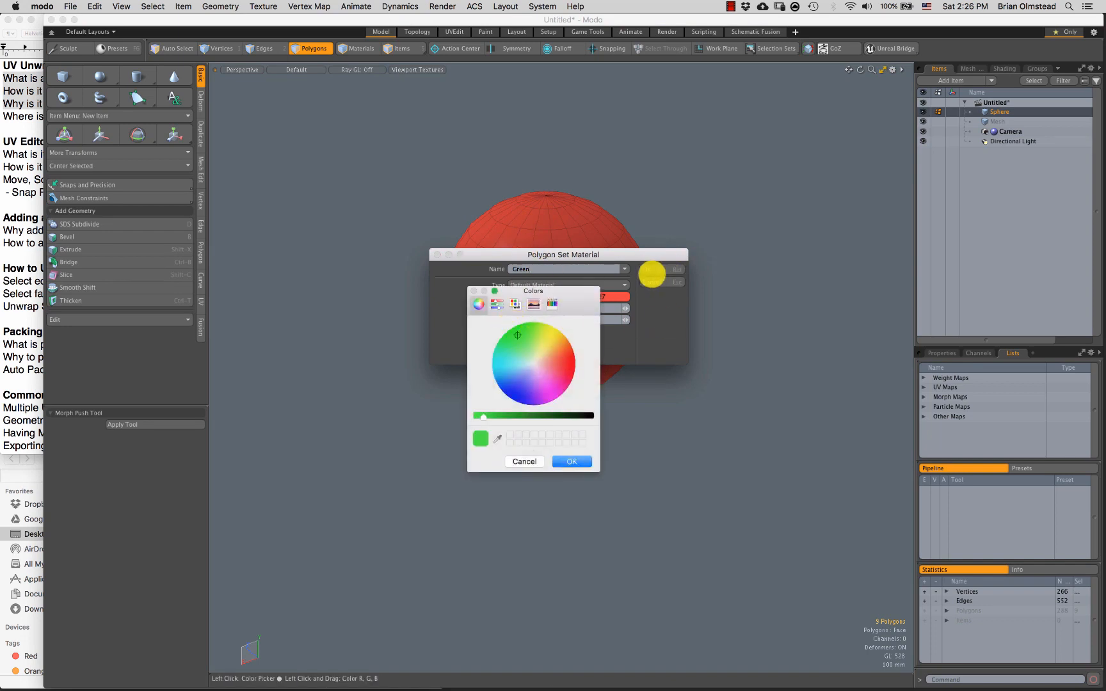
click(568, 461)
click(645, 269)
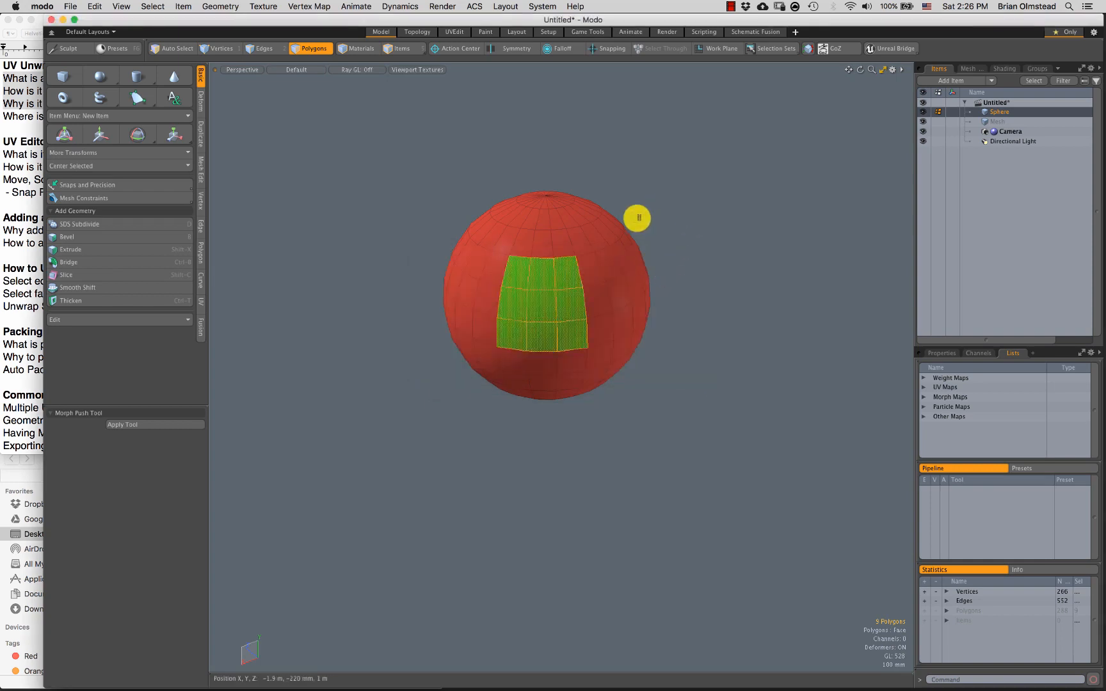
click(689, 271)
Step: Examine the border between the green patch and the red sphere, close up and from several angles
mouse_move(569, 337)
alt+mouse_down()
mouse_move(513, 279)
mouse_move(547, 297)
alt+mouse_up()
mouse_move(609, 320)
alt+shift+mouse_down()
mouse_move(586, 332)
mouse_move(452, 284)
mouse_move(545, 286)
mouse_move(531, 330)
alt+shift+mouse_up()
click(674, 252)
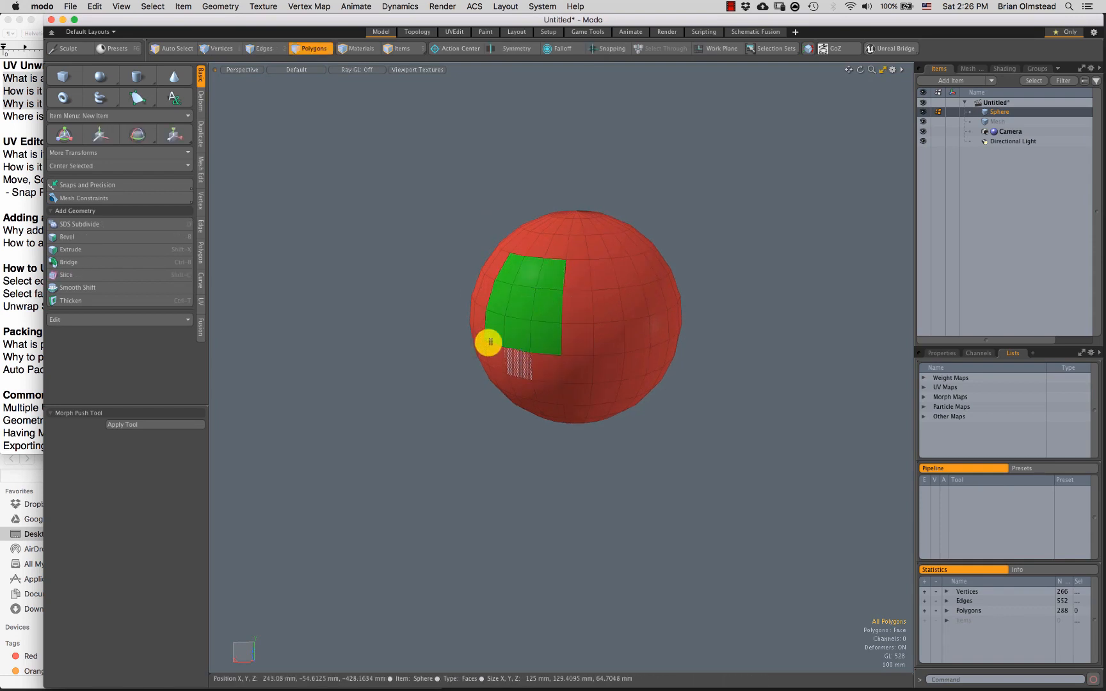
ctrl+alt+drag(524, 323, 549, 342)
right_drag(479, 261, 501, 221)
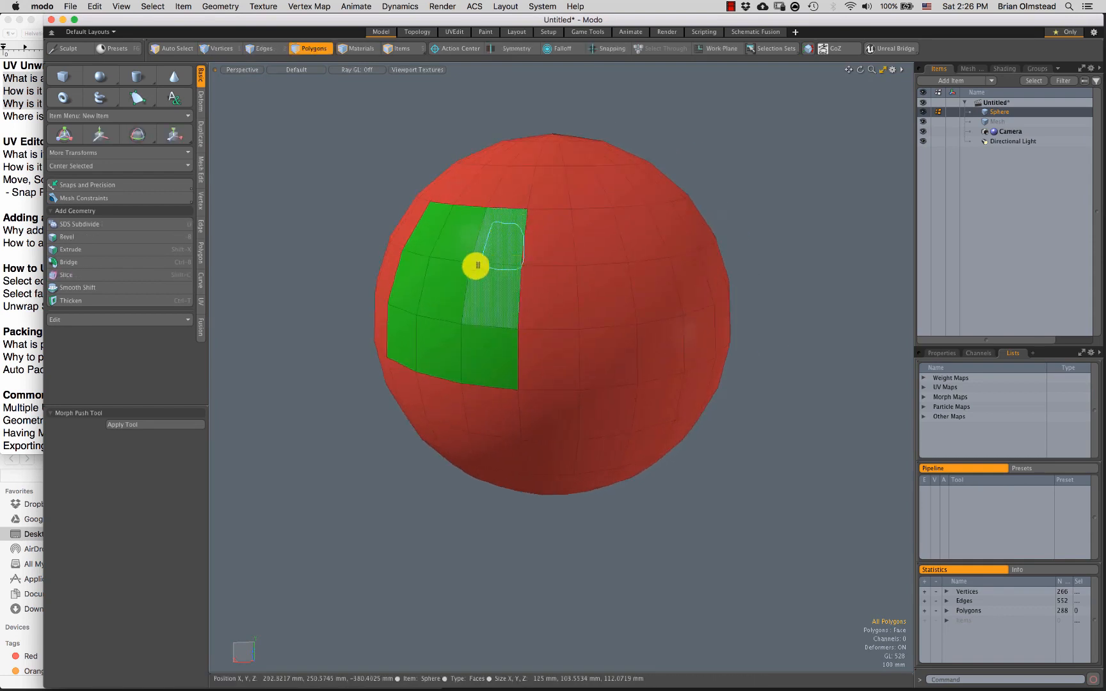
right_drag(476, 265, 477, 264)
ctrl+alt+drag(494, 331, 549, 353)
alt+shift+drag(602, 316, 531, 320)
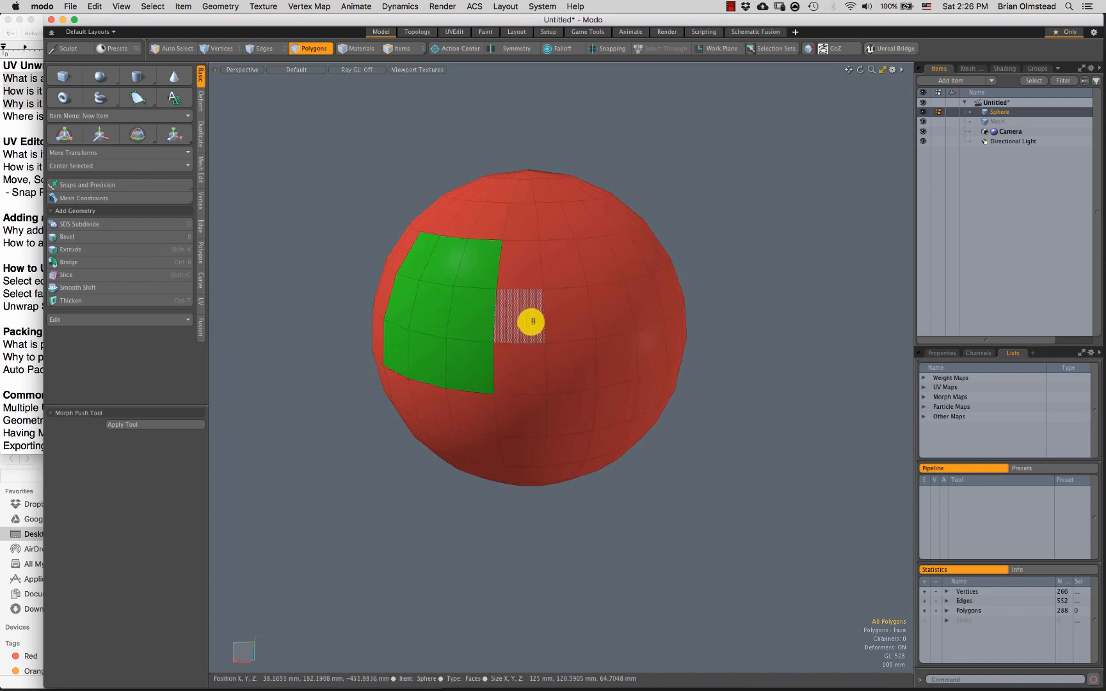
Step: Select the whole sphere and delete its polygons
double_click(562, 331)
key(Delete)
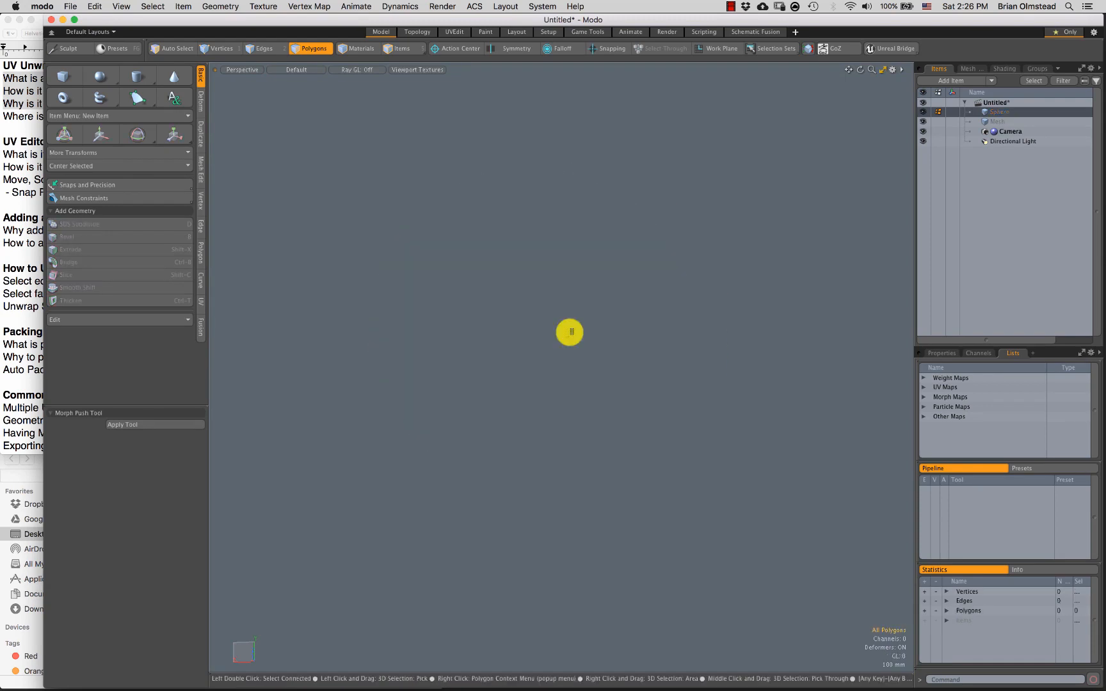
Step: Open Football.lxo from the Football folder on the desktop and fit the football in the view with nothing selected
click(16, 474)
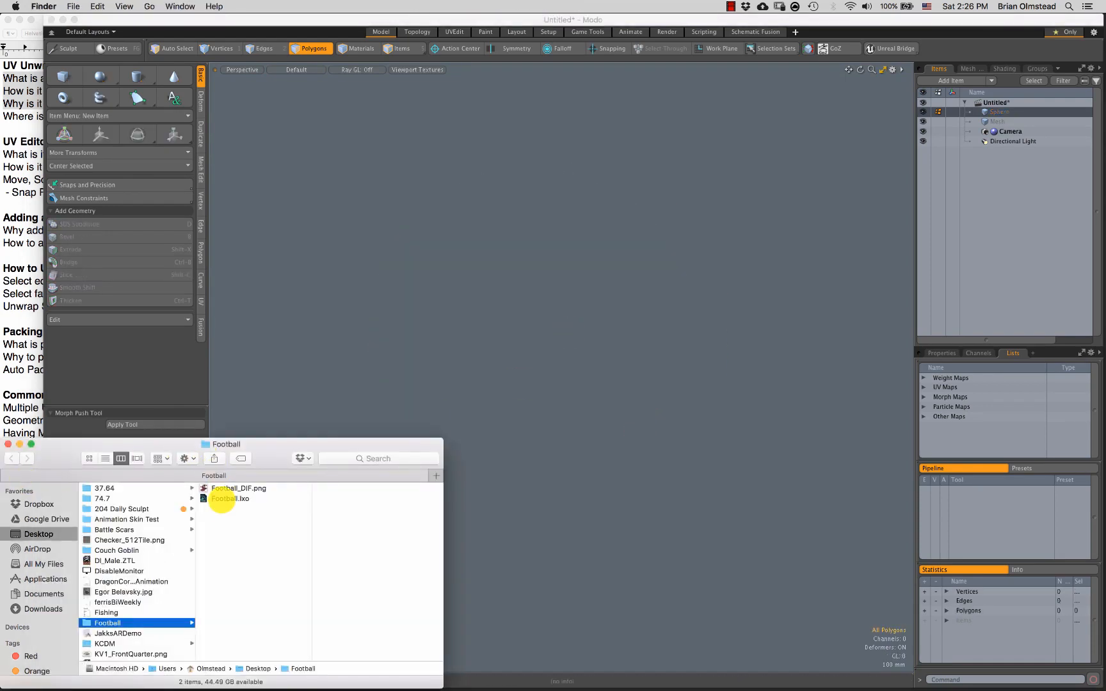
double_click(204, 499)
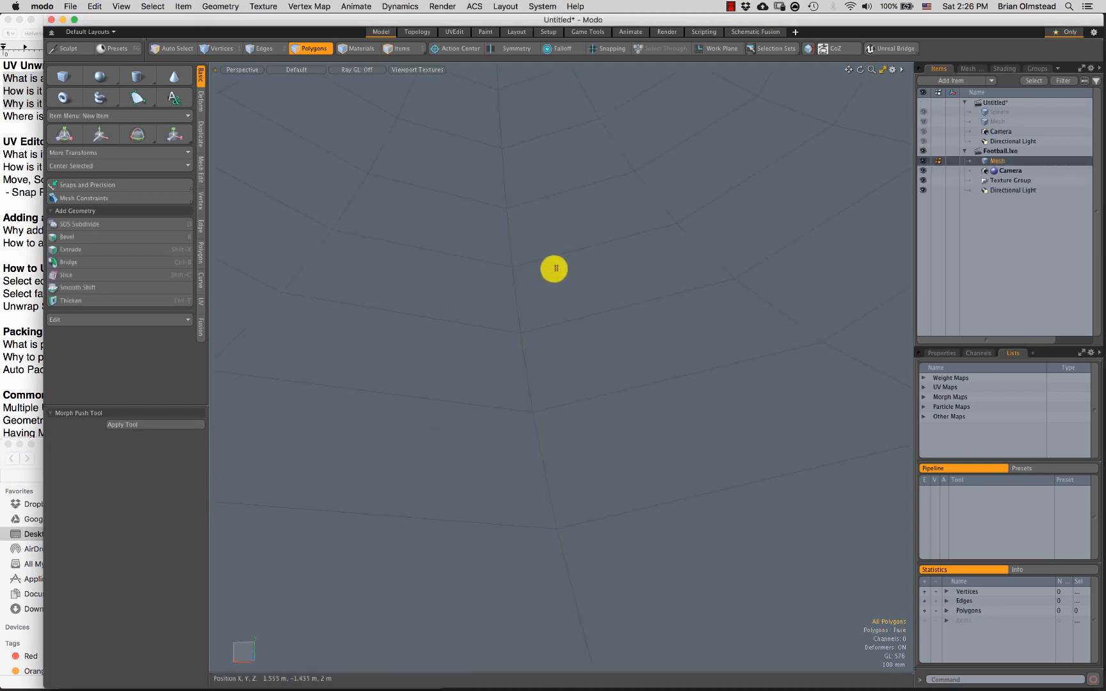
key(a)
alt+drag(441, 350, 479, 321)
alt+drag(479, 321, 489, 356)
click(508, 367)
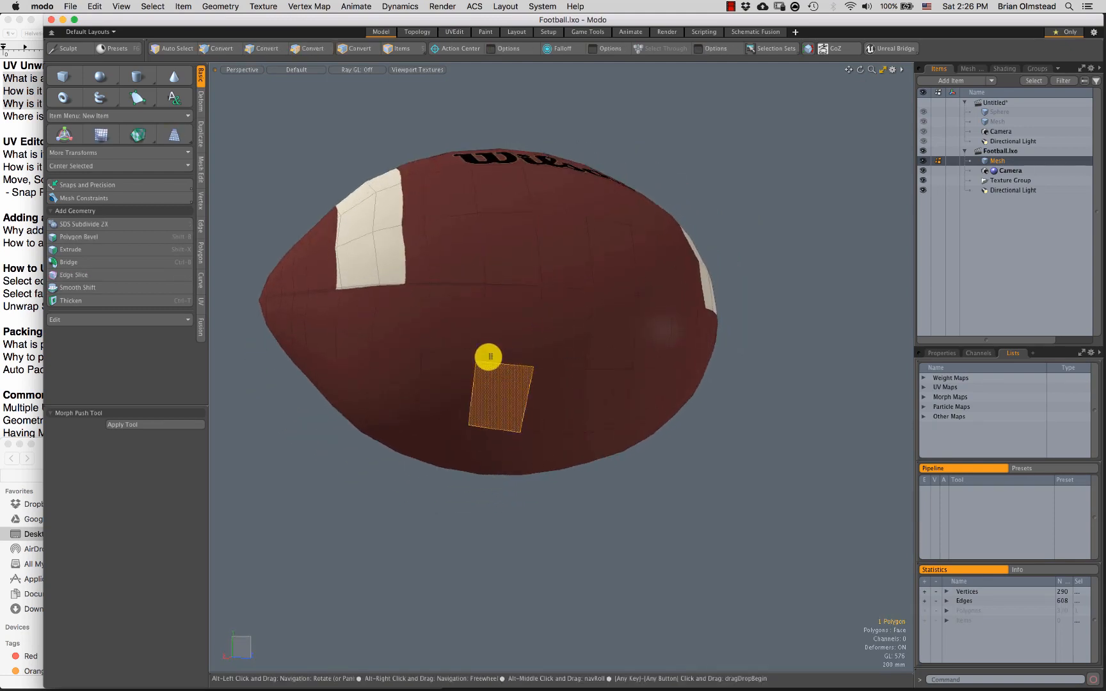
click(714, 208)
alt+drag(714, 207, 717, 229)
Step: Select the Material layer under the Football material in the shader tree and show its diffuse and specular properties
click(1003, 69)
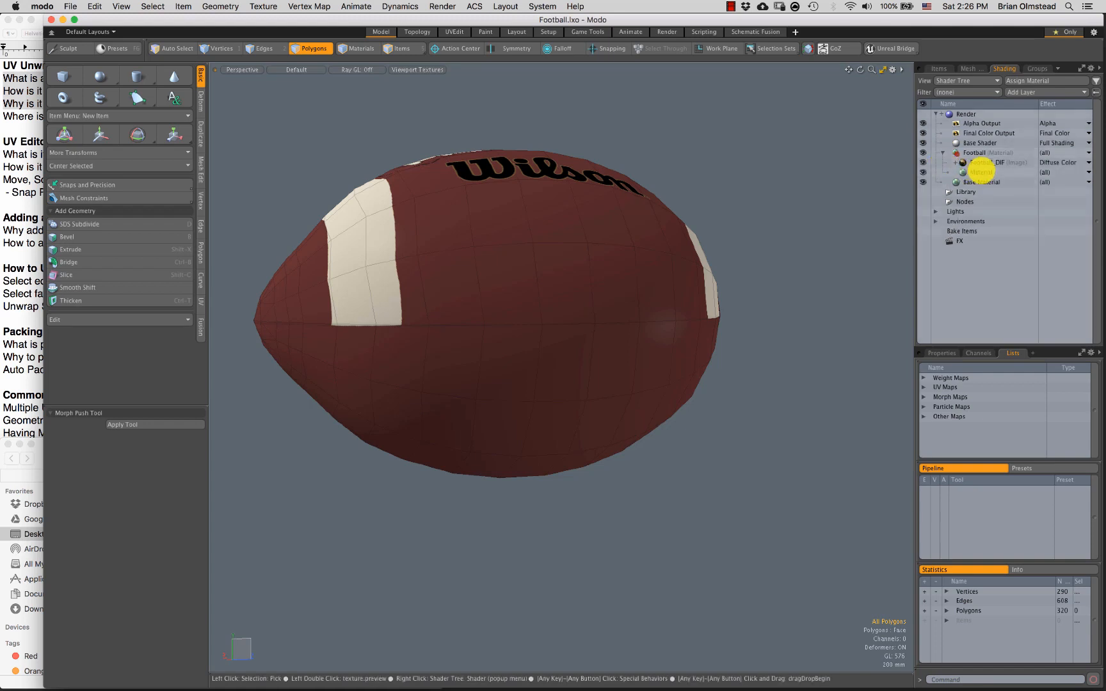
click(980, 172)
click(941, 352)
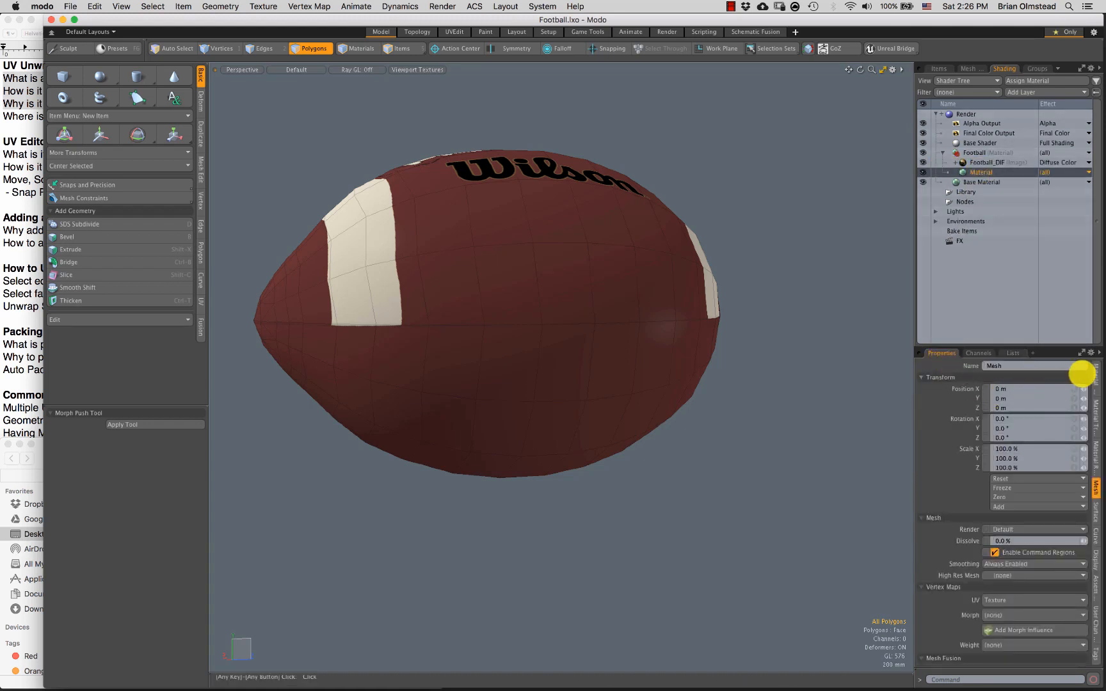
click(1094, 379)
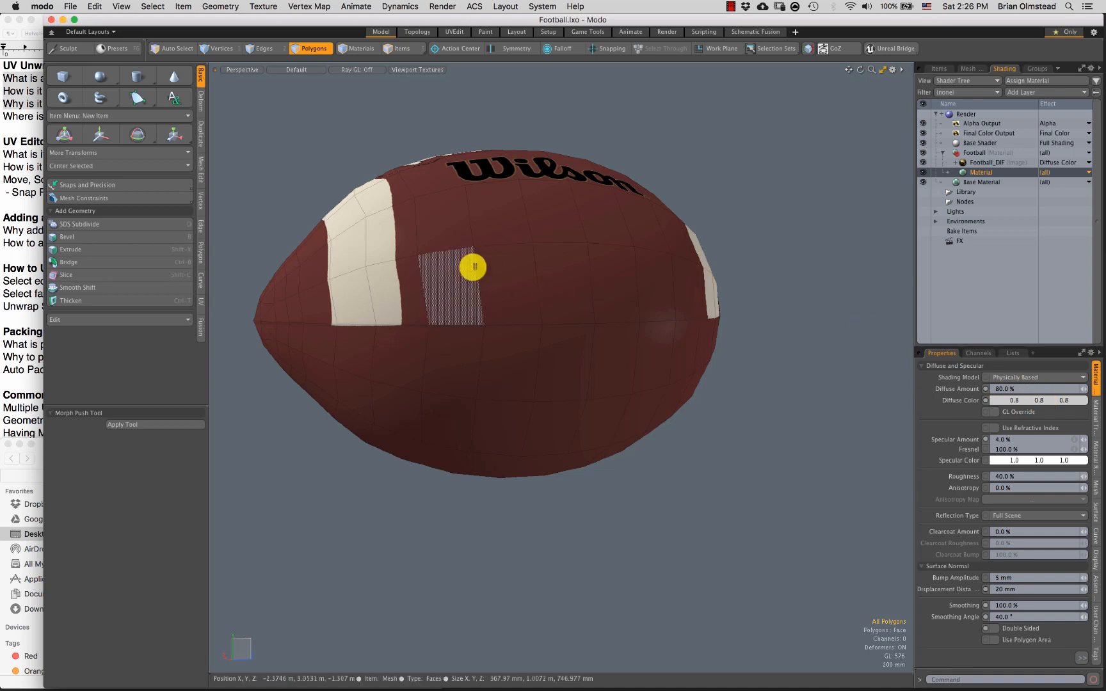
Step: Examine the white stripes, laces and Wilson logo on the football from several sides
mouse_move(472, 266)
alt+mouse_down()
mouse_move(424, 355)
mouse_move(621, 156)
mouse_move(445, 292)
mouse_move(509, 388)
mouse_move(558, 388)
mouse_move(506, 338)
mouse_move(412, 285)
mouse_move(530, 417)
alt+mouse_up()
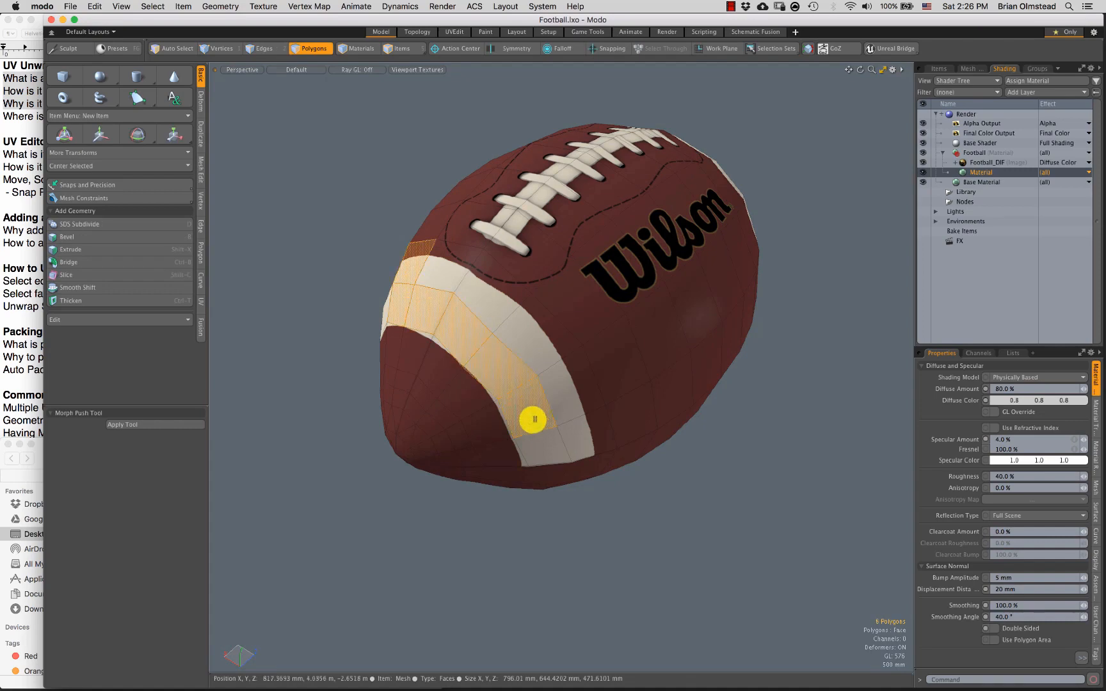
mouse_move(617, 402)
alt+mouse_down()
mouse_move(524, 357)
mouse_move(487, 278)
mouse_move(673, 261)
mouse_move(540, 254)
mouse_move(538, 291)
alt+mouse_up()
click(755, 202)
mouse_move(451, 384)
mouse_down()
mouse_move(494, 244)
mouse_move(507, 381)
mouse_move(562, 331)
mouse_move(590, 355)
mouse_move(612, 353)
mouse_move(567, 282)
mouse_move(568, 350)
mouse_move(493, 357)
mouse_move(503, 338)
mouse_move(686, 203)
mouse_up()
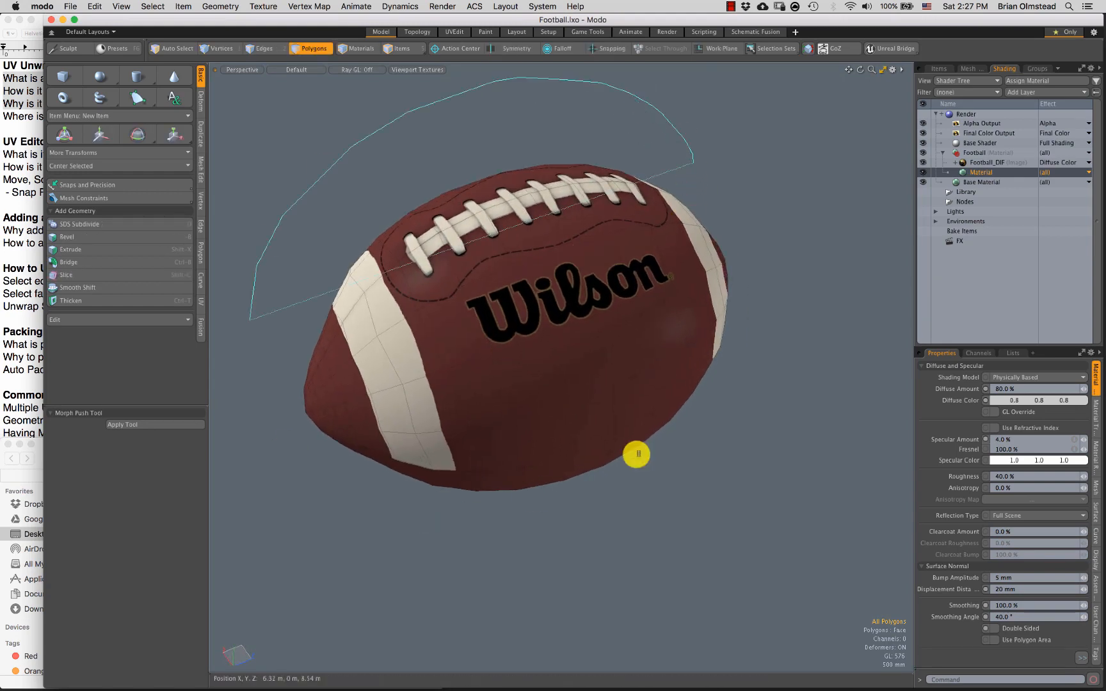
mouse_move(597, 341)
alt+mouse_down()
mouse_move(569, 400)
mouse_move(602, 323)
alt+mouse_up()
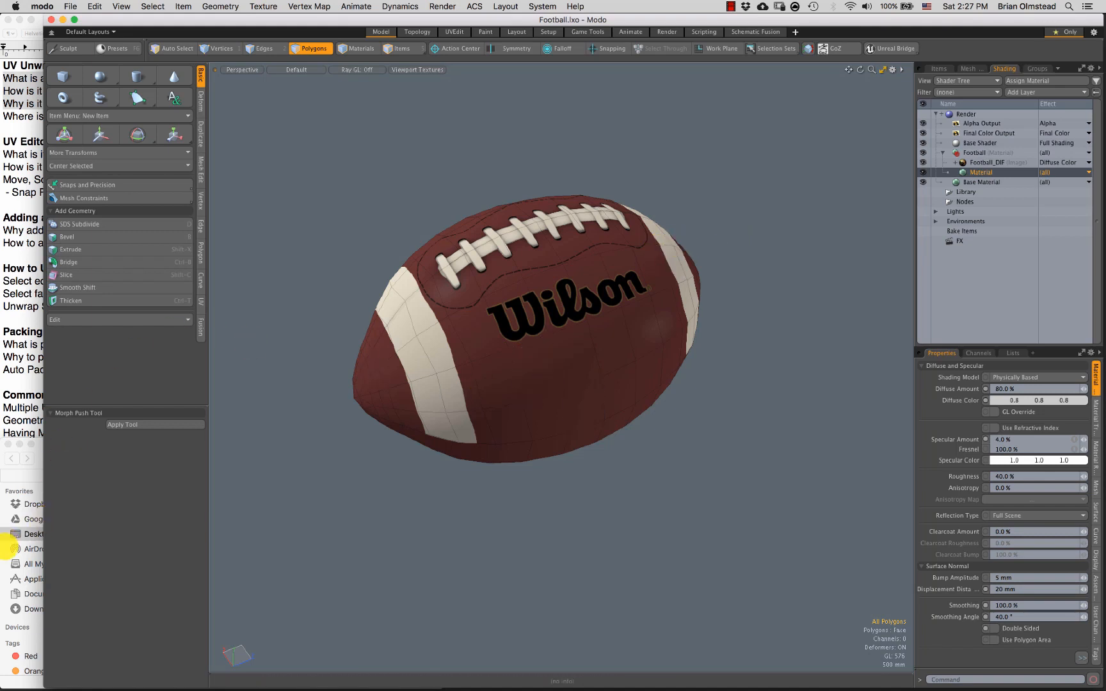
Step: Open Football_DIF.png from the Football folder in Preview and arrange the image beside the football model
click(18, 475)
click(209, 489)
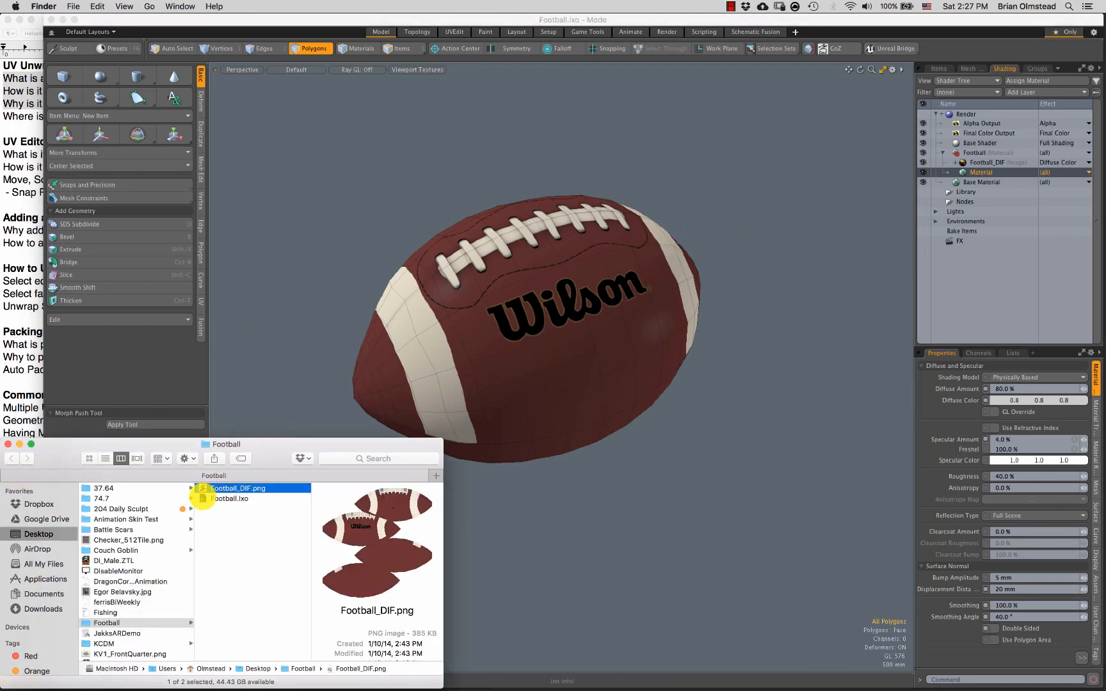
double_click(204, 488)
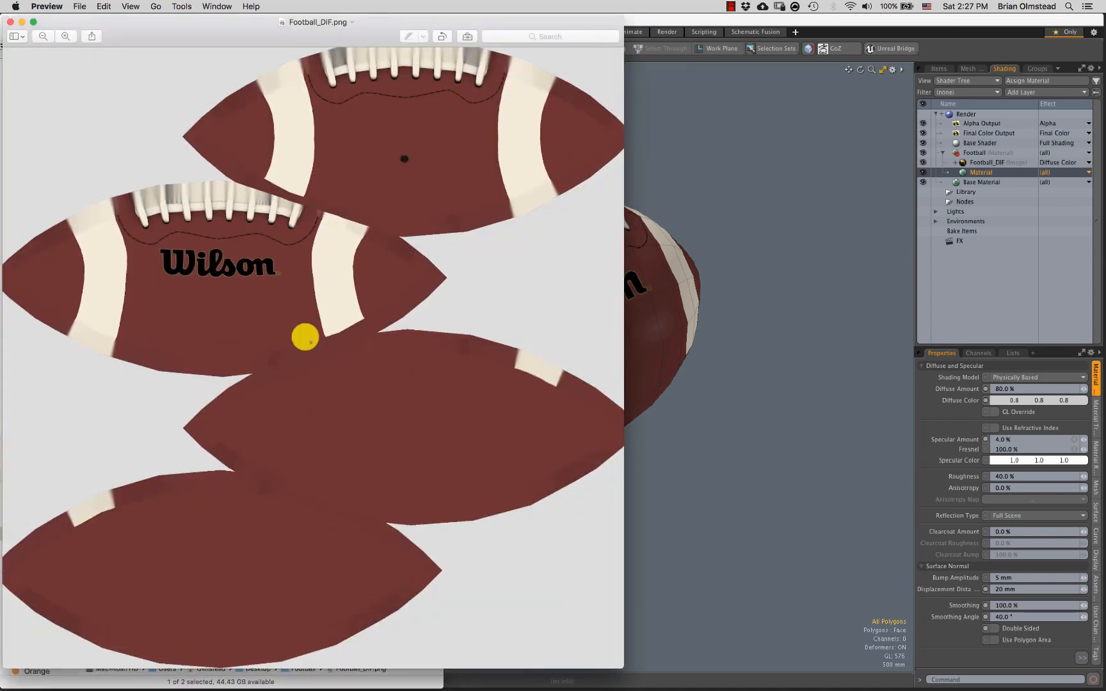
drag(493, 27, 258, 116)
click(703, 258)
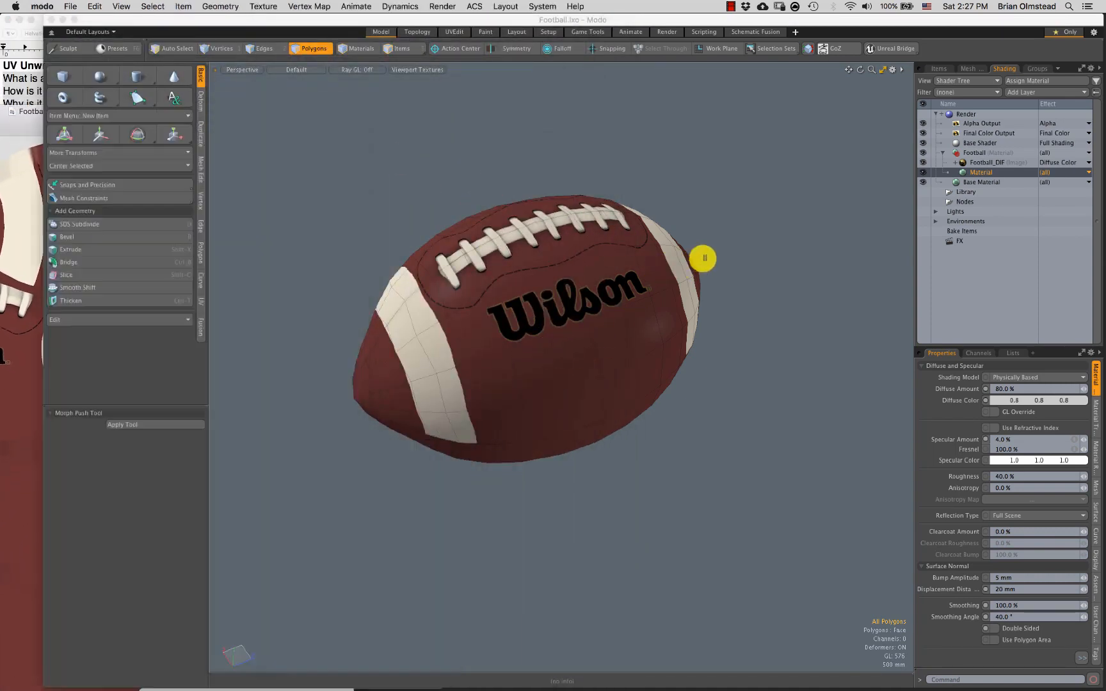
alt+shift+drag(484, 331, 666, 384)
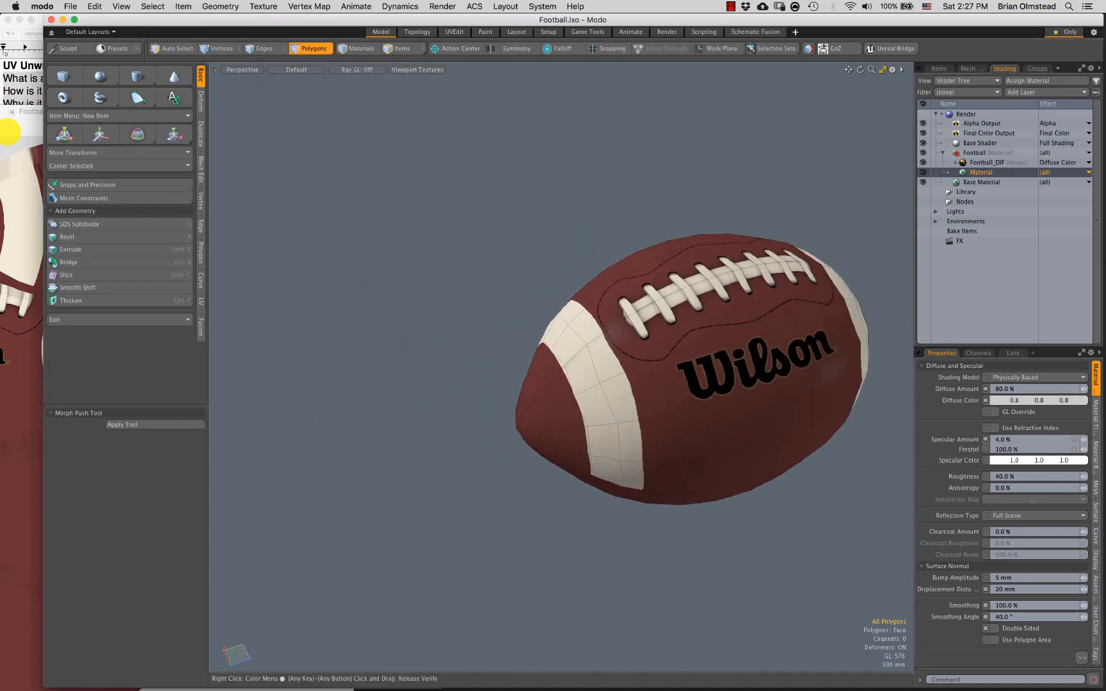
click(7, 131)
drag(49, 110, 339, 17)
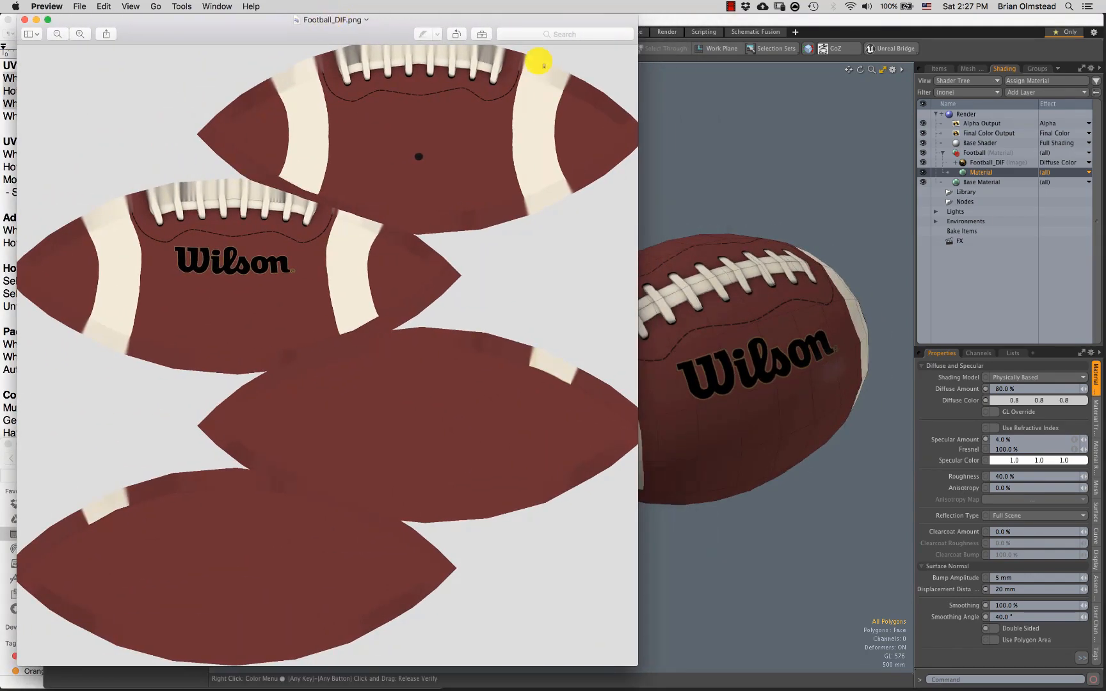
drag(636, 22, 458, 122)
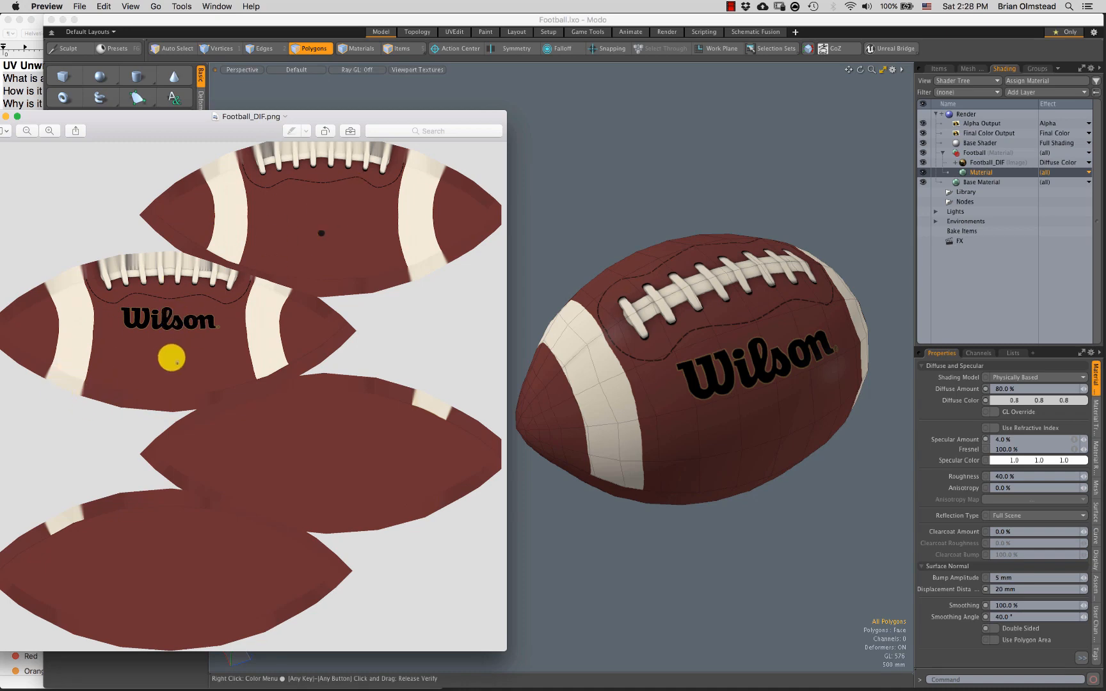
Step: Compare the football's striped polygons with the matching pieces of the flat texture in Football_DIF.png
click(643, 331)
alt+drag(643, 410, 600, 308)
scroll(599, 309, up, 2)
mouse_move(500, 394)
mouse_down()
mouse_move(507, 302)
mouse_move(805, 284)
mouse_move(520, 384)
mouse_up()
alt+drag(618, 359, 554, 364)
click(810, 221)
click(26, 396)
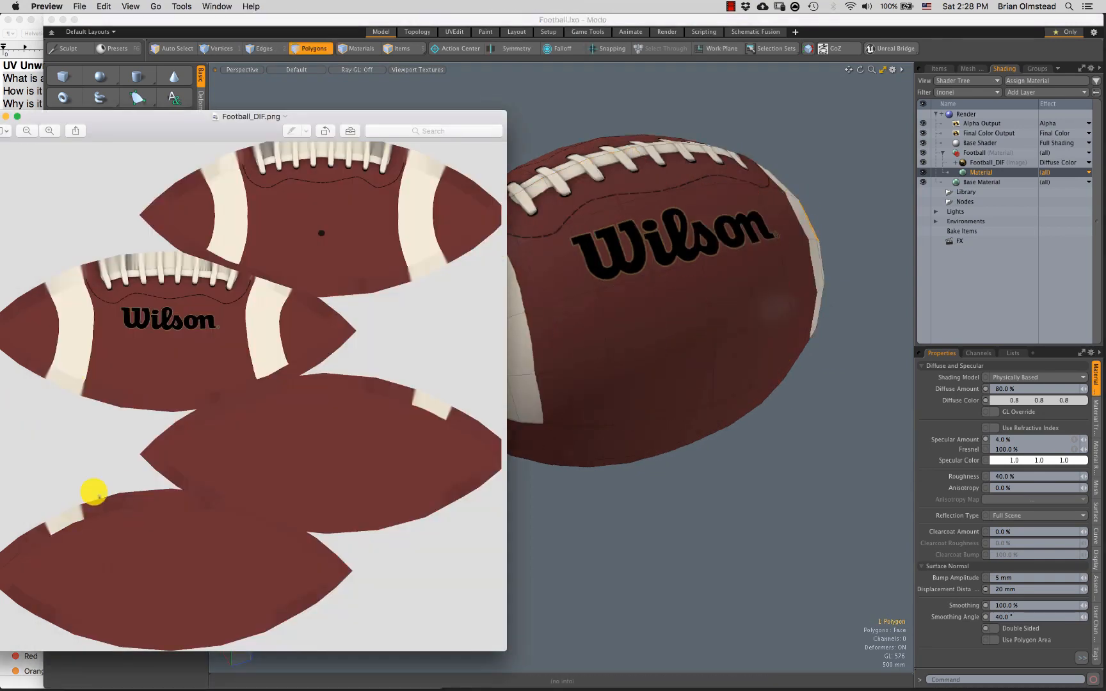
drag(187, 123, 207, 110)
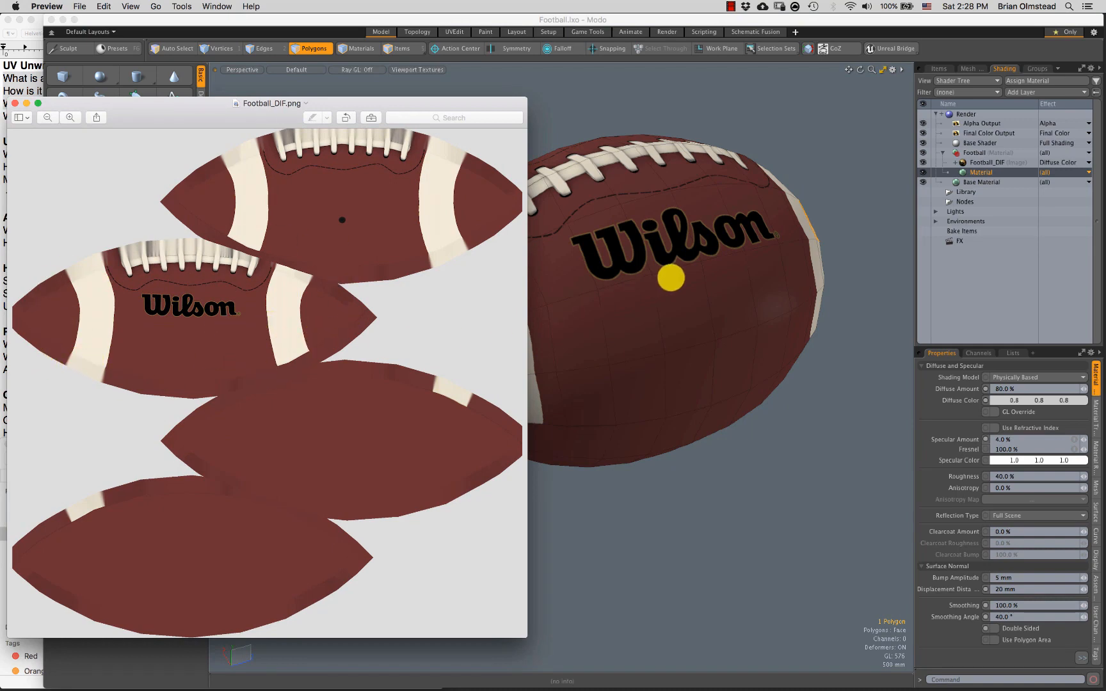
Step: Inspect a polygon below the Wilson logo, clear the selection, and return to the UV Unwrap Overview notes in TextEdit
click(671, 277)
alt+drag(569, 324, 562, 307)
click(613, 346)
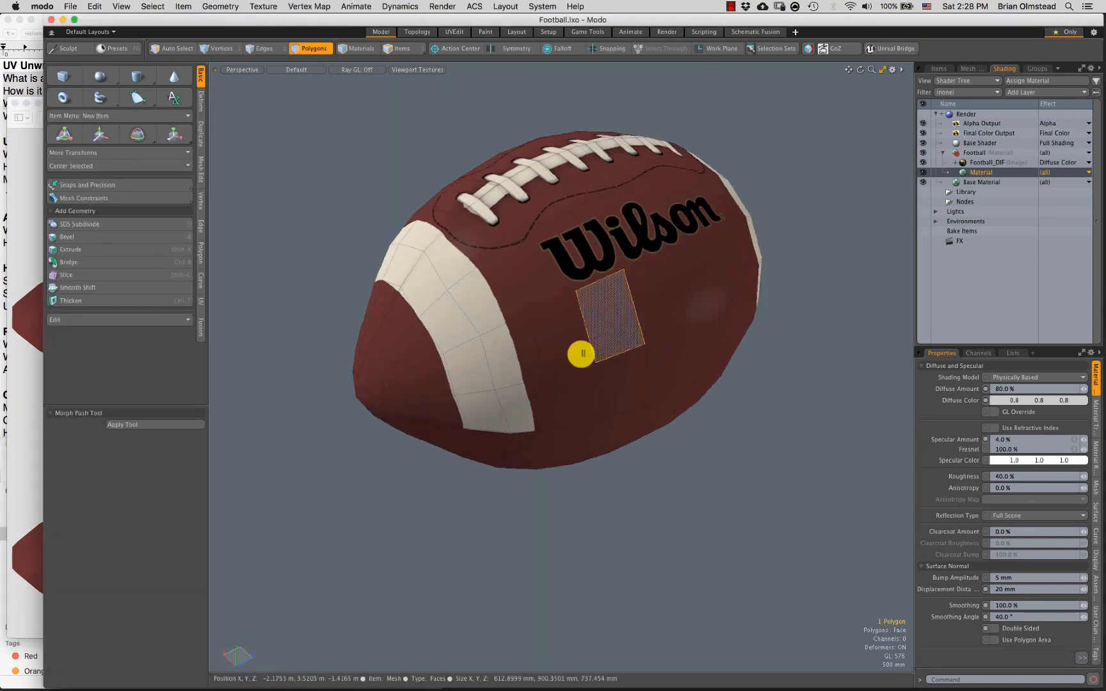
click(420, 523)
alt+drag(464, 459, 229, 333)
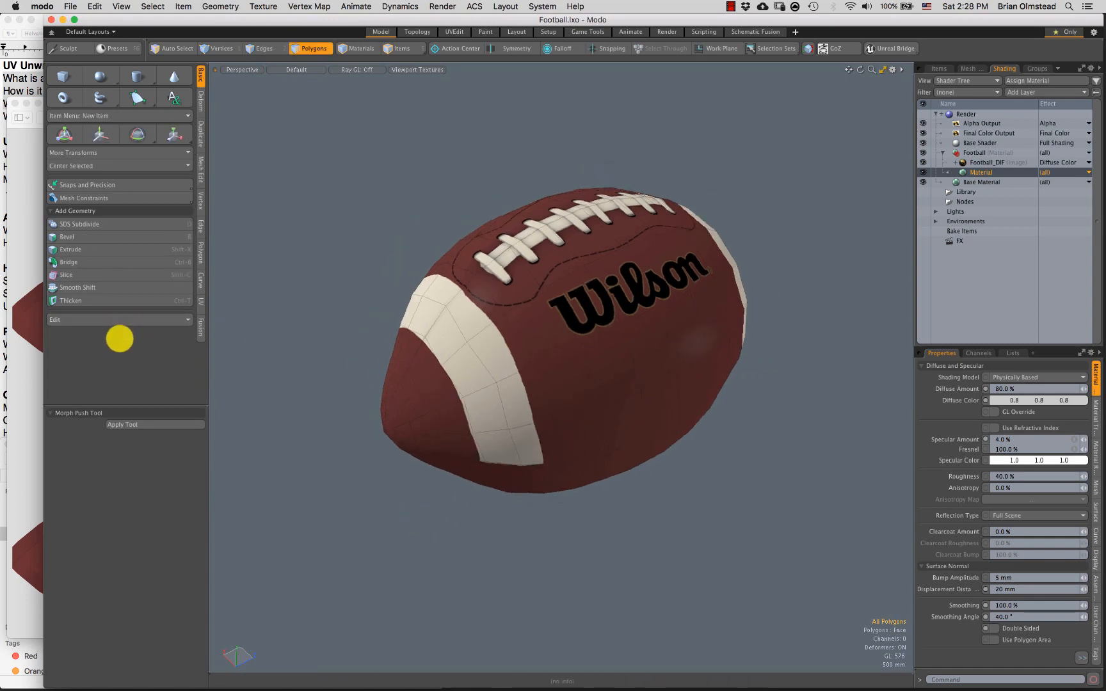
click(10, 68)
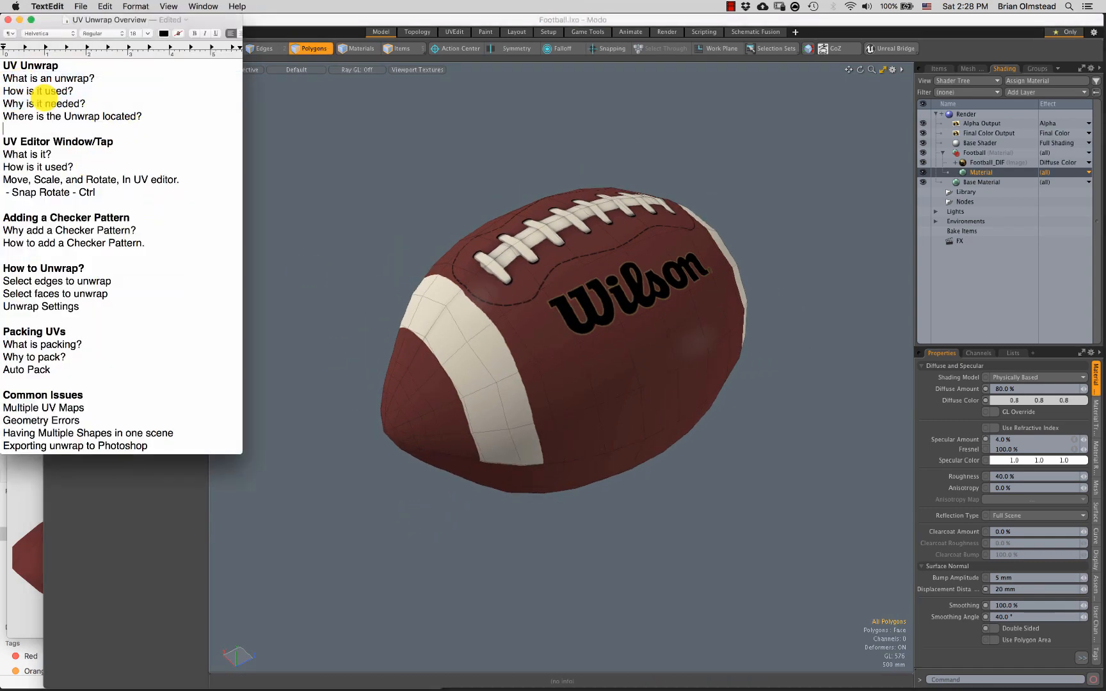
Step: Review the UV Unwrap questions in the notes, from what an unwrap is to where the unwrap is located
drag(9, 78, 87, 76)
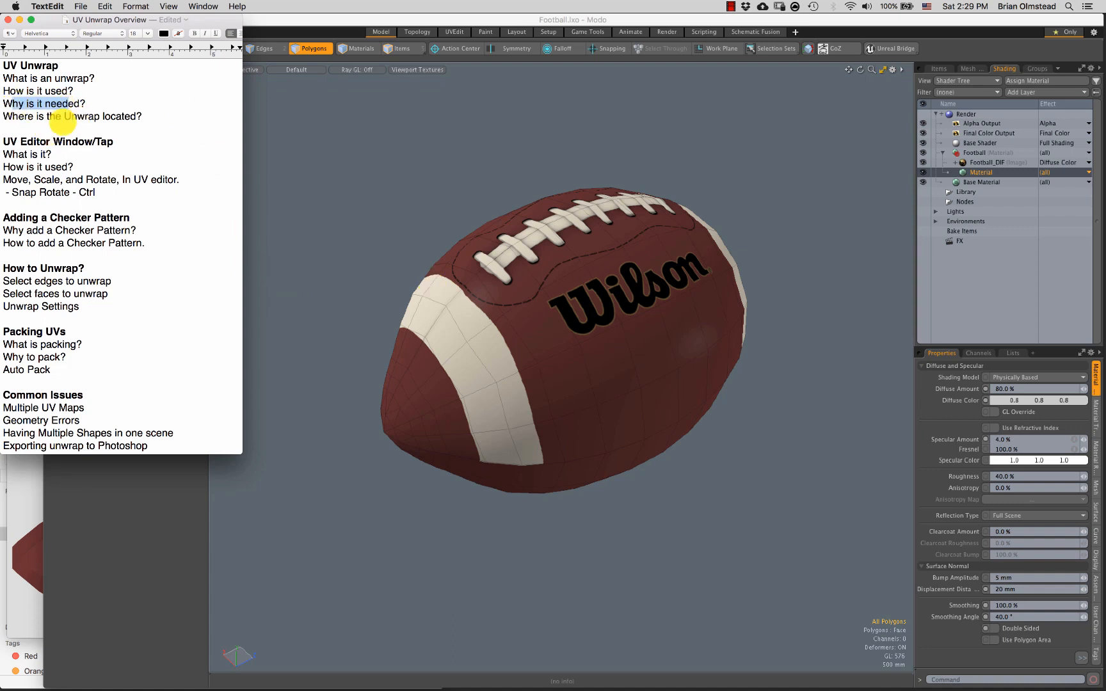
click(60, 117)
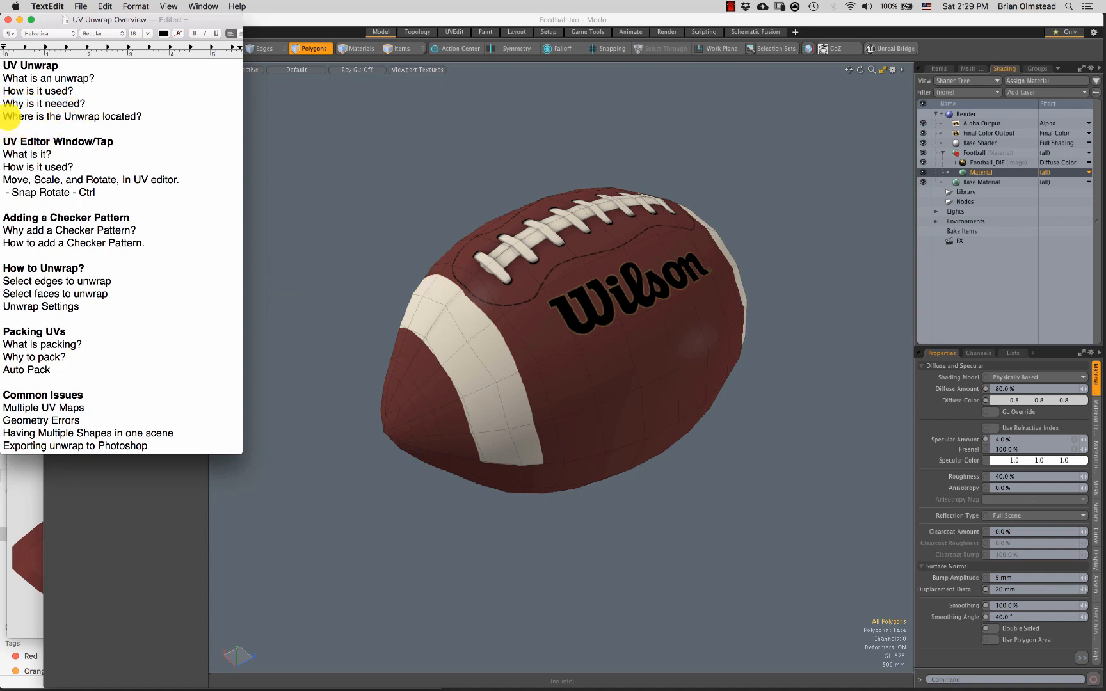
click(113, 137)
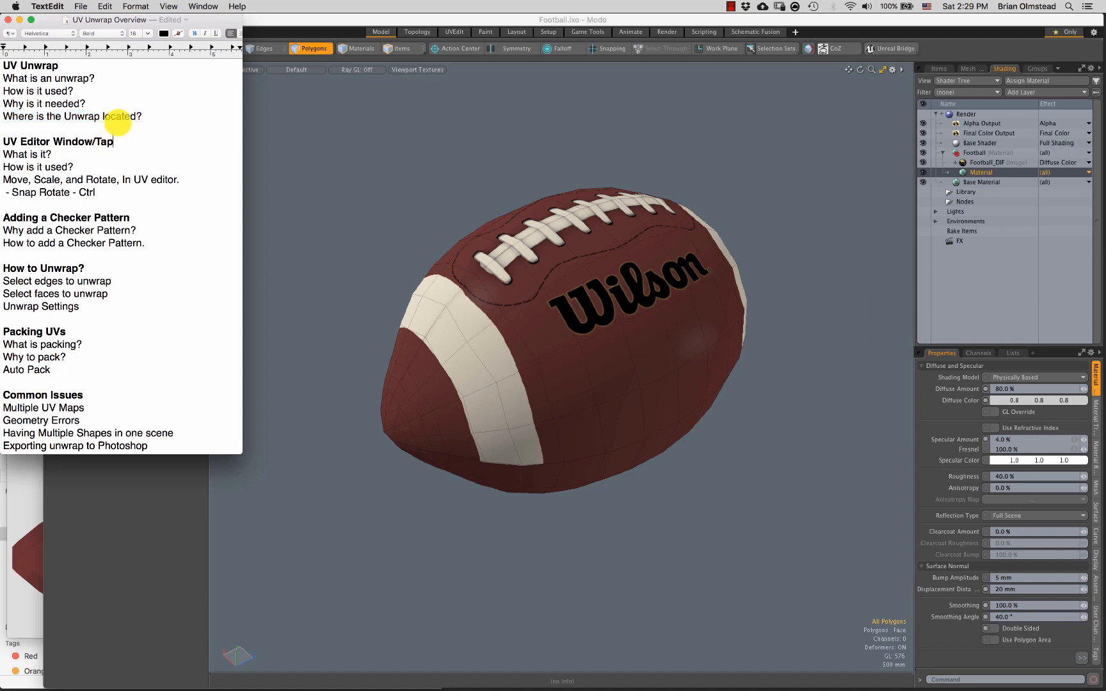
Step: Return to Modo and switch the football scene to the UVEdit layout
click(284, 234)
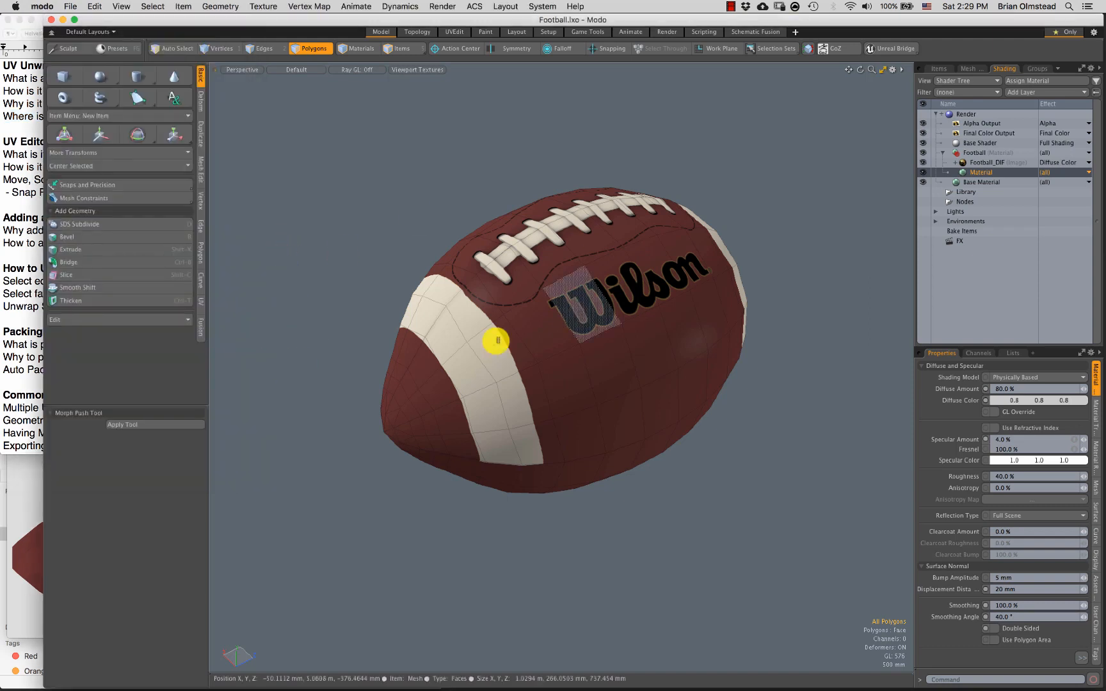
ctrl+alt+drag(518, 353, 442, 365)
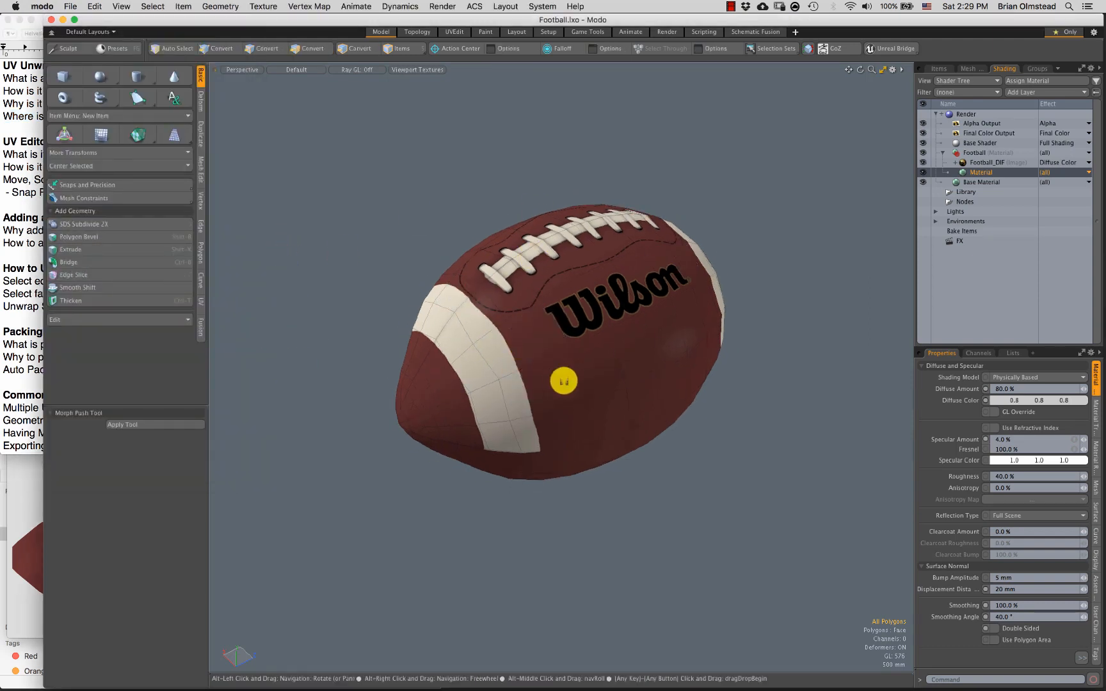
alt+shift+drag(564, 380, 548, 394)
alt+drag(495, 264, 516, 294)
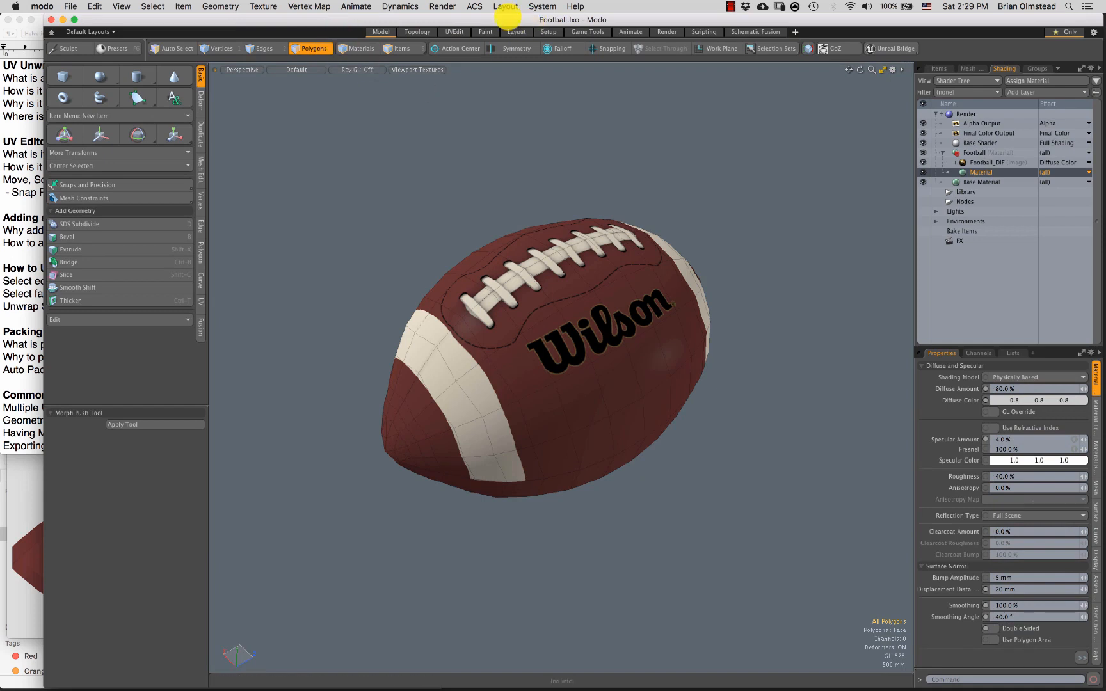
click(505, 7)
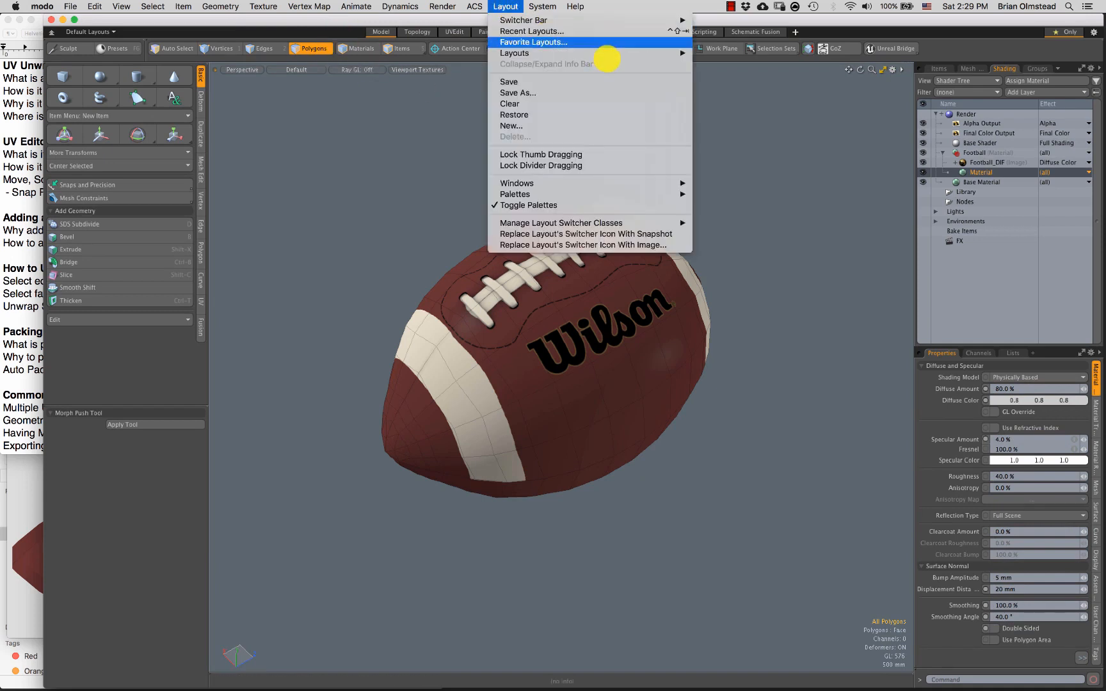
mouse_move(633, 53)
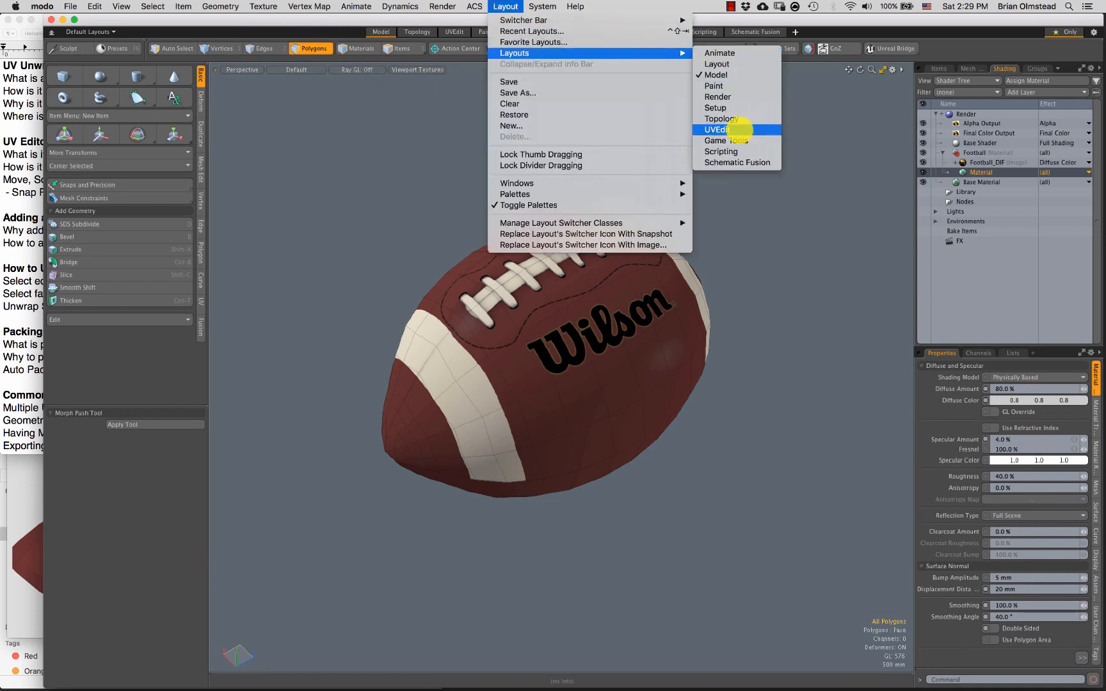
click(717, 129)
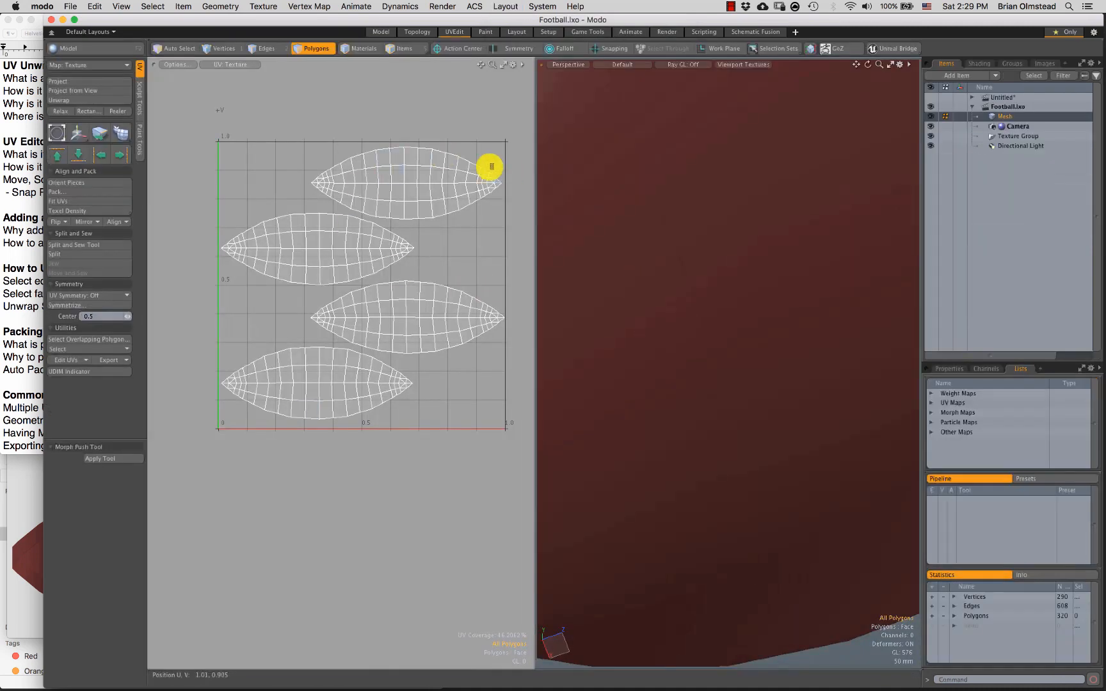
Step: Compare the football's UV pieces with Football_DIF.png in Preview, move the image aside, and return to Modo
scroll(663, 302, down, 10)
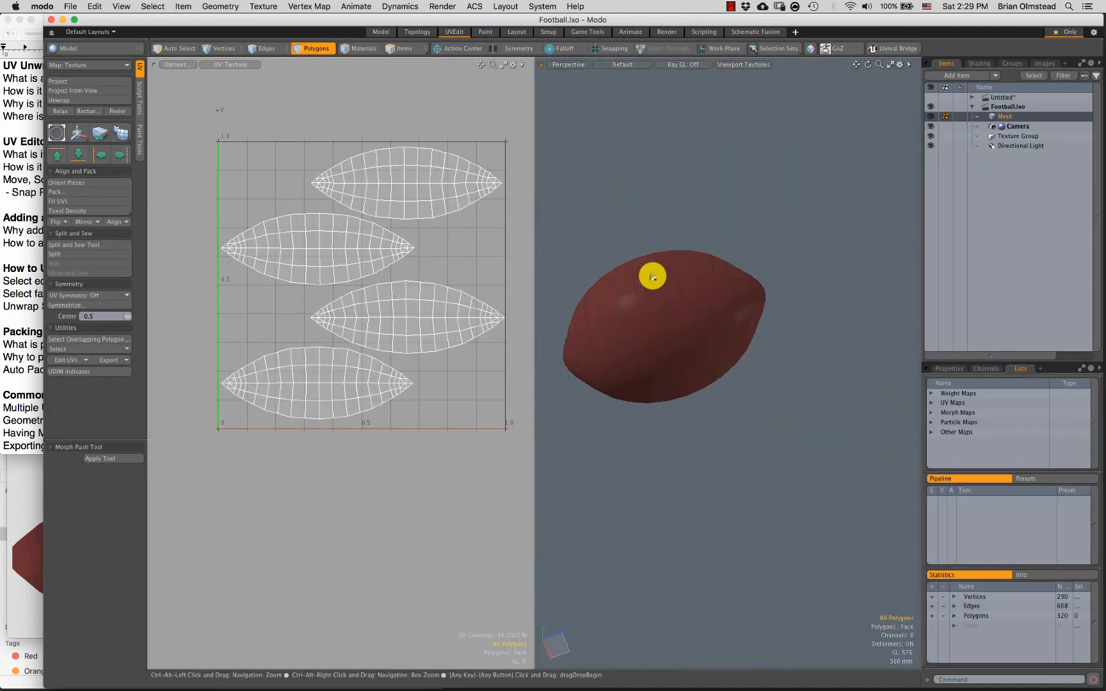
alt+drag(652, 277, 687, 336)
scroll(698, 371, up, 5)
scroll(688, 336, down, 3)
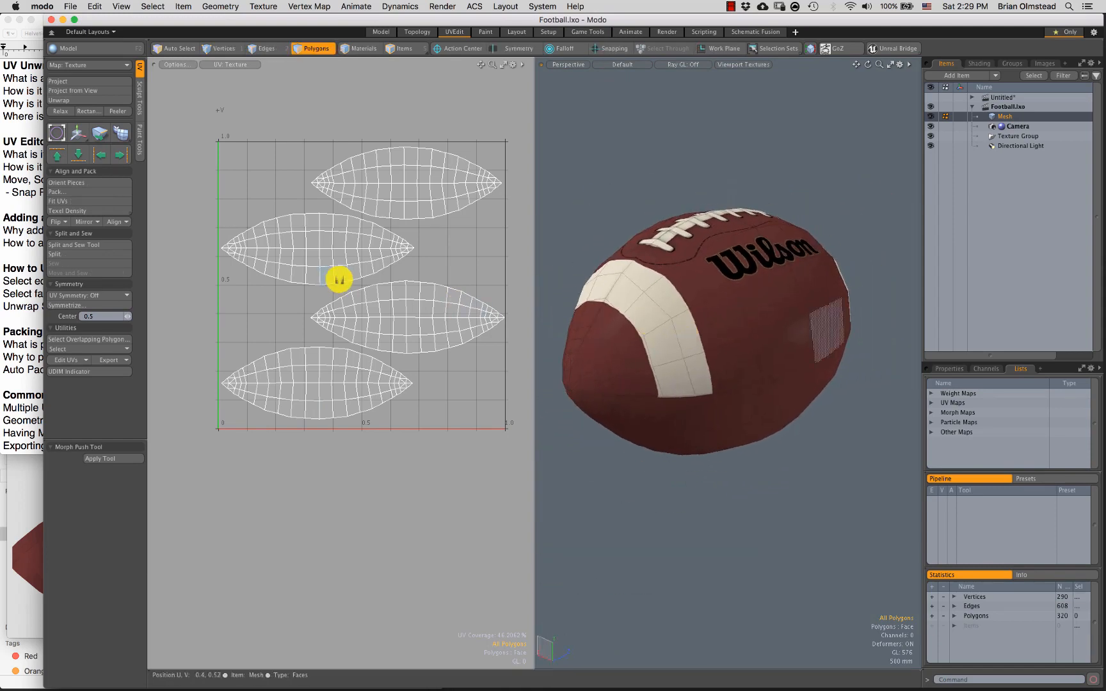
alt+drag(344, 271, 317, 305)
click(26, 506)
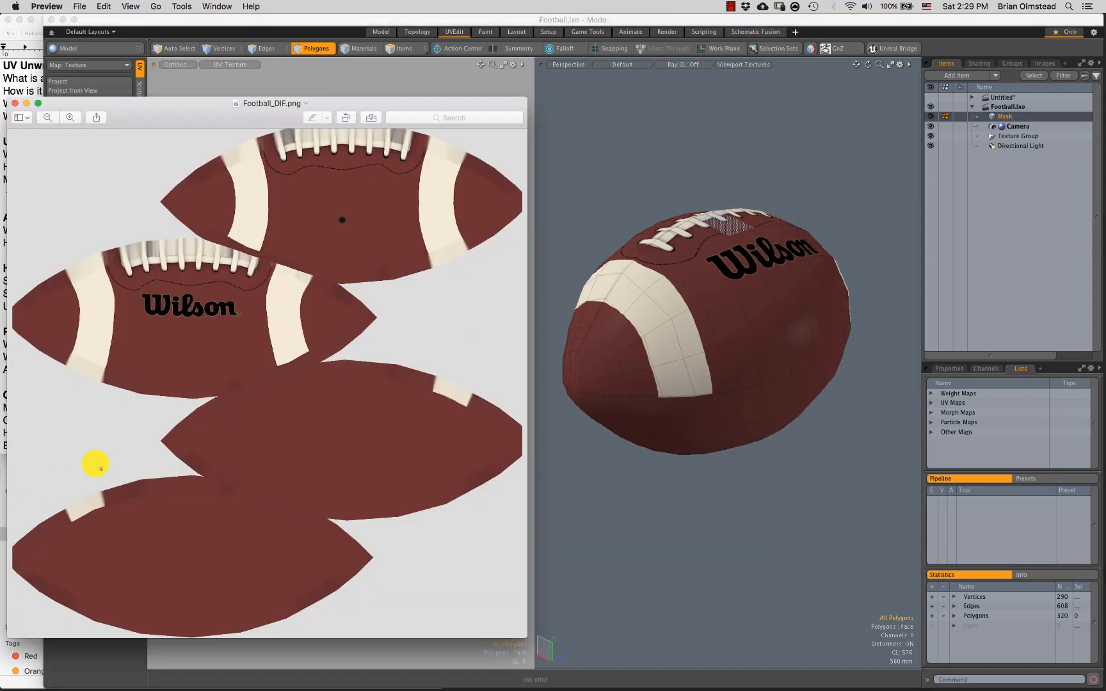
drag(526, 98, 823, 145)
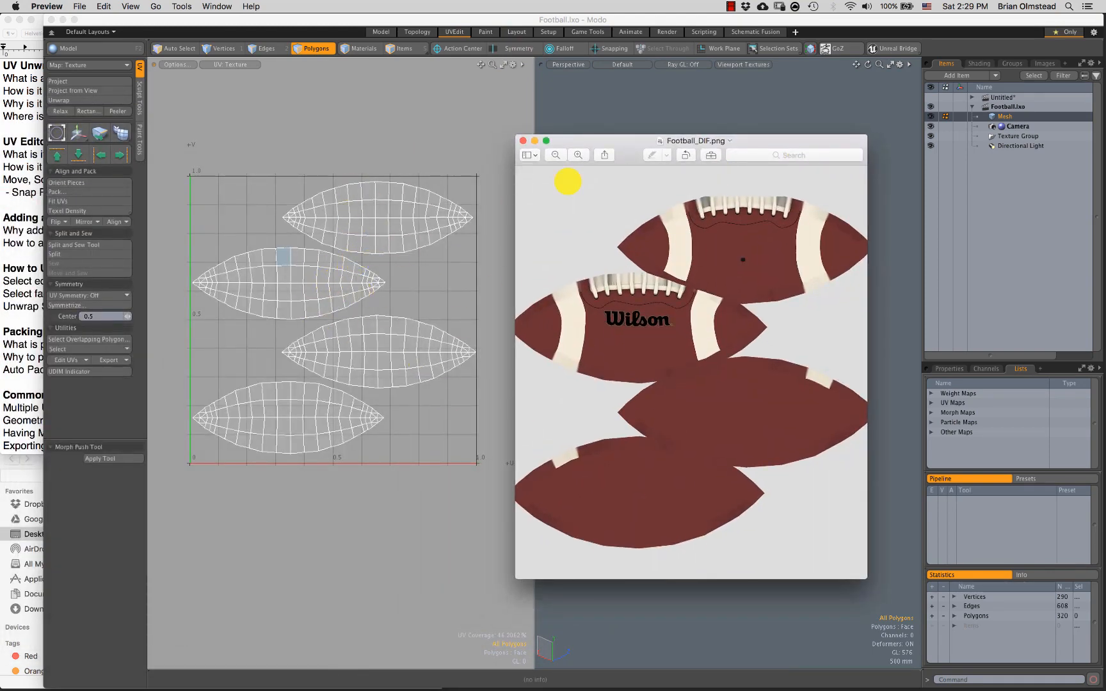
drag(595, 138, 75, 212)
click(506, 316)
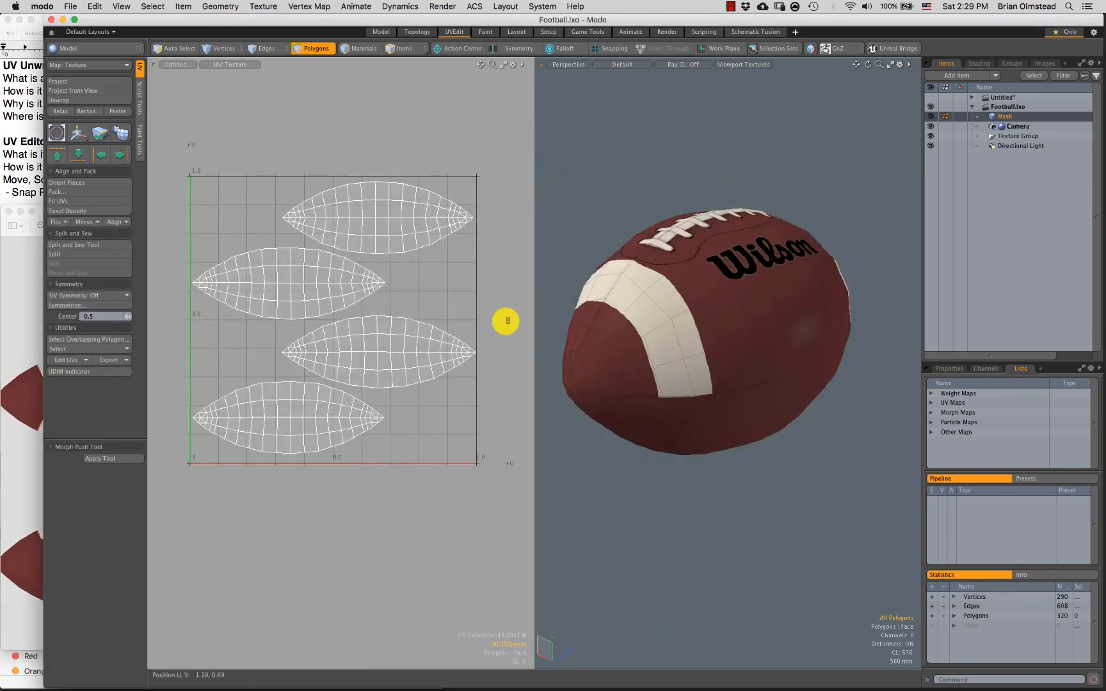
Step: Examine the football's four UV pieces in the UV editor alongside the matching areas of the 3D model
alt+drag(699, 312, 391, 216)
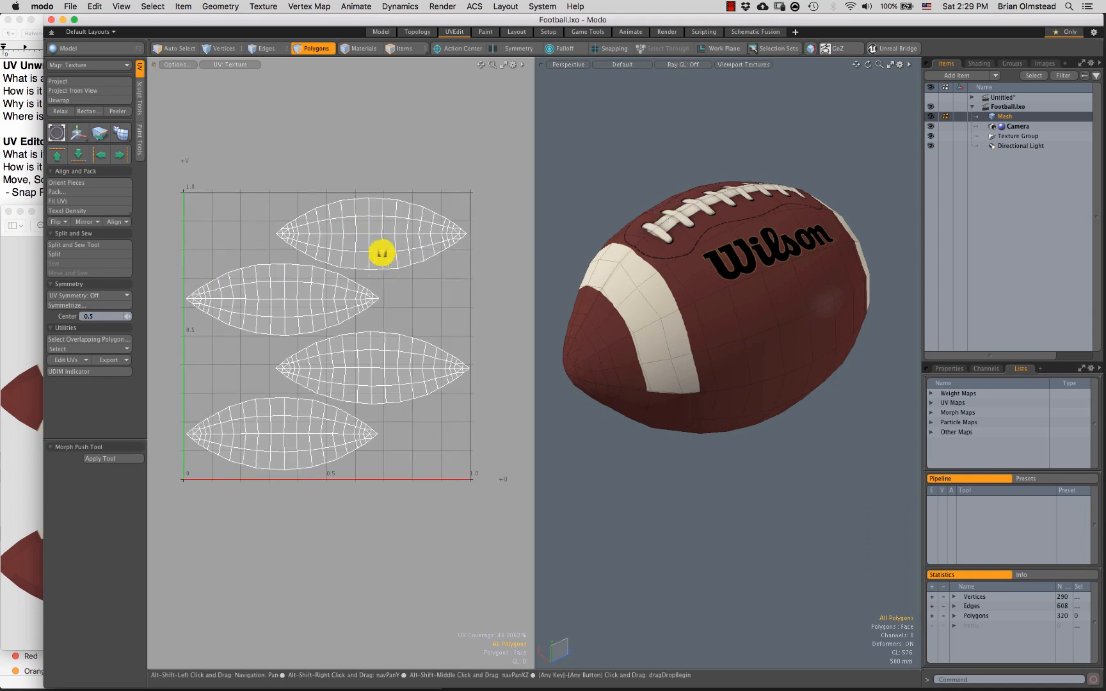
scroll(323, 306, down, 3)
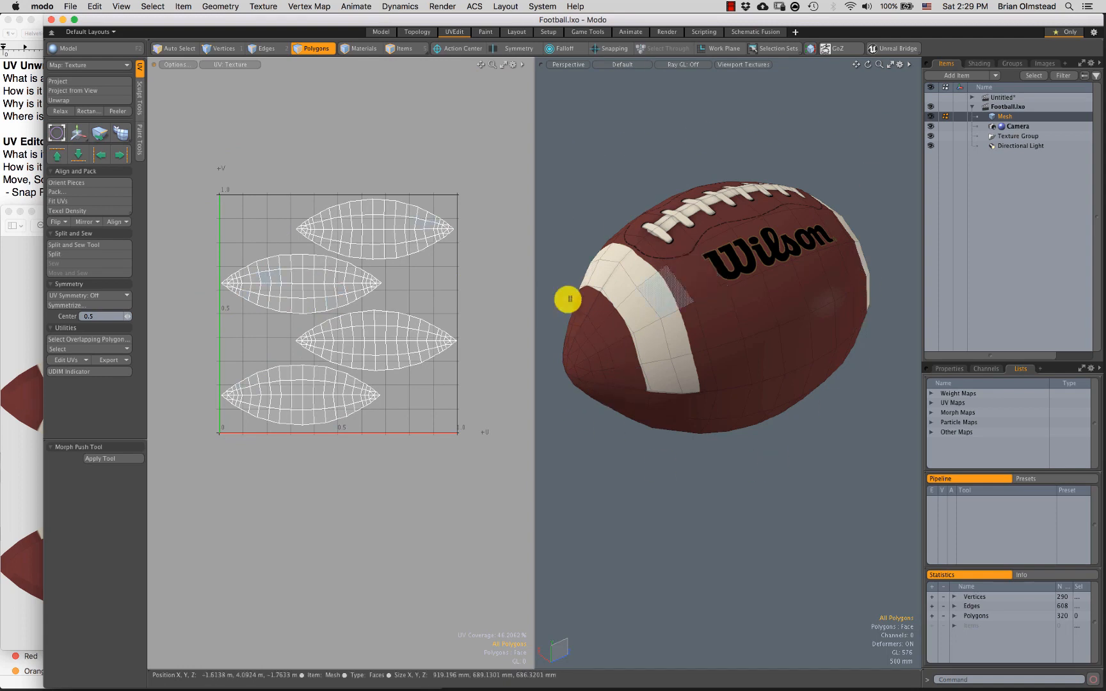
alt+drag(255, 339, 250, 356)
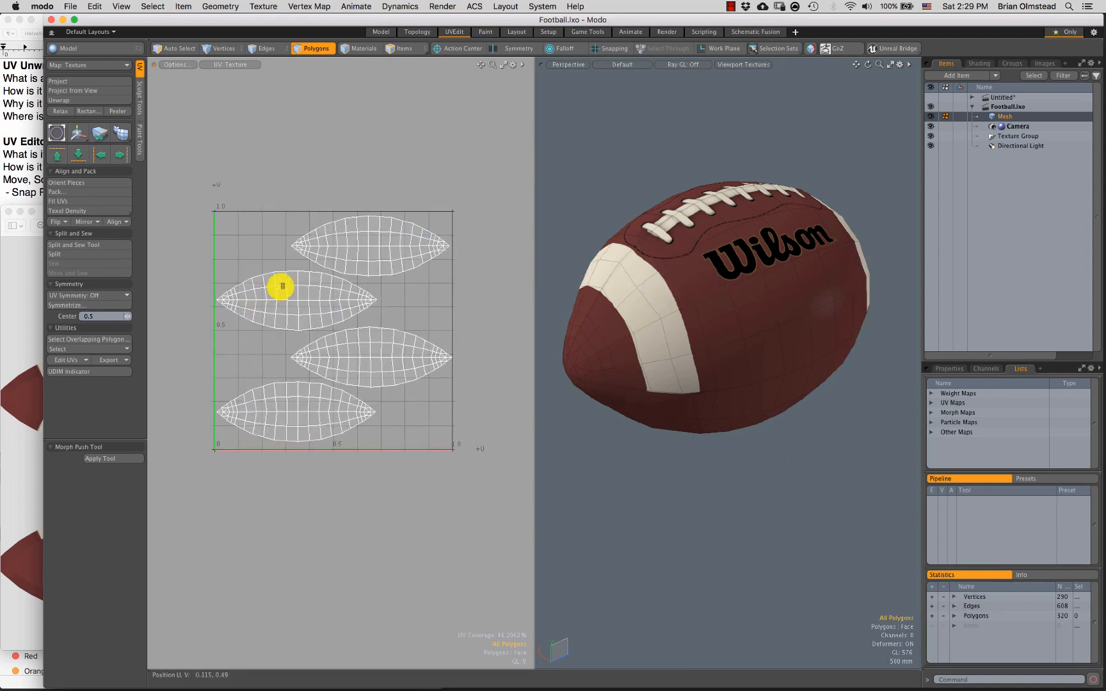
mouse_move(286, 306)
alt+mouse_down()
mouse_move(311, 353)
mouse_move(267, 303)
alt+mouse_up()
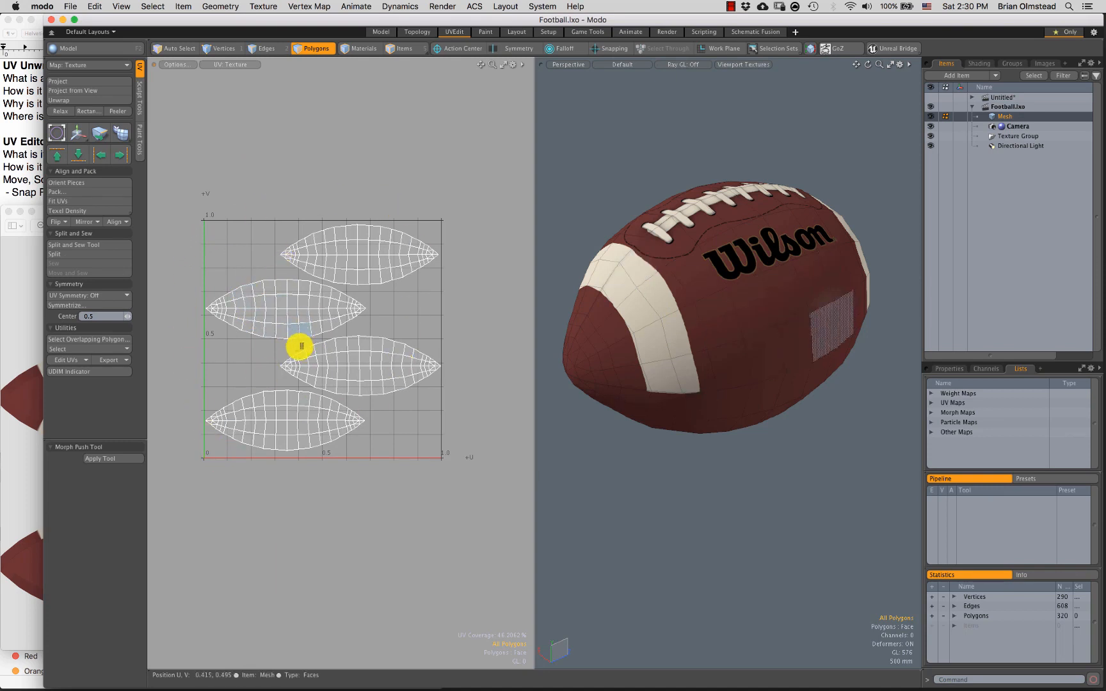
alt+drag(271, 390, 296, 346)
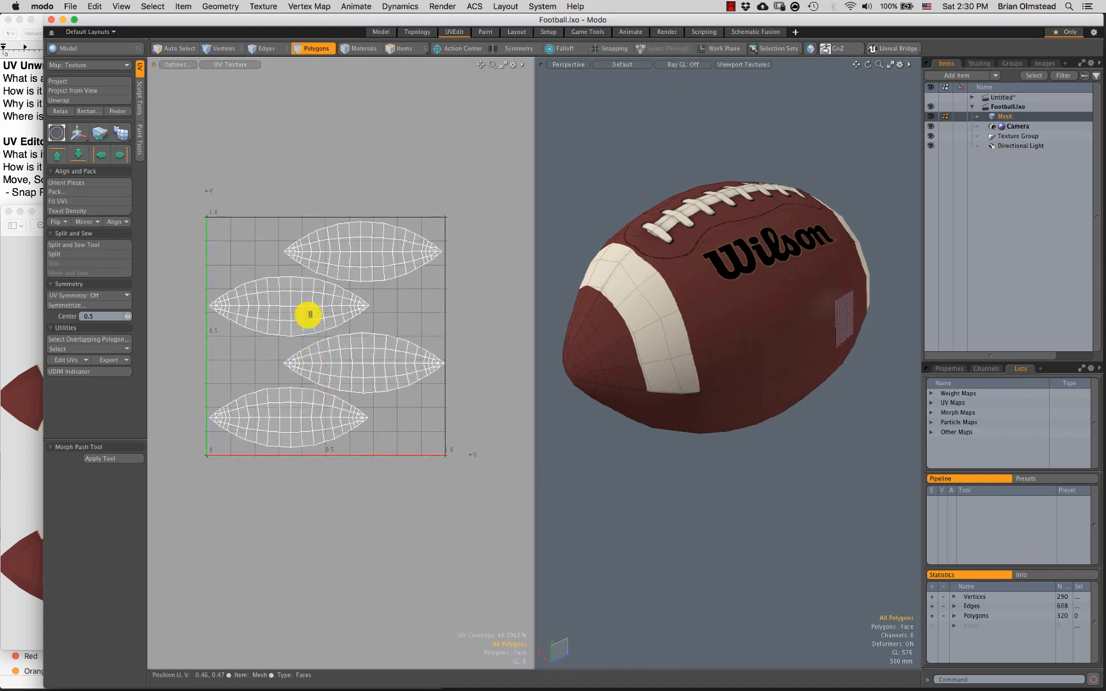
alt+drag(720, 358, 659, 383)
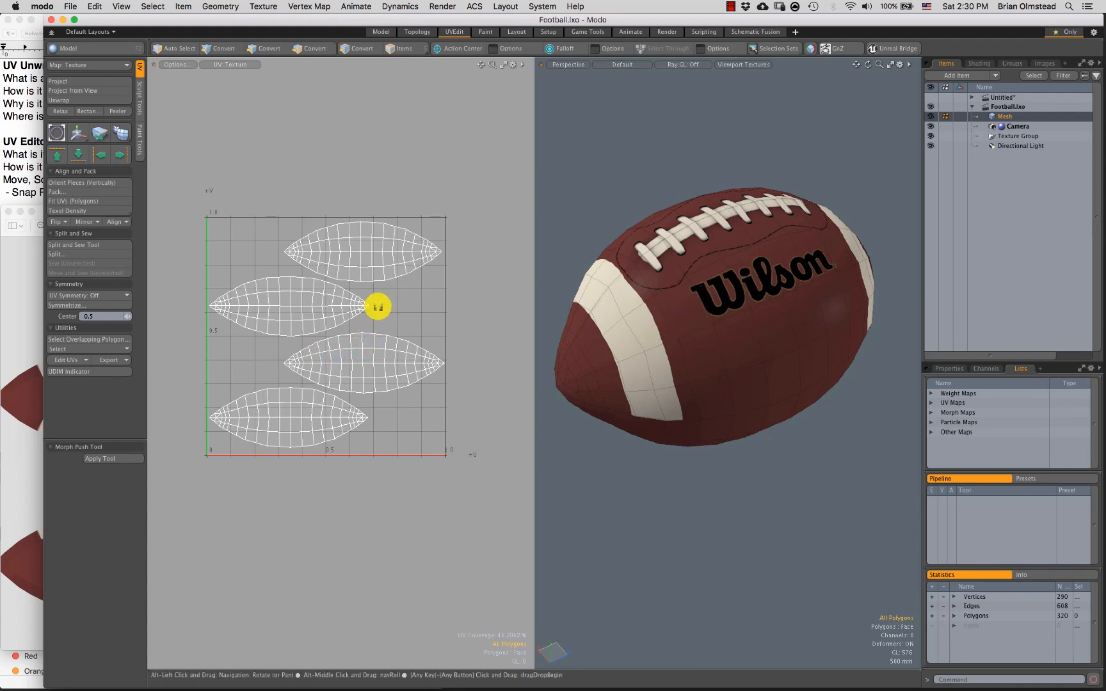
mouse_move(377, 307)
alt+mouse_down()
mouse_move(353, 348)
mouse_move(415, 257)
mouse_move(389, 380)
mouse_move(341, 365)
mouse_move(375, 351)
mouse_move(371, 304)
alt+mouse_up()
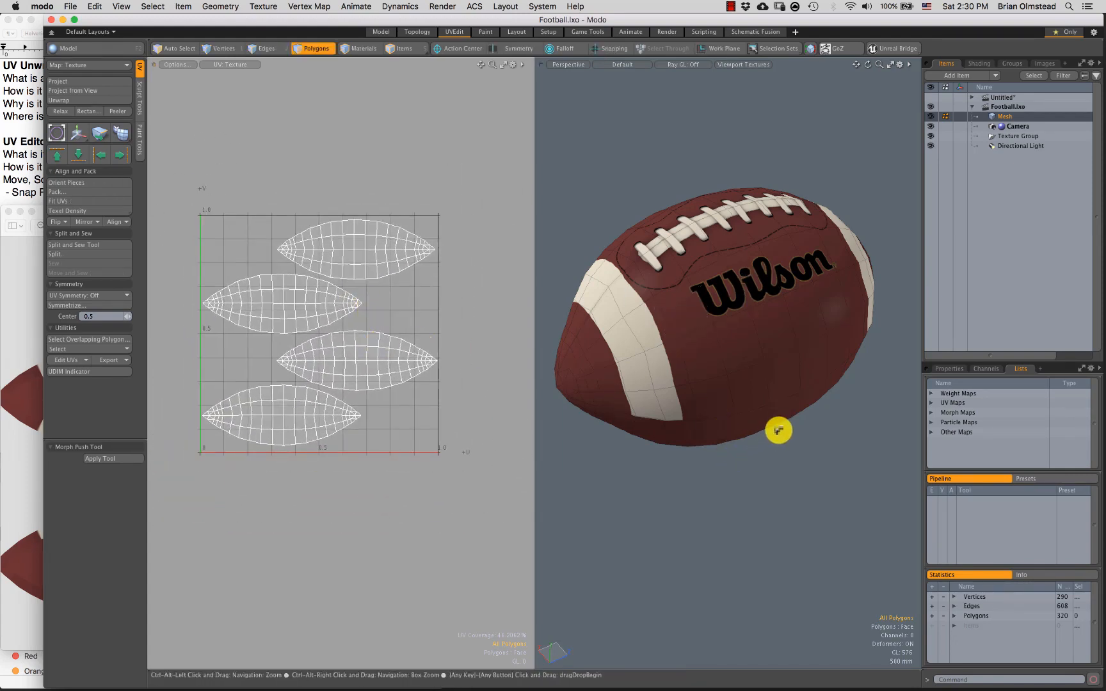
ctrl+alt+drag(777, 427, 766, 461)
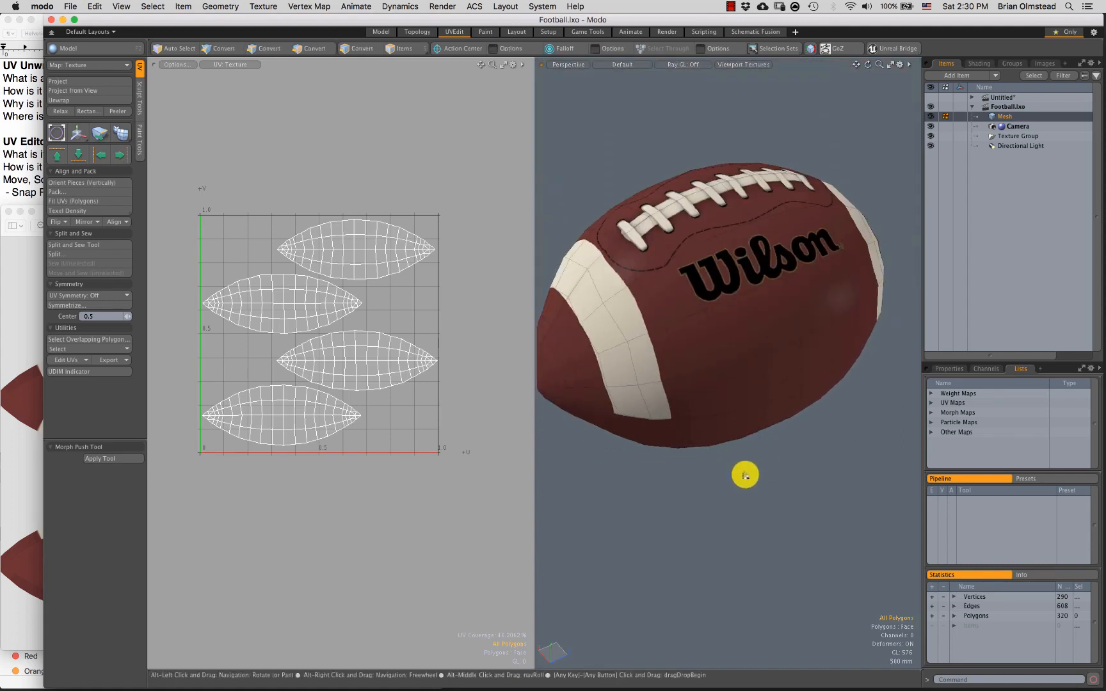
key(3)
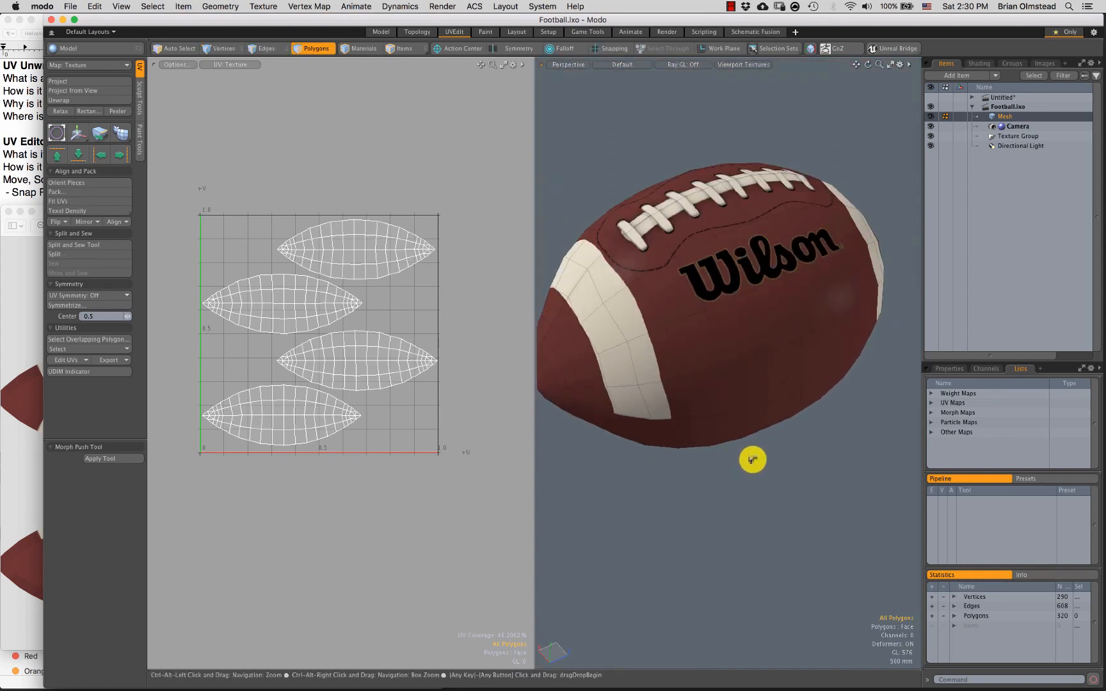
mouse_move(752, 457)
ctrl+alt+mouse_down()
mouse_move(740, 472)
mouse_move(748, 434)
ctrl+alt+mouse_up()
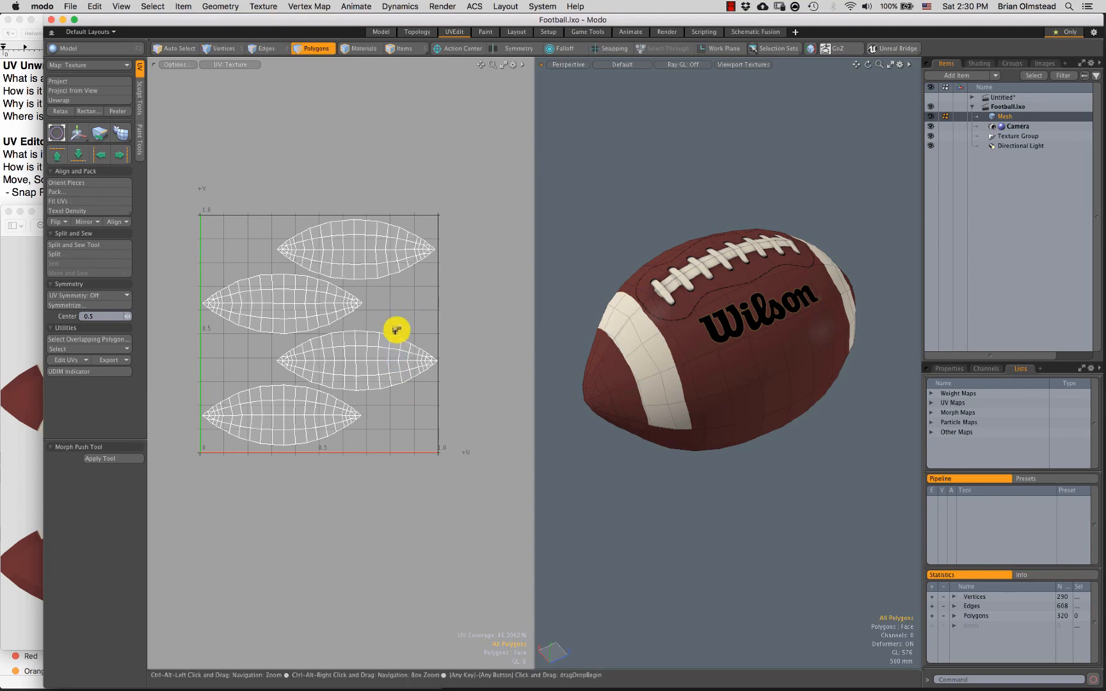
ctrl+alt+drag(395, 328, 402, 385)
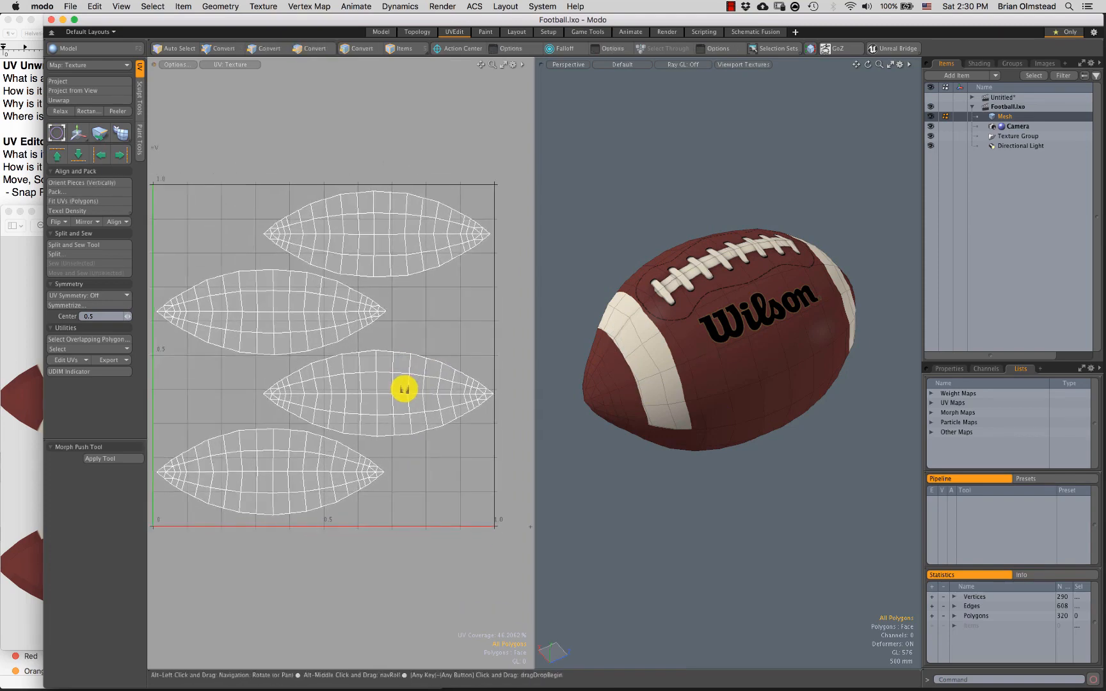
alt+drag(750, 419, 764, 492)
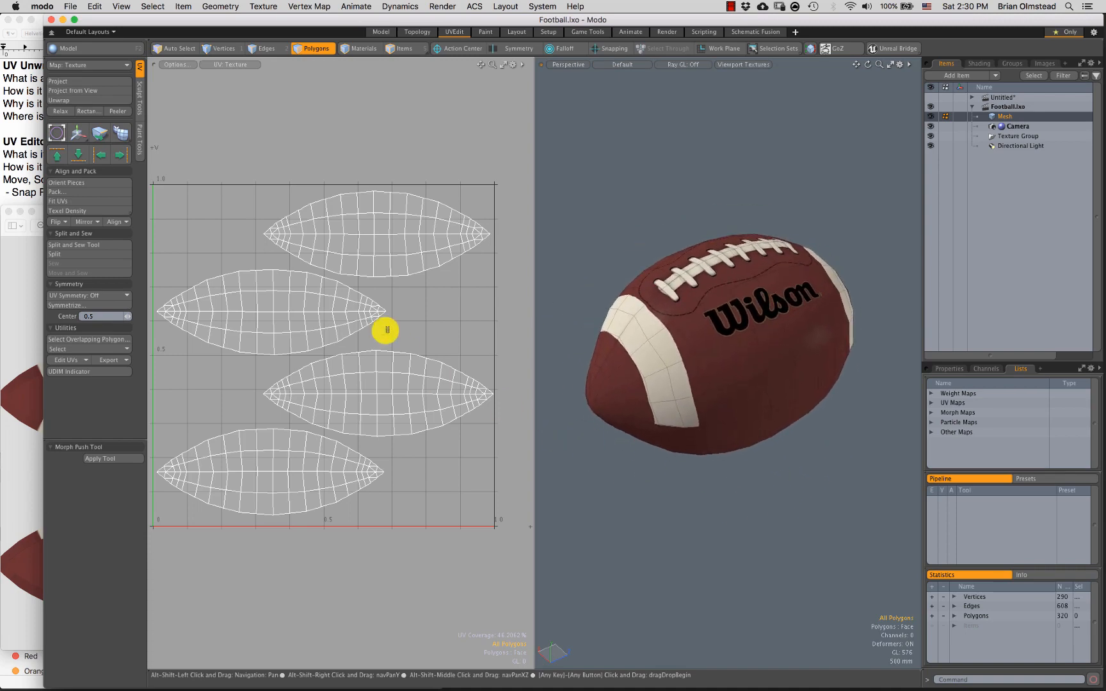
alt+drag(412, 306, 404, 382)
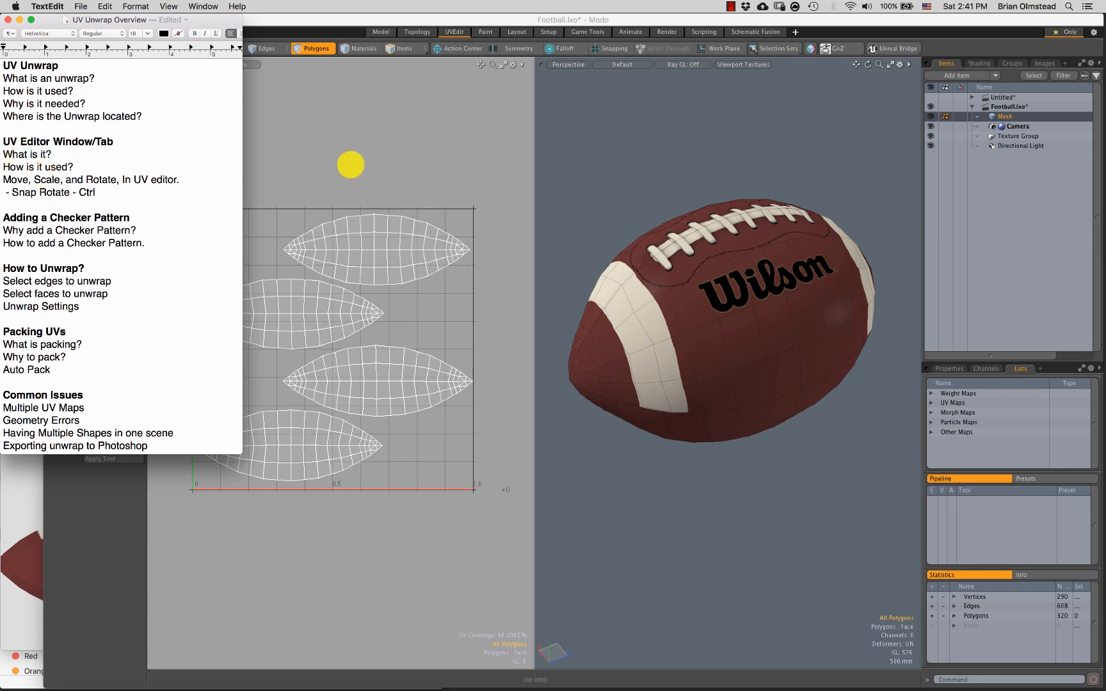
Step: Return to Modo from the notes and examine the football in the 3D view and its flat layout in the UV editor
click(351, 164)
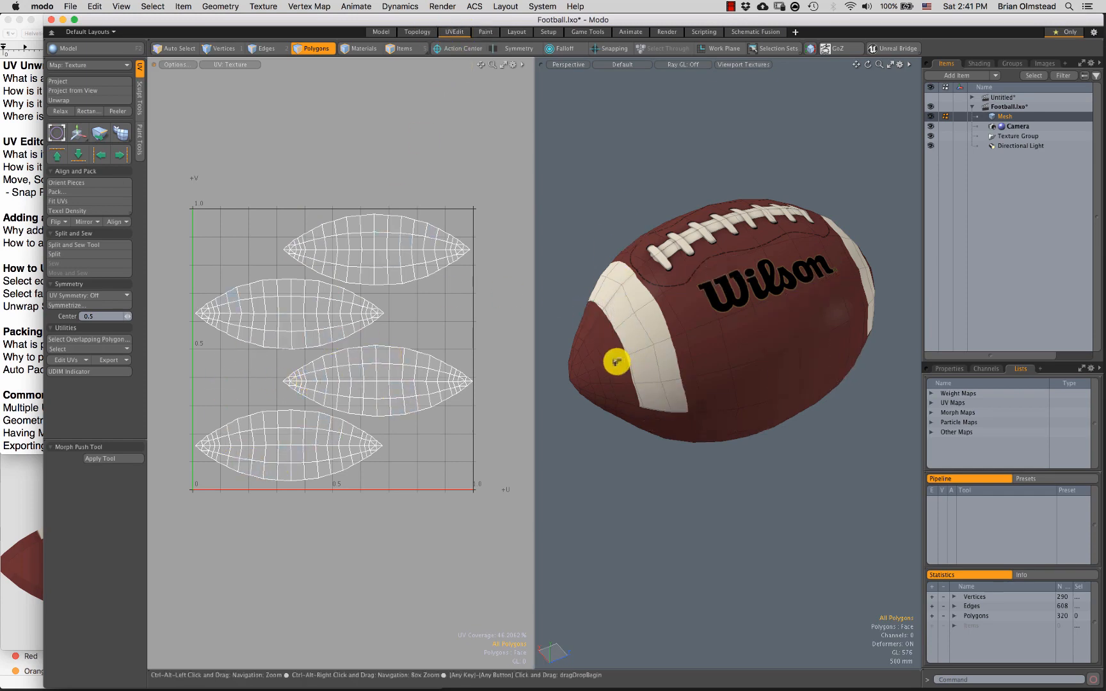
alt+drag(613, 360, 743, 192)
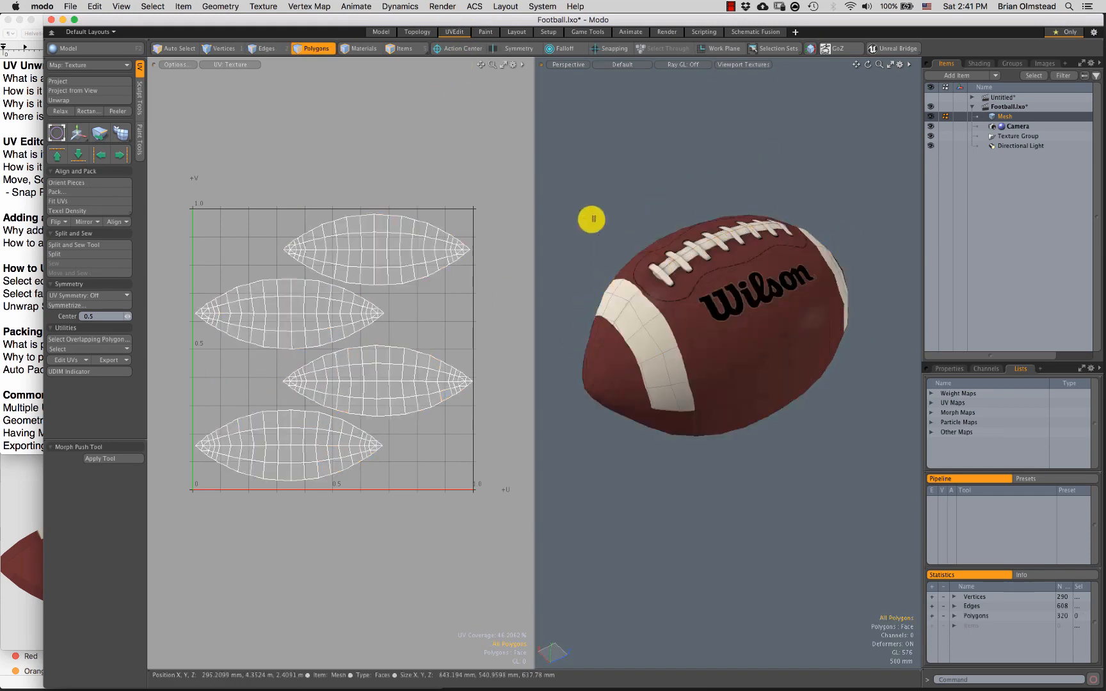
right_drag(376, 186, 371, 188)
click(370, 191)
scroll(308, 386, down, 4)
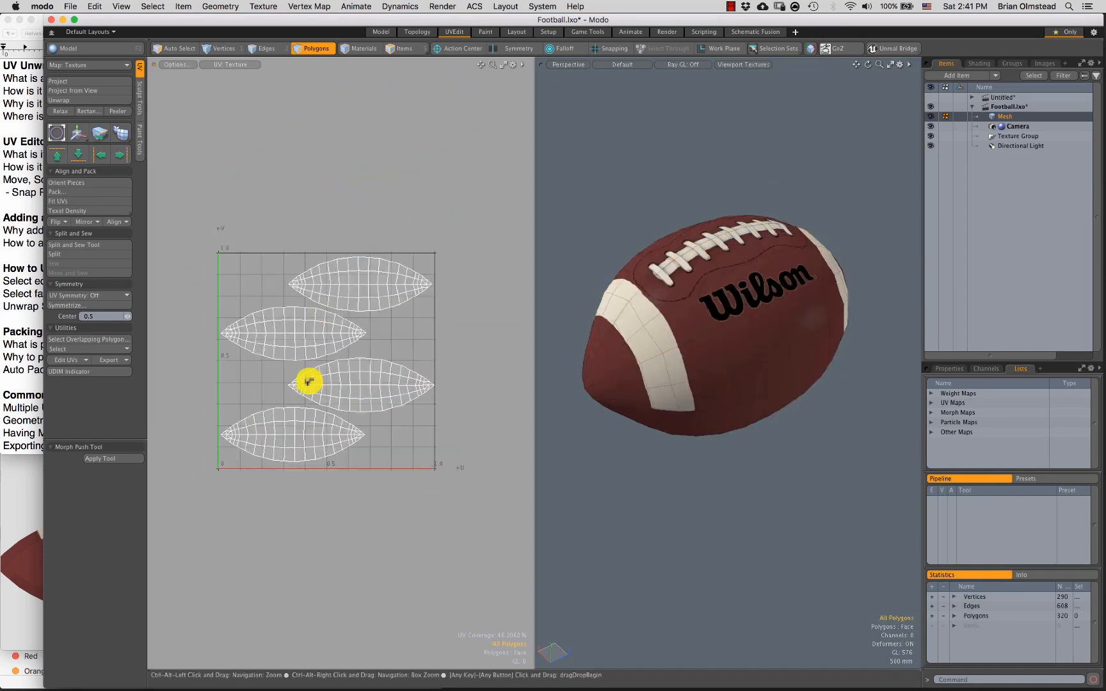
alt+drag(310, 339, 311, 314)
scroll(321, 323, up, 1)
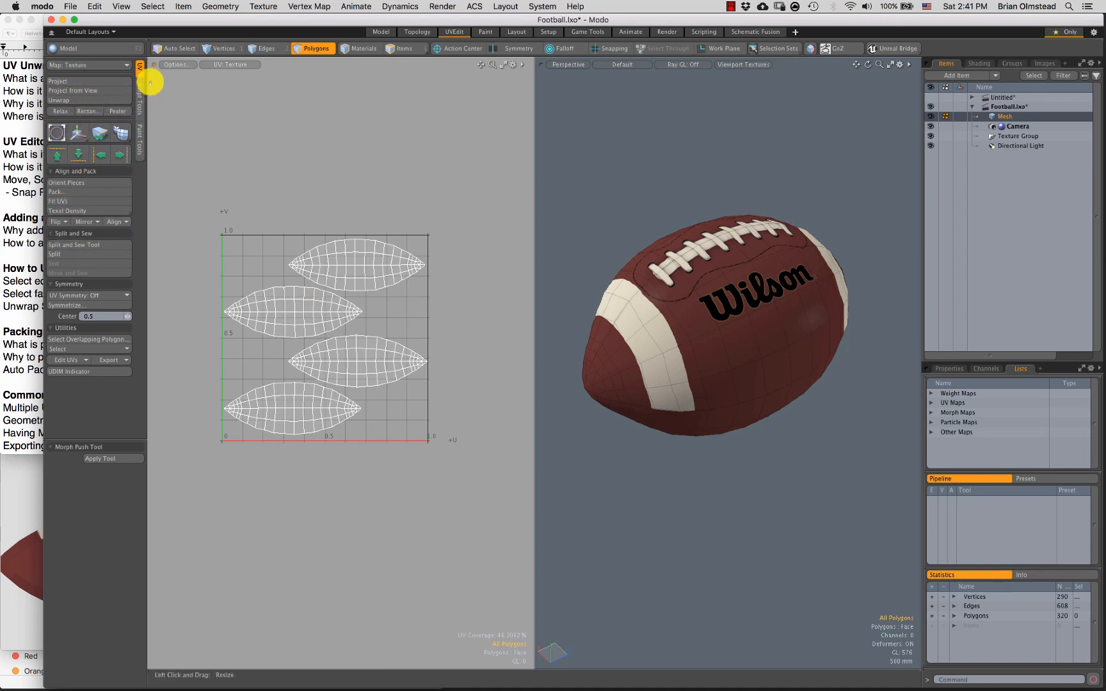
Step: Look through the Sculpt Tools and Paint Tools sets of the UV layout and return to the UV tools
click(140, 96)
click(136, 135)
click(136, 99)
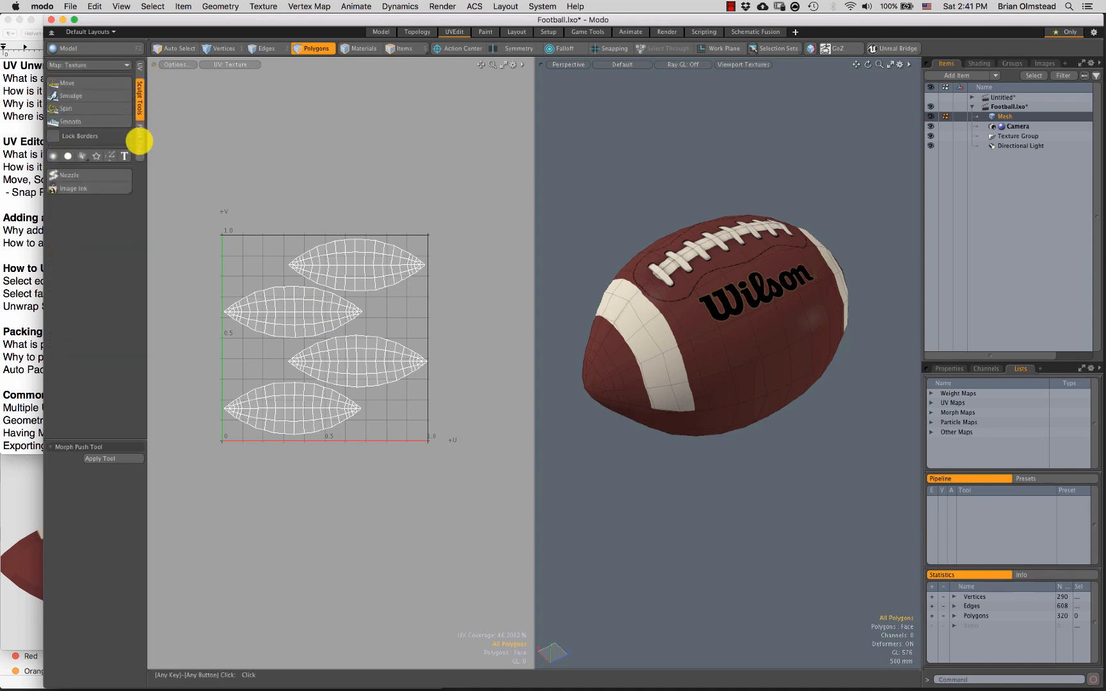
click(138, 141)
click(140, 72)
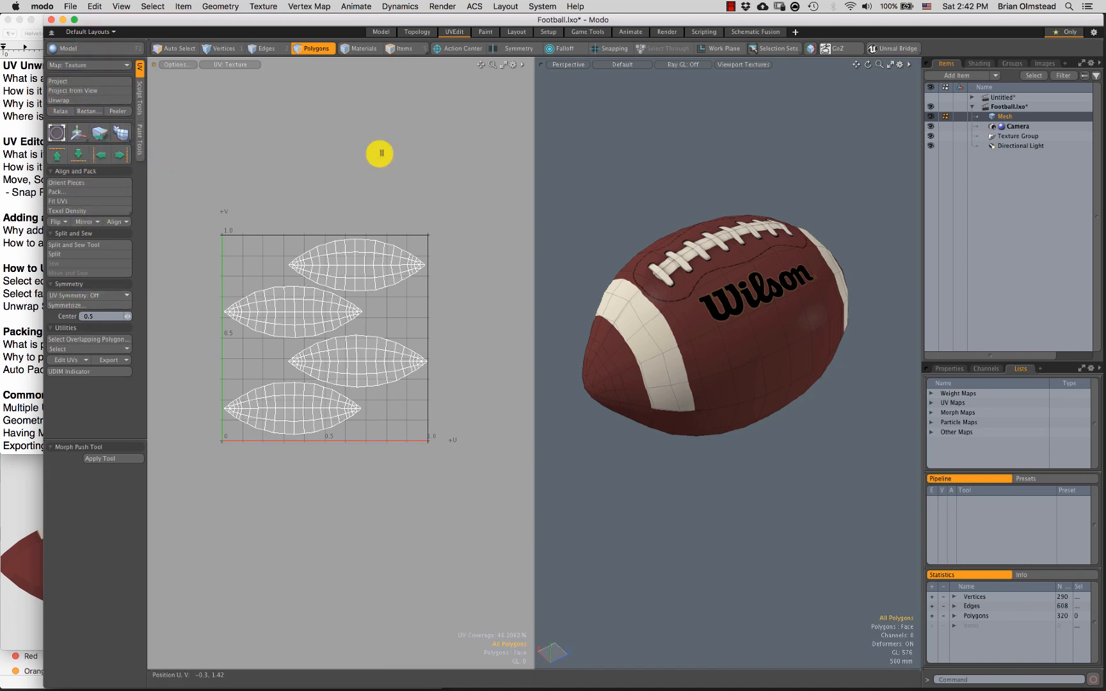
Step: Select the UV island with the Wilson logo and extend the selection to all four football islands
mouse_move(662, 174)
middle_down()
mouse_move(562, 464)
mouse_move(887, 196)
middle_up()
double_click(313, 314)
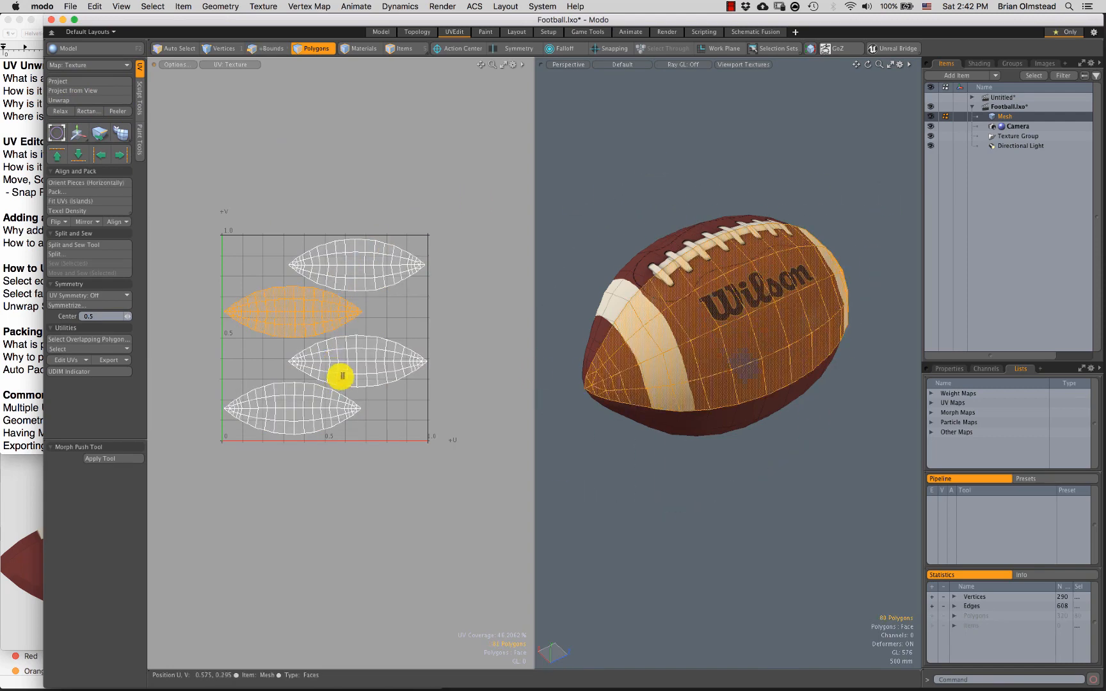
shift+drag(303, 411, 296, 422)
key(])
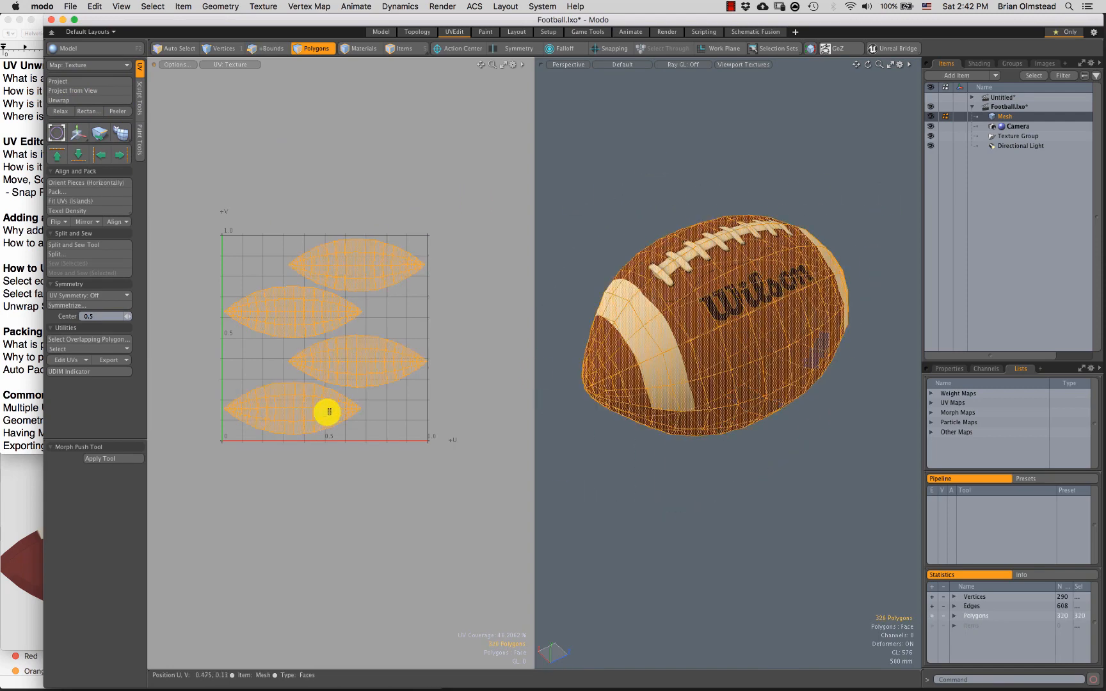
Step: Clear the island selection and read the TextEdit notes on moving, scaling, rotating and snap-rotating in the UV editor
click(269, 444)
click(12, 243)
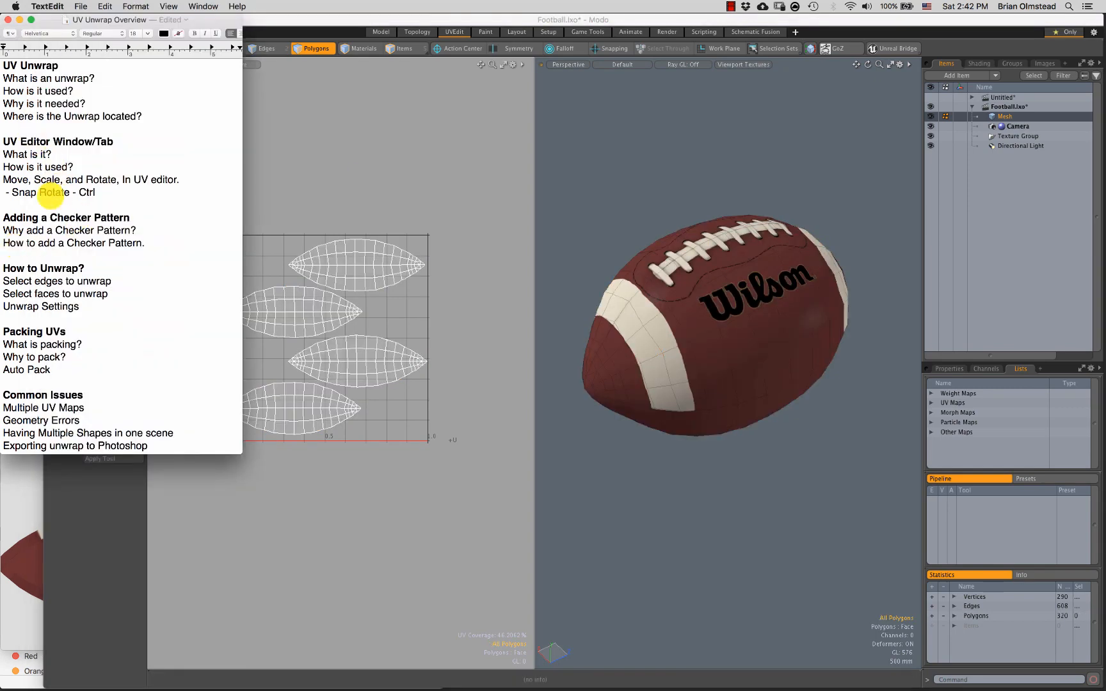
click(110, 194)
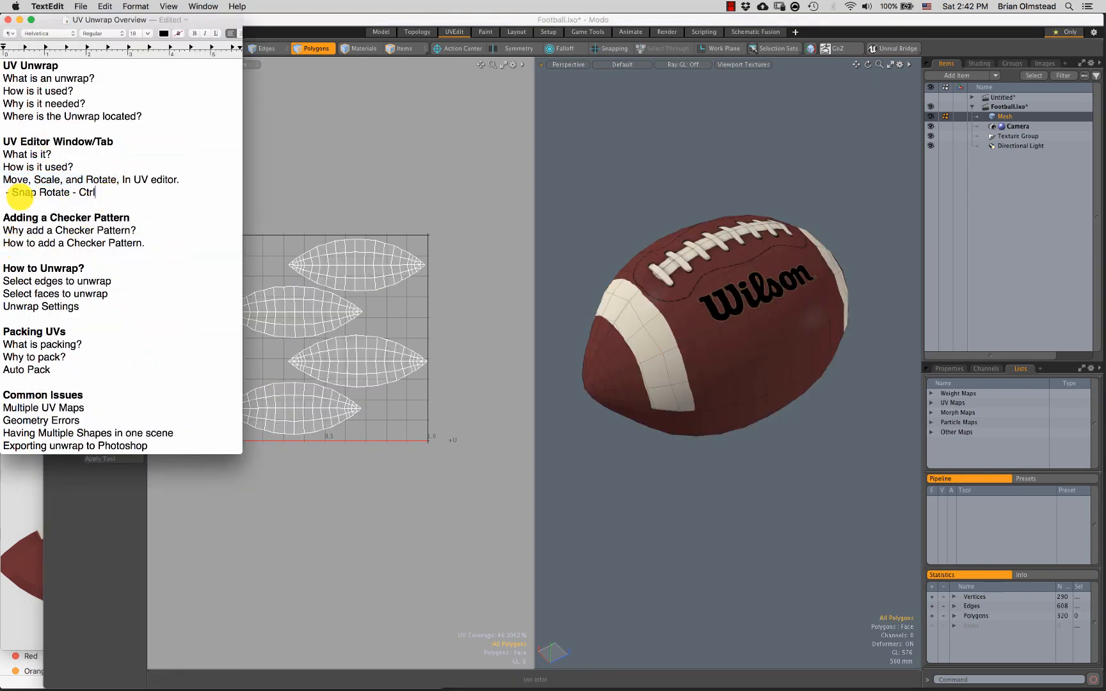
drag(5, 182, 119, 183)
click(101, 195)
drag(5, 183, 86, 190)
click(104, 193)
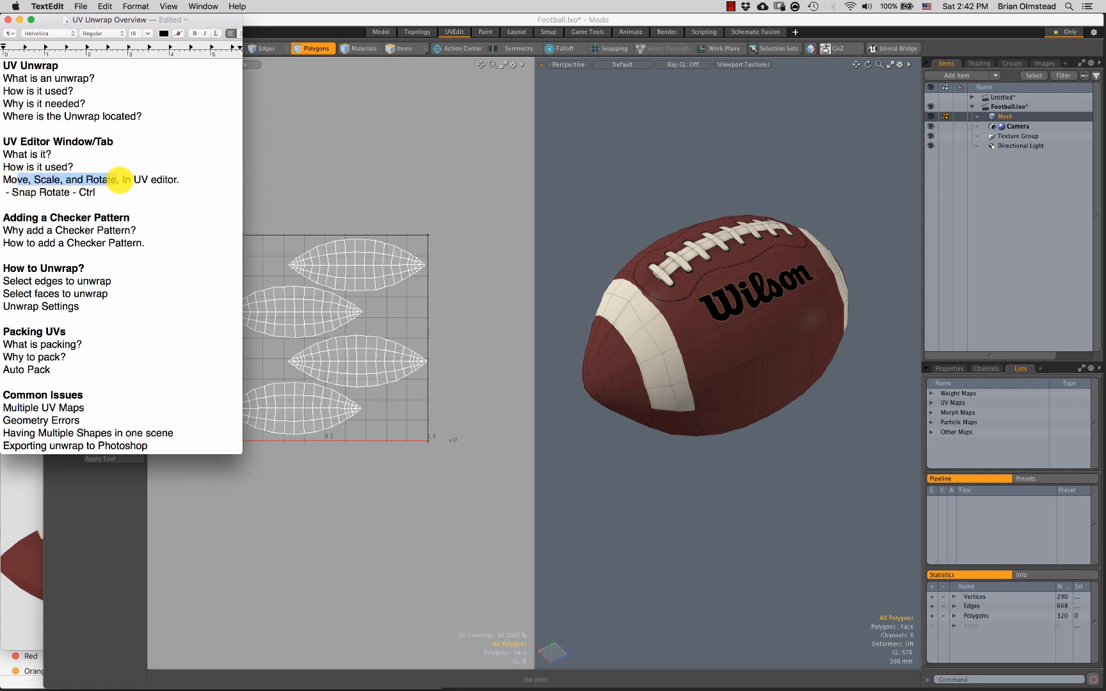
click(114, 192)
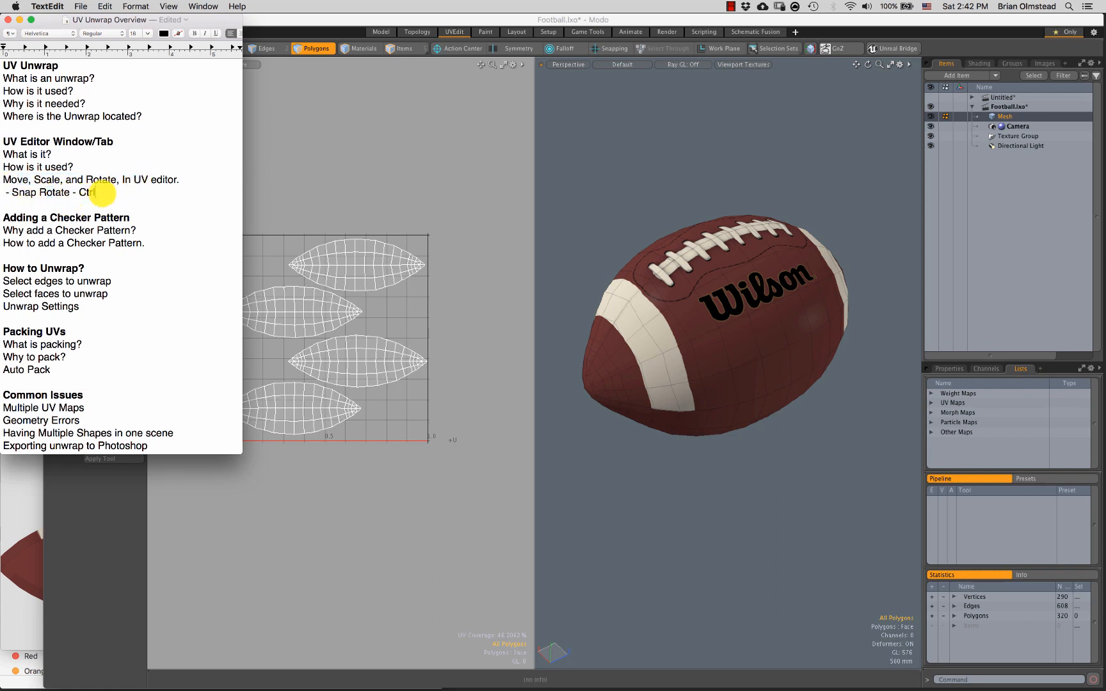
drag(102, 192, 2, 194)
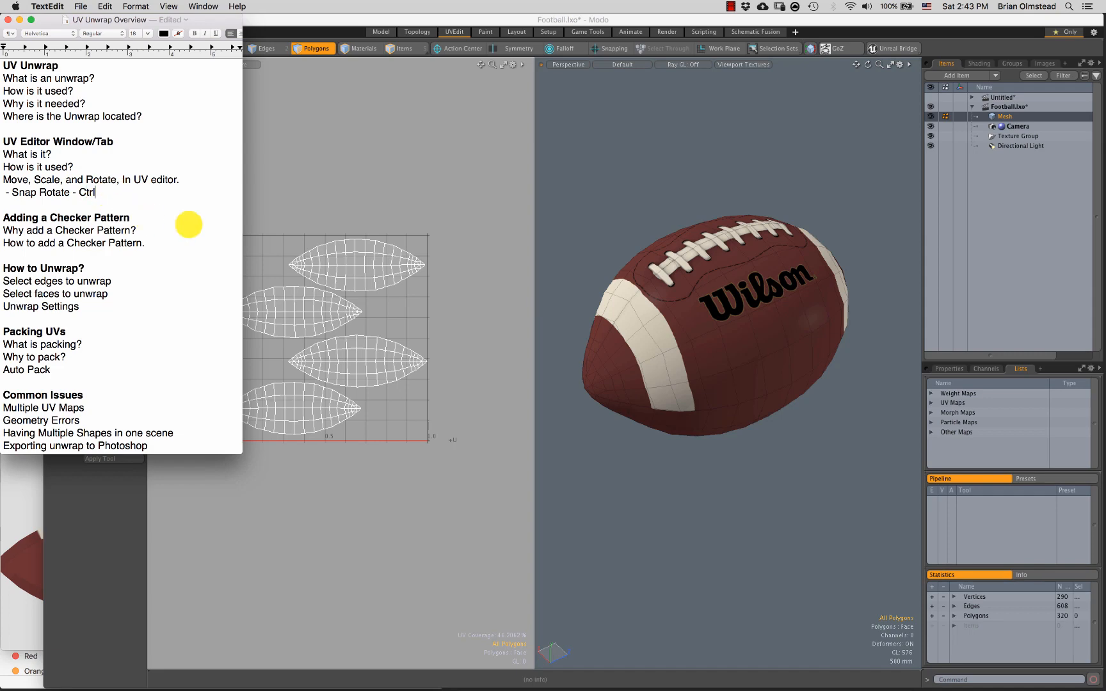
Step: Return to Modo, clear the football's polygon selection, and widen the UV editor viewport around the four islands
click(635, 193)
mouse_move(591, 181)
right_down()
mouse_move(886, 387)
mouse_move(686, 258)
right_up()
alt+shift+drag(680, 305, 835, 311)
alt+shift+drag(669, 312, 849, 298)
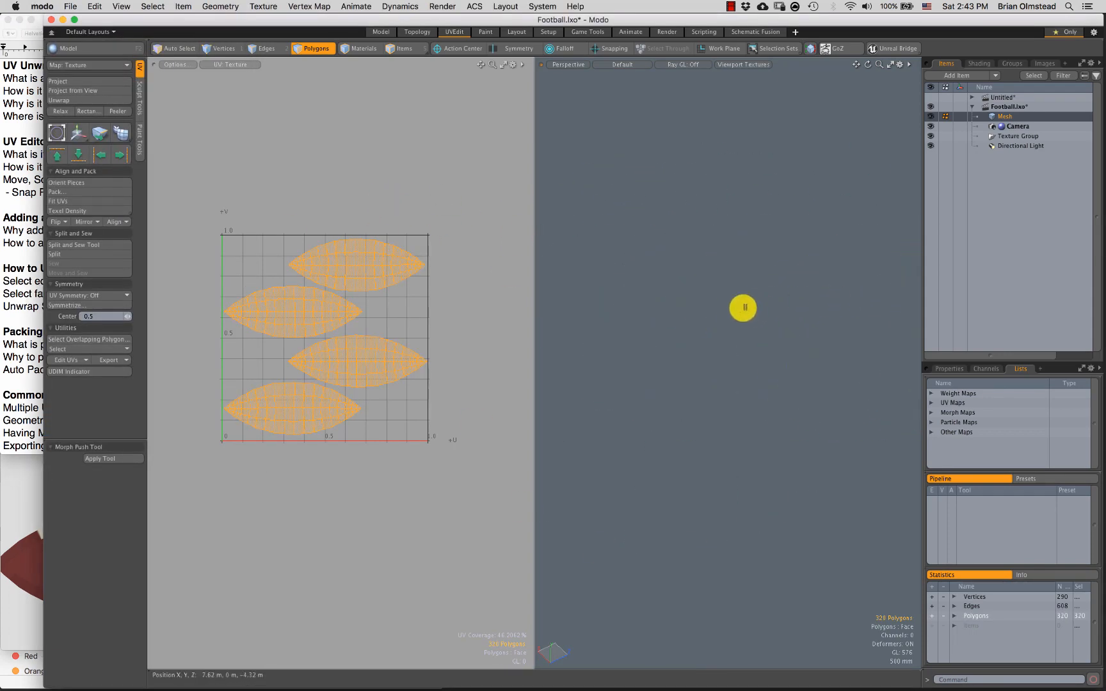
click(744, 310)
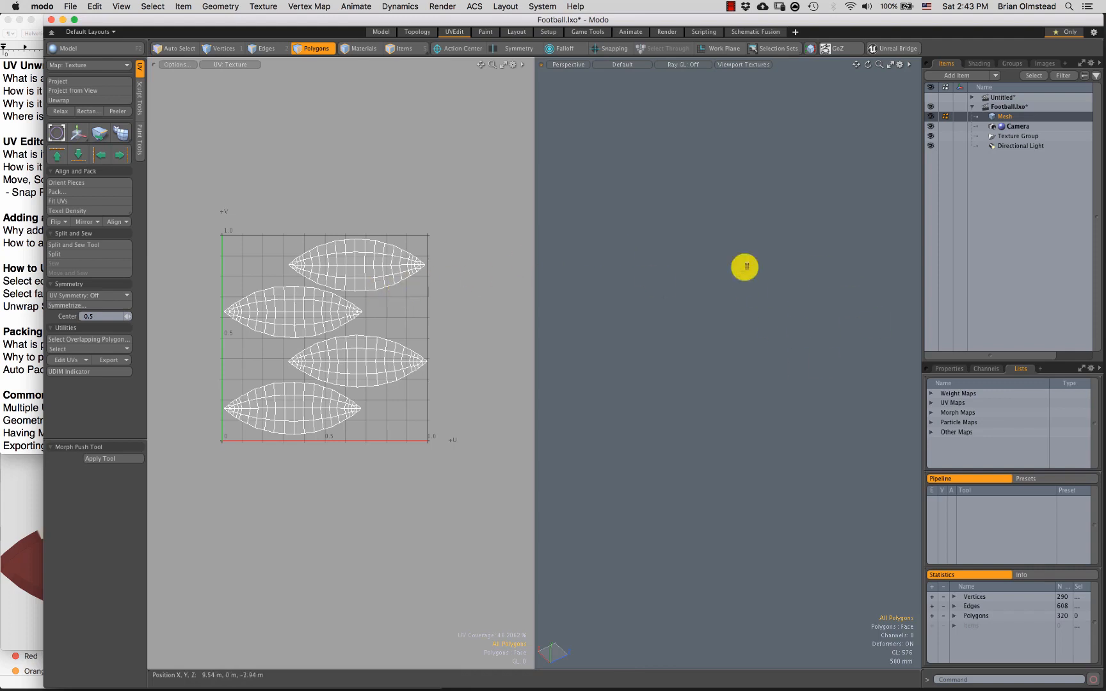
ctrl+alt+drag(392, 293, 363, 327)
alt+shift+drag(339, 285, 353, 282)
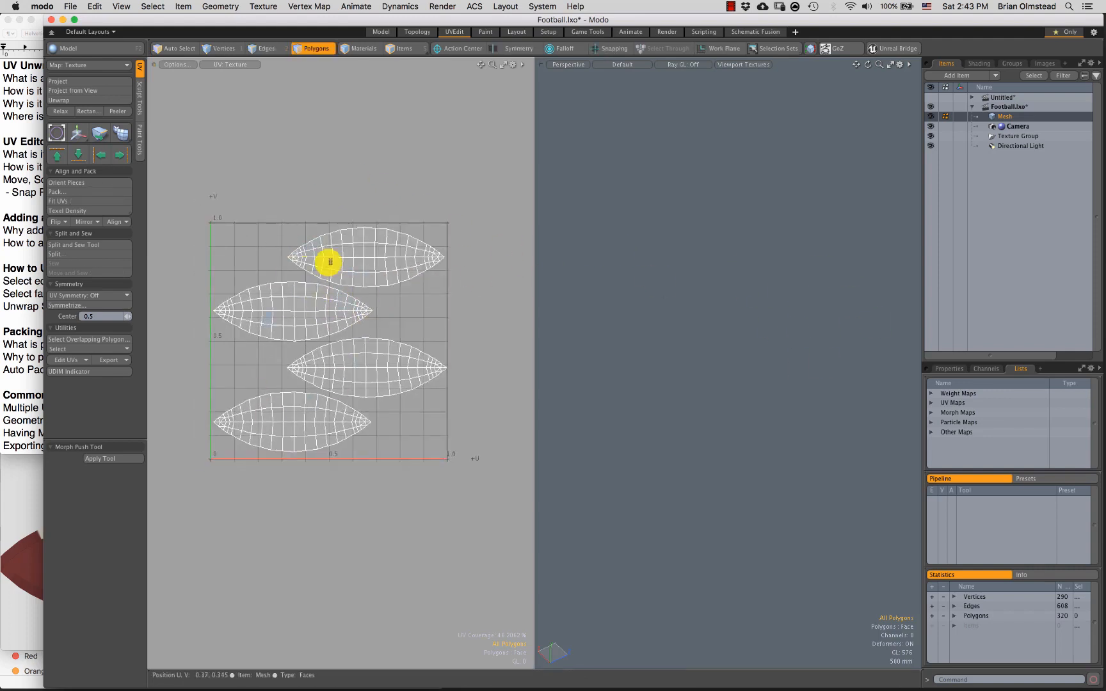
mouse_move(317, 353)
ctrl+alt+mouse_down()
mouse_move(306, 355)
mouse_move(328, 335)
ctrl+alt+mouse_up()
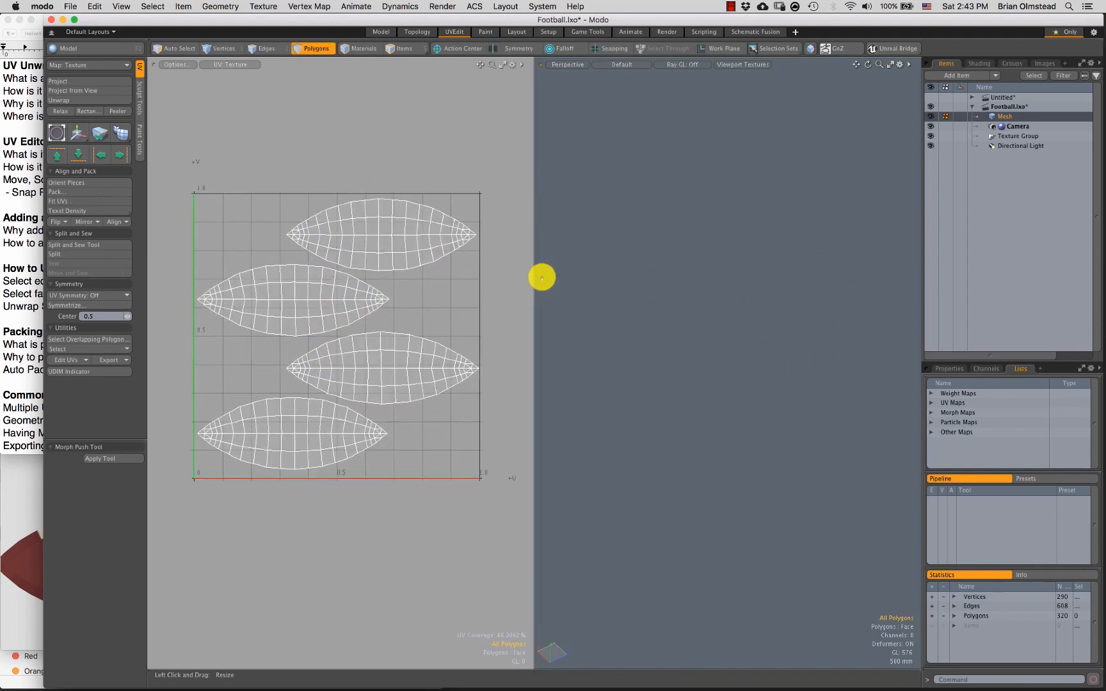
drag(536, 276, 568, 276)
ctrl+alt+drag(461, 316, 444, 304)
alt+shift+drag(402, 197, 419, 260)
Step: Select the topmost UV island, try moving and scaling it, and undo the changes
double_click(386, 218)
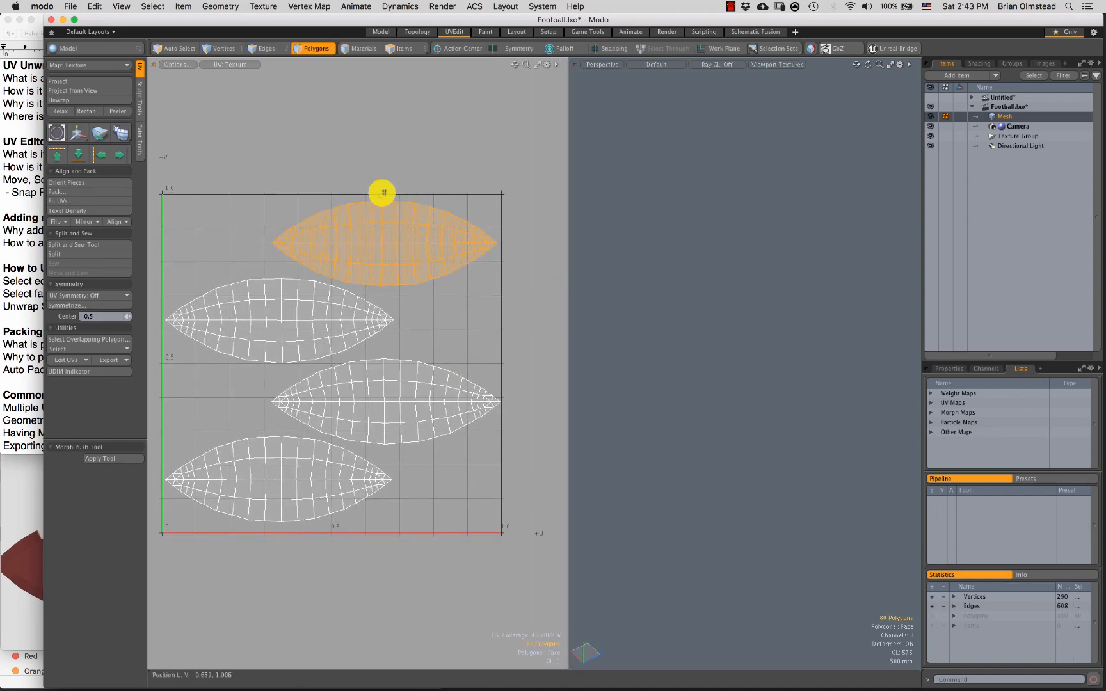
key(w)
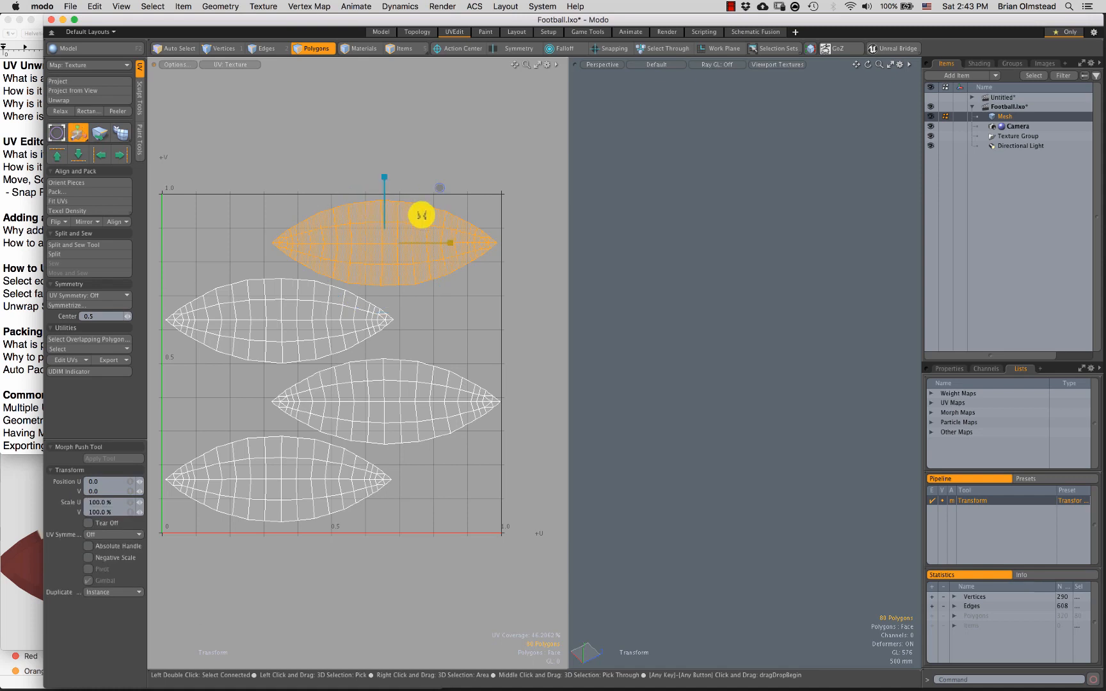
drag(439, 187, 497, 144)
key(super+z)
key(r)
key(super+z)
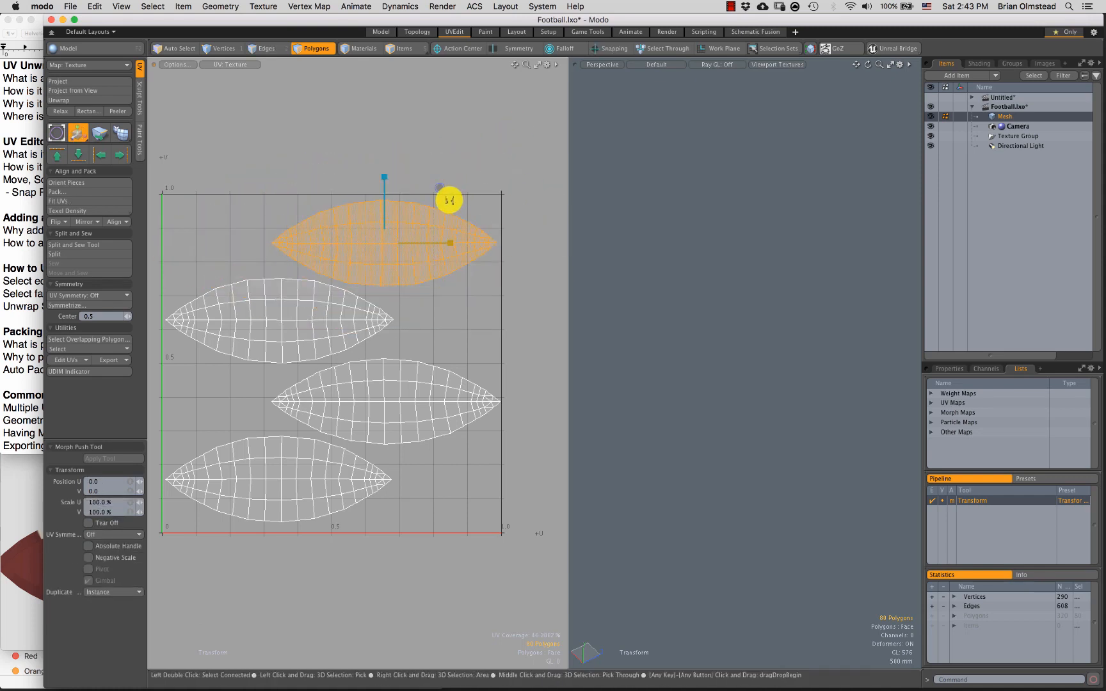
Step: Try rotating the topmost UV island about its centre and leave the Rotate tool
key(e)
drag(443, 187, 455, 220)
scroll(389, 306, down, 3)
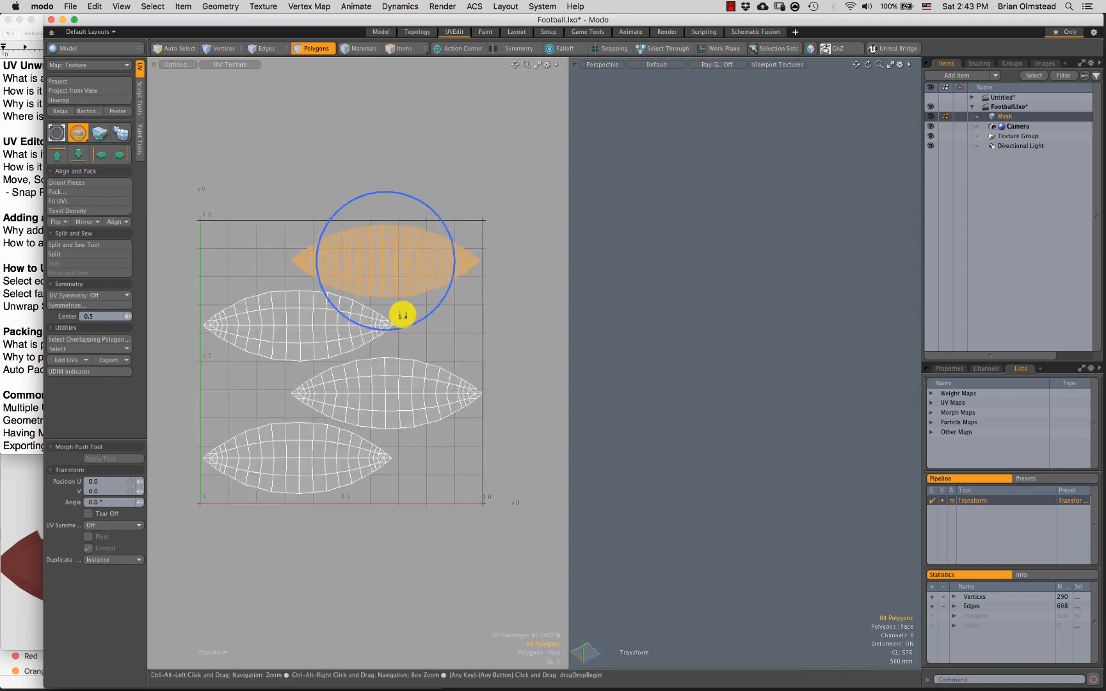
key(space)
Step: Select the lowest UV island and try the Move and Rotate tools on it
double_click(341, 422)
key(w)
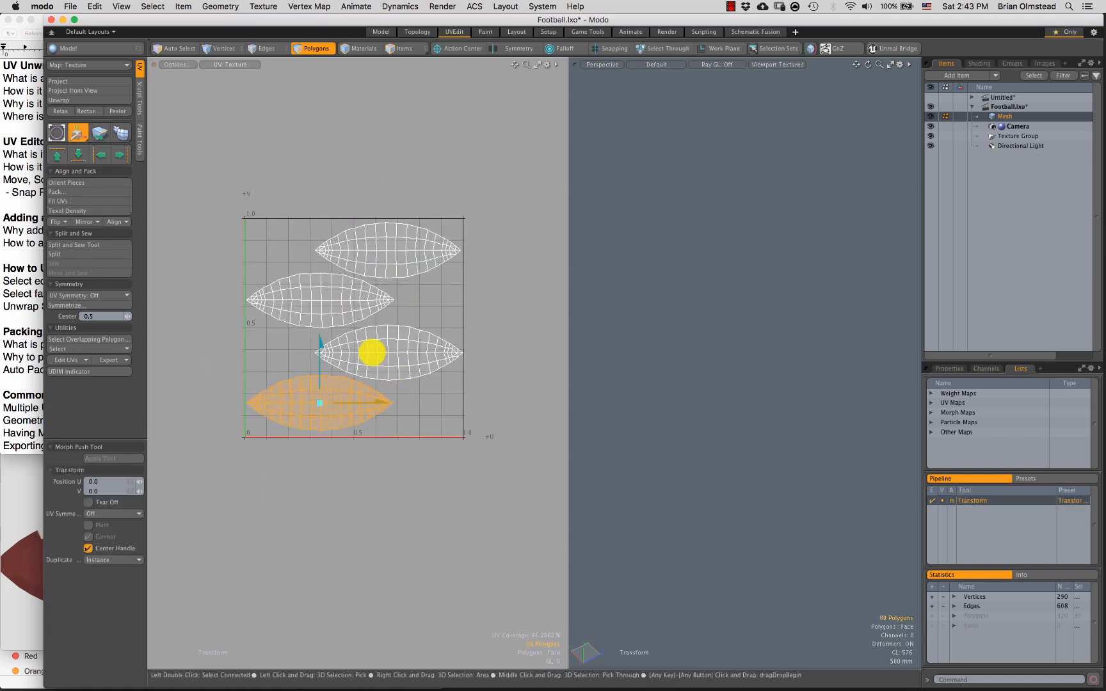
key(e)
key(space)
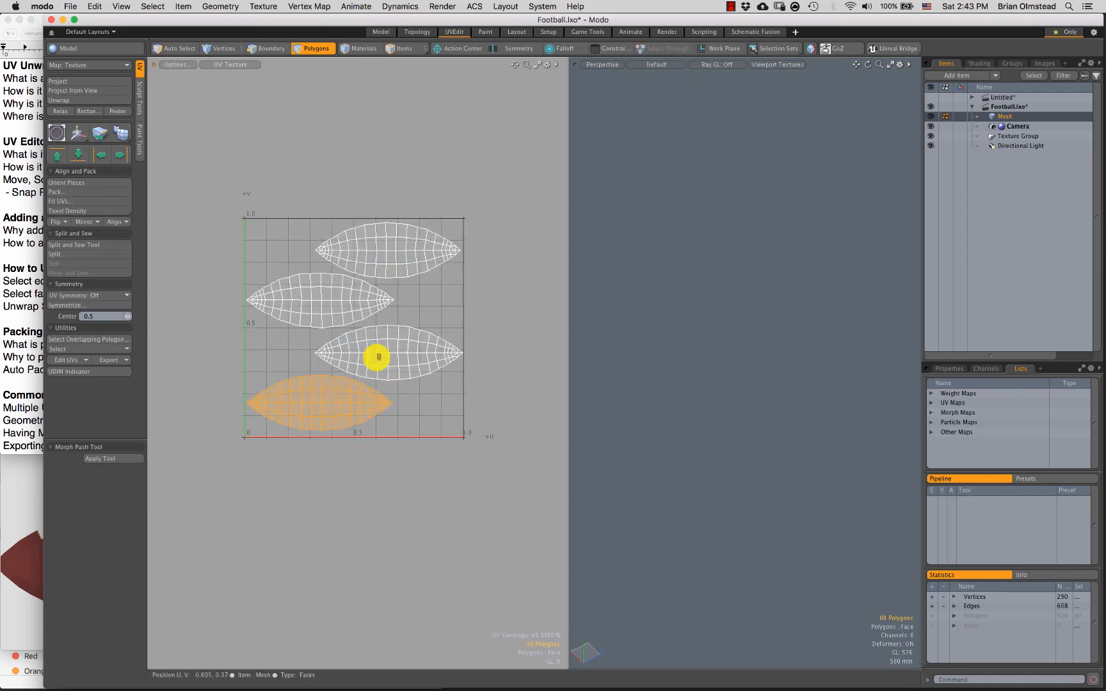
Step: Extend a polygon selection to all four complete UV islands, rotate them together about 90°, and clear the selection
key(1)
key(3)
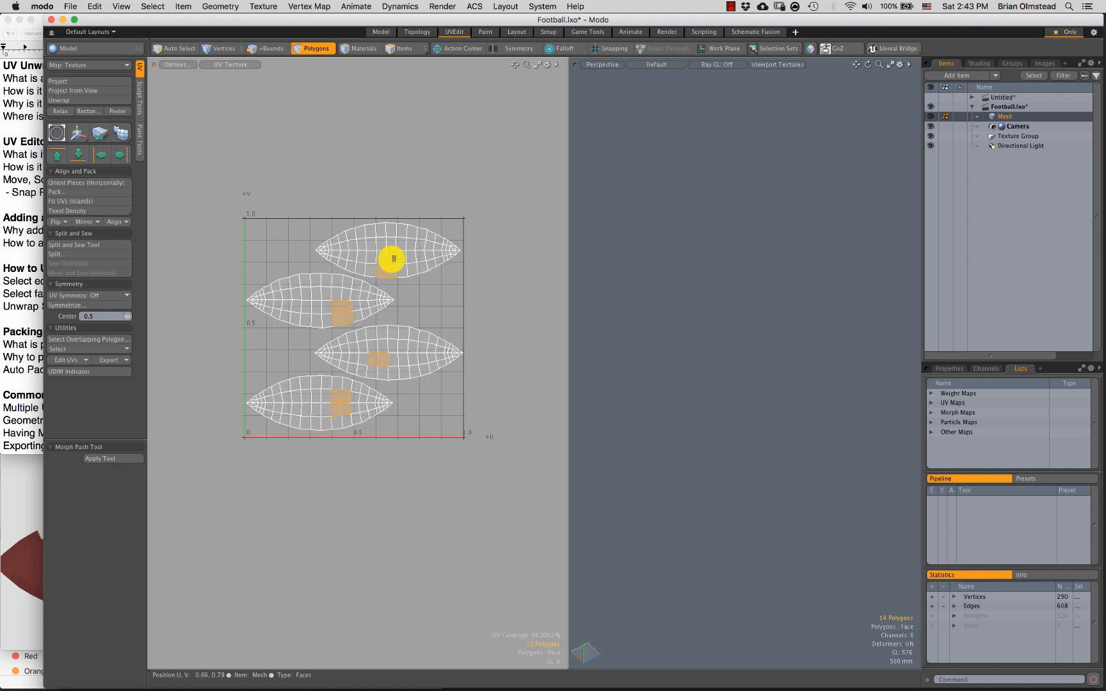
key(w)
key(])
key(e)
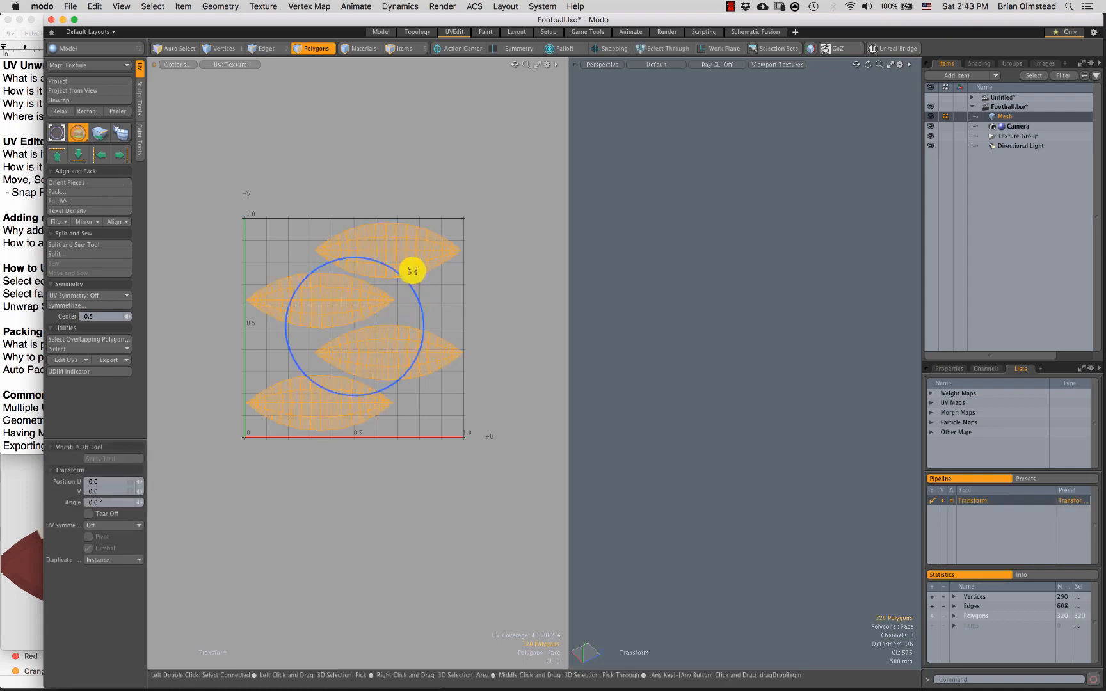
drag(407, 279, 384, 360)
key(q)
click(450, 270)
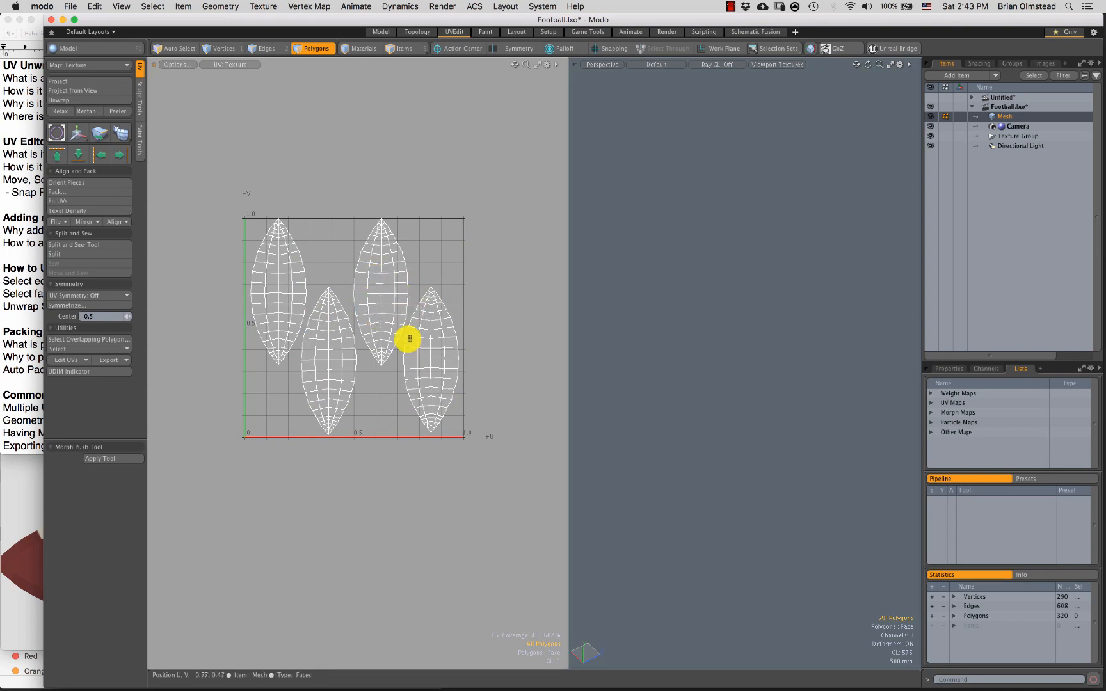
Step: Undo the group rotation and restore the selection of all four UV islands
key(super+z)
key(super+z)
scroll(350, 345, up, 2)
key(q)
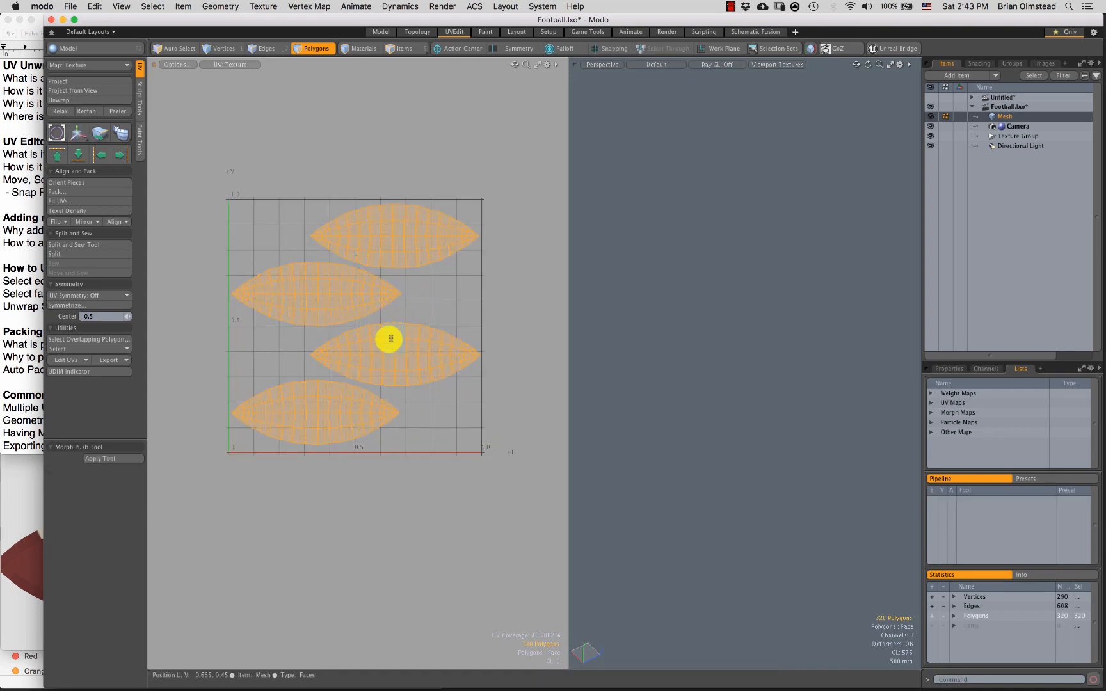
Step: Compare the Football_DIF.png texture in Preview with the matching islands in Modo's UV editor, moving the image window out of the way
click(21, 502)
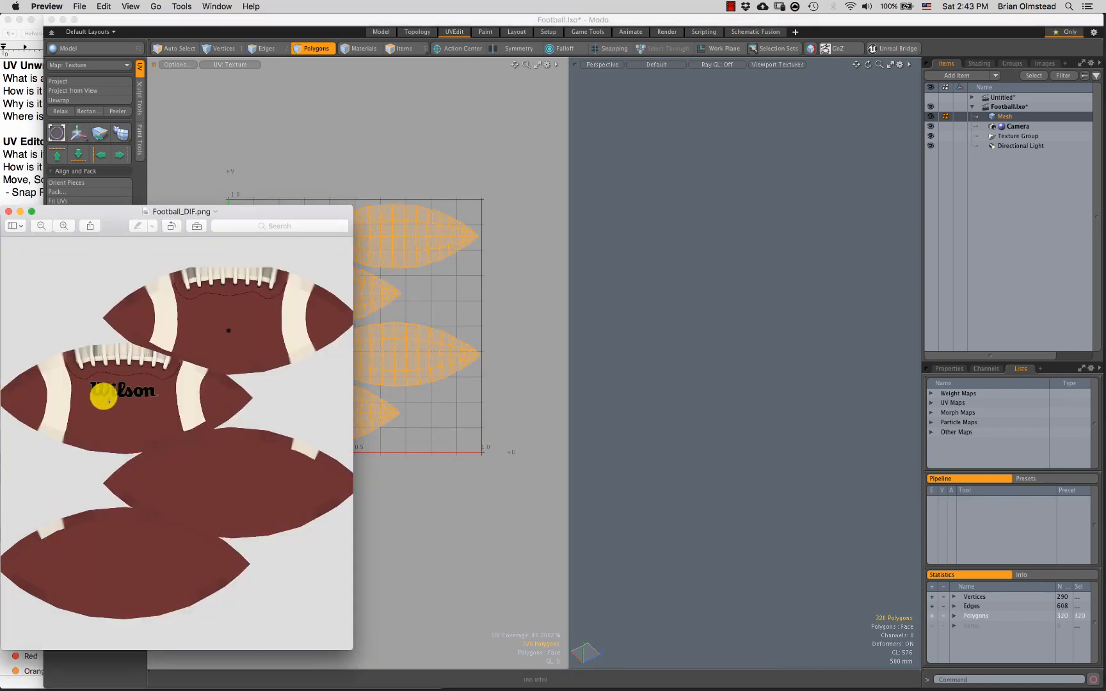
click(432, 286)
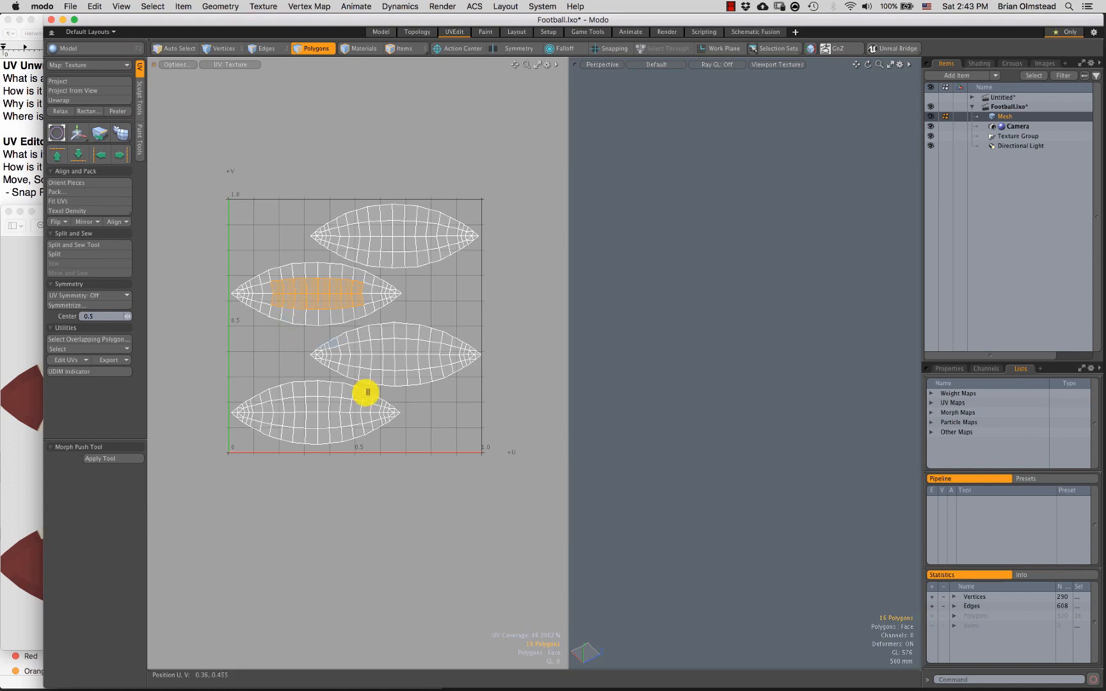
drag(367, 393, 363, 400)
click(421, 303)
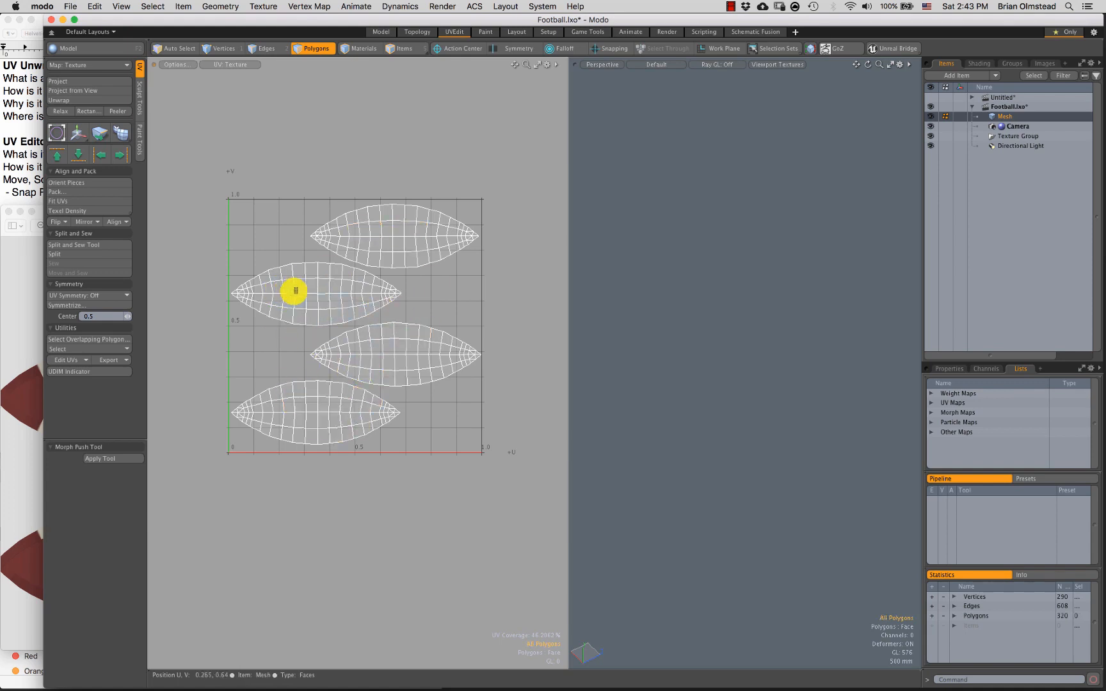
click(25, 387)
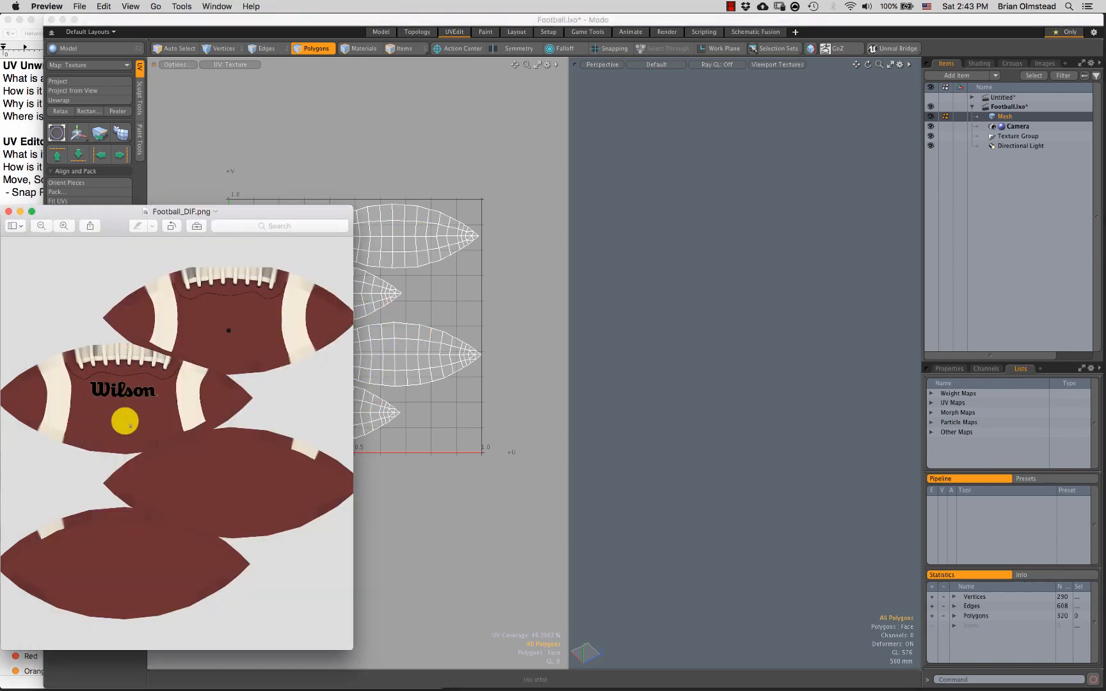
drag(116, 219, 94, 263)
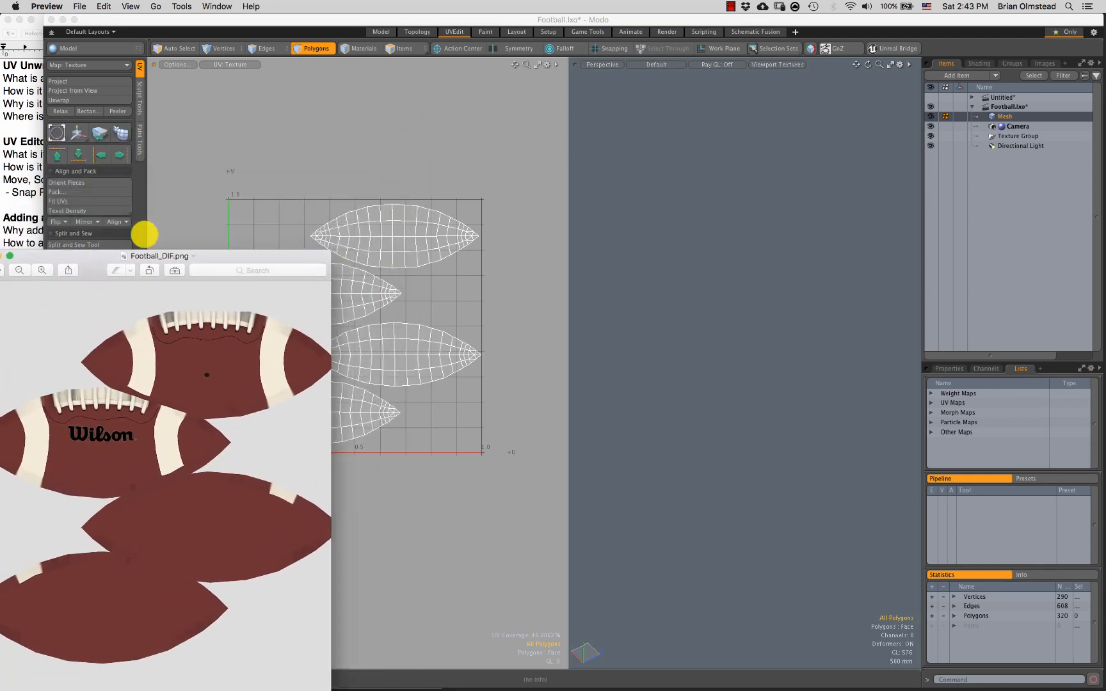
click(307, 243)
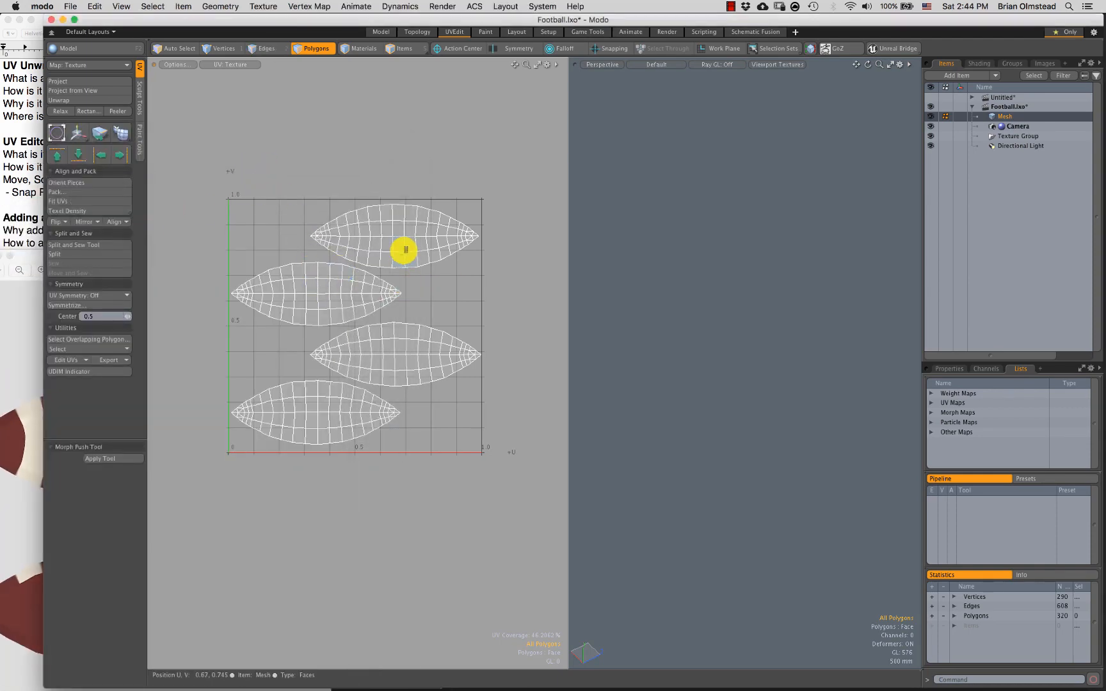
Step: Select the topmost UV island, try scaling it uniformly, and undo the scaling
double_click(408, 250)
alt+drag(432, 283, 424, 297)
scroll(396, 236, up, 3)
key(w)
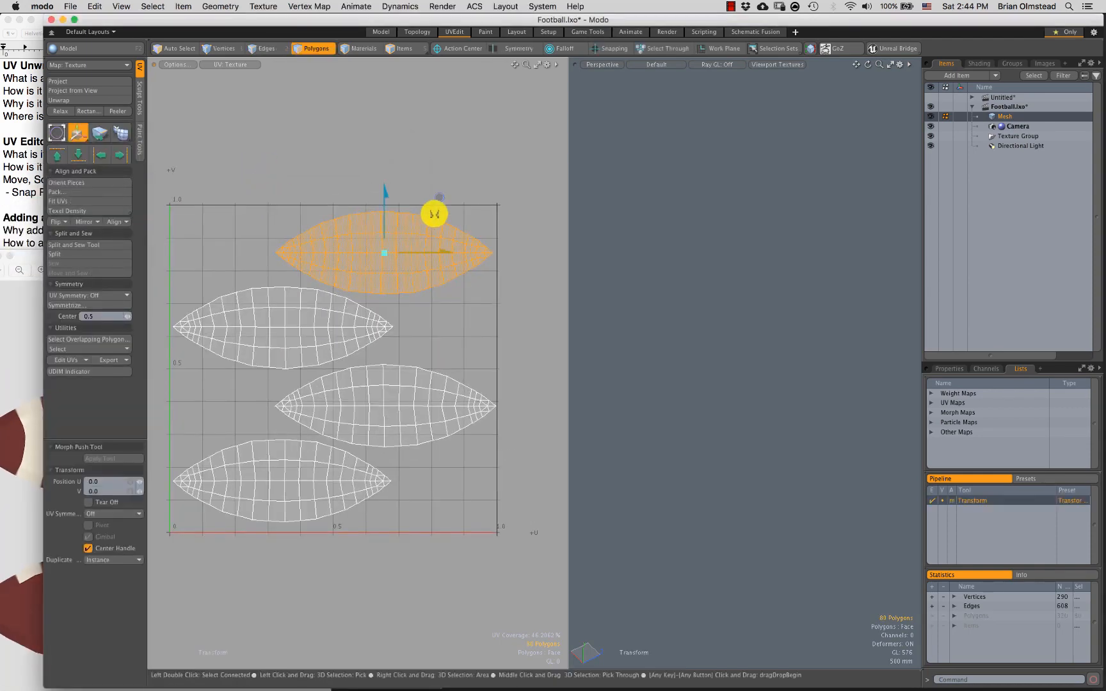
key(r)
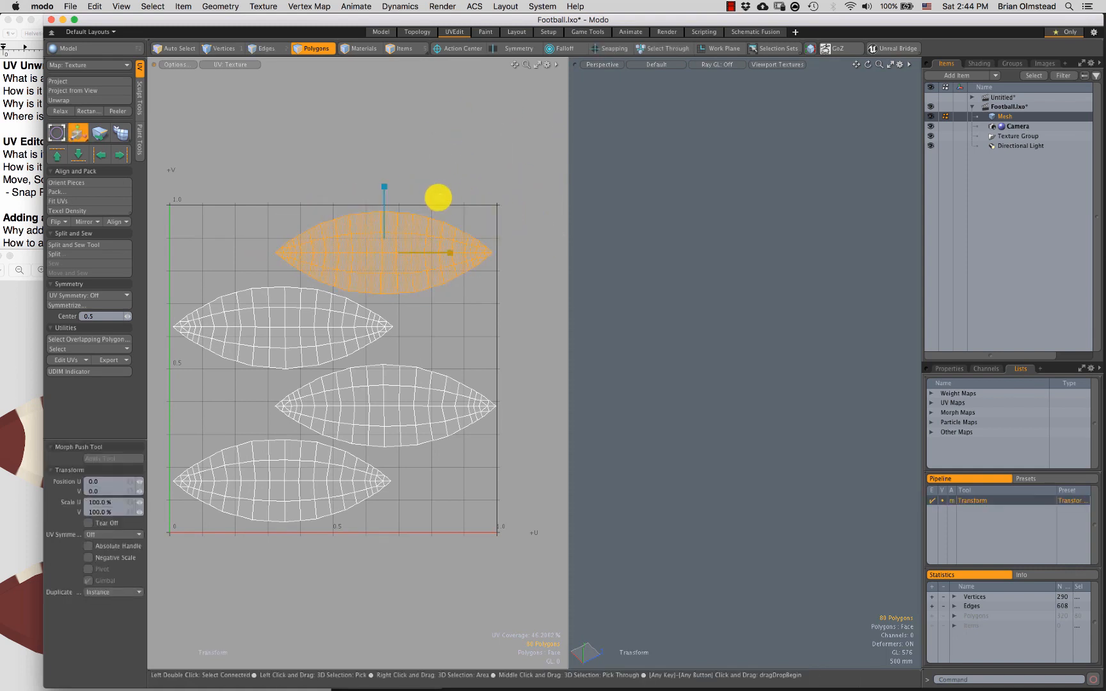
drag(438, 197, 452, 213)
key(super+z)
Step: Leave the Scale tool and select the topmost UV island again
scroll(380, 294, down, 1)
alt+drag(394, 270, 420, 308)
scroll(419, 247, down, 1)
key(Escape)
double_click(411, 242)
scroll(424, 270, up, 1)
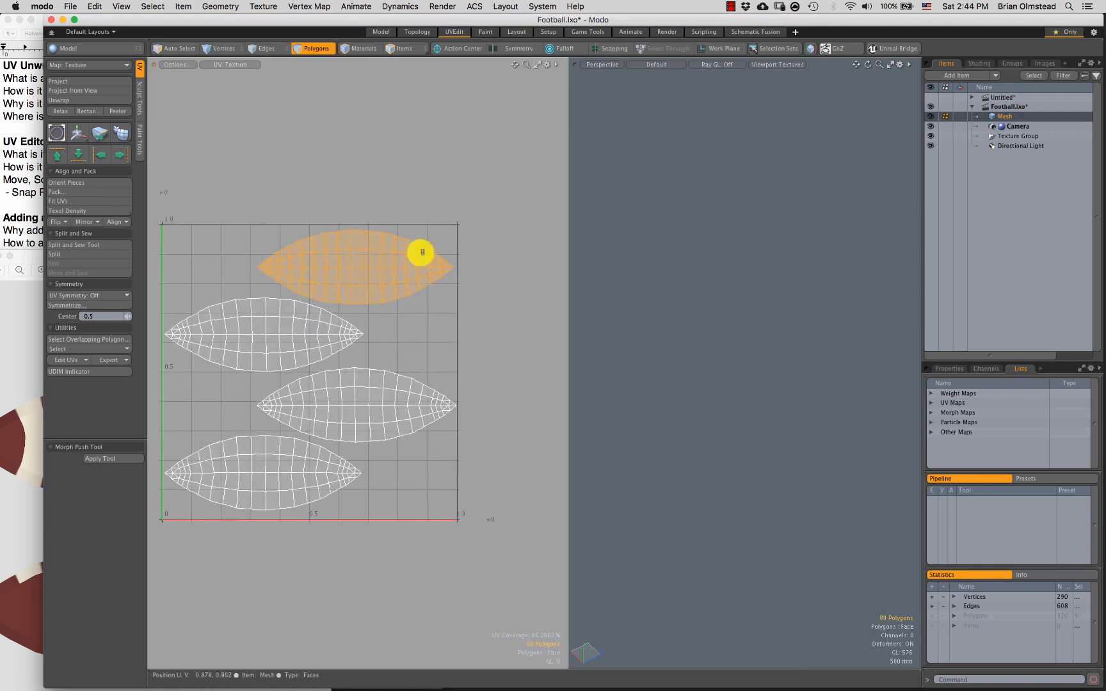
Step: Select the lowest UV island and move it out of the UV square into the empty space below
double_click(284, 462)
scroll(336, 442, down, 2)
alt+drag(336, 441, 346, 412)
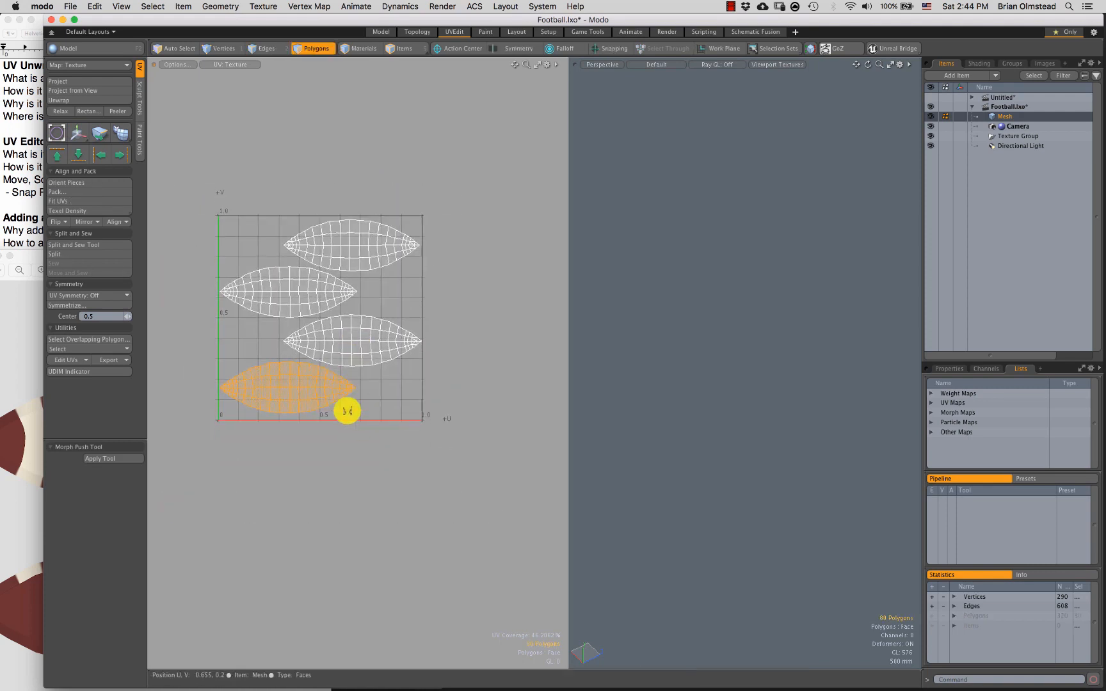
key(w)
drag(347, 340, 381, 424)
Step: Rotate the detached island with an angle of 90° and turn it back to horizontal
key(e)
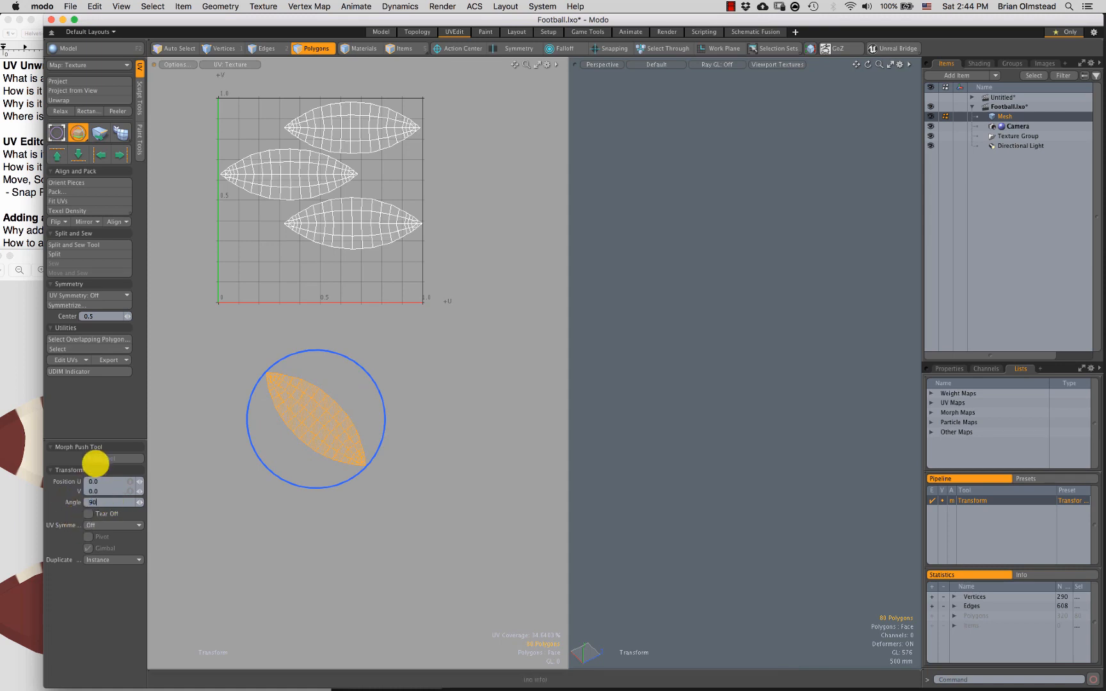
key(Return)
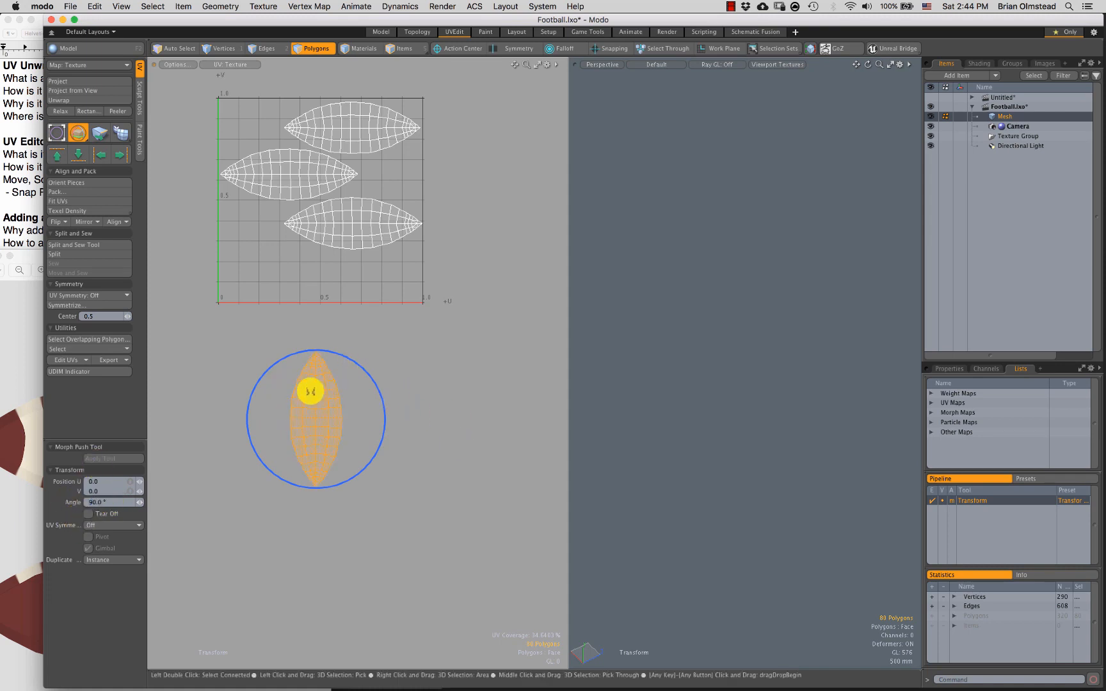
drag(374, 327, 363, 403)
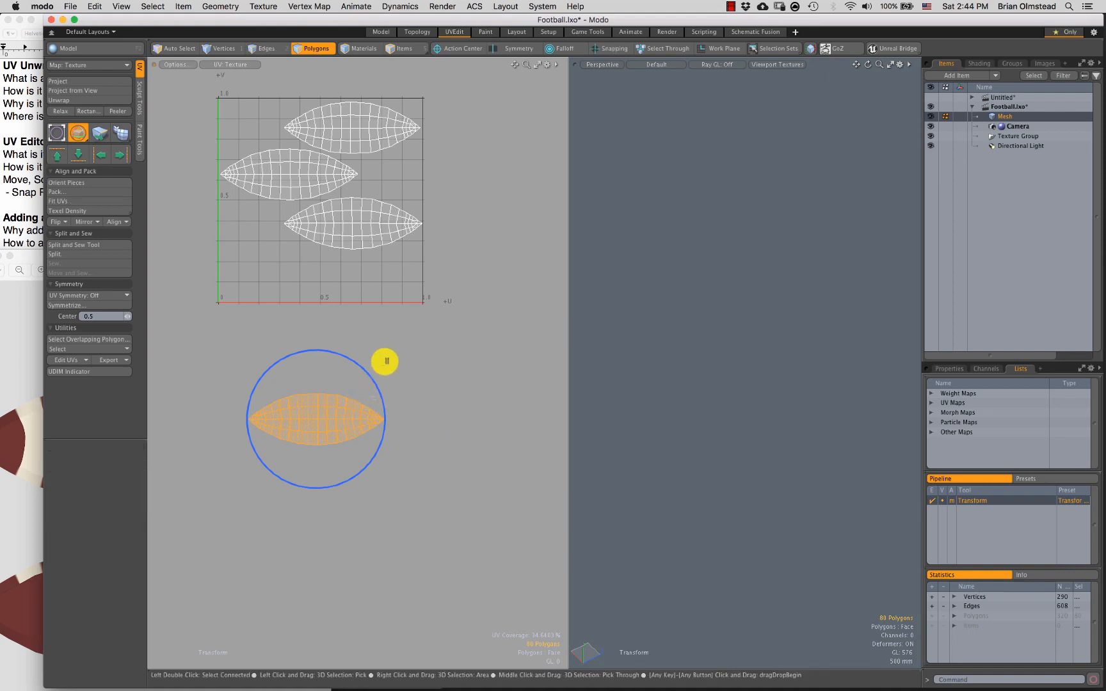
key(space)
Step: Rotate the detached island with angle snapping to -75°
key(e)
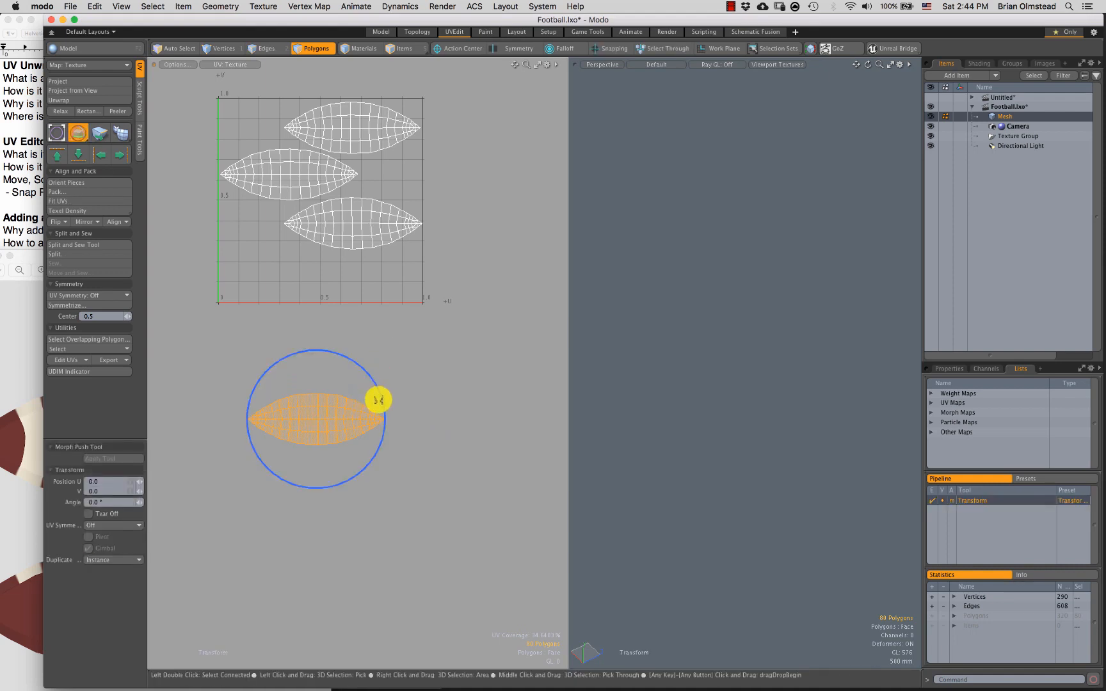
key(ctrl)
ctrl+drag(377, 388, 382, 422)
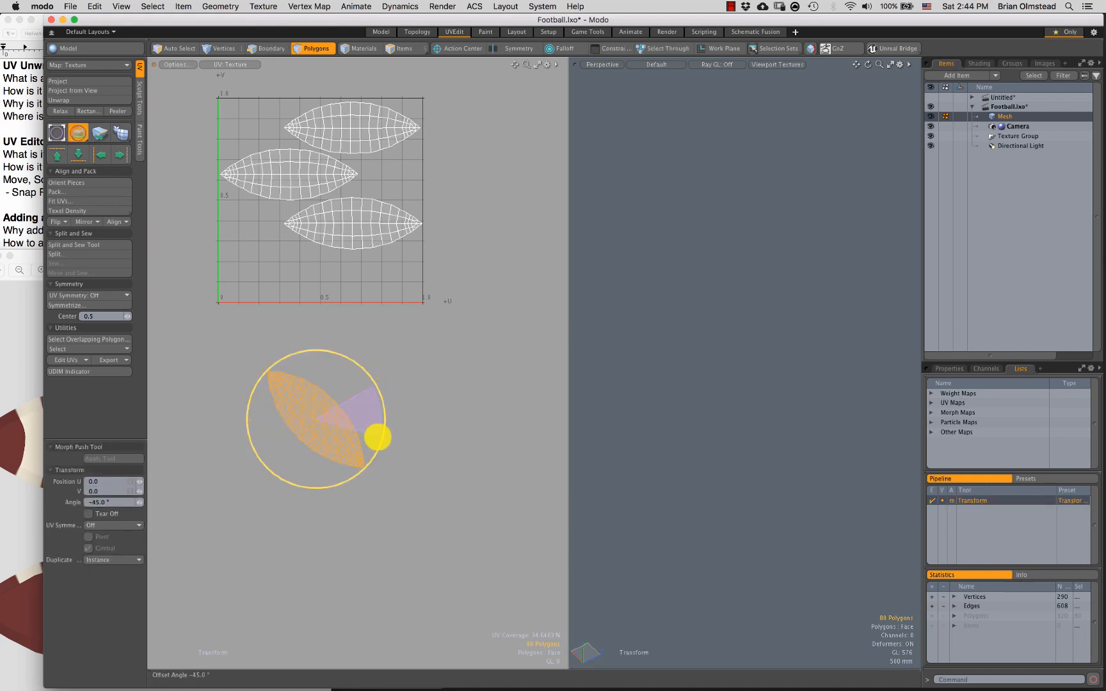
ctrl+drag(353, 467, 354, 465)
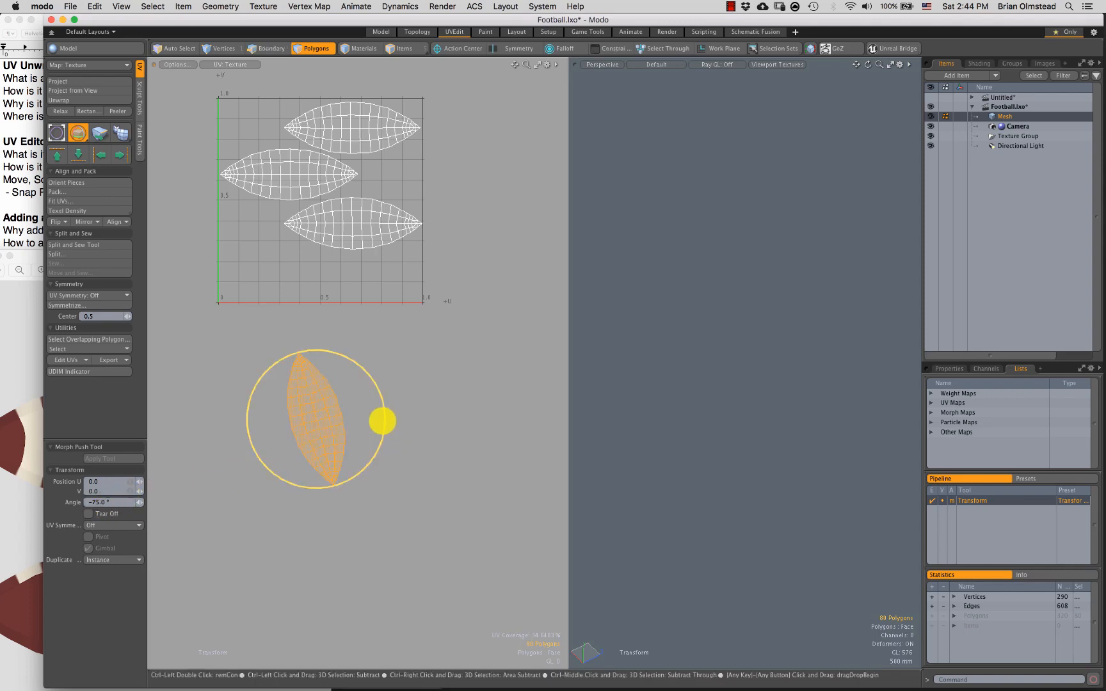
Step: Snap-rotate the detached island back to 0°, undo its move out of the UV square and leave the transform tool
ctrl+drag(383, 420, 353, 334)
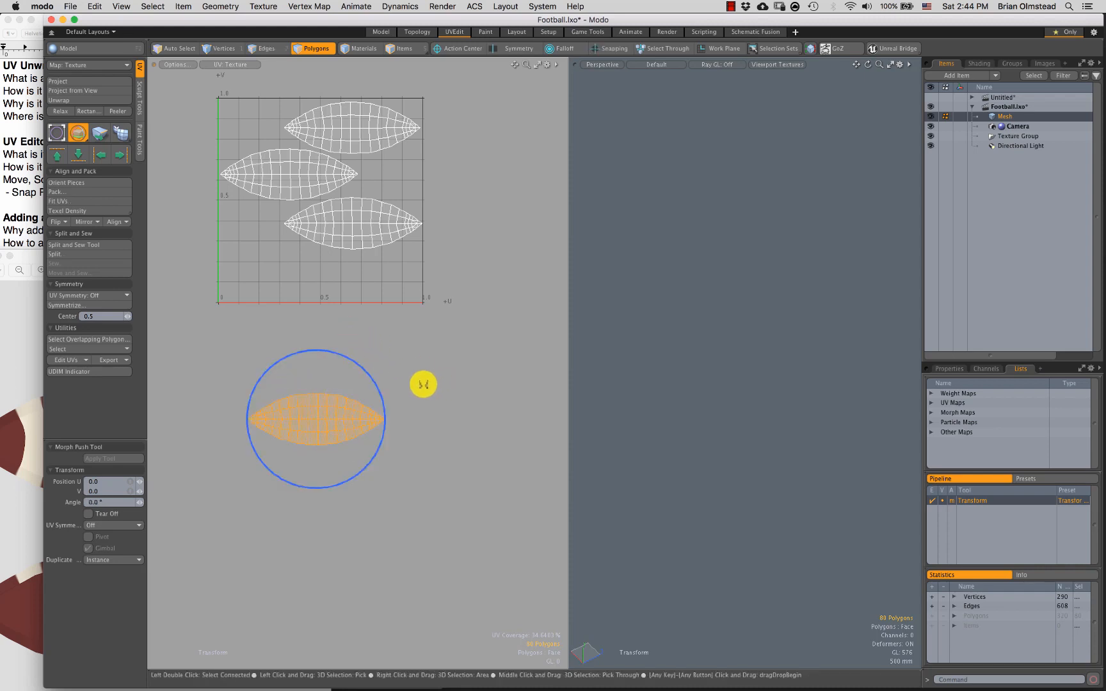
mouse_move(375, 382)
ctrl+mouse_down()
mouse_move(363, 437)
mouse_move(328, 457)
mouse_move(371, 366)
ctrl+mouse_up()
drag(405, 382, 412, 397)
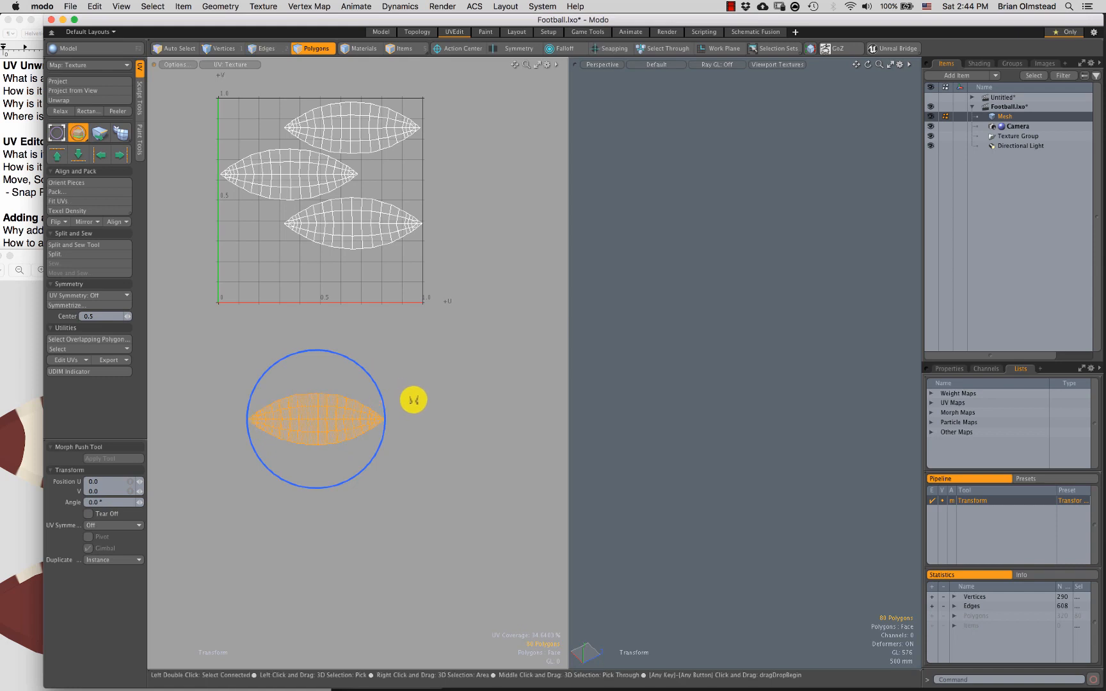
key(w)
key(ctrl+z)
key(space)
key(space)
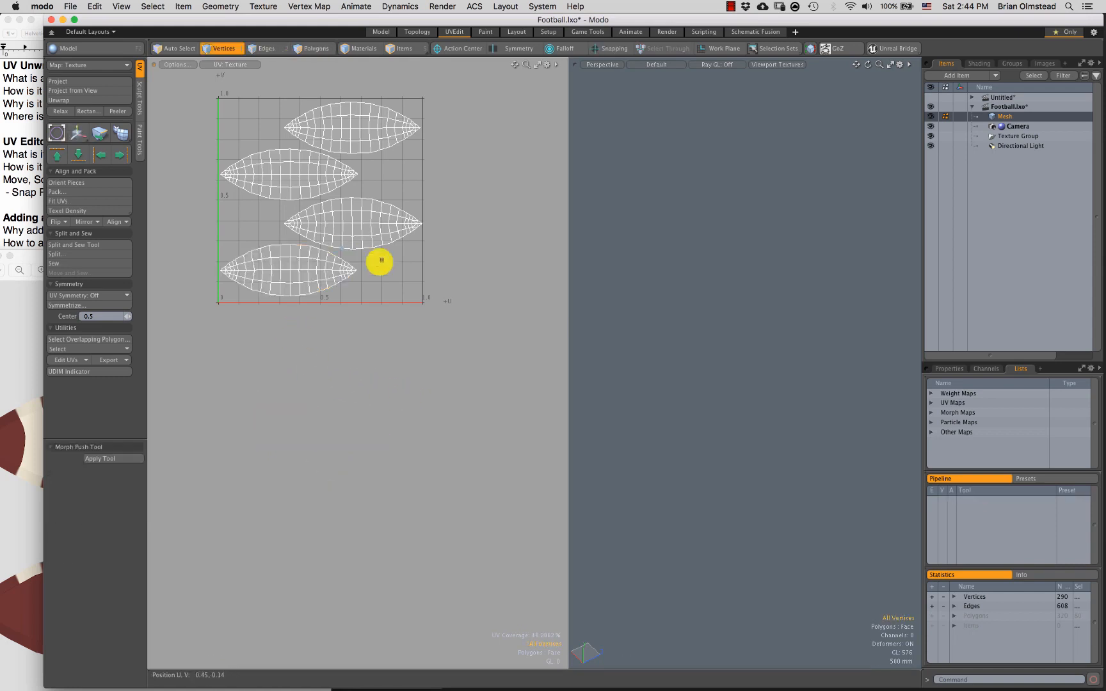
Step: Fit the UV and 3D views, select the lowest UV island to examine its panel on the football, and clear the selection
key(a)
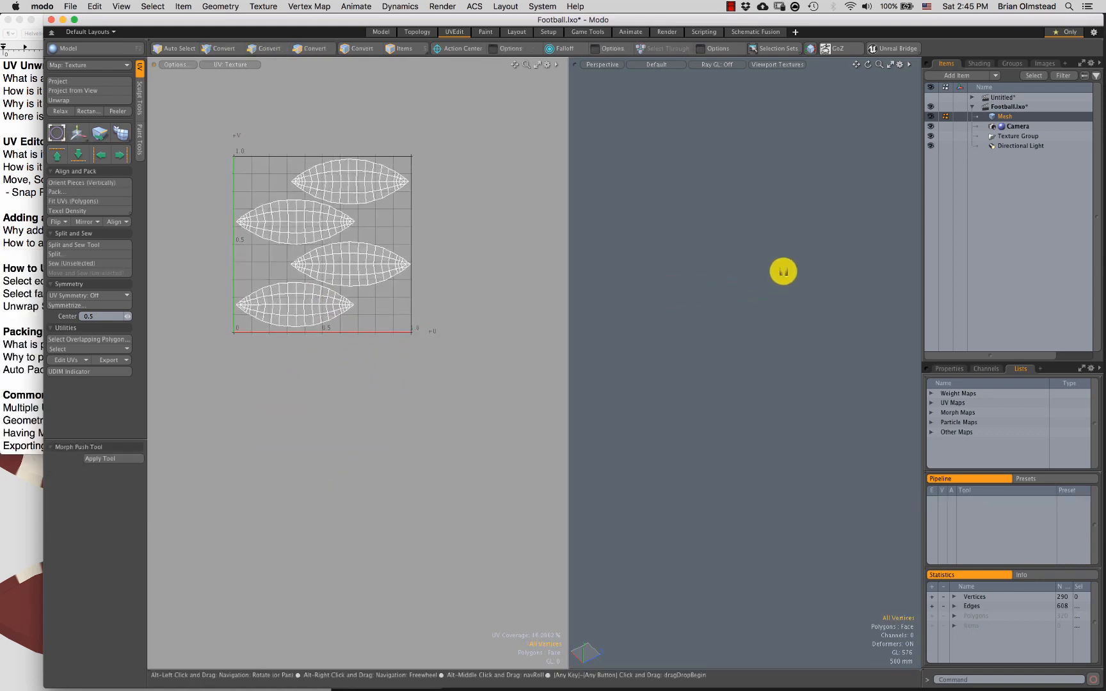
key(a)
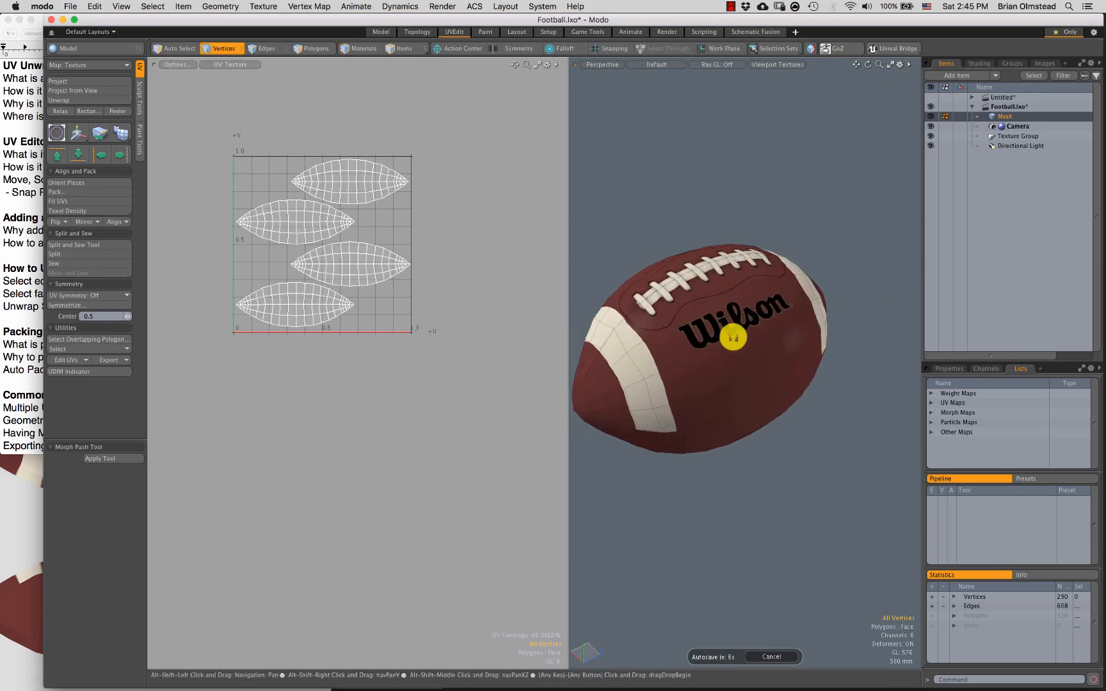
key(3)
double_click(296, 303)
alt+drag(704, 365, 607, 274)
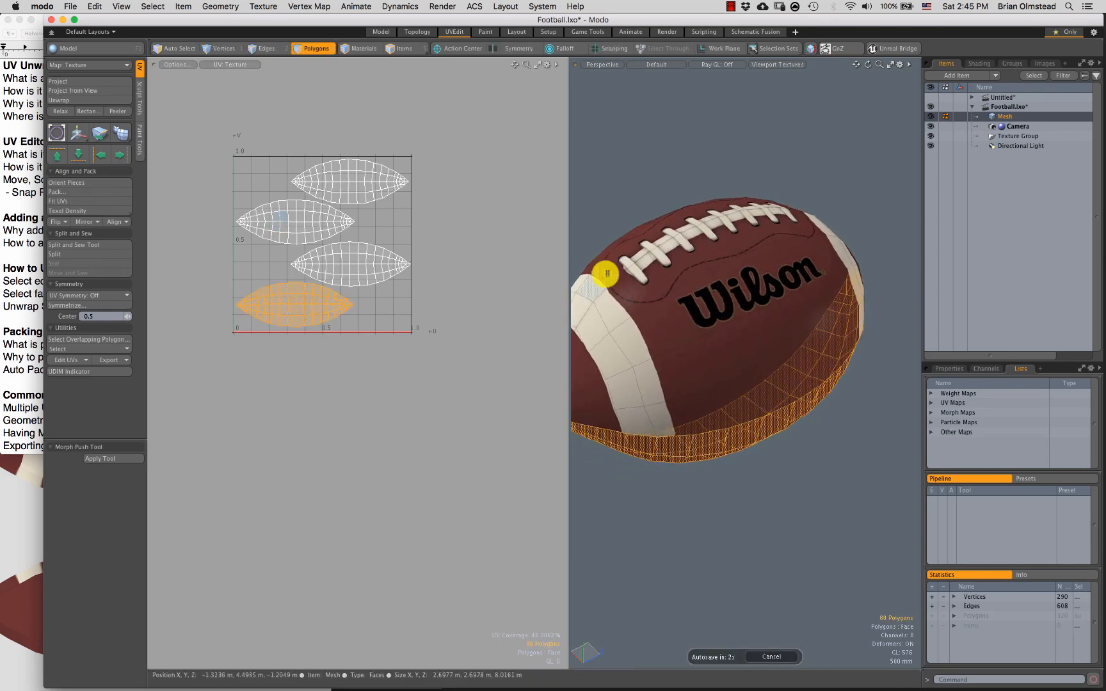
click(230, 284)
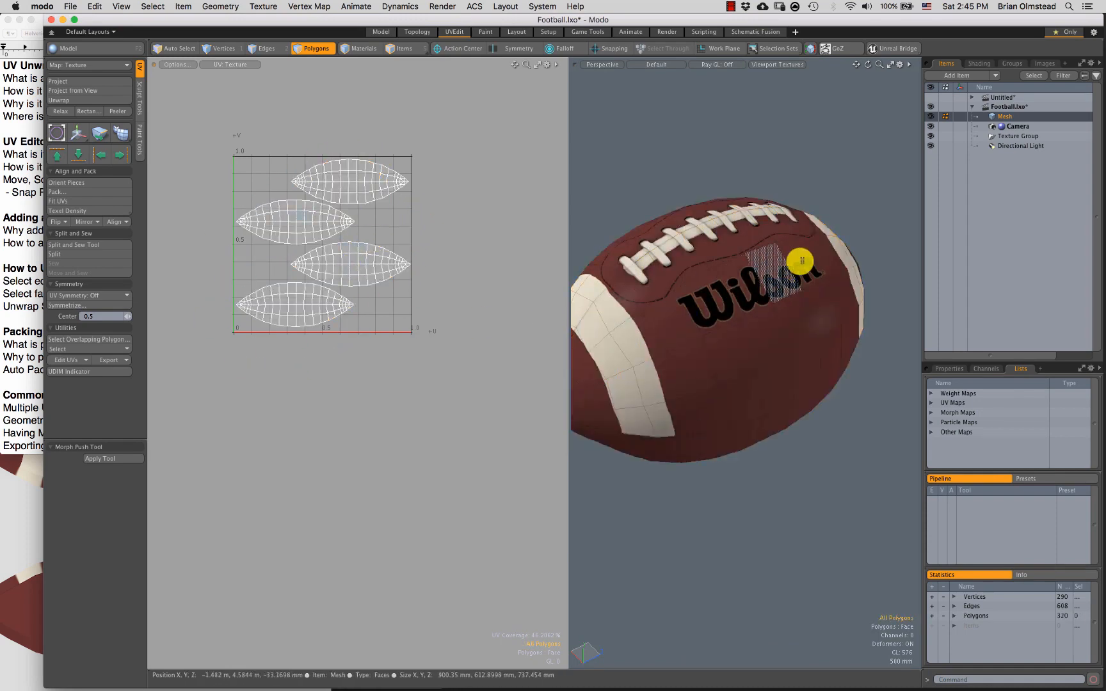
Step: Switch to Preview to view the Wilson logo in Football_DIF.png, return to Modo and select the logo's polygons on the football
click(20, 508)
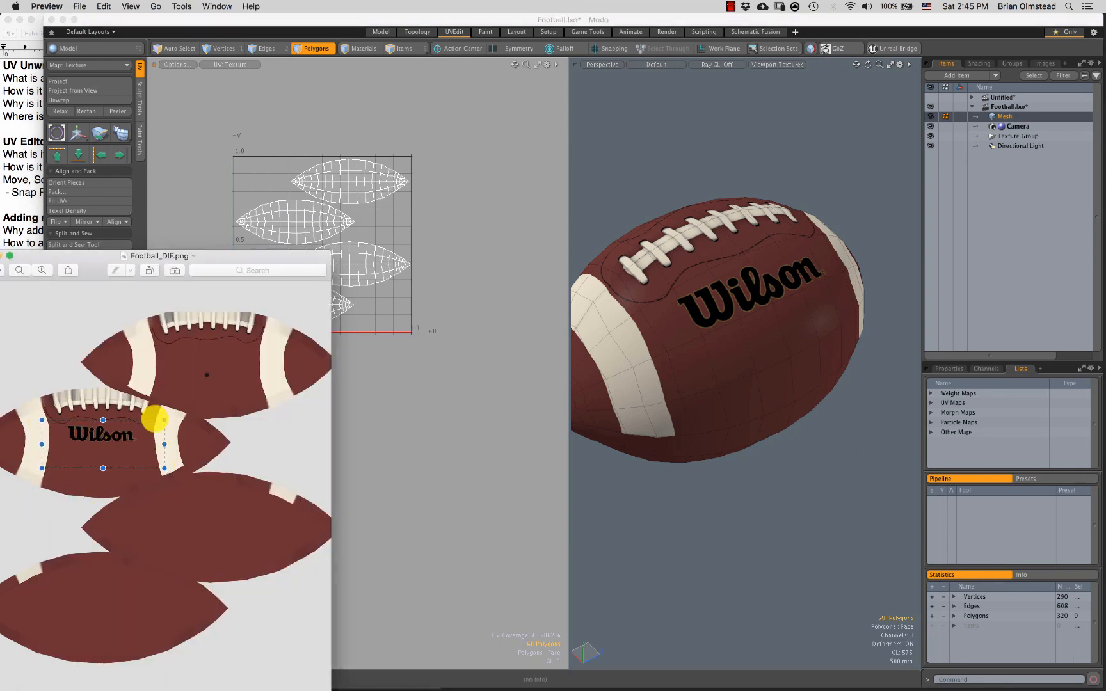
click(368, 235)
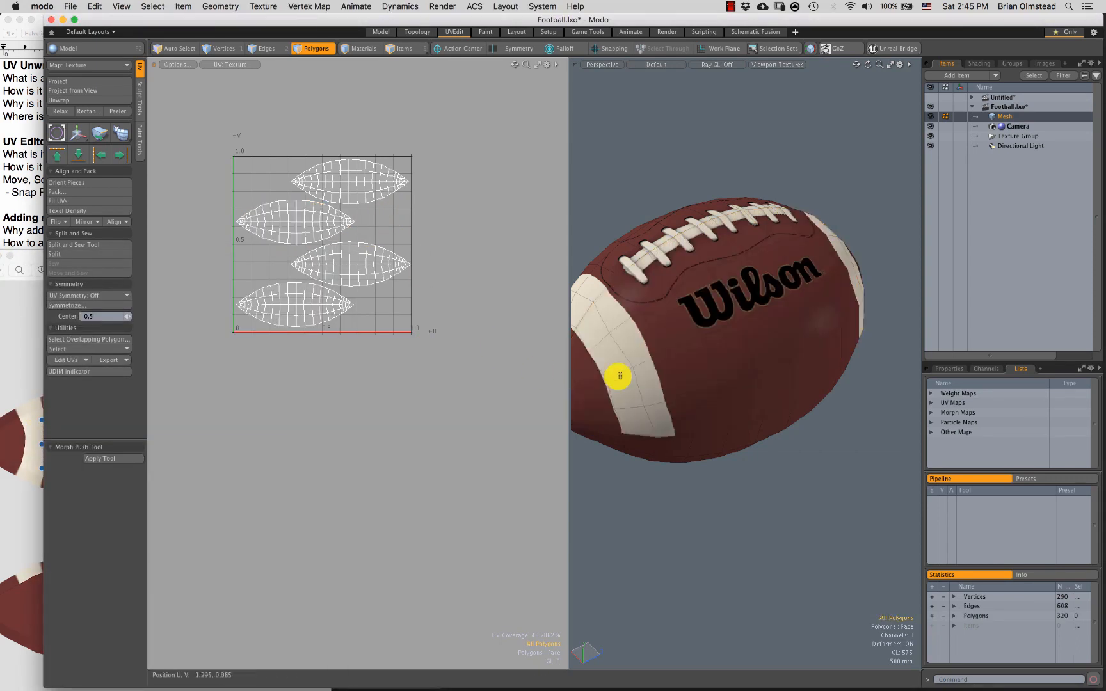
mouse_move(704, 352)
alt+mouse_down()
mouse_move(733, 323)
mouse_move(701, 298)
mouse_move(795, 261)
mouse_move(782, 298)
mouse_move(734, 321)
alt+mouse_up()
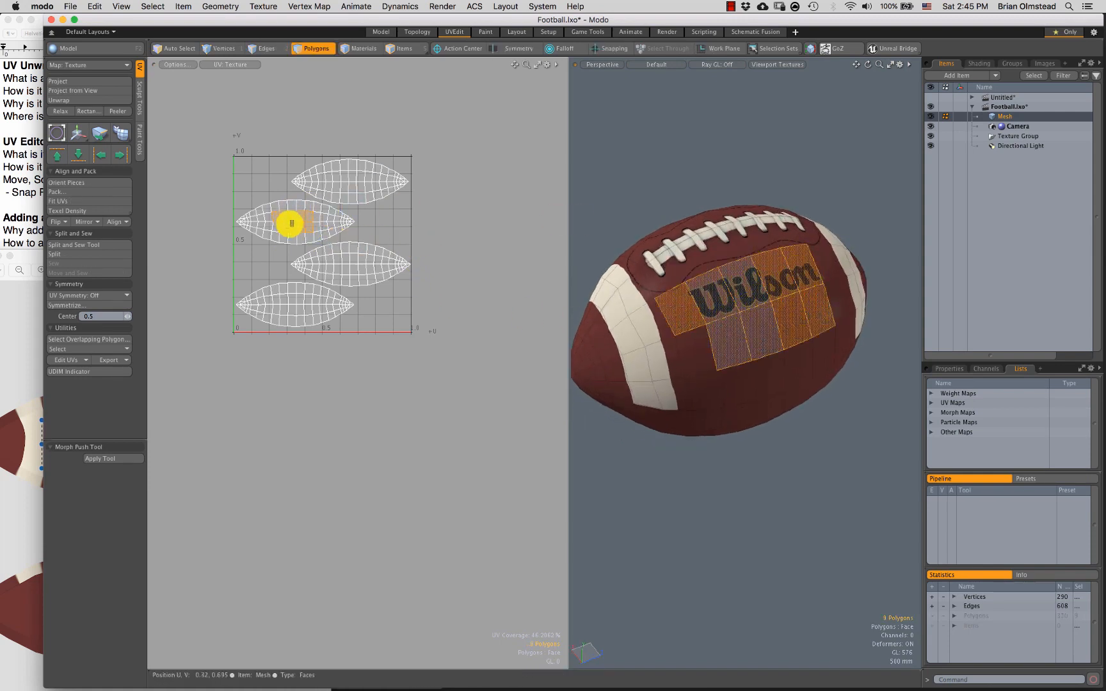
Step: Extend the selection to the whole UV island holding the Wilson logo and examine the matching panel on the football
scroll(300, 231, up, 2)
alt+drag(288, 254, 286, 263)
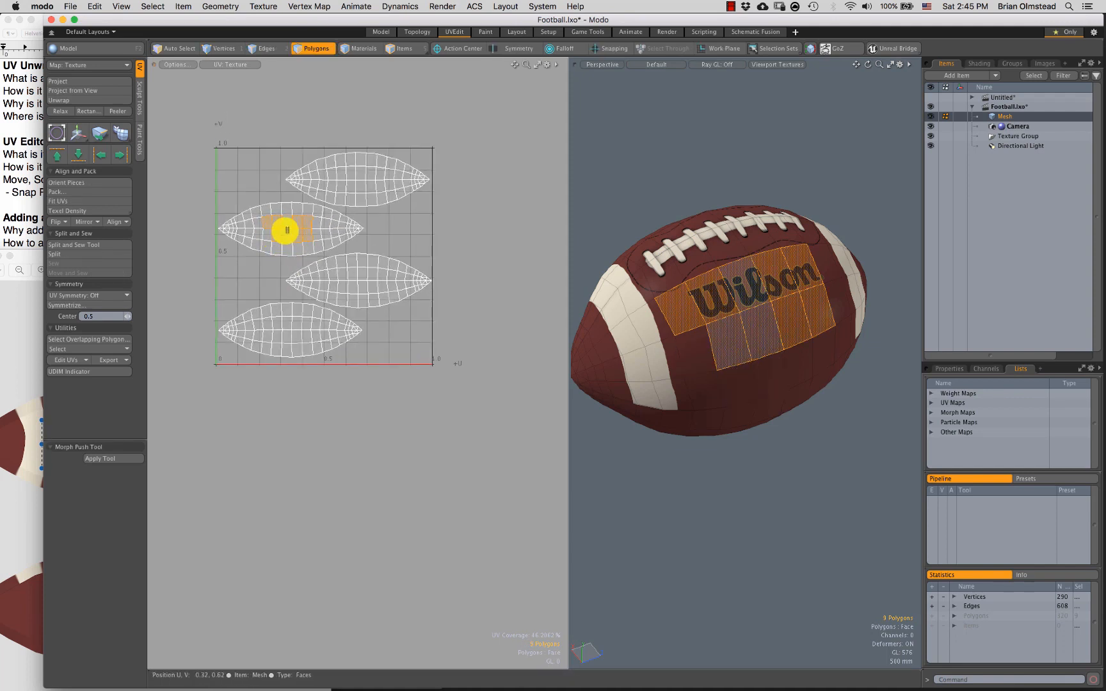
double_click(286, 231)
scroll(286, 282, down, 2)
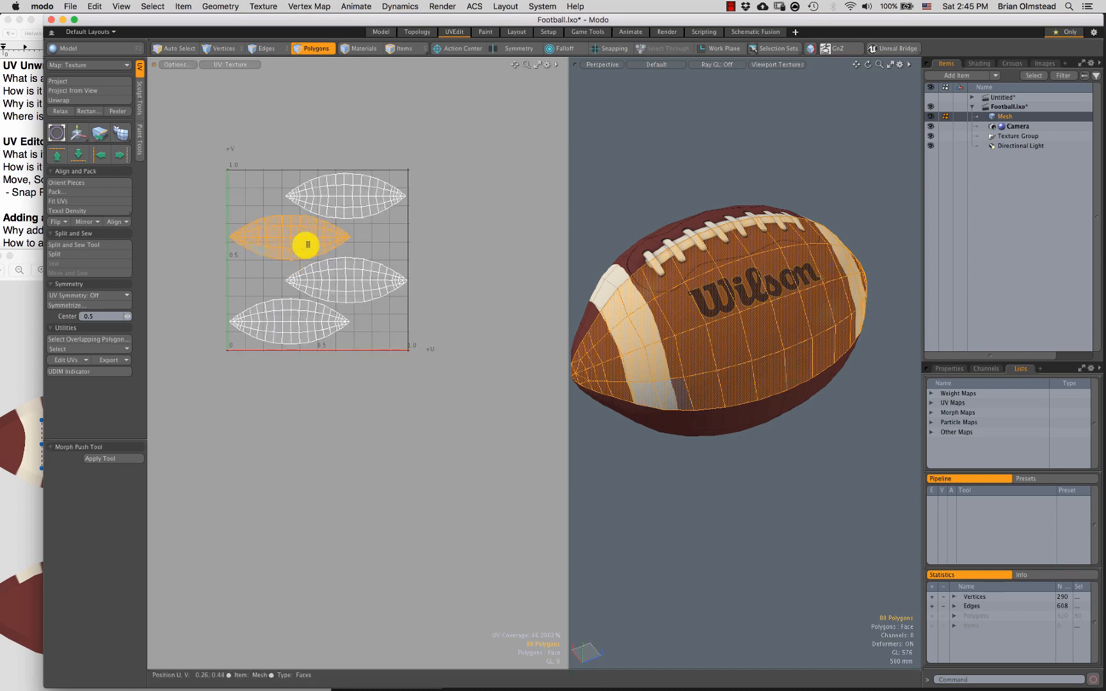
alt+drag(630, 326, 659, 332)
scroll(360, 324, down, 1)
alt+shift+drag(357, 323, 346, 303)
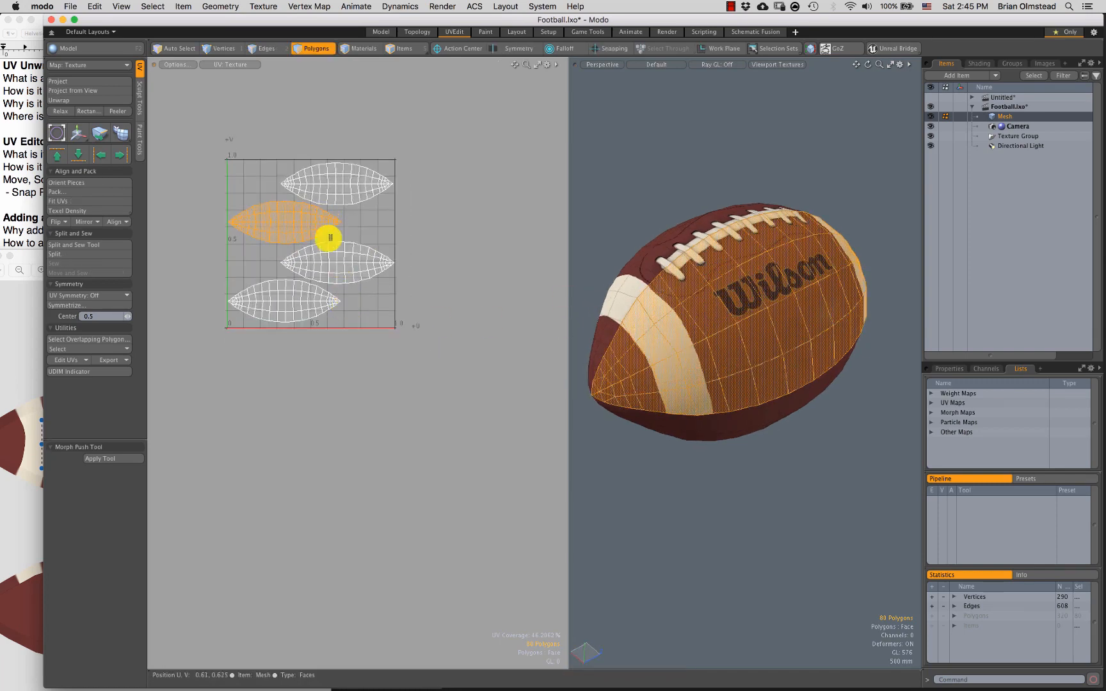
Step: Clear the selection and compare the panels in Football_DIF.png in Preview with Modo's UV island layout
click(29, 378)
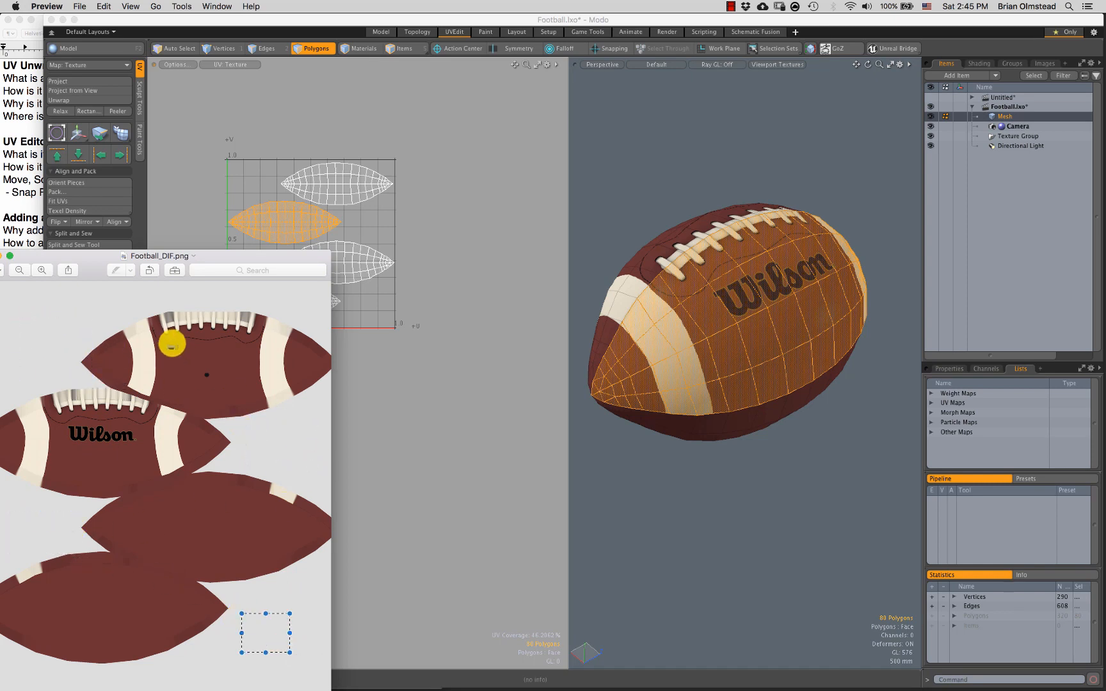
click(162, 200)
ctrl+alt+drag(274, 180, 282, 212)
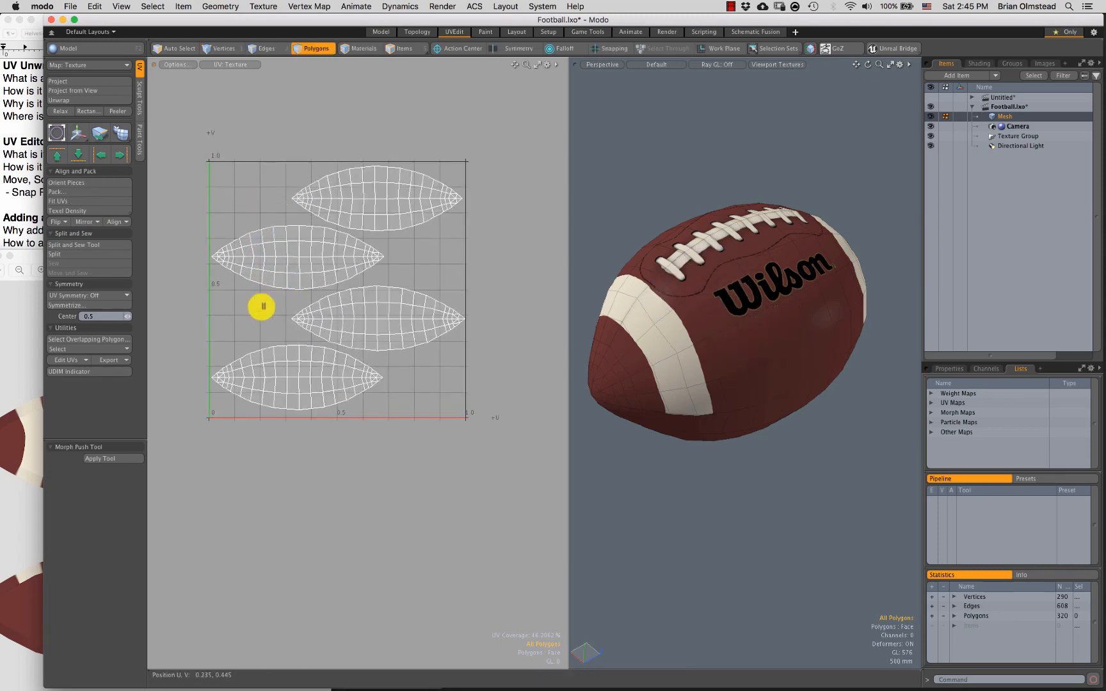
click(42, 410)
click(255, 227)
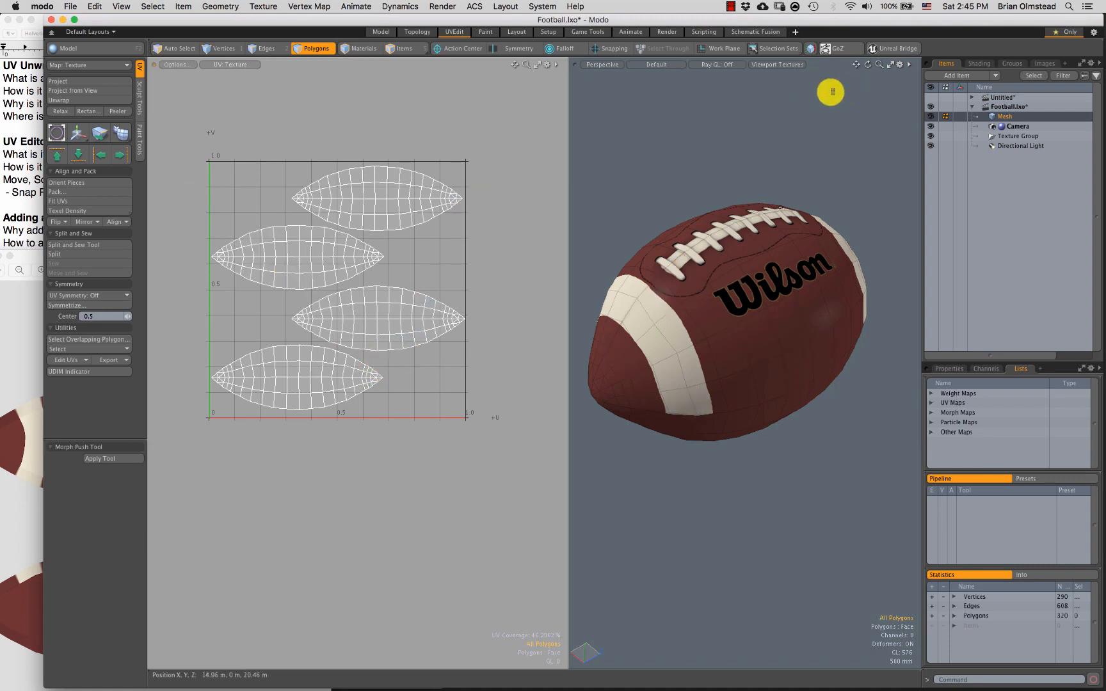
Step: Select the Football_DIF image in the Shader Tree to show the texture behind the UV islands
click(983, 62)
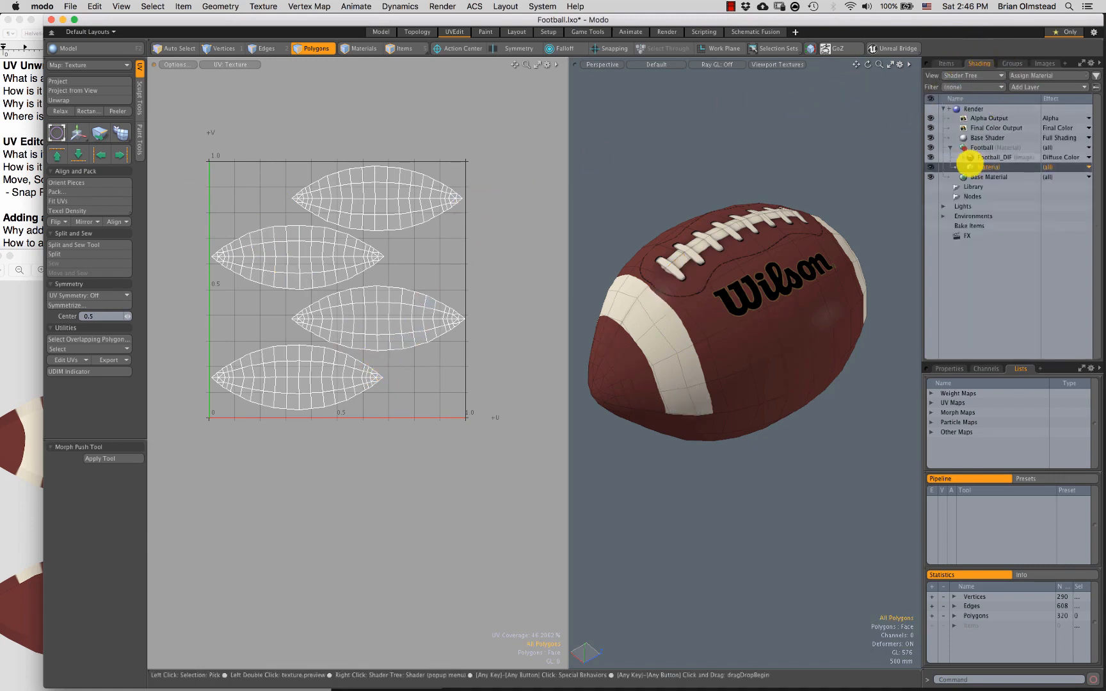
click(990, 157)
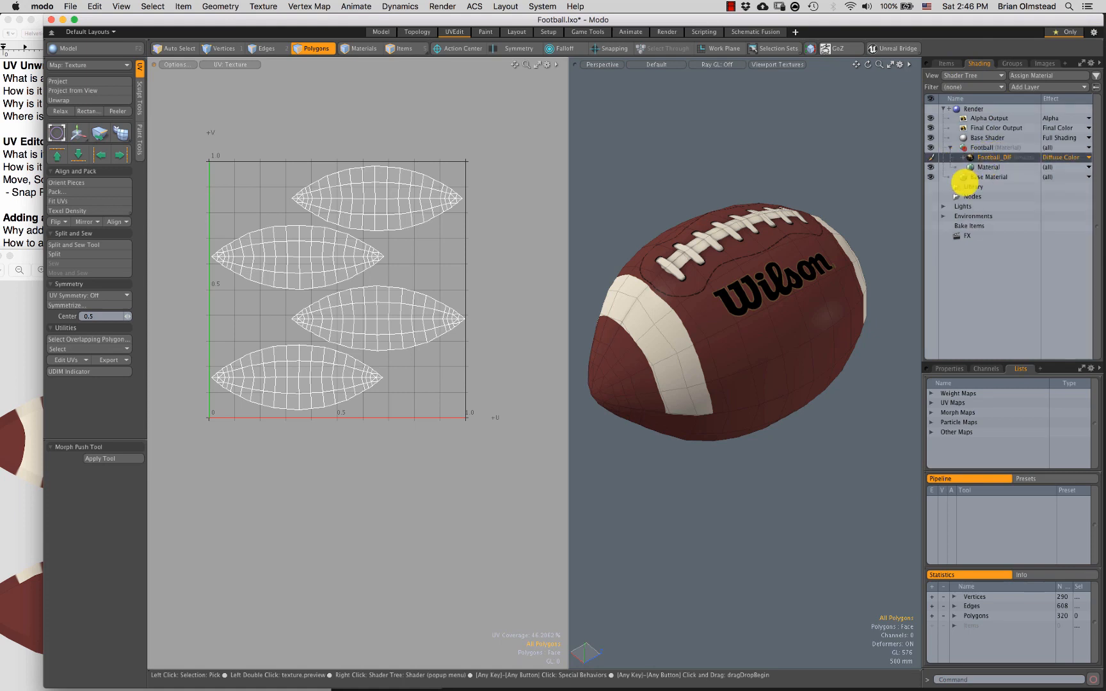
double_click(989, 157)
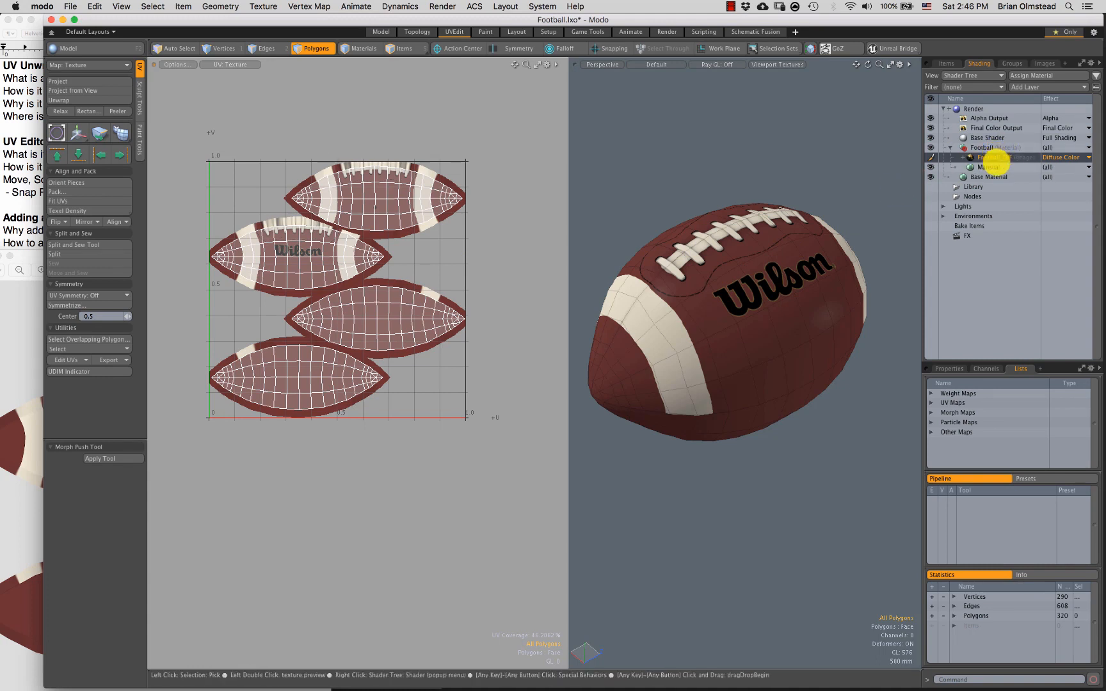
Step: Check Football_DIF.png in Preview against the UV backdrop and reselect the Football_DIF layer in Modo
click(24, 389)
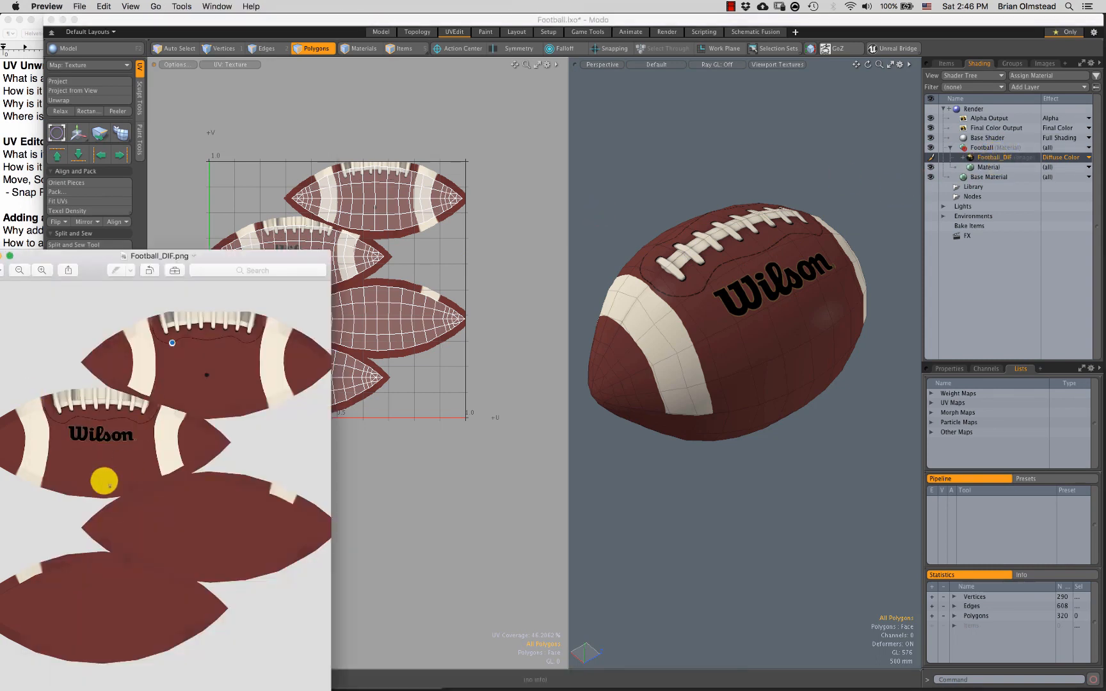
click(990, 165)
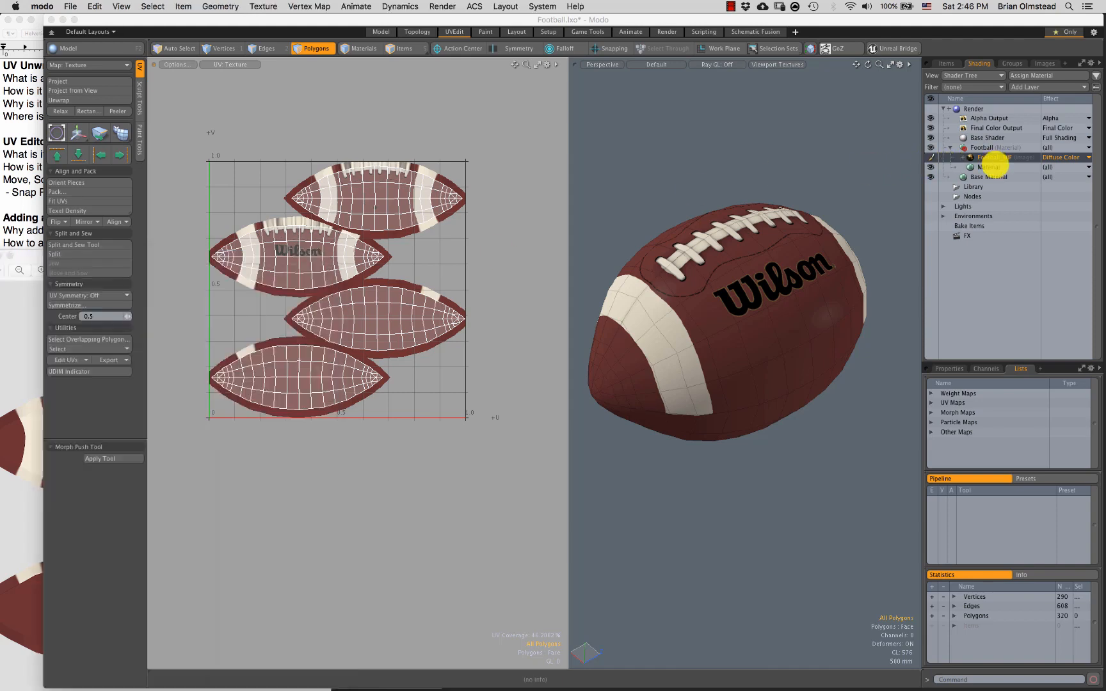
click(986, 157)
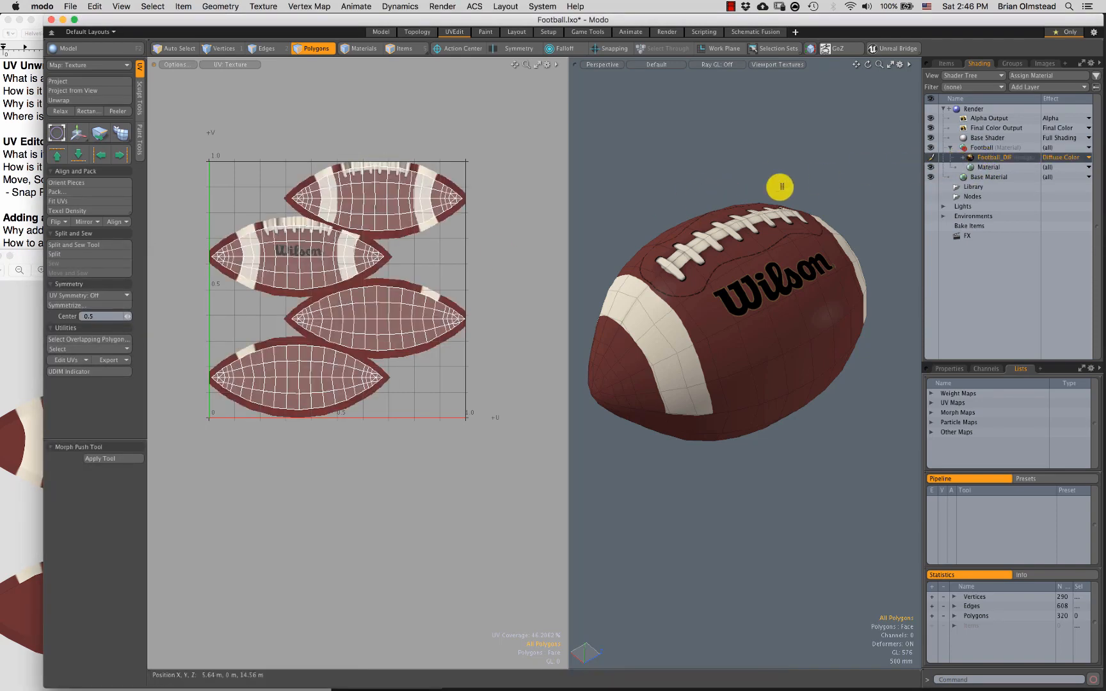
Step: Examine how the UV polygons over the Wilson logo correspond to the polygons on the football
scroll(291, 254, up, 5)
drag(270, 277, 264, 249)
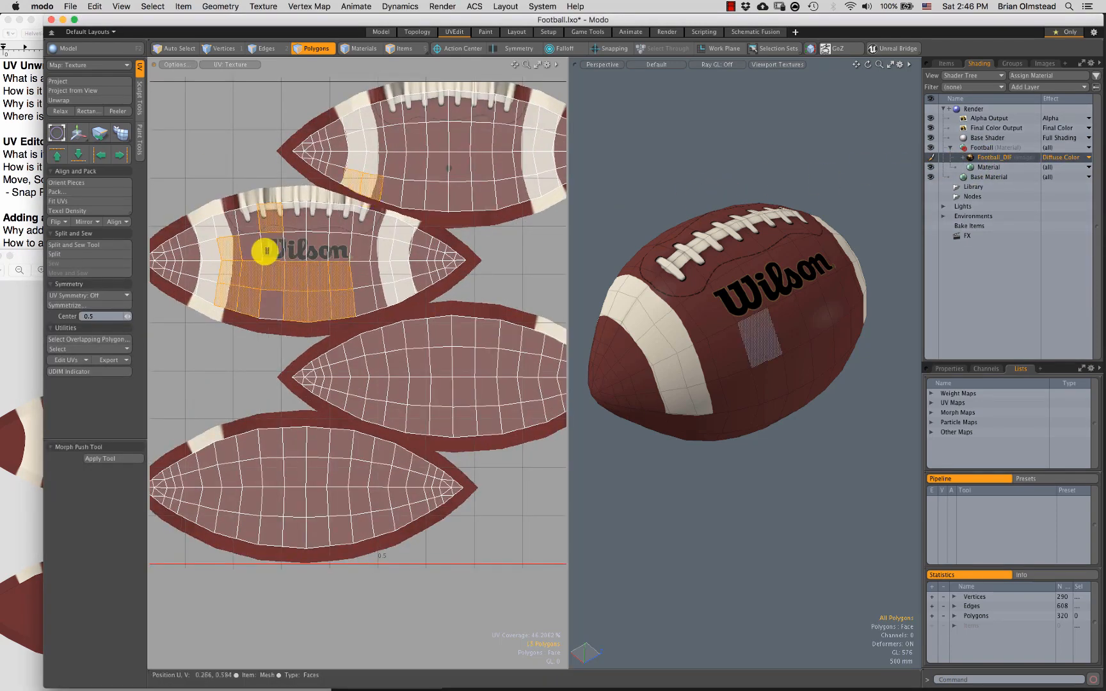
scroll(326, 301, down, 5)
alt+drag(338, 293, 320, 276)
key(Escape)
scroll(264, 265, up, 2)
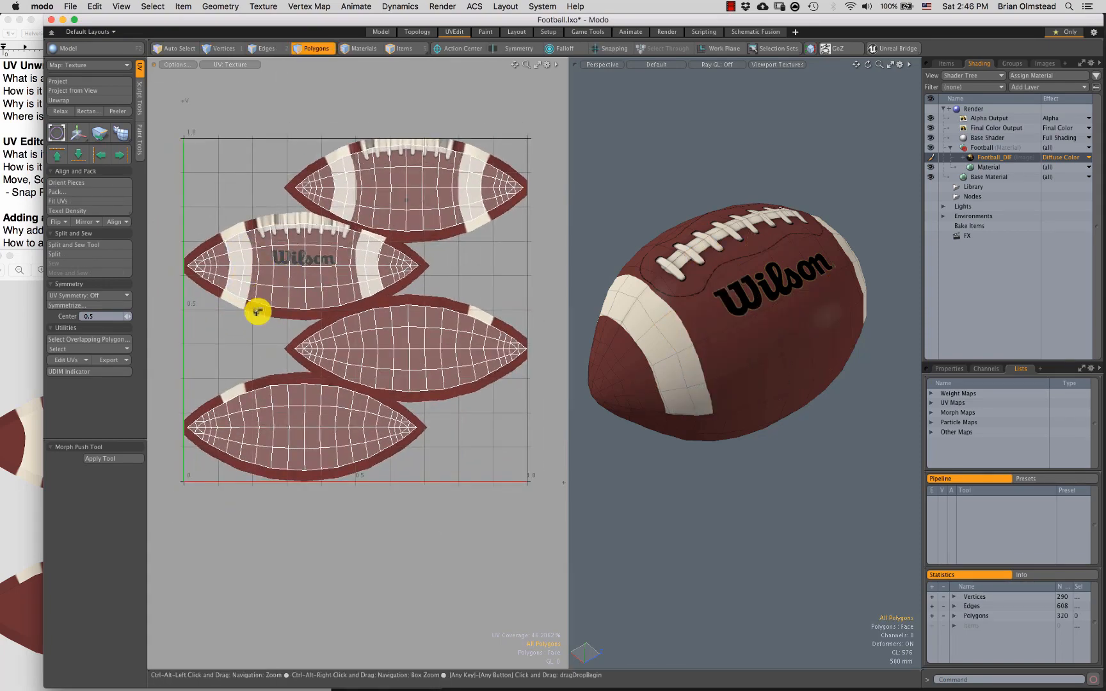
scroll(256, 301, up, 3)
scroll(307, 257, up, 4)
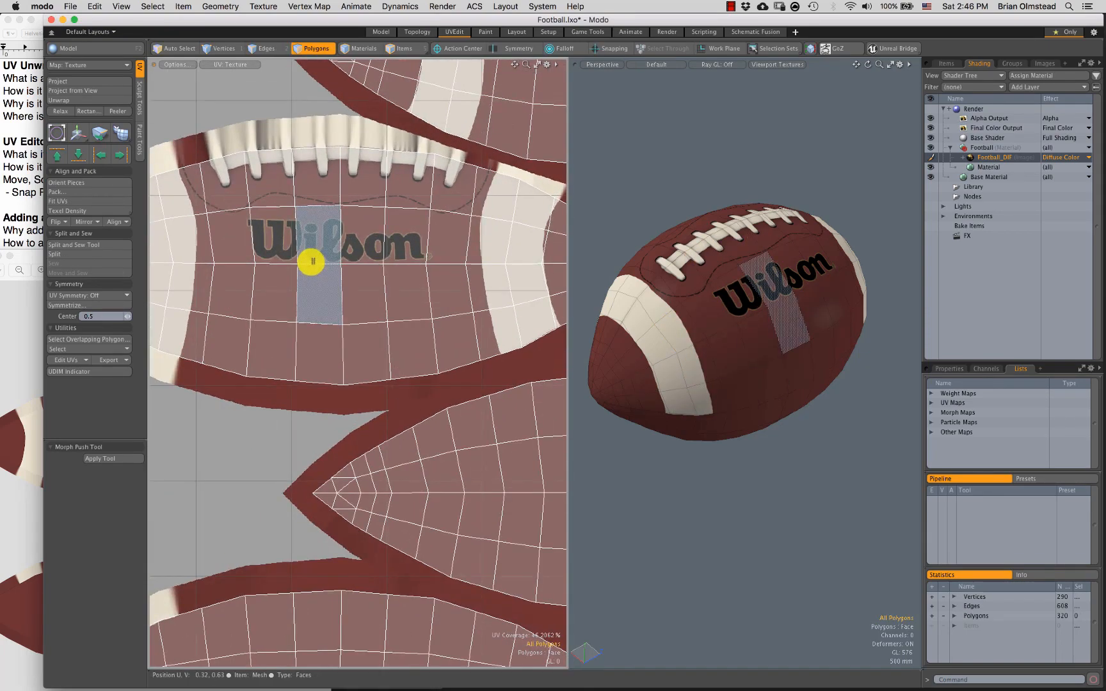
double_click(311, 262)
drag(231, 239, 409, 248)
mouse_move(363, 303)
ctrl+alt+mouse_down()
mouse_move(378, 262)
mouse_move(351, 291)
ctrl+alt+mouse_up()
alt+drag(351, 291, 318, 270)
Step: Select the Wilson logo island, move it -0.065 in U and inspect the texture shift on the football
double_click(331, 271)
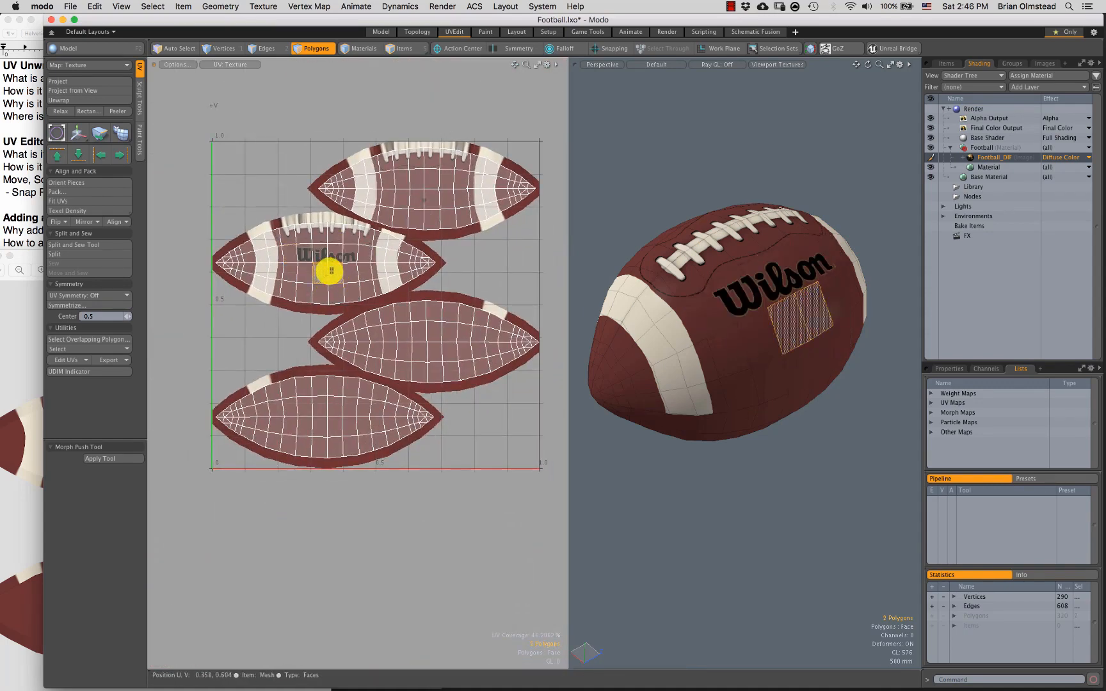
ctrl+alt+drag(327, 311, 387, 292)
key(w)
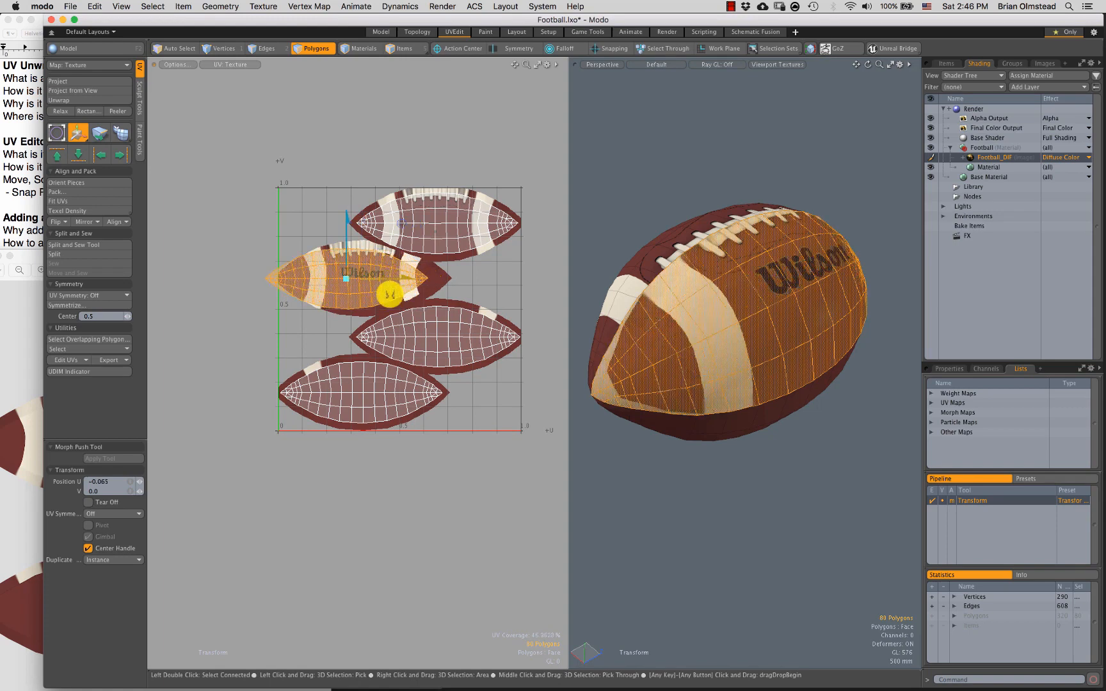
alt+drag(798, 299, 775, 259)
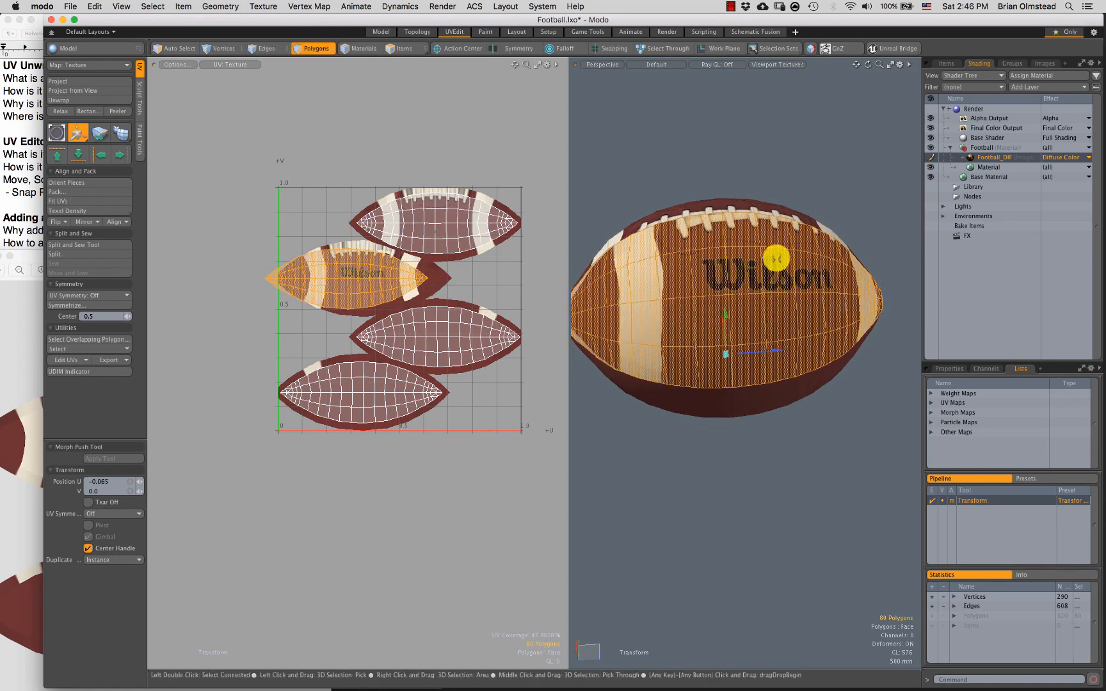
Step: Move the logo island onto the topmost island with offsets of U 0.3688 and V 0.2291, and clear the tool and selection
click(390, 278)
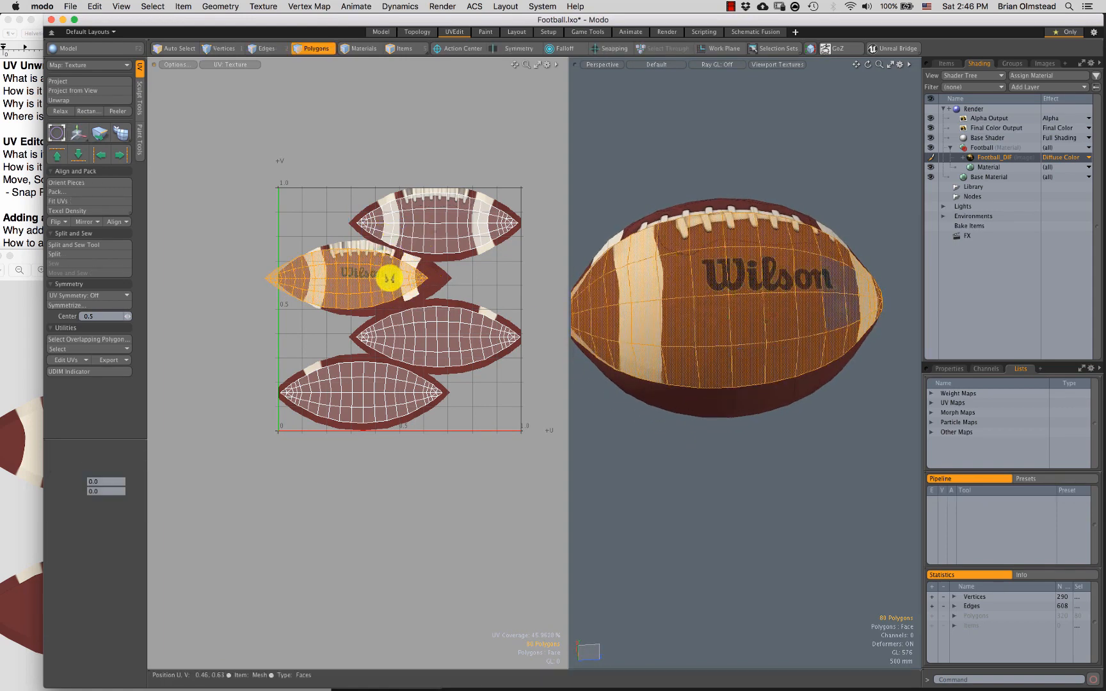
drag(390, 283, 474, 177)
alt+drag(716, 280, 743, 303)
scroll(735, 279, up, 4)
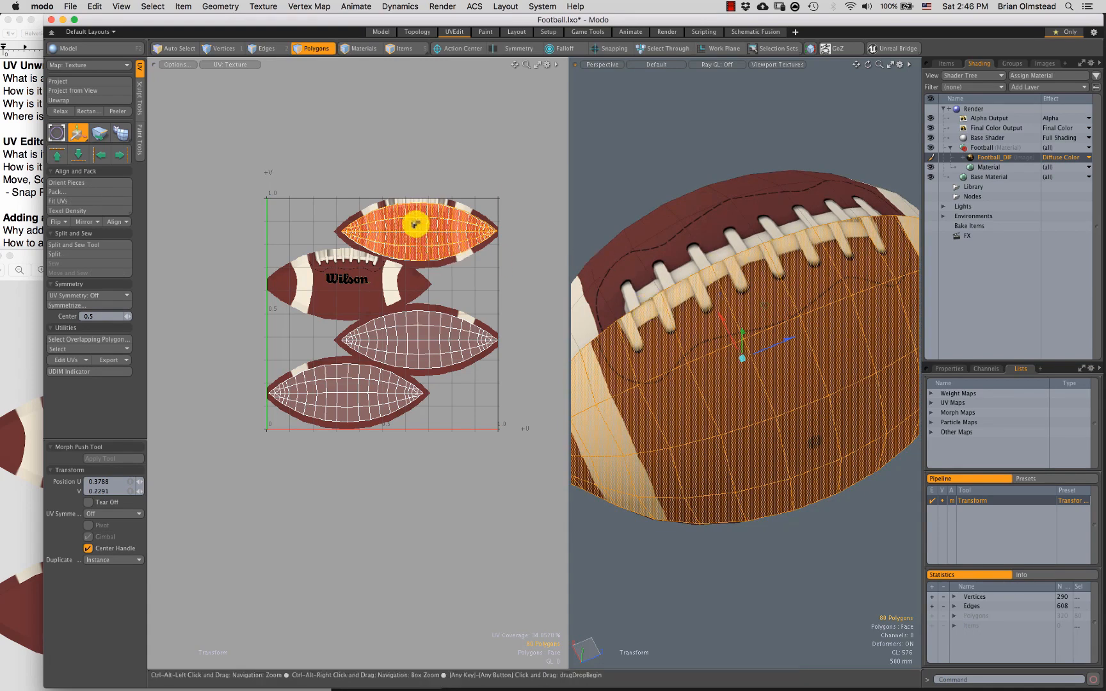
scroll(422, 226, up, 5)
drag(479, 258, 473, 259)
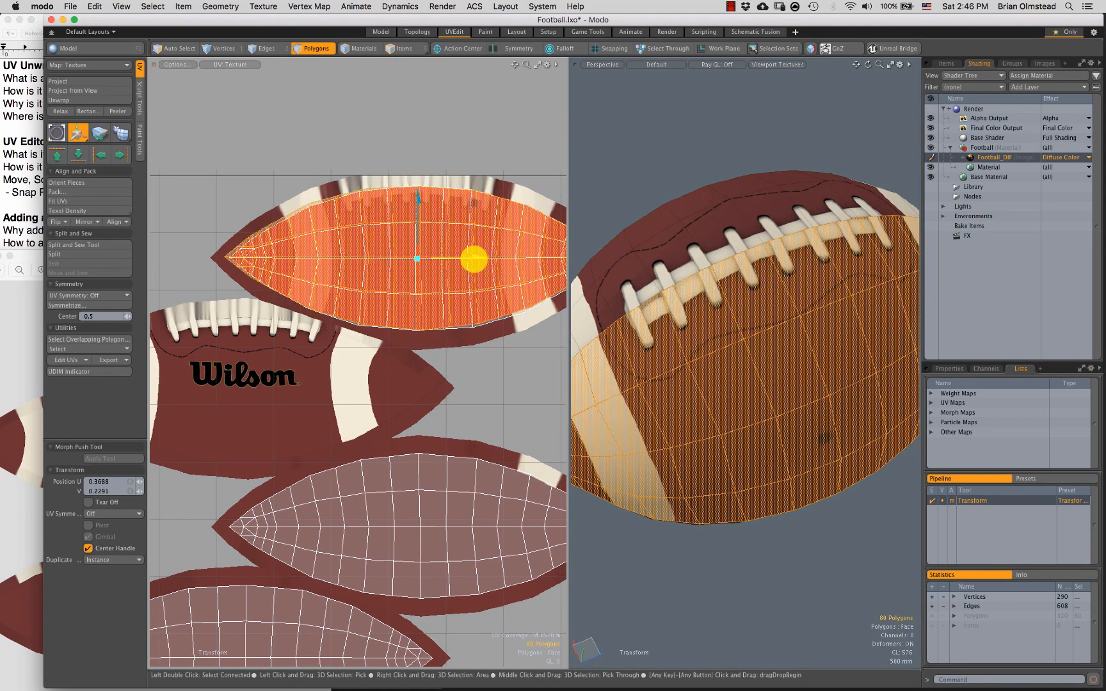
scroll(723, 343, down, 5)
key(space)
click(744, 184)
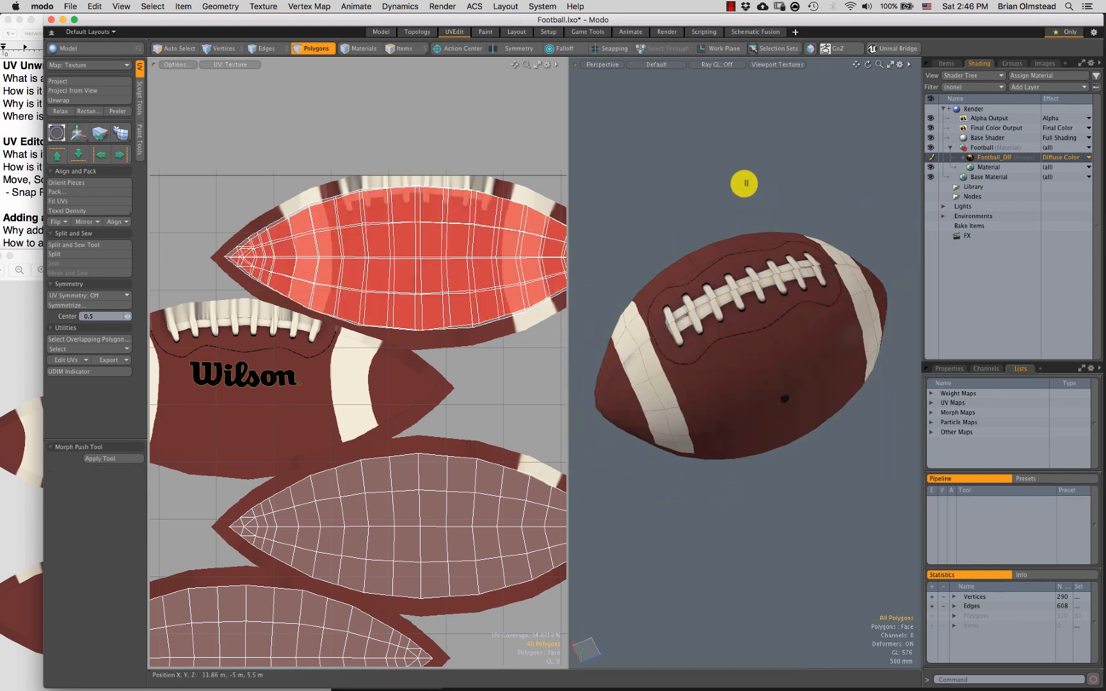
Step: Inspect the football panels that share the same texture area and select one of the overlapping topmost UV islands
alt+drag(736, 325, 768, 221)
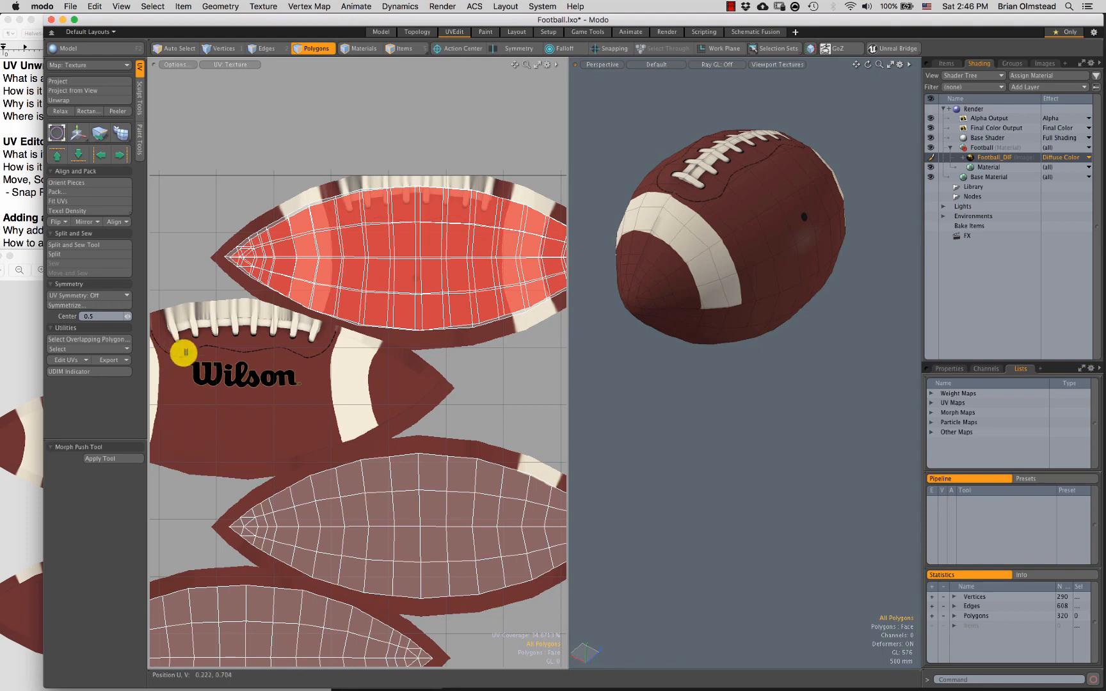
mouse_move(720, 279)
alt+mouse_down()
mouse_move(782, 251)
mouse_move(757, 249)
mouse_move(759, 232)
mouse_move(740, 288)
mouse_move(713, 309)
mouse_move(696, 294)
alt+mouse_up()
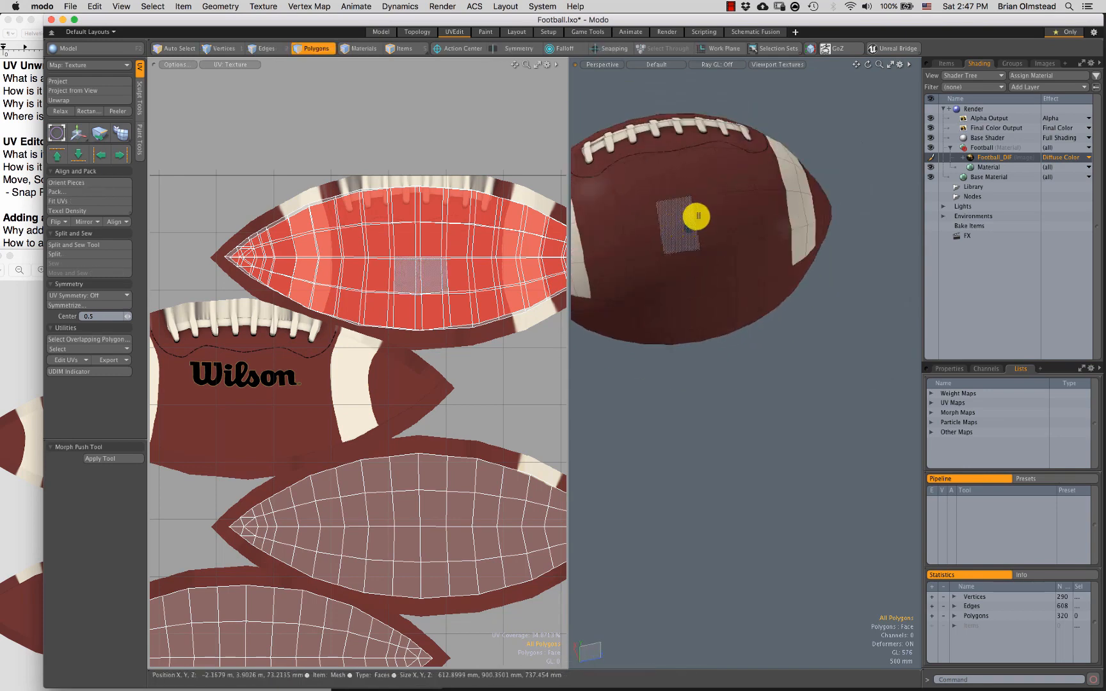
double_click(457, 299)
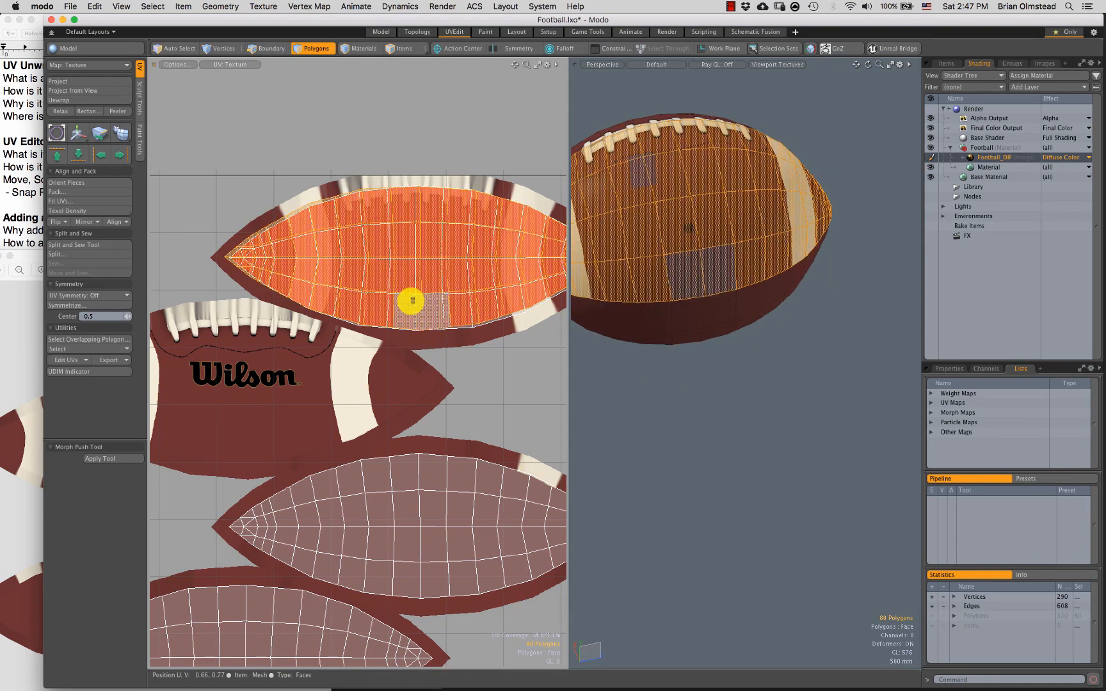
Step: Shrink the selected topmost UV island, move it into the empty area beside the texture, and check its panel on the football
ctrl+alt+drag(381, 342, 377, 297)
key(w)
key(w)
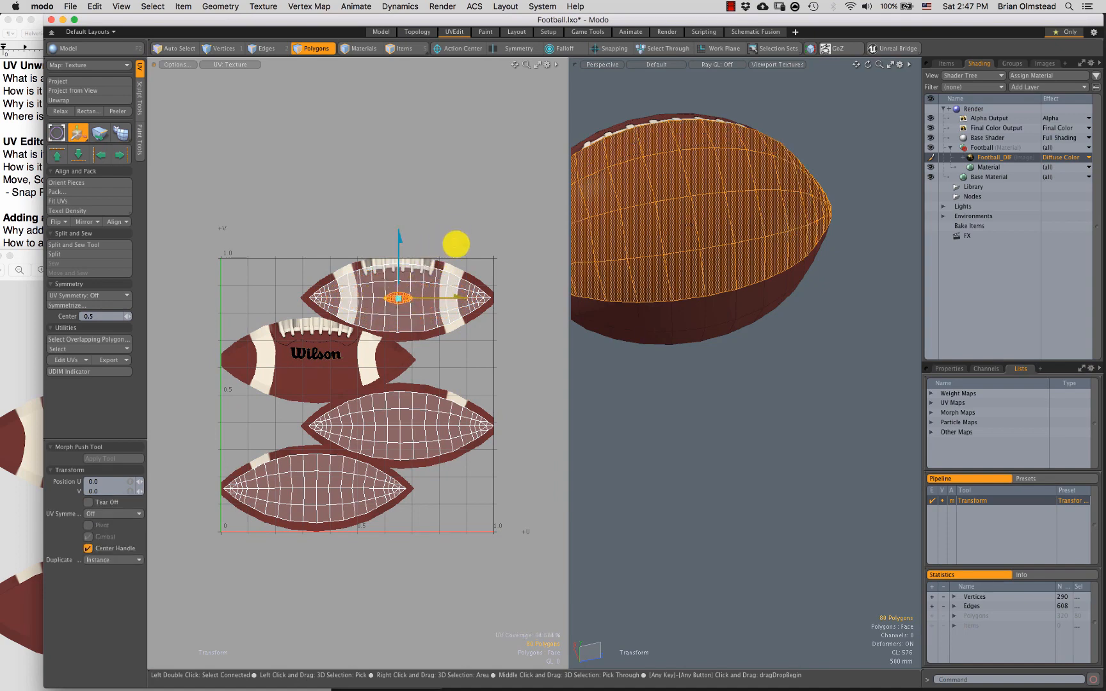
drag(455, 244, 301, 240)
alt+drag(685, 285, 771, 235)
key(Escape)
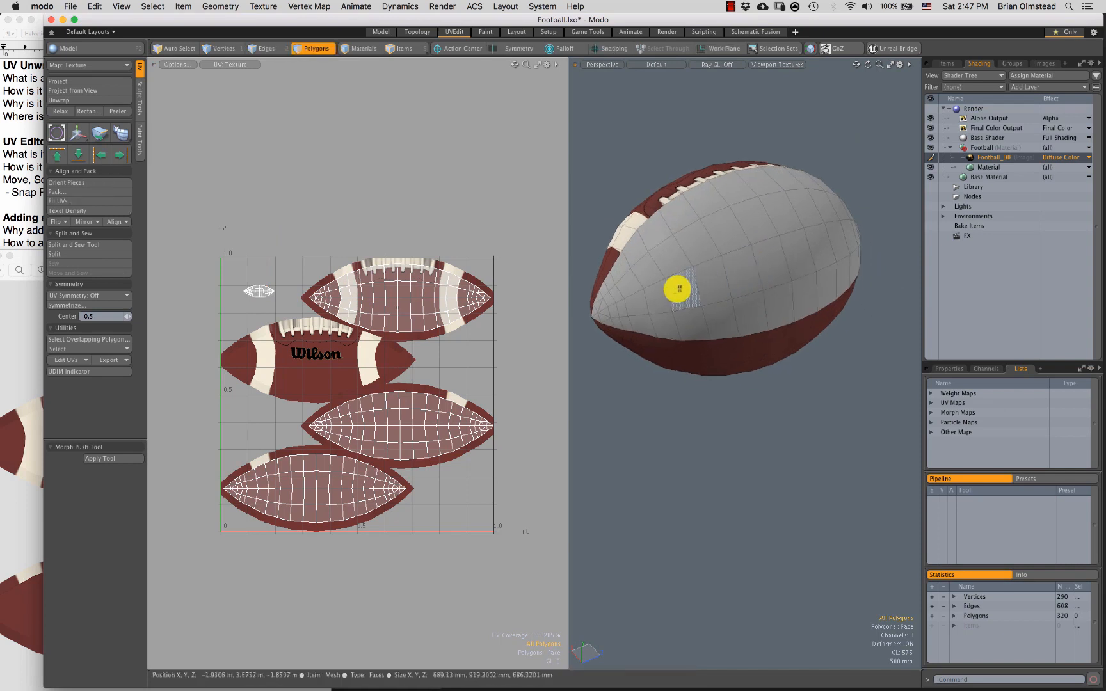
mouse_move(844, 271)
right_down()
mouse_move(723, 389)
mouse_move(699, 301)
right_up()
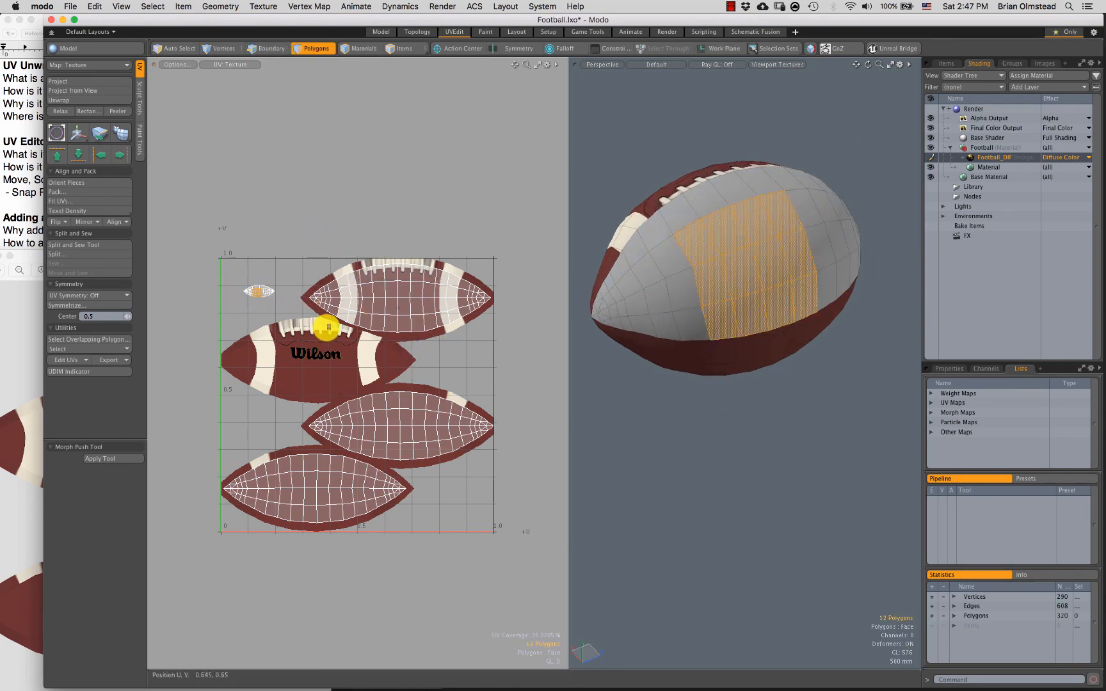
Step: Undo the UV island transforms back to the original four-island layout with the logo island over the Wilson texture
key(super+z)
key(super+z)
key(super+z)
key(super+z)
key(super+z)
key(super+z)
key(super+z)
key(super+z)
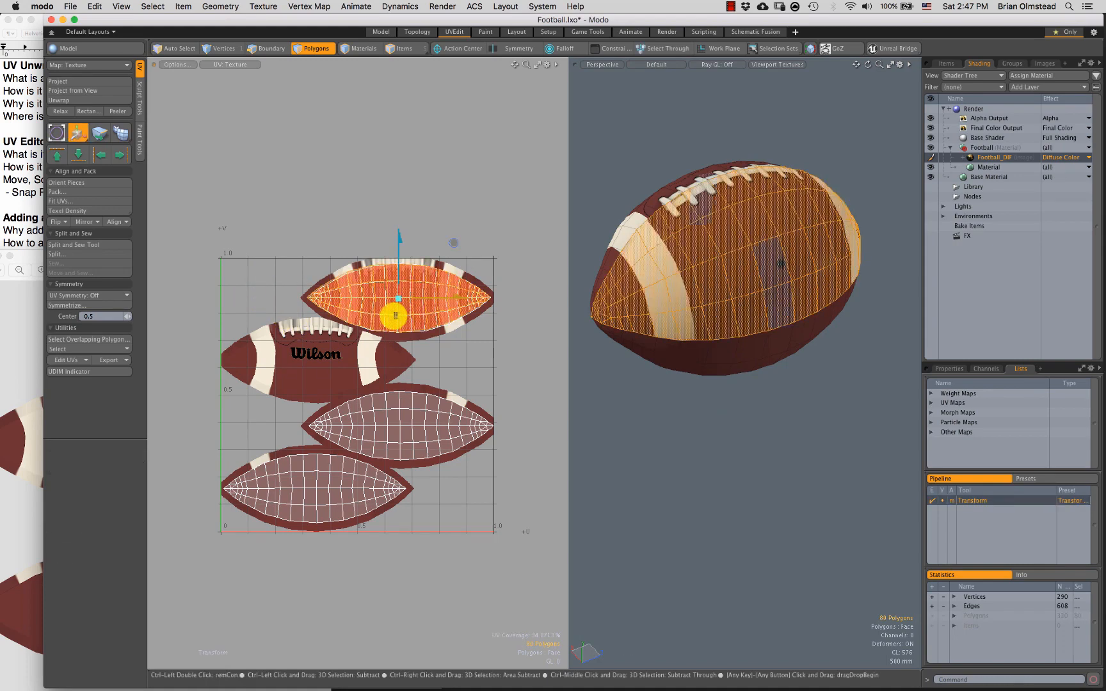
key(super+z)
key(1)
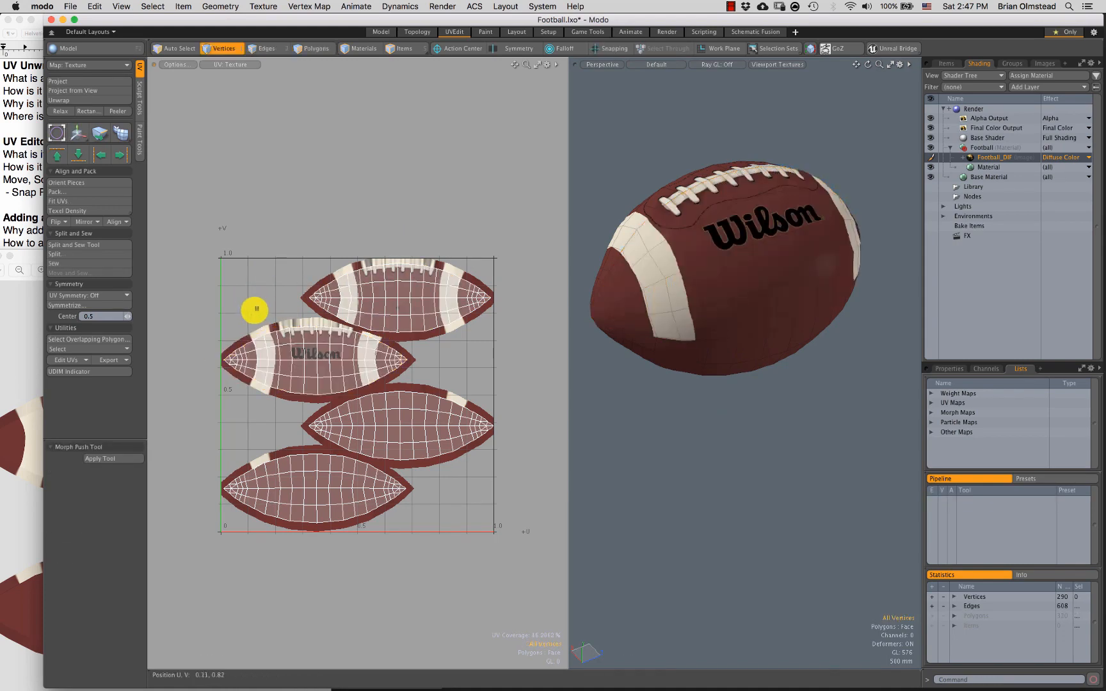
Step: Select the Wilson logo island to examine its matching panel on the football, and clear the selection
ctrl+alt+drag(322, 386, 347, 383)
alt+shift+drag(347, 383, 359, 362)
scroll(319, 330, up, 2)
key(3)
double_click(309, 348)
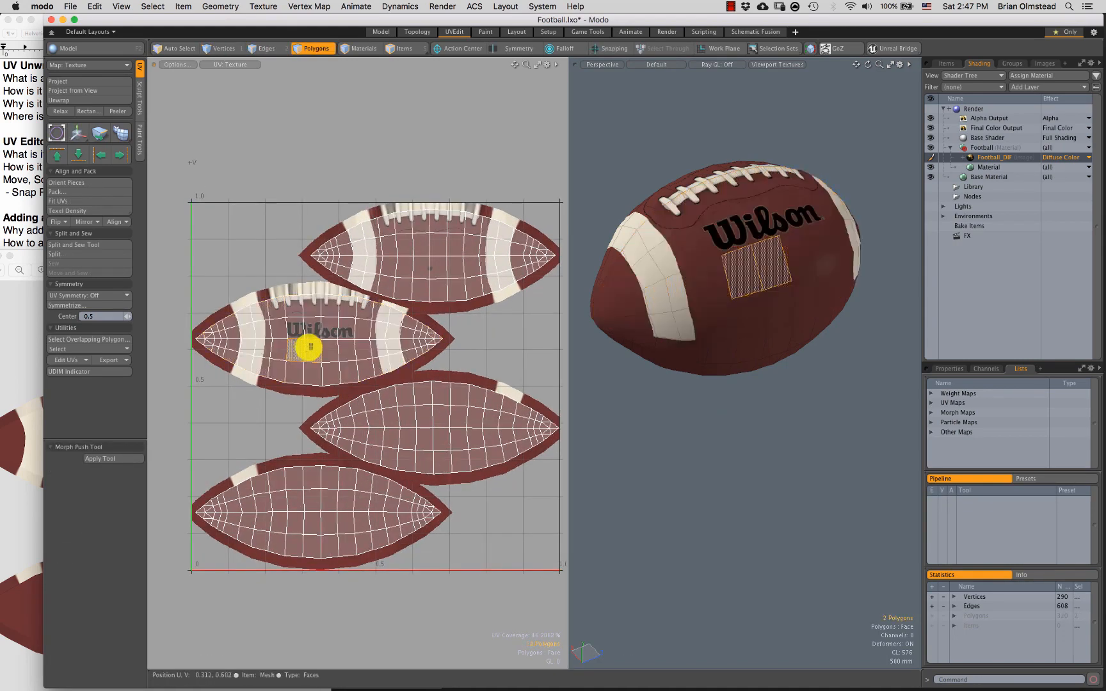
scroll(281, 356, up, 1)
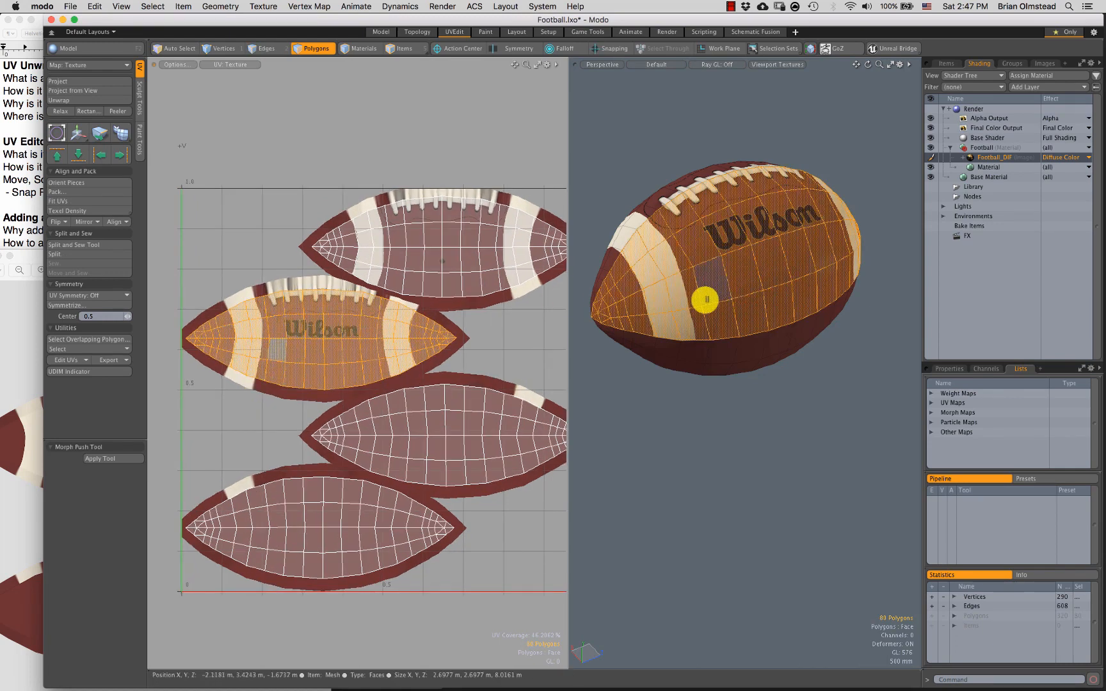
mouse_move(706, 292)
right_down()
mouse_move(841, 196)
mouse_move(839, 325)
right_up()
click(793, 372)
ctrl+alt+drag(730, 366, 727, 328)
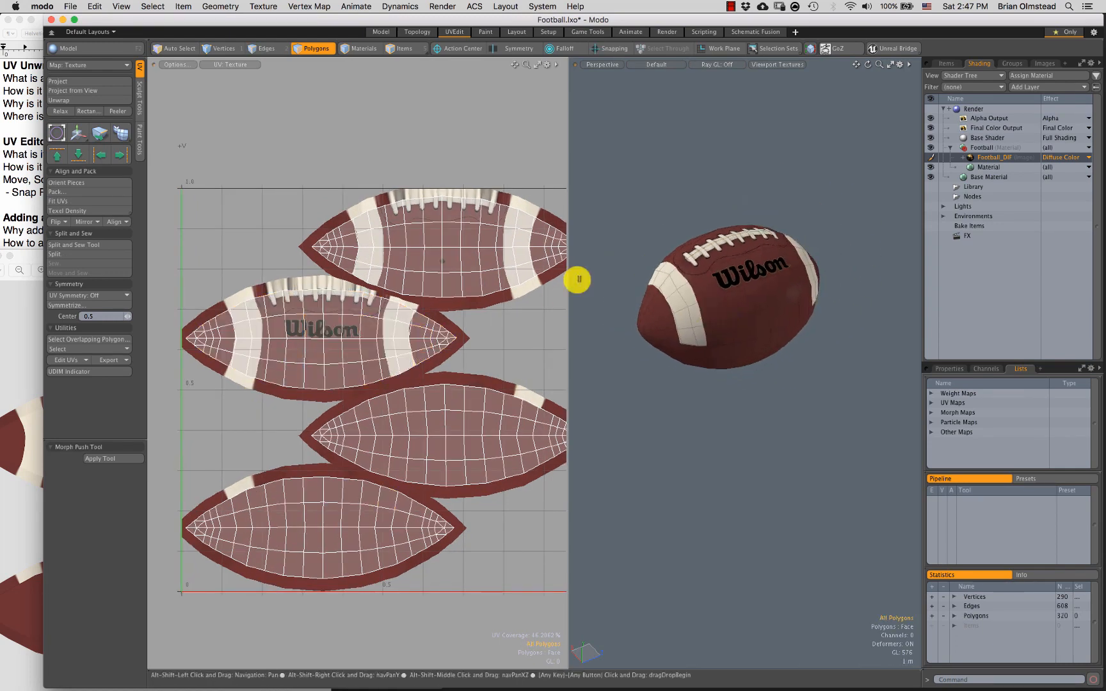
mouse_move(436, 324)
mouse_down()
mouse_move(431, 350)
mouse_move(419, 336)
mouse_up()
alt+drag(418, 337, 404, 313)
click(453, 332)
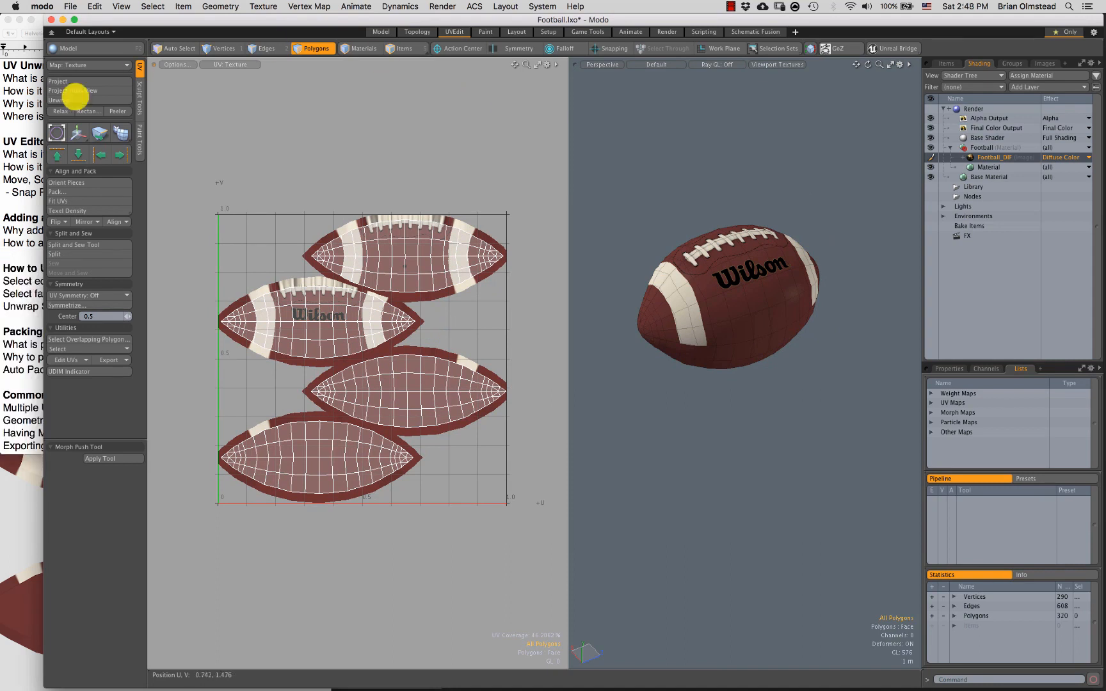
Step: Switch to the TextEdit outline and review the notes on why and how to add a checker pattern
click(3, 266)
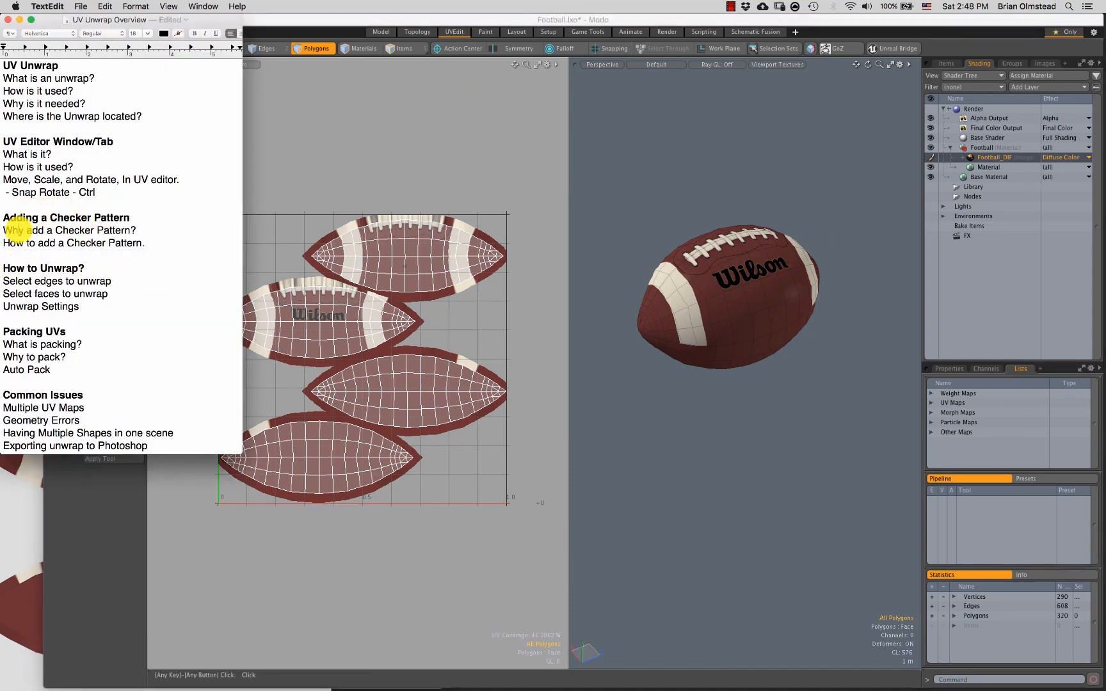
drag(78, 219, 116, 227)
double_click(78, 251)
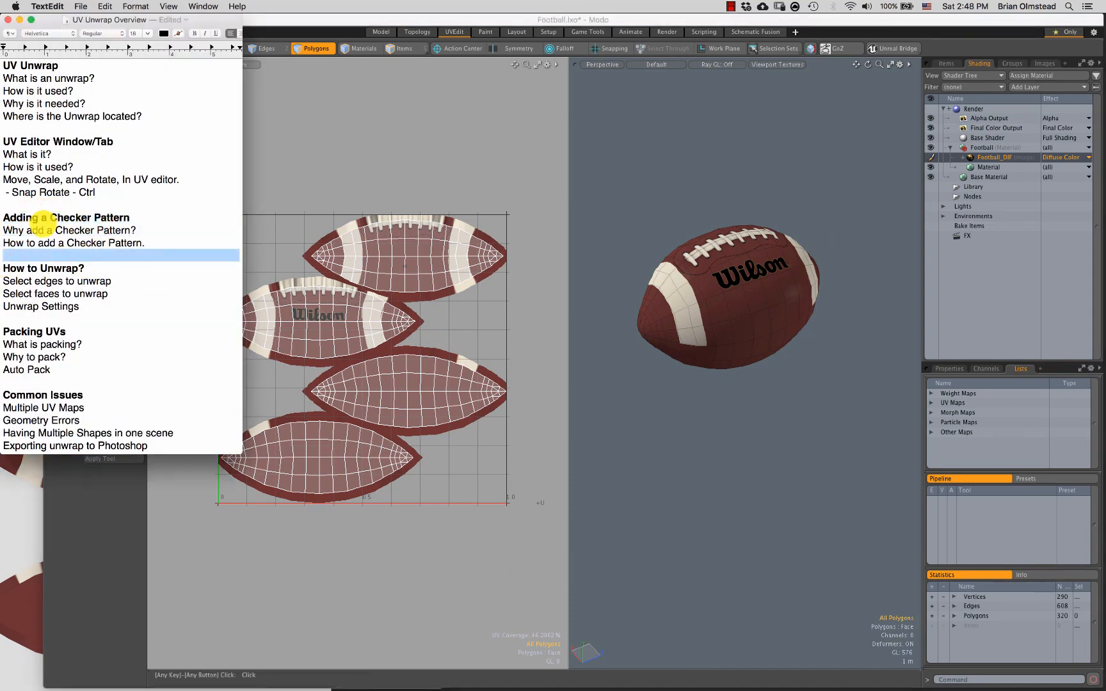
click(46, 220)
click(9, 255)
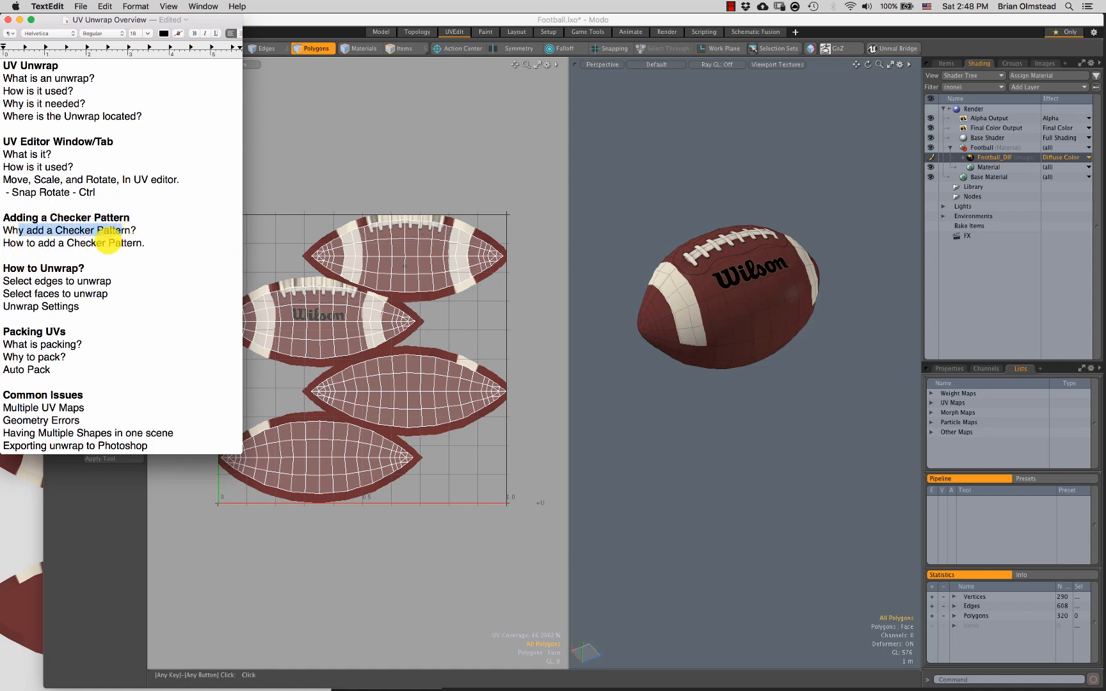
click(29, 257)
drag(5, 244, 81, 260)
click(76, 260)
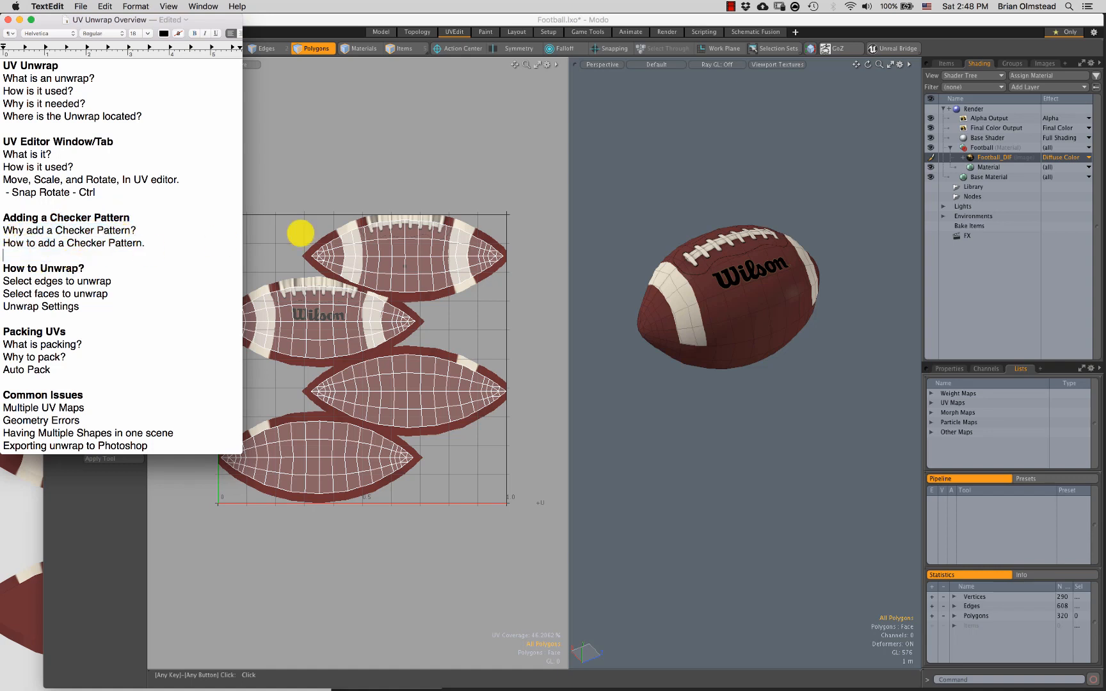
Step: Return to Modo, delete the Football_DIF image layer from the Football material, and select the remaining Material layer
click(634, 179)
mouse_move(690, 298)
alt+mouse_down()
mouse_move(698, 294)
mouse_move(699, 320)
alt+mouse_up()
right_click(988, 157)
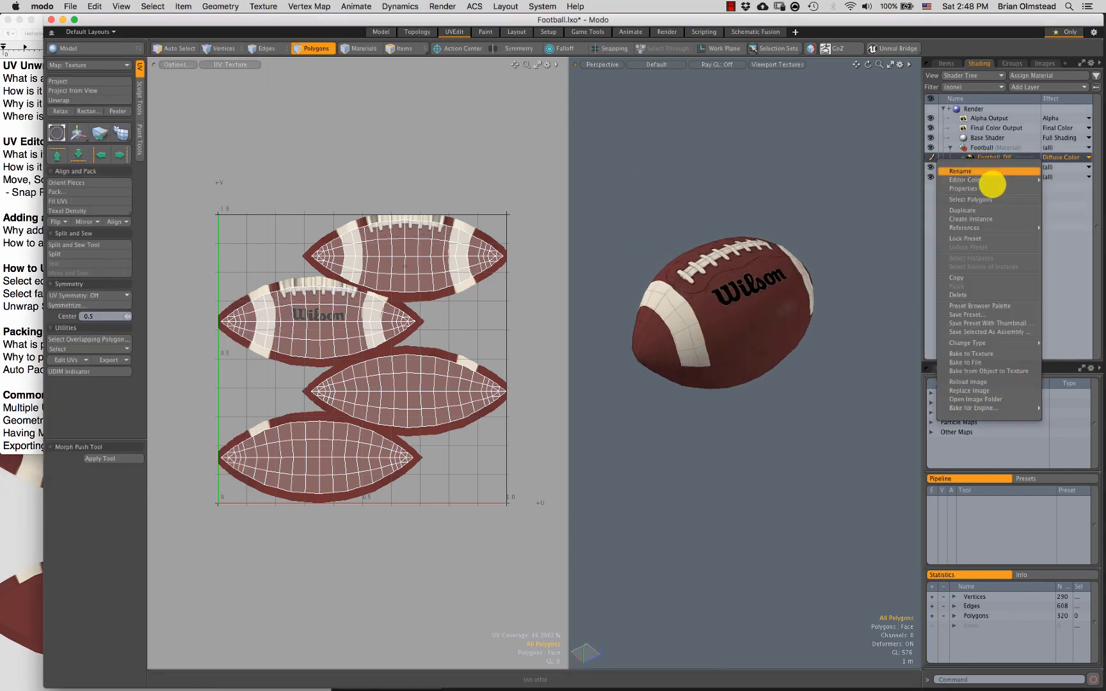
click(970, 302)
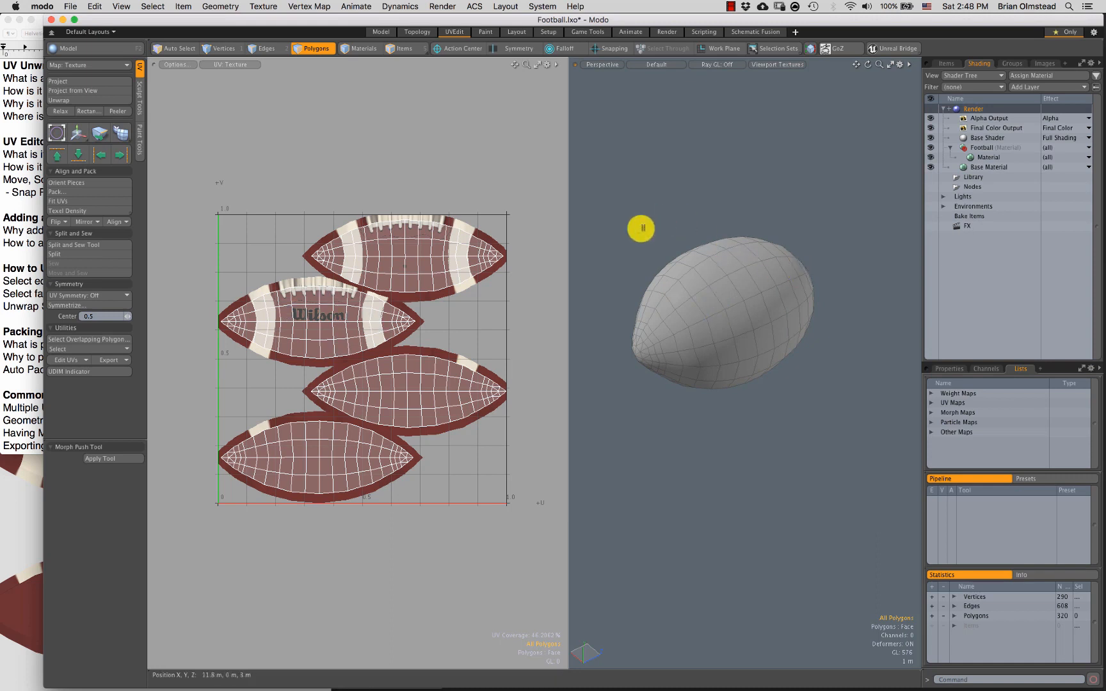
click(965, 158)
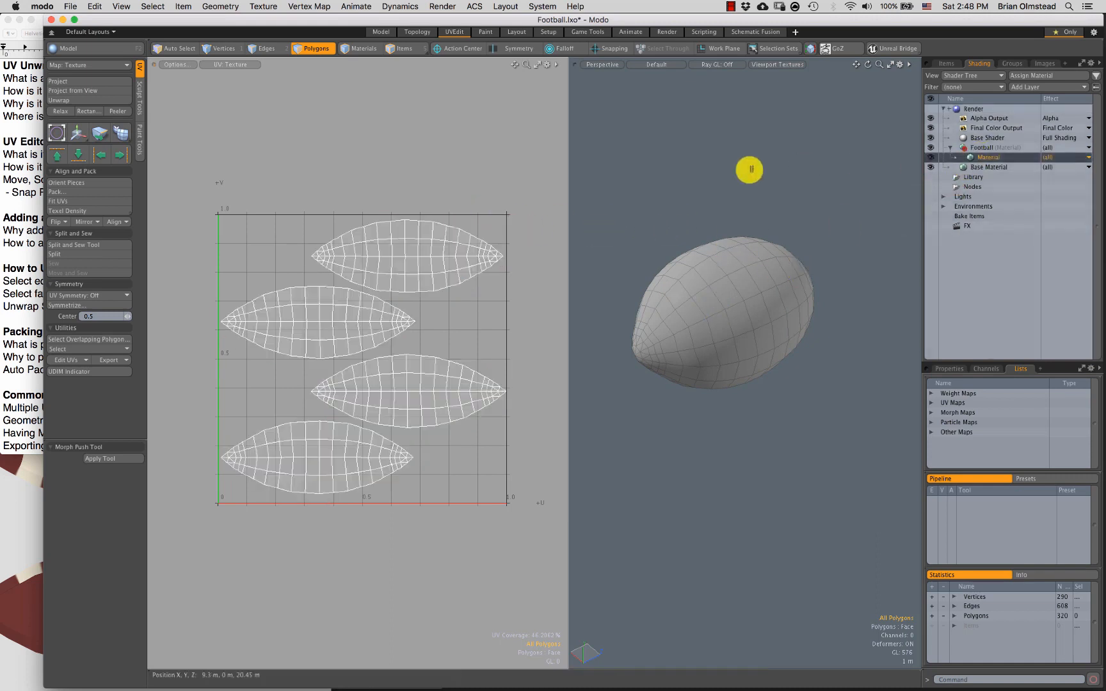
alt+drag(744, 214, 736, 216)
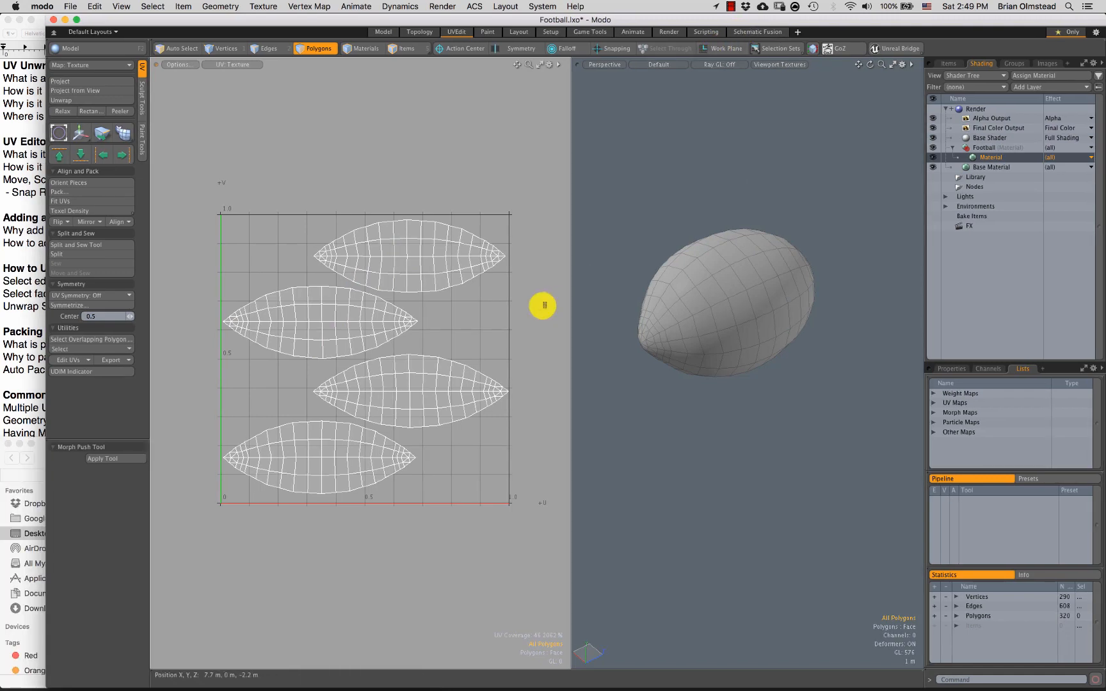
Step: Switch to Finder and preview Checker_512Tile.png in the Football folder
click(5, 508)
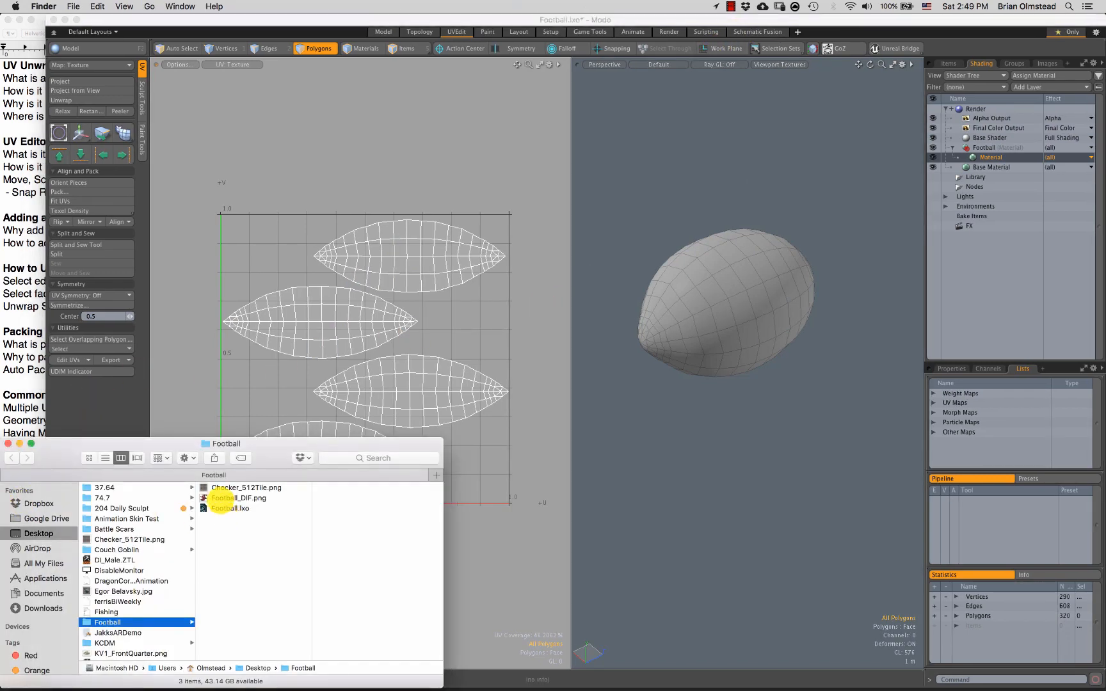
click(230, 488)
key(space)
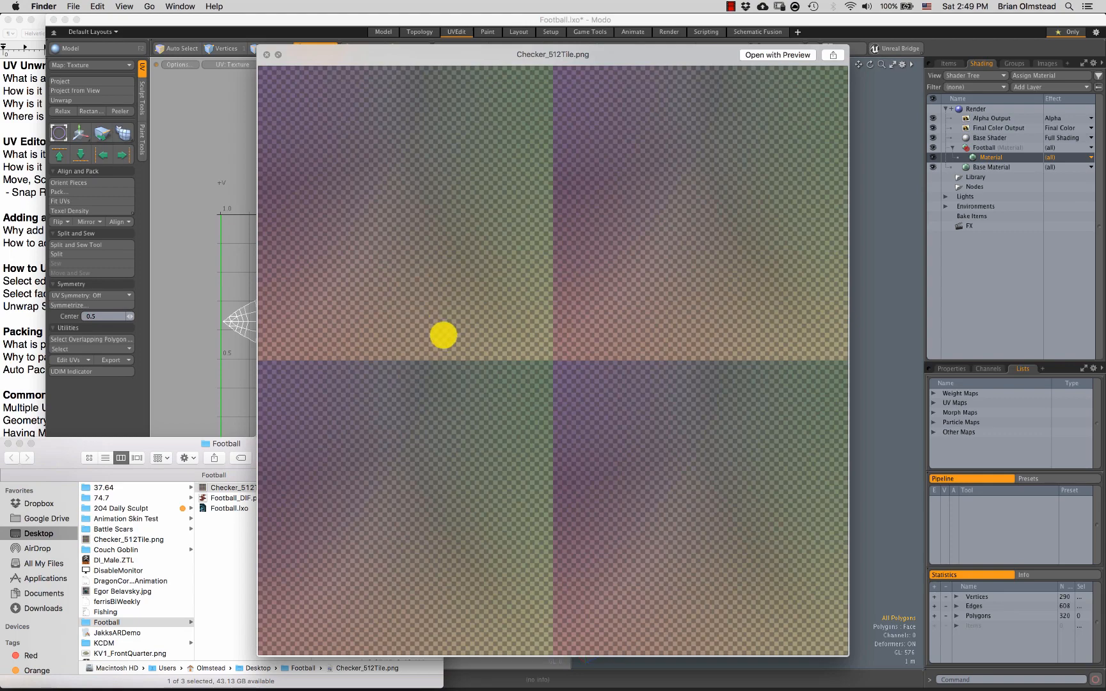
key(space)
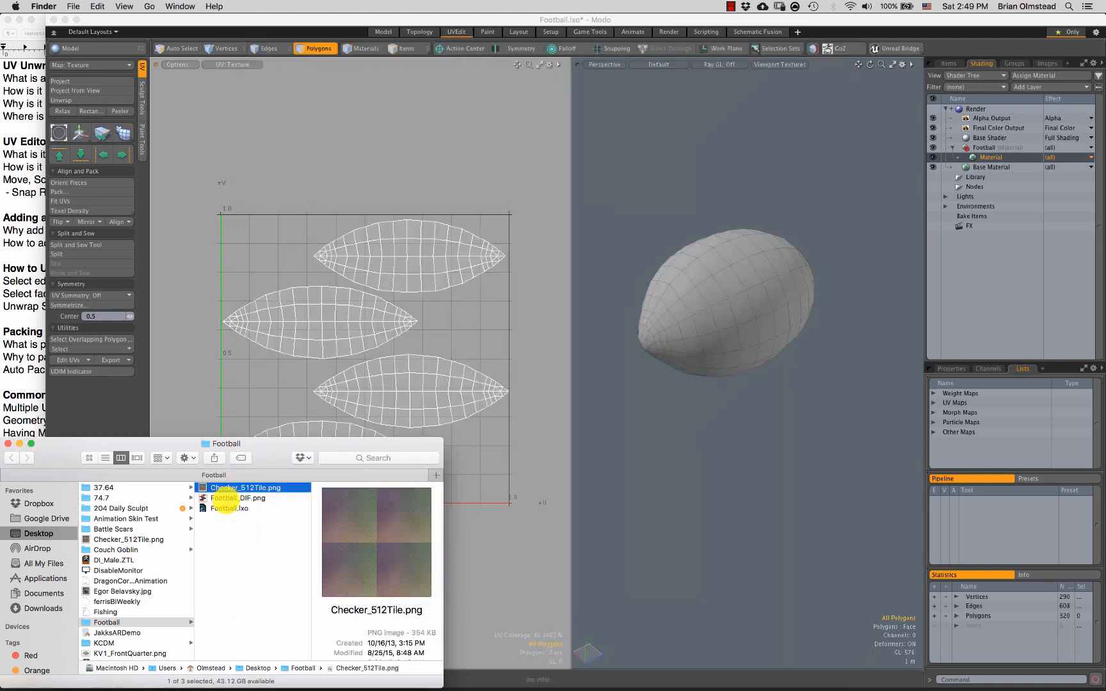
click(221, 497)
click(215, 488)
key(space)
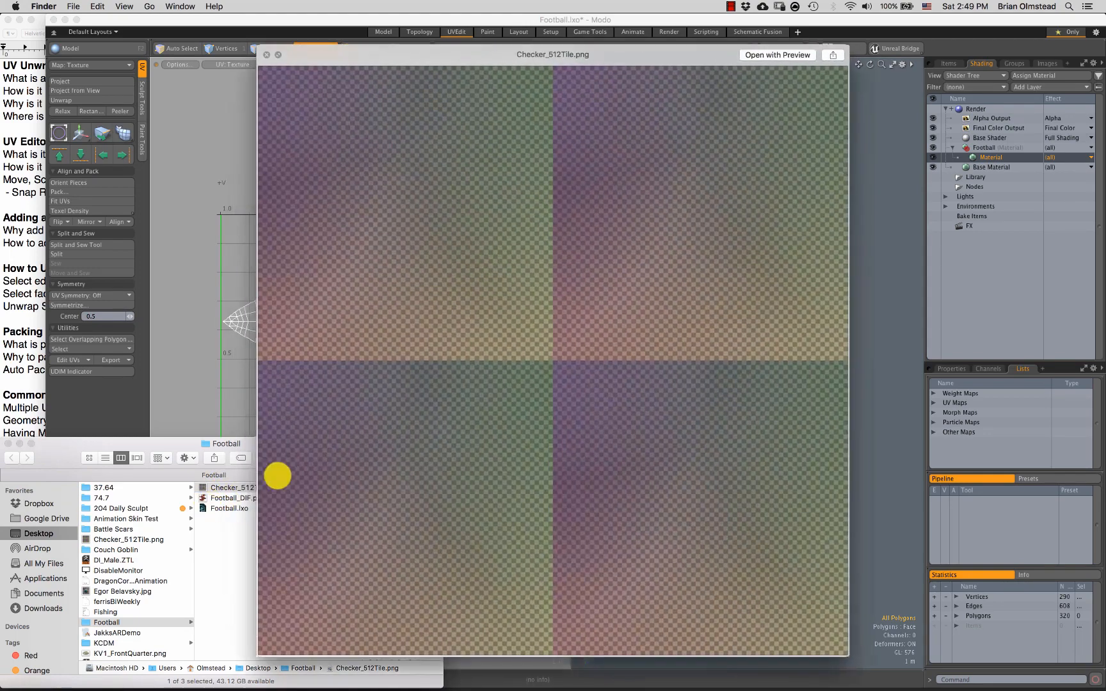
key(space)
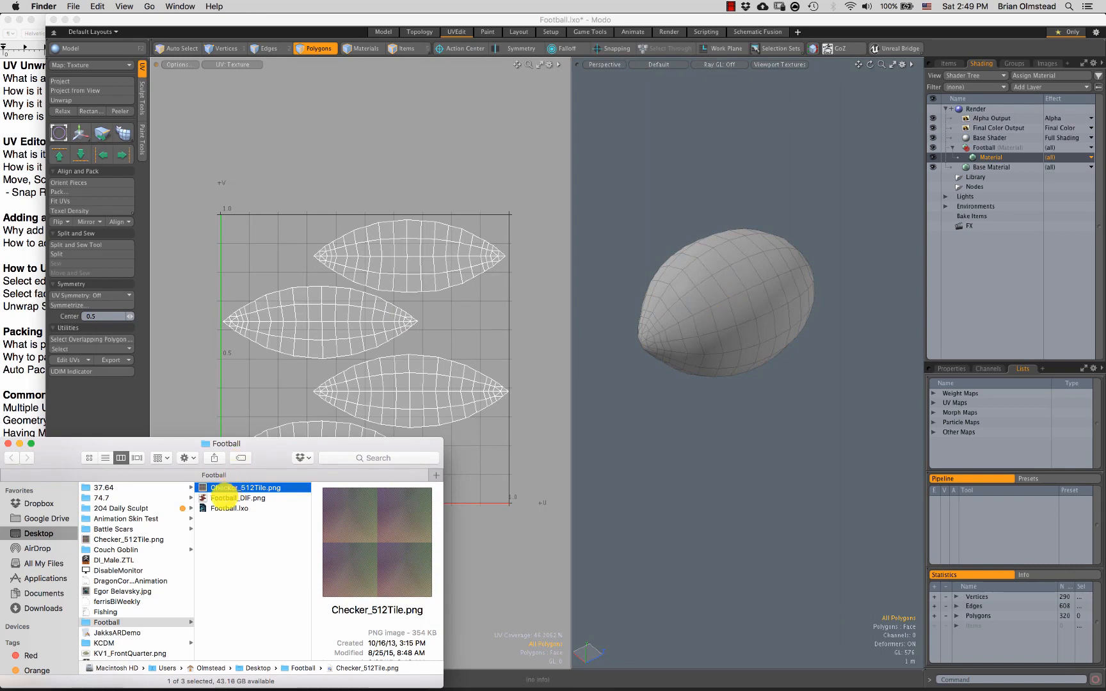
Step: Return to Modo and delete the Football material group together with its Material layer from the shader tree
click(722, 380)
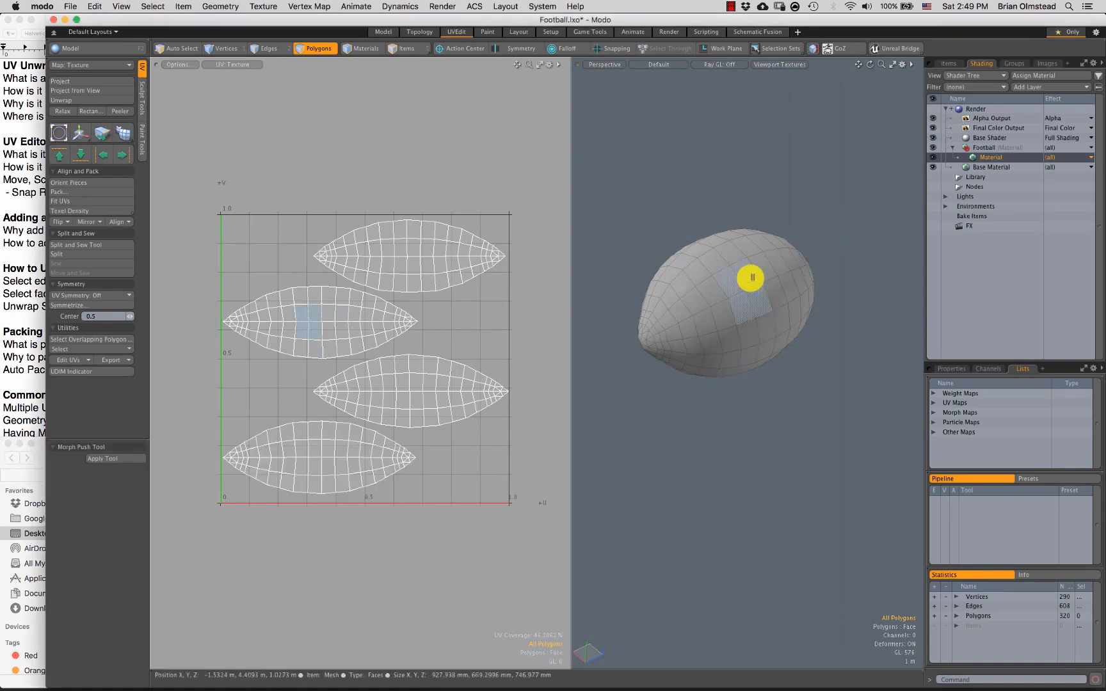
mouse_move(809, 195)
right_down()
mouse_move(876, 274)
mouse_move(861, 263)
right_up()
mouse_move(768, 322)
alt+mouse_down()
mouse_move(701, 333)
mouse_move(785, 294)
alt+mouse_up()
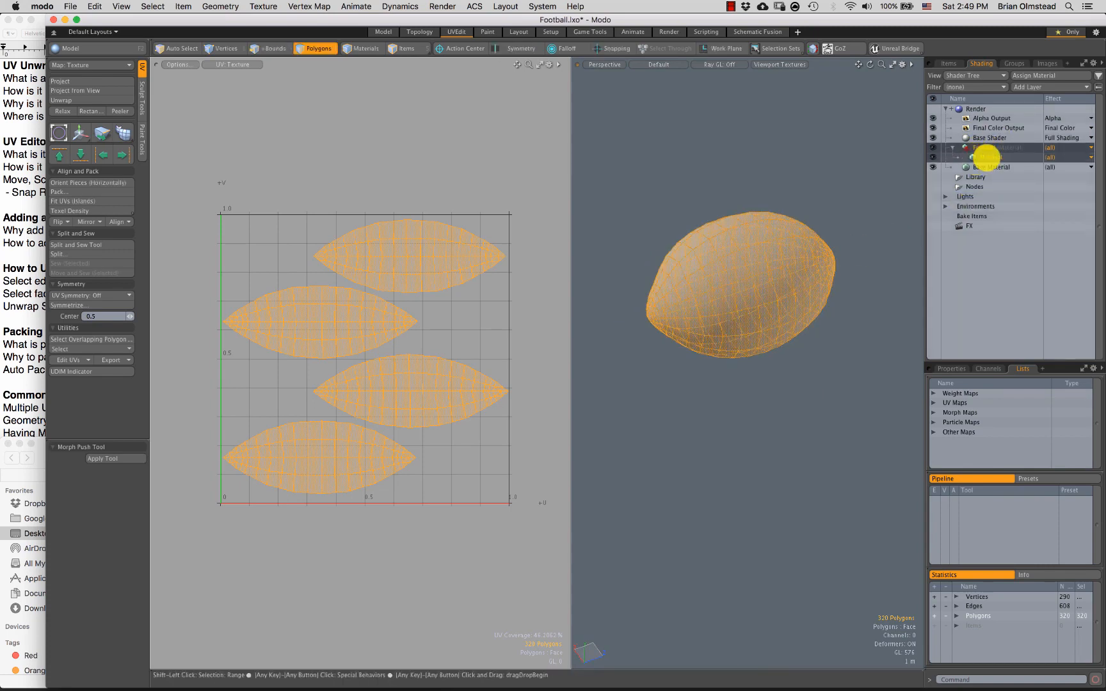
right_click(988, 163)
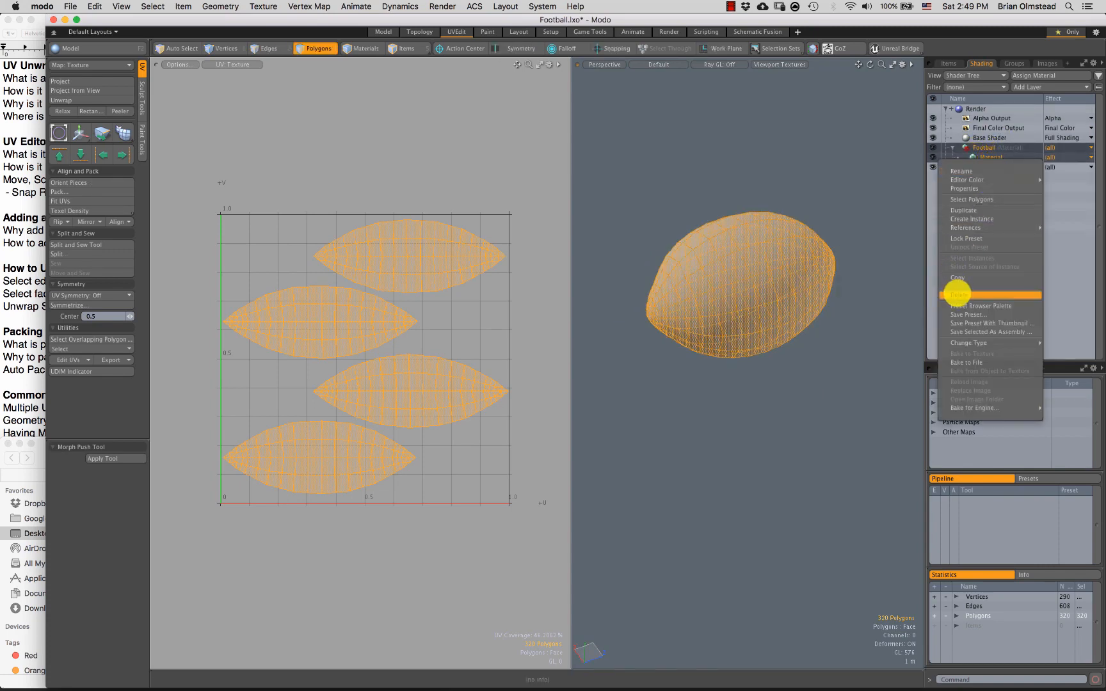
click(956, 294)
alt+drag(814, 227, 695, 213)
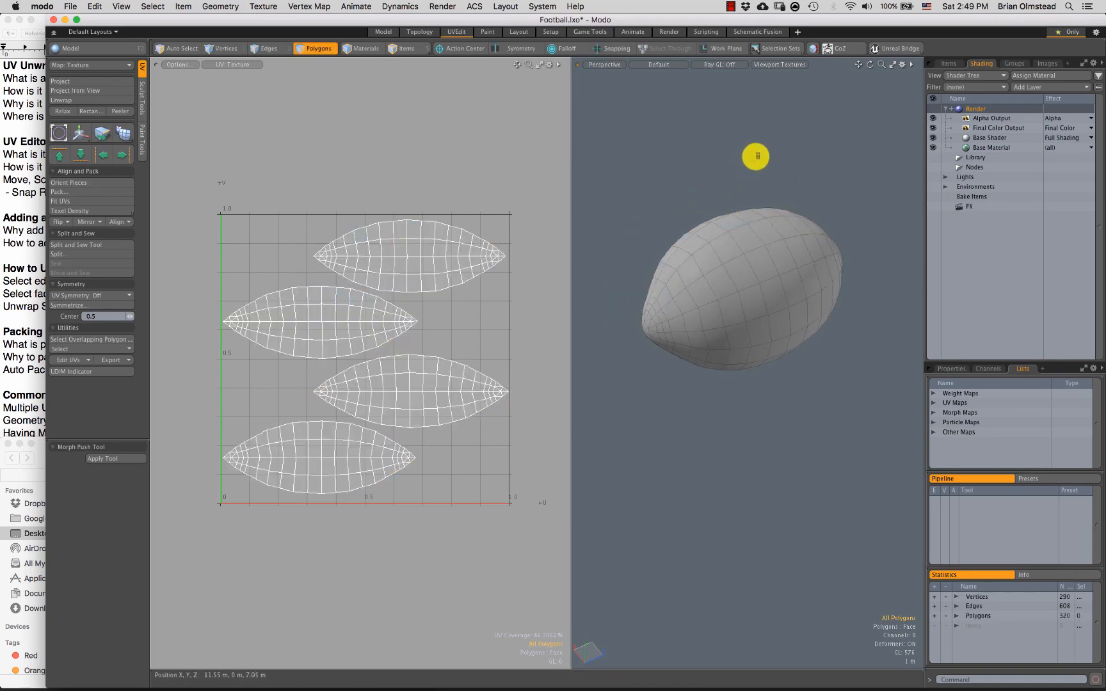
Step: Assign a new material named Ball to all football polygons, with the colour set to grey 0.69, 0.71, 0.75
mouse_move(755, 156)
right_down()
mouse_move(898, 276)
mouse_move(799, 227)
mouse_move(771, 272)
right_up()
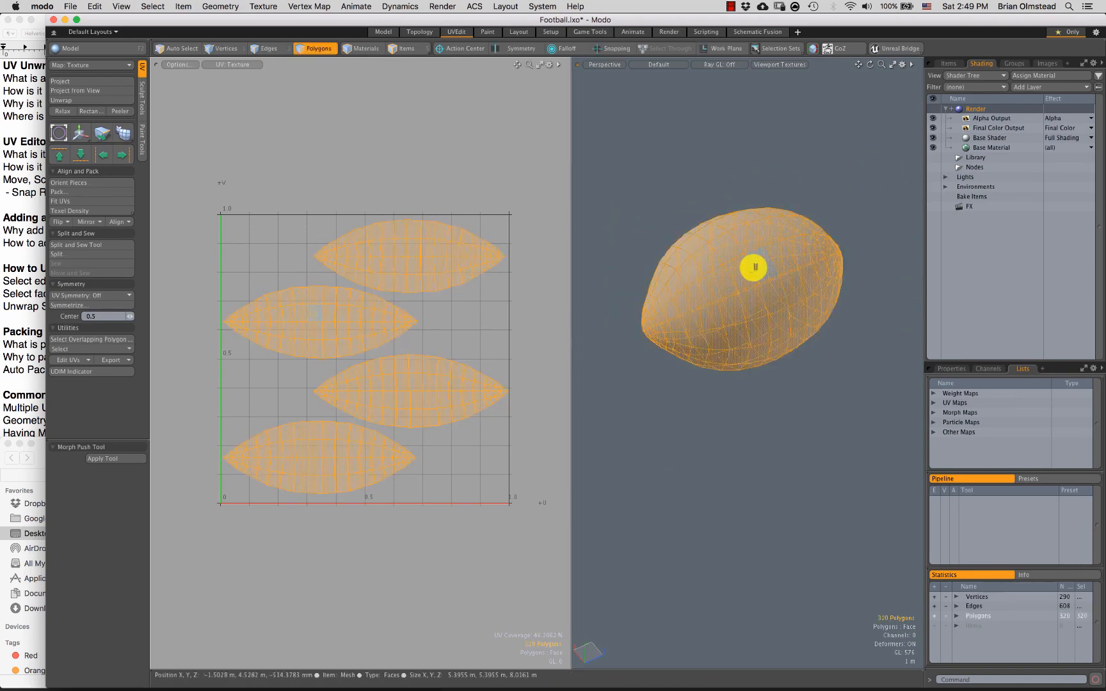
key(m)
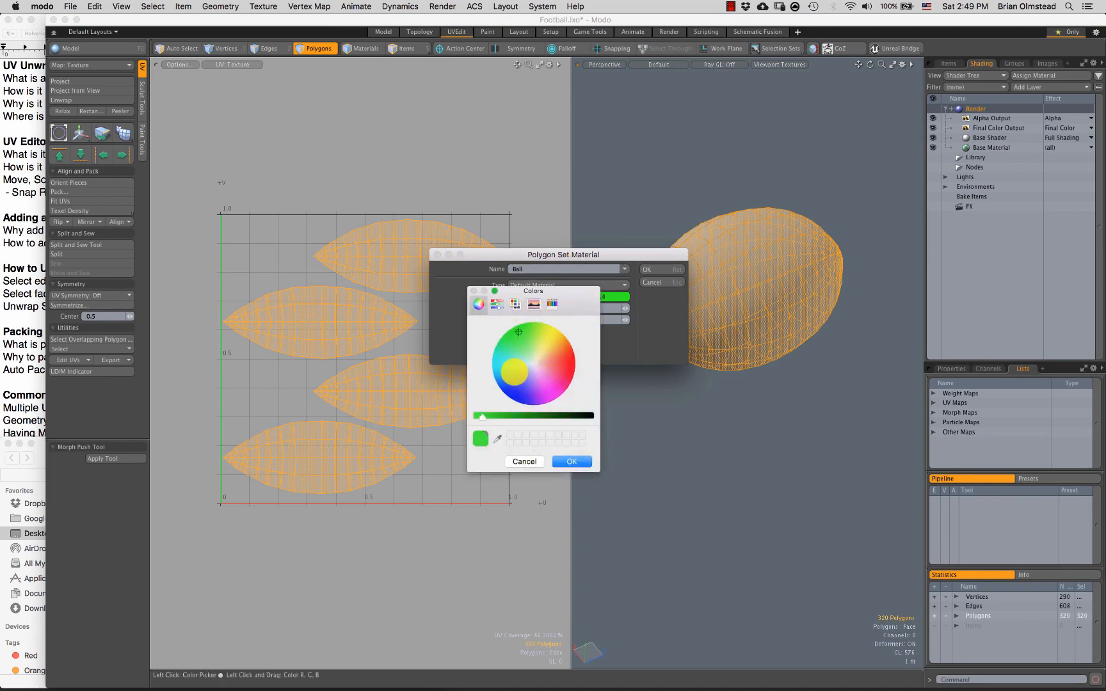
click(503, 415)
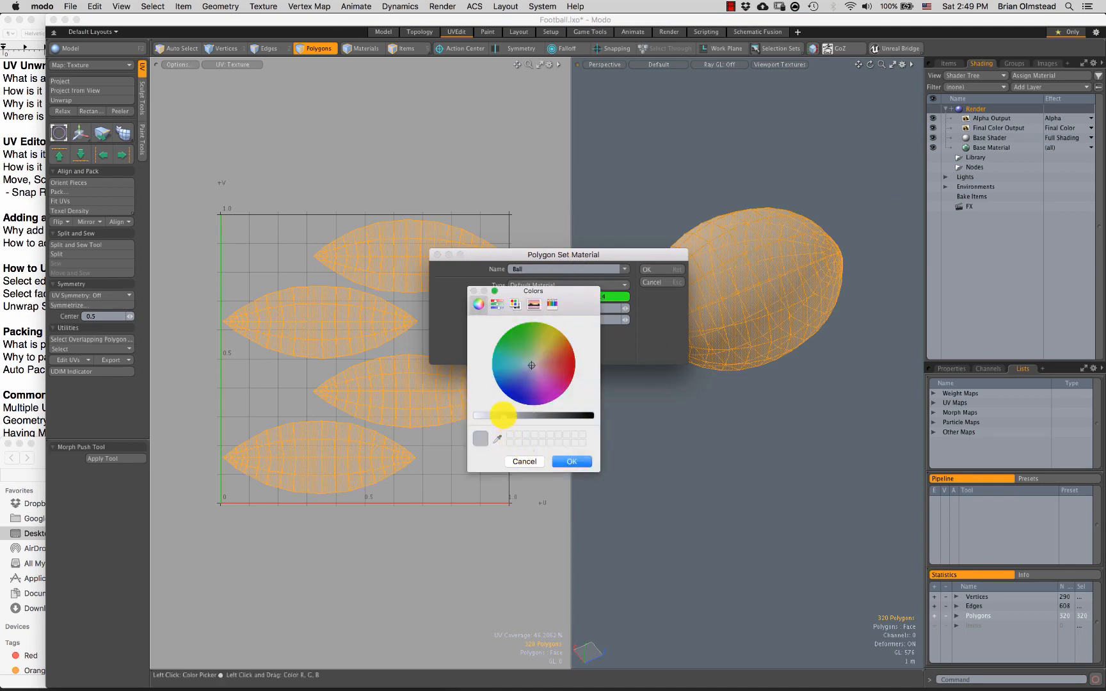
click(571, 462)
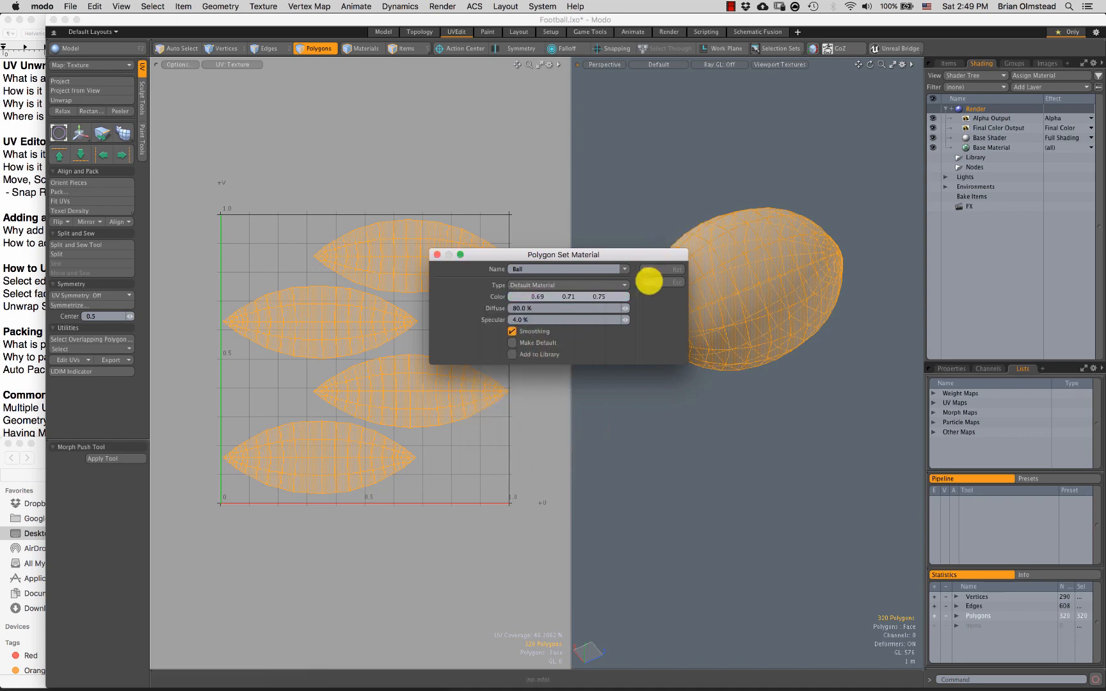
click(653, 269)
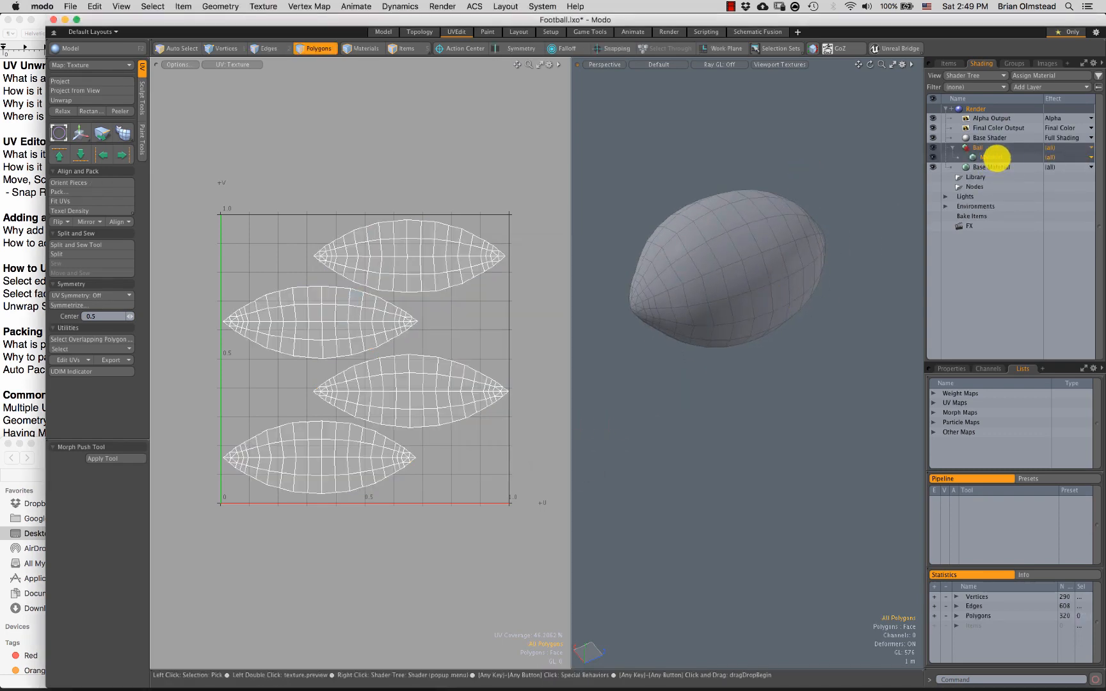
Step: Examine the item, shading and group lists in the UVEdit and Model layouts, and return to the shader tree in UVEdit
click(949, 63)
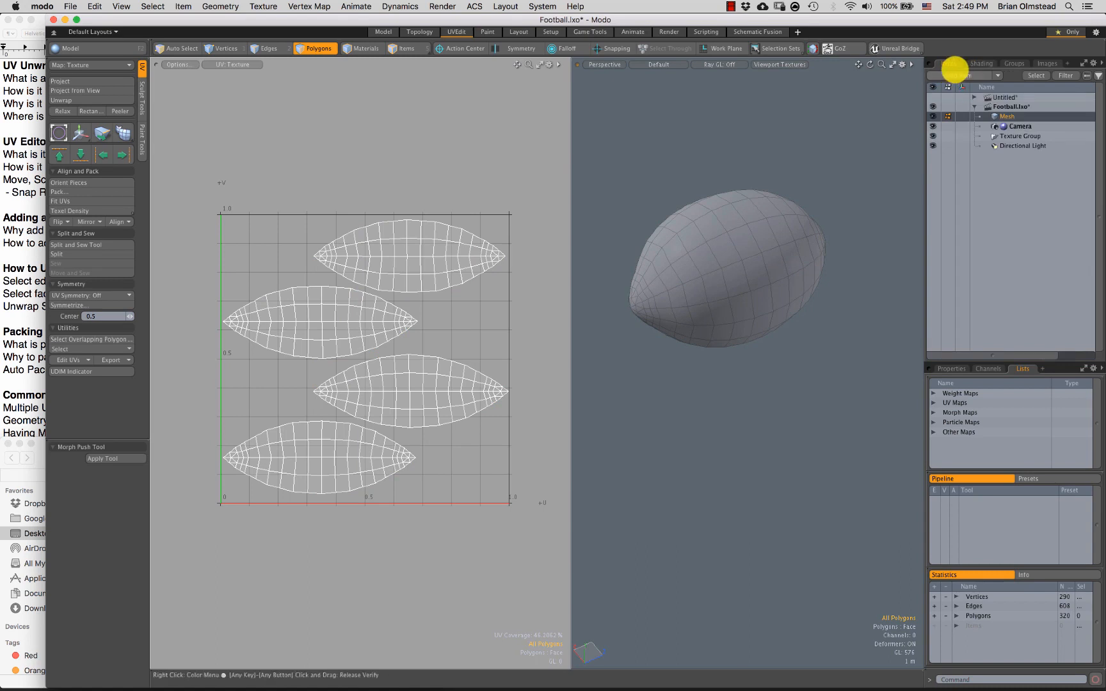
click(980, 63)
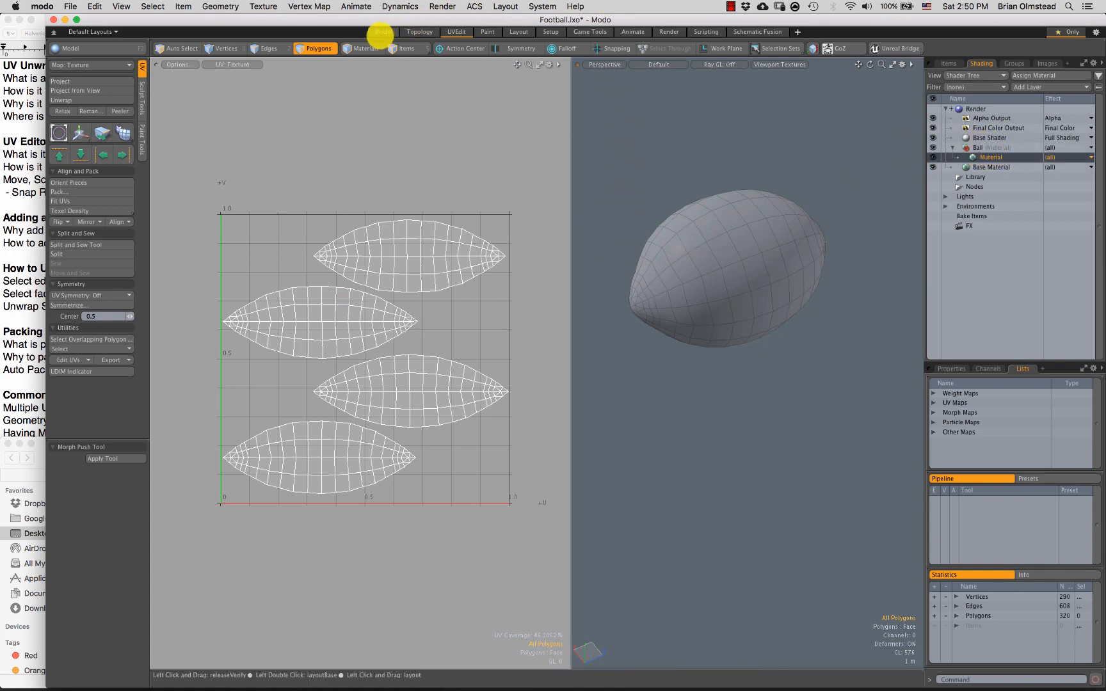
click(386, 31)
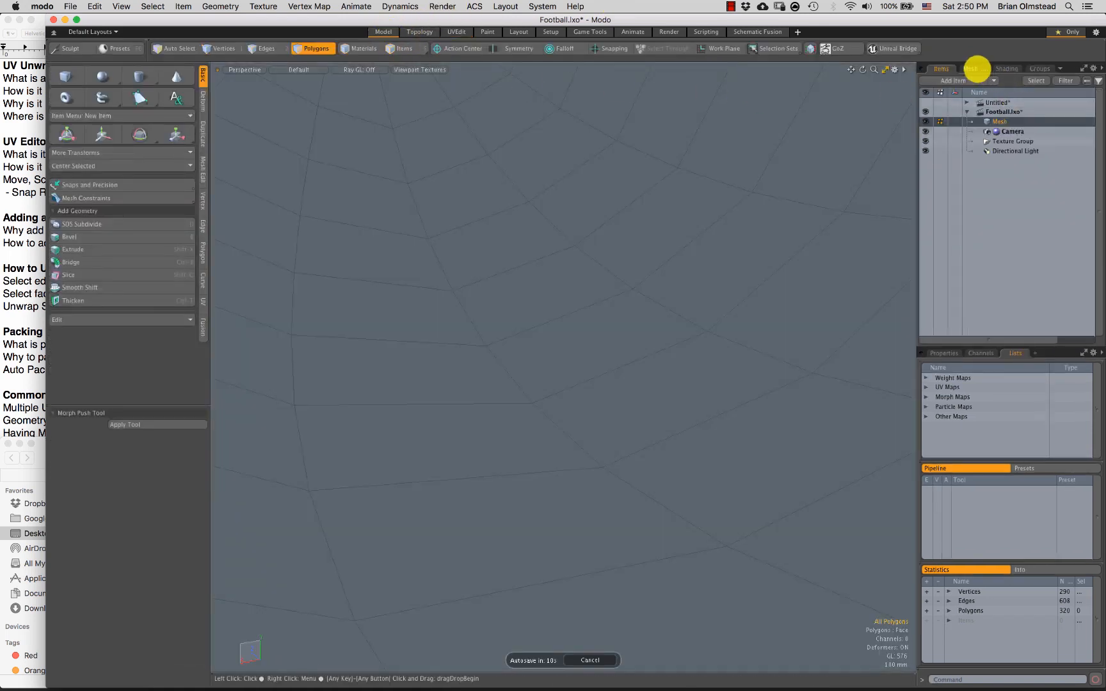
click(975, 69)
click(1006, 69)
click(1039, 68)
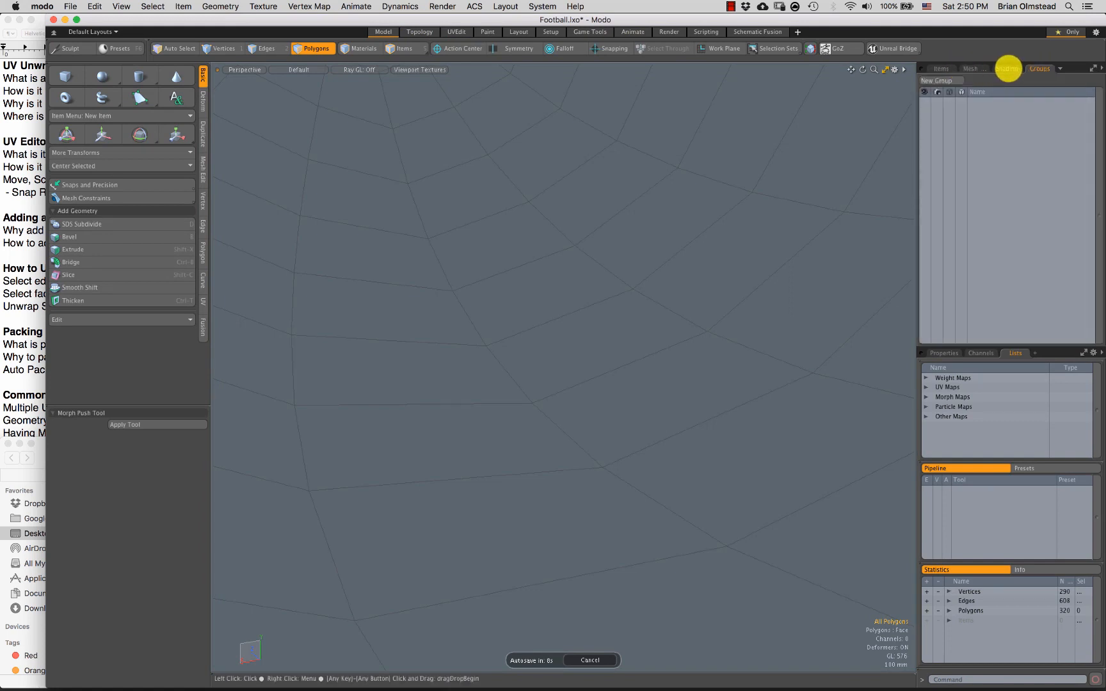
click(1006, 68)
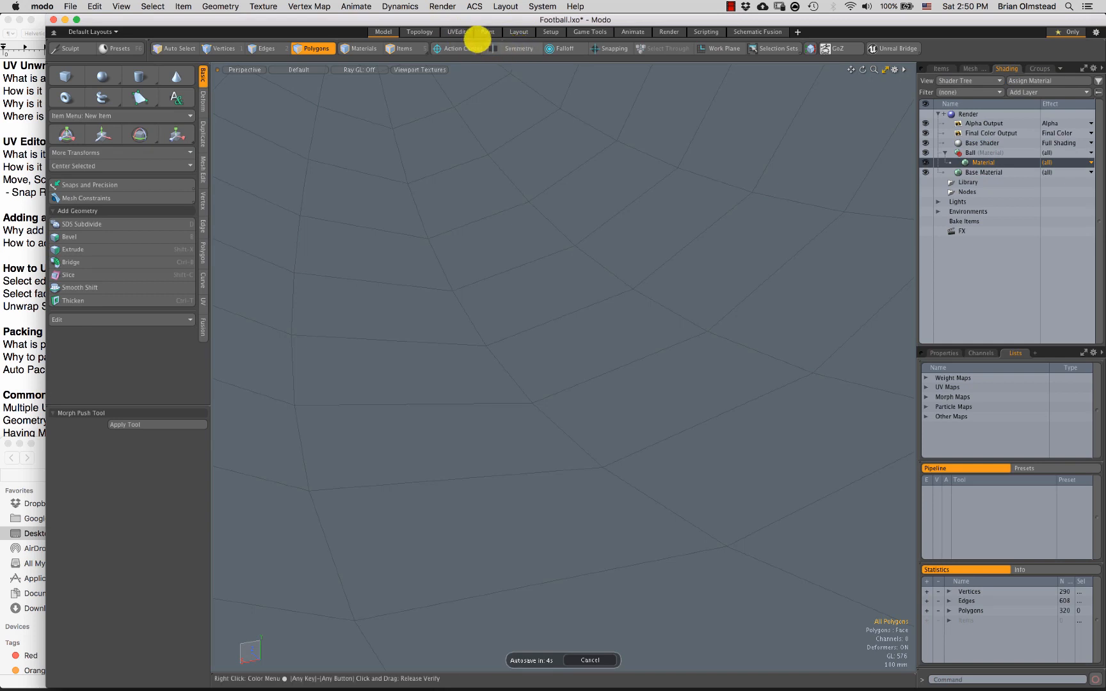
click(454, 32)
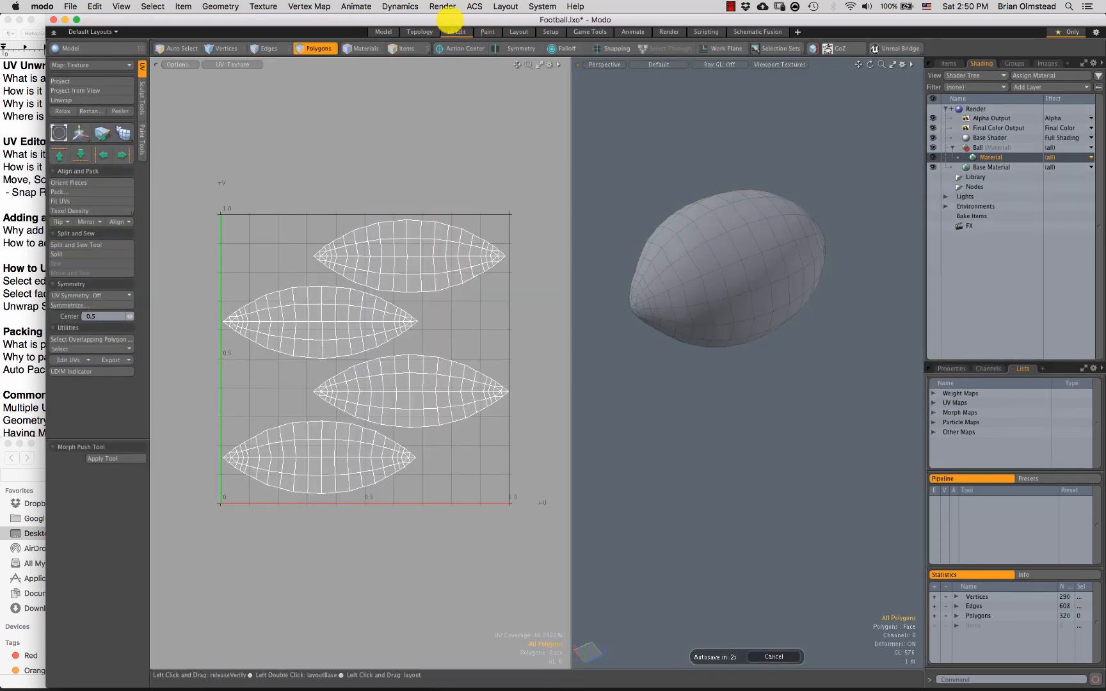
Step: Switch to Finder and compare the previews of Football_DIF.png and Checker_512Tile.png
alt+drag(724, 365, 664, 254)
click(30, 462)
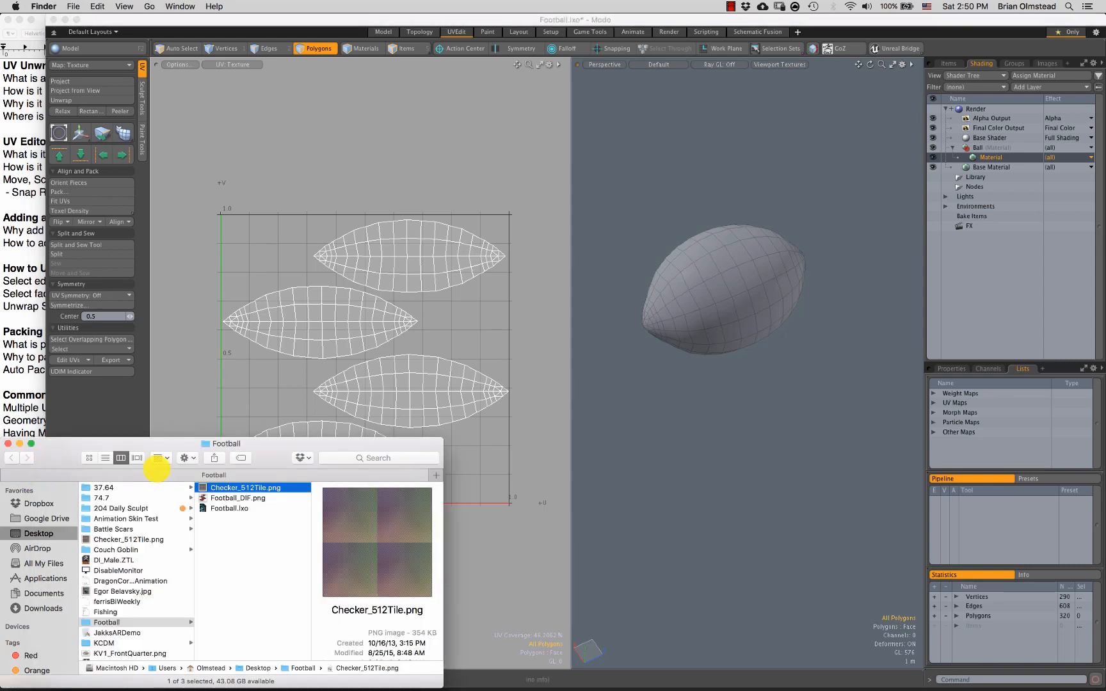
key(Down)
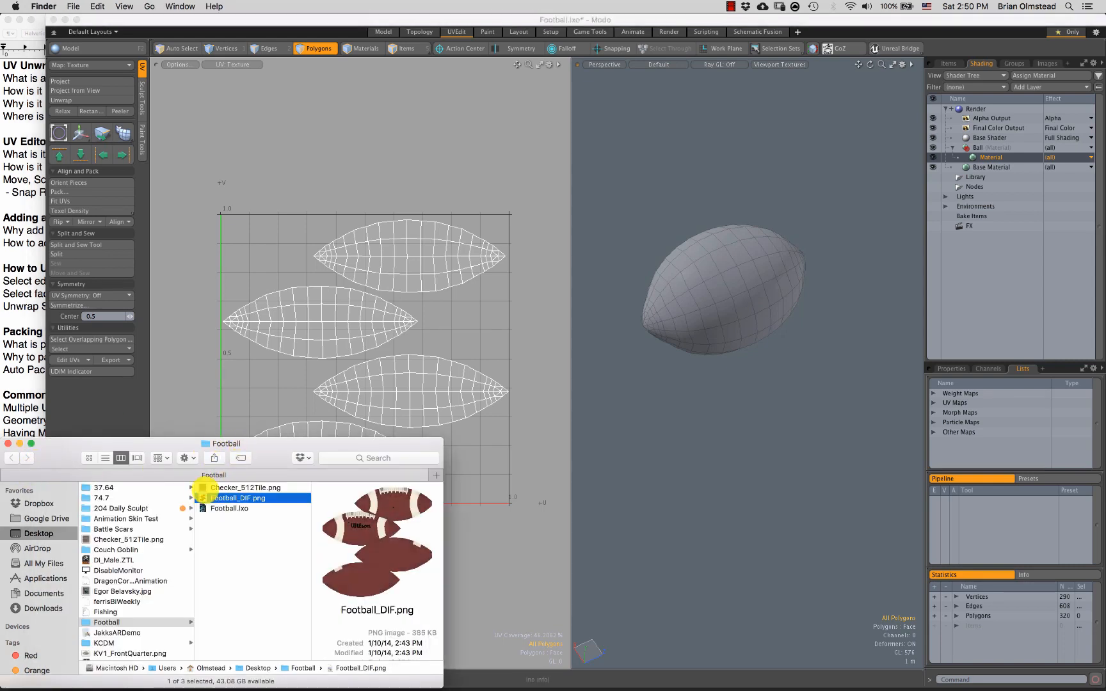
key(Up)
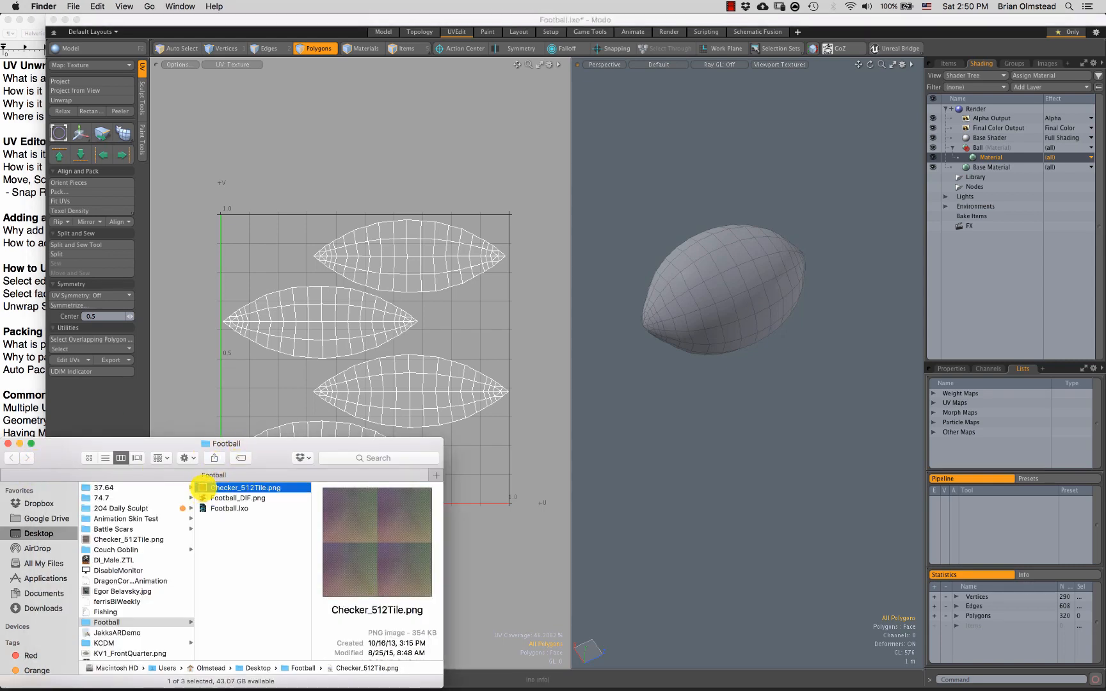
Step: Return to Modo, select two adjacent polygons on the football, and clear the selection after another look at the checker file in Finder
click(730, 304)
drag(738, 274, 731, 283)
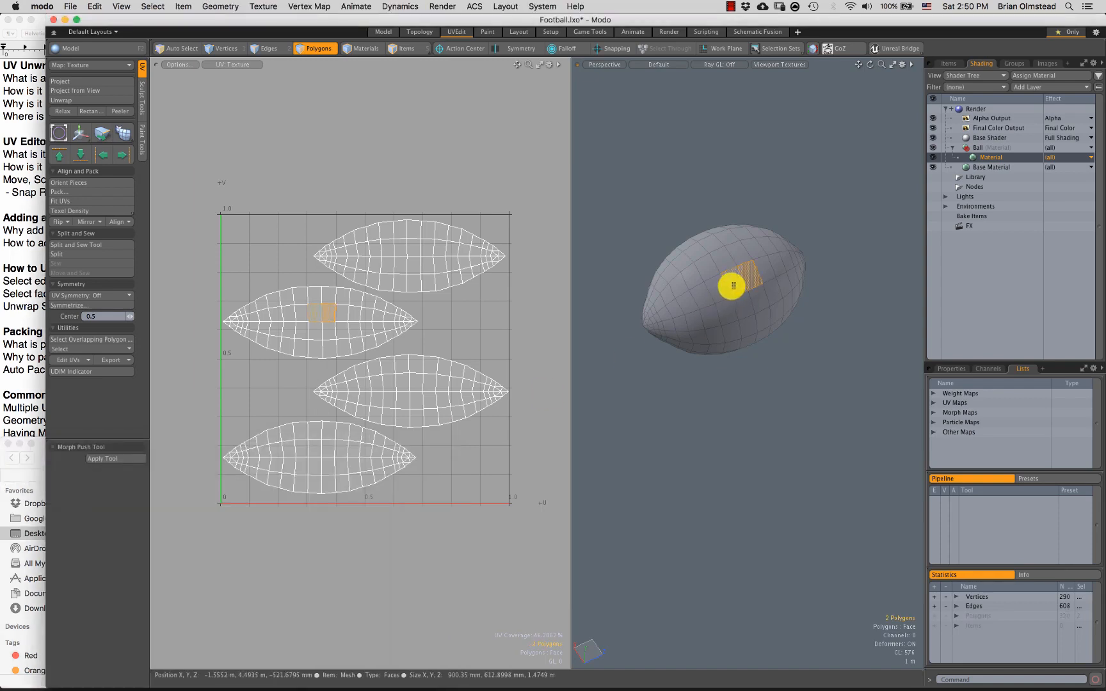
click(39, 458)
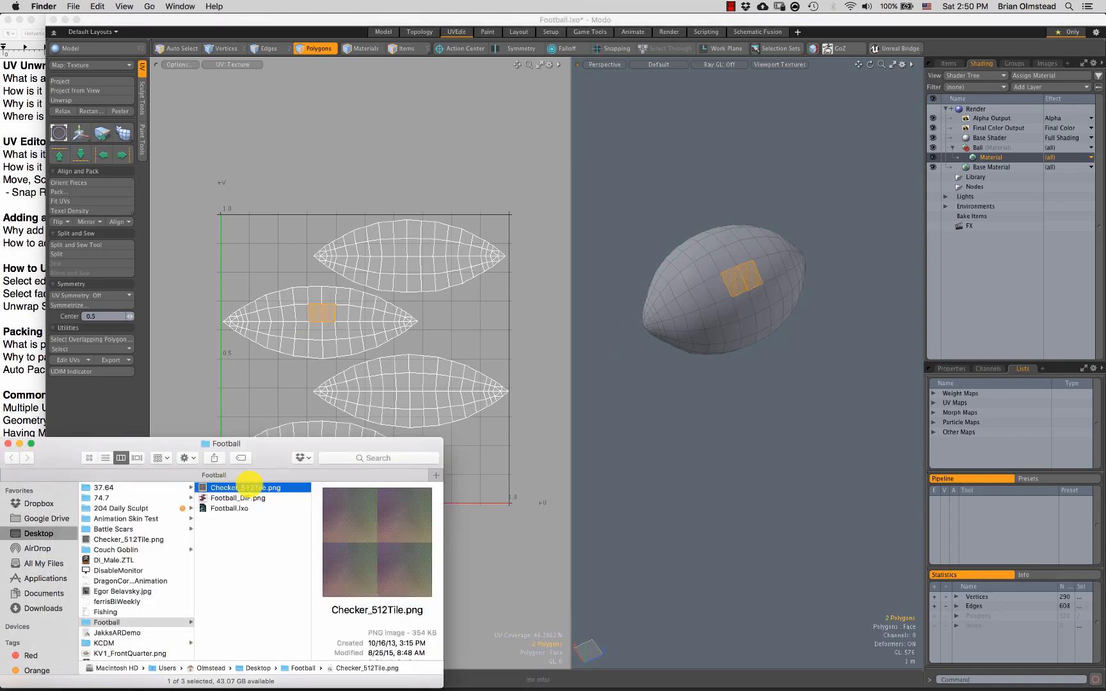
click(727, 362)
Step: Point out the Ball group and the Base Material in the shader tree, and select the Material layer inside the Ball group
click(981, 149)
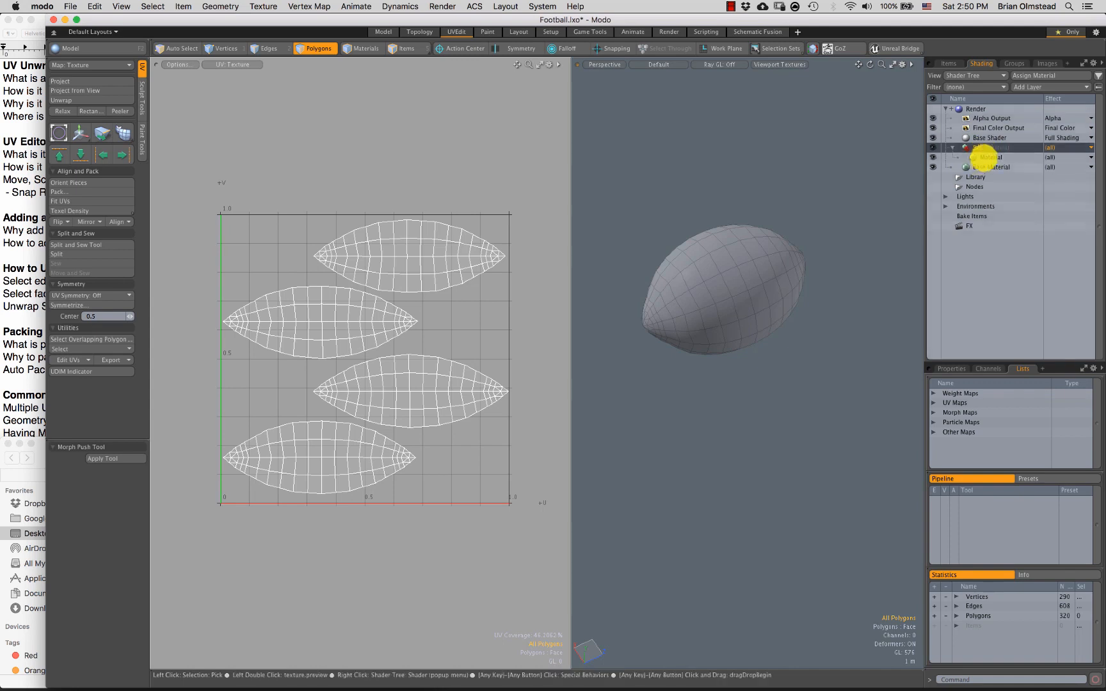
click(991, 157)
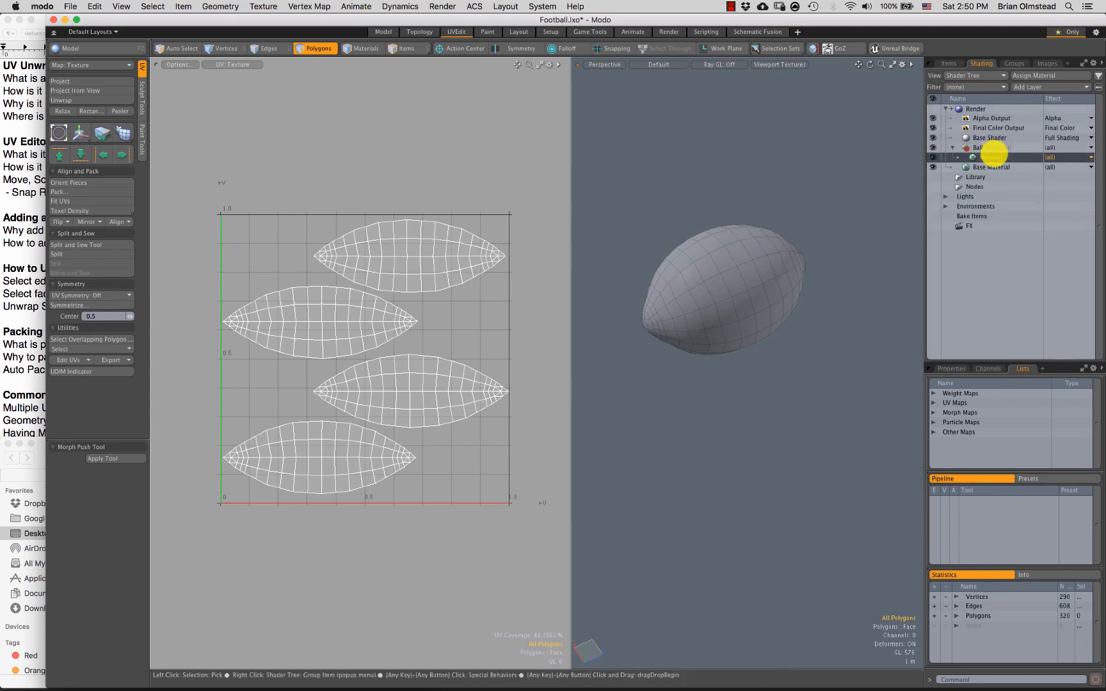
click(989, 167)
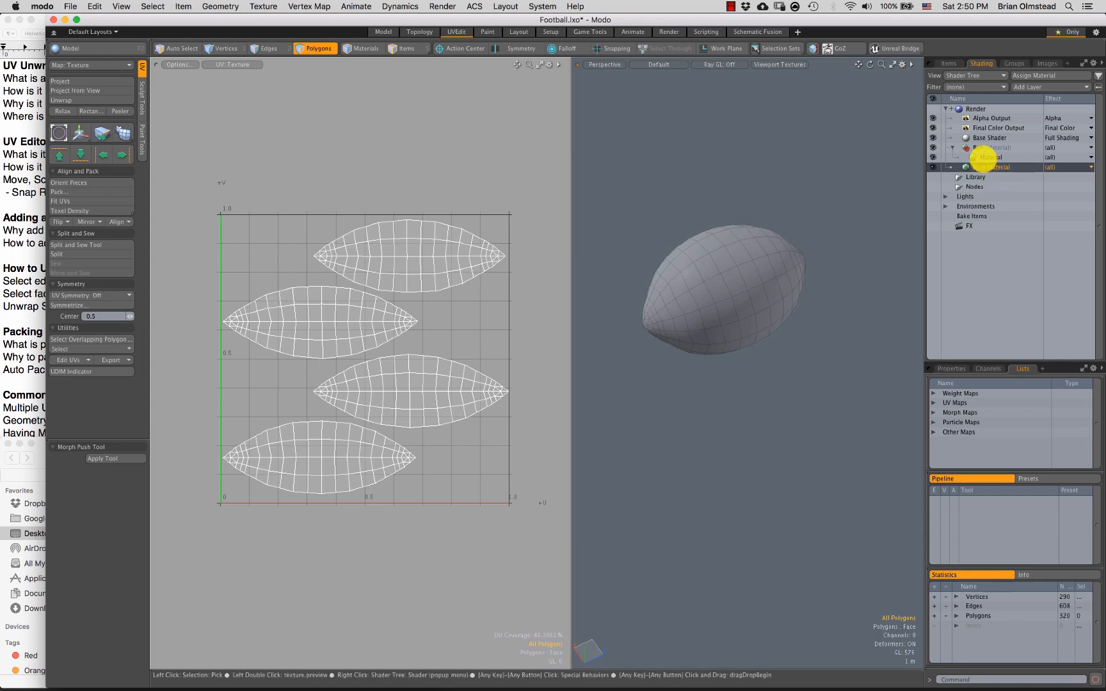
click(973, 148)
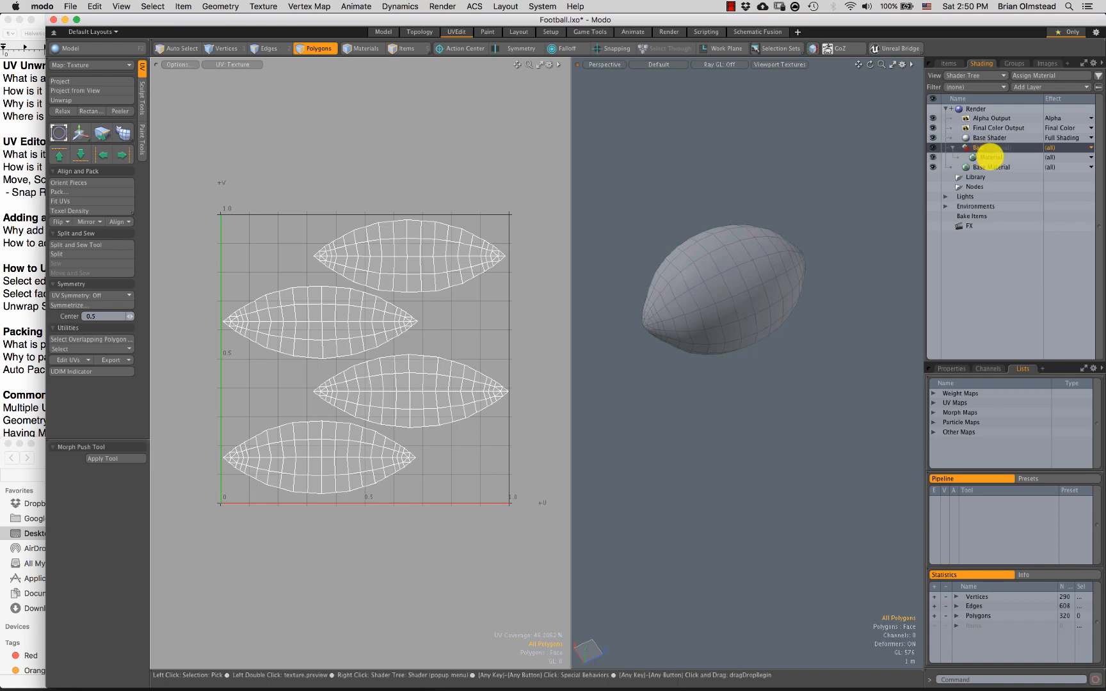
click(989, 157)
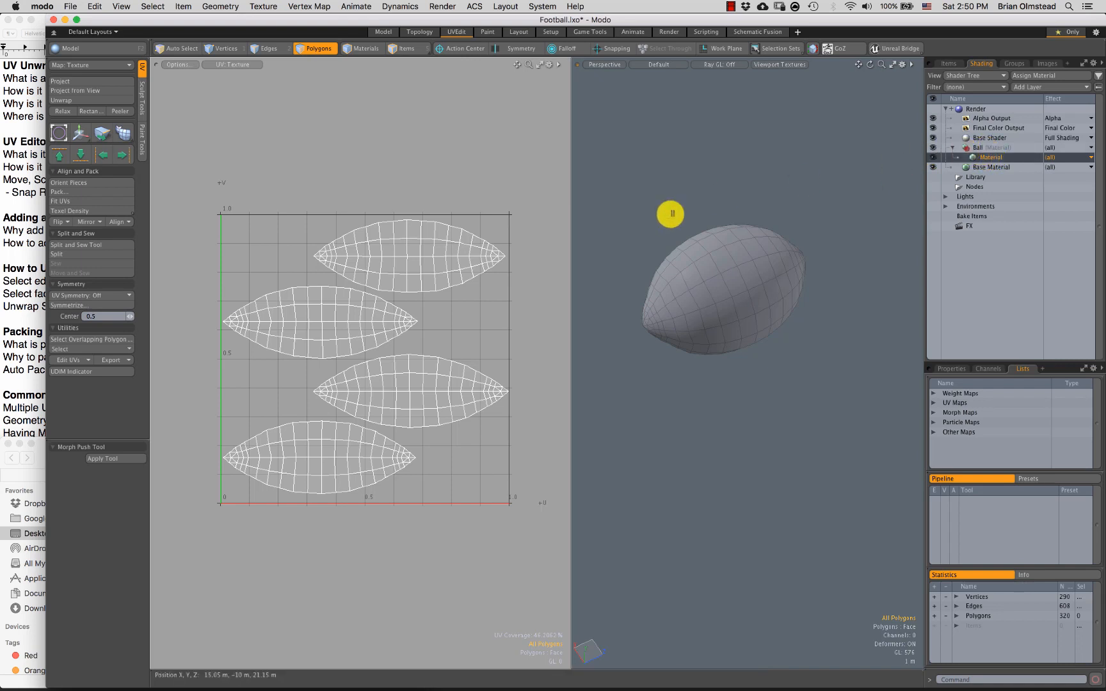
Step: Add Checker_512Tile.png from Finder as an image layer in the Ball group of Modo's shader tree
click(42, 460)
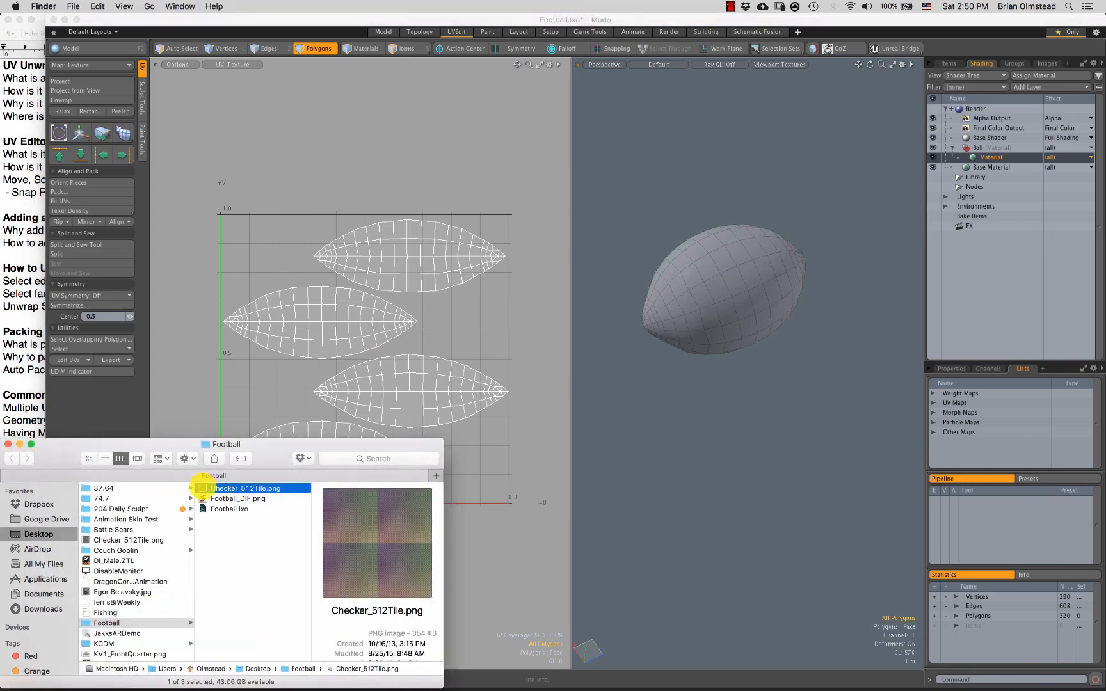
drag(202, 489, 1009, 152)
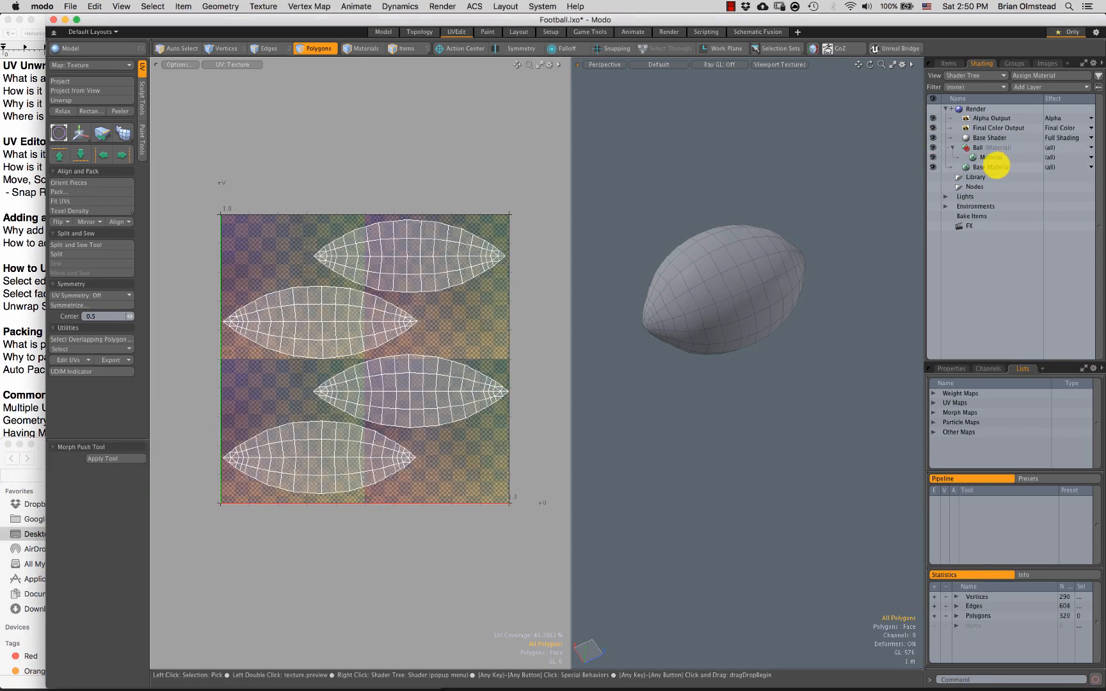
click(988, 157)
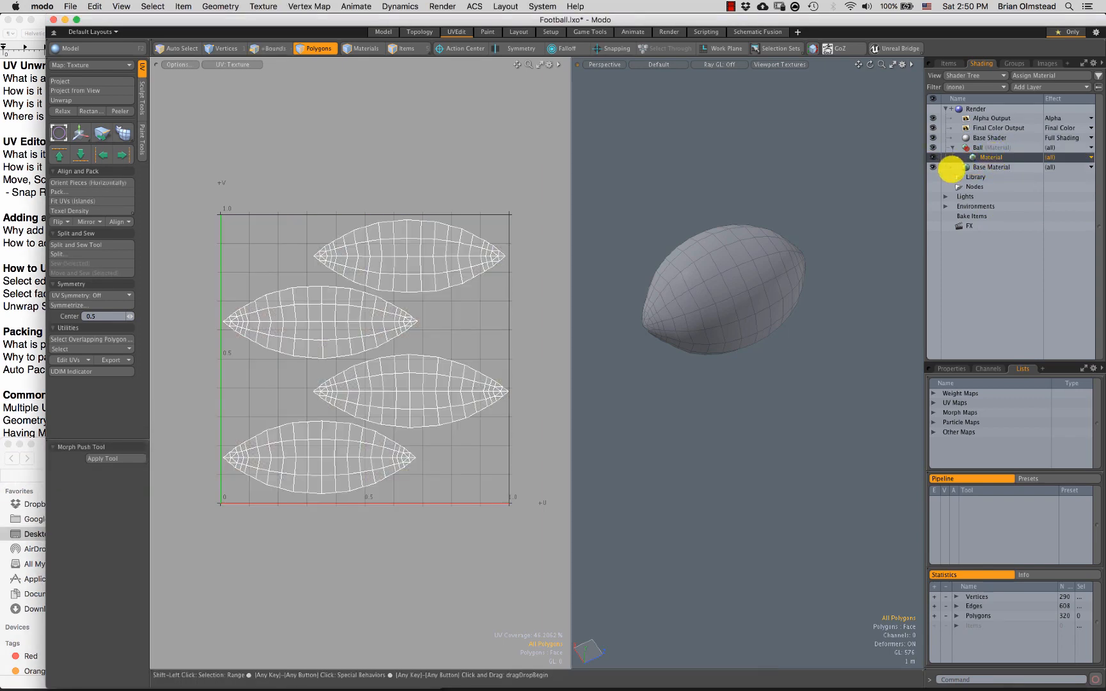
key(super+shift+z)
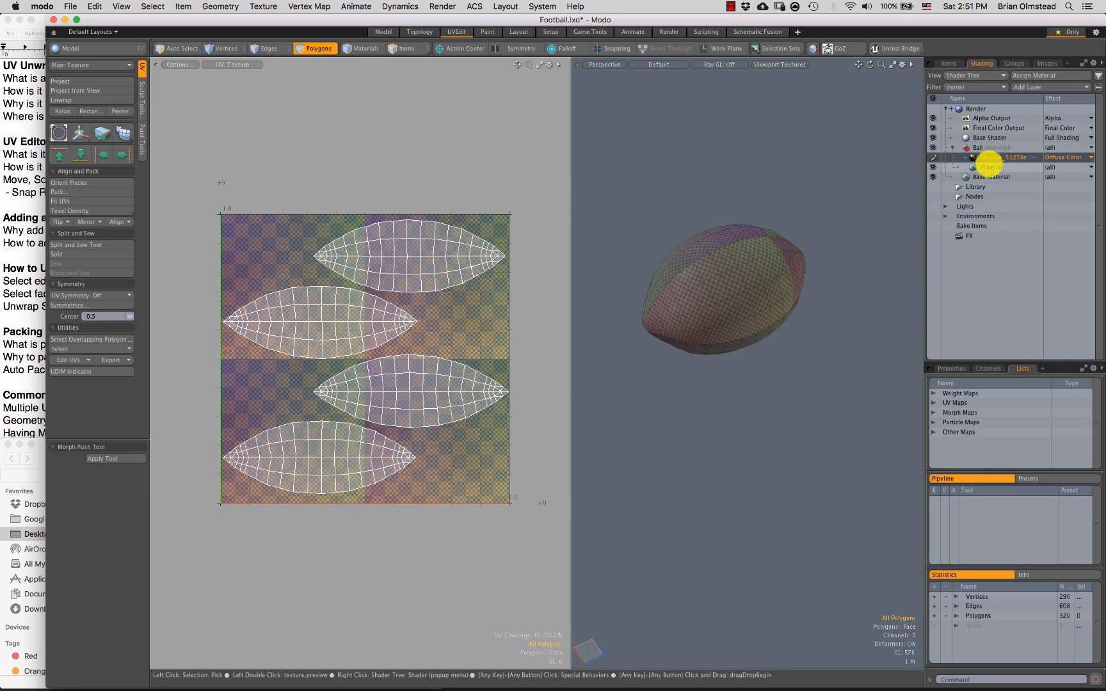
Step: Undo the addition of the checker image layer to the Ball group
click(988, 166)
click(986, 157)
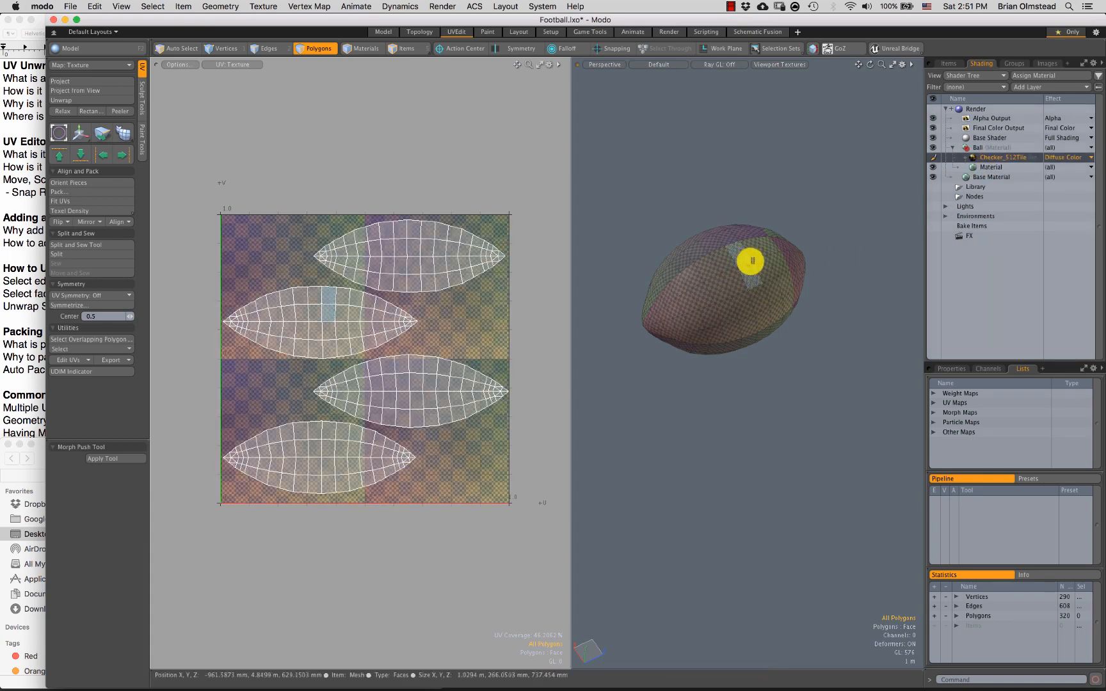
key(super+z)
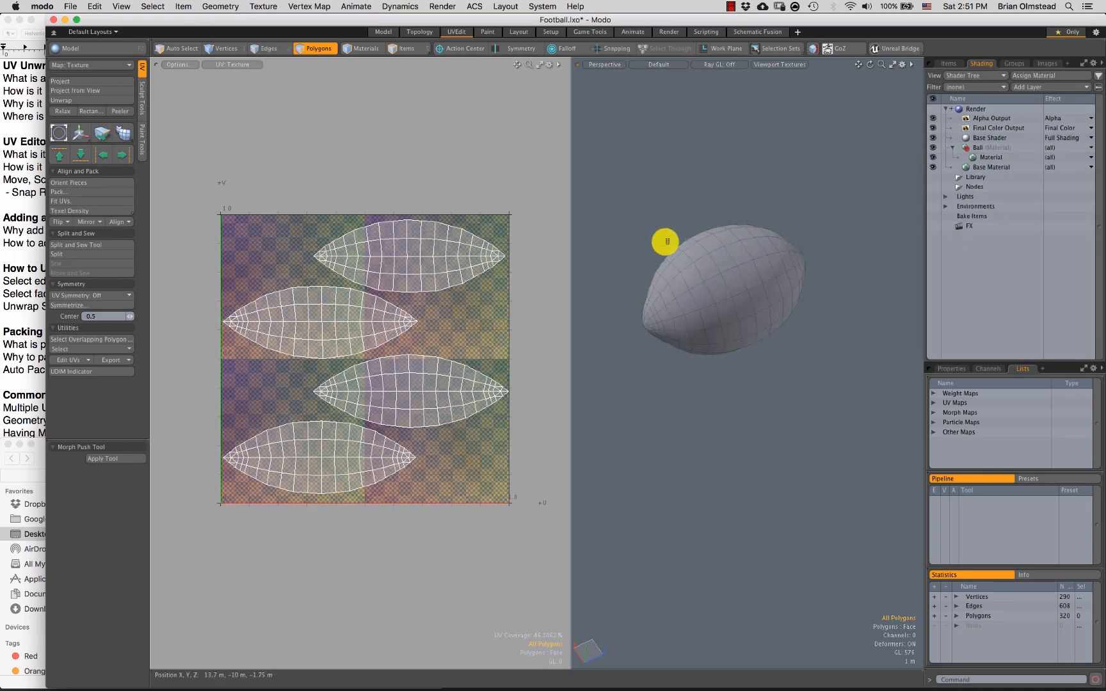
Step: Select the Ball group's Material layer, add Checker_512Tile.png from Finder to it, and return to Modo to view the patterned football
click(988, 157)
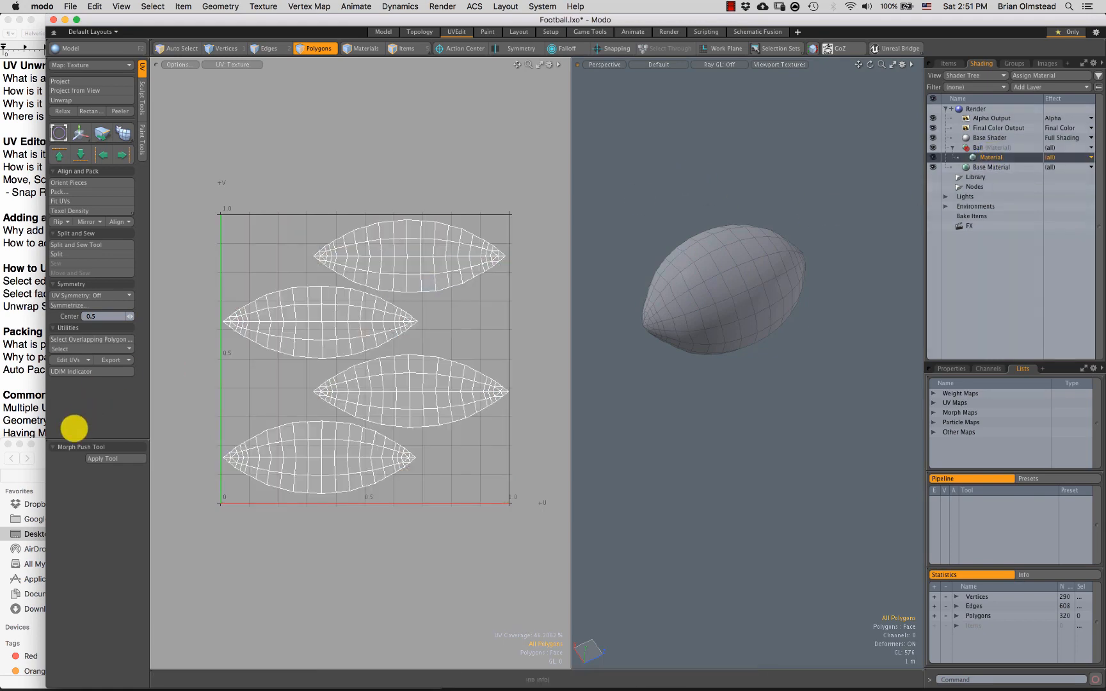
click(33, 464)
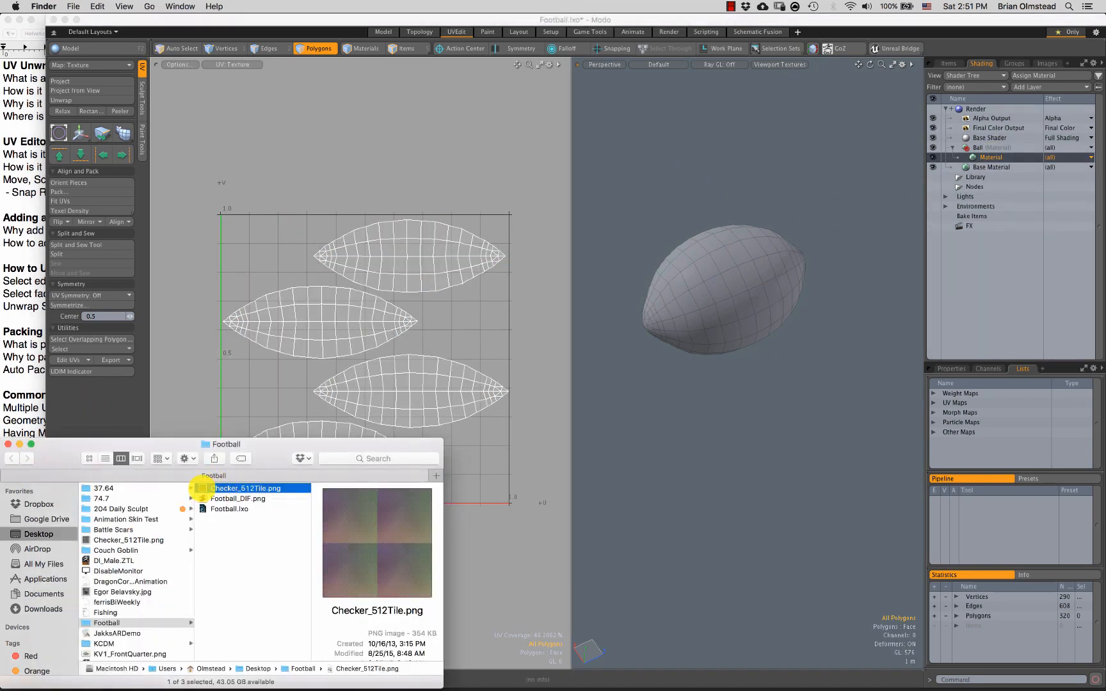
drag(195, 488, 757, 303)
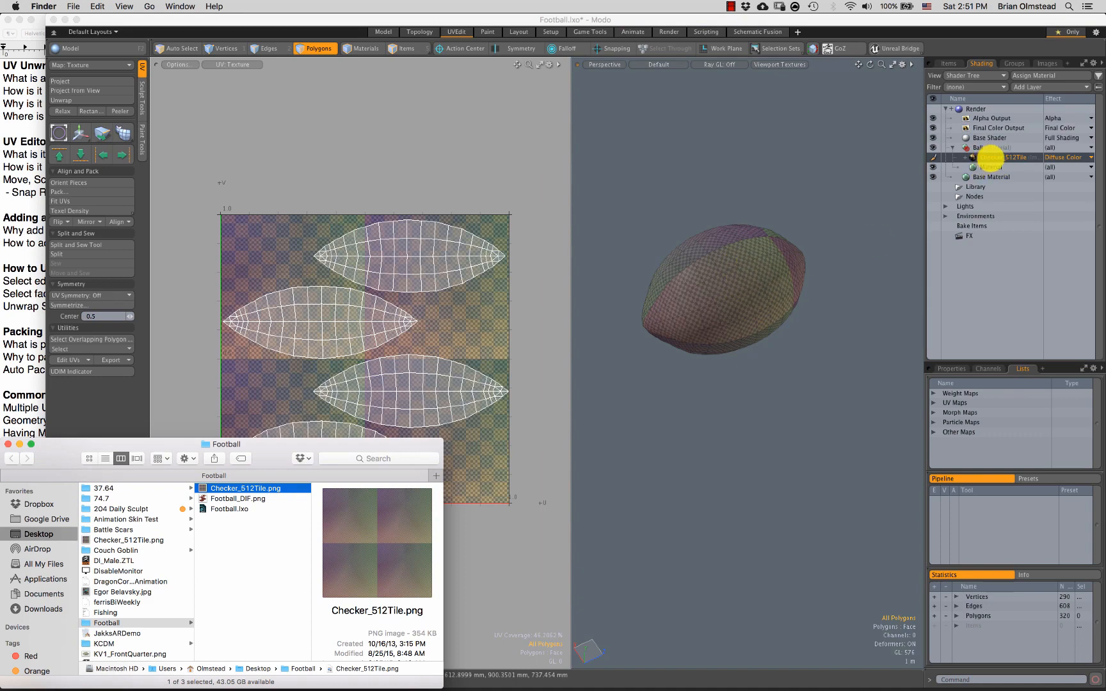
click(828, 190)
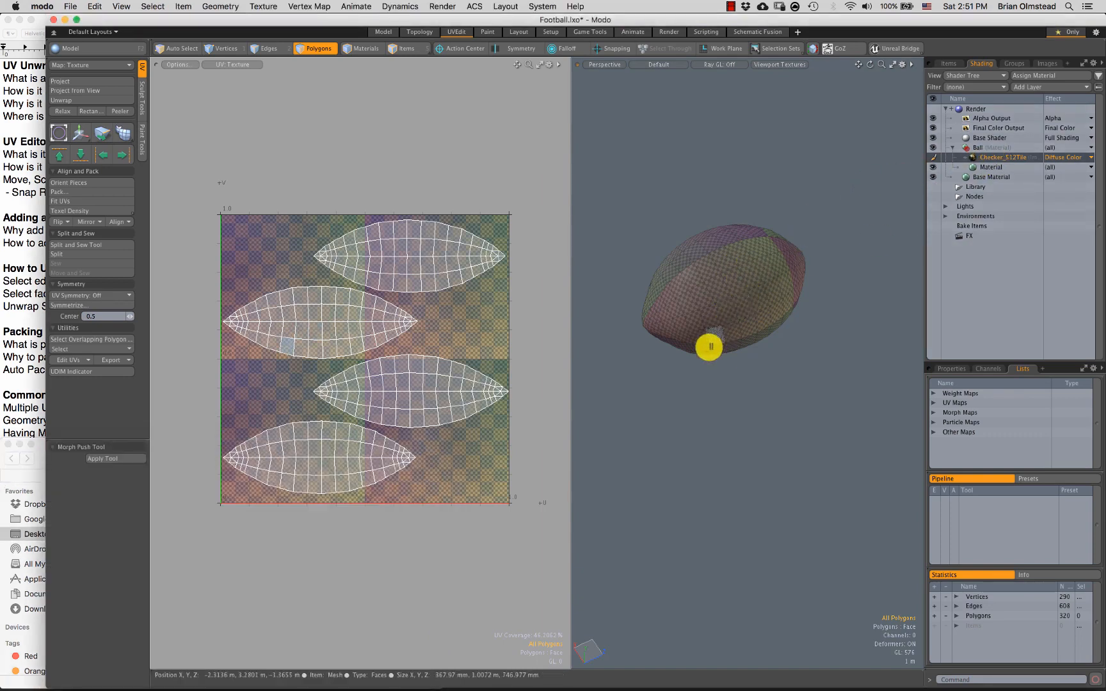
mouse_move(706, 344)
alt+mouse_down()
mouse_move(696, 352)
mouse_move(702, 343)
alt+mouse_up()
scroll(703, 300, up, 2)
alt+drag(704, 300, 705, 324)
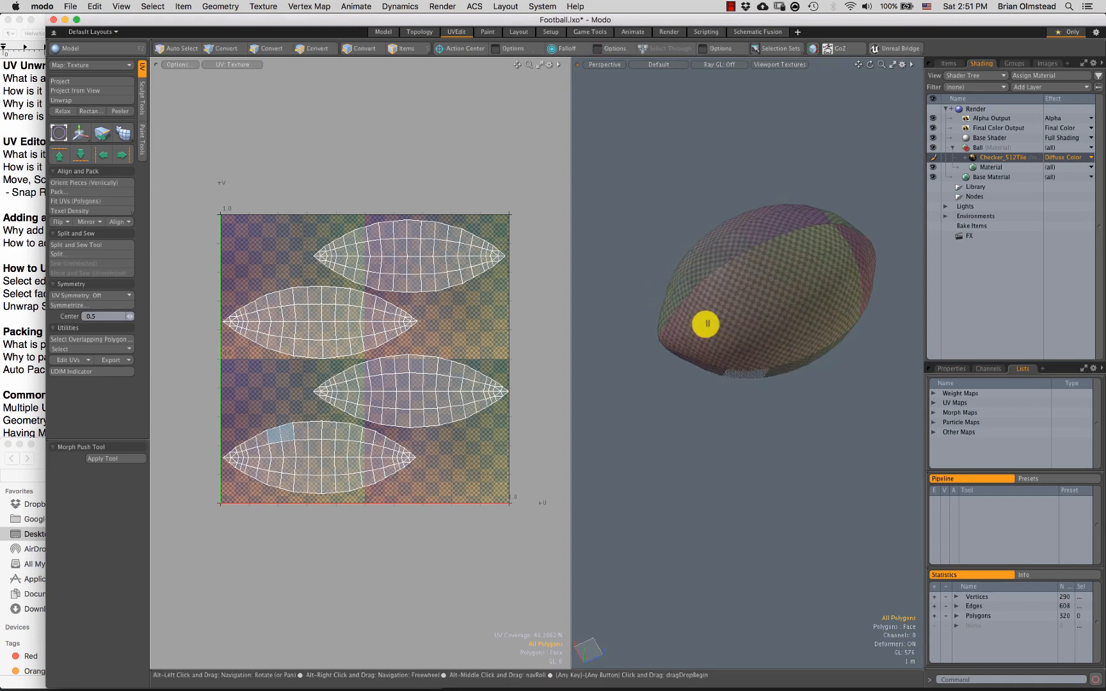
alt+drag(469, 279, 430, 269)
Step: Switch to the TextEdit notes and highlight the lines on how and why to add a checker pattern
click(13, 274)
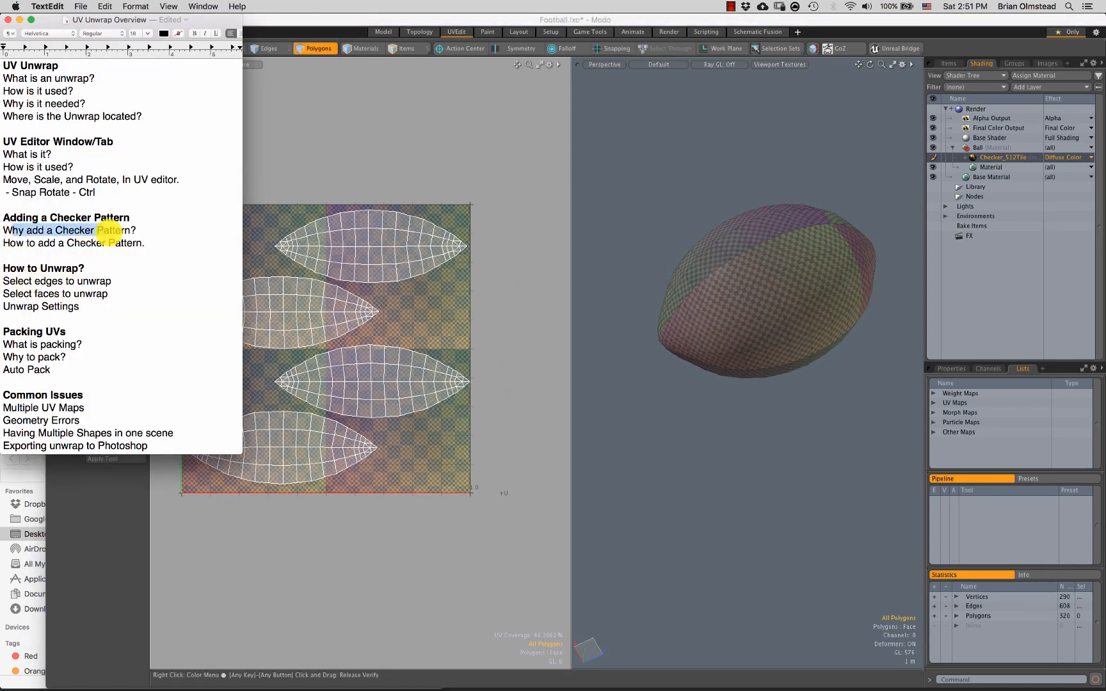
drag(32, 250, 141, 244)
click(50, 243)
click(27, 243)
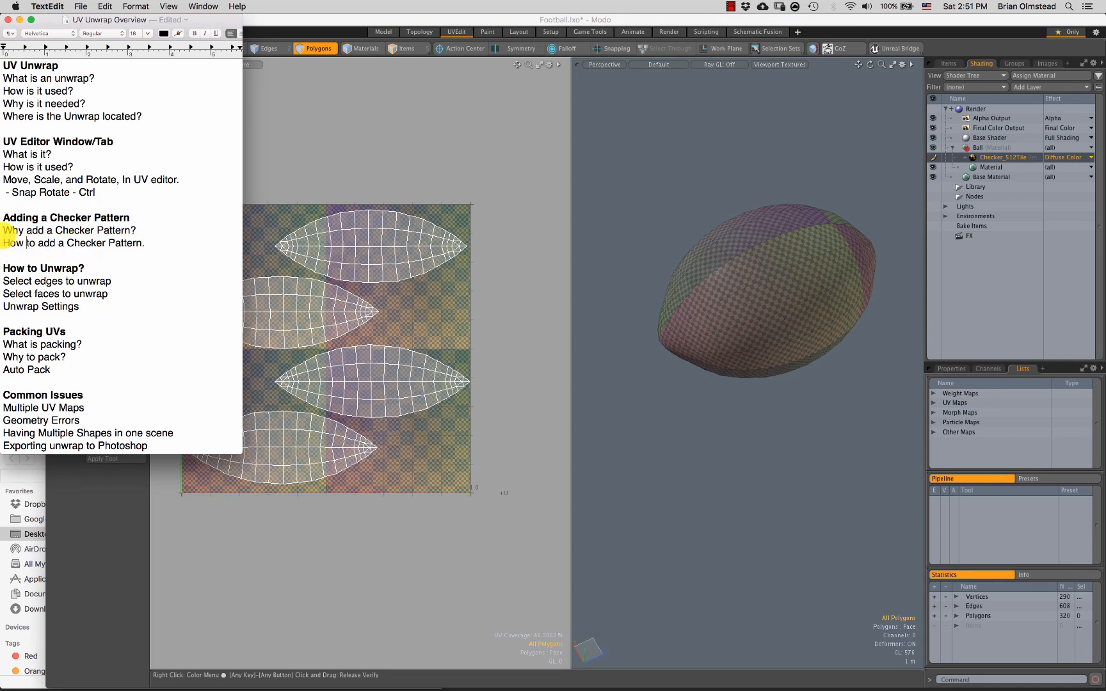
drag(78, 225, 137, 222)
Step: Return to Modo, frame the football in the 3D viewport, and clear the selection of two polygons on its underside
drag(707, 367, 728, 425)
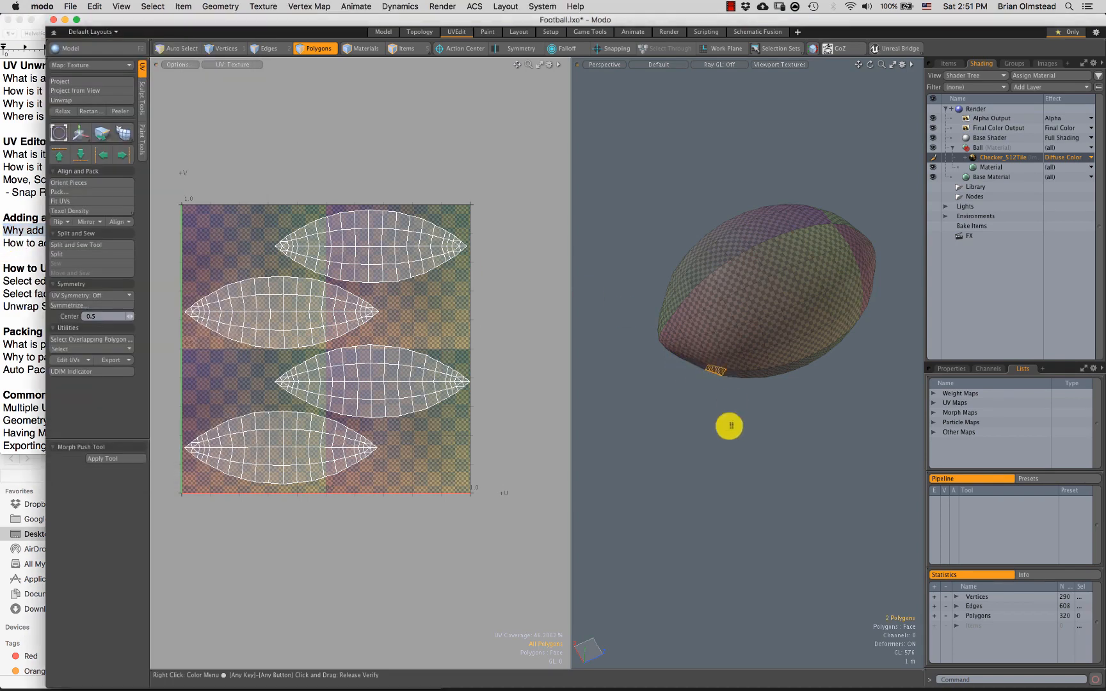
key(shift+a)
alt+drag(739, 304, 710, 316)
key(a)
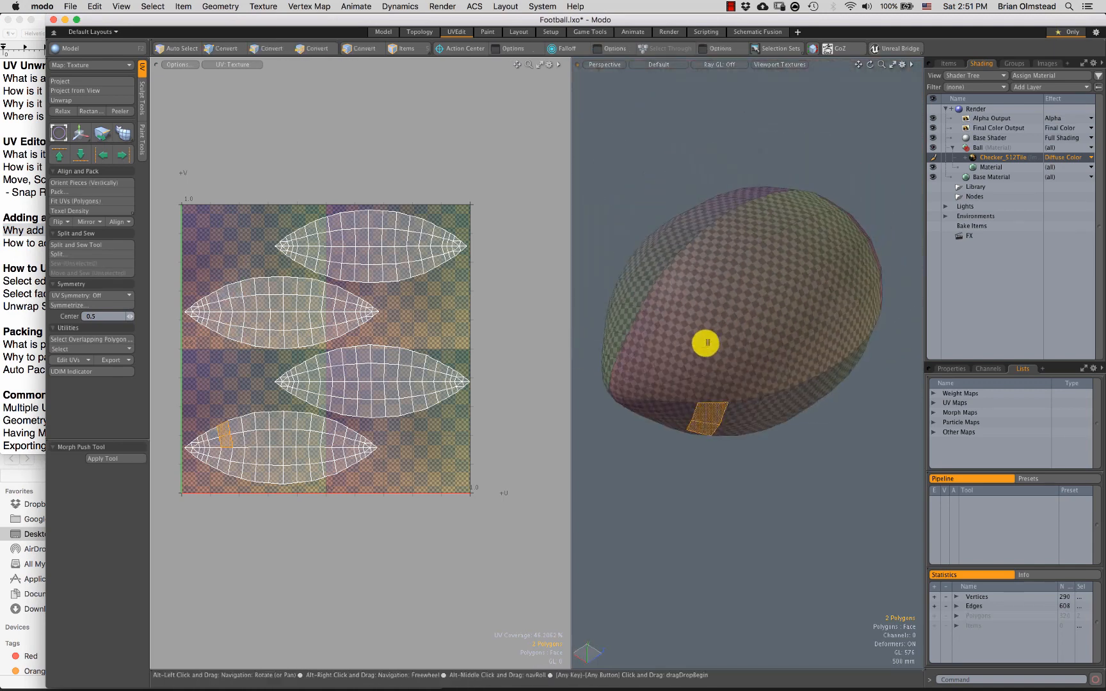
click(673, 449)
alt+drag(708, 409, 696, 355)
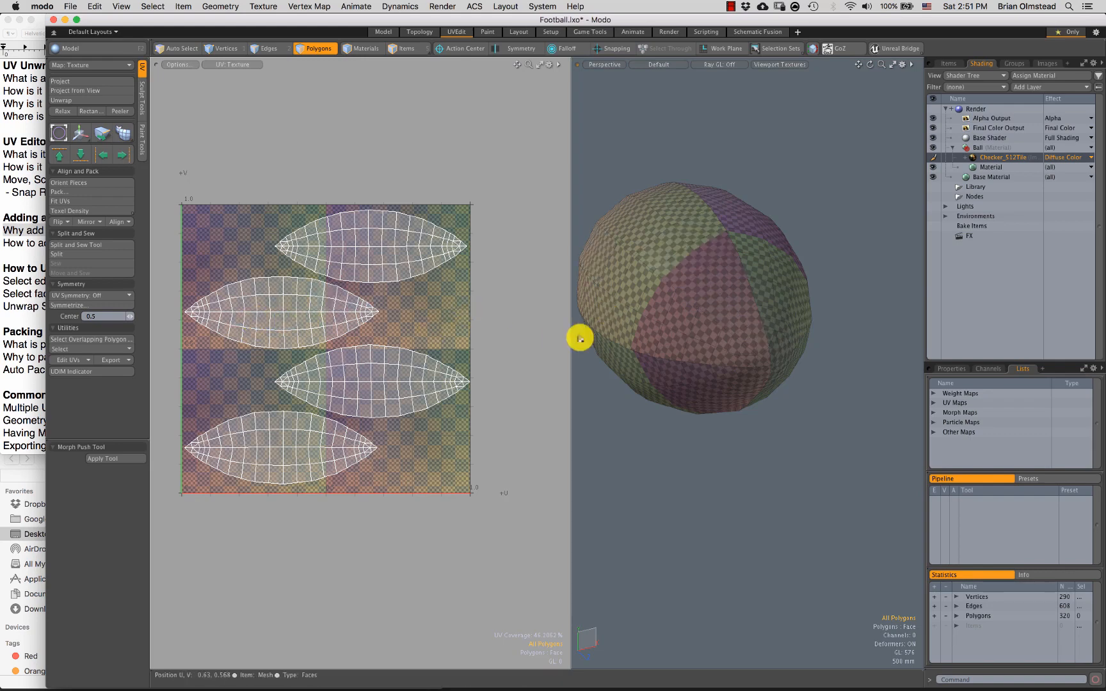
Step: Examine the size and alignment of the checker squares close up on the football's panels and along the seams
alt+drag(580, 338, 737, 323)
ctrl+alt+drag(672, 328, 717, 322)
ctrl+alt+drag(716, 322, 697, 300)
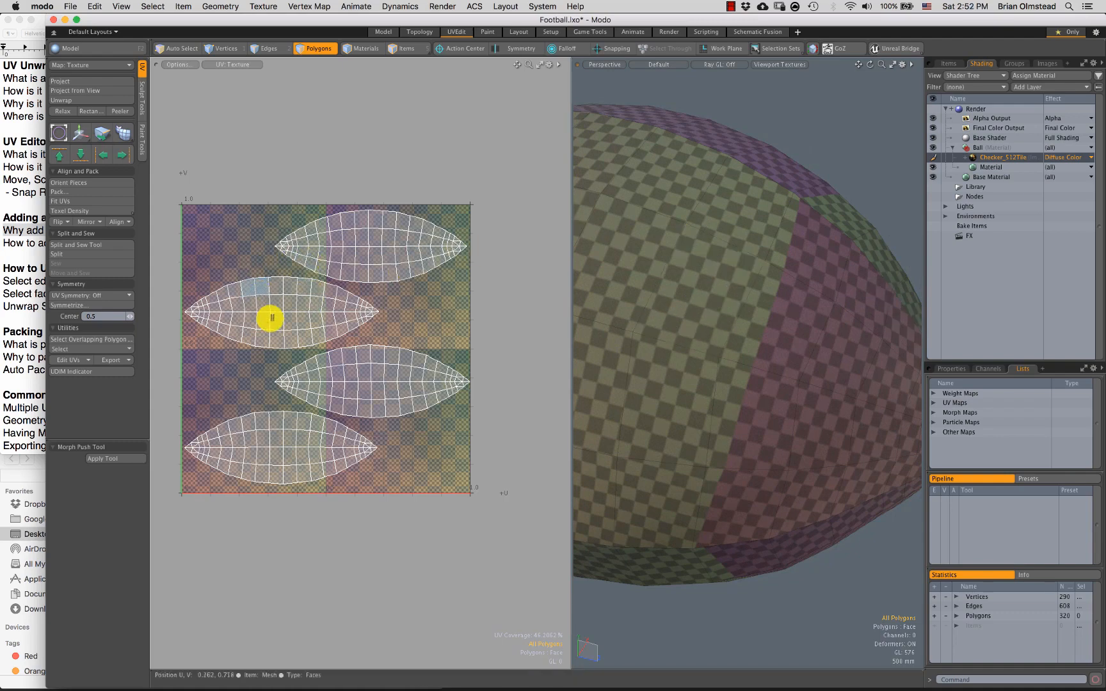
alt+drag(614, 315, 624, 211)
key(a)
alt+drag(685, 340, 736, 336)
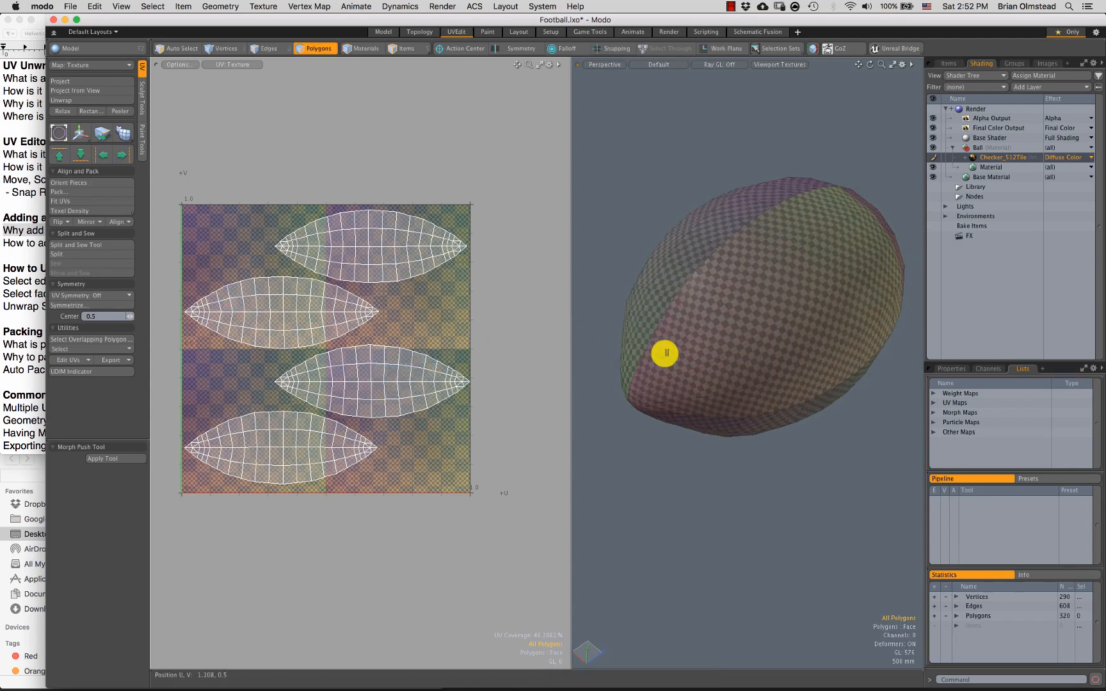
ctrl+alt+drag(664, 353, 735, 311)
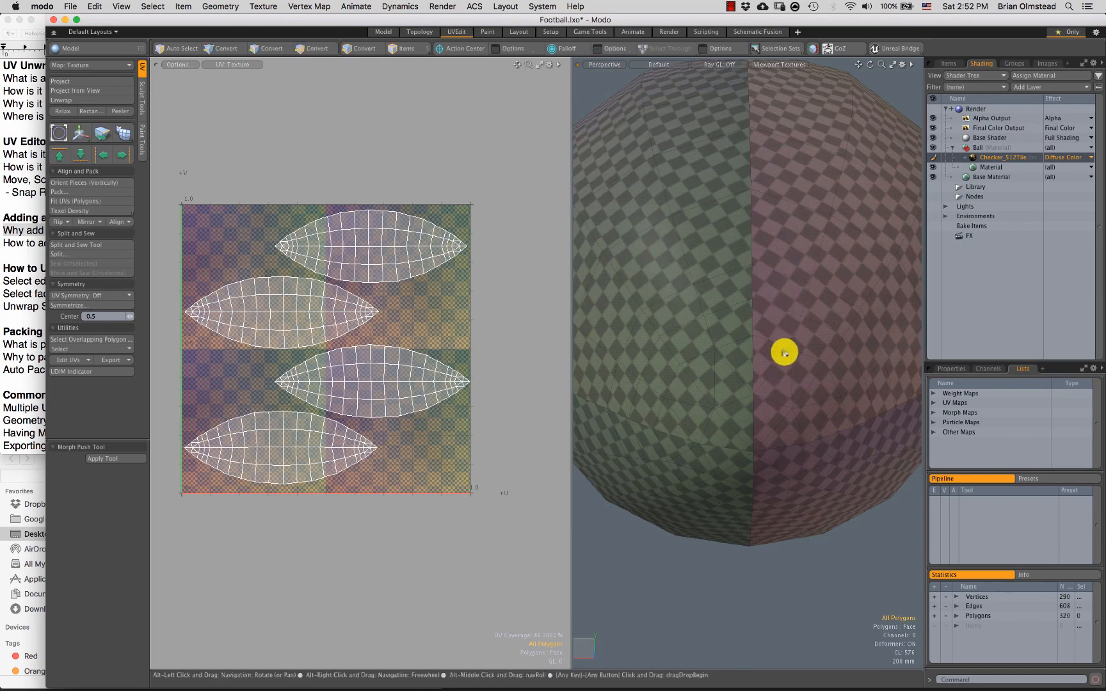
Step: Pick individual polygons on the football and its UV islands to compare the checker squares across the panels
alt+drag(784, 351, 847, 316)
click(708, 330)
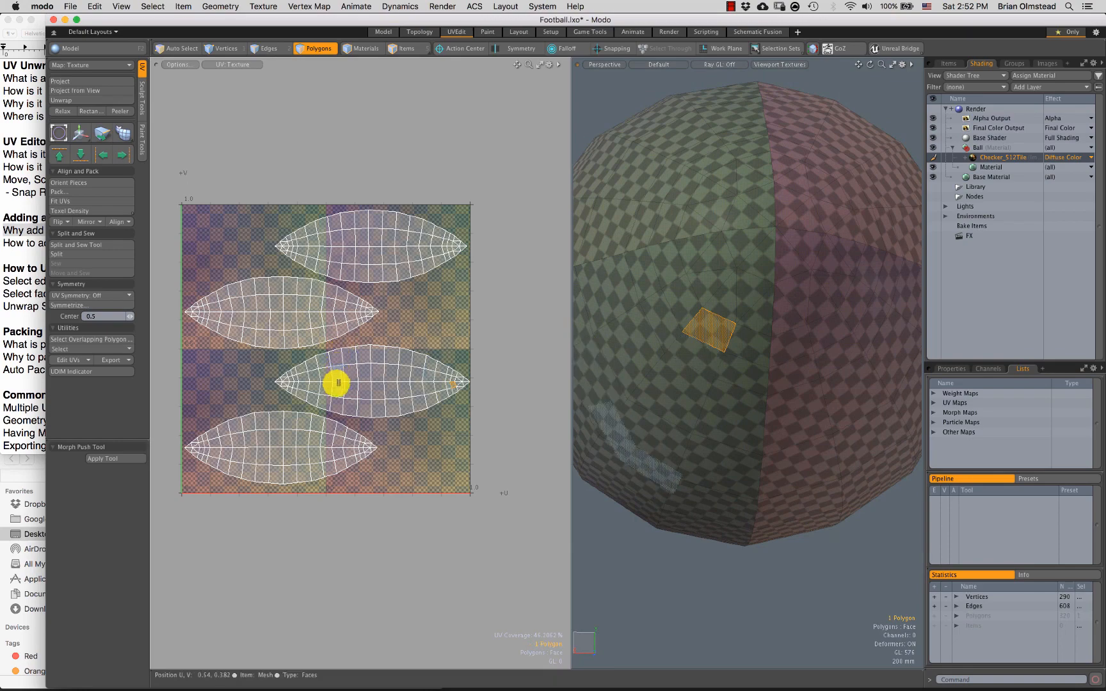
click(338, 384)
shift+click(275, 433)
shift+click(289, 330)
shift+click(358, 268)
key(])
click(445, 337)
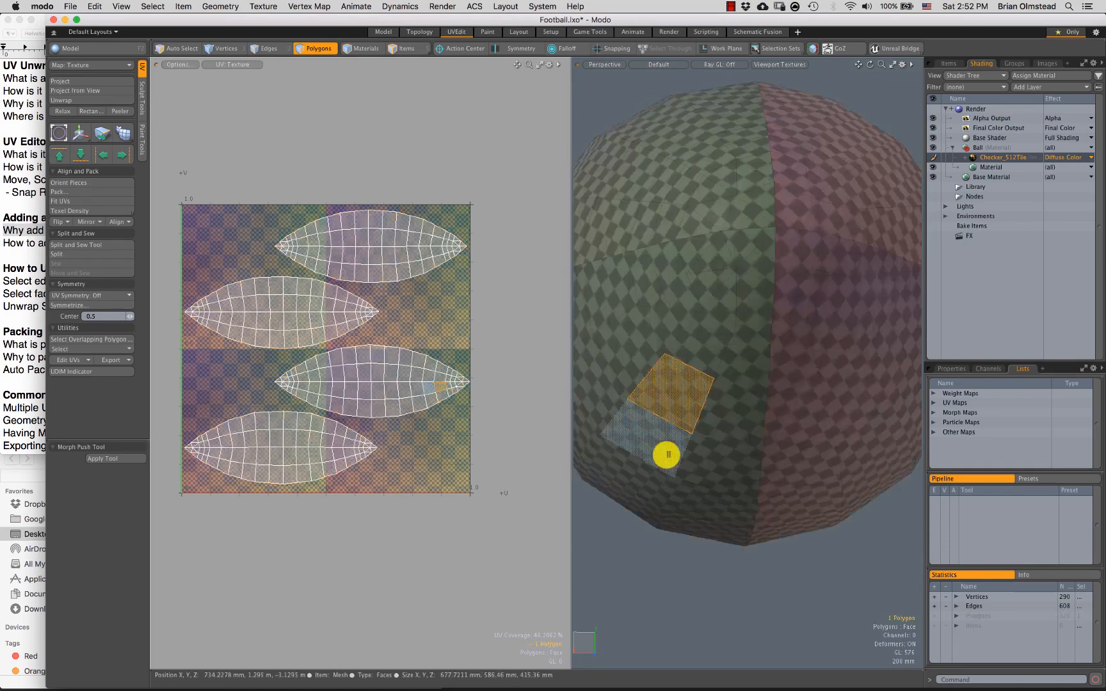
mouse_move(721, 333)
alt+mouse_down()
mouse_move(654, 343)
mouse_move(716, 348)
mouse_move(638, 348)
mouse_move(723, 349)
alt+mouse_up()
Step: Select the third UV island from the top, scale it down uniformly to about a quarter of its size, and clear the selection
double_click(387, 378)
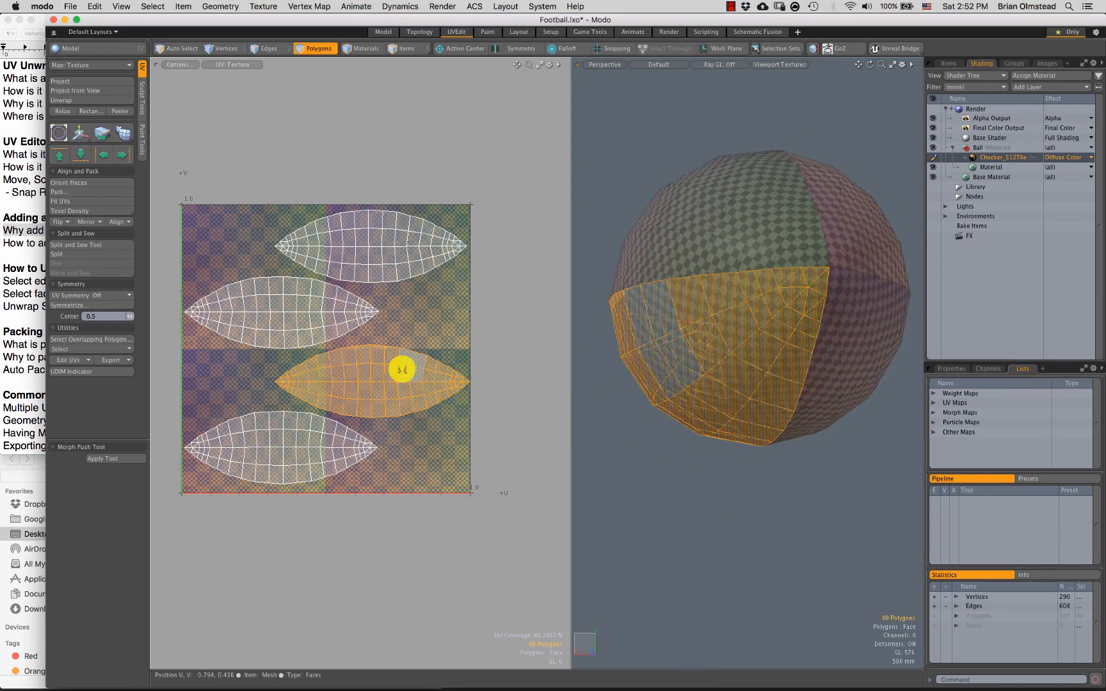
key(y)
drag(428, 327, 361, 369)
key(space)
click(419, 322)
Step: Examine the checker squares on the shrunken island's football panel and under that island in the UV editor
scroll(760, 320, up, 3)
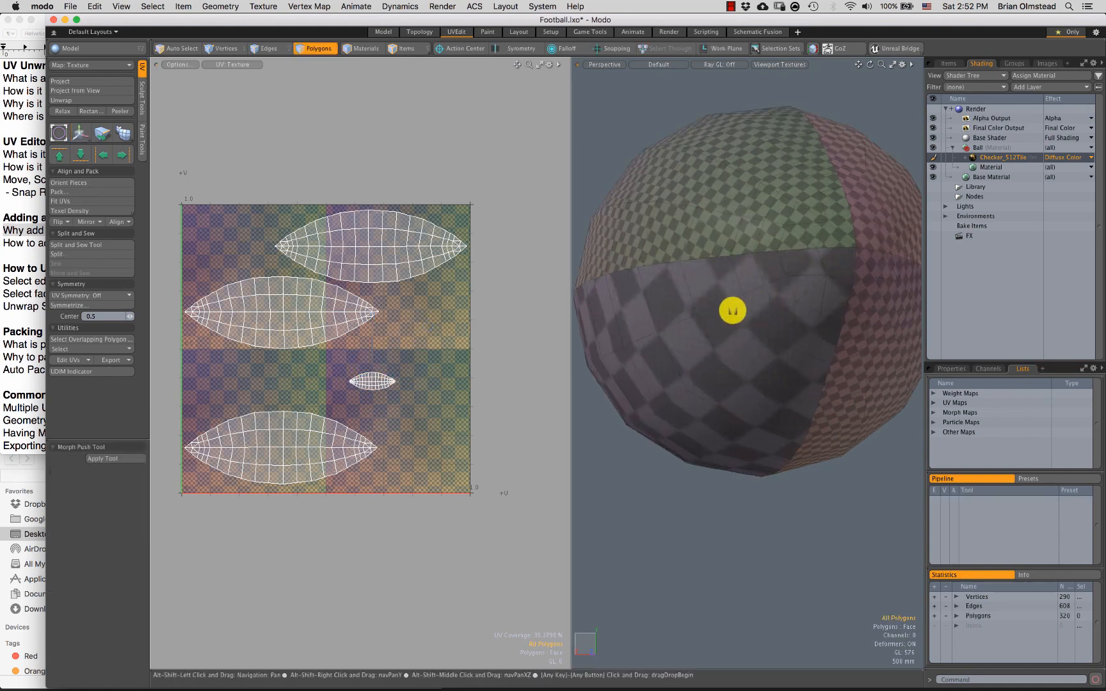
alt+drag(730, 240, 734, 268)
alt+drag(679, 328, 774, 315)
alt+shift+drag(774, 315, 716, 306)
scroll(716, 306, up, 3)
scroll(382, 381, up, 6)
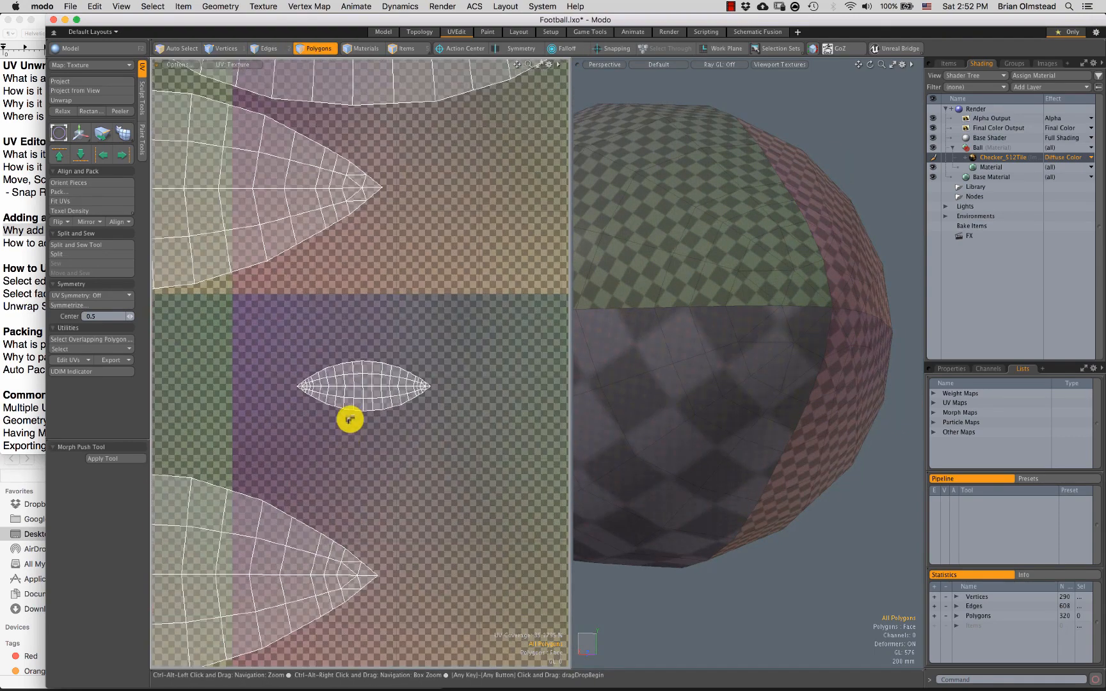
scroll(354, 382, up, 4)
scroll(355, 366, up, 10)
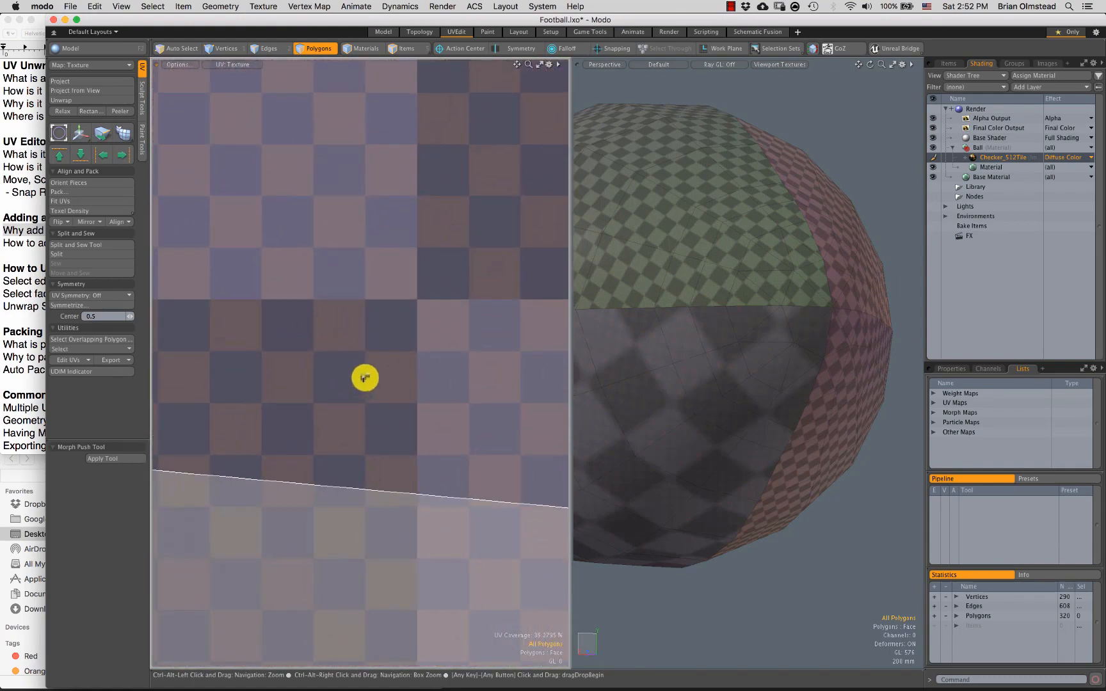
alt+shift+drag(380, 325, 382, 324)
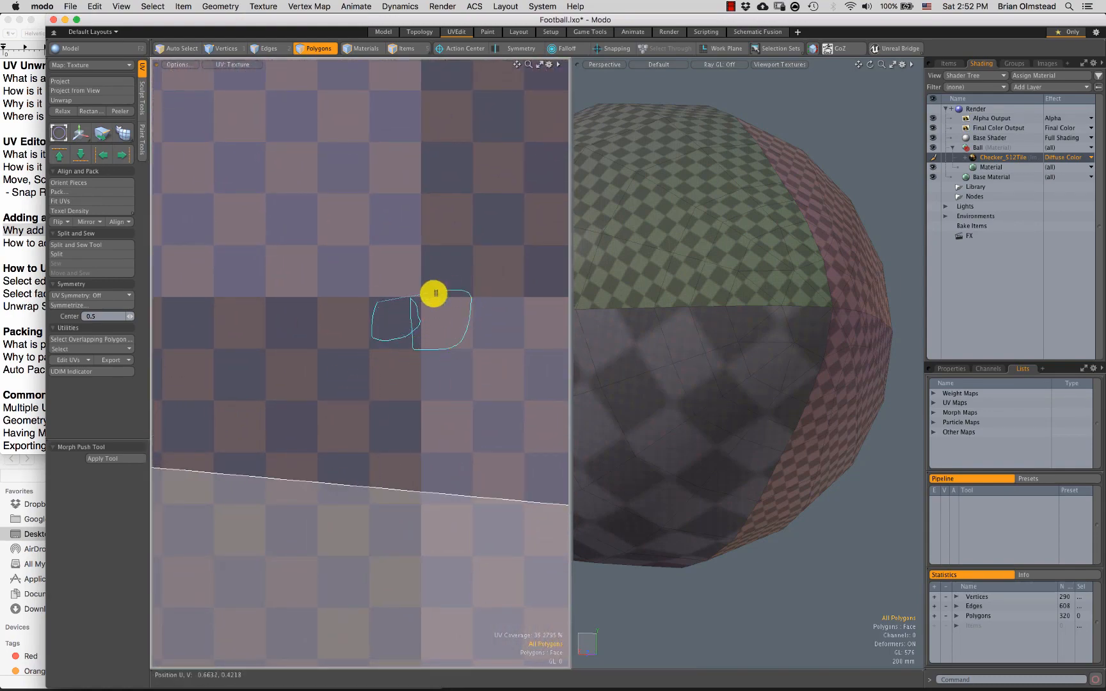
right_drag(511, 282, 476, 304)
scroll(457, 352, down, 2)
alt+shift+drag(679, 351, 718, 341)
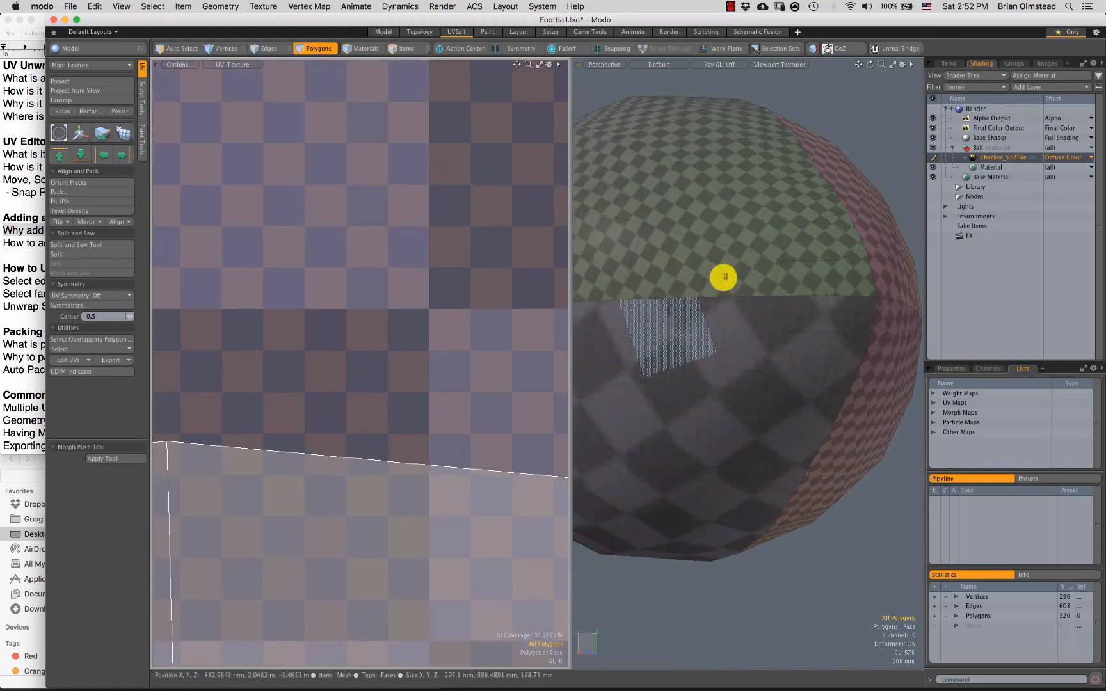
Step: Select polygons on both sides of the seam between the finely and coarsely checkered panels to compare their square sizes
ctrl+alt+drag(706, 383, 694, 355)
click(703, 385)
click(723, 289)
click(726, 286)
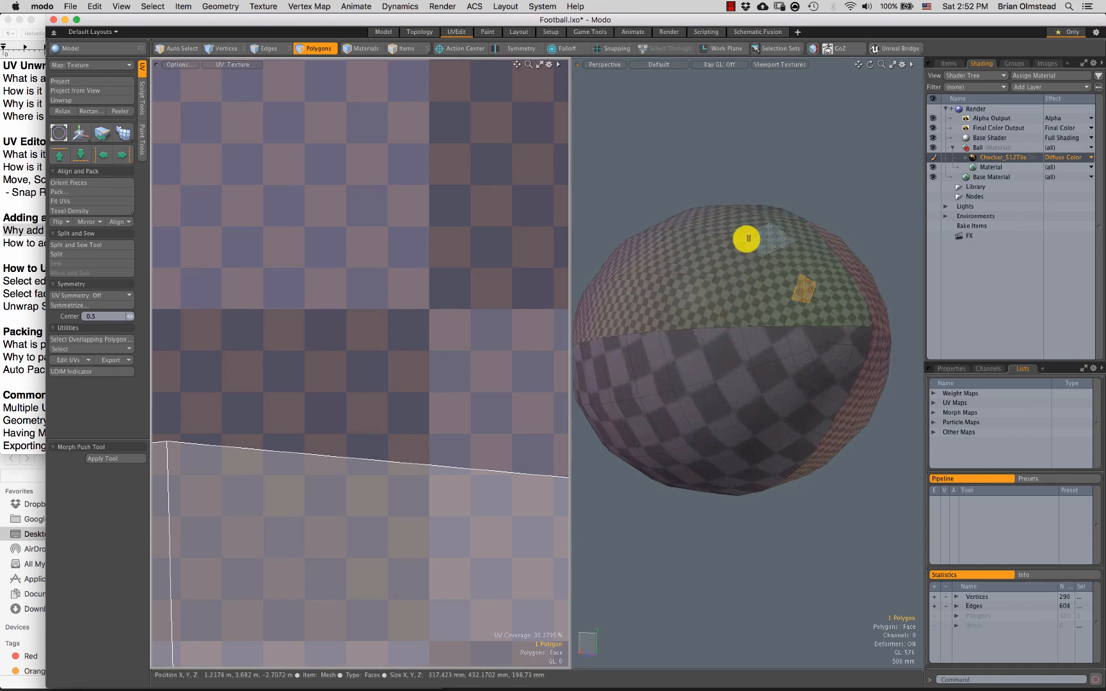
mouse_move(748, 220)
mouse_down()
mouse_move(691, 284)
mouse_move(685, 360)
mouse_move(732, 376)
mouse_up()
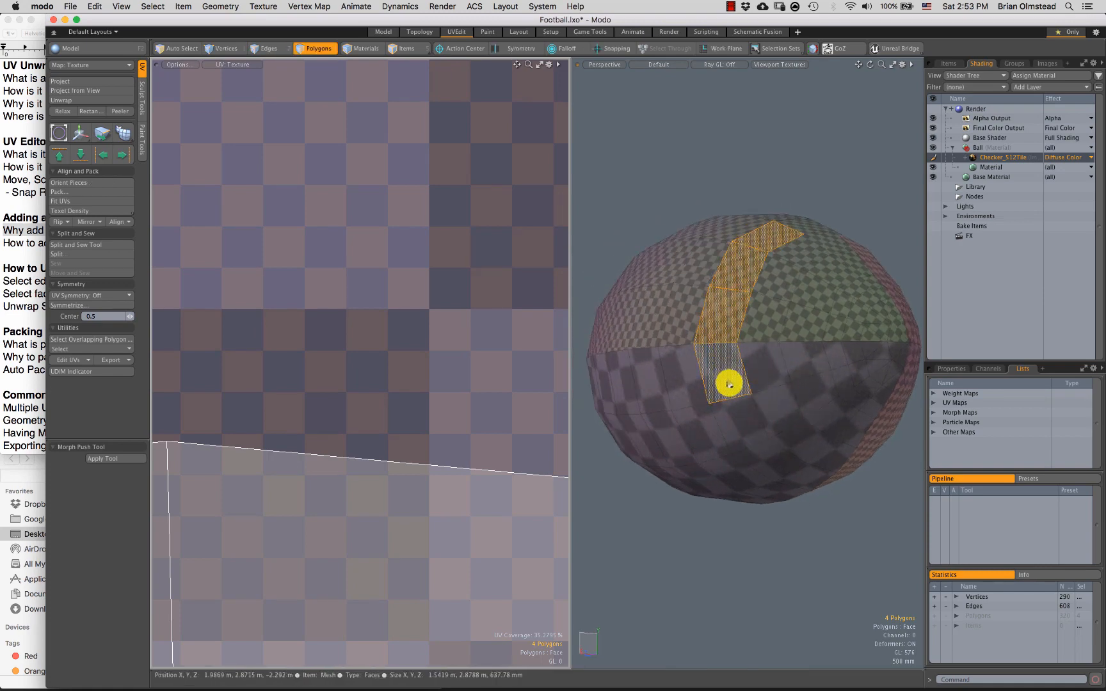
alt+drag(729, 380, 761, 326)
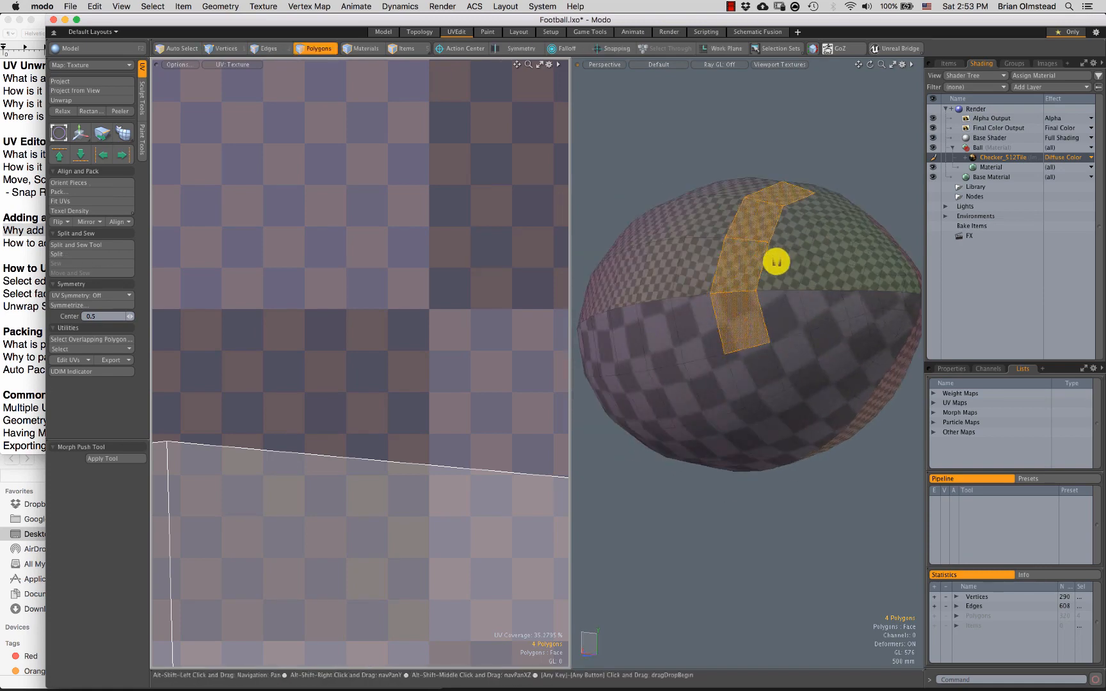
alt+drag(775, 259, 740, 311)
click(777, 316)
mouse_move(690, 400)
mouse_down()
mouse_move(792, 331)
mouse_move(775, 360)
mouse_move(813, 303)
mouse_move(756, 359)
mouse_up()
click(756, 352)
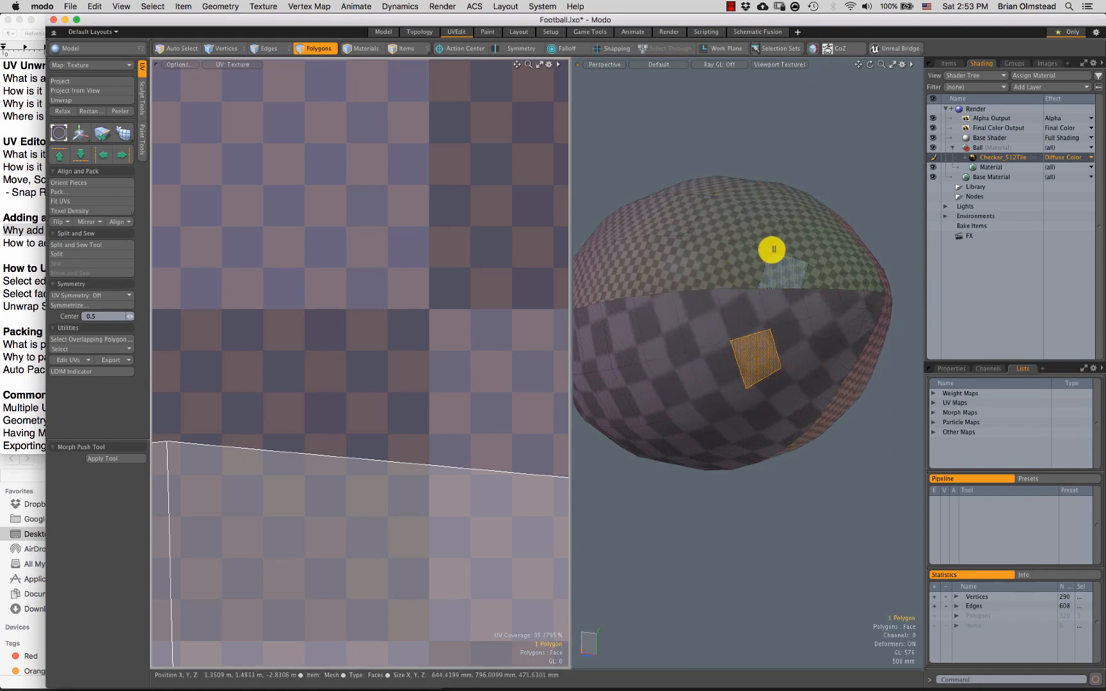
mouse_move(755, 237)
mouse_down()
mouse_move(784, 232)
mouse_move(797, 195)
mouse_up()
Step: Scale the shrunken UV island back up to match the other three islands and clear the selection
scroll(348, 368, down, 10)
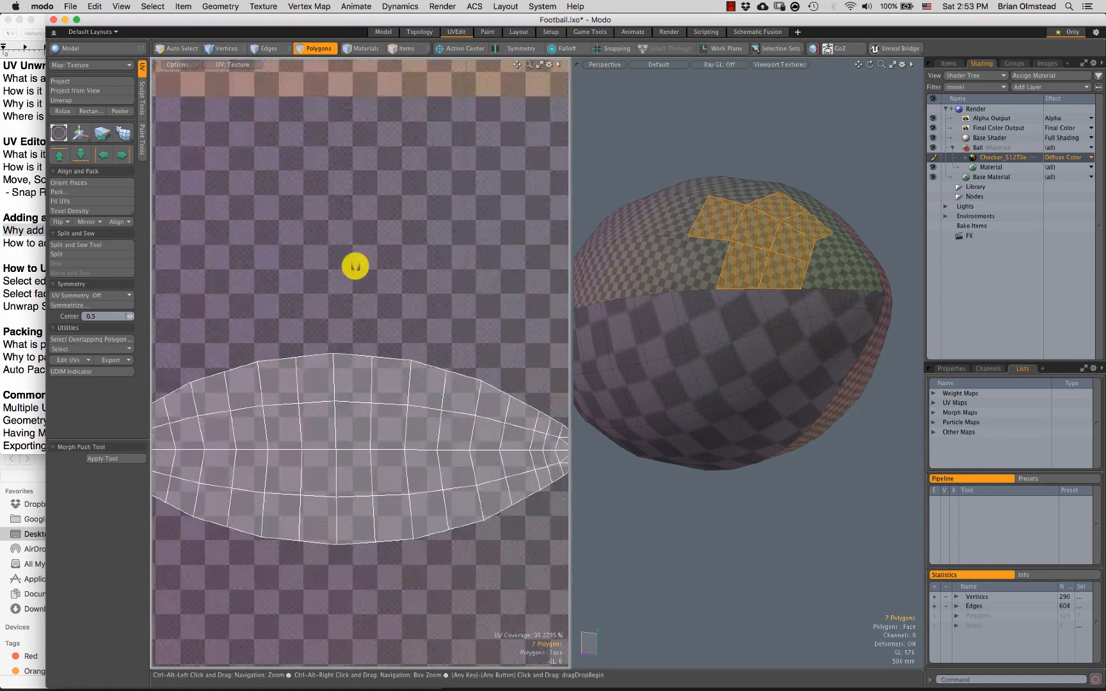
scroll(358, 366, down, 5)
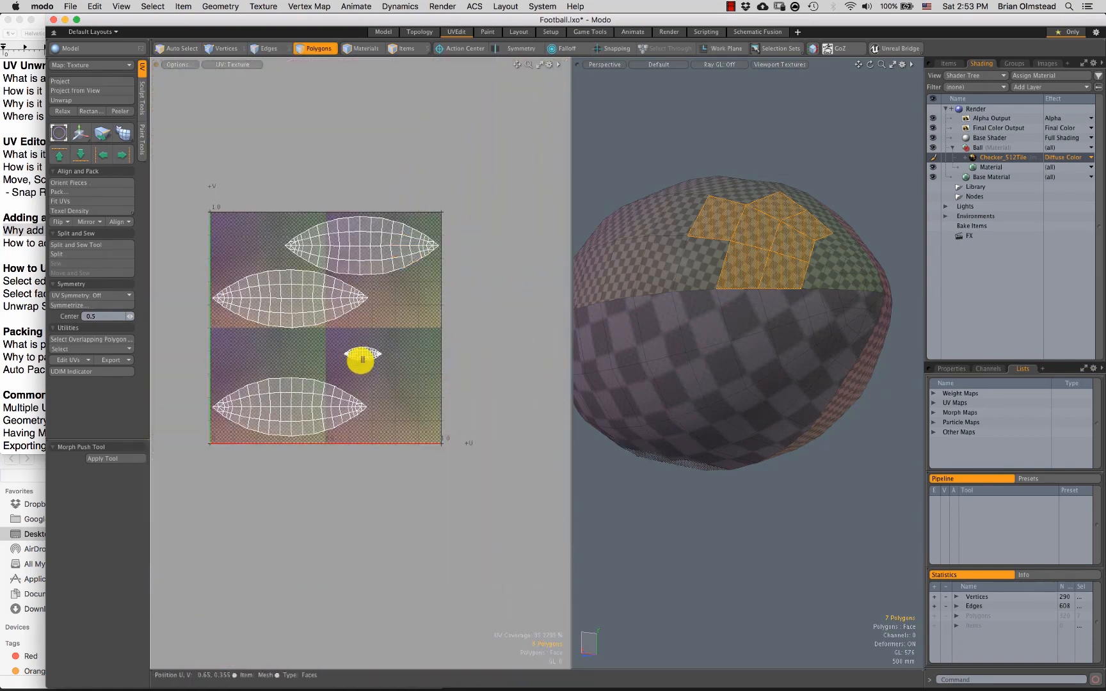
double_click(360, 359)
key(r)
drag(419, 300, 691, 154)
key(q)
click(467, 282)
Step: Frame a few selected polygons along the football's seam and examine the checker squares on the neighbouring panels
mouse_move(653, 348)
alt+mouse_down()
mouse_move(719, 384)
mouse_move(610, 437)
mouse_move(665, 442)
alt+mouse_up()
drag(652, 531, 697, 472)
key(shift+a)
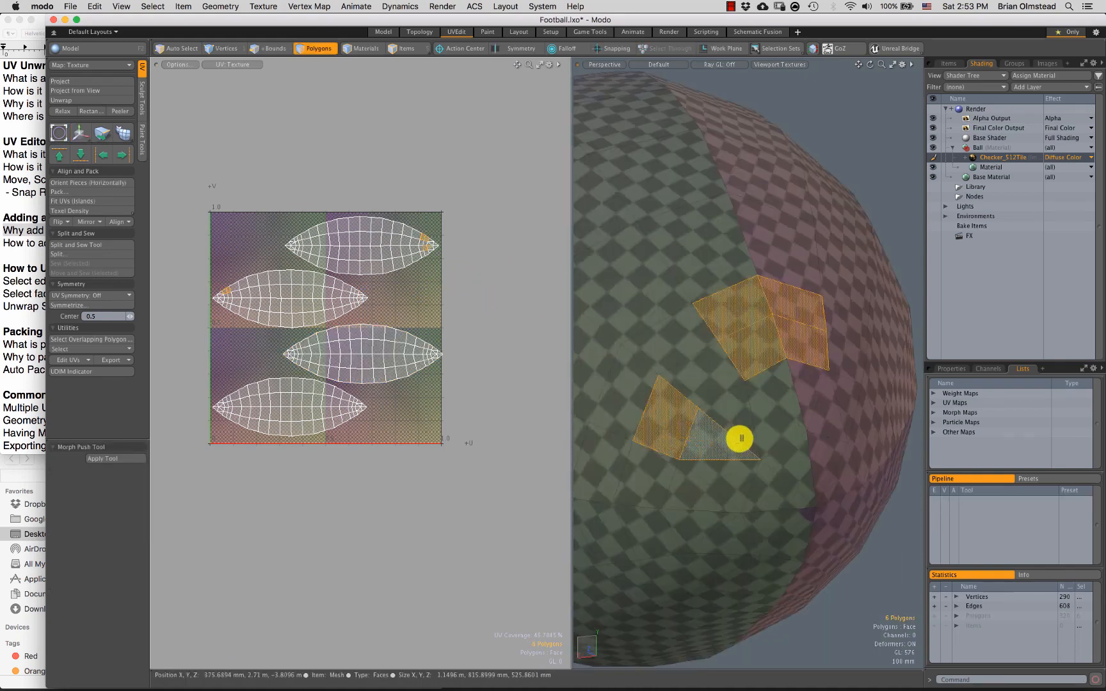
alt+drag(740, 438, 657, 528)
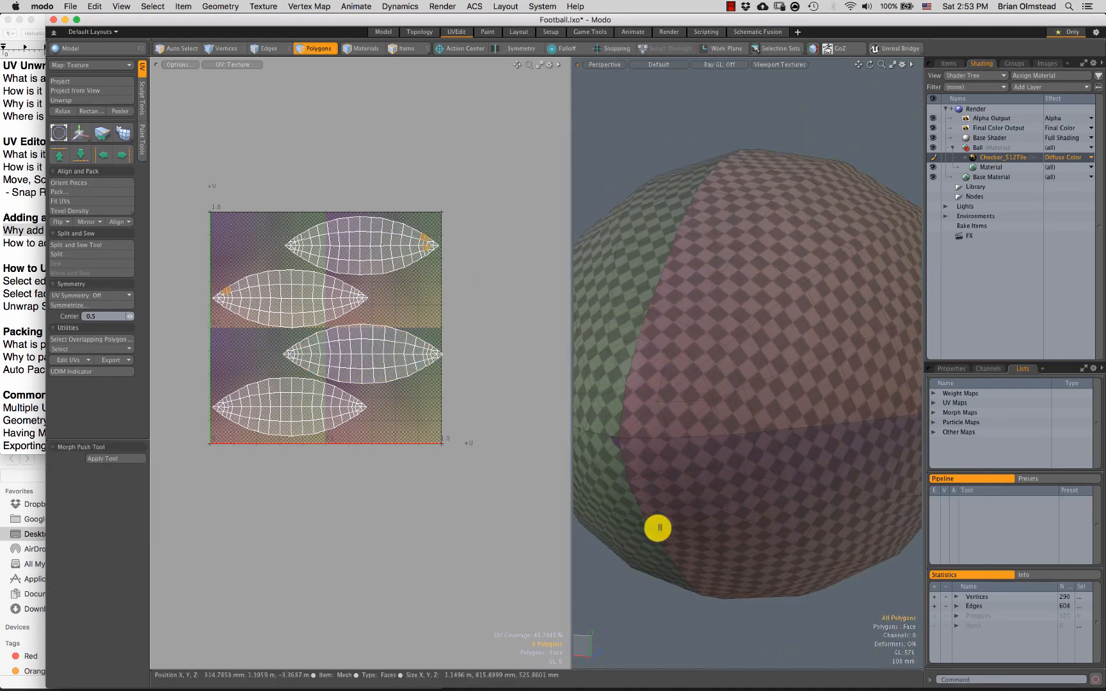
Step: Select the second UV island from the top and squash it horizontally into a narrow upright sliver
double_click(372, 353)
key(y)
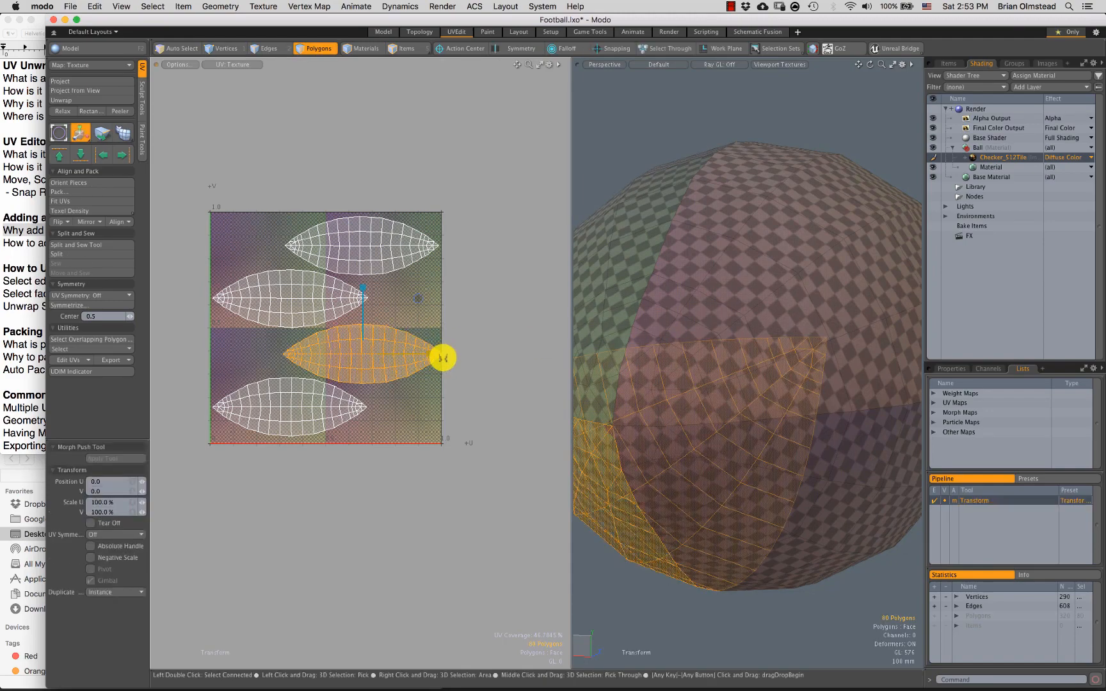
key(space)
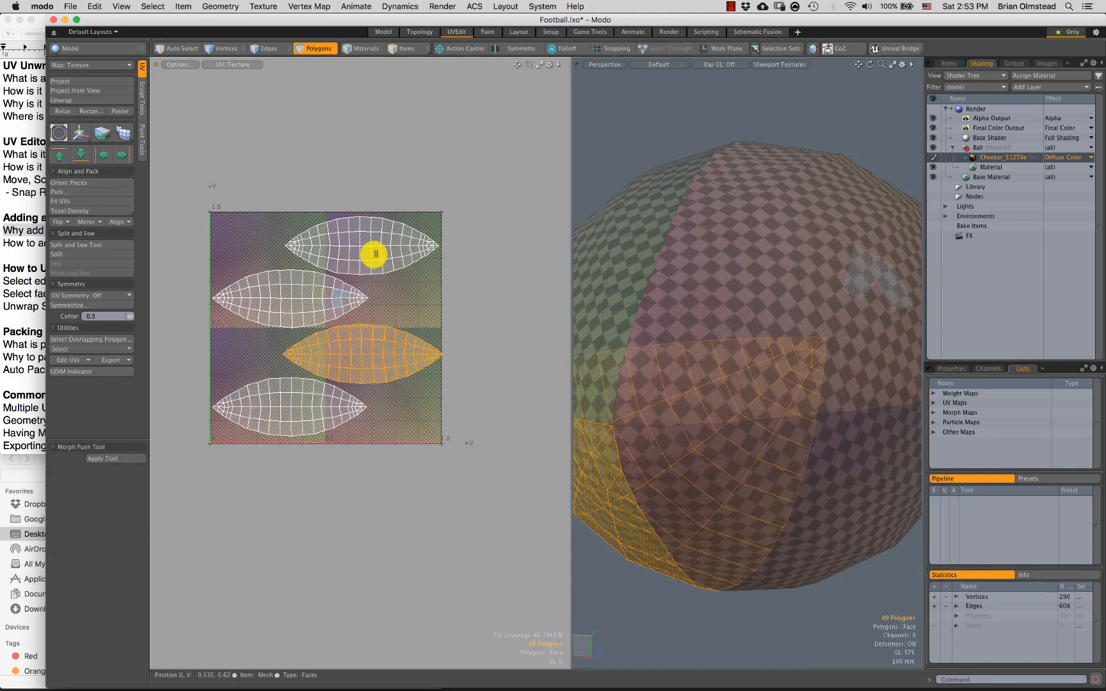
double_click(372, 255)
click(308, 297)
key(y)
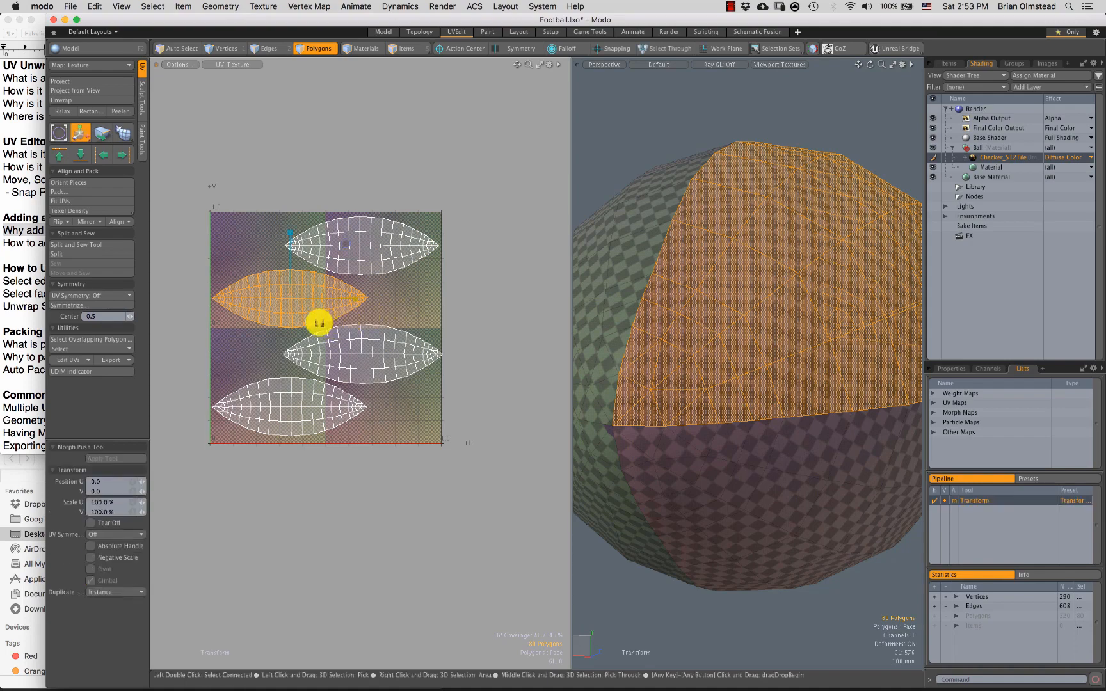
scroll(372, 308, up, 1)
drag(344, 302, 296, 300)
key(space)
Step: Examine the distorted checkers on the squashed island's football panel, tracing their shape over the surface
click(726, 259)
alt+drag(733, 264, 681, 308)
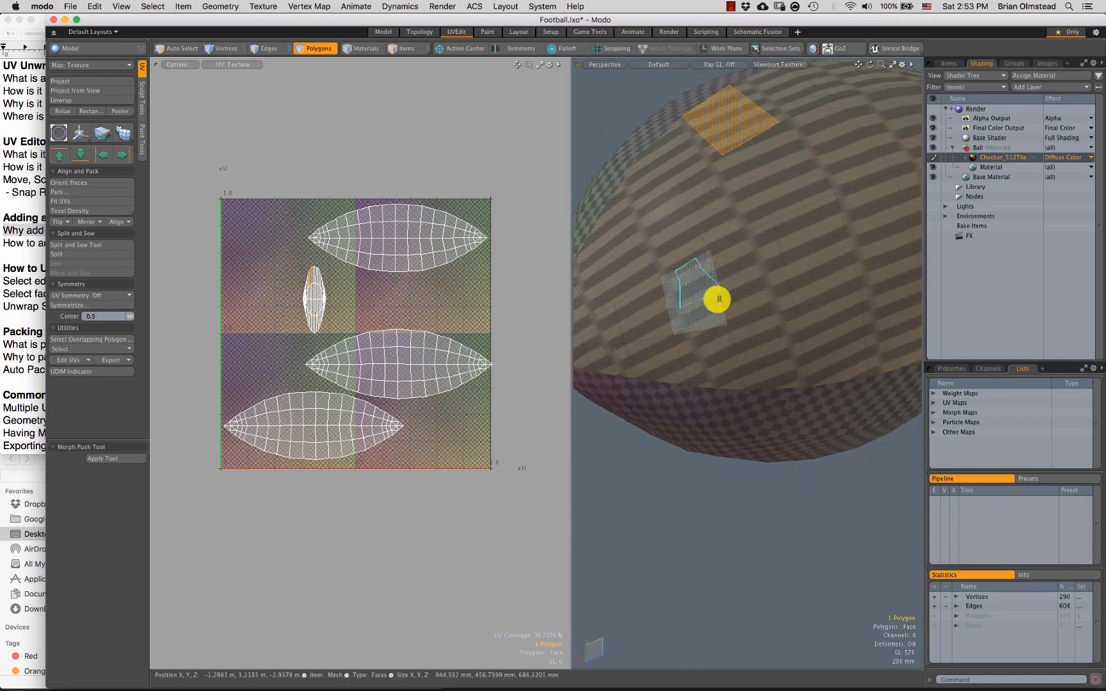
key(Escape)
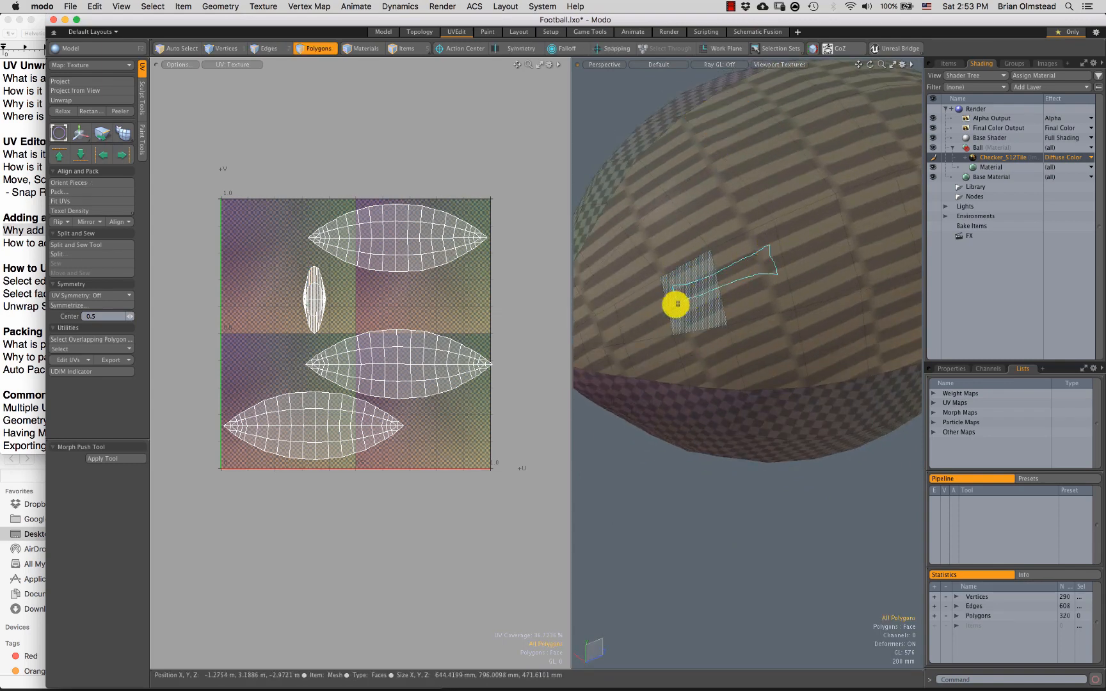
alt+drag(746, 328, 672, 319)
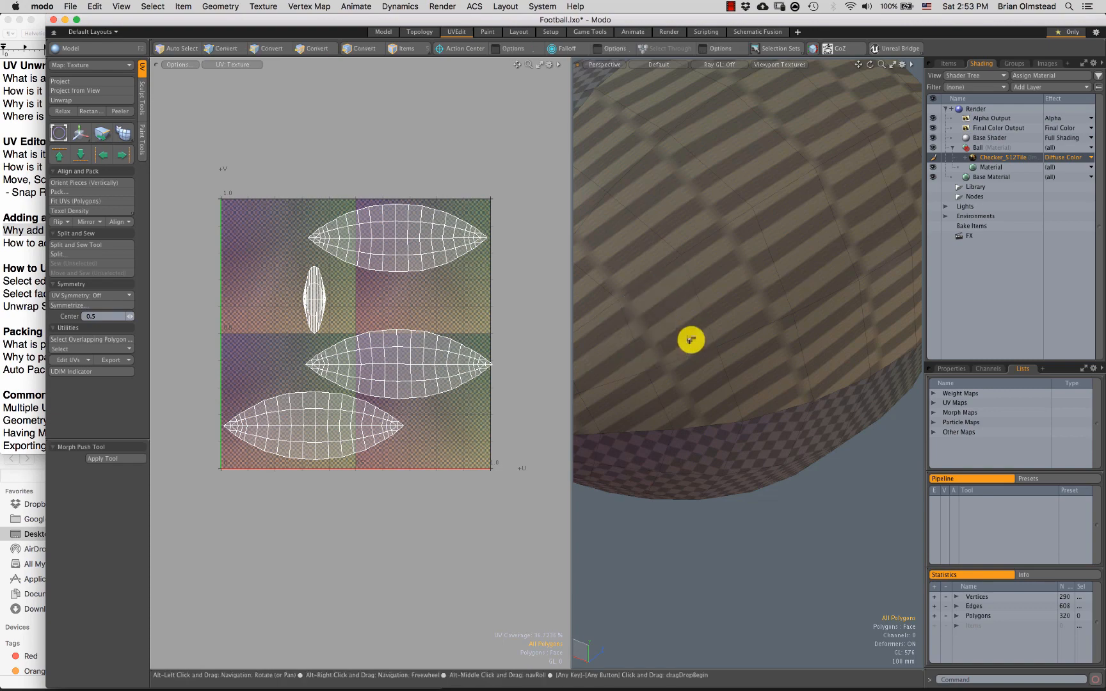
alt+drag(688, 337, 735, 338)
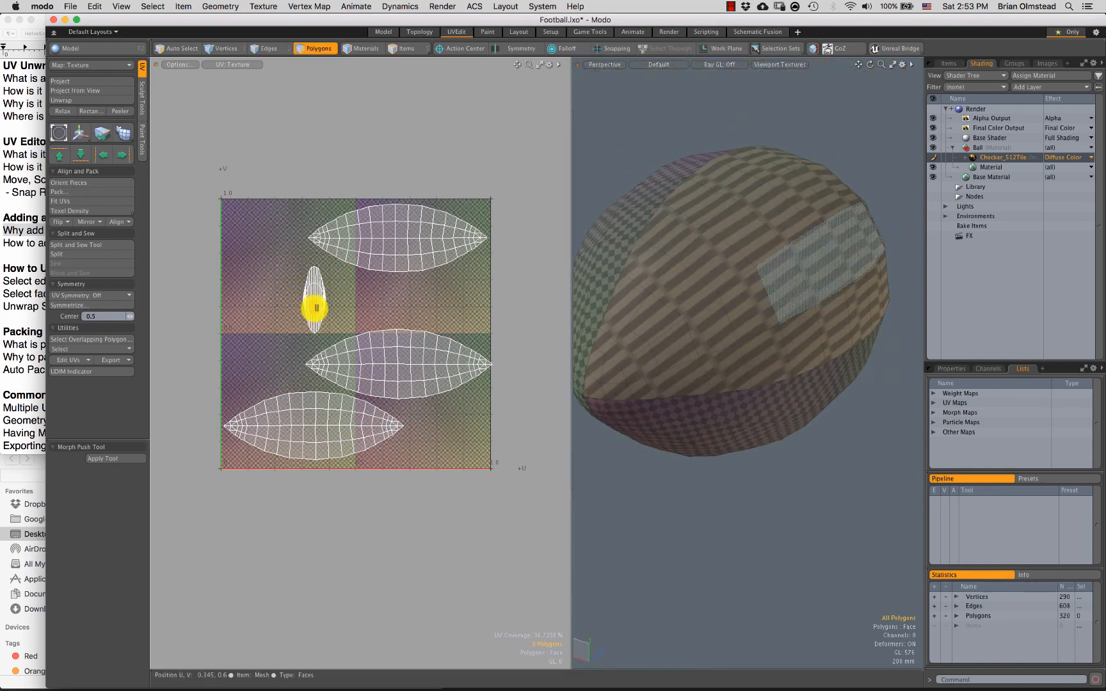
Step: Widen the squashed UV island by scaling it to about 586% in U, and clear the selection
double_click(308, 303)
key(y)
drag(371, 299, 812, 299)
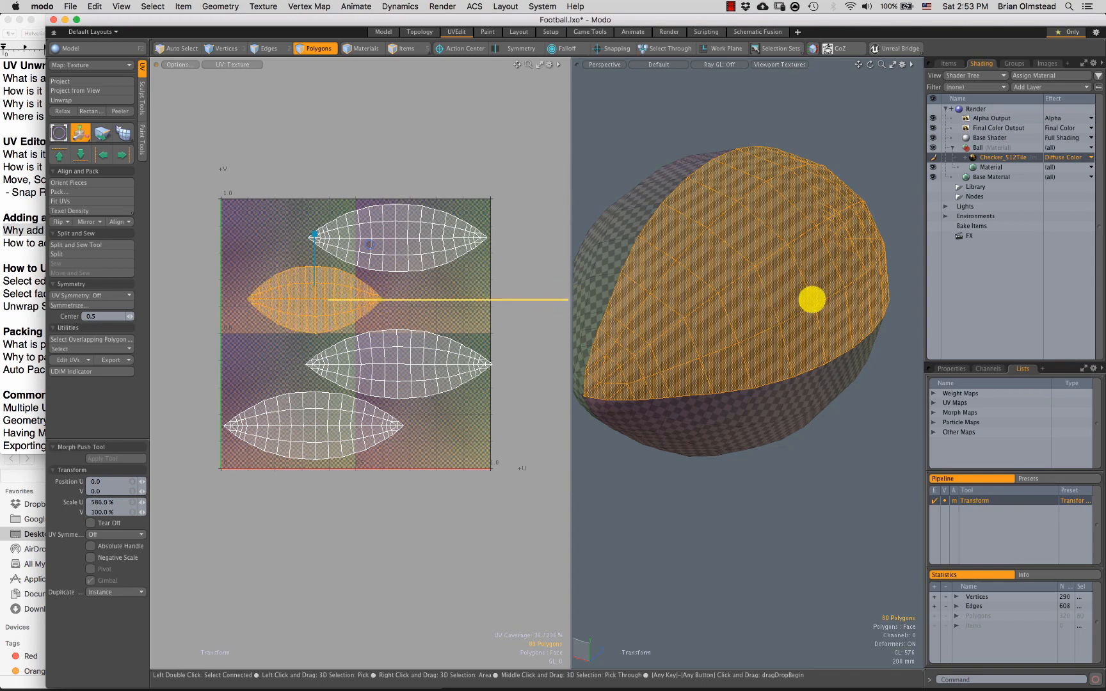
key(space)
ctrl+alt+drag(397, 319, 415, 354)
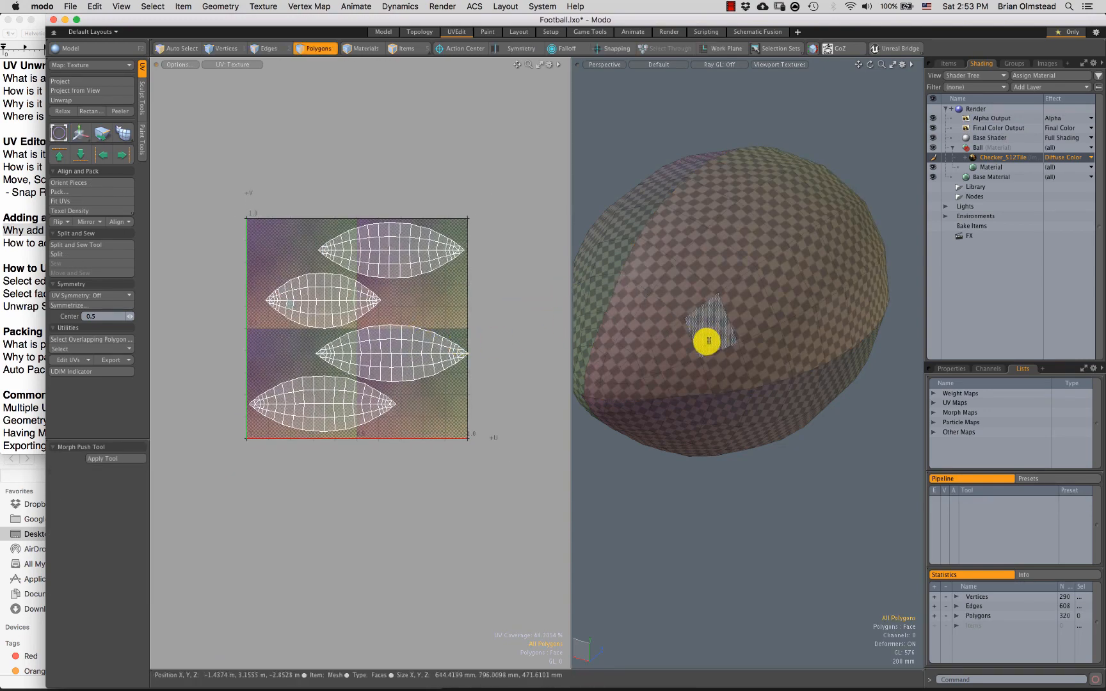
Step: Delete the football mesh's polygons and remove the Ball material group from the Shader Tree
double_click(723, 348)
key(Delete)
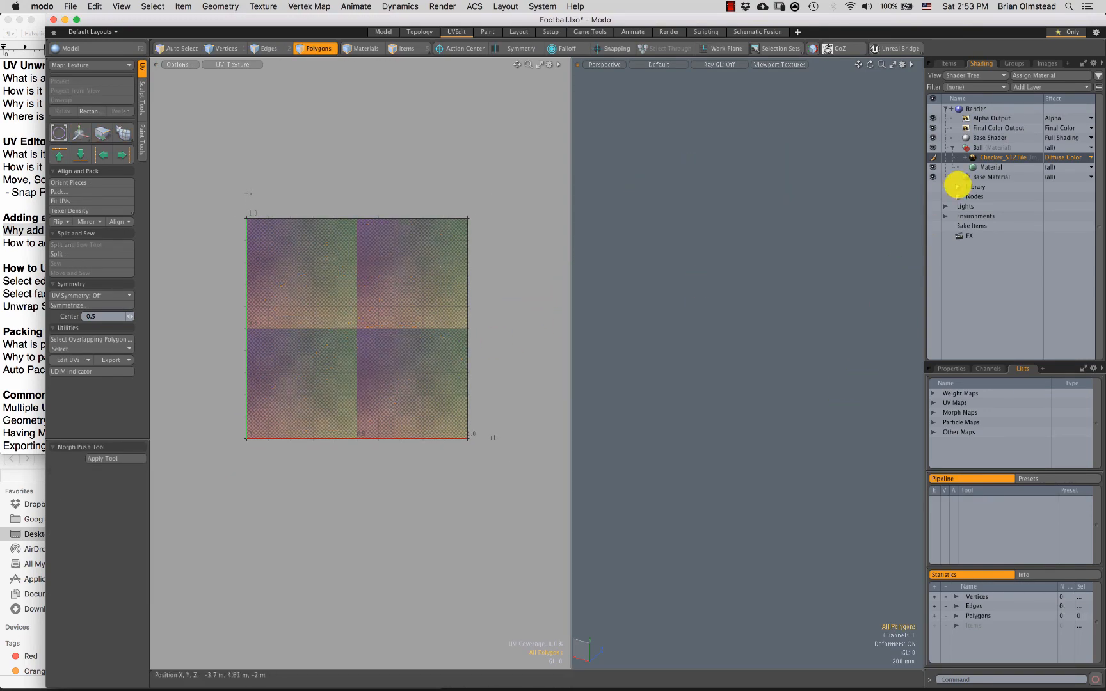
click(976, 150)
right_click(984, 149)
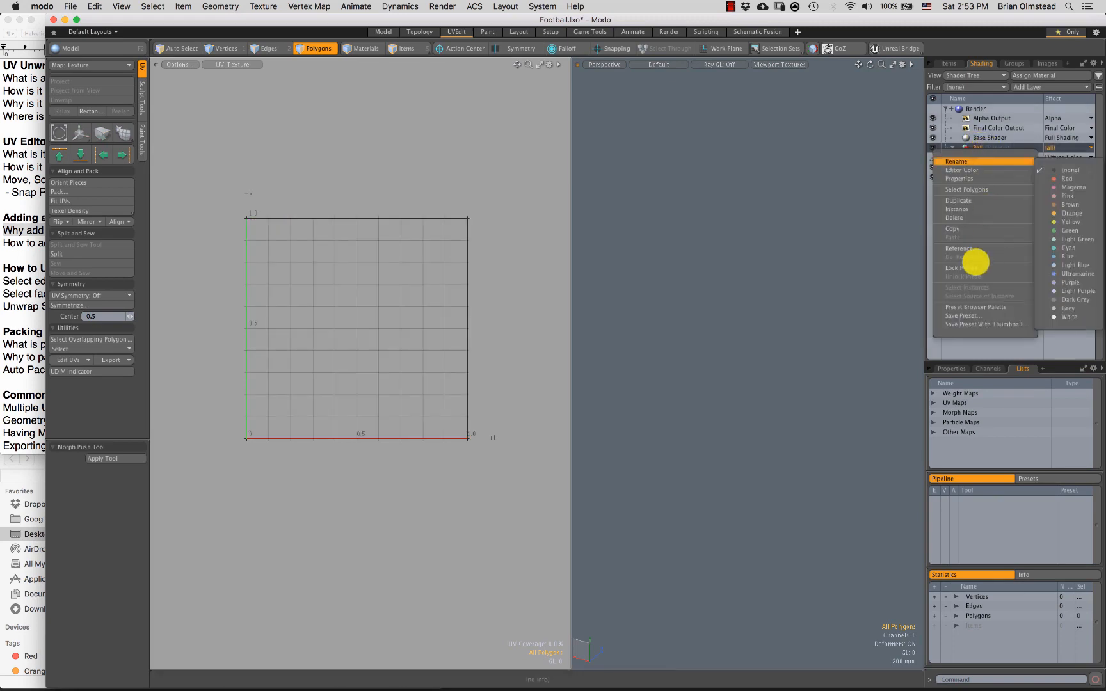
click(960, 218)
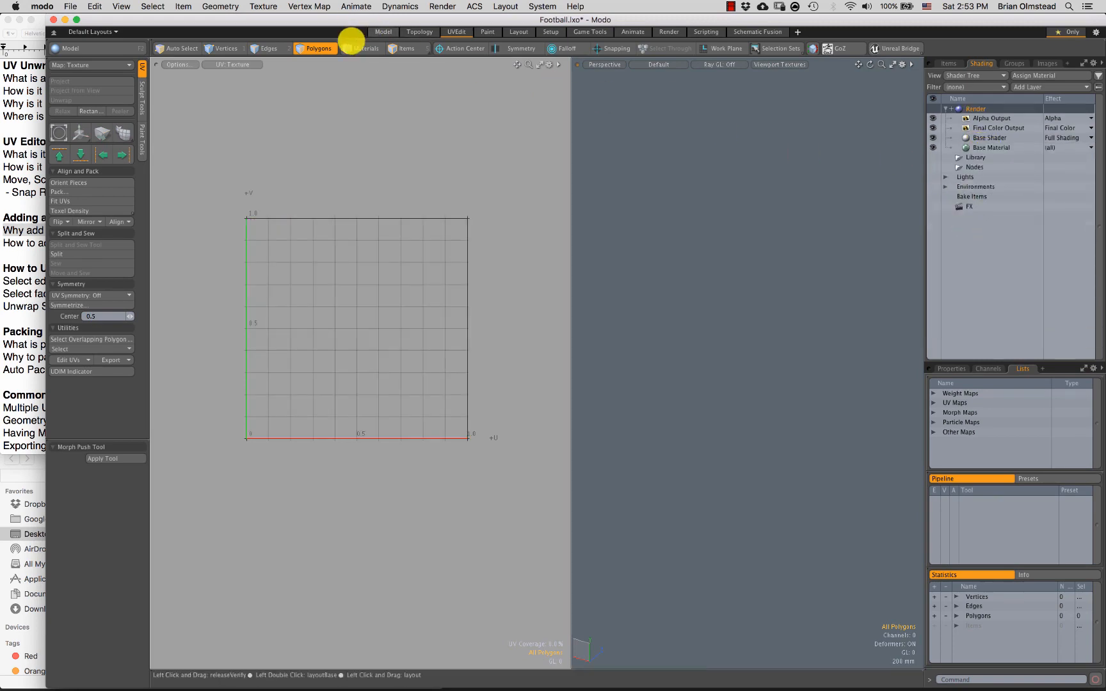
Step: Switch to the Model layout and close the Untitled scene in the item list, keeping Football.lxo open
click(383, 32)
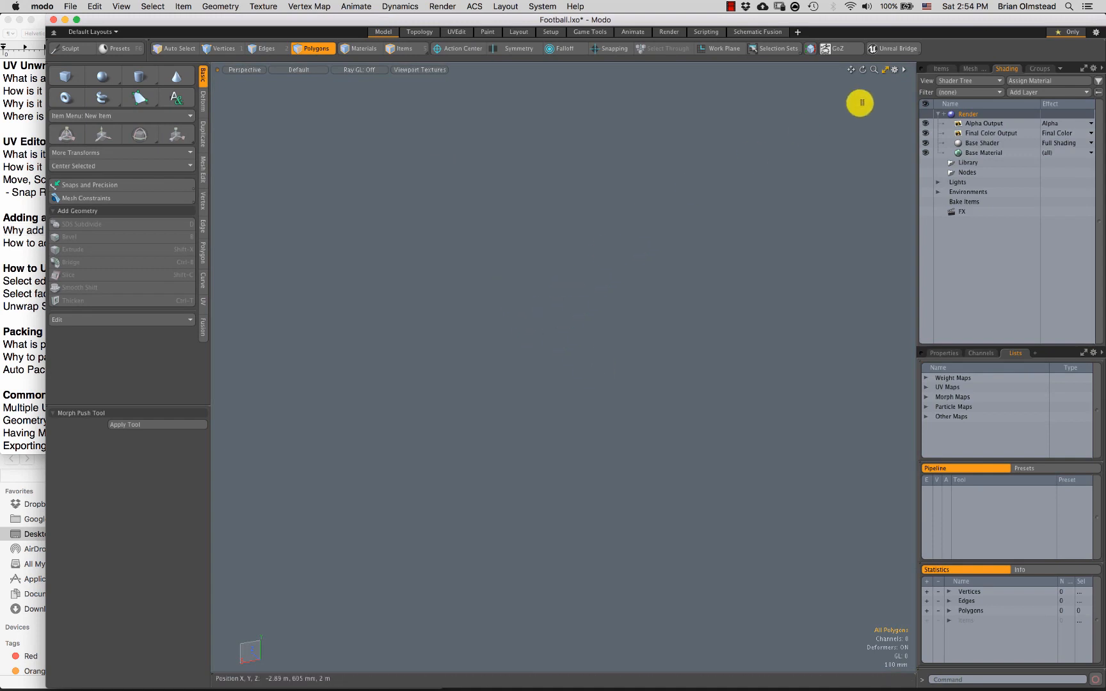
click(939, 68)
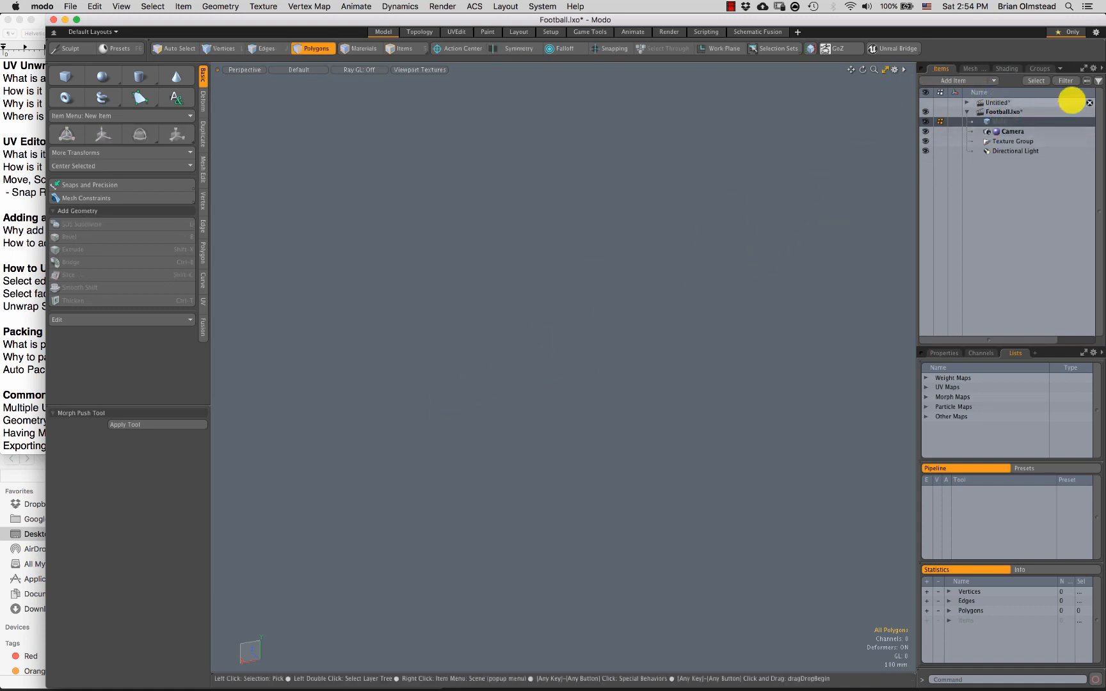
click(1089, 102)
click(633, 311)
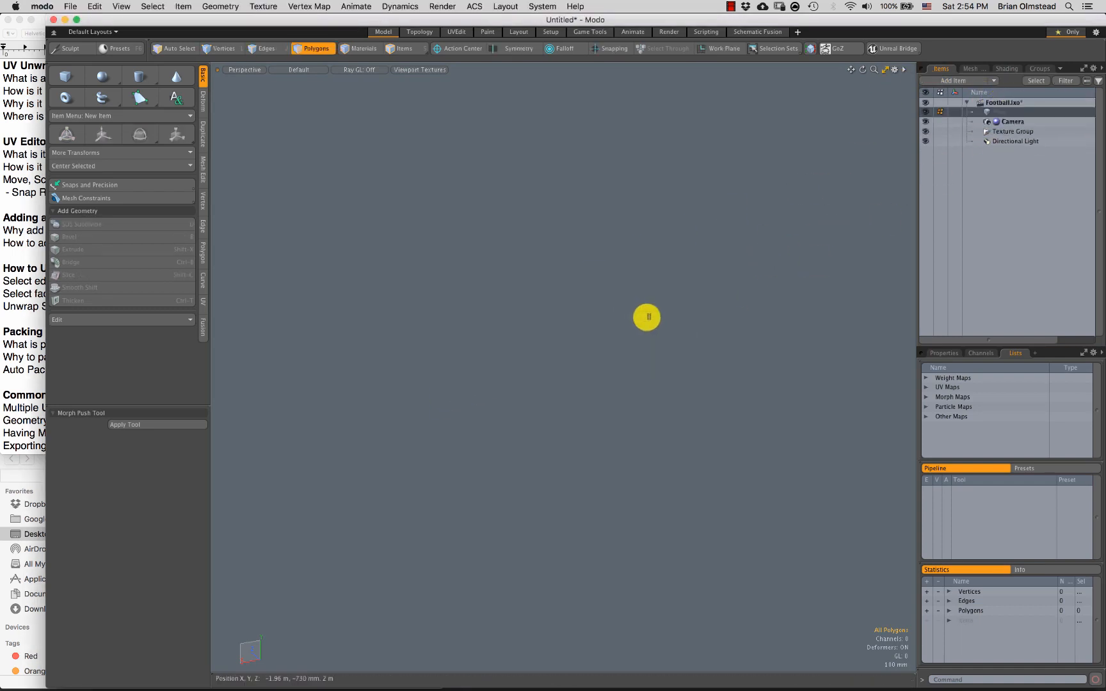
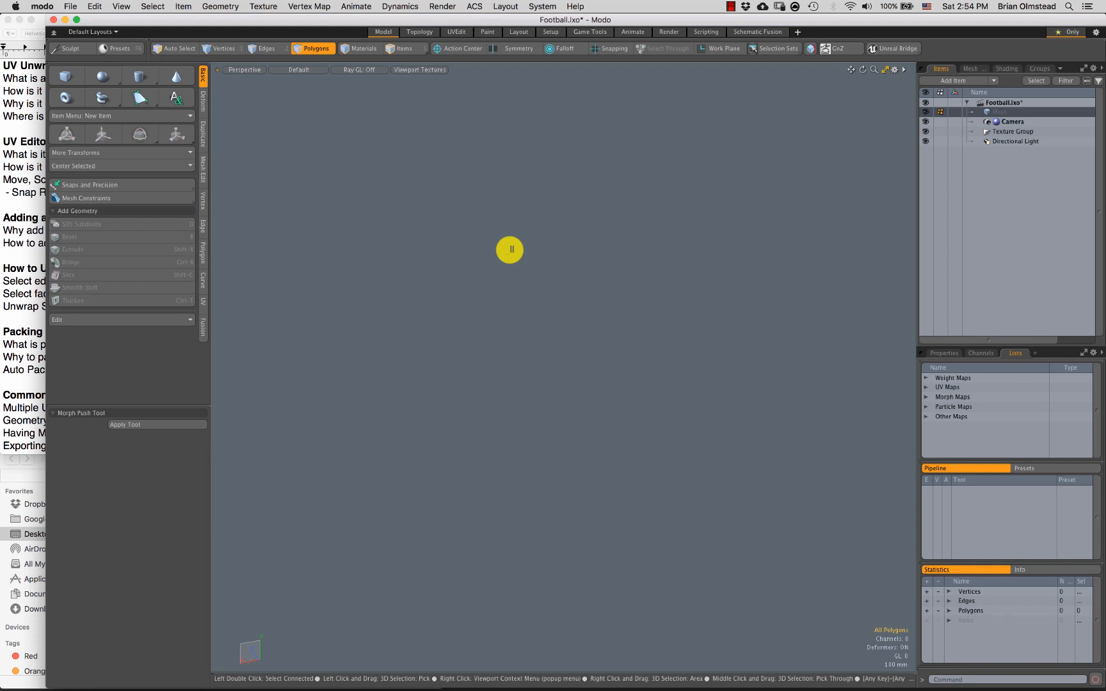
Step: Switch to the TextEdit notes and highlight the lines under "How to Unwrap?" on selecting edges, selecting faces and unwrap settings
click(28, 307)
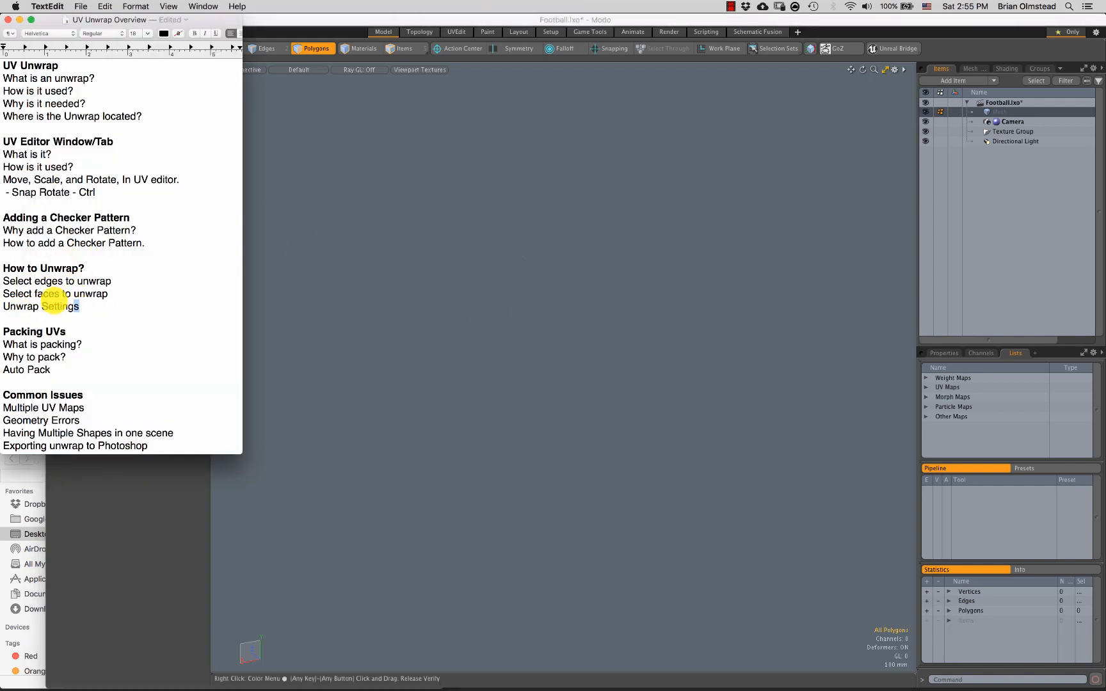
drag(55, 299, 6, 266)
click(73, 321)
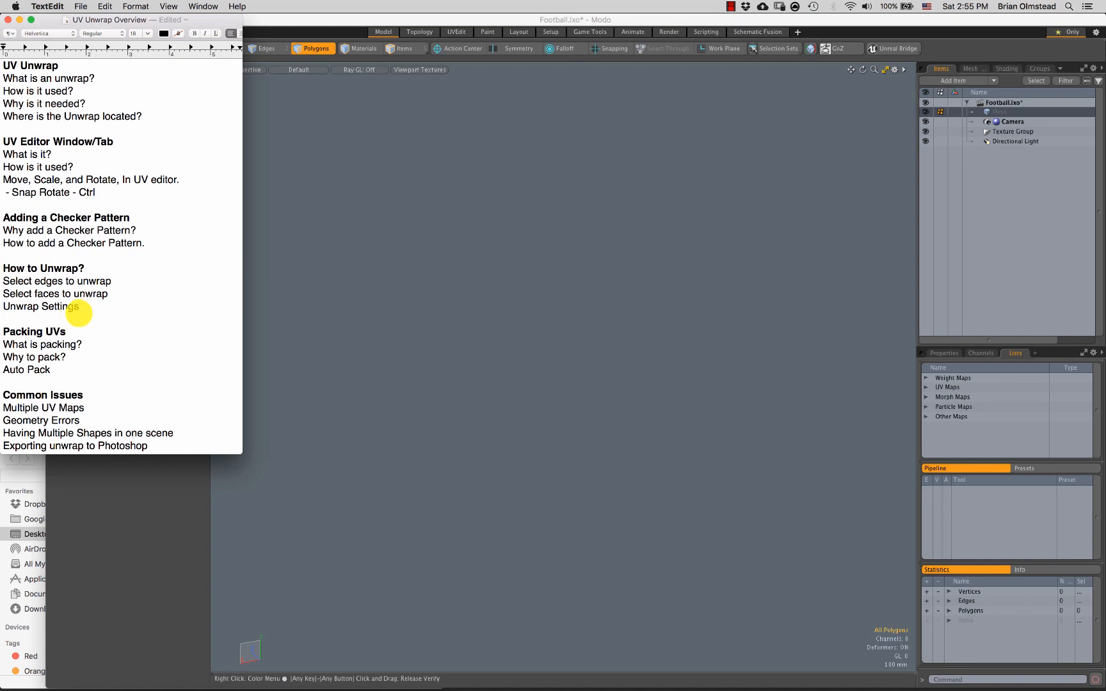
drag(79, 313, 81, 279)
click(36, 285)
click(72, 268)
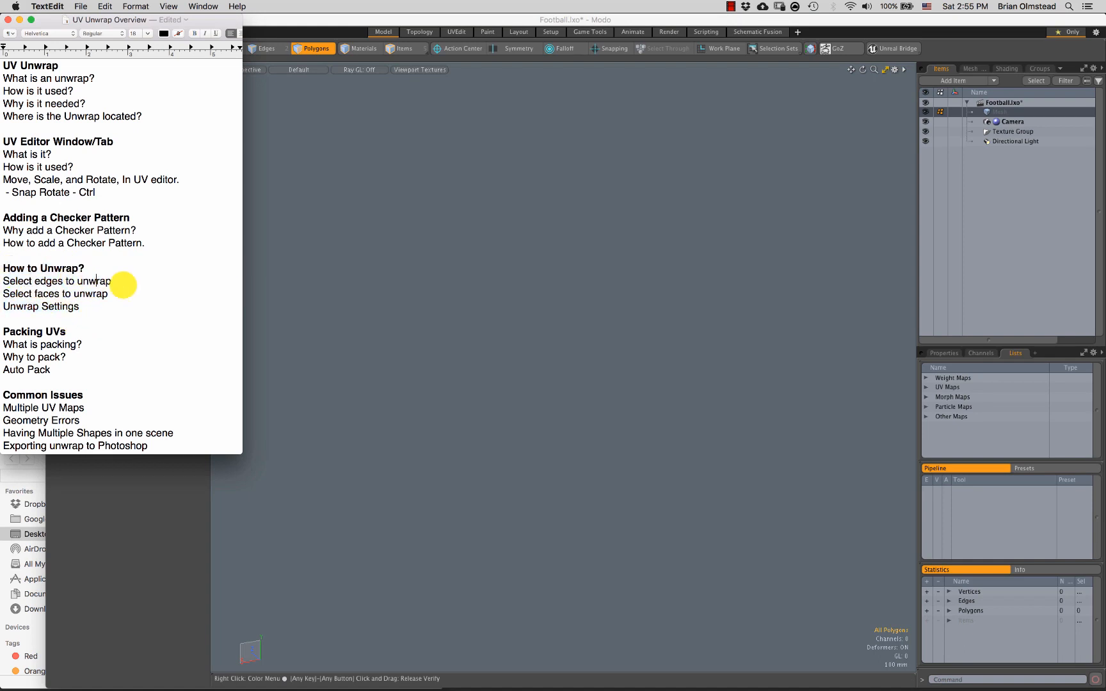
Step: Switch back to Modo, add a default cube, and show it with its UVs in the UVEdit layout
click(330, 261)
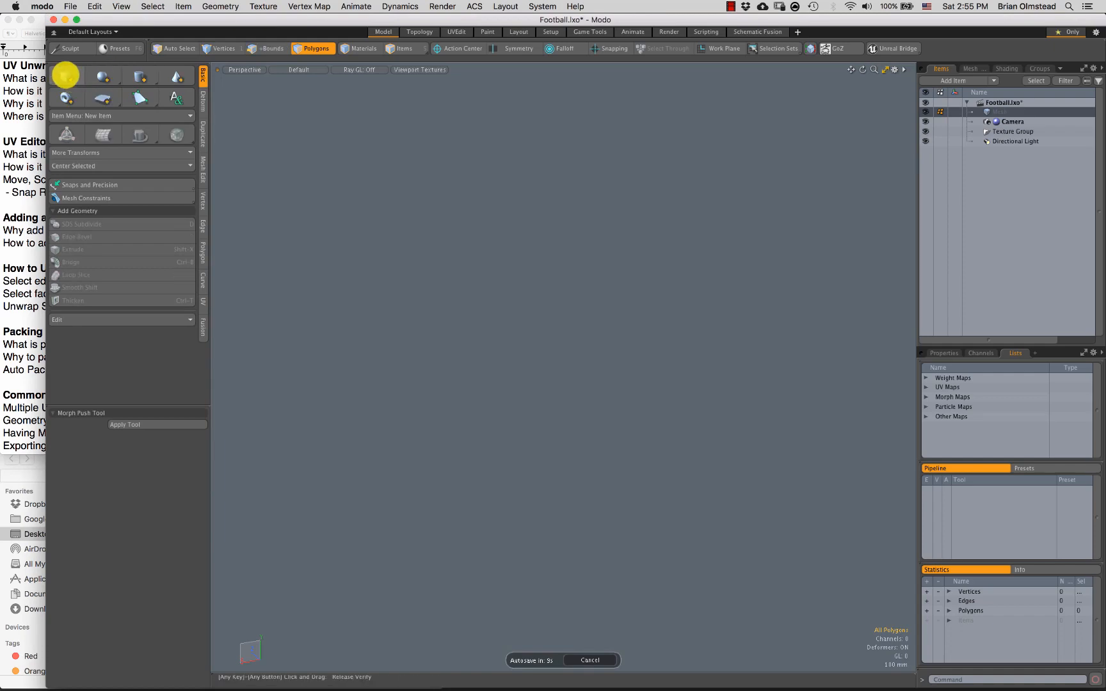
click(64, 76)
ctrl+alt+drag(540, 310, 537, 348)
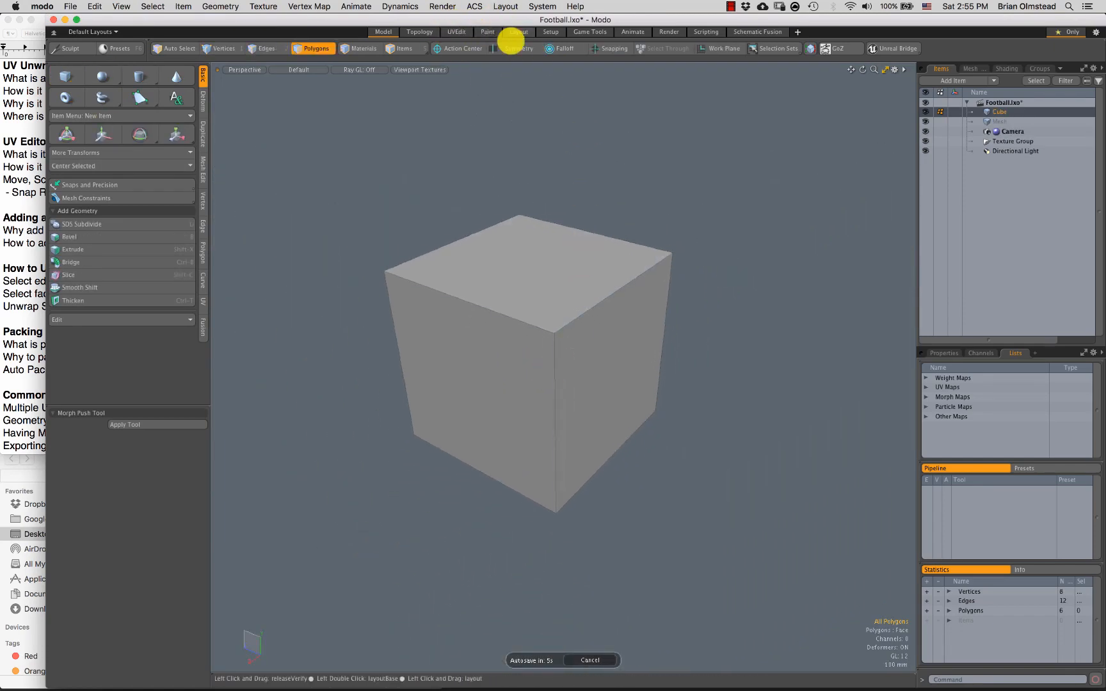
click(455, 32)
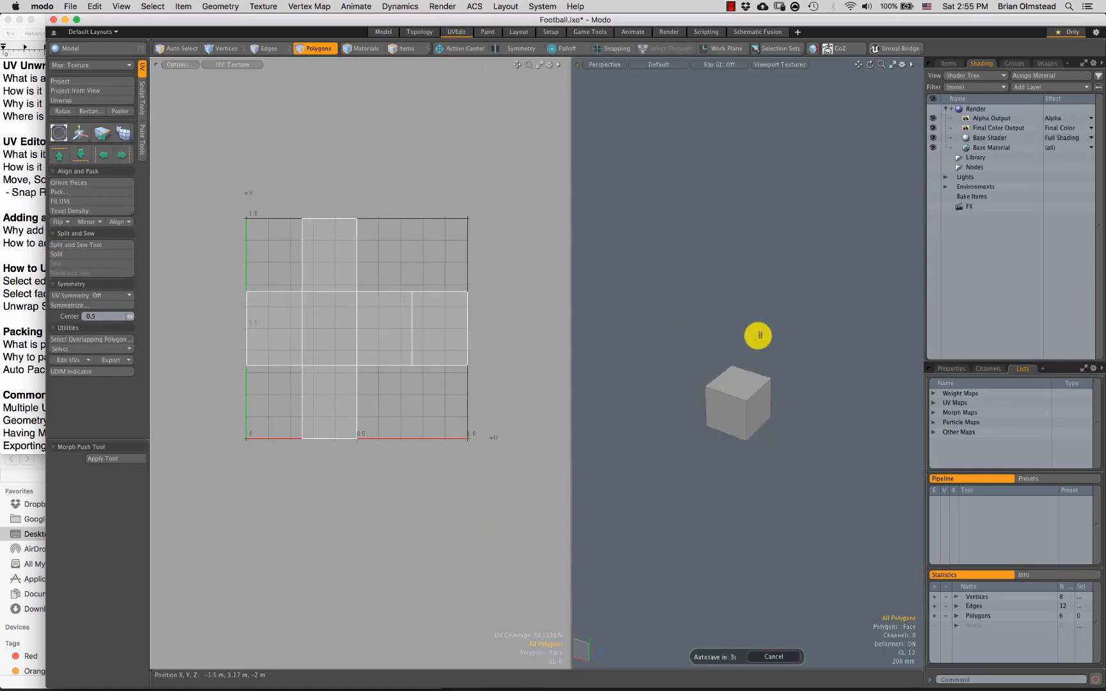
alt+drag(728, 375, 696, 432)
double_click(623, 400)
key(shift+a)
key(shift+a)
click(380, 411)
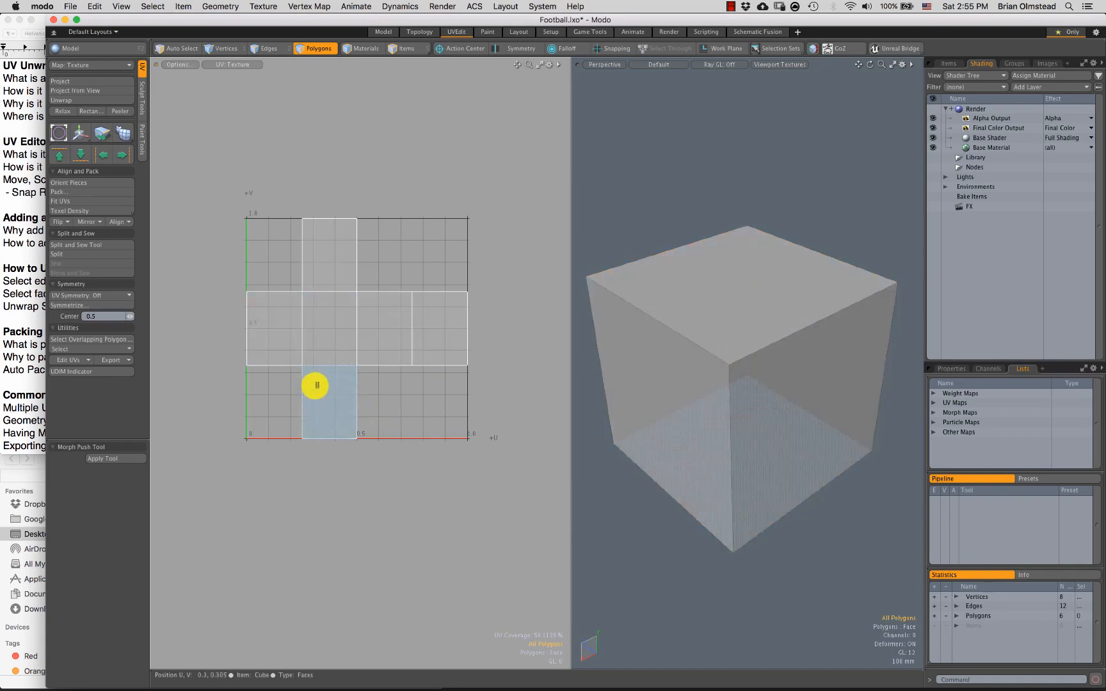
Step: Examine how the faces of the cube's cross-shaped UV layout correspond to the faces of the 3D model
mouse_move(317, 385)
mouse_down()
mouse_move(307, 266)
mouse_move(442, 334)
mouse_up()
click(399, 397)
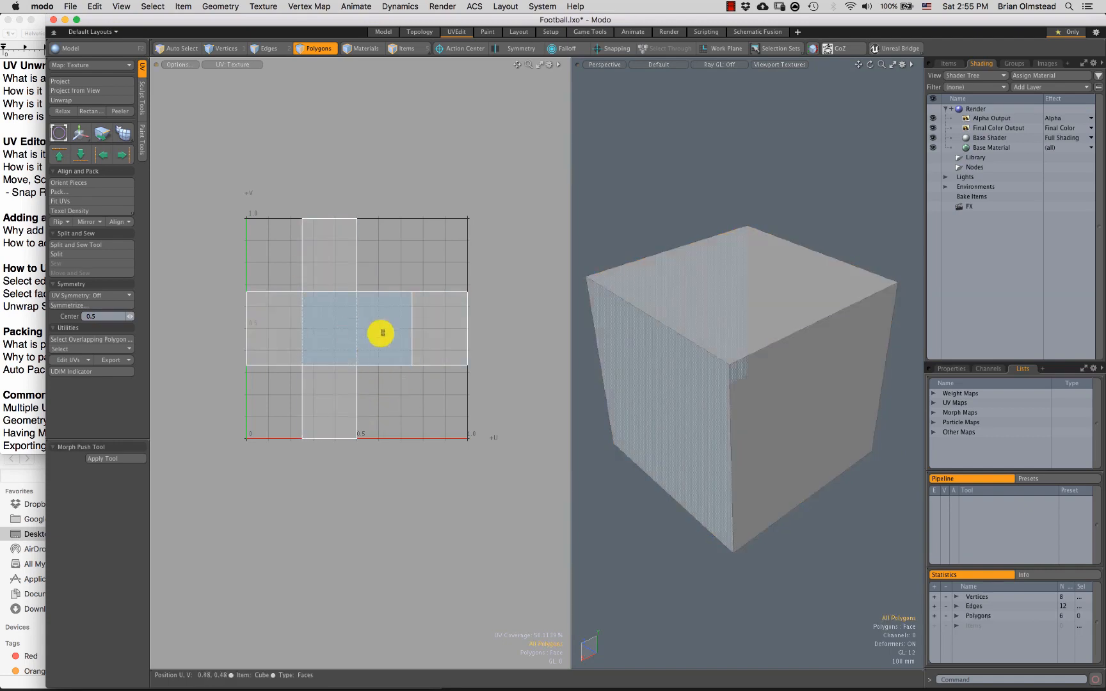
mouse_move(326, 384)
mouse_down()
mouse_move(328, 361)
mouse_move(441, 335)
mouse_up()
click(417, 408)
ctrl+alt+drag(396, 383, 383, 385)
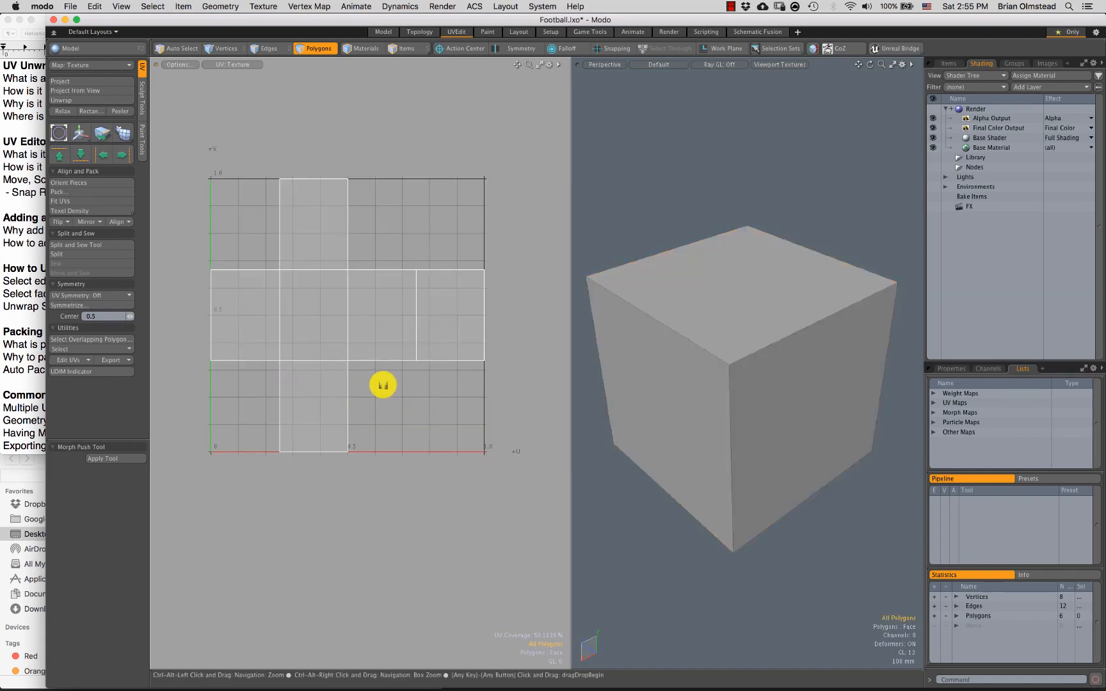
alt+shift+drag(421, 350, 407, 348)
ctrl+alt+drag(359, 310, 380, 359)
alt+shift+drag(427, 381, 397, 367)
Step: Enable Tear Off and move the cube's front face out of the UV layout, beyond the UV square's right edge
alt+drag(712, 416, 728, 365)
click(735, 418)
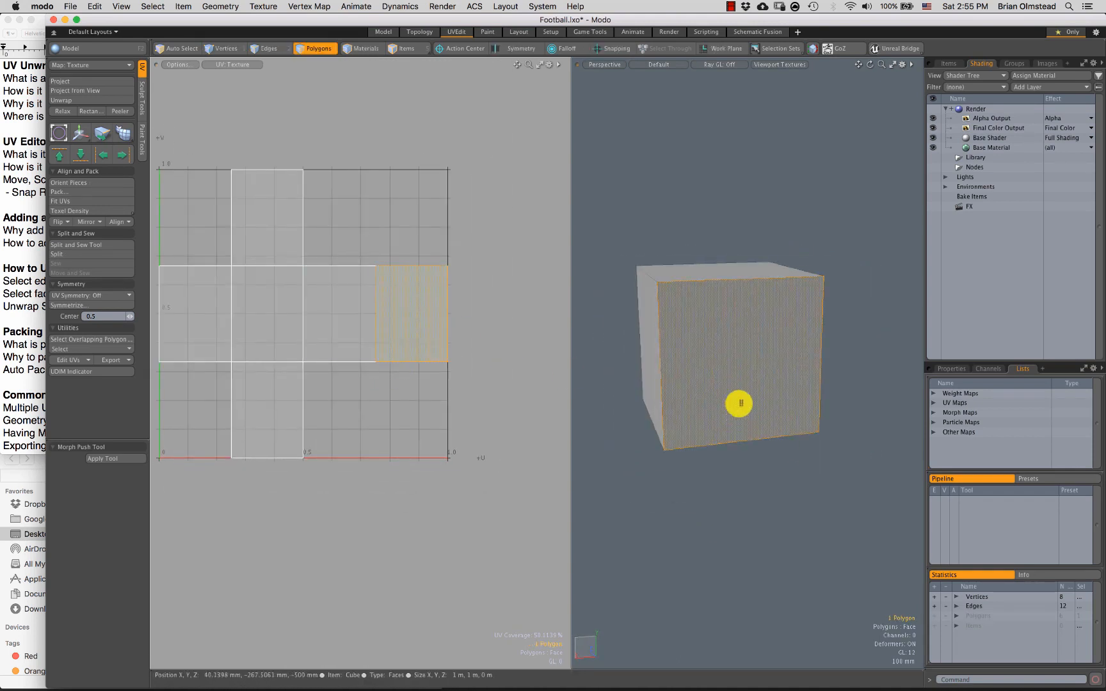
key(w)
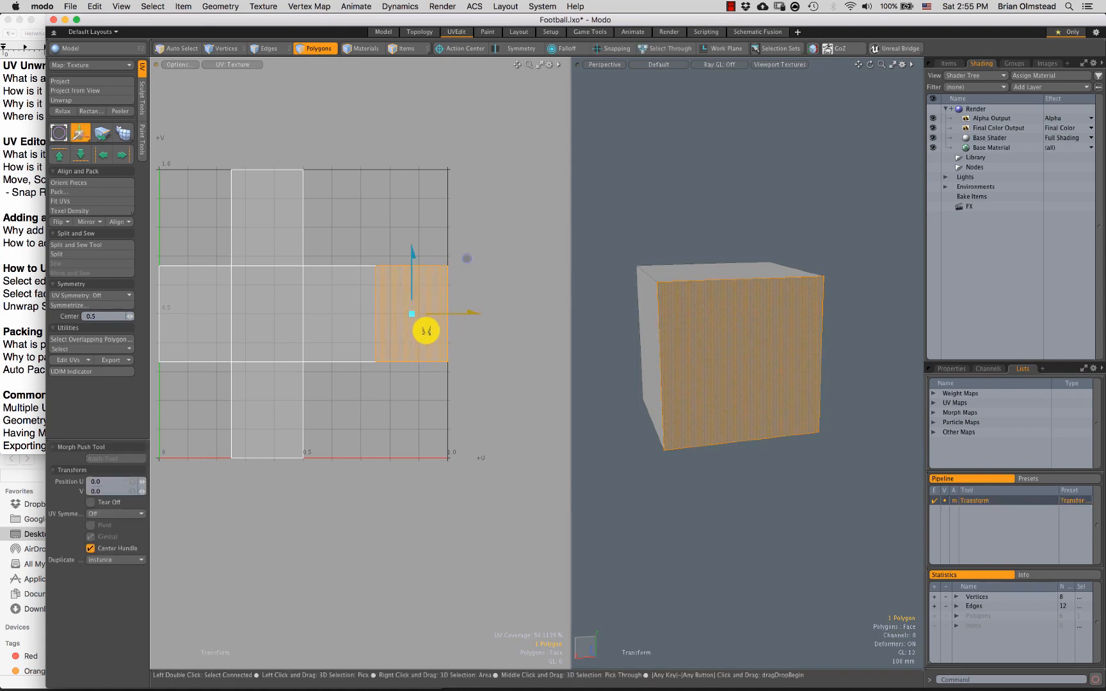
click(91, 501)
drag(482, 297, 572, 245)
alt+shift+drag(529, 305, 440, 340)
scroll(403, 345, up, 1)
Step: Scale the detached face's UVs to 77.5% in V
key(q)
key(r)
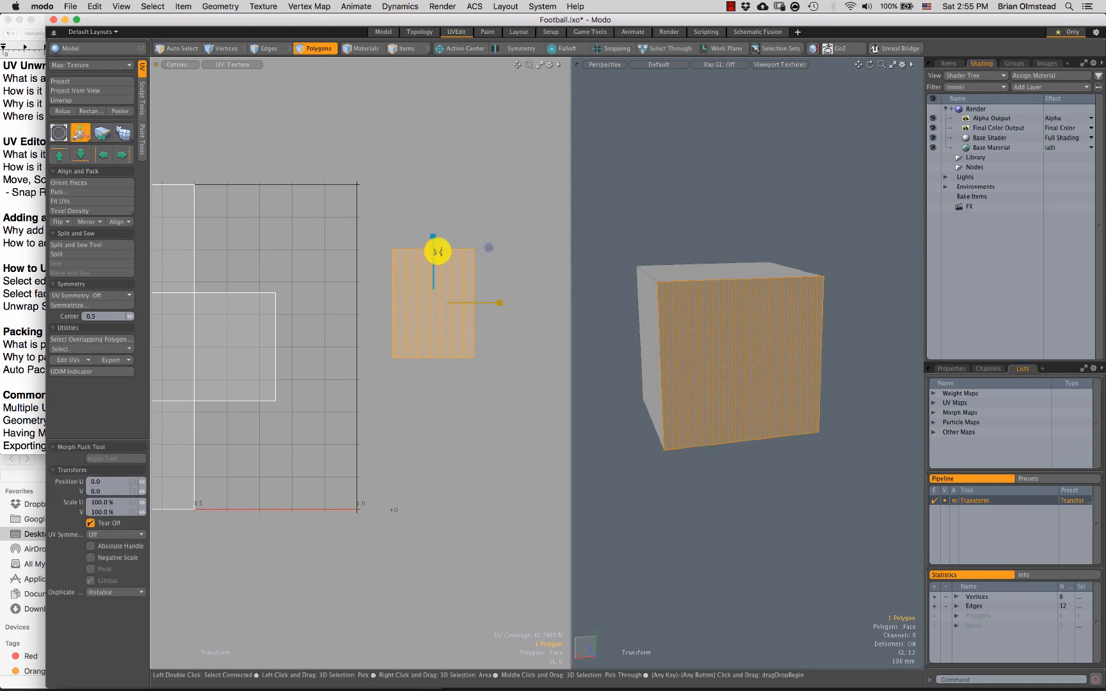
drag(429, 263, 429, 254)
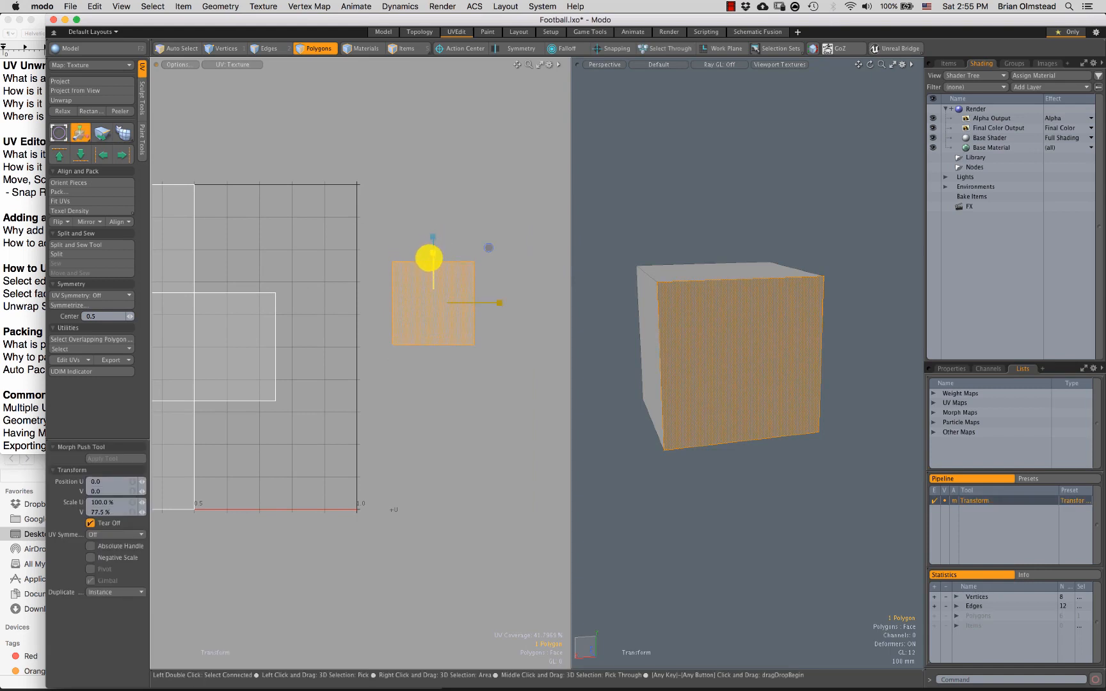
Step: Undo the scaling and moving of the detached face so it rejoins the cube's UV layout
key(super+z)
key(super+z)
key(super+z)
key(super+z)
key(super+z)
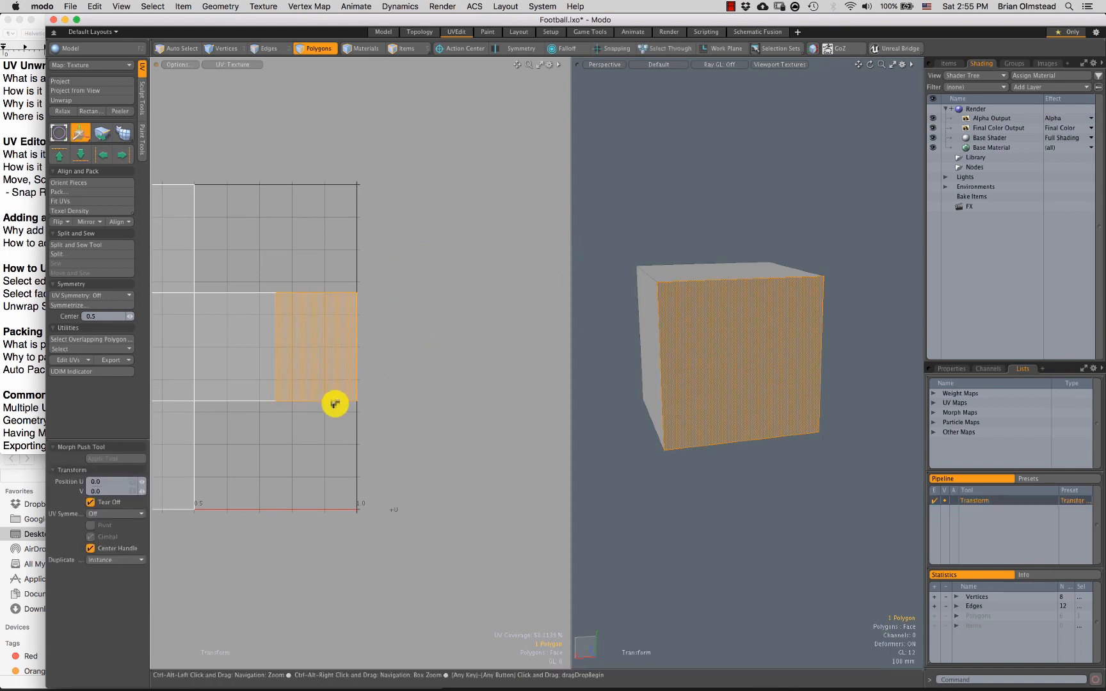
Step: Select the cube's whole UV layout and scale it to about 74% in V
scroll(334, 403, down, 3)
alt+shift+drag(285, 365, 314, 325)
key(q)
double_click(282, 369)
key(r)
scroll(291, 347, up, 3)
drag(333, 270, 330, 295)
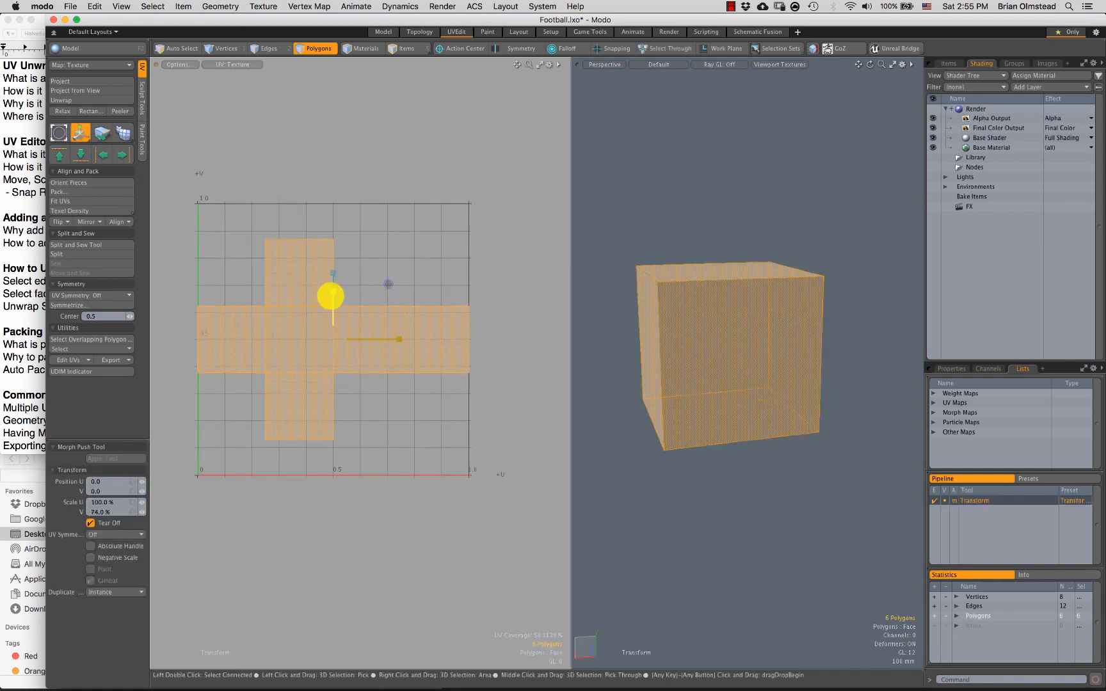
key(q)
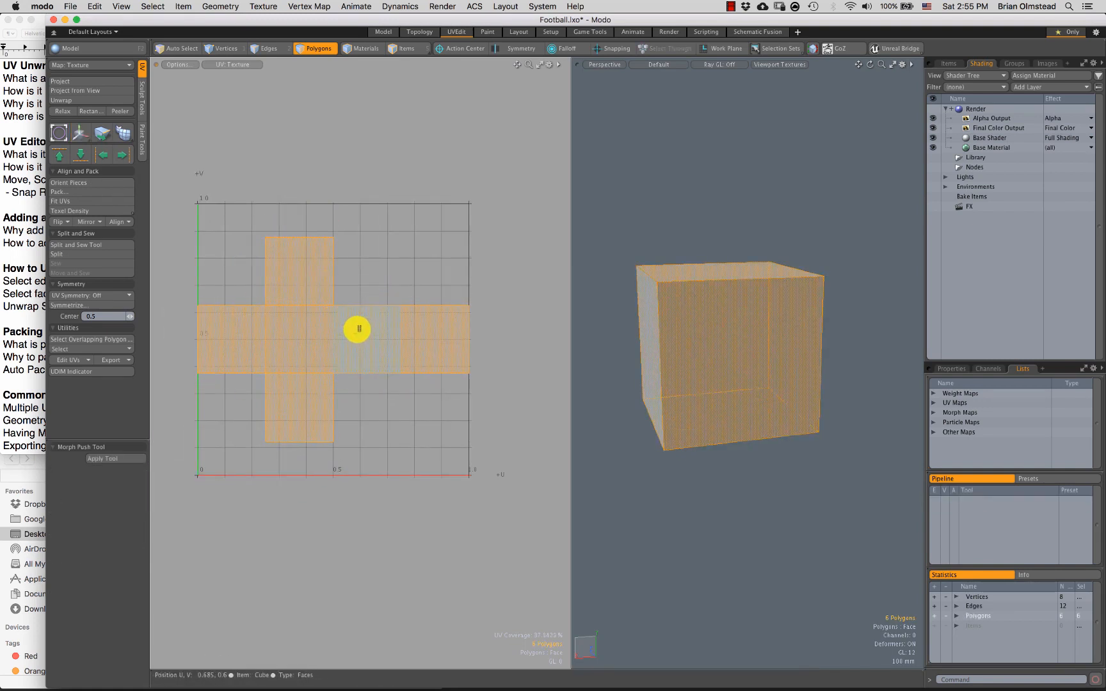
Step: Undo the UV layout's V scaling, clear the polygon selection and change to vertex selection
key(ctrl+z)
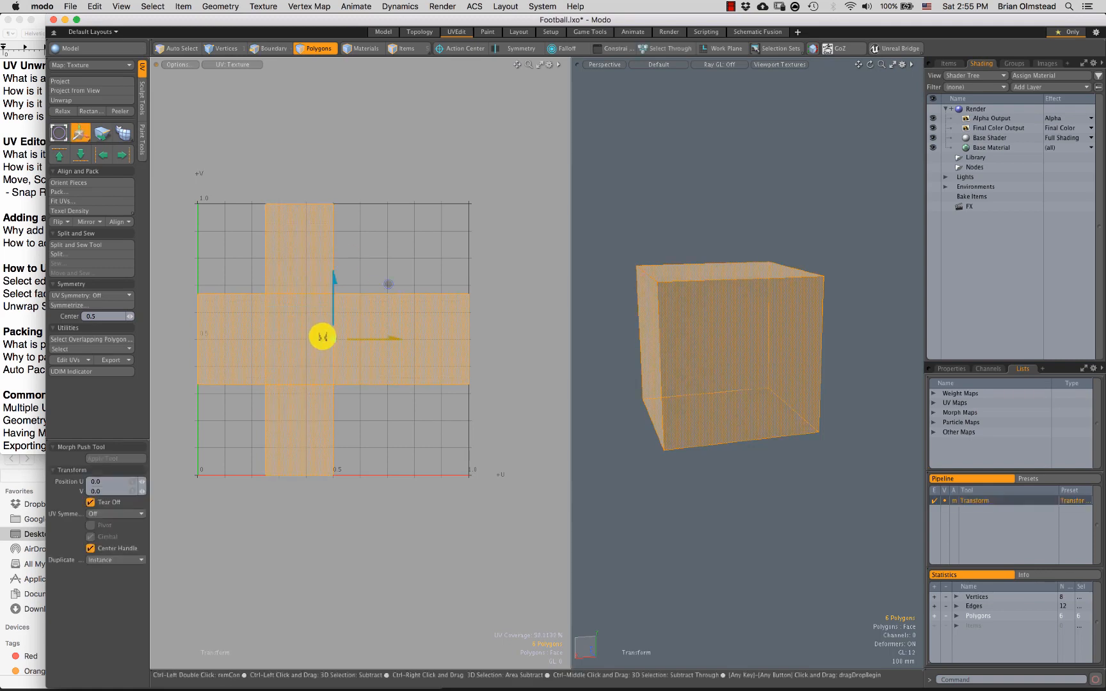
click(325, 335)
key(1)
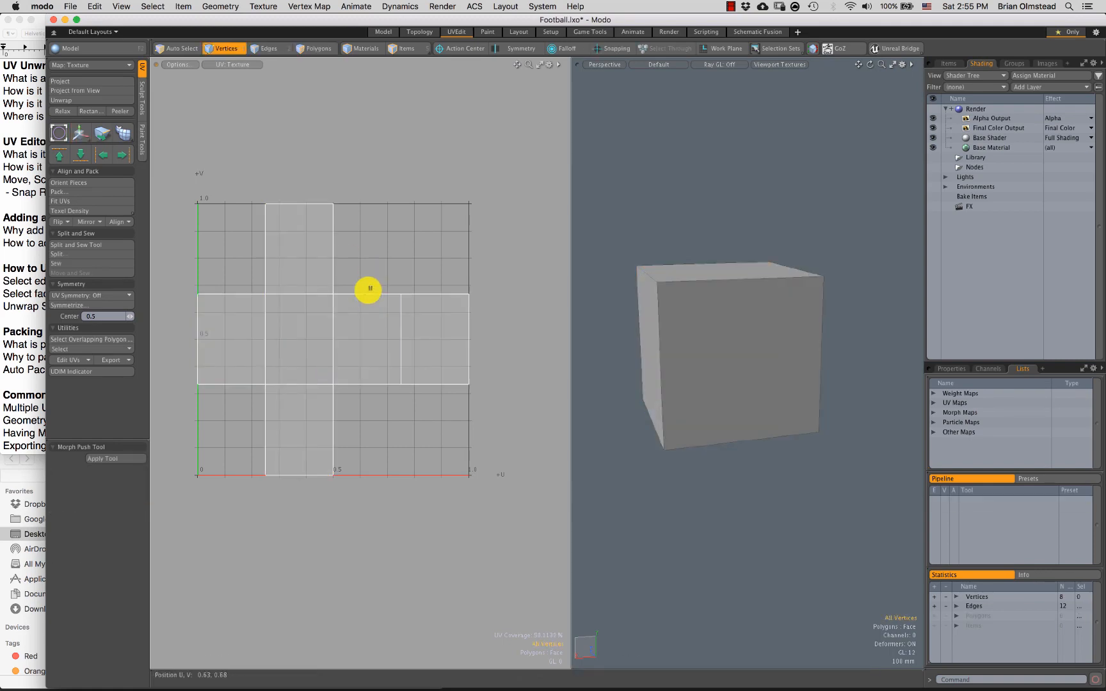
scroll(311, 382, down, 1)
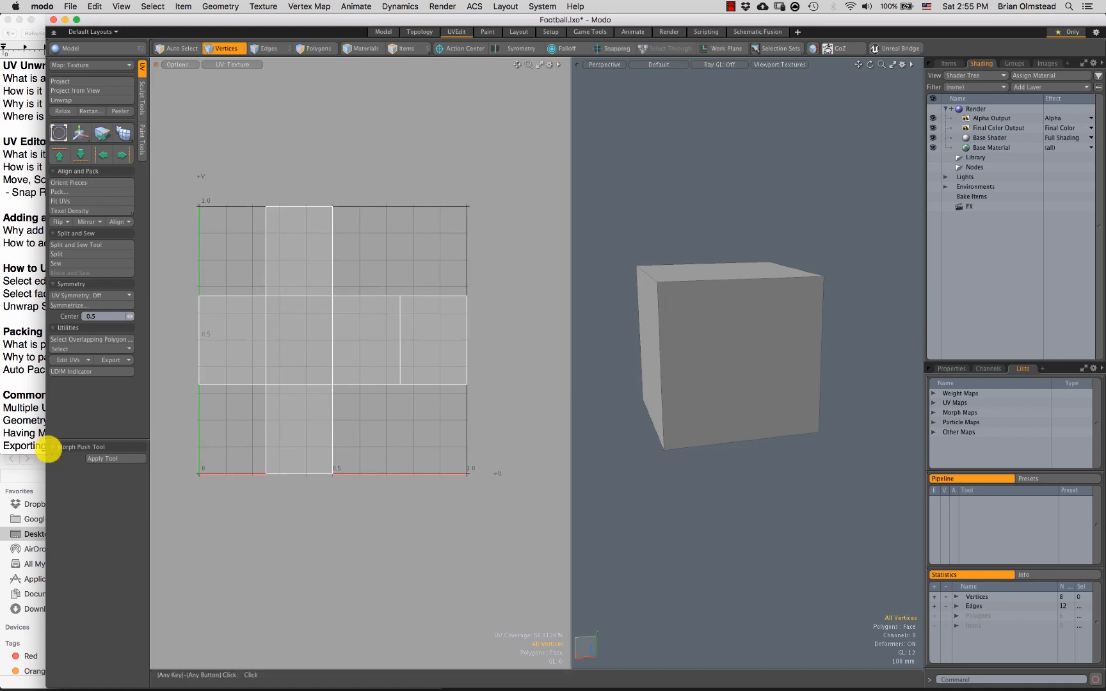
Step: Select all of the cube's polygons and assign them a new material named Box
click(40, 472)
click(713, 334)
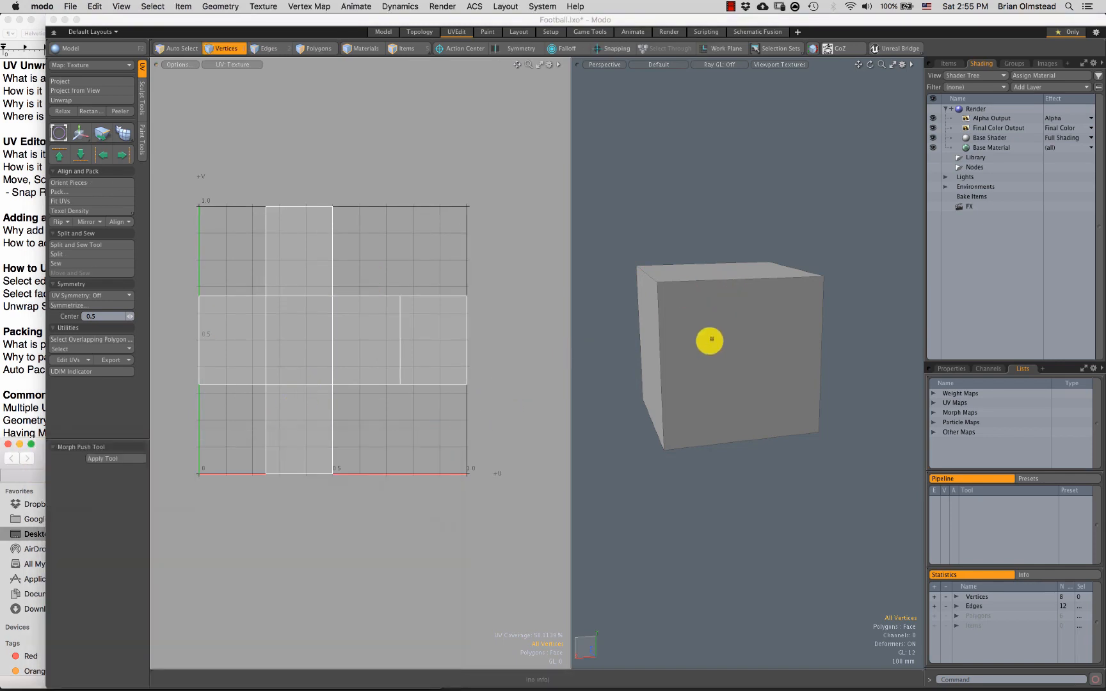
key(3)
double_click(708, 348)
key(m)
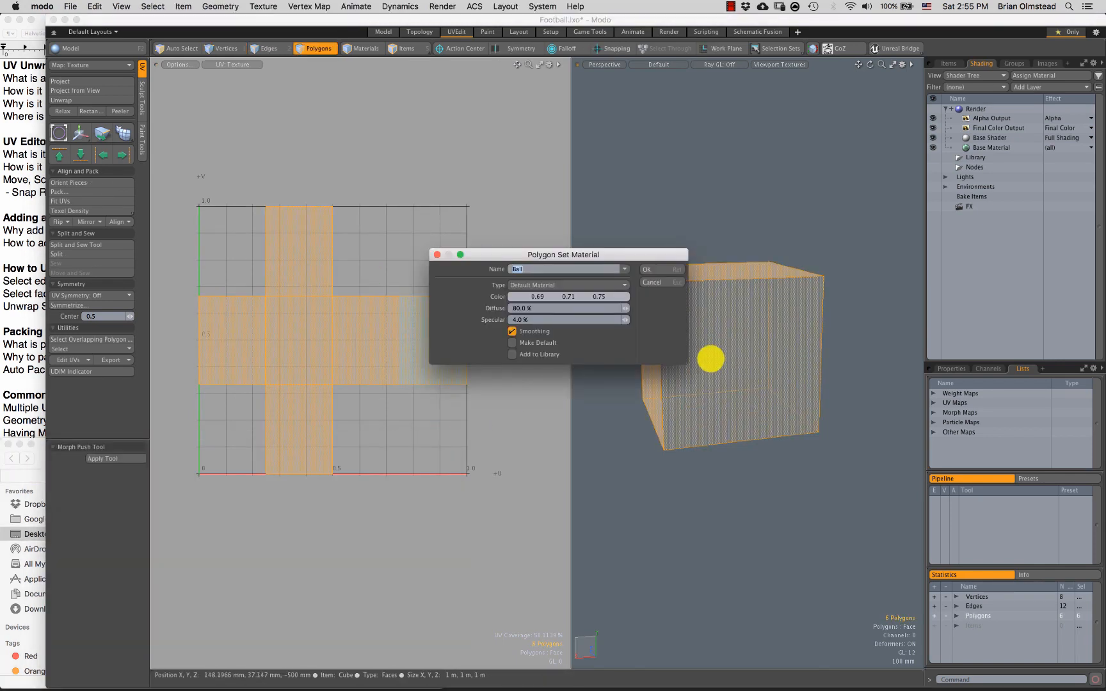
text(Box)
key(Return)
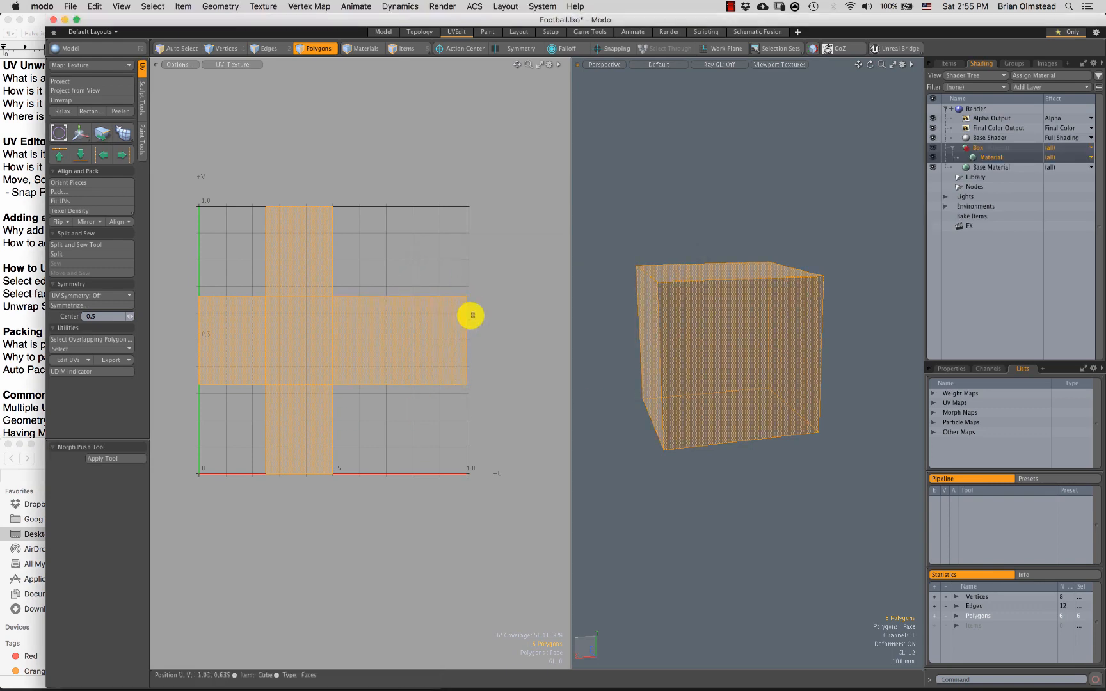
Step: Add Checker_512Tile.png from the Finder's Football folder to the cube as its texture, and clear the polygon selection
click(23, 478)
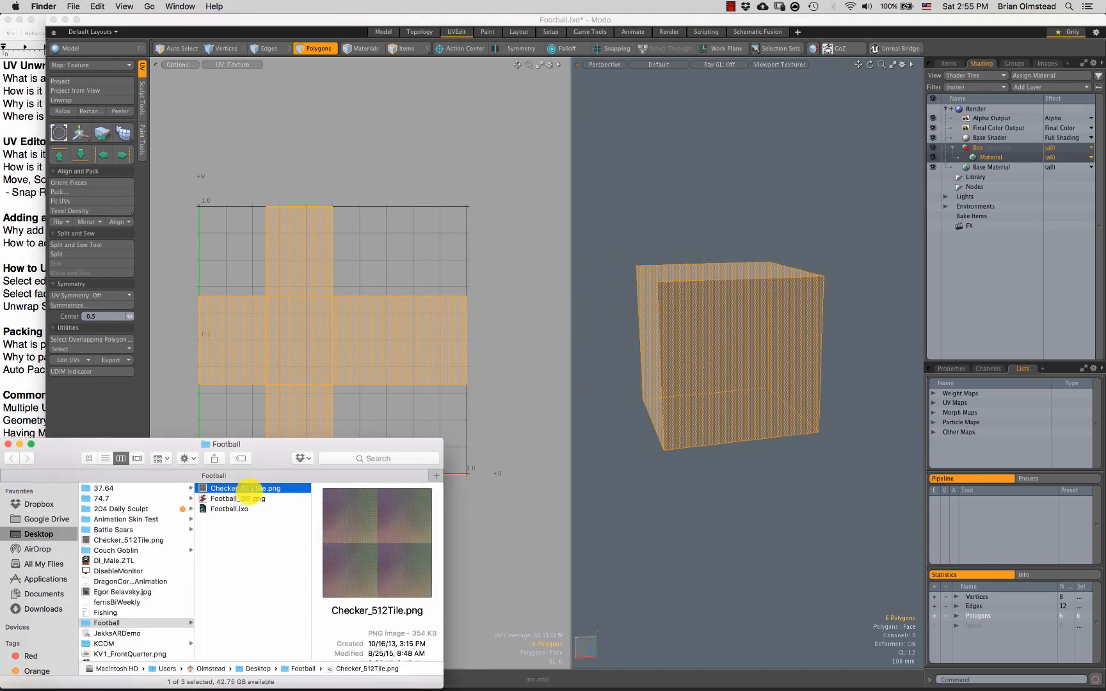
drag(211, 488, 734, 315)
alt+drag(681, 391, 679, 320)
click(666, 287)
alt+drag(680, 320, 698, 322)
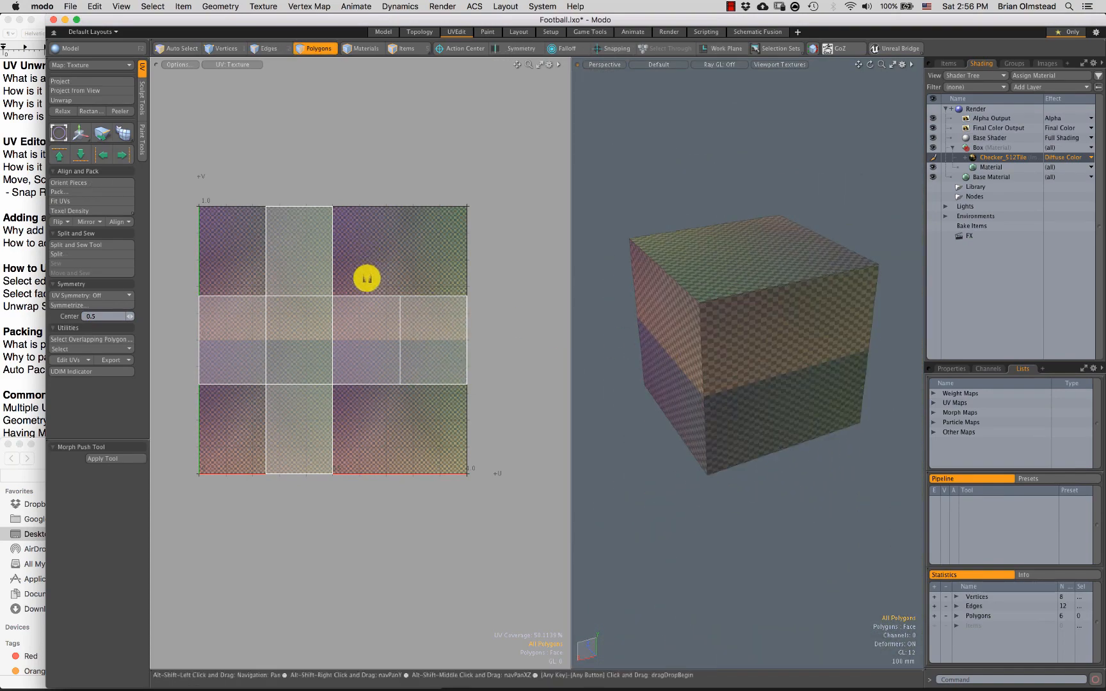
alt+drag(367, 278, 350, 272)
alt+drag(672, 318, 651, 310)
Step: Review the "How to Unwrap?" notes in TextEdit, highlighting the lines on selecting edges, selecting faces and Unwrap Settings
click(12, 236)
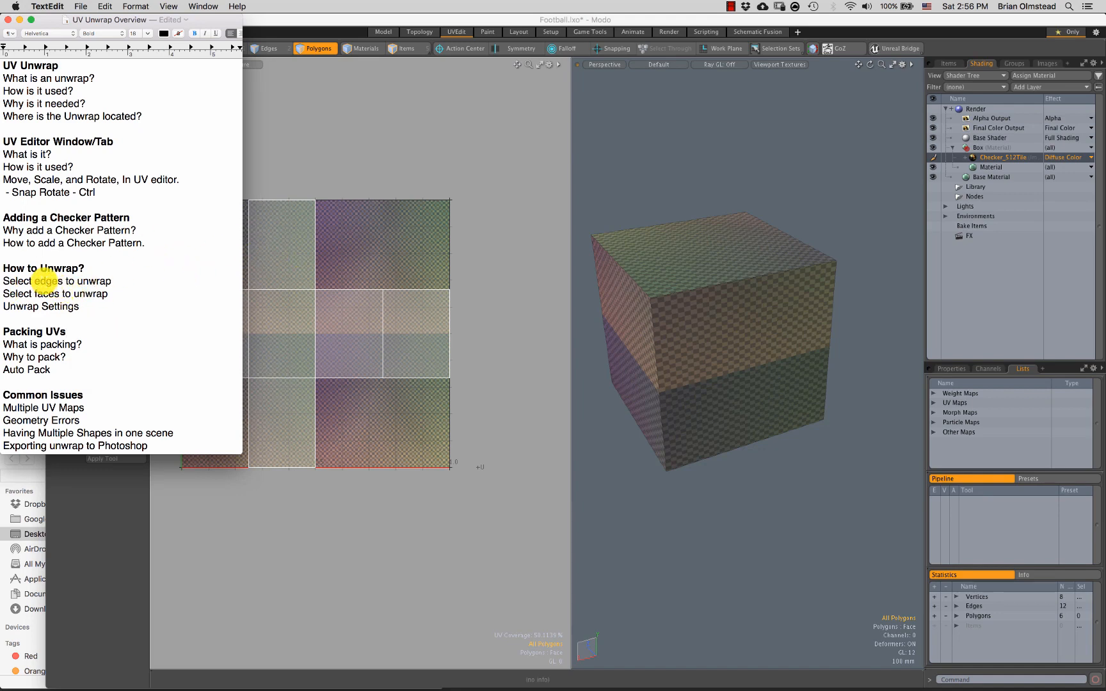
drag(42, 280, 99, 282)
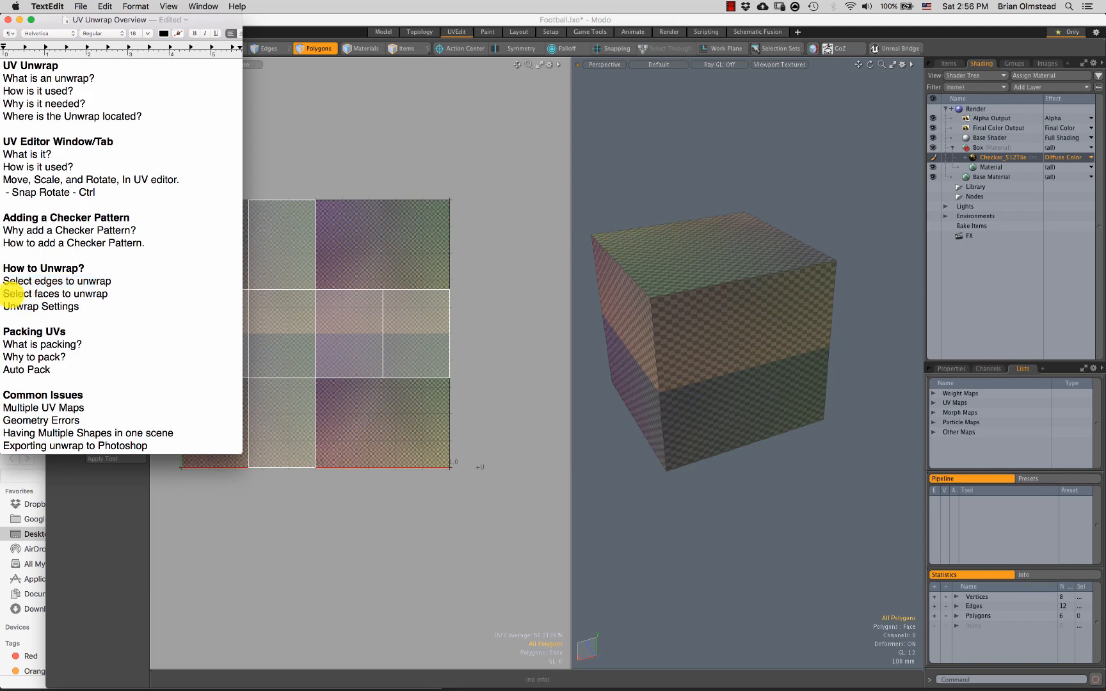
drag(6, 293, 91, 293)
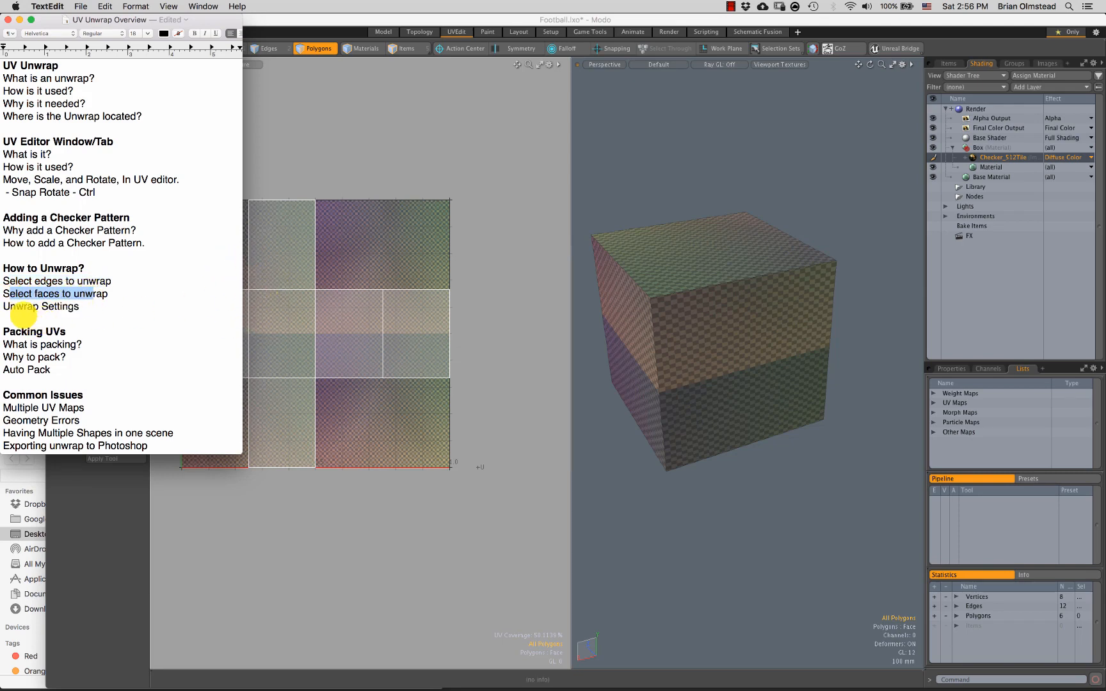
drag(4, 306, 68, 307)
Step: Return to Modo, shrink the cube's entire UV layout, place it just above the UV square's upper-left corner, and clear the selection
click(638, 255)
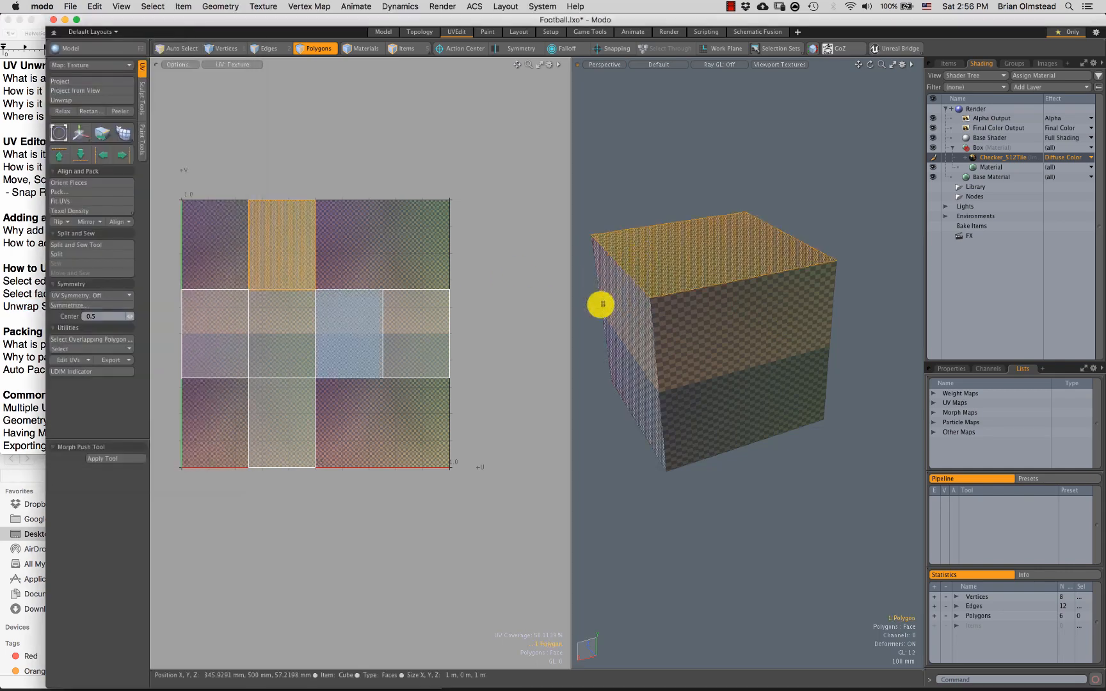
alt+drag(332, 322, 363, 331)
alt+drag(640, 328, 632, 294)
click(315, 341)
double_click(316, 341)
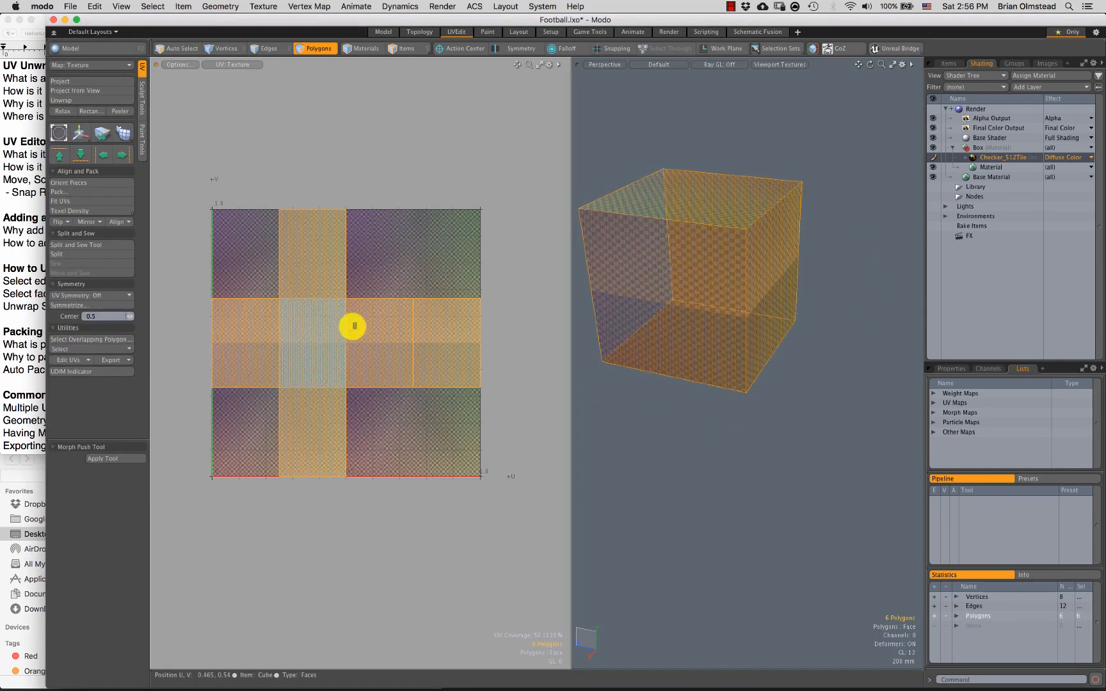
key(w)
drag(402, 286, 279, 147)
key(w)
key(q)
key(w)
key(q)
click(316, 192)
Step: Unwrap the cube's top face using the Angle Based method, 400 iterations and a Planar initial projection
alt+drag(576, 329, 693, 311)
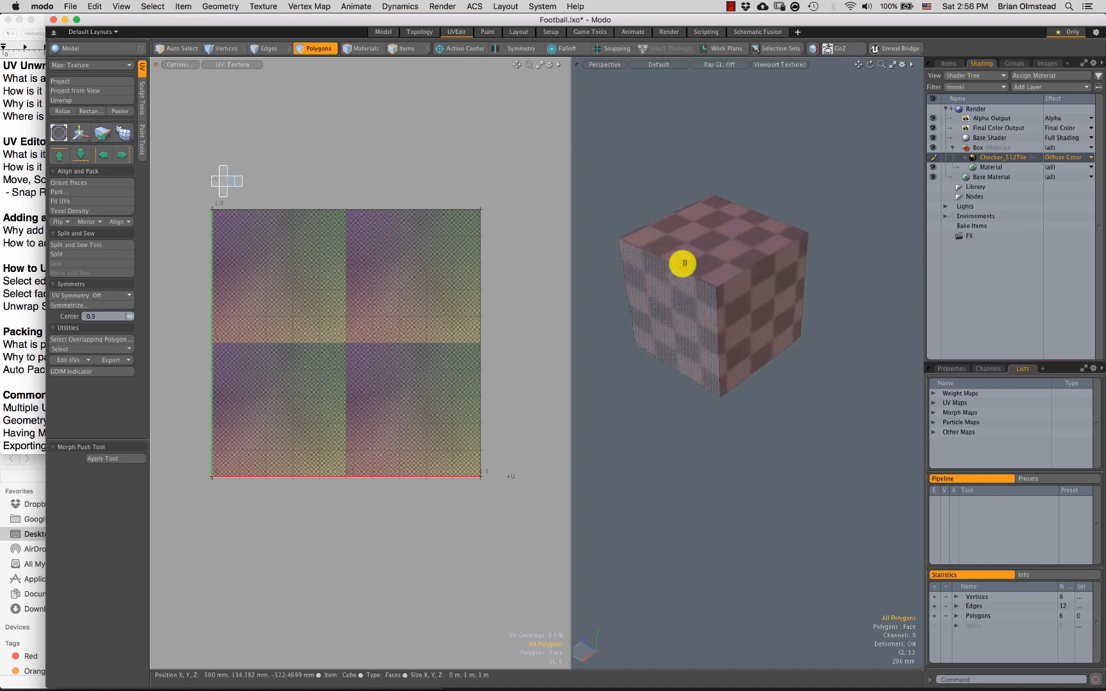
alt+drag(701, 316, 724, 279)
click(723, 278)
alt+drag(708, 375, 731, 353)
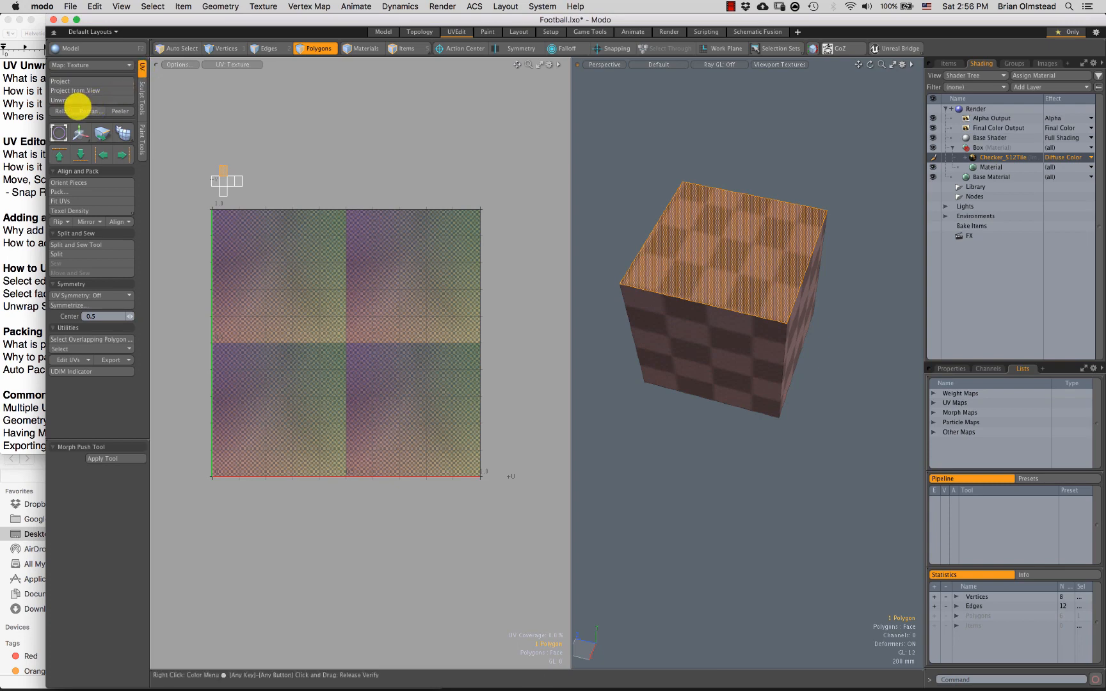
click(75, 100)
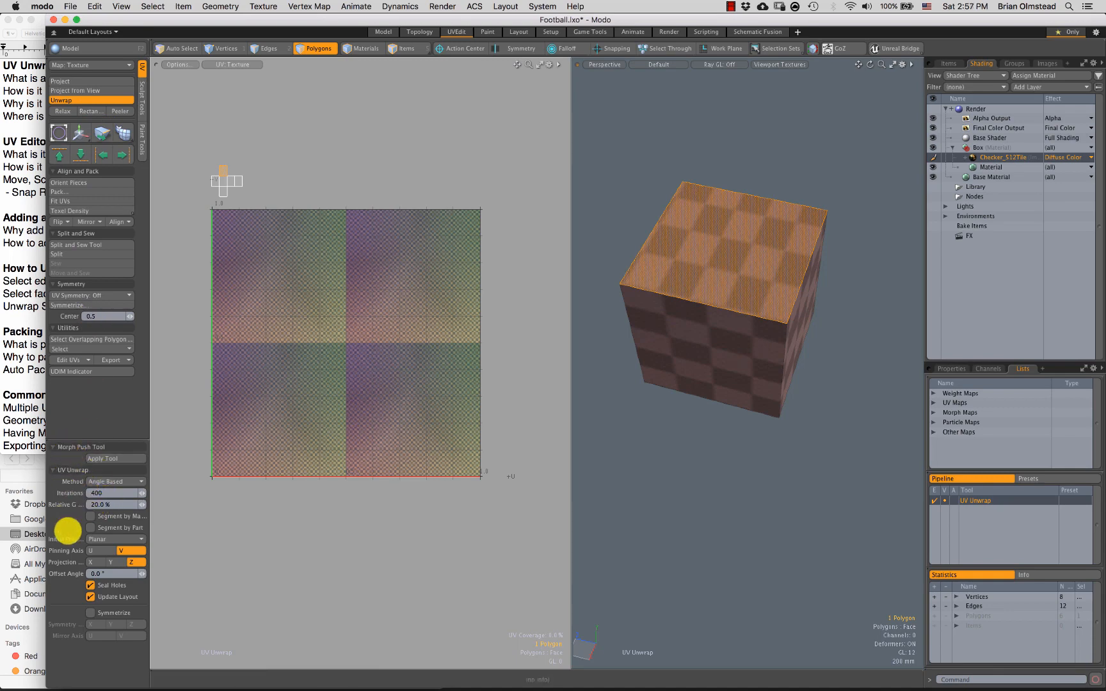
drag(97, 438, 98, 406)
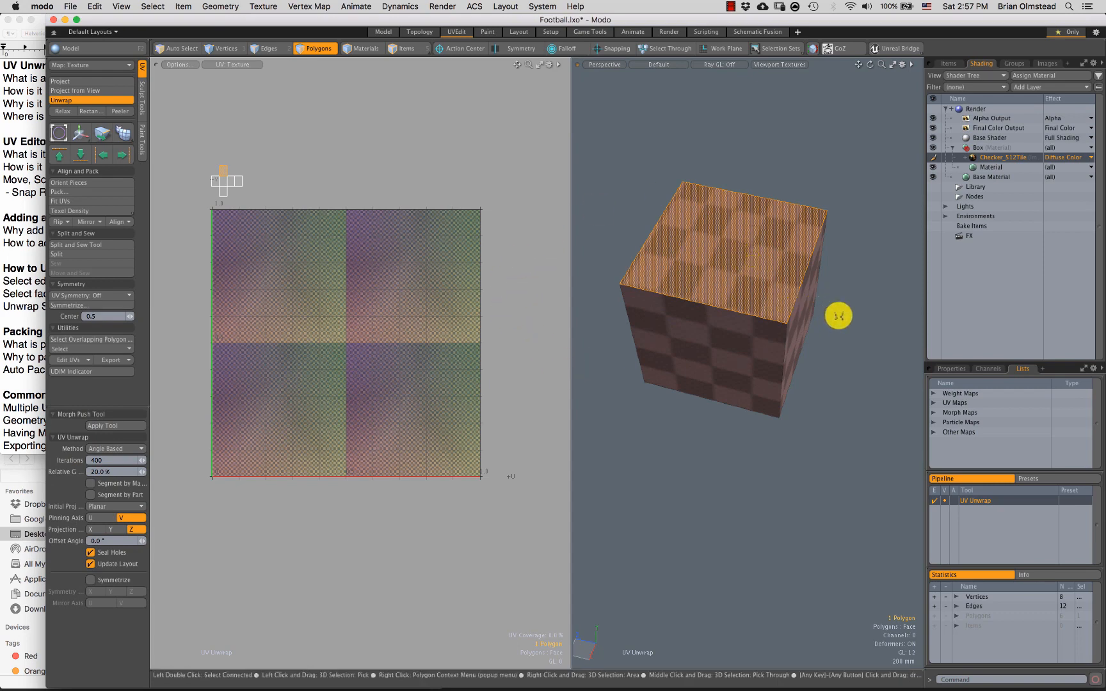
click(855, 315)
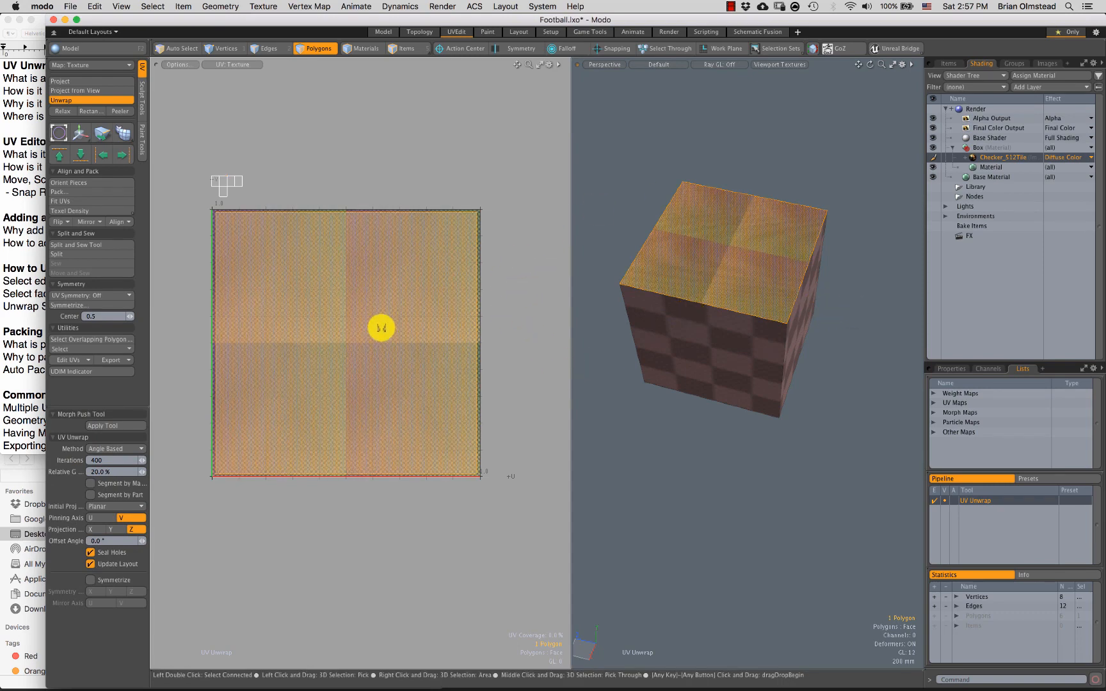
key(q)
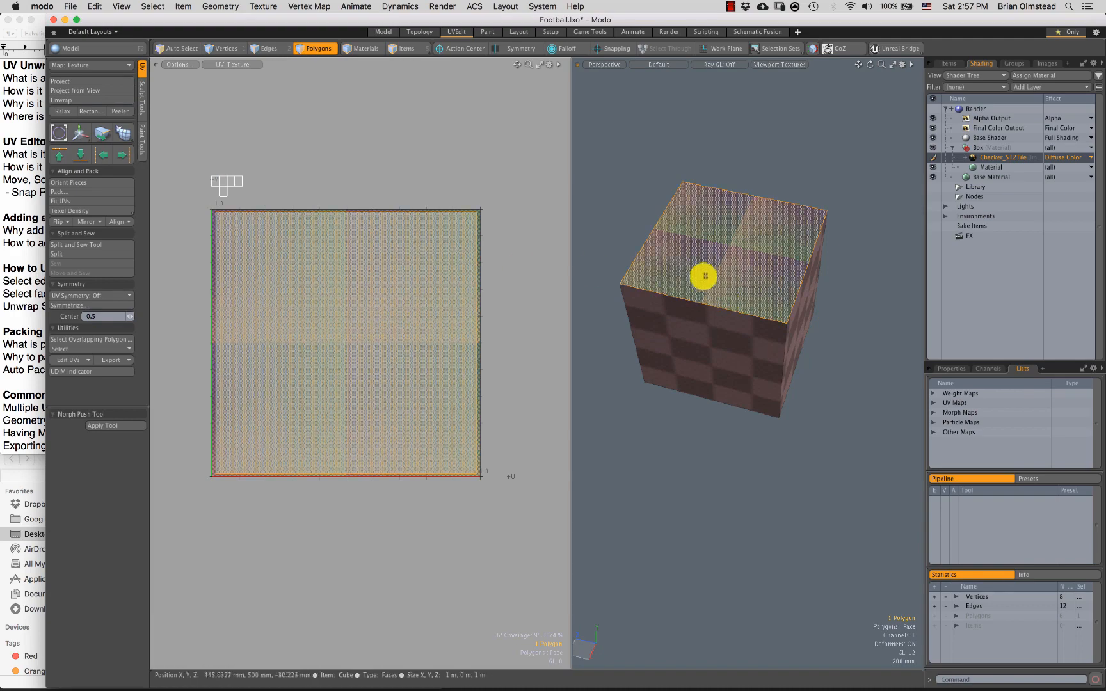
Step: Clear the selection and trace around the top face's UV island to examine how it fits the UV square
click(207, 288)
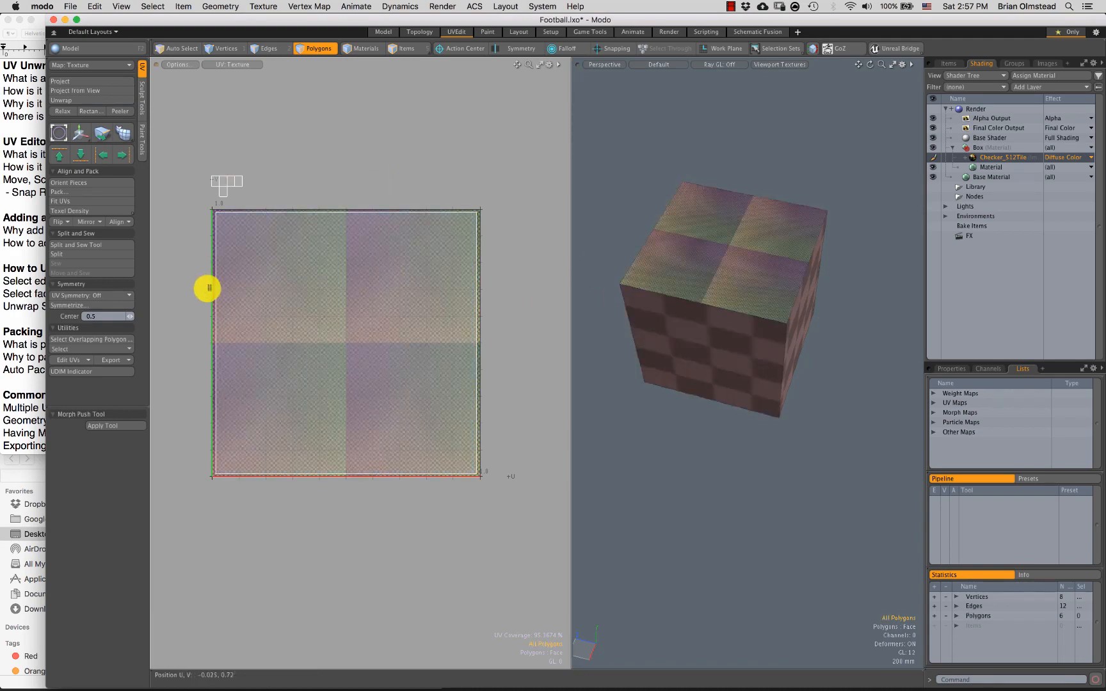
mouse_move(209, 211)
right_down()
mouse_move(477, 198)
mouse_move(494, 447)
right_up()
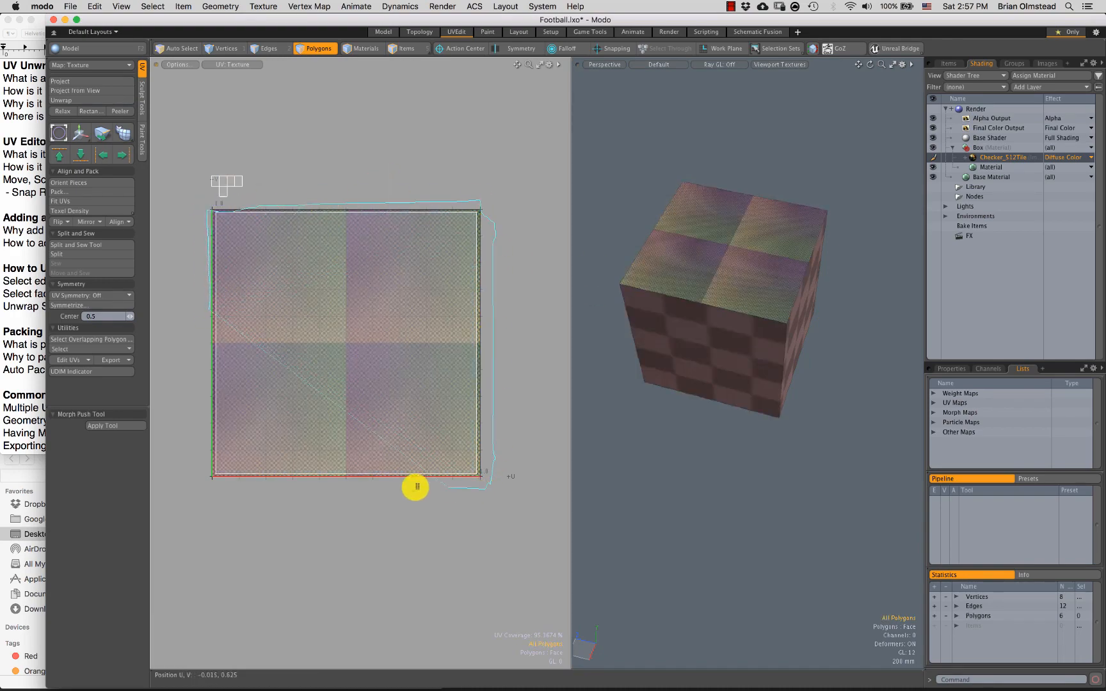
right_drag(416, 487, 207, 492)
mouse_move(294, 360)
ctrl+alt+mouse_down()
mouse_move(310, 394)
mouse_move(345, 372)
ctrl+alt+mouse_up()
alt+shift+drag(453, 385, 424, 368)
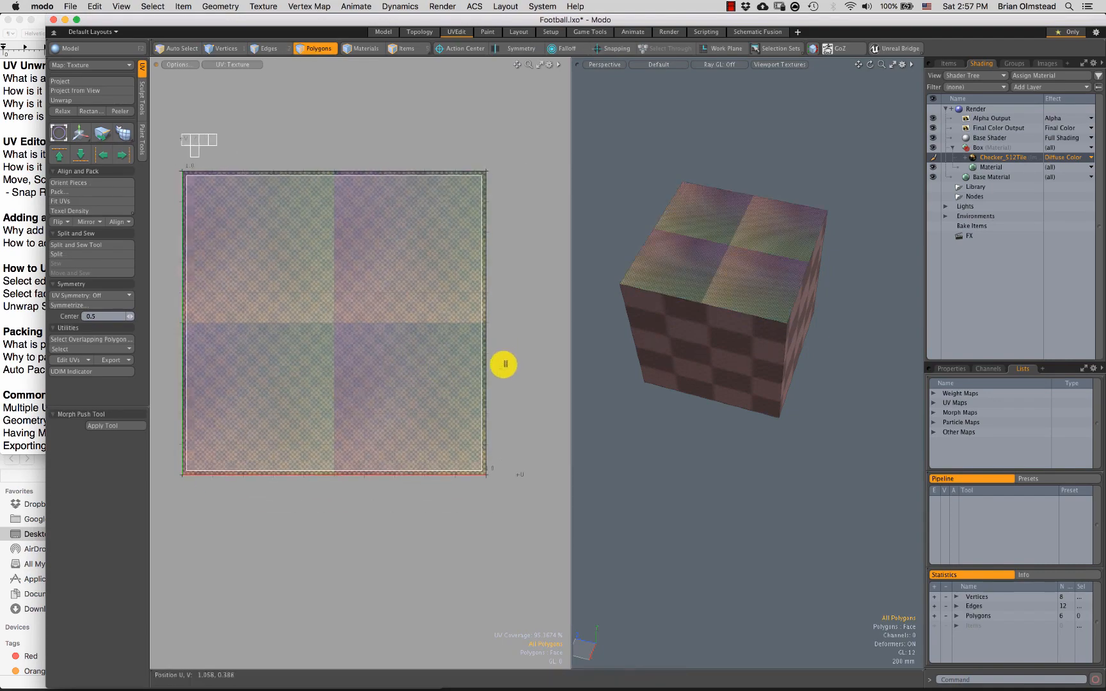
Step: Compare the cube's top face with the Checker_512Tile.png image previewed in Finder, then return to Modo and view the cube in perspective
alt+drag(771, 403, 755, 339)
click(712, 335)
ctrl+click(715, 306)
click(27, 465)
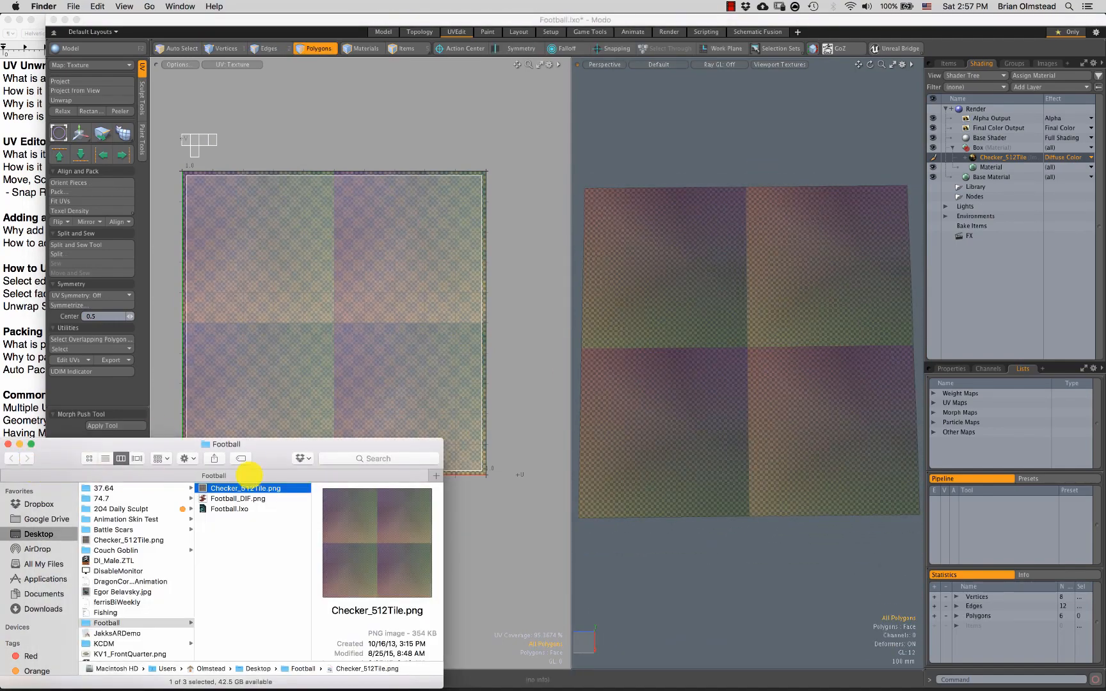
key(space)
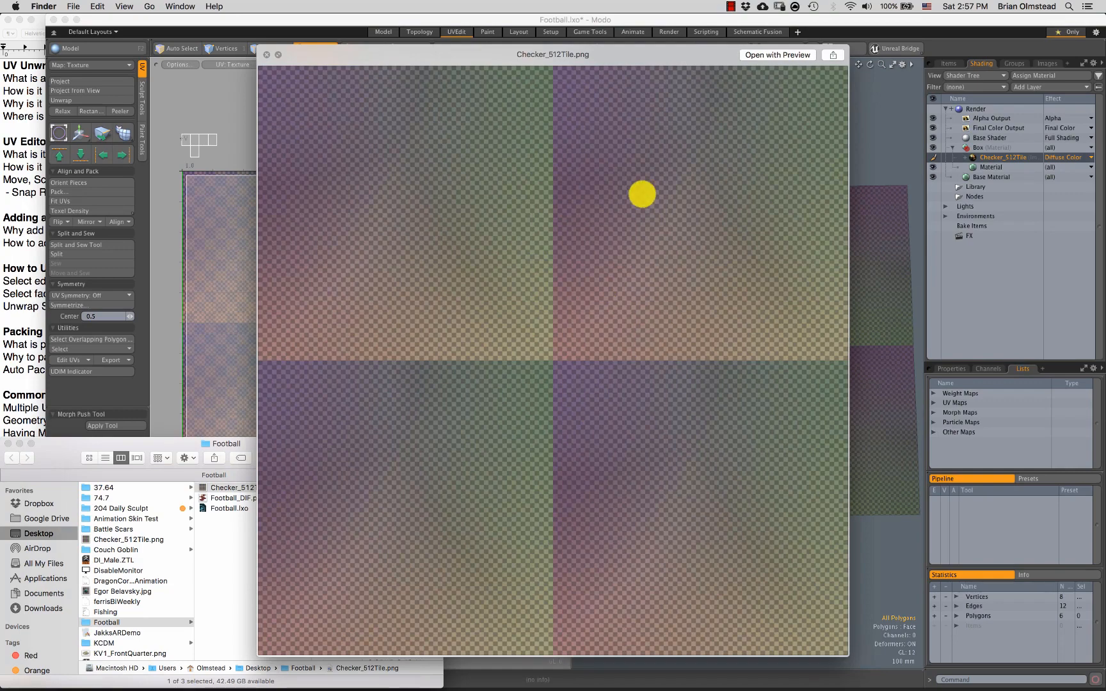
click(266, 55)
click(756, 135)
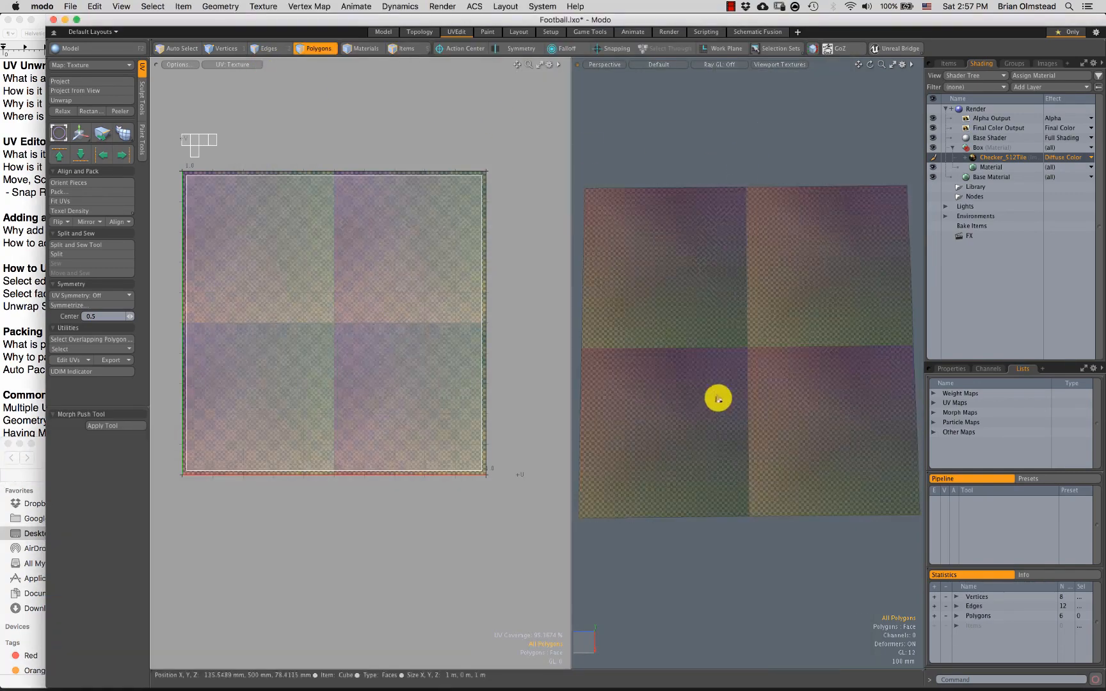
alt+drag(716, 398, 701, 373)
key(ctrl+space)
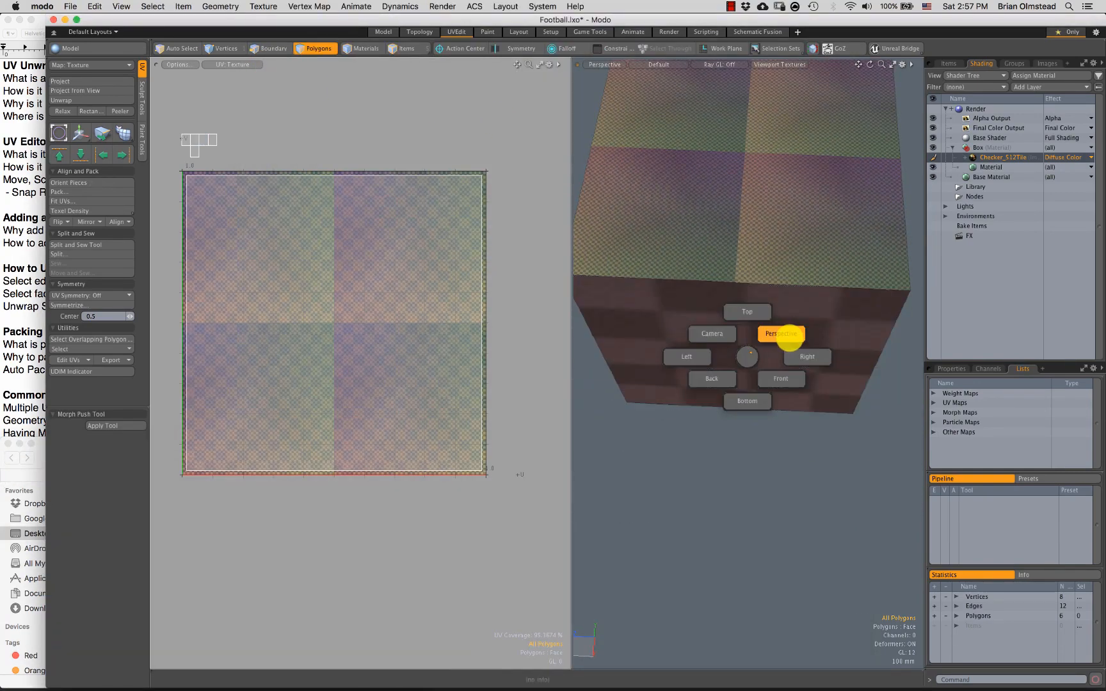
click(772, 345)
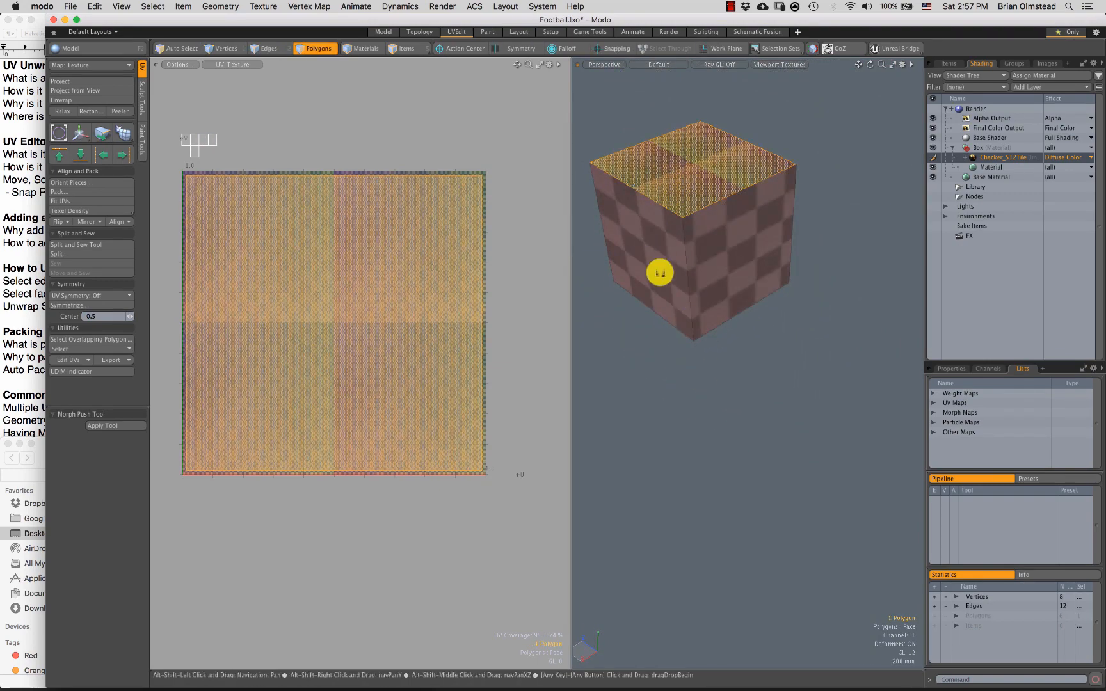
Step: Shrink the top face's UV island, place it below the right half of the UV square, and clear the selection
click(432, 304)
key(w)
drag(380, 268, 364, 484)
key(r)
key(w)
drag(432, 418, 407, 378)
key(q)
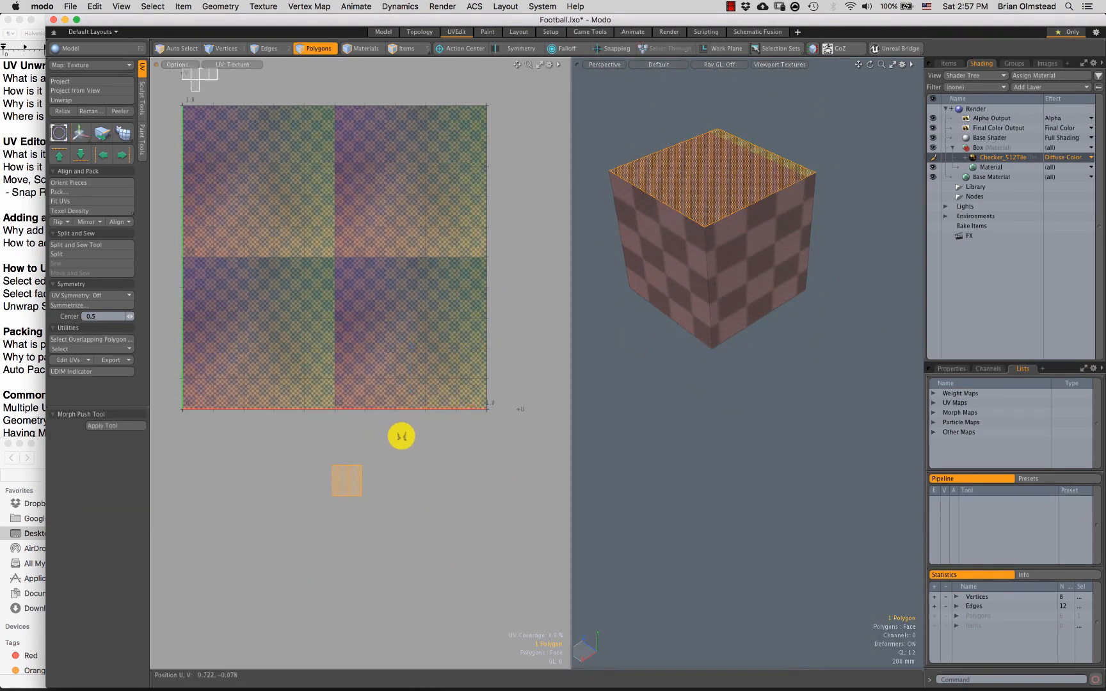
key(w)
drag(397, 435, 451, 428)
key(q)
click(438, 475)
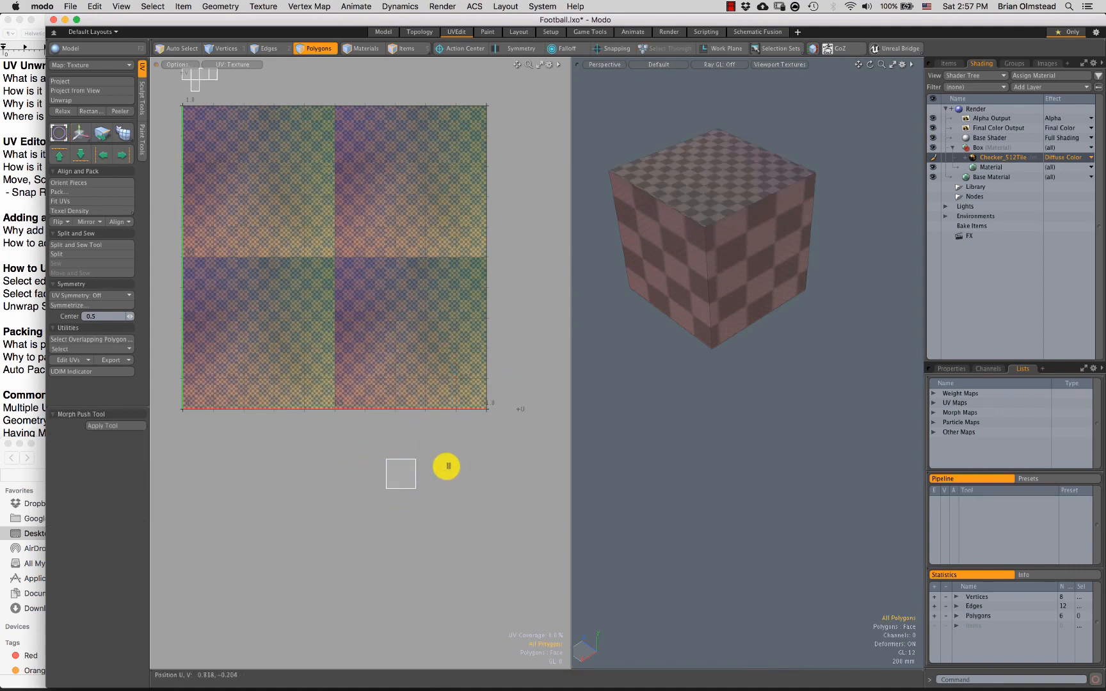
Step: Unwrap the cube's top face together with one adjoining side face, using the Angle Based method, 400 iterations and a Planar initial projection
click(720, 181)
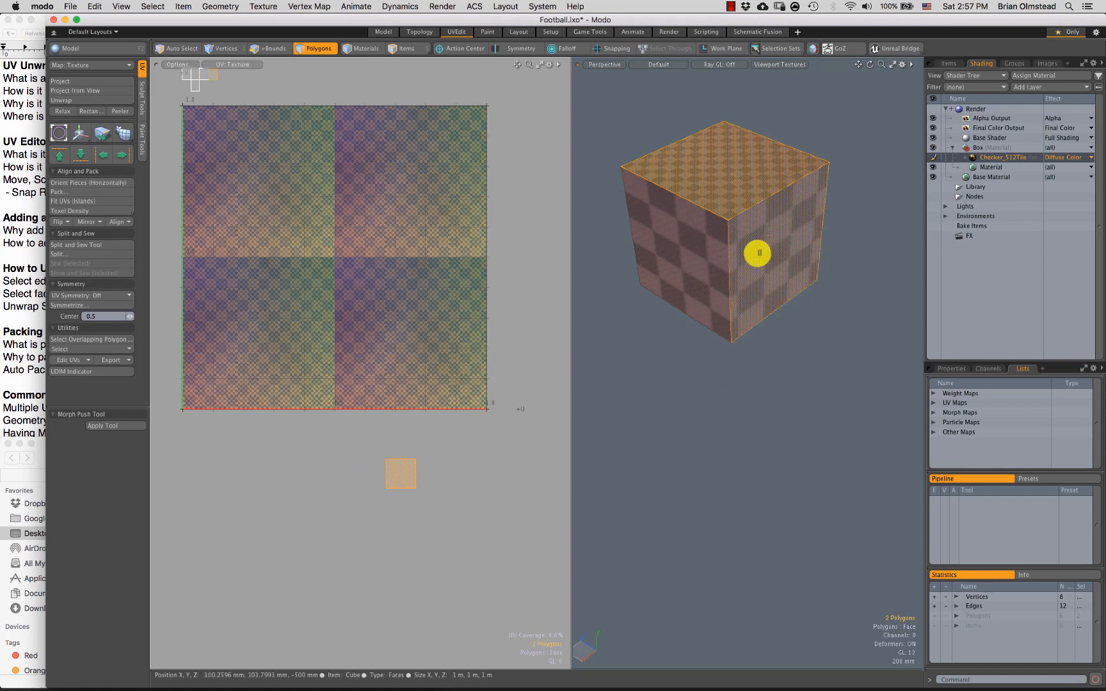
alt+shift+drag(757, 254, 690, 298)
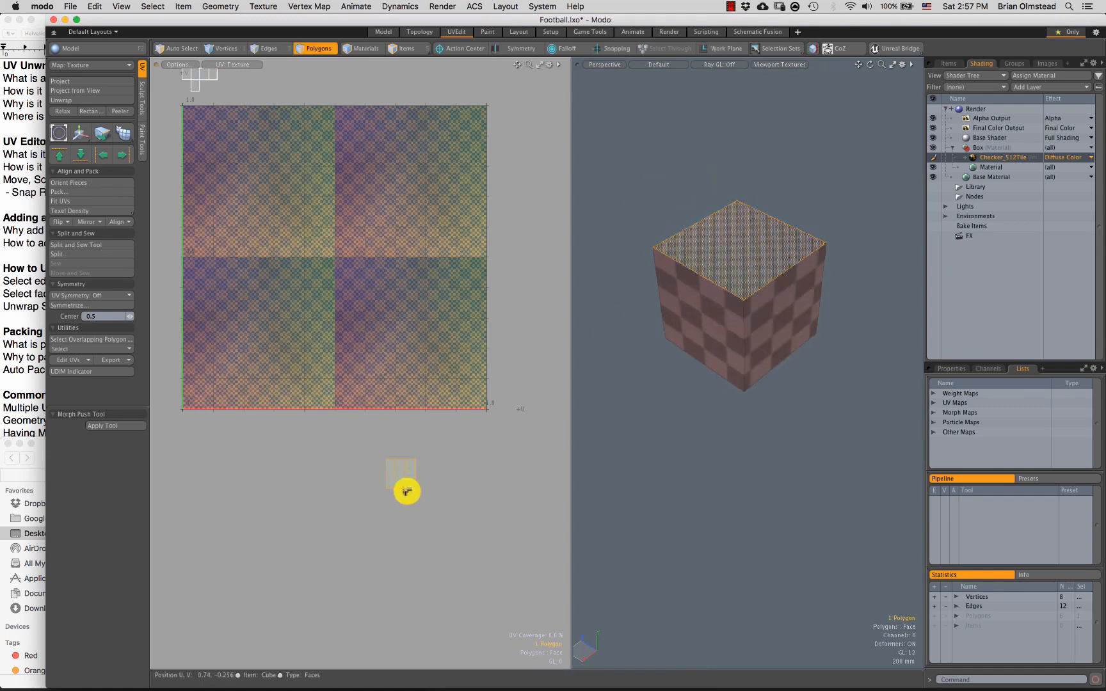
scroll(402, 486, down, 2)
alt+shift+drag(406, 471, 409, 473)
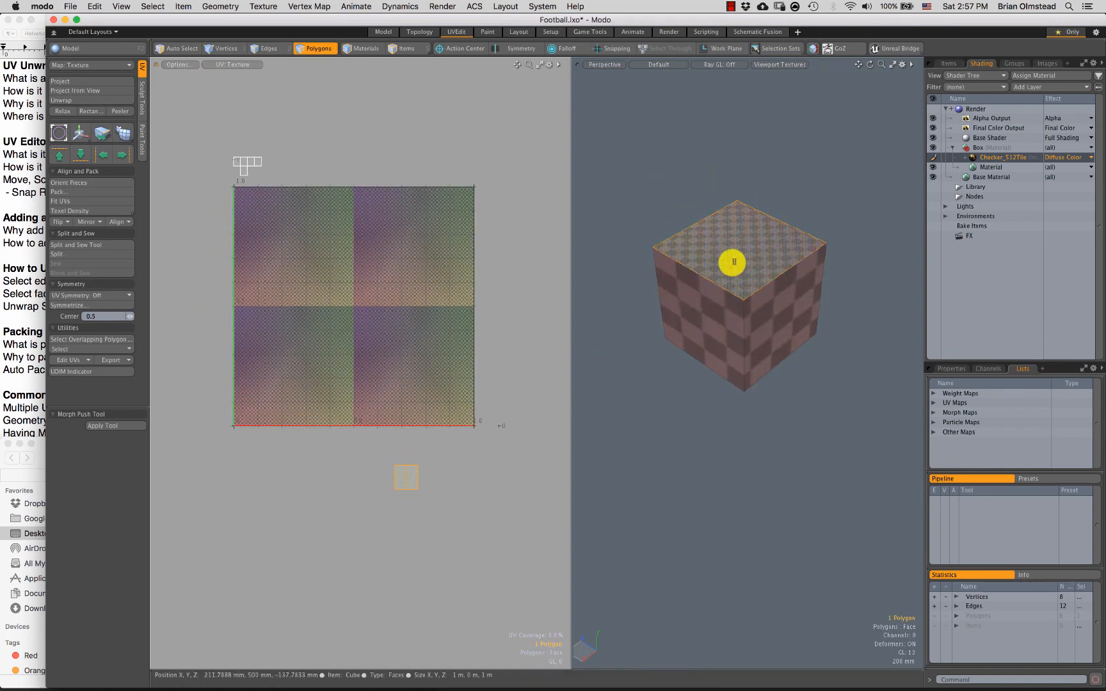
shift+click(772, 313)
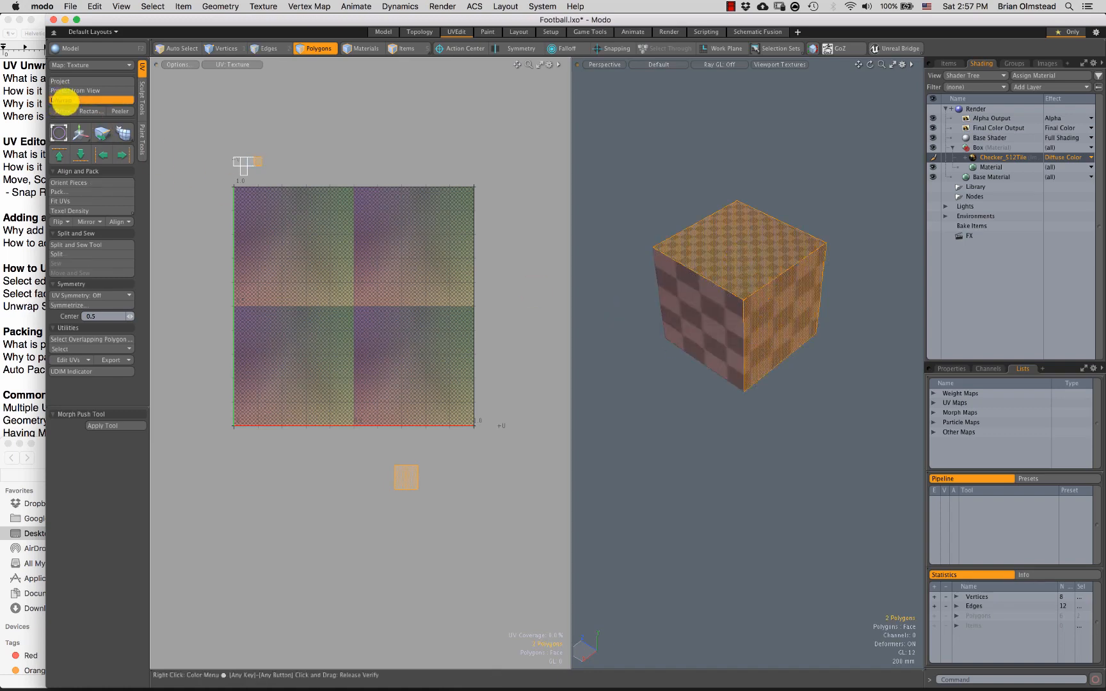
click(64, 101)
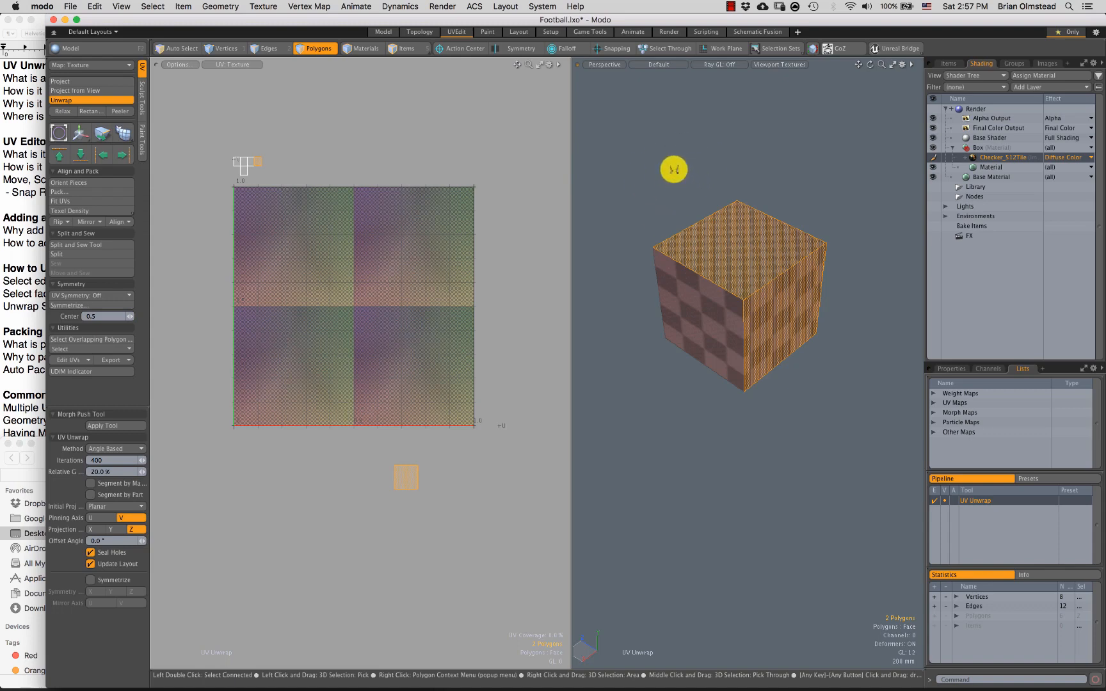
click(672, 171)
key(space)
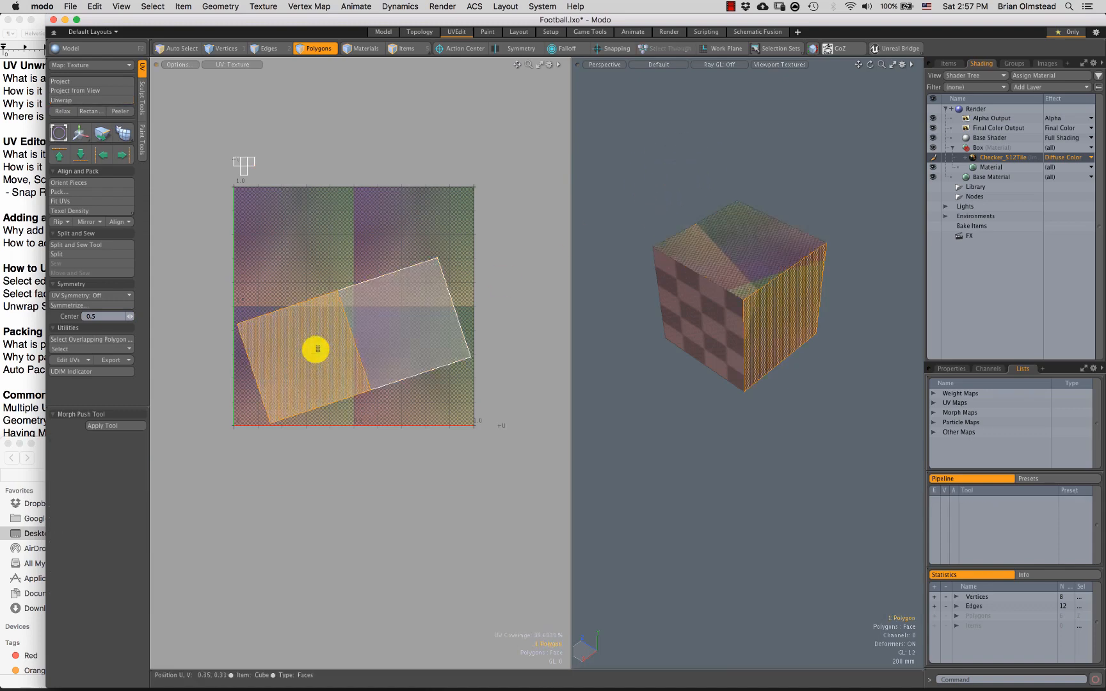
Step: Rotate the tilted two-face UV island until it is level and scale it down to 37.5%
click(384, 345)
shift+click(748, 323)
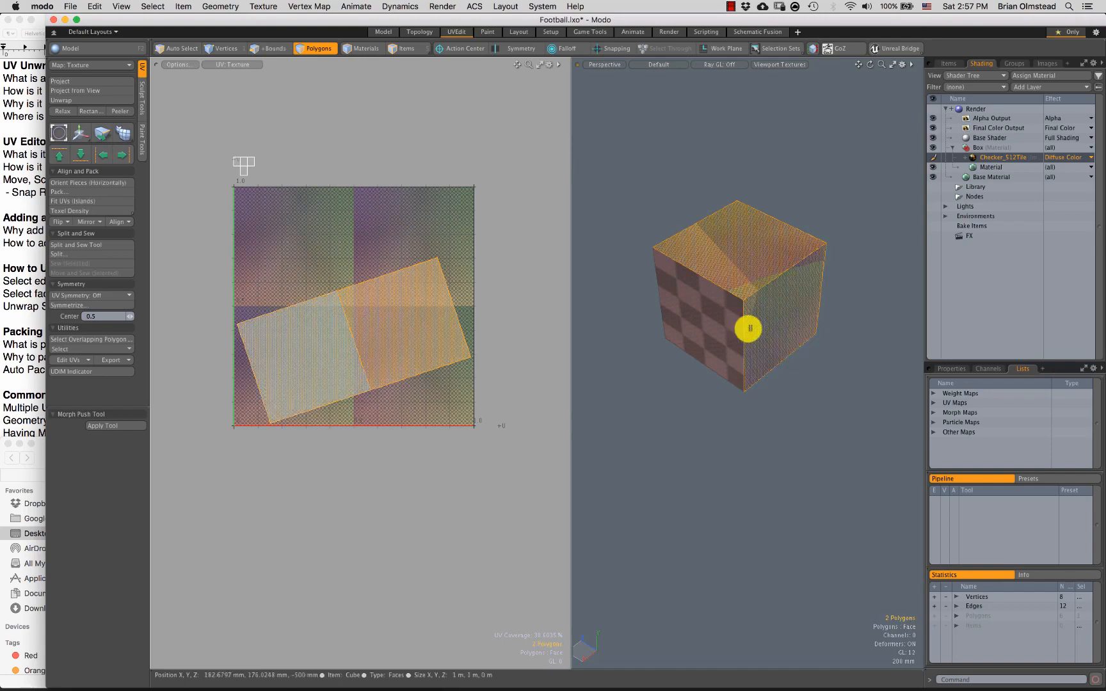
scroll(339, 366, up, 2)
scroll(363, 351, up, 1)
key(y)
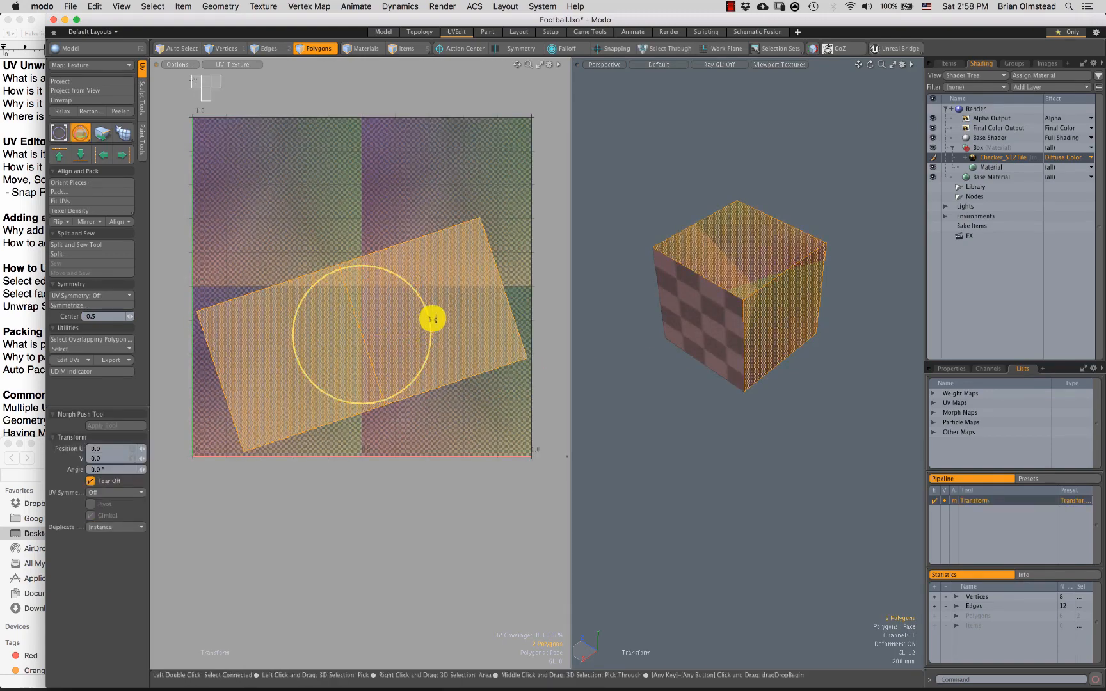
drag(427, 313, 448, 330)
key(w)
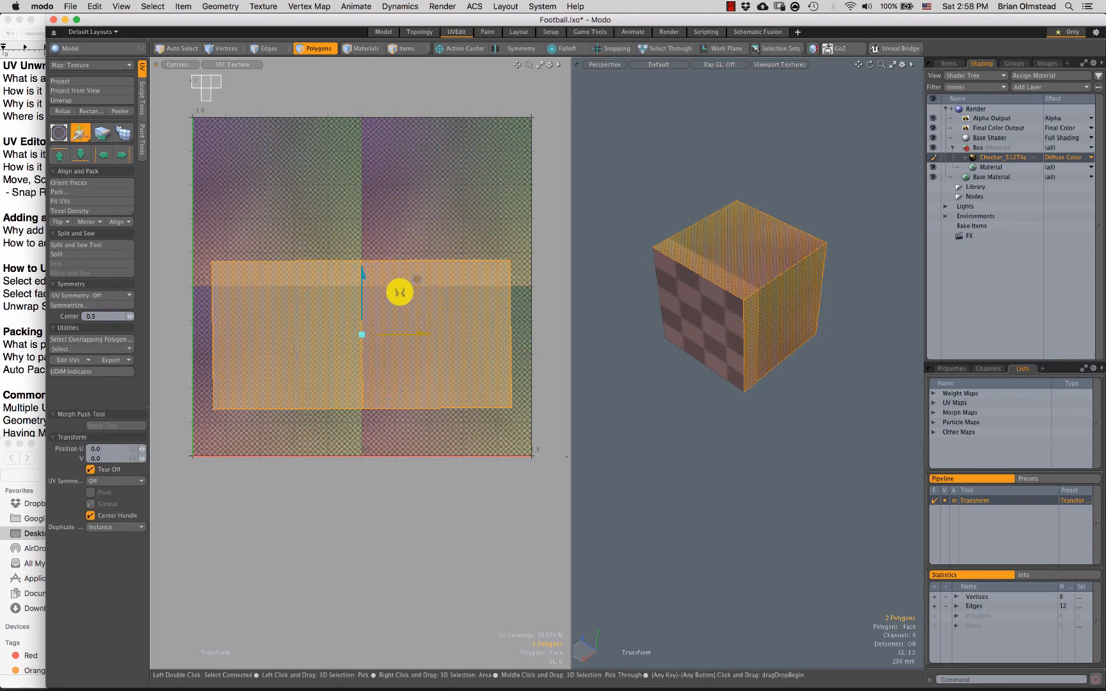
drag(416, 278, 378, 308)
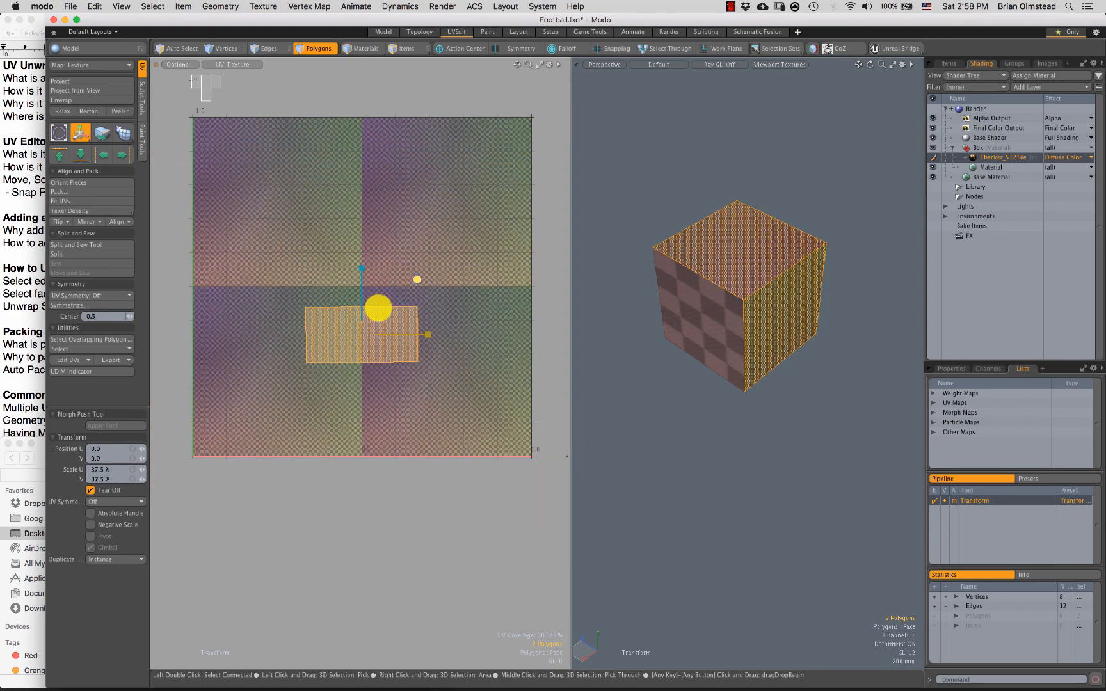
key(q)
Step: Move the small two-face UV island into the UV square's lower-left quadrant, by about -0.232 in U and -0.186 in V
alt+drag(785, 363, 720, 279)
click(707, 167)
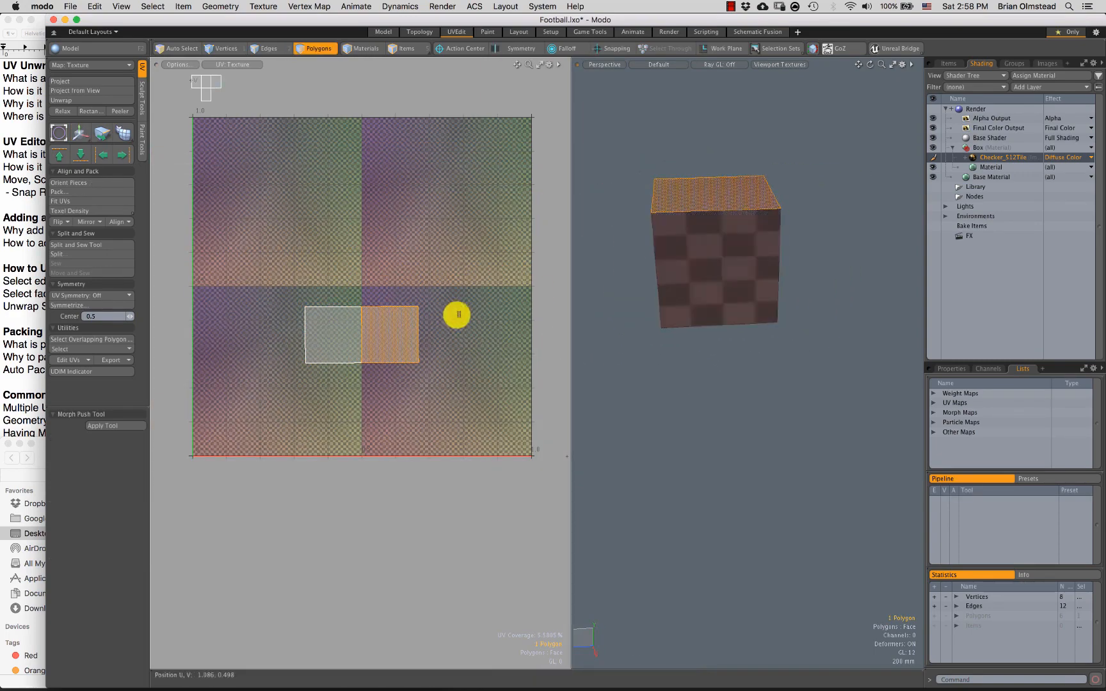
click(353, 338)
shift+click(387, 319)
key(w)
drag(387, 314, 309, 377)
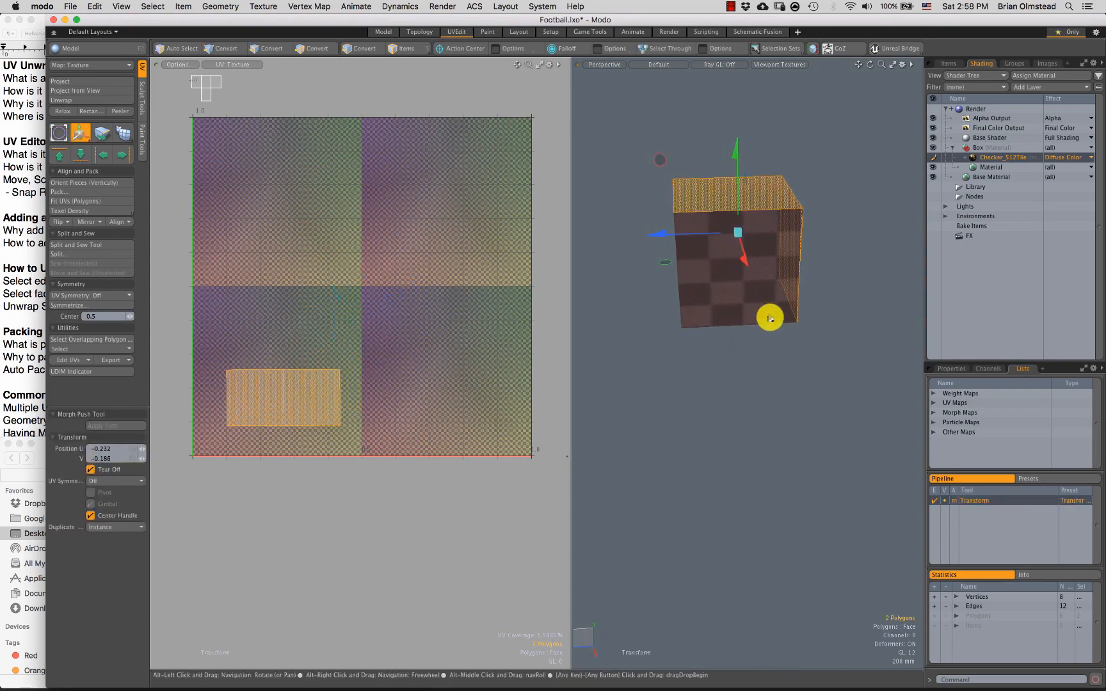
alt+drag(769, 316, 752, 218)
key(q)
Step: Unwrap two adjoining side faces that still use the old layout, with the Angle Based method, 400 iterations and a Planar initial projection
click(752, 219)
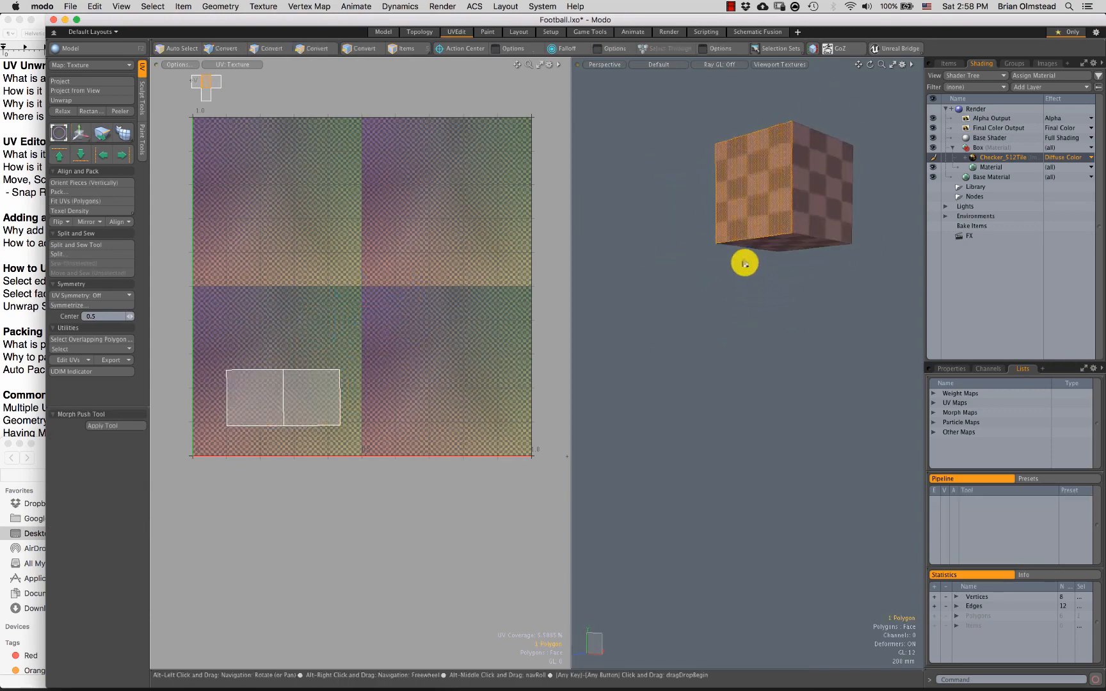
alt+drag(743, 261, 736, 307)
shift+click(742, 284)
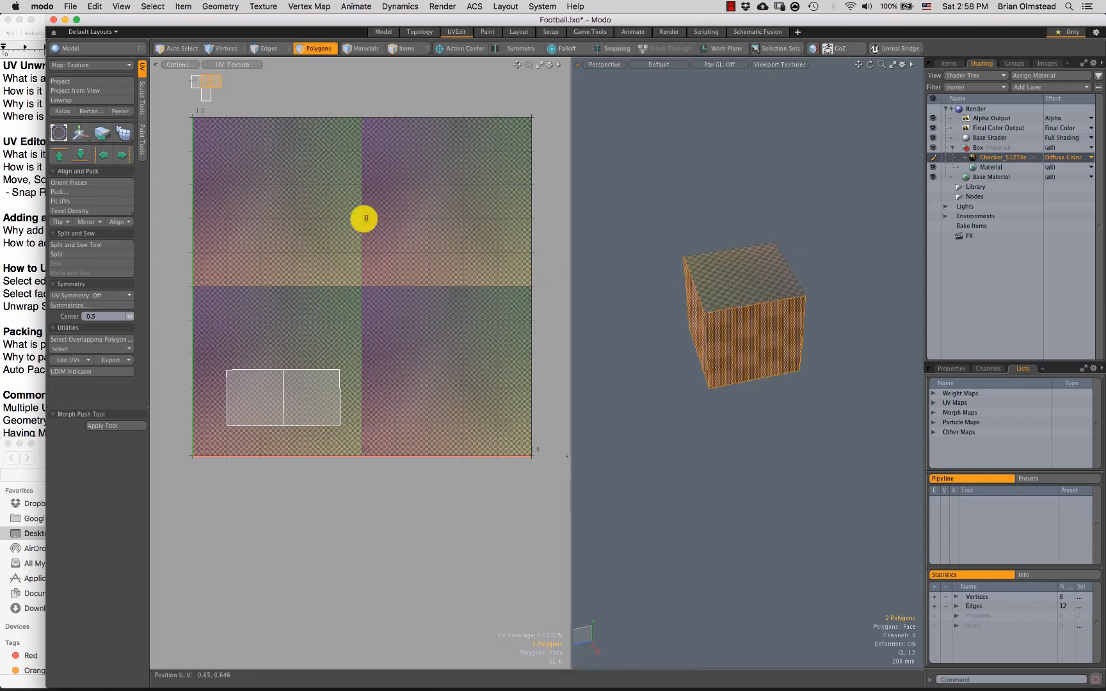
alt+shift+drag(256, 151, 272, 182)
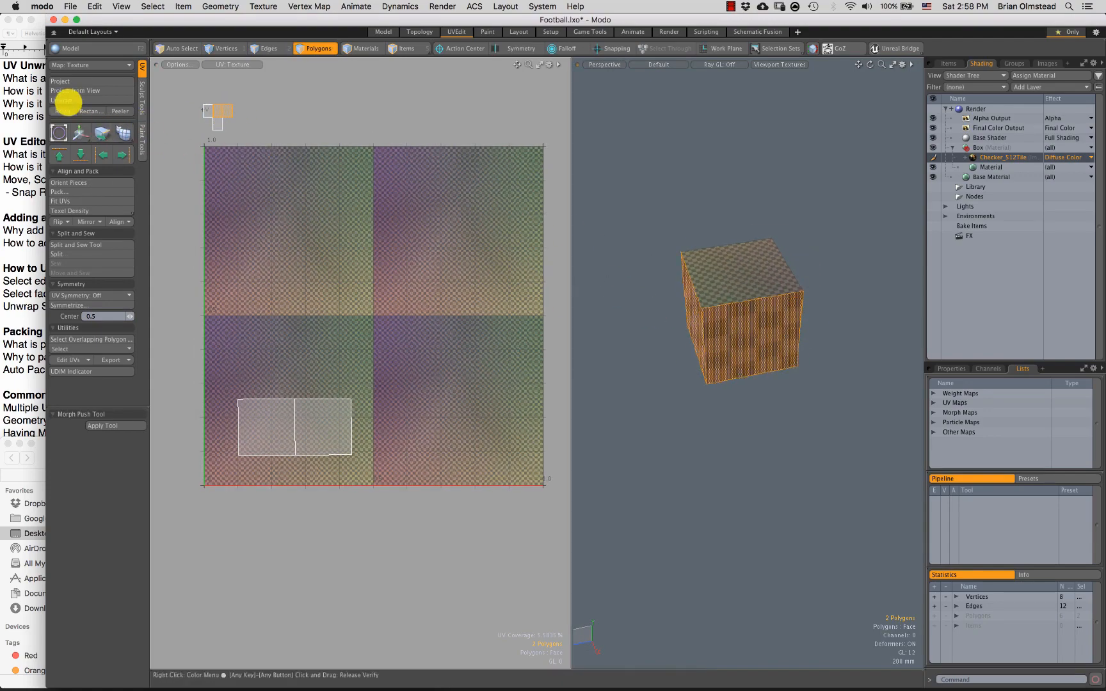
click(70, 100)
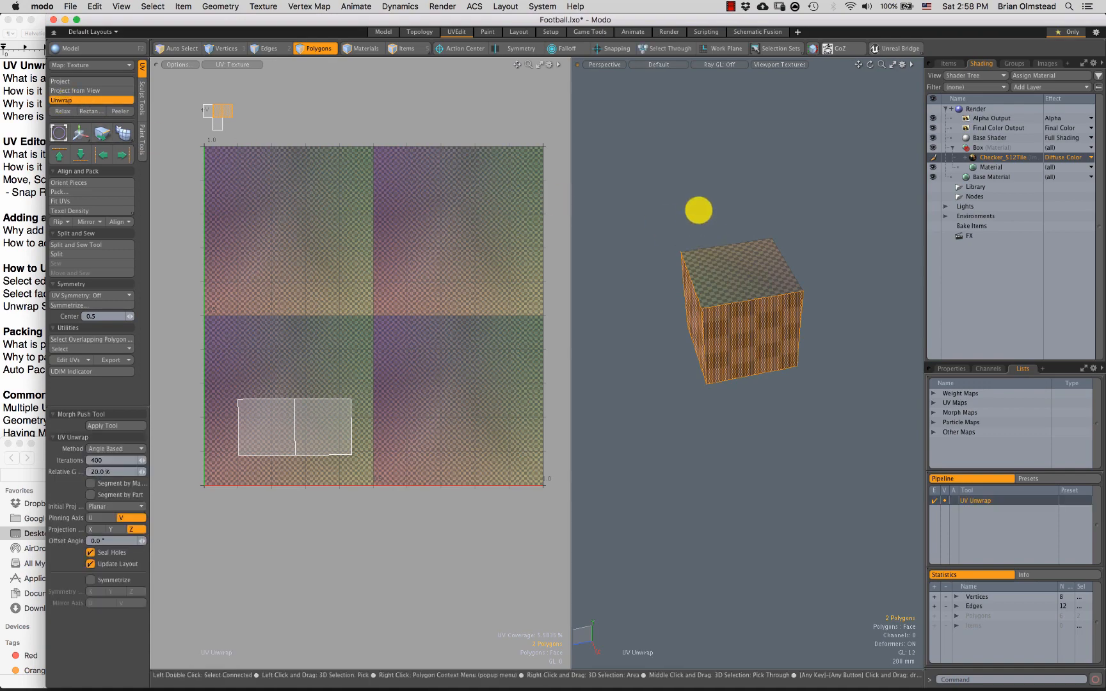
drag(698, 210, 587, 268)
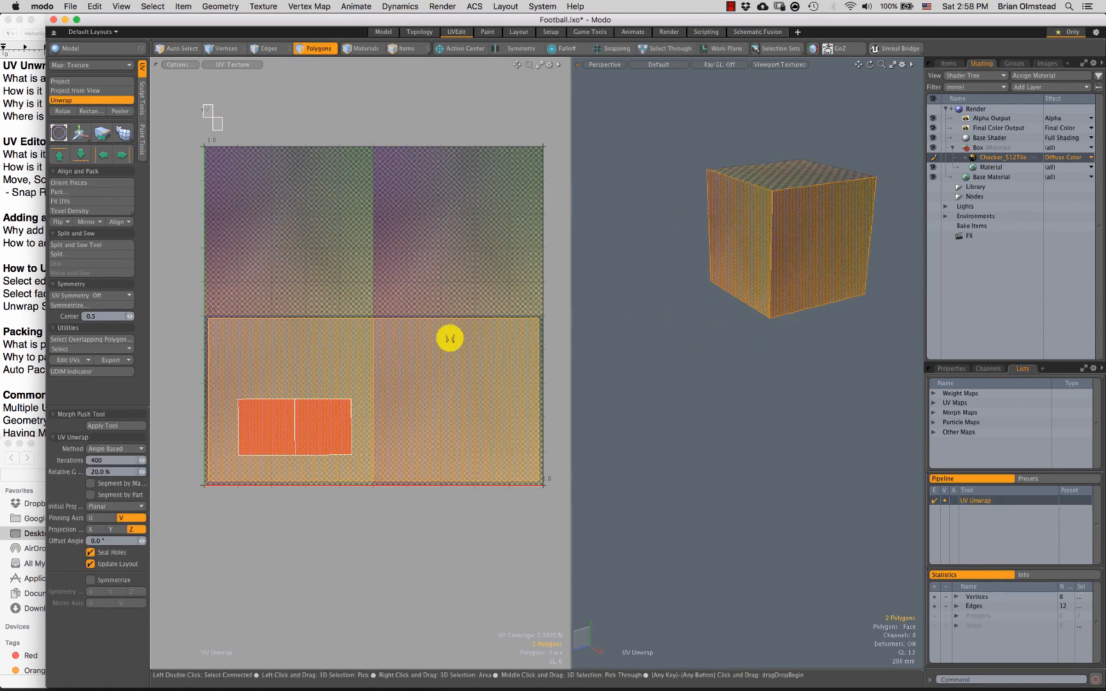
Step: Move the side faces' large UV island up so it clears the small island in the lower-left quadrant
key(w)
drag(429, 333, 437, 234)
key(q)
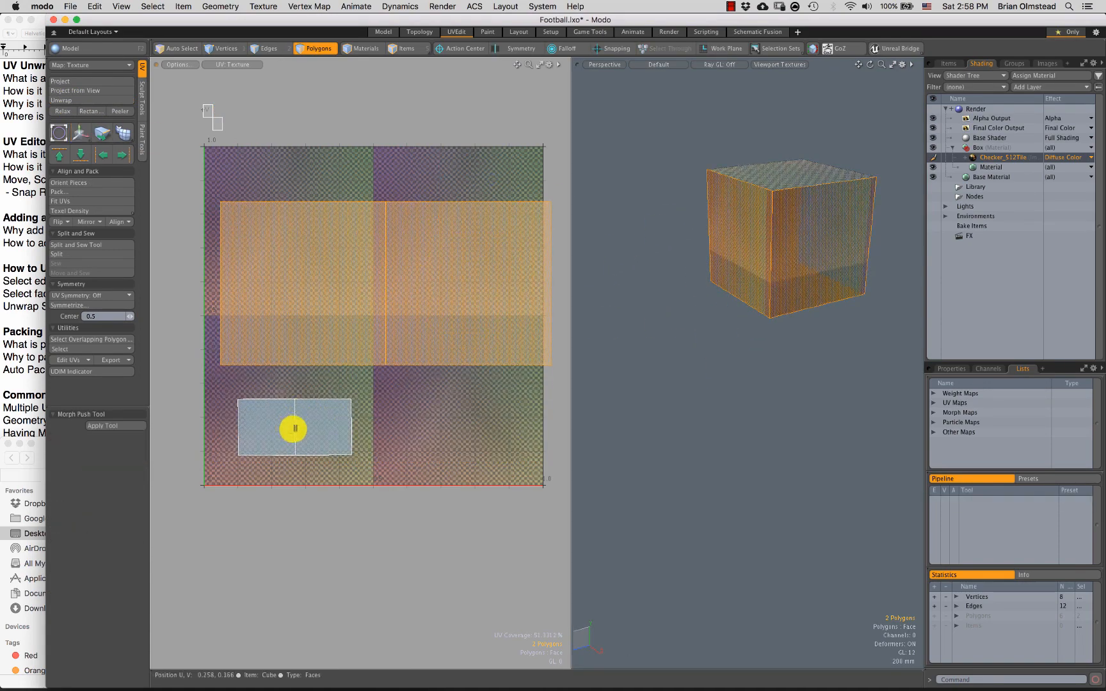
Step: Select the small two-face island, rotate it clockwise, enlarge it and place it near the UV square's centre, overlapping the large island
mouse_move(296, 385)
right_down()
mouse_move(331, 511)
mouse_move(382, 403)
mouse_move(239, 520)
mouse_move(382, 395)
right_up()
key(w)
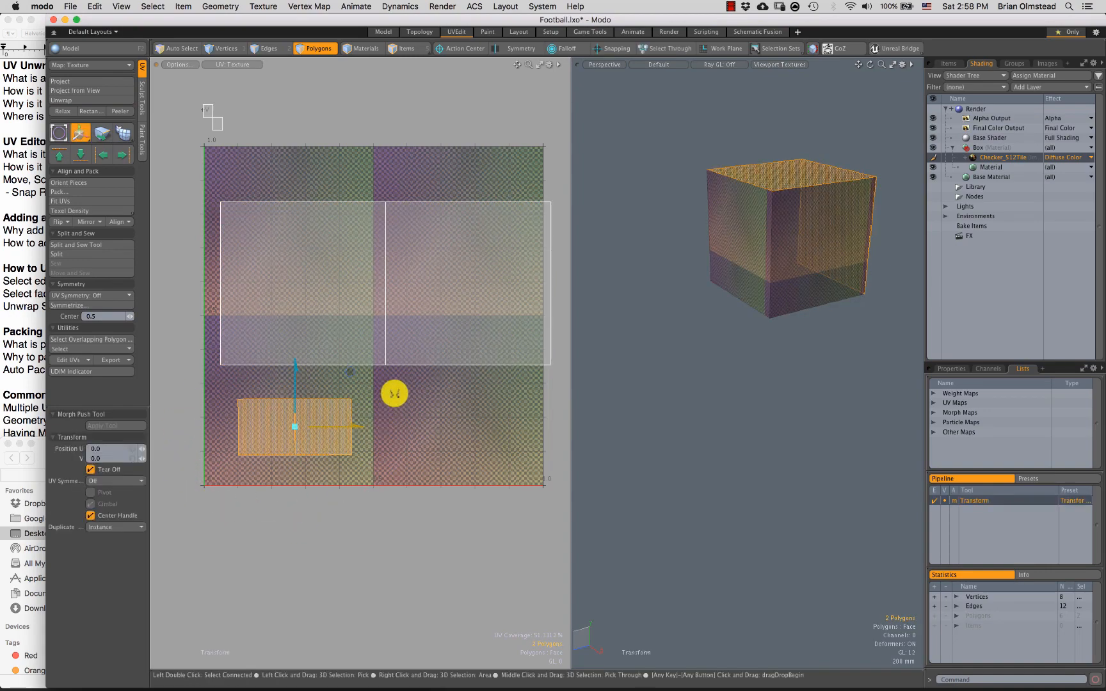
drag(357, 387, 365, 426)
key(r)
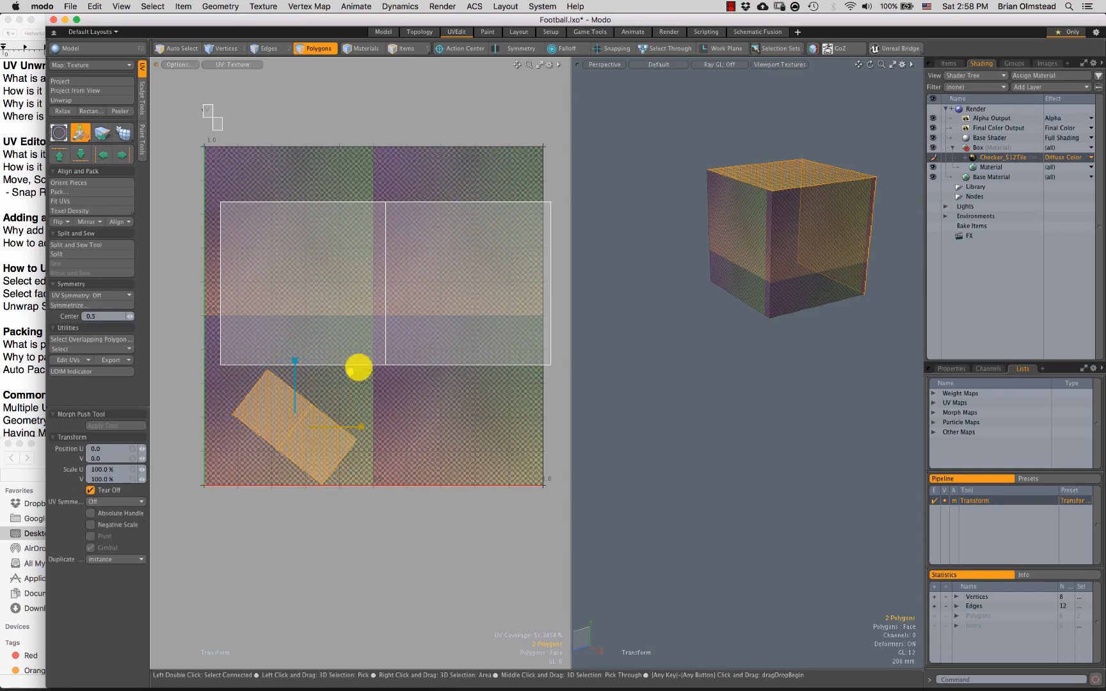
drag(359, 367, 414, 256)
key(q)
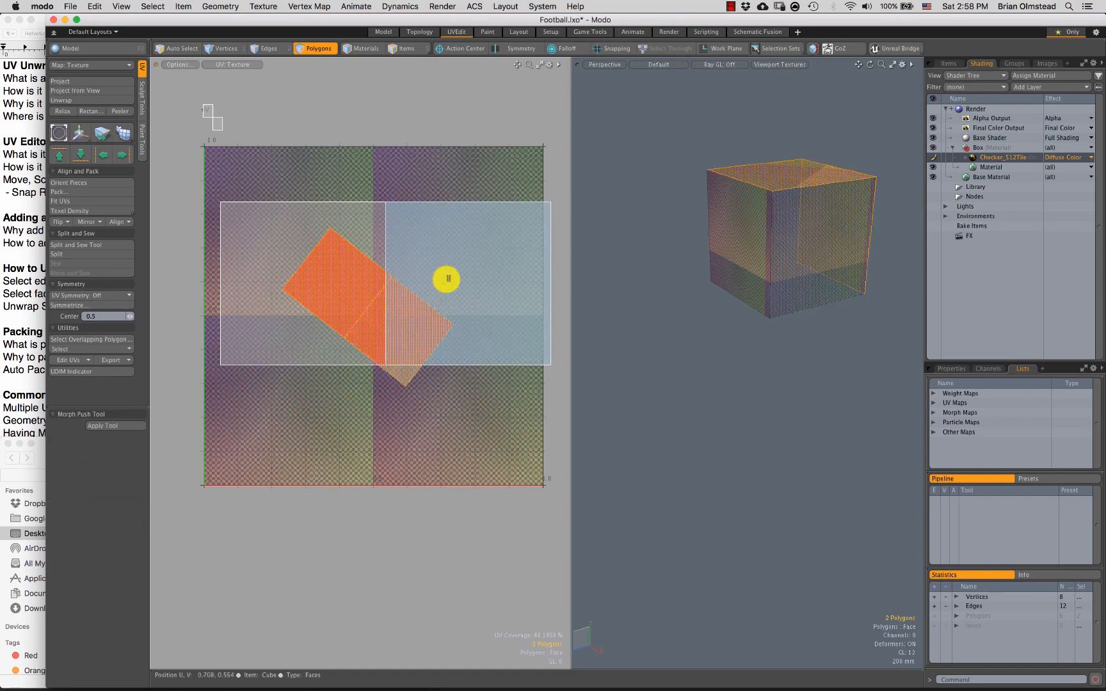
Step: Select the two side faces, shrink their UV island and place it across the UV square's upper edge near the right corner
double_click(736, 233)
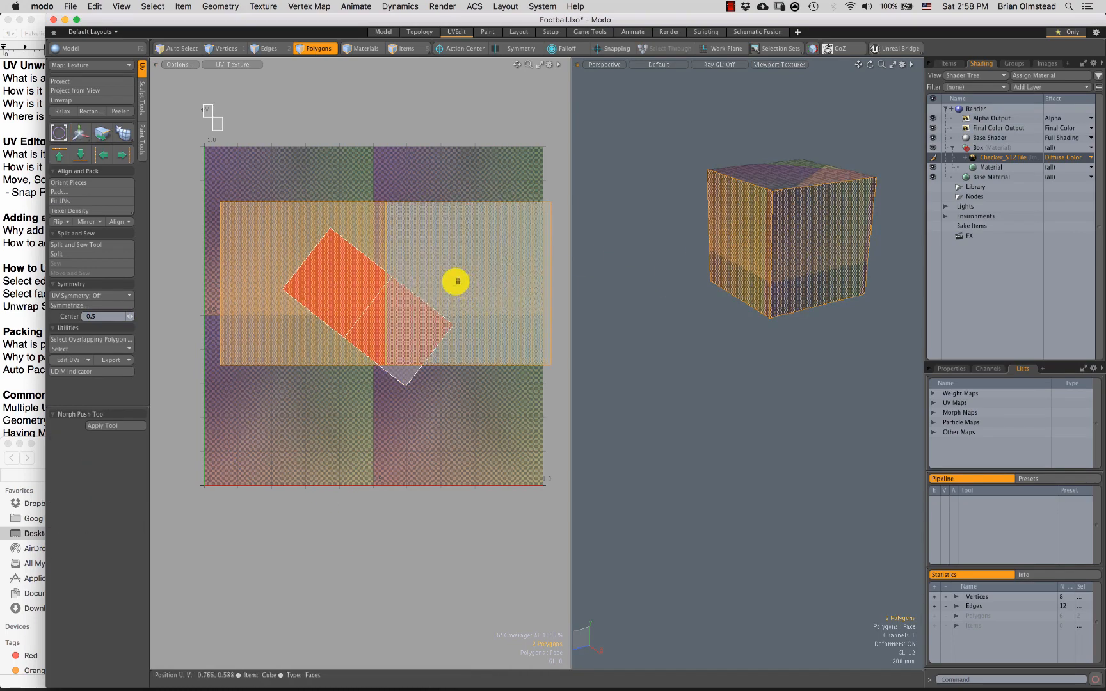
key(w)
drag(443, 226, 398, 278)
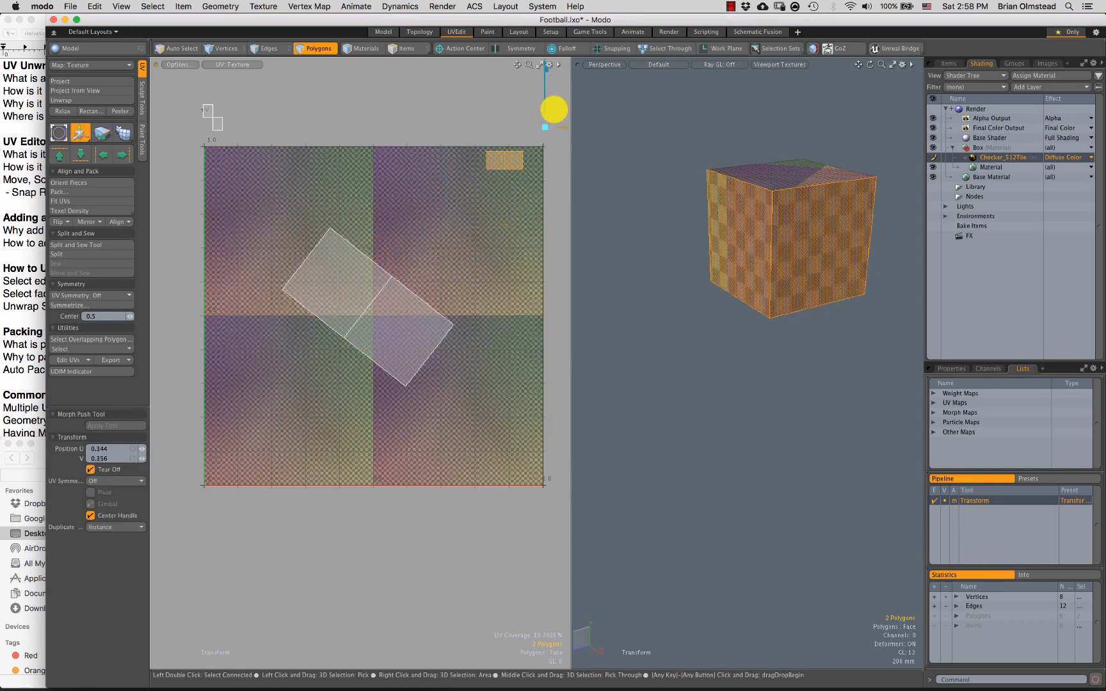
drag(554, 110, 555, 109)
alt+shift+drag(417, 278, 367, 306)
key(space)
alt+shift+drag(679, 325, 703, 296)
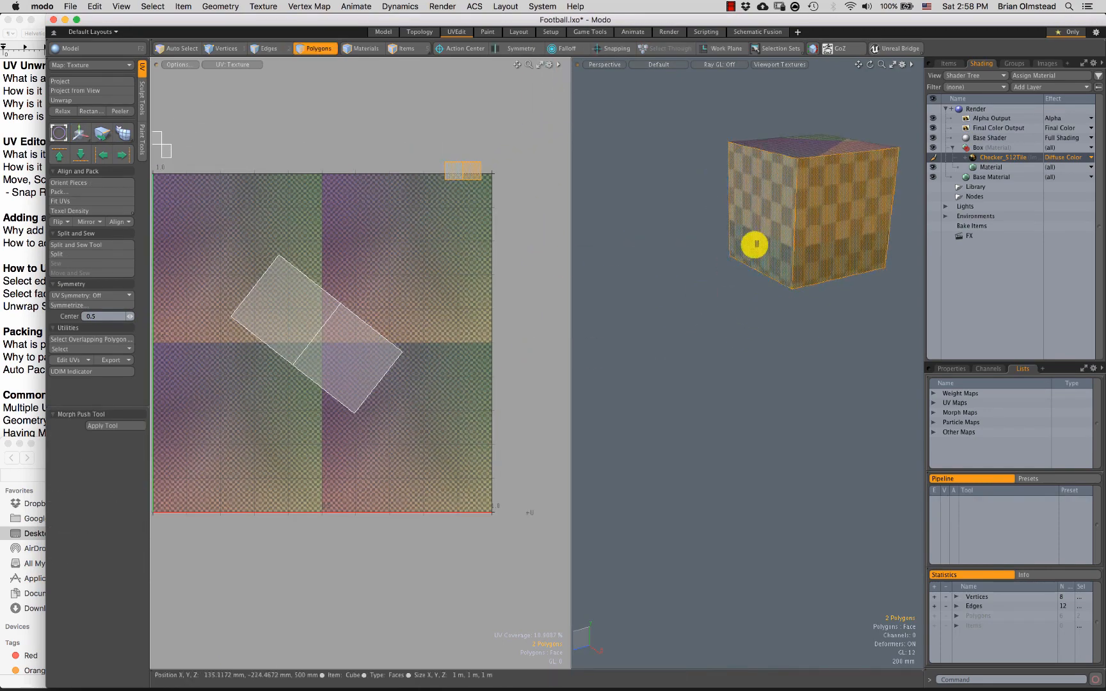
Step: Unwrap the same two side faces again with the Angle Based method, 400 iterations and a Planar initial projection
alt+drag(762, 244, 716, 291)
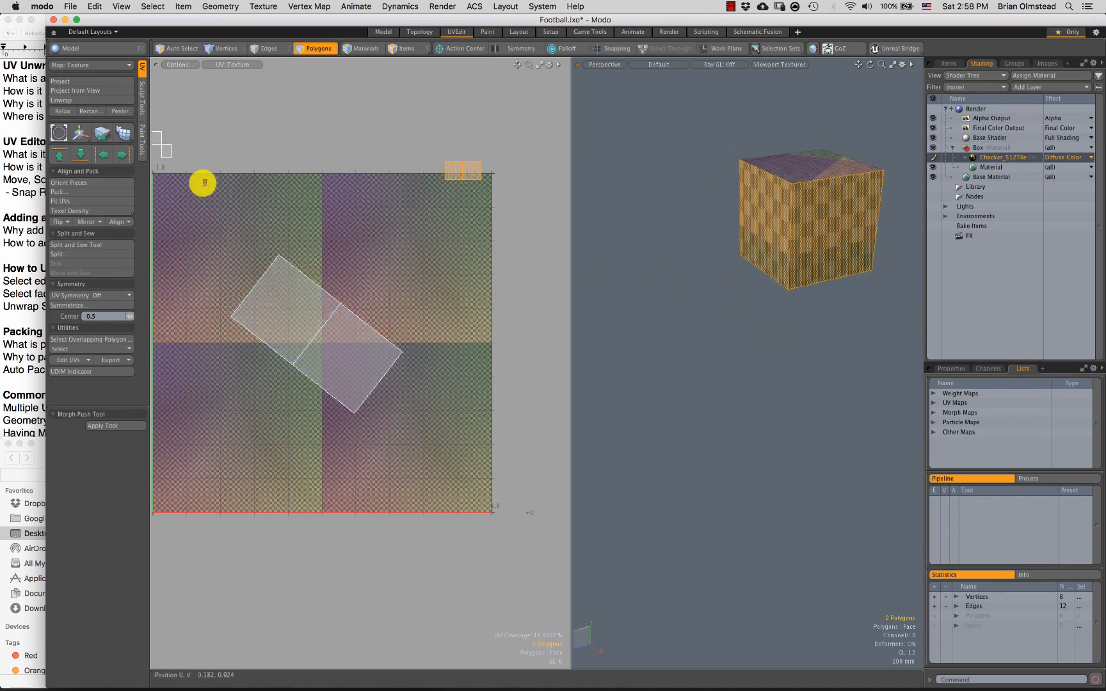
click(82, 101)
click(653, 342)
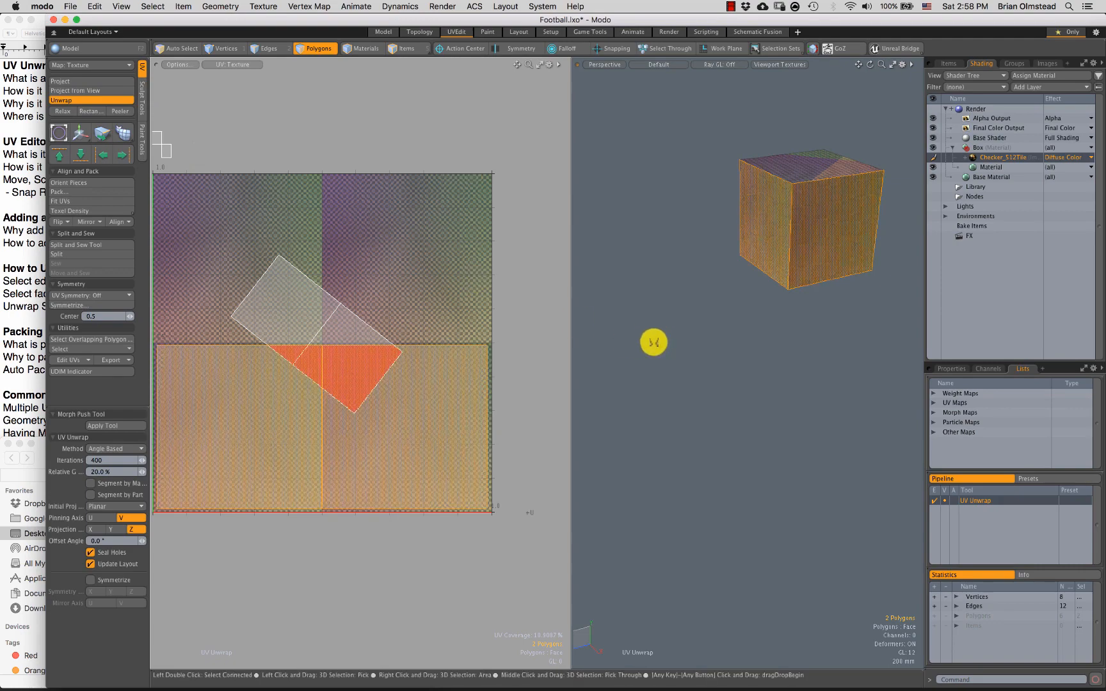
key(q)
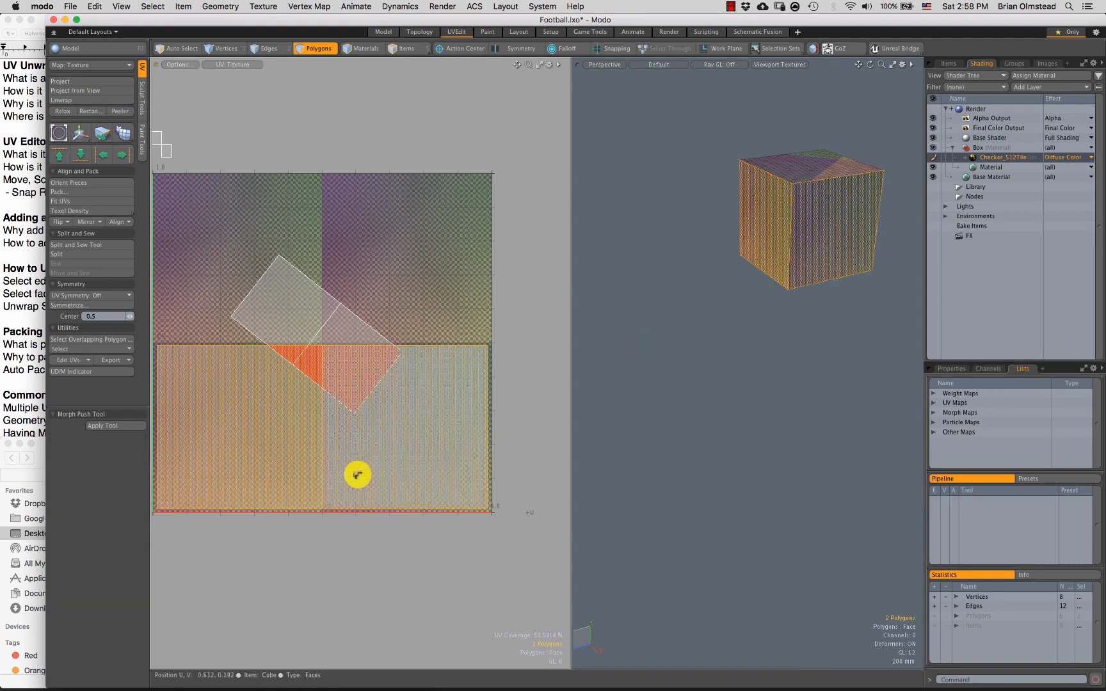
Step: Move the newly unwrapped side-face island down across the UV square's lower edge, clear of the tilted island
scroll(357, 476, down, 2)
alt+shift+drag(367, 442, 383, 394)
key(w)
drag(388, 328, 381, 436)
key(q)
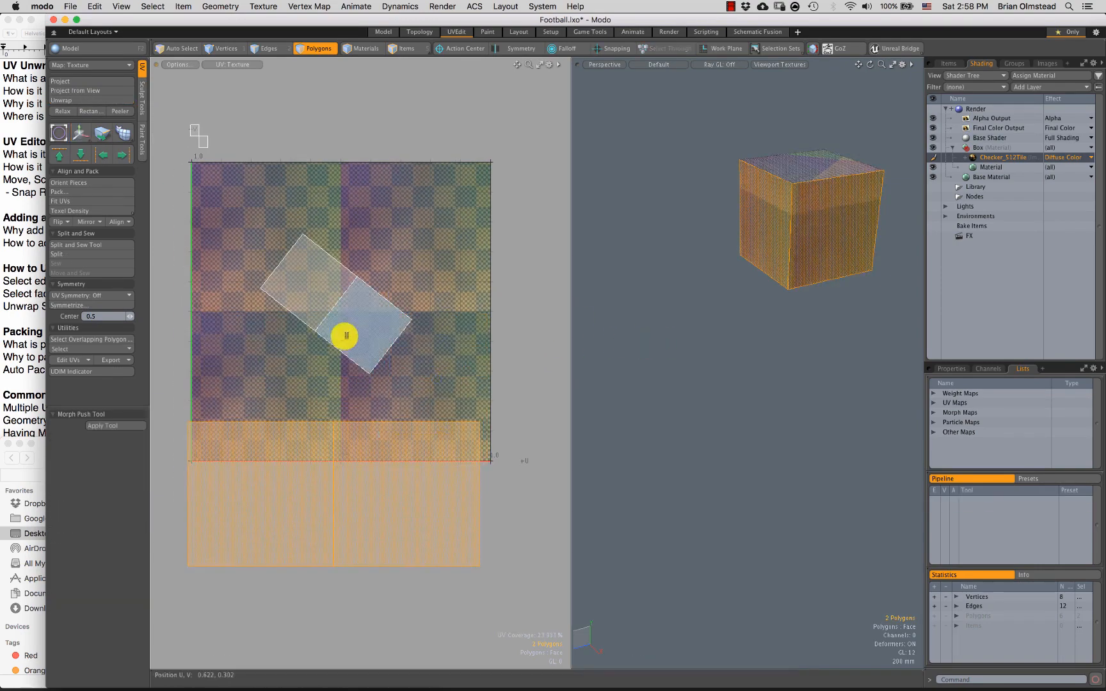
Step: Select the tilted UV island and the large lower UV island in turn to check which cube faces each covers
double_click(341, 307)
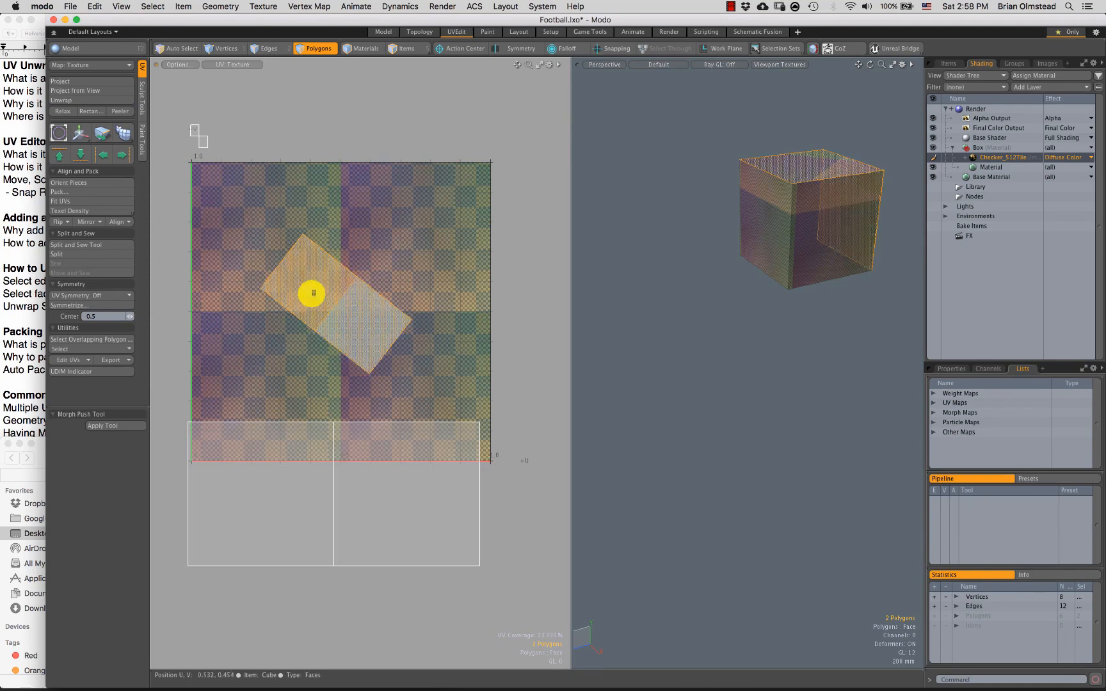
key(1)
key(3)
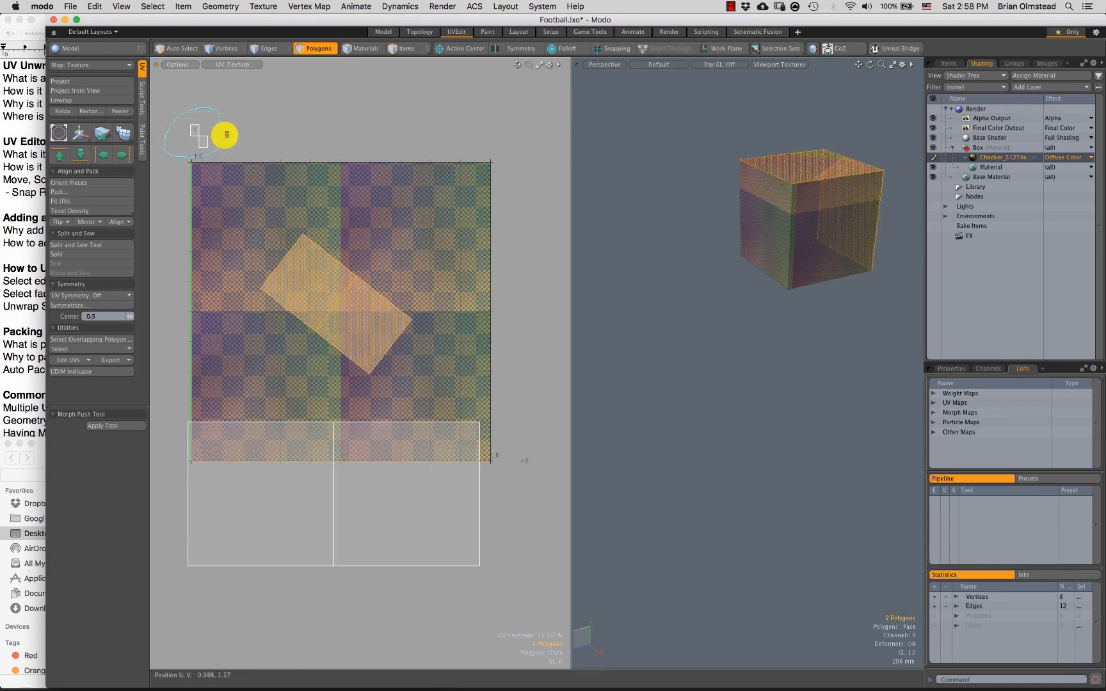
click(428, 324)
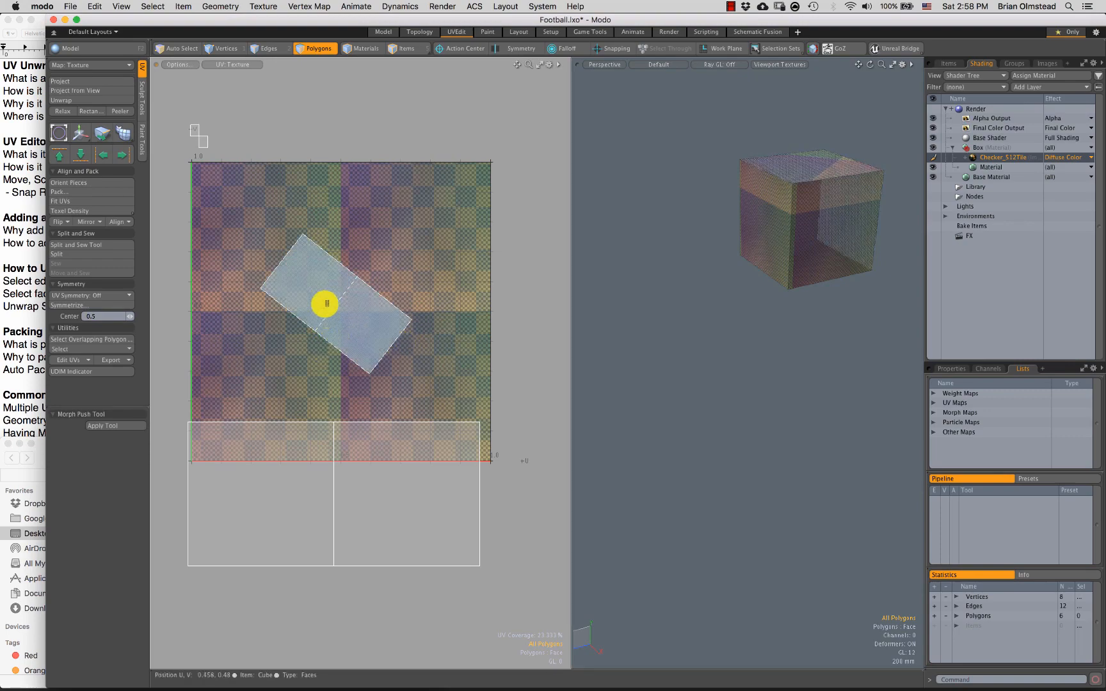
double_click(373, 339)
scroll(385, 373, up, 1)
alt+drag(396, 390, 412, 350)
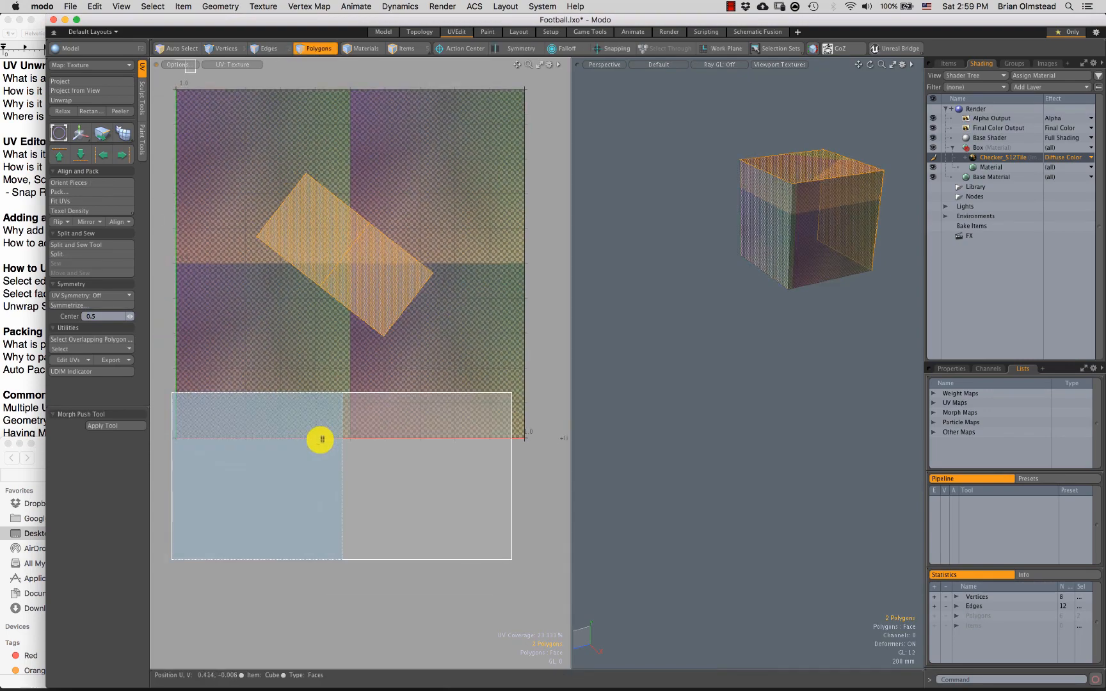
drag(320, 439, 501, 408)
alt+drag(423, 356, 424, 352)
click(762, 302)
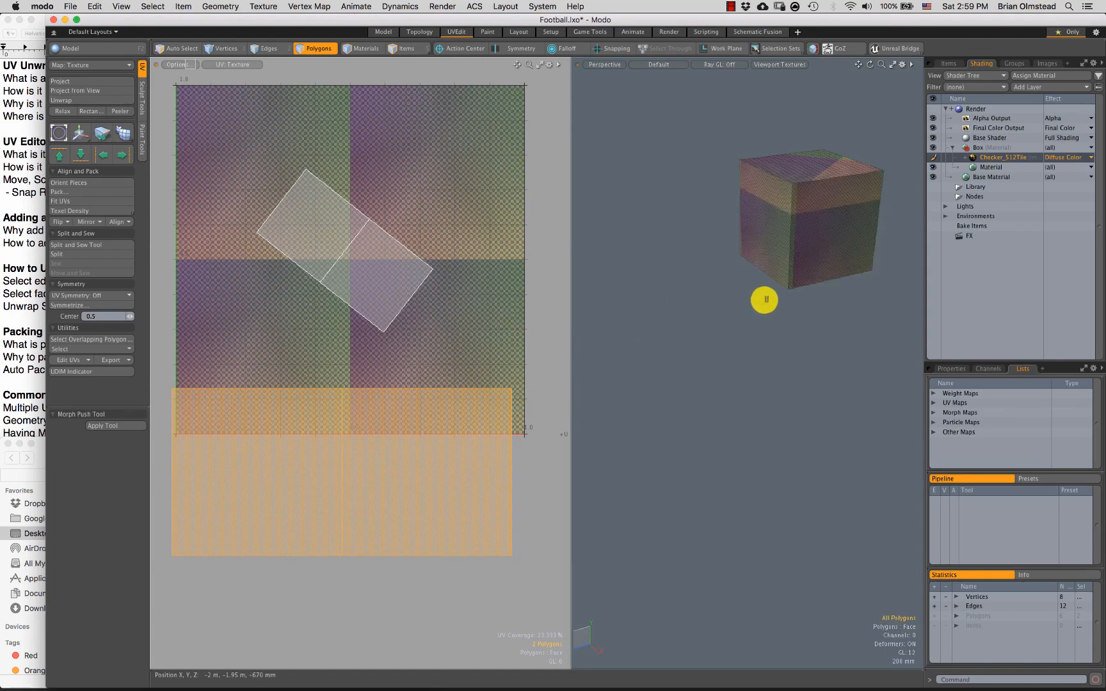
Step: Select all six cube faces and unwrap them together with the Angle Based method, 400 iterations and a Planar initial projection
mouse_move(764, 300)
alt+mouse_down()
mouse_move(694, 350)
mouse_move(643, 336)
mouse_move(747, 307)
alt+mouse_up()
scroll(437, 375, down, 2)
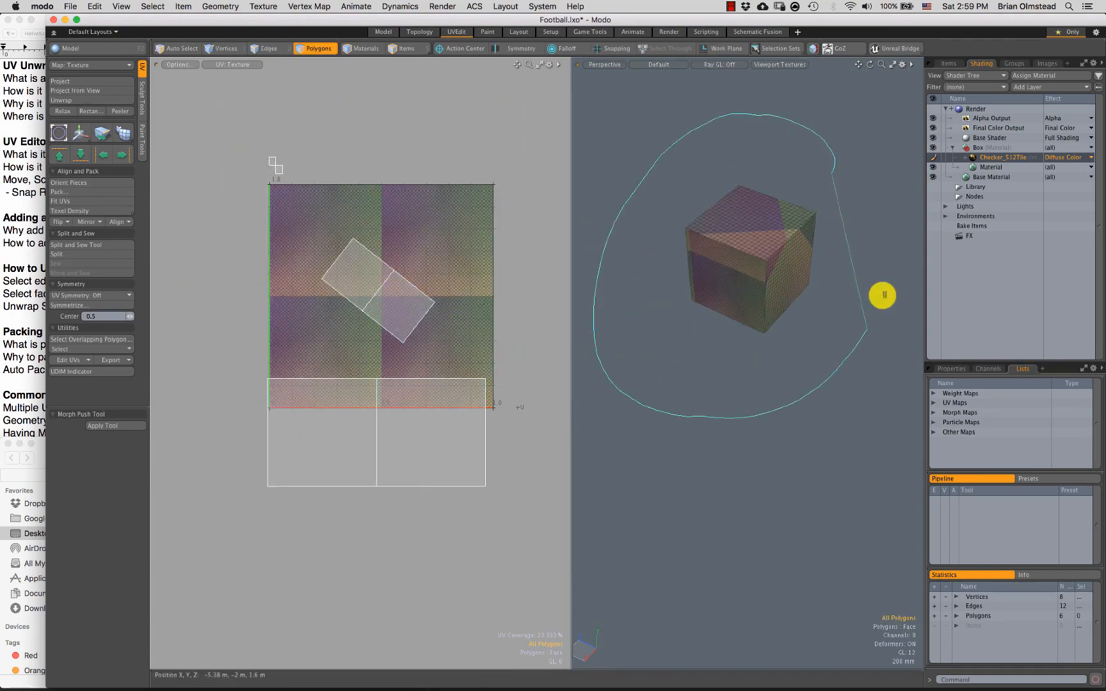
right_drag(882, 295, 876, 301)
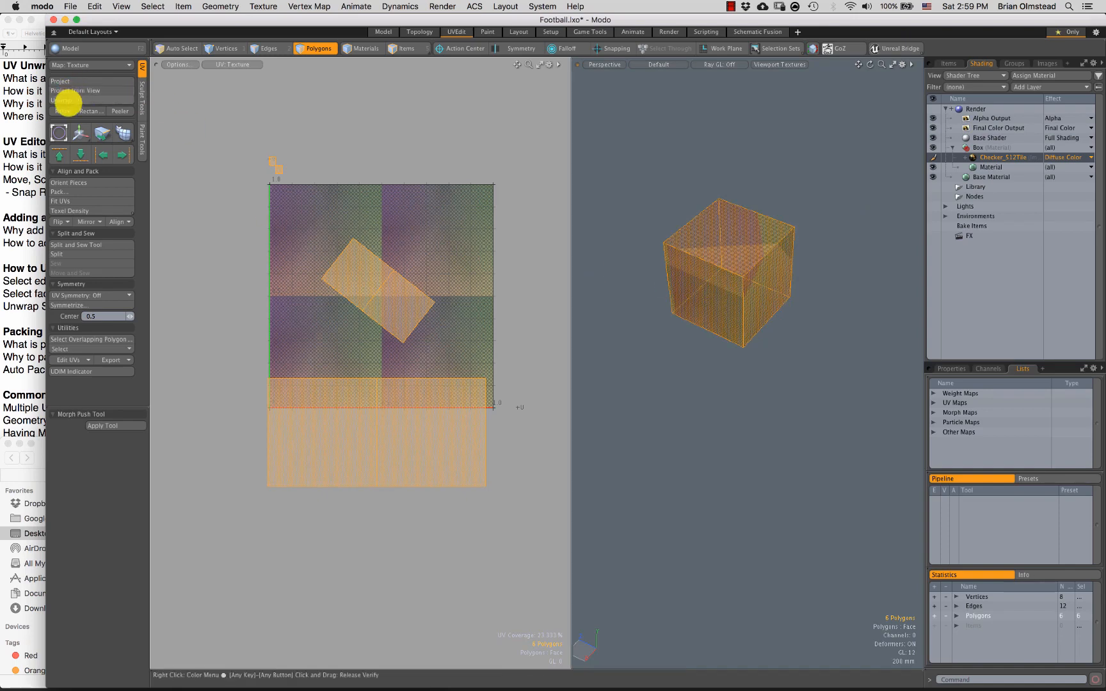
click(67, 100)
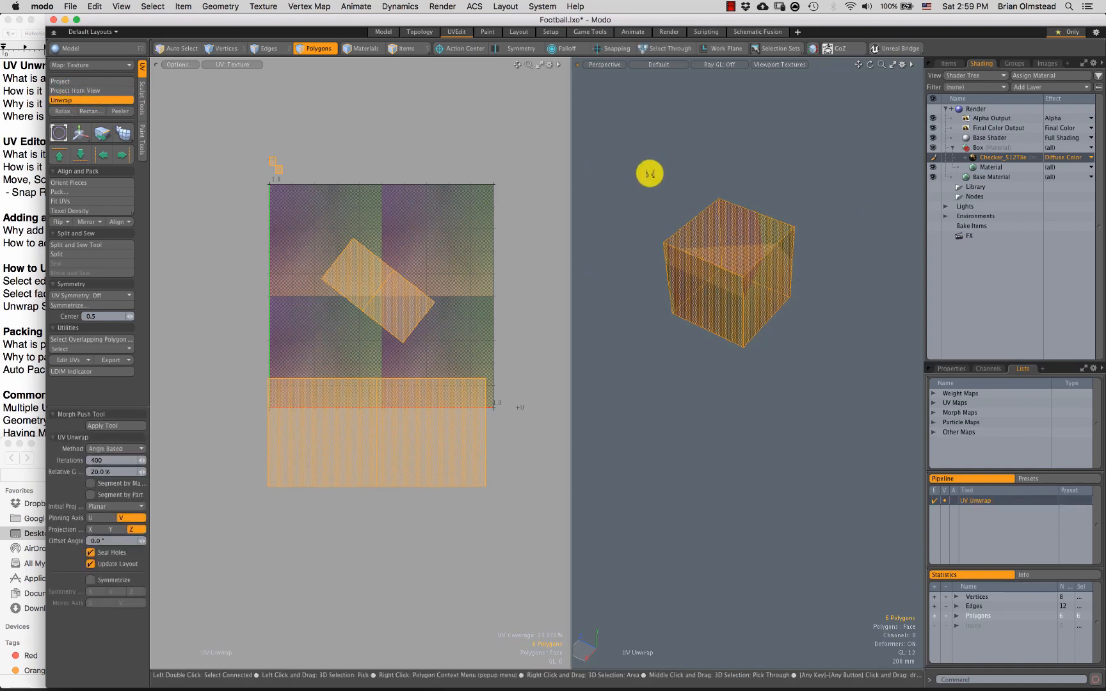
click(663, 152)
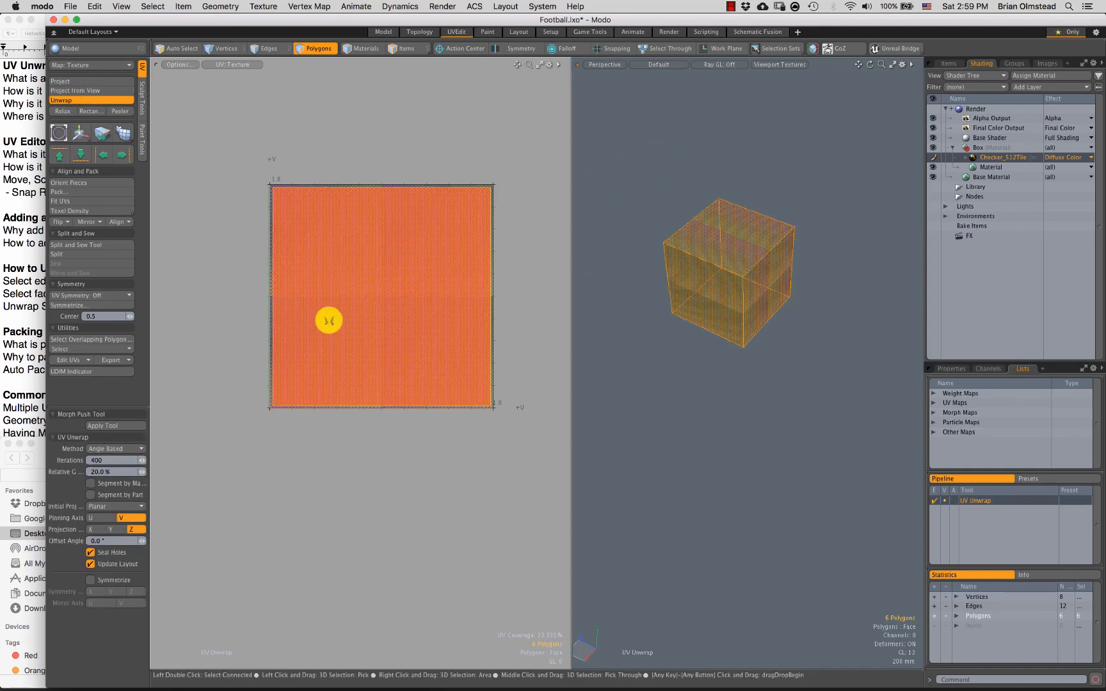
scroll(319, 278, up, 2)
alt+drag(306, 318, 299, 321)
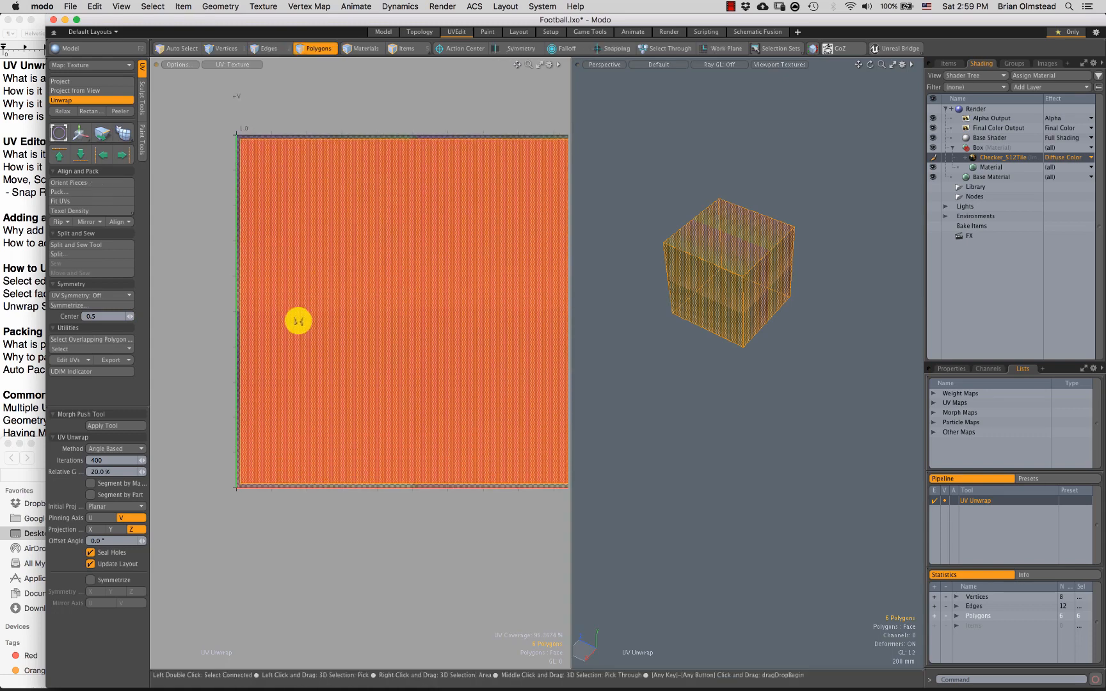
Step: Select the faces stacked inside the UV square and move them below it, about -0.065 in U and -1.165 in V
key(Escape)
key(Escape)
scroll(303, 304, down, 1)
alt+drag(366, 335, 320, 485)
click(329, 314)
key(w)
scroll(343, 368, down, 3)
alt+drag(352, 424, 378, 341)
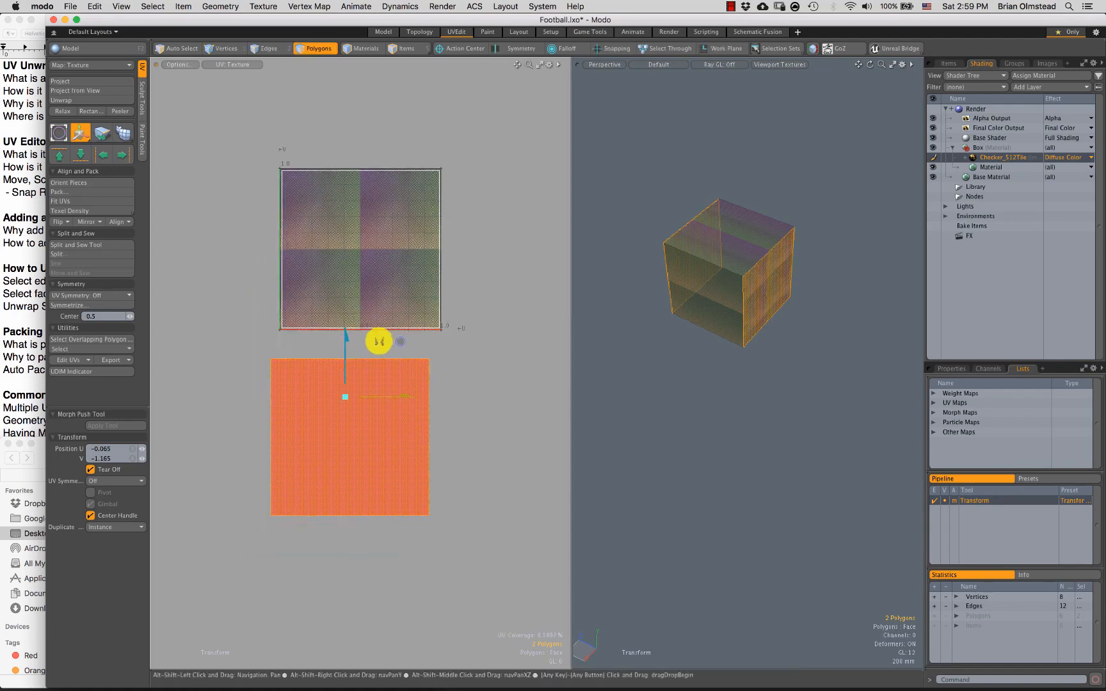
Step: Select the vertices of the moved UV island to check which cube corners they belong to
key(q)
click(238, 407)
ctrl+alt+drag(320, 407, 339, 440)
alt+drag(338, 441, 346, 362)
key(1)
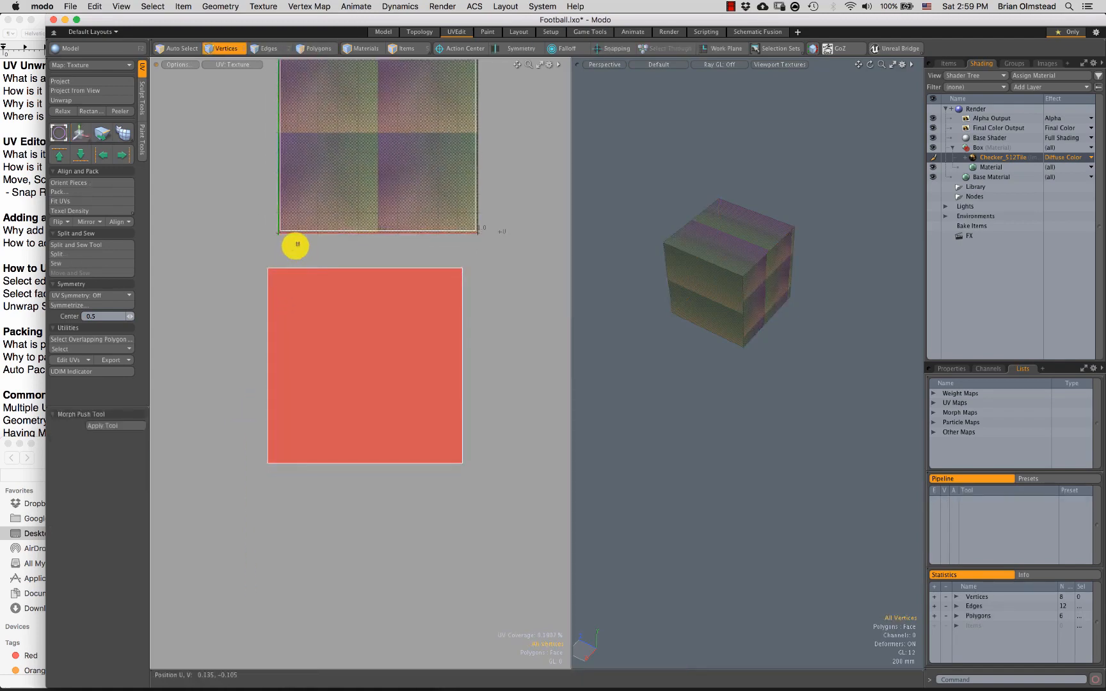
ctrl+alt+drag(426, 349, 358, 320)
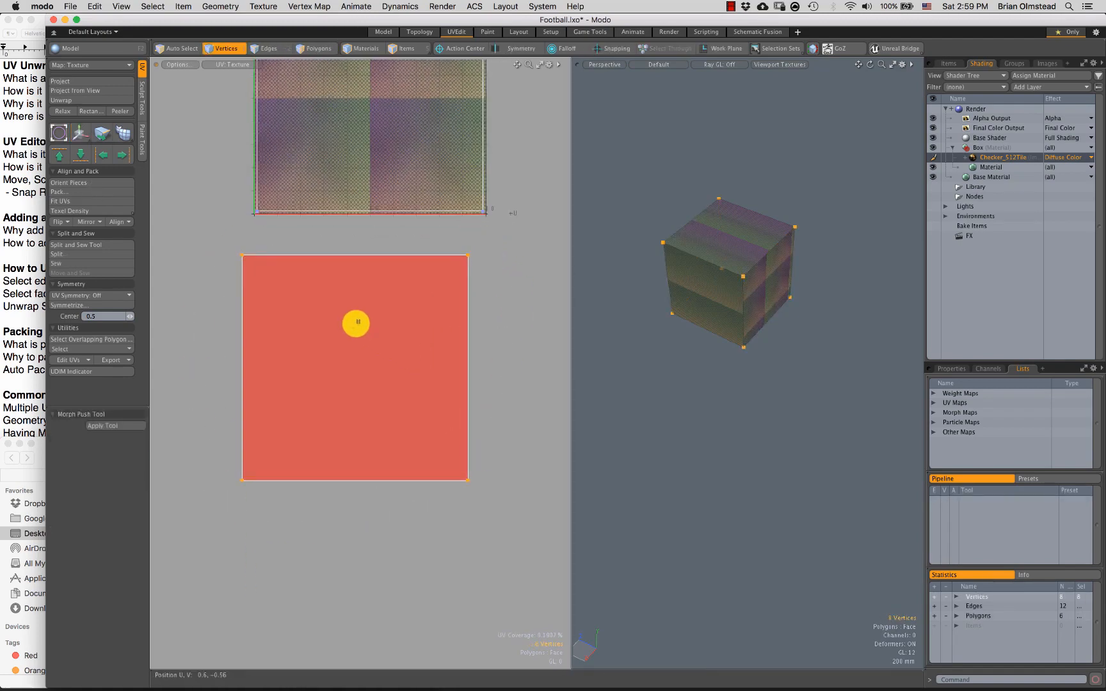
Step: Select the moved UV island as polygons to check which faces of the cube it contains
key(3)
alt+shift+drag(375, 222, 371, 285)
alt+shift+drag(475, 283, 470, 243)
scroll(476, 329, up, 1)
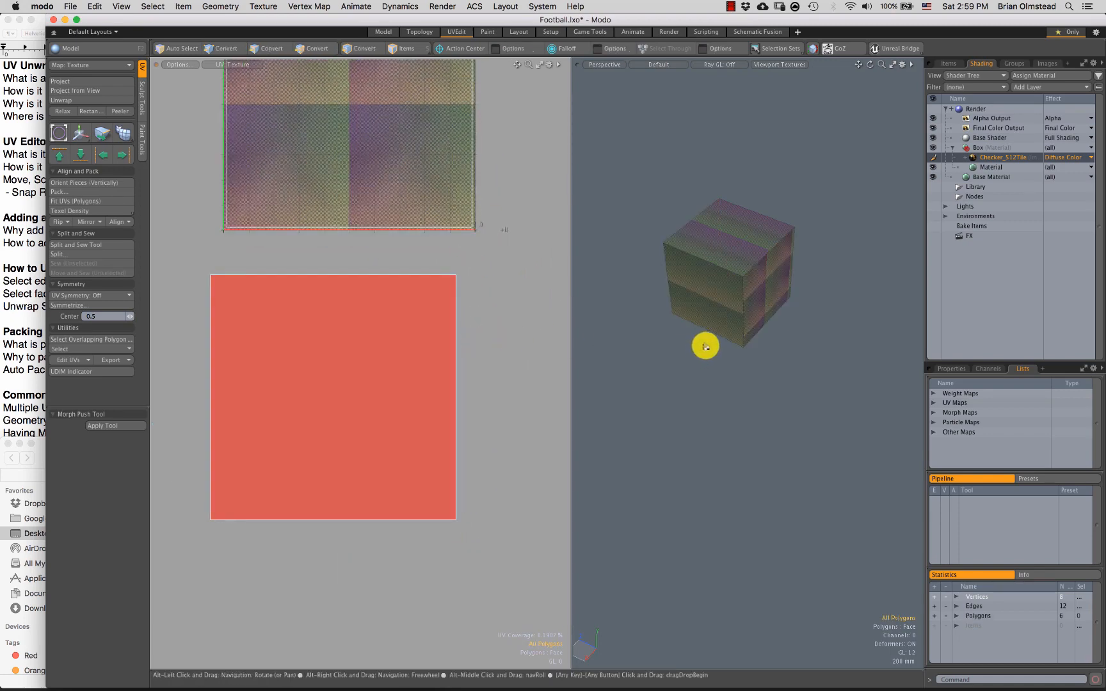
scroll(705, 340, up, 3)
alt+drag(708, 338, 714, 294)
click(405, 307)
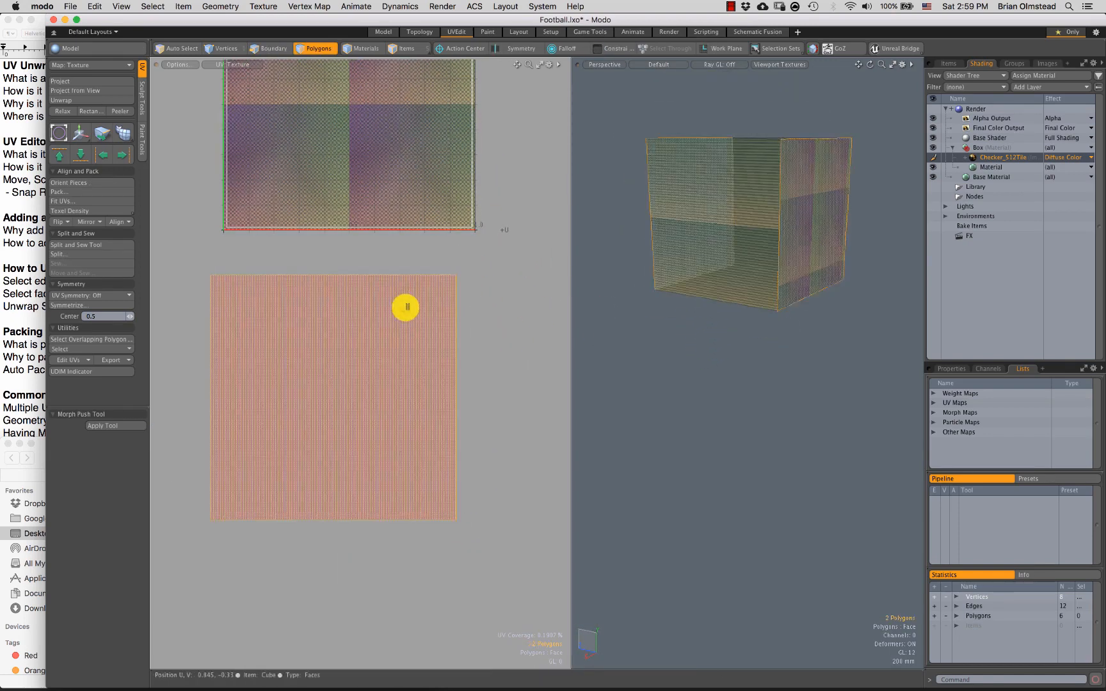
Step: Undo the move of the stacked faces out of the UV square
key(super+z)
key(super+z)
key(super+z)
key(super+z)
key(super+z)
key(super+z)
key(super+z)
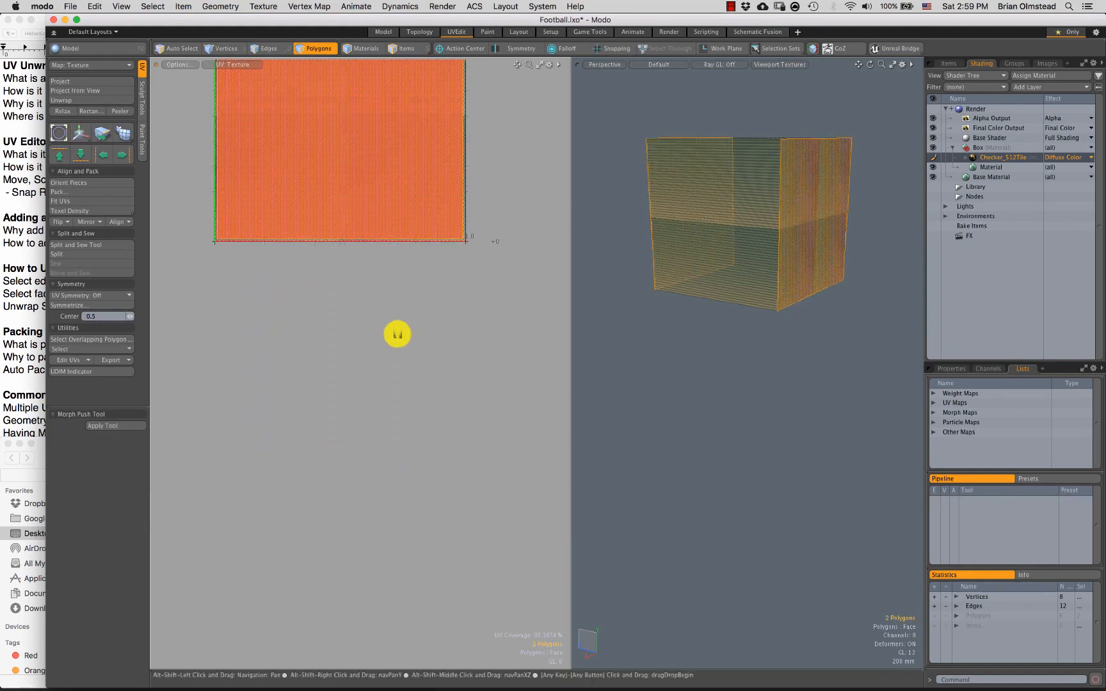
Step: Examine how the checker texture lies on the cube's faces from several sides and at close range
alt+drag(723, 343, 713, 389)
key(3)
click(736, 326)
ctrl+alt+drag(712, 389, 715, 371)
key(Escape)
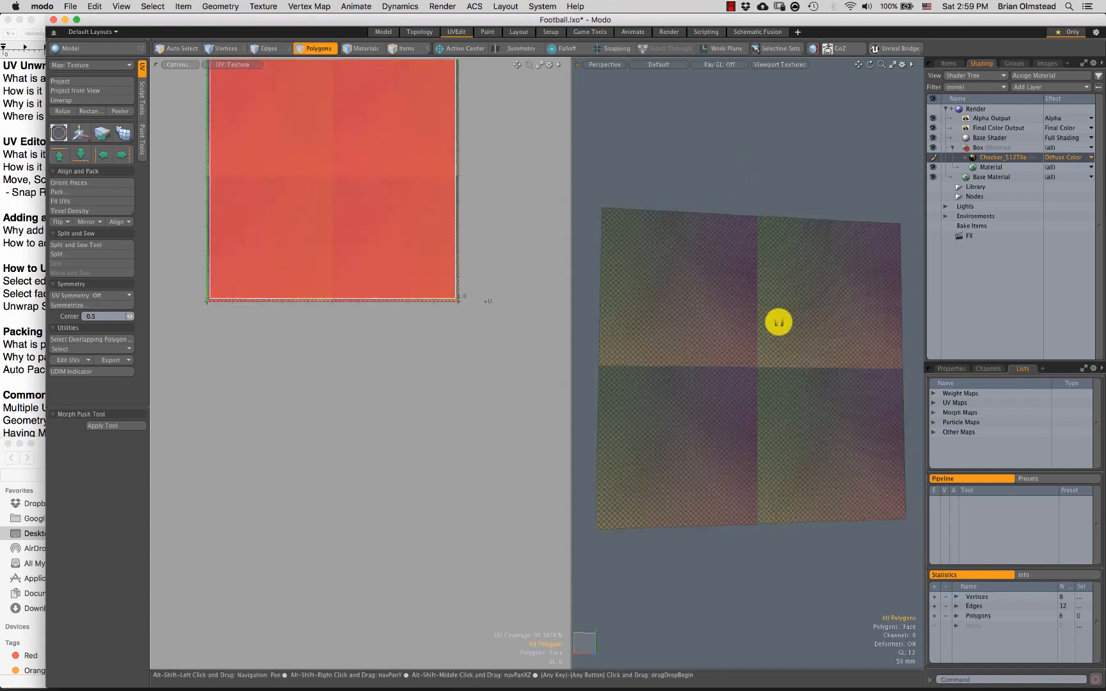
alt+drag(778, 321, 647, 379)
click(698, 363)
key(Escape)
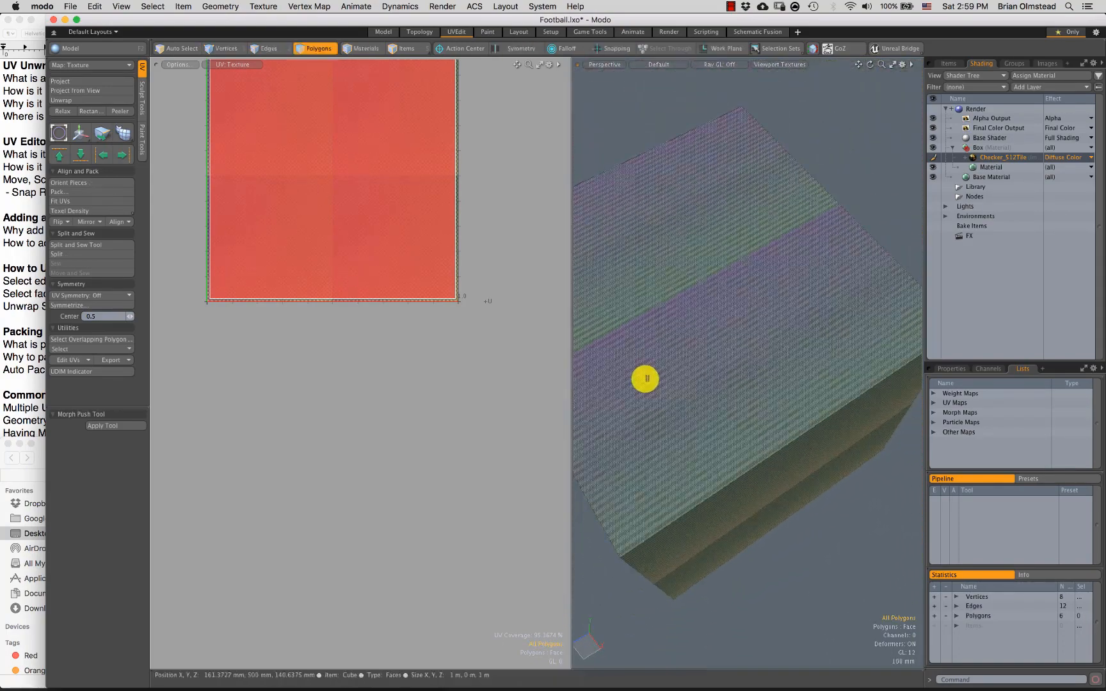
alt+drag(877, 302, 701, 307)
alt+drag(700, 307, 732, 222)
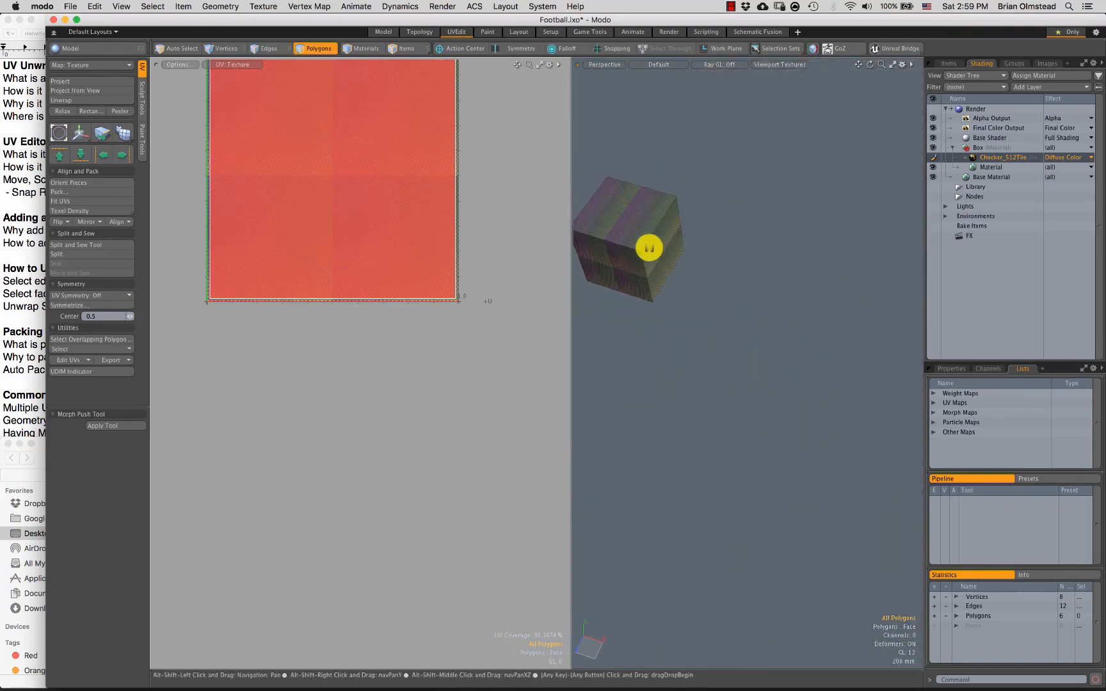
Step: Select one undistorted cube face and move its UVs to the right of the UV square, about 1.48 in U
alt+shift+drag(649, 248, 705, 391)
click(753, 409)
alt+drag(742, 444, 582, 395)
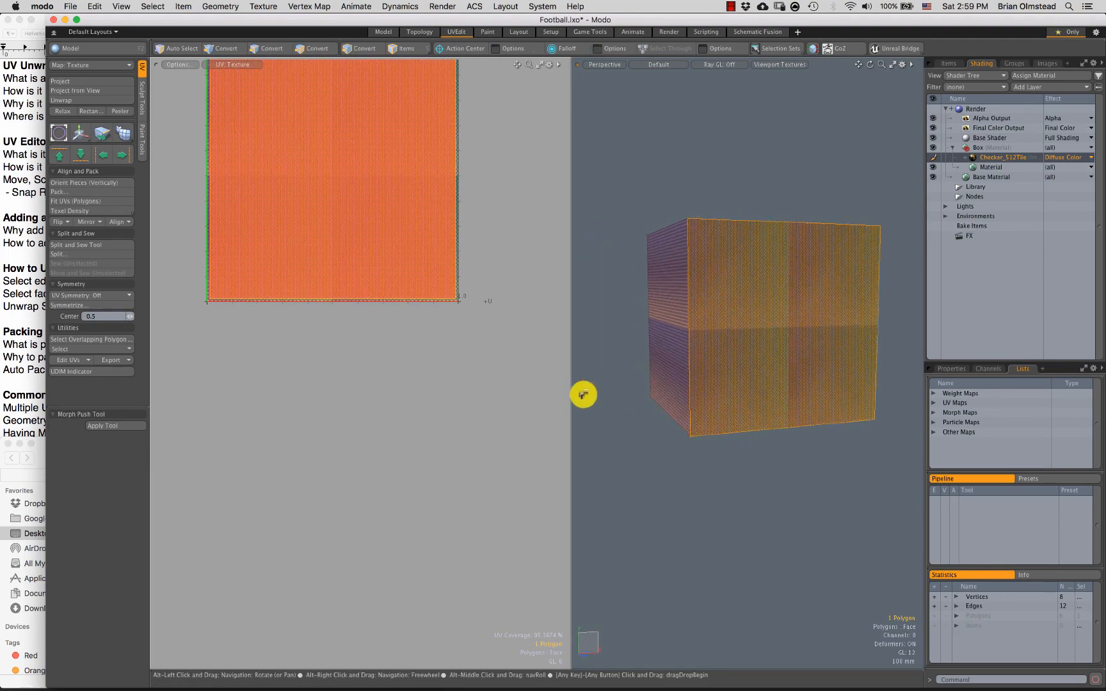
ctrl+alt+drag(435, 358, 427, 293)
alt+shift+drag(428, 294, 346, 320)
key(y)
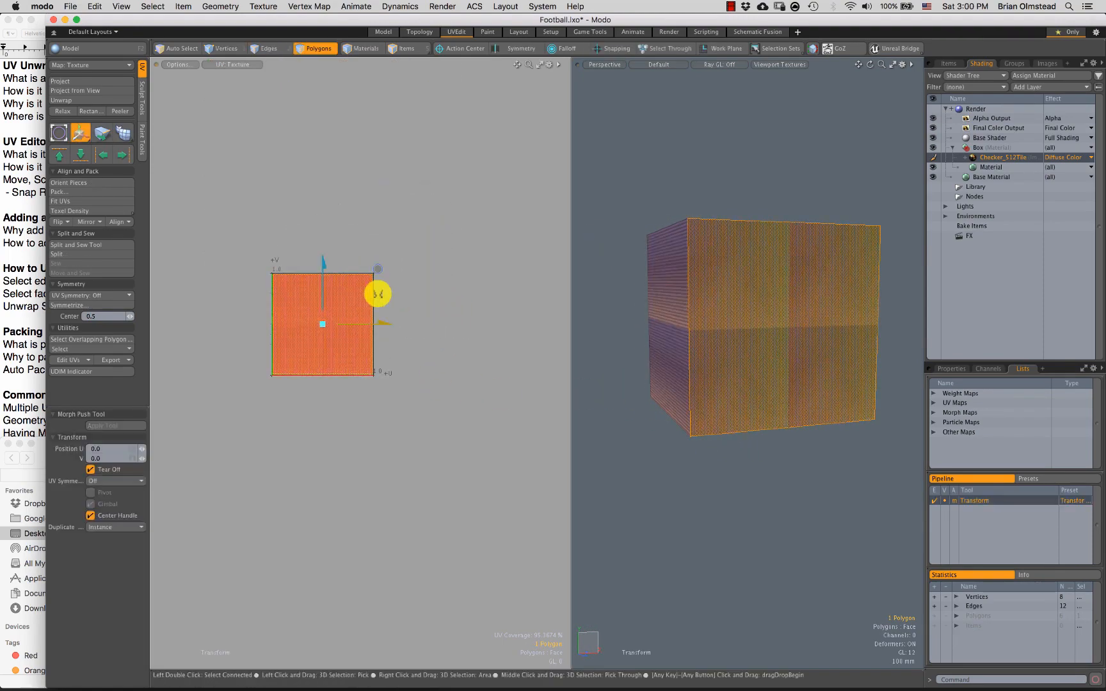
drag(428, 272, 526, 256)
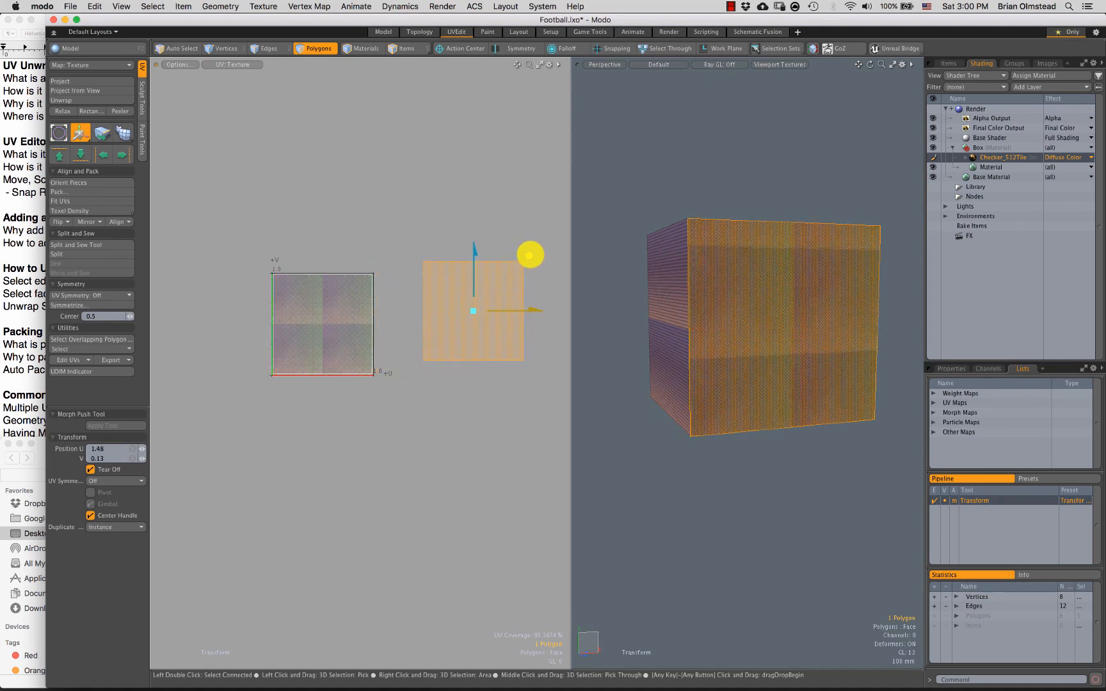
Step: Select the opposite undistorted cube face and move its UVs below the first separated island, beside the UV square
alt+drag(710, 317, 765, 346)
key(space)
click(723, 313)
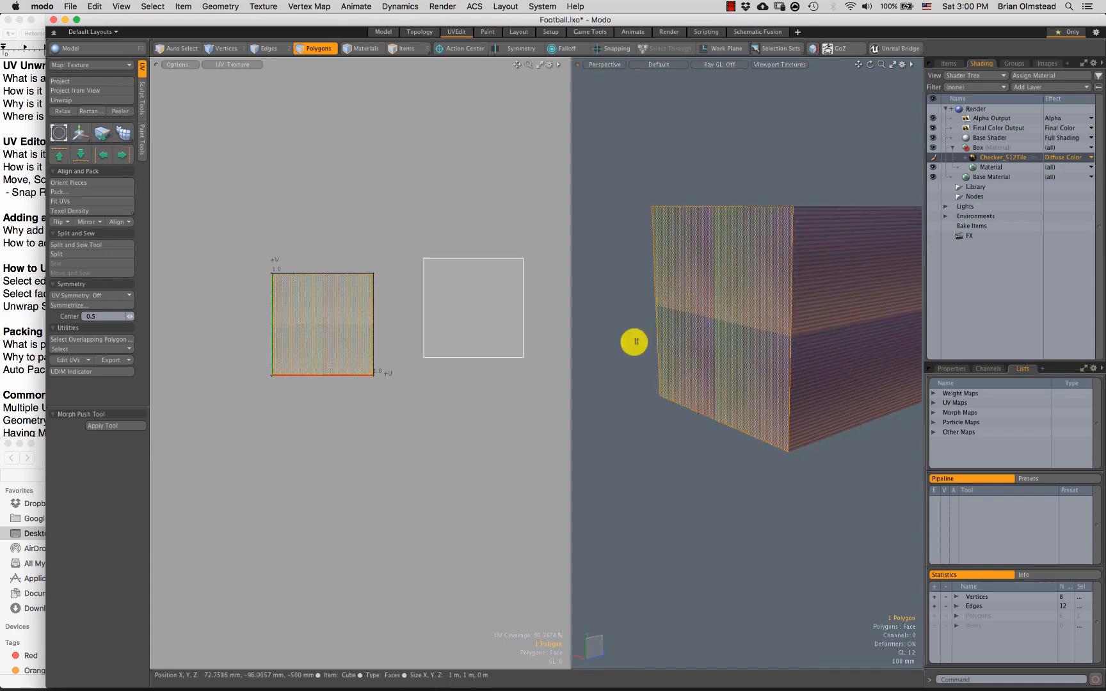
key(y)
drag(374, 266, 545, 365)
key(space)
click(475, 313)
click(471, 425)
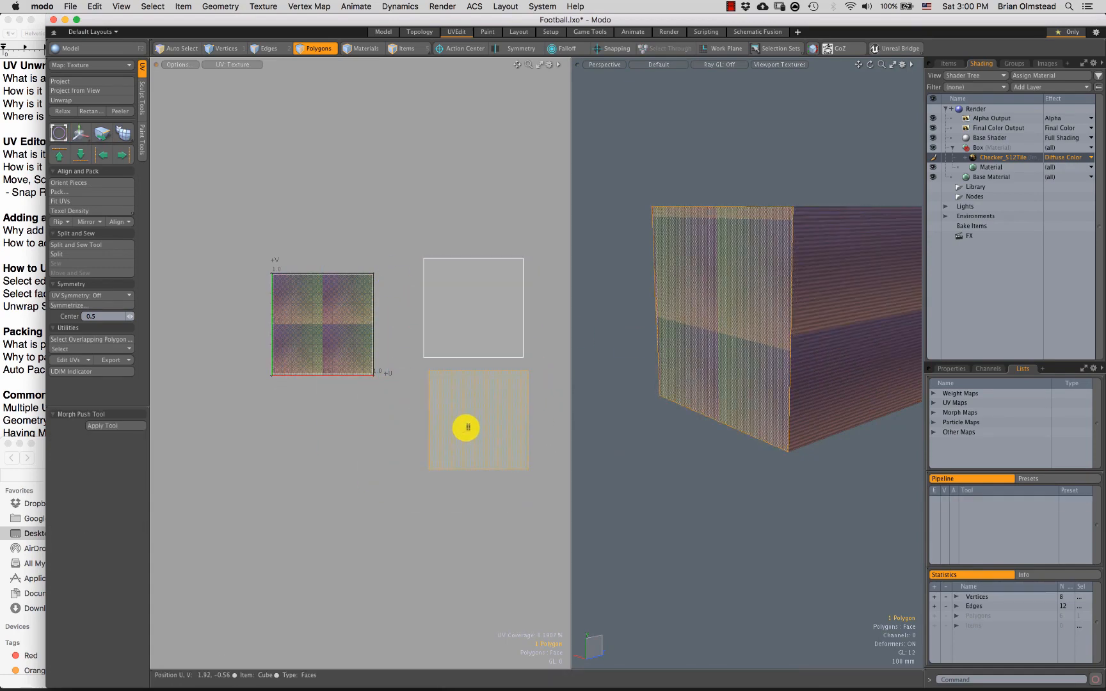
Step: Select the remaining edges and four faces left along the UV square's border to check them on the cube
scroll(349, 349, up, 4)
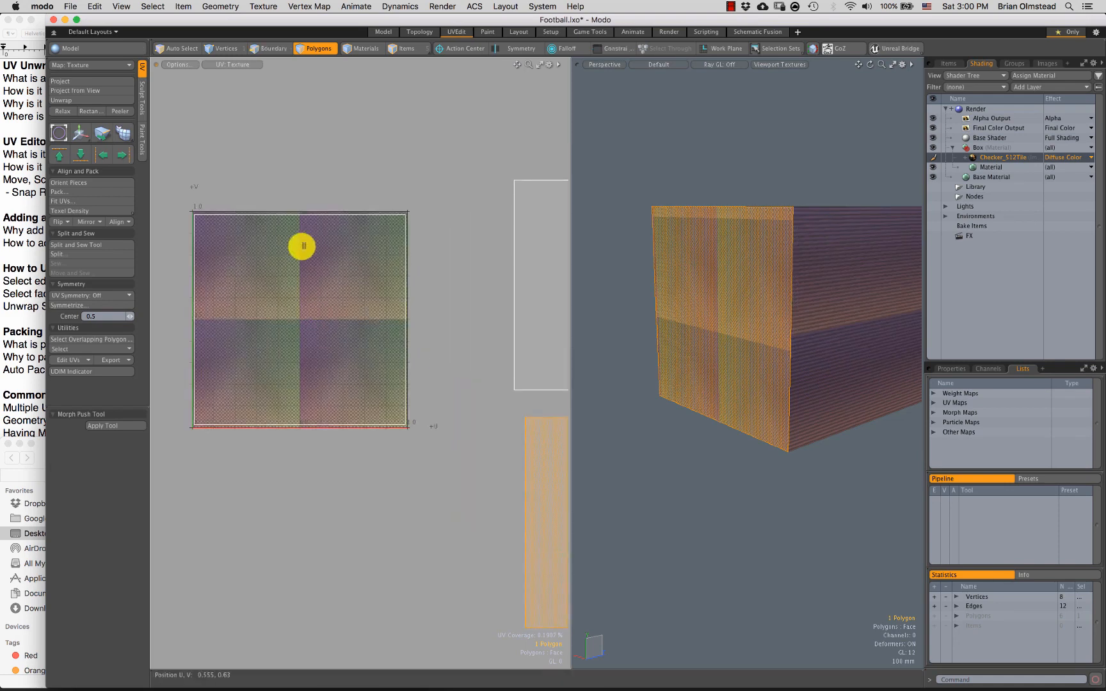
key(2)
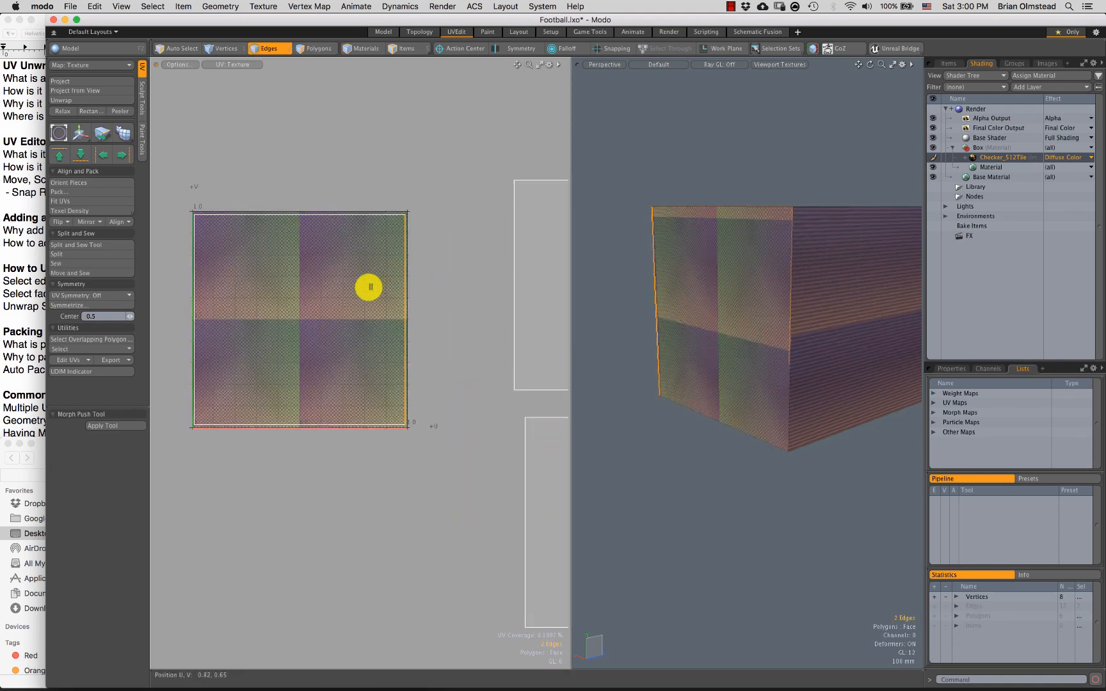
key(3)
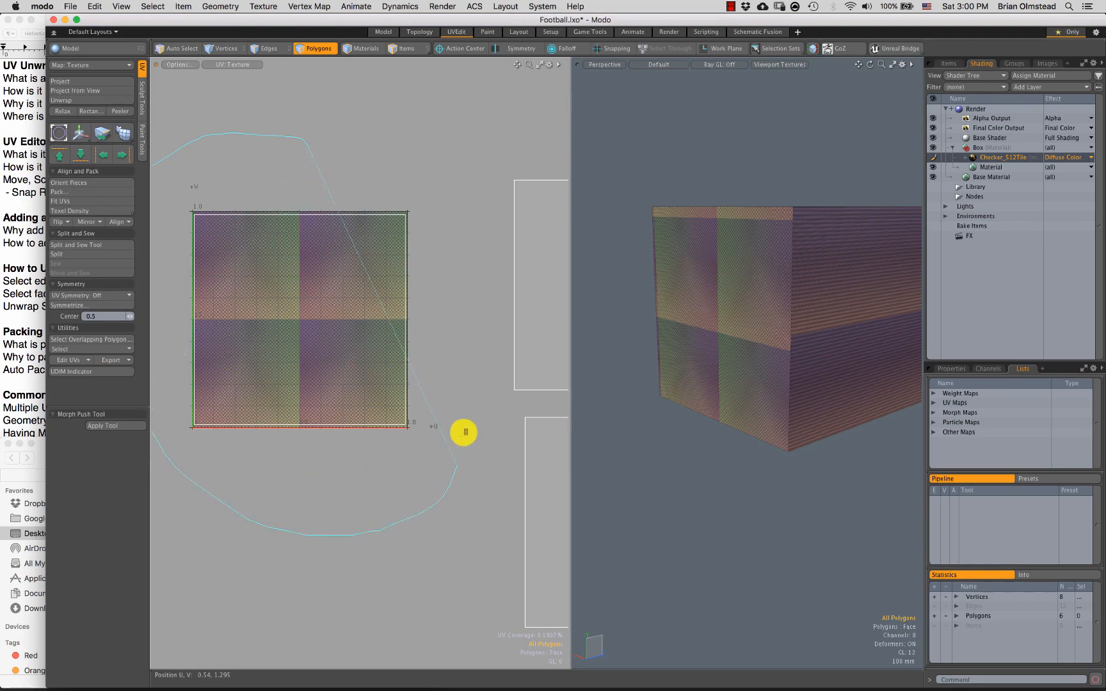
right_drag(463, 432, 428, 154)
alt+drag(682, 306, 552, 321)
shift+click(716, 272)
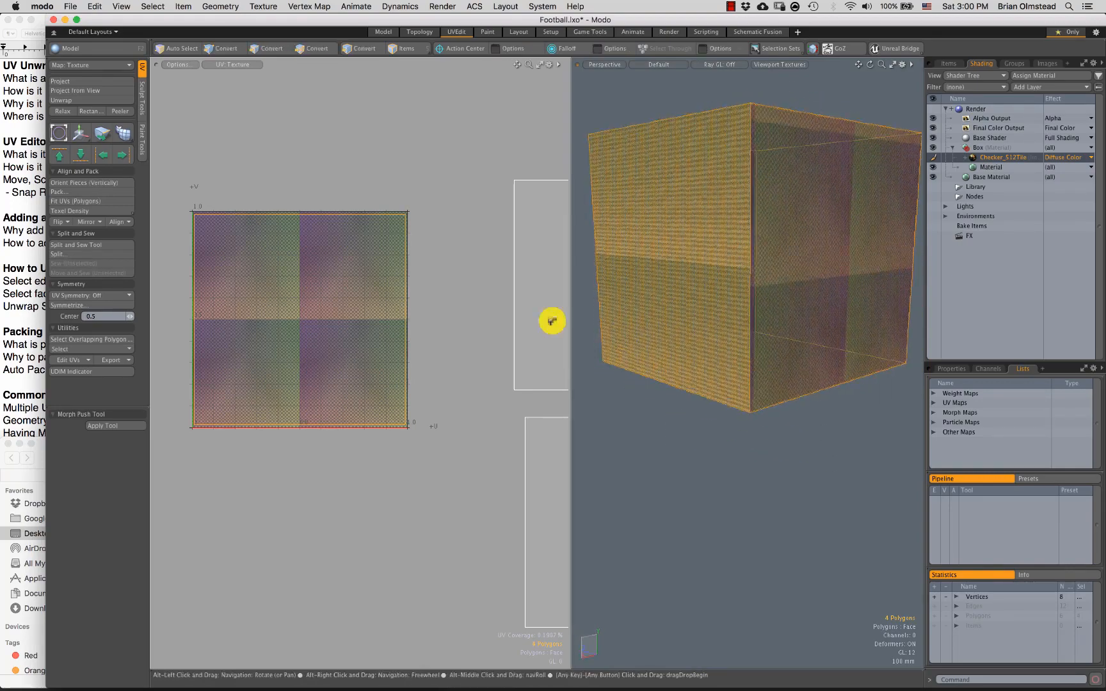
Step: Examine the collapsed faces along the UV square's border near its upper right corner and their stretched checker texture
scroll(409, 242, up, 4)
alt+drag(412, 265, 407, 193)
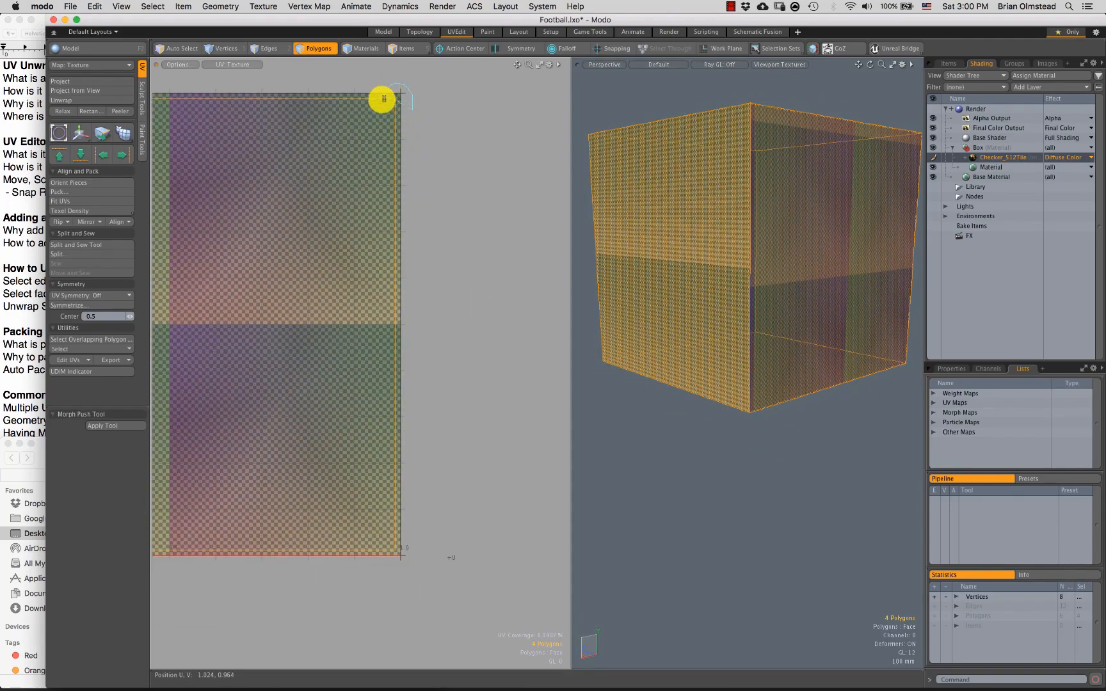
right_drag(430, 574, 425, 566)
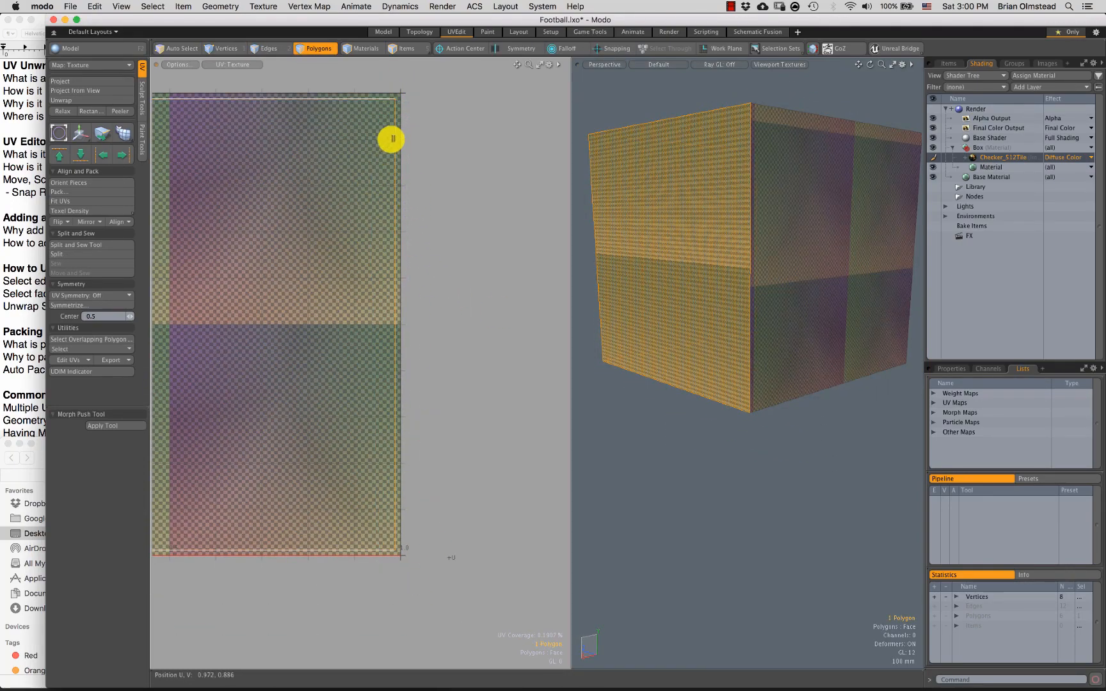
ctrl+alt+drag(392, 139, 349, 304)
scroll(412, 261, down, 5)
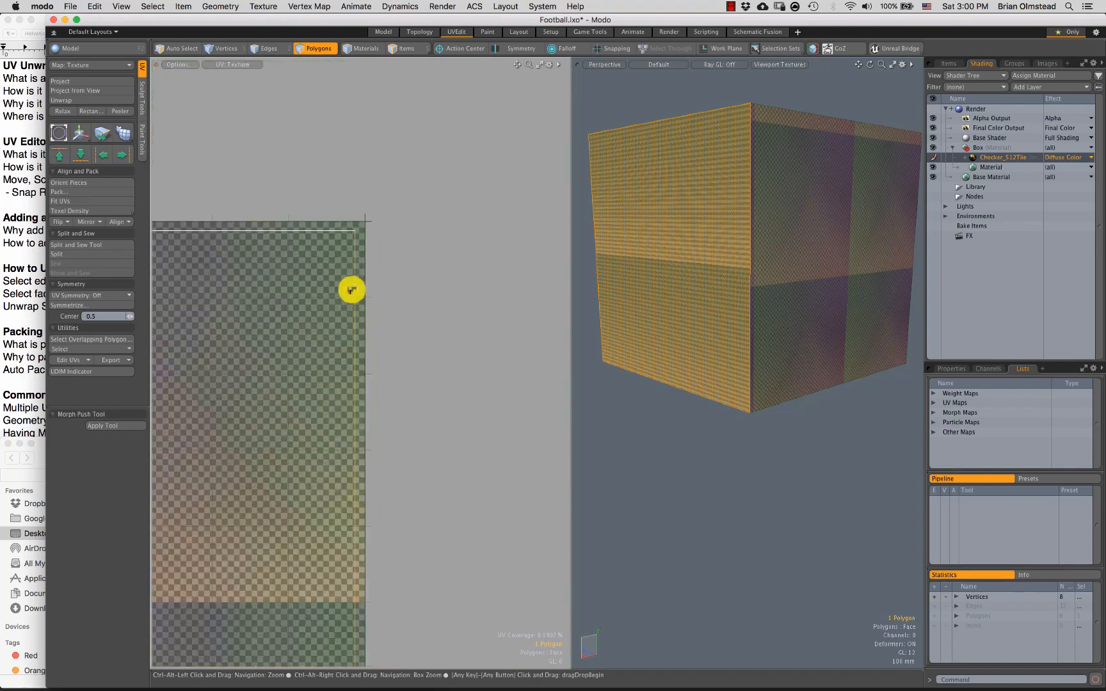
click(348, 232)
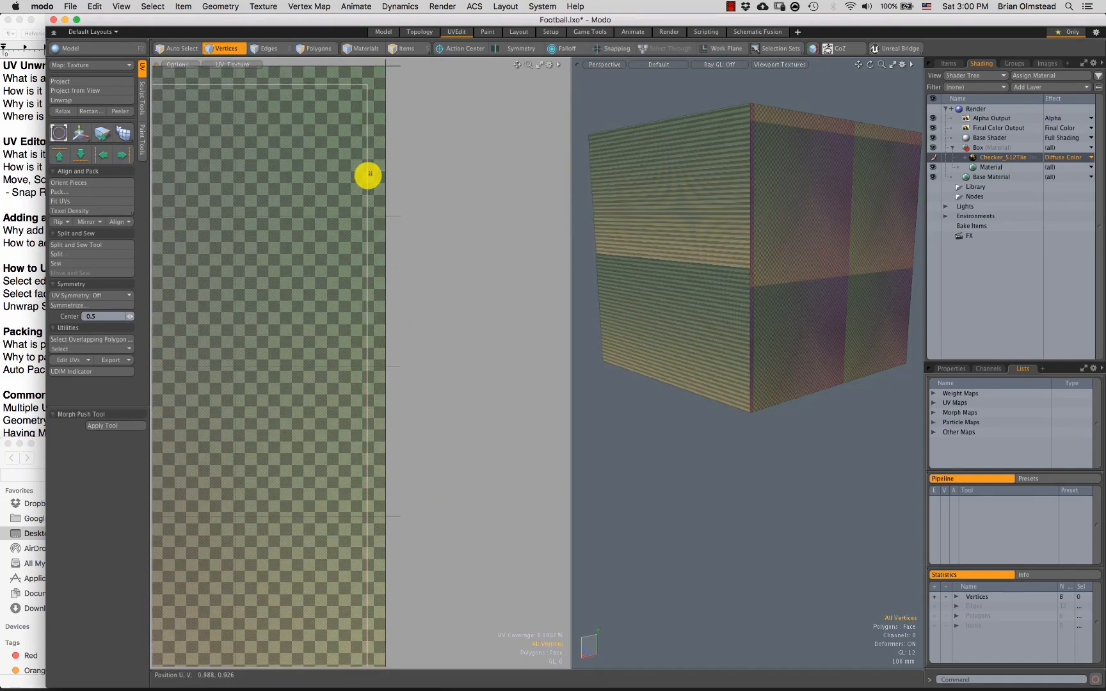
scroll(359, 243, up, 5)
ctrl+alt+drag(662, 204, 675, 182)
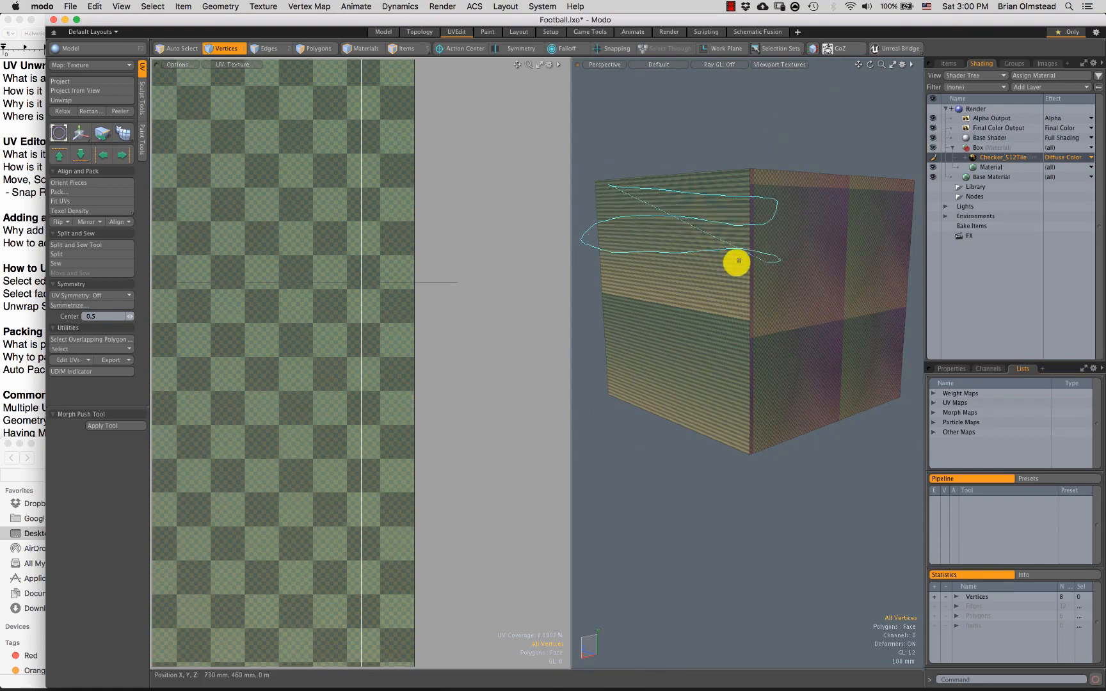
drag(712, 331, 688, 333)
alt+shift+drag(375, 225, 388, 275)
alt+shift+drag(373, 96, 382, 236)
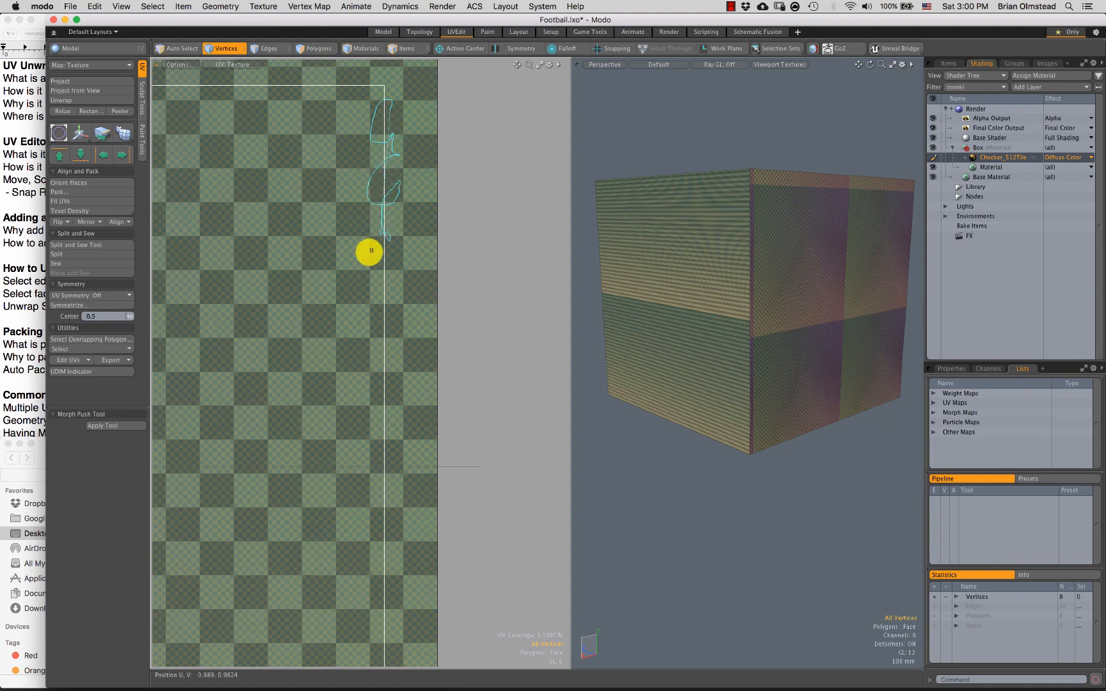
ctrl+alt+drag(384, 265, 356, 240)
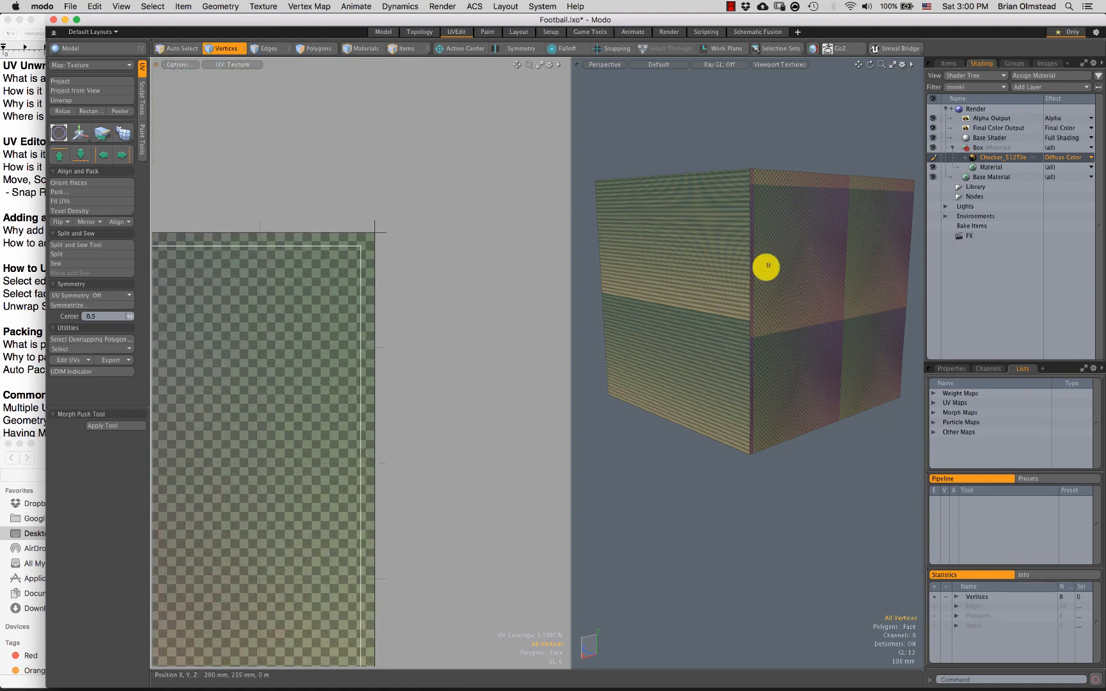
Step: Compare the UV square and the separated islands with the cube in polygon mode, selecting a single face and all six faces
ctrl+alt+drag(766, 264, 639, 341)
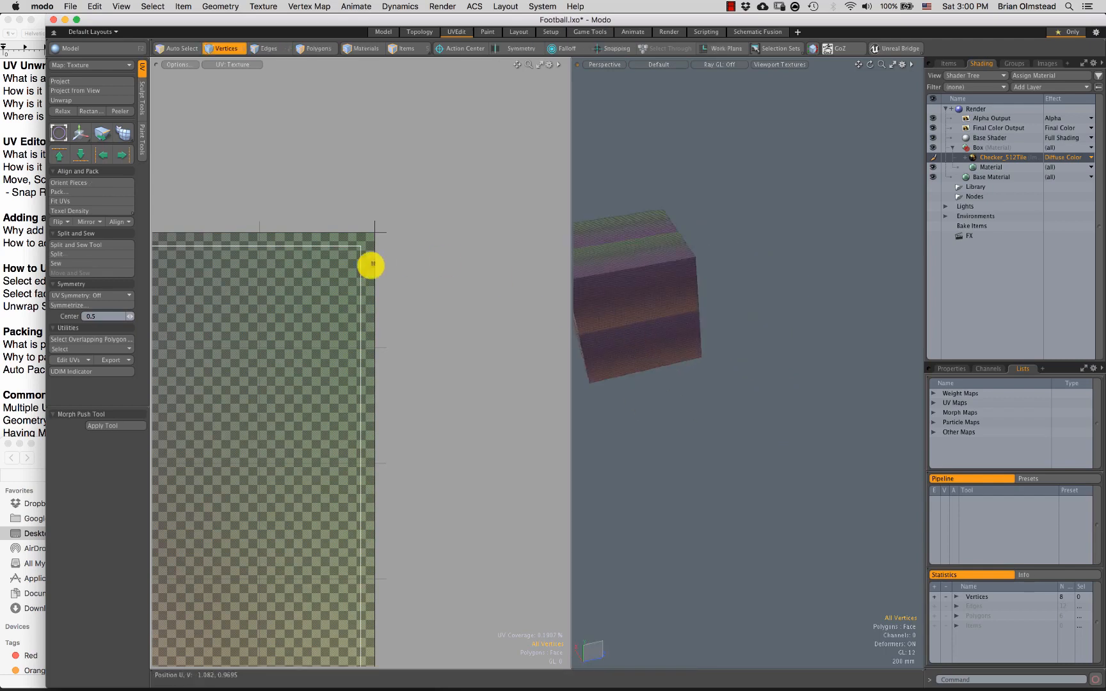
ctrl+alt+drag(307, 334, 292, 297)
alt+shift+drag(243, 432, 380, 364)
alt+shift+drag(379, 365, 353, 283)
key(3)
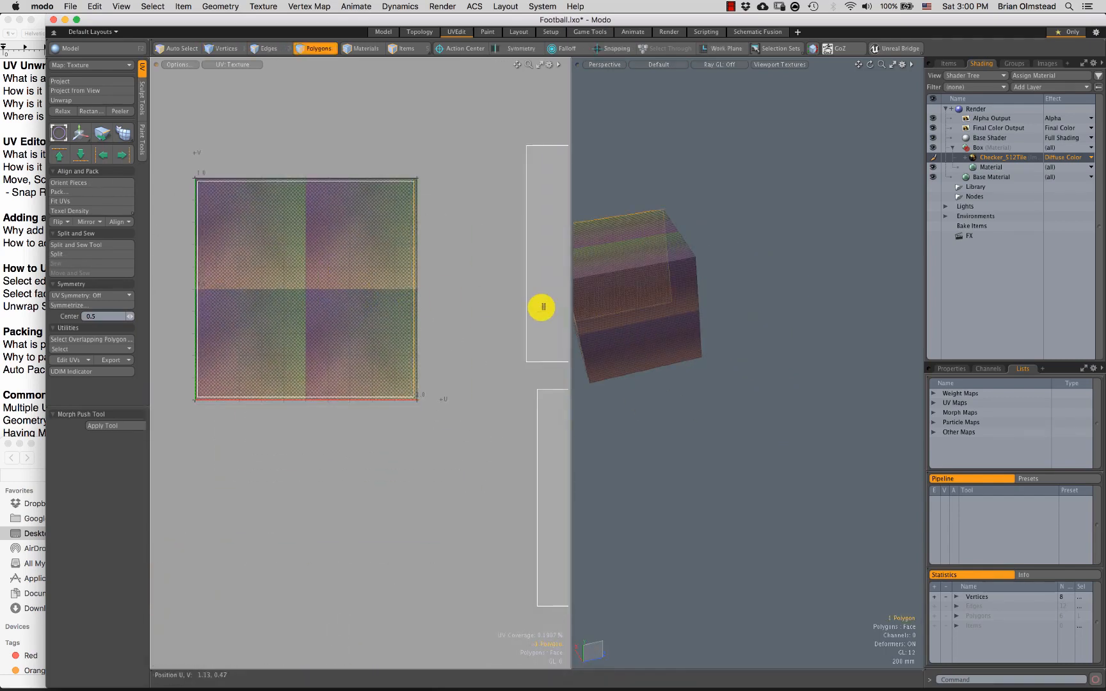
alt+shift+drag(709, 297, 778, 206)
right_drag(870, 225, 877, 240)
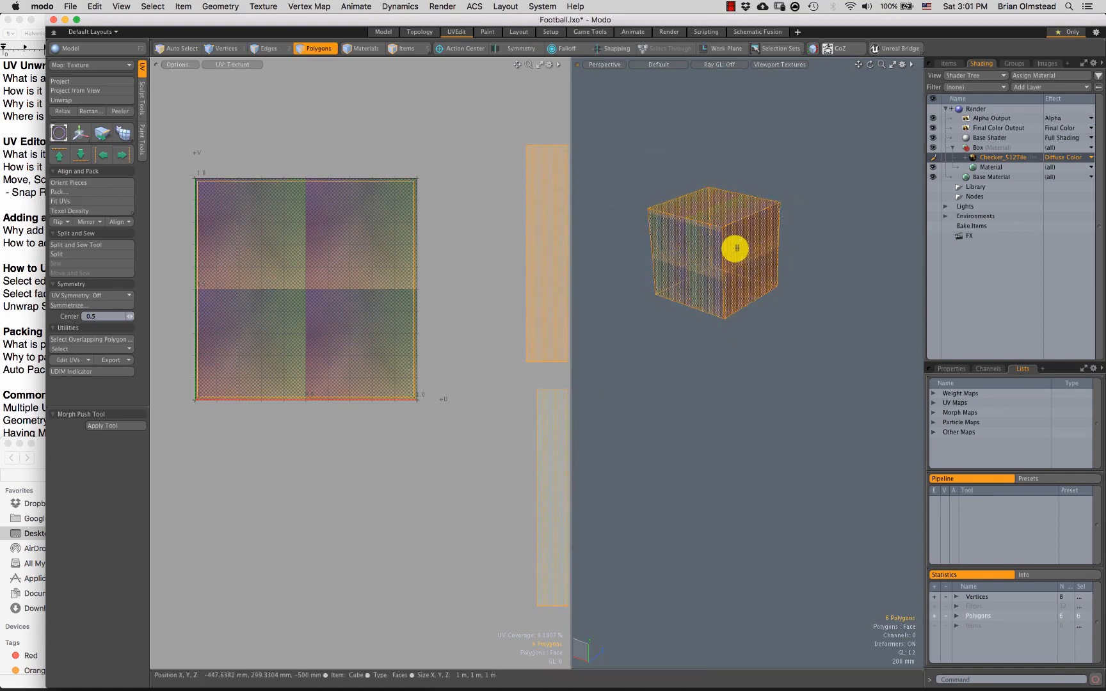
ctrl+alt+drag(735, 248, 568, 243)
Step: Select three connected cube faces, including the top face and an adjoining side face, and unwrap them together with the Angle Based method
click(723, 200)
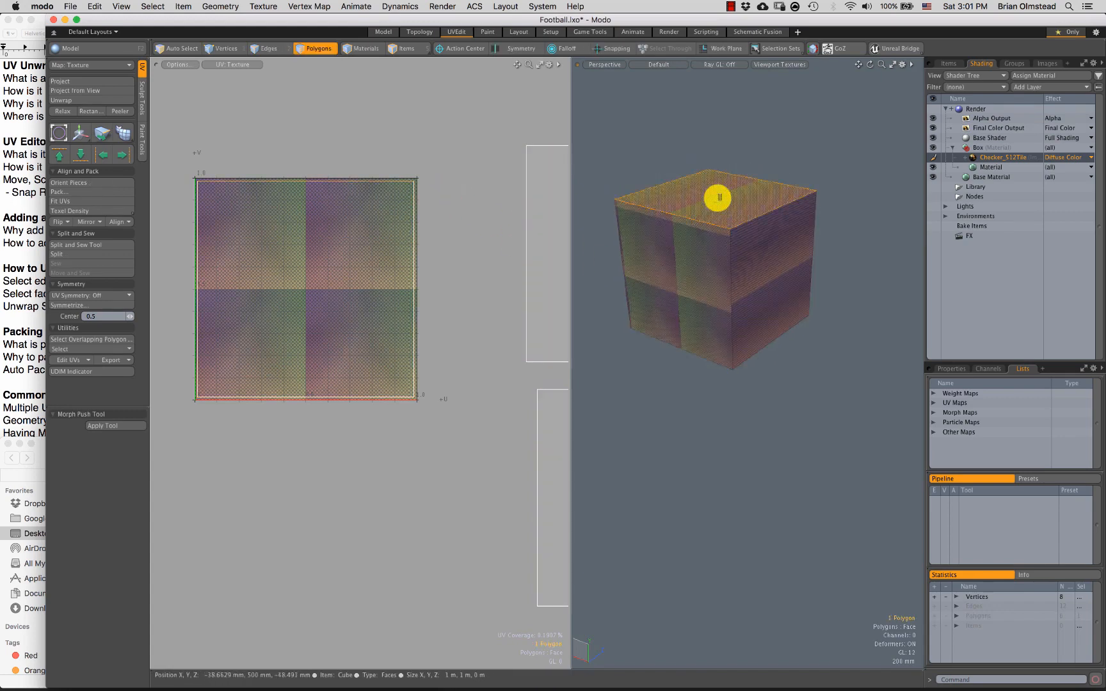
shift+click(748, 264)
alt+drag(738, 342, 542, 232)
shift+click(755, 234)
click(64, 100)
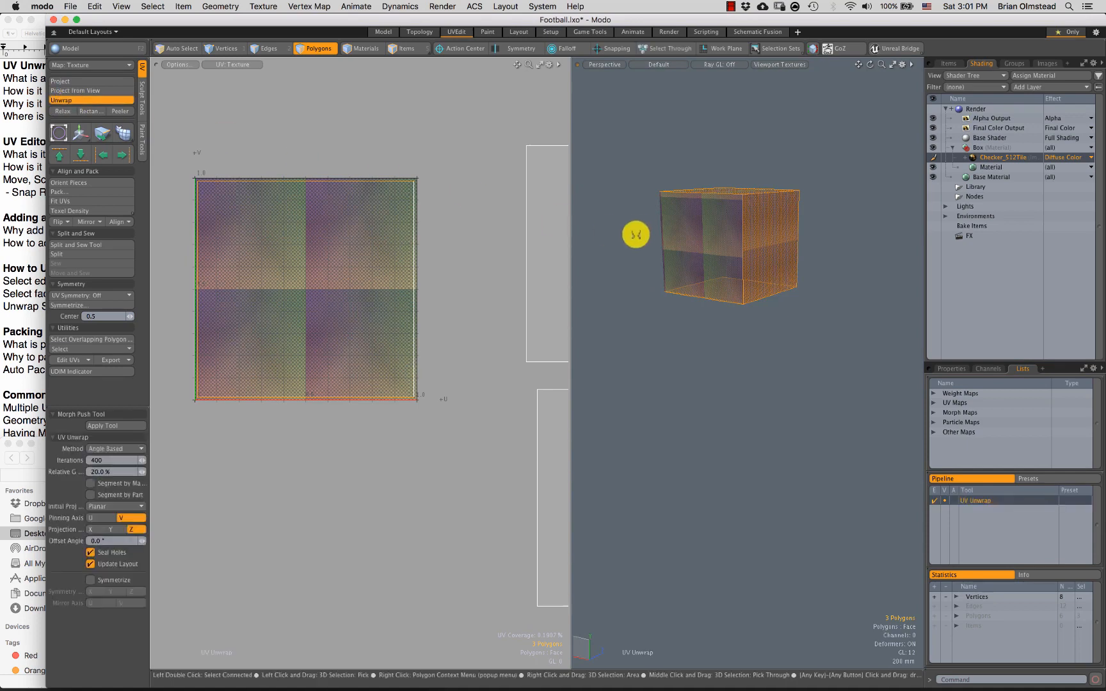
click(688, 157)
scroll(293, 281, up, 1)
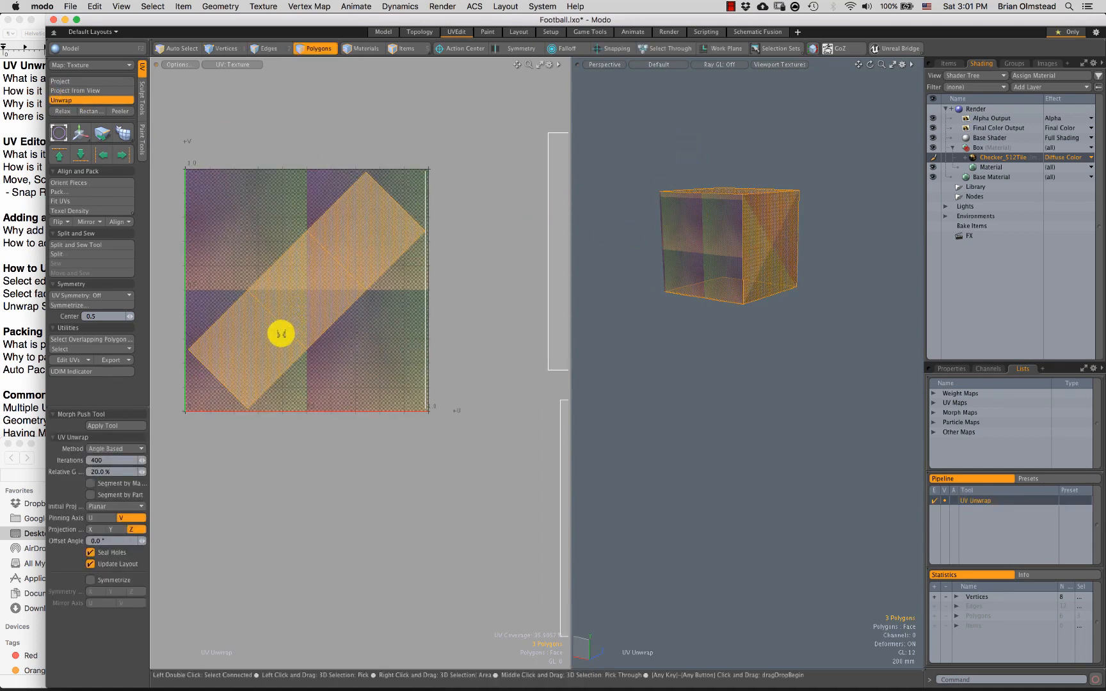
key(space)
Step: Select the three squares of the unwrapped UV strip and the matching cube faces to check how they correspond
click(241, 355)
shift+click(296, 306)
shift+click(375, 254)
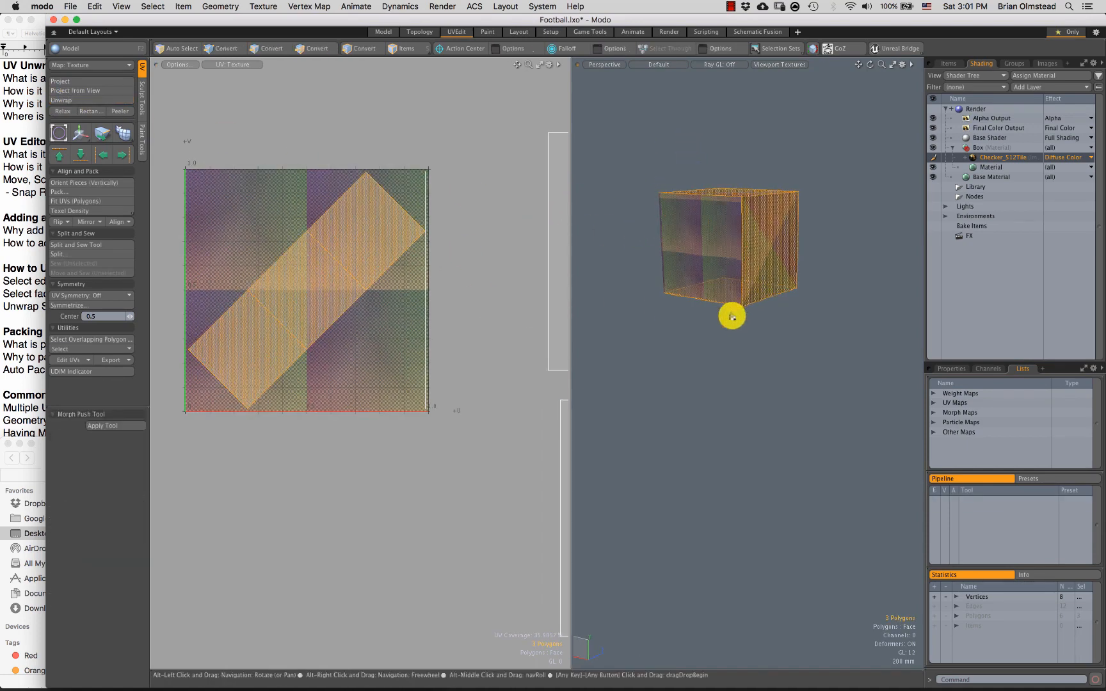
alt+drag(731, 316, 736, 205)
click(708, 222)
shift+click(732, 279)
shift+click(720, 242)
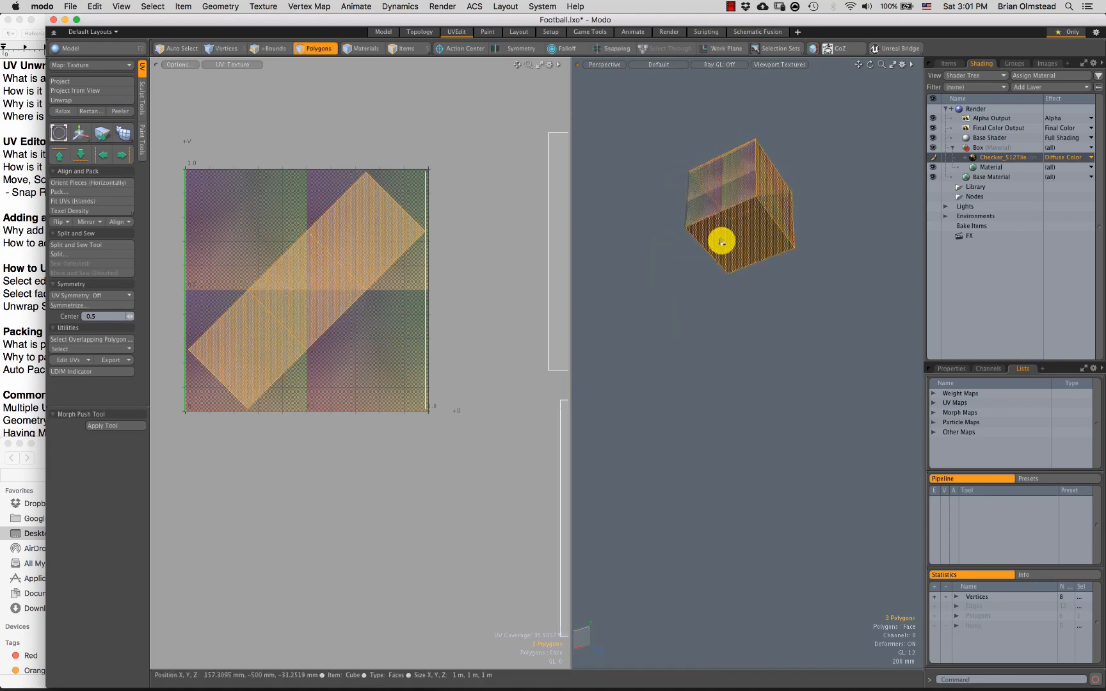
Step: Add the fourth face of the loop around the cube to the selection and unwrap all four faces together
alt+drag(723, 252, 523, 230)
shift+click(804, 281)
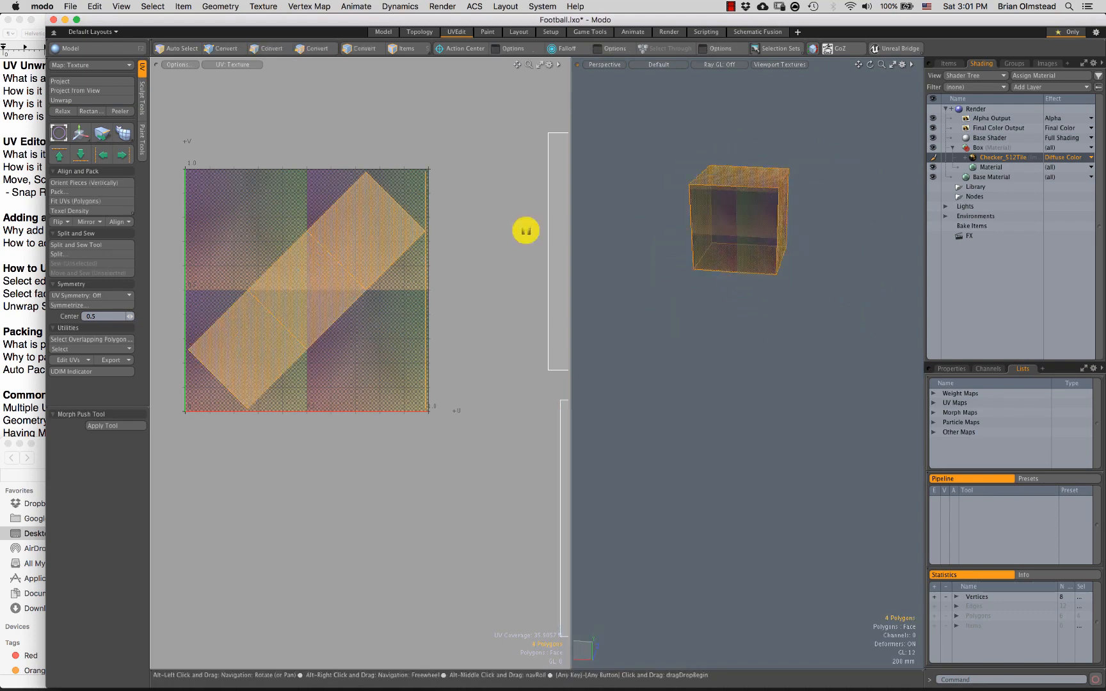
click(74, 100)
click(679, 273)
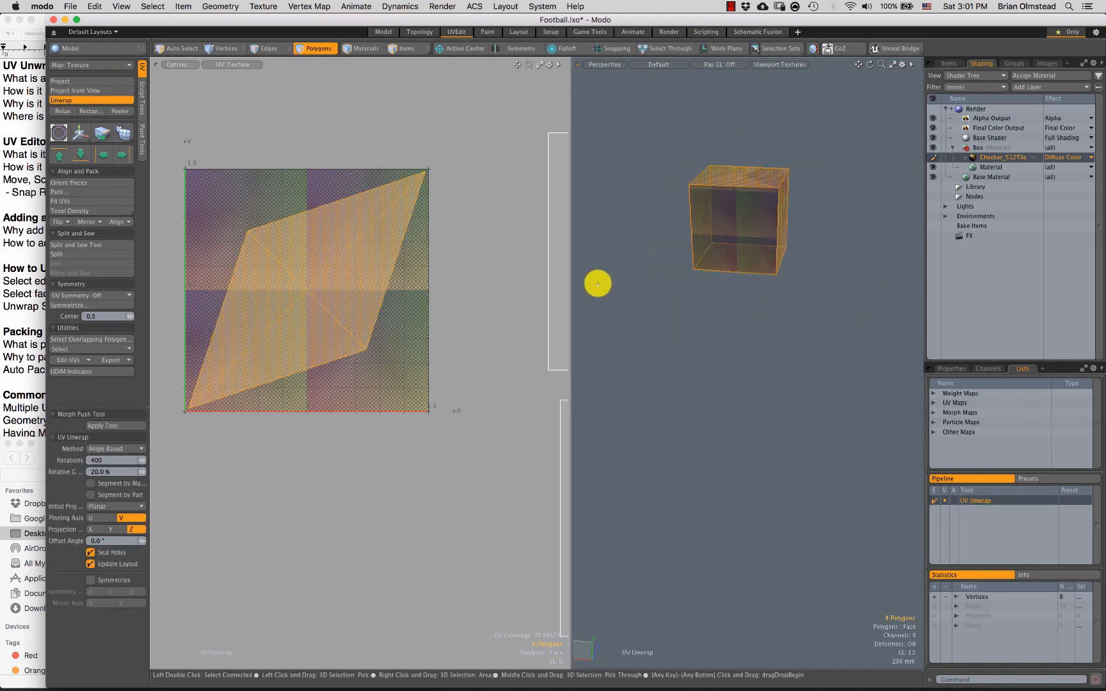
key(space)
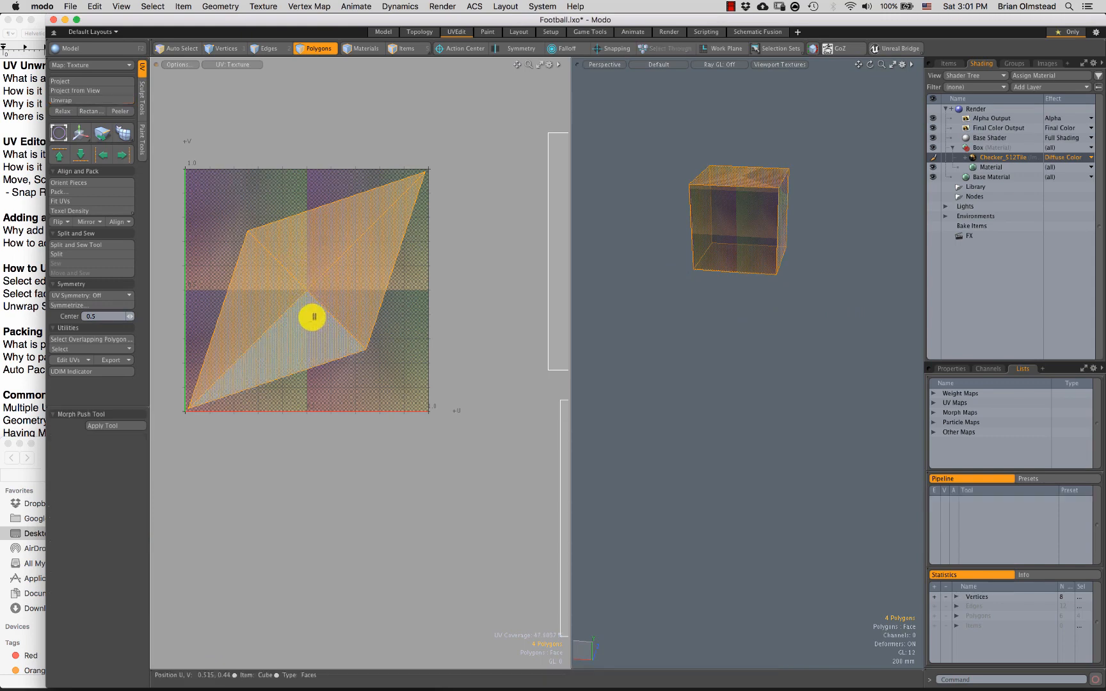
Step: Examine the checker texture on the four unwrapped faces, selecting one side face to match it with its UV triangle
alt+drag(757, 279, 718, 338)
click(747, 328)
scroll(746, 329, up, 10)
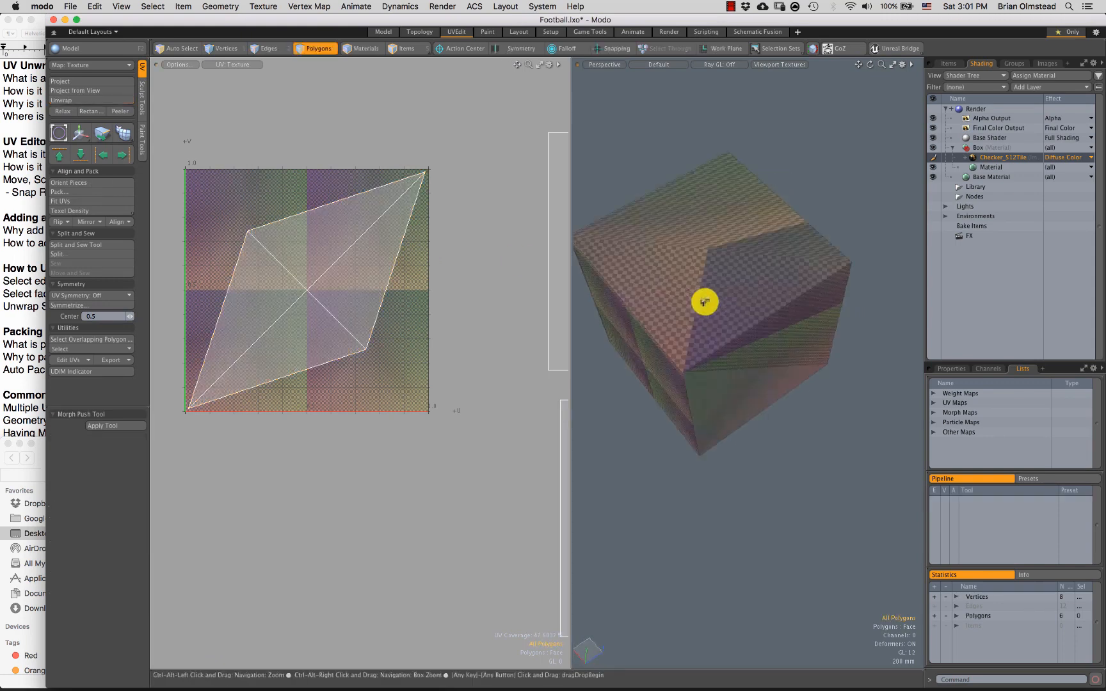
scroll(703, 313, down, 5)
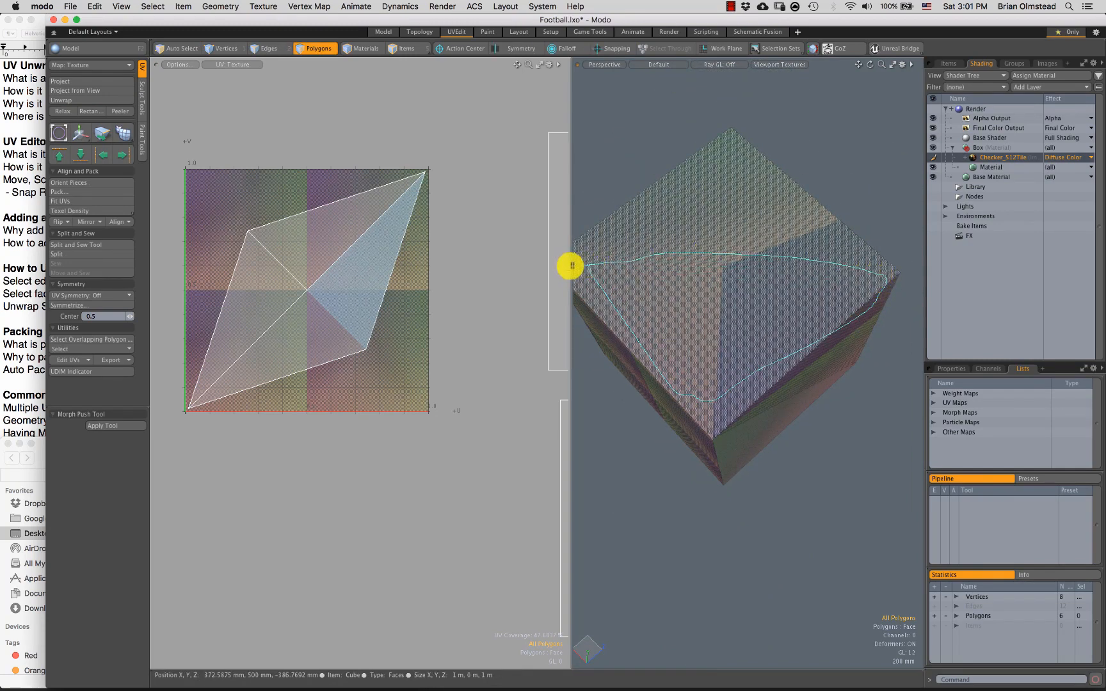
alt+drag(567, 266, 747, 227)
click(746, 252)
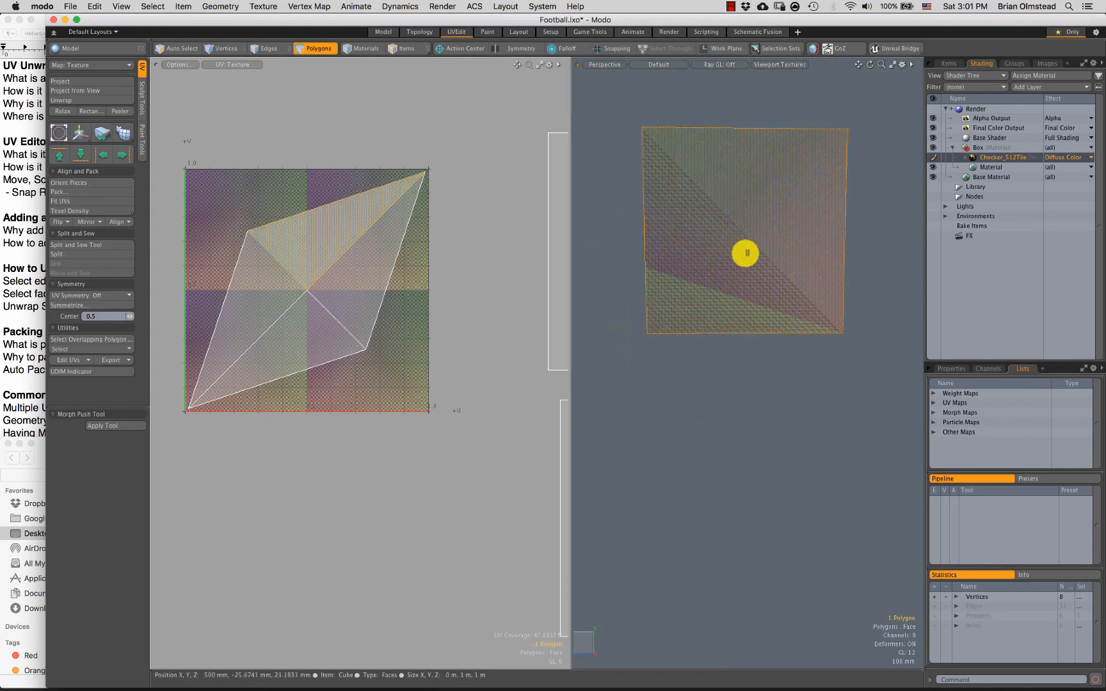
key(shift+a)
mouse_move(700, 348)
ctrl+alt+mouse_down()
mouse_move(715, 350)
mouse_move(713, 339)
ctrl+alt+mouse_up()
key(Escape)
alt+shift+drag(714, 402, 713, 367)
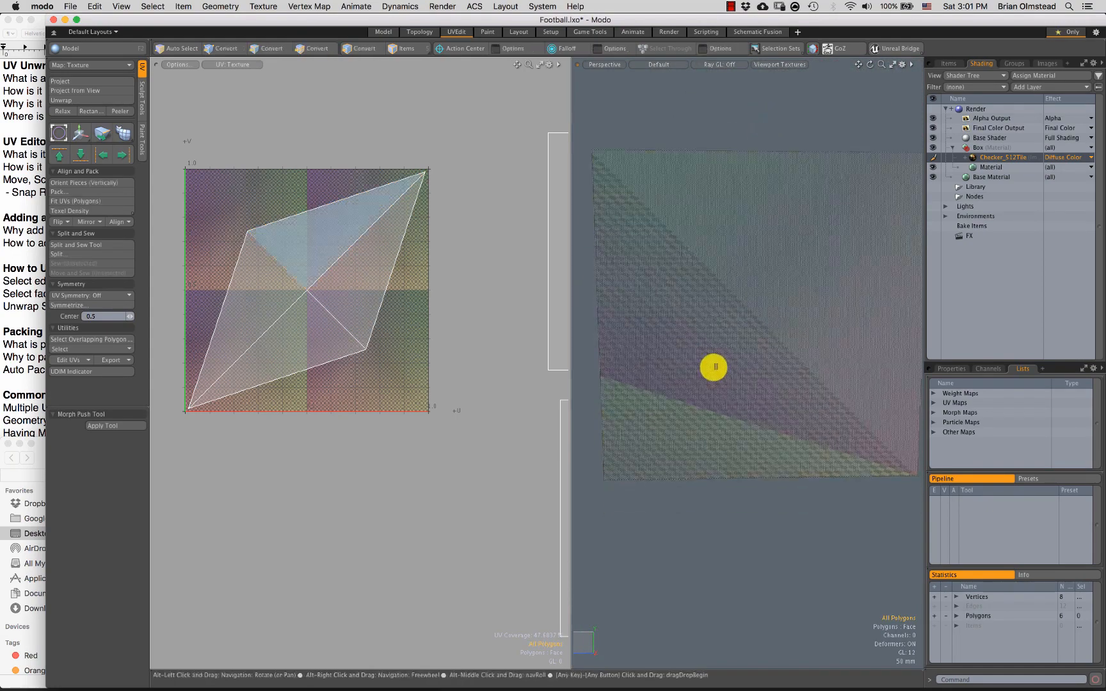
Step: Select the two opposite faces outside the unwrapped loop to locate their square UV islands beside the UV square
alt+drag(801, 537, 731, 178)
click(734, 346)
scroll(733, 346, down, 5)
shift+click(720, 365)
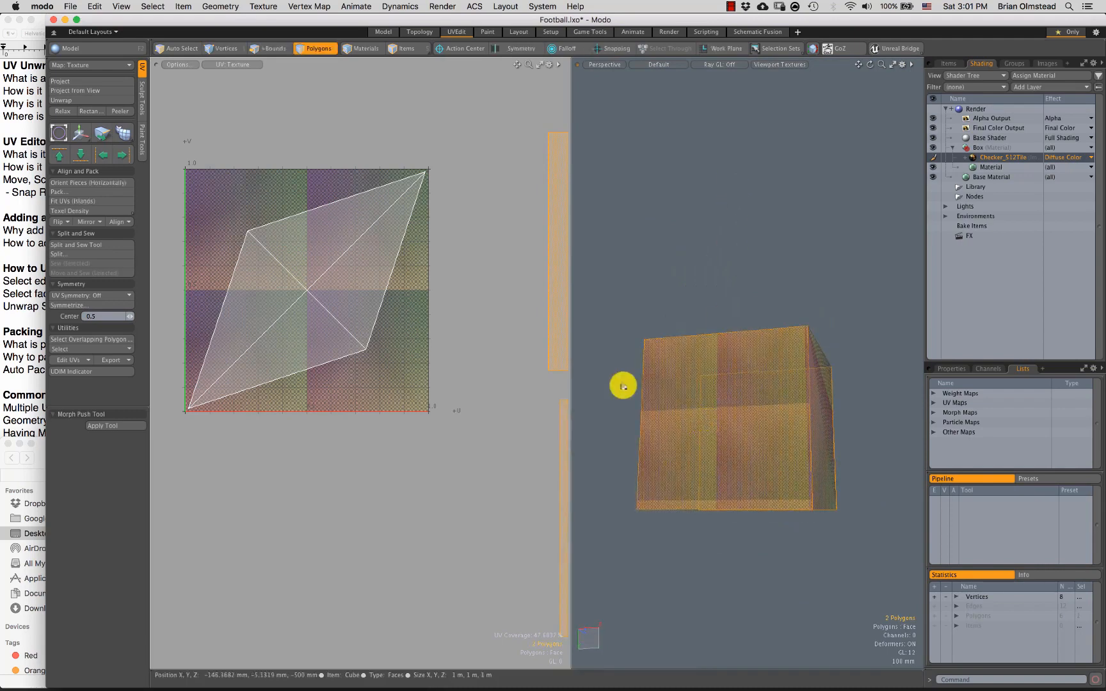
alt+drag(477, 404, 328, 331)
scroll(345, 339, down, 5)
alt+drag(731, 356, 729, 381)
click(700, 458)
click(377, 295)
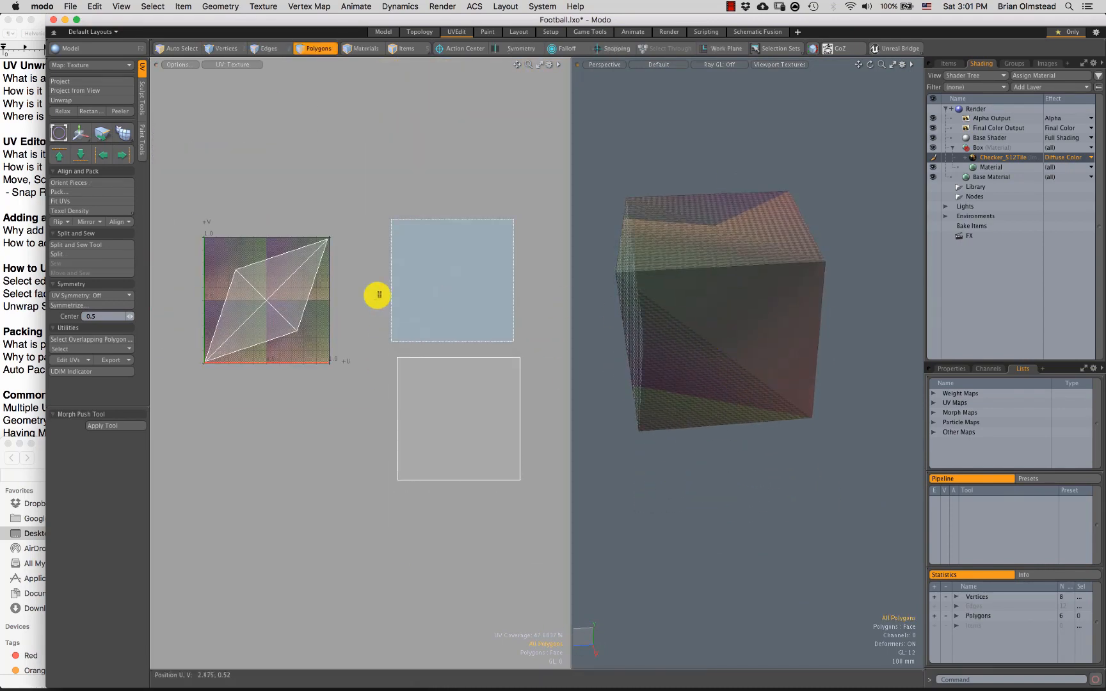
Step: Select two adjacent distorted faces and all four faces of the loop to compare their UVs with the cube
drag(684, 237, 694, 300)
alt+drag(694, 299, 751, 248)
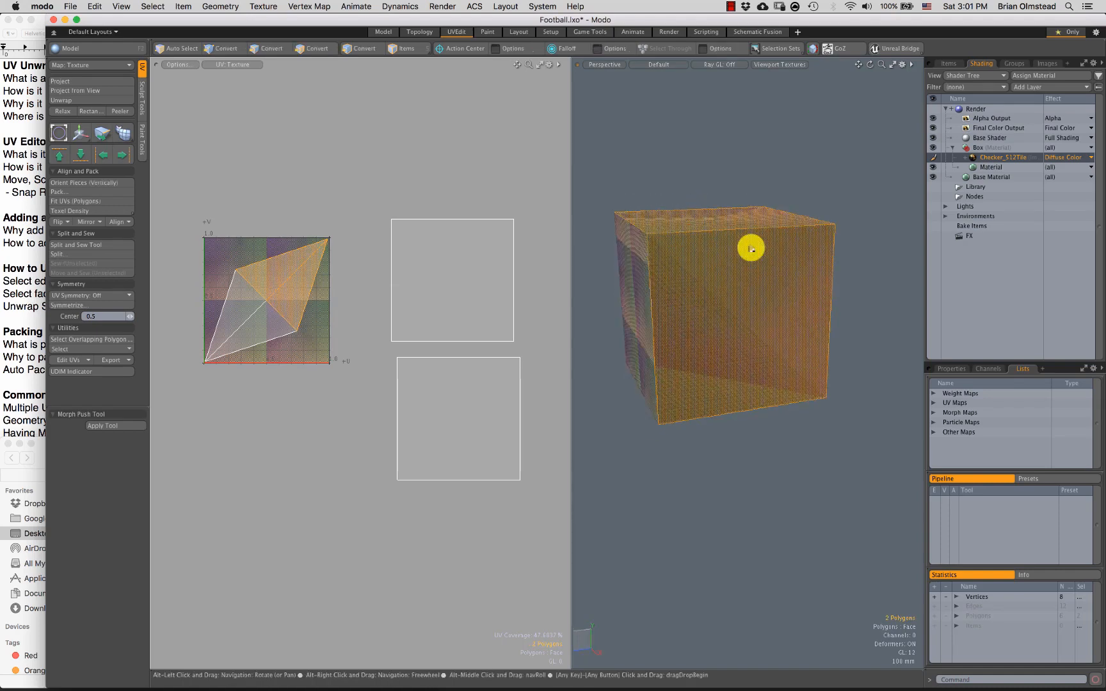
right_drag(314, 438, 338, 345)
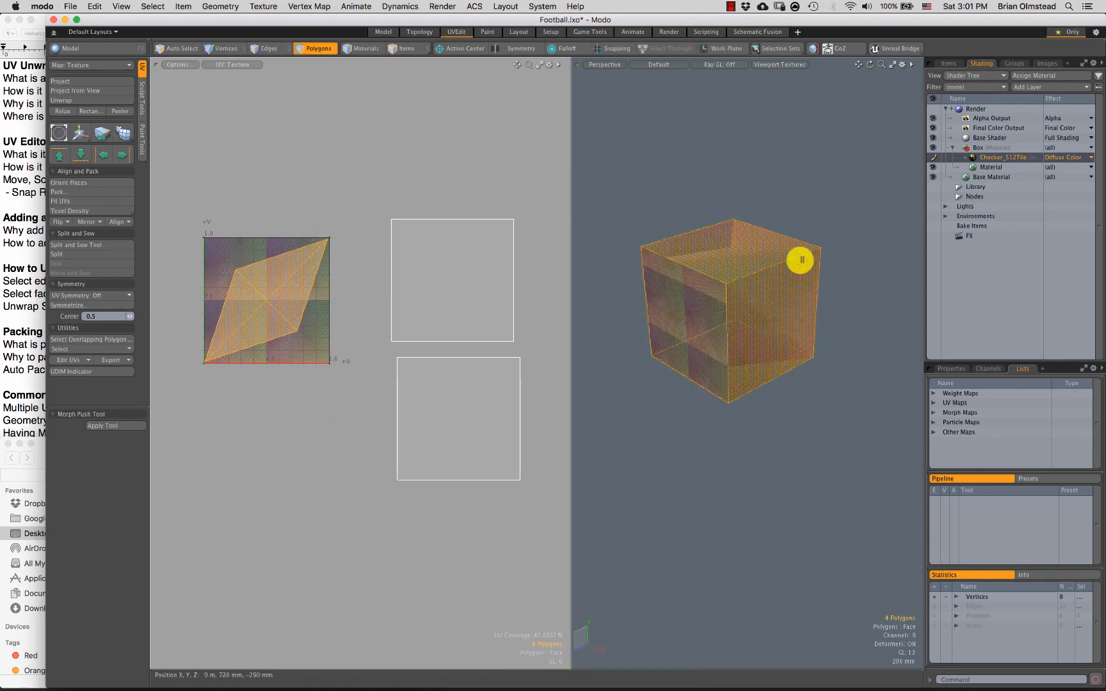
alt+drag(729, 349, 809, 278)
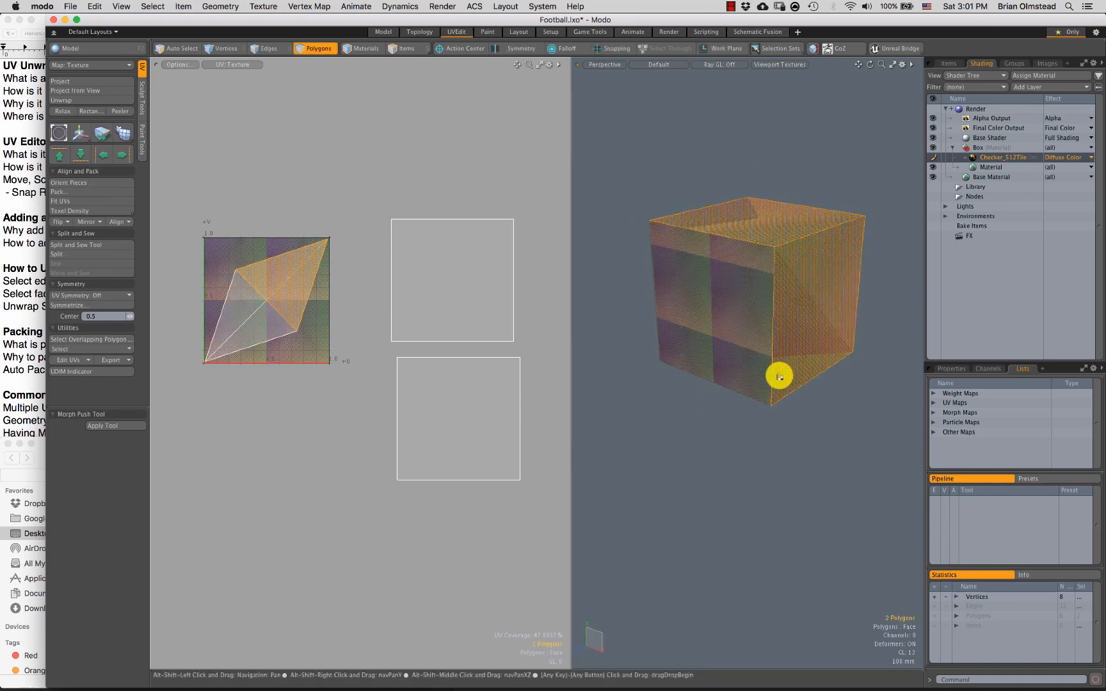
alt+drag(779, 377, 817, 272)
shift+click(753, 351)
alt+drag(753, 351, 808, 355)
shift+click(691, 320)
alt+drag(691, 321, 690, 273)
Step: Select the three cube faces meeting at one corner and unwrap them together with the Angle Based method
click(695, 297)
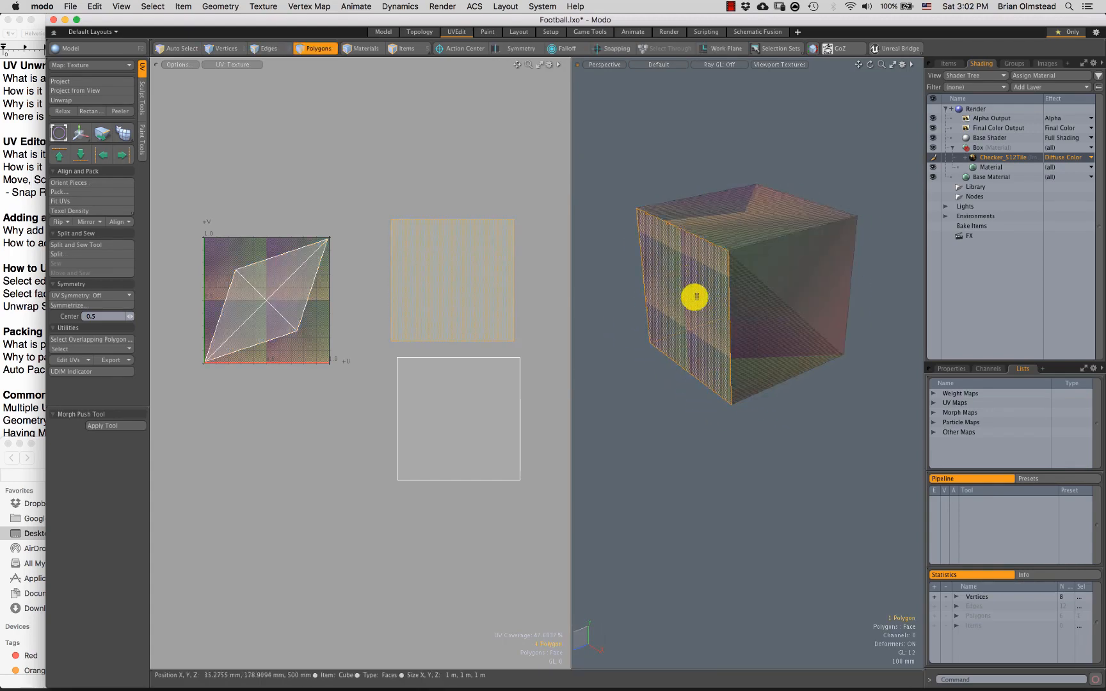
shift+click(754, 217)
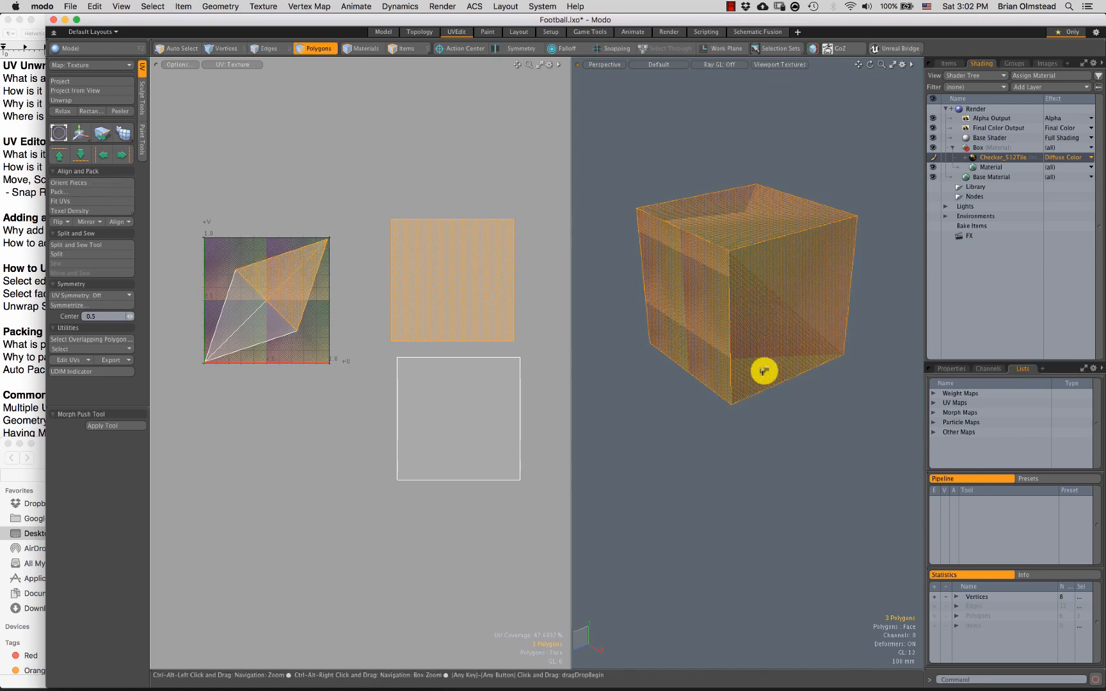
alt+drag(763, 371, 755, 288)
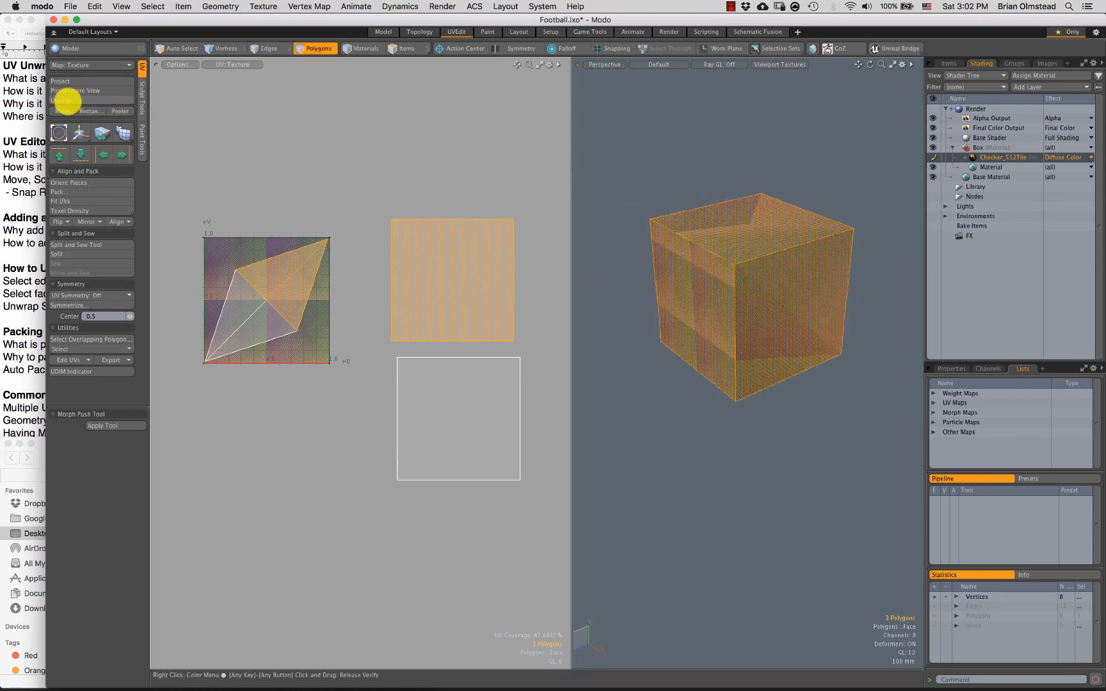
click(67, 100)
click(656, 169)
ctrl+alt+drag(258, 332, 317, 330)
key(space)
Step: Isolate the three unwrapped corner faces from the rest of the cube and select them in the UV and 3D views
right_drag(354, 163, 217, 464)
click(425, 264)
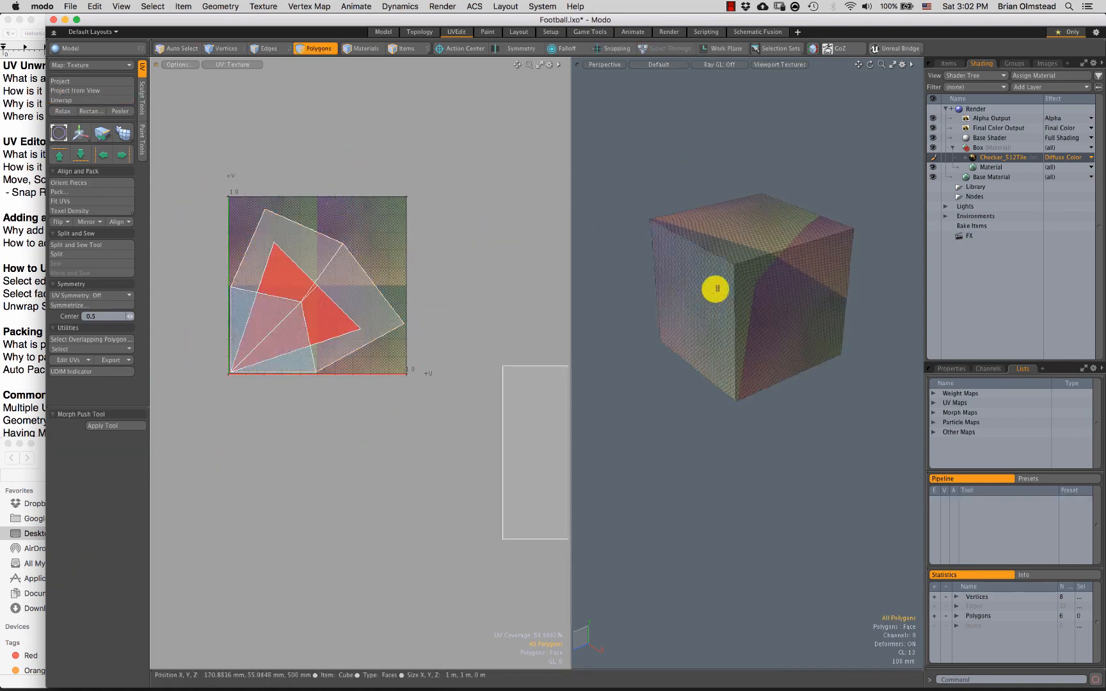
ctrl+alt+drag(721, 316, 742, 315)
alt+drag(743, 315, 810, 170)
ctrl+alt+drag(800, 294, 737, 308)
click(713, 382)
alt+drag(797, 346, 766, 303)
alt+drag(698, 299, 725, 302)
ctrl+alt+drag(725, 302, 782, 222)
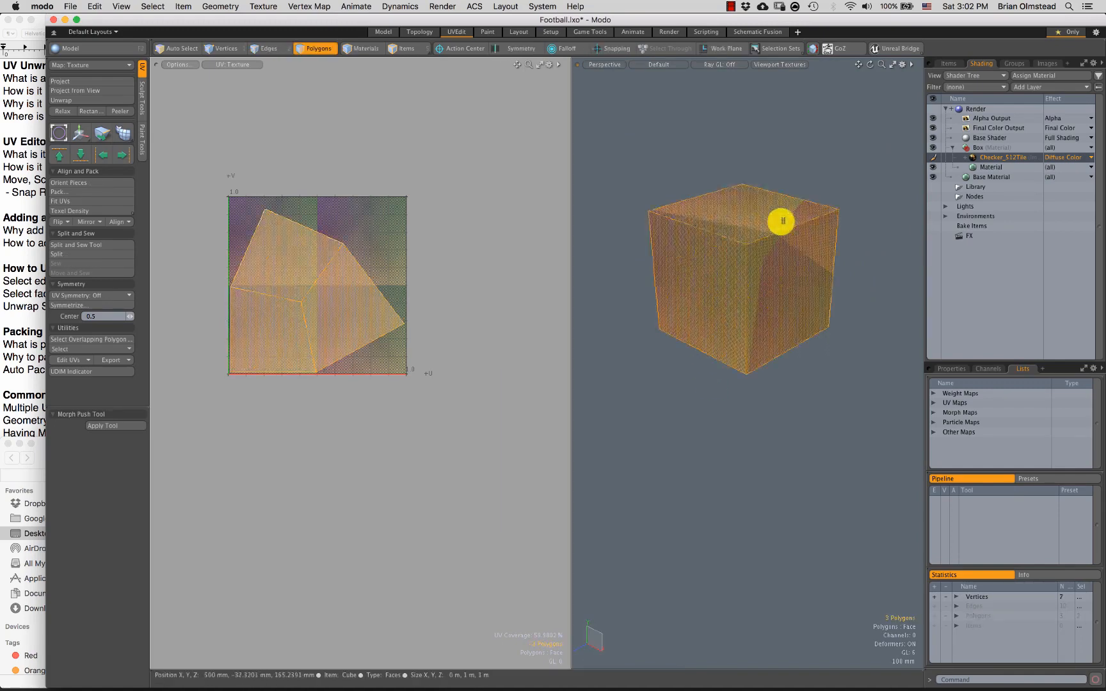
Step: Select the three UV faces one after another to match each with its face on the cube
ctrl+alt+drag(366, 289, 365, 322)
click(283, 352)
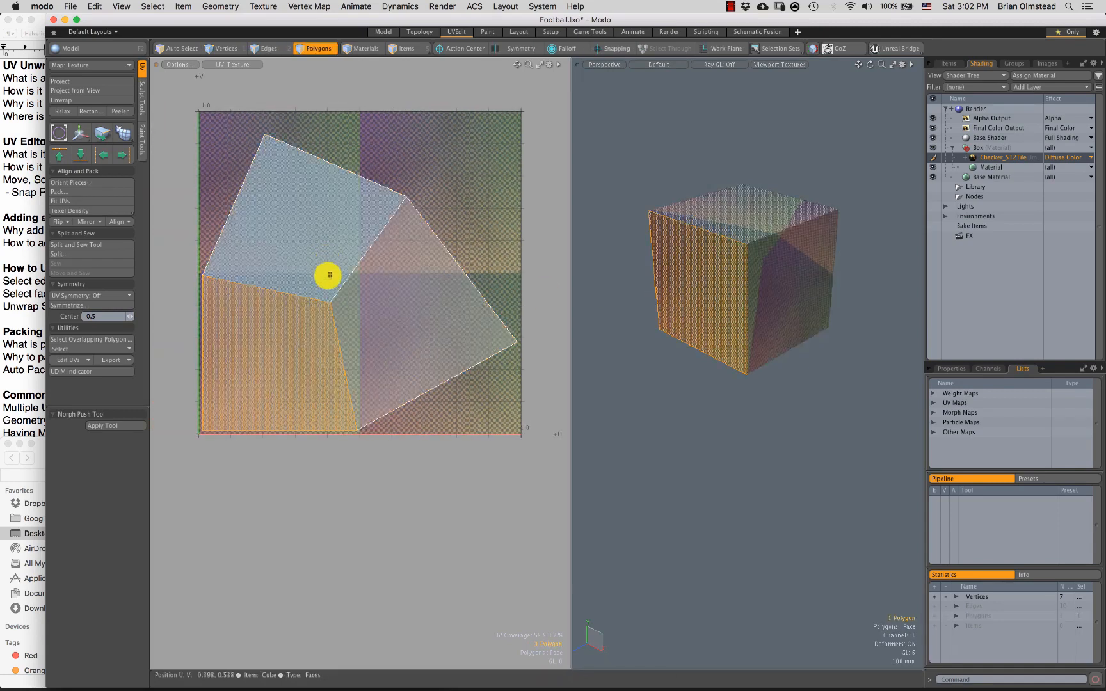
click(318, 250)
click(395, 329)
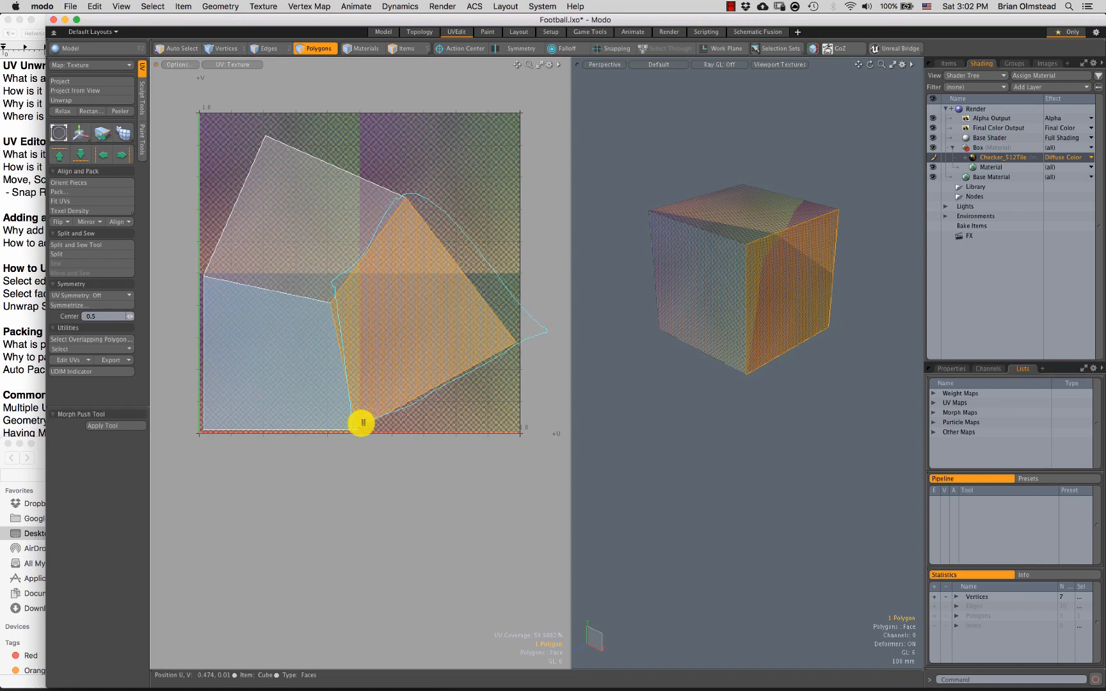
right_drag(363, 422, 328, 468)
right_drag(248, 425, 224, 412)
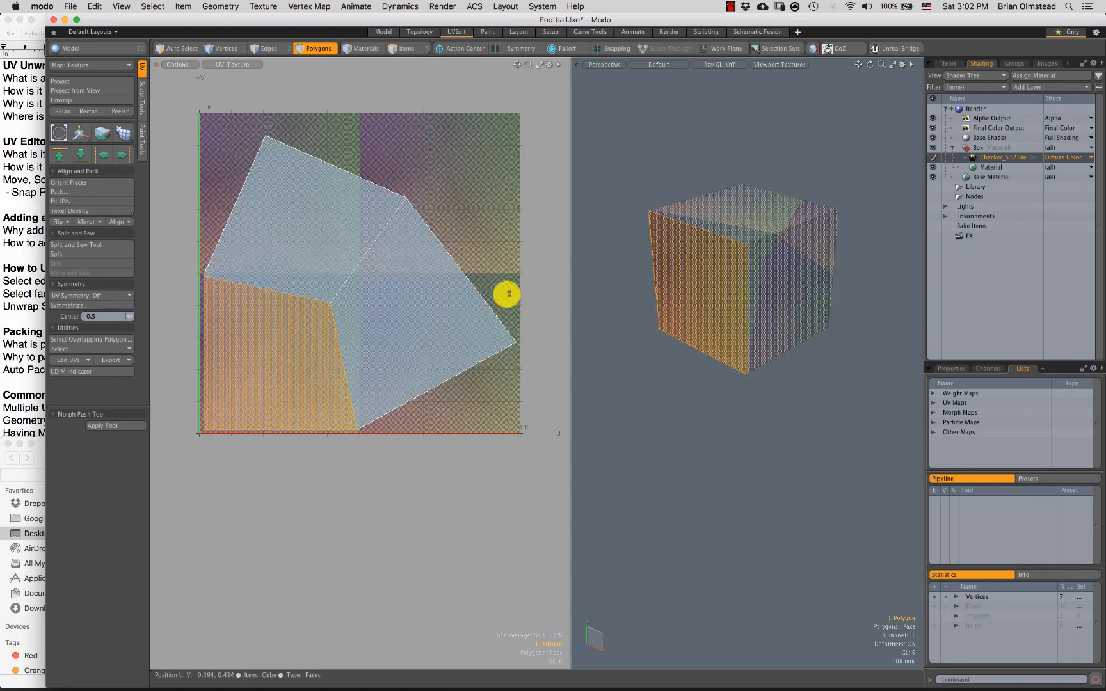
Step: Examine the open three-sided cube from several angles and highlight all its connected polygons
click(780, 372)
mouse_move(780, 373)
alt+mouse_down()
mouse_move(715, 365)
mouse_move(762, 351)
mouse_move(797, 321)
alt+mouse_up()
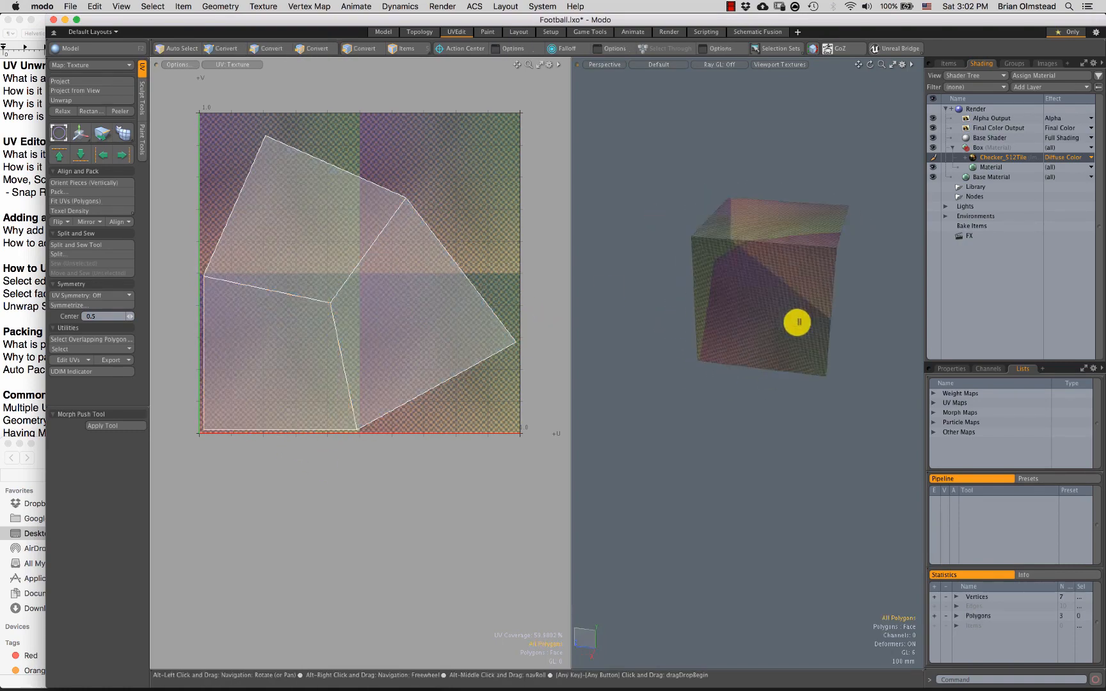
double_click(737, 286)
mouse_move(738, 287)
alt+mouse_down()
mouse_move(769, 286)
mouse_move(746, 294)
alt+mouse_up()
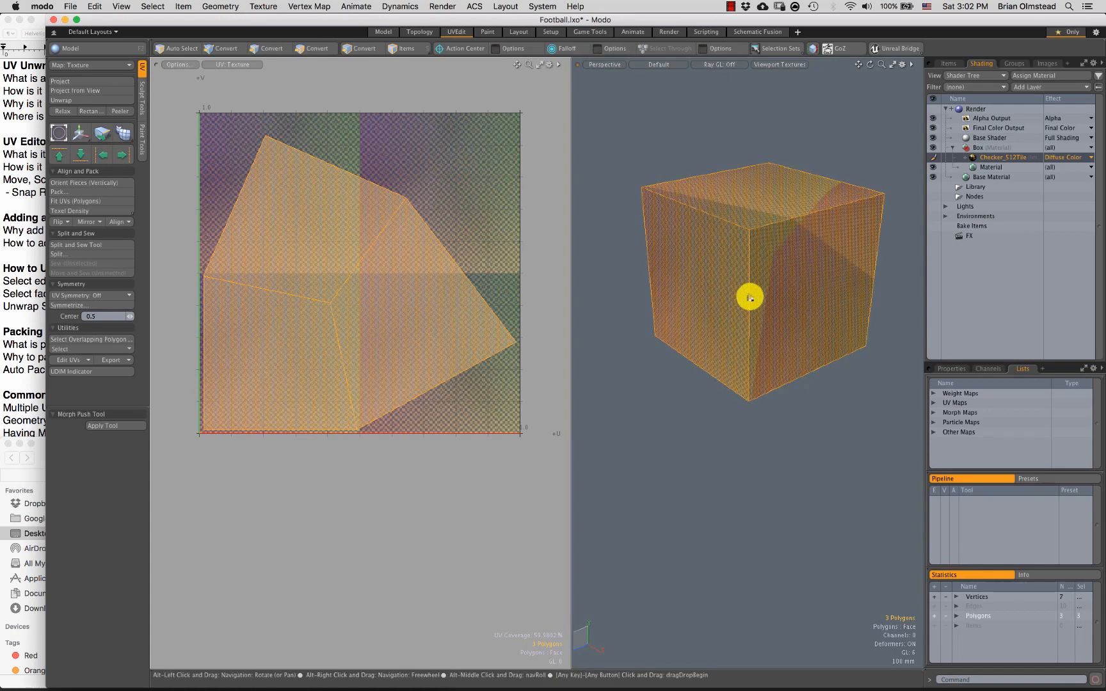
ctrl+click(731, 250)
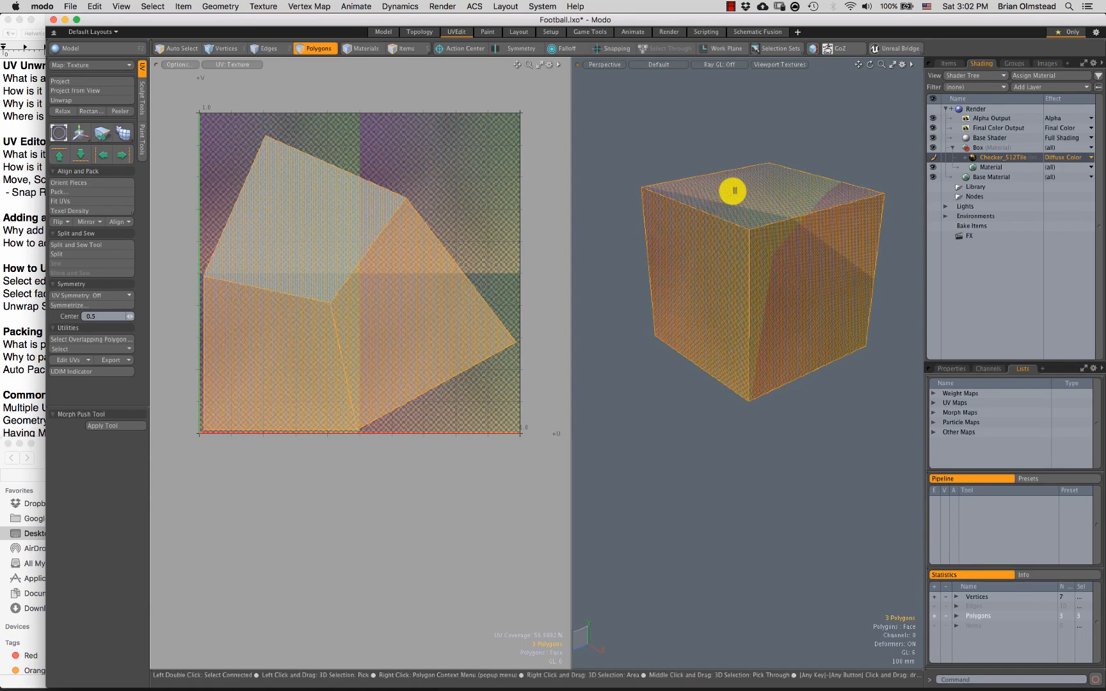
alt+drag(748, 301, 694, 224)
click(685, 318)
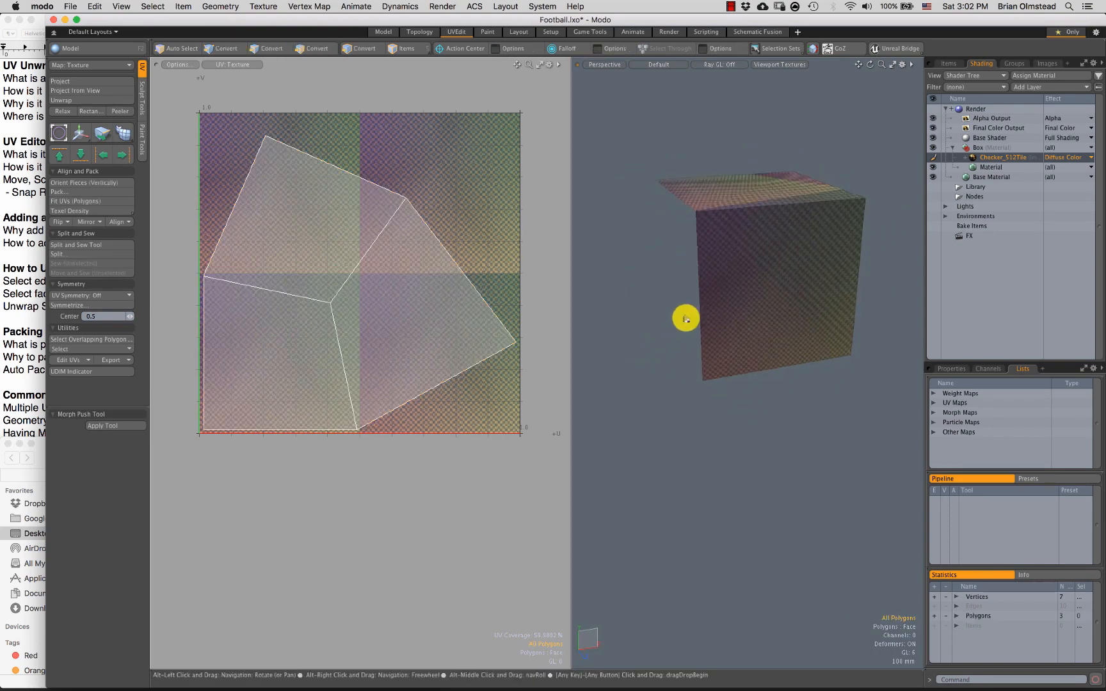
alt+drag(686, 318, 768, 234)
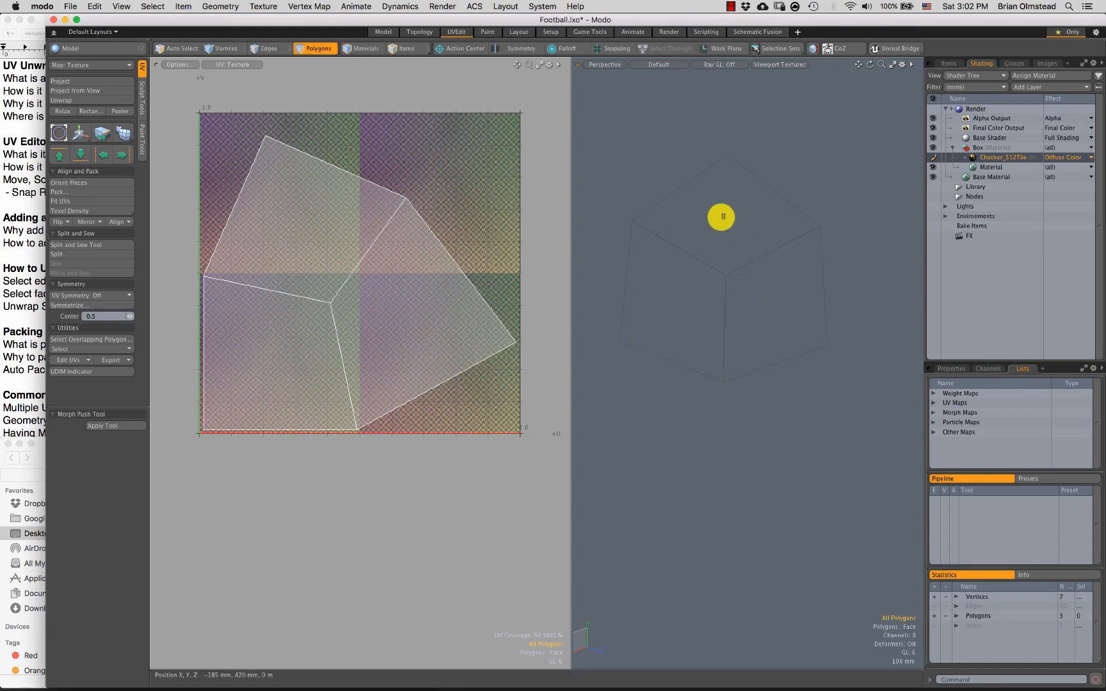
Step: Try moving the corner vertex shared by all three cube faces, undo the move and clear the vertex selection
alt+drag(627, 323, 696, 228)
double_click(749, 299)
key(1)
key(w)
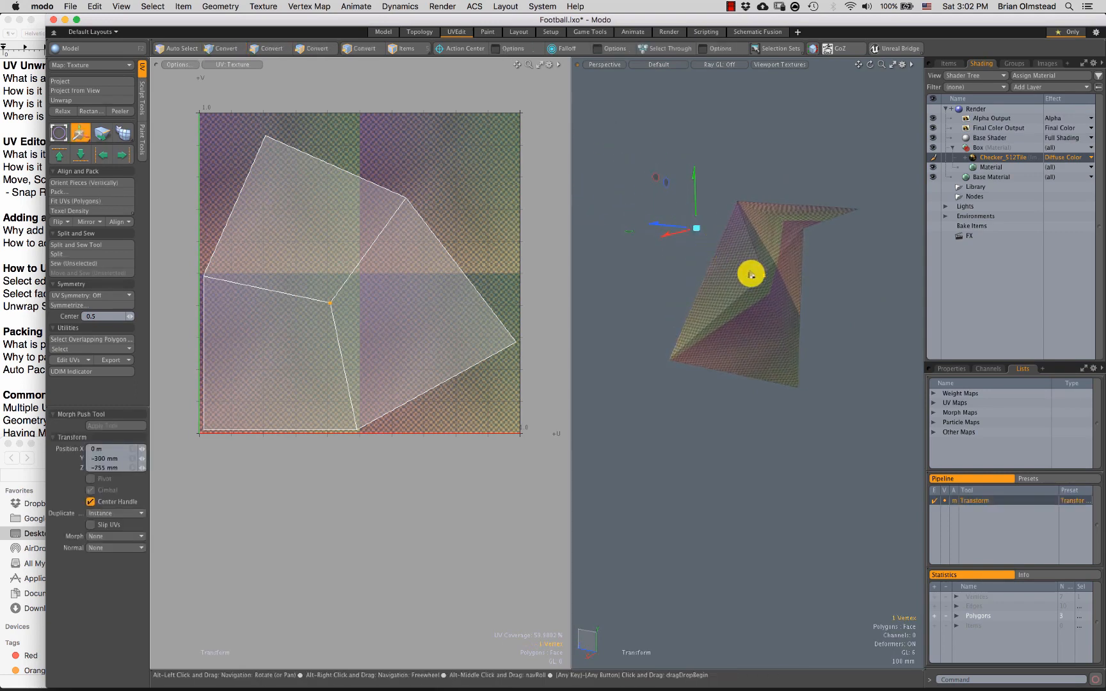
key(super+z)
alt+drag(751, 274, 854, 323)
key(q)
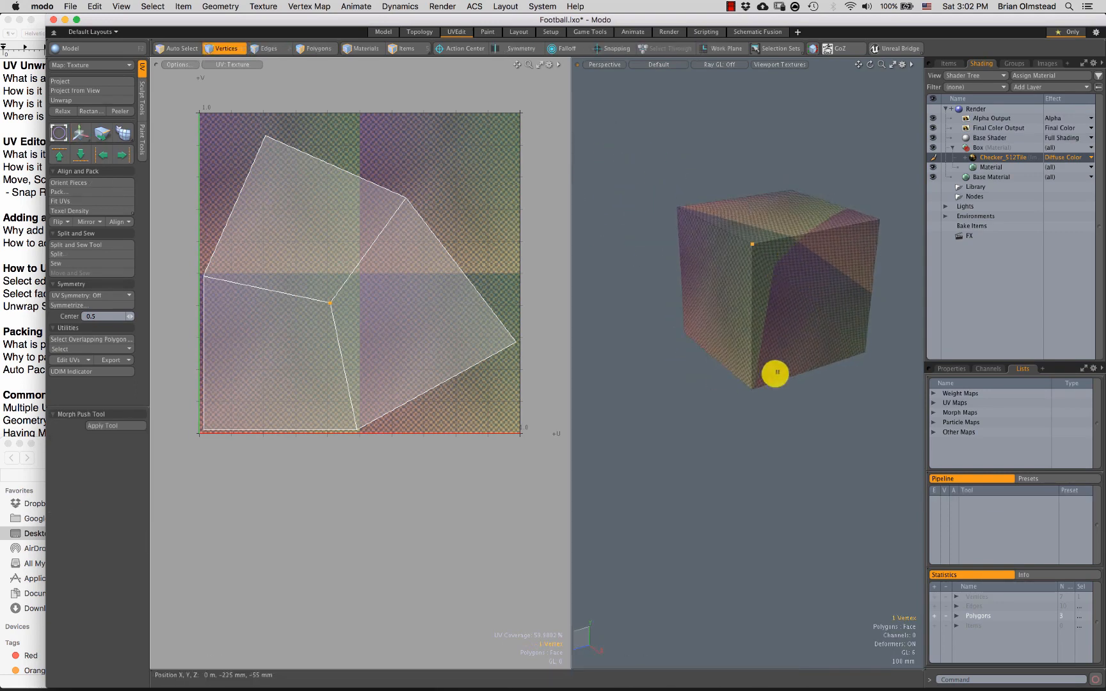
click(777, 438)
Step: Inspect the cube's edges as possible seams and check the How to Unwrap section of the TextEdit outline
alt+drag(777, 438, 774, 254)
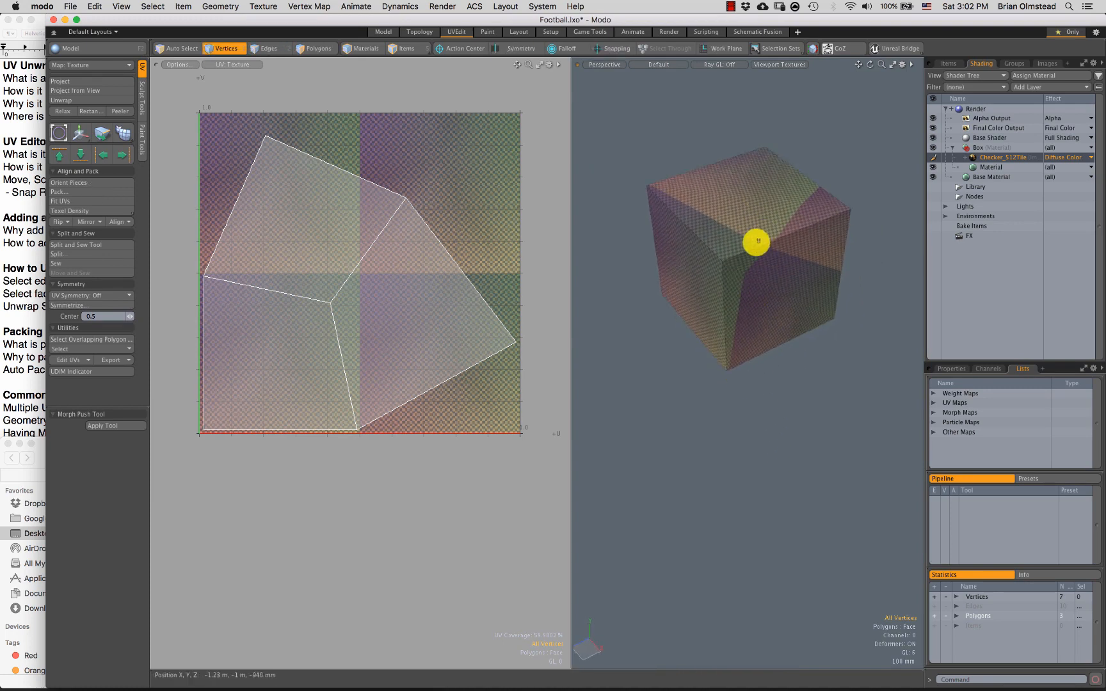
alt+drag(744, 306, 776, 230)
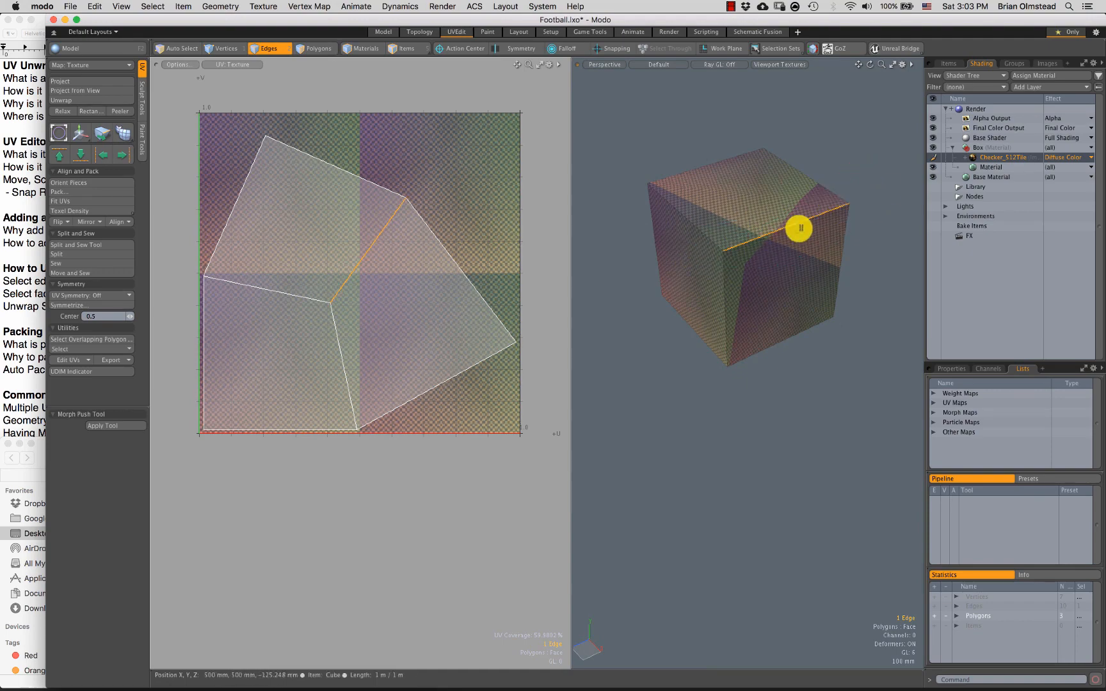
click(24, 267)
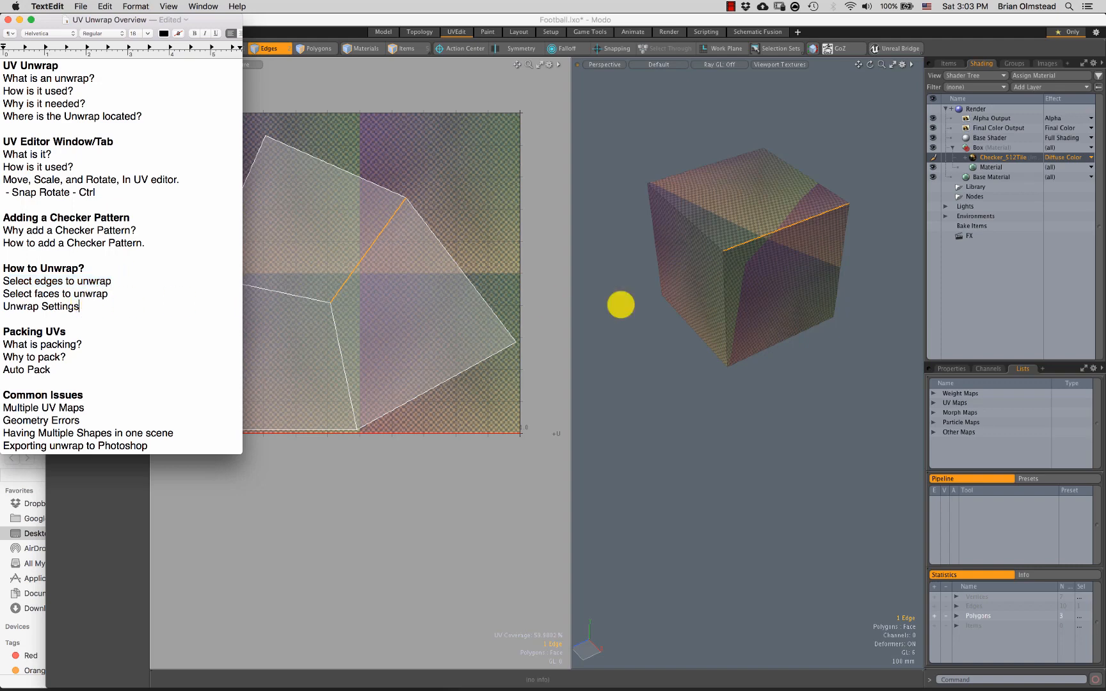
click(747, 357)
alt+drag(726, 277, 728, 252)
alt+drag(752, 293, 734, 309)
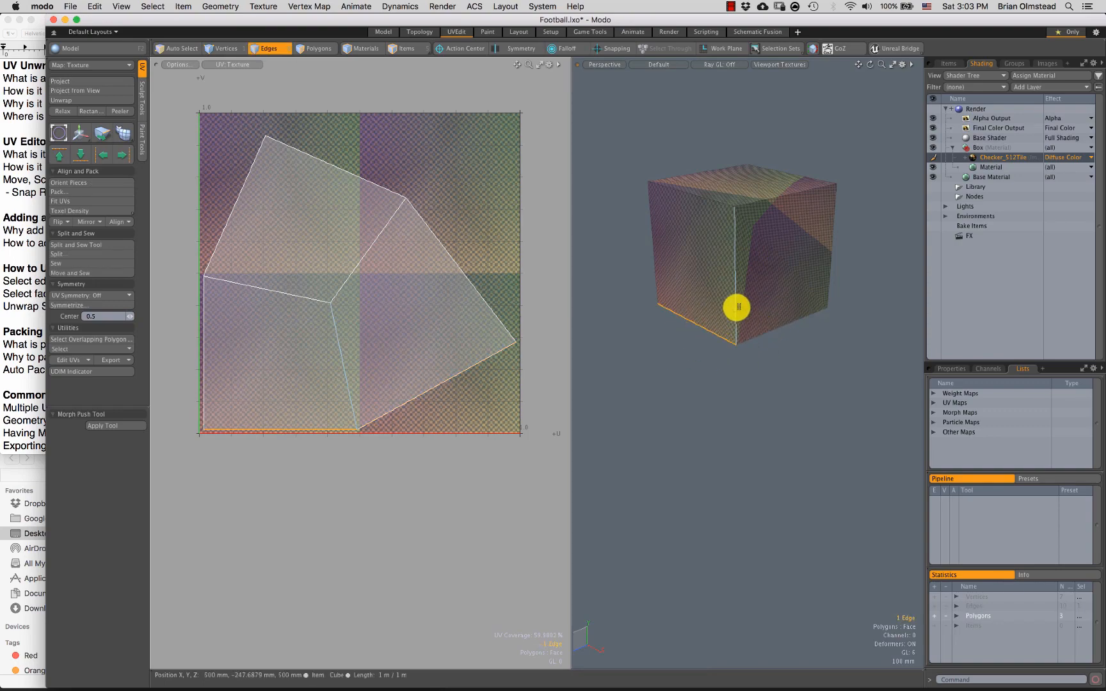
Step: Select the cube's six outer border edges and the edge between its top and right side faces as unwrap seams
key(3)
alt+drag(728, 330, 725, 342)
key(2)
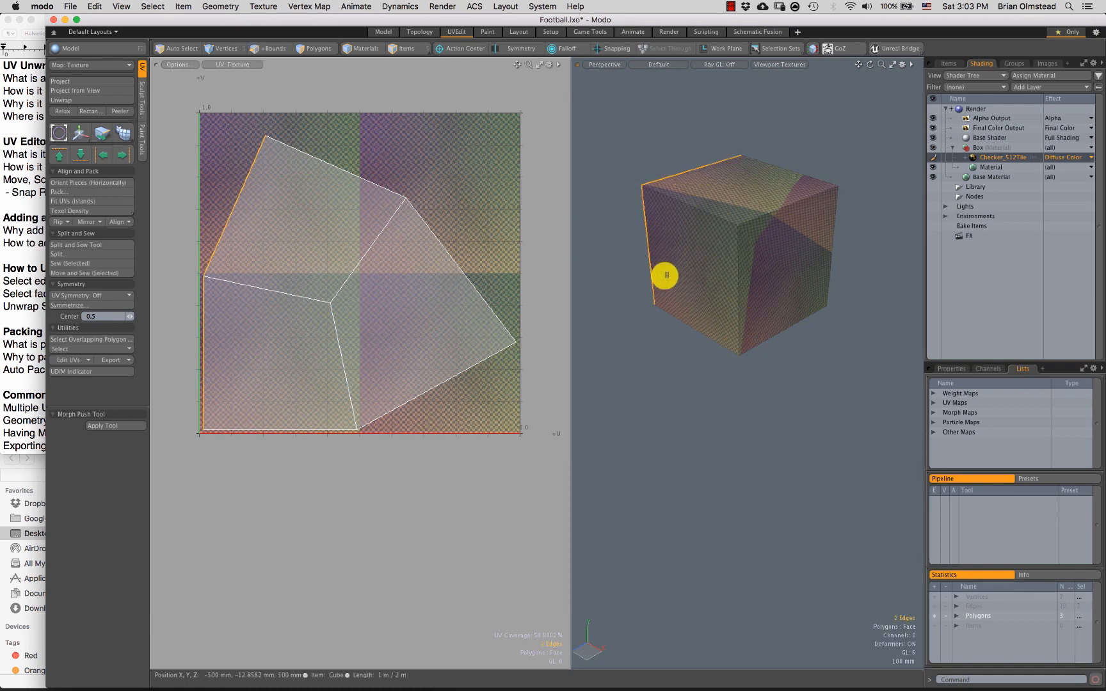
alt+drag(794, 161, 768, 264)
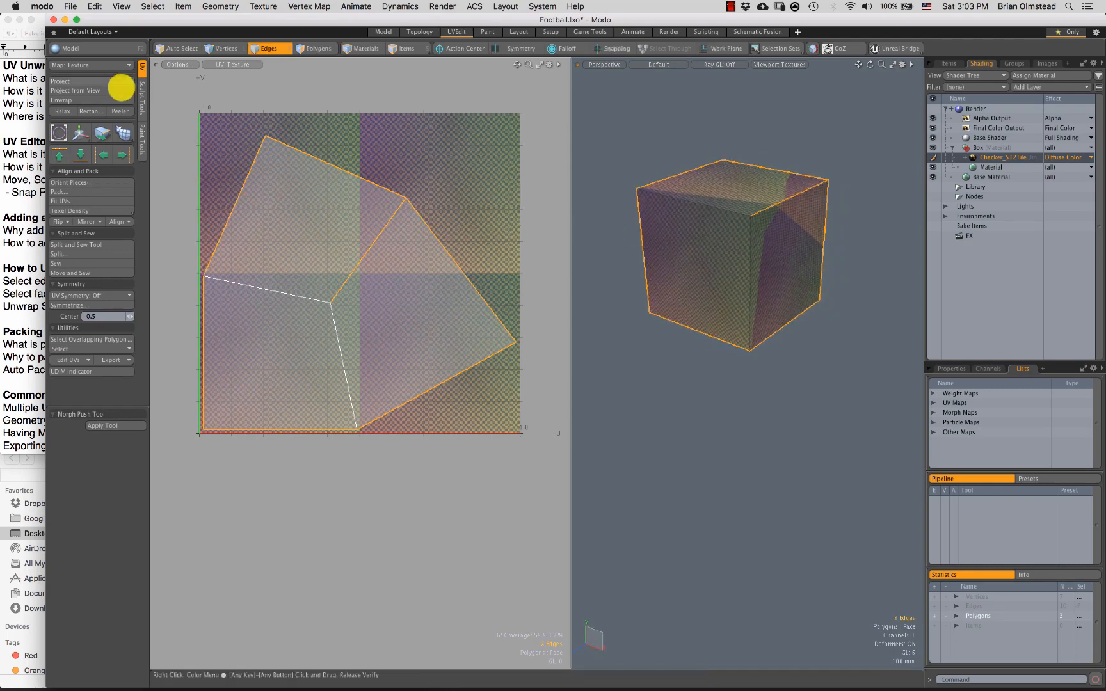
alt+drag(799, 317, 659, 165)
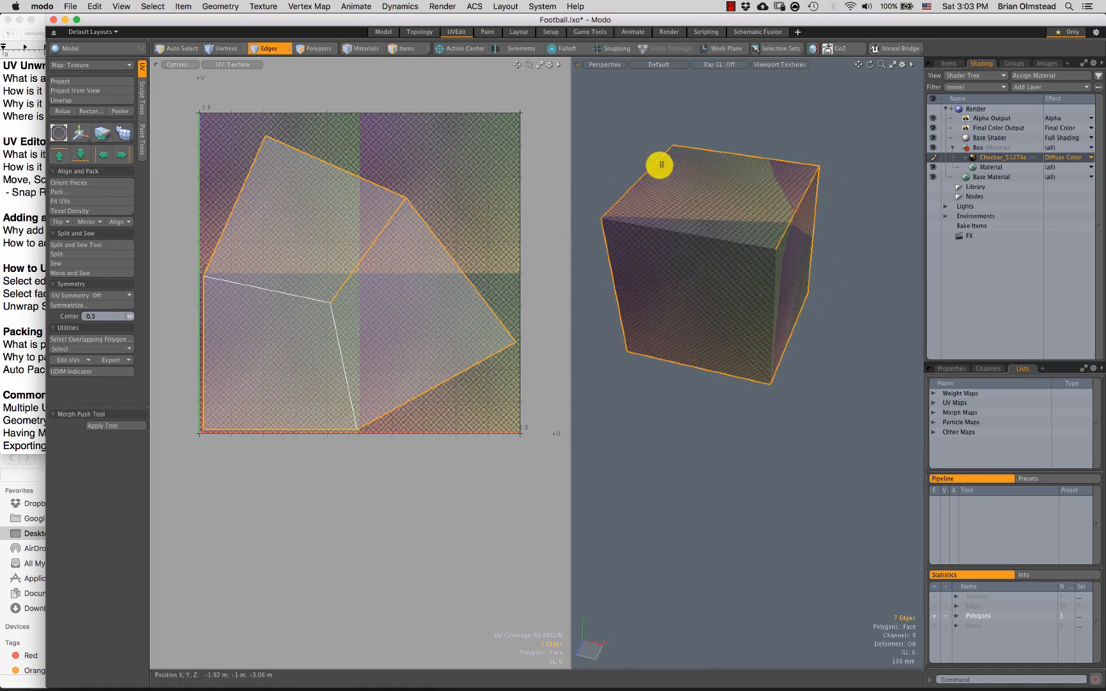
alt+drag(812, 321, 713, 227)
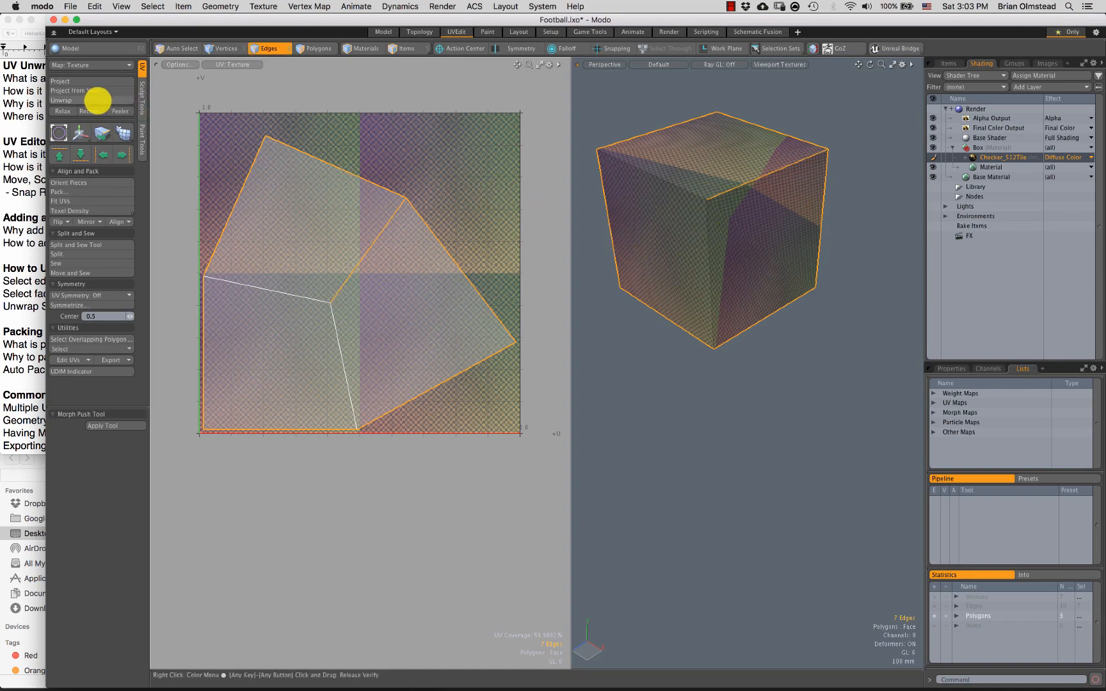
Step: Unwrap the cube's UVs along the selected seam edges with the Angle Based method and switch to polygon selection
click(96, 100)
click(716, 450)
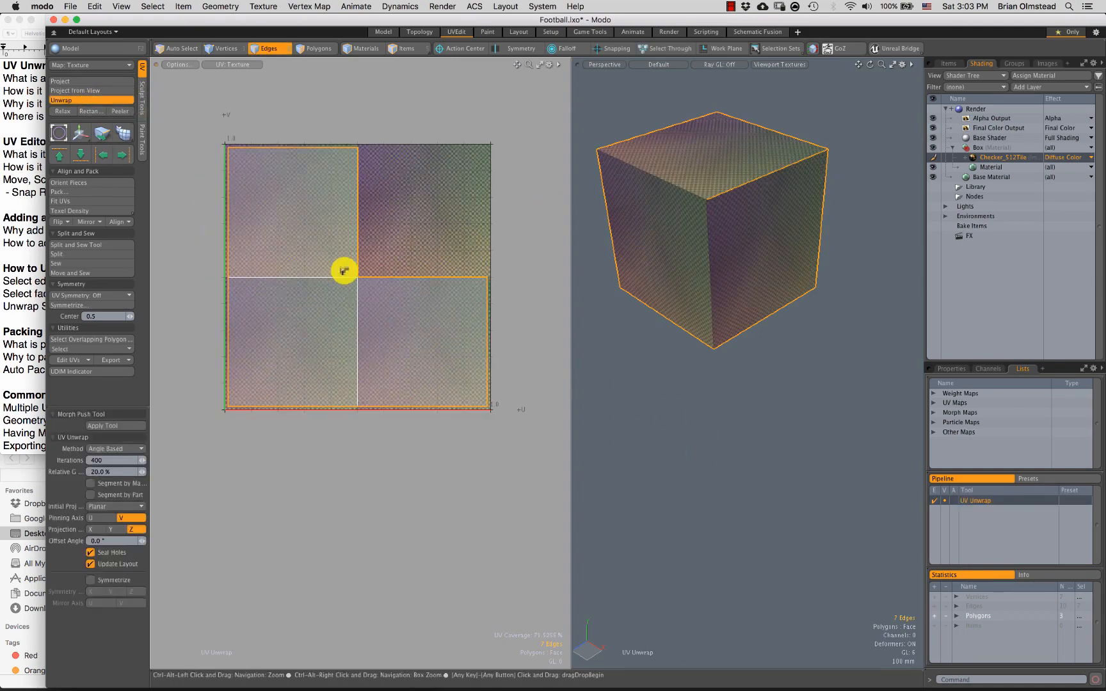
key(a)
key(space)
key(space)
key(a)
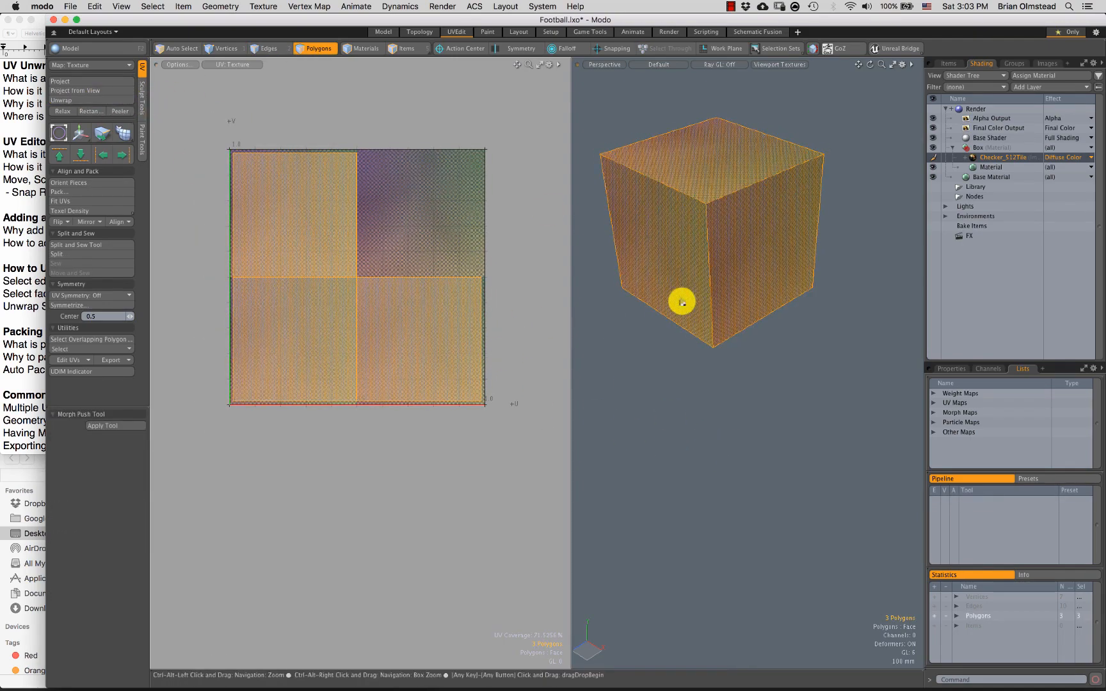
Step: Rotate the cube's right side face about 90° around Z in the Front view so it lies level with the top
click(790, 294)
alt+drag(810, 329, 749, 267)
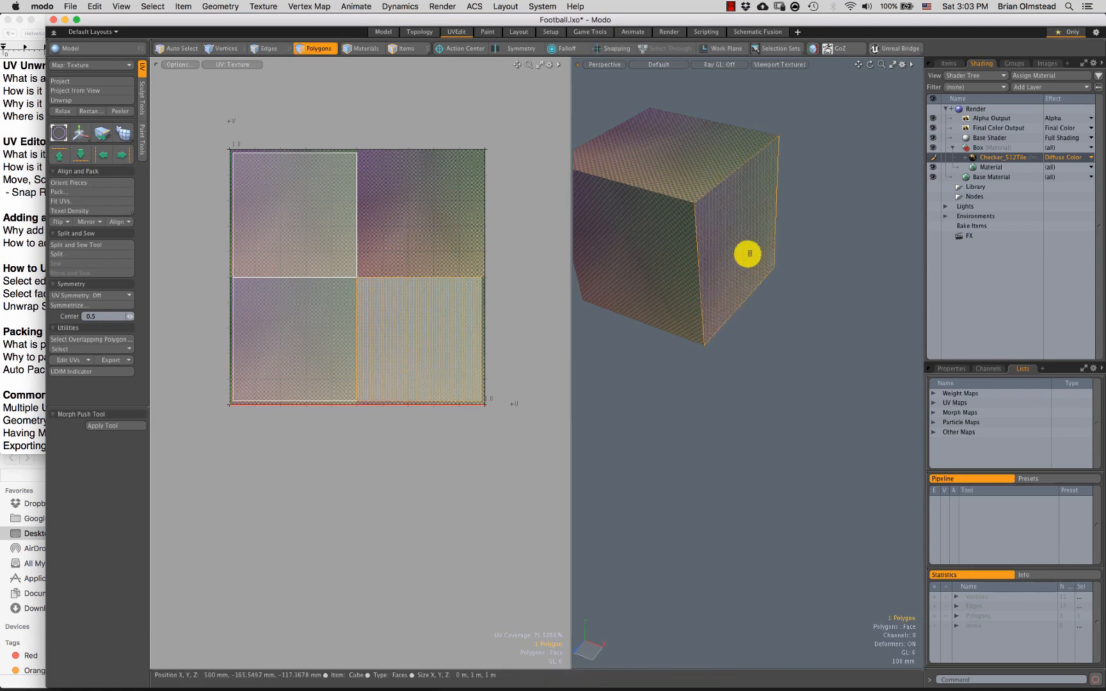
alt+drag(749, 253, 745, 279)
key(e)
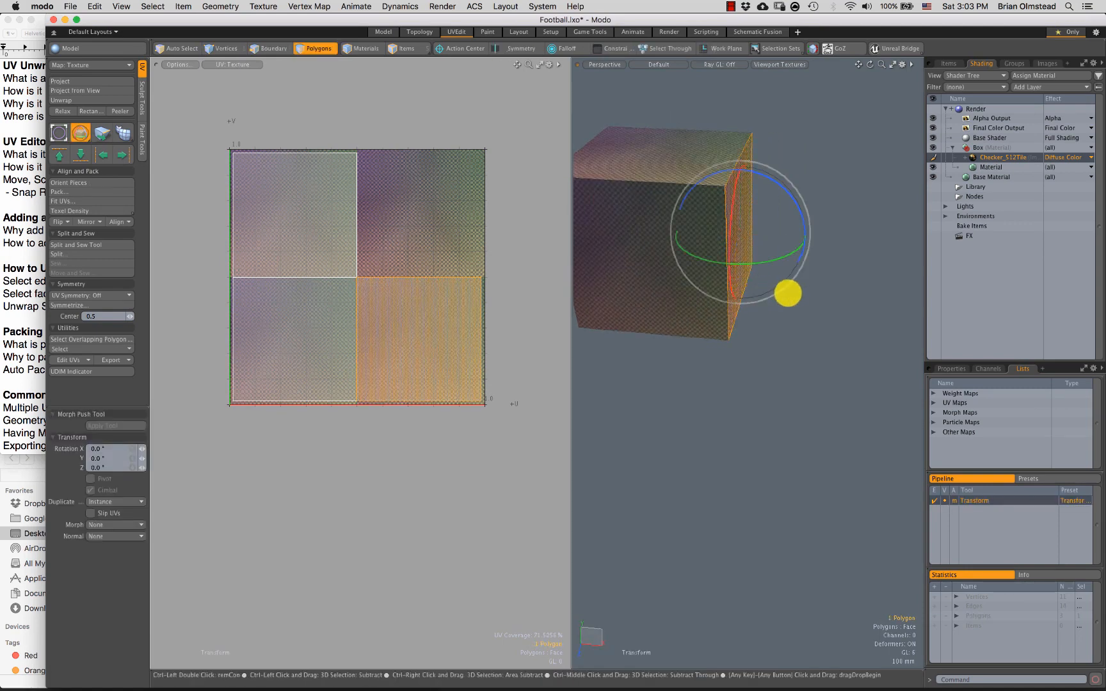
key(ctrl+space)
click(782, 285)
key(ctrl+space)
click(811, 306)
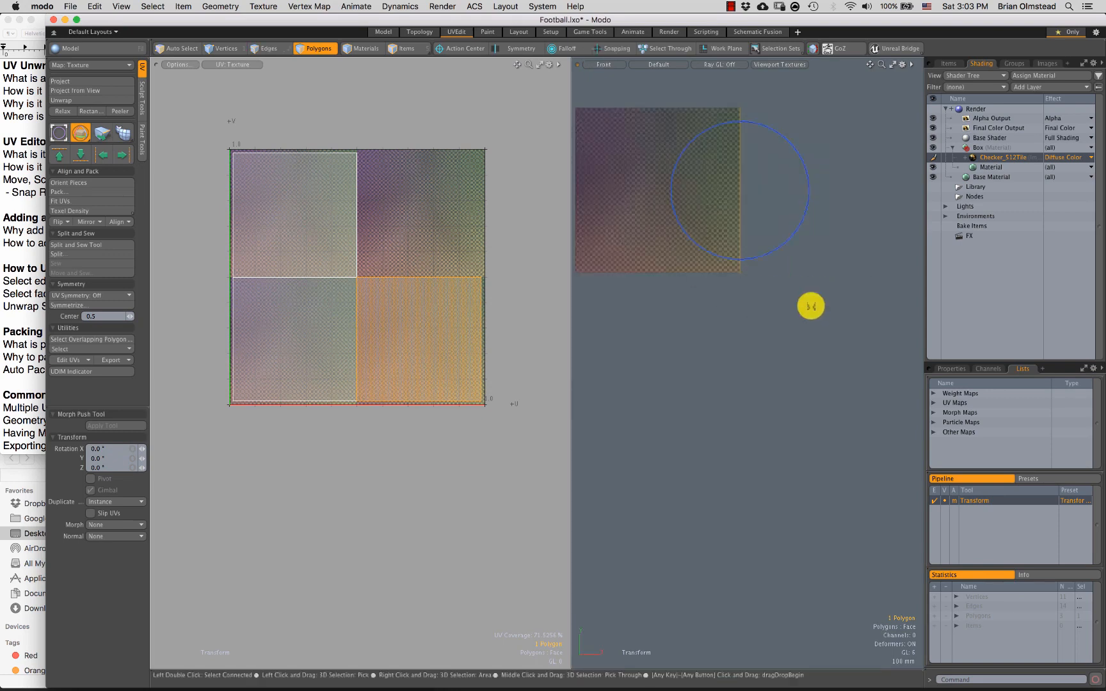
ctrl+alt+drag(755, 231, 742, 319)
ctrl+alt+drag(701, 215, 726, 212)
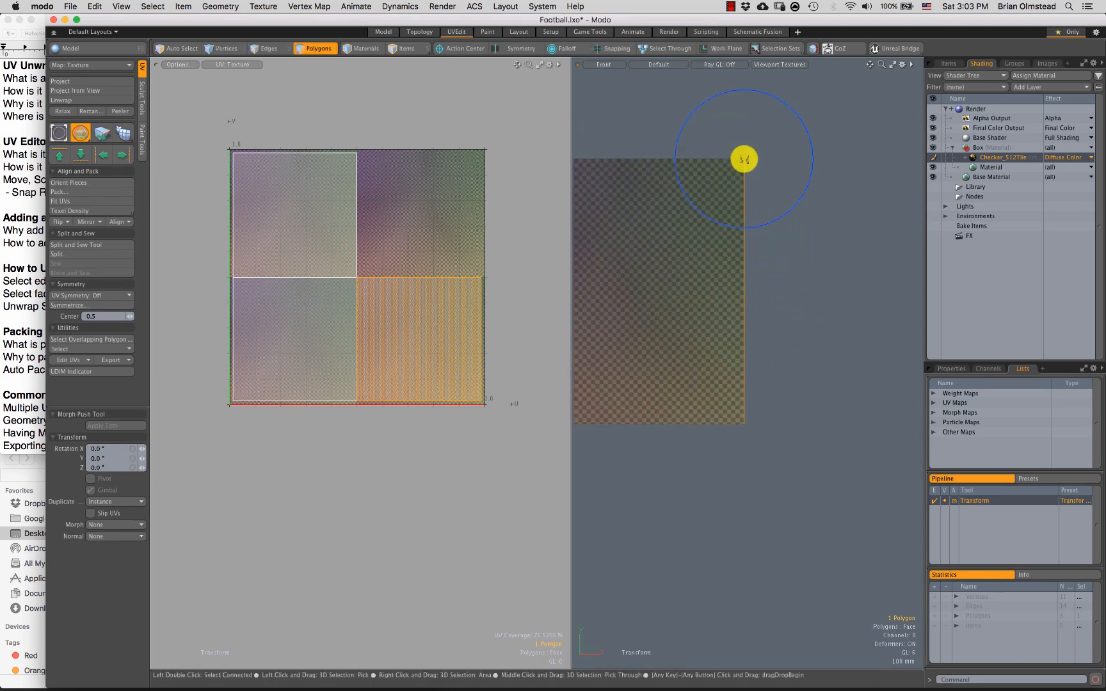
drag(756, 232, 742, 234)
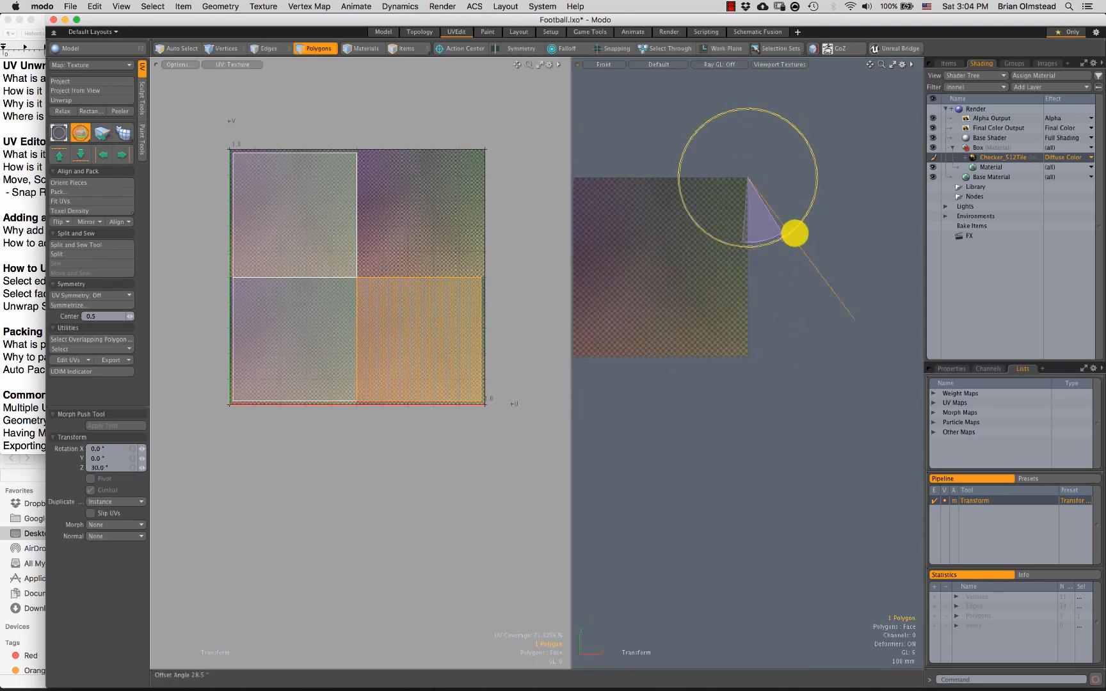
drag(844, 183, 811, 210)
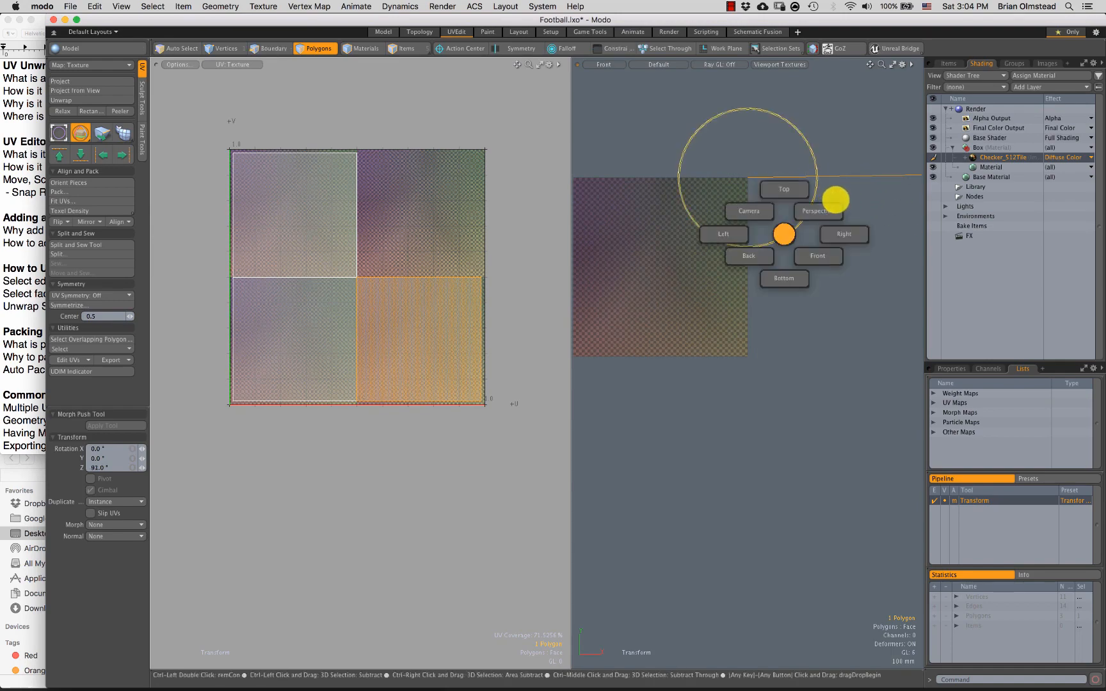
click(828, 206)
mouse_move(752, 238)
alt+mouse_down()
mouse_move(647, 279)
mouse_move(742, 224)
alt+mouse_up()
key(space)
Step: Rotate the cube's front face about 90° around X in the Right view so it lies level with the top
click(731, 268)
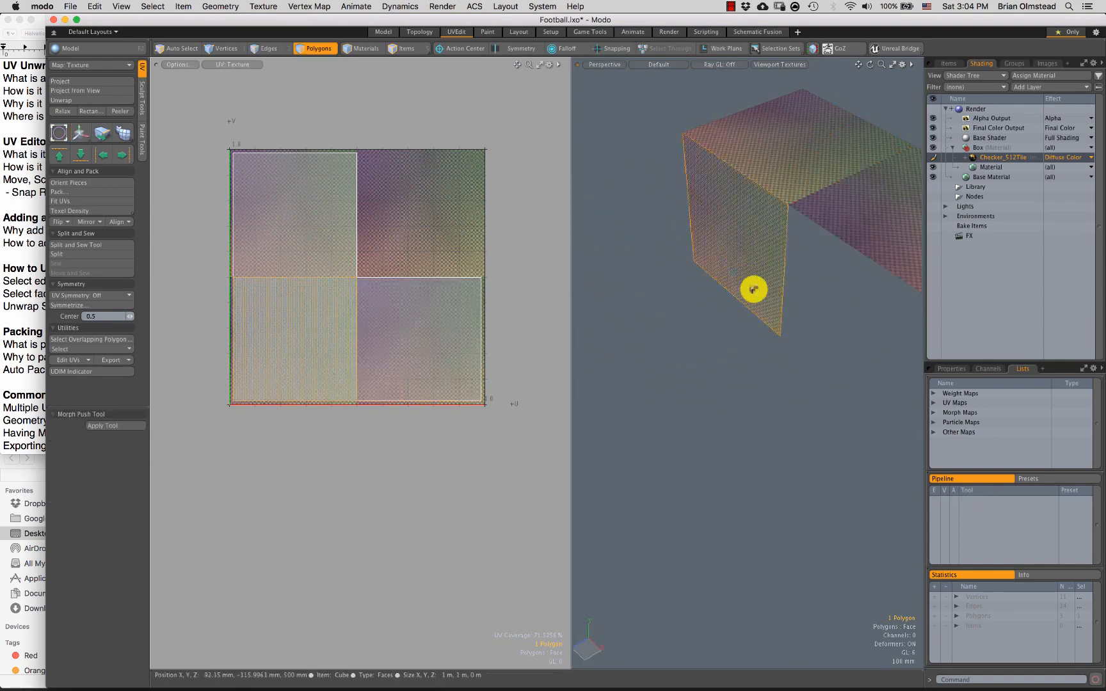
key(e)
alt+drag(748, 286, 721, 261)
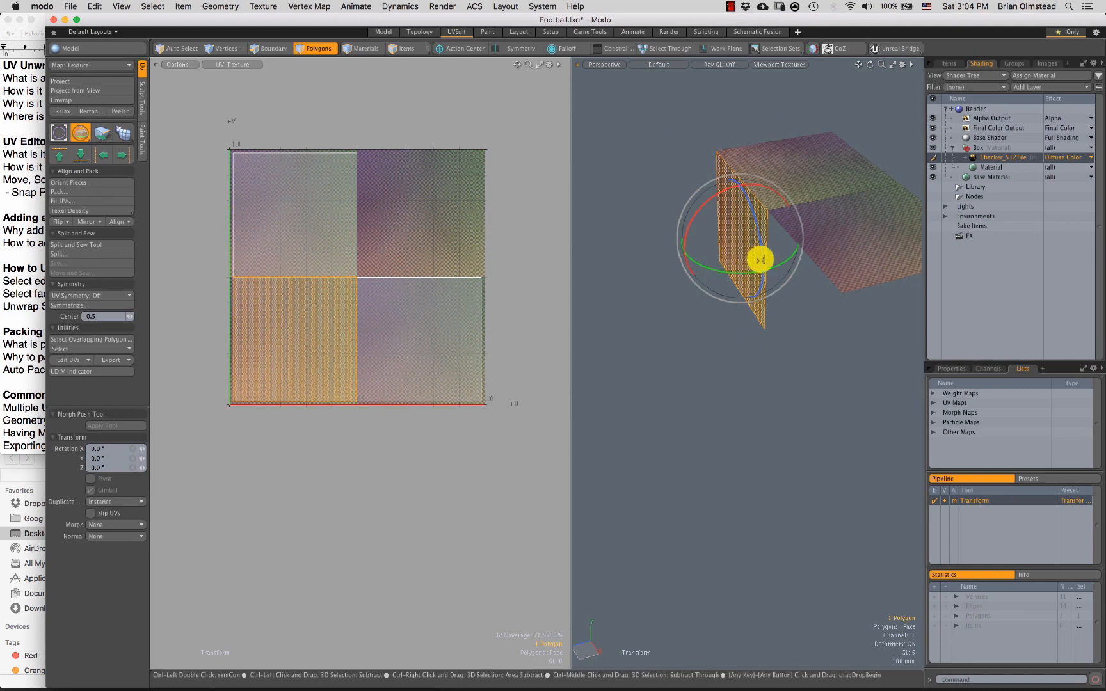
click(790, 261)
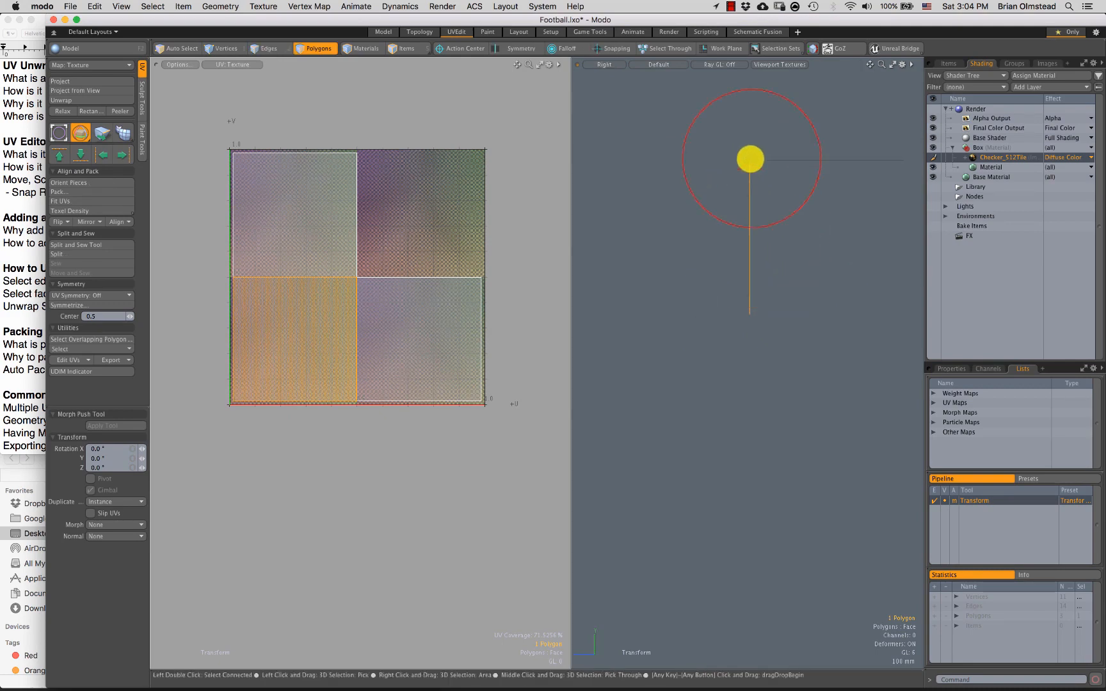
key(ctrl+space)
click(790, 161)
alt+drag(789, 161, 779, 133)
key(space)
Step: Compare the flattened three-face mesh with its UV layout from several angles, highlighting all connected polygons
click(710, 321)
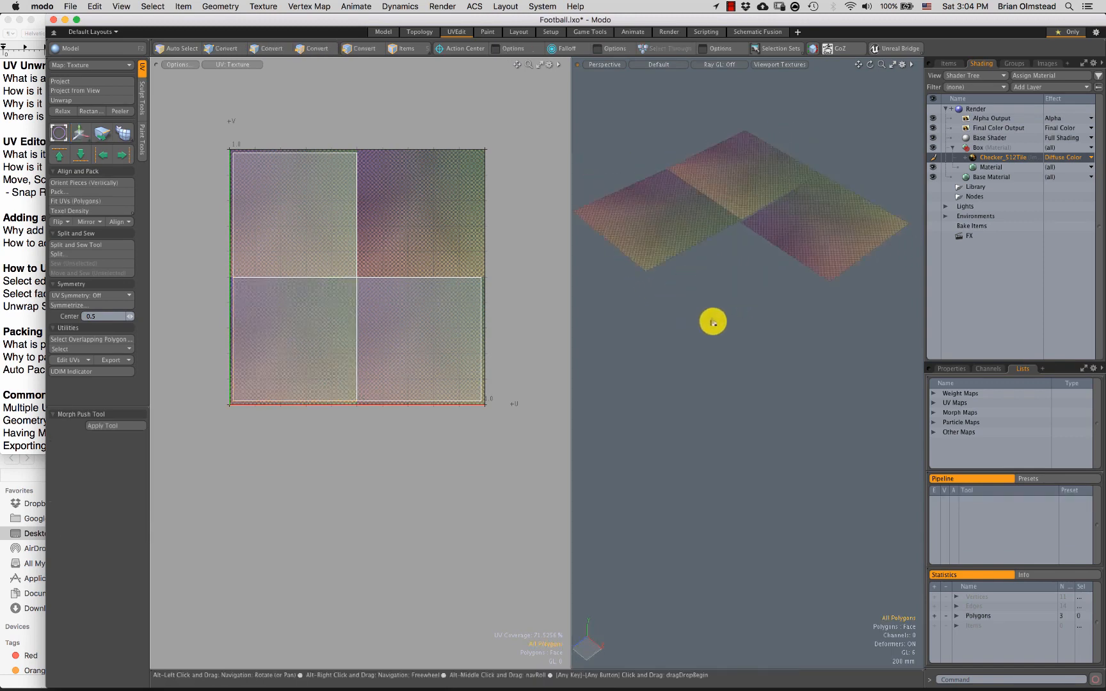
alt+drag(711, 321, 736, 297)
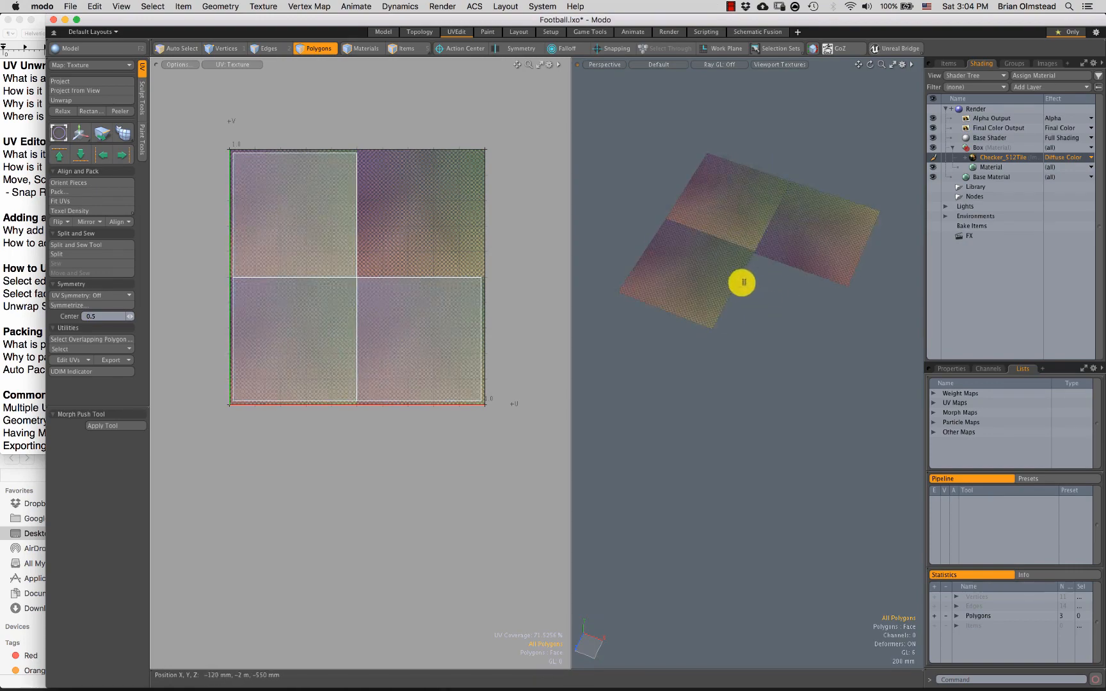
click(739, 283)
scroll(766, 333, up, 2)
key(1)
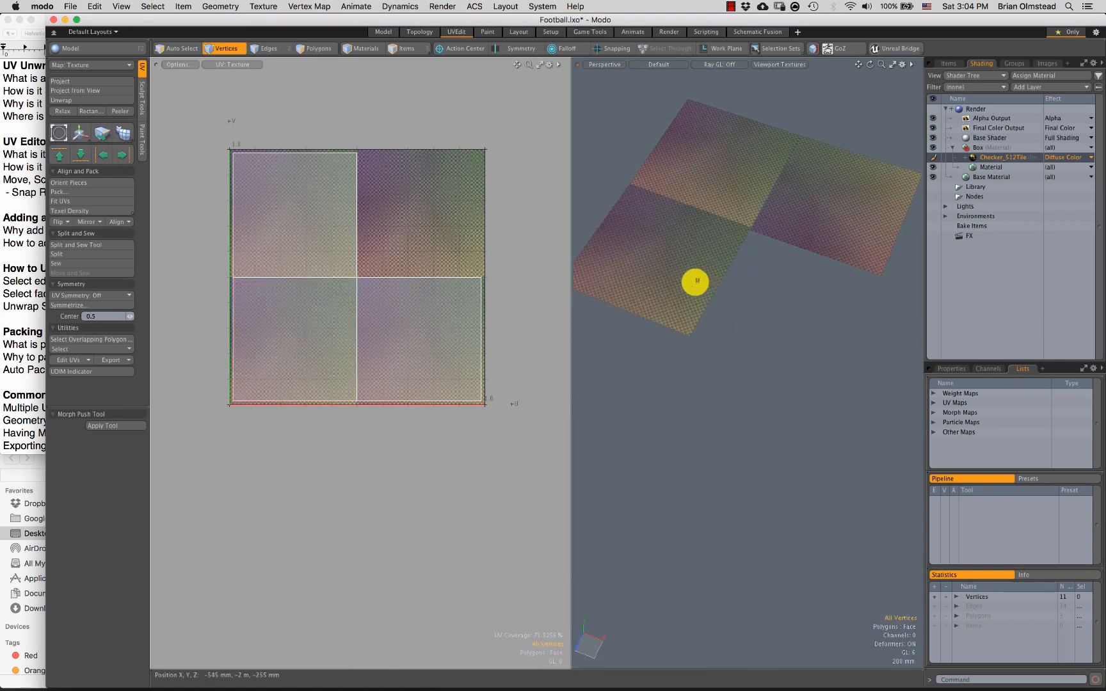
alt+drag(742, 315, 780, 330)
key(3)
click(464, 247)
double_click(417, 325)
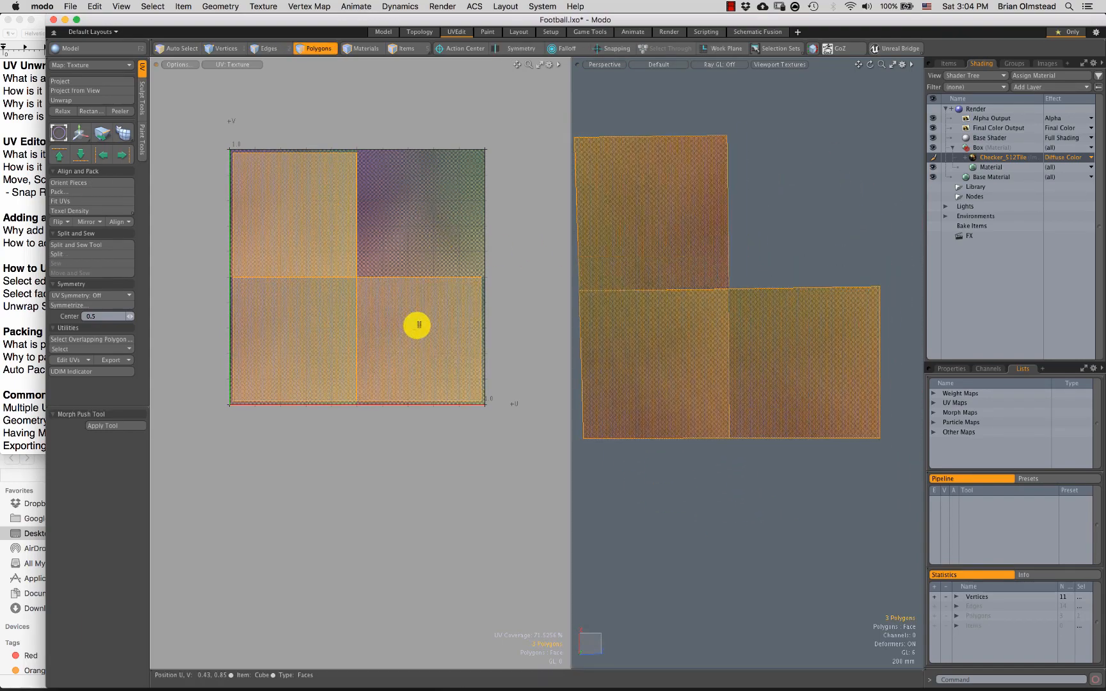
click(816, 260)
alt+drag(816, 261, 723, 248)
key(1)
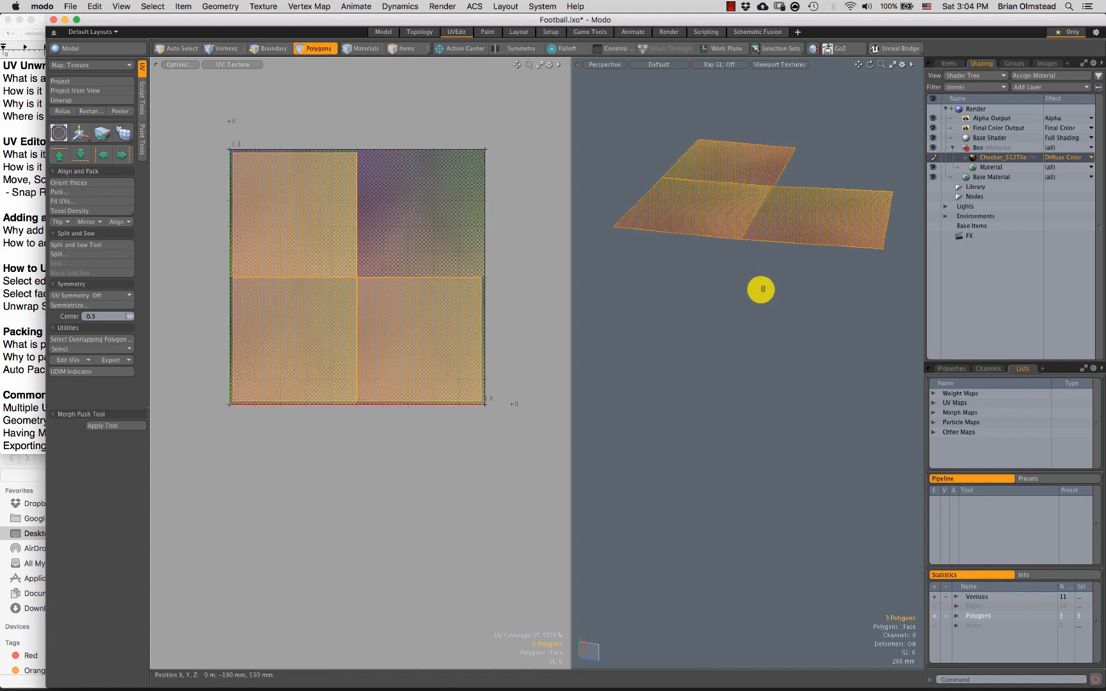
Step: Undo the face rotations so the flattened mesh folds back into the three-sided cube
key(super+z)
key(super+z)
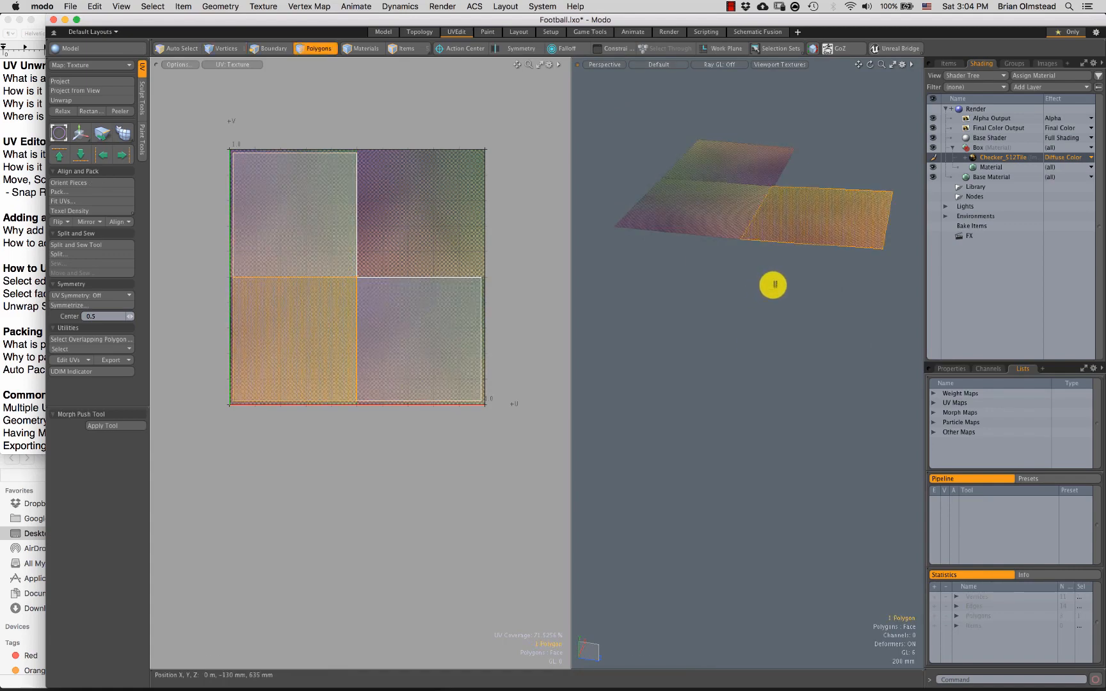
alt+drag(771, 285, 763, 301)
key(super+z)
key(super+z)
key(super+z)
key(super+z)
key(super+z)
key(super+z)
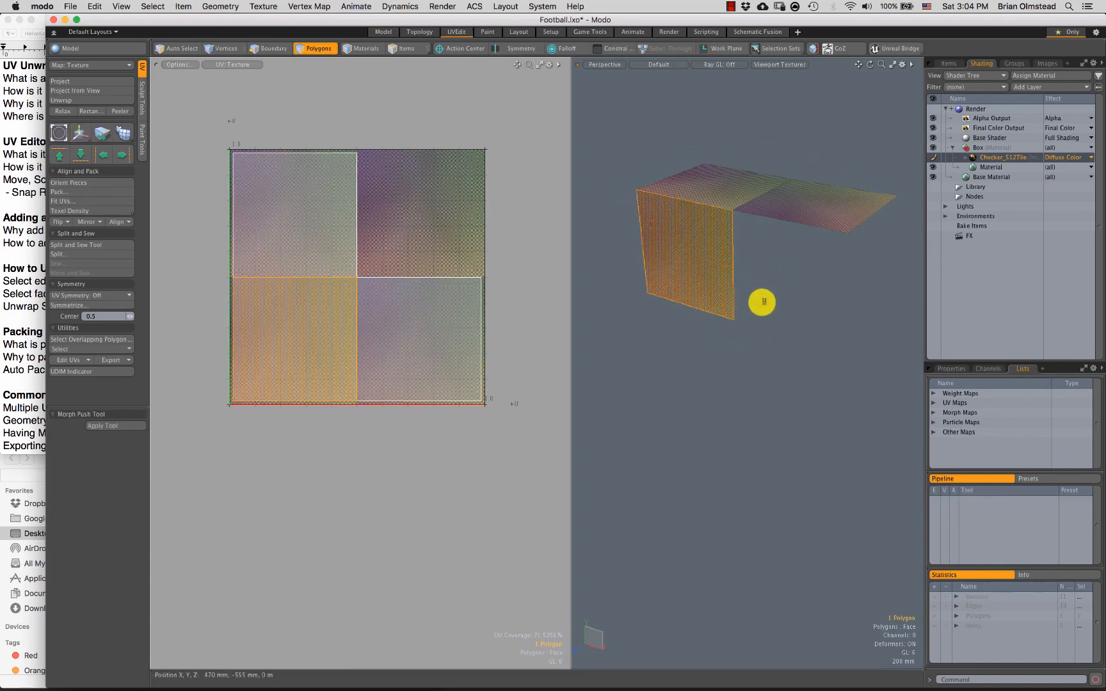
key(super+z)
key(super+z)
key(super+z)
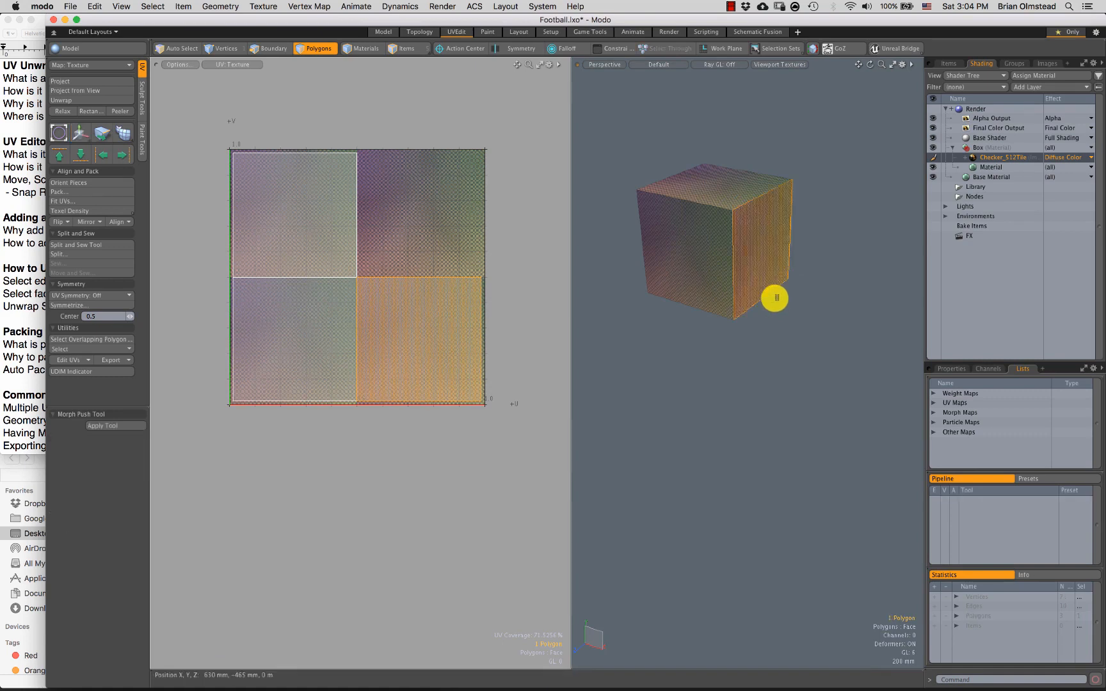
Step: Restore the cube's three deleted faces and unwrap those three polygons together with the Unwrap tool
key(1)
alt+drag(820, 292, 633, 269)
key(super+z)
alt+drag(753, 282, 725, 265)
key(3)
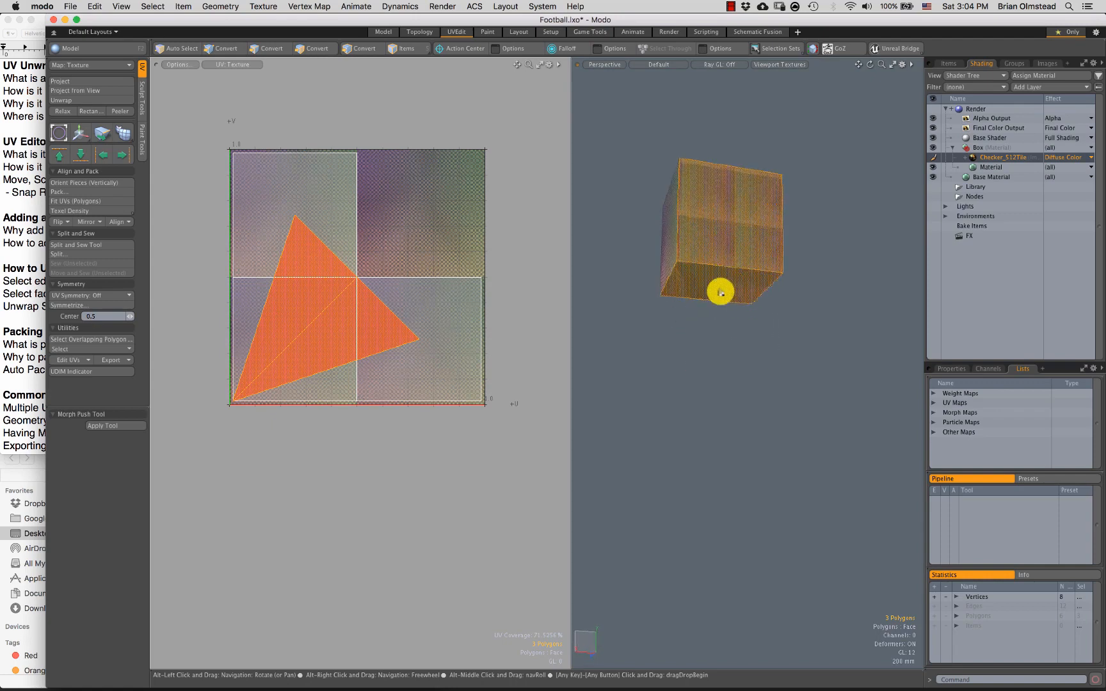
click(113, 98)
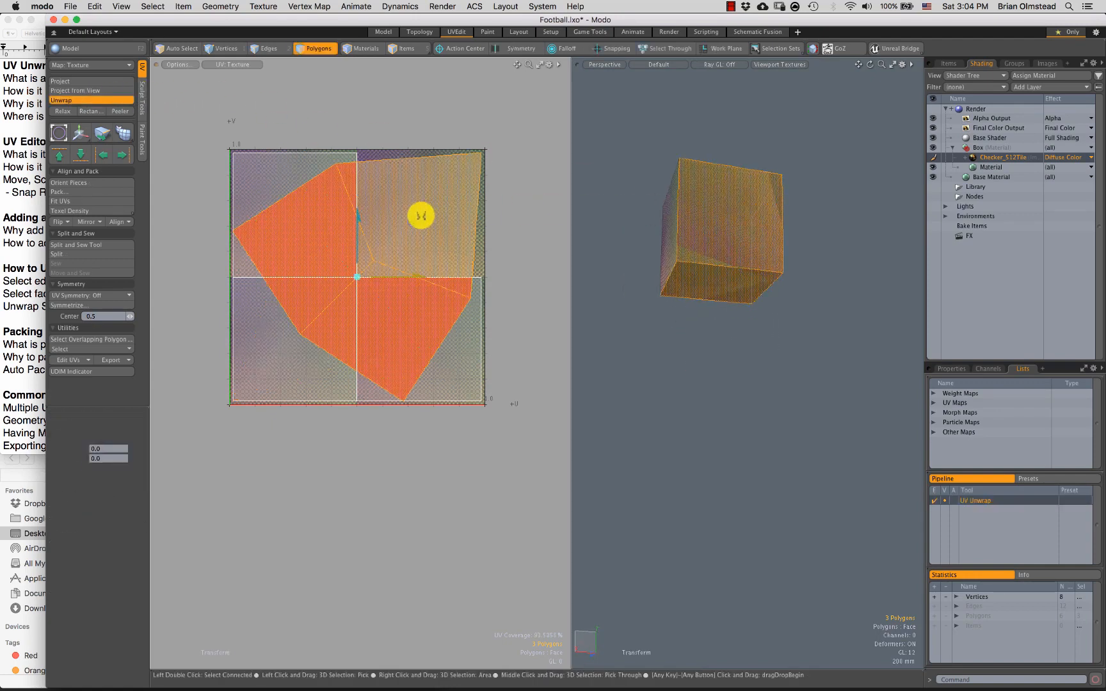
Step: Move the newly unwrapped three-face UV island along U, outside the 0–1 UV square
key(w)
drag(399, 271, 589, 243)
alt+drag(514, 266, 339, 266)
drag(444, 232, 496, 247)
scroll(424, 294, up, 1)
key(space)
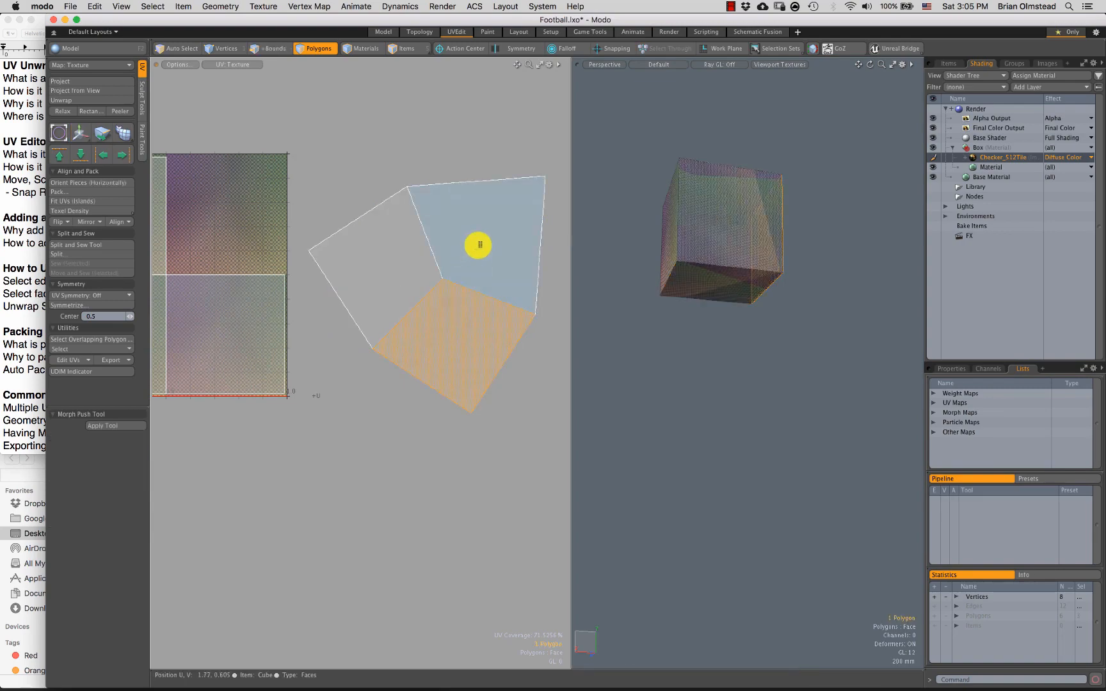
Step: Examine the checker texture up close on the three faces whose UVs fill the 0–1 square, and clear the polygon selection
click(724, 296)
mouse_move(730, 292)
alt+mouse_down()
mouse_move(679, 362)
mouse_move(679, 283)
mouse_move(747, 274)
mouse_move(770, 200)
mouse_move(746, 299)
alt+mouse_up()
scroll(733, 252, up, 5)
scroll(728, 337, up, 3)
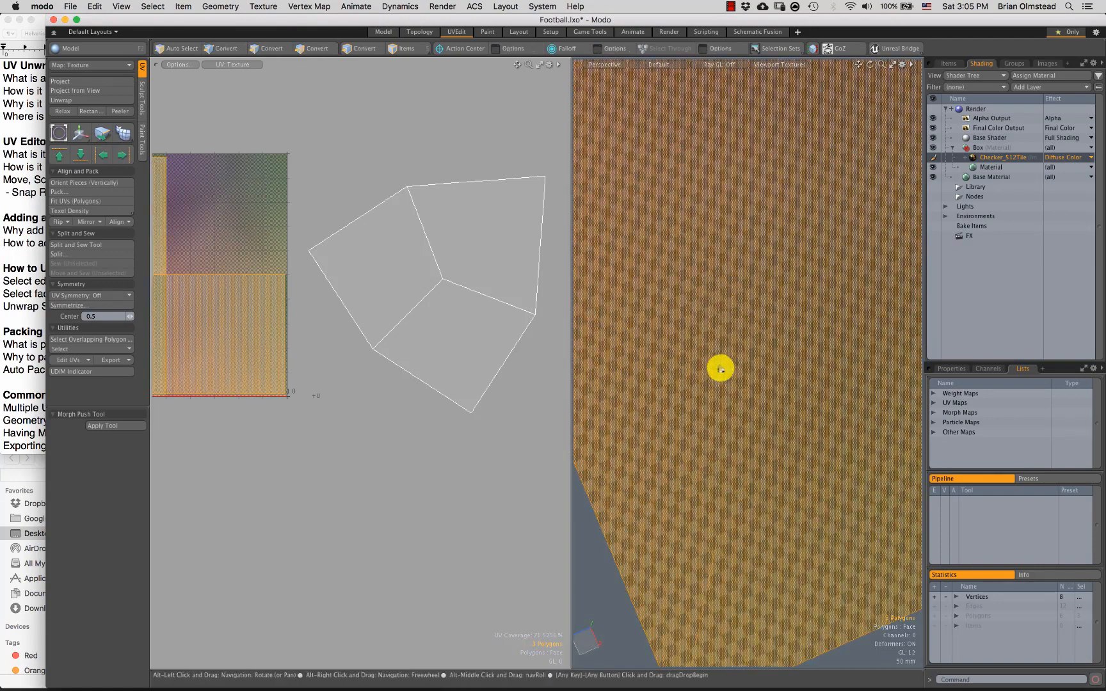
alt+drag(720, 368, 731, 300)
scroll(674, 326, down, 3)
scroll(746, 329, up, 3)
scroll(723, 358, down, 5)
key(Escape)
scroll(762, 288, down, 4)
scroll(356, 264, down, 4)
alt+drag(356, 264, 363, 288)
scroll(391, 330, up, 4)
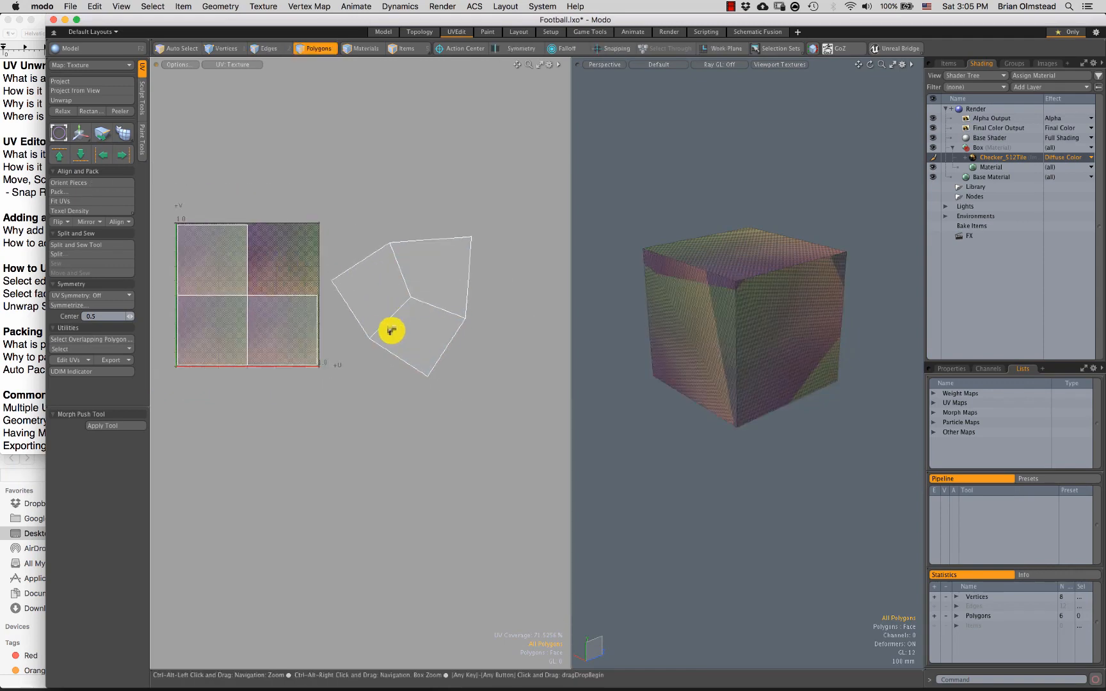
scroll(341, 344, down, 2)
Step: Unwrap the whole cube with the Angle Based method, using only the four edges around its top face as seams
key(2)
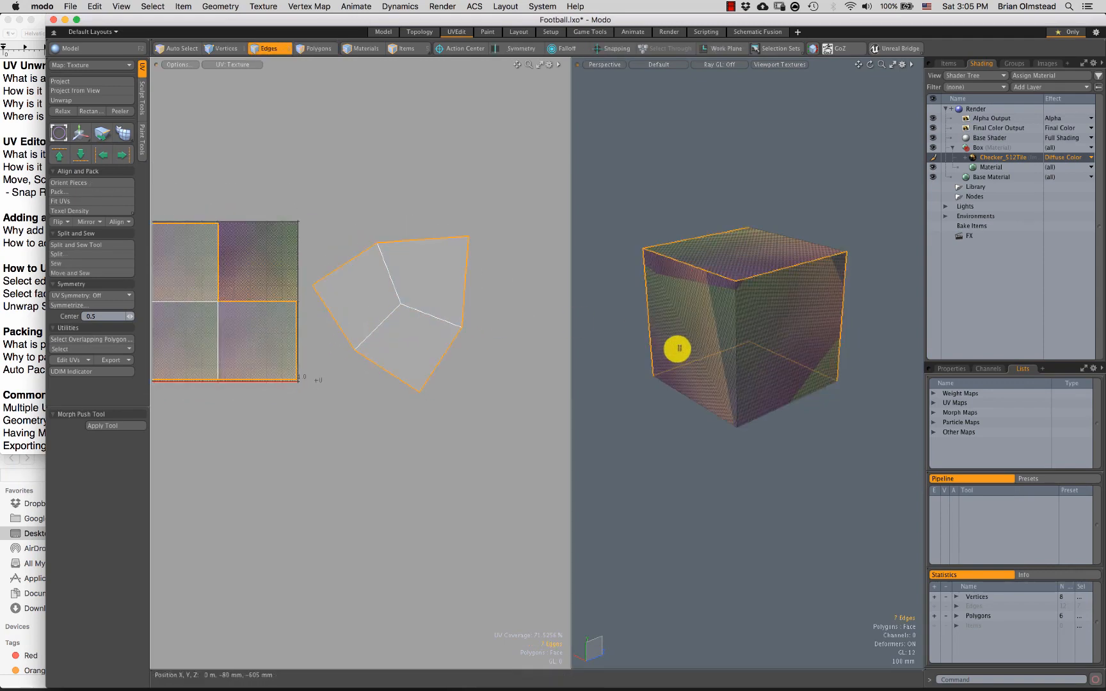
alt+drag(676, 348, 692, 288)
key(Escape)
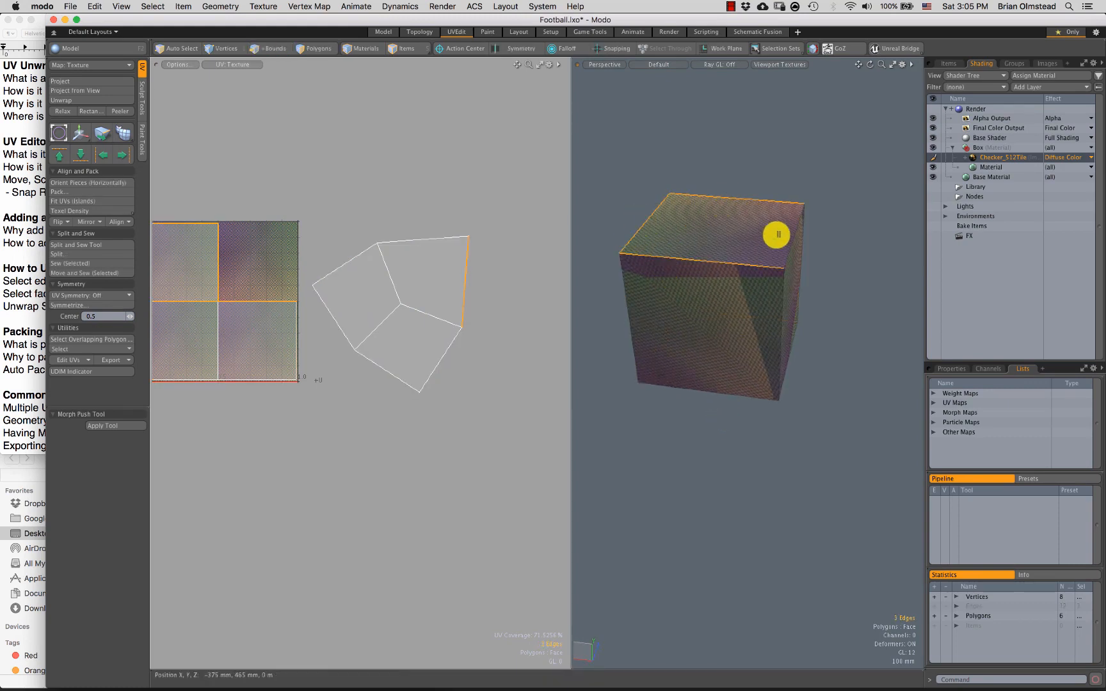
shift+click(777, 234)
alt+drag(728, 289, 717, 268)
click(677, 280)
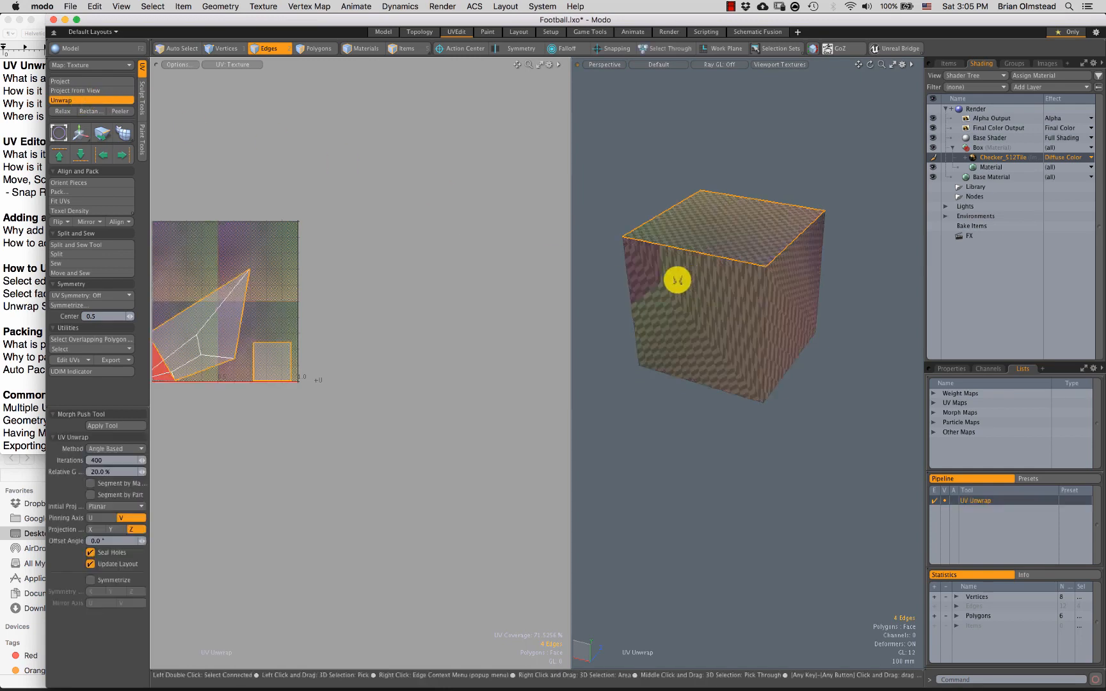
Step: Compare the separate top-face UV island with the four seam edges on the cube, switching between edge and polygon selection
scroll(311, 319, down, 2)
alt+drag(231, 337, 324, 308)
scroll(325, 308, up, 4)
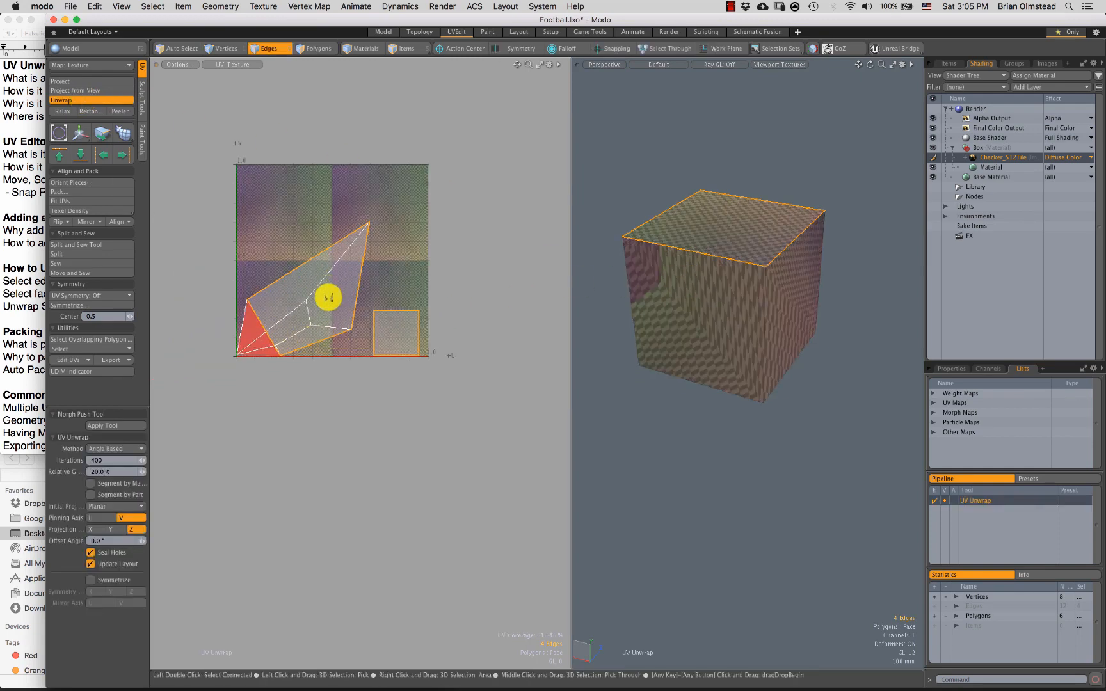
scroll(320, 311, up, 2)
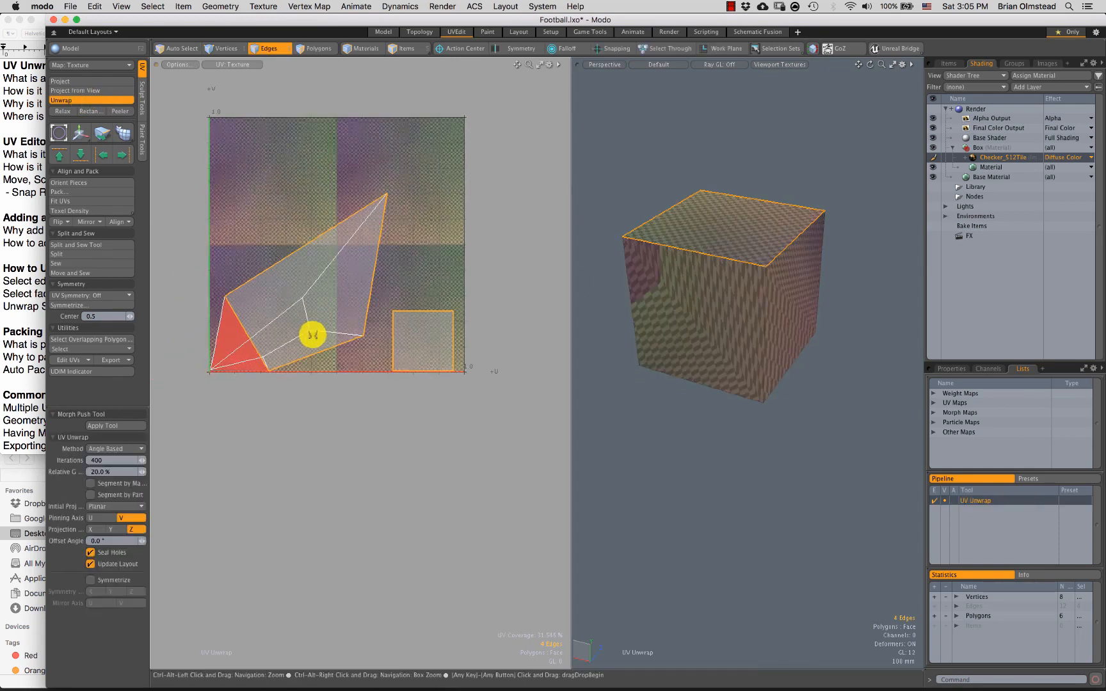
key(3)
click(418, 346)
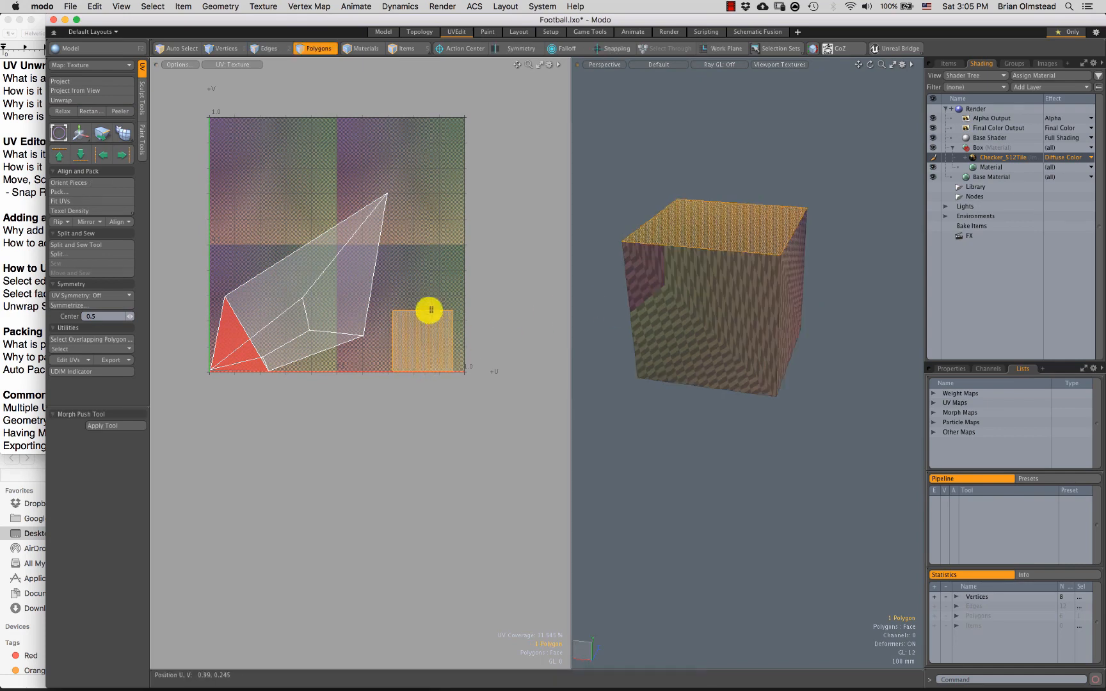
key(2)
alt+drag(691, 291, 622, 279)
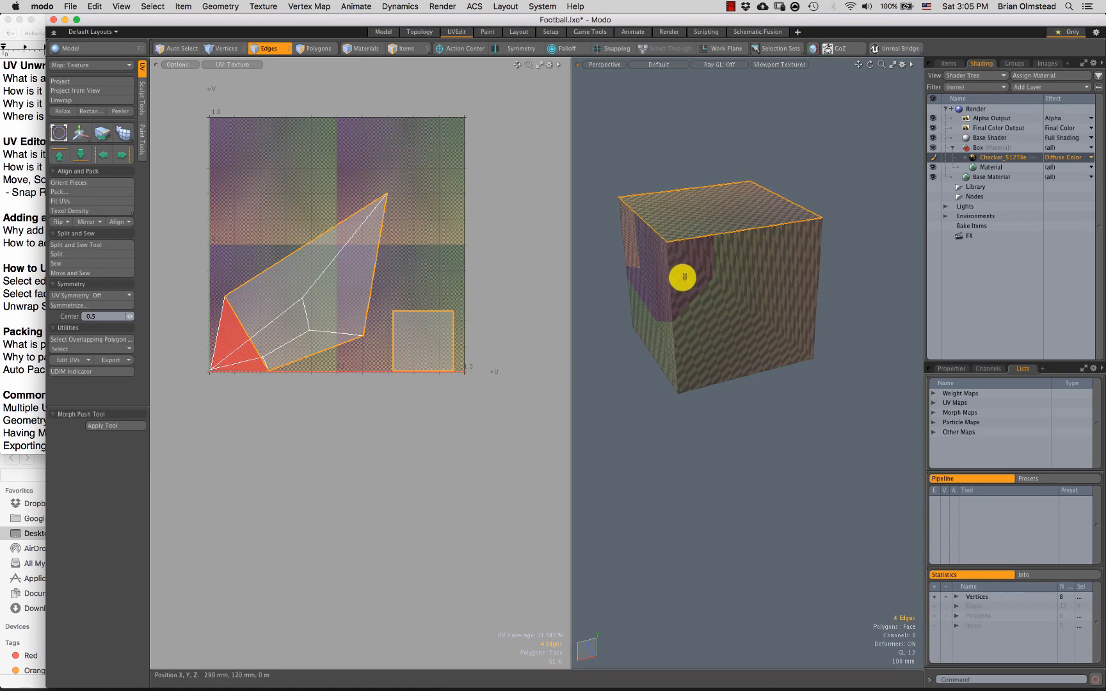
alt+drag(701, 305, 708, 289)
key(3)
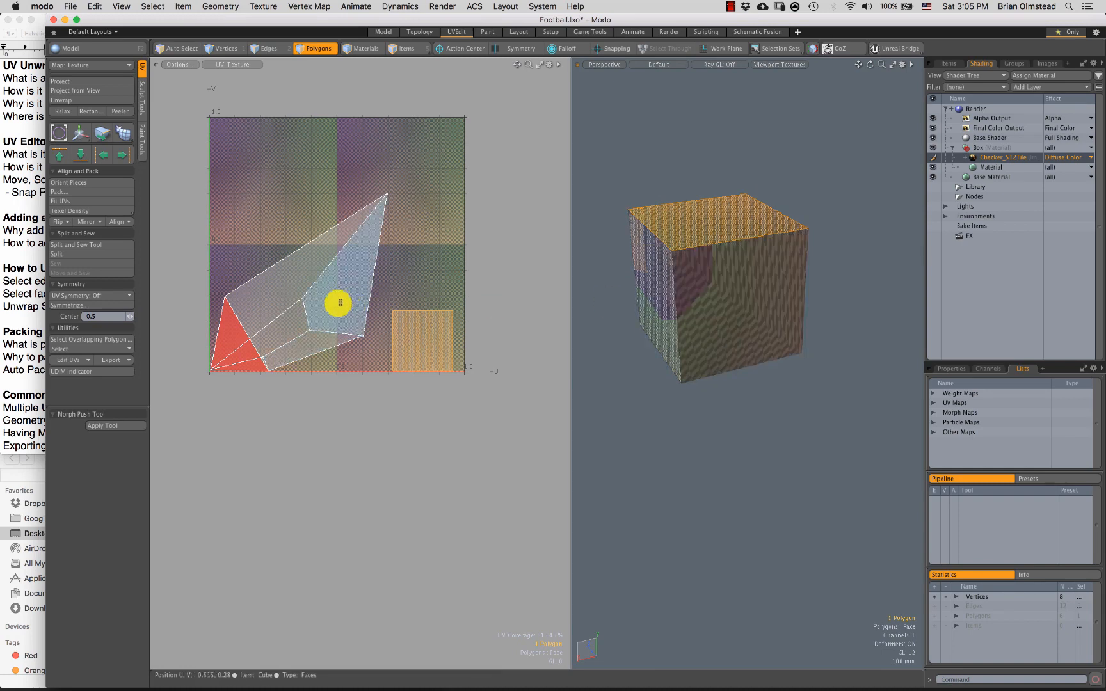
Step: Try unwrapping only the cube's right side polygon by itself with the Angle Based method
right_drag(408, 154, 486, 277)
click(472, 263)
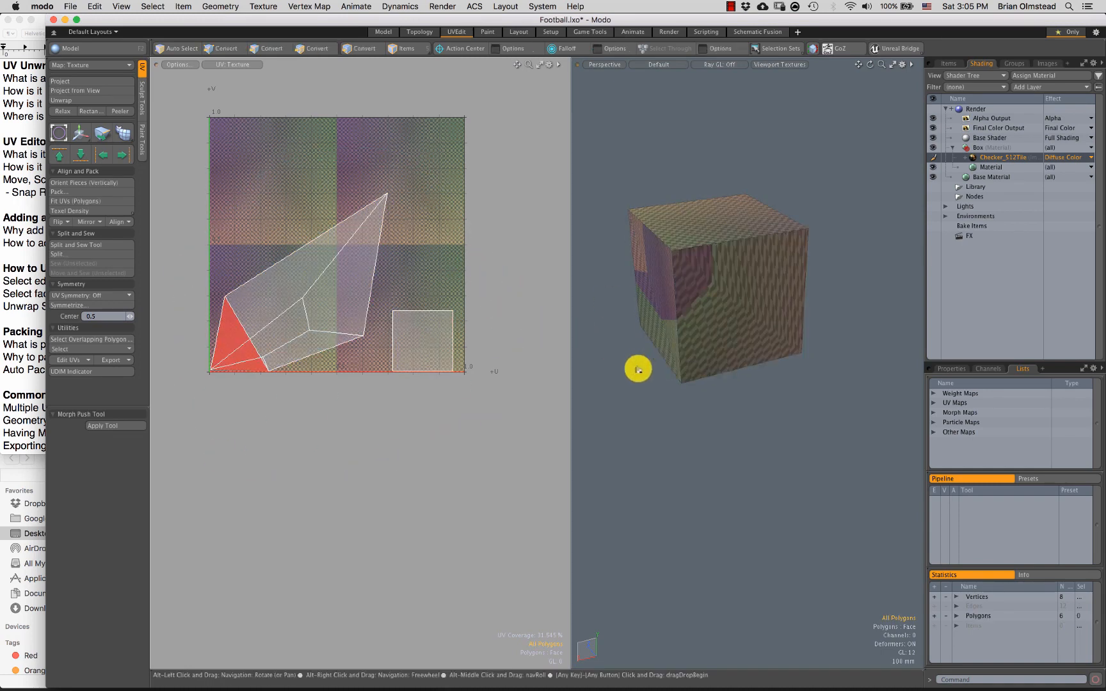
alt+drag(638, 368, 698, 337)
click(745, 269)
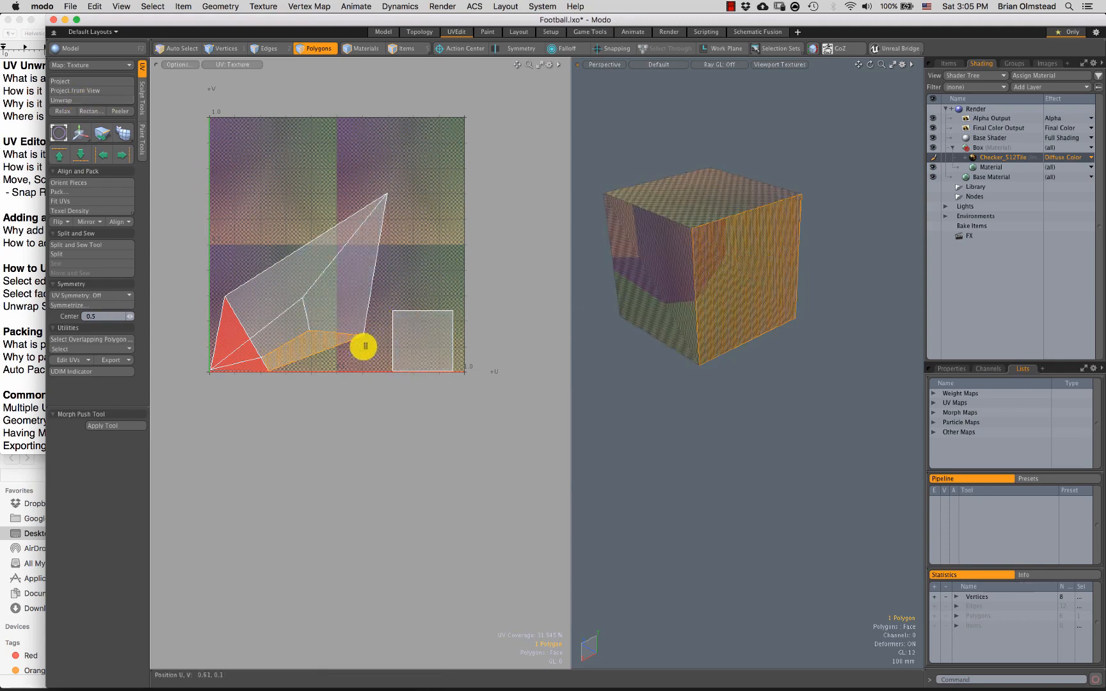
mouse_move(362, 346)
mouse_down()
mouse_move(256, 325)
mouse_move(267, 301)
mouse_move(353, 313)
mouse_move(426, 350)
mouse_up()
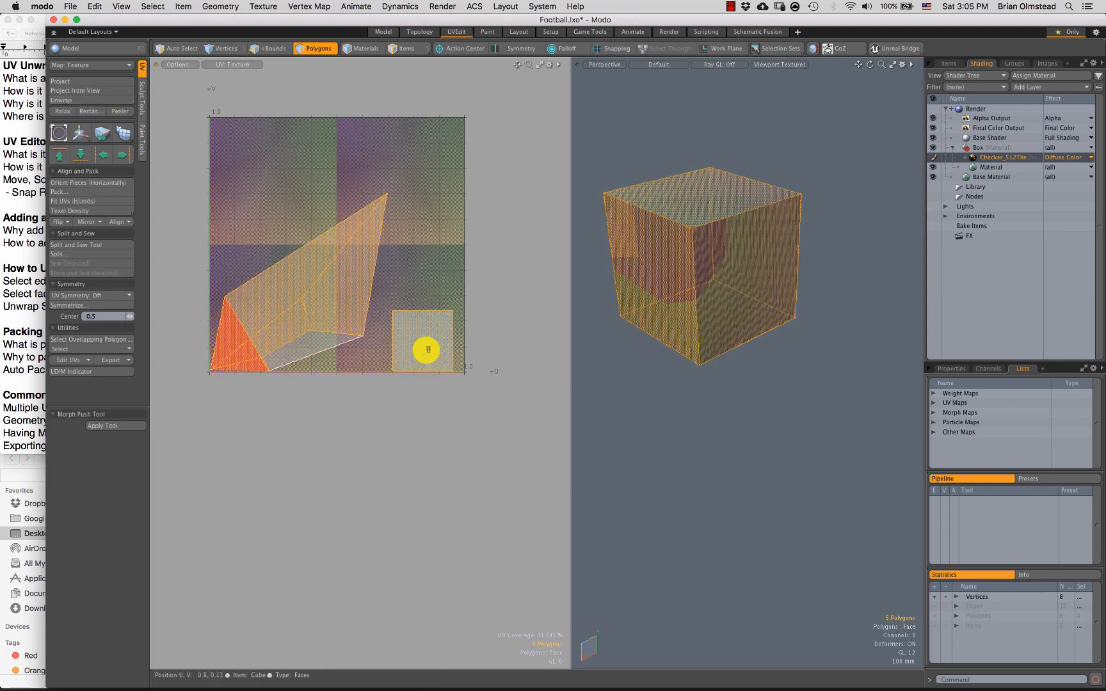
click(728, 291)
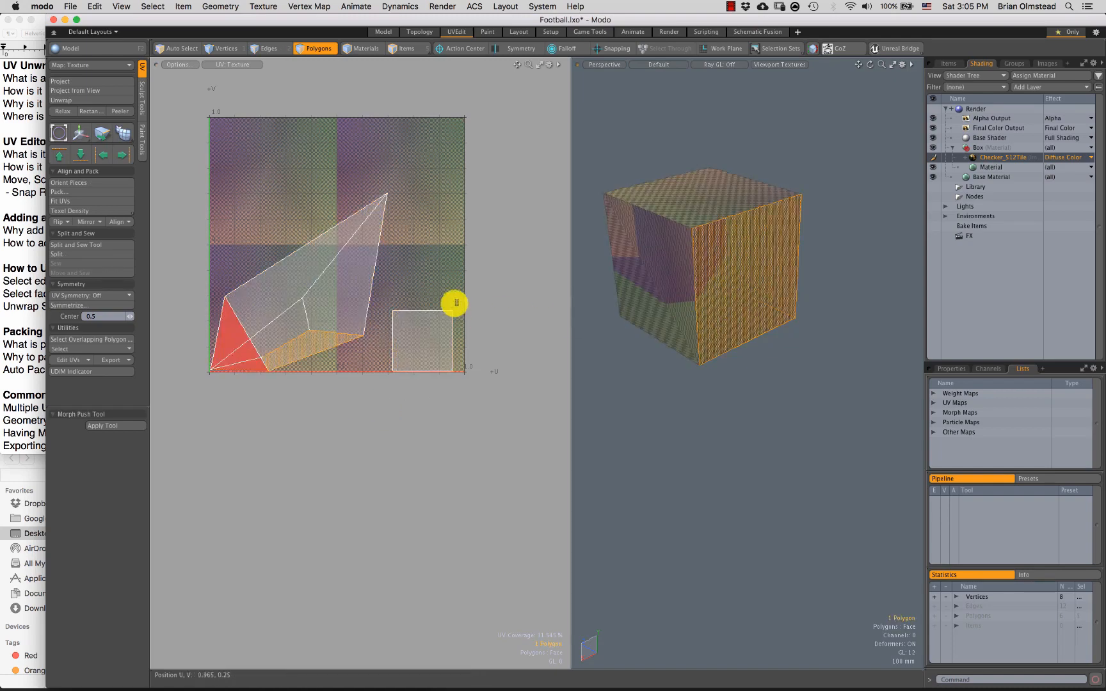
click(62, 100)
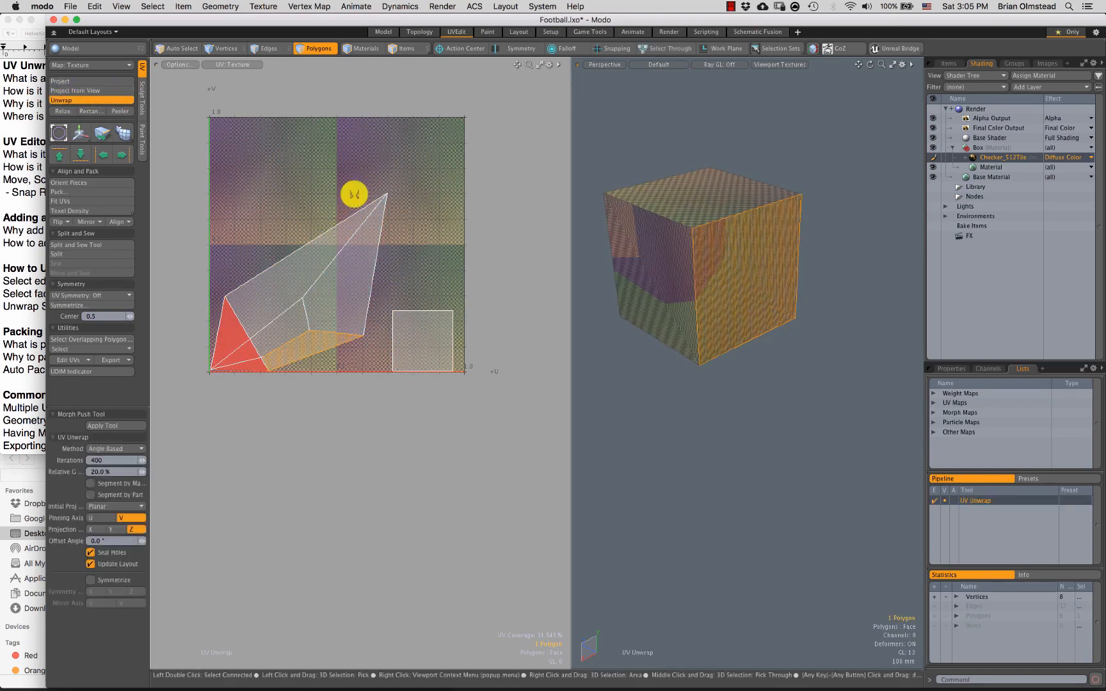
click(772, 426)
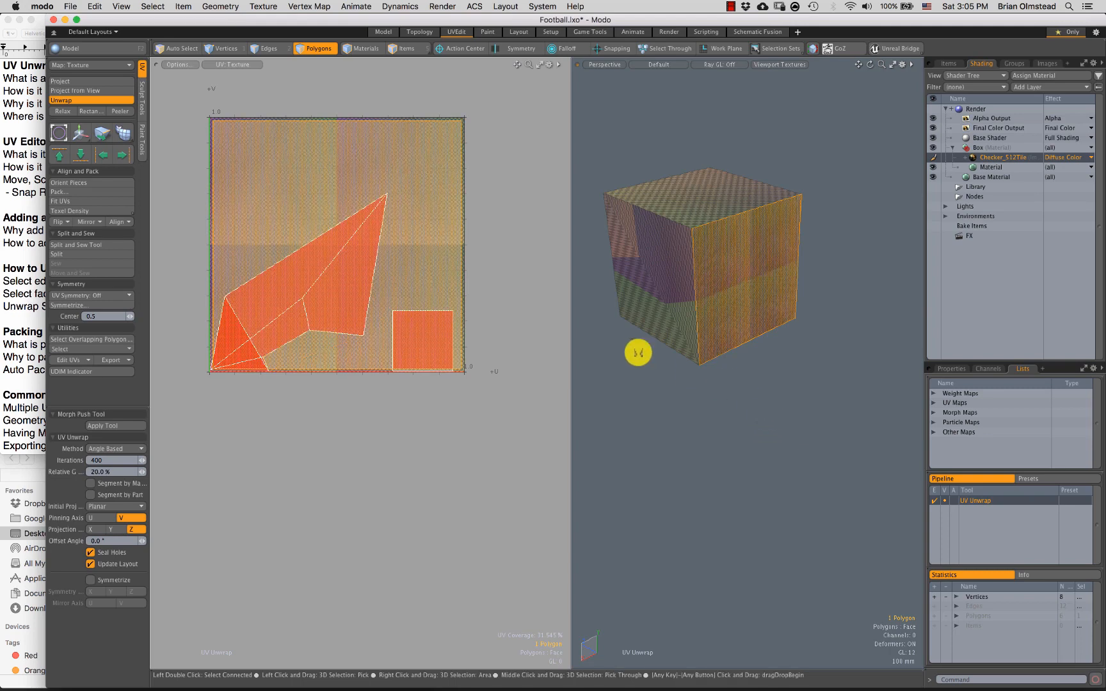
Step: Move the single face's UV island above the 0–1 UV square and select the remaining polygons in the UV view
key(w)
scroll(400, 255, down, 5)
drag(401, 239, 428, 171)
key(space)
key(r)
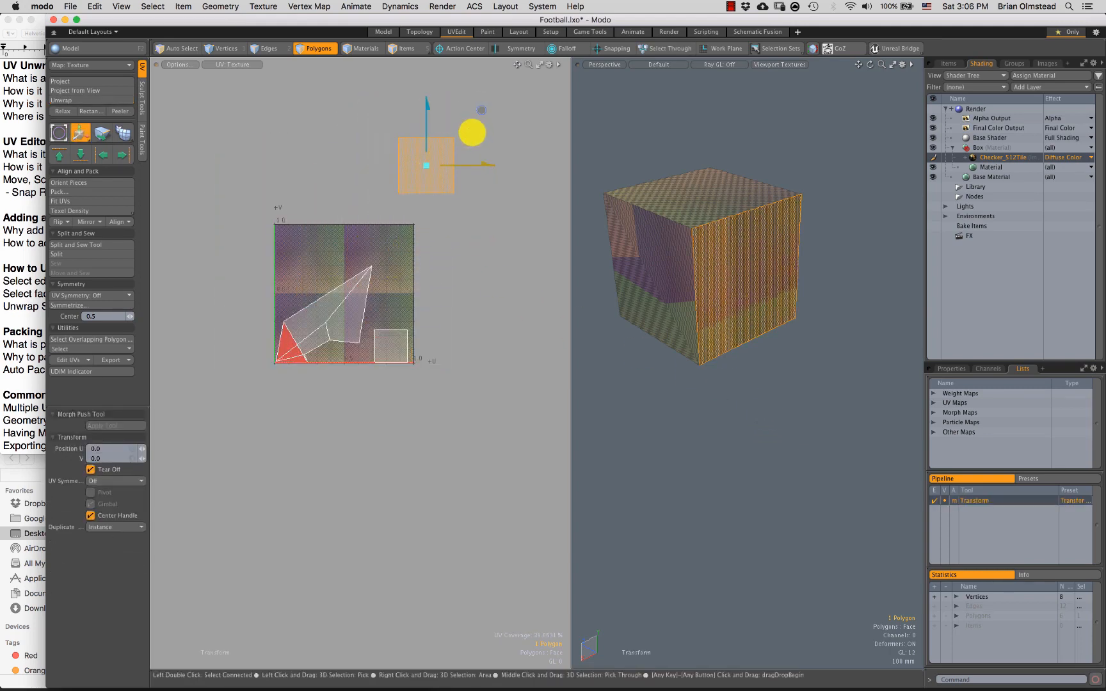
key(space)
mouse_move(393, 247)
right_down()
mouse_move(382, 427)
mouse_move(454, 317)
right_up()
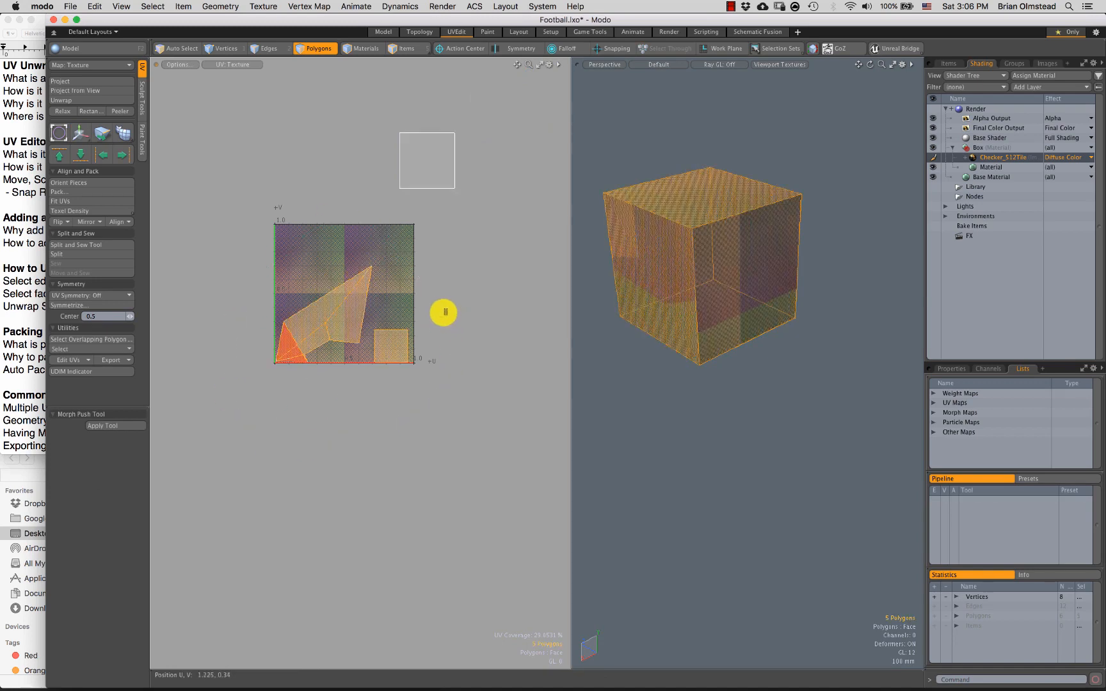
Step: Undo the move and the single-face unwrap of the right side polygon
key(super+z)
key(super+z)
key(super+z)
key(super+z)
key(super+z)
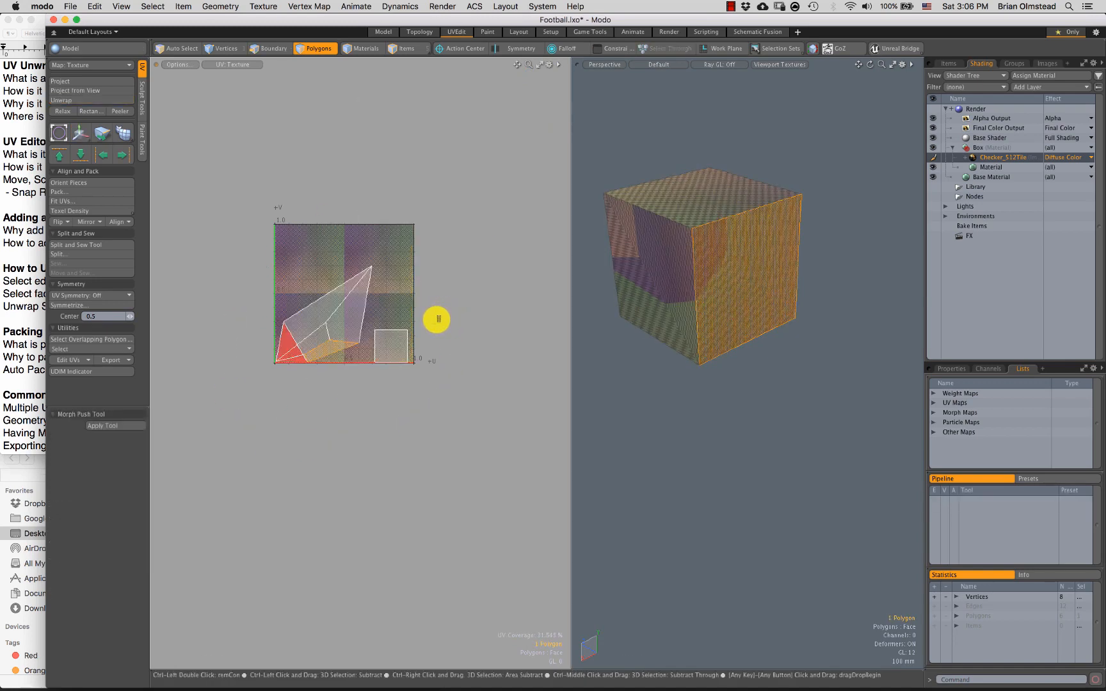
Step: Unwrap the cube with the Angle Based method, using the four edges around its right side face as seams
click(449, 308)
key(2)
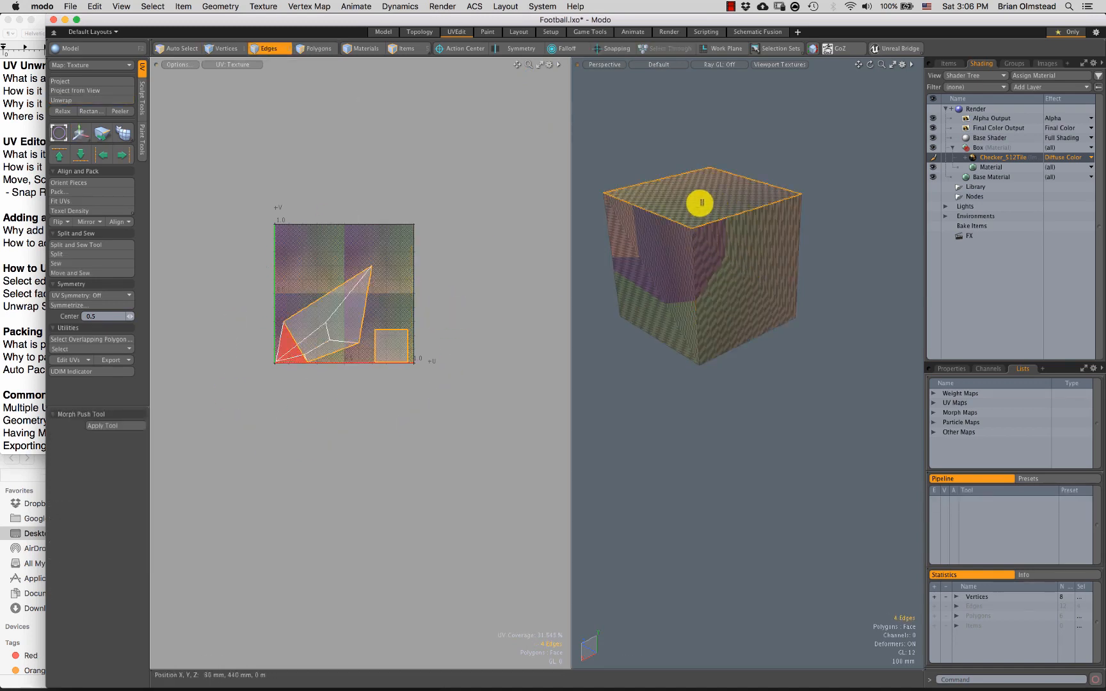
key(3)
click(693, 202)
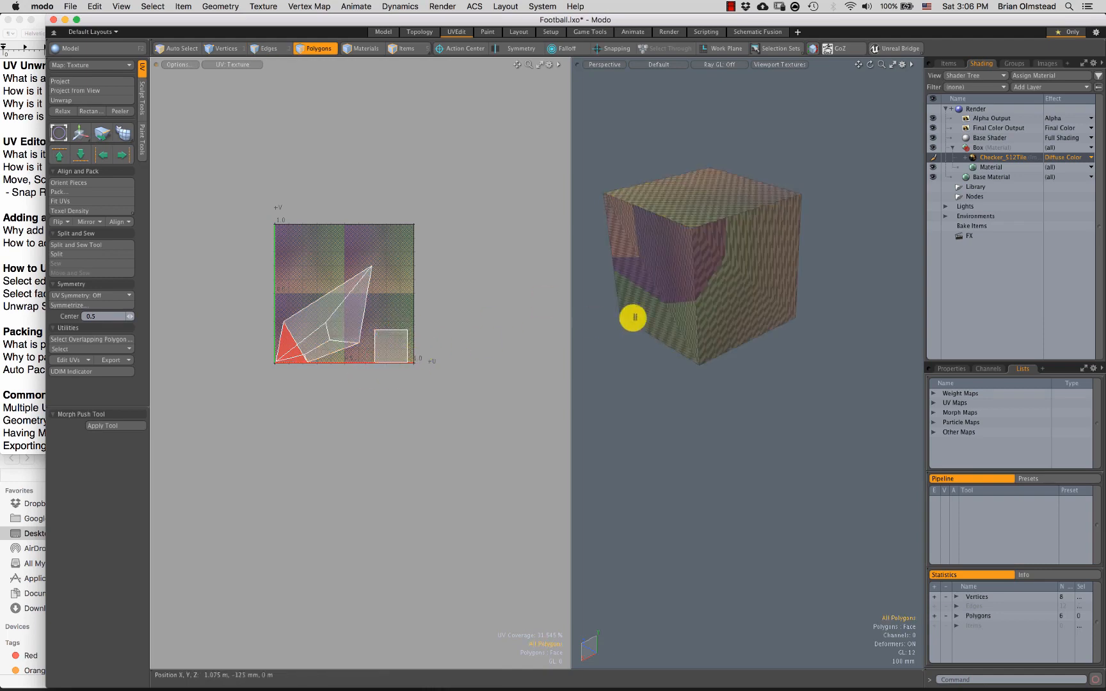
key(2)
click(688, 290)
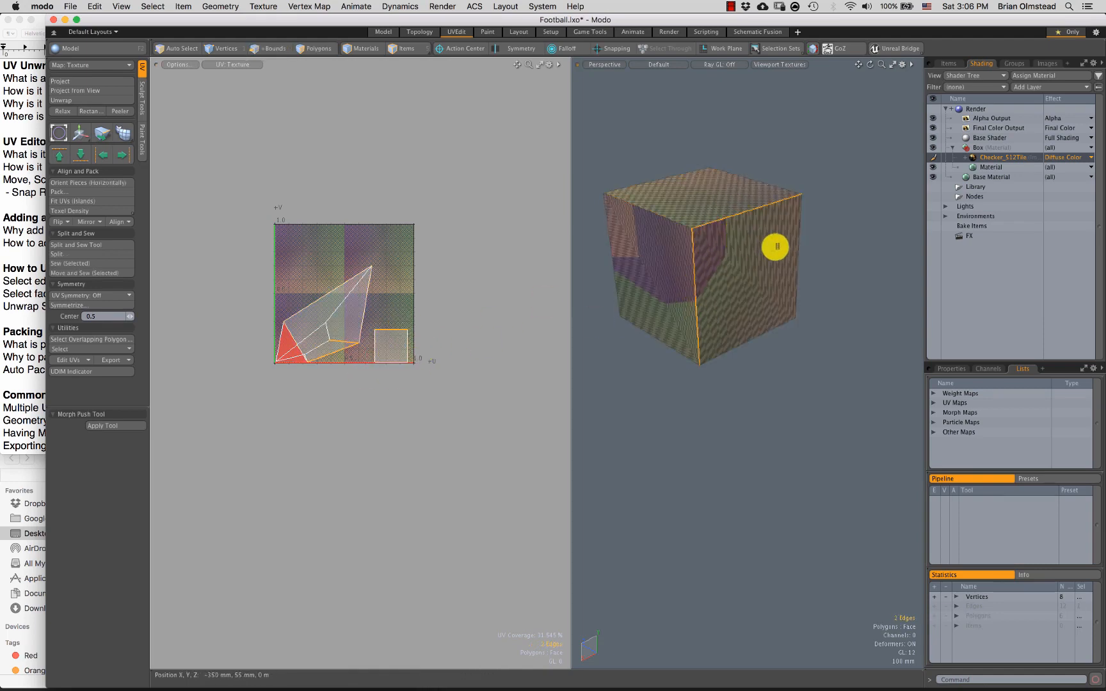
scroll(298, 242, up, 1)
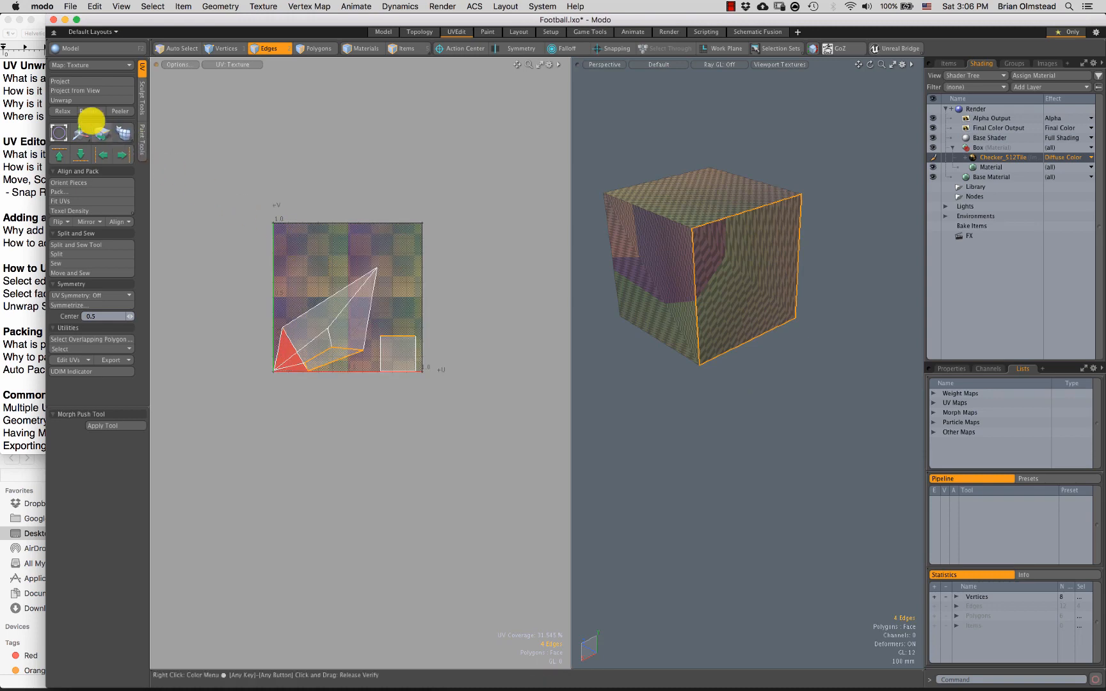
click(64, 99)
click(662, 380)
scroll(331, 332, up, 1)
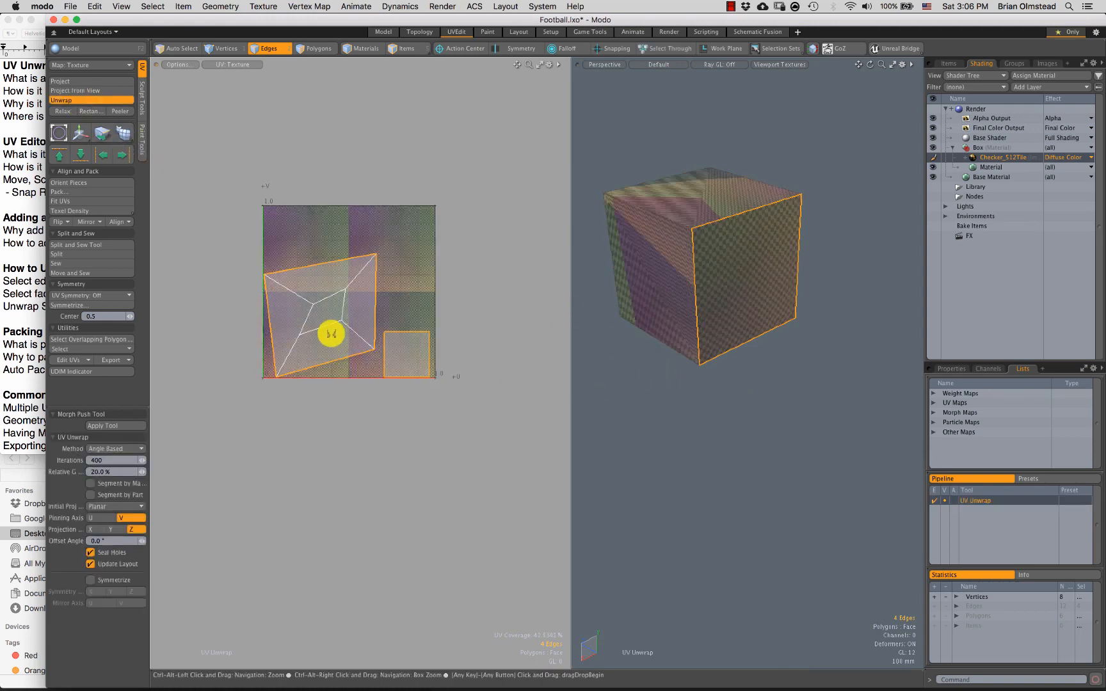
Step: Unwrap the cube with only one top edge selected as the seam and inspect the resulting UVs and texture
key(3)
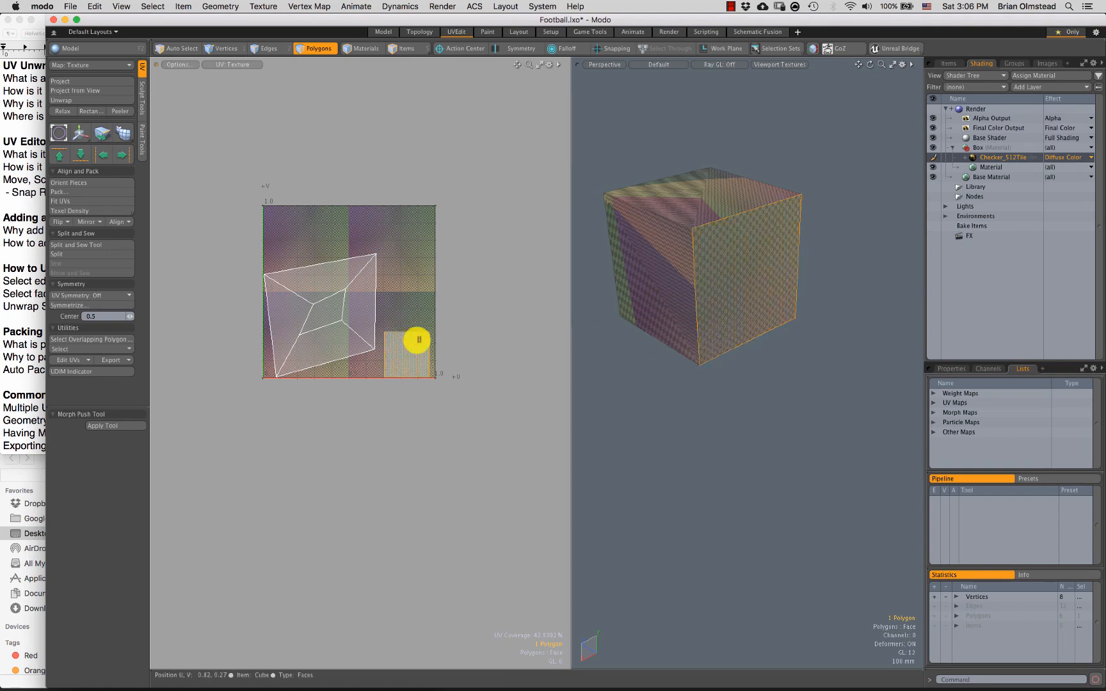
scroll(417, 341, up, 1)
key(2)
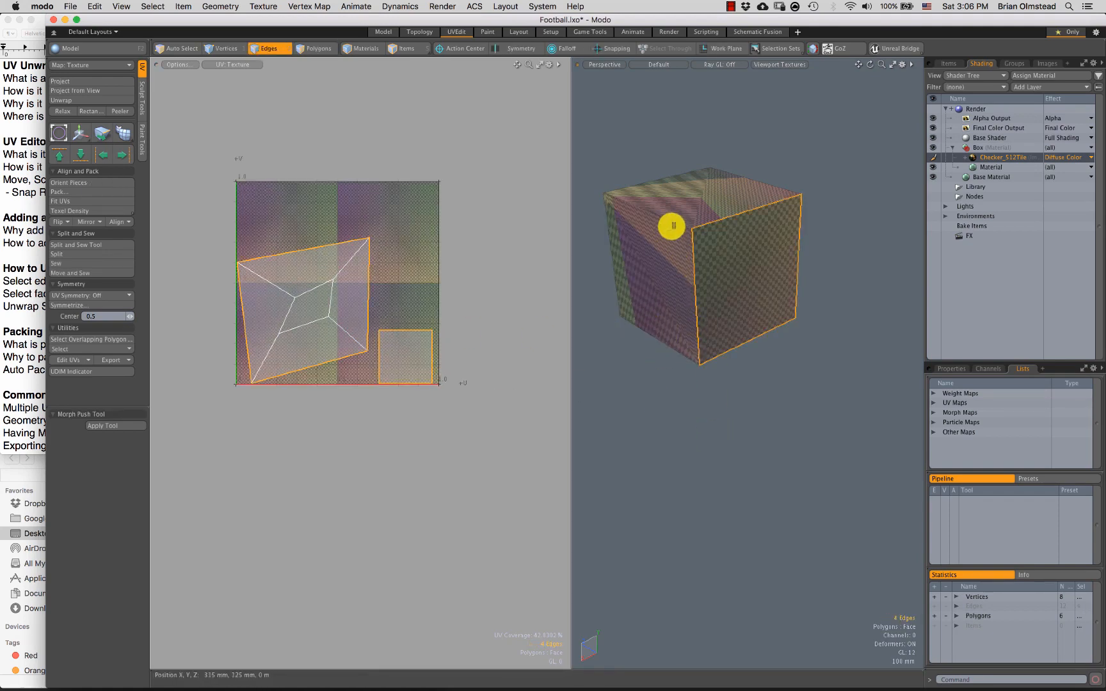
alt+drag(691, 302, 645, 255)
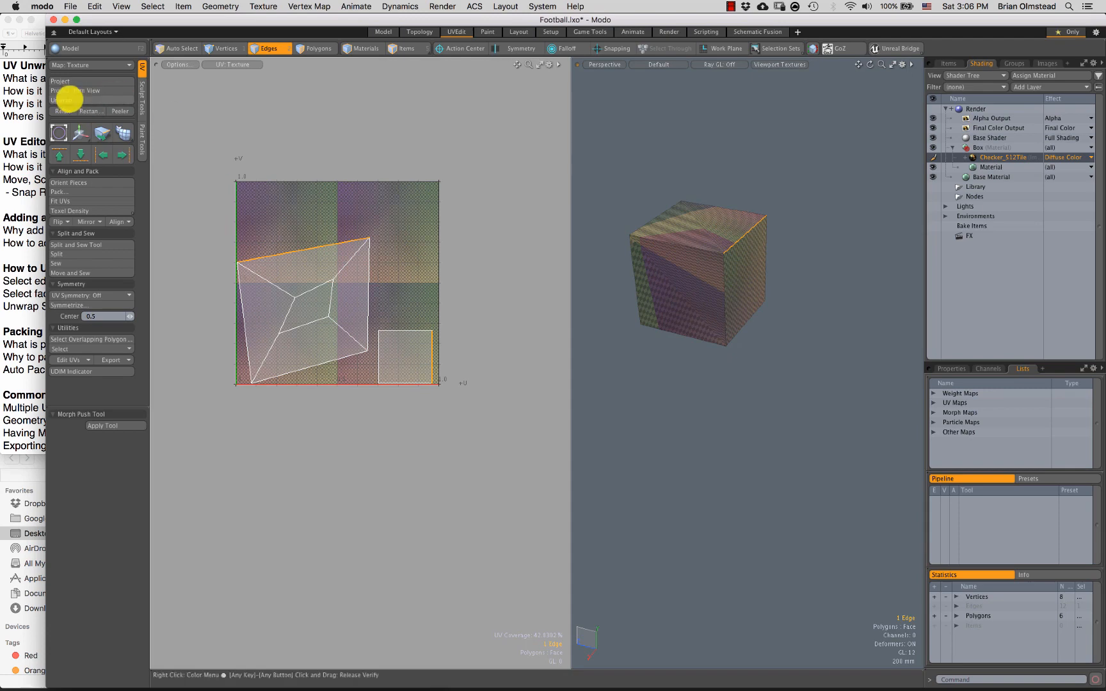
click(67, 99)
click(679, 321)
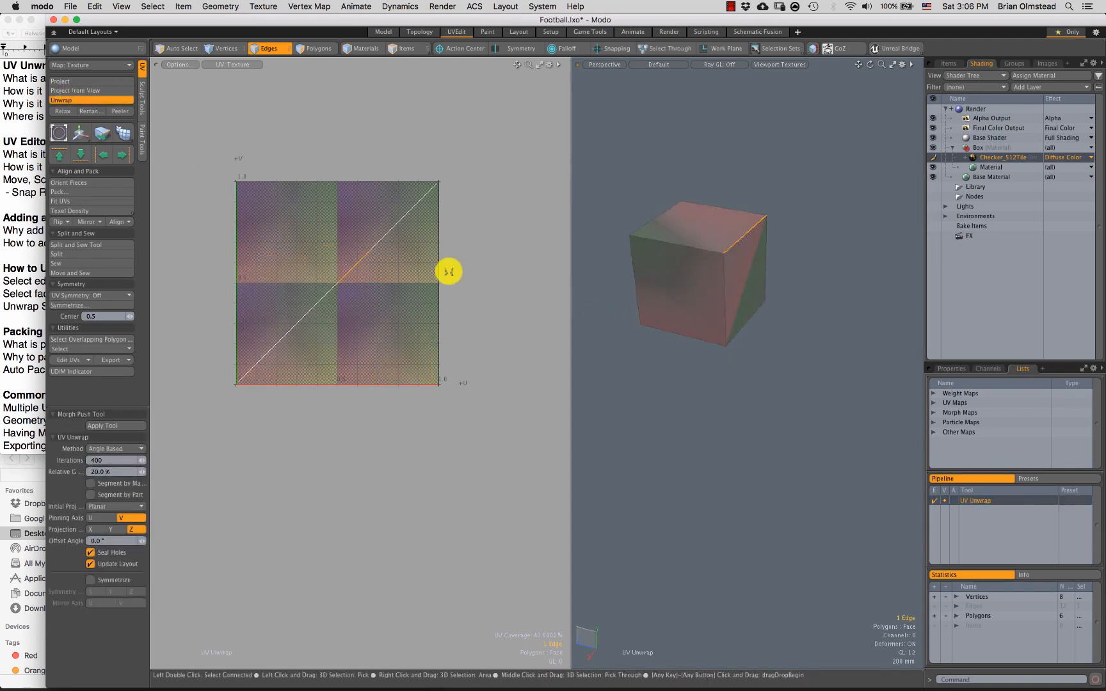
scroll(438, 261, up, 2)
alt+drag(688, 301, 626, 303)
alt+shift+drag(694, 269, 716, 239)
scroll(728, 252, up, 2)
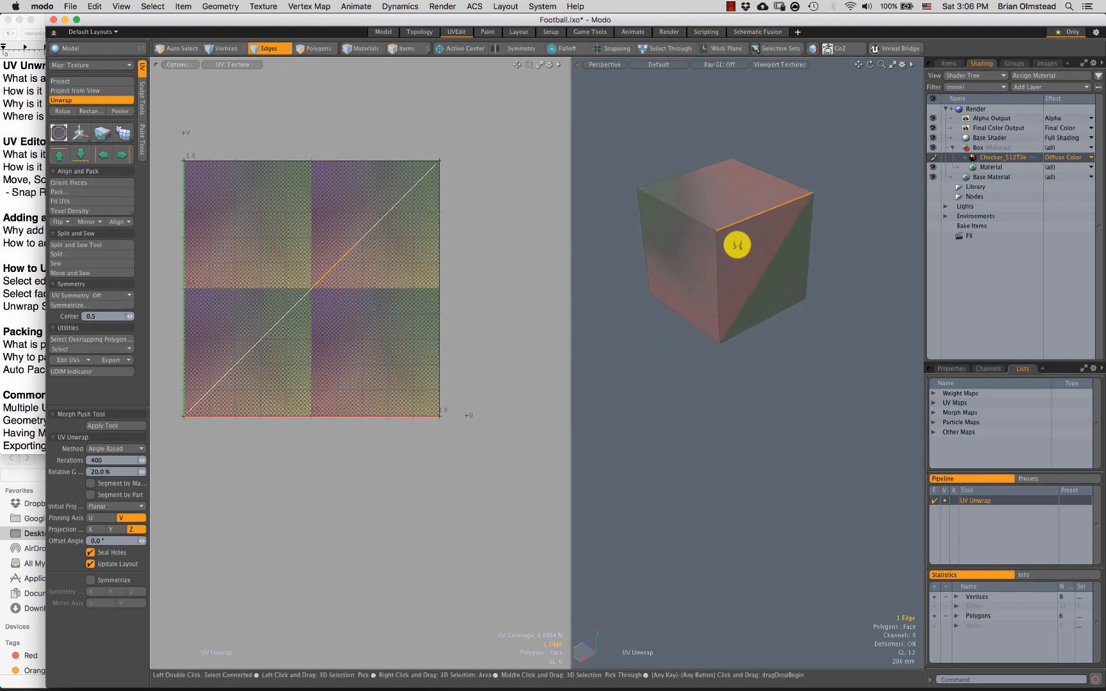
Step: Examine the diagonal UV layout of the one-edge unwrap and the stretched texture on the cube's faces
key(q)
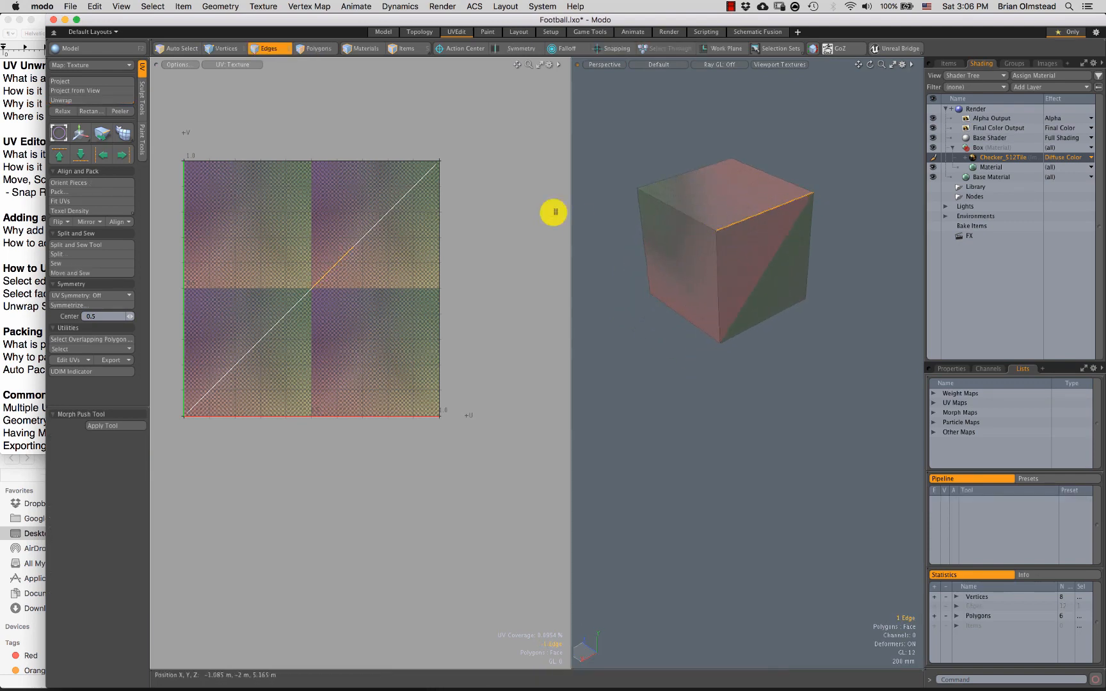
right_drag(557, 101, 541, 160)
mouse_move(723, 348)
alt+mouse_down()
mouse_move(756, 329)
mouse_move(684, 260)
mouse_move(718, 294)
mouse_move(827, 341)
mouse_move(679, 276)
alt+mouse_up()
scroll(708, 286, up, 5)
scroll(325, 265, up, 8)
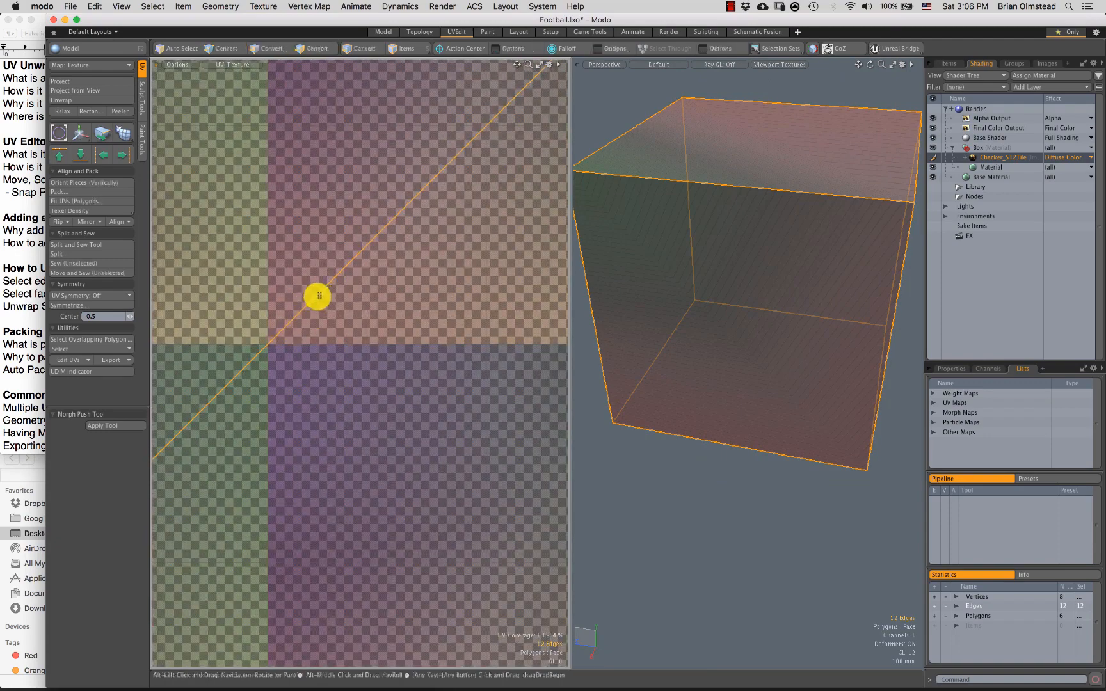
click(336, 302)
scroll(336, 302, down, 5)
right_drag(332, 296, 263, 311)
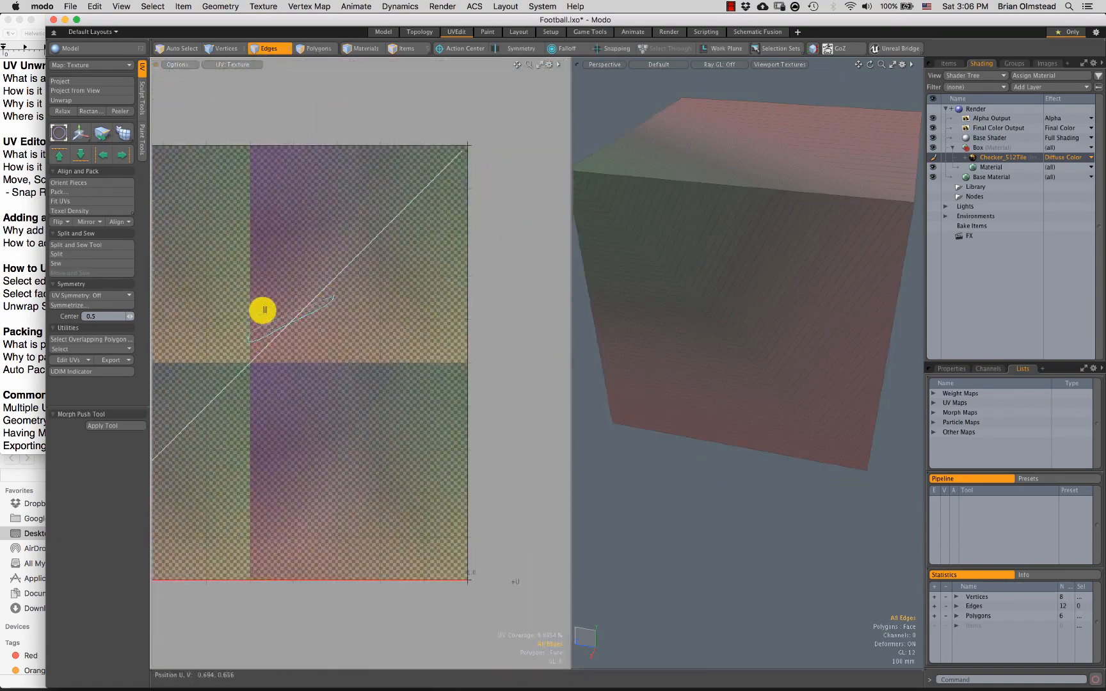
alt+drag(614, 259, 682, 246)
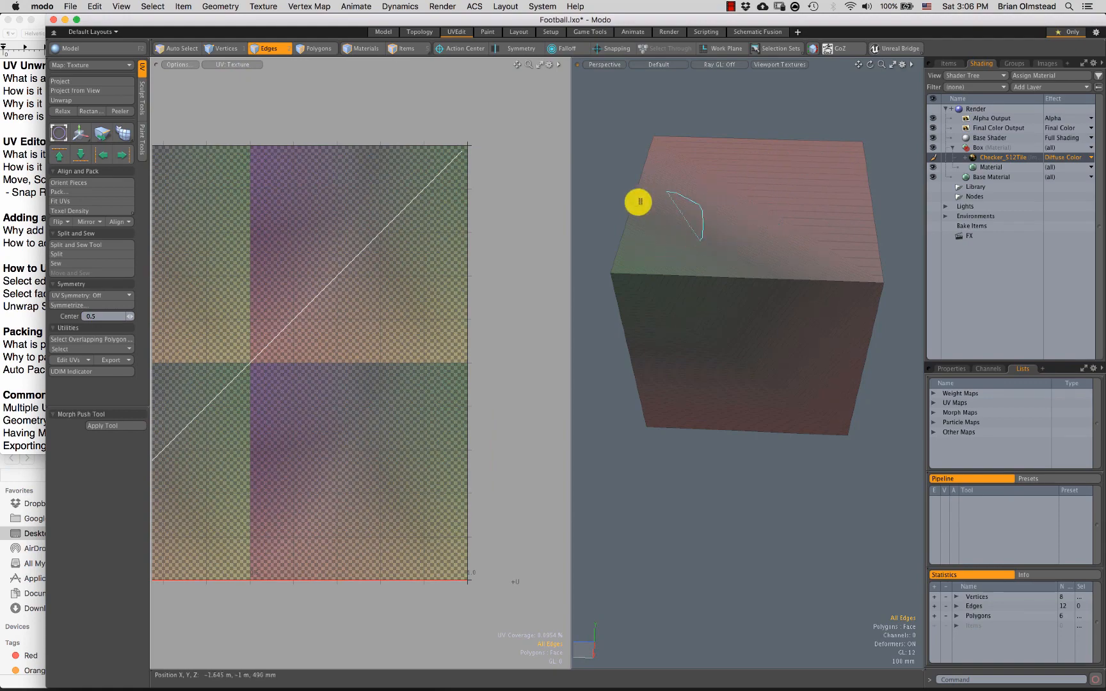
ctrl+alt+drag(656, 385, 660, 361)
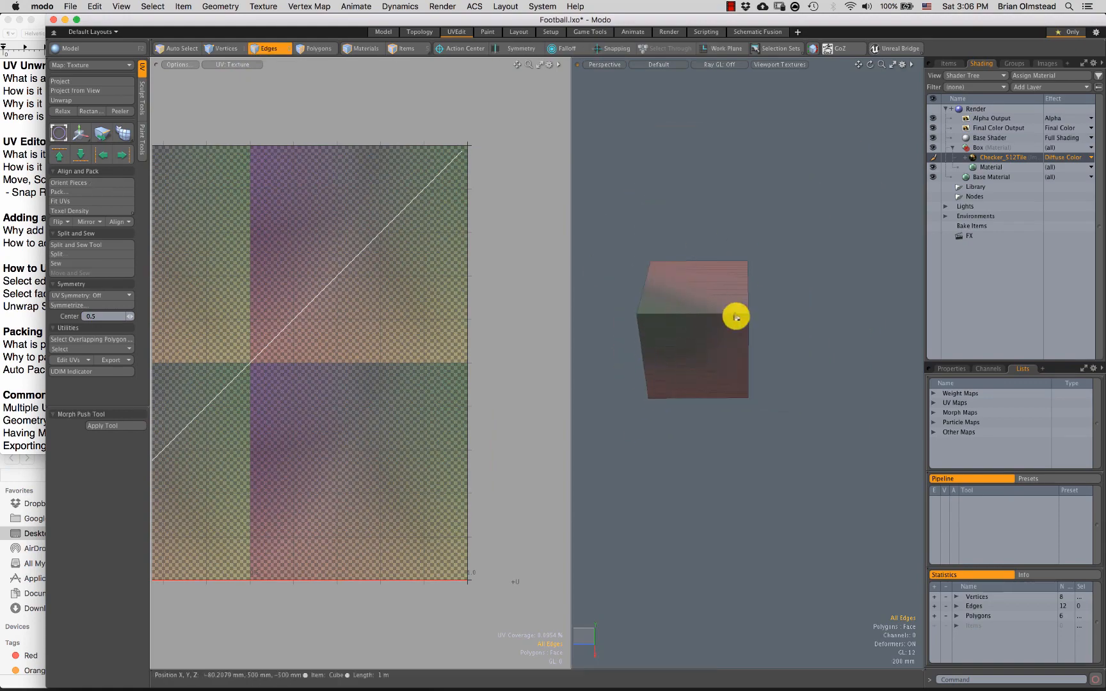
alt+drag(736, 317, 704, 315)
ctrl+alt+drag(446, 279, 316, 323)
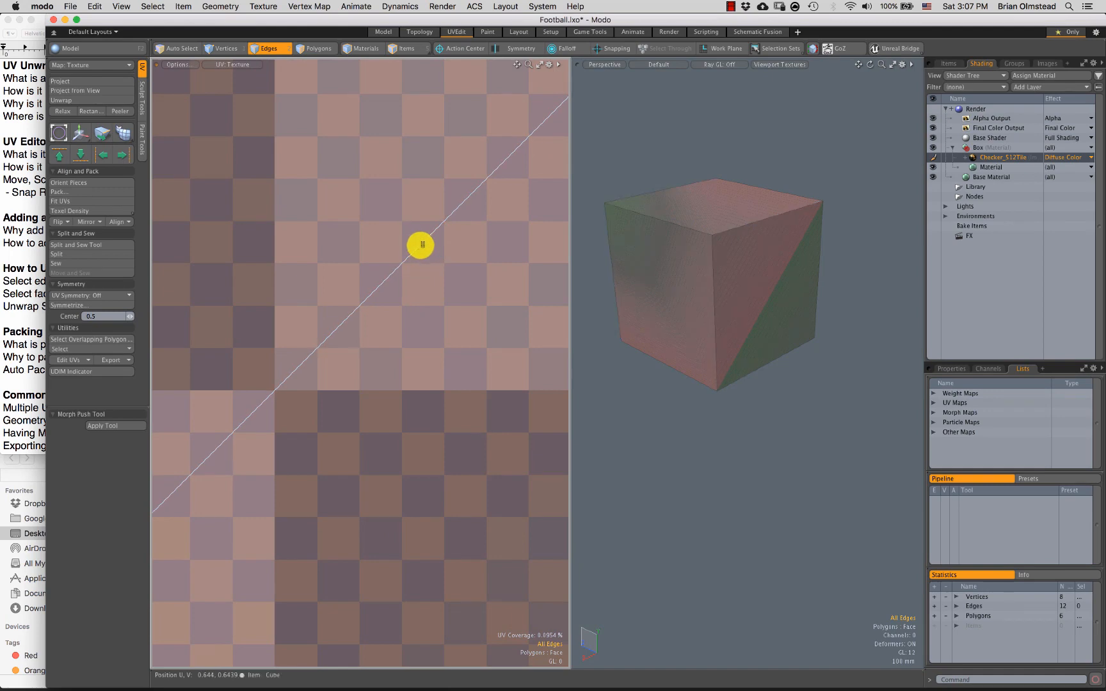
Step: Select the polygons collapsed onto the diagonal line in the UV view to see which cube faces they cover
key(3)
click(422, 243)
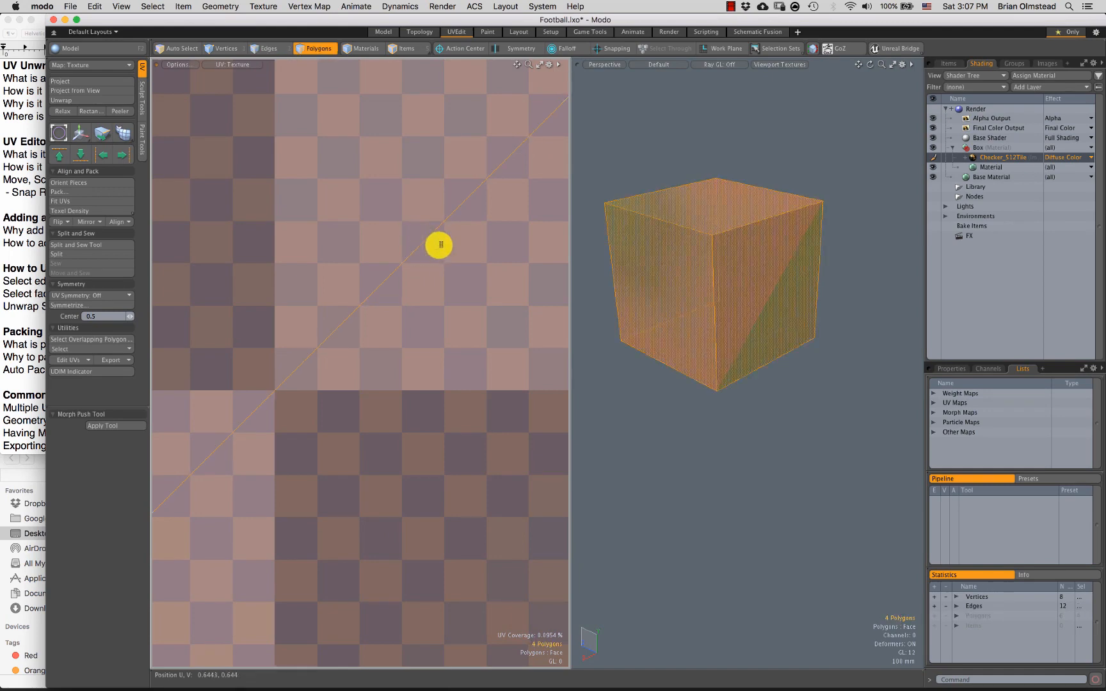
ctrl+alt+drag(447, 231, 395, 400)
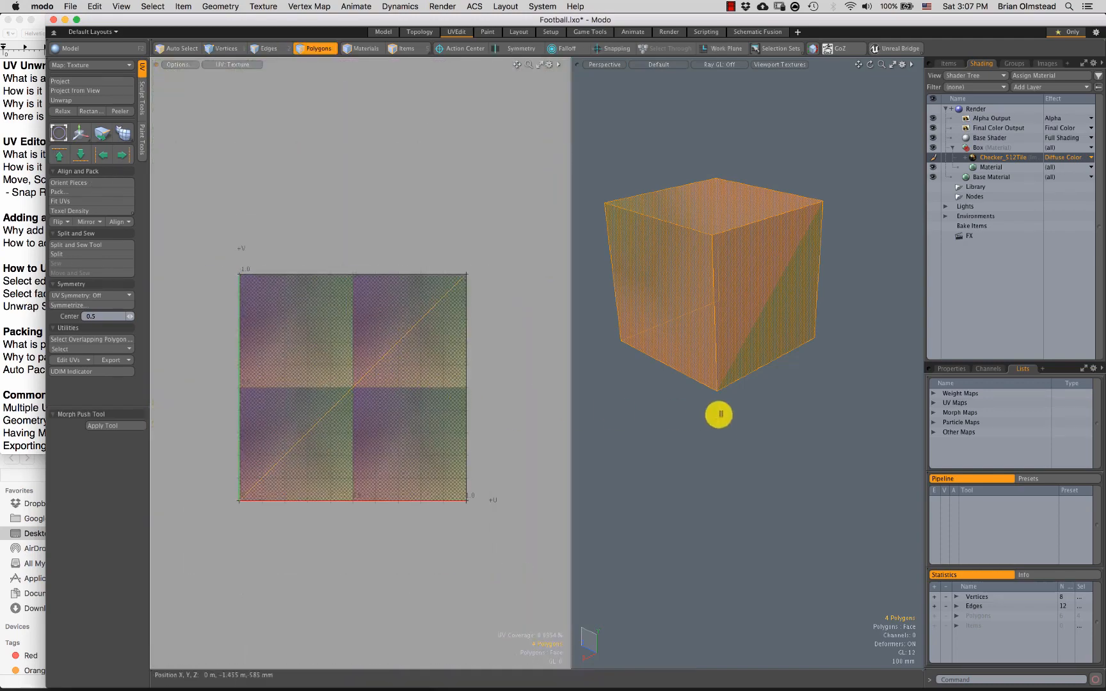
Step: Unwrap the cube with the Angle Based method, using the four edges around its top face as seams
key(2)
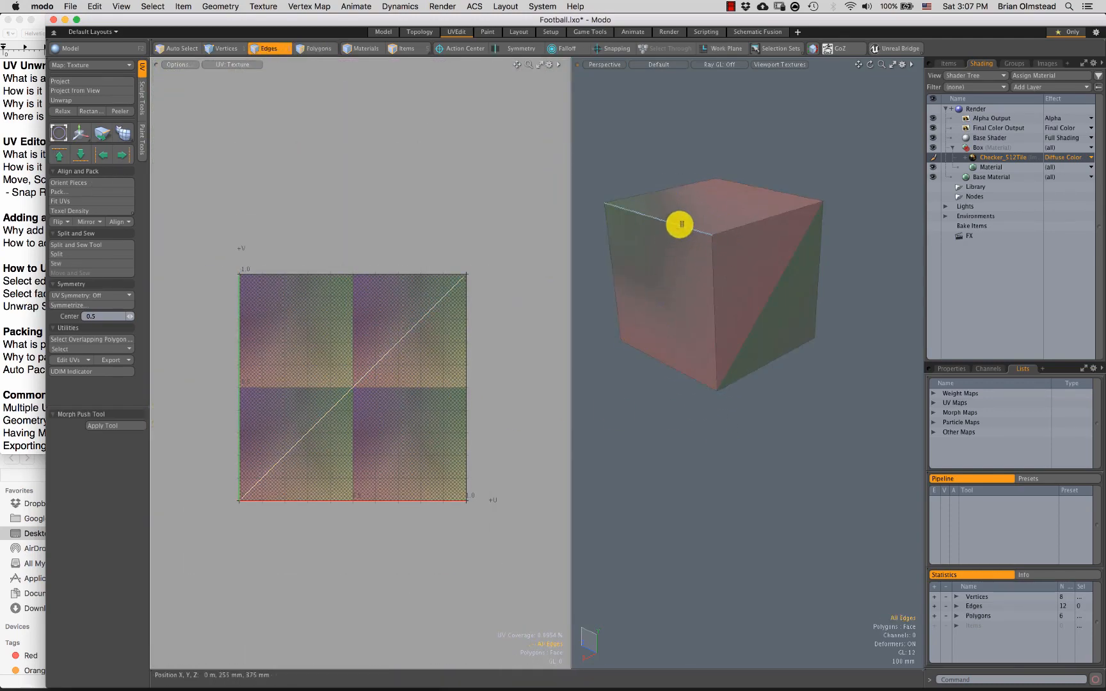
alt+drag(682, 224, 681, 272)
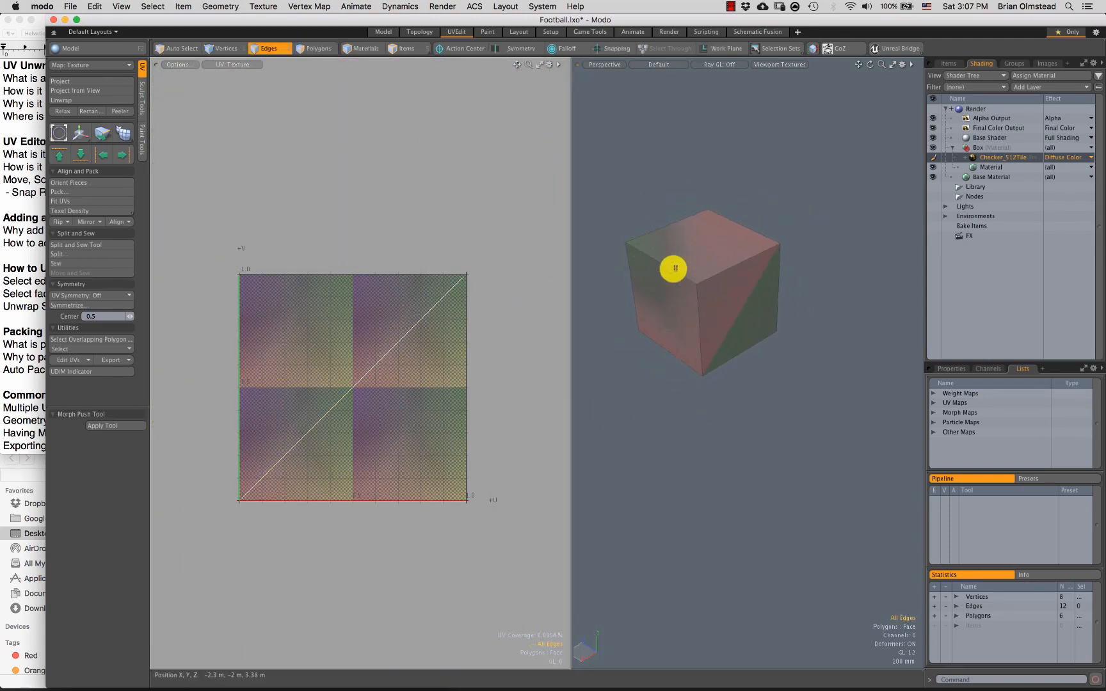
shift+click(735, 261)
alt+drag(713, 346, 699, 239)
click(95, 101)
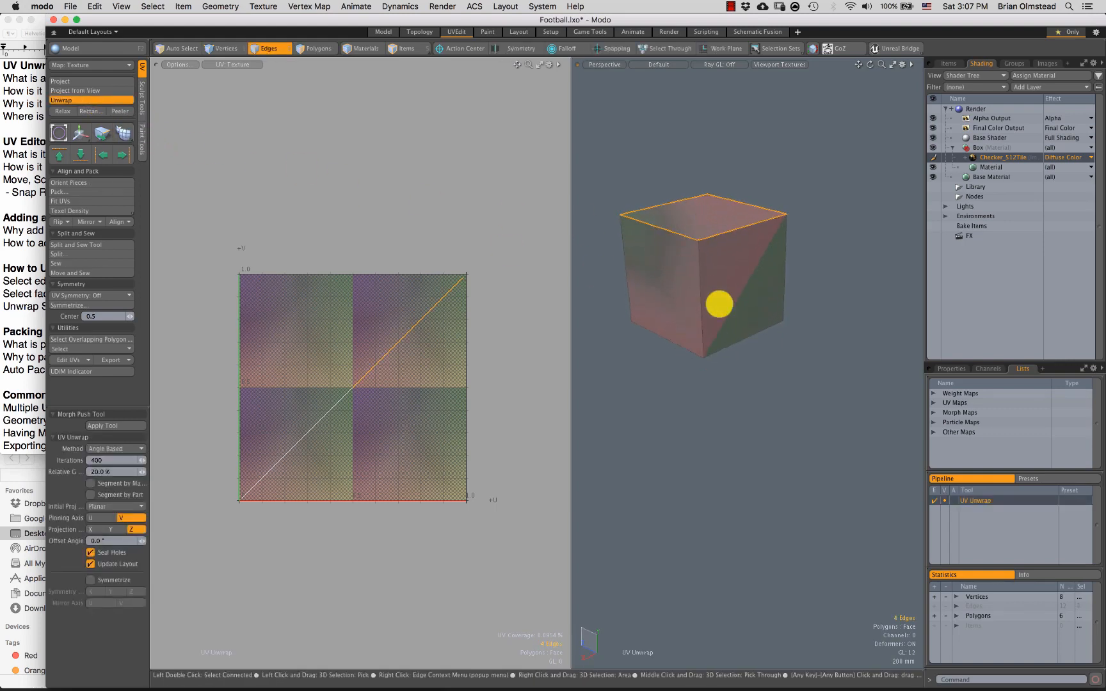
click(720, 303)
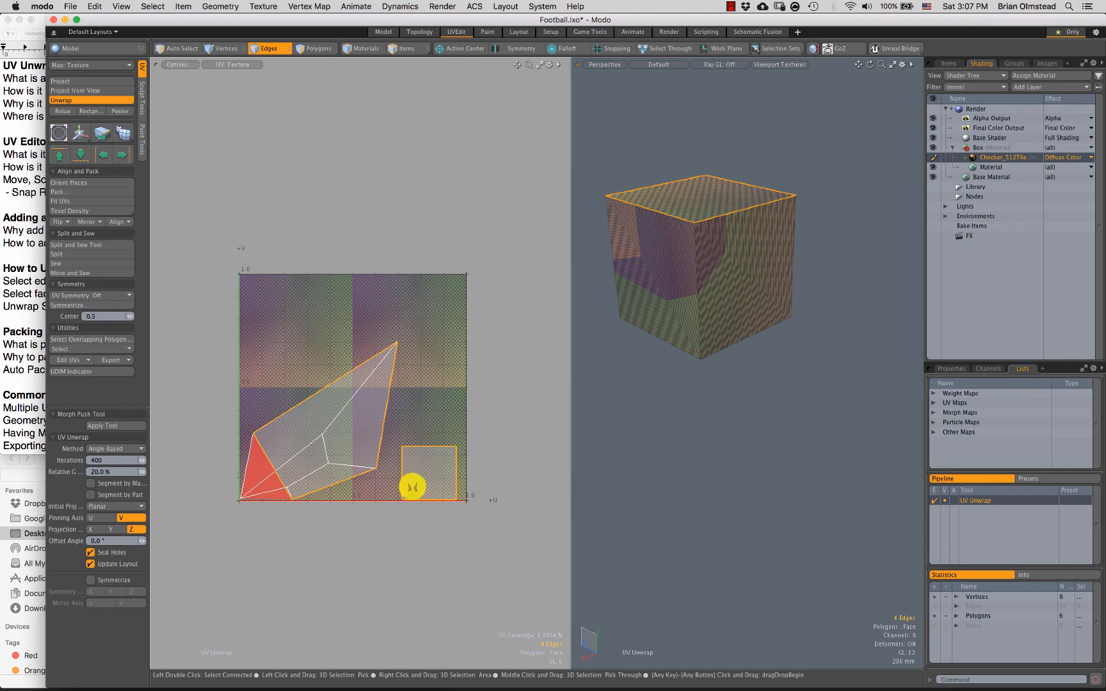
Step: Examine the two UV islands by selecting the larger island's polygons and comparing the top seam edges on the cube
key(3)
click(420, 482)
mouse_move(327, 473)
mouse_down()
mouse_move(271, 439)
mouse_move(282, 477)
mouse_up()
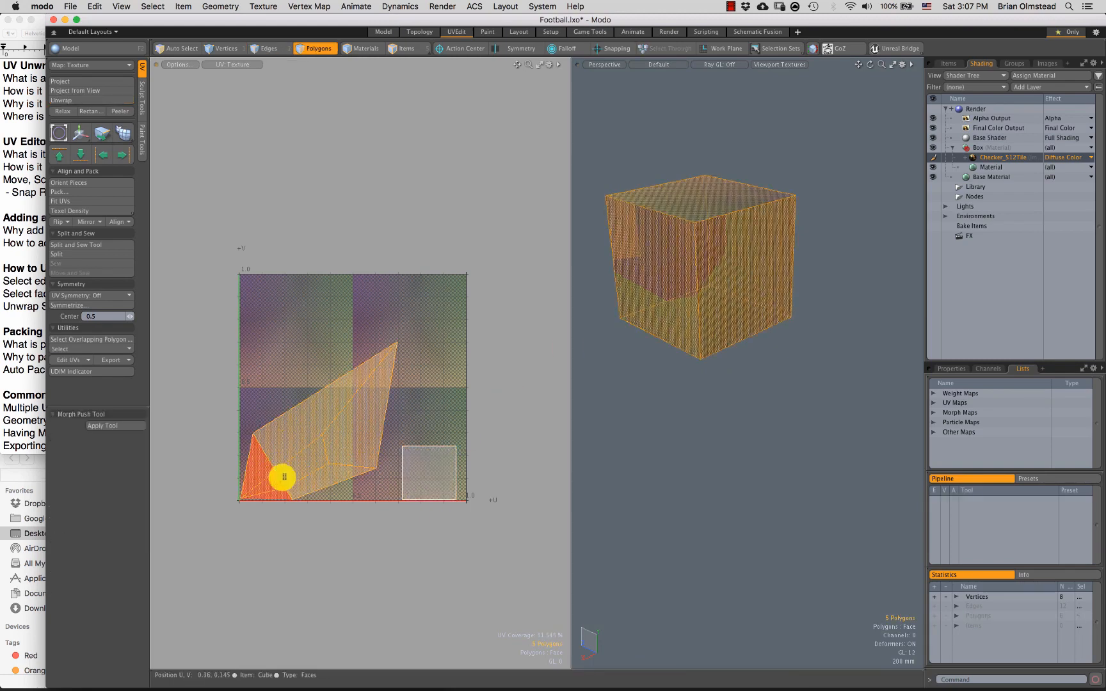
click(485, 377)
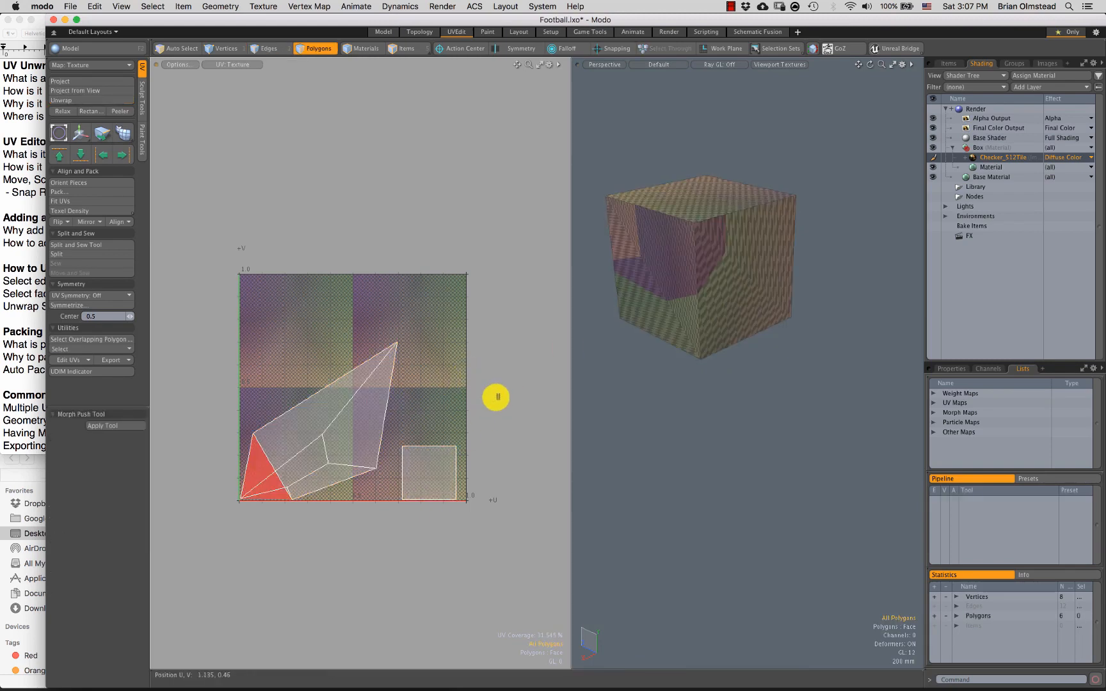
alt+drag(703, 267, 687, 322)
key(2)
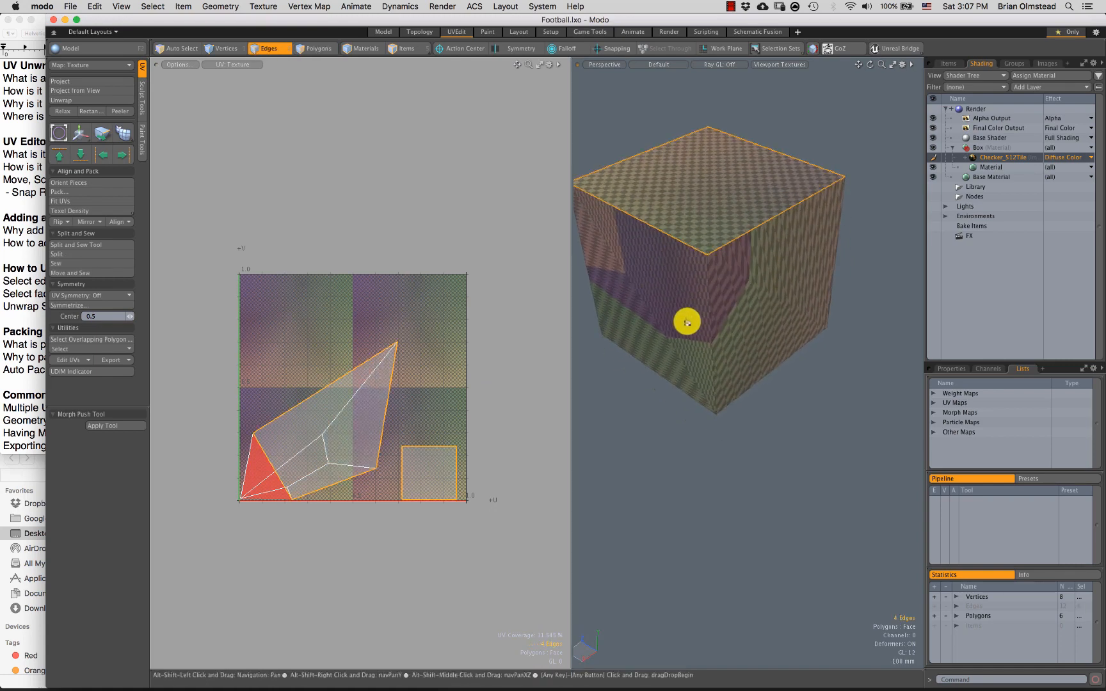
alt+drag(699, 259, 710, 301)
key(3)
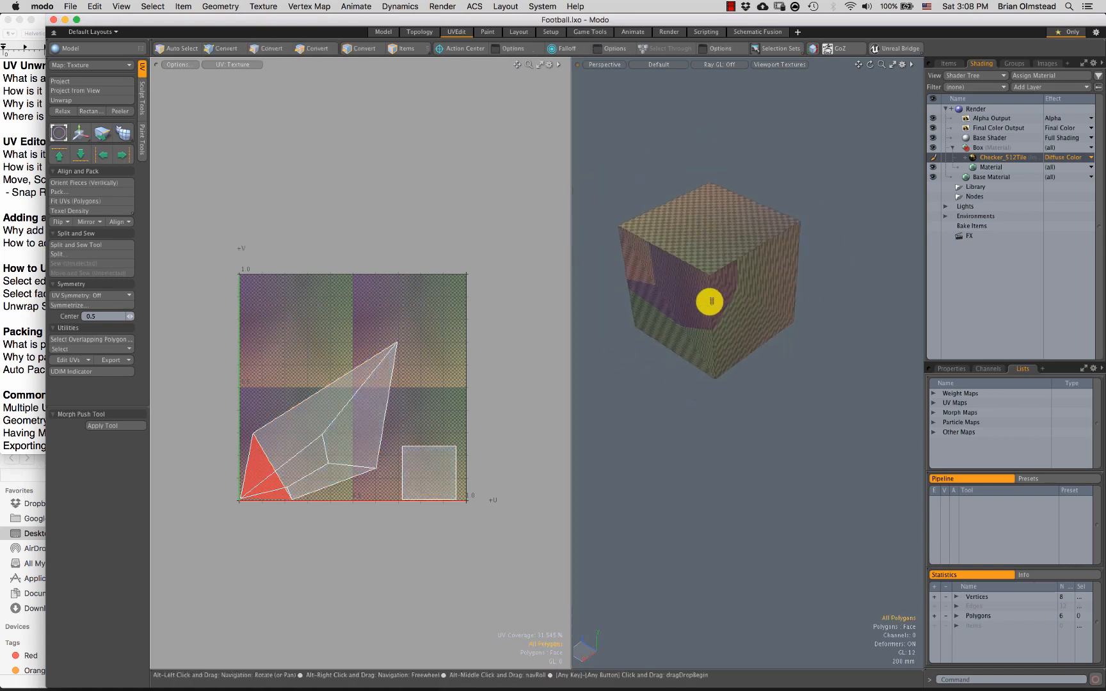
Step: Select the cube's top, front-left and bottom faces and unwrap them as one three-face strip
mouse_move(701, 229)
mouse_down()
mouse_move(669, 279)
mouse_move(673, 234)
mouse_move(712, 282)
mouse_move(683, 351)
mouse_move(640, 333)
mouse_up()
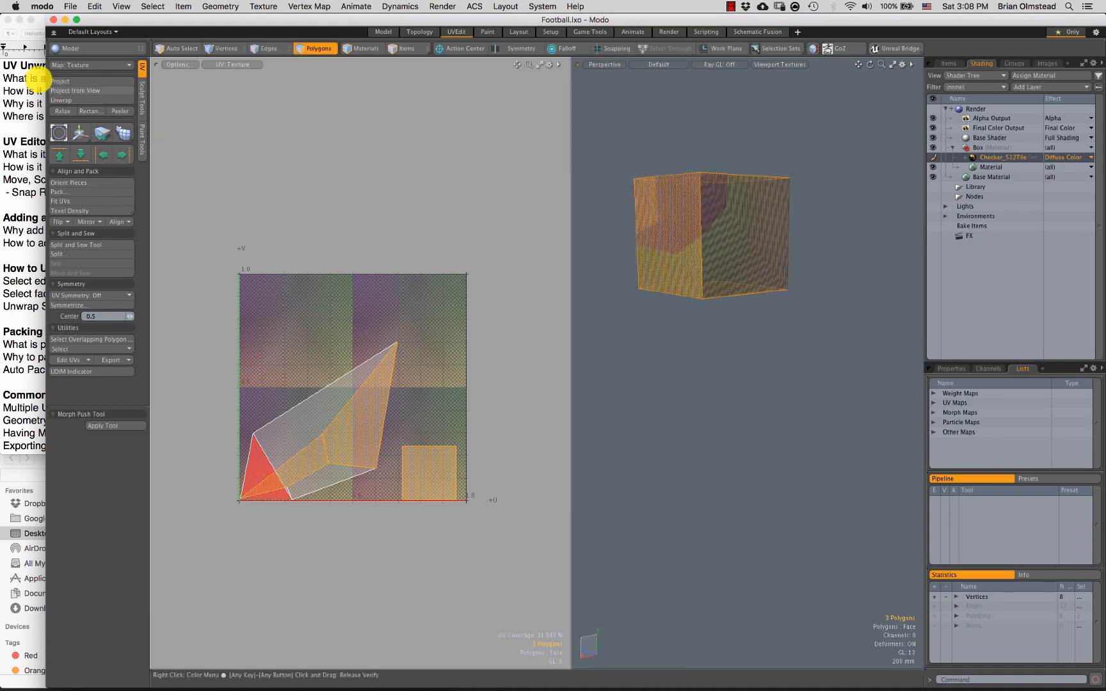
click(71, 100)
click(647, 281)
key(w)
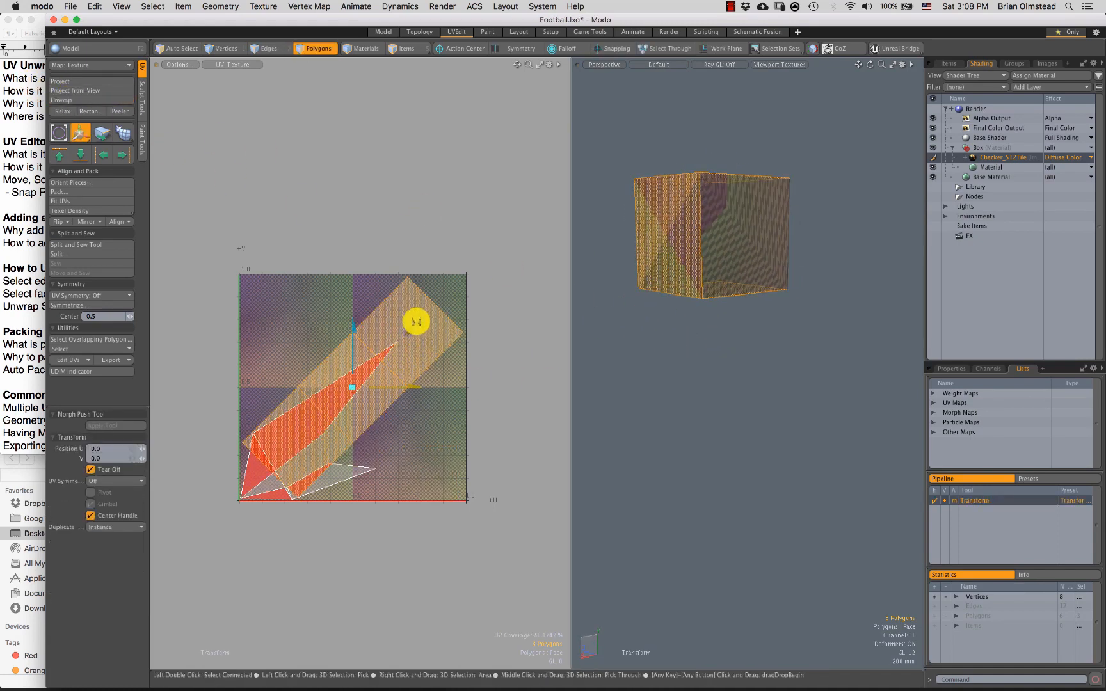
Step: Rotate the three-face strip upright, move it to the left side of the 0–1 UV square and scale it to fit
drag(414, 321, 355, 286)
key(space)
key(e)
drag(363, 341, 351, 314)
key(w)
key(r)
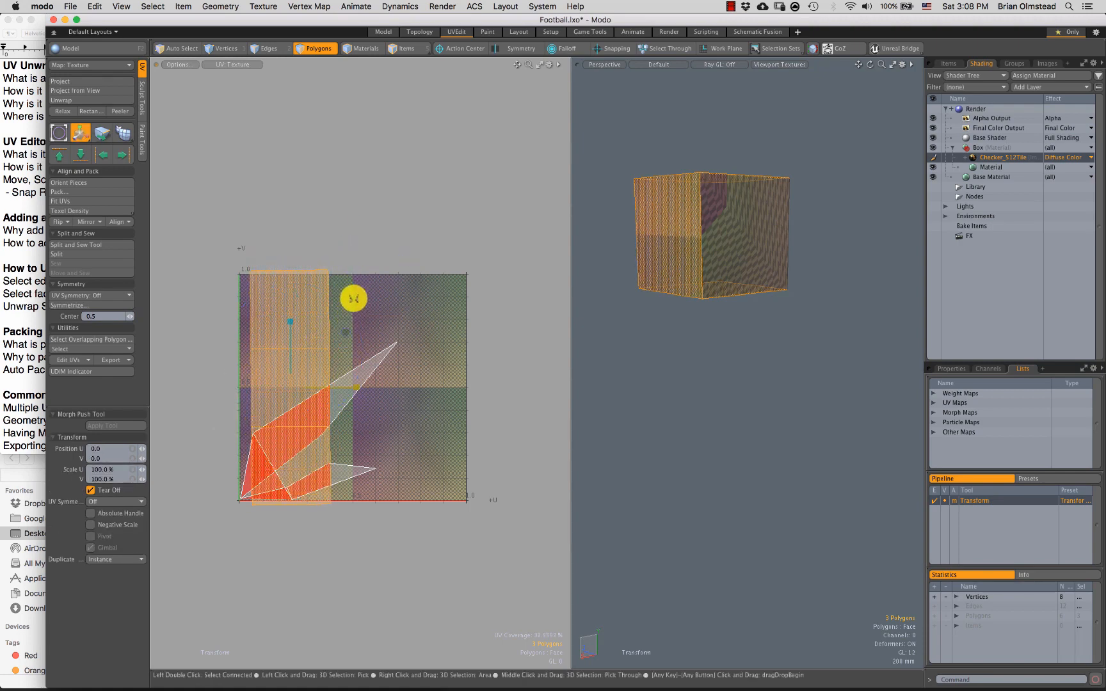
key(space)
Step: Select the cube's three remaining side faces and unwrap them as a second strip
double_click(346, 394)
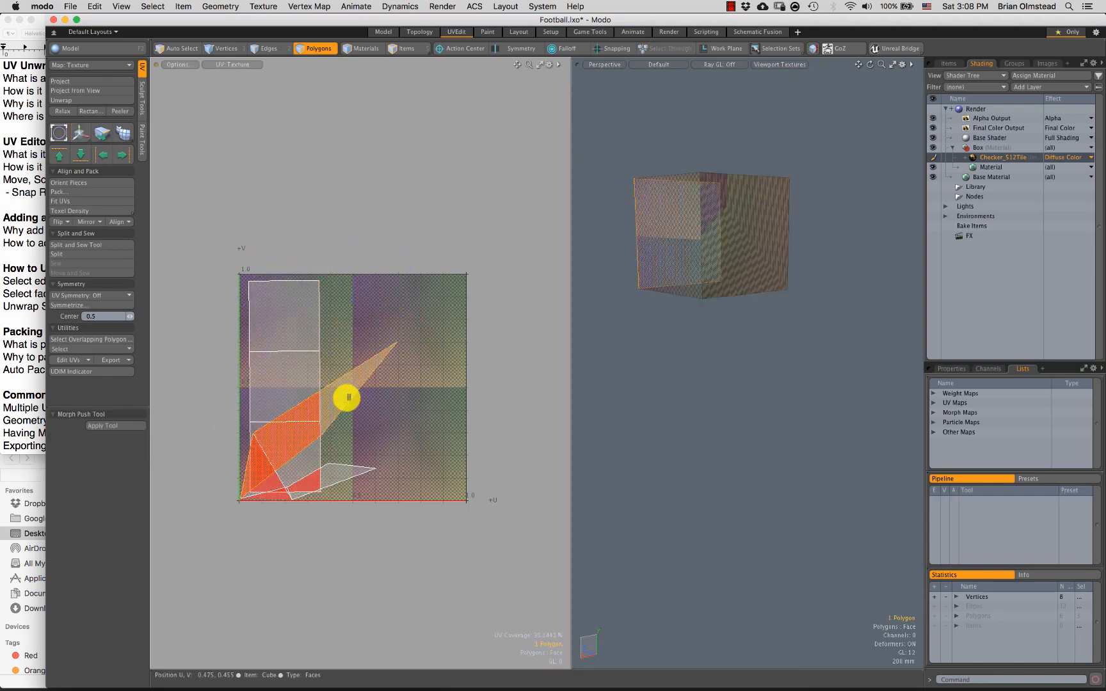
click(64, 101)
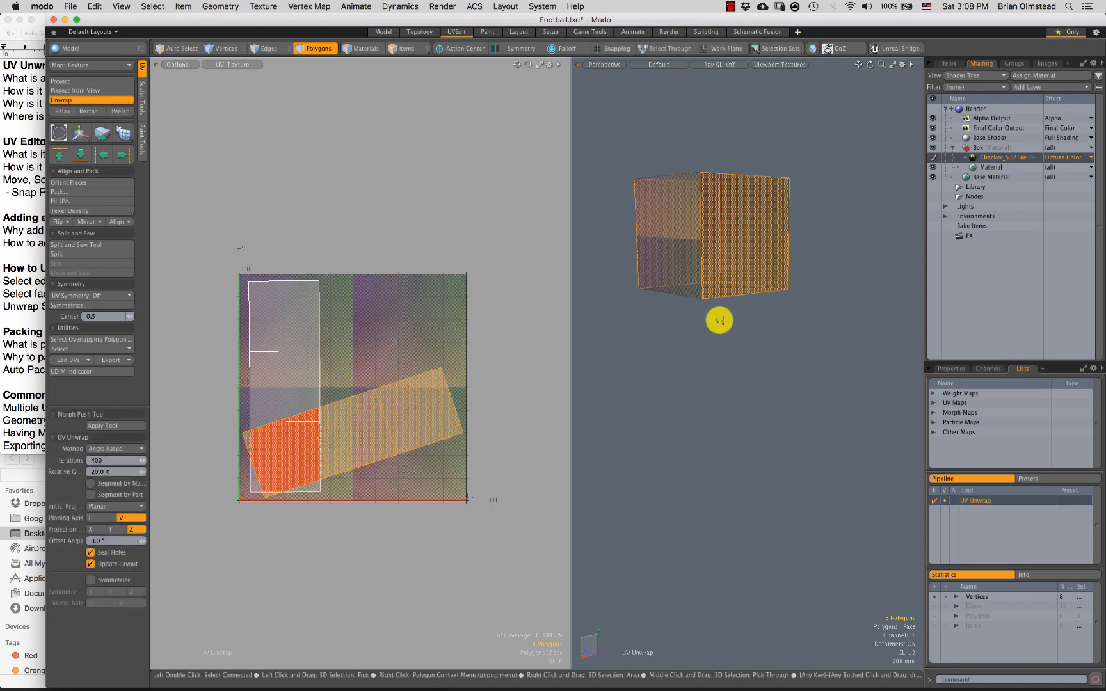
Step: Rotate the second strip upright and place it beside the first strip inside the 0–1 UV square
key(e)
drag(362, 352, 338, 346)
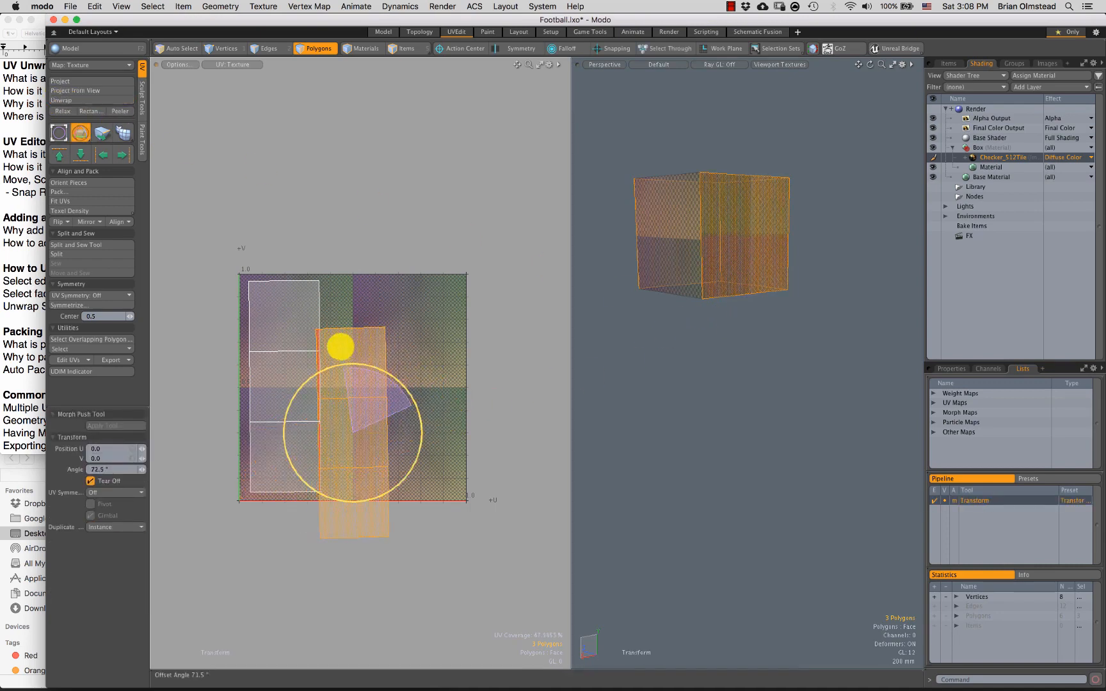
key(w)
drag(423, 375, 449, 327)
key(space)
click(408, 248)
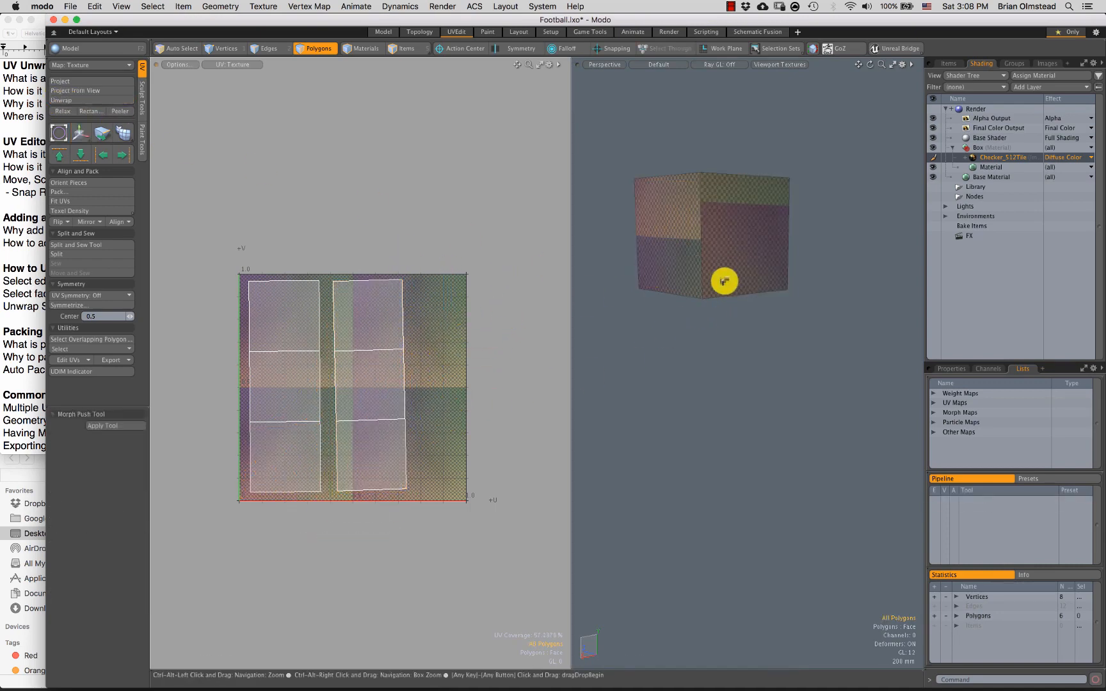
Step: Select the left strip in the UV view and inspect from several angles how both strips wrap around the cube
mouse_move(724, 281)
alt+mouse_down()
mouse_move(703, 264)
mouse_move(677, 300)
mouse_move(692, 286)
mouse_move(725, 296)
alt+mouse_up()
drag(290, 331, 289, 444)
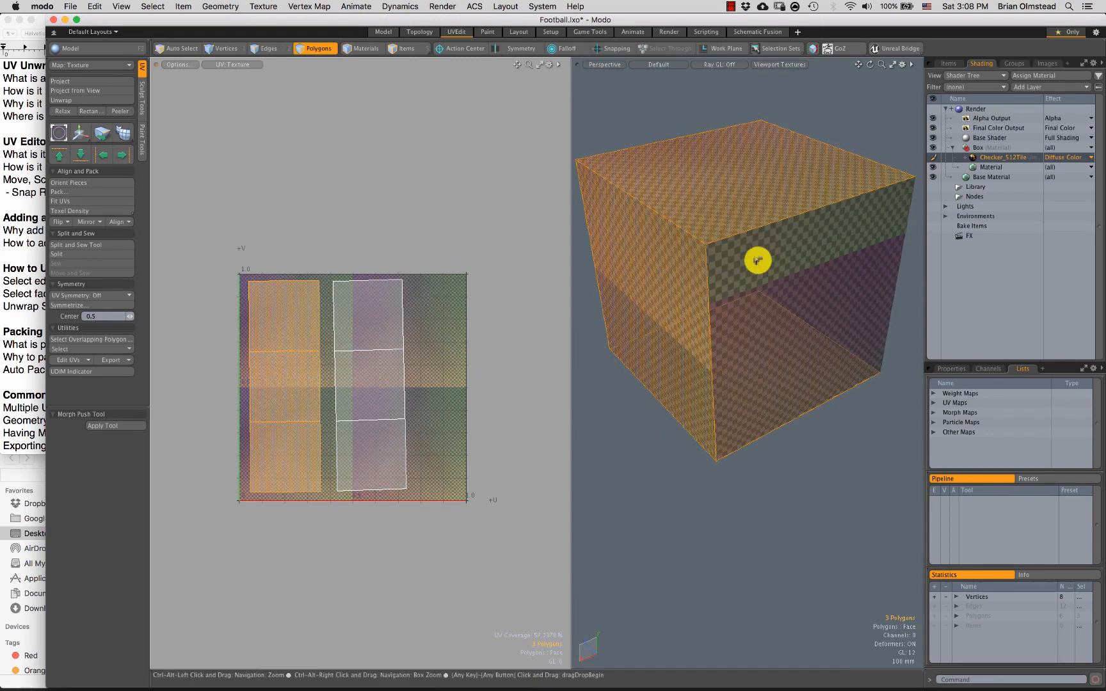
alt+drag(758, 260, 809, 316)
click(749, 399)
alt+drag(749, 400, 725, 377)
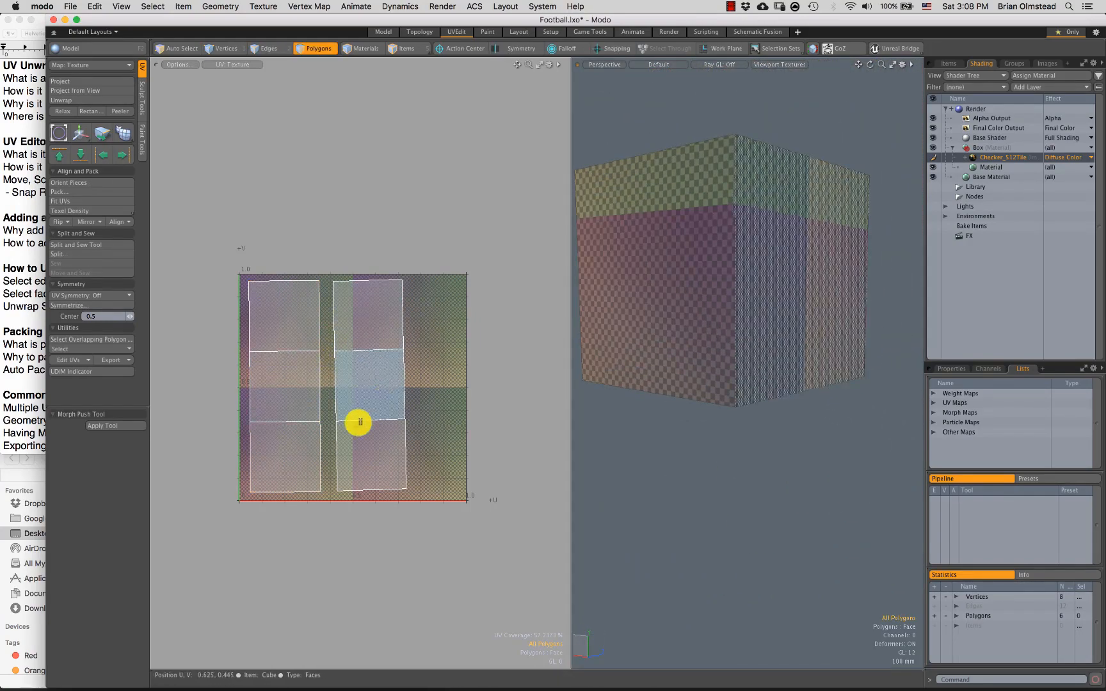
scroll(338, 348, up, 5)
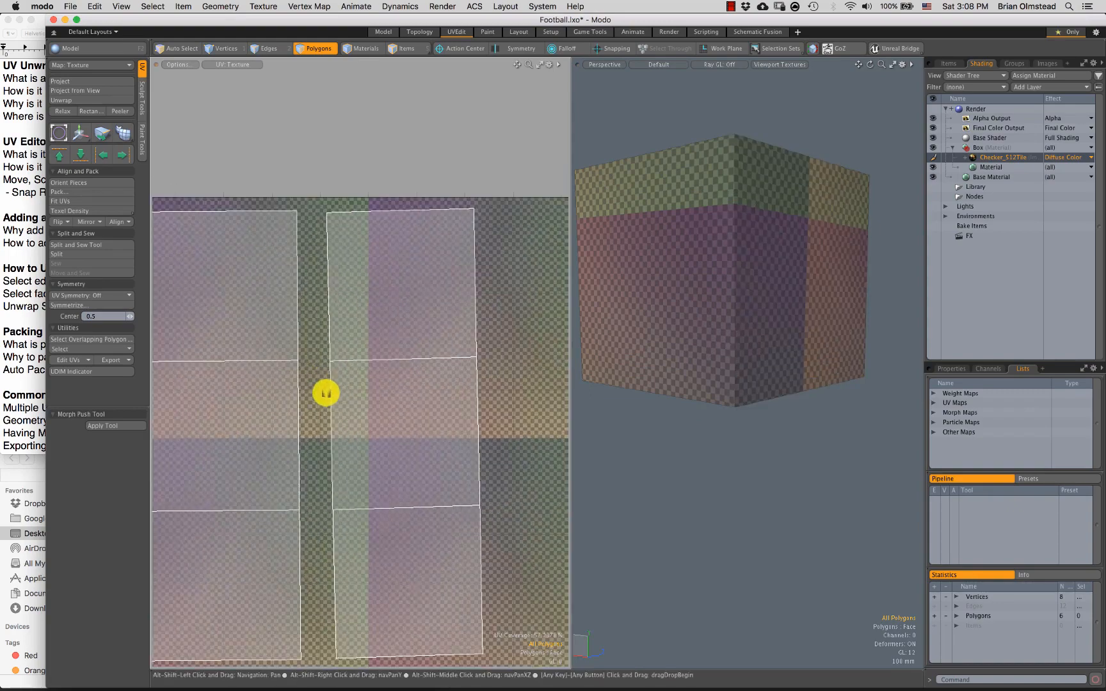
scroll(325, 393, down, 4)
Step: Select the whole left UV strip and rotate it counterclockwise so that its upper end leans left
click(332, 320)
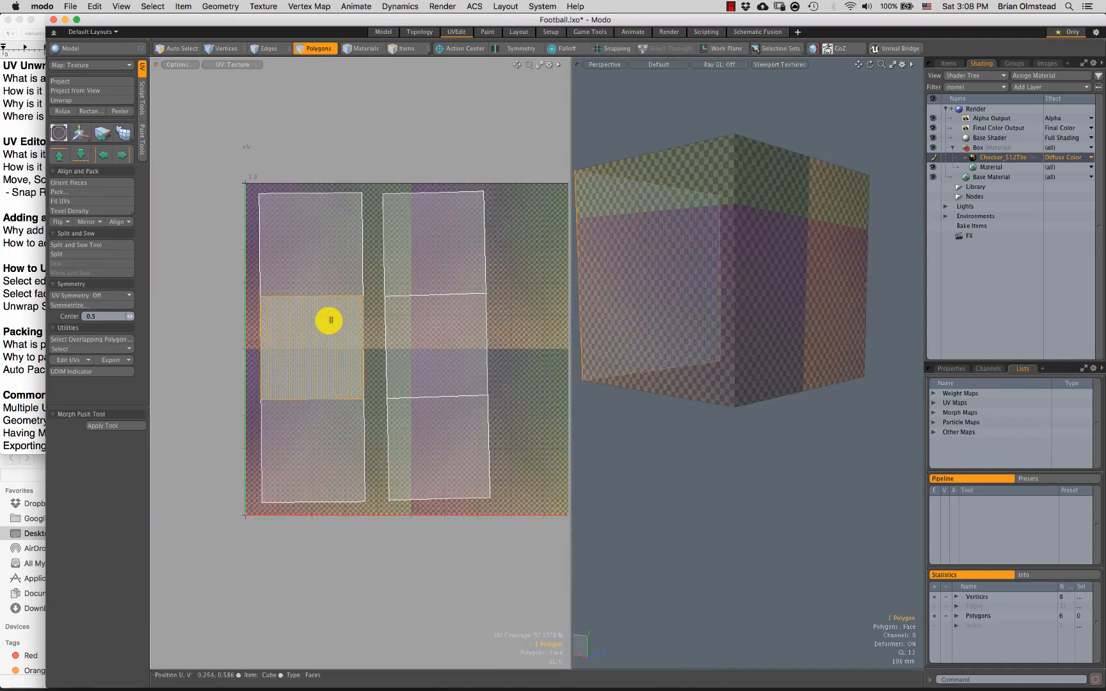
double_click(331, 320)
key(w)
key(e)
drag(380, 318, 374, 302)
key(q)
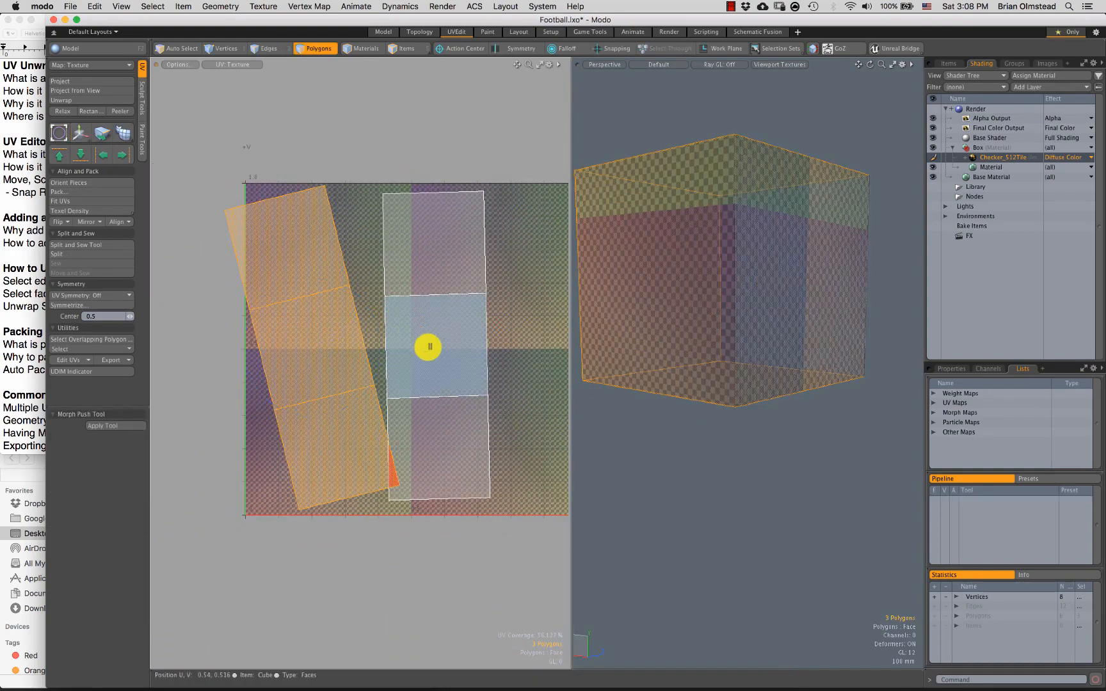
Step: Rotate the right UV strip so its upper end leans right and move its lowest face over the left strip's lowest face
double_click(446, 348)
key(w)
drag(493, 318, 444, 277)
key(q)
click(345, 333)
double_click(421, 334)
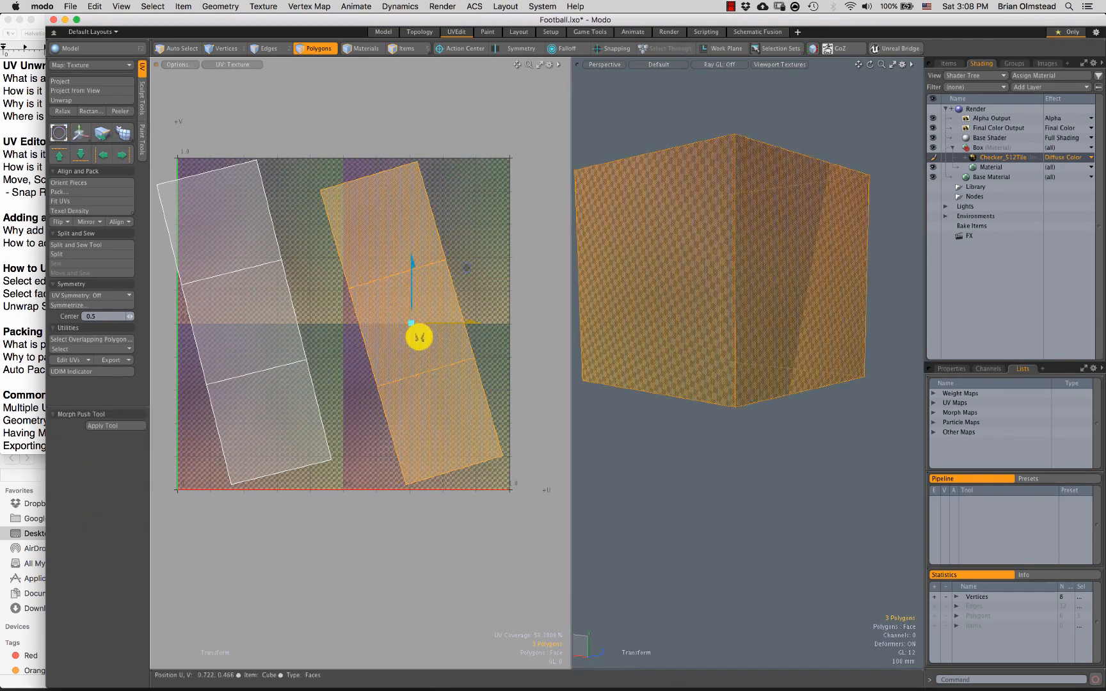
key(w)
drag(472, 282, 479, 307)
key(w)
drag(475, 278, 446, 290)
key(Escape)
Step: Examine the red overlap area between the lowest faces of the two UV strips
alt+drag(333, 437, 356, 366)
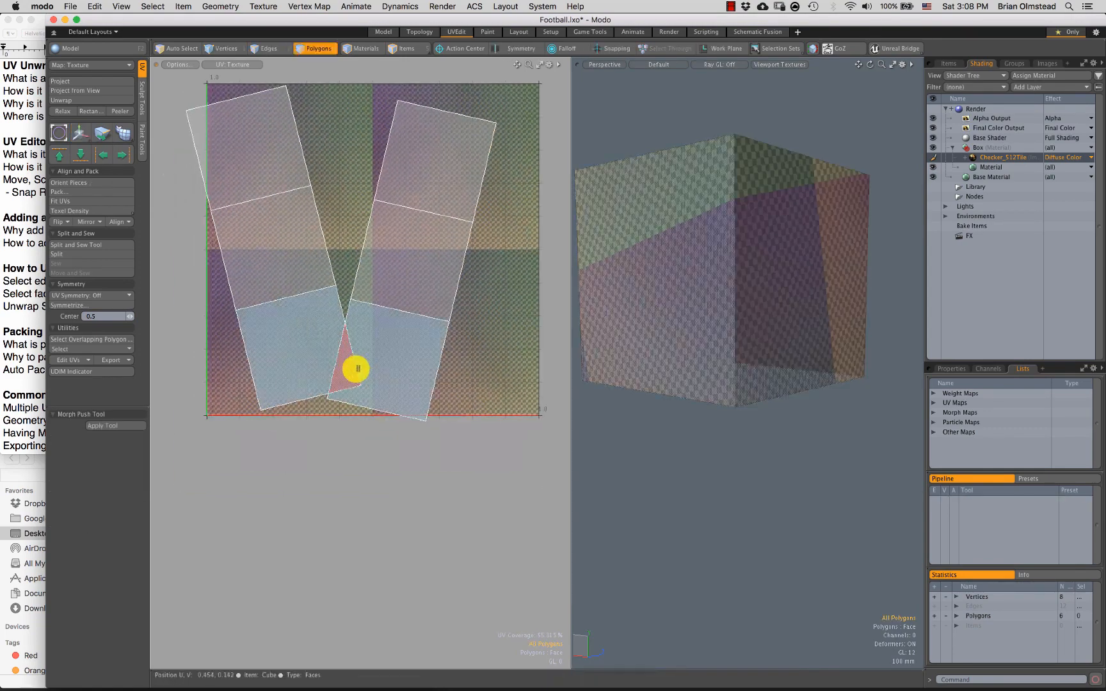
scroll(356, 368, down, 2)
scroll(320, 422, up, 5)
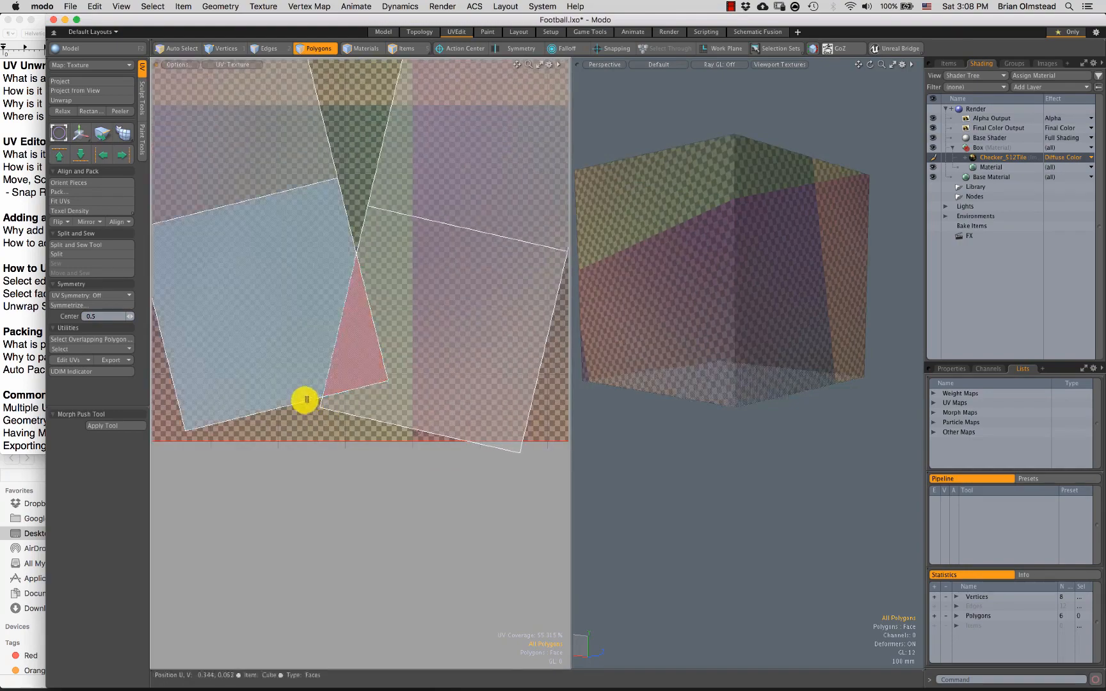
scroll(314, 405, down, 5)
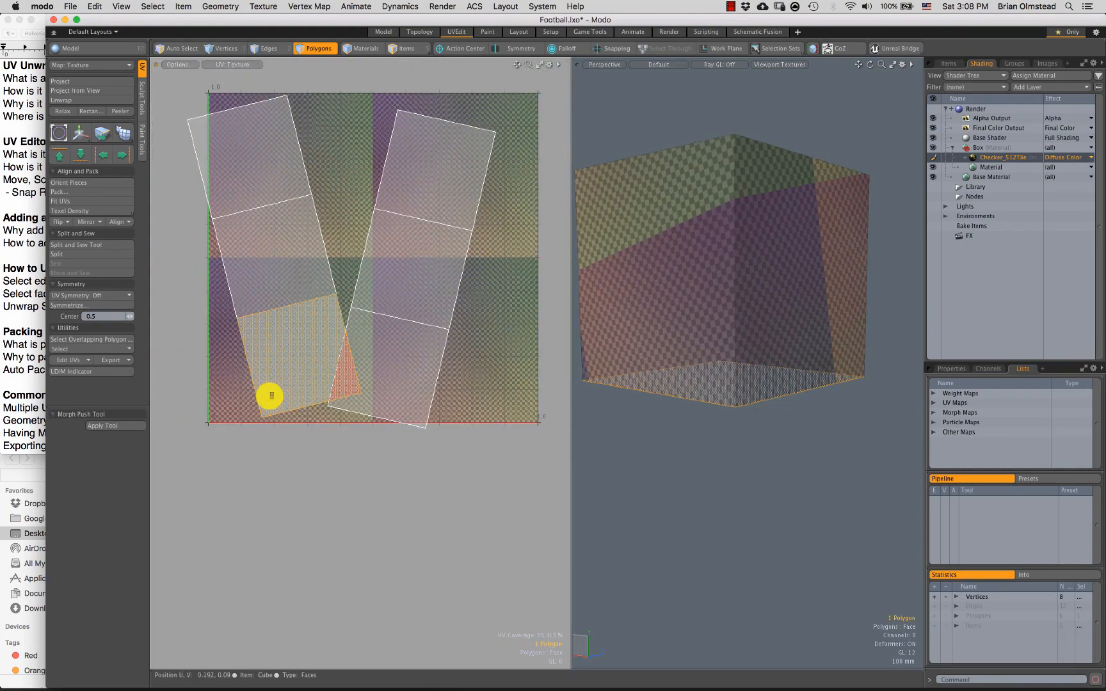
scroll(309, 427, up, 2)
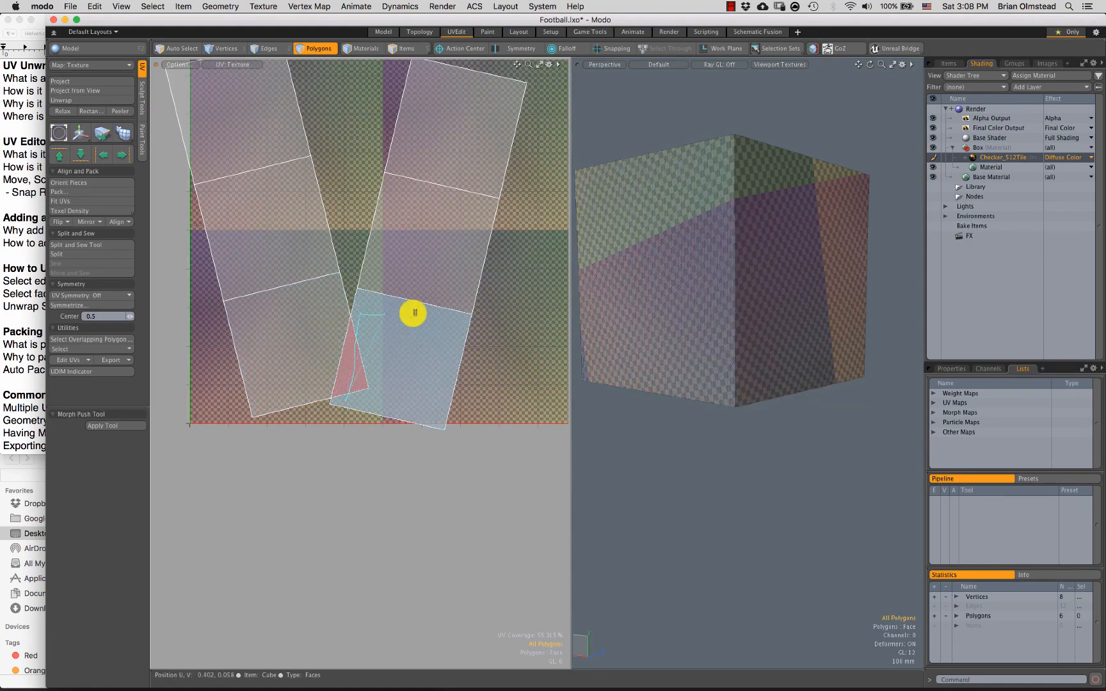
scroll(372, 341, up, 4)
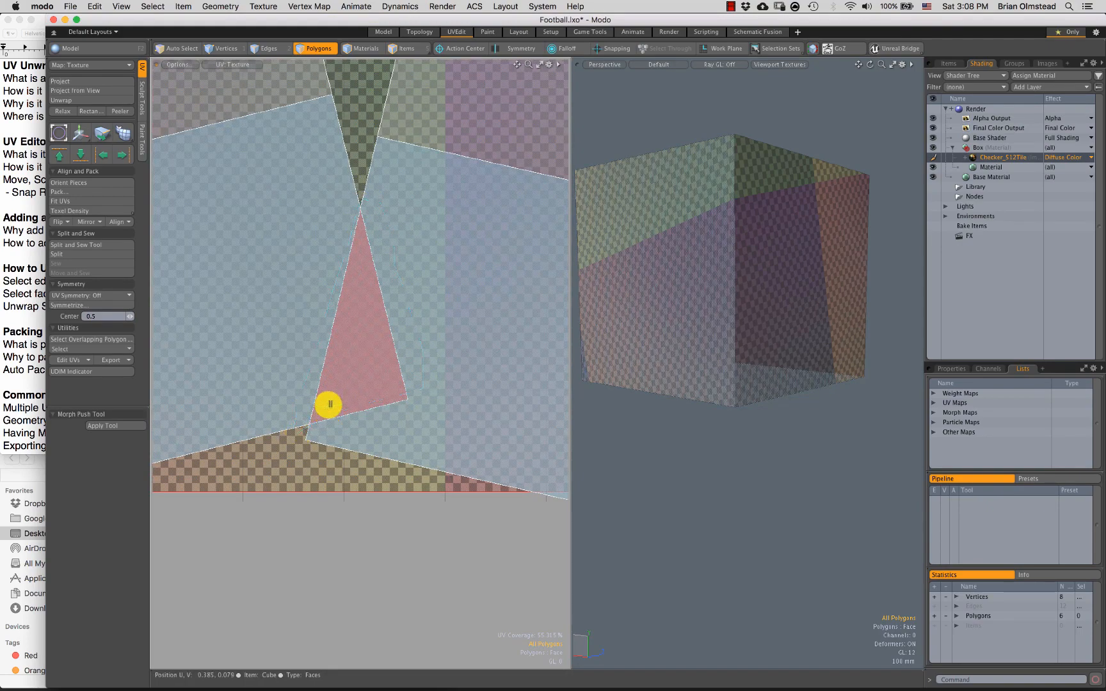
scroll(359, 355, up, 5)
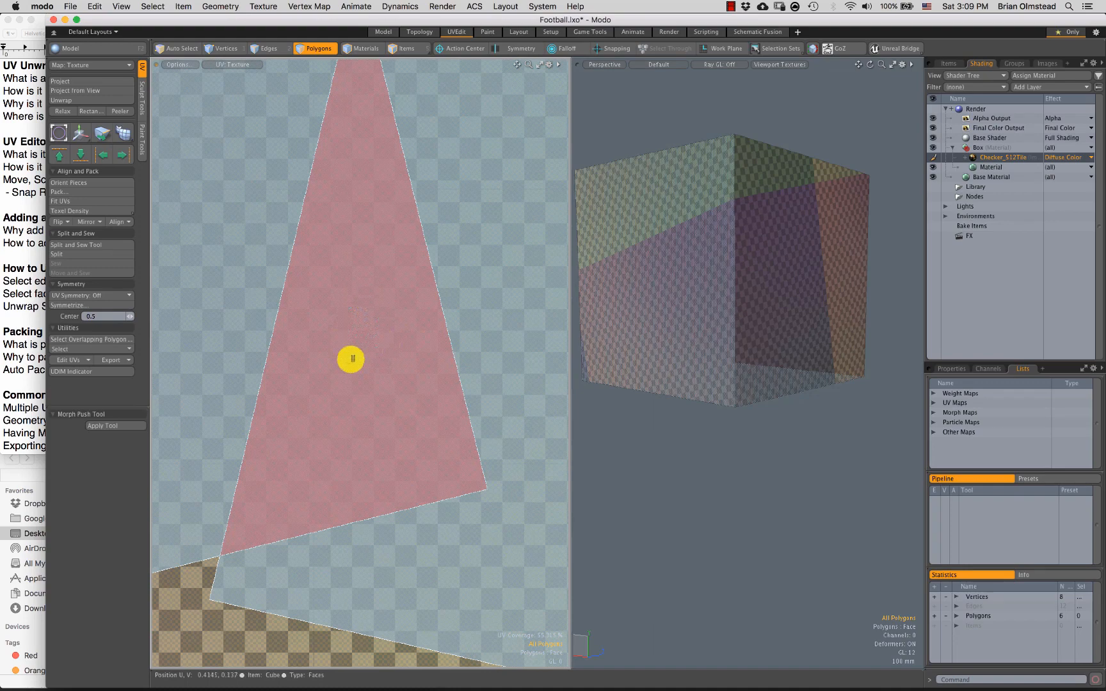
Step: Select the right UV strip and then the left one to compare how each contributes to the overlap area
scroll(361, 378, down, 4)
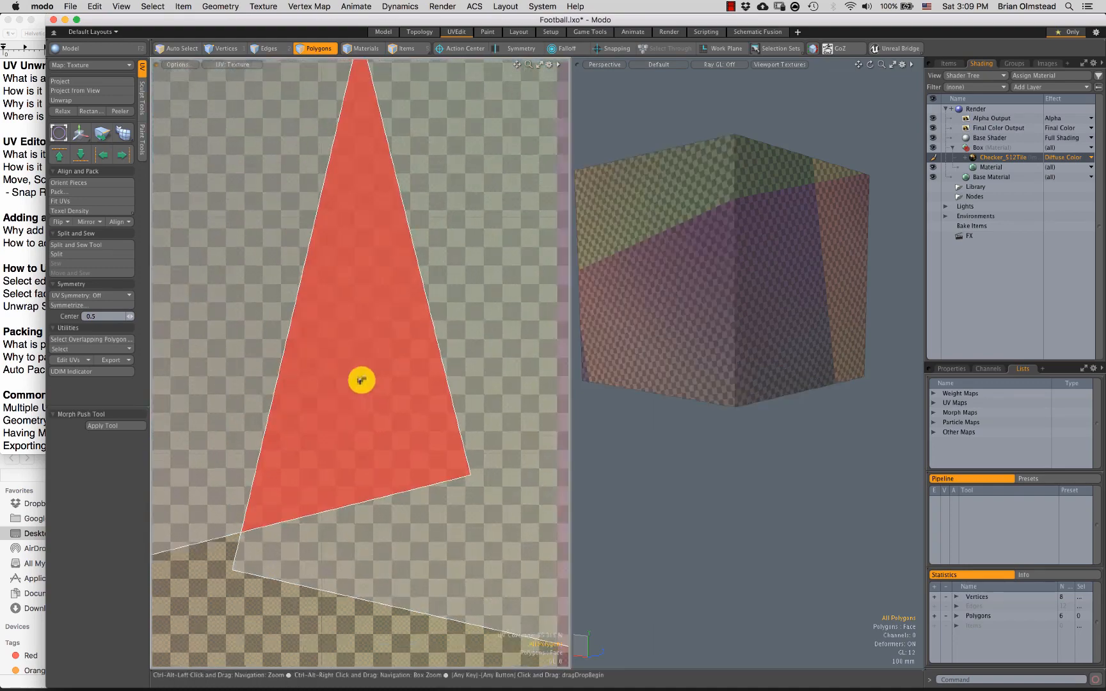
scroll(350, 368, up, 2)
scroll(357, 358, up, 3)
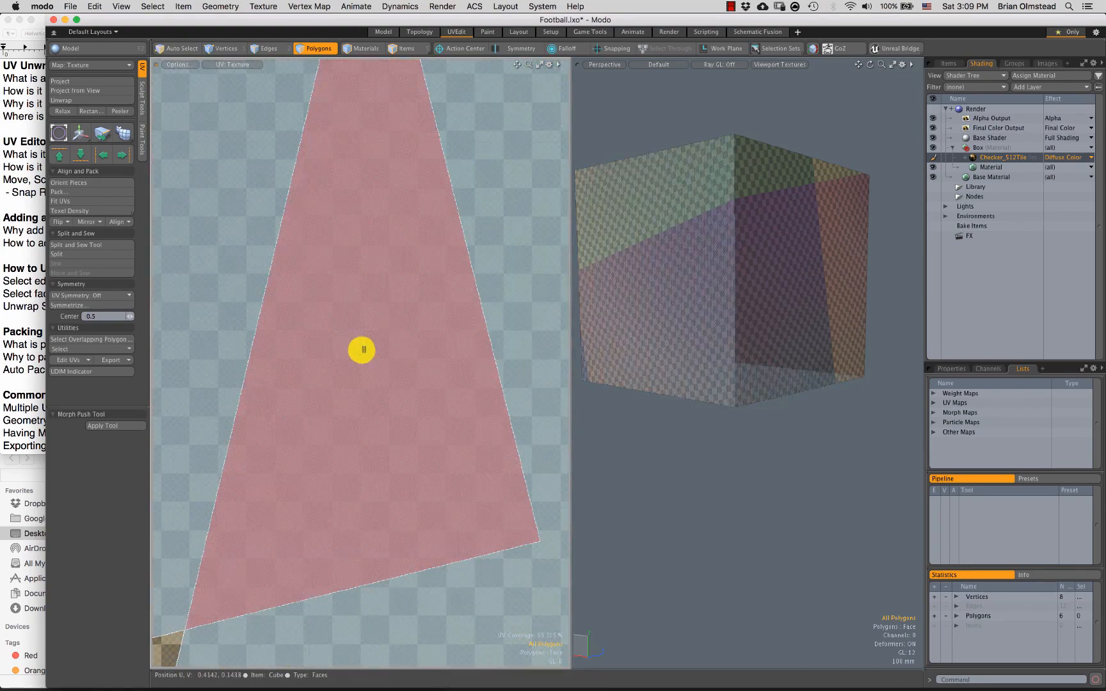
scroll(363, 357, down, 4)
scroll(356, 359, up, 2)
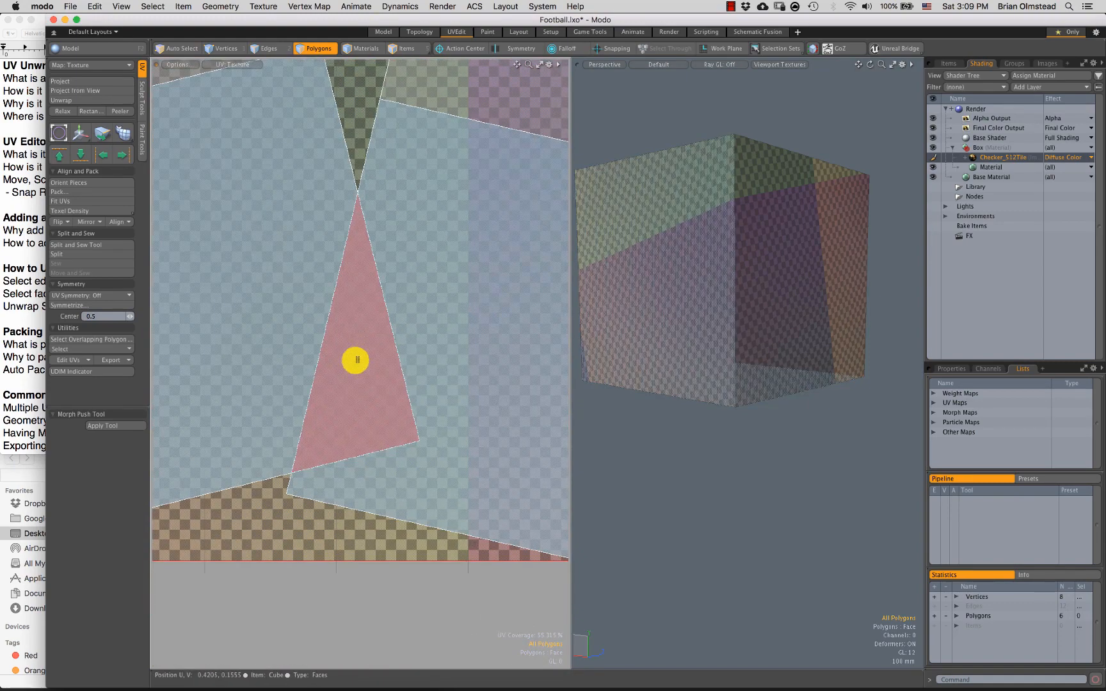
double_click(433, 372)
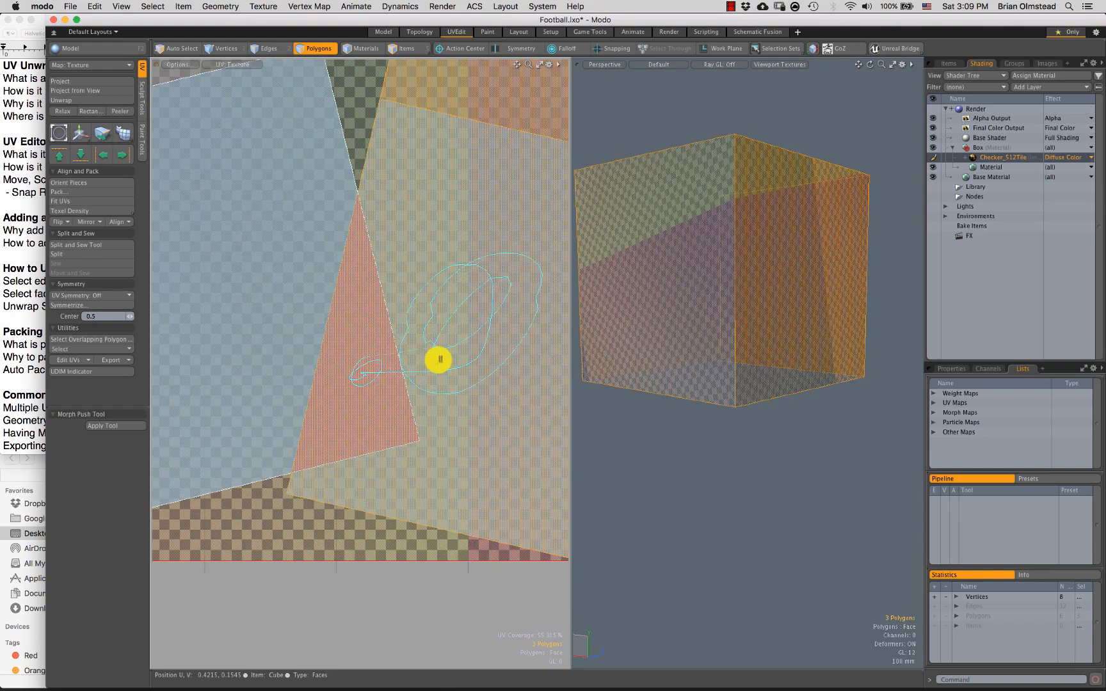
double_click(268, 355)
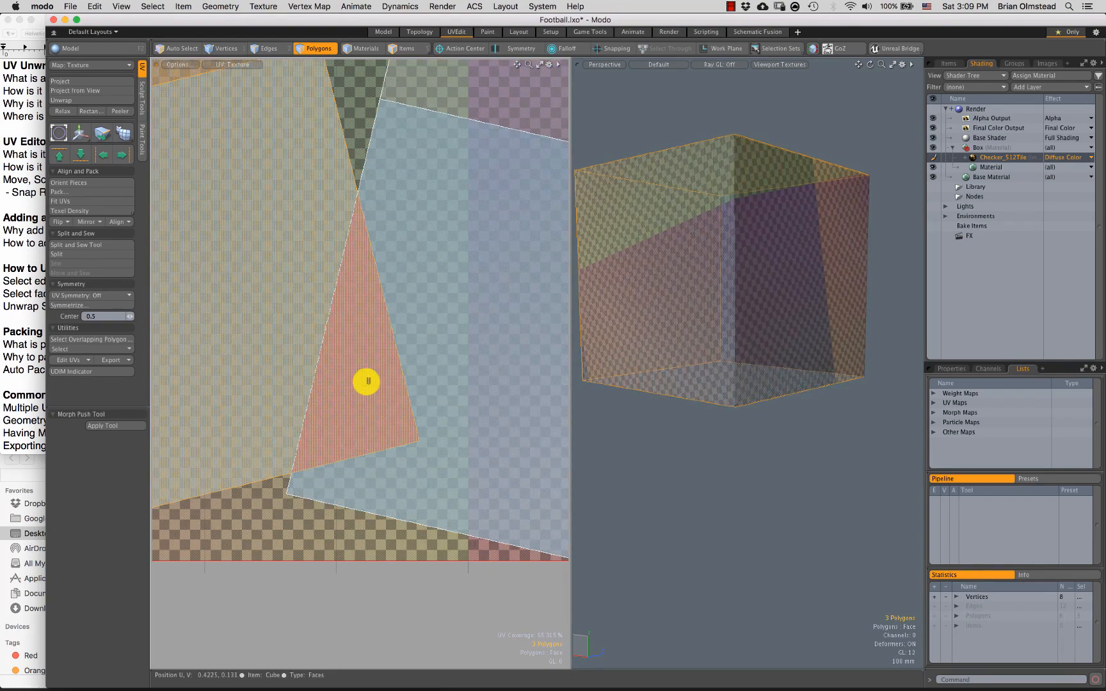
Step: Rotate the left UV strip upright and position it inside the left part of the UV square
scroll(347, 408, down, 5)
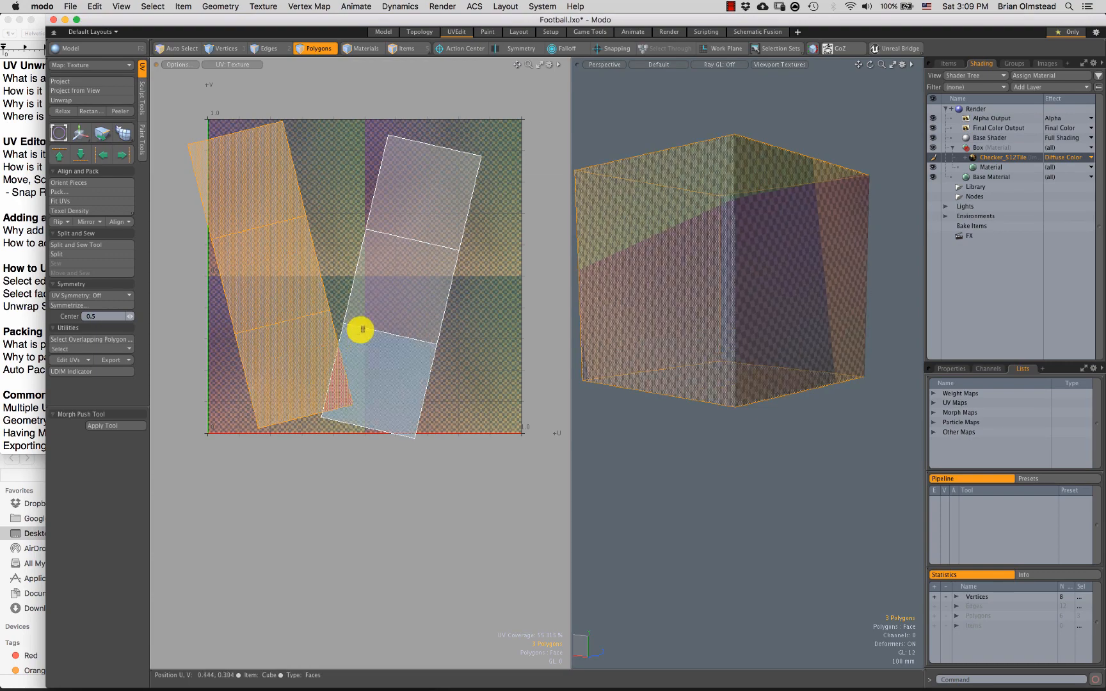
key(y)
drag(337, 276, 338, 290)
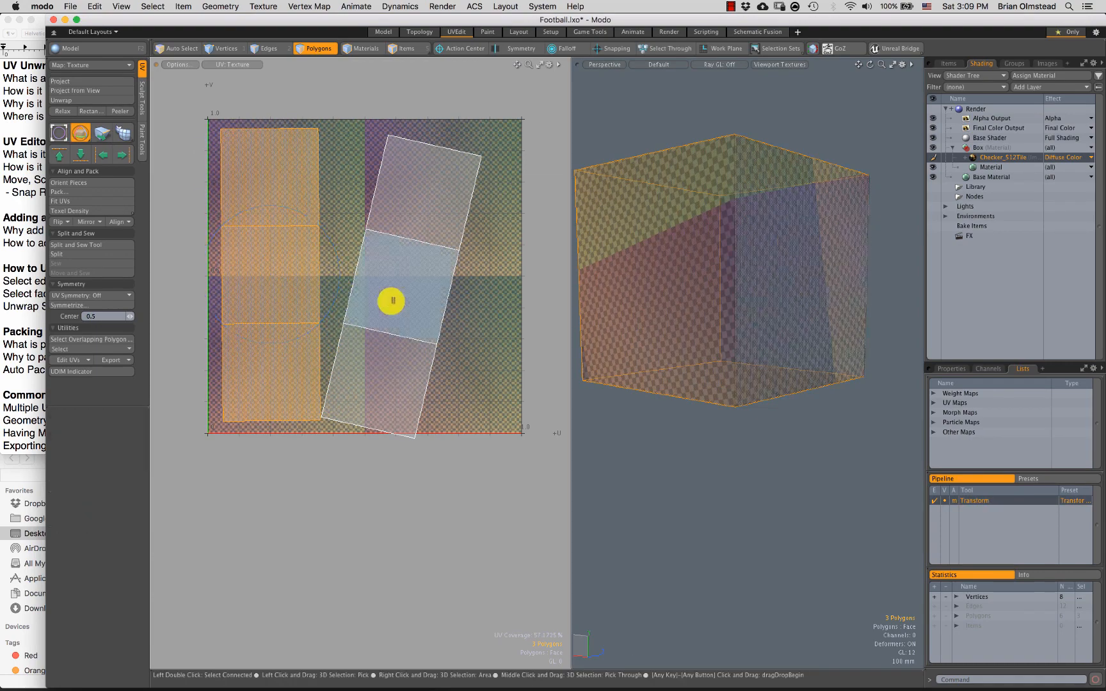
Step: Rotate the right UV strip upright and place it beside the left strip with a gap between them
double_click(444, 298)
drag(468, 283, 434, 232)
key(w)
key(space)
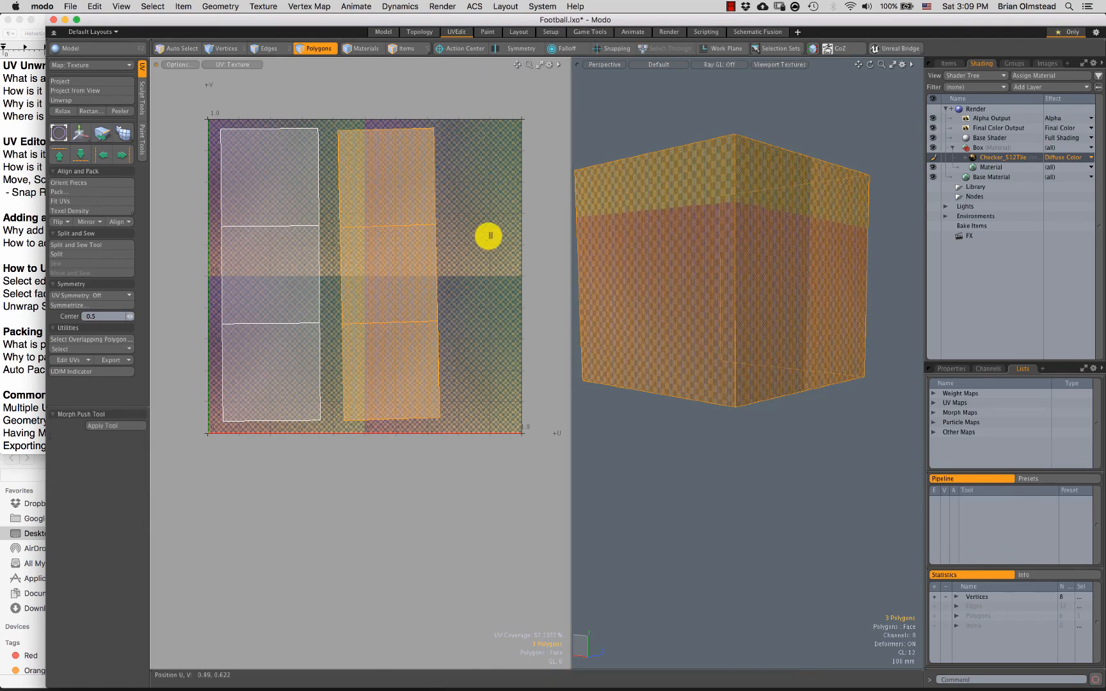
click(489, 236)
scroll(391, 305, up, 1)
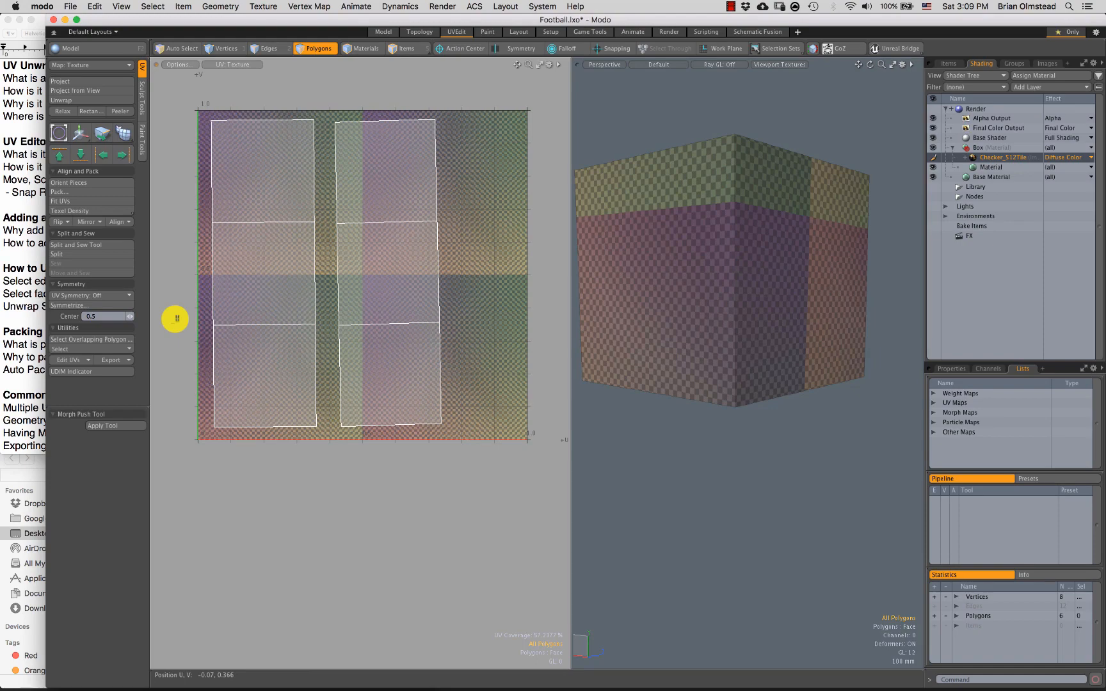
scroll(363, 326, up, 1)
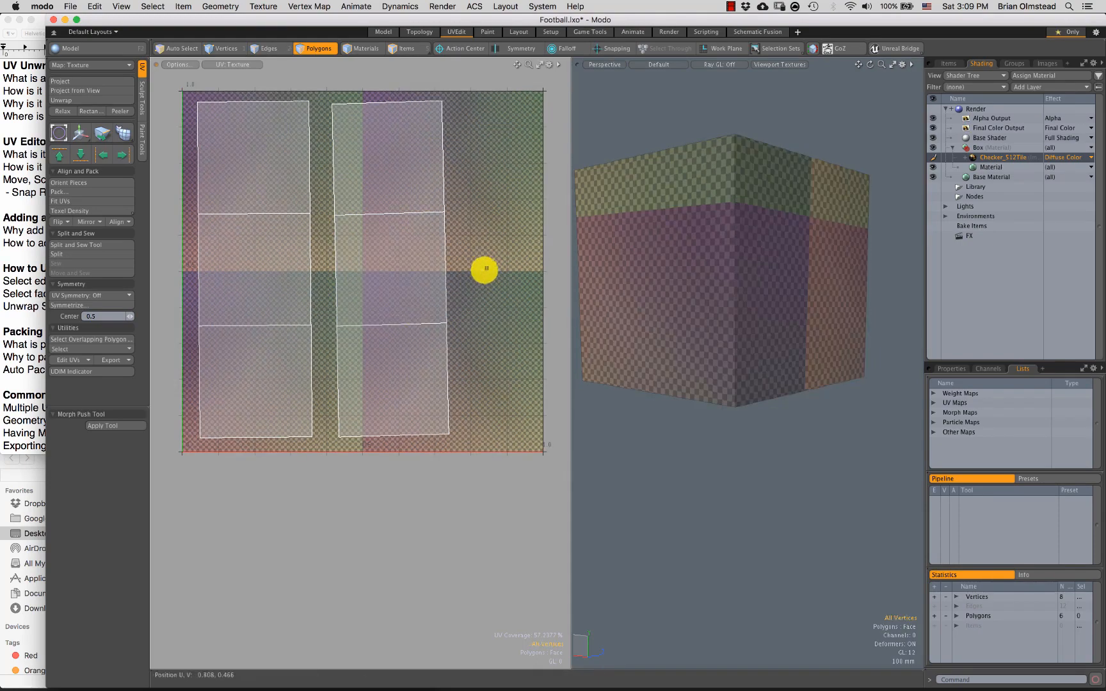
Step: Try selecting the edge loop around the cube's top face and then all of the cube's connected polygons
scroll(422, 349, down, 3)
mouse_move(662, 302)
alt+mouse_down()
mouse_move(662, 321)
mouse_move(661, 293)
mouse_move(642, 333)
mouse_move(625, 306)
mouse_move(716, 321)
mouse_move(666, 289)
alt+mouse_up()
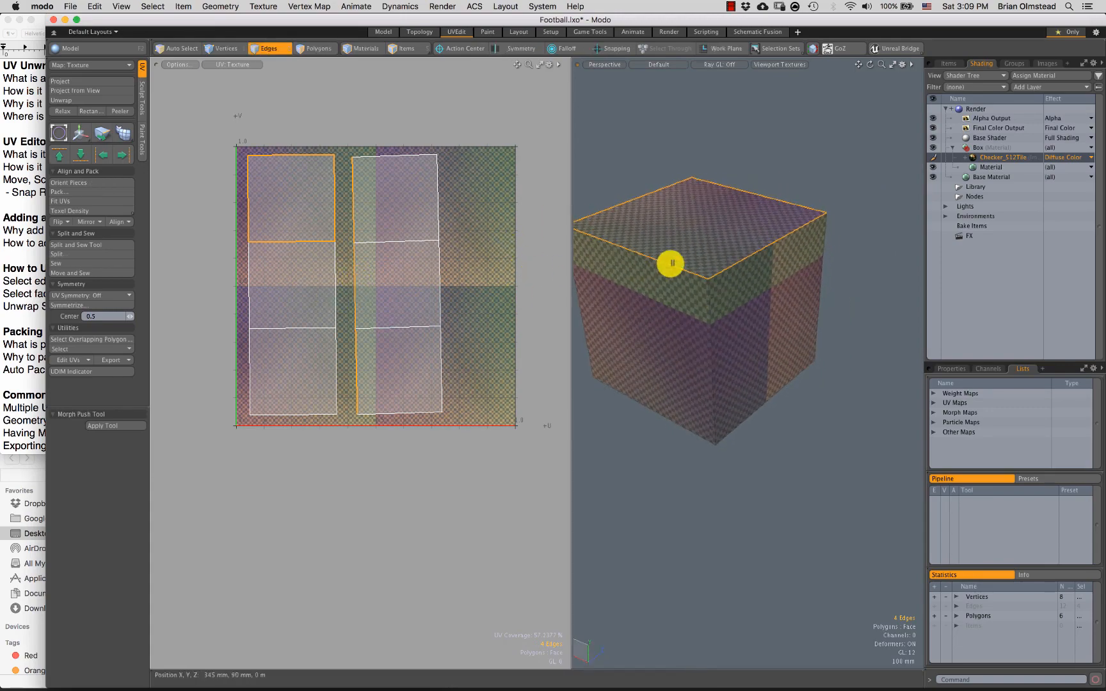
key(3)
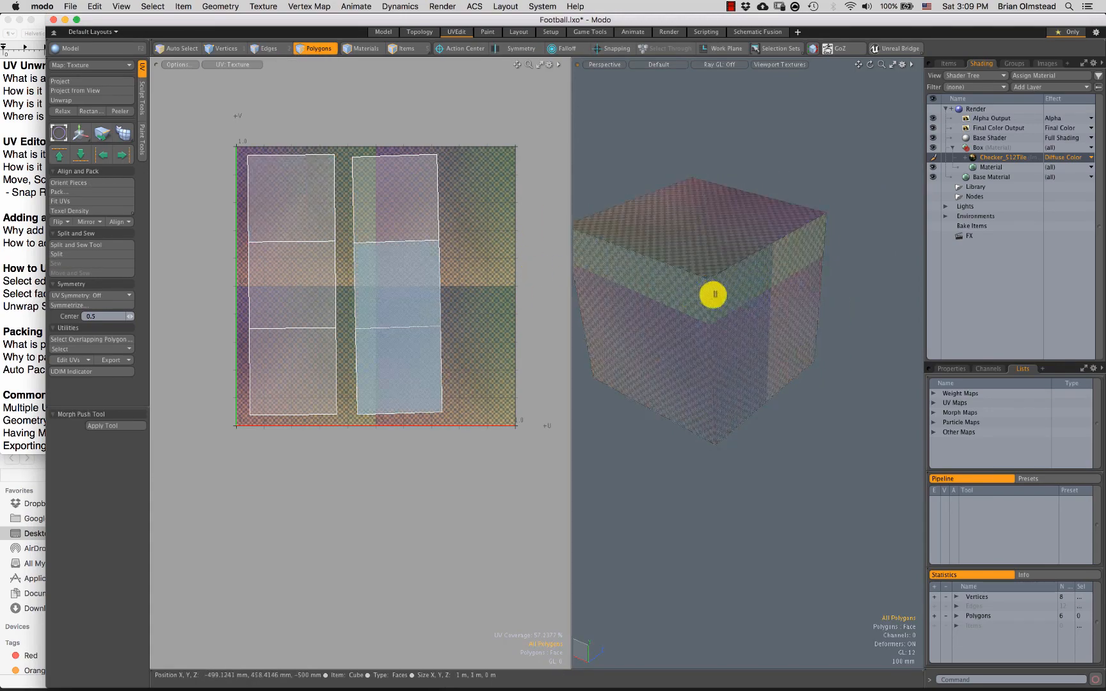
double_click(686, 338)
ctrl+alt+drag(672, 312, 678, 293)
alt+shift+drag(634, 247, 697, 238)
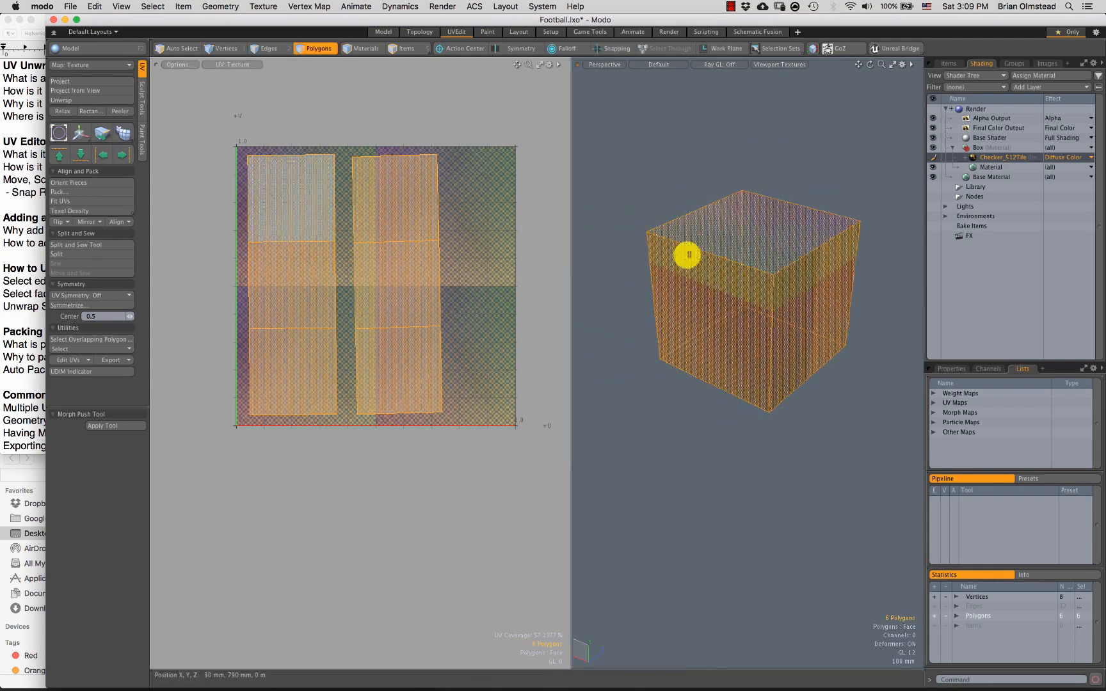
key(2)
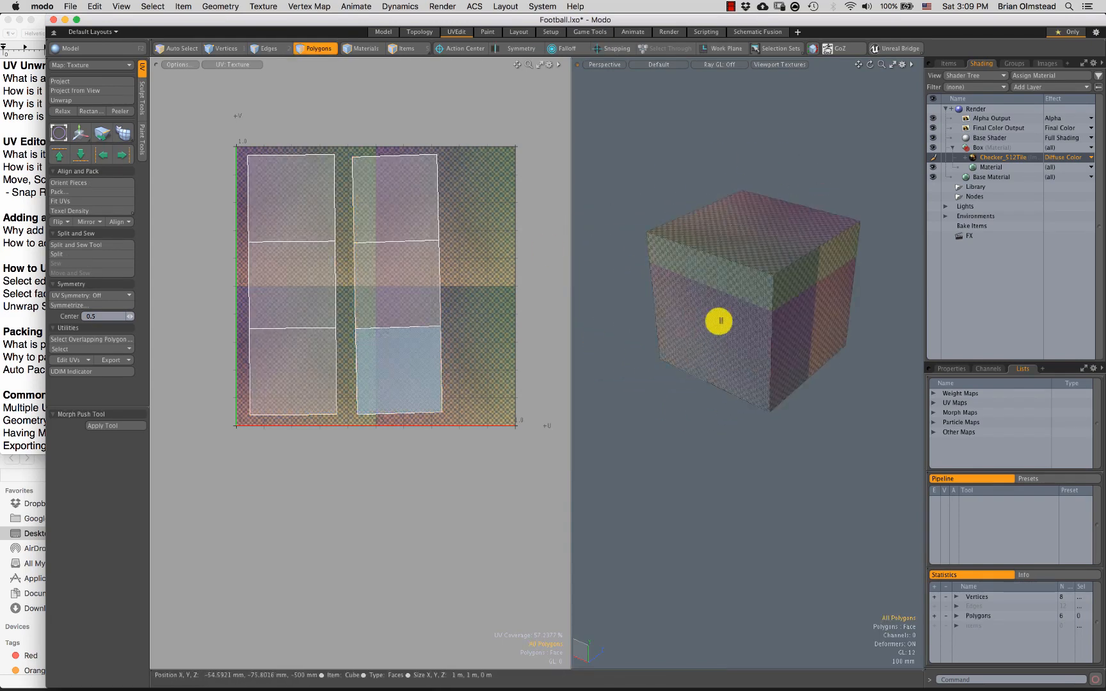
Step: Select the four top-face edges and the three remaining edges of the adjacent right face as seams, and unwrap the cube
double_click(694, 243)
alt+drag(686, 242, 719, 259)
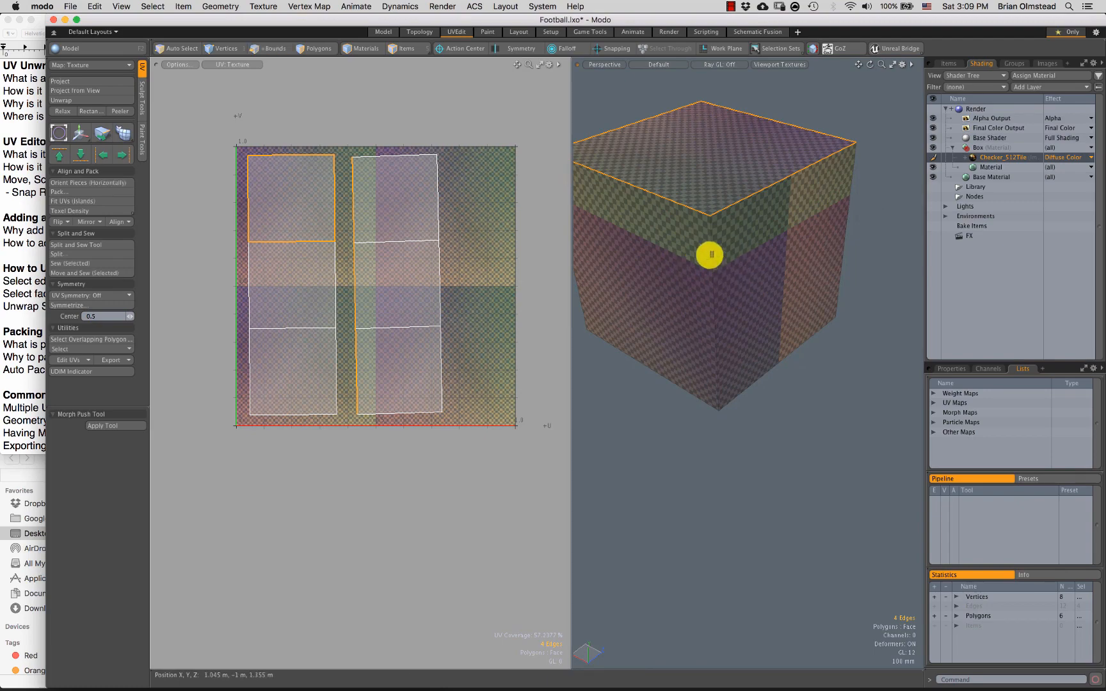
ctrl+alt+drag(765, 321, 740, 283)
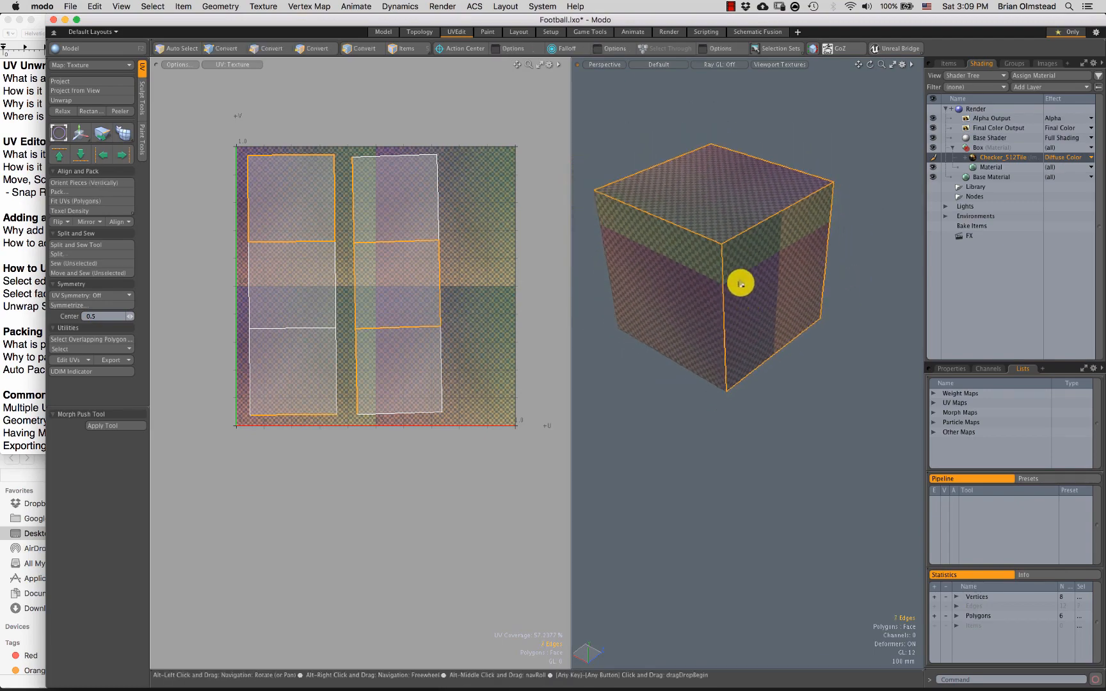
click(73, 100)
click(593, 296)
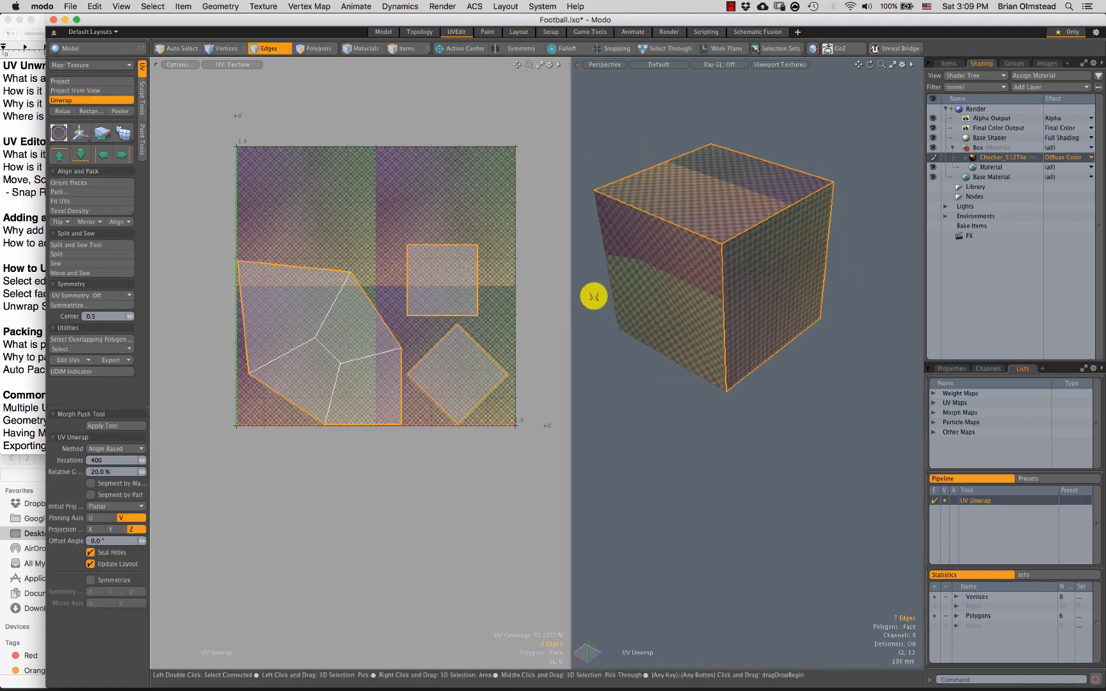
Step: Select the two separate square islands in the UV view and inspect their matching faces on the cube
key(3)
click(444, 306)
shift+click(452, 372)
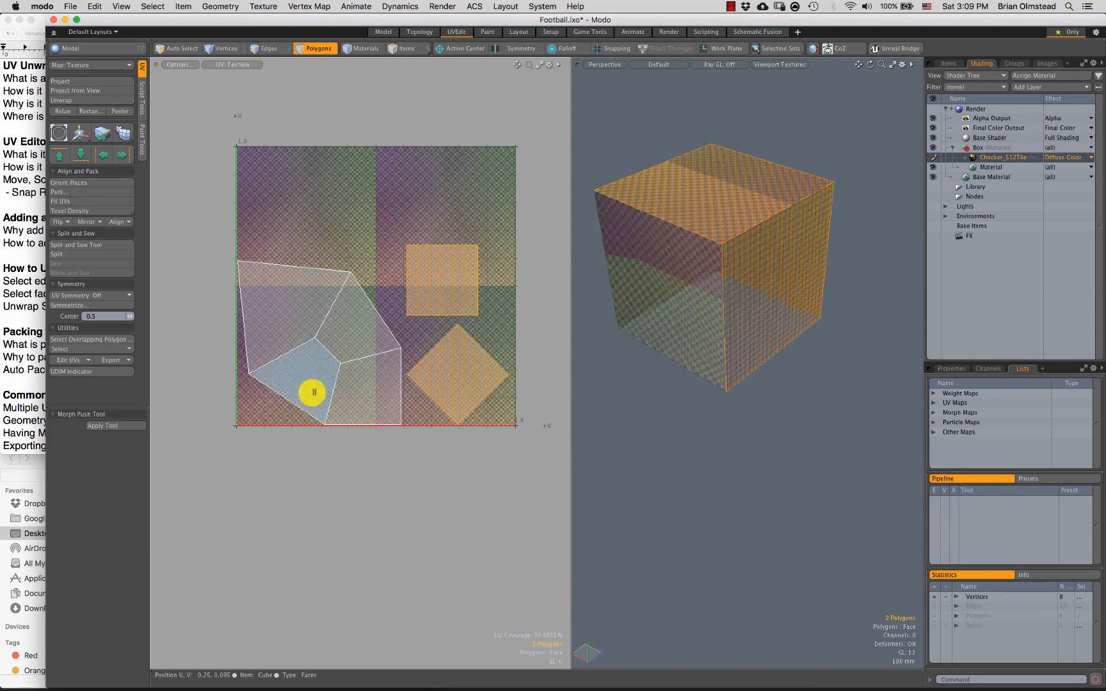
mouse_move(313, 393)
mouse_down()
mouse_move(352, 350)
mouse_move(377, 407)
mouse_up()
alt+drag(708, 296, 674, 323)
Step: Deselect the edge shared by the top and right faces, and unwrap the cube again with the remaining six seam edges
key(2)
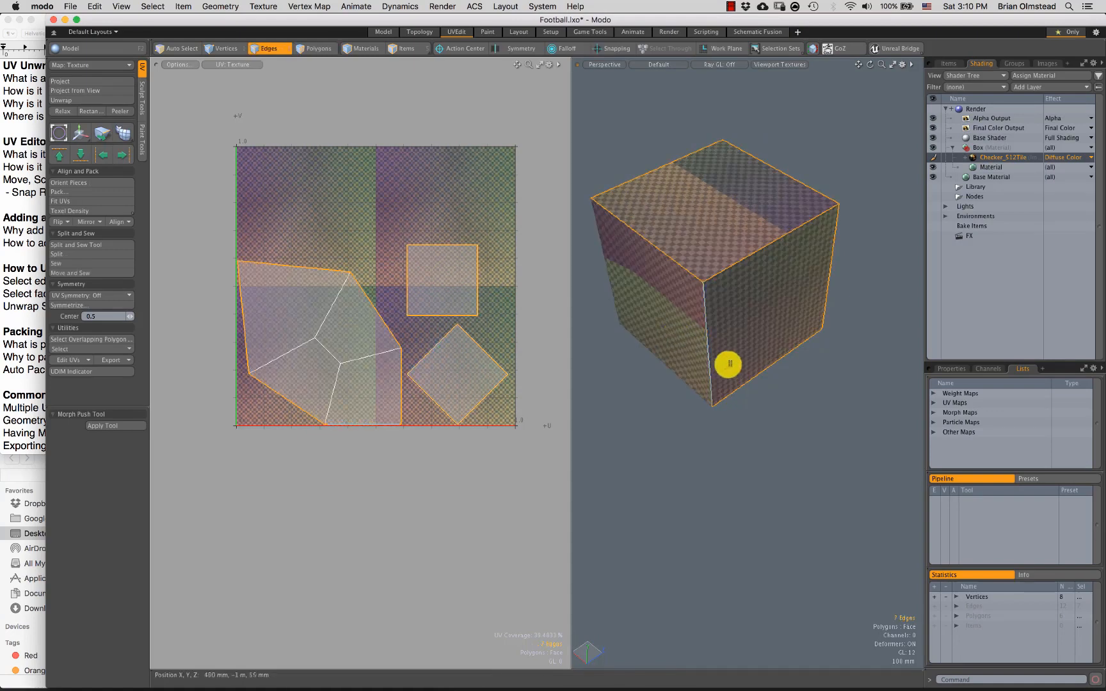
alt+drag(688, 386, 727, 323)
click(86, 99)
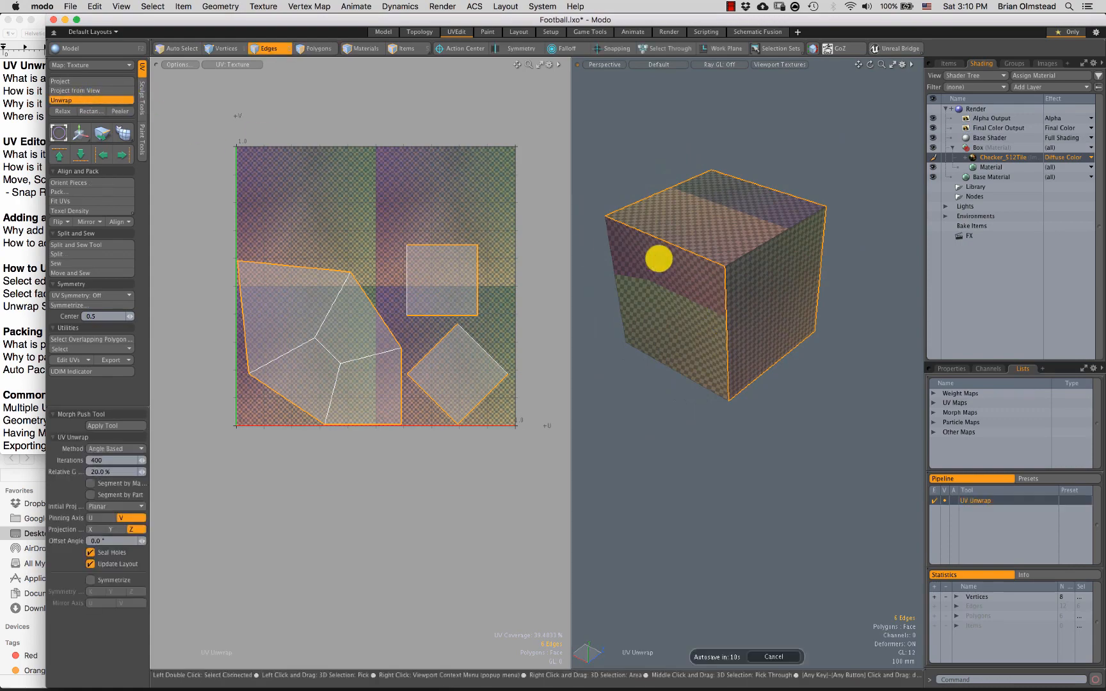
click(659, 256)
Step: Select the two-face island in the UV view and unwrap only its polygons
key(3)
double_click(433, 370)
alt+drag(694, 379, 723, 371)
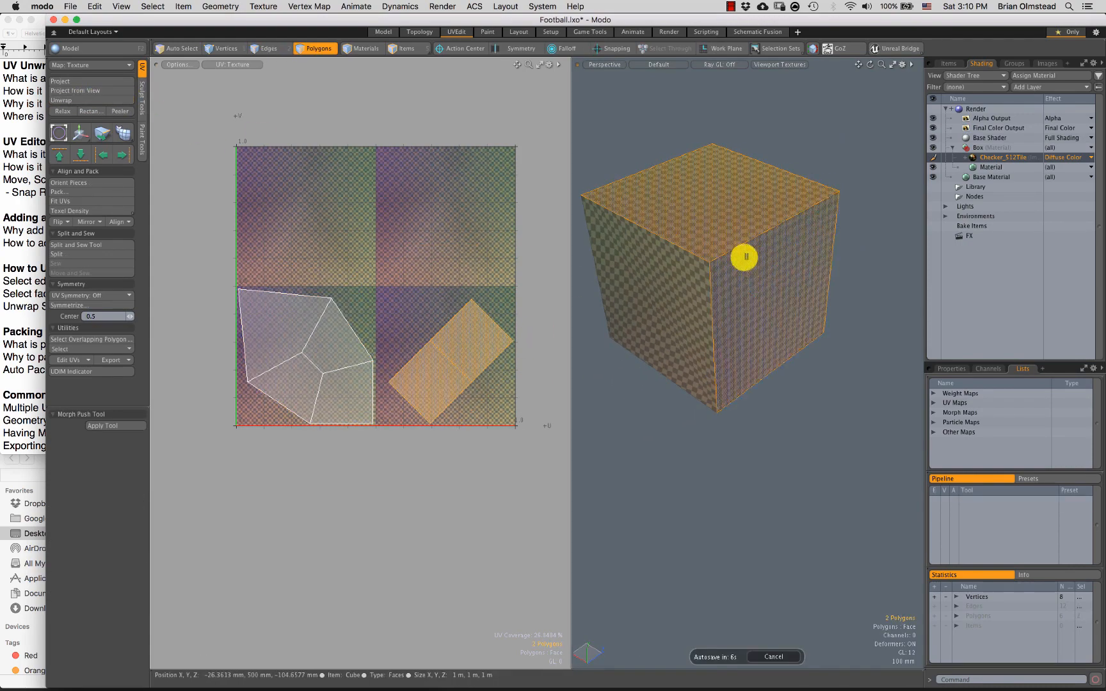
click(67, 101)
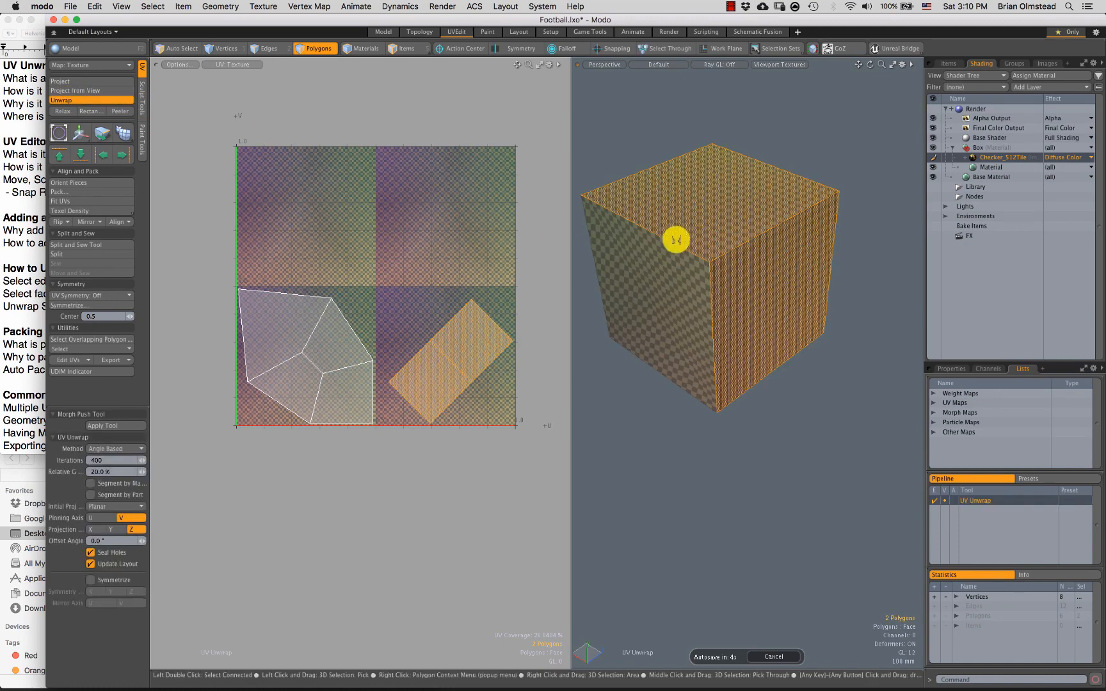
click(677, 240)
Step: Scale down the two-face island and place it in the upper right quadrant of the UV square
key(w)
mouse_move(437, 228)
mouse_down()
mouse_move(480, 190)
mouse_move(425, 239)
mouse_up()
key(r)
key(w)
drag(472, 192, 471, 191)
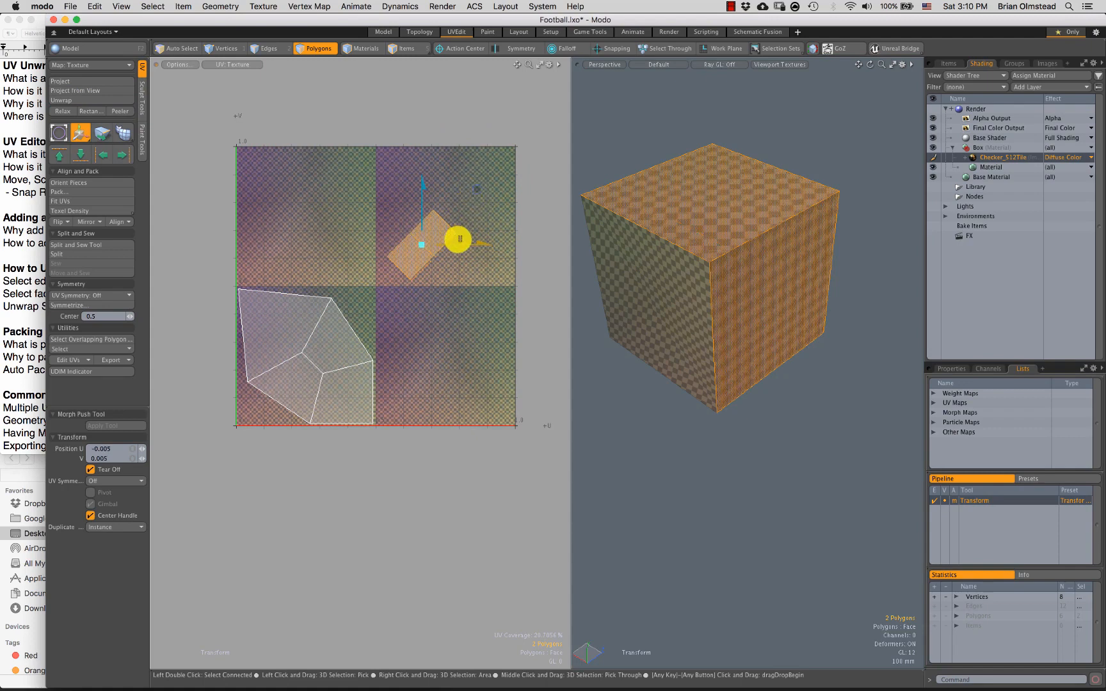
Step: Examine the seam edge loop around the top and right faces on the cube
key(ctrl+2)
alt+drag(697, 263, 663, 262)
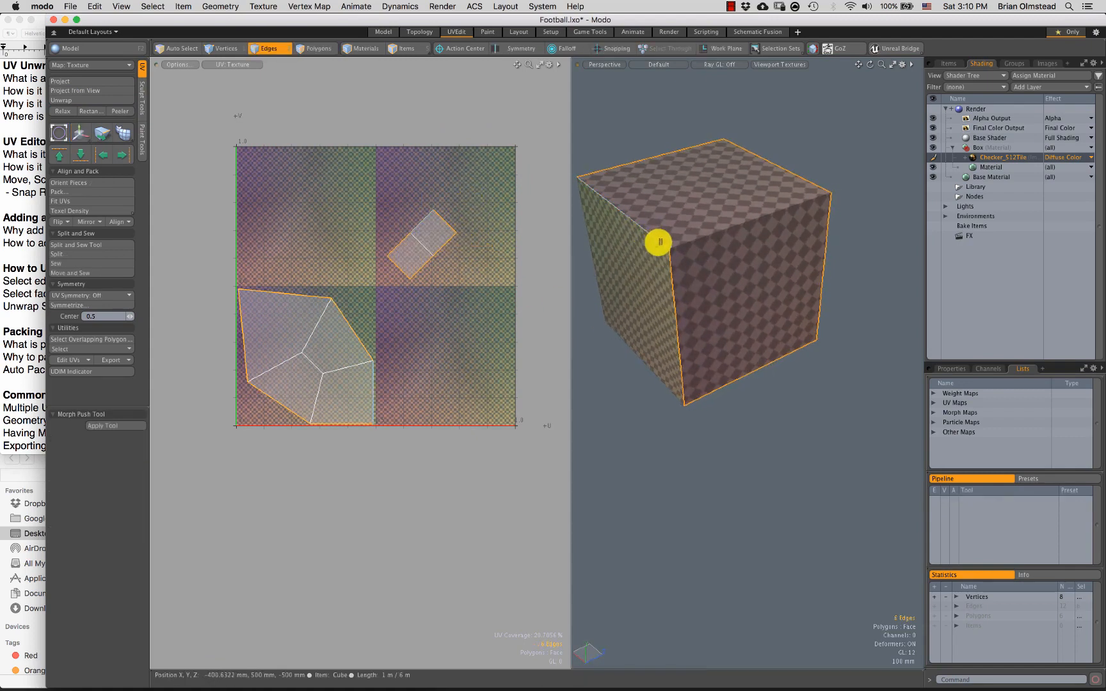
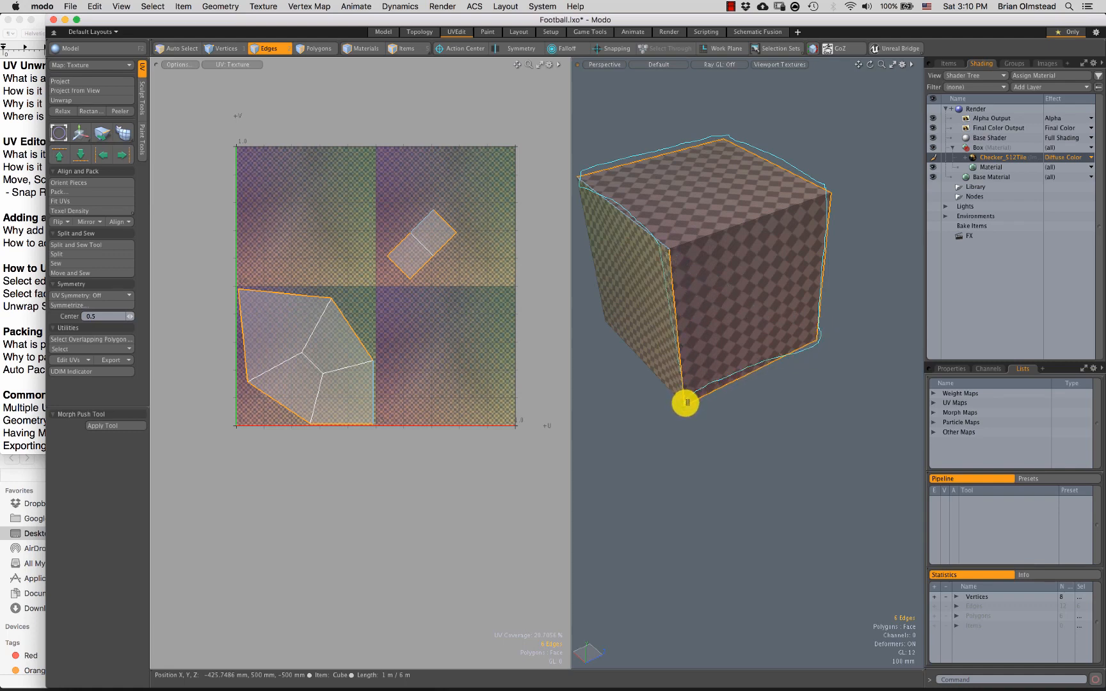
alt+drag(638, 323, 714, 257)
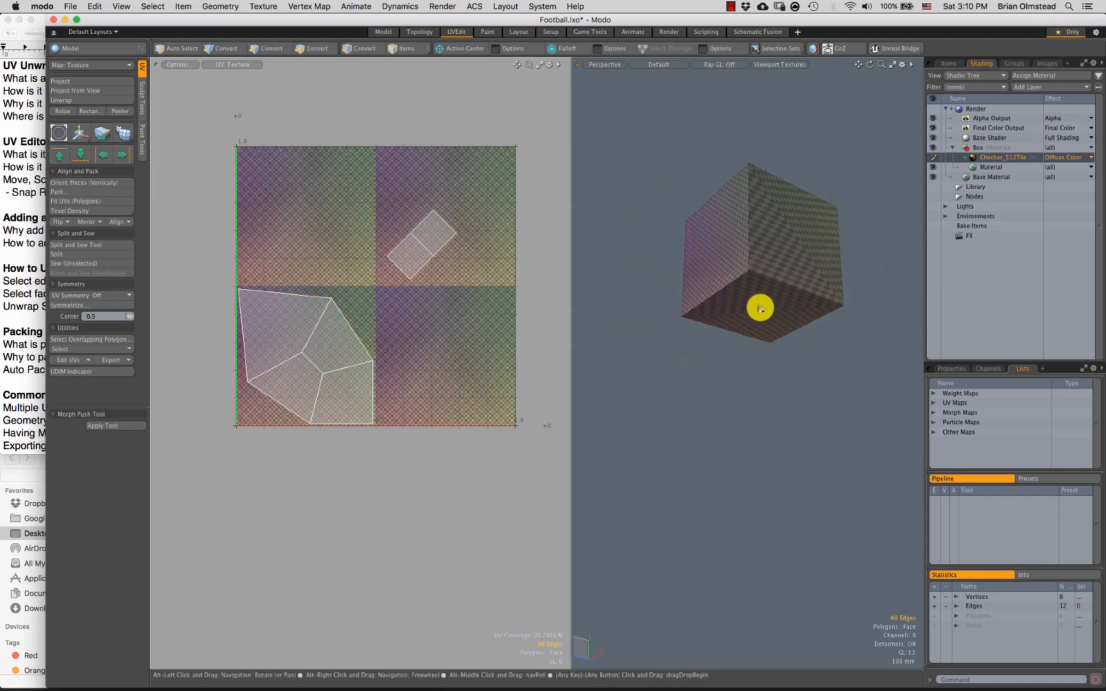
Step: Select eight seam edges that divide the cube into two chains of three faces, and unwrap it
alt+drag(758, 305, 698, 292)
click(693, 216)
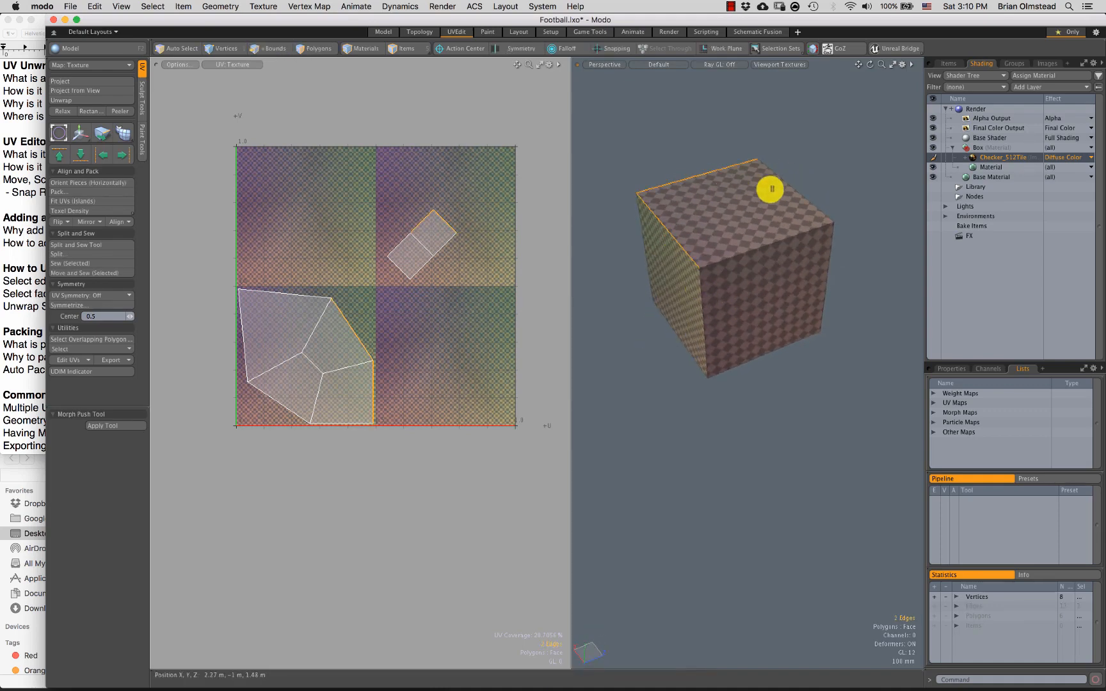
alt+drag(720, 347, 684, 268)
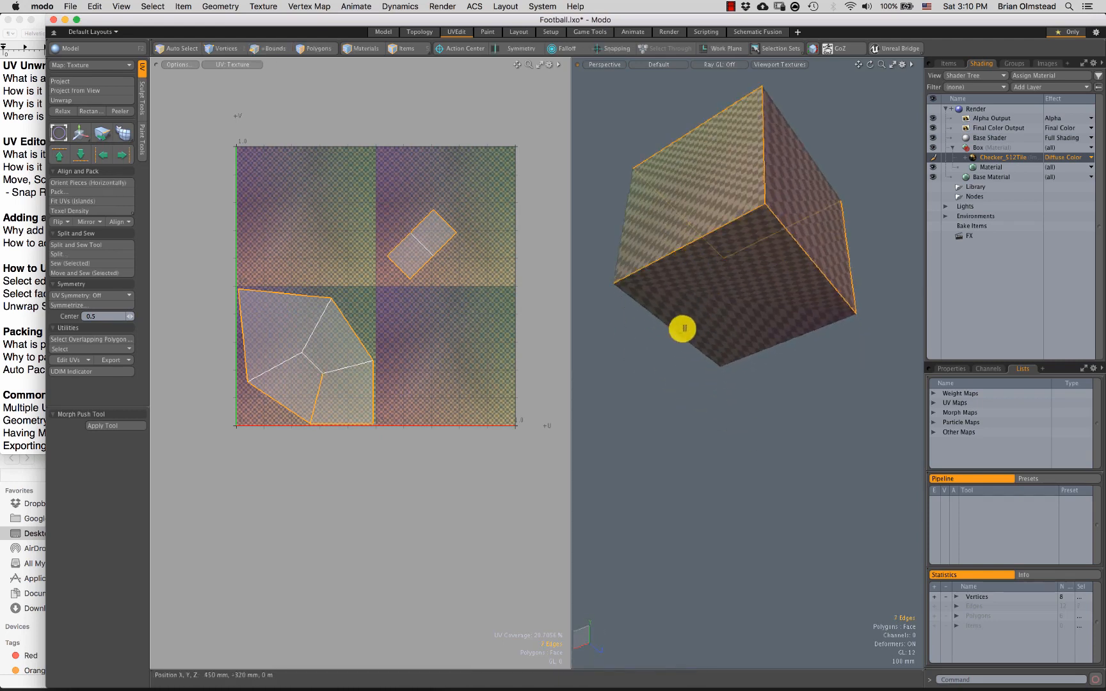
alt+drag(761, 331, 707, 307)
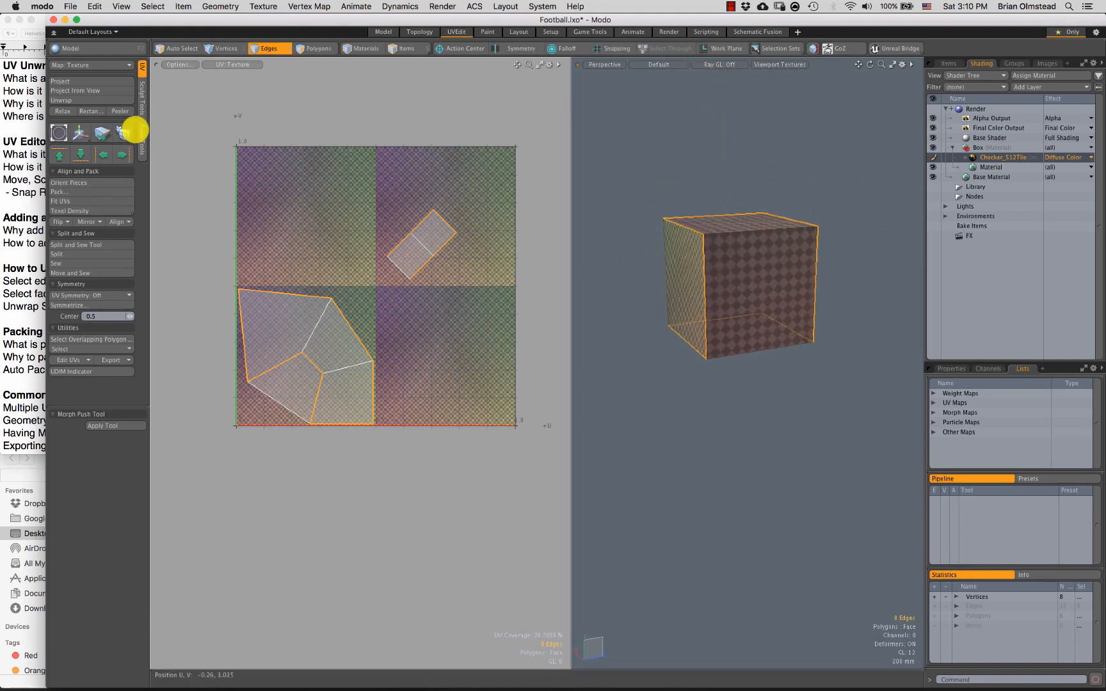
click(82, 103)
click(305, 167)
ctrl+alt+drag(380, 326, 566, 326)
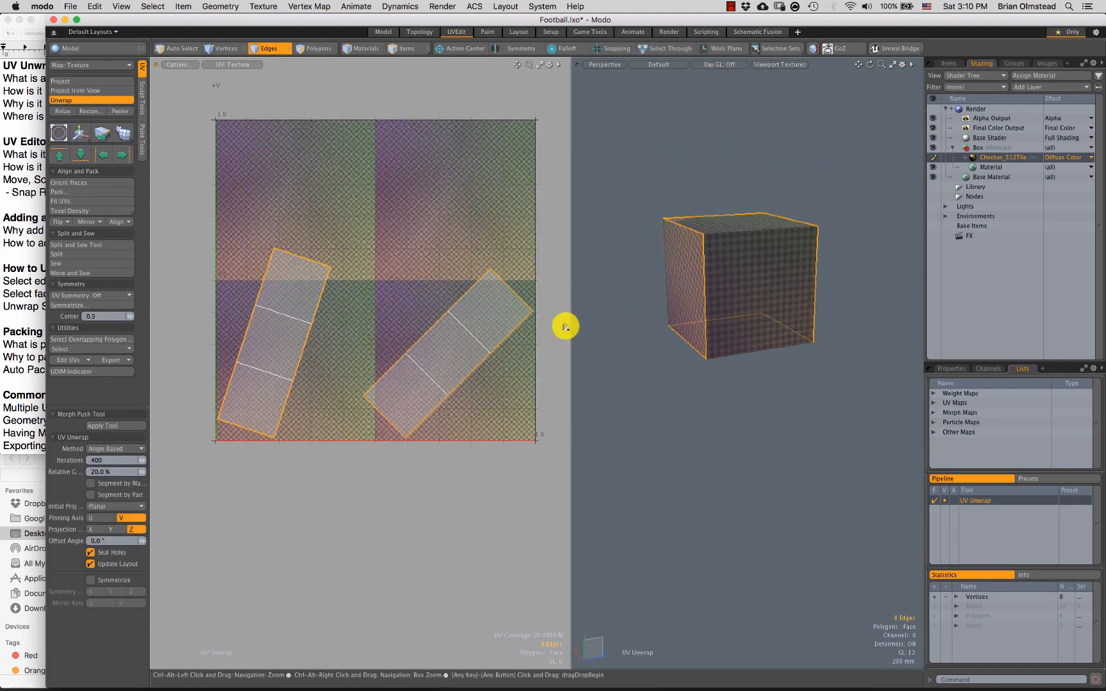
Step: Select the top, adjacent side and bottom faces on the cube to identify the right UV strip
alt+drag(752, 298, 716, 308)
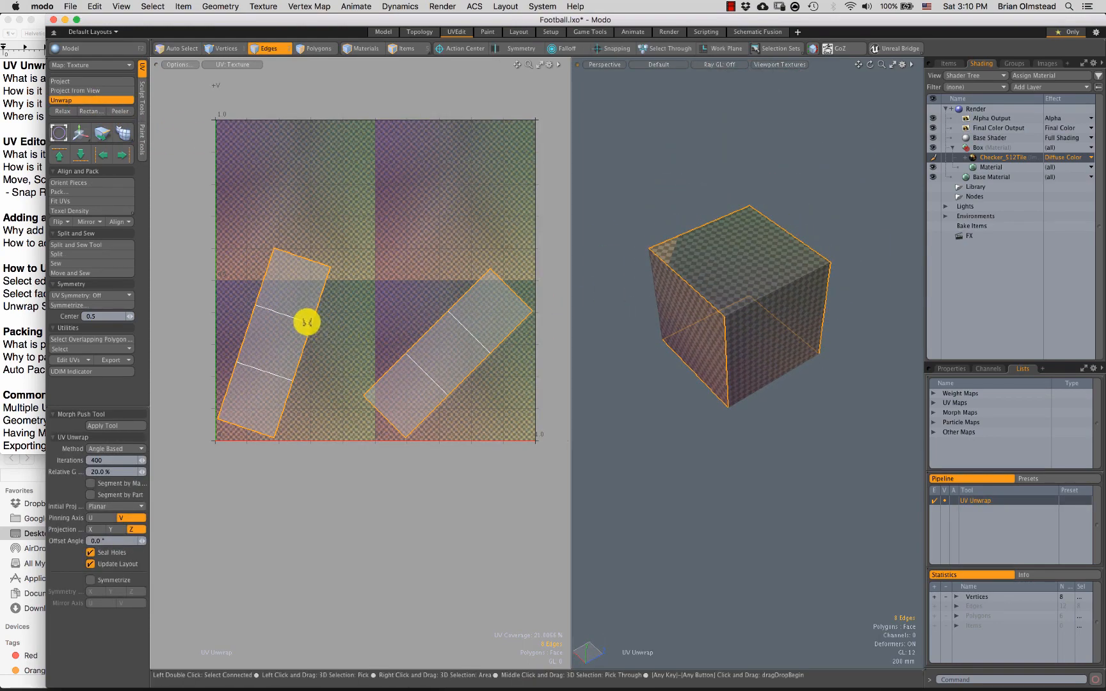
key(3)
click(739, 259)
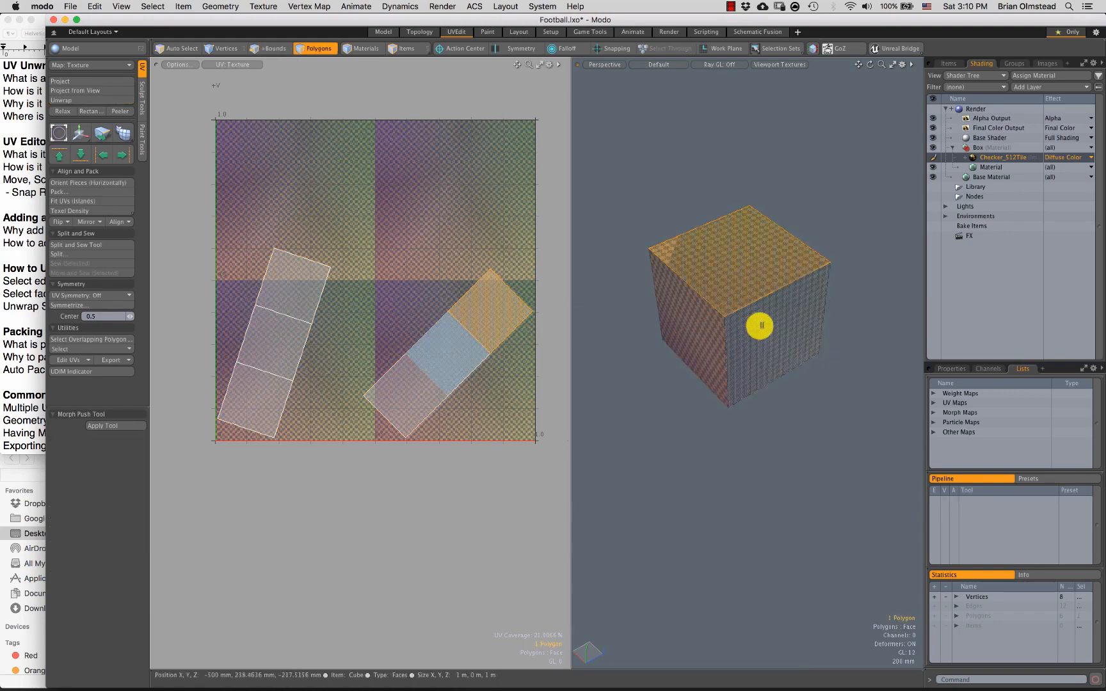
shift+click(760, 327)
alt+drag(770, 345, 780, 214)
shift+click(743, 316)
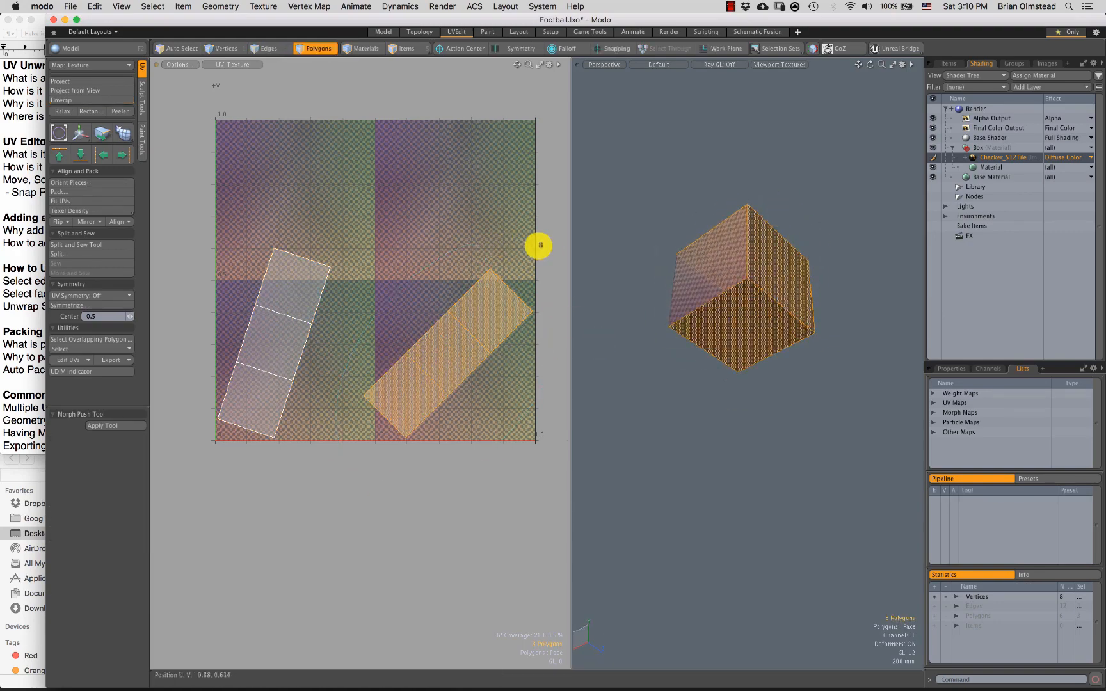
Step: Inspect the cube's other three faces against the left UV strip and clear the polygon selection
alt+drag(678, 313, 755, 350)
click(753, 288)
alt+drag(671, 313, 676, 338)
shift+click(748, 283)
shift+click(739, 316)
right_drag(334, 443, 338, 343)
click(416, 324)
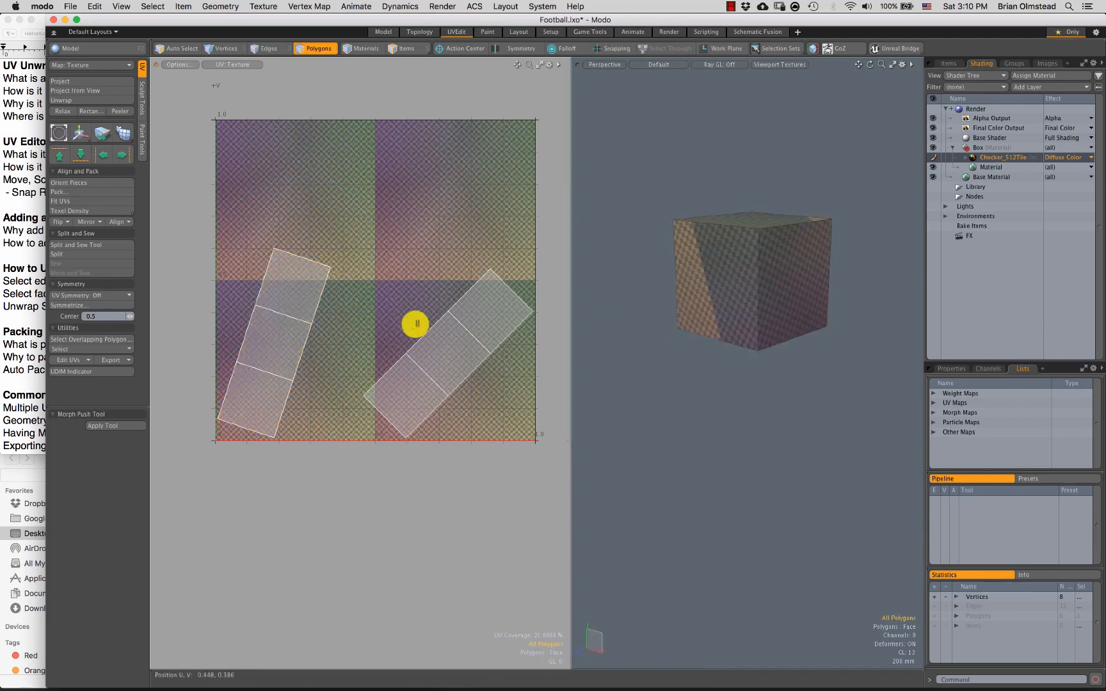
alt+drag(382, 407, 344, 403)
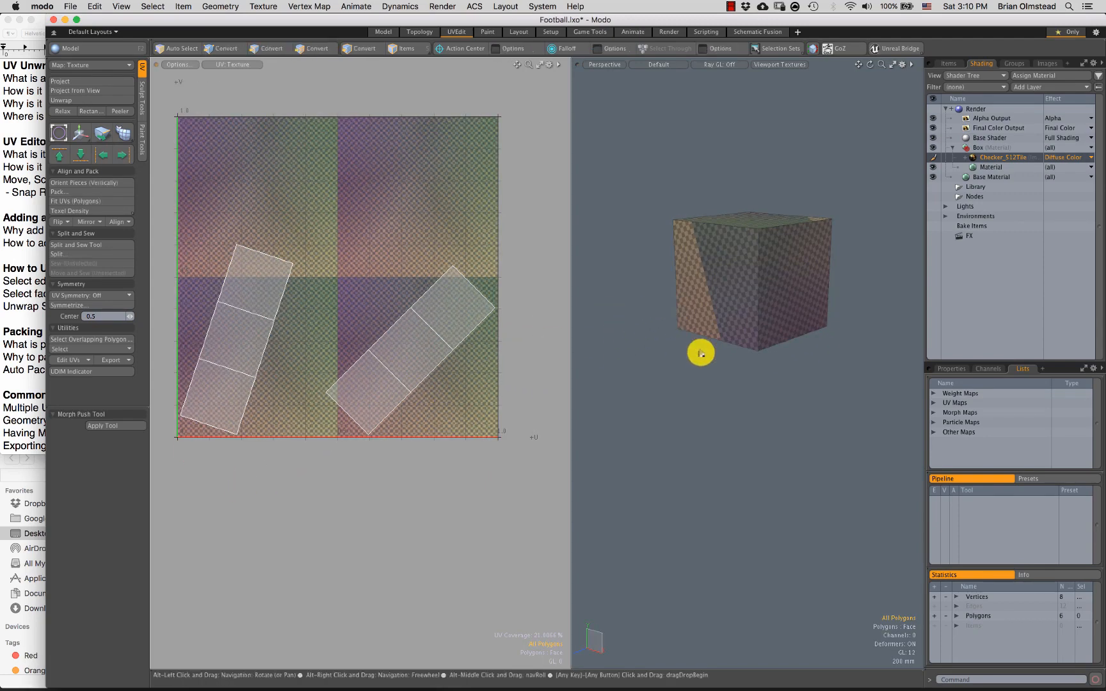
Step: Inspect the cube's seam edges against the two UV strips and clear the edge selection
alt+drag(700, 353, 595, 316)
key(2)
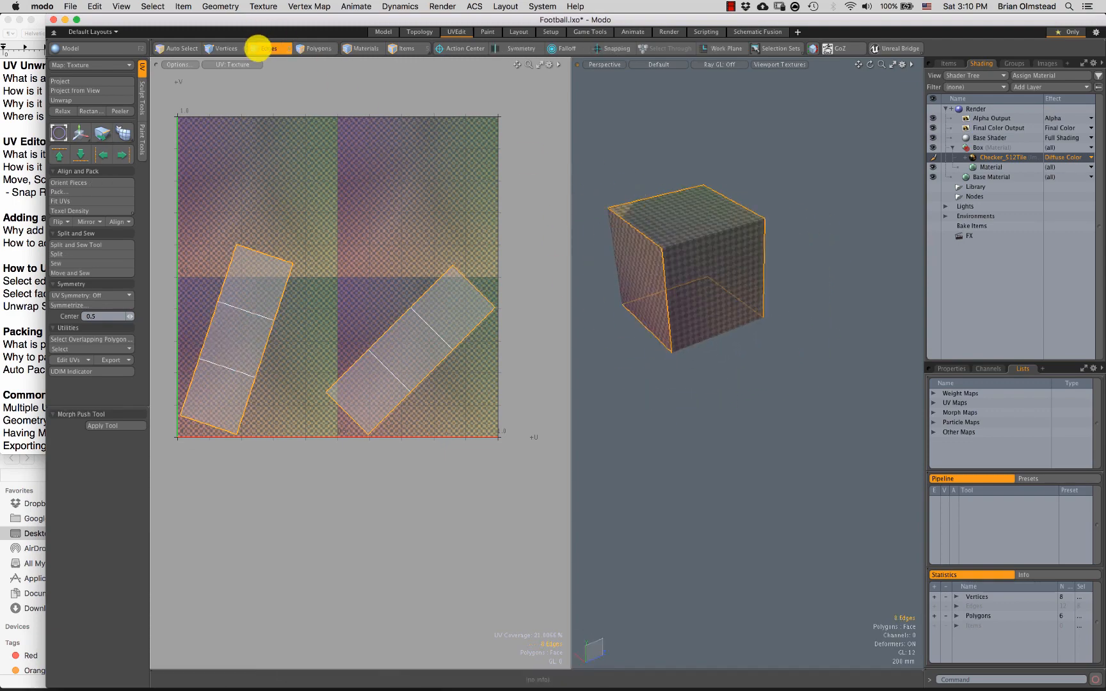
alt+shift+drag(678, 260, 728, 259)
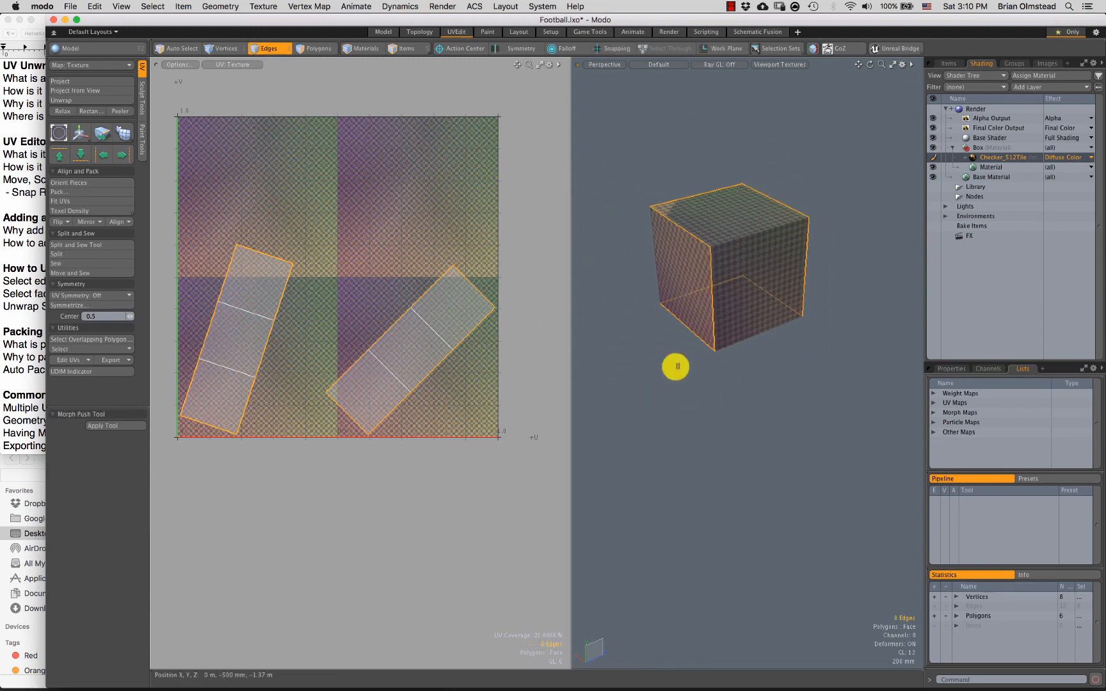
alt+drag(671, 183, 720, 142)
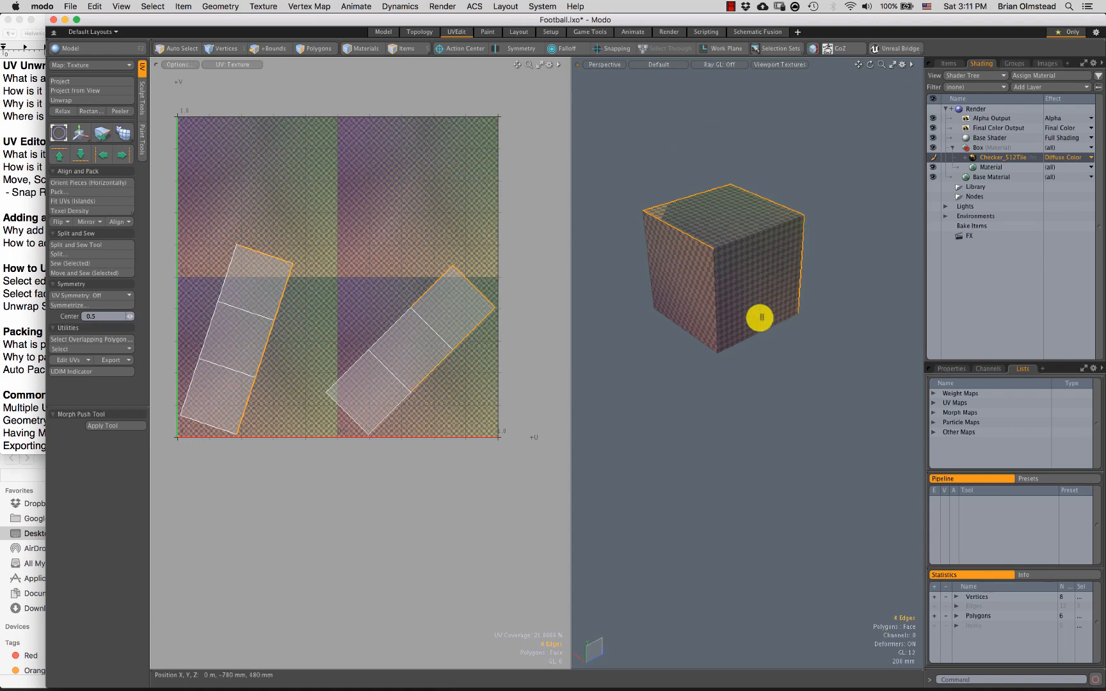
alt+drag(716, 288, 739, 280)
alt+drag(721, 351, 681, 295)
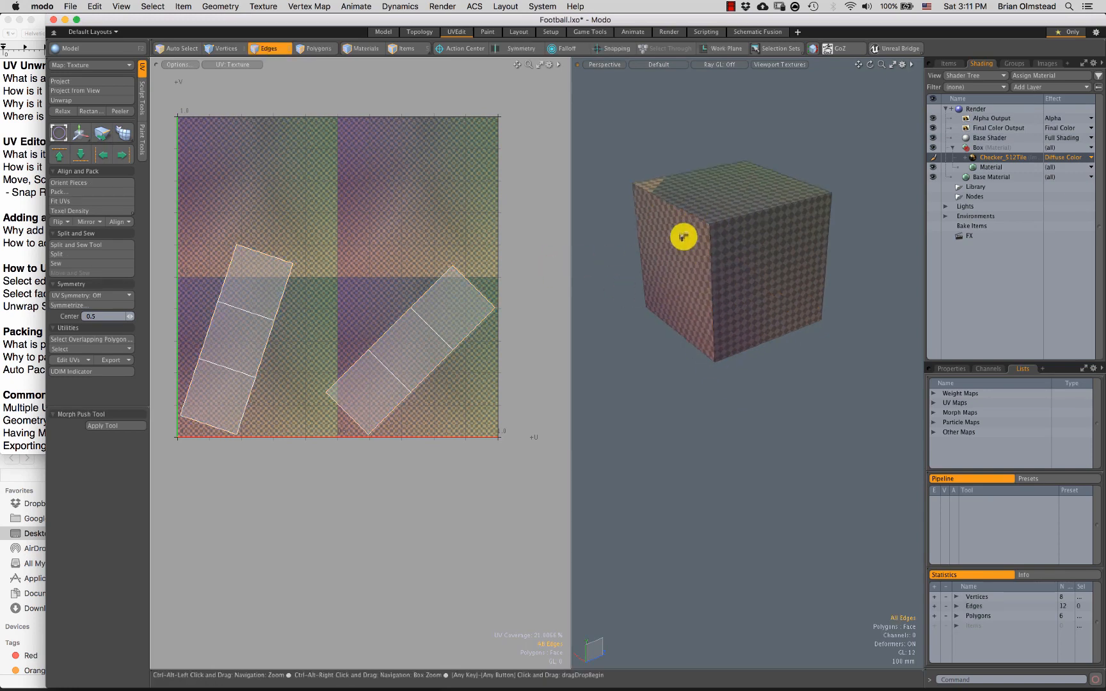
ctrl+alt+drag(683, 237, 689, 179)
click(789, 191)
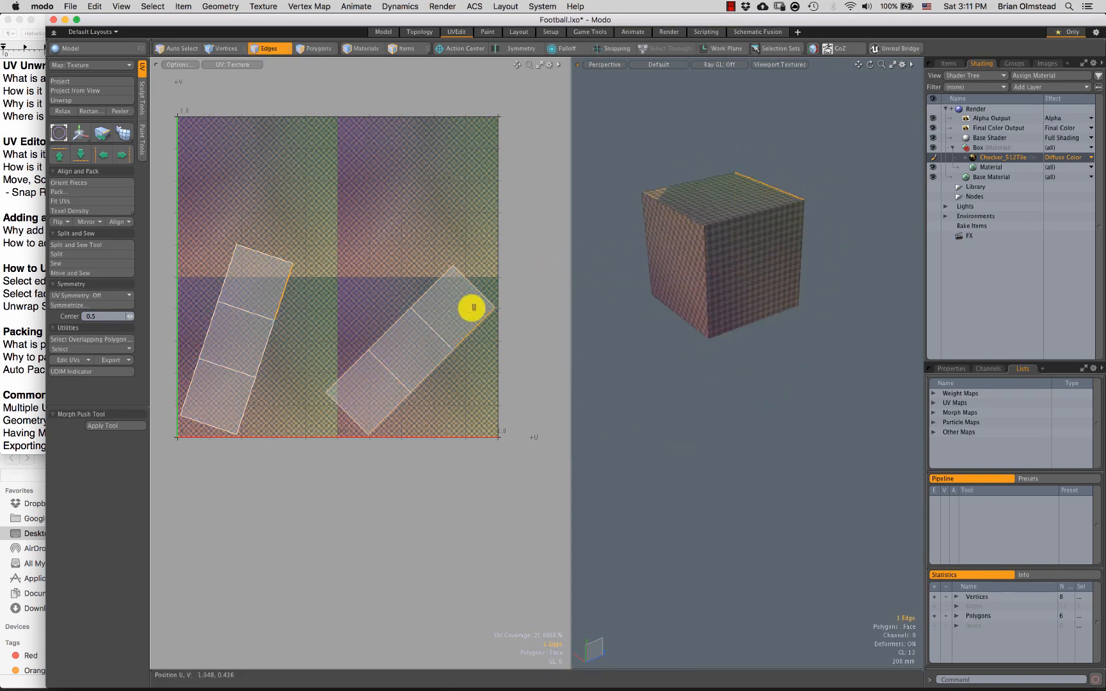
click(363, 297)
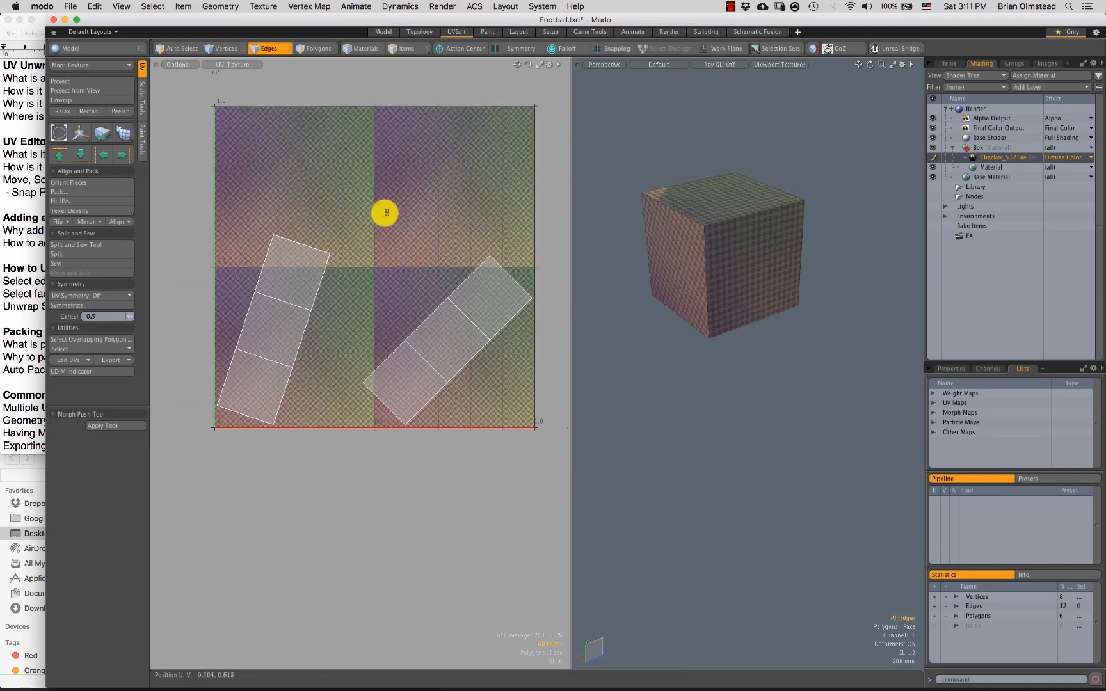
Step: Fit the UV layout in view and select the boundary edges of both UV strips
key(super+a)
click(386, 326)
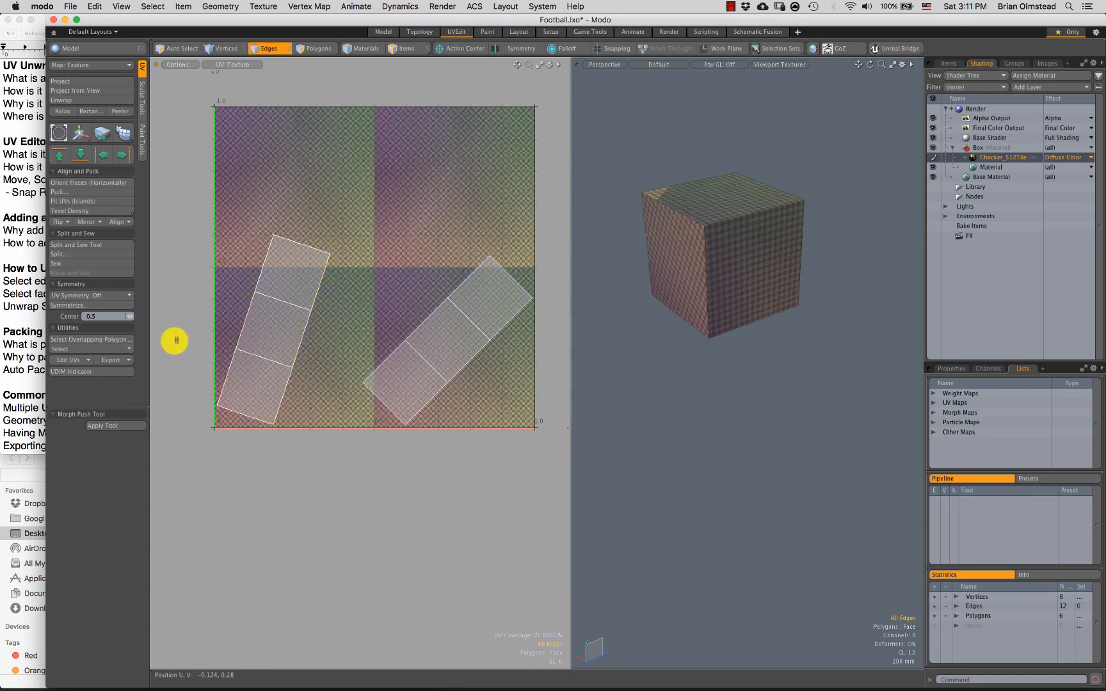
click(98, 349)
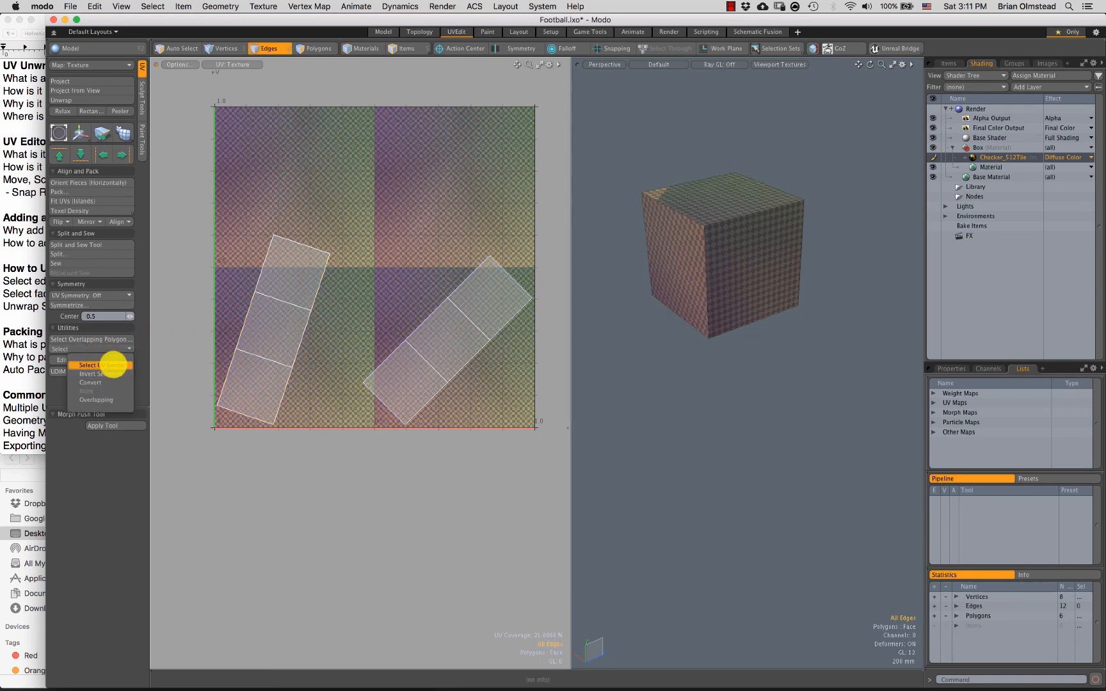
click(108, 365)
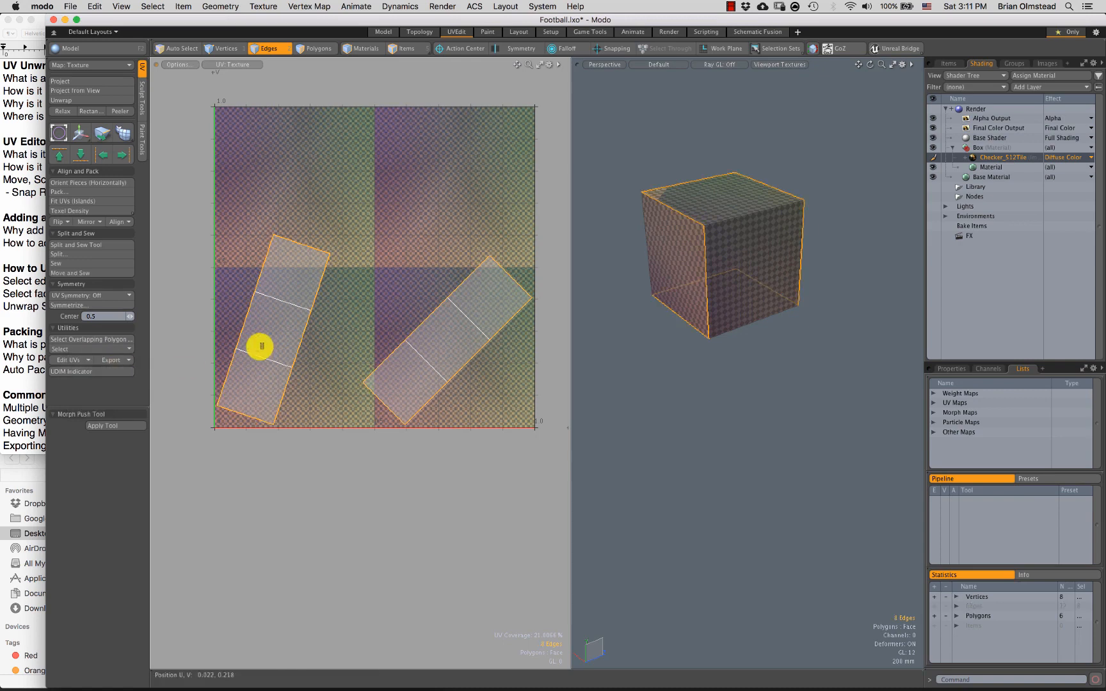
Step: Try to rework the boundary selection into seam loops around two opposite faces, and clear the edge selection
alt+drag(703, 257, 708, 217)
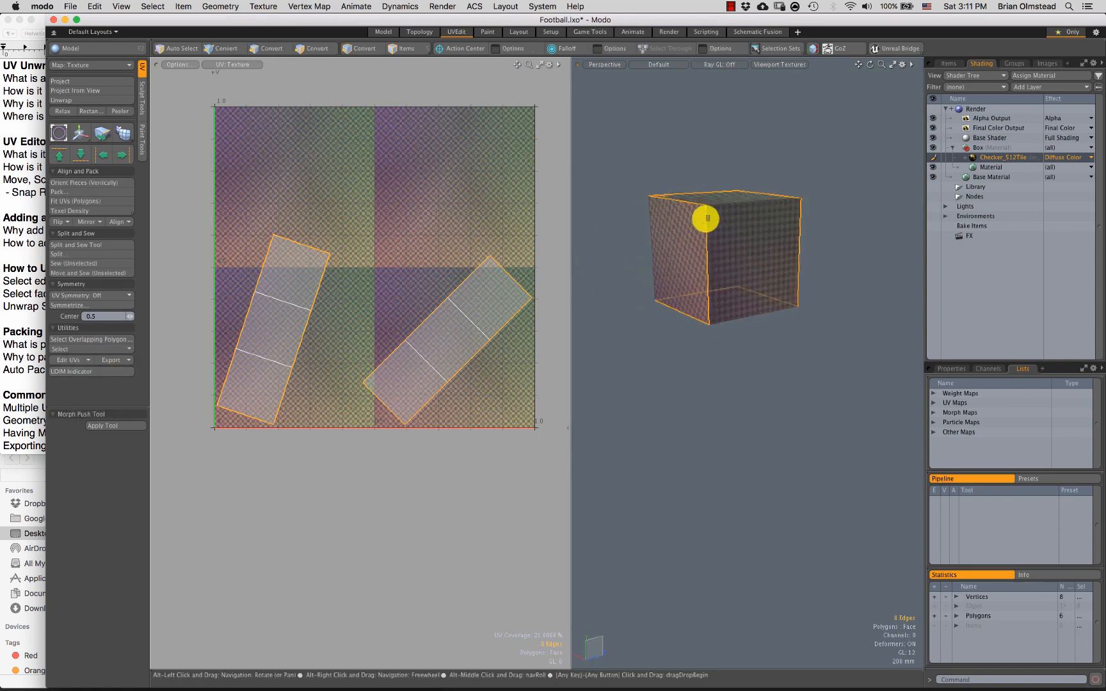
alt+drag(725, 258, 758, 247)
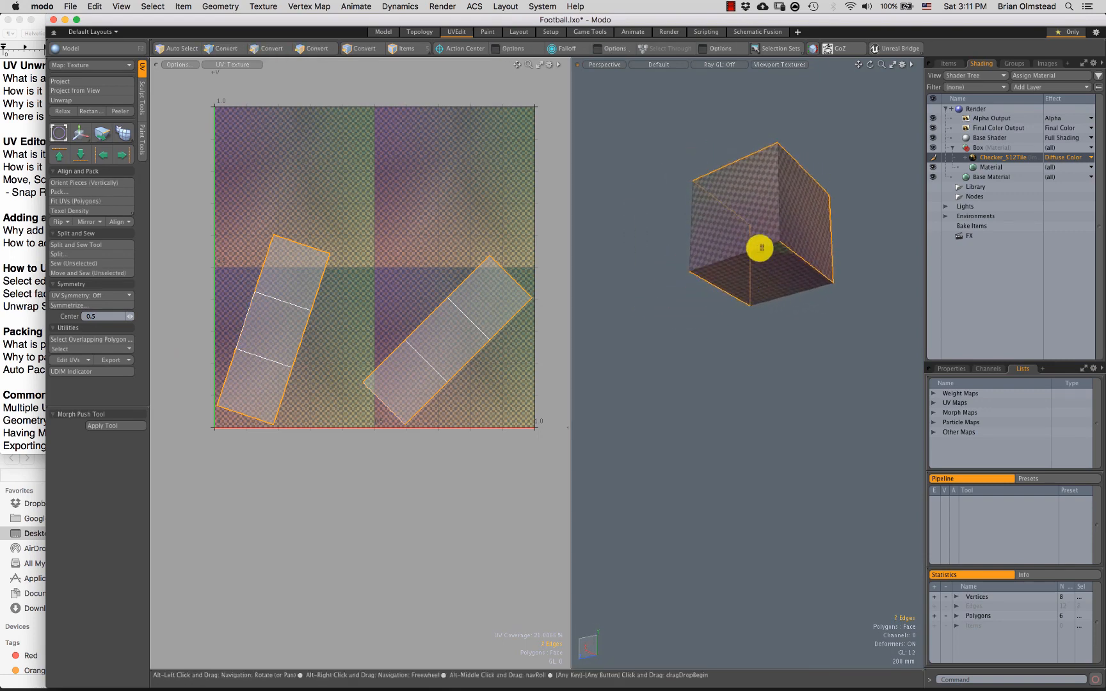
shift+click(693, 259)
shift+click(701, 233)
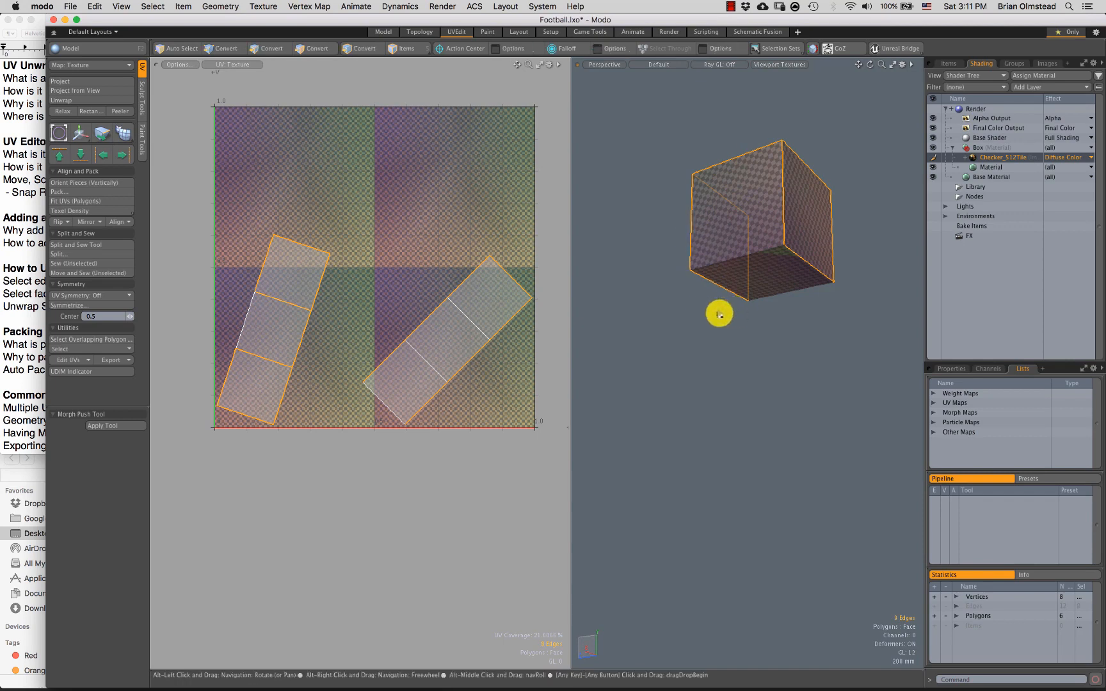
mouse_move(716, 313)
alt+mouse_down()
mouse_move(619, 312)
mouse_move(671, 296)
mouse_move(704, 310)
alt+mouse_up()
alt+drag(703, 244, 701, 294)
scroll(698, 304, up, 3)
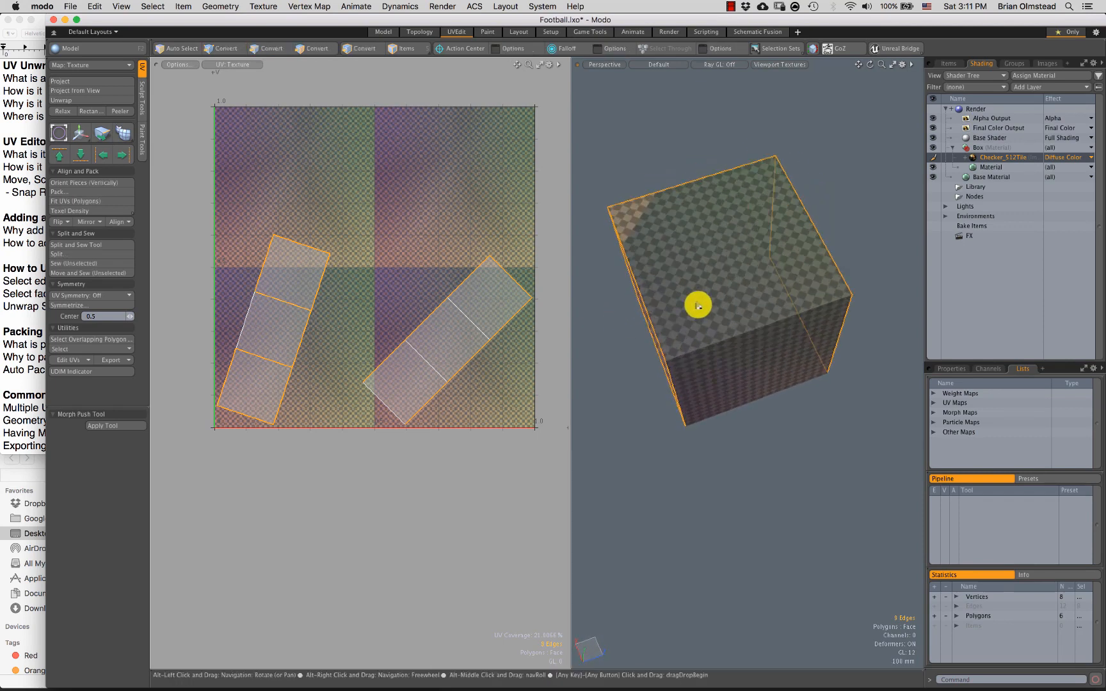
drag(572, 289, 305, 289)
alt+drag(594, 337, 592, 328)
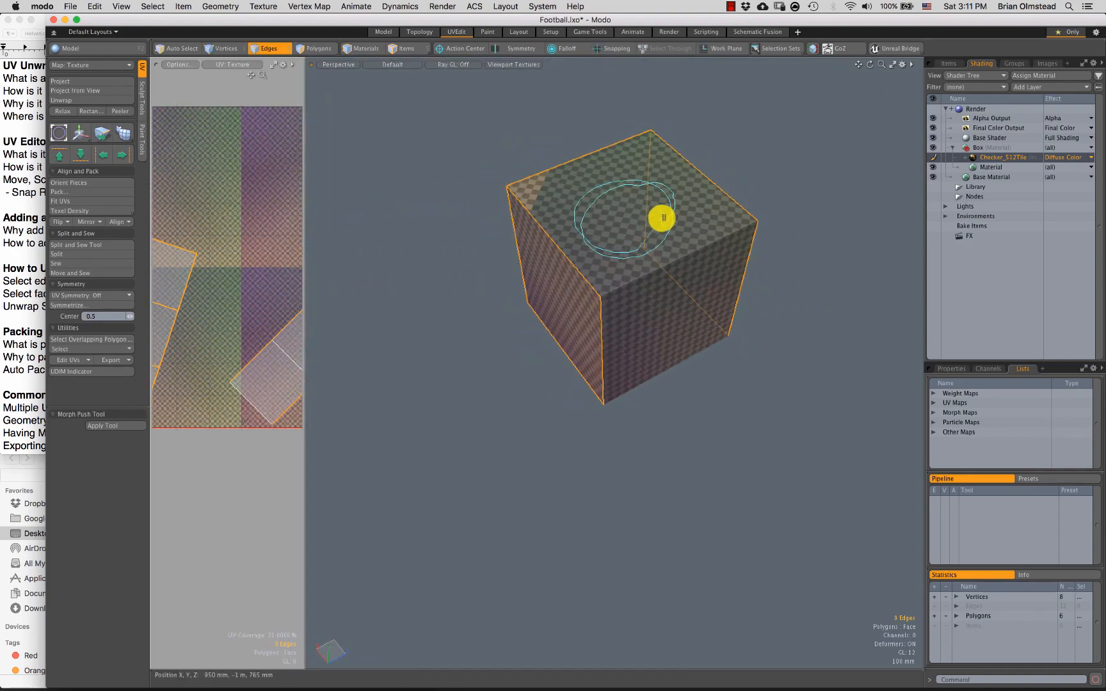
alt+drag(640, 348, 595, 199)
right_drag(595, 200, 678, 186)
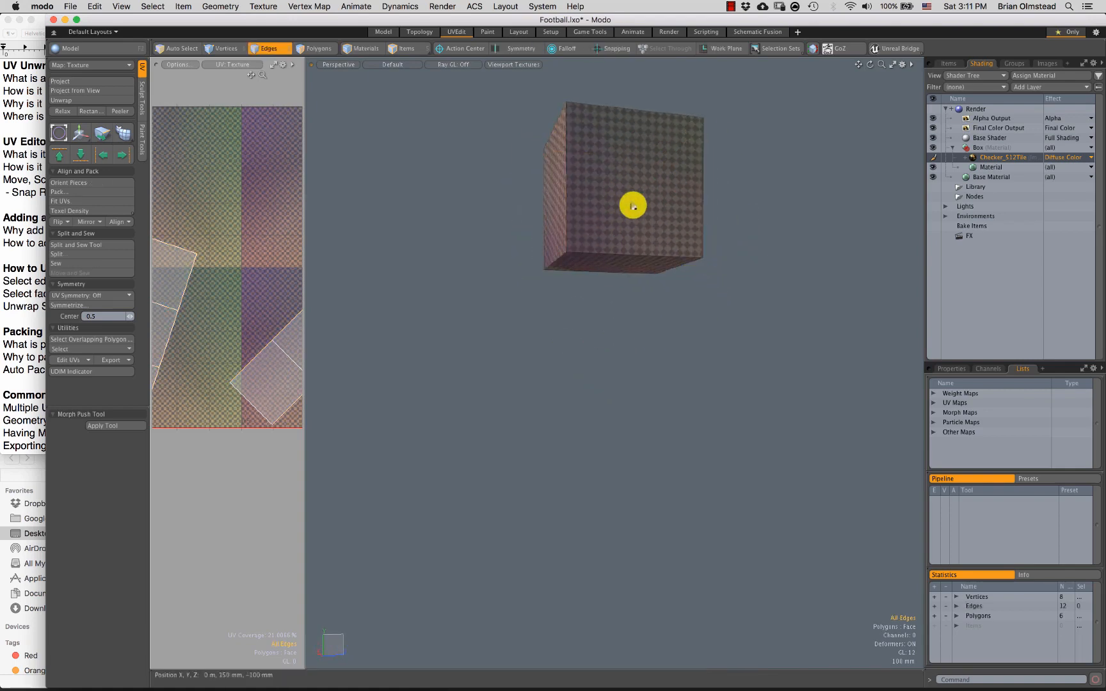
Step: Select the edge loops around two opposite cube faces plus one edge connecting them as seams
double_click(607, 256)
alt+drag(607, 256, 616, 194)
alt+drag(607, 289, 640, 287)
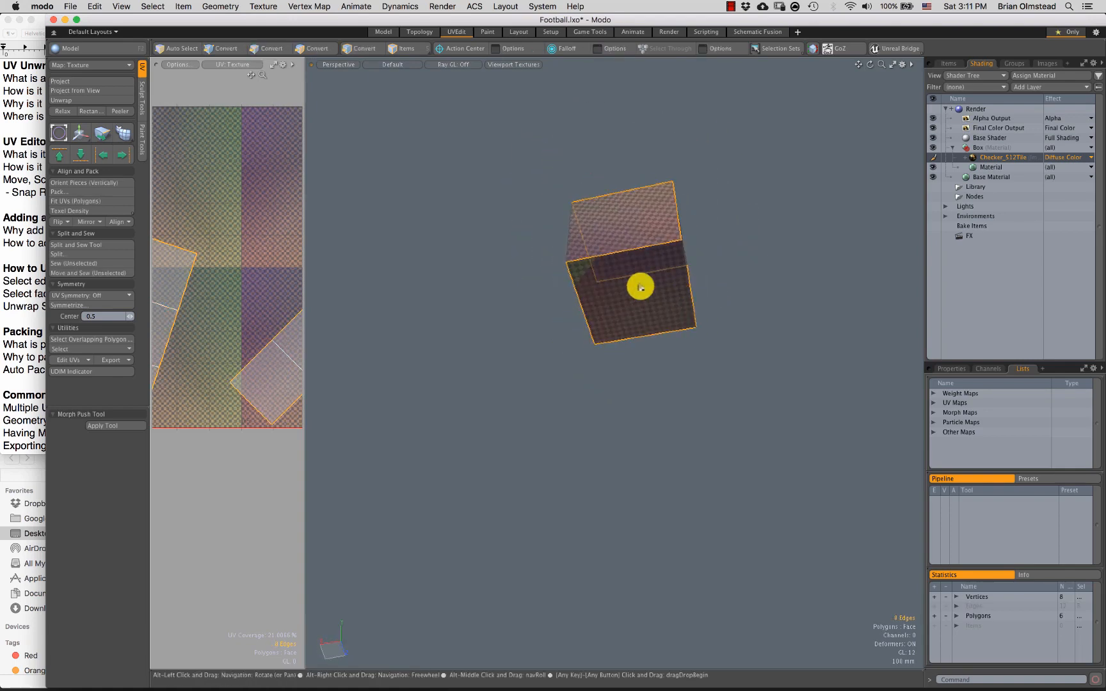
alt+drag(633, 241, 628, 266)
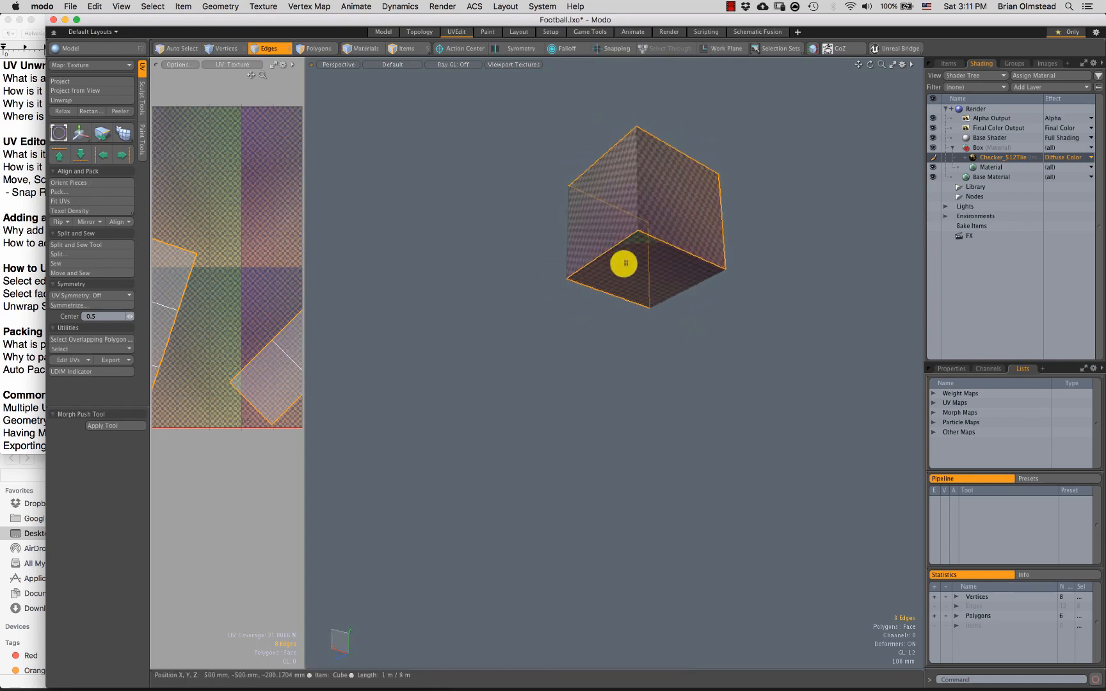
alt+drag(612, 257, 638, 213)
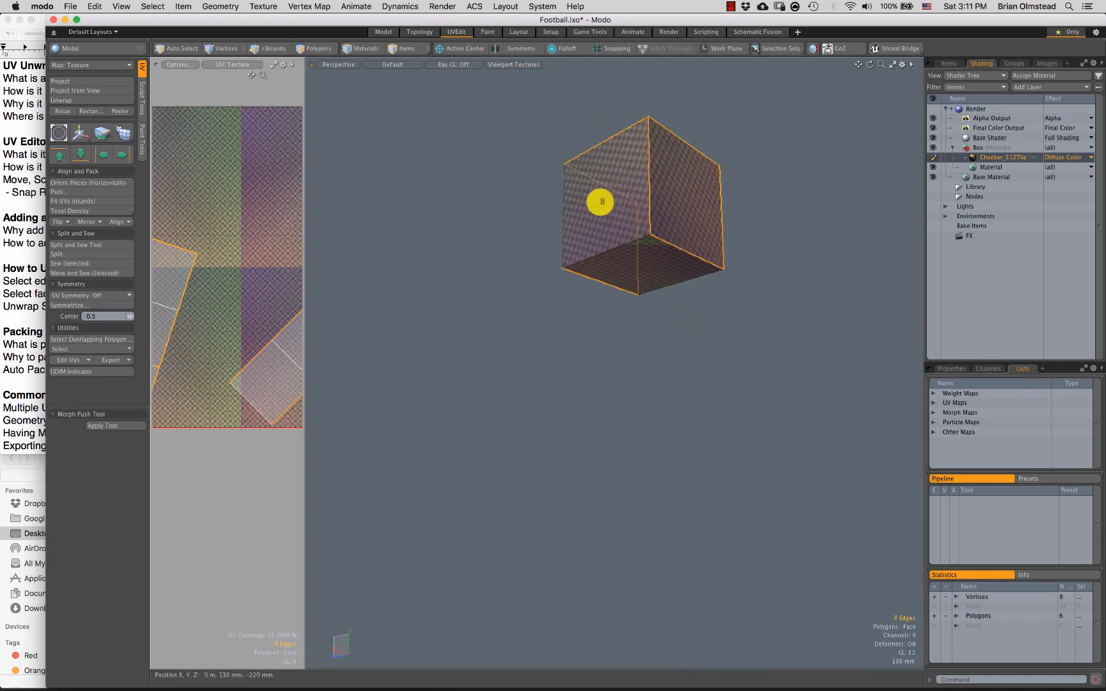
alt+drag(539, 215, 618, 212)
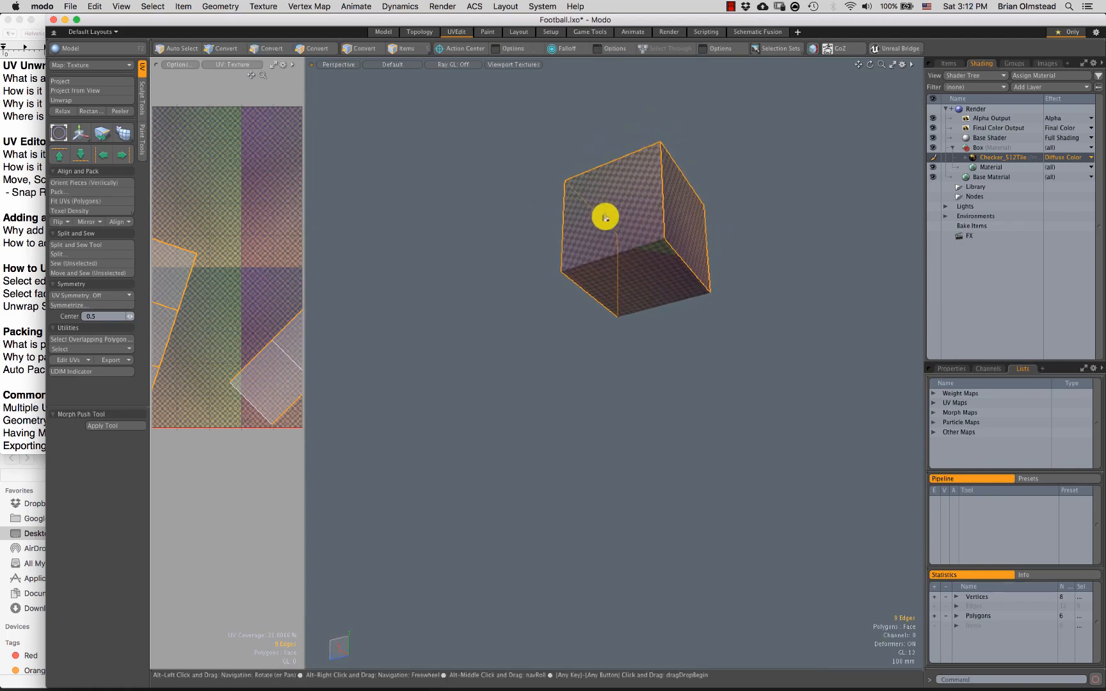
Step: Unwrap the cube along the two face loops and the connecting seam into a four-face strip and two separate squares
alt+drag(636, 281, 515, 155)
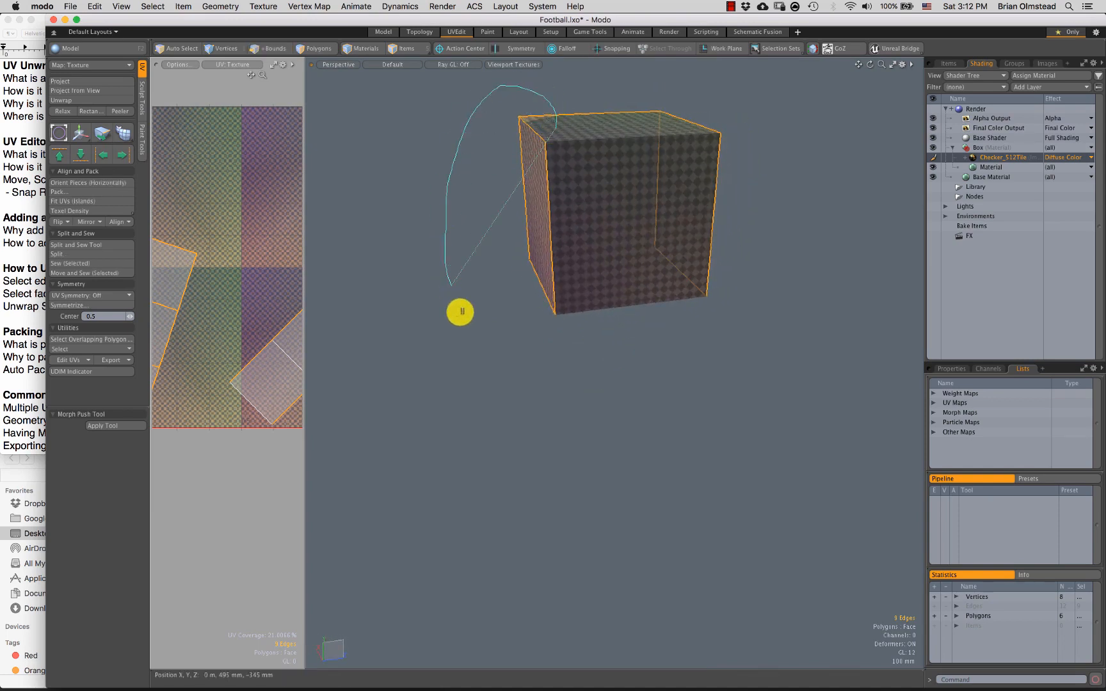
mouse_move(563, 356)
alt+mouse_down()
mouse_move(620, 272)
mouse_move(651, 110)
alt+mouse_up()
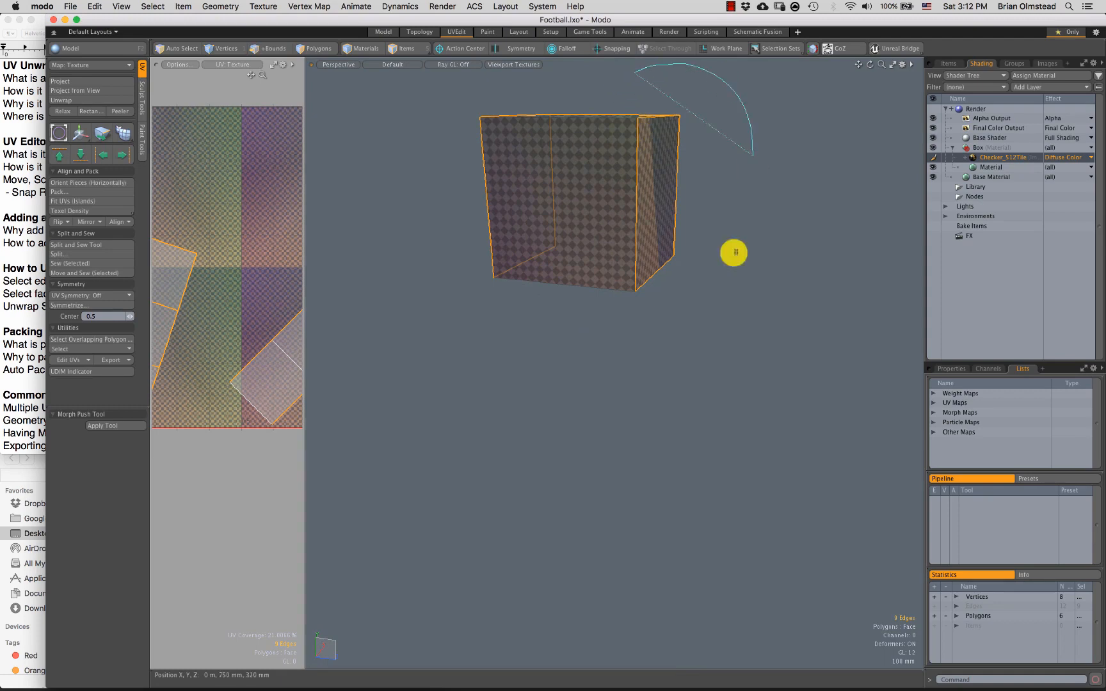
alt+drag(593, 368, 622, 313)
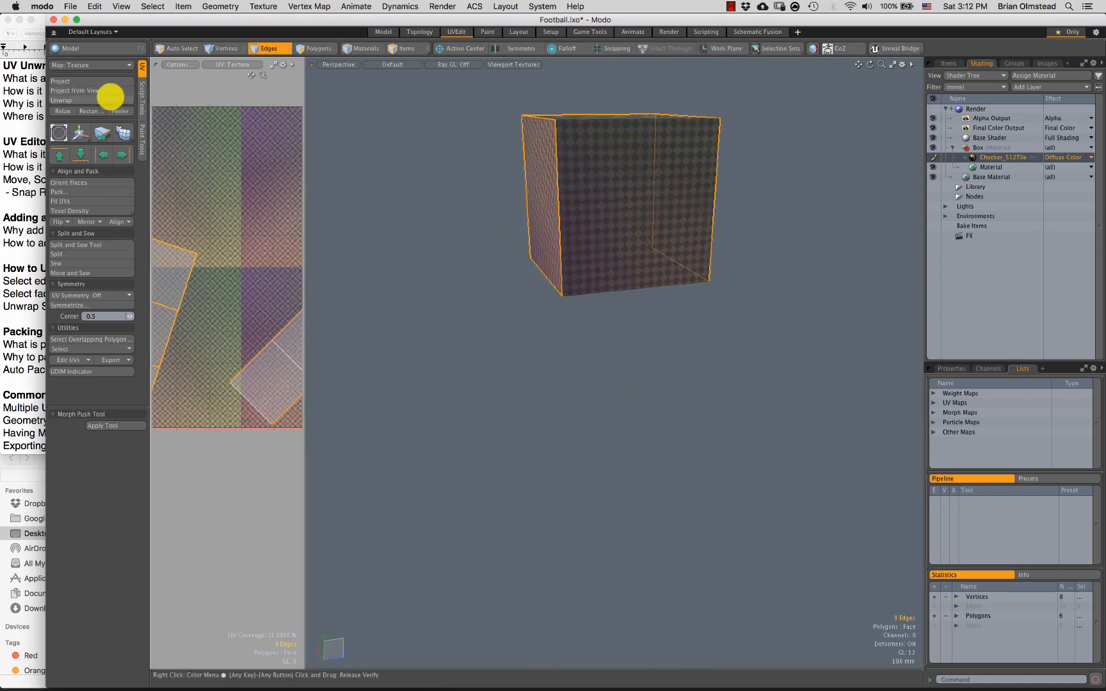
drag(304, 154, 538, 161)
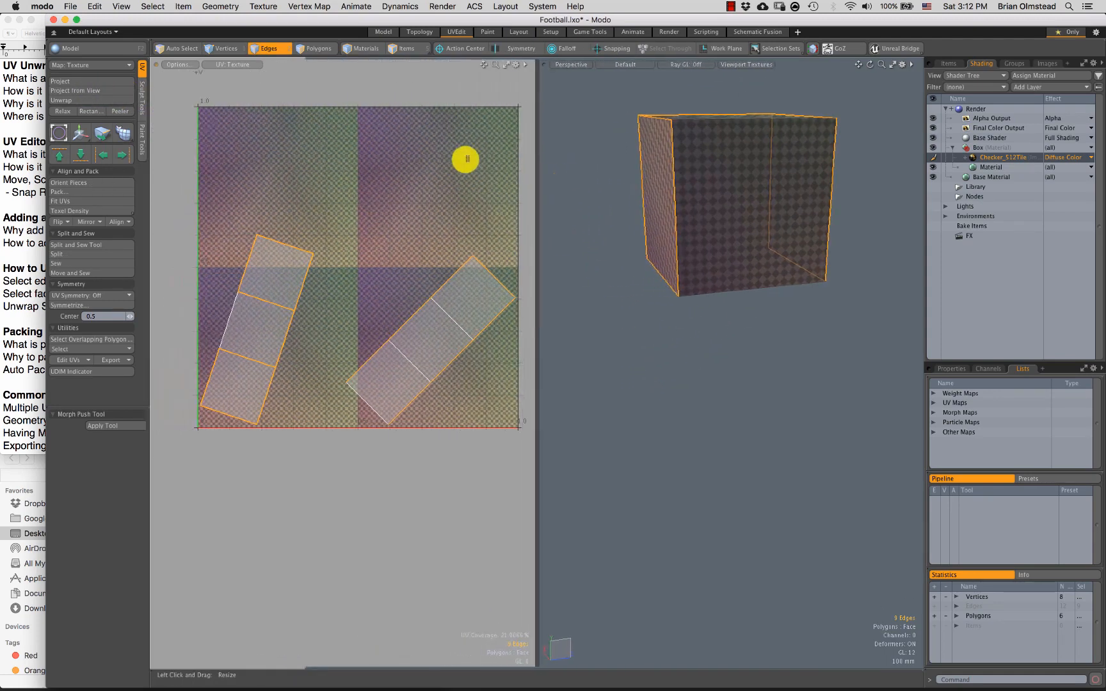
click(75, 100)
ctrl+alt+drag(380, 316, 392, 311)
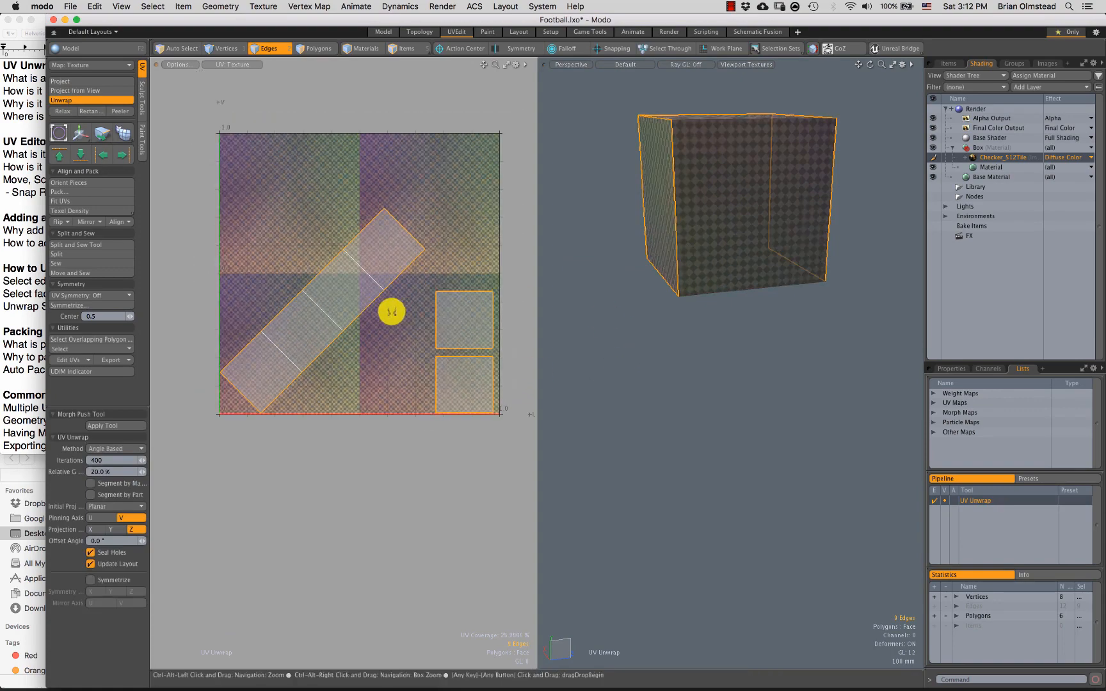
Step: Select the four strip polygons and a separate UV square to identify the matching faces on the cube
key(3)
mouse_move(268, 367)
mouse_down()
mouse_move(346, 299)
mouse_move(407, 277)
mouse_up()
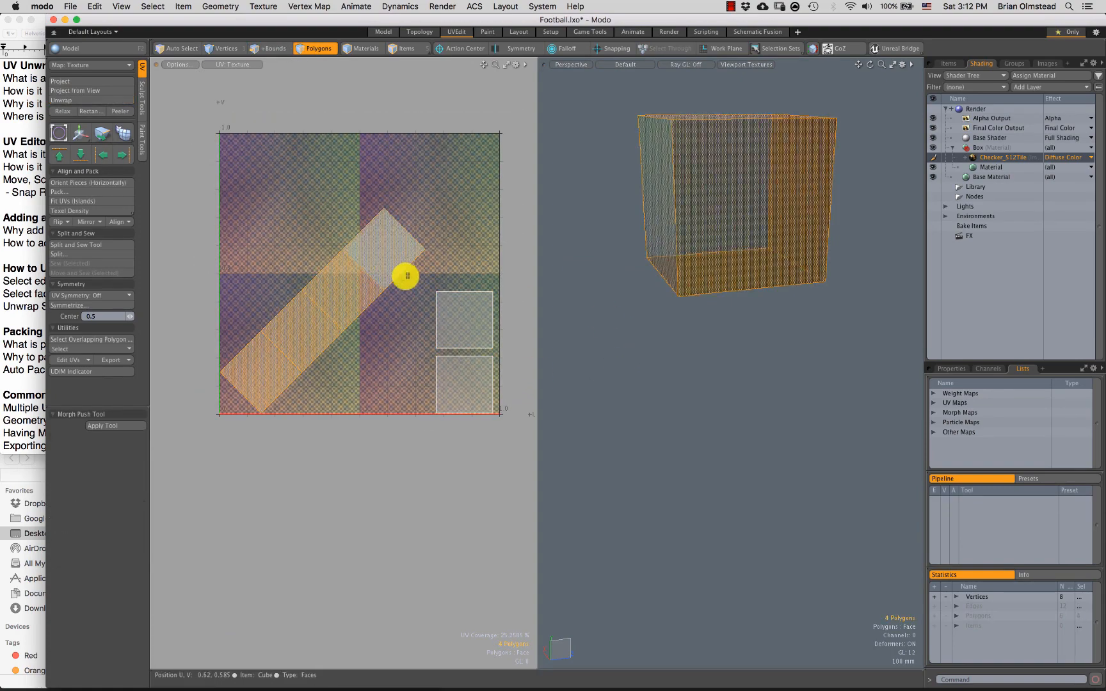
alt+drag(718, 257, 703, 177)
click(703, 177)
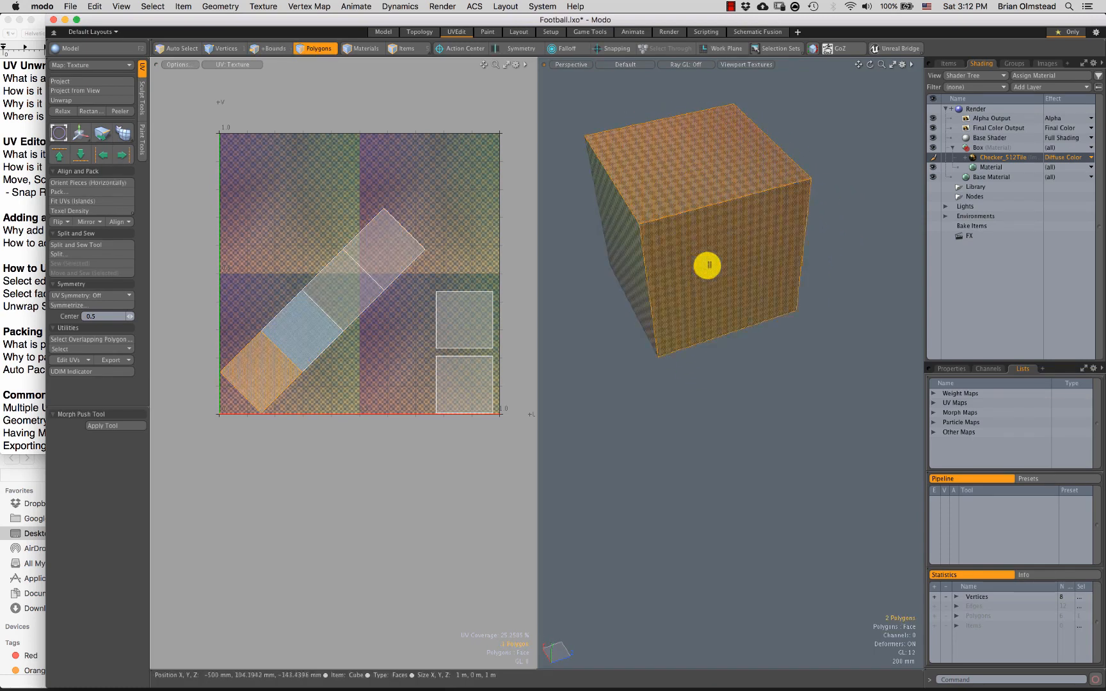
shift+click(712, 263)
alt+drag(730, 263, 548, 333)
shift+click(726, 227)
click(465, 382)
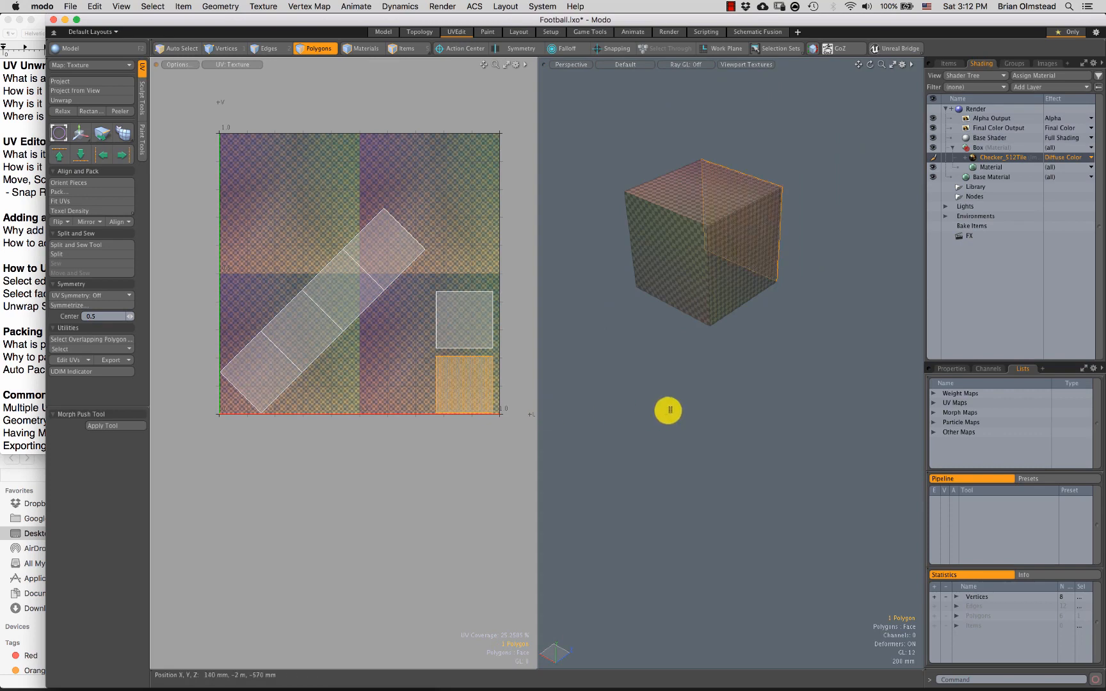
Step: Deselect one seam edge on each of the two face loops and unwrap the cube into a single T-shaped island
key(2)
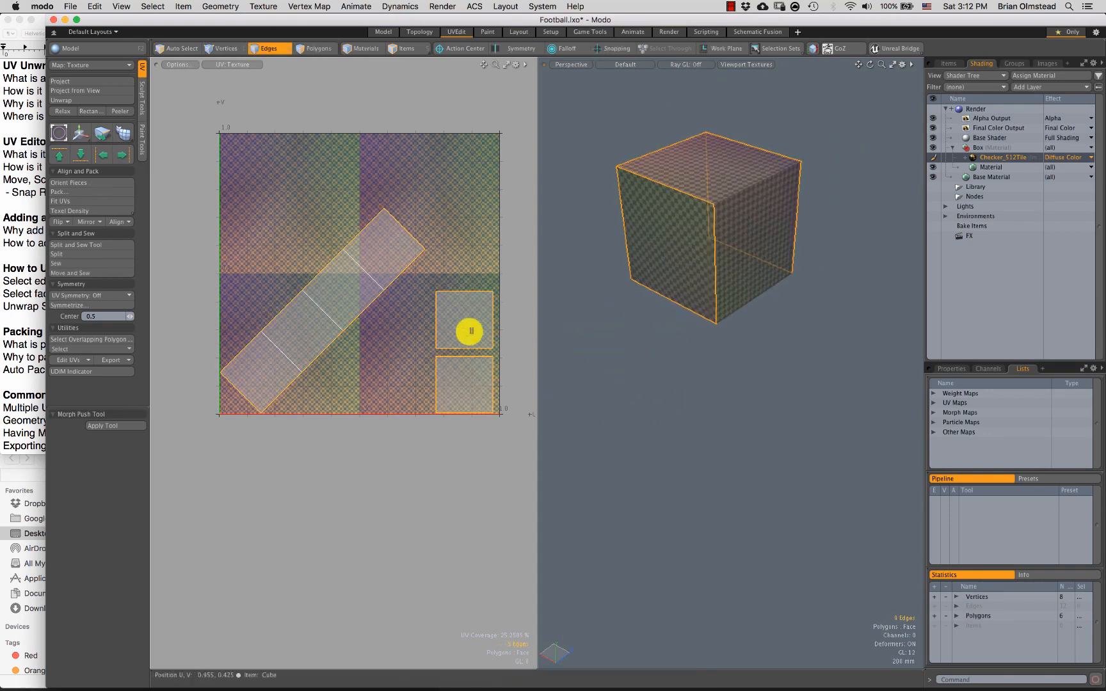
alt+drag(676, 326, 651, 220)
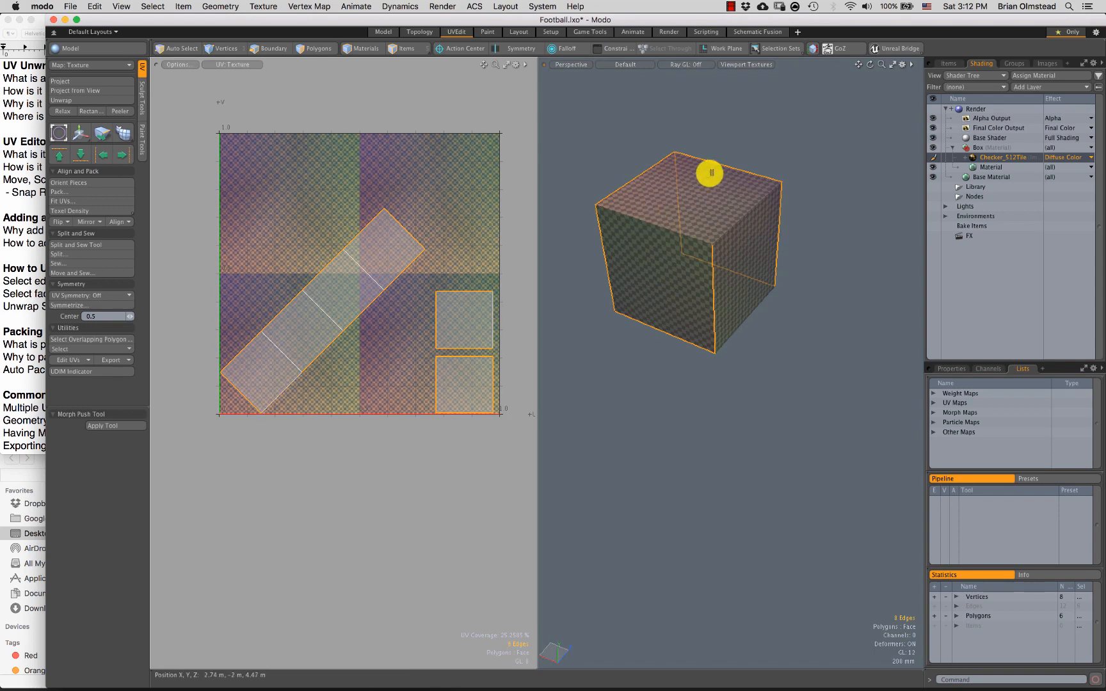
click(78, 99)
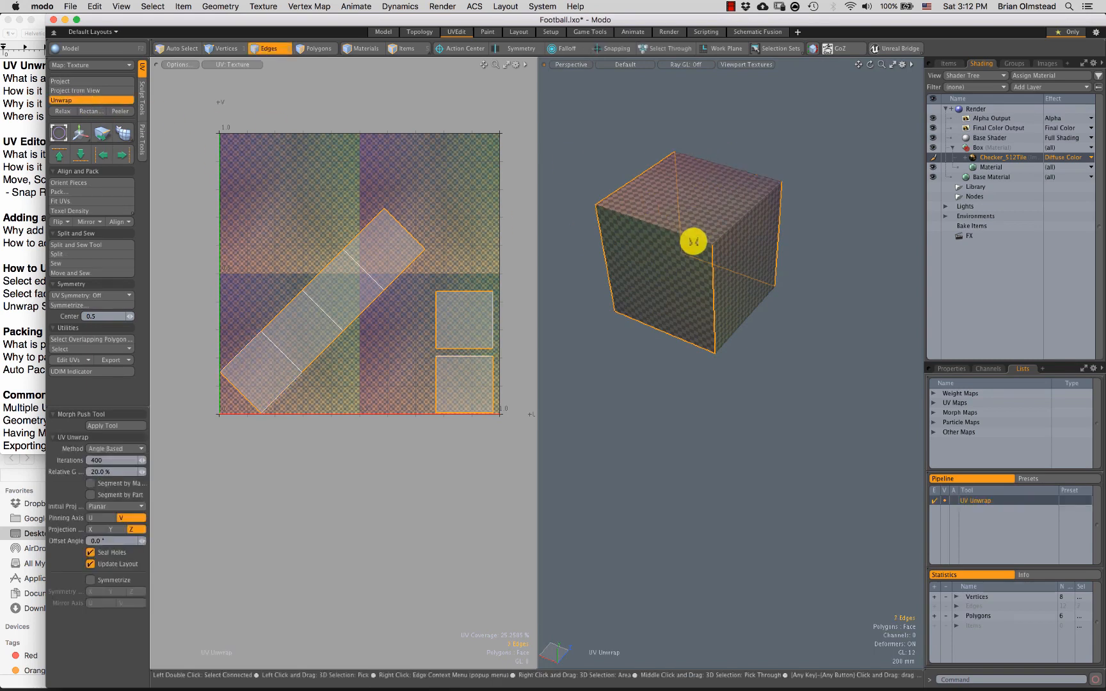
click(679, 245)
scroll(352, 310, up, 1)
key(q)
Step: Check the polygons across the connected T-shaped UV island and return to the seam edge selection
key(3)
mouse_move(282, 360)
mouse_down()
mouse_move(274, 318)
mouse_move(440, 297)
mouse_up()
click(376, 289)
double_click(376, 289)
key(2)
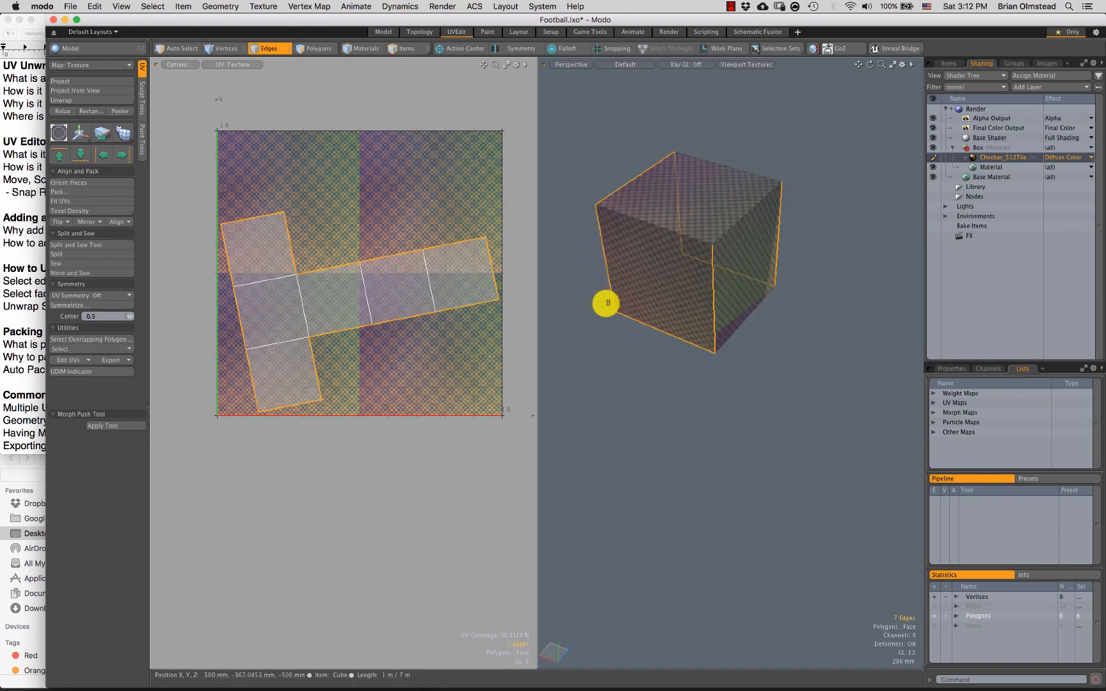
Step: Swap the seam edges so the two side faces attach to a different strip face, and unwrap the cube into a single cross-shaped island
alt+drag(649, 360, 675, 262)
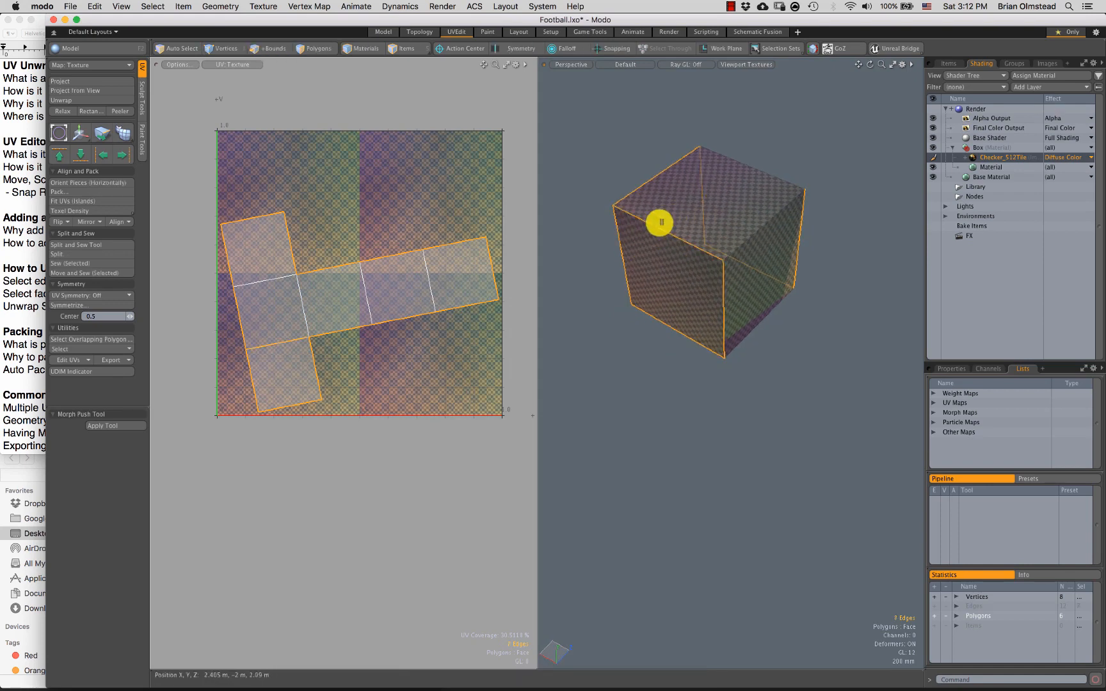
alt+drag(761, 158, 671, 213)
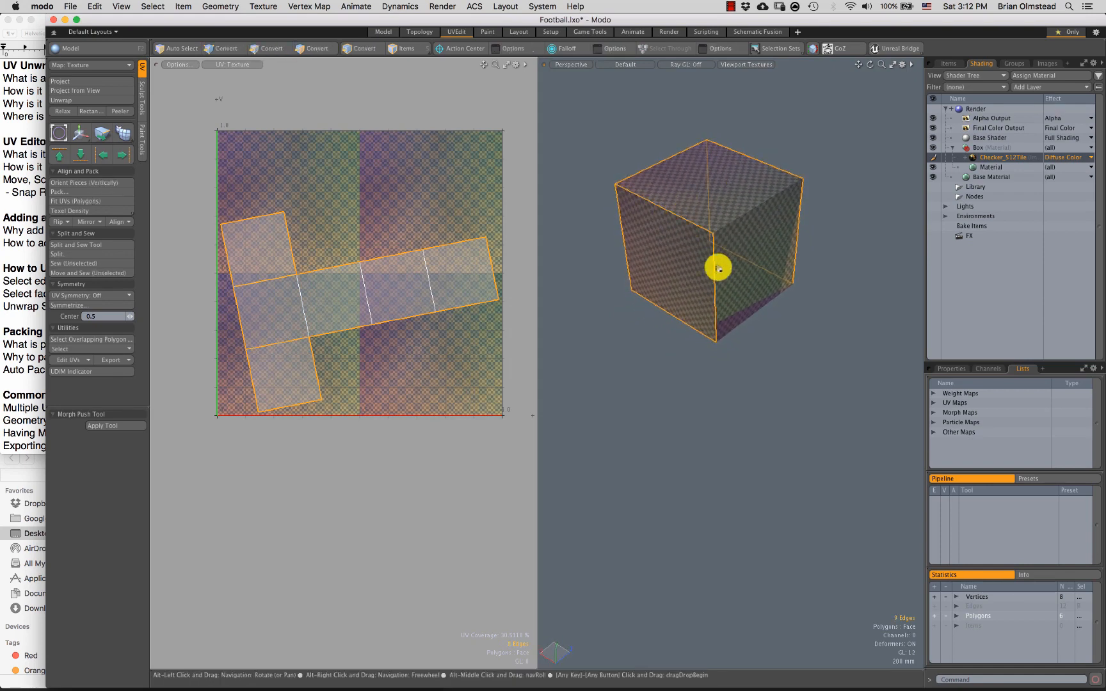
alt+drag(718, 268, 683, 224)
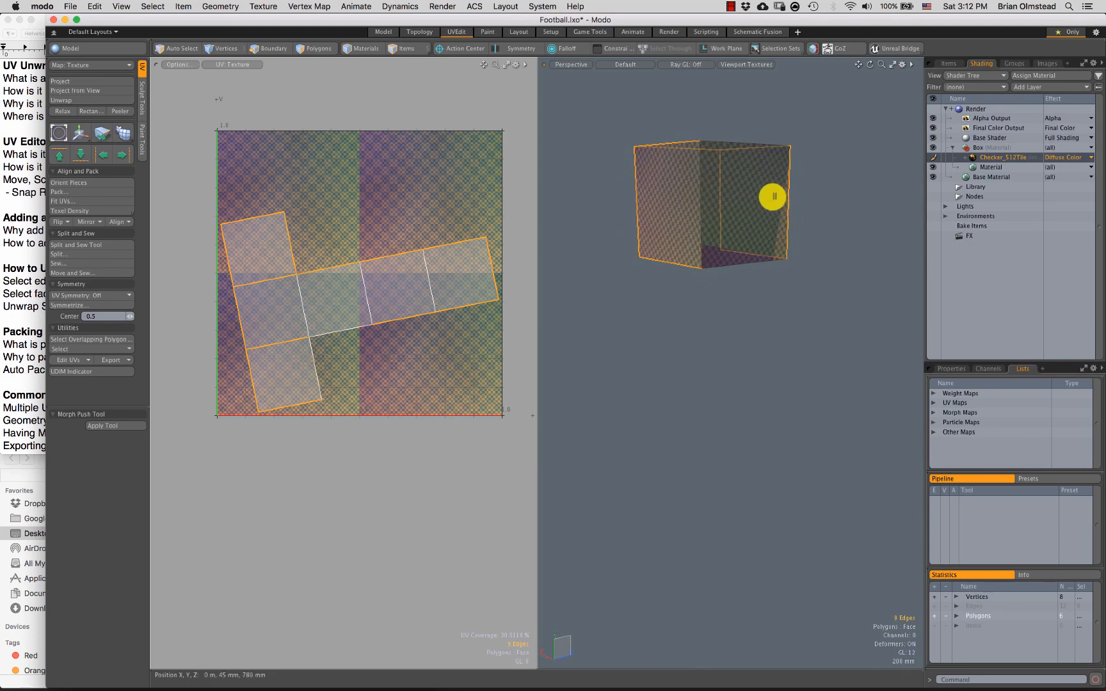
alt+drag(797, 211, 591, 263)
click(76, 100)
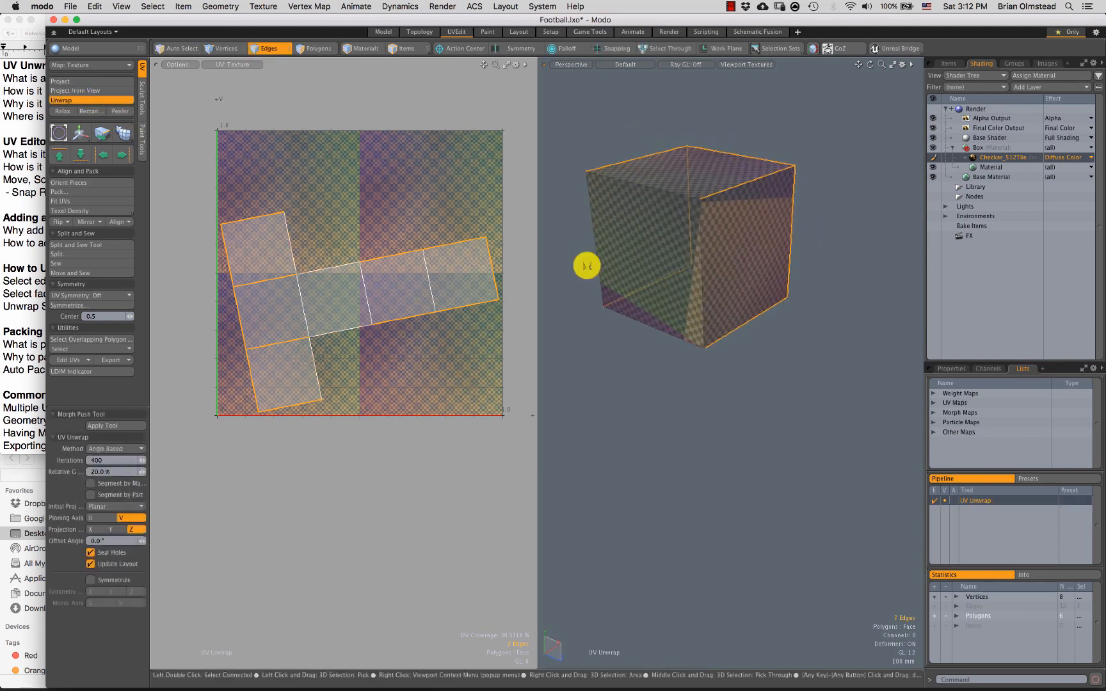
click(585, 264)
Step: Select the polygons across the cross-shaped UV island to identify the matching faces on the cube
key(3)
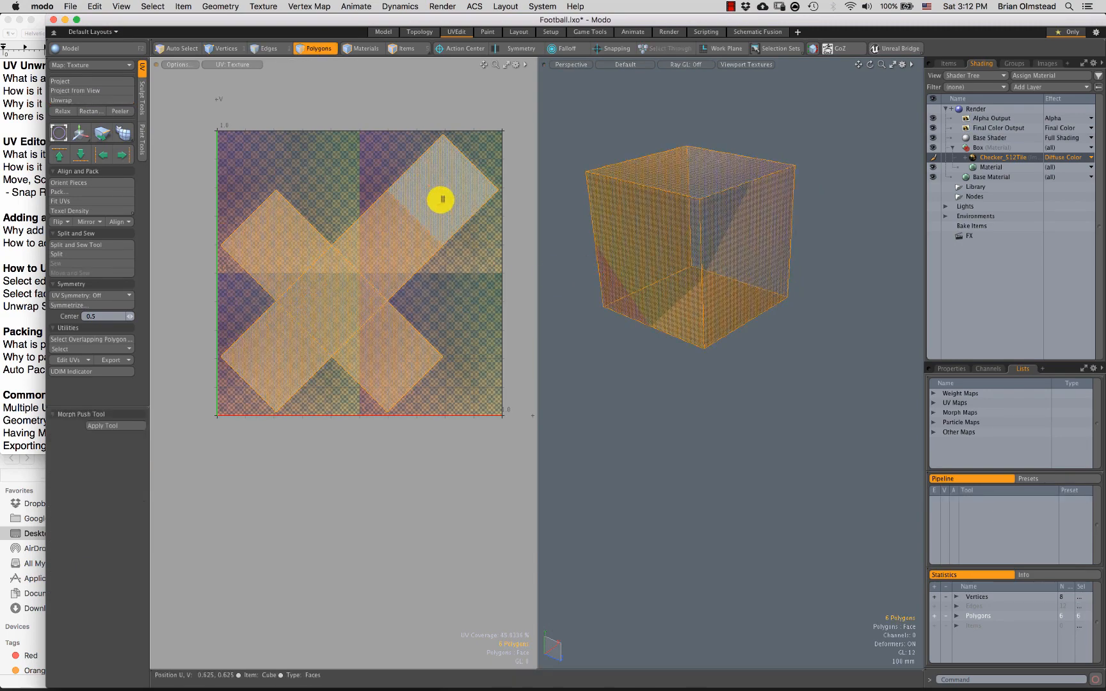
click(378, 349)
mouse_move(263, 356)
mouse_down()
mouse_move(361, 282)
mouse_move(440, 192)
mouse_up()
click(265, 364)
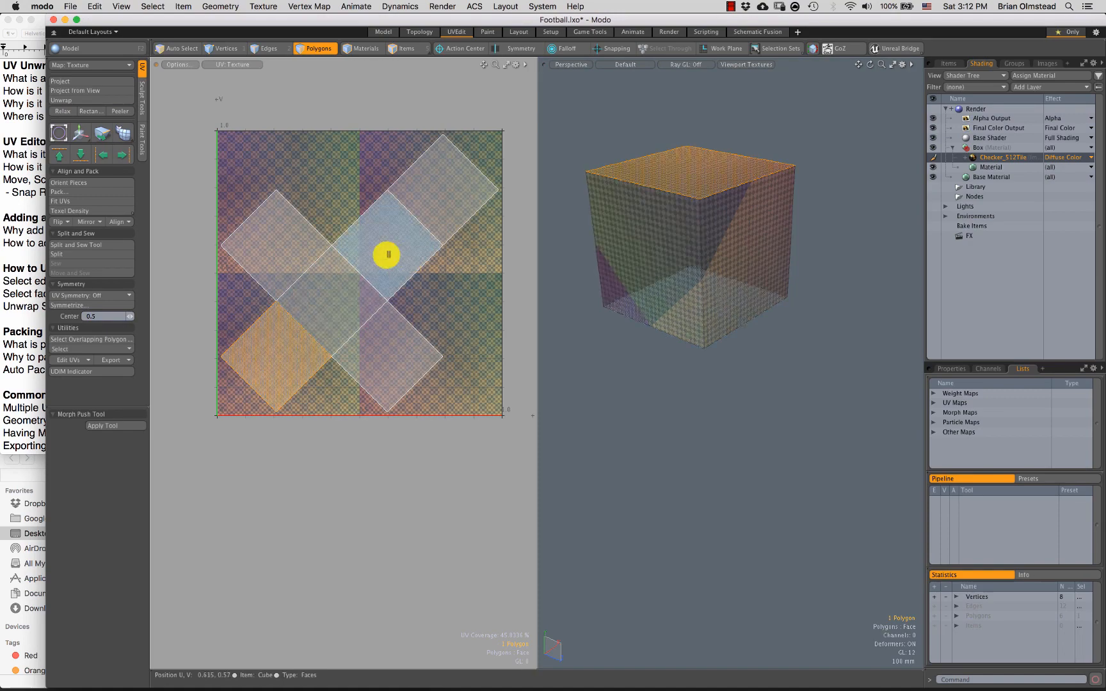
drag(387, 254, 440, 193)
drag(280, 245, 398, 349)
click(354, 200)
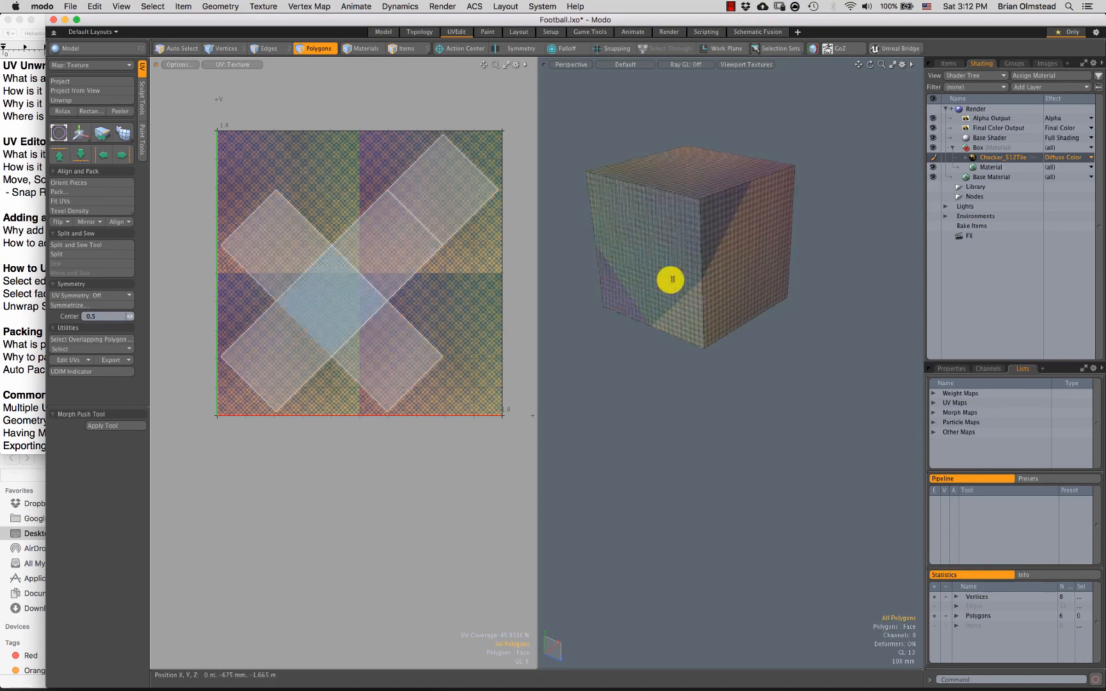
Step: Try moving the two side squares of the cross to the end face of the UV strip, and undo the move
alt+drag(670, 279, 565, 247)
key(2)
key(3)
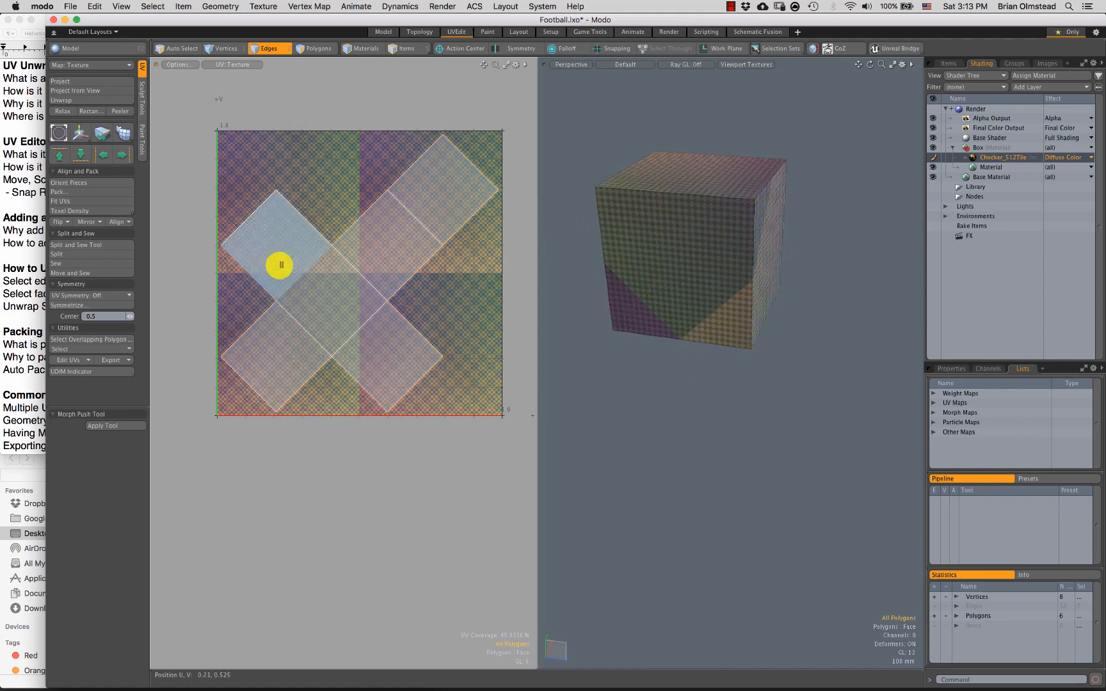
click(369, 363)
key(w)
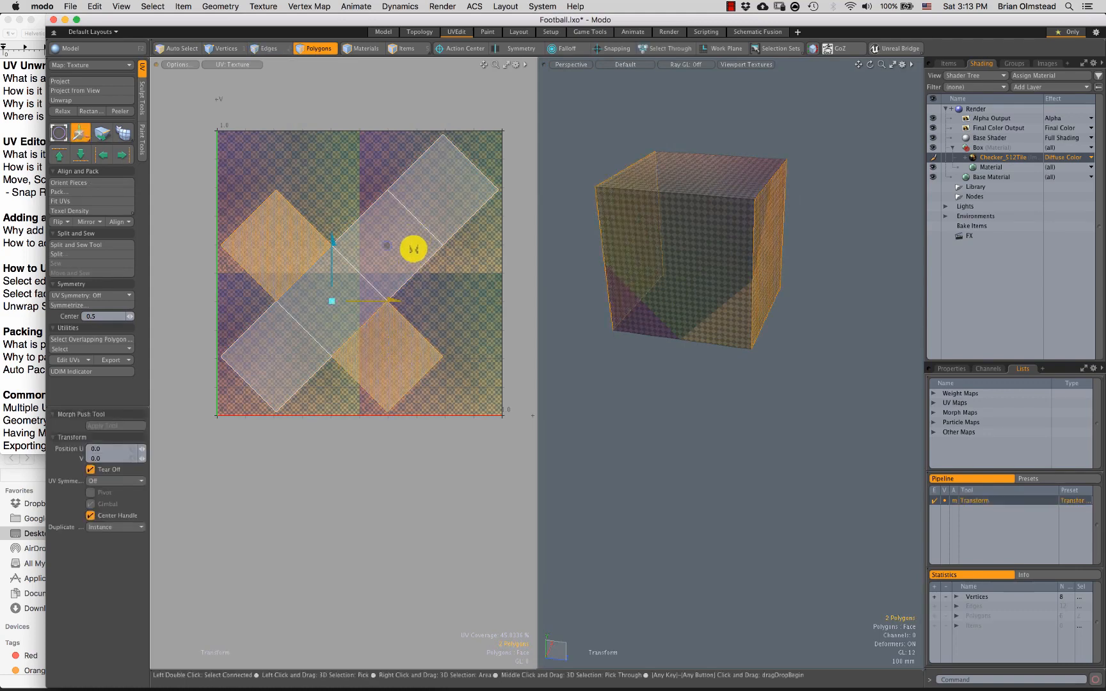
drag(385, 242, 499, 133)
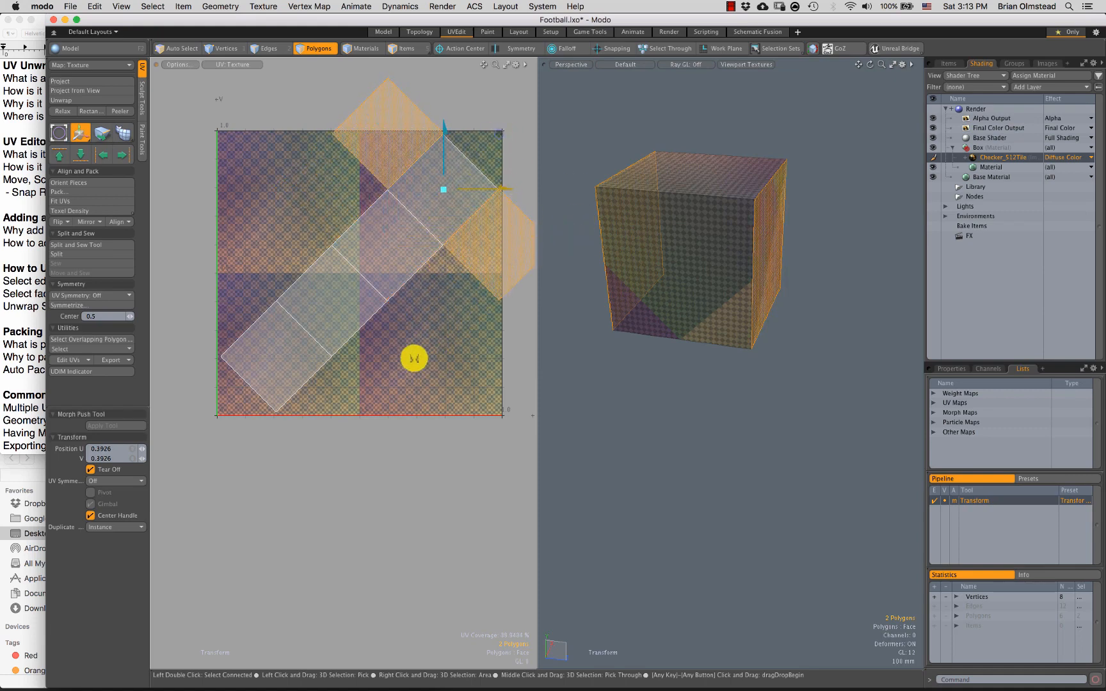
key(super+z)
key(super+z)
key(space)
click(461, 279)
Step: Select all twelve edges of the cube as seams and unwrap it into six separate squares
alt+drag(717, 333, 620, 434)
key(2)
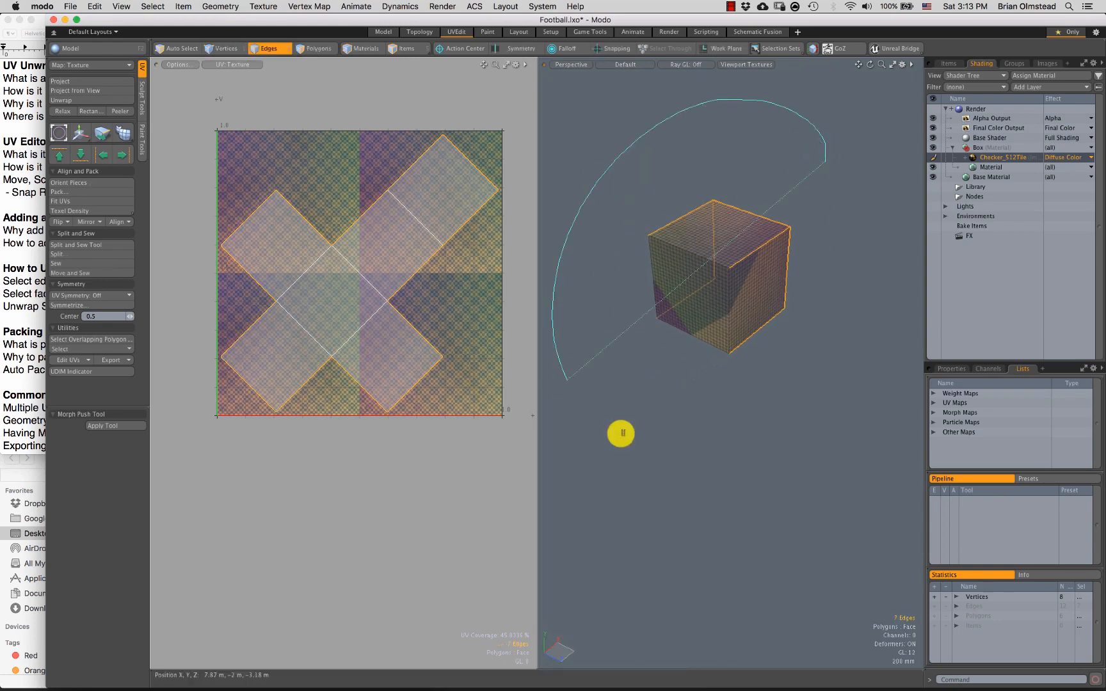
click(71, 99)
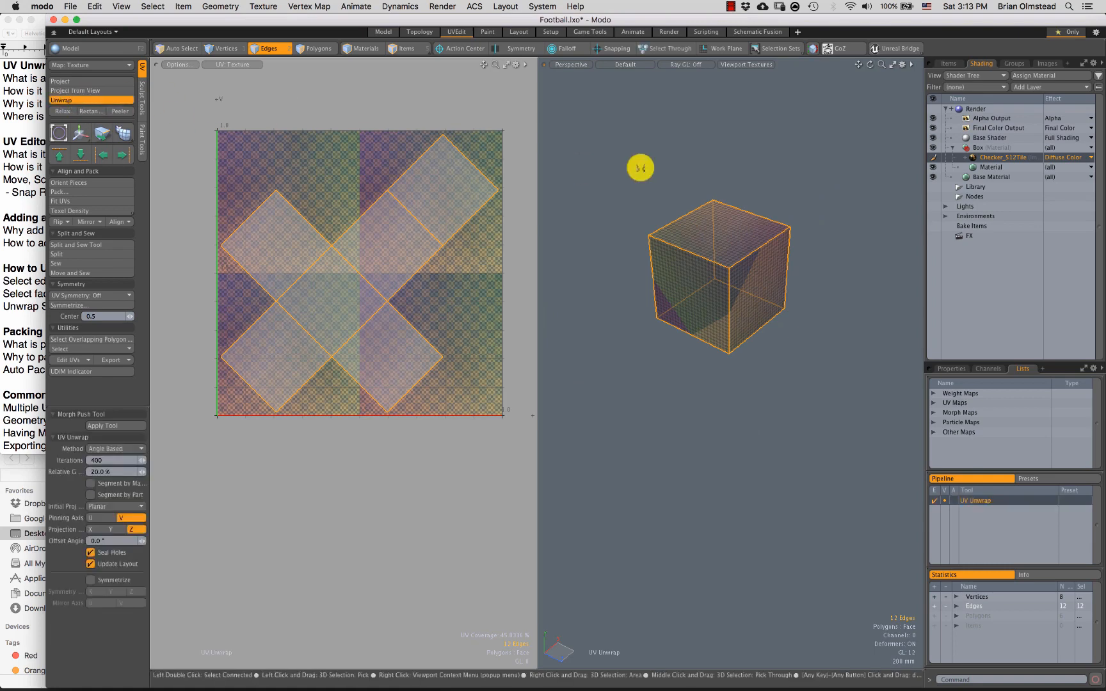
click(659, 205)
Step: Select individual UV squares one after another to identify the matching faces on the cube
key(3)
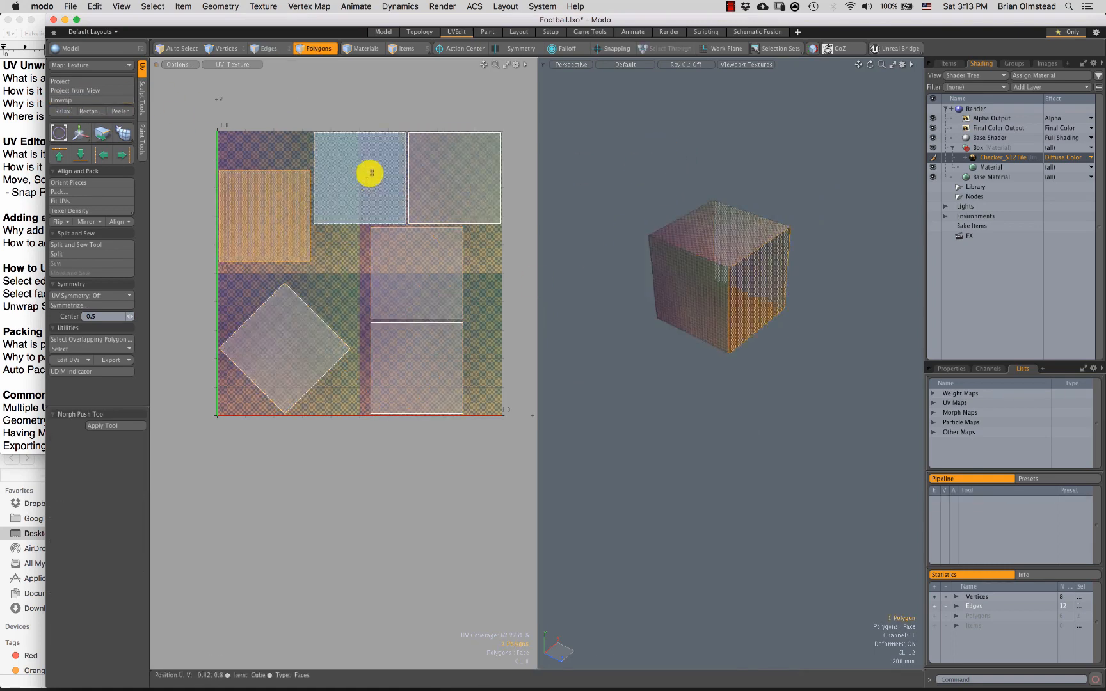
click(412, 365)
click(285, 234)
click(391, 202)
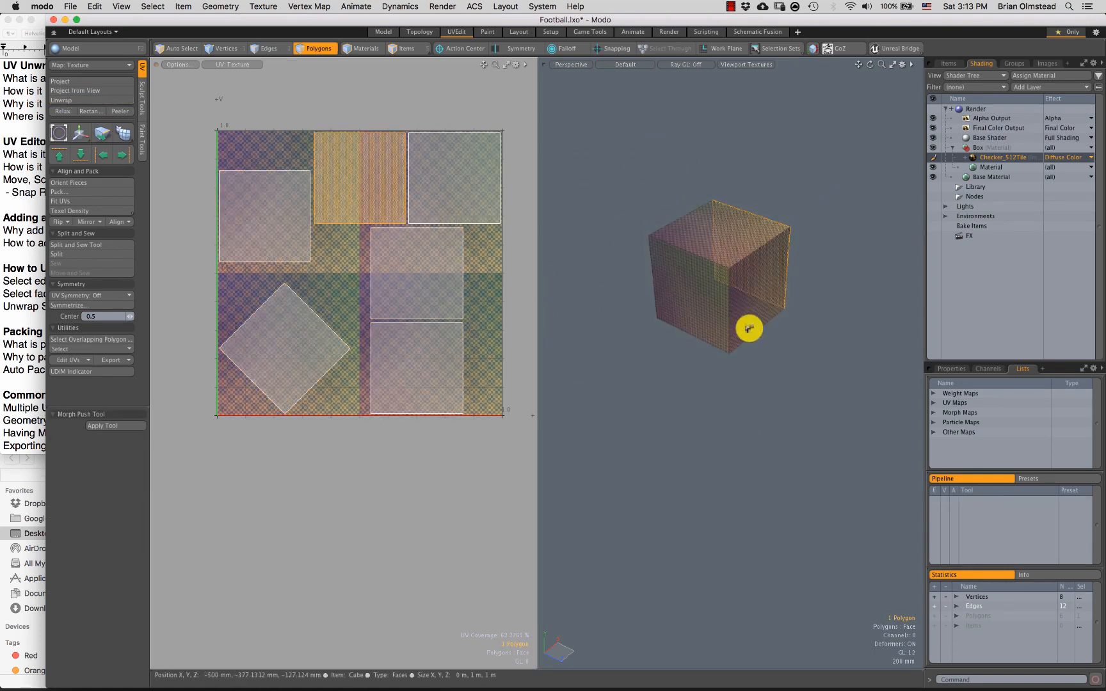
scroll(748, 328, up, 3)
click(378, 240)
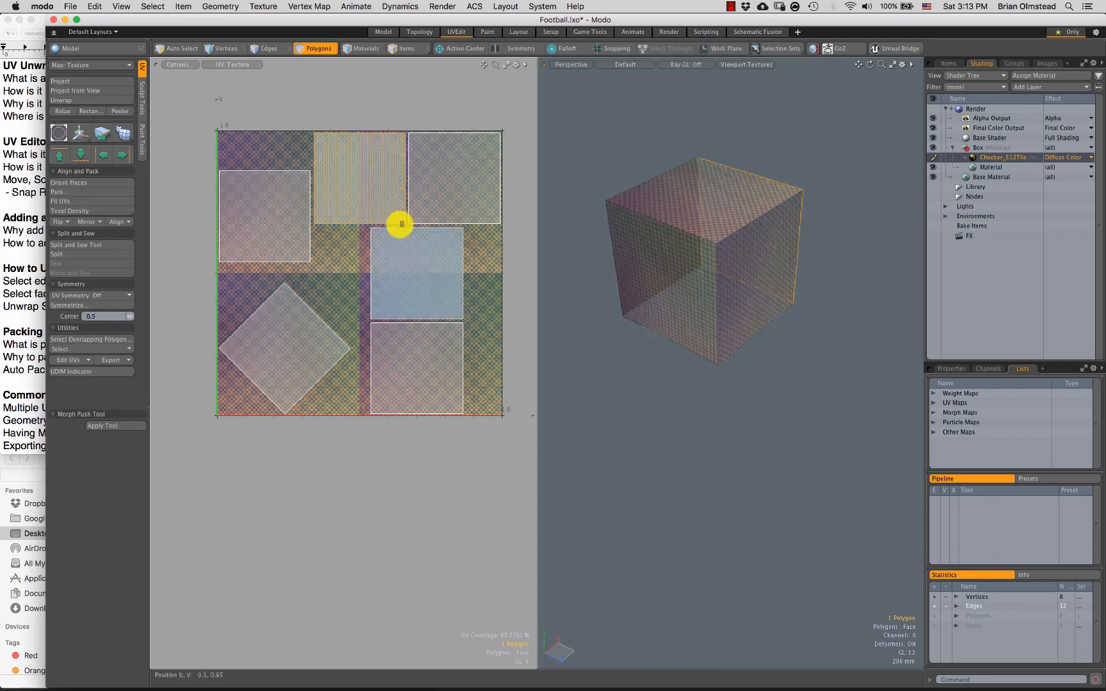
scroll(703, 314, up, 2)
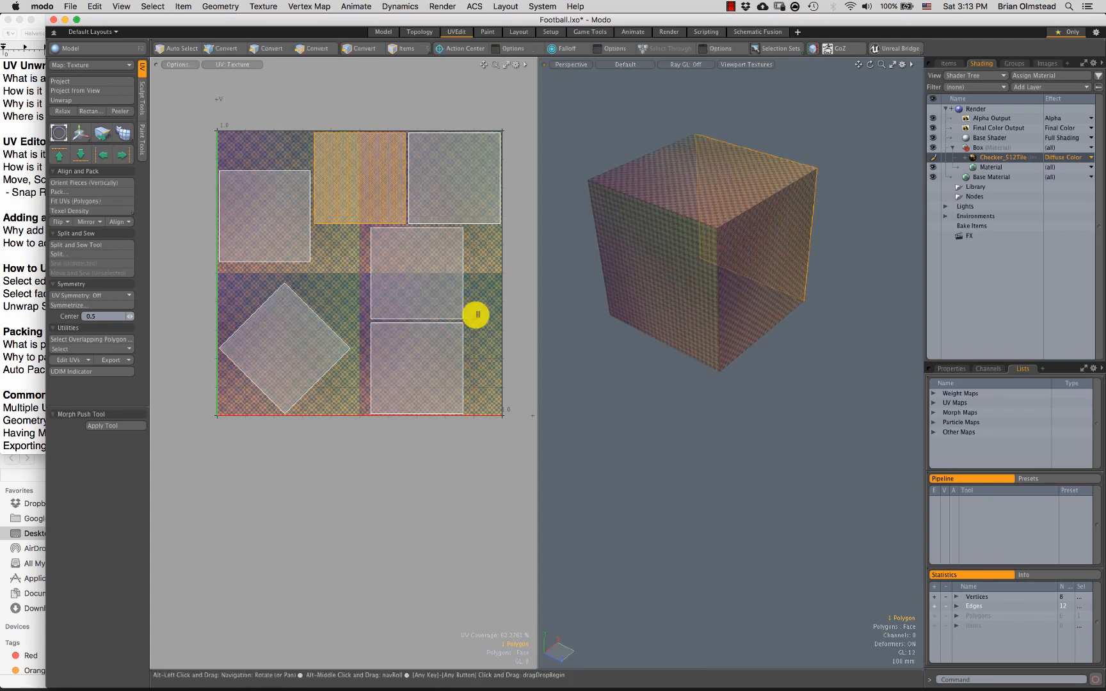
scroll(666, 282, up, 2)
Step: Examine the checker texture across the cube's faces and edges from several sides, clearing the polygon selection
alt+drag(666, 281, 664, 311)
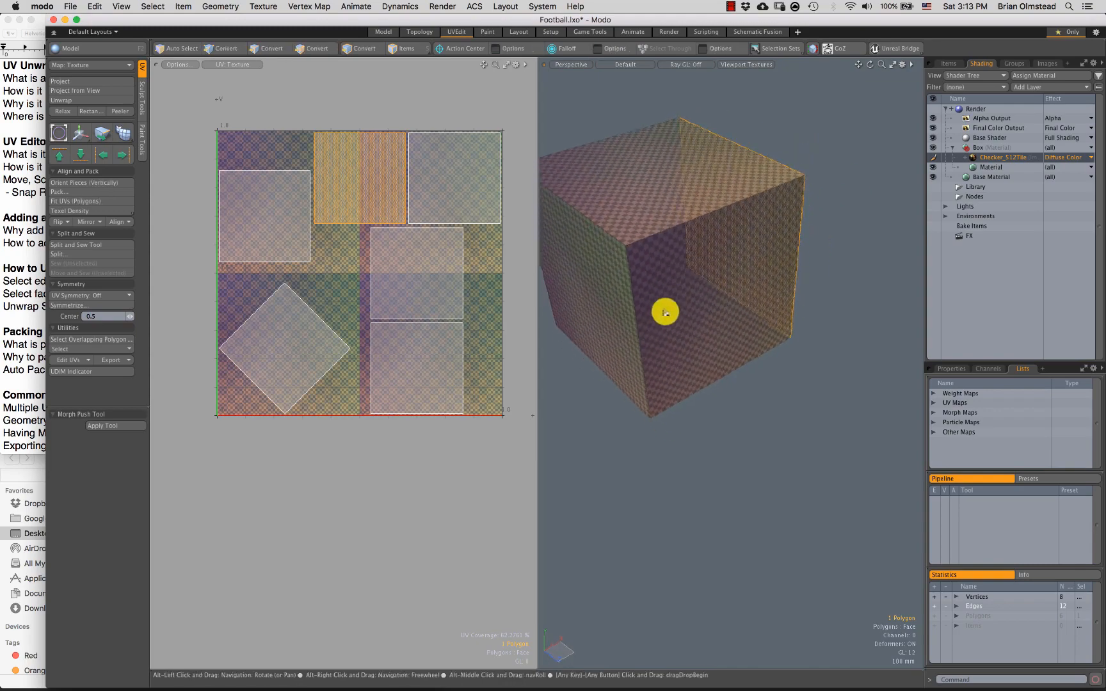
scroll(629, 266, up, 3)
alt+drag(629, 267, 678, 316)
scroll(658, 321, down, 3)
click(593, 360)
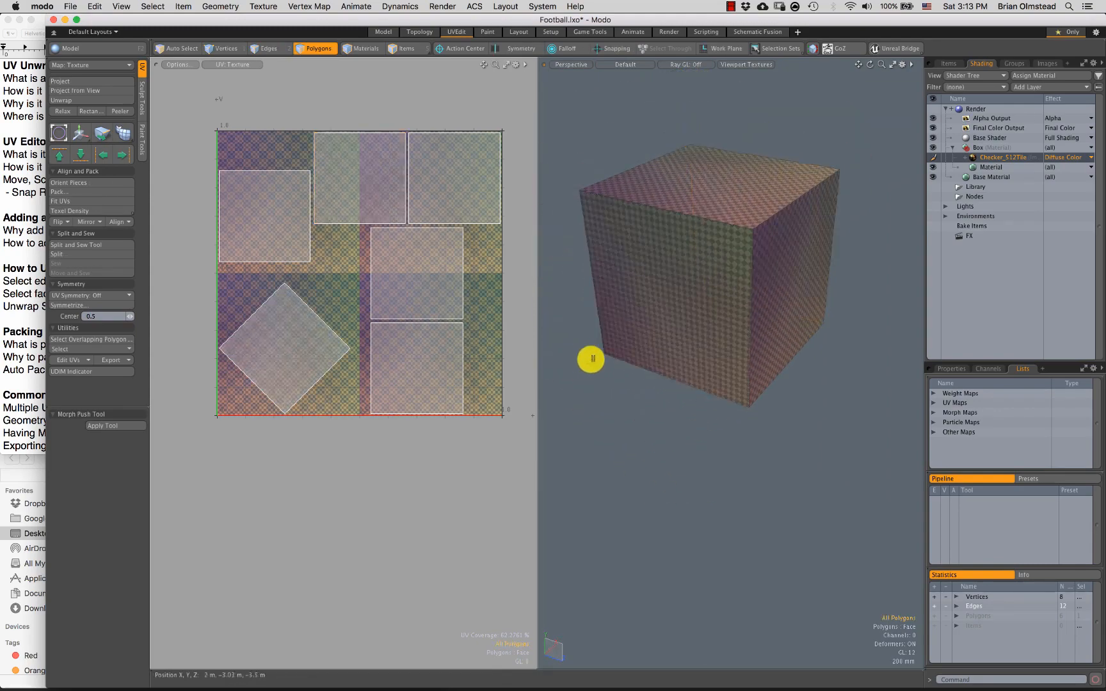
scroll(639, 339, down, 2)
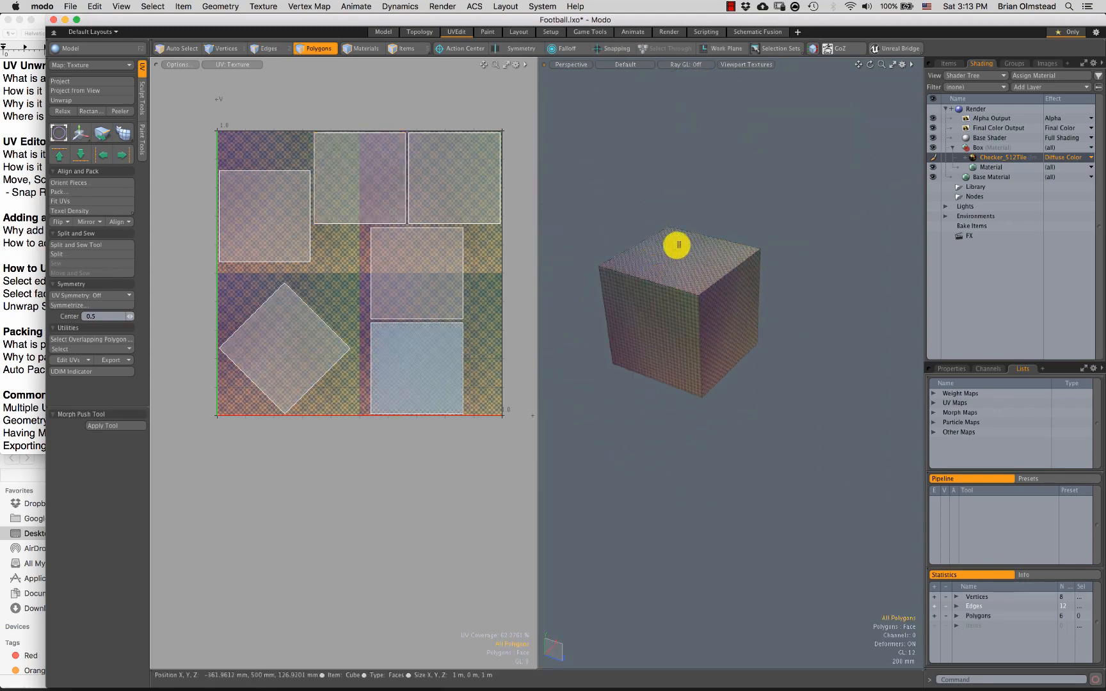
alt+drag(690, 314, 634, 323)
scroll(673, 336, up, 2)
alt+drag(614, 256, 680, 246)
mouse_move(787, 137)
middle_down()
mouse_move(884, 250)
mouse_move(880, 220)
middle_up()
alt+shift+drag(713, 287, 733, 282)
click(798, 198)
Step: Review the twelve seam edges and select all six UV squares to compare them with the cube's faces
key(2)
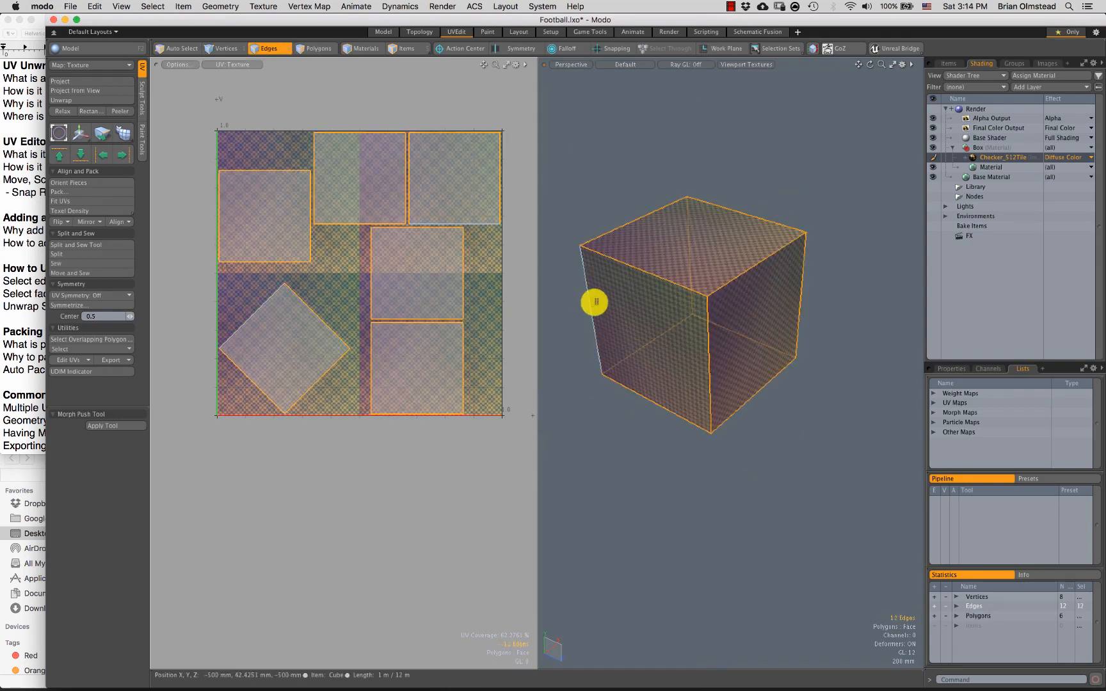
ctrl+alt+drag(681, 325, 649, 317)
key(3)
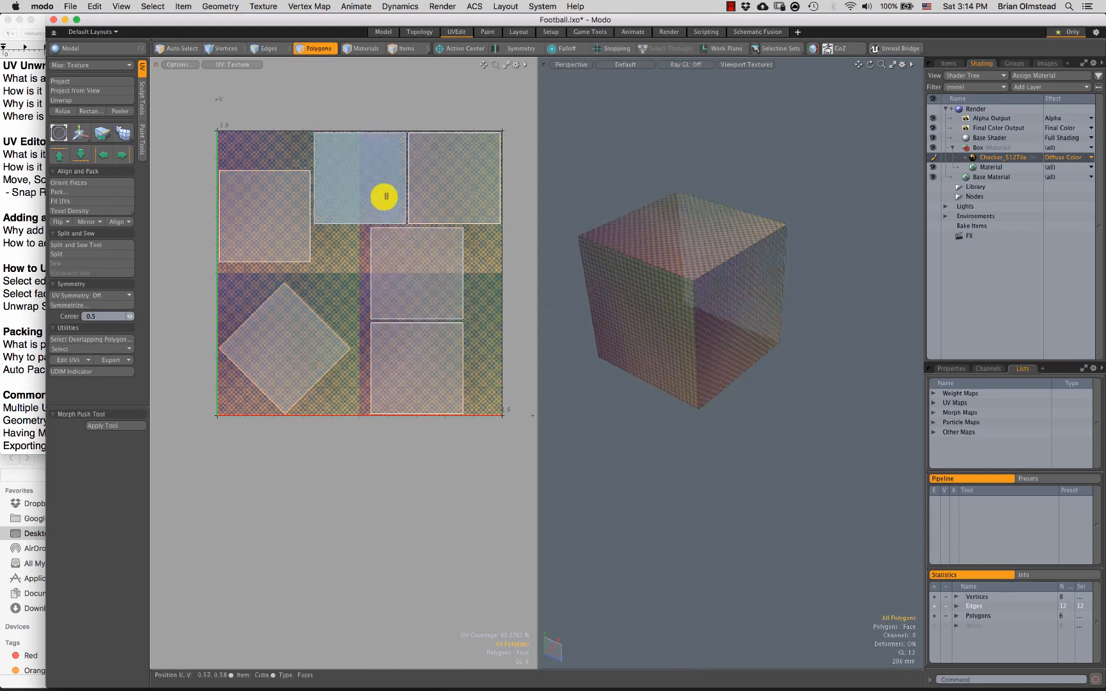
mouse_move(472, 181)
mouse_down()
mouse_move(462, 175)
mouse_move(448, 265)
mouse_up()
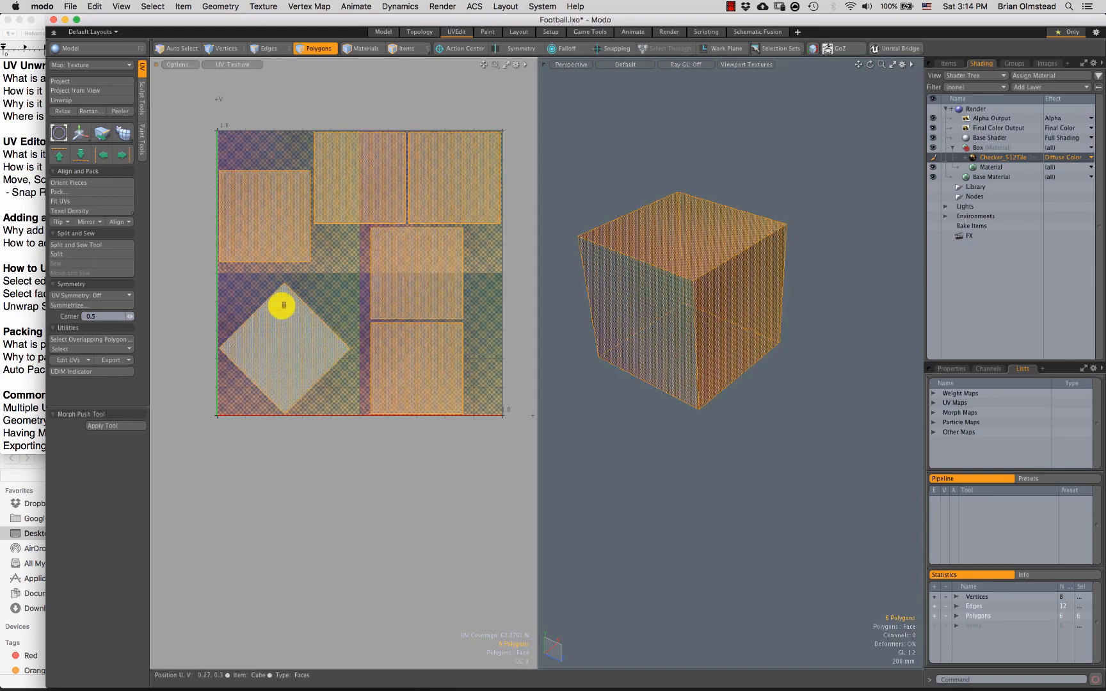
ctrl+alt+drag(444, 273, 420, 272)
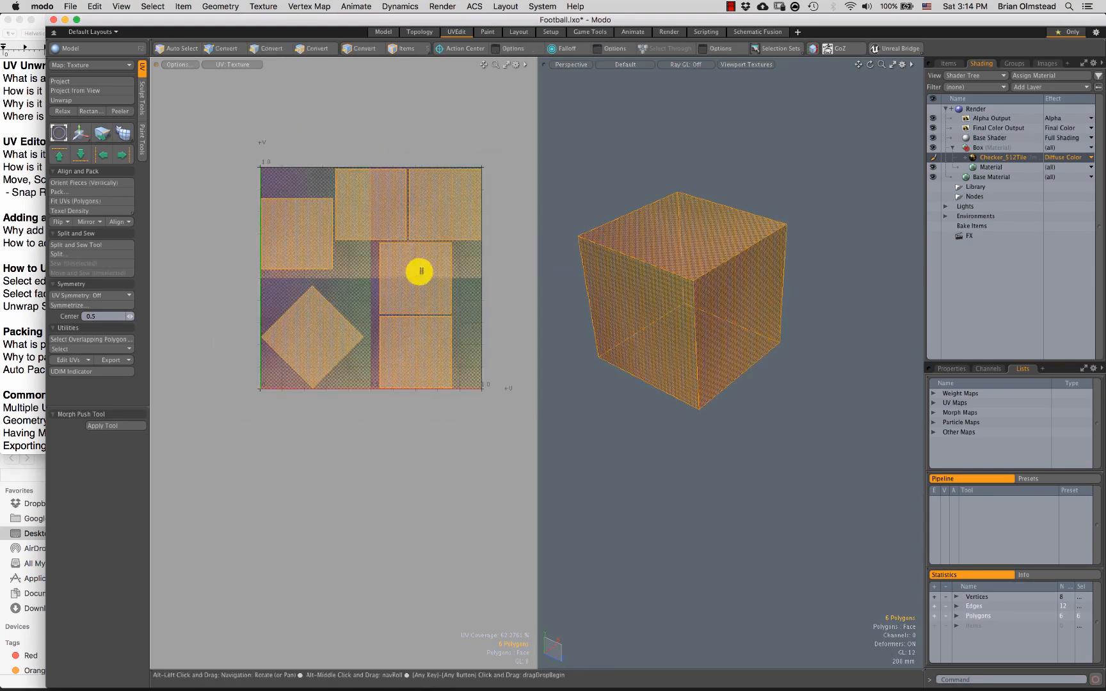
alt+shift+drag(408, 168, 368, 163)
mouse_move(396, 120)
middle_down()
mouse_move(166, 205)
mouse_move(448, 269)
middle_up()
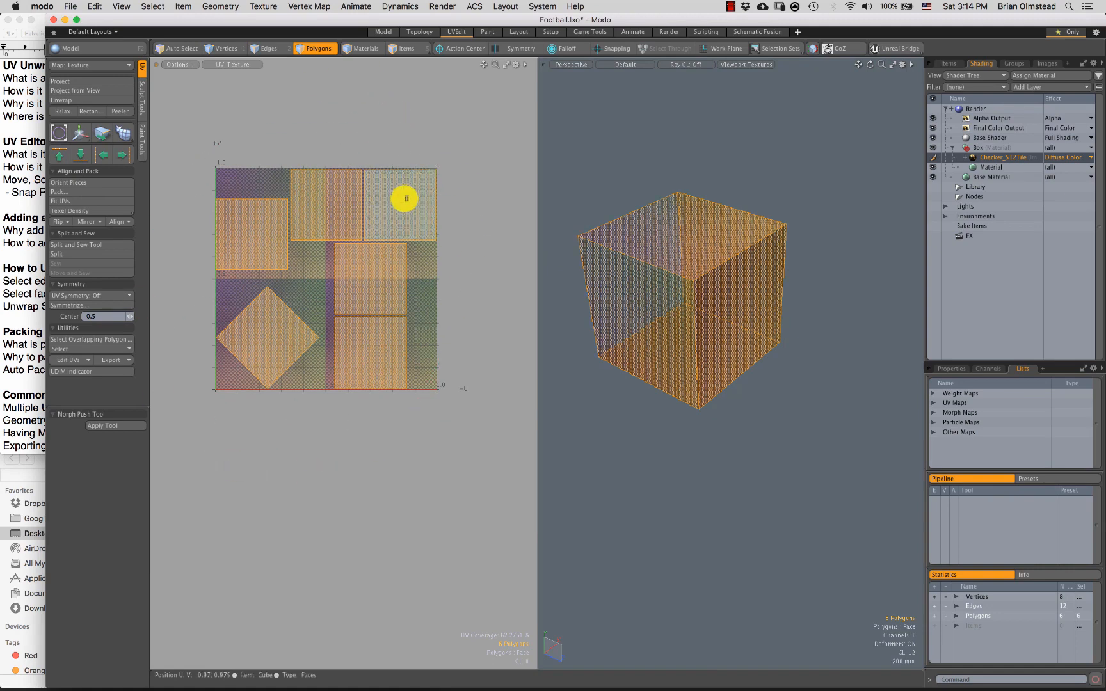
Step: Rotate the diamond-oriented UV square by about -44.5° and move it beside the lower square of the neighbouring column
click(304, 294)
drag(302, 357, 336, 191)
click(278, 331)
key(y)
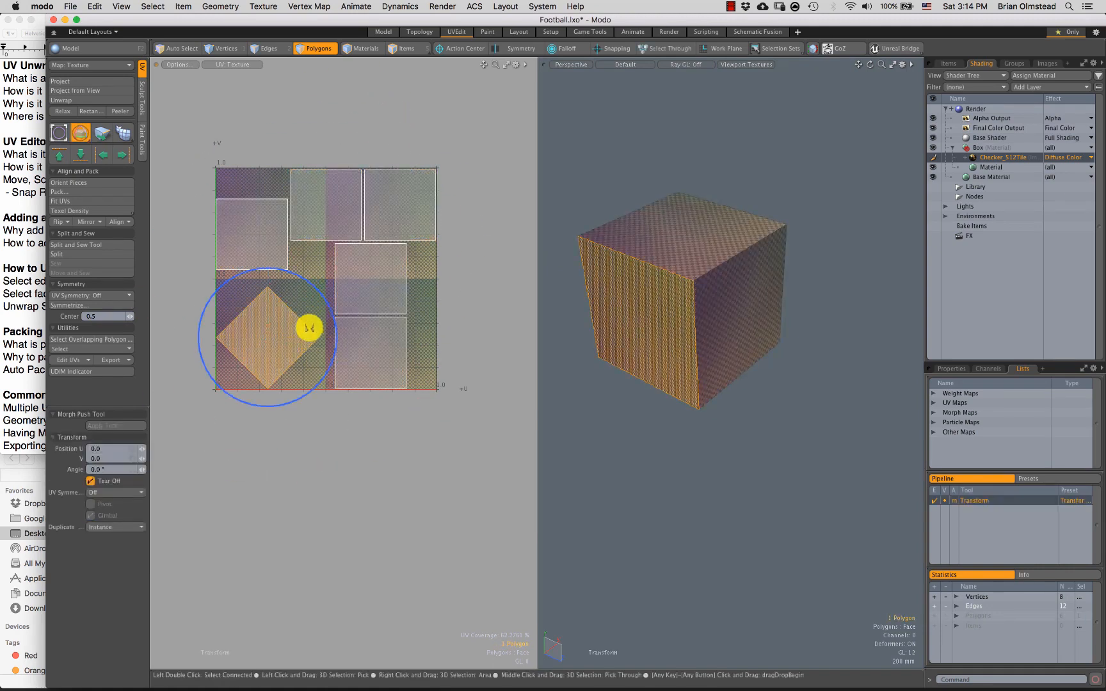
drag(326, 306, 331, 359)
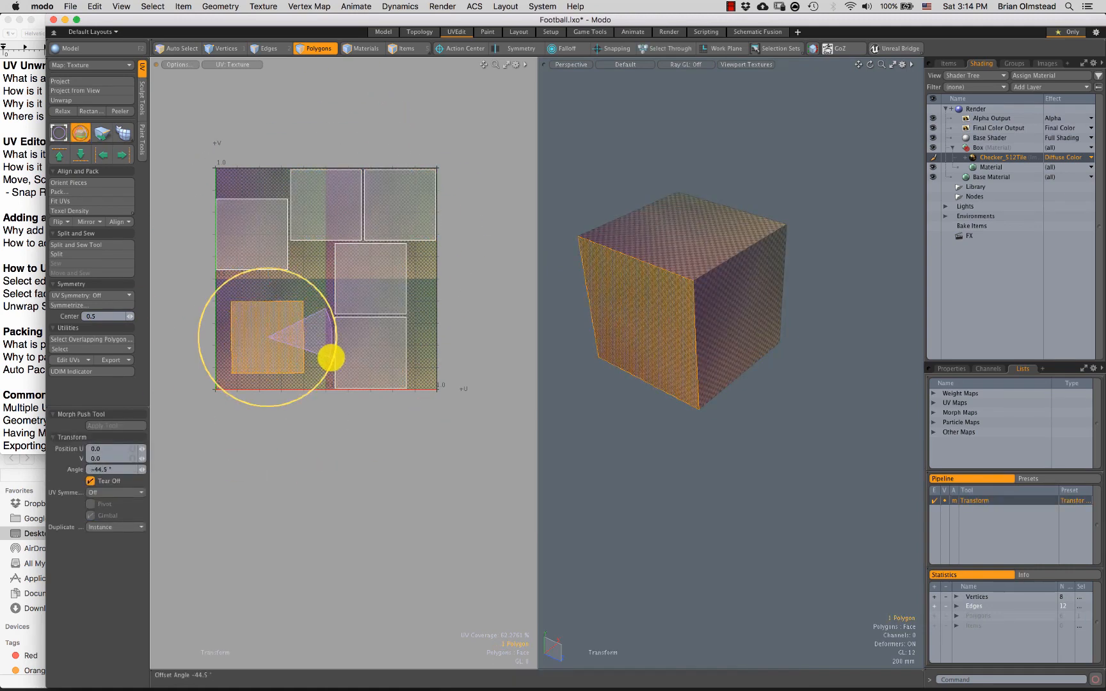
drag(333, 296, 360, 308)
key(space)
click(416, 317)
scroll(376, 363, down, 1)
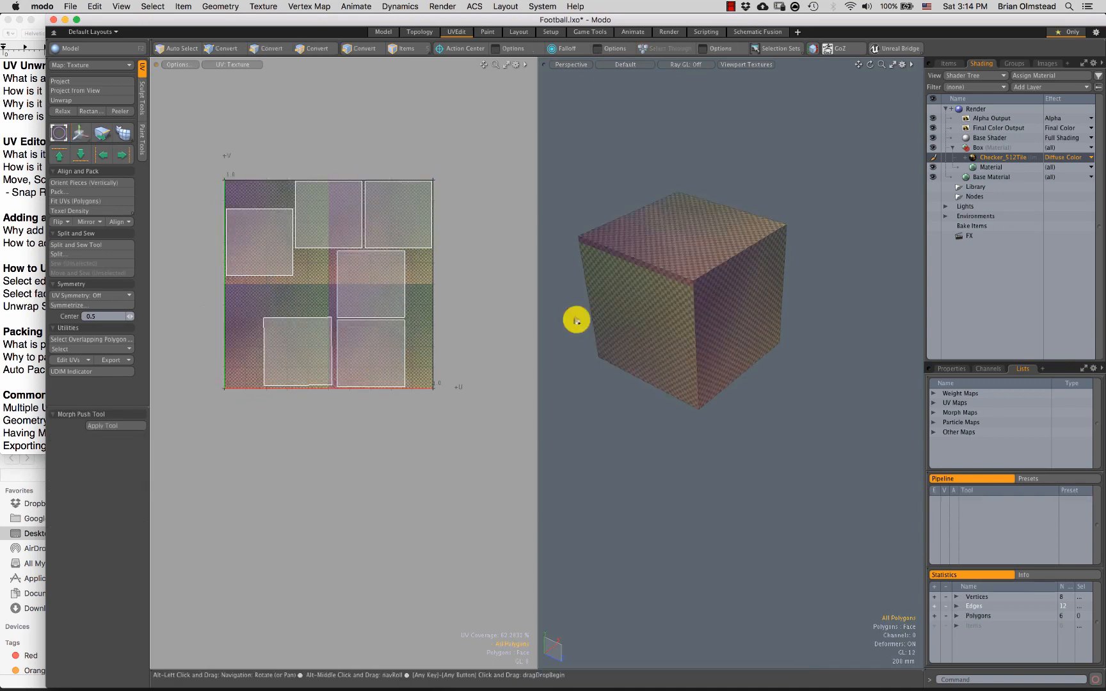
Step: Deselect two seam edges and unwrap the cube into a three-face strip and three separate squares
alt+drag(692, 331, 699, 339)
alt+shift+drag(364, 334, 358, 332)
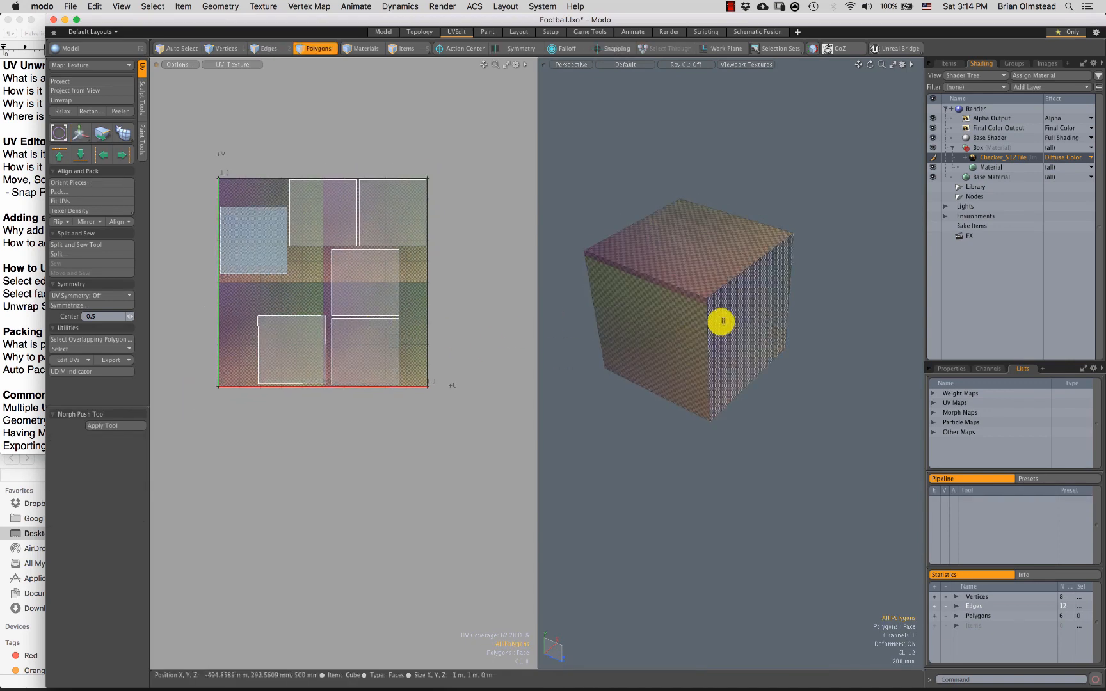
key(2)
alt+drag(637, 292, 704, 247)
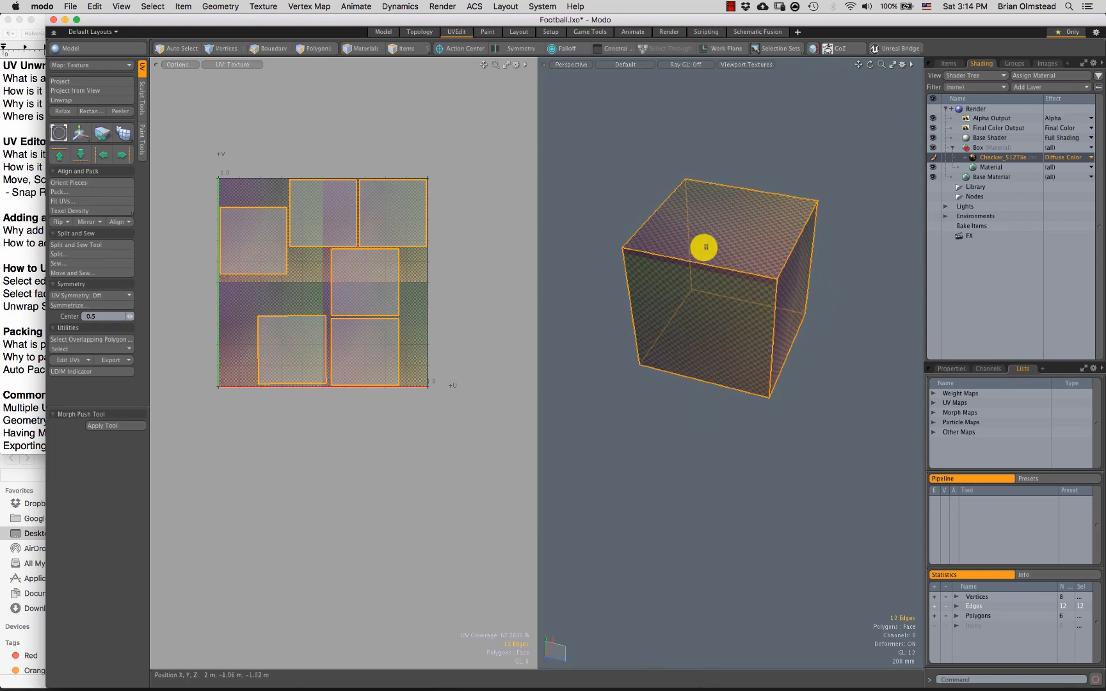
alt+drag(766, 180, 662, 279)
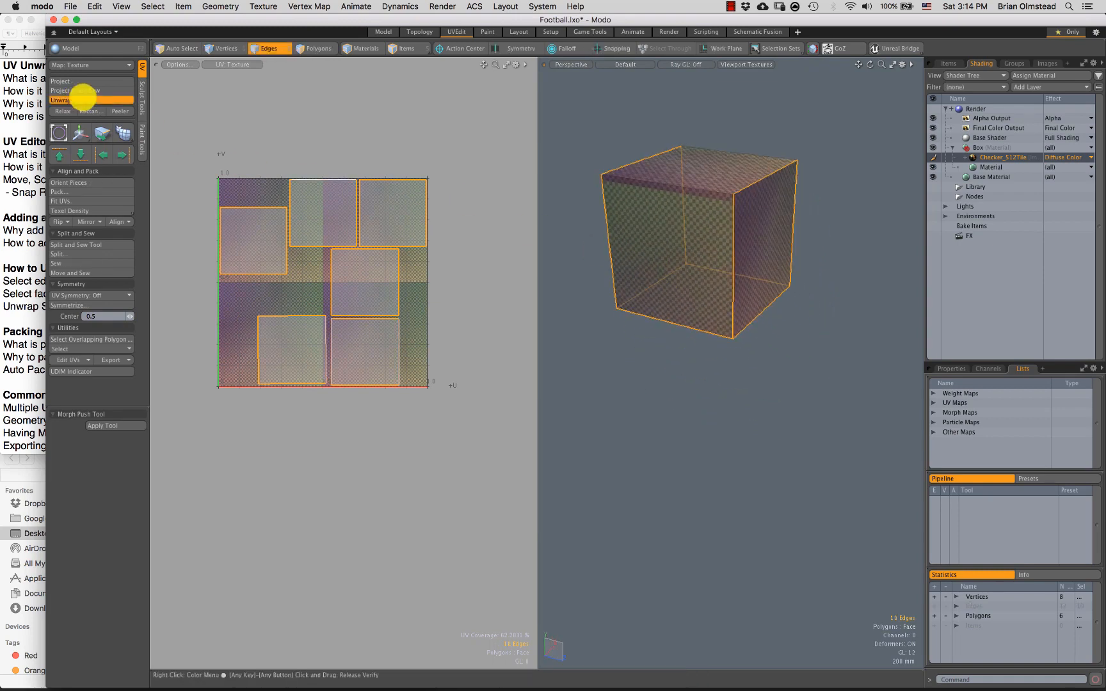
click(82, 99)
click(490, 385)
alt+drag(591, 203, 674, 217)
key(space)
key(Escape)
key(3)
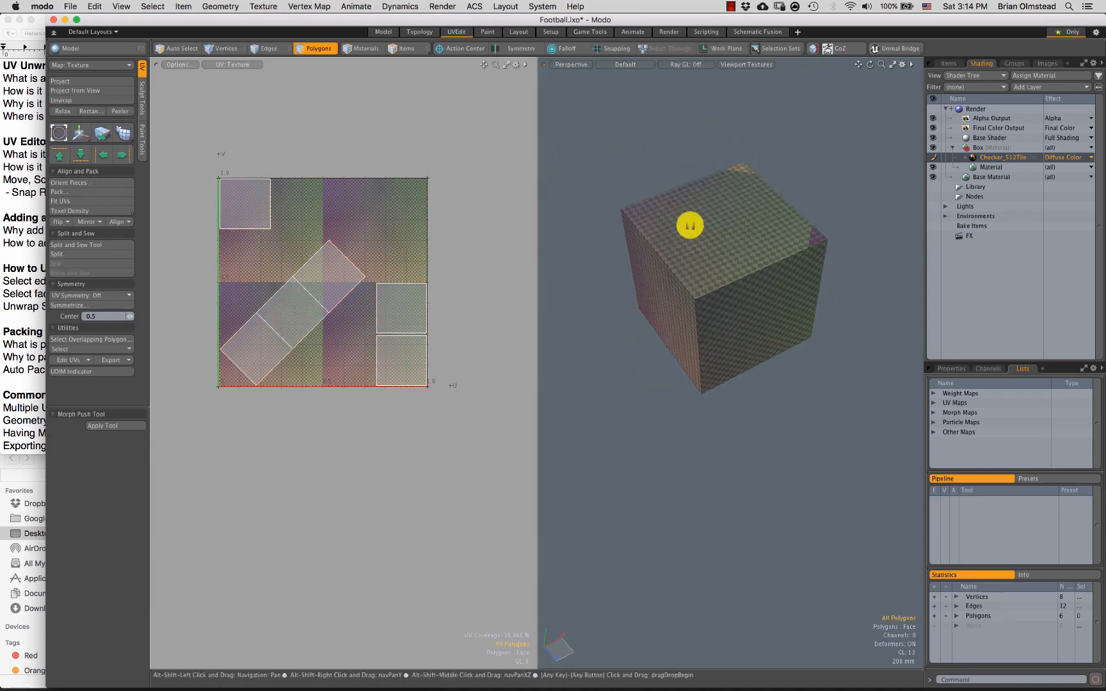
Step: Select seven seam edges around the cube and unwrap it into a single upright cross-shaped island
mouse_move(707, 241)
alt+mouse_down()
mouse_move(720, 277)
mouse_move(719, 248)
alt+mouse_up()
alt+drag(650, 212, 710, 259)
shift+click(753, 182)
alt+drag(752, 182, 639, 197)
key(2)
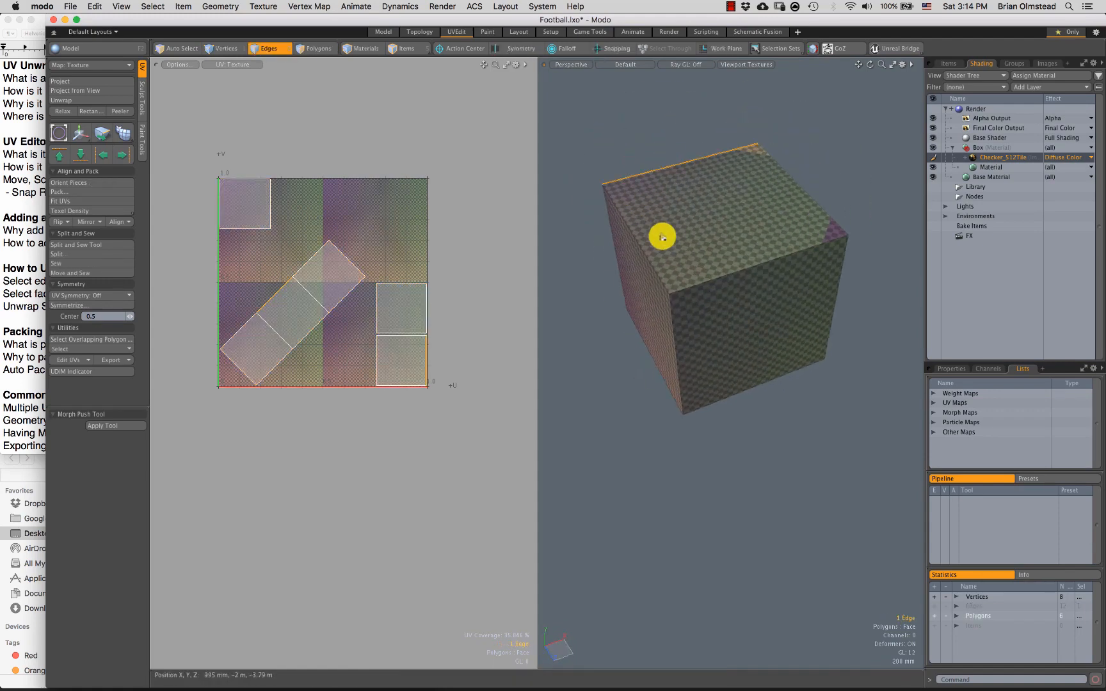
alt+drag(662, 237, 705, 190)
shift+click(804, 149)
alt+drag(804, 149, 698, 245)
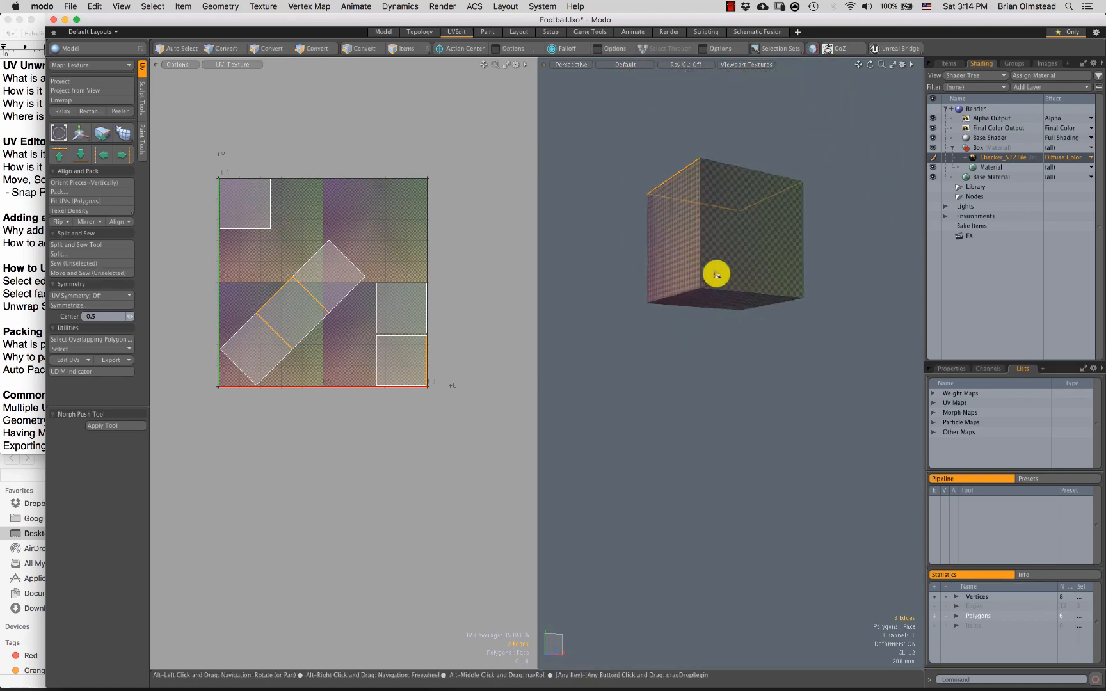
shift+click(739, 291)
alt+drag(739, 291, 698, 263)
click(89, 100)
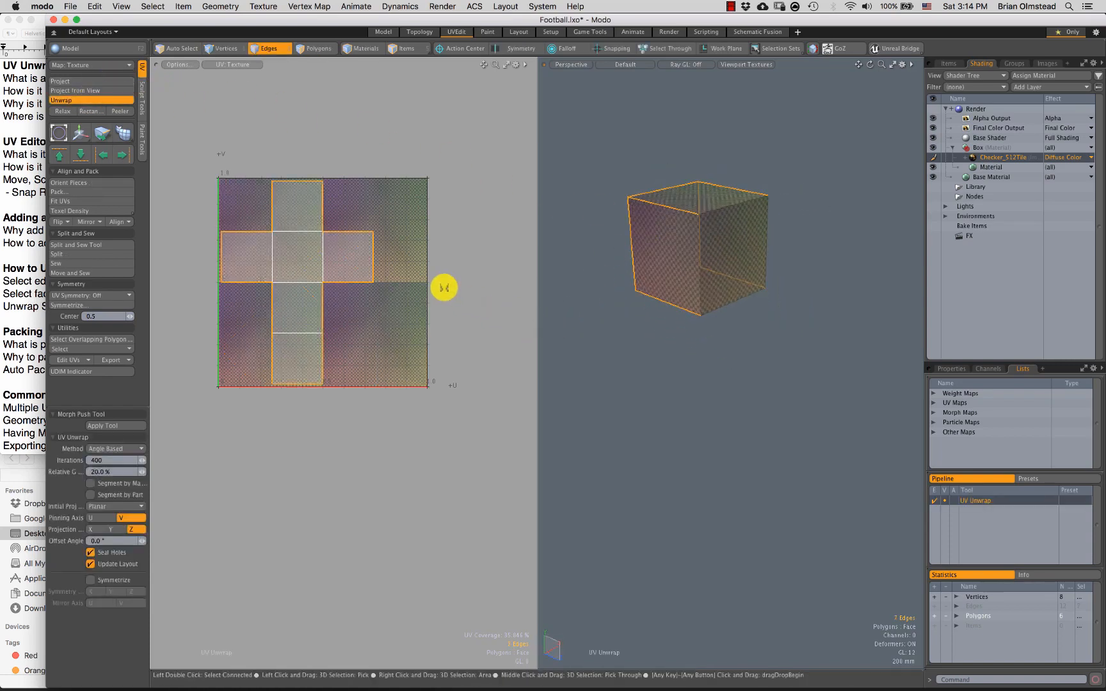
key(3)
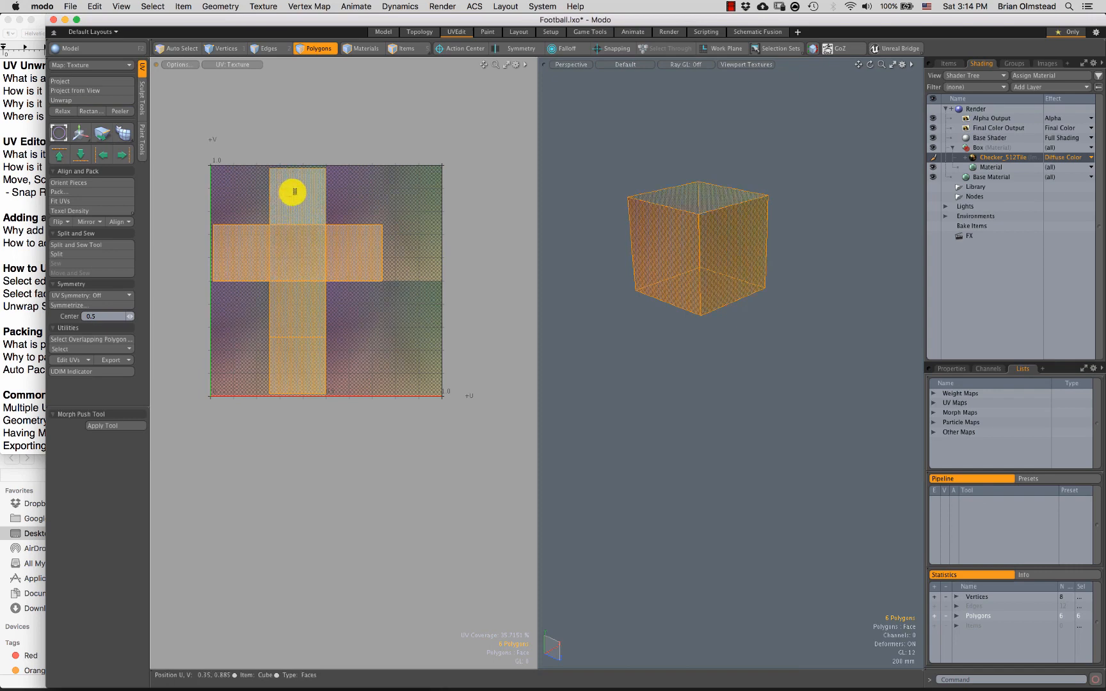
Step: Select faces along the row and column of the cross-shaped UV island, comparing them with the cube's faces
drag(237, 244, 398, 246)
ctrl+alt+drag(388, 336, 391, 328)
click(616, 345)
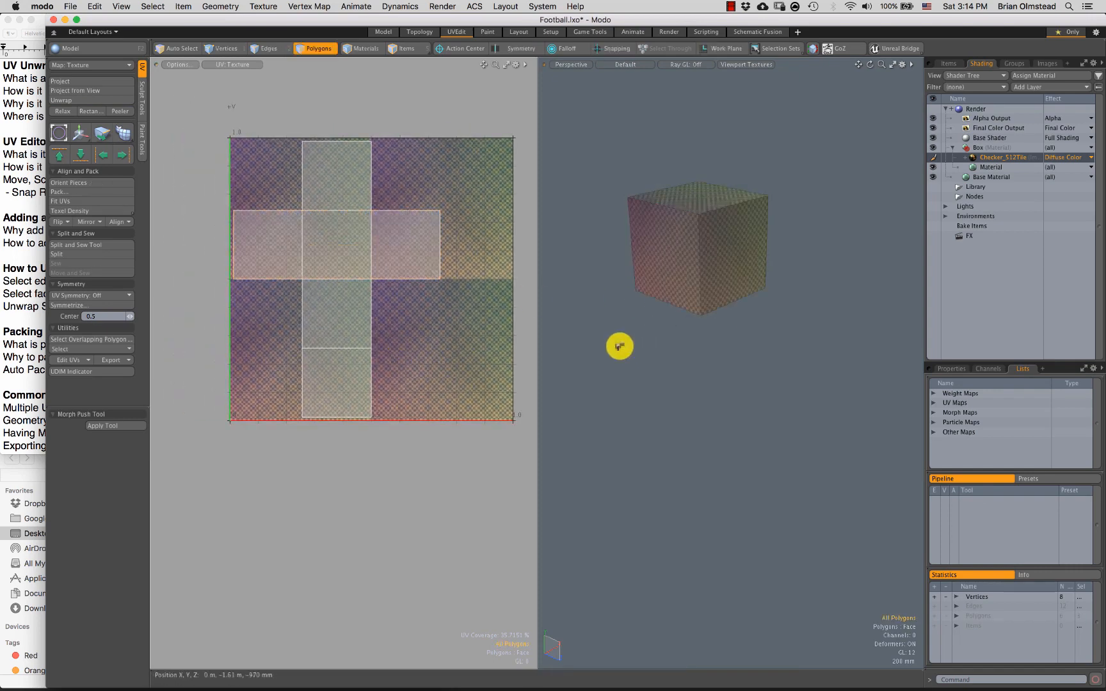
ctrl+alt+drag(351, 286, 318, 263)
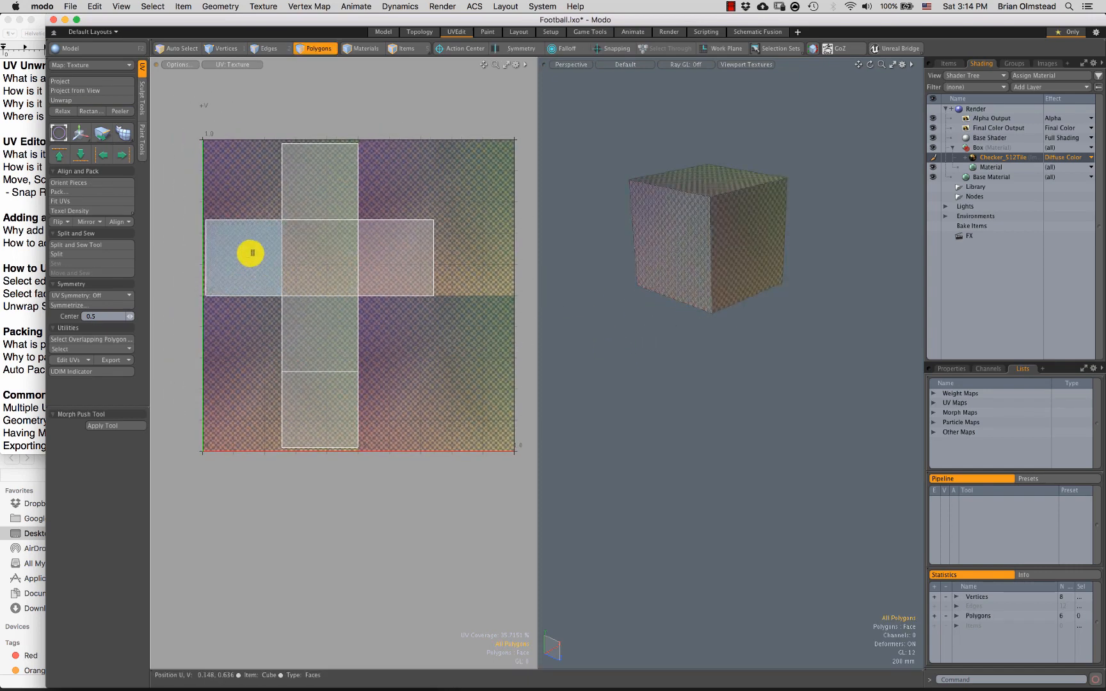
drag(249, 249, 397, 254)
drag(326, 200, 329, 375)
ctrl+alt+drag(365, 330, 381, 299)
click(381, 299)
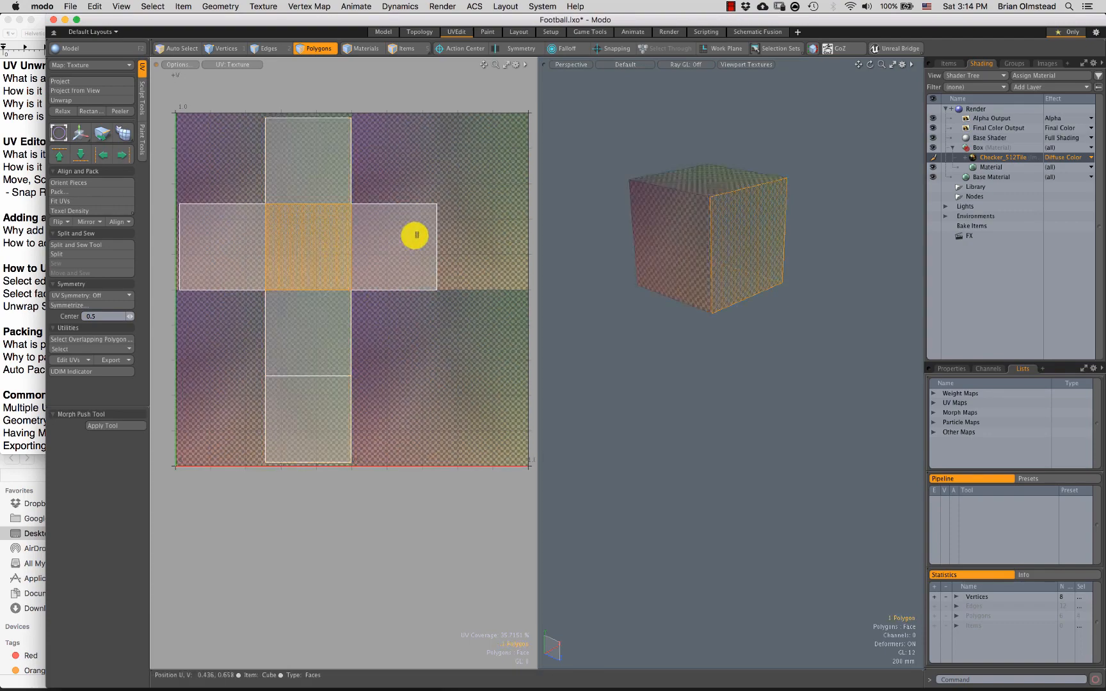
mouse_move(731, 185)
right_down()
mouse_move(563, 316)
mouse_move(822, 221)
right_up()
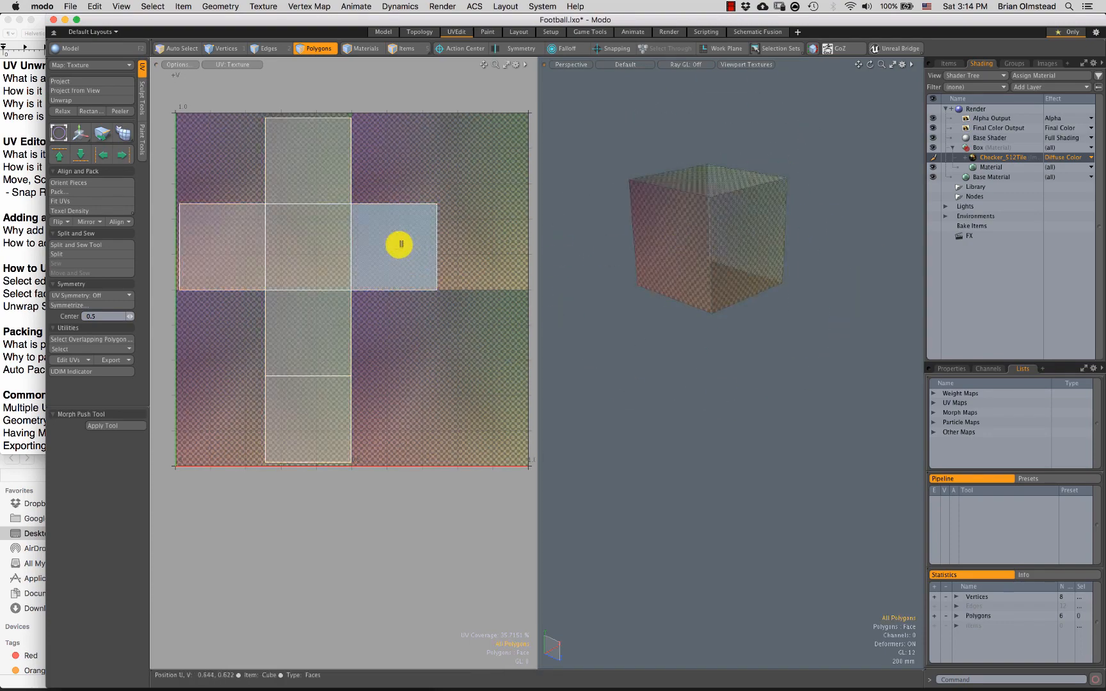
ctrl+alt+drag(366, 341, 317, 332)
ctrl+alt+drag(318, 333, 272, 361)
double_click(267, 375)
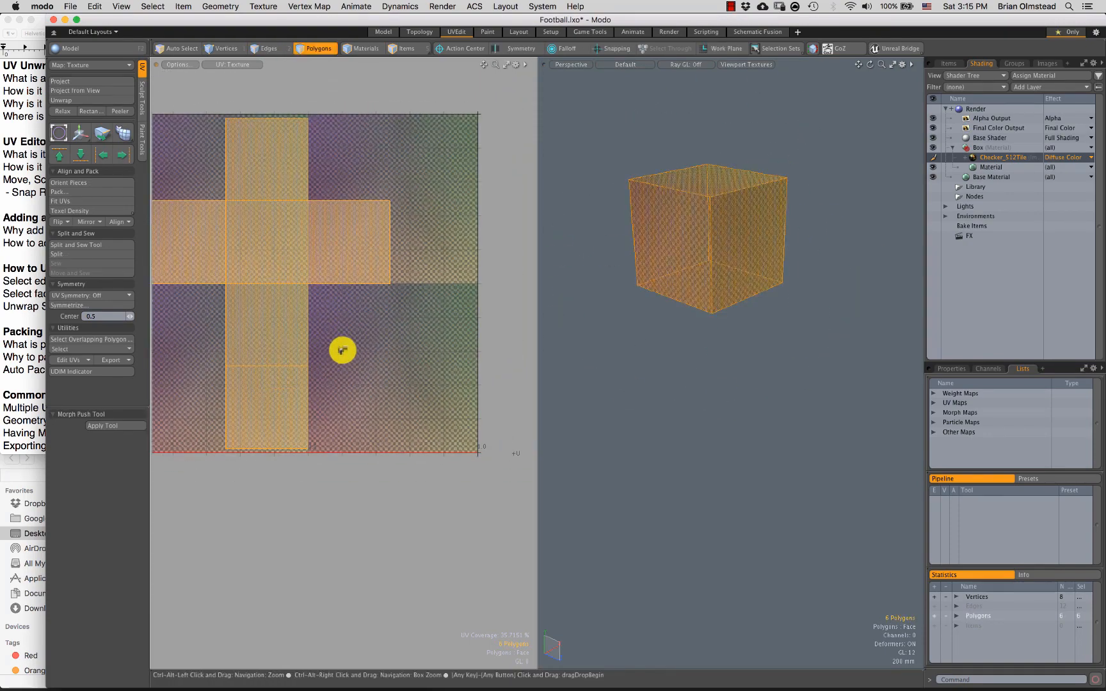
alt+drag(340, 348, 377, 352)
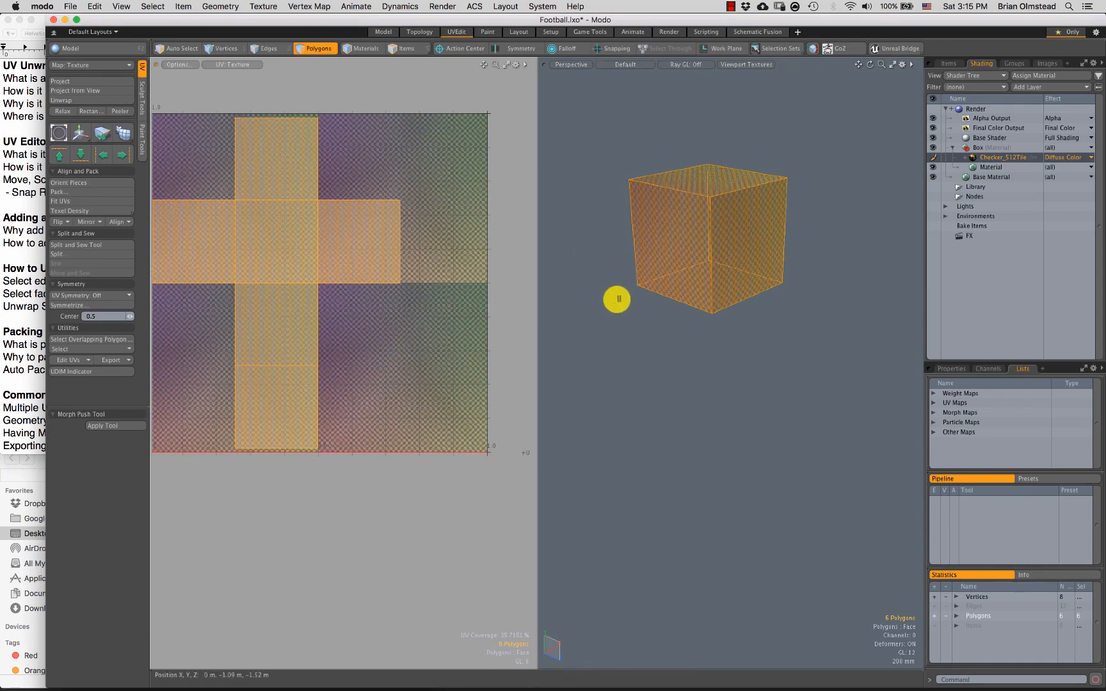
Step: Check the Packing UVs topics in the TextEdit outline, marking the question "Why to pack?", and return to Modo
click(569, 294)
click(25, 361)
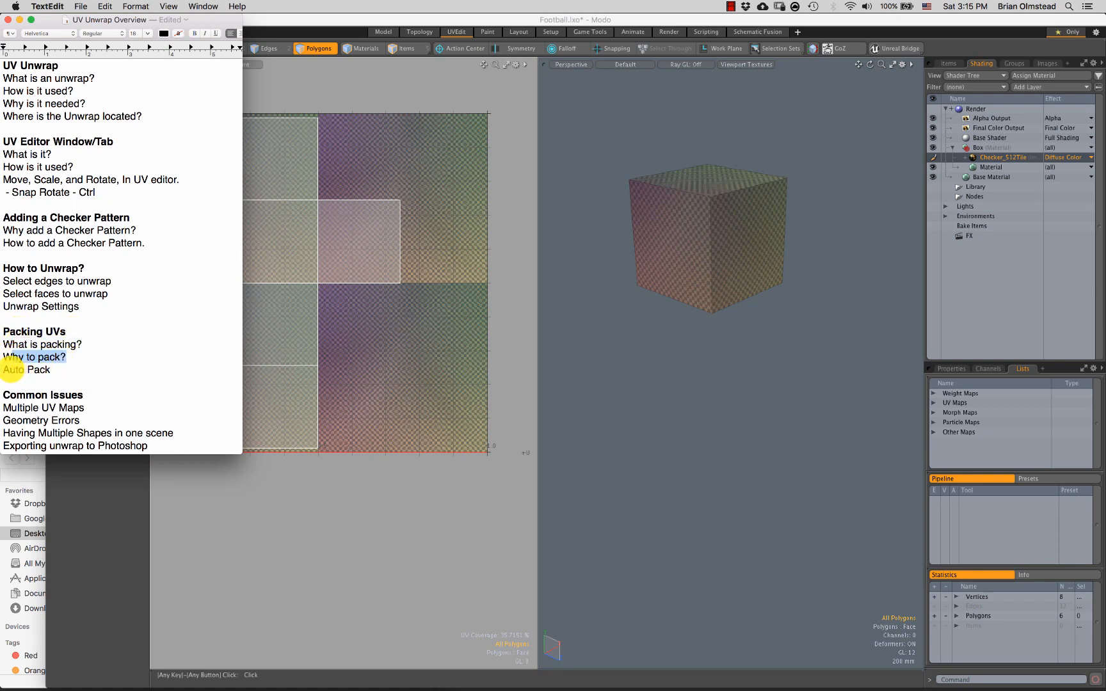
click(597, 286)
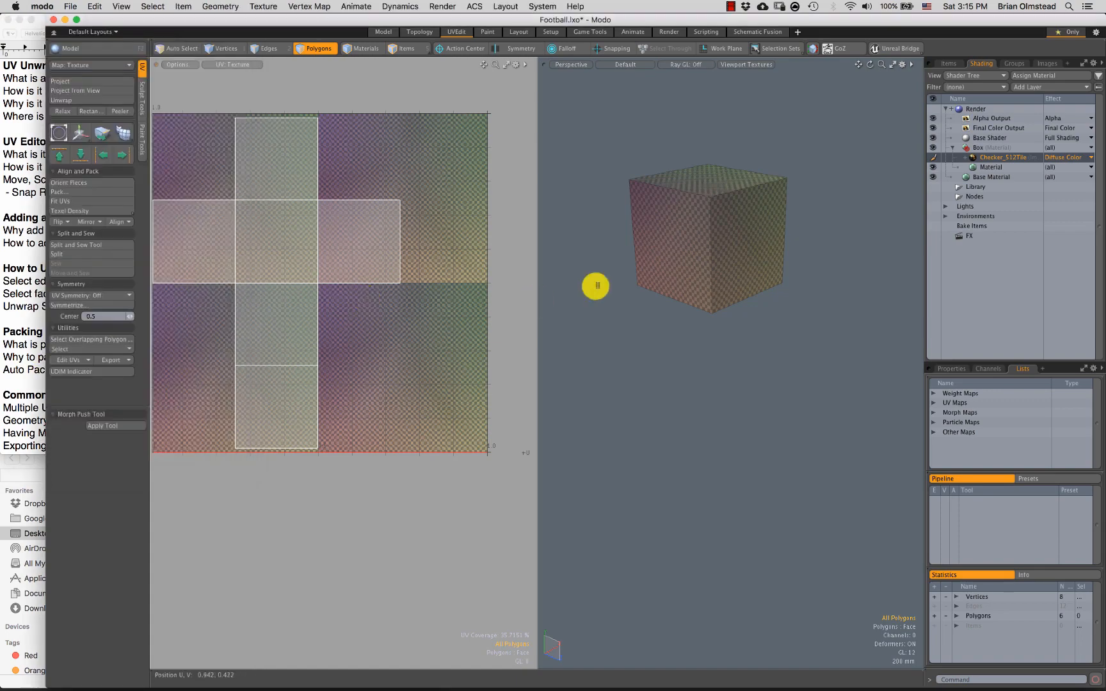
Step: Duplicate the whole cube and move the copy about 1.81 m along Z, beside the original
double_click(694, 239)
alt+drag(694, 240, 702, 309)
scroll(710, 322, down, 3)
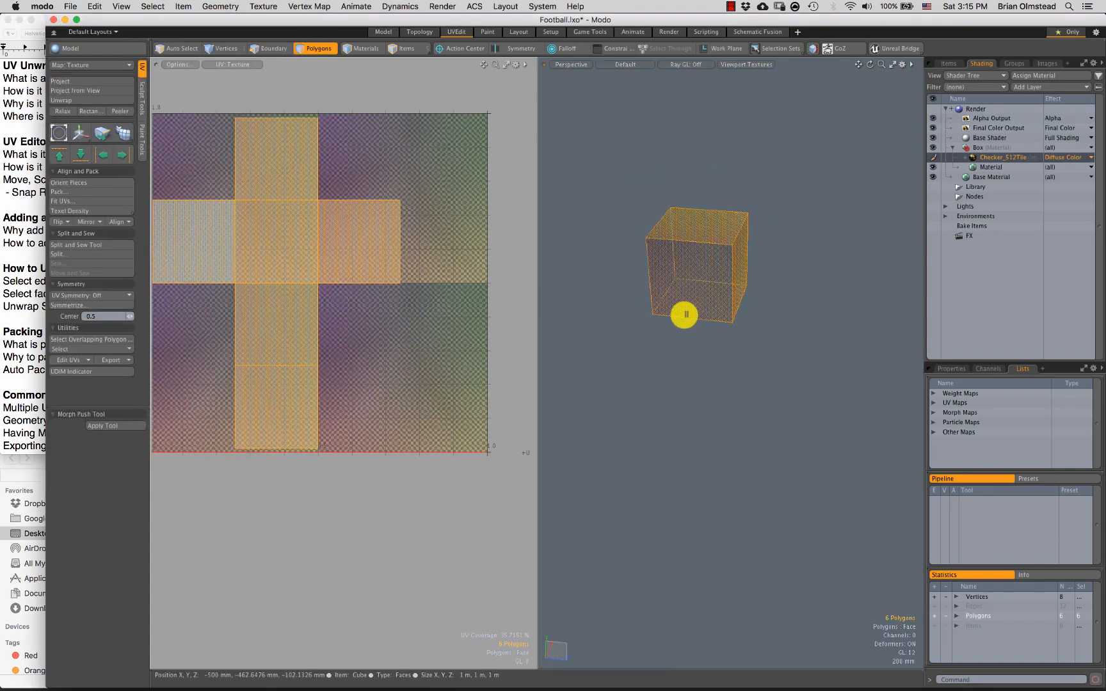
key(w)
drag(734, 268, 888, 286)
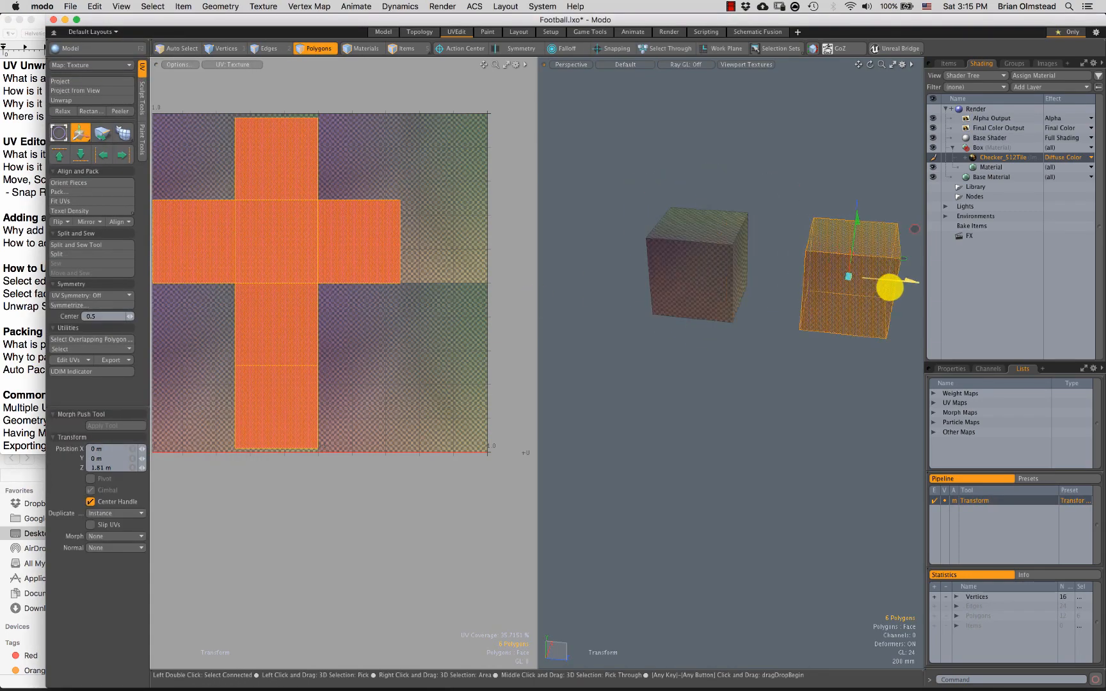
scroll(790, 317, down, 2)
alt+shift+drag(790, 316, 749, 294)
key(q)
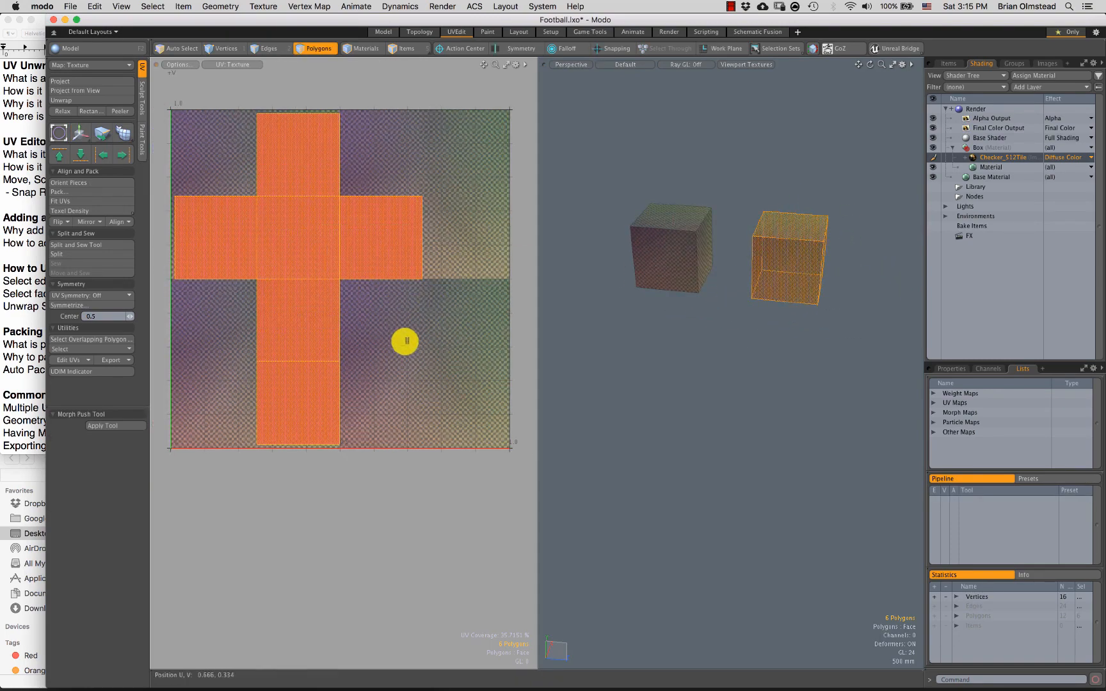
Step: Select each of the two cubes in turn to compare their positions in the UV map
click(405, 341)
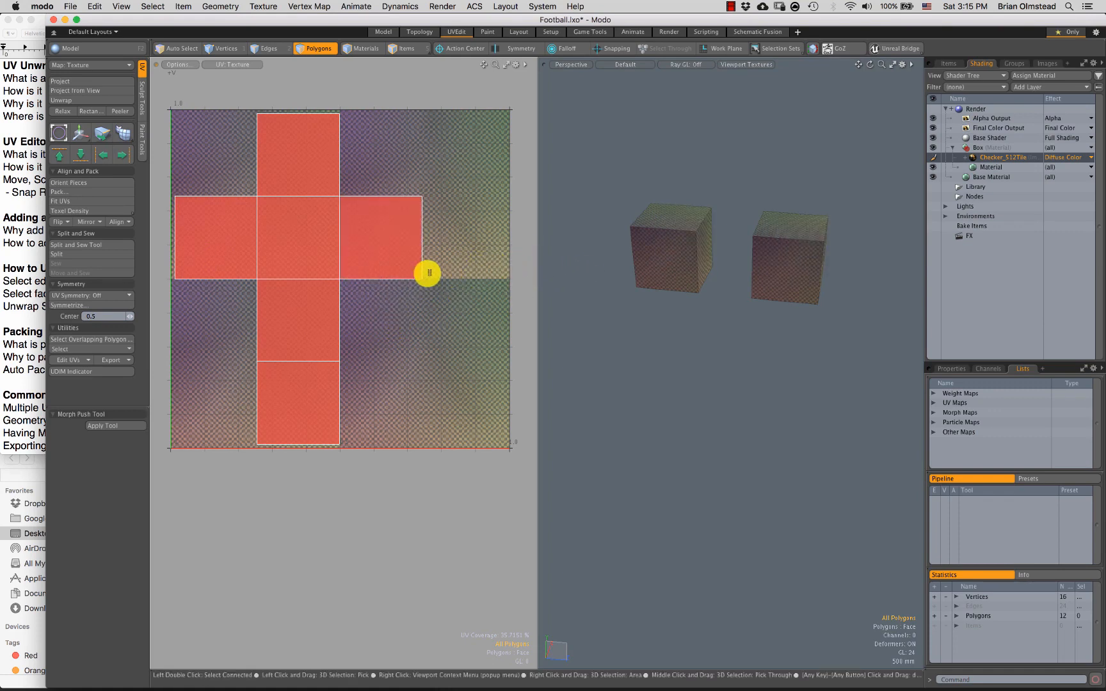
double_click(670, 250)
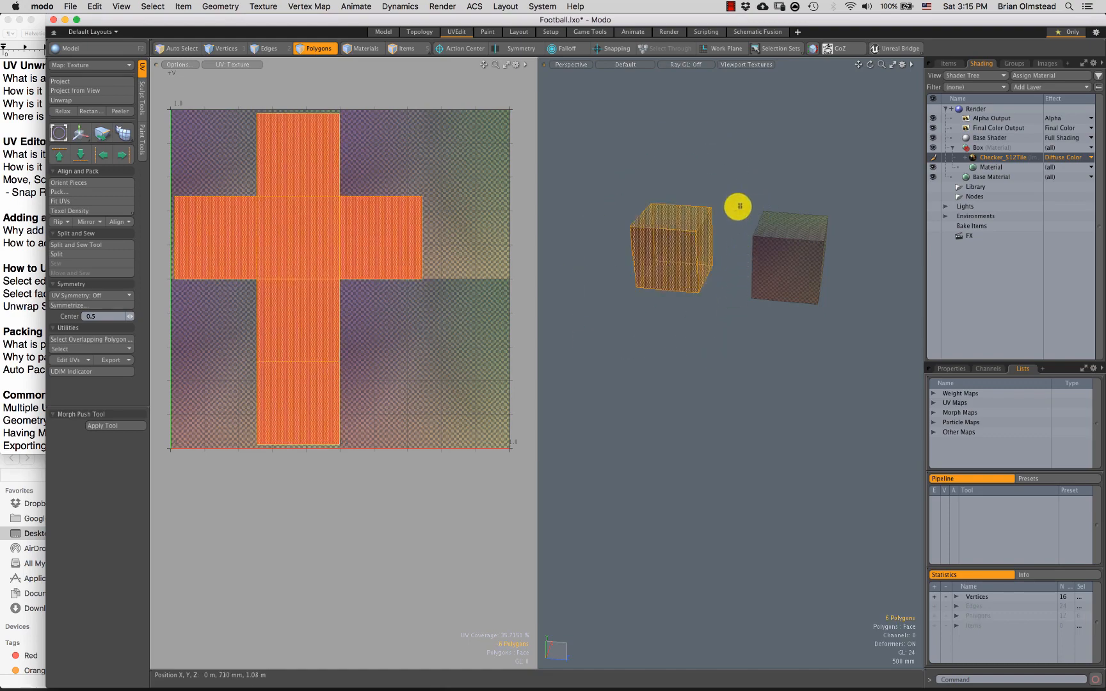
mouse_move(747, 190)
right_down()
mouse_move(849, 158)
mouse_move(790, 169)
right_up()
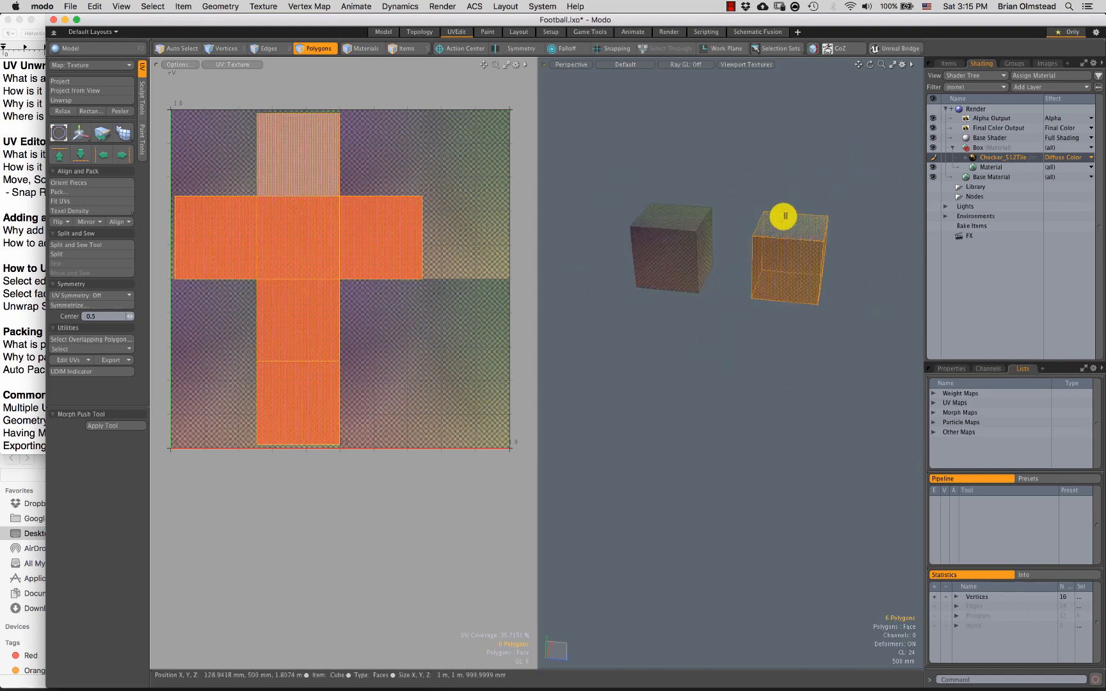
click(779, 194)
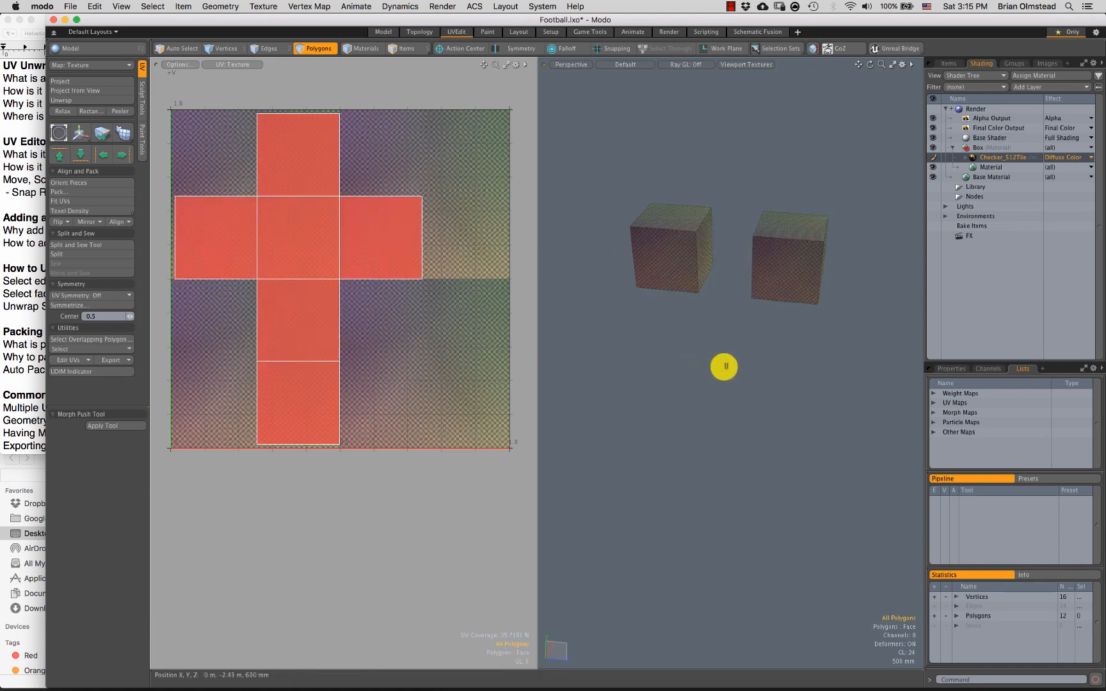
scroll(734, 293, up, 1)
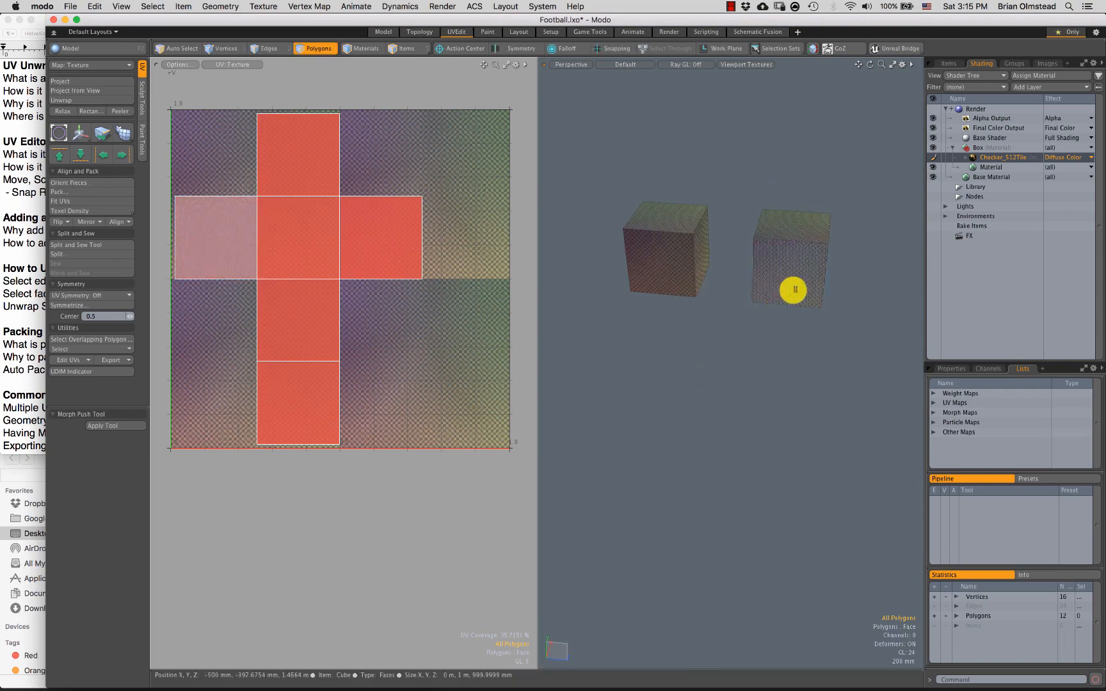
key(alt)
Step: Select the duplicated cube and move its cross-shaped UV island 0.8 in U, clear of the original's island
double_click(787, 267)
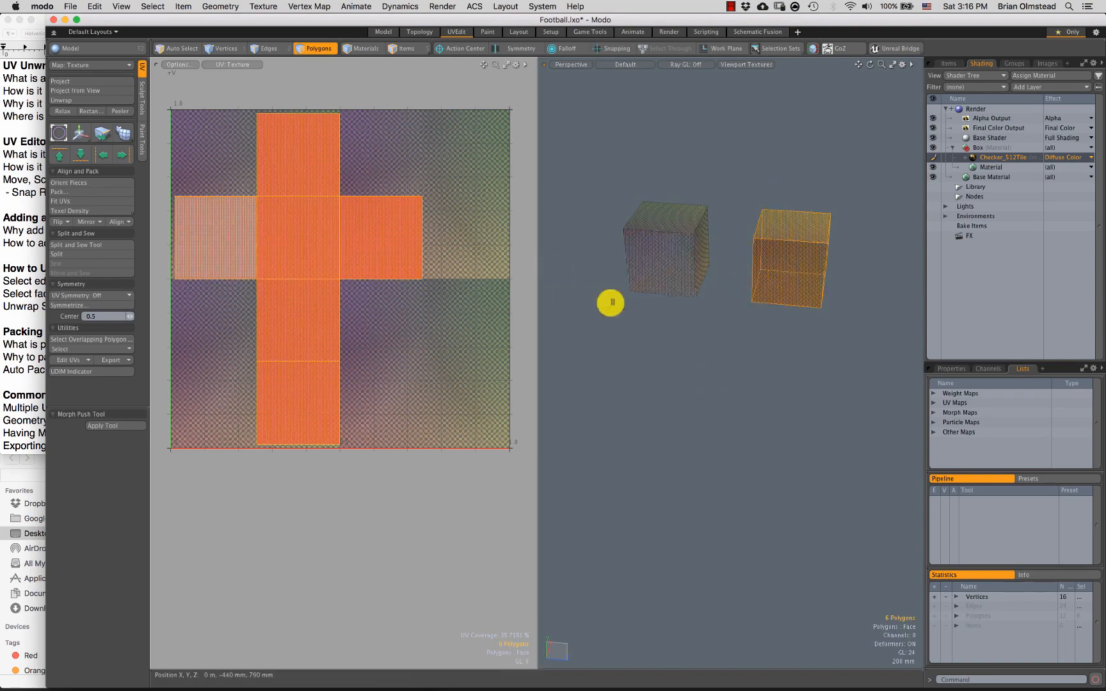
key(w)
scroll(357, 340, down, 2)
drag(371, 302, 442, 287)
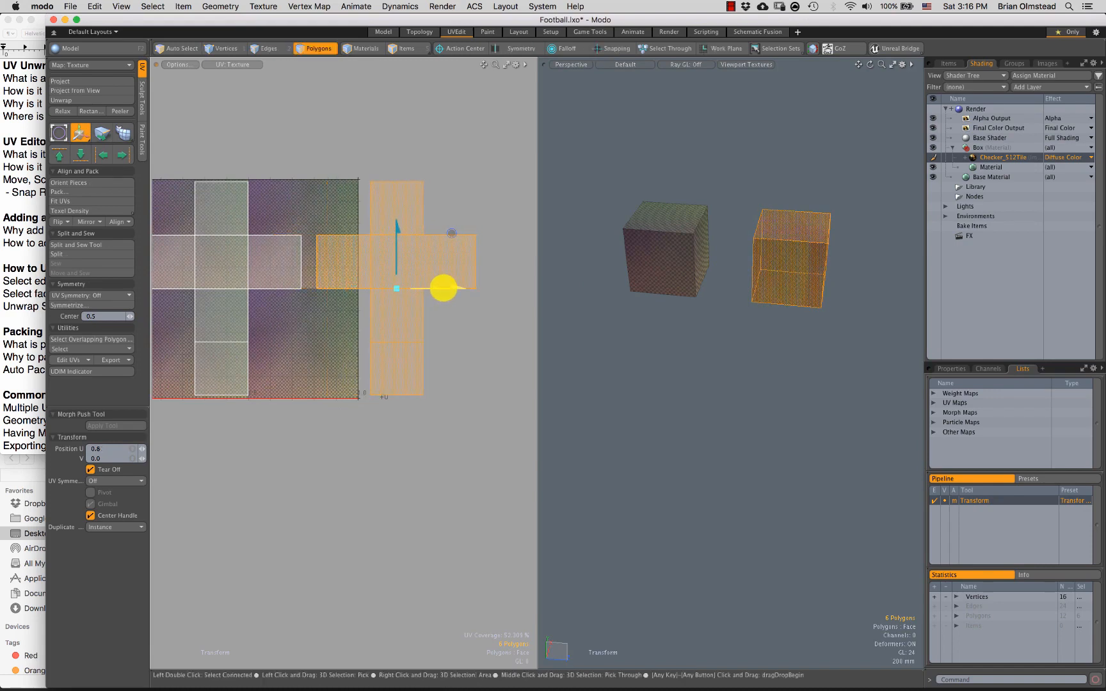
key(space)
key(space)
Step: Examine the separated islands with all vertices of both cubes selected, and return to polygon selection
scroll(289, 348, down, 1)
alt+drag(341, 376, 417, 359)
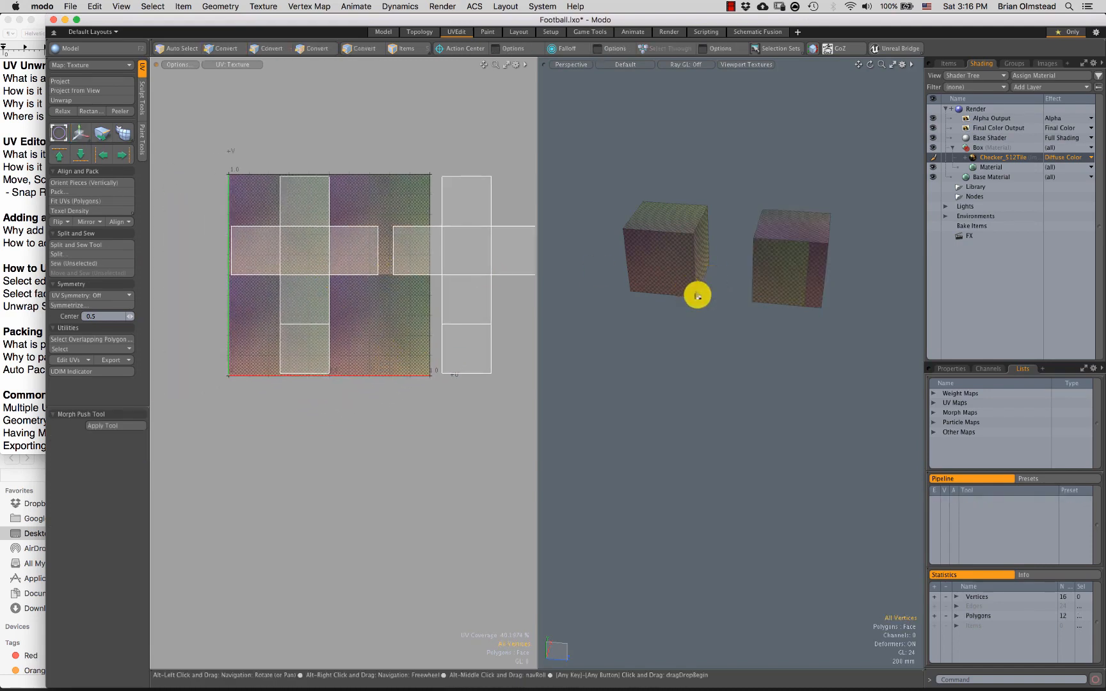
alt+drag(696, 294, 683, 213)
right_drag(552, 222, 823, 169)
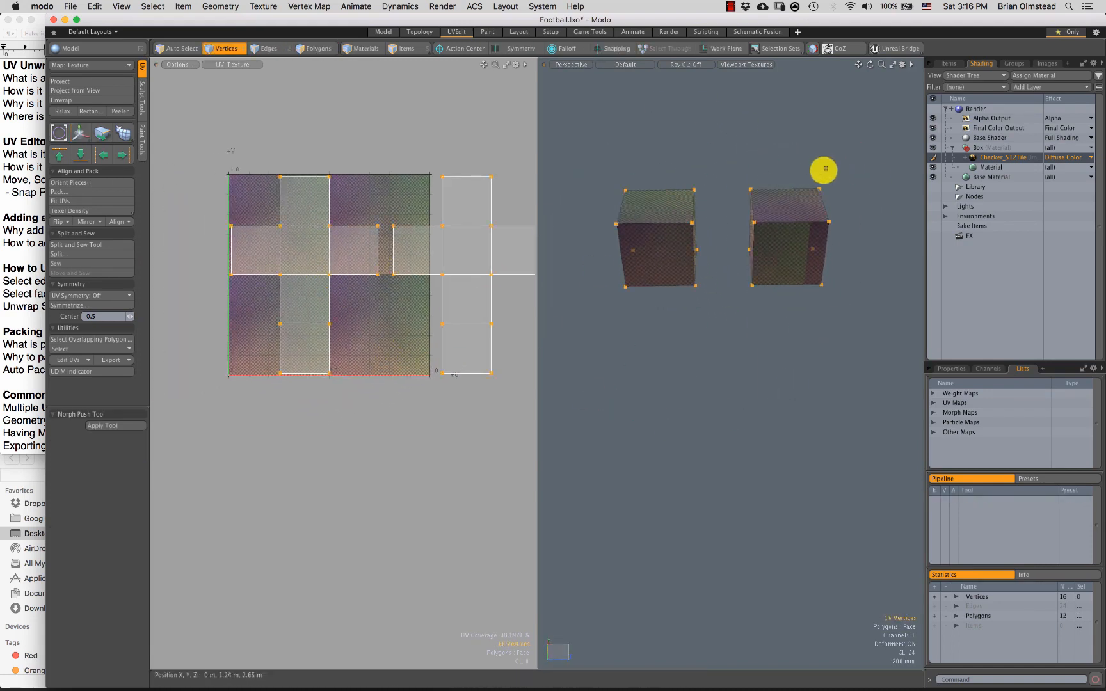
key(3)
Step: Select the original cube and its individual faces, examining them against its cross-shaped UV island
double_click(659, 253)
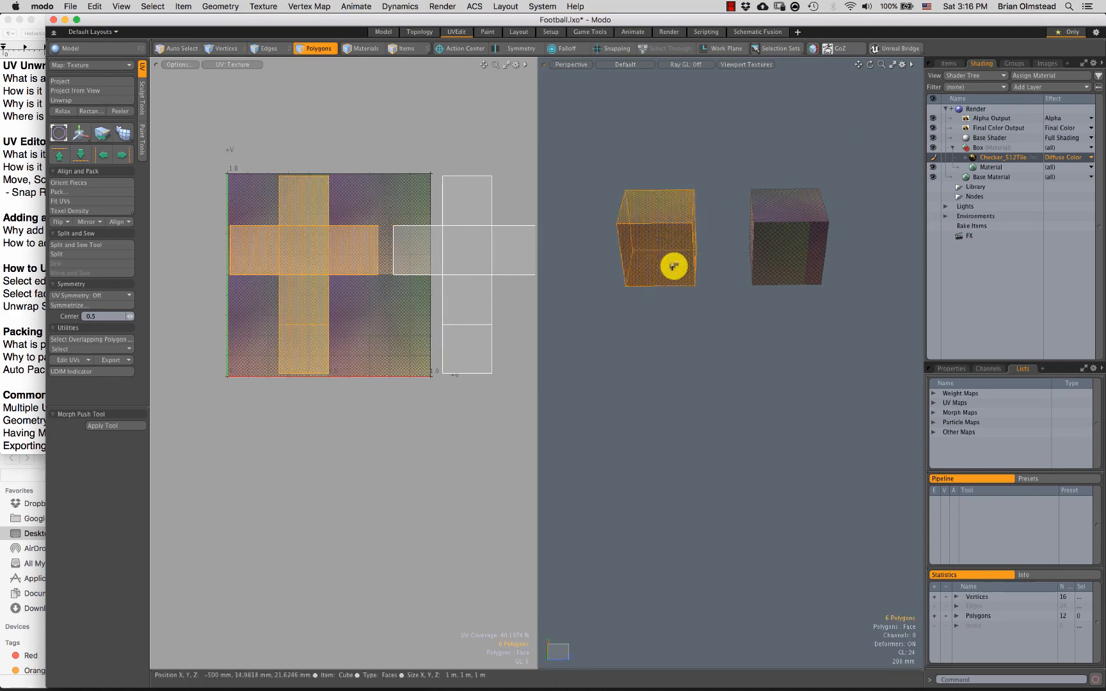
alt+drag(671, 264, 694, 311)
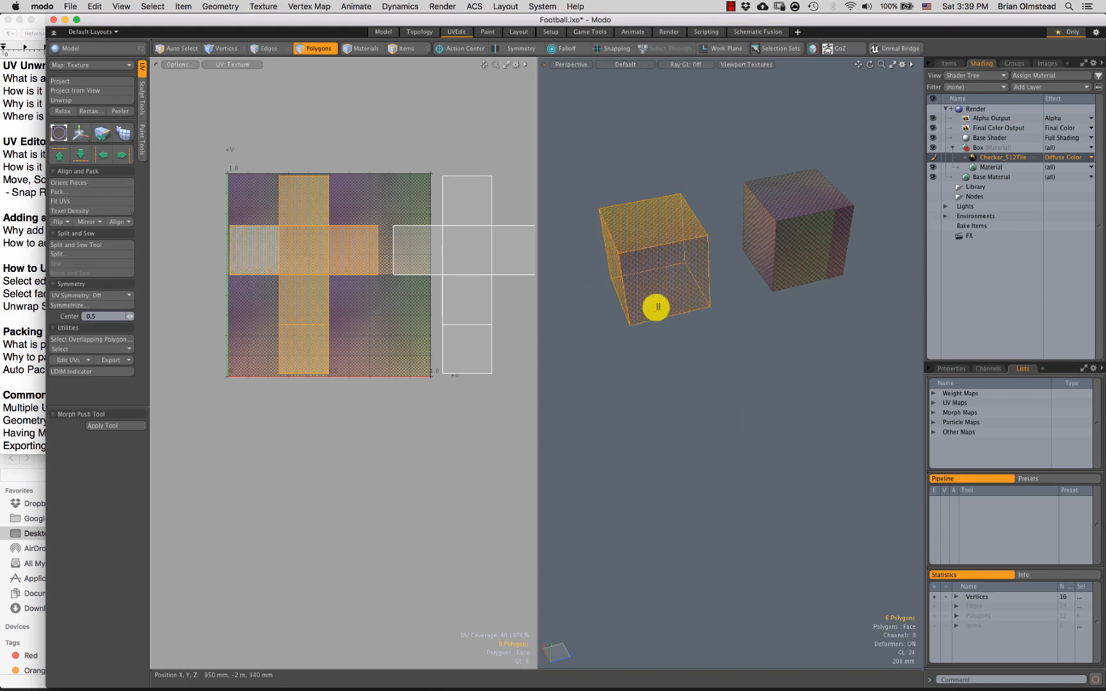
alt+drag(767, 296, 728, 354)
alt+drag(696, 399, 732, 365)
click(750, 288)
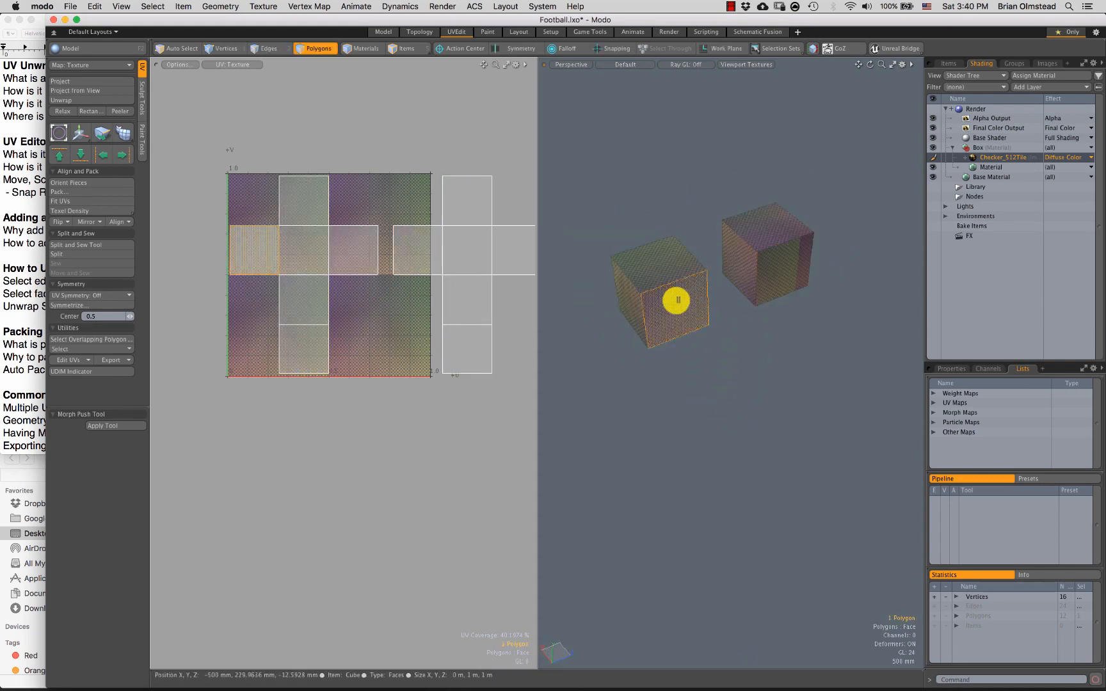
double_click(670, 305)
alt+drag(666, 313, 714, 245)
click(650, 426)
mouse_move(705, 195)
right_down()
mouse_move(705, 388)
mouse_move(703, 218)
right_up()
double_click(288, 263)
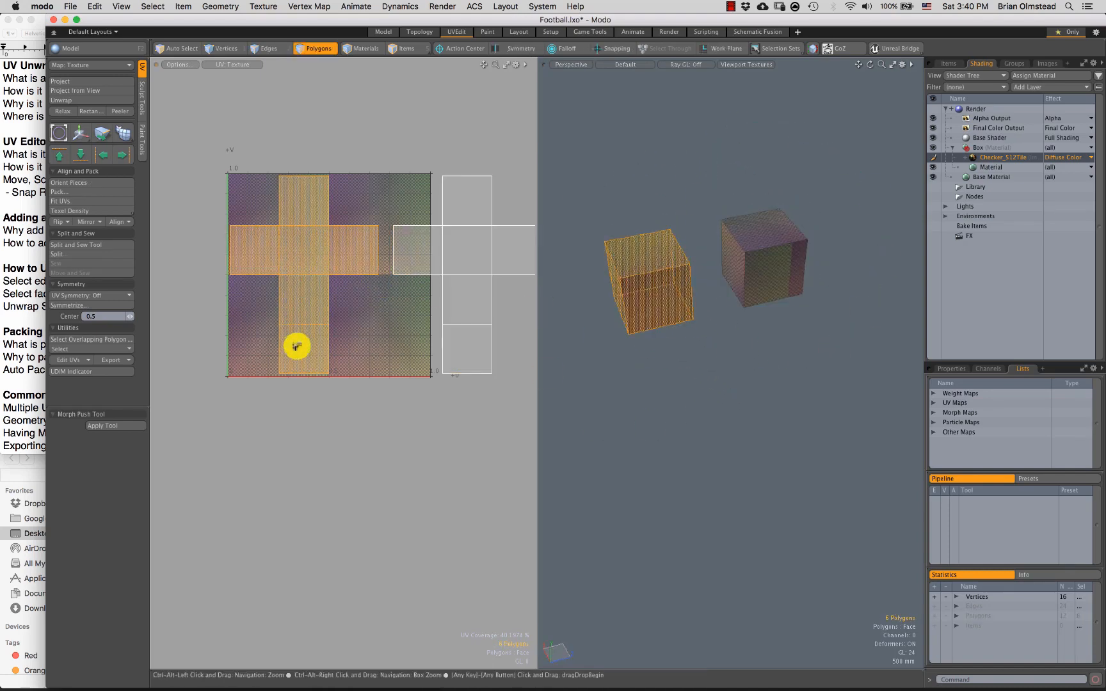
Step: Select both cross-shaped UV islands and scale them down together
alt+shift+drag(296, 348, 273, 350)
ctrl+alt+drag(241, 293, 266, 311)
alt+shift+drag(270, 254, 265, 261)
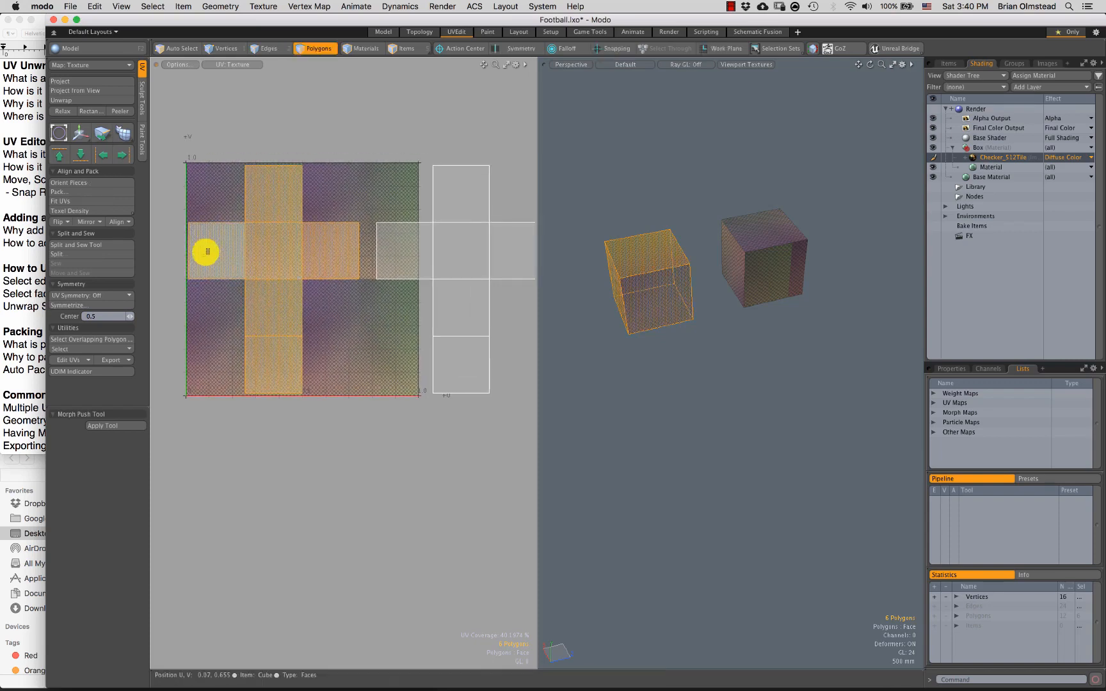
shift+double_click(451, 251)
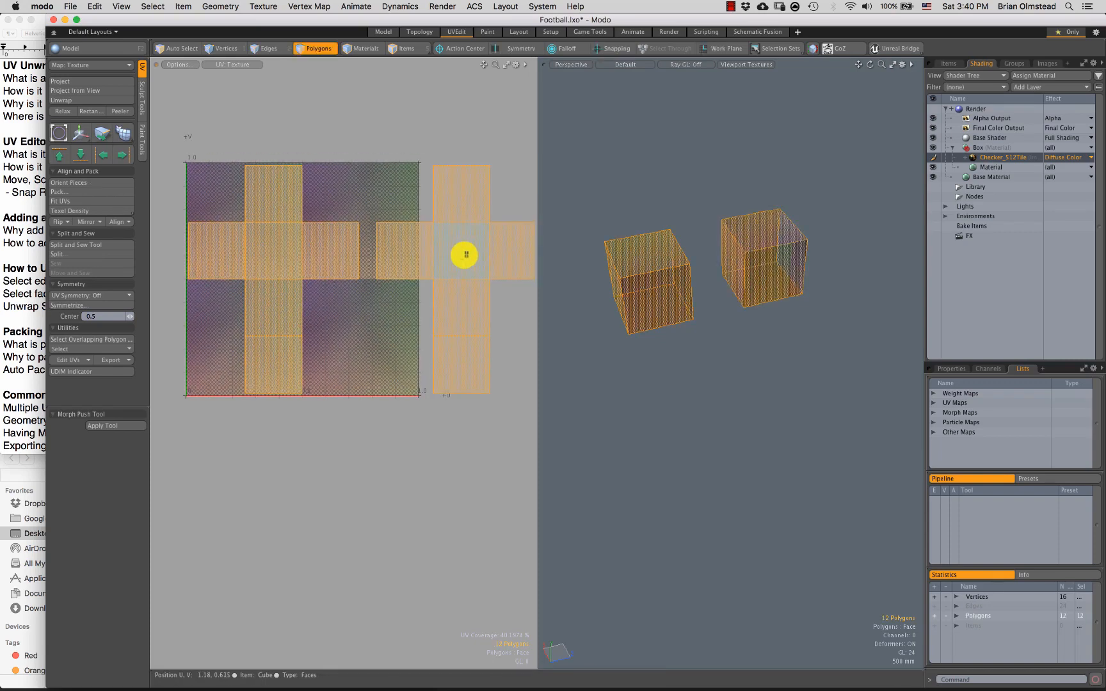
key(y)
drag(421, 226, 395, 247)
key(e)
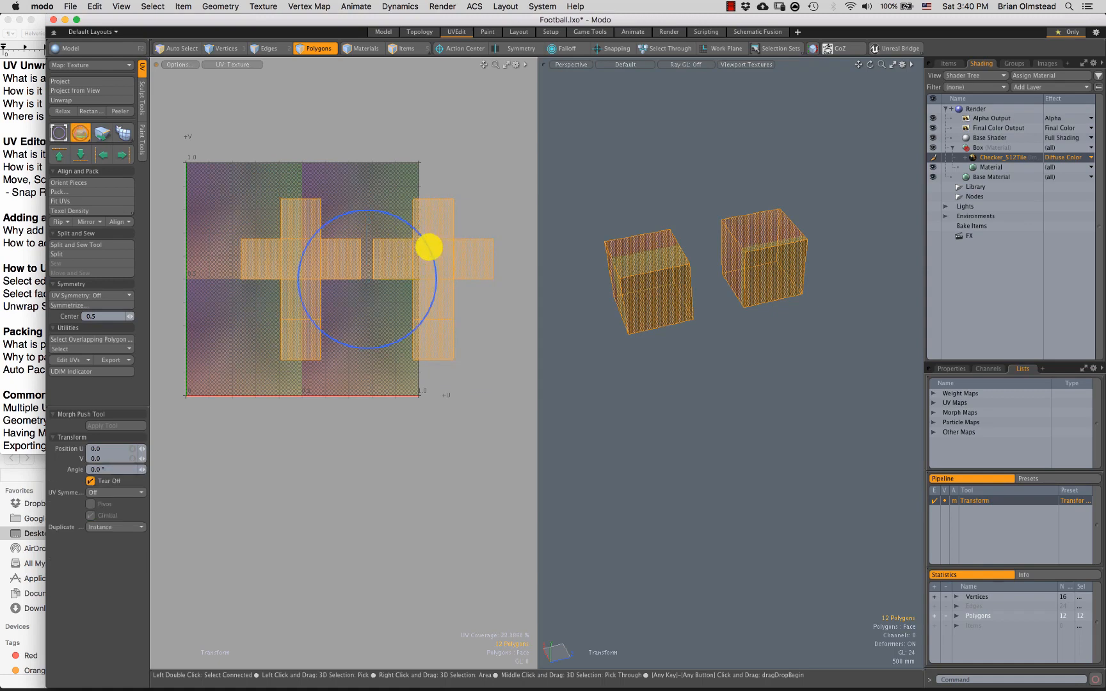
key(q)
Step: Scale both UV islands down further and move them side by side inside the 0–1 UV square
click(433, 256)
double_click(430, 257)
shift+double_click(349, 256)
key(y)
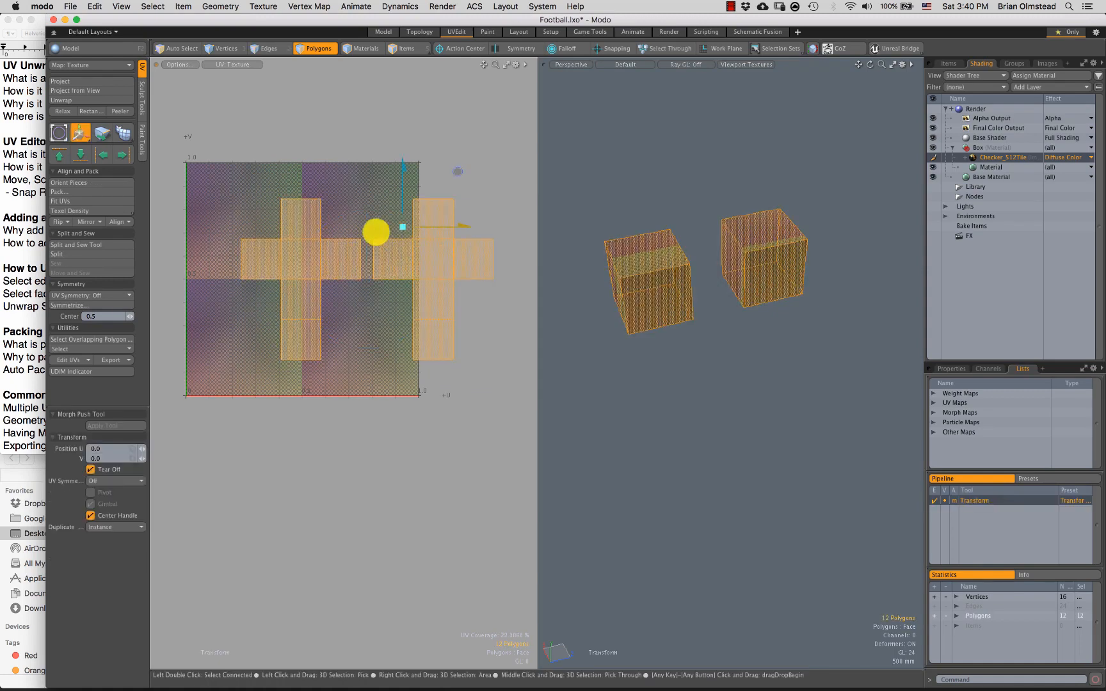
drag(375, 230, 350, 233)
key(q)
key(r)
key(w)
key(q)
click(362, 190)
scroll(270, 320, up, 2)
alt+drag(270, 328, 318, 326)
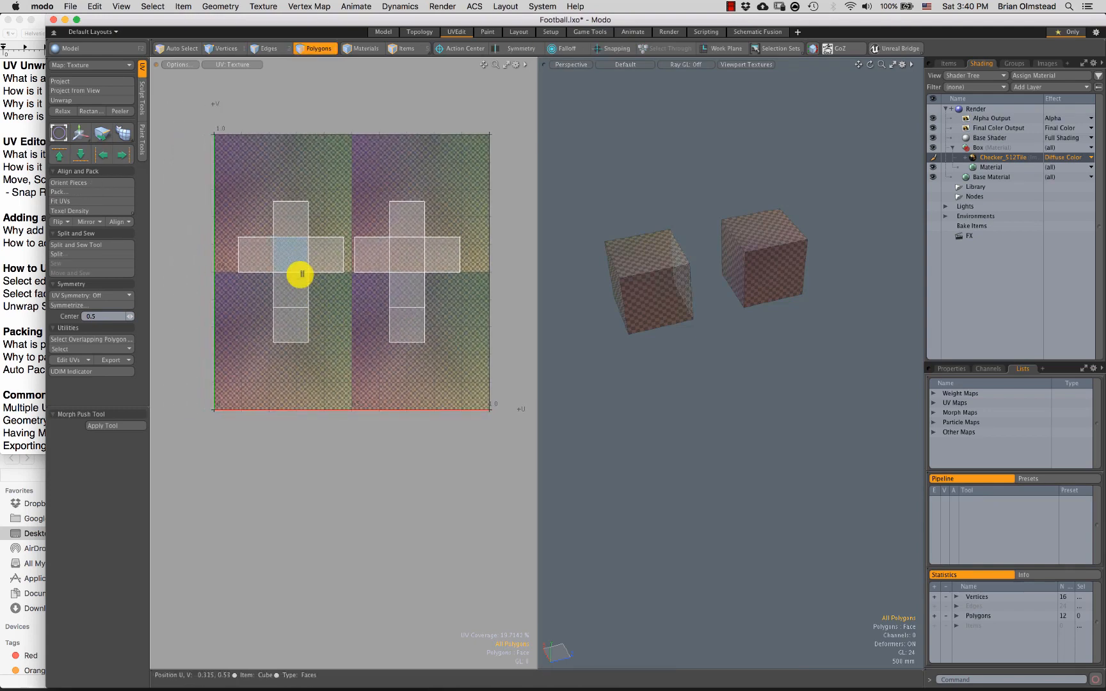
Step: Select the copy's UV island and the vertical strip of the original's island to examine their matching cubes
scroll(299, 303, up, 4)
double_click(416, 243)
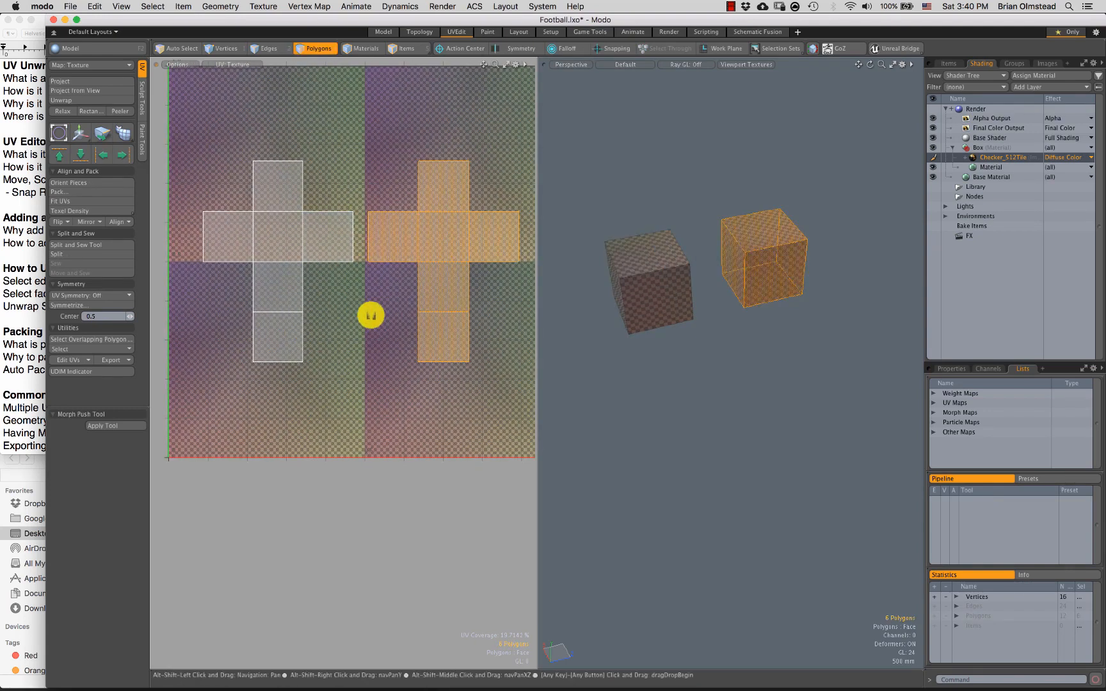
key(w)
key(q)
right_drag(348, 150, 363, 299)
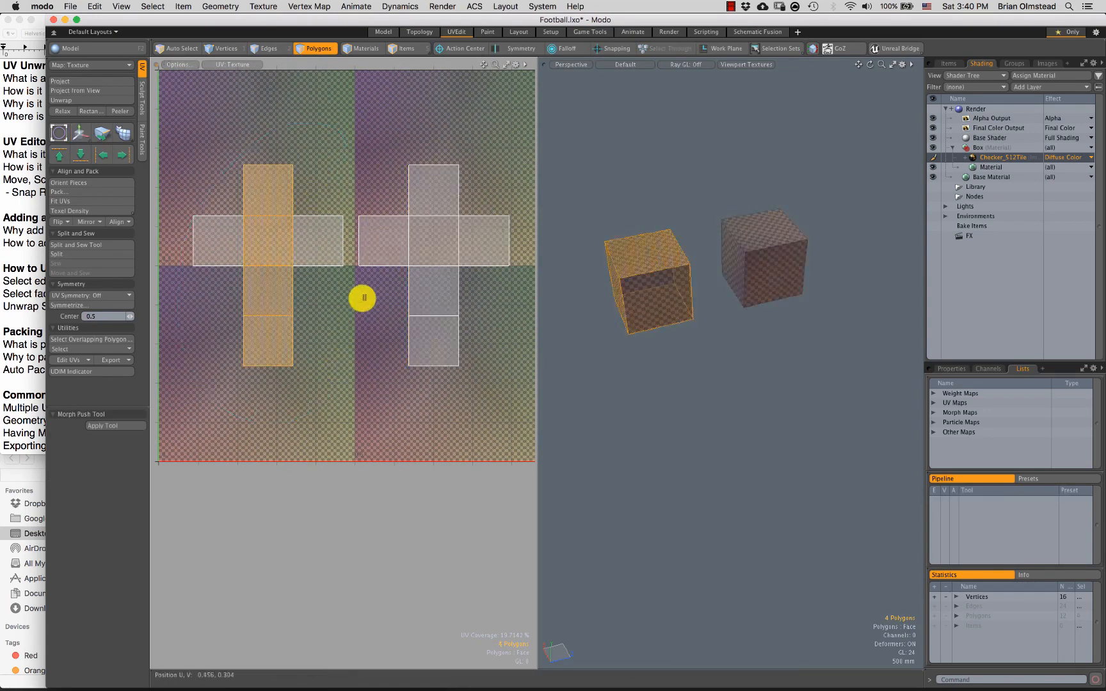
Step: Move the copy's UV island by -0.422 in U onto the original's island to demonstrate overlap, and undo the move
double_click(429, 244)
key(w)
drag(466, 267, 300, 275)
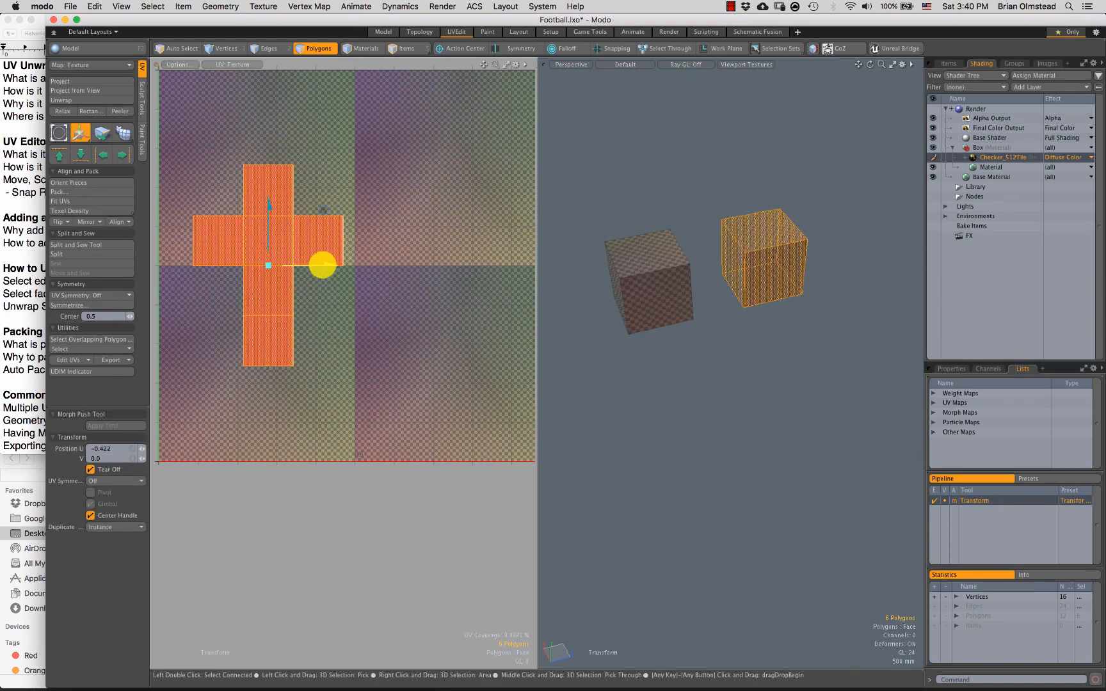
key(super+z)
ctrl+alt+drag(425, 324, 357, 346)
key(q)
click(358, 330)
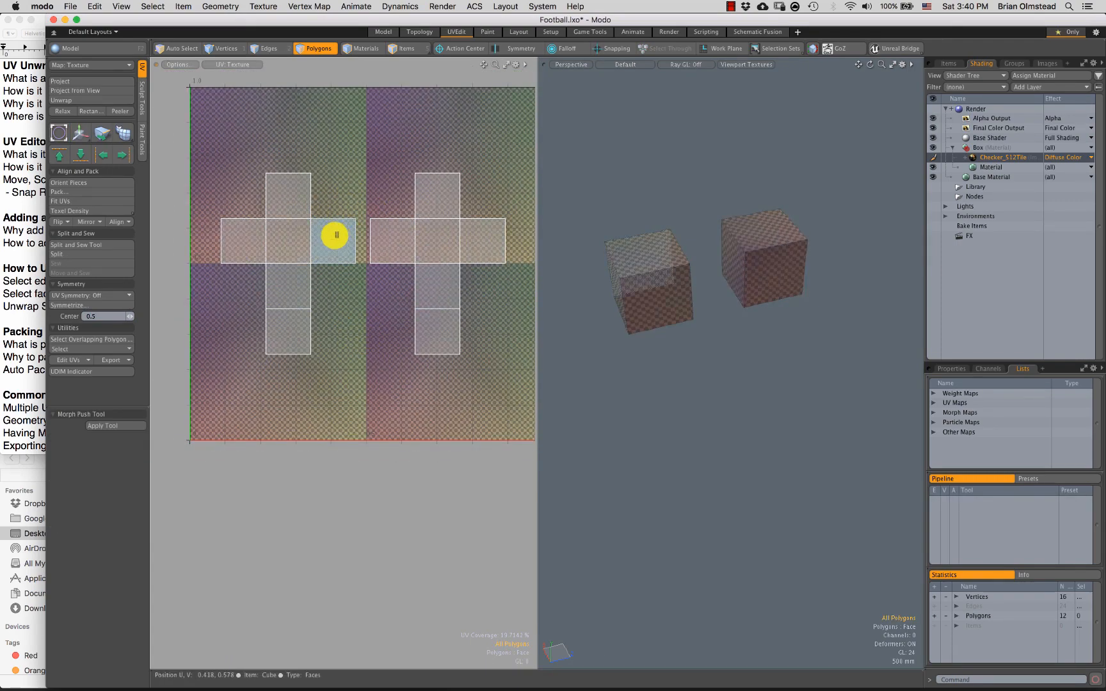
Step: Move the original cube's UV island into the upper-left area of the UV square
double_click(285, 247)
key(w)
drag(316, 215, 307, 122)
alt+shift+drag(338, 240, 278, 225)
key(space)
Step: Move the duplicated cube's UV island by 0.102 in U and -0.22 in V to the UV square's lower-right corner
double_click(387, 239)
key(w)
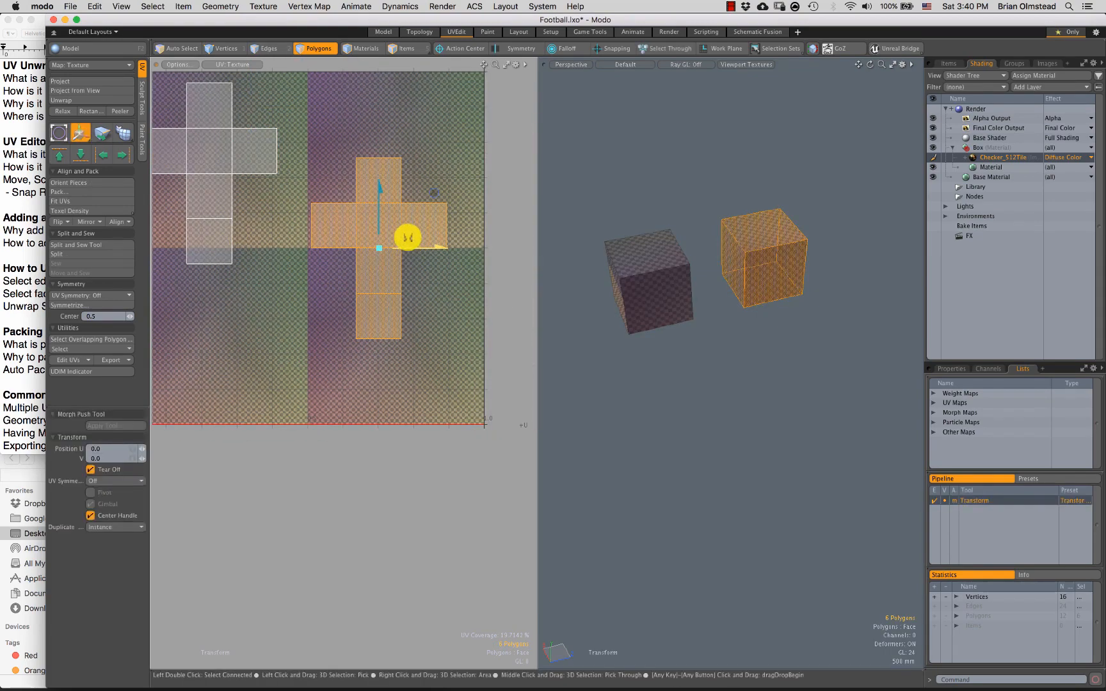
drag(423, 188, 453, 264)
scroll(427, 295, down, 3)
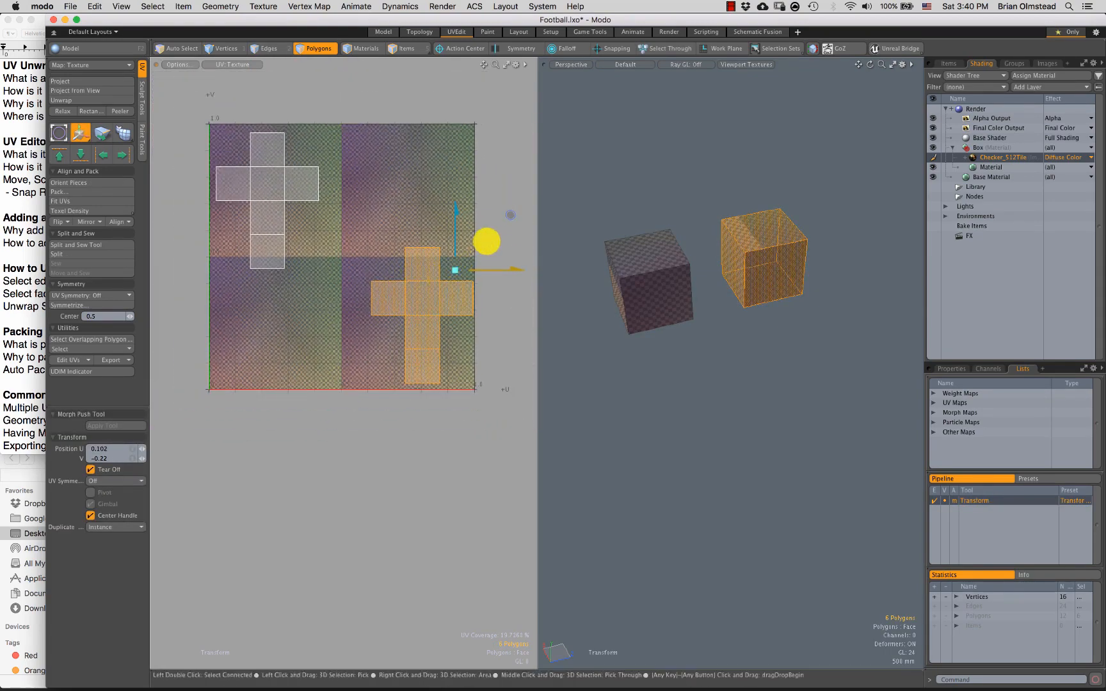
Step: Finish the move and select the faces of both UV islands to examine their layout in the UV square, and clear the selection
key(space)
click(515, 190)
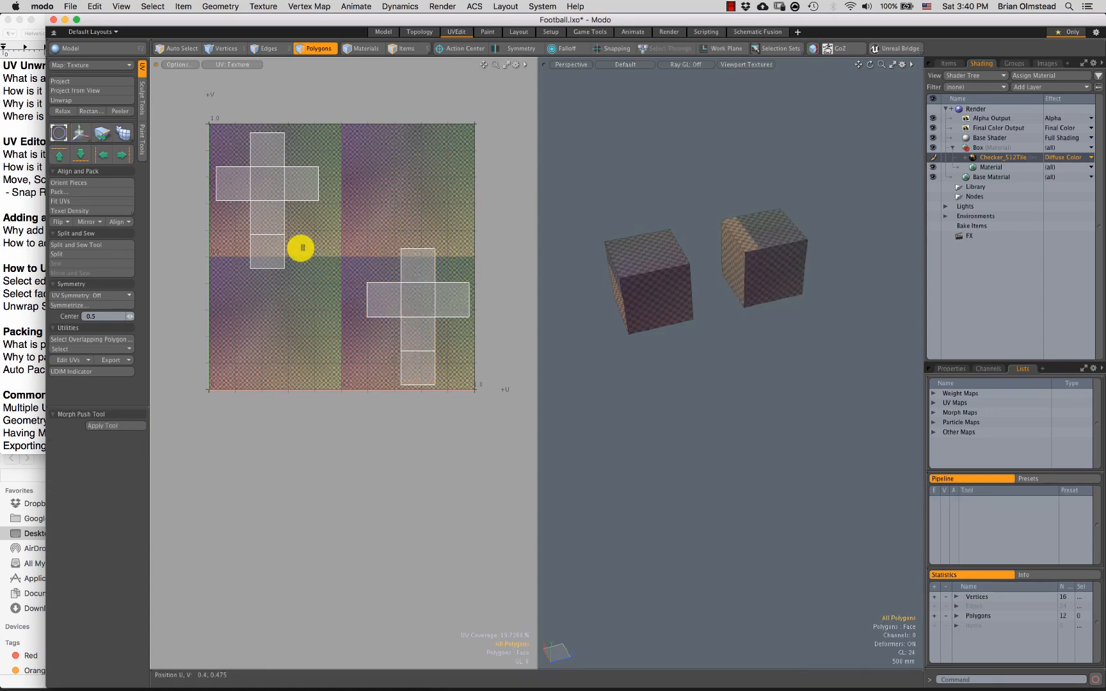
click(417, 368)
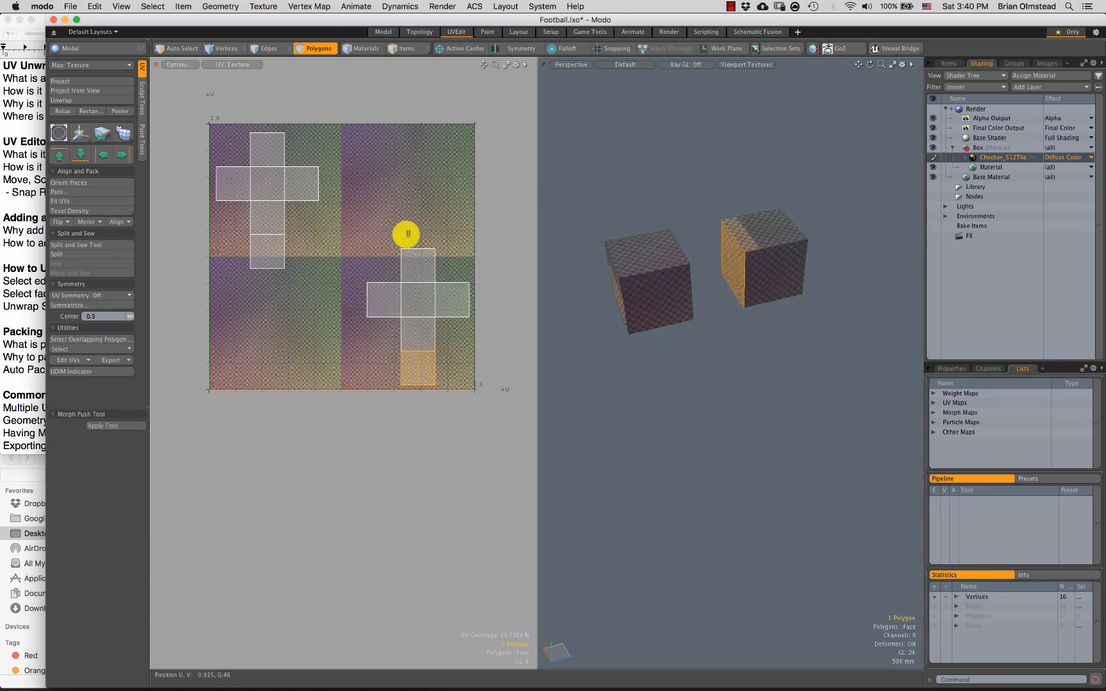
right_drag(165, 365, 506, 195)
click(341, 240)
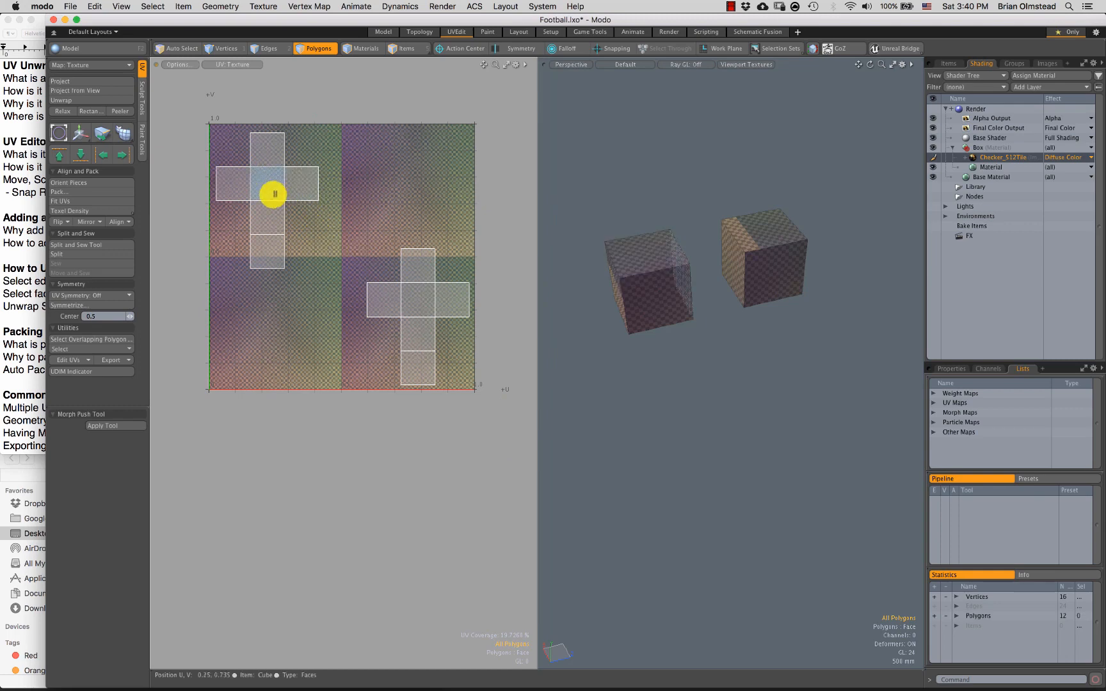
drag(274, 195, 280, 209)
key(ctrl+a)
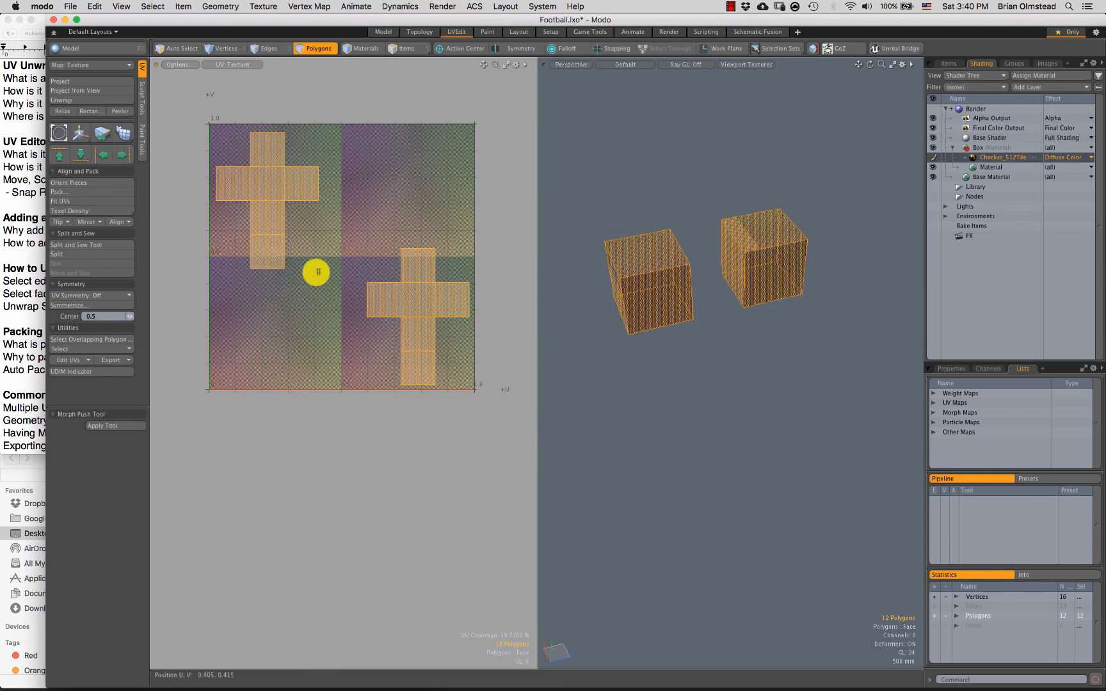
click(336, 240)
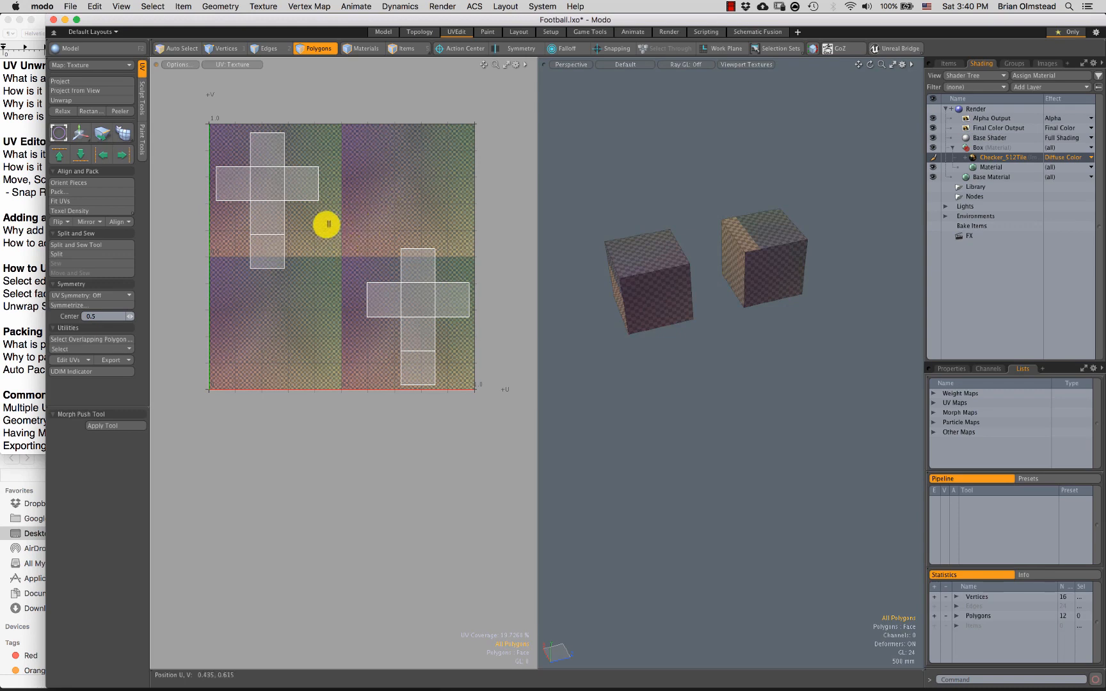
Step: Select the duplicated cube's entire UV island in the lower-right part of the UV square
scroll(269, 235, up, 1)
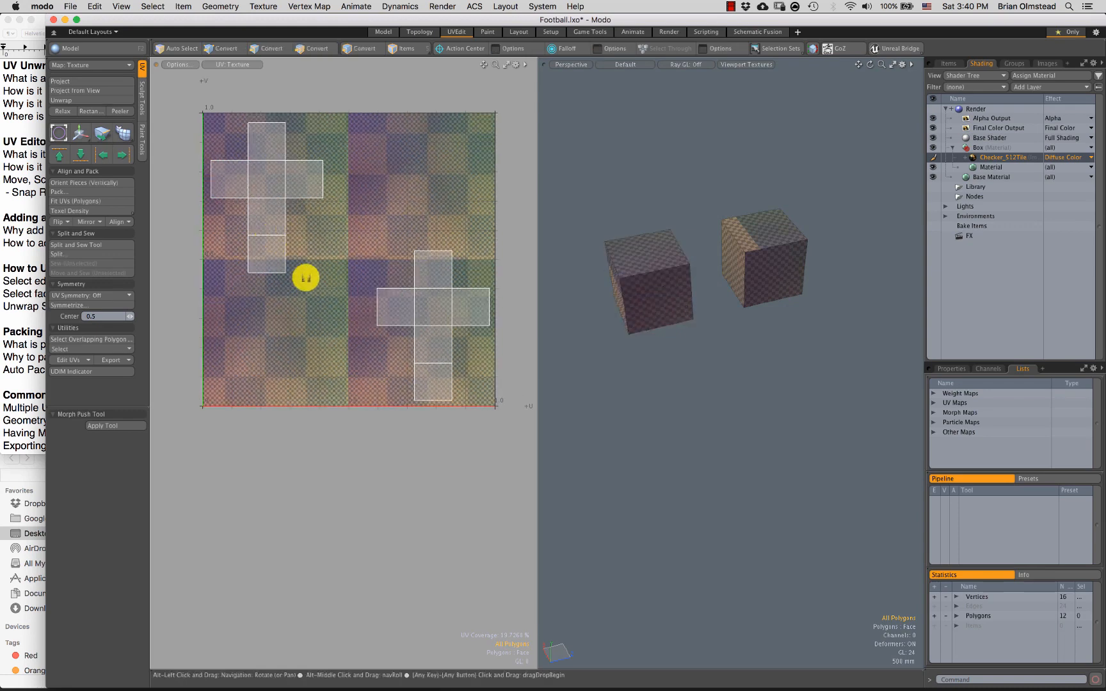
mouse_move(306, 278)
alt+mouse_down()
mouse_move(297, 287)
mouse_move(310, 293)
alt+mouse_up()
scroll(304, 279, up, 1)
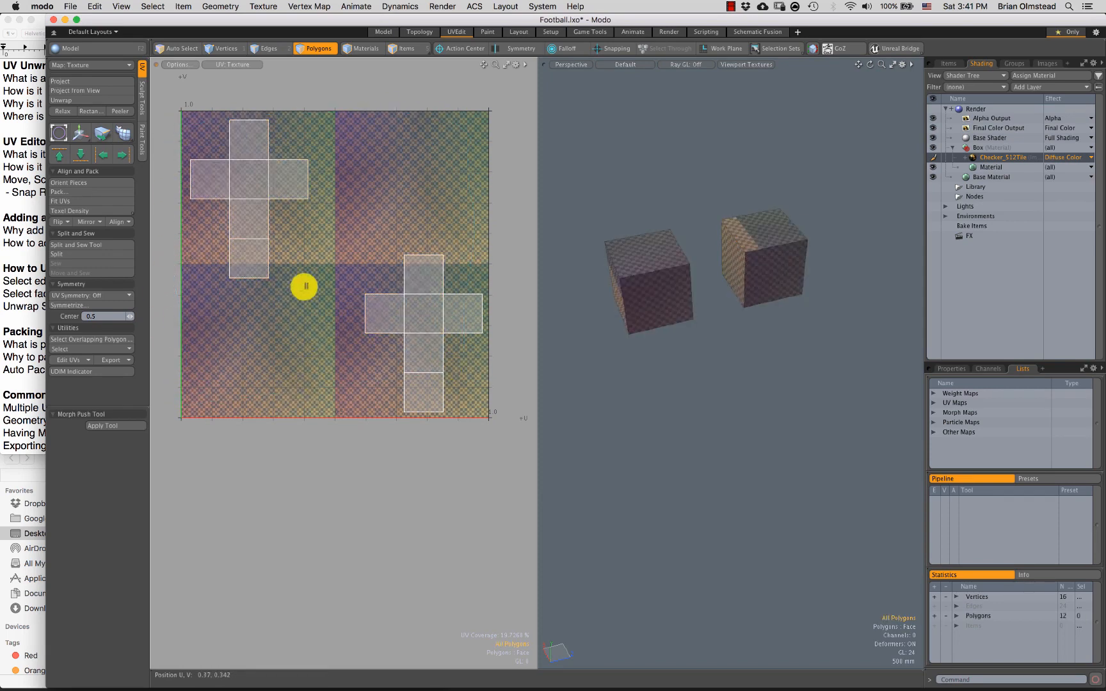
click(419, 314)
double_click(420, 315)
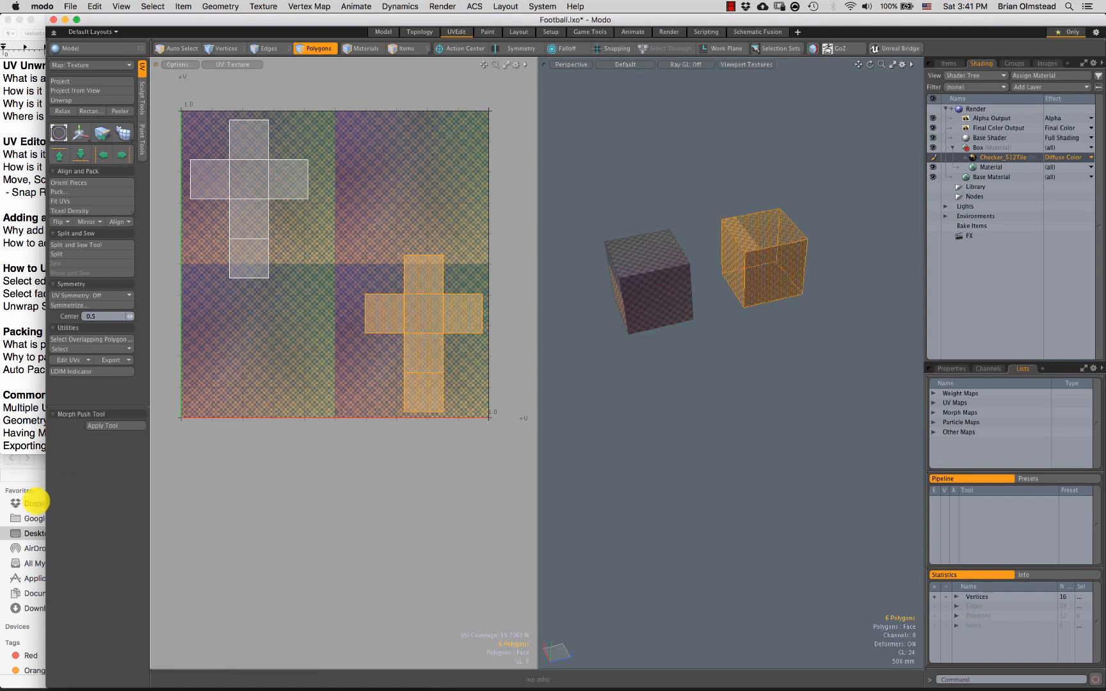
Step: Switch to Finder and check the pixel dimensions of Checker_512Tile.png in the Football folder
click(40, 481)
click(235, 498)
click(234, 488)
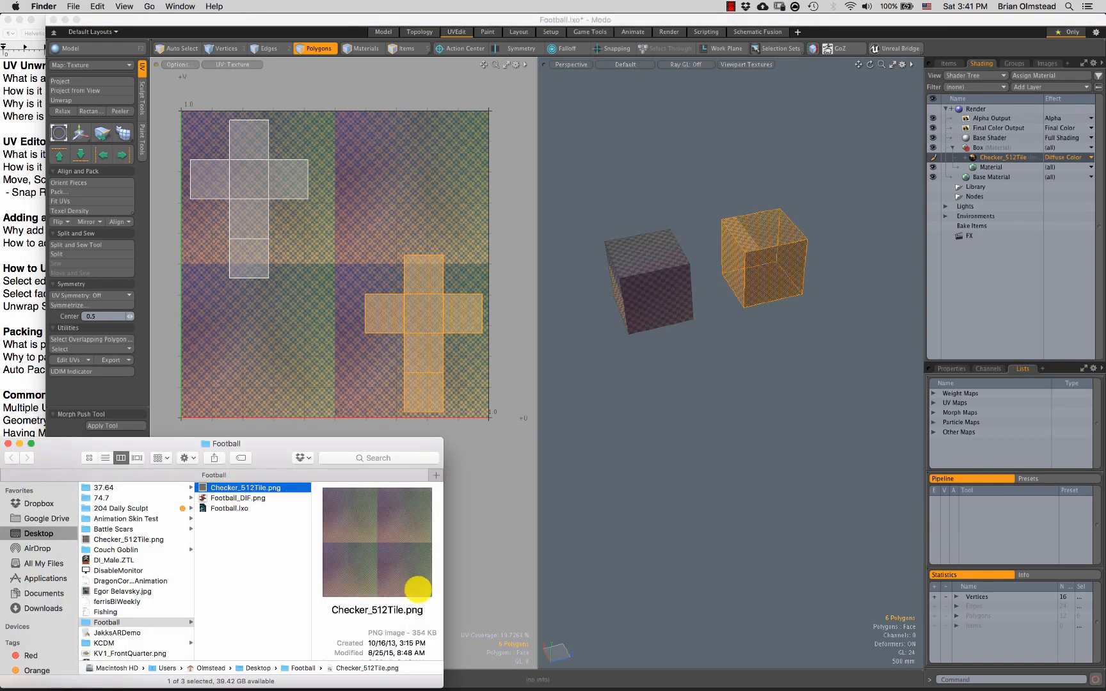
drag(371, 422, 373, 389)
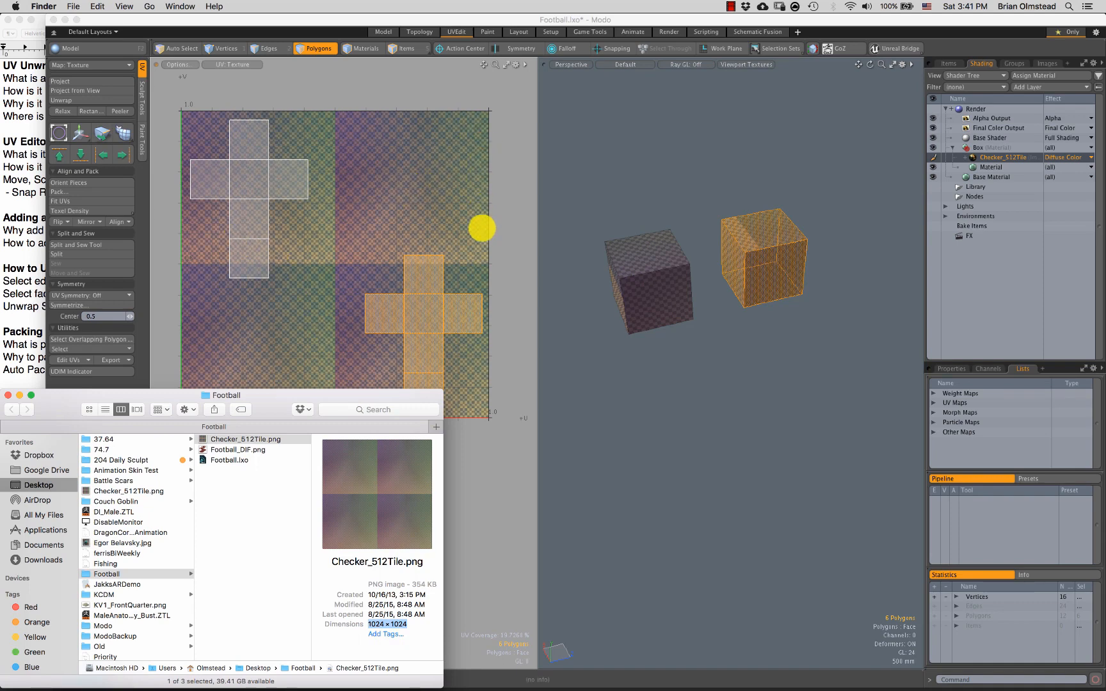
Step: Return to Modo and select the original's UV island, then faces of both islands, to examine their share of the texture
click(397, 256)
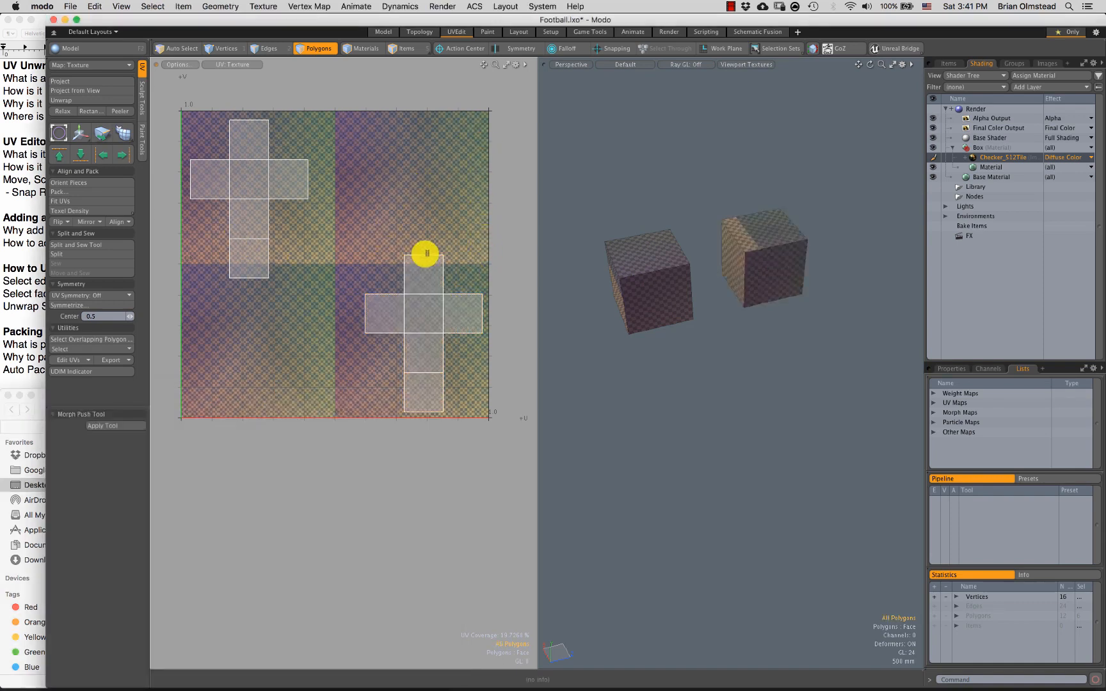
double_click(267, 258)
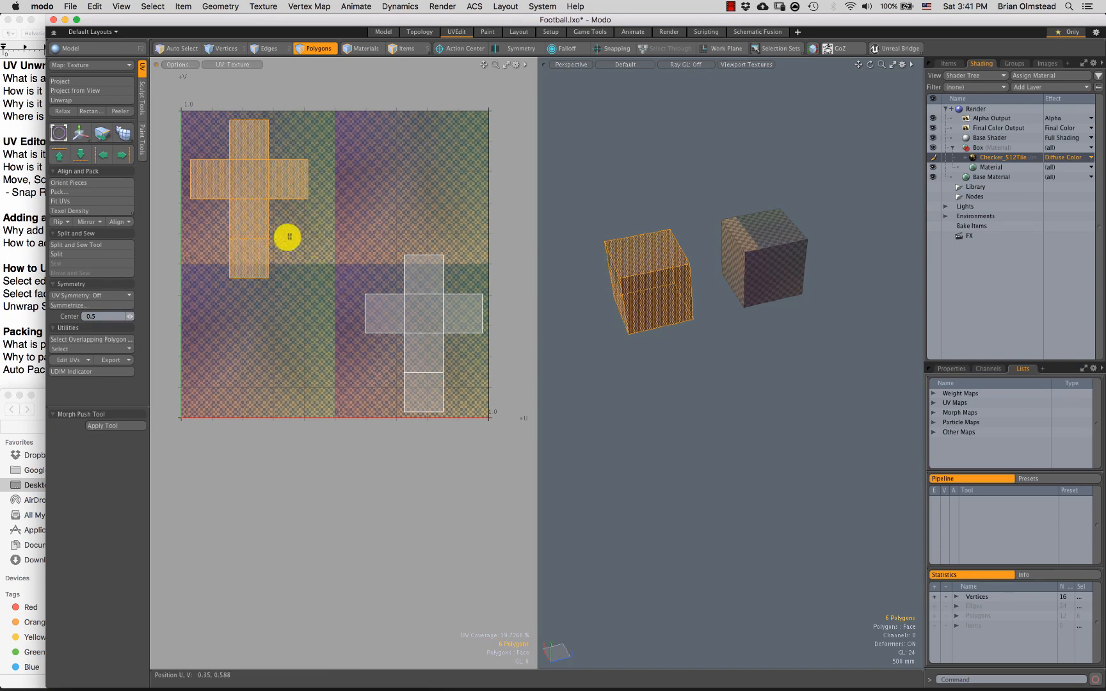
click(287, 236)
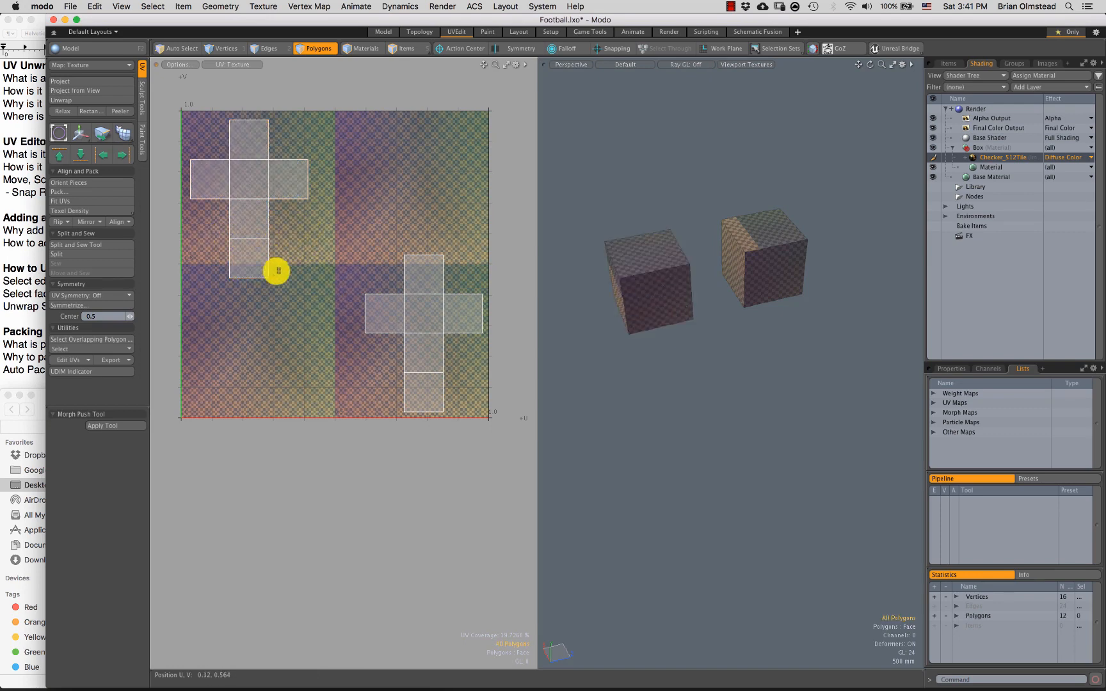
right_drag(190, 393, 195, 134)
right_drag(494, 242, 457, 407)
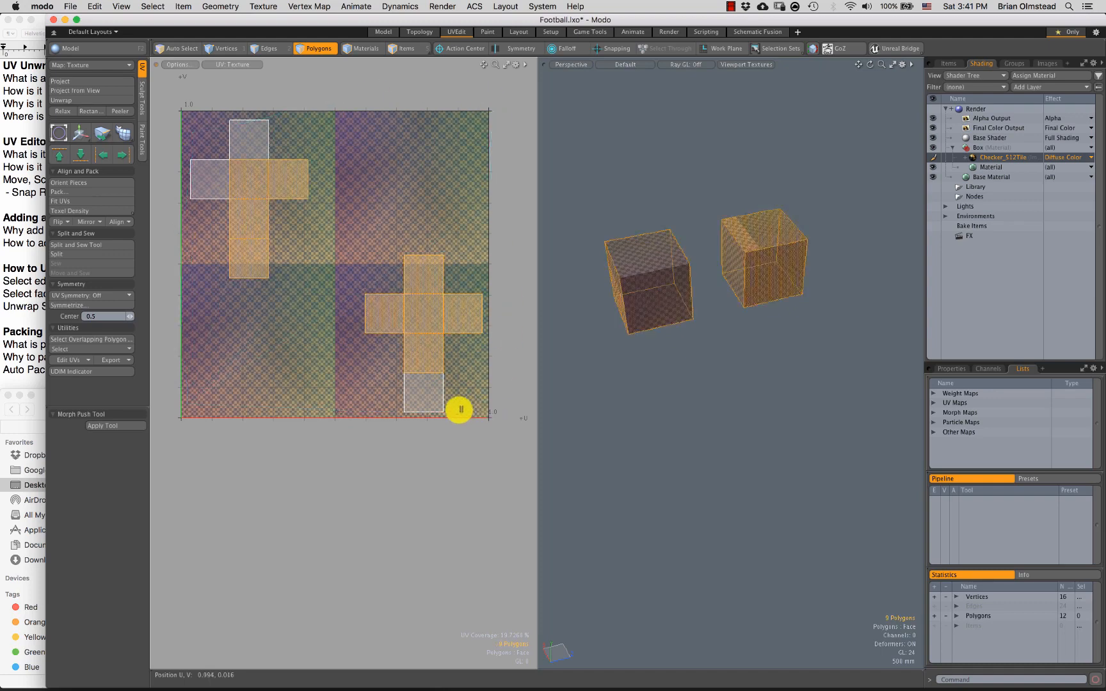
click(320, 330)
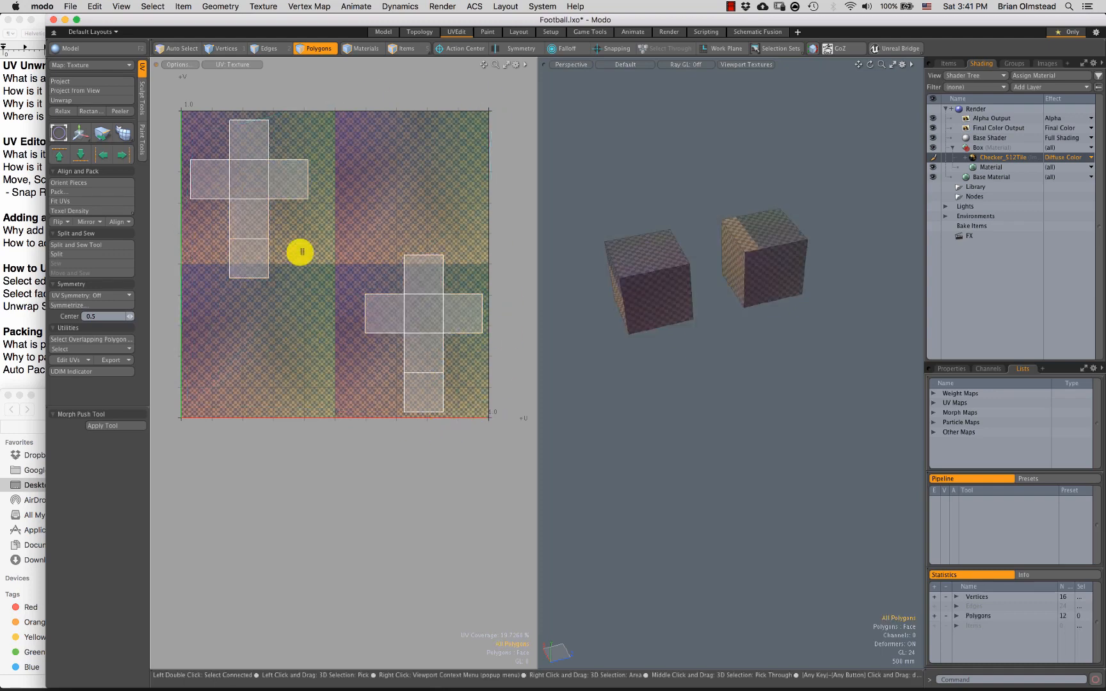
Step: Select the original's and the duplicate's UV islands in turn to compare the texture area each one covers
double_click(252, 224)
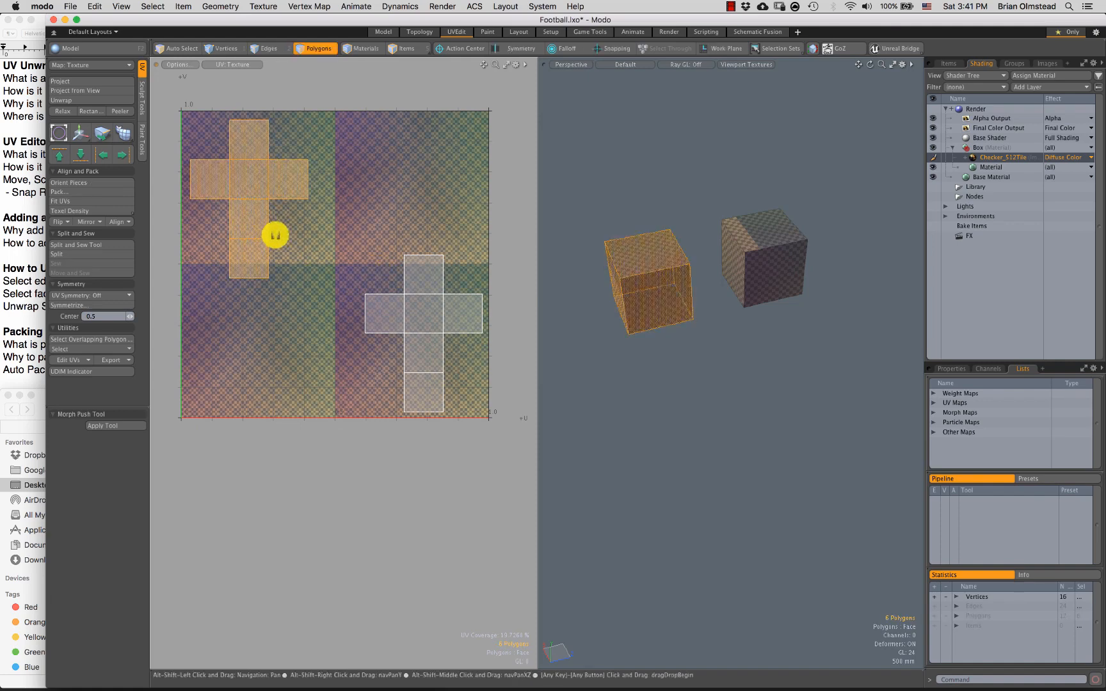
alt+shift+drag(275, 235, 287, 245)
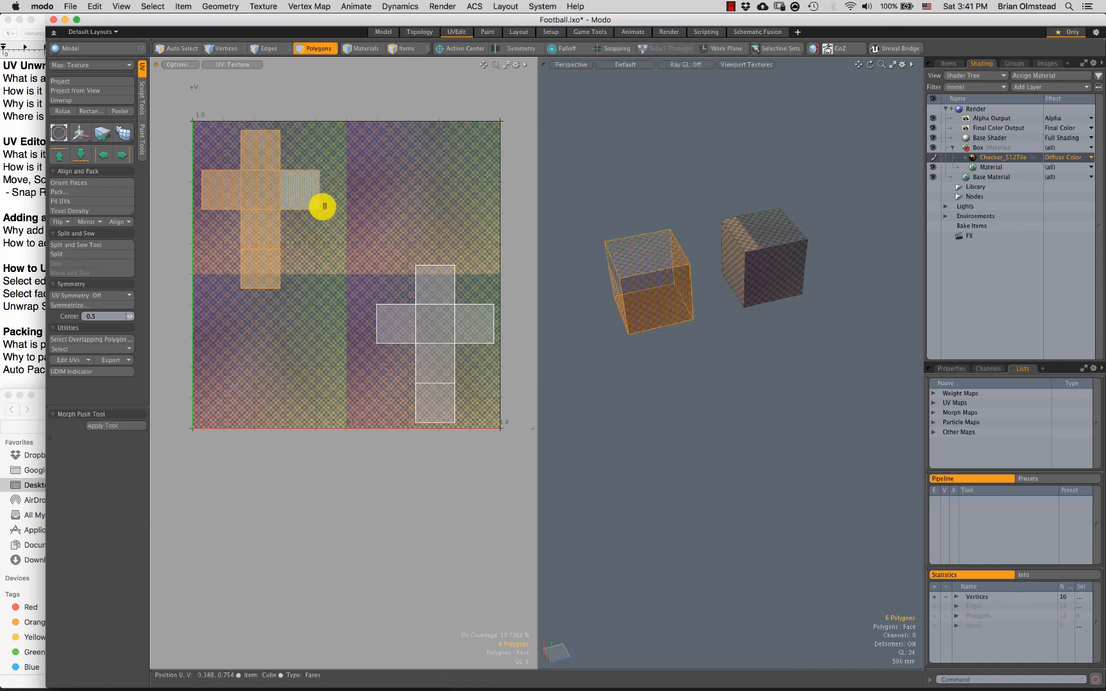
click(320, 208)
alt+shift+drag(388, 358, 364, 354)
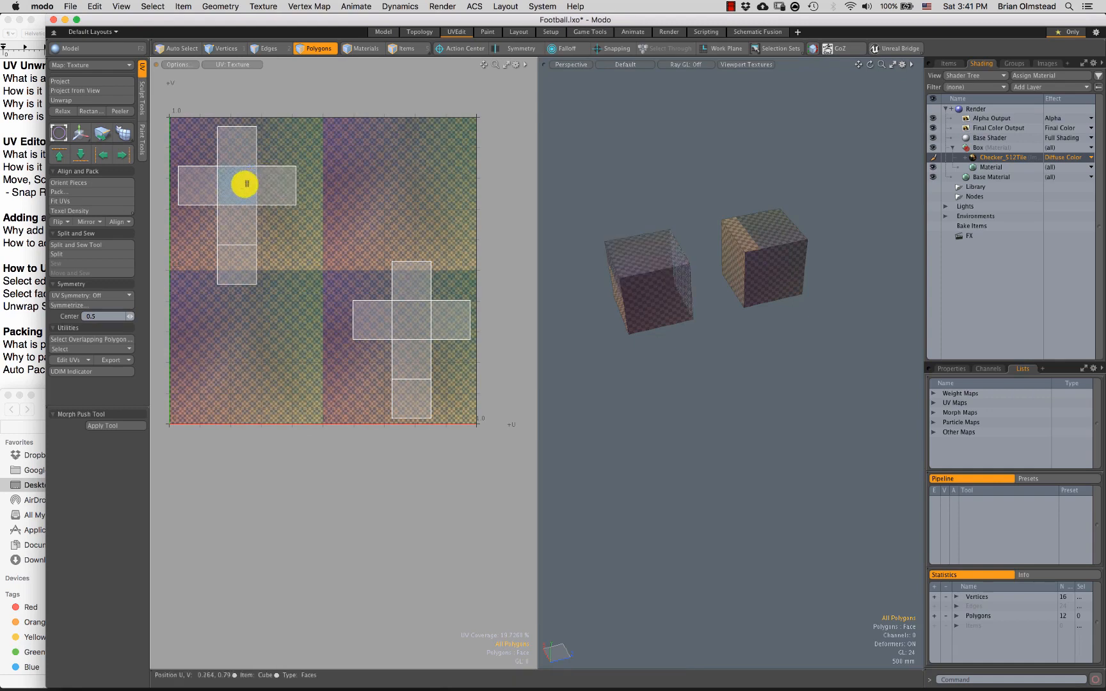
click(230, 194)
double_click(241, 201)
click(350, 279)
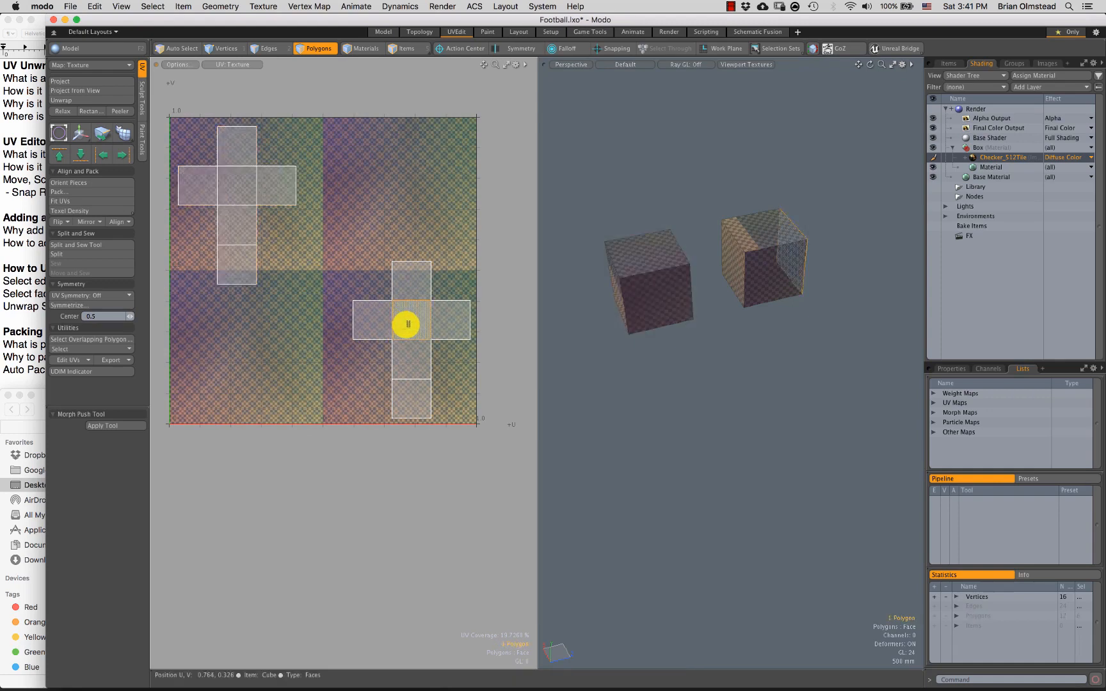
double_click(407, 320)
alt+shift+drag(296, 279, 309, 281)
click(329, 167)
alt+shift+drag(376, 269, 370, 259)
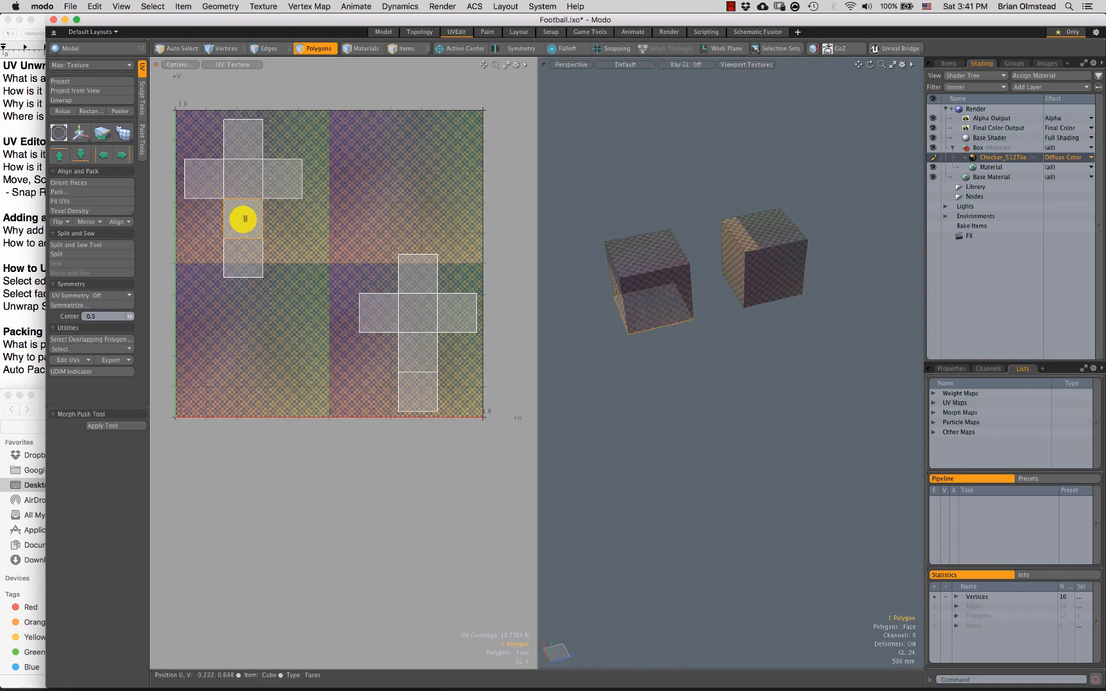
Step: Examine the checker pixels beneath the original cube's UV island up close, and review the unused space in the whole UV square
double_click(243, 219)
alt+scroll(235, 191, up, 8)
key(Escape)
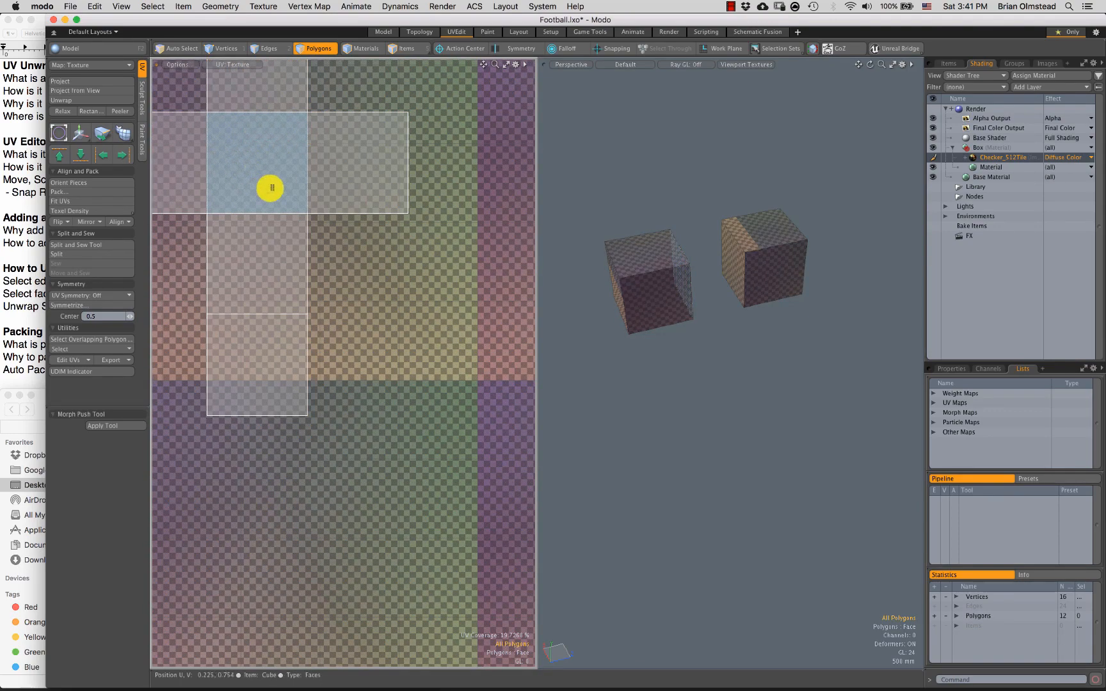
scroll(281, 249, down, 8)
alt+shift+drag(388, 294, 296, 249)
scroll(315, 351, down, 2)
alt+shift+drag(304, 343, 337, 341)
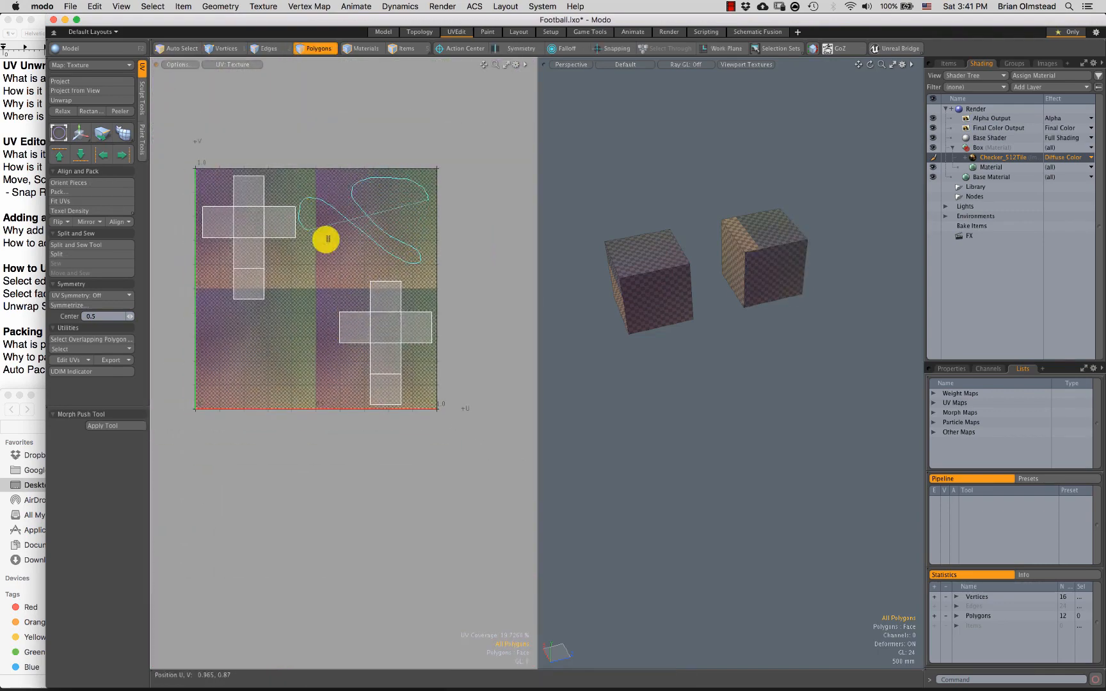
right_drag(224, 392, 222, 389)
scroll(249, 398, up, 1)
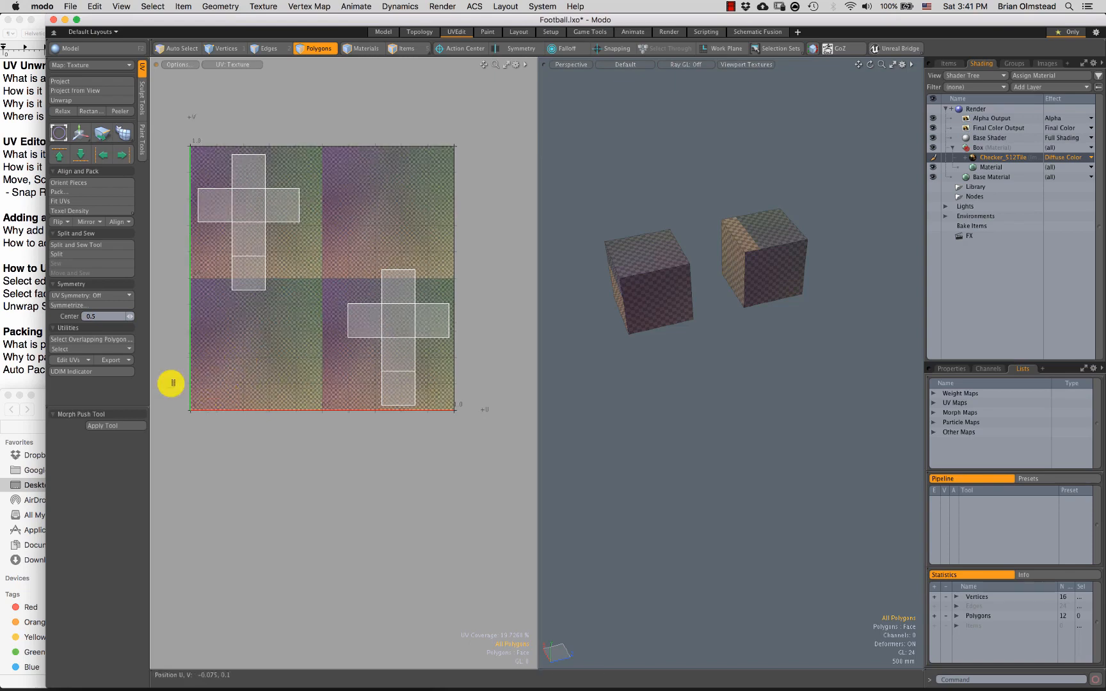
Step: Move the duplicated cube's UV island slightly in negative U and positive V away from the UV square's corner
double_click(410, 320)
key(w)
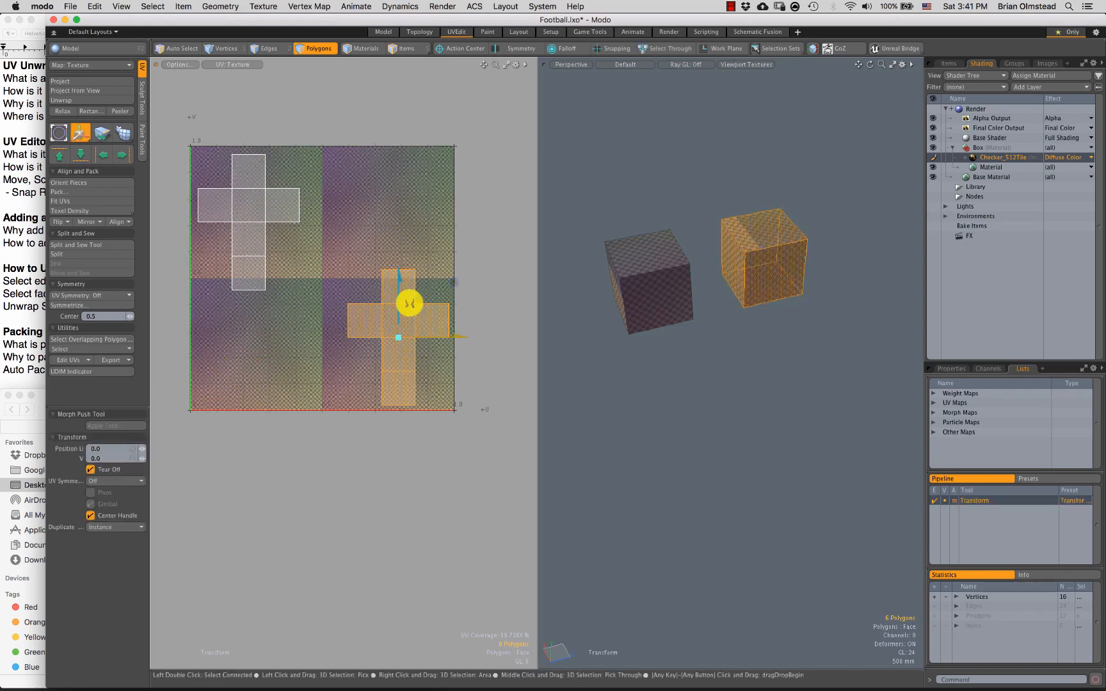
drag(458, 283, 454, 280)
key(Escape)
scroll(352, 310, down, 1)
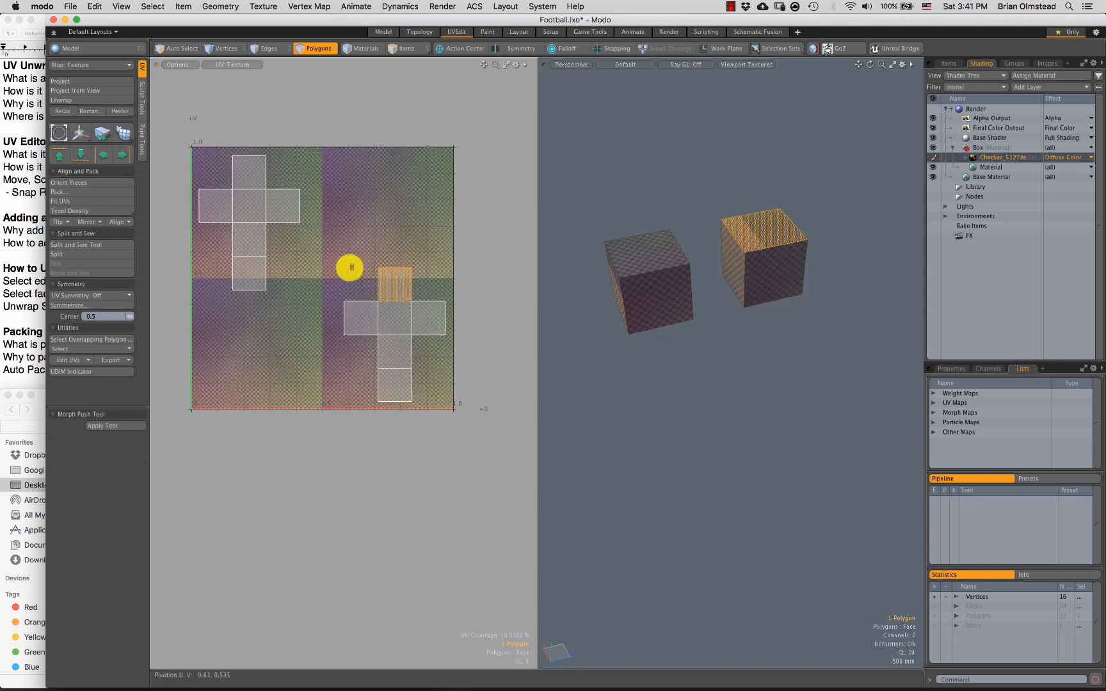
Step: Select both cubes' UV islands together to examine the space left around them, and clear the selection
double_click(246, 235)
shift+double_click(404, 319)
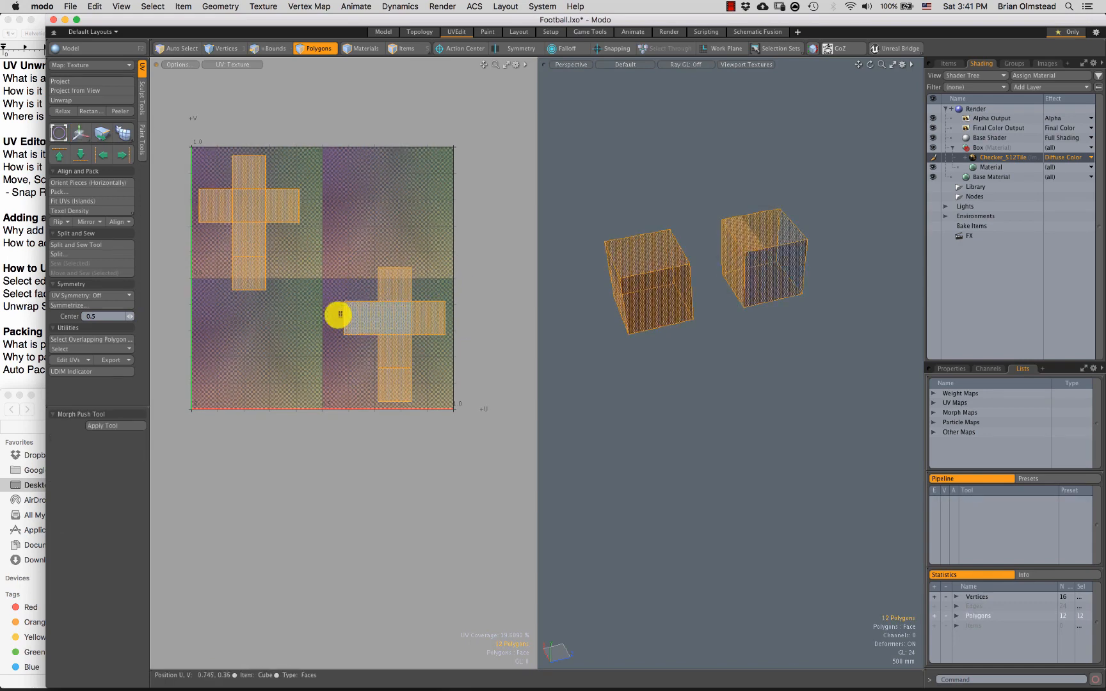
click(305, 210)
right_drag(490, 410, 434, 205)
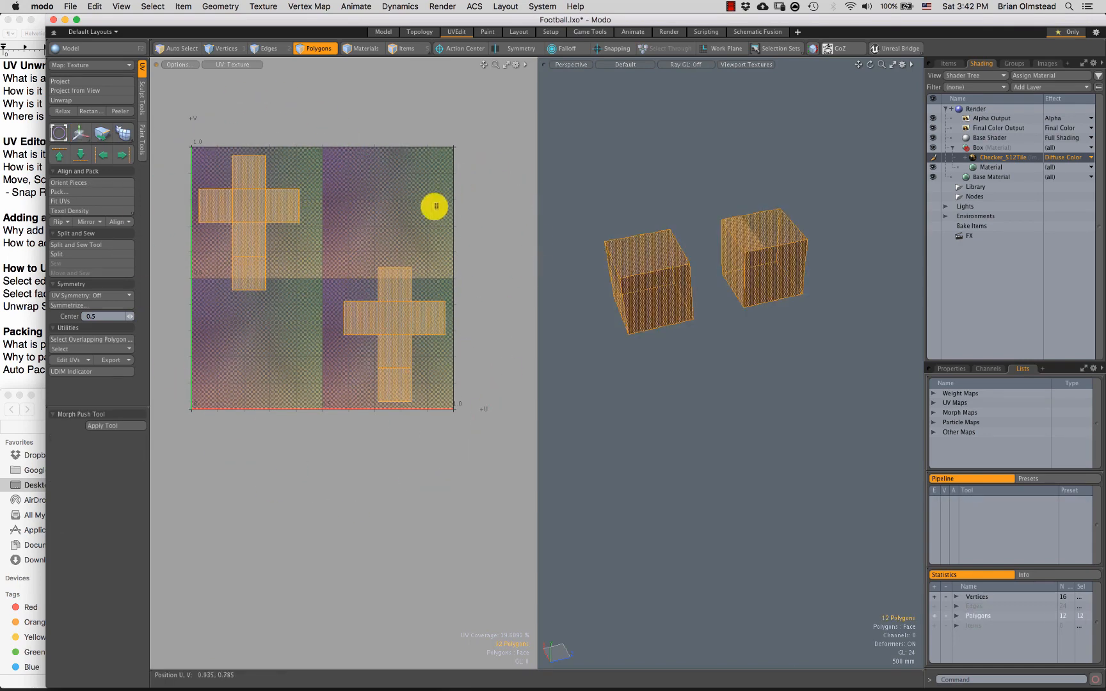
click(334, 271)
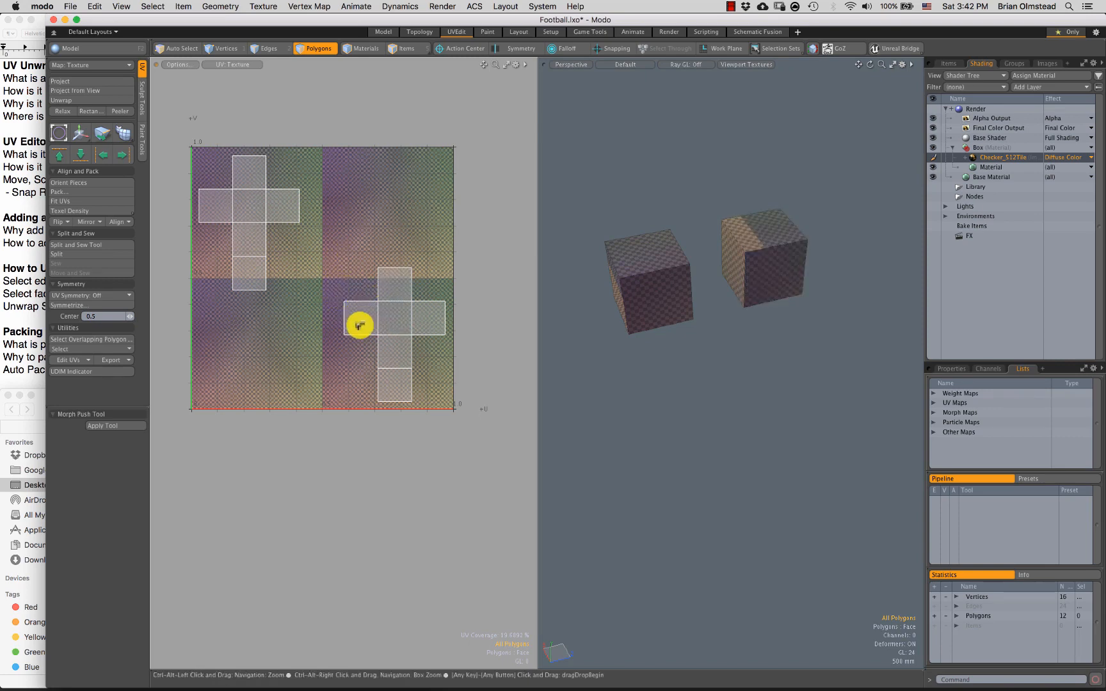
Step: Rotate the duplicated cube's UV island upside down and move it close beside the original cube's island
scroll(361, 320, up, 1)
double_click(399, 319)
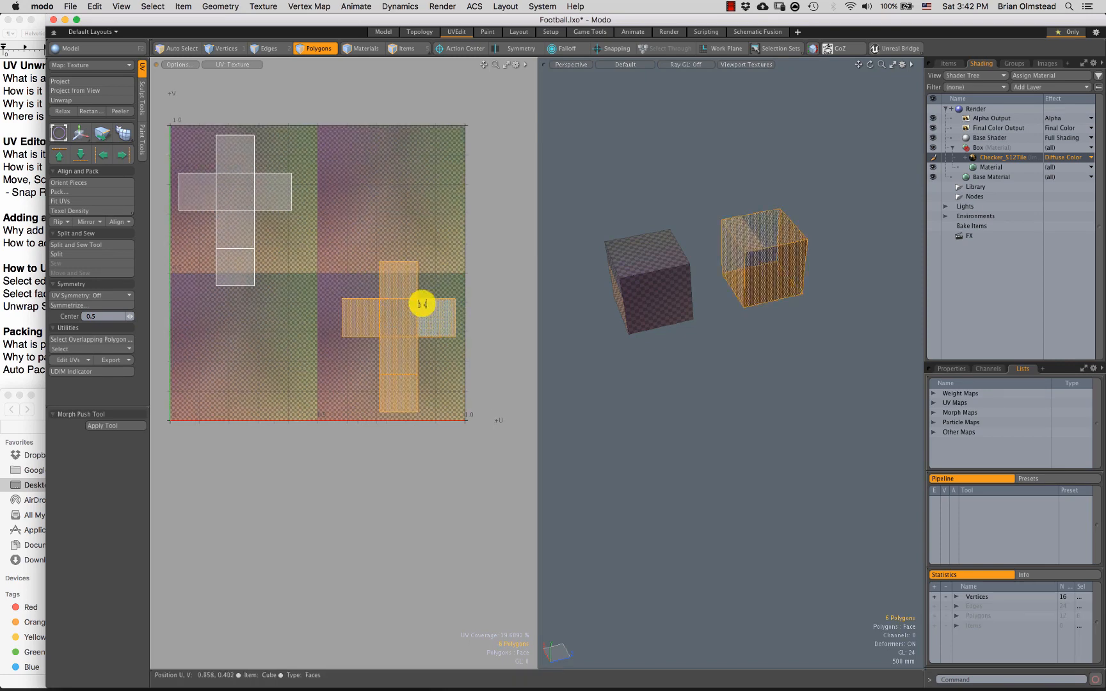
key(e)
drag(442, 284, 364, 381)
key(w)
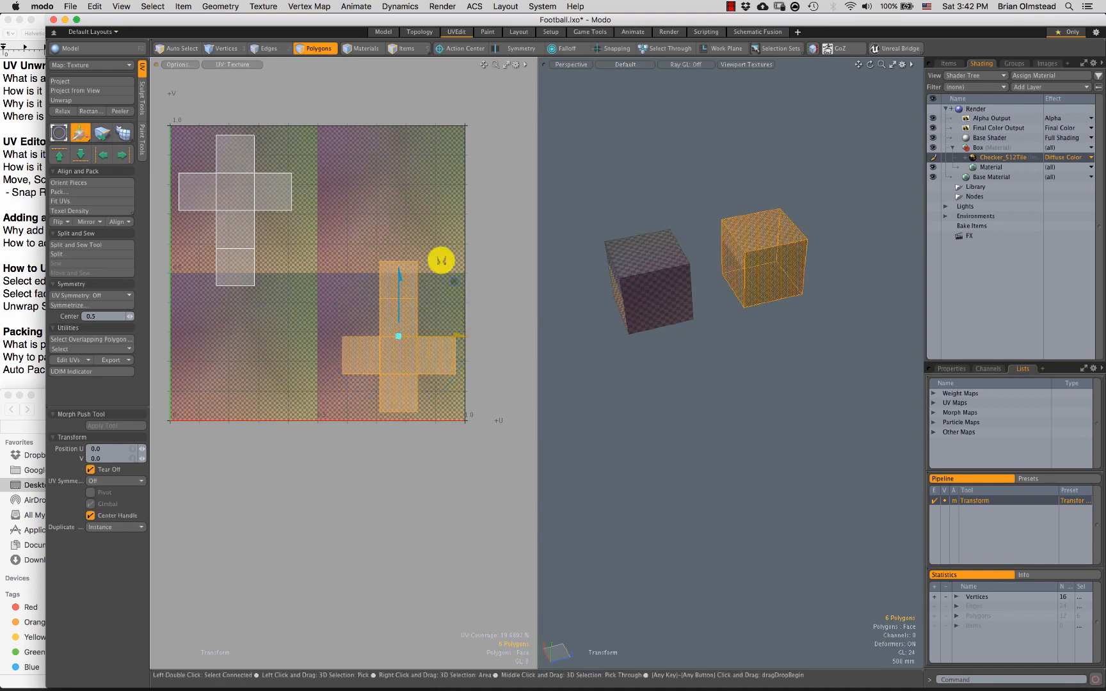
mouse_move(439, 257)
mouse_down()
mouse_move(388, 236)
mouse_move(380, 184)
mouse_up()
key(space)
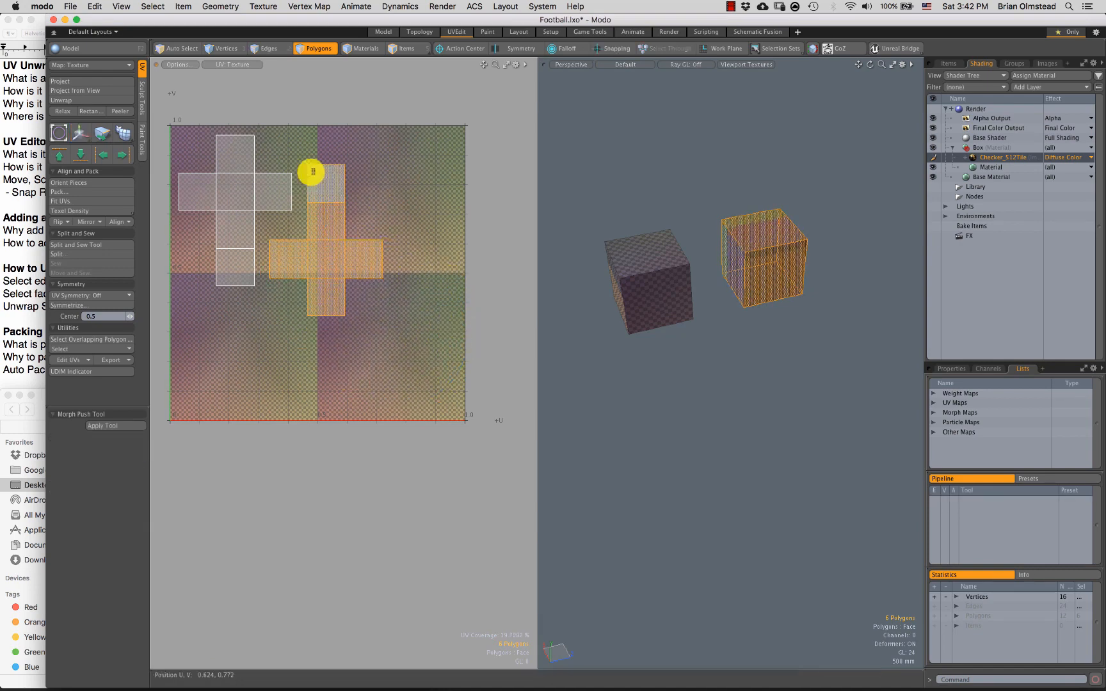
Step: Scale up both UV islands together and move them by 0.118 in U and -0.166 in V
mouse_move(336, 127)
right_down()
mouse_move(123, 173)
mouse_move(399, 155)
right_up()
key(r)
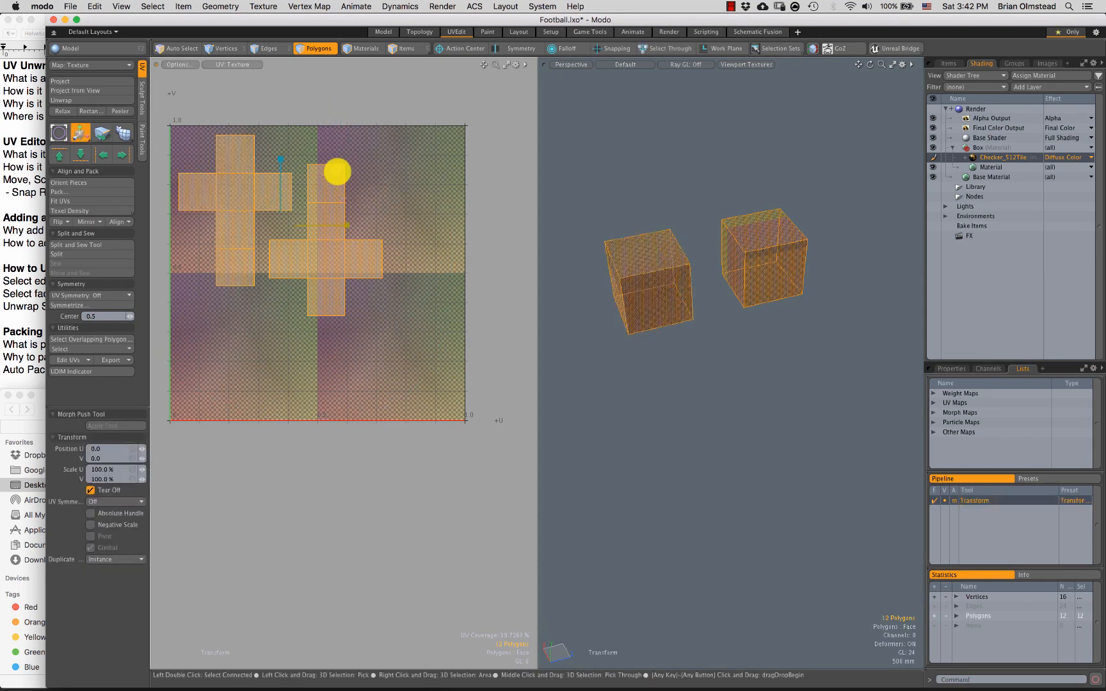
drag(337, 171, 382, 220)
key(w)
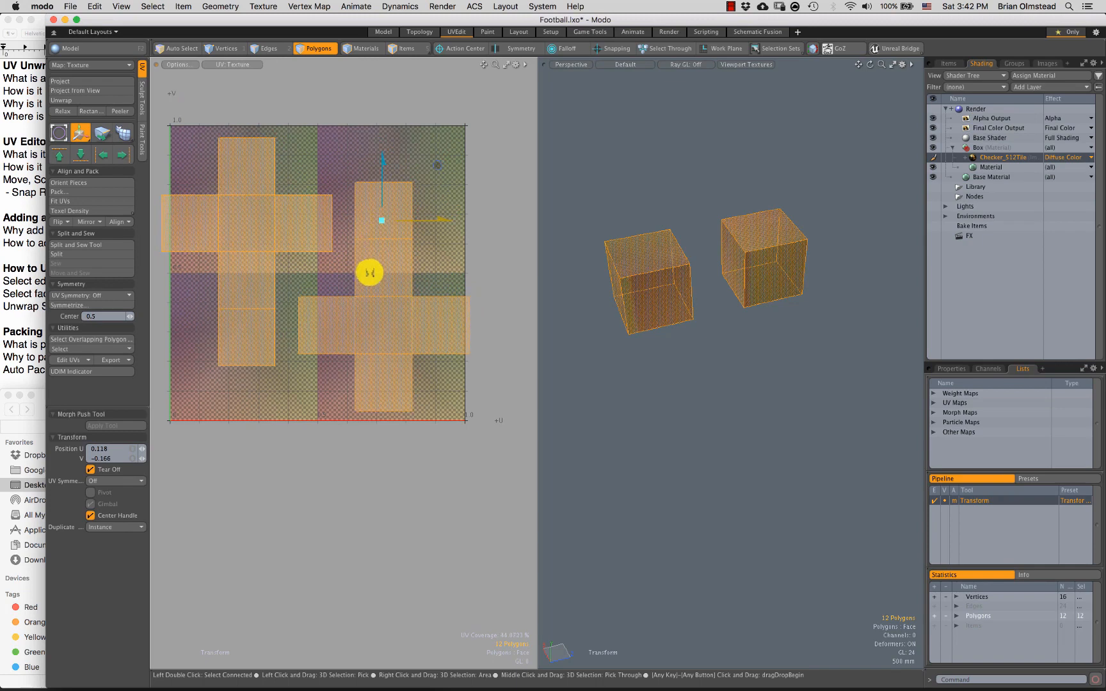
Step: Move the duplicated cube's enlarged UV island in negative U to fit inside the UV square
double_click(371, 305)
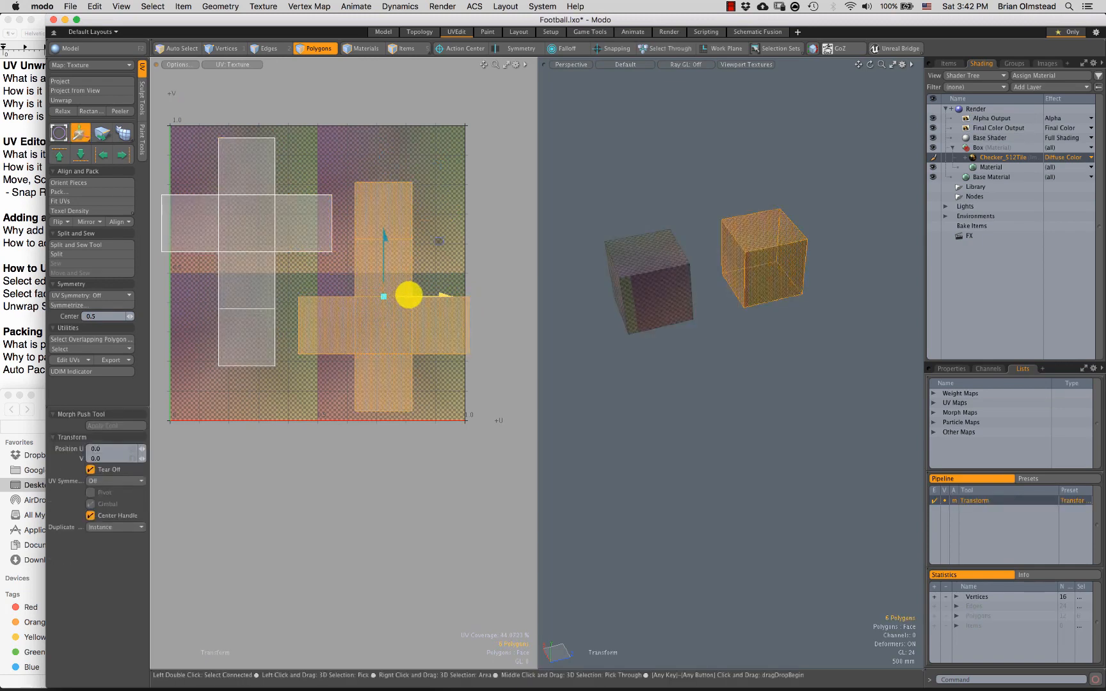
drag(408, 295, 392, 294)
click(285, 326)
scroll(234, 353, down, 3)
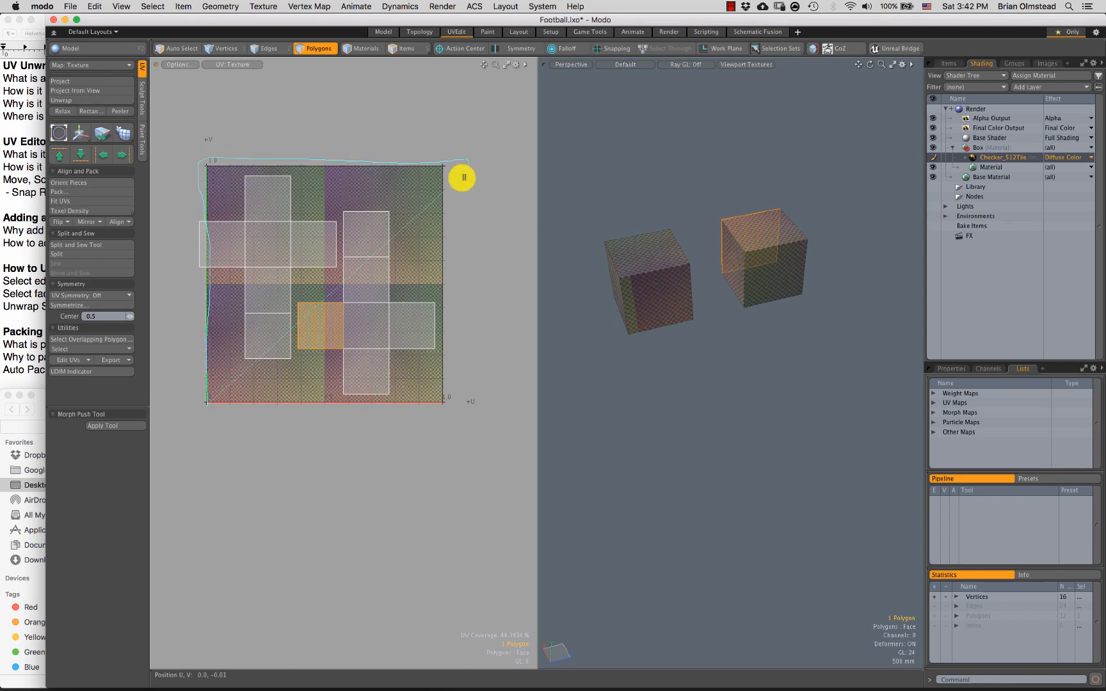
Step: Show the UV square without the checker texture by choosing the Material layer, and clear the UV islands' selection
right_drag(216, 420, 236, 403)
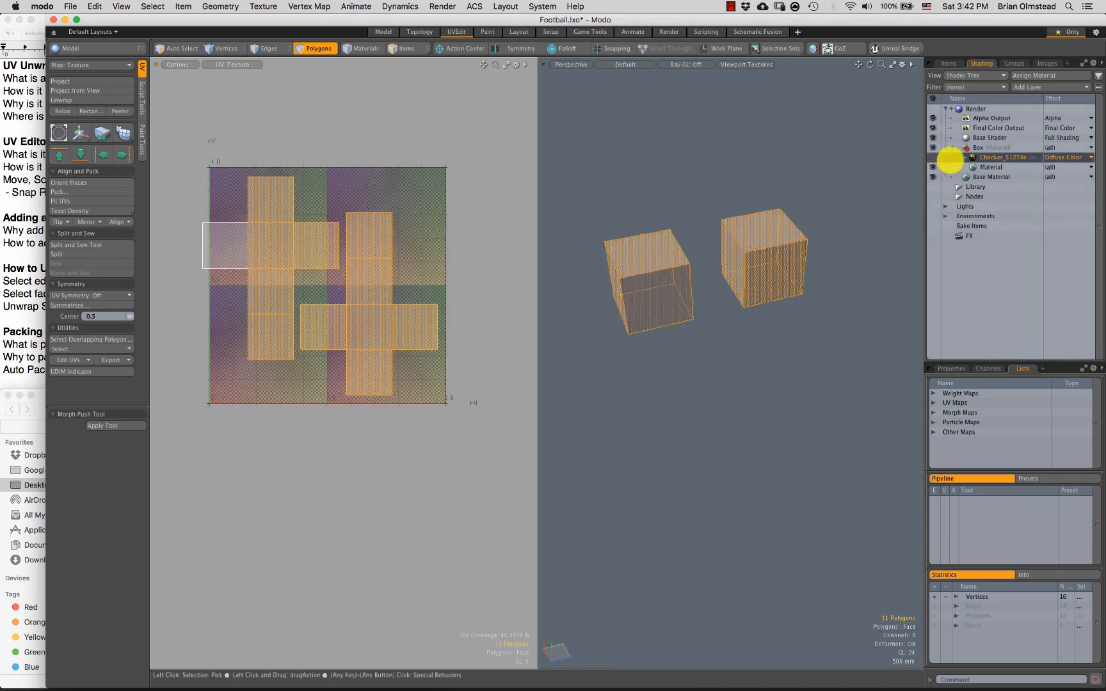
click(989, 166)
scroll(342, 285, up, 1)
alt+shift+drag(342, 285, 351, 283)
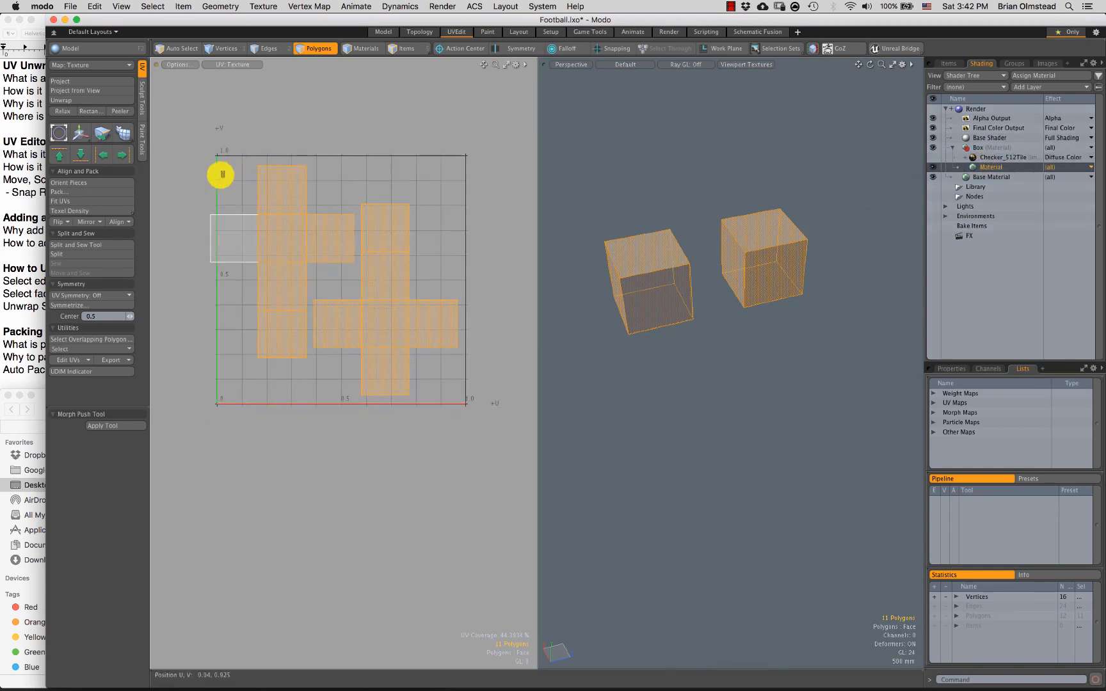
click(220, 404)
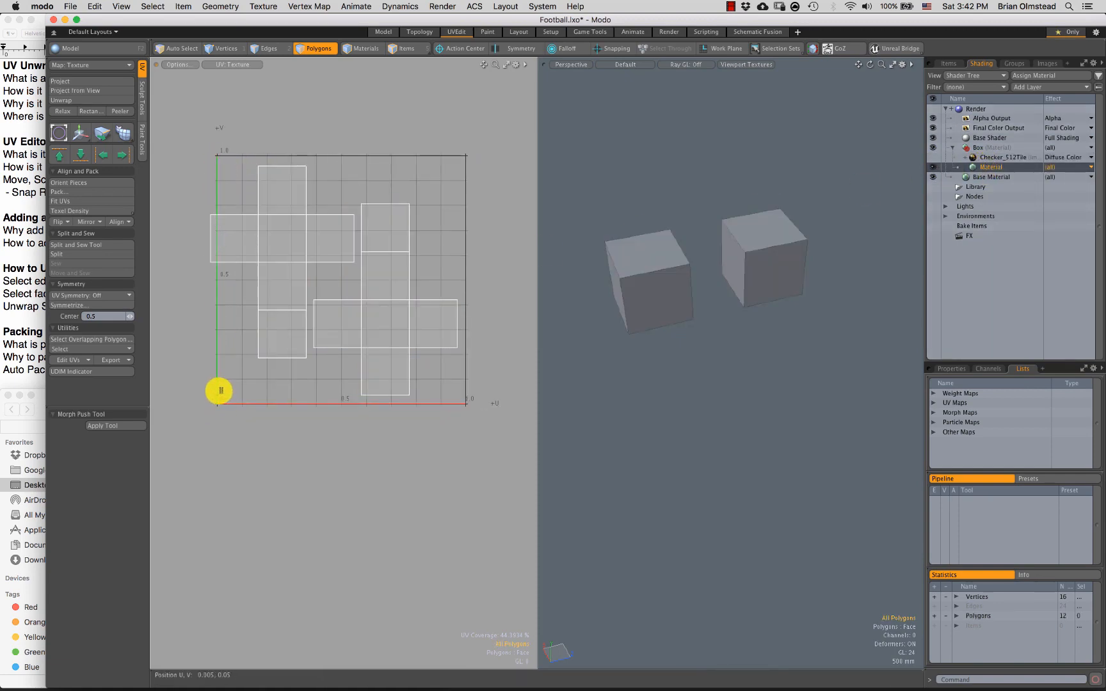
Step: Select both cubes' UV islands and examine how they sit against the borders of the UV square
drag(465, 404, 466, 404)
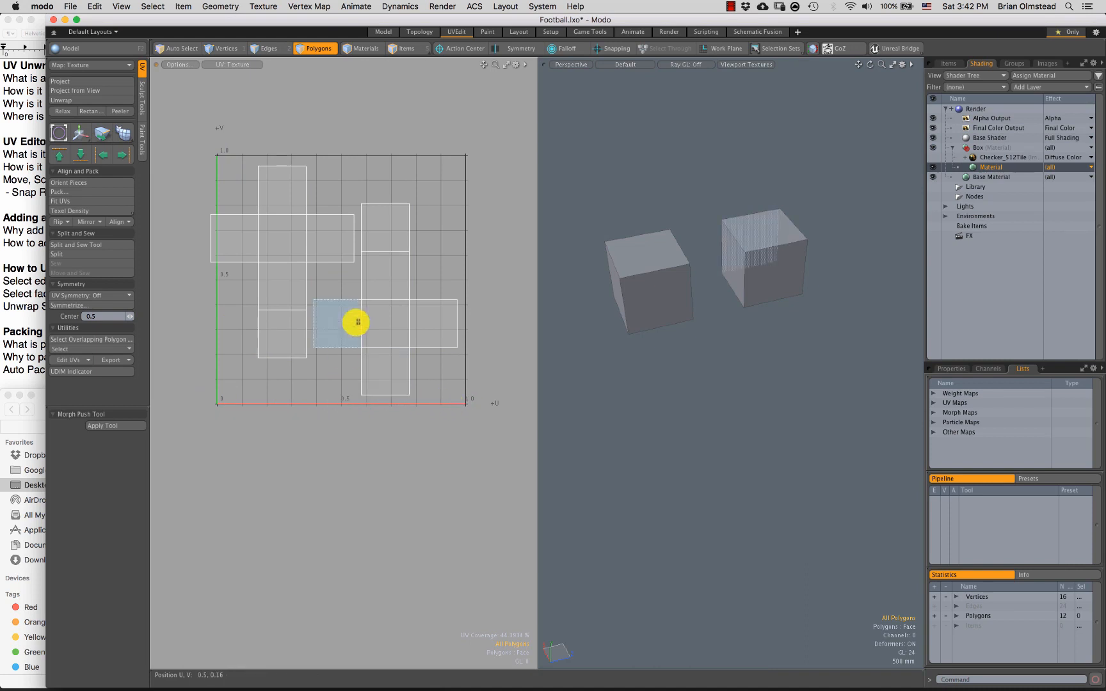
drag(452, 139, 298, 156)
drag(215, 166, 206, 200)
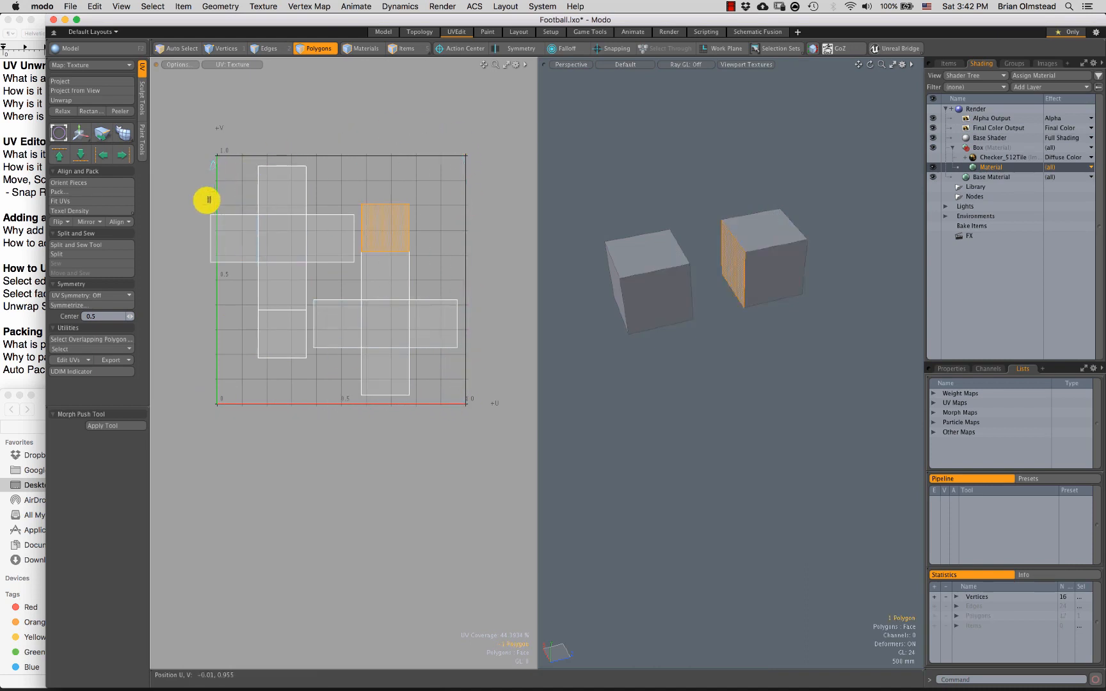
drag(451, 410, 419, 145)
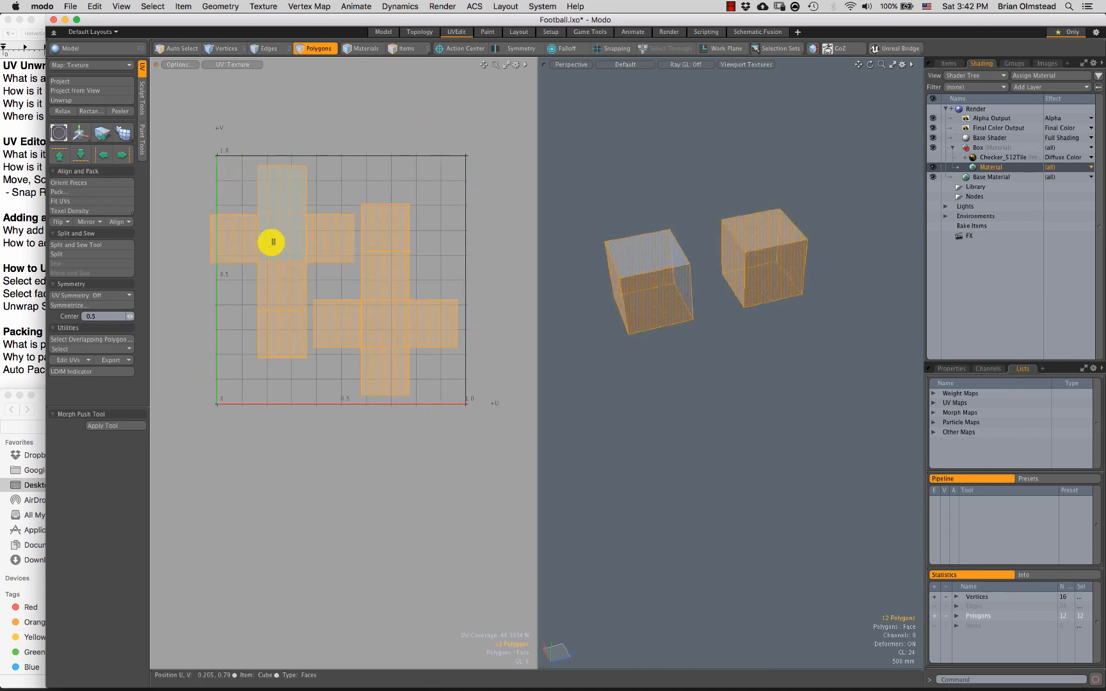
scroll(275, 378, up, 2)
alt+drag(291, 340, 271, 363)
scroll(185, 432, up, 2)
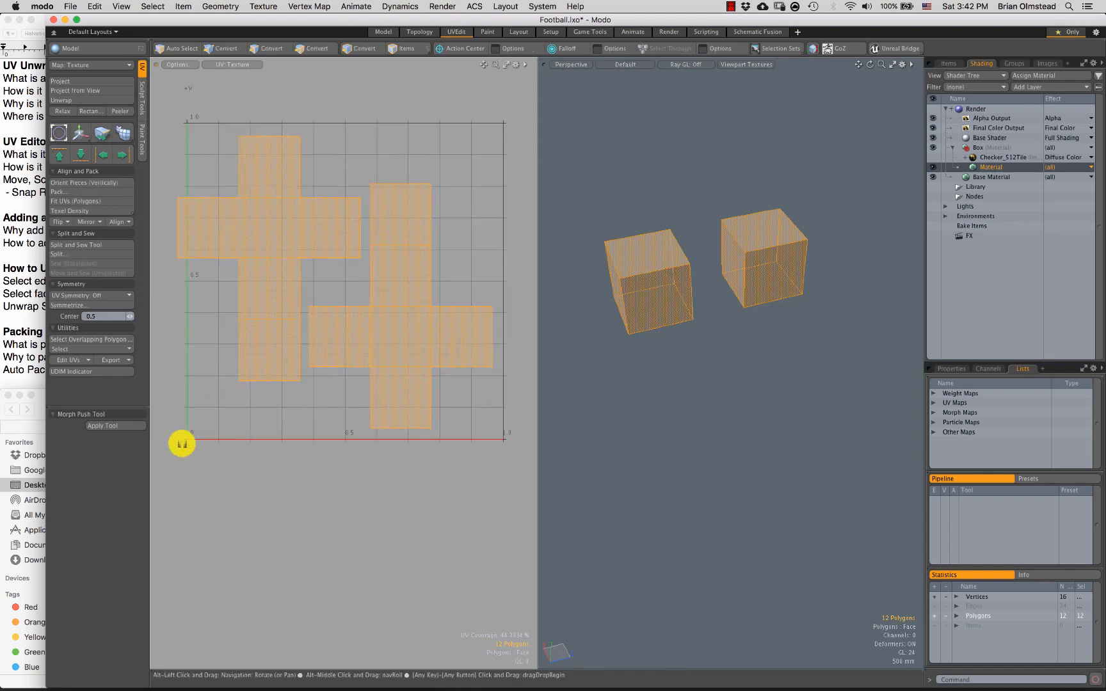
alt+drag(182, 443, 217, 439)
scroll(227, 478, up, 5)
scroll(222, 483, down, 4)
alt+drag(289, 440, 267, 423)
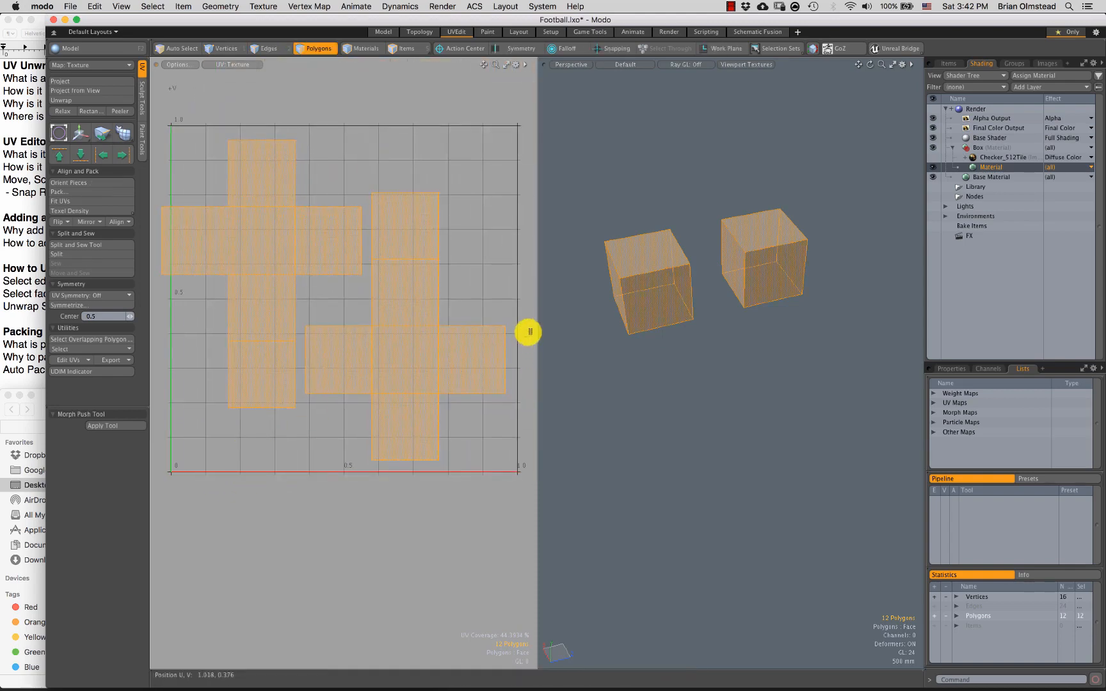
Step: Widen the UV viewport and clear the selection of both UV islands
drag(535, 318, 653, 310)
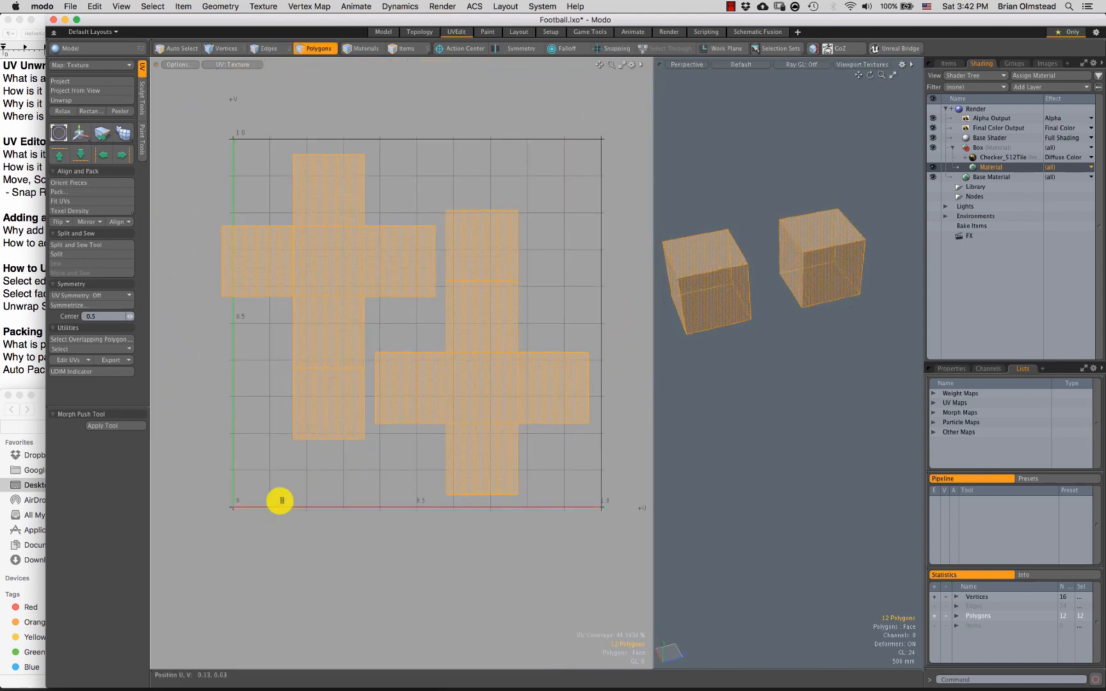
click(277, 453)
alt+drag(291, 423, 268, 430)
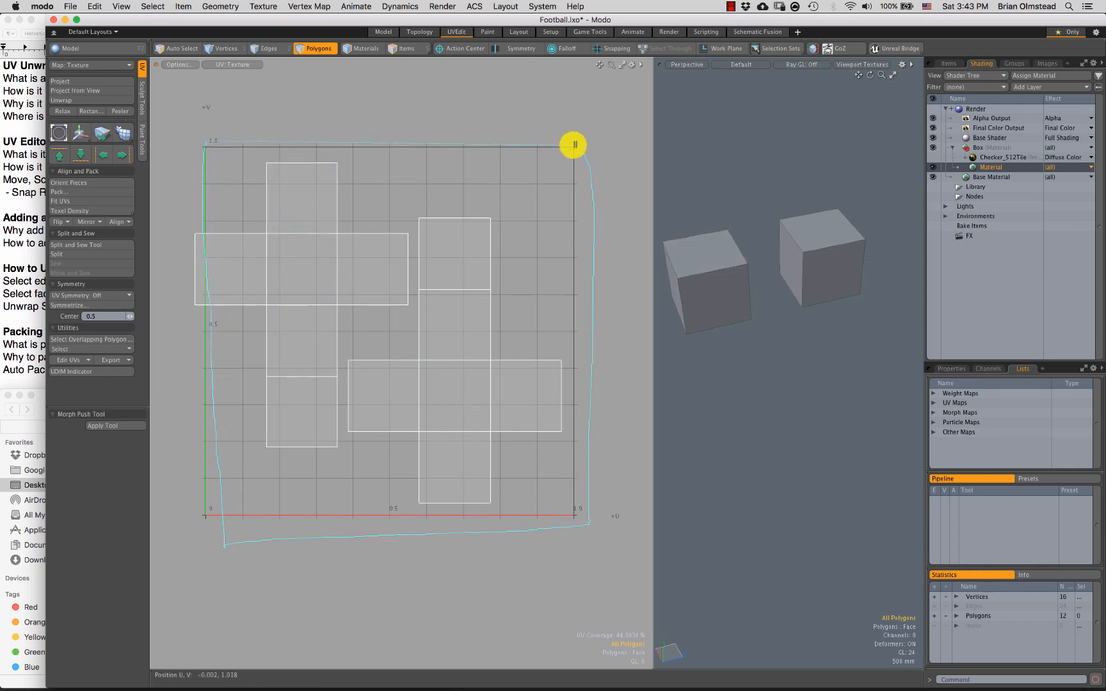
Step: Move the duplicated cube's UV island in positive U and negative V, close to the UV square's lower and U 1.0 borders
right_drag(573, 150, 575, 152)
double_click(427, 376)
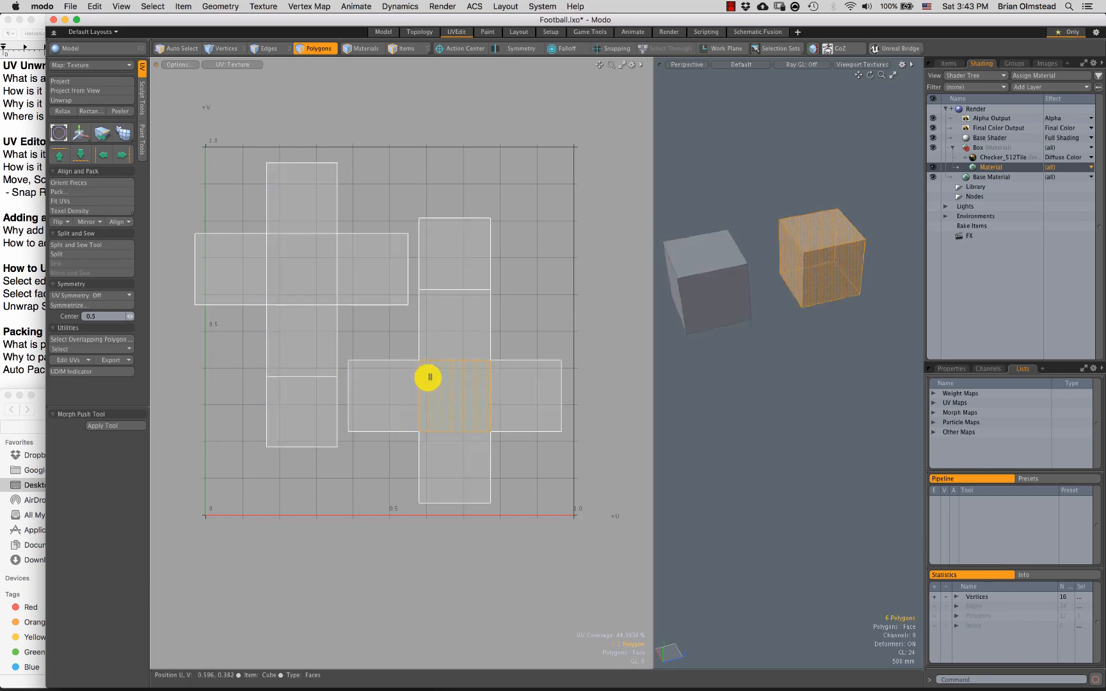
key(w)
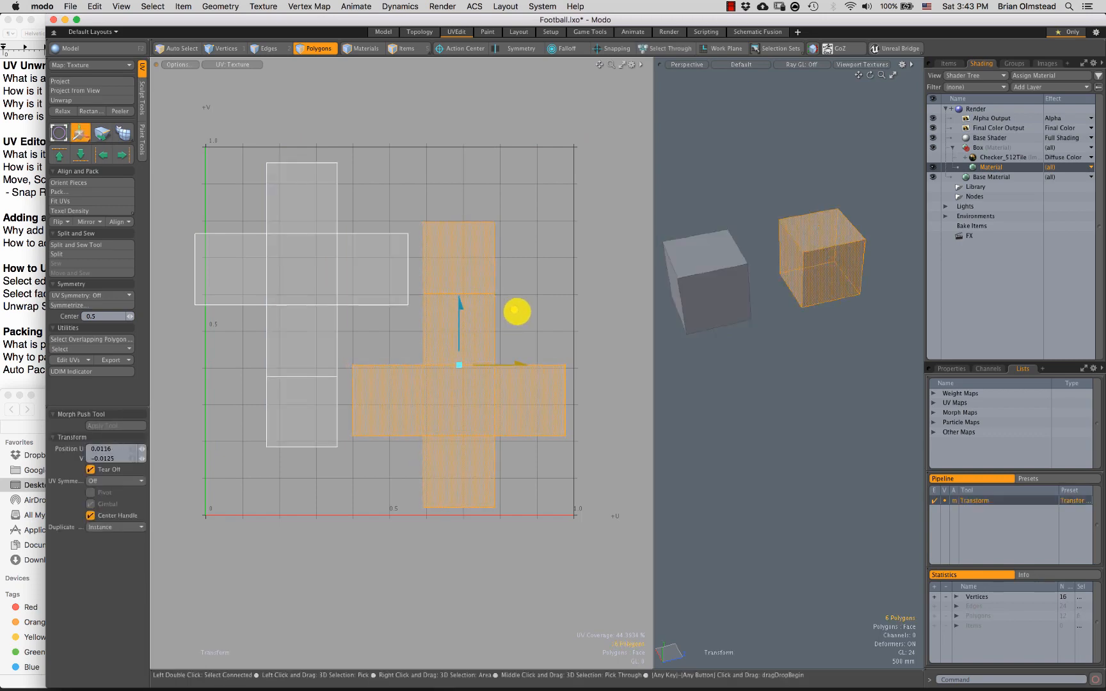
drag(519, 315, 521, 316)
key(space)
Step: Move the original cube's UV island in positive U and V to lie fully inside the UV square, and clear the selection
double_click(351, 294)
key(w)
drag(383, 225, 397, 216)
click(418, 192)
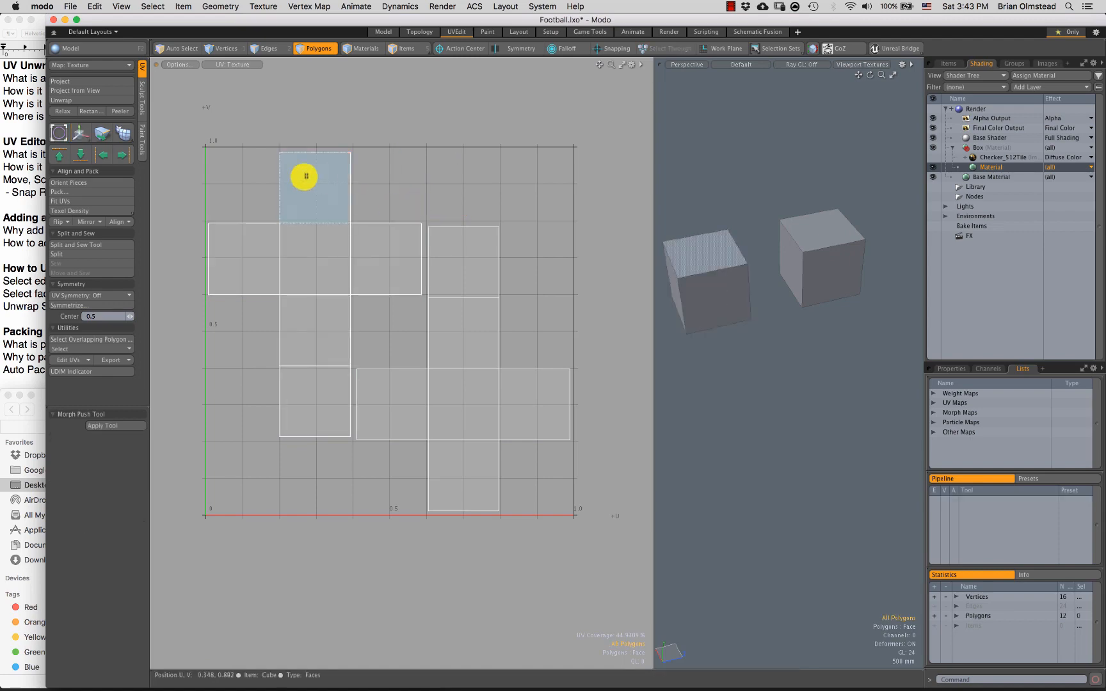
Step: Move the original cube's UV island 0.032 in V past the UV square's upper border and outline the overhang
ctrl+alt+drag(283, 186, 363, 222)
double_click(322, 198)
key(w)
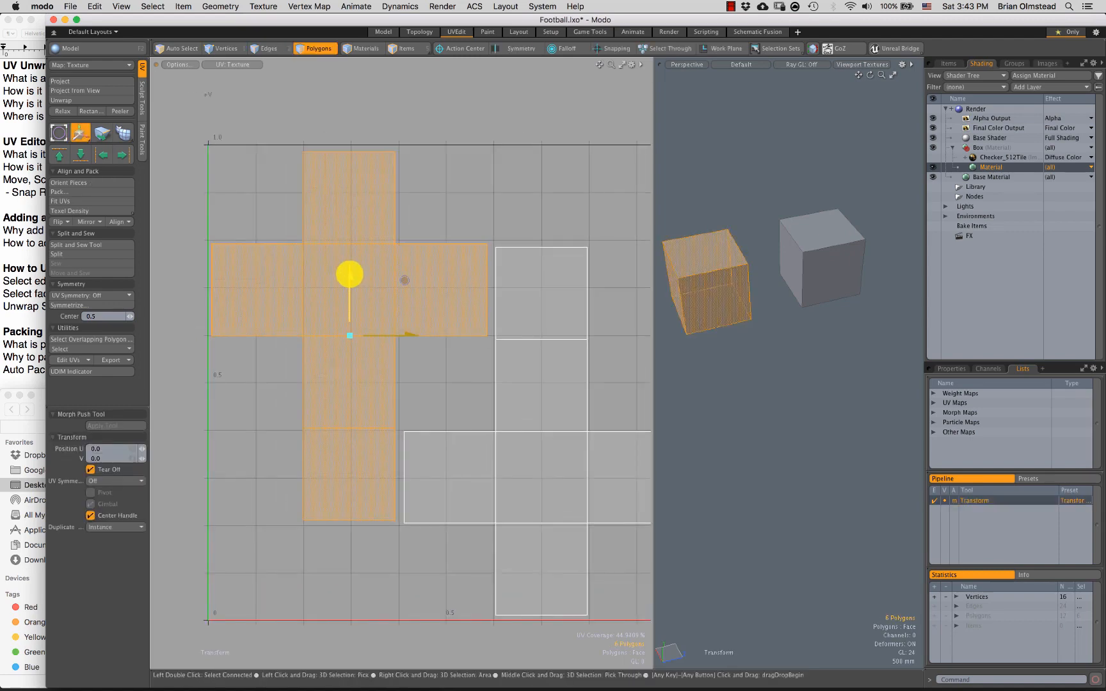
drag(349, 275, 346, 258)
ctrl+alt+drag(338, 189, 317, 251)
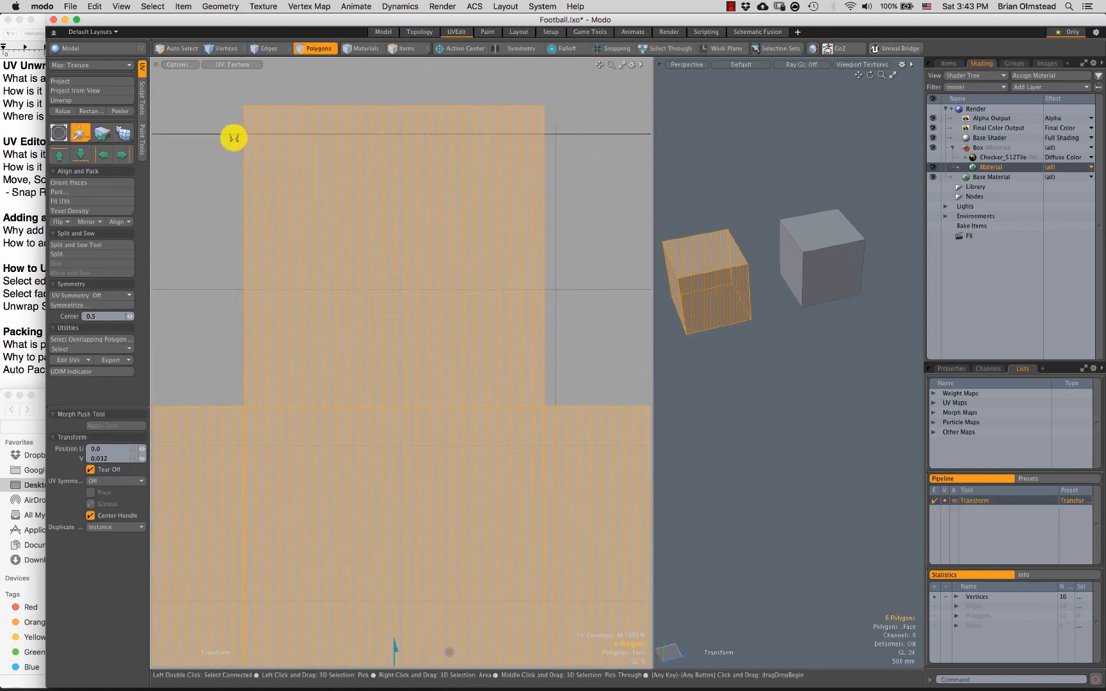
key(space)
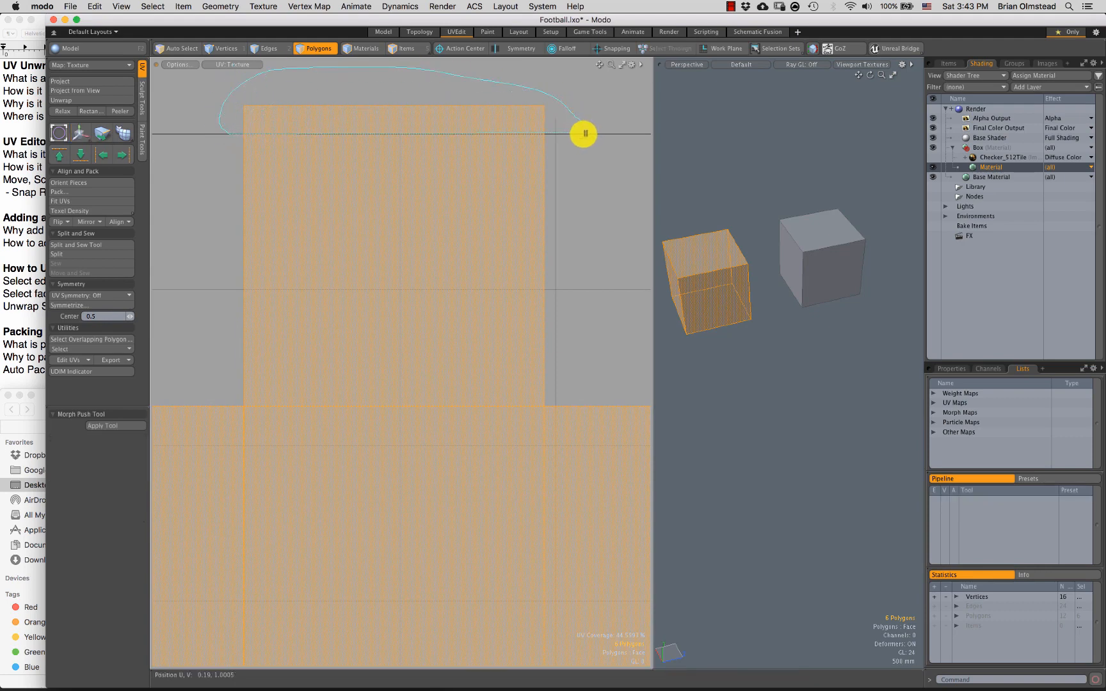
right_drag(578, 135, 560, 133)
Step: Move the duplicated cube's UV island in negative U to overlap the original's island, and examine the red overlap areas
mouse_move(425, 304)
ctrl+alt+mouse_down()
mouse_move(405, 256)
mouse_move(397, 290)
mouse_move(406, 276)
ctrl+alt+mouse_up()
alt+shift+drag(406, 276, 403, 271)
alt+shift+drag(464, 390, 414, 362)
double_click(412, 396)
key(w)
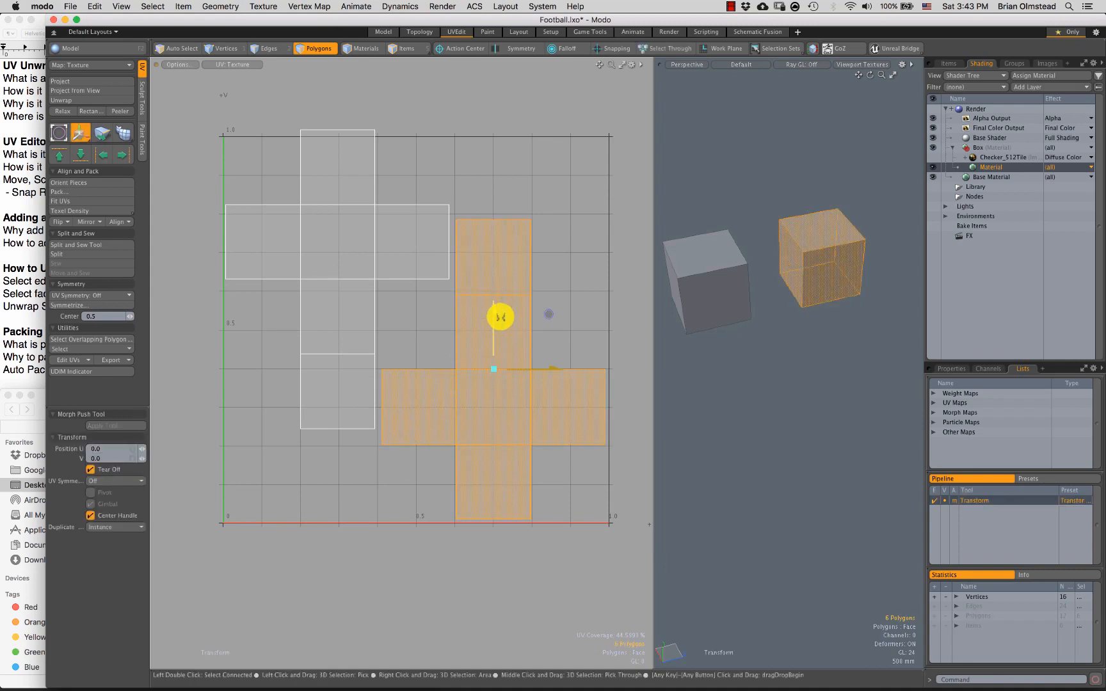
drag(525, 321, 509, 313)
key(space)
click(465, 202)
ctrl+alt+drag(423, 280, 398, 285)
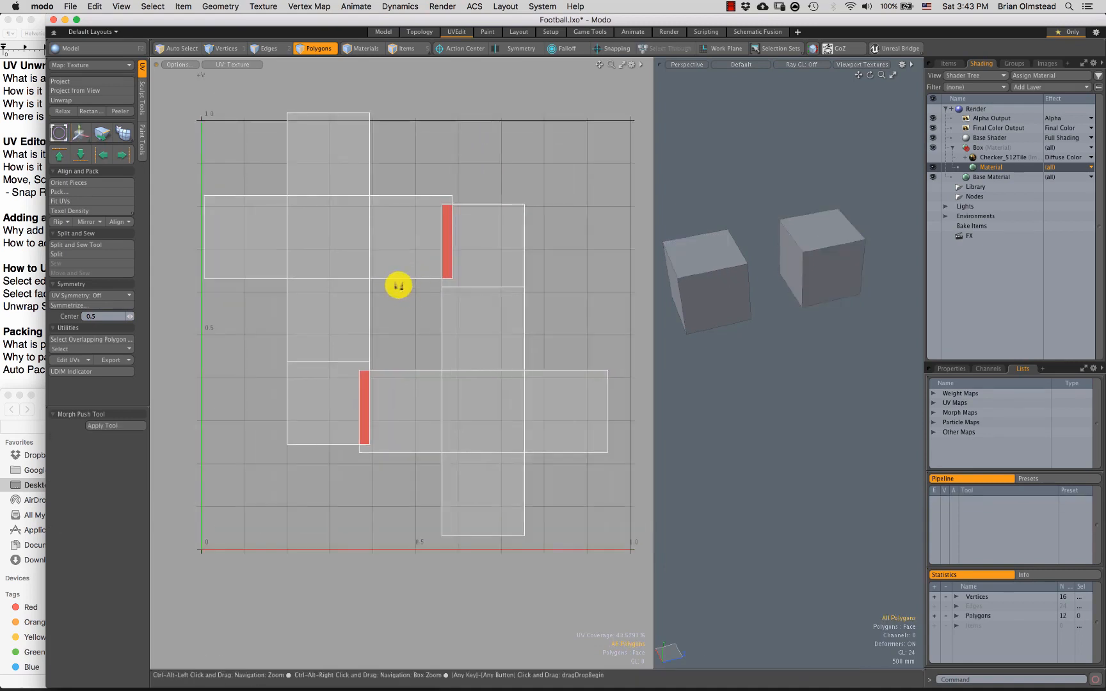
scroll(437, 245, up, 3)
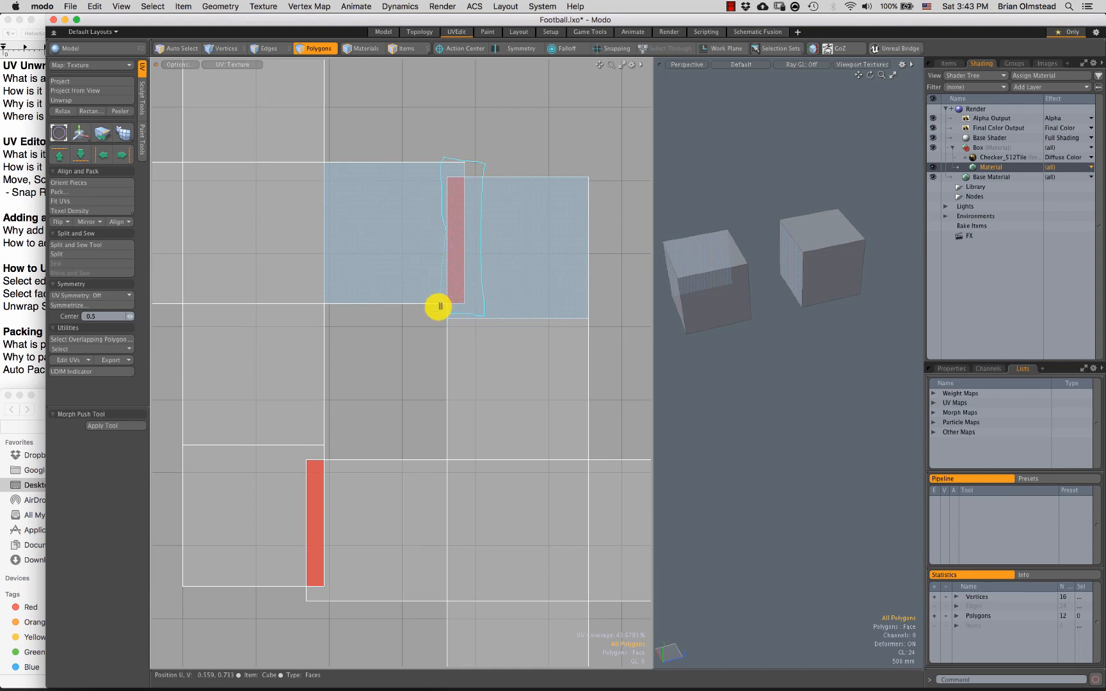
scroll(422, 409, down, 3)
Step: Move the duplicated cube's UV island back off the original's island to remove the overlap, and clear the selection
alt+shift+drag(427, 349, 438, 289)
double_click(478, 439)
key(w)
drag(518, 393, 497, 306)
key(q)
click(401, 300)
Step: Select both cubes' UV islands and move them together in negative V to fit inside the UV square
double_click(414, 274)
shift+double_click(525, 393)
key(w)
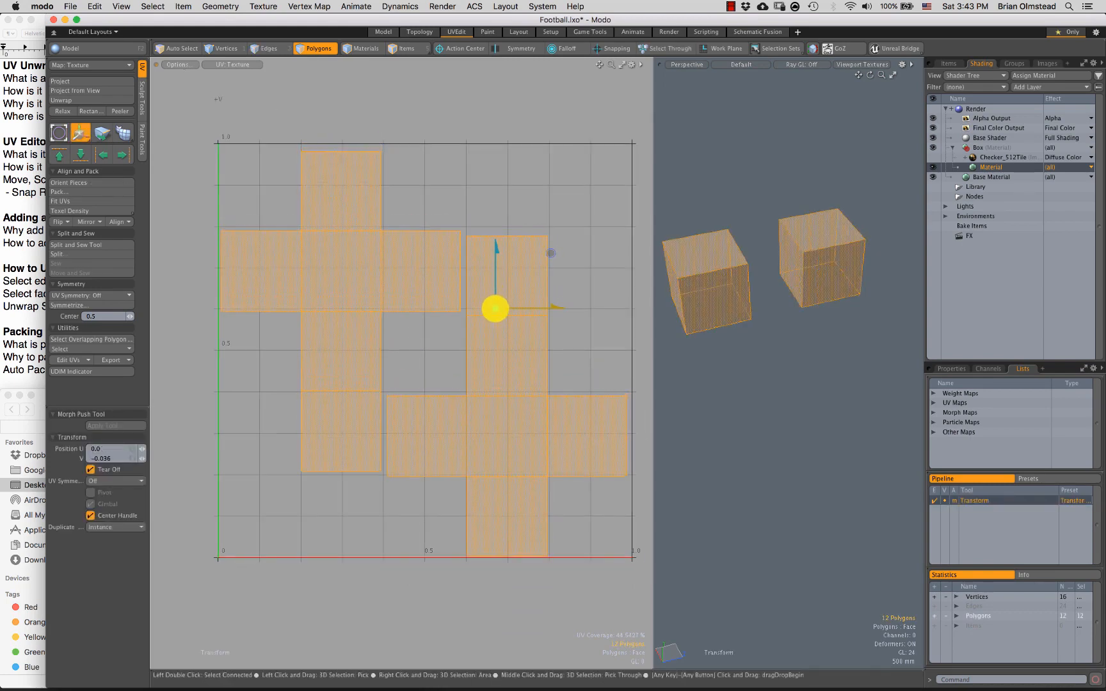
key(q)
click(504, 228)
scroll(471, 403, up, 1)
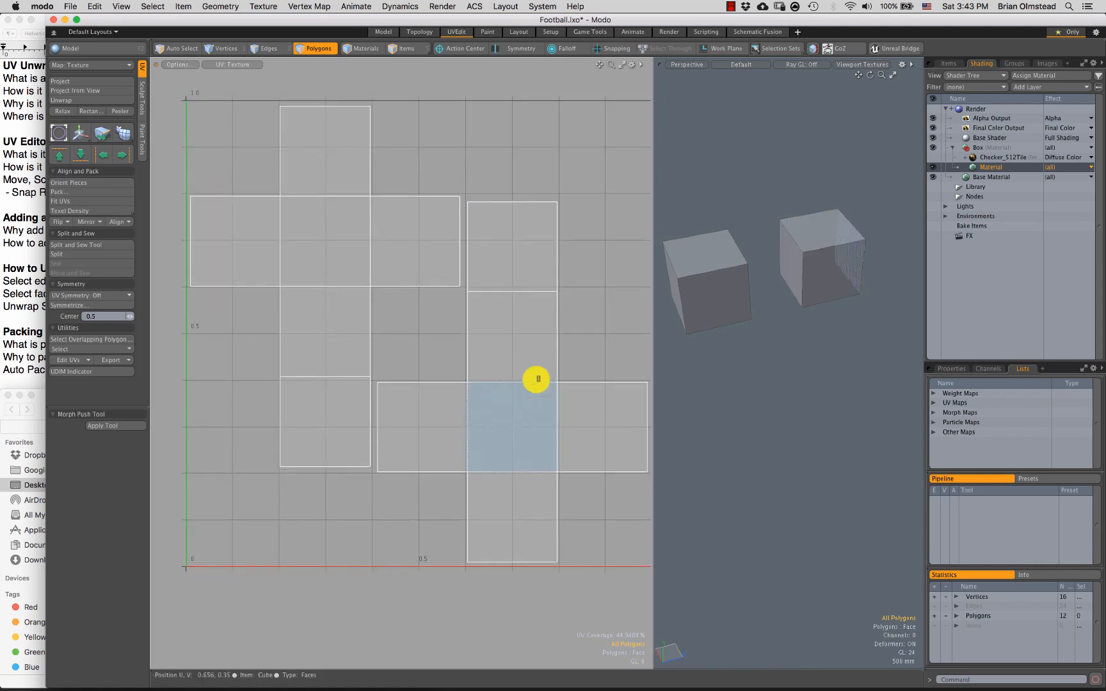
Step: Nudge the duplicated cube's UV island slightly in positive U towards the UV square's border, and clear the selection
double_click(540, 405)
alt+drag(547, 413, 515, 398)
key(w)
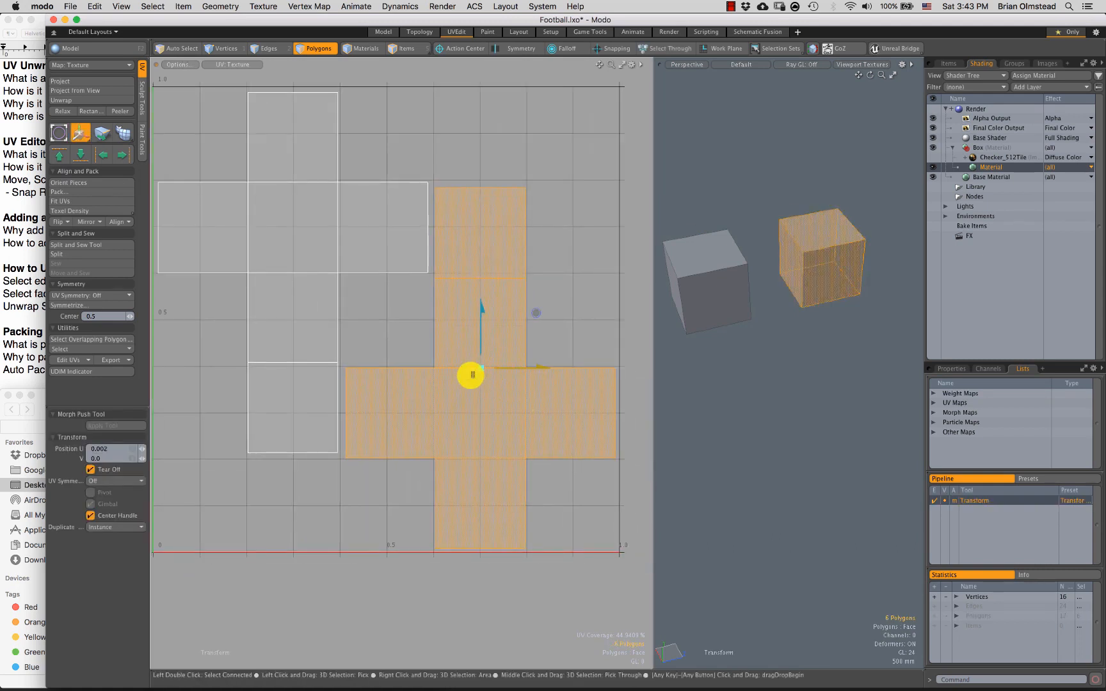
key(q)
click(419, 355)
scroll(410, 389, down, 1)
alt+drag(409, 389, 421, 380)
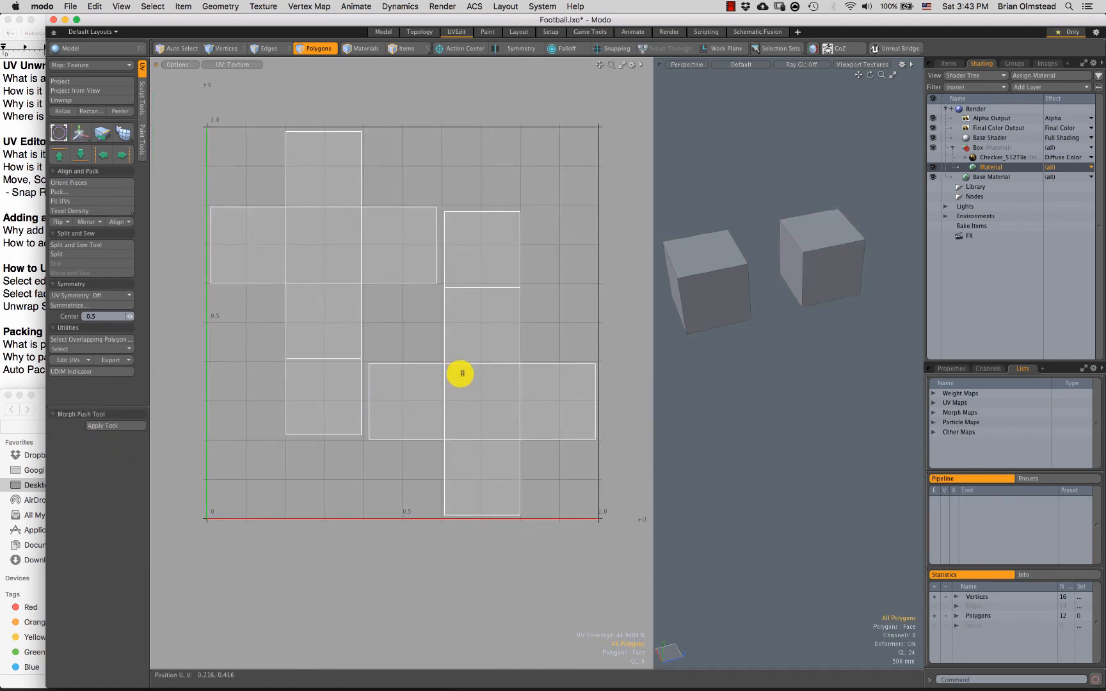
Step: Select the duplicated cube's UV island and display the Checker_512Tile texture behind the UVs again
click(460, 373)
scroll(430, 358, up, 1)
double_click(487, 300)
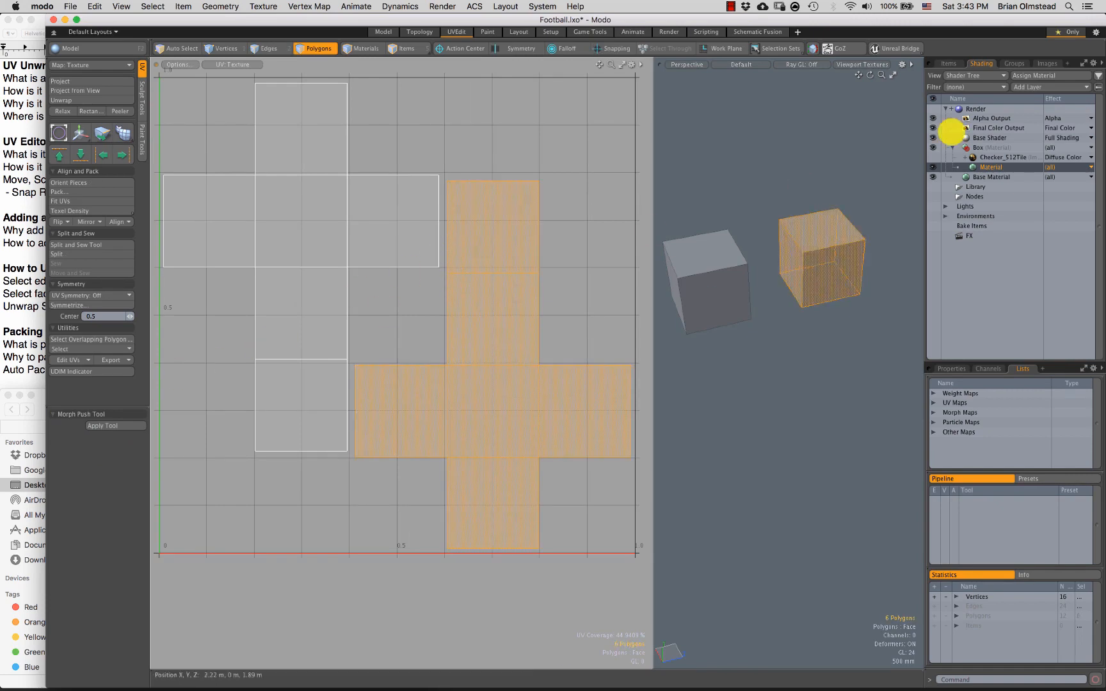
click(932, 157)
click(979, 157)
scroll(446, 350, down, 1)
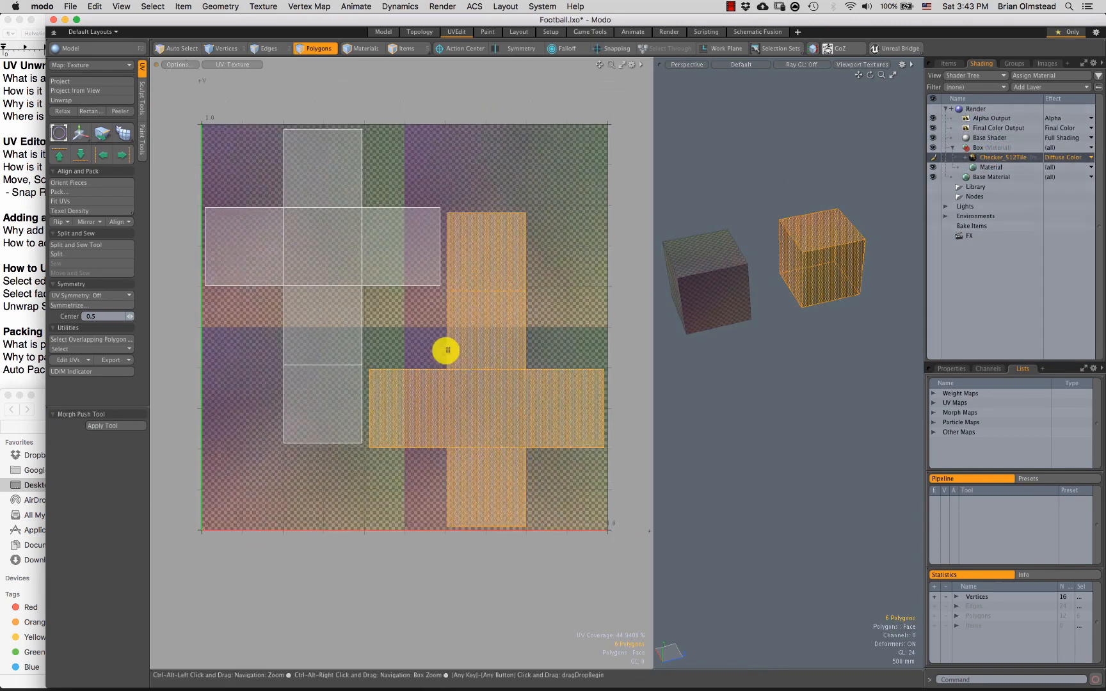
Step: Examine the checker-texture gap between the two cubes' UV islands, selecting each cube's polygons in turn
key(1)
scroll(446, 262, up, 2)
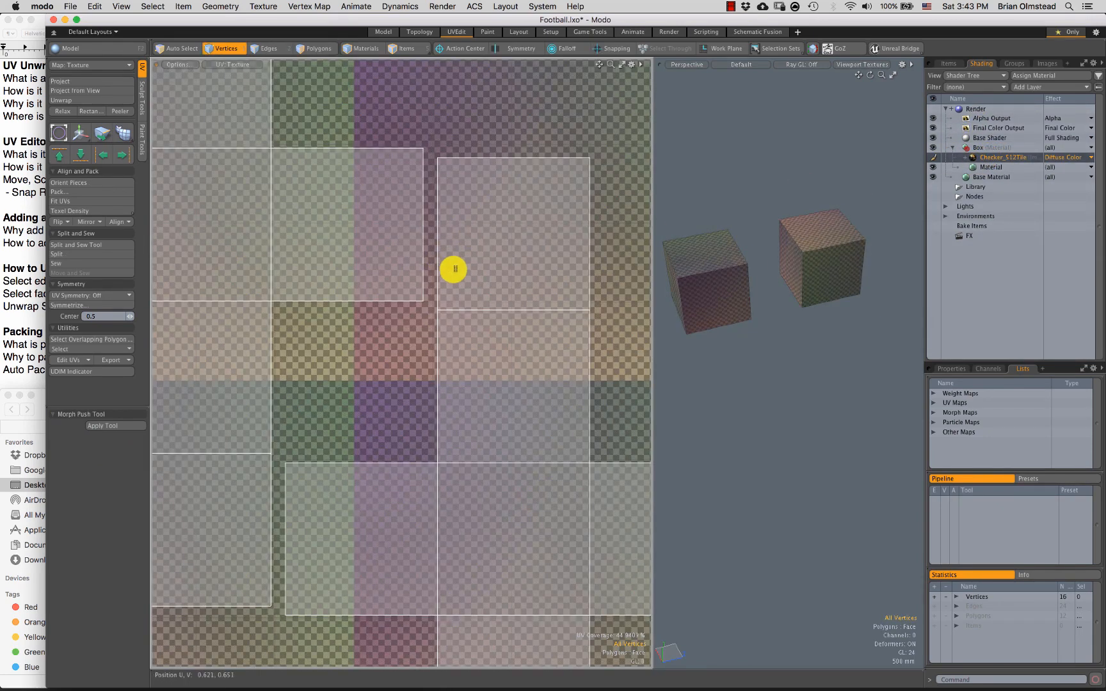
key(3)
scroll(457, 282, down, 2)
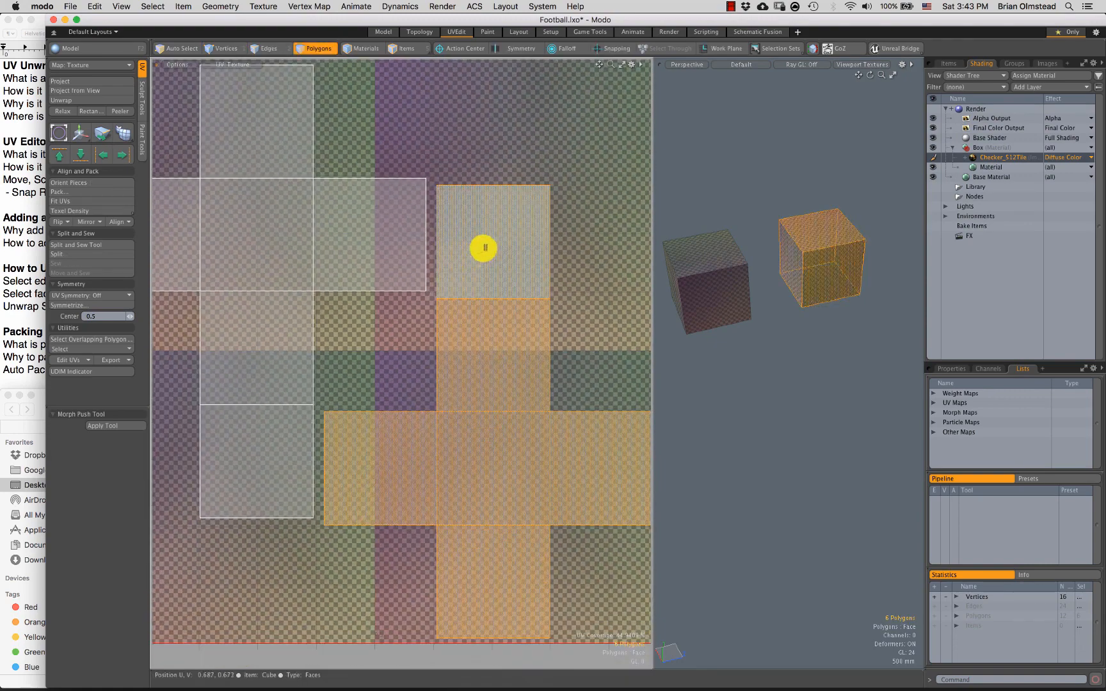
alt+drag(409, 335, 407, 322)
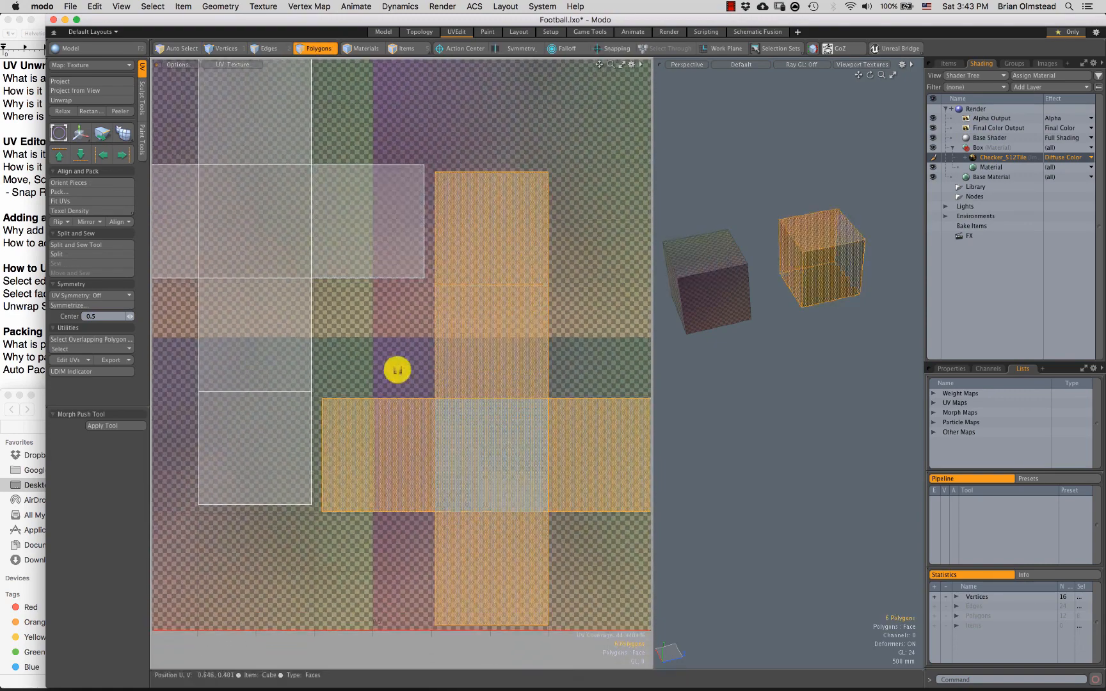
alt+drag(397, 370, 414, 370)
alt+drag(365, 244, 408, 284)
double_click(338, 280)
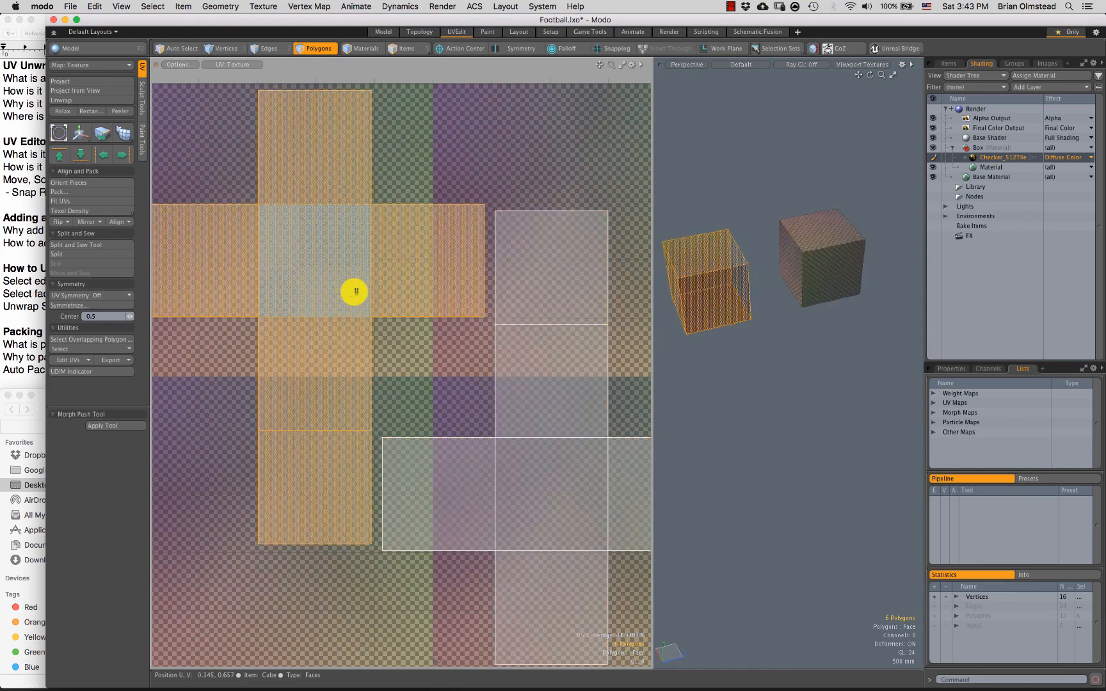
scroll(313, 321, down, 1)
scroll(428, 358, up, 3)
alt+shift+drag(428, 357, 356, 315)
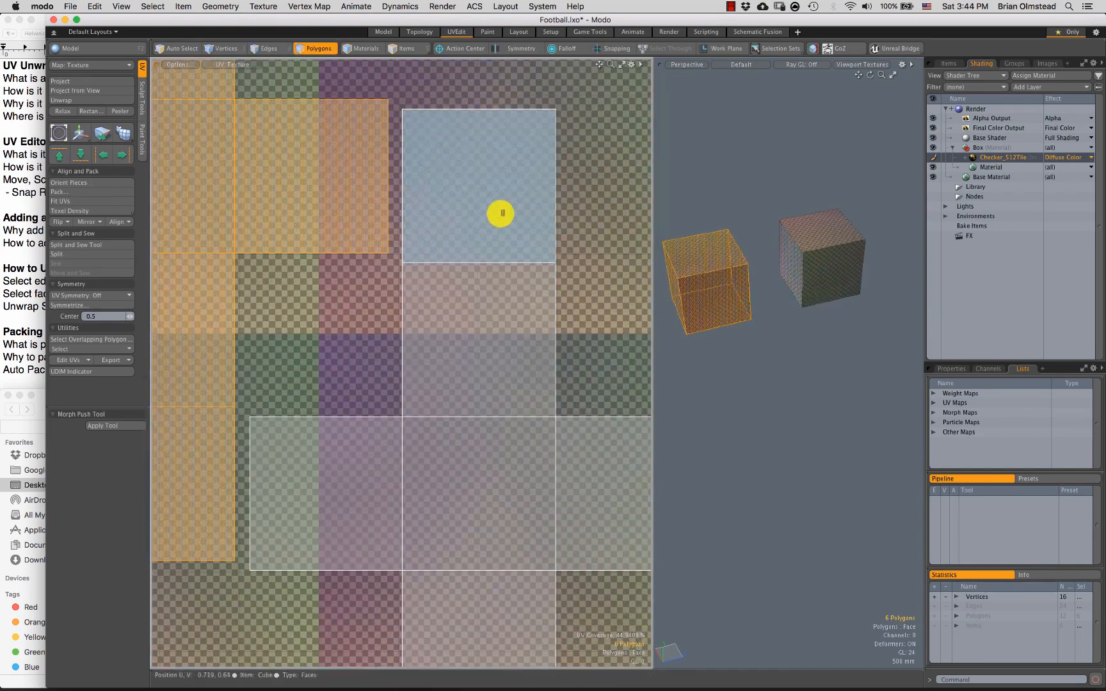
drag(501, 213, 330, 493)
alt+drag(369, 213, 444, 208)
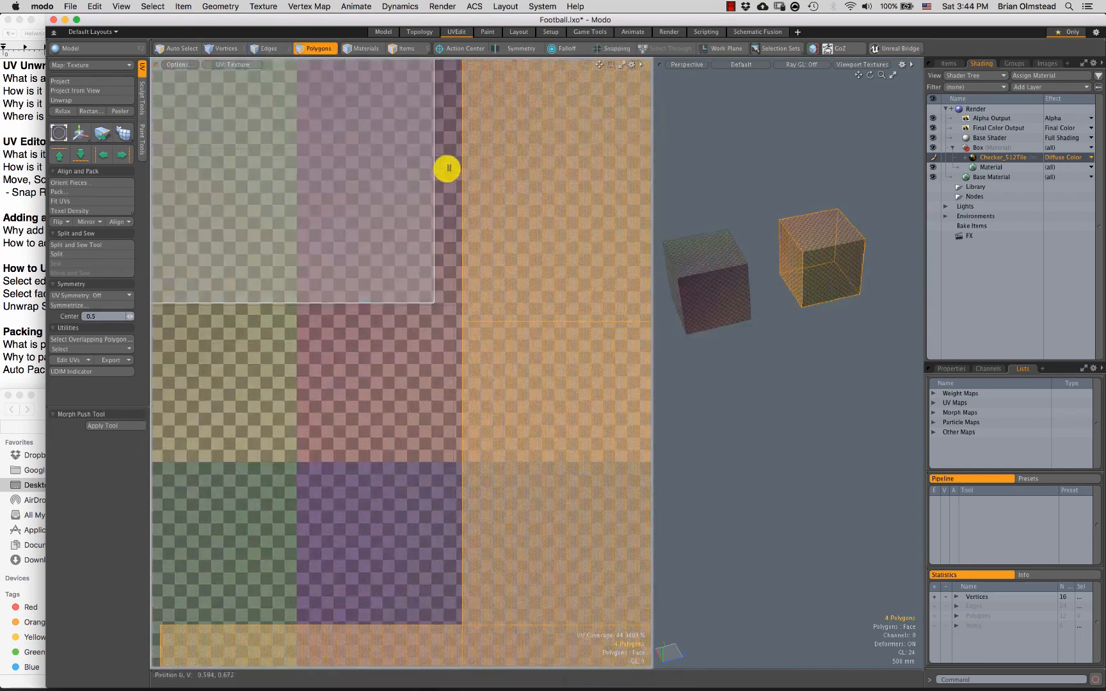
Step: Clear the polygon selection, pick the duplicated cube's island edge facing the gap, and examine the texture pixels beside it
click(417, 234)
ctrl+alt+drag(438, 336, 442, 243)
ctrl+alt+drag(442, 243, 446, 285)
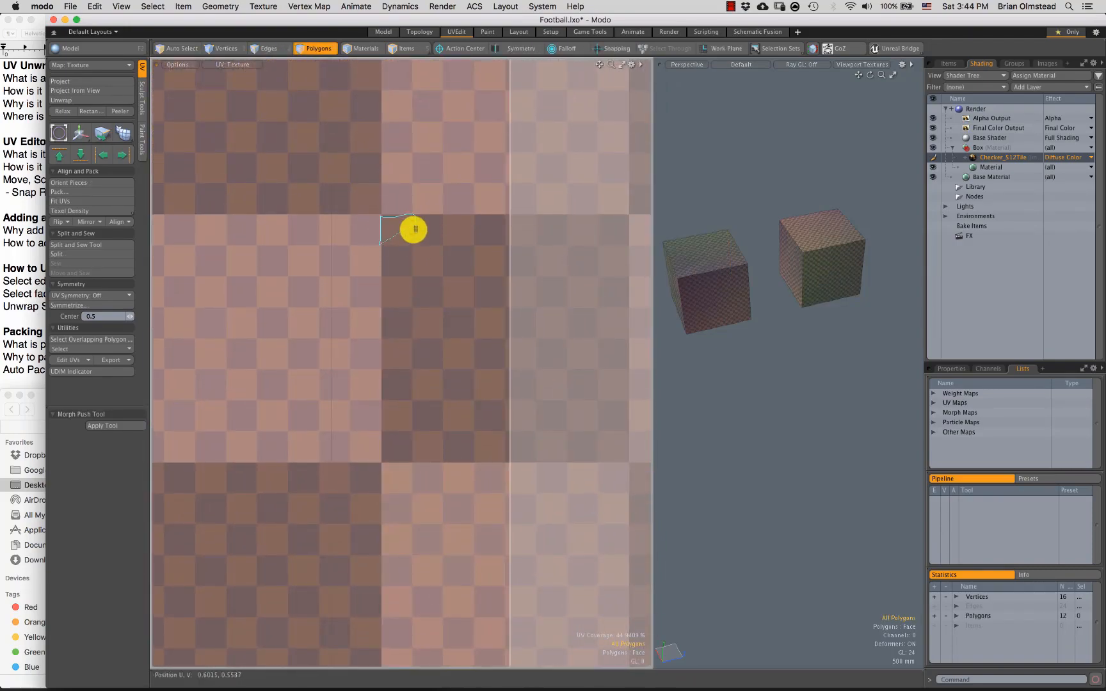
ctrl+alt+drag(420, 250, 424, 299)
key(2)
click(423, 323)
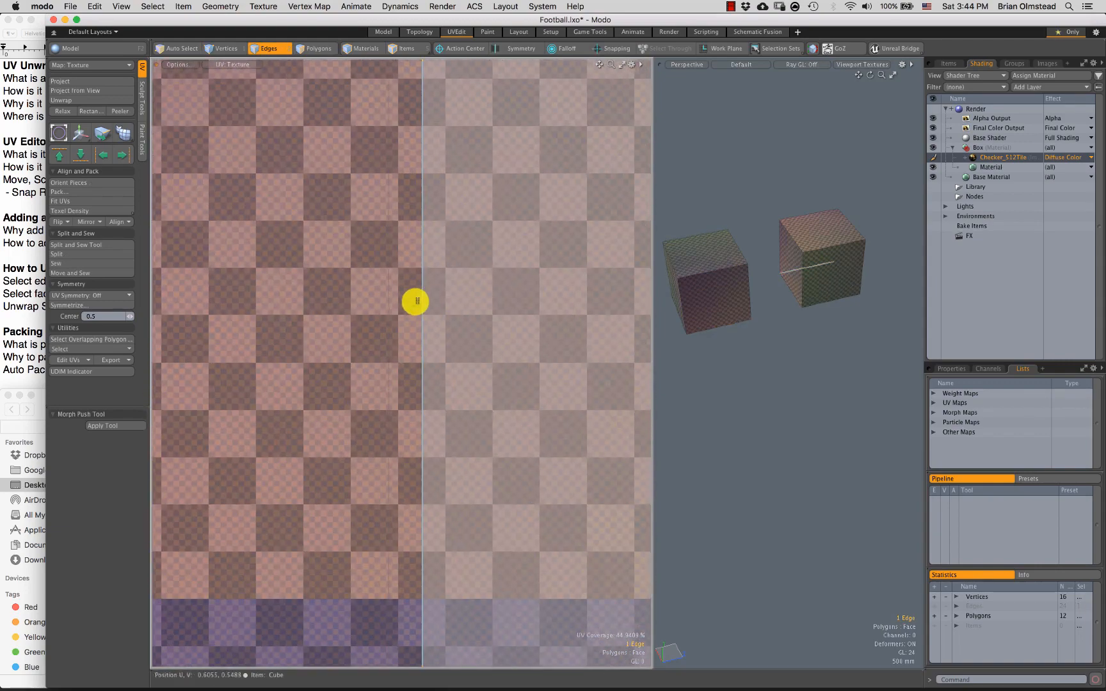
right_drag(425, 315, 403, 317)
ctrl+alt+drag(409, 334, 410, 299)
alt+drag(410, 300, 459, 339)
Step: Select the original cube's UV island and move it in positive U to leave only a narrow gap before the duplicate's island
key(3)
double_click(395, 249)
key(w)
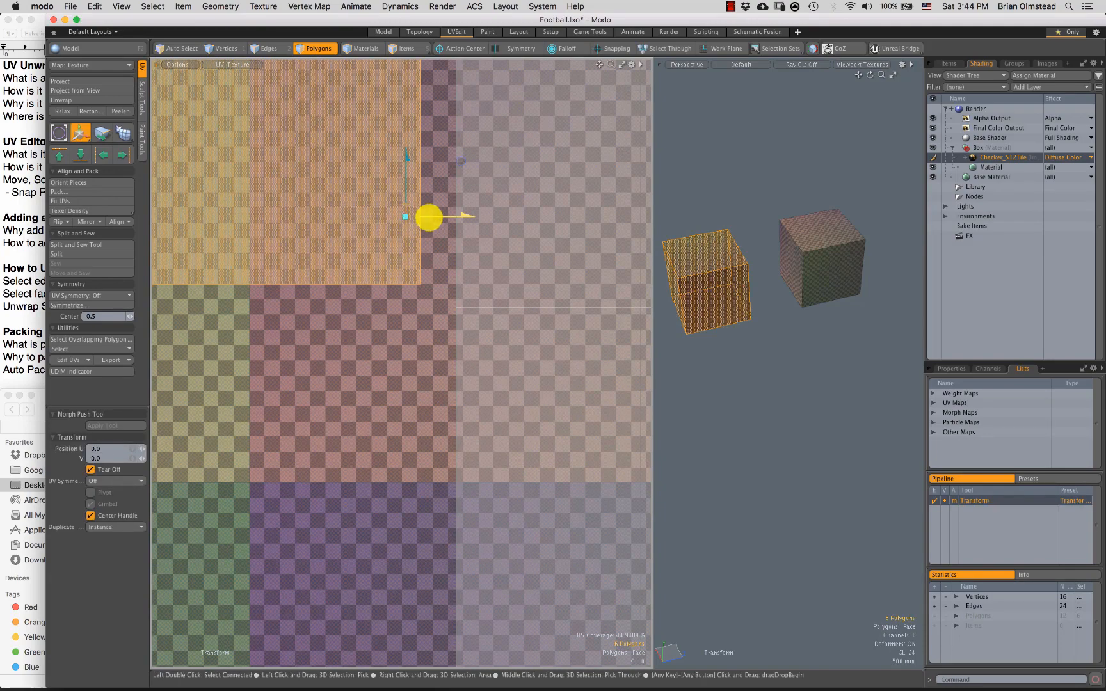
drag(461, 160, 491, 160)
scroll(455, 263, up, 5)
alt+drag(455, 263, 443, 303)
key(space)
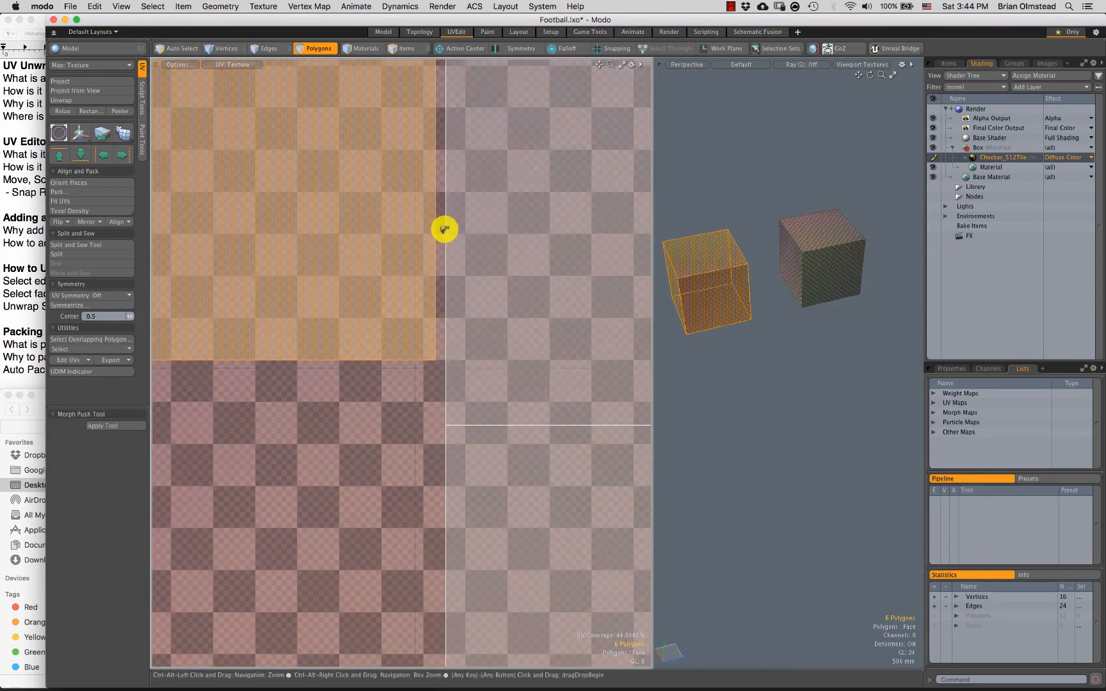
Step: Examine the narrow texture gap between the two cubes' UV islands, picking a face on each side of it
scroll(444, 230, up, 2)
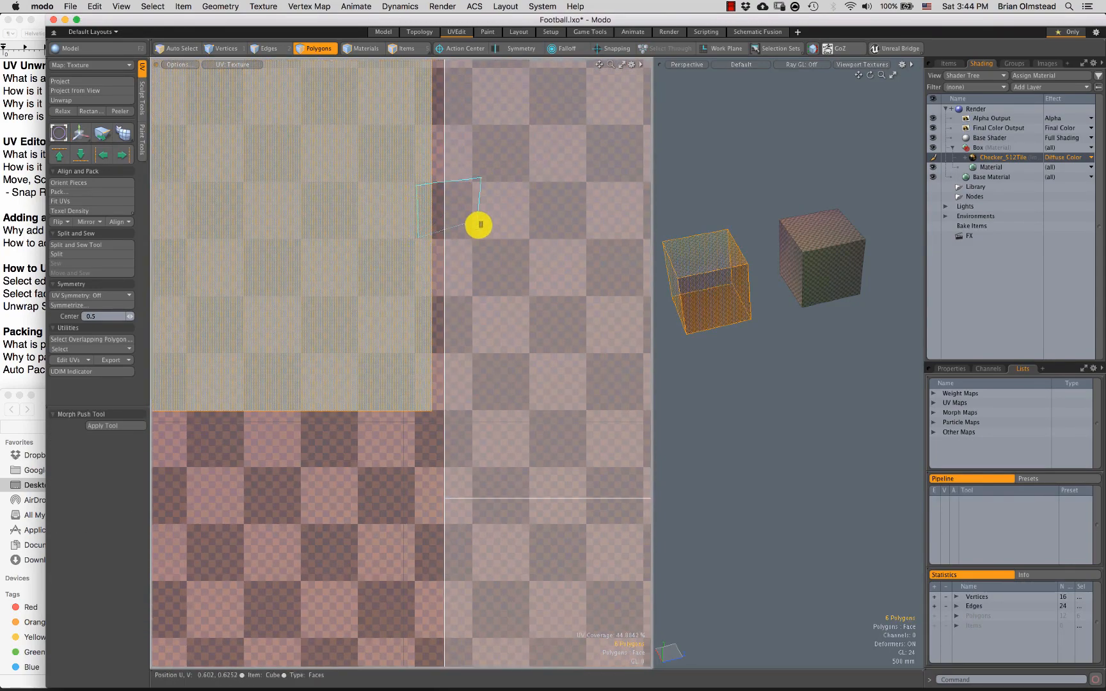
click(422, 232)
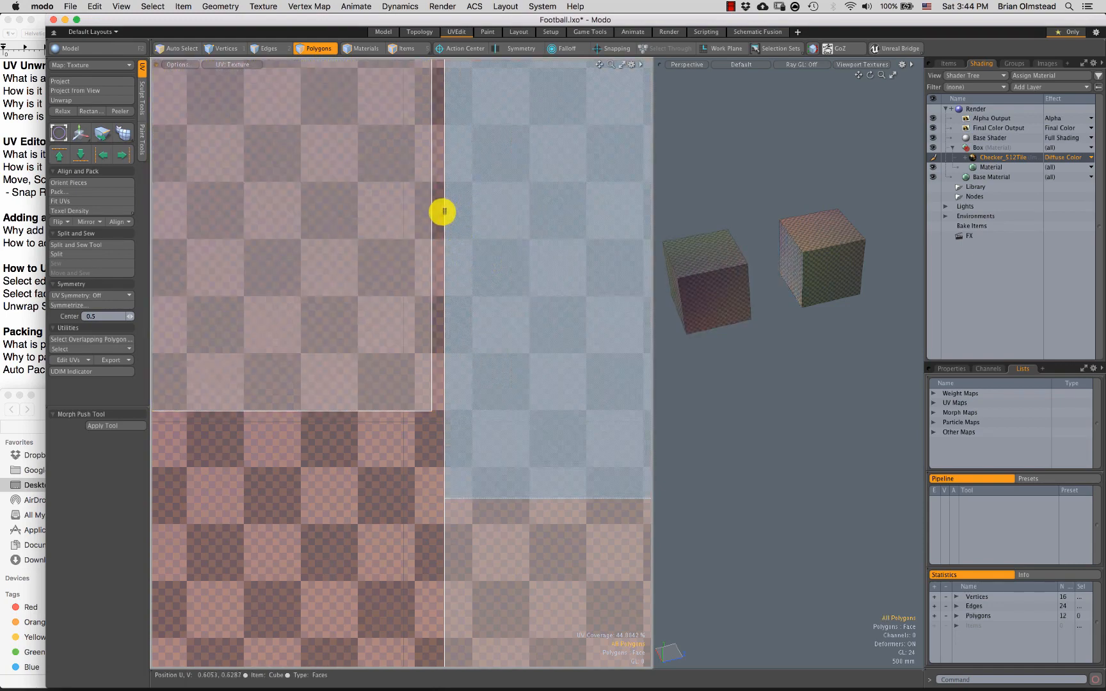
click(444, 211)
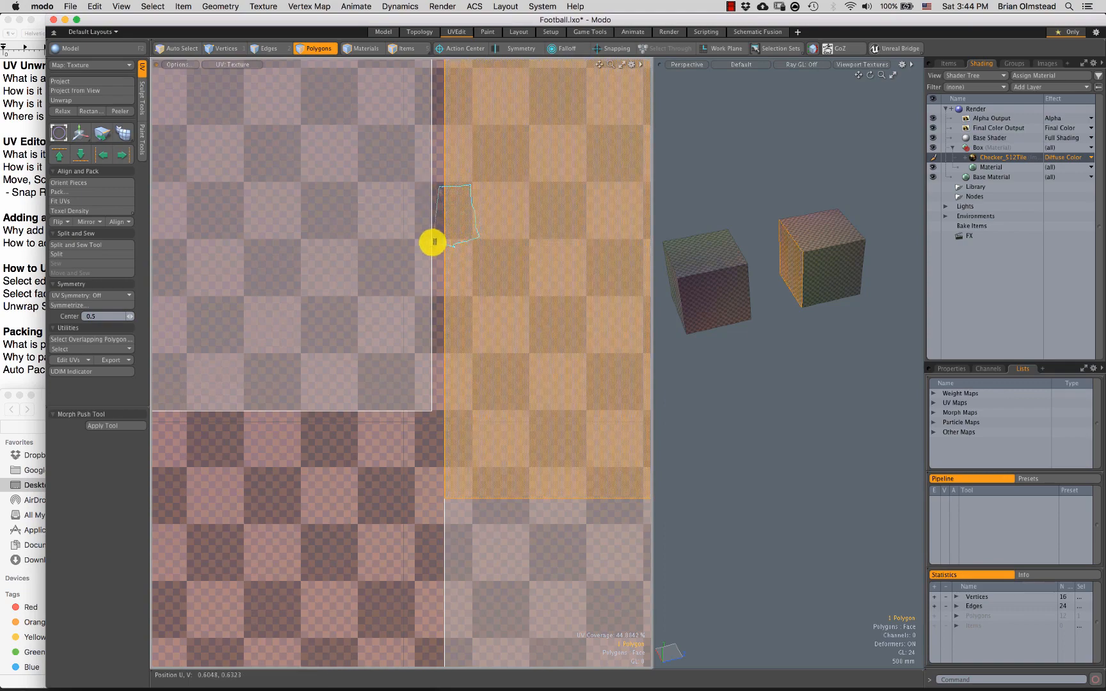
right_drag(433, 242, 435, 240)
scroll(436, 237, down, 2)
alt+drag(439, 225, 438, 232)
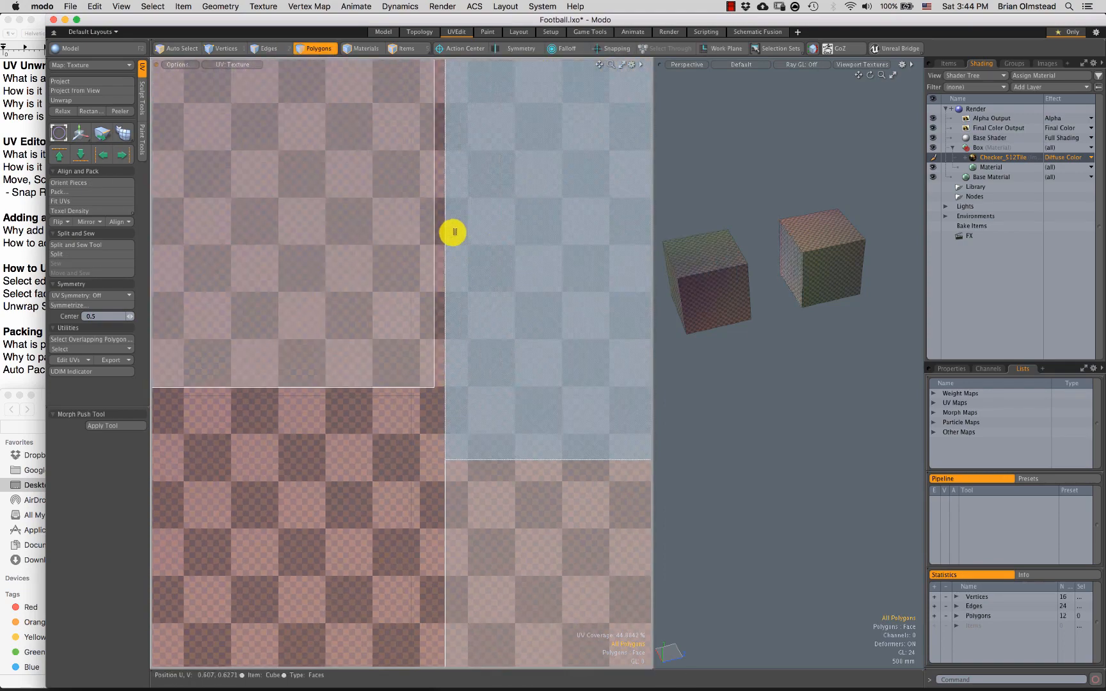
Step: Select the original cube's UV island and move it slightly in negative U to widen the gap to the duplicate's island
click(378, 254)
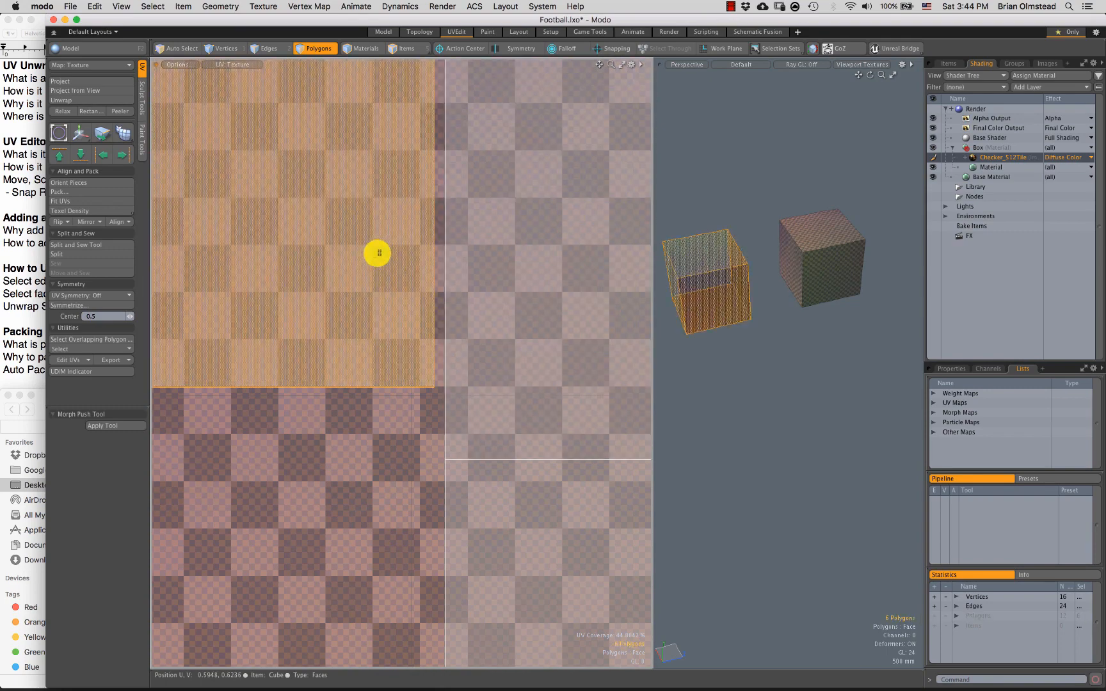
key(w)
drag(446, 275, 346, 294)
key(q)
click(423, 246)
ctrl+alt+drag(421, 301, 322, 213)
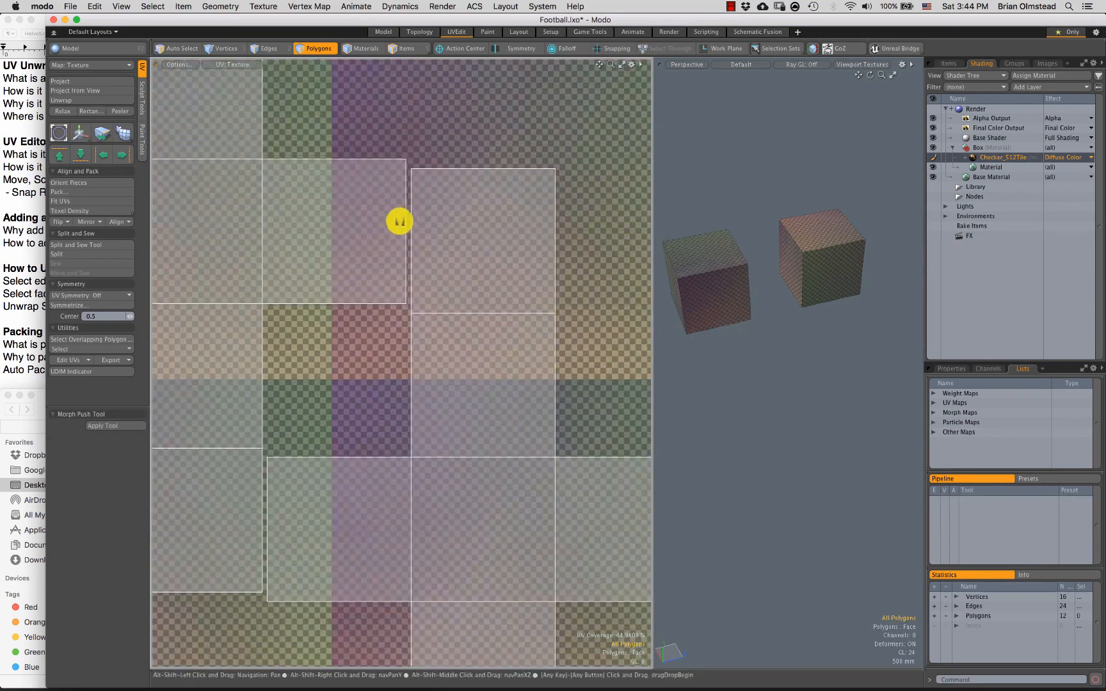
Step: Select both cubes' UV islands and scale them down slightly together with Transform
ctrl+alt+drag(400, 222, 413, 265)
double_click(484, 392)
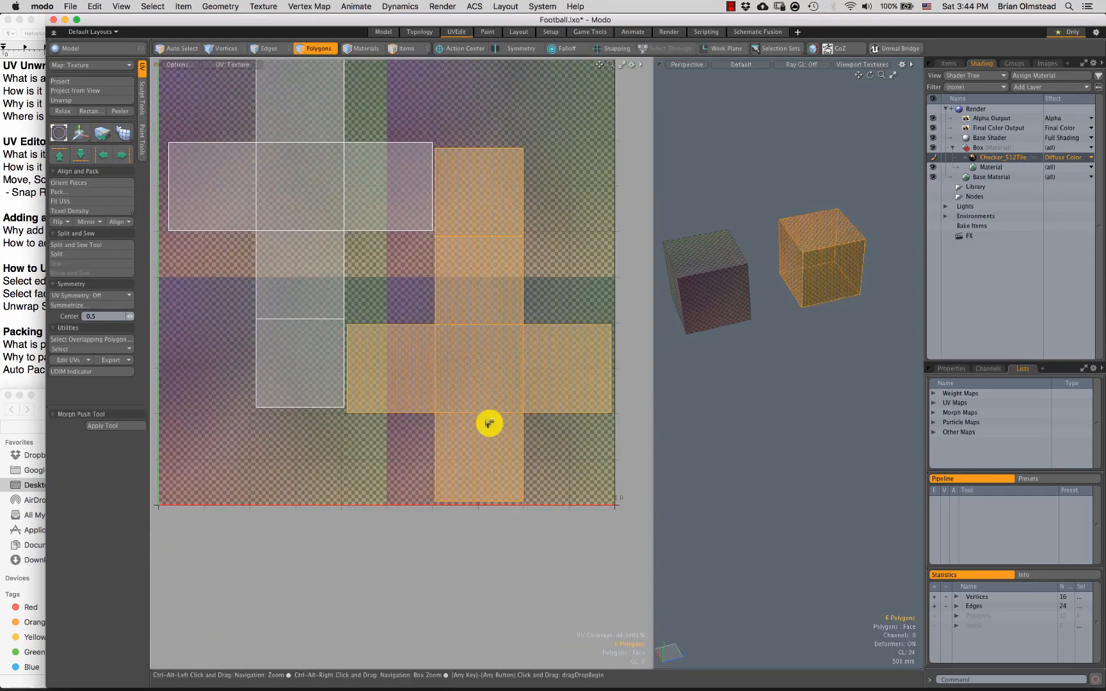
ctrl+alt+drag(489, 424, 511, 417)
alt+shift+drag(370, 286, 361, 314)
shift+double_click(361, 314)
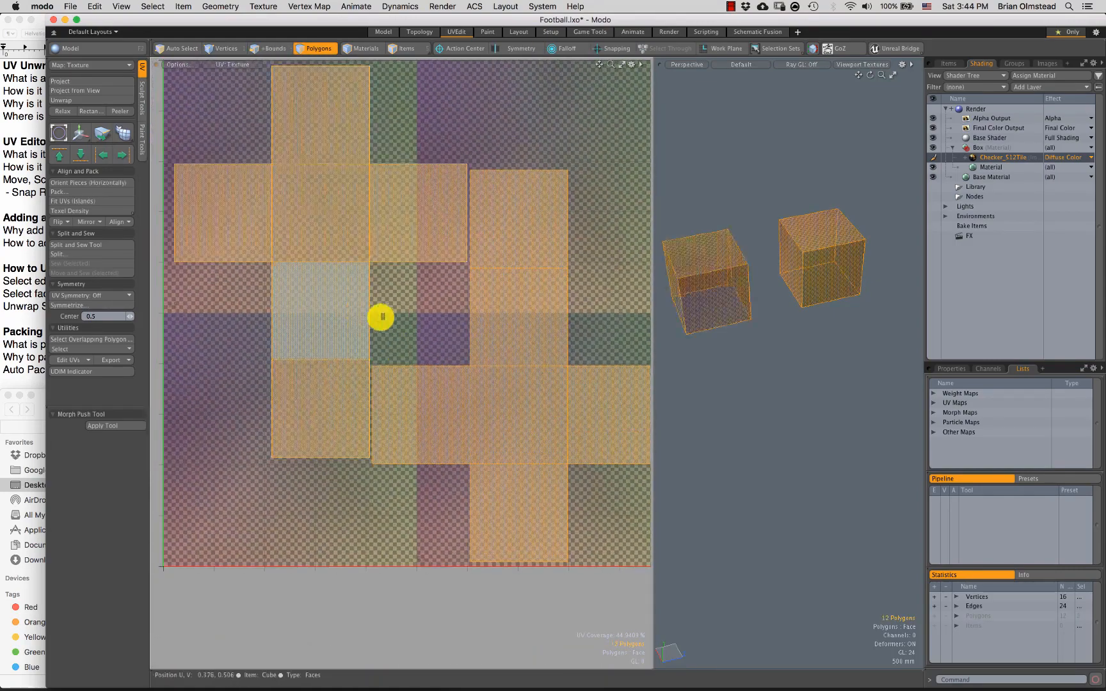
key(y)
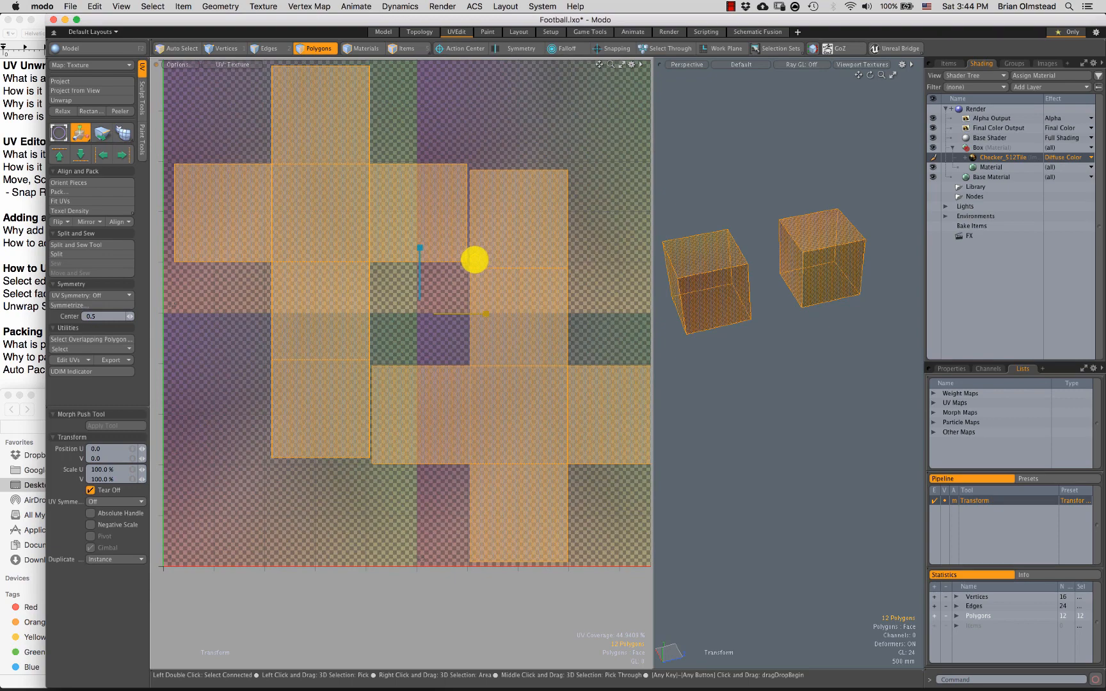
drag(474, 260, 468, 262)
key(space)
Step: Move the original cube's island toward the UV square's upper-left corner, about -0.032 in U and 0.024 in V
ctrl+alt+drag(363, 277, 343, 284)
double_click(346, 286)
key(w)
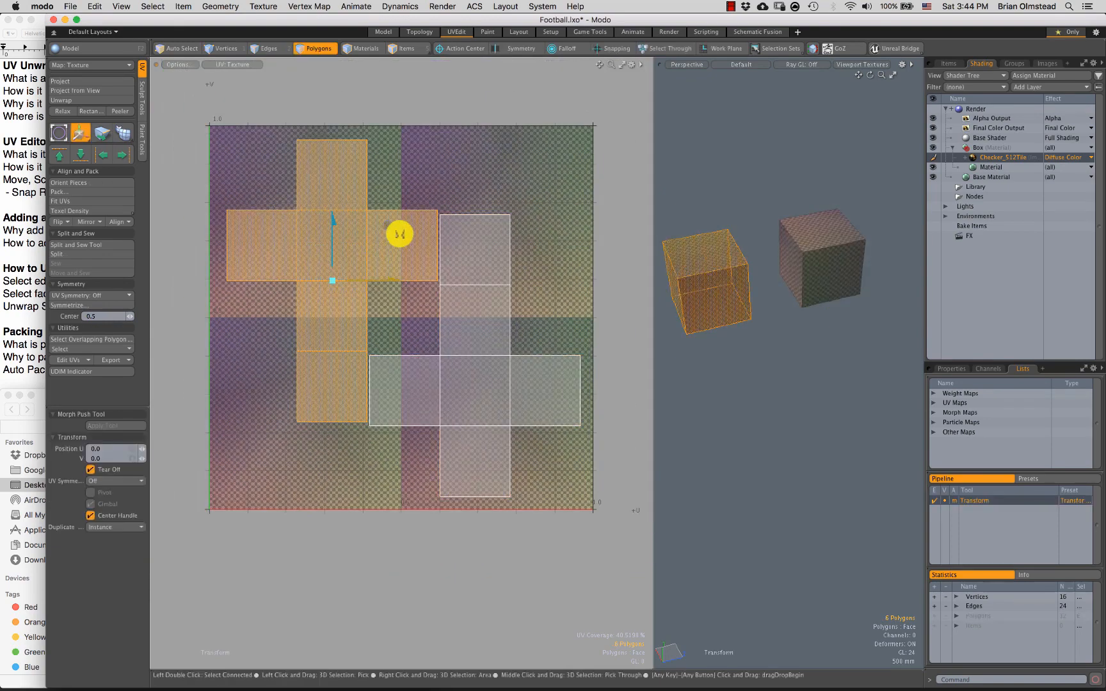
drag(399, 234, 375, 222)
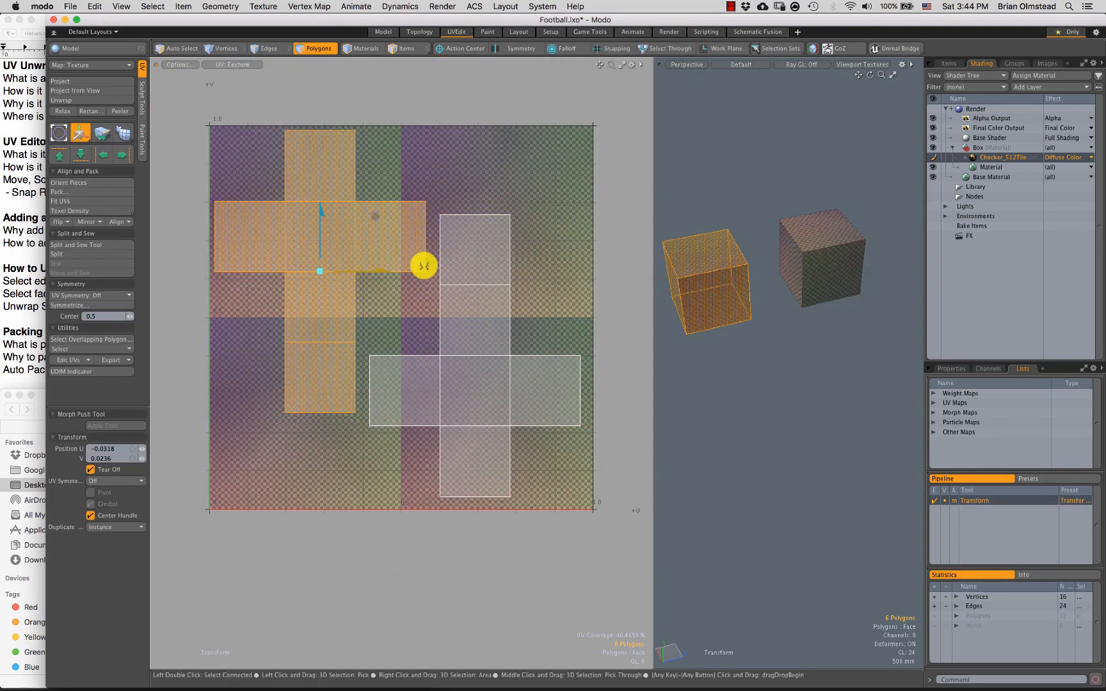
Step: Move the duplicated cube's island toward the lower-right corner of the 0–1 UV square
double_click(478, 375)
drag(534, 313, 541, 322)
key(space)
click(532, 434)
Step: Examine the texture gap between the duplicate's island and the lower border of the UV square, picking the island's bottom edge
scroll(547, 494, up, 3)
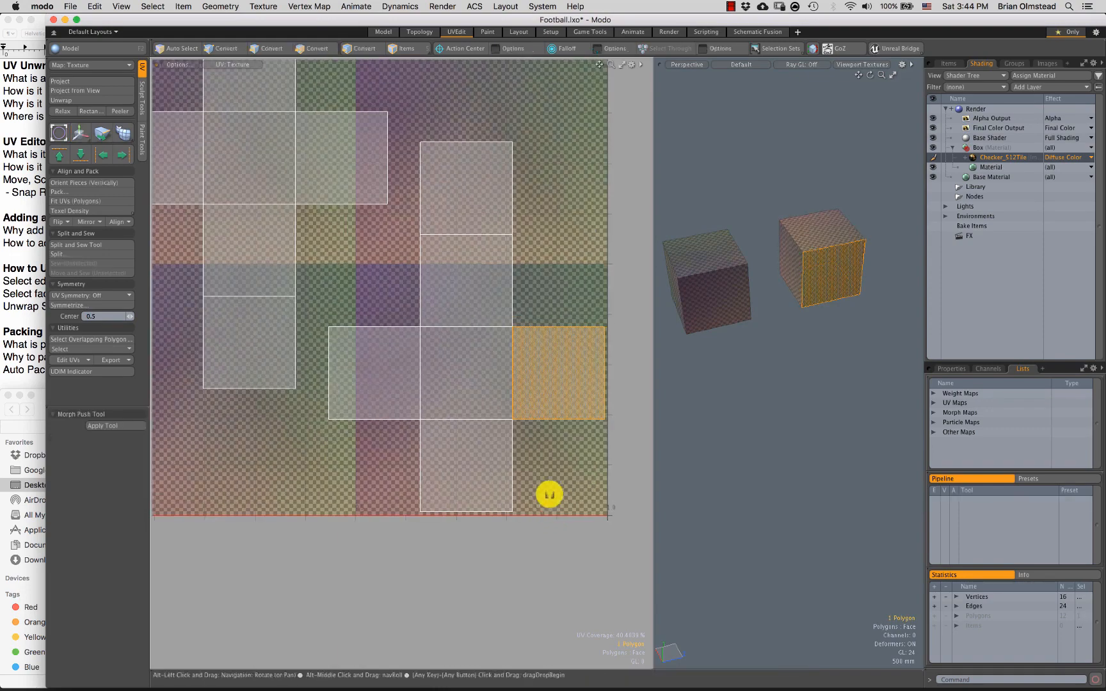
alt+shift+drag(547, 493, 521, 409)
click(500, 402)
scroll(424, 454, up, 5)
scroll(340, 384, up, 2)
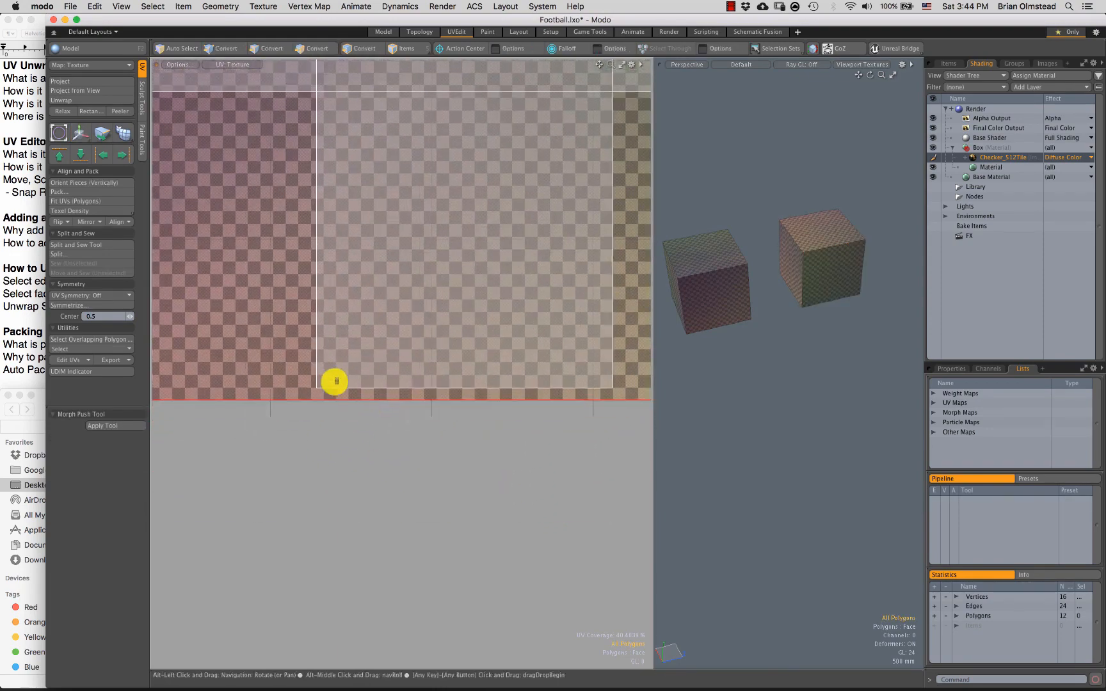
key(2)
click(355, 388)
key(w)
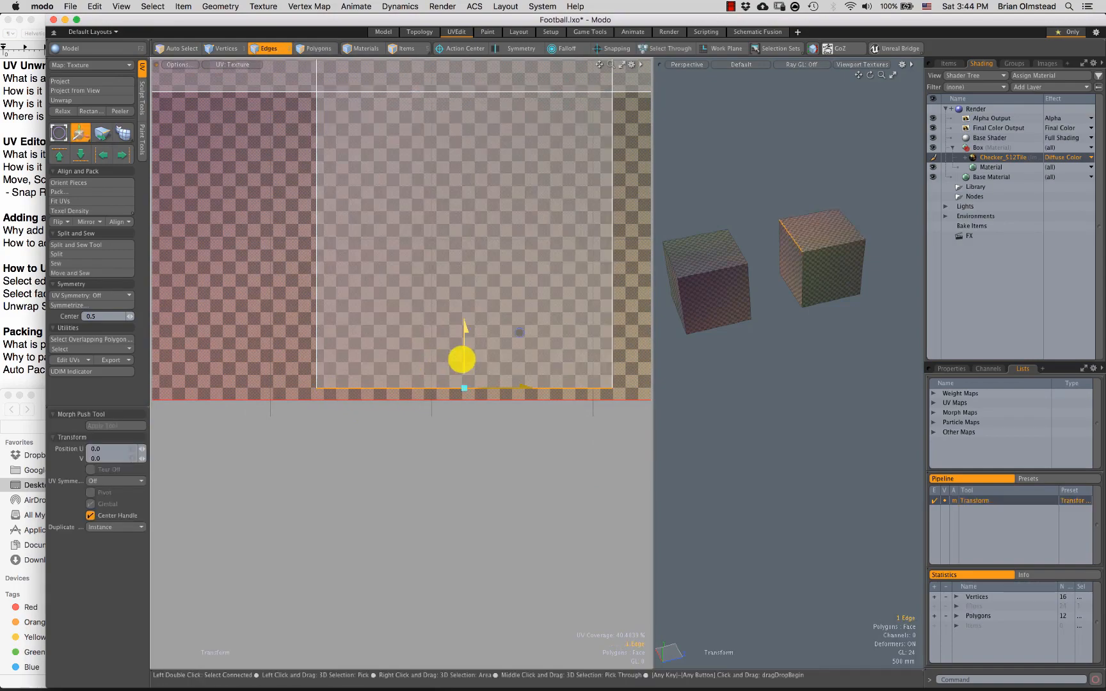
key(space)
Step: Select the duplicated cube's whole island and move it slightly down, leaving a narrow gap above the UV square's lower border
key(3)
double_click(459, 370)
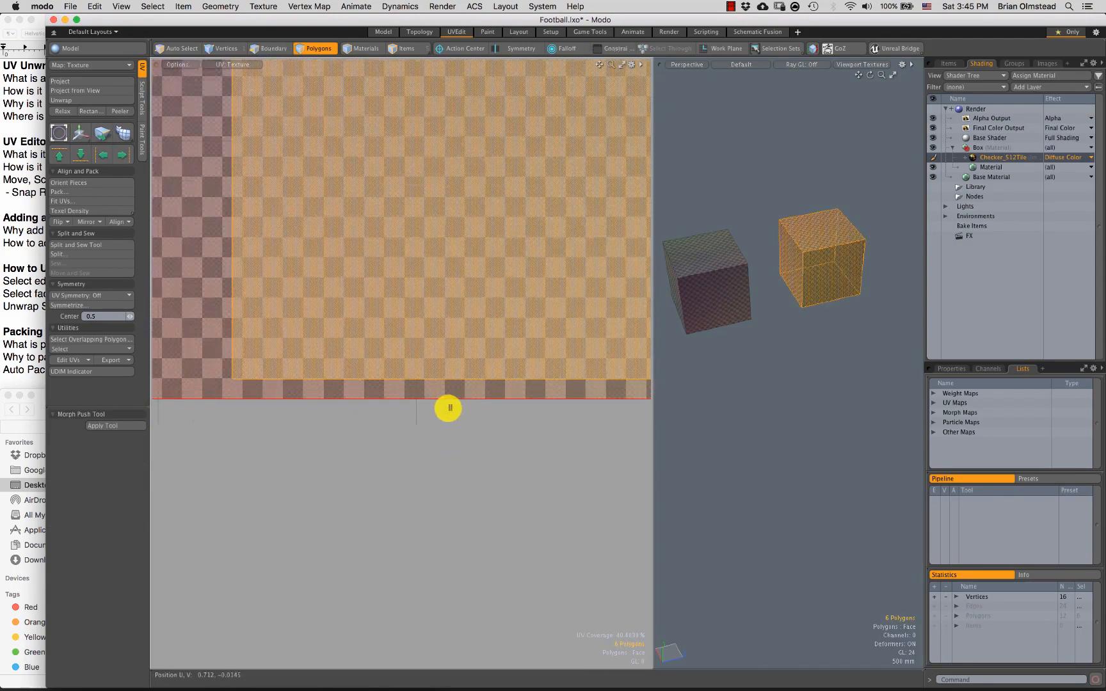
key(w)
click(451, 400)
drag(450, 378, 450, 383)
scroll(444, 409, down, 3)
key(space)
click(449, 415)
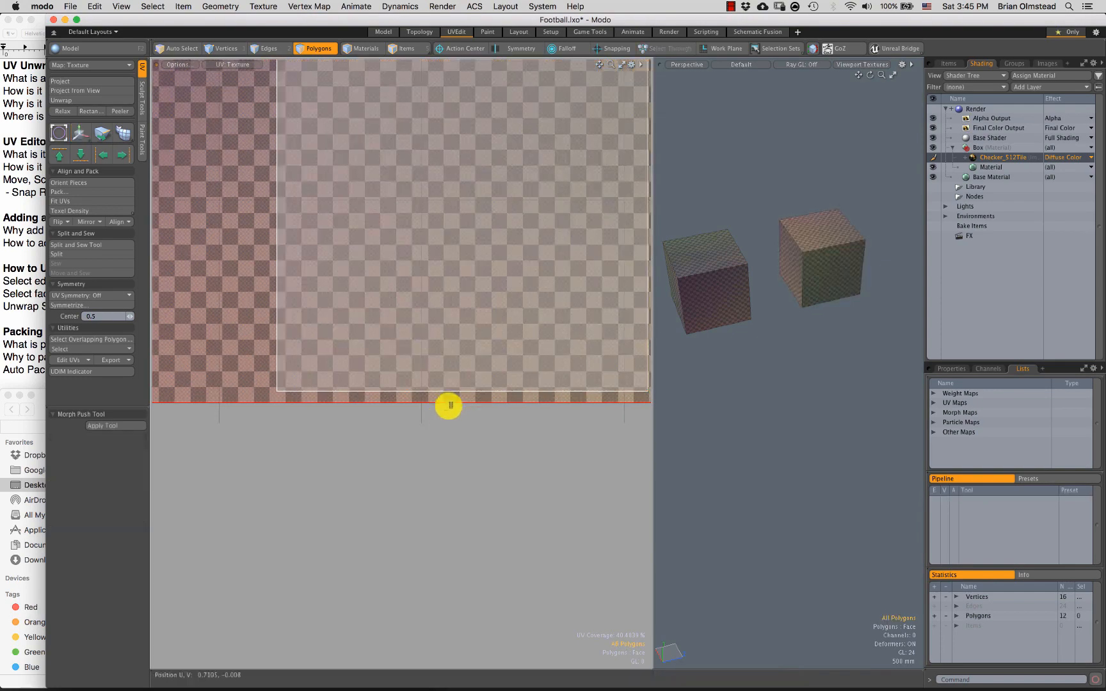
Step: Select the duplicated cube's island in polygon mode and move it up slightly, about 0.03 in V
scroll(451, 397, up, 5)
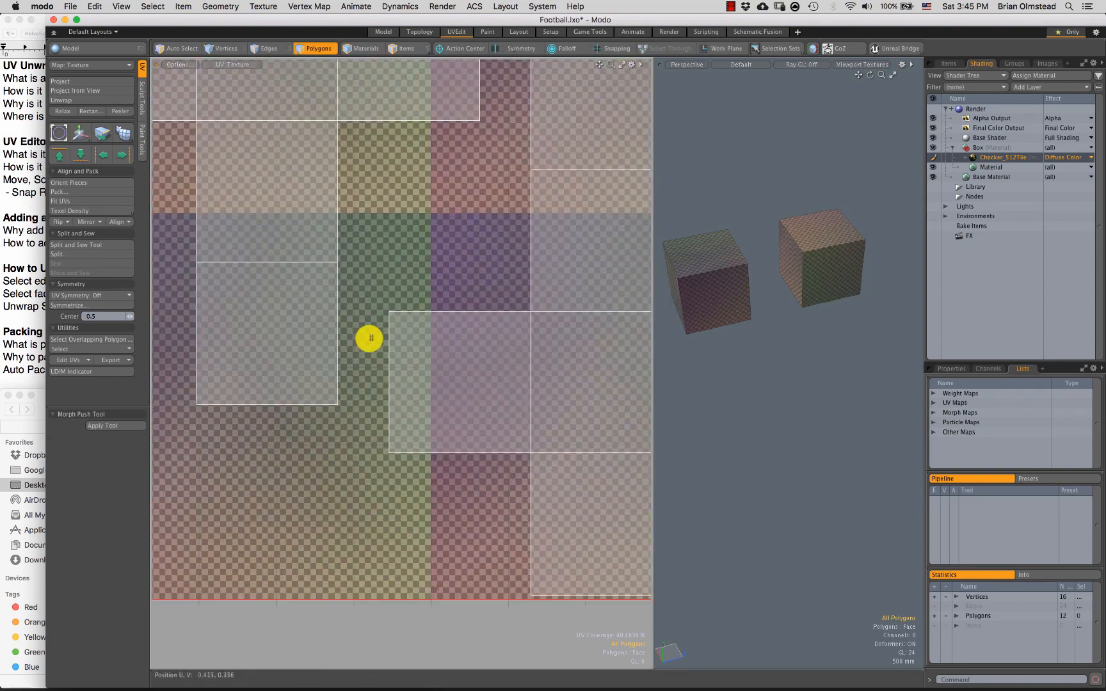
scroll(434, 311, down, 6)
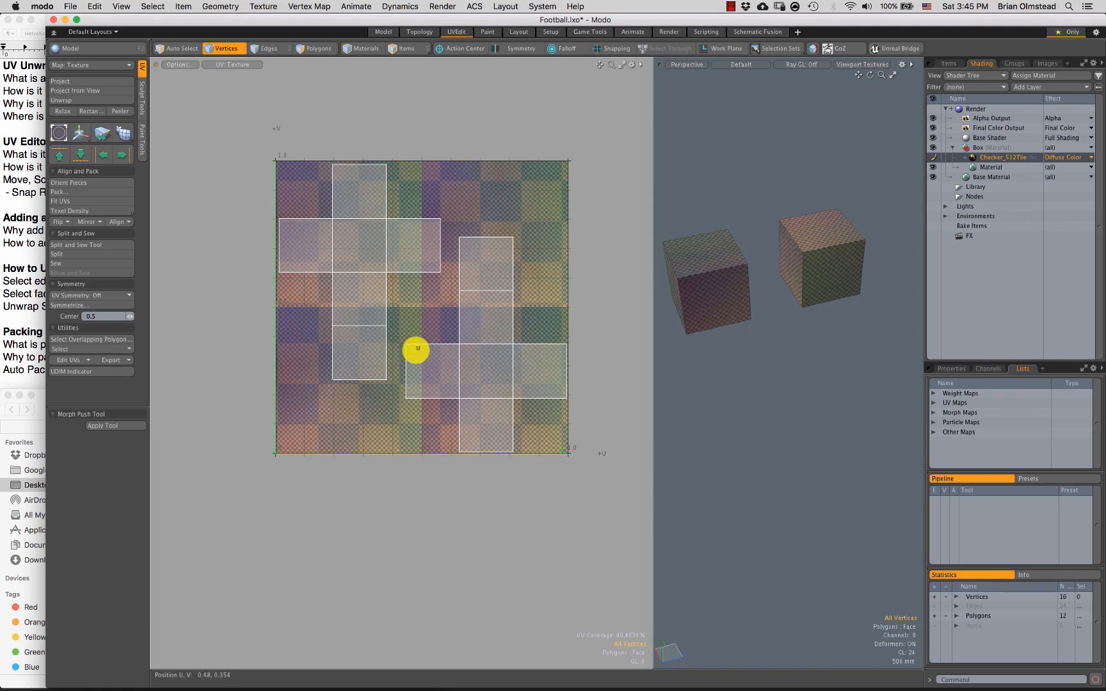
scroll(459, 257, down, 3)
key(3)
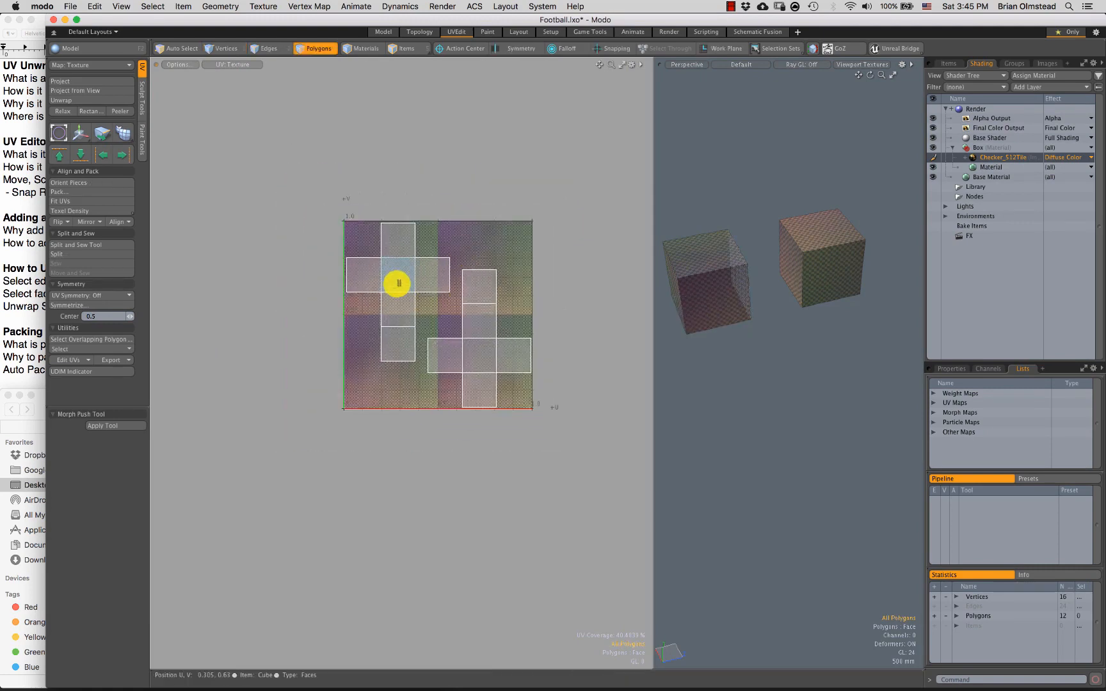
drag(397, 284, 399, 313)
shift+double_click(478, 364)
alt+drag(462, 326, 480, 309)
double_click(484, 362)
key(w)
Step: Switch to the TextEdit notes to read the Packing UVs section, and return to Modo
click(54, 342)
triple_click(14, 331)
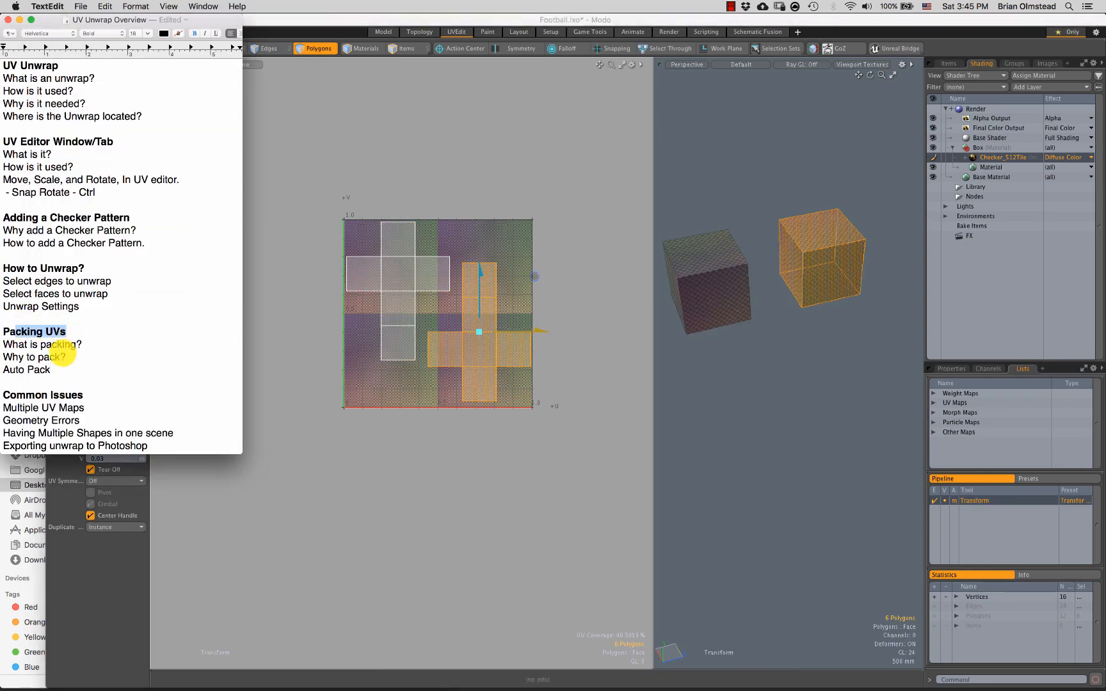
click(456, 392)
key(q)
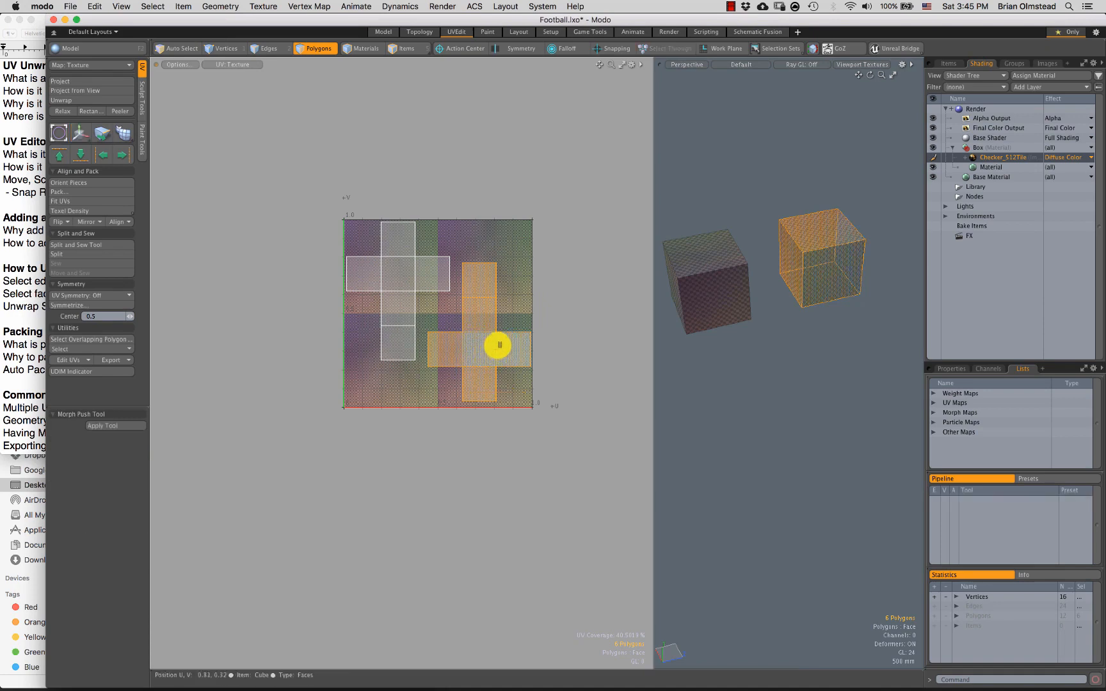
Step: Shrink and rotate the duplicated cube's island diagonally, placing it outside the UV square beyond the right border
key(y)
drag(540, 301, 598, 302)
key(w)
key(r)
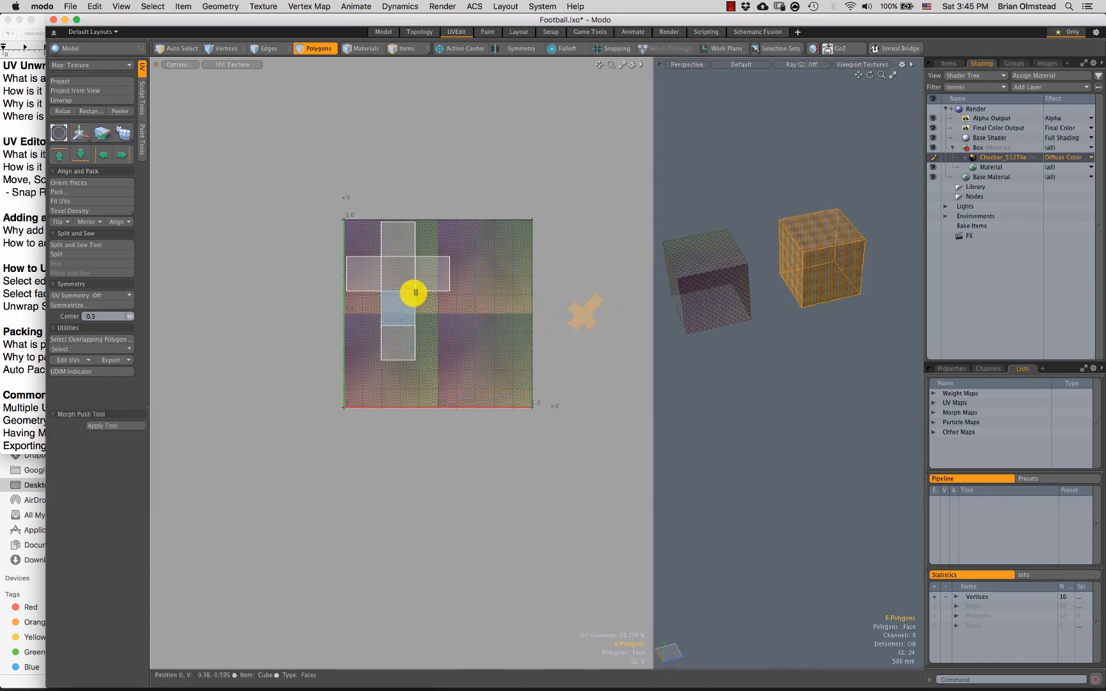
Step: Enlarge the original cube's island and turn it diagonally so that it overhangs the UV square's upper-left corner
double_click(412, 291)
drag(456, 245, 513, 195)
key(e)
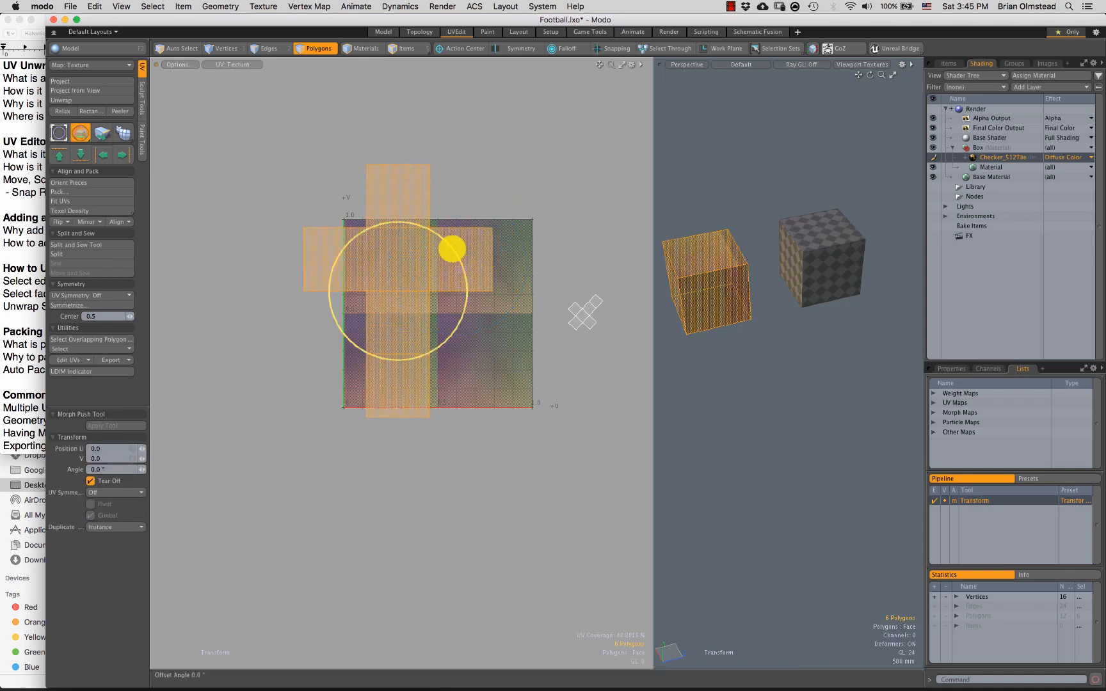
key(w)
drag(452, 249, 339, 166)
key(q)
click(483, 220)
scroll(455, 283, down, 3)
alt+drag(454, 283, 357, 277)
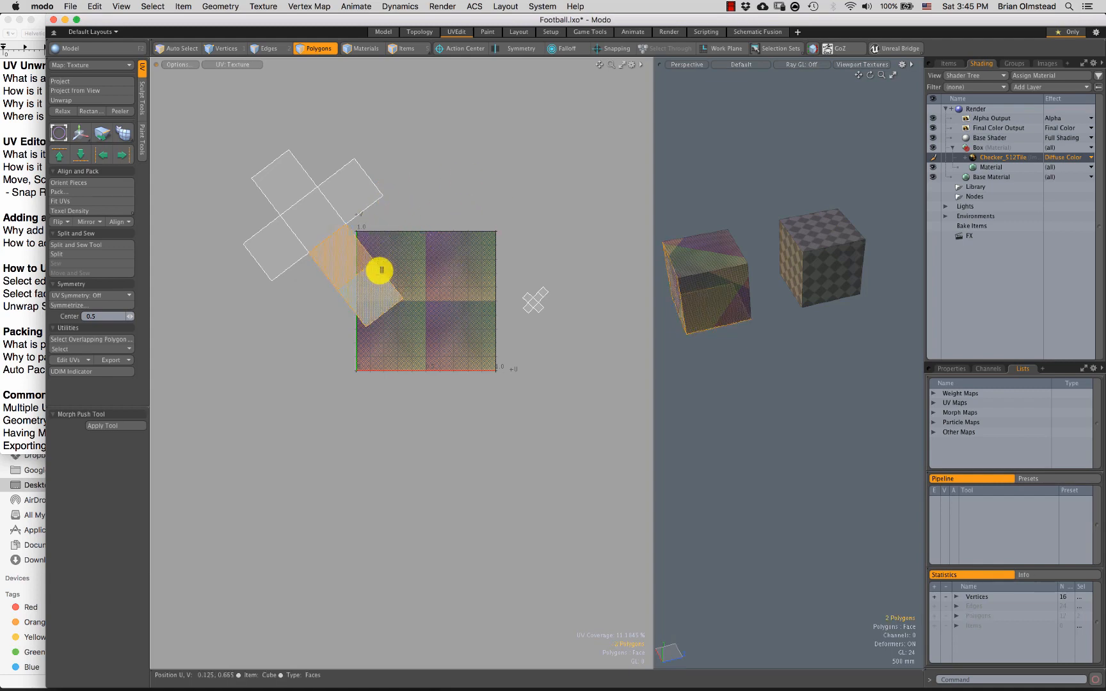
Step: Try a further rotation of the original cube's connected island, undo it and clear the selection
key(bracketright)
key(e)
drag(392, 237, 390, 252)
key(super+z)
key(q)
click(447, 272)
ctrl+alt+drag(410, 304, 415, 304)
alt+shift+drag(396, 322, 400, 320)
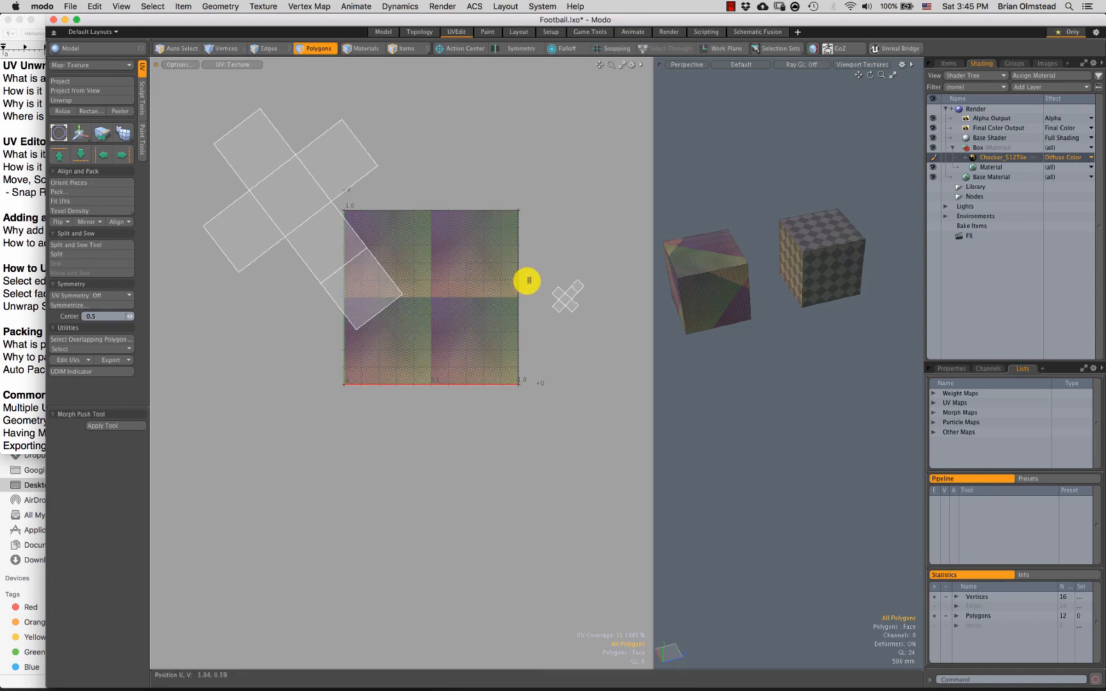
Step: Try Pack UVs on both islands with the Pack option, 20% gaps and UDIM 1001, and undo it
right_drag(369, 211, 368, 320)
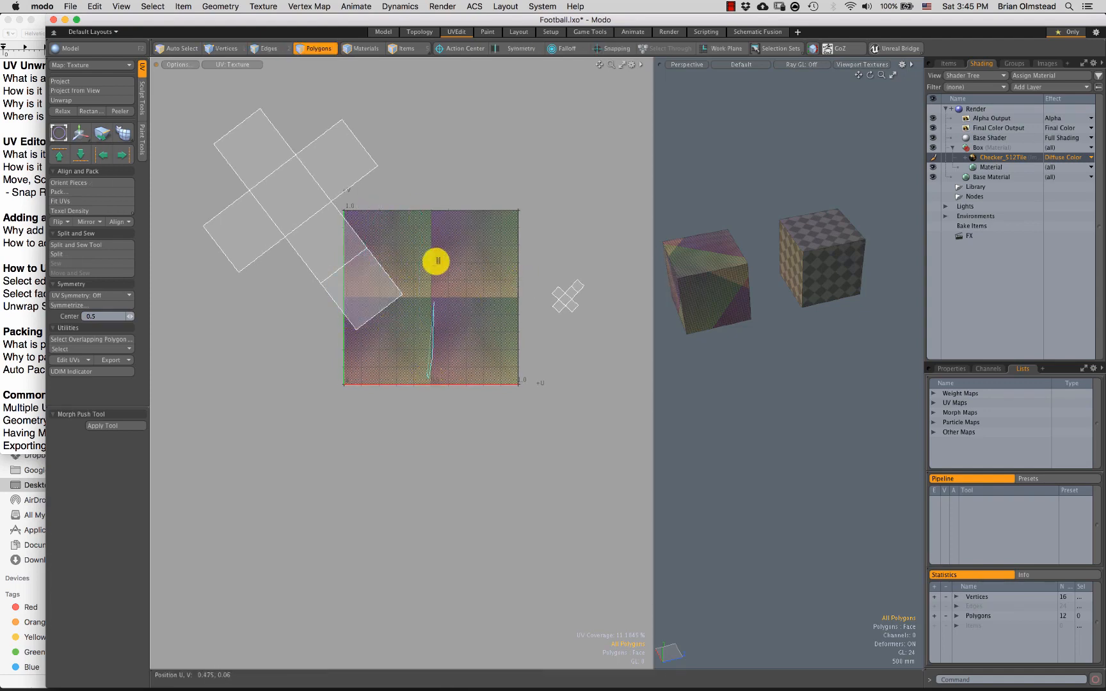
scroll(414, 370, down, 2)
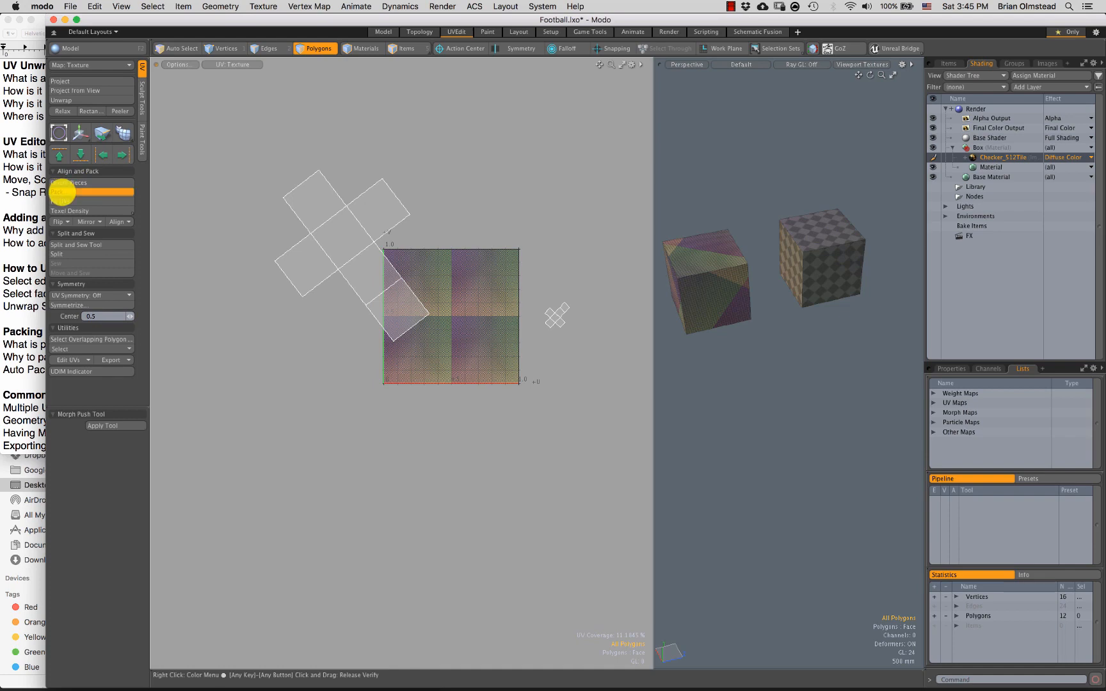
click(62, 192)
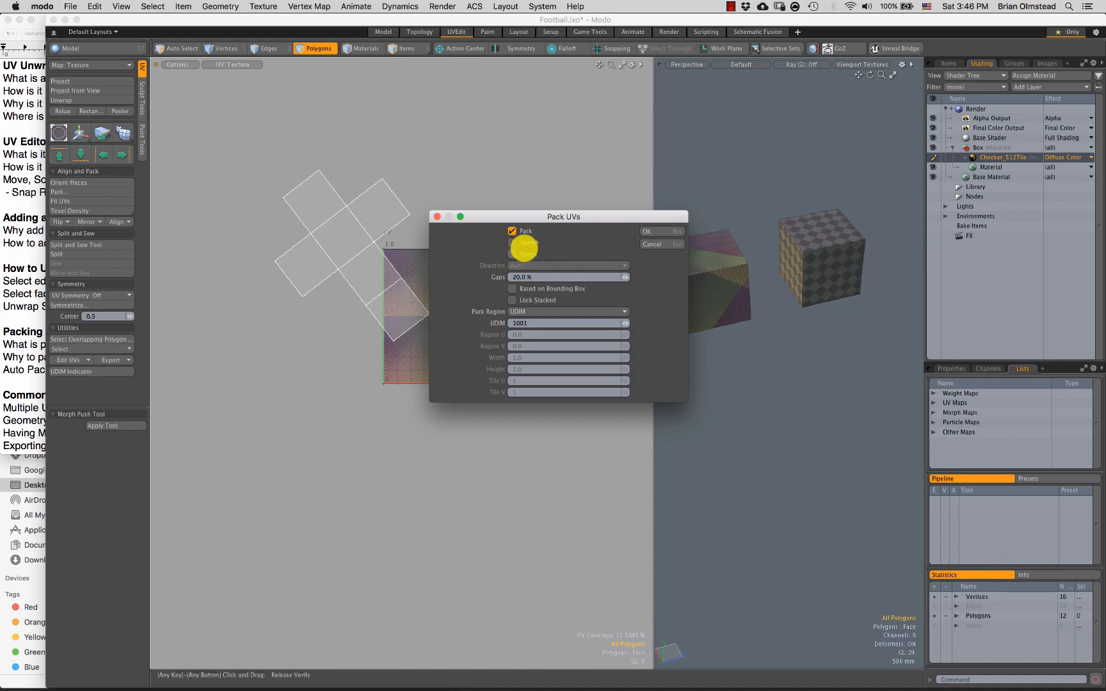
click(654, 231)
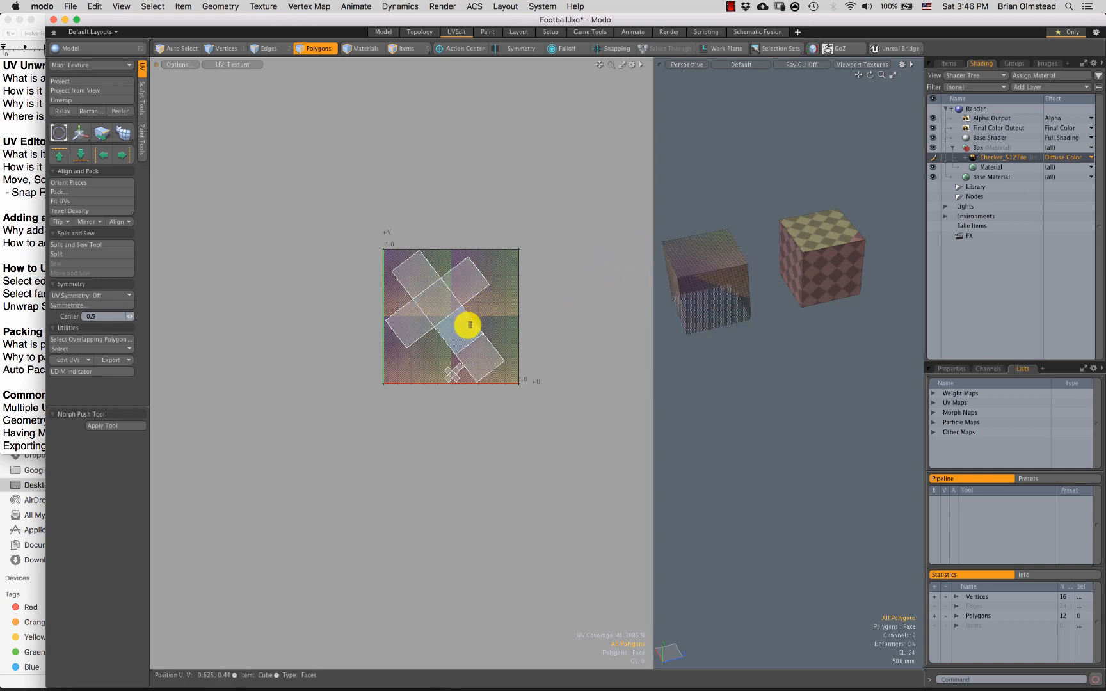
right_click(513, 370)
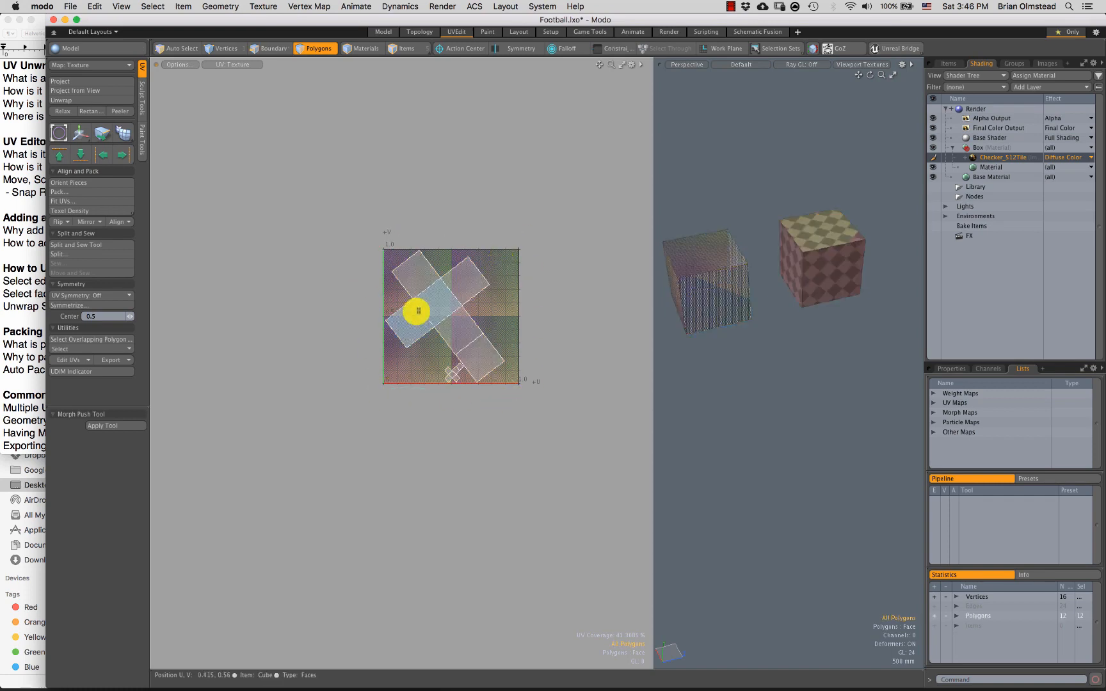
key(super+z)
Step: Try Pack UVs with Pack disabled, Stretch enabled and 20% gaps, and undo the change
click(57, 191)
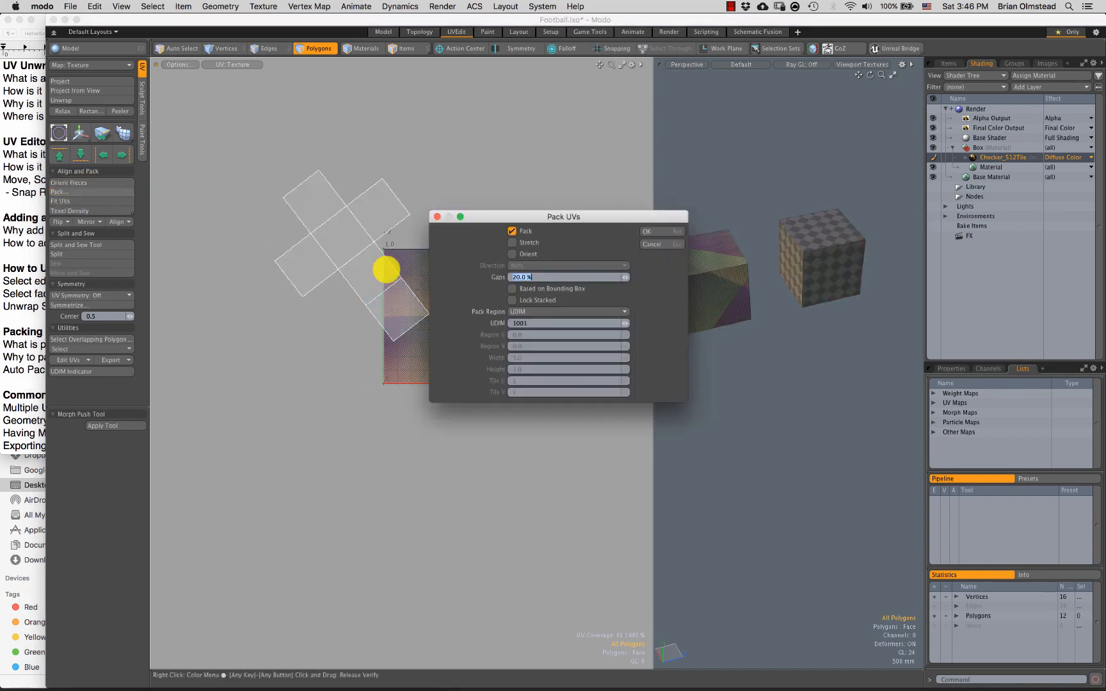
click(512, 230)
click(511, 242)
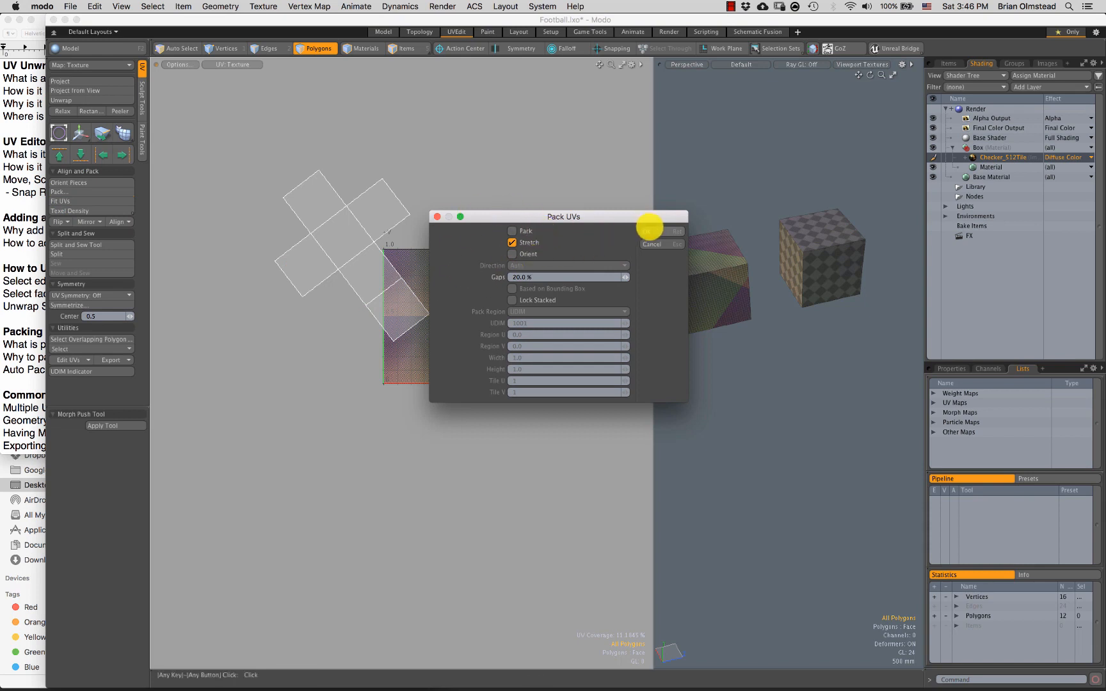
drag(621, 212, 464, 437)
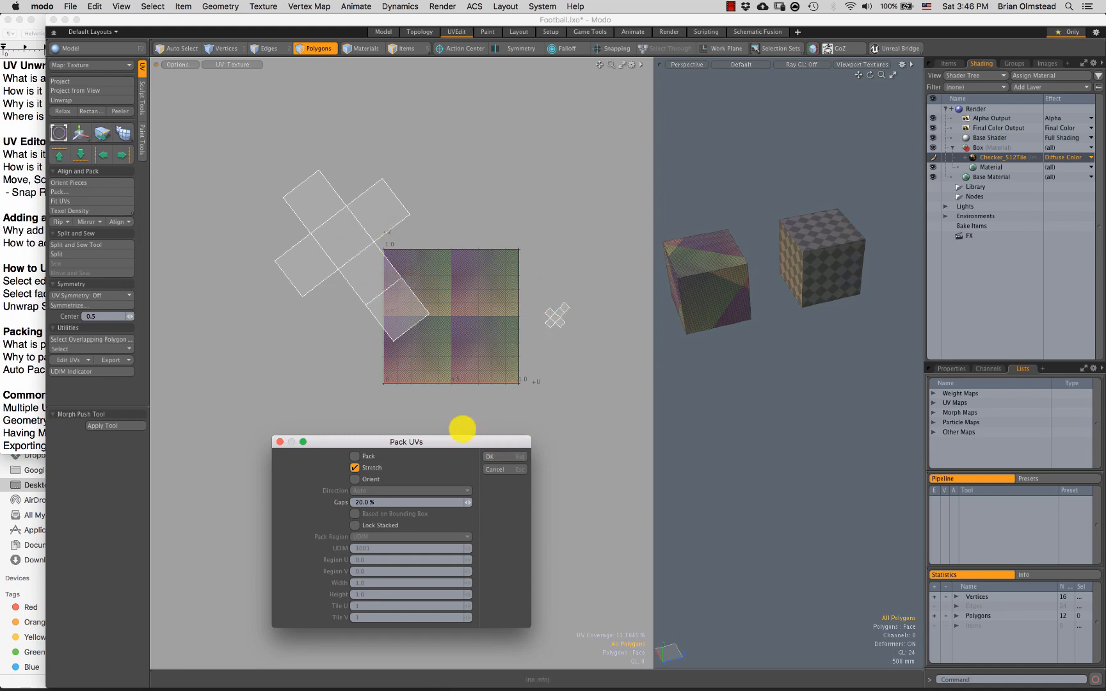
click(496, 456)
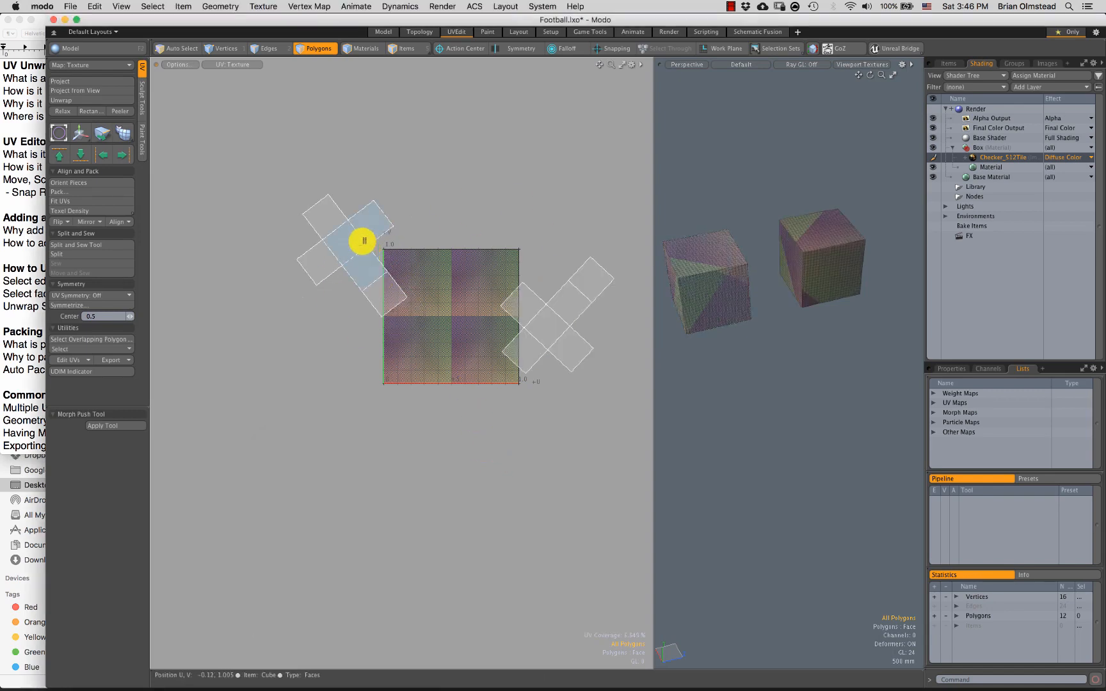
key(super+z)
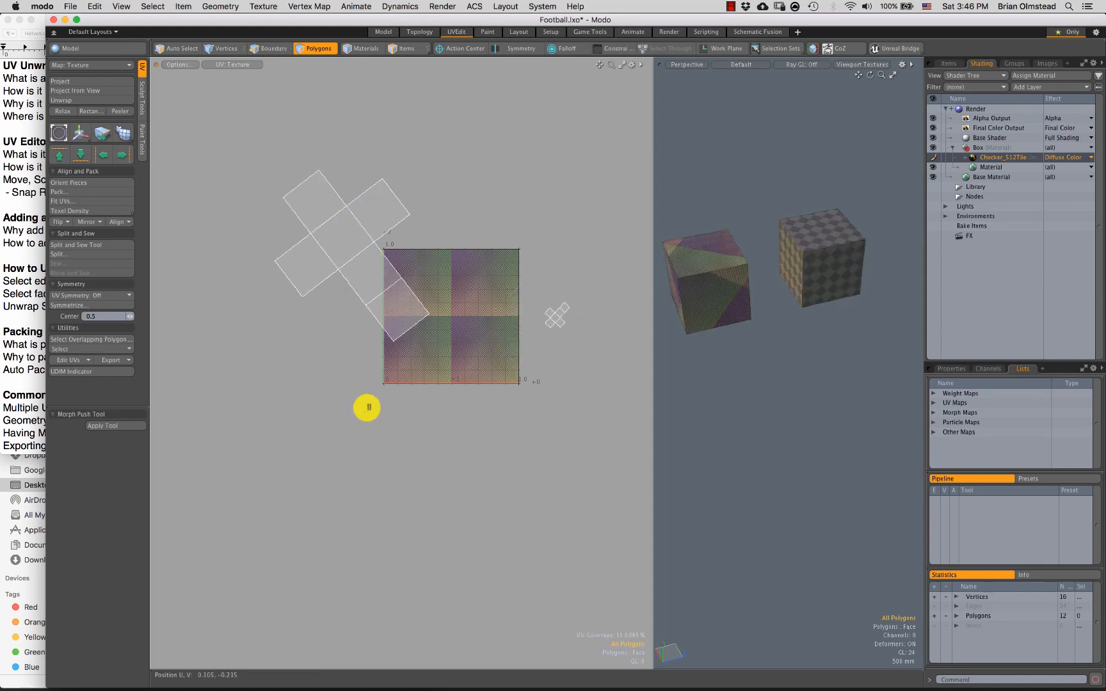
Step: Try Pack UVs on both islands with only Orient enabled, Auto direction and 20% gaps, and undo it
click(67, 192)
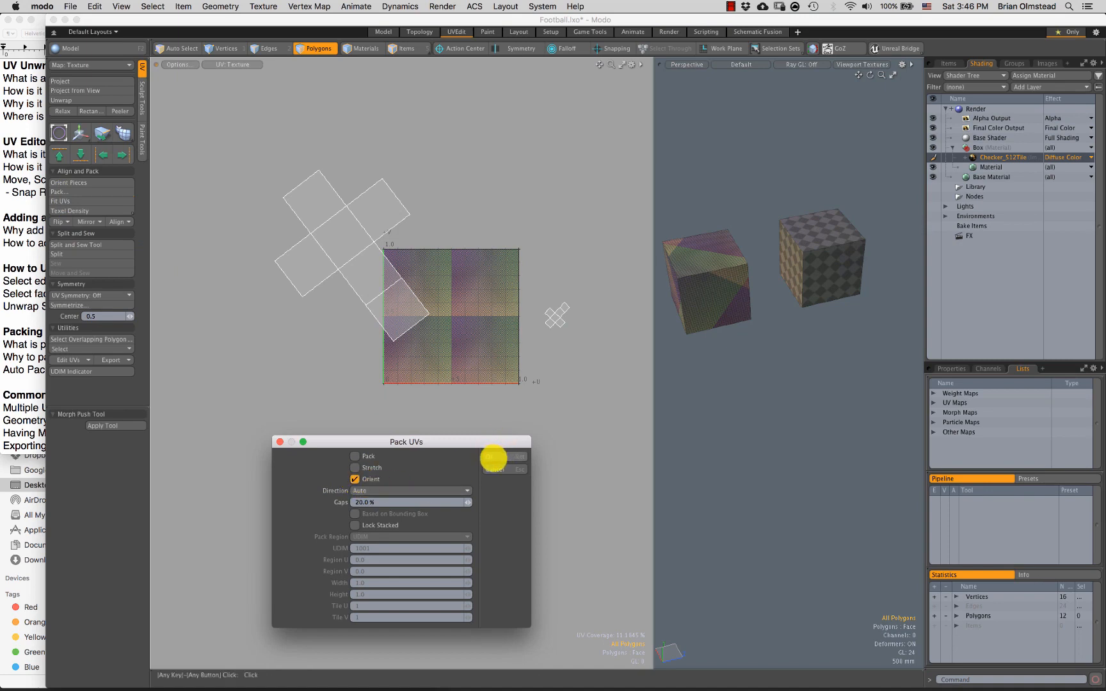
click(493, 458)
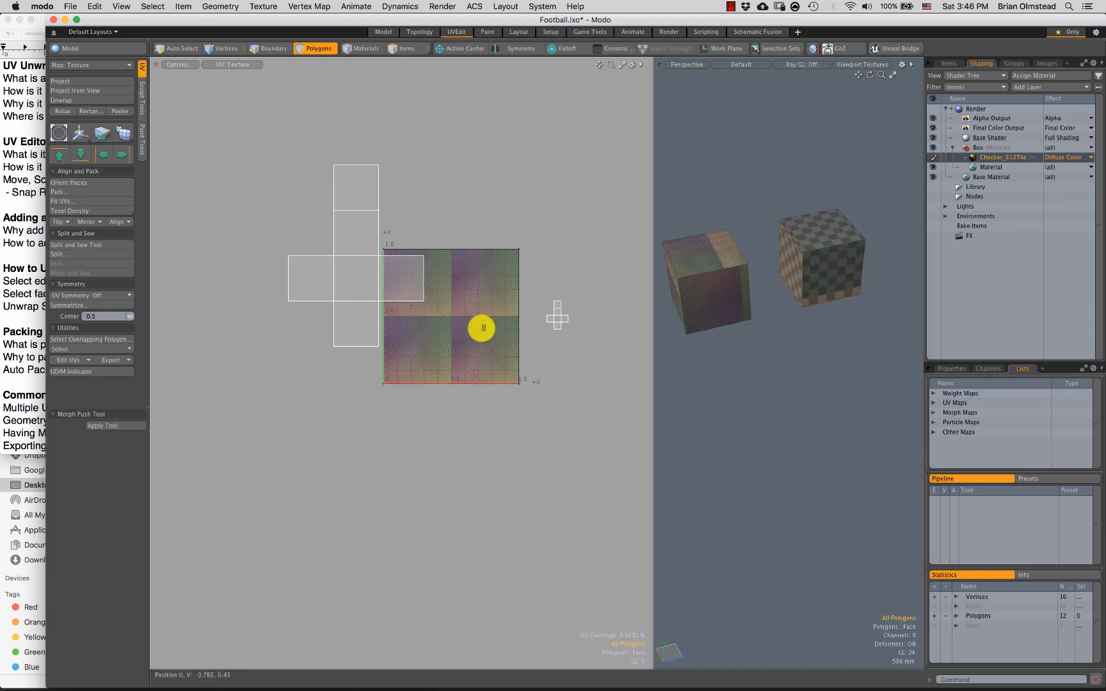
key(super+z)
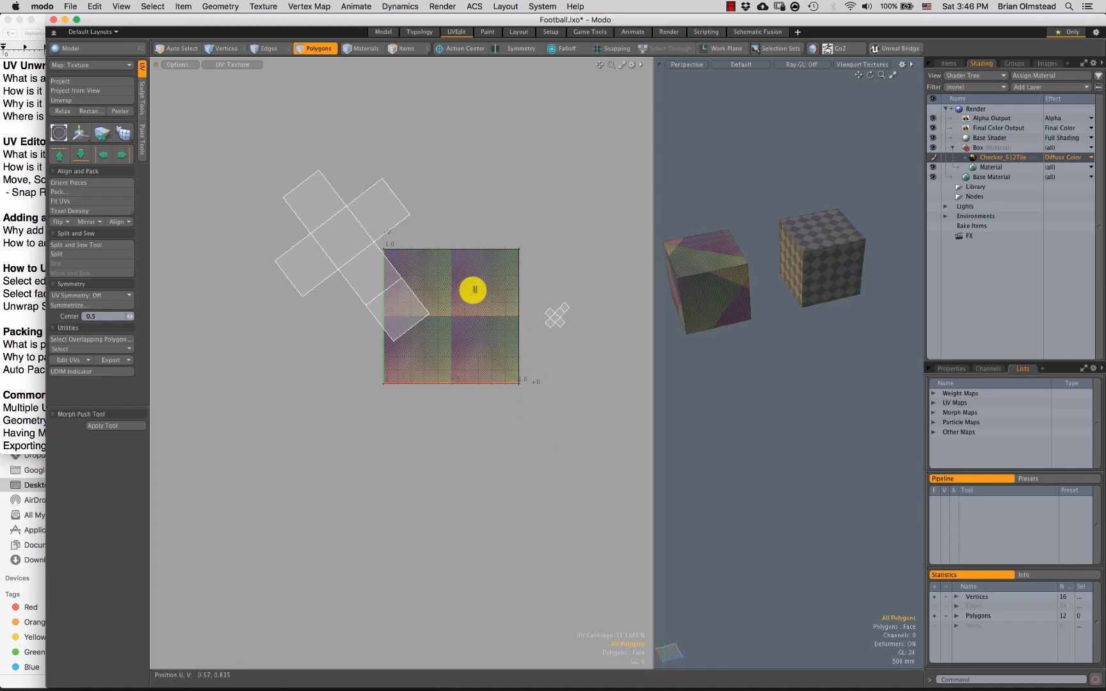
Step: Check the large island's orientation by selecting its long straight run of edges, and return to polygon selection
key(2)
click(330, 201)
shift+click(369, 234)
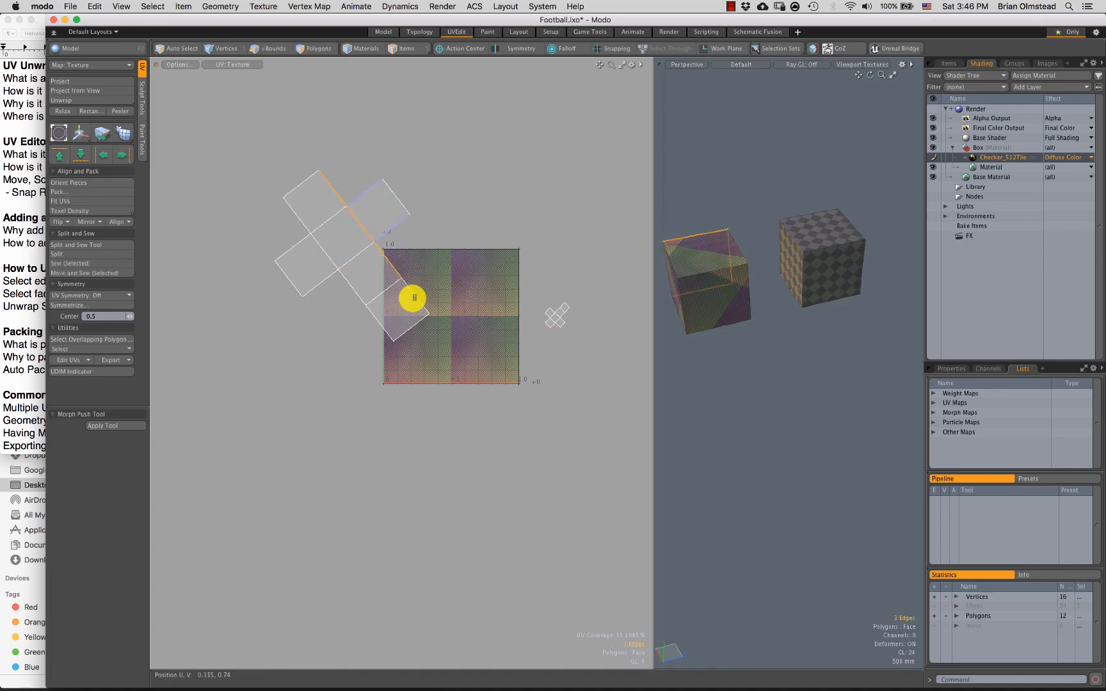
shift+click(412, 298)
key(3)
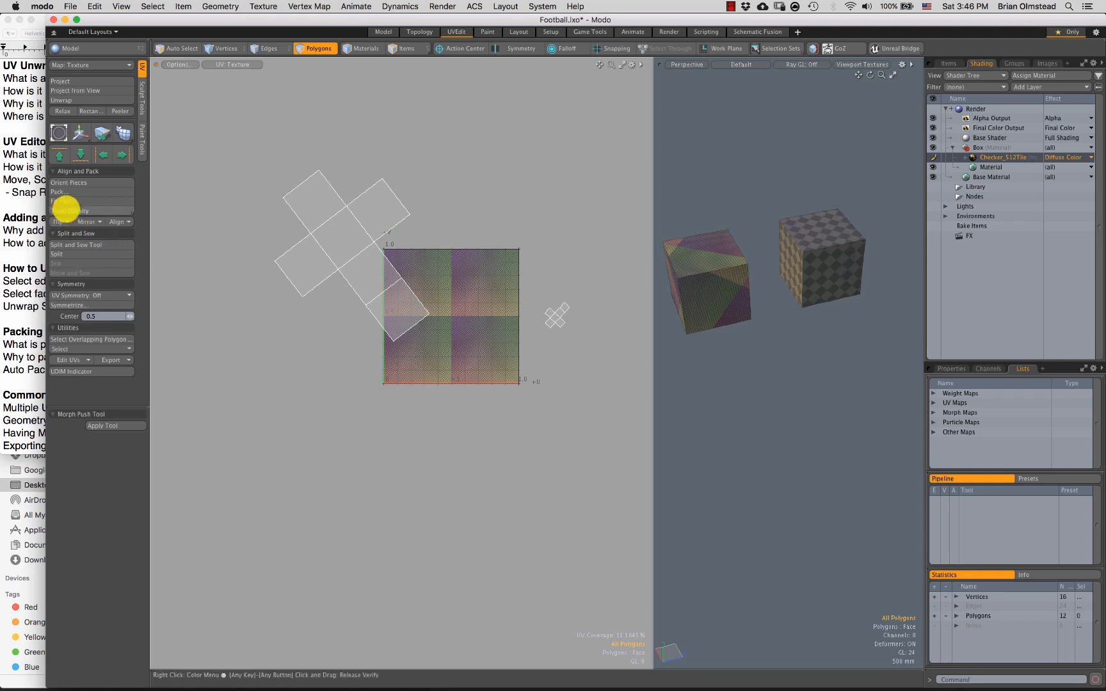
Step: Pack both islands with Pack, Stretch and Orient enabled, Auto direction, 20% gaps and UDIM 1001
click(67, 192)
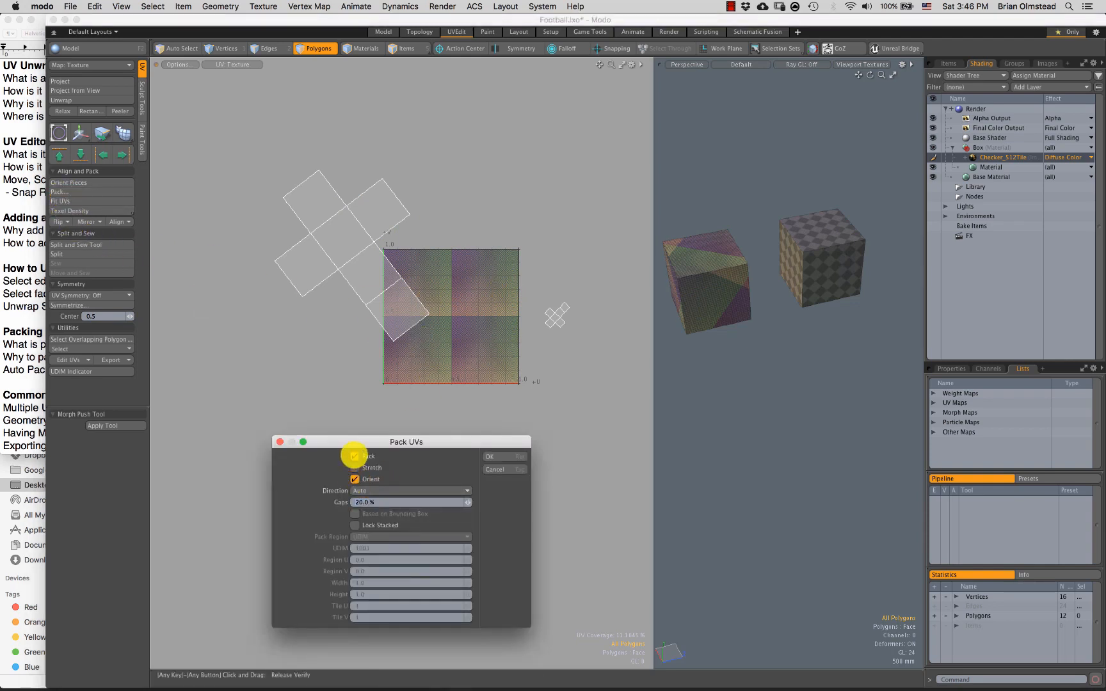
click(355, 468)
drag(409, 445, 415, 433)
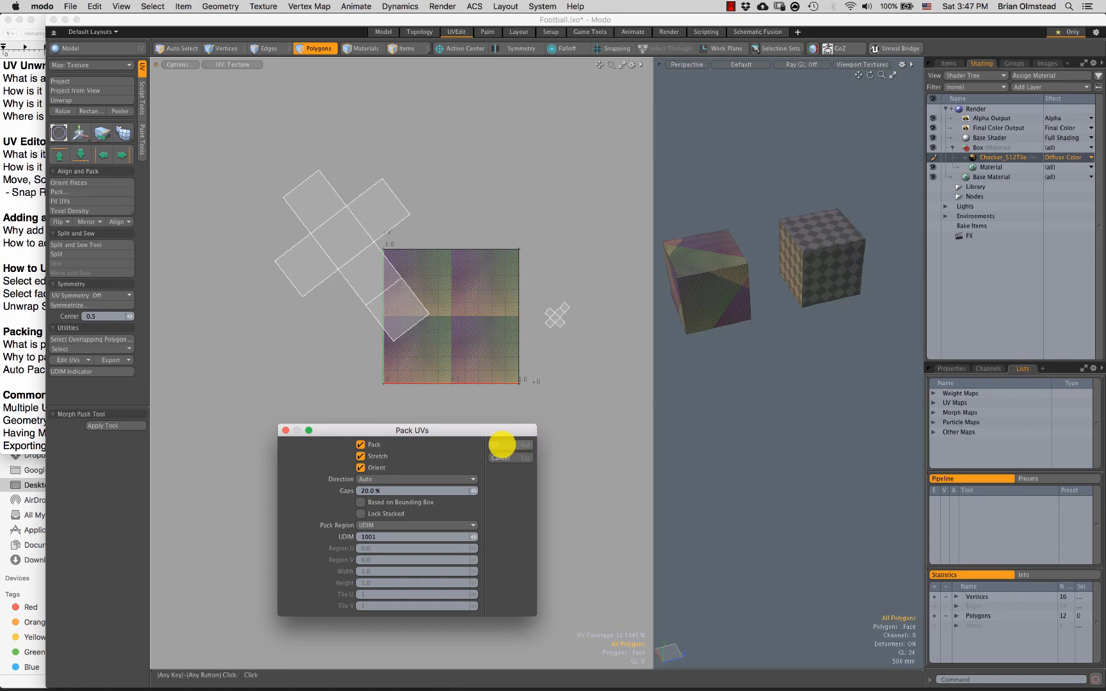
click(501, 444)
Step: Examine the gap between the two packed islands, their fit in the UV square and the UV coverage read-out
scroll(472, 371, up, 5)
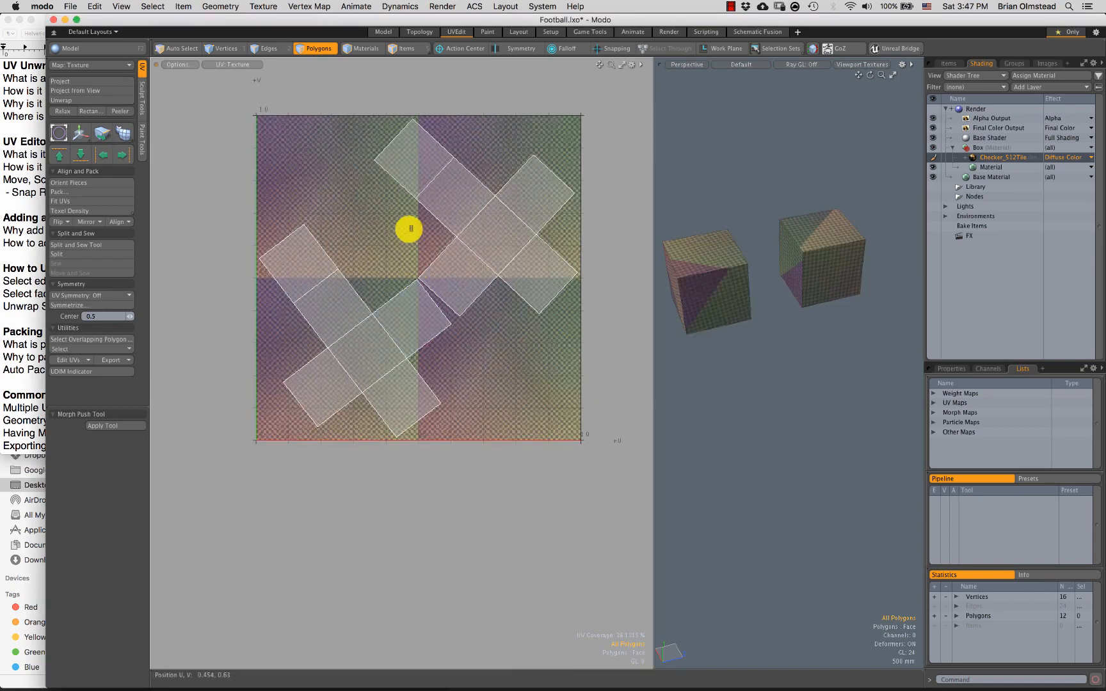
drag(414, 328, 453, 307)
key(])
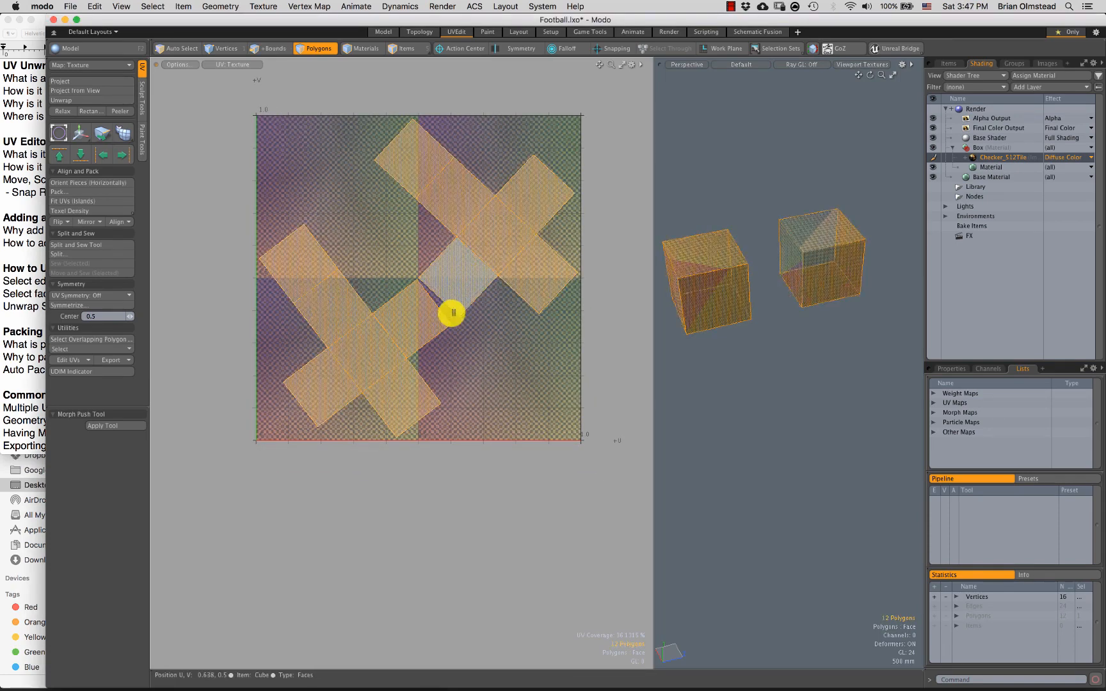
scroll(414, 306, up, 1)
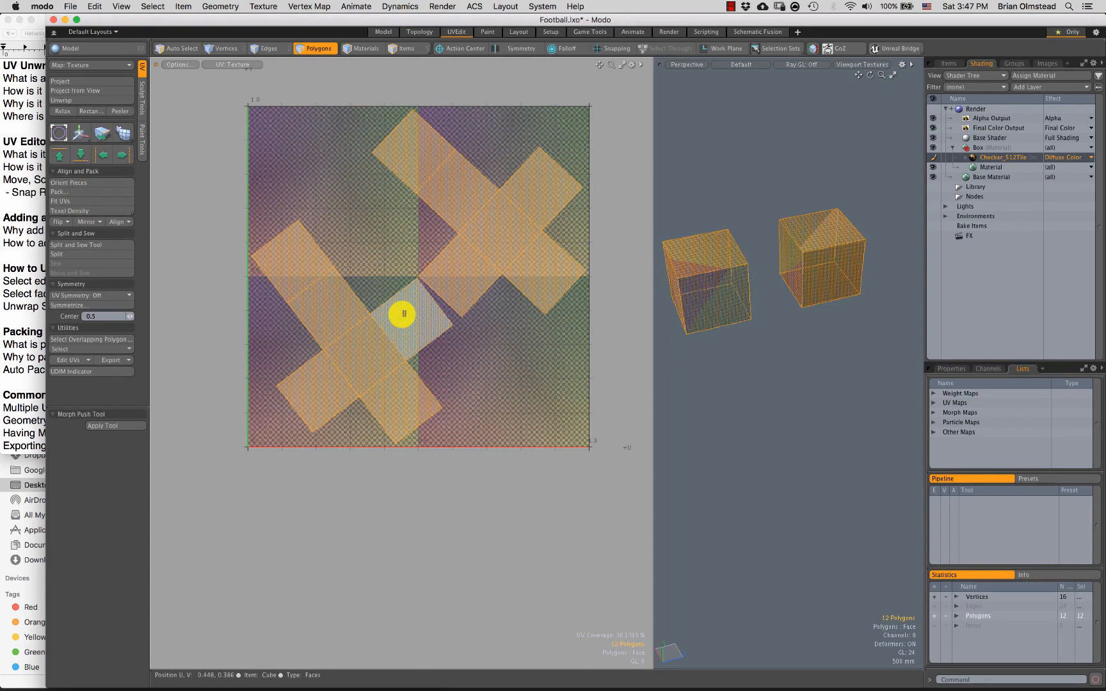
scroll(459, 366, down, 2)
alt+drag(449, 328, 452, 346)
click(484, 387)
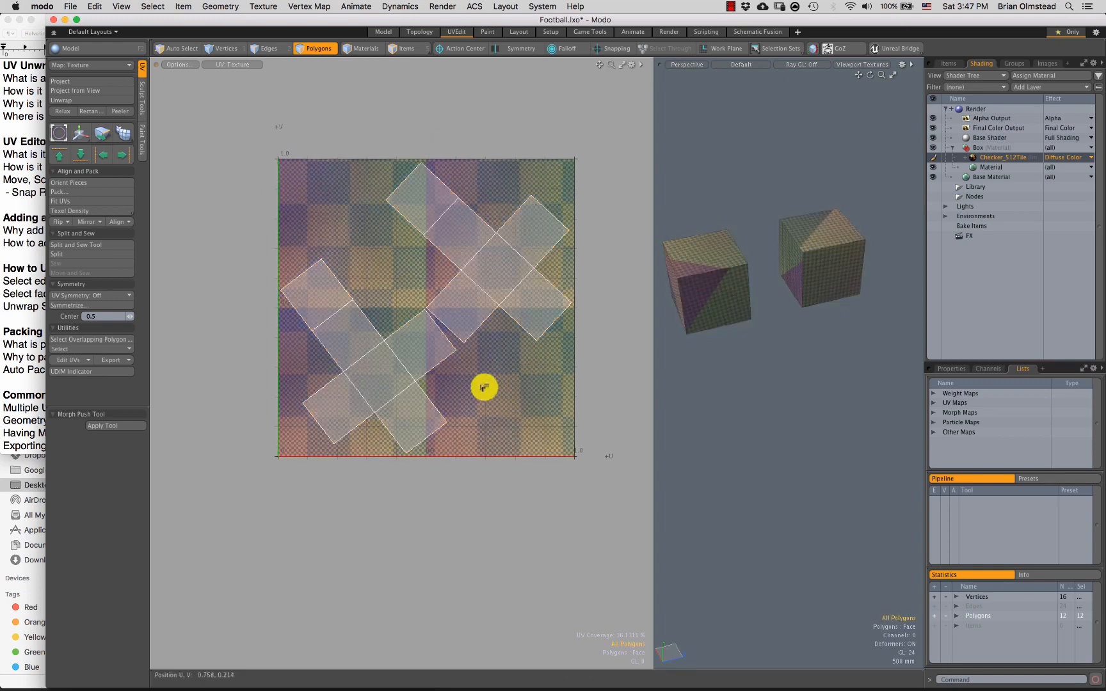
scroll(483, 388, up, 2)
alt+drag(482, 389, 486, 395)
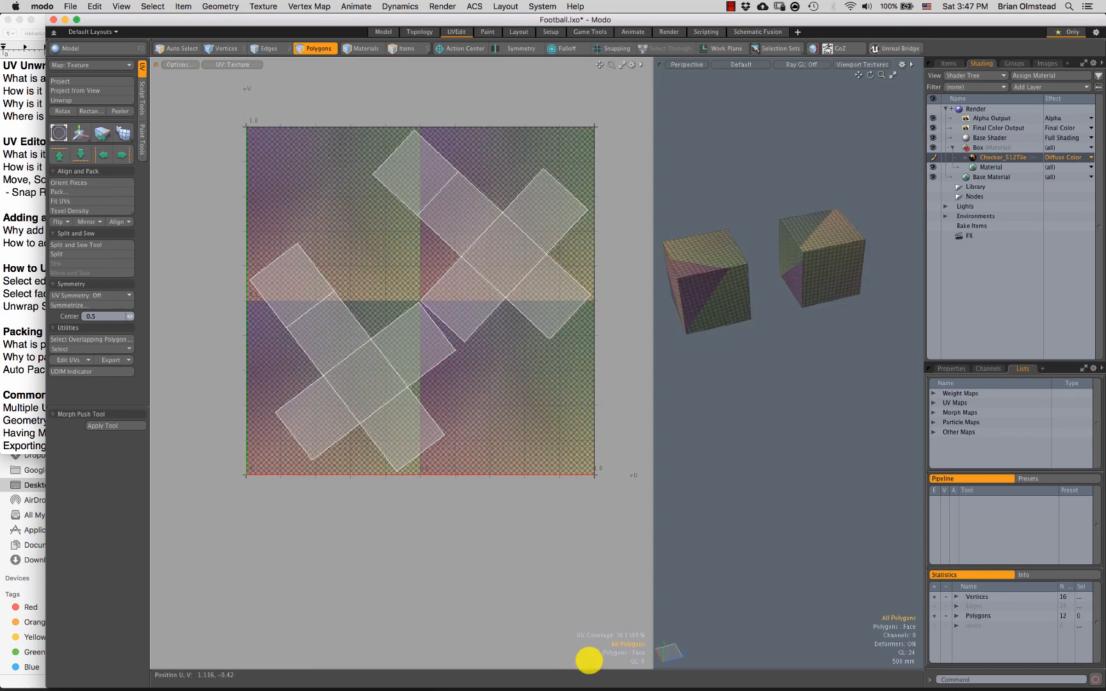
right_click(589, 660)
click(535, 440)
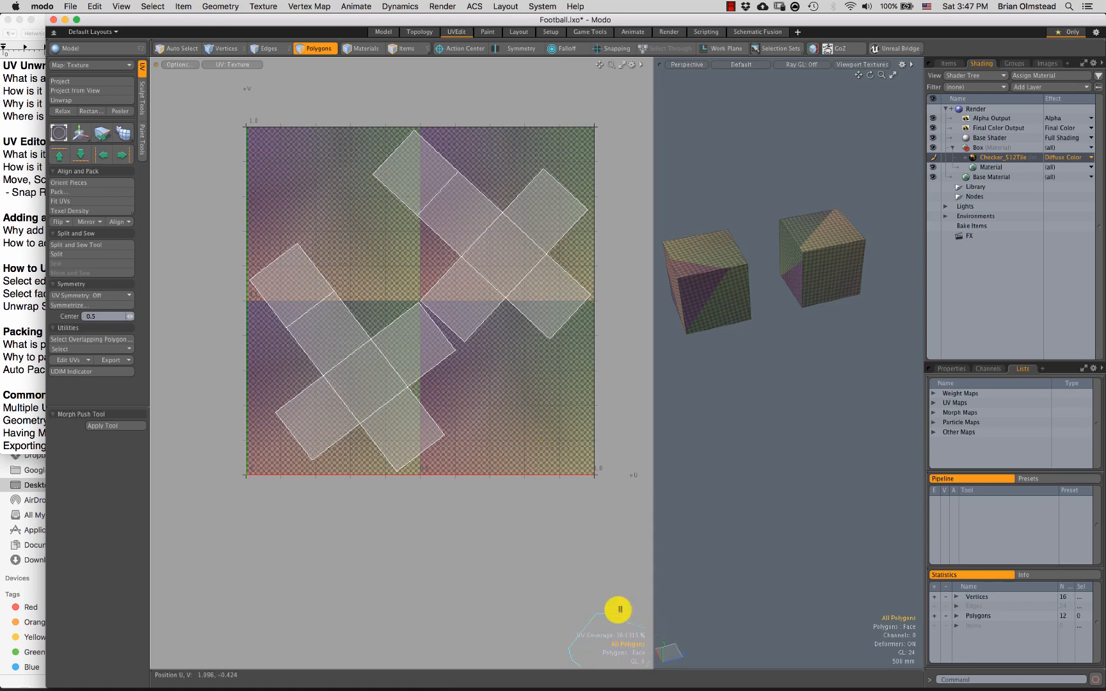
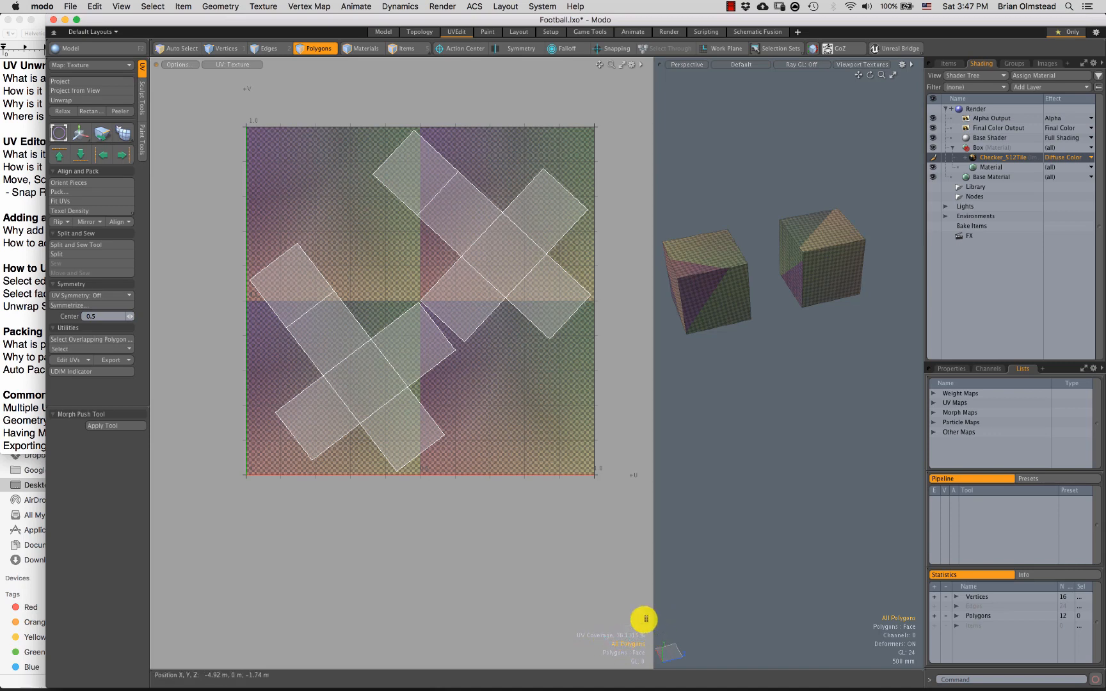
Step: Inspect individual faces of both packed islands where the islands come closest together, leaving nothing selected
mouse_move(255, 179)
right_down()
mouse_move(484, 169)
mouse_move(560, 355)
right_up()
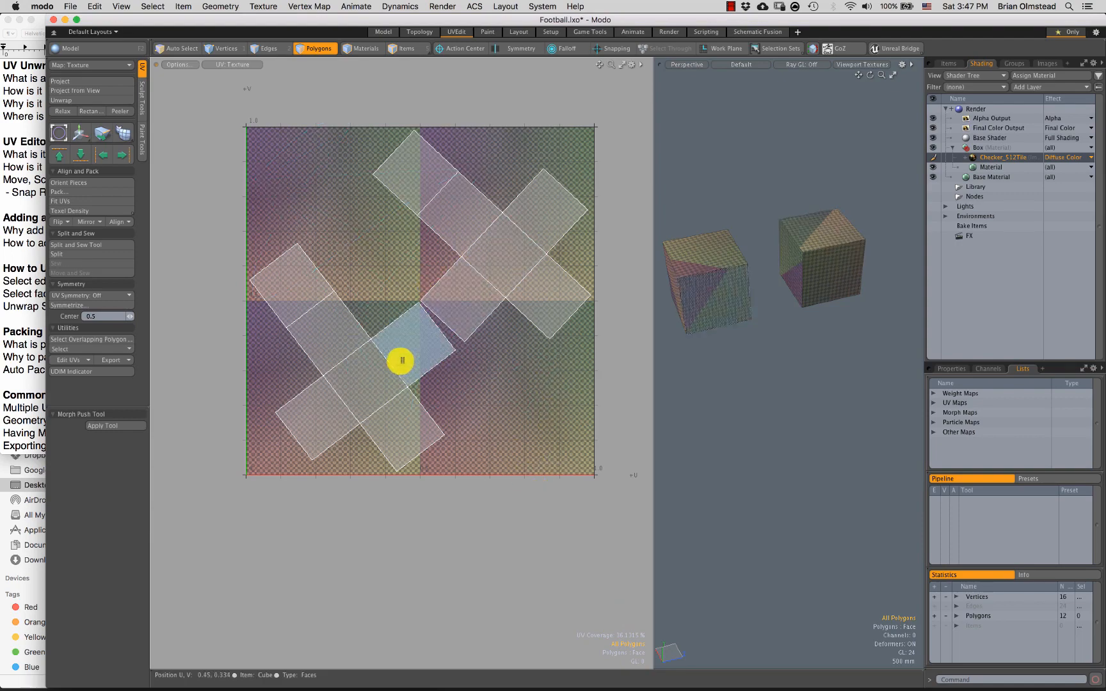
double_click(428, 347)
mouse_move(536, 294)
shift+mouse_down()
mouse_move(513, 288)
mouse_move(503, 262)
mouse_move(476, 291)
mouse_move(478, 308)
shift+mouse_up()
click(499, 380)
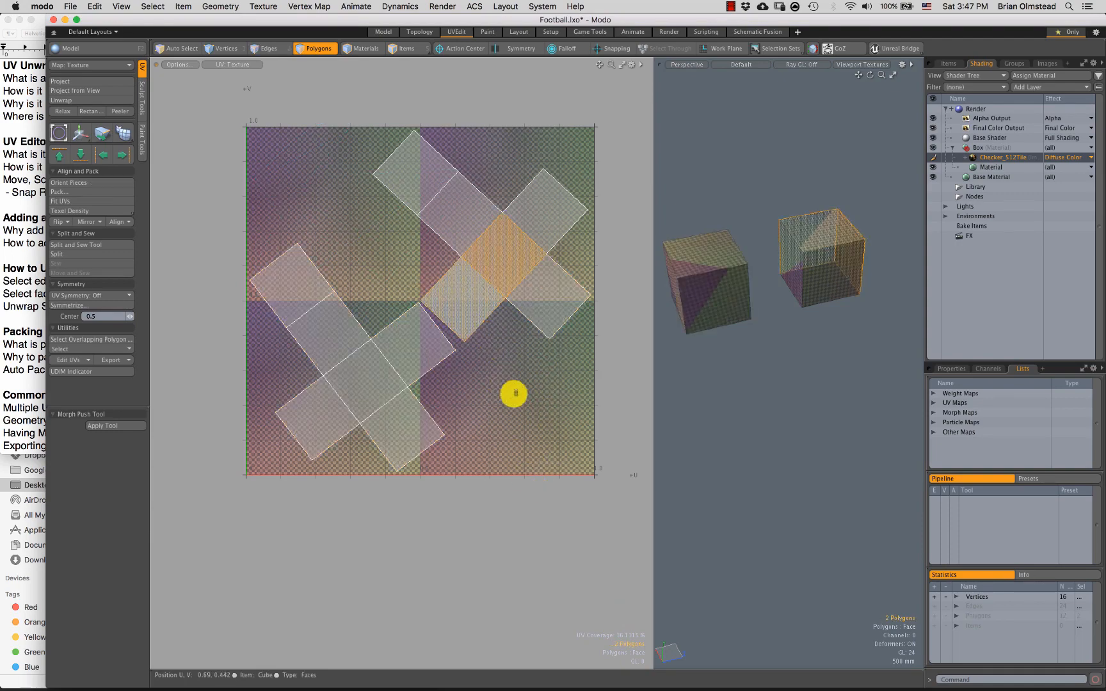
click(514, 393)
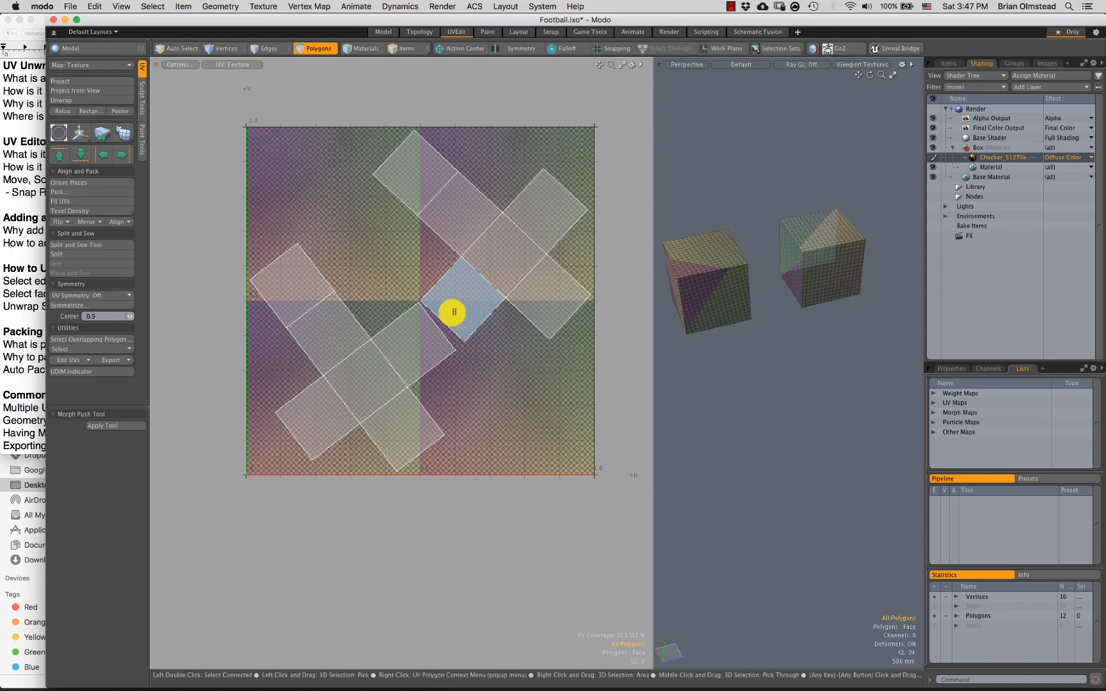
click(370, 382)
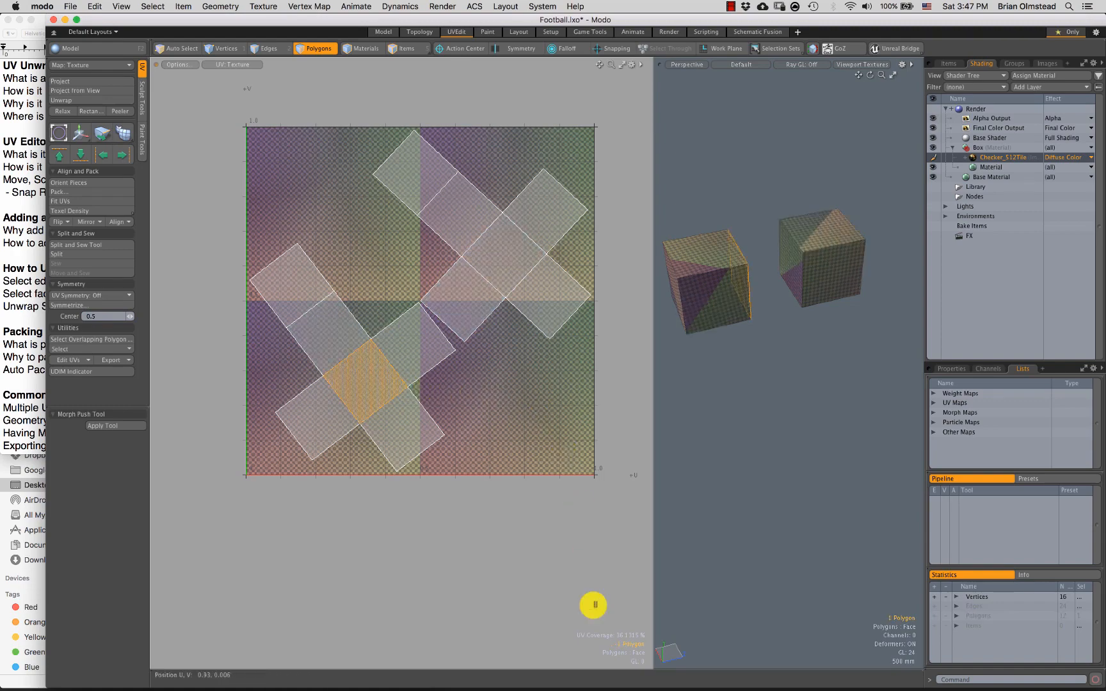
click(626, 633)
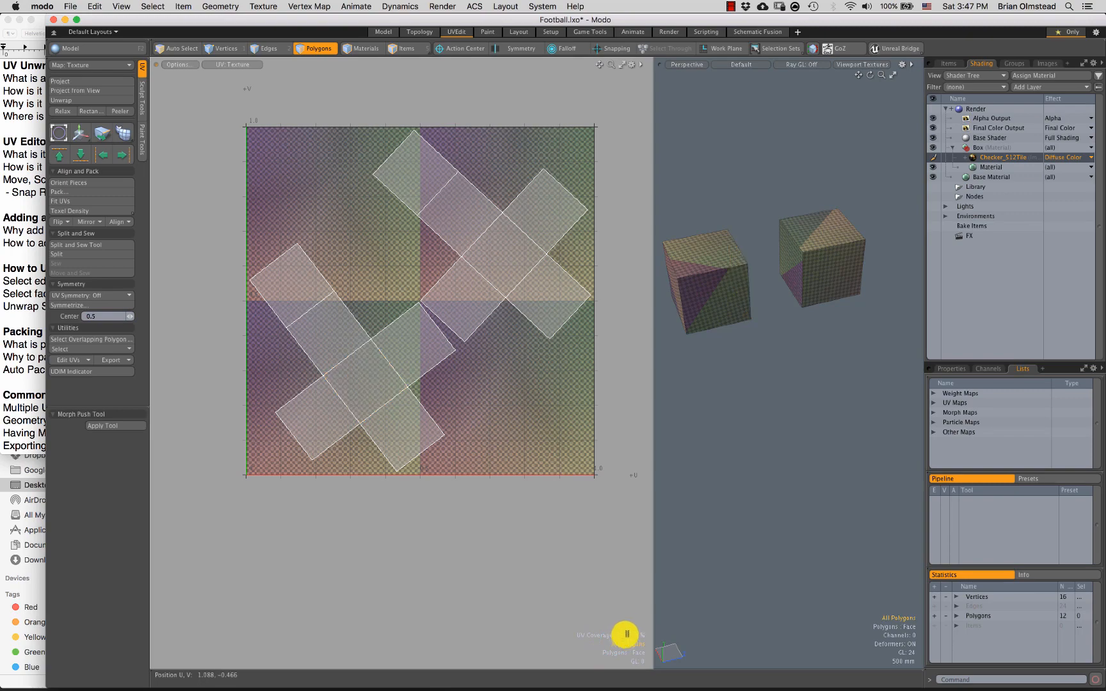
Step: Rotate the lower-left cube's connected island until its cross shape stands upright inside the UV square
double_click(365, 361)
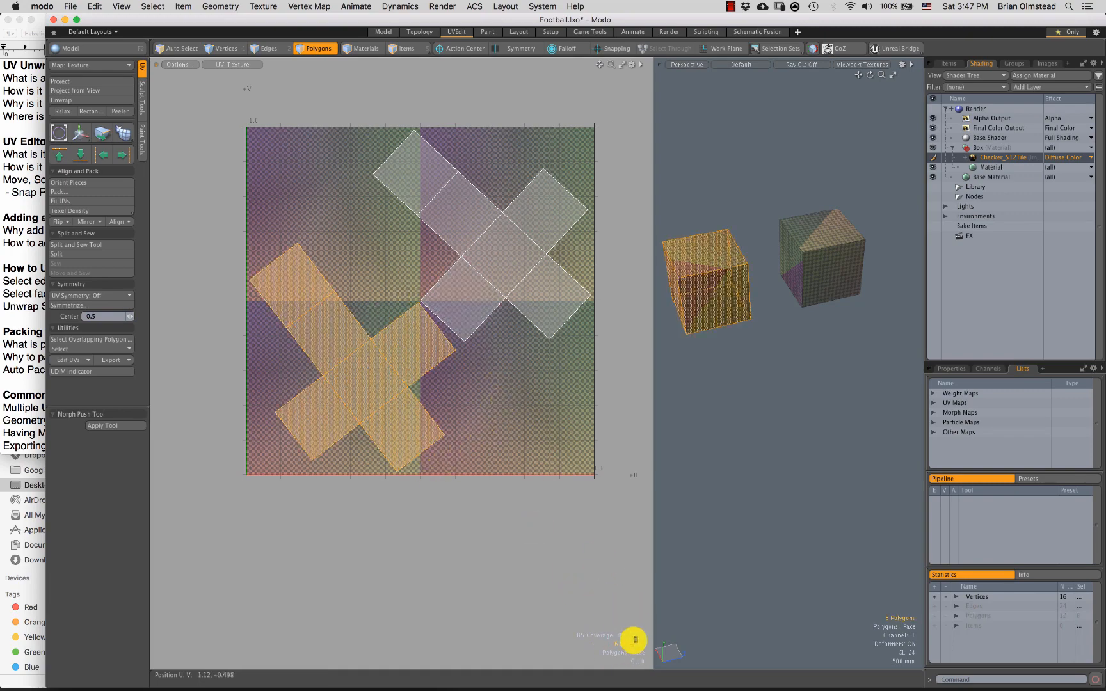
key(e)
click(415, 320)
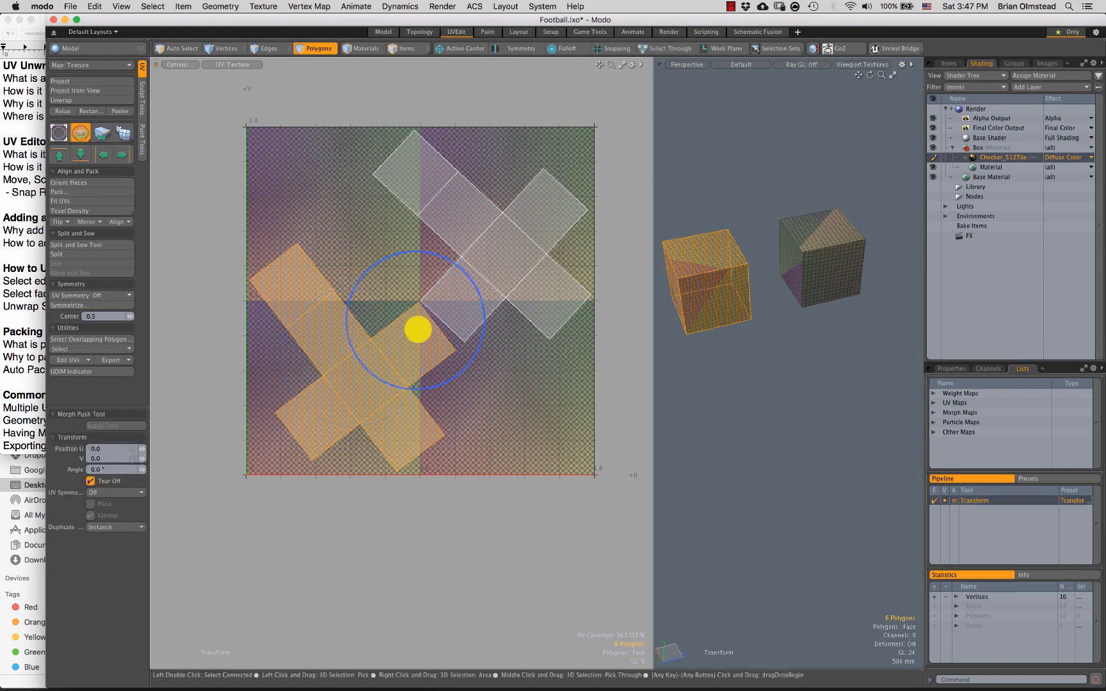
drag(481, 331, 642, 288)
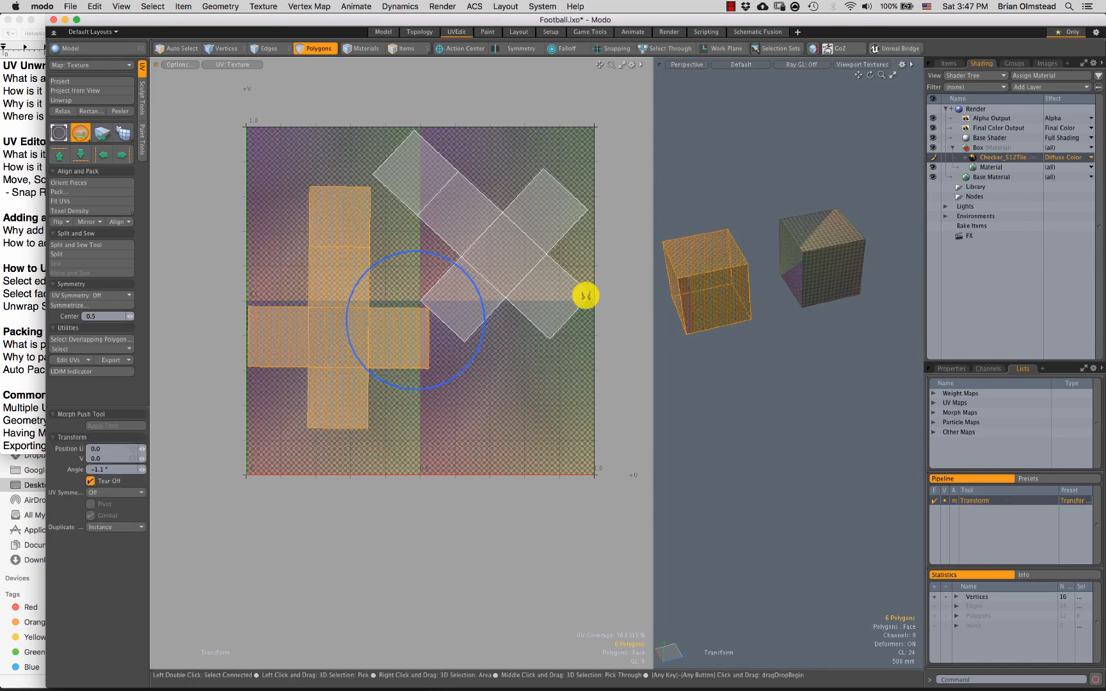
key(space)
Step: Straighten both cubes' islands with Orient Pieces and select the upper-right cube's island
click(366, 415)
shift+click(453, 311)
shift+double_click(392, 332)
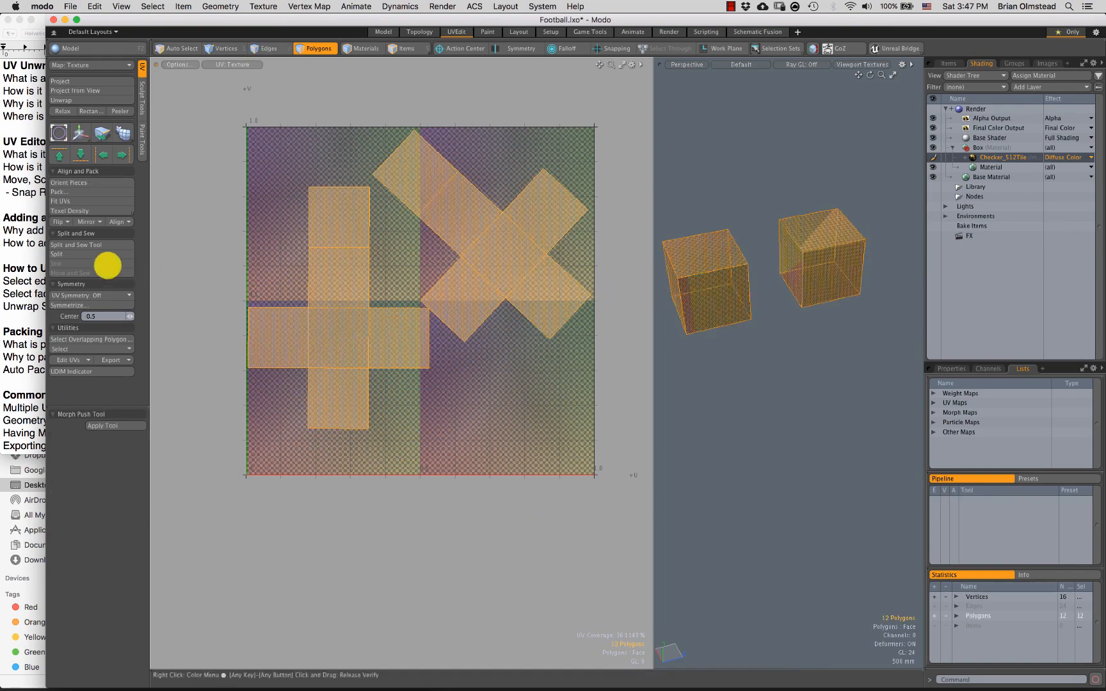
click(56, 191)
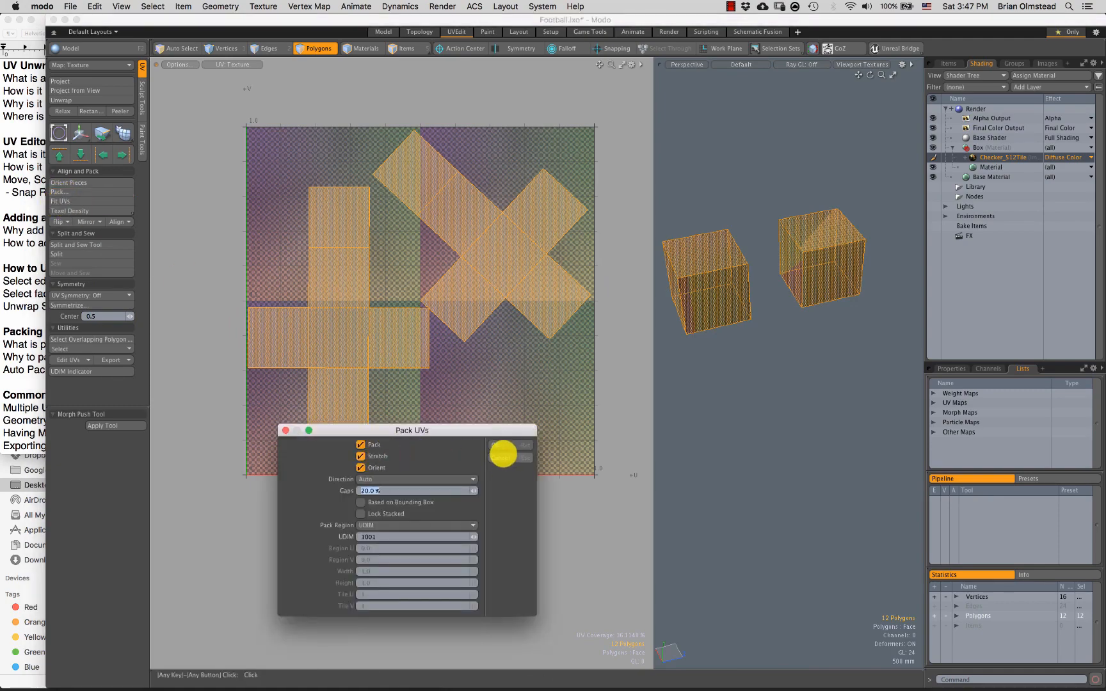
click(502, 448)
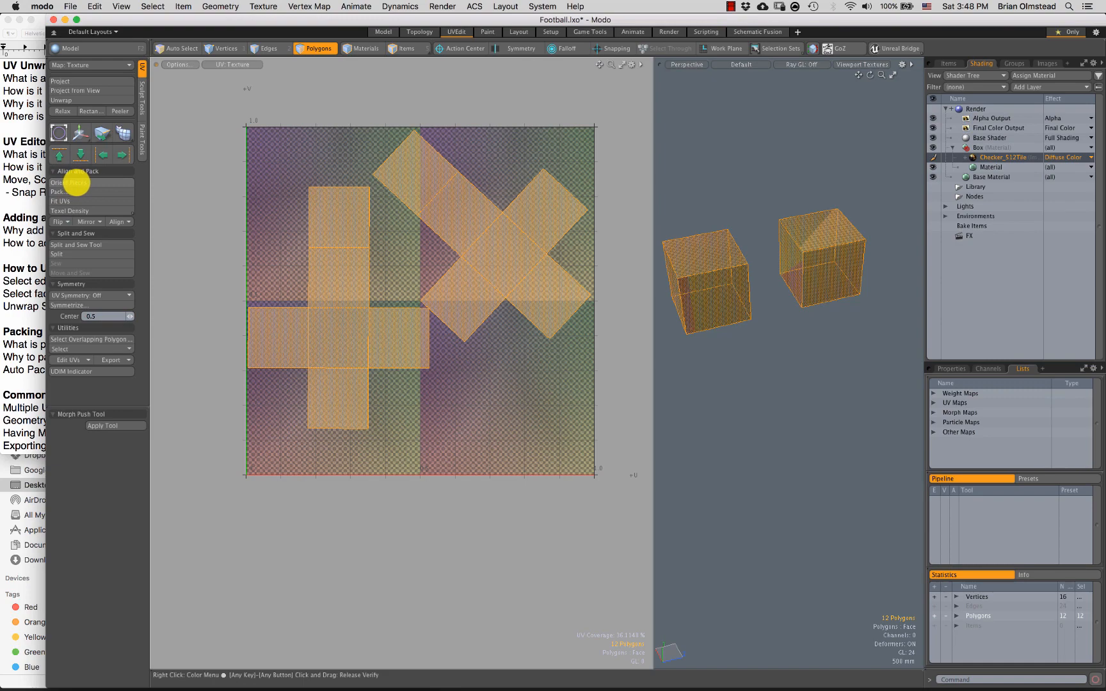
click(76, 183)
double_click(513, 292)
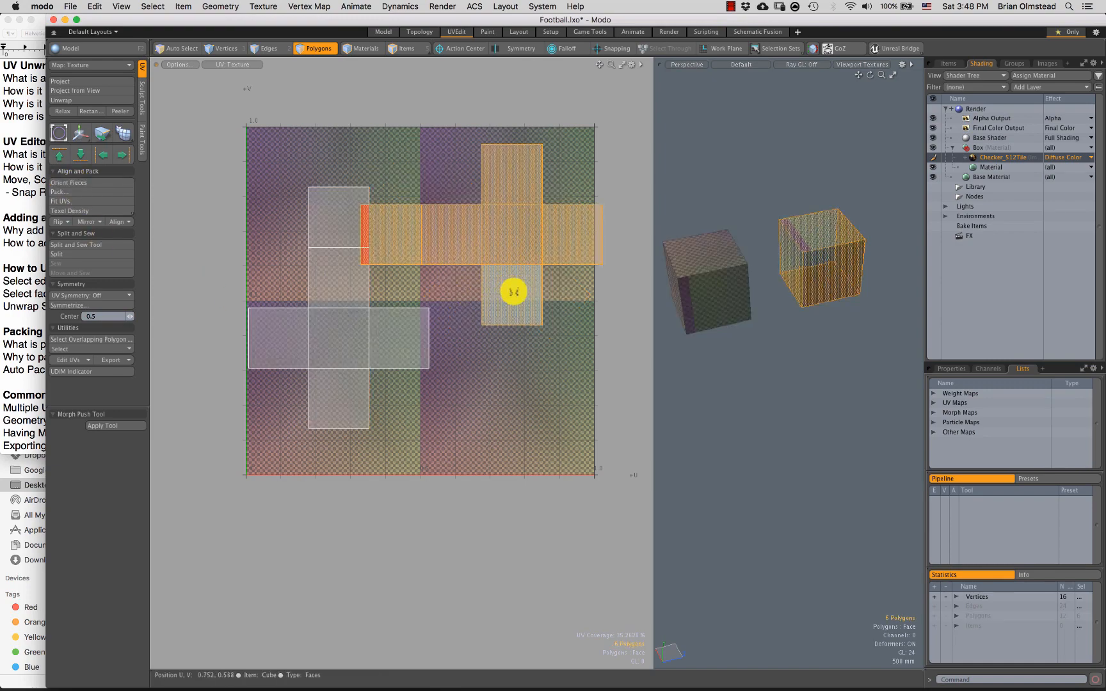
Step: Rotate the selected cross-shaped UV island 90° and reposition both cube islands so they nest inside the UV square
key(e)
drag(549, 189, 535, 171)
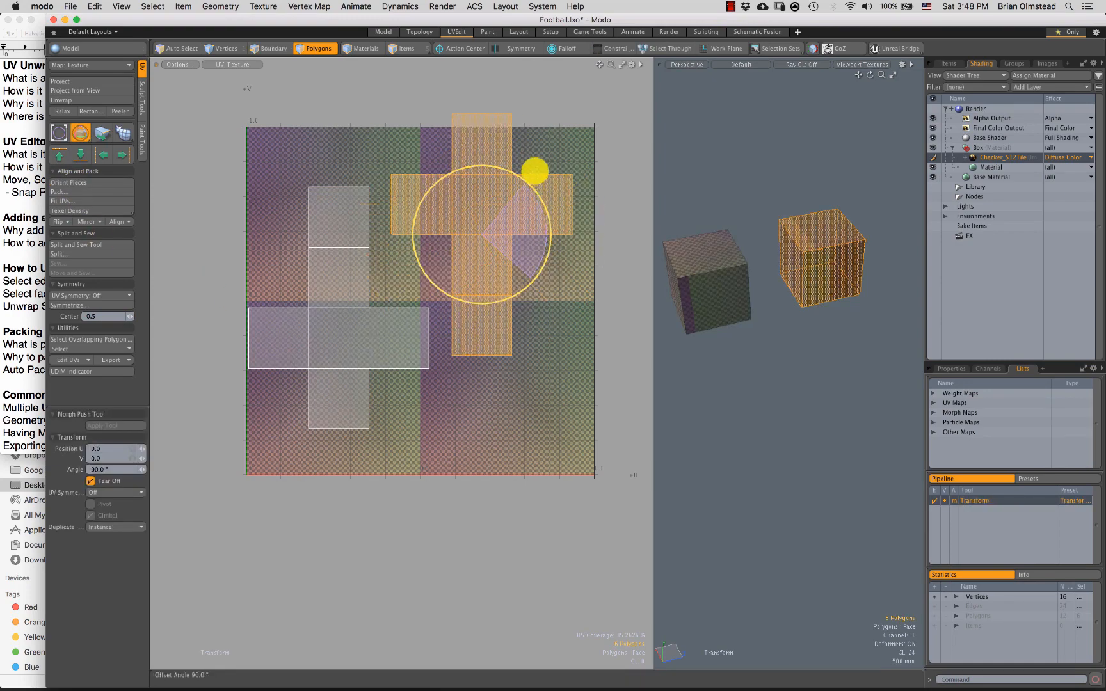
key(w)
double_click(360, 323)
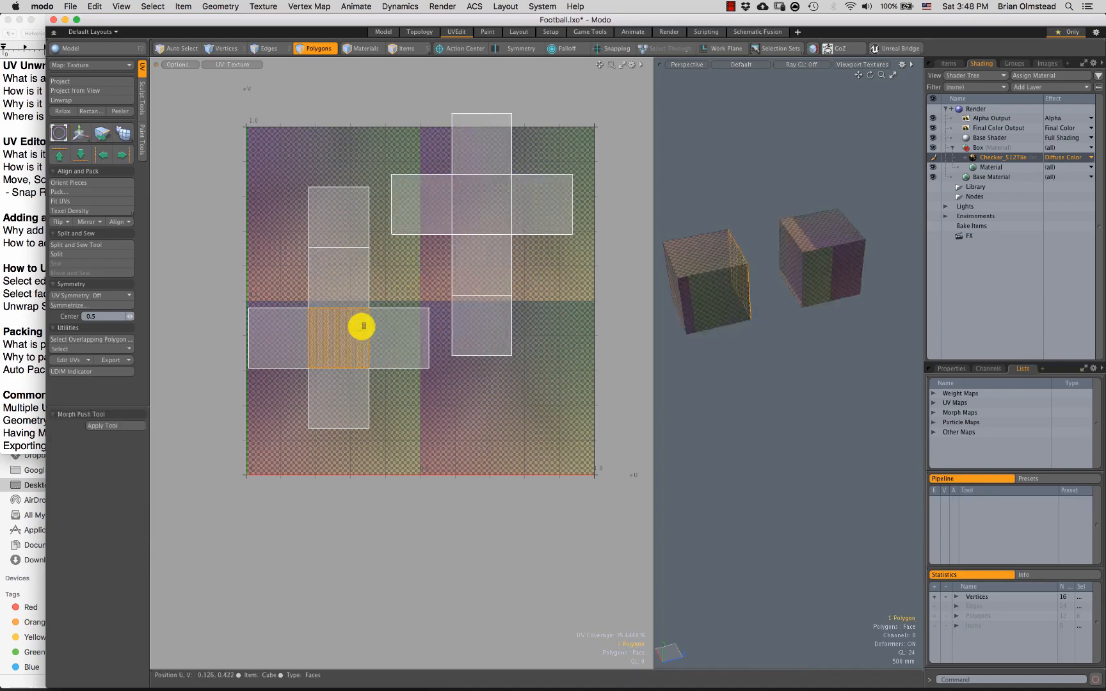
drag(411, 276, 425, 266)
shift+double_click(483, 215)
drag(484, 215, 491, 245)
key(q)
click(526, 437)
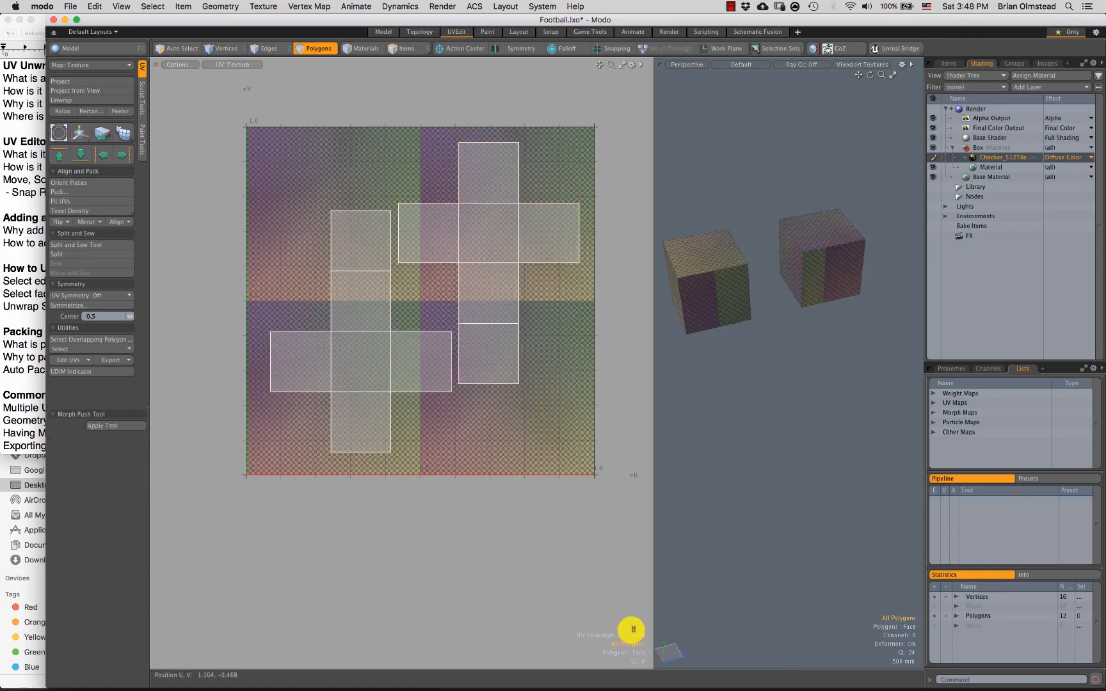
Step: Reselect both cubes' UV islands and nudge them slightly down and left within the UV square
alt+drag(461, 398, 462, 391)
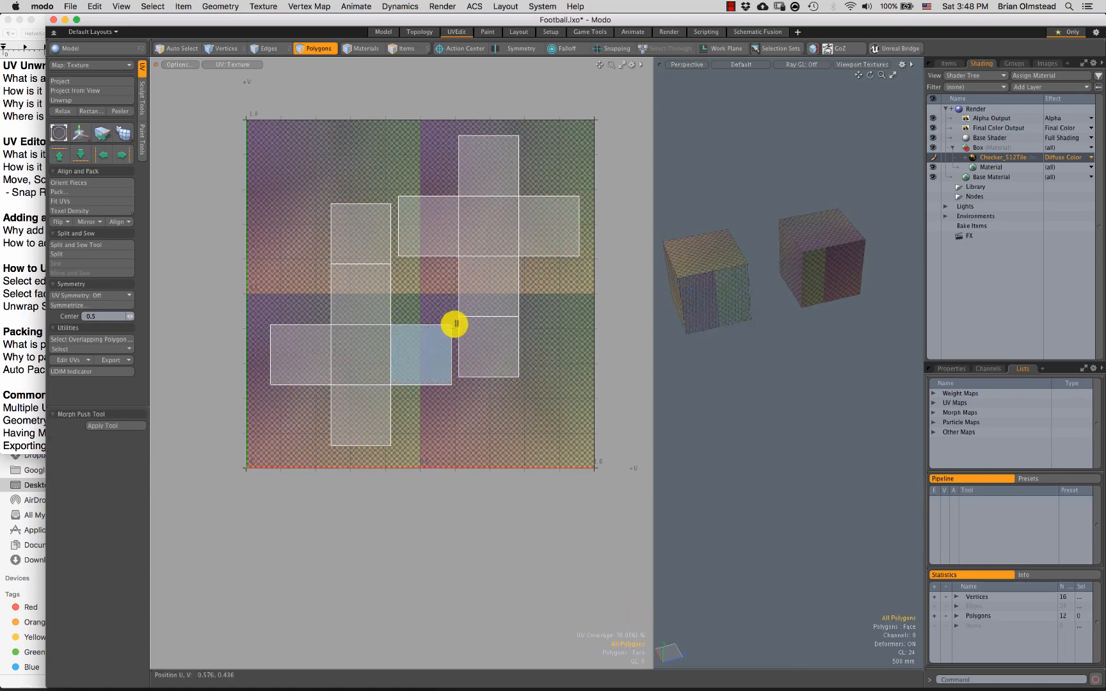
key(super+z)
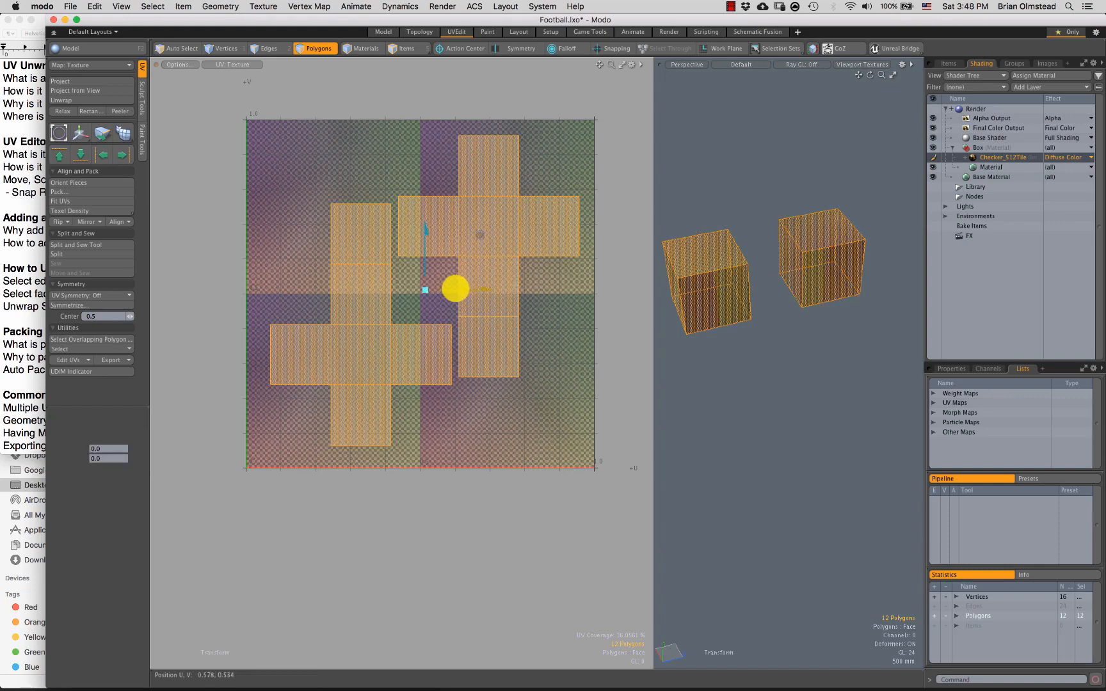
key(w)
key(w)
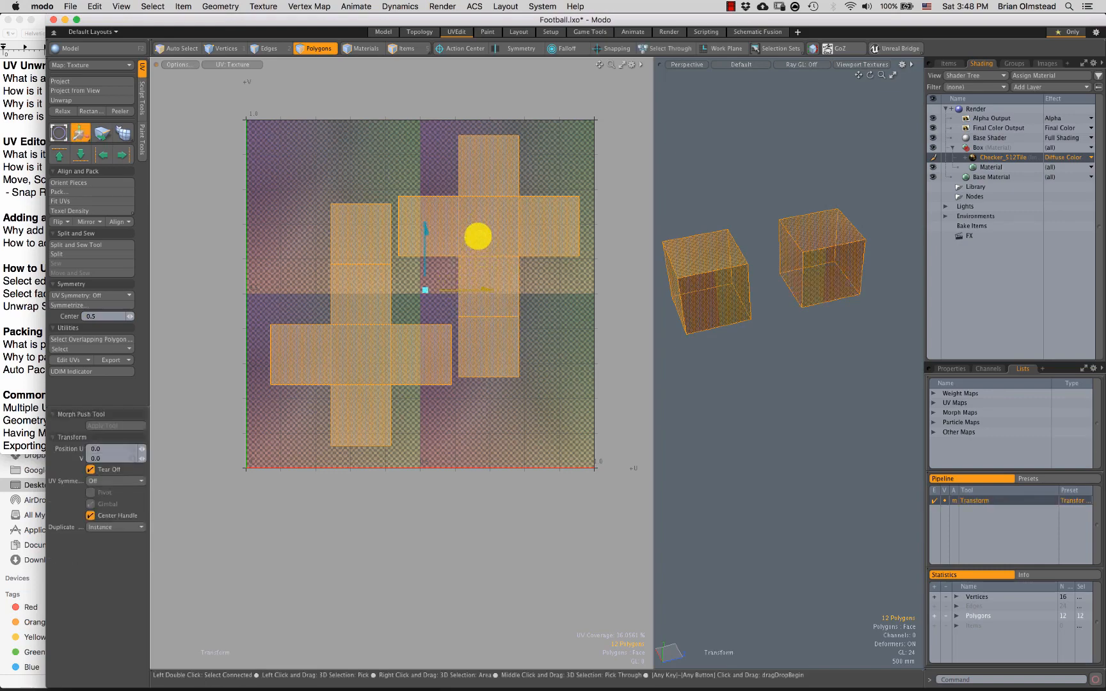
drag(479, 235, 476, 239)
key(q)
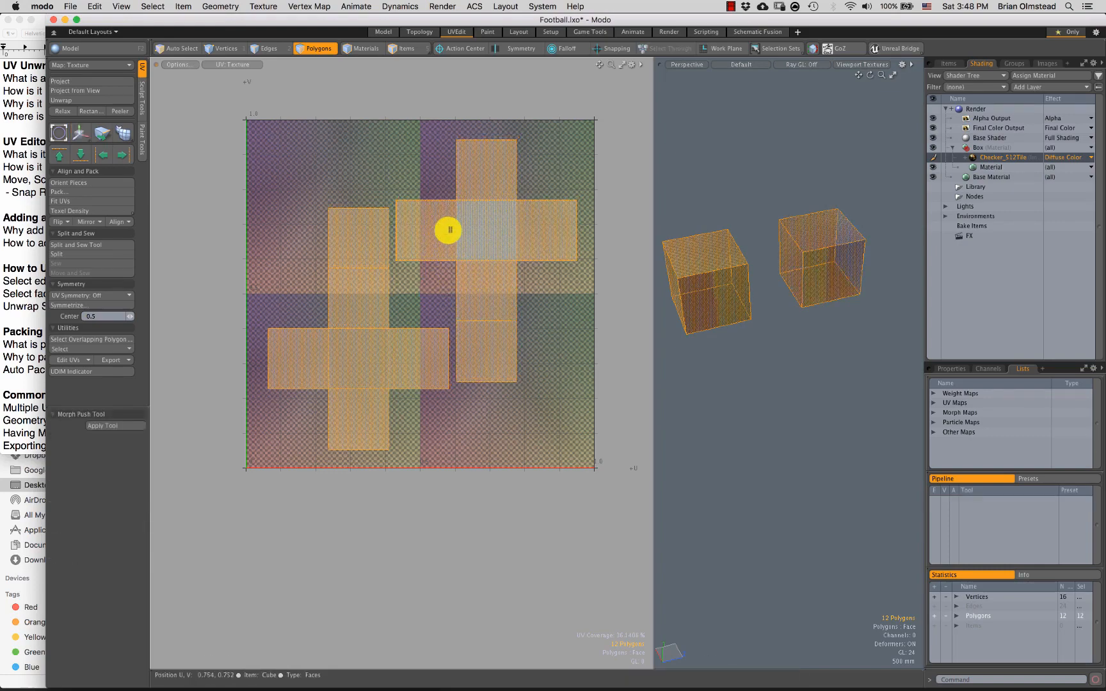
Step: Select only the right-hand UV island and lower it to fit more closely against the left-hand island
key(w)
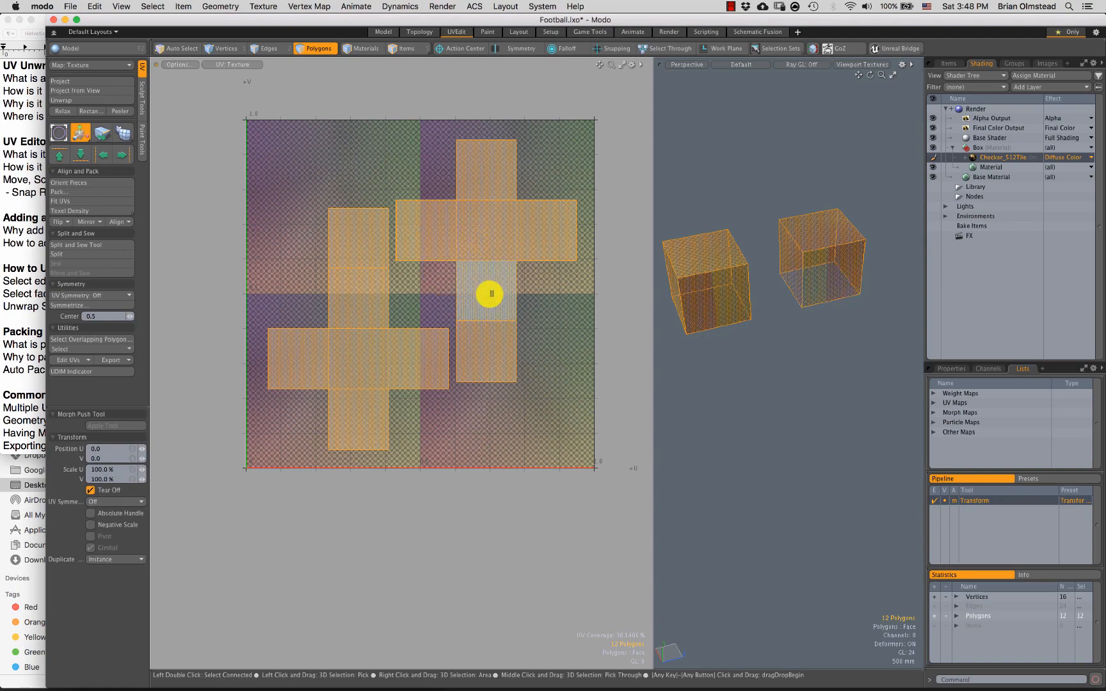
double_click(487, 265)
drag(536, 204, 532, 249)
key(space)
Step: Select all faces of both UV islands and scale them together to 112% so they fill the UV square's width
drag(410, 270, 417, 346)
key(])
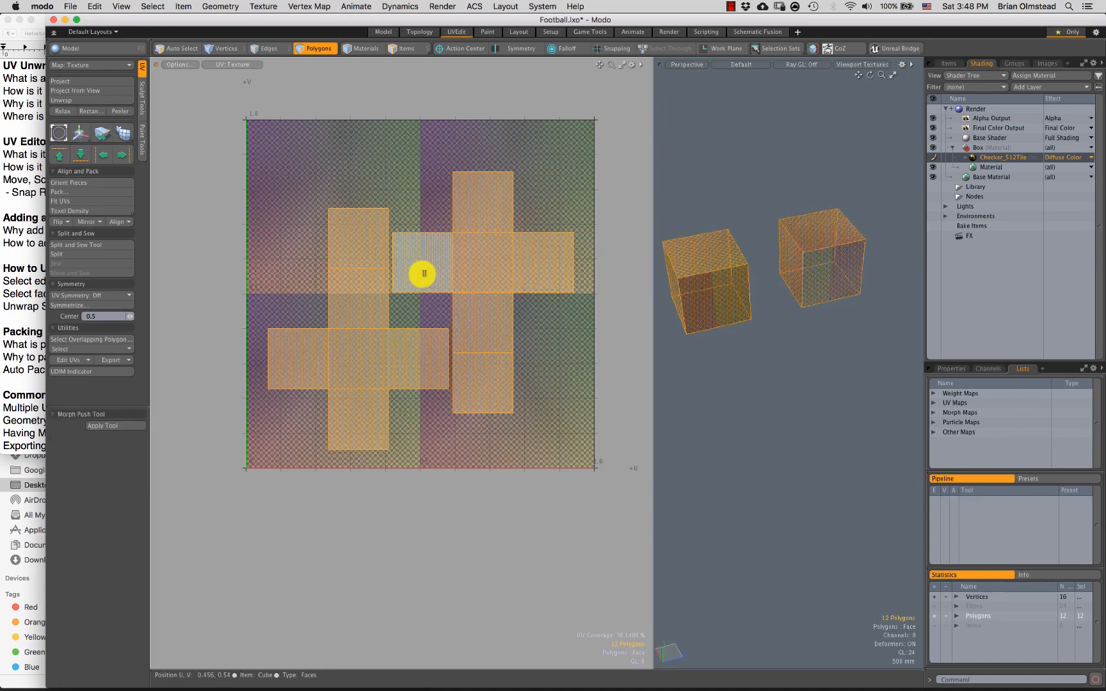
click(423, 272)
shift+click(366, 240)
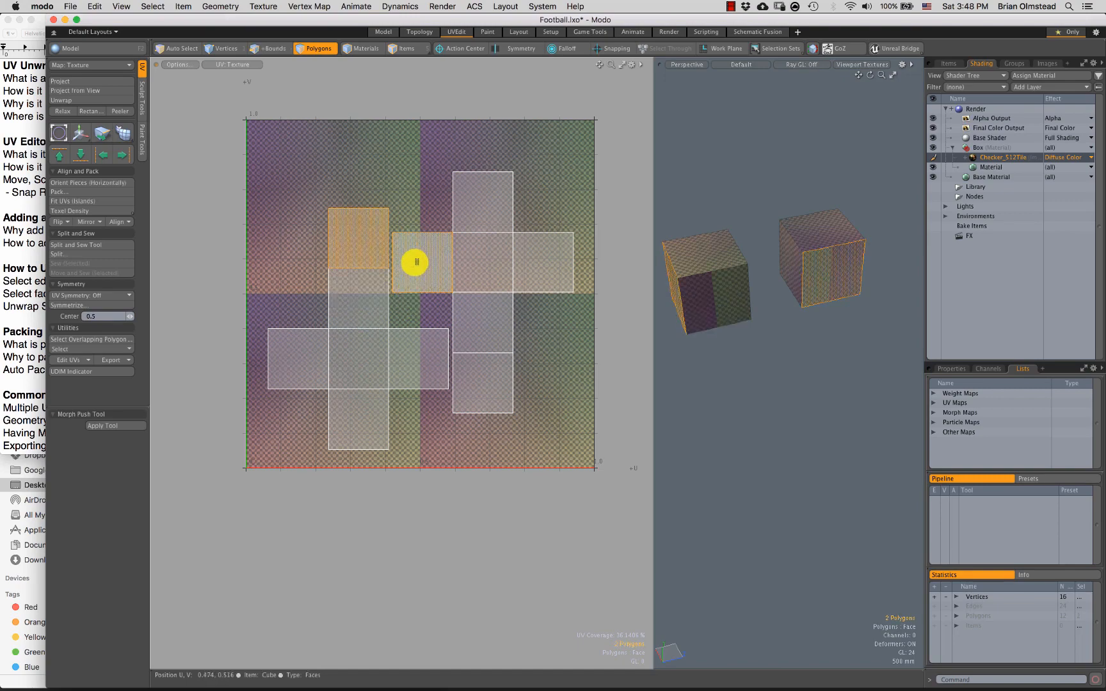
key(])
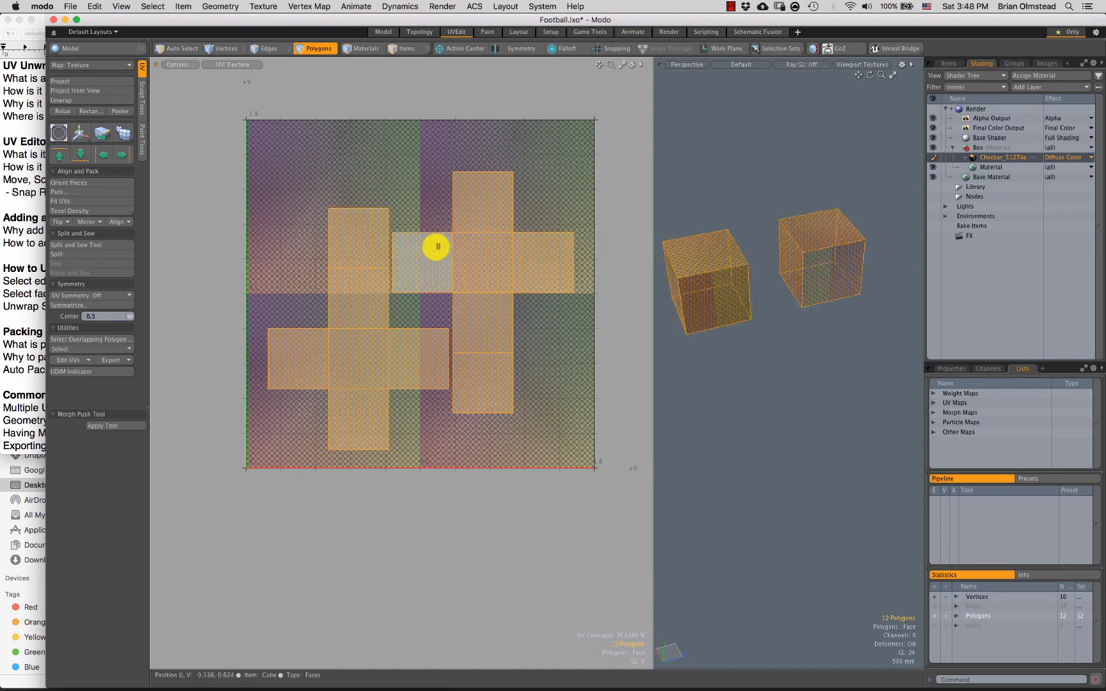
alt+shift+drag(453, 354, 450, 346)
key(y)
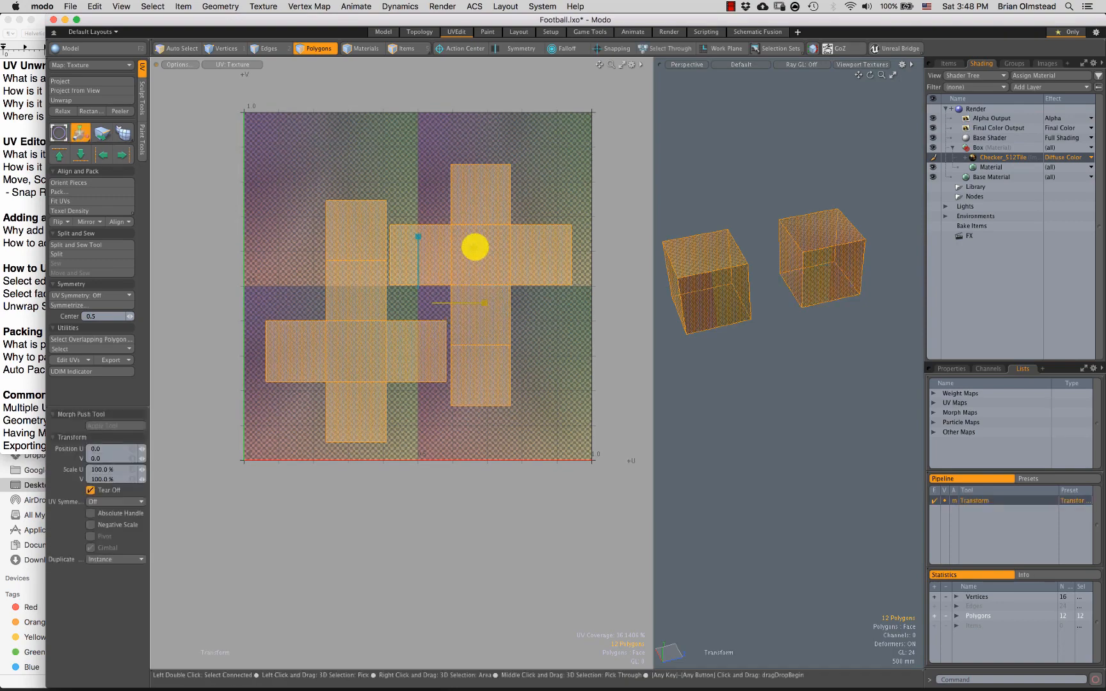
key(space)
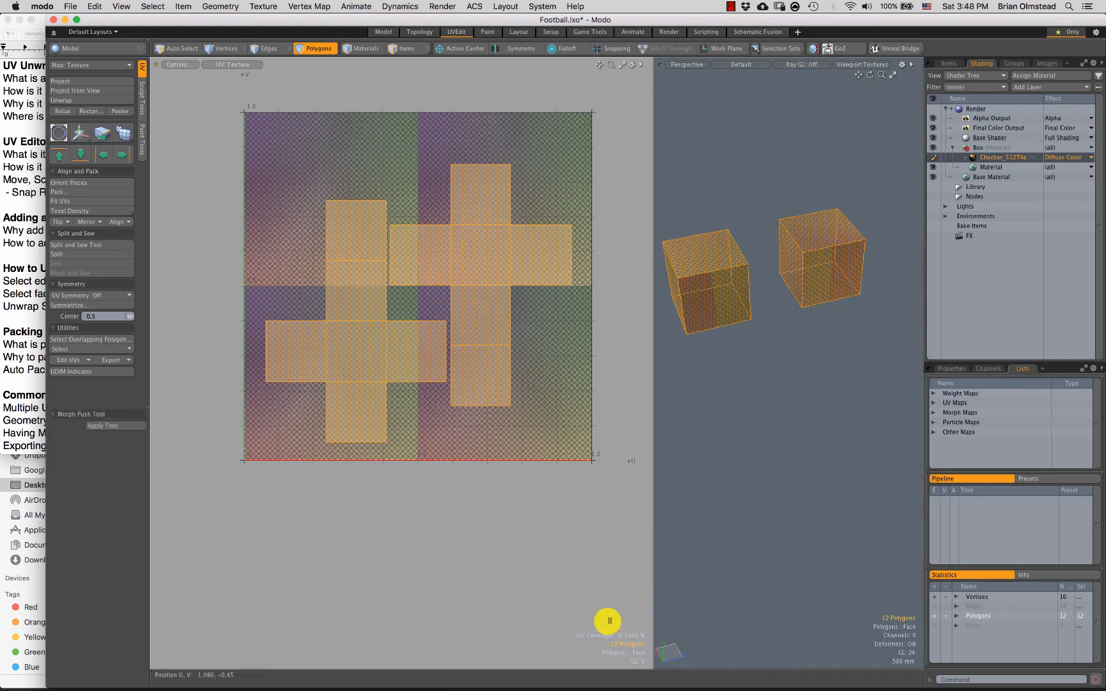
right_drag(612, 652, 619, 608)
key(bracketleft)
key(y)
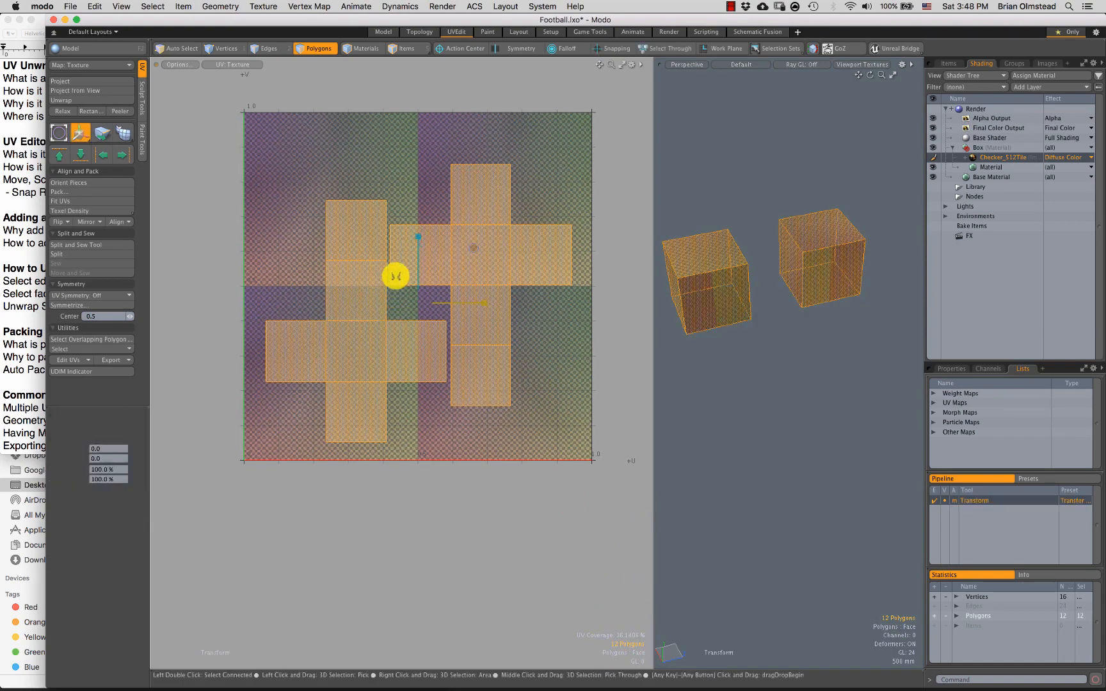
drag(472, 248, 481, 239)
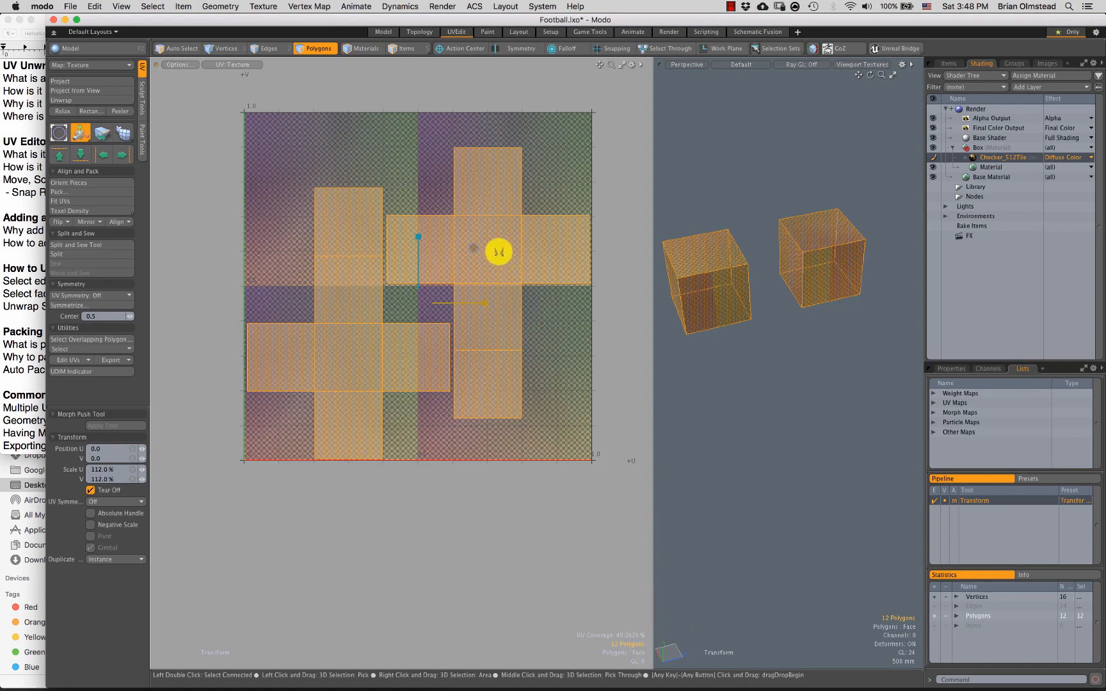
Step: Move both enlarged UV islands up inside the UV square and clear the selection
key(w)
mouse_move(474, 247)
mouse_down()
mouse_move(482, 236)
mouse_move(471, 230)
mouse_up()
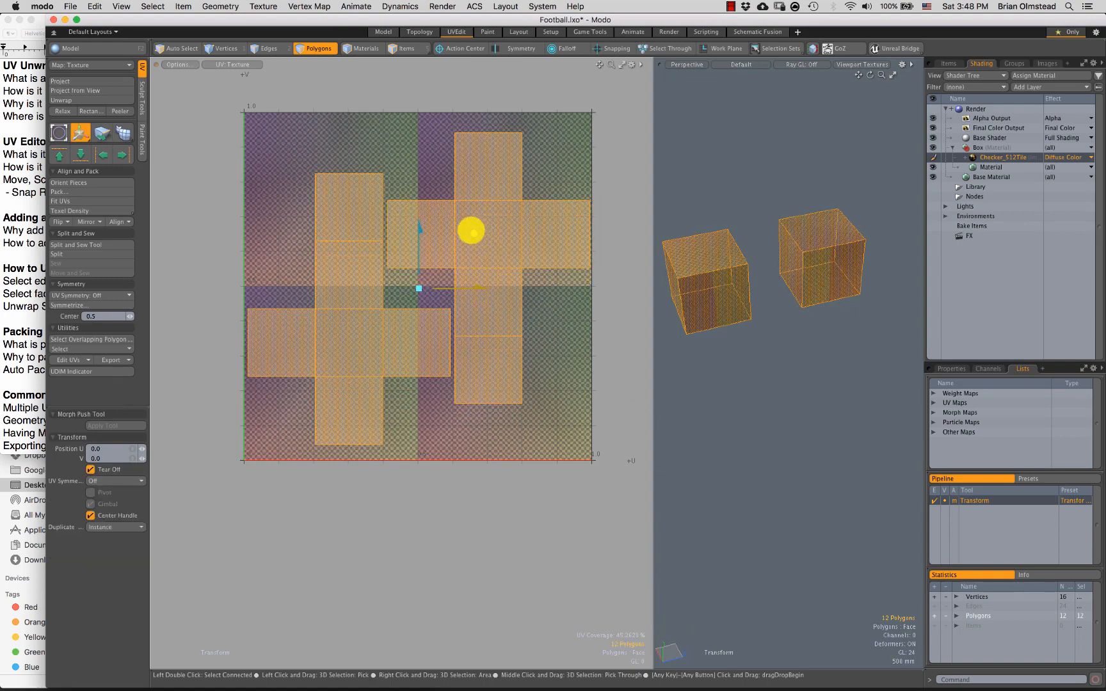
key(q)
click(560, 367)
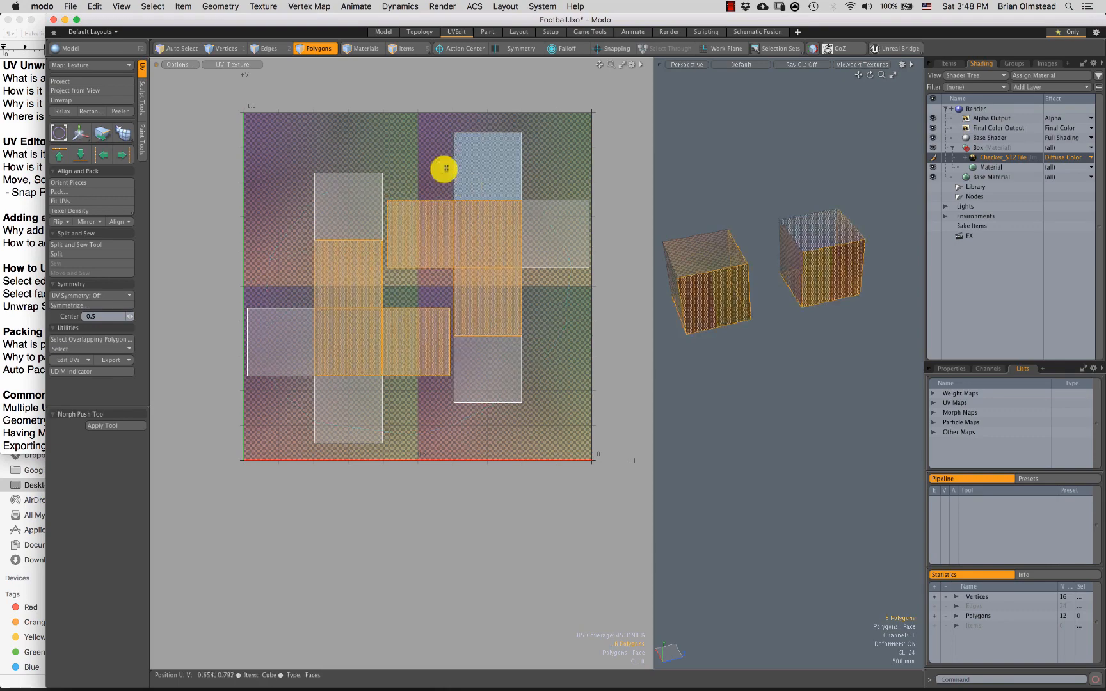
Step: Select both UV islands again and move them straight down about 0.06 in V
scroll(491, 340, up, 1)
double_click(502, 317)
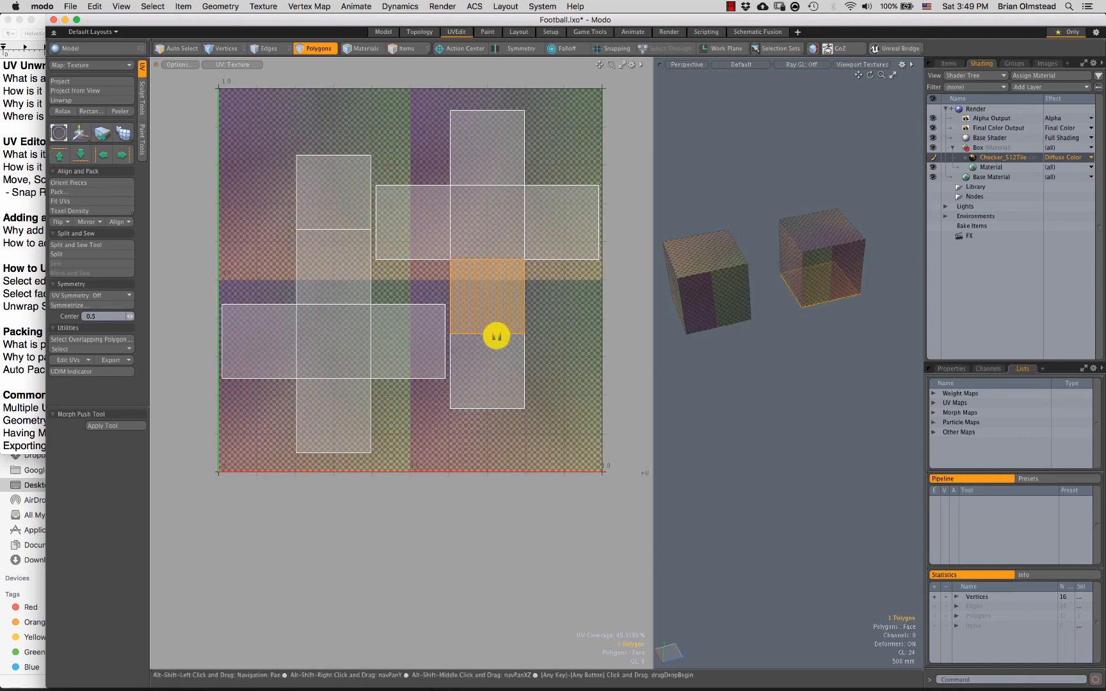
key(w)
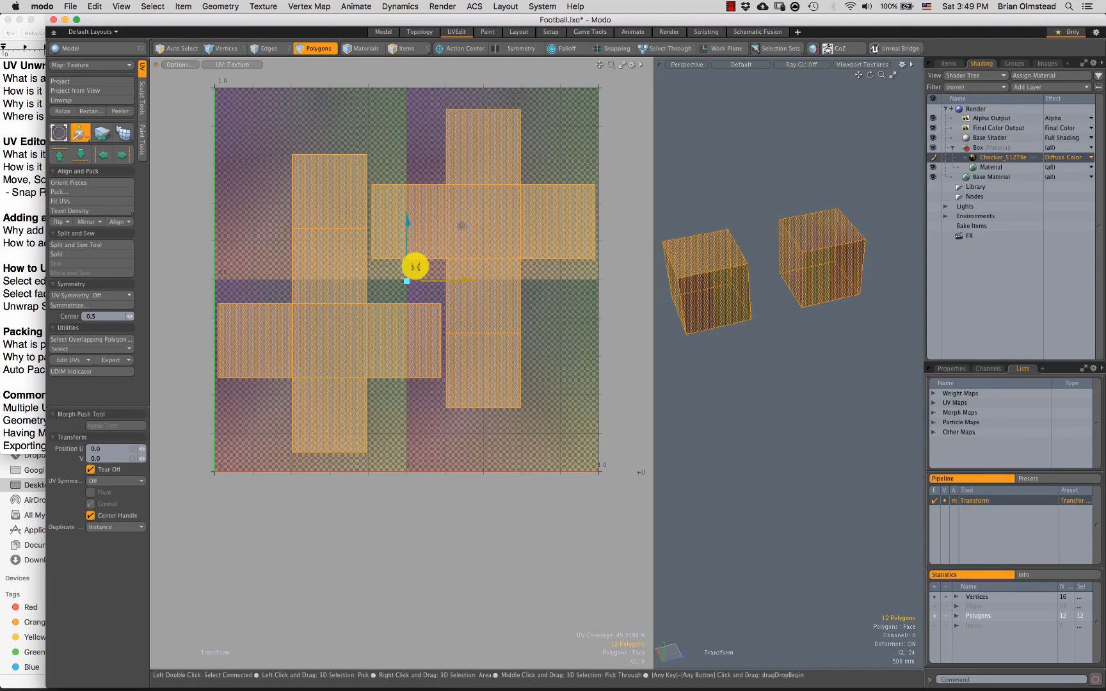
drag(405, 257, 406, 279)
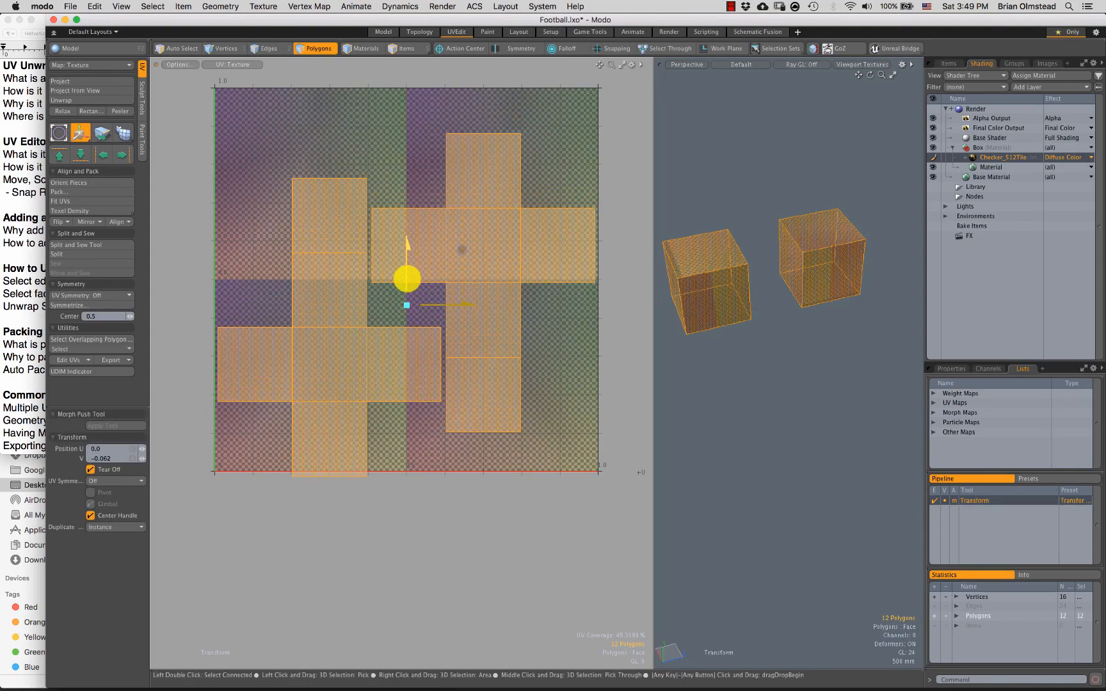
key(space)
Step: Nudge the left-hand UV island, shift both islands slightly right to sit just within the UV square, and clear the selection
ctrl+double_click(456, 291)
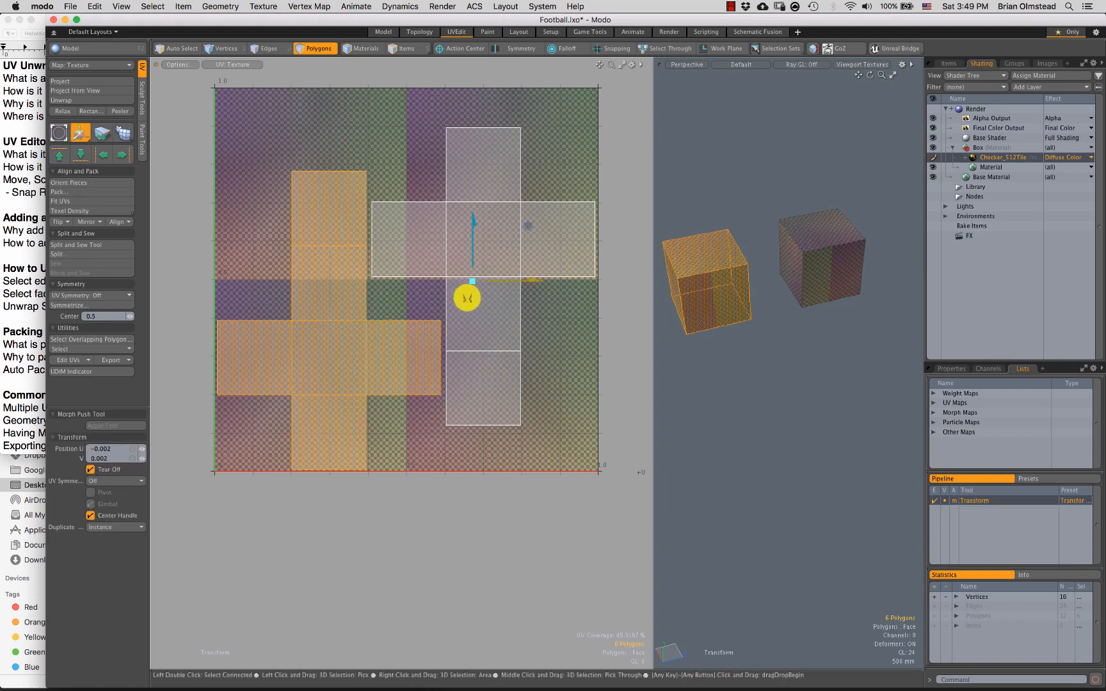
click(480, 295)
shift+double_click(412, 359)
key(w)
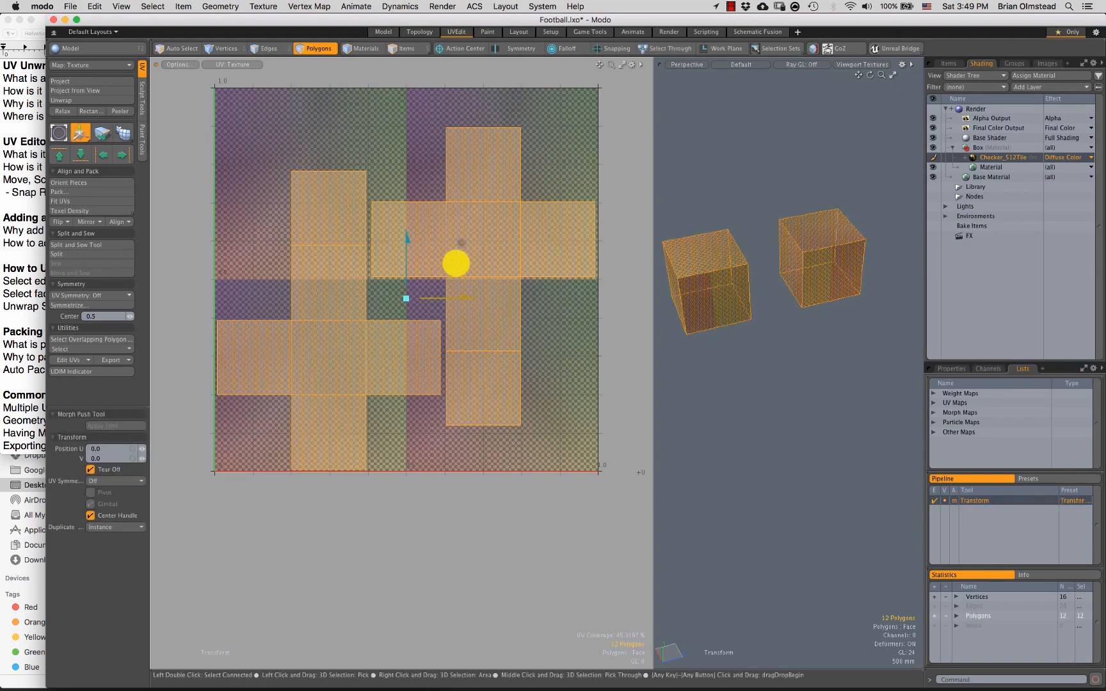
drag(456, 263, 452, 269)
key(space)
click(281, 205)
Step: Examine the unused space around the packed UV islands and how the islands correspond to the two cubes
right_drag(232, 254, 226, 134)
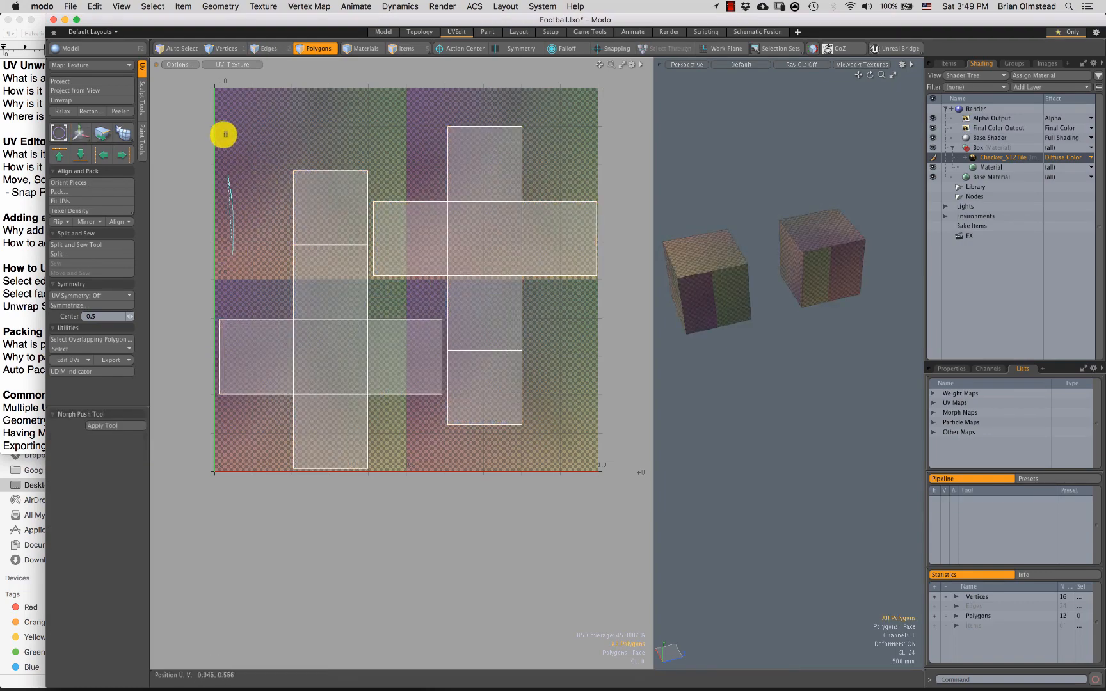
right_drag(267, 225, 245, 237)
mouse_move(326, 156)
right_down()
mouse_move(363, 101)
mouse_move(341, 169)
right_up()
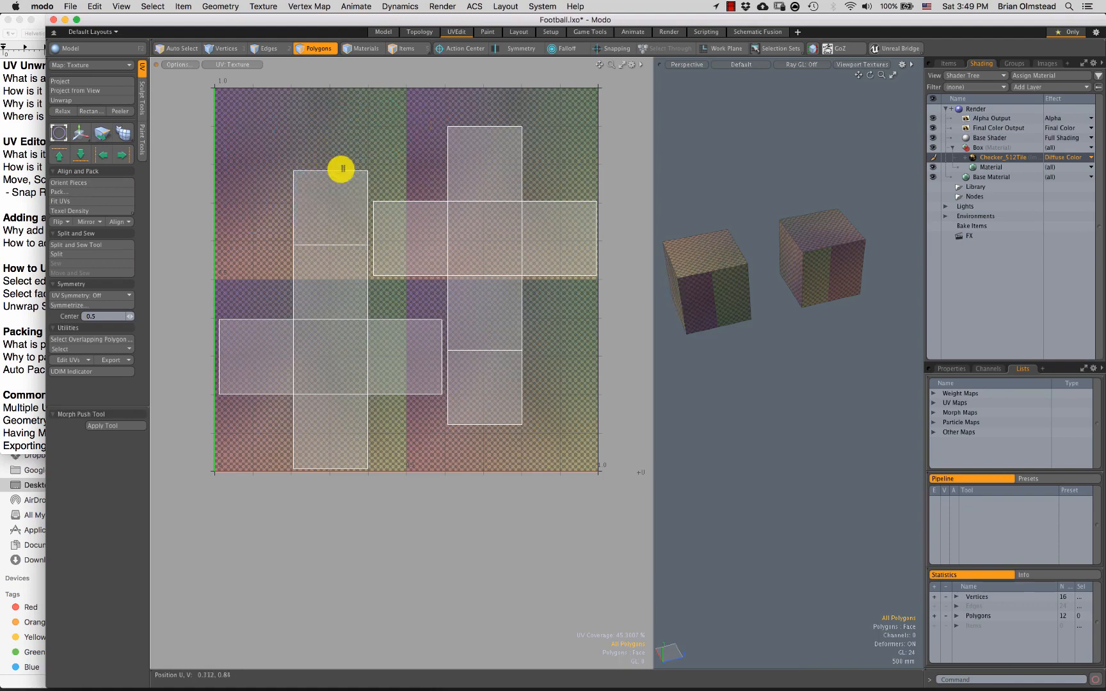
drag(725, 301, 821, 271)
key(])
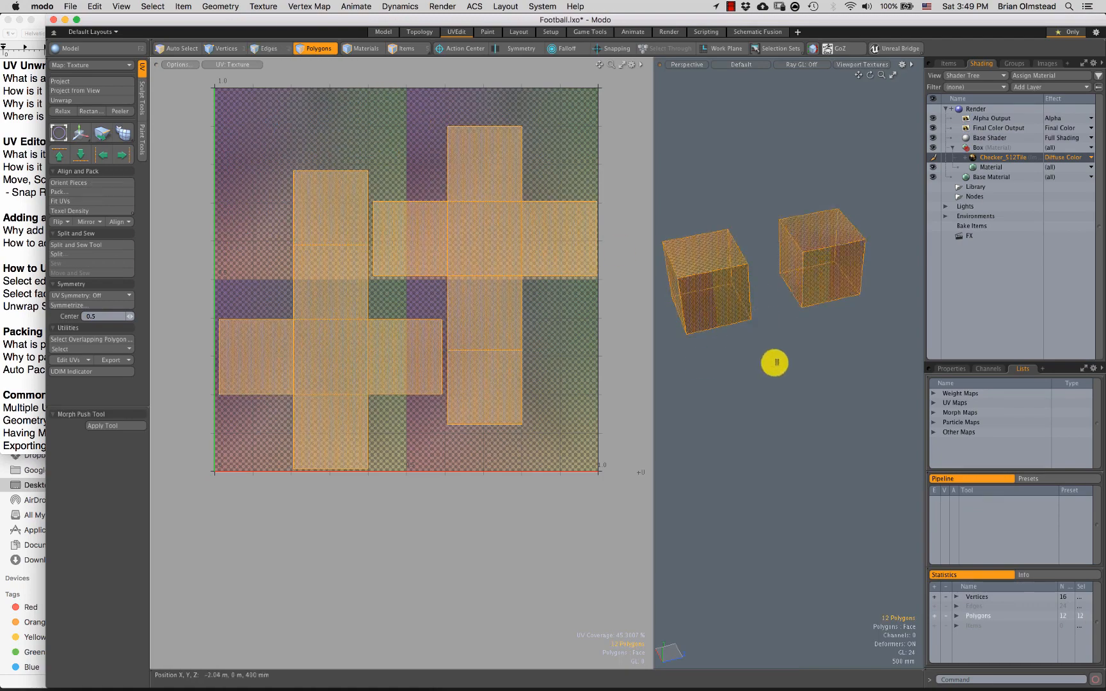
click(499, 388)
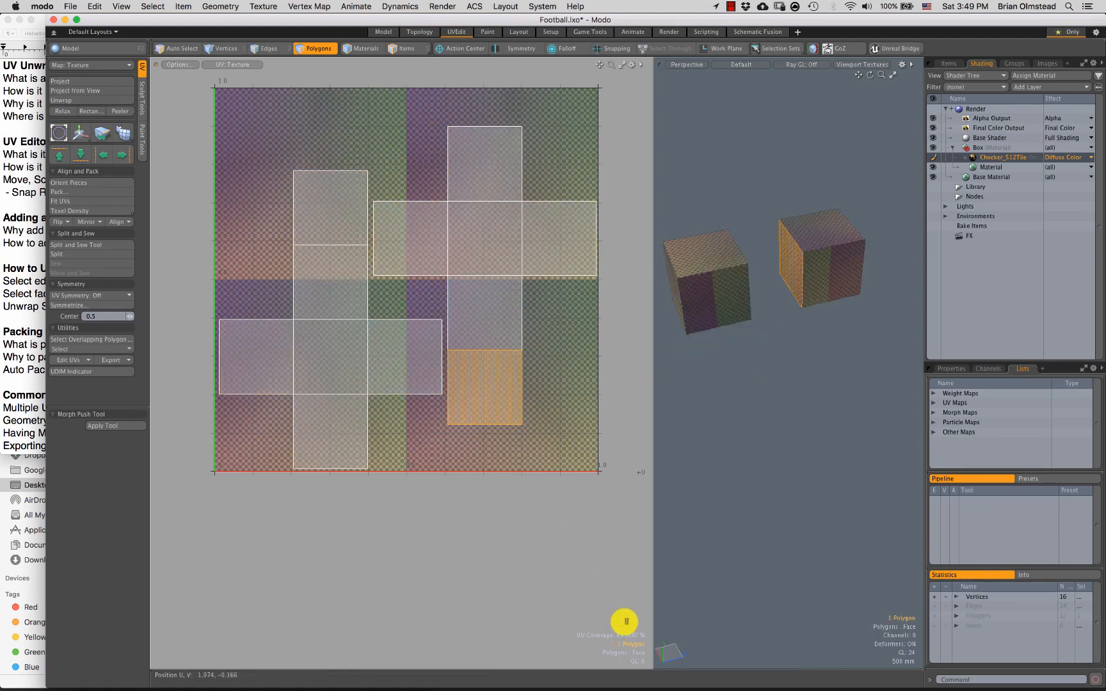
click(620, 495)
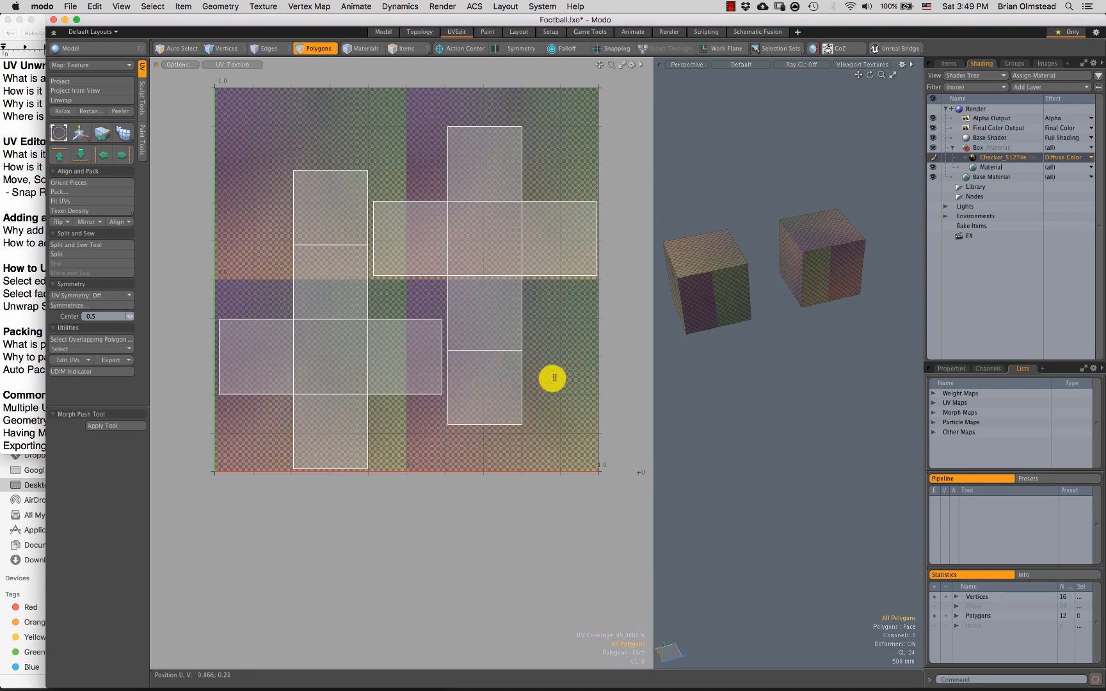
scroll(348, 340, down, 5)
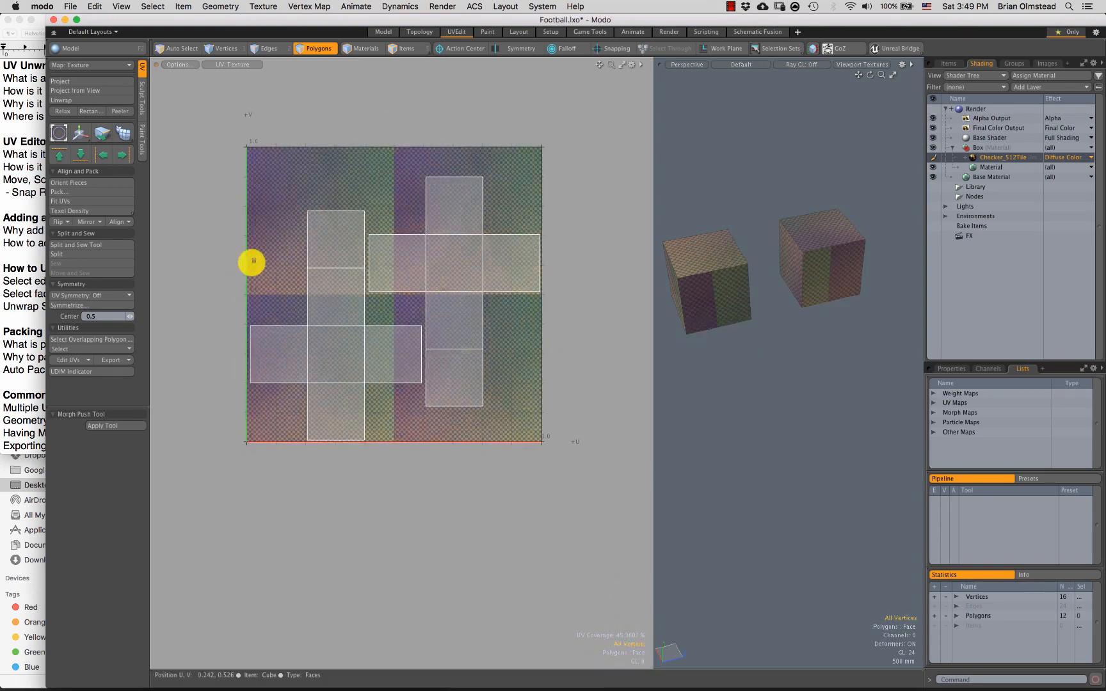
scroll(365, 333, up, 5)
Step: Switch to the UV Unwrap Overview notes in TextEdit and review the Packing UVs and Common Issues sections
click(90, 338)
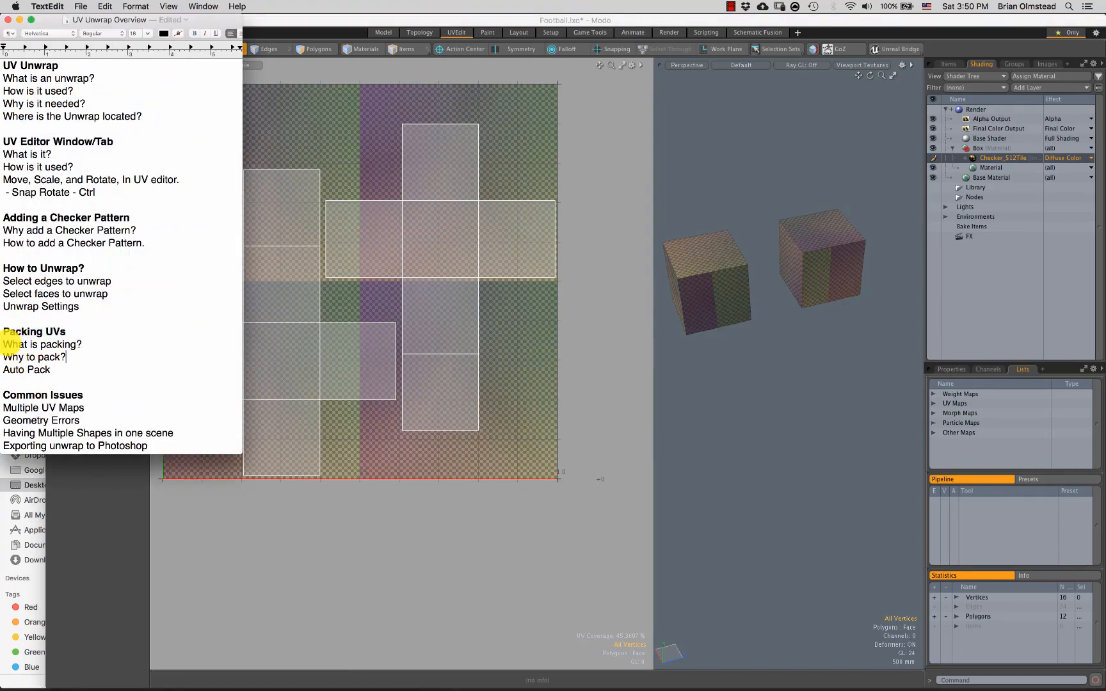
drag(8, 344, 79, 345)
click(29, 356)
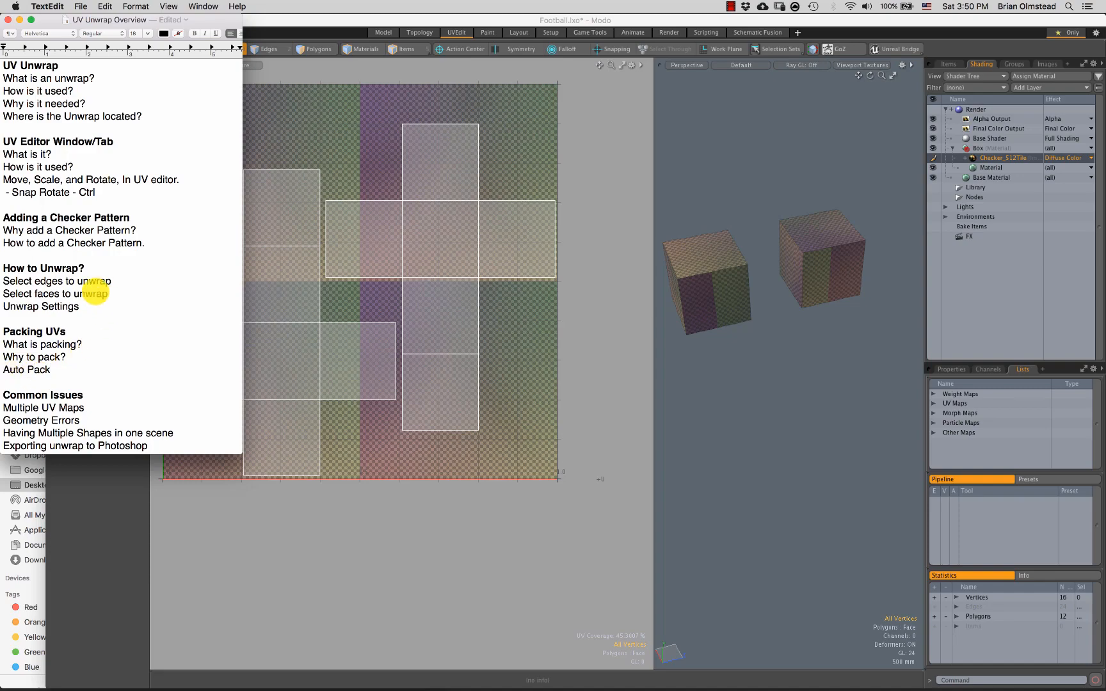
scroll(95, 293, down, 2)
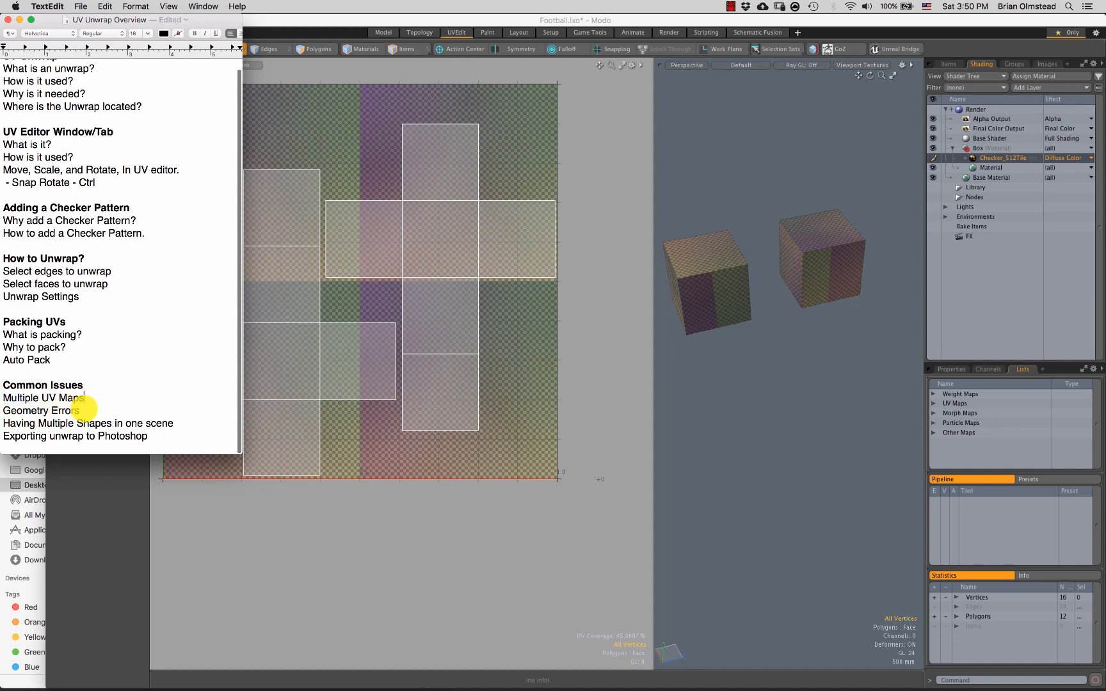
drag(84, 397, 4, 399)
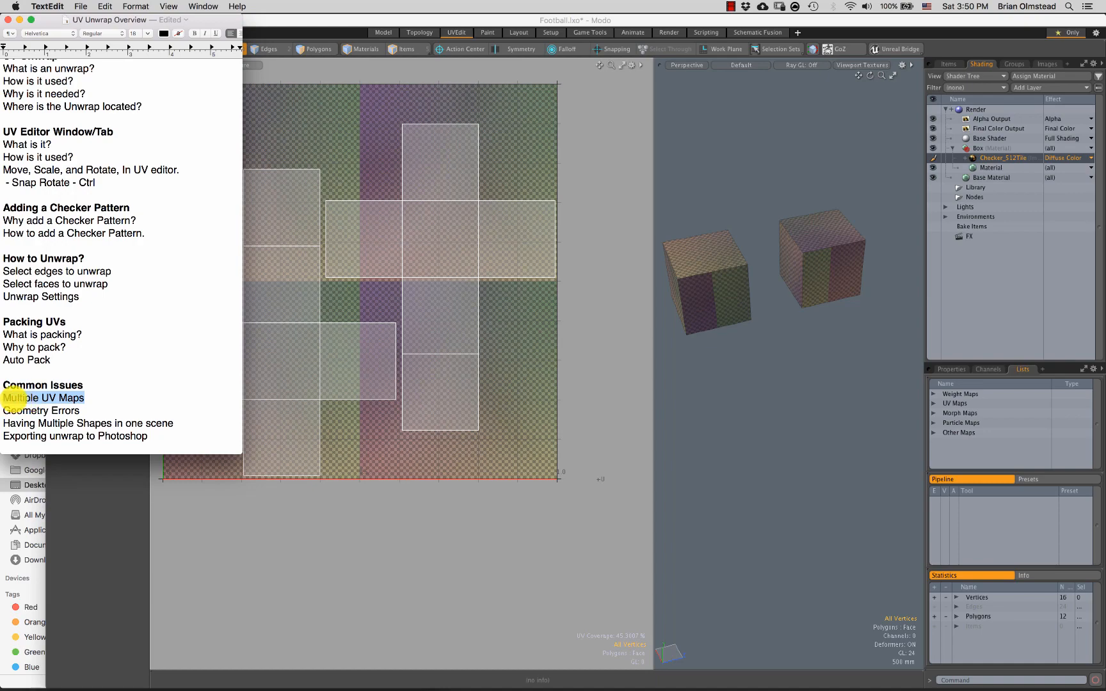
click(12, 404)
click(91, 398)
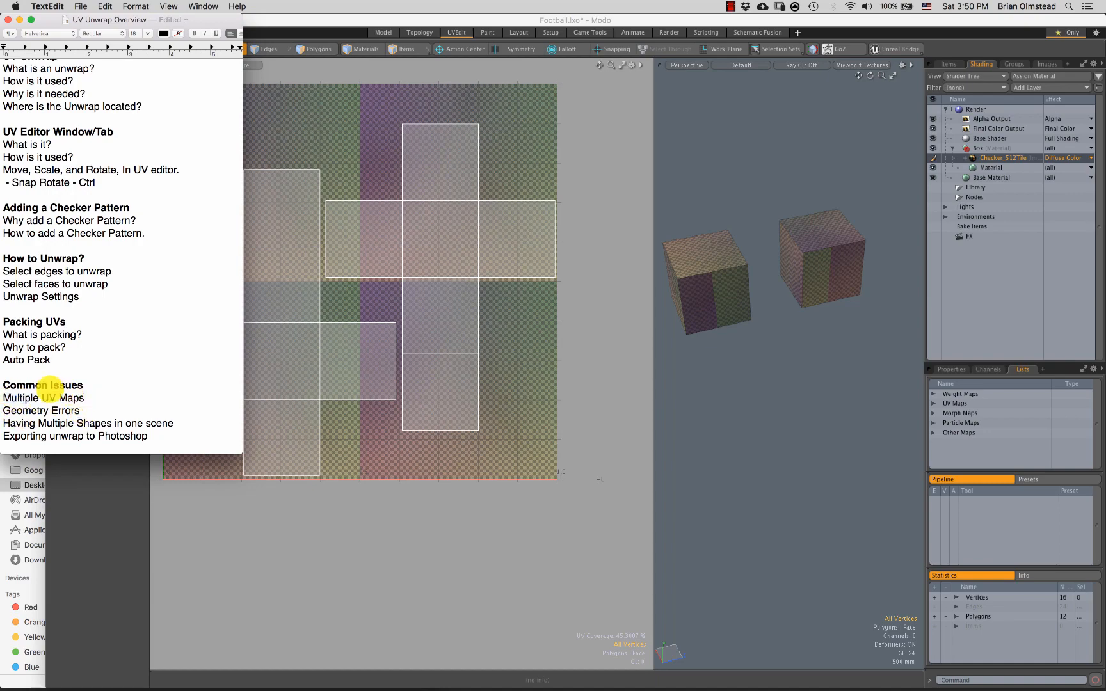
Step: Return to Modo and switch to polygon selection mode for the UV layout
click(708, 352)
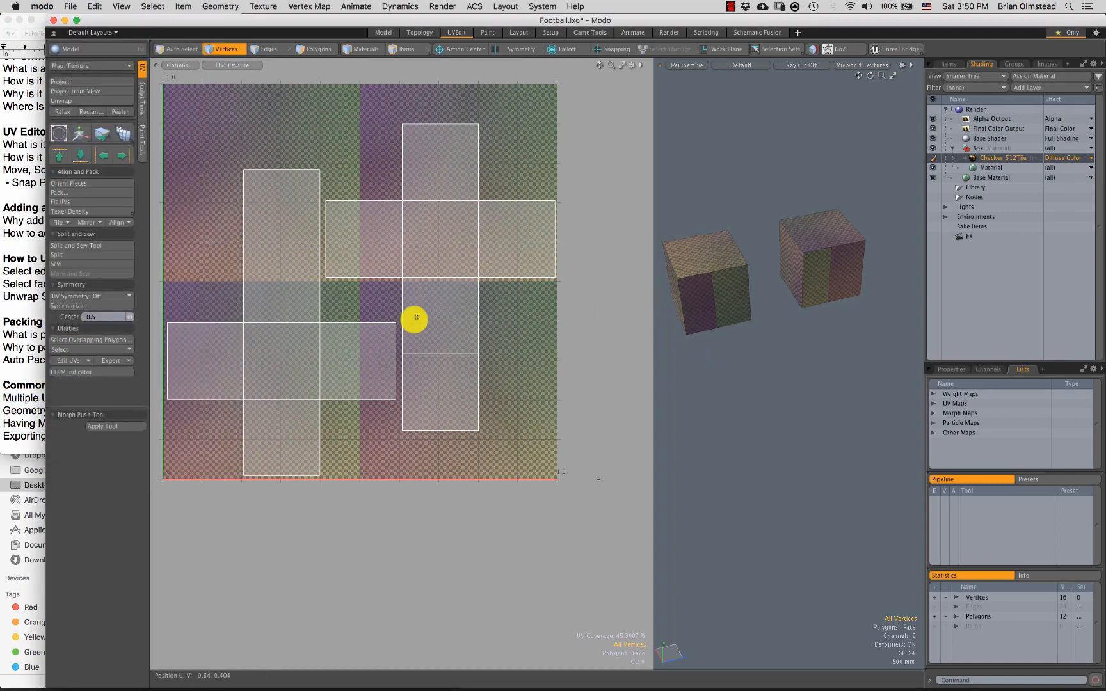
key(3)
scroll(338, 247, down, 3)
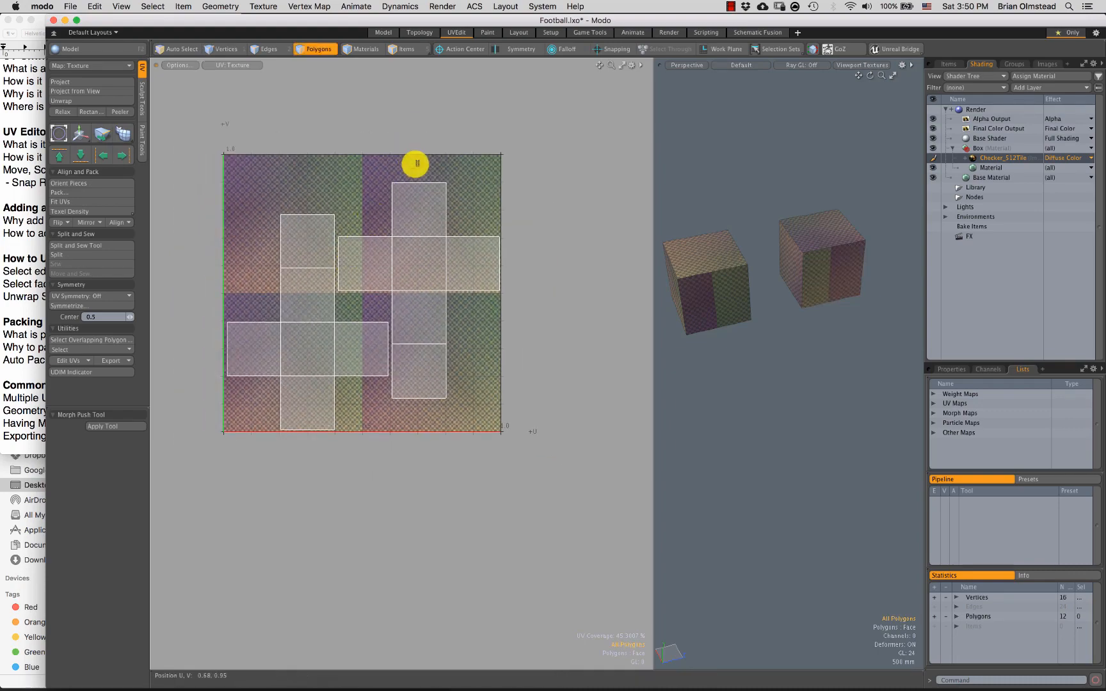
Step: Select faces in the UV layout to examine which cube faces they correspond to, and clear the selection
mouse_move(416, 163)
right_down()
mouse_move(446, 504)
mouse_move(487, 185)
mouse_move(372, 106)
mouse_move(551, 195)
mouse_move(483, 230)
right_up()
click(506, 247)
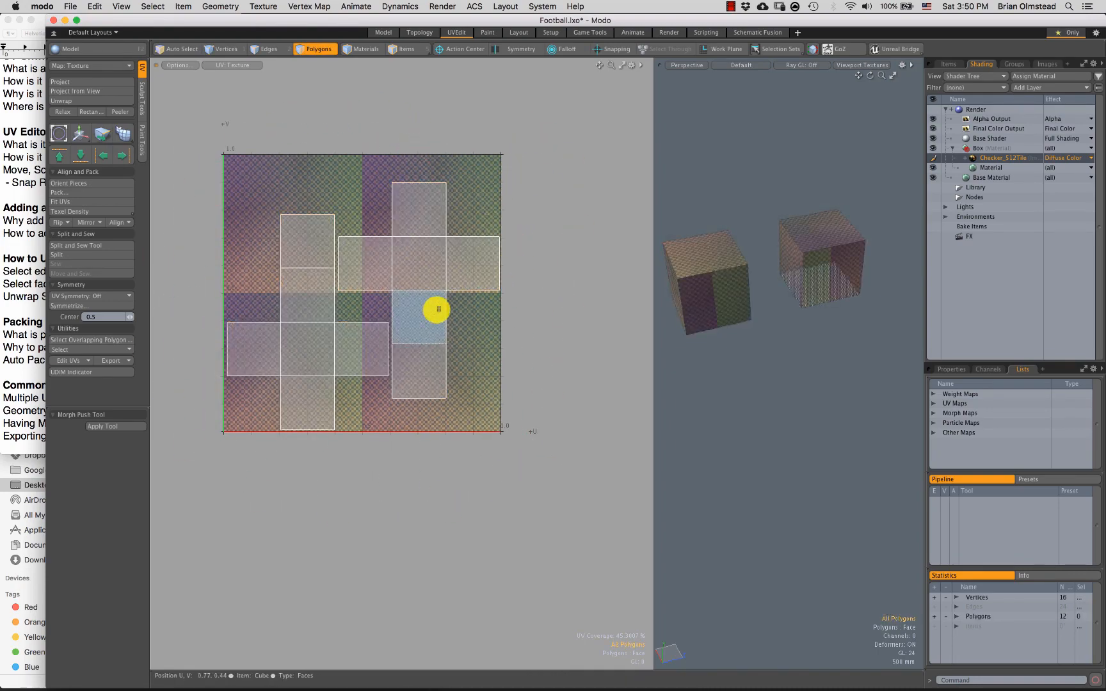
click(420, 225)
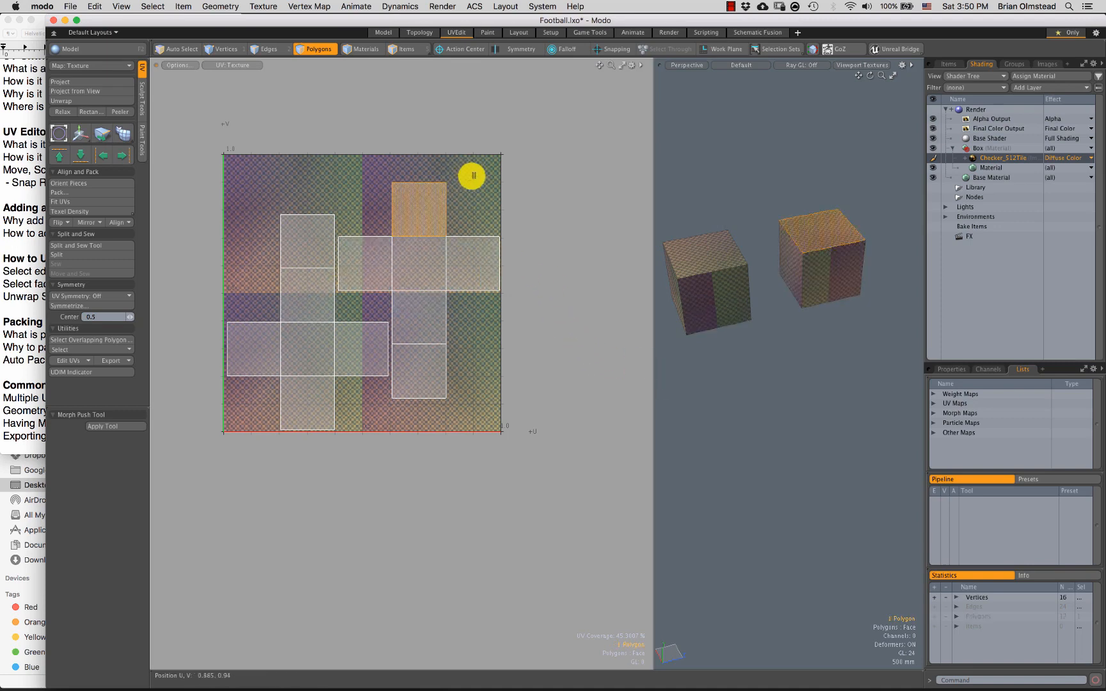
mouse_move(473, 176)
right_down()
mouse_move(497, 148)
mouse_move(434, 535)
mouse_move(469, 219)
mouse_move(374, 180)
mouse_move(407, 518)
mouse_move(464, 168)
right_up()
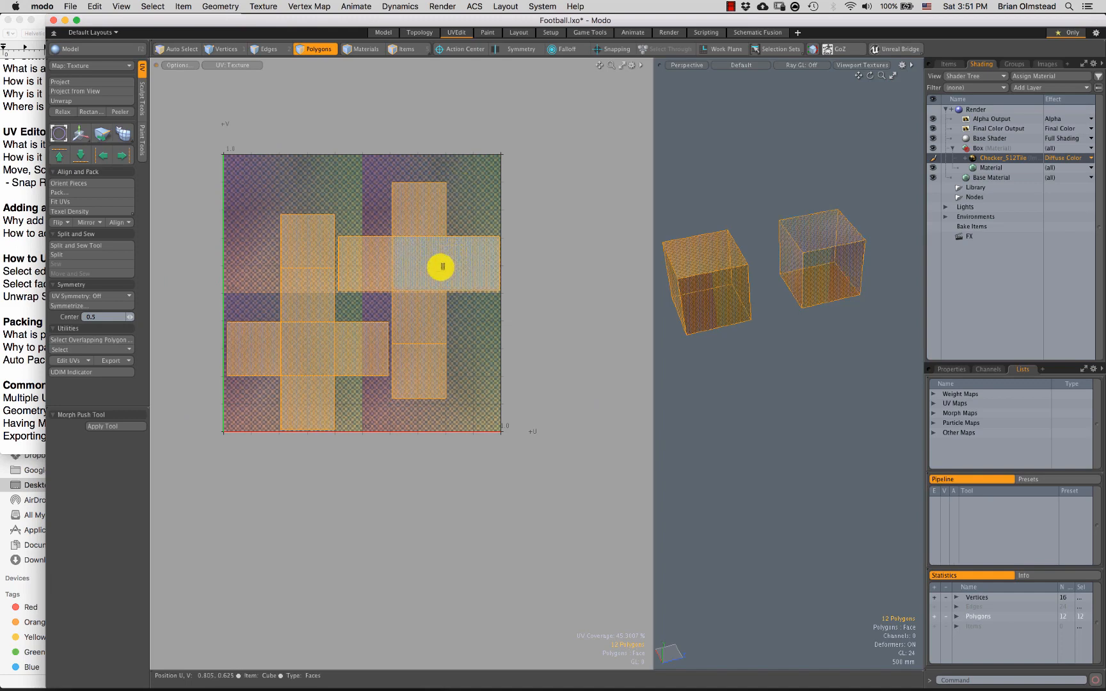
click(722, 430)
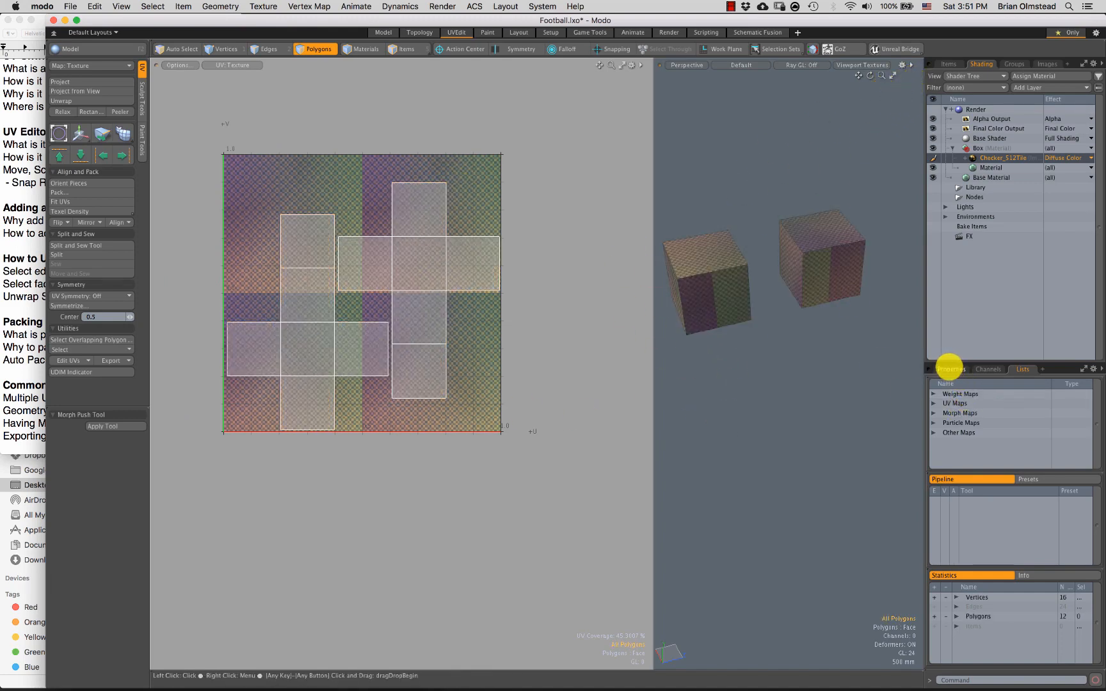
Step: Display the cube mesh's vertex map lists and expand the UV maps group
click(949, 368)
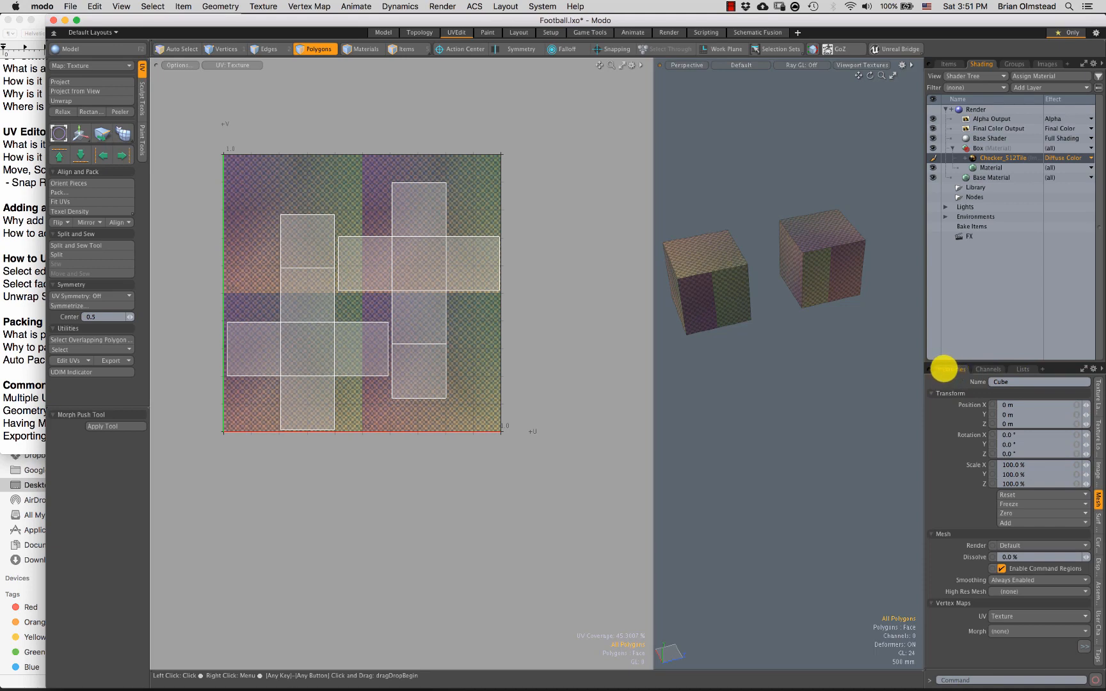
click(986, 369)
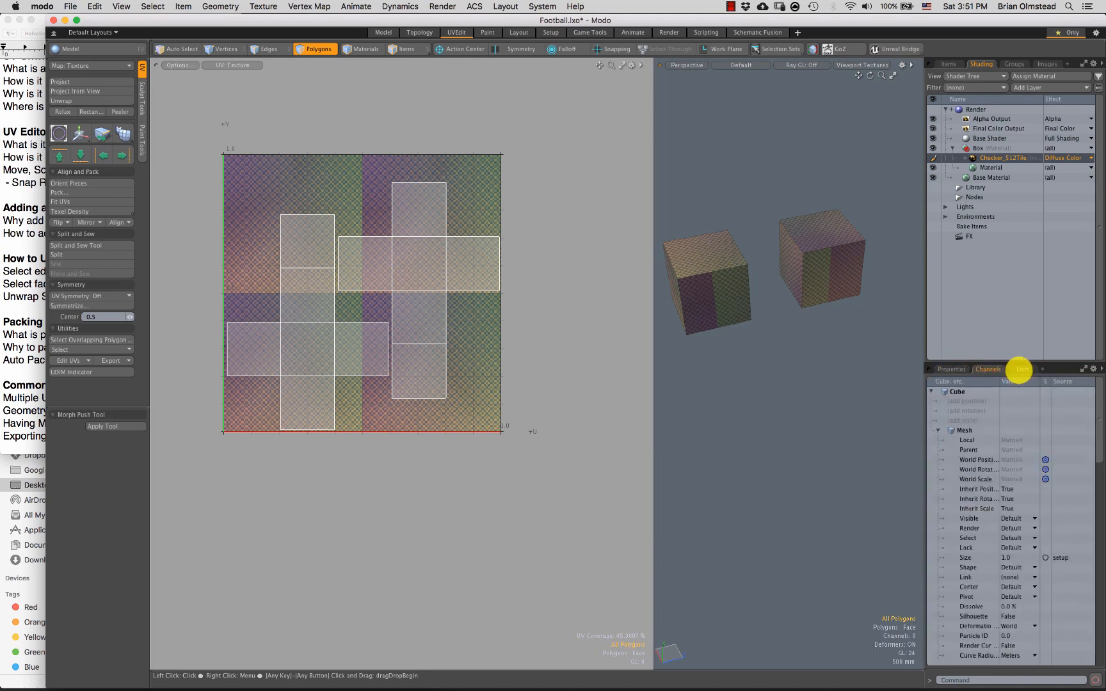
click(1021, 370)
click(950, 369)
click(1023, 369)
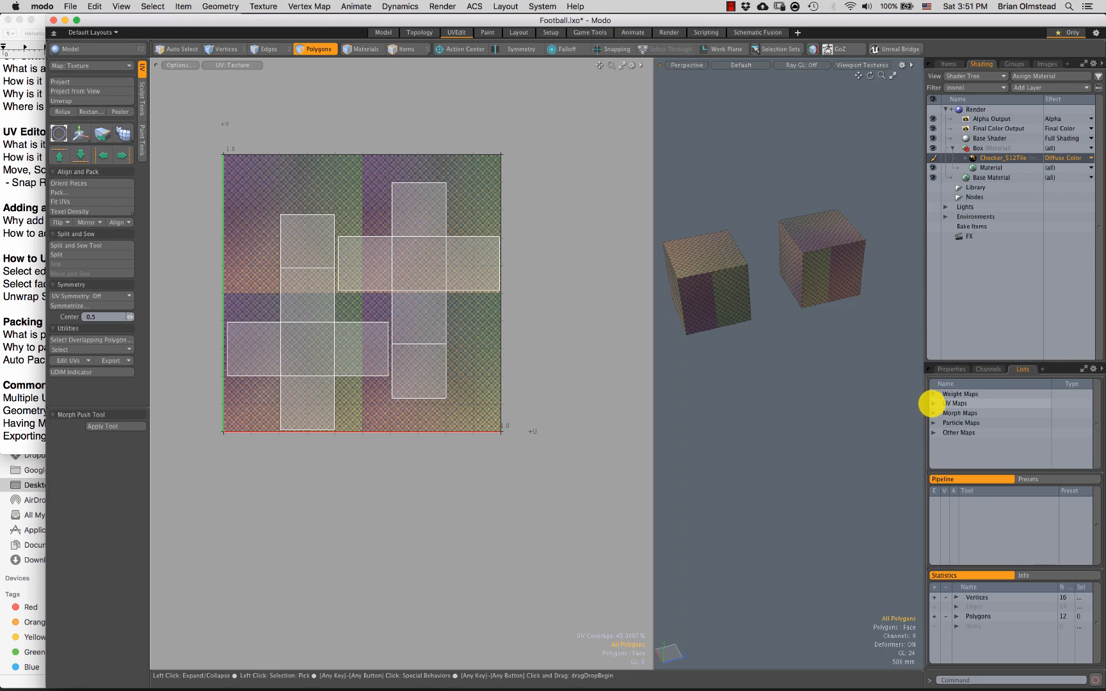
click(932, 403)
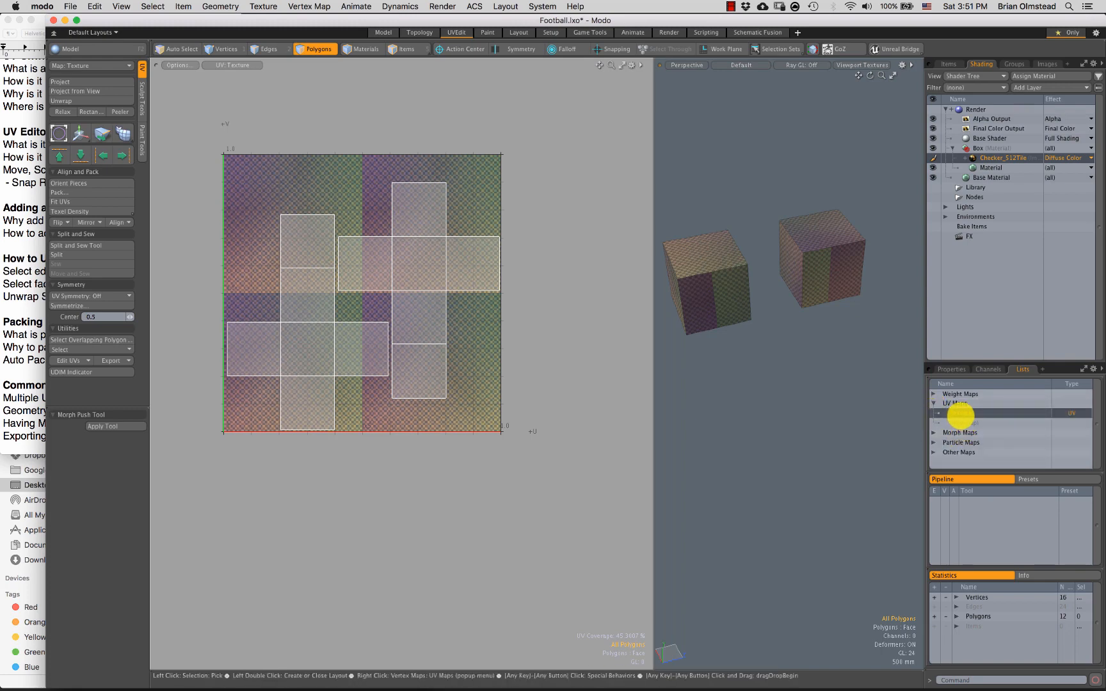
Step: Delete the Texture UV map, select all polygons of both cubes to check them, and clear the selection
right_click(960, 413)
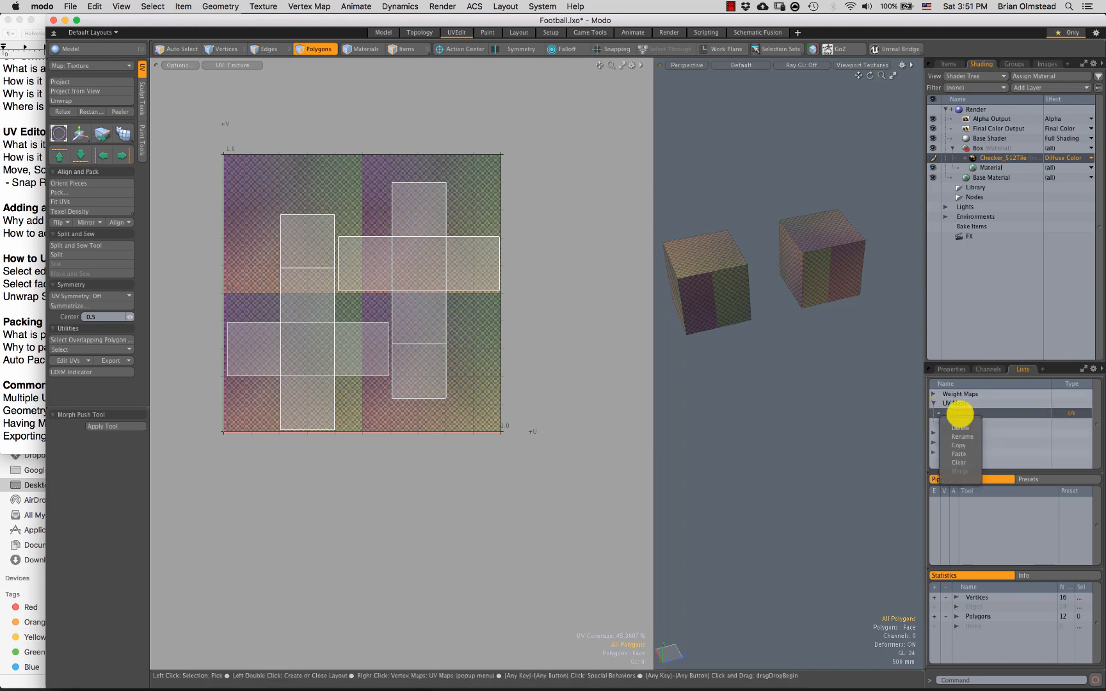
click(958, 428)
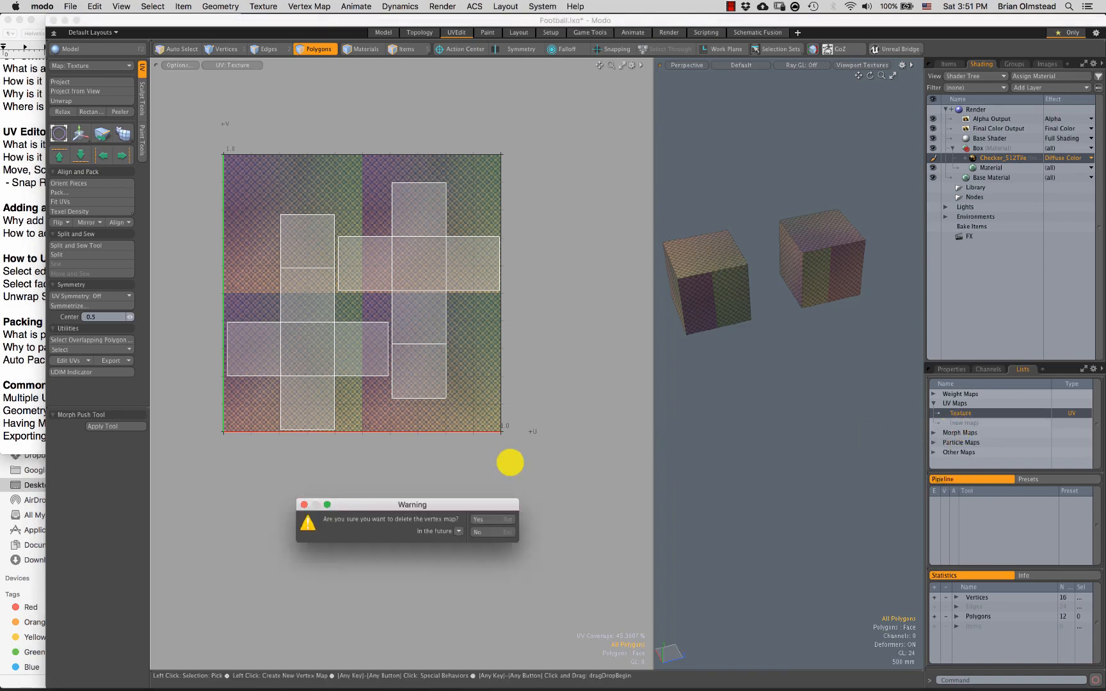
drag(411, 504, 605, 372)
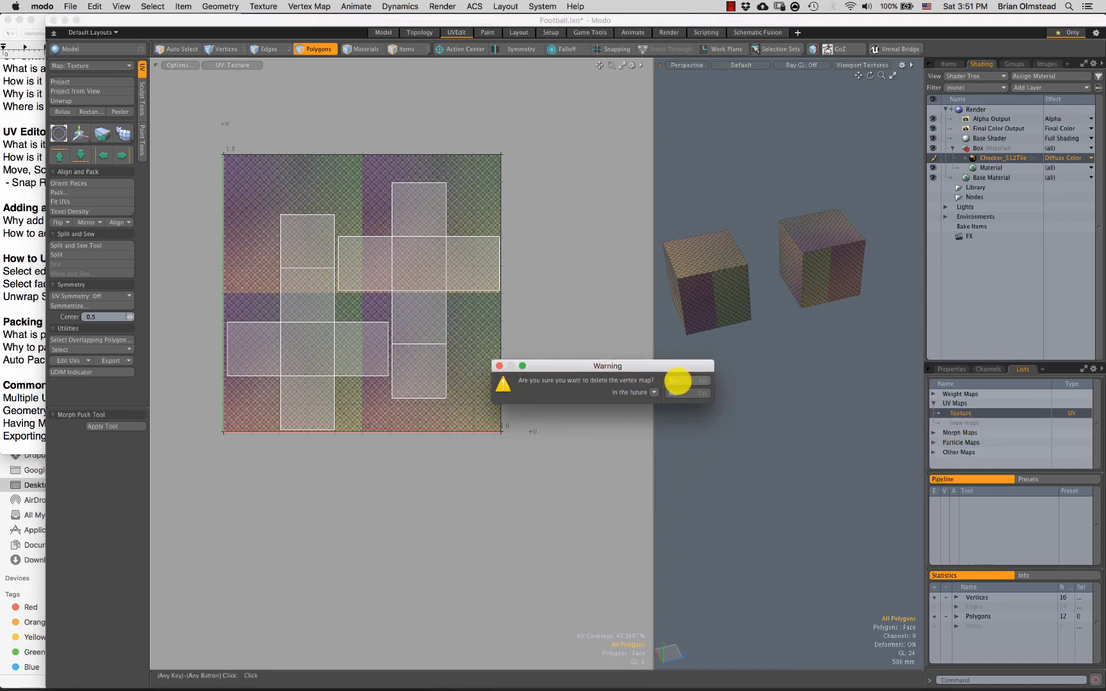
click(679, 384)
mouse_move(404, 175)
right_down()
mouse_move(479, 271)
mouse_move(468, 244)
right_up()
click(719, 309)
mouse_move(763, 167)
right_down()
mouse_move(832, 413)
mouse_move(864, 161)
right_up()
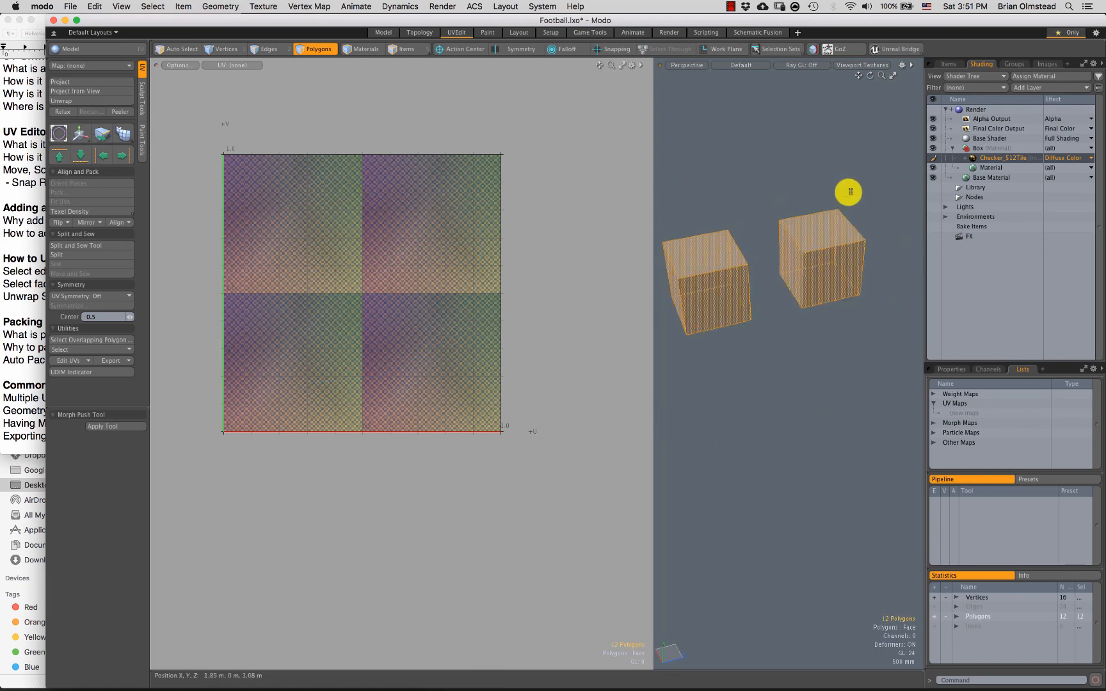
click(849, 192)
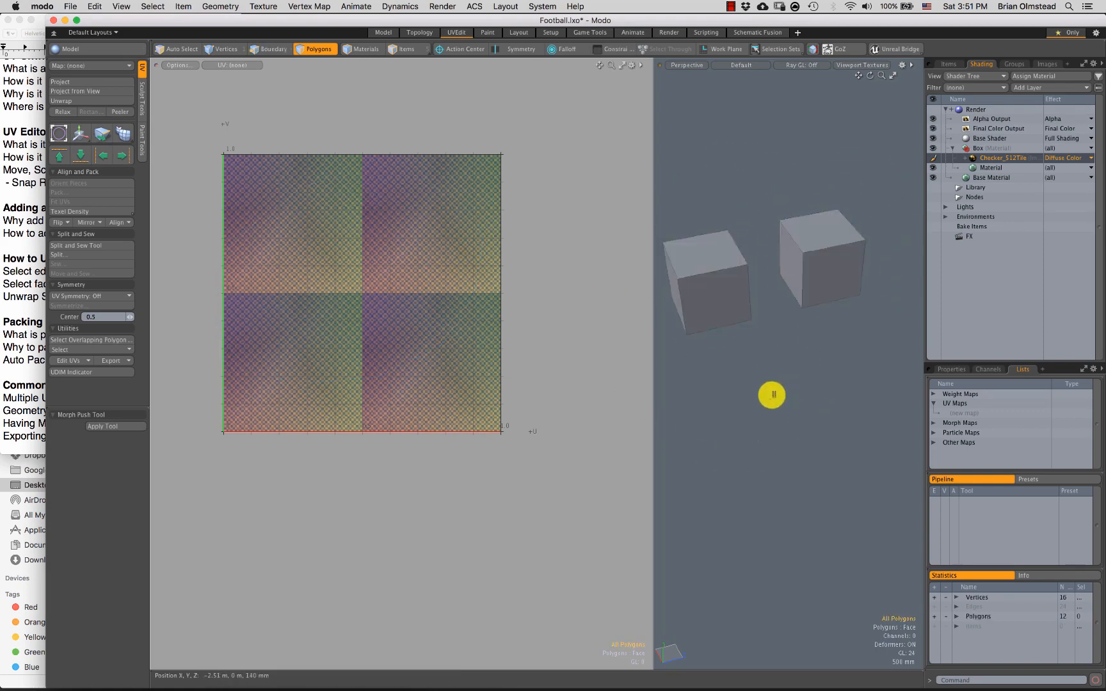
Step: Undo the deletion of the Texture UV map and switch to vertex selection mode
key(super+z)
key(super+z)
key(super+z)
key(super+z)
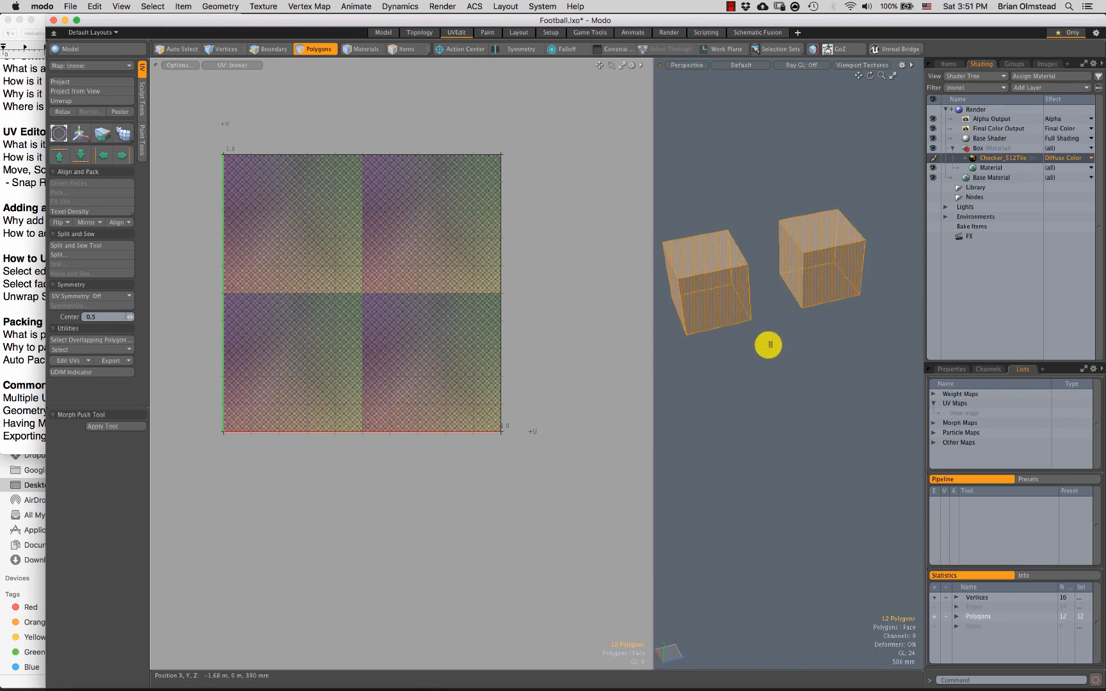
key(1)
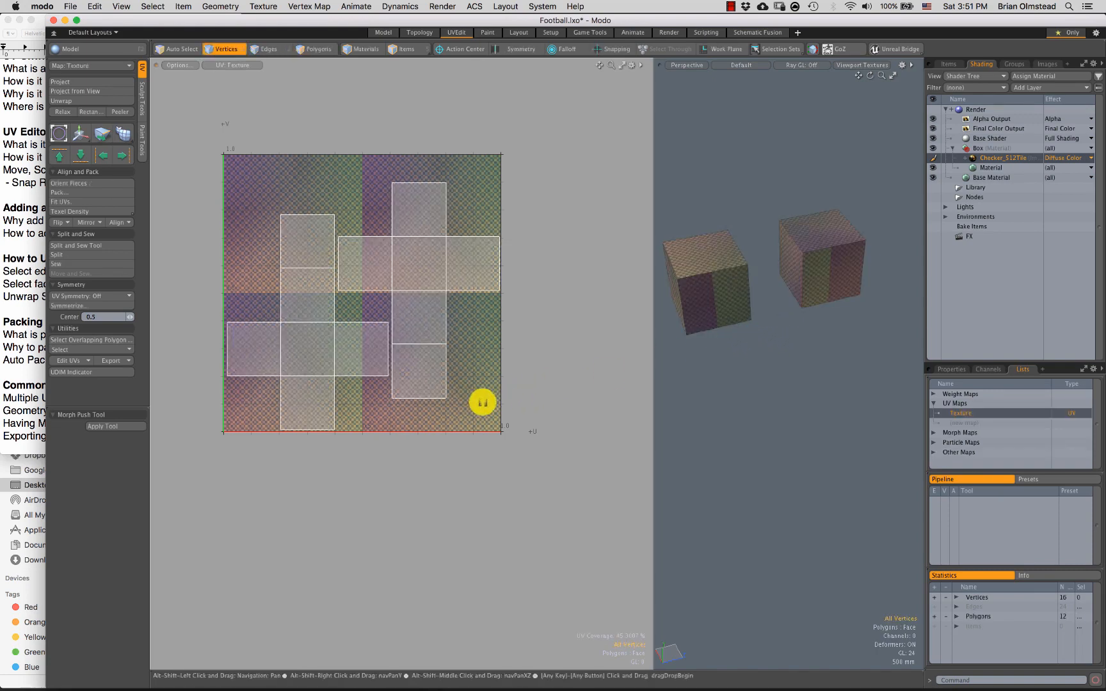
Step: Create a second UV map named Texture 2, compare it with the Texture map, and make Texture 2 active
alt+drag(483, 402, 493, 404)
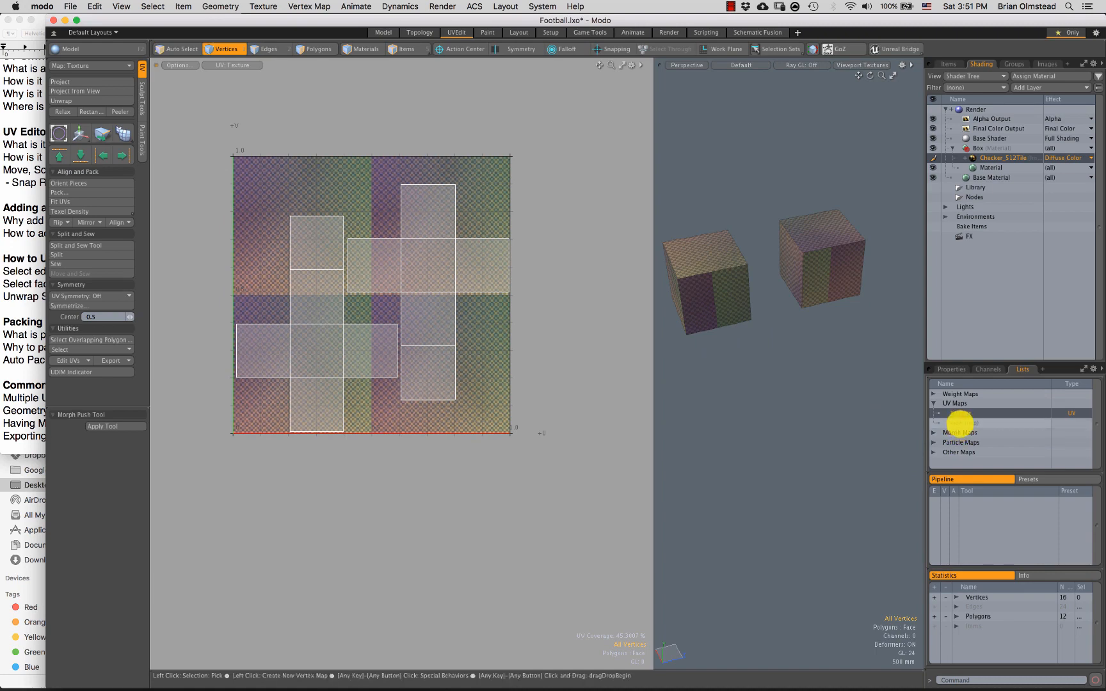
click(960, 422)
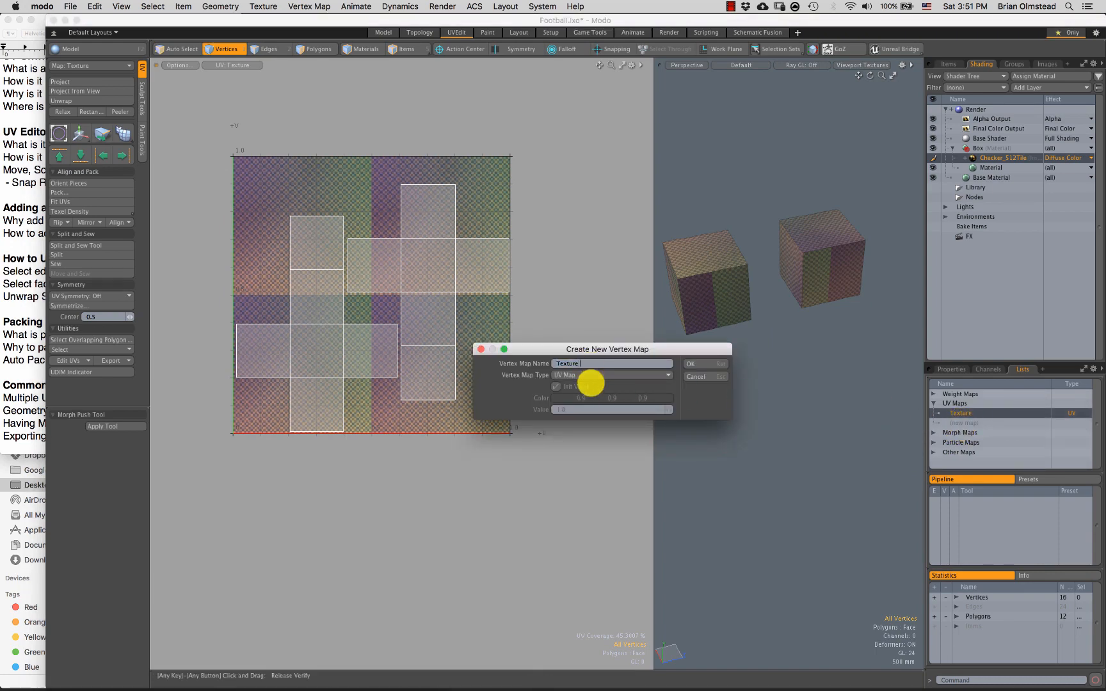
click(689, 363)
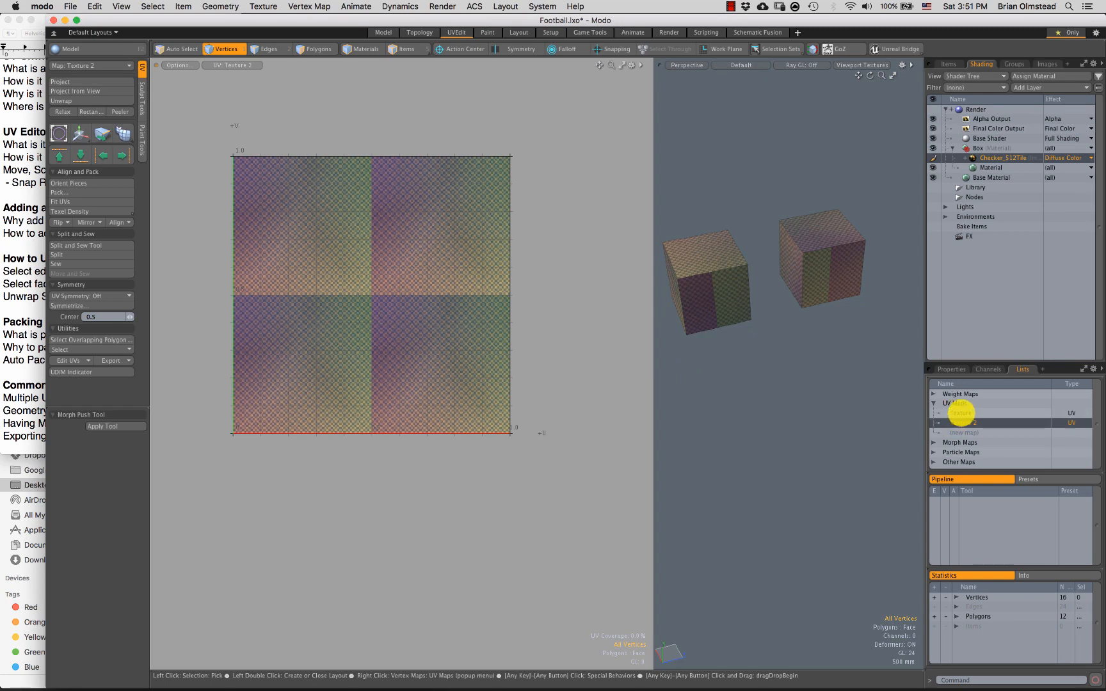
click(960, 413)
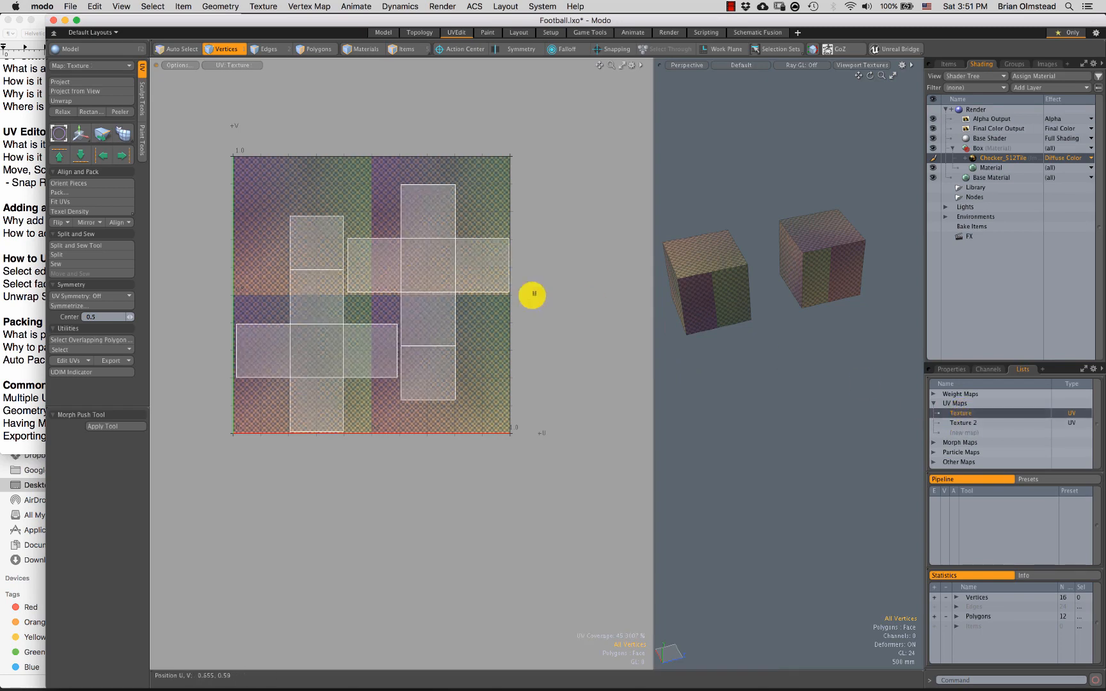
click(963, 422)
Step: Unwrap both cubes into Texture 2 with all their edges selected as seams, and clear the edge selection
key(2)
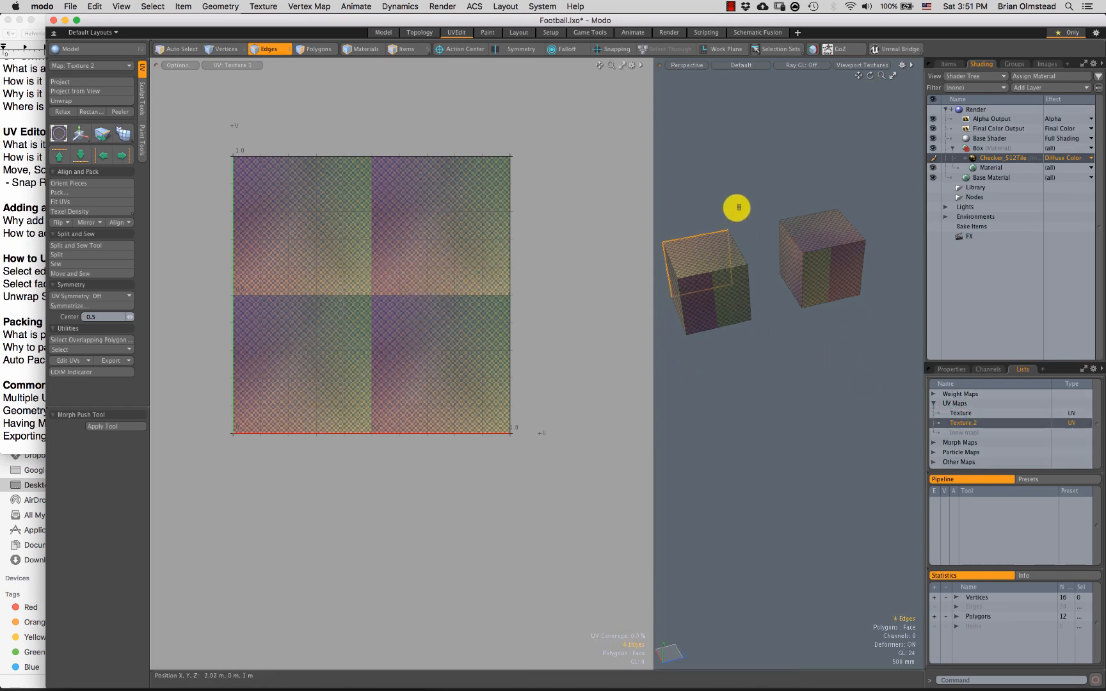
mouse_move(732, 140)
right_down()
mouse_move(941, 313)
mouse_move(753, 323)
right_up()
scroll(752, 323, down, 2)
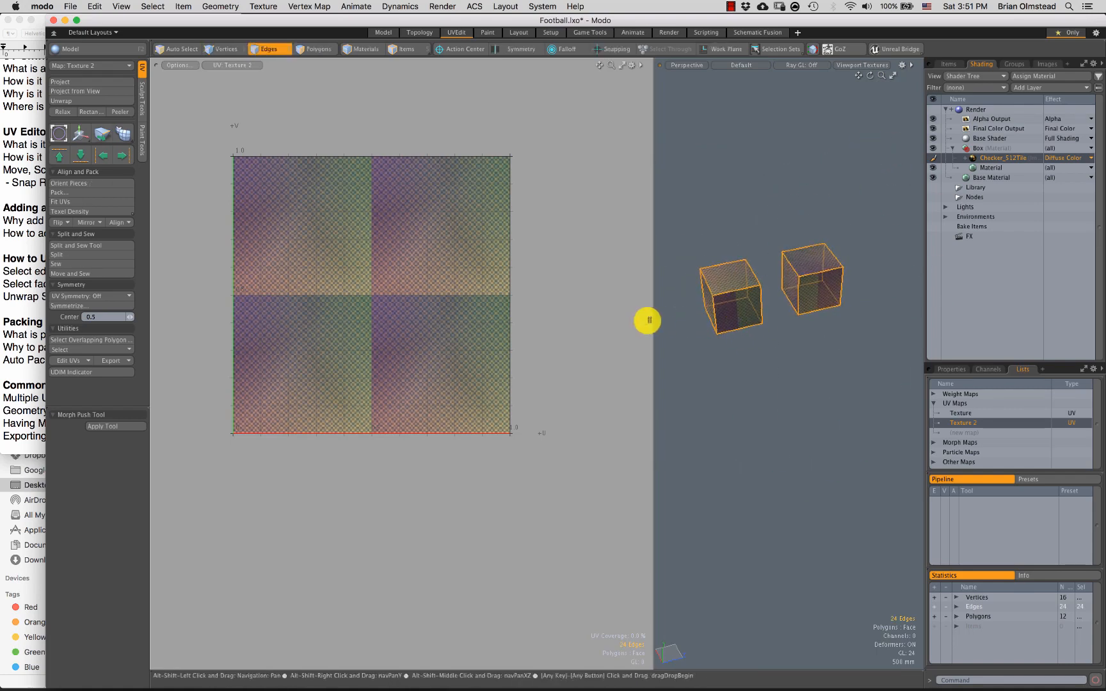
drag(651, 307, 548, 307)
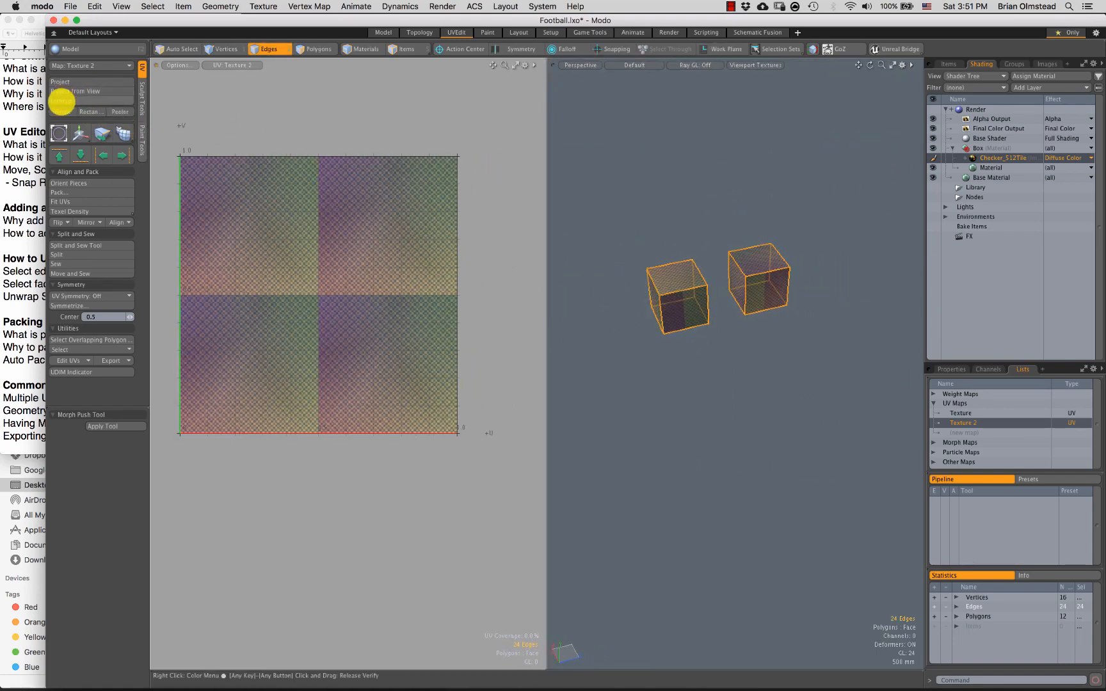
click(67, 101)
click(638, 215)
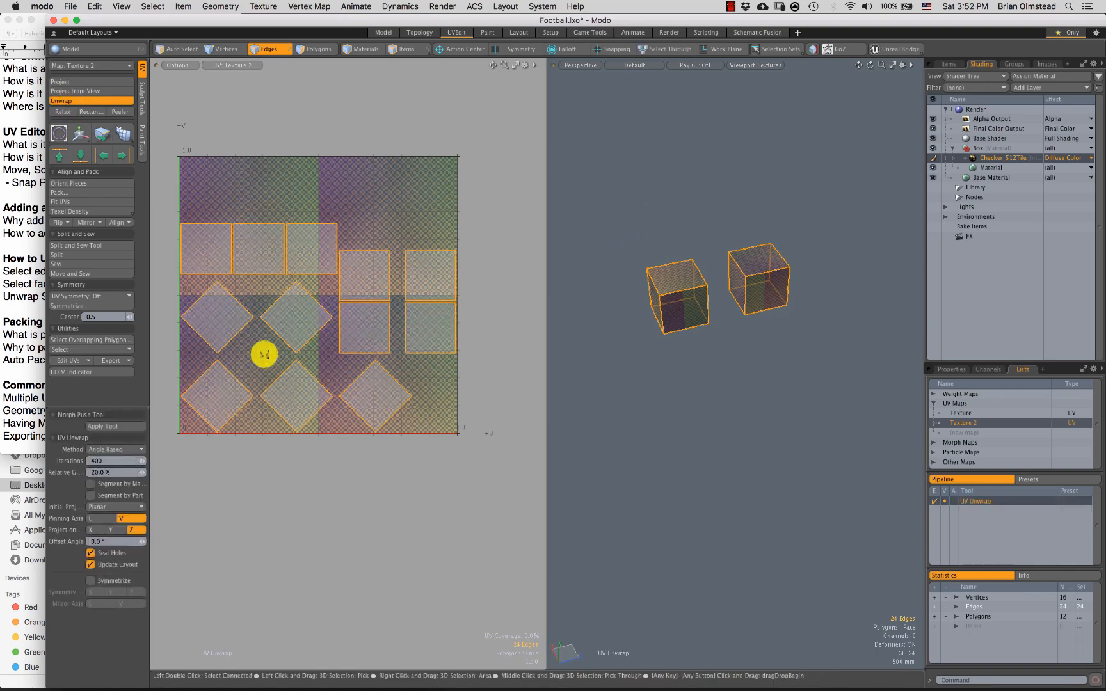
key(space)
click(357, 290)
mouse_move(432, 219)
right_down()
mouse_move(432, 544)
mouse_move(473, 307)
right_up()
click(463, 332)
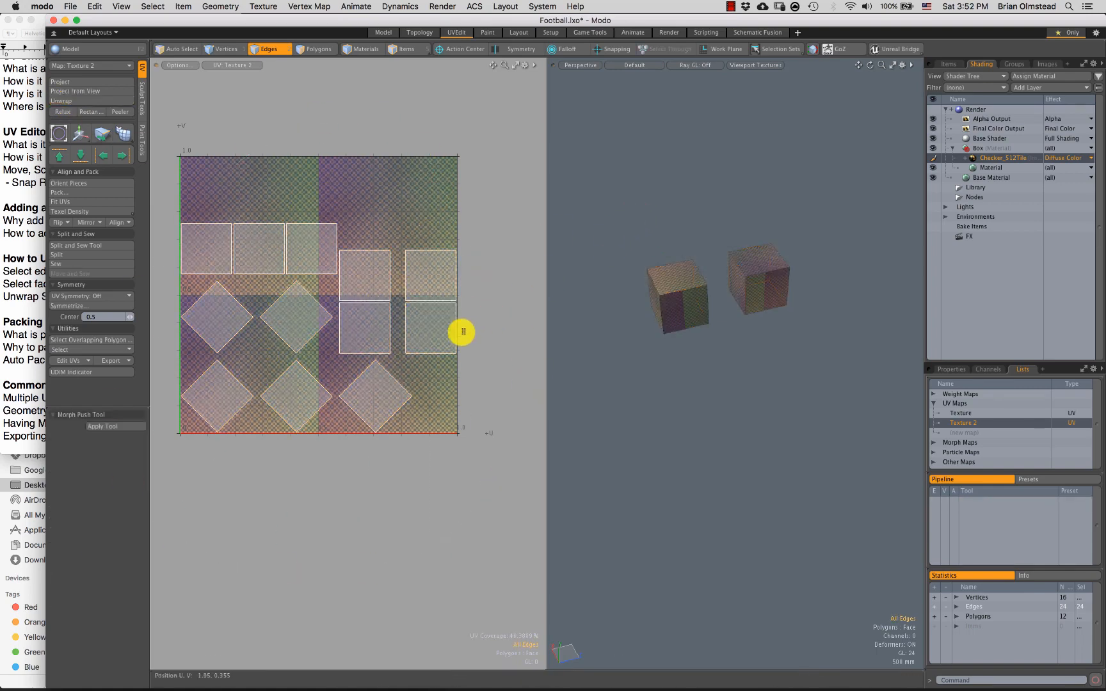
click(257, 190)
Step: Pack the Texture 2 UVs with Pack, Stretch and Orient enabled and 20% gaps, and switch to polygon selection
click(64, 192)
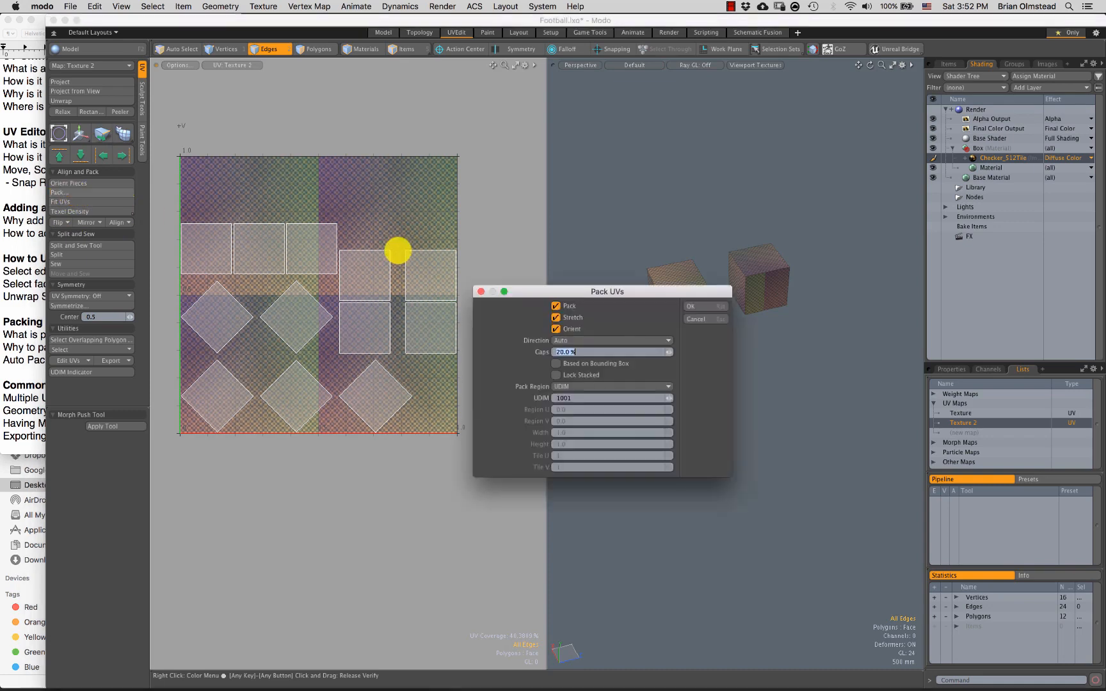
click(701, 305)
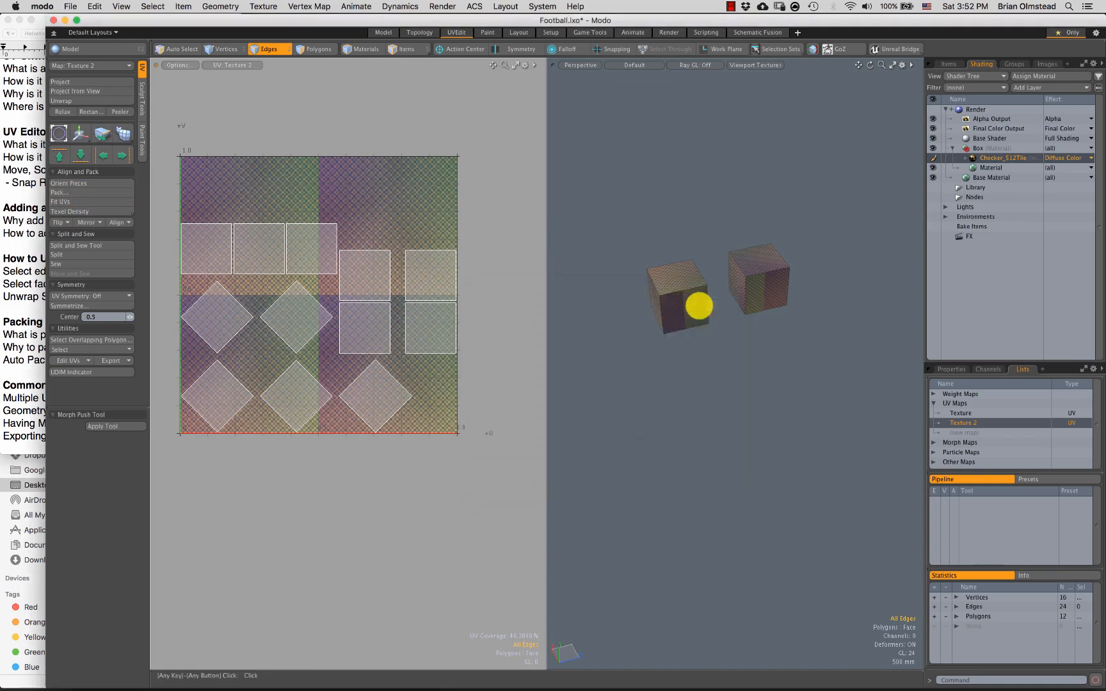
key(3)
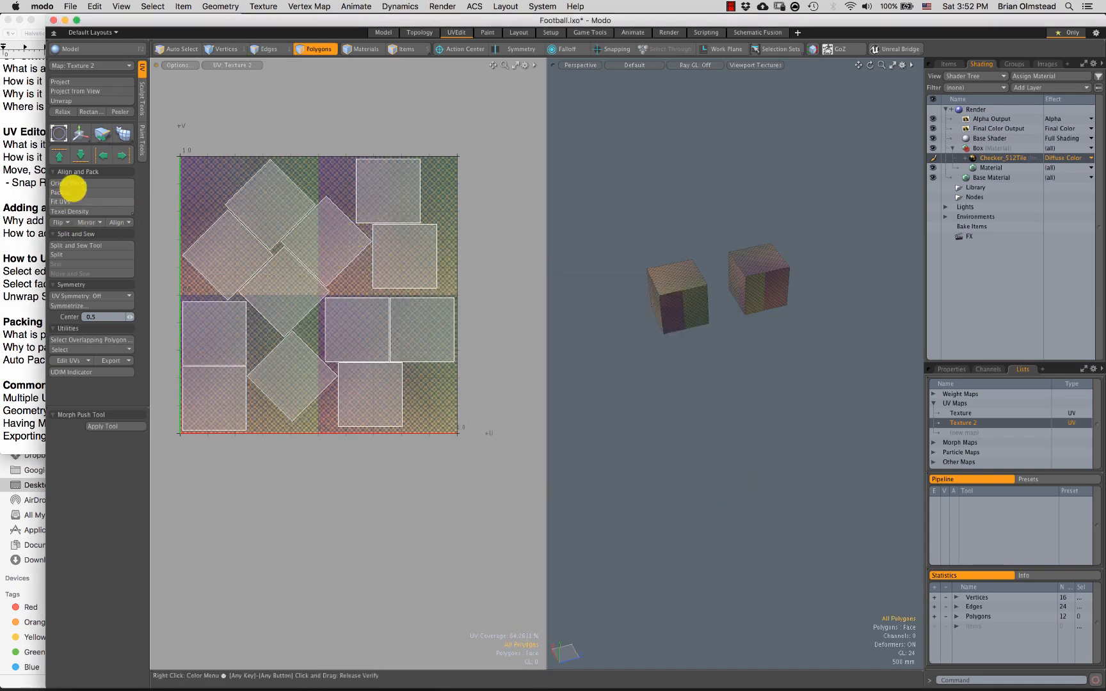
Step: Orient the UV pieces upright and repack them with Pack and Stretch on, Orient off and 20% gaps
click(78, 183)
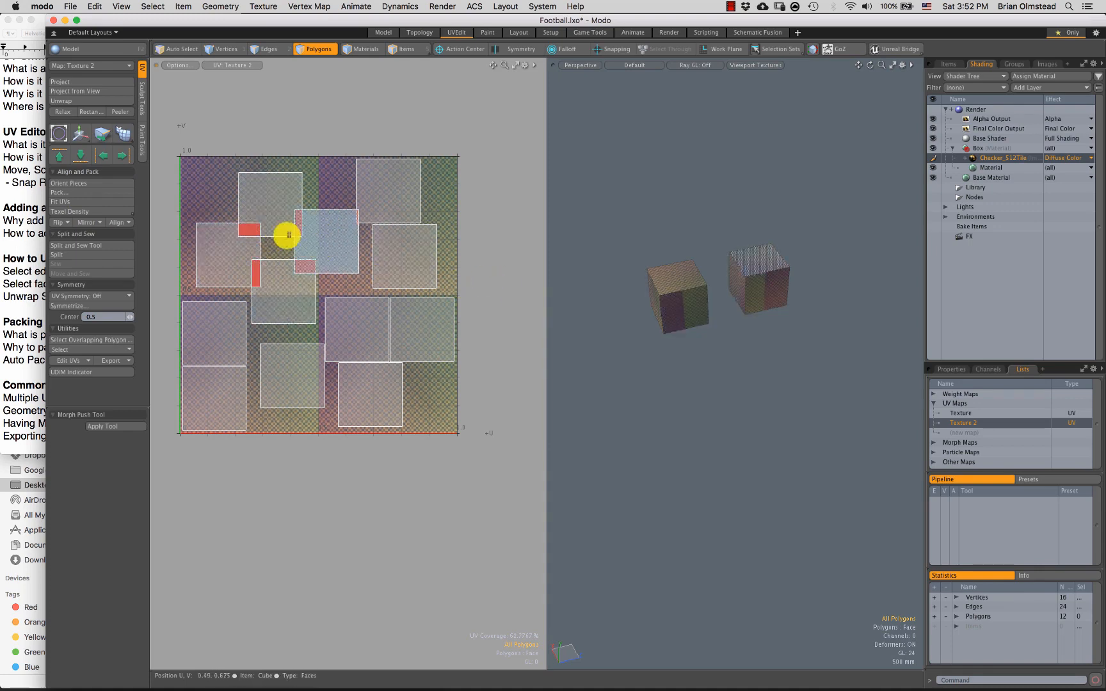
click(68, 192)
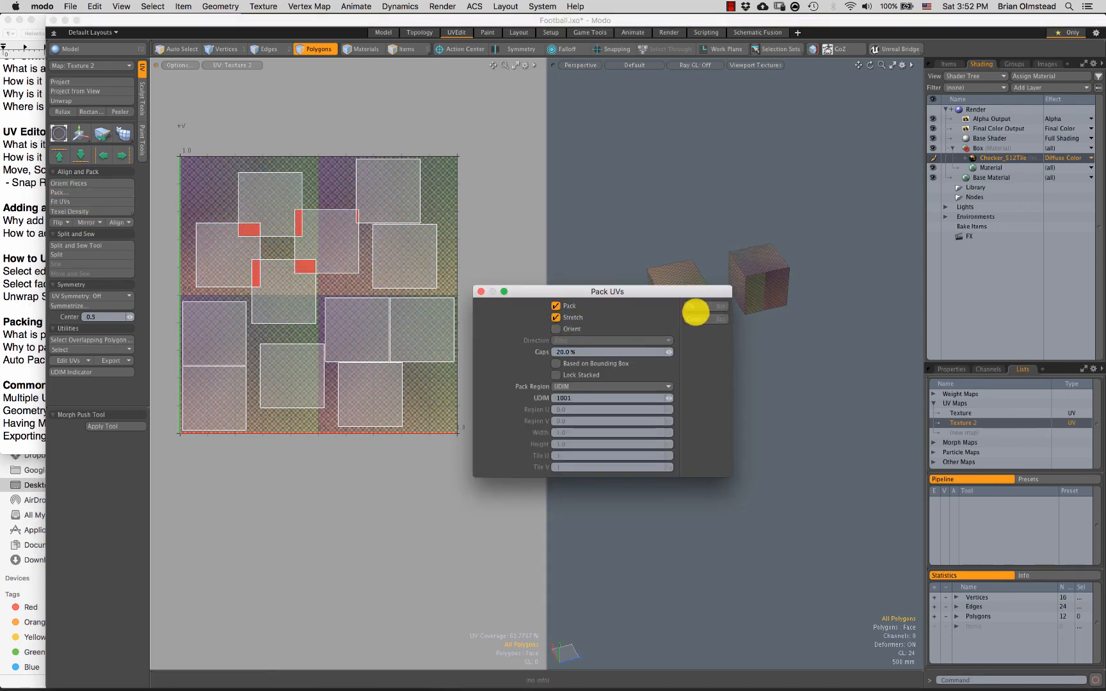
click(691, 305)
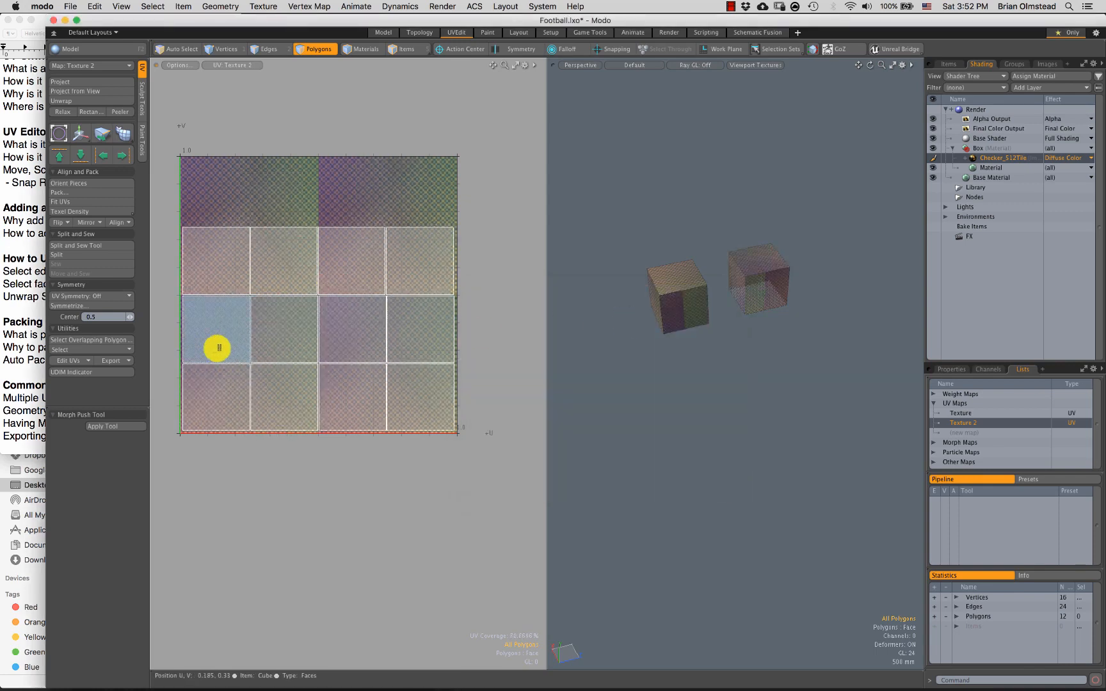
Step: Examine the gaps between the packed UV pieces and the margin along the lower edge of the UV square
mouse_move(230, 410)
mouse_down()
mouse_move(353, 247)
mouse_move(264, 349)
mouse_move(511, 328)
mouse_up()
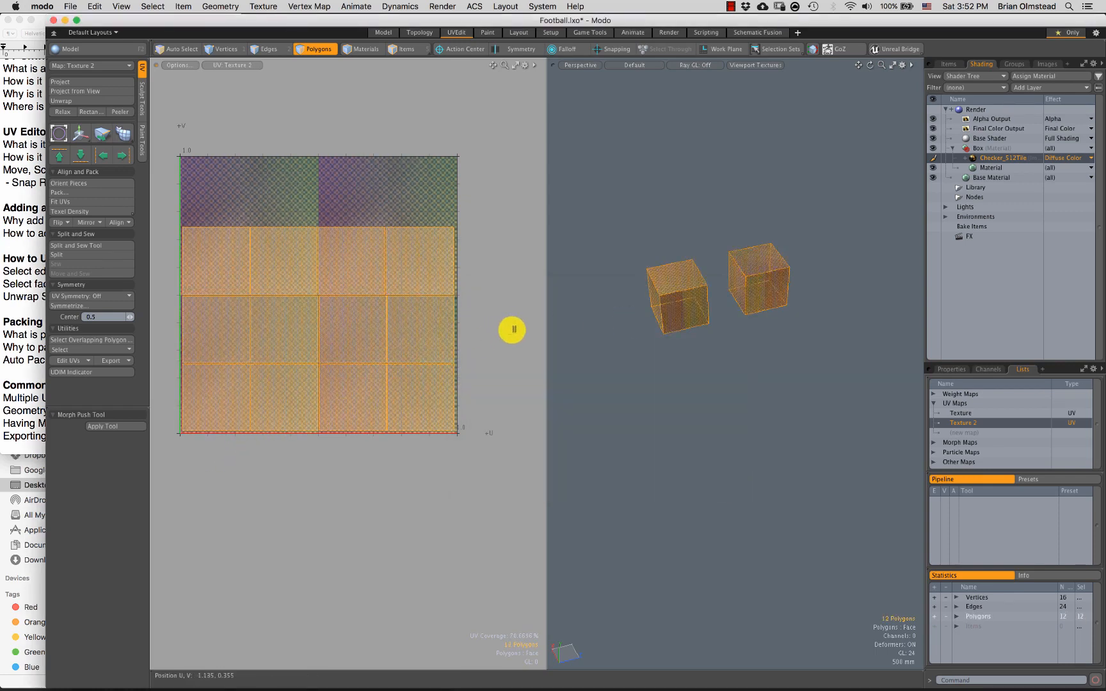
click(514, 333)
ctrl+alt+drag(398, 340, 448, 348)
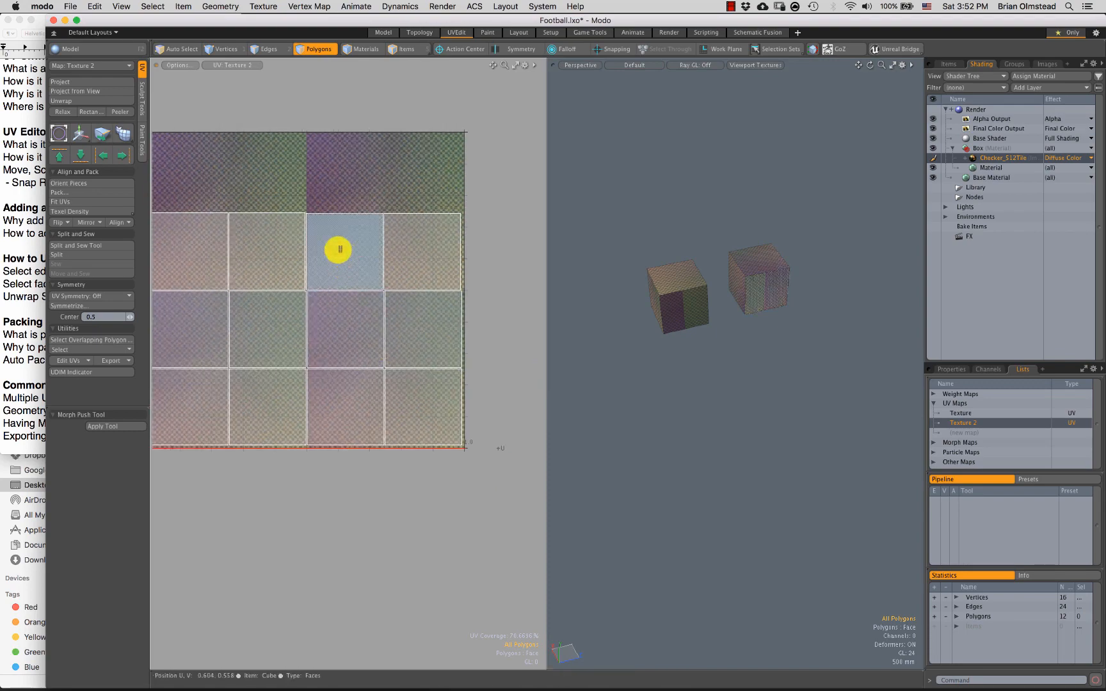
ctrl+alt+drag(308, 314, 472, 345)
ctrl+alt+drag(327, 276, 369, 438)
mouse_move(370, 438)
alt+shift+mouse_down()
mouse_move(355, 306)
mouse_move(370, 434)
alt+shift+mouse_up()
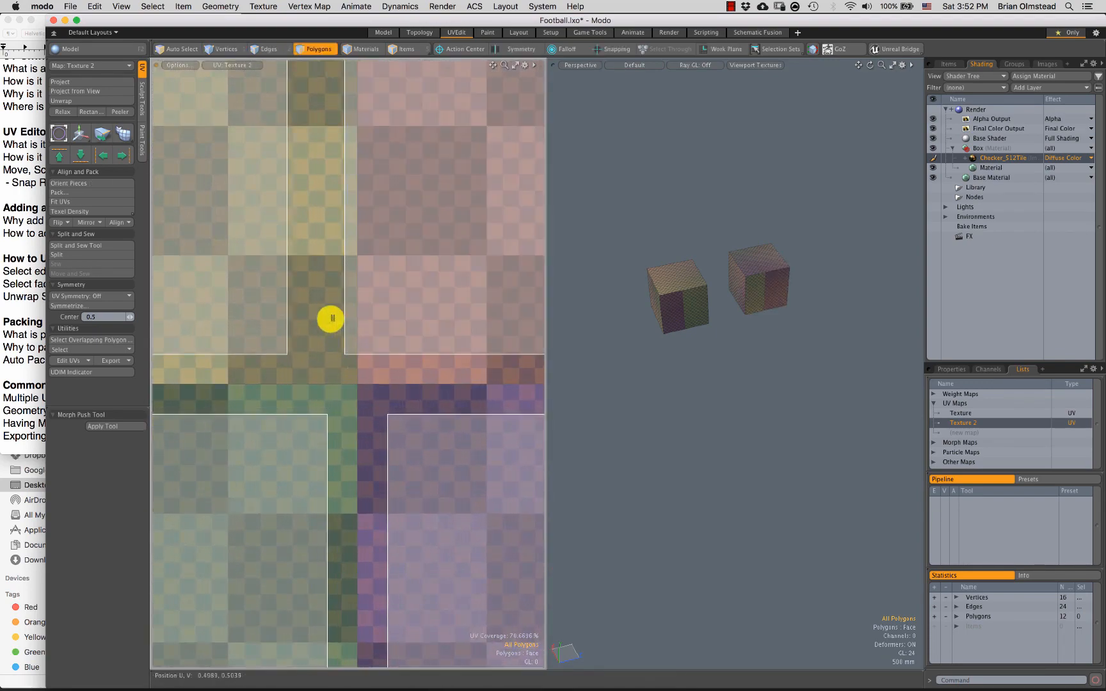
ctrl+alt+drag(309, 318, 319, 393)
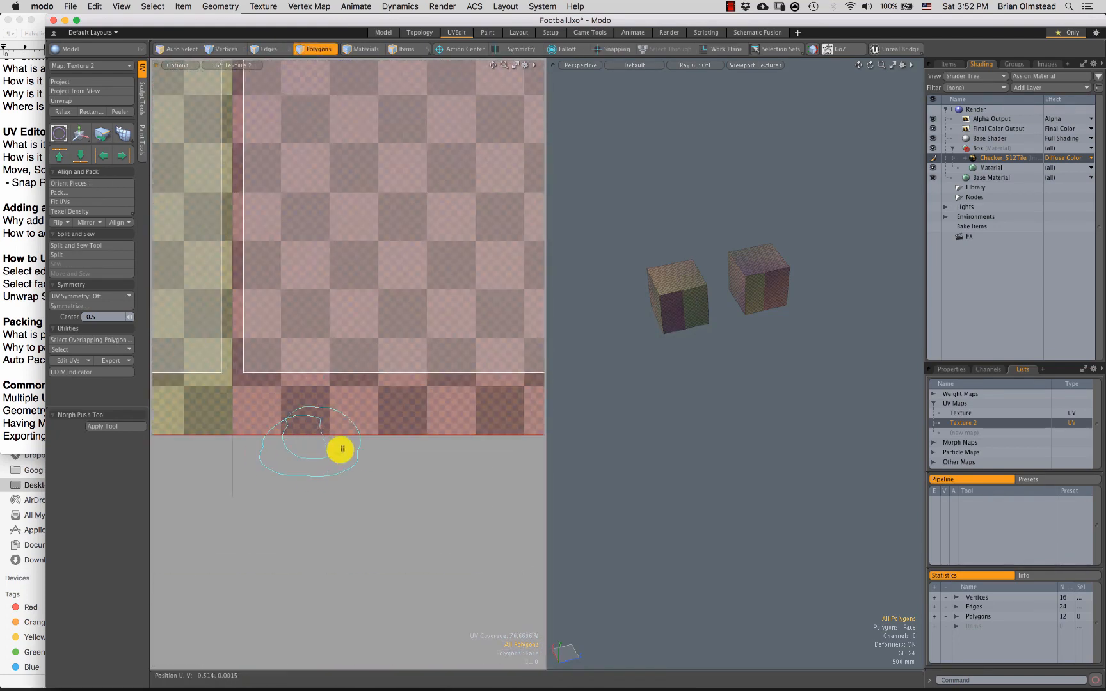
right_drag(342, 449, 339, 435)
ctrl+alt+drag(313, 404, 304, 371)
key(space)
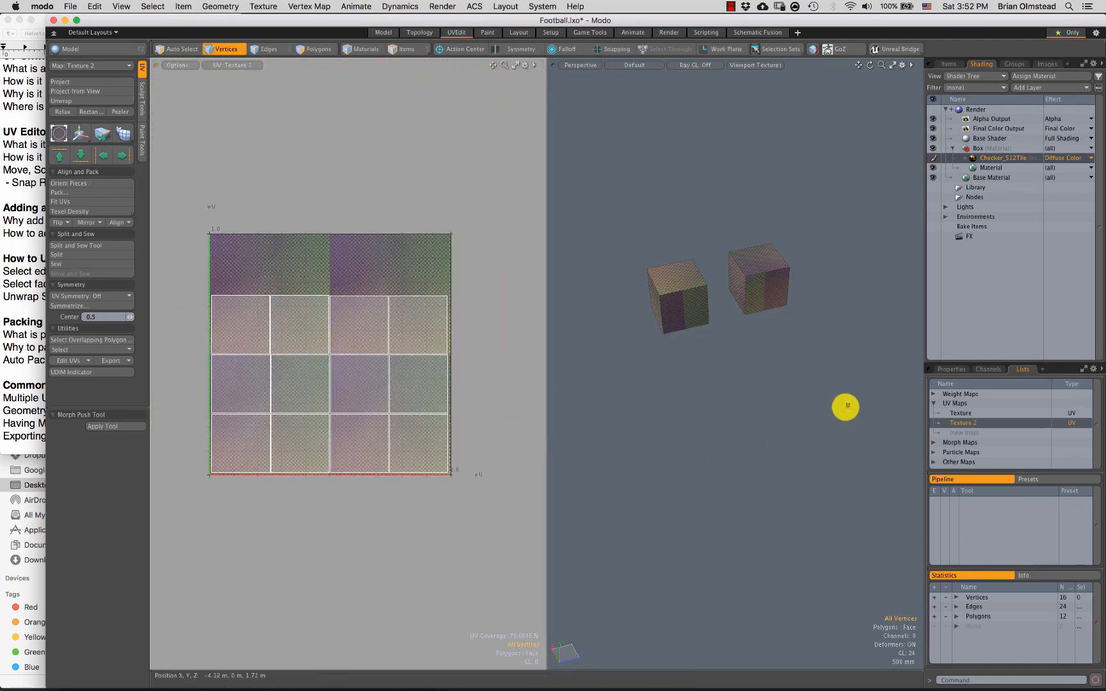
Step: Compare the two cubes' UV layouts by alternating between the Texture and Texture 2 maps
click(963, 413)
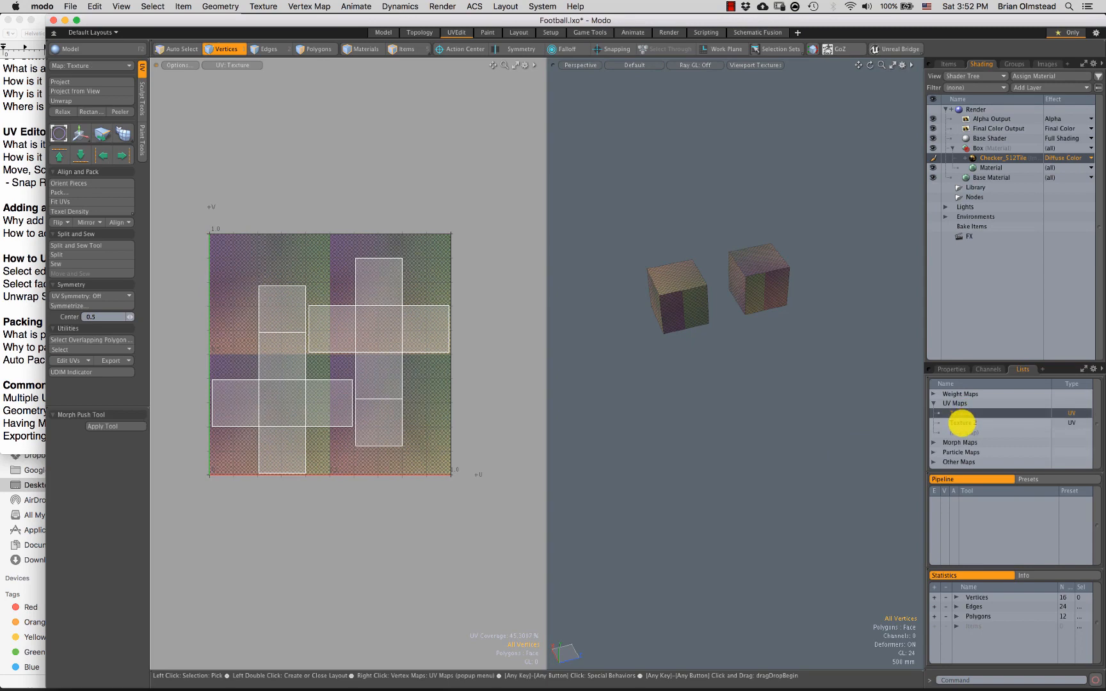
click(962, 422)
click(962, 413)
click(963, 422)
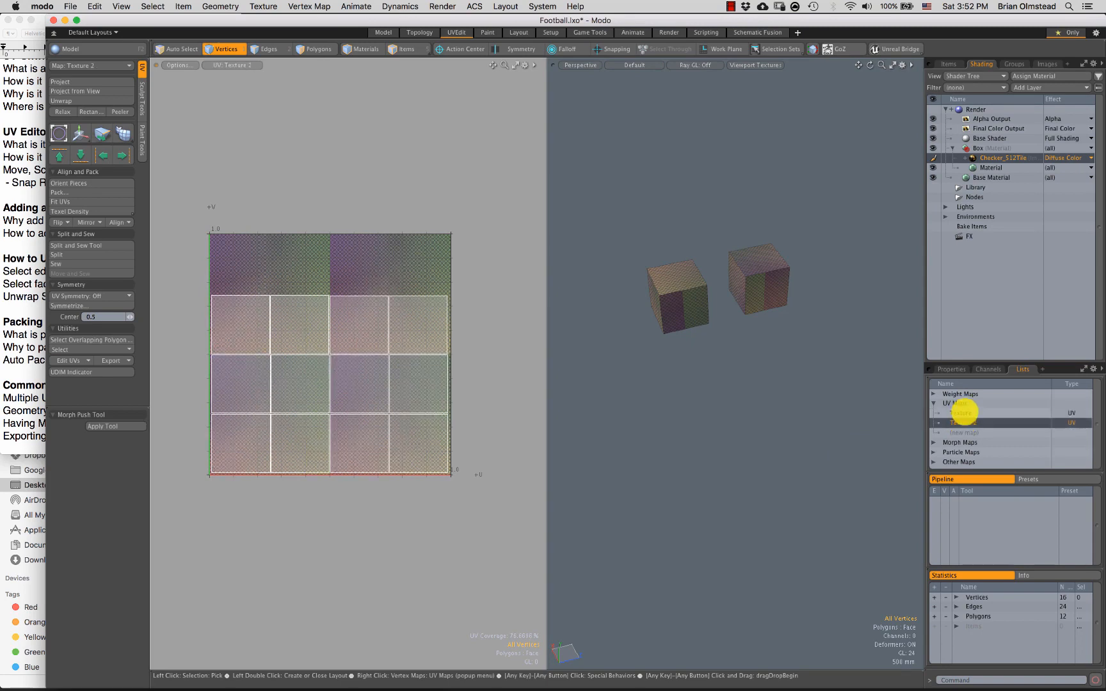
click(963, 412)
click(962, 422)
click(961, 413)
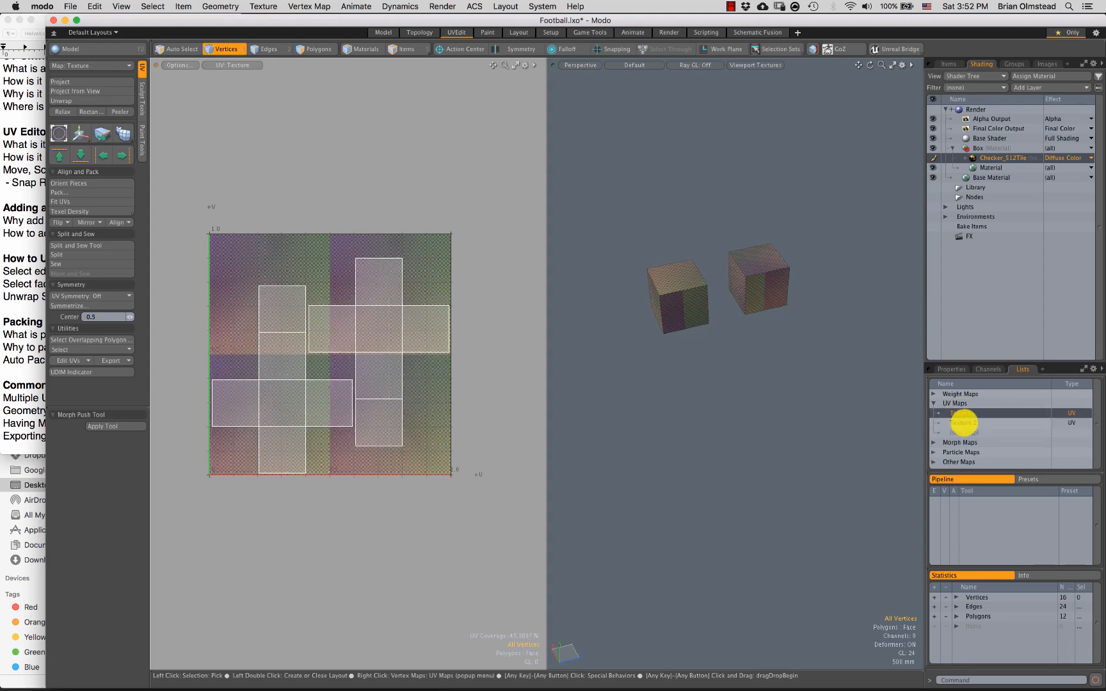
click(963, 422)
click(963, 413)
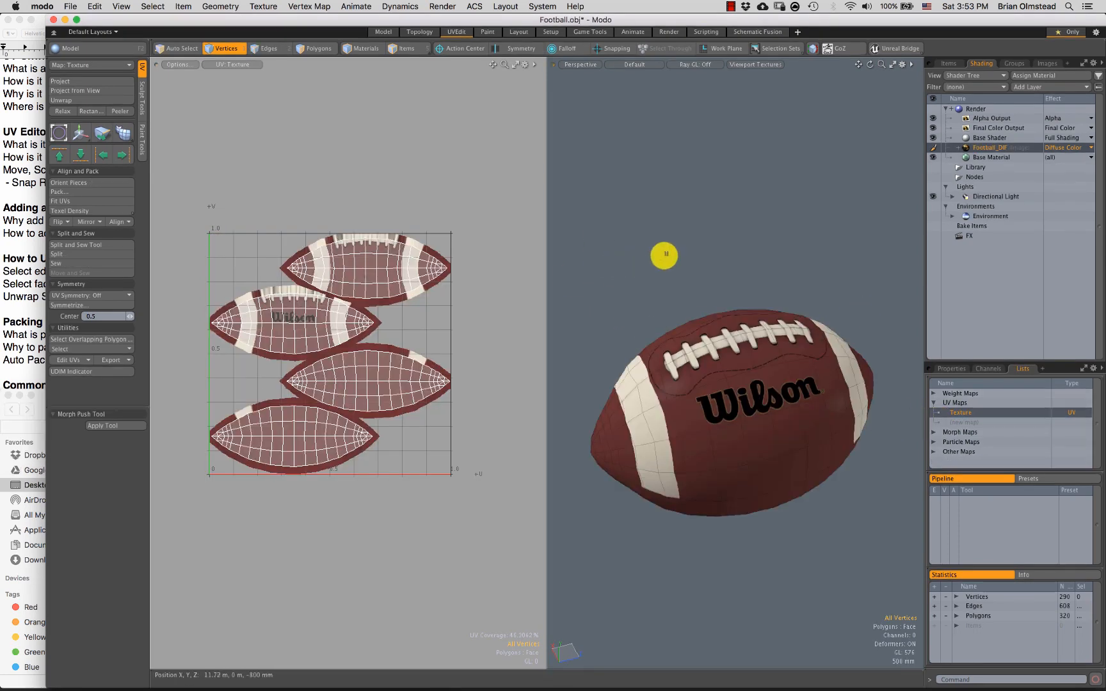
Step: Create a second UV map named Texture 2 for the football
alt+drag(704, 437, 765, 375)
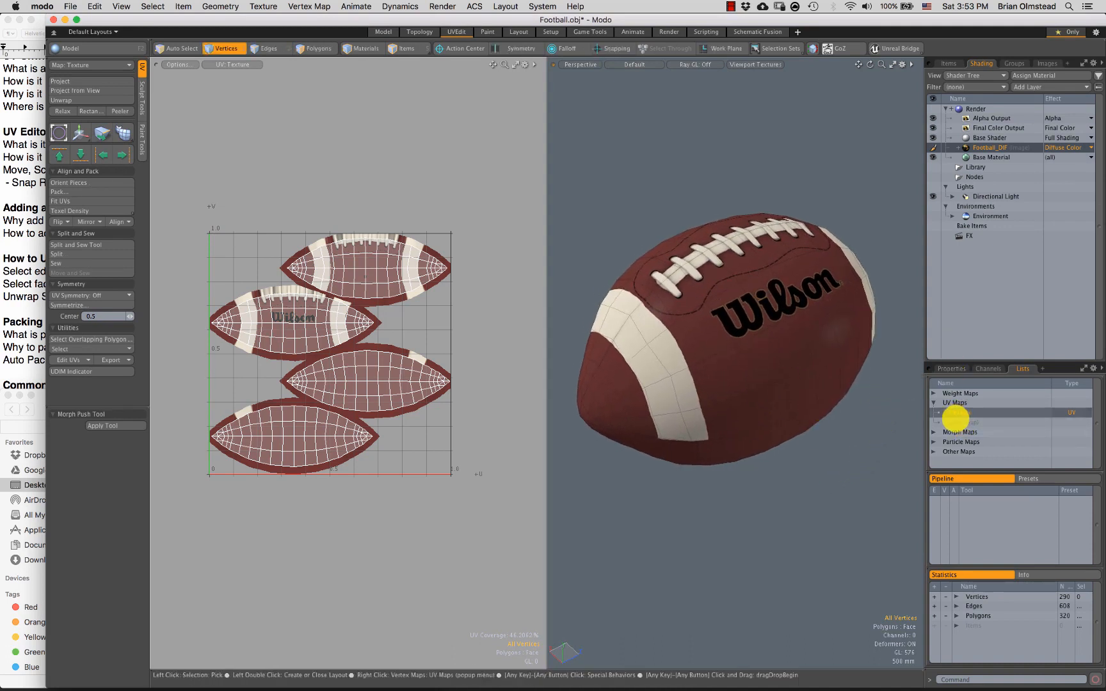
click(959, 421)
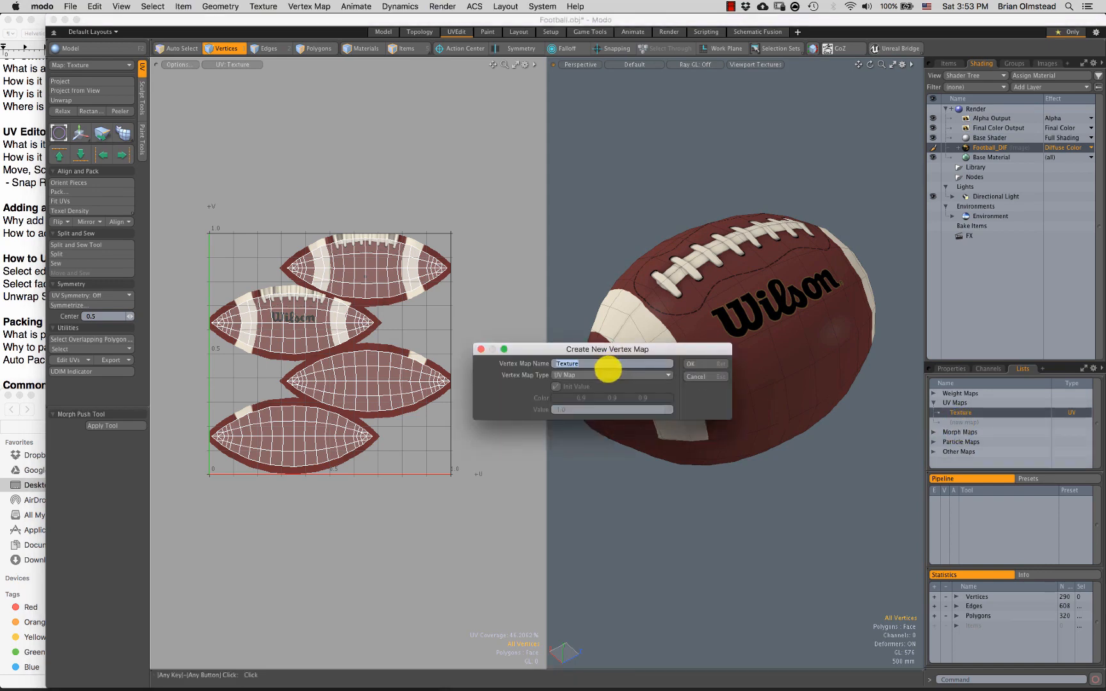
text(2)
key(Return)
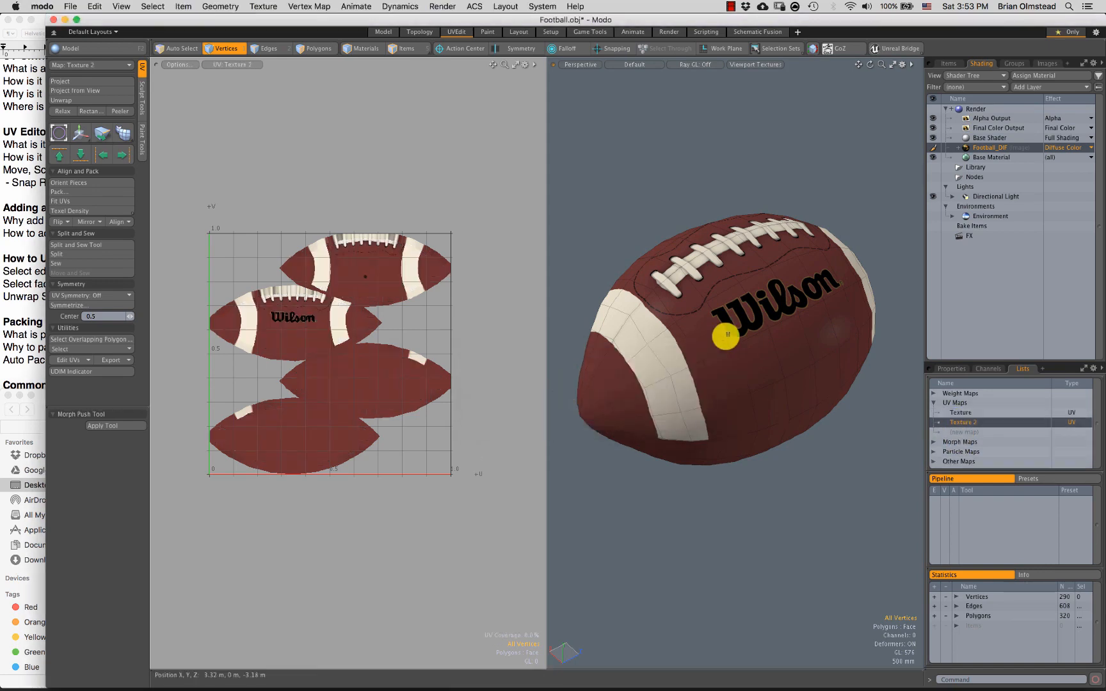
Step: Unwrap the football into Texture 2, using the lengthwise edge loop around its middle as the seam
key(2)
alt+drag(703, 289, 662, 383)
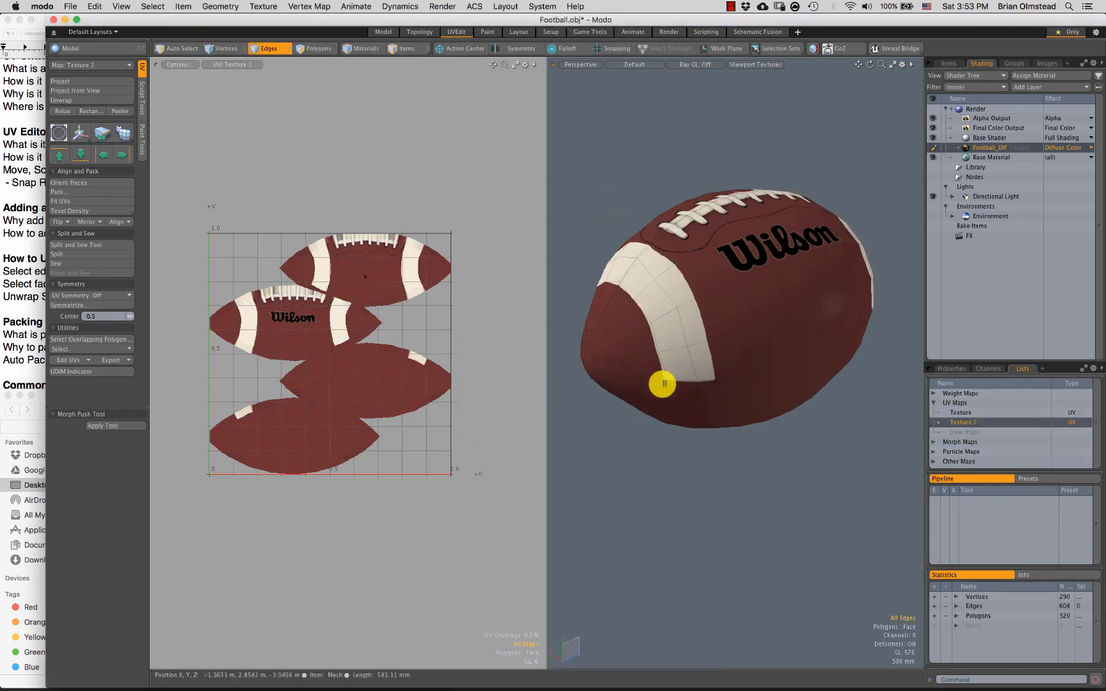
double_click(675, 382)
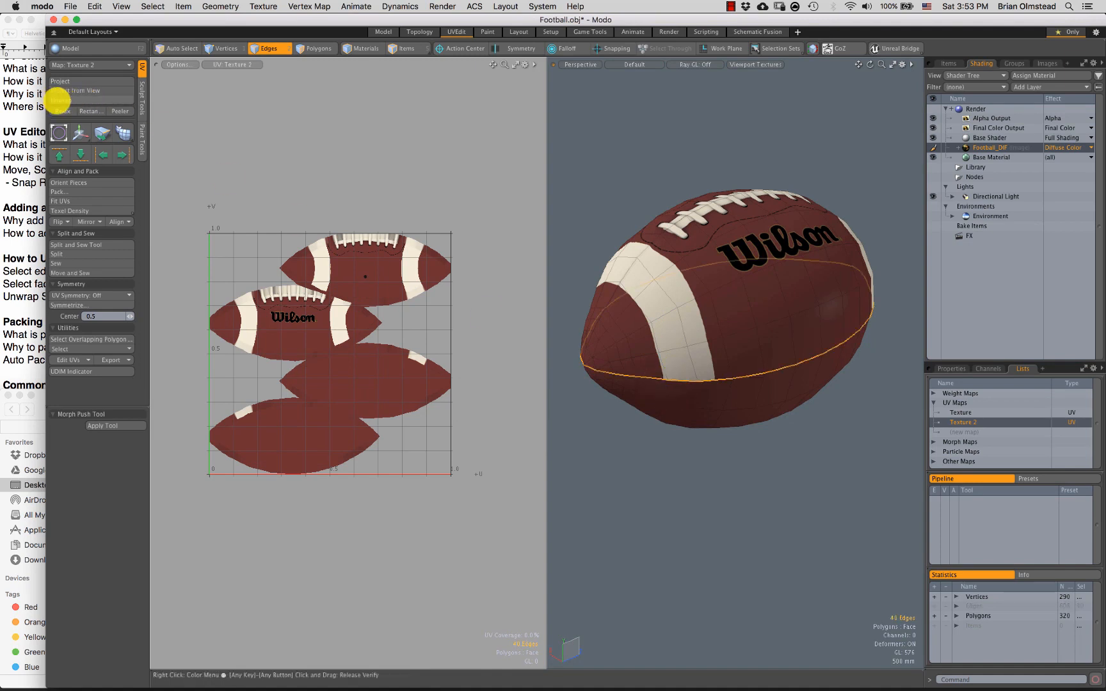
click(57, 100)
click(681, 254)
scroll(685, 433, down, 3)
key(space)
Step: Select the whole upper UV piece in polygon mode and shift it slightly up and to the right
key(3)
drag(279, 325, 276, 315)
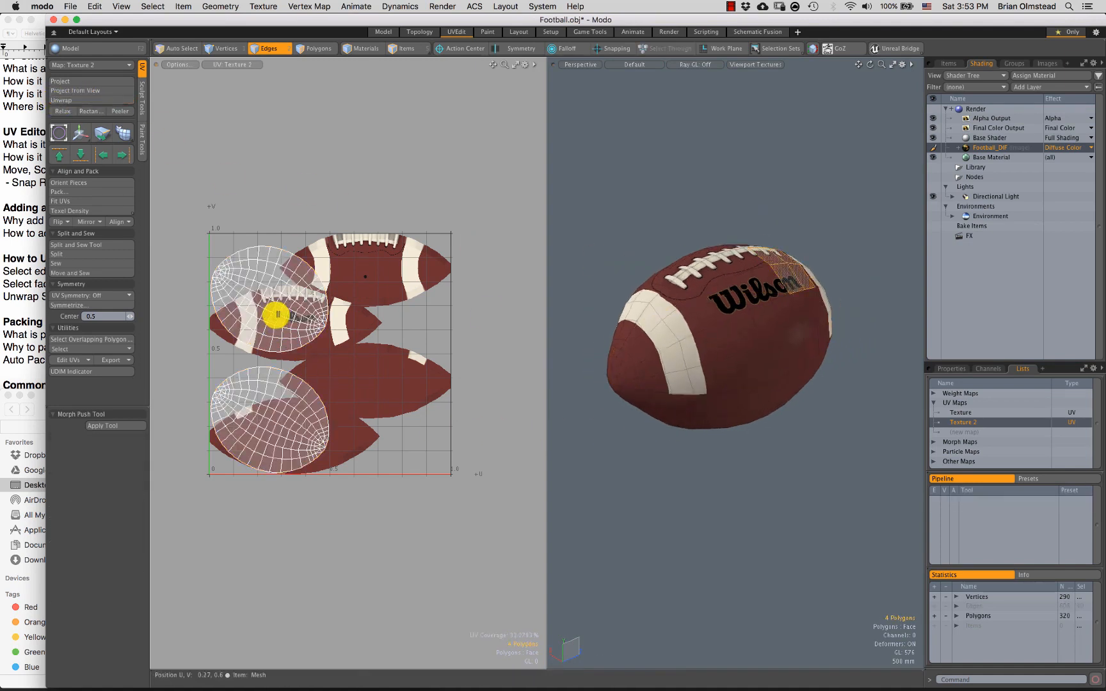
double_click(278, 315)
key(w)
drag(336, 245, 342, 240)
key(space)
Step: Move the lower UV piece across to the lower-right part of the UV square and clear the selection
double_click(281, 421)
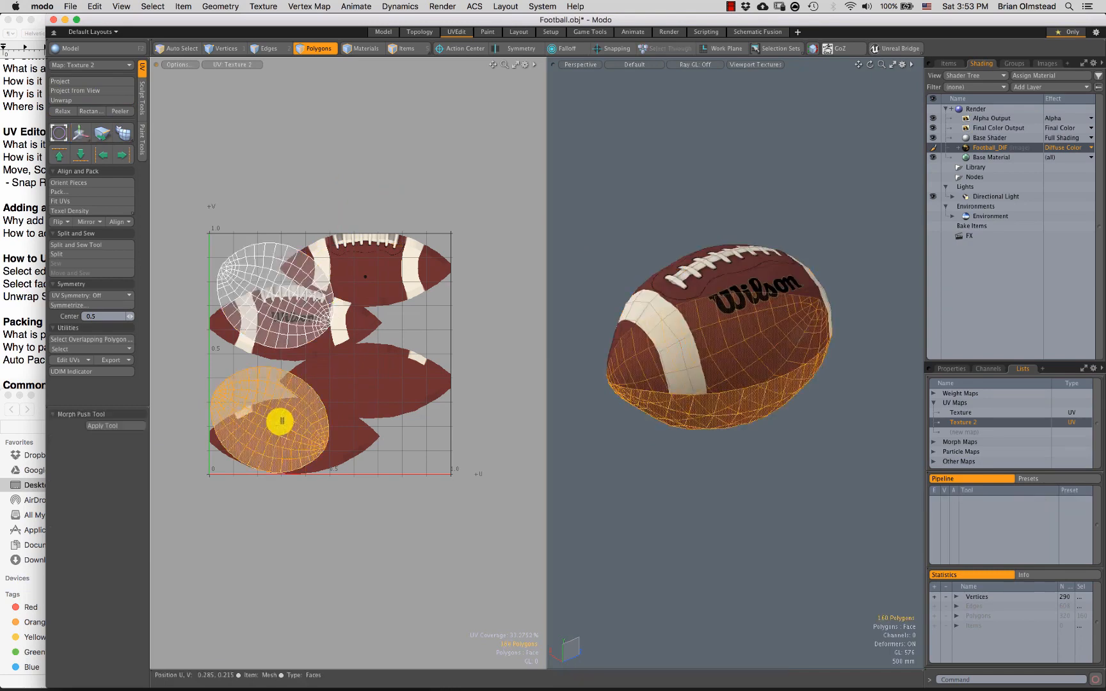
key(w)
drag(380, 351, 481, 349)
key(space)
click(407, 335)
mouse_move(366, 435)
ctrl+alt+mouse_down()
mouse_move(352, 464)
mouse_move(375, 421)
ctrl+alt+mouse_up()
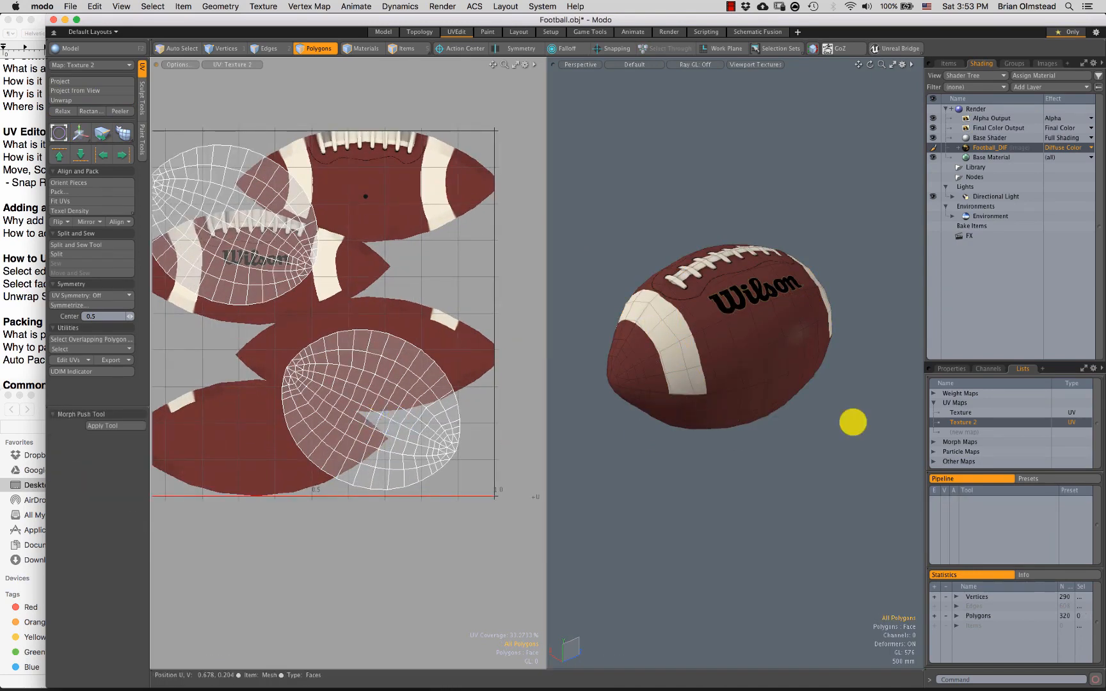
Step: Compare the football's texture appearance under the Texture and Texture 2 maps
click(960, 413)
click(960, 421)
scroll(707, 325, down, 2)
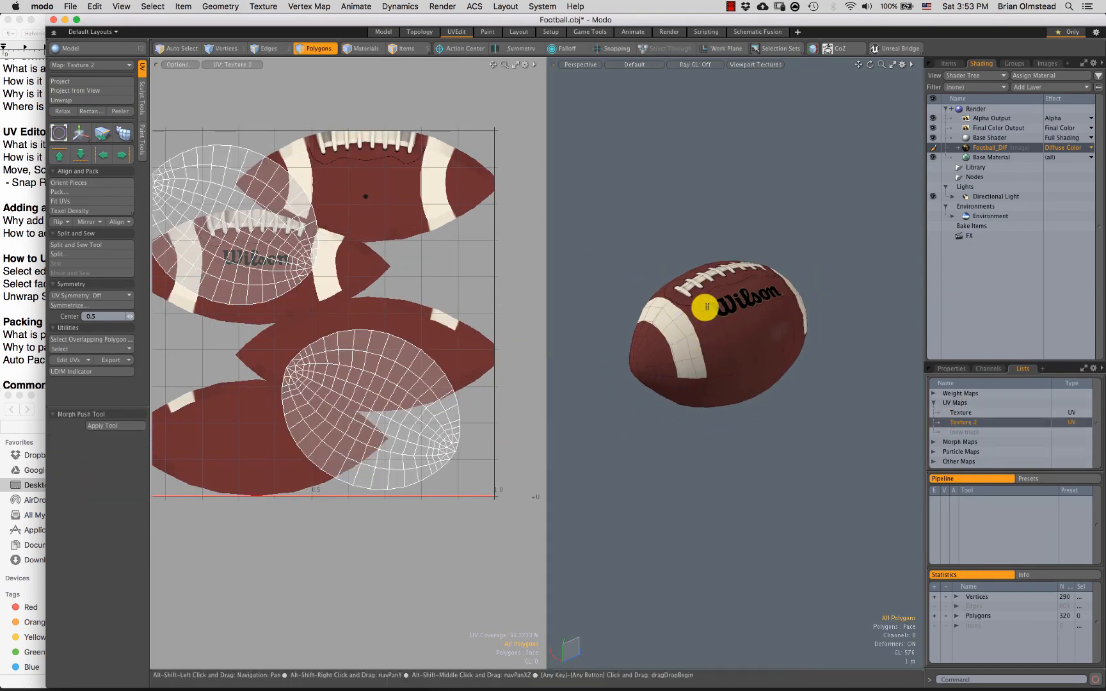
mouse_move(773, 231)
middle_down()
mouse_move(636, 464)
mouse_move(816, 294)
middle_up()
click(817, 294)
alt+shift+drag(708, 344, 715, 343)
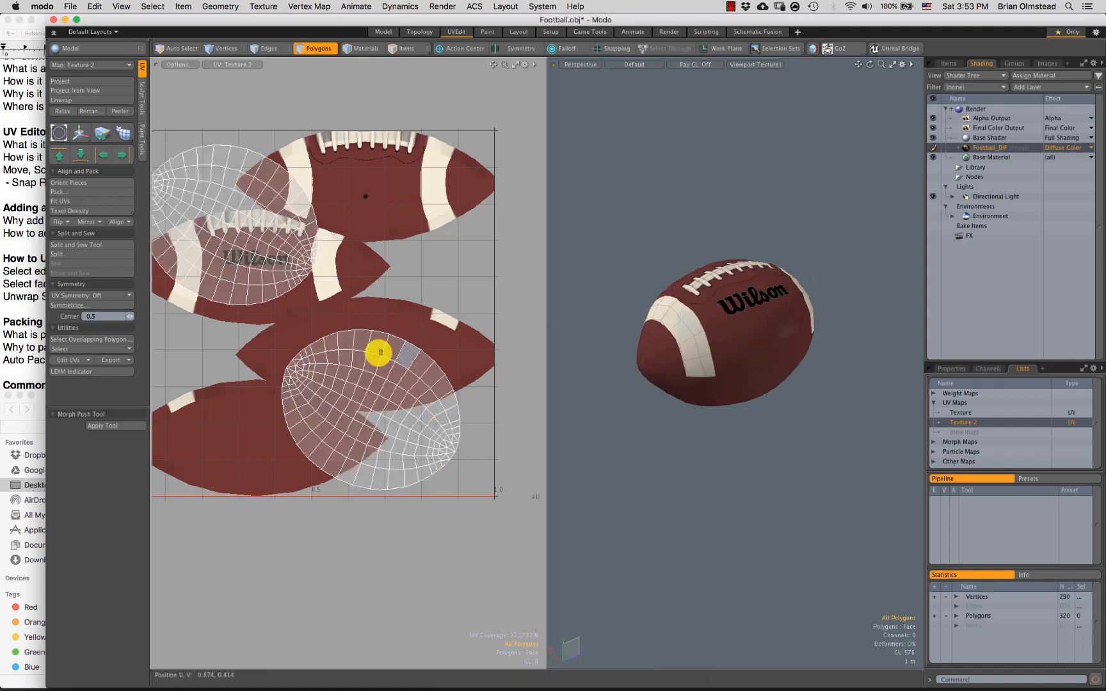
Step: Rotate the lower-right UV piece about 29.5° and shift it slightly up and to the right
alt+shift+drag(357, 410, 372, 412)
double_click(383, 411)
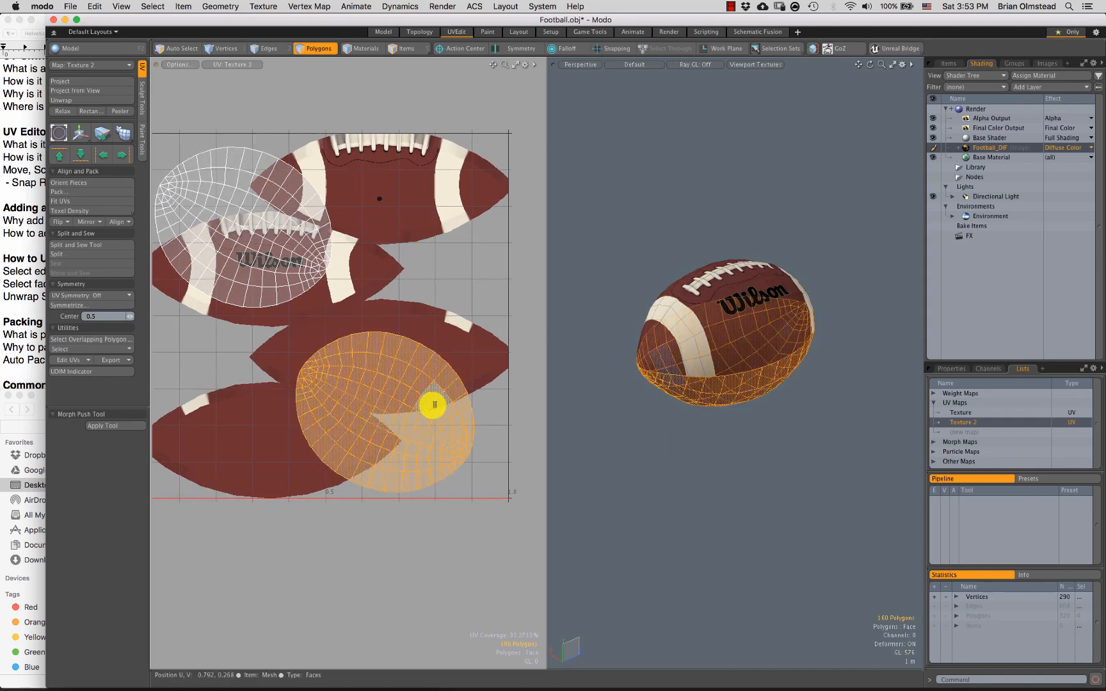
key(e)
drag(452, 385, 438, 366)
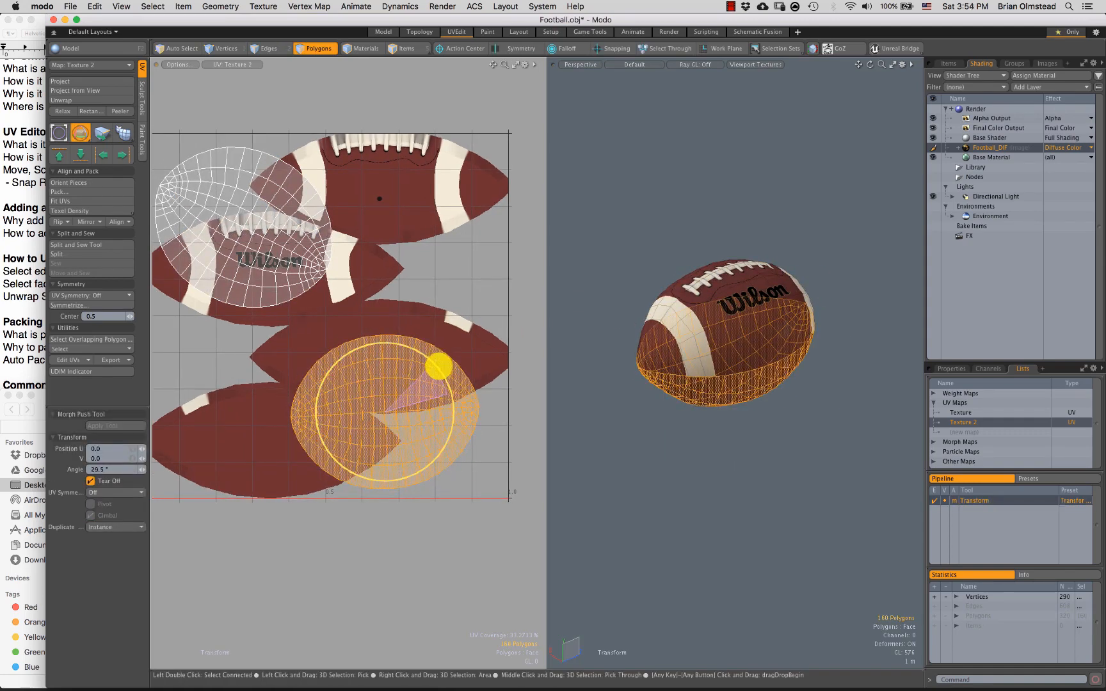
key(w)
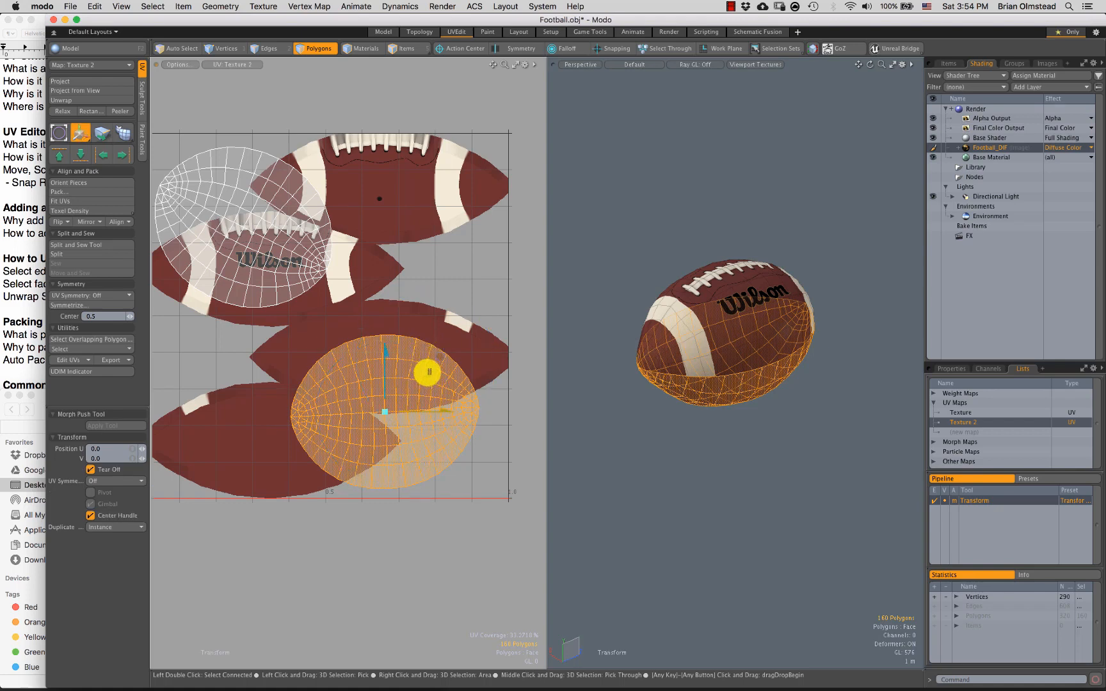
drag(435, 356, 453, 342)
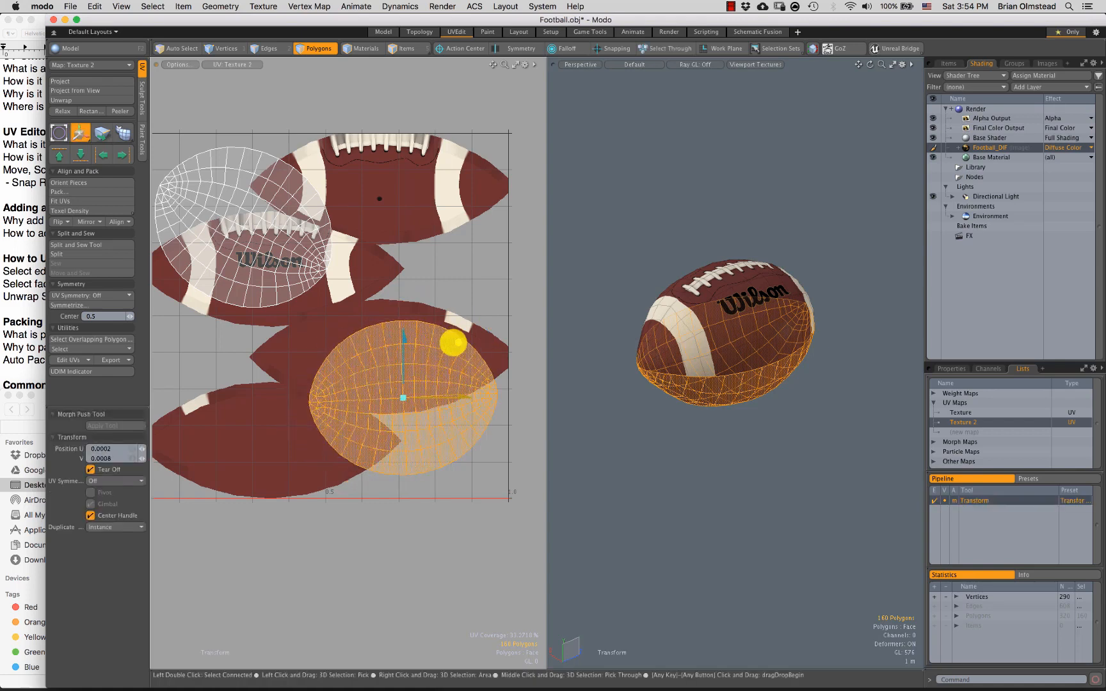
key(q)
click(359, 288)
Step: Rotate the upper-left UV piece, shrink it to less than half size and place it in the upper-left corner of the UV square
alt+drag(358, 289, 381, 284)
double_click(307, 240)
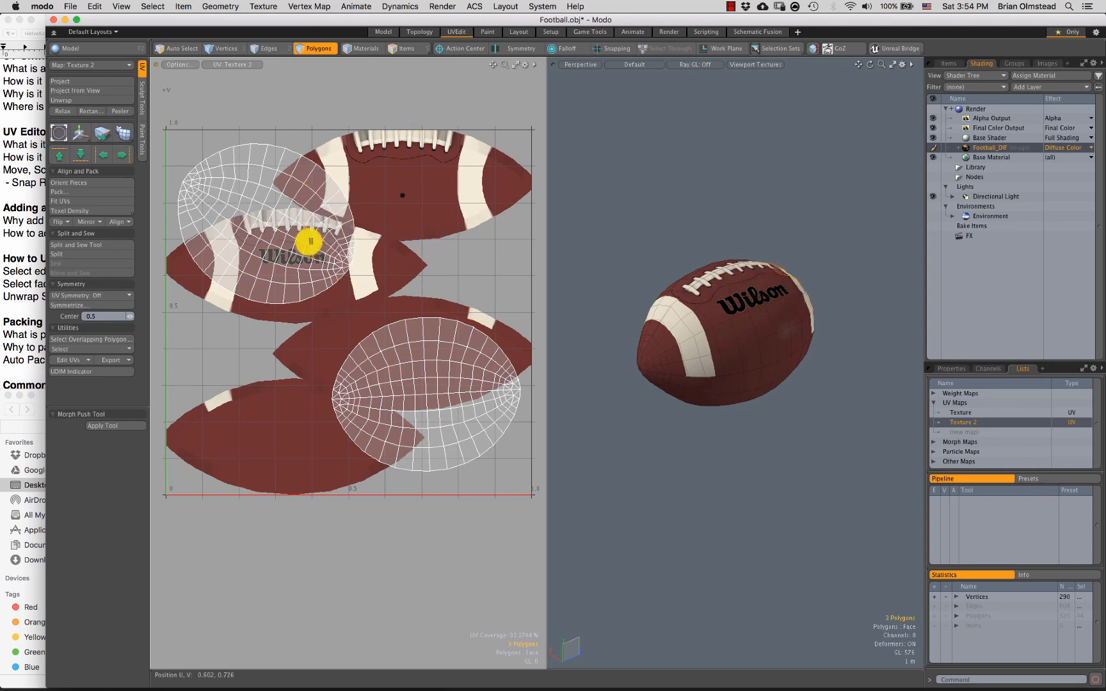
key(y)
key(r)
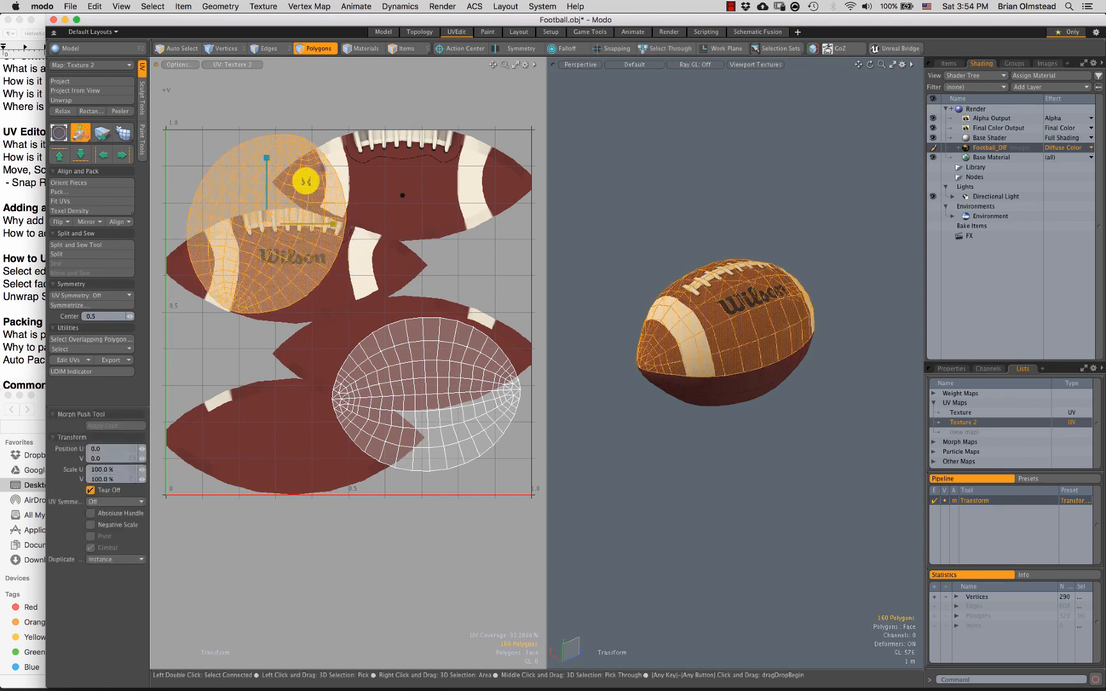
drag(299, 178, 290, 140)
key(w)
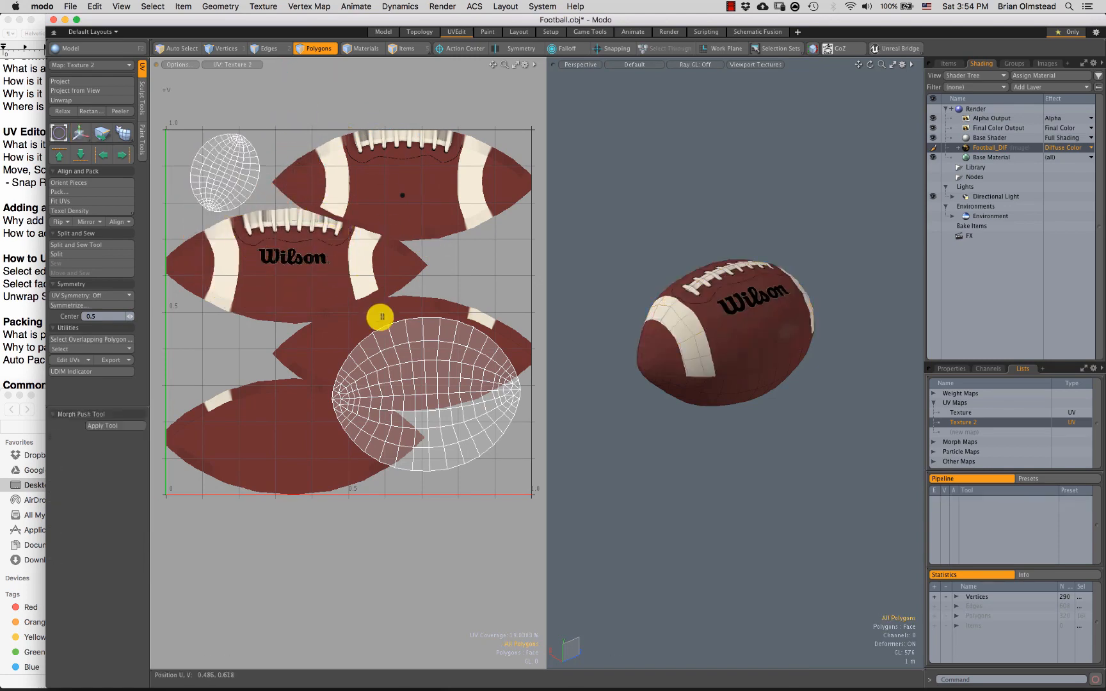
Step: Shrink the lower-right UV piece to less than half size and place it inside the third football shape of the texture
double_click(424, 415)
key(r)
mouse_move(467, 343)
mouse_down()
mouse_move(453, 377)
mouse_move(469, 348)
mouse_up()
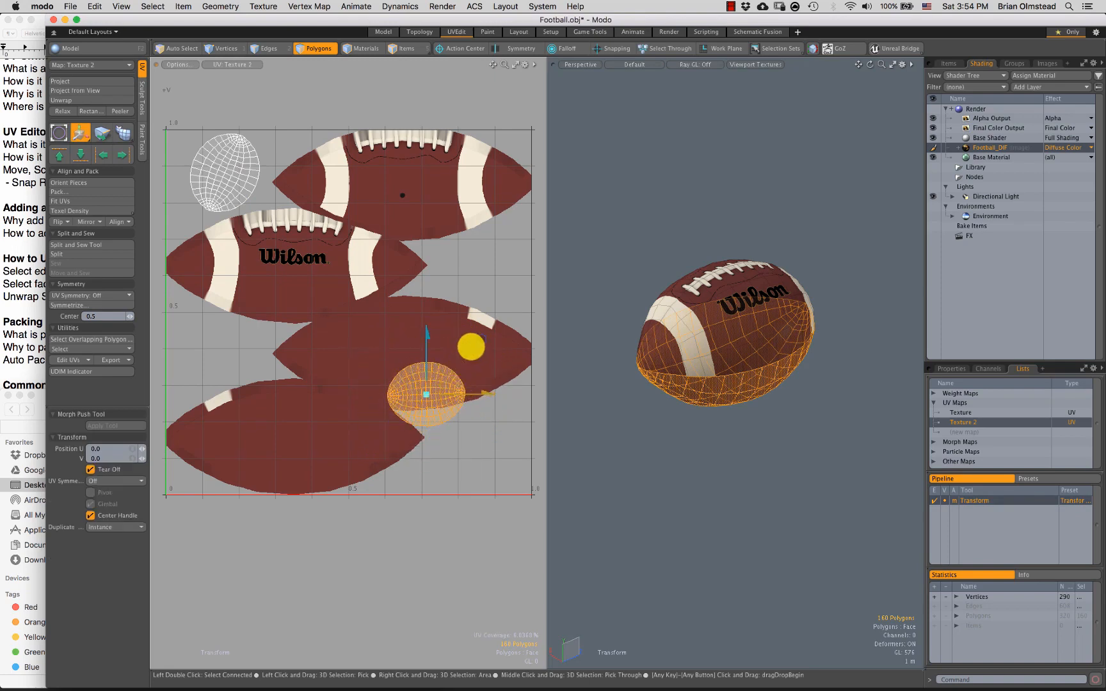
key(space)
click(316, 269)
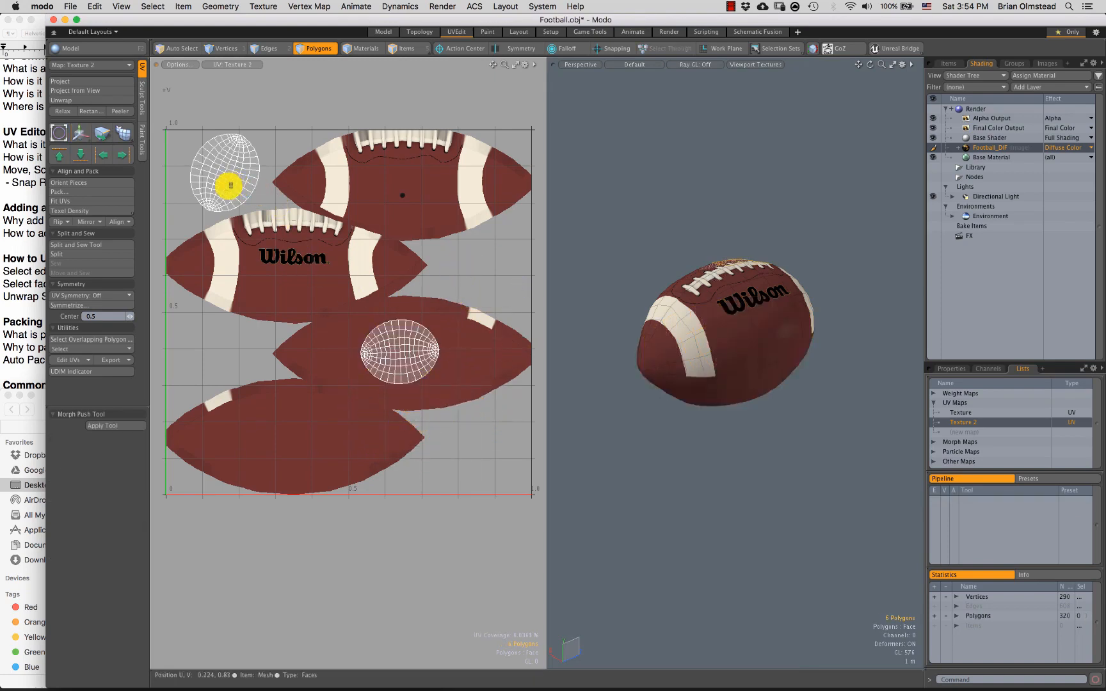
Step: Examine which half of the football each small UV piece covers and how the texture appears on it
double_click(228, 185)
alt+drag(711, 365, 612, 336)
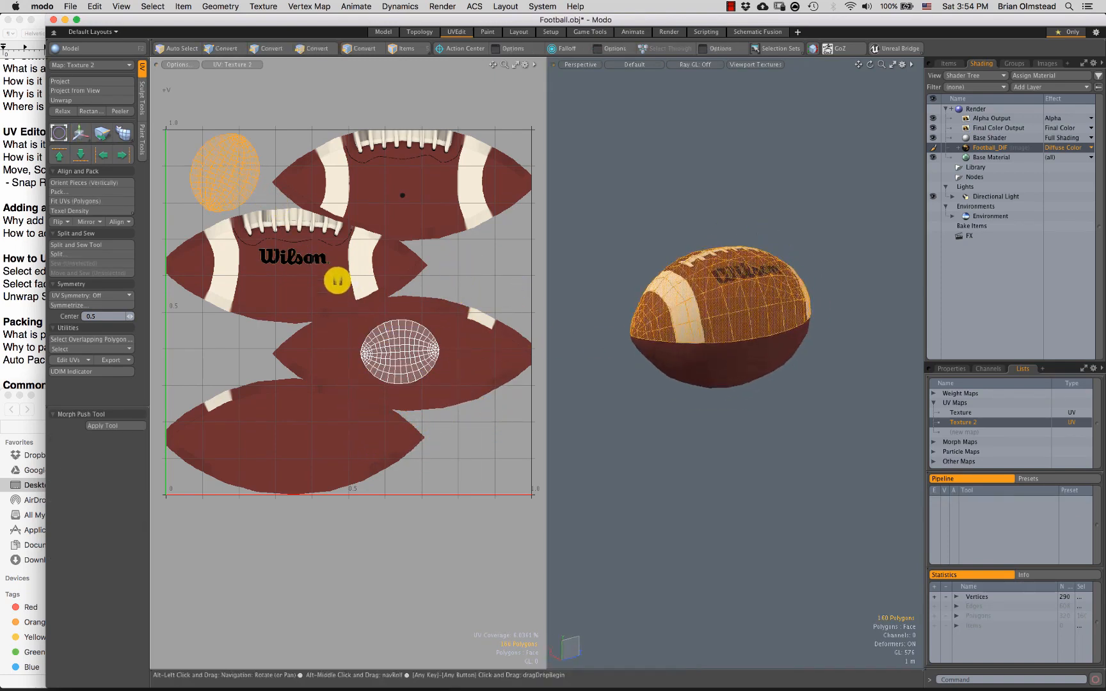
click(337, 280)
double_click(269, 175)
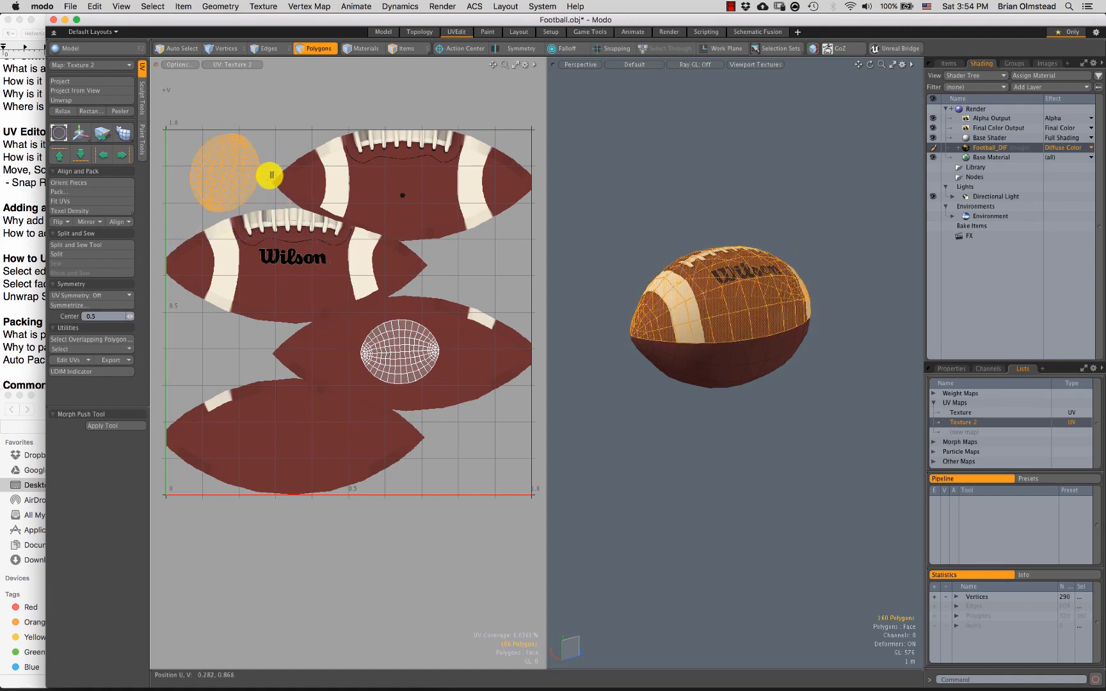
scroll(368, 312, down, 2)
double_click(413, 320)
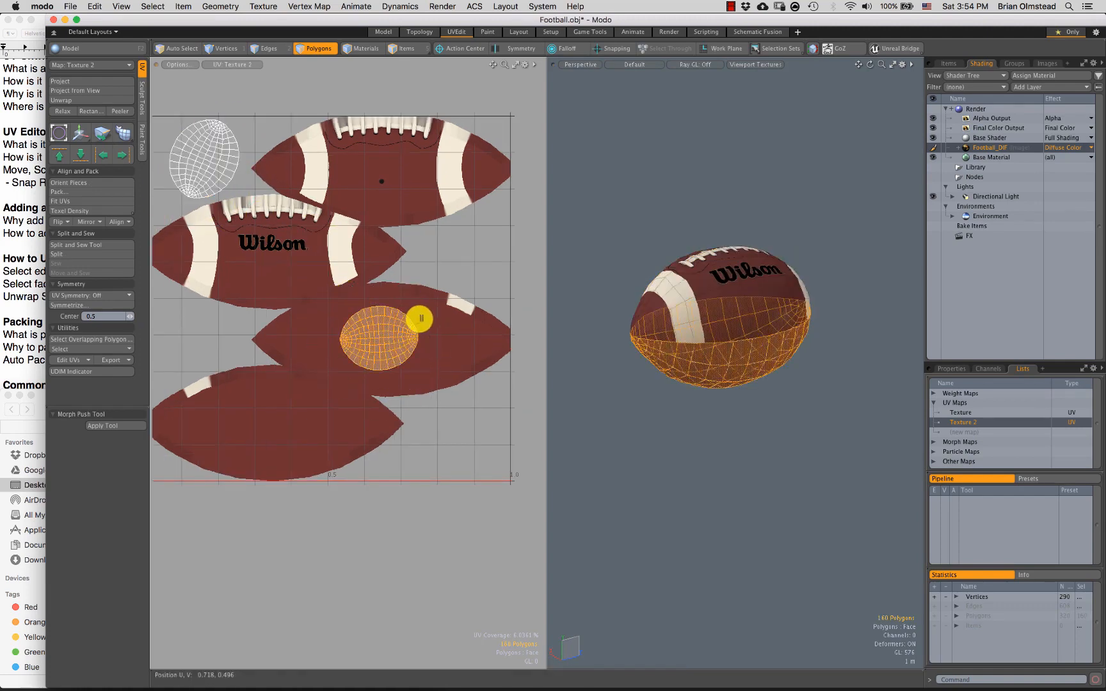
alt+drag(632, 392, 688, 306)
key(1)
alt+drag(757, 331, 734, 301)
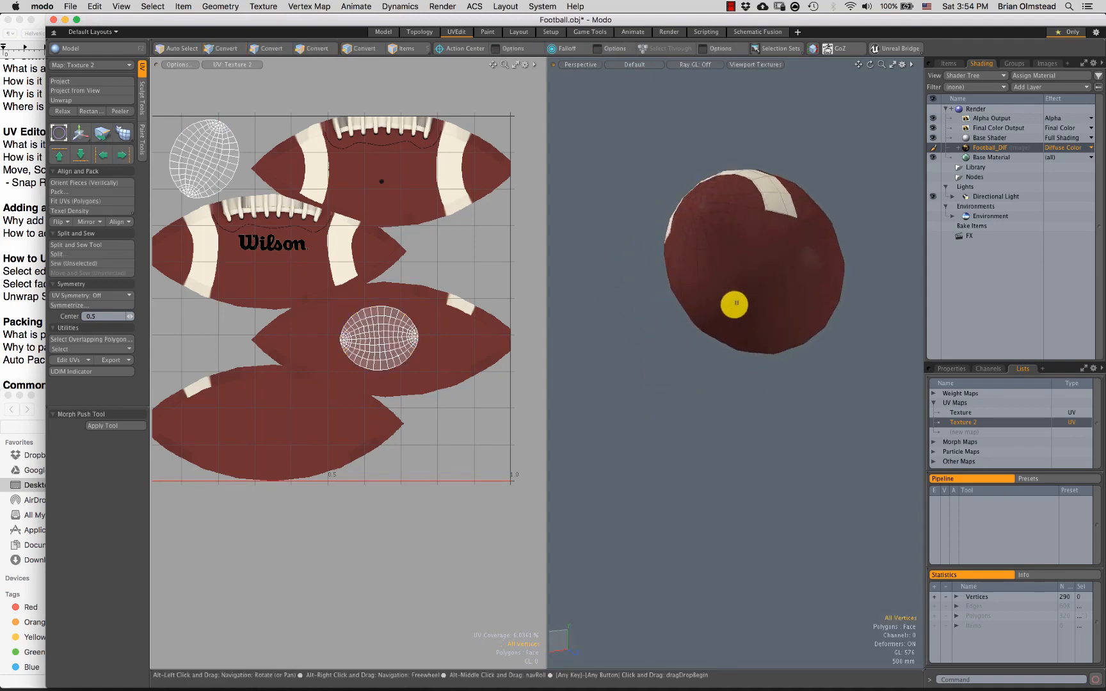
Step: Move the UV piece of the football's lower half into the empty lower-right corner of the UV square
key(3)
double_click(365, 364)
key(w)
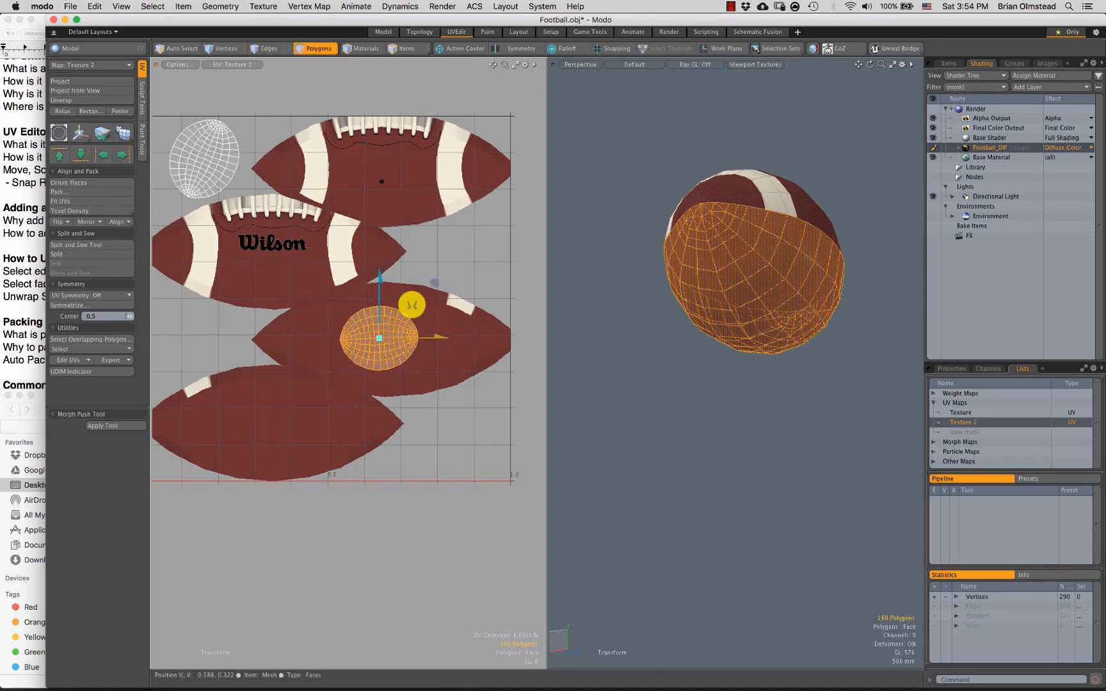
drag(410, 304, 511, 389)
key(space)
Step: Move the upper-left UV piece onto the third football shape of the texture and clear the selection
double_click(200, 173)
key(w)
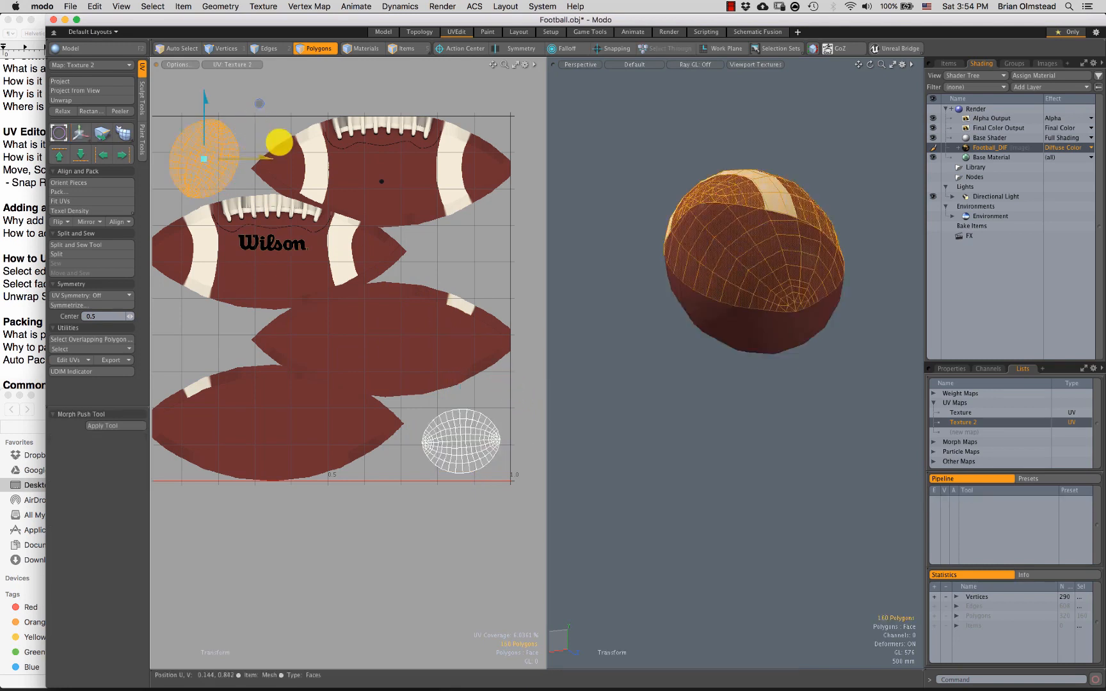
drag(277, 142, 453, 307)
key(space)
click(429, 251)
Step: Inspect the football's texture from several sides, preview Football_DIF.png in Finder and return to Modo
alt+drag(716, 367, 658, 338)
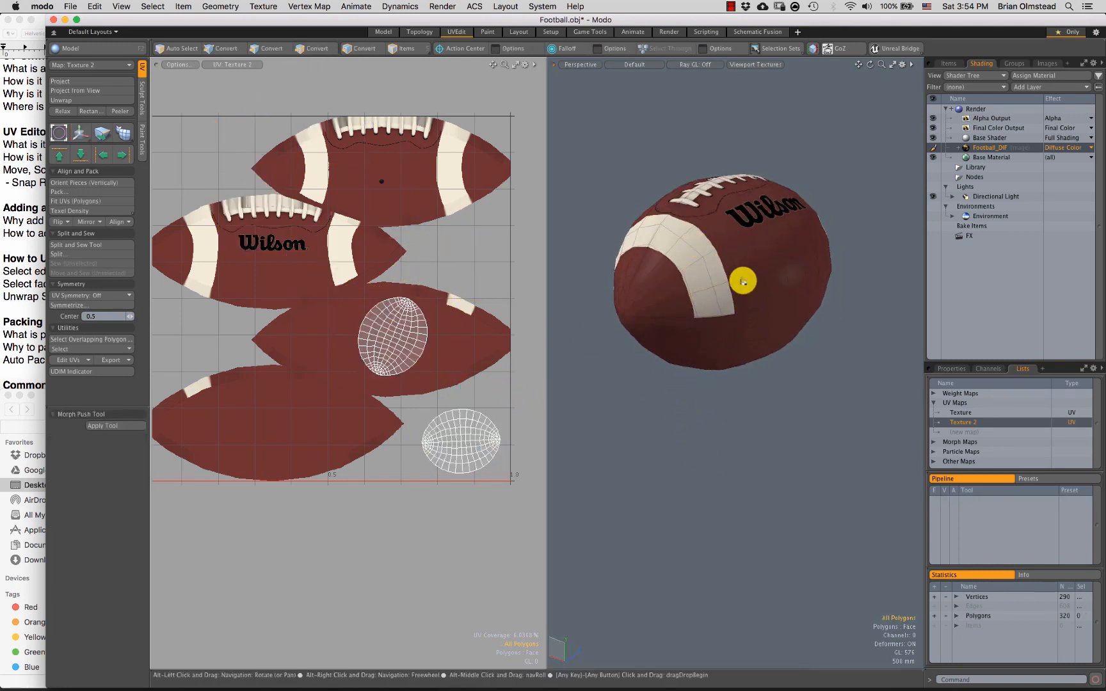
alt+drag(755, 410, 740, 340)
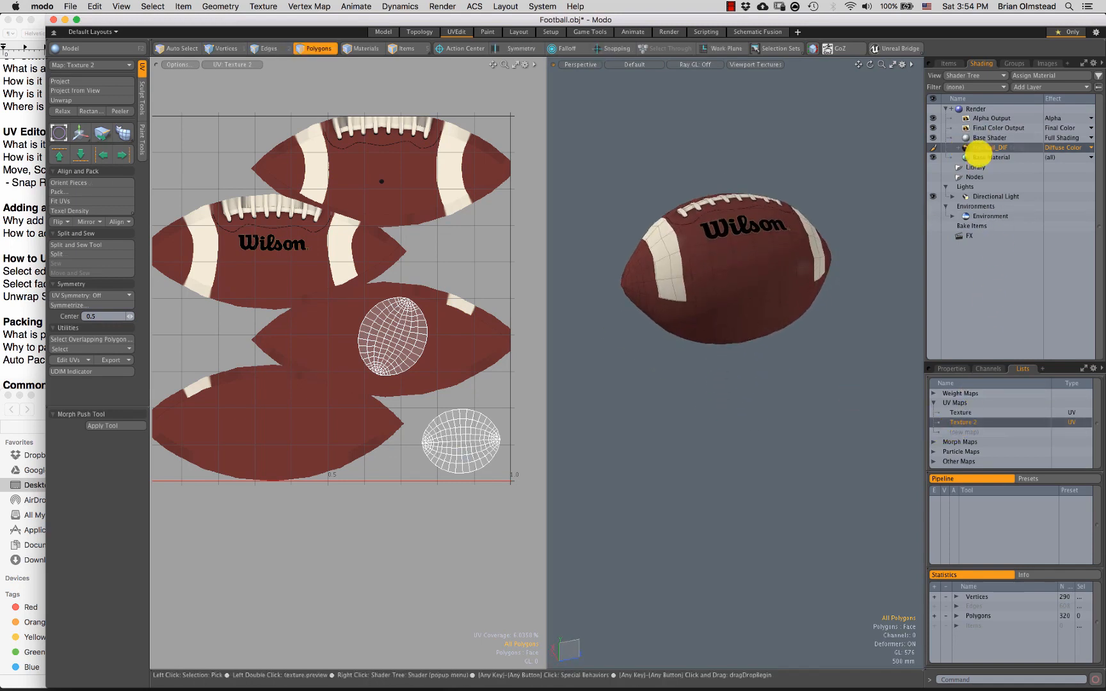
alt+drag(634, 298, 681, 245)
click(31, 426)
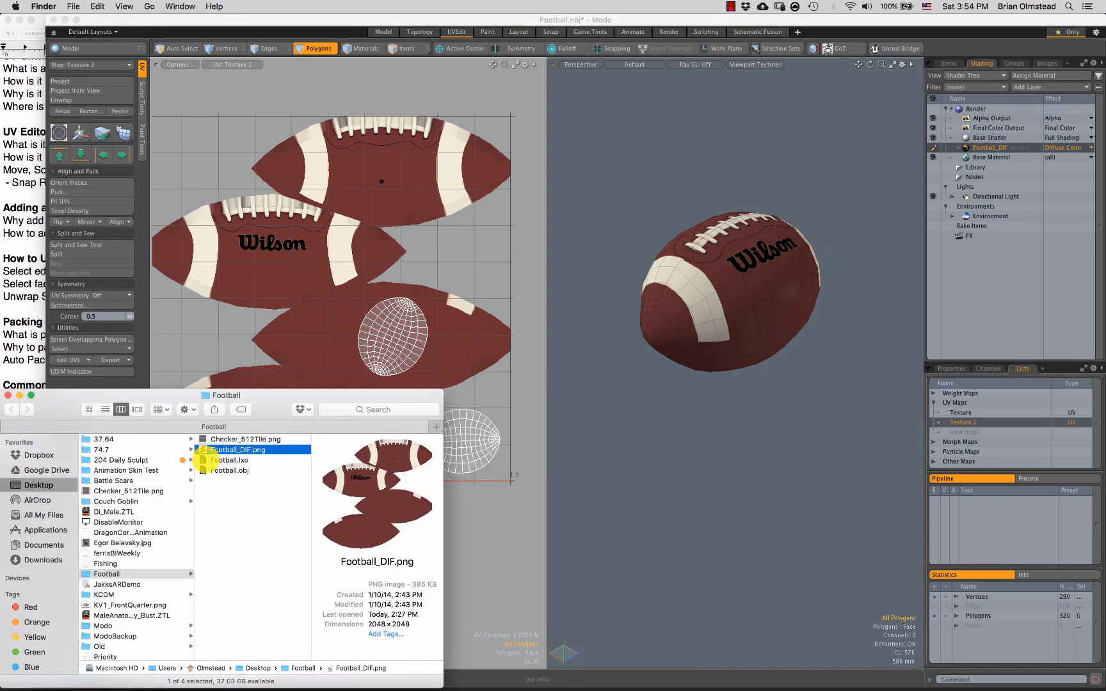
key(space)
key(space)
click(785, 375)
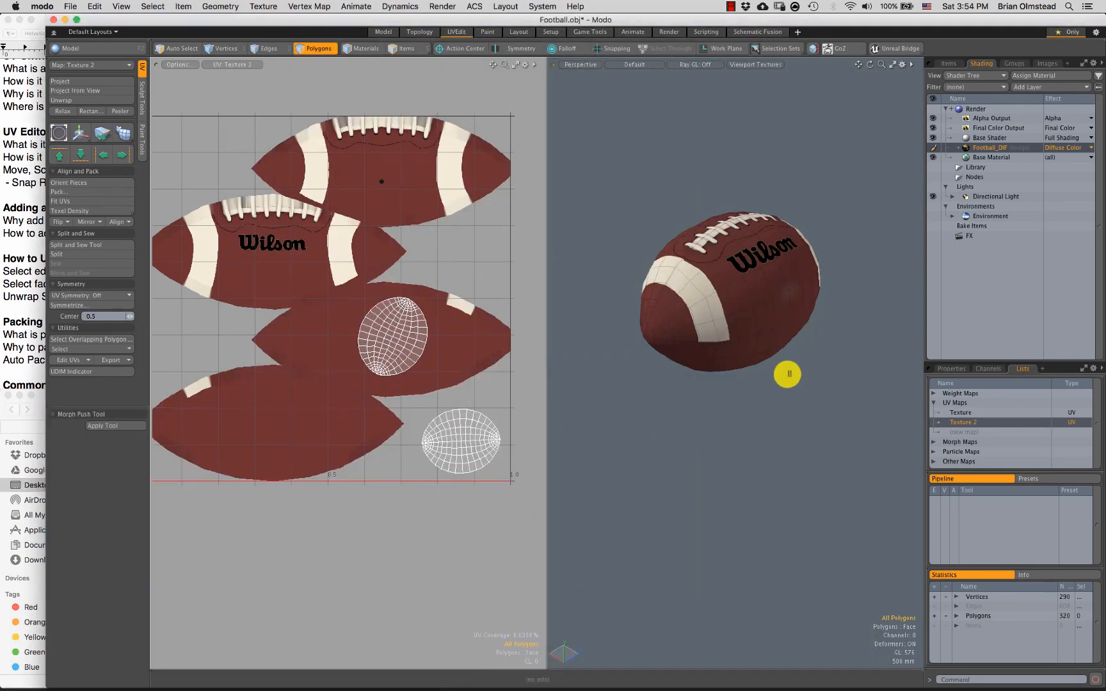
Step: Compare the football's original Texture UV layout with the rearranged Texture 2 layout
click(962, 413)
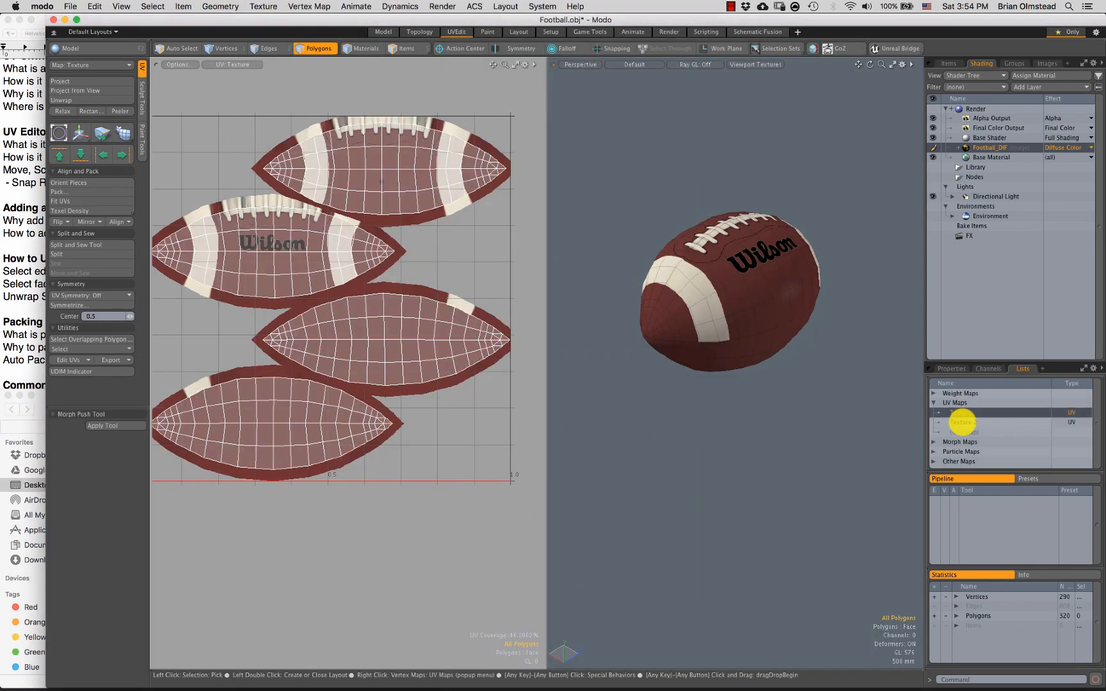
click(962, 423)
click(966, 414)
click(964, 422)
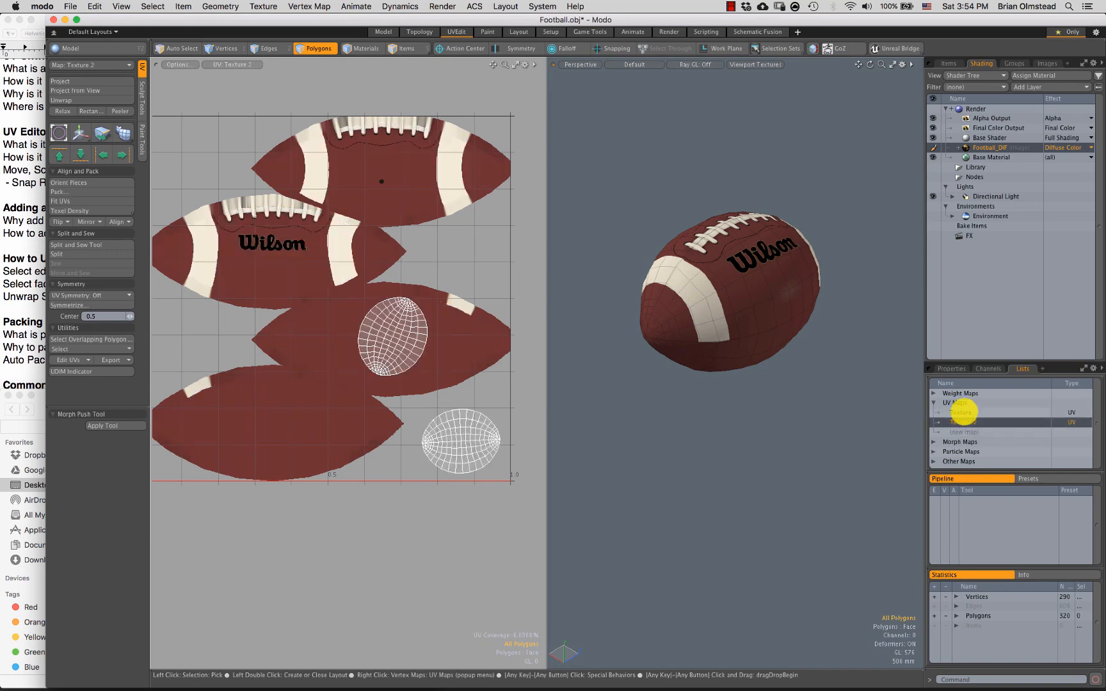
Step: Compare the football's Texture and Texture 2 UV maps by selecting pieces in each and checking the matching faces on the model
click(963, 411)
mouse_move(407, 225)
right_down()
mouse_move(442, 111)
mouse_move(249, 512)
mouse_move(447, 237)
right_up()
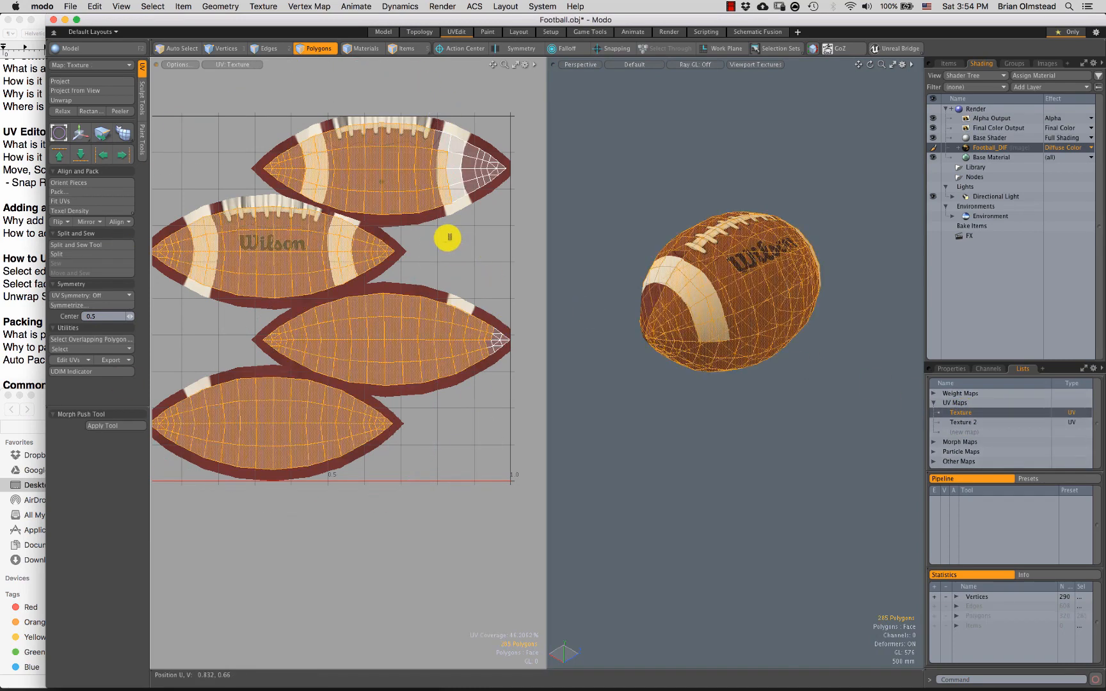
click(448, 238)
click(961, 422)
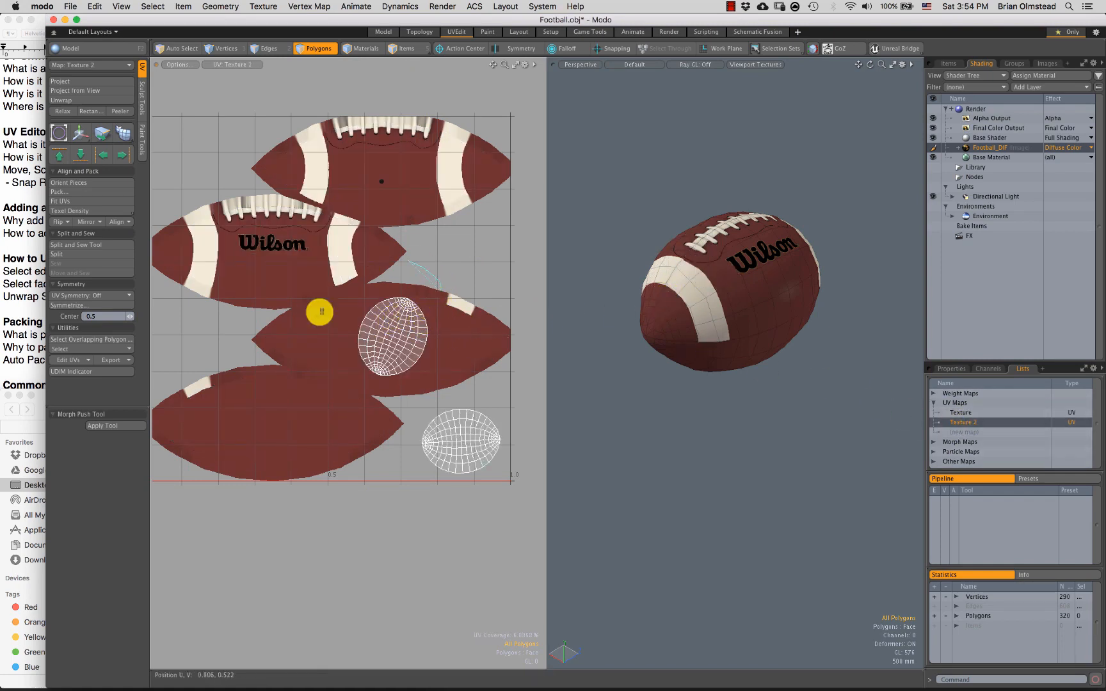
right_drag(320, 312, 450, 328)
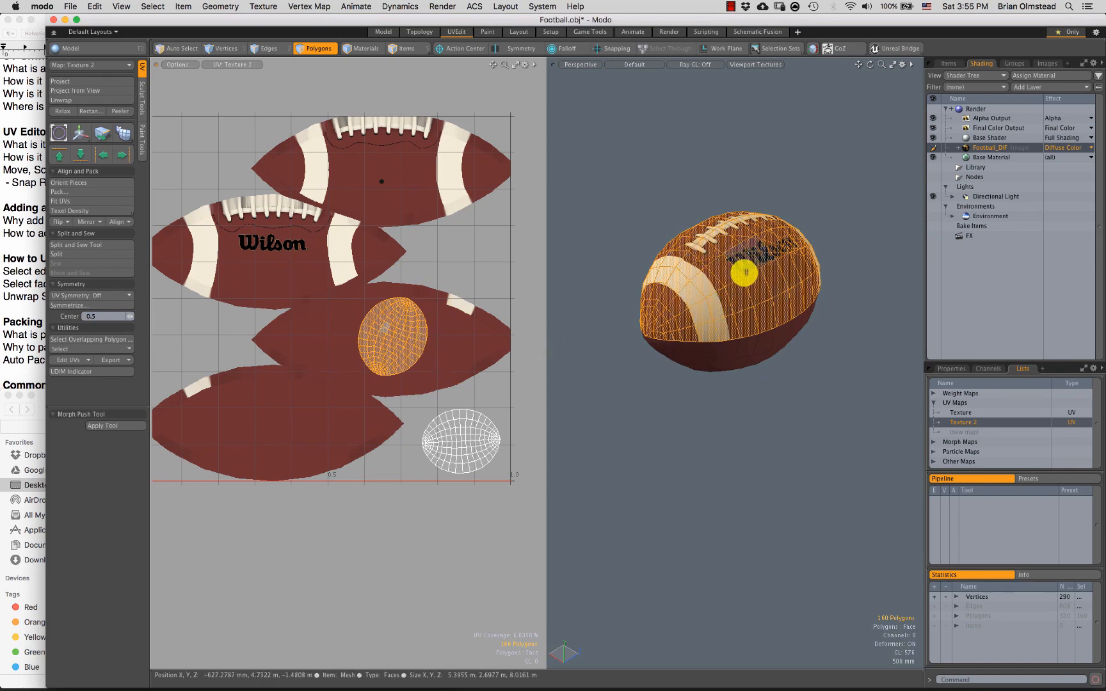
alt+drag(718, 331, 698, 264)
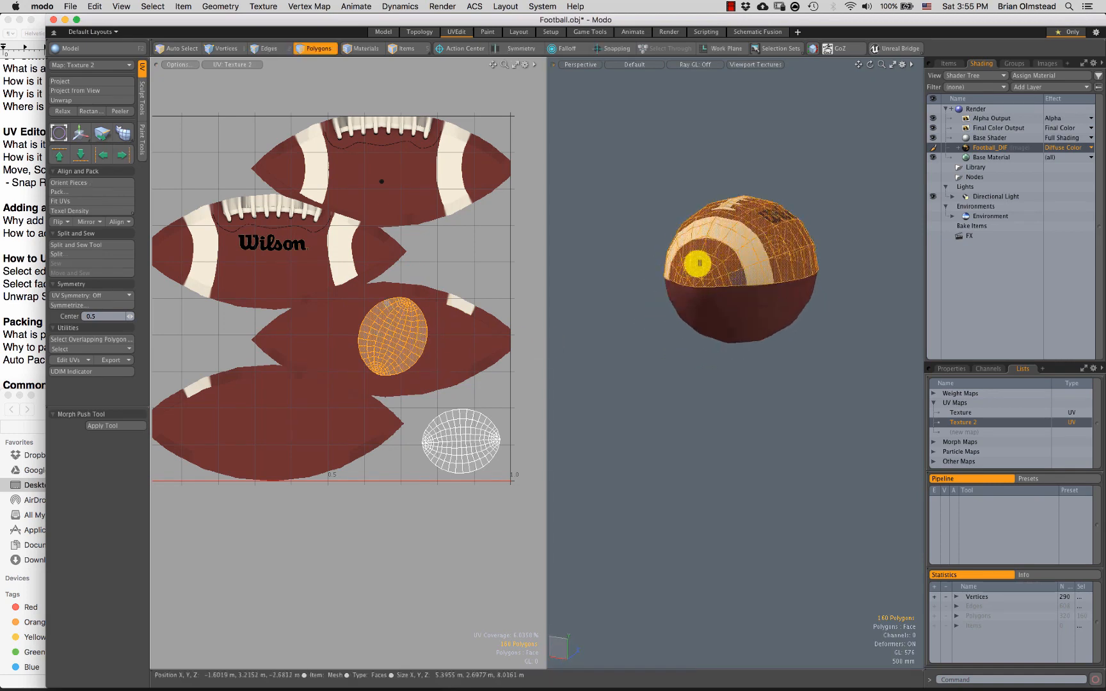
right_drag(527, 420, 527, 421)
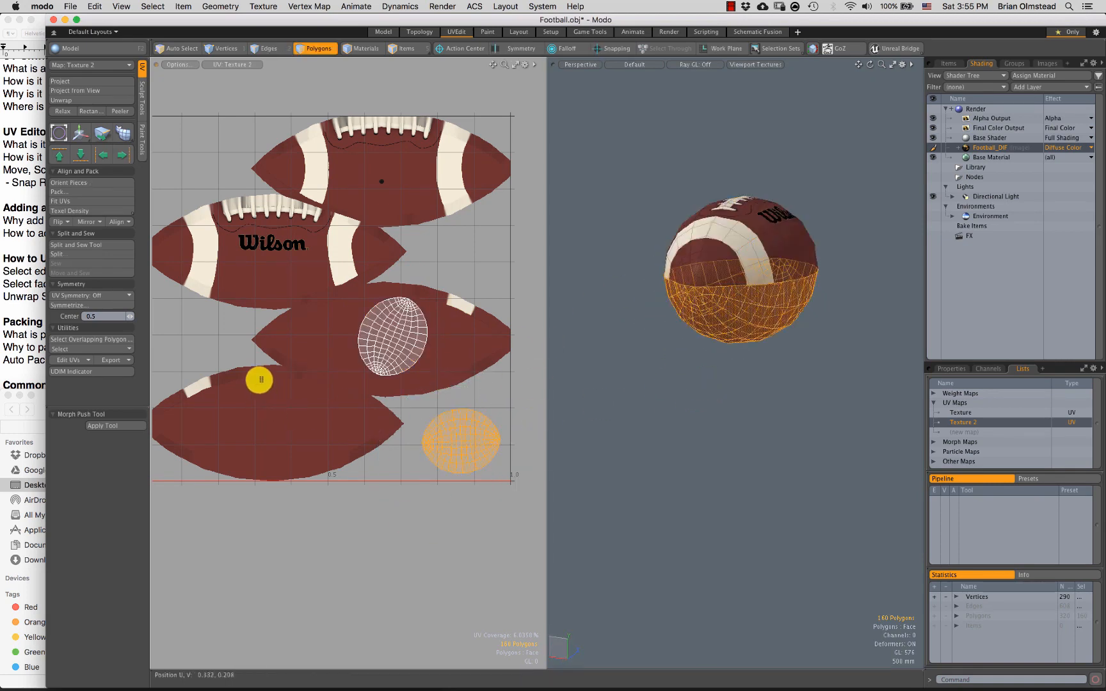
click(259, 380)
Step: Preview Football_DIF.png in Finder and return to Modo
click(12, 403)
key(space)
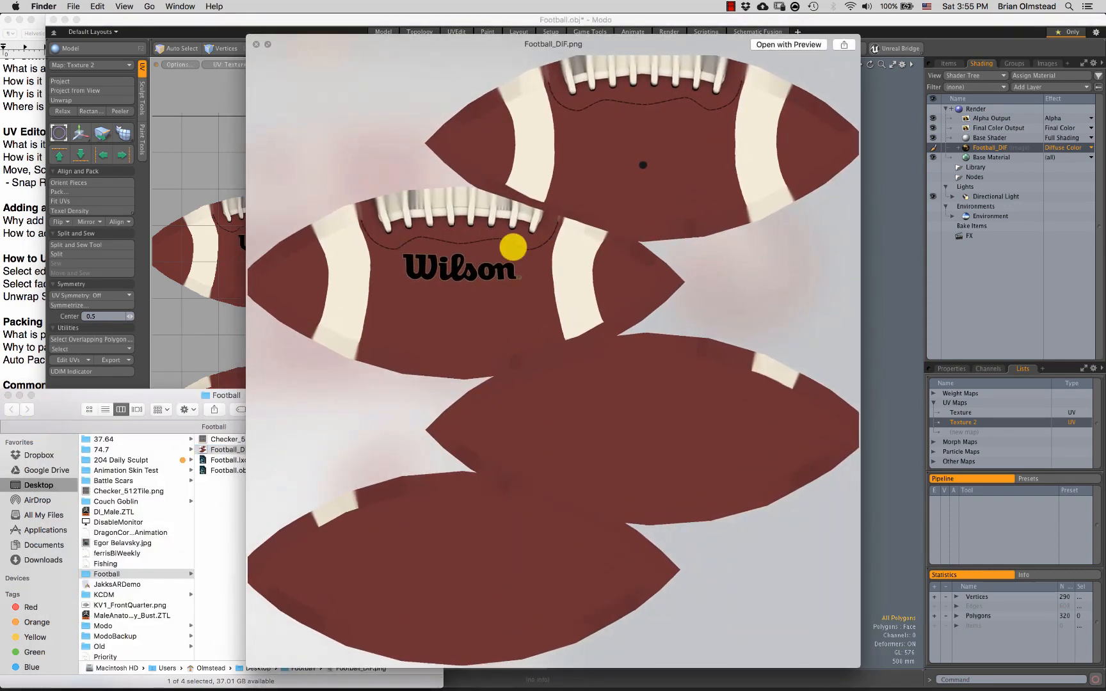
key(space)
click(782, 417)
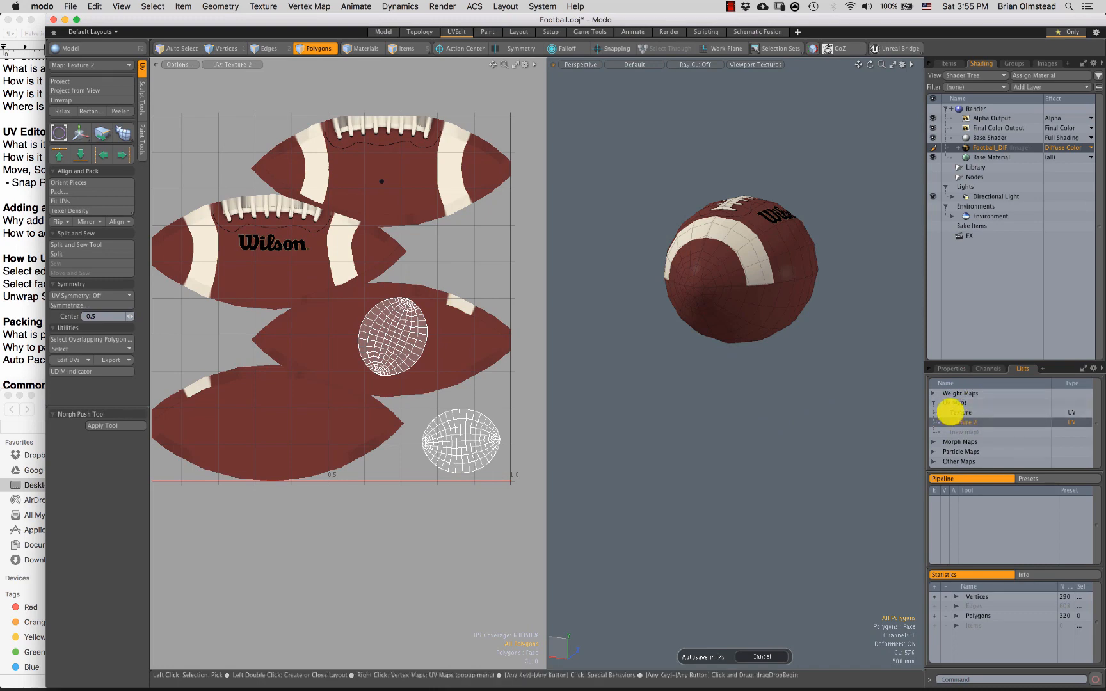
Step: Alternate between the football's Texture and Texture 2 maps to compare their UV layouts
click(962, 413)
click(953, 423)
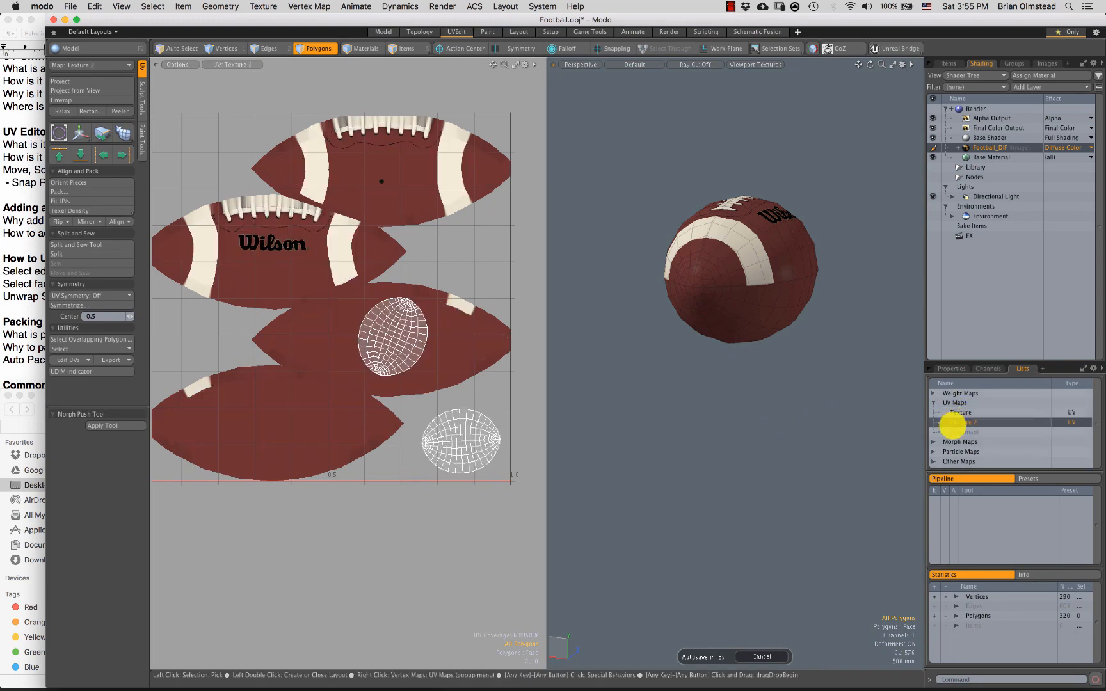
click(960, 413)
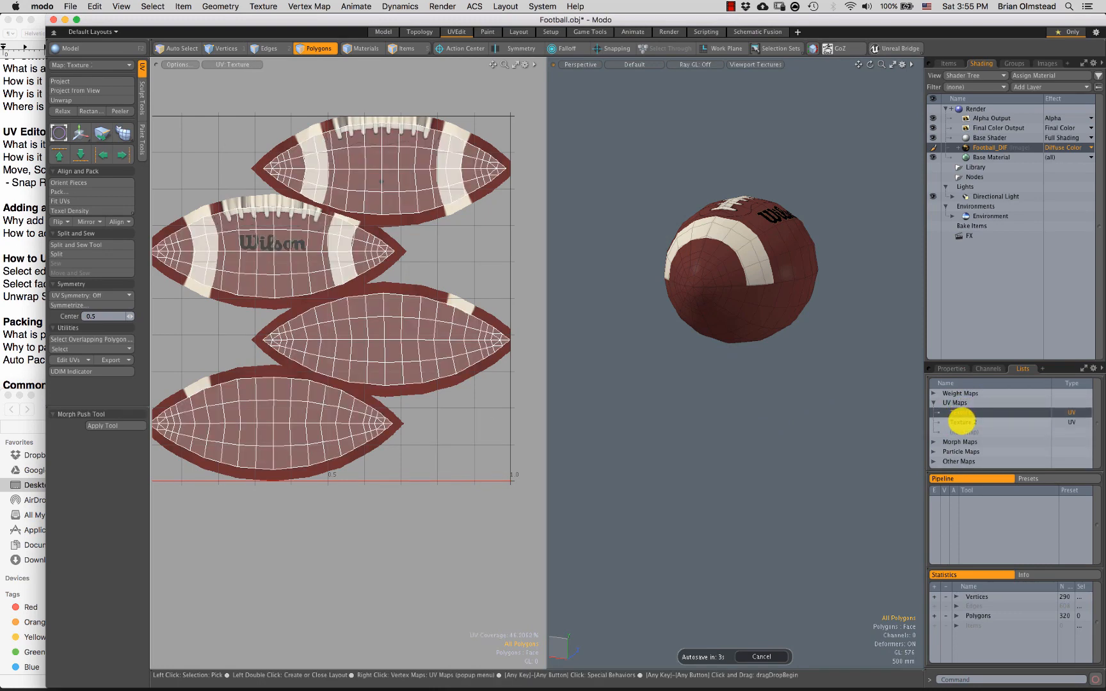
click(962, 422)
click(963, 413)
click(962, 421)
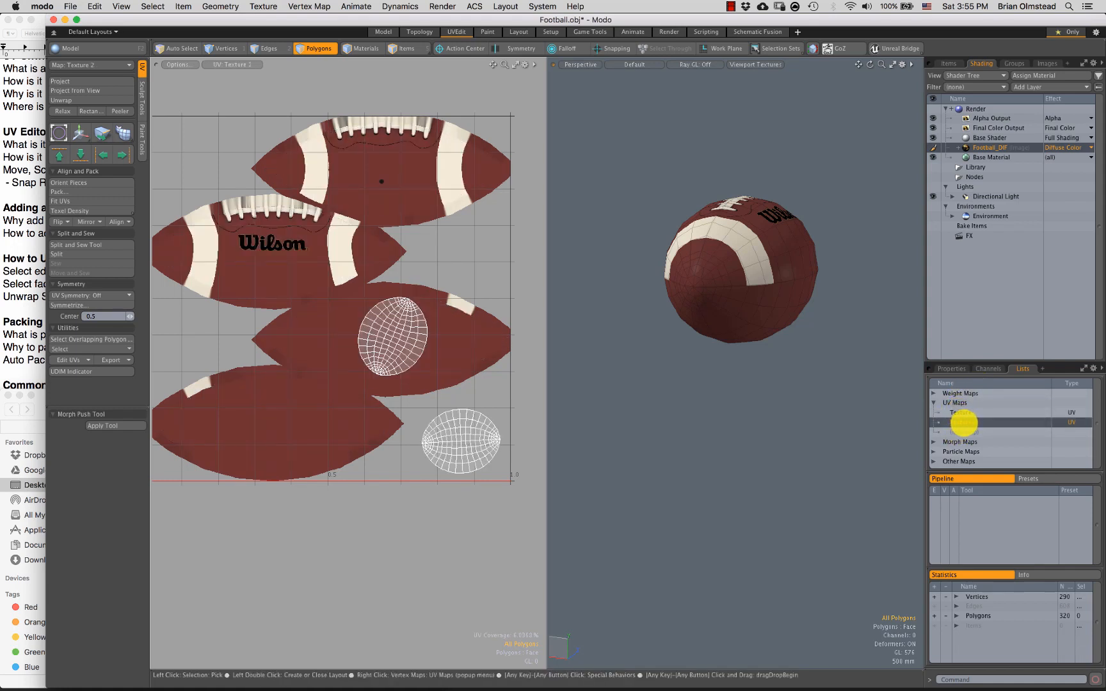
Step: Delete the Texture 2 UV map and make the Texture map active in polygon mode
right_click(964, 422)
click(964, 436)
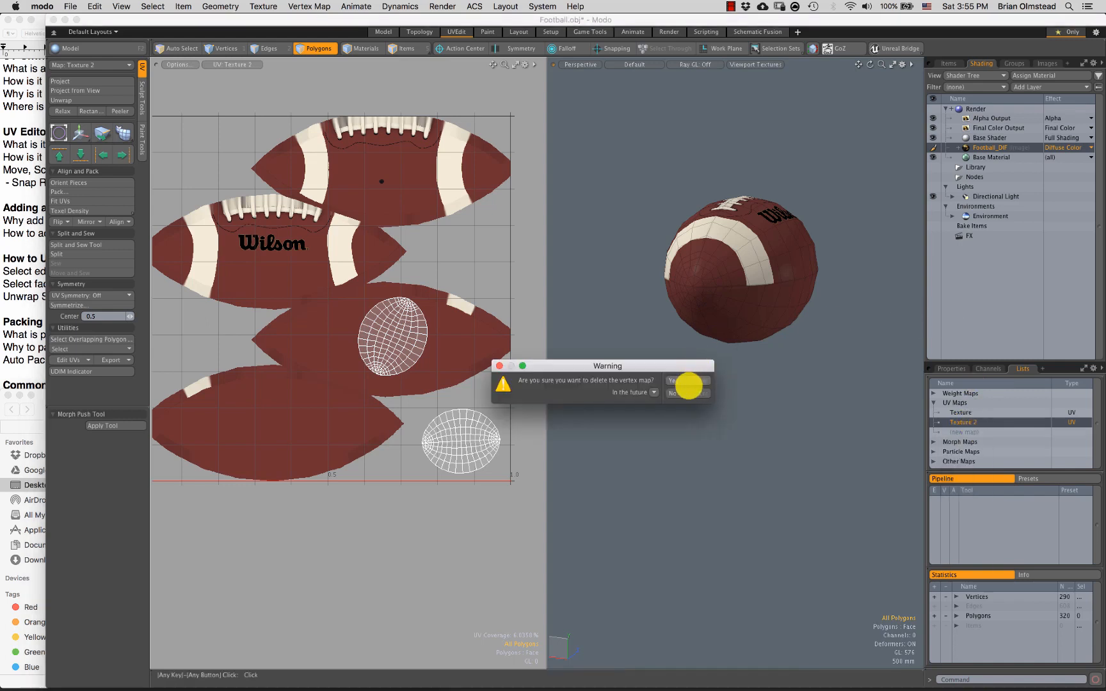
click(682, 382)
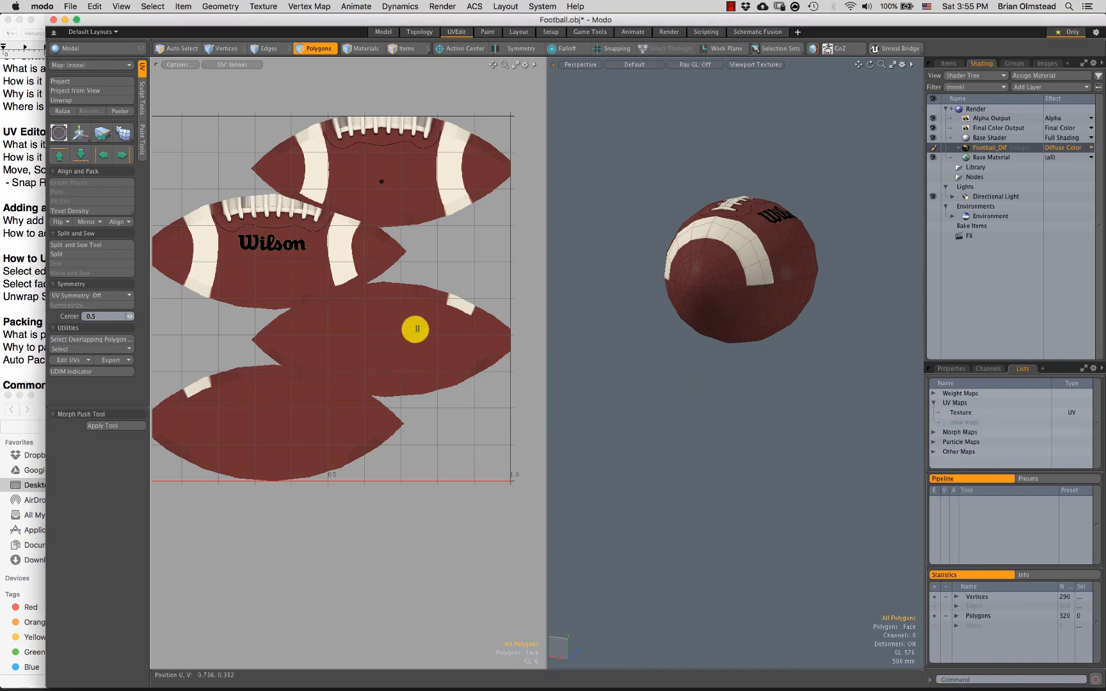
key(2)
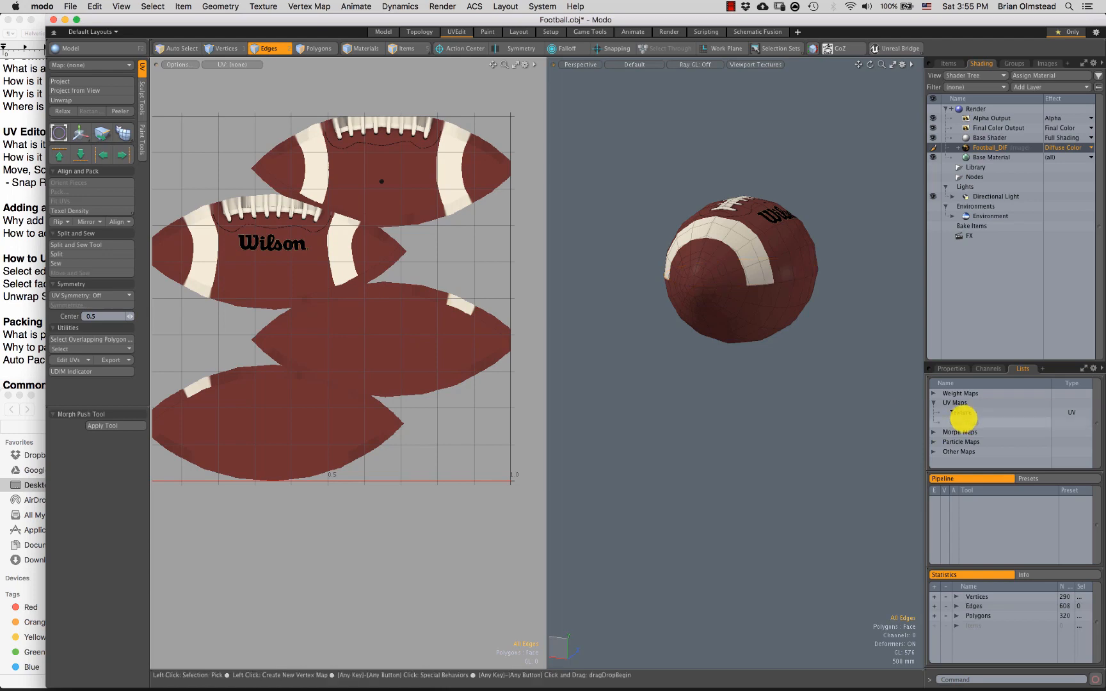
click(962, 413)
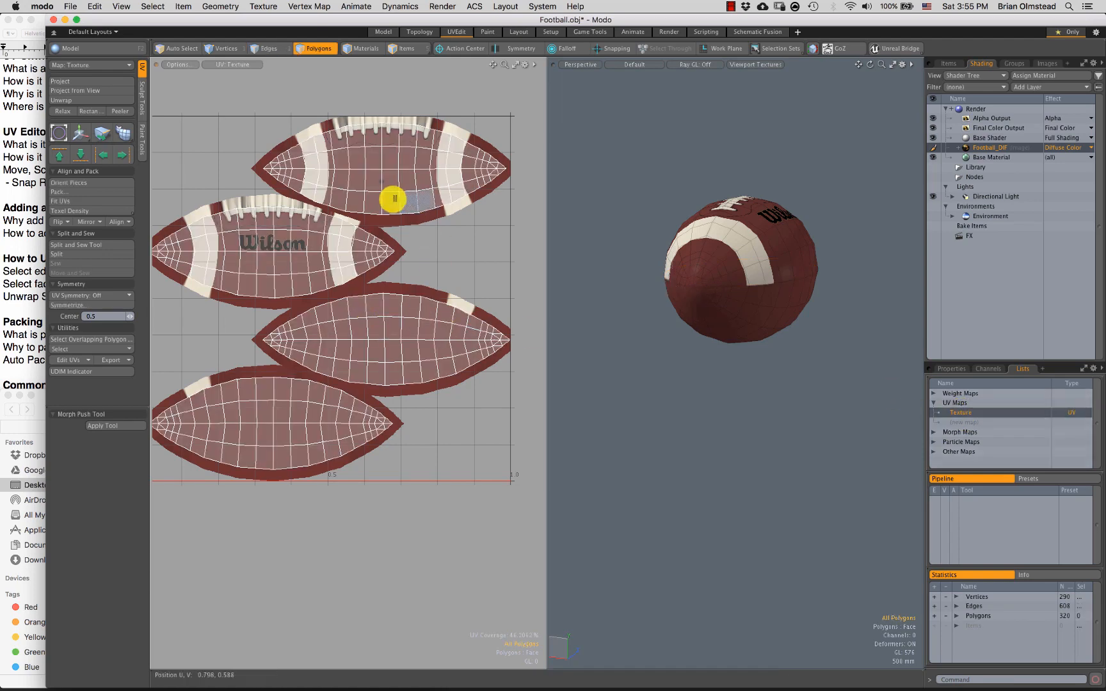
key(3)
key(a)
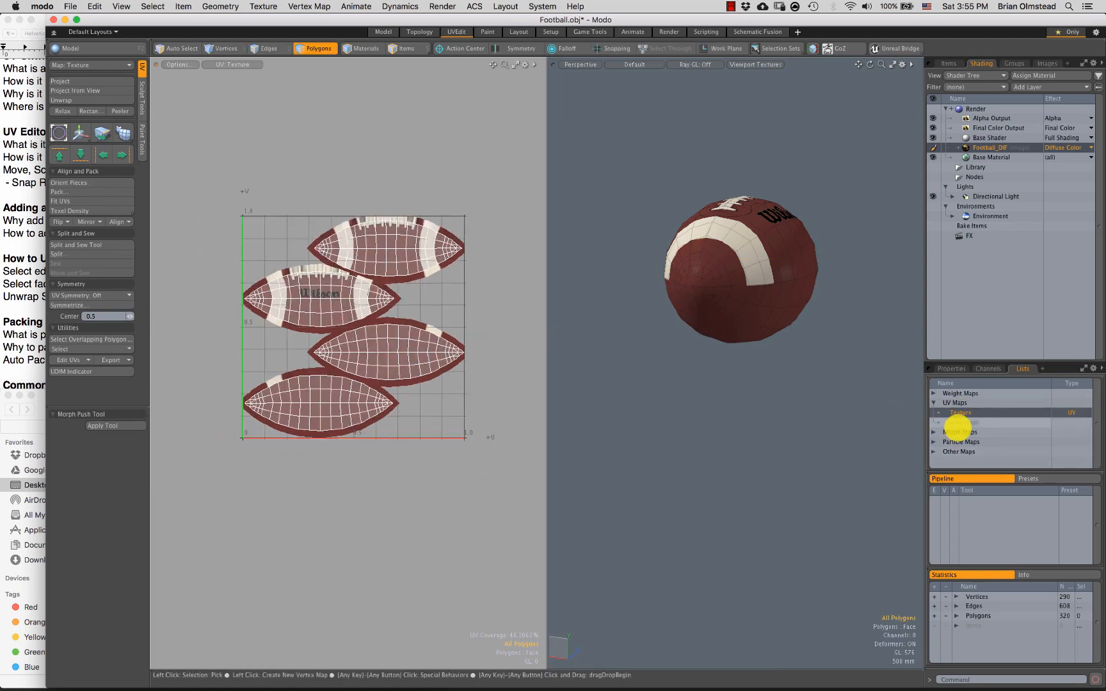
Step: Delete the Football_DIF image layer from the shader tree
mouse_move(714, 144)
right_down()
mouse_move(839, 224)
mouse_move(848, 256)
right_up()
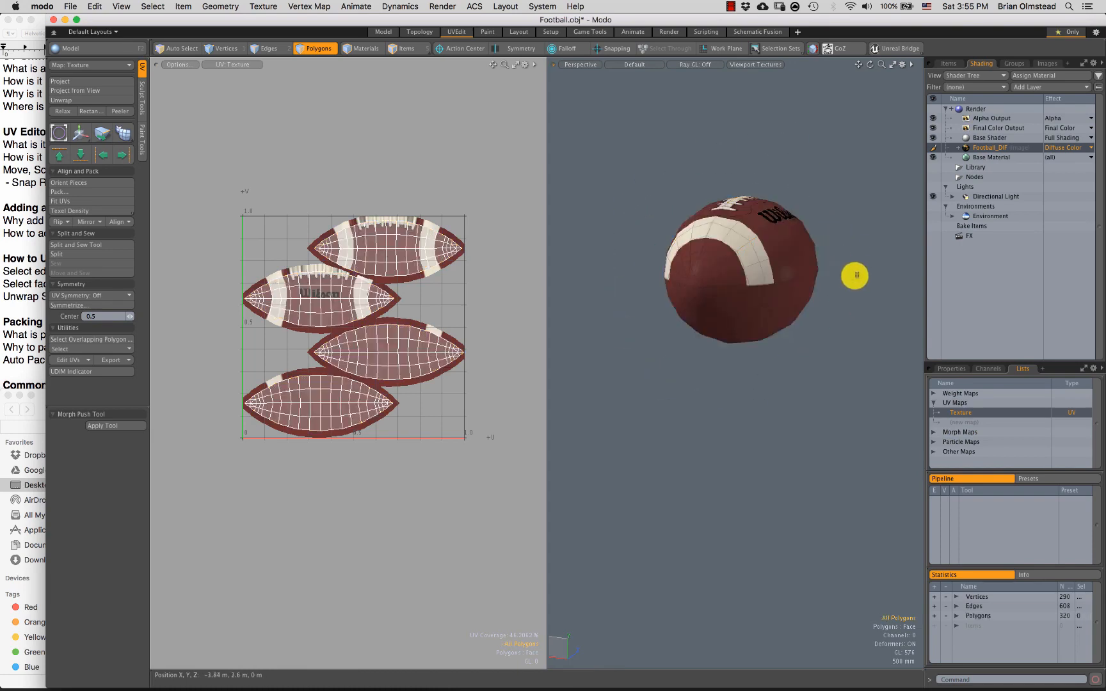
right_click(986, 148)
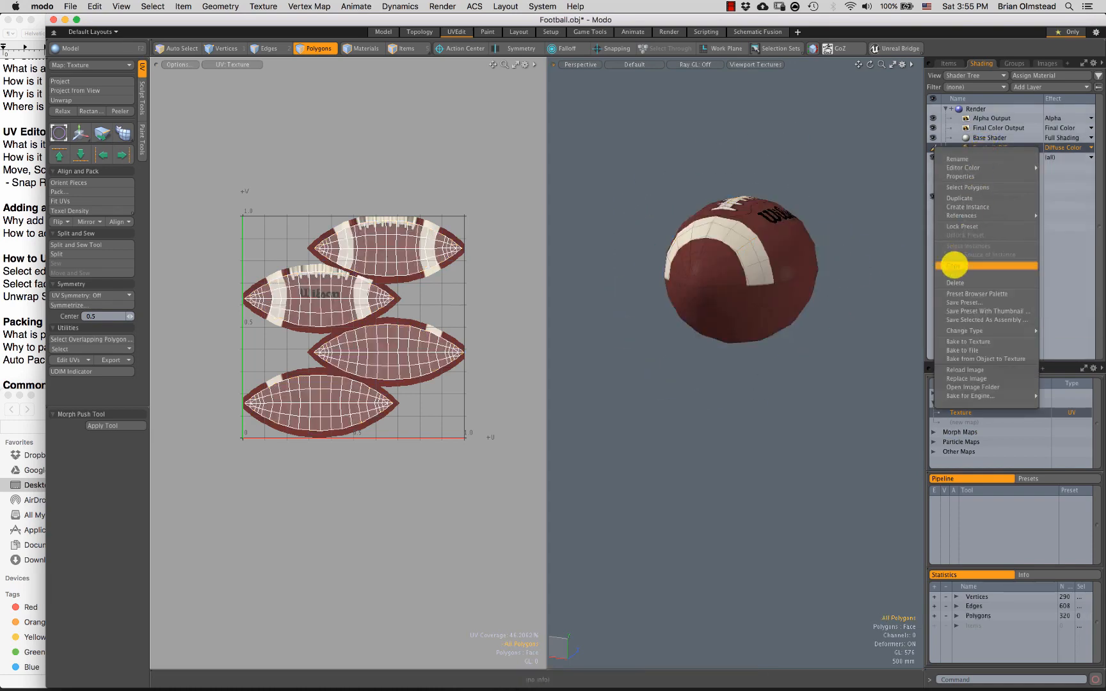
click(951, 286)
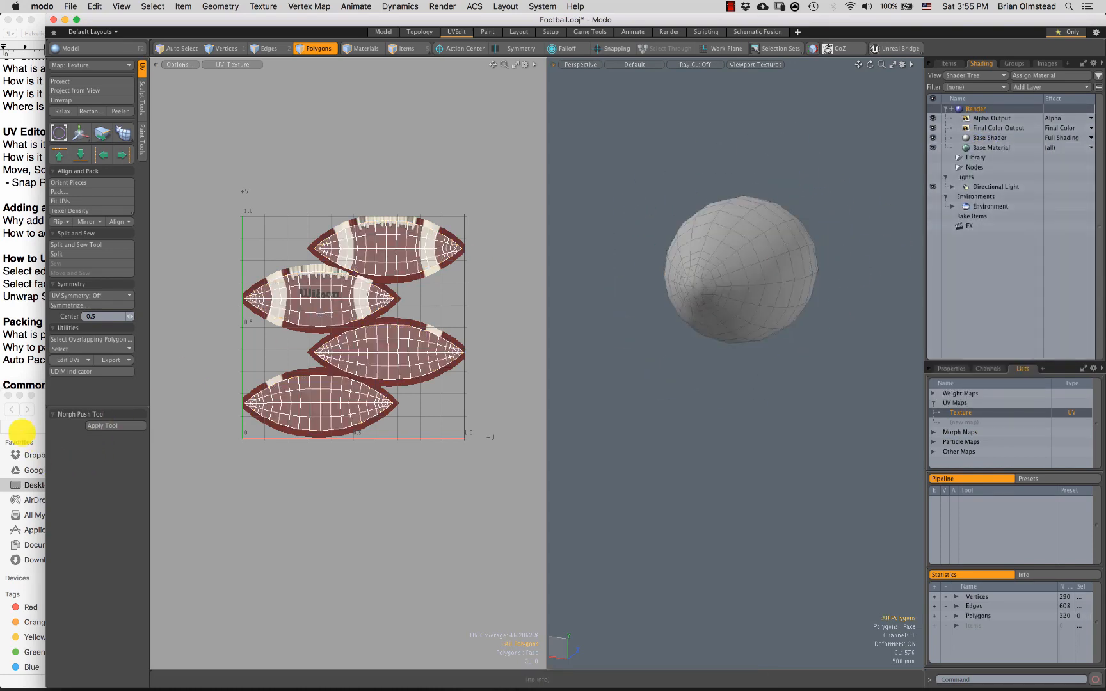
Step: Apply Football_DIF.png from the Finder's Football folder to the football model and check the textured surface
click(21, 432)
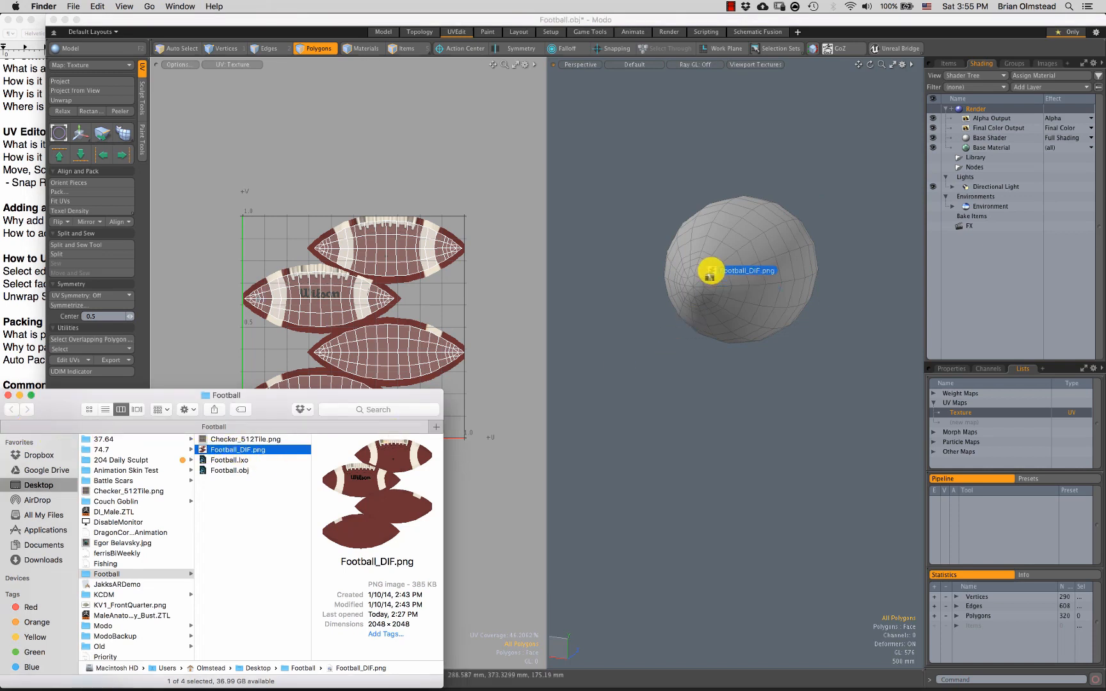
drag(709, 272, 734, 306)
alt+drag(771, 256, 695, 335)
key(space)
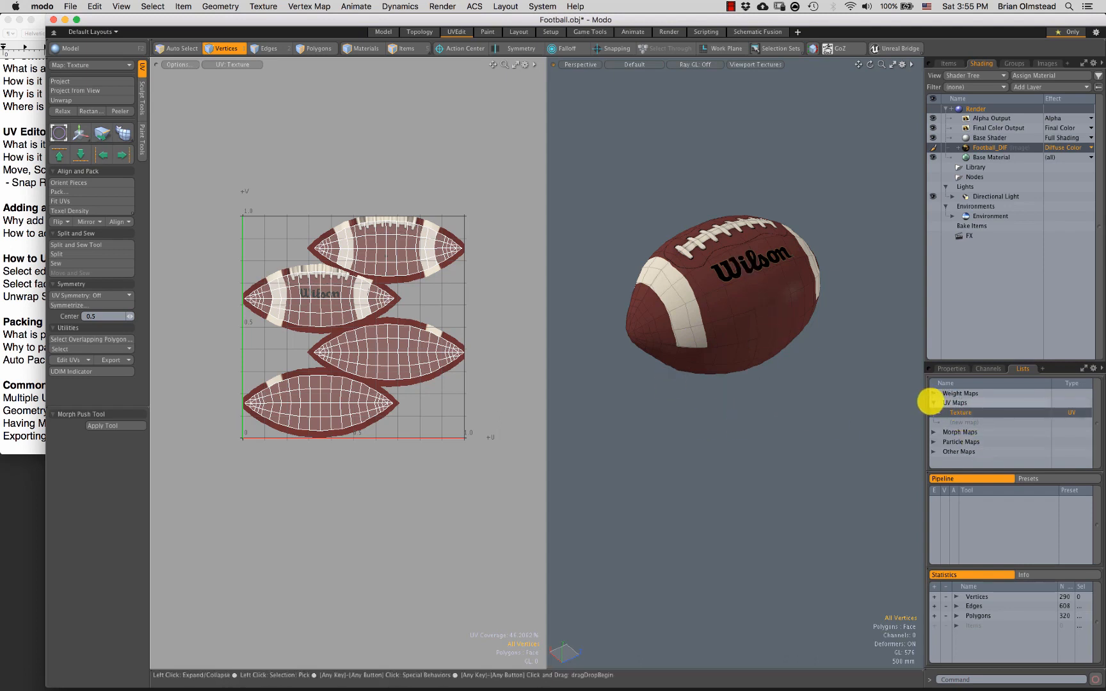
click(932, 402)
click(933, 402)
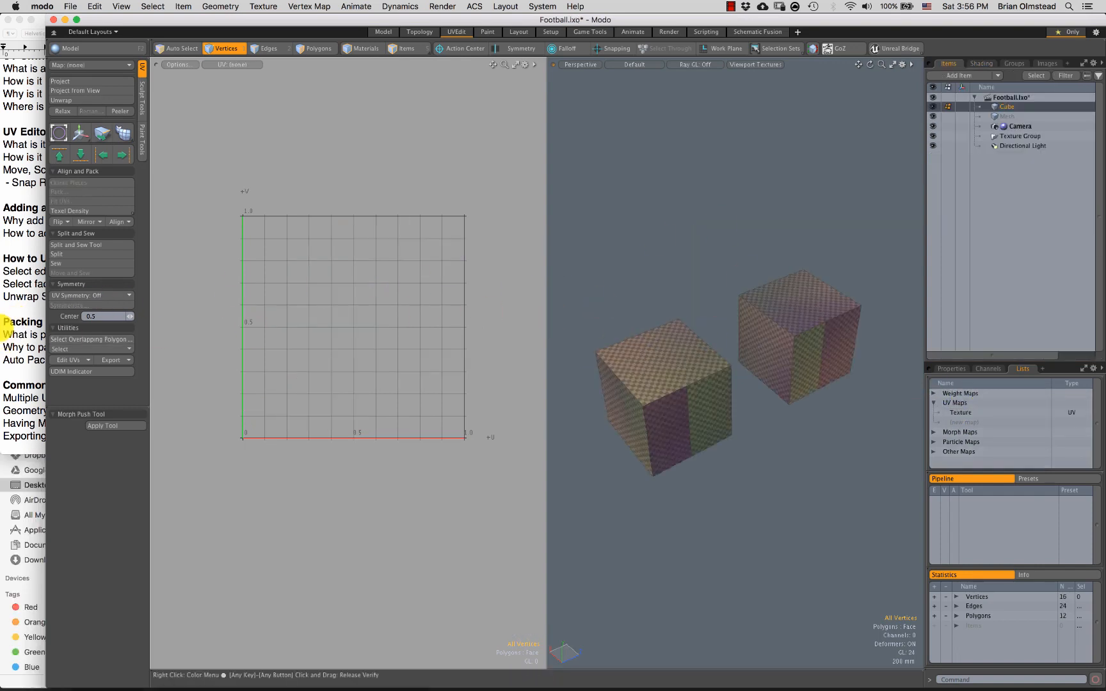
Step: Highlight Geometry Errors in the TextEdit notes and, back in Modo, activate the cubes' Texture UV map in polygon mode
click(3, 323)
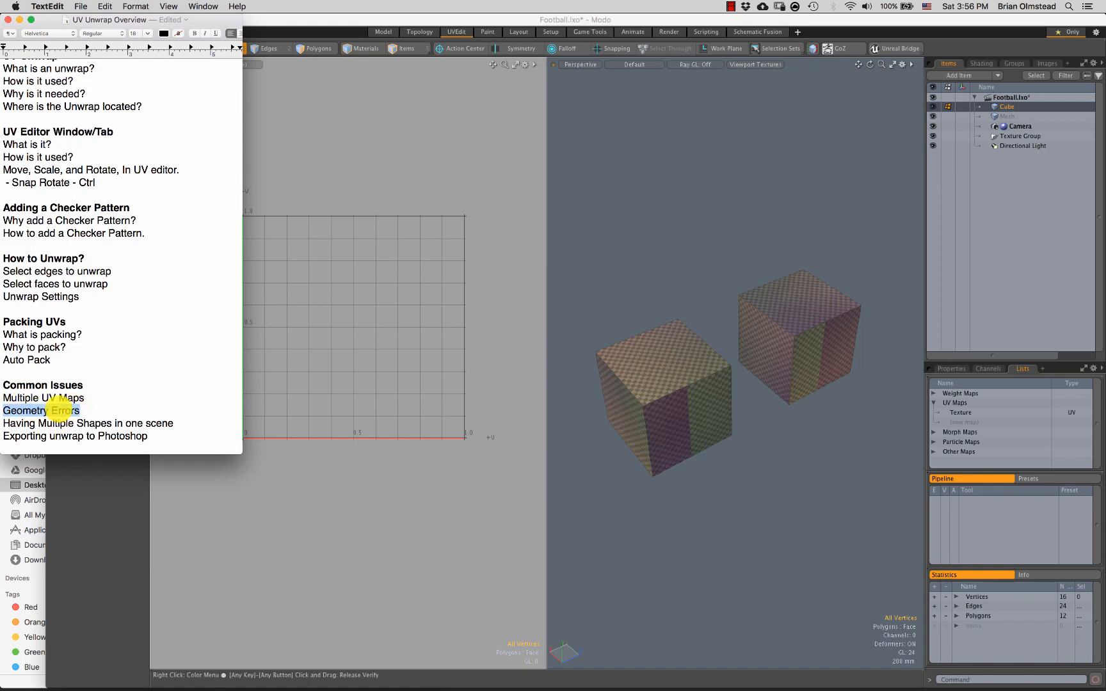
click(670, 376)
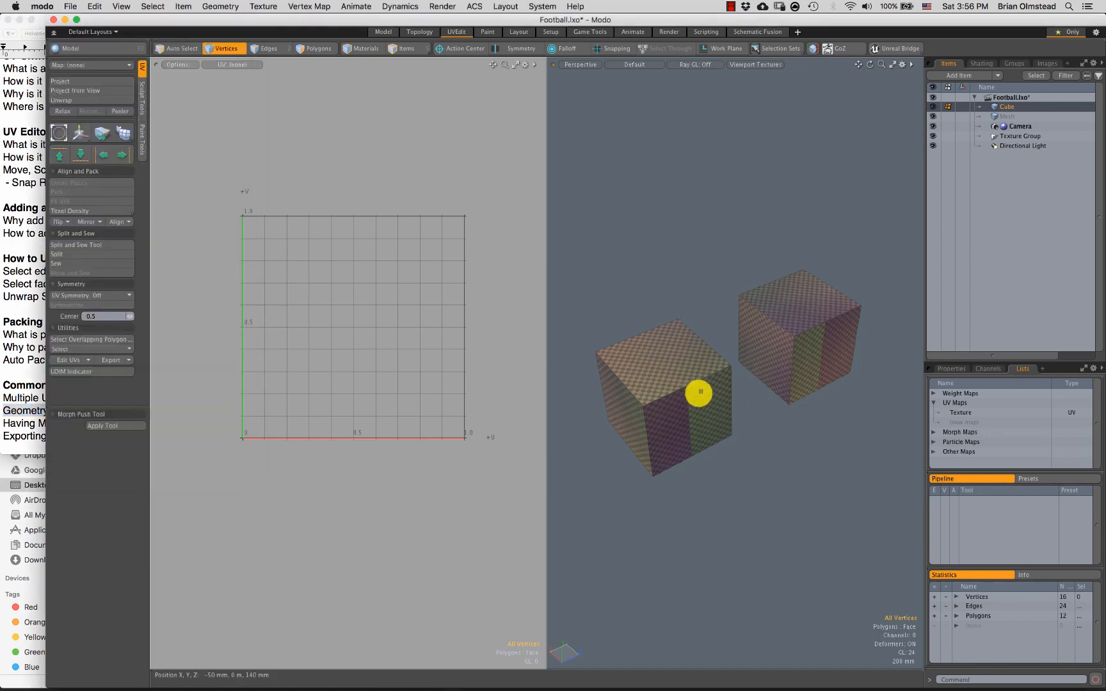
click(960, 412)
key(3)
Step: Examine both cubes' UV layouts by selecting their polygons and viewing the cubes from different angles
double_click(667, 379)
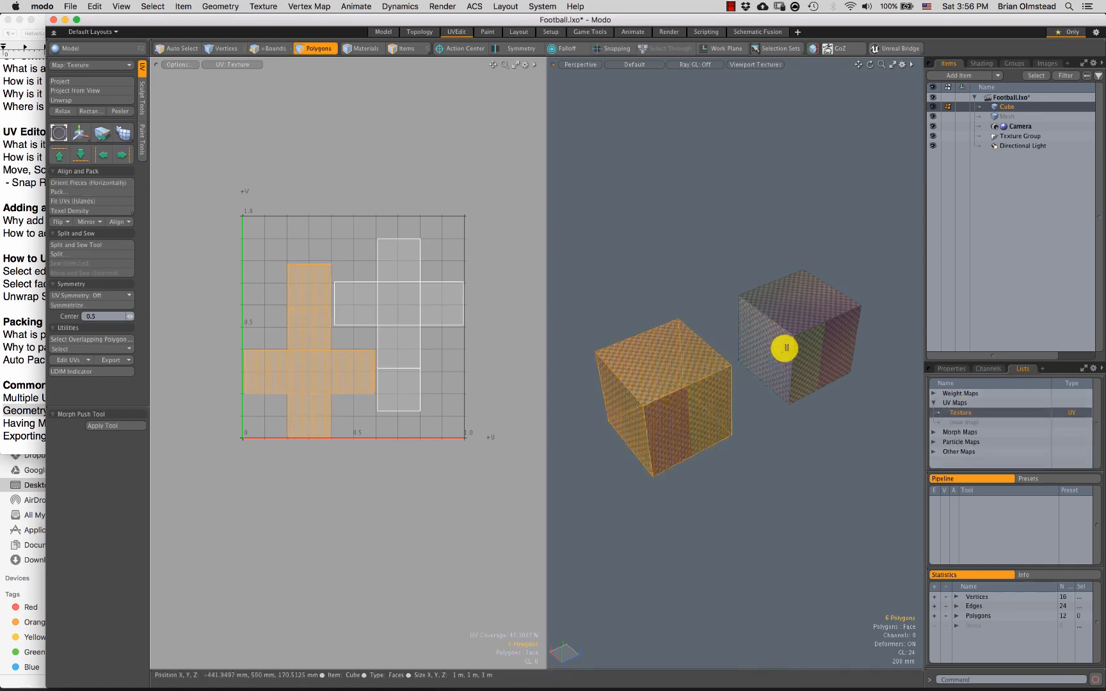
shift+double_click(786, 349)
alt+drag(732, 436, 740, 407)
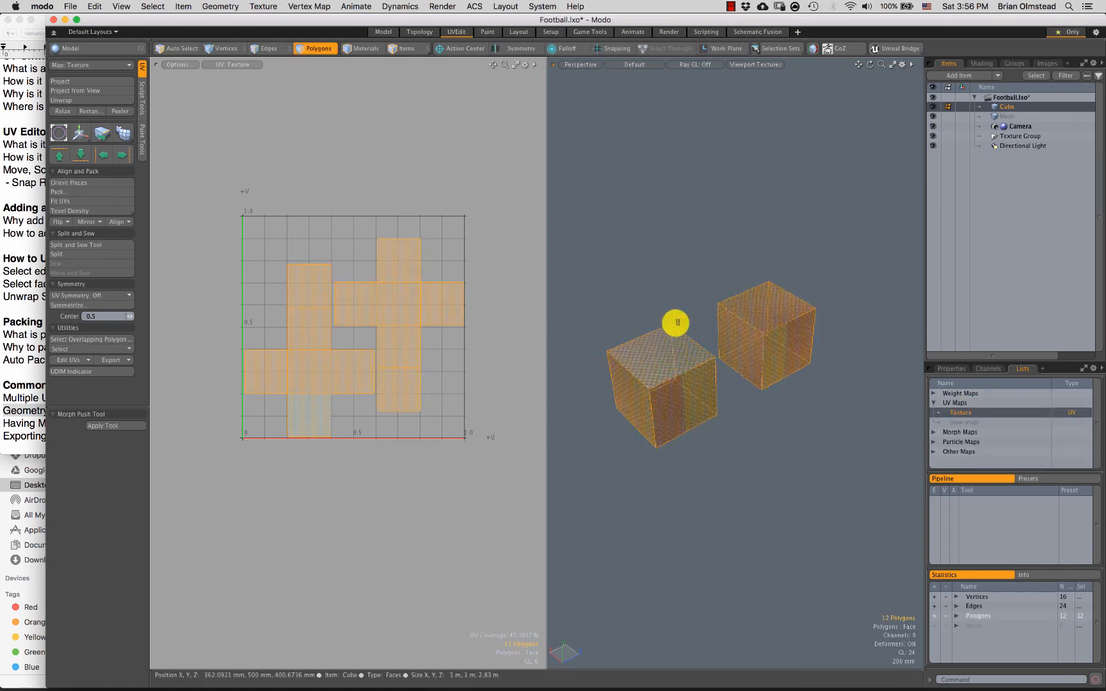
click(631, 323)
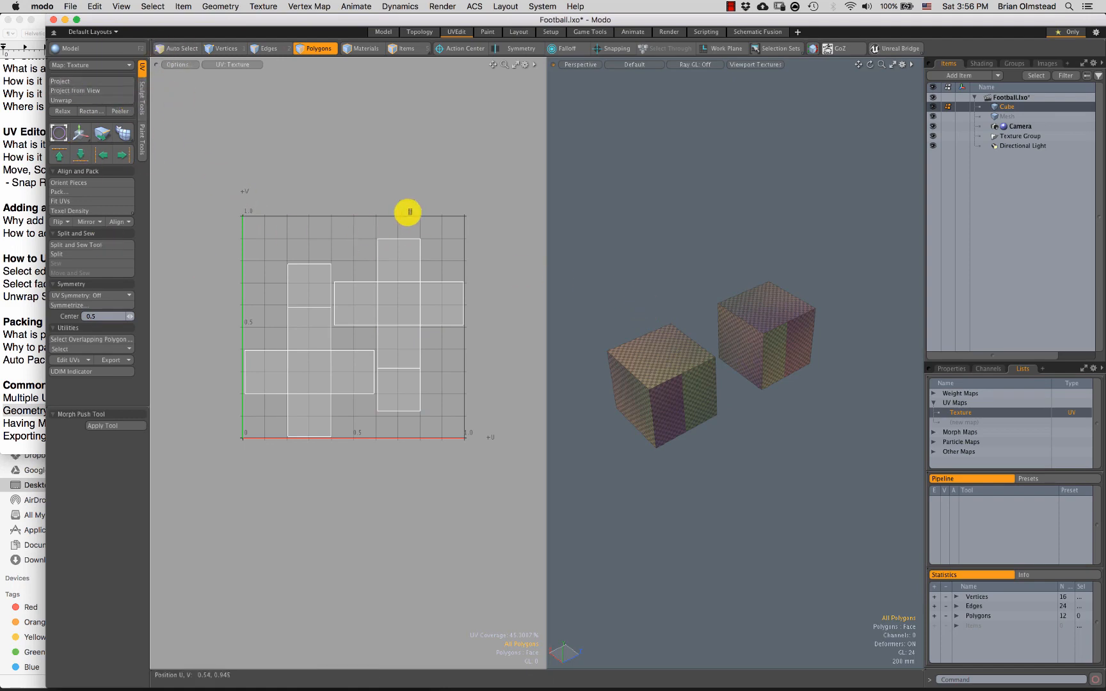
right_drag(557, 467, 829, 223)
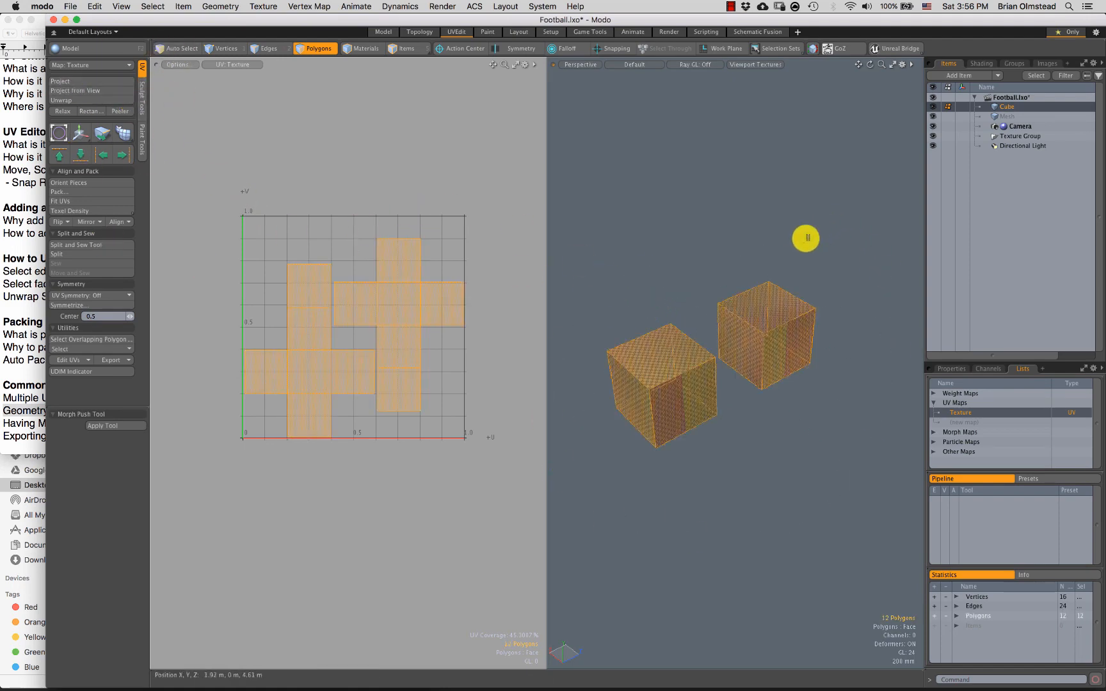
alt+drag(756, 393, 771, 389)
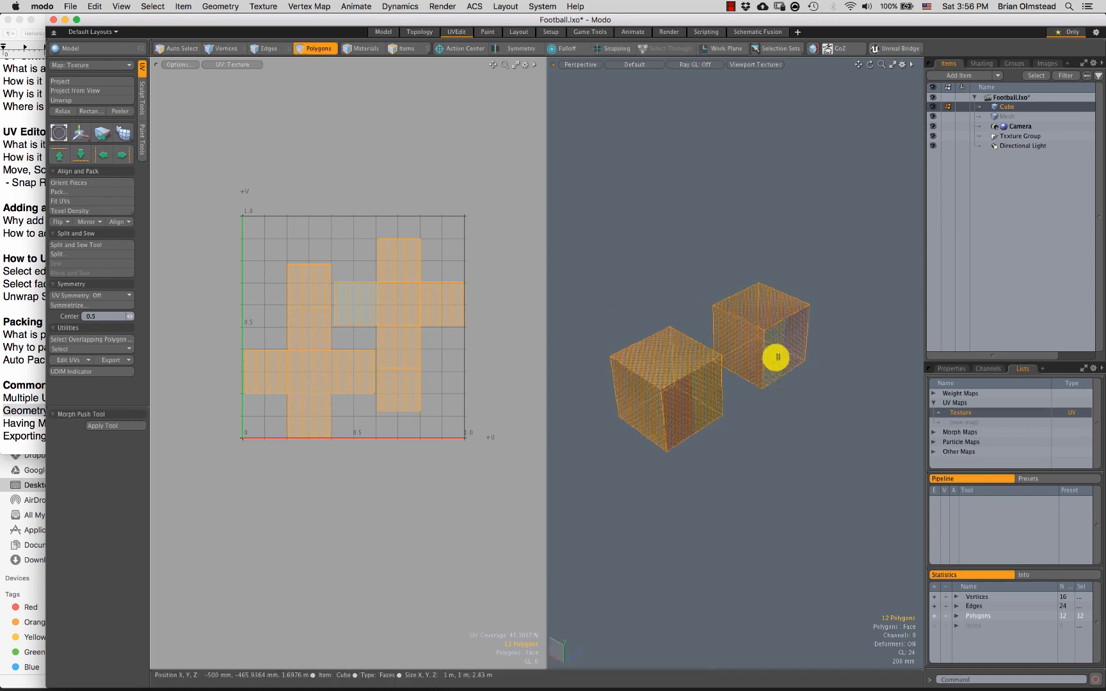
click(795, 449)
alt+drag(795, 449, 795, 395)
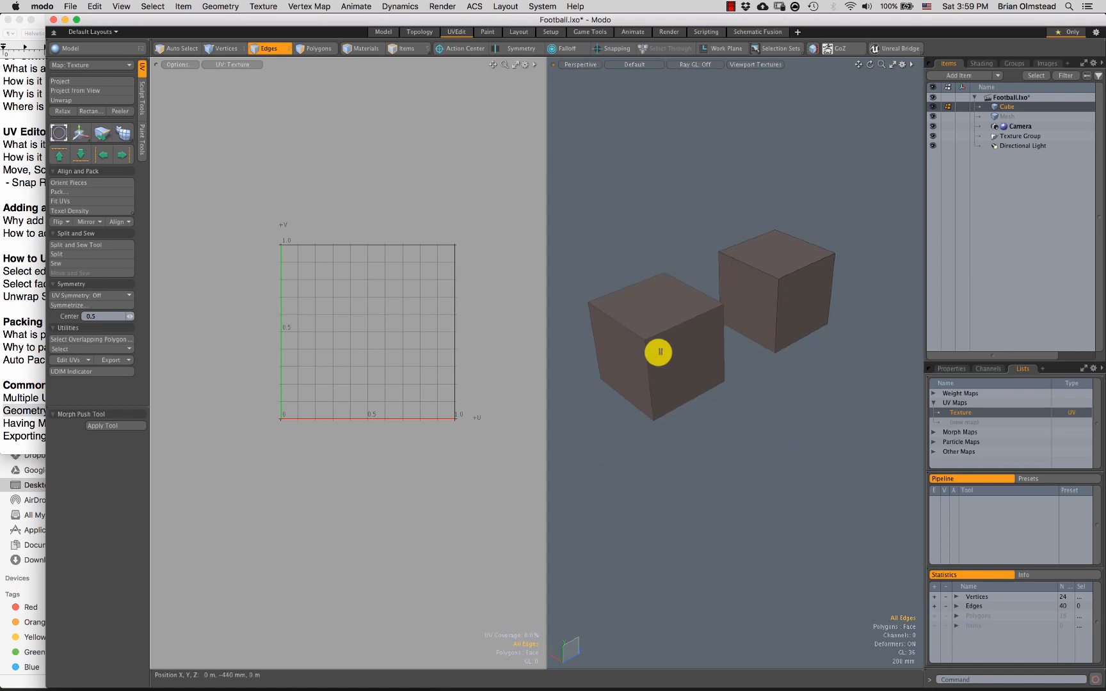
Step: Inspect the faces of the two untextured cubes from several sides
alt+drag(692, 403, 652, 347)
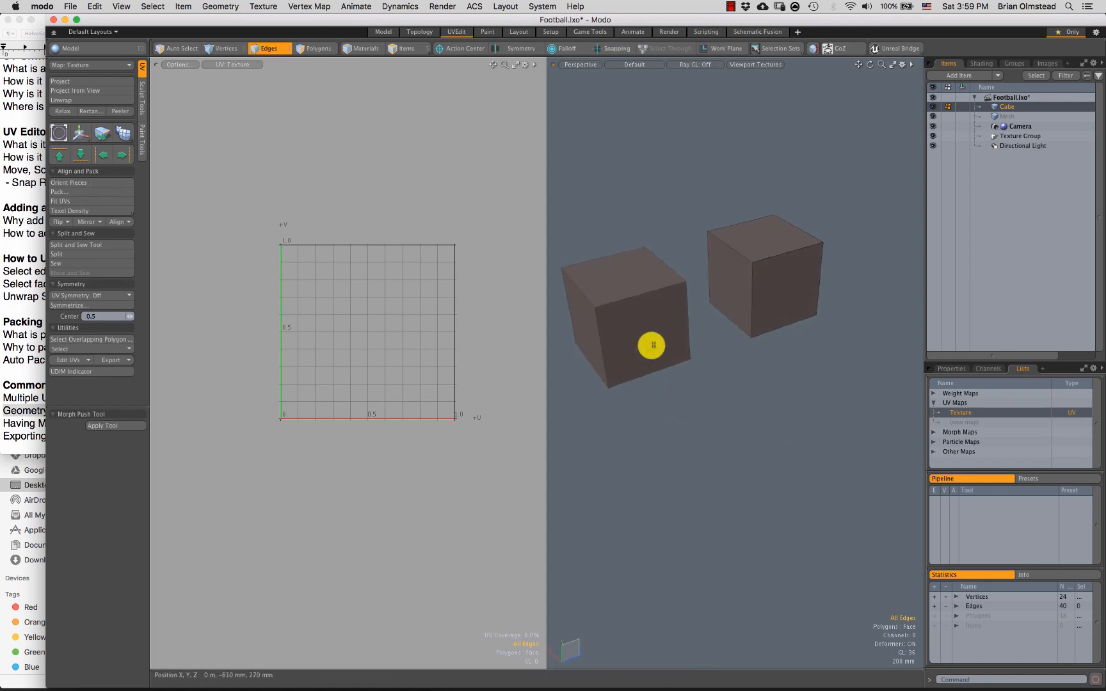
key(3)
click(652, 345)
click(709, 449)
alt+drag(709, 449, 701, 310)
Step: Unwrap both cubes with the Angle Based method, using the bottom edges and three vertical edges of each cube as seams
alt+drag(673, 259, 642, 358)
key(2)
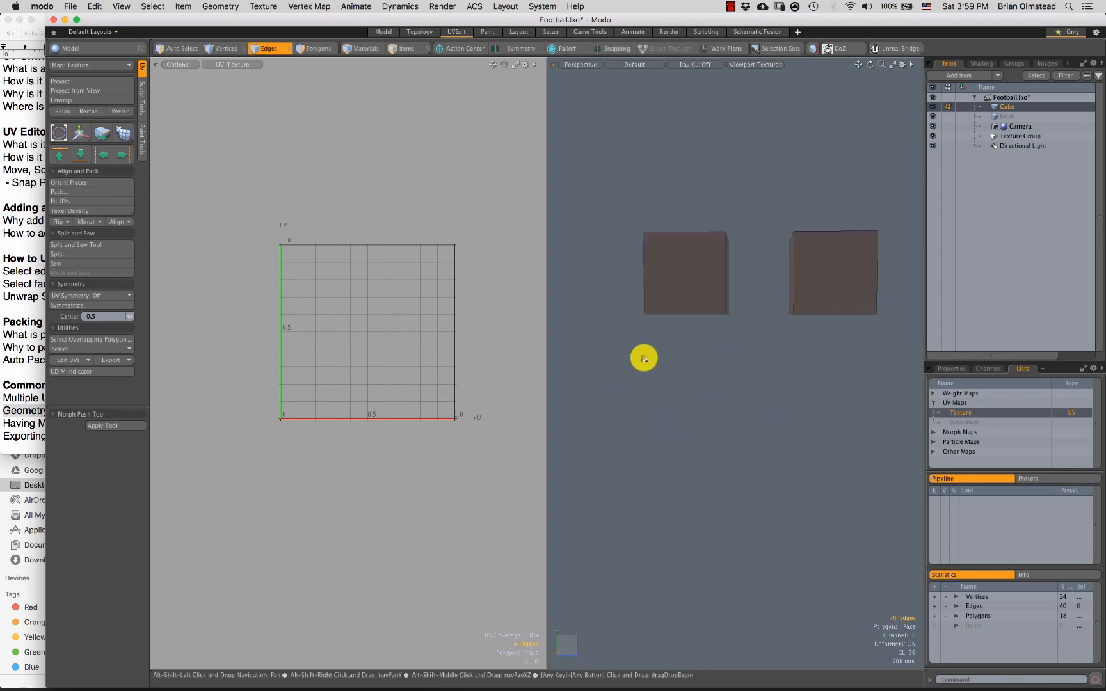
right_drag(951, 294, 922, 293)
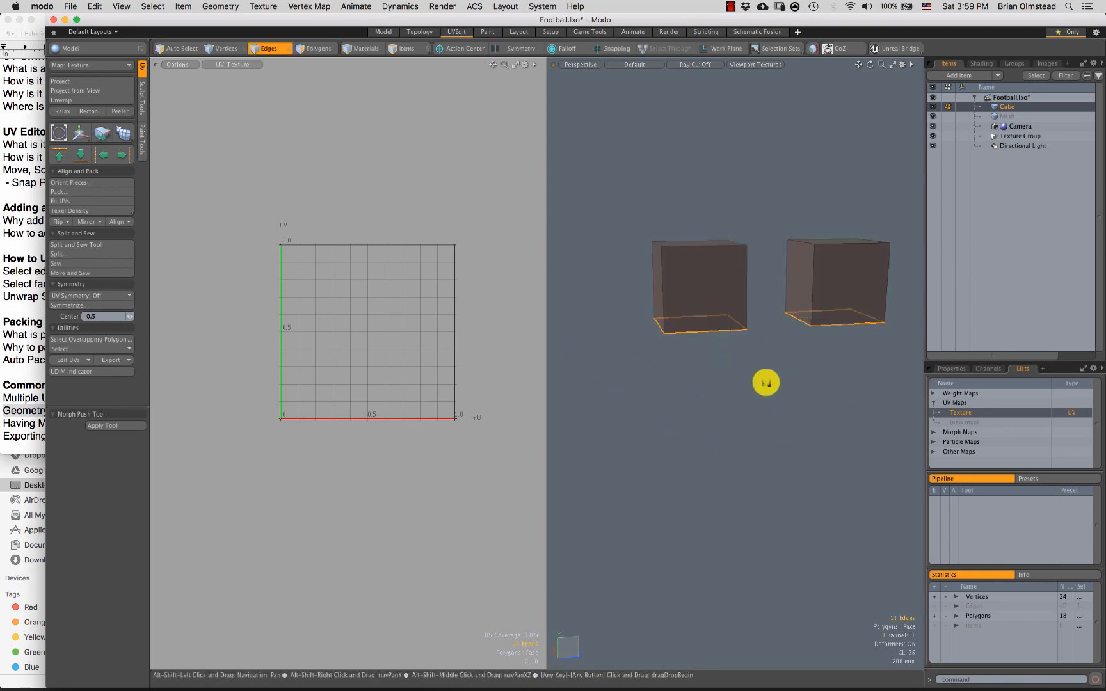
mouse_move(765, 383)
alt+mouse_down()
mouse_move(711, 360)
mouse_move(765, 346)
alt+mouse_up()
shift+click(679, 295)
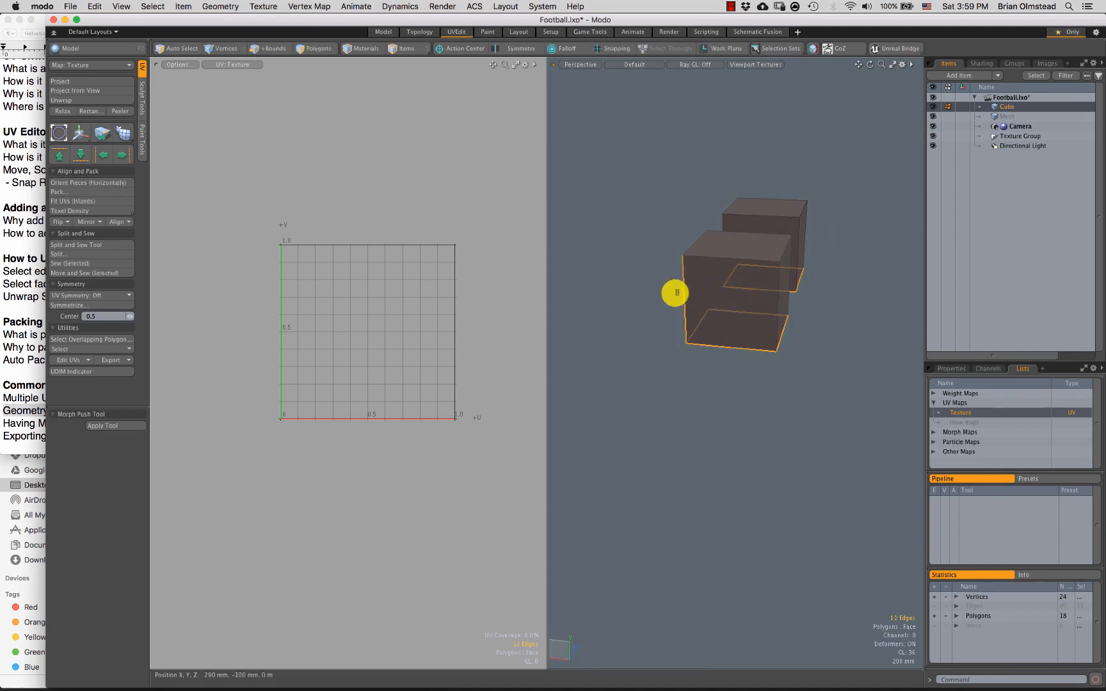
alt+drag(677, 294, 703, 328)
shift+click(726, 269)
shift+click(633, 248)
shift+click(612, 274)
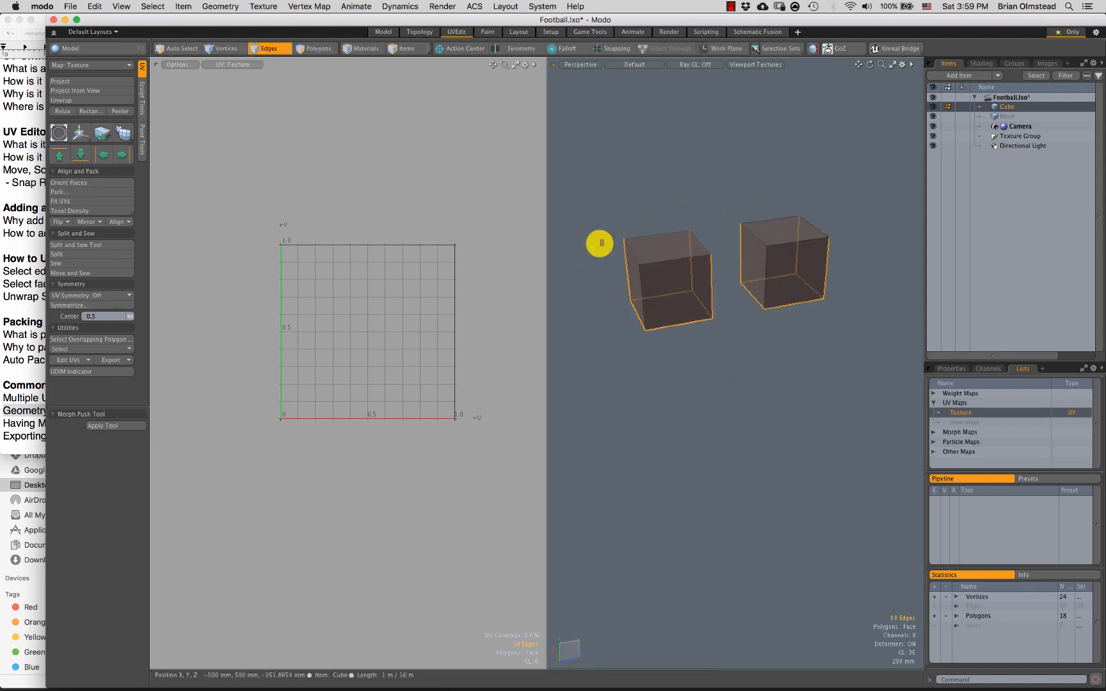
click(75, 99)
click(587, 350)
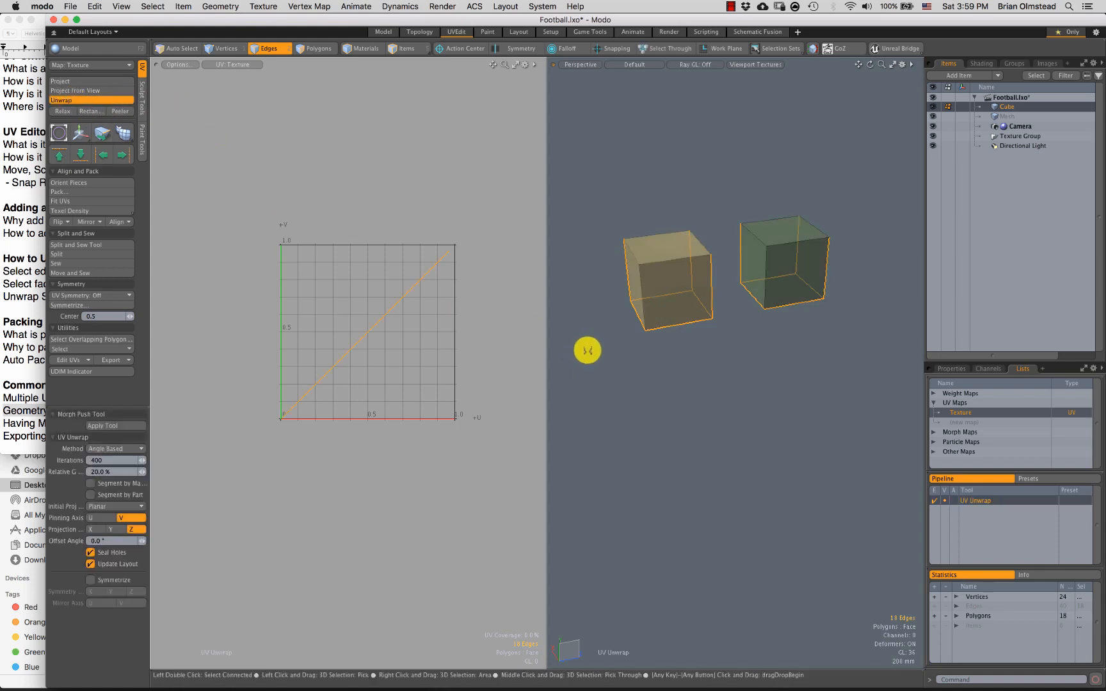
Step: Remove the green cube's edges from the seam selection and unwrap only the other cube with the Angle Based method
mouse_move(704, 325)
alt+mouse_down()
mouse_move(674, 271)
mouse_move(793, 254)
mouse_move(757, 284)
mouse_move(753, 330)
mouse_move(710, 321)
mouse_move(696, 303)
alt+mouse_up()
alt+drag(696, 304, 723, 328)
key(space)
click(694, 318)
alt+drag(654, 291, 627, 301)
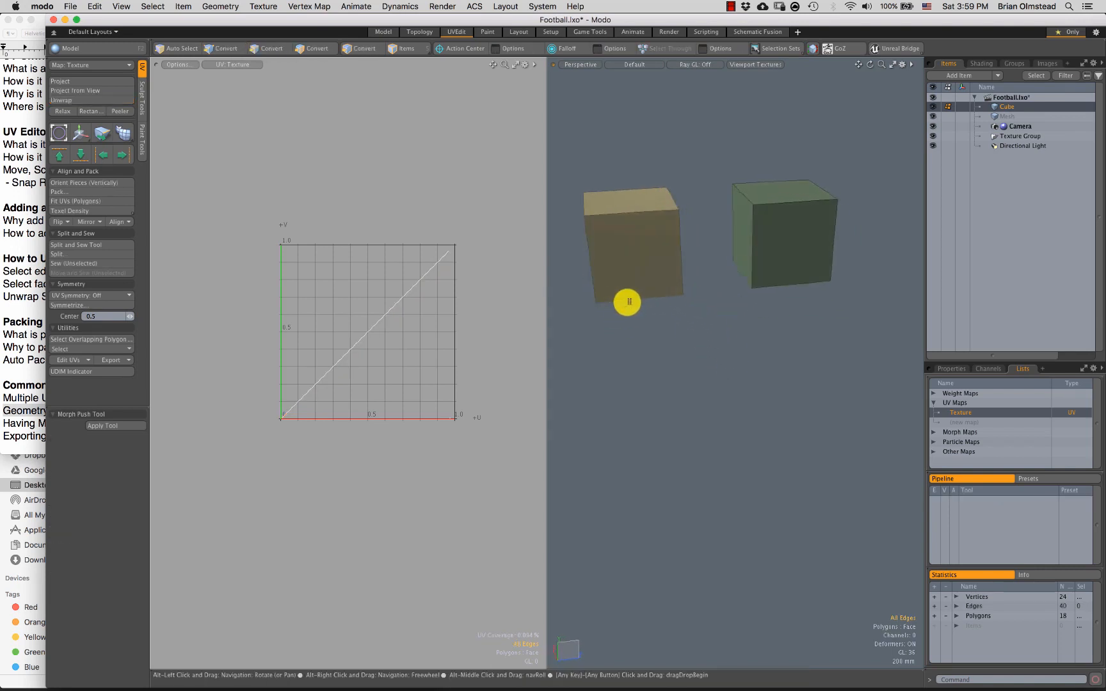
key(super+z)
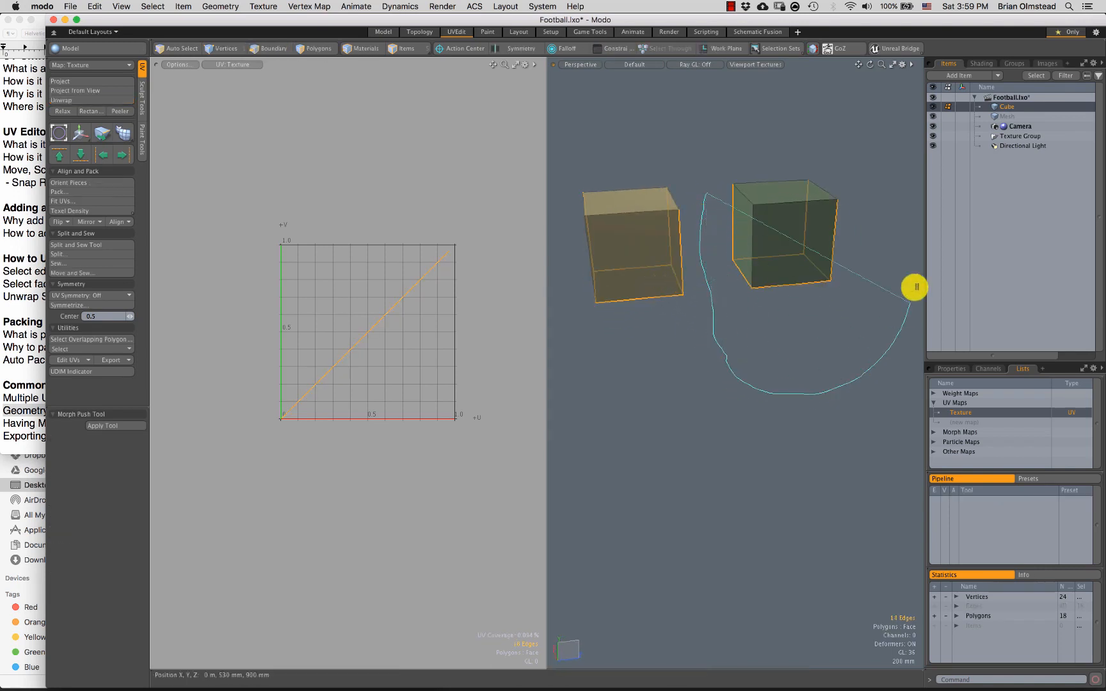
ctrl+middle_drag(915, 287, 758, 101)
alt+shift+drag(605, 265, 632, 264)
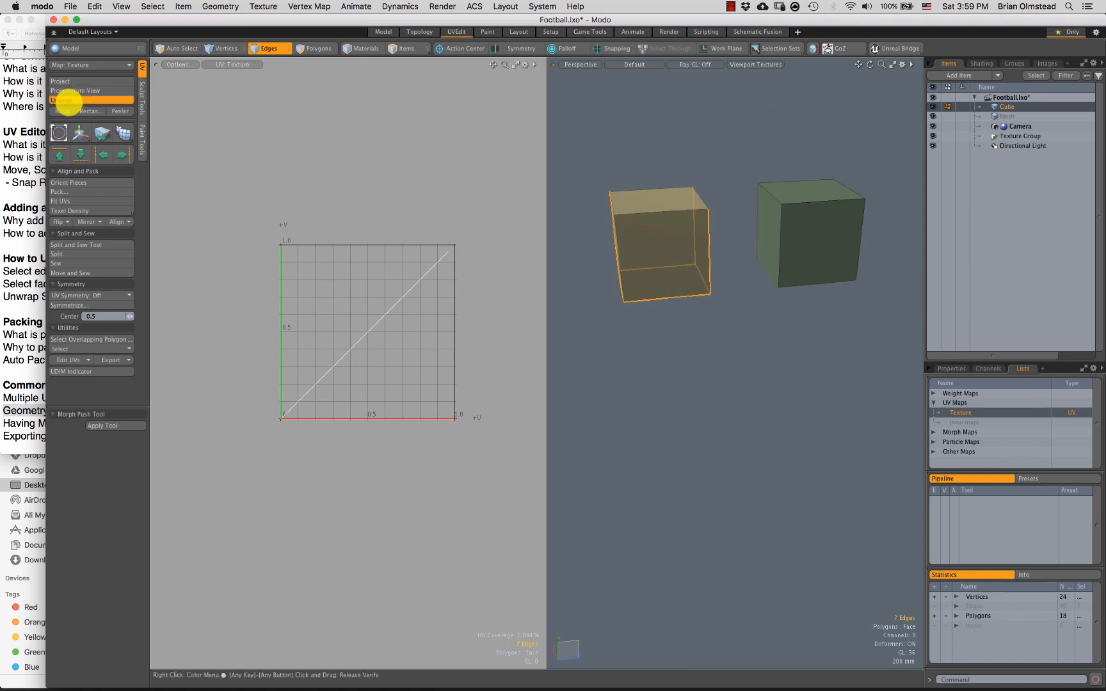
click(69, 102)
click(651, 322)
Step: Move the unwrapped cube's UVs beyond the UV grid, undo the move, and switch to polygon selection
key(w)
drag(419, 297, 340, 211)
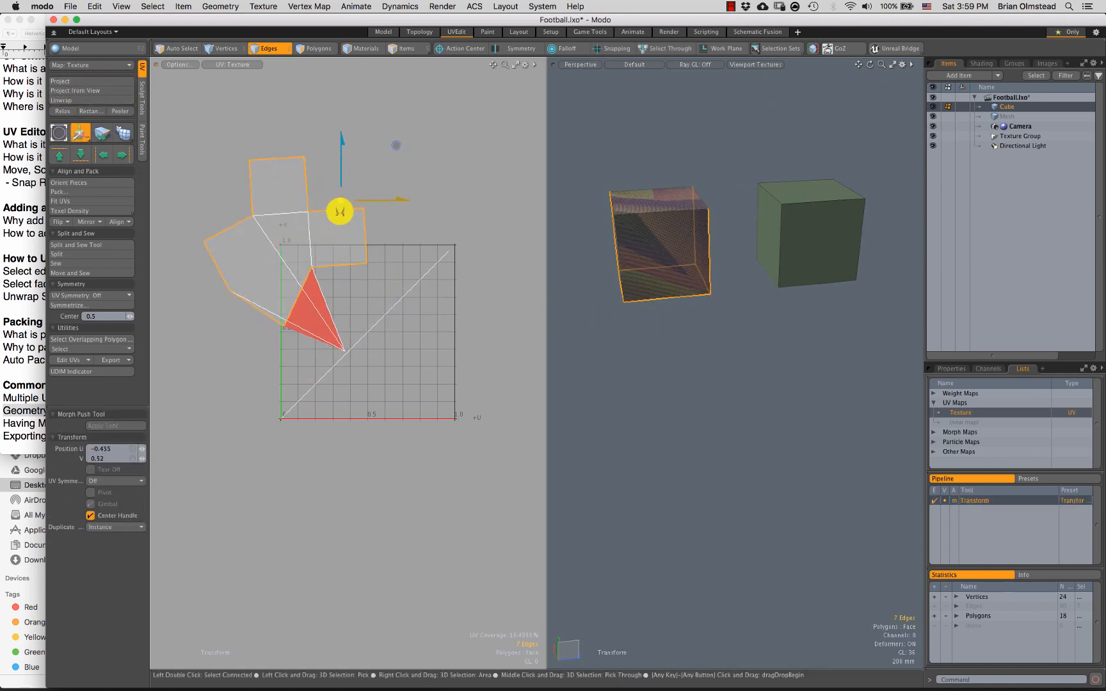
key(super+z)
key(q)
ctrl+alt+drag(360, 356, 370, 360)
key(3)
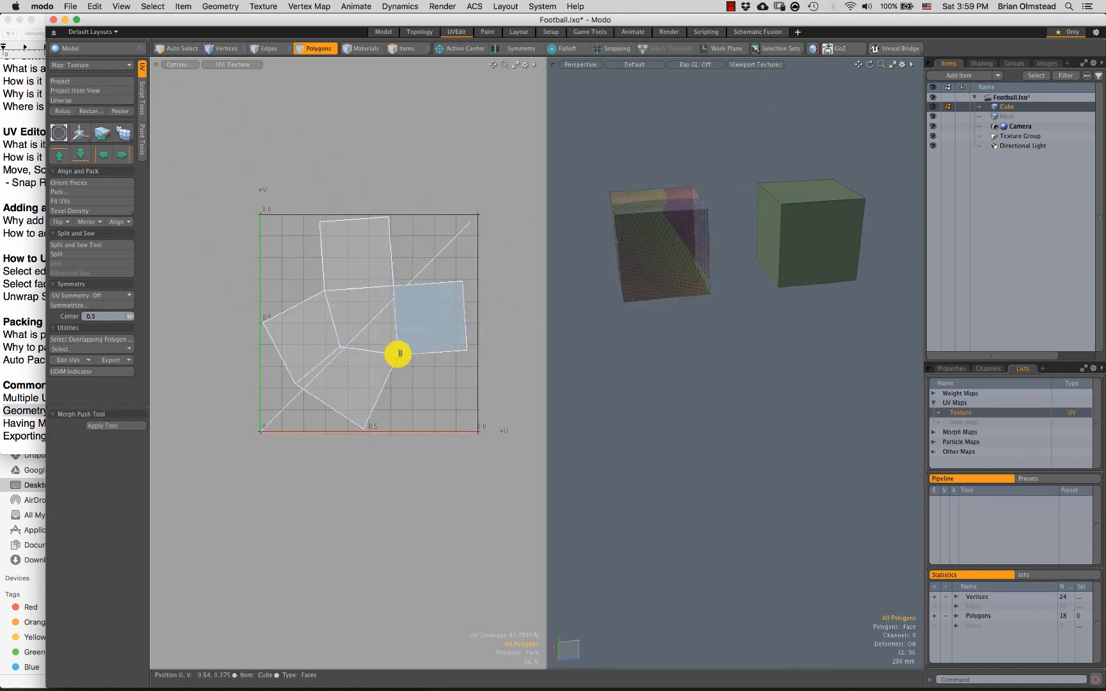
Step: Unwrap the green cube with the Angle Based method, using its bottom edges and three vertical edges as seams
key(2)
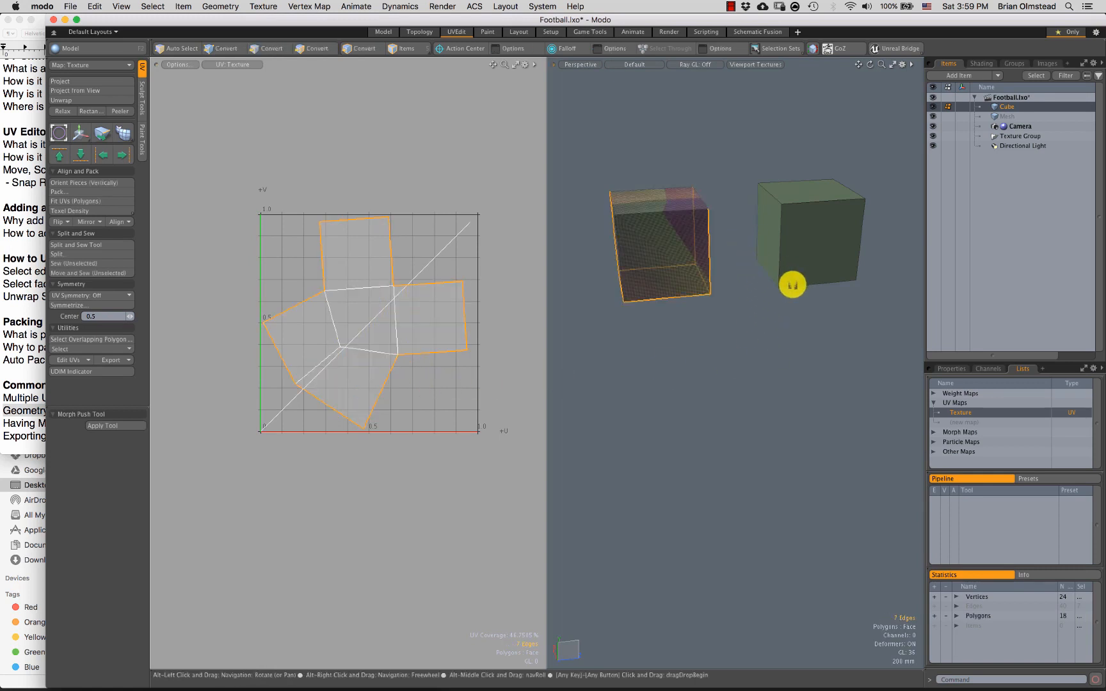
alt+shift+drag(792, 285, 745, 237)
middle_drag(723, 340, 896, 256)
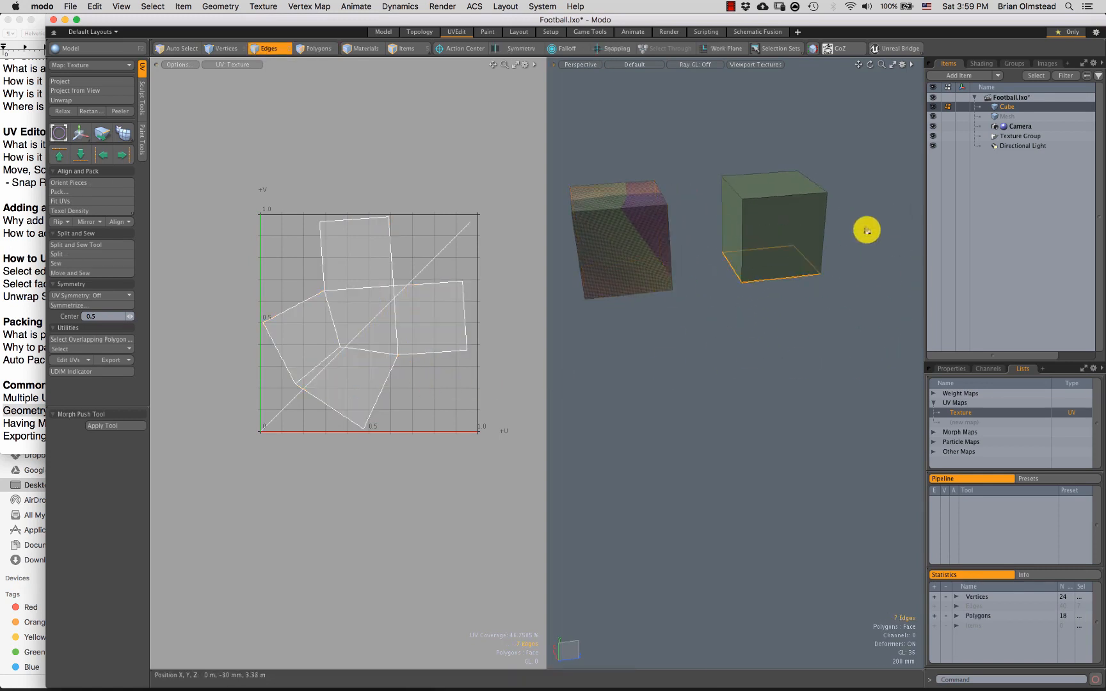
mouse_move(866, 229)
alt+mouse_down()
mouse_move(796, 210)
mouse_move(804, 259)
mouse_move(787, 249)
mouse_move(809, 246)
alt+mouse_up()
shift+click(813, 221)
shift+click(840, 231)
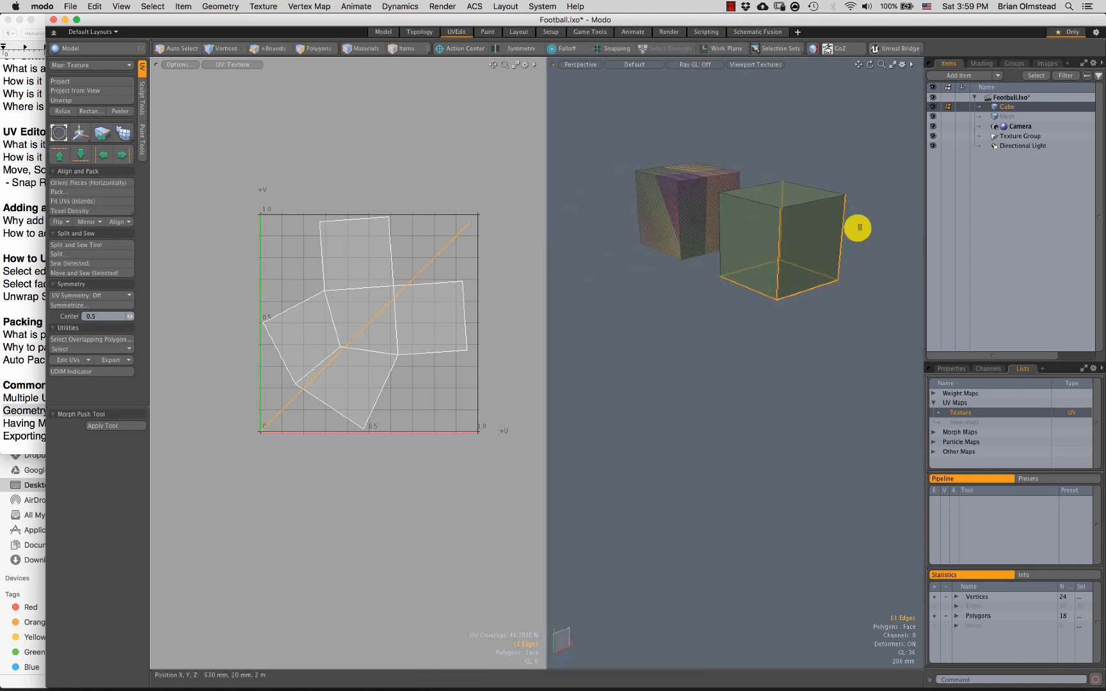
mouse_move(732, 257)
alt+mouse_down()
mouse_move(806, 269)
mouse_move(745, 263)
alt+mouse_up()
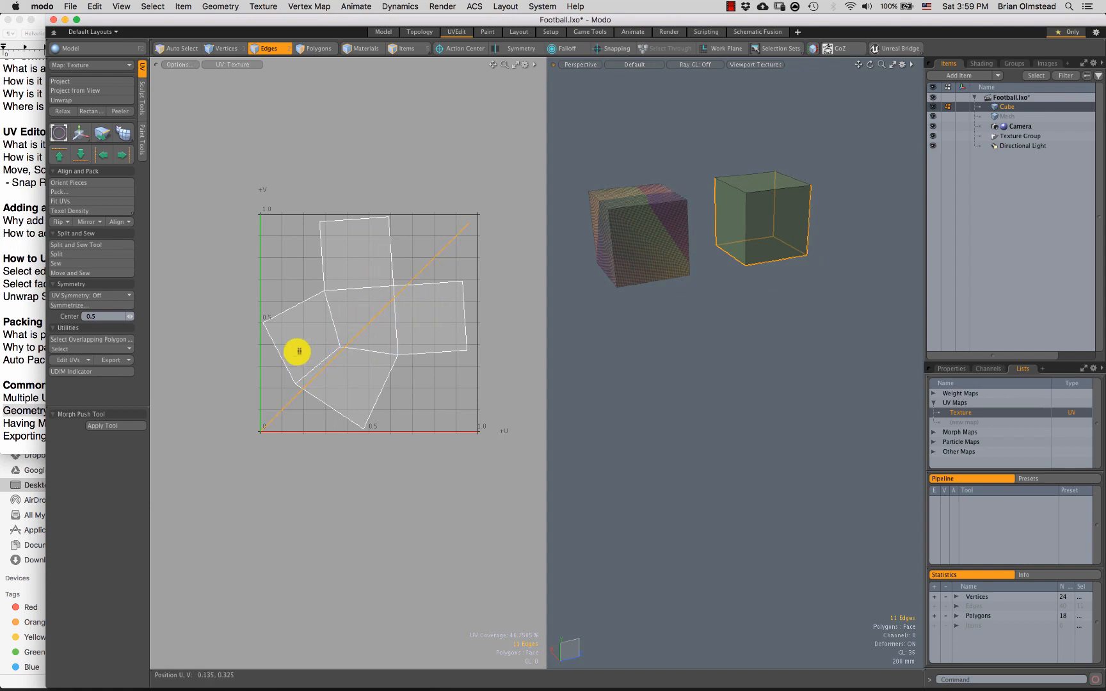
click(71, 101)
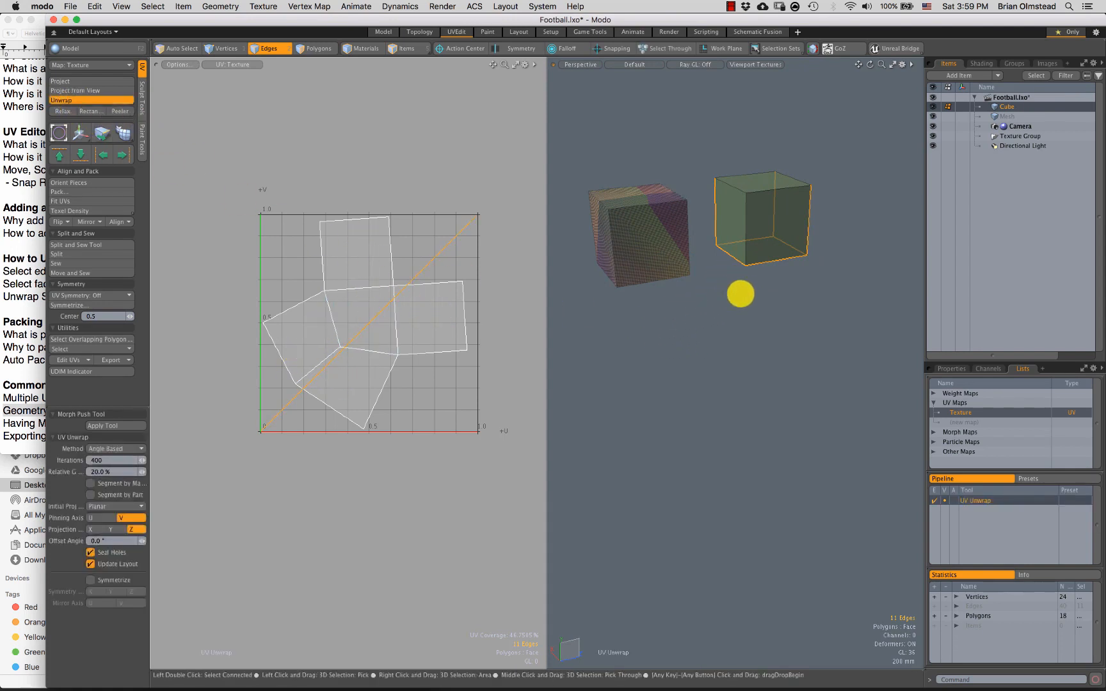
scroll(742, 279, up, 5)
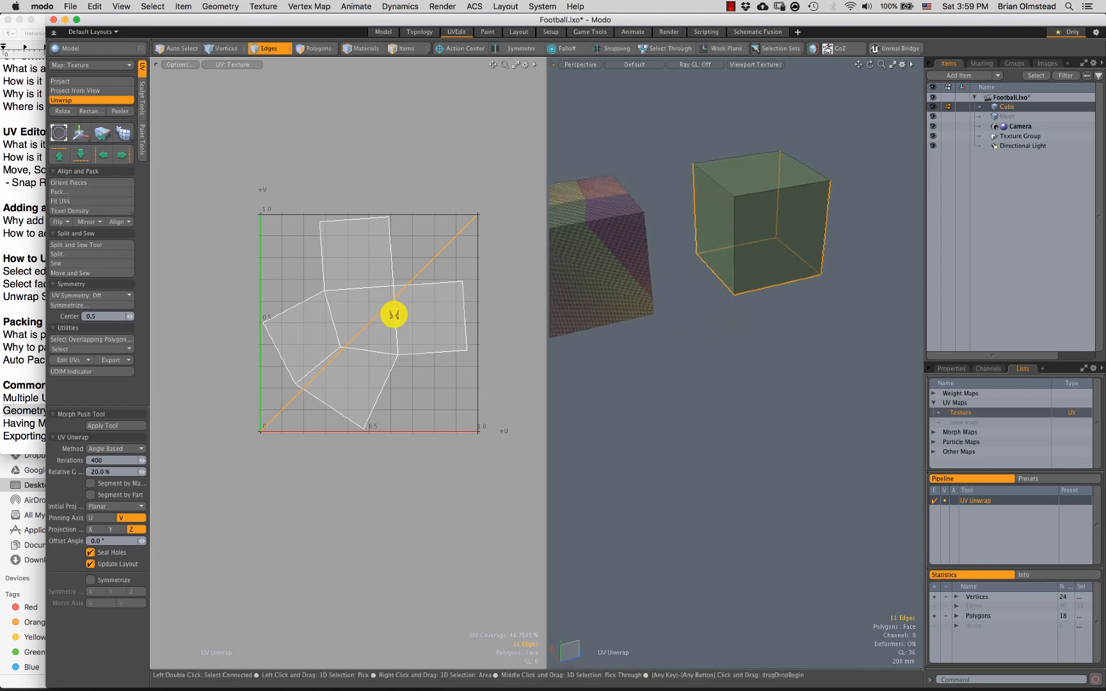
Step: Try moving the green cube's selected UV edges away from the other UV island, and undo the move
key(w)
drag(417, 289, 308, 196)
key(space)
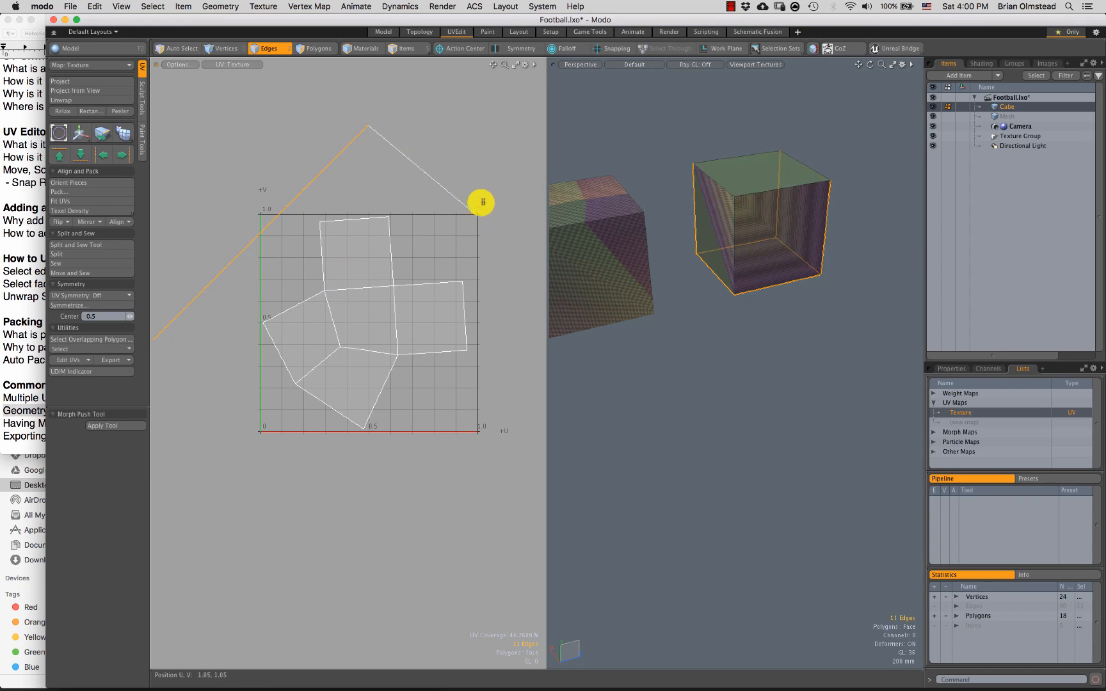
key(super+z)
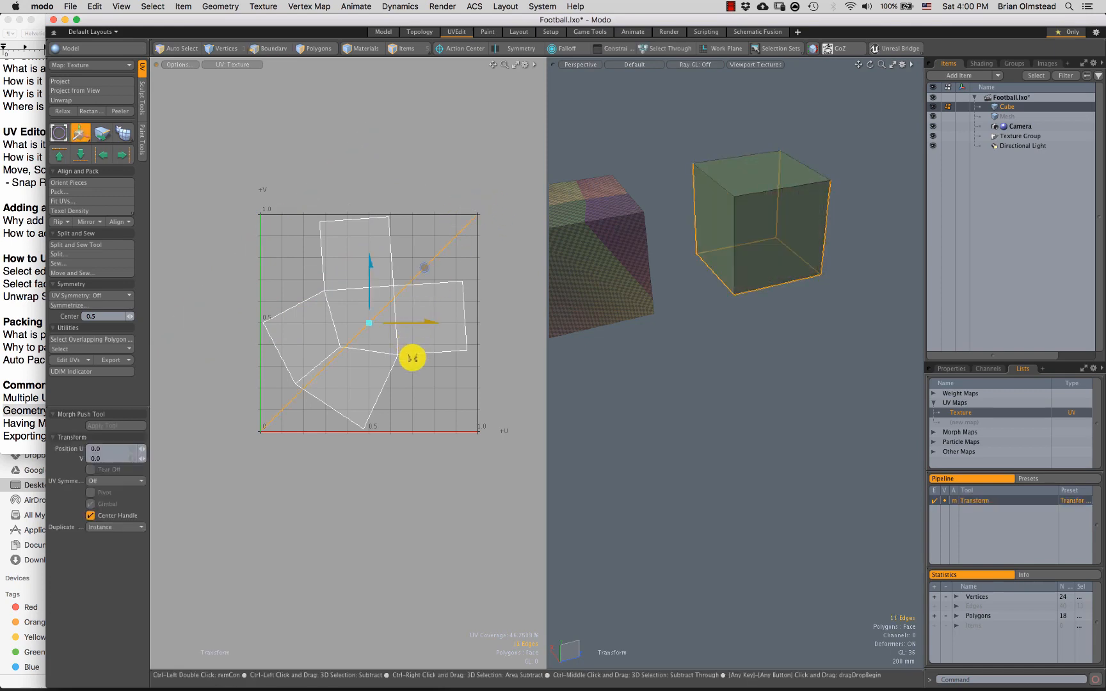
scroll(412, 365, down, 4)
key(space)
Step: Clear the edge selection, switch to the Model layout, and examine both cubes from several sides in polygon mode
click(625, 352)
alt+shift+drag(626, 351, 546, 289)
click(382, 31)
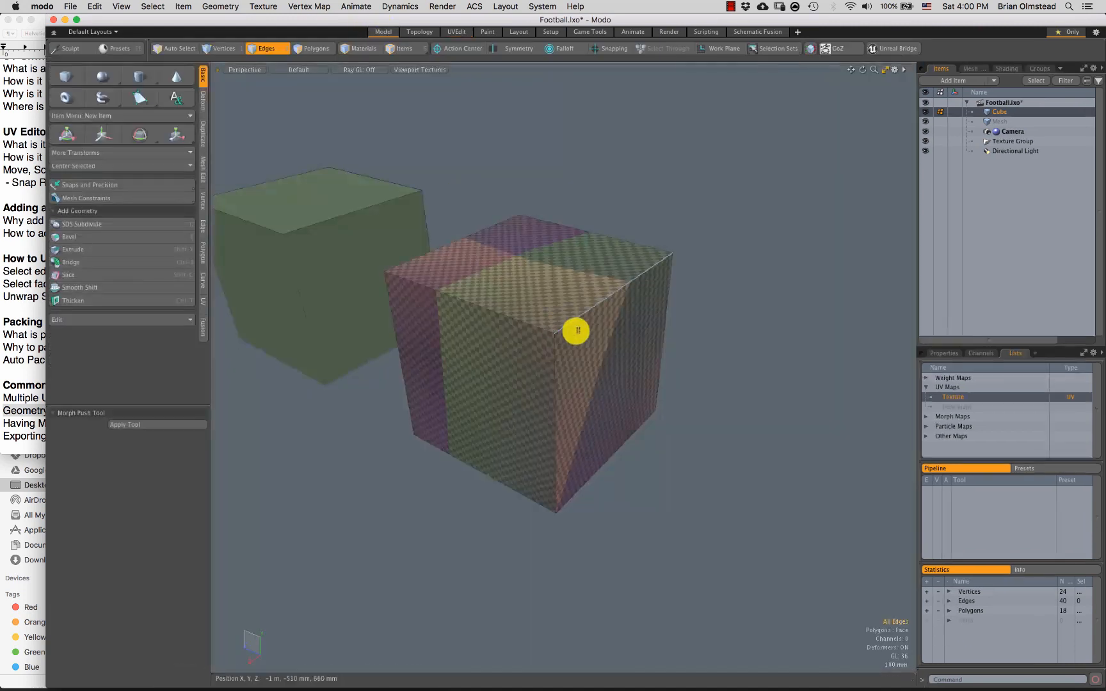
alt+drag(671, 274, 577, 360)
alt+drag(510, 332, 563, 294)
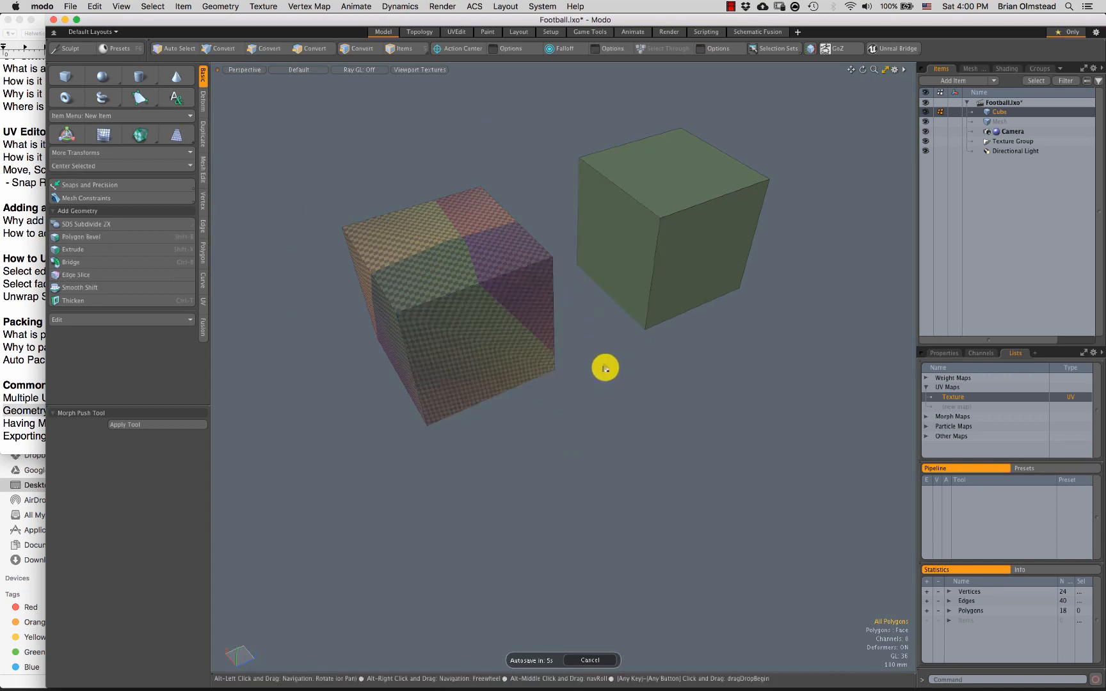
alt+drag(602, 367, 570, 358)
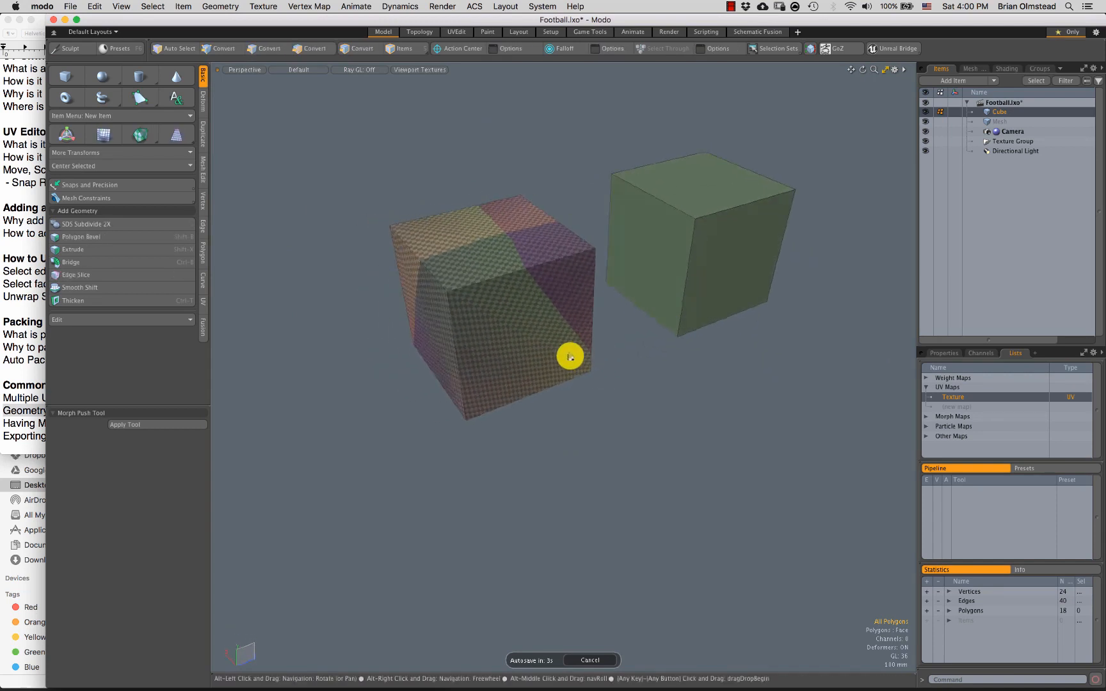
click(509, 321)
mouse_move(514, 326)
alt+mouse_down()
mouse_move(469, 320)
mouse_move(526, 372)
mouse_move(501, 440)
mouse_move(526, 330)
mouse_move(514, 326)
mouse_move(602, 423)
alt+mouse_up()
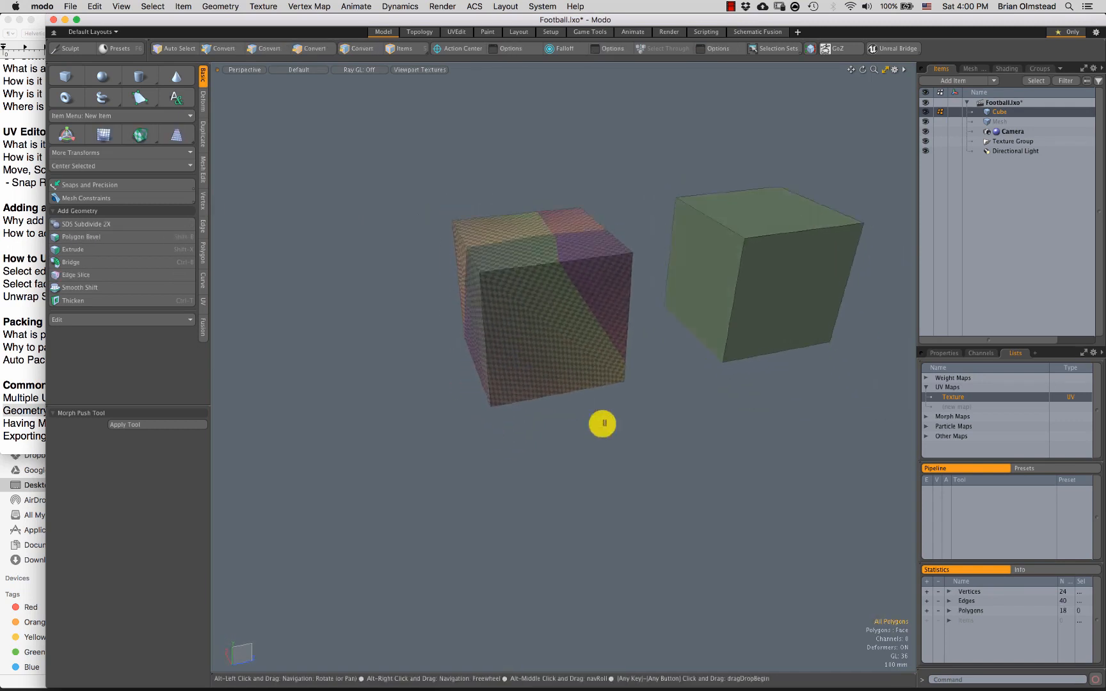
right_drag(876, 610, 914, 643)
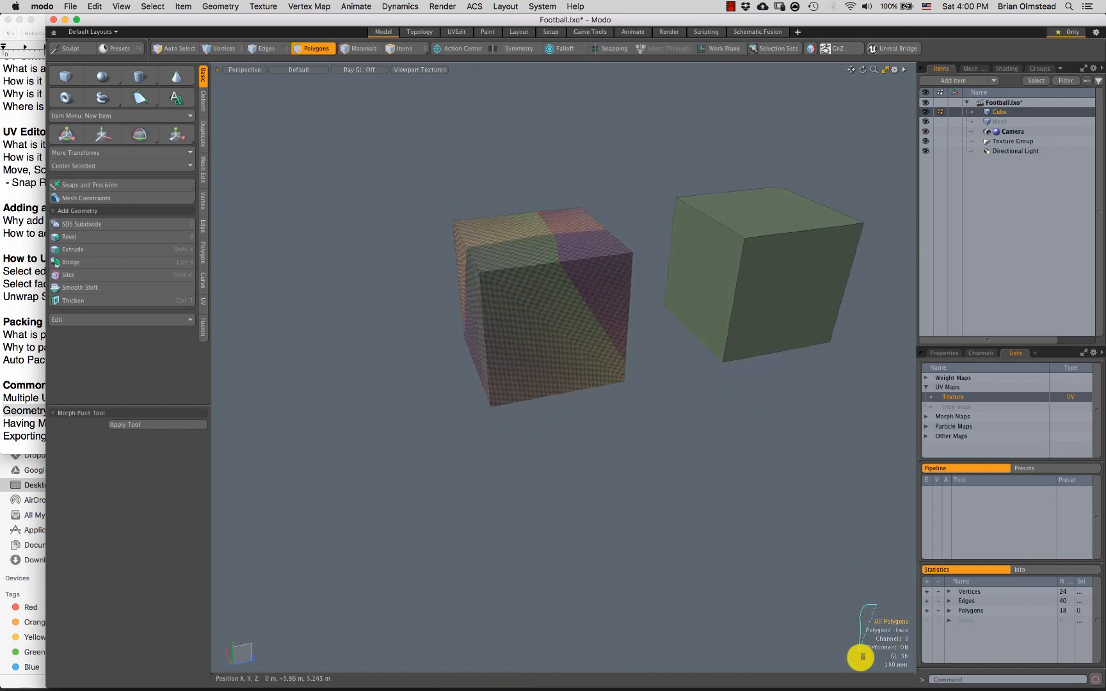
Step: Select the connected polygons of the checkered cube and those of the green cube to compare their polygon counts
click(570, 292)
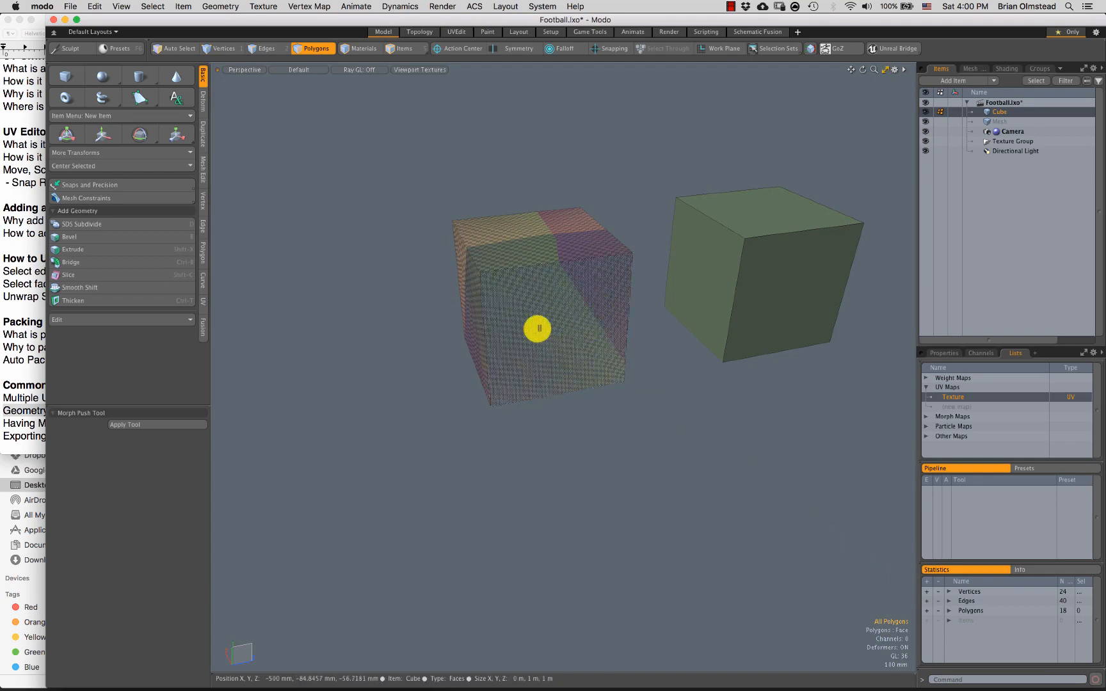
double_click(541, 320)
alt+drag(521, 329, 524, 339)
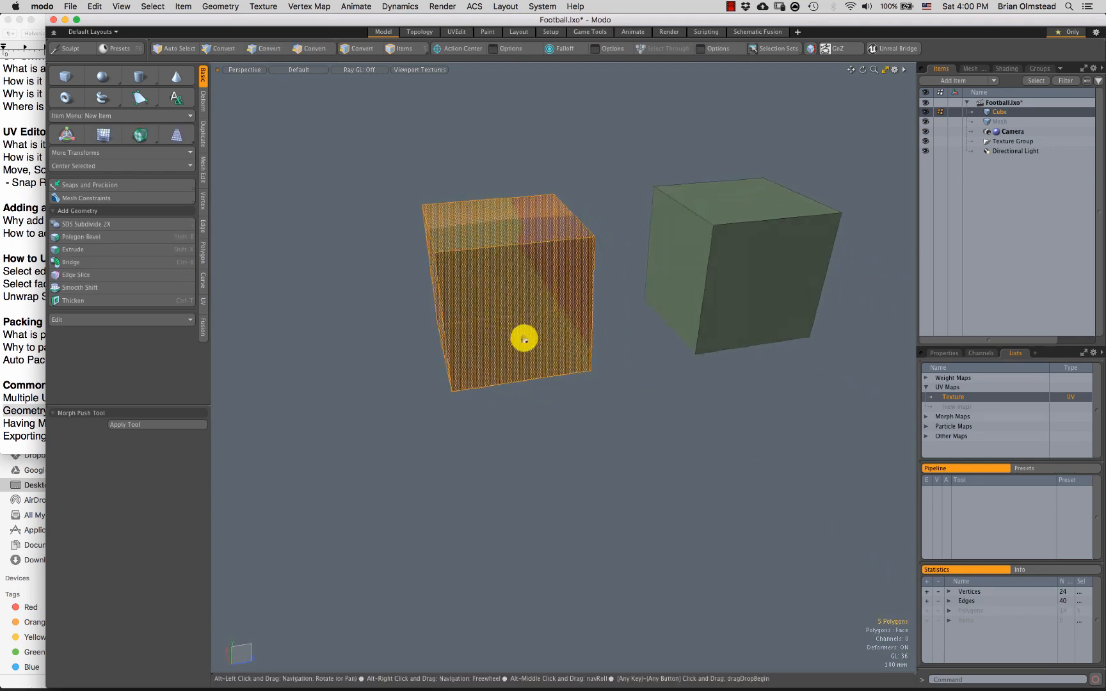
alt+drag(658, 394, 708, 294)
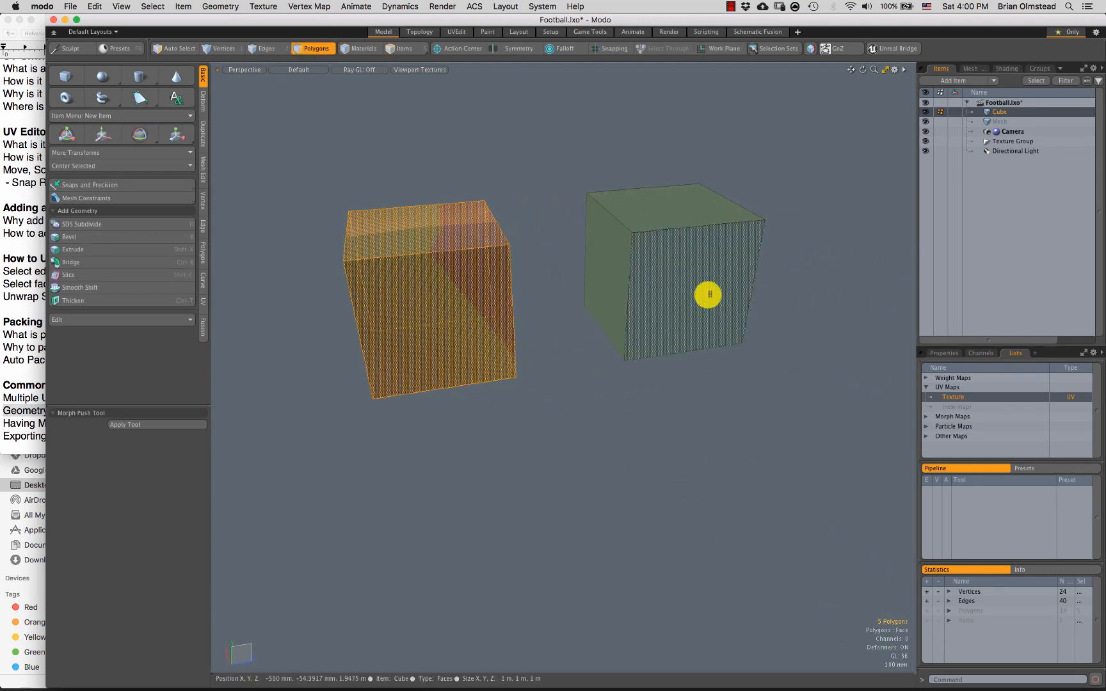
double_click(682, 293)
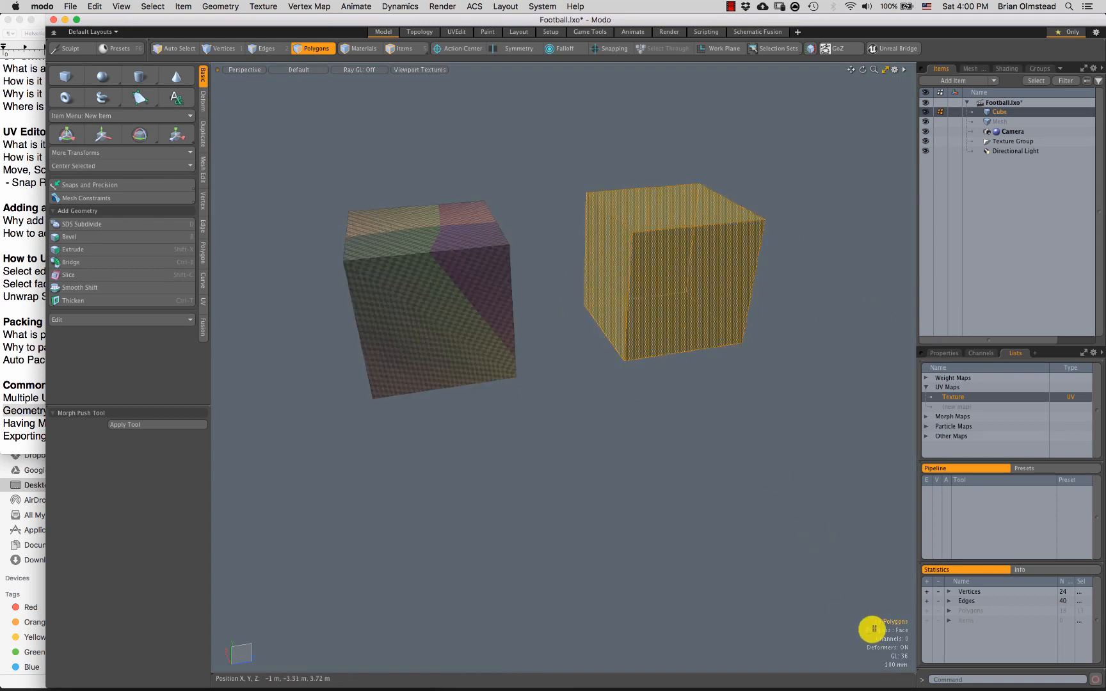
click(783, 475)
Step: Check the green cube's polygon count by selecting its top face and lassoing the whole cube
mouse_move(580, 358)
alt+mouse_down()
mouse_move(547, 343)
mouse_move(555, 407)
mouse_move(529, 420)
mouse_move(523, 454)
mouse_move(524, 334)
mouse_move(462, 378)
mouse_move(476, 354)
mouse_move(558, 346)
mouse_move(639, 373)
mouse_move(554, 364)
mouse_move(595, 372)
mouse_move(563, 220)
mouse_move(573, 338)
mouse_move(527, 357)
mouse_move(441, 311)
mouse_move(570, 358)
mouse_move(536, 407)
mouse_move(578, 409)
mouse_move(533, 351)
mouse_move(596, 359)
alt+mouse_up()
click(462, 378)
click(527, 356)
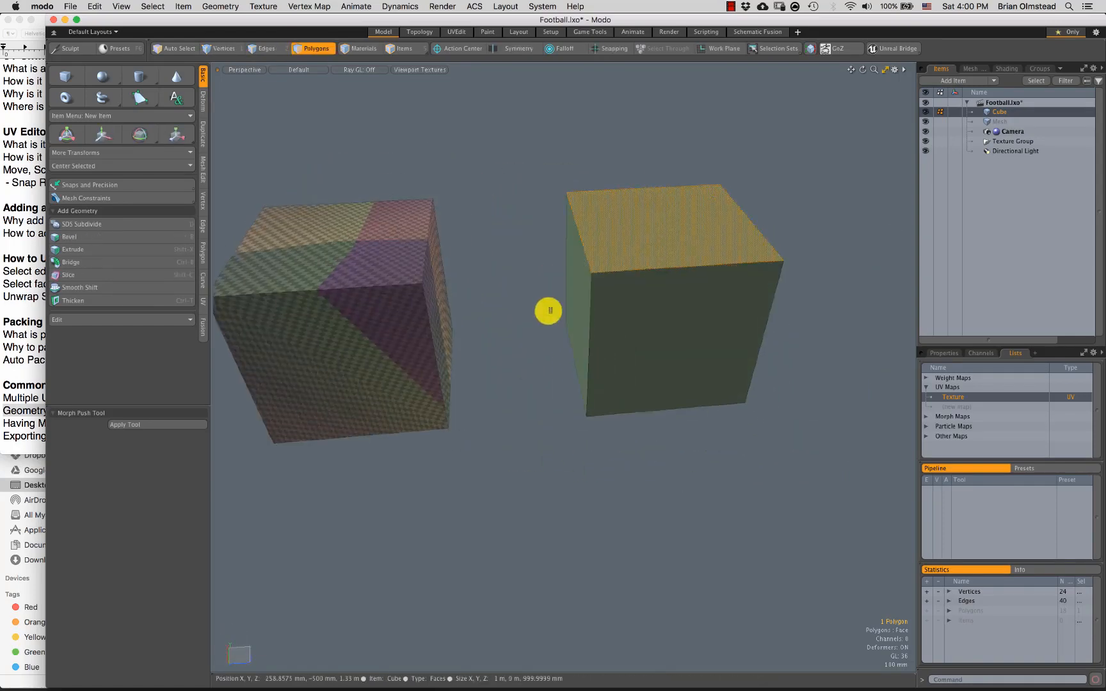
mouse_move(547, 311)
right_down()
mouse_move(683, 158)
mouse_move(572, 157)
mouse_move(890, 274)
mouse_move(783, 493)
right_up()
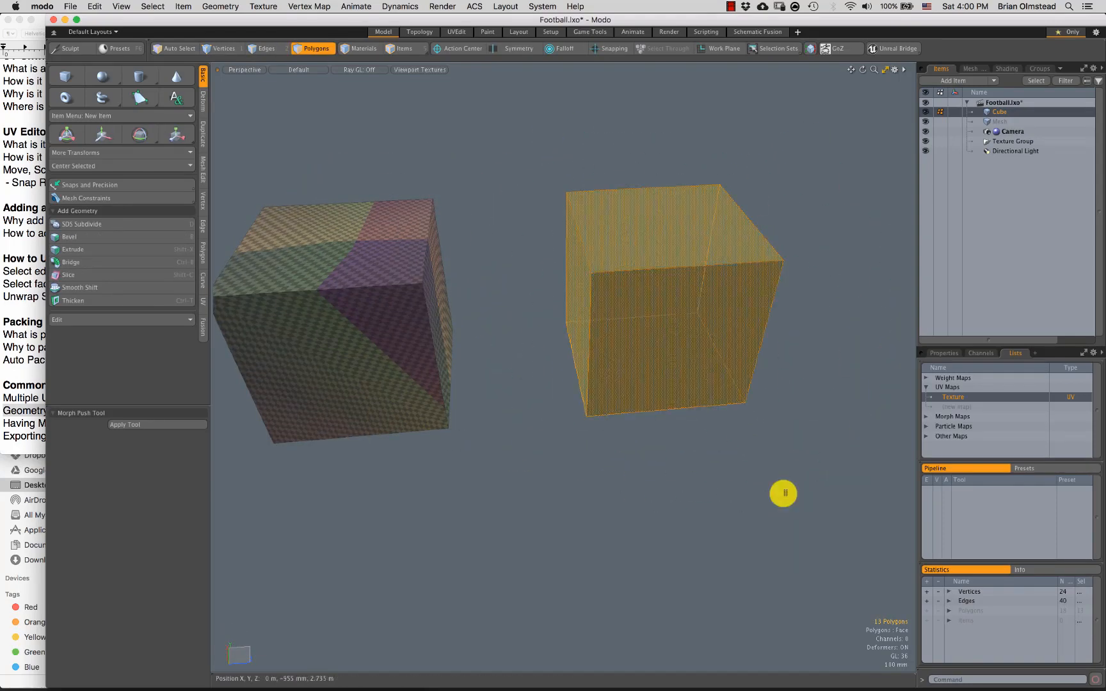
alt+drag(567, 425, 590, 350)
Step: In vertex mode, lasso the checkered cube's corners one at a time to check how many vertices each holds
key(1)
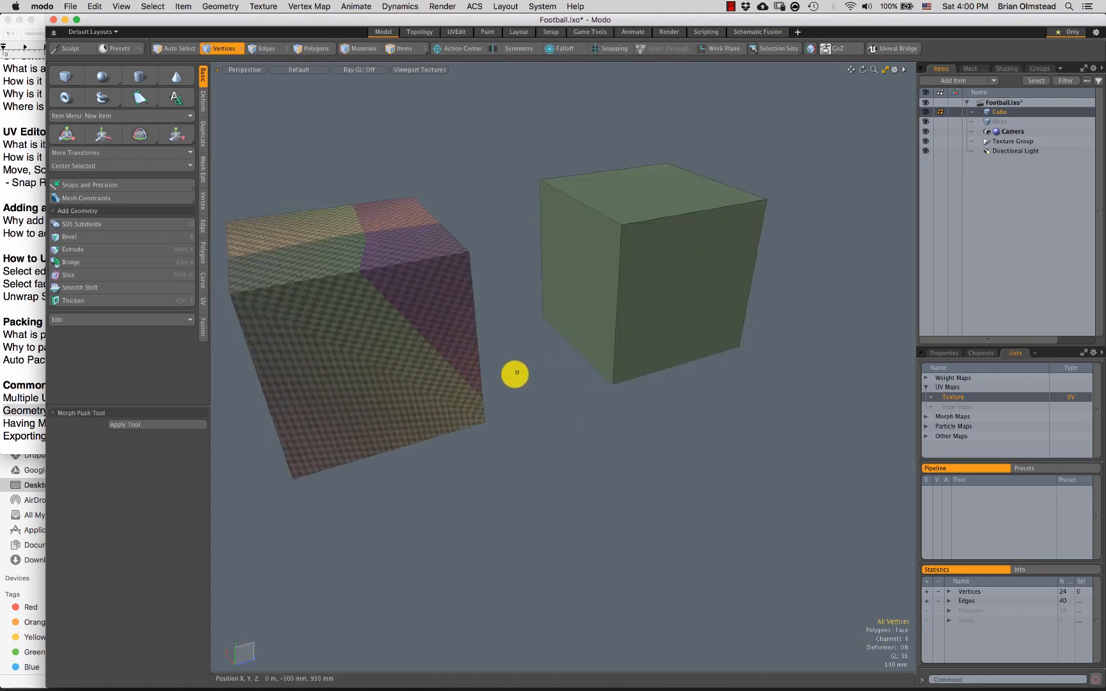
scroll(516, 373, down, 3)
alt+shift+drag(516, 374, 461, 306)
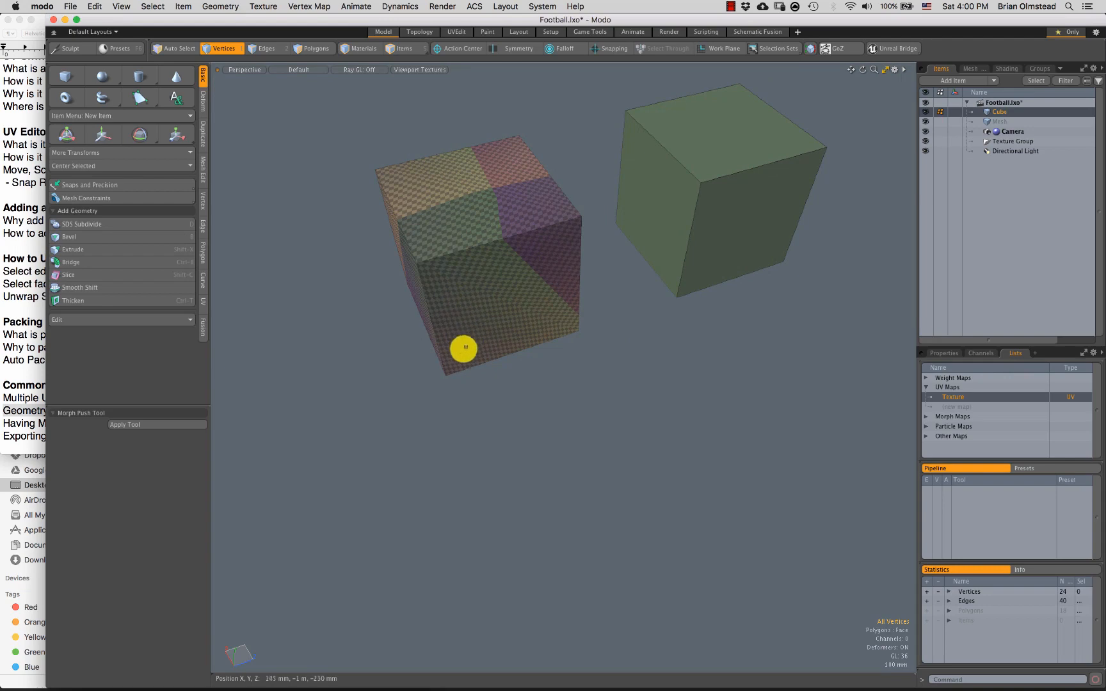
alt+drag(460, 358, 456, 362)
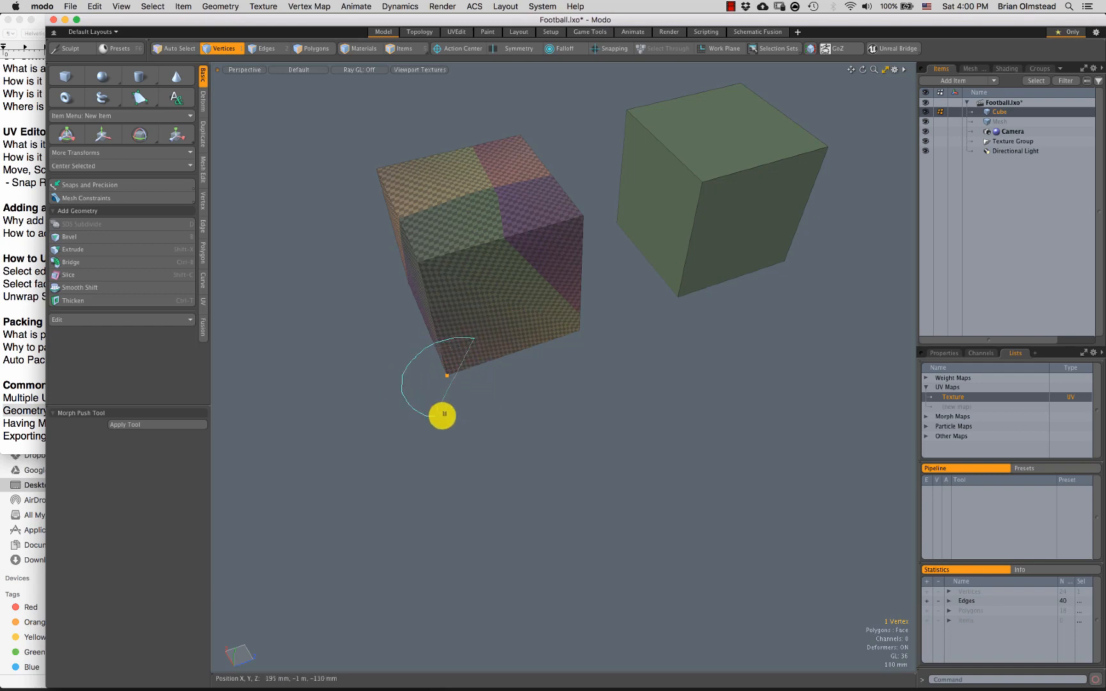
right_drag(482, 369, 486, 382)
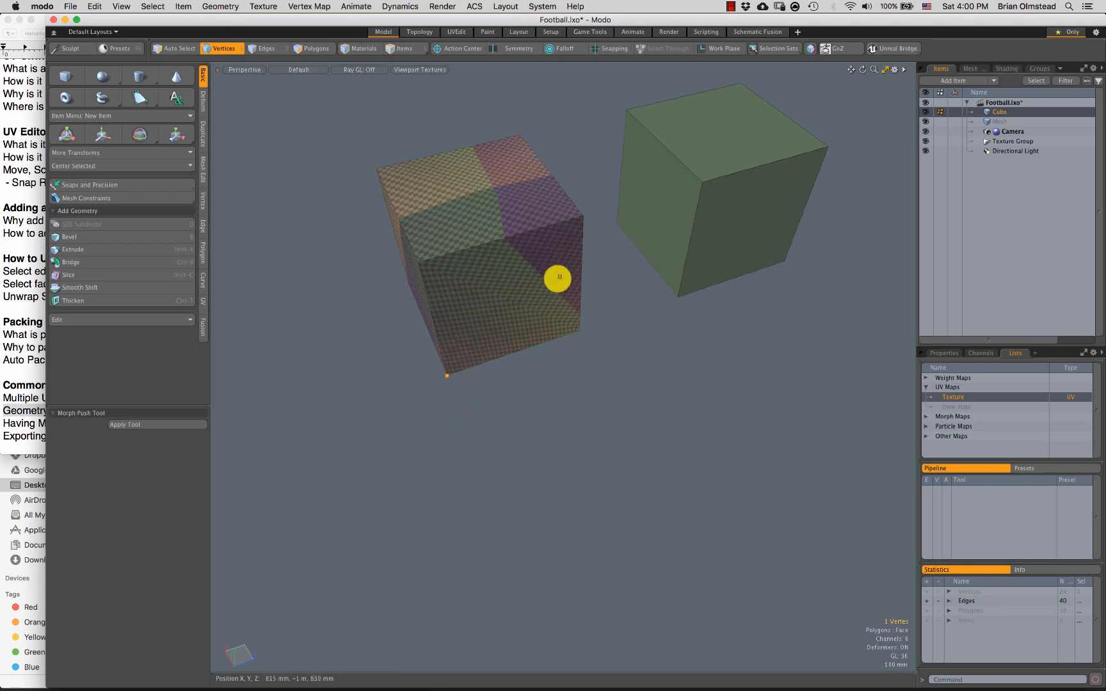
right_drag(556, 236, 564, 204)
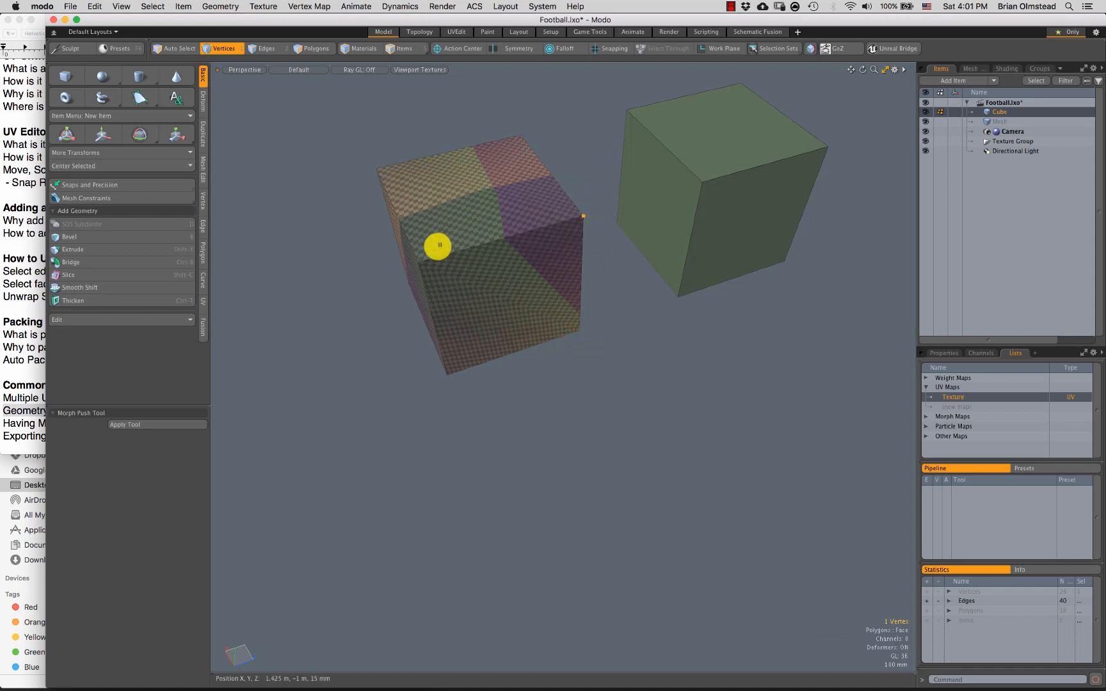
right_drag(427, 231, 419, 216)
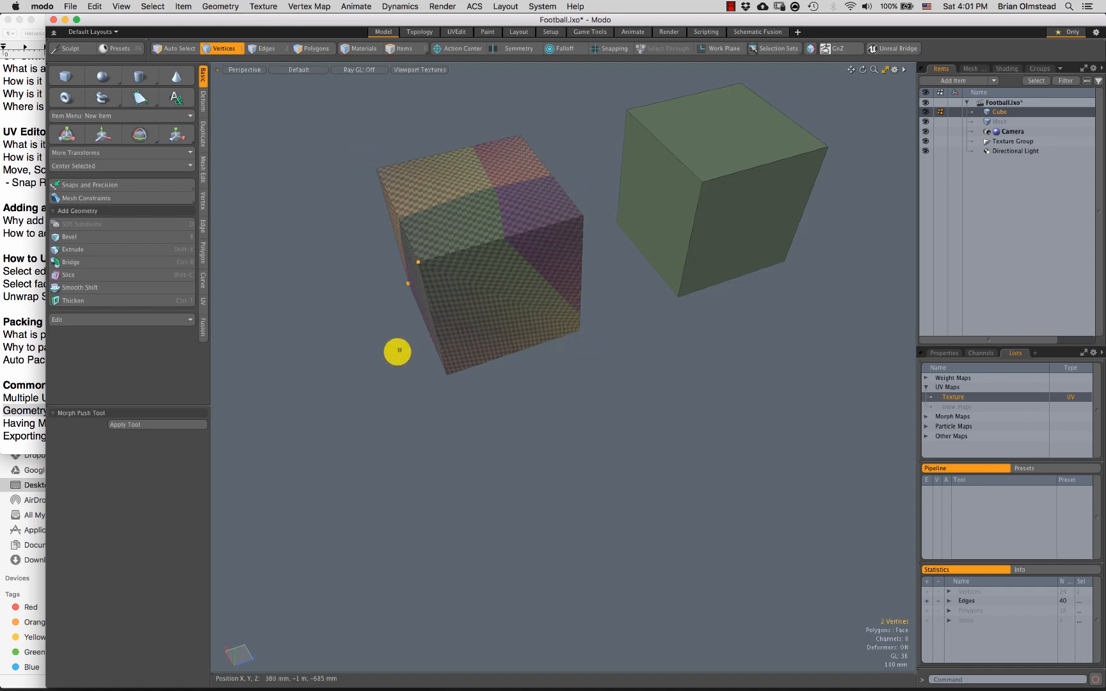
alt+drag(434, 309, 451, 296)
right_drag(444, 248, 446, 259)
alt+drag(421, 305, 396, 319)
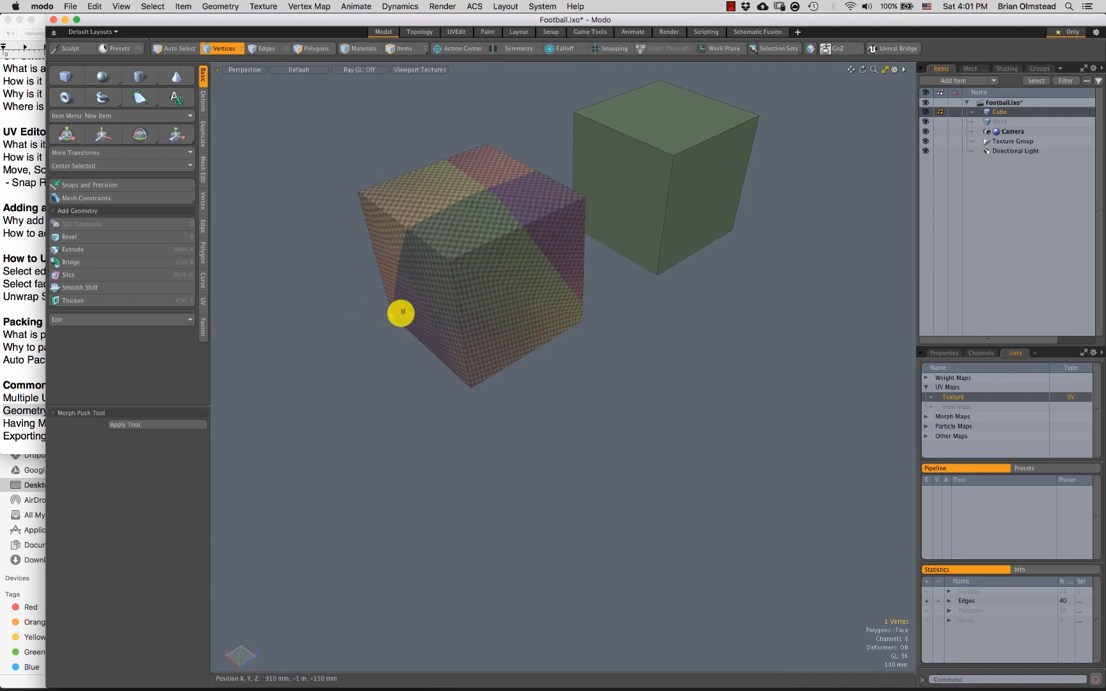
alt+drag(464, 230, 582, 239)
right_drag(582, 240, 622, 254)
Step: Lasso the green cube's corners one at a time in vertex mode to check how many vertices each holds
alt+drag(601, 252, 285, 256)
right_drag(664, 325, 665, 369)
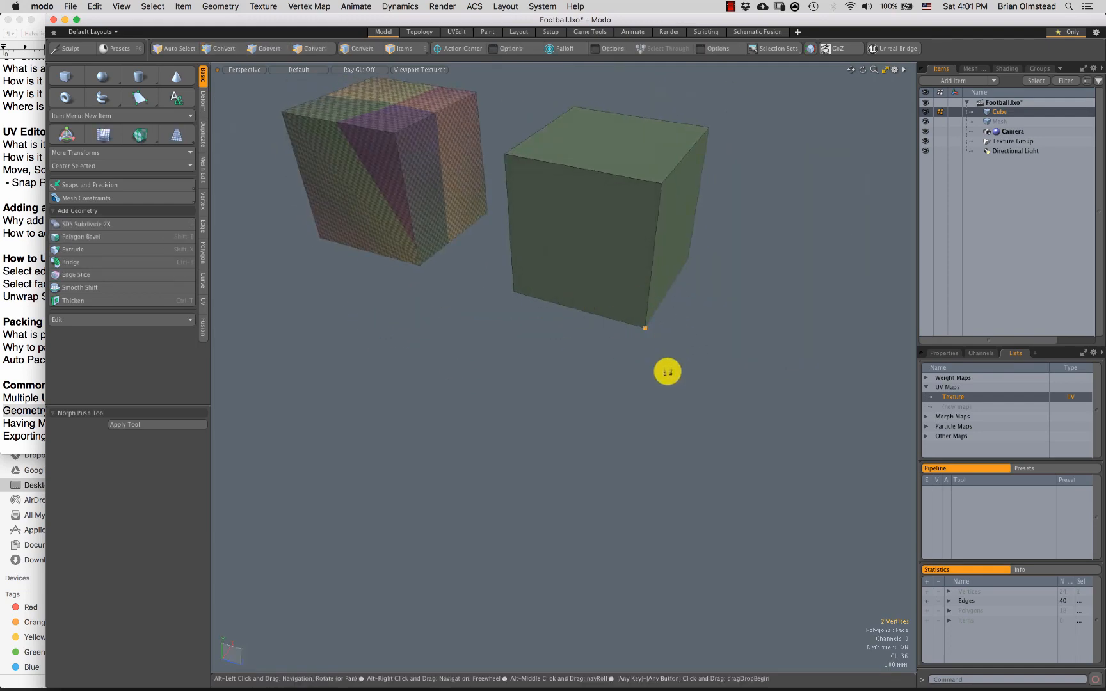
mouse_move(666, 373)
alt+mouse_down()
mouse_move(606, 343)
mouse_move(723, 425)
alt+mouse_up()
alt+drag(599, 395, 634, 313)
mouse_move(728, 424)
alt+mouse_down()
mouse_move(597, 402)
mouse_move(663, 345)
mouse_move(657, 409)
mouse_move(708, 432)
mouse_move(621, 363)
alt+mouse_up()
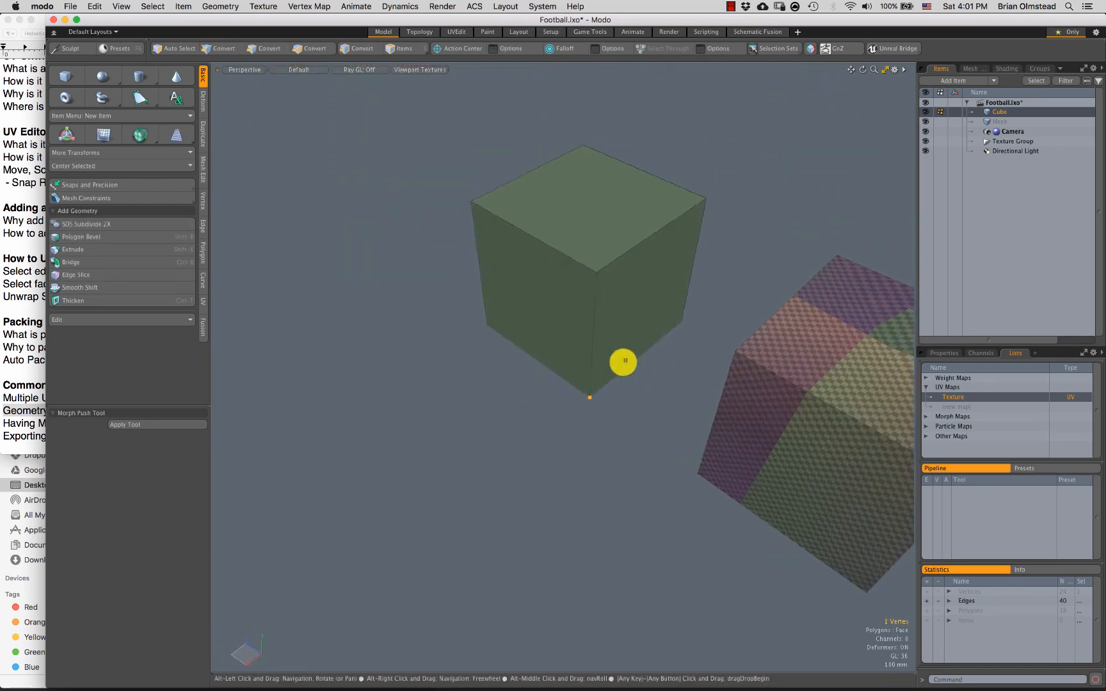
right_drag(690, 284, 693, 330)
alt+drag(641, 353, 499, 284)
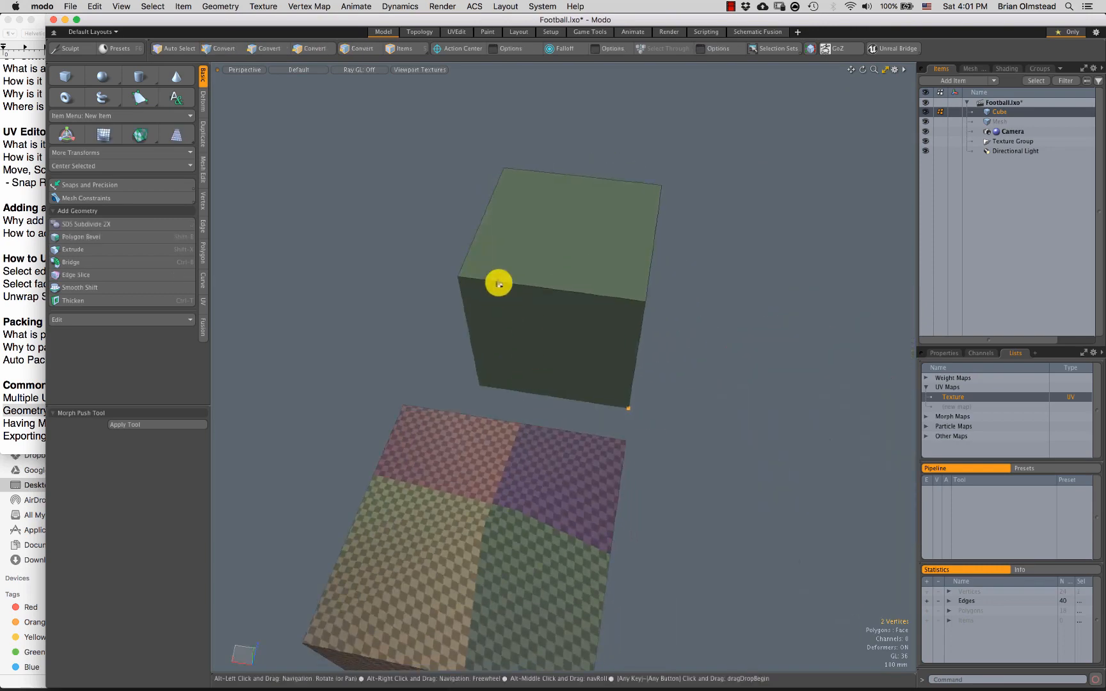
right_drag(499, 145, 534, 162)
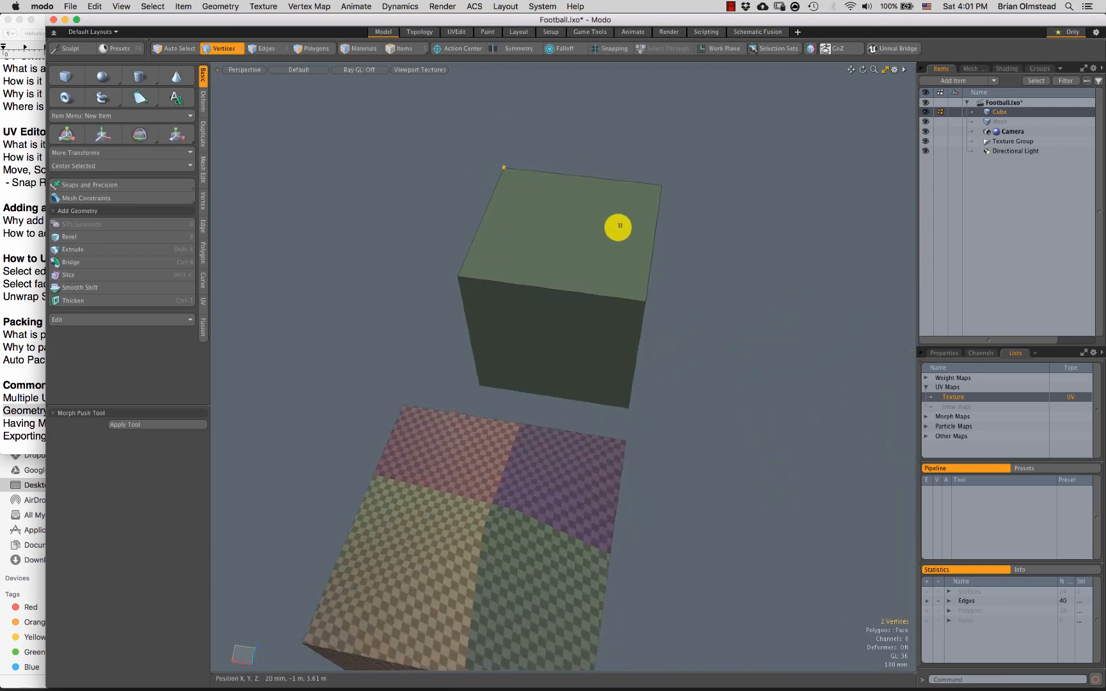
right_drag(699, 152, 670, 242)
alt+drag(653, 244, 600, 241)
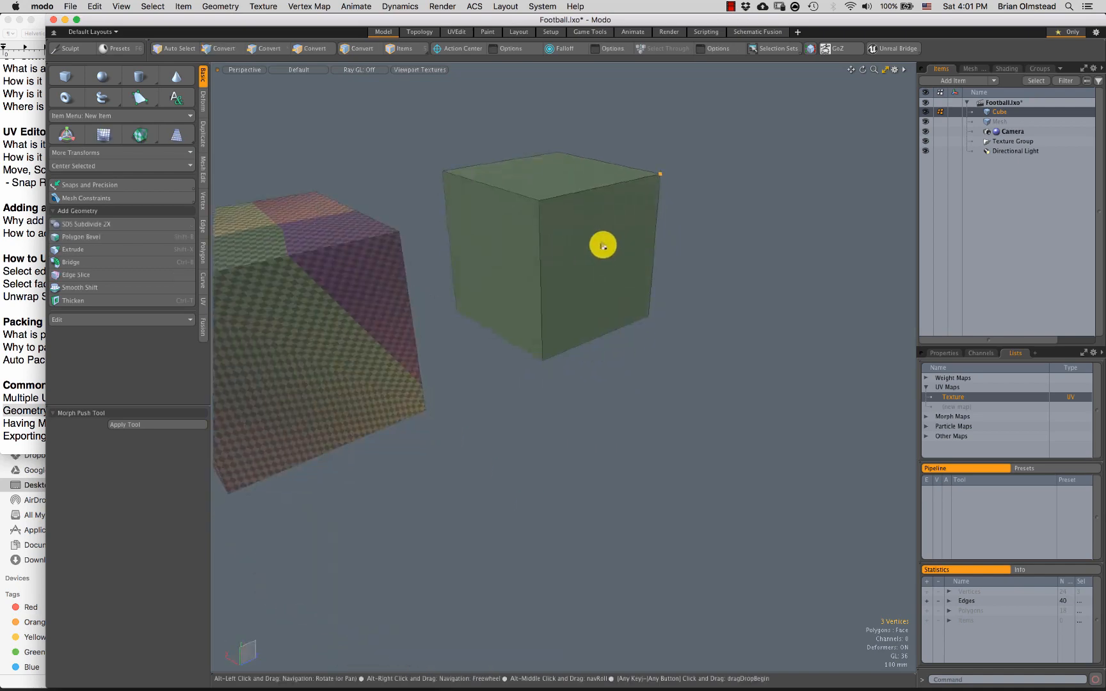
alt+drag(664, 165, 565, 200)
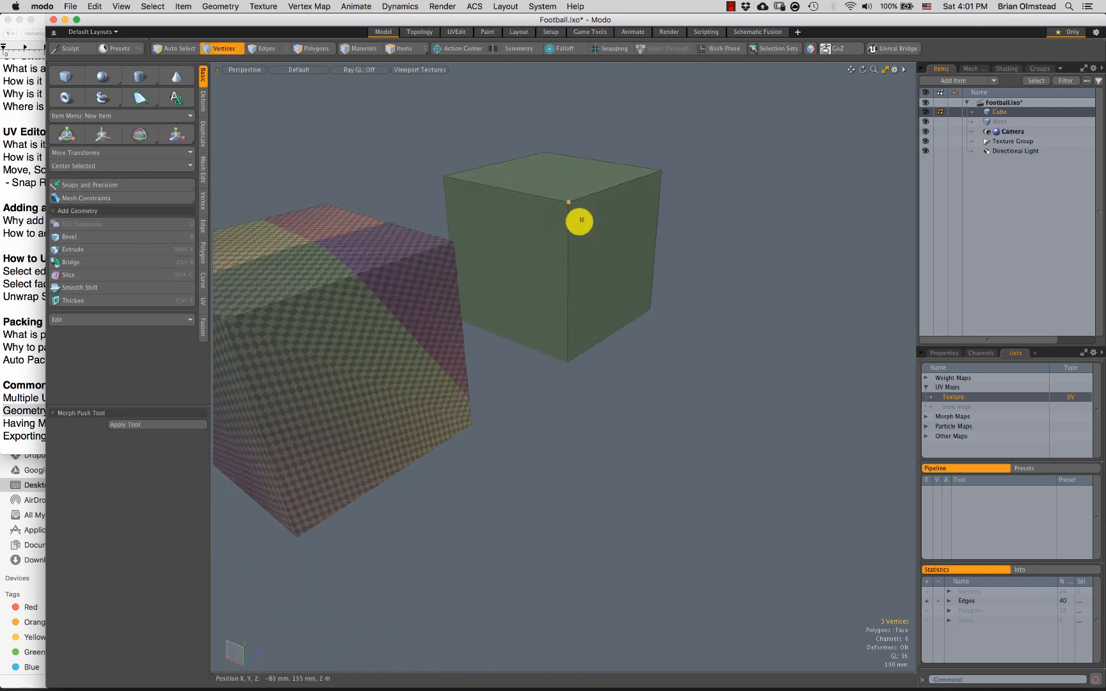
alt+drag(582, 282, 567, 344)
right_drag(574, 324, 590, 362)
alt+drag(616, 351, 647, 307)
mouse_move(675, 261)
right_down()
mouse_move(632, 352)
mouse_move(670, 314)
right_up()
mouse_move(617, 323)
alt+mouse_down()
mouse_move(541, 337)
mouse_move(544, 282)
alt+mouse_up()
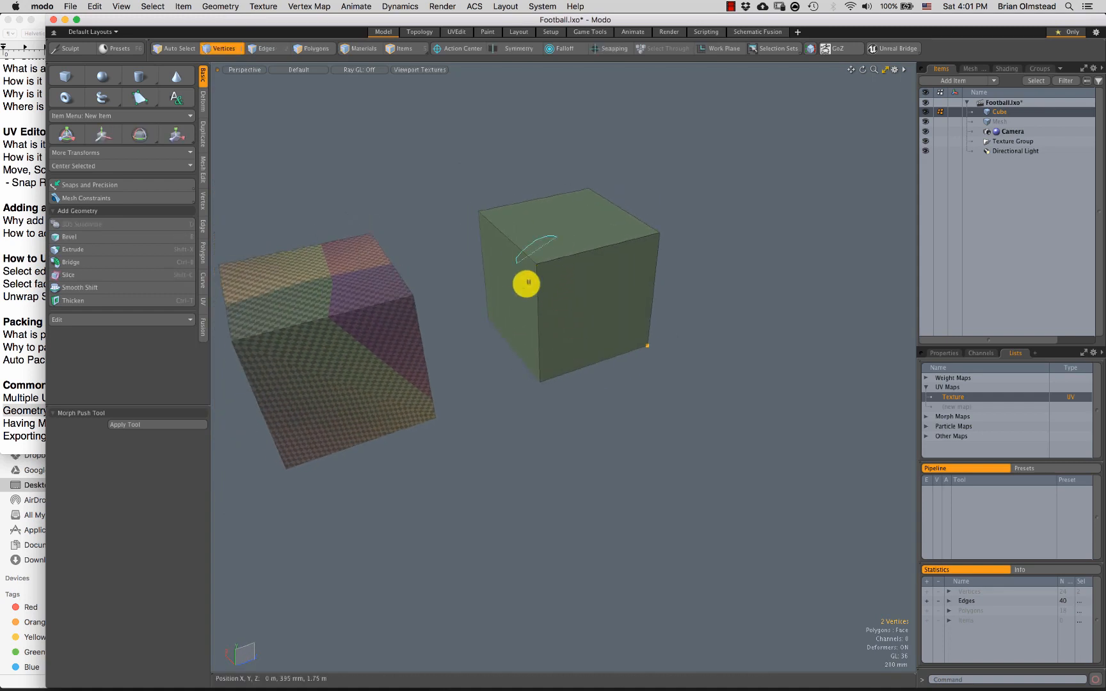
Step: Lasso two top corners of the green cube, frame them for close inspection, check one corner again, and clear the vertex selection
right_drag(529, 282, 683, 210)
key(shift+a)
mouse_move(581, 369)
alt+mouse_down()
mouse_move(528, 385)
mouse_move(597, 311)
alt+mouse_up()
mouse_move(597, 311)
alt+mouse_down()
mouse_move(563, 363)
mouse_move(574, 276)
alt+mouse_up()
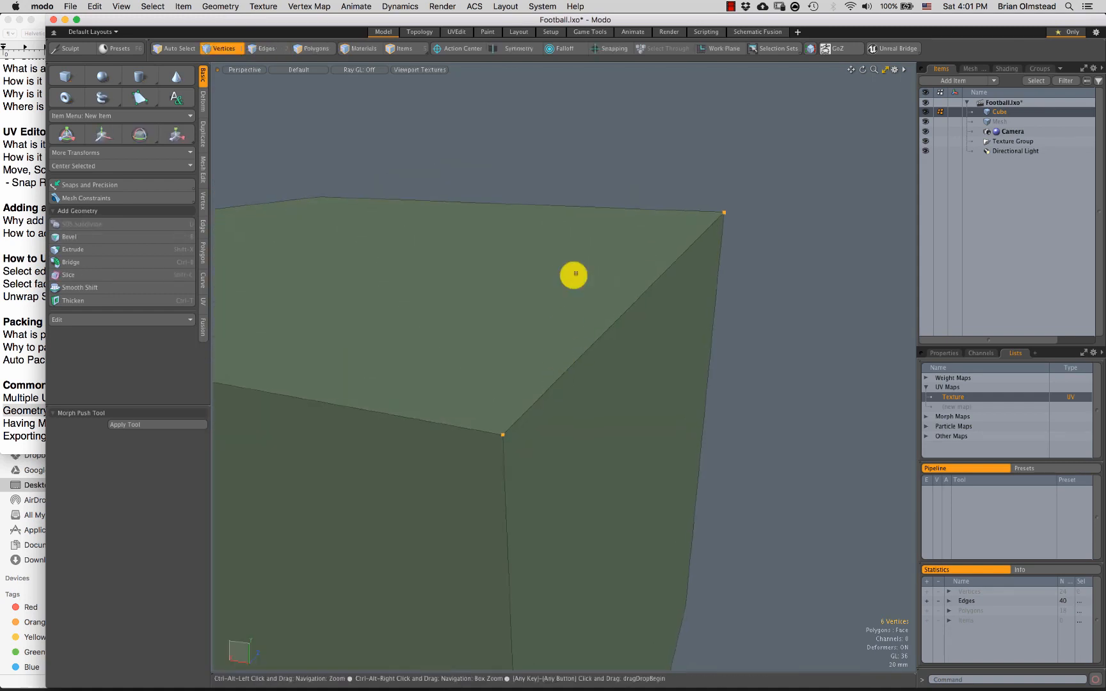
click(541, 324)
mouse_move(541, 324)
alt+mouse_down()
mouse_move(533, 344)
mouse_move(560, 382)
mouse_move(551, 314)
alt+mouse_up()
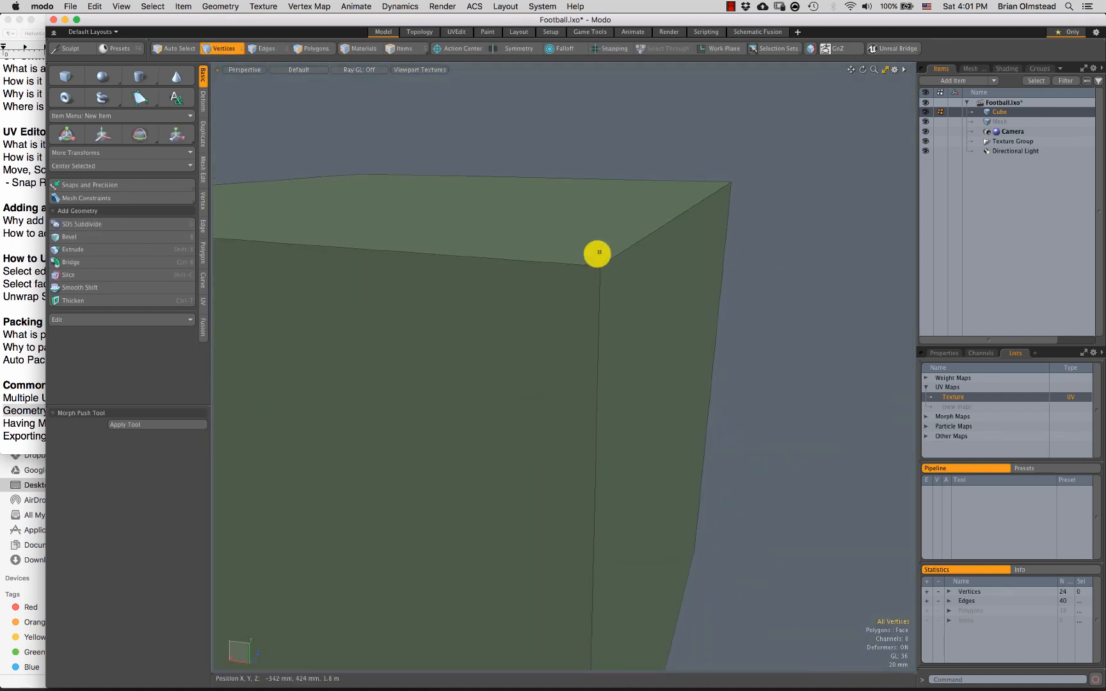
right_drag(609, 237, 638, 245)
mouse_move(637, 244)
alt+mouse_down()
mouse_move(531, 348)
mouse_move(417, 333)
mouse_move(506, 333)
alt+mouse_up()
click(483, 160)
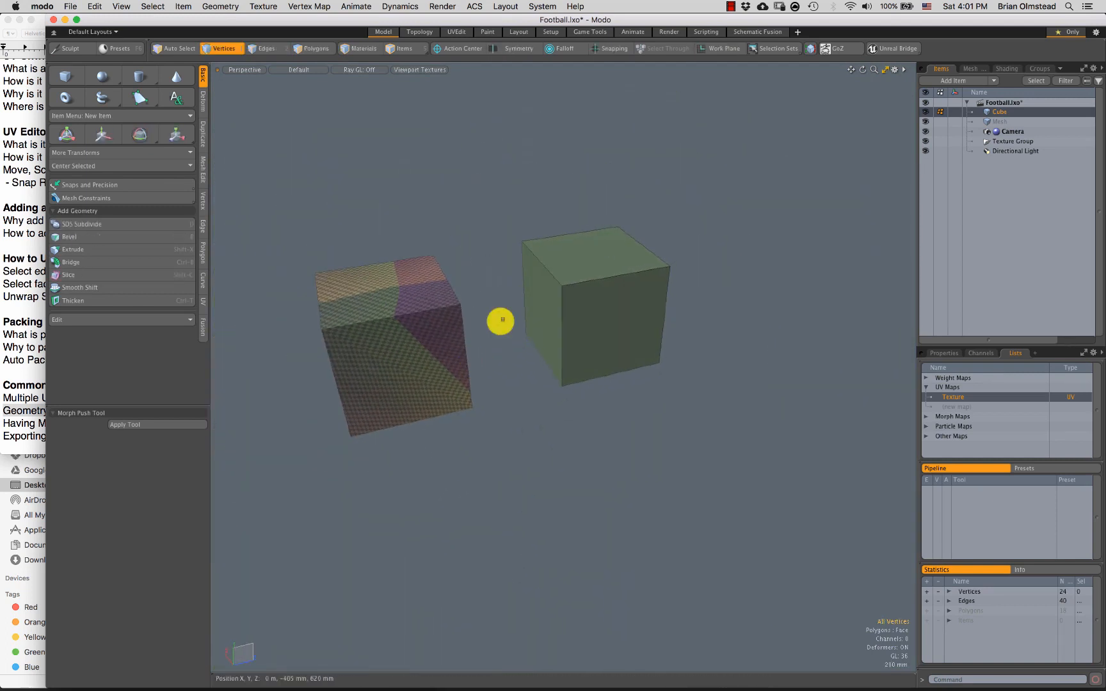
Step: Turn on subdivision for both cubes and compare how each one smooths
key(Tab)
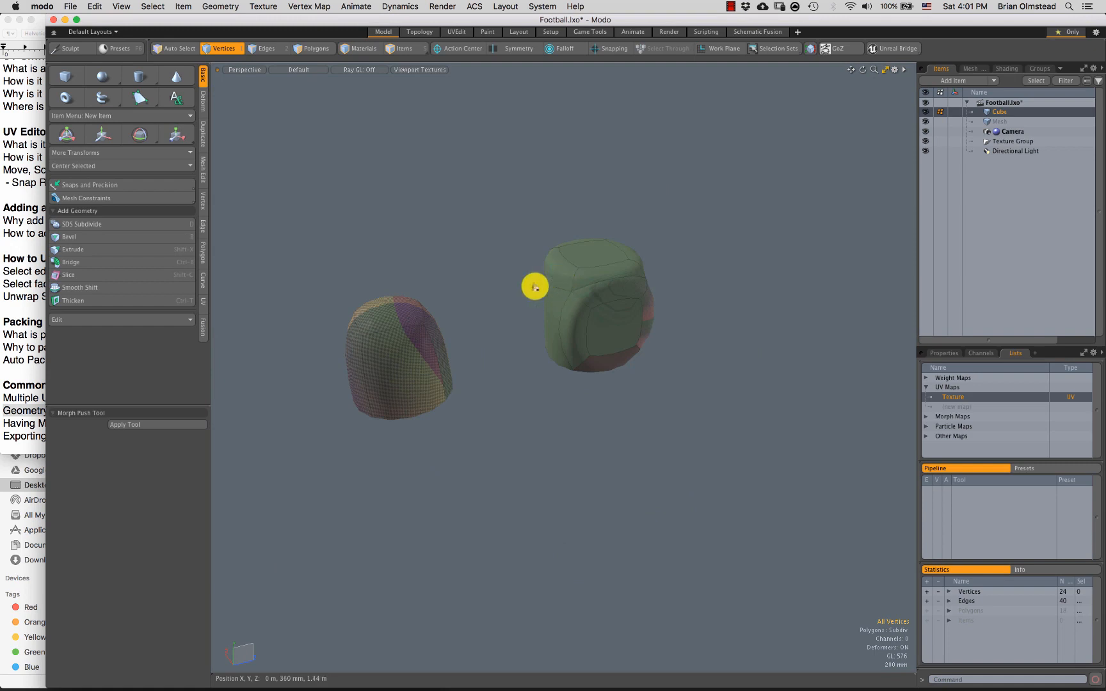
alt+drag(535, 287, 550, 306)
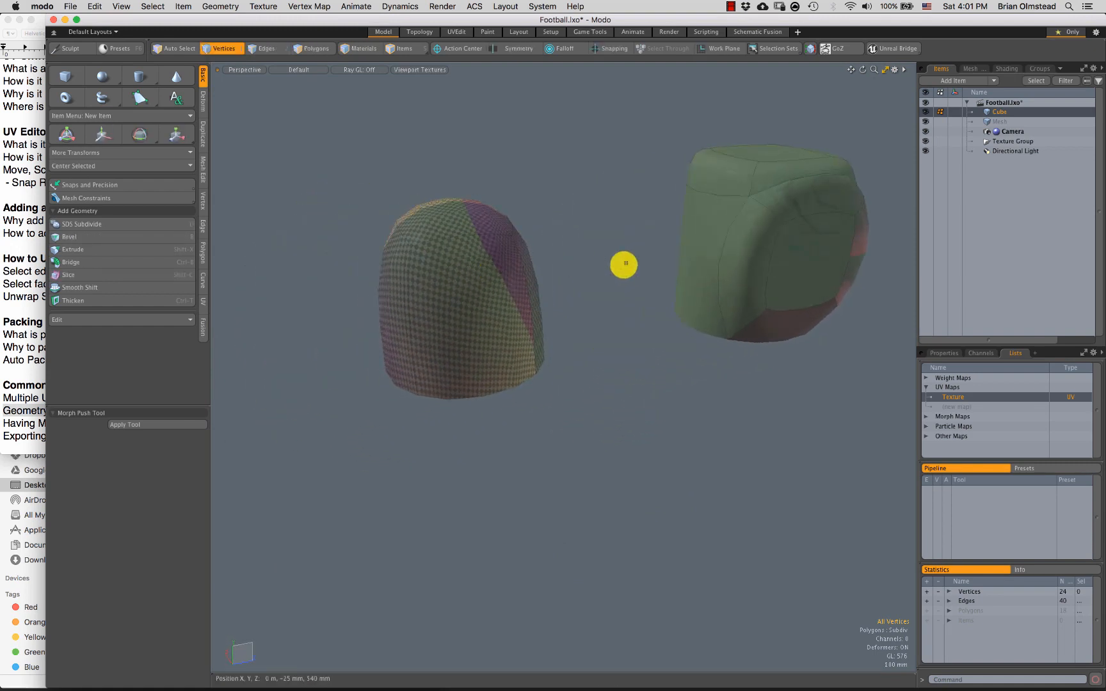
alt+drag(624, 264, 725, 232)
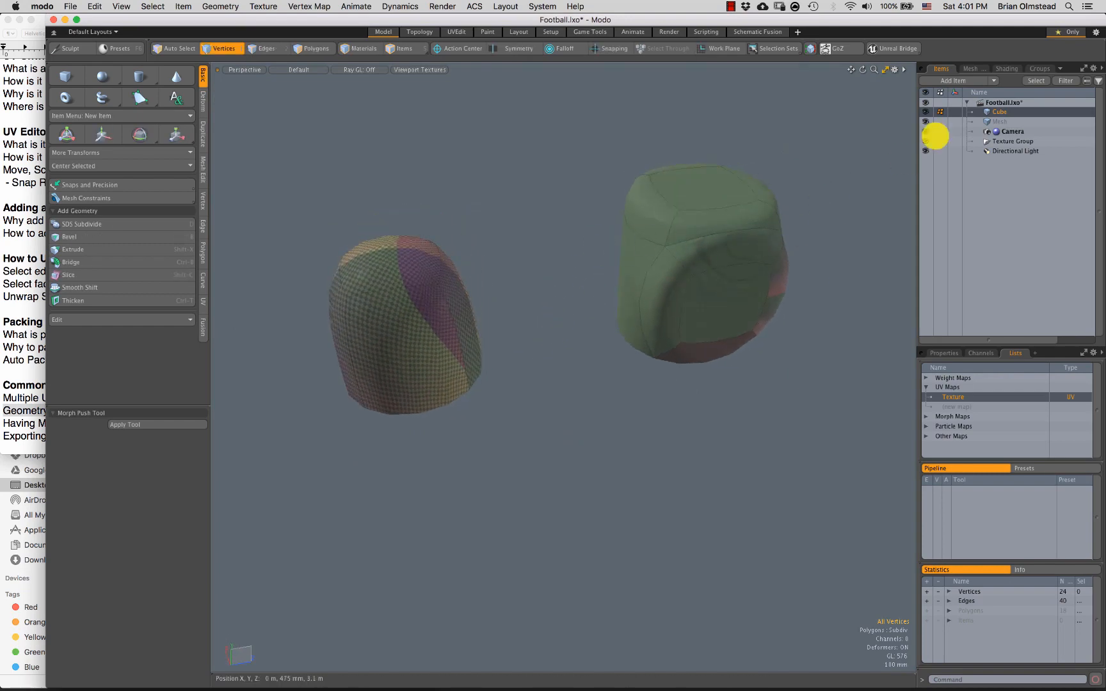
Step: Hide the Checker_512Tile texture layer in the Shader Tree and return to the item list
click(970, 69)
click(1005, 69)
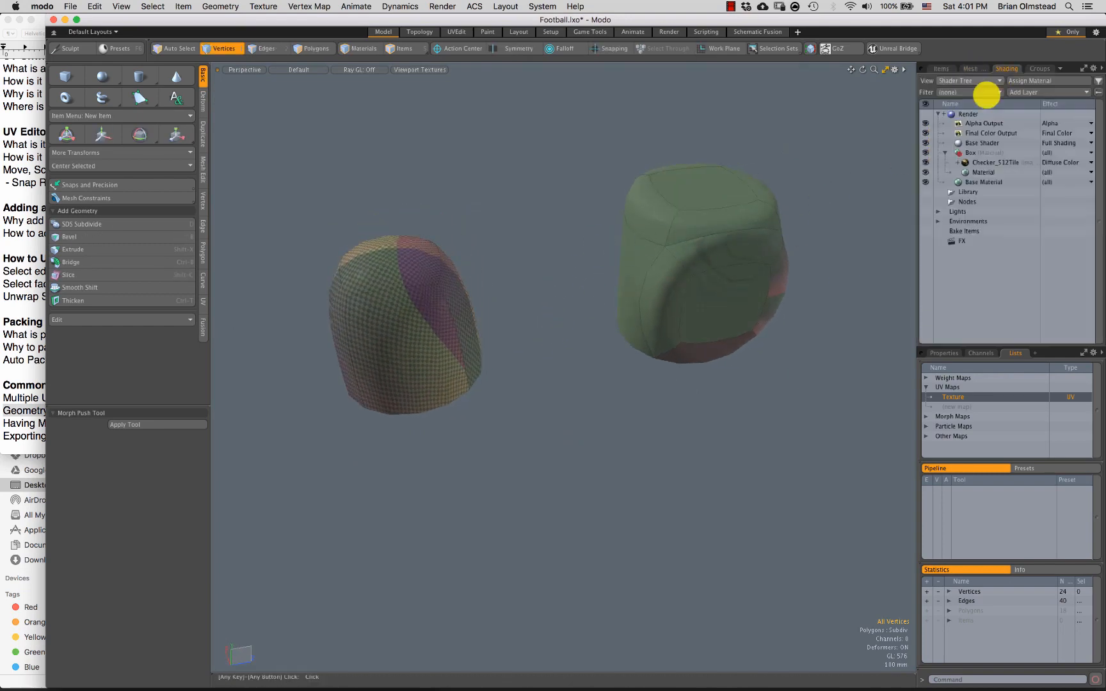
click(925, 163)
click(941, 69)
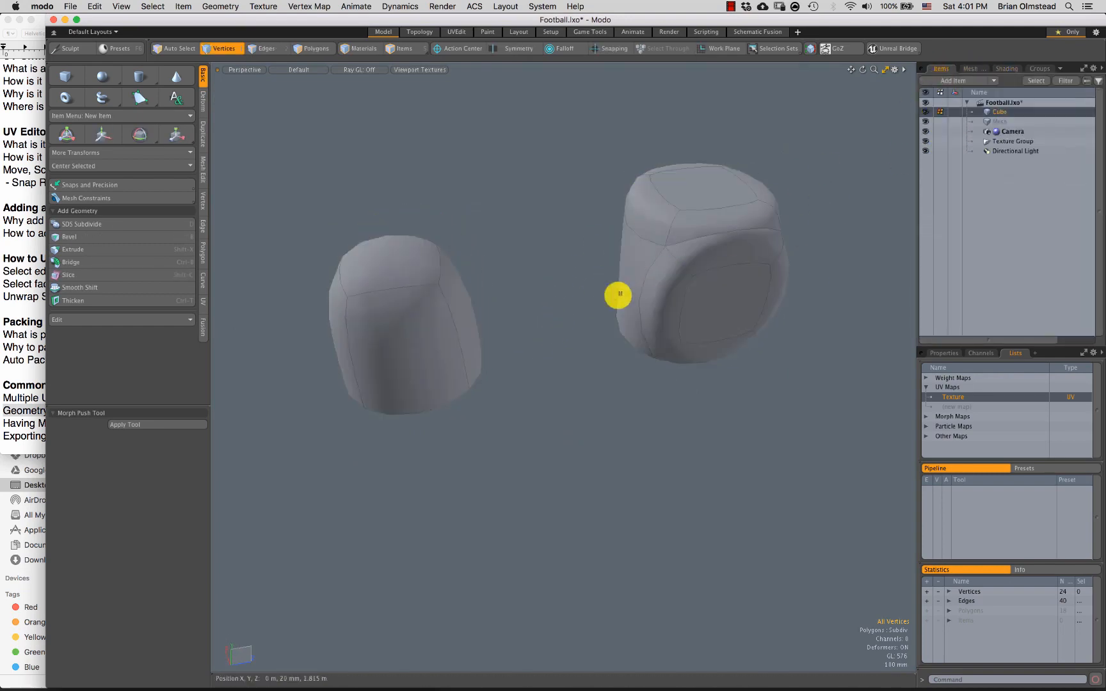
Step: Compare the untextured smoothed cubes from another side, and turn subdivision back off
alt+drag(617, 295, 496, 347)
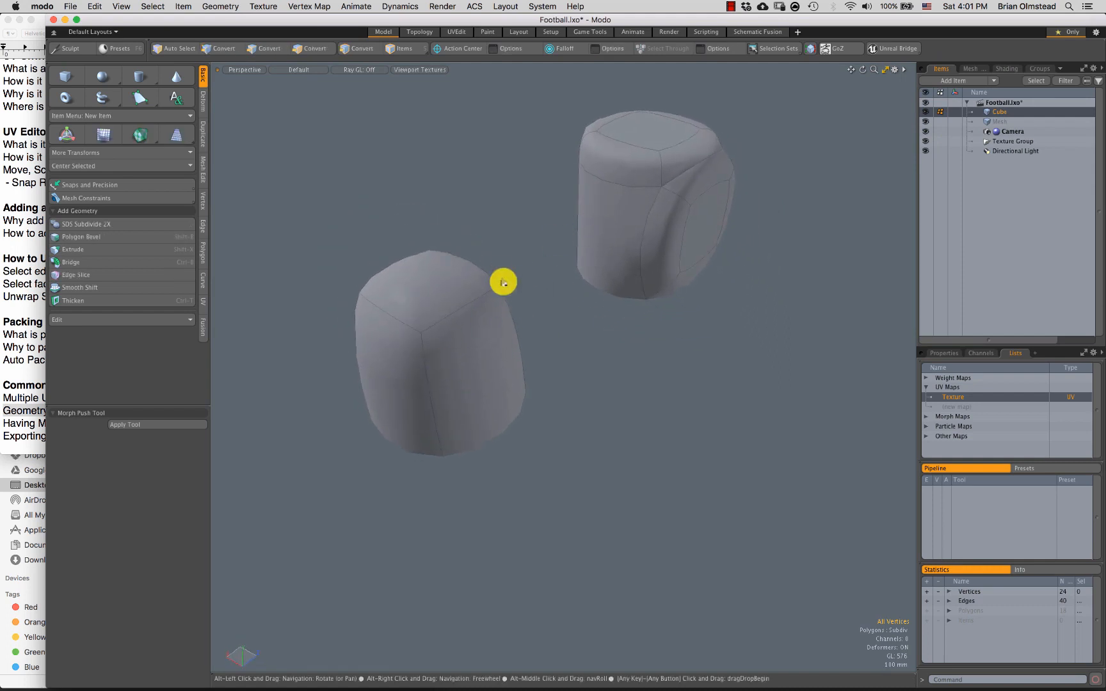
alt+drag(593, 280, 561, 308)
key(Tab)
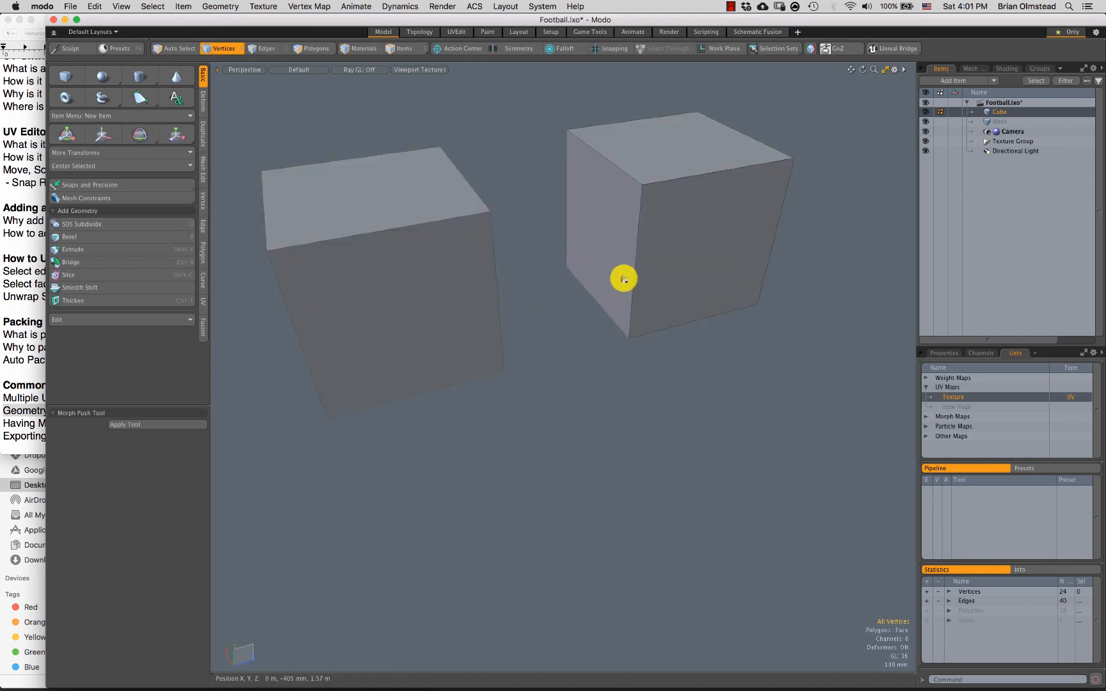
Step: Select the top polygon of the cube with duplicate geometry and move it up about 285 mm
alt+drag(624, 279, 645, 276)
alt+drag(695, 140, 595, 242)
key(3)
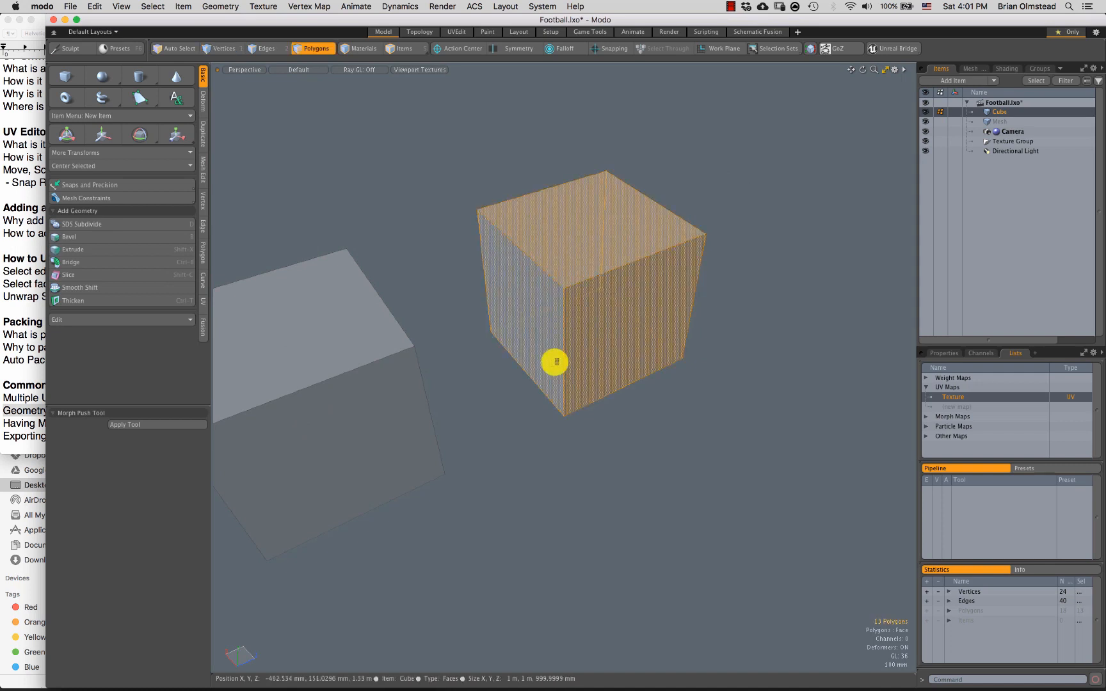
alt+drag(569, 362, 579, 341)
alt+drag(617, 278, 604, 227)
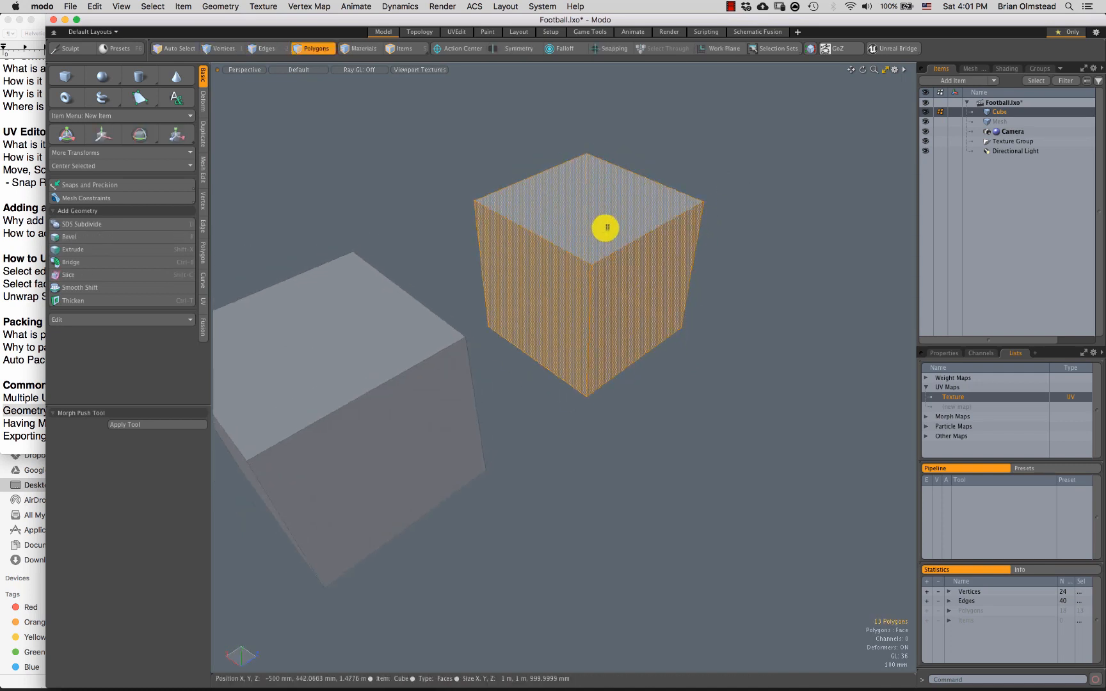
click(605, 227)
key(w)
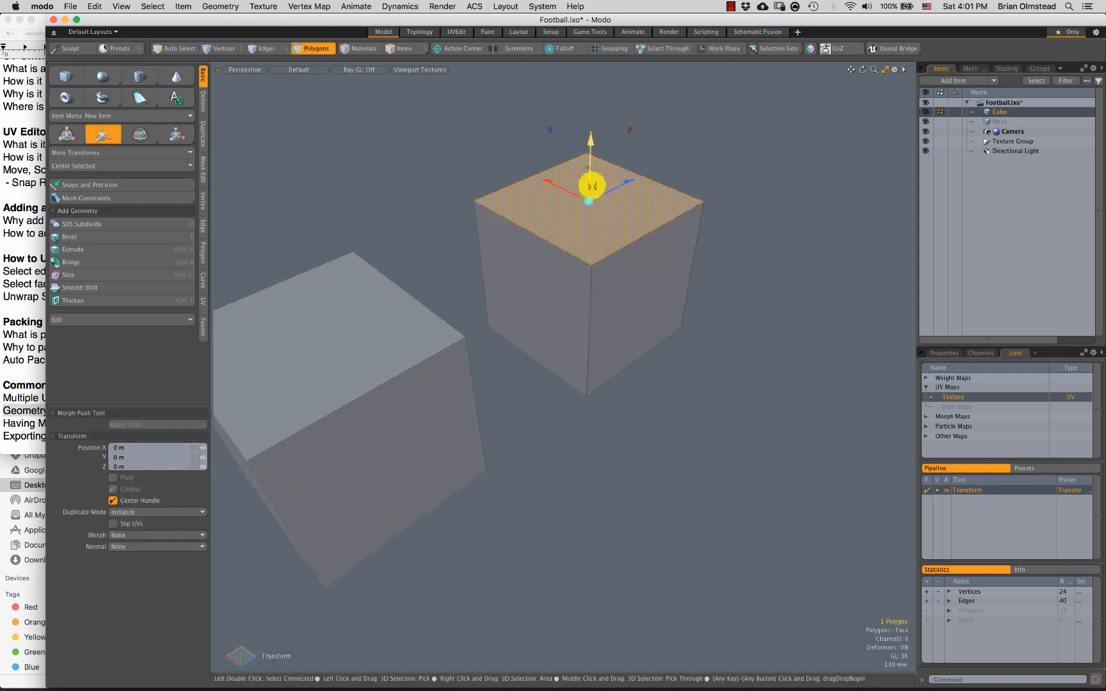
alt+drag(592, 185, 589, 99)
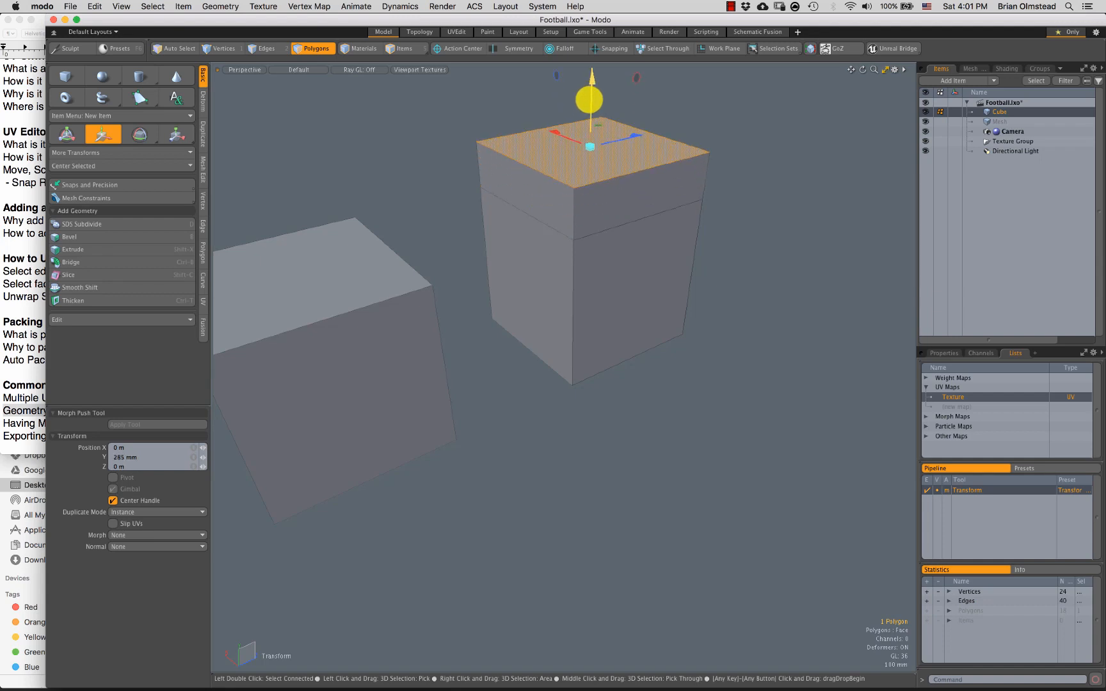
Step: Select the same cube's front side polygon and move it outward along X, away from the body
click(604, 304)
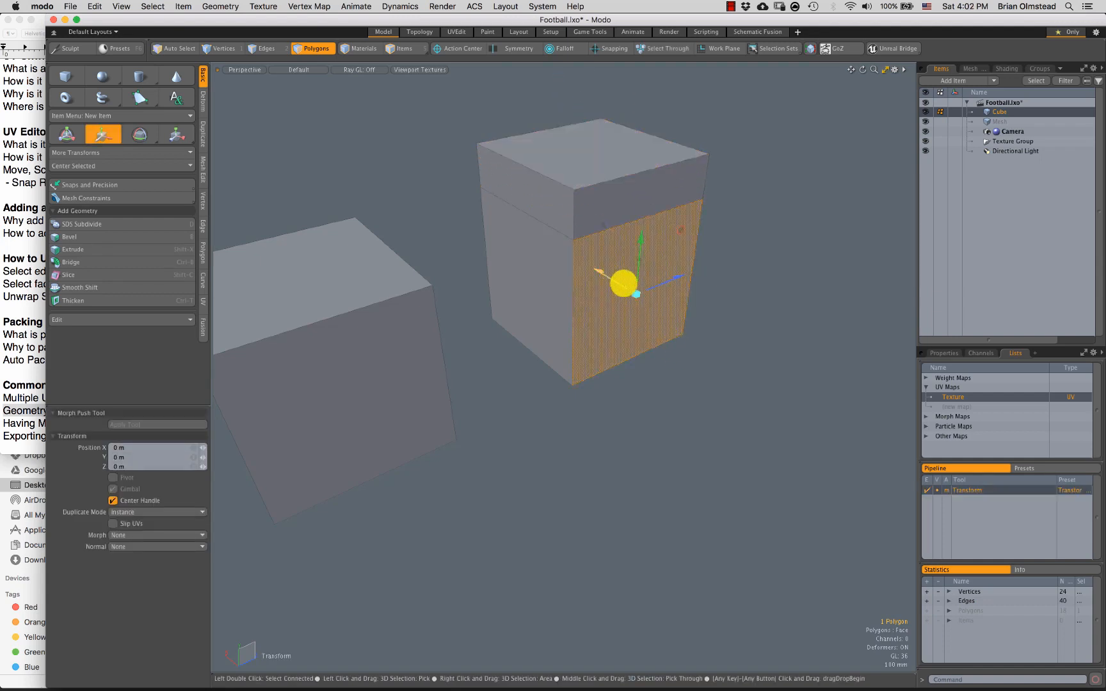
drag(623, 284, 679, 316)
alt+drag(703, 397, 646, 286)
key(space)
Step: Extrude the pulled-out side polygon with a 0 m extent on every axis, and examine the end in vertex mode
click(209, 170)
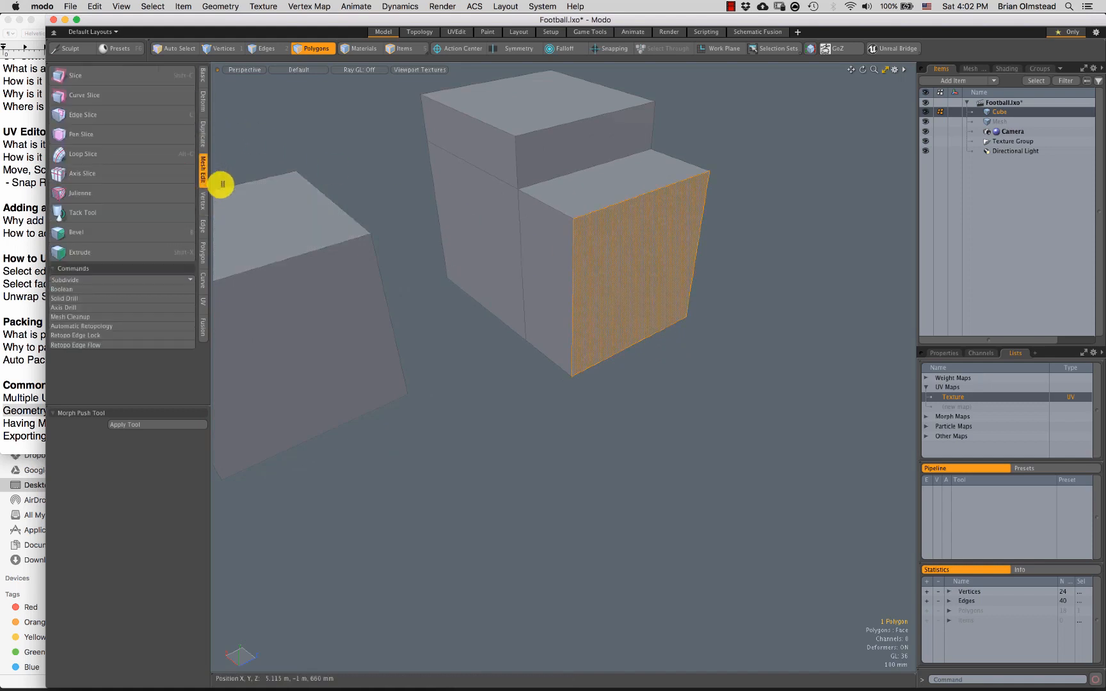
click(115, 254)
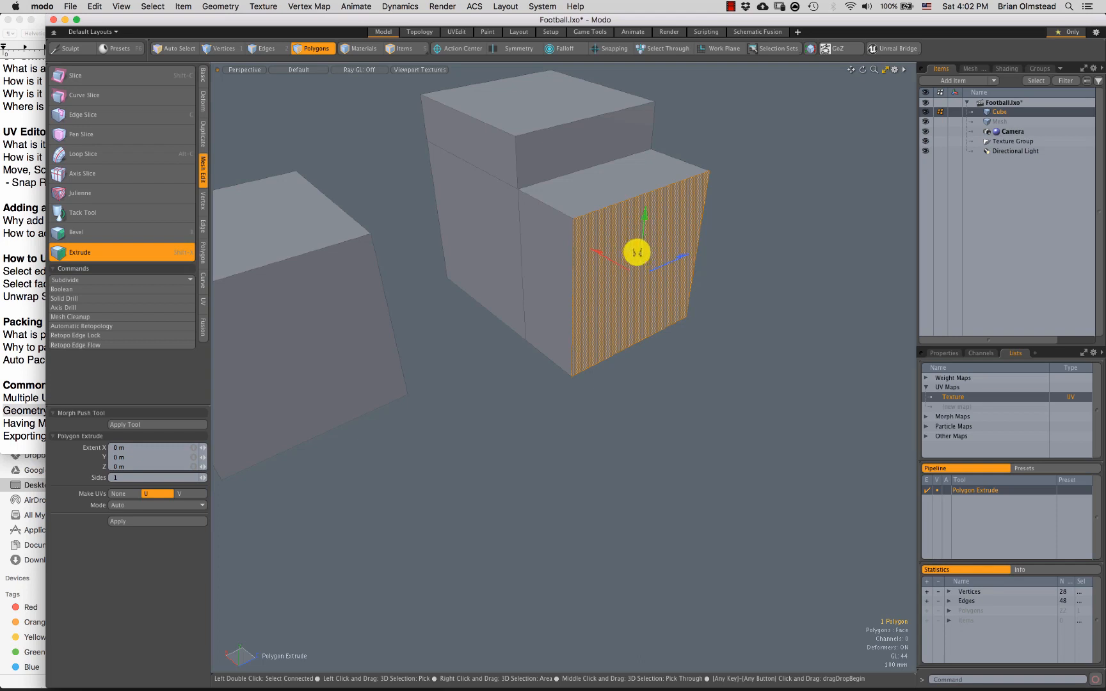
key(space)
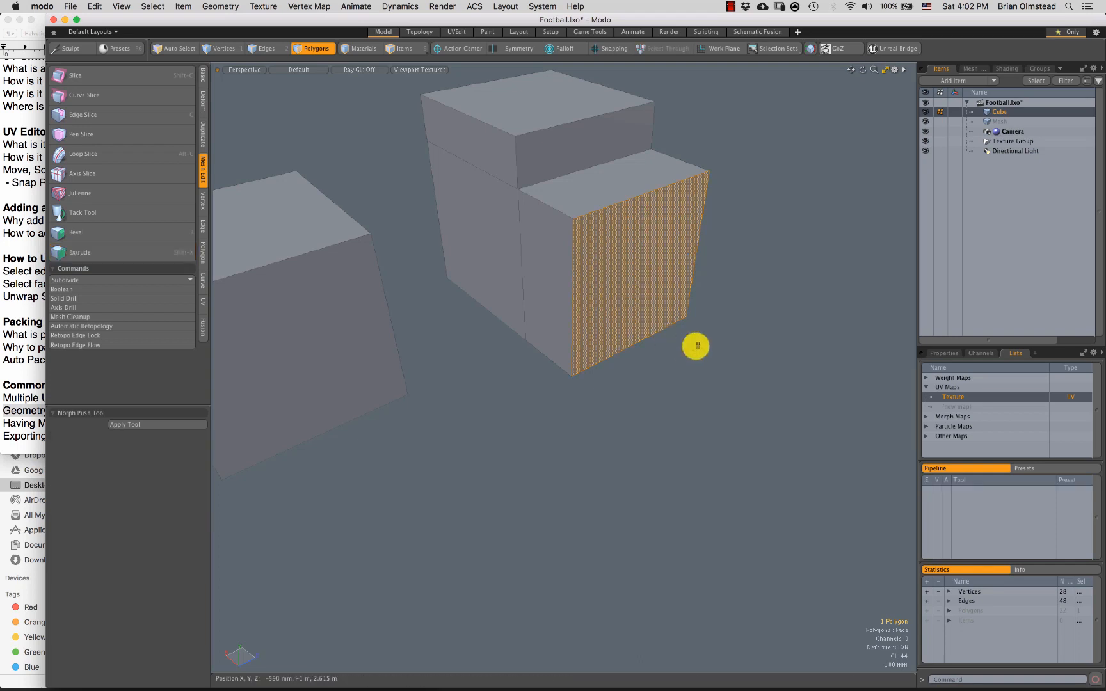
key(space)
alt+drag(649, 348, 554, 244)
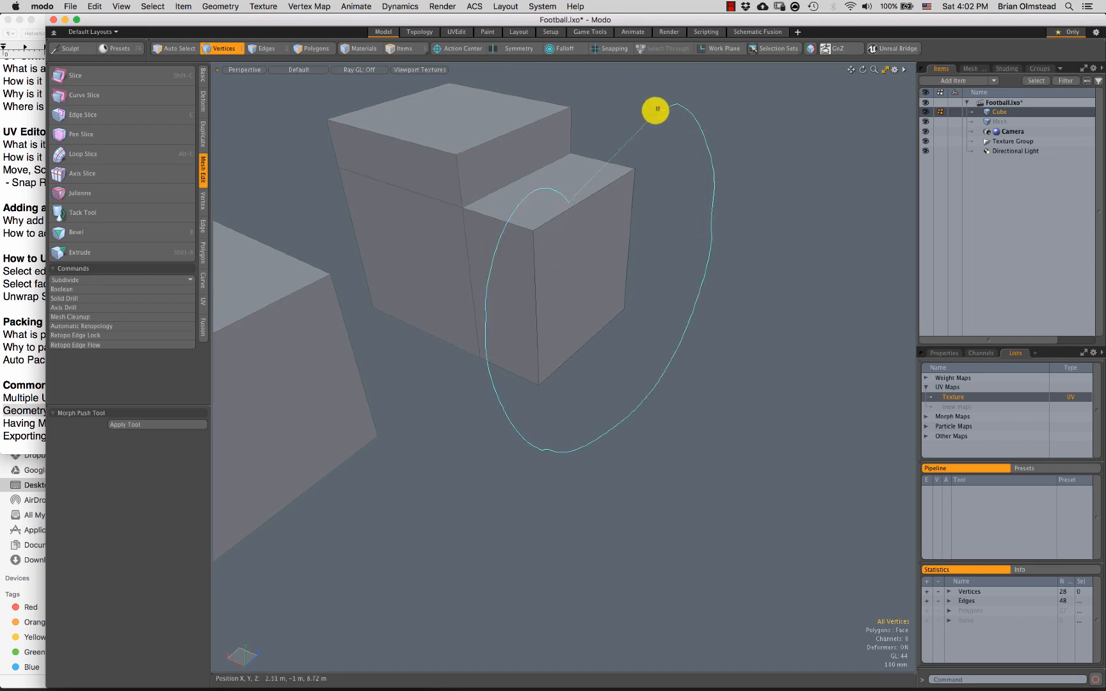
Step: Move the extruded end polygon about -490 mm along X and check the edge where the extrusion begins
key(3)
key(w)
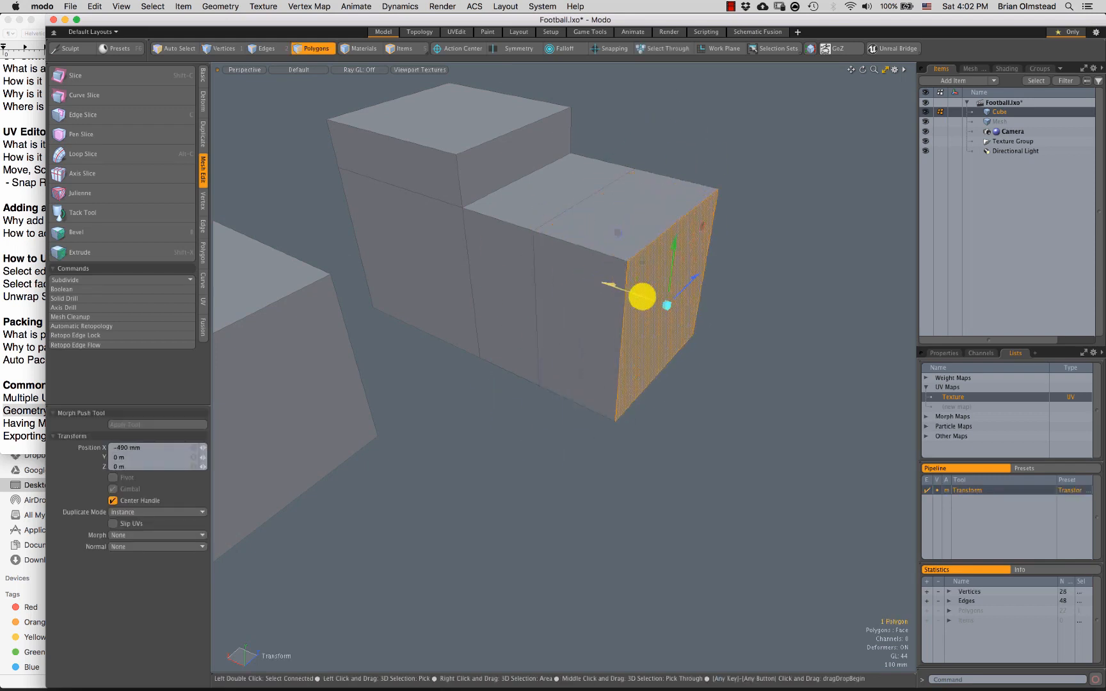
key(space)
double_click(543, 304)
key(2)
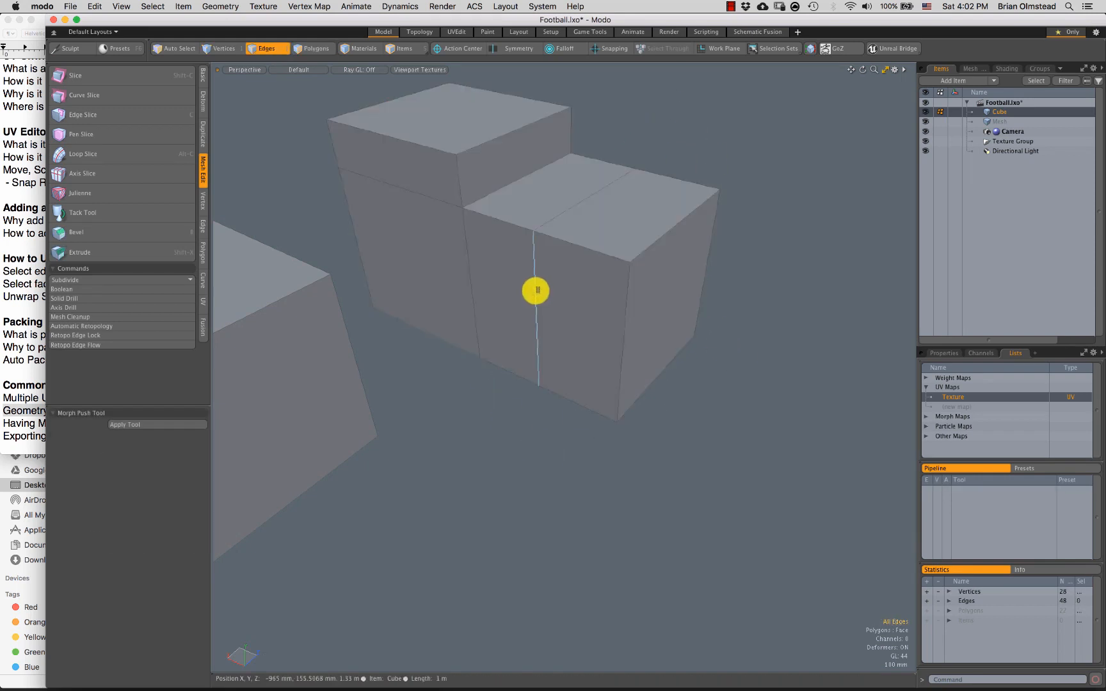
double_click(536, 291)
Step: Undo the edge check and the end polygon's move along X
key(super+z)
key(super+z)
key(super+z)
key(super+z)
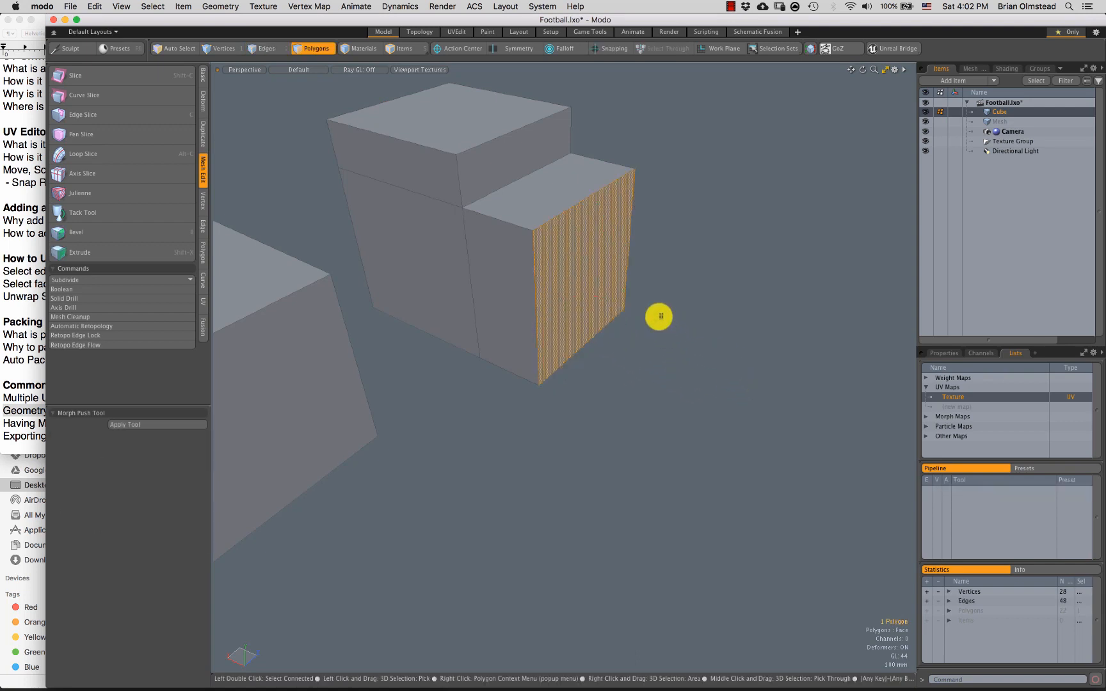
Step: Reselect the extruded end polygon and pull it outward along X again to expose the hidden extruded section
key(1)
alt+drag(693, 302, 535, 240)
key(2)
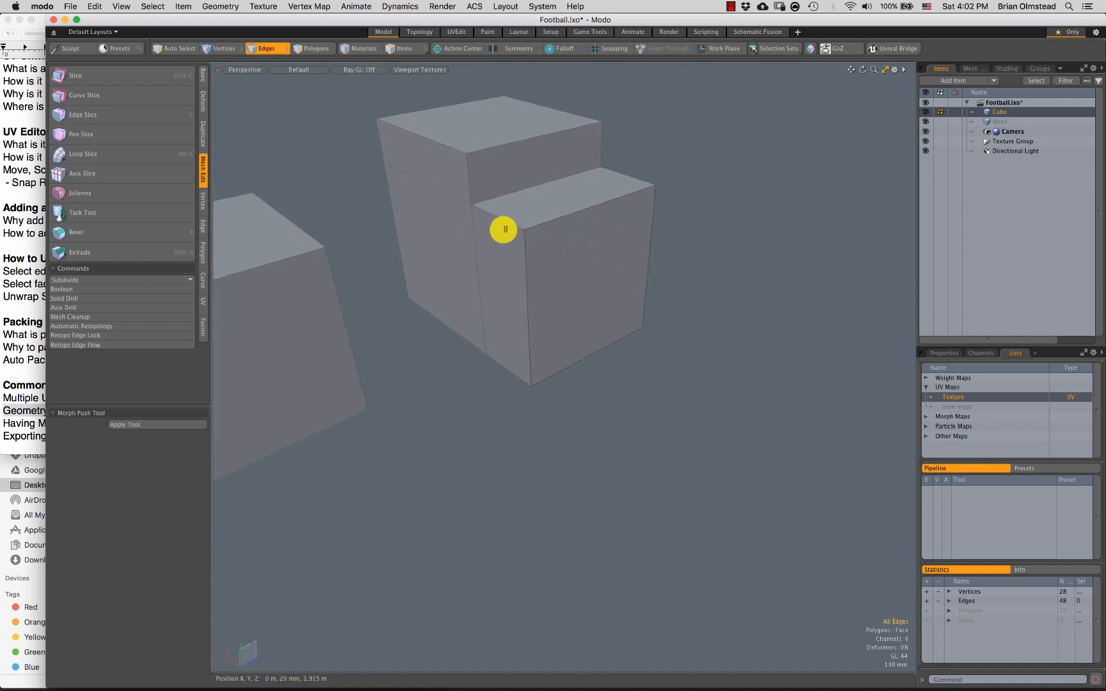
key(3)
click(584, 287)
key(w)
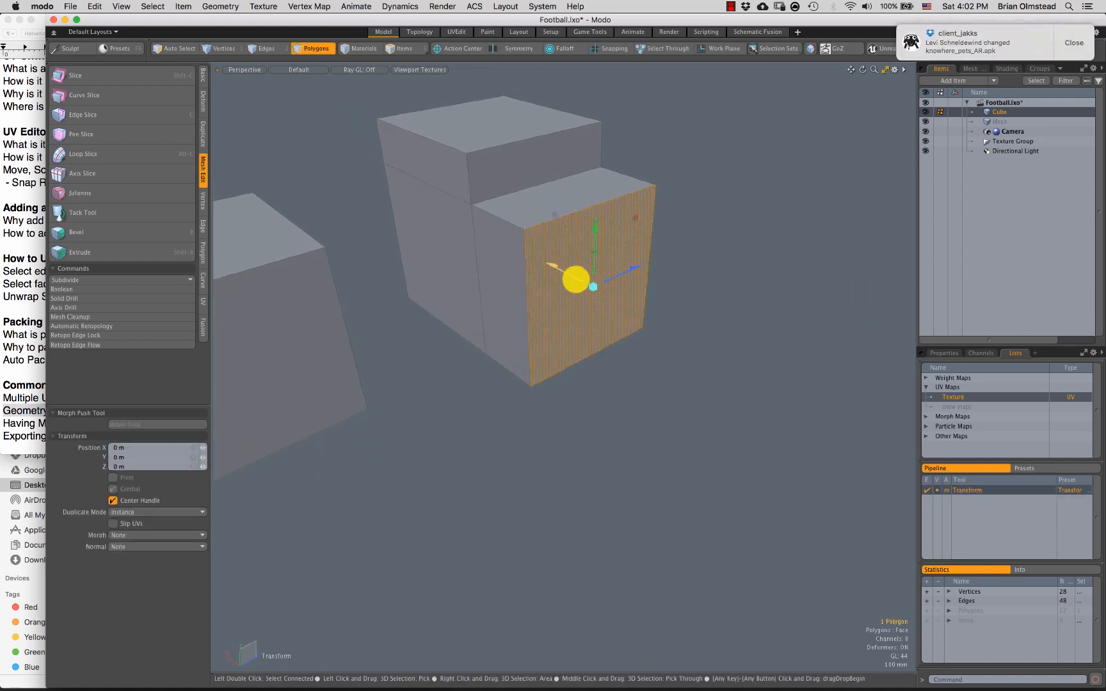
key(space)
Step: Select a top edge of the protruding section and the end face's top and vertical edges to examine how they connect
key(2)
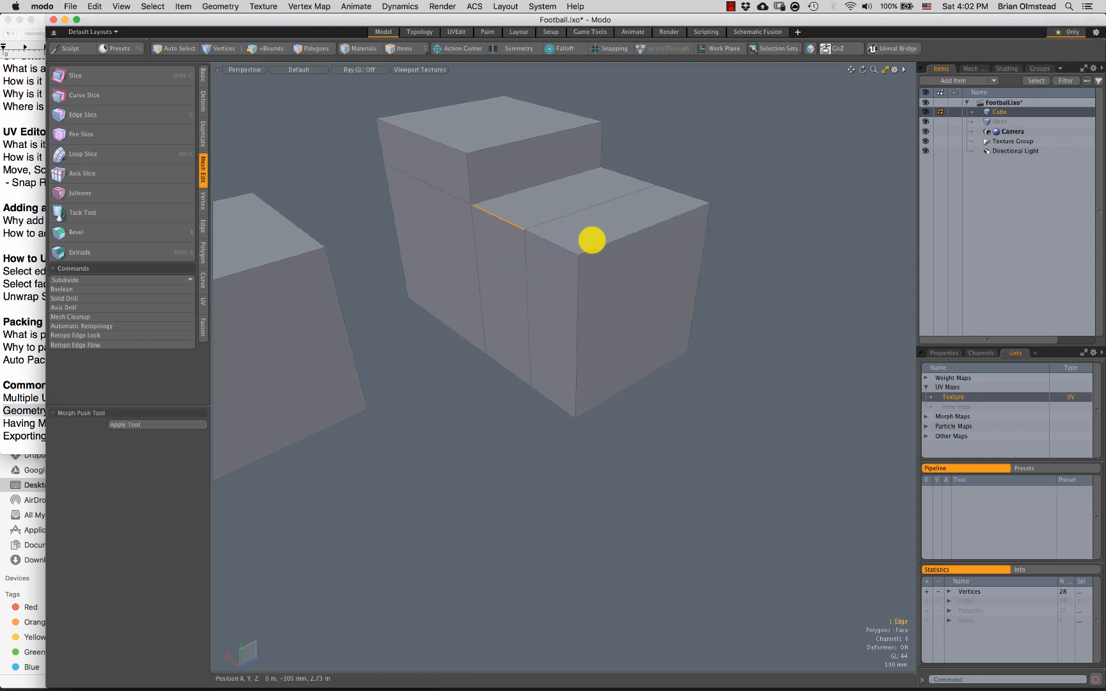
shift+drag(592, 240, 567, 276)
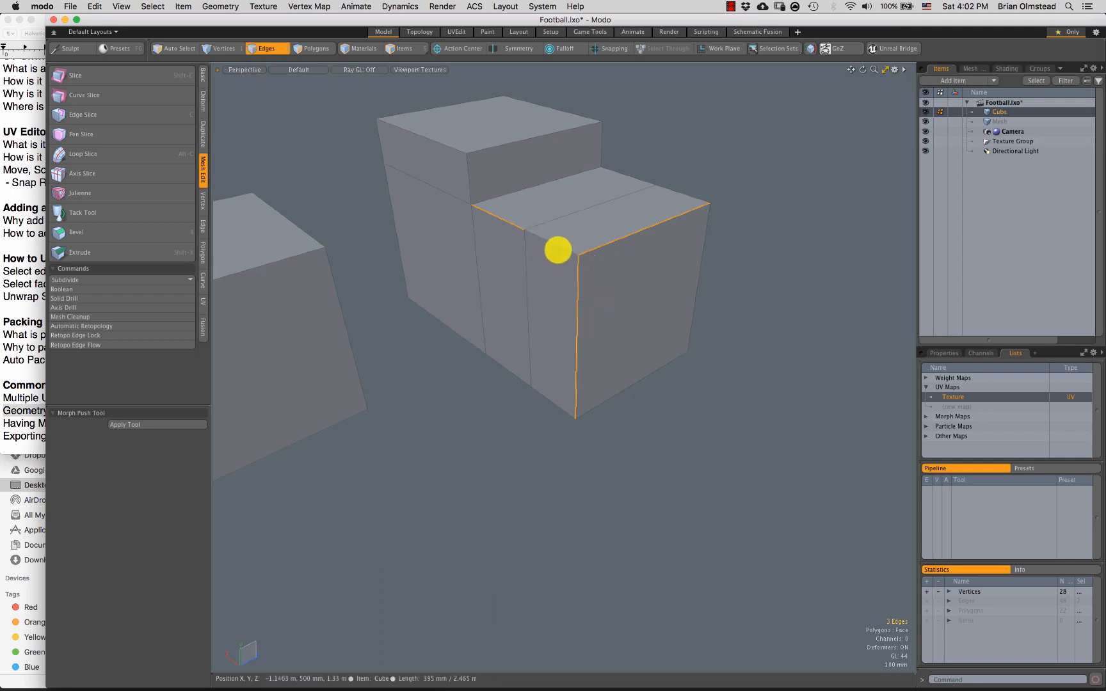
mouse_move(567, 293)
alt+mouse_down()
mouse_move(540, 279)
mouse_move(555, 296)
alt+mouse_up()
alt+drag(556, 241, 583, 266)
click(634, 312)
Step: Undo the edge selections and the second move of the end polygon, back to the zero-extent Extrude
key(super+z)
key(super+z)
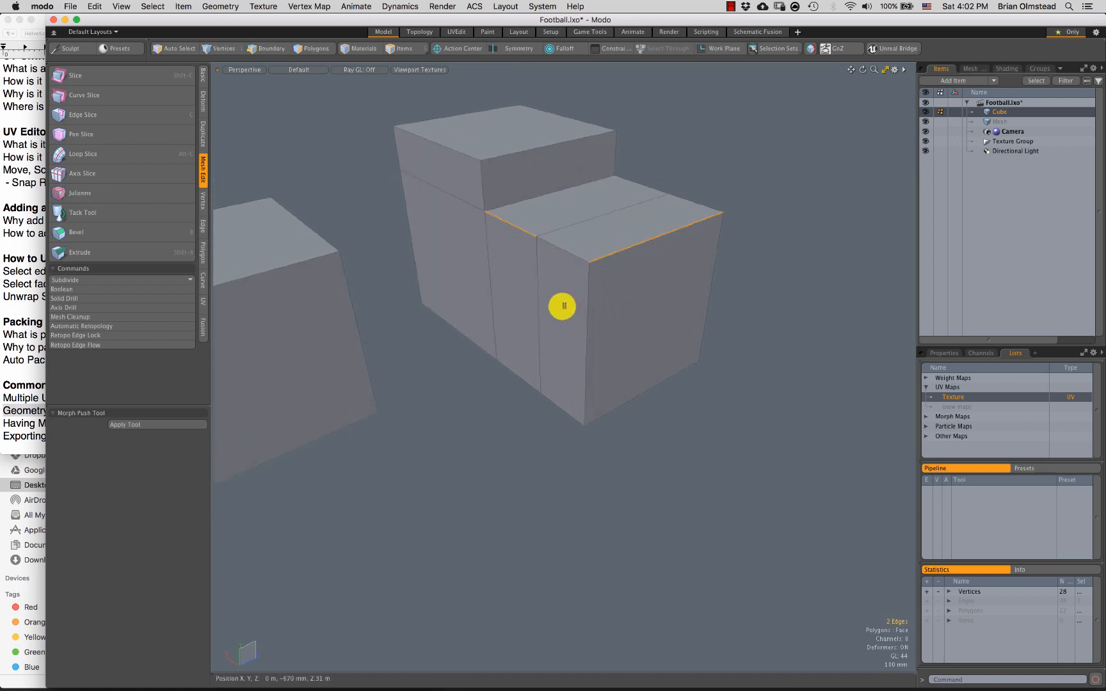
key(super+z)
key(super+z)
key(super+z)
key(super+z)
key(super+z)
key(super+z)
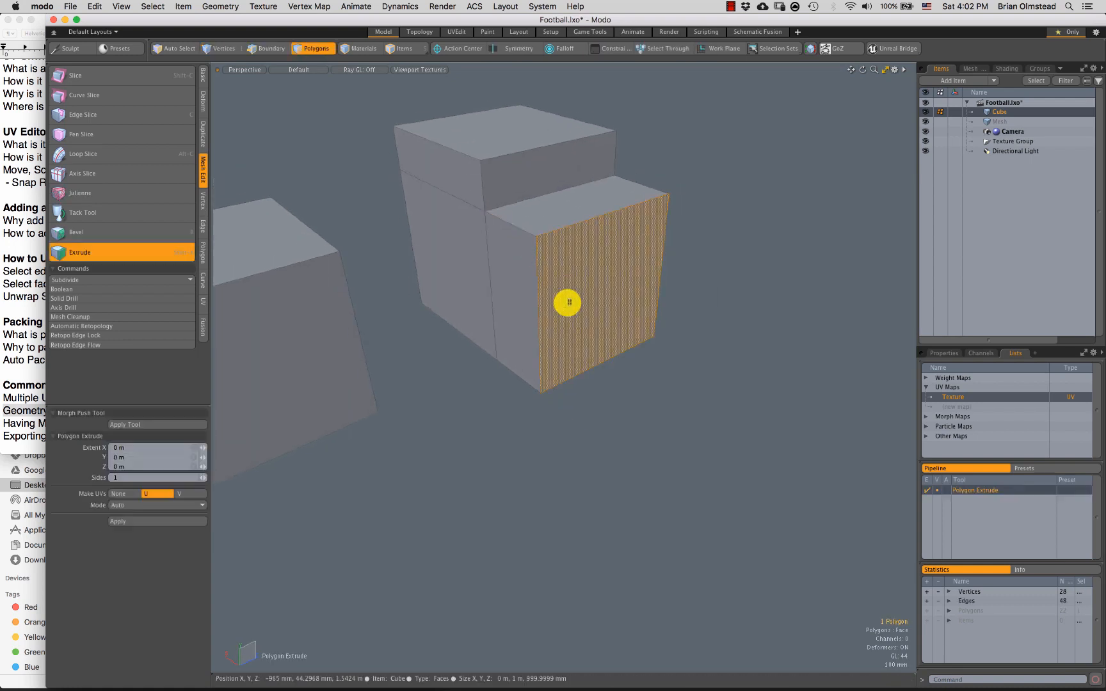
Step: Undo the last zero-extent Extrude and select the extruded cube's corner vertices one by one to check for duplicates
alt+drag(545, 310, 691, 245)
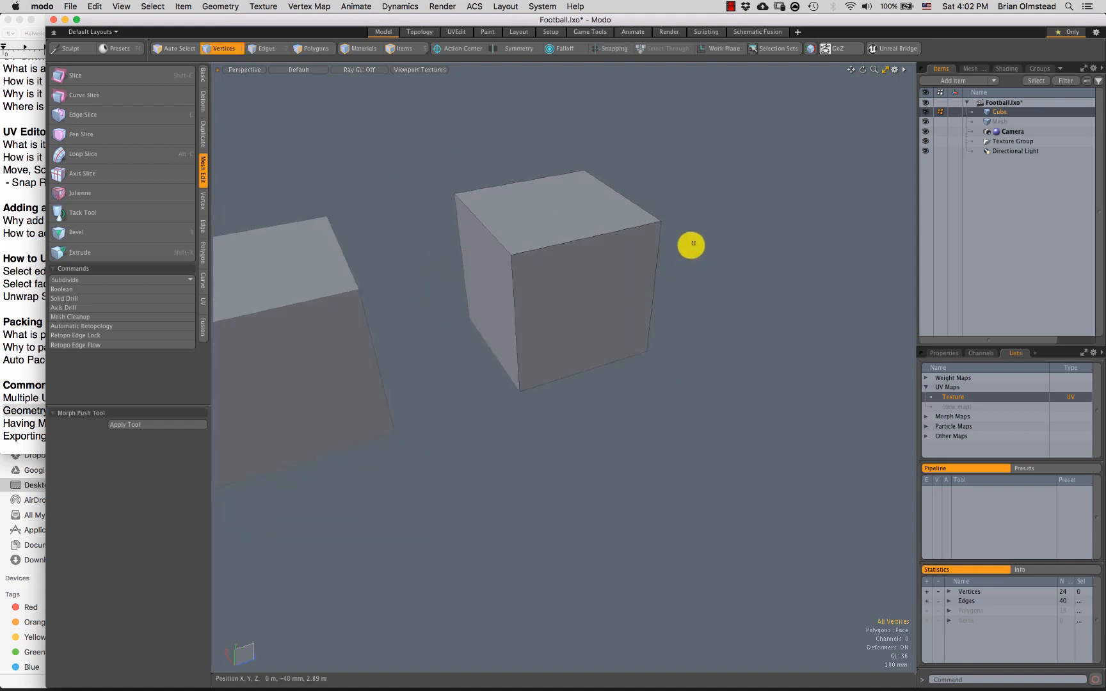
scroll(508, 255, up, 3)
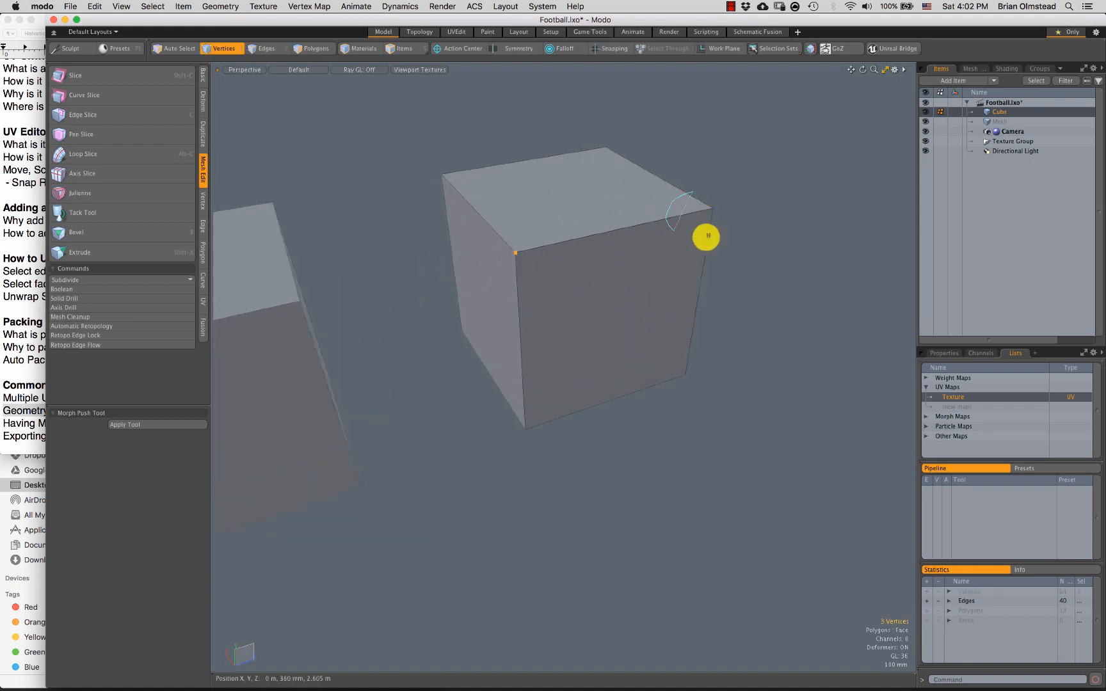
click(716, 226)
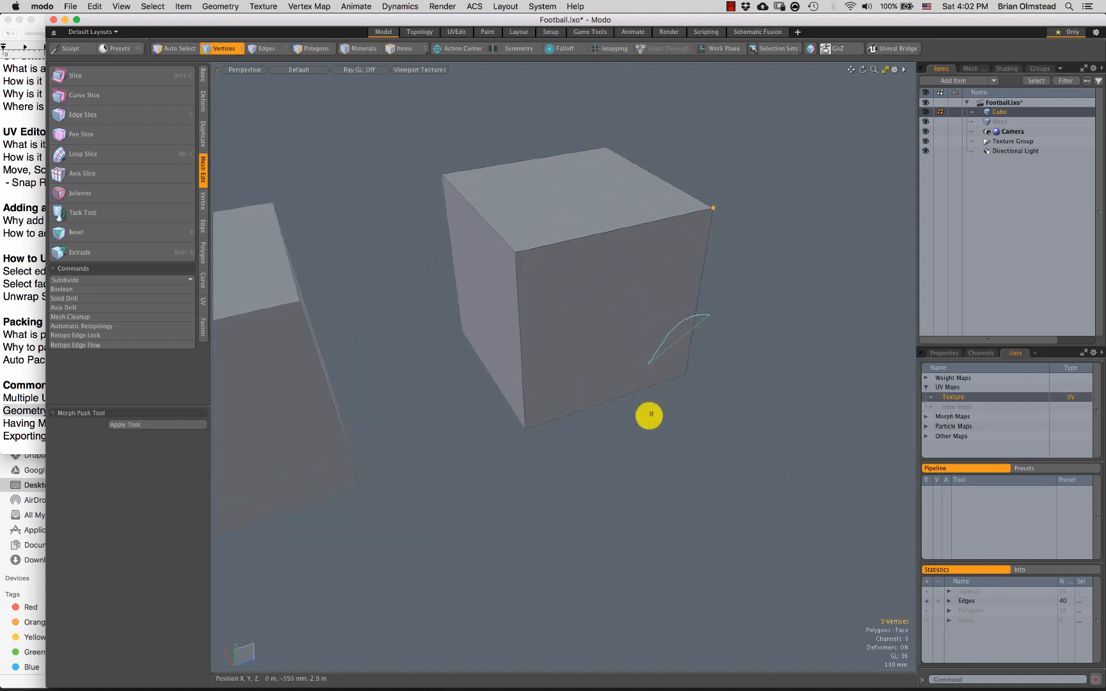
alt+drag(599, 461, 648, 447)
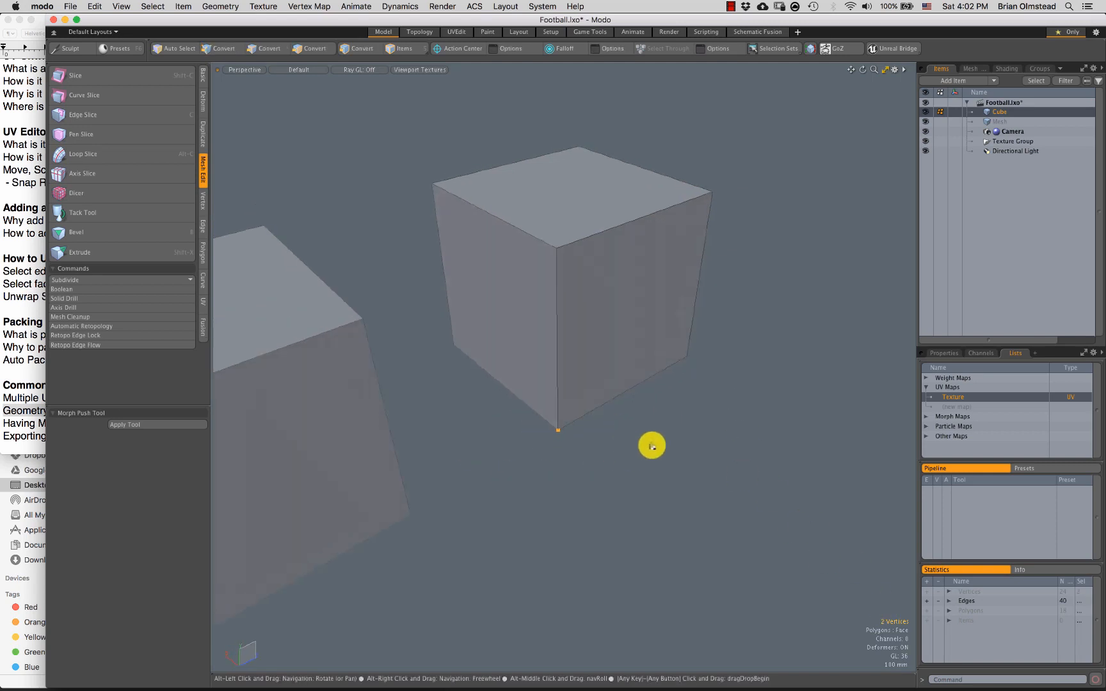
scroll(485, 369, down, 2)
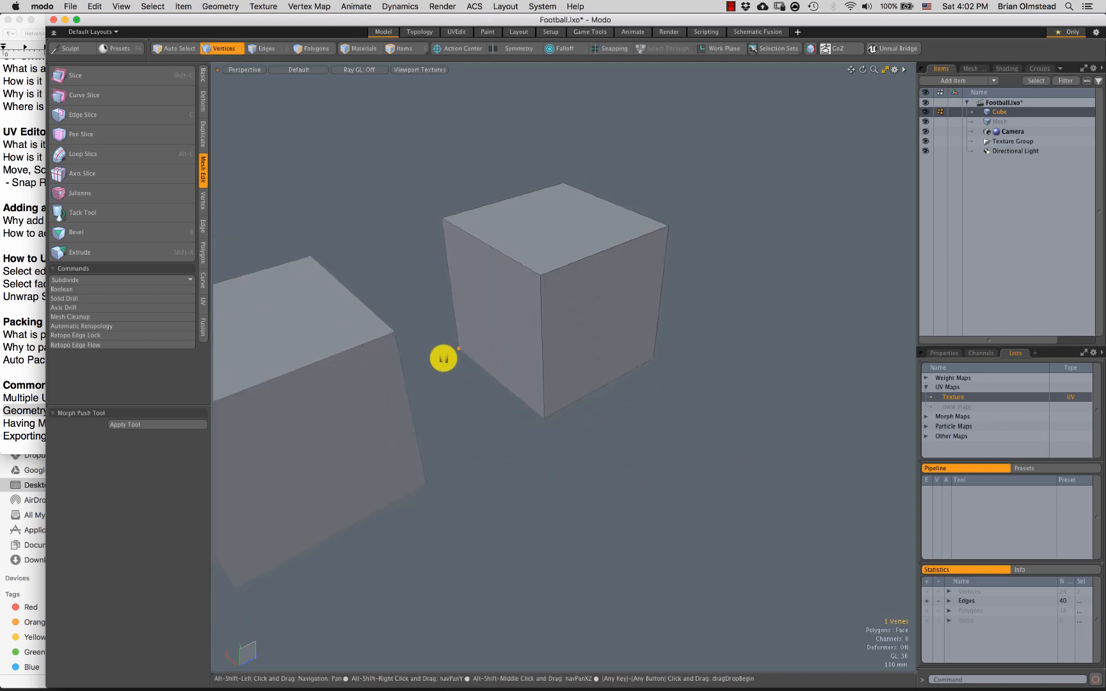
alt+drag(444, 358, 455, 290)
click(445, 252)
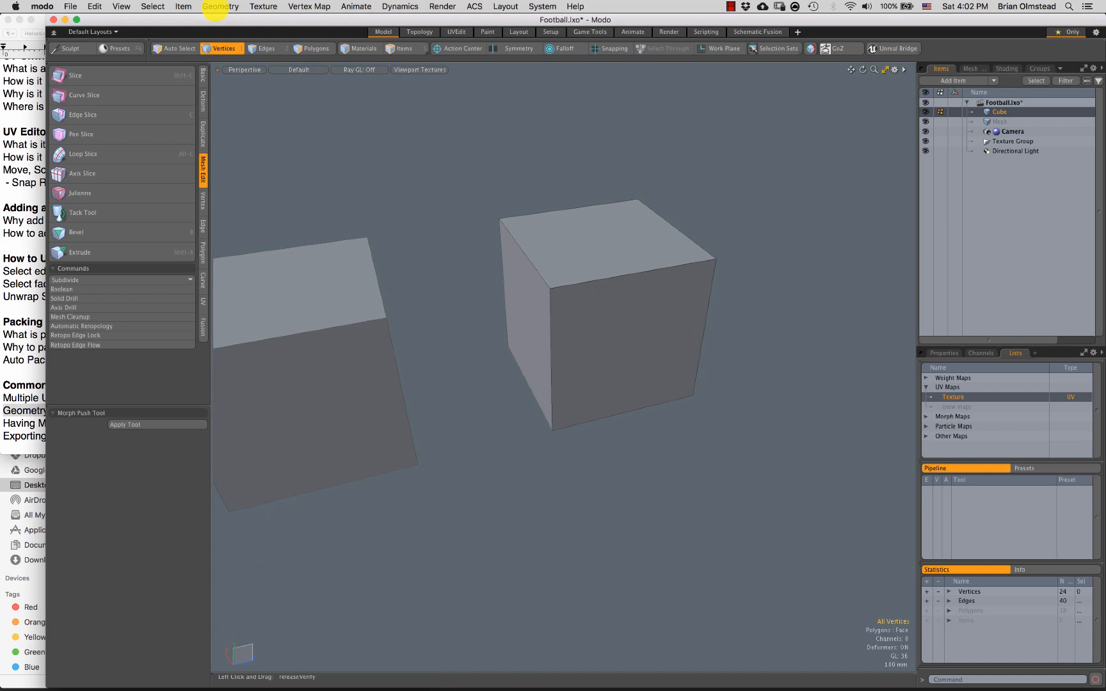
Step: Run Mesh Cleanup on the cubes with its current options and close the report
click(215, 8)
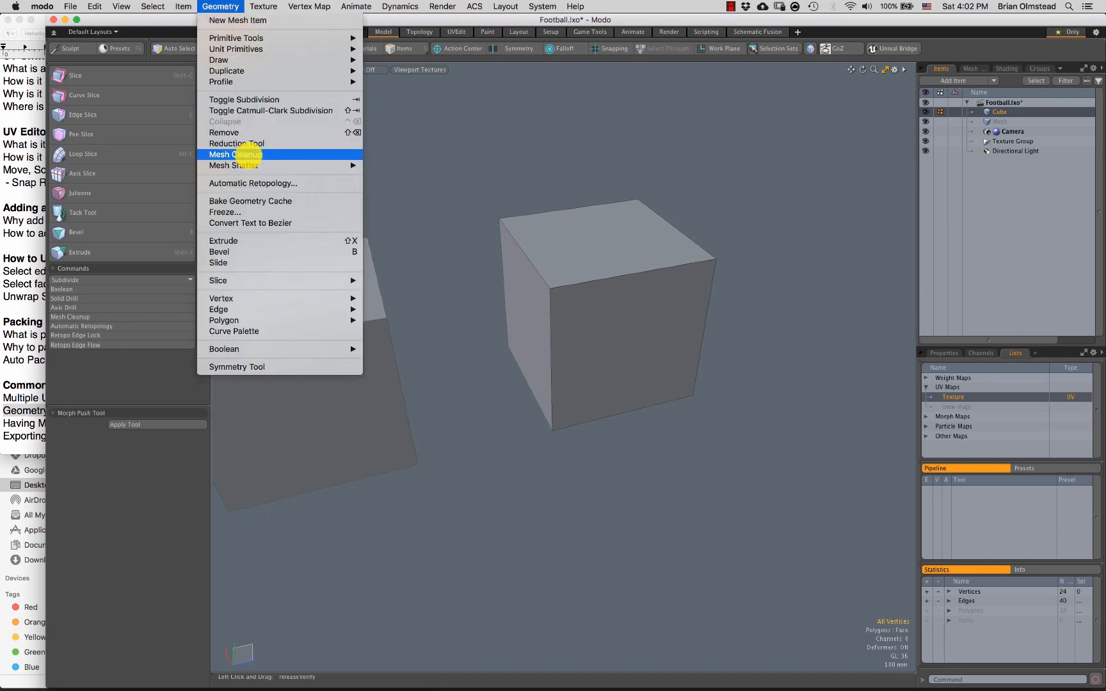
click(247, 154)
click(697, 328)
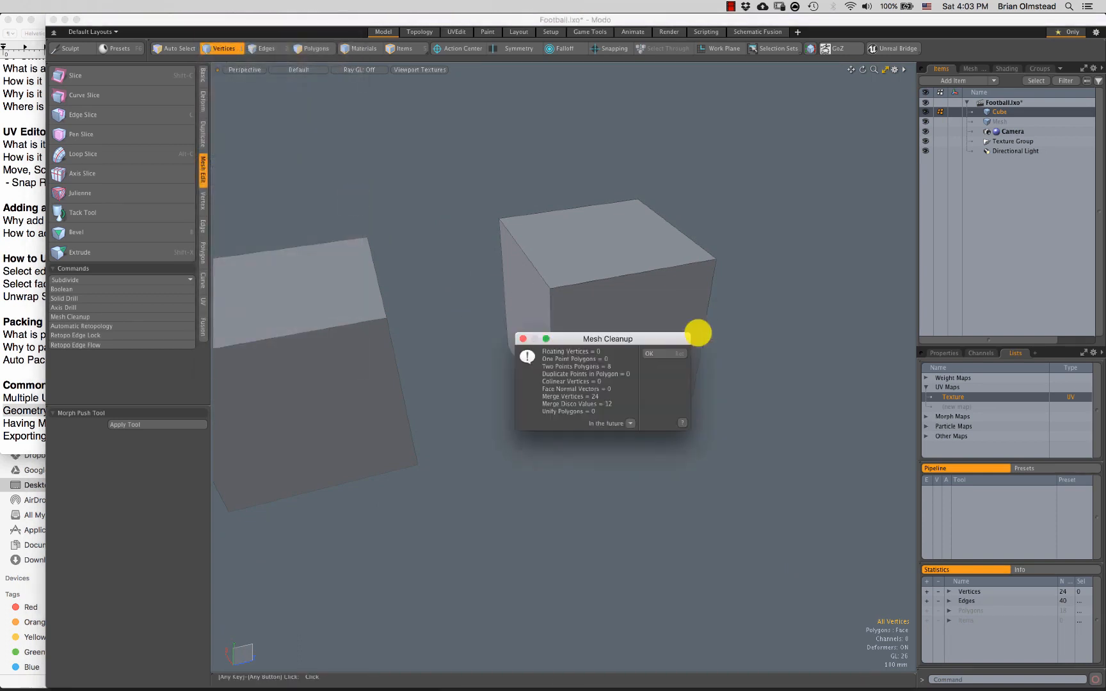
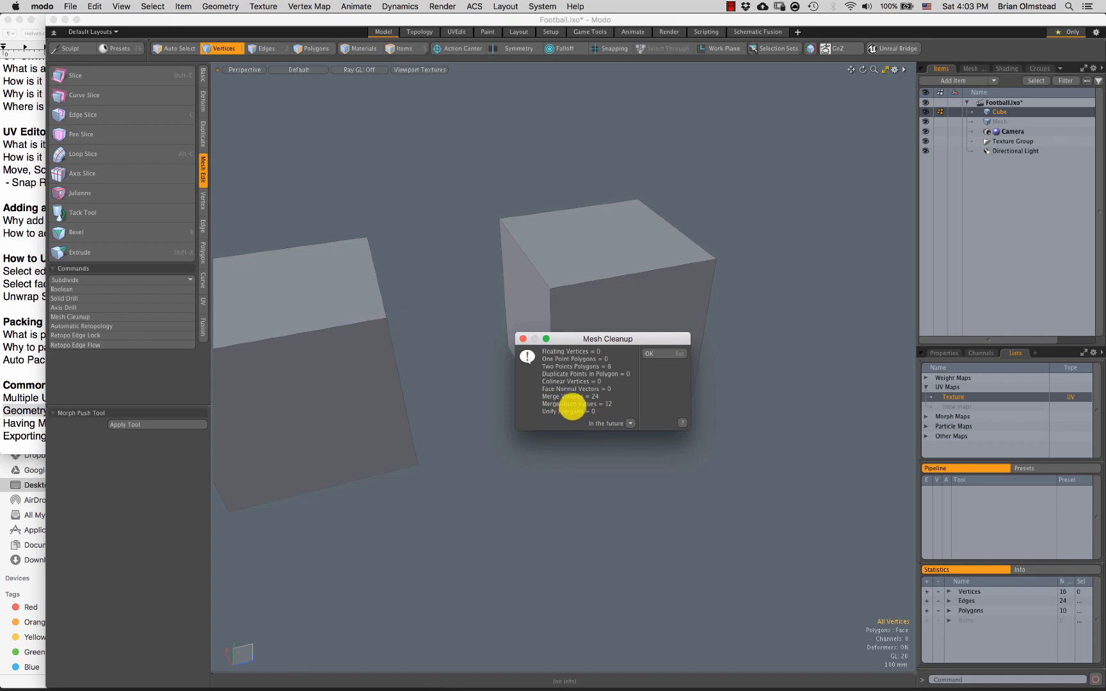
click(649, 354)
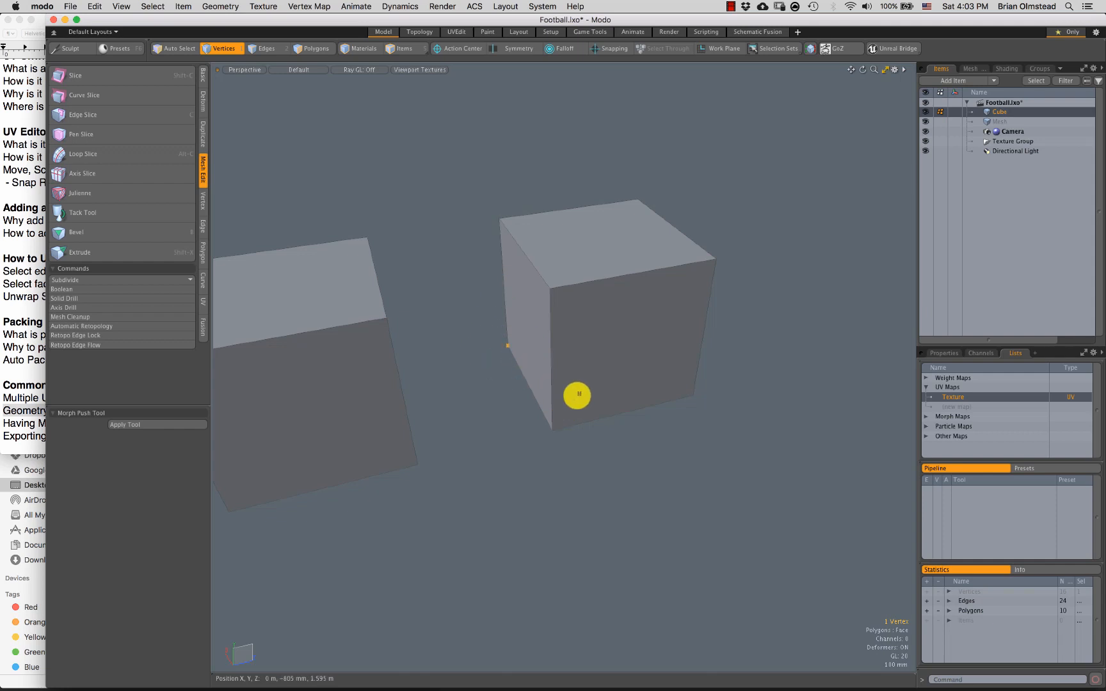
Step: Select the extruded cube's corners one at a time to examine how many vertices each contains after cleanup
right_drag(578, 394, 586, 444)
right_drag(709, 366, 718, 406)
right_drag(726, 246, 688, 297)
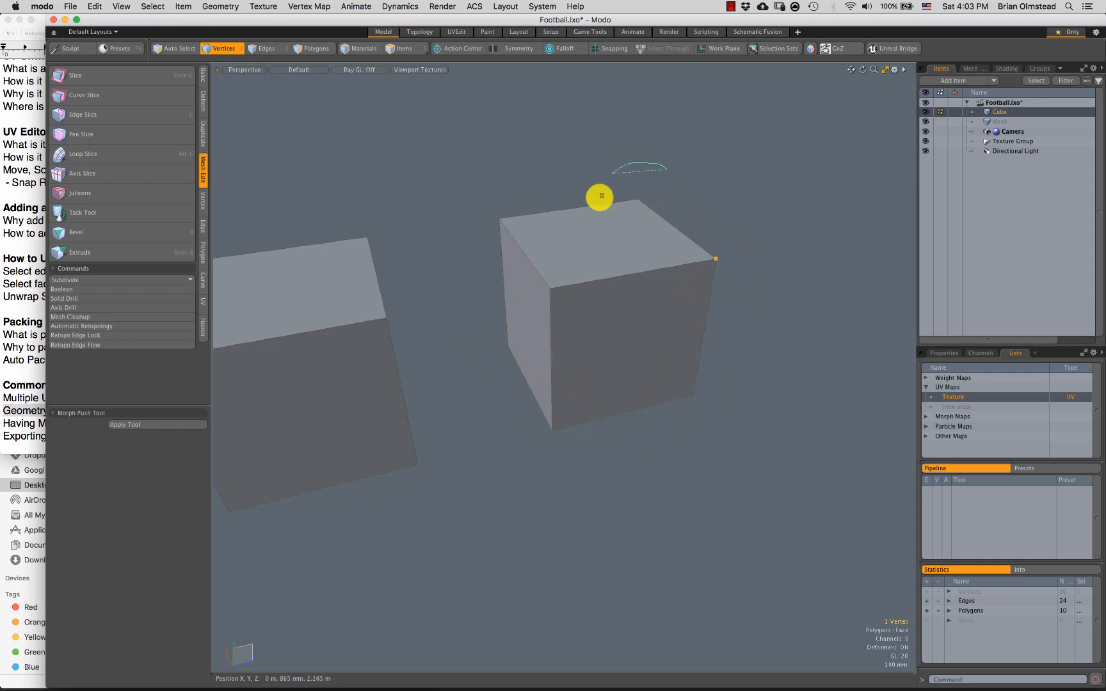
right_drag(600, 197, 674, 230)
alt+drag(677, 243, 551, 333)
mouse_move(710, 318)
right_down()
mouse_move(698, 375)
mouse_move(698, 366)
right_up()
alt+drag(633, 376, 750, 386)
click(791, 354)
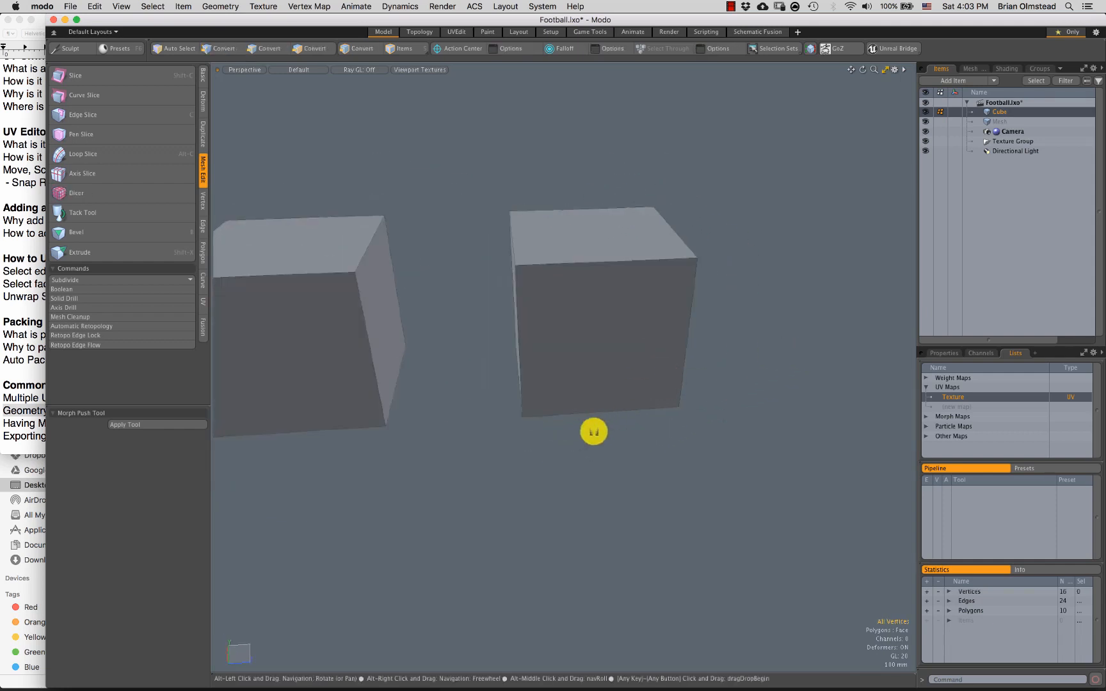
Step: Preview both cubes as subdivision surfaces, then return them to regular face polygons
alt+drag(593, 431, 556, 376)
key(Tab)
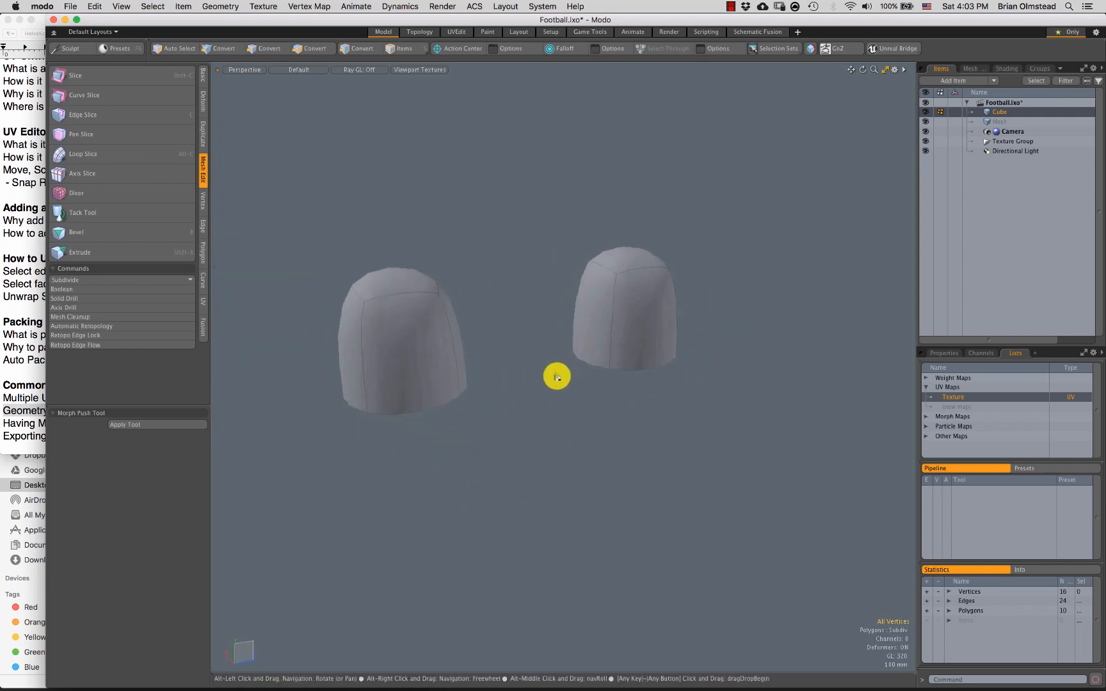
key(Tab)
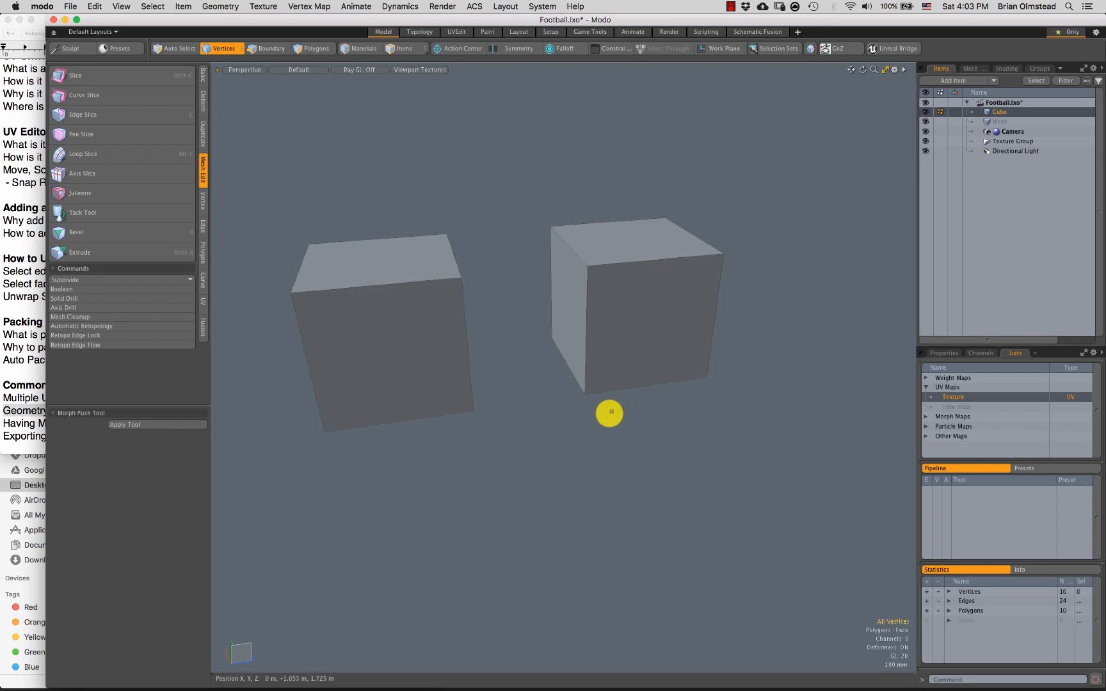
Step: Undo the Mesh Cleanup and return to vertex selection with nothing selected
mouse_move(605, 414)
alt+mouse_down()
mouse_move(597, 437)
mouse_move(608, 420)
mouse_move(618, 425)
alt+mouse_up()
key(2)
alt+shift+drag(736, 470, 585, 237)
key(1)
click(543, 334)
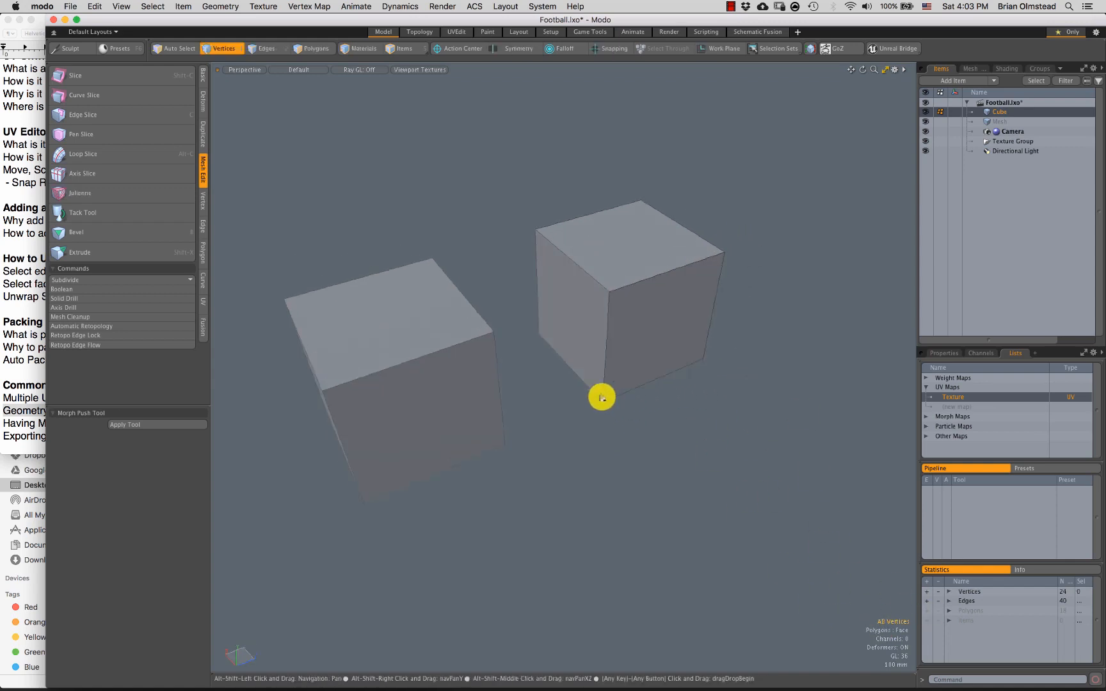
Step: Select the overlapping vertices at the extruded cube's near top corner and merge them with Join Averaged
ctrl+alt+drag(599, 394, 577, 286)
click(202, 204)
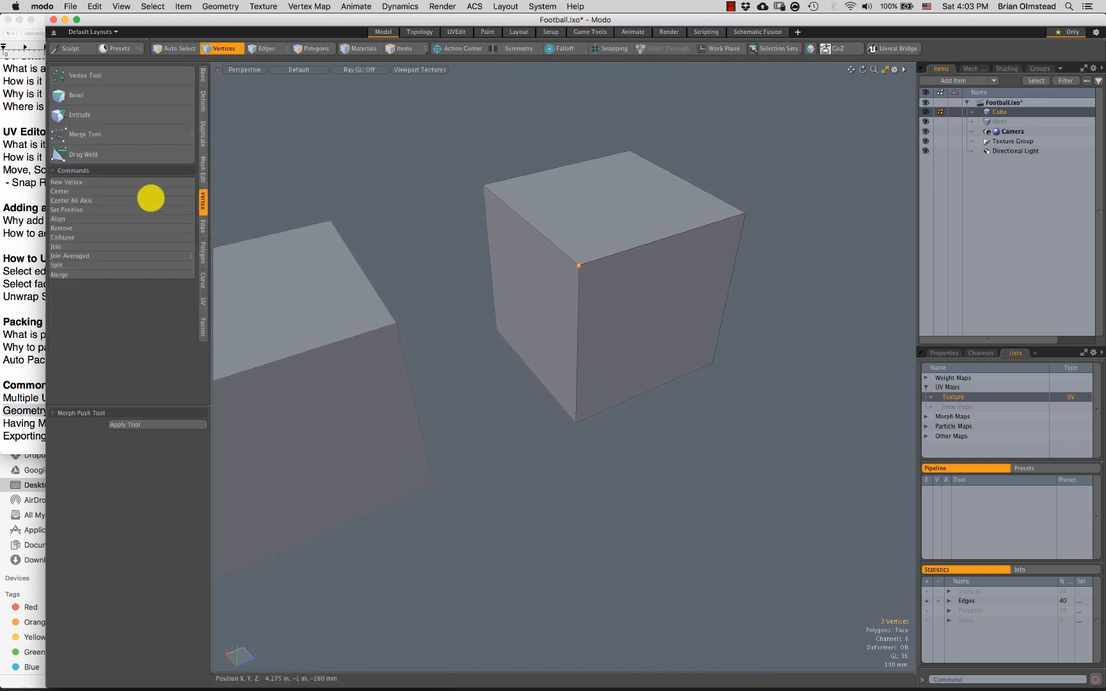
click(80, 256)
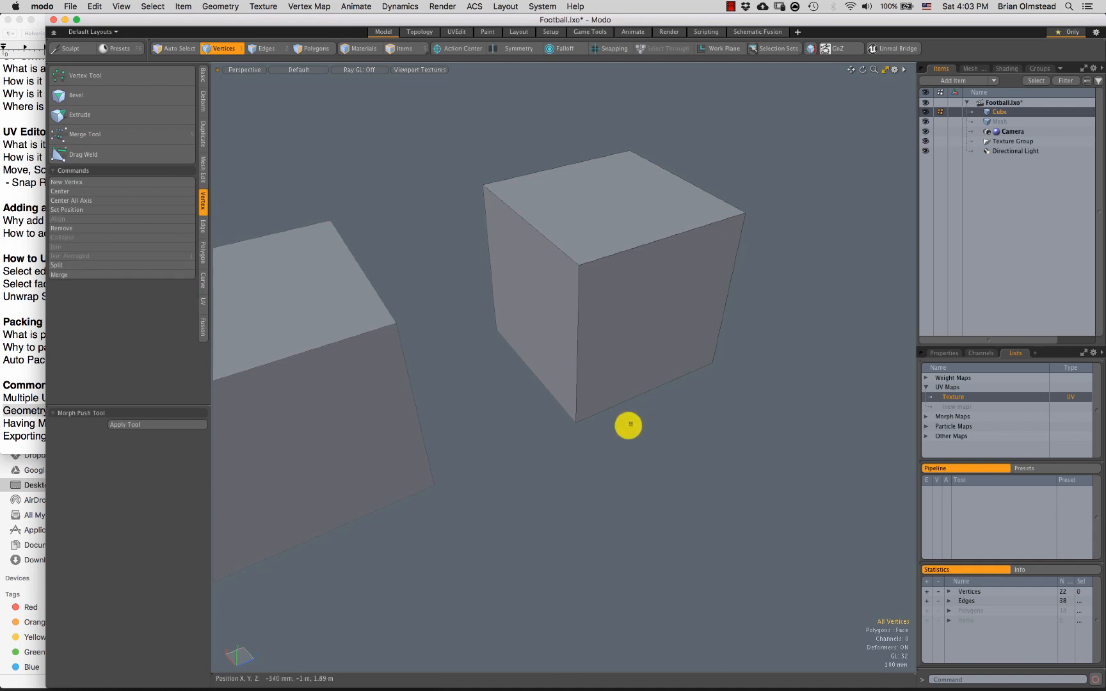
Step: Merge the overlapping vertices at the extruded cube's remaining corners with Join Averaged, selecting each corner in turn
right_drag(604, 430, 606, 441)
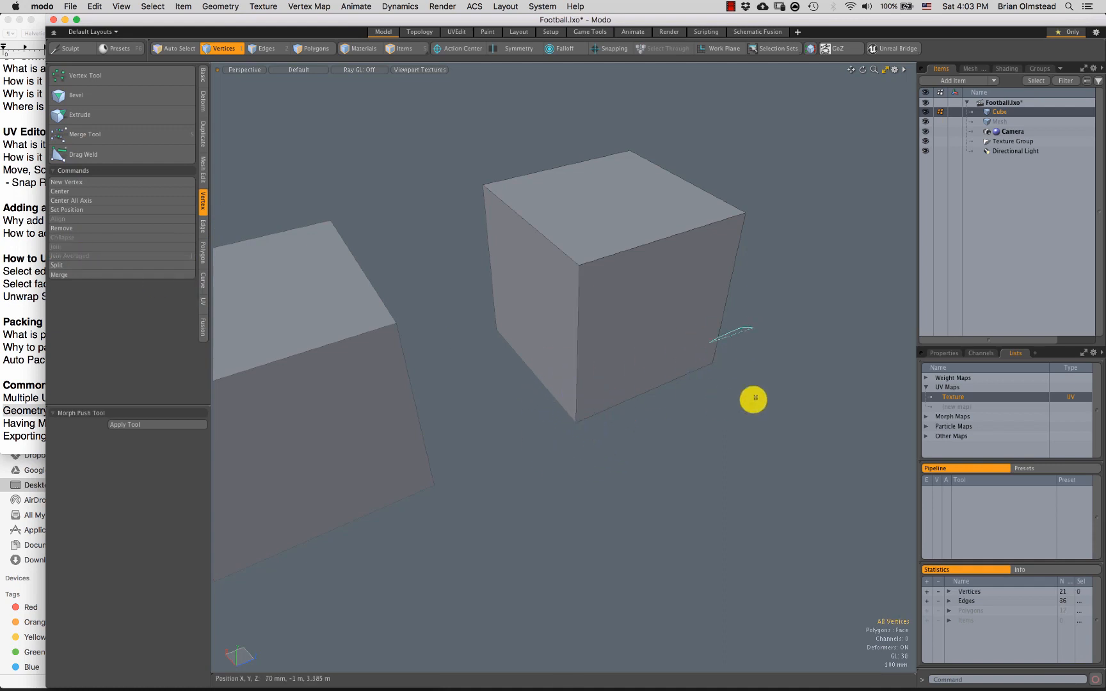
key(Delete)
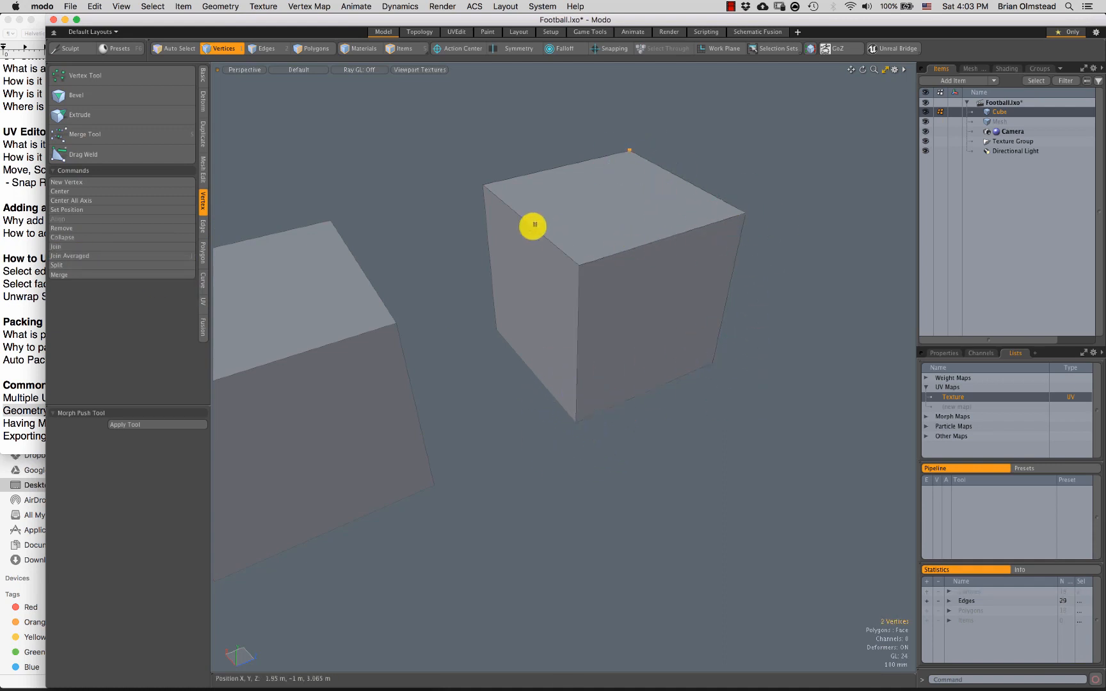
right_drag(498, 168, 515, 230)
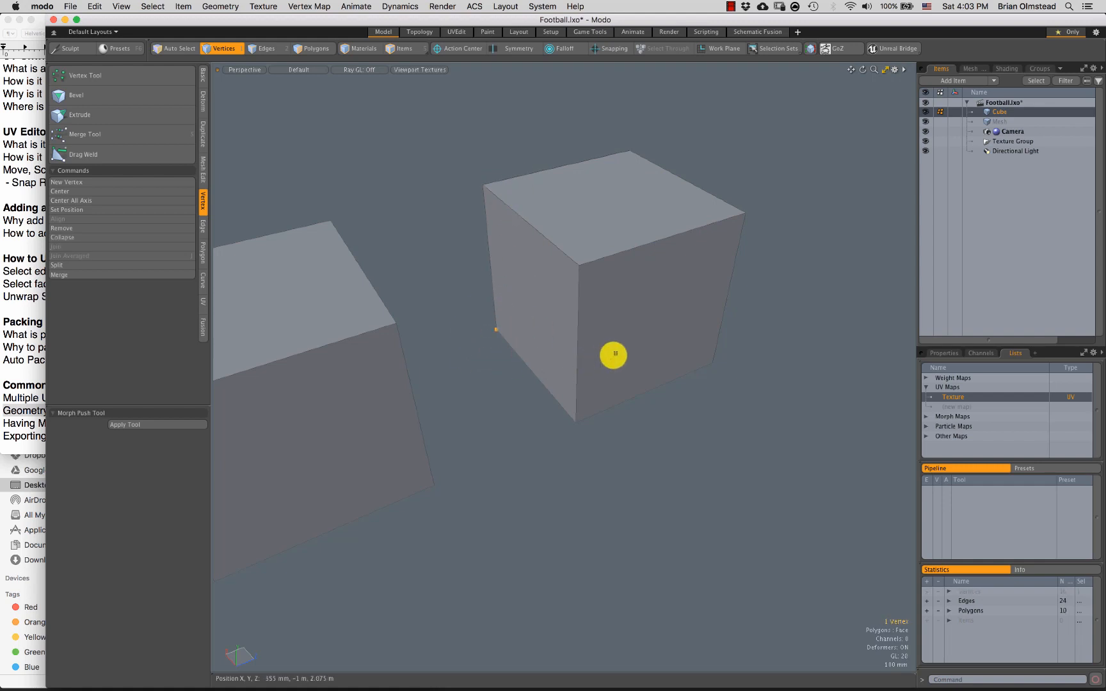
alt+drag(661, 377, 713, 427)
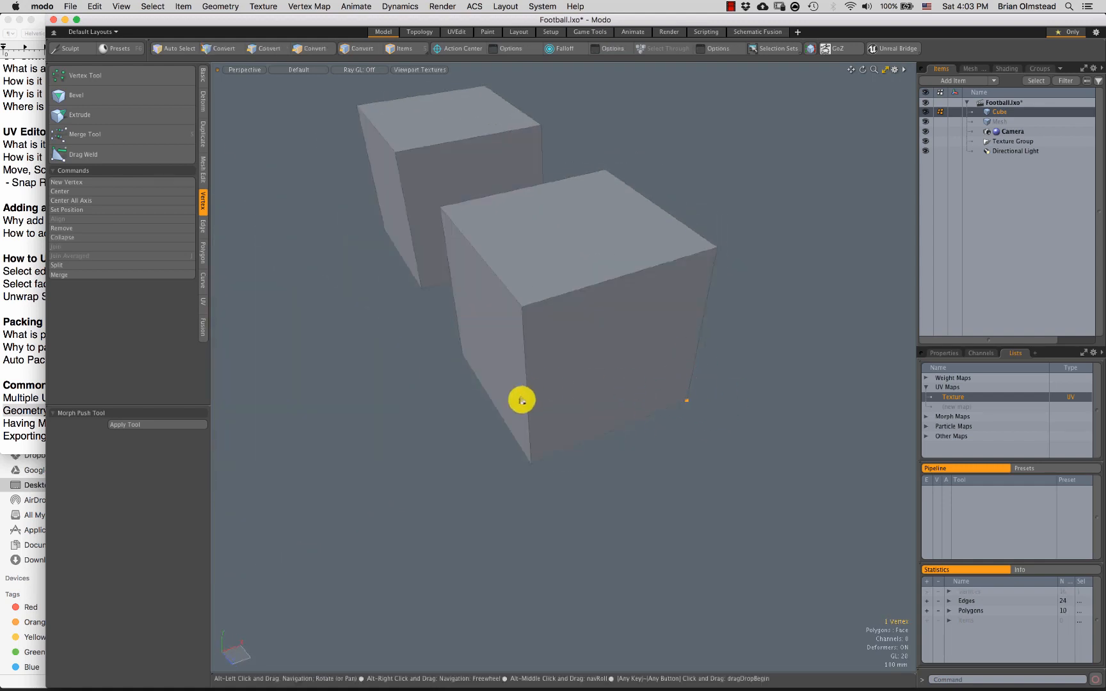
Step: Select all vertices of each cube in turn to compare their vertex counts
mouse_move(521, 397)
alt+mouse_down()
mouse_move(575, 331)
mouse_move(461, 185)
alt+mouse_up()
mouse_move(462, 185)
right_down()
mouse_move(639, 89)
mouse_move(704, 302)
right_up()
alt+drag(407, 365, 467, 313)
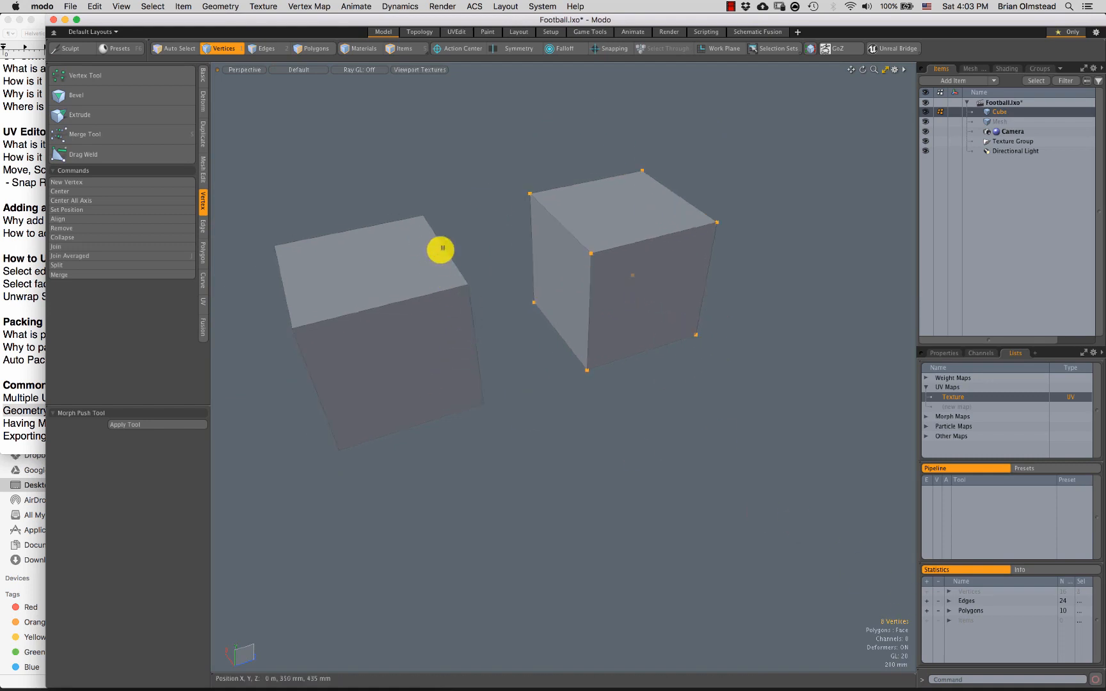
mouse_move(483, 185)
right_down()
mouse_move(261, 501)
mouse_move(568, 434)
right_up()
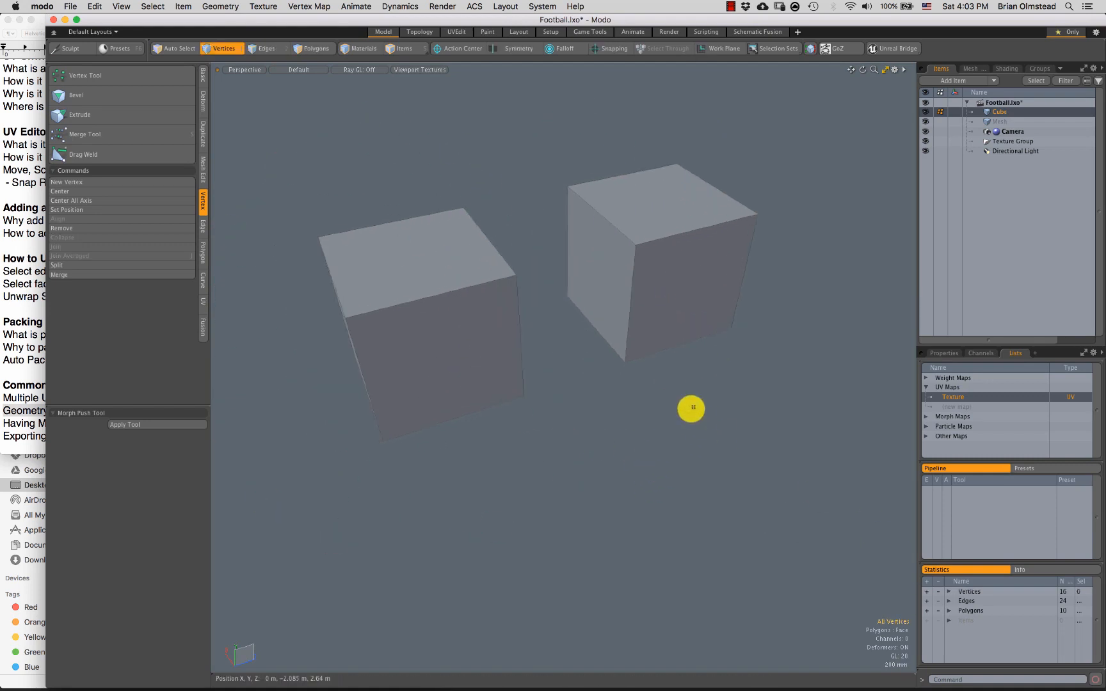
Step: Toggle subdivision surfaces on and off and inspect the cubes' merged corners
key(Tab)
alt+drag(699, 431, 643, 339)
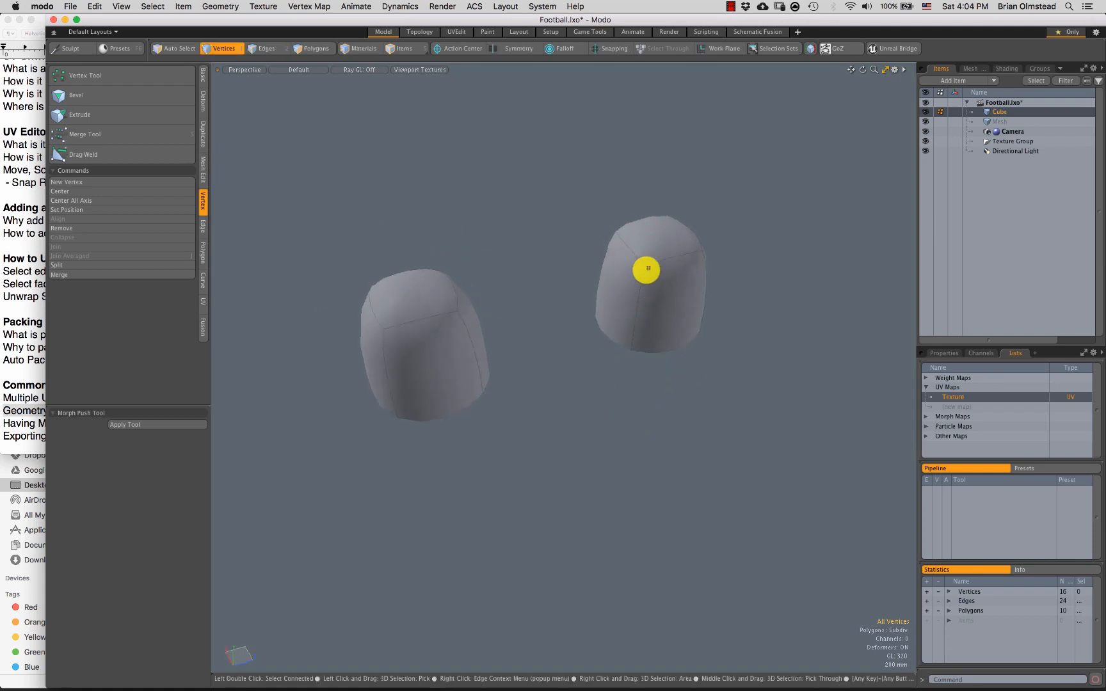
key(Tab)
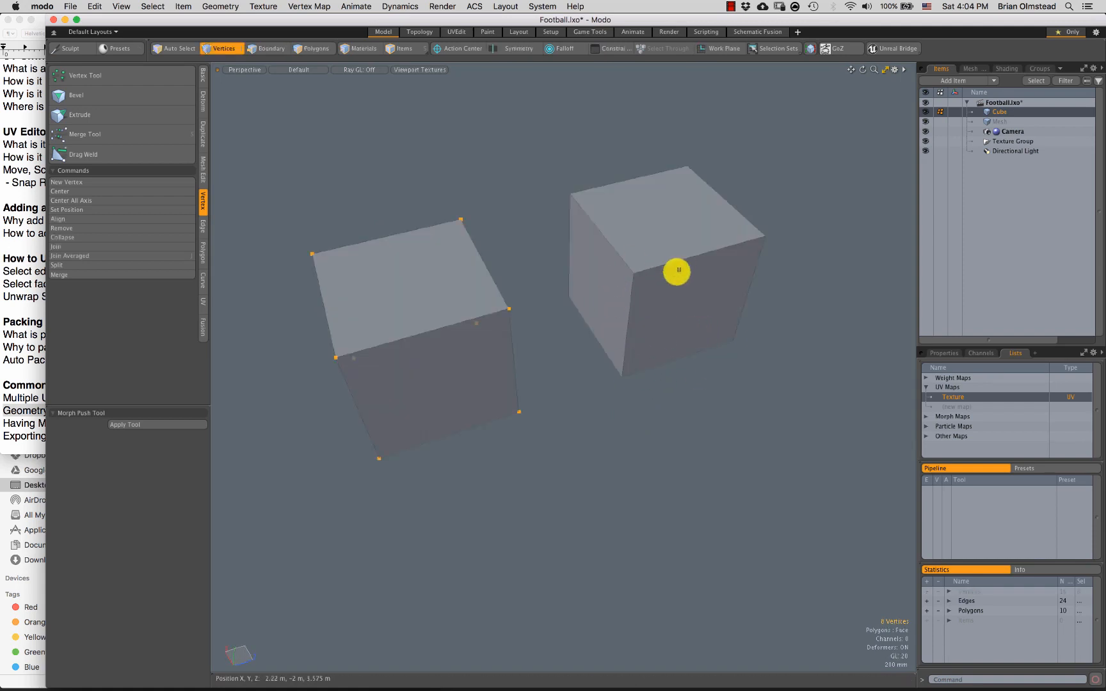
alt+drag(708, 385, 637, 363)
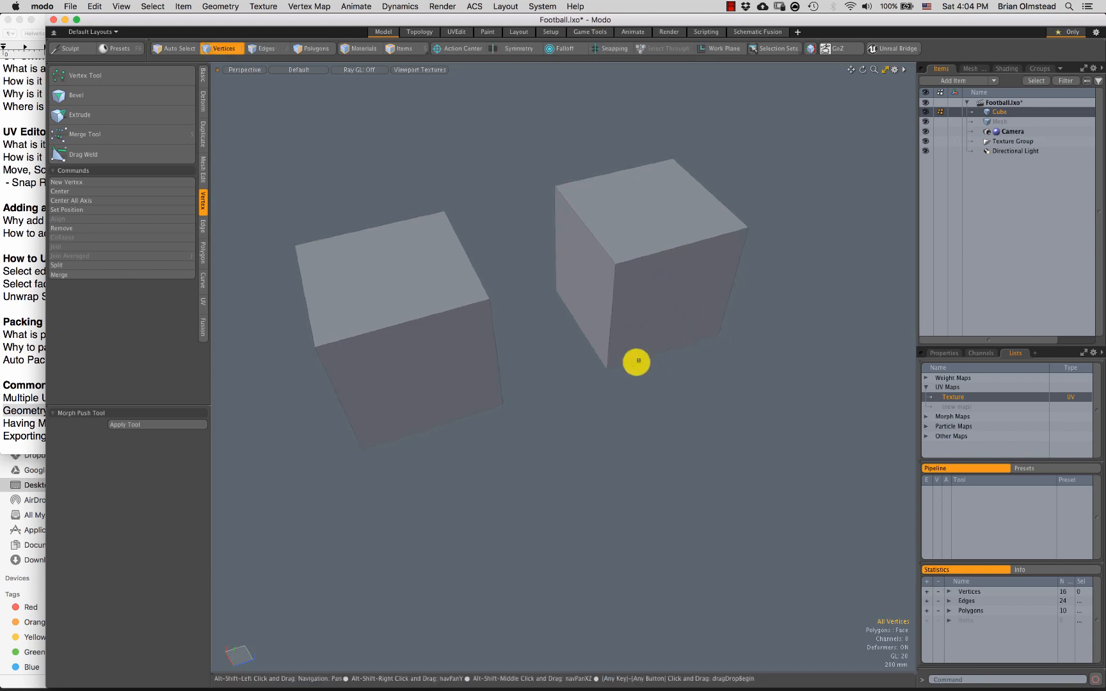
Step: Select the top polygon of the merged cube and extrude it 2 mm along Y
key(3)
click(632, 230)
alt+drag(661, 320, 587, 261)
scroll(588, 261, up, 5)
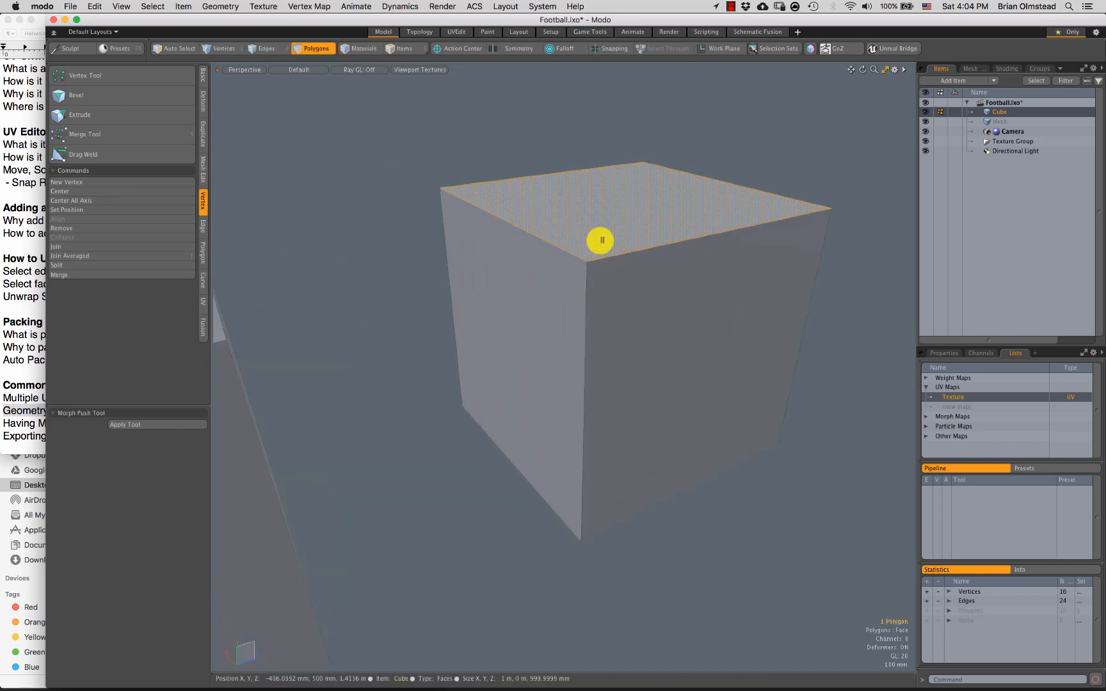
key(shift+x)
scroll(592, 242, up, 5)
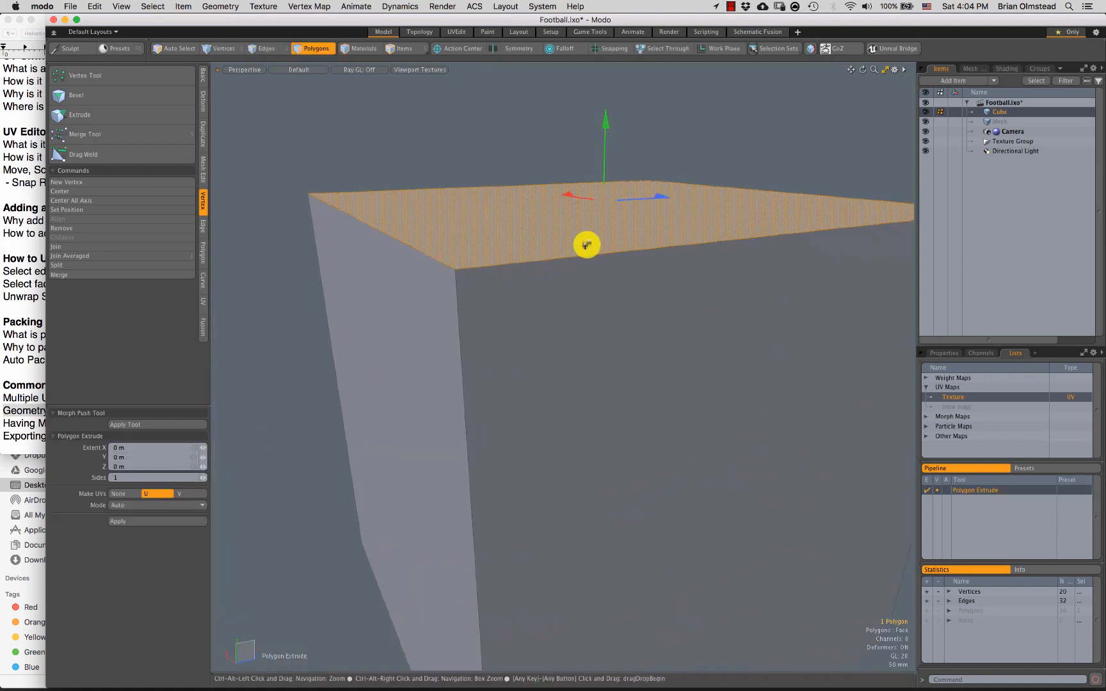
drag(611, 151, 611, 147)
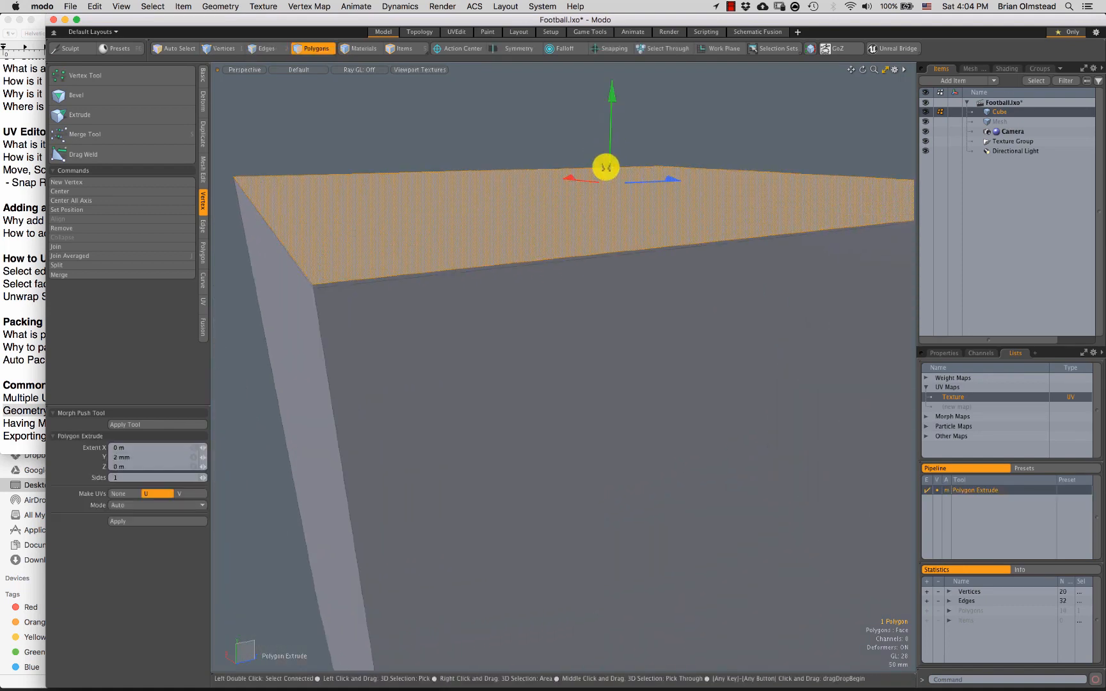
Step: Finish the Extrude, select the two vertices at the thin band's near corner and frame them closely
key(space)
click(457, 128)
alt+drag(397, 329, 408, 300)
key(1)
mouse_move(423, 233)
right_down()
mouse_move(442, 249)
mouse_move(431, 239)
right_up()
key(shift+a)
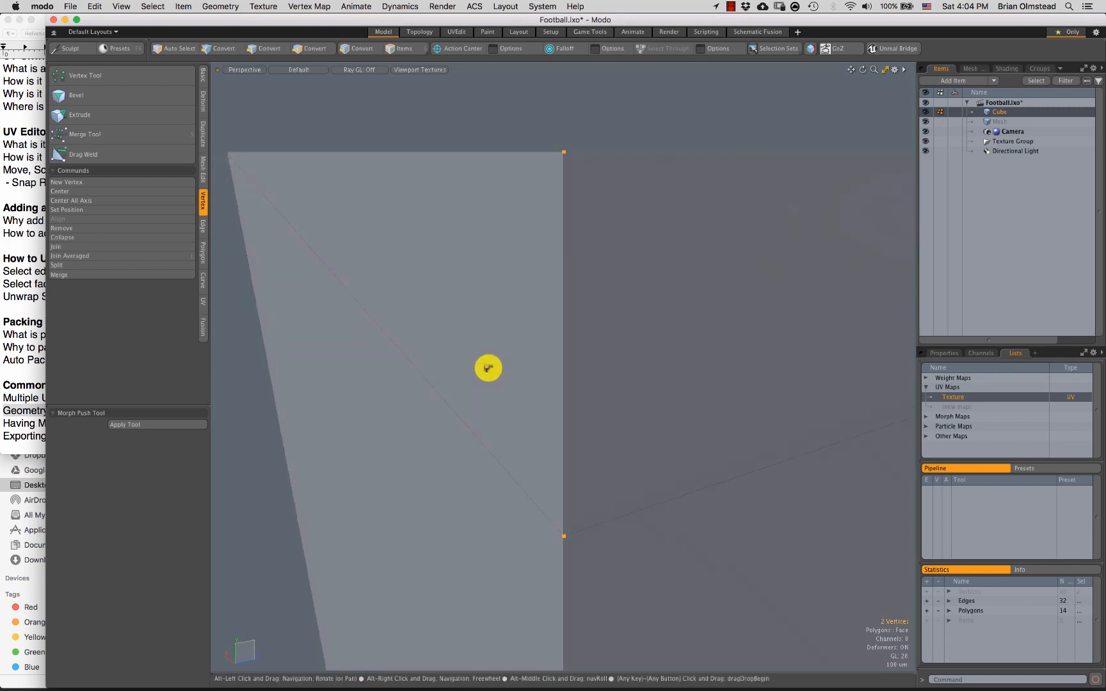
Step: Select the edge loop below the thin extruded band and move it up along Y almost to the top edges
mouse_move(489, 368)
alt+mouse_down()
mouse_move(481, 363)
mouse_move(531, 319)
alt+mouse_up()
key(2)
click(485, 427)
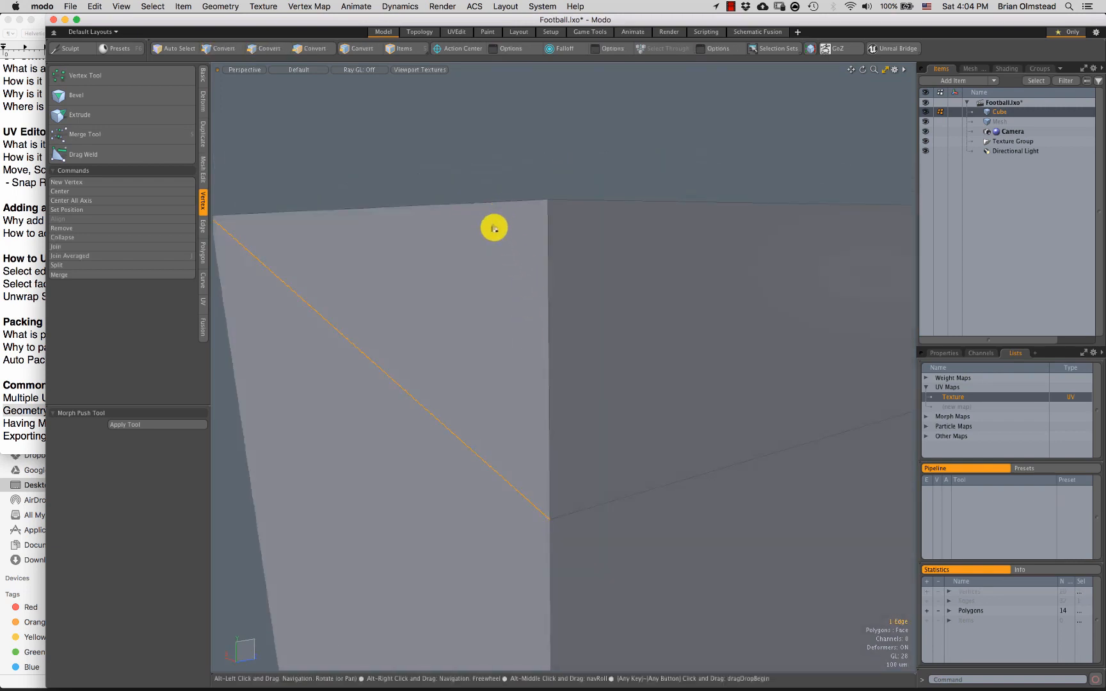
alt+drag(493, 227, 489, 221)
shift+click(499, 187)
double_click(493, 446)
key(w)
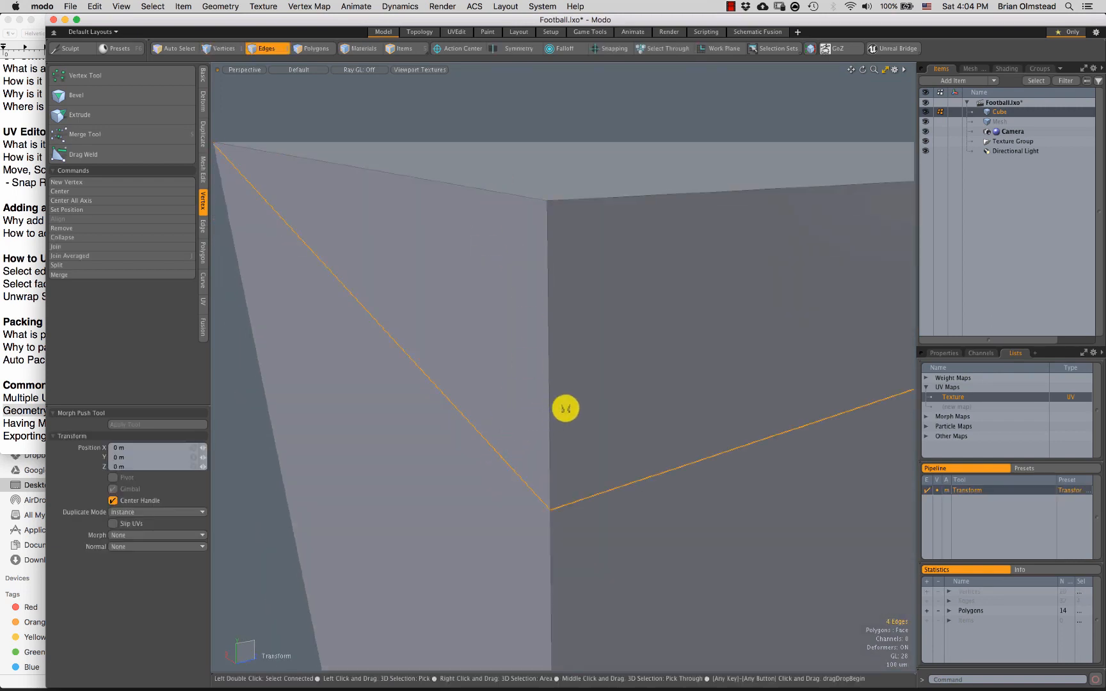
drag(573, 327, 566, 6)
key(q)
click(537, 167)
Step: Switch to polygon selection and select the polygons of the whole extruded cube, including the thin band
alt+drag(599, 358, 595, 279)
scroll(559, 360, down, 10)
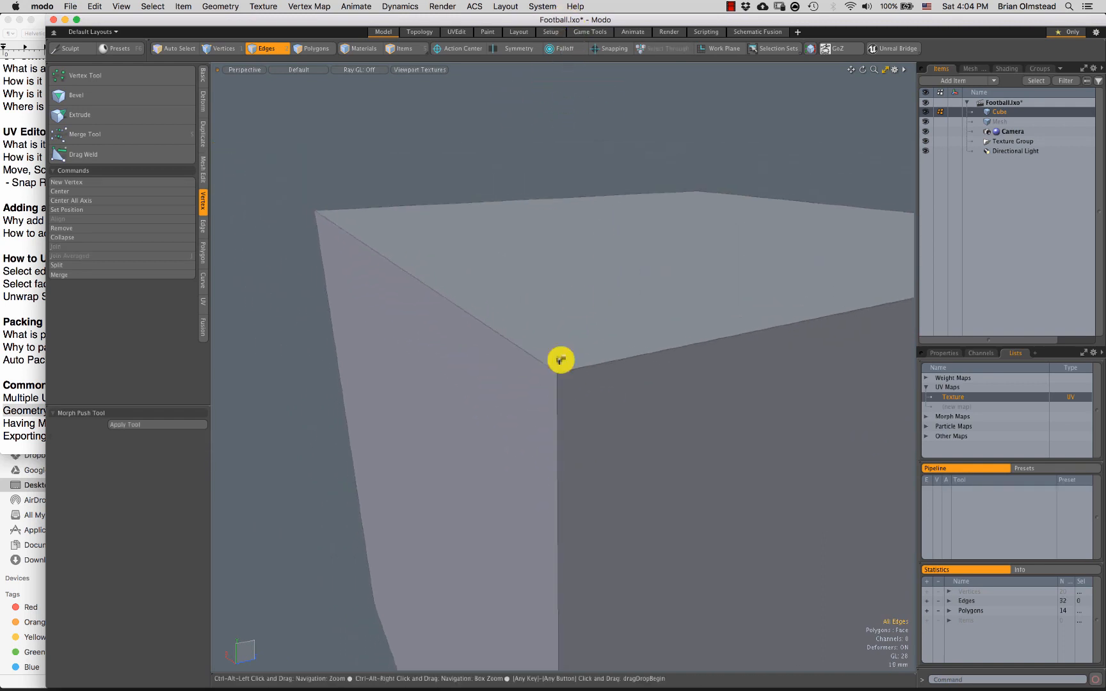
alt+drag(560, 326, 566, 378)
key(3)
alt+drag(538, 338, 533, 311)
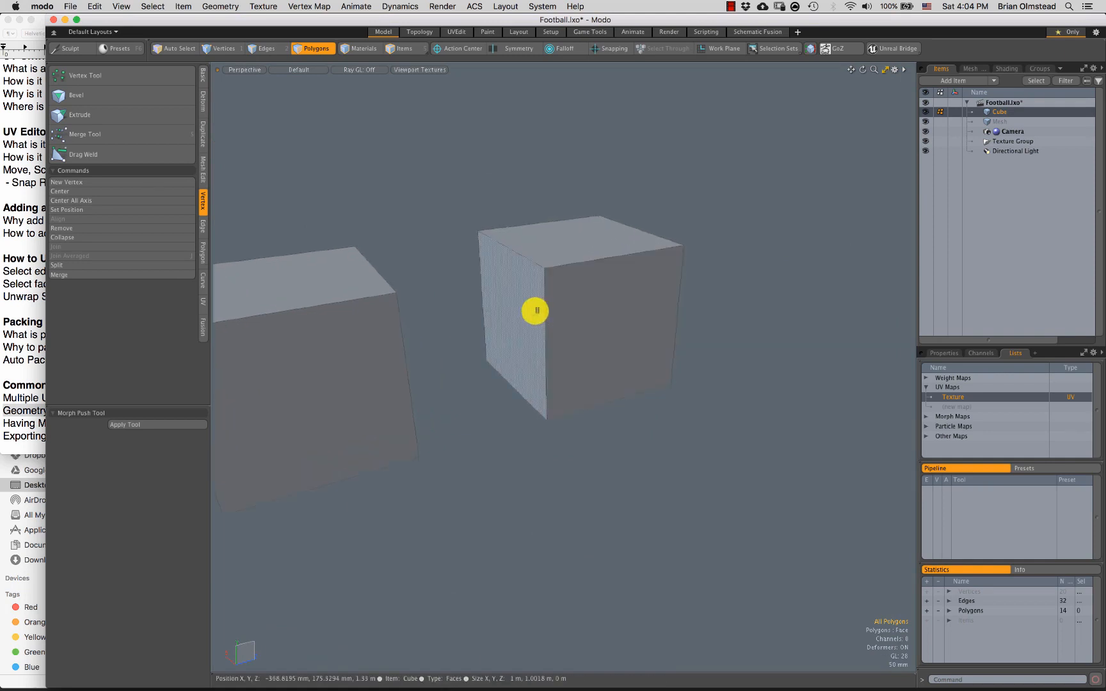
mouse_move(528, 135)
middle_down()
mouse_move(694, 448)
mouse_move(690, 168)
middle_up()
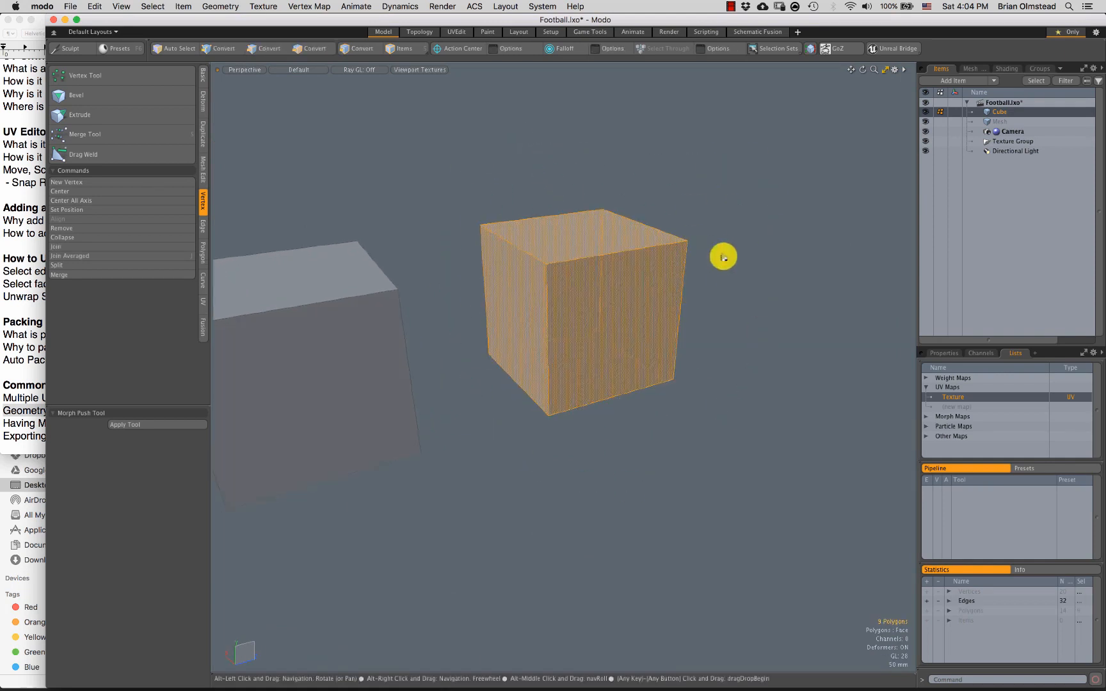
Step: Preview both cubes as subdivision surfaces to compare their rounding, and return them to plain polygons
alt+drag(743, 294, 723, 121)
mouse_move(626, 289)
alt+shift+mouse_down()
mouse_move(613, 206)
mouse_move(568, 452)
mouse_move(580, 362)
alt+shift+mouse_up()
click(593, 240)
key(1)
click(700, 204)
scroll(596, 325, up, 3)
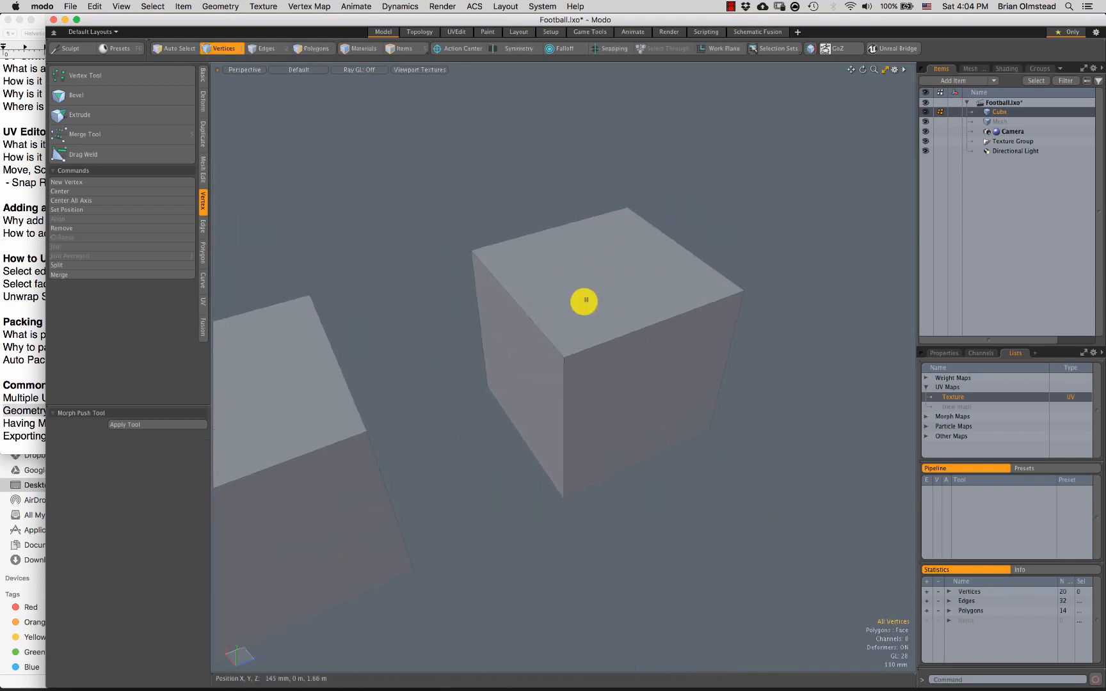
key(Tab)
scroll(503, 395, down, 3)
alt+shift+drag(503, 395, 699, 301)
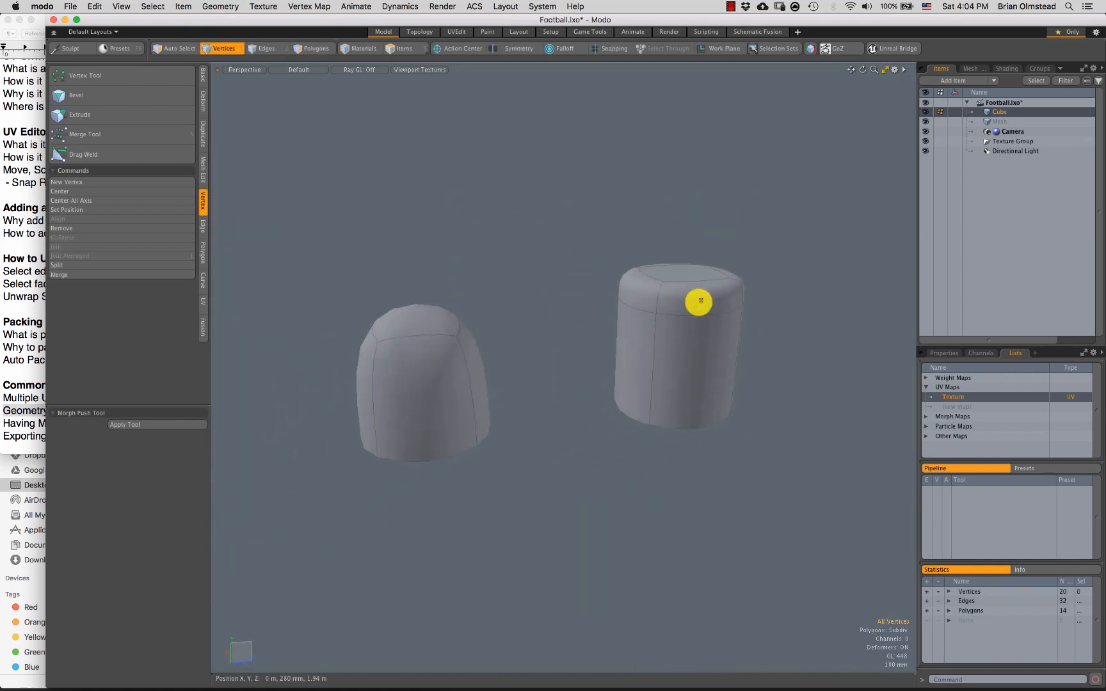
key(Tab)
alt+drag(617, 365, 637, 386)
alt+drag(612, 277, 729, 323)
Step: Select the short vertical edge at the thin band's near corner, frame it closely and add adjoining band edges to inspect
key(2)
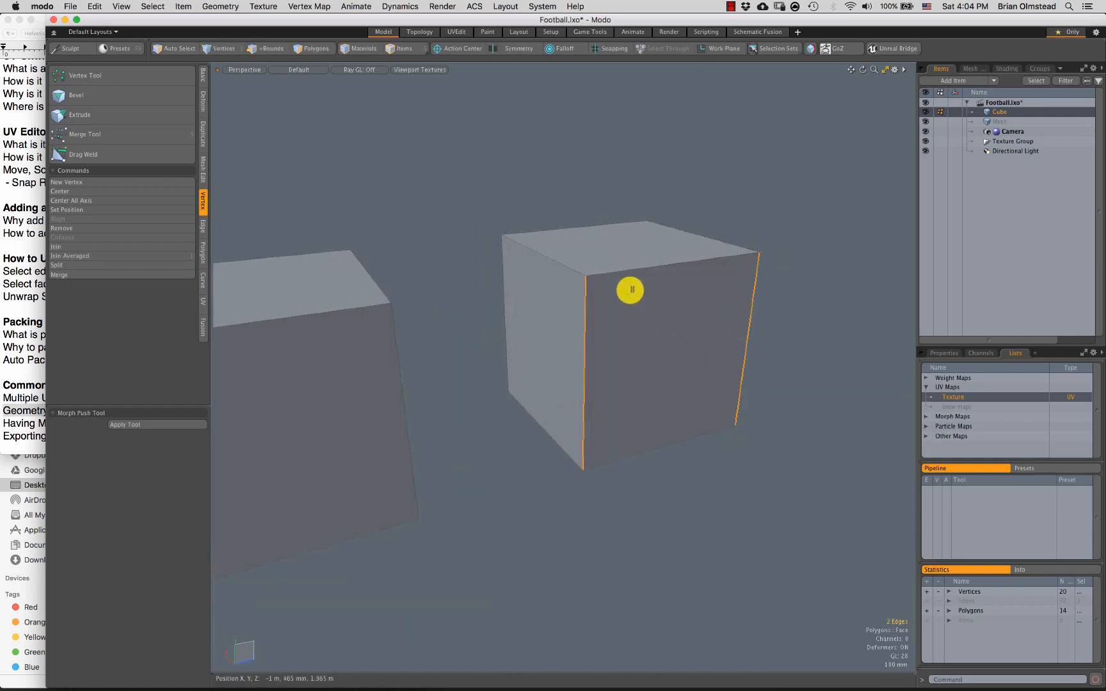
scroll(584, 274, up, 10)
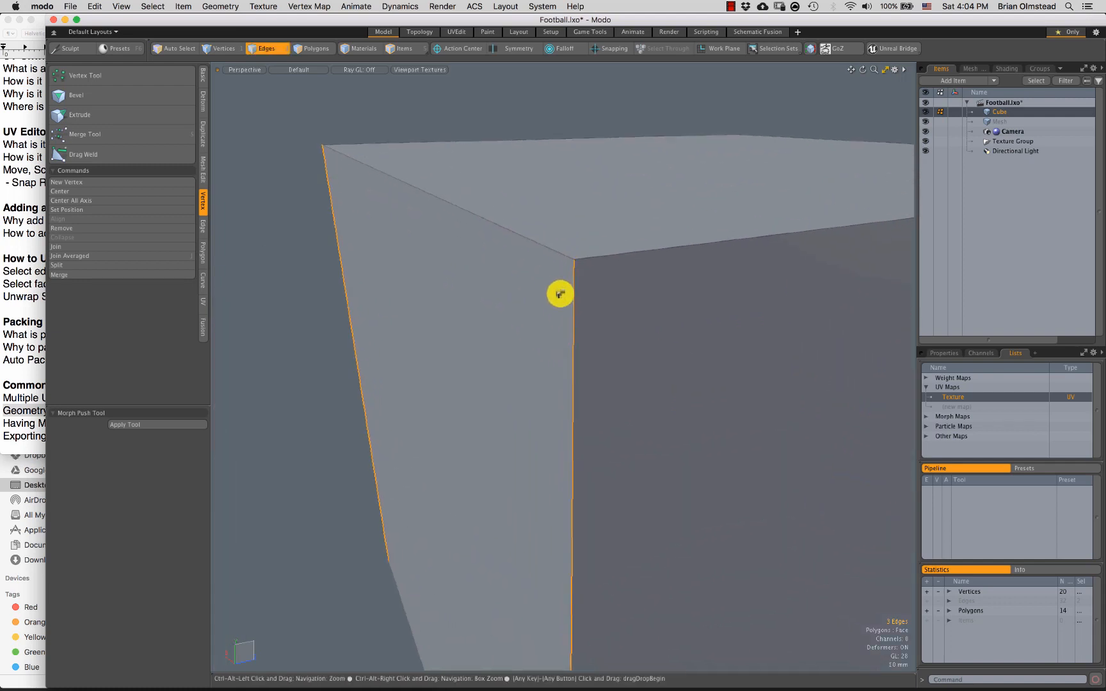
click(576, 251)
key(shift+a)
alt+drag(600, 308, 572, 313)
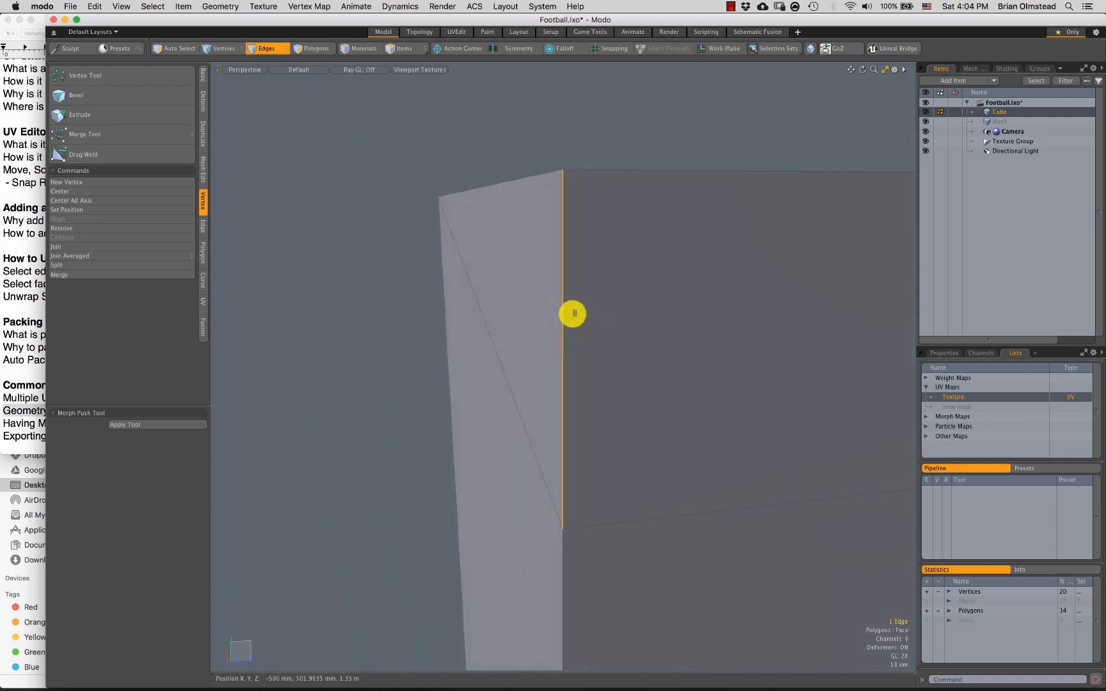
shift+click(626, 532)
alt+drag(626, 493, 608, 348)
key(a)
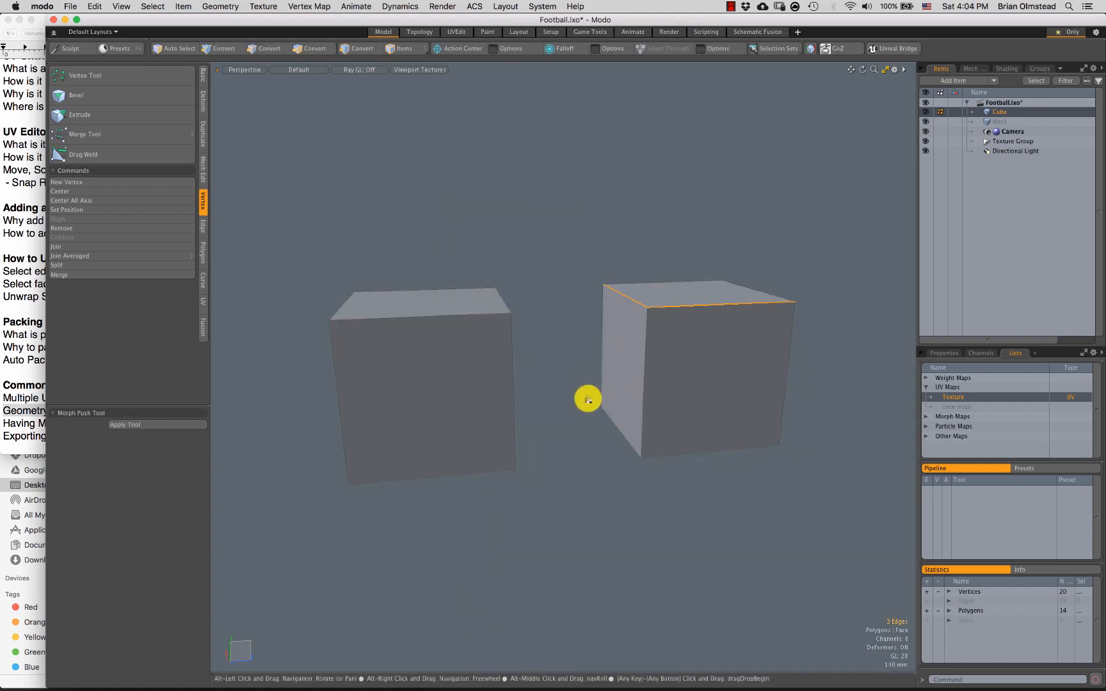
Step: Switch to vertex selection, select the two vertices at the band's near corner and frame them
key(3)
alt+drag(587, 399, 608, 371)
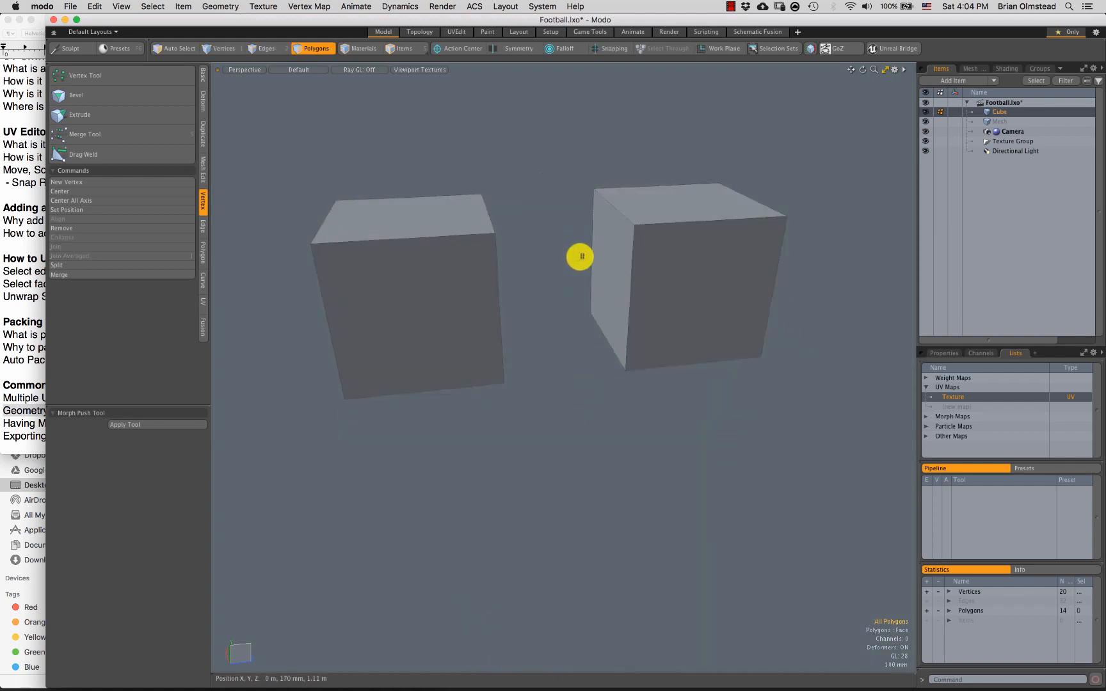
ctrl+alt+drag(623, 271, 501, 301)
key(1)
key(shift+a)
alt+drag(552, 407, 450, 350)
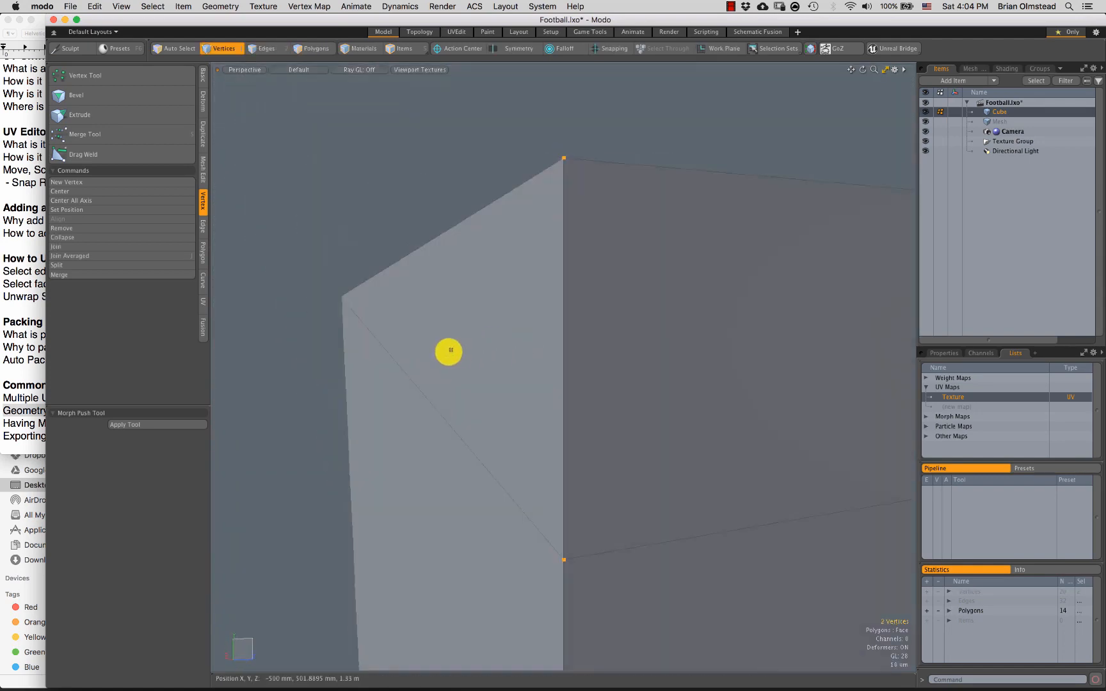
Step: Move the band's lower corner vertex up 249 um along Y onto the upper one, and undo the move
key(2)
click(565, 560)
key(w)
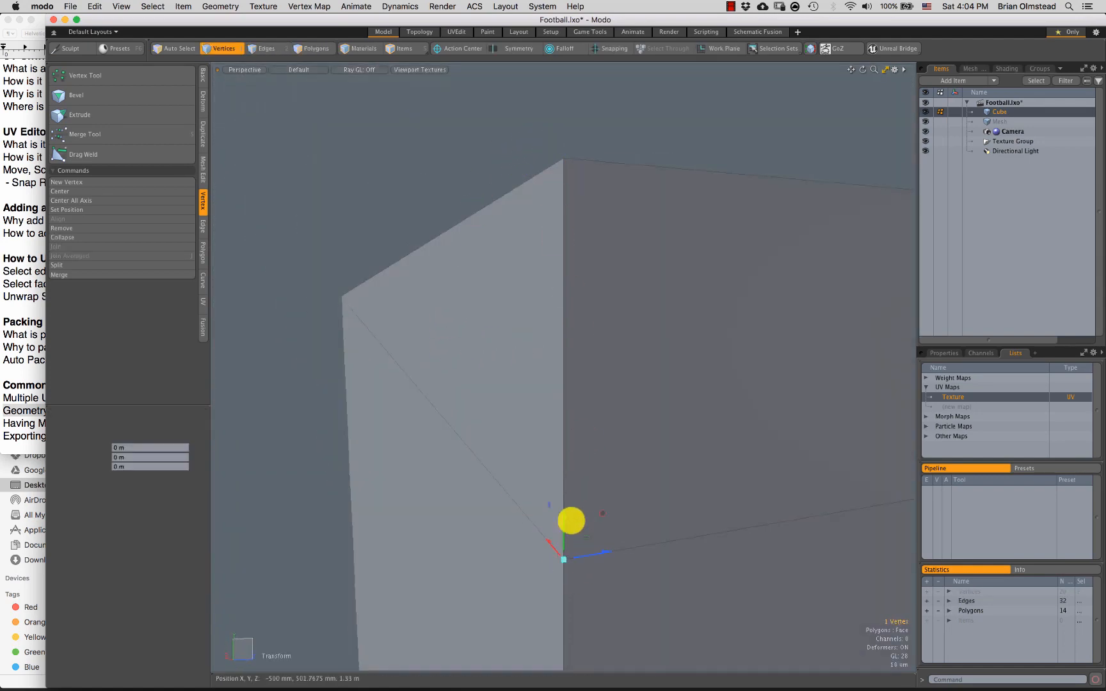
drag(564, 505, 571, 20)
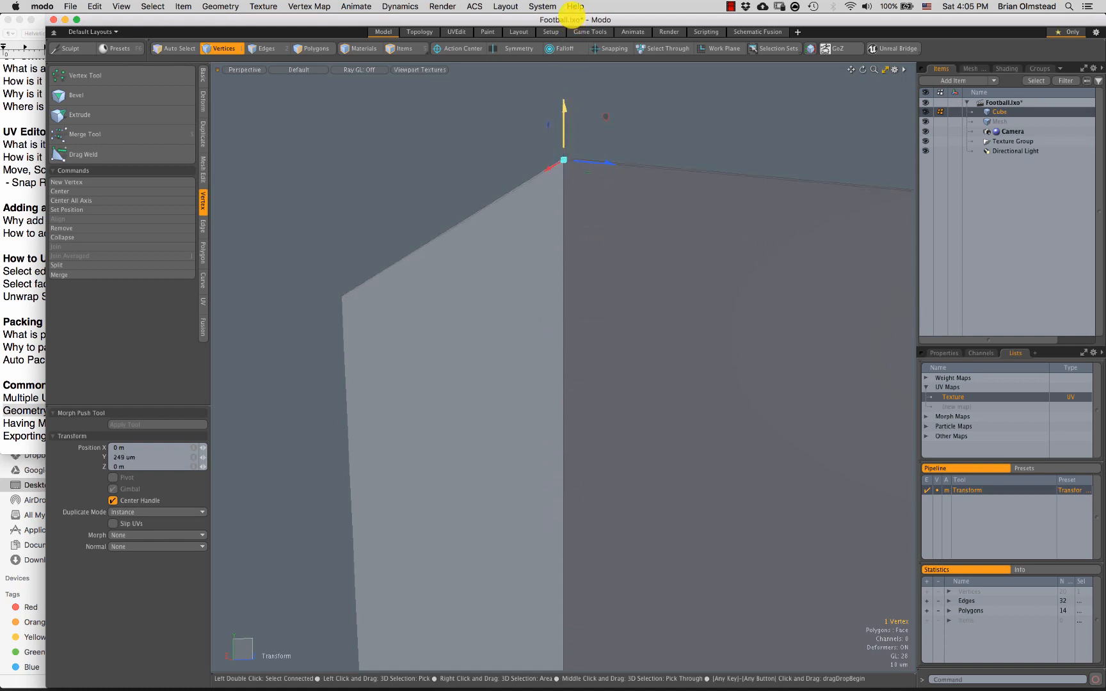
key(space)
key(super+z)
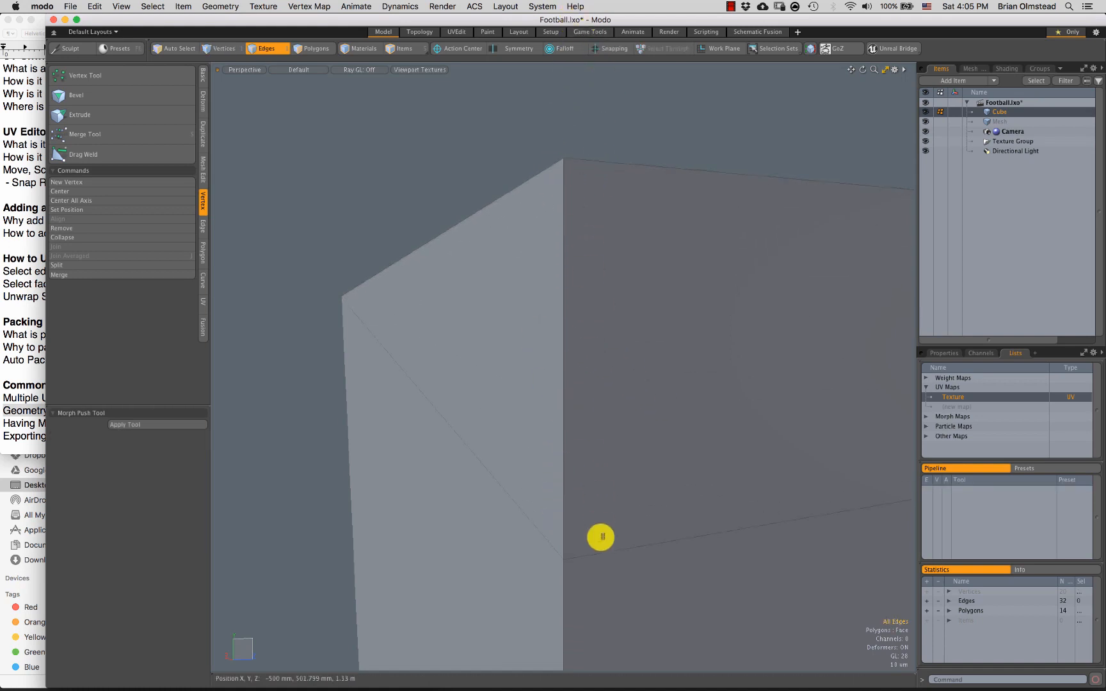
key(super+z)
Step: Run Mesh Cleanup on the cube mesh and close its report
click(221, 8)
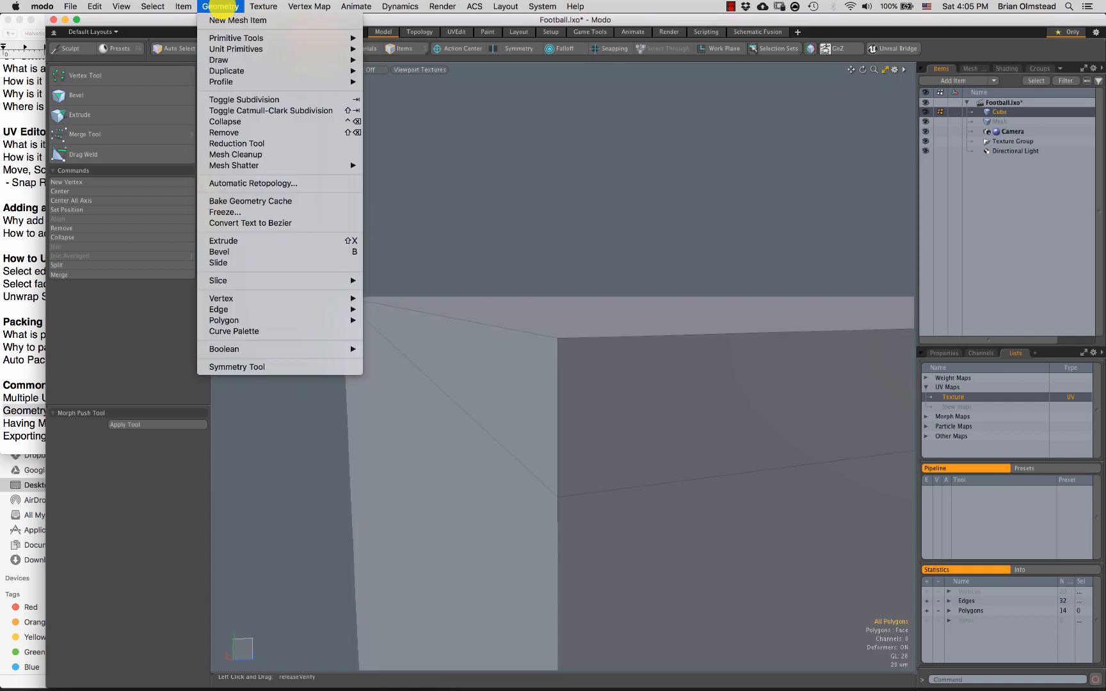
click(245, 154)
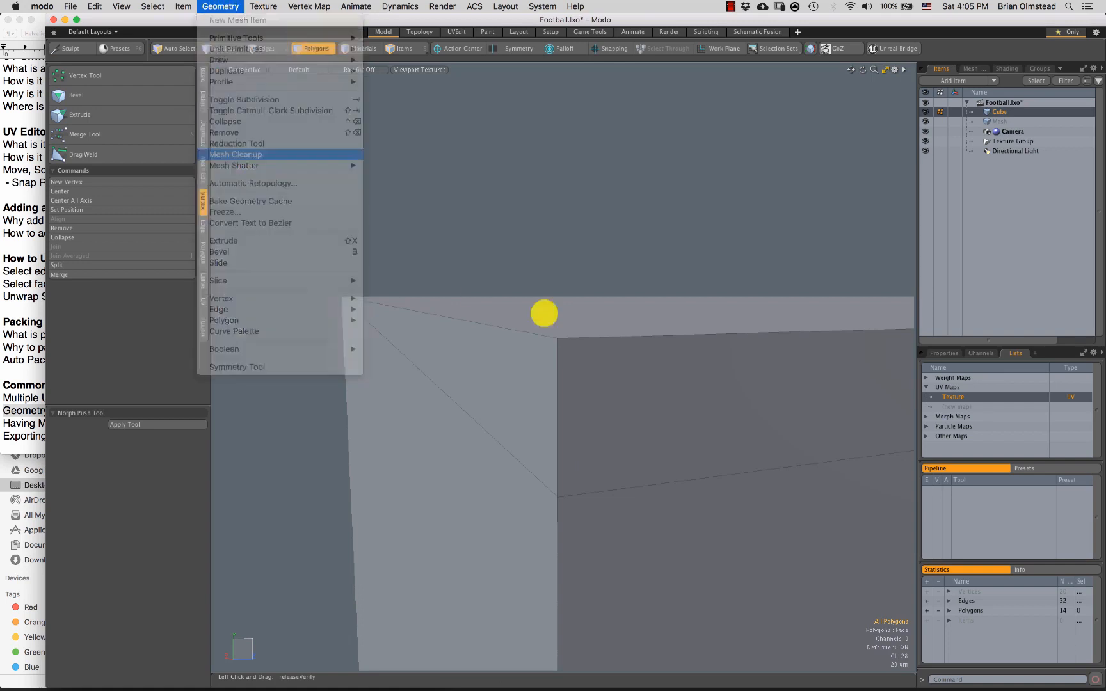
click(693, 325)
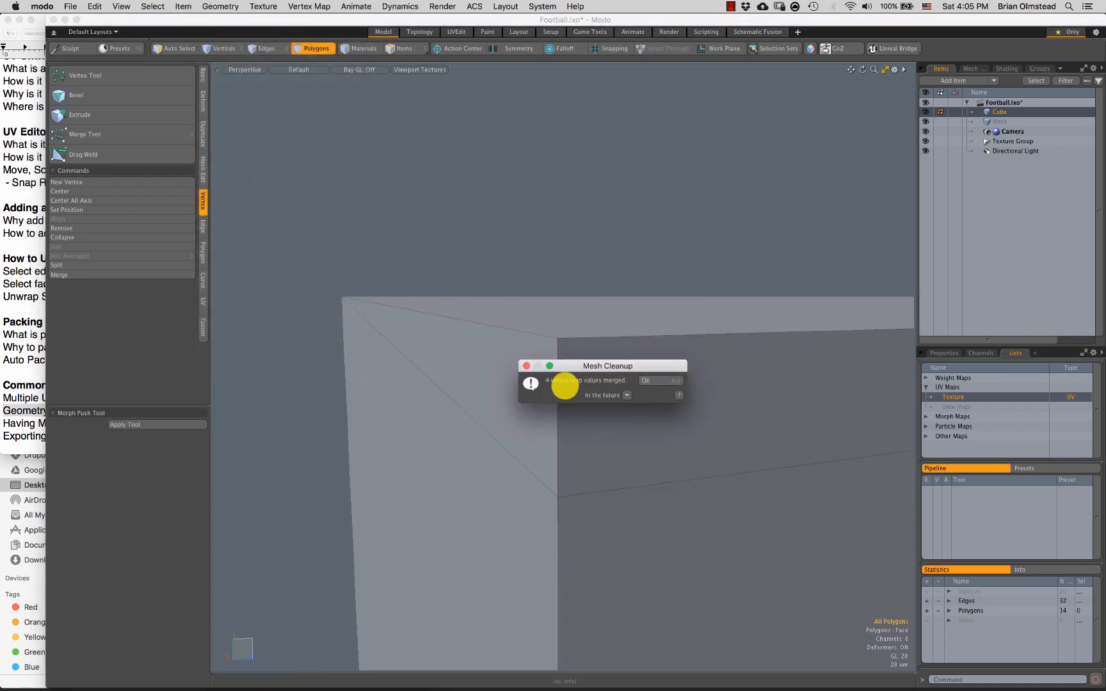
click(652, 384)
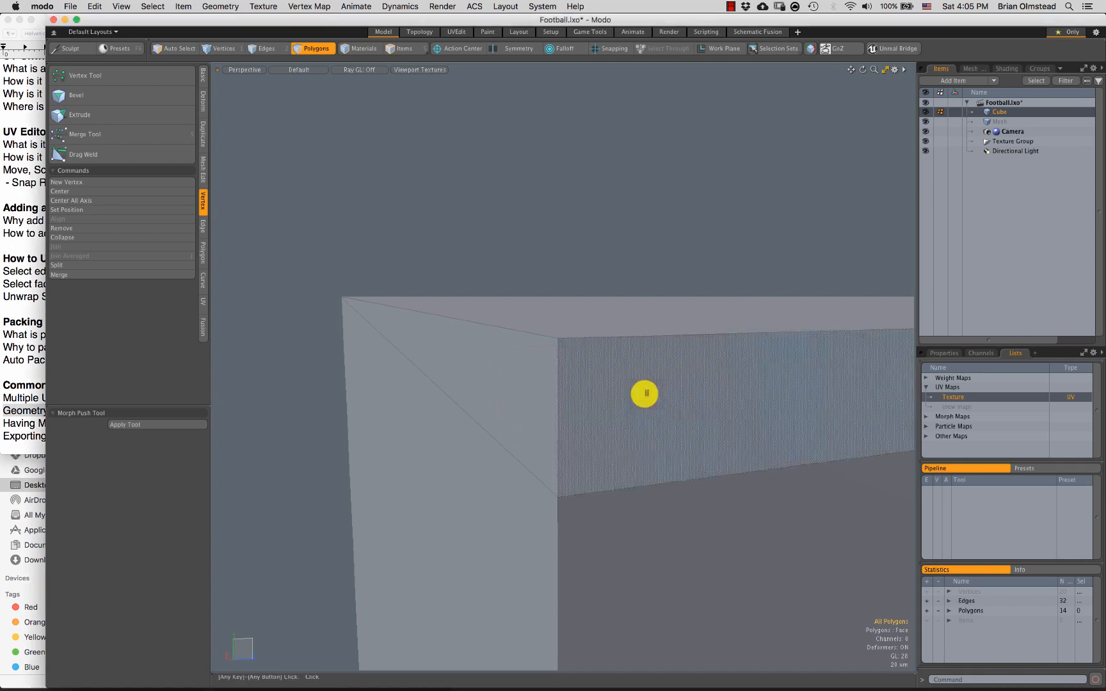
Step: Check the two vertices at the thin band's near corner by selecting them, and clear the selection
key(1)
right_drag(560, 472, 526, 494)
click(565, 353)
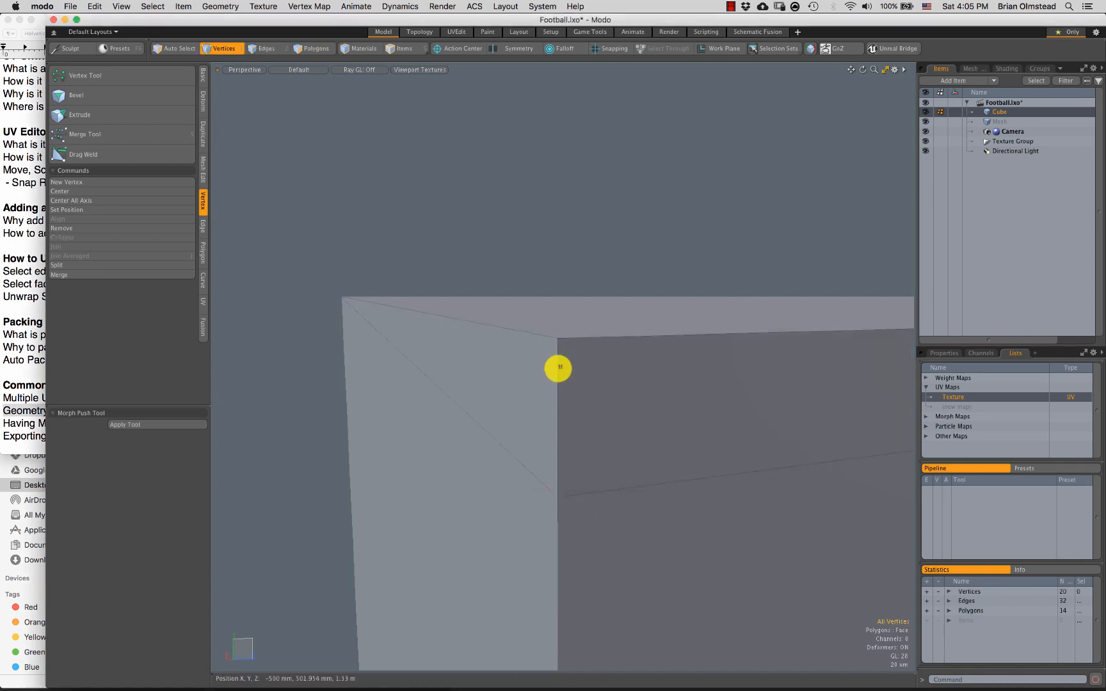
shift+right_drag(566, 462, 598, 477)
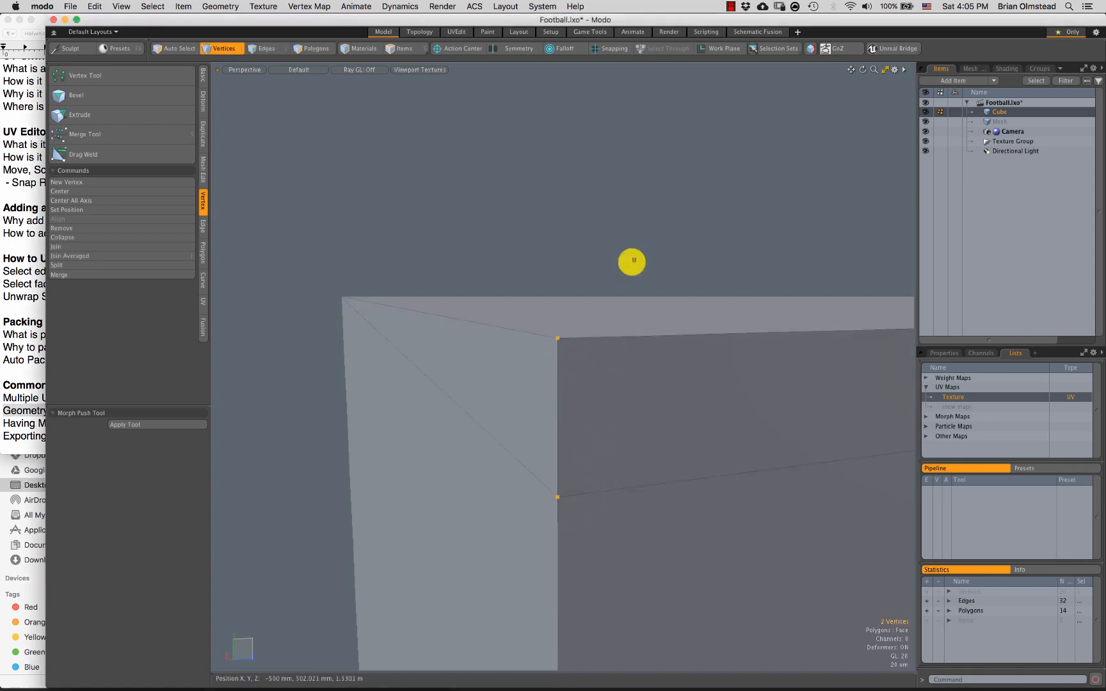
click(611, 239)
Step: Frame the extruded cube's top corner, select the edge loop bounding the thin band and remove it
mouse_move(576, 416)
alt+mouse_down()
mouse_move(565, 461)
mouse_move(532, 397)
mouse_move(549, 312)
alt+mouse_up()
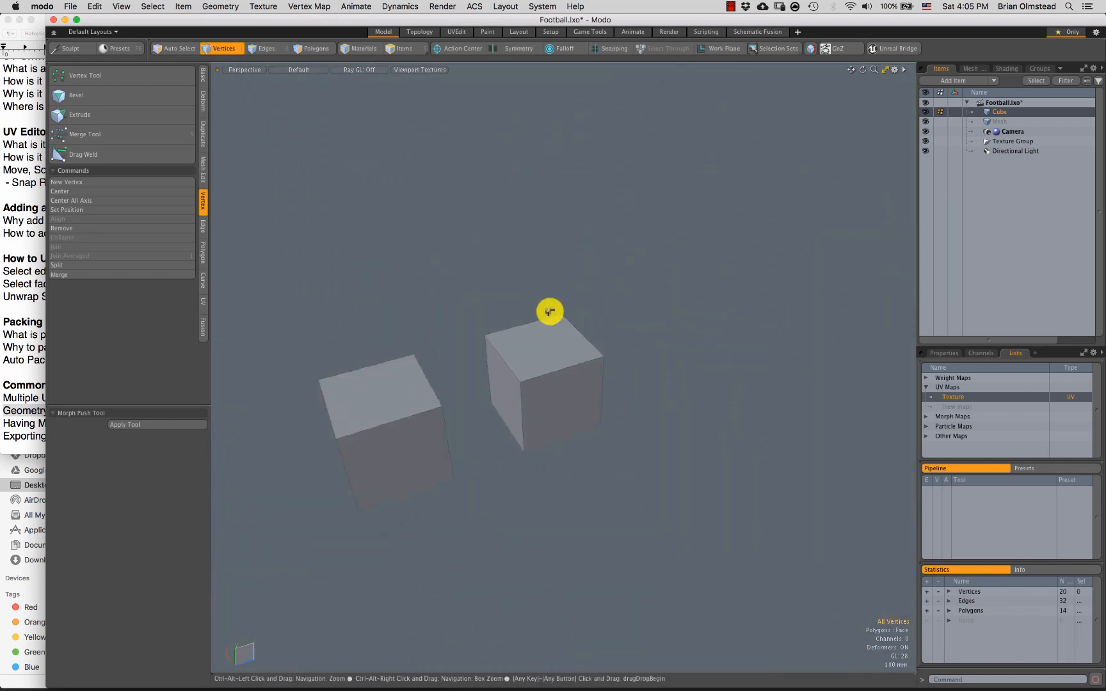
alt+shift+drag(522, 364, 519, 341)
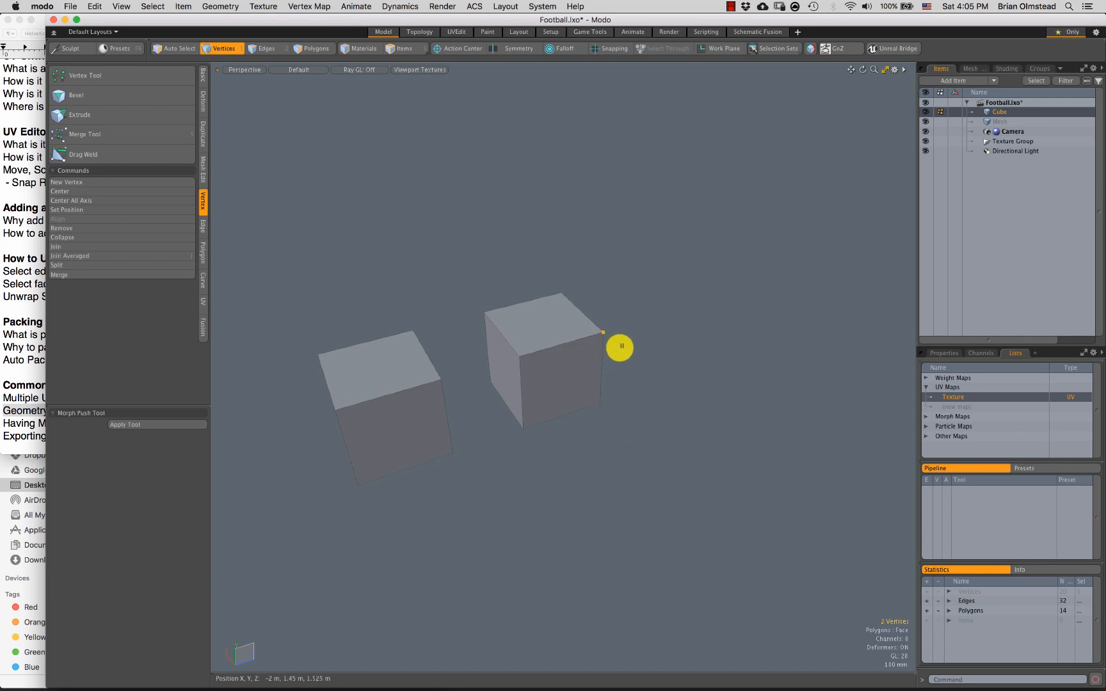
key(shift+a)
alt+drag(652, 411, 529, 355)
key(2)
double_click(509, 427)
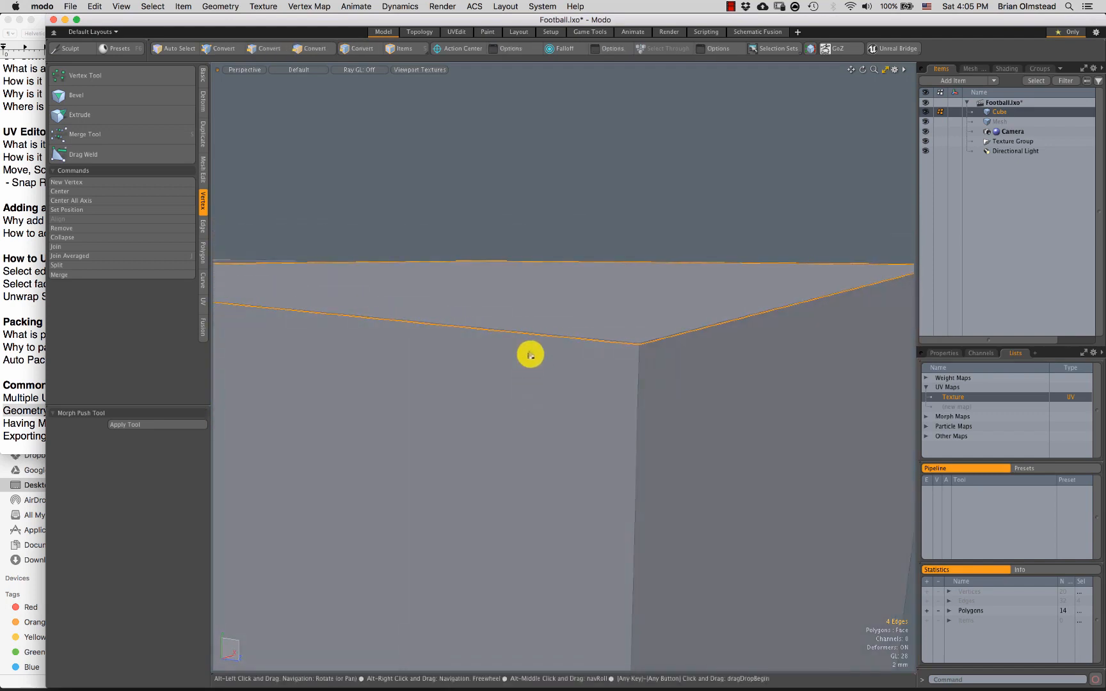
click(531, 353)
Step: Examine both cubes from several angles, toggling subdivision on and off to check the mesh without the thin band
key(a)
alt+drag(681, 395, 601, 313)
key(Tab)
key(Tab)
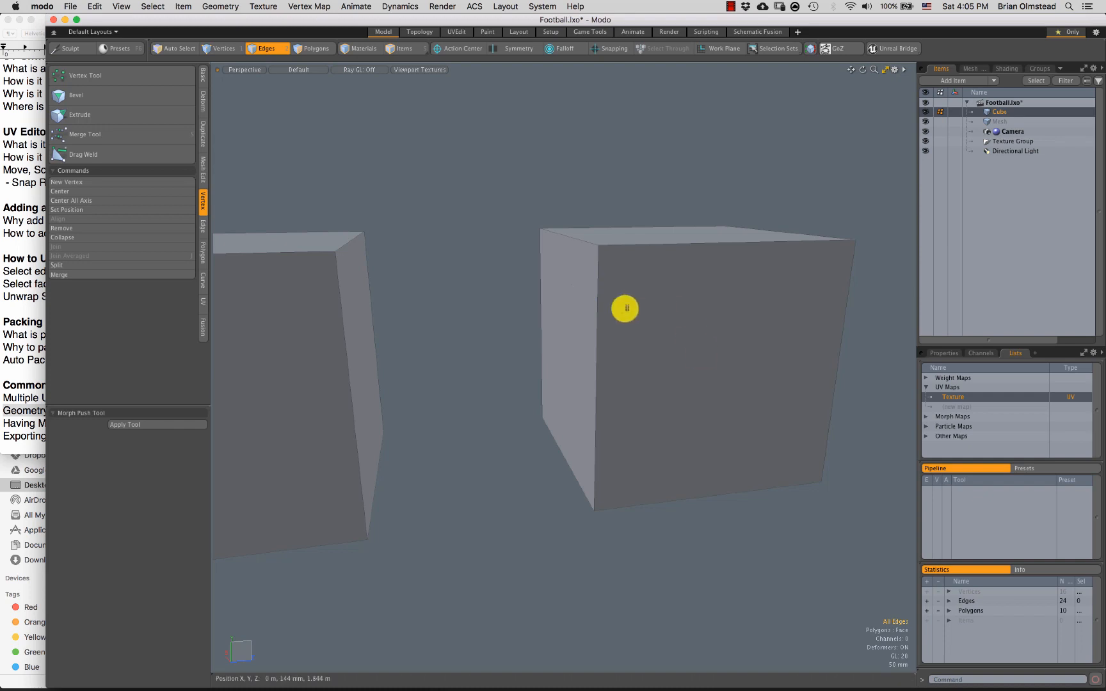
alt+drag(556, 307, 627, 278)
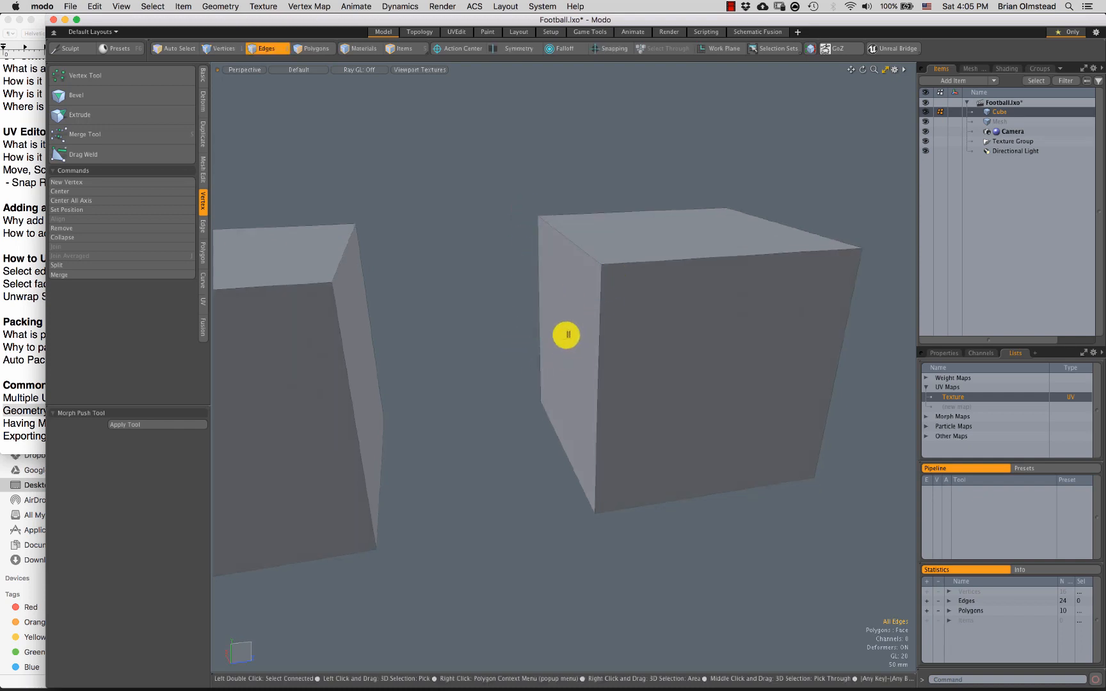
alt+drag(511, 338, 549, 281)
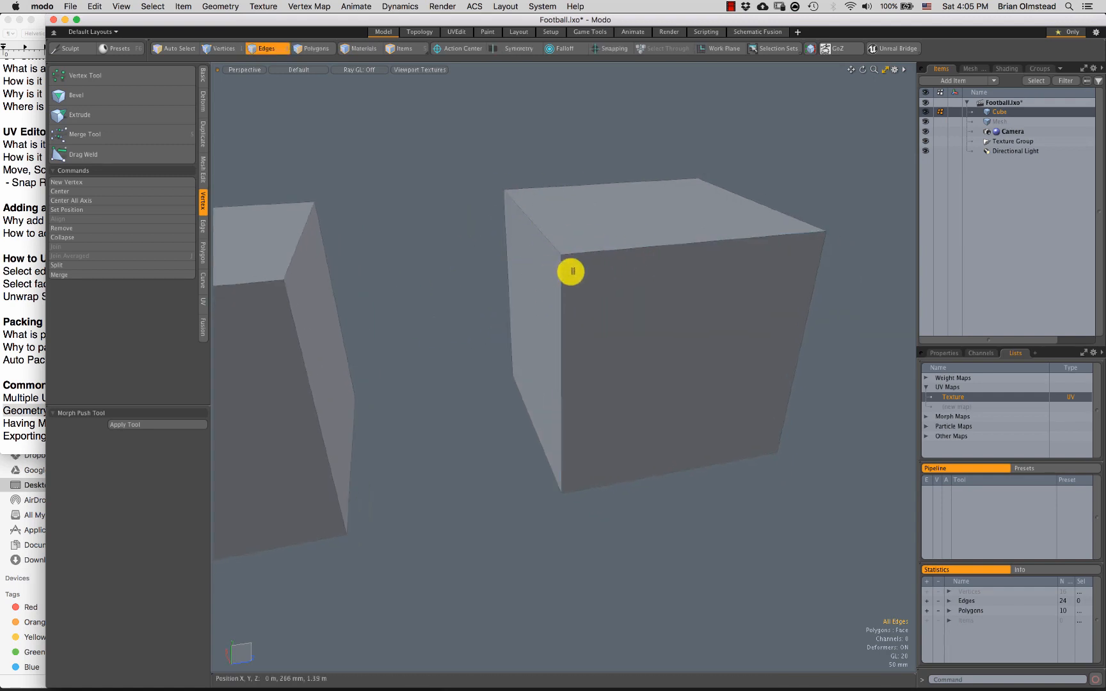
alt+drag(600, 315, 632, 343)
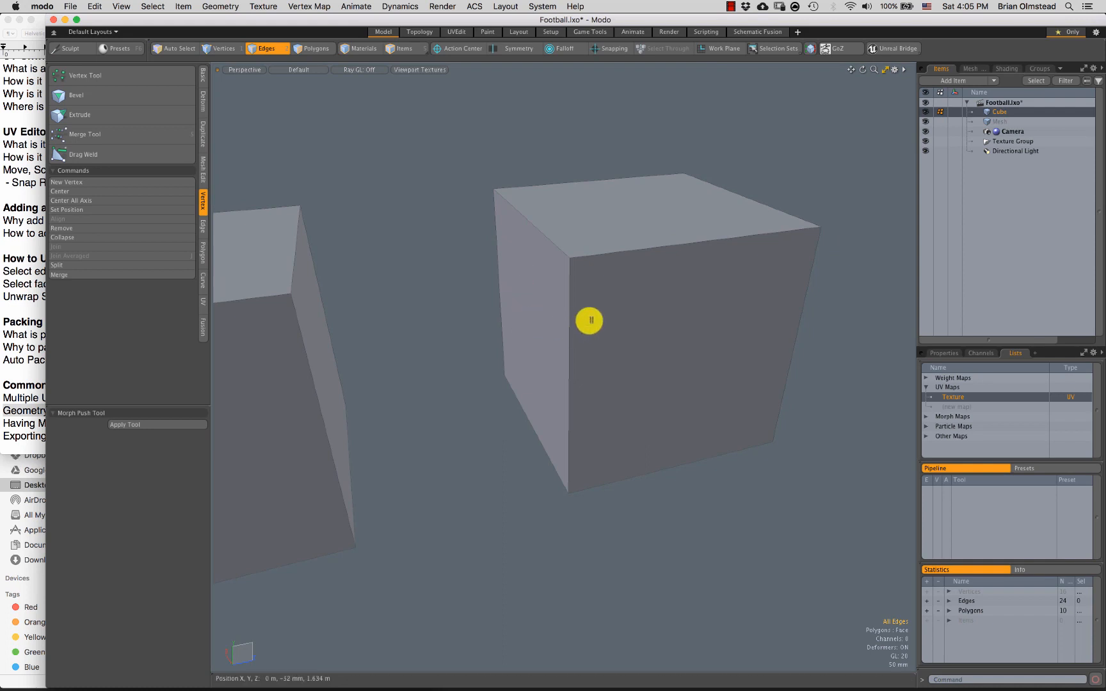
alt+drag(607, 353, 609, 350)
key(3)
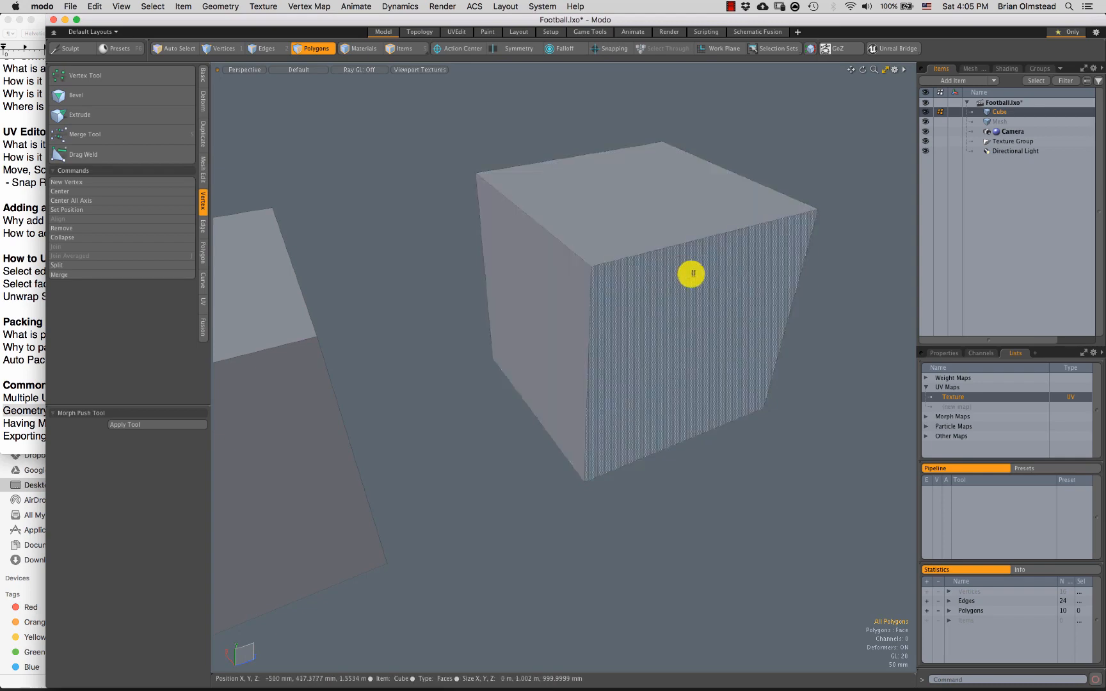
alt+drag(676, 290, 637, 377)
scroll(637, 377, down, 3)
key(1)
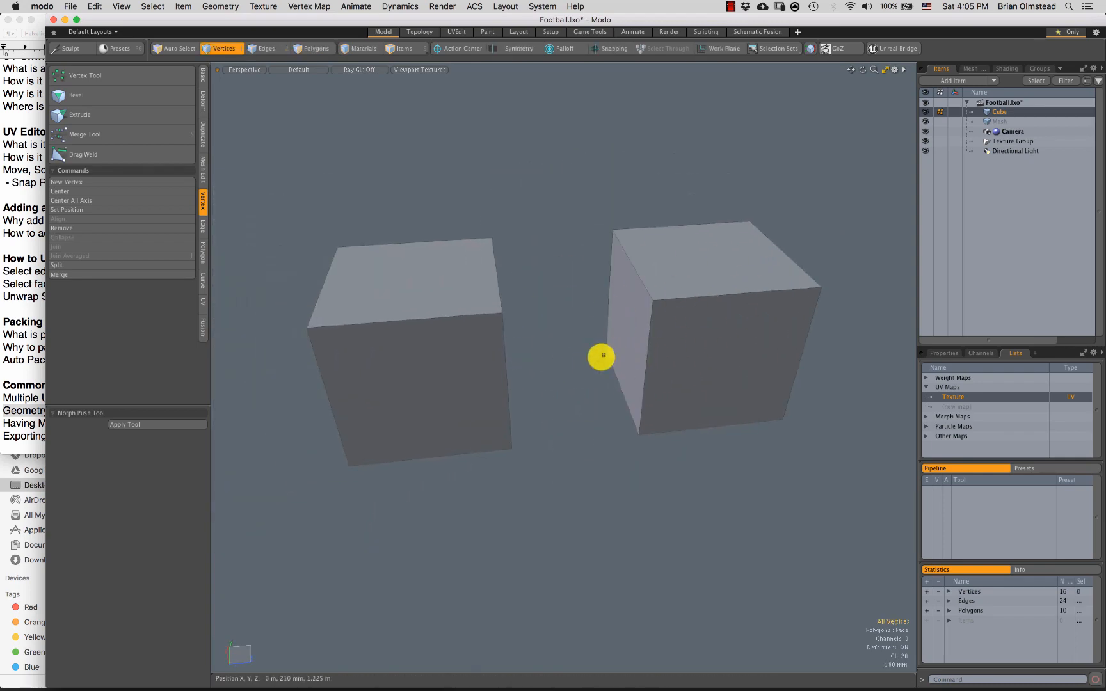
scroll(543, 474, down, 2)
Step: Switch to the TextEdit outline, highlight the line "Having Multiple Shapes in one scene" and return to Modo
click(68, 410)
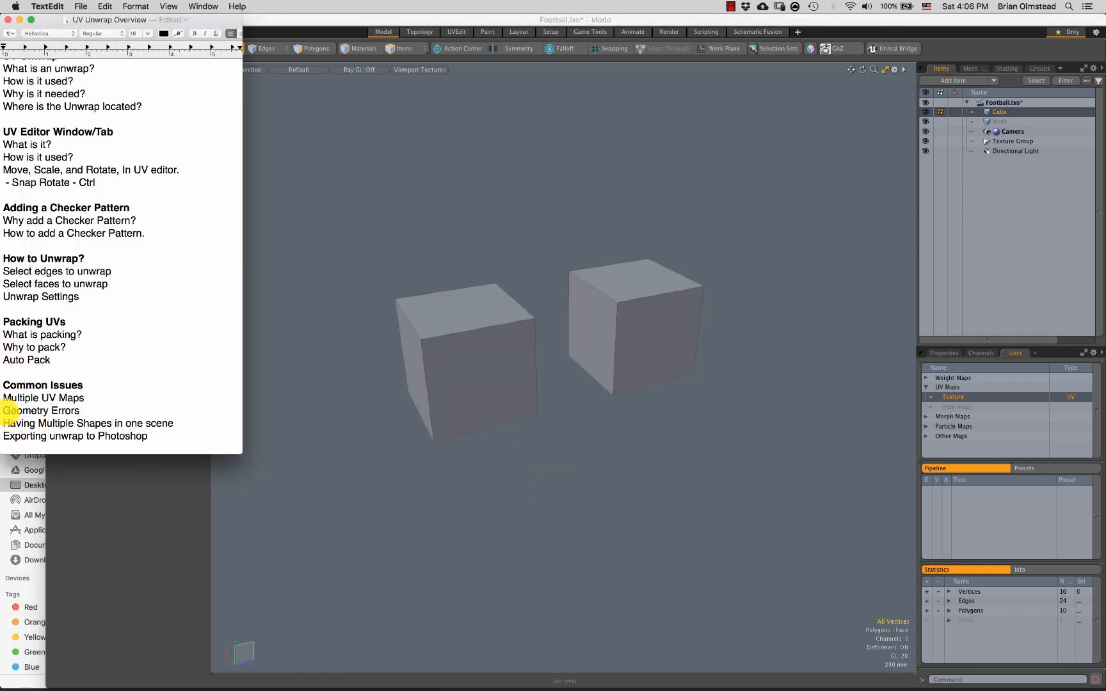
drag(17, 410, 166, 421)
click(6, 435)
click(544, 409)
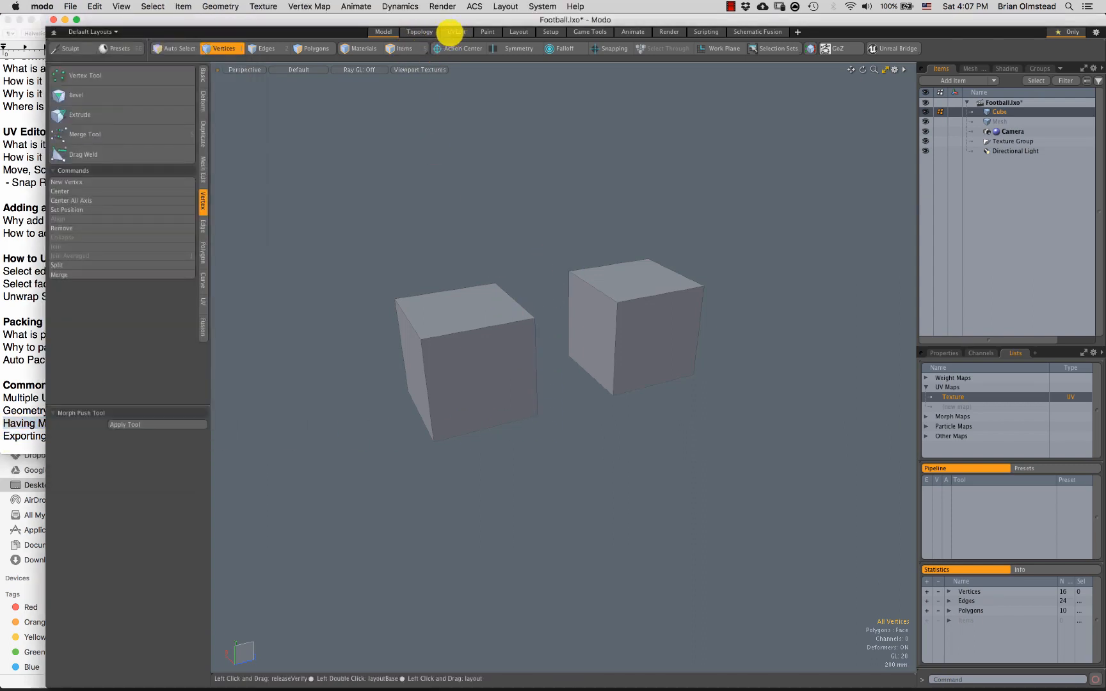
Step: Switch to the UVEdit workspace and select all the bottom edges of both cubes
click(455, 32)
scroll(684, 337, up, 5)
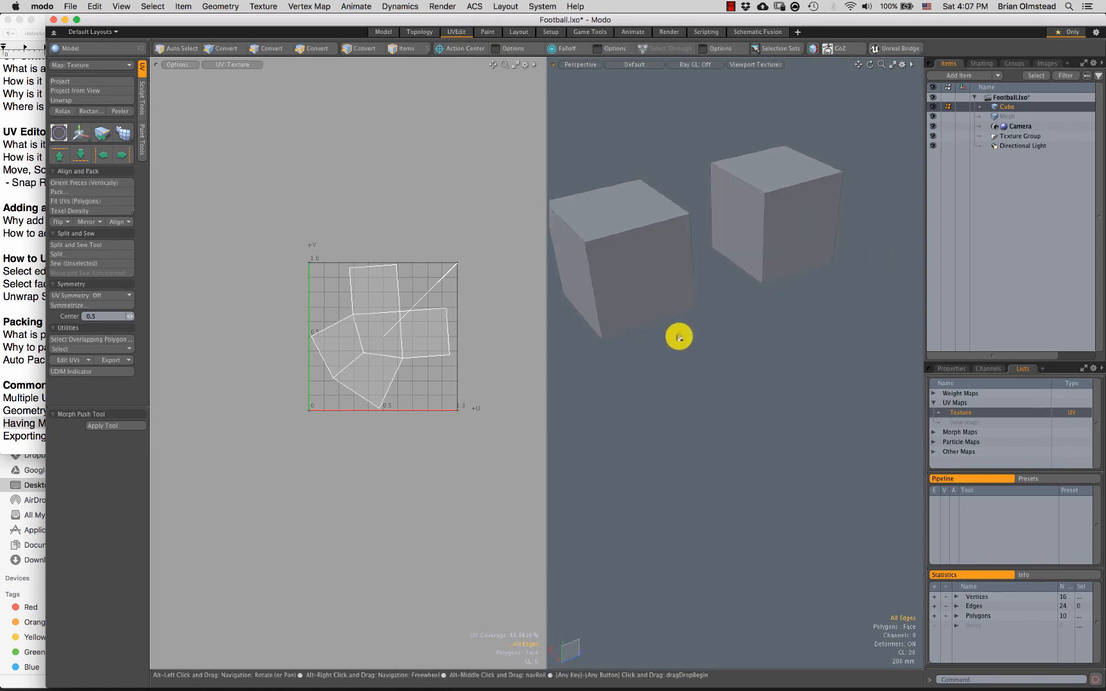
click(639, 326)
shift+click(640, 302)
alt+drag(619, 340, 590, 207)
mouse_move(678, 311)
alt+mouse_down()
mouse_move(635, 313)
mouse_move(619, 279)
mouse_move(675, 300)
alt+mouse_up()
click(658, 262)
shift+click(618, 259)
mouse_move(635, 257)
alt+mouse_down()
mouse_move(752, 279)
mouse_move(762, 233)
mouse_move(690, 264)
mouse_move(648, 249)
alt+mouse_up()
shift+click(703, 265)
shift+click(740, 258)
shift+click(652, 247)
shift+click(699, 257)
mouse_move(713, 262)
alt+mouse_down()
mouse_move(670, 257)
mouse_move(586, 289)
mouse_move(646, 297)
mouse_move(649, 274)
mouse_move(633, 256)
alt+mouse_up()
shift+click(630, 273)
shift+click(578, 272)
Step: Add the vertical edges of both cubes to the seam selection and unwrap with the Angle Based method
mouse_move(617, 242)
right_down()
mouse_move(565, 298)
mouse_move(885, 240)
right_up()
mouse_move(885, 241)
alt+mouse_down()
mouse_move(745, 291)
mouse_move(706, 329)
alt+mouse_up()
click(82, 100)
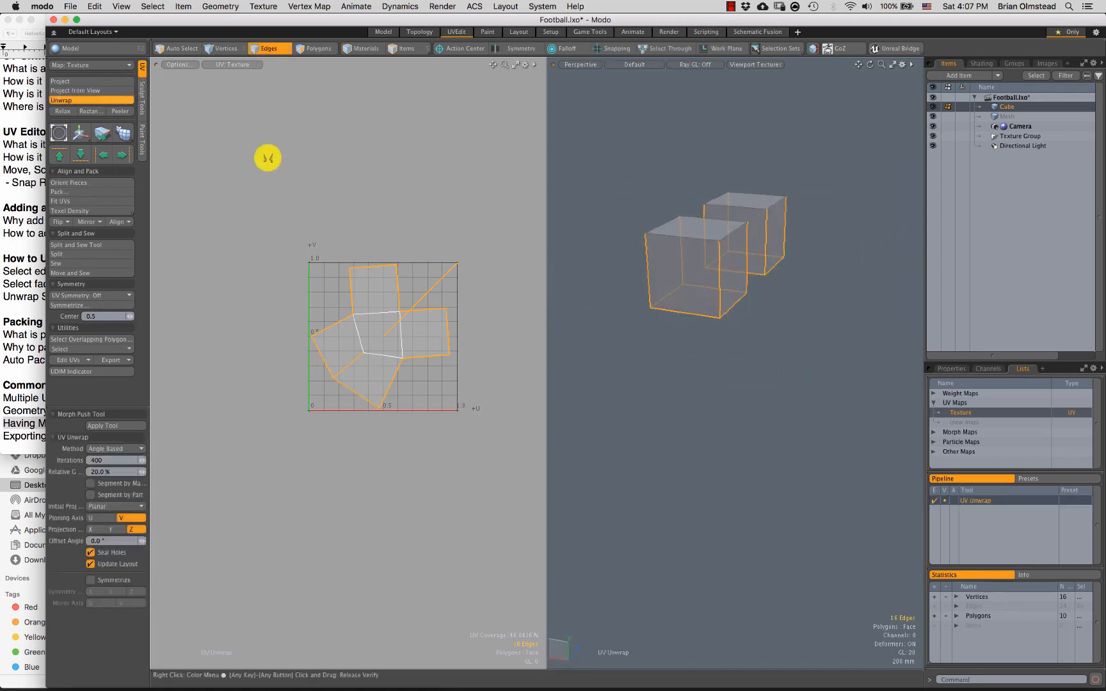
click(267, 158)
Step: Deselect the bottom edges of both cubes and unwrap again with only the vertical edges as seams
scroll(640, 350, up, 3)
alt+drag(639, 351, 602, 250)
scroll(632, 333, down, 3)
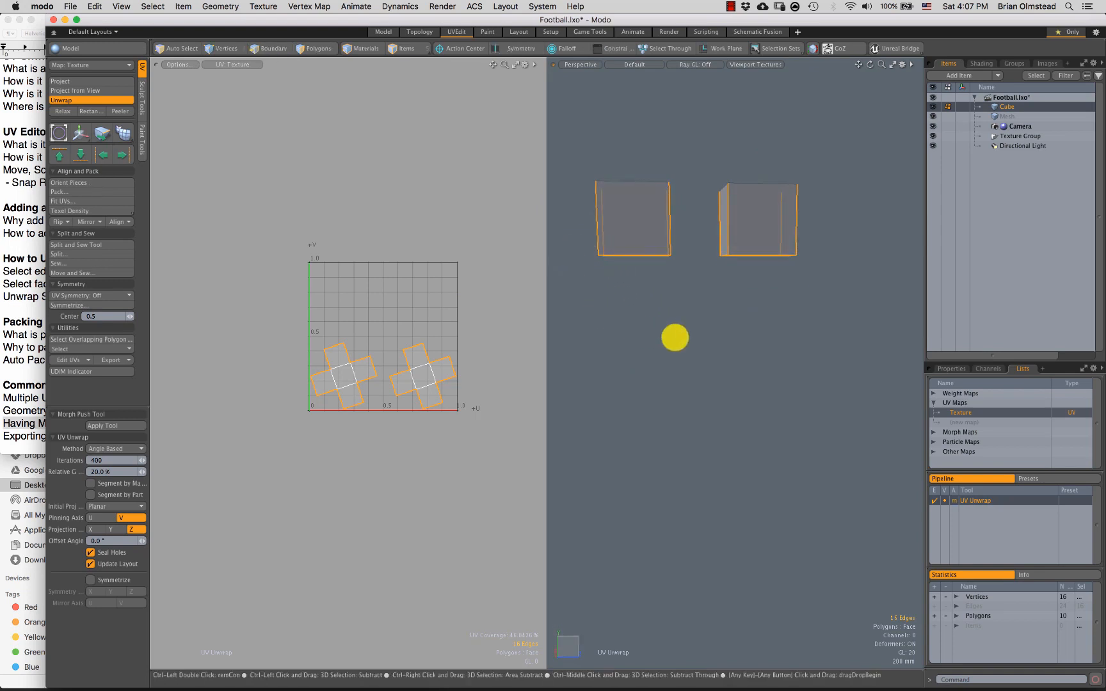
key(space)
mouse_move(563, 246)
ctrl+middle_down()
mouse_move(796, 339)
mouse_move(882, 237)
ctrl+middle_up()
alt+drag(813, 269, 749, 251)
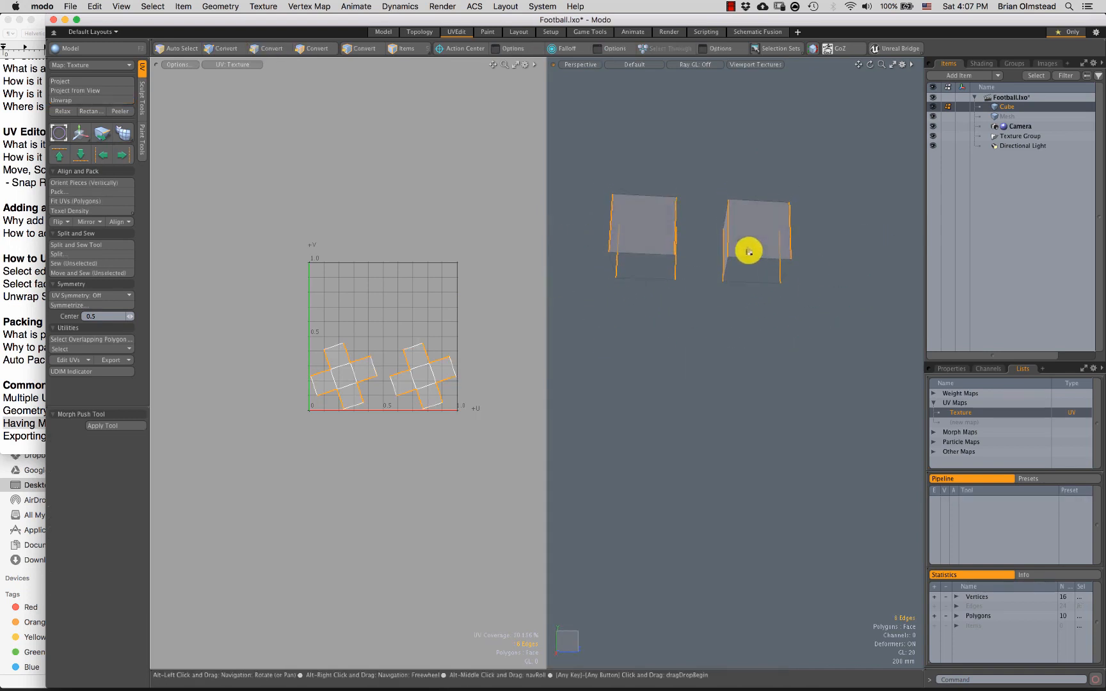
click(81, 100)
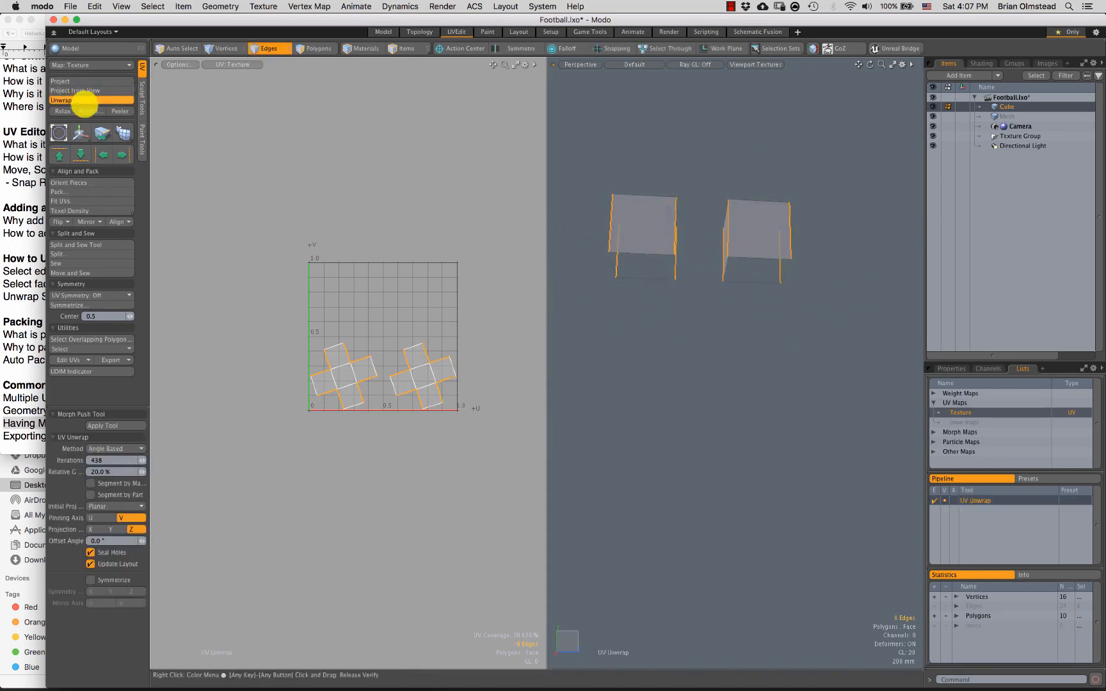
click(675, 335)
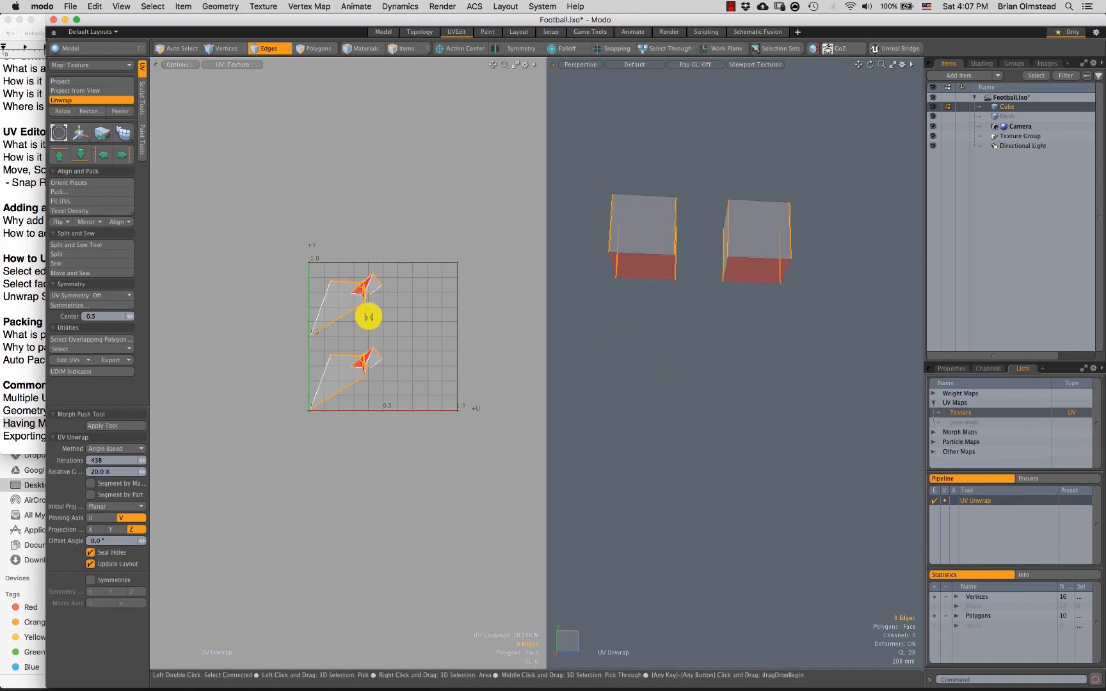
alt+drag(671, 284, 691, 229)
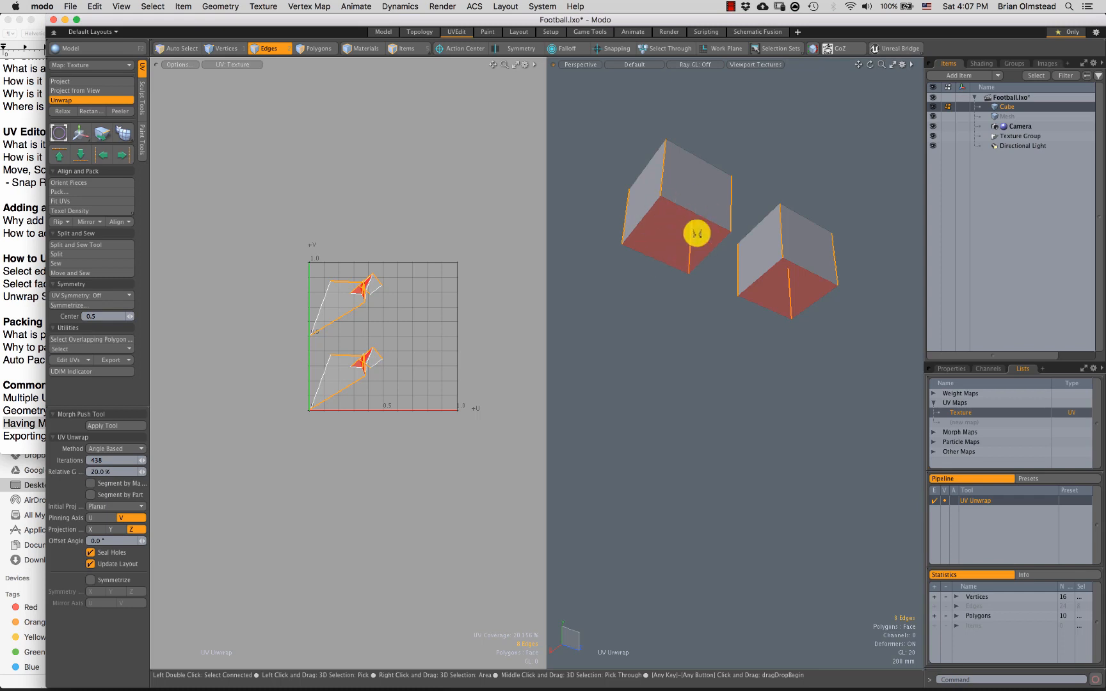
Step: Turn off Seal Holes for the unwrap and add the bottom edges of both cubes to the selected vertical edges
key(shift)
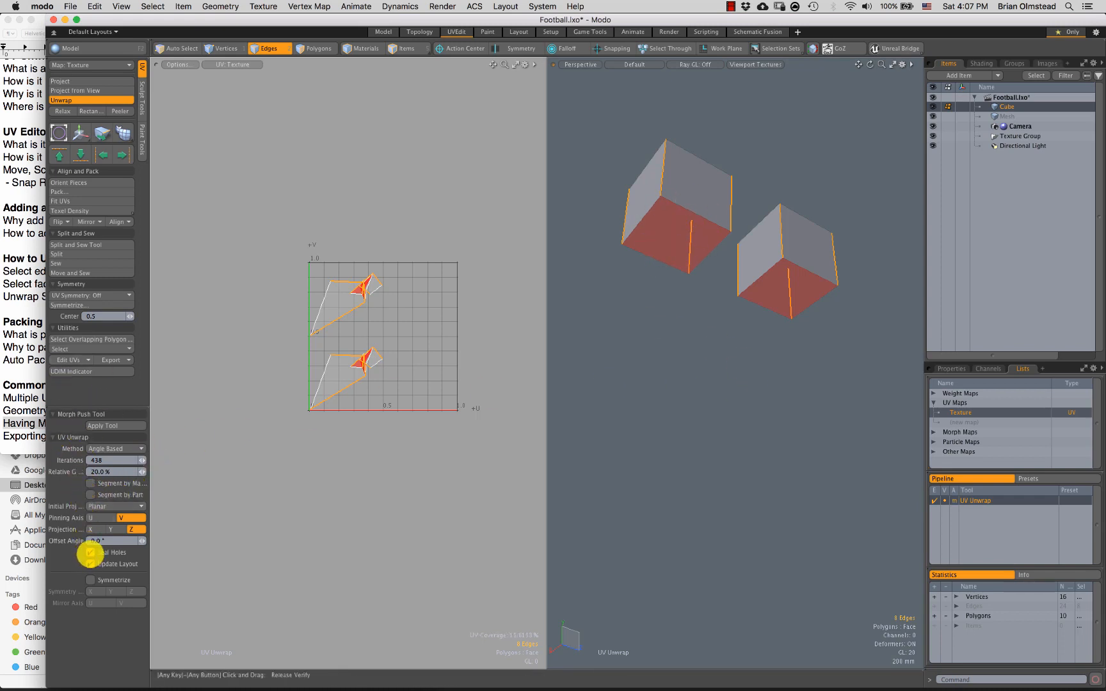
click(91, 552)
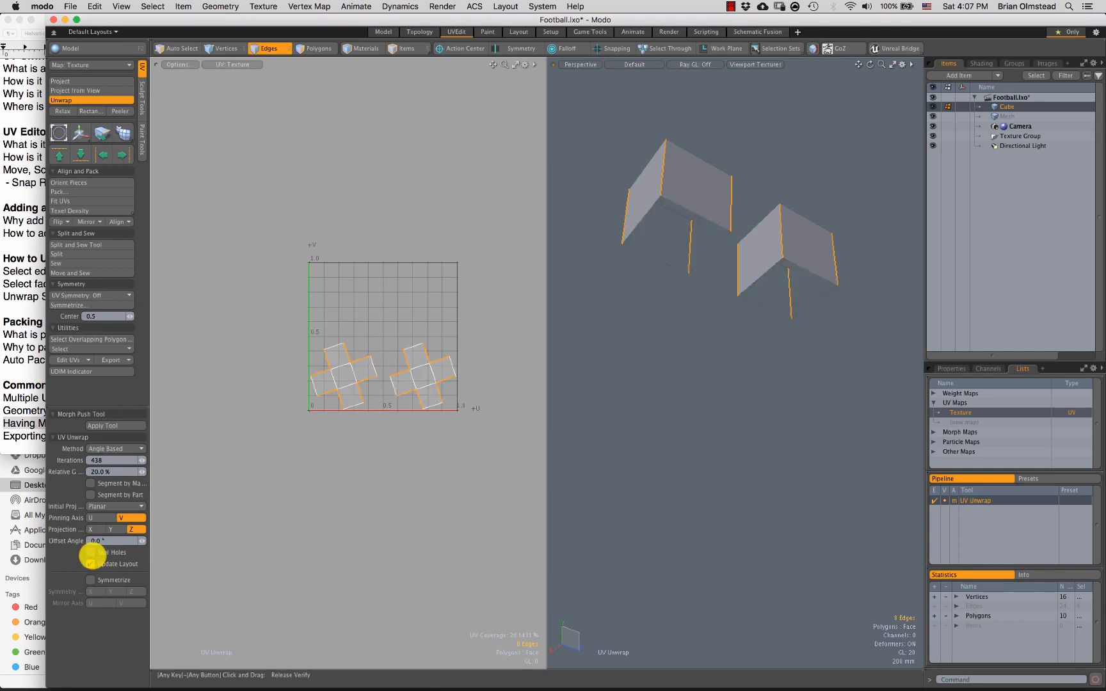
mouse_move(699, 272)
alt+mouse_down()
mouse_move(648, 343)
mouse_move(667, 300)
alt+mouse_up()
key(space)
mouse_move(614, 242)
right_down()
mouse_move(881, 338)
mouse_move(835, 245)
right_up()
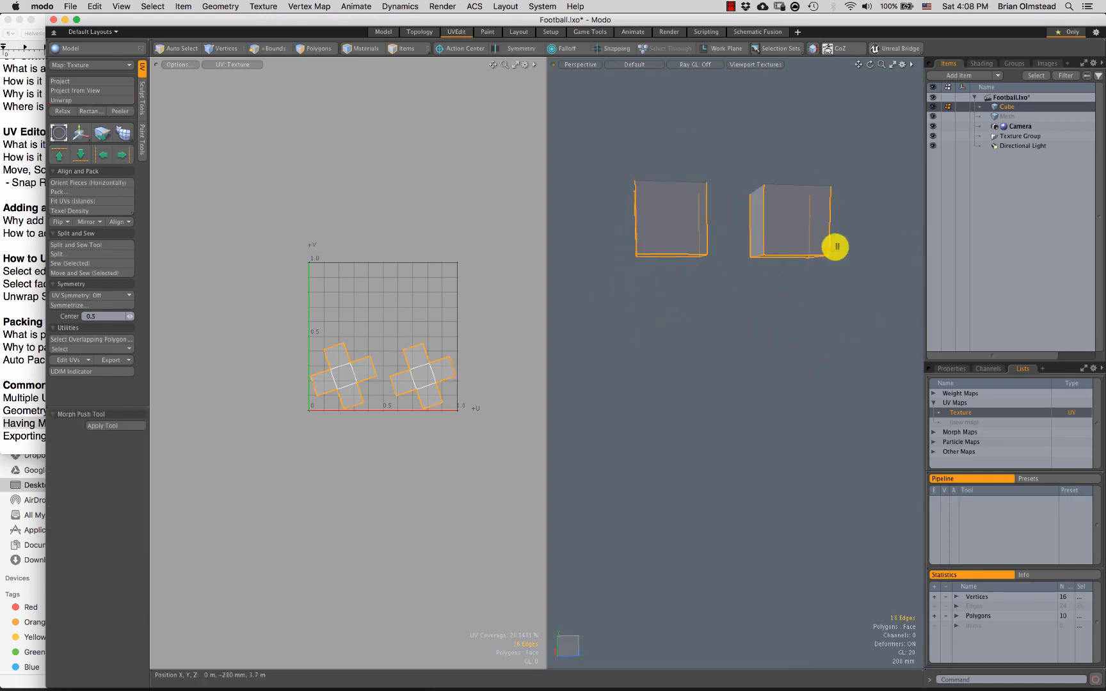
mouse_move(605, 294)
right_down()
mouse_move(933, 239)
mouse_move(832, 240)
right_up()
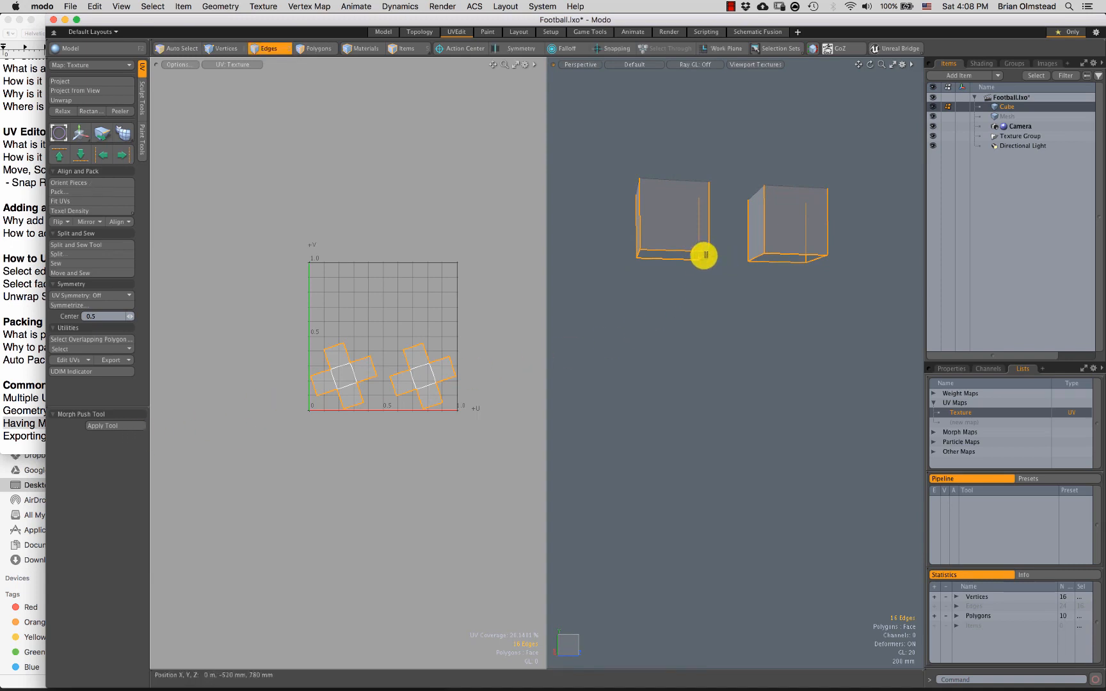
key(alt)
alt+drag(697, 294, 695, 336)
Step: Examine how the faces of both cross-shaped UV islands correspond to the faces of the two cubes
ctrl+alt+drag(362, 367, 361, 407)
alt+shift+drag(360, 407, 310, 343)
key(3)
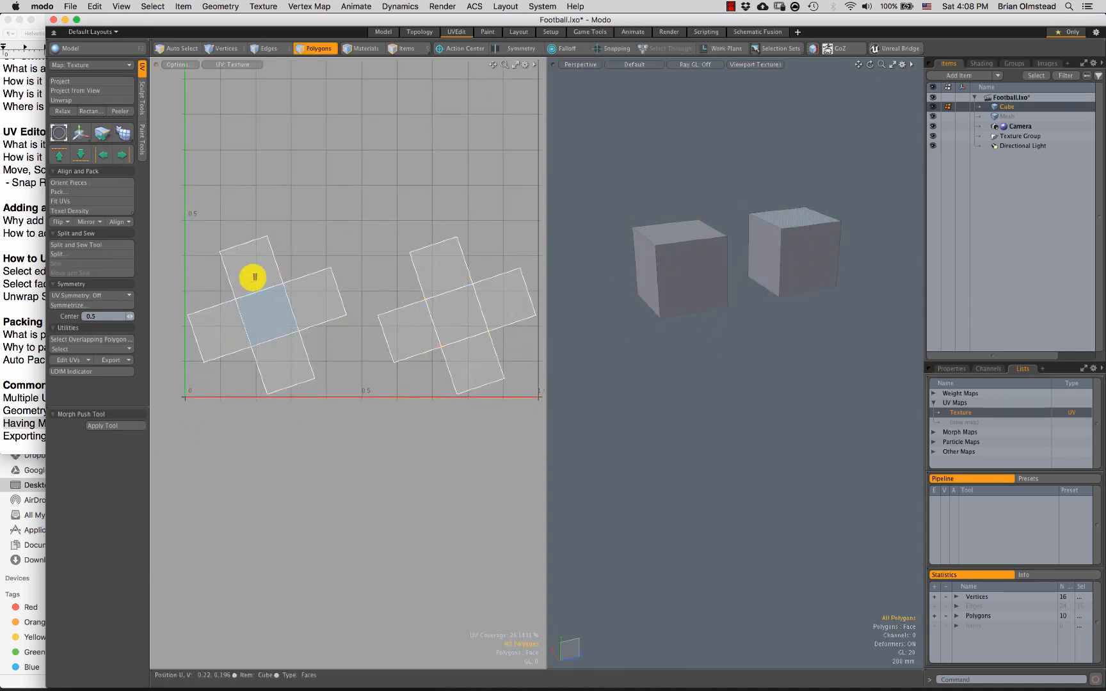
drag(252, 276, 283, 364)
shift+drag(216, 337, 343, 307)
shift+drag(441, 279, 467, 372)
shift+drag(404, 337, 510, 293)
click(397, 448)
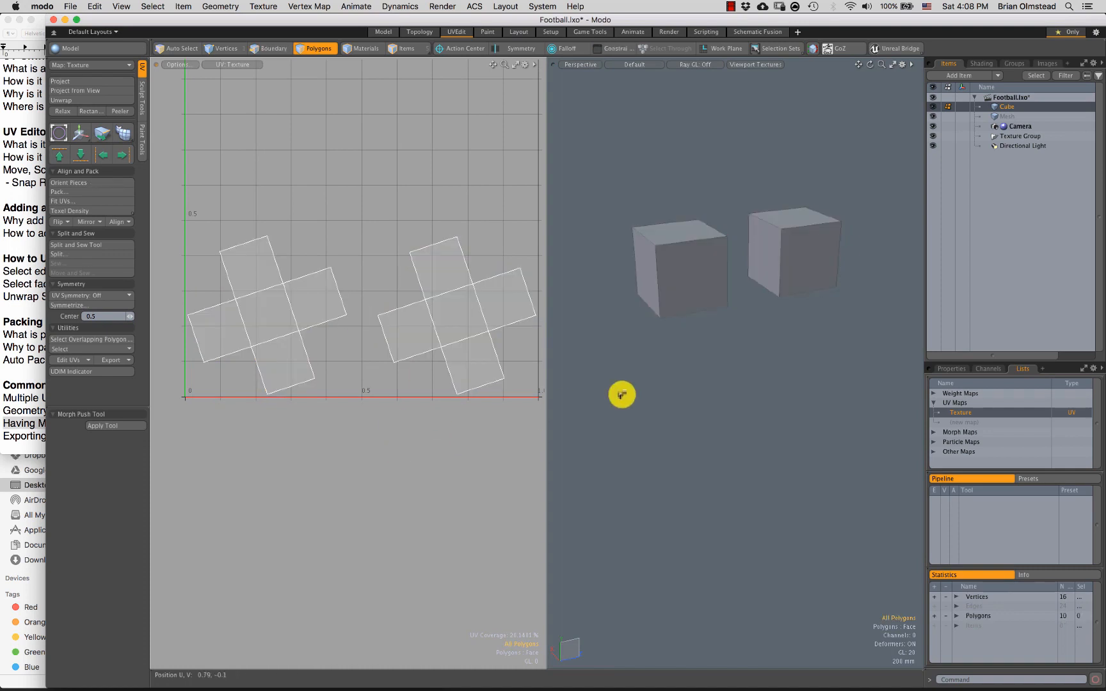
Step: Clear the seam edge selection on both cubes
ctrl+alt+drag(689, 355, 721, 255)
key(2)
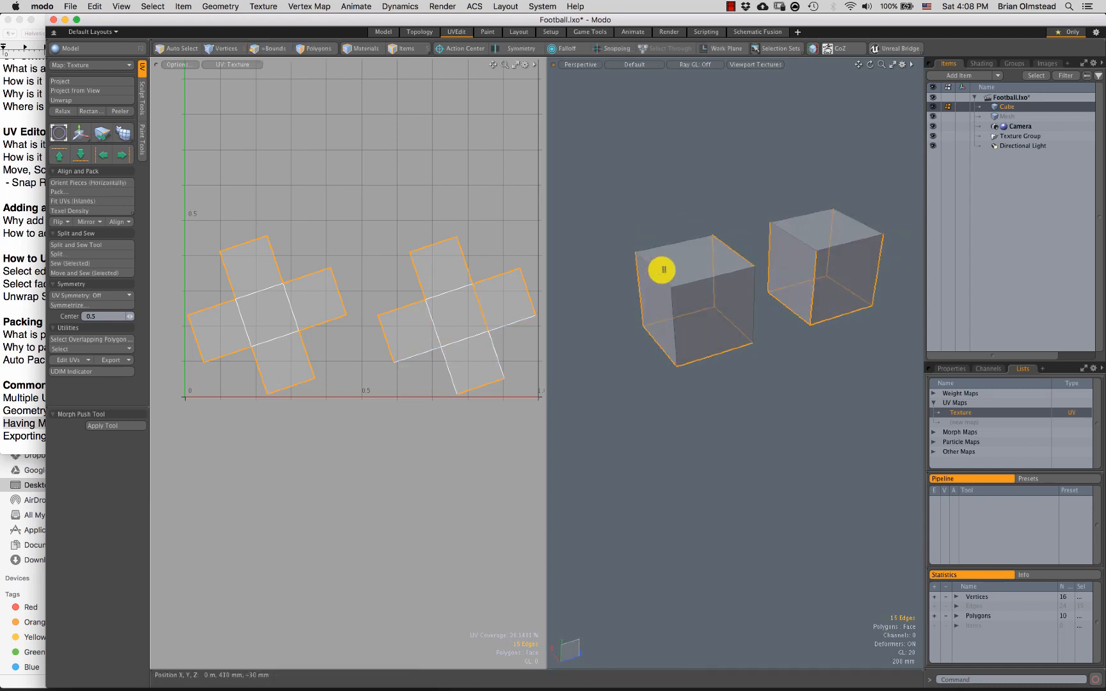
alt+drag(778, 319, 740, 247)
mouse_move(740, 247)
ctrl+right_down()
mouse_move(817, 142)
mouse_move(755, 170)
ctrl+right_up()
click(733, 192)
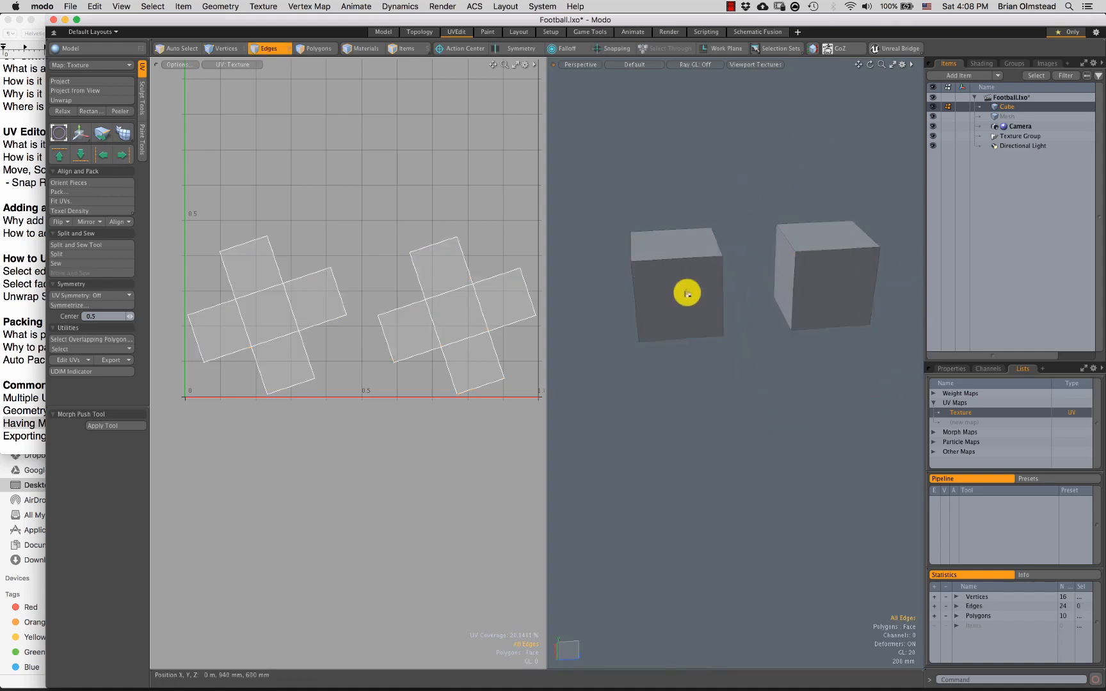
alt+drag(687, 293, 696, 289)
key(3)
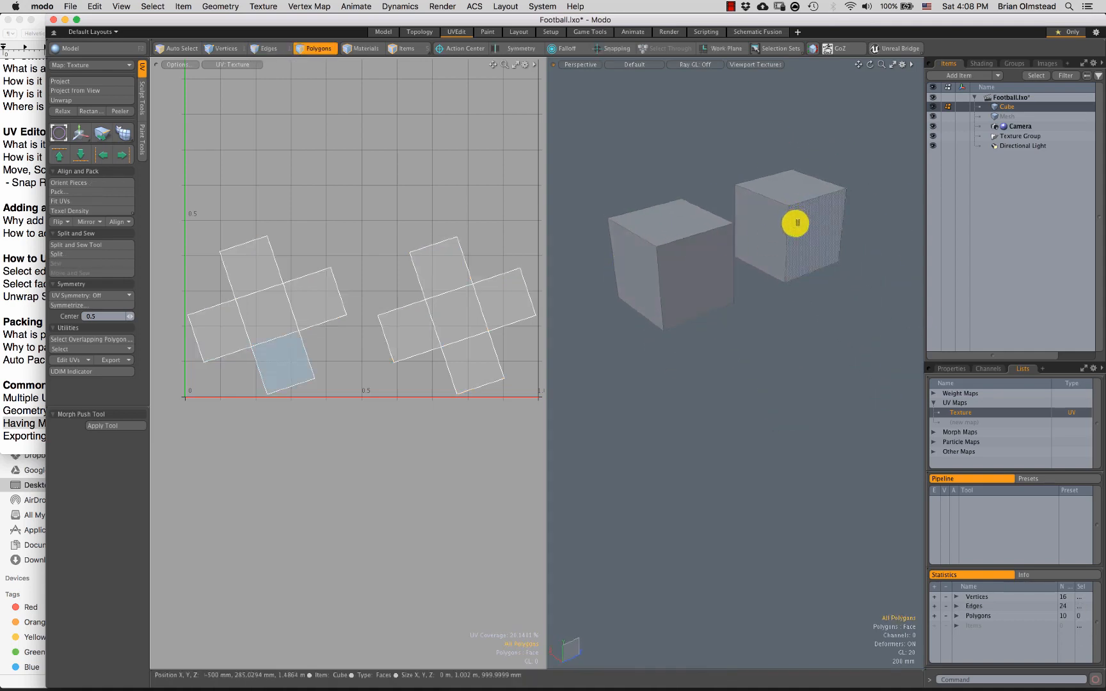
double_click(795, 223)
click(736, 328)
key(2)
alt+drag(654, 291, 519, 291)
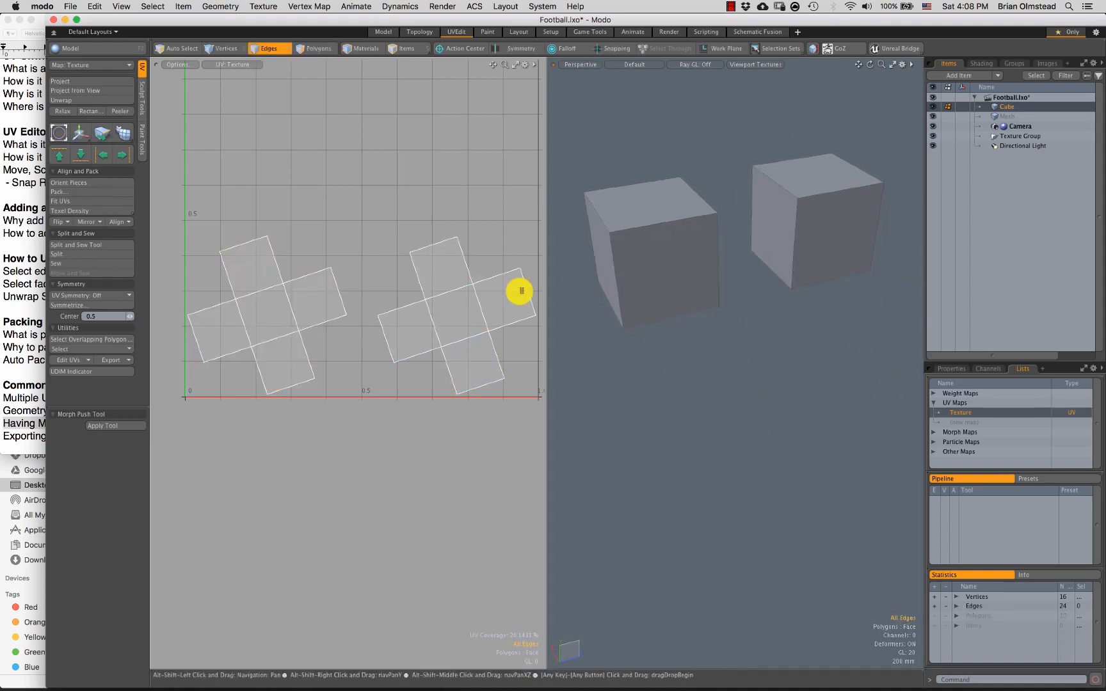
Step: Select the back cube's whole UV island and move it by about 0.605 in U and 0.325 in V
key(3)
double_click(498, 316)
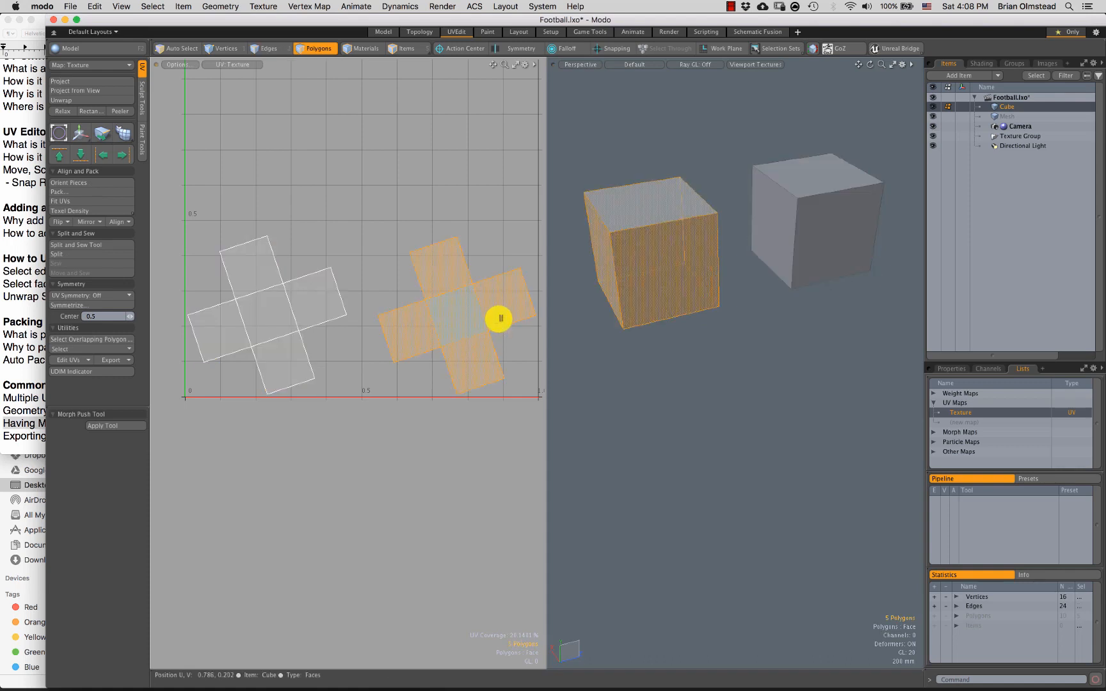
double_click(289, 336)
scroll(322, 386, down, 3)
key(w)
drag(318, 272, 433, 206)
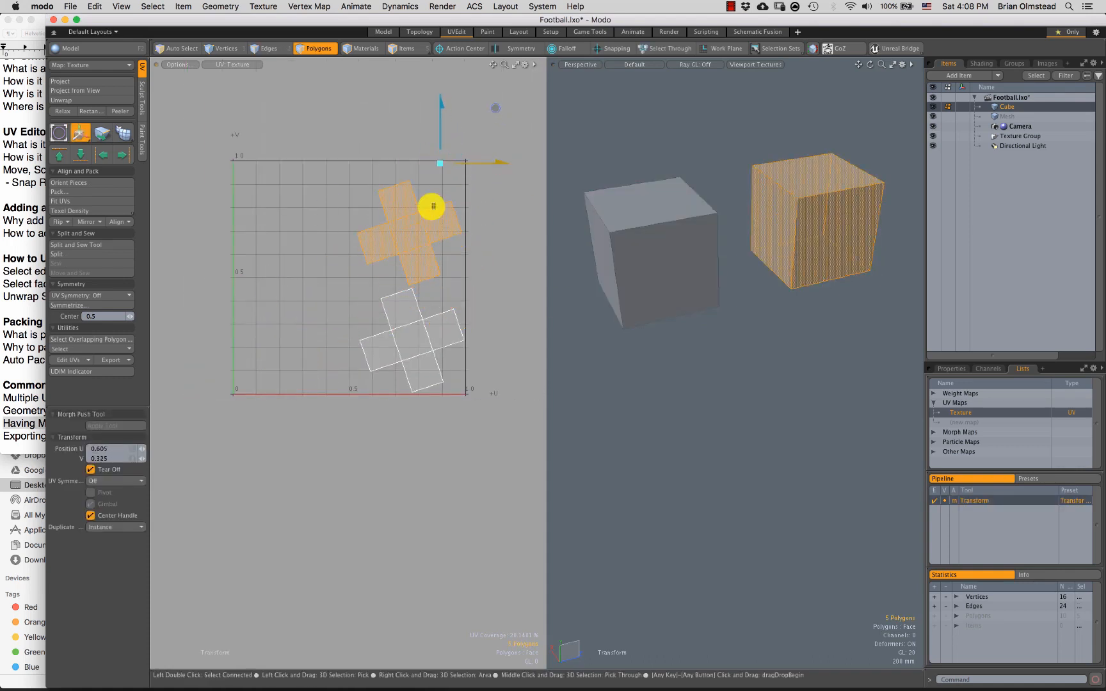
key(q)
Step: Select the front cube's whole UV island and move it up beside the back cube's island, near the left edge of the UV space
key(1)
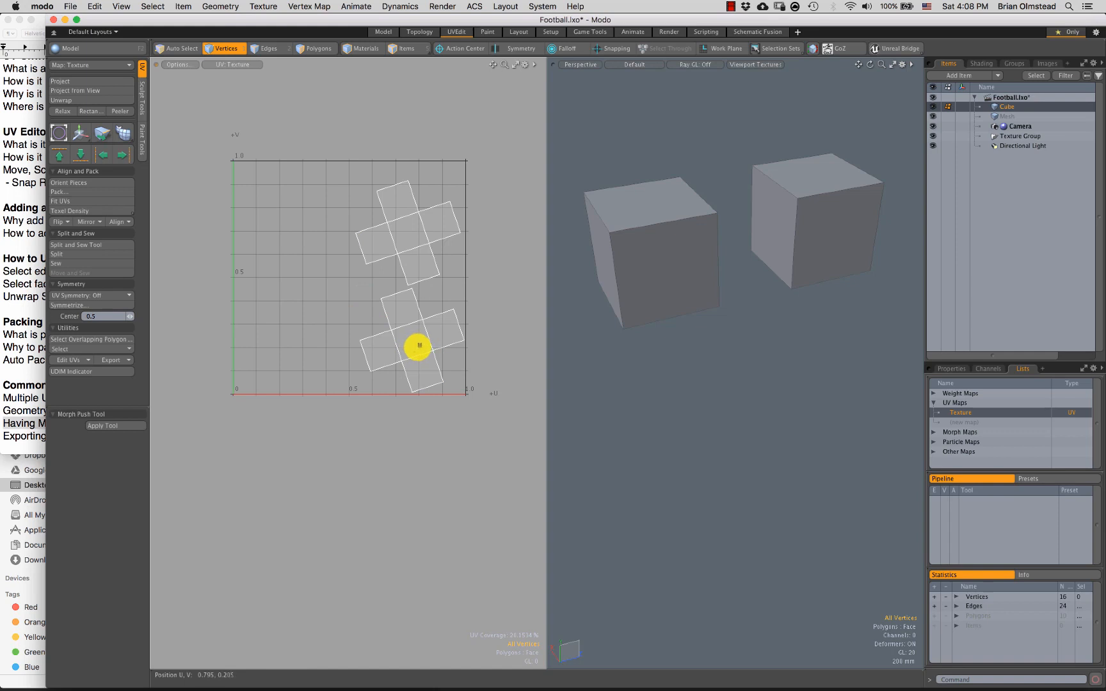
key(3)
double_click(417, 346)
key(w)
drag(417, 346, 328, 207)
key(q)
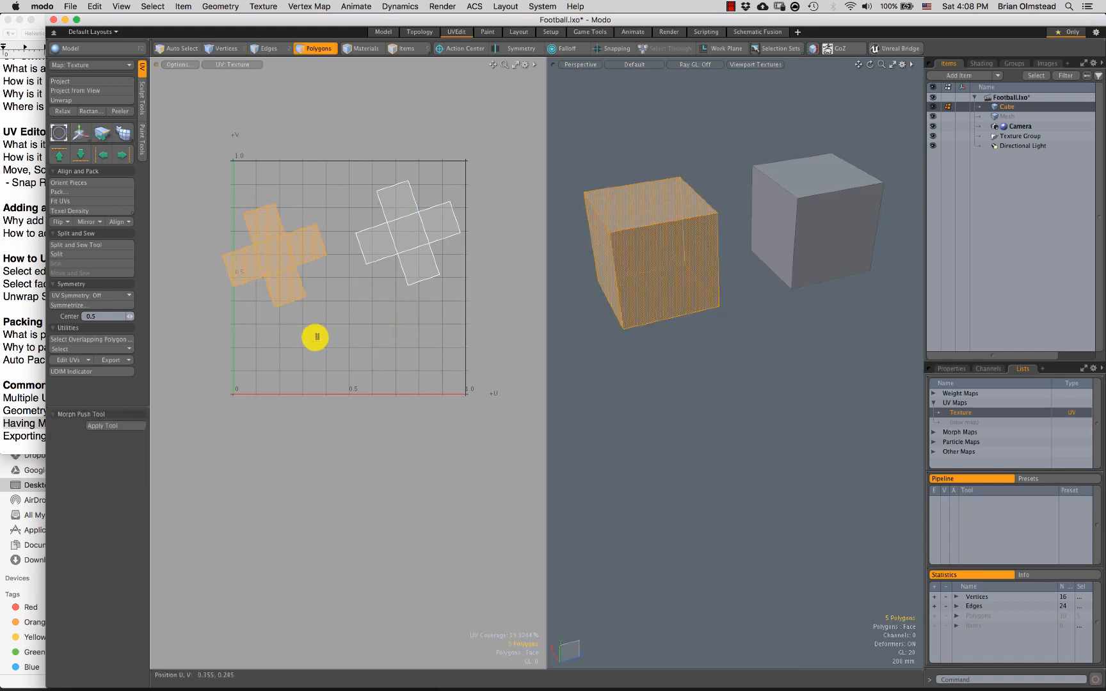
Step: Check which cube each of the two separated UV islands belongs to by selecting the islands one at a time
click(315, 337)
scroll(358, 323, up, 2)
double_click(298, 250)
click(424, 224)
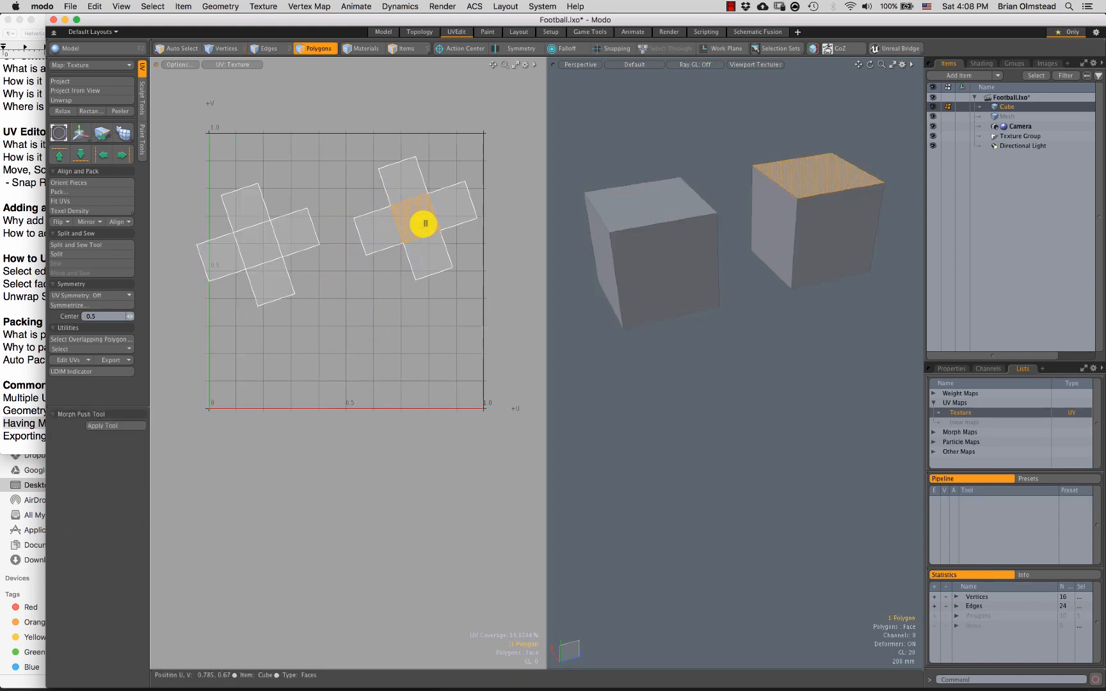
double_click(424, 223)
alt+drag(381, 259, 420, 267)
click(298, 259)
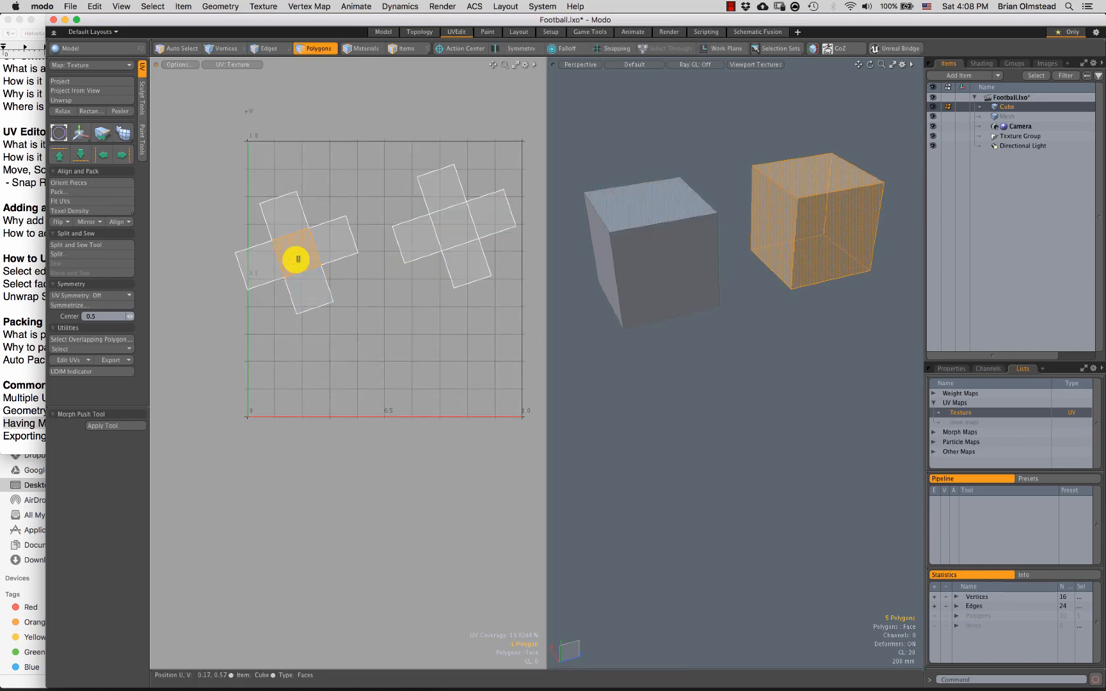
double_click(298, 259)
Step: Unwrap the front cube using its four bottom edges, two vertical edges and two opposite top edges as seams
alt+drag(671, 329, 661, 274)
key(2)
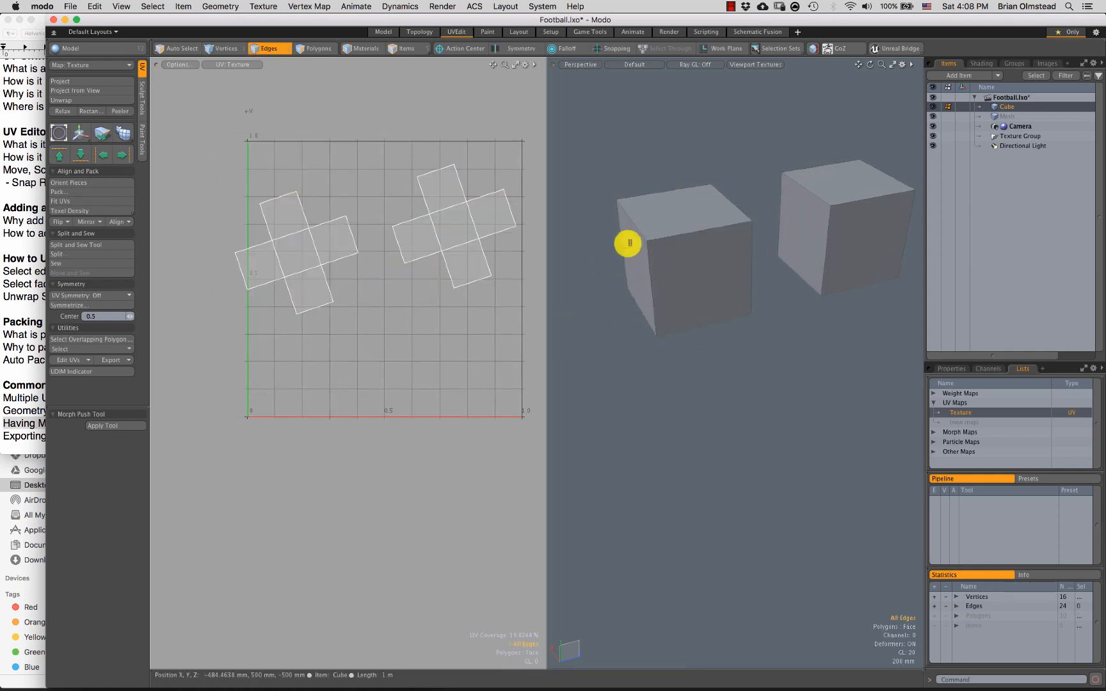
click(608, 245)
alt+drag(630, 351, 770, 279)
shift+click(715, 290)
shift+click(725, 231)
shift+click(773, 256)
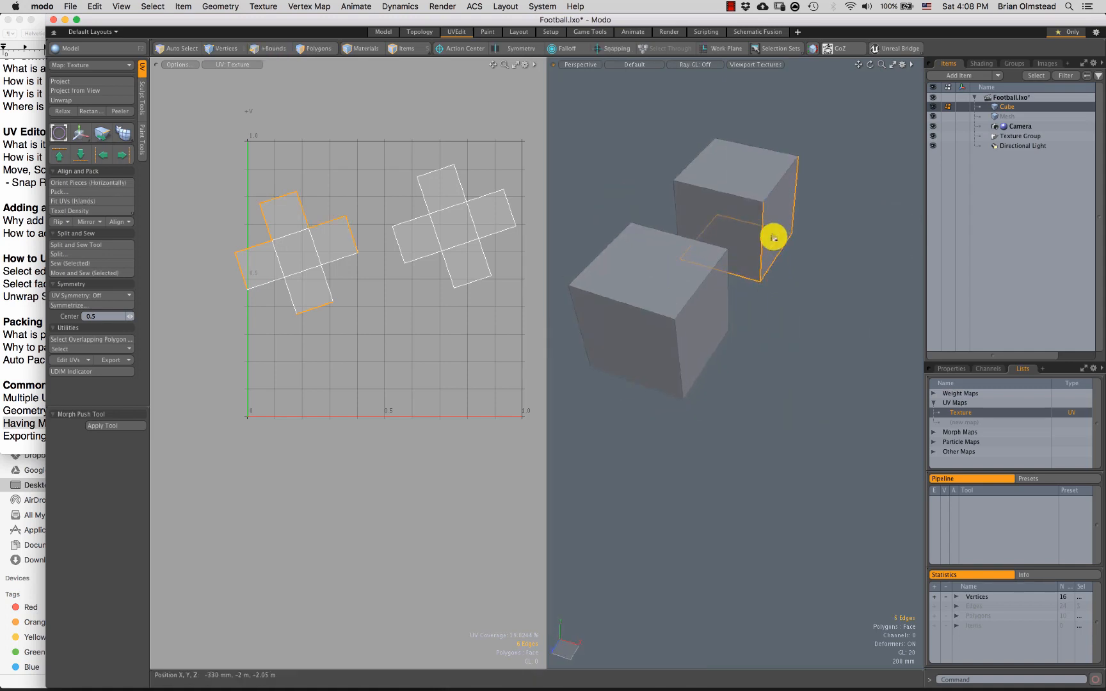
alt+drag(773, 238, 785, 204)
shift+click(733, 199)
shift+click(683, 280)
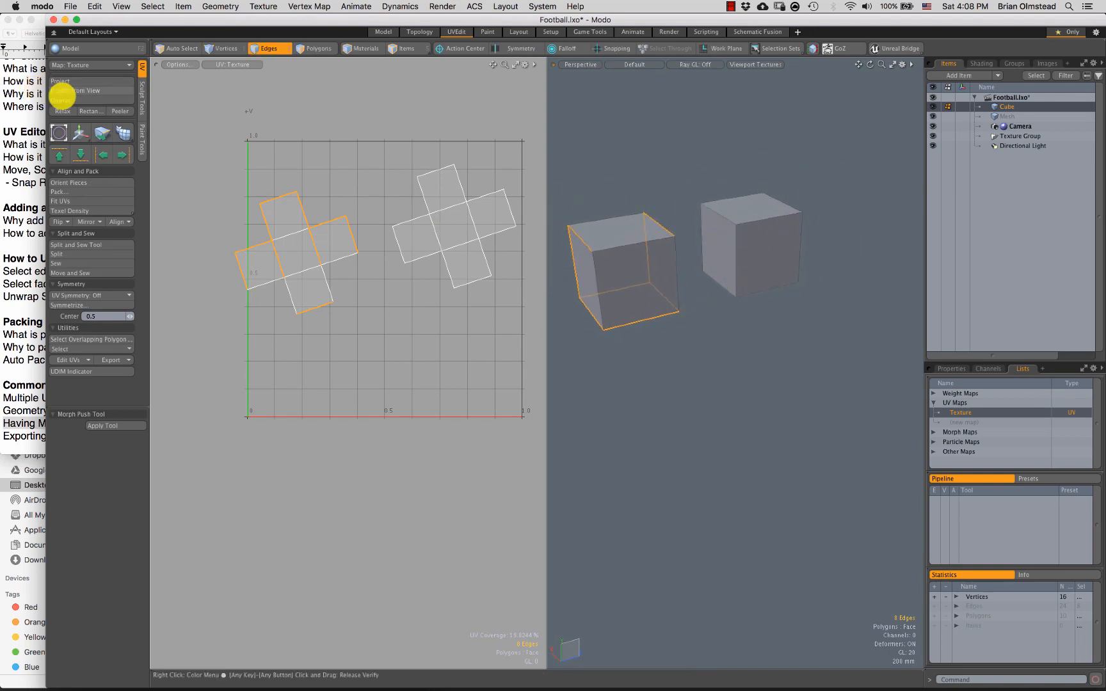
click(89, 101)
click(638, 350)
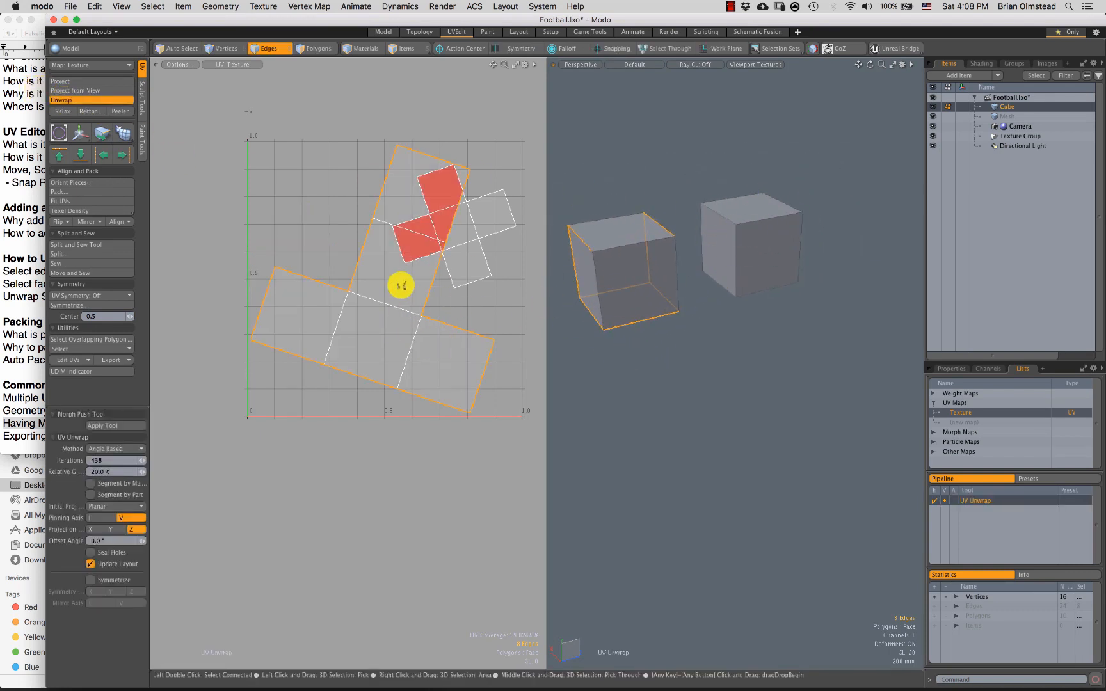
Step: Rotate the front cube's T-shaped UV island upright, scale it down and place it clear of the cross-shaped island
key(3)
key(y)
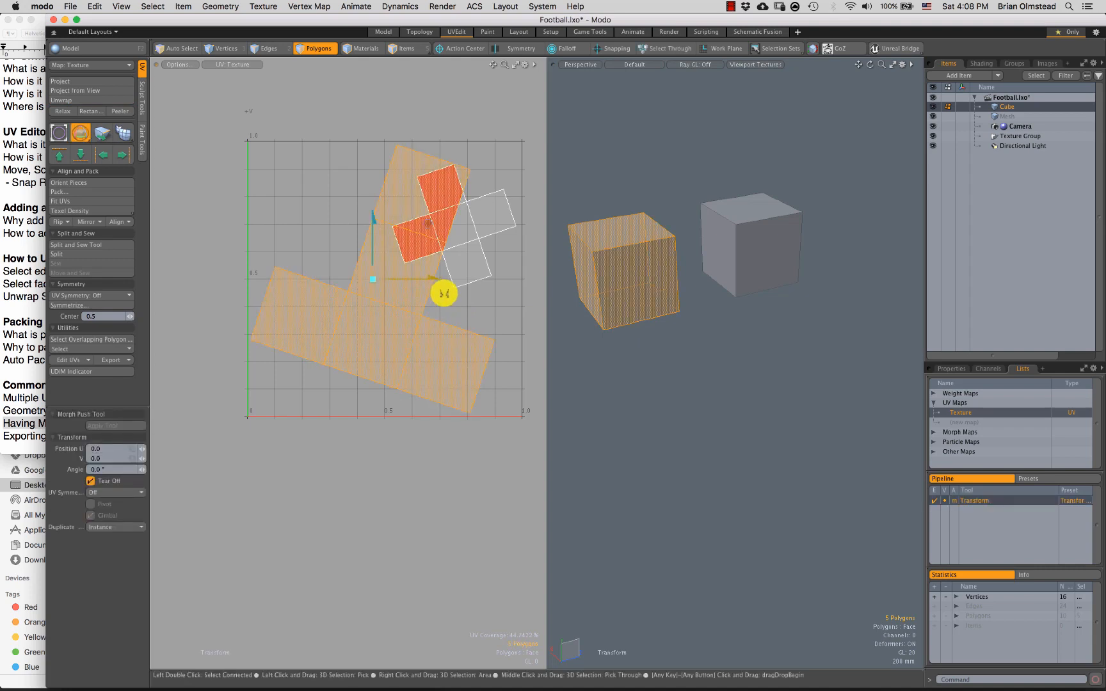
drag(438, 277, 439, 253)
key(r)
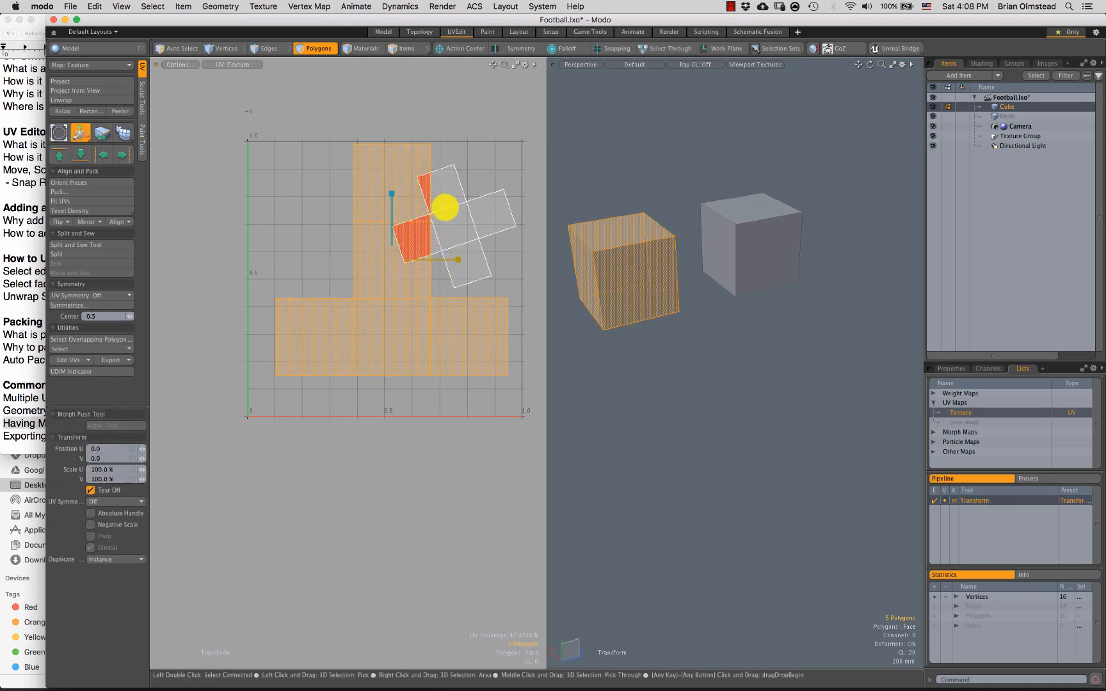
drag(444, 207, 384, 214)
key(w)
key(q)
click(577, 335)
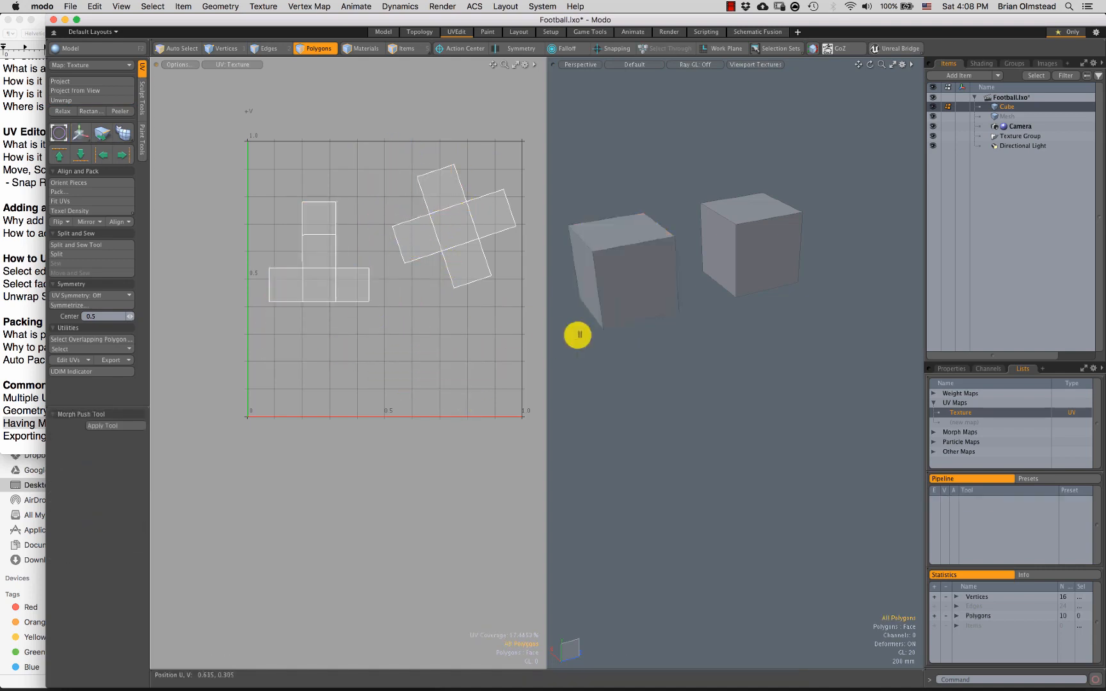
Step: Try unwrapping both cubes together in polygon mode without any selection, and undo that unwrap
key(2)
alt+shift+drag(631, 279, 657, 266)
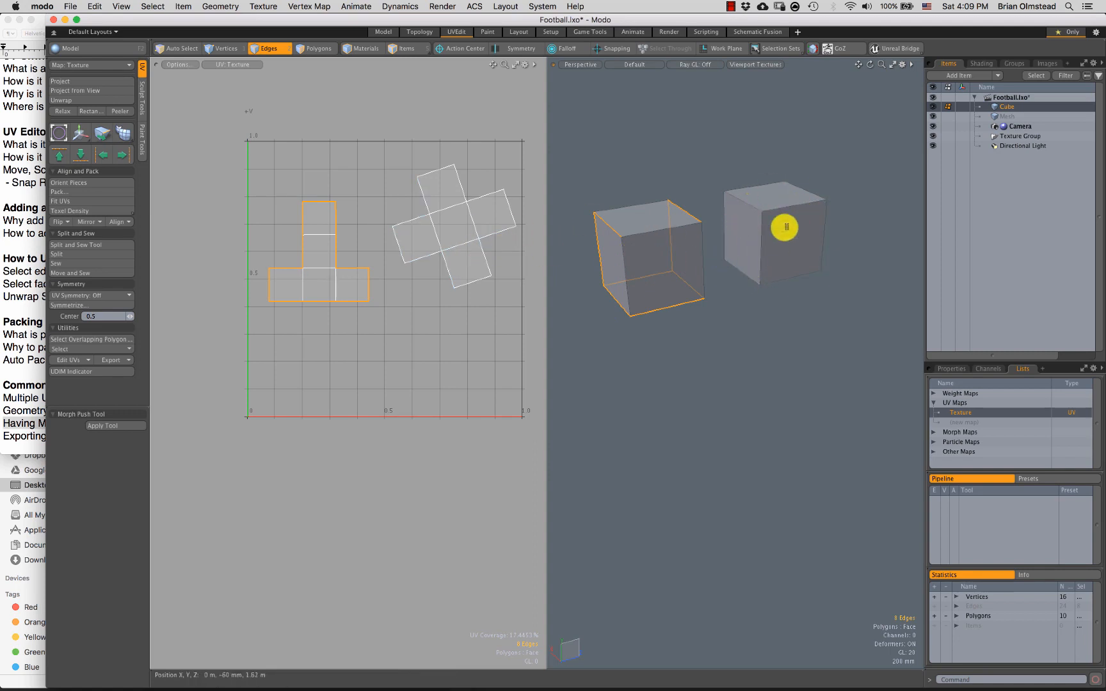
key(3)
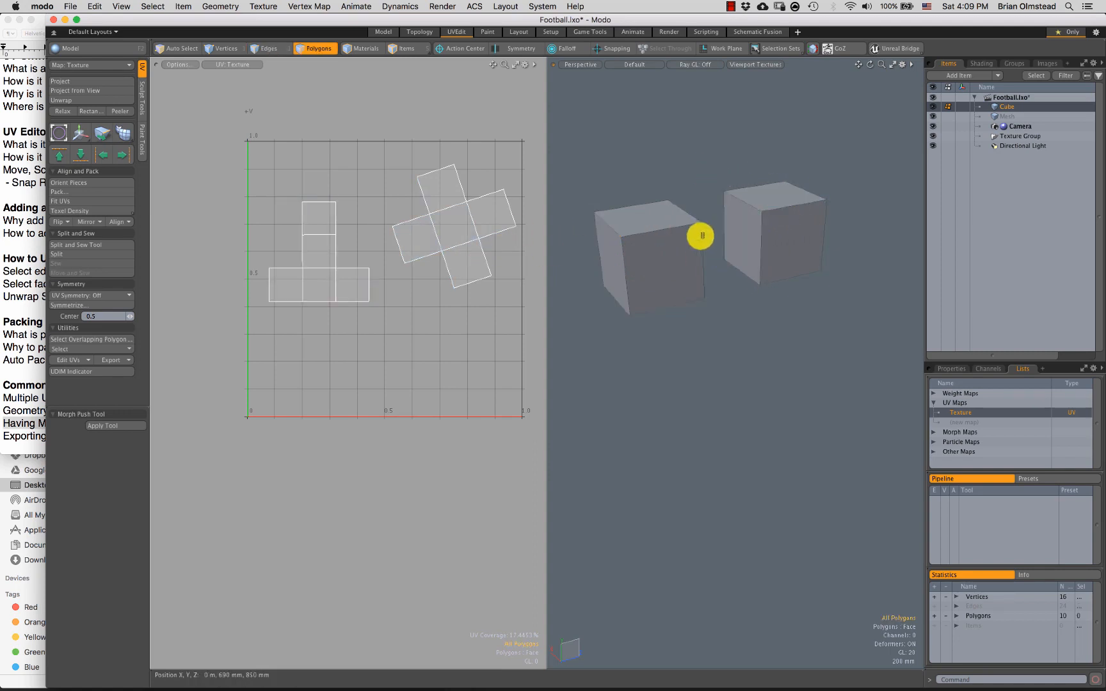
click(81, 101)
click(603, 303)
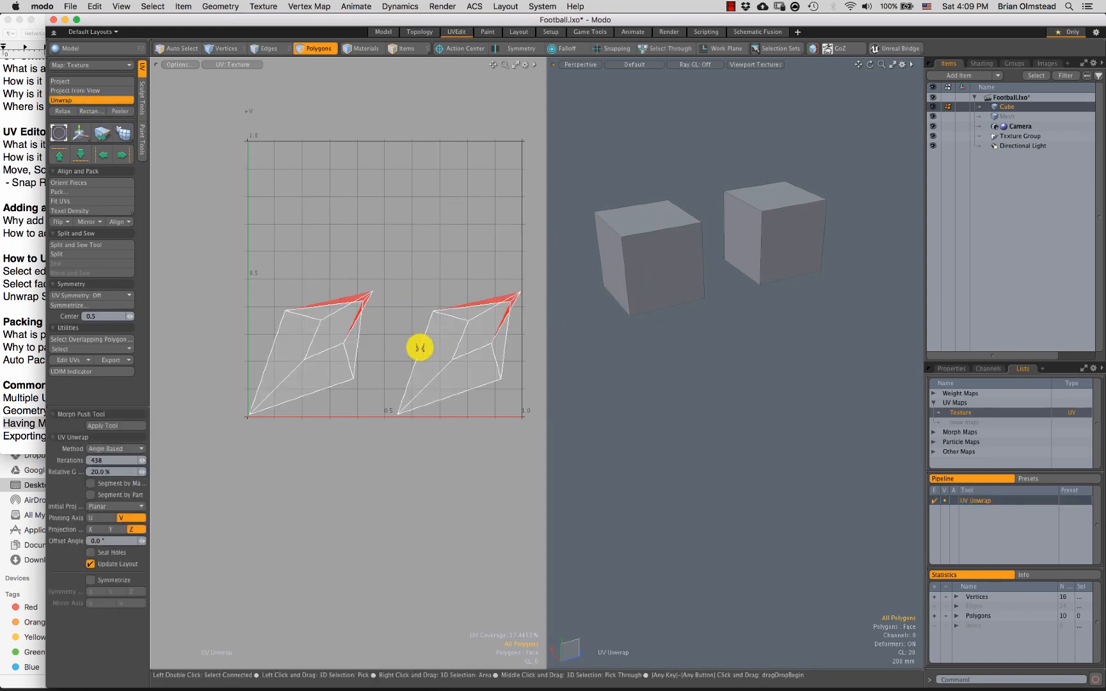
scroll(420, 347, up, 2)
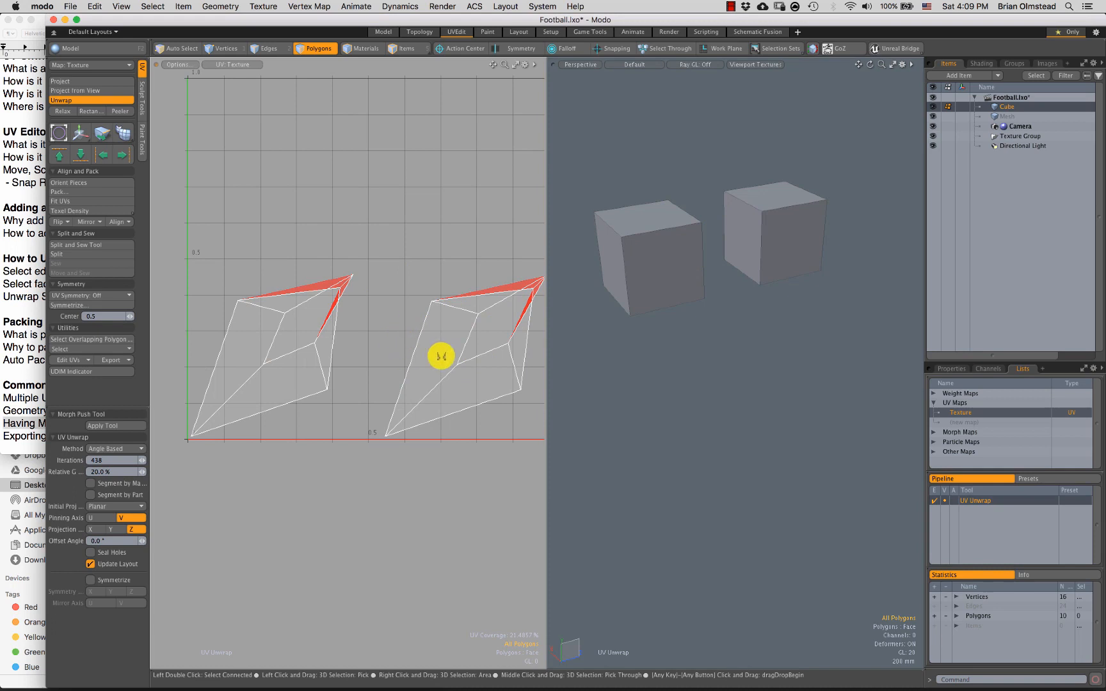
key(super+z)
Step: Check which cube each UV island belongs to and delete the back cube with the cross-shaped island
double_click(282, 273)
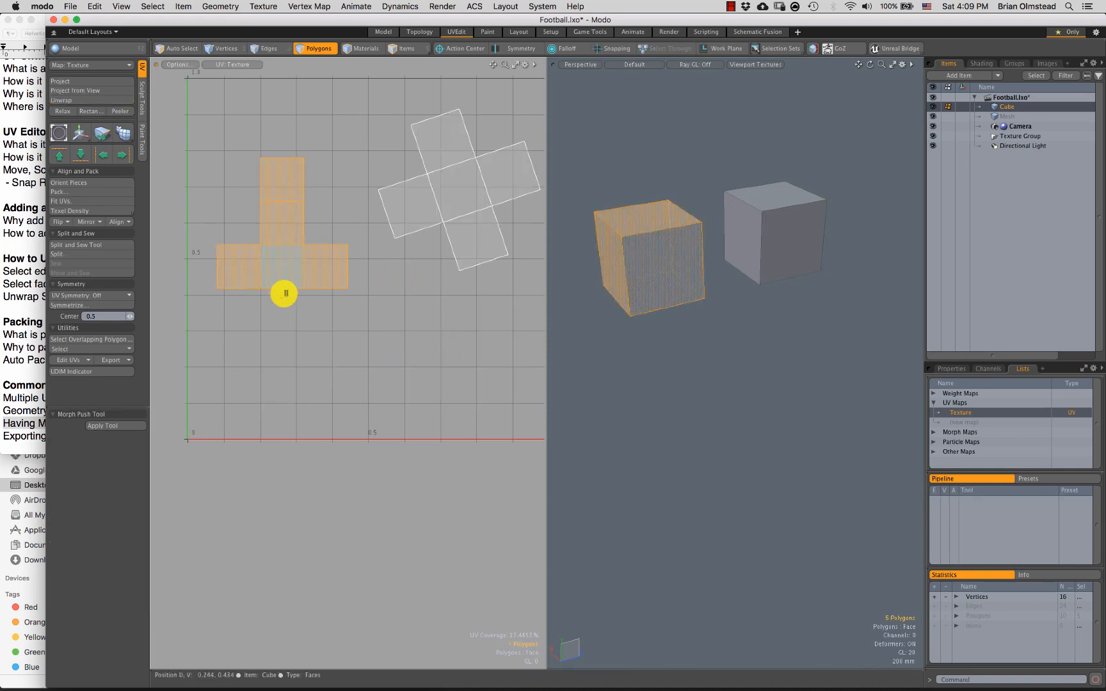
double_click(456, 214)
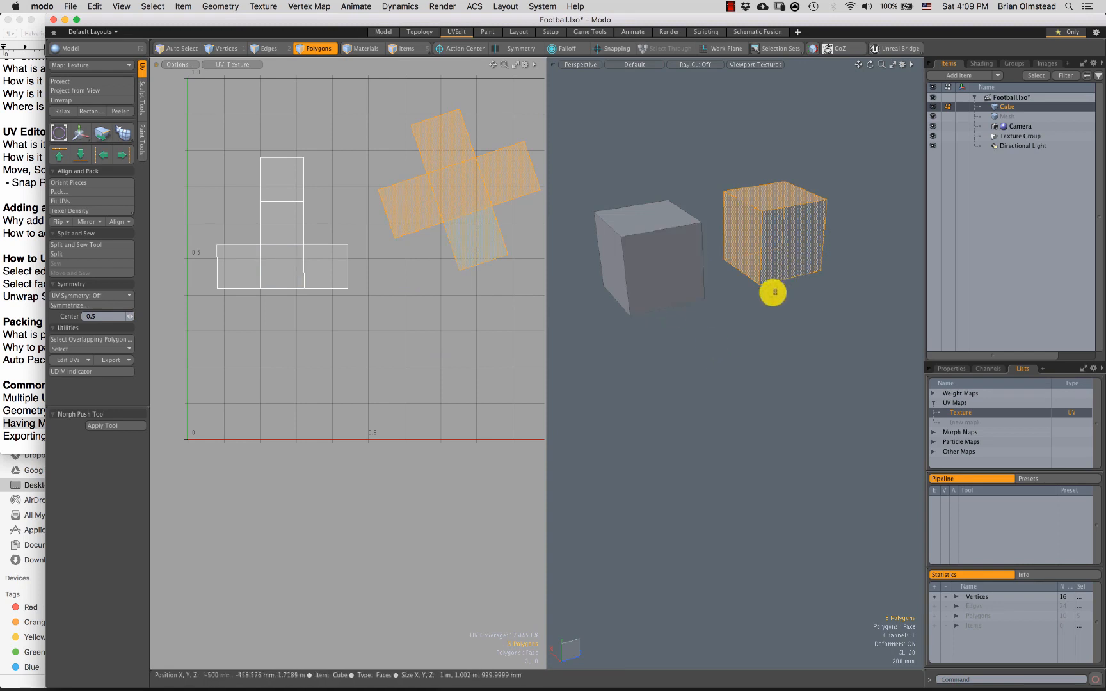
click(738, 356)
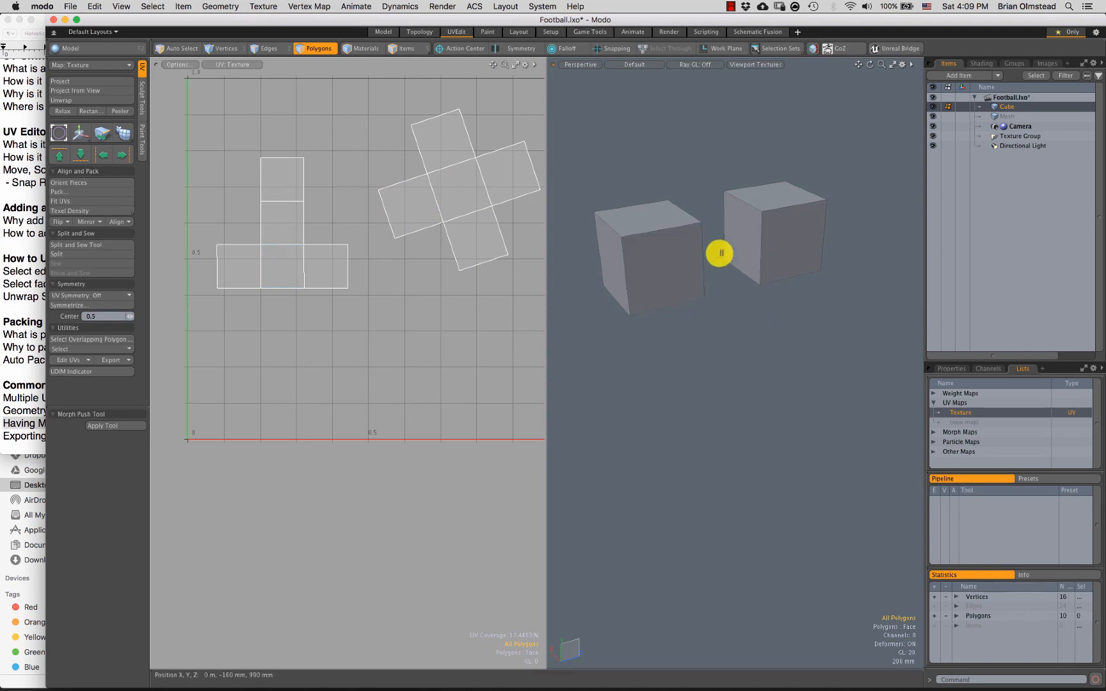
double_click(754, 276)
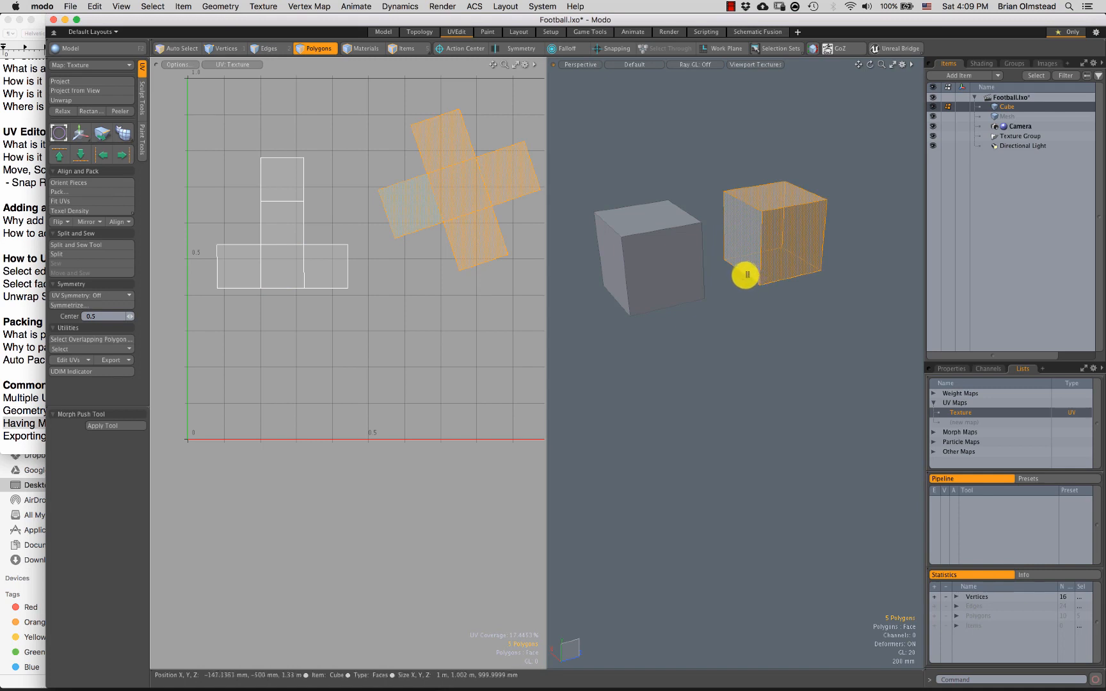
key(Delete)
click(122, 6)
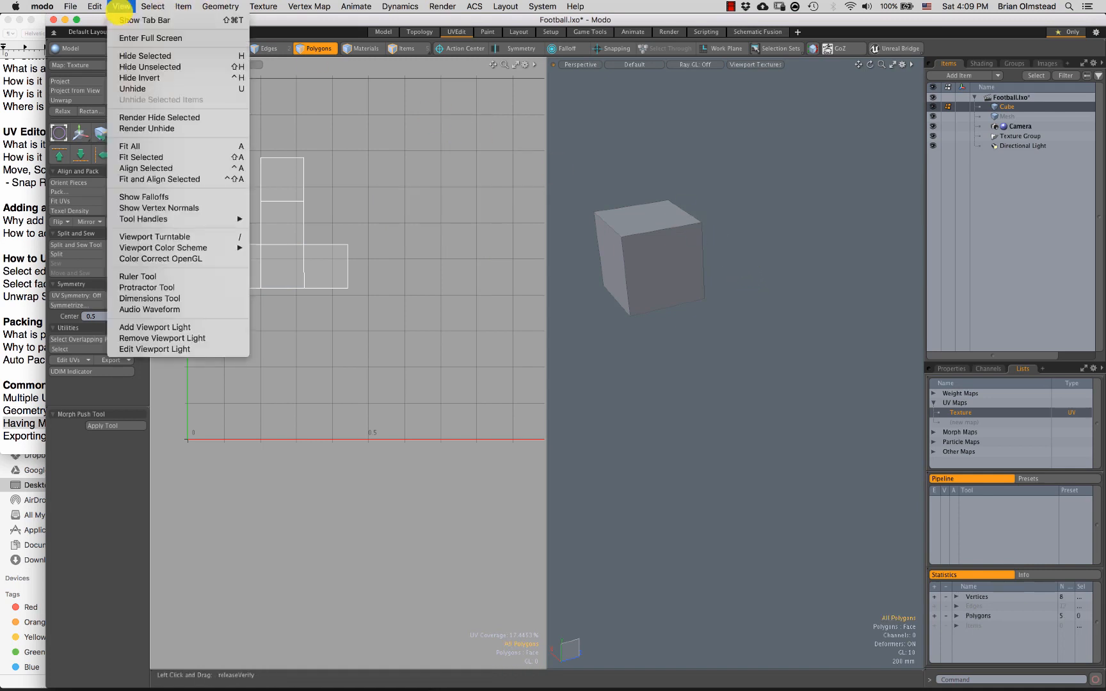
click(695, 352)
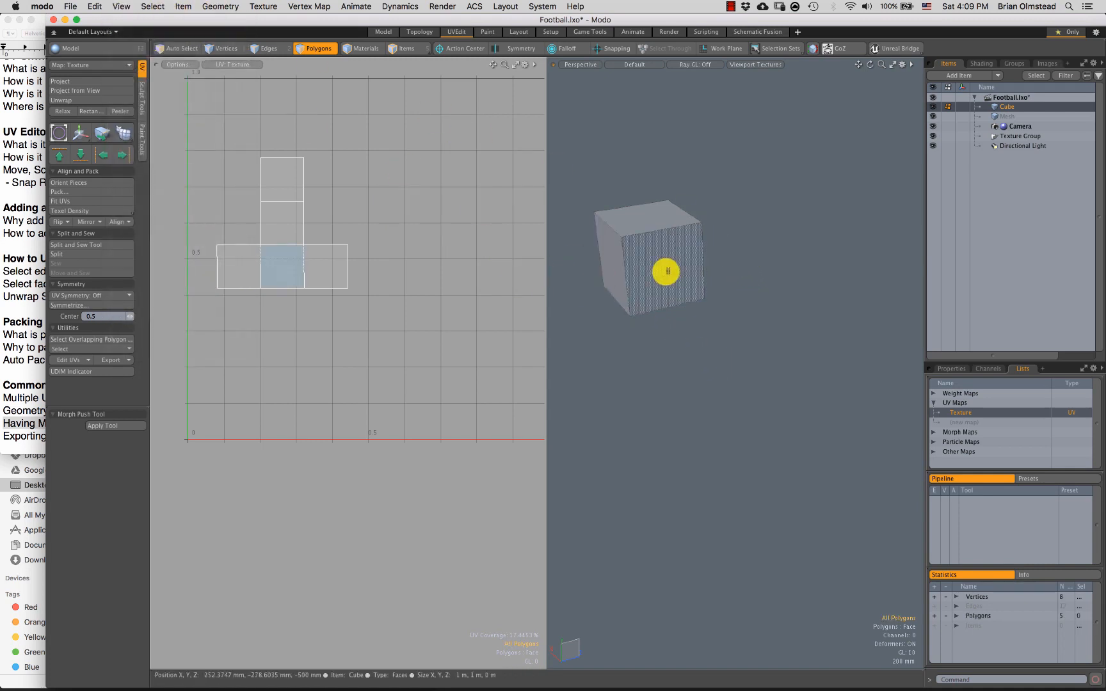
Step: Unwrap the remaining cube with the Angle Based method, using its existing seam edge selection
double_click(666, 281)
key(2)
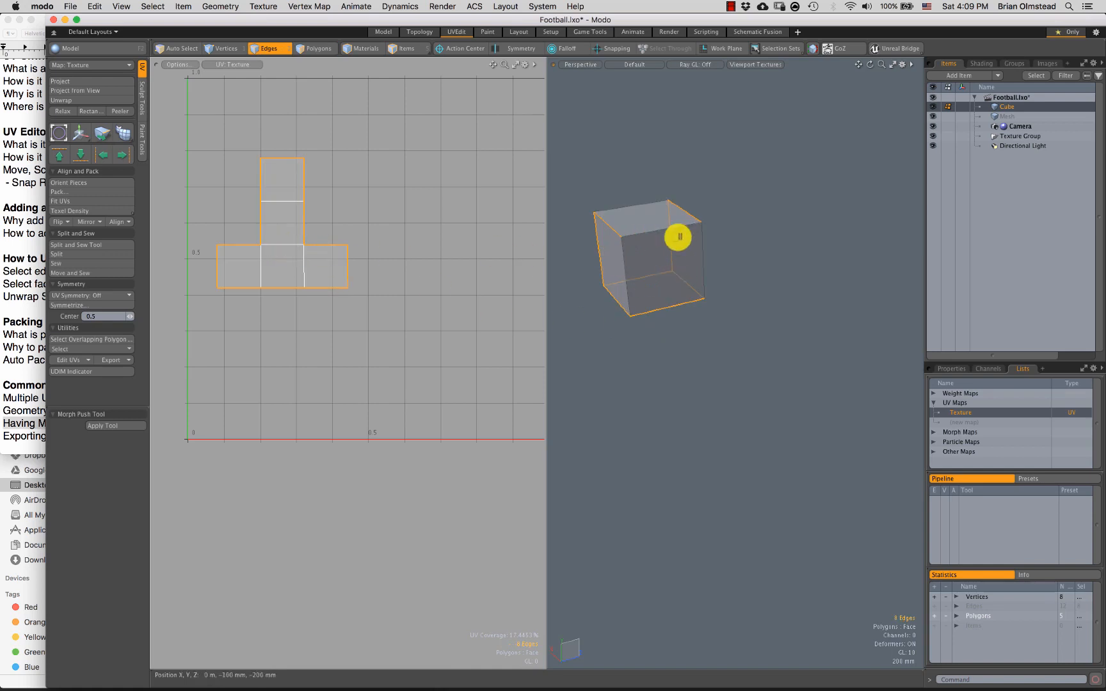
click(61, 101)
click(409, 329)
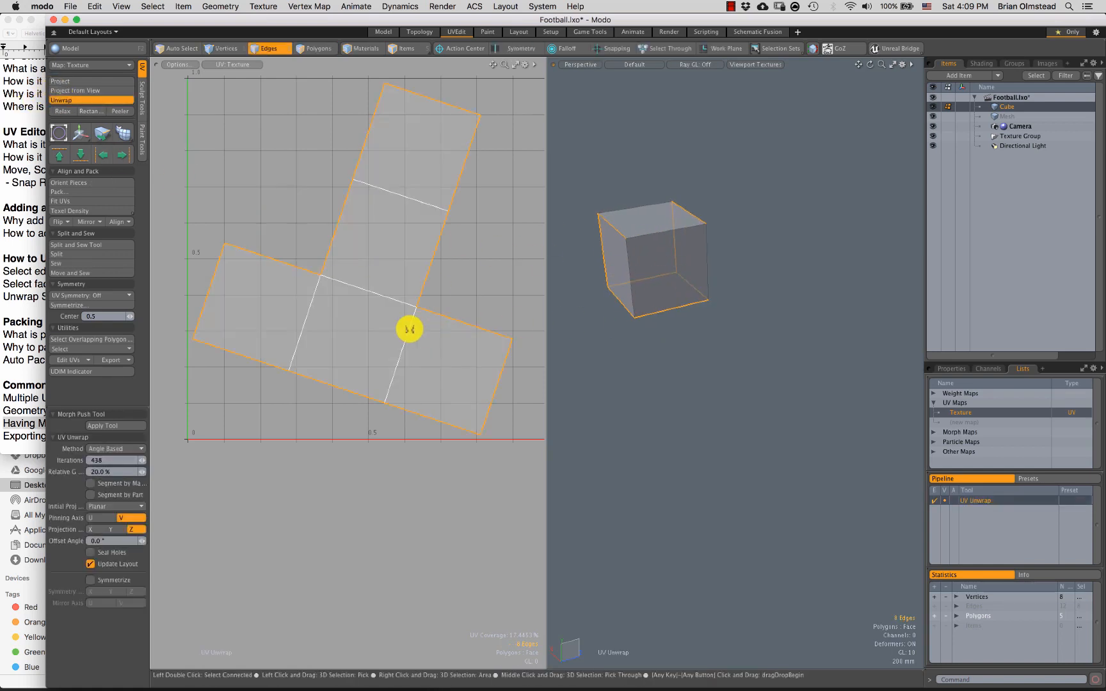
Step: Rotate the cube's T-shaped UV island upright, scale it down in the upper-left of the UV square, and bring back the back cube
key(3)
double_click(369, 333)
key(e)
drag(414, 286, 428, 267)
key(r)
drag(430, 185, 341, 142)
key(w)
key(q)
click(478, 357)
key(u)
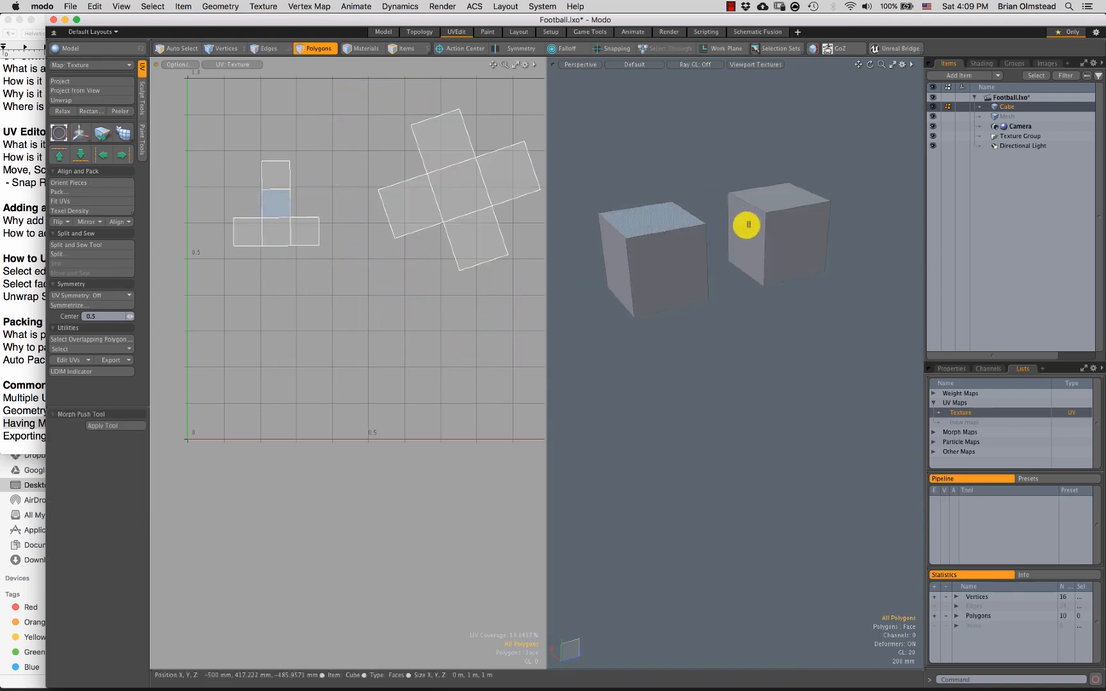
Step: Shift the cross-shaped UV island slightly towards the T-shaped one so that it sits fully inside the UV square
double_click(461, 196)
key(w)
drag(495, 151, 470, 161)
key(q)
click(433, 371)
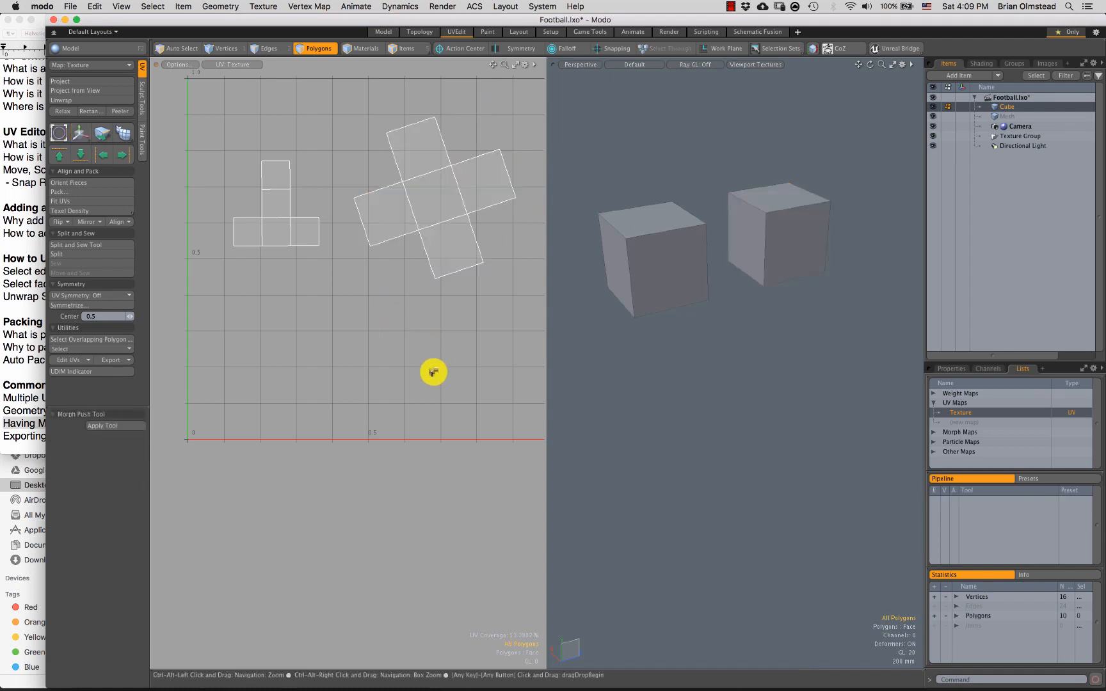
key(a)
alt+drag(708, 365, 639, 314)
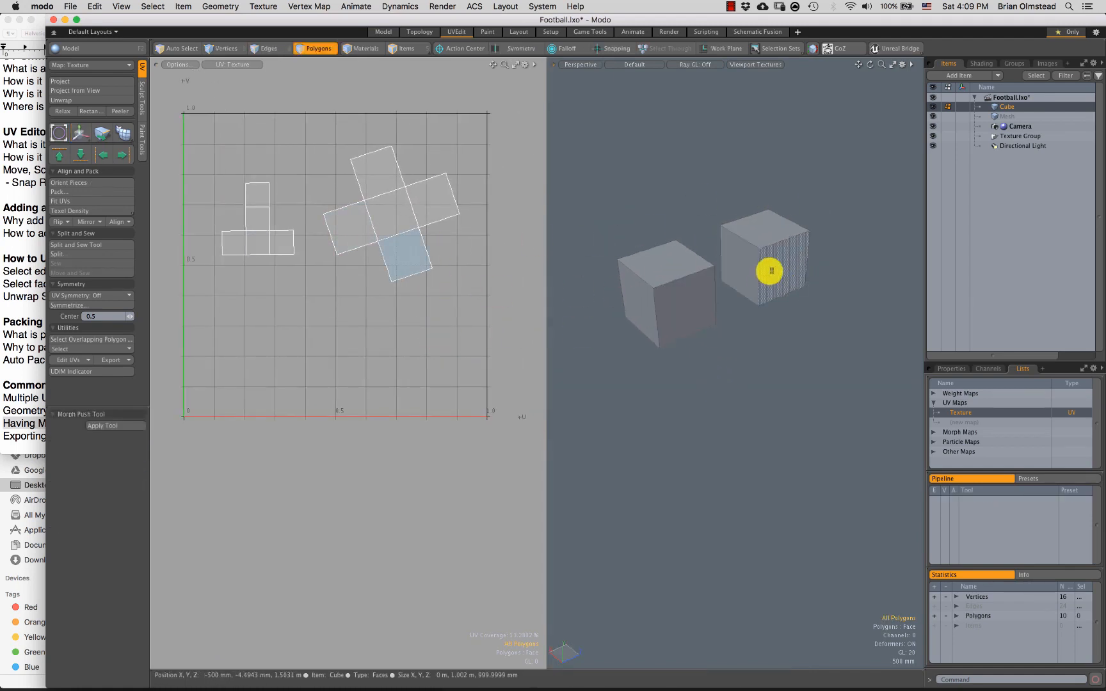
Step: Delete the empty mesh item, add a new empty mesh and place it directly below the Cube item
click(765, 265)
double_click(753, 285)
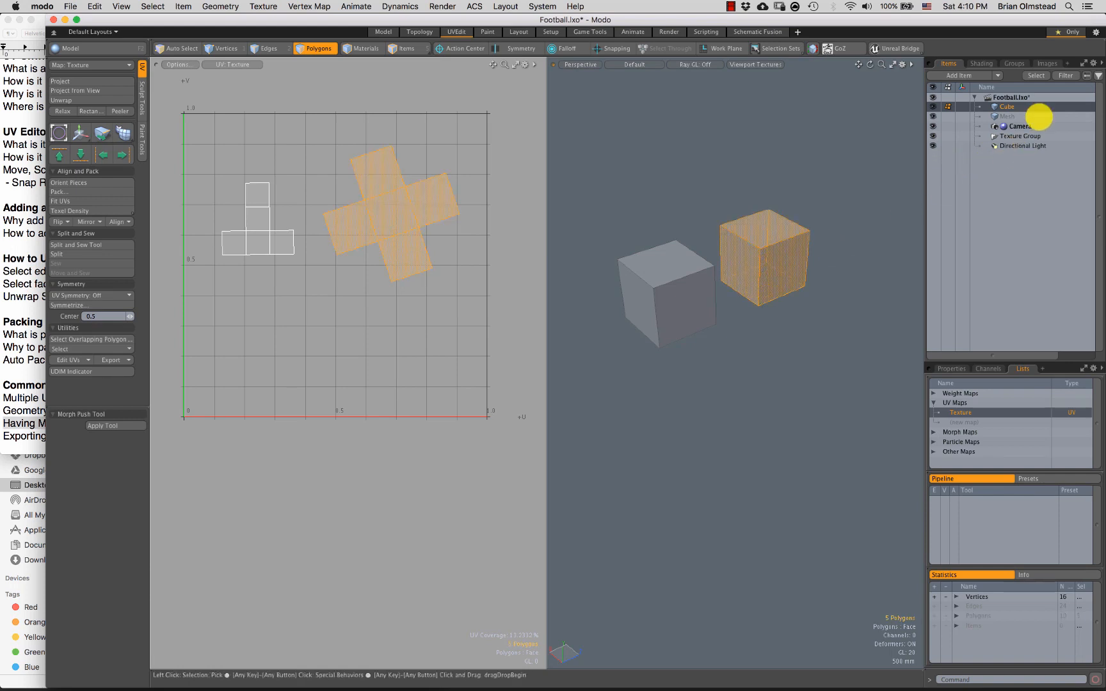
click(1010, 117)
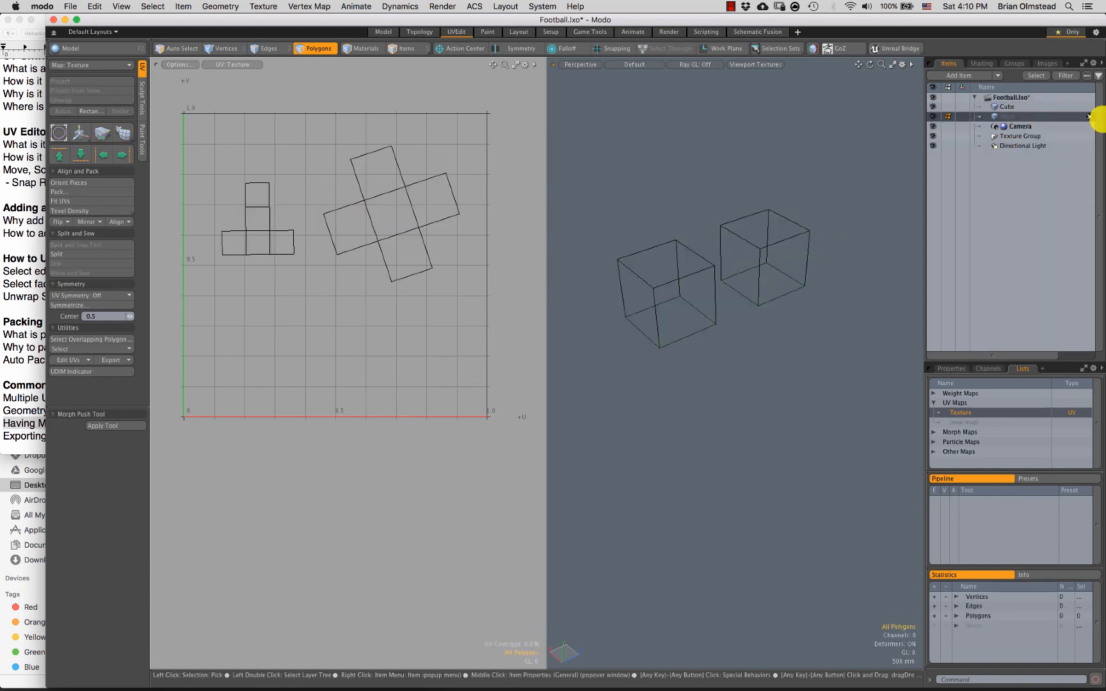
click(1089, 116)
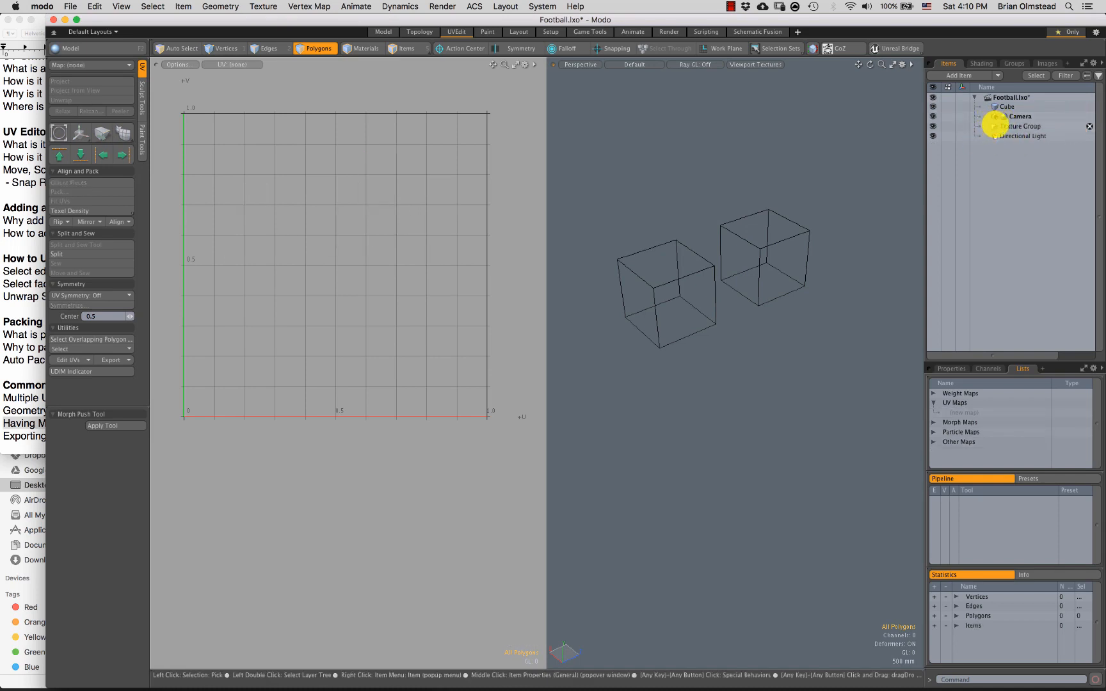
key(n)
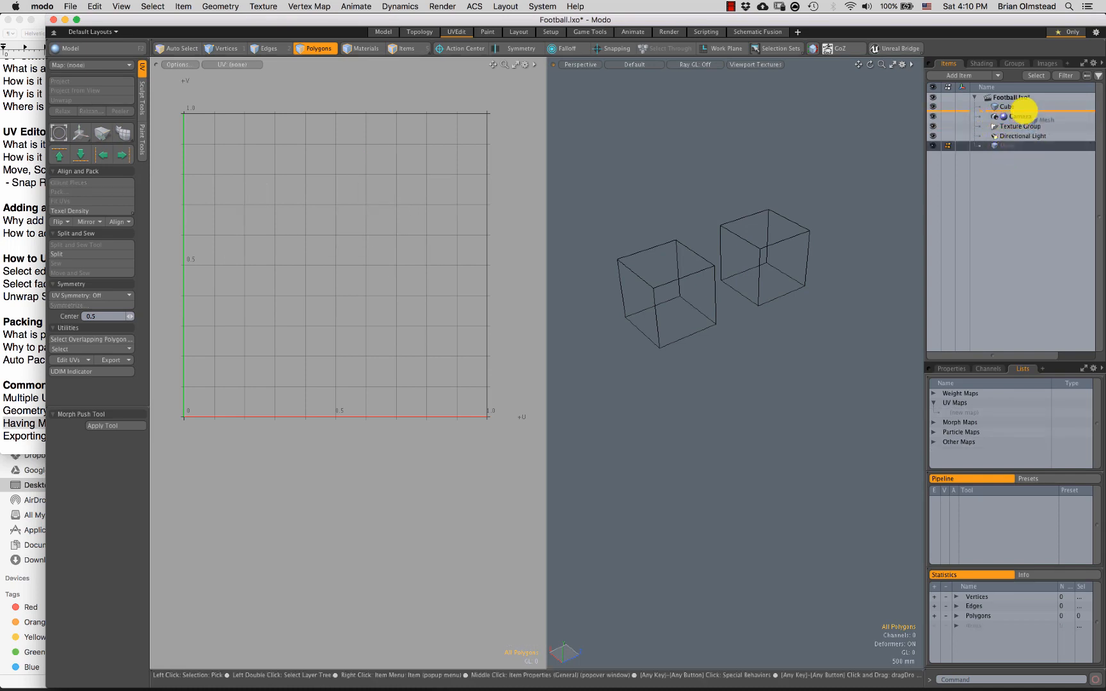
drag(1024, 109, 1049, 110)
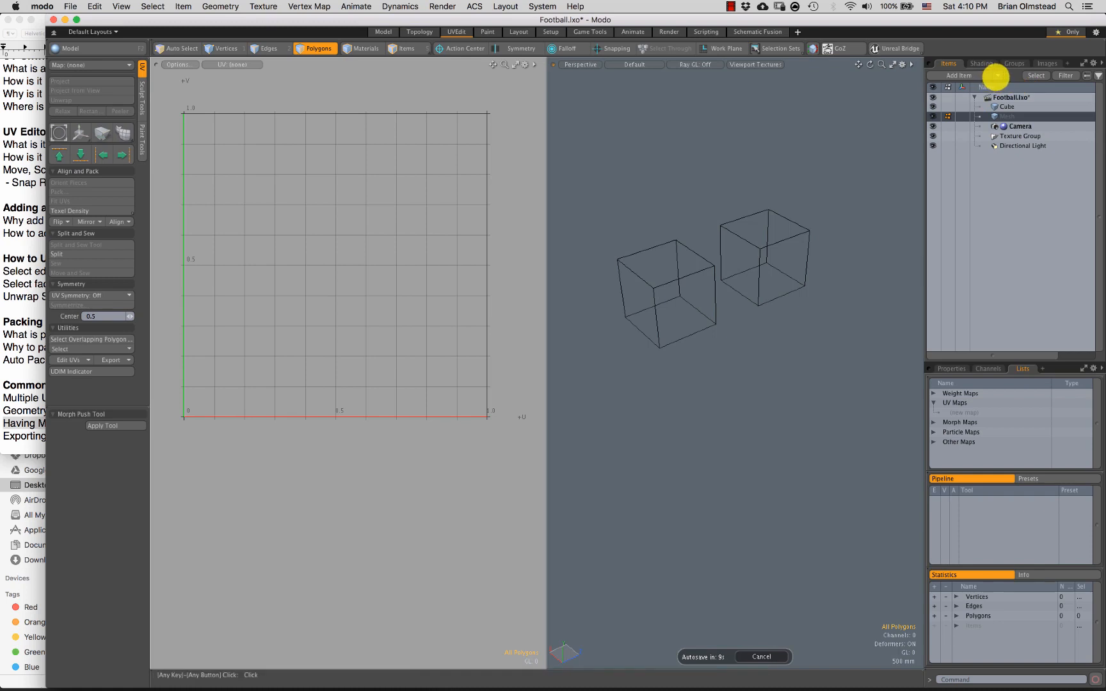
click(998, 76)
mouse_move(996, 89)
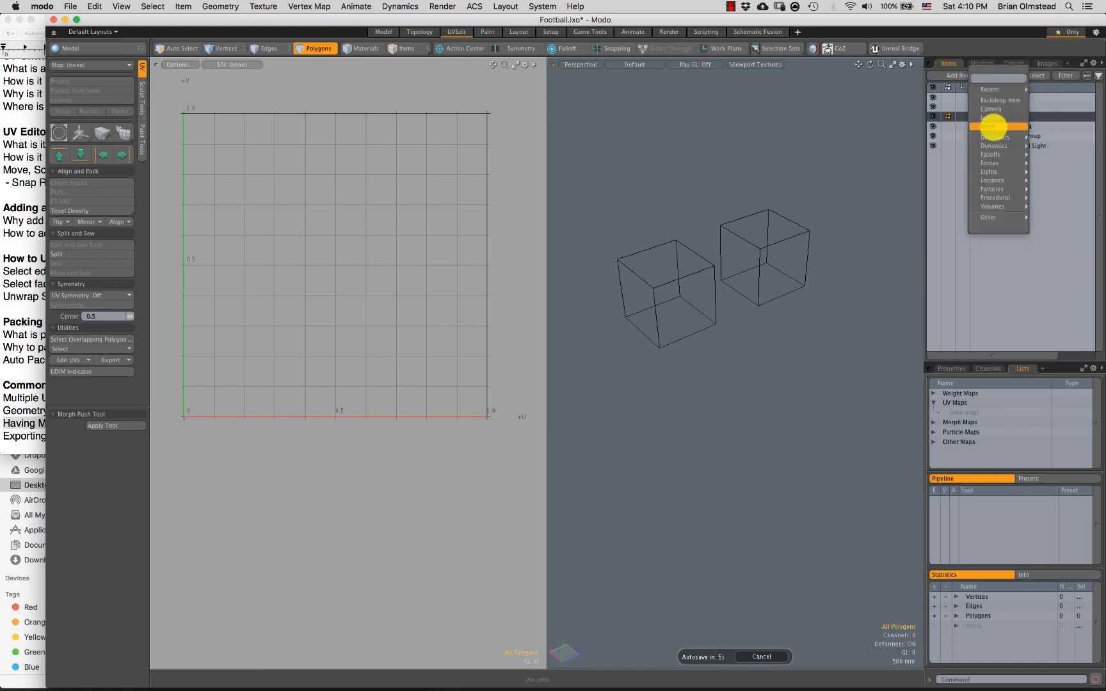
click(873, 161)
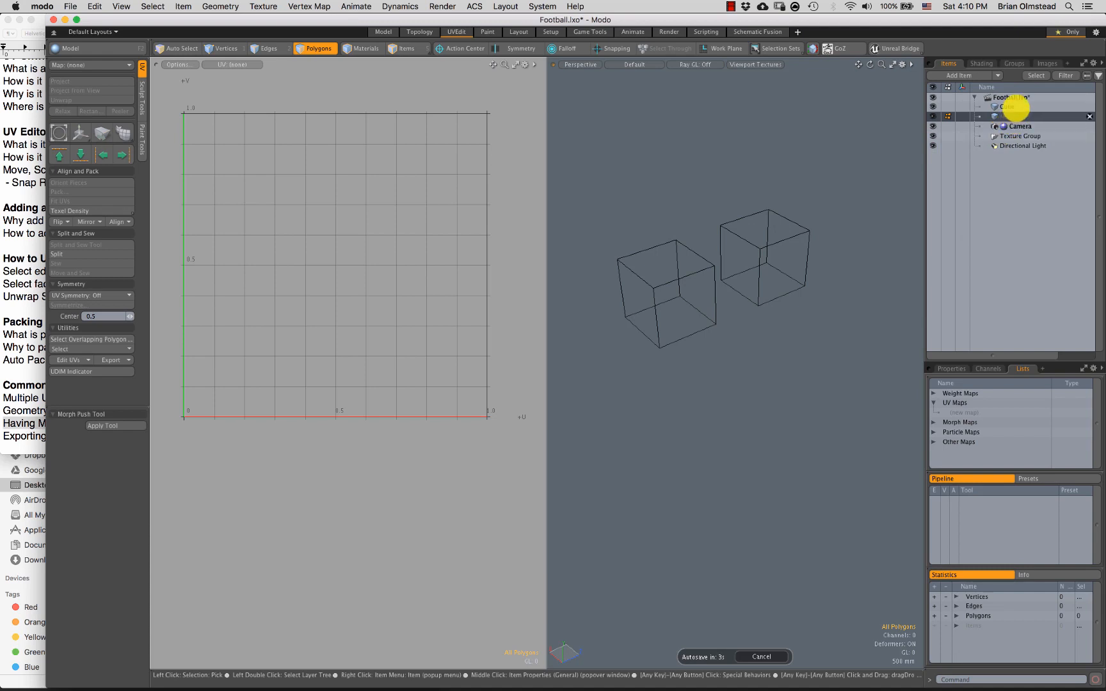
Step: Transfer the back cube's polygons from the Cube item into the new Mesh item
click(1015, 108)
double_click(765, 283)
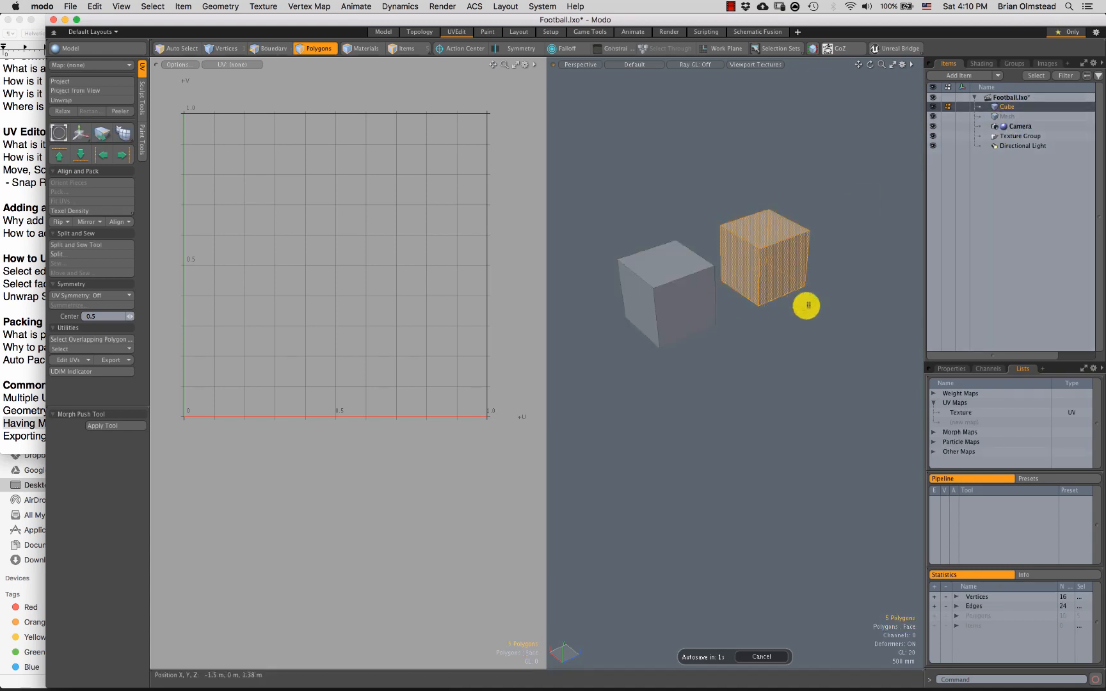
click(1008, 116)
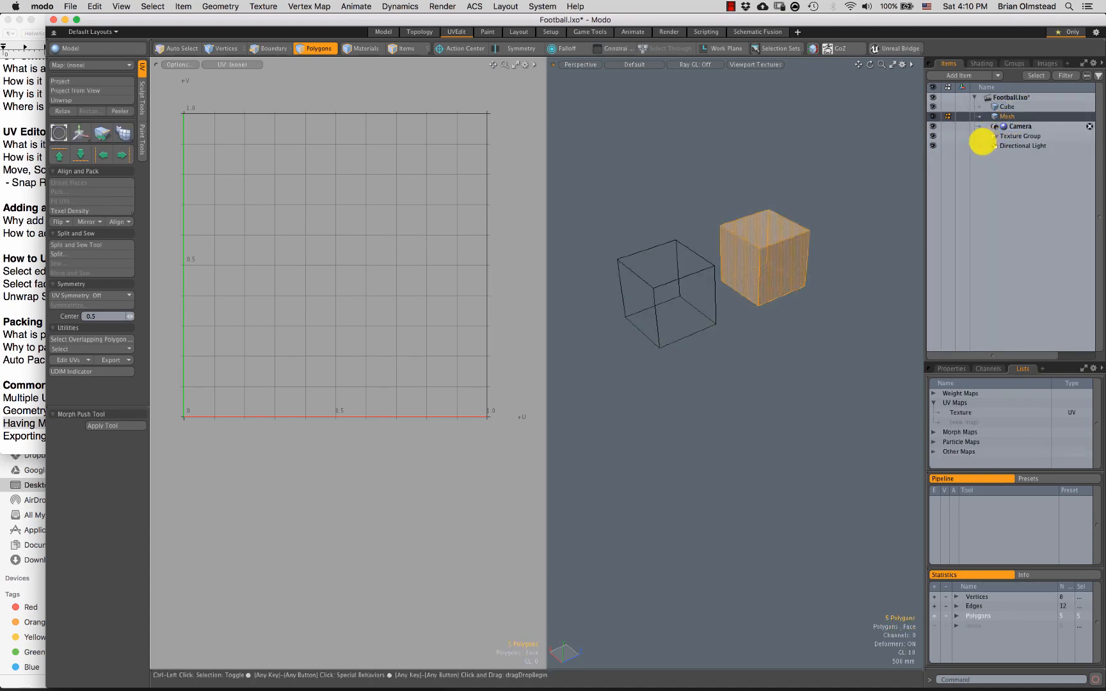
click(819, 211)
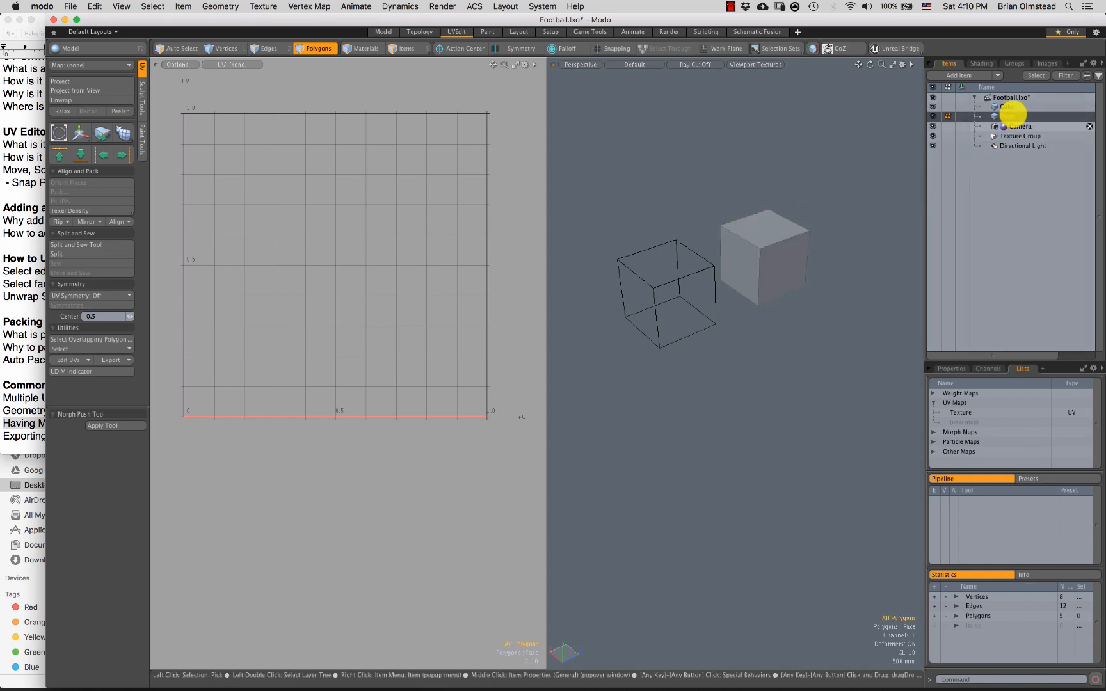
Step: Show the Texture UV map with the Cube item active and test which UV islands and cube faces can be selected
click(1006, 106)
click(956, 412)
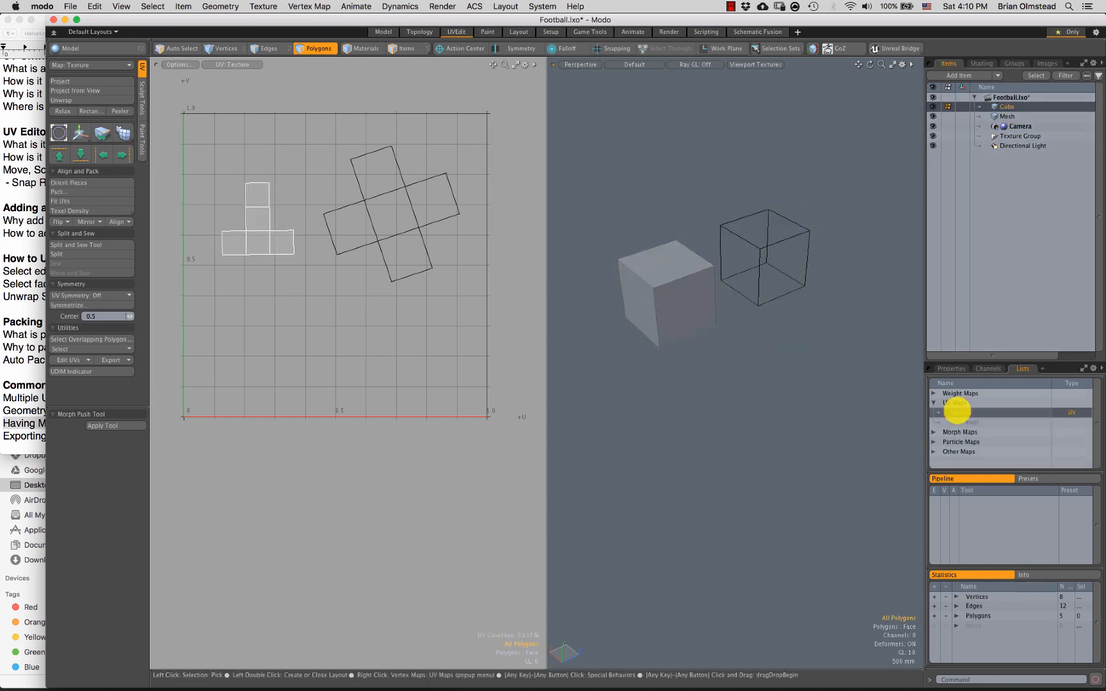
mouse_move(279, 170)
right_down()
mouse_move(339, 218)
mouse_move(320, 205)
right_up()
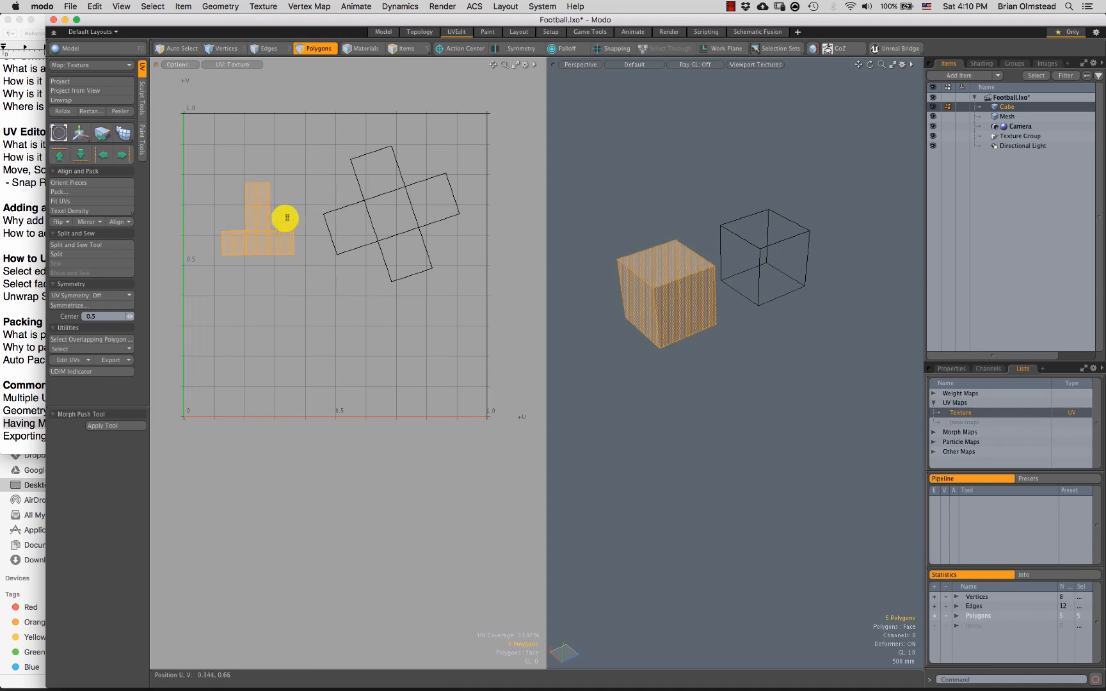
scroll(705, 261, up, 3)
alt+drag(396, 222, 392, 243)
scroll(392, 242, up, 5)
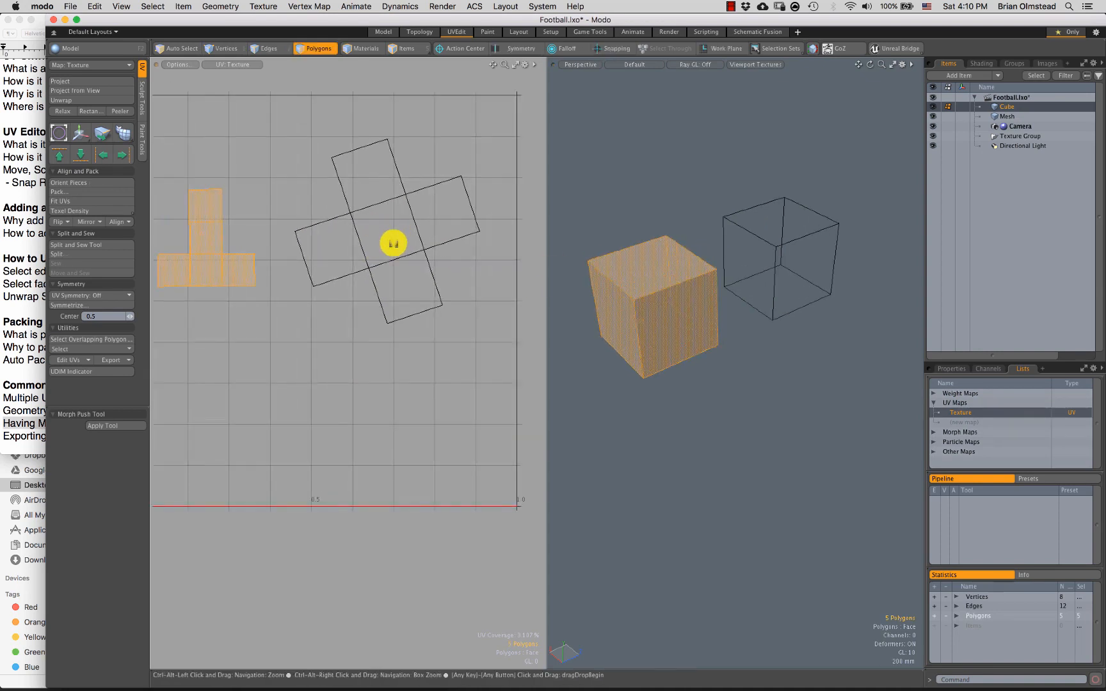
alt+drag(384, 162, 362, 185)
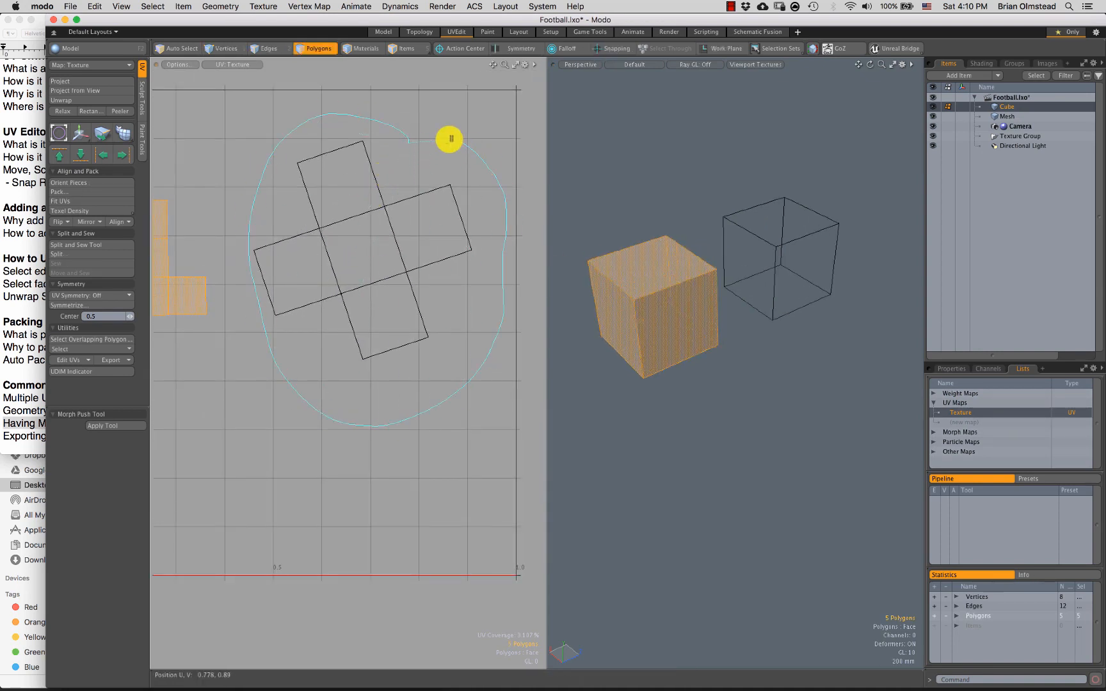
right_drag(439, 147, 439, 146)
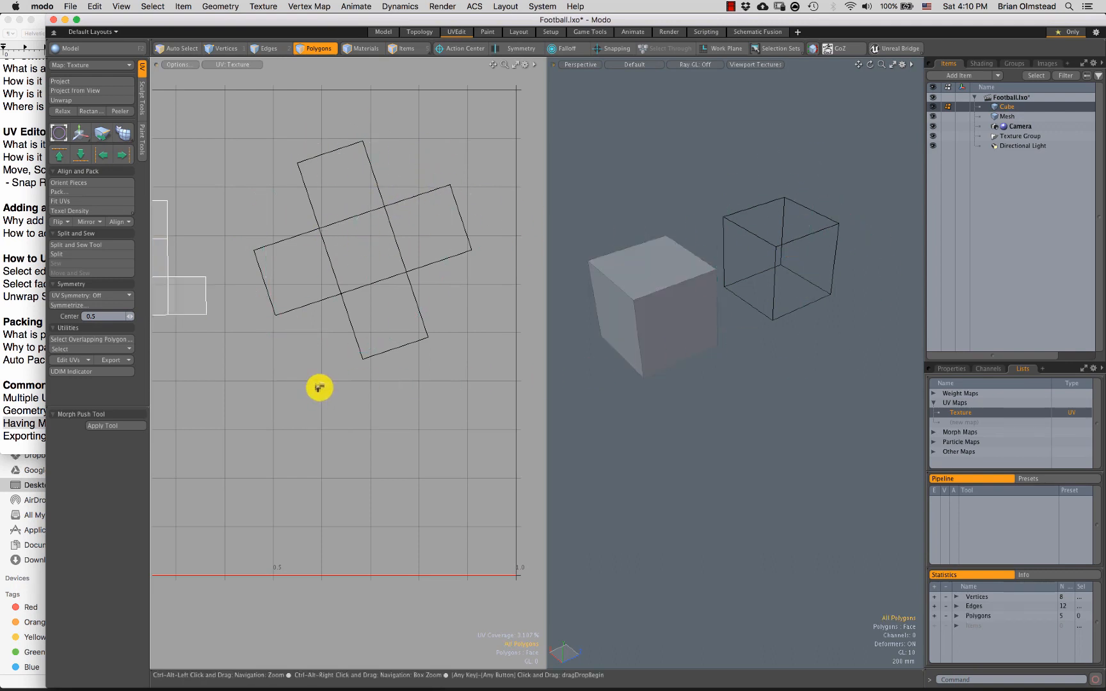
key(a)
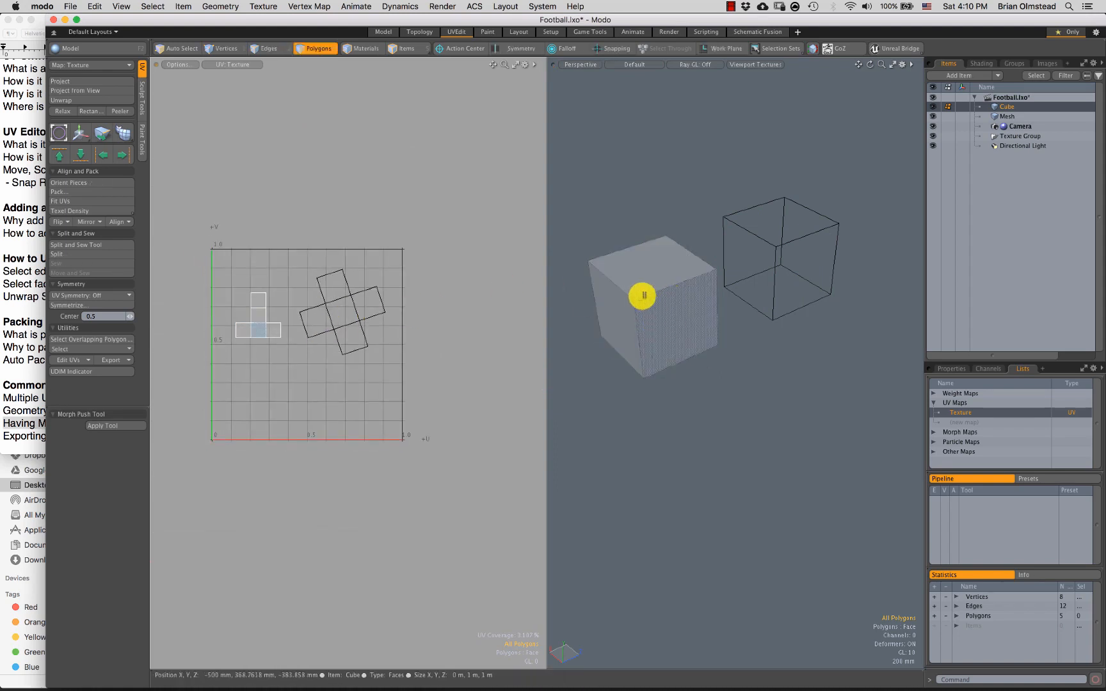
scroll(584, 323, up, 1)
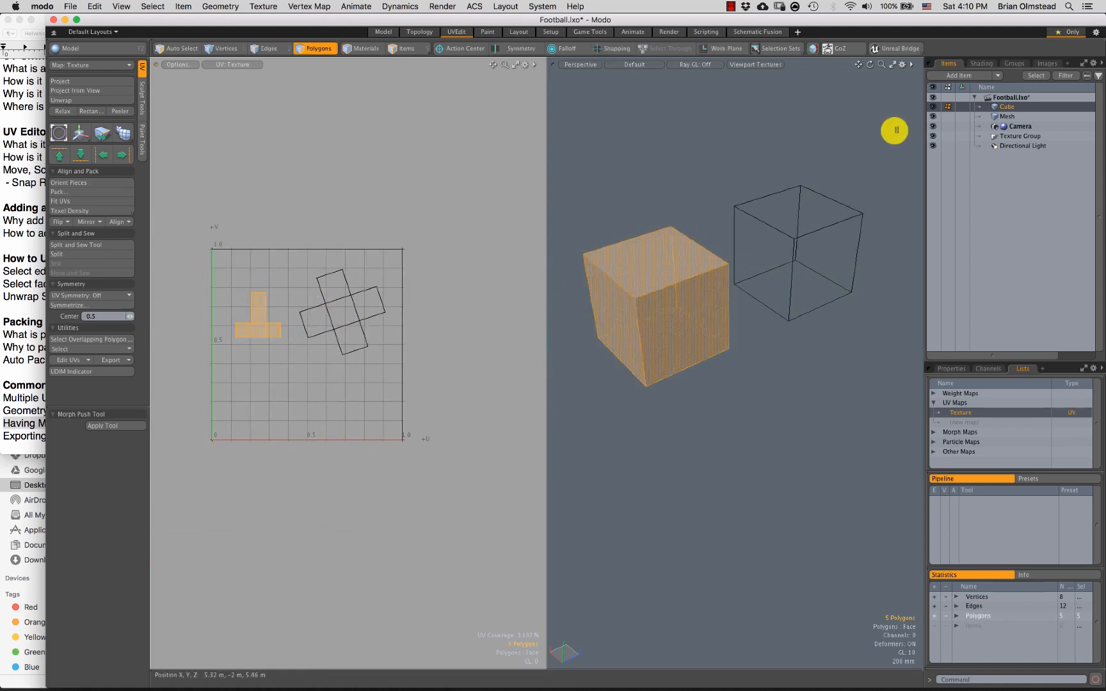
Step: Activate the Mesh item and test selecting its UV island and faces against those of the front cube
click(1003, 116)
right_drag(847, 141, 839, 195)
click(814, 261)
scroll(678, 367, up, 2)
click(716, 359)
click(822, 258)
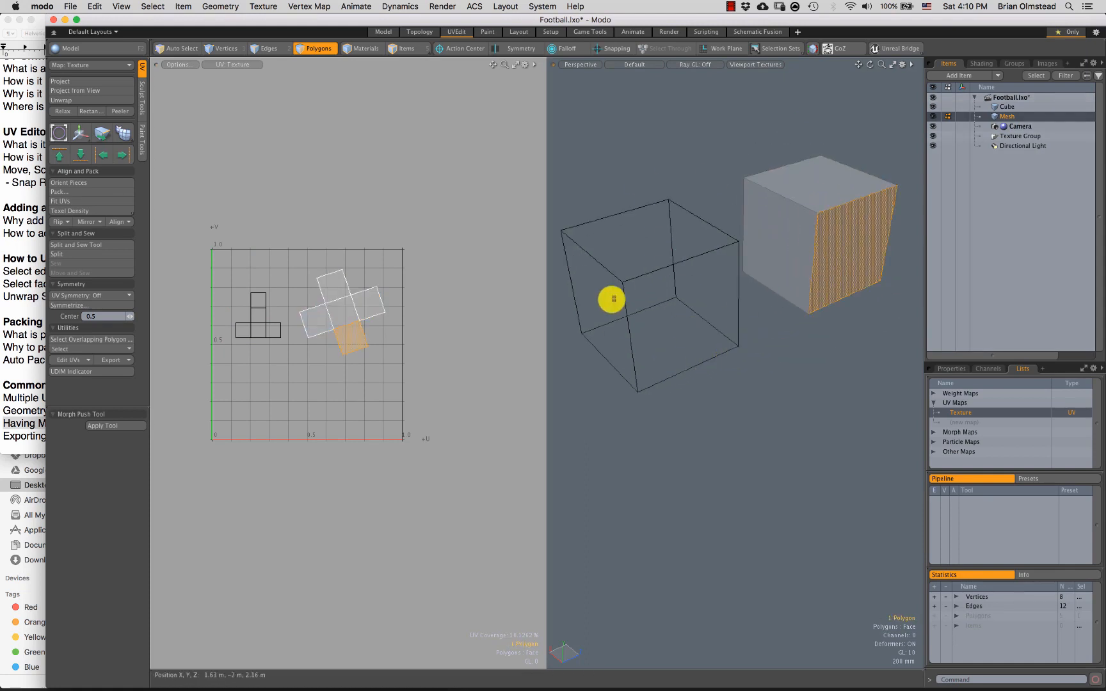
Step: Move the back cube's polygons from the Mesh item back into the Cube item and delete the emptied Mesh item
alt+shift+drag(761, 307, 718, 316)
double_click(781, 272)
key(Delete)
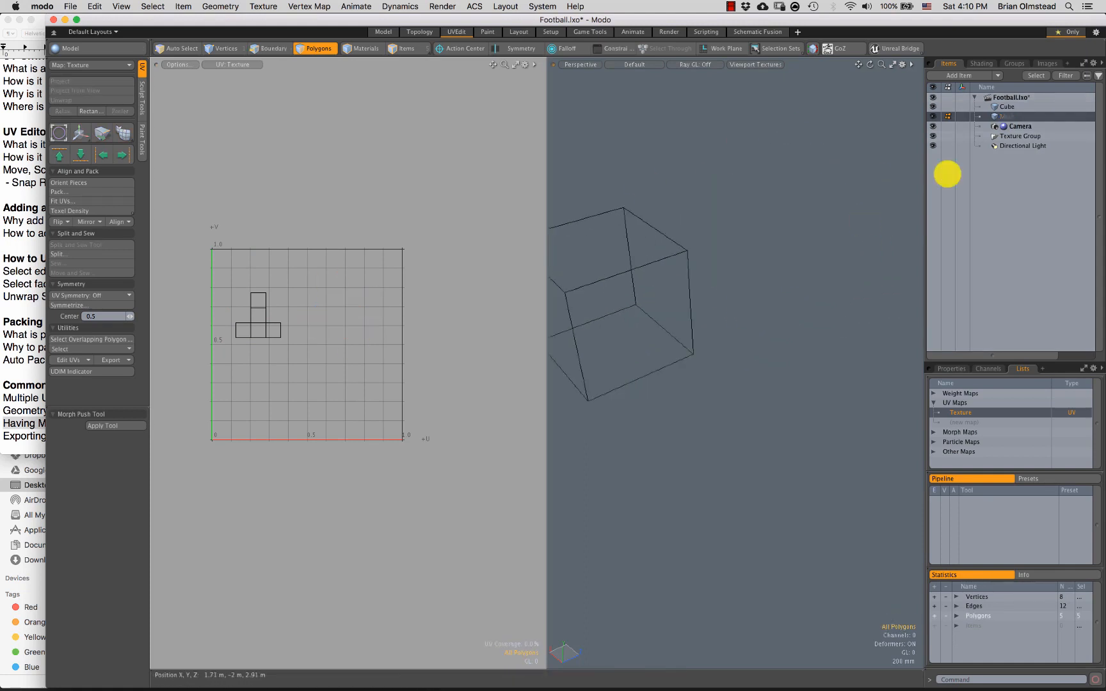
click(1006, 105)
key(ctrl+v)
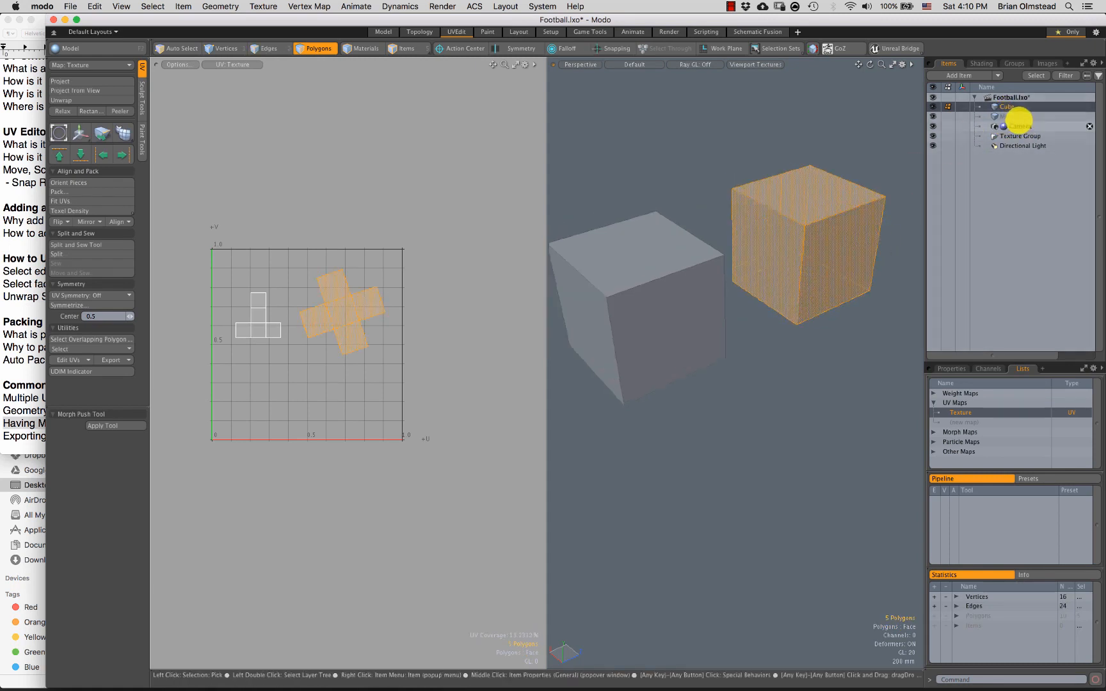
click(1011, 116)
click(1088, 117)
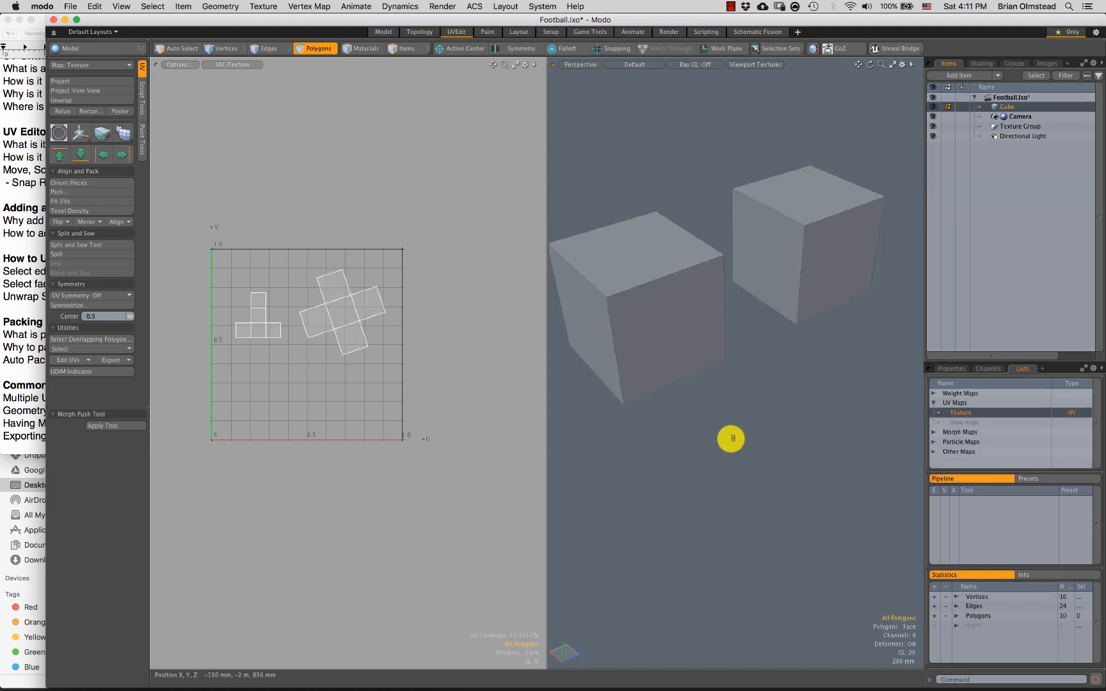
Step: Switch to the UV Unwrap Overview notes in TextEdit and highlight the line "Exporting unwrap to Photoshop"
click(23, 384)
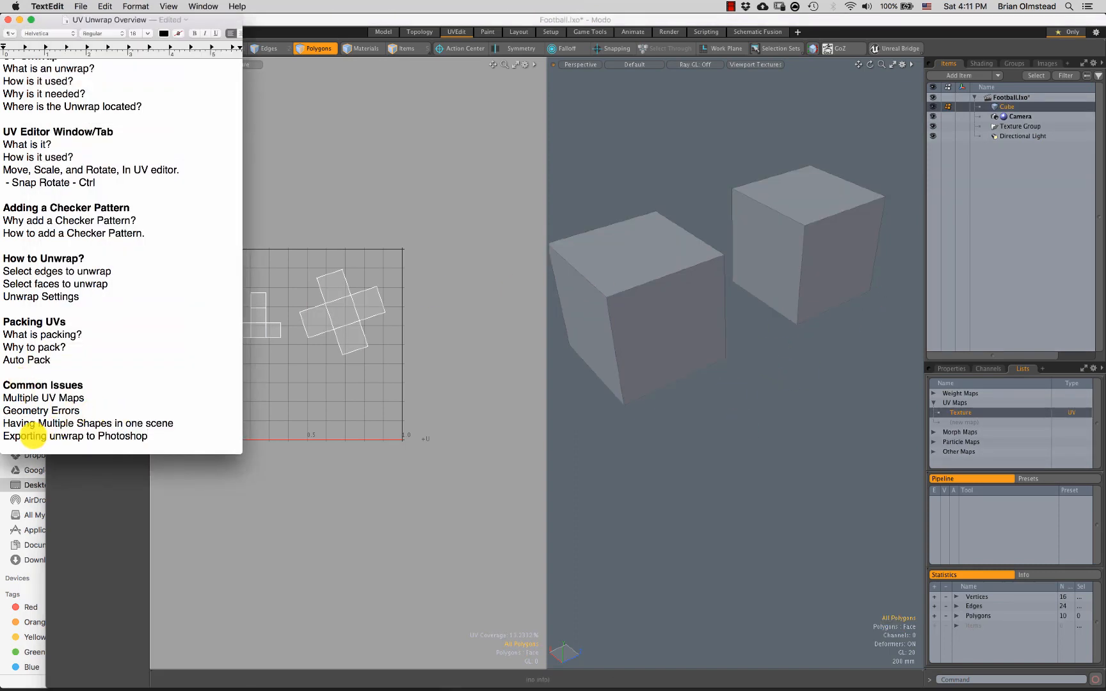
drag(26, 436, 142, 436)
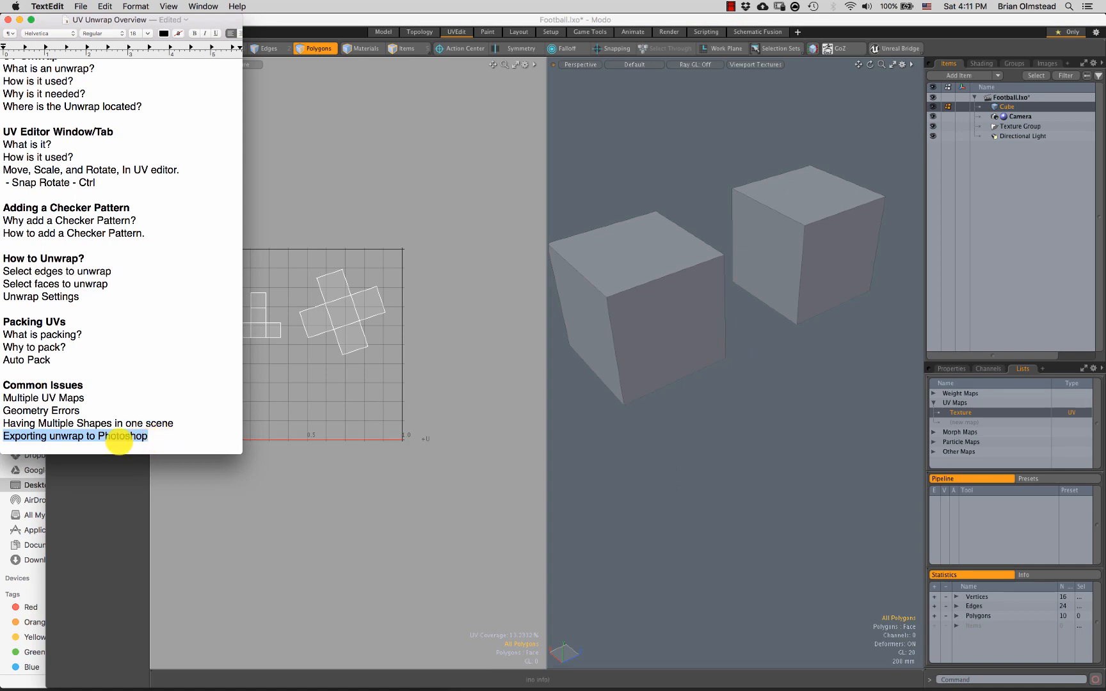
click(61, 437)
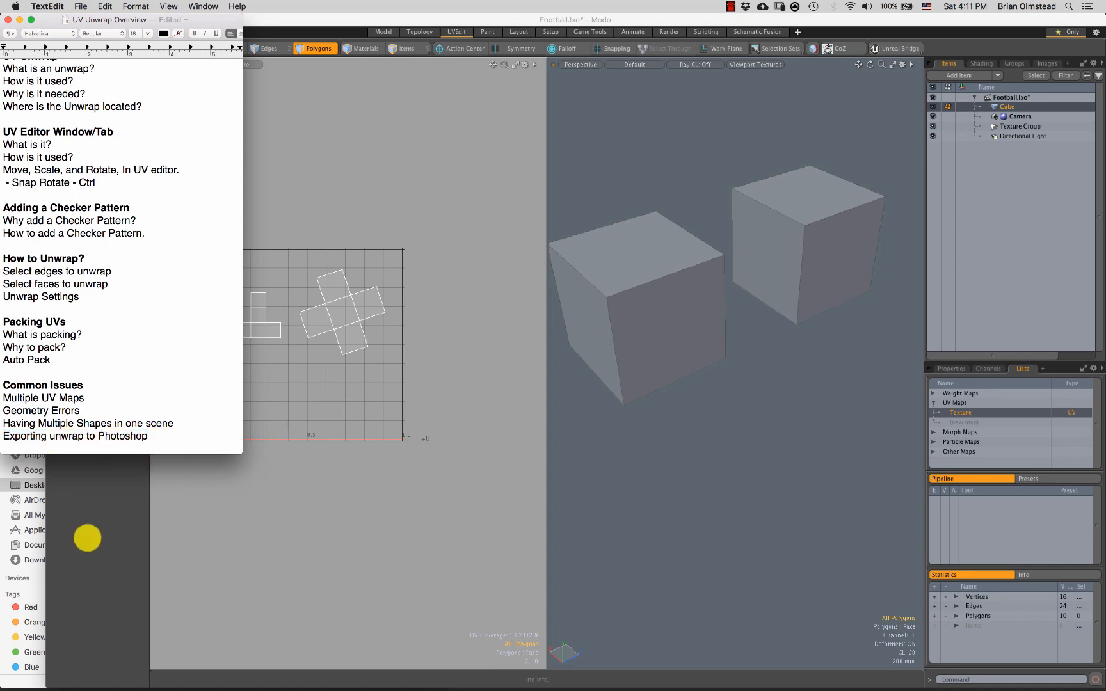
Step: Switch to Finder, preview Football_DIF.png from the Football folder, close the preview and return to Modo
click(20, 589)
click(205, 462)
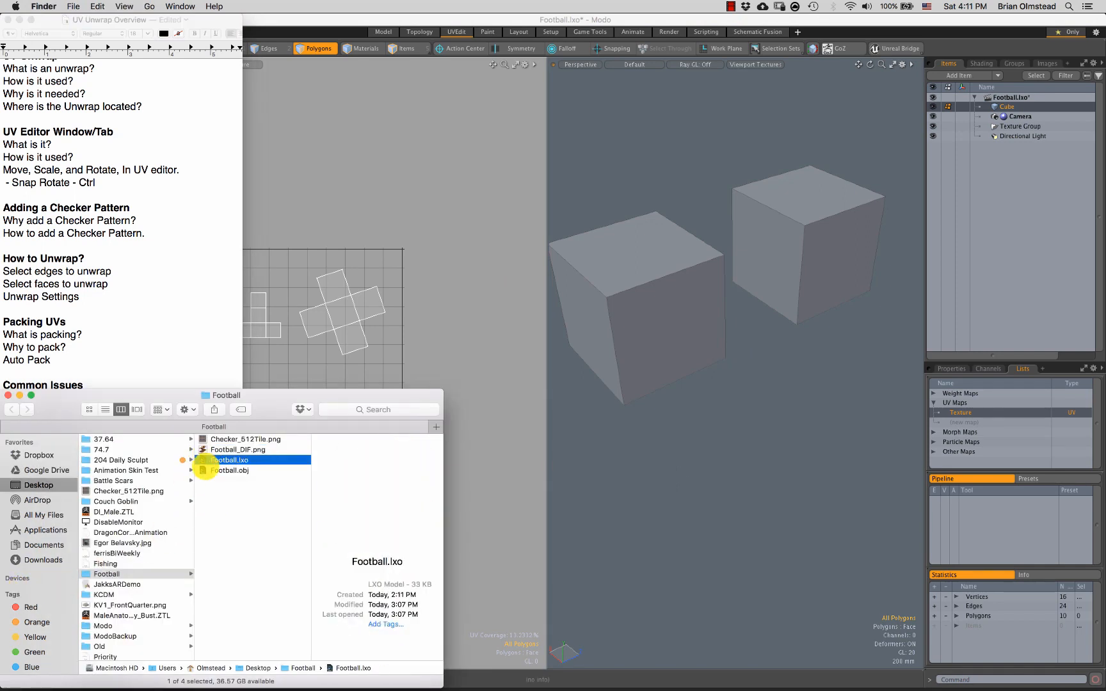
click(205, 449)
key(space)
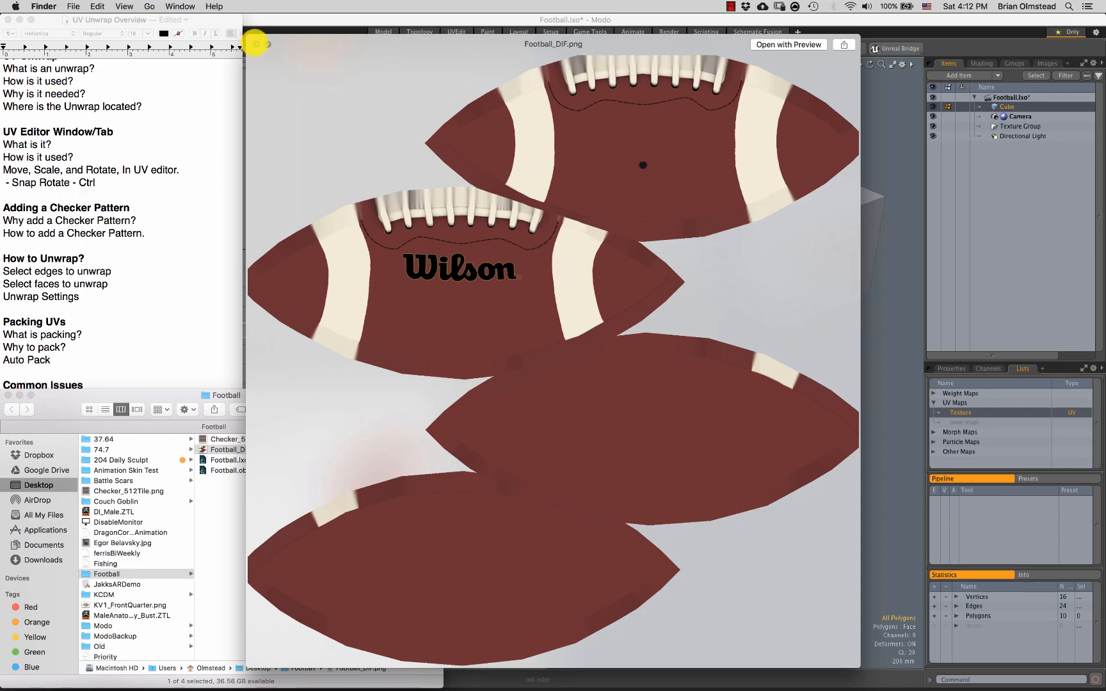
click(256, 43)
click(734, 349)
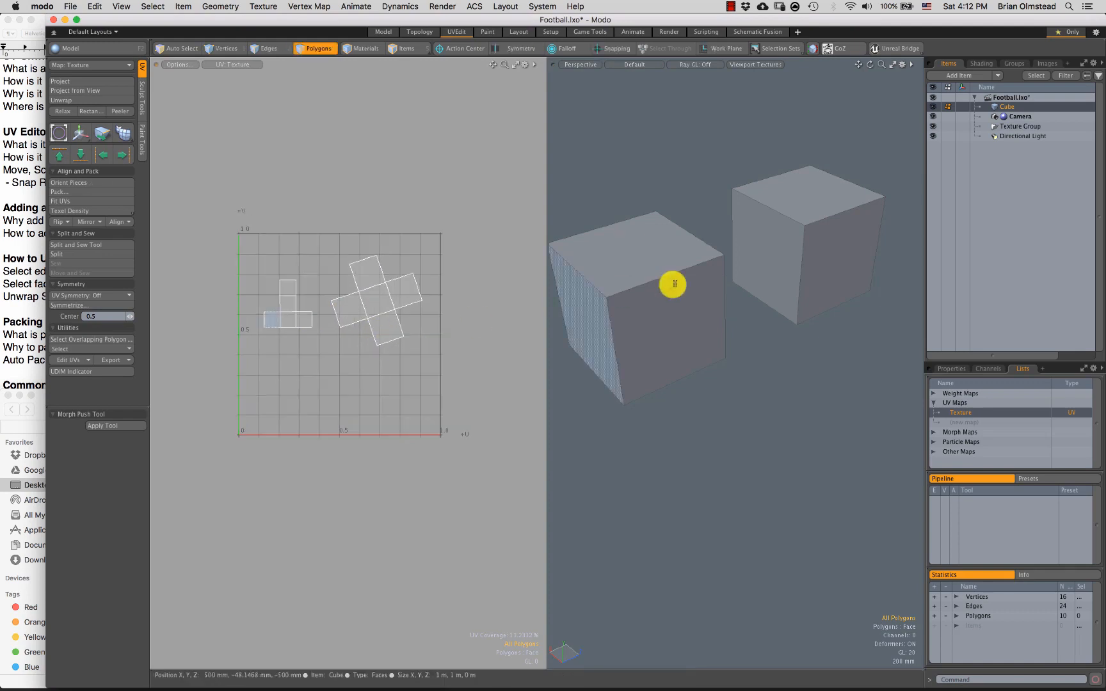
Step: Turn the cross-shaped UV island diagonally and pack both islands into UDIM 1001 with stretching on and 20% gaps
key(a)
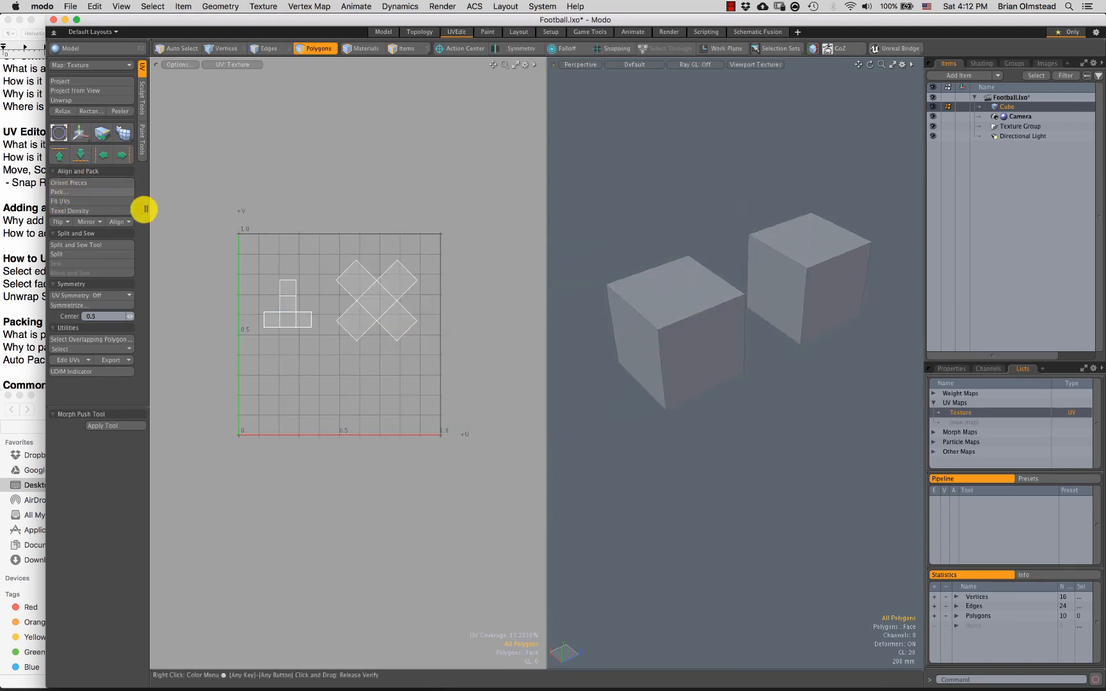
double_click(375, 301)
click(217, 173)
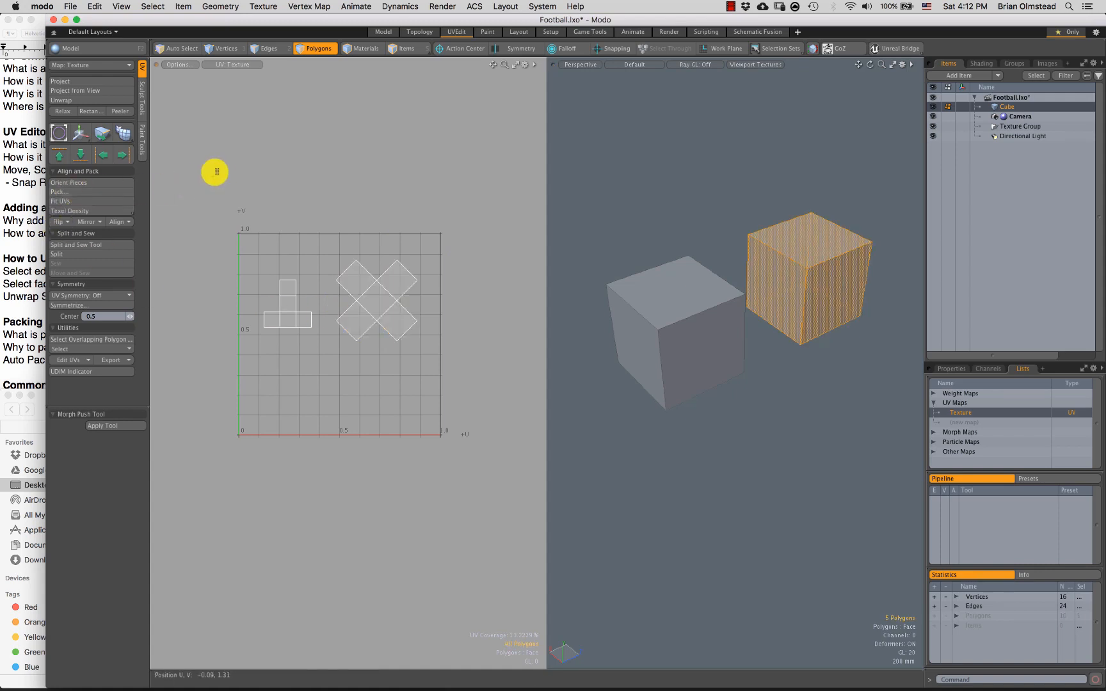
click(56, 192)
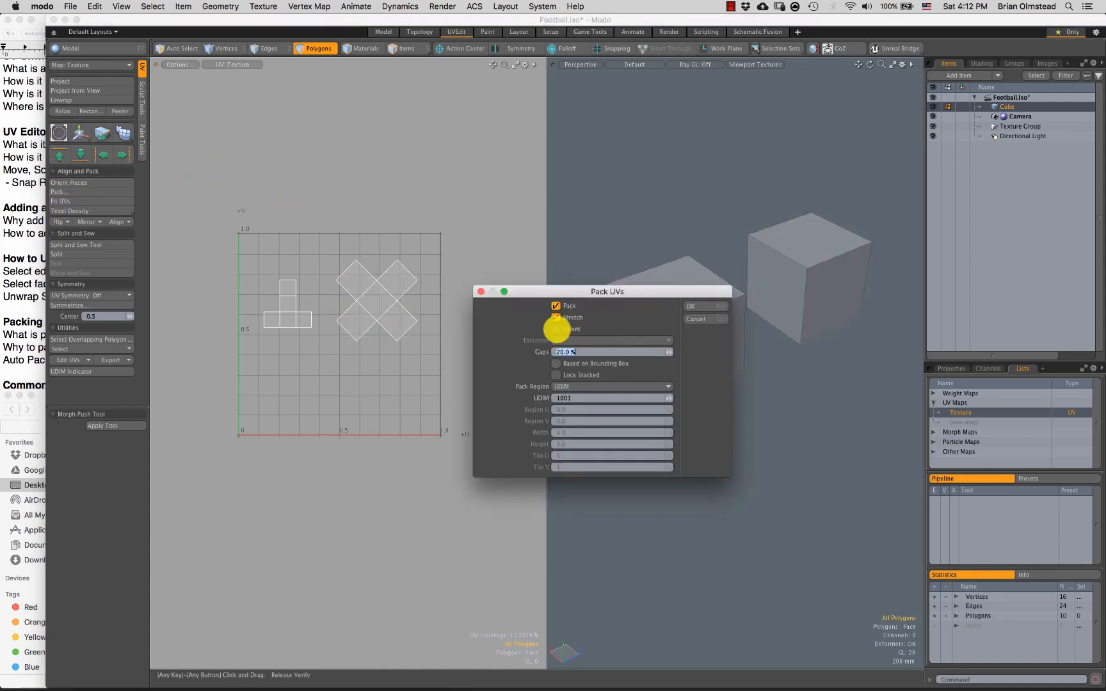
click(702, 306)
key(1)
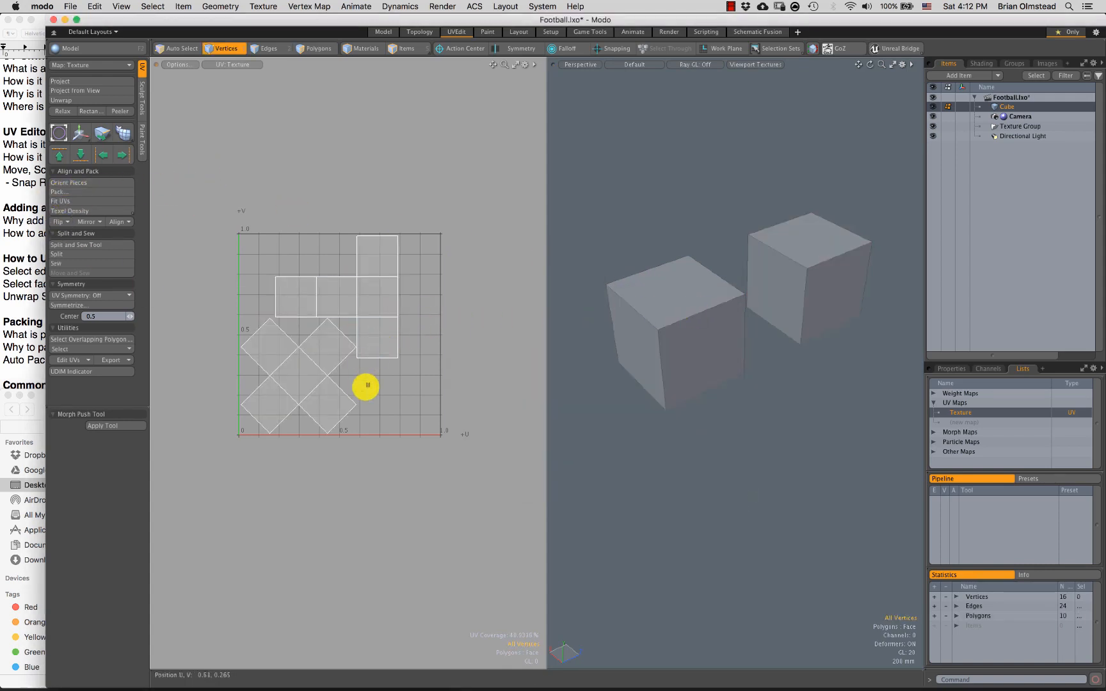
scroll(371, 383, up, 2)
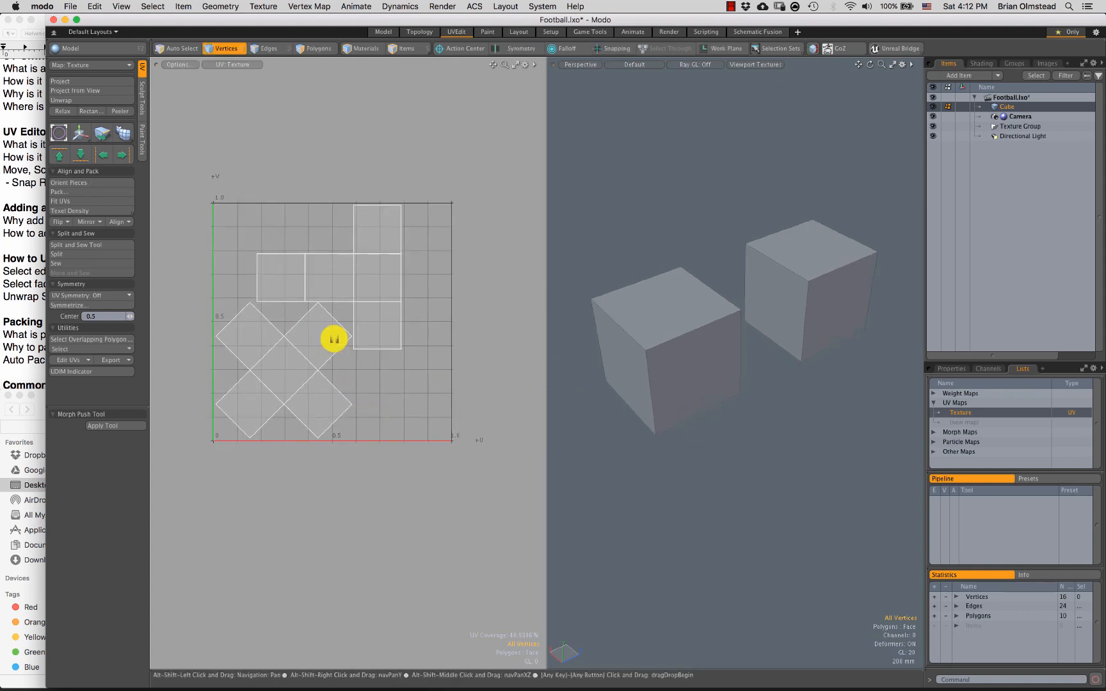
Step: Select the diagonal cross-shaped UV island's polygons and scale the island down slightly about its centre
key(3)
mouse_move(338, 187)
right_down()
mouse_move(183, 222)
mouse_move(385, 141)
mouse_move(339, 186)
right_up()
click(306, 305)
double_click(309, 346)
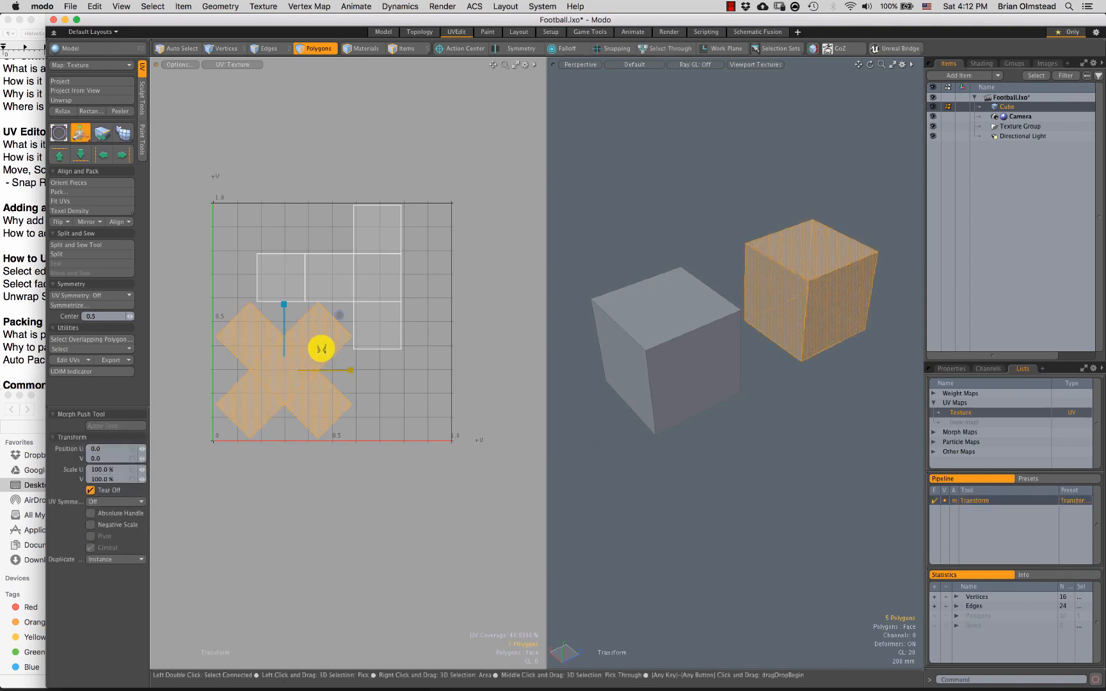
Step: Move the front cube's T-shaped UV island along U, towards the right edge of the 0–1 UV space
double_click(400, 252)
key(w)
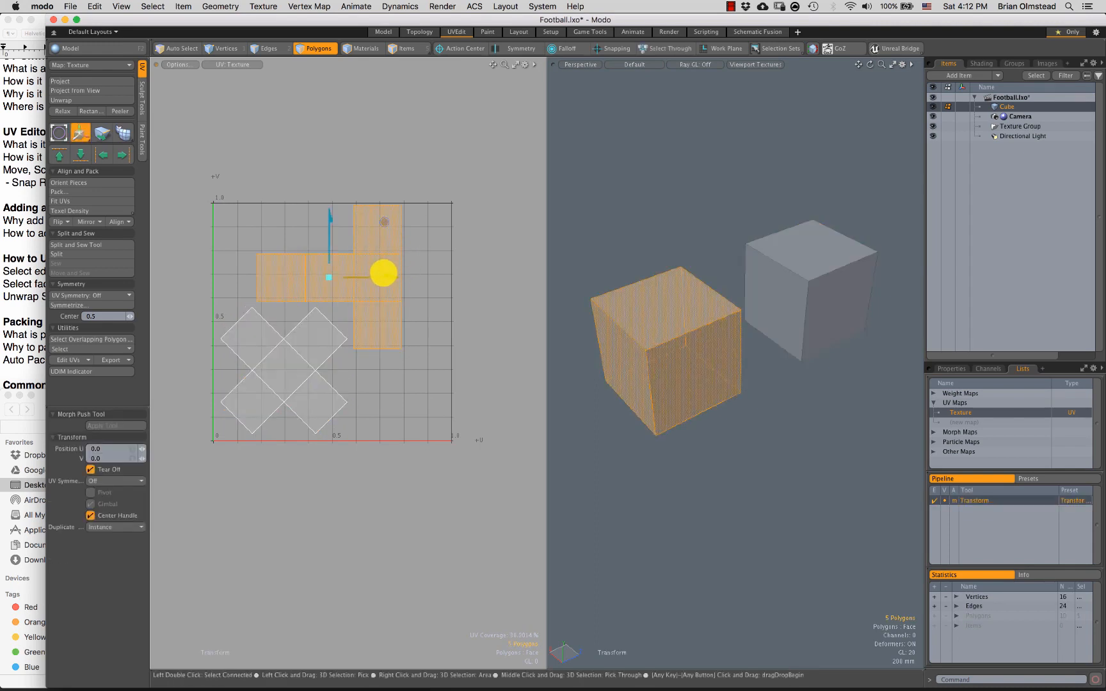
drag(384, 276, 422, 277)
key(q)
click(289, 242)
ctrl+alt+drag(353, 384, 385, 459)
key(1)
alt+shift+drag(736, 356, 732, 348)
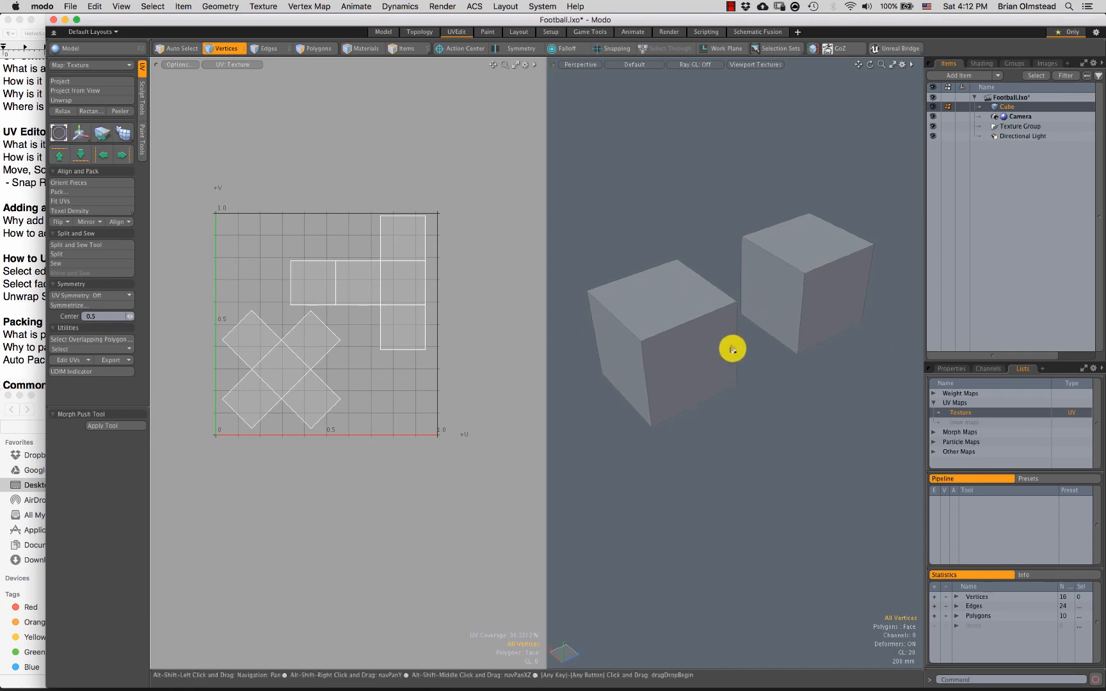
Step: Rename the cubes' UV map from Texture to "Texture UVW"
right_drag(761, 163, 775, 247)
click(850, 378)
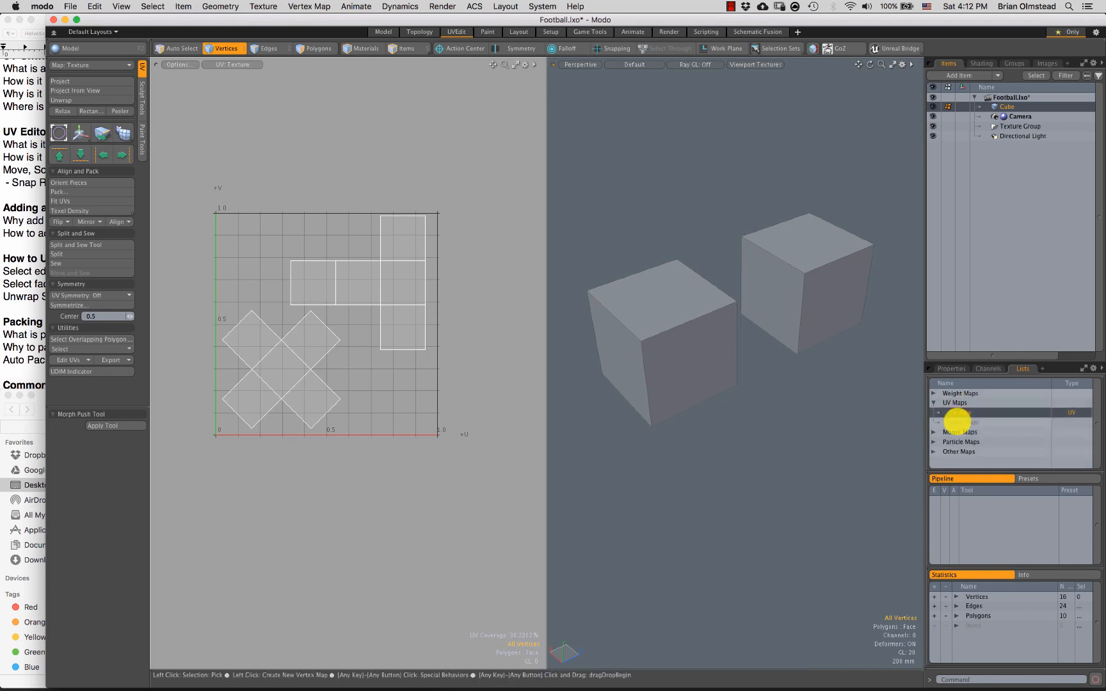
double_click(958, 414)
click(975, 413)
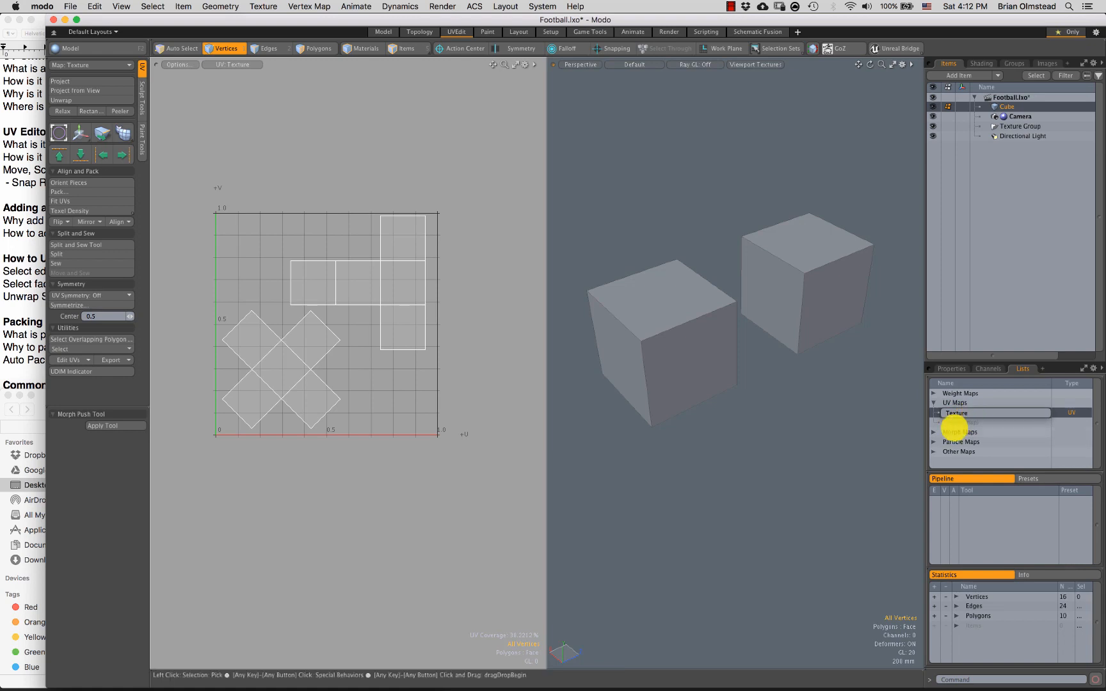
text(UVW)
key(Return)
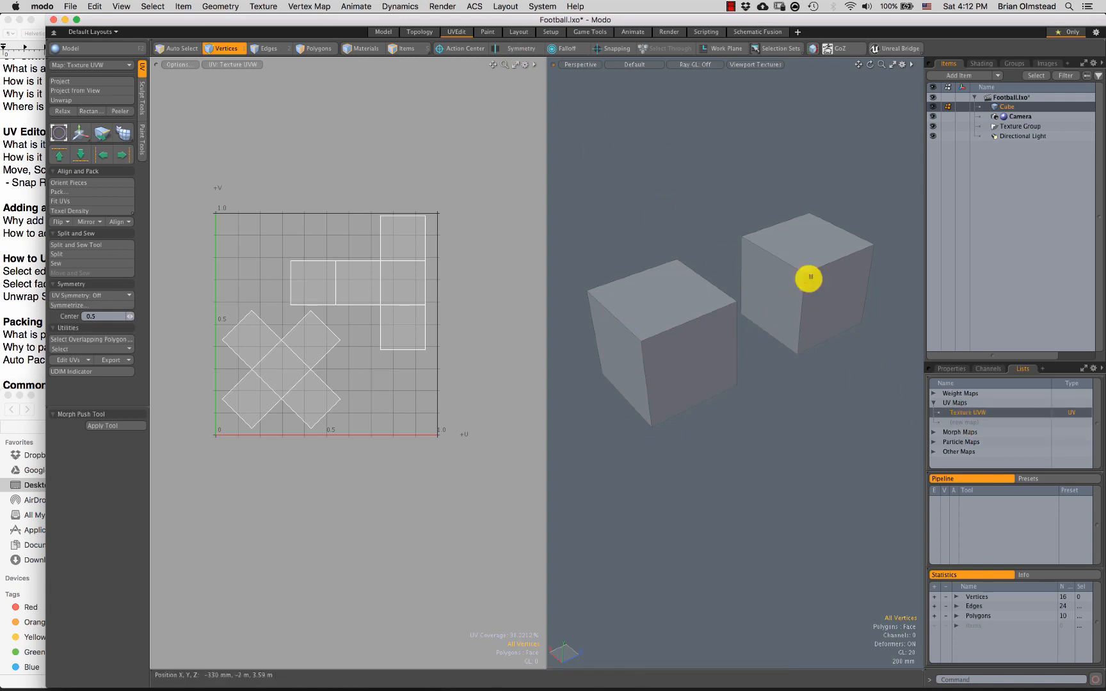
Step: Export the UVs to an EPS file named UVs on the Desktop, using UDIM 1001 and a bounds size of 2048
click(264, 6)
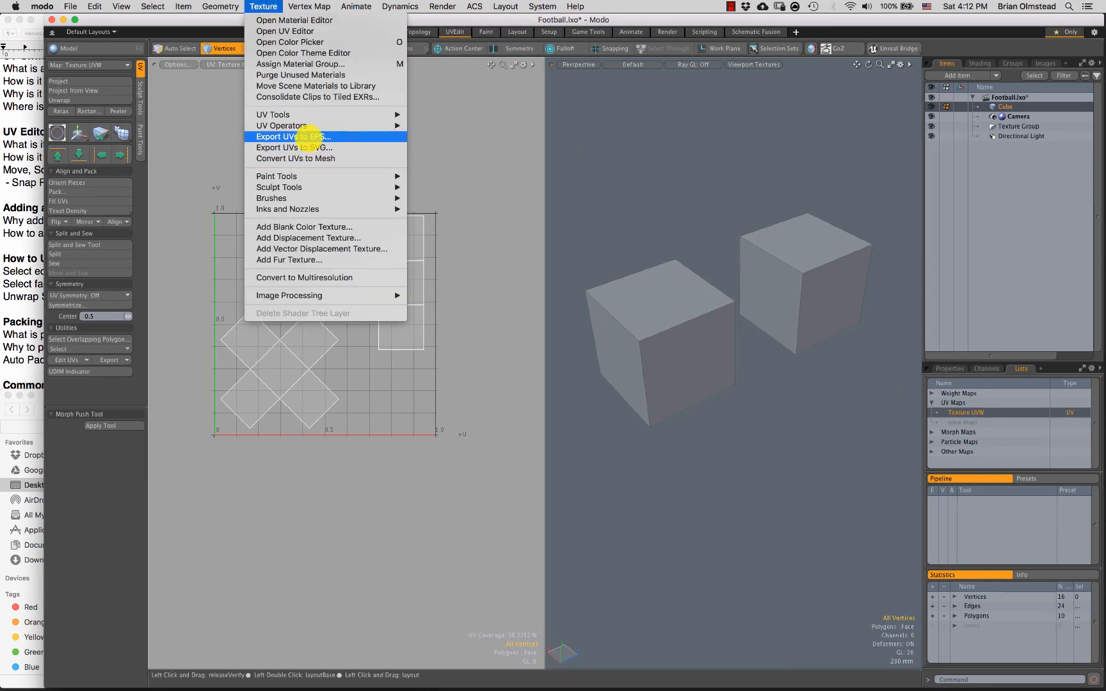
click(312, 137)
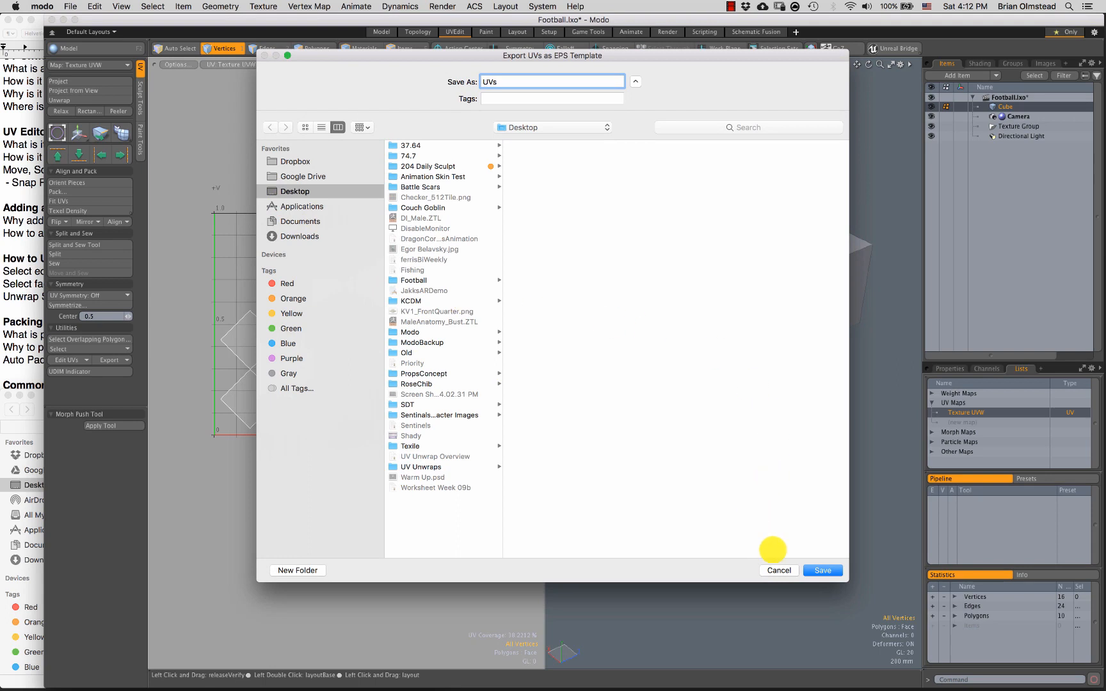
click(822, 570)
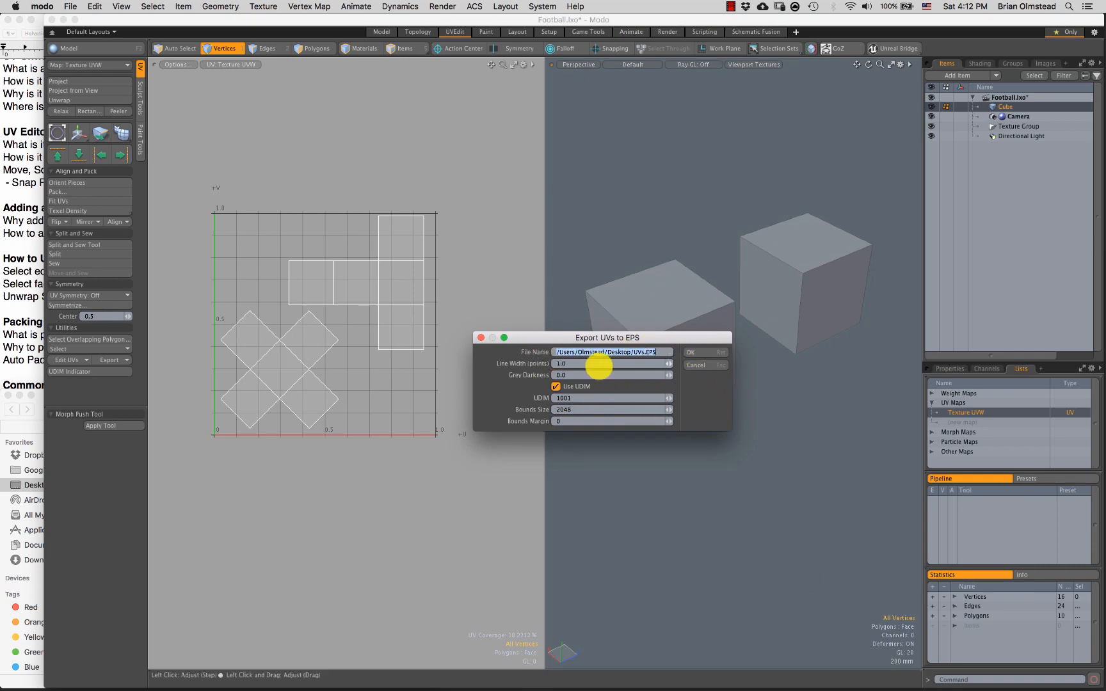
click(691, 352)
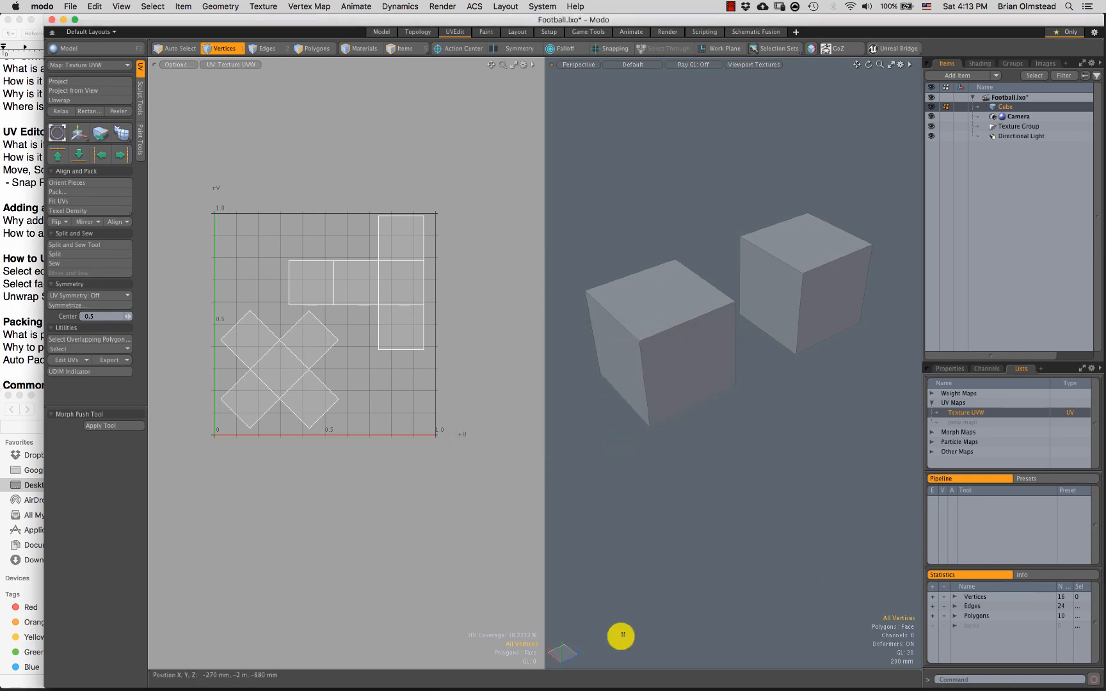
Step: Switch to Photoshop, shift its window aside and minimize the Modo window to expose the desktop files
drag(808, 21, 801, 22)
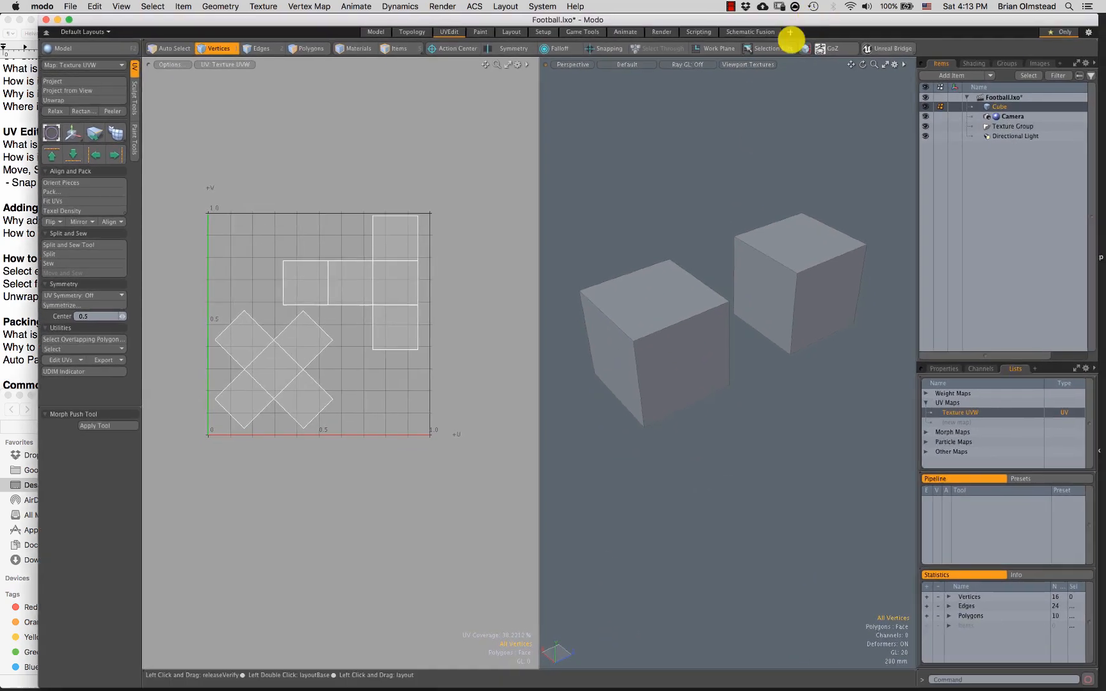
mouse_move(593, 689)
click(622, 671)
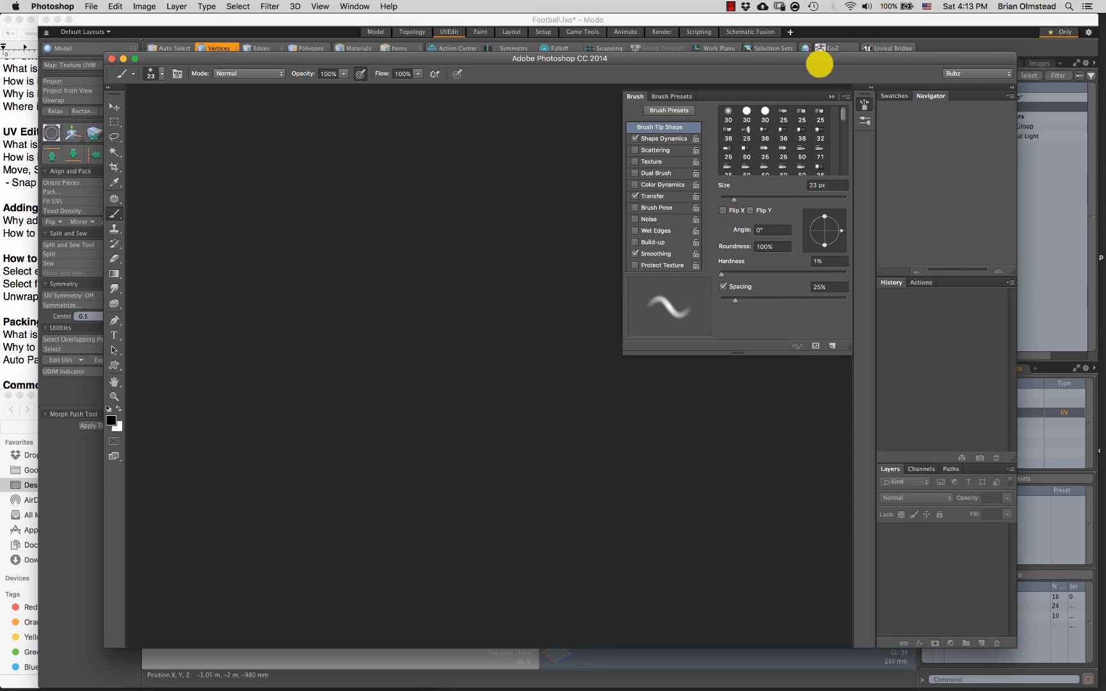
drag(817, 62, 641, 35)
click(58, 20)
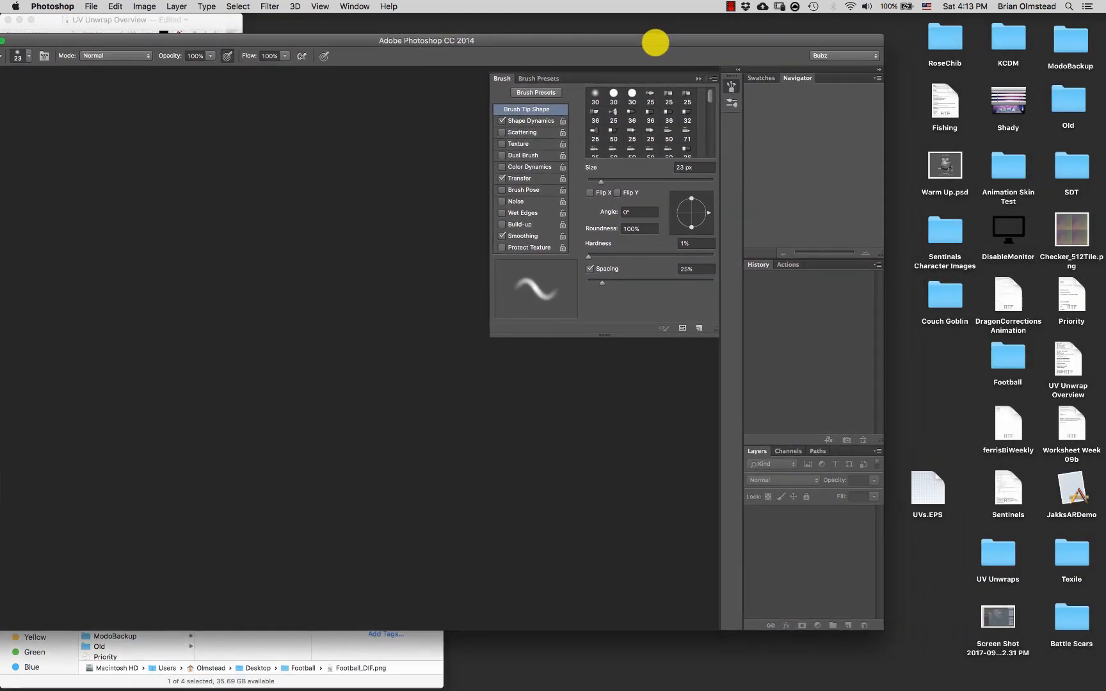
Step: Open UVs.EPS from the desktop in Photoshop, rasterizing it at 512 × 512 pixels in RGB Color mode
click(929, 492)
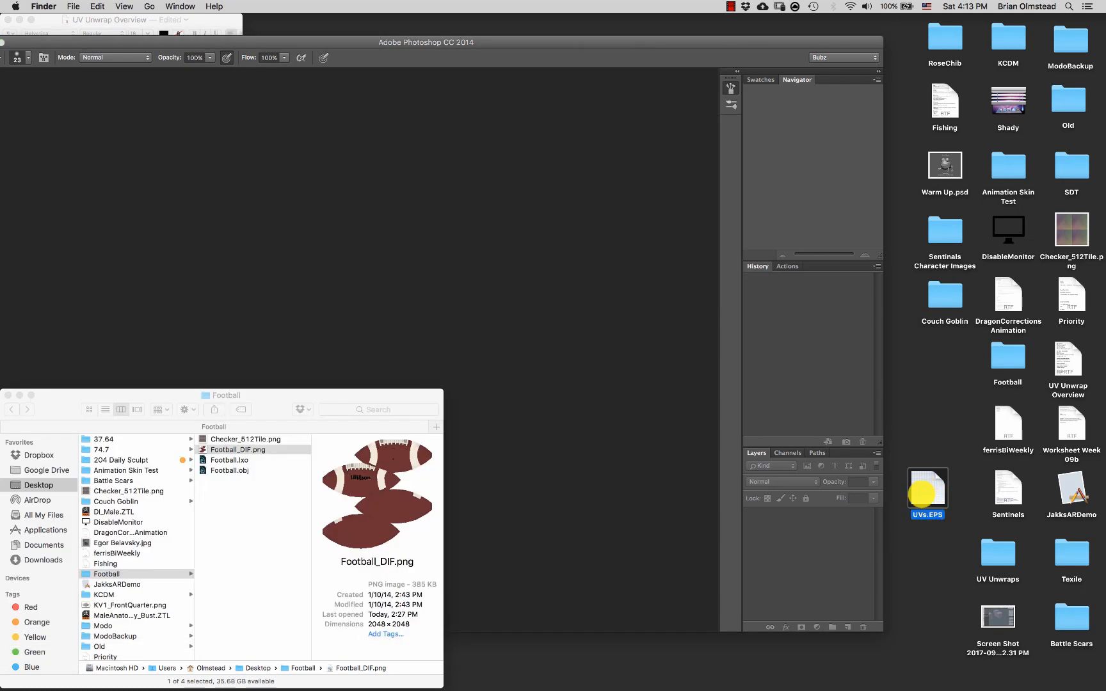
drag(921, 492, 575, 301)
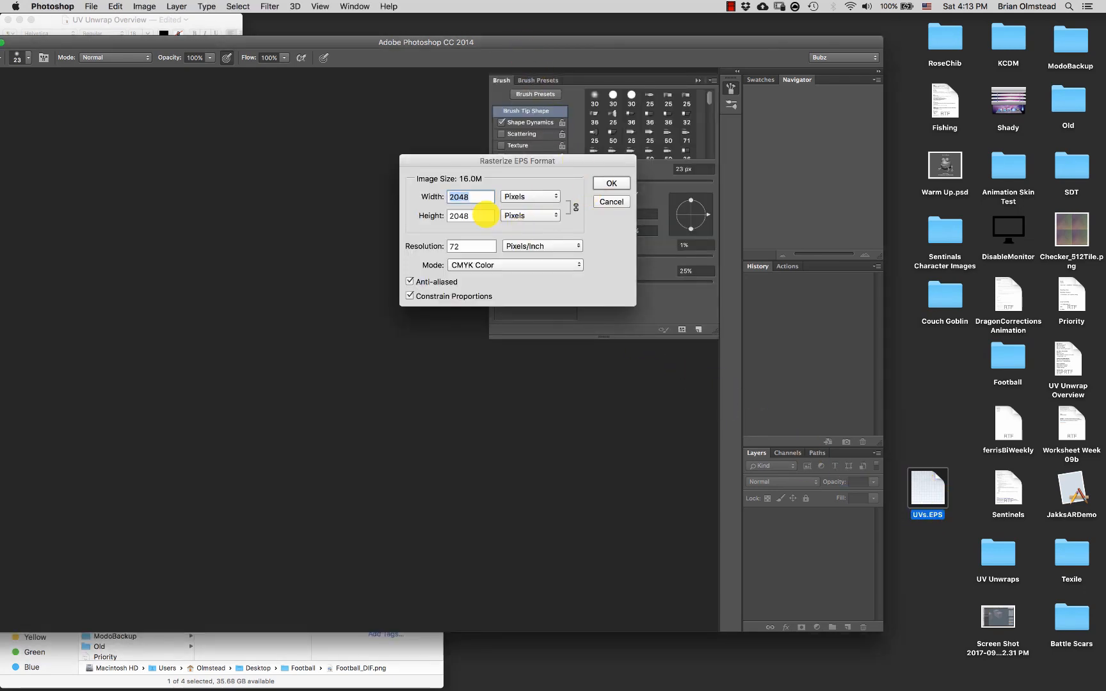
click(504, 197)
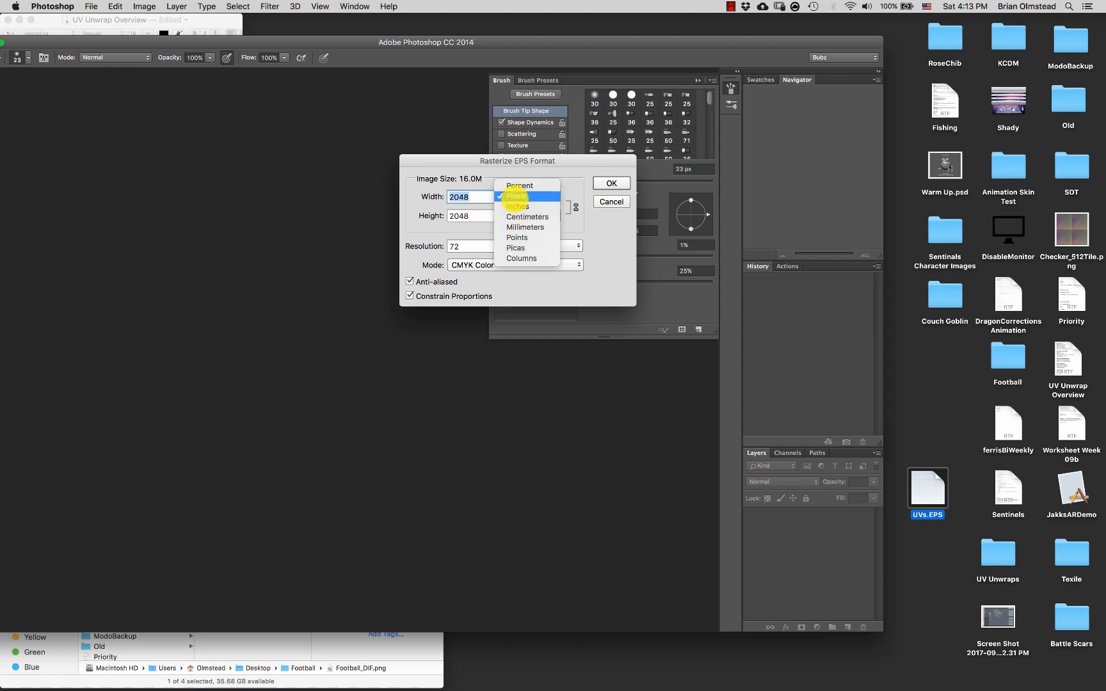
click(518, 196)
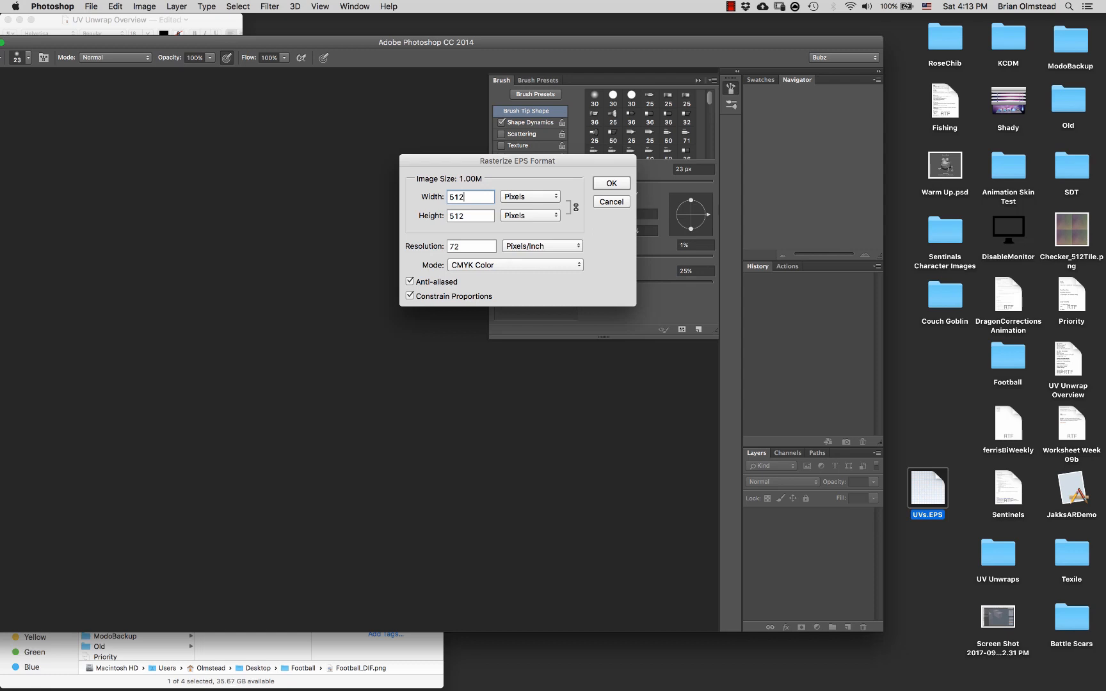
click(481, 264)
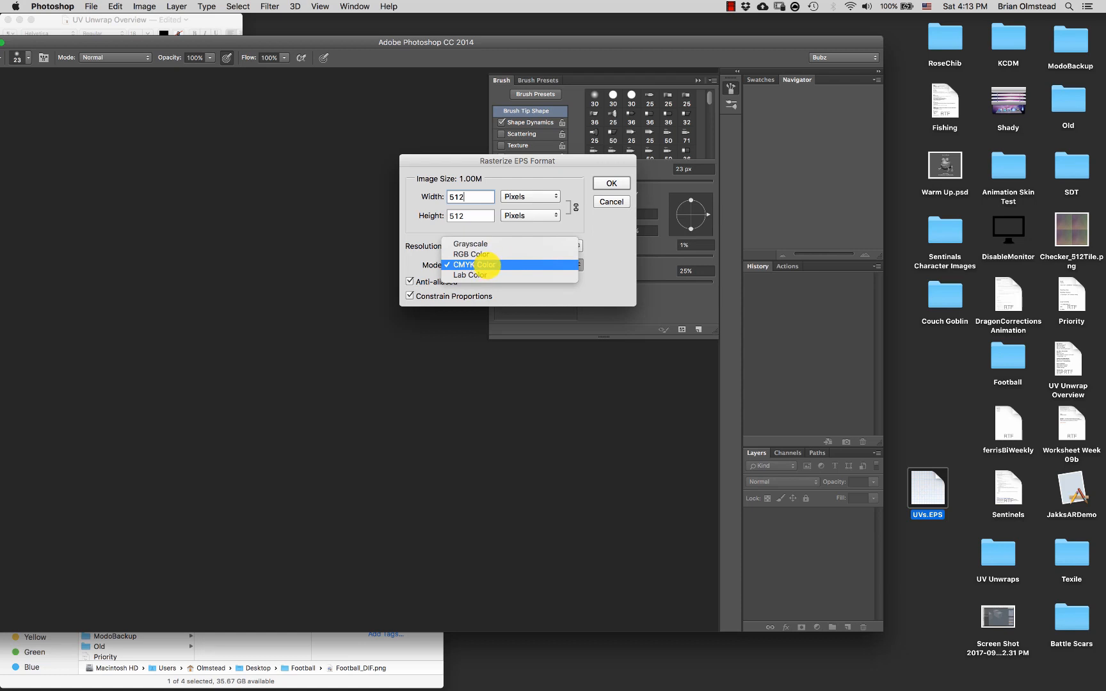
click(476, 254)
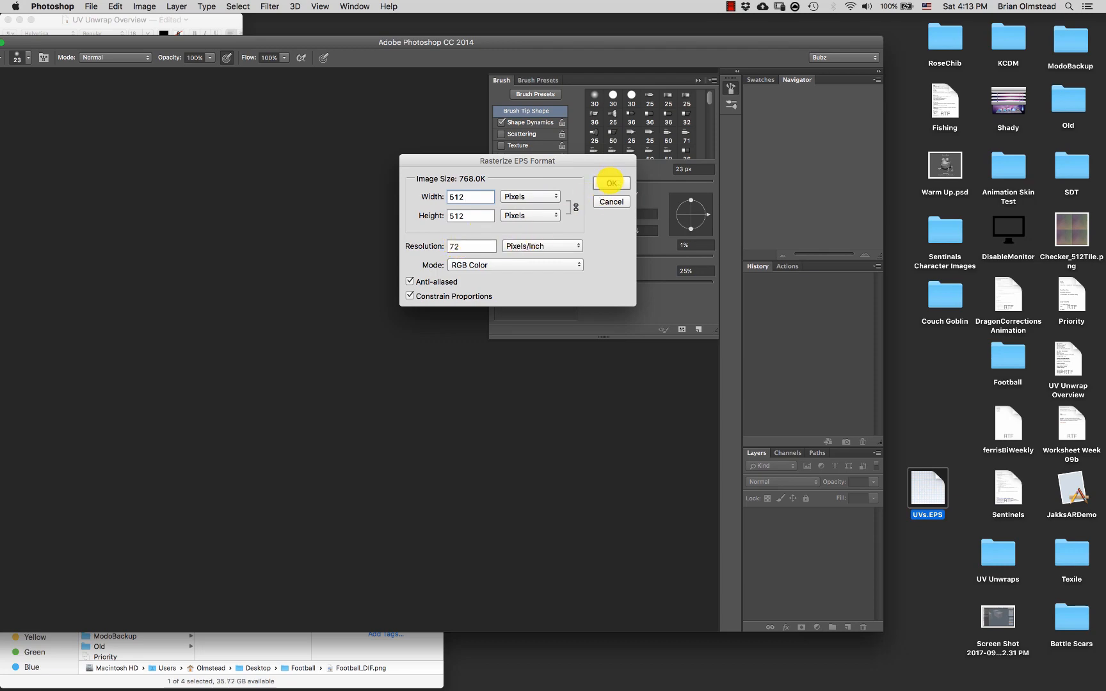
click(611, 183)
Step: Reposition and enlarge the Photoshop window and collapse the Brush panel for a closer look at the imported UV outlines
drag(511, 42, 712, 25)
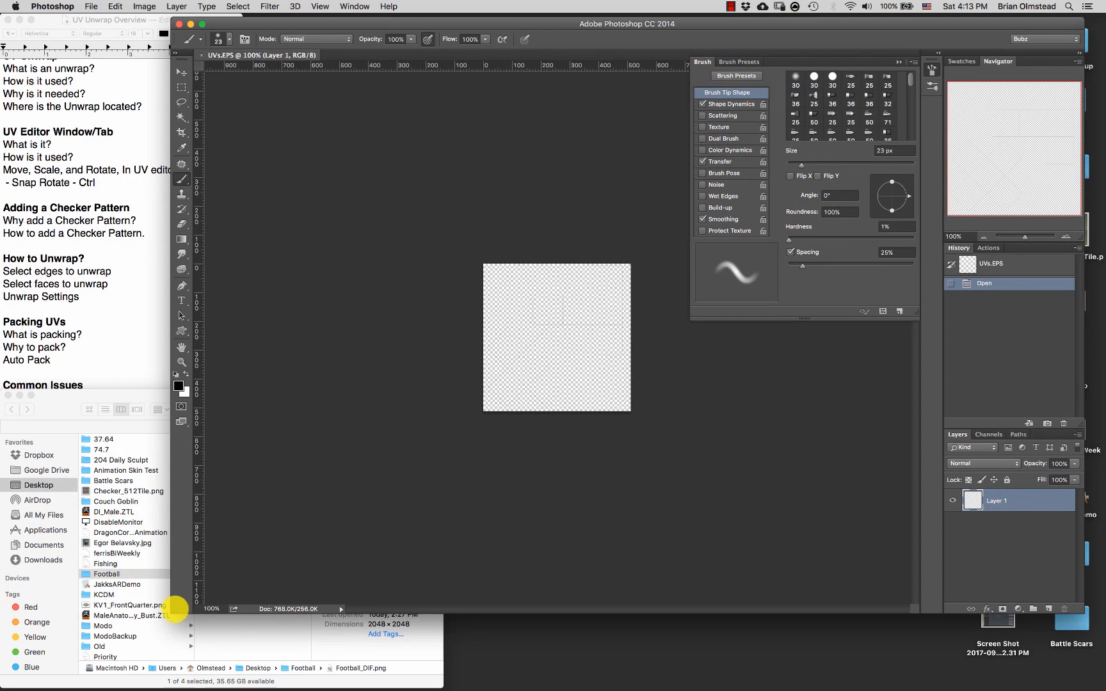
drag(182, 616, 178, 682)
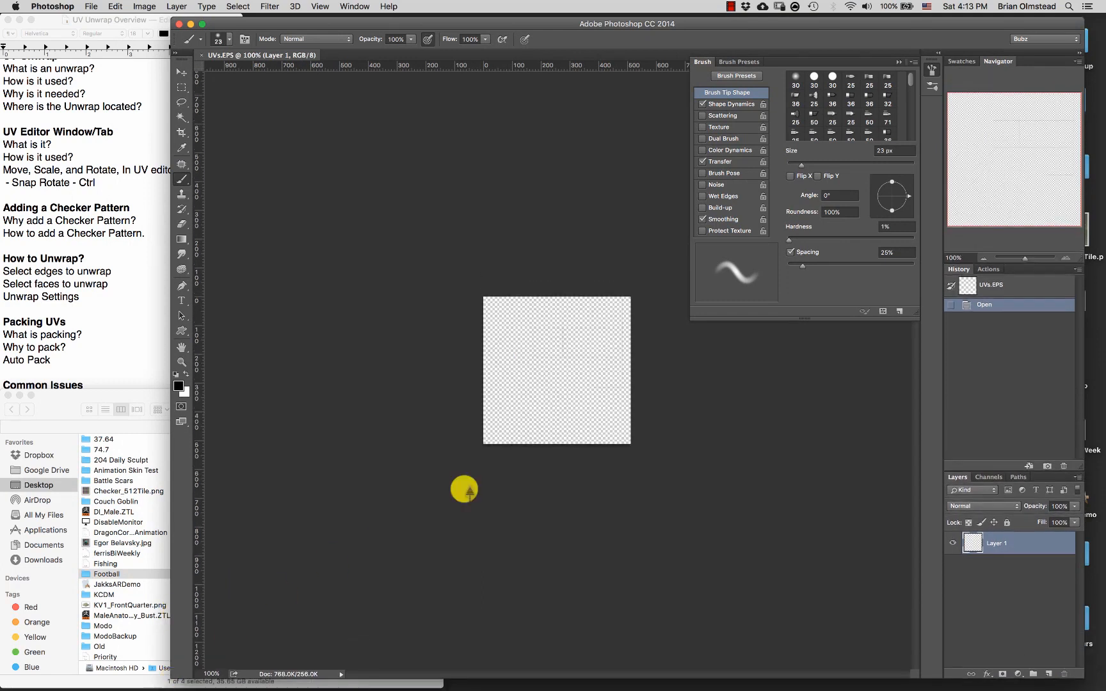
click(899, 62)
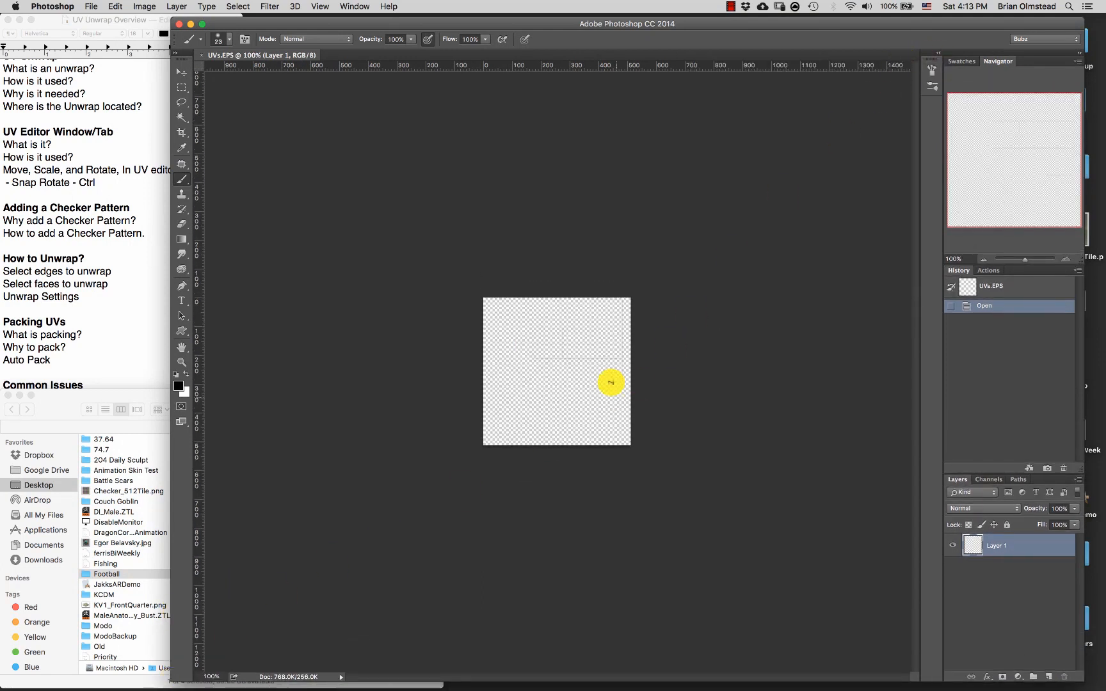
super+drag(611, 361, 663, 362)
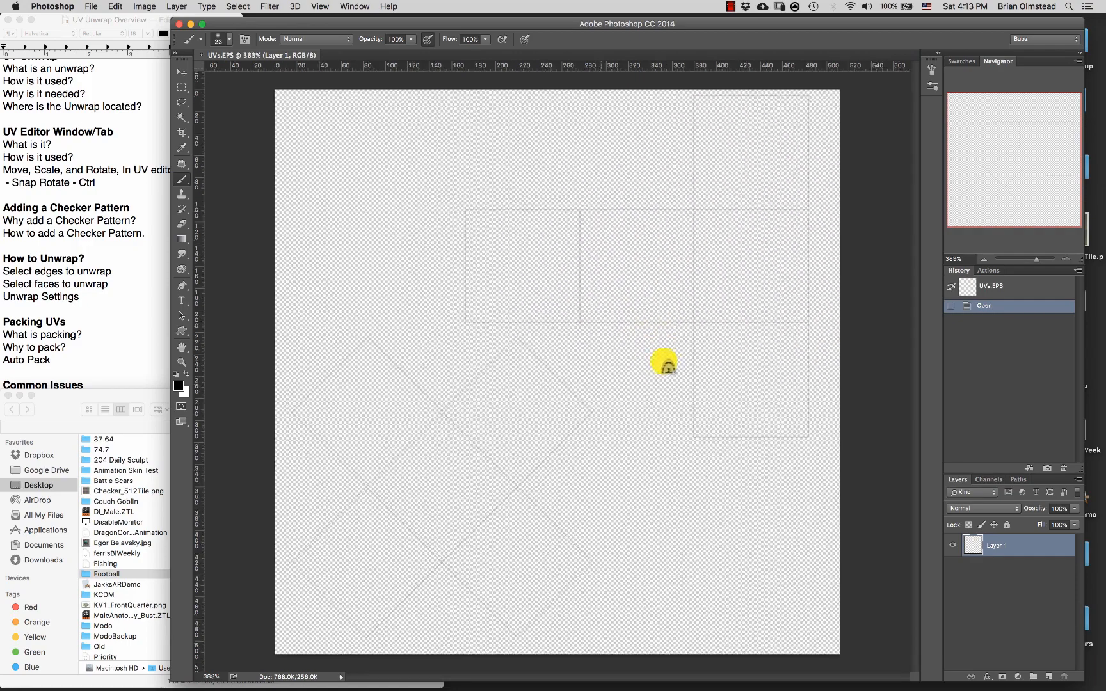
super+drag(589, 299, 618, 313)
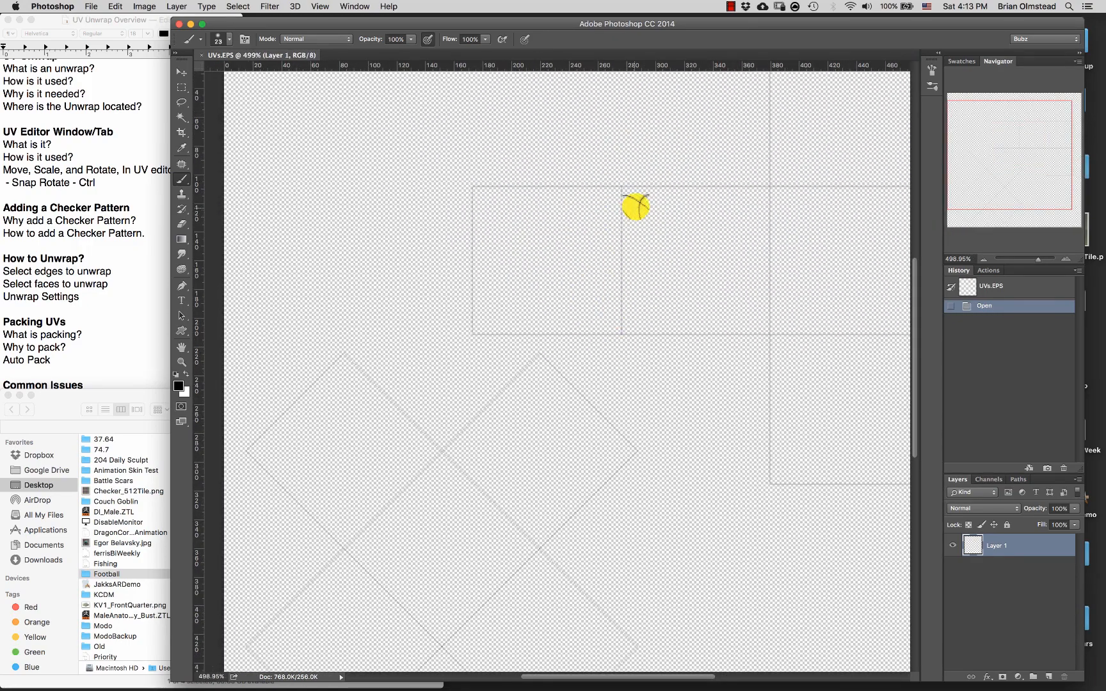
Step: Darken the UV wireframe lines by duplicating the wireframe layer and merging the copy down three times
scroll(635, 206, right, 3)
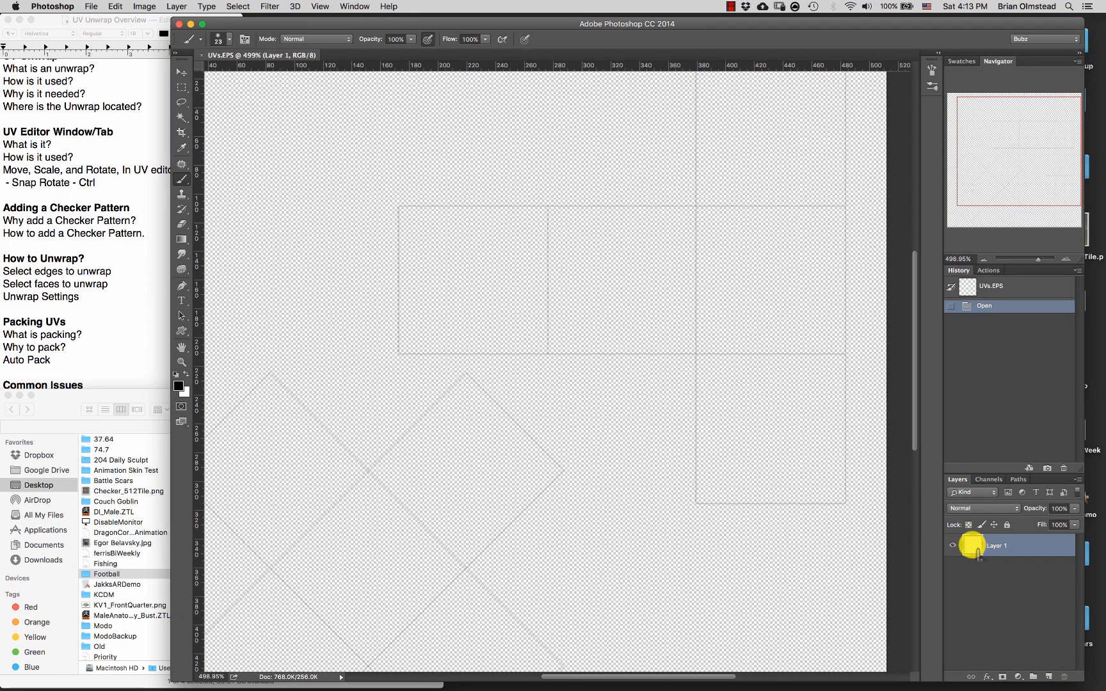
drag(970, 545, 1047, 676)
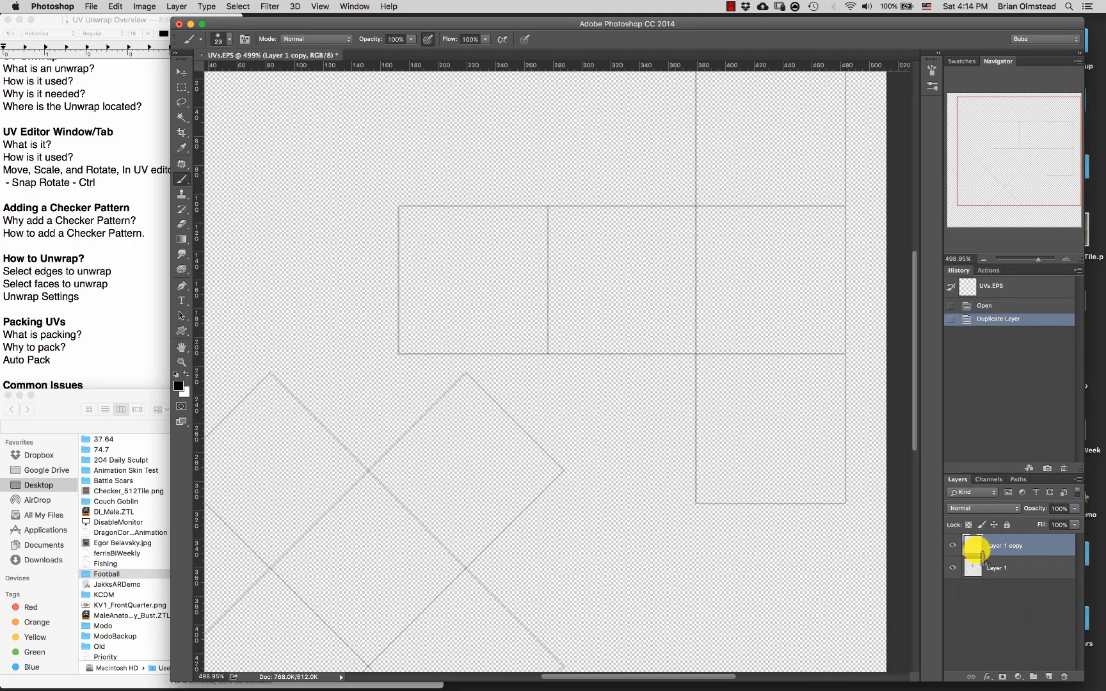
key(super+e)
drag(973, 547, 1046, 676)
key(super+e)
drag(972, 545, 1049, 676)
key(super+e)
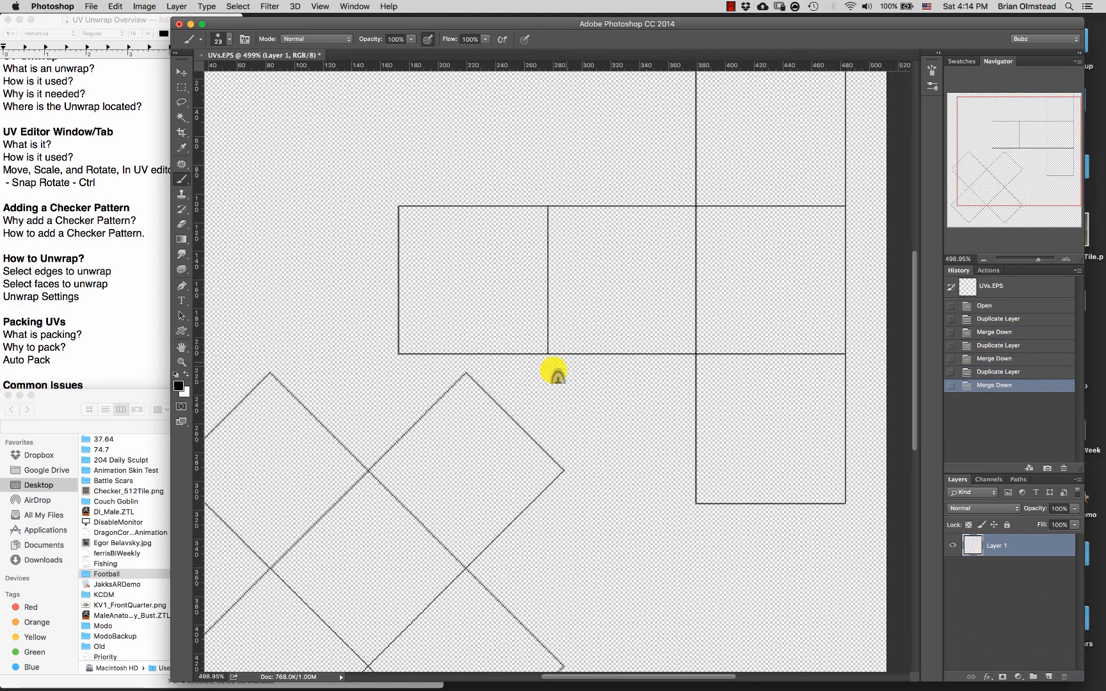
Step: Add a new empty layer and rename the wireframe layer UV Unwrap
mouse_move(554, 384)
super+mouse_down()
mouse_move(524, 384)
mouse_move(565, 391)
super+mouse_up()
mouse_move(478, 382)
super+mouse_down()
mouse_move(498, 378)
mouse_move(408, 404)
mouse_move(436, 404)
super+mouse_up()
super+drag(578, 357, 597, 358)
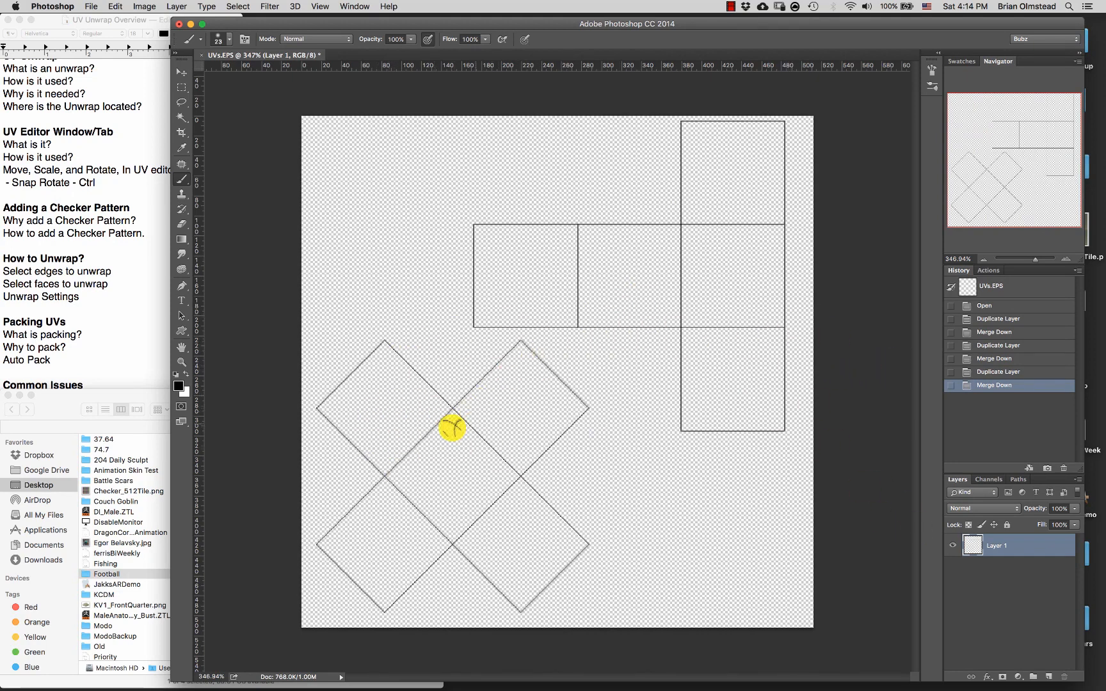
click(1047, 676)
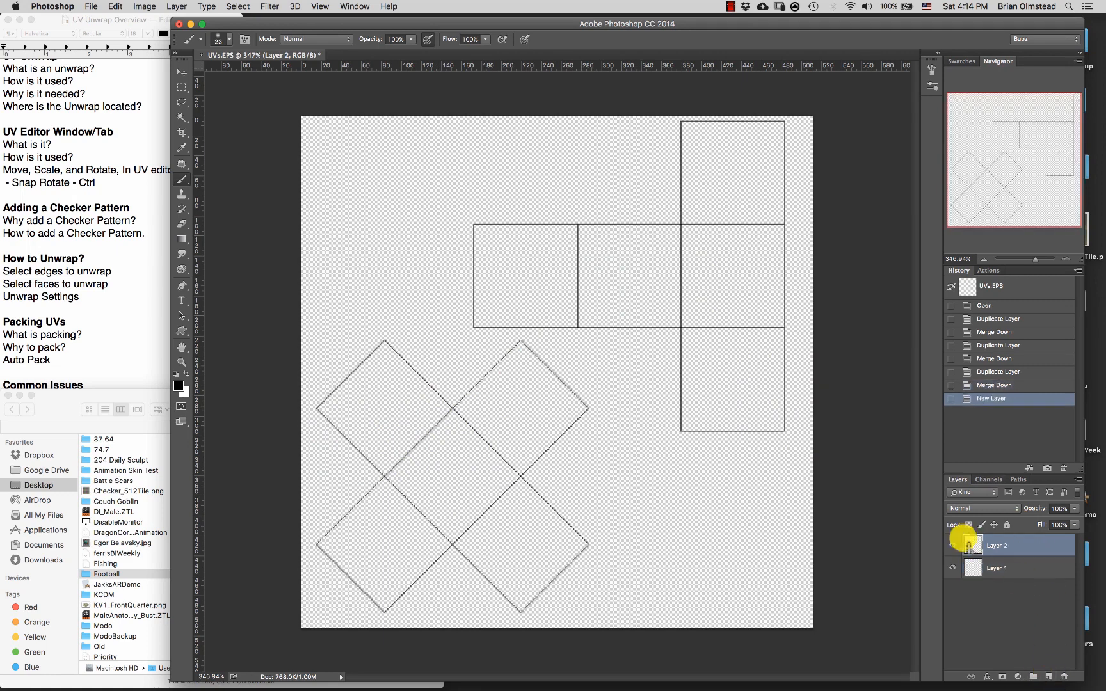
click(968, 568)
click(952, 567)
click(952, 568)
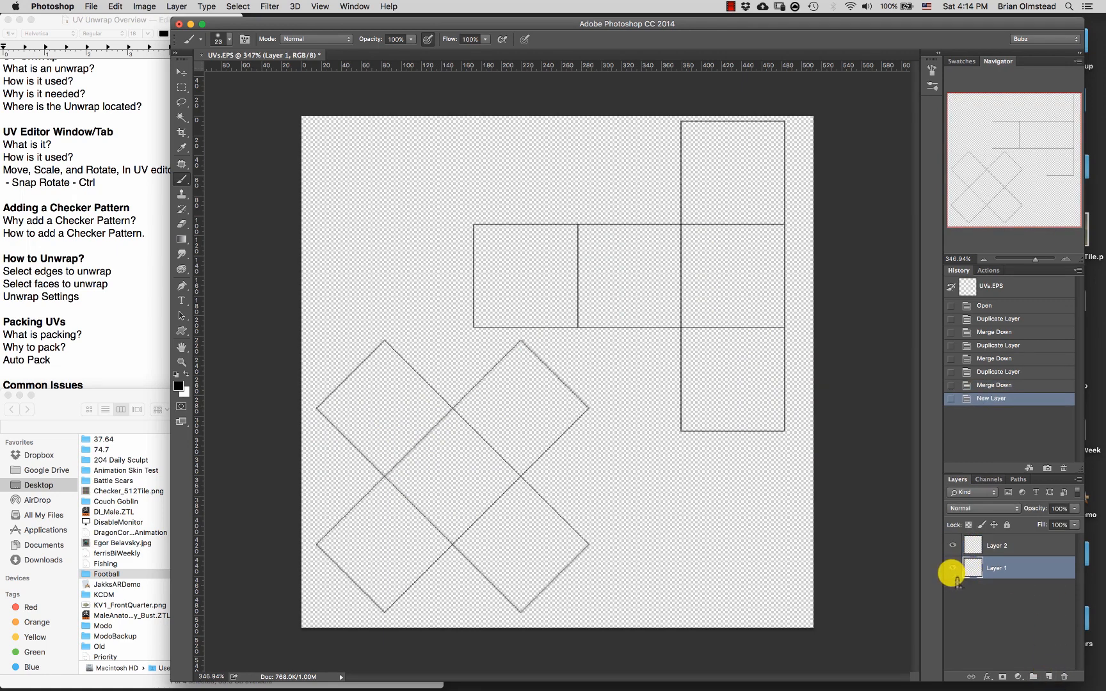
click(952, 567)
click(952, 567)
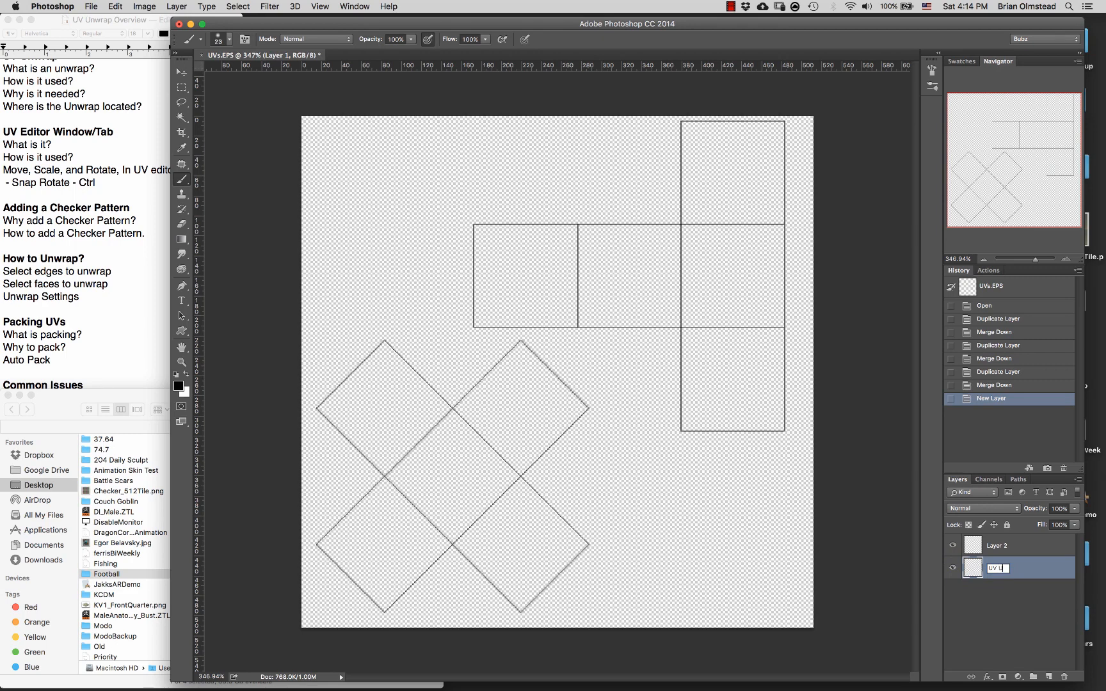
key(Return)
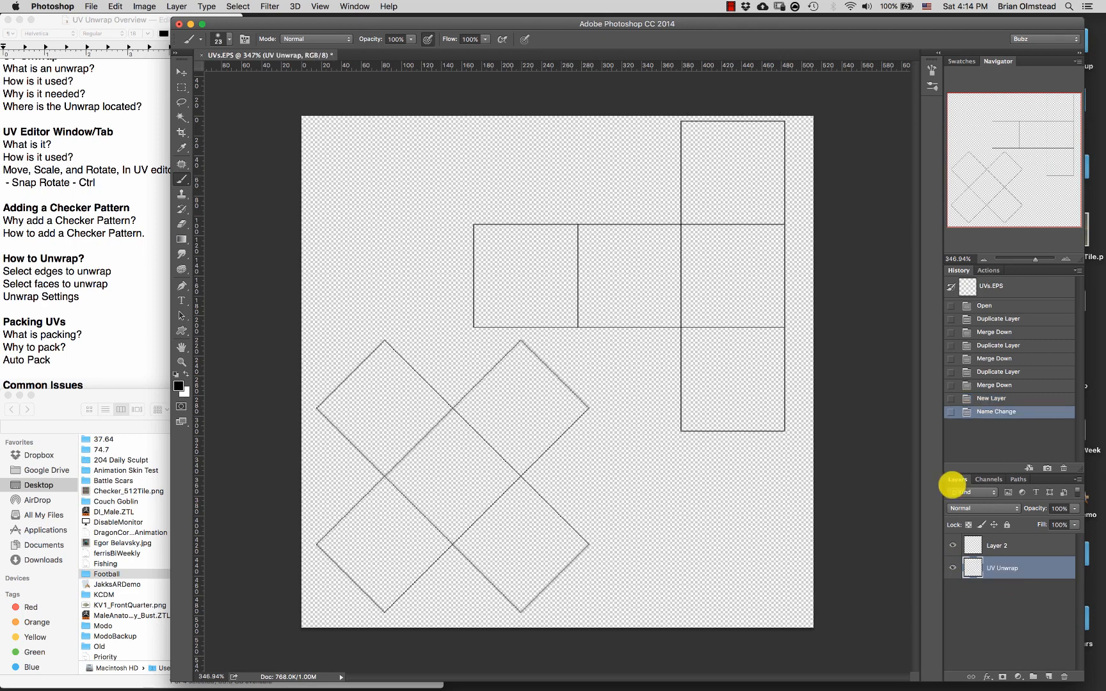
Step: Move the UV Unwrap layer above the empty layer and rename the empty layer Base Color
mouse_move(1017, 563)
mouse_down()
mouse_move(1022, 540)
mouse_move(1013, 554)
mouse_up()
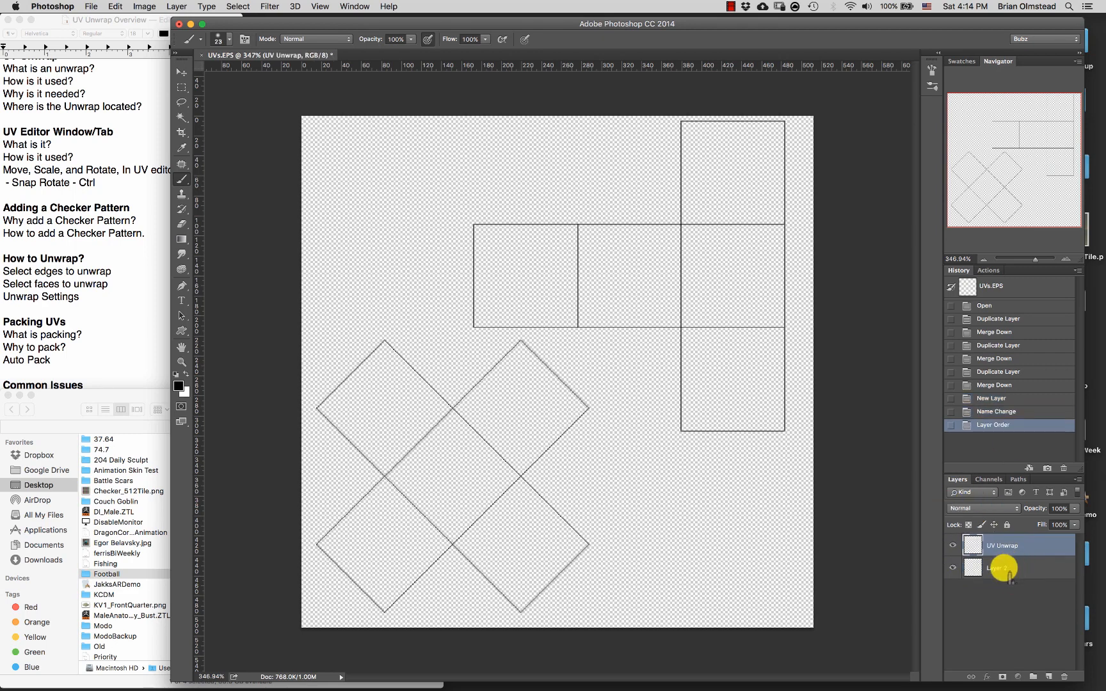
double_click(999, 568)
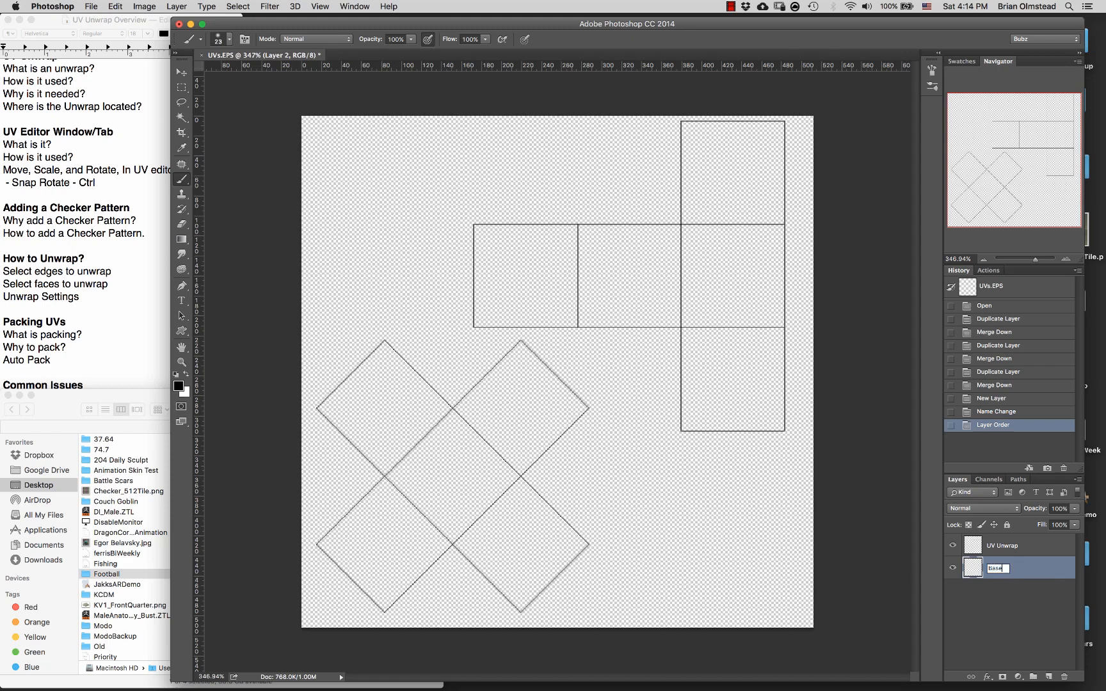
key(Return)
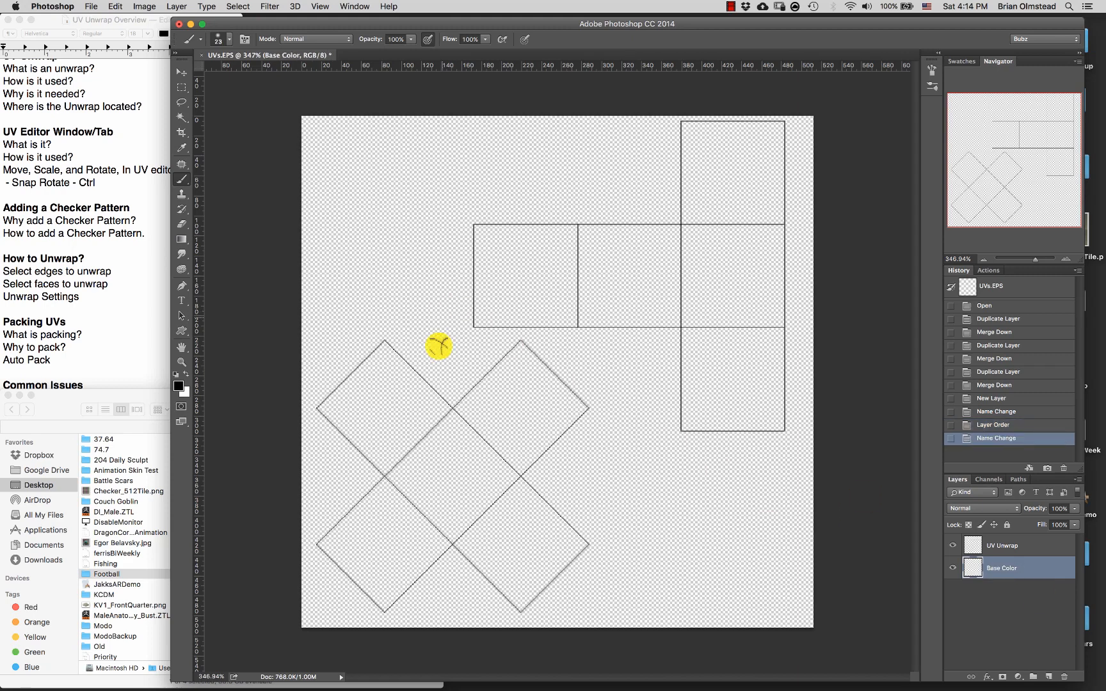
Step: Lasso a loose area around the diagonal UV island, fill it with blue #5176cc on Base Color, and deselect
key(l)
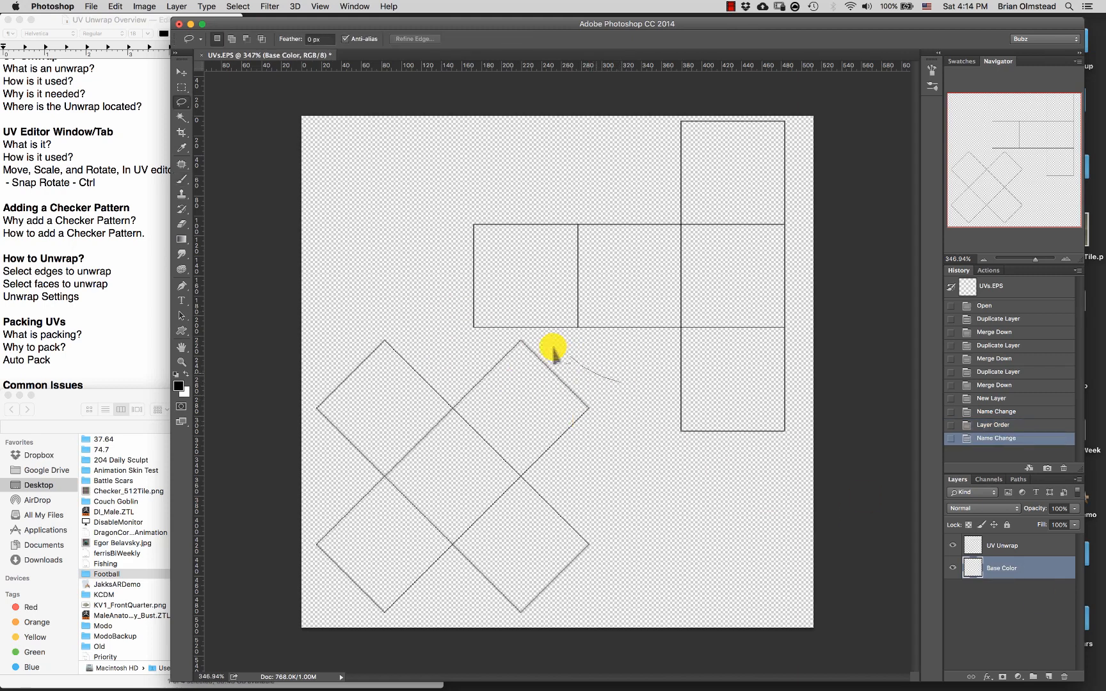
mouse_move(424, 326)
mouse_down()
mouse_move(250, 512)
mouse_move(413, 662)
mouse_move(643, 486)
mouse_move(647, 427)
mouse_up()
click(179, 386)
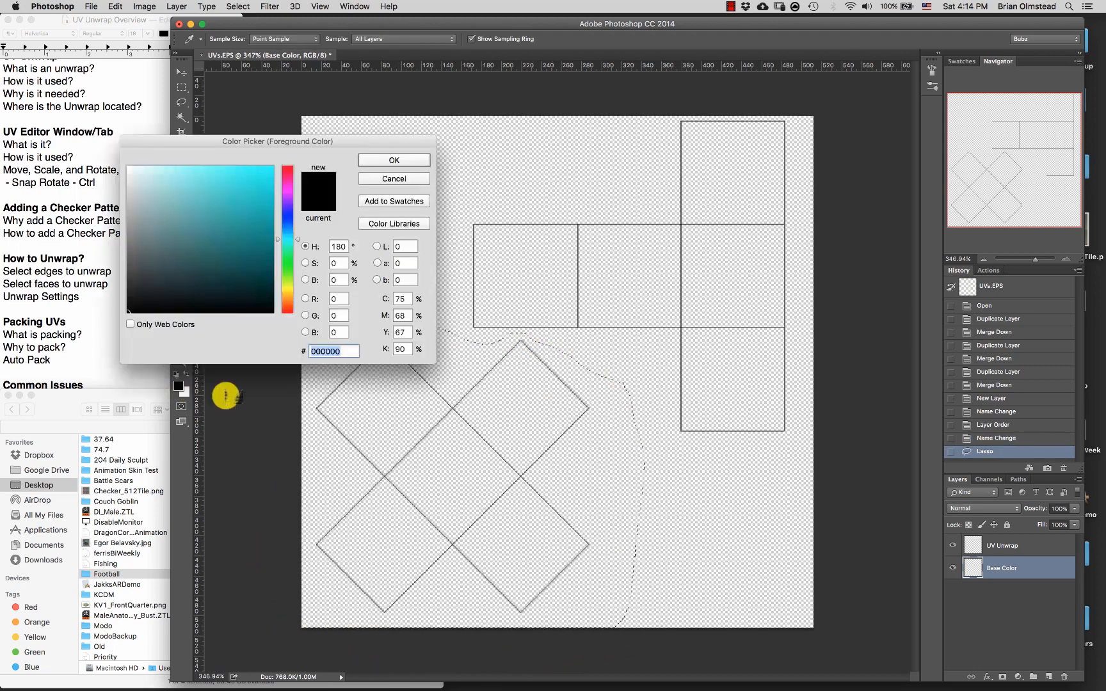
click(279, 221)
click(258, 192)
click(217, 192)
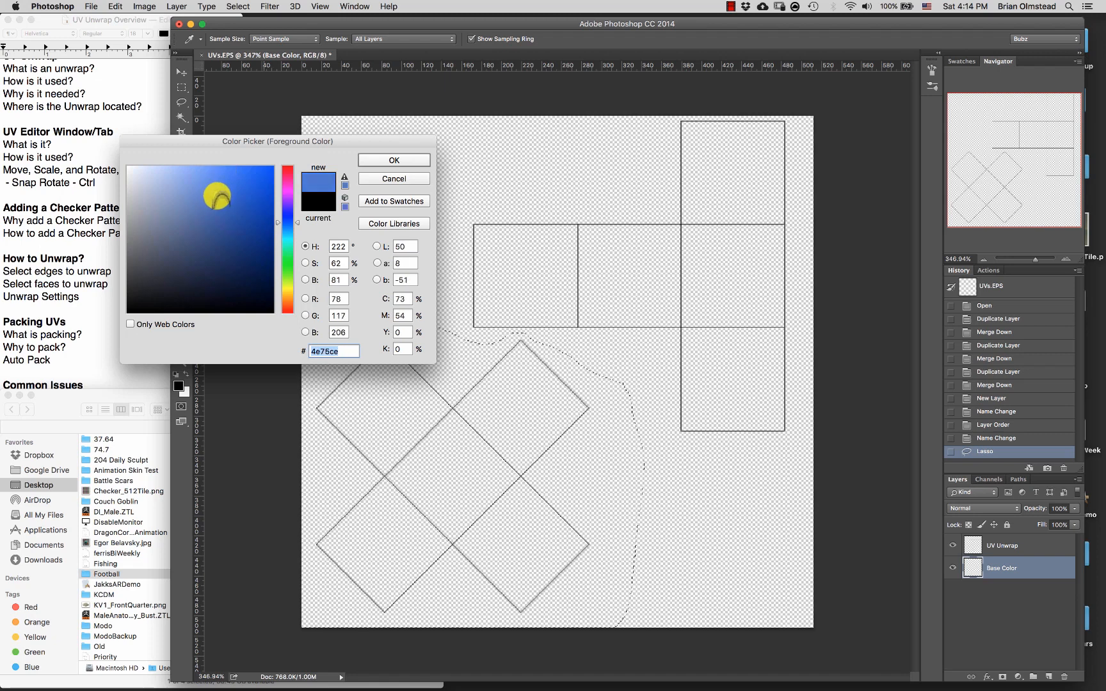
click(382, 162)
key(alt+BackSpace)
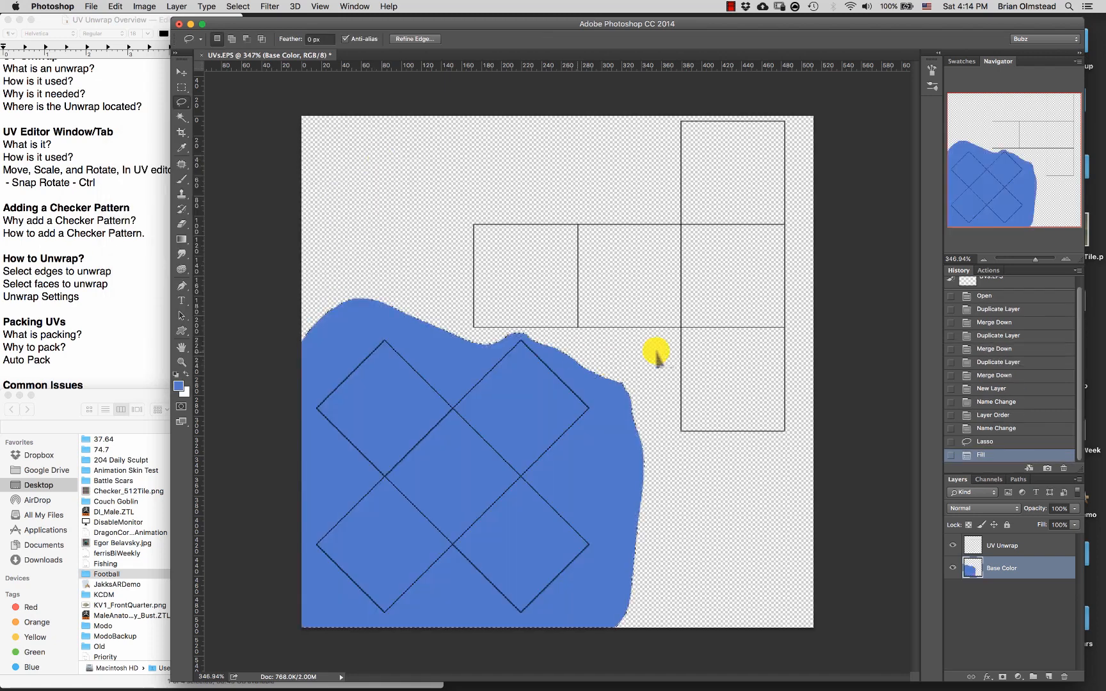
key(super+d)
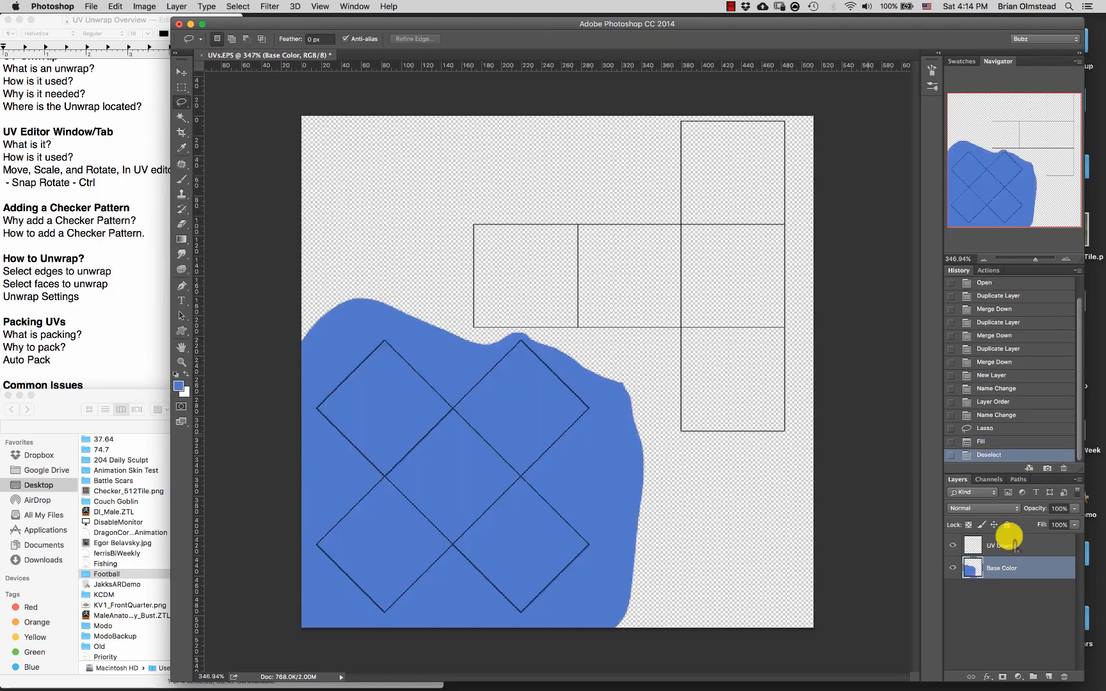
Step: Add a new layer beneath Base Color and fill it entirely with red #cc5151
click(1048, 677)
drag(1014, 567, 1019, 611)
click(180, 385)
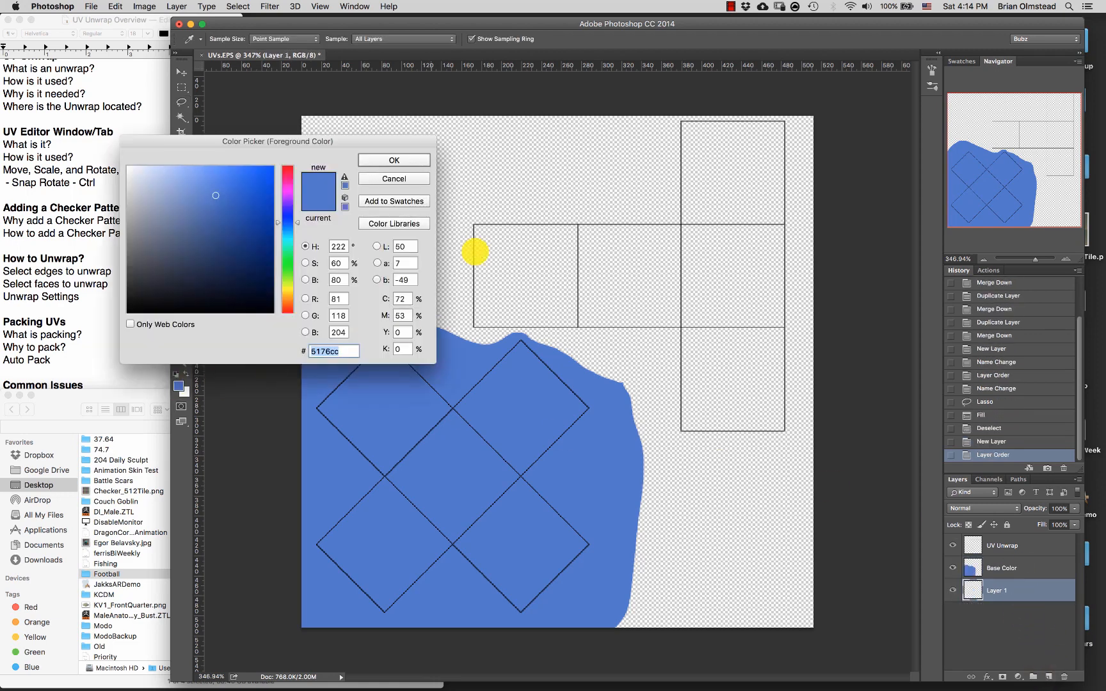
drag(285, 207, 287, 170)
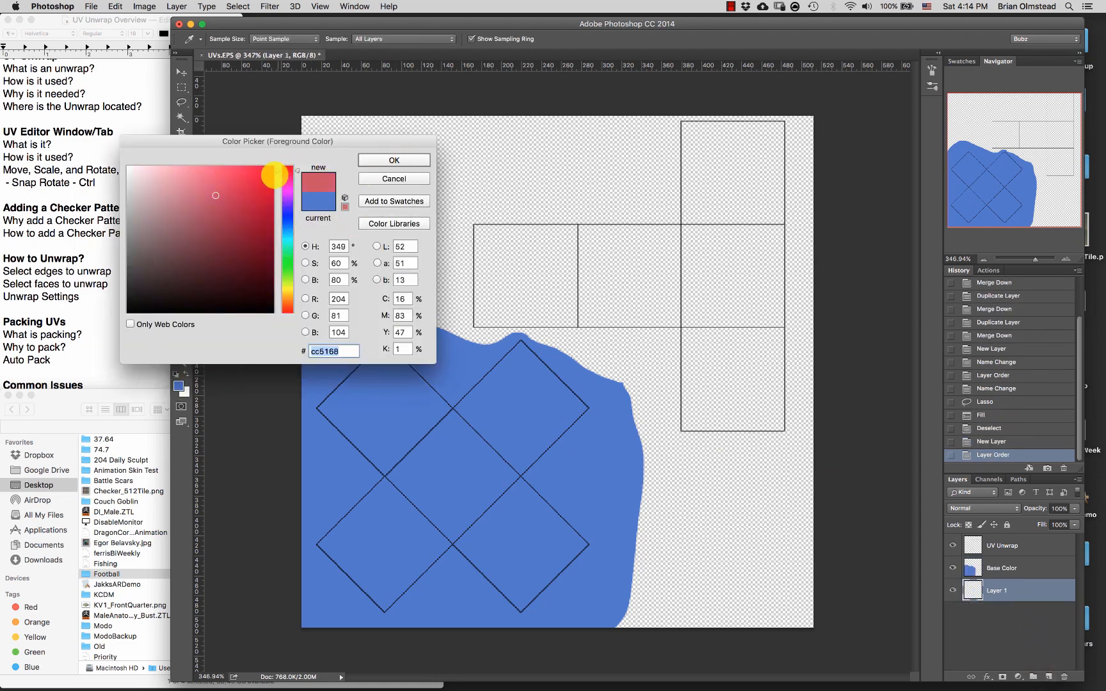
click(394, 160)
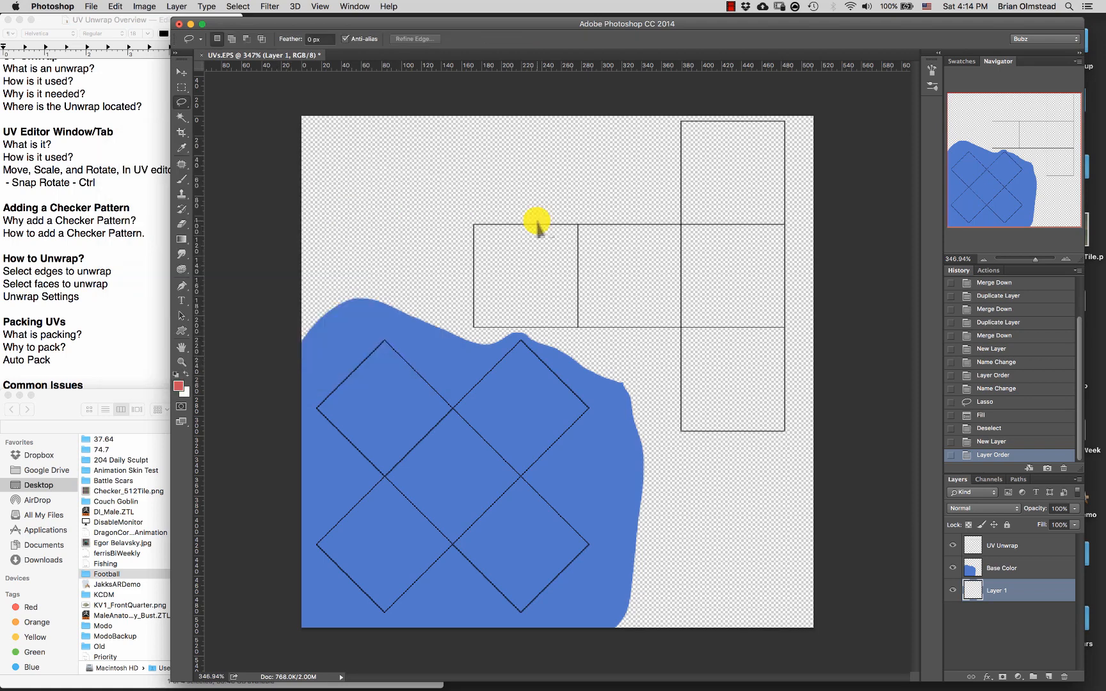
key(alt+BackSpace)
Step: Merge the blue Base Color layer down onto the red layer and rename the merged layer Base Color
click(972, 573)
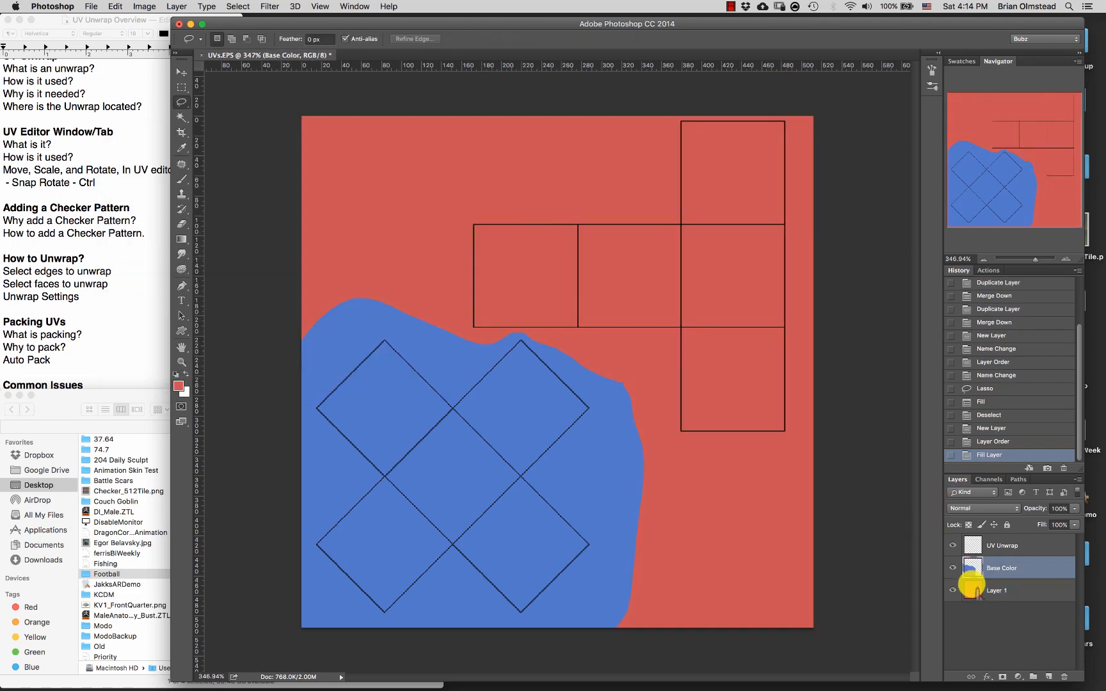
key(super+e)
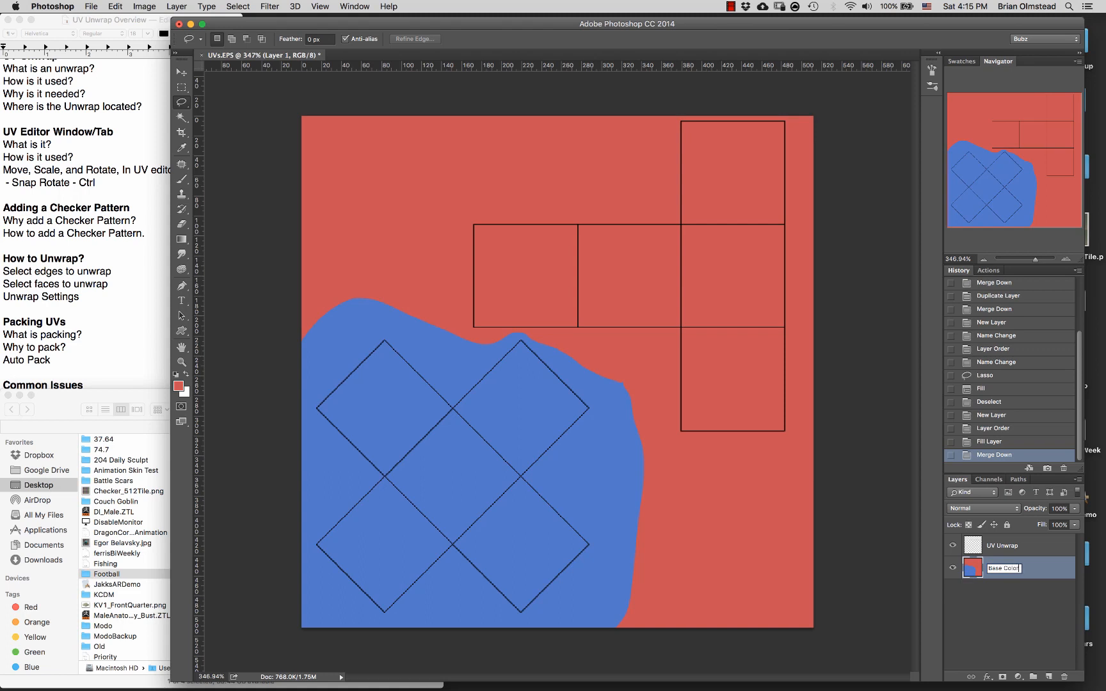
key(Return)
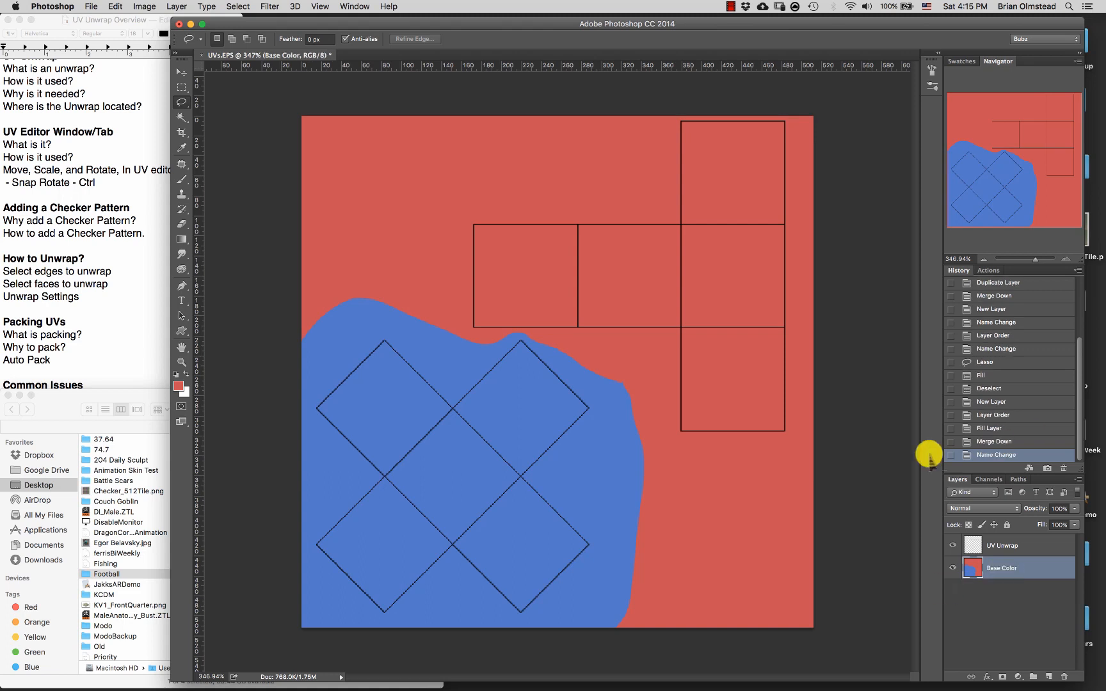
Step: Add a new layer above Base Color and prepare a size 8 brush with green #5acc51
click(1048, 676)
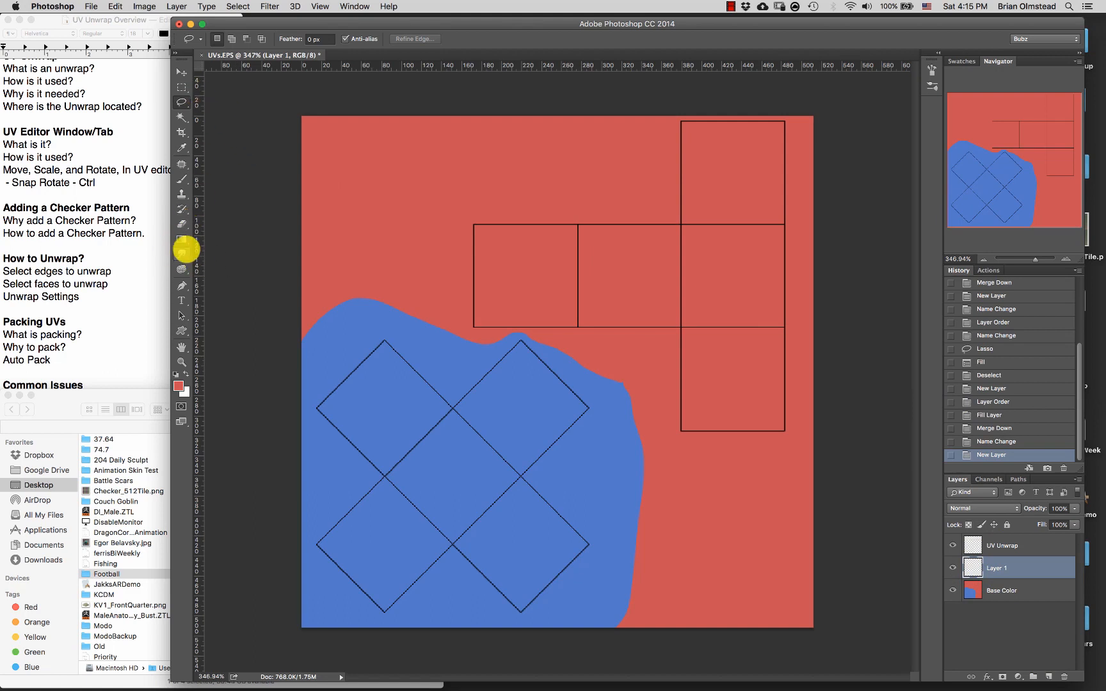
click(182, 242)
click(178, 385)
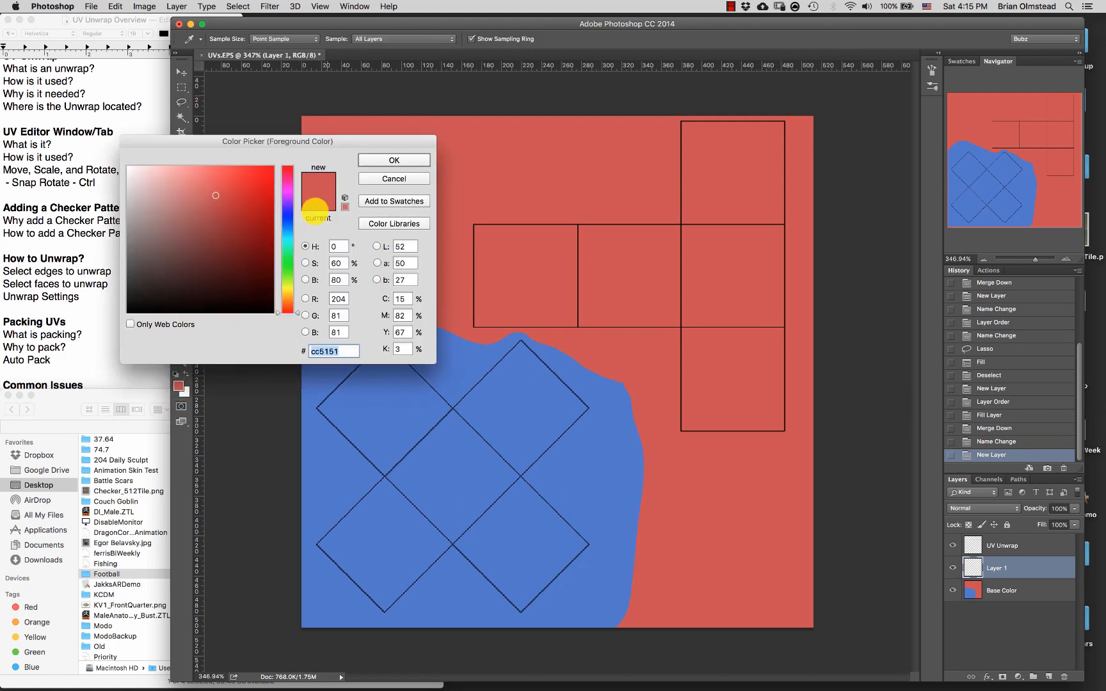
click(287, 266)
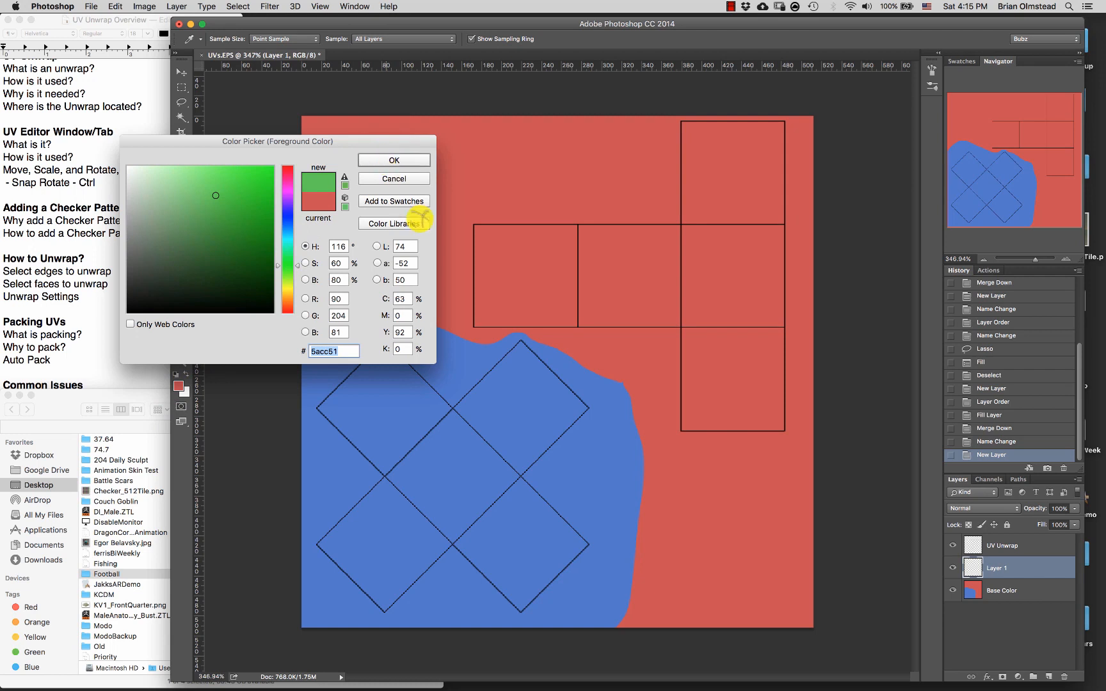
key(Return)
mouse_move(702, 277)
ctrl+alt+mouse_down()
mouse_move(688, 277)
mouse_move(694, 286)
ctrl+alt+mouse_up()
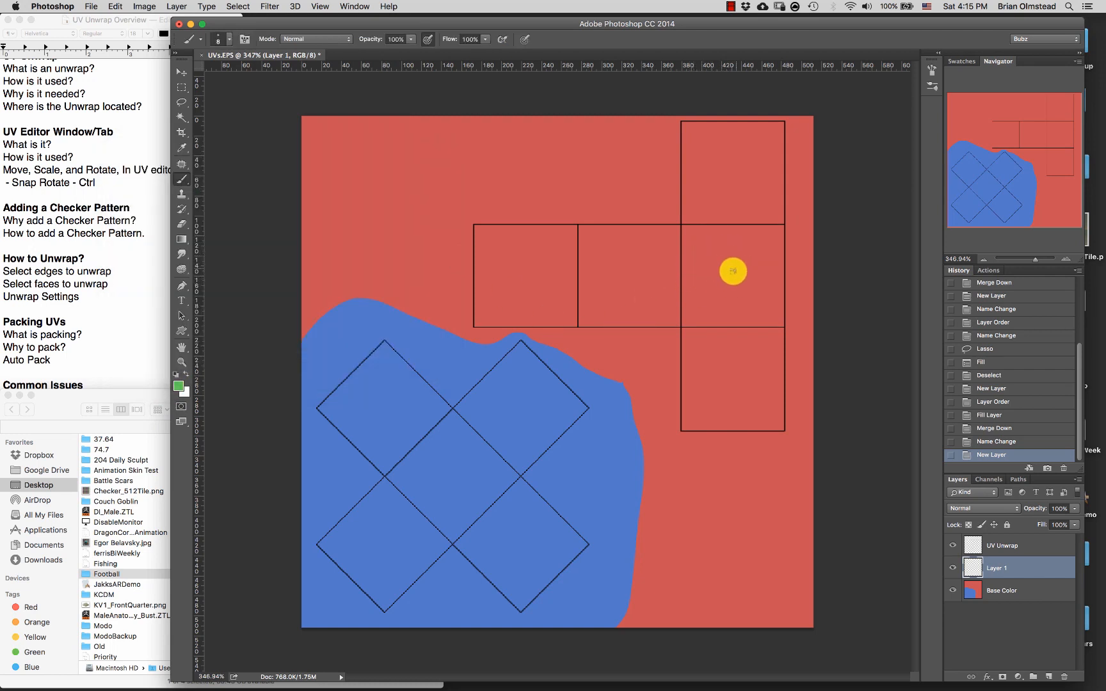
Step: Paint the numbers 1 to 5 in green, one in each square of the T-shaped UV island on the red area
drag(725, 256, 726, 295)
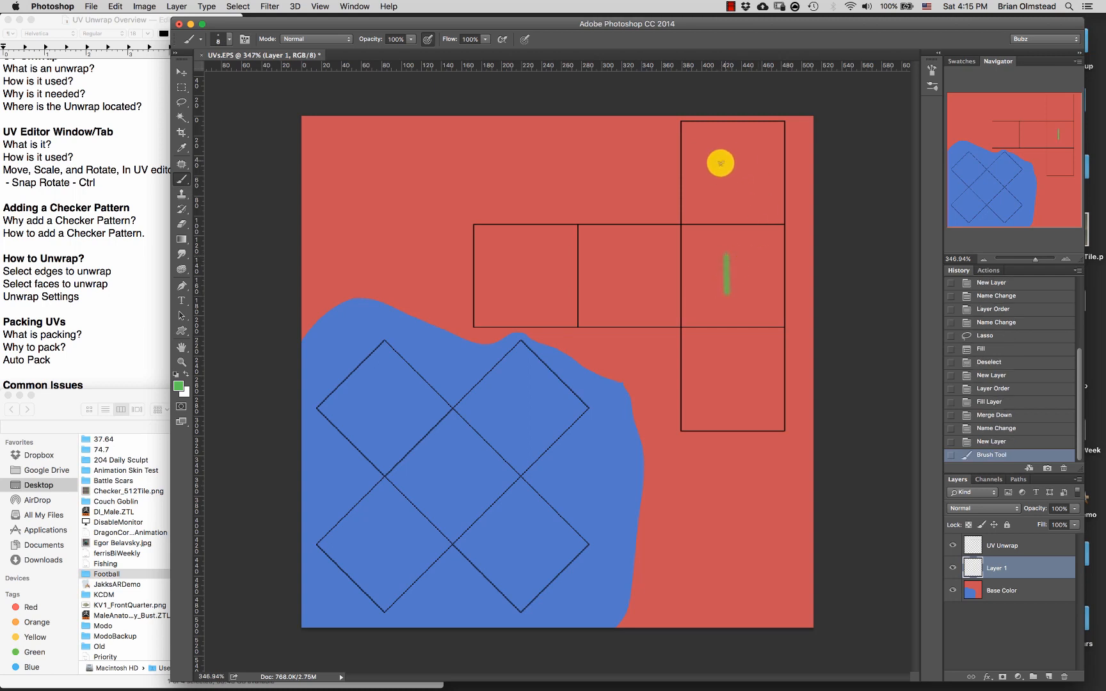
mouse_move(718, 163)
mouse_down()
mouse_move(718, 185)
mouse_move(748, 193)
mouse_up()
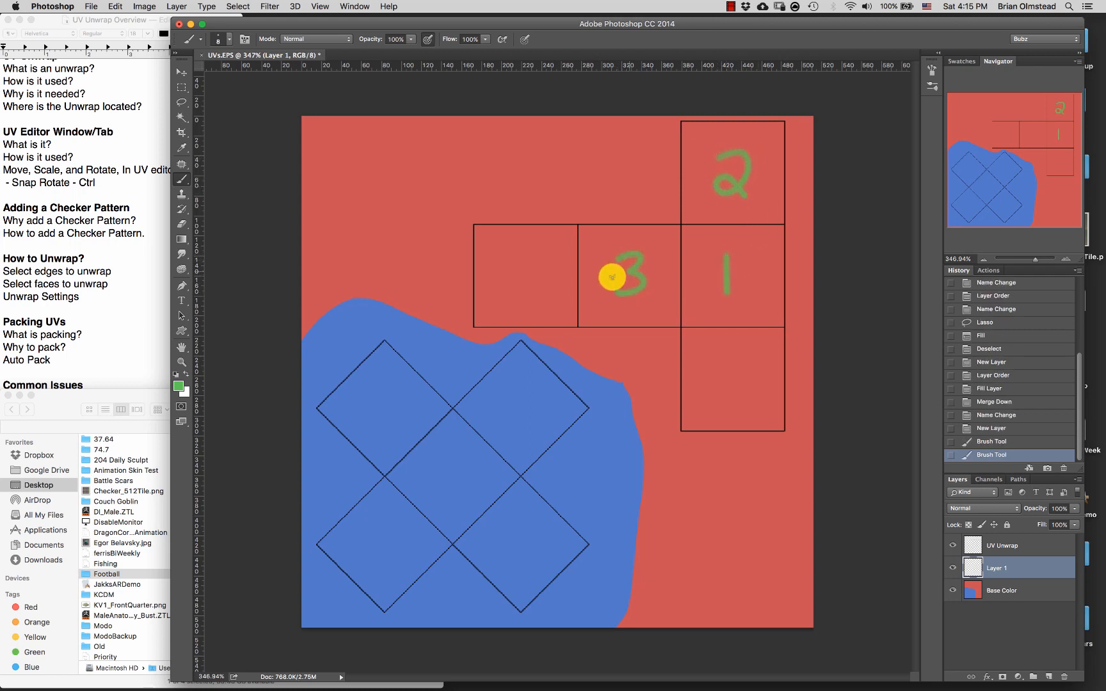
drag(612, 277, 614, 289)
drag(537, 270, 545, 281)
drag(536, 254, 535, 306)
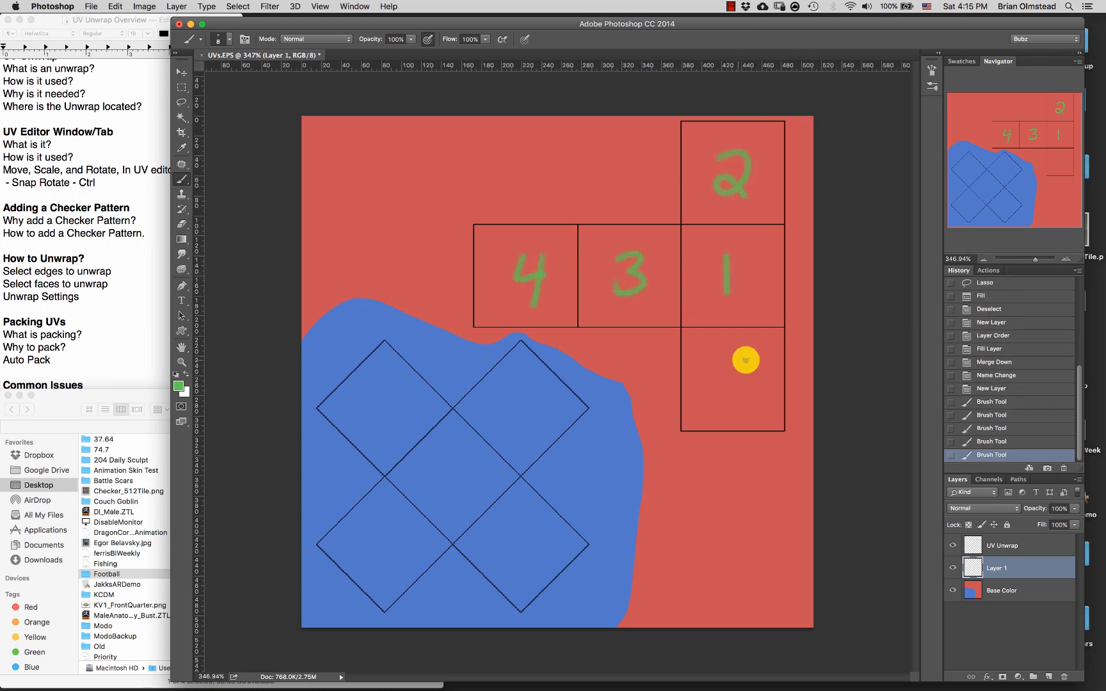
drag(718, 397, 711, 394)
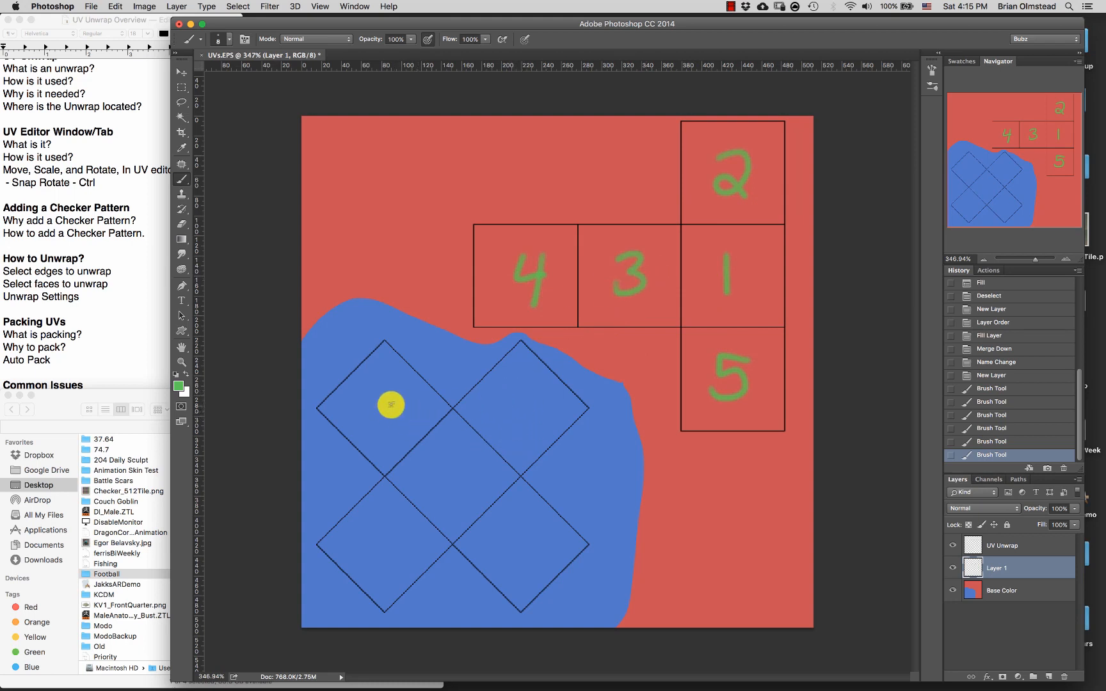
Step: Paint the numbers 1 to 5 in green, one in each square of the diagonal UV island on the blue area
drag(383, 388, 380, 433)
drag(503, 417, 526, 428)
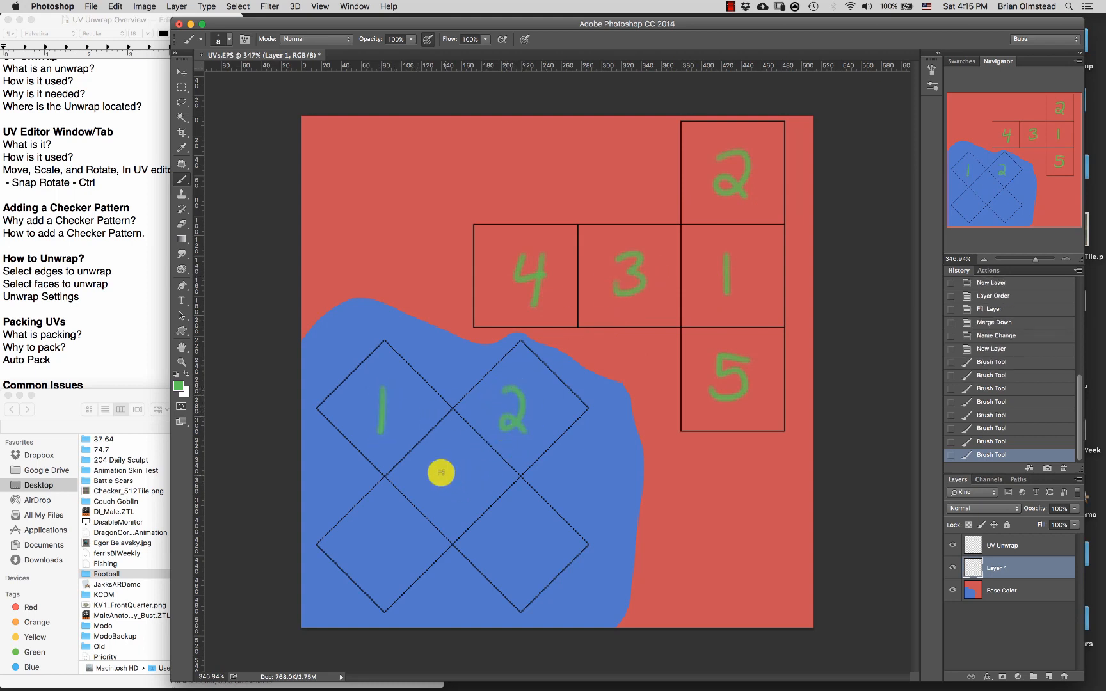
drag(463, 486, 438, 497)
drag(373, 543, 382, 552)
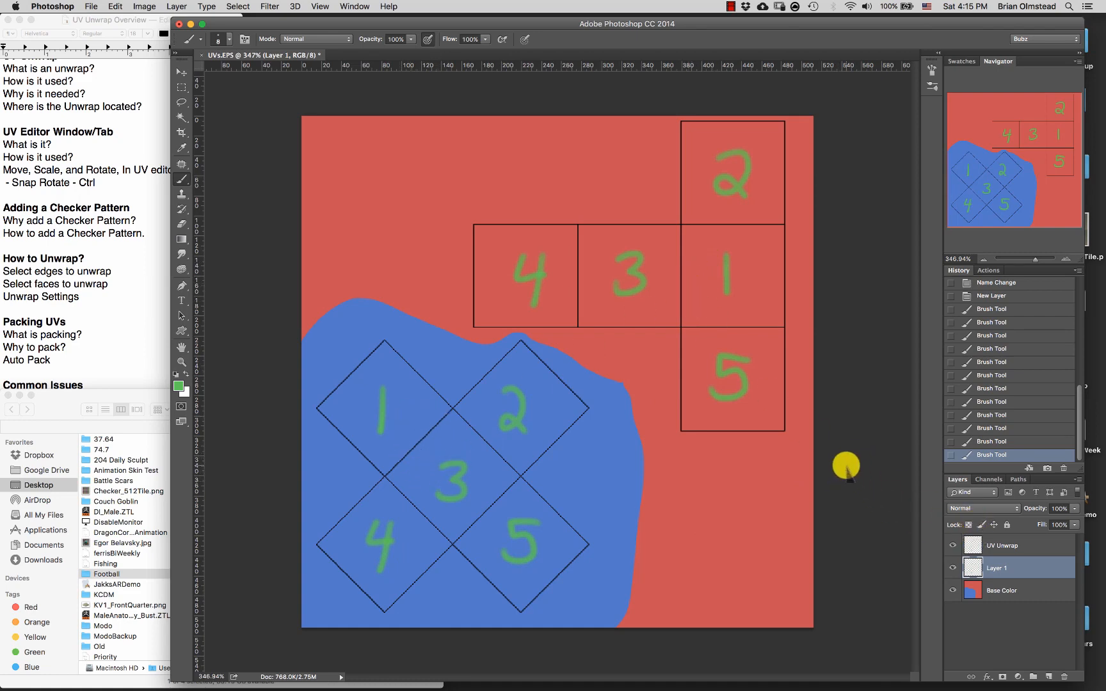
Step: Save the painted image to the Desktop as New Texture.jpg in JPEG format at quality 10
key(super+shift+s)
click(715, 567)
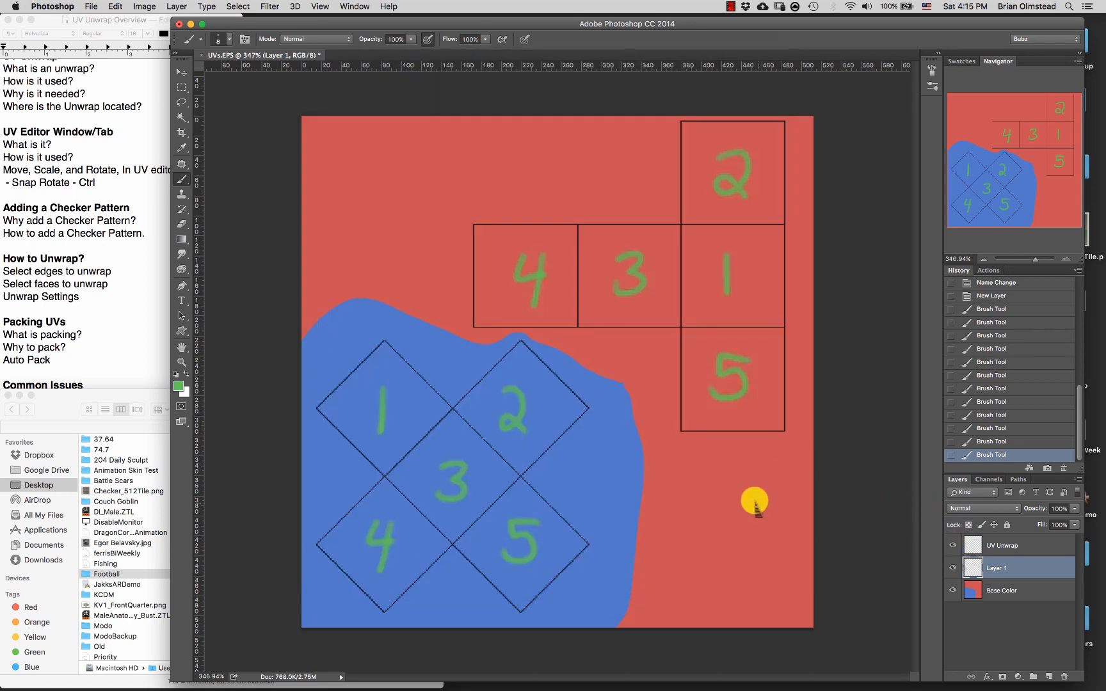
key(super+shift+s)
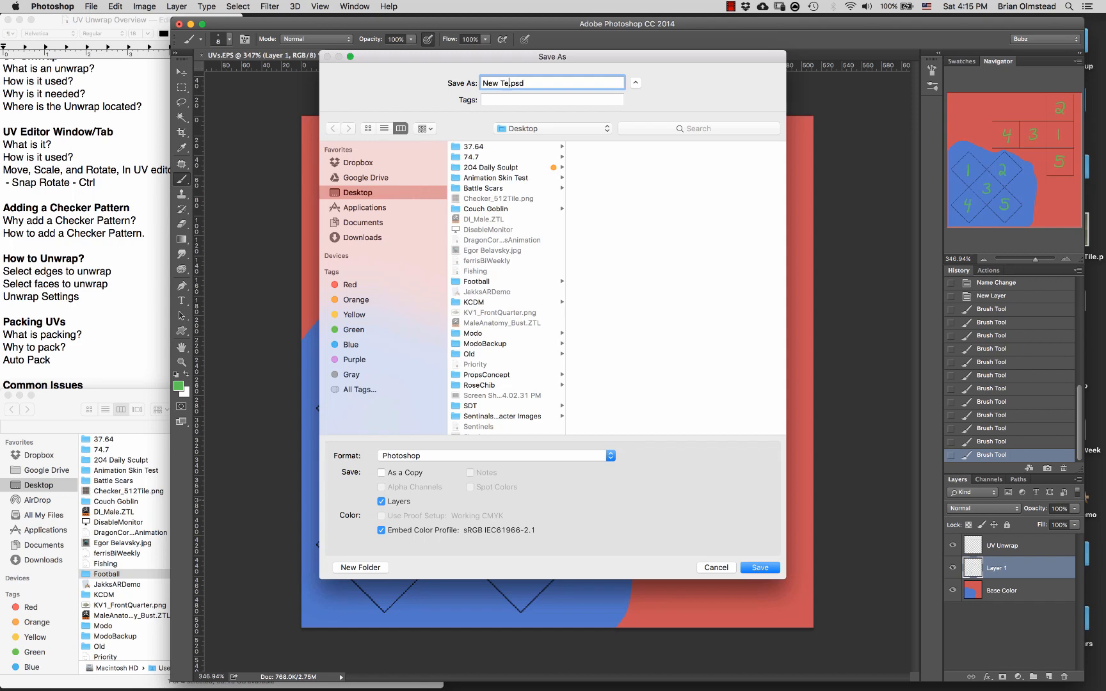
click(452, 455)
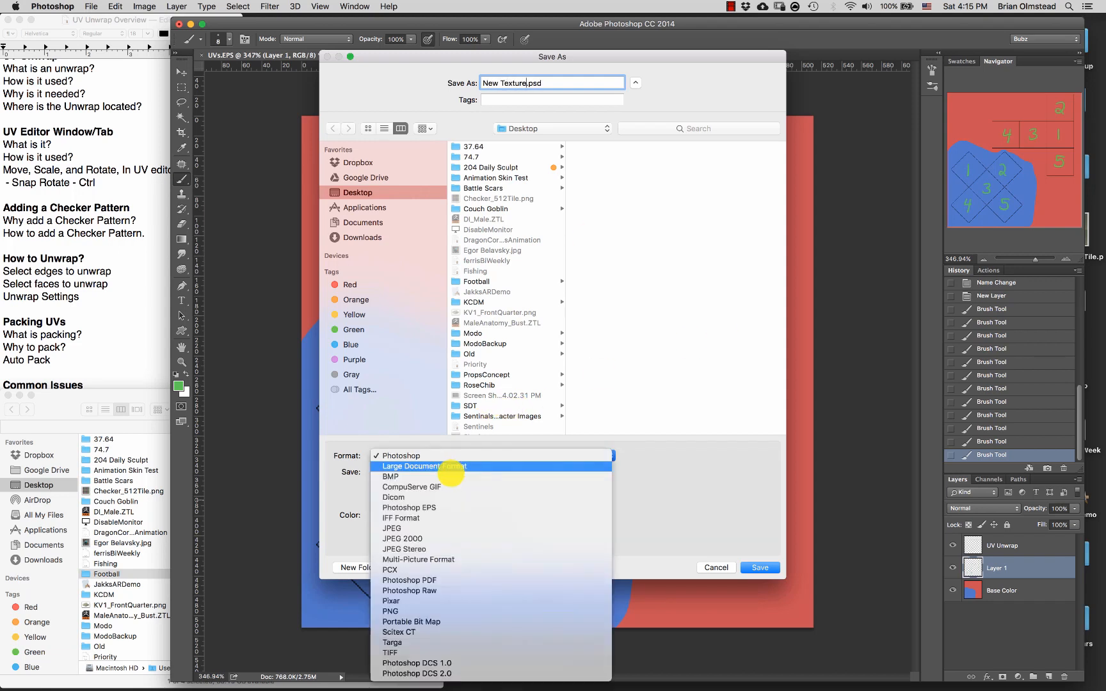
click(432, 530)
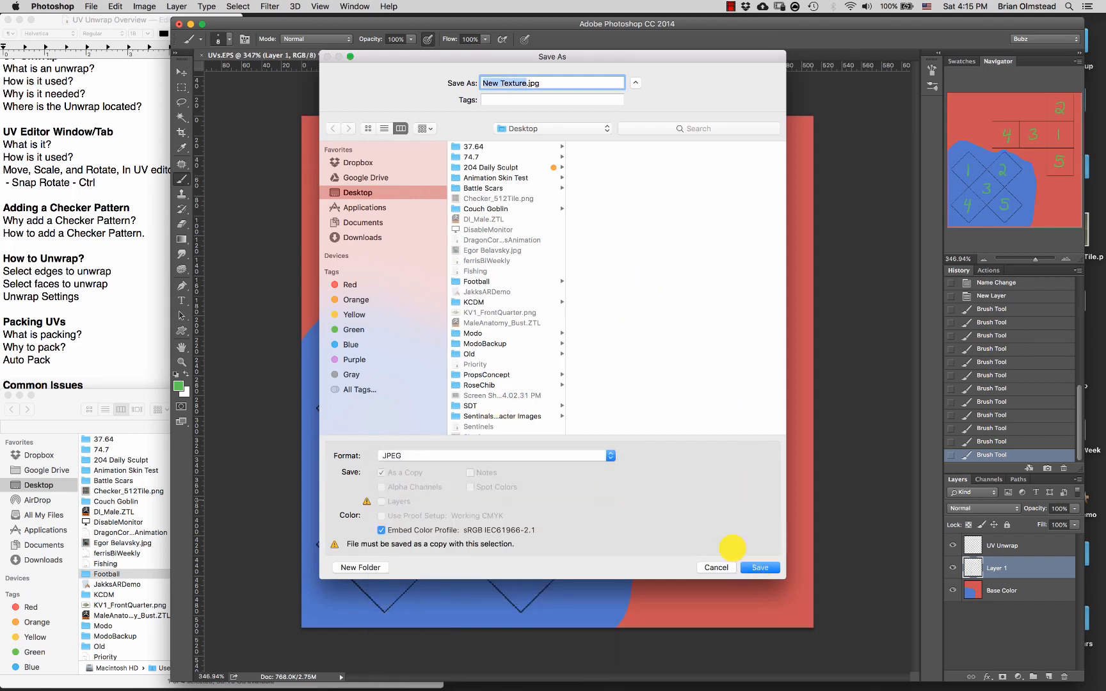
click(758, 568)
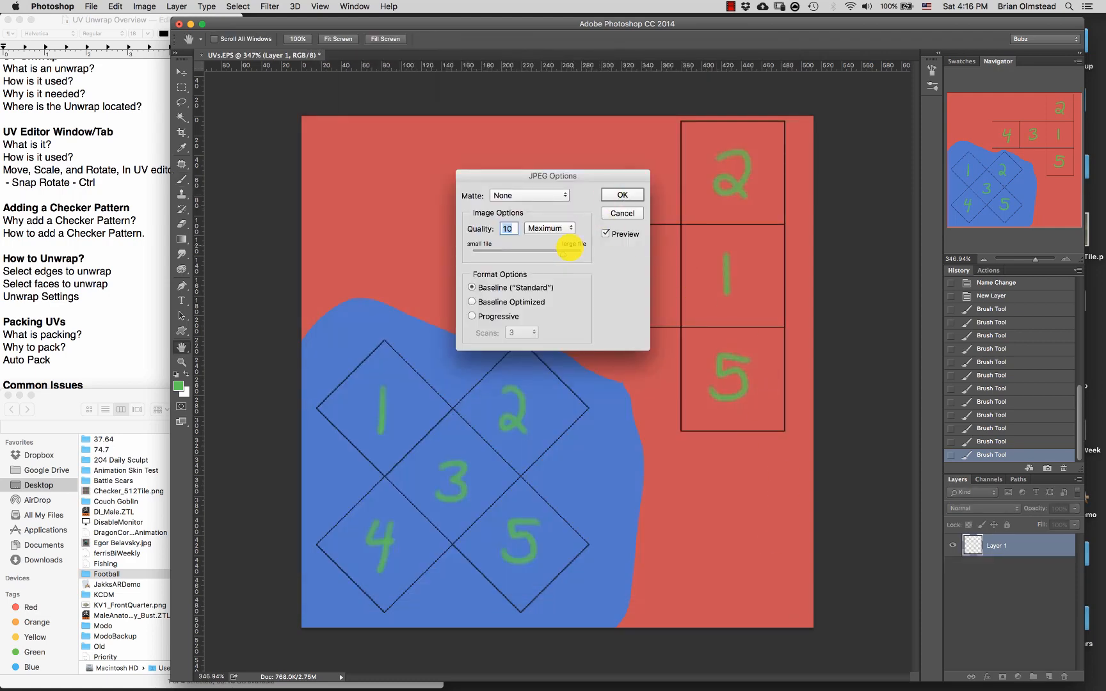
click(615, 194)
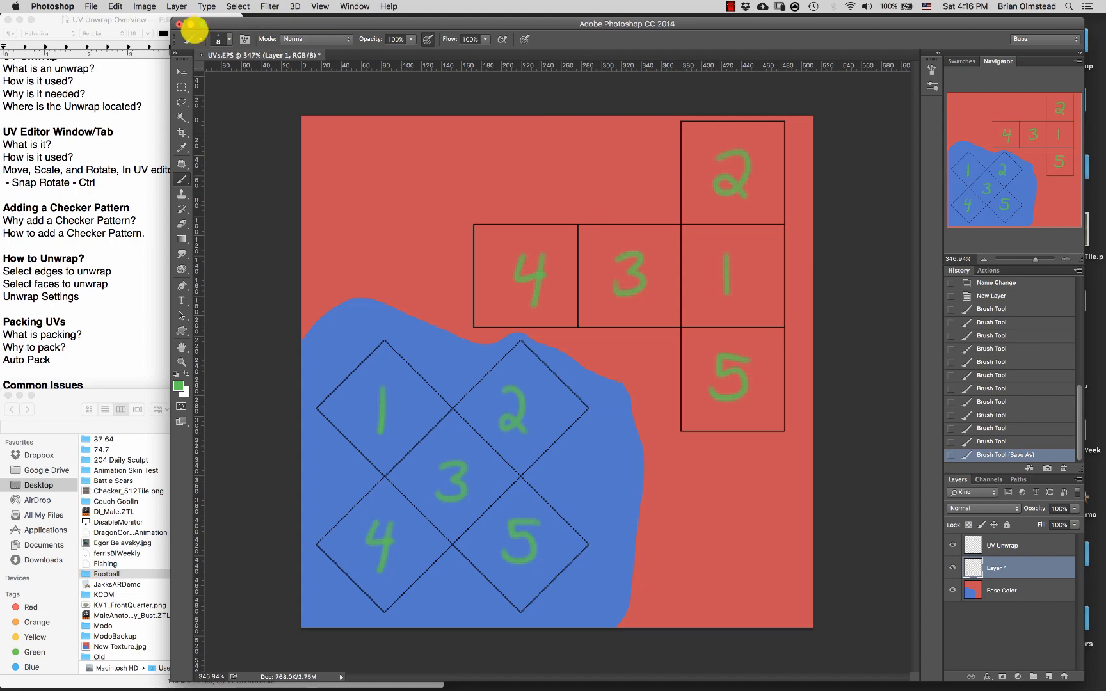
Step: Switch to Modo and apply New Texture.jpg from the desktop to the two cubes
click(190, 24)
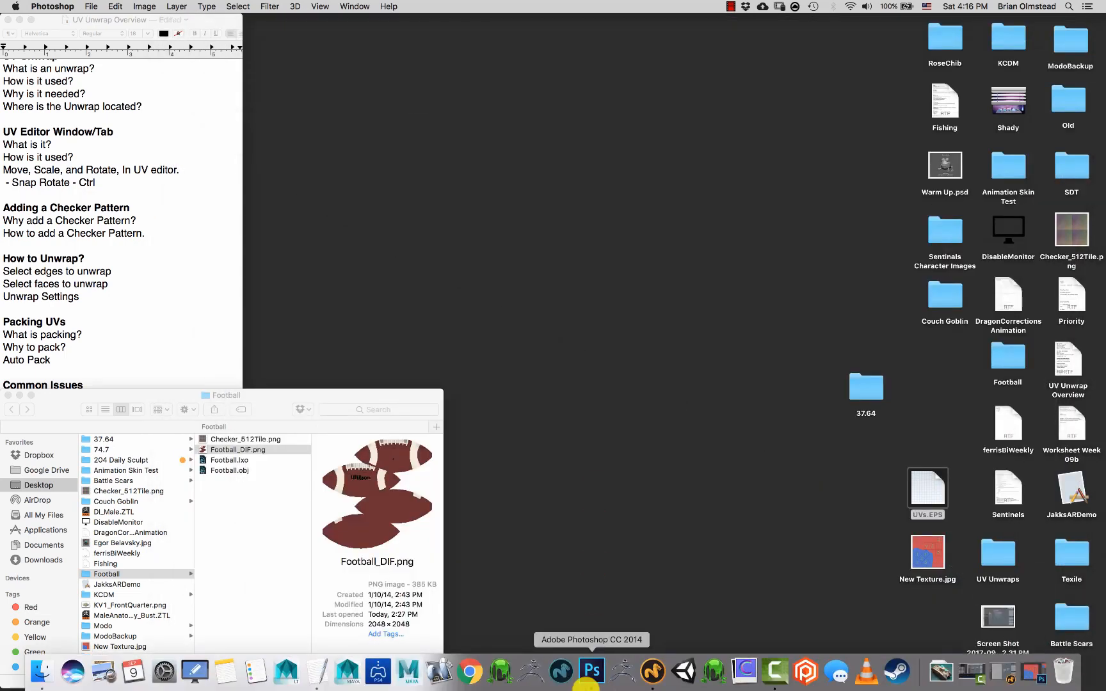
click(652, 671)
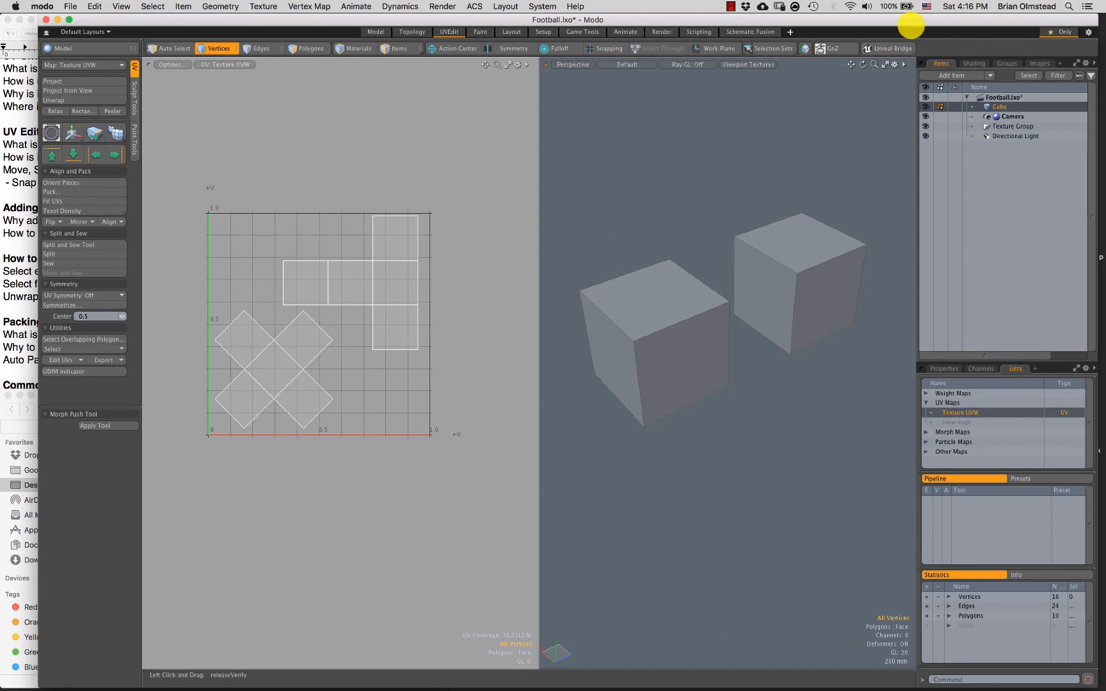
drag(932, 20, 735, 8)
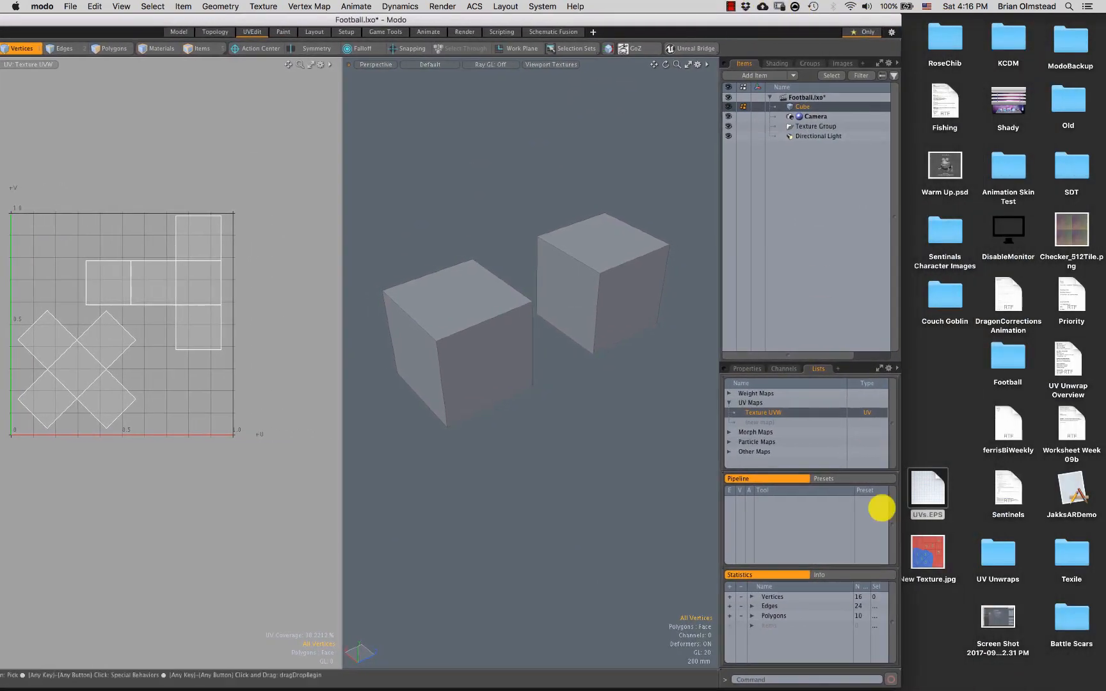
click(931, 557)
drag(930, 556, 623, 299)
click(645, 37)
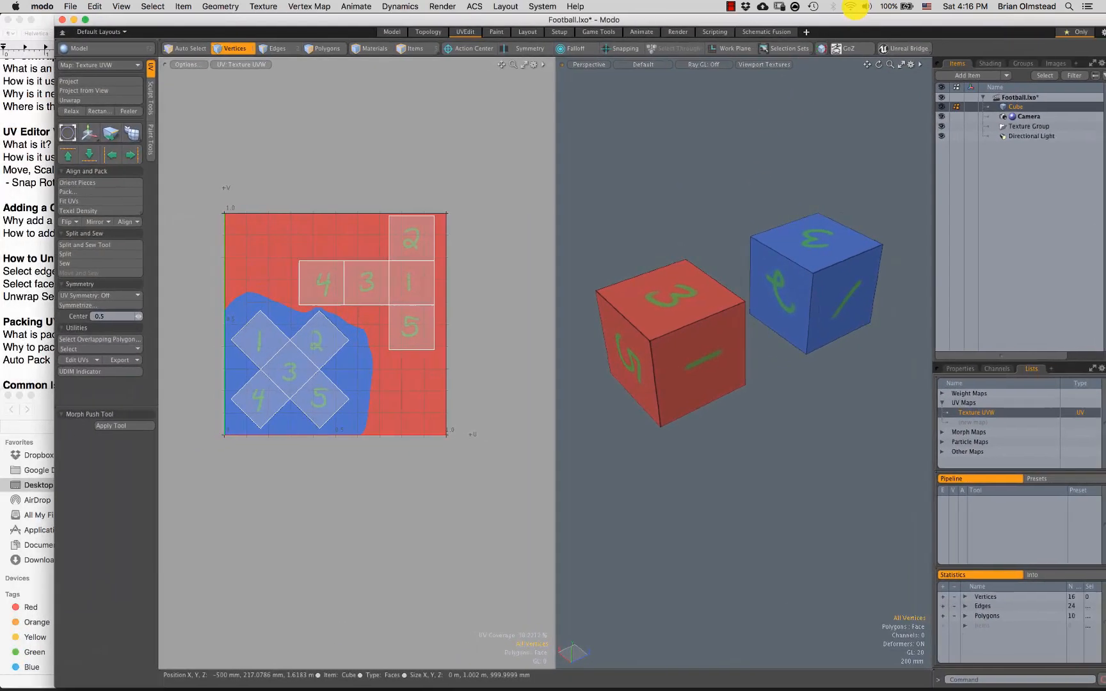
Step: Select all polygons of the T-shaped UV island, then only its number 1 square, to compare them with the red cube
scroll(694, 325, up, 4)
alt+drag(693, 325, 733, 318)
key(3)
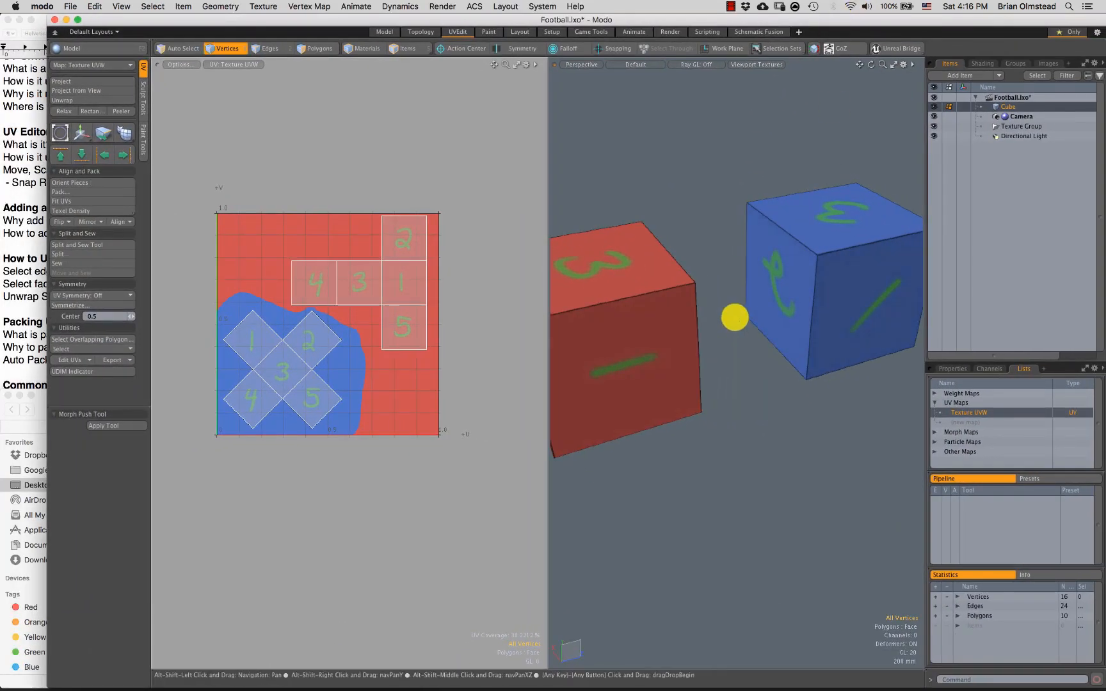
drag(398, 240, 274, 289)
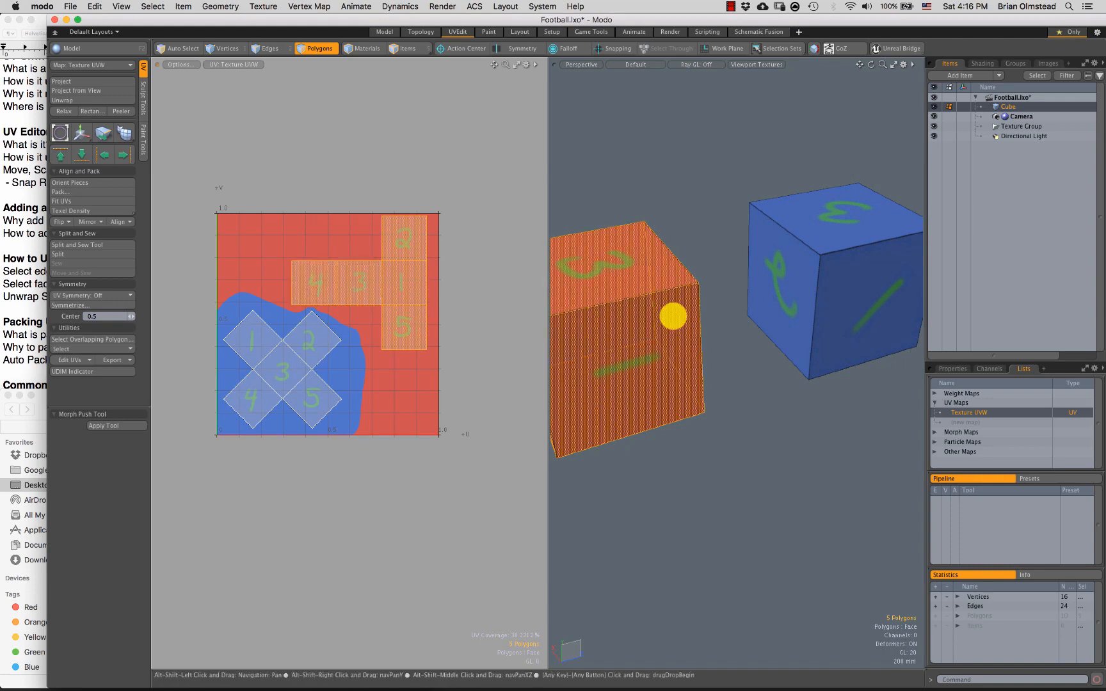
mouse_move(671, 313)
alt+mouse_down()
mouse_move(731, 310)
mouse_move(718, 316)
mouse_move(694, 301)
alt+mouse_up()
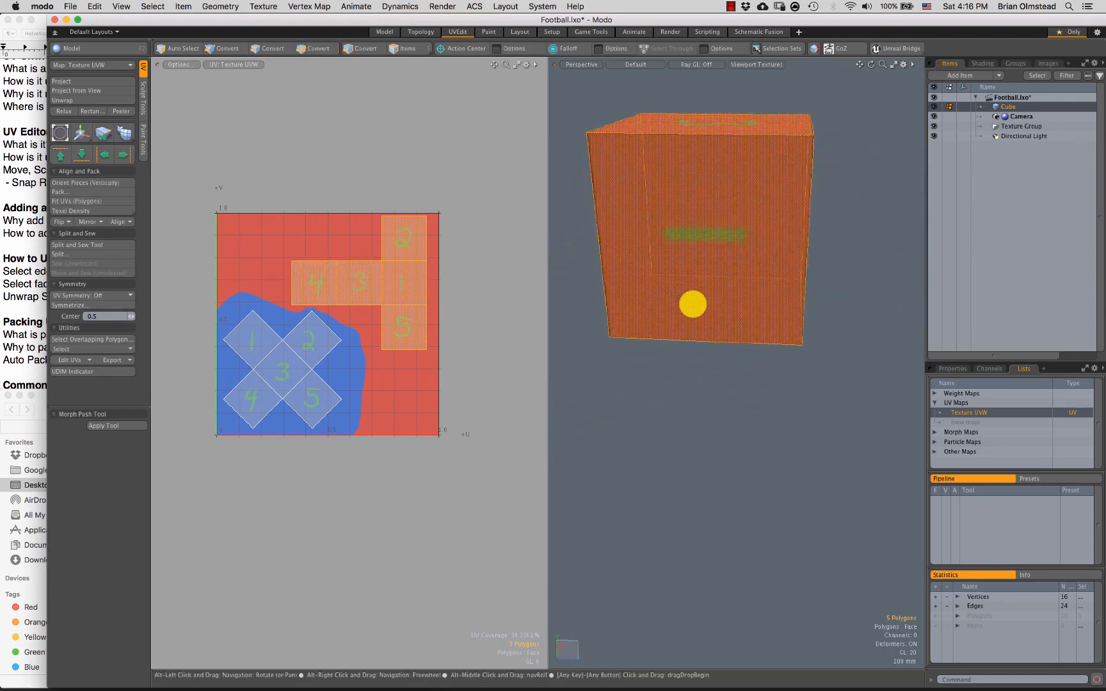
ctrl+alt+drag(397, 234, 400, 306)
click(401, 309)
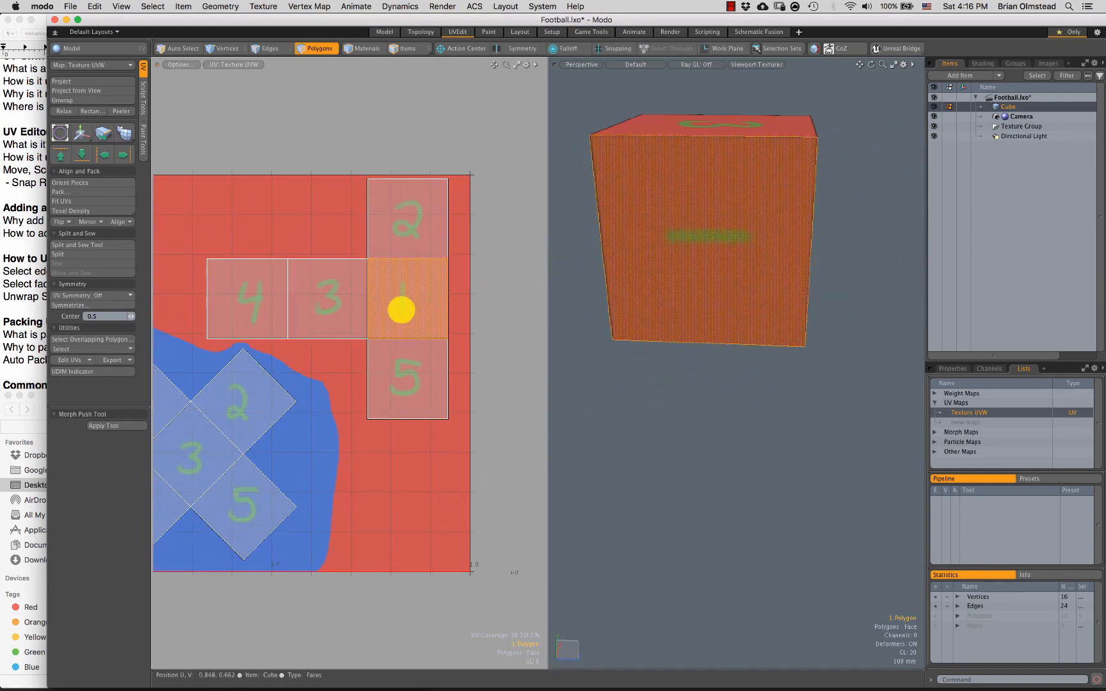
Step: Select individual faces of the red cube, including the number 3 top face, to compare them with their UV squares
alt+drag(688, 314, 705, 286)
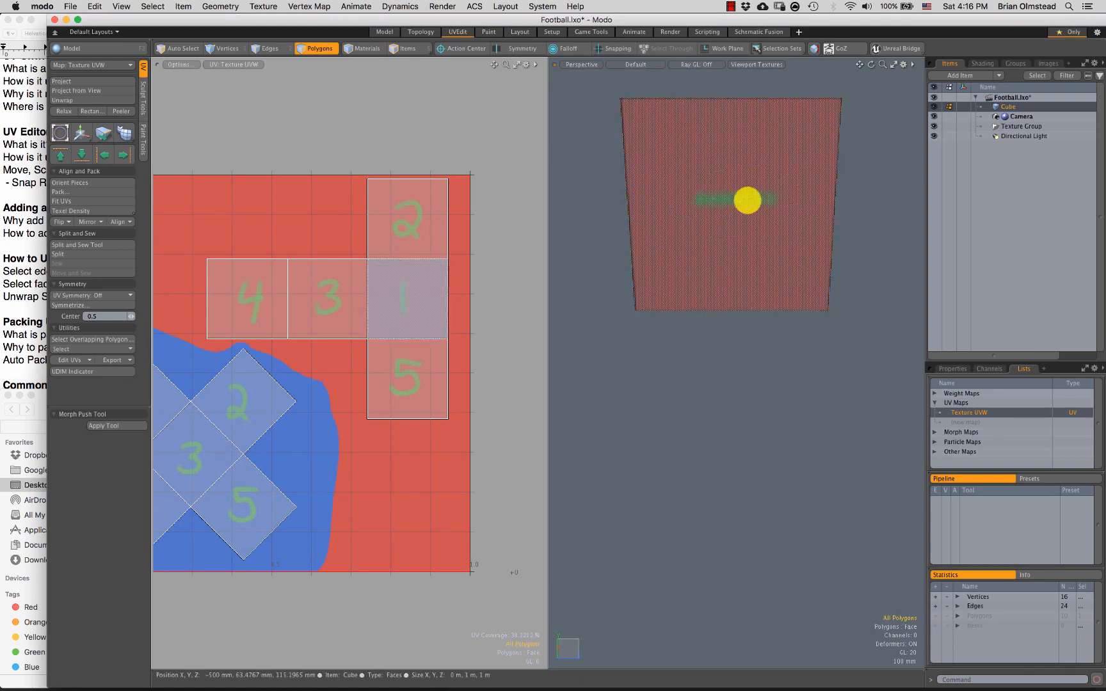
alt+drag(624, 224, 674, 309)
click(740, 257)
click(723, 290)
click(739, 211)
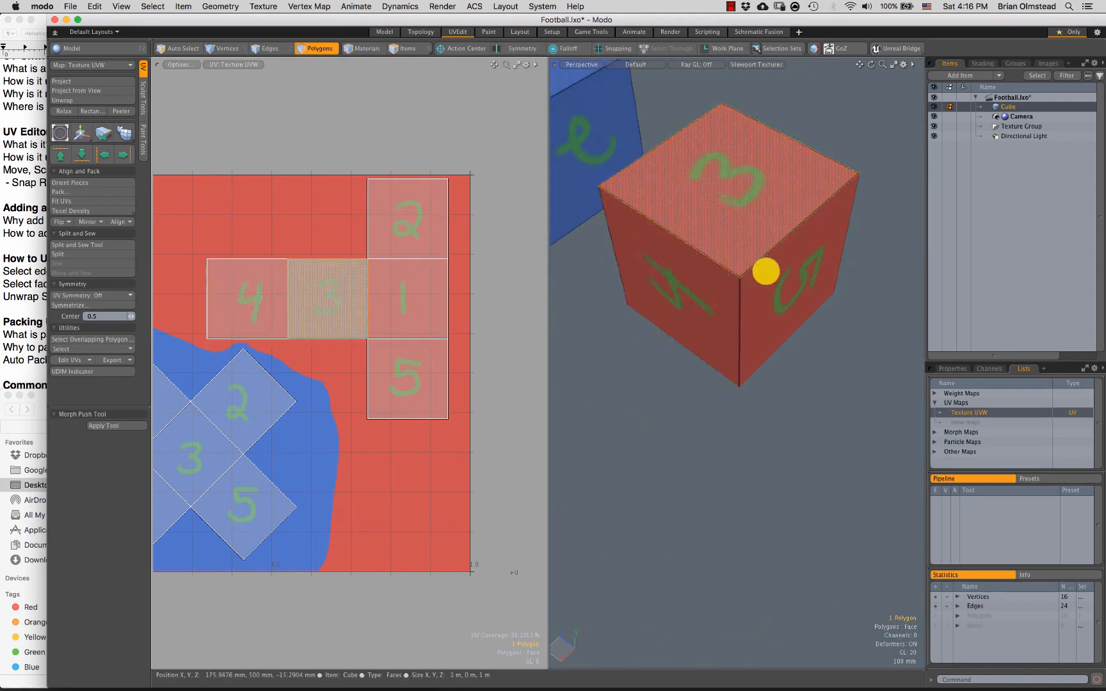
Step: Select numbered faces of the blue cube one by one to compare them with the squares of the diagonal UV island
alt+drag(765, 271, 654, 282)
click(659, 264)
click(694, 303)
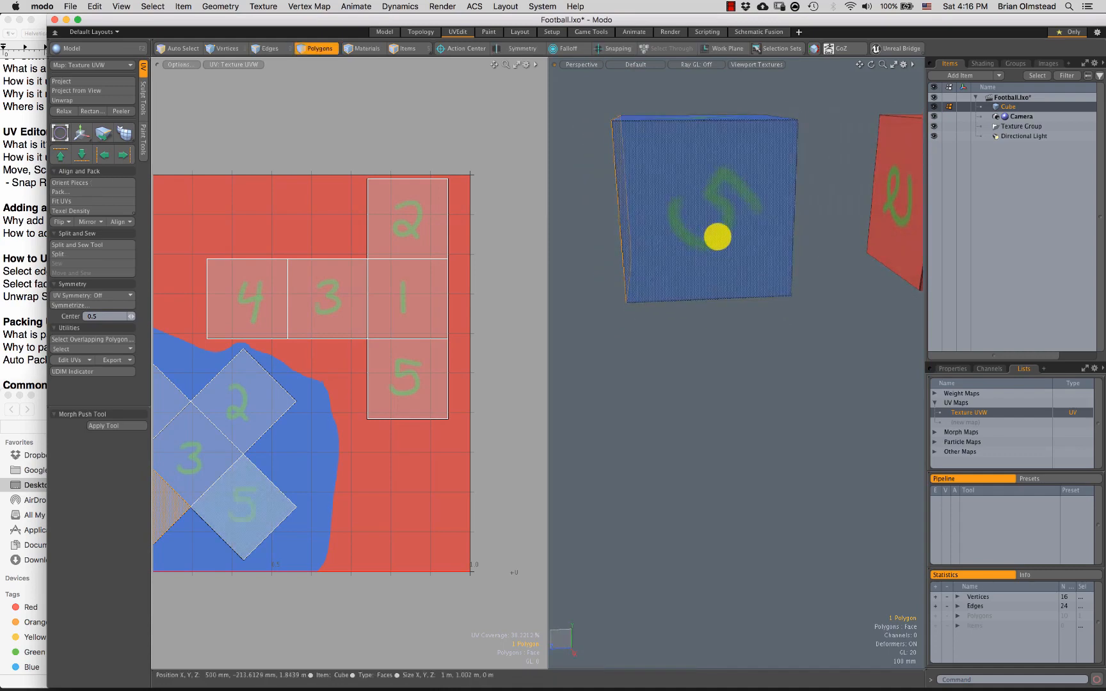
click(717, 236)
alt+drag(717, 238, 734, 313)
click(750, 261)
alt+drag(752, 271, 601, 279)
click(795, 273)
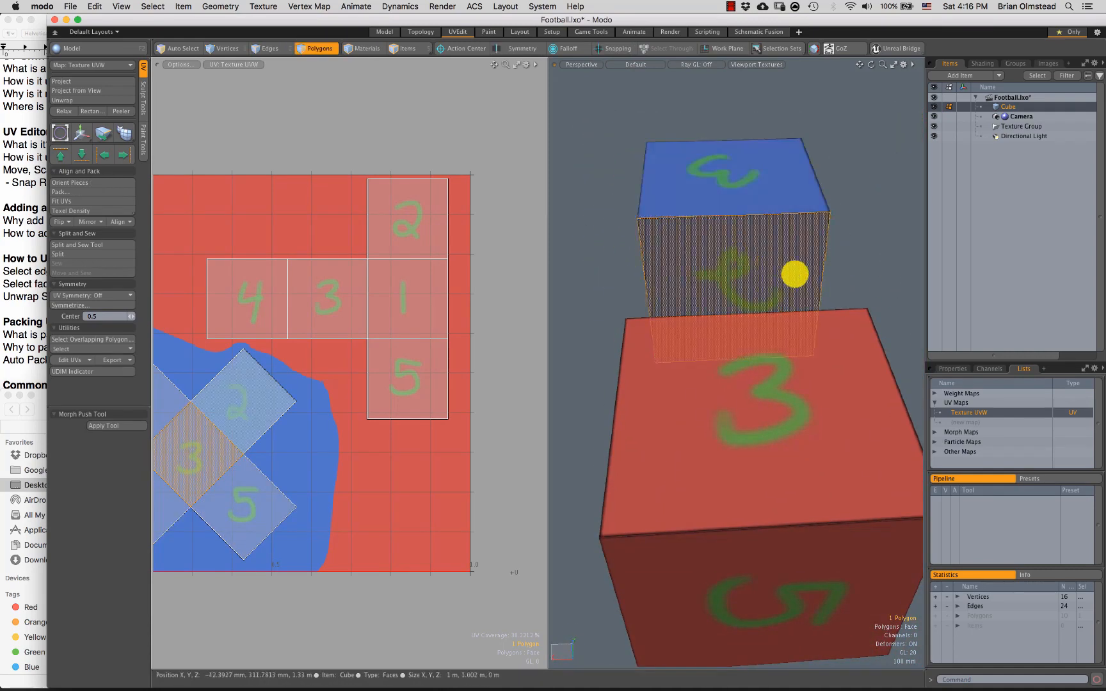
alt+drag(795, 274, 758, 262)
scroll(319, 382, down, 3)
scroll(328, 355, up, 2)
alt+shift+drag(328, 355, 402, 338)
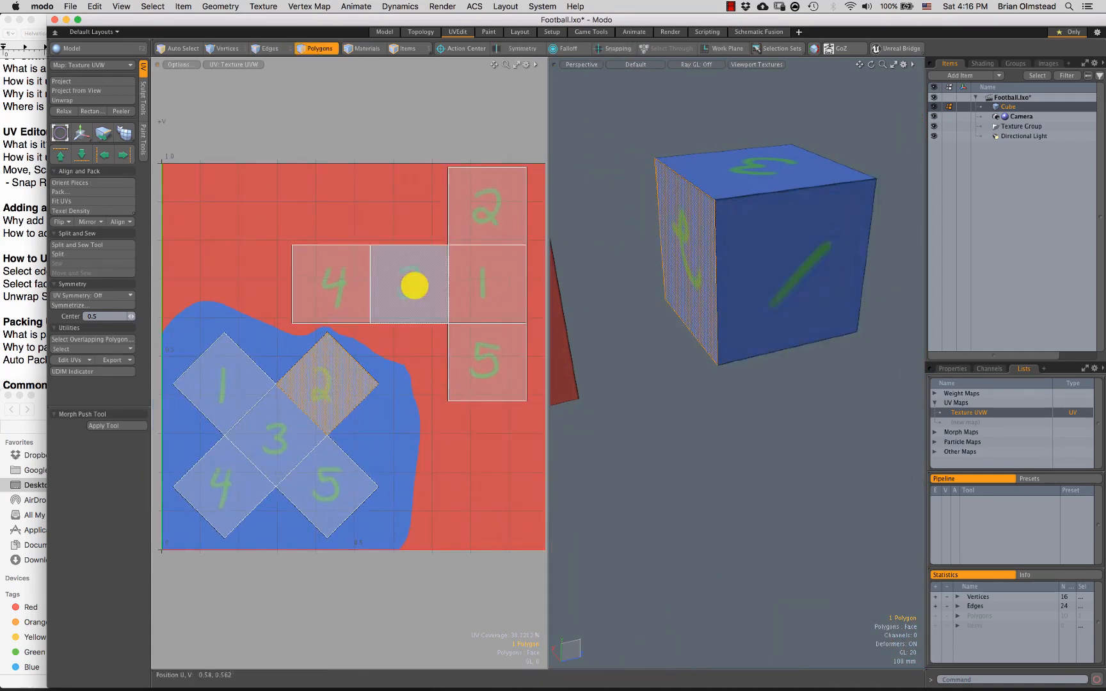
Step: Select the number 1 face of the red cube to examine its matching square in the UV layout
scroll(669, 305, down, 5)
alt+drag(654, 279, 719, 311)
click(676, 391)
scroll(672, 298, up, 3)
click(658, 303)
scroll(690, 293, up, 3)
alt+shift+drag(695, 247, 666, 252)
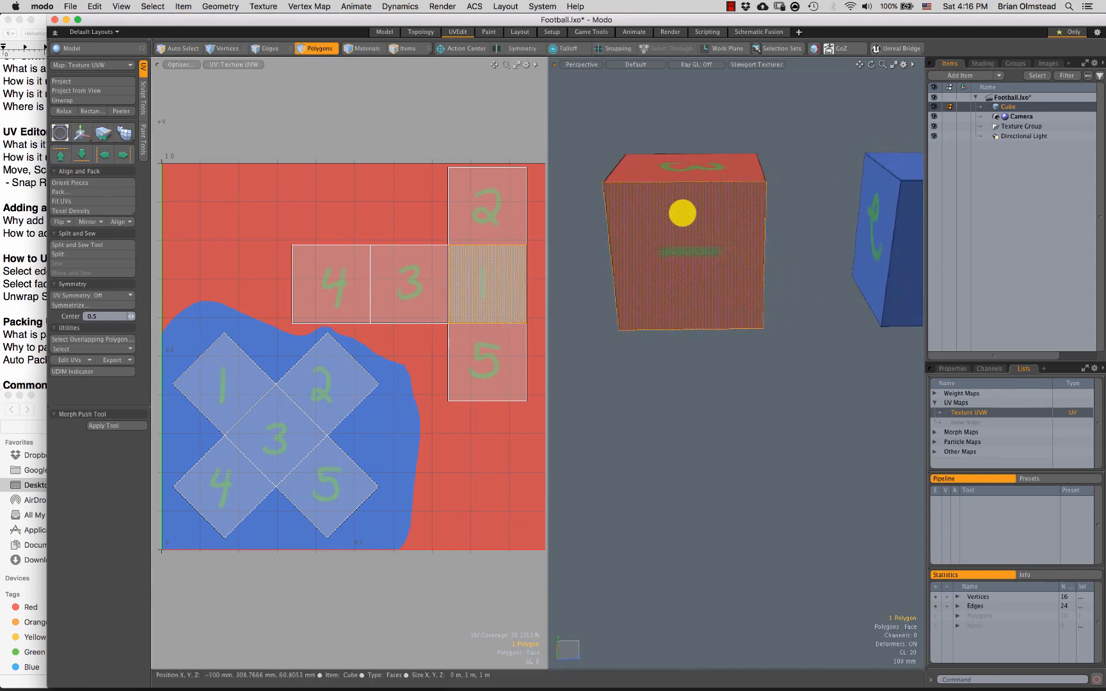
Step: Select the red cube's edge between faces 1 and 3 and examine it in the UV layout
key(2)
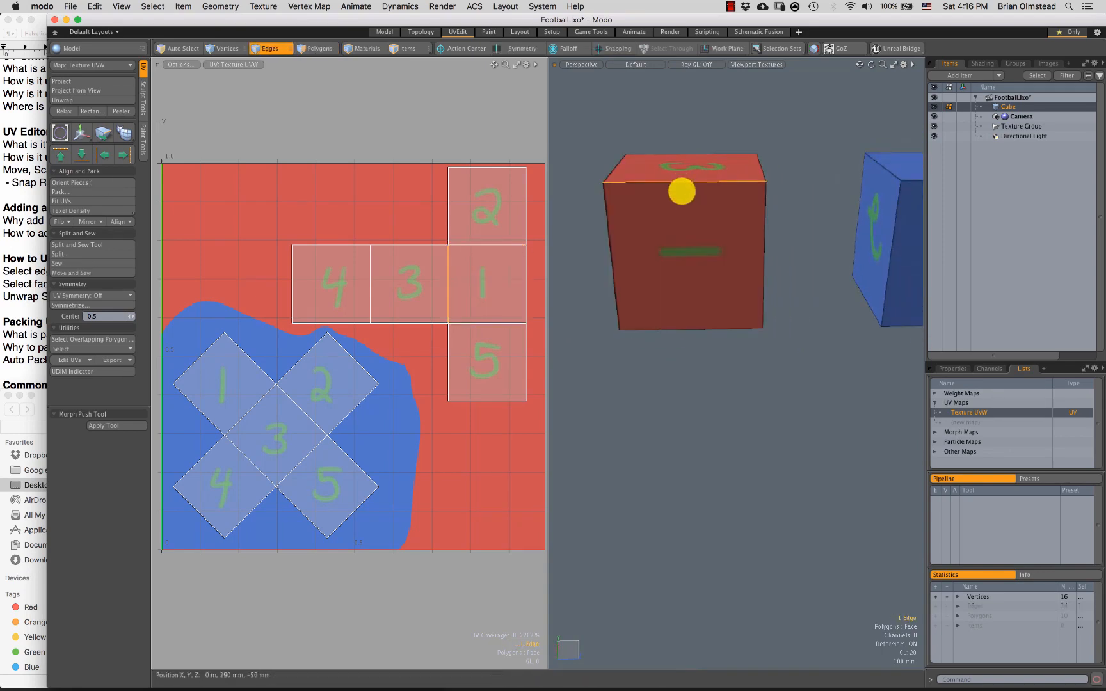
scroll(453, 282, up, 4)
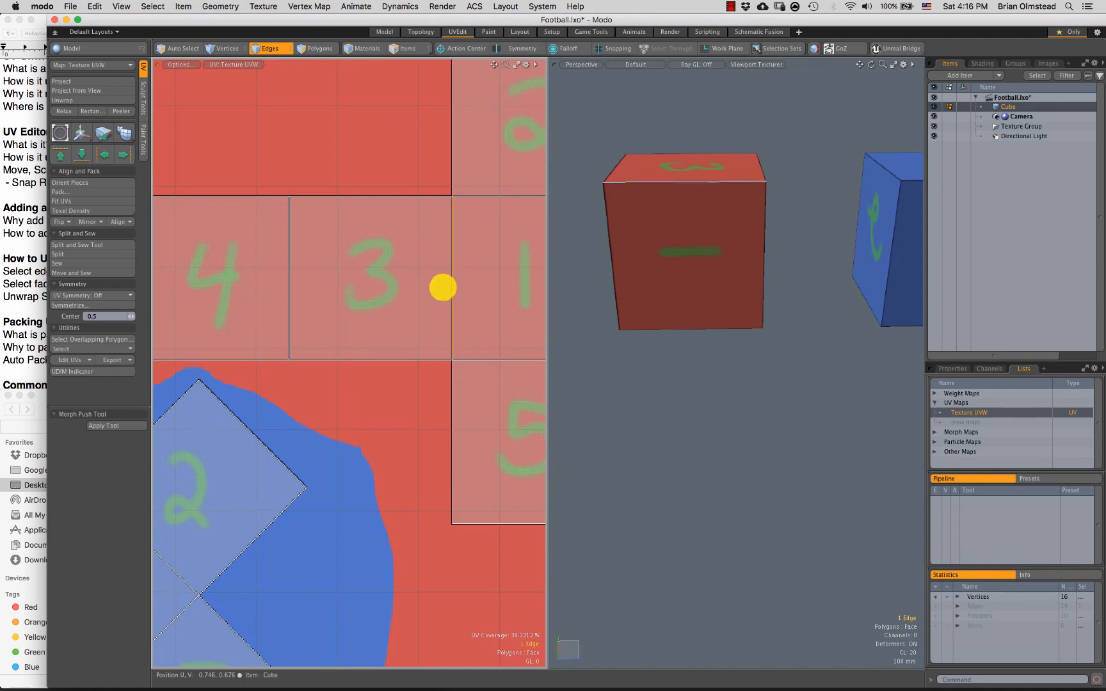
scroll(458, 304, down, 4)
Step: Select the whole T-shaped UV island and rotate it by -90°
key(3)
double_click(473, 319)
scroll(474, 354, down, 2)
key(w)
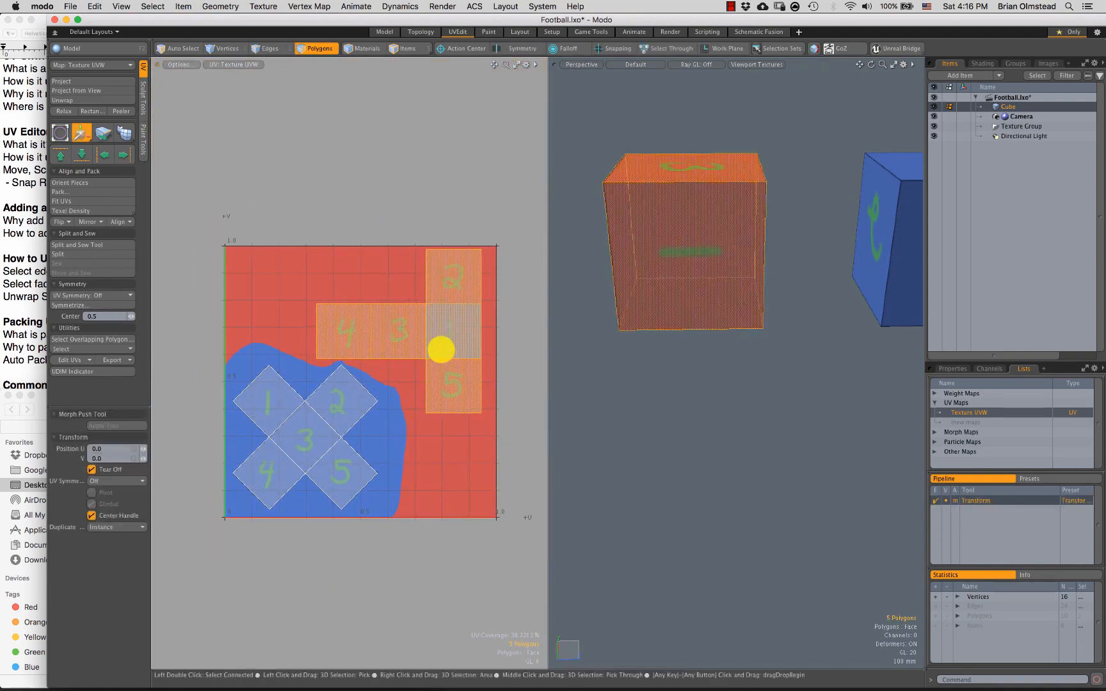
key(e)
drag(461, 306, 422, 384)
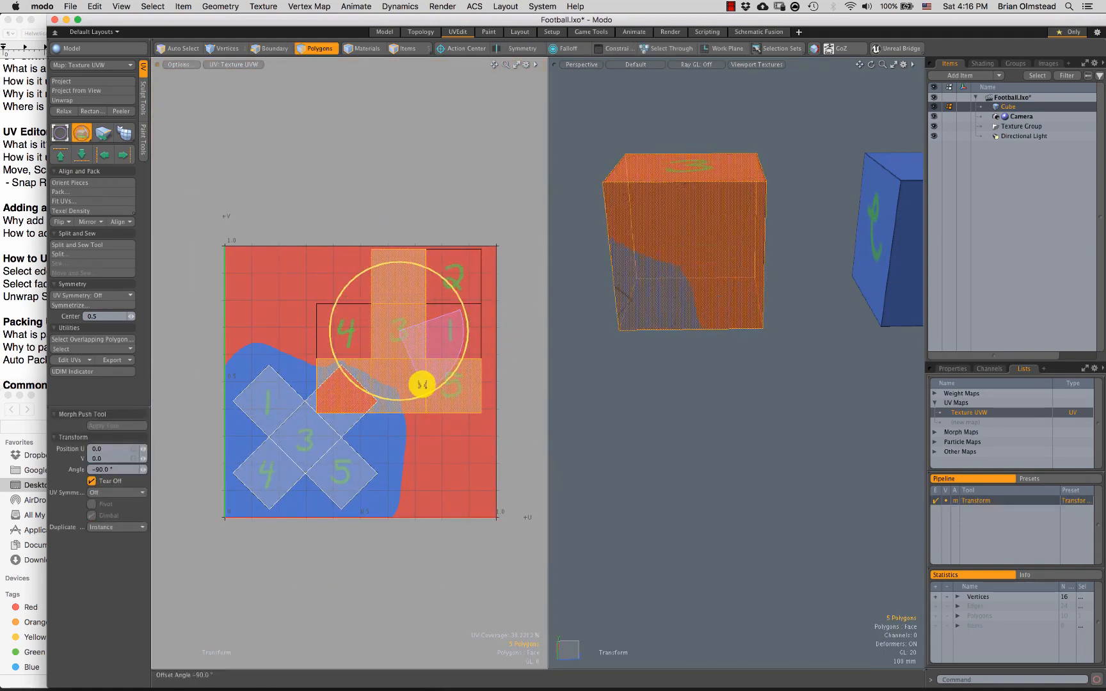
scroll(438, 331, up, 3)
key(space)
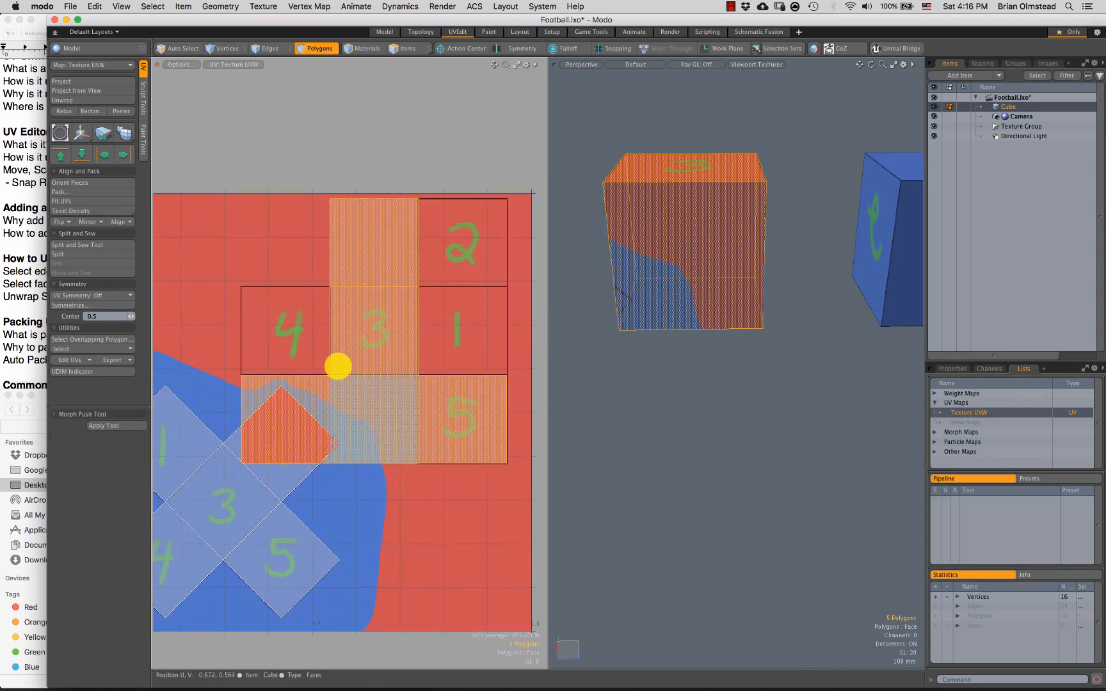
Step: Inspect how the numbers sit on the red cube, then undo the UV island's rotation
alt+drag(698, 260, 720, 272)
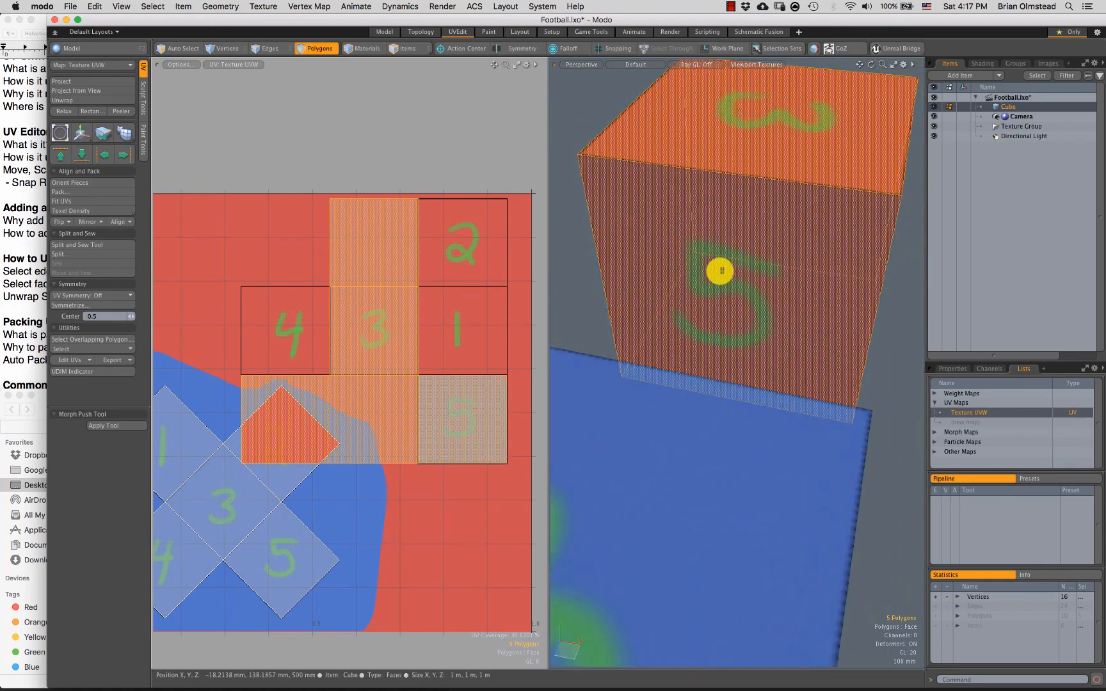
ctrl+alt+drag(756, 389, 728, 316)
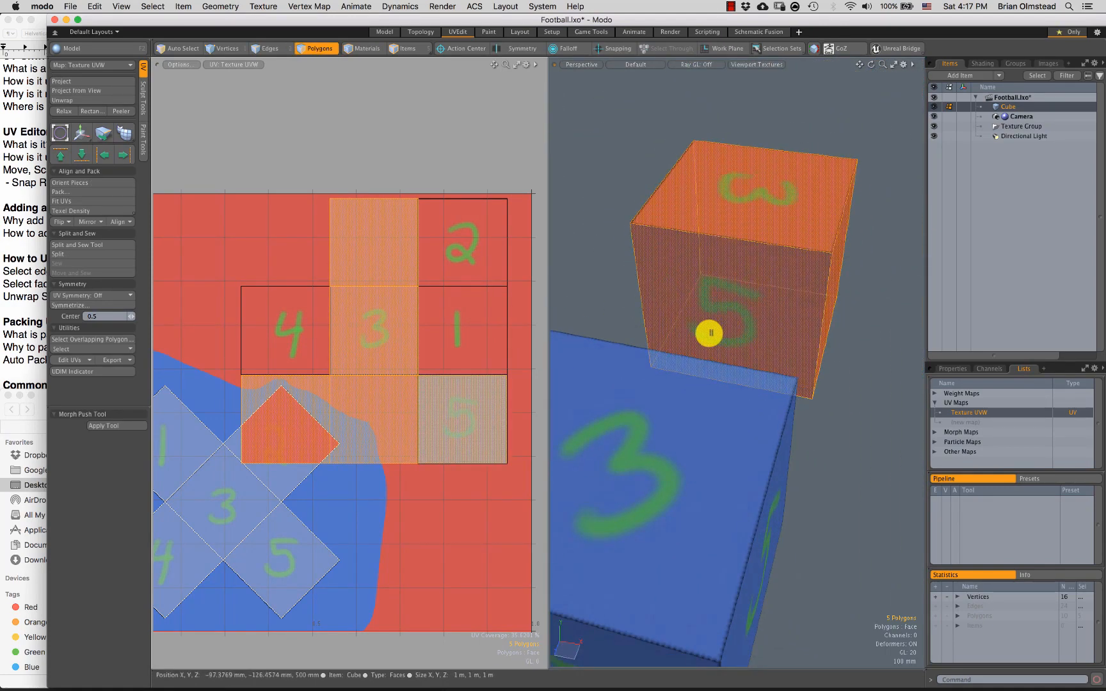
key(super+z)
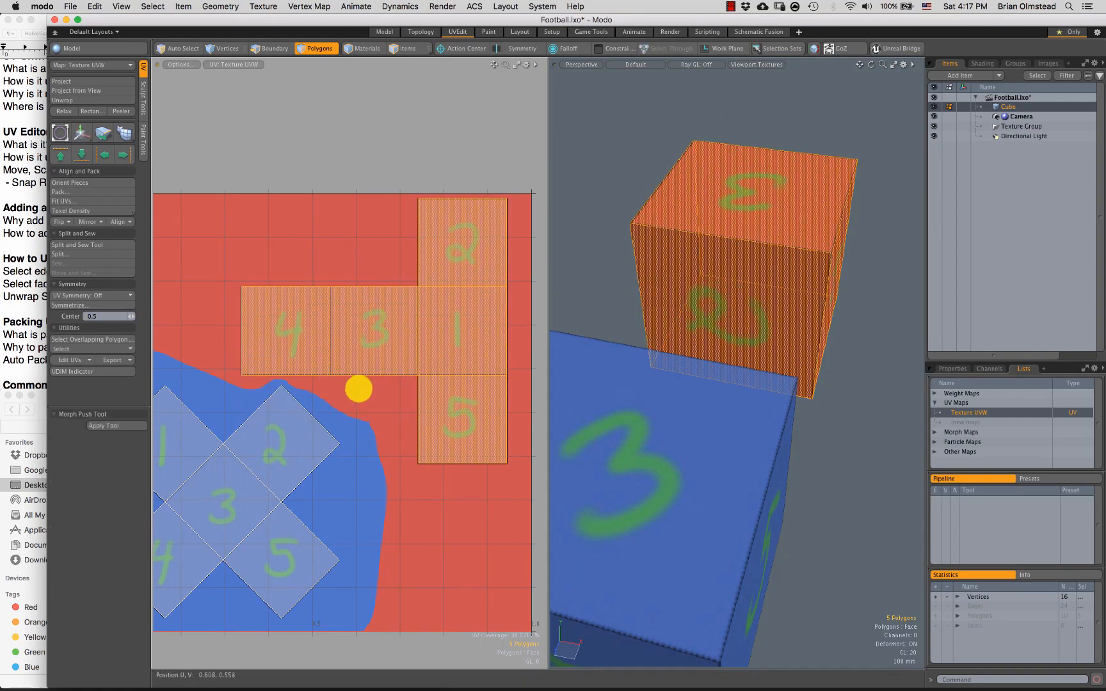
Step: Clear the polygon selection and examine the orientation of the numbers around the red cube against the UV layout
key(1)
ctrl+alt+drag(385, 407, 405, 363)
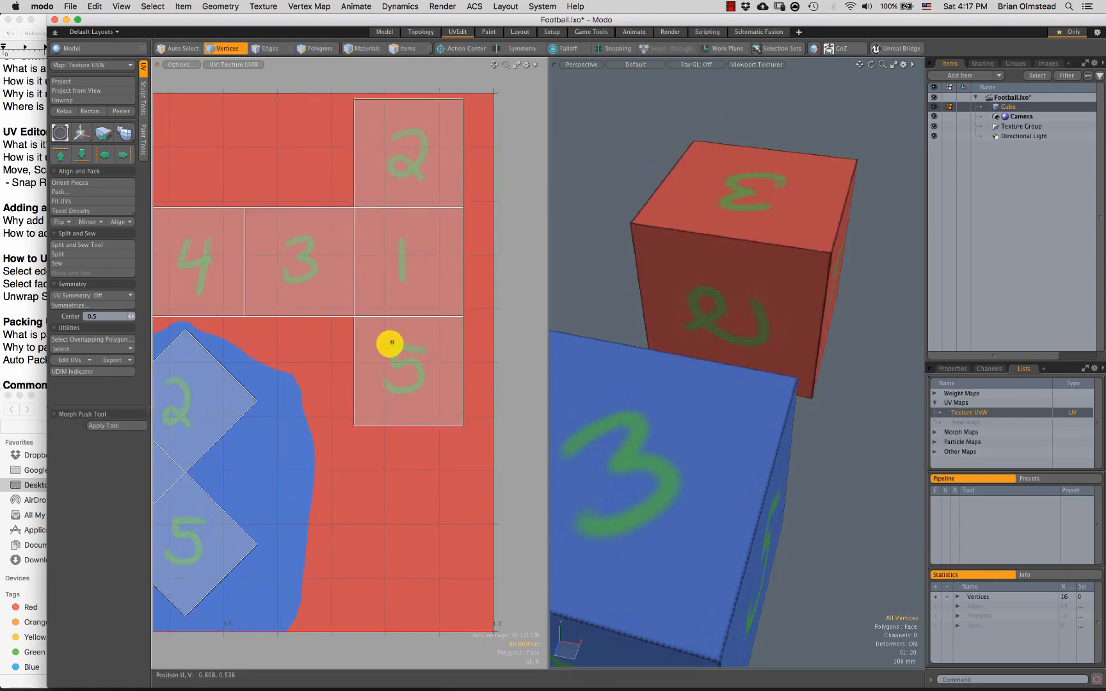
alt+drag(750, 293, 706, 305)
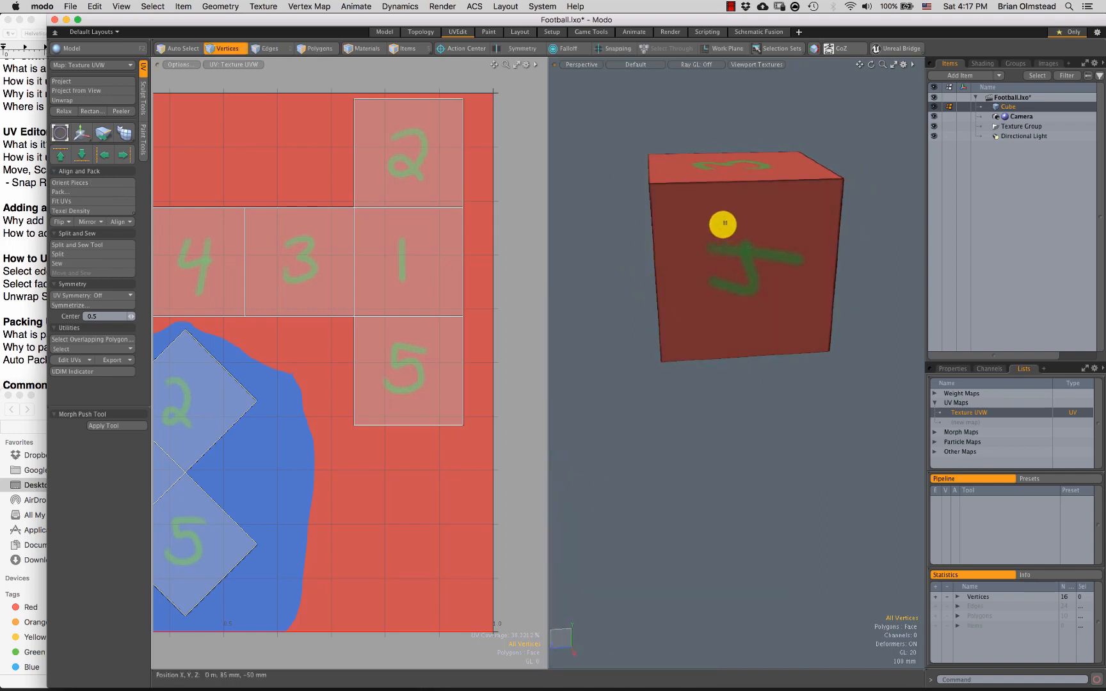
alt+drag(800, 299, 728, 288)
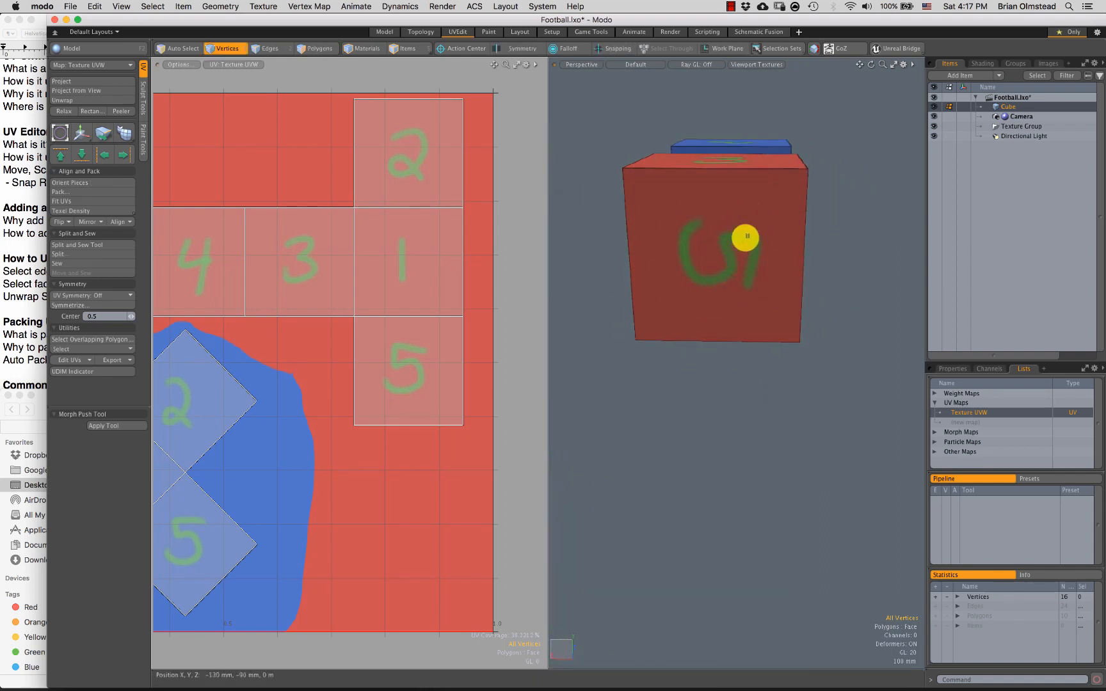
alt+drag(671, 290, 714, 281)
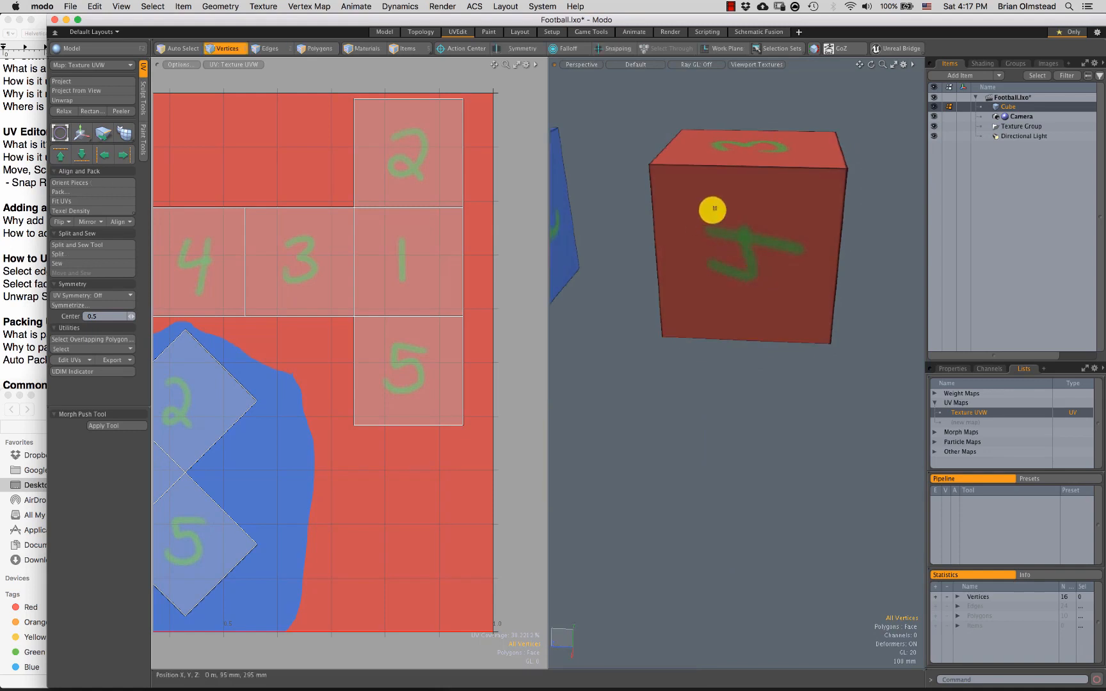
right_drag(775, 232, 770, 238)
mouse_move(771, 238)
alt+mouse_down()
mouse_move(730, 348)
mouse_move(703, 319)
mouse_move(685, 328)
mouse_move(730, 348)
alt+mouse_up()
ctrl+alt+drag(396, 384, 382, 382)
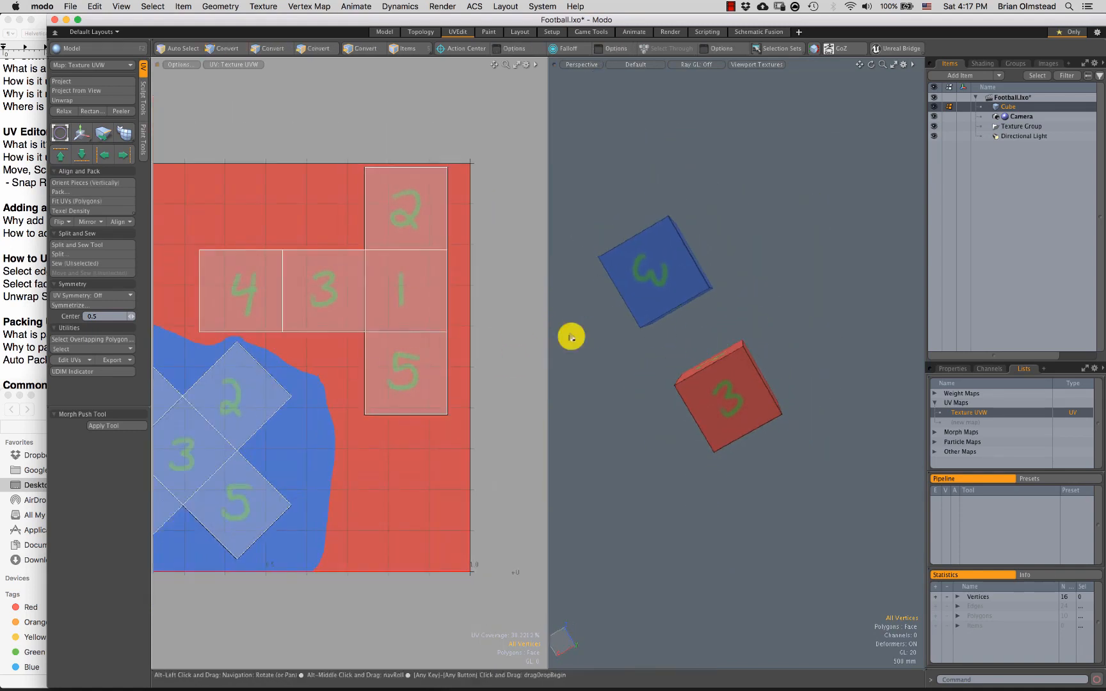
Step: Select edges around the blue cube's number 3 face and examine the texture lines where the faces meet at a corner
mouse_move(681, 321)
alt+mouse_down()
mouse_move(677, 331)
mouse_move(665, 323)
alt+mouse_up()
ctrl+alt+drag(666, 323, 710, 365)
alt+shift+drag(710, 365, 694, 295)
key(2)
click(689, 267)
key(Escape)
click(676, 287)
shift+click(723, 288)
alt+drag(745, 345, 698, 257)
click(709, 258)
scroll(745, 292, up, 3)
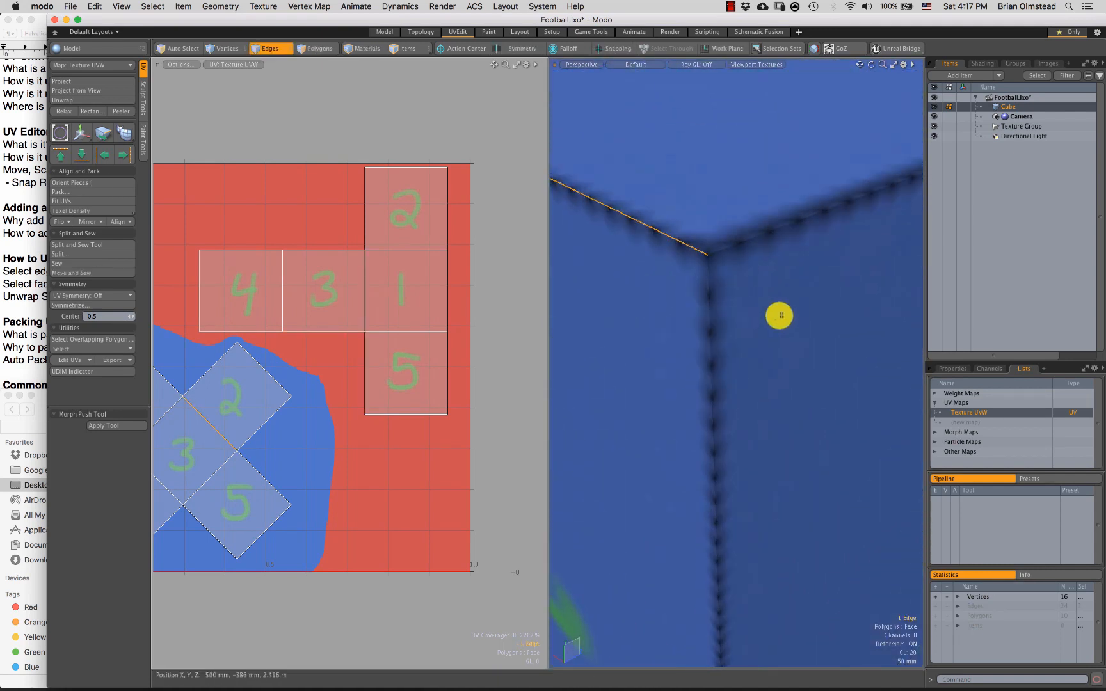
click(780, 316)
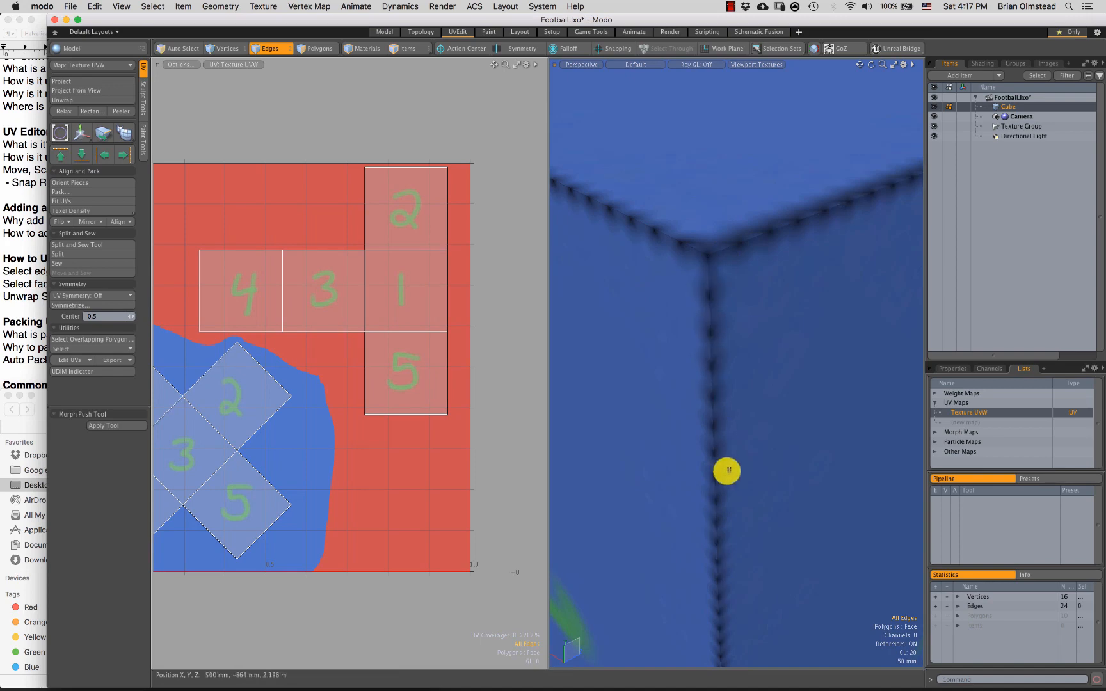
Step: Examine the texture lines at the red cube's corner, and switch to Photoshop to inspect the pixels of the straight and diagonal UV lines
ctrl+alt+drag(728, 451, 713, 357)
alt+shift+drag(659, 419, 702, 371)
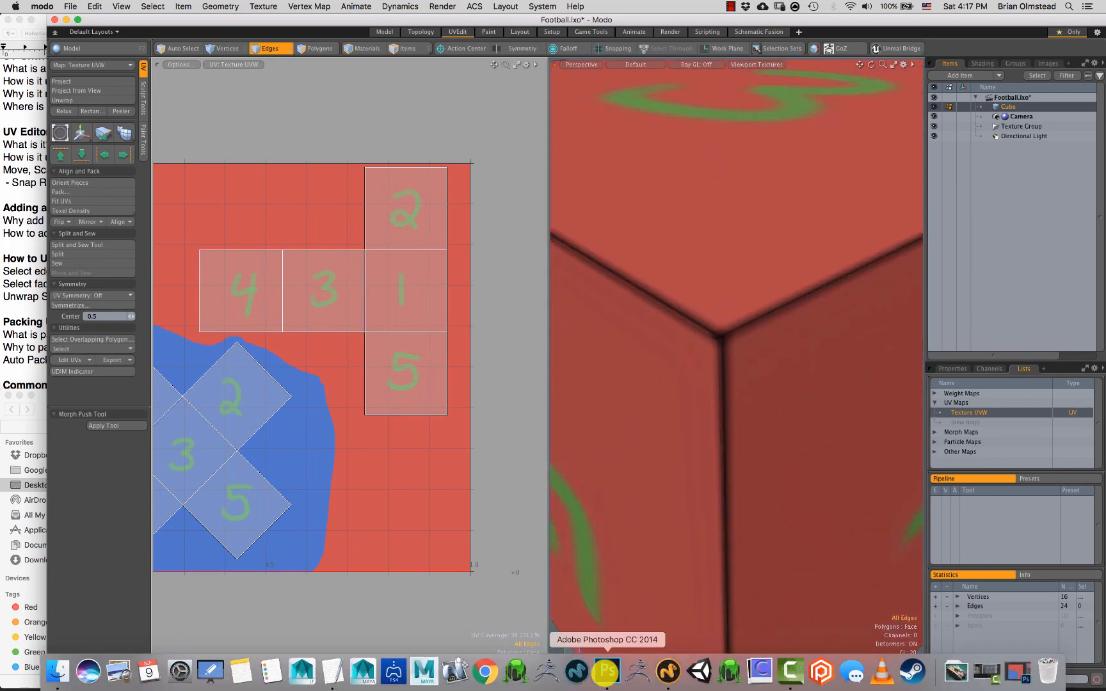
click(606, 672)
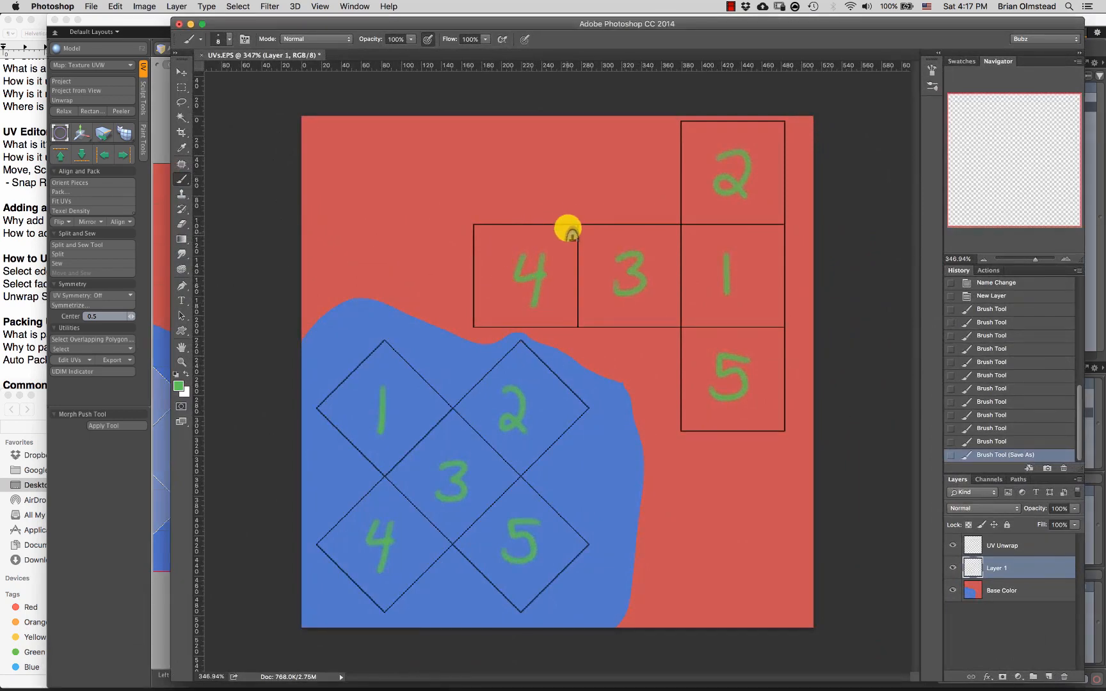
alt+scroll(571, 232, up, 10)
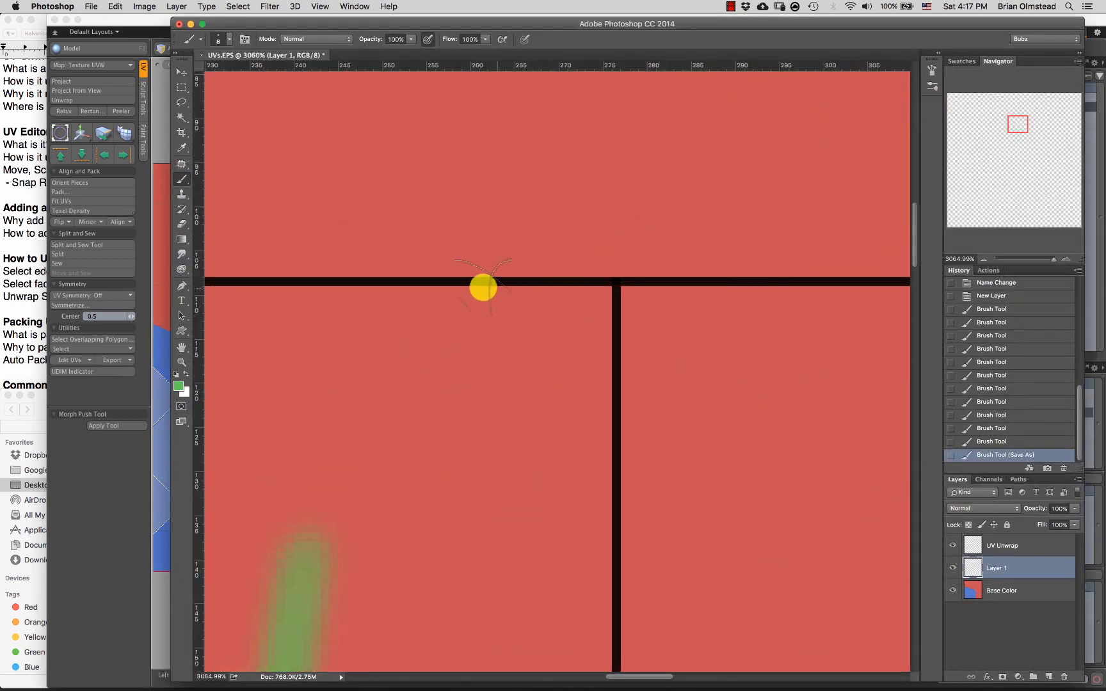
drag(632, 398, 597, 217)
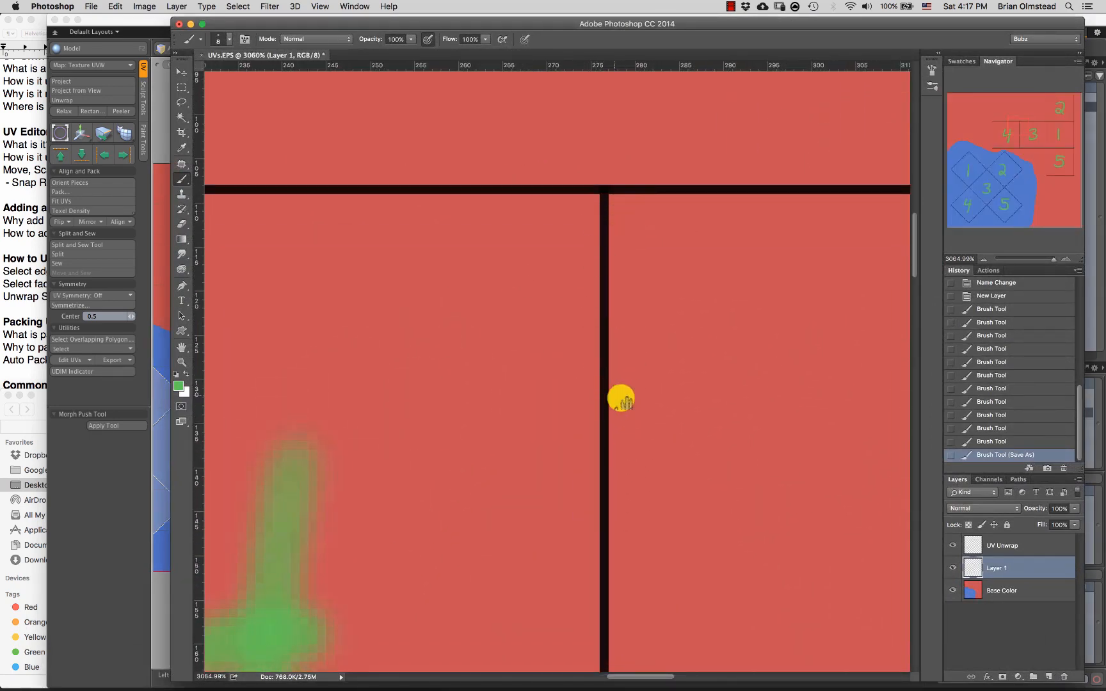
alt+scroll(620, 398, down, 10)
alt+scroll(459, 391, up, 10)
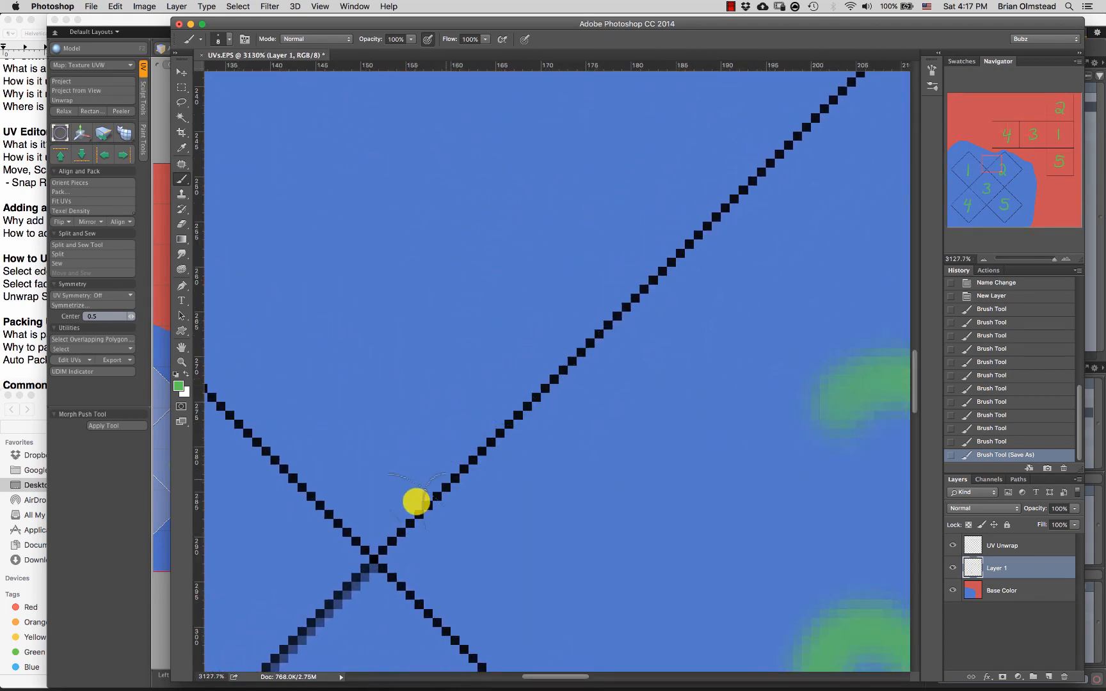
Step: Switch back to Modo and examine the texture lines where three faces meet at the blue cube's near corner
click(106, 536)
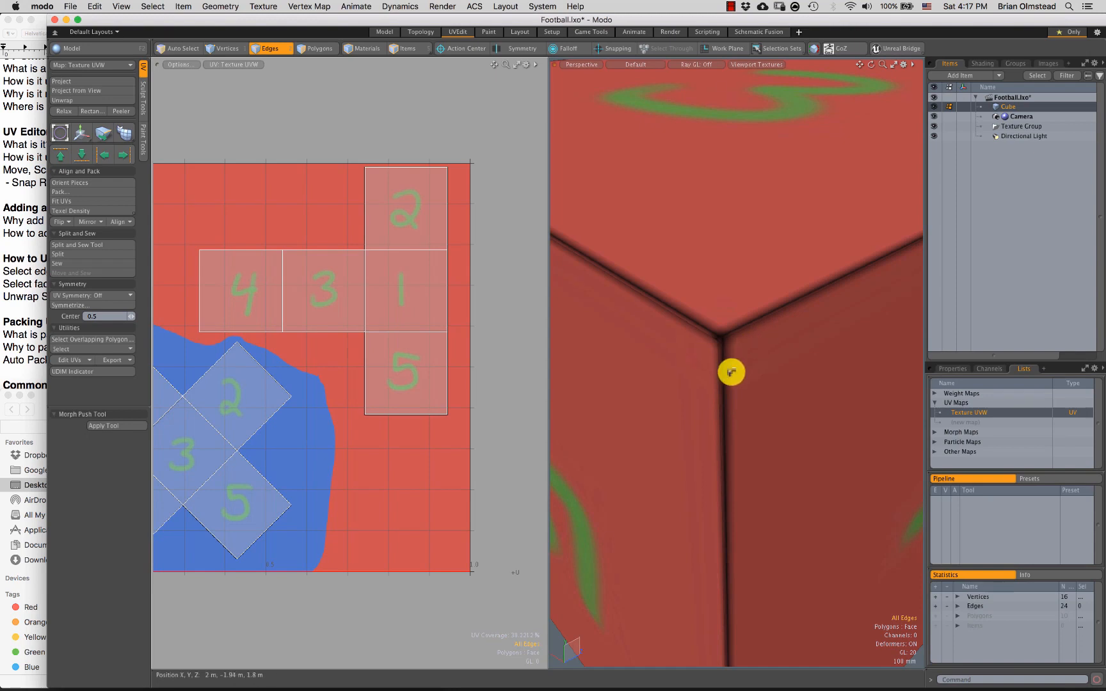
scroll(732, 371, down, 8)
alt+shift+drag(787, 331, 697, 337)
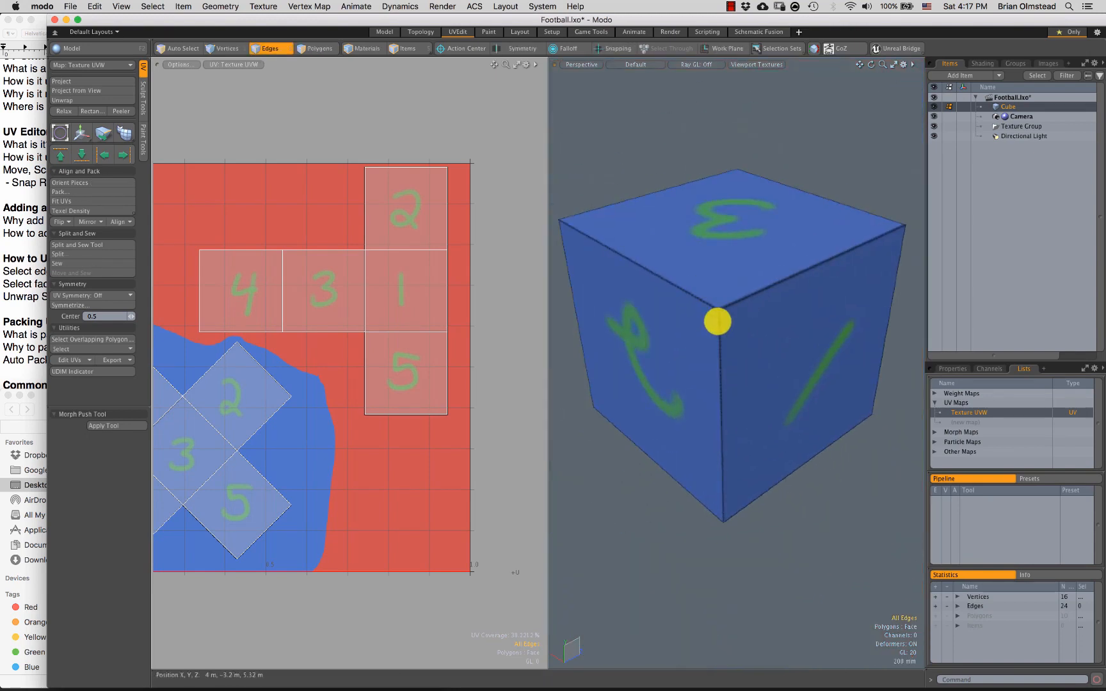
scroll(711, 390, up, 6)
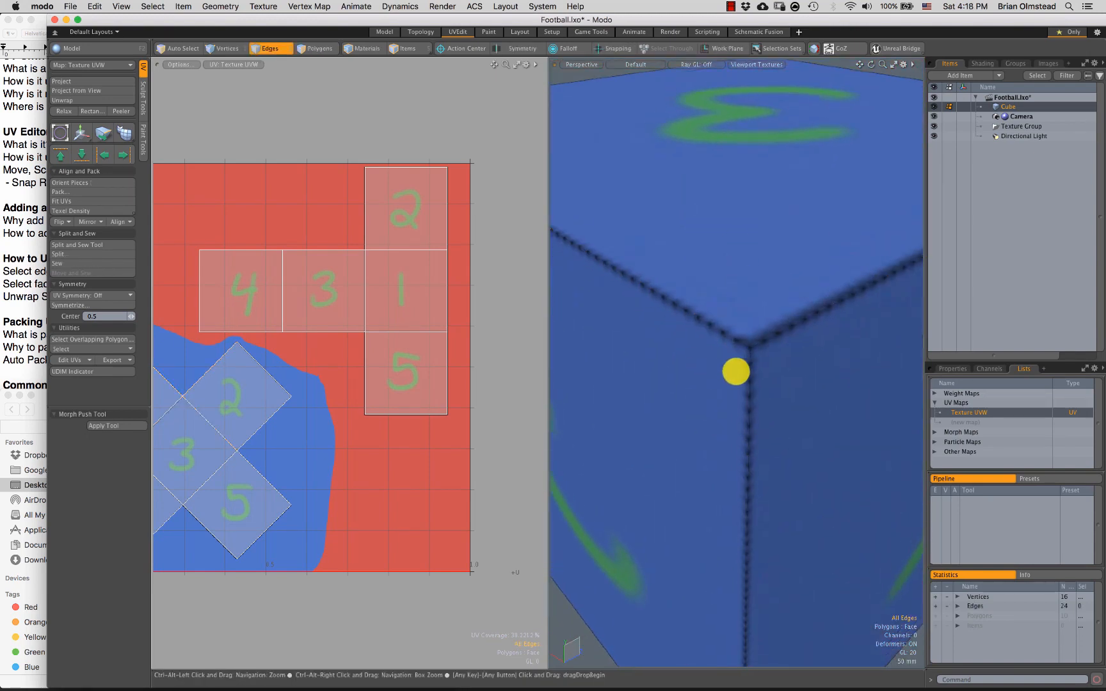
scroll(735, 371, up, 4)
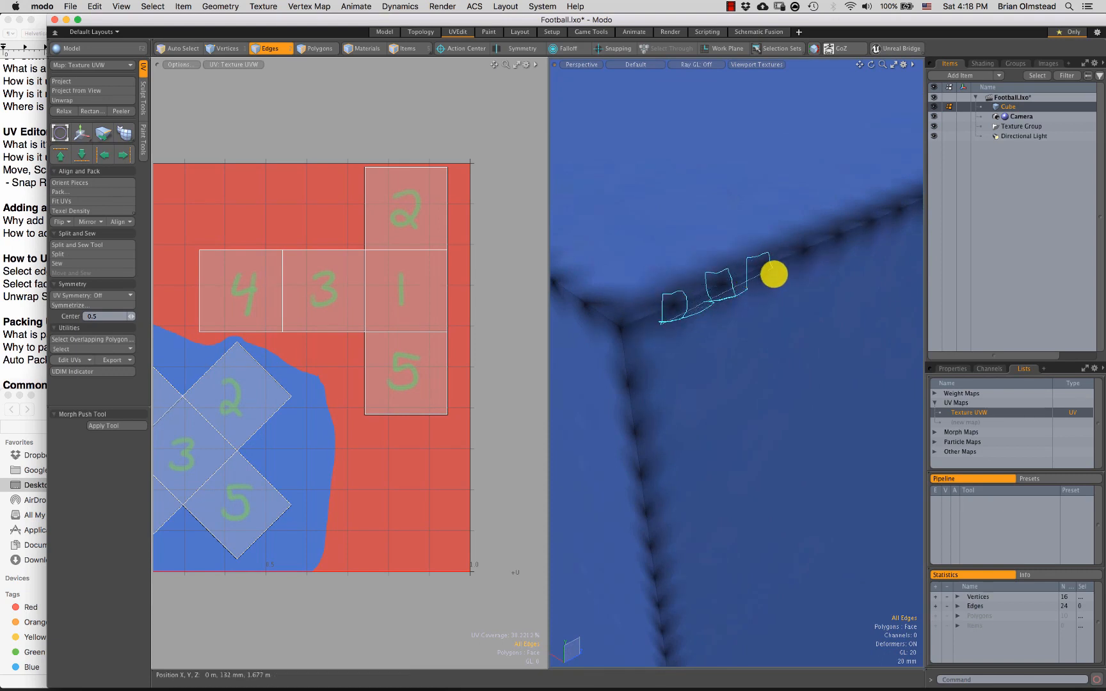
scroll(770, 336, down, 6)
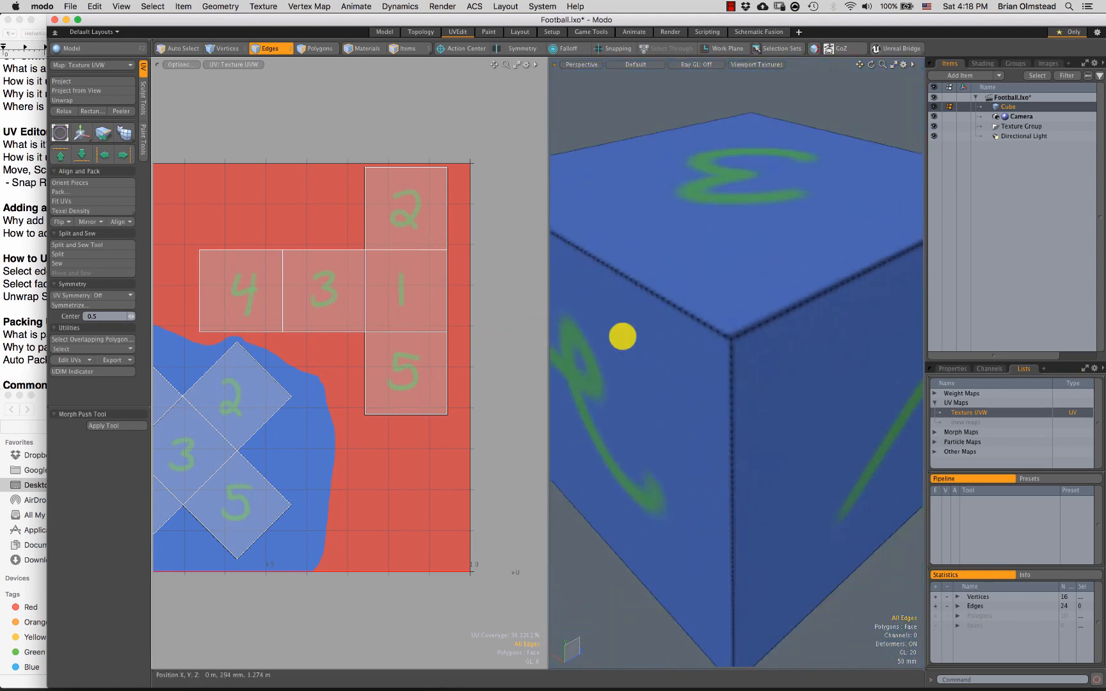
scroll(765, 339, down, 3)
Step: Select the edges meeting at the blue cube's near corner and locate the matching edges in the UV layout
shift+click(789, 345)
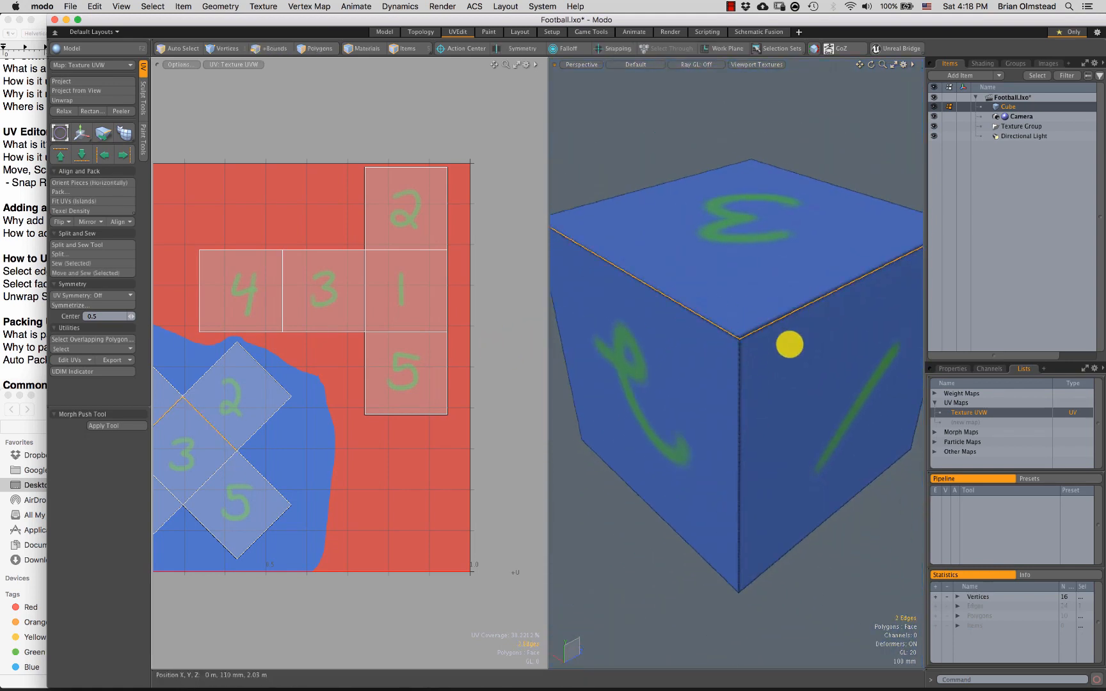
ctrl+alt+drag(762, 340, 742, 317)
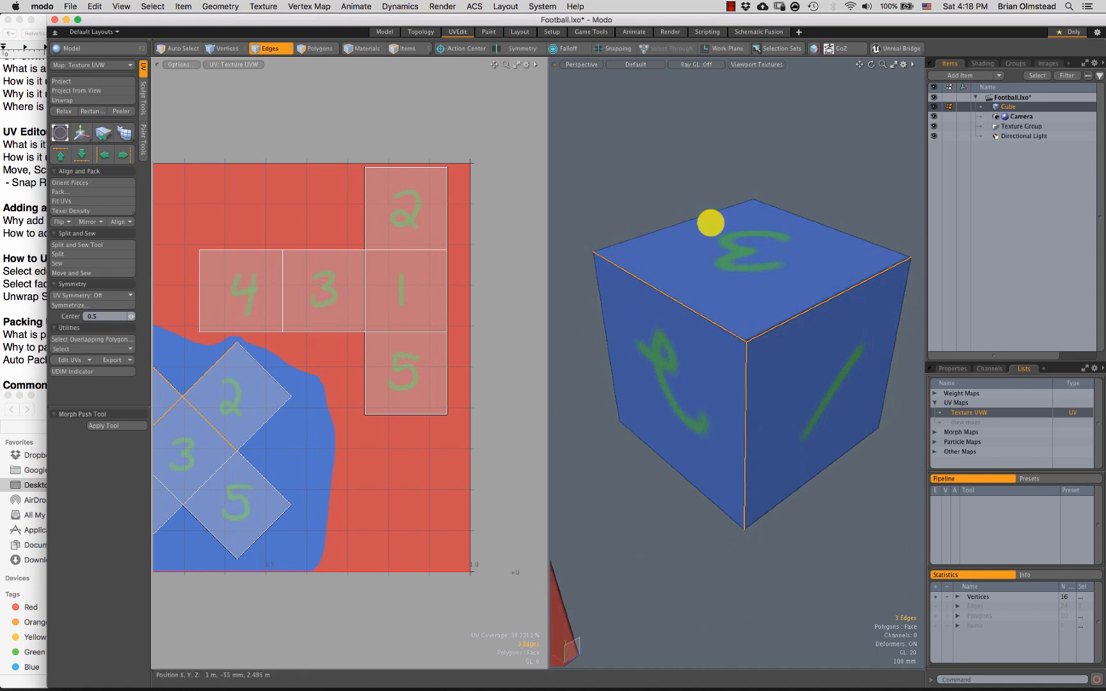
click(692, 170)
scroll(395, 334, down, 2)
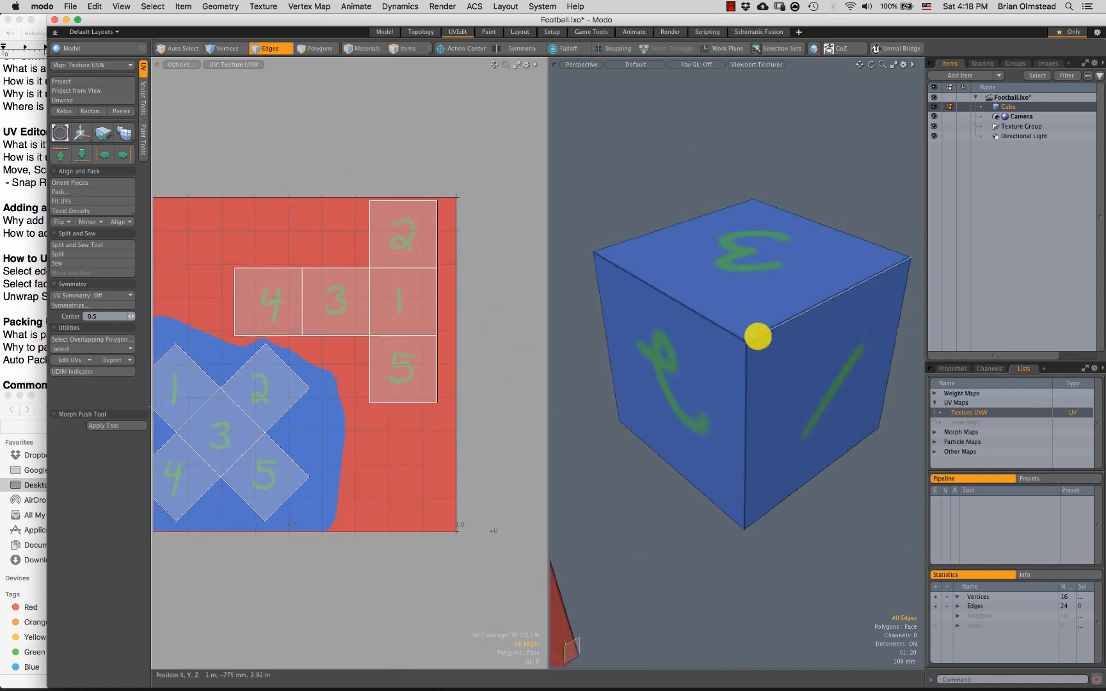
click(698, 326)
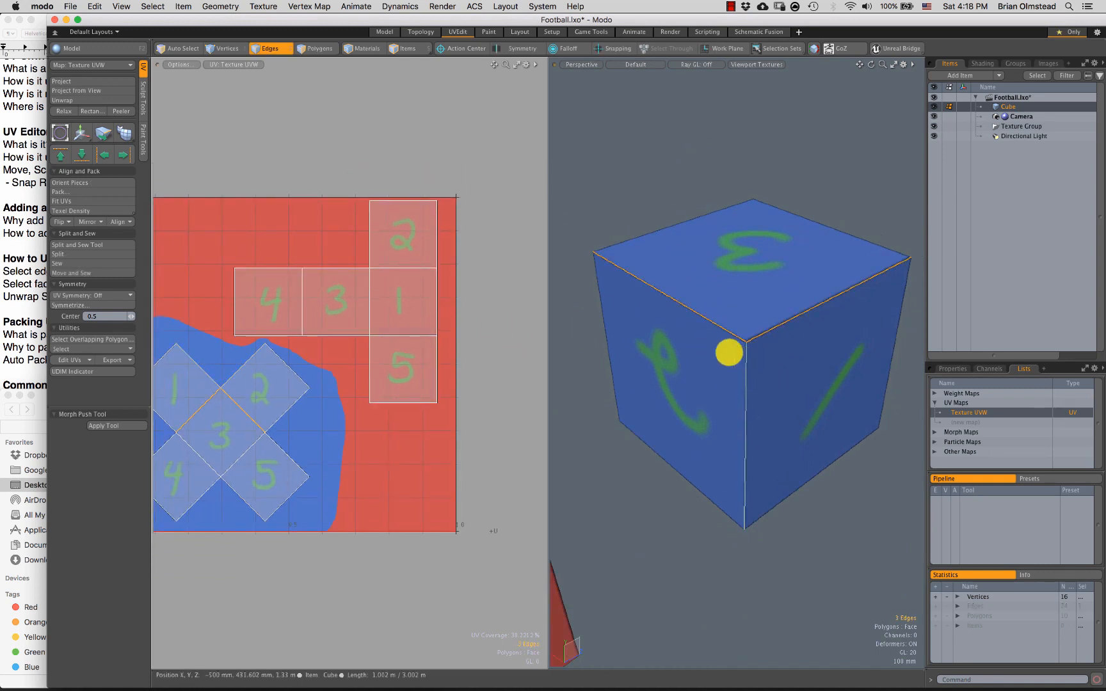
Step: Select all polygons of the T-shaped UV island and locate the matching faces on the red cube
click(357, 325)
key(3)
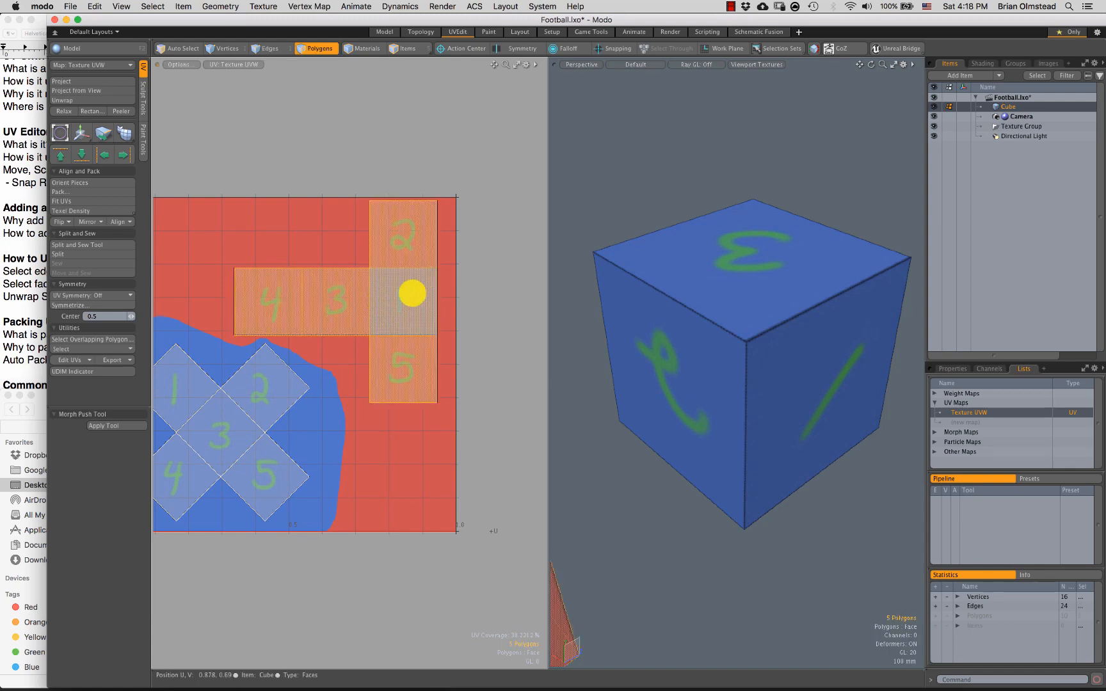
alt+shift+drag(595, 448, 699, 346)
scroll(713, 337, down, 3)
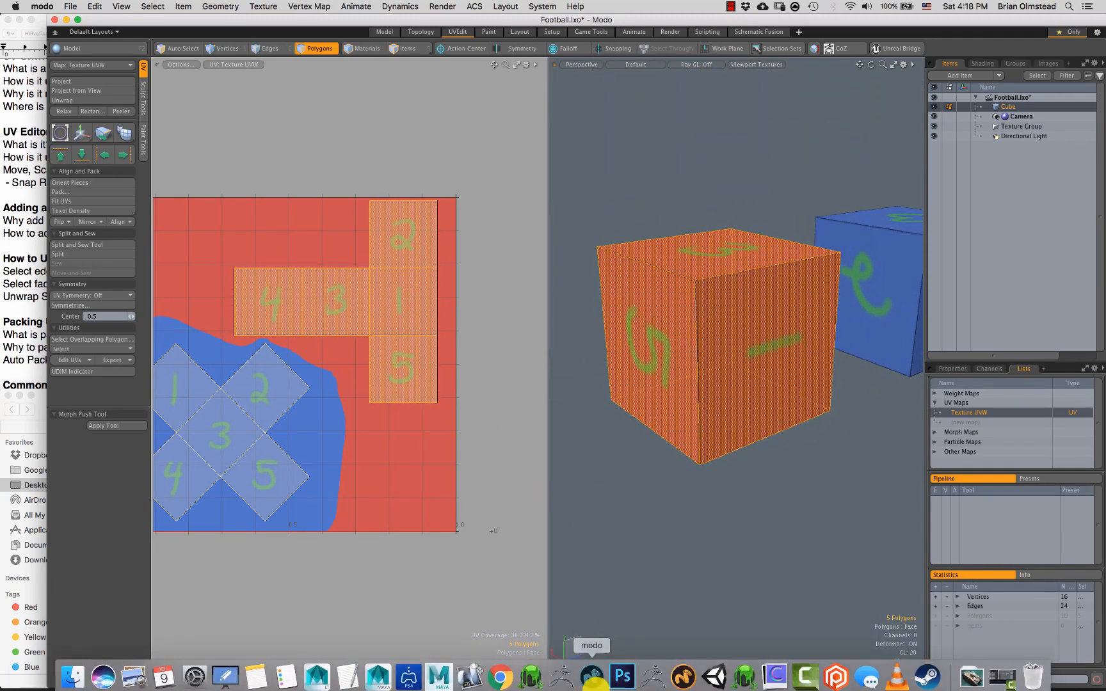
Step: Switch to Photoshop and hide the UV Unwrap layer
click(621, 671)
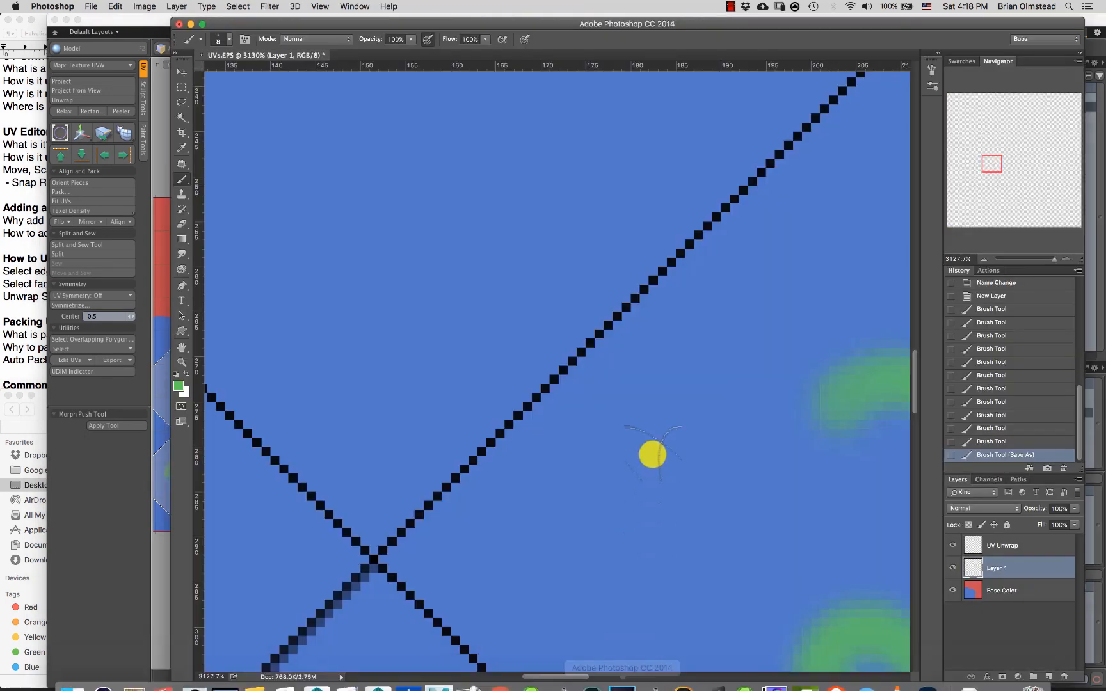
alt+scroll(513, 375, down, 10)
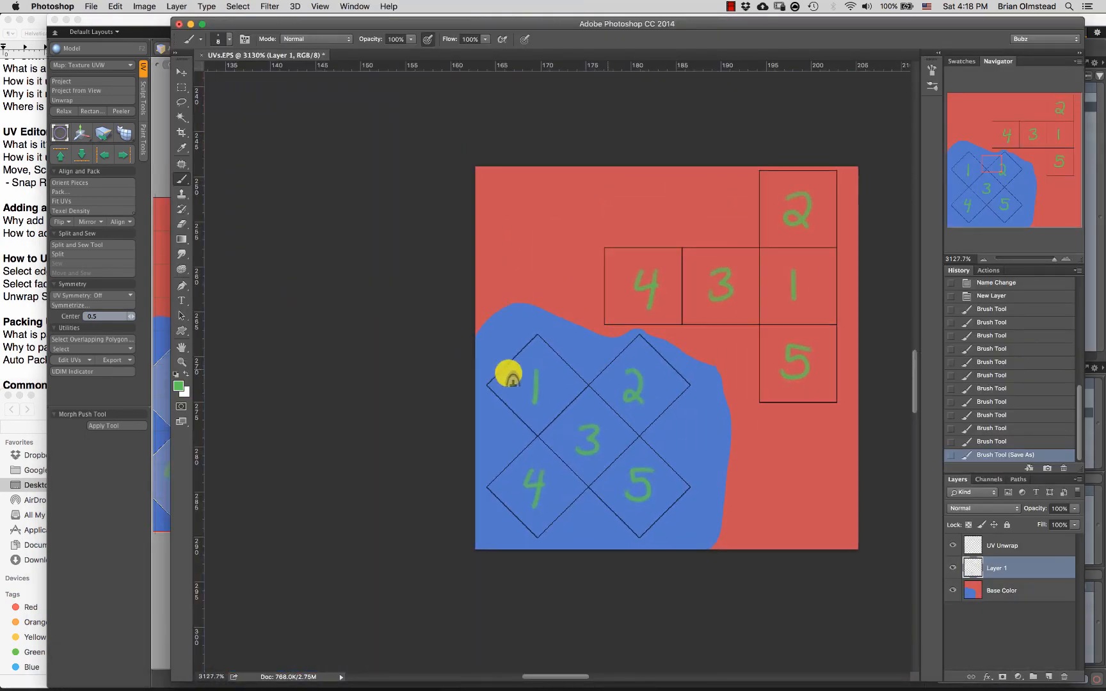
click(971, 549)
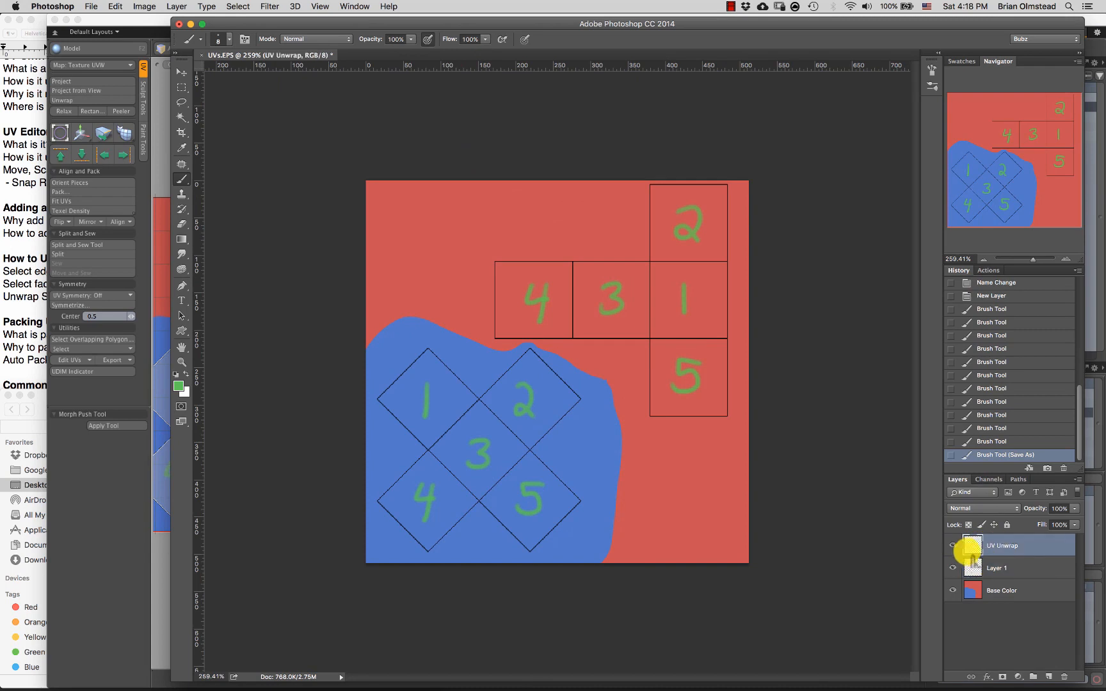
click(953, 545)
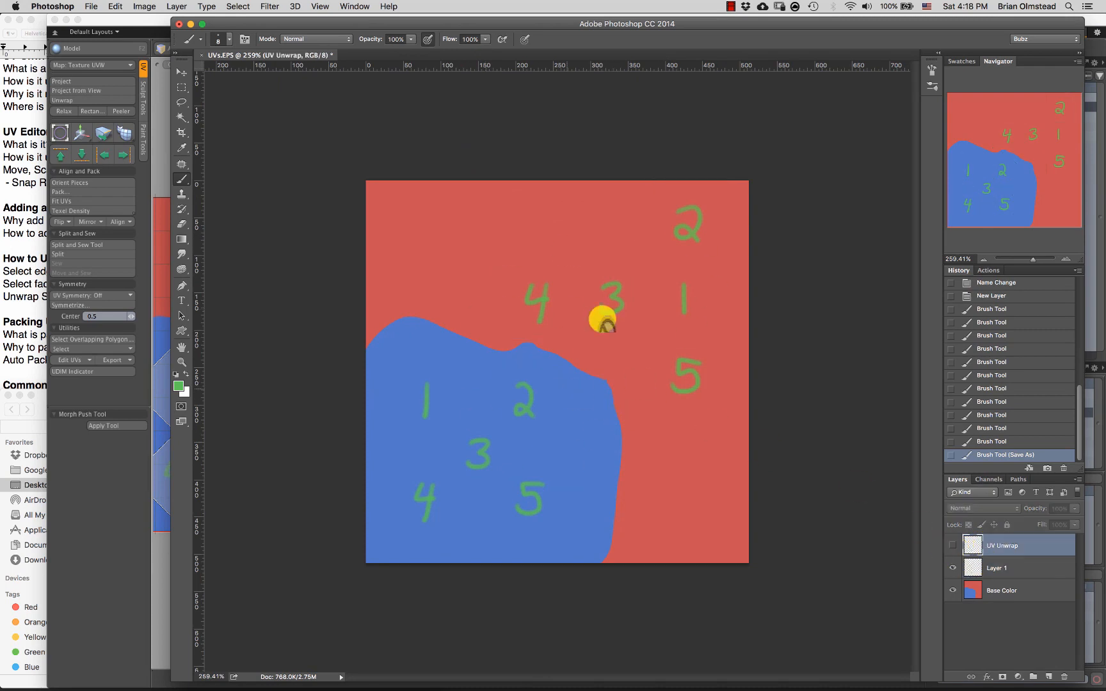
Step: Save the texture without its UV lines to the Desktop as the JPEG UVs.jpg at quality 12, and minimize Photoshop
key(super+shift+s)
click(478, 456)
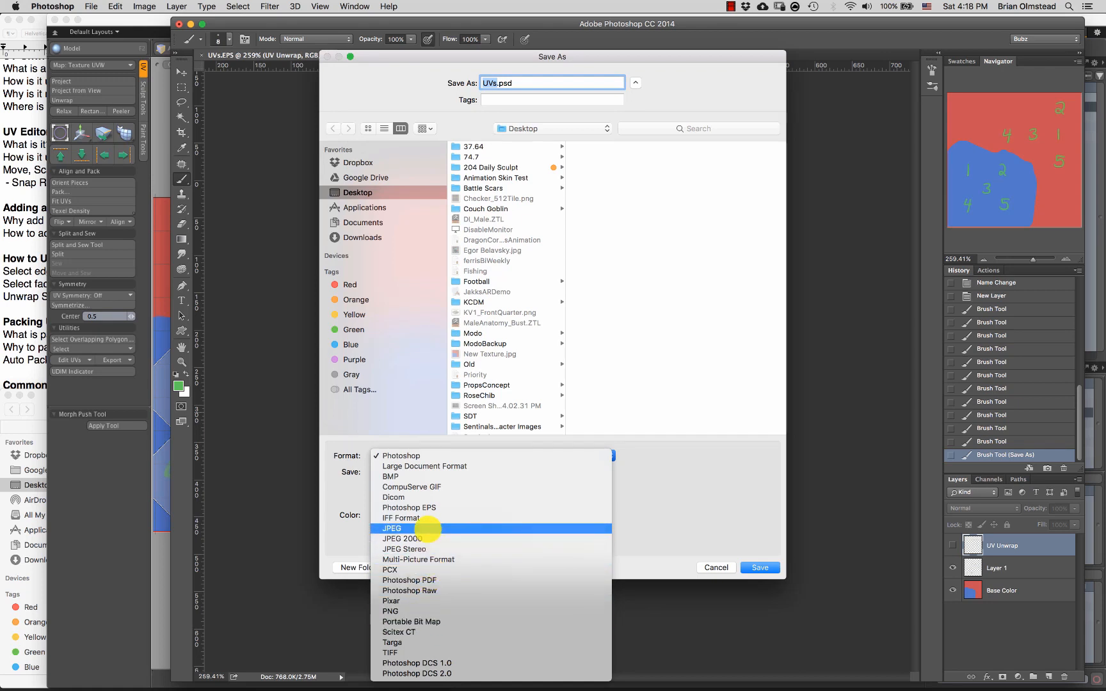
click(430, 528)
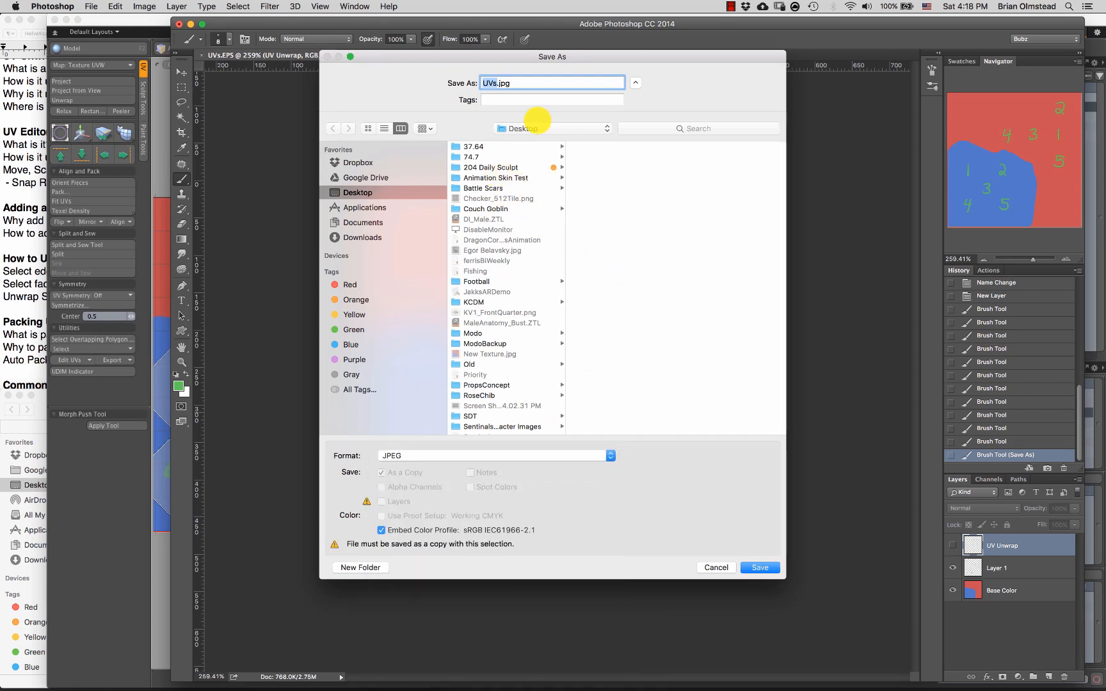
click(763, 567)
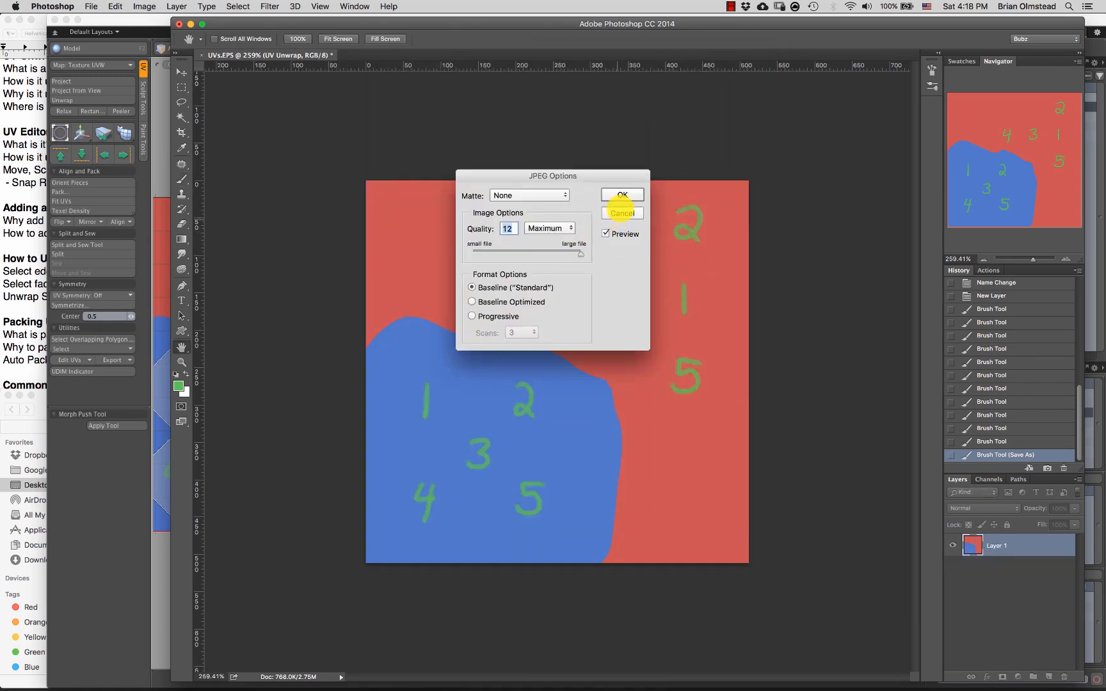
click(622, 195)
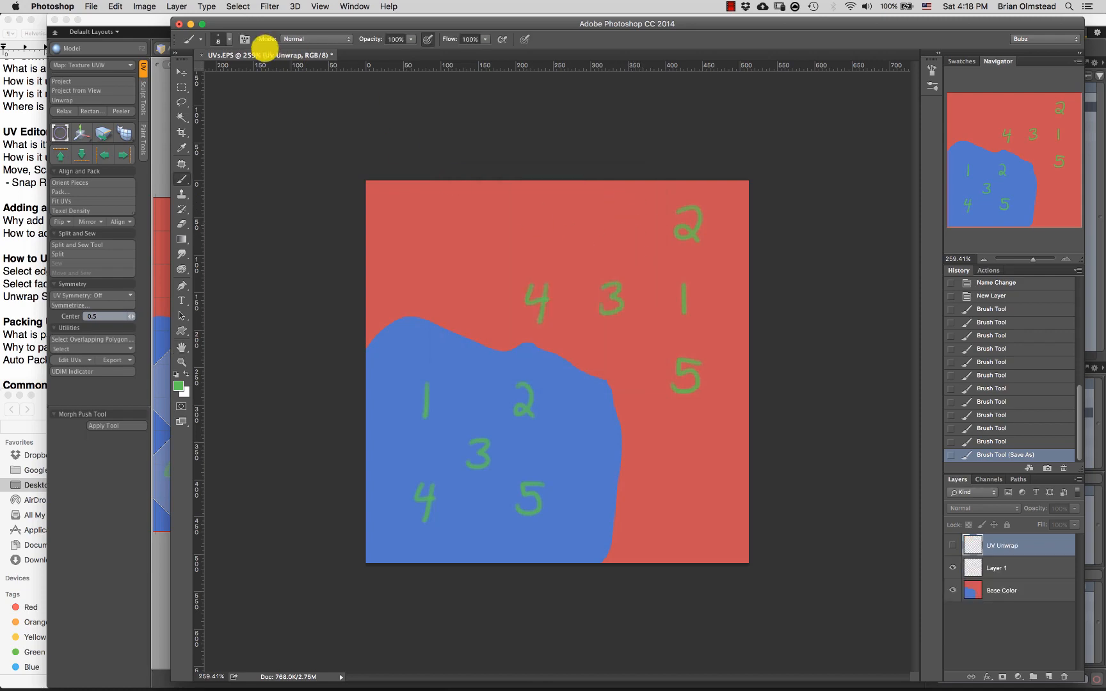
click(190, 24)
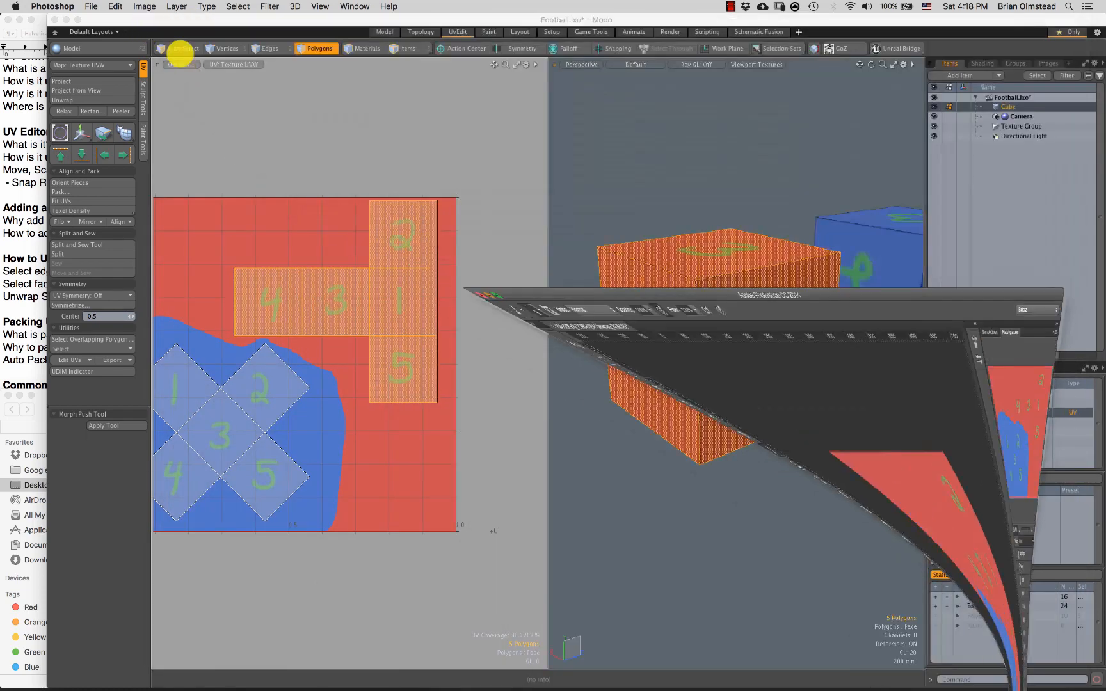
Step: Clear the polygon selection in Modo and look over the numbered faces of both cubes
click(666, 525)
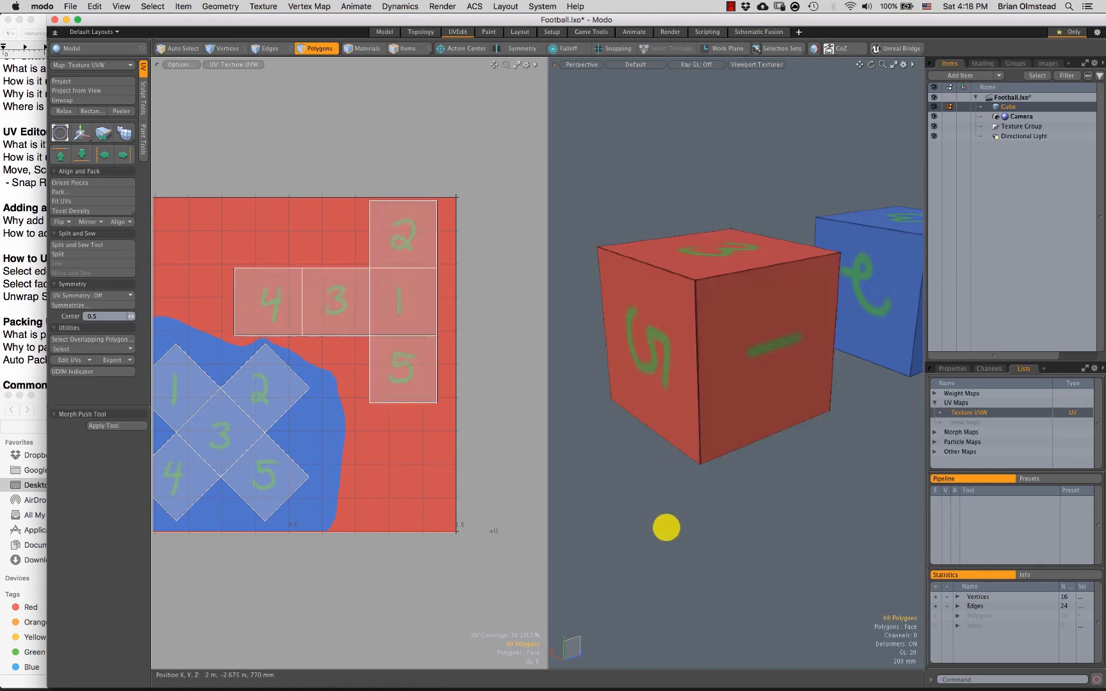
alt+drag(666, 525, 757, 305)
scroll(765, 298, down, 3)
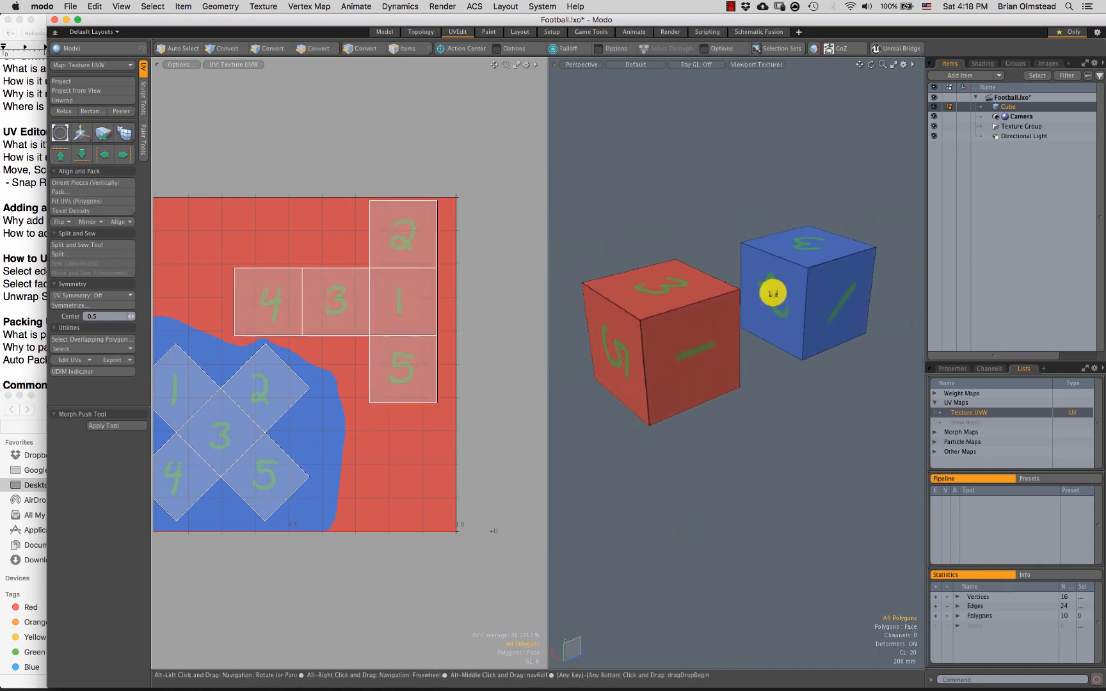
Step: Move the Modo window aside, delete UVs.jpg from the Desktop, and restore the window to its full size
drag(956, 23, 711, 53)
click(927, 616)
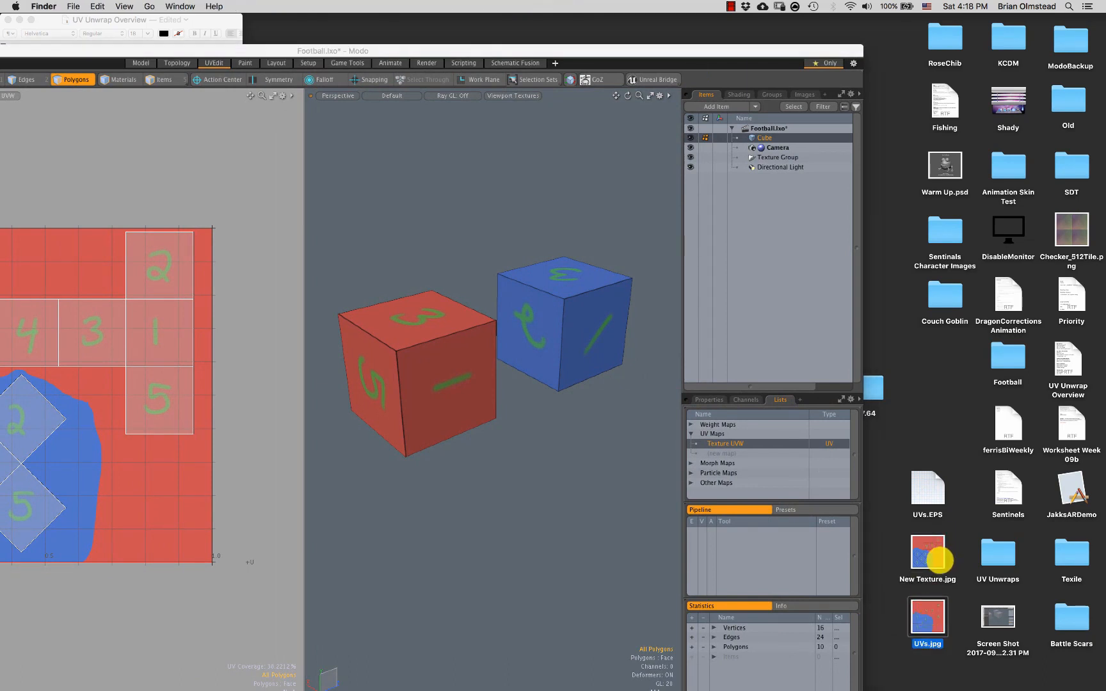
click(933, 562)
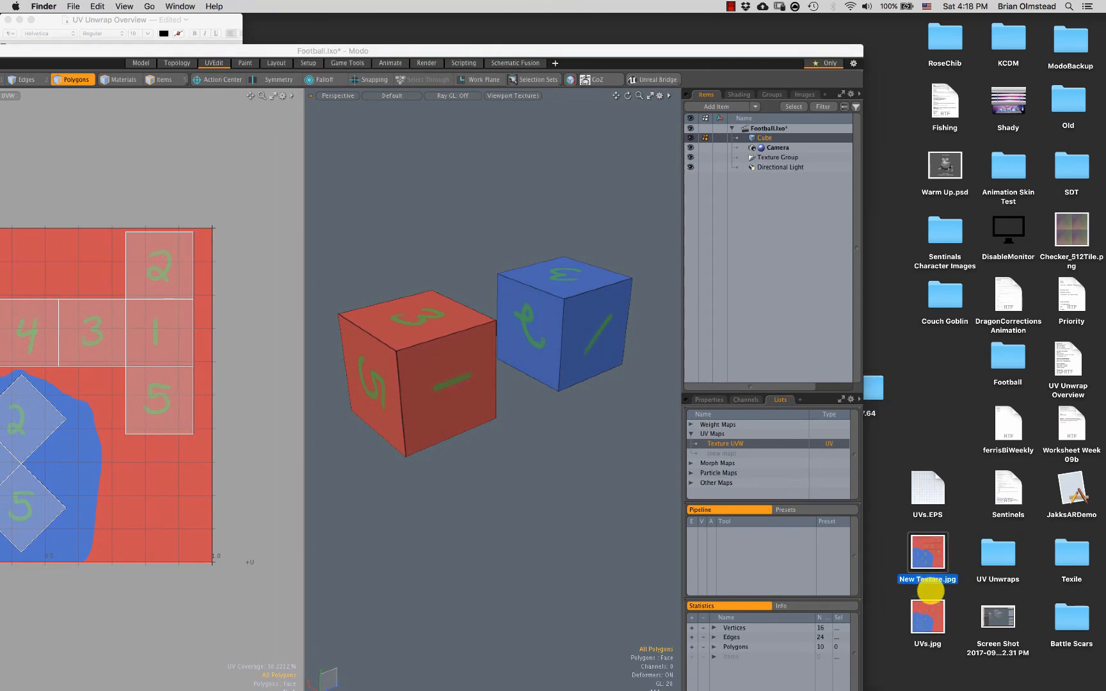
click(934, 615)
drag(927, 616, 1049, 675)
click(654, 71)
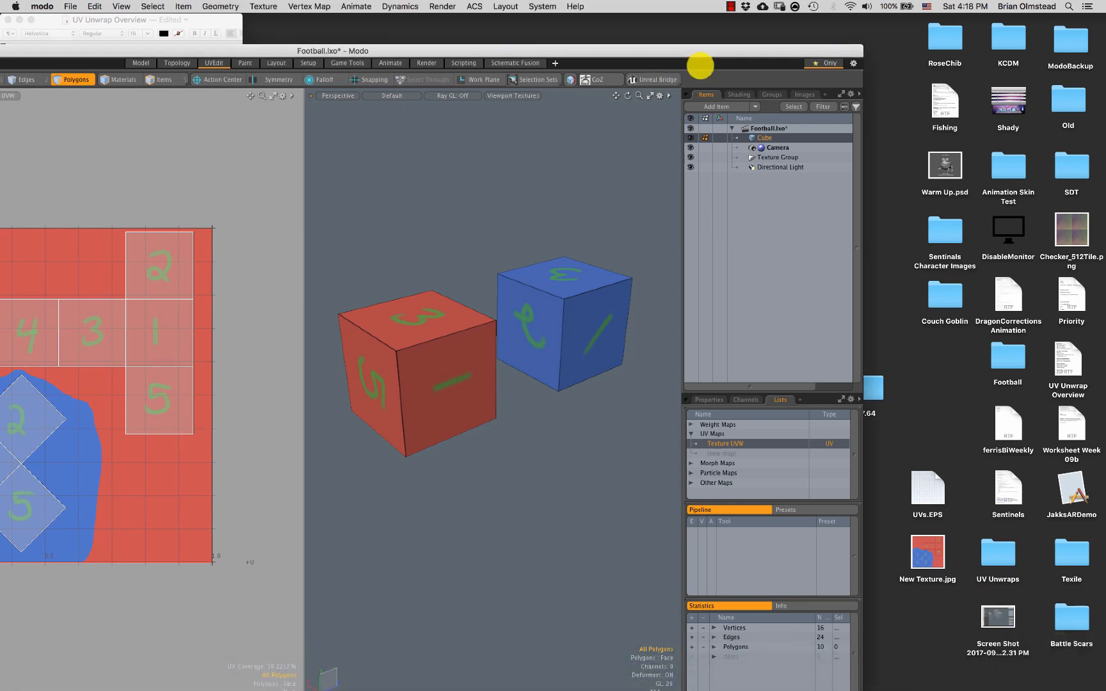
double_click(748, 50)
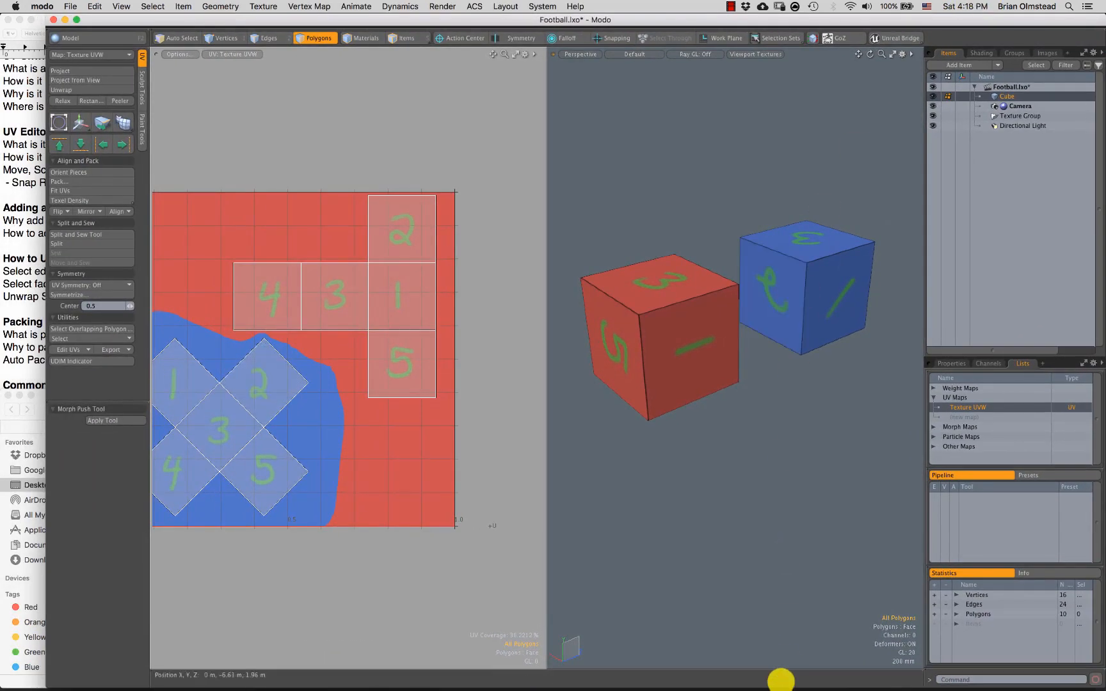
Step: Switch to Photoshop and start saving a copy of the numbered texture in JPEG format
click(618, 683)
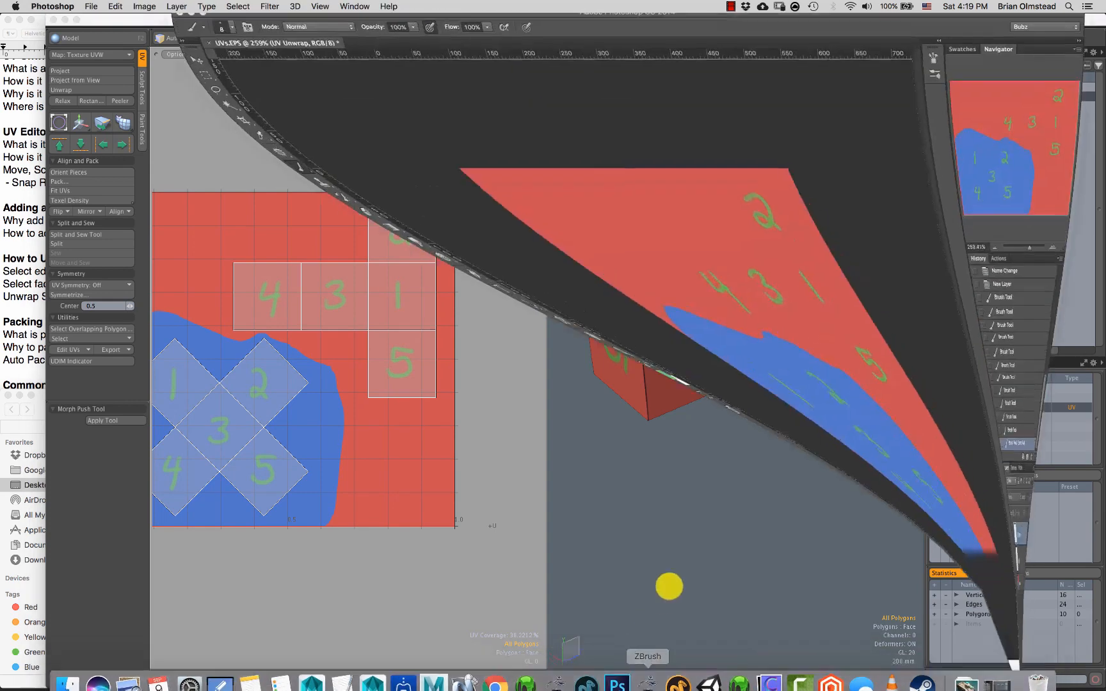
click(797, 383)
click(634, 225)
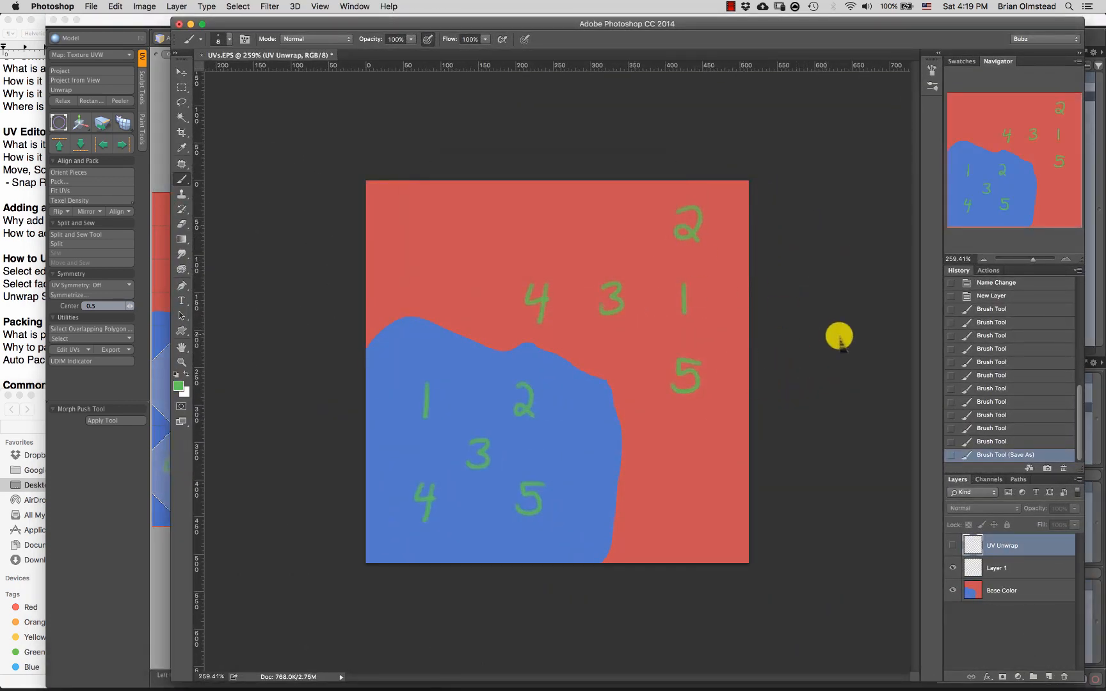
key(super+shift+s)
click(491, 455)
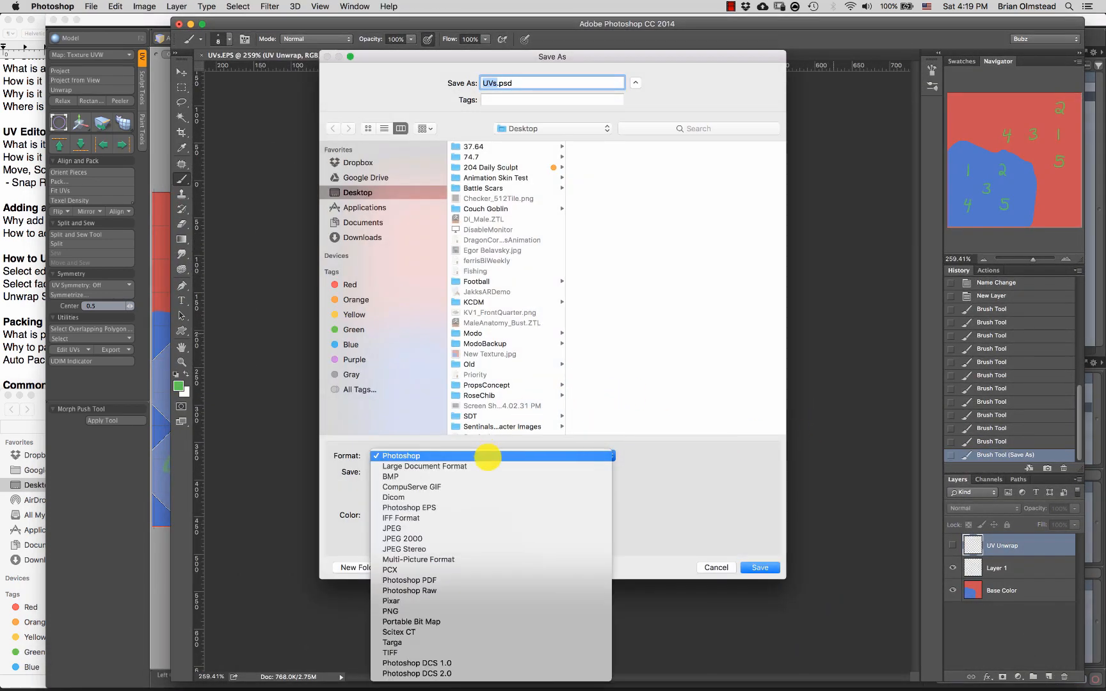
click(448, 519)
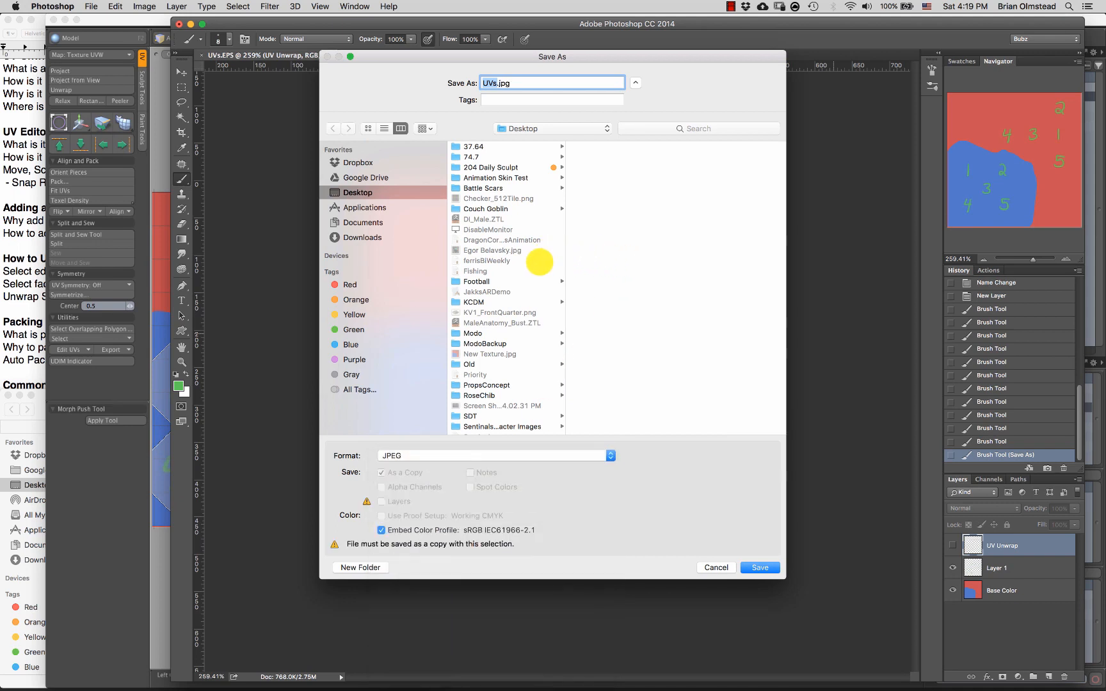
Step: Overwrite New Texture.jpg on the Desktop with the JPEG at Maximum quality 12, and minimize Photoshop
scroll(531, 266, down, 5)
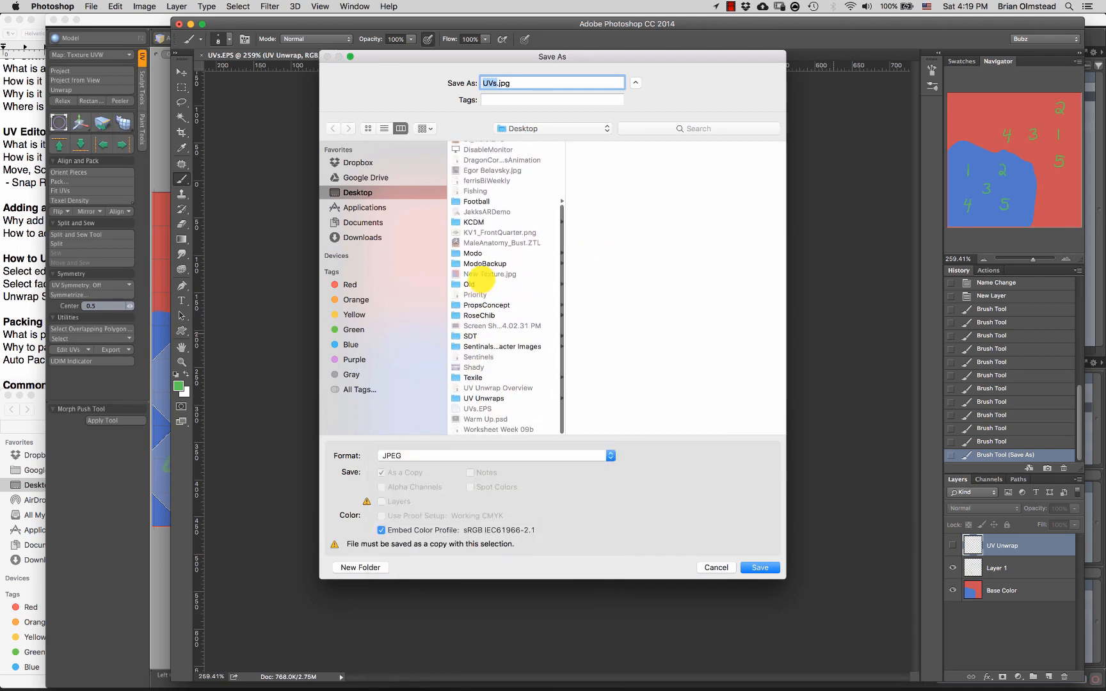
click(488, 274)
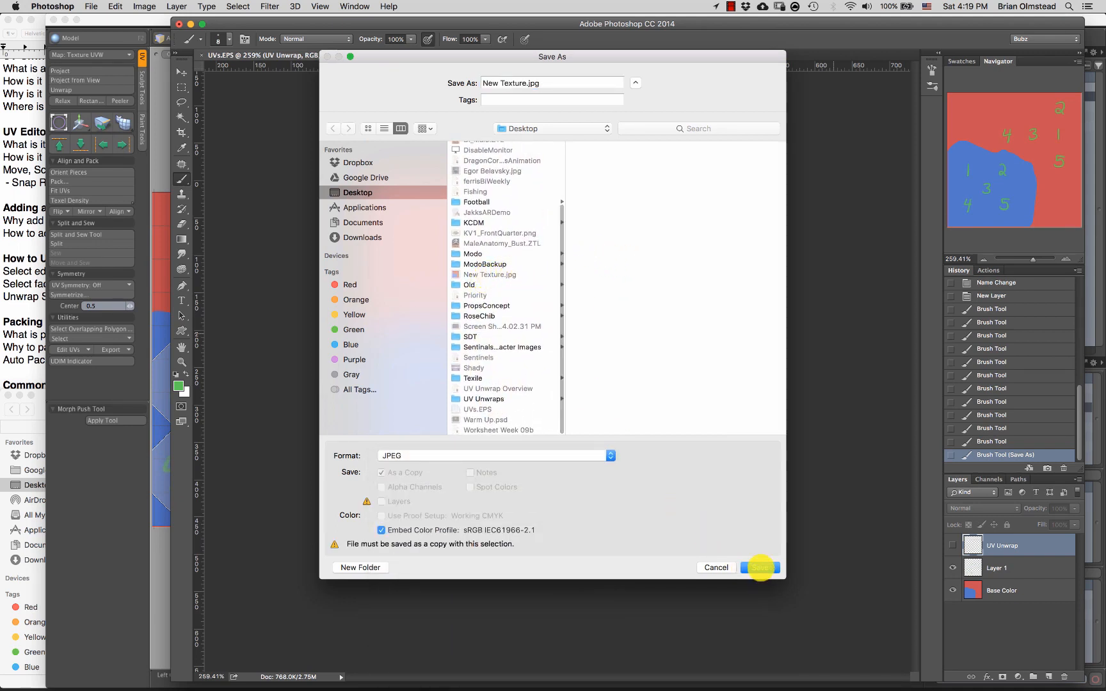
click(760, 567)
click(628, 133)
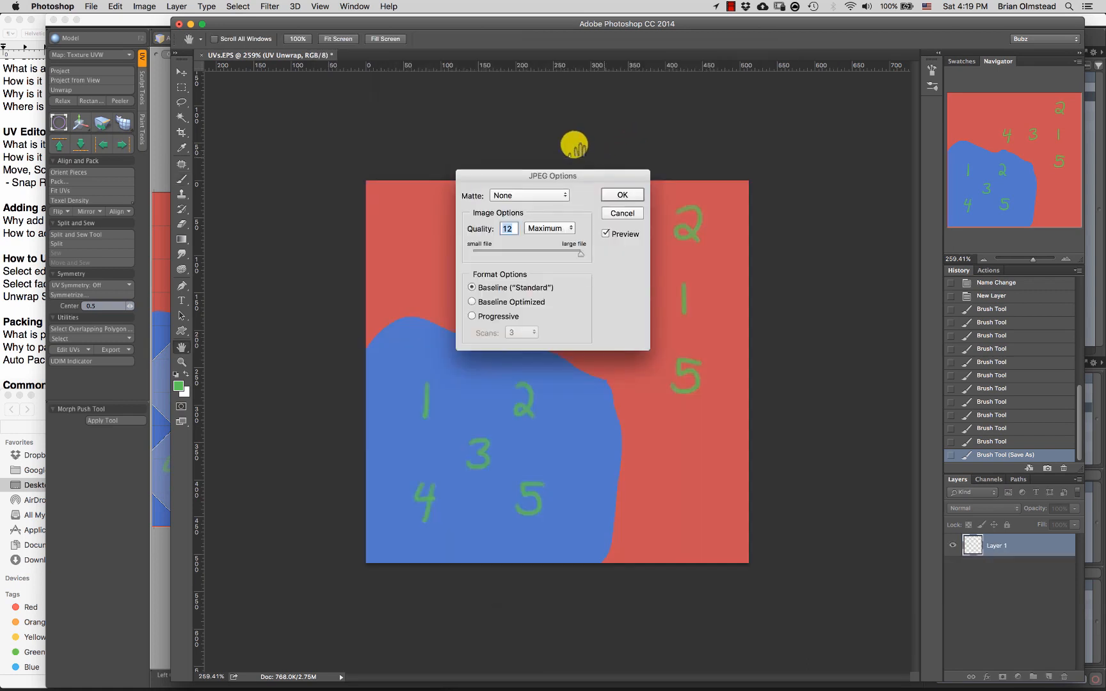
click(622, 194)
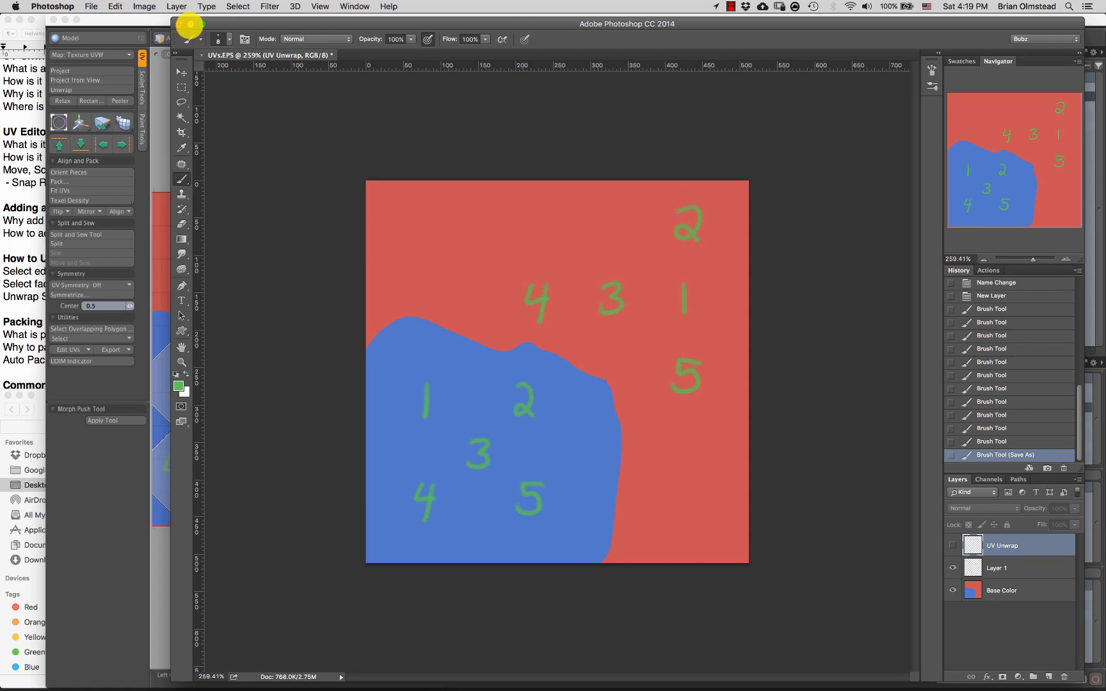
click(190, 24)
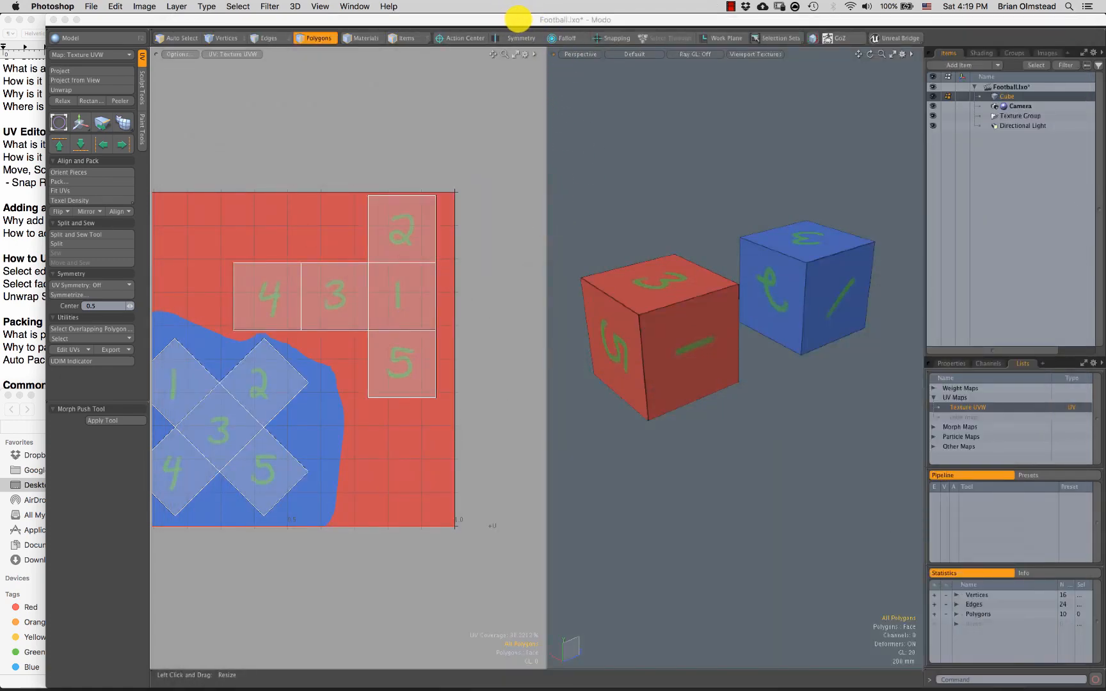
Step: Return to Modo, reload the updated texture image, and close the image update alert
click(517, 20)
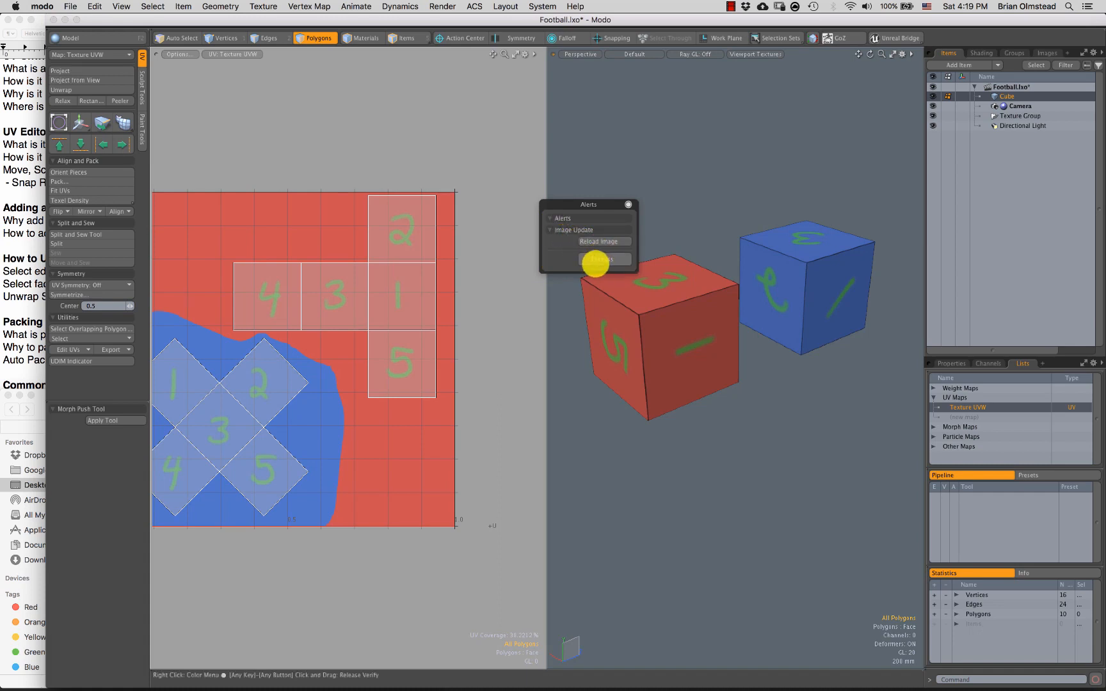
click(592, 241)
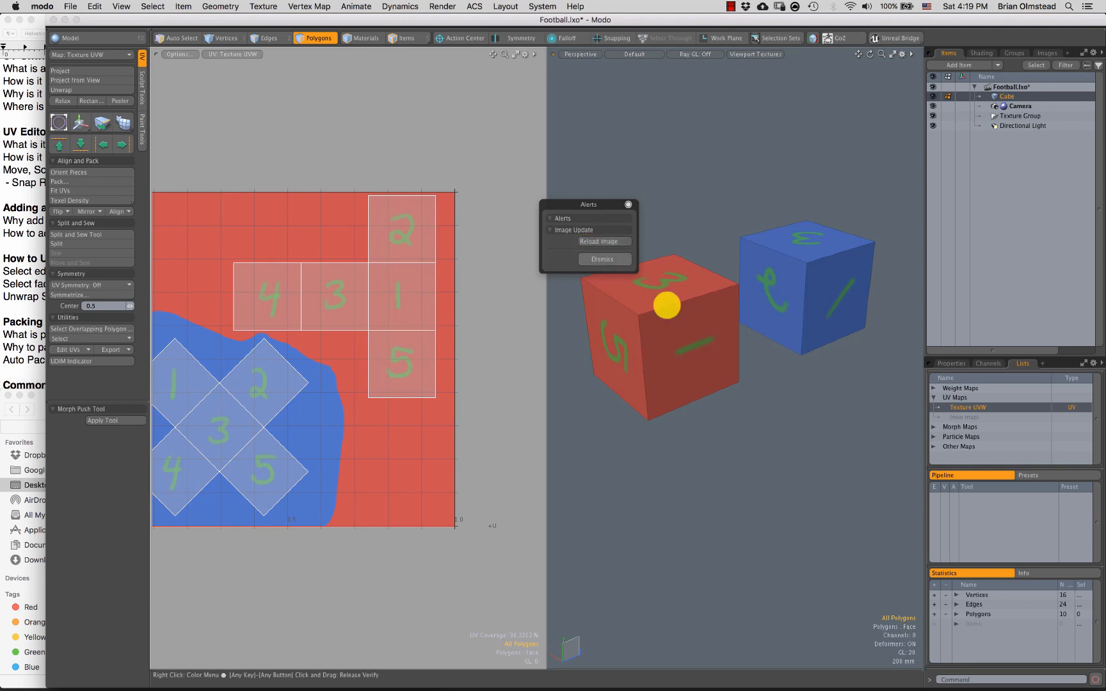
click(628, 204)
Step: Select the three edges meeting at the red cube's upper front corner, examine the texture along them, and clear the selection
scroll(635, 378, up, 3)
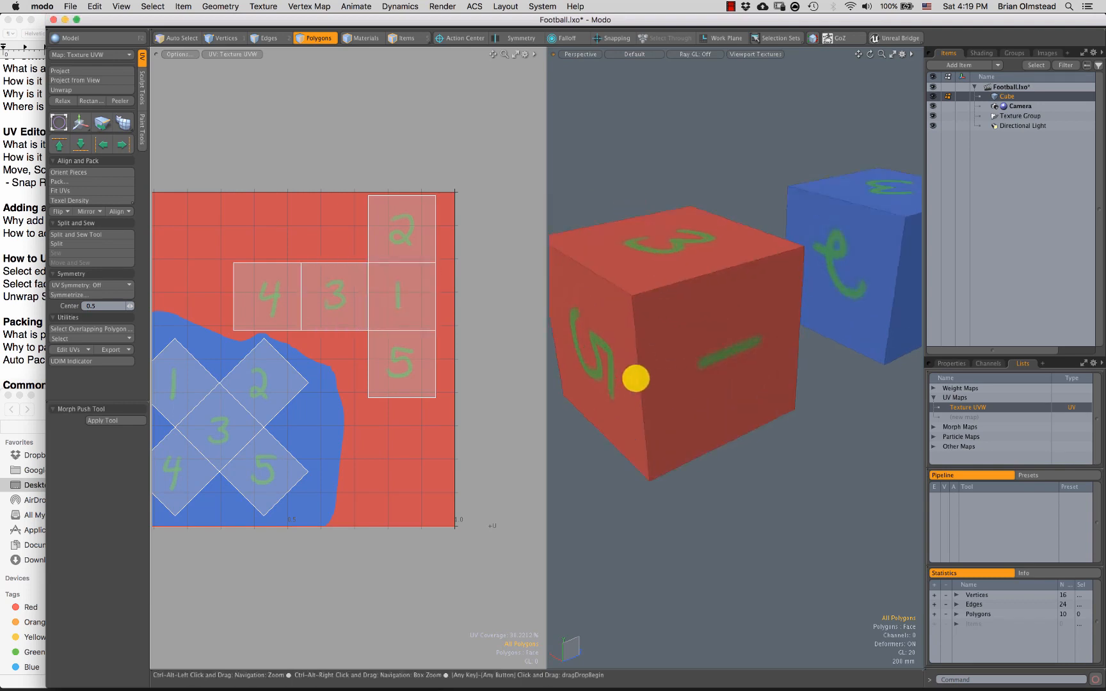
ctrl+alt+drag(635, 378, 624, 377)
alt+drag(623, 377, 646, 352)
key(2)
drag(713, 291, 697, 291)
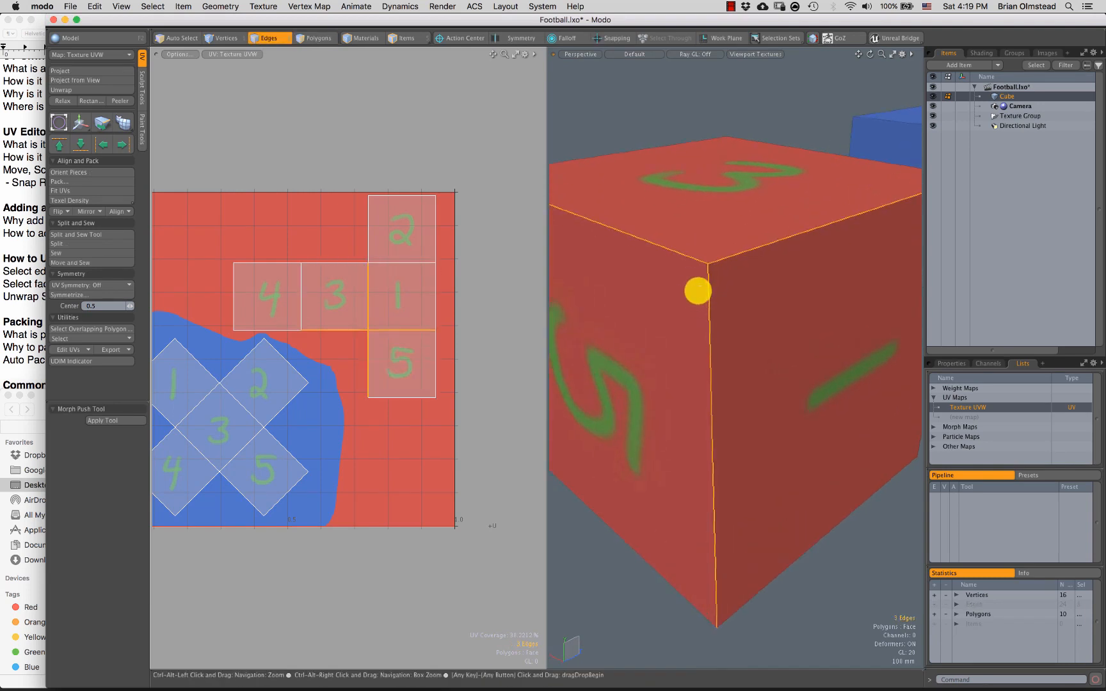
click(697, 211)
alt+drag(696, 215, 702, 296)
ctrl+alt+drag(701, 295, 724, 301)
alt+drag(724, 300, 714, 254)
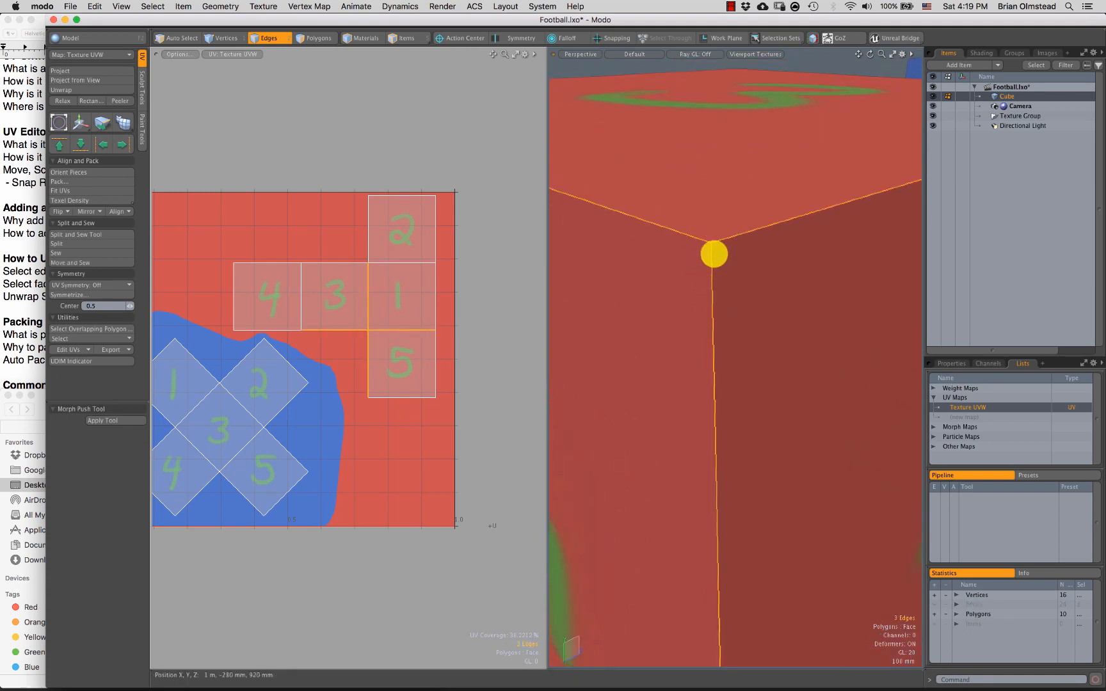
scroll(713, 254, down, 5)
click(716, 176)
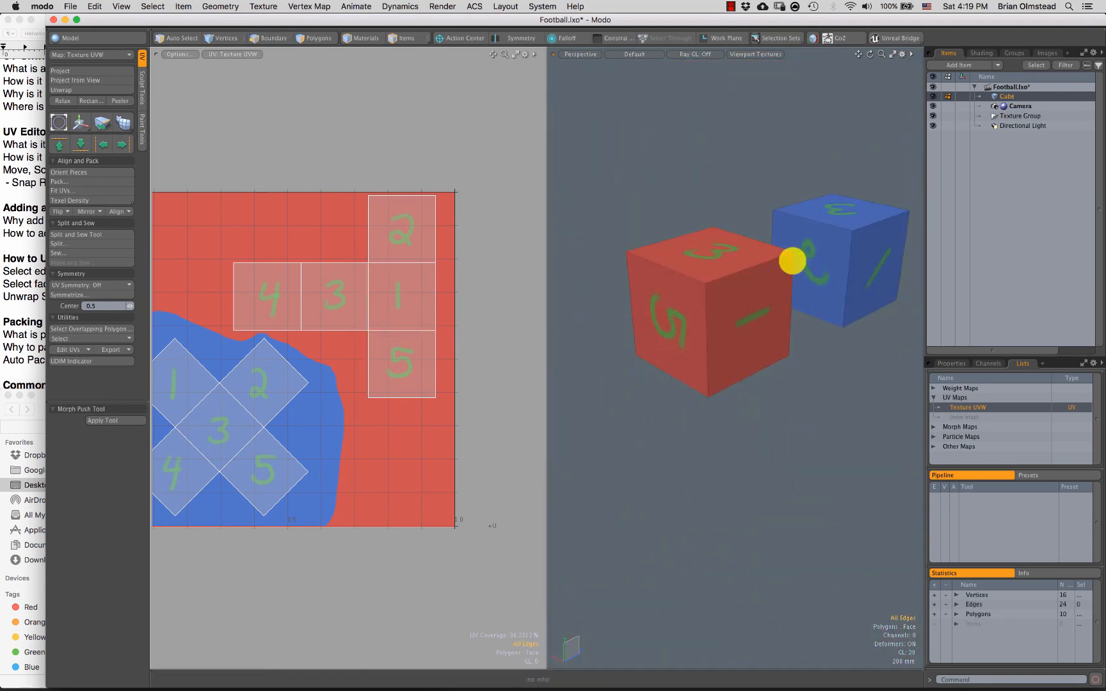
Step: Examine the red cube's seams up close, switch back to polygon selection, and look over both numbered cubes
ctrl+alt+drag(711, 291, 695, 326)
alt+drag(694, 327, 680, 306)
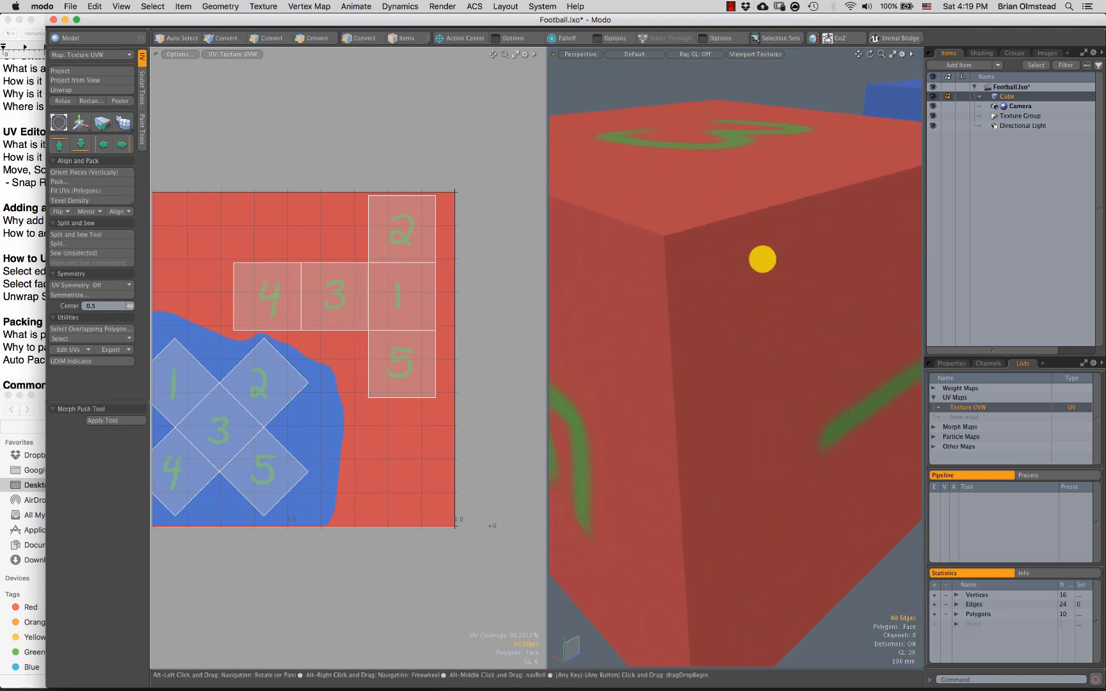
alt+drag(760, 257, 728, 158)
mouse_move(734, 275)
alt+mouse_down()
mouse_move(713, 237)
mouse_move(752, 184)
mouse_move(671, 282)
mouse_move(688, 309)
mouse_move(713, 299)
alt+mouse_up()
key(3)
mouse_move(761, 150)
middle_down()
mouse_move(600, 276)
mouse_move(873, 140)
middle_up()
click(701, 458)
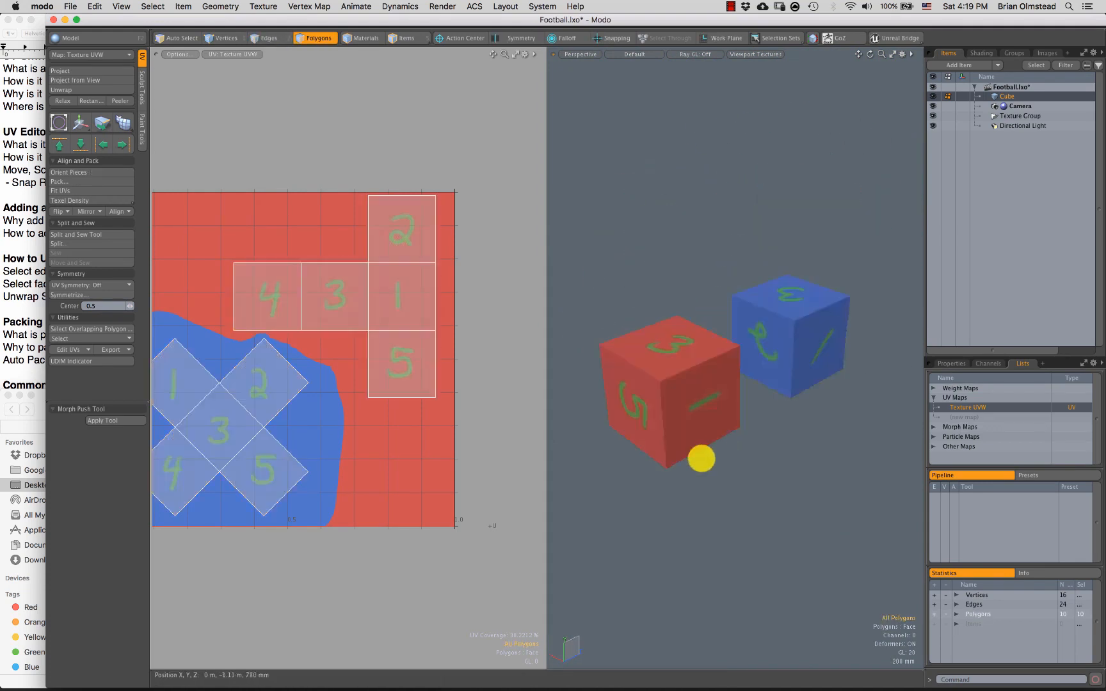
alt+drag(700, 458, 707, 508)
alt+shift+drag(708, 509, 708, 440)
ctrl+alt+drag(650, 331, 673, 333)
alt+shift+drag(751, 327, 708, 314)
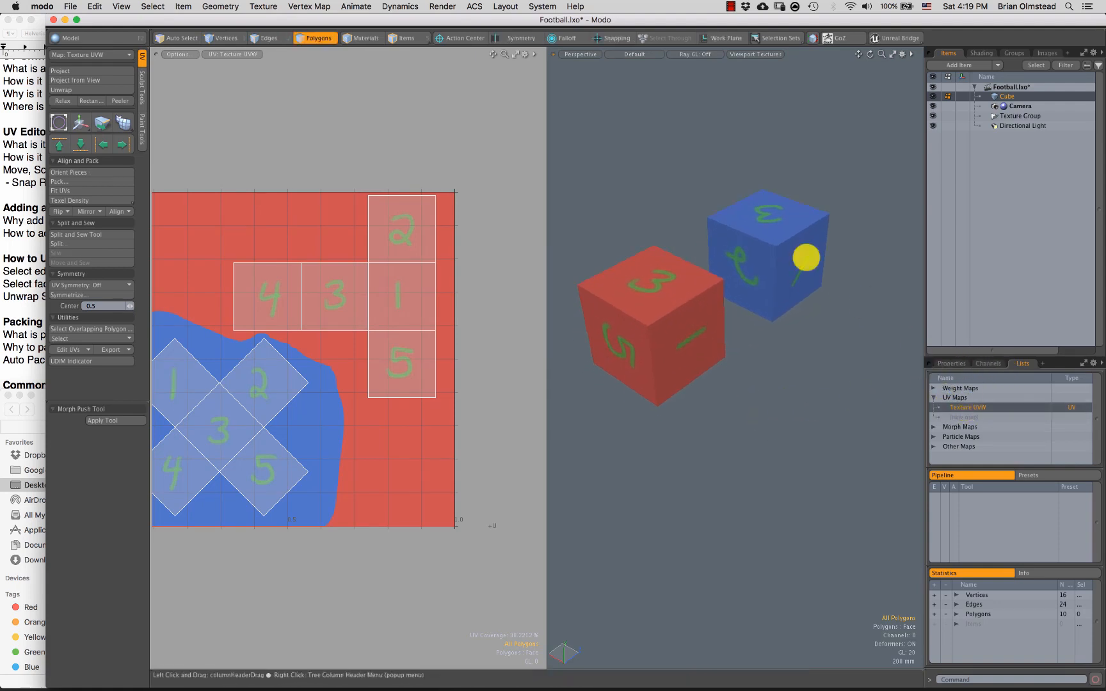
click(257, 9)
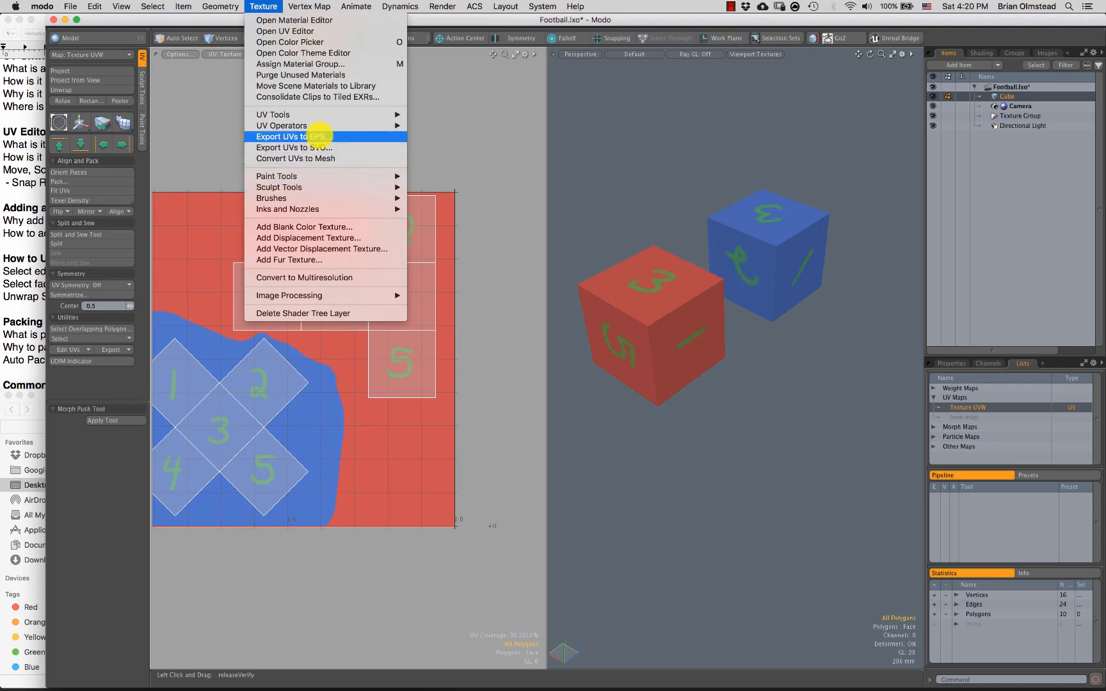
click(322, 136)
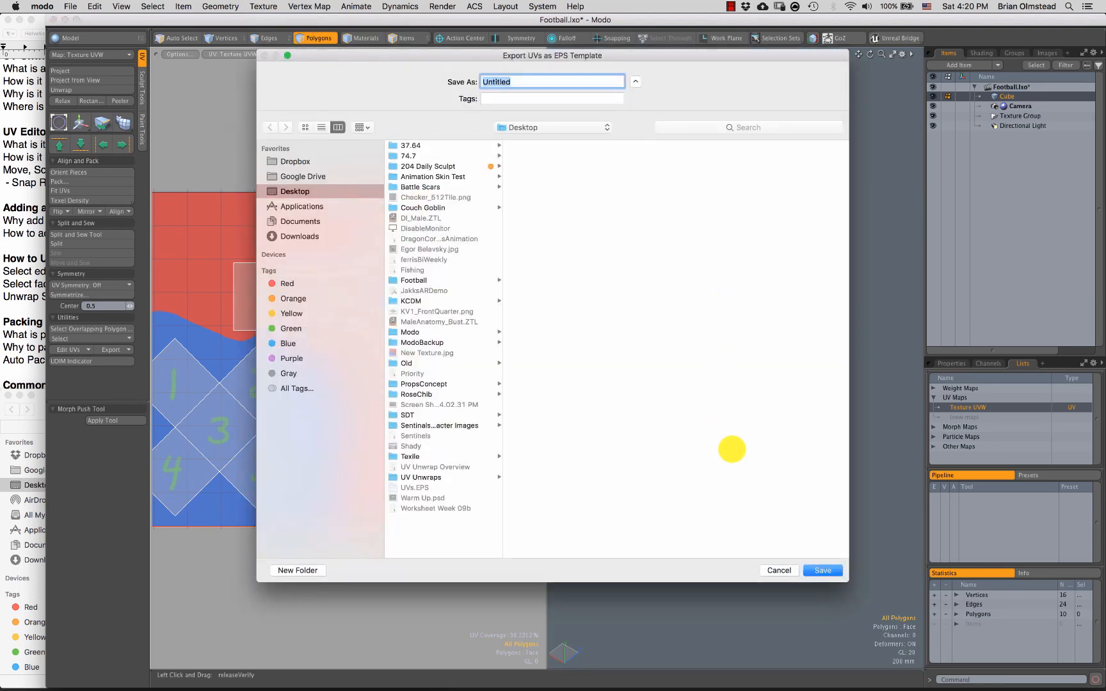
click(779, 570)
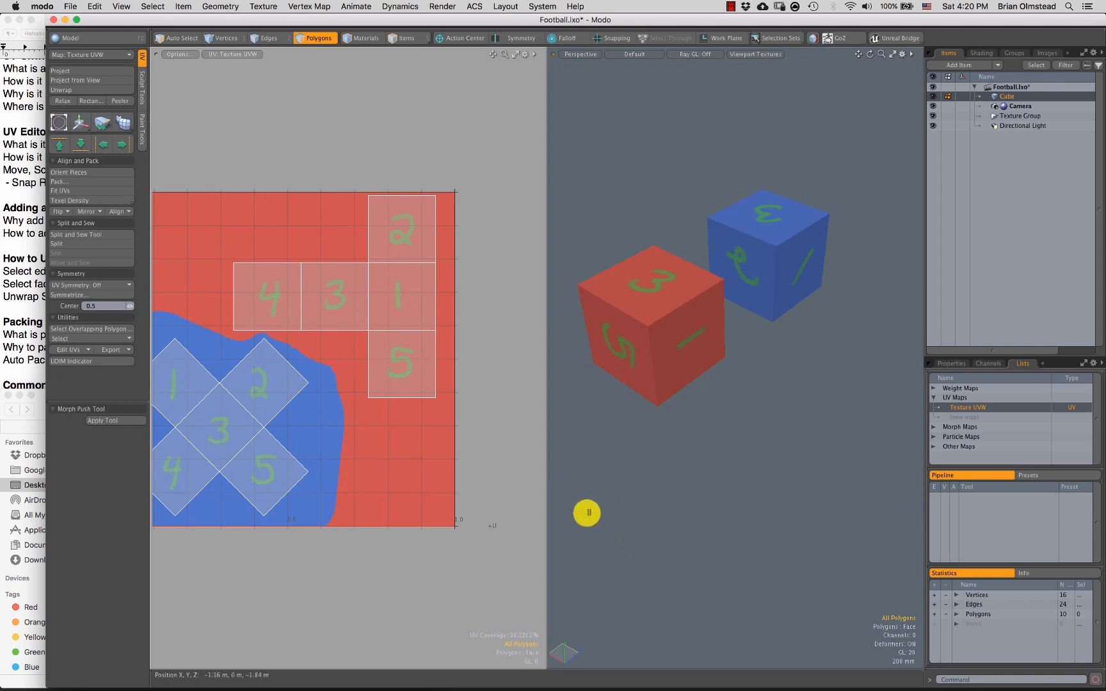
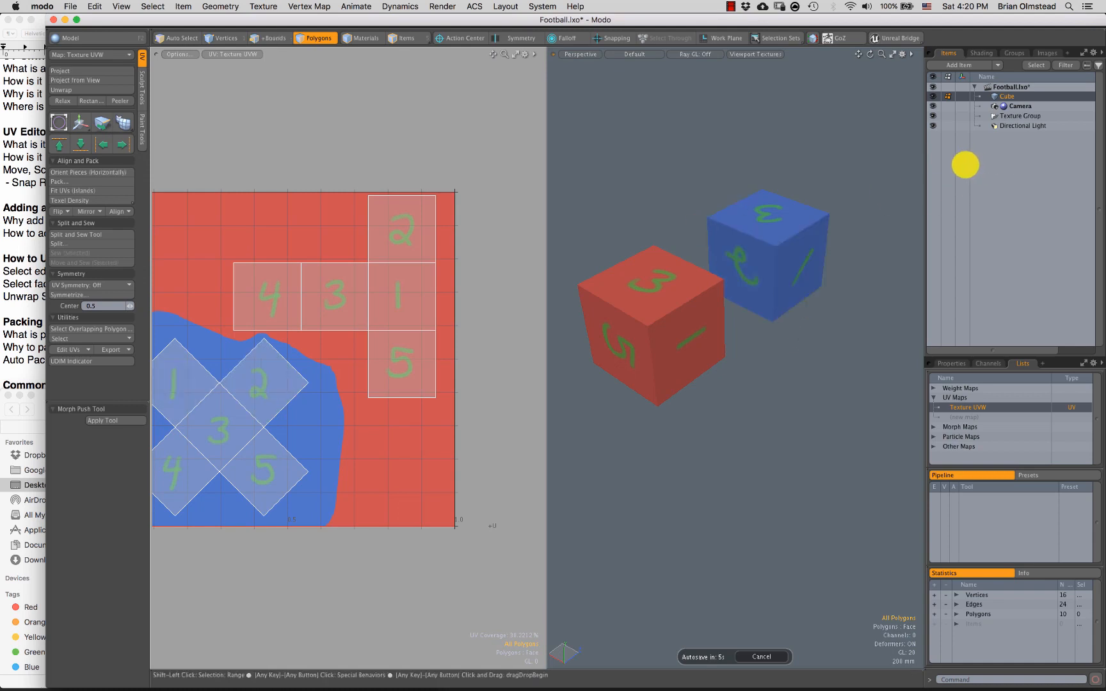
Step: Check the Common Issues section of the UV Unwrap Overview notes in TextEdit and return to Modo
click(12, 339)
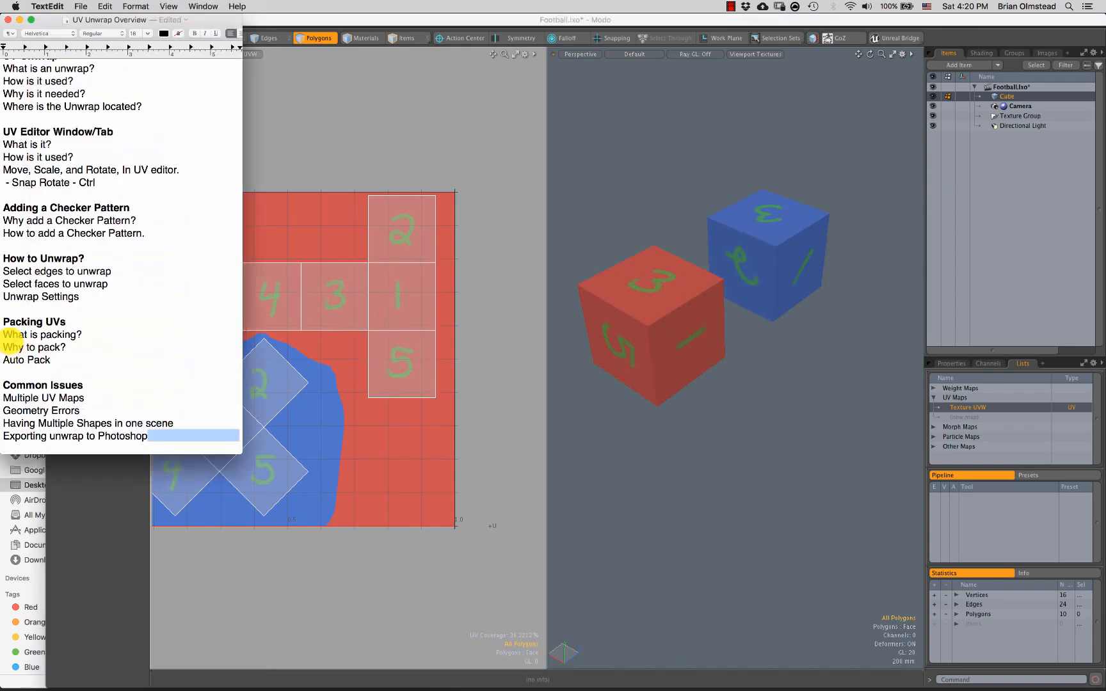
drag(99, 377, 94, 390)
click(683, 474)
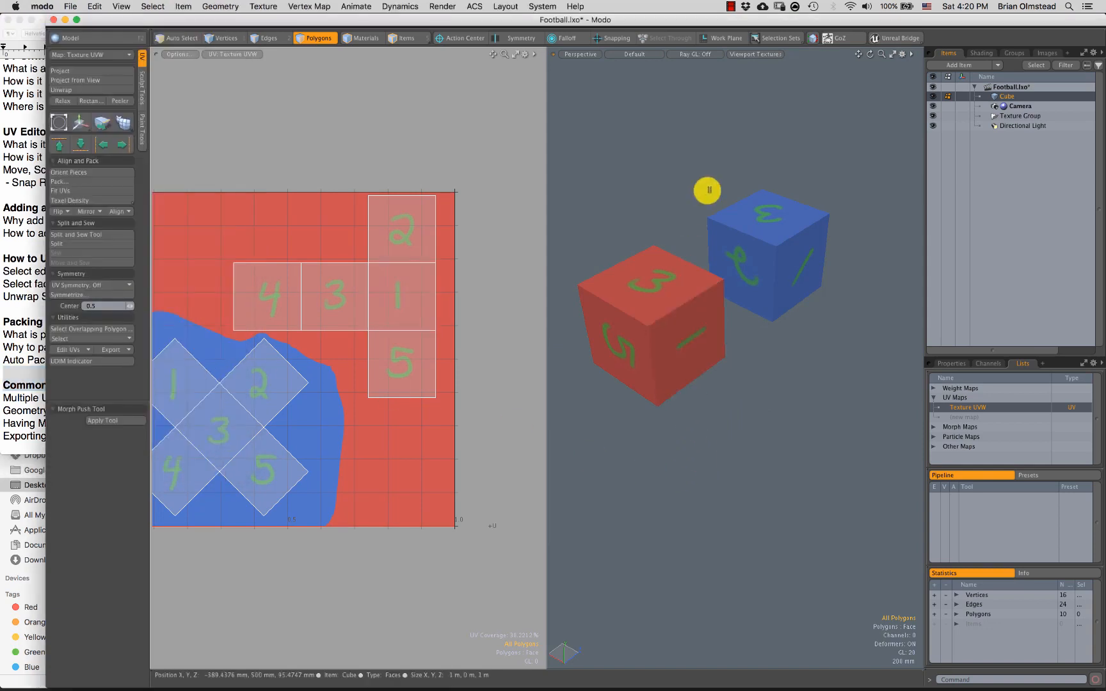
Step: Create a new empty scene and switch to the Model layout
key(super+n)
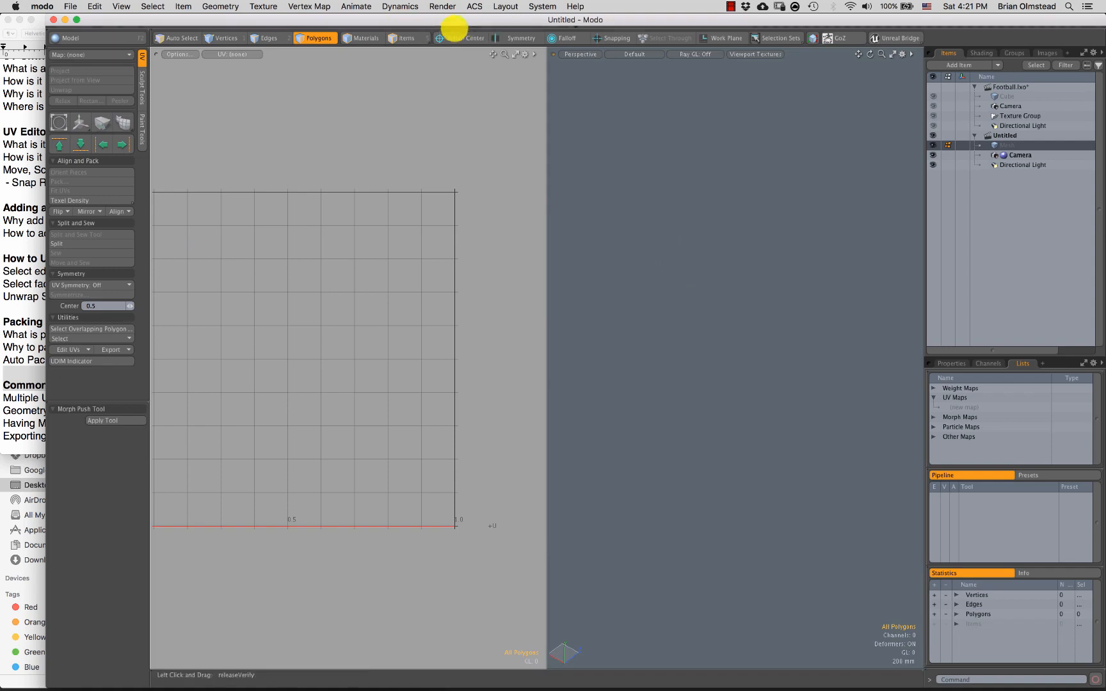
click(456, 28)
click(383, 31)
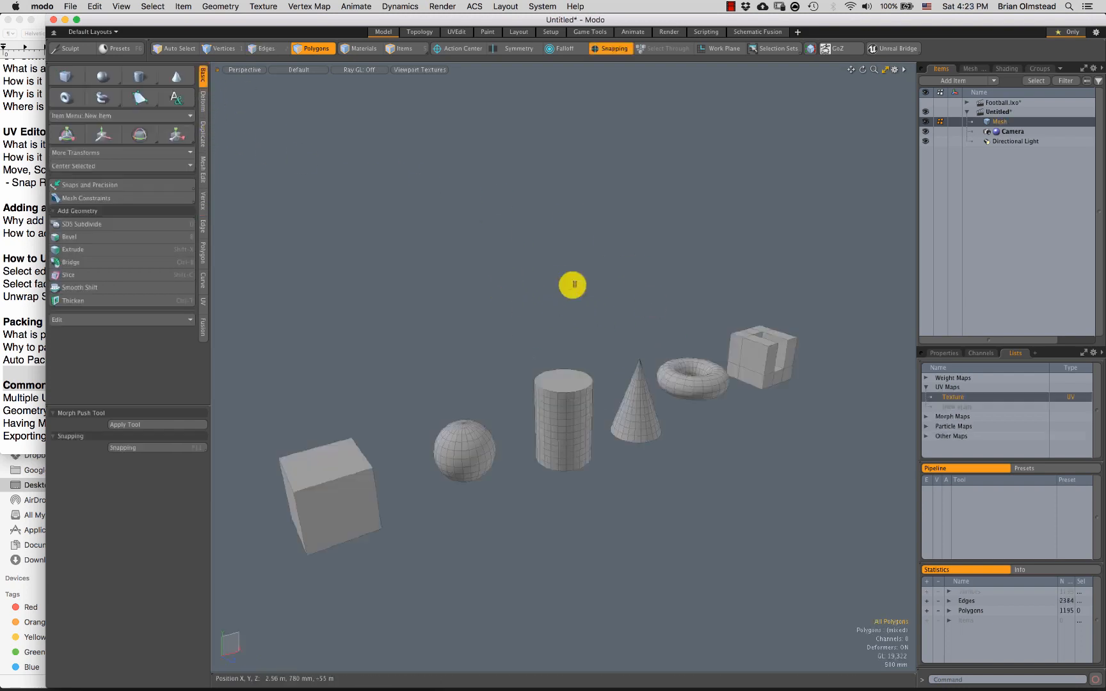
Step: Select the whole sphere in the row of shapes and isolate it by hiding all the others
alt+drag(478, 432, 469, 267)
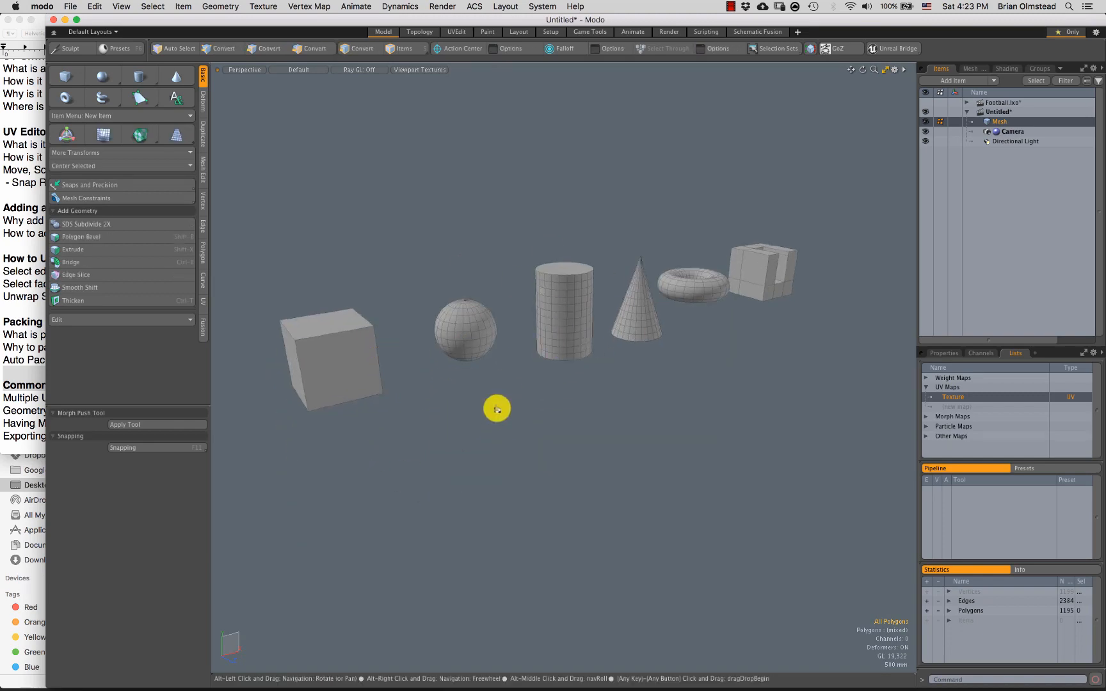
alt+drag(496, 407, 432, 438)
ctrl+alt+drag(461, 318, 403, 347)
alt+shift+drag(456, 385, 468, 325)
scroll(468, 325, up, 3)
double_click(472, 326)
scroll(502, 387, down, 3)
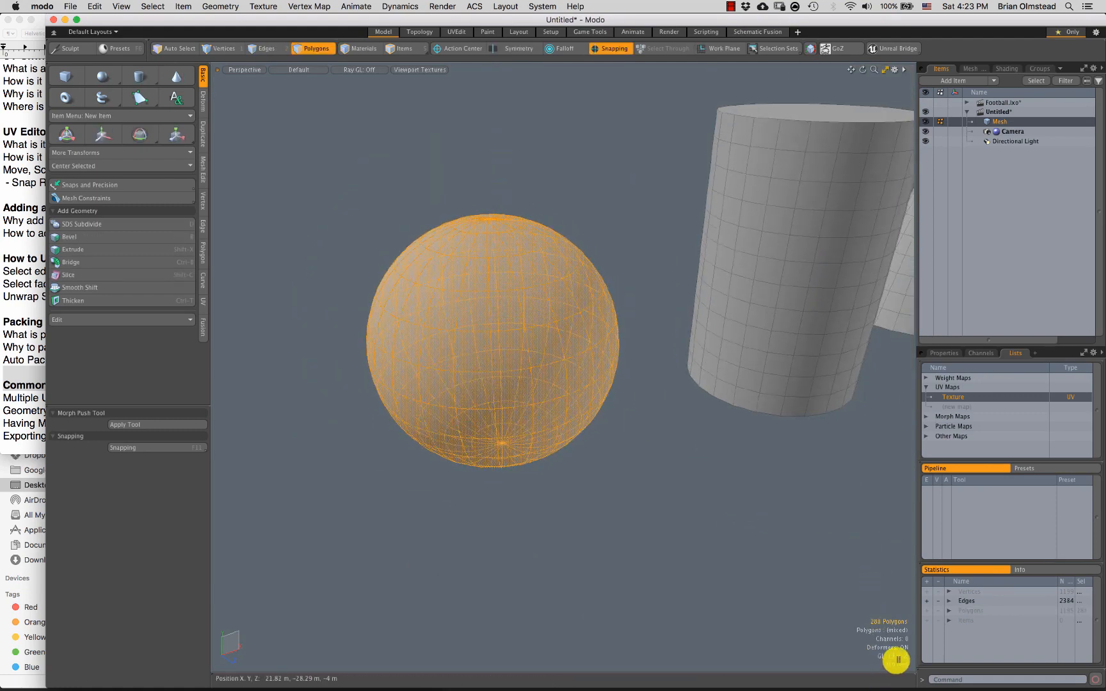
ctrl+alt+drag(679, 520, 579, 496)
alt+shift+drag(700, 472, 654, 483)
alt+shift+drag(654, 483, 904, 627)
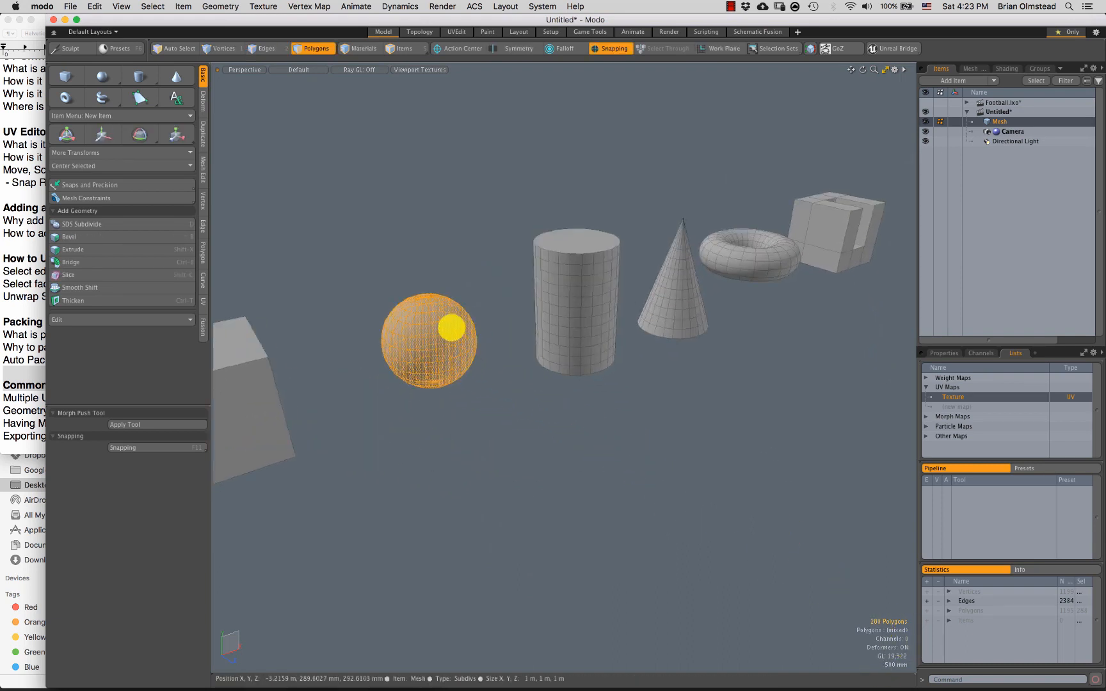
ctrl+alt+drag(437, 346, 531, 397)
key(shift+h)
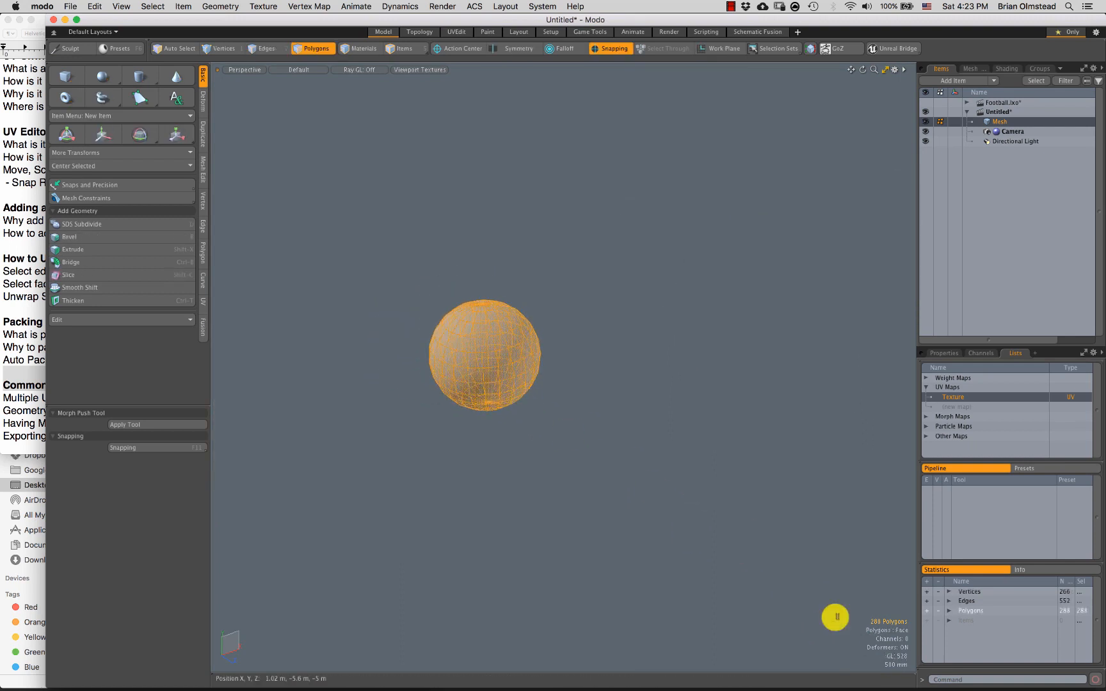
Step: Clear the selection, examine the sphere's polygons up close, and unhide all the shapes
click(586, 358)
scroll(465, 377, up, 10)
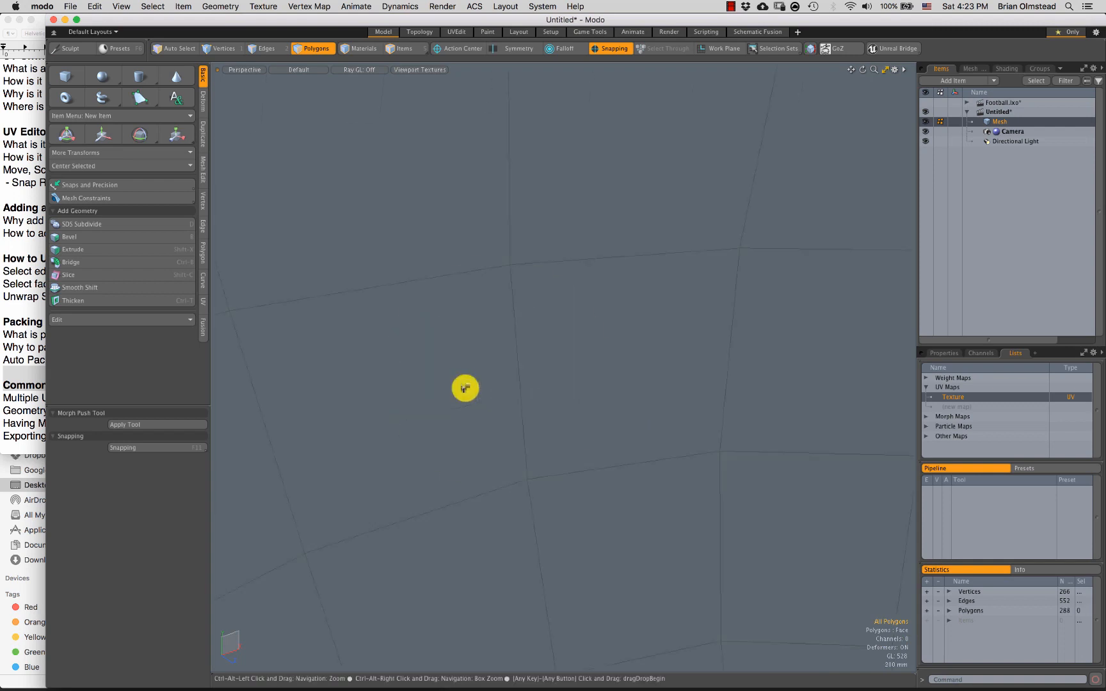
scroll(464, 378, down, 5)
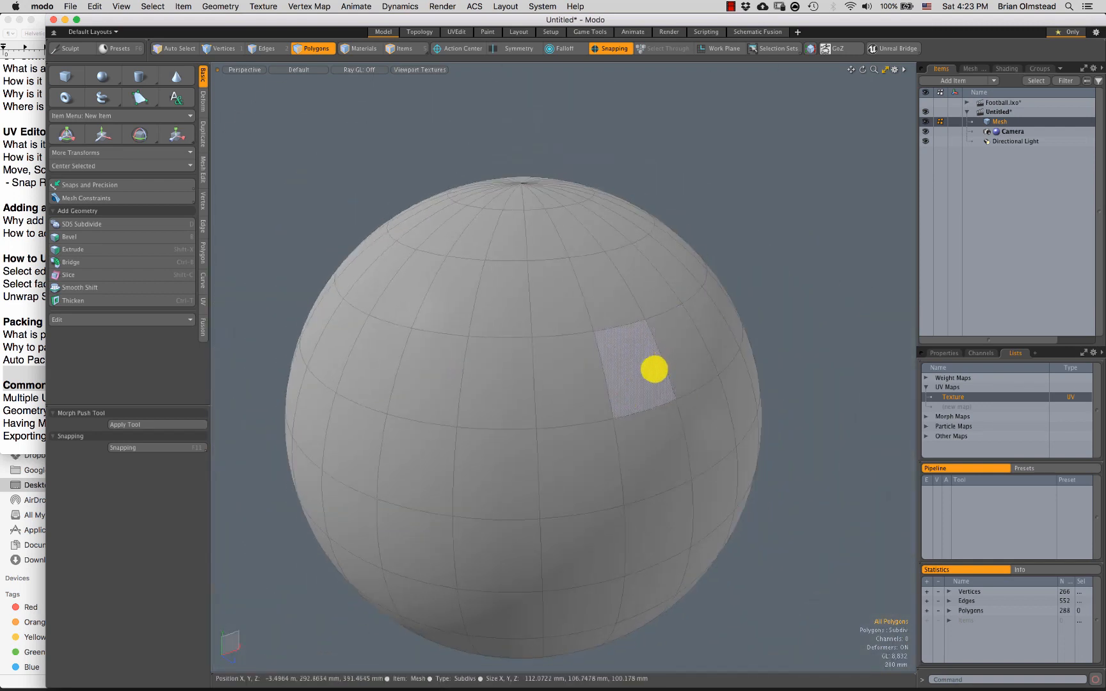
scroll(604, 403, down, 10)
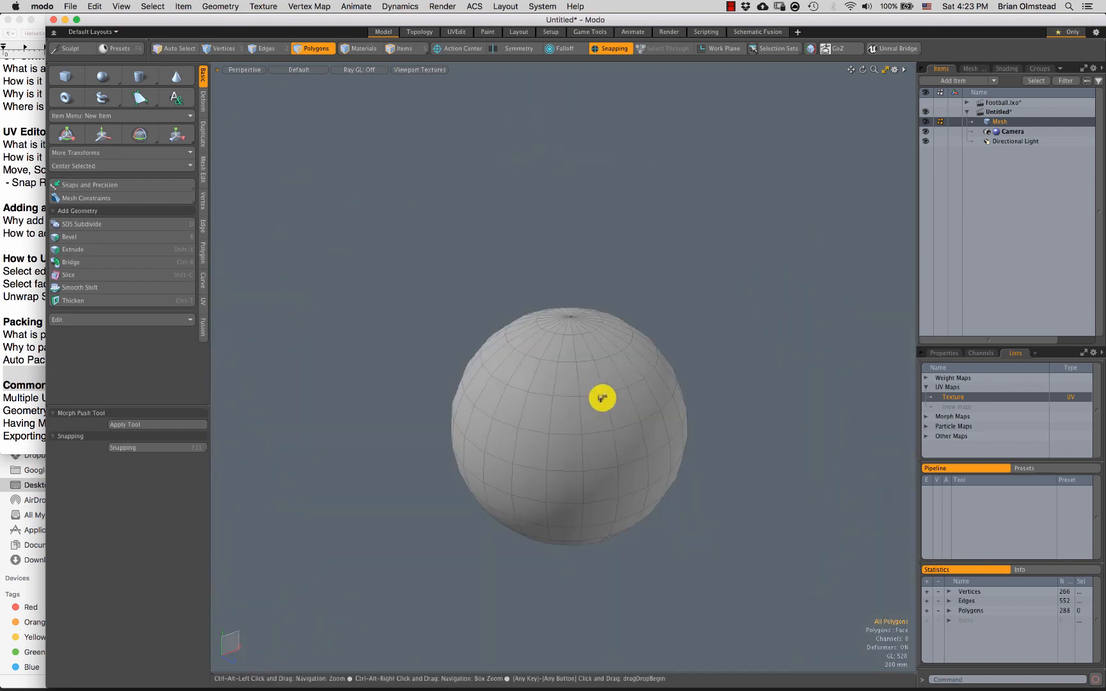
key(u)
scroll(627, 443, down, 2)
key(a)
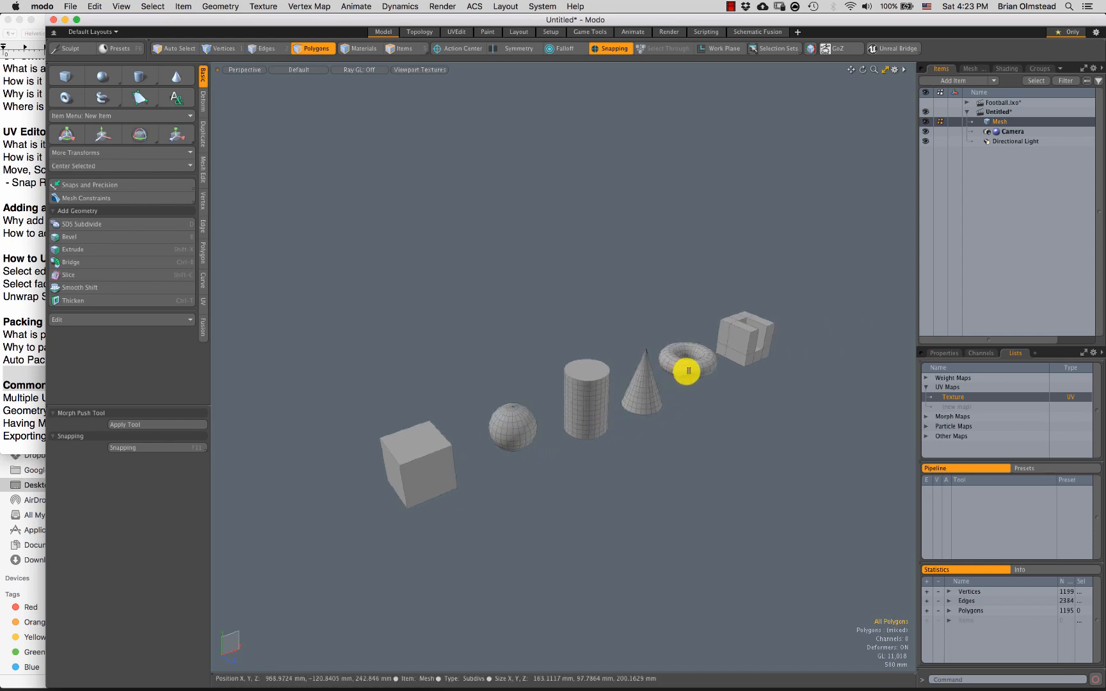
Step: Select the whole torus and isolate it by hiding all the other shapes
double_click(689, 370)
key(shift+a)
scroll(614, 451, up, 3)
key(shift+h)
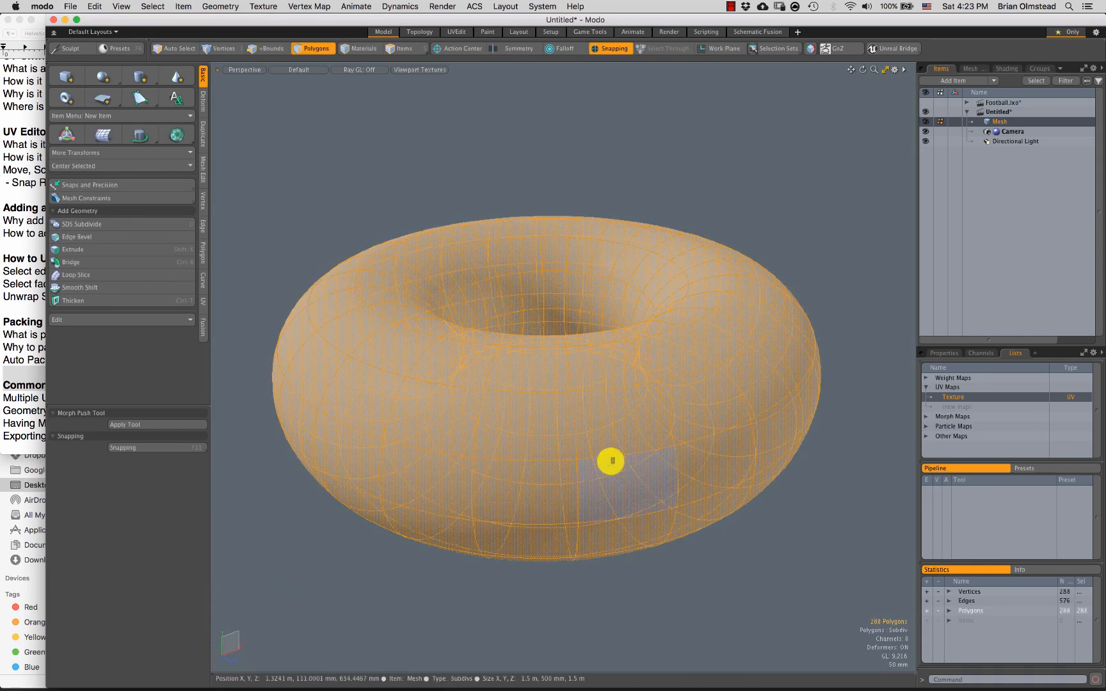
Step: Turn off subdivision on the isolated torus, clear the selection, and unhide all the shapes
alt+drag(609, 462, 605, 467)
scroll(605, 468, down, 1)
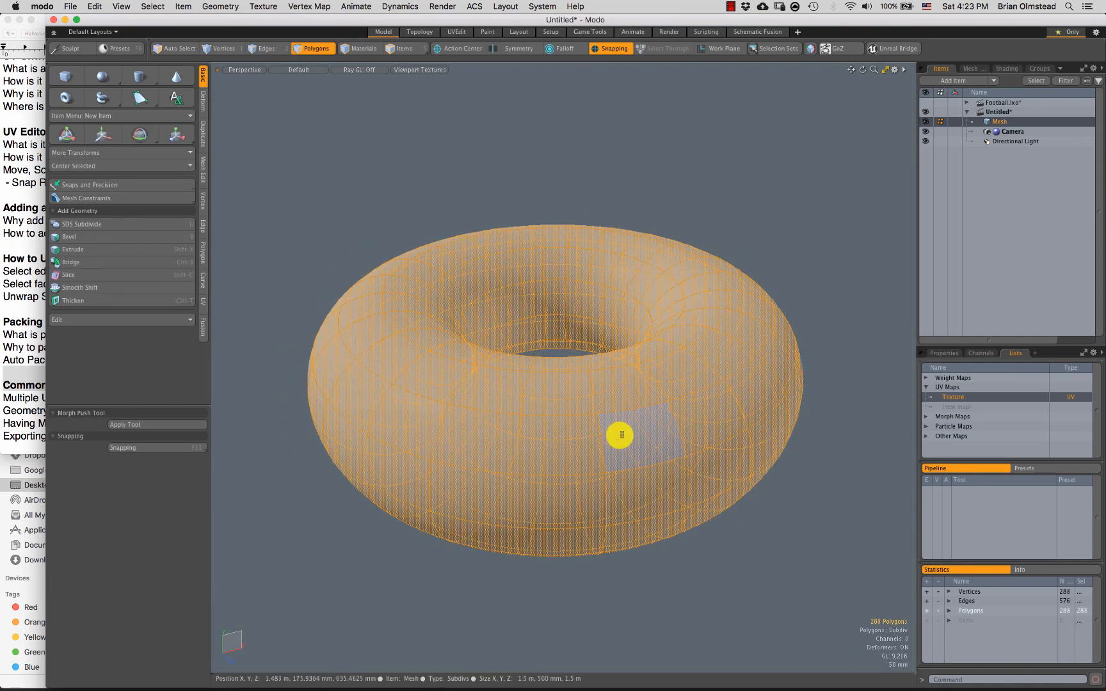
key(Tab)
scroll(656, 529, down, 2)
click(716, 530)
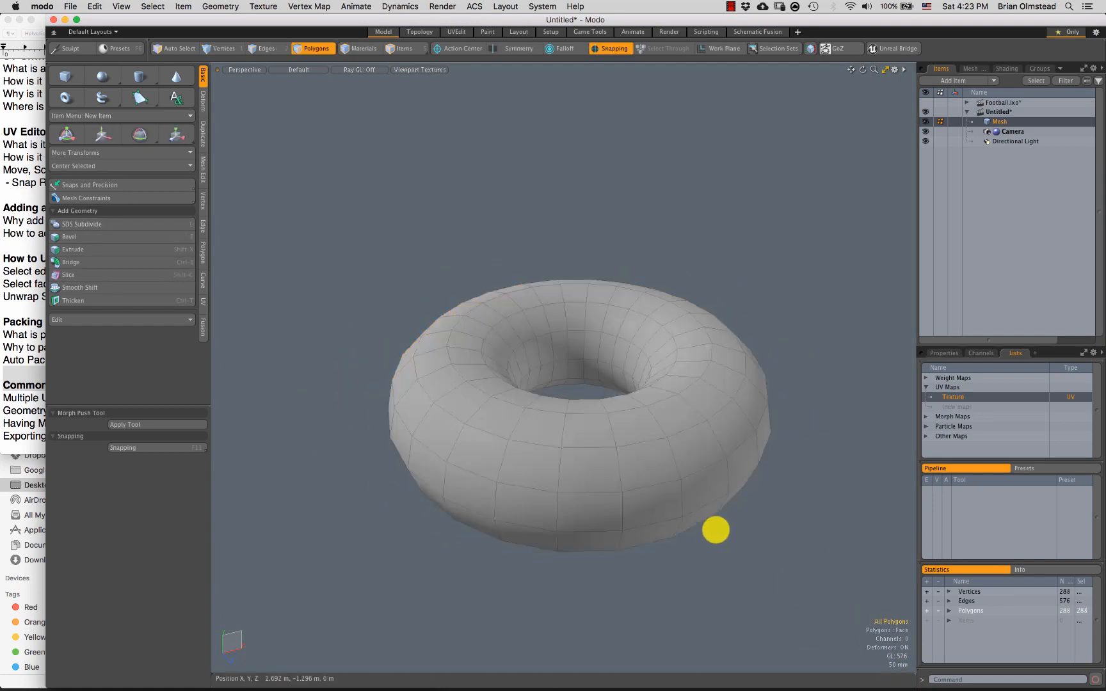
scroll(637, 517, down, 3)
scroll(562, 496, down, 3)
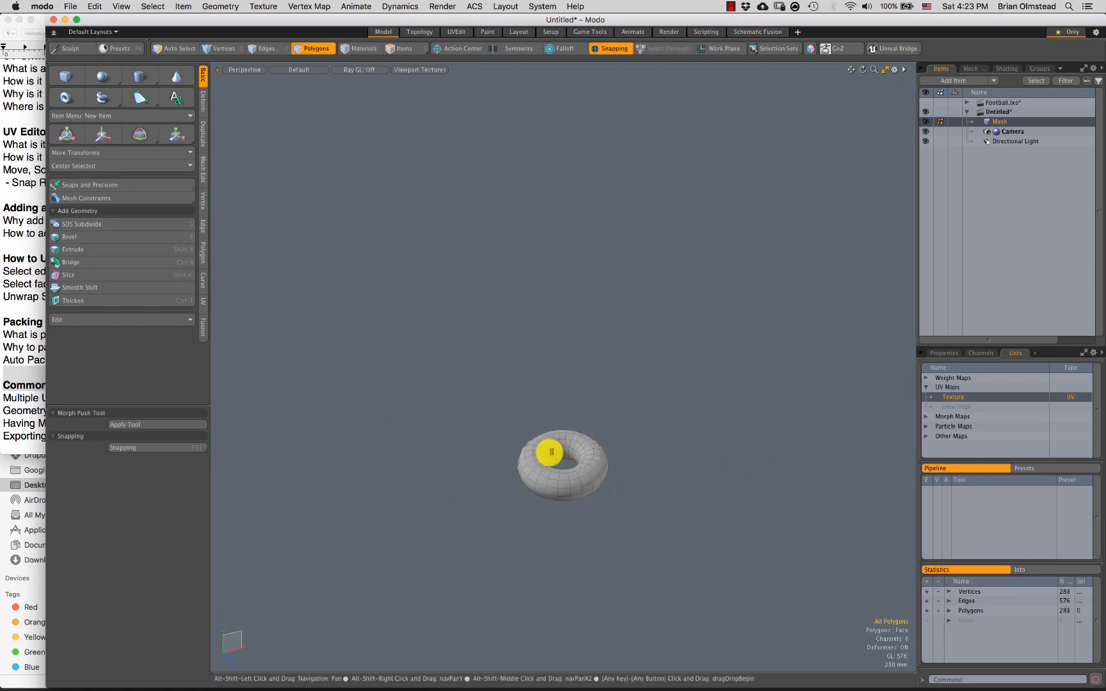
key(u)
alt+drag(550, 452, 596, 475)
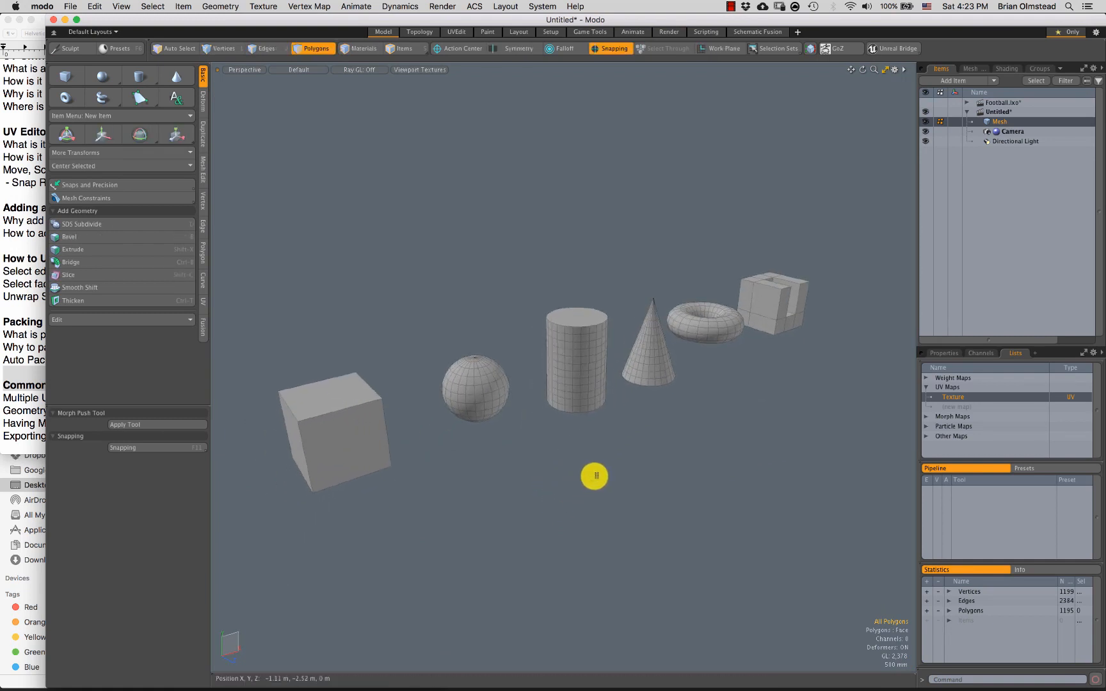
Step: Preview all the shapes as subdivision surfaces and switch them back to plain faces
key(Tab)
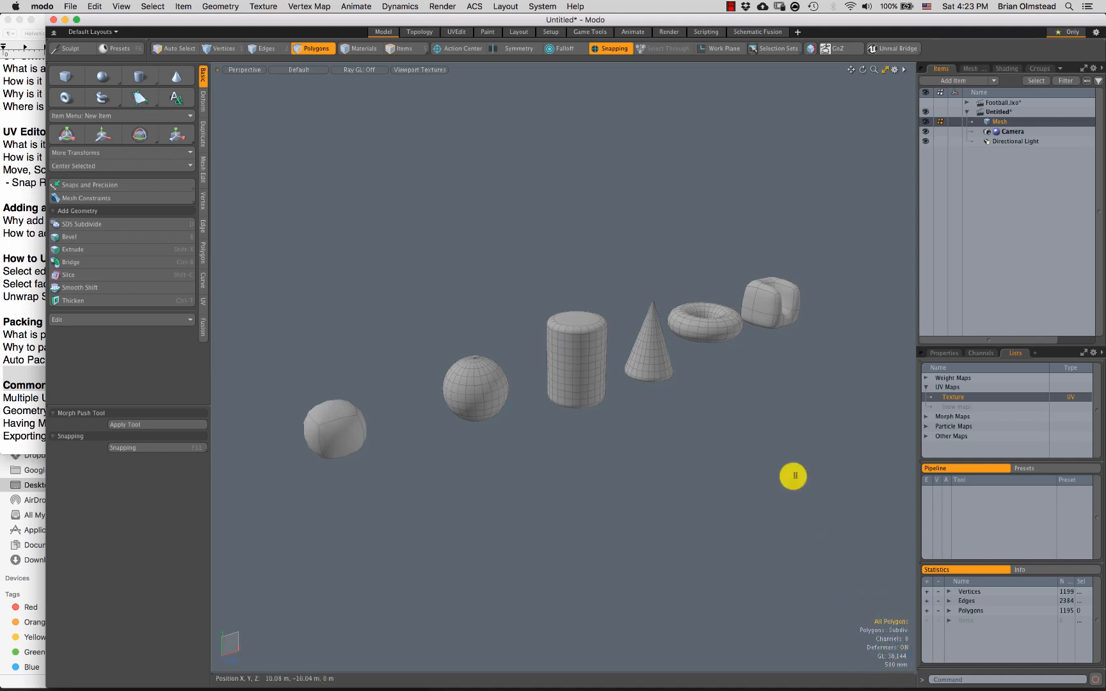
key(Tab)
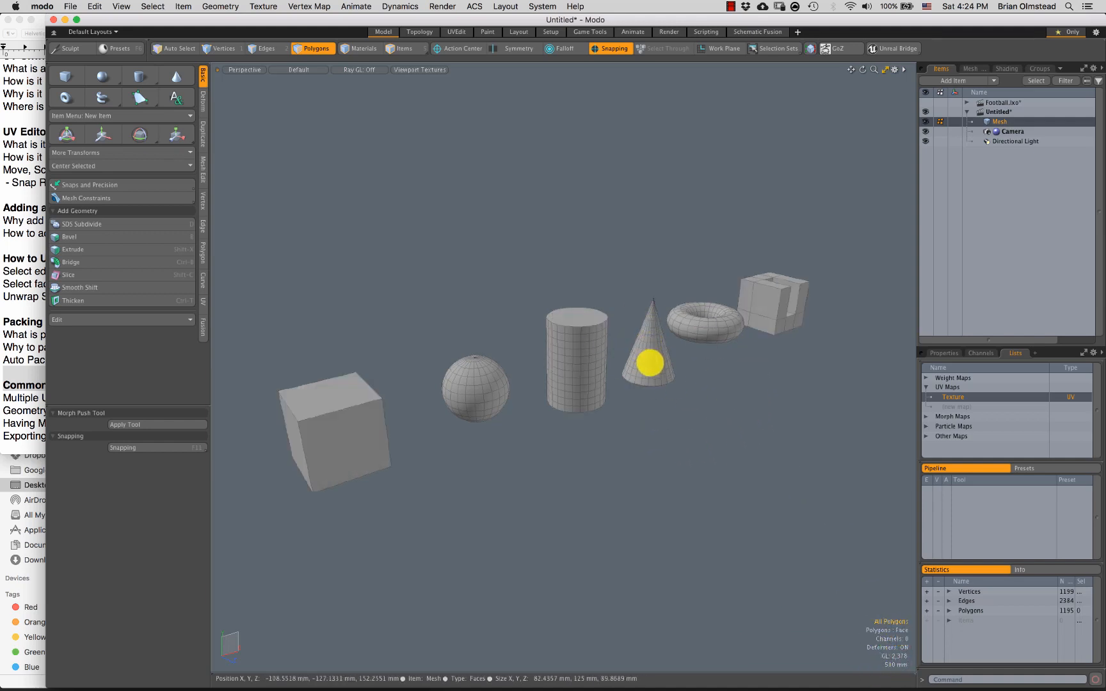
ctrl+alt+drag(526, 405, 613, 461)
alt+shift+drag(579, 496, 589, 468)
Step: Select the whole cube, move it along the X axis closer to the sphere, and clear the selection
key(1)
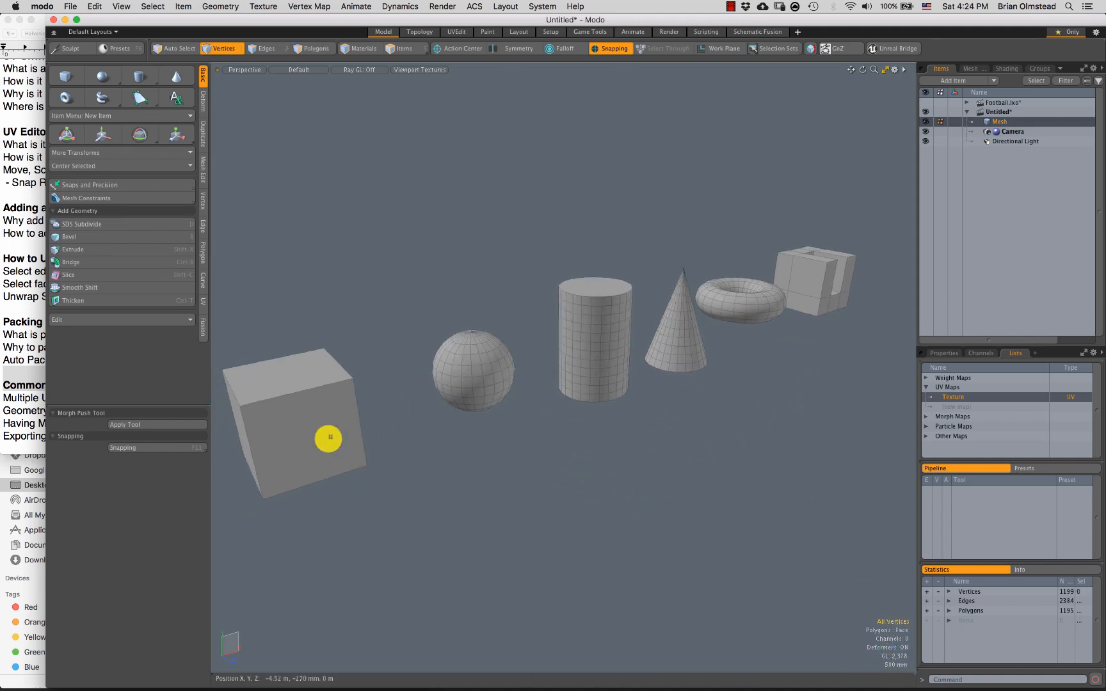
double_click(363, 436)
key(3)
key(w)
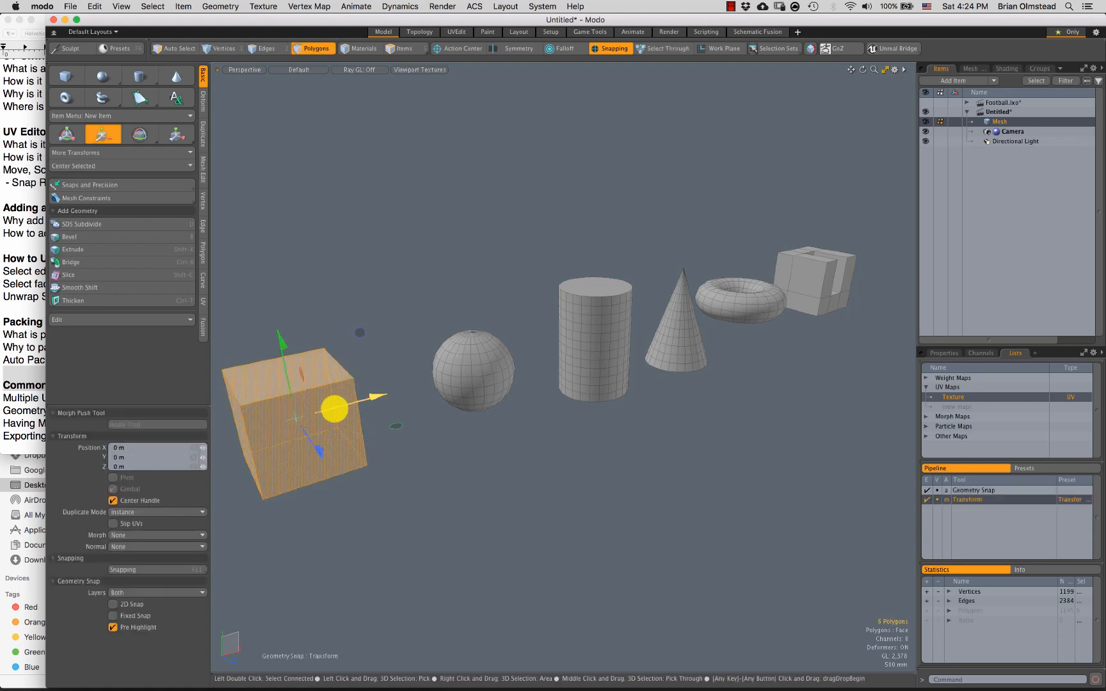
drag(334, 408, 363, 401)
key(q)
click(510, 469)
alt+drag(510, 469, 490, 392)
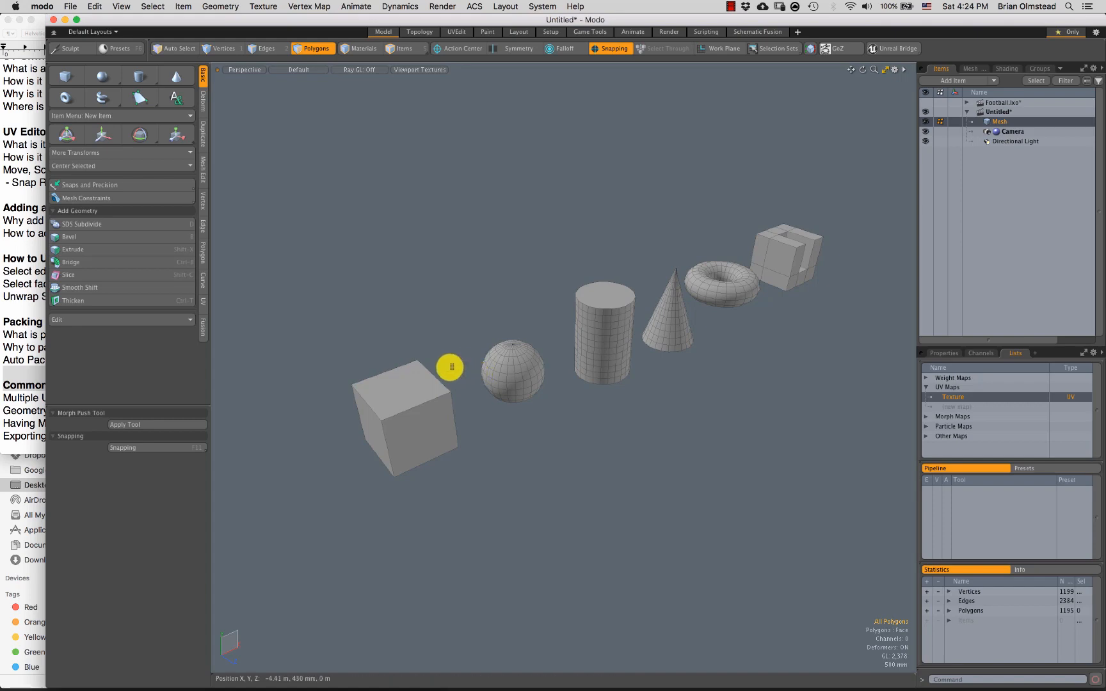
Step: Isolate the cube by hiding all other shapes and show it with its UV map in the UVEdit layout
mouse_move(421, 331)
right_down()
mouse_move(431, 556)
mouse_move(520, 422)
right_up()
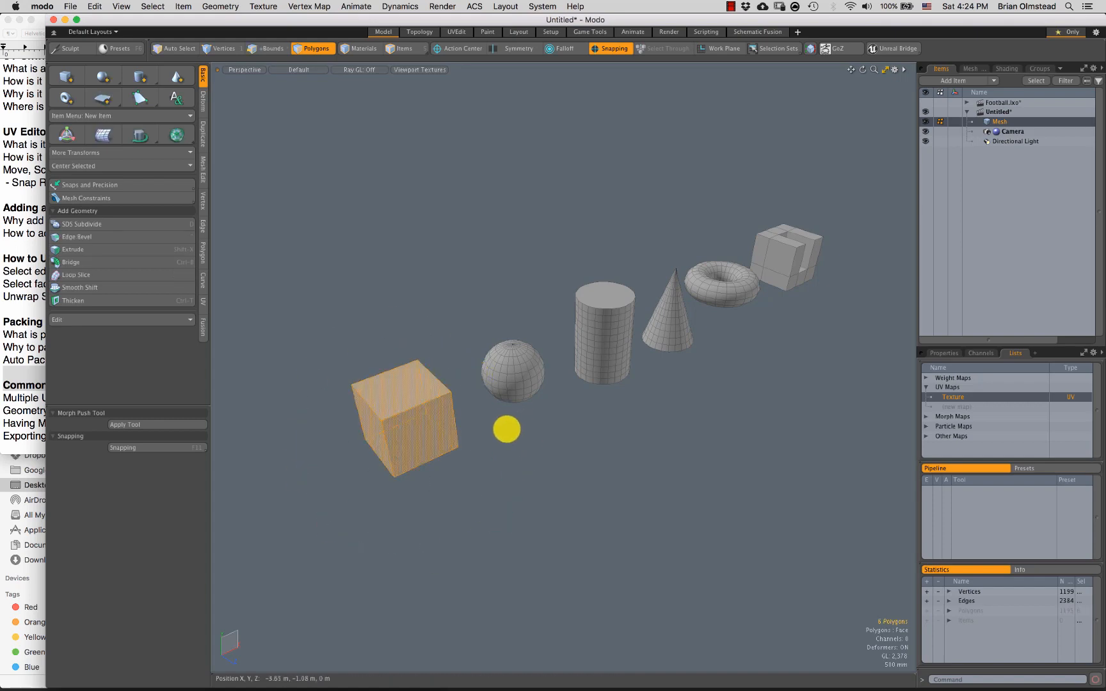
key(shift+h)
key(a)
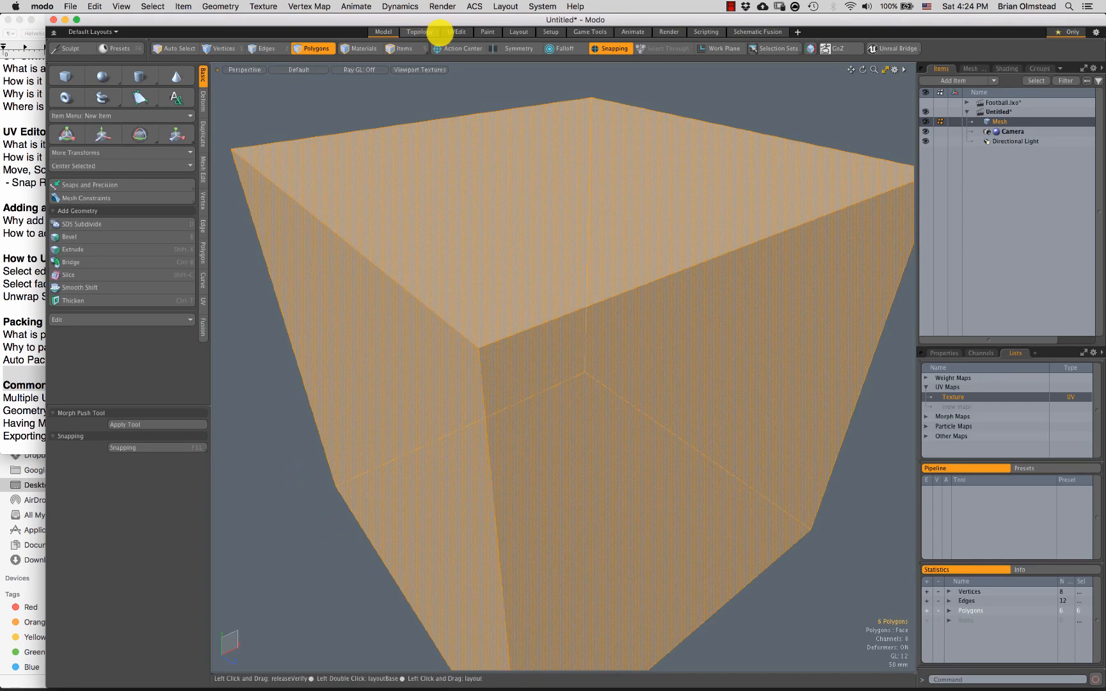
click(456, 32)
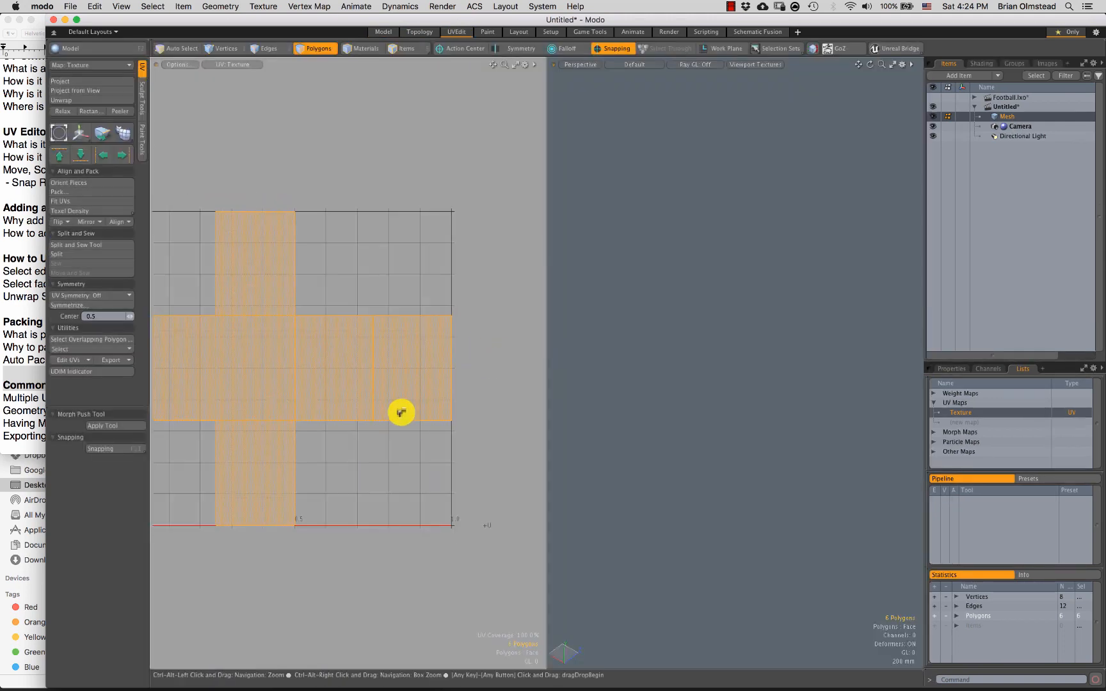
key(a)
ctrl+alt+drag(659, 451, 645, 422)
alt+drag(645, 422, 601, 377)
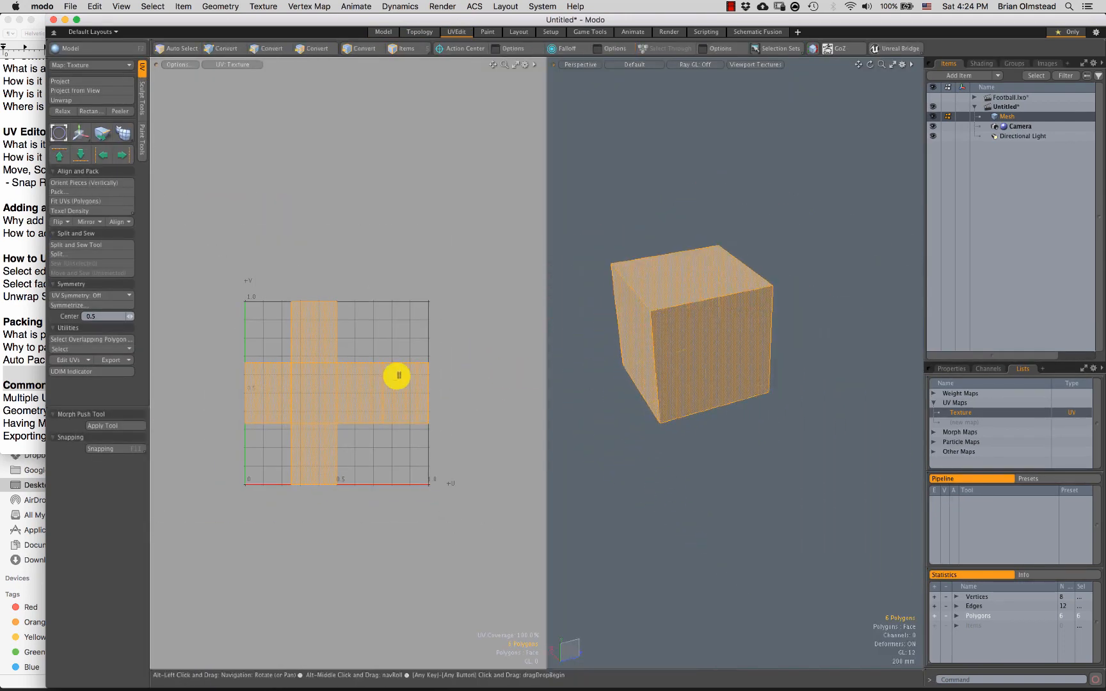
Step: Select all the cube's UV polygons and scale them along V to 71.5%
ctrl+alt+drag(321, 408, 327, 424)
click(336, 399)
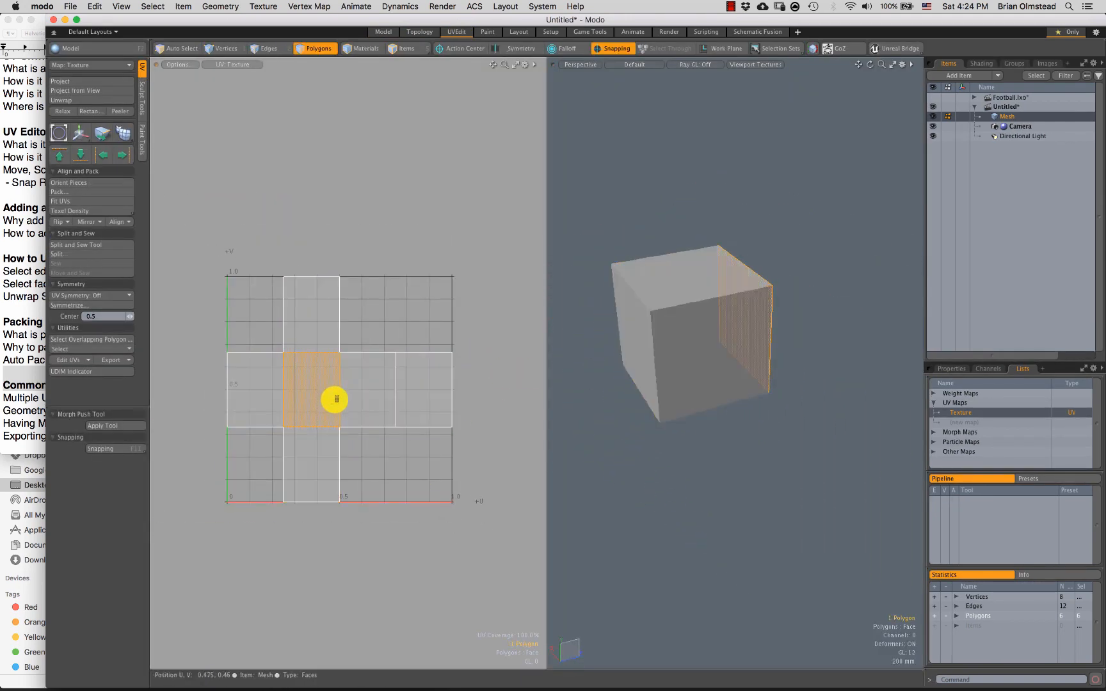
double_click(339, 400)
key(y)
drag(336, 323, 337, 350)
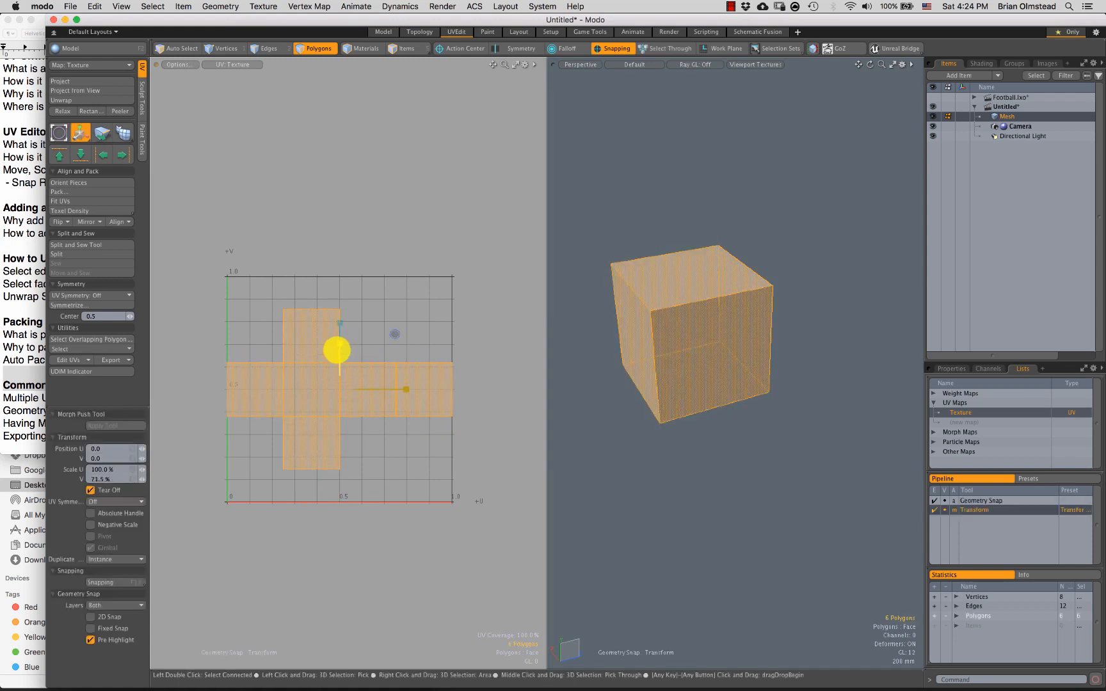
key(2)
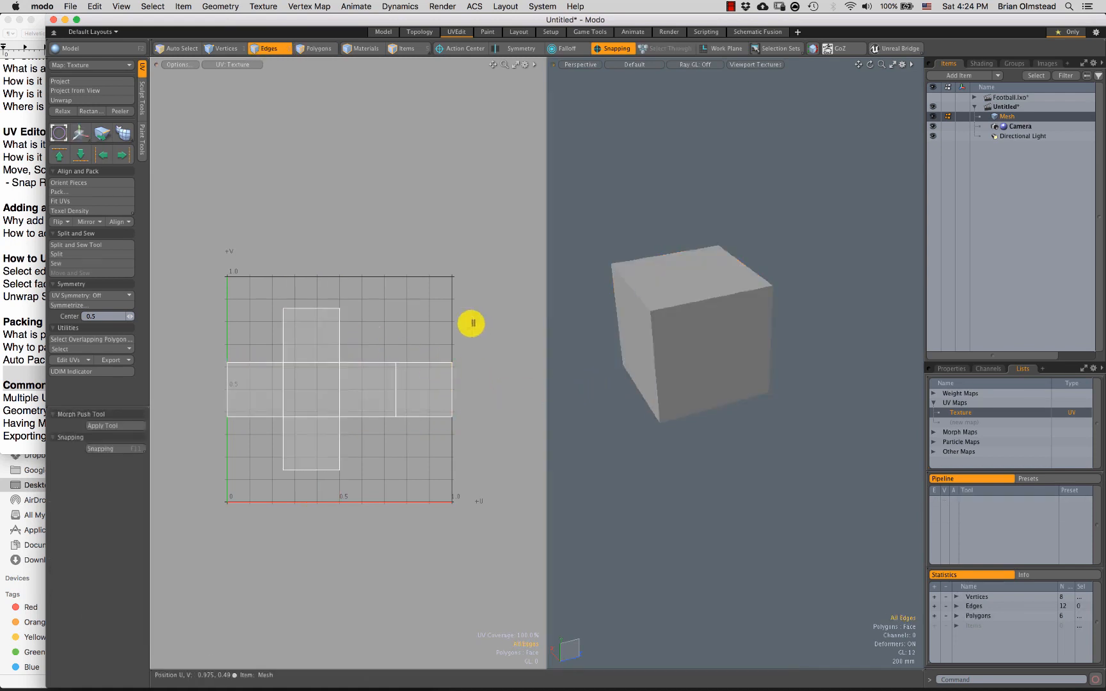
Step: Undo the vertical scaling of the cube's UVs and clear the selection
key(3)
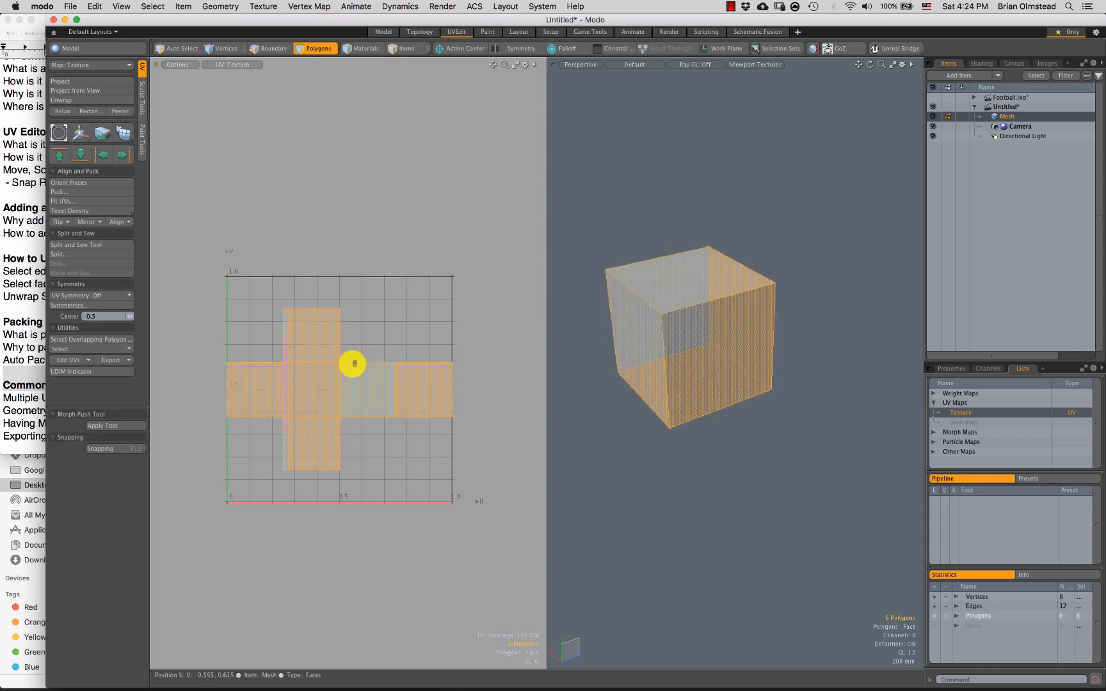
key(y)
key(super+z)
key(space)
key(space)
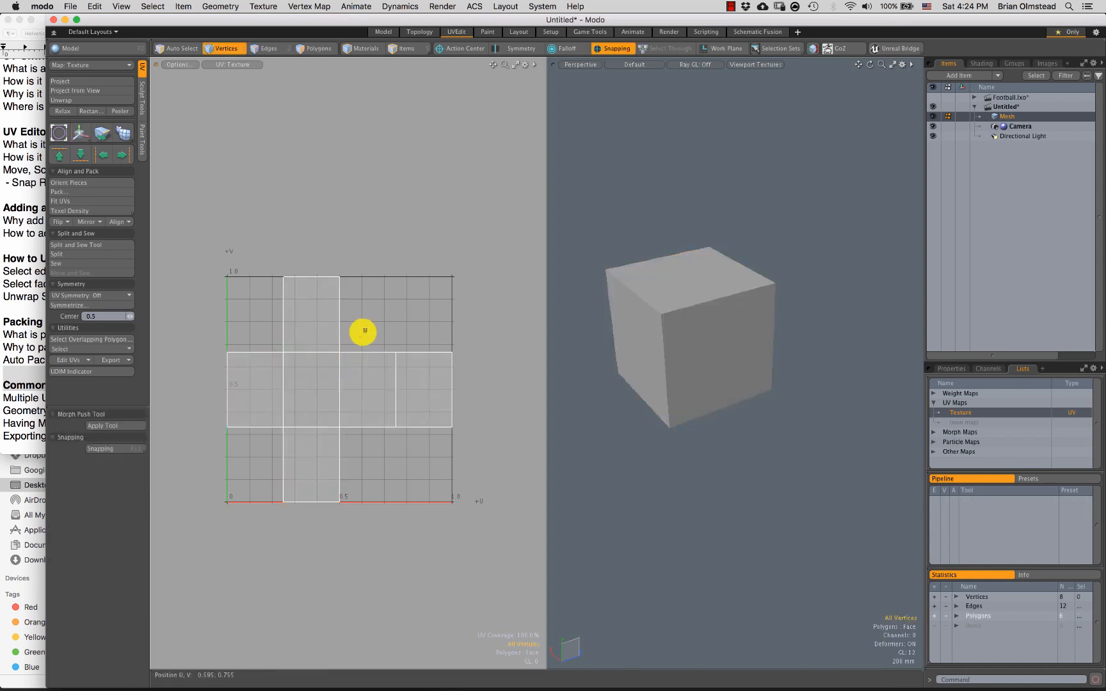
Step: Select the cube's UV boundary edges and unwrap the cube with the Angle Based method
key(2)
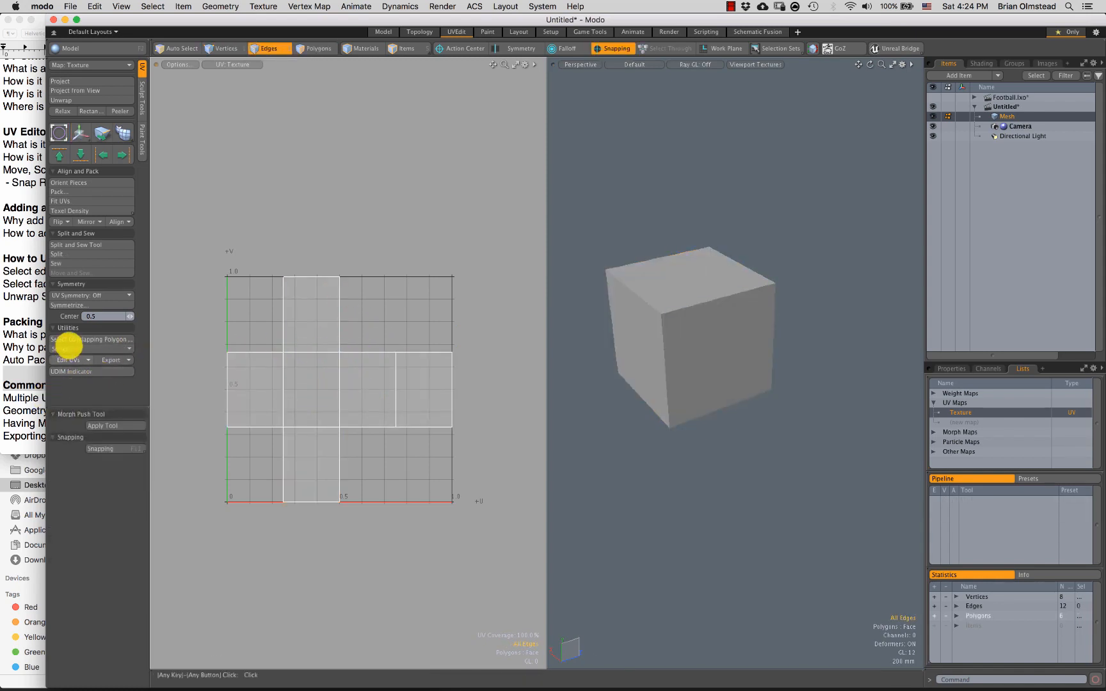
click(67, 349)
click(71, 362)
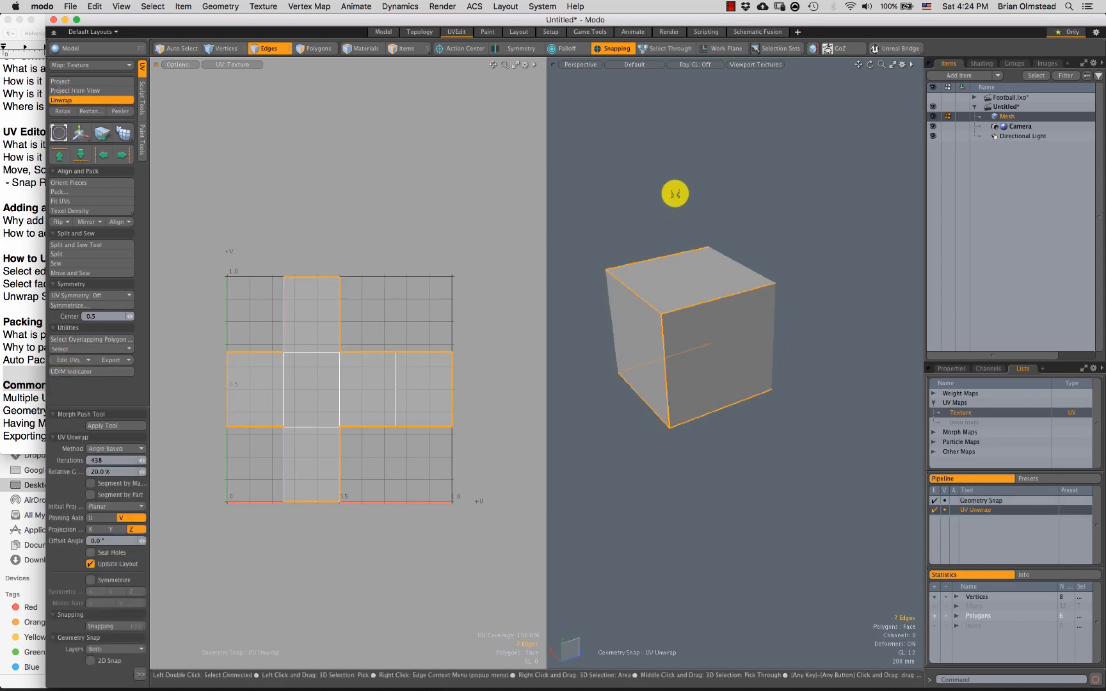
click(671, 186)
key(space)
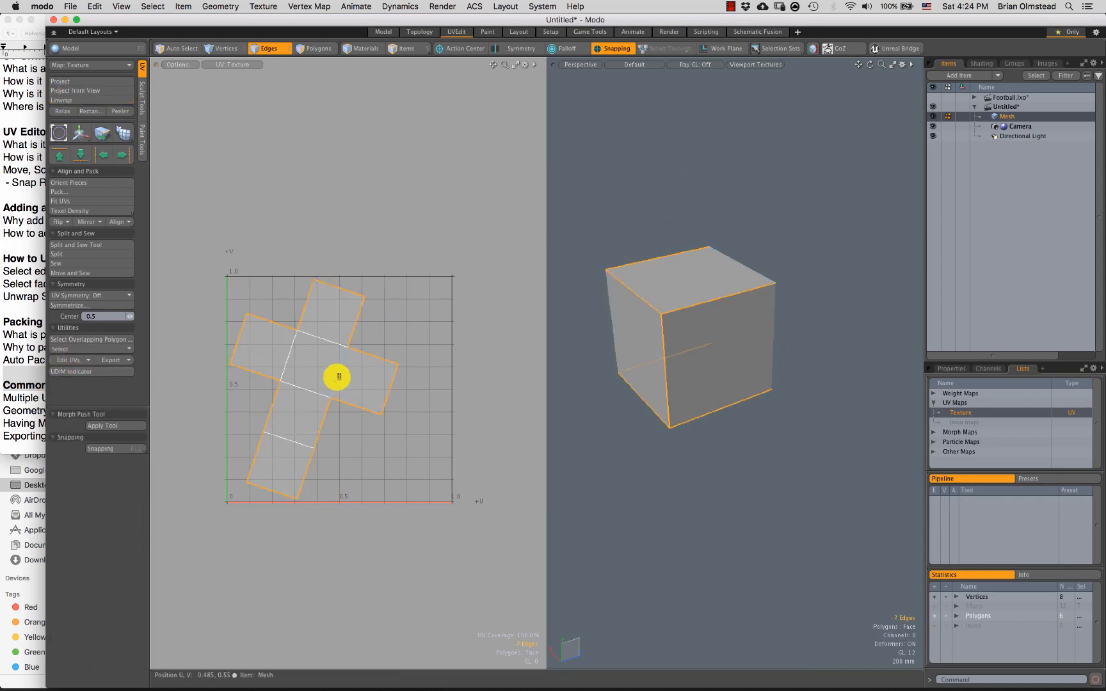
Step: Select the two side squares of the unwrapped cross and examine which cube faces they correspond to
key(3)
scroll(361, 441, up, 2)
click(239, 347)
shift+click(357, 378)
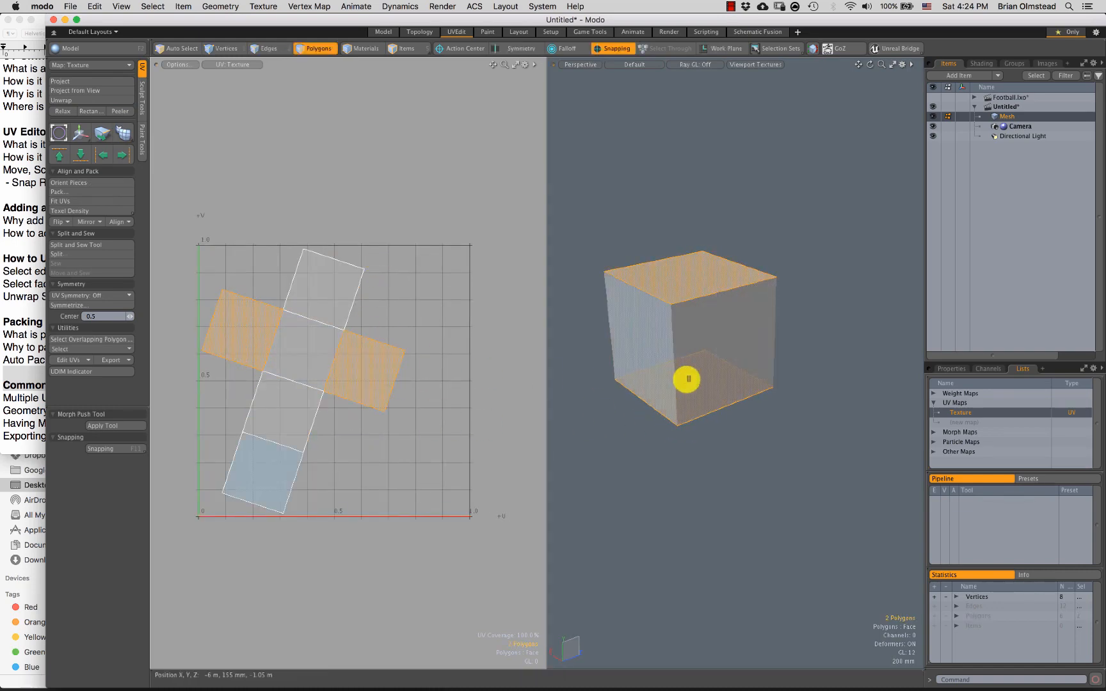
click(685, 444)
key(2)
alt+drag(697, 335, 690, 276)
alt+drag(795, 304, 733, 418)
Step: Unhide all the shapes, isolate the whole sphere, and clear its selection to show its UV map
scroll(712, 450, down, 3)
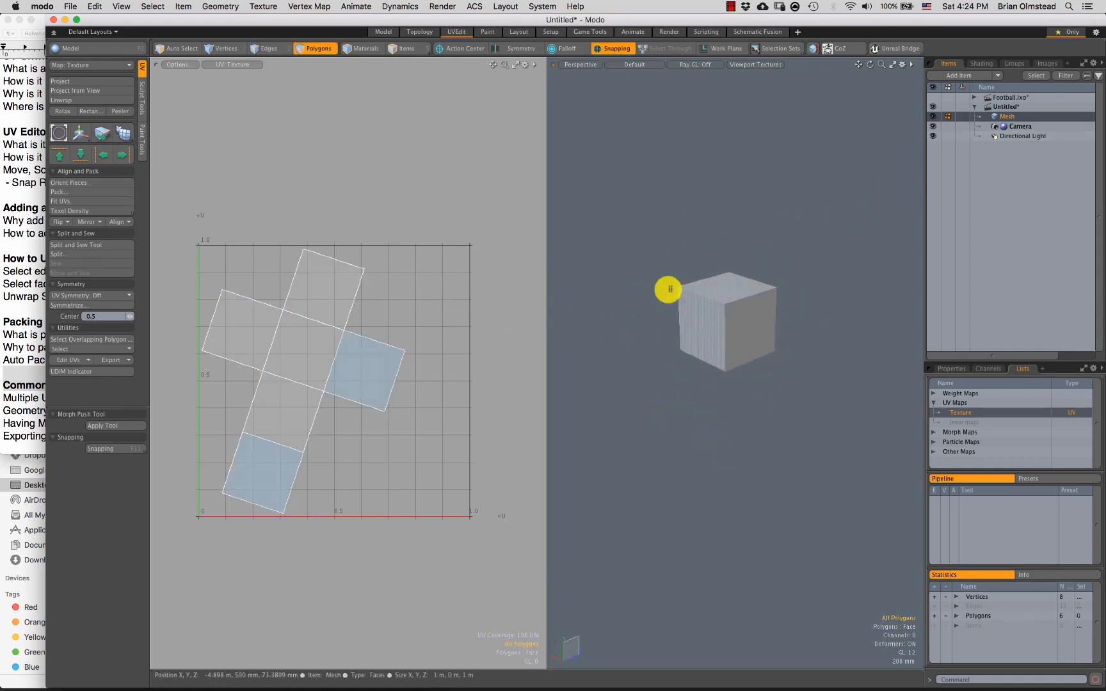
alt+drag(666, 288, 686, 366)
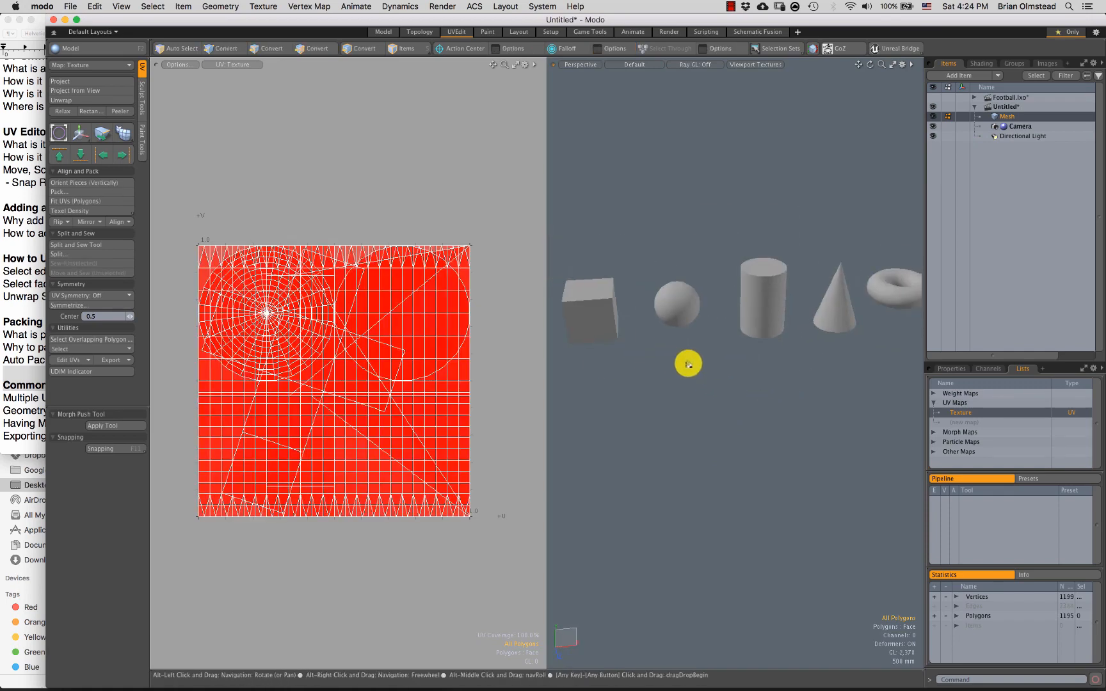
double_click(672, 309)
key(shift+h)
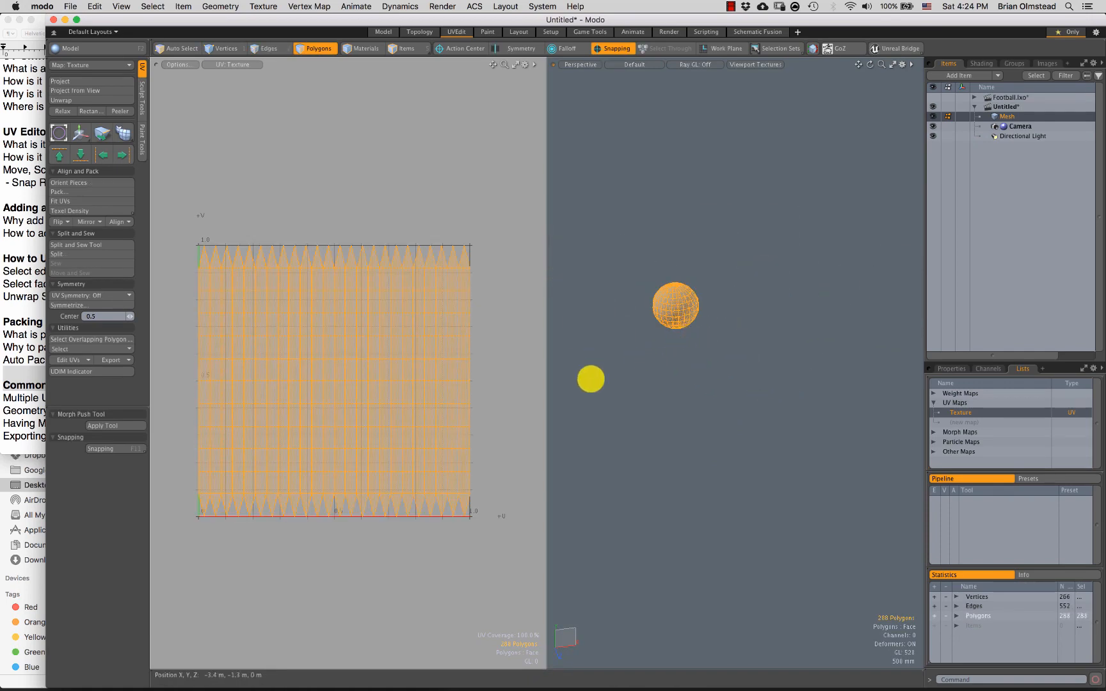
scroll(388, 392, up, 2)
key(1)
scroll(230, 329, down, 1)
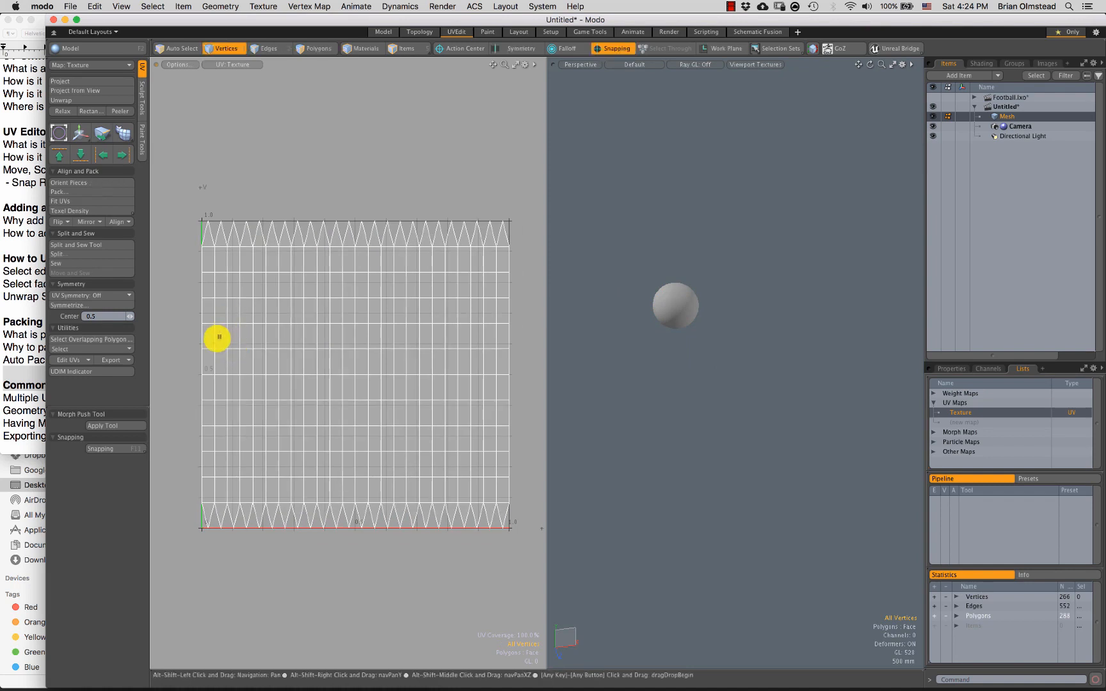
Step: Select the sphere's rectangular UV polygons between the two rows of triangles and examine them on the model
key(3)
mouse_move(205, 489)
mouse_down()
mouse_move(200, 294)
mouse_move(256, 249)
mouse_move(452, 247)
mouse_move(515, 385)
mouse_move(504, 474)
mouse_move(207, 481)
mouse_move(264, 476)
mouse_up()
mouse_move(265, 477)
right_down()
mouse_move(158, 375)
mouse_move(210, 261)
right_up()
right_drag(460, 255, 551, 419)
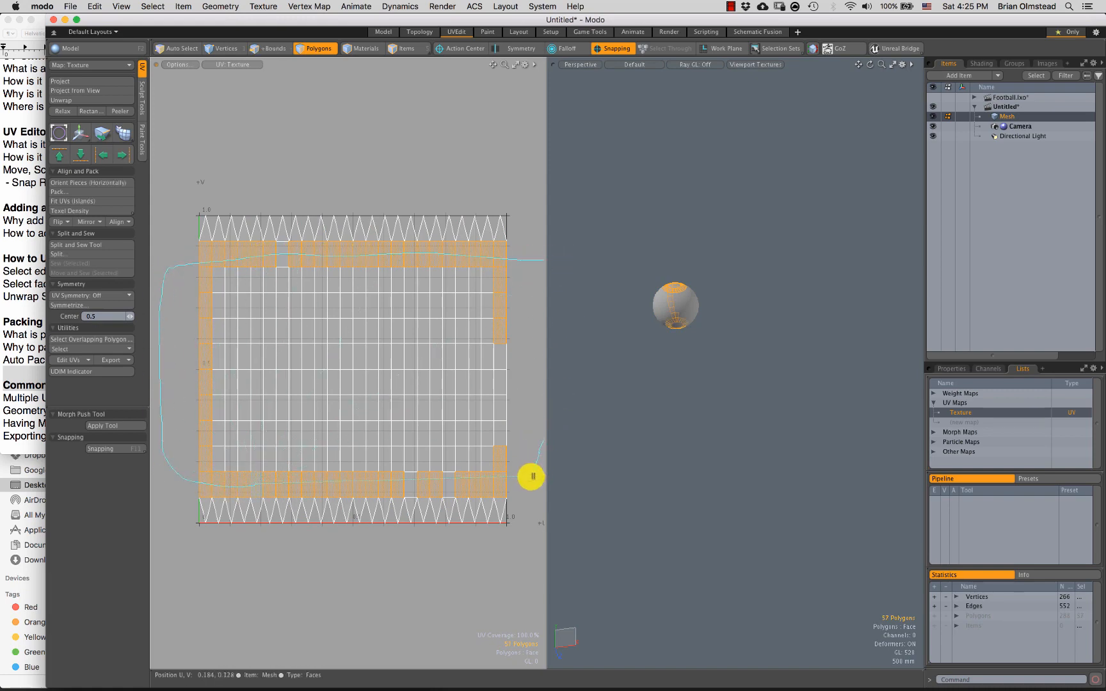
right_drag(532, 477, 442, 486)
shift+click(283, 252)
key(shift+a)
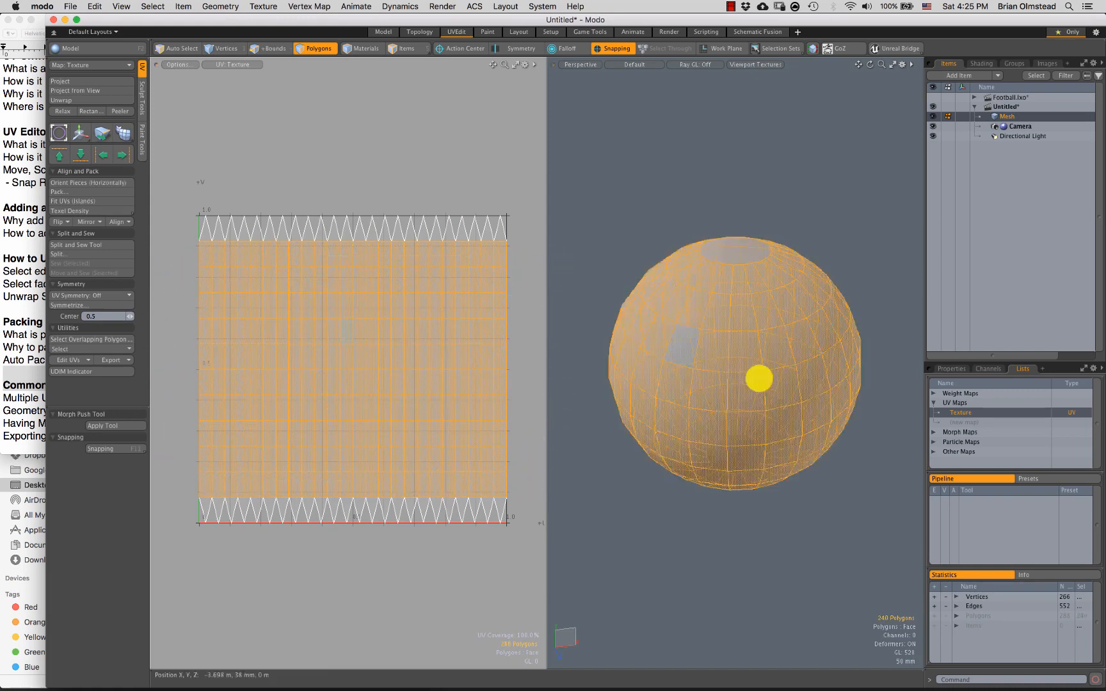
alt+drag(734, 367, 711, 395)
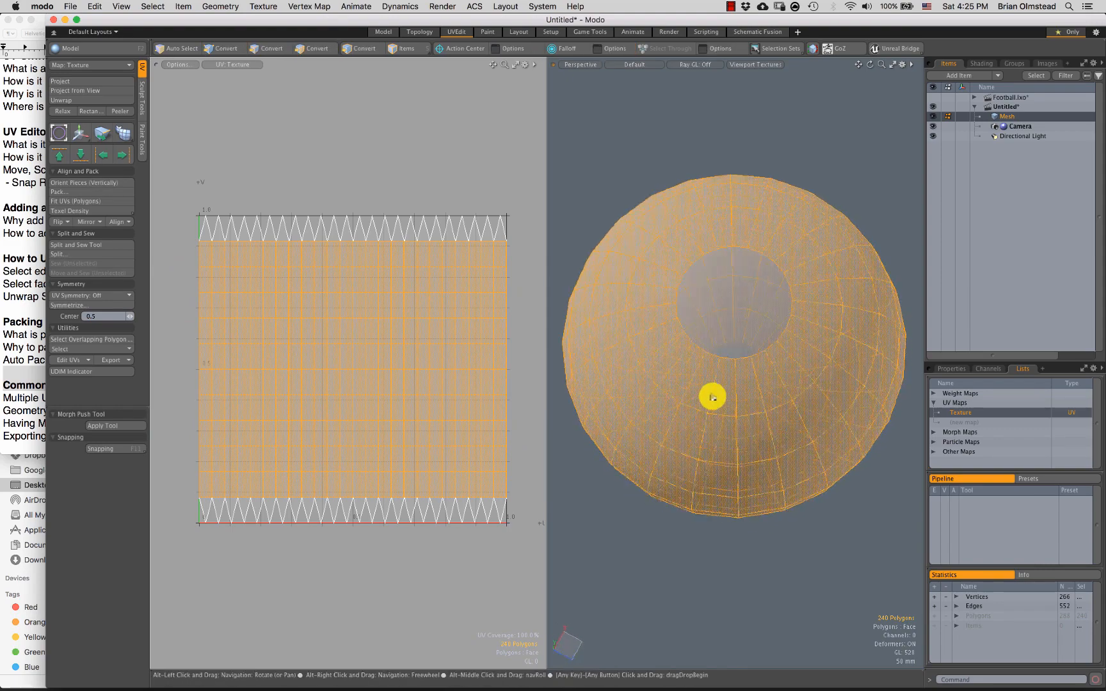
Step: Show the wireframe in the perspective view and select all the triangles around the sphere's upper pole
drag(730, 327, 709, 305)
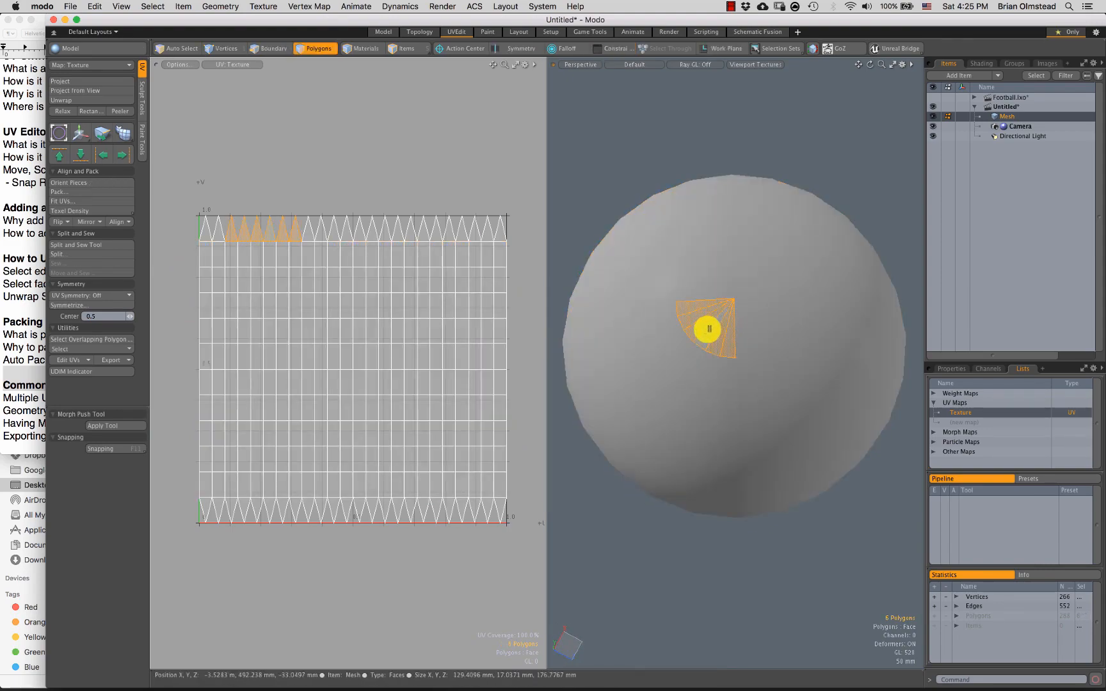
key(ctrl+3)
click(772, 317)
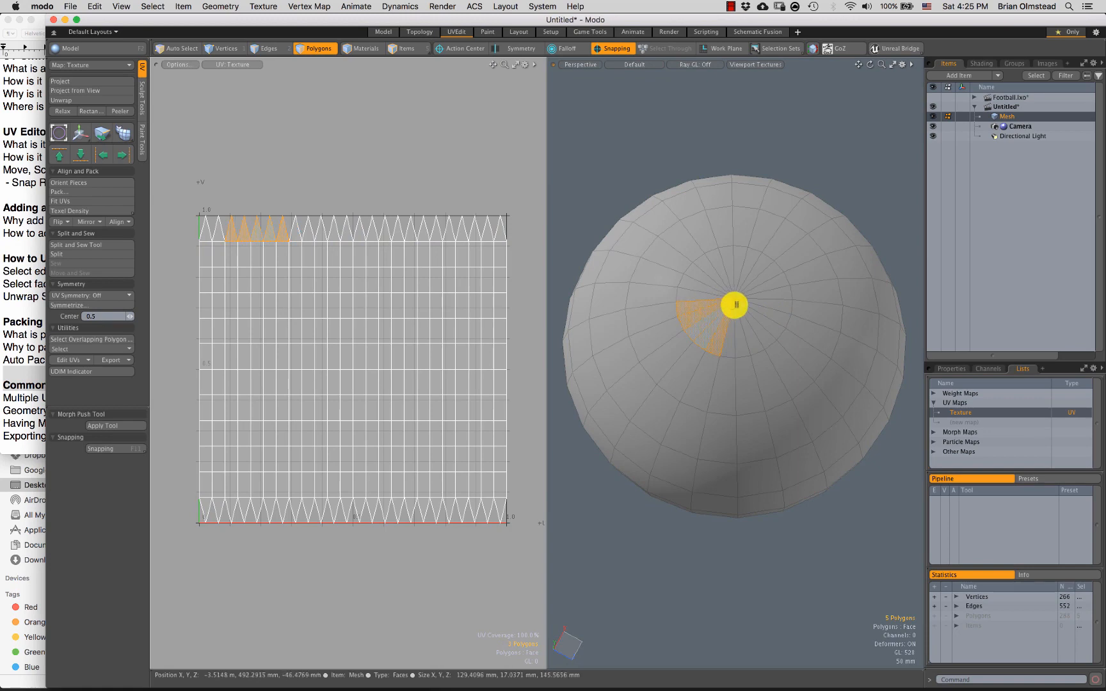
key(1)
click(734, 299)
key(3)
mouse_move(727, 327)
mouse_down()
mouse_move(698, 302)
mouse_move(728, 267)
mouse_move(757, 299)
mouse_move(718, 320)
mouse_up()
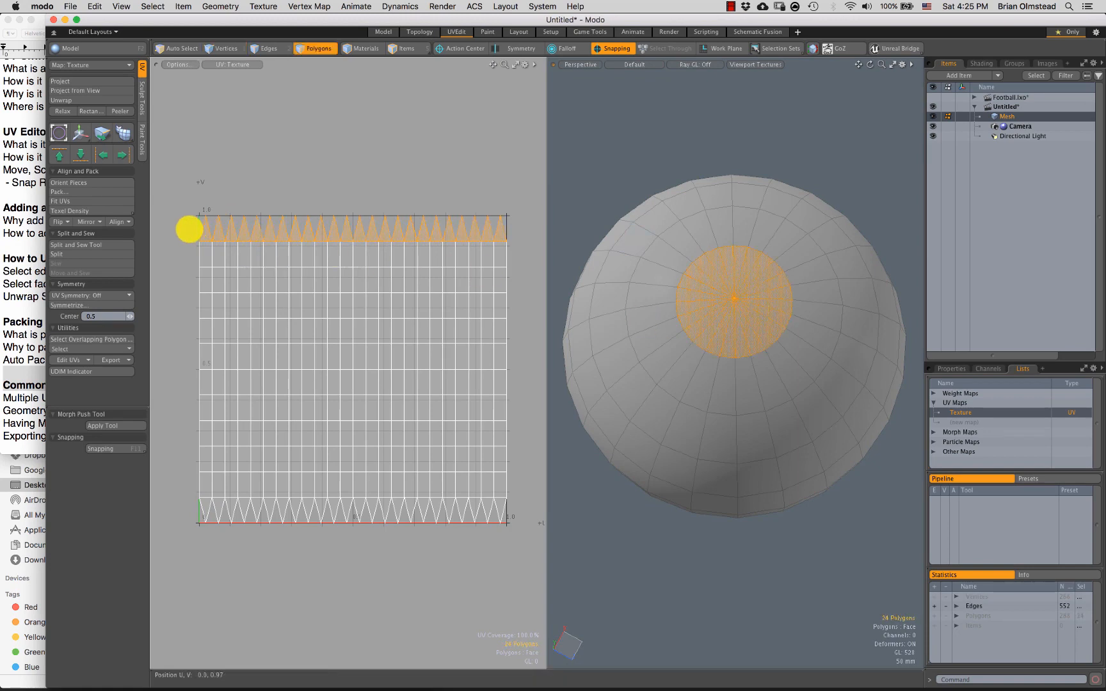
Step: Select the upper and lower rows of UV triangles in turn and examine the matching poles on the sphere
drag(188, 227, 499, 221)
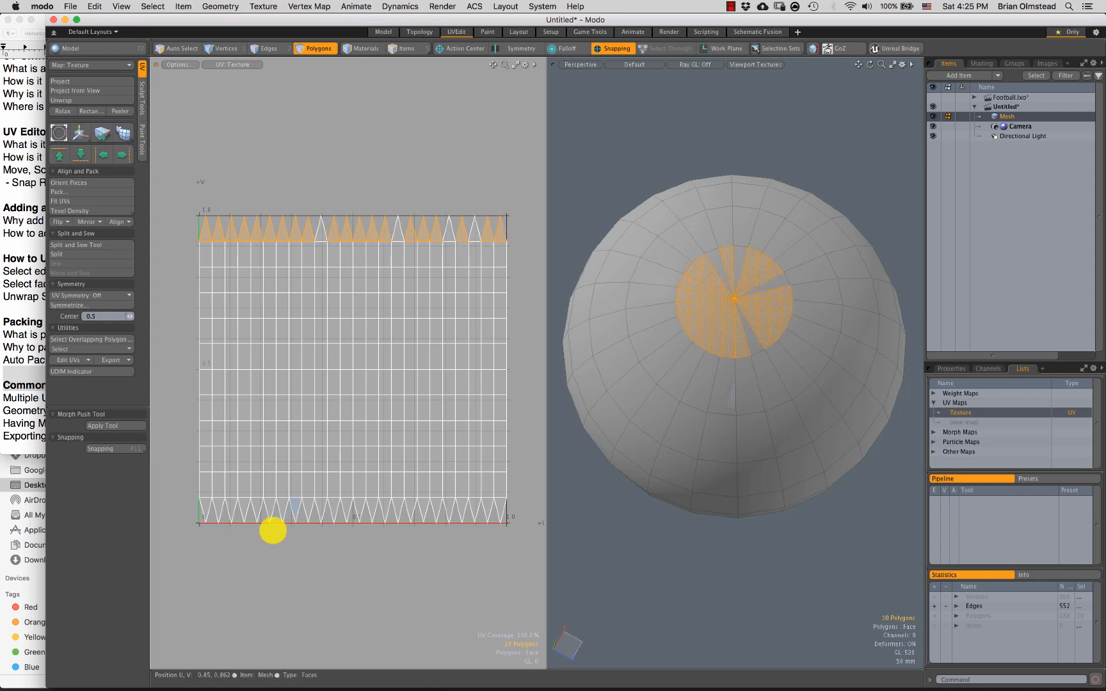
drag(207, 515, 484, 510)
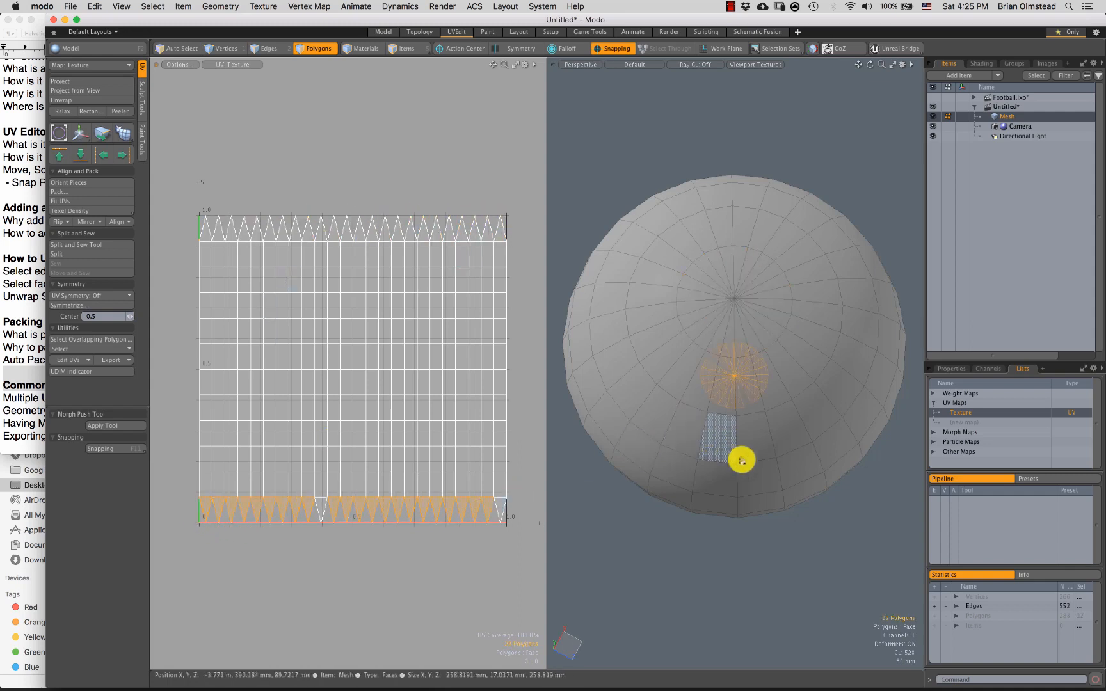
mouse_move(740, 459)
alt+mouse_down()
mouse_move(703, 425)
mouse_move(771, 414)
alt+mouse_up()
scroll(746, 407, up, 5)
alt+drag(726, 370, 708, 378)
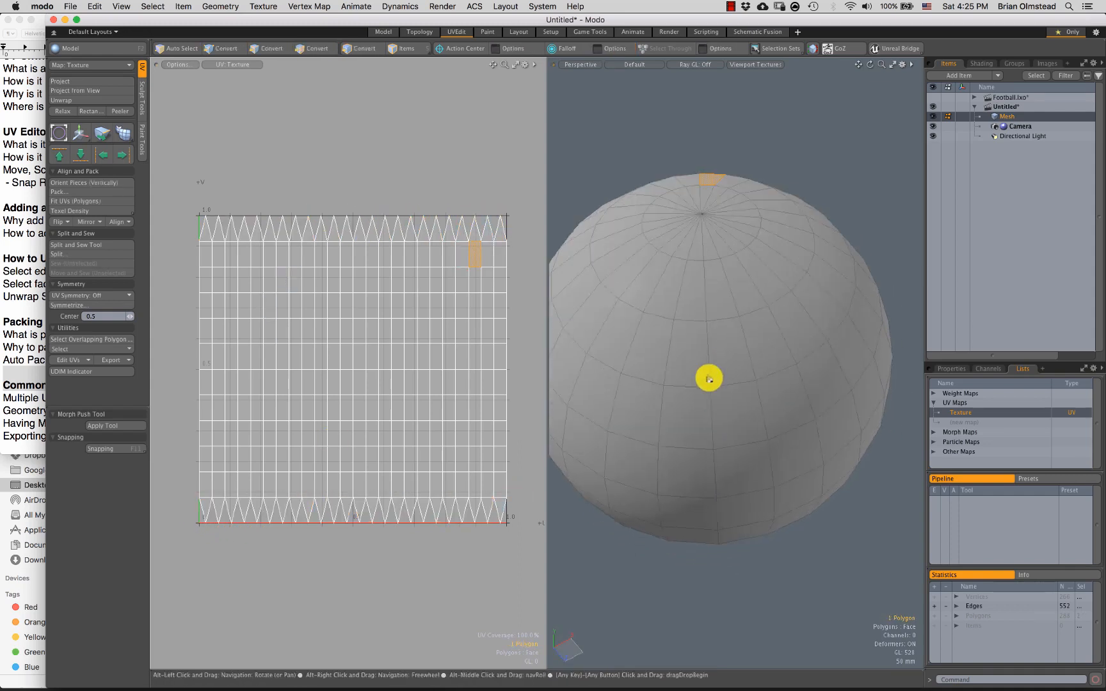
Step: Clear the selection and lasso-select the triangles around the sphere's upper pole to examine them in the UV map
scroll(704, 213, up, 3)
alt+drag(703, 247, 703, 285)
scroll(704, 285, up, 4)
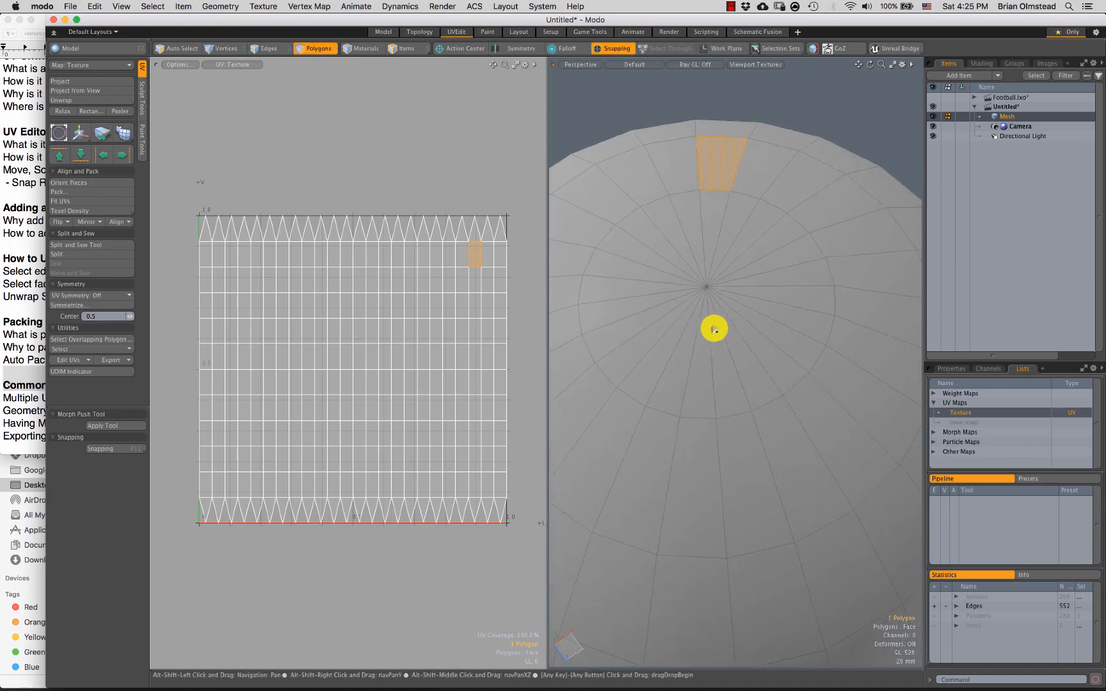
click(834, 130)
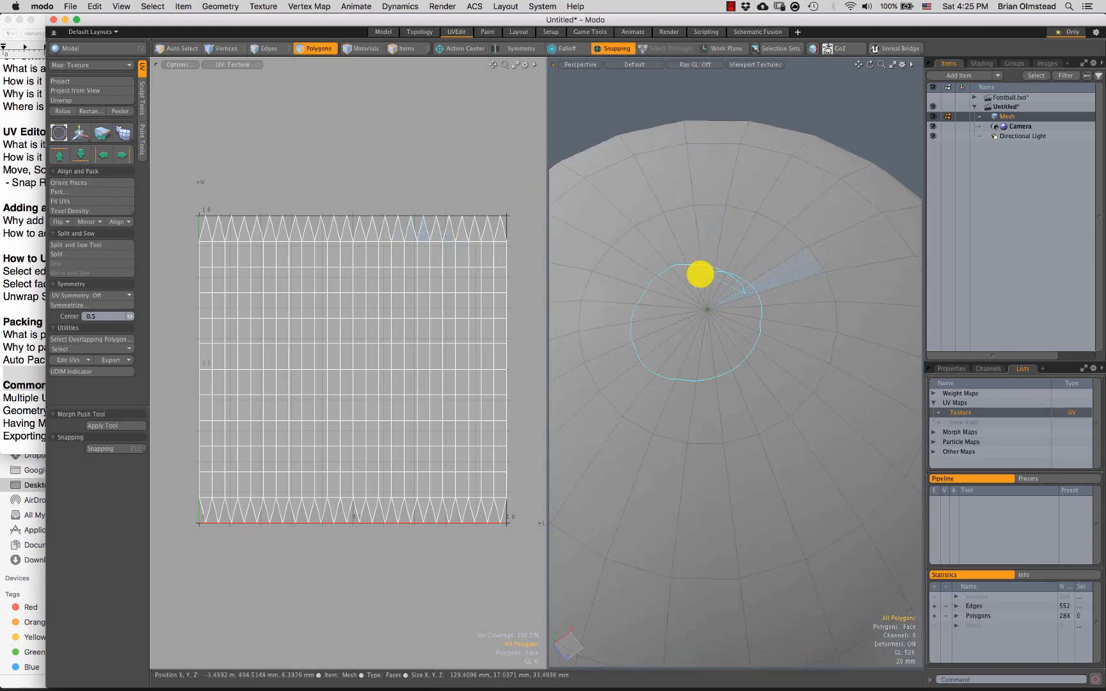
mouse_move(705, 329)
mouse_down()
mouse_move(681, 306)
mouse_move(714, 286)
mouse_move(708, 331)
mouse_up()
scroll(399, 239, up, 1)
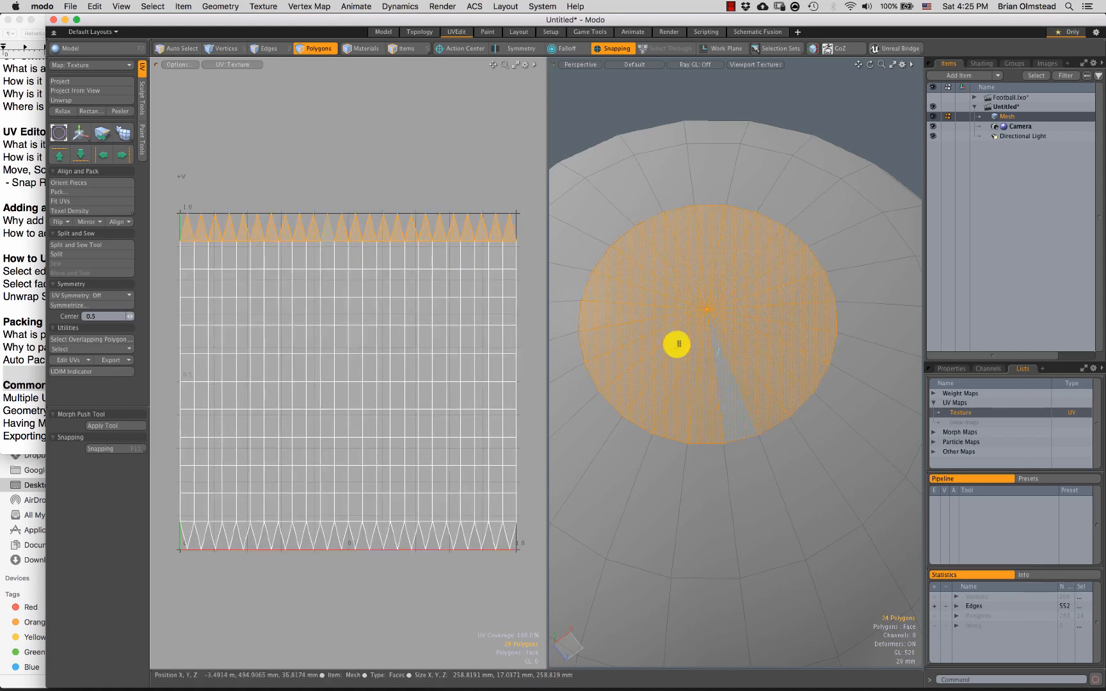
right_drag(724, 281, 723, 341)
Step: Clear the pole selection and select a single triangle in the upper UV row to examine its place on the sphere
scroll(414, 252, up, 3)
alt+drag(541, 192, 465, 203)
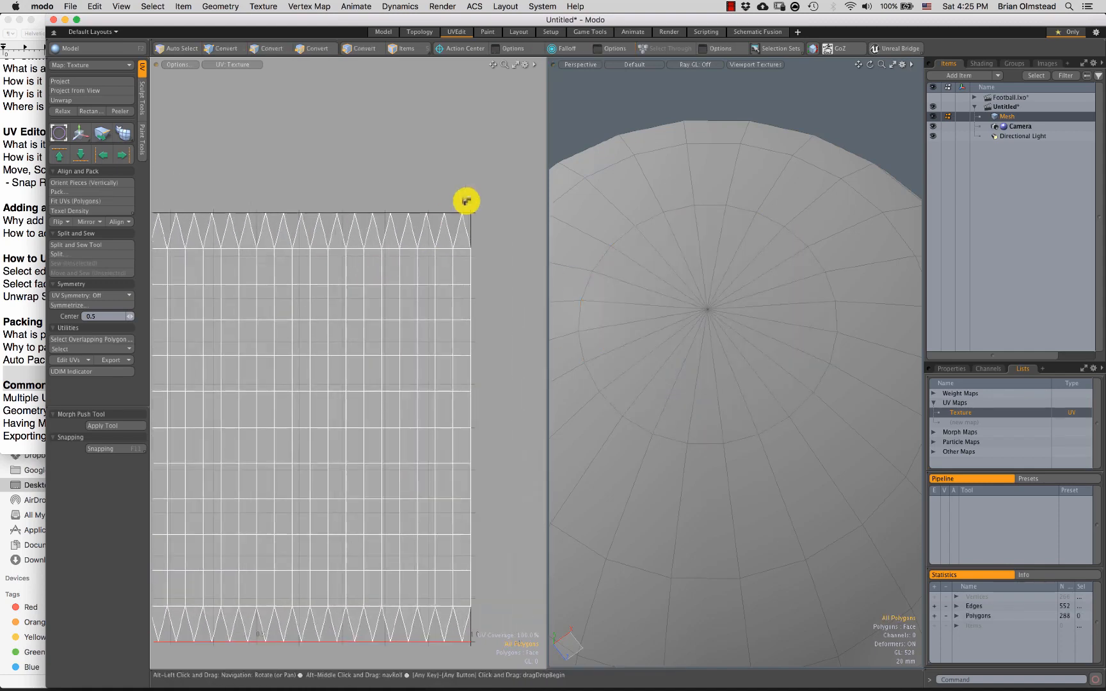
scroll(465, 203, up, 5)
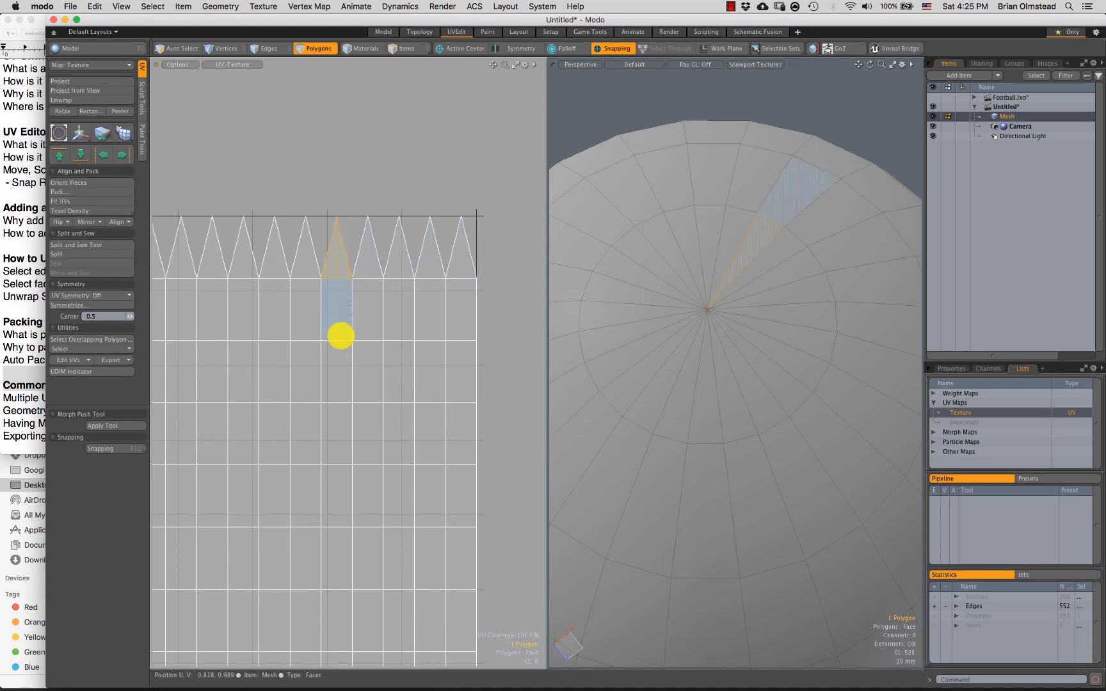
scroll(316, 267, down, 6)
scroll(673, 355, down, 5)
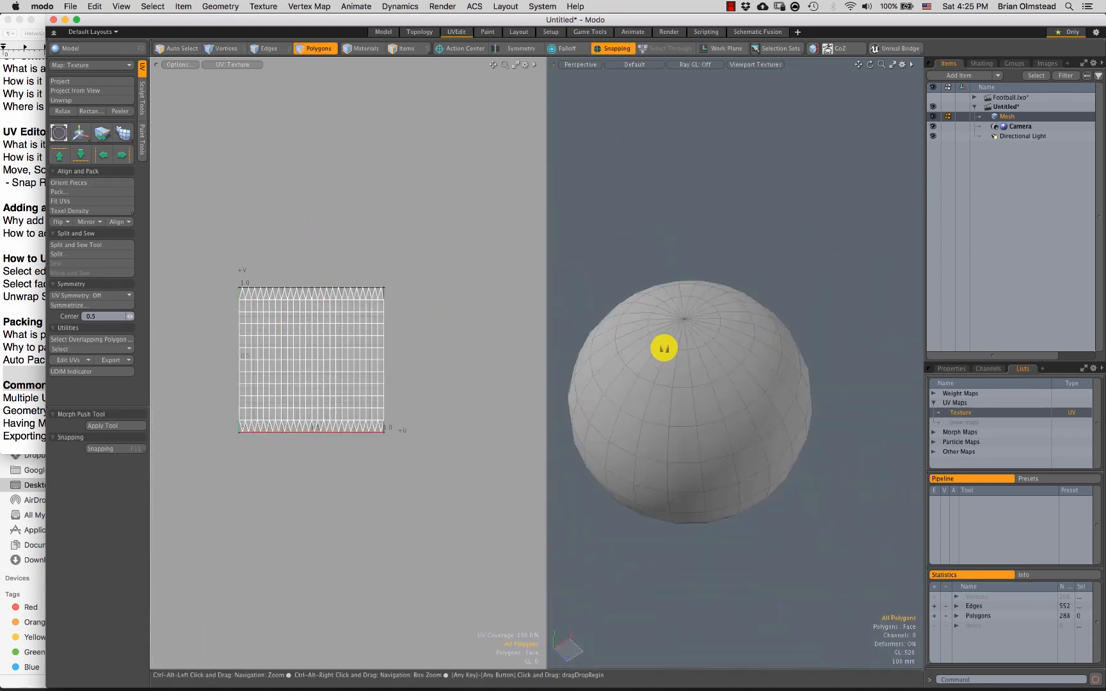
Step: Select the edge loop around the sphere's equator and unwrap the UVs along it
alt+drag(662, 348, 718, 321)
key(2)
double_click(698, 318)
click(63, 101)
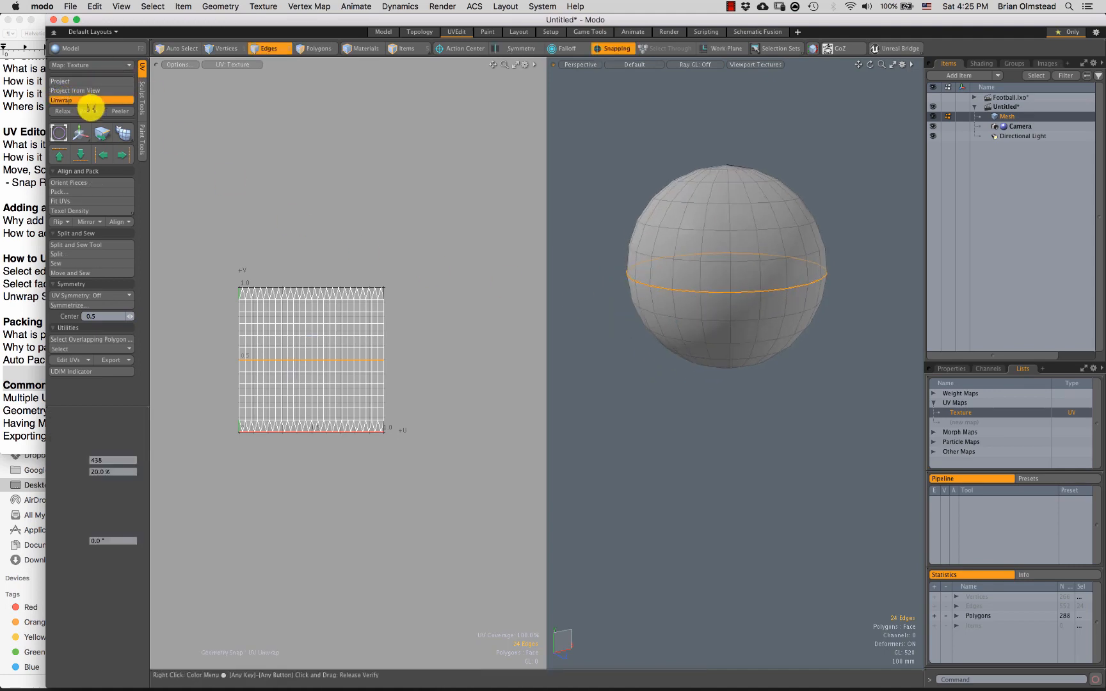
click(613, 186)
ctrl+alt+drag(318, 405, 374, 368)
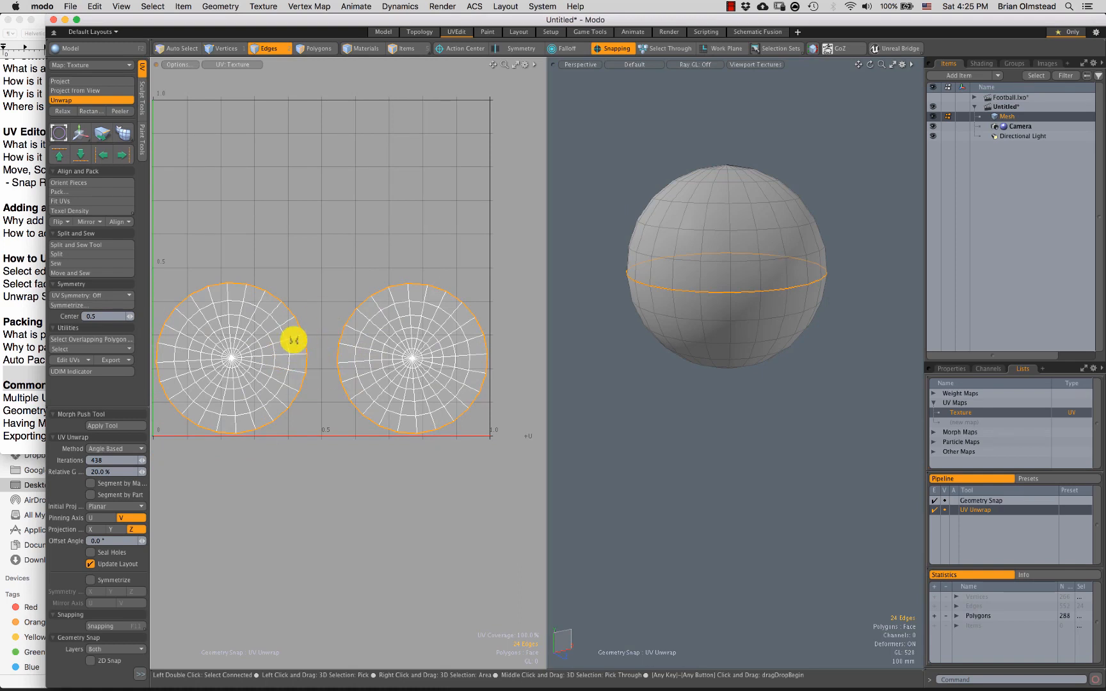
Step: Widen and heighten the tool properties area so the full UV Unwrap options can be read
drag(151, 376, 212, 377)
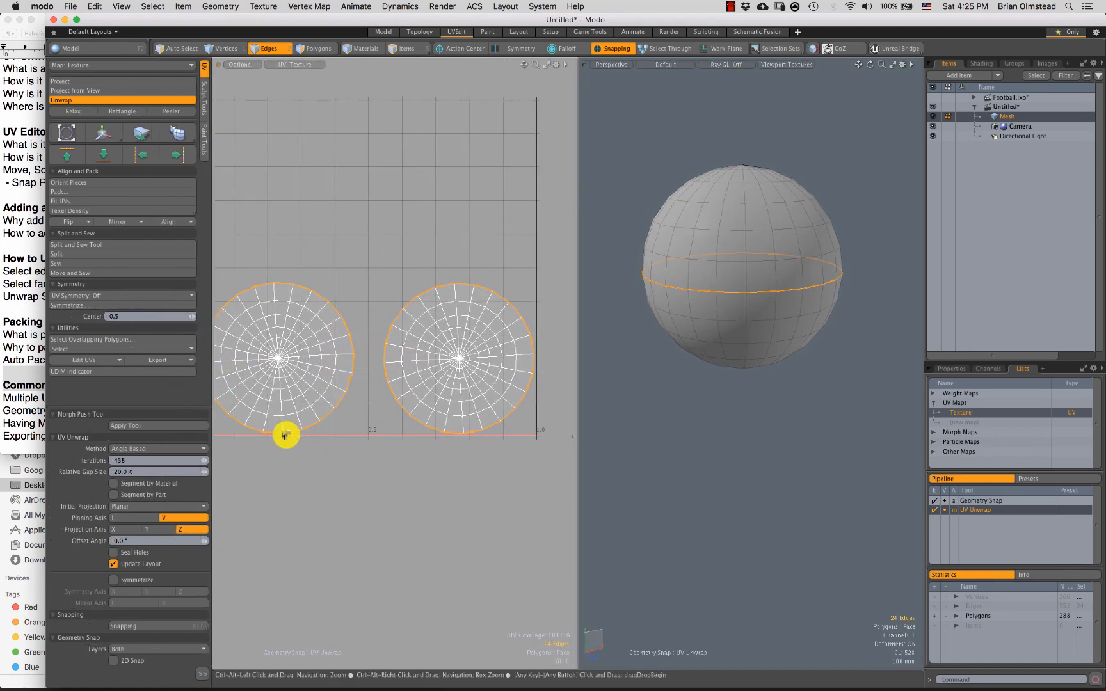
drag(149, 406, 149, 393)
ctrl+alt+drag(373, 441, 365, 387)
ctrl+alt+drag(366, 387, 370, 386)
alt+shift+drag(303, 447, 307, 417)
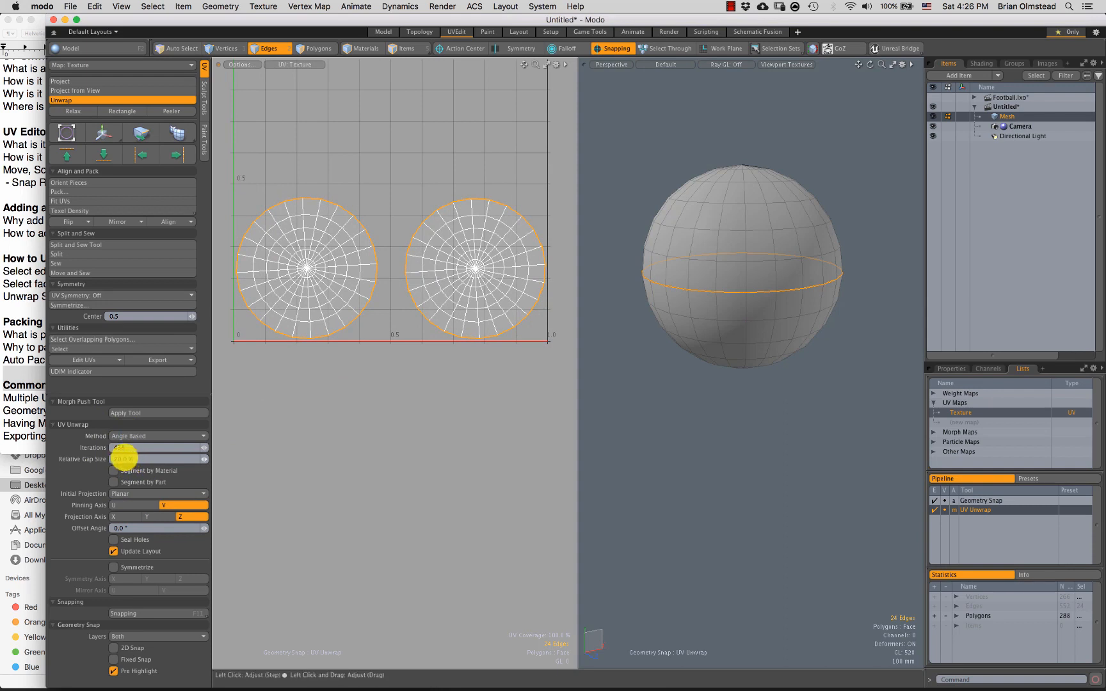
Step: Set the UV Unwrap method to Conformal
click(127, 459)
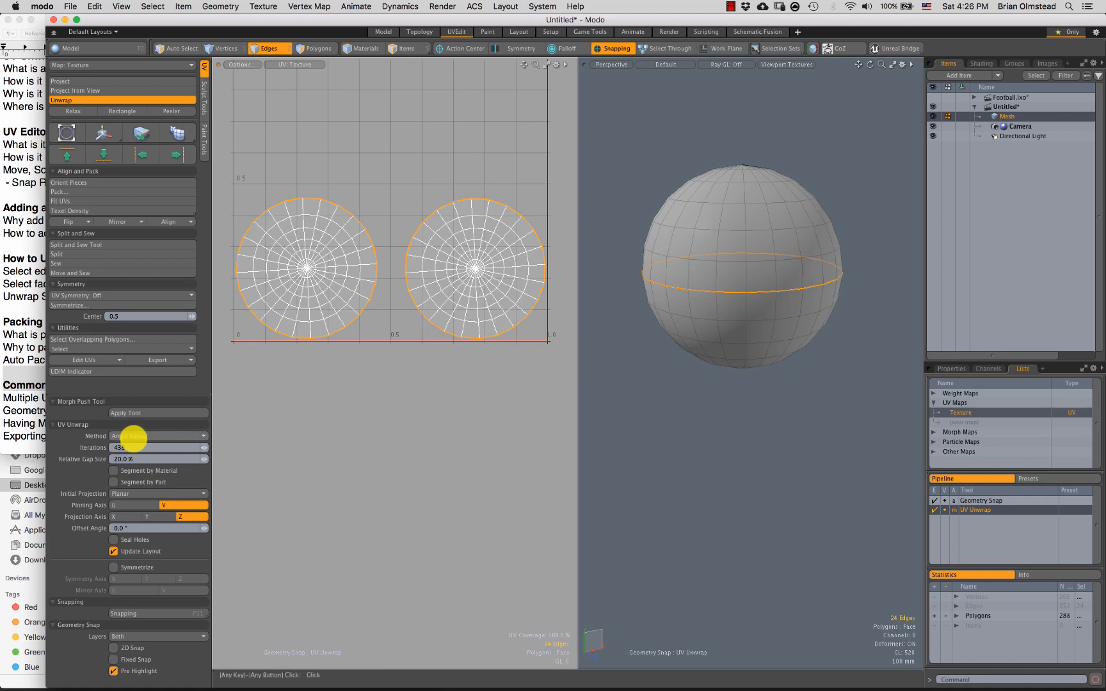
click(134, 438)
click(133, 432)
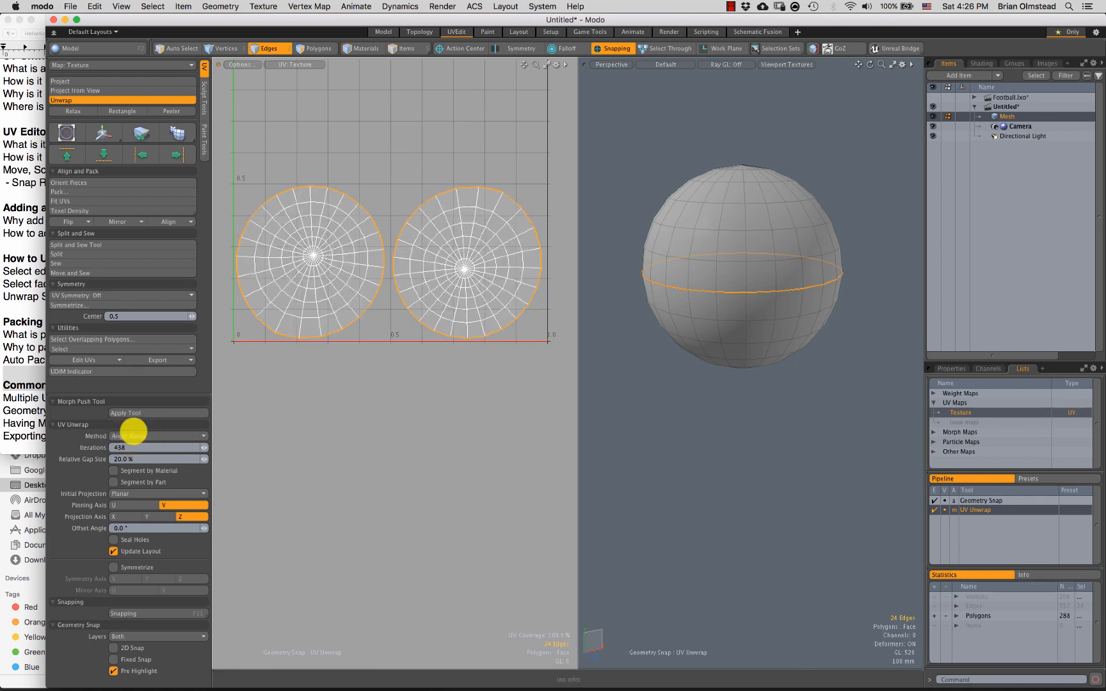
click(147, 446)
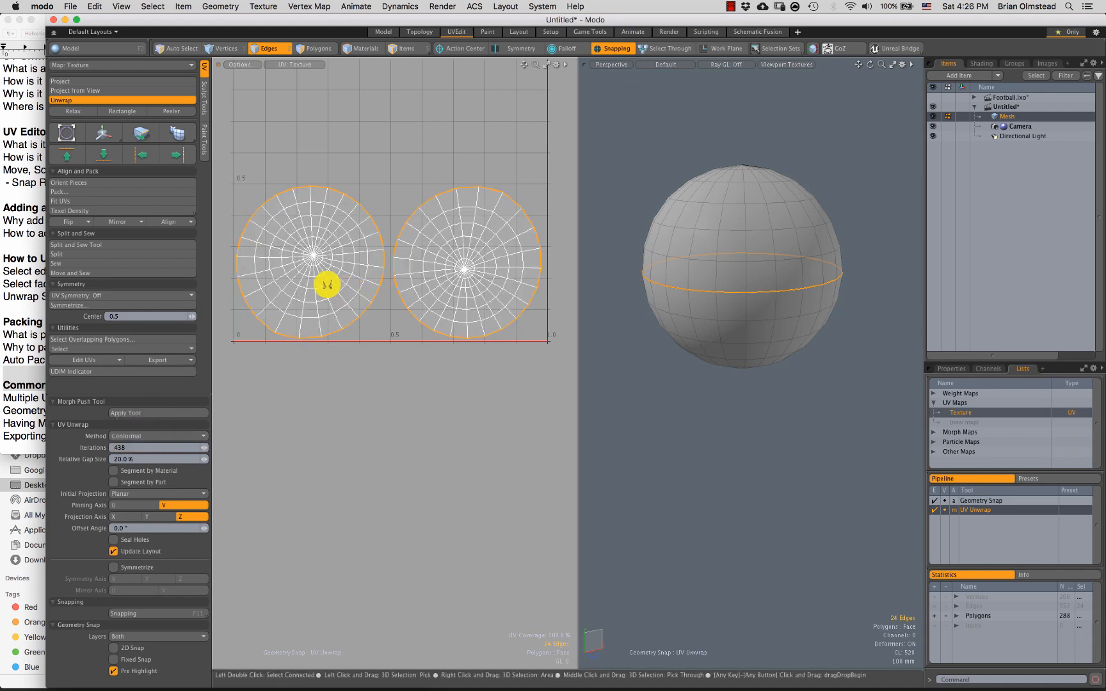
Step: Lasso and clear polygons on the first UV disc, and restart Unwrap on the equator edge loop
key(3)
mouse_move(271, 327)
right_down()
mouse_move(316, 174)
mouse_move(289, 340)
mouse_move(243, 347)
mouse_move(293, 352)
right_up()
click(295, 357)
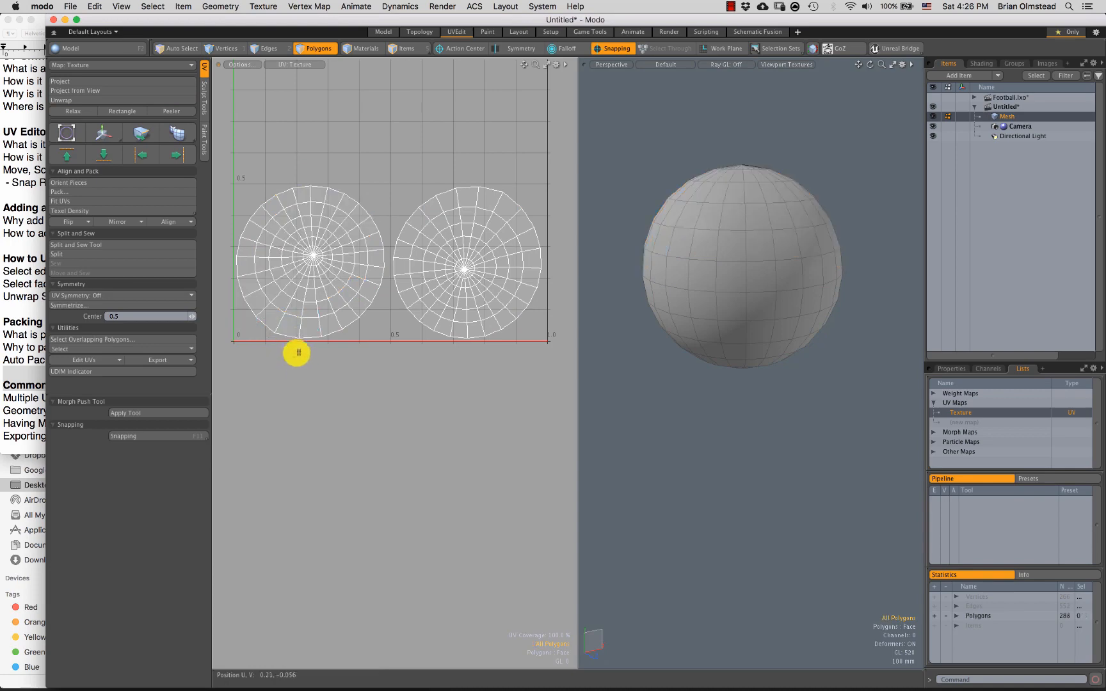
key(2)
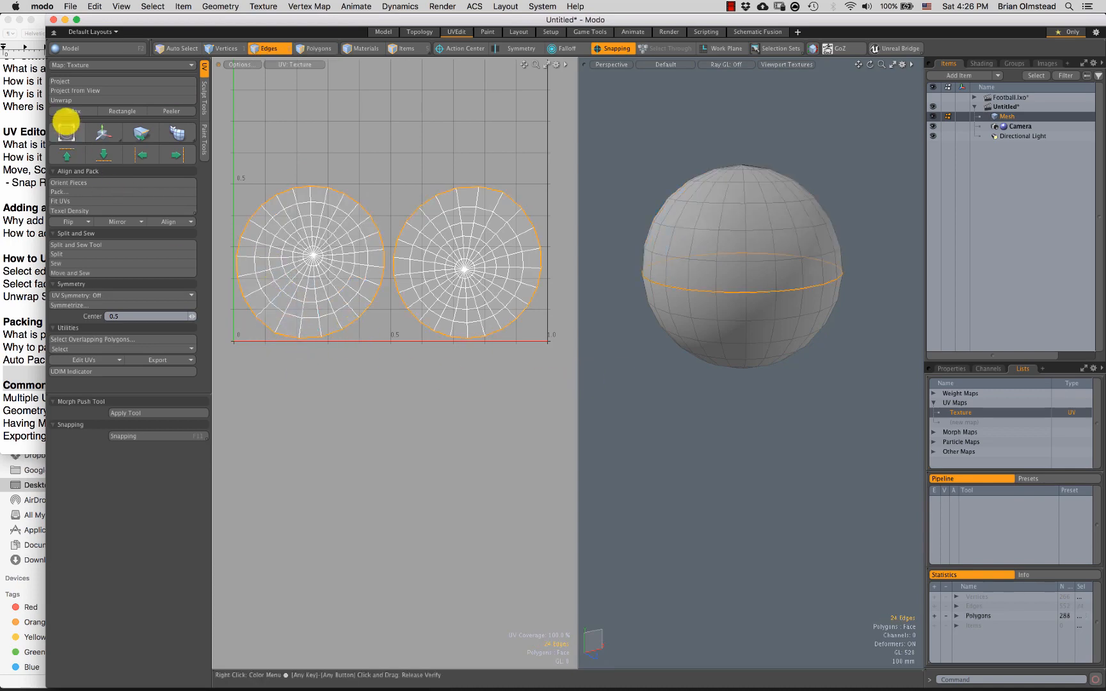
click(64, 100)
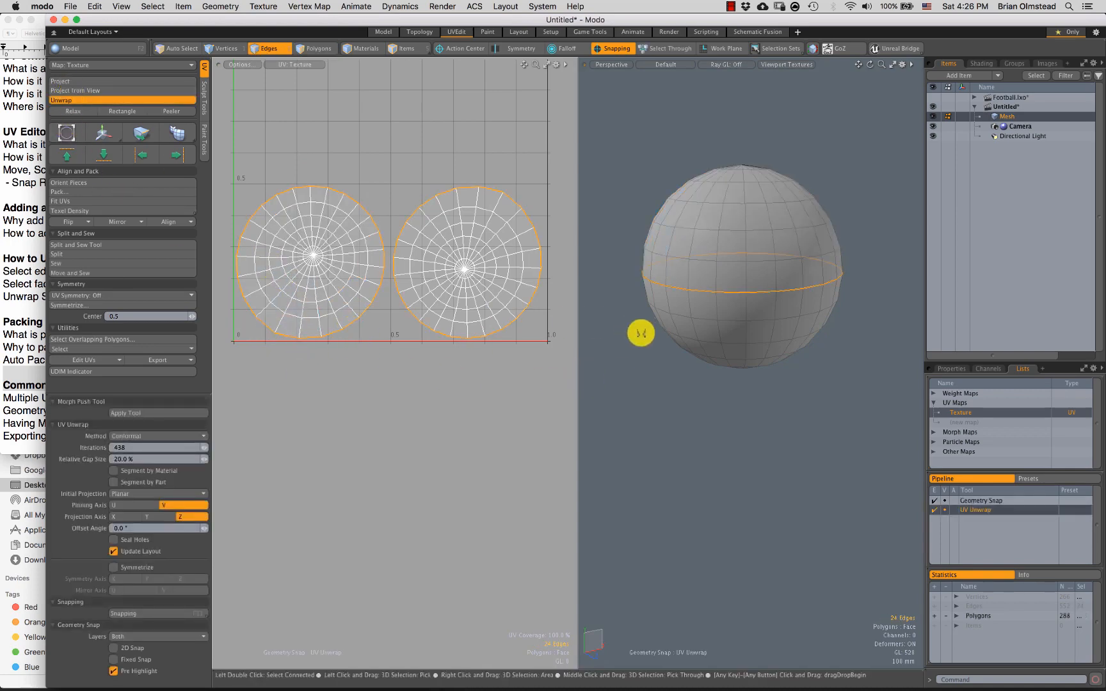
Step: Keep the Conformal unwrap method and set the iterations to 1
click(126, 436)
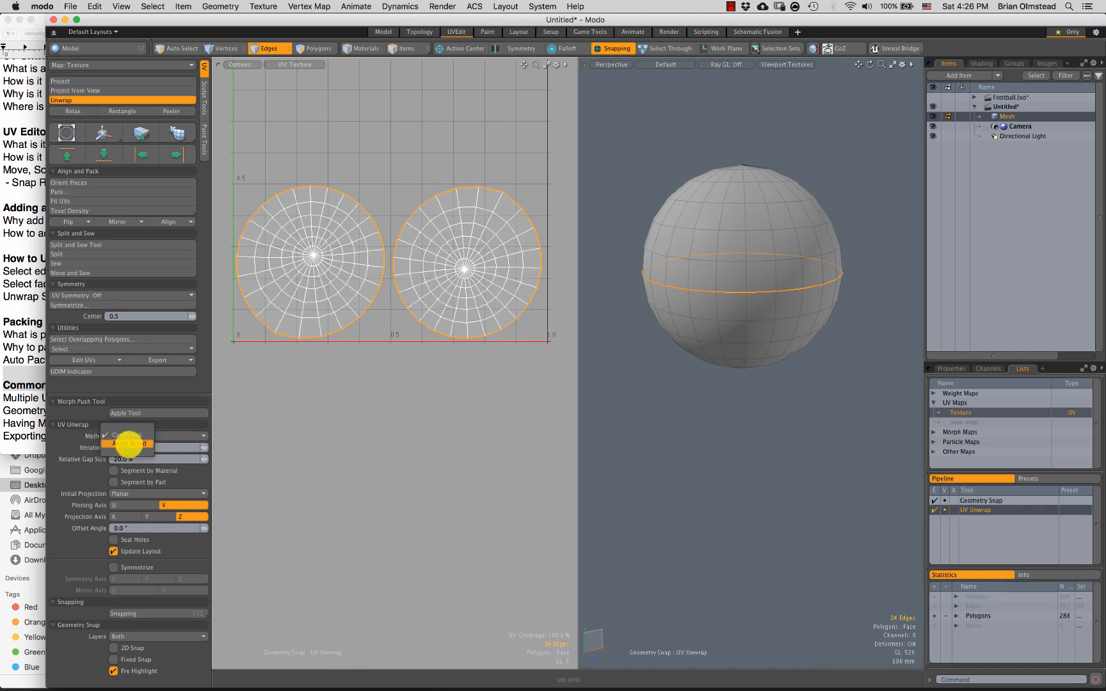
click(128, 443)
click(130, 430)
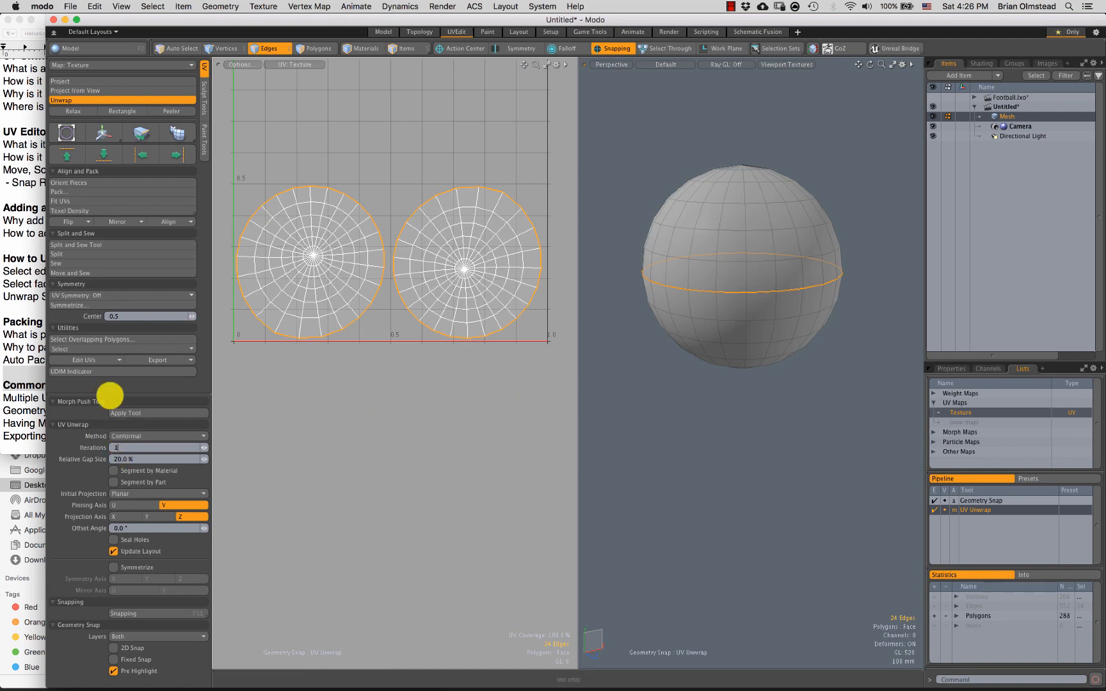
key(Return)
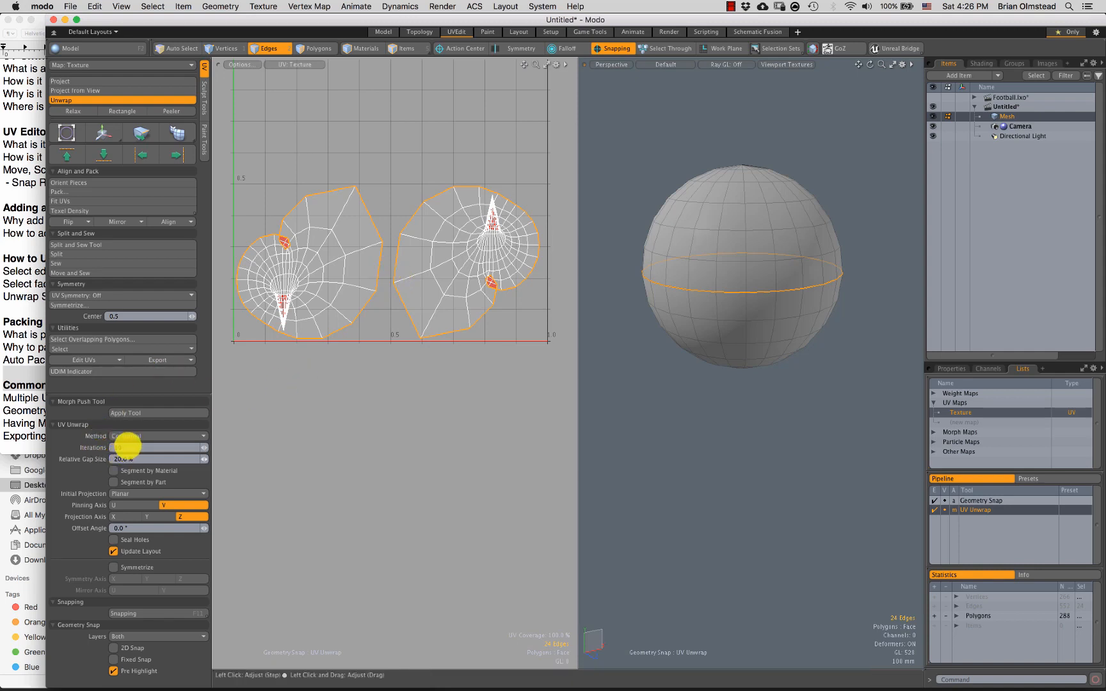
Step: Set the UV Unwrap iterations to 400
drag(127, 446, 100, 446)
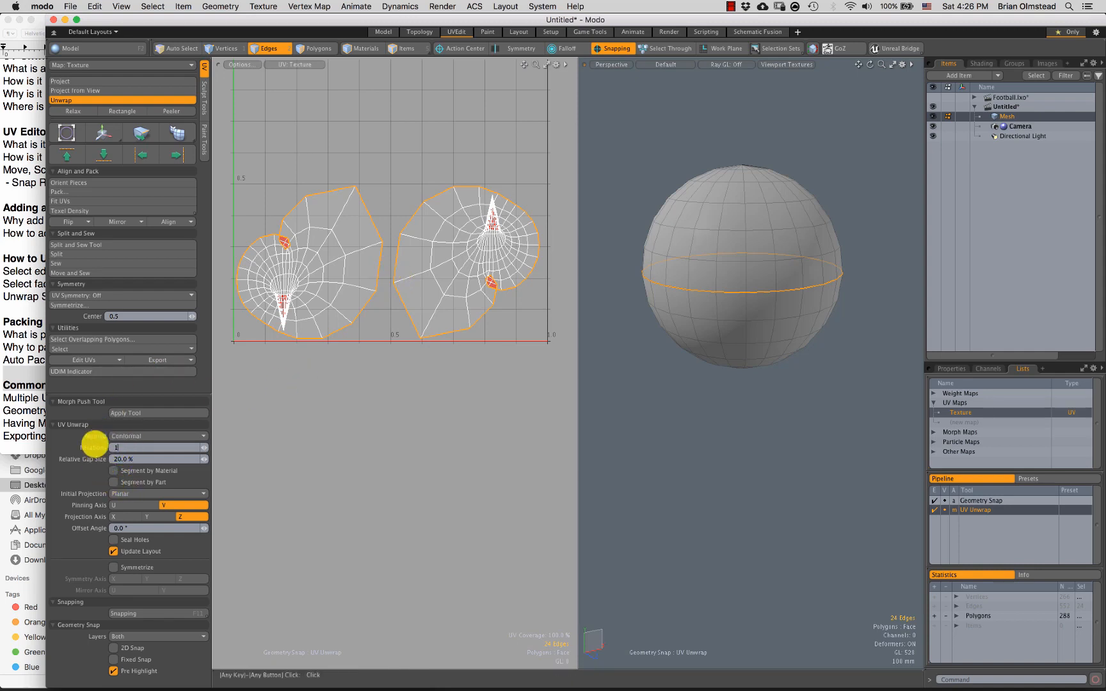
text(100)
key(Return)
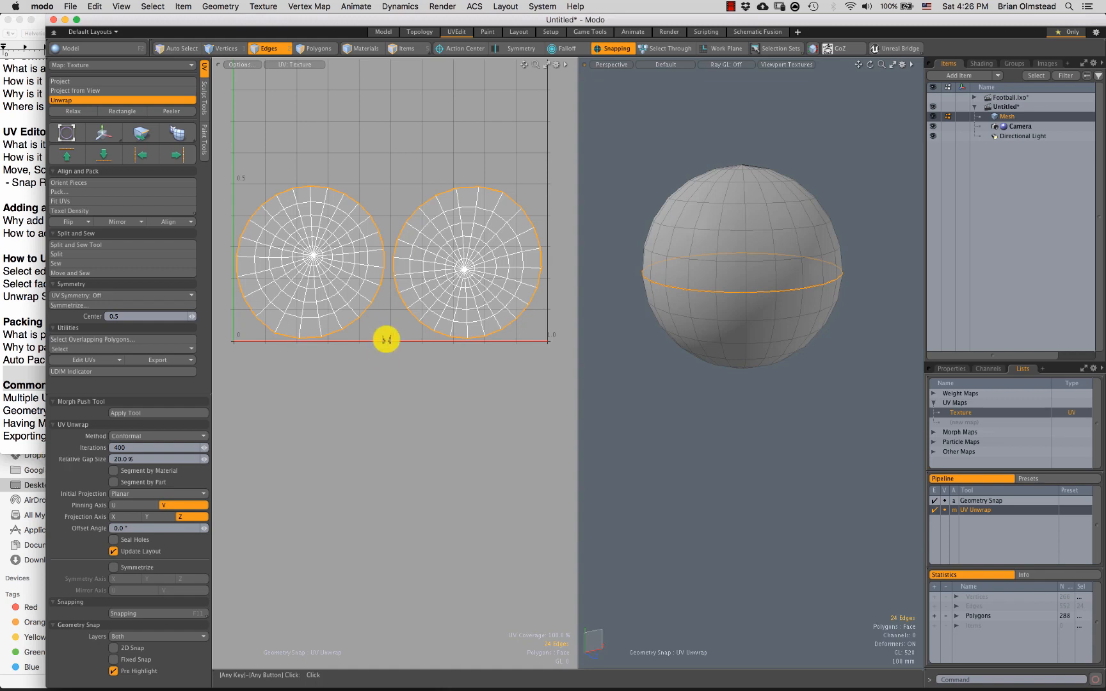
Step: Change the unwrap's initial projection to Spherical and examine the first UV disc
mouse_move(363, 400)
ctrl+alt+mouse_down()
mouse_move(365, 410)
mouse_move(353, 400)
ctrl+alt+mouse_up()
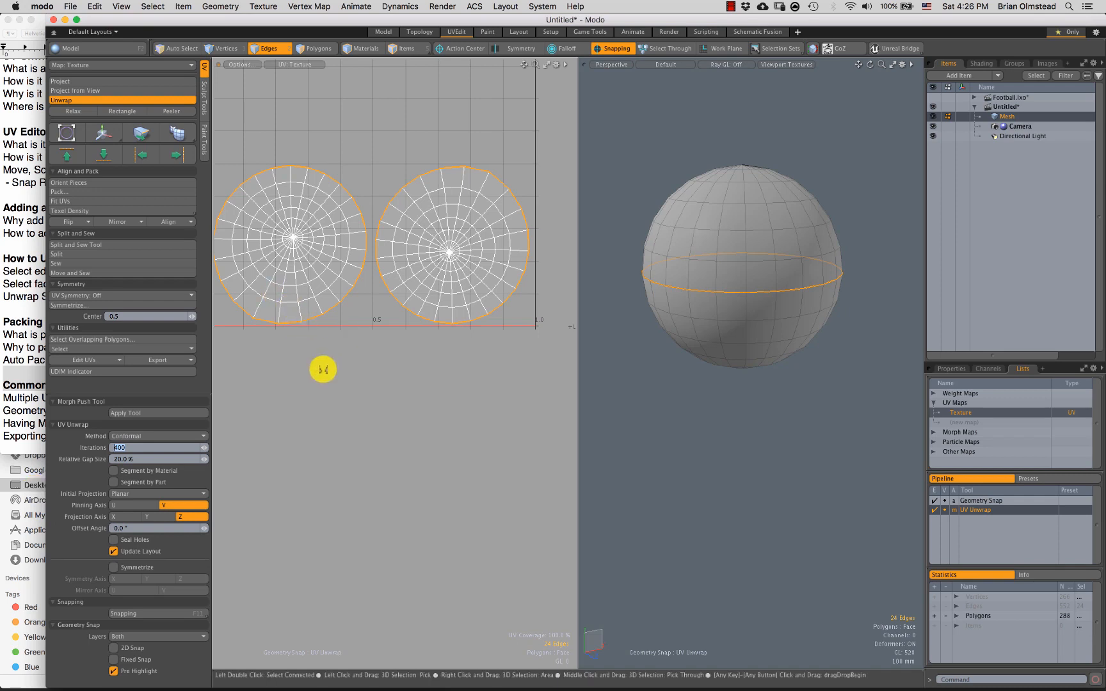
alt+drag(357, 350, 361, 386)
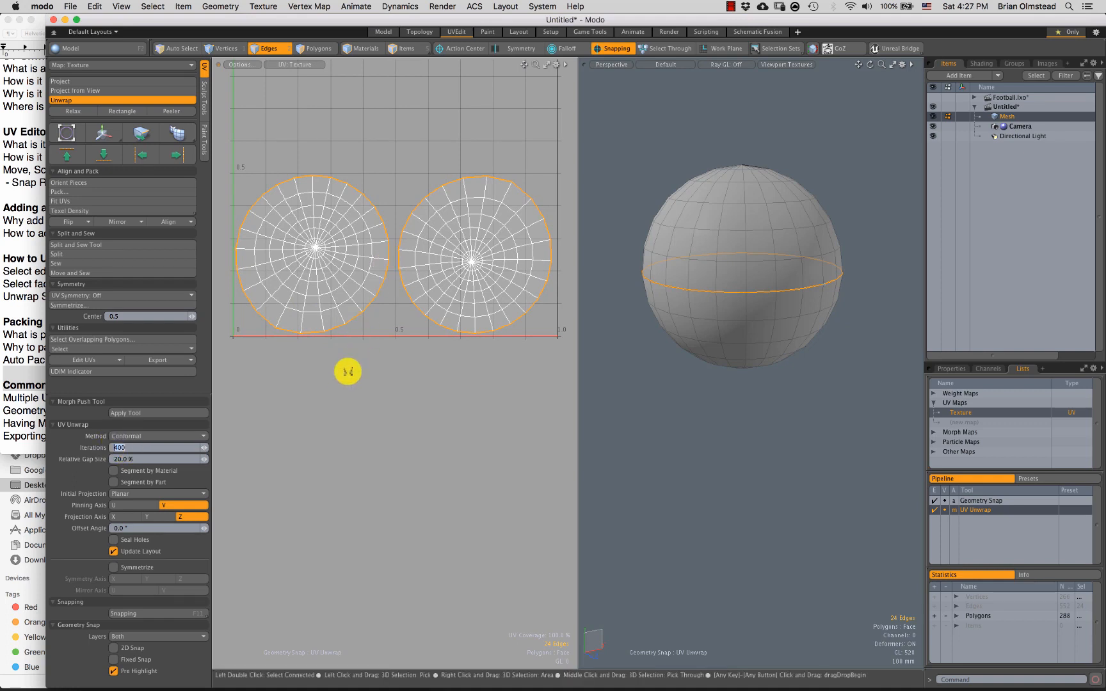
scroll(343, 371, down, 2)
alt+shift+drag(294, 435, 301, 441)
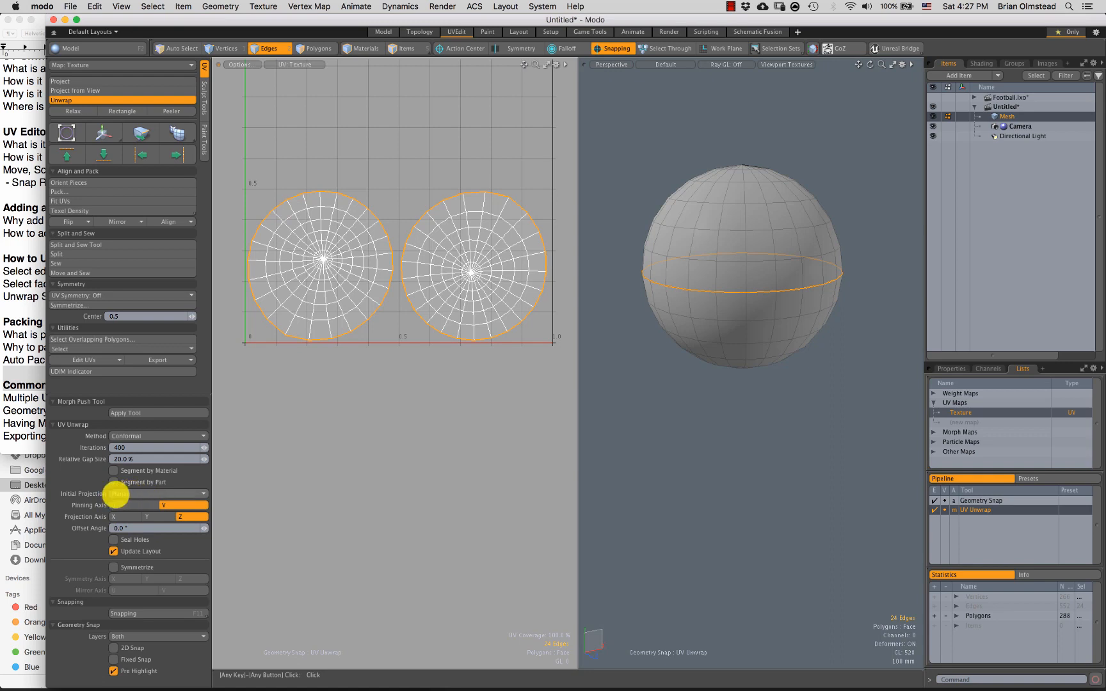
click(125, 493)
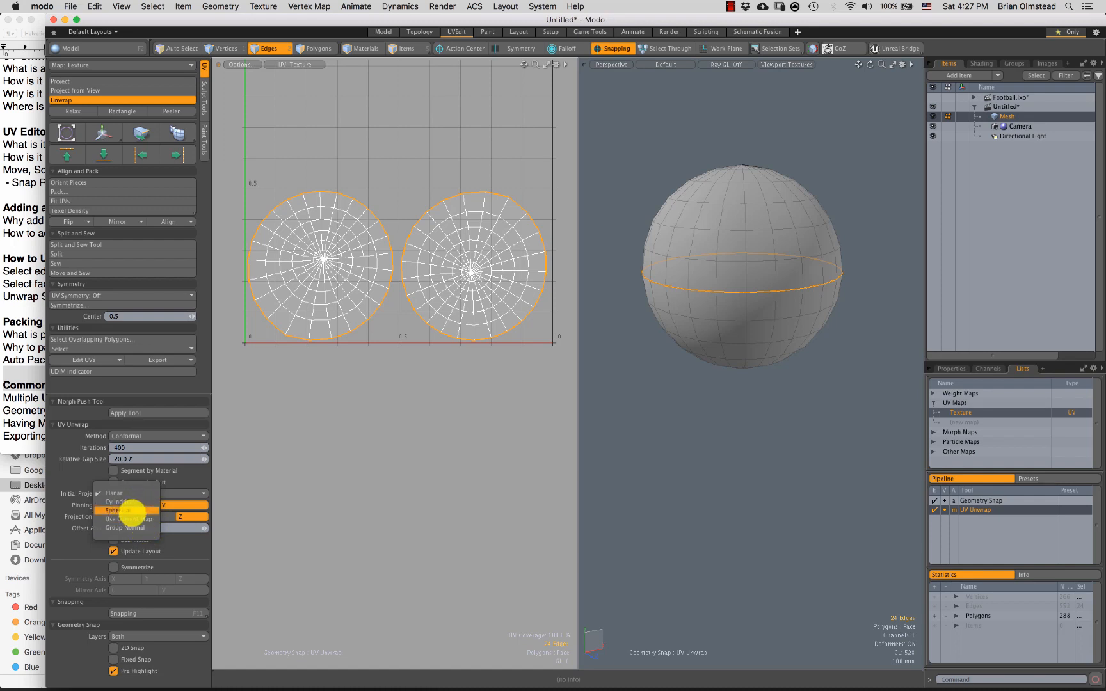
click(128, 511)
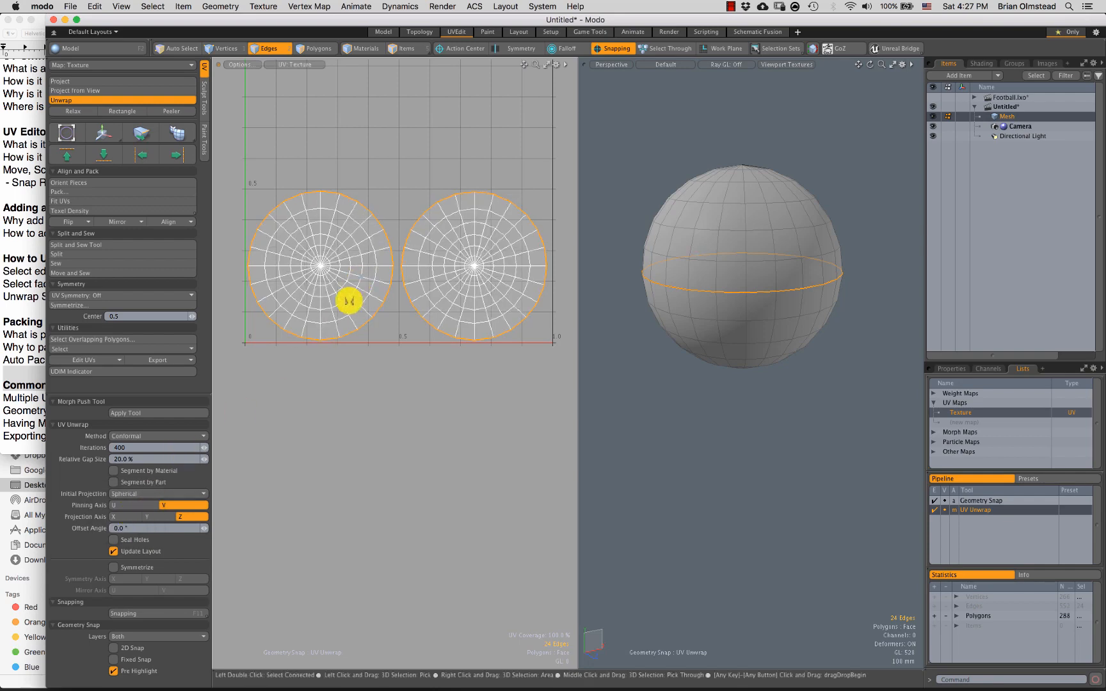
scroll(356, 275, up, 2)
alt+drag(304, 266, 344, 294)
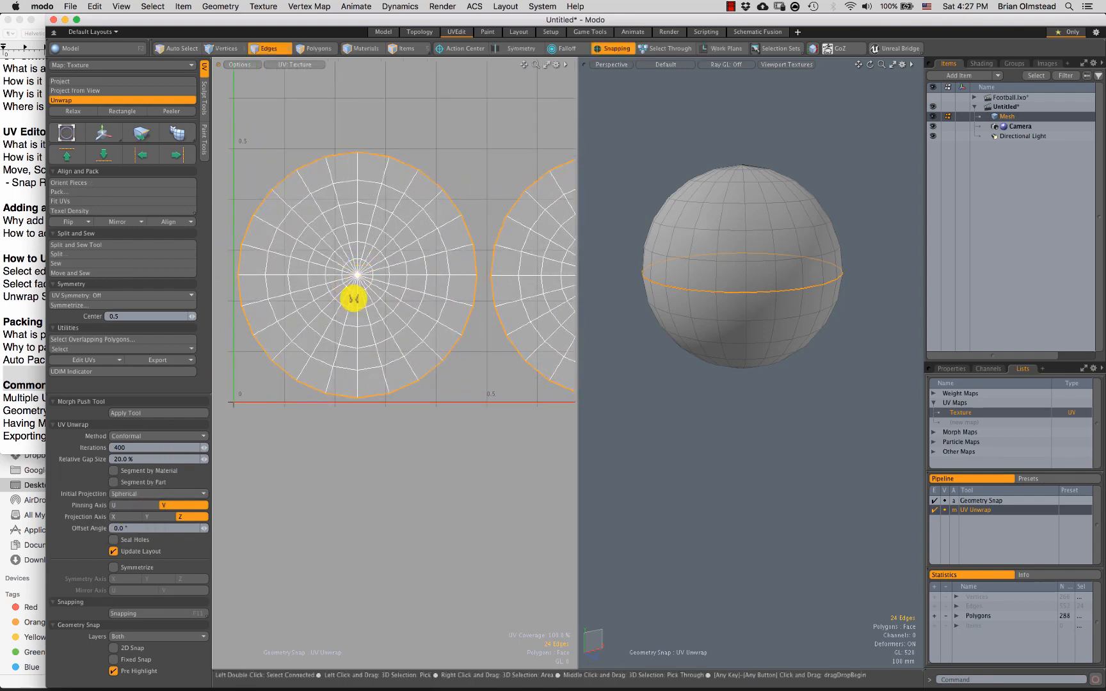
Step: Undo and redo the Spherical projection change to compare how each centres the pole in the UV disc
key(super+z)
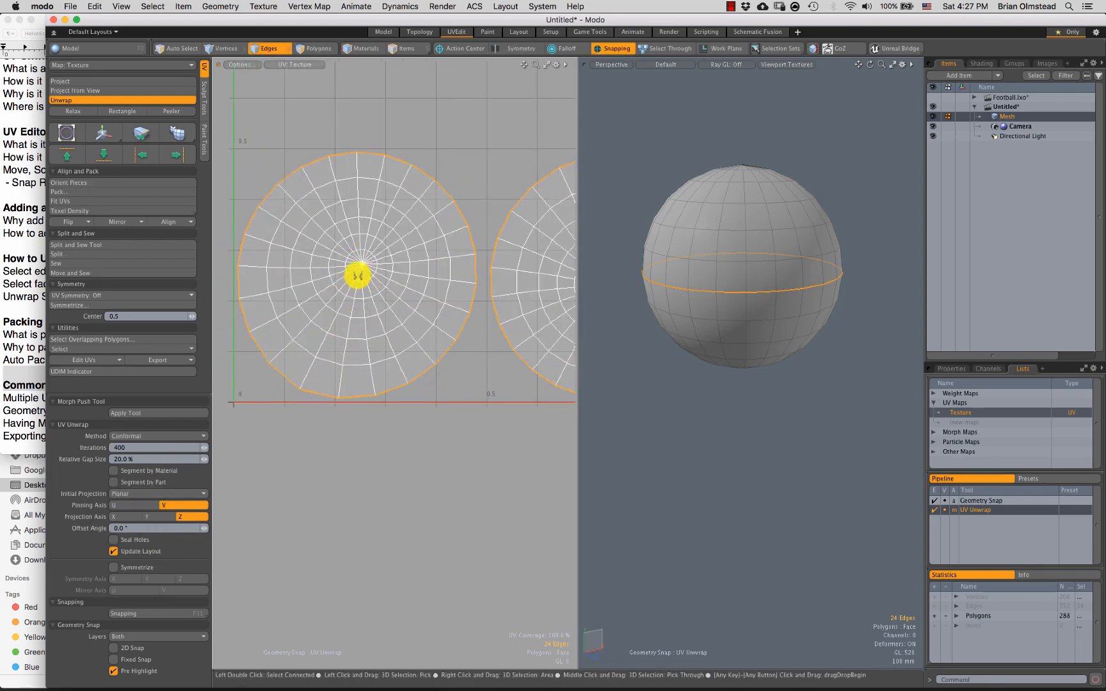
key(super+shift+z)
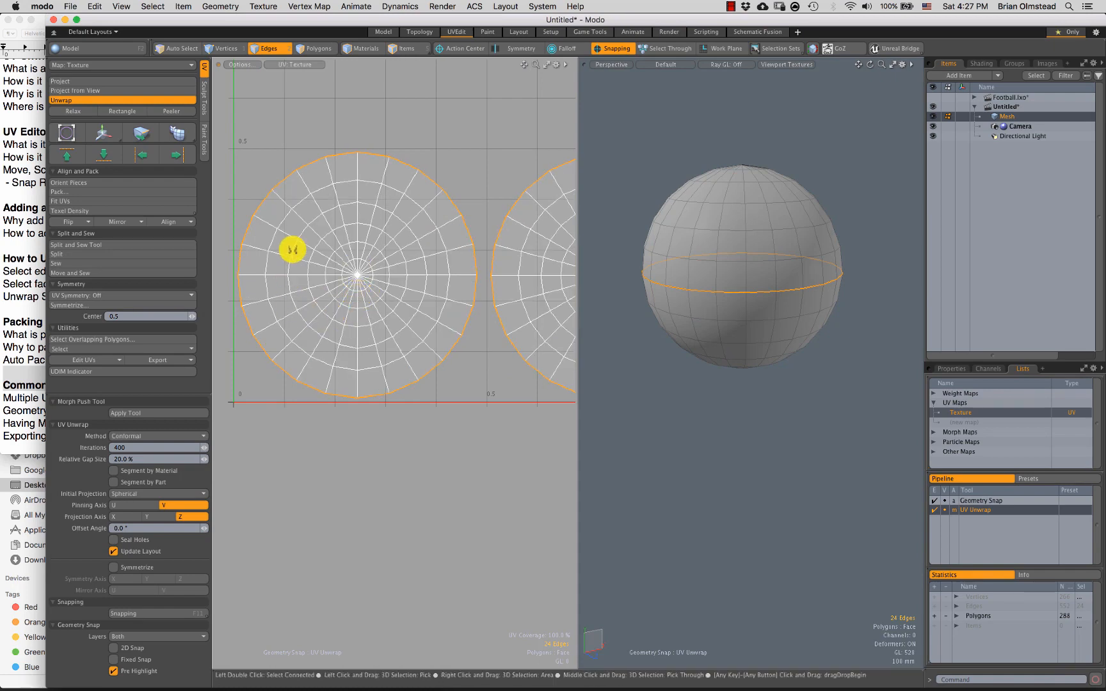
key(a)
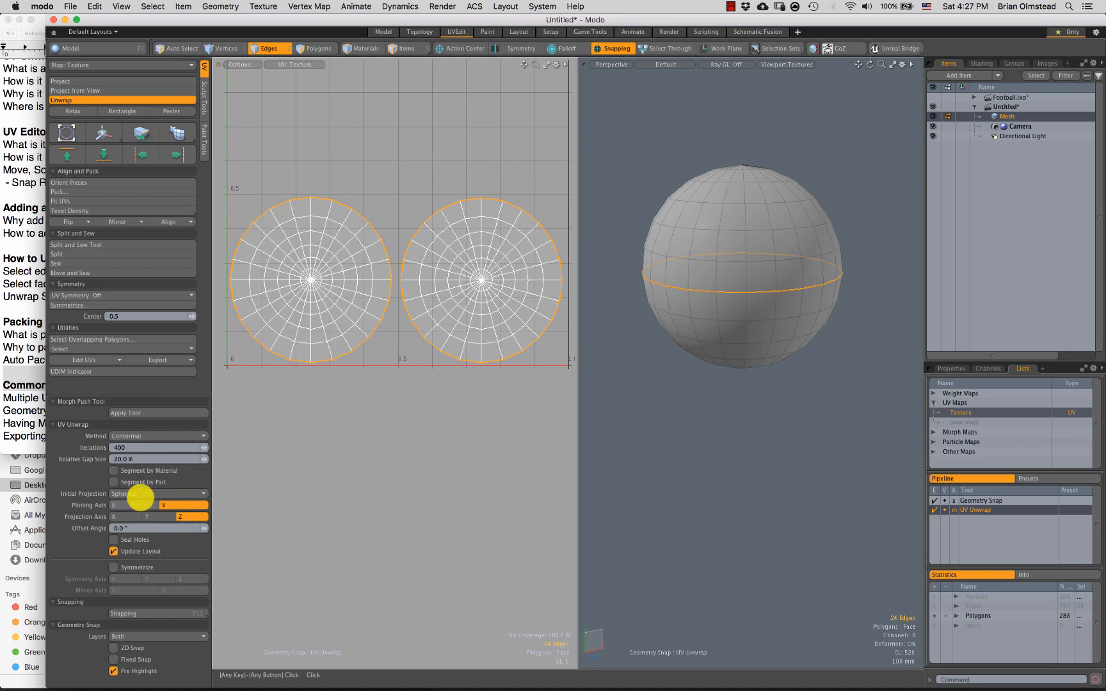
Step: Drop the Unwrap tool, clear the equator edge selection, and unhide all the shapes in polygon mode
scroll(404, 378, down, 1)
key(space)
click(689, 430)
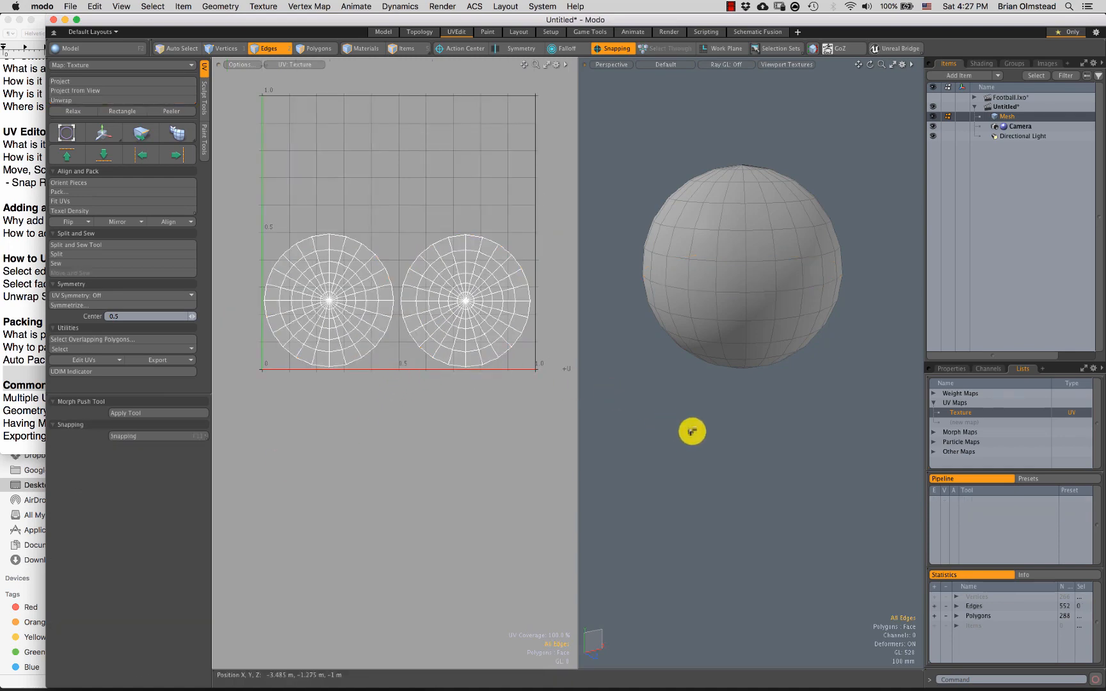
scroll(692, 430, down, 4)
key(u)
key(3)
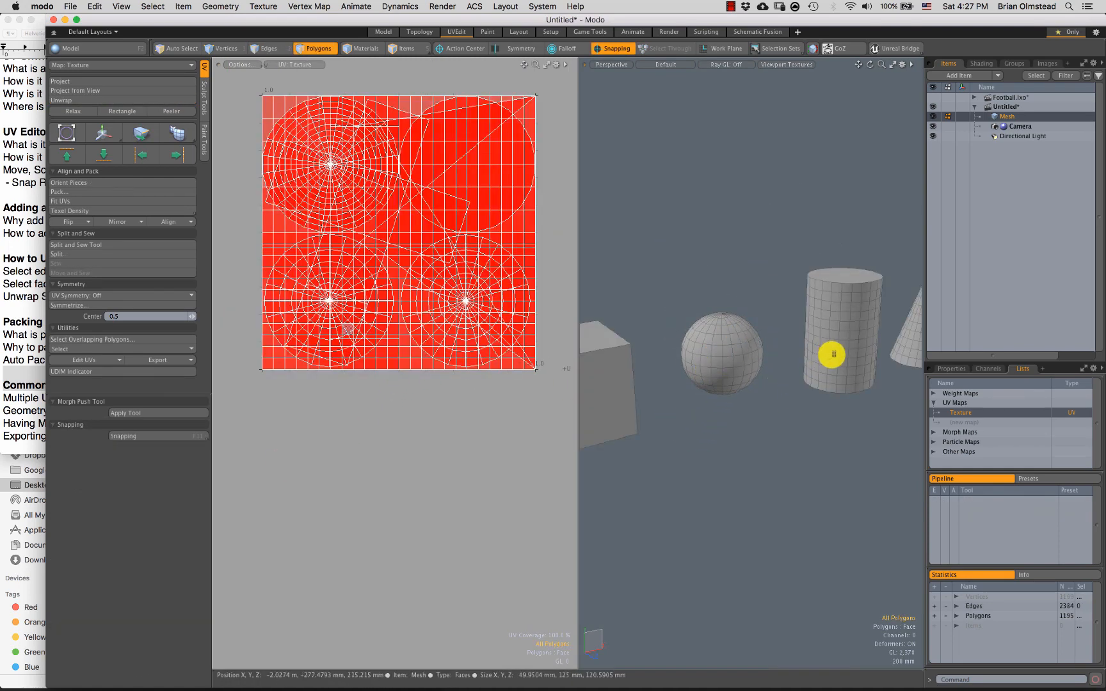
Step: Isolate the whole cylinder and clear its selection to show its UV map
double_click(832, 355)
alt+shift+drag(821, 415, 704, 352)
key(shift+h)
key(shift+a)
click(652, 329)
Step: Select the cylinder's two UV circles and polygons of the rectangular UV grid in turn, and examine them on the model
click(356, 180)
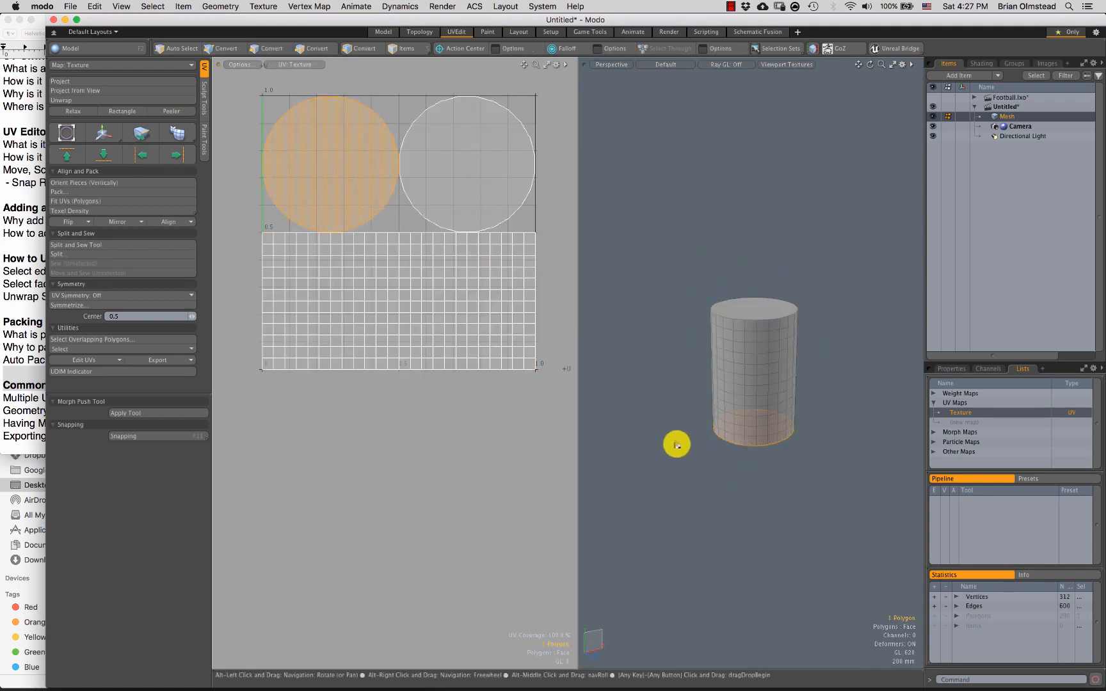
alt+drag(677, 444, 686, 297)
click(441, 182)
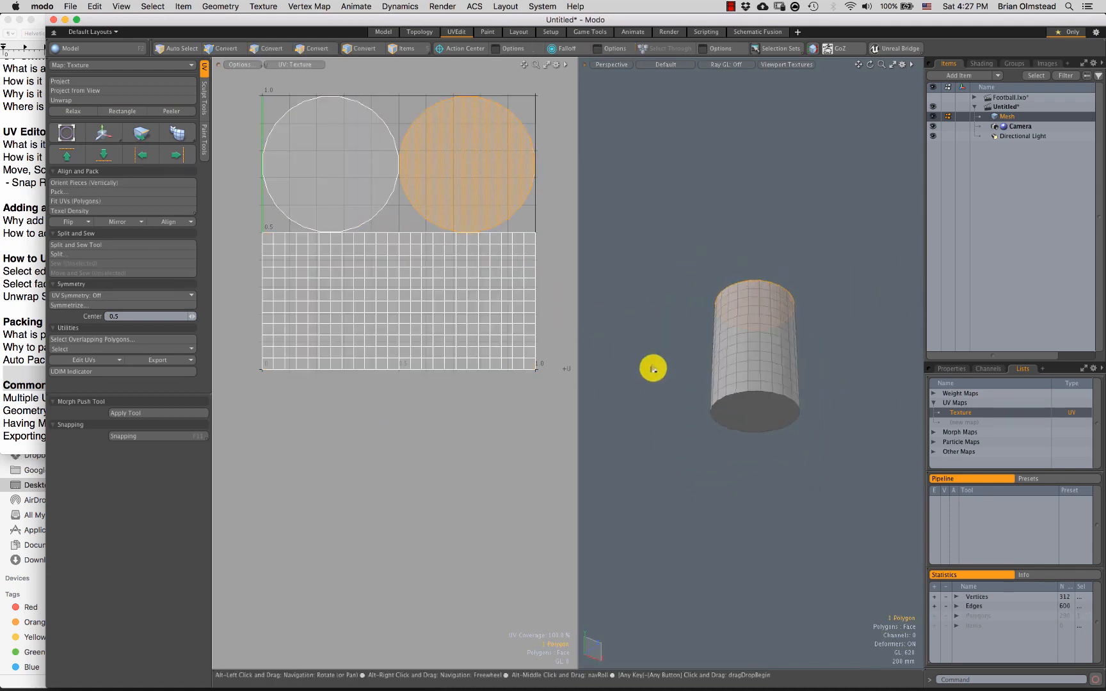
mouse_move(254, 352)
mouse_down()
mouse_move(277, 279)
mouse_move(385, 242)
mouse_move(513, 288)
mouse_move(285, 352)
mouse_up()
mouse_move(688, 404)
alt+mouse_down()
mouse_move(676, 457)
mouse_move(672, 447)
alt+mouse_up()
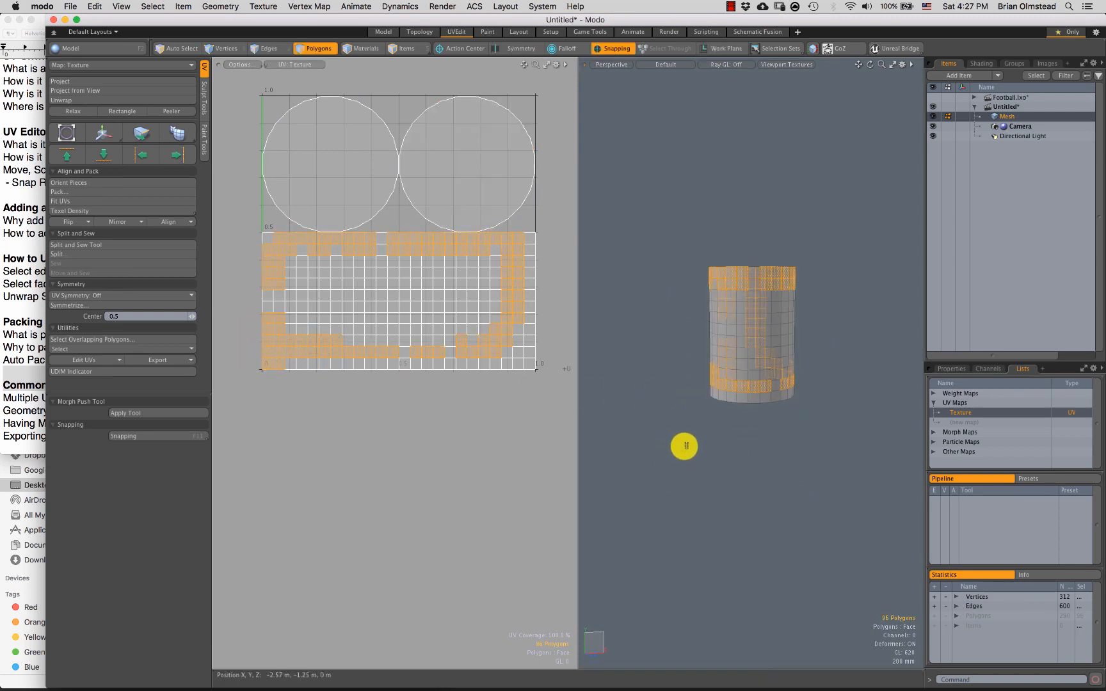
Step: Clear the polygon selection and select the edge loops around the cylinder's top and bottom rims
click(686, 445)
alt+drag(762, 364, 727, 404)
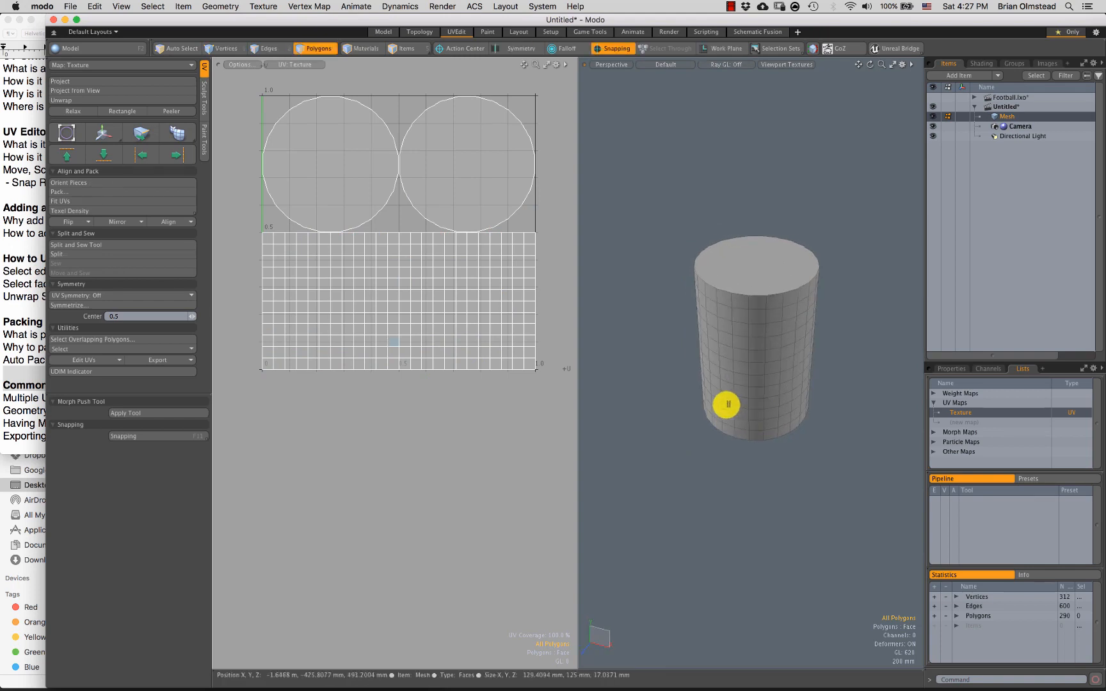
key(2)
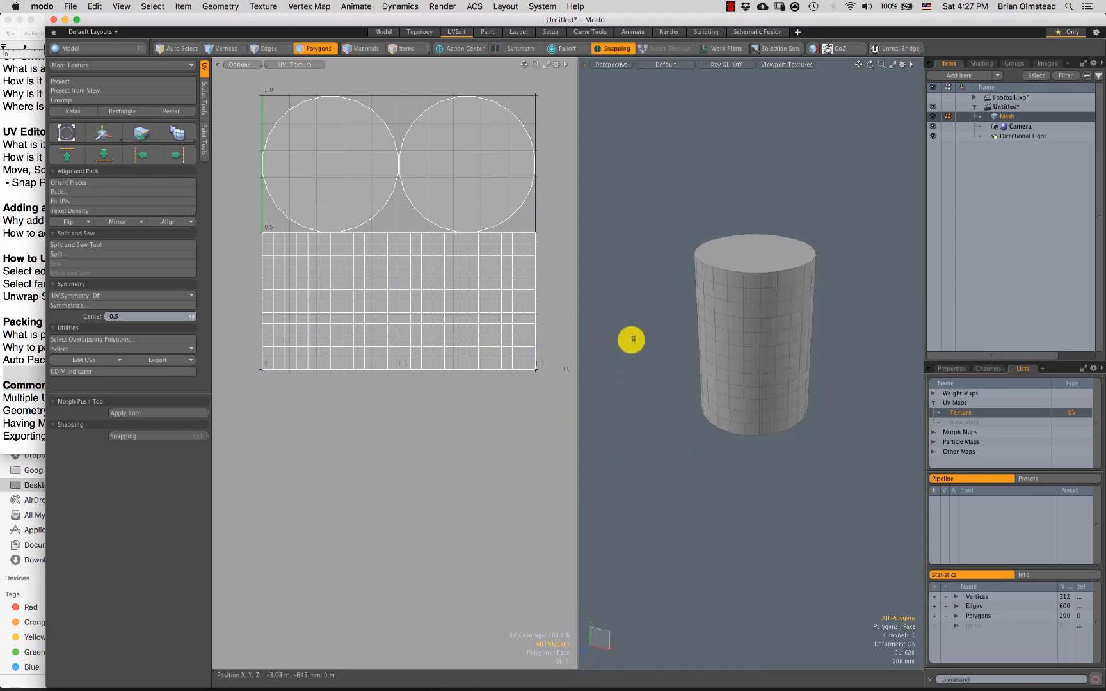
alt+drag(693, 372, 703, 338)
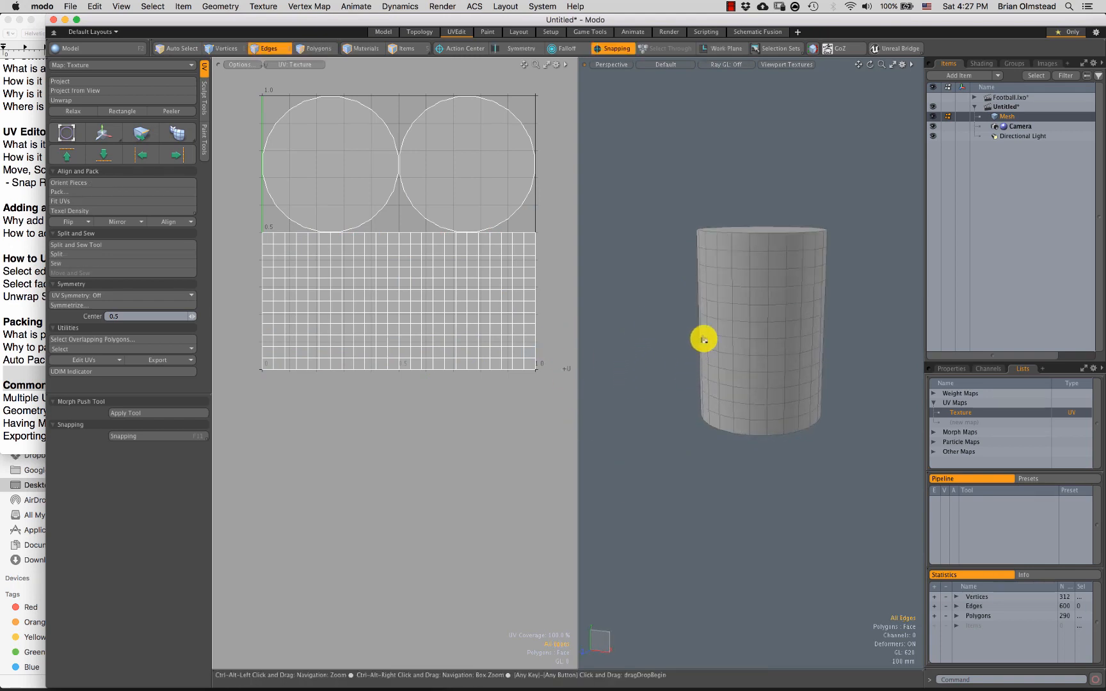
double_click(756, 231)
alt+drag(763, 256, 713, 412)
shift+double_click(742, 408)
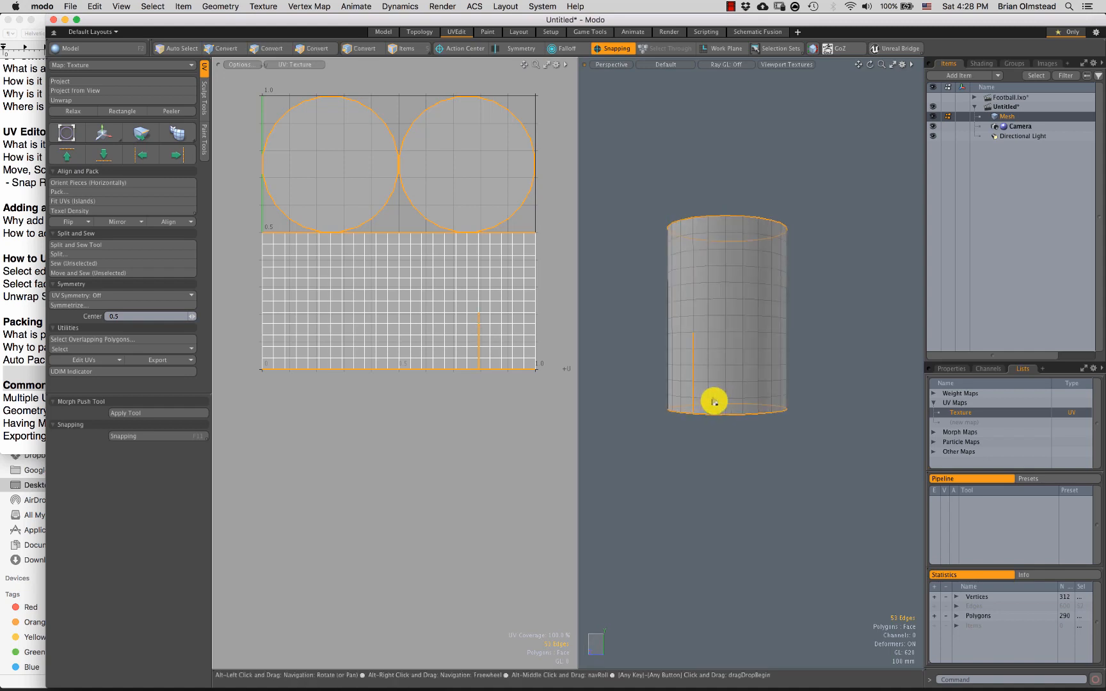
Step: Add a full-height vertical seam on the cylinder's side to the edge selection and unwrap the cylinder along the selected edges
alt+drag(711, 375, 737, 378)
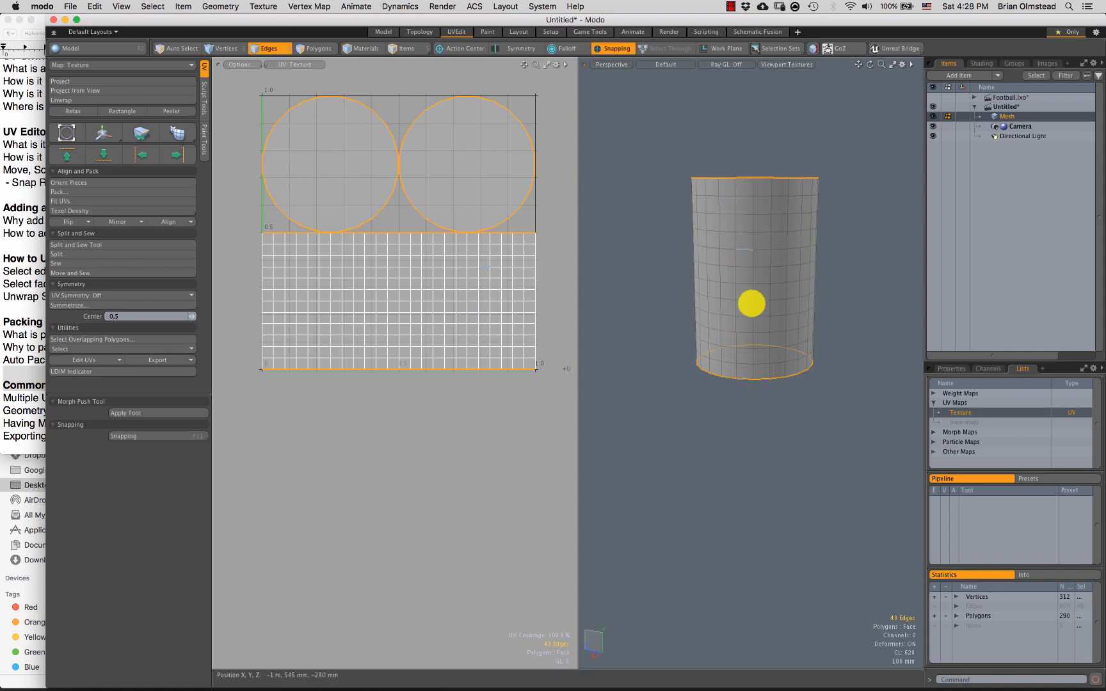
alt+drag(735, 320, 761, 381)
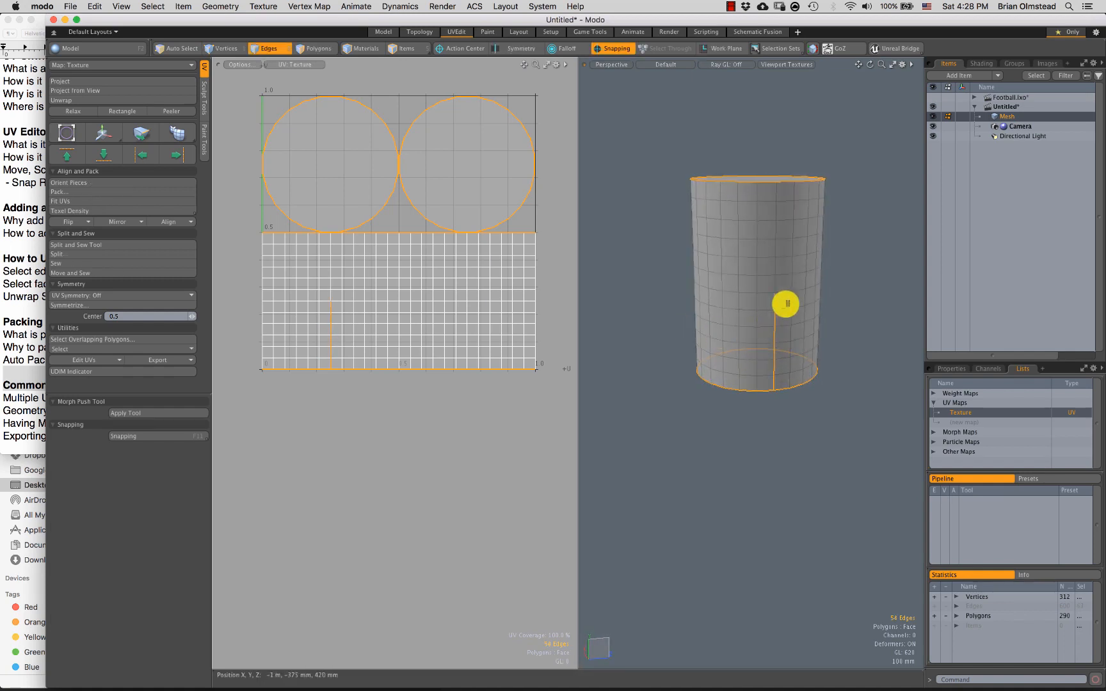
alt+drag(762, 357, 553, 311)
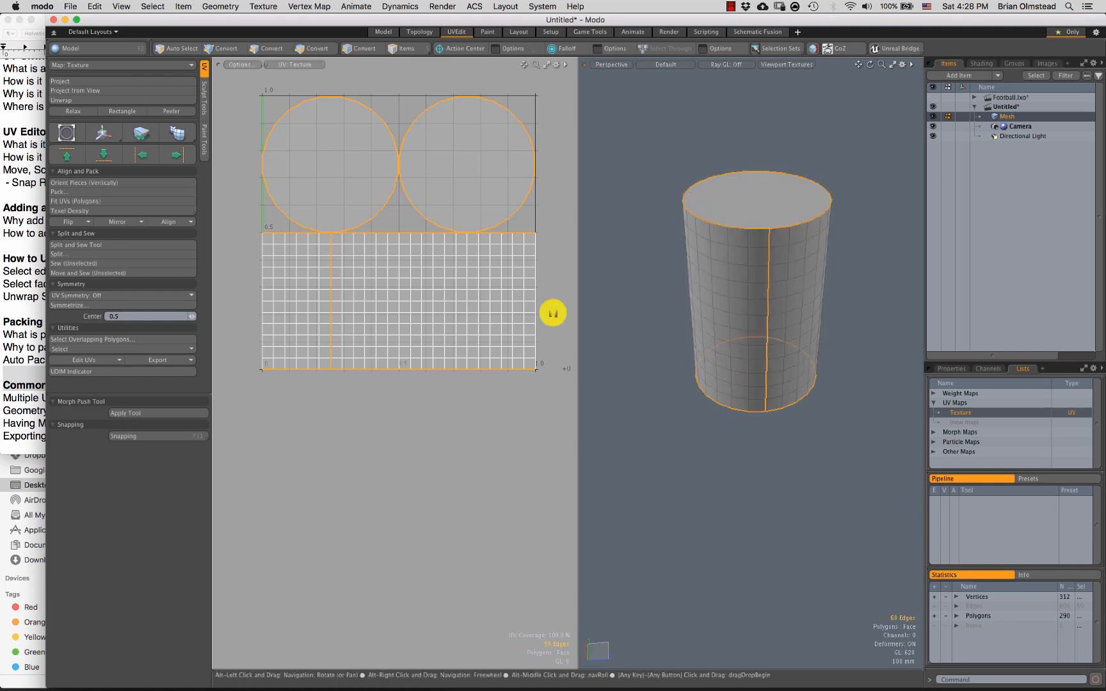
click(81, 100)
click(688, 141)
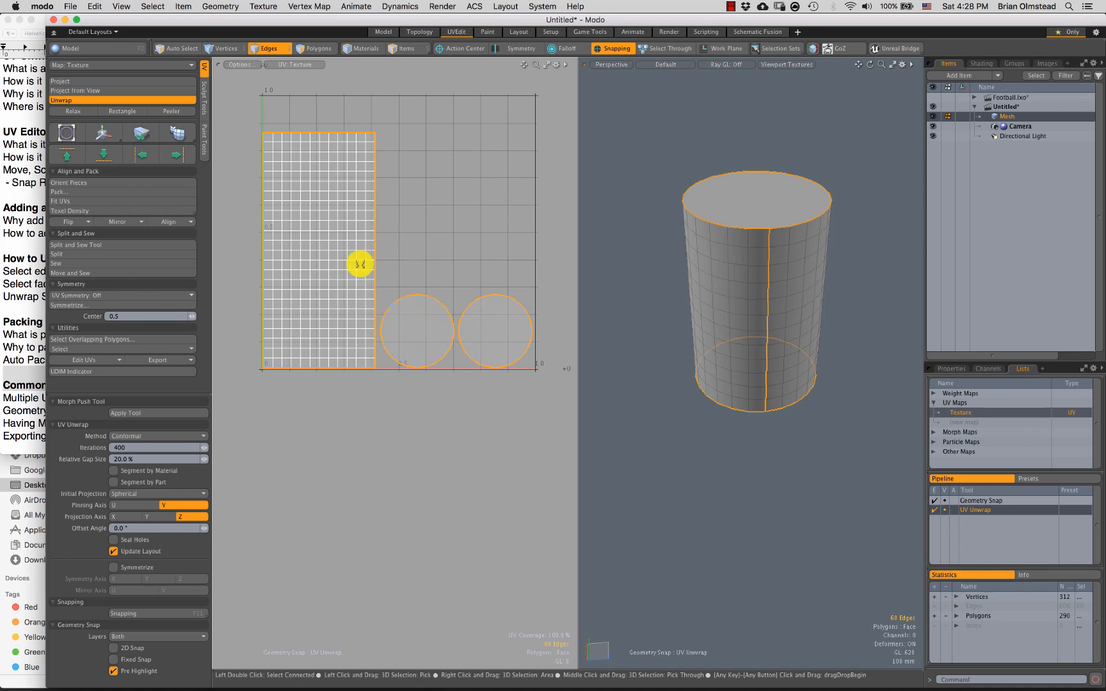
Step: Undo the cylinder's unwrap to restore the UV layout with two large cap circles above the side grid
key(3)
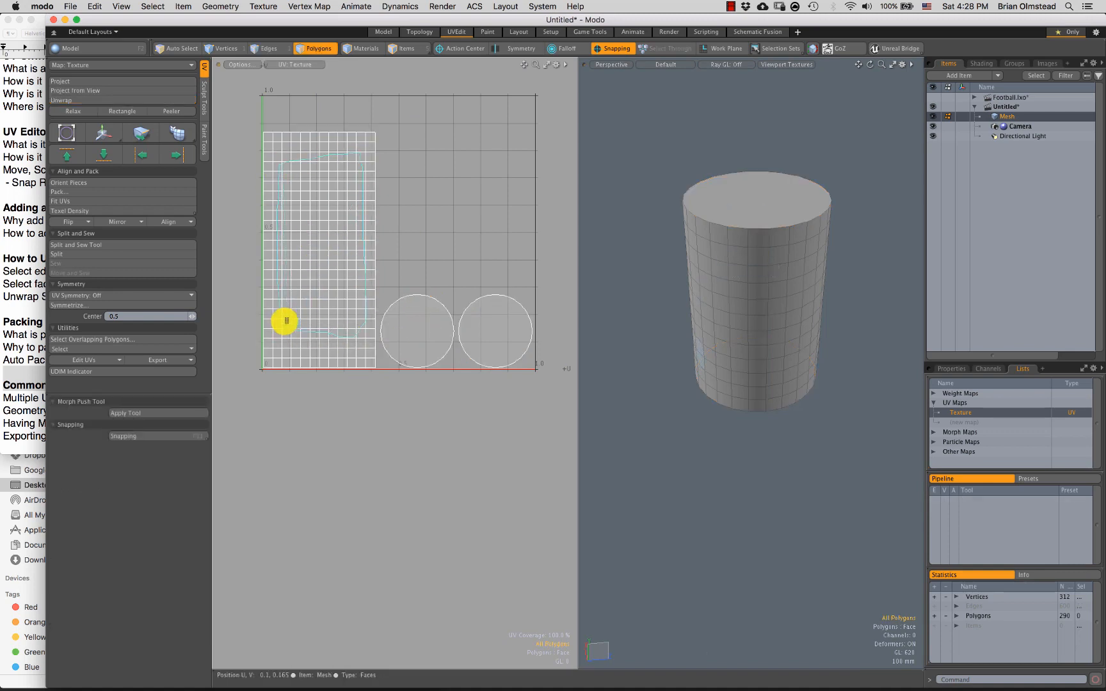
key(ctrl+z)
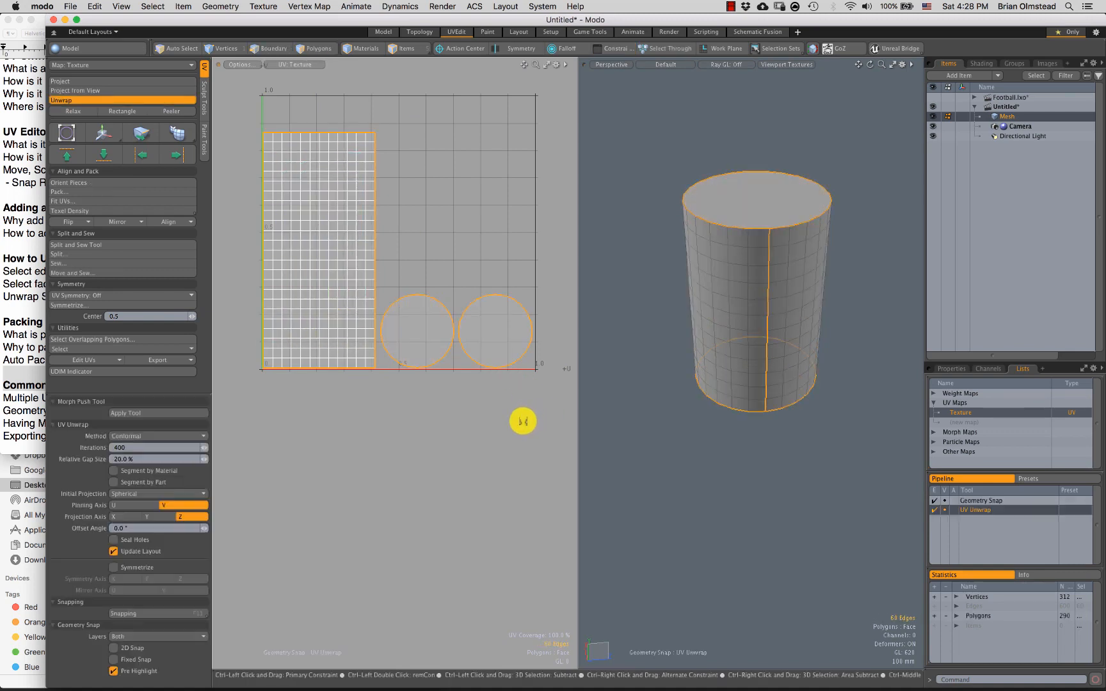
key(ctrl+z)
click(340, 185)
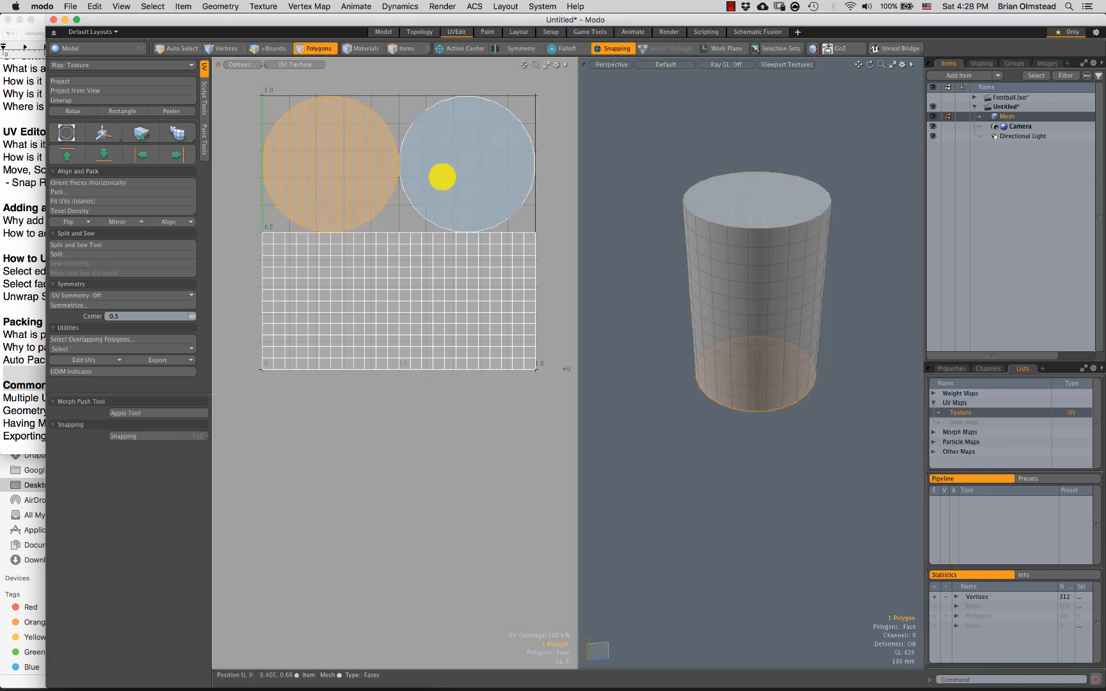
shift+click(441, 177)
key(w)
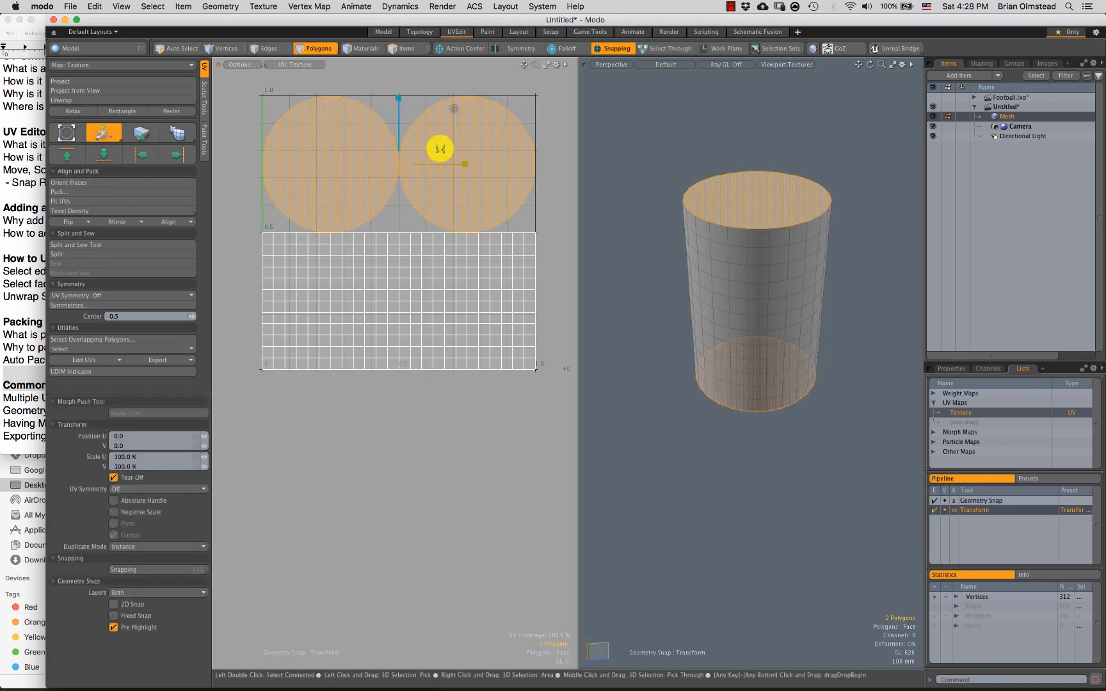
key(space)
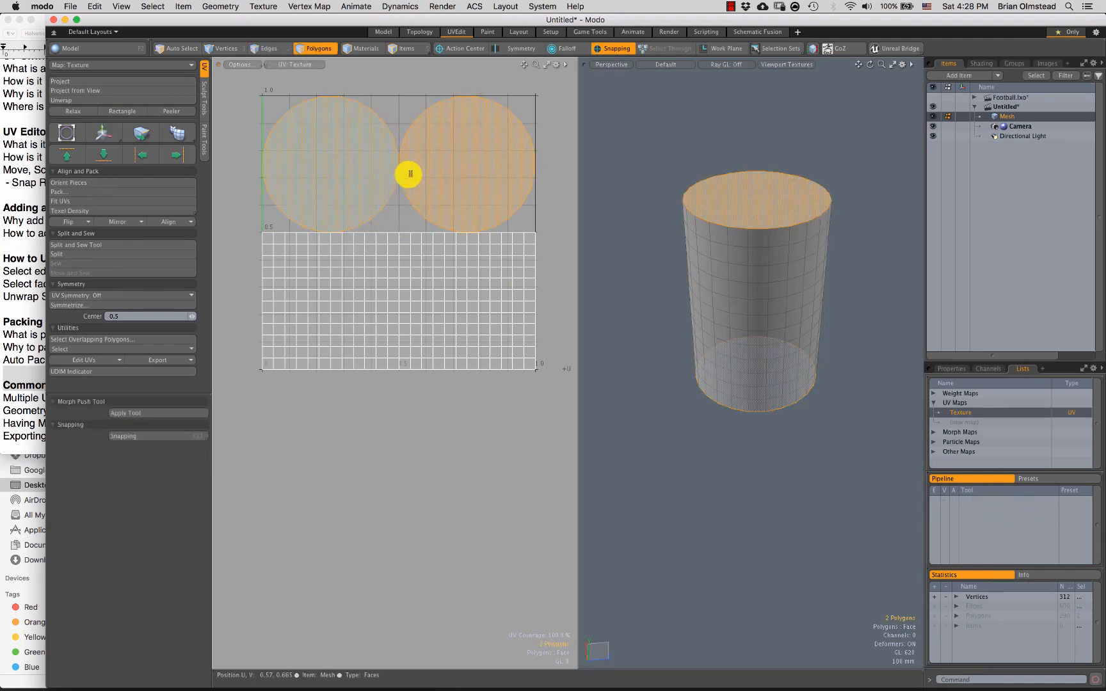
scroll(427, 259, down, 2)
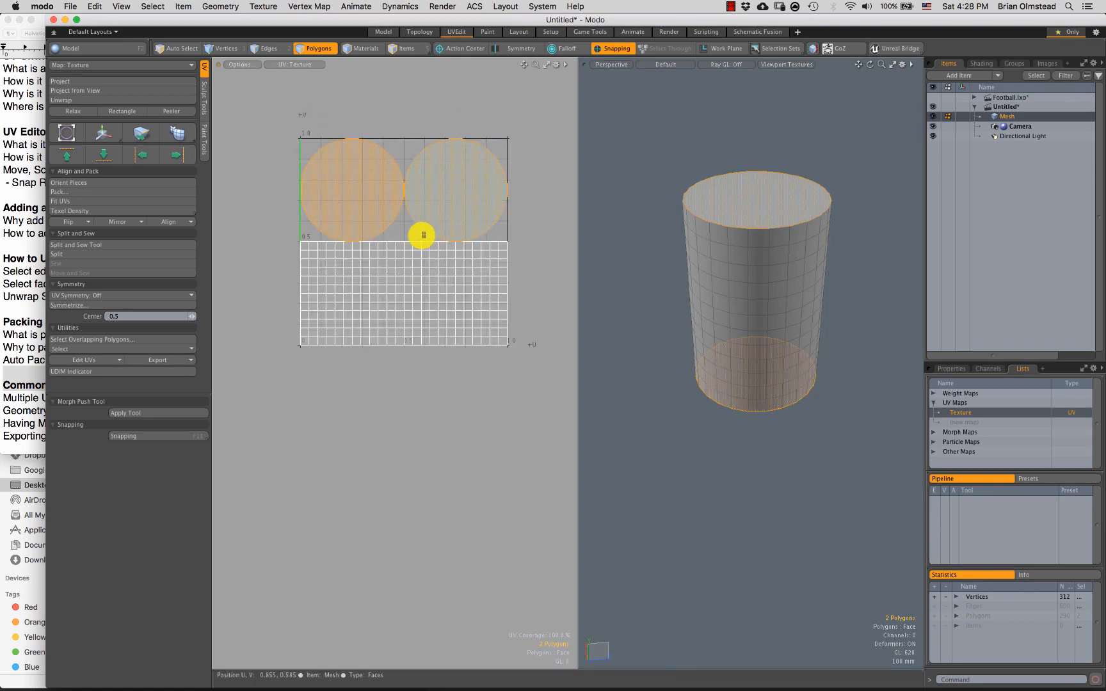
click(406, 233)
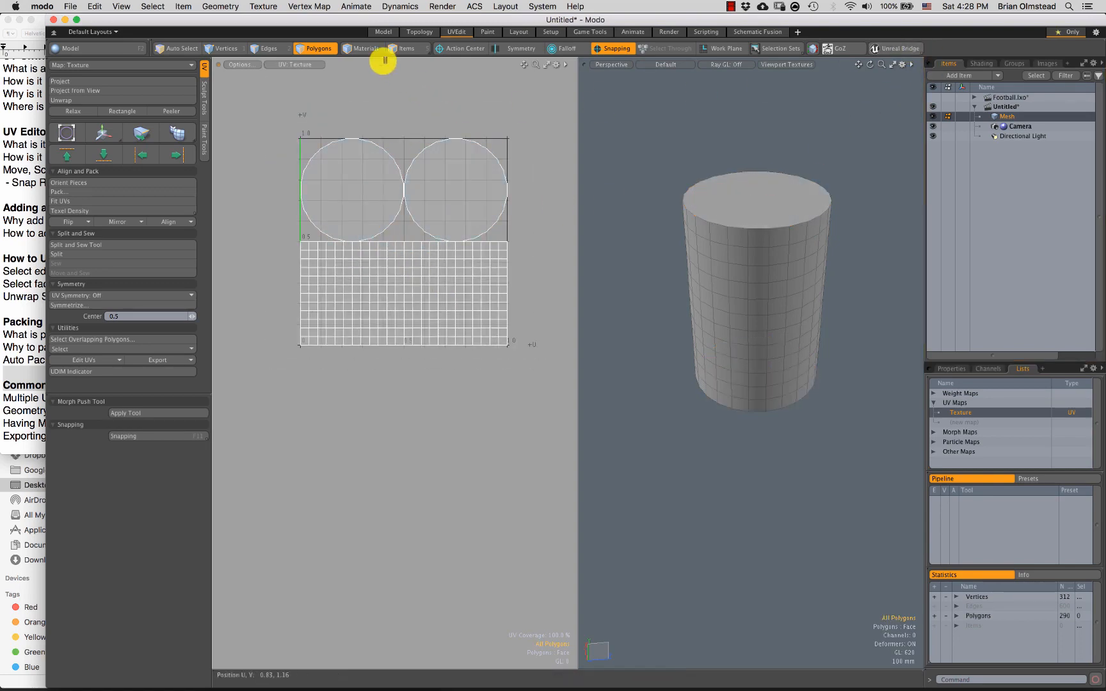
Step: Apply Checker_512Tile.png from the Football folder in Finder to the cylinder as its texture
drag(344, 19, 406, 20)
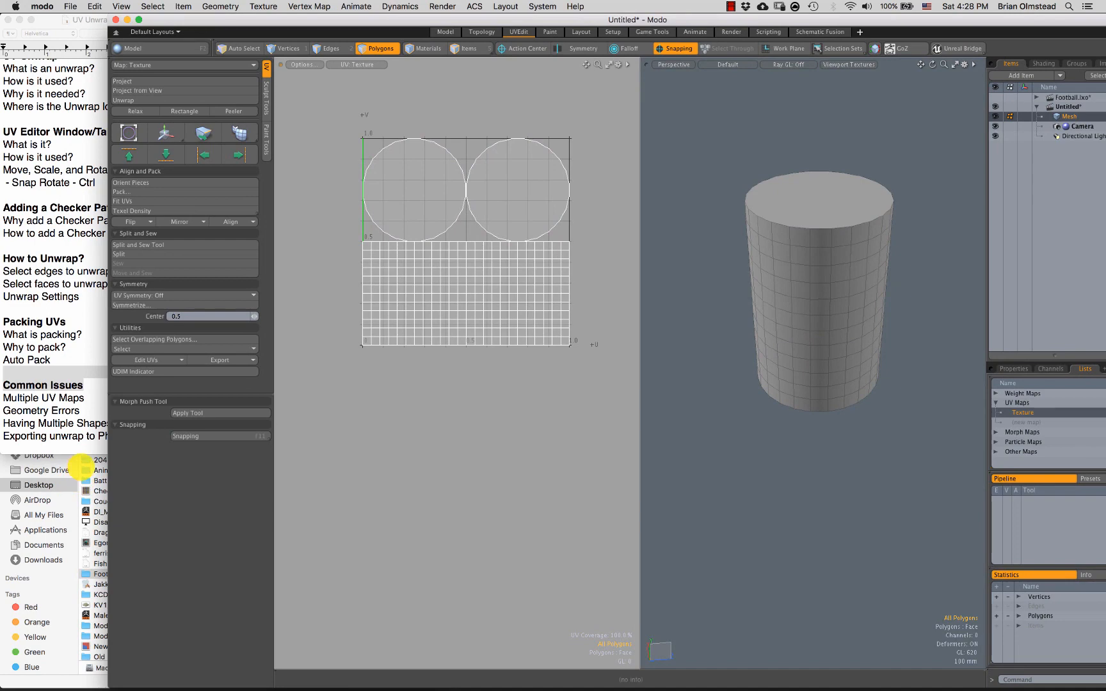
click(81, 467)
drag(211, 439, 758, 330)
drag(735, 376, 734, 358)
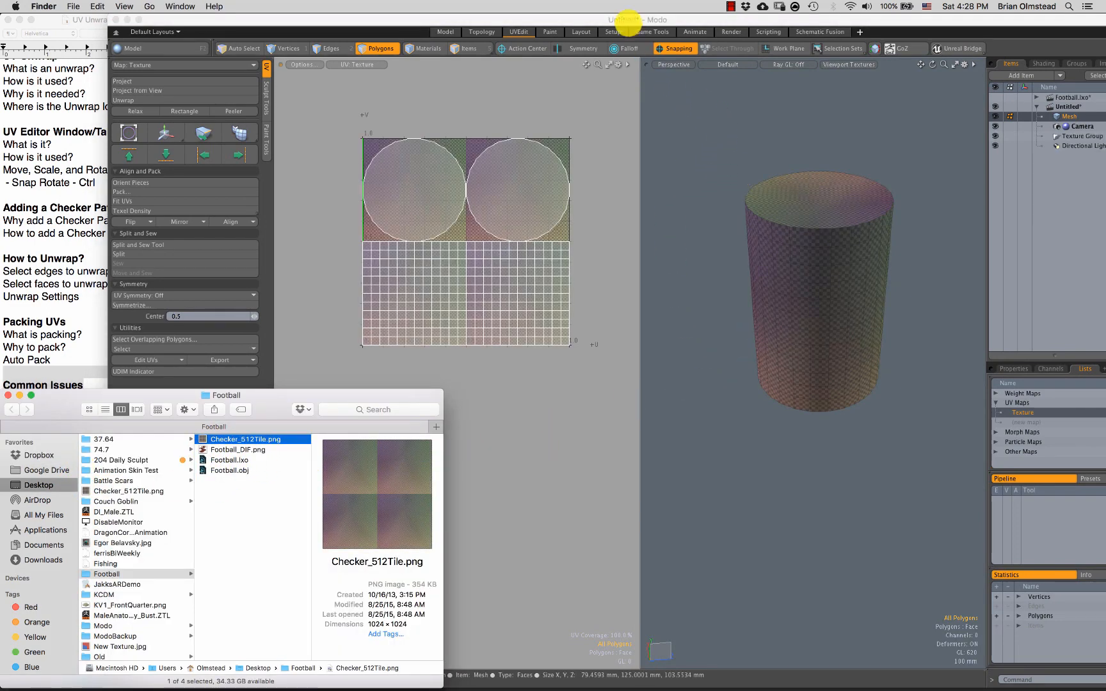
drag(627, 22, 566, 19)
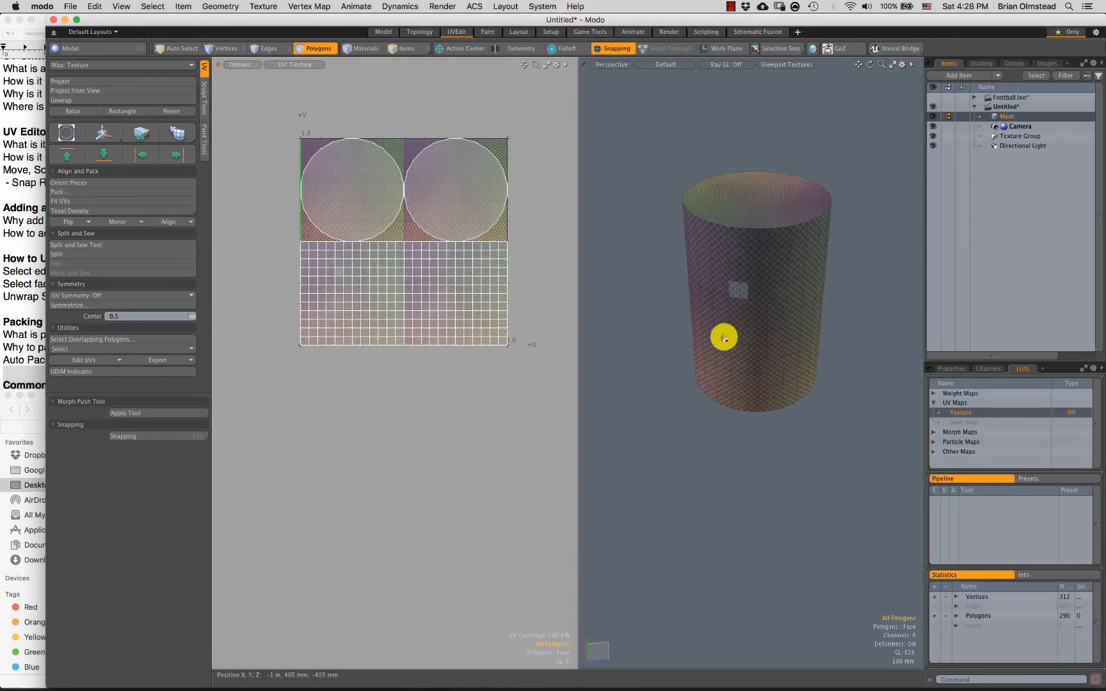
Step: Examine up close how the checker sizes compare where the cylinder's top cap meets its side
ctrl+alt+drag(724, 337, 741, 415)
click(738, 278)
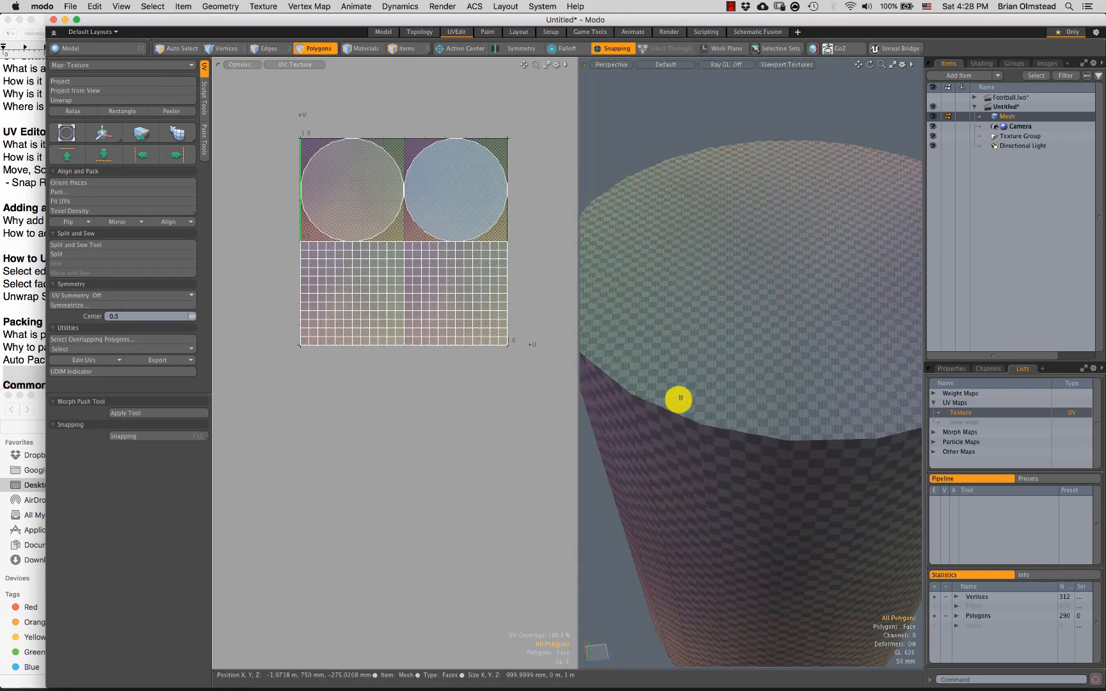
key(1)
click(719, 426)
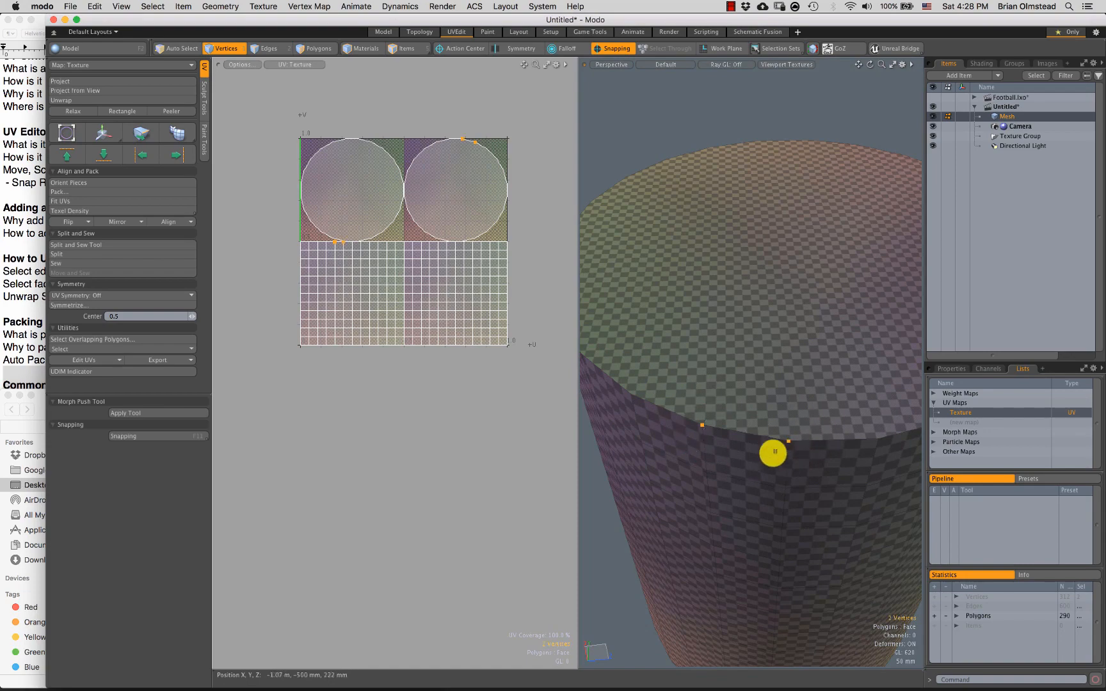
key(shift+a)
alt+drag(772, 453, 727, 341)
key(Escape)
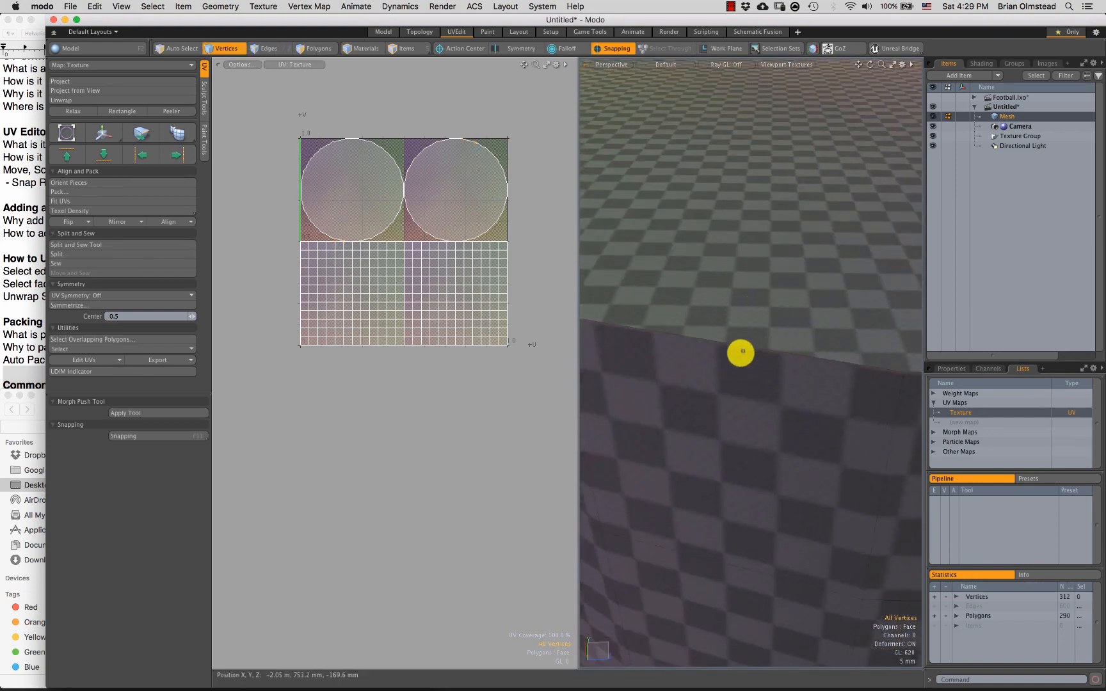
Step: Scale down both cap circles in the cylinder's UV map to match their checker size to the side
key(3)
click(363, 218)
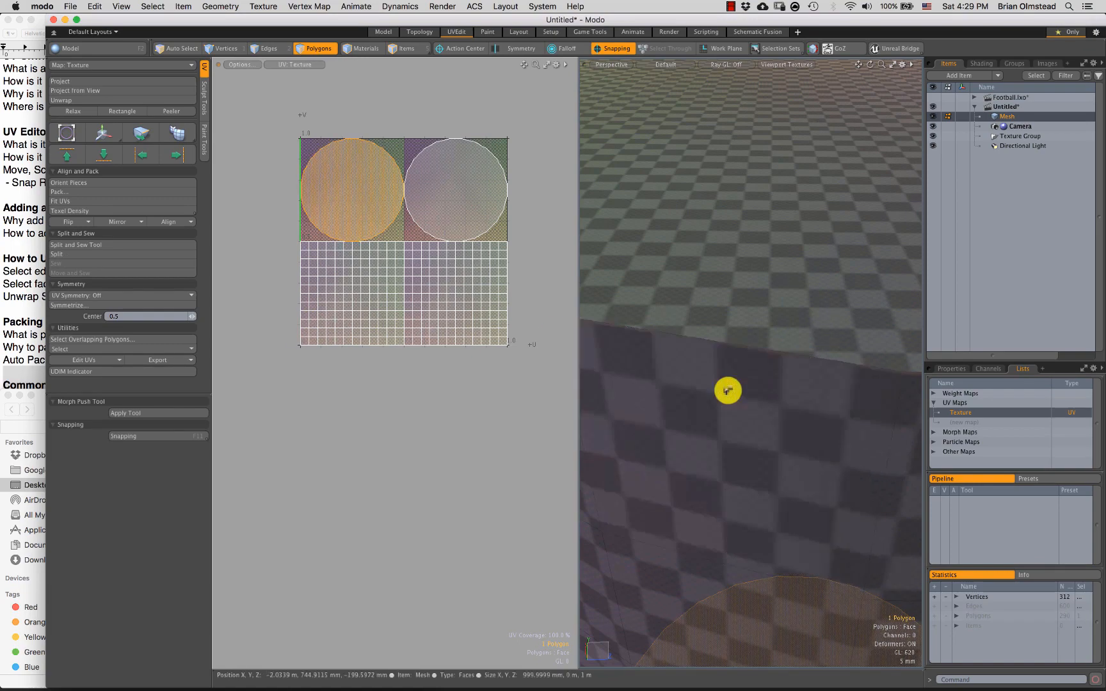
shift+click(444, 227)
key(w)
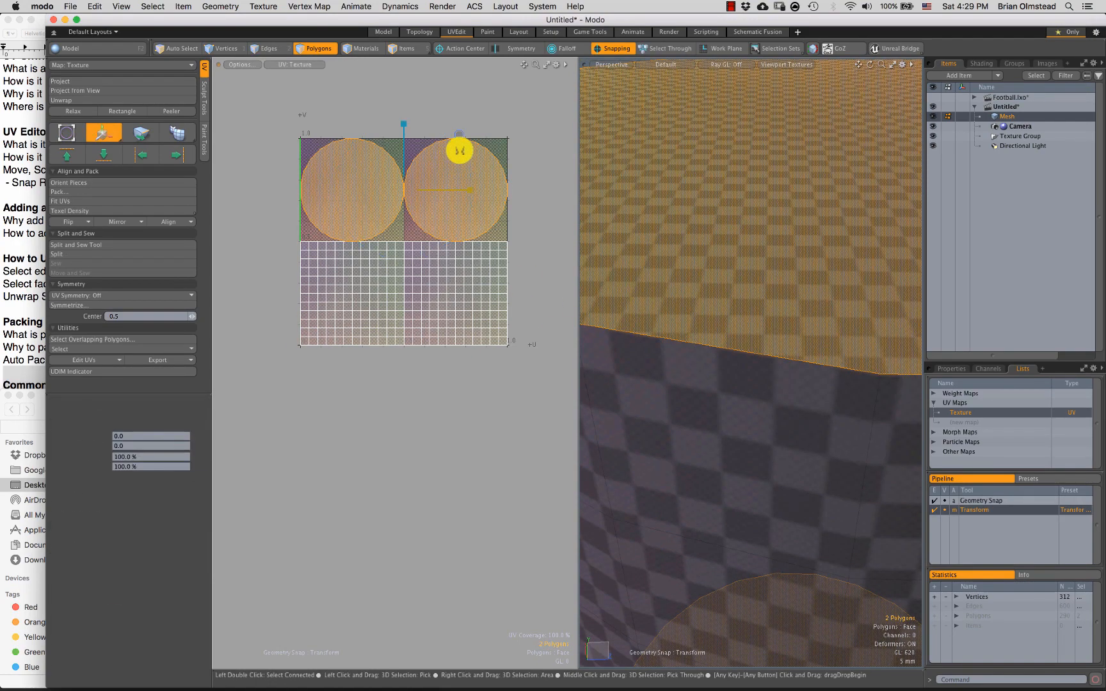
drag(458, 135, 464, 178)
key(w)
key(space)
Step: Move the top cap's UV circle along U to leave a gap between the two circles
click(451, 173)
key(w)
key(space)
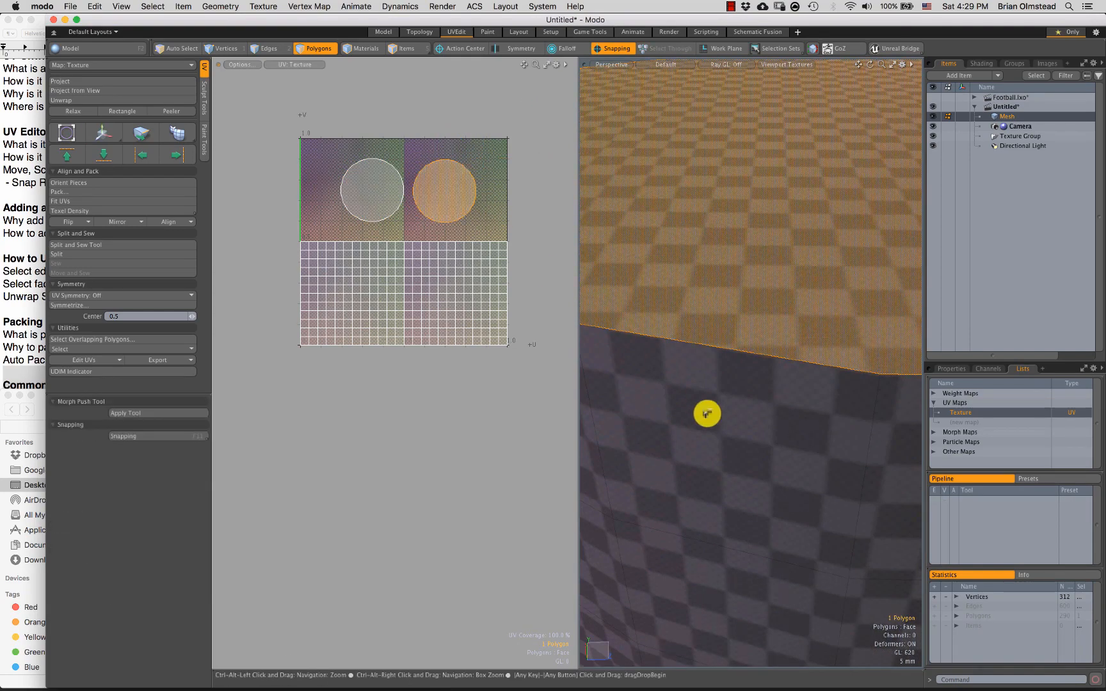
Step: Clear the cap selection and unhide all the shapes
scroll(706, 413, down, 5)
key(1)
alt+drag(725, 450, 767, 288)
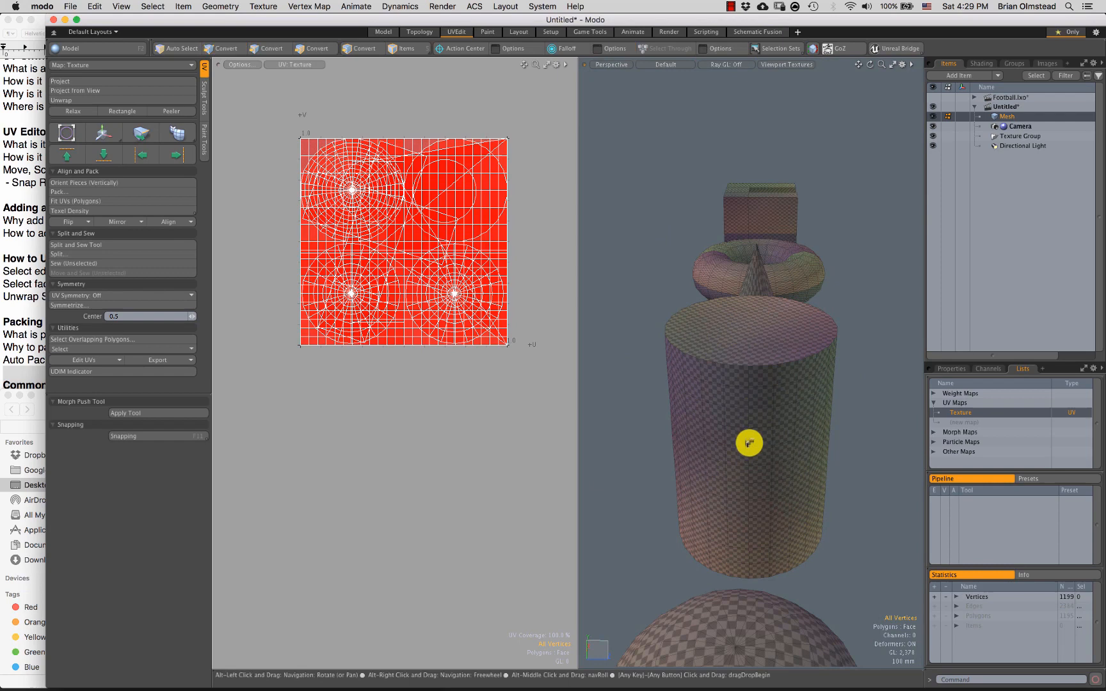
Step: Isolate the whole cone in polygon mode and clear its selection to show its UV map
alt+shift+drag(740, 439, 786, 408)
key(3)
double_click(817, 452)
key(shift+h)
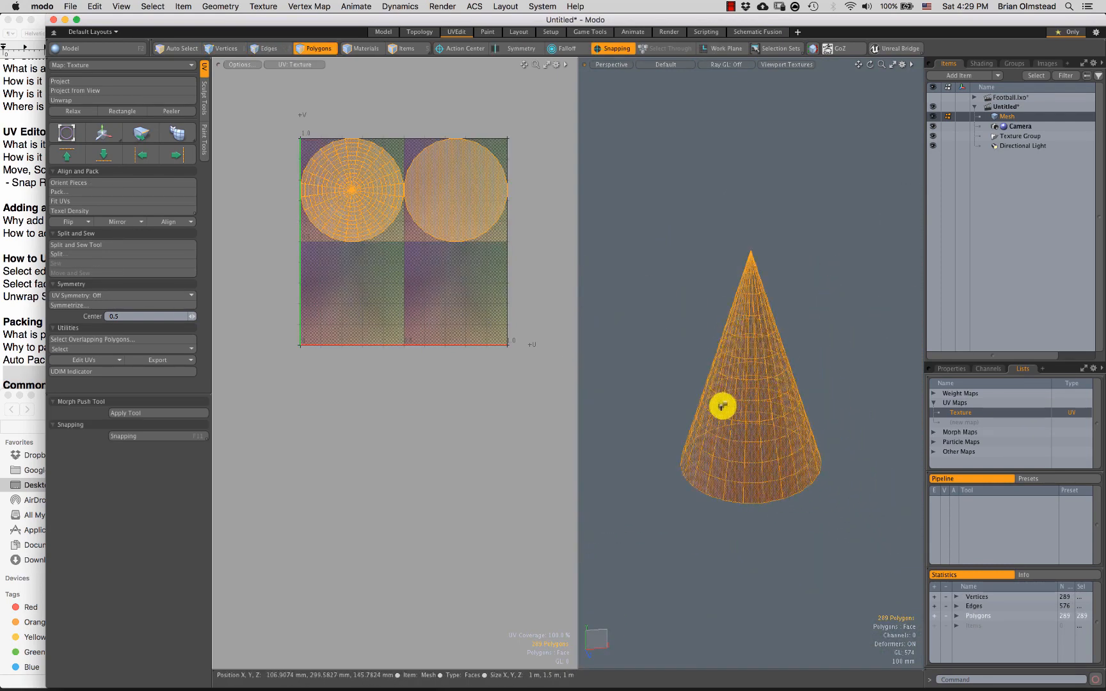
scroll(722, 405, down, 3)
click(670, 297)
scroll(718, 378, up, 2)
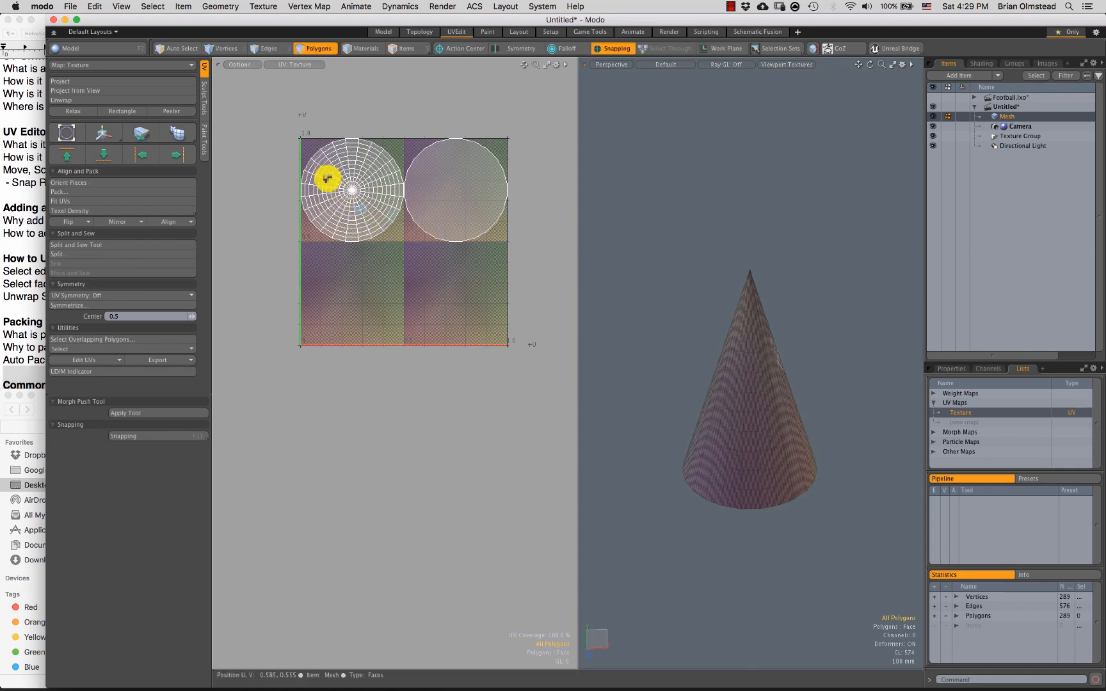
Step: Select polygons around the centre of the cone's UV disc to locate them on the model, and clear the selection
scroll(327, 179, up, 5)
drag(342, 196, 345, 234)
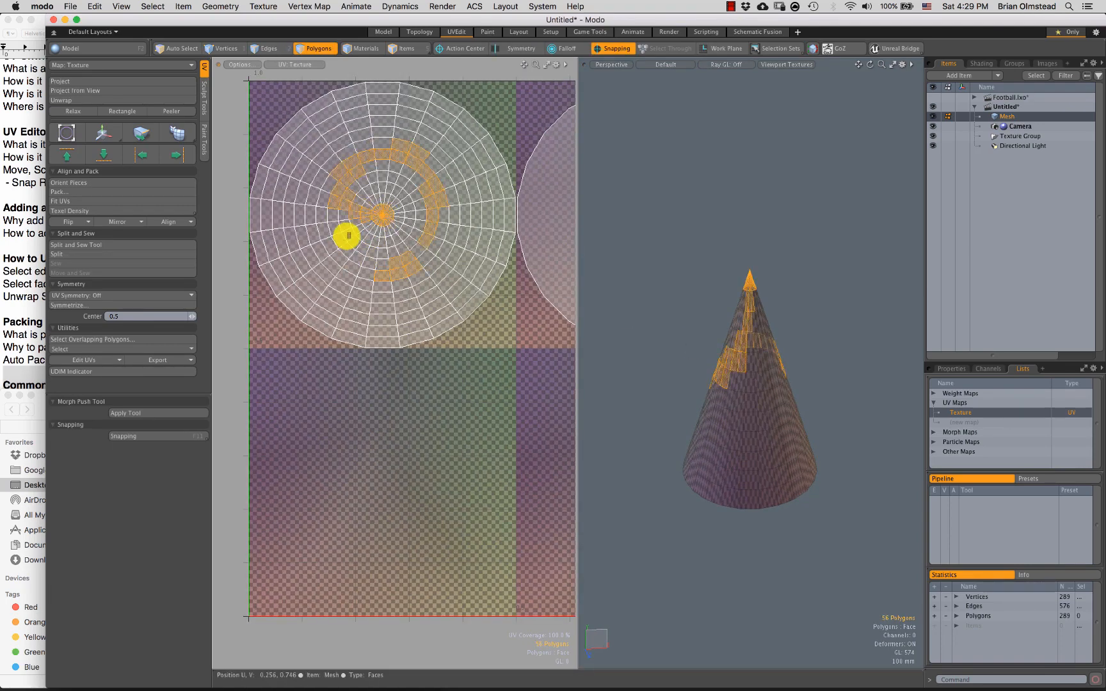
click(679, 319)
Step: Examine the cone's checker texture from the Top and Bottom views, and return to the Perspective view
key(ctrl+space)
click(747, 350)
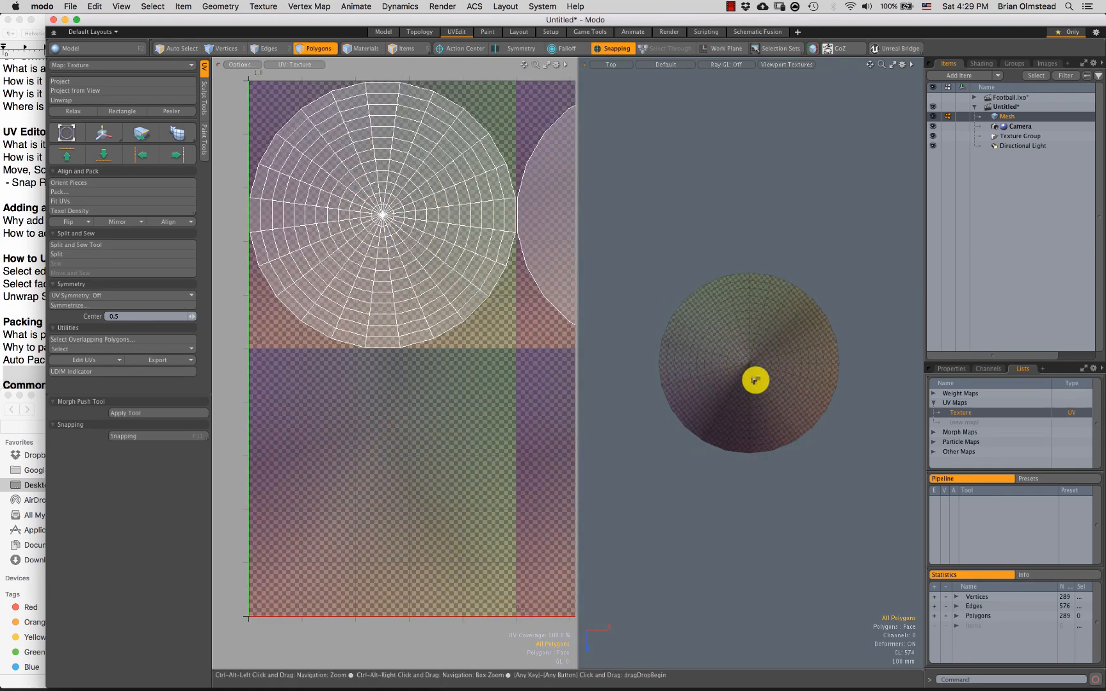
scroll(755, 380, up, 5)
scroll(742, 384, down, 5)
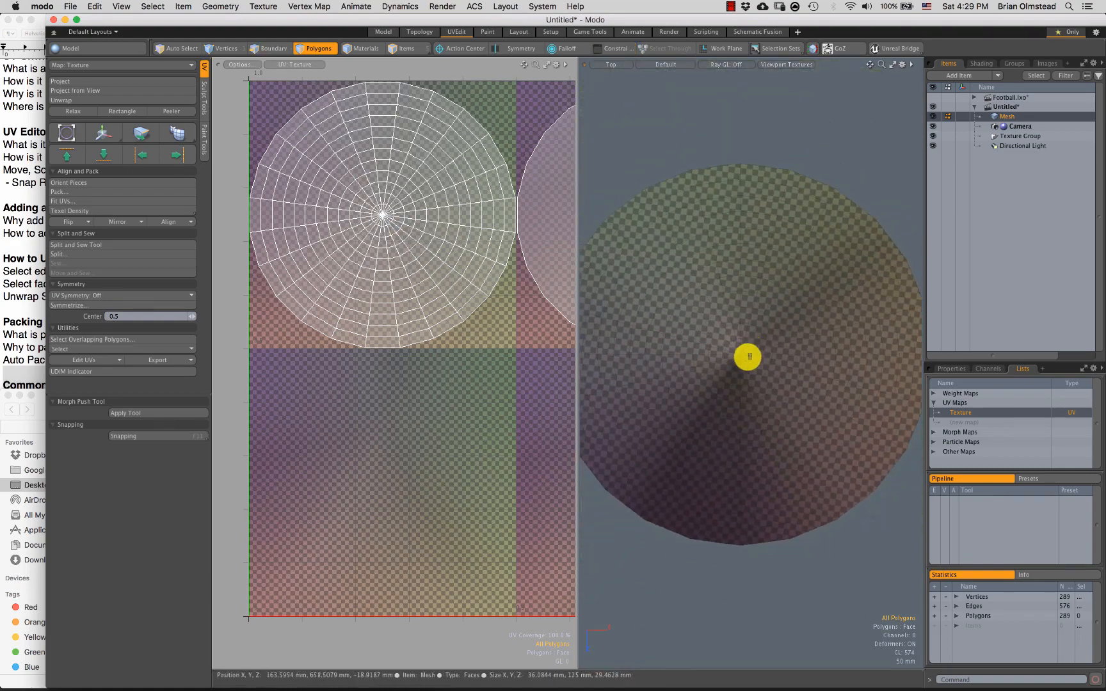
key(ctrl+space)
click(740, 398)
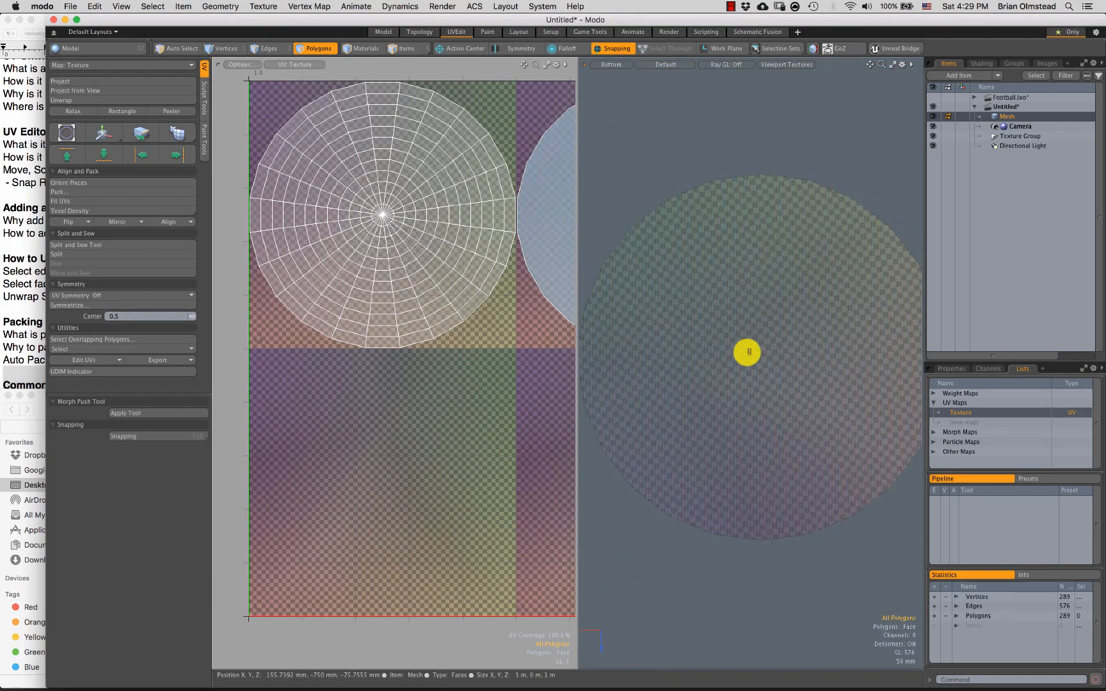
key(ctrl+space)
click(768, 354)
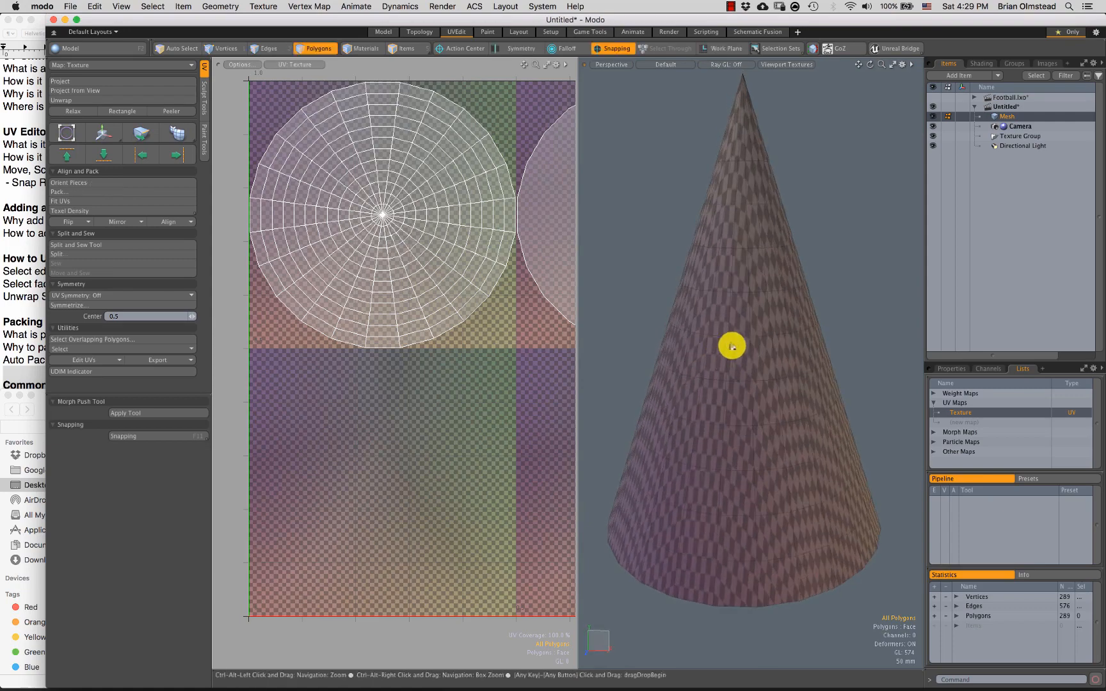
Step: Examine the checker stretching along the cone's side against its UV disc
mouse_move(719, 417)
mouse_down()
mouse_move(702, 490)
mouse_move(763, 281)
mouse_move(805, 348)
mouse_up()
click(805, 348)
scroll(741, 301, down, 3)
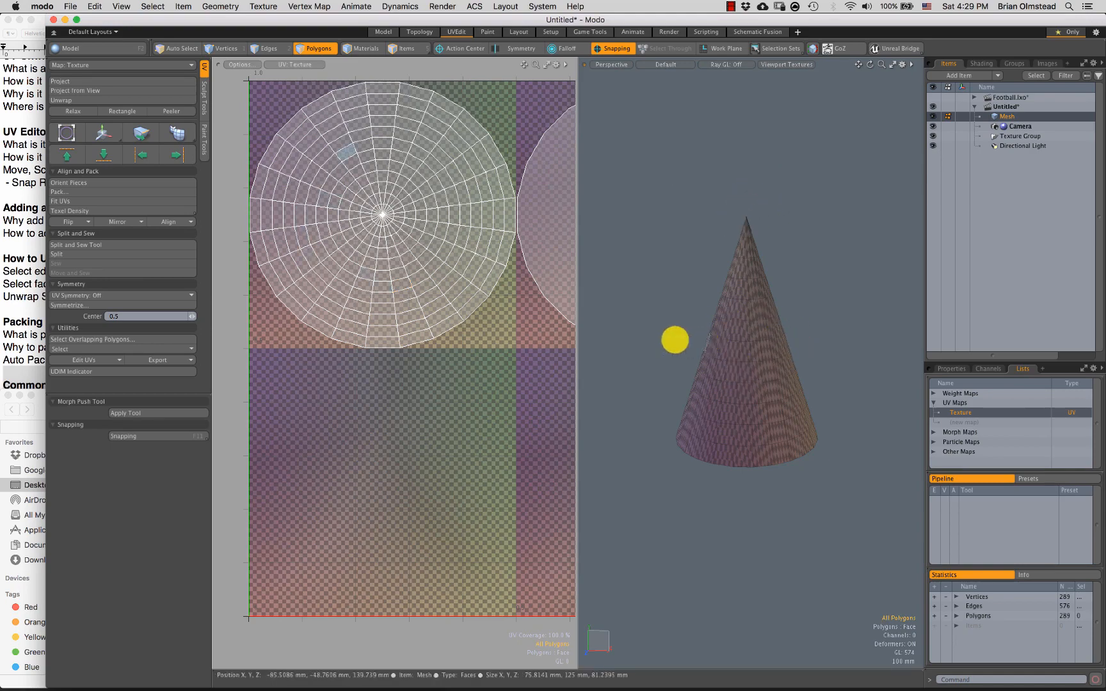
scroll(452, 333, down, 2)
scroll(745, 371, up, 4)
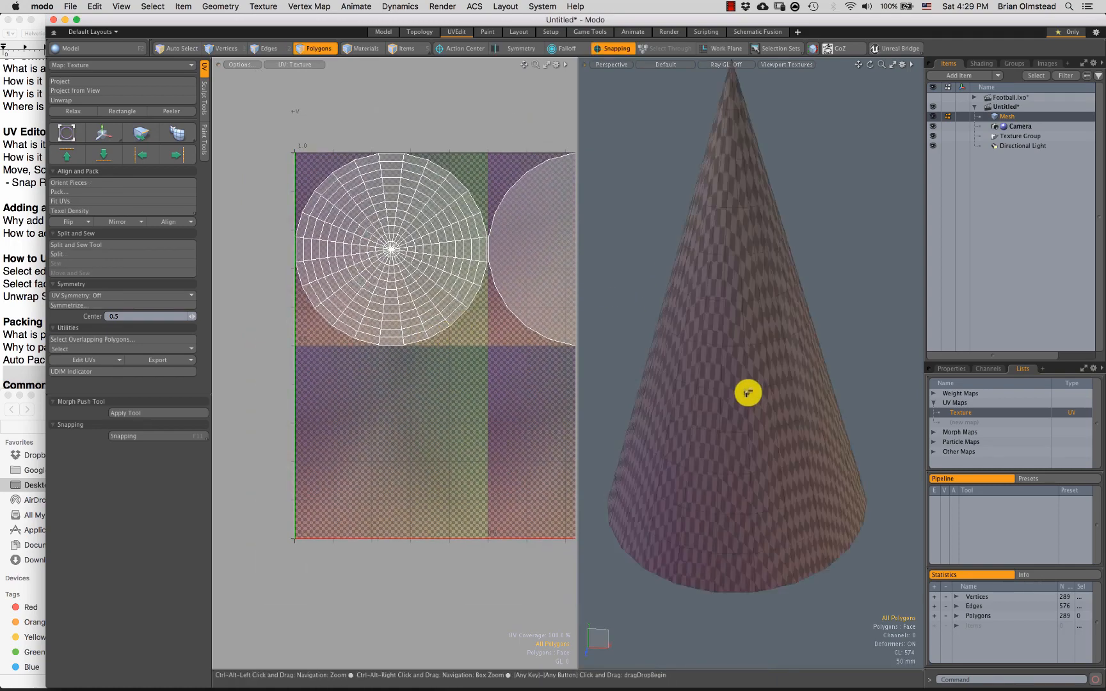
scroll(748, 393, up, 2)
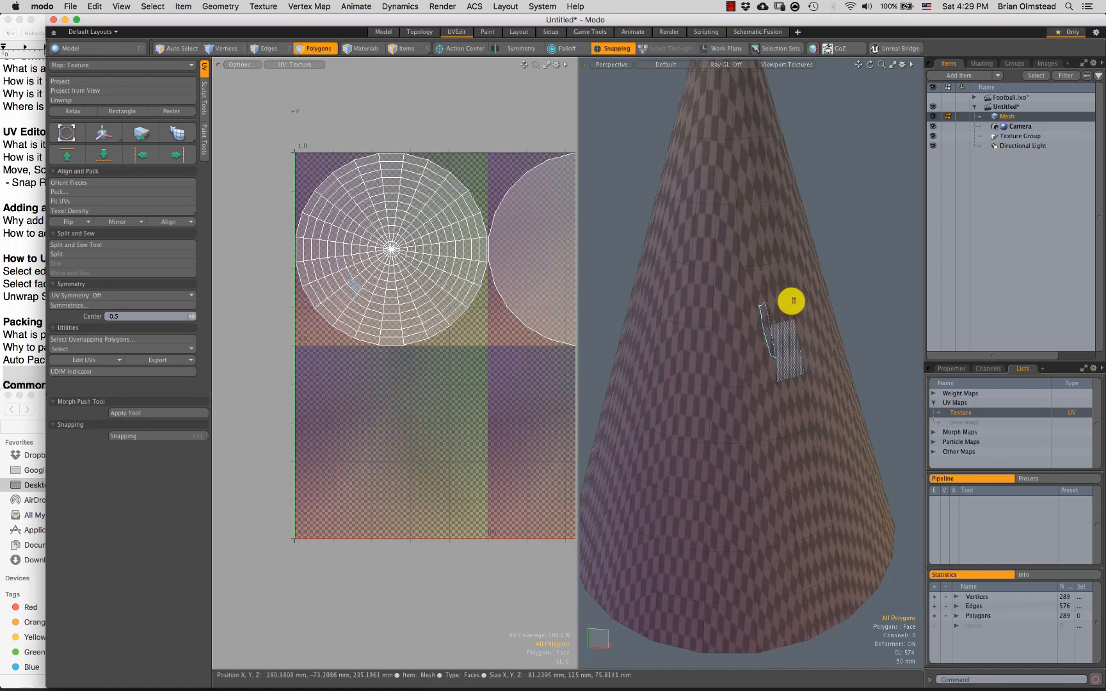
Step: Select the cone's base edge loop and one line of edges up its side to the tip as seams
scroll(763, 346, down, 4)
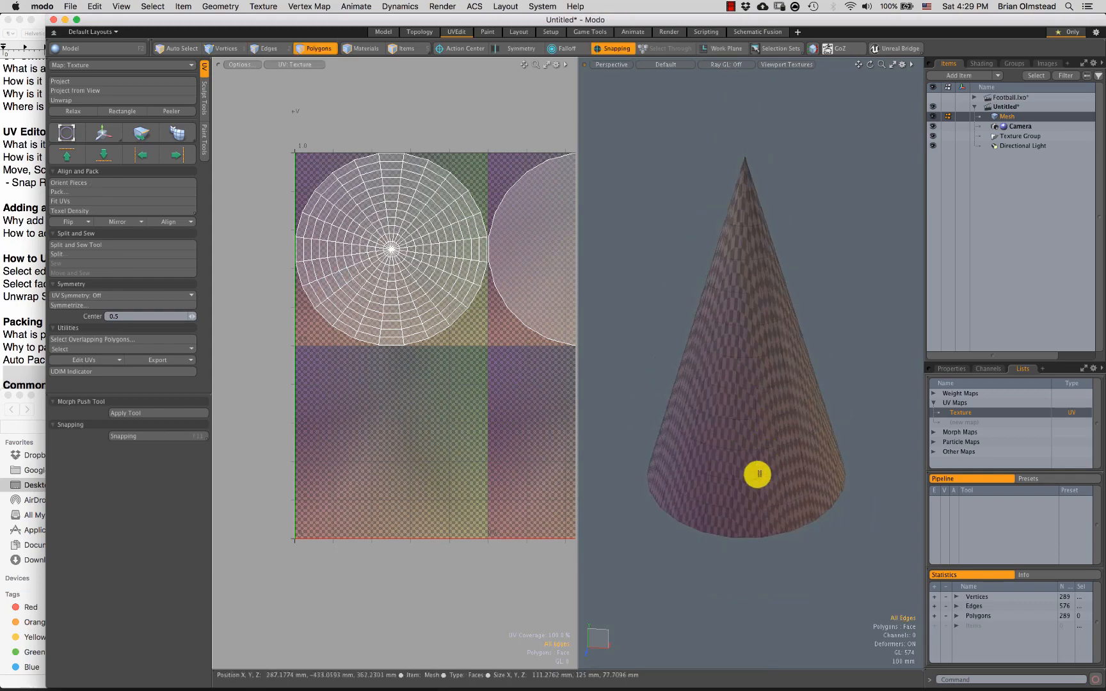
alt+drag(757, 474, 638, 354)
right_drag(942, 350, 937, 354)
mouse_move(785, 390)
alt+mouse_down()
mouse_move(774, 365)
mouse_move(780, 412)
mouse_move(741, 366)
mouse_move(751, 366)
alt+mouse_up()
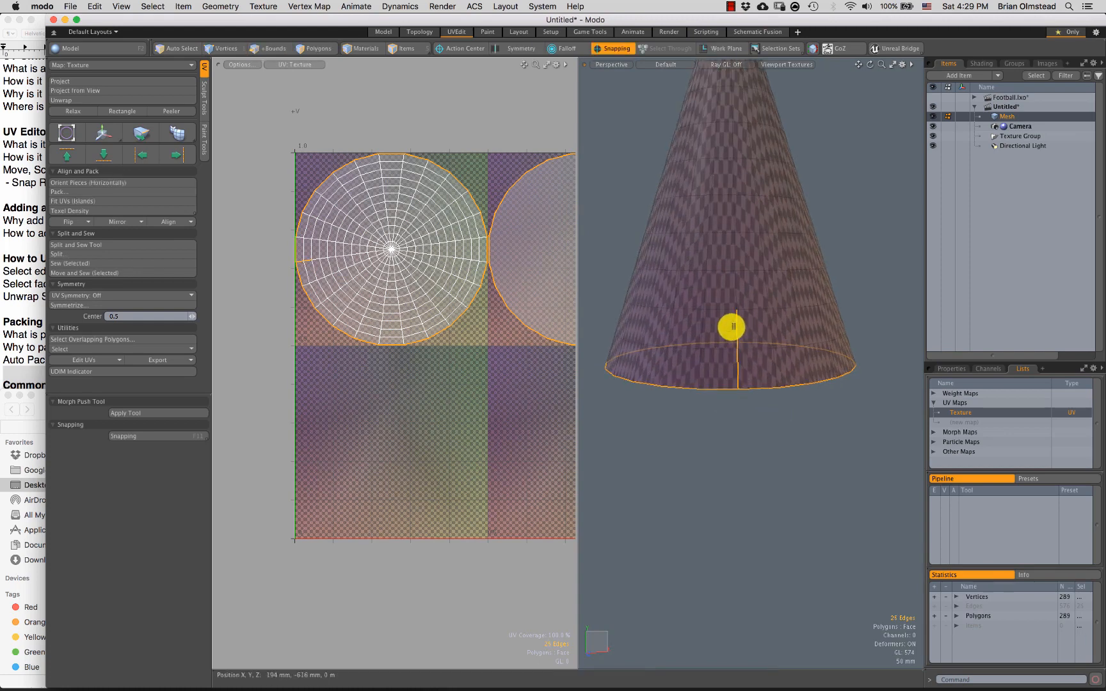
alt+drag(723, 279, 751, 315)
ctrl+alt+drag(748, 270, 725, 340)
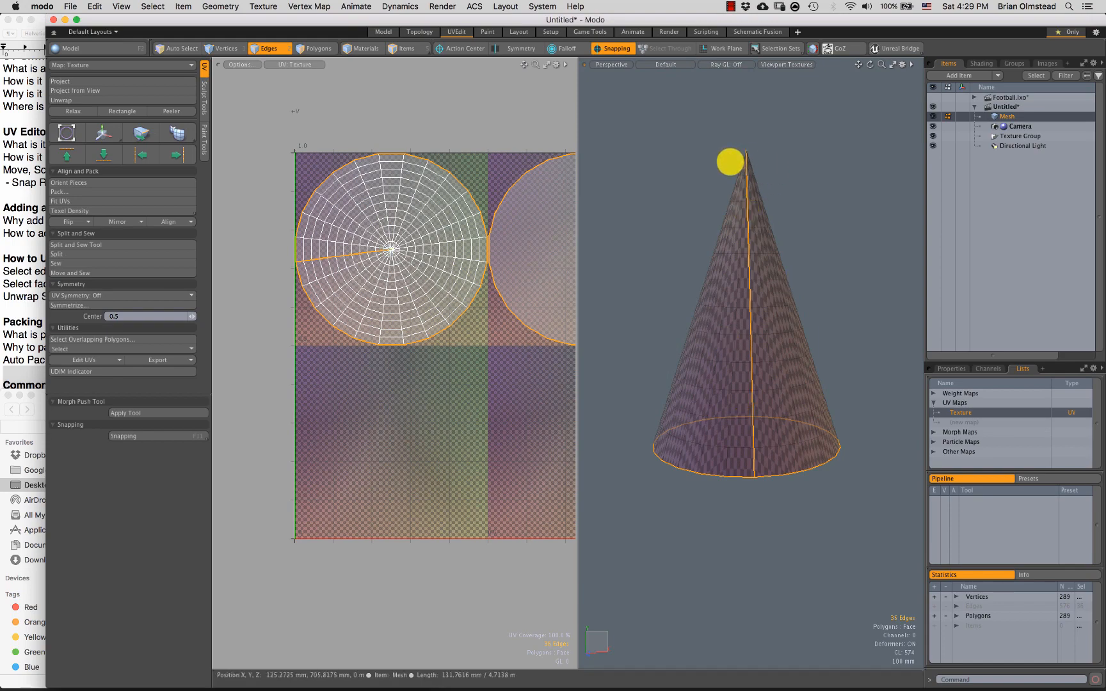
Step: Unwrap the cone along the selected base loop and side seam with a Conformal unwrap
click(67, 100)
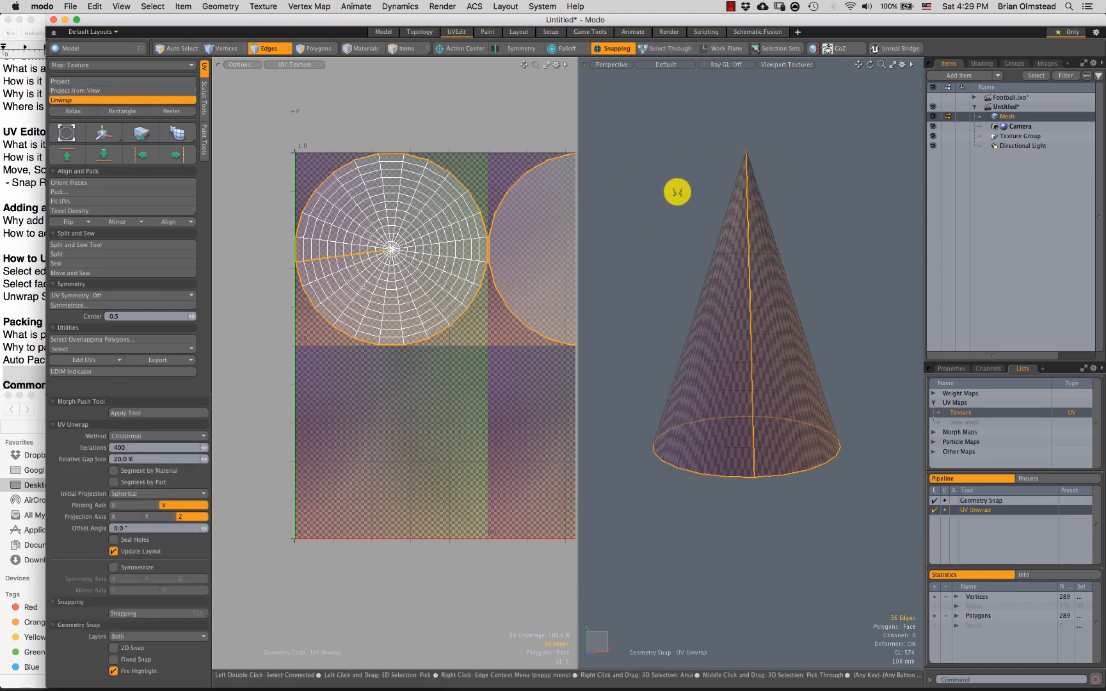
click(652, 186)
ctrl+alt+drag(400, 394, 416, 368)
key(space)
Step: Clear the seam selection and examine the cone's fan-shaped UV island against the checker texture on its side
click(422, 271)
mouse_move(321, 242)
ctrl+alt+mouse_down()
mouse_move(319, 271)
mouse_move(340, 242)
ctrl+alt+mouse_up()
alt+drag(340, 241, 348, 215)
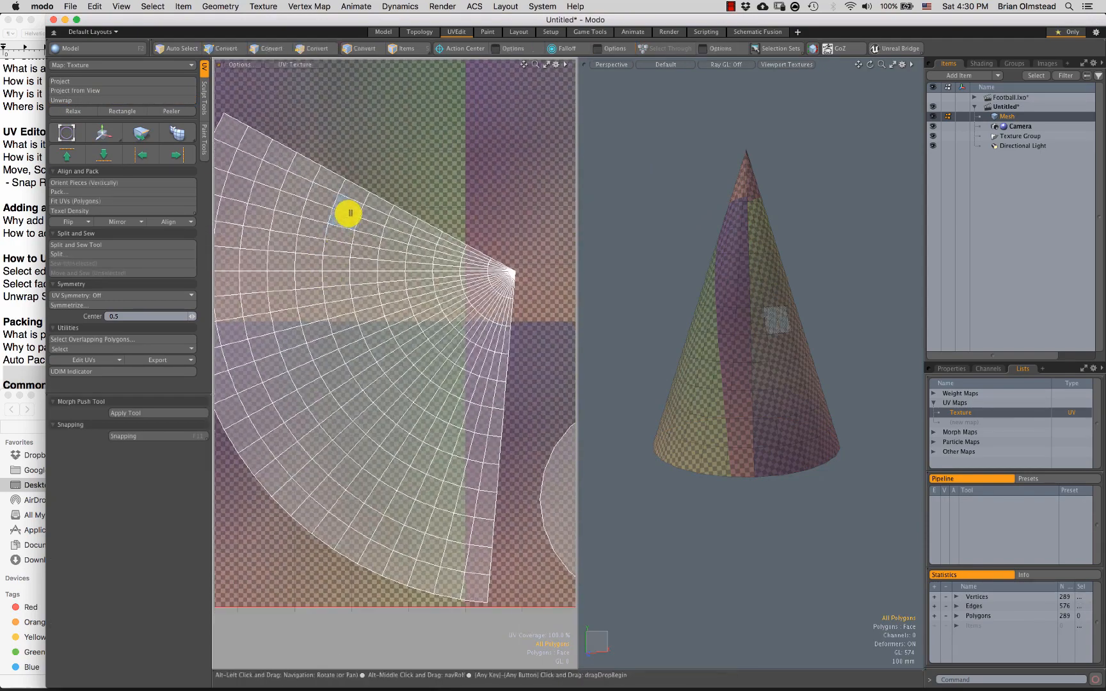
click(353, 186)
drag(357, 329, 431, 401)
click(506, 212)
ctrl+alt+drag(475, 334, 515, 333)
ctrl+alt+drag(706, 346, 773, 344)
mouse_move(773, 344)
alt+mouse_down()
mouse_move(654, 353)
mouse_move(728, 301)
mouse_move(693, 284)
alt+mouse_up()
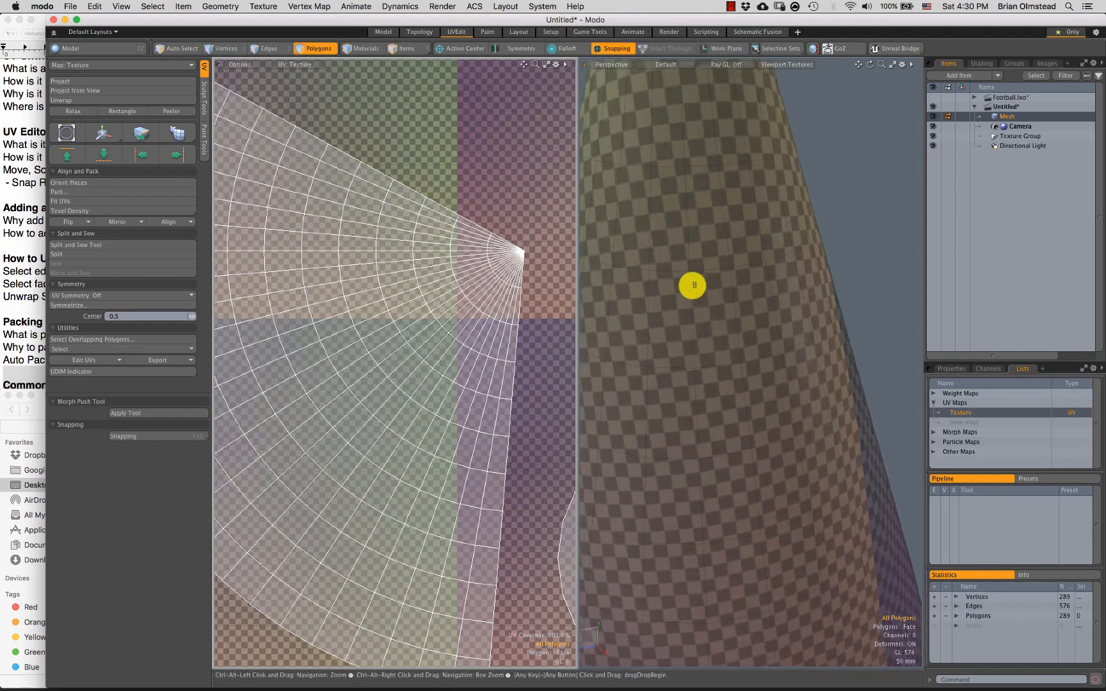
ctrl+alt+drag(715, 359, 697, 333)
alt+drag(697, 333, 719, 346)
ctrl+alt+drag(719, 346, 746, 429)
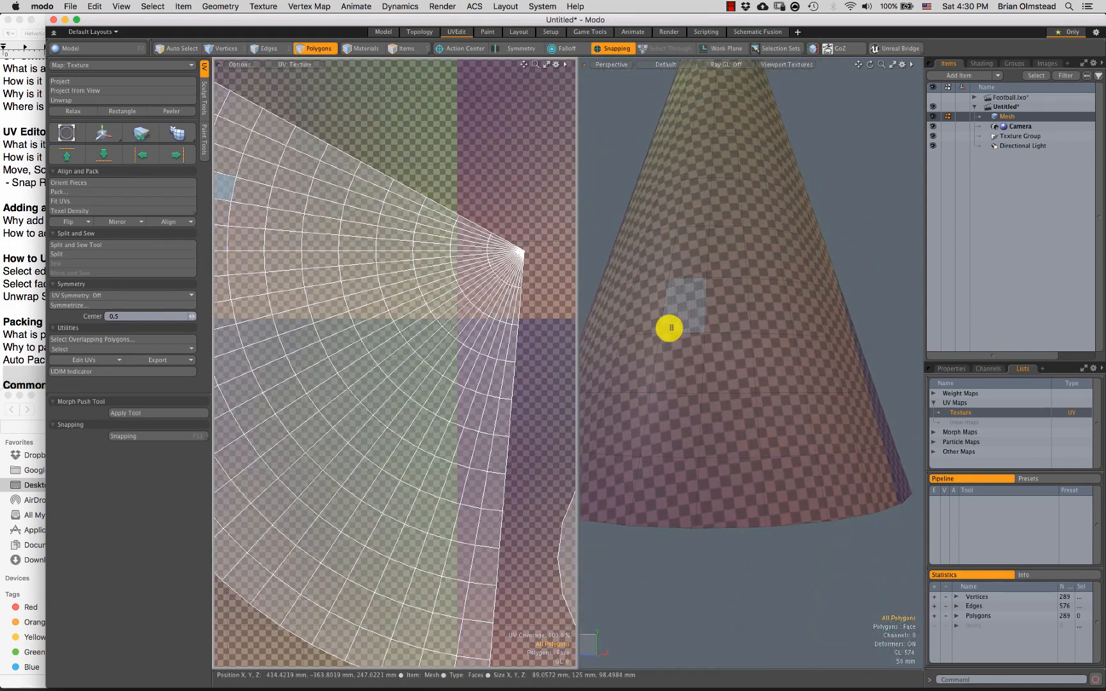
ctrl+alt+drag(669, 328, 677, 403)
Step: Unhide all the shapes and isolate the torus, framing it in the 3D view
key(u)
ctrl+alt+drag(735, 365, 737, 455)
double_click(781, 366)
key(shift+h)
key(shift+a)
ctrl+alt+drag(737, 455, 746, 513)
key(2)
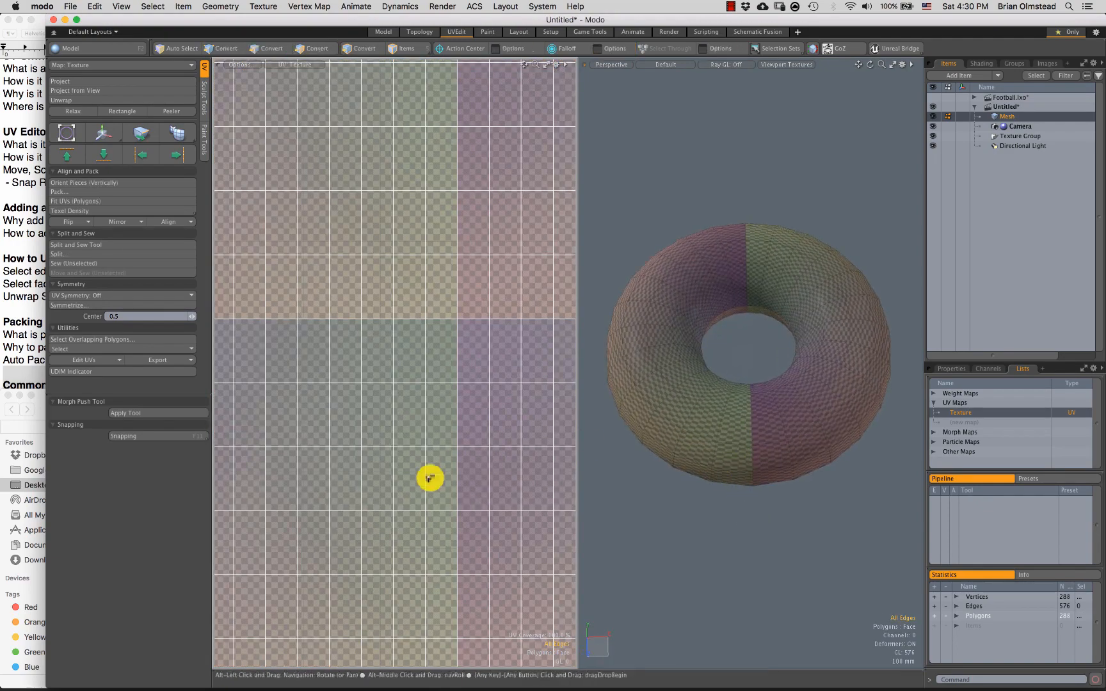
Step: Show the torus's whole UV grid and select polygon rows in it to locate them on the model
key(a)
ctrl+alt+drag(411, 429, 409, 425)
alt+shift+drag(408, 425, 394, 386)
key(3)
click(395, 414)
ctrl+alt+drag(393, 430, 402, 473)
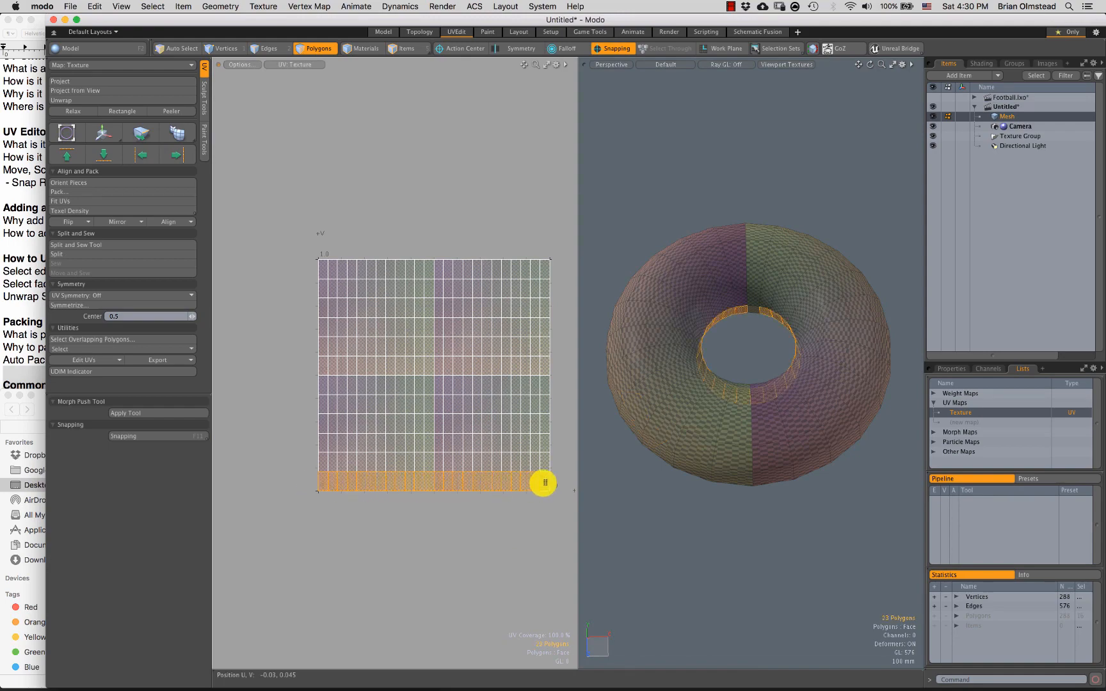
Step: Examine the checker texture around the torus's hole and outer side, and clear the polygon selection
ctrl+alt+drag(718, 427, 704, 372)
mouse_move(703, 371)
alt+mouse_down()
mouse_move(671, 375)
mouse_move(701, 392)
mouse_move(715, 355)
mouse_move(792, 261)
alt+mouse_up()
click(714, 342)
ctrl+alt+drag(741, 381, 736, 540)
ctrl+alt+drag(744, 493, 735, 287)
double_click(744, 377)
key(shift+a)
alt+drag(711, 394, 734, 376)
click(760, 355)
Step: Select the torus's inner and outer edge loops as seams in edge mode
key(2)
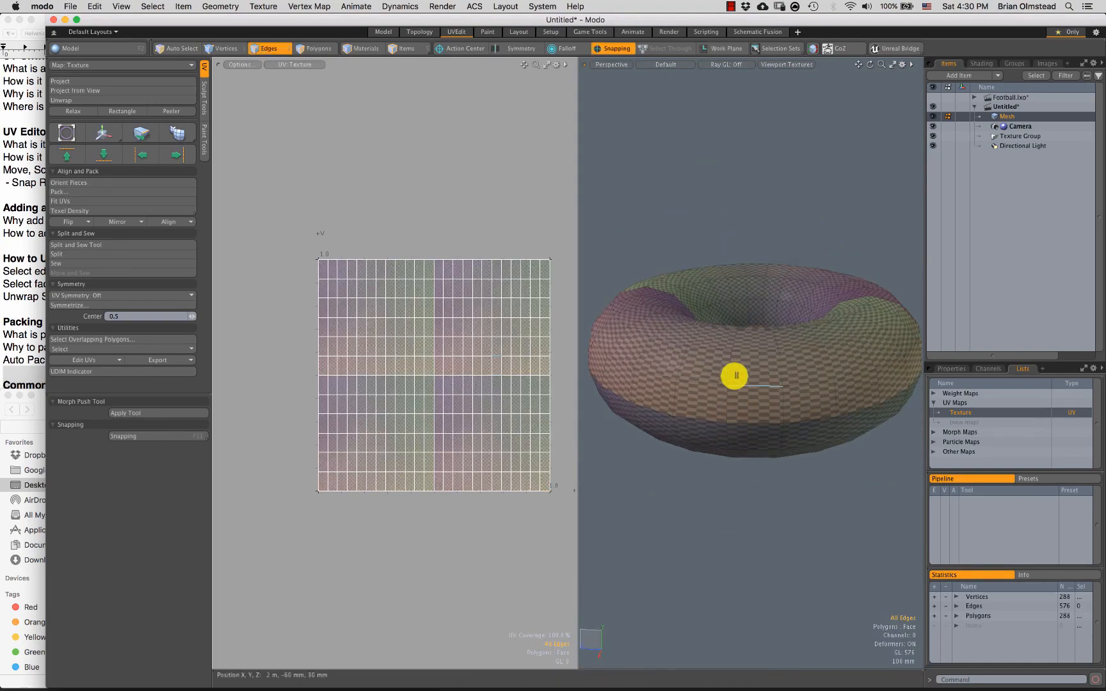
ctrl+alt+drag(738, 433, 738, 285)
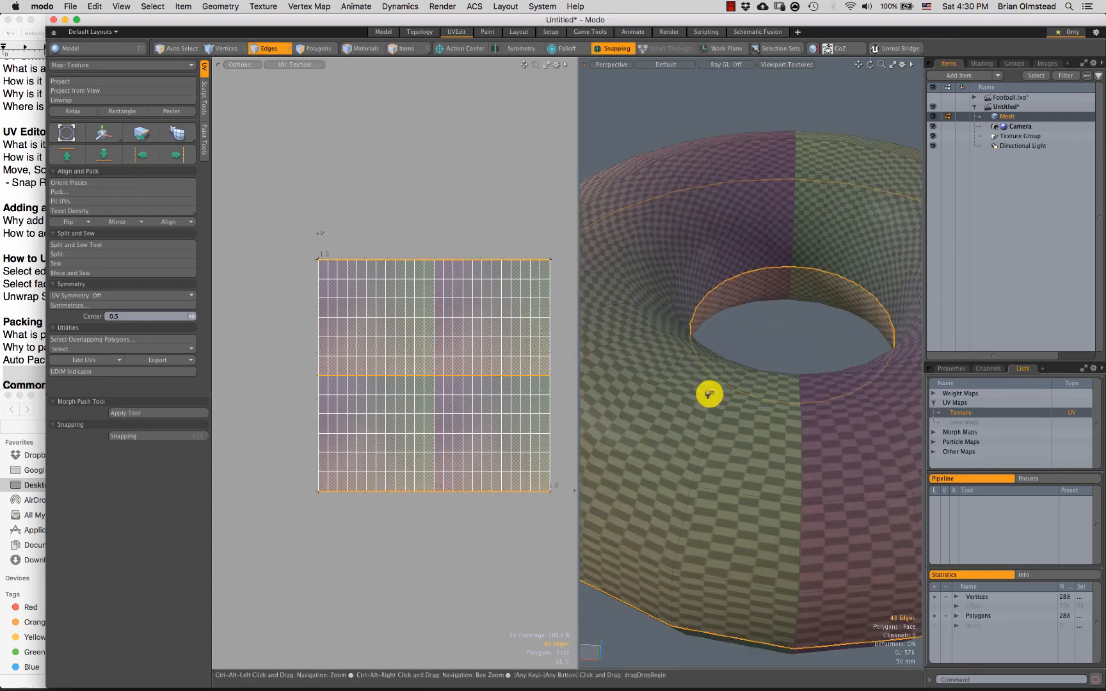
ctrl+alt+drag(709, 394, 681, 413)
alt+drag(682, 412, 711, 324)
Step: Check the torus's two halves by selecting polygons in the Right view, and return to the seam edges in Perspective
key(ctrl+space)
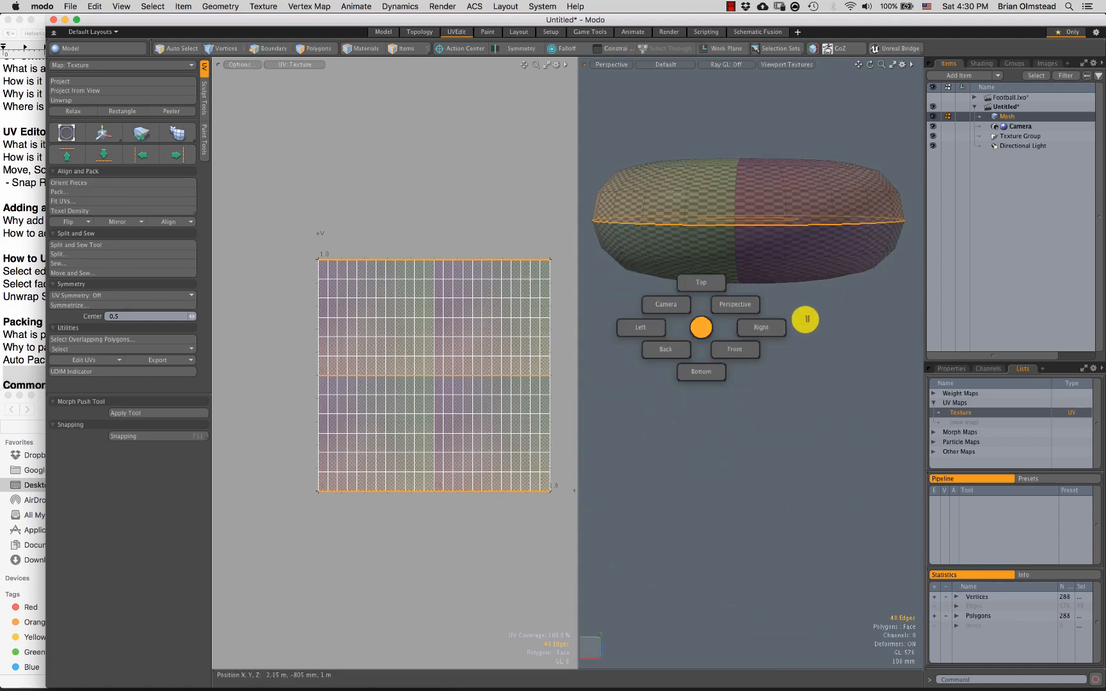
click(805, 319)
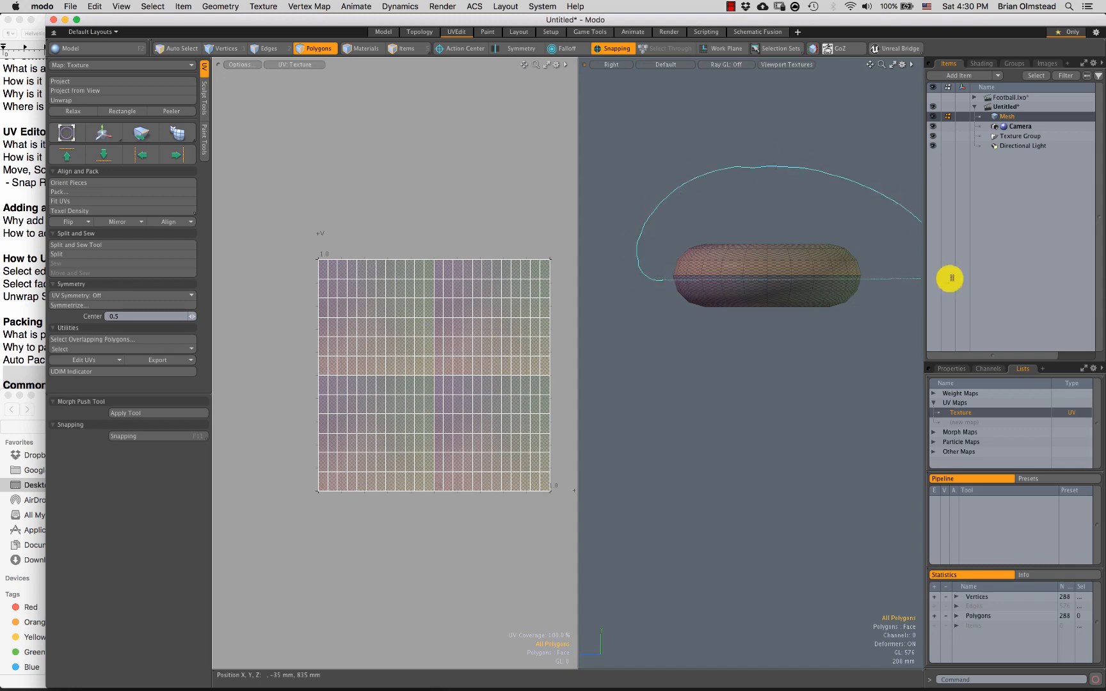
right_drag(950, 277, 934, 277)
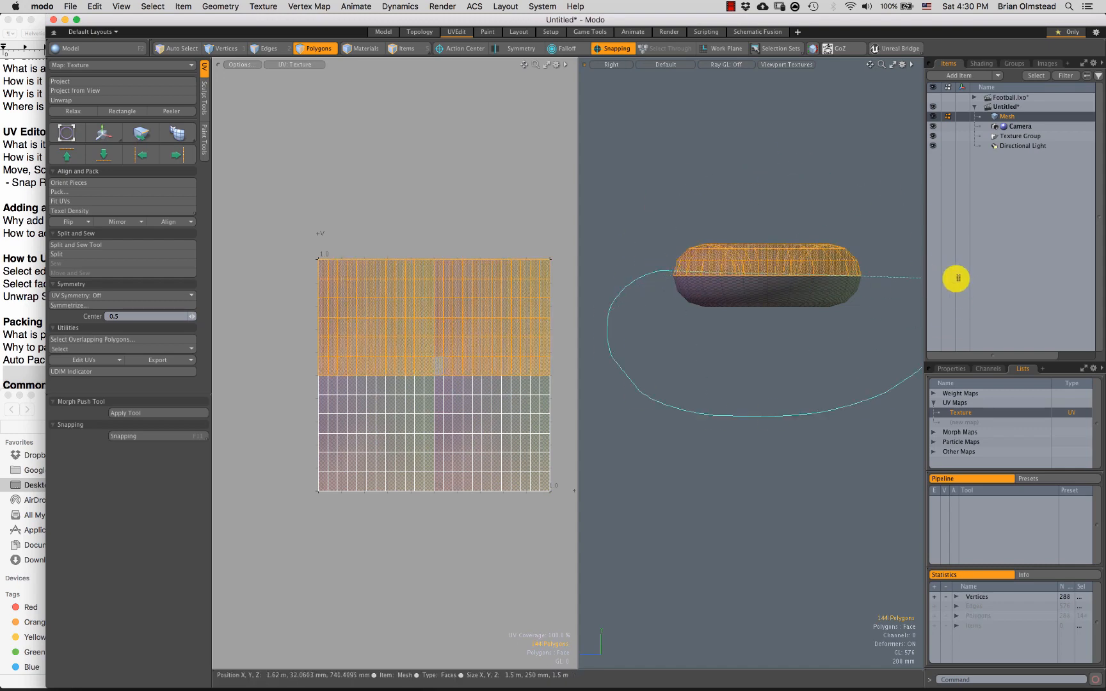
key(bracketleft)
key(2)
key(ctrl+space)
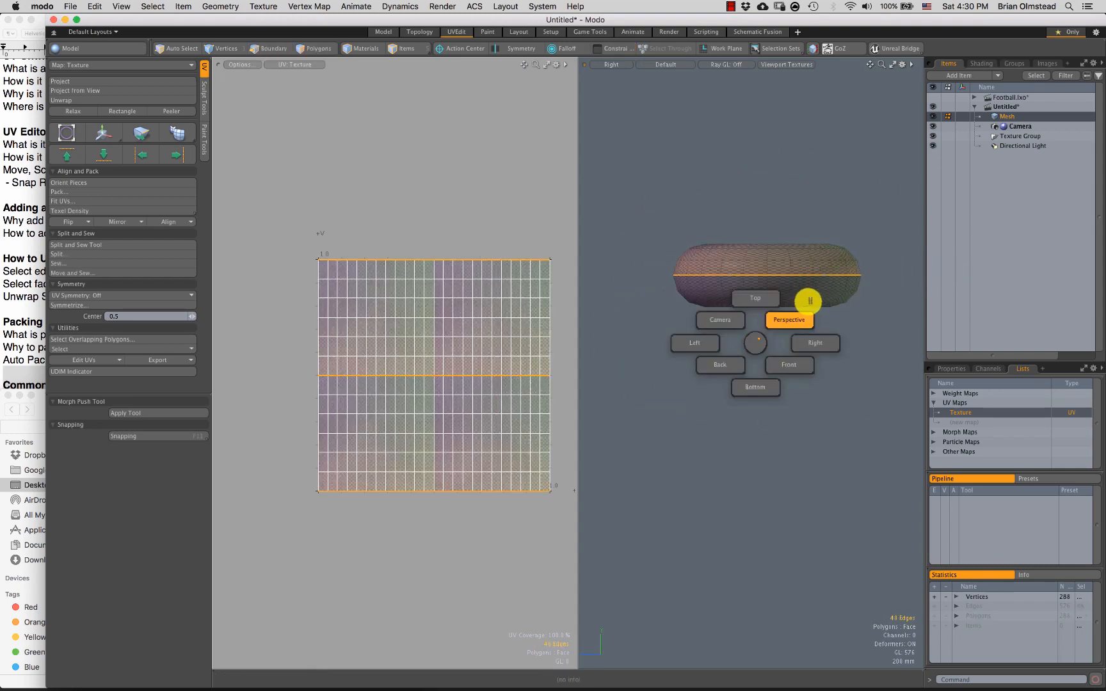
click(805, 300)
Step: Unwrap the torus along its inner and outer edge loops into two UV discs
mouse_move(731, 344)
alt+mouse_down()
mouse_move(741, 319)
mouse_move(733, 358)
alt+mouse_up()
click(655, 344)
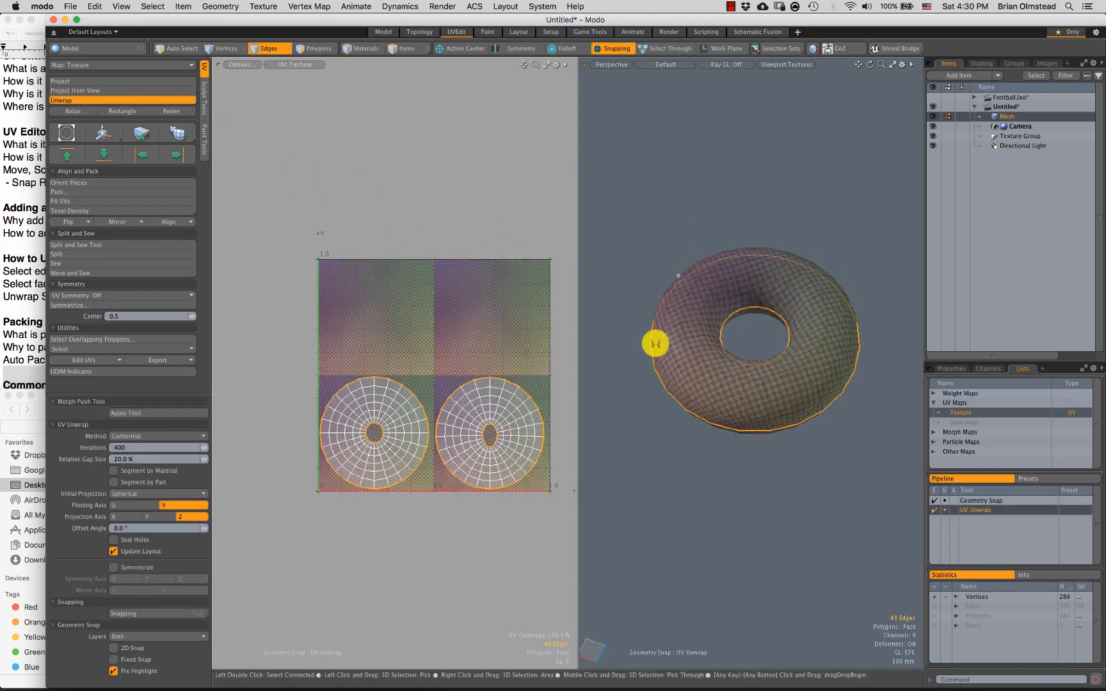
ctrl+alt+drag(389, 471, 378, 387)
key(space)
Step: Select each UV disc in turn to locate its half of the torus, and examine the checker texture
click(382, 324)
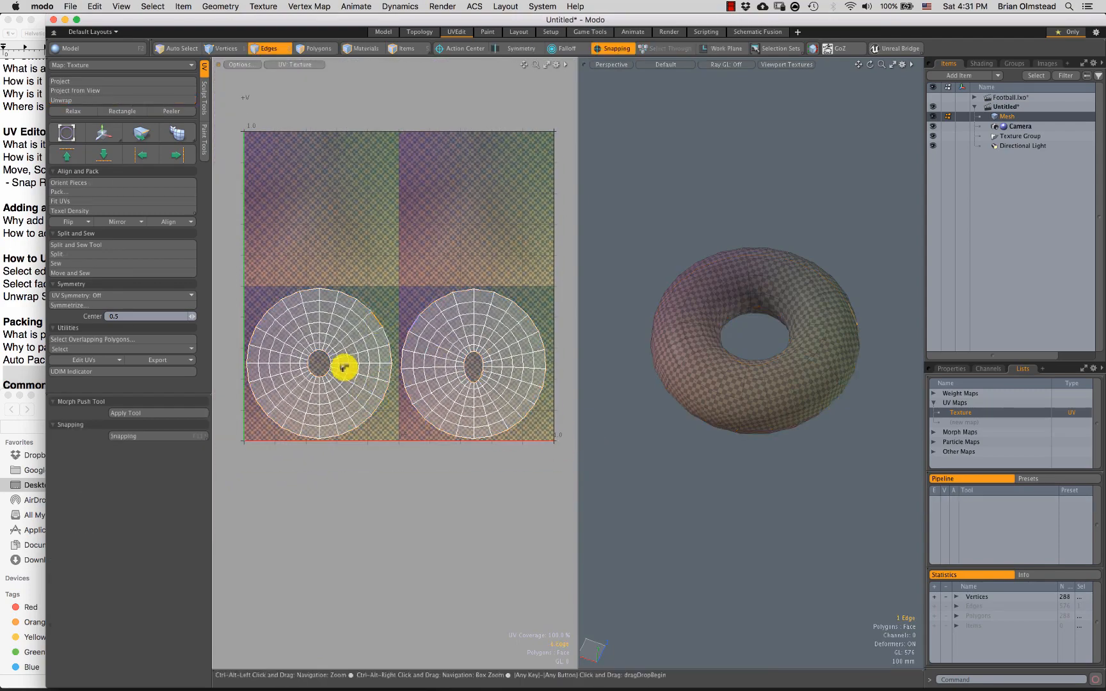
key(3)
double_click(352, 385)
double_click(446, 402)
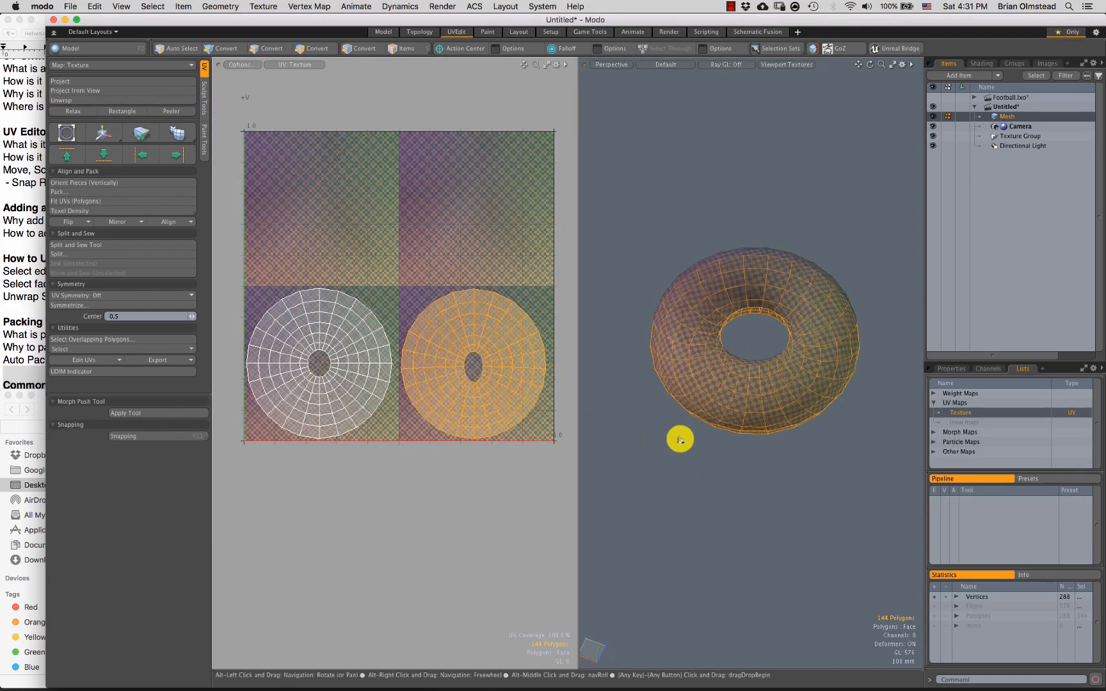
key(2)
scroll(743, 368, up, 5)
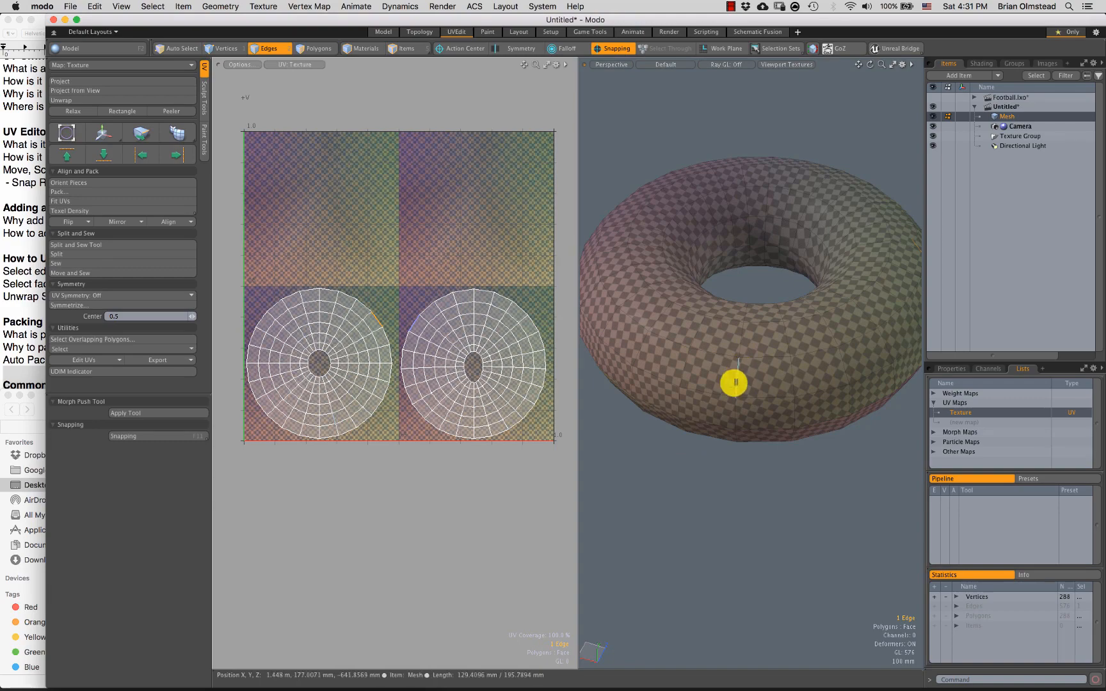
mouse_move(739, 376)
alt+mouse_down()
mouse_move(698, 424)
mouse_move(735, 395)
alt+mouse_up()
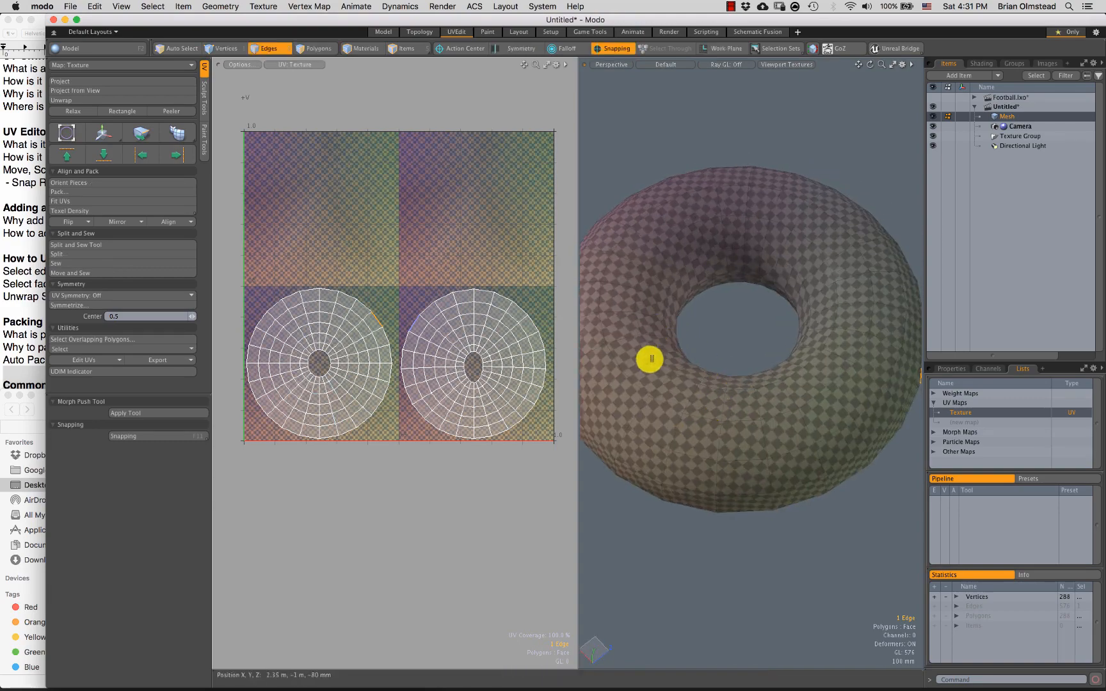
Step: Select edges around the torus's hole and across its ring to locate them in the UV discs
right_drag(855, 347, 857, 344)
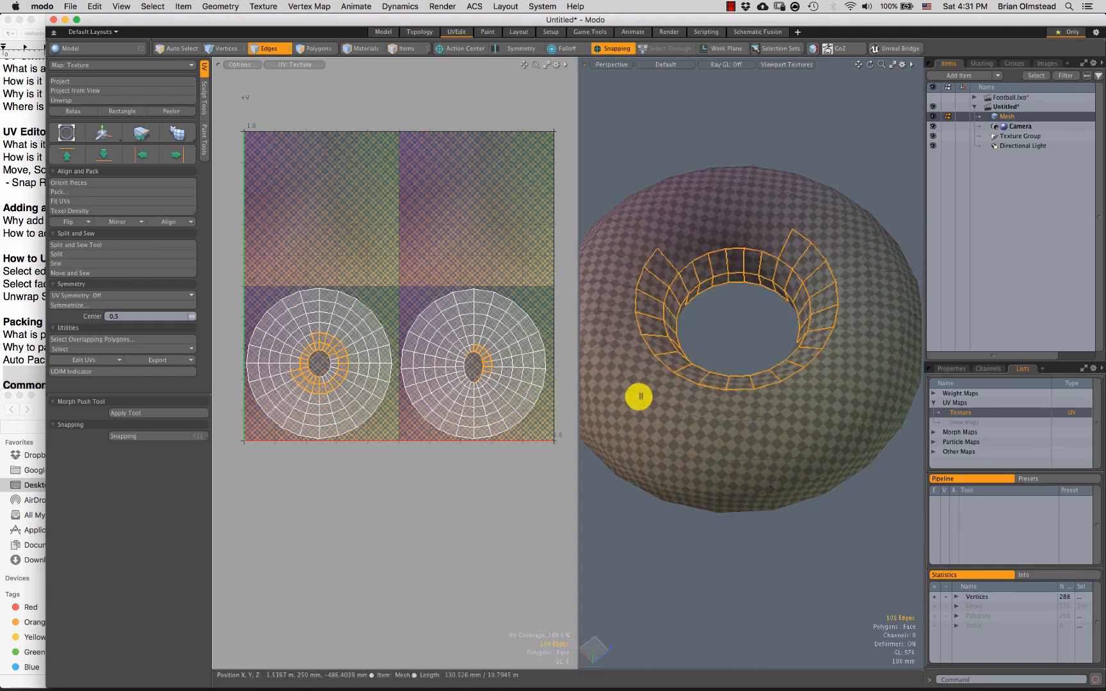
click(639, 408)
alt+drag(644, 420, 723, 400)
right_drag(755, 381, 697, 468)
right_drag(787, 334, 784, 338)
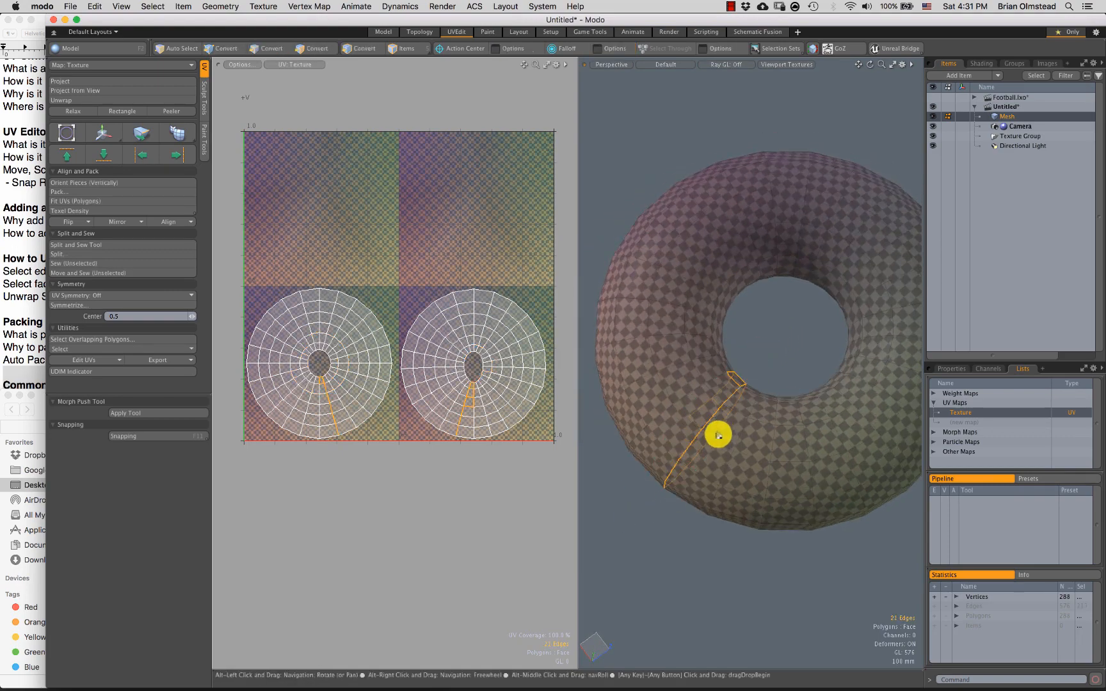
Step: Unwrap the torus along its outer edge loop and one cross-section loop, using 400 iterations
mouse_move(715, 434)
alt+mouse_down()
mouse_move(660, 408)
mouse_move(750, 311)
mouse_move(694, 247)
mouse_move(715, 375)
mouse_move(728, 351)
mouse_move(642, 360)
mouse_move(639, 262)
mouse_move(688, 313)
mouse_move(728, 291)
mouse_move(712, 270)
mouse_move(701, 276)
mouse_move(708, 308)
mouse_move(745, 323)
alt+mouse_up()
shift+double_click(698, 250)
click(184, 127)
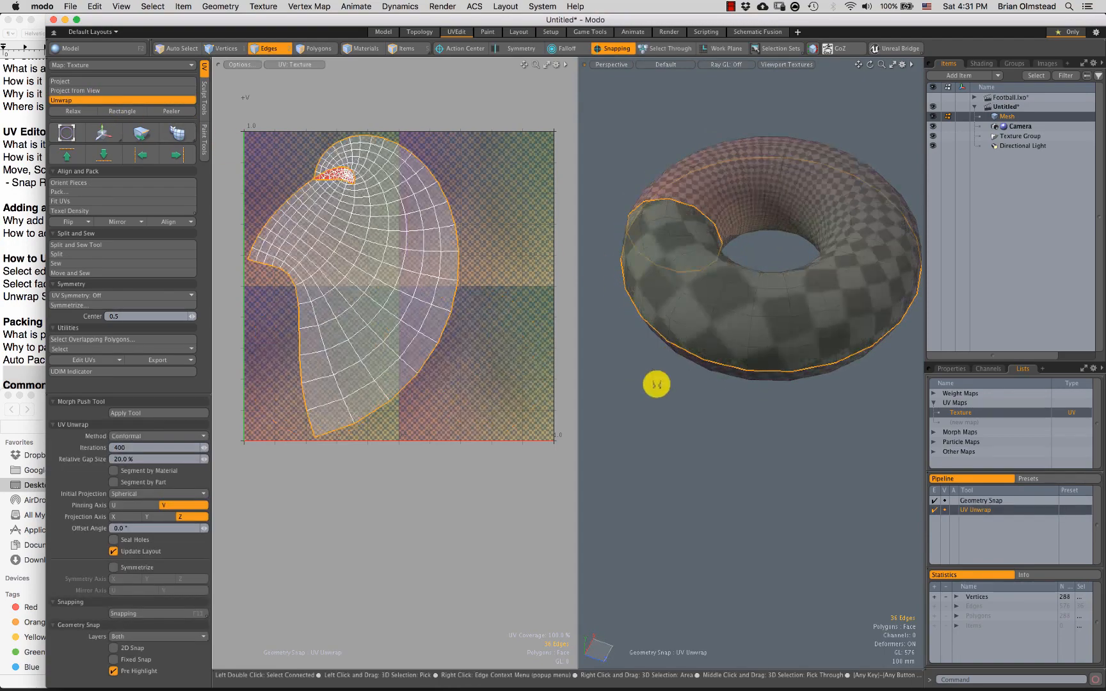
scroll(396, 315, down, 1)
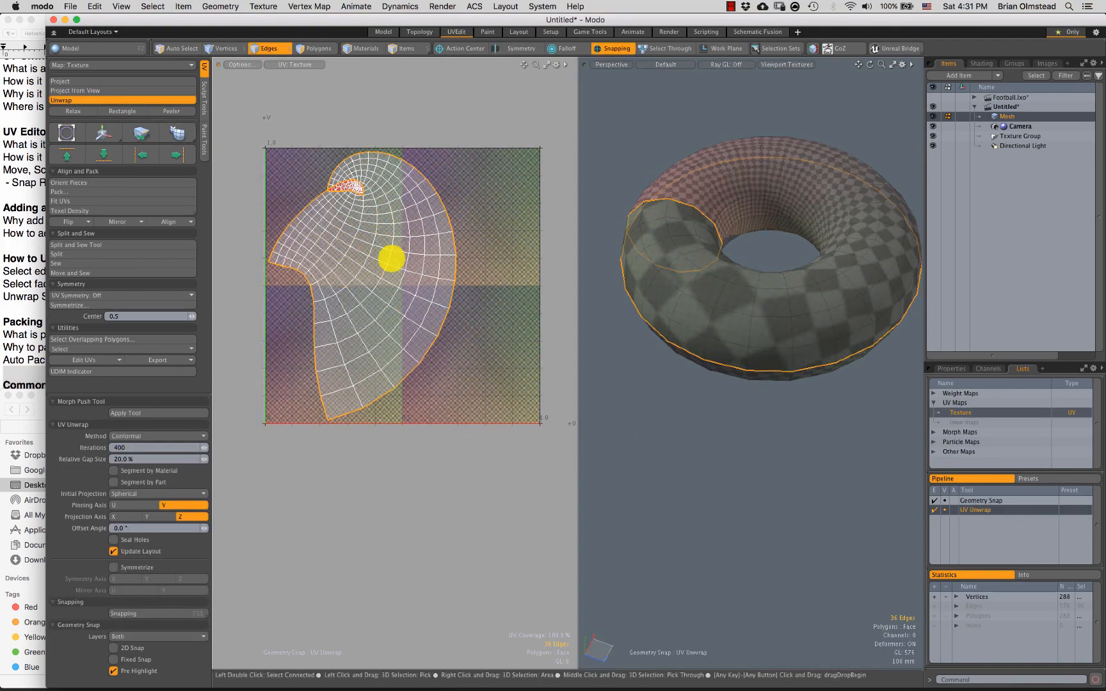
scroll(450, 312, up, 1)
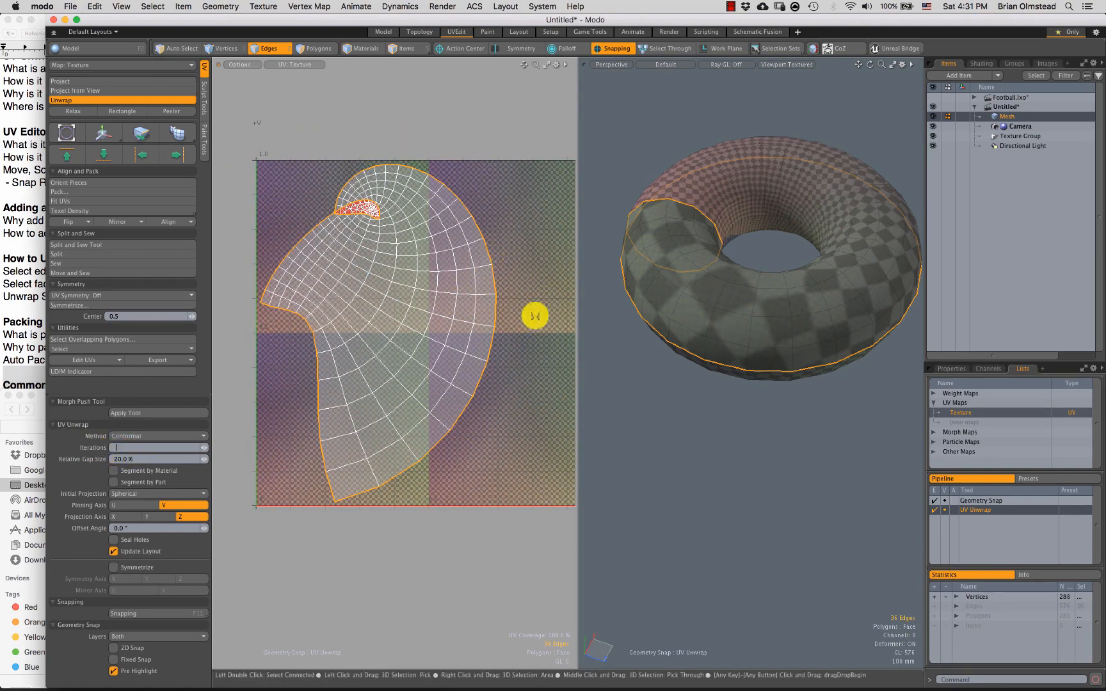
Step: Undo the unwrap, and unwrap the torus with 0 iterations along its inner edge loop and one cross-section loop
mouse_move(776, 293)
mouse_down()
mouse_move(718, 265)
mouse_move(704, 283)
mouse_move(685, 257)
mouse_up()
key(super+z)
double_click(676, 252)
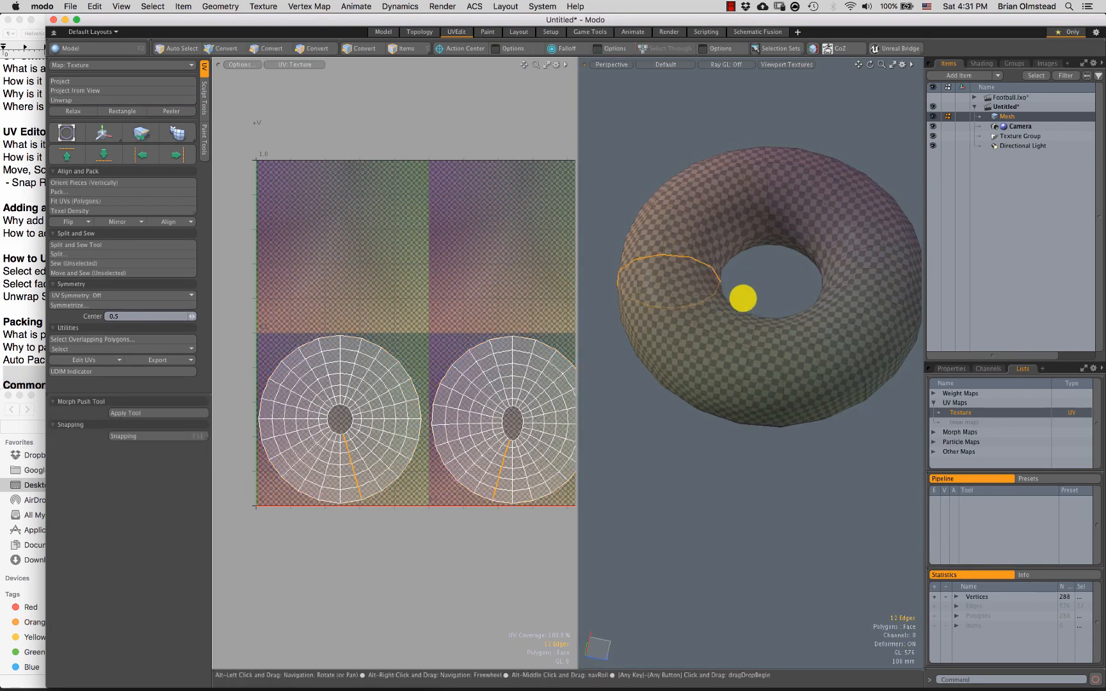
alt+drag(743, 299, 699, 266)
ctrl+alt+drag(699, 265, 736, 252)
click(100, 101)
click(672, 425)
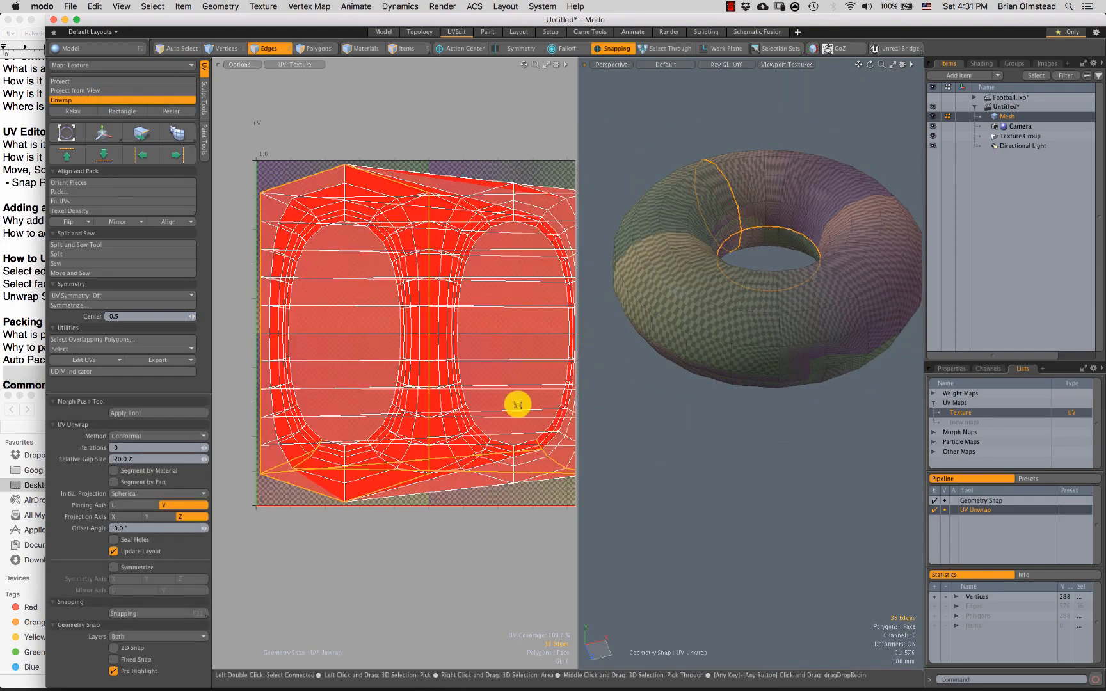
scroll(368, 339, down, 3)
alt+drag(637, 412, 619, 330)
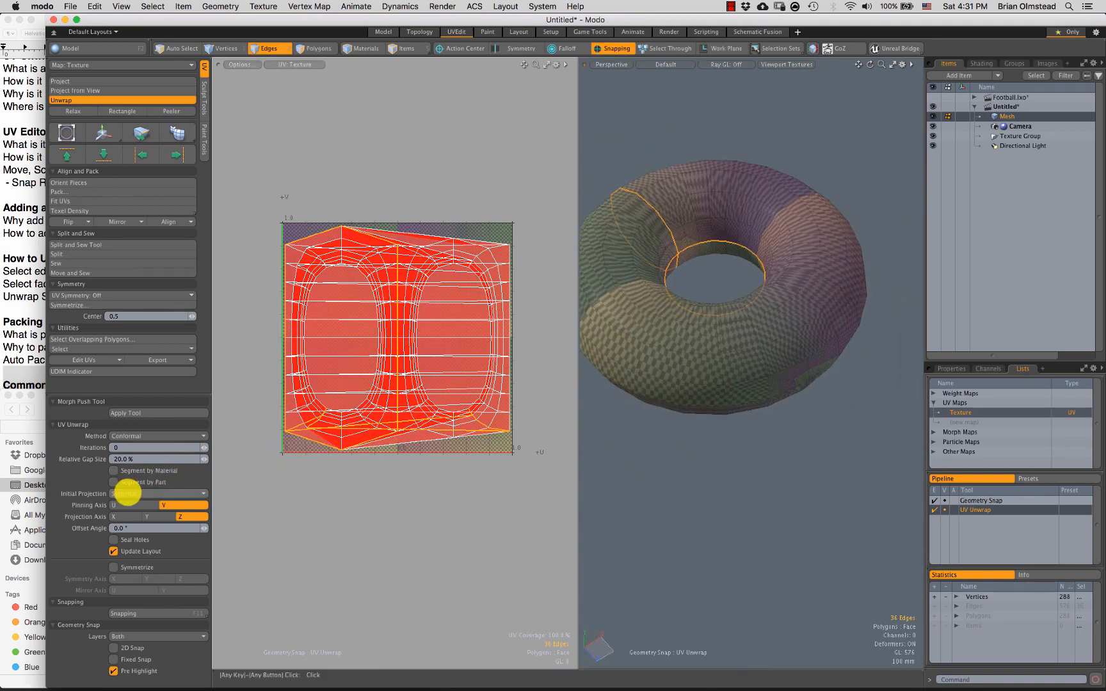
Step: Set the torus unwrap's initial projection to Planar
click(131, 494)
click(134, 476)
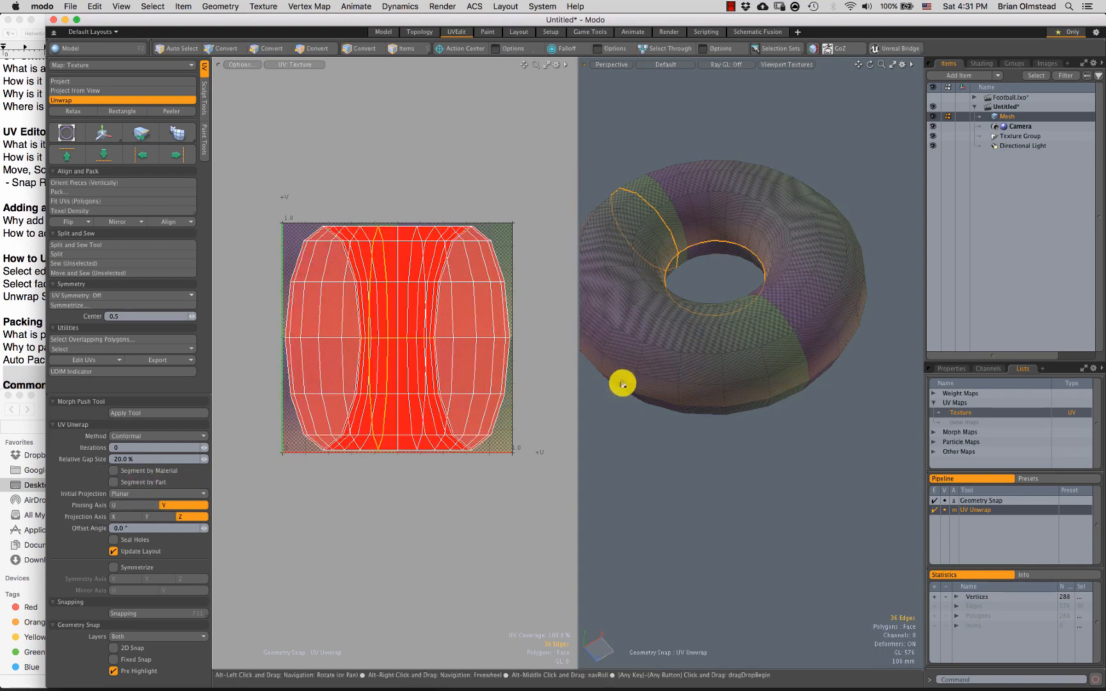
alt+drag(667, 313, 687, 311)
scroll(671, 236, up, 3)
Step: Undo the torus unwraps back to its original UV grid
key(super+z)
key(super+z)
key(super+z)
key(super+z)
key(super+z)
key(super+z)
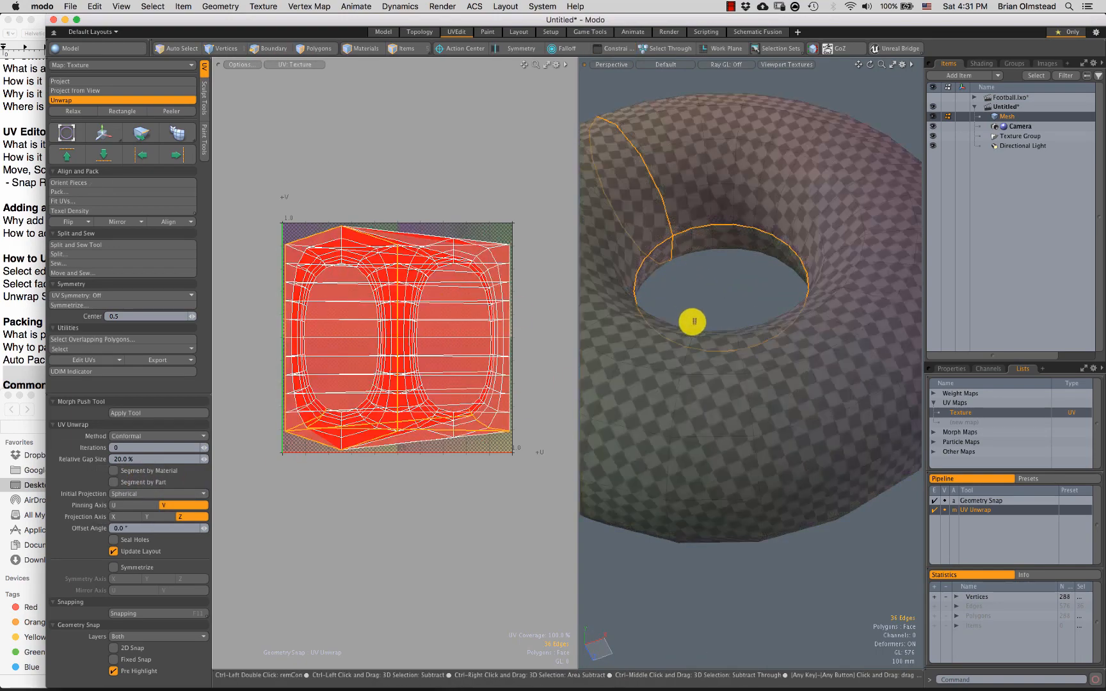
Step: Unwrap the torus with 0 iterations along its inner edge loop and one cross-section loop, using the Spherical initial projection
mouse_move(674, 248)
alt+mouse_down()
mouse_move(666, 229)
mouse_move(680, 252)
alt+mouse_up()
double_click(680, 252)
click(105, 136)
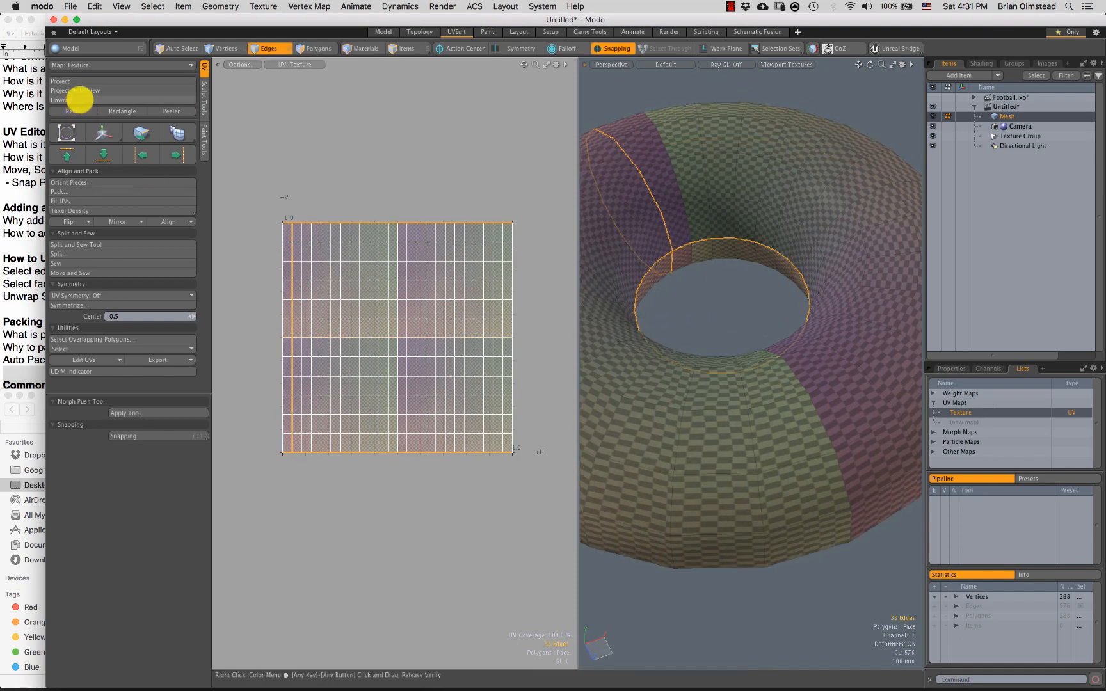
click(62, 100)
click(654, 297)
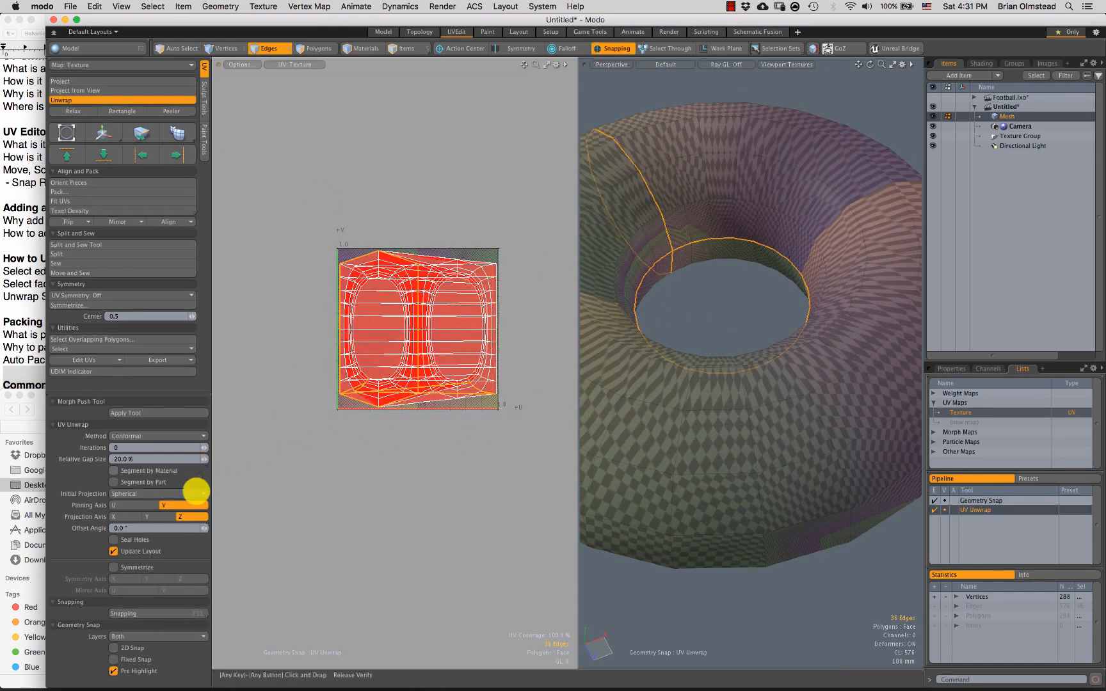
Step: Try the Cylindrical, Planar, Spherical, Group Normal and Use Current Map initial projections on the torus unwrap
click(131, 494)
click(135, 486)
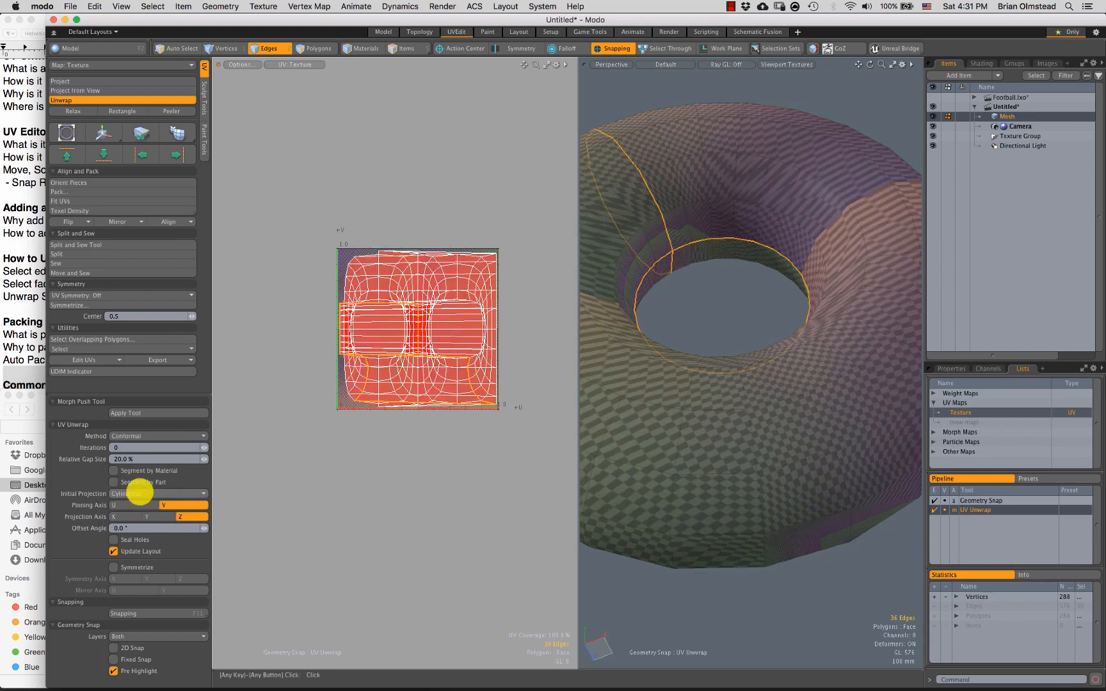
click(133, 485)
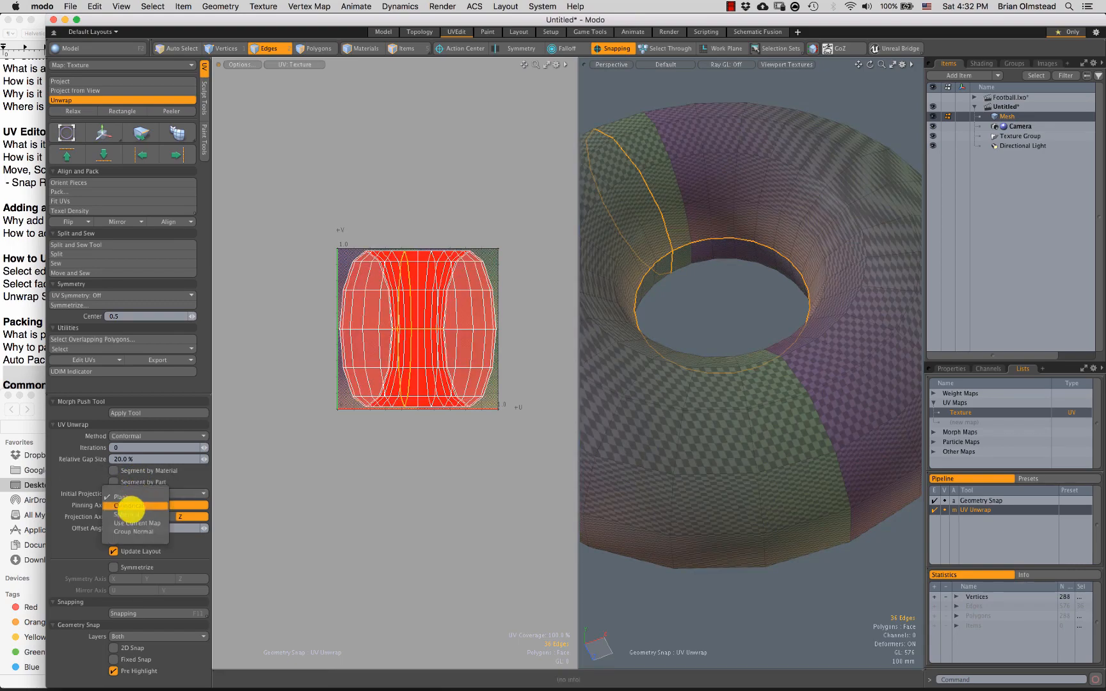
click(131, 513)
click(142, 493)
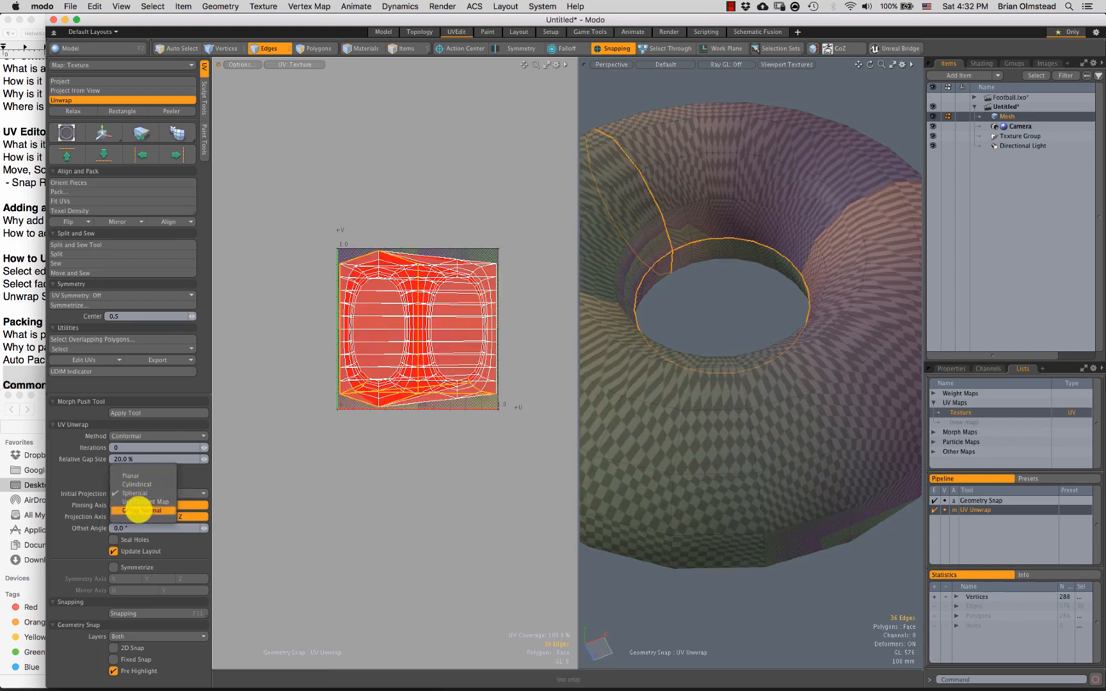
click(139, 508)
click(146, 495)
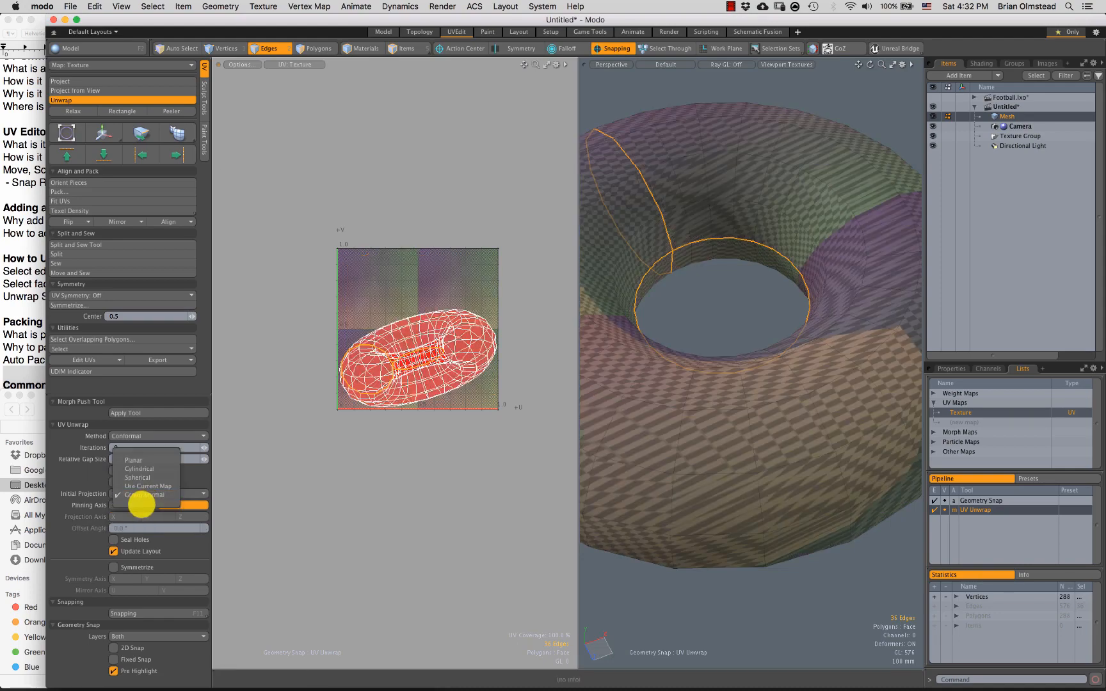
click(140, 486)
alt+drag(735, 314, 711, 405)
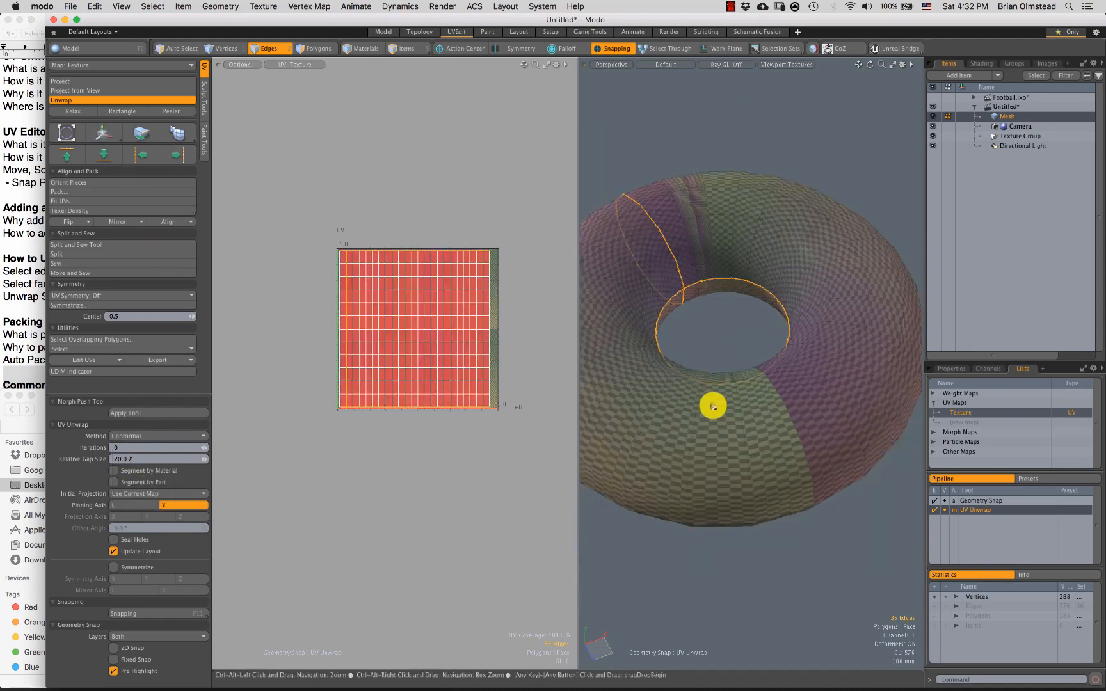
Step: Set the torus unwrap's initial projection to Planar and compare the Z and Y projection axes, ending on Y
click(124, 494)
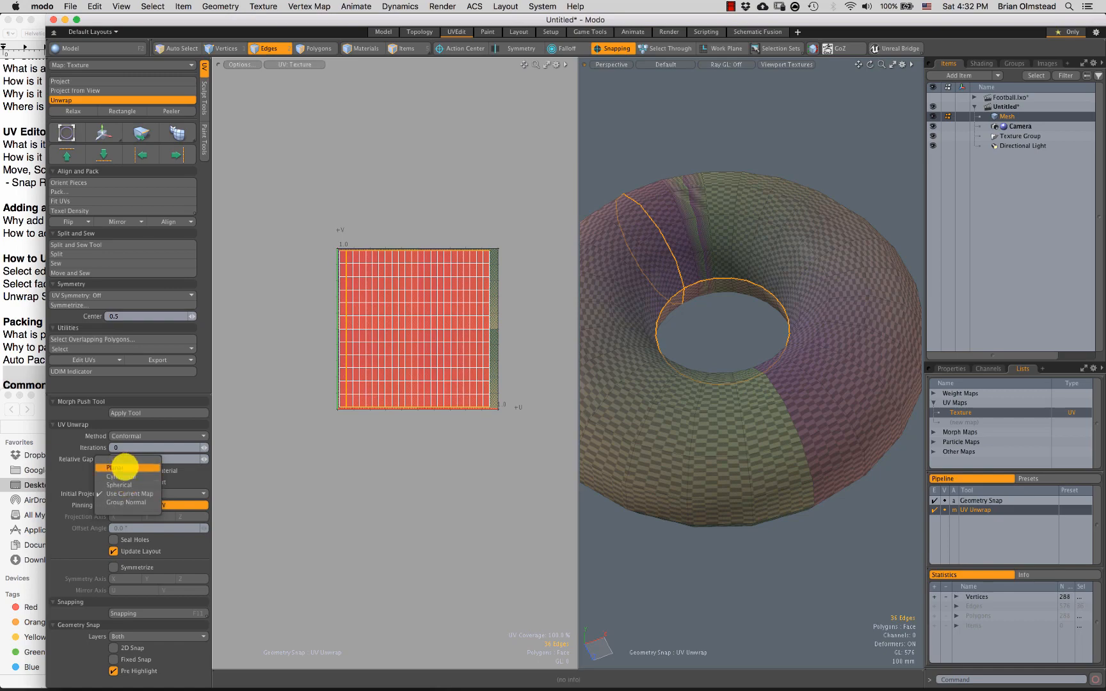
click(123, 467)
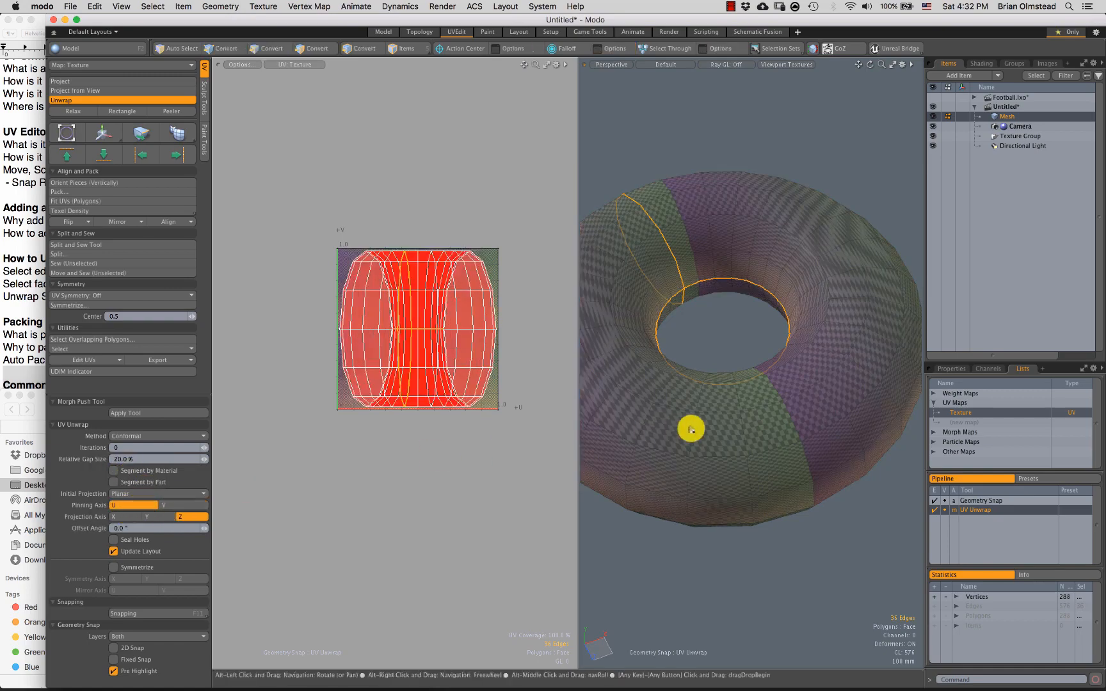
alt+drag(689, 427, 705, 388)
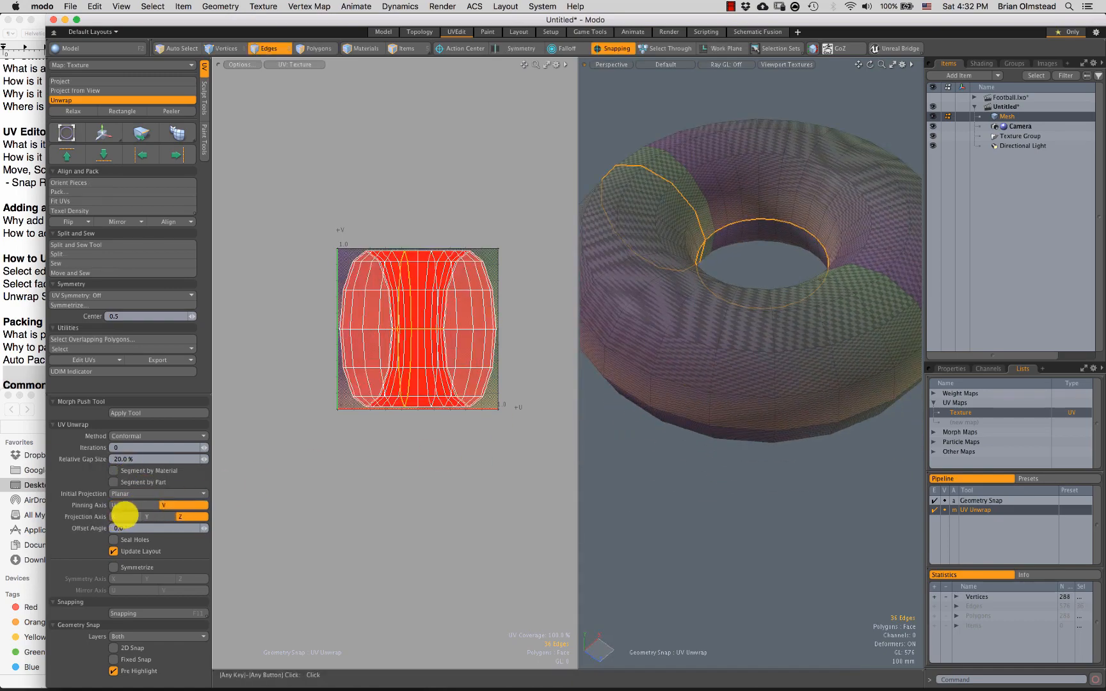
click(150, 516)
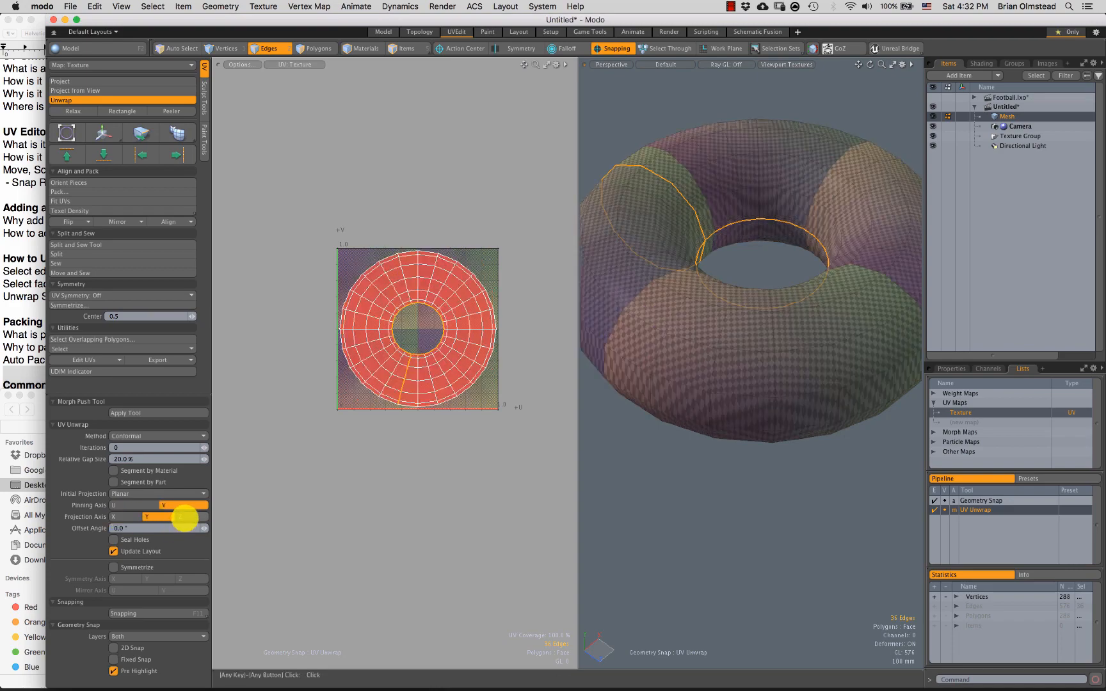
click(185, 517)
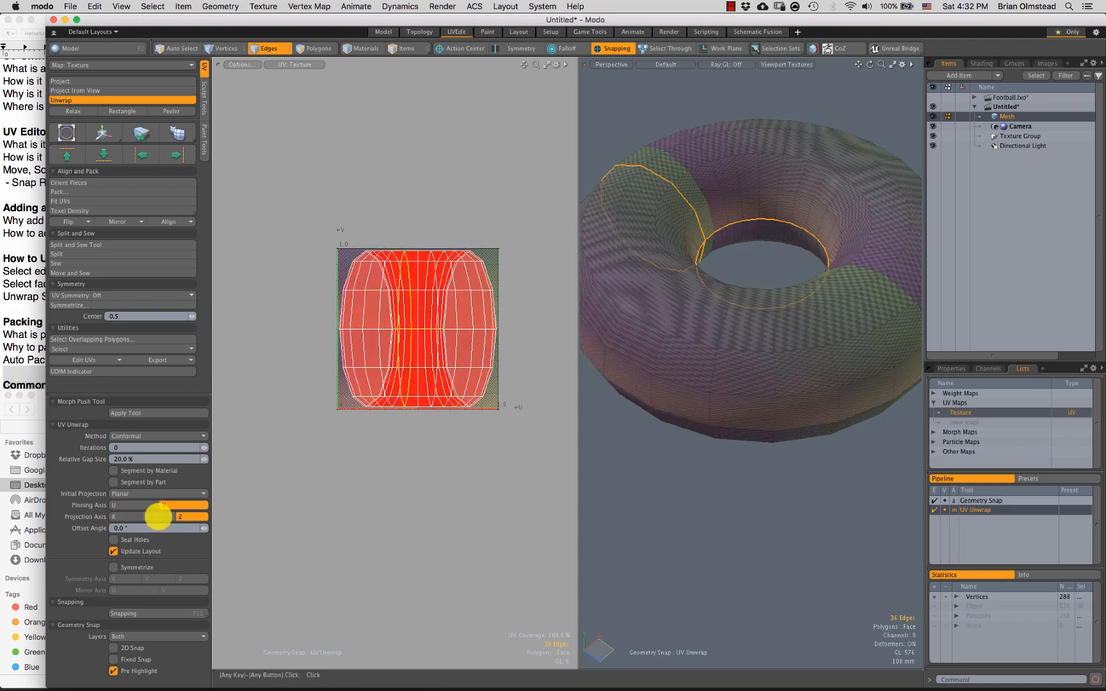
click(158, 517)
alt+drag(710, 383, 720, 375)
key(space)
Step: Unwrap the torus along its inner and outer edge loops and one cross-section loop, using the Planar projection on the Y axis
click(688, 442)
alt+drag(688, 441, 730, 378)
alt+drag(723, 317, 682, 351)
scroll(679, 354, up, 4)
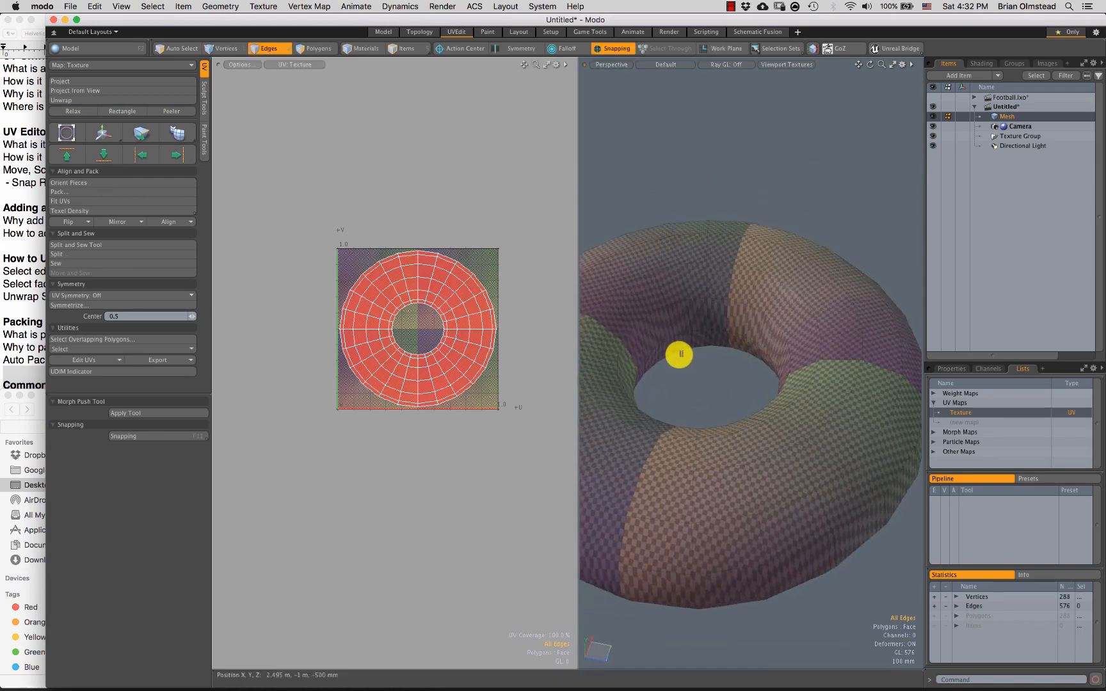
shift+double_click(682, 330)
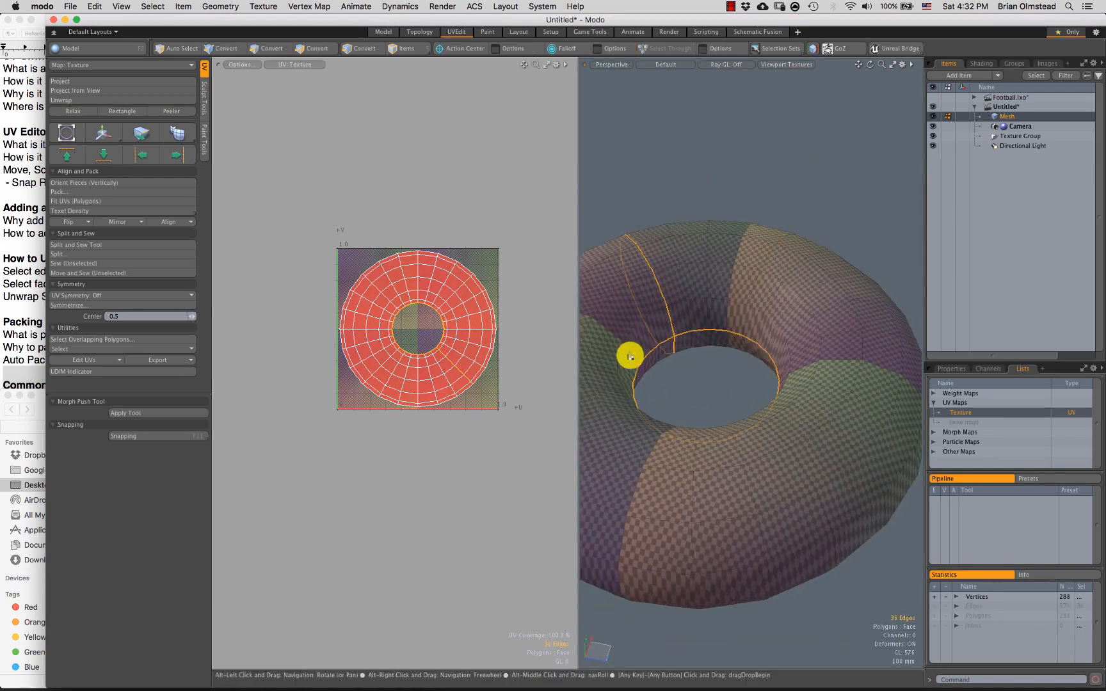
alt+drag(630, 356, 776, 288)
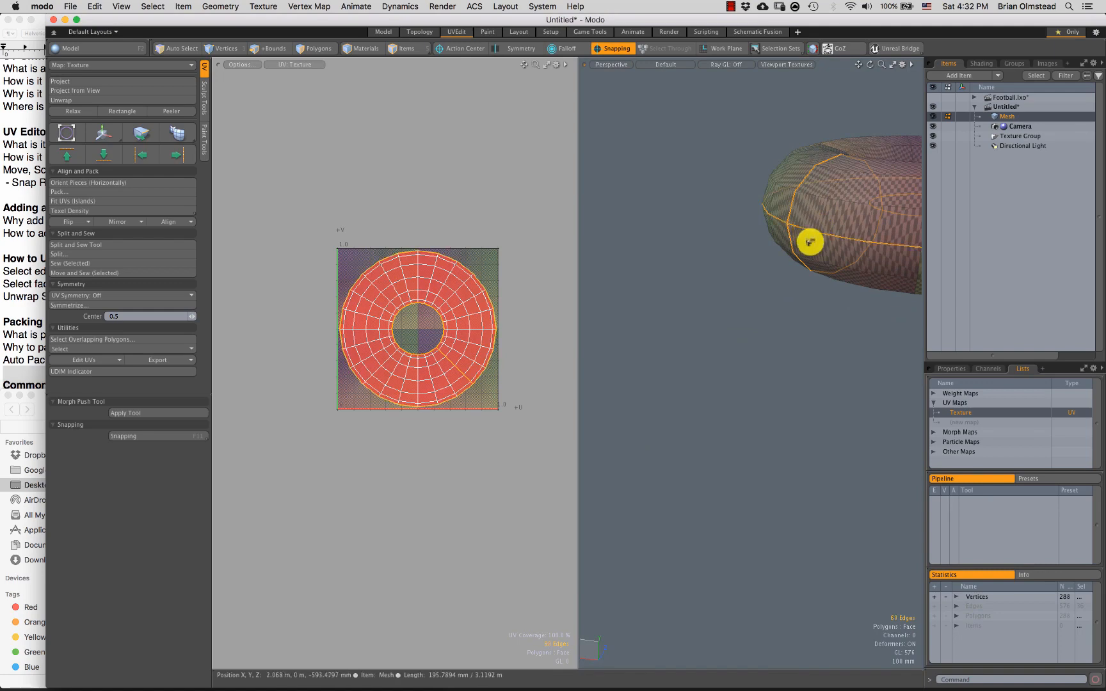
scroll(810, 242, down, 4)
alt+drag(810, 242, 693, 349)
click(61, 100)
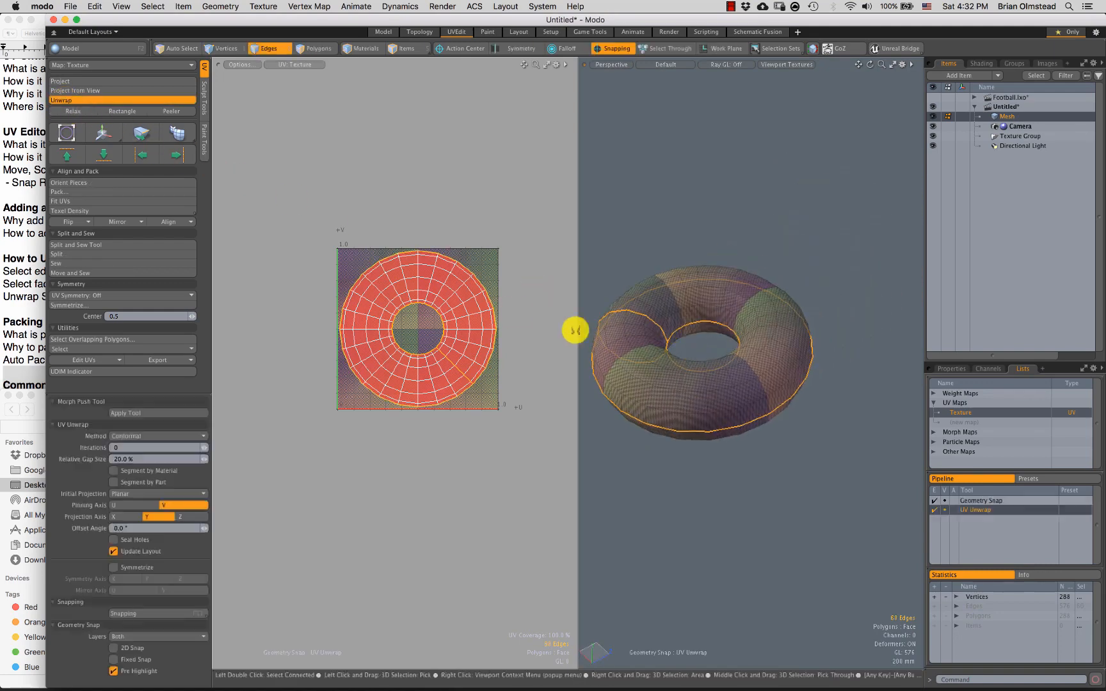
click(692, 387)
scroll(424, 391, up, 5)
key(space)
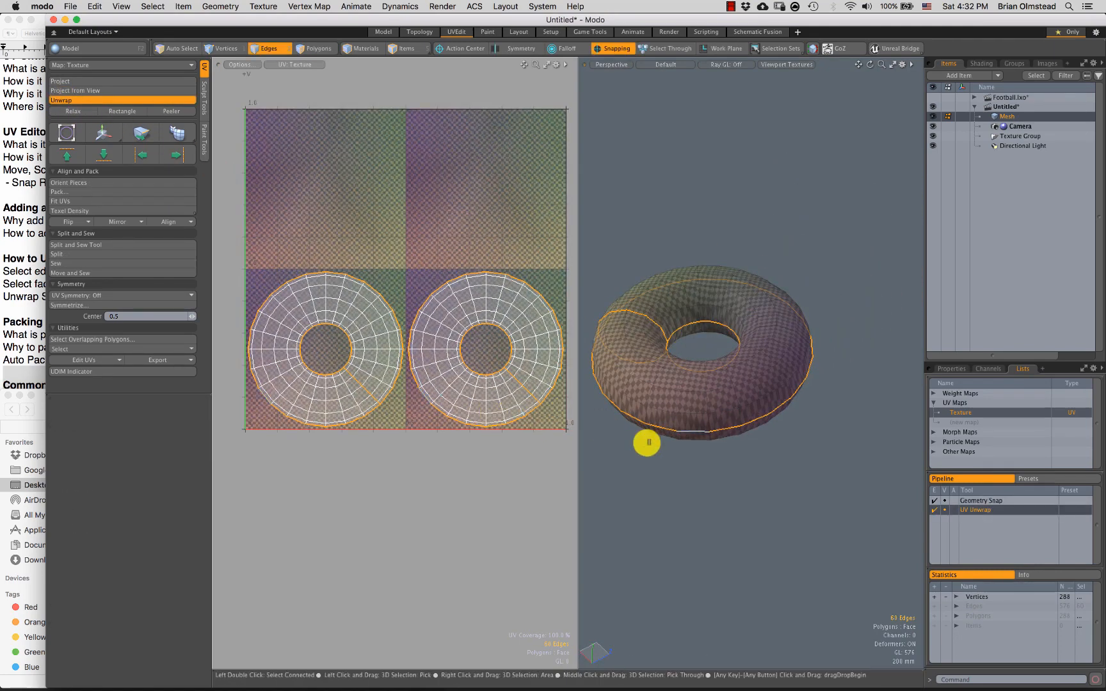
Step: Examine the two disc-shaped UV islands by selecting one island's polygons and its inner edge loop to locate them on the torus
click(441, 265)
ctrl+alt+drag(422, 400, 389, 411)
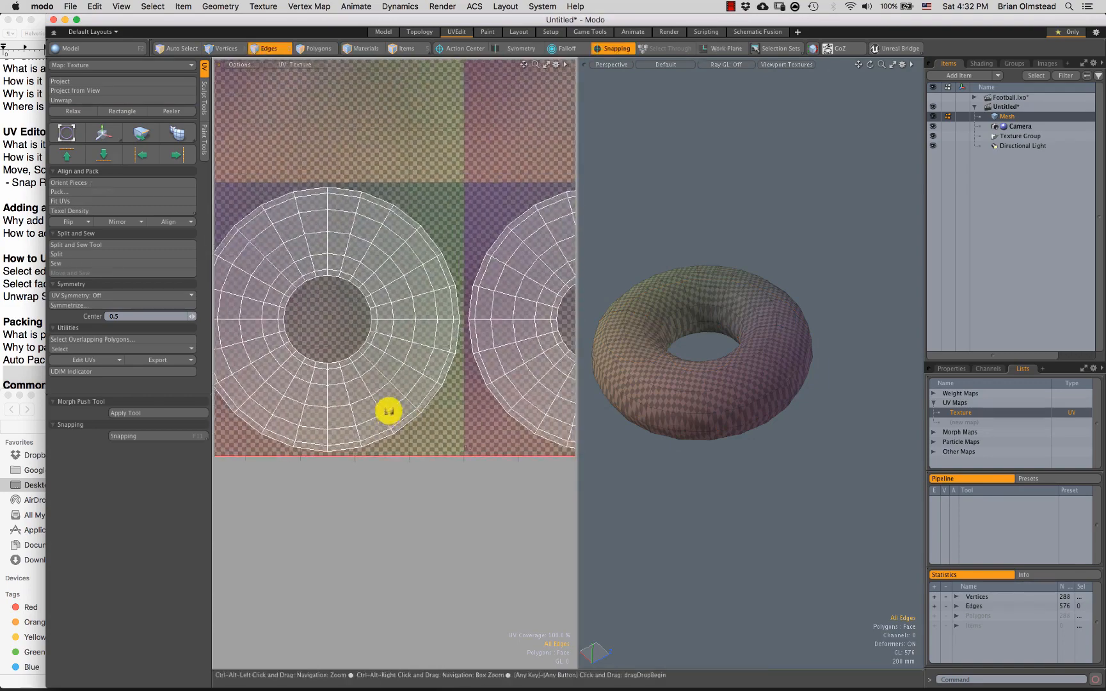
key(3)
double_click(388, 344)
ctrl+alt+drag(390, 366, 321, 348)
alt+shift+drag(321, 348, 320, 343)
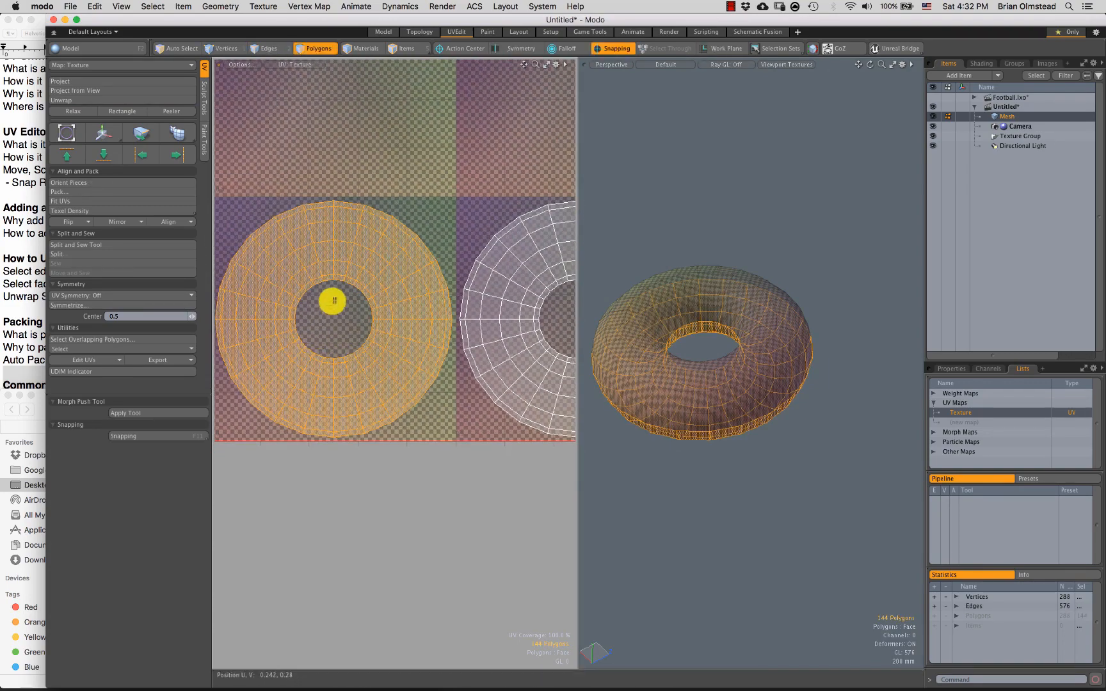
key(2)
alt+drag(554, 308, 517, 255)
alt+drag(516, 256, 471, 280)
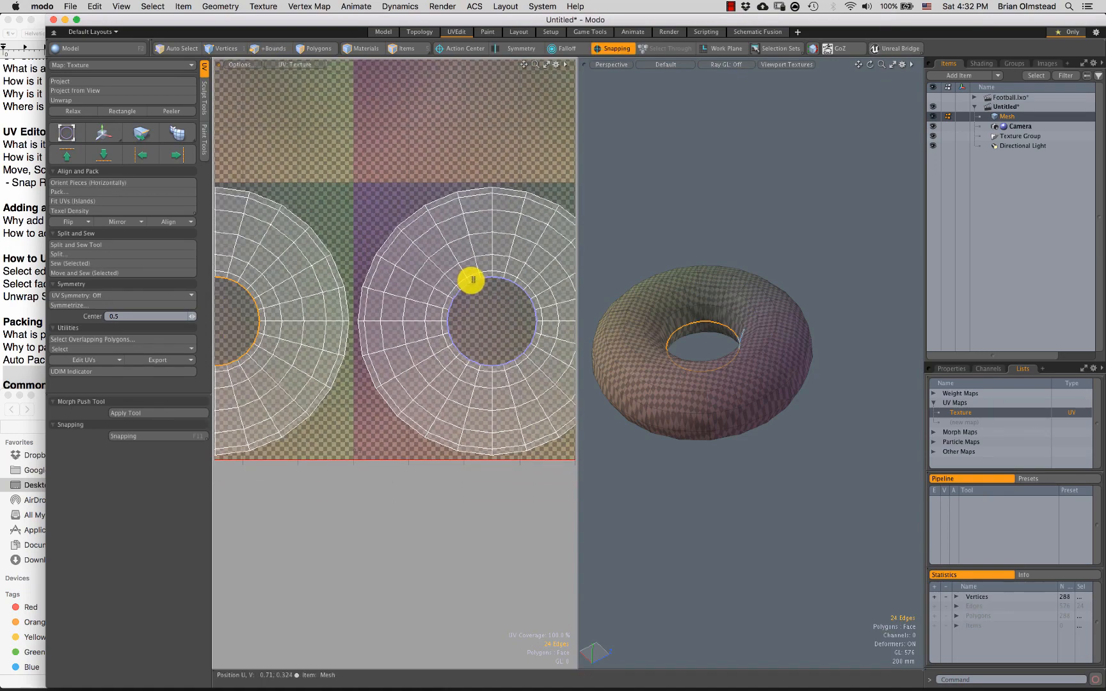
ctrl+alt+drag(465, 345, 481, 321)
key(3)
click(481, 321)
key(a)
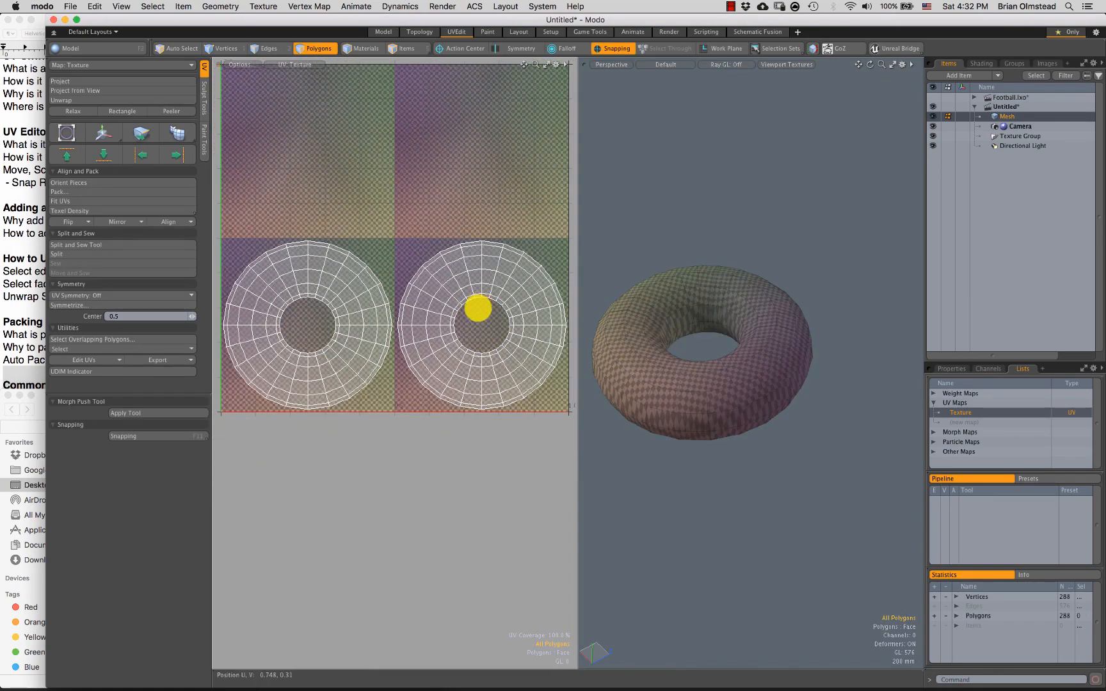
Step: Try scaling one disc-shaped UV island of the torus, and undo the scaling
double_click(488, 289)
key(r)
drag(481, 261, 483, 239)
key(super+z)
key(q)
click(457, 211)
ctrl+alt+drag(440, 305, 454, 311)
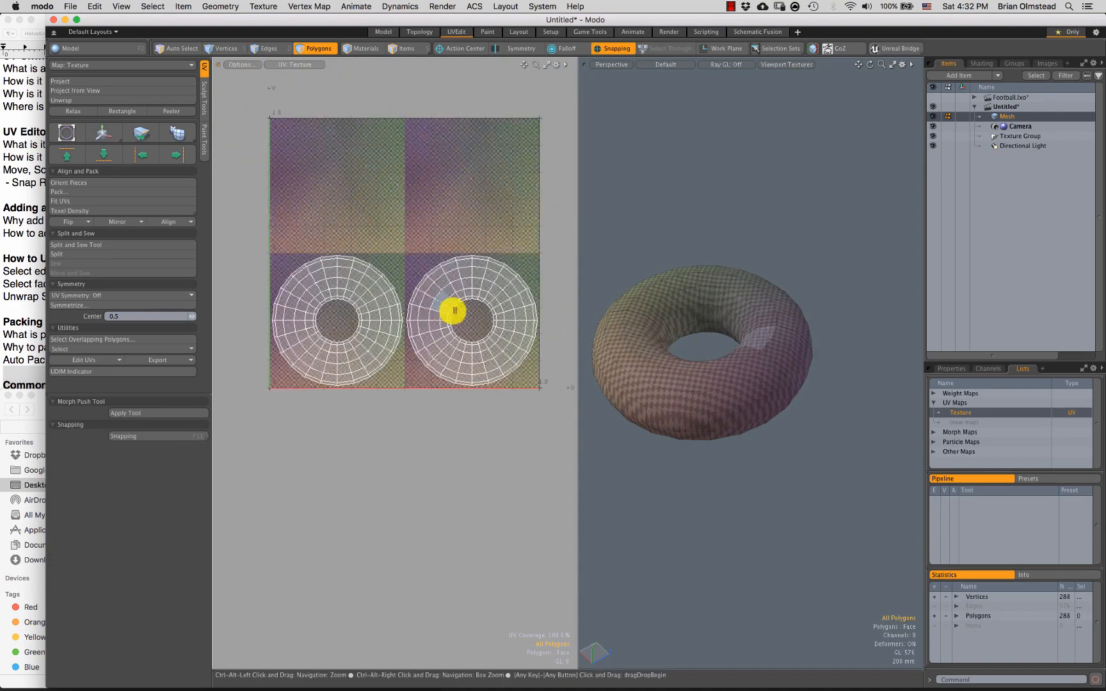
Step: Unhide all the shapes, and isolate the notched cube by hiding everything else
alt+drag(728, 409, 775, 279)
key(u)
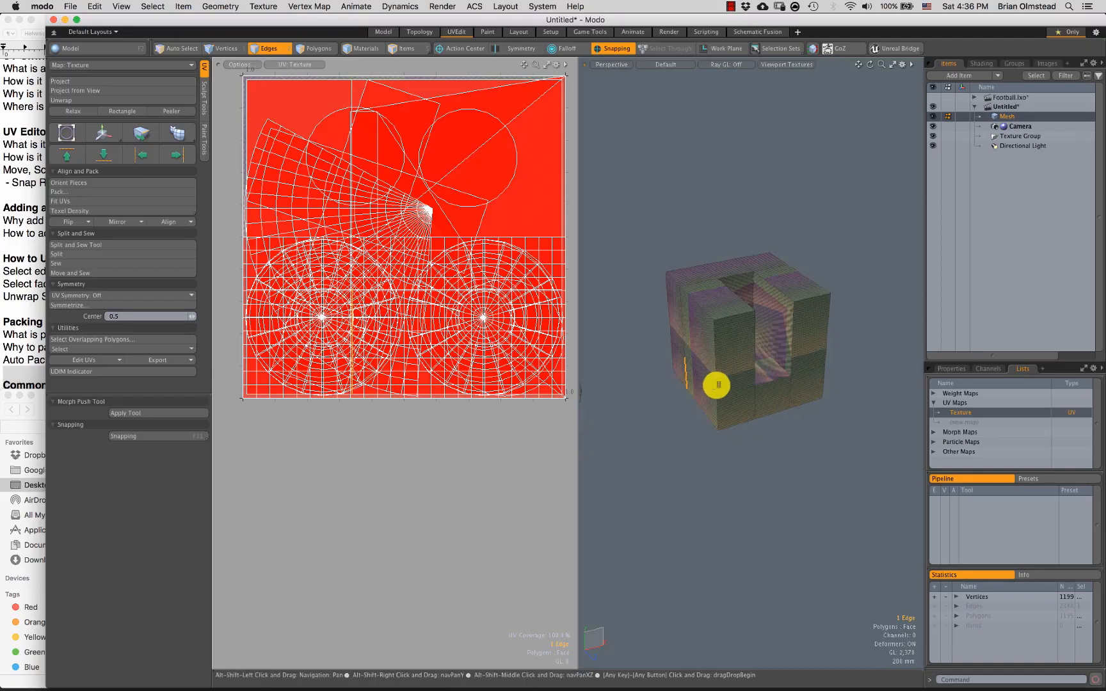
key(3)
double_click(727, 377)
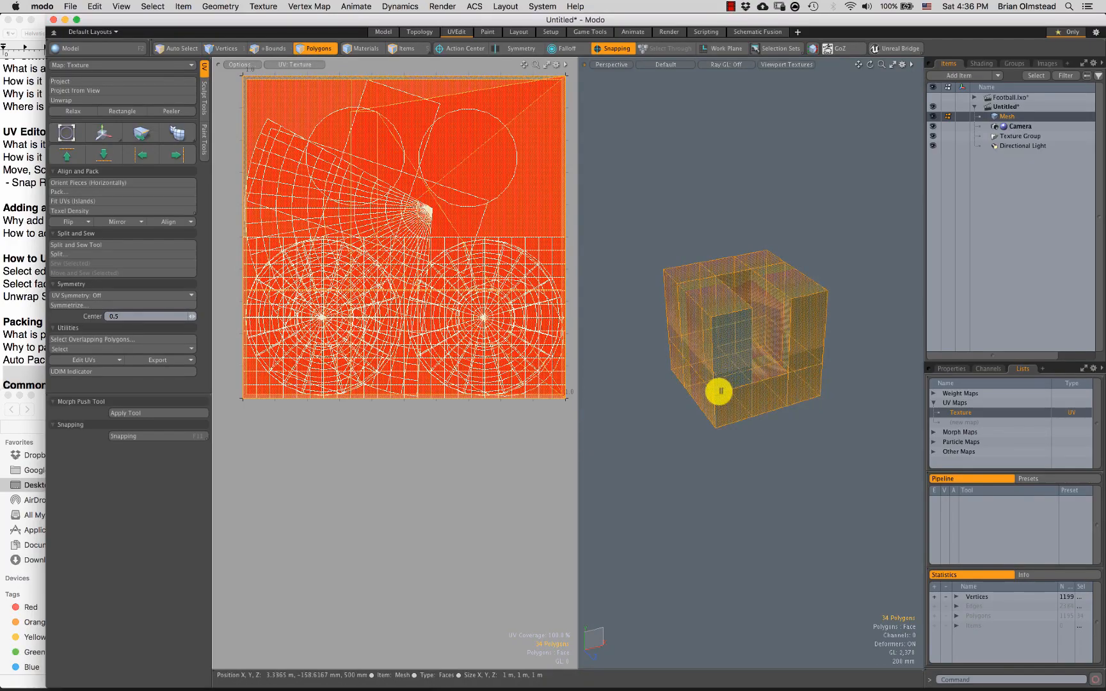
key(shift+h)
key(shift+a)
click(748, 529)
ctrl+alt+drag(750, 531, 751, 382)
Step: Delete the interior faces lining the cube's notch
click(729, 556)
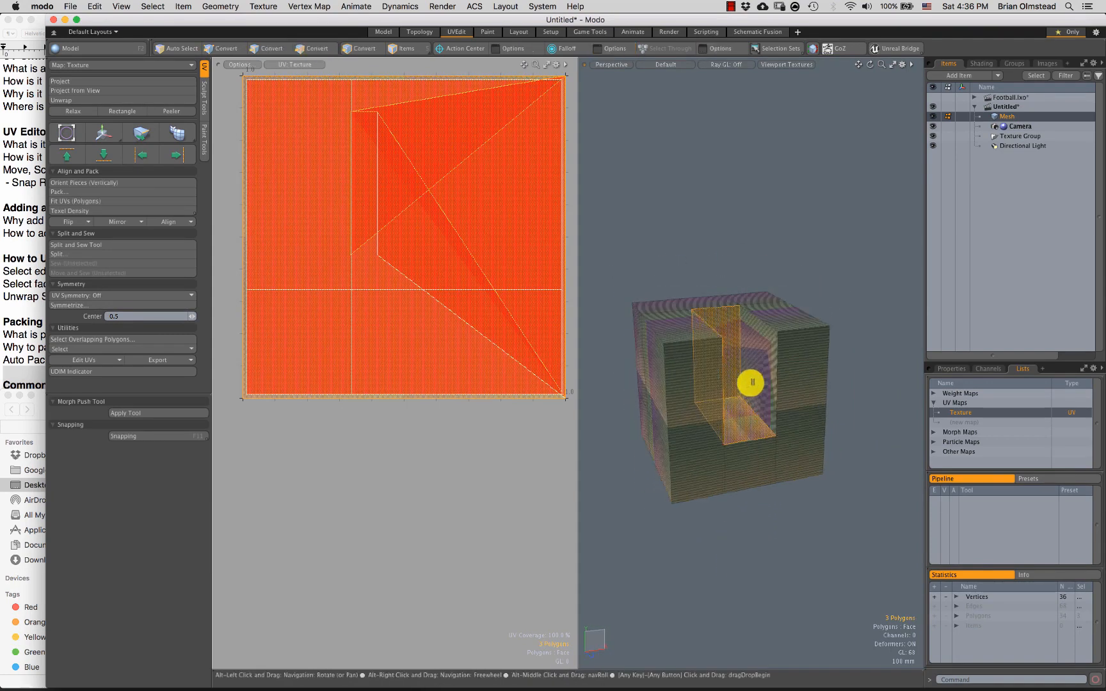
alt+drag(762, 426, 711, 438)
key(x)
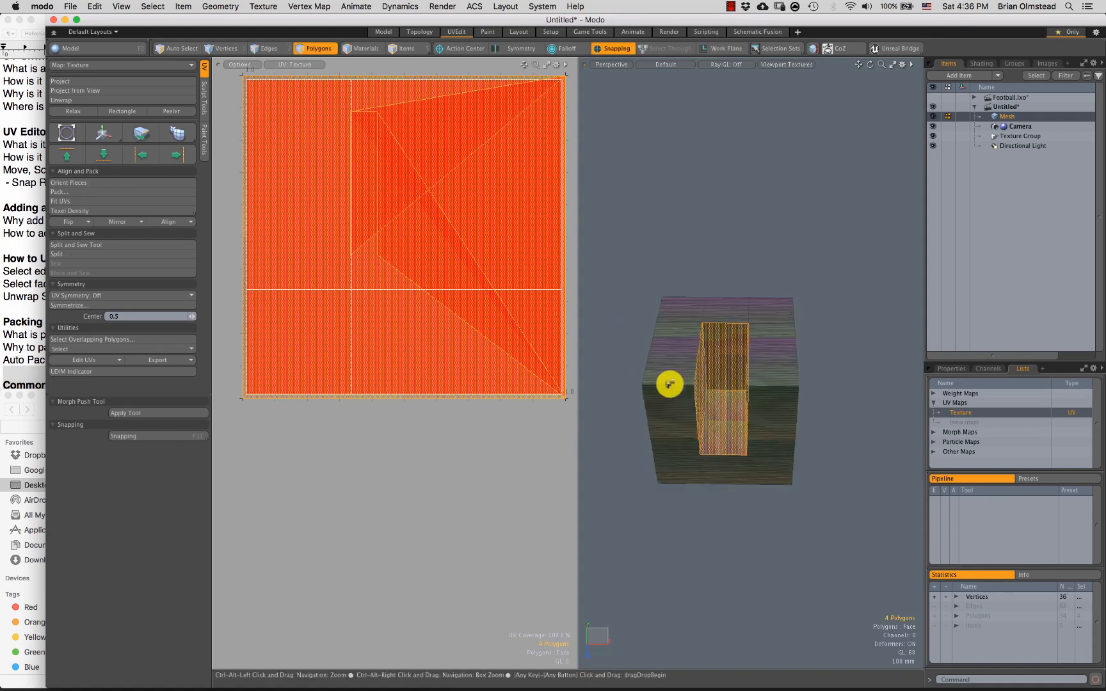
scroll(702, 357, up, 4)
click(667, 352)
mouse_move(769, 287)
mouse_down()
mouse_move(804, 378)
mouse_move(766, 380)
mouse_up()
mouse_move(678, 409)
shift+mouse_down()
mouse_move(673, 482)
mouse_move(799, 492)
shift+mouse_up()
mouse_move(677, 435)
mouse_down()
mouse_move(699, 503)
mouse_move(811, 439)
mouse_up()
mouse_move(761, 469)
alt+mouse_down()
mouse_move(733, 447)
mouse_move(729, 416)
mouse_move(765, 348)
mouse_move(760, 408)
alt+mouse_up()
mouse_move(760, 408)
alt+mouse_down()
mouse_move(787, 417)
mouse_move(760, 392)
mouse_move(730, 409)
mouse_move(723, 394)
mouse_move(748, 328)
mouse_move(767, 320)
alt+mouse_up()
shift+click(763, 375)
key(Delete)
Step: Unwrap the notched cube with 400 iterations along the edges outlining its U-shaped top face, using the Planar projection on the X axis
key(2)
shift+click(659, 308)
alt+drag(651, 323, 761, 316)
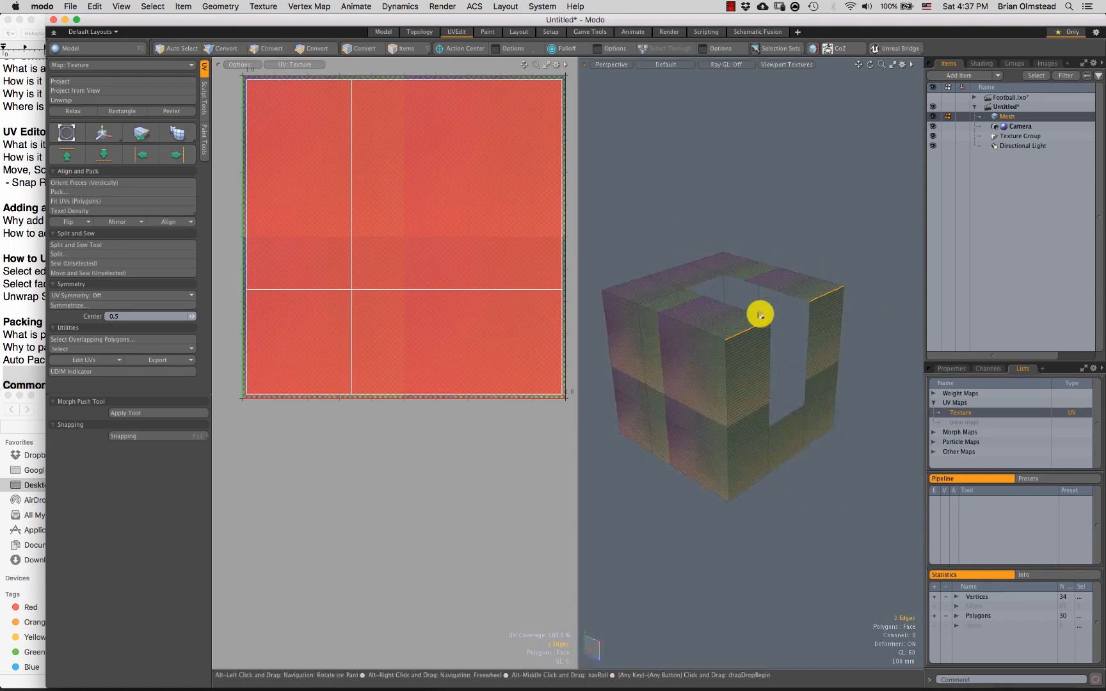
shift+click(717, 336)
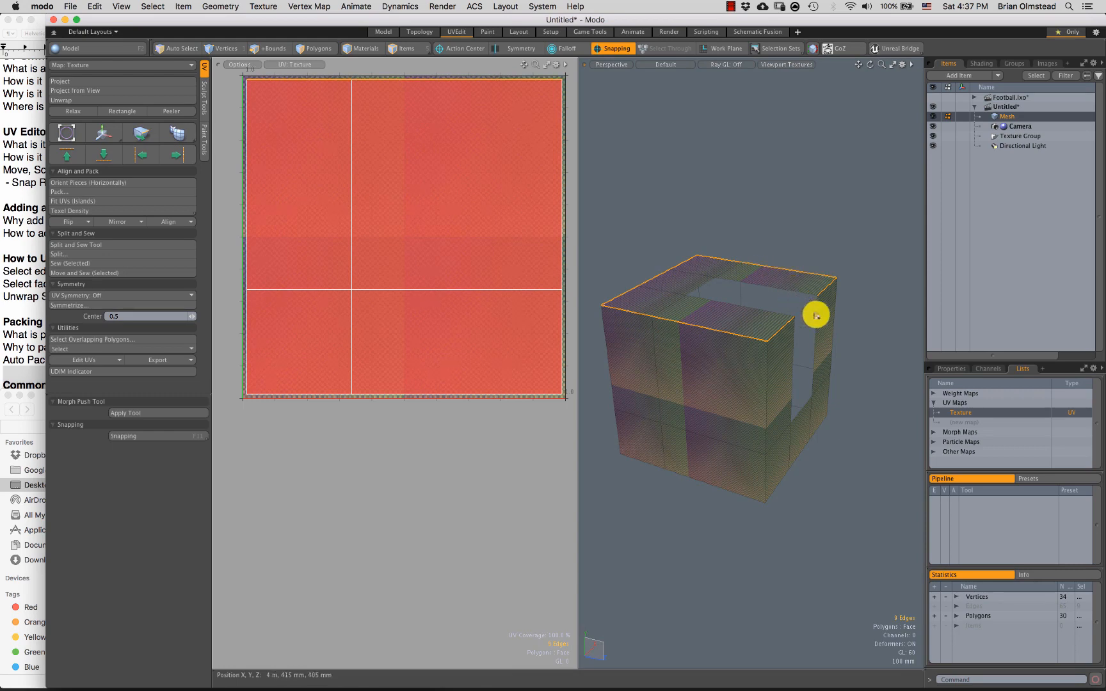
alt+drag(793, 336, 685, 345)
shift+click(688, 296)
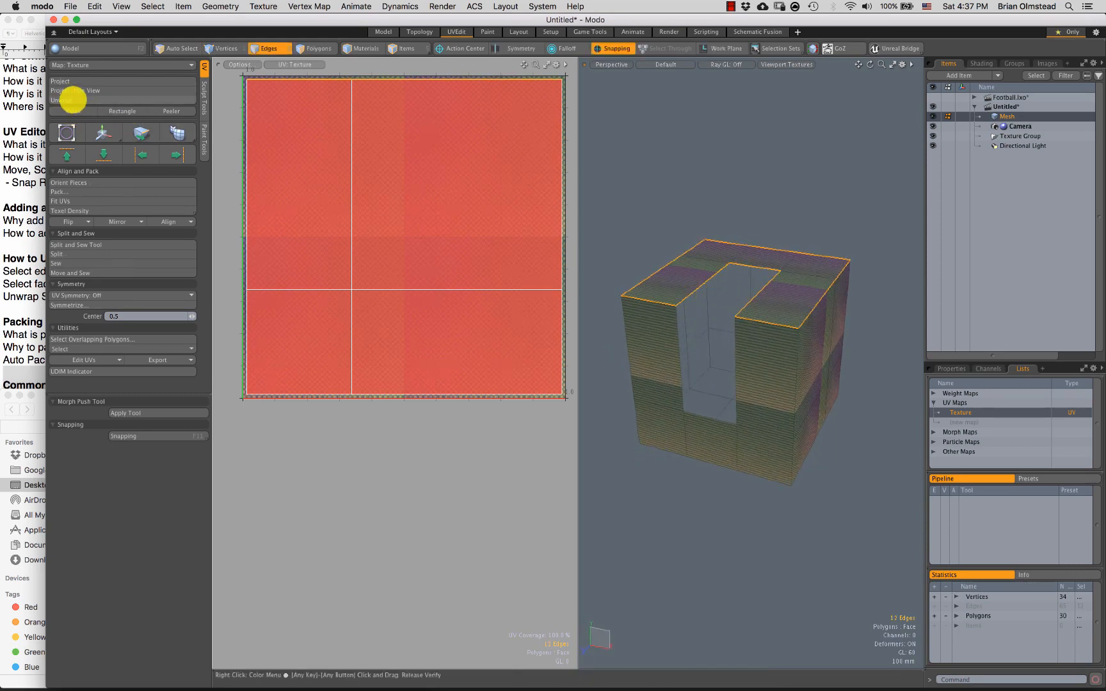
click(73, 100)
click(694, 170)
scroll(471, 399, down, 3)
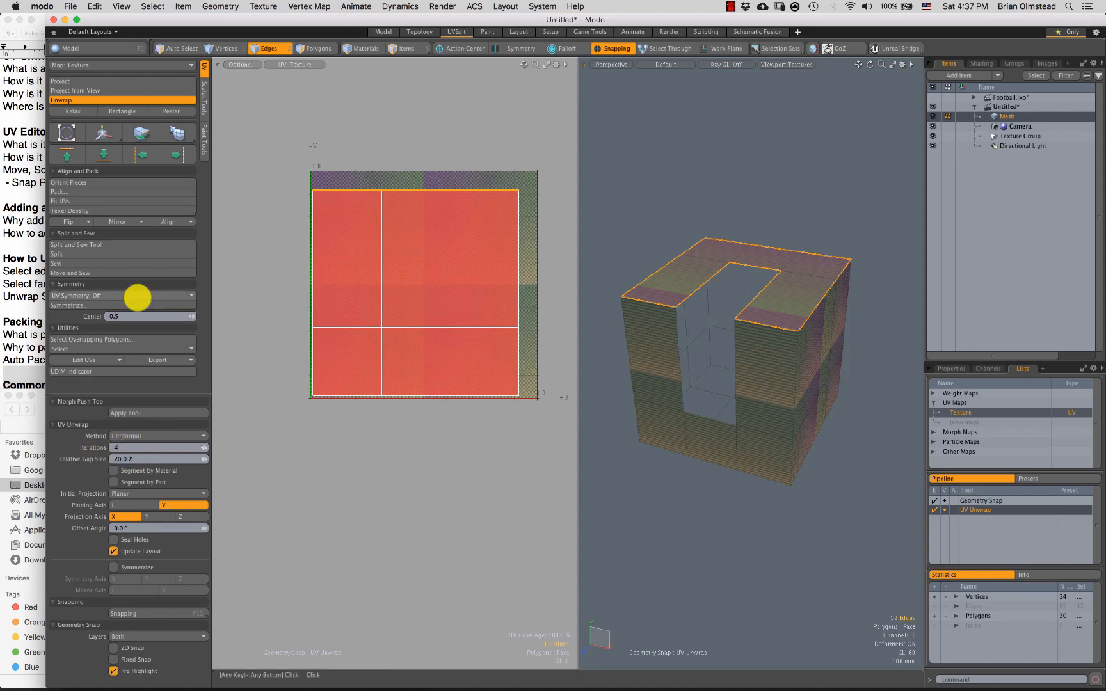
key(Return)
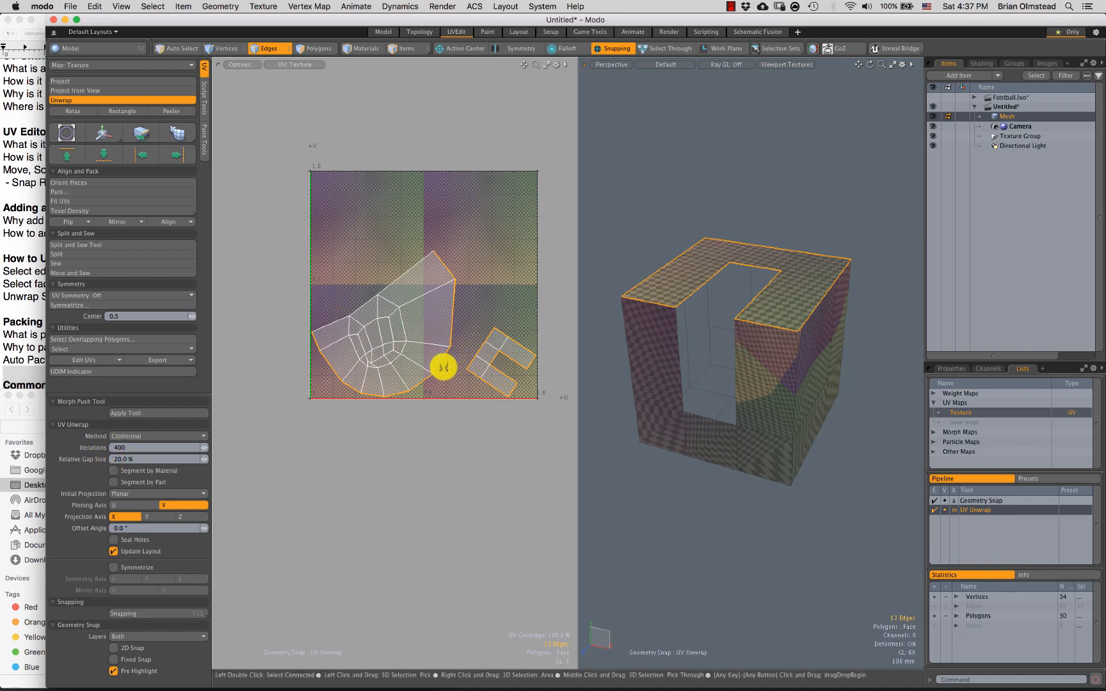
key(space)
Step: Select the large UV island and the U-shaped one in turn to examine which cube faces each covers
drag(485, 369, 493, 344)
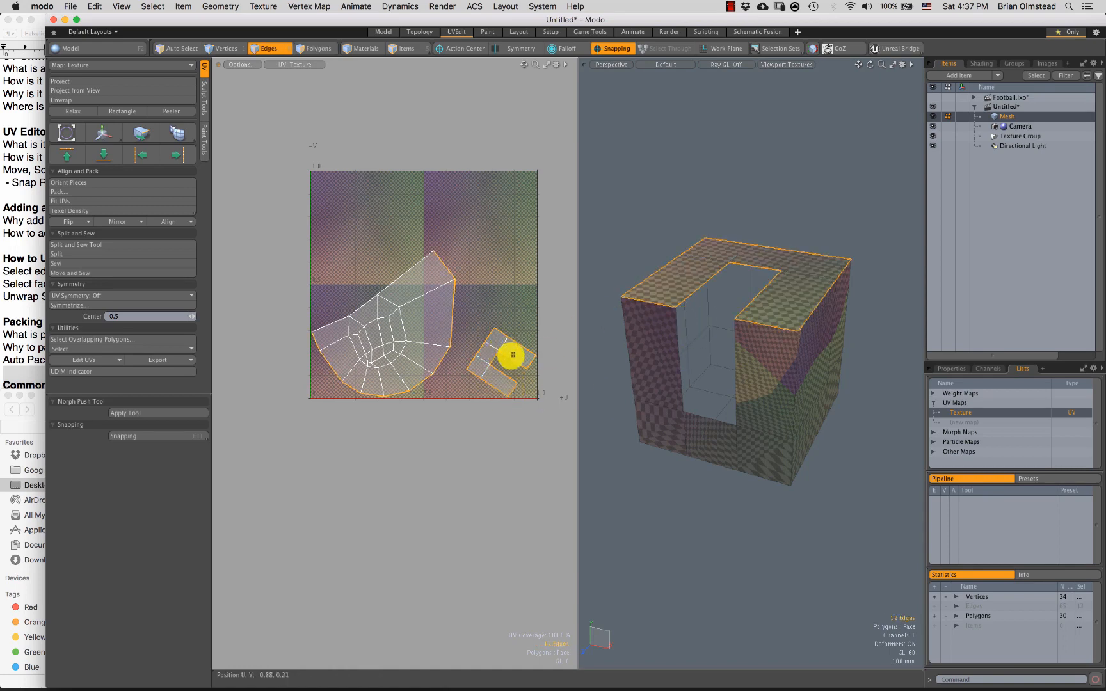
scroll(387, 358, up, 1)
key(3)
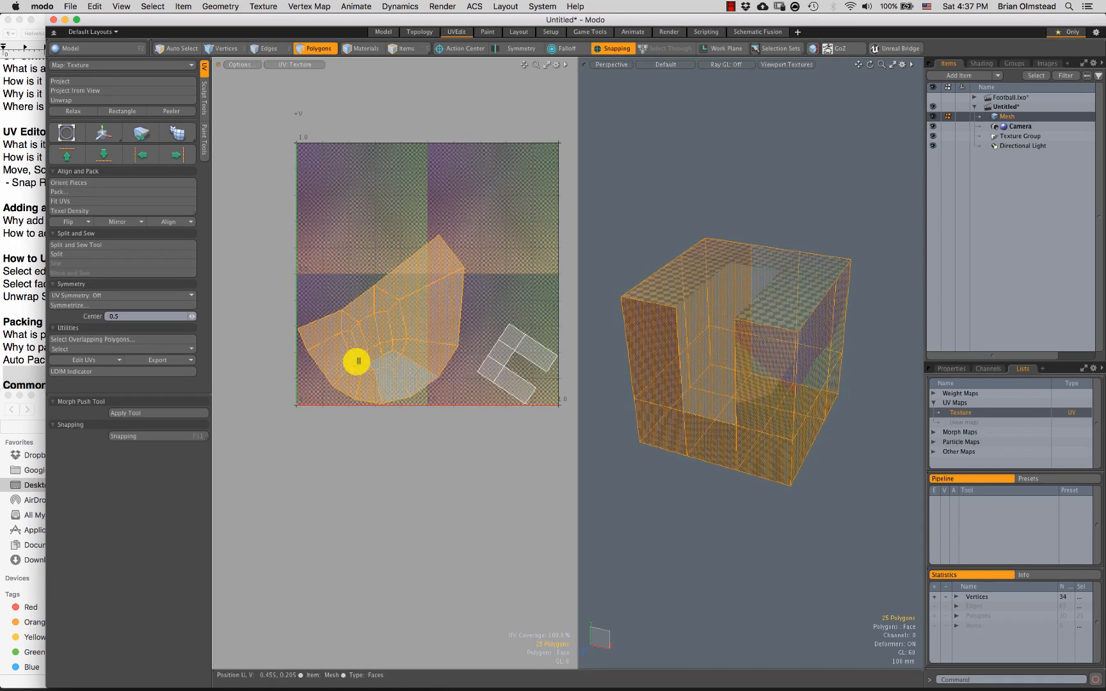
mouse_move(721, 438)
alt+mouse_down()
mouse_move(639, 397)
mouse_move(625, 461)
alt+mouse_up()
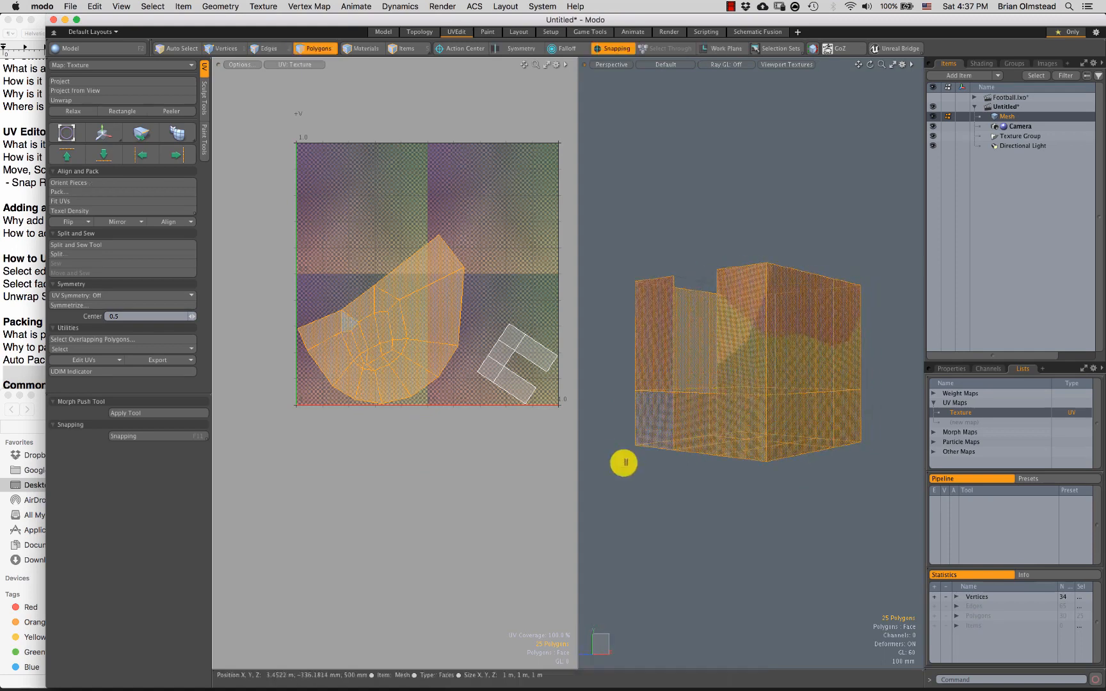
click(625, 462)
drag(521, 387, 538, 349)
alt+drag(615, 459, 700, 536)
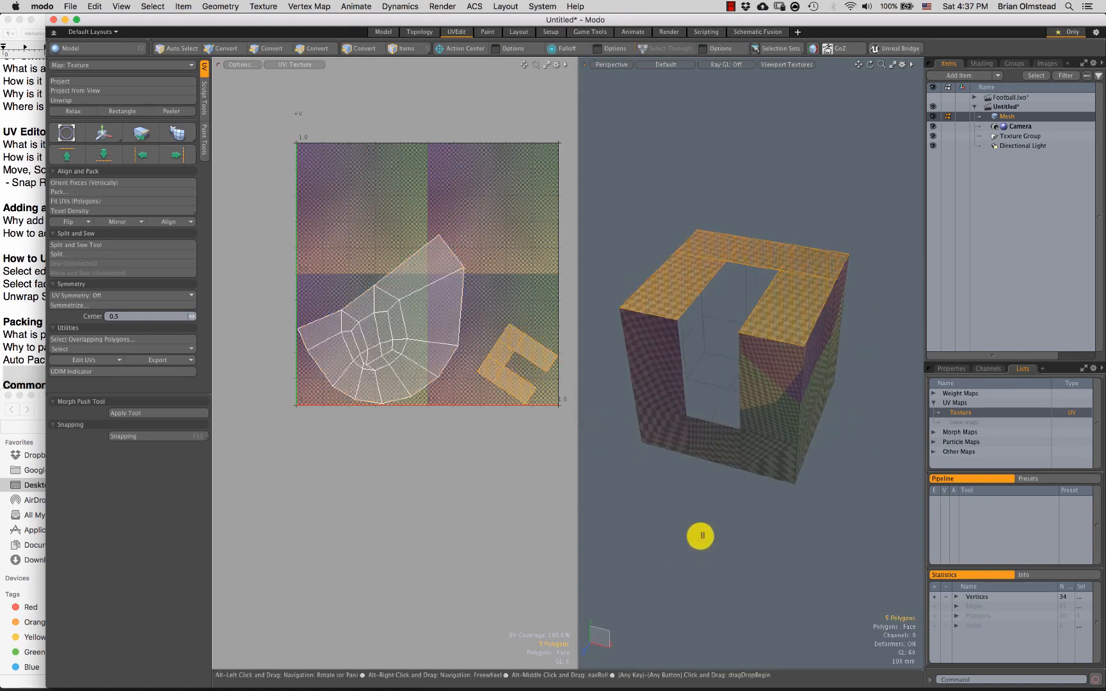
Step: Unwrap the notched cube again, adding the side and bottom edges of its solid back face to the seams around the top
key(2)
click(660, 500)
alt+drag(744, 400, 669, 323)
key(super+z)
alt+drag(752, 323, 678, 397)
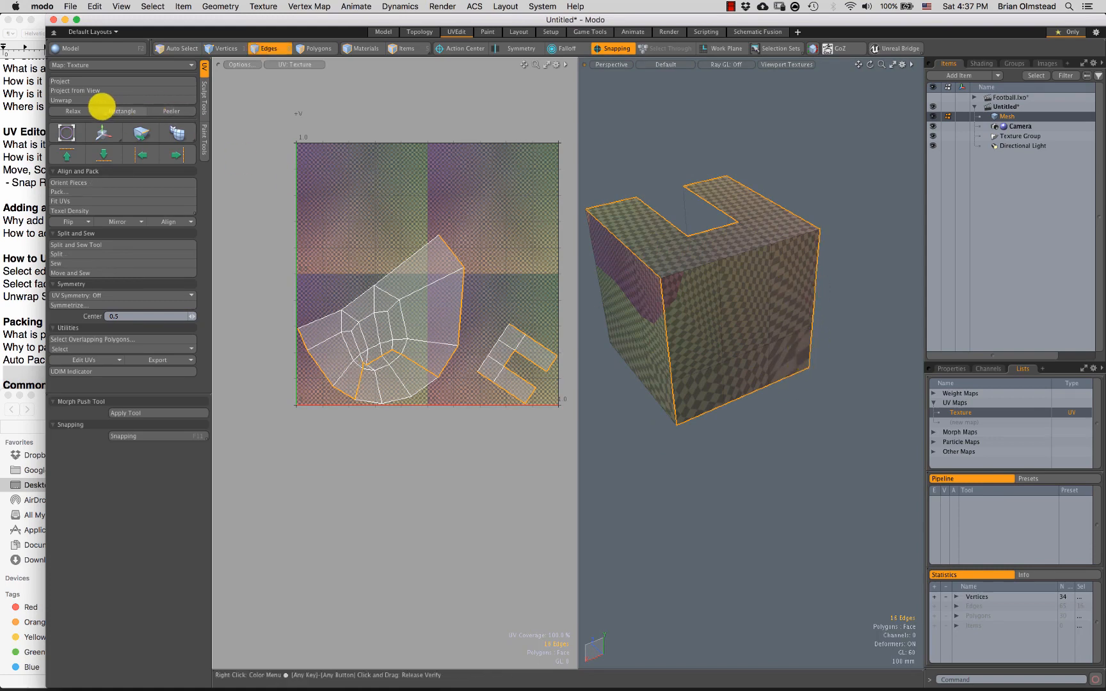
click(101, 101)
click(382, 211)
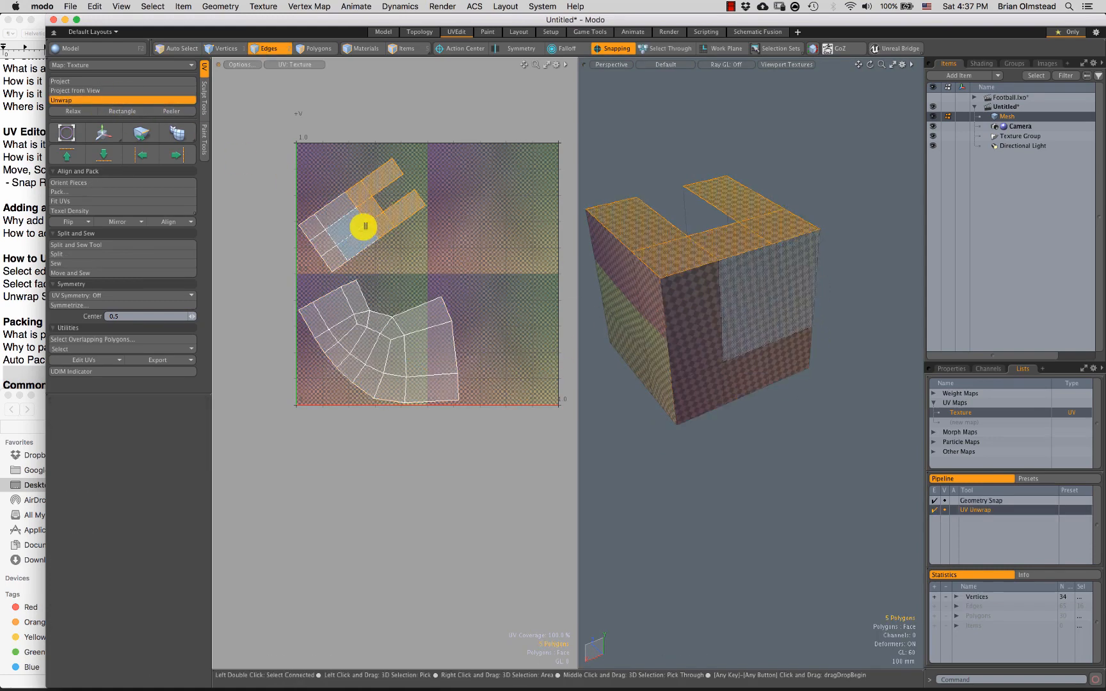
Step: Select the U-shaped and rectangular parts of the upper UV island to examine which cube faces they cover
drag(365, 226, 361, 229)
mouse_move(386, 172)
mouse_down()
mouse_move(322, 243)
mouse_move(402, 199)
mouse_move(369, 197)
mouse_move(392, 224)
mouse_up()
drag(323, 247, 360, 240)
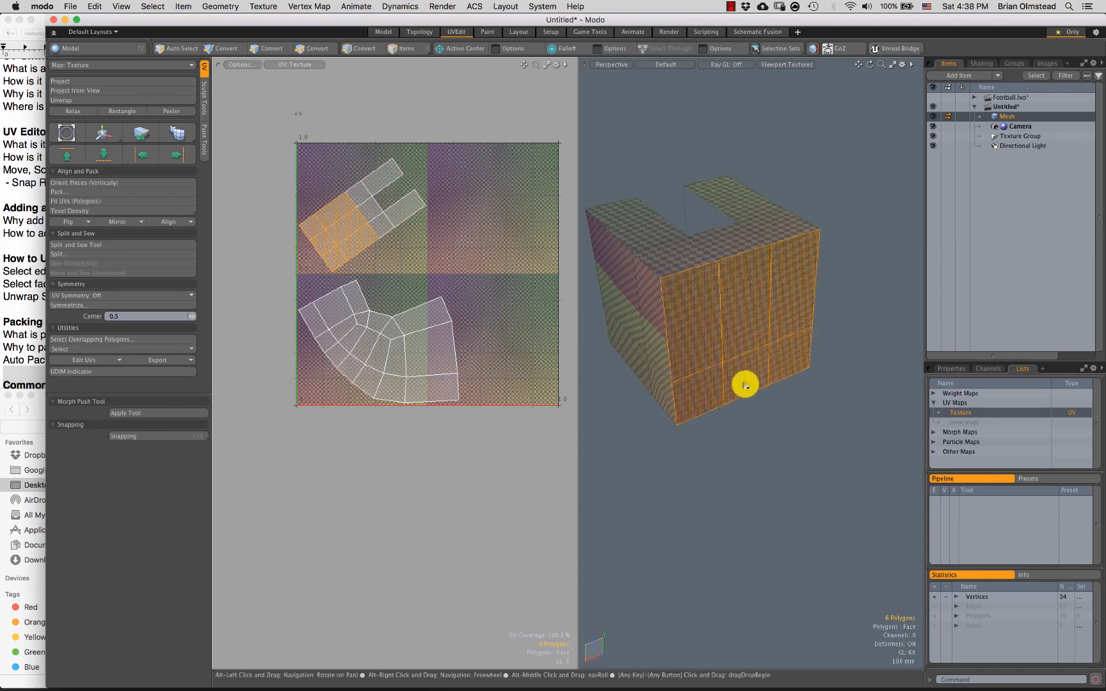
Step: Unwrap the notched cube again with the solid back face's bottom edge removed from the seams and the other three bottom edges added
mouse_move(744, 385)
alt+mouse_down()
mouse_move(752, 323)
mouse_move(736, 362)
alt+mouse_up()
key(2)
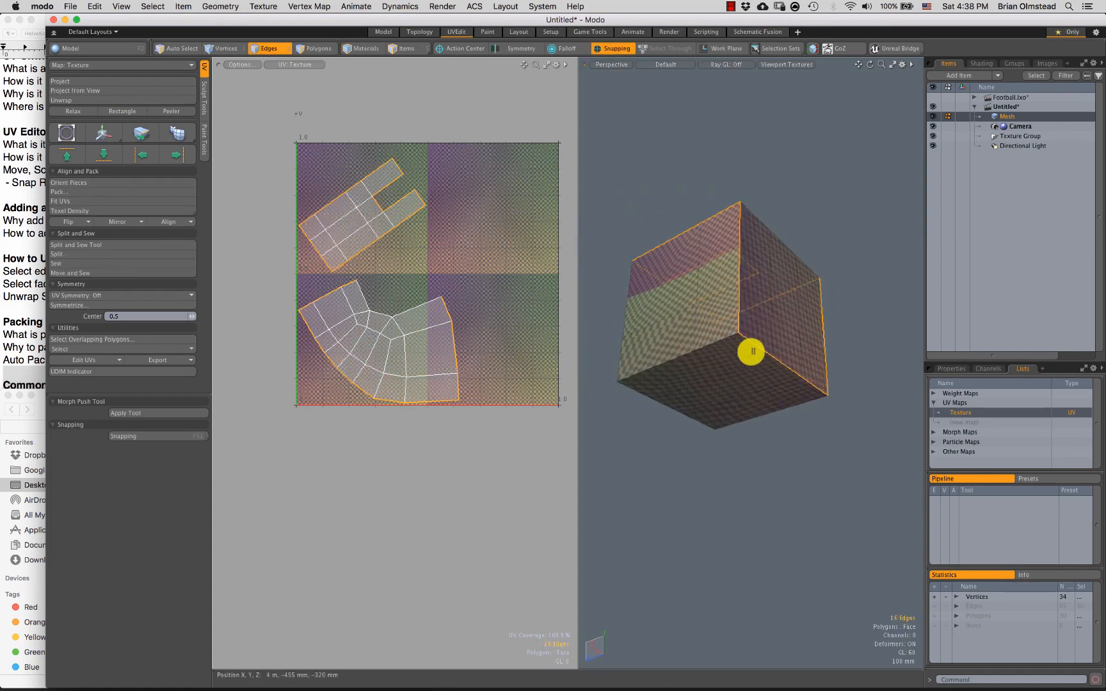
alt+drag(774, 413, 717, 349)
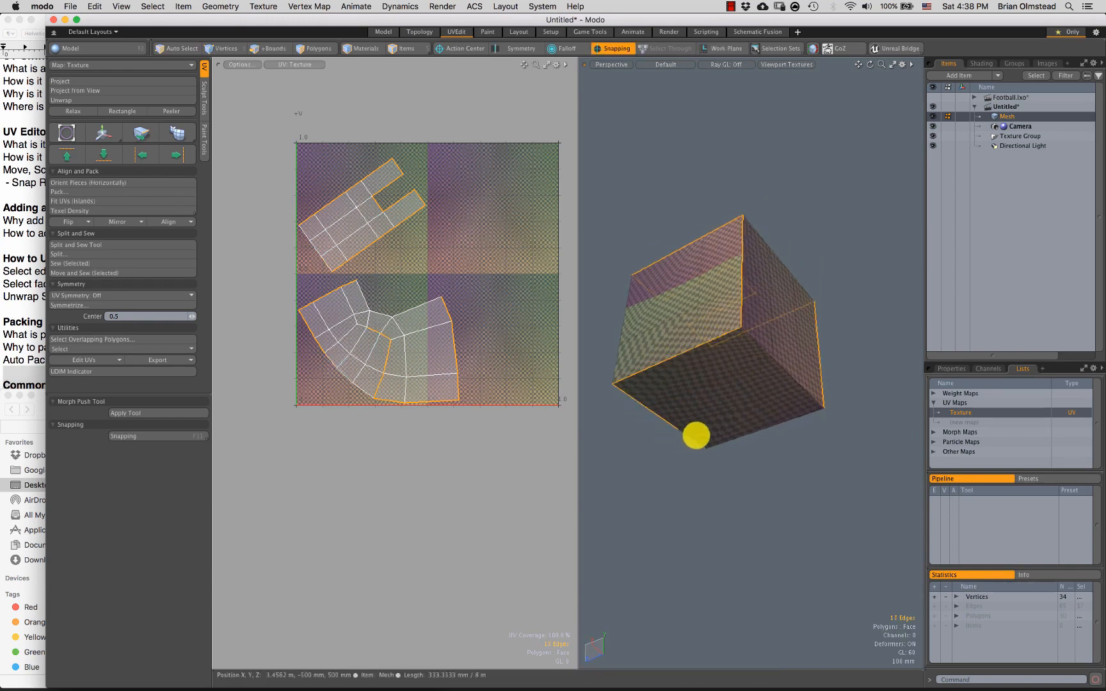
alt+drag(797, 433, 610, 414)
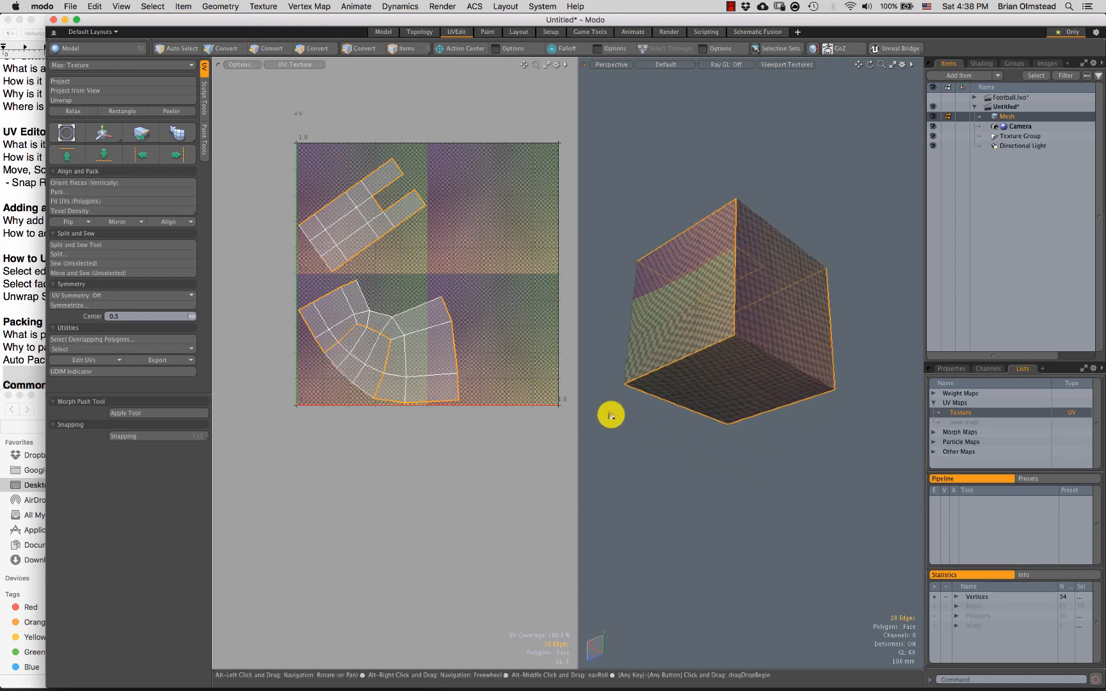
click(724, 353)
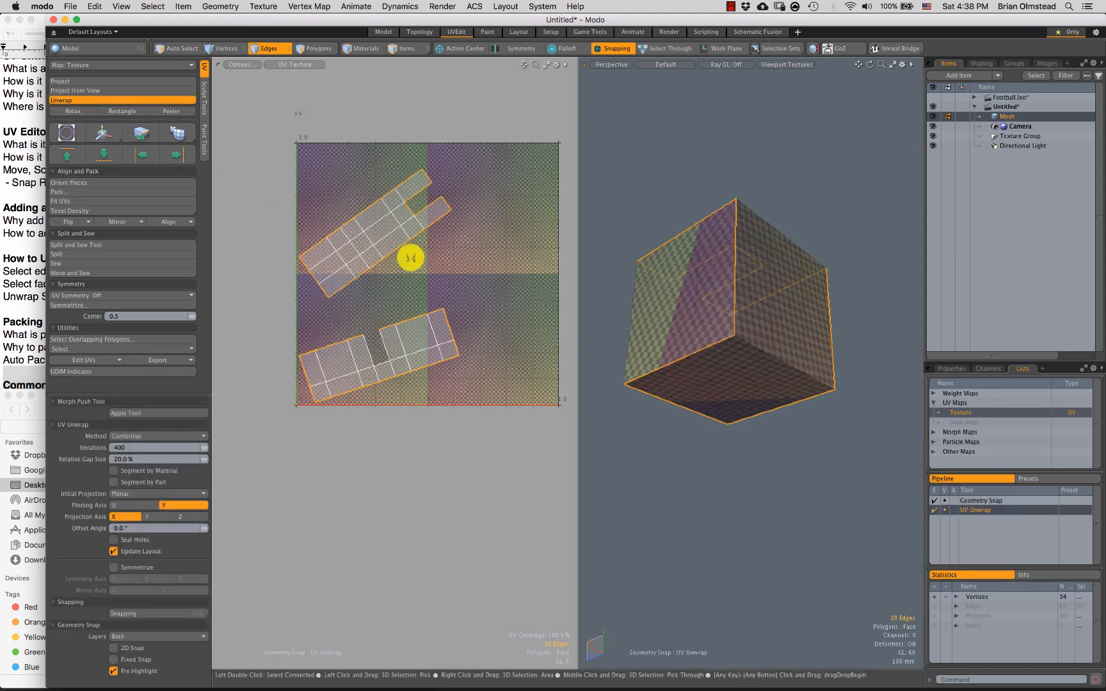
Step: Unwrap the cube again with the notched front face's bottom edge removed from the seams and its two outer vertical edges added
alt+drag(758, 366, 737, 304)
key(space)
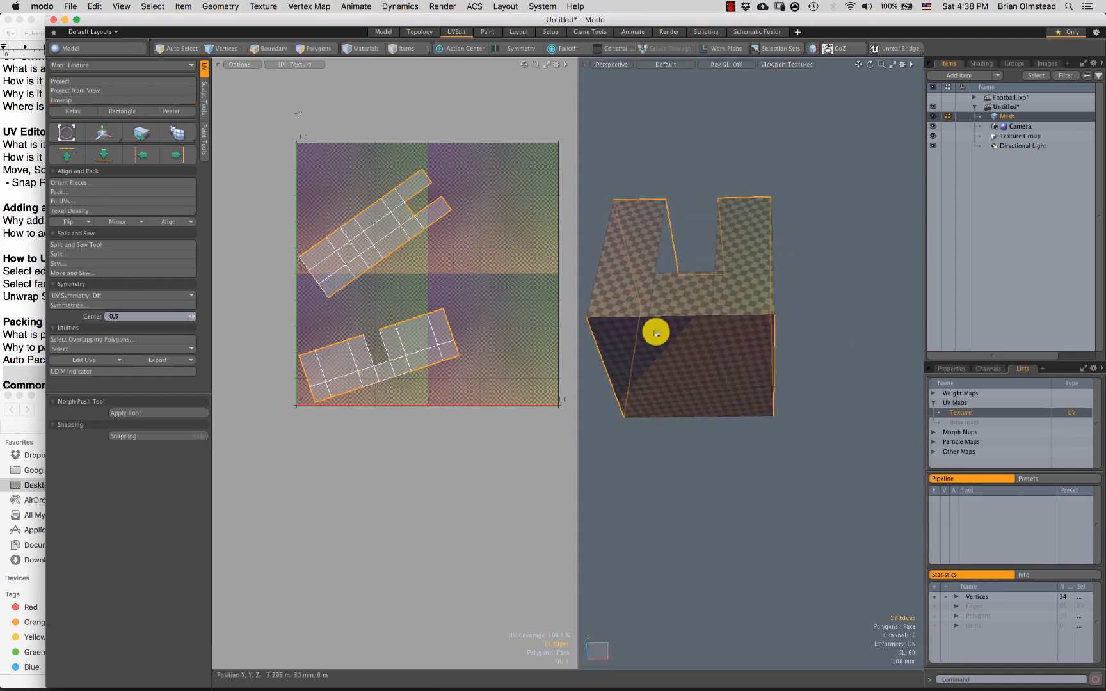
alt+drag(656, 332, 719, 308)
alt+drag(712, 248, 698, 319)
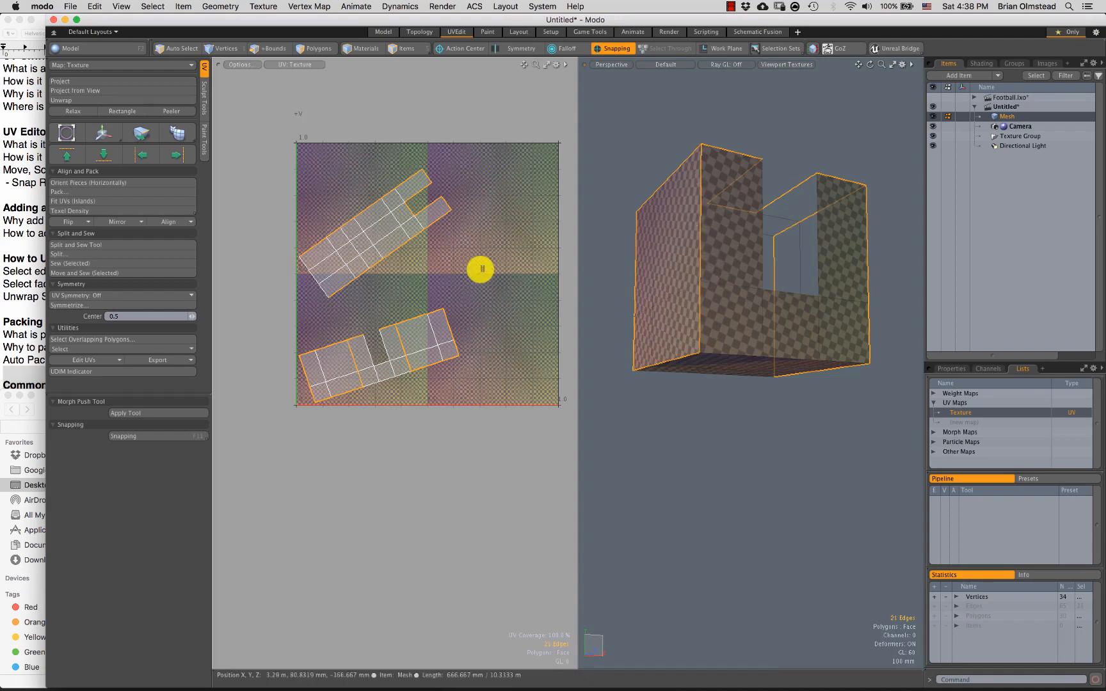
click(77, 100)
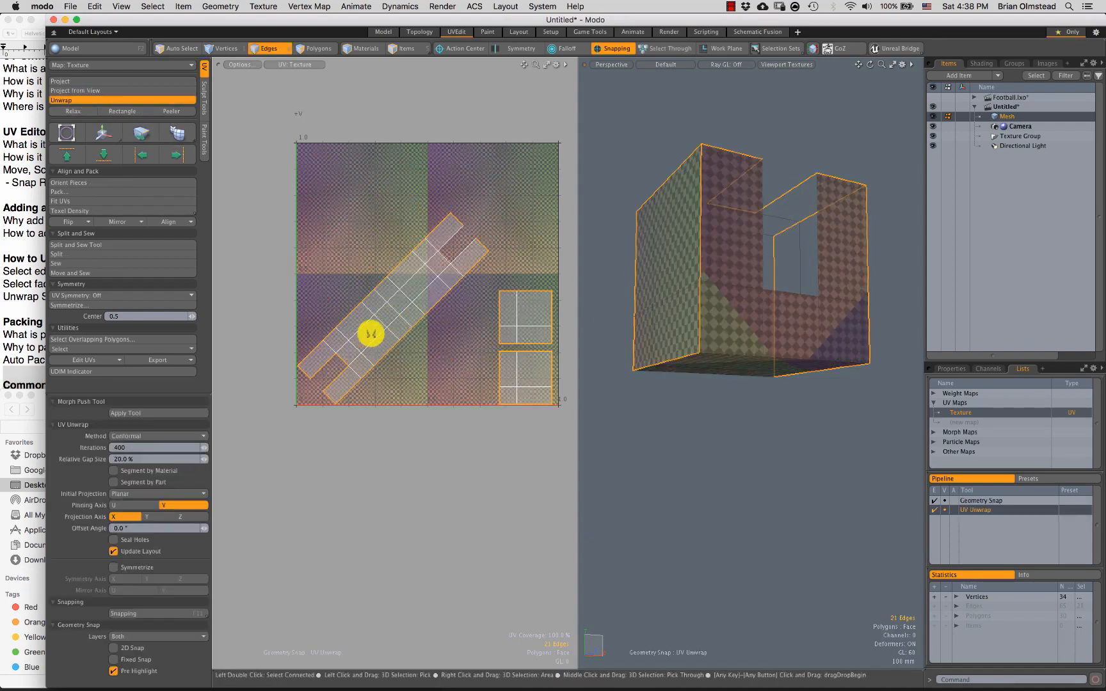
Step: Select a square UV island and the back-face portion of the long strip to examine which cube faces they cover
alt+drag(743, 375, 721, 311)
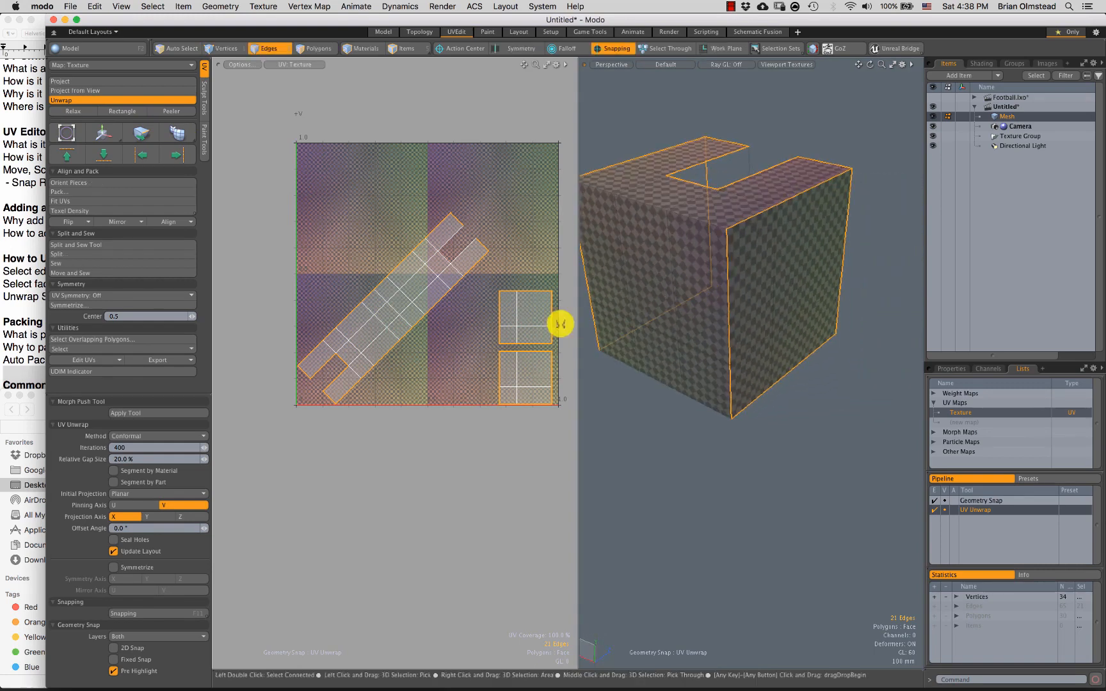
key(3)
double_click(535, 323)
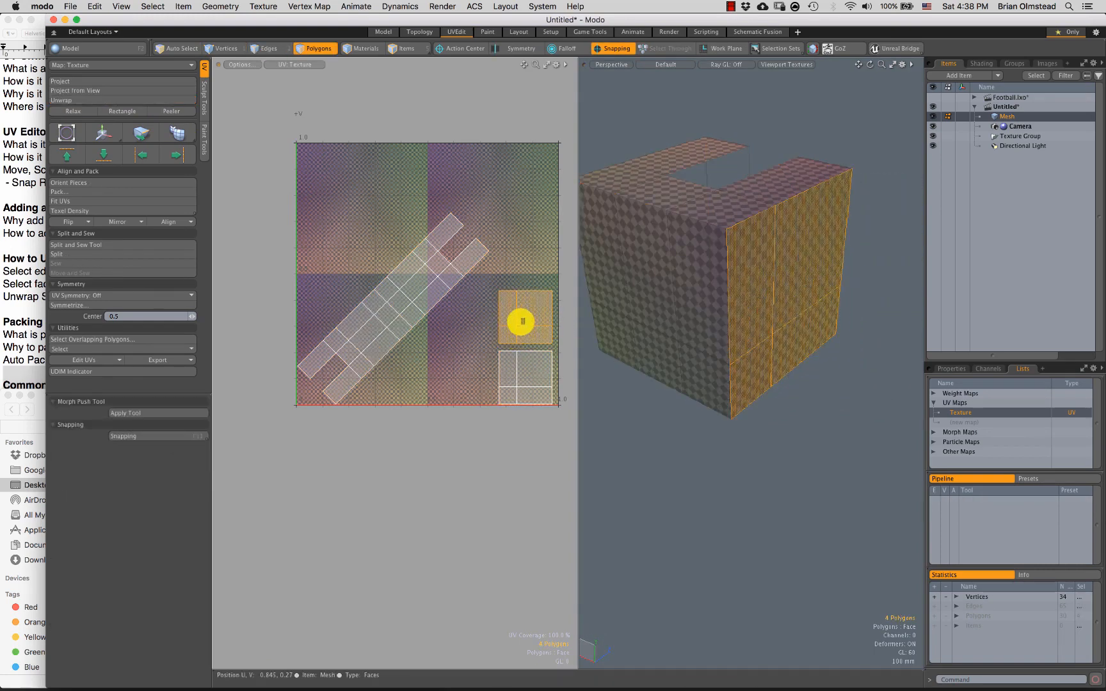
mouse_move(715, 325)
alt+mouse_down()
mouse_move(743, 321)
mouse_move(754, 301)
alt+mouse_up()
mouse_move(721, 220)
mouse_down()
mouse_move(723, 377)
mouse_move(616, 235)
mouse_move(701, 308)
mouse_up()
mouse_move(747, 346)
alt+mouse_down()
mouse_move(708, 340)
mouse_move(737, 238)
mouse_move(753, 337)
mouse_move(622, 313)
mouse_move(765, 306)
mouse_move(699, 264)
mouse_move(821, 312)
mouse_move(641, 320)
alt+mouse_up()
mouse_move(758, 319)
mouse_down()
mouse_move(851, 247)
mouse_move(725, 274)
mouse_up()
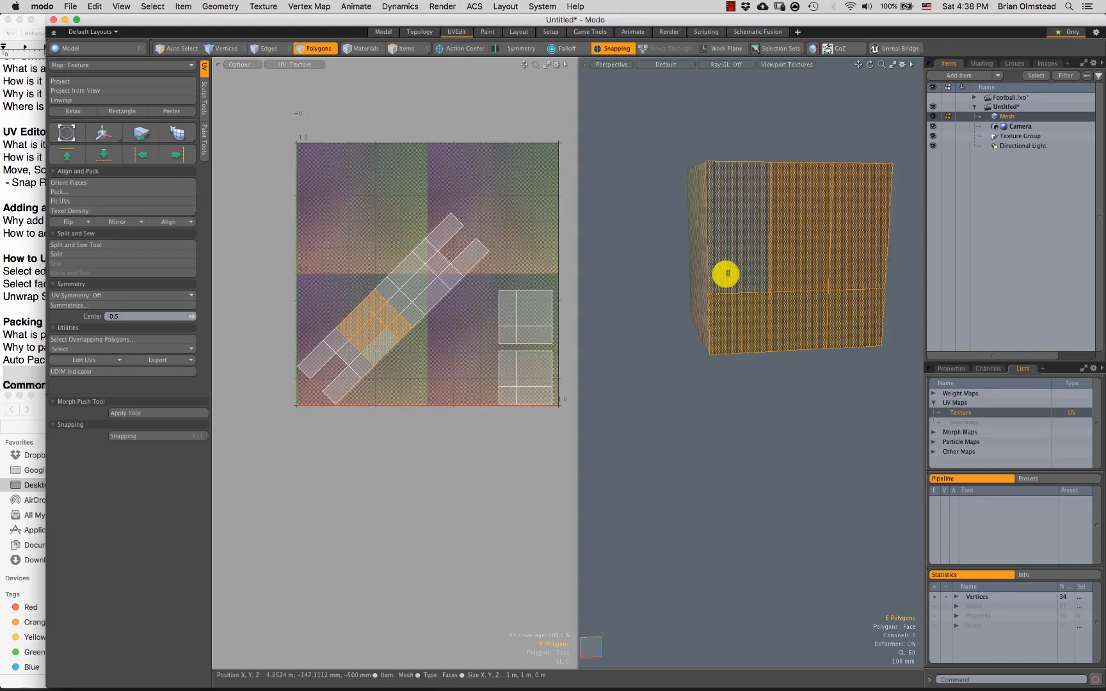
key(2)
click(708, 252)
shift+click(712, 321)
alt+drag(788, 353, 760, 206)
alt+drag(758, 305, 687, 368)
click(707, 400)
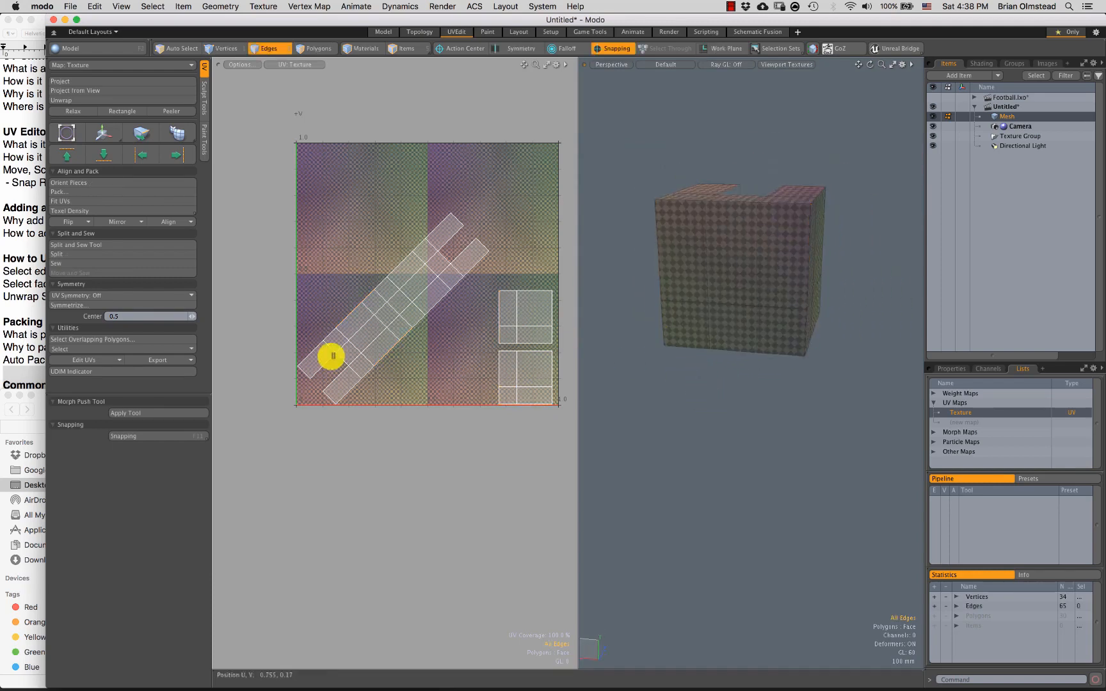
Step: Select the UV border edges, deselect the two vertical edges of the solid back face, and unwrap the cube along the remaining seams
click(72, 350)
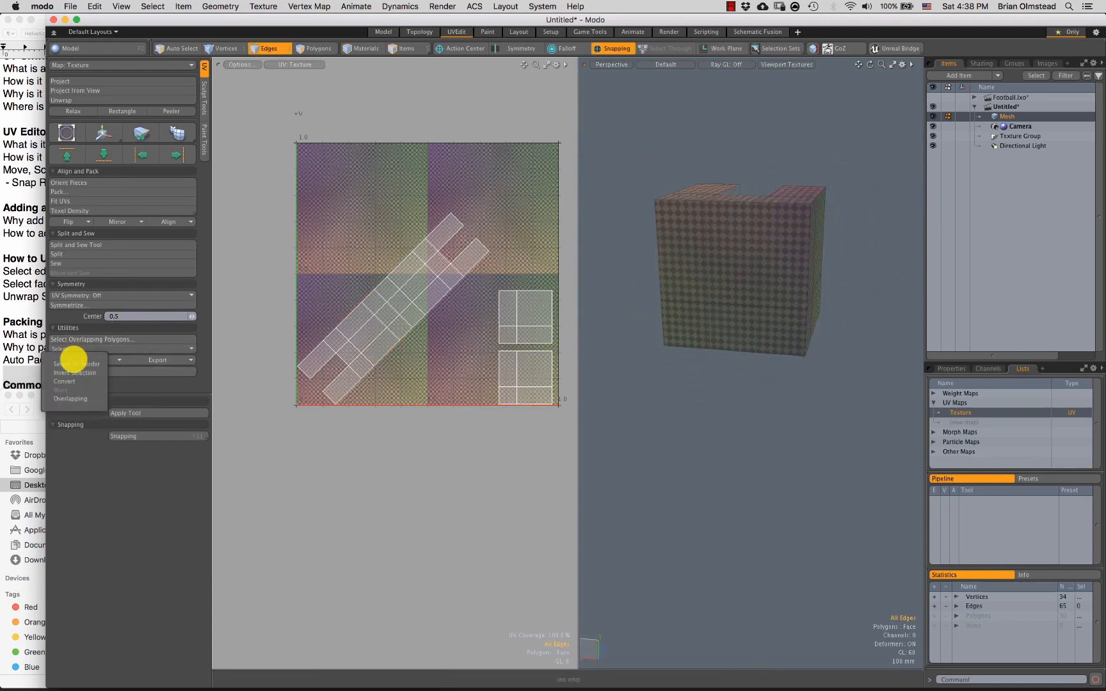
click(73, 363)
alt+drag(664, 363, 730, 308)
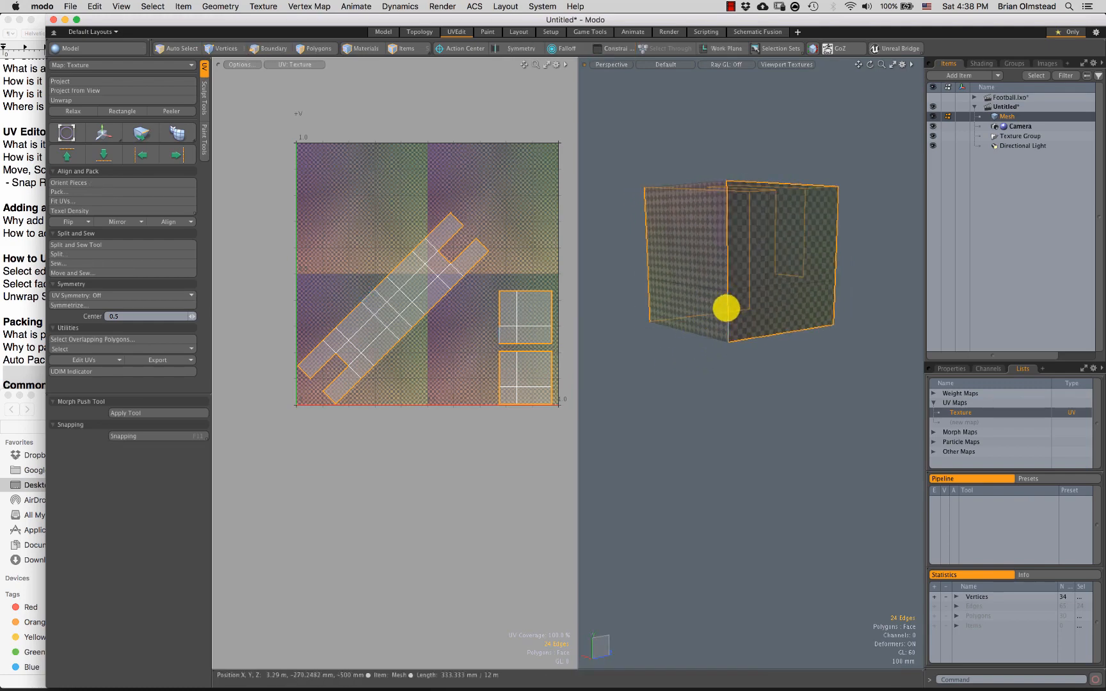
alt+drag(717, 255, 692, 289)
alt+drag(701, 341, 673, 307)
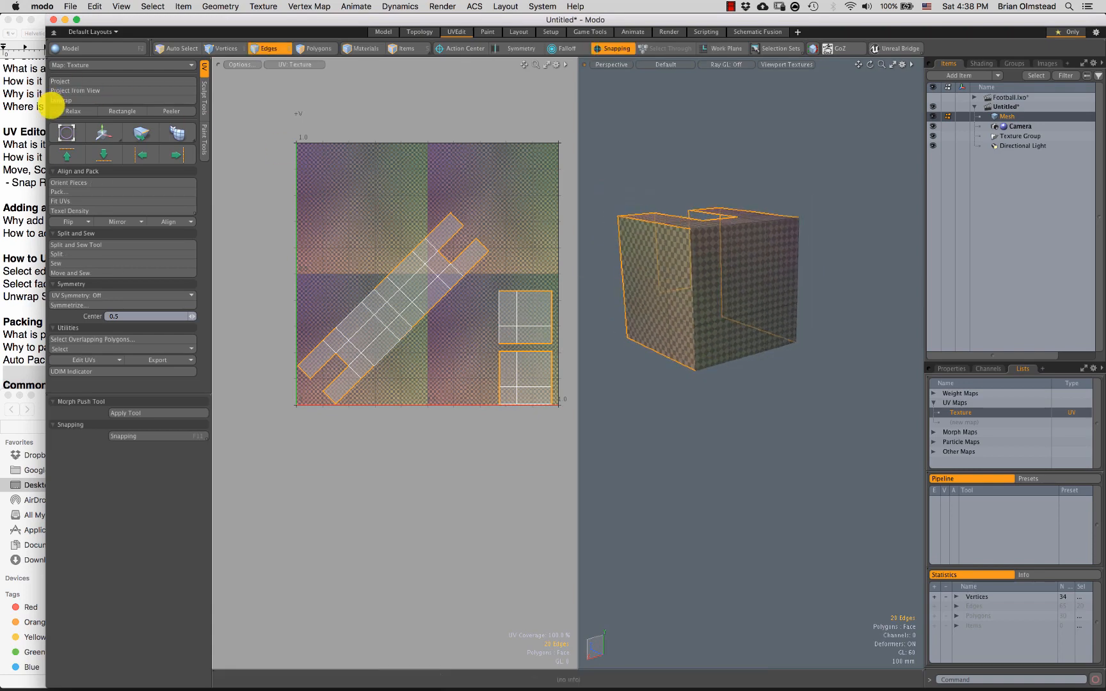
click(67, 100)
click(704, 369)
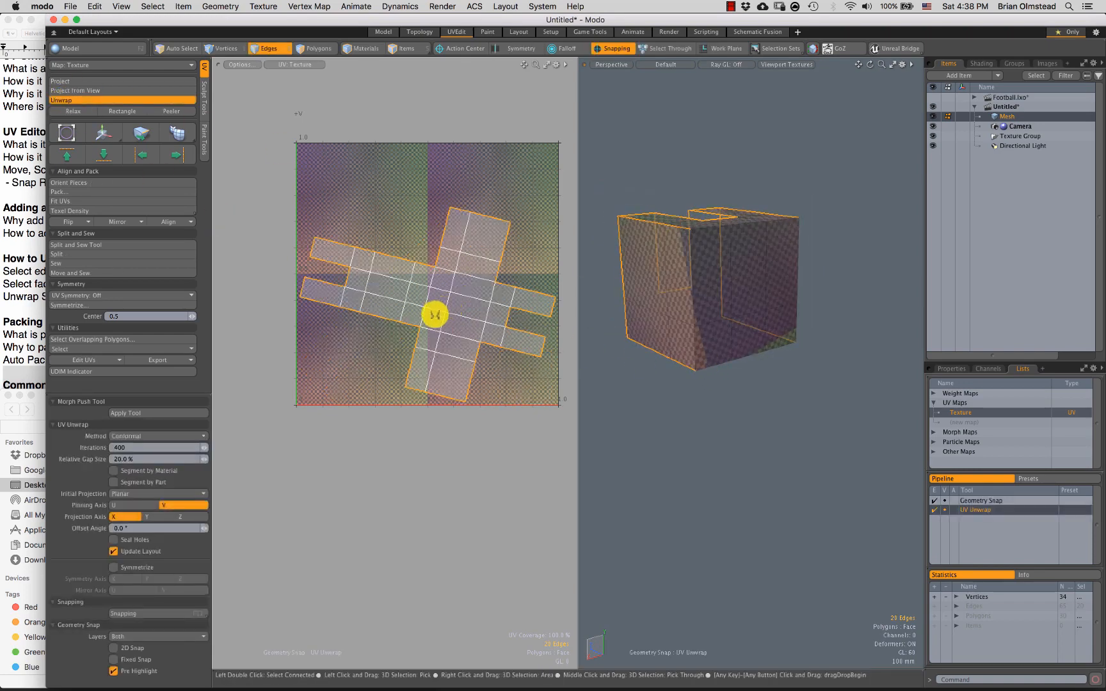
Step: Select the central face of the cross-shaped UV island to examine where it lies on the cube
key(3)
alt+drag(431, 346, 430, 358)
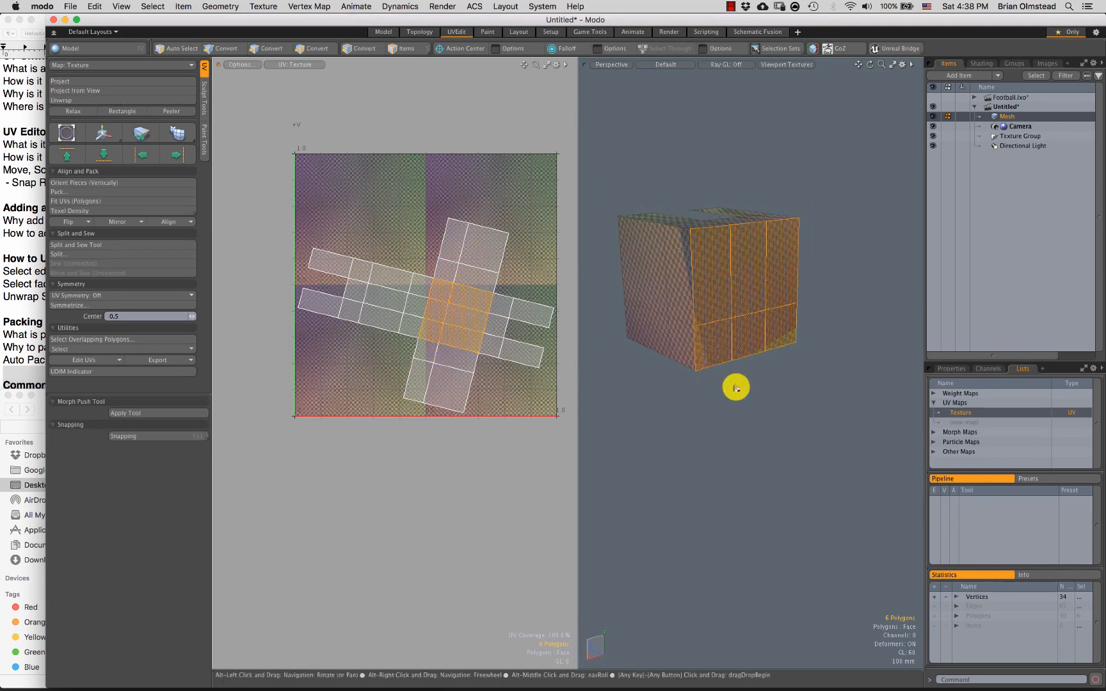
alt+drag(735, 388, 720, 308)
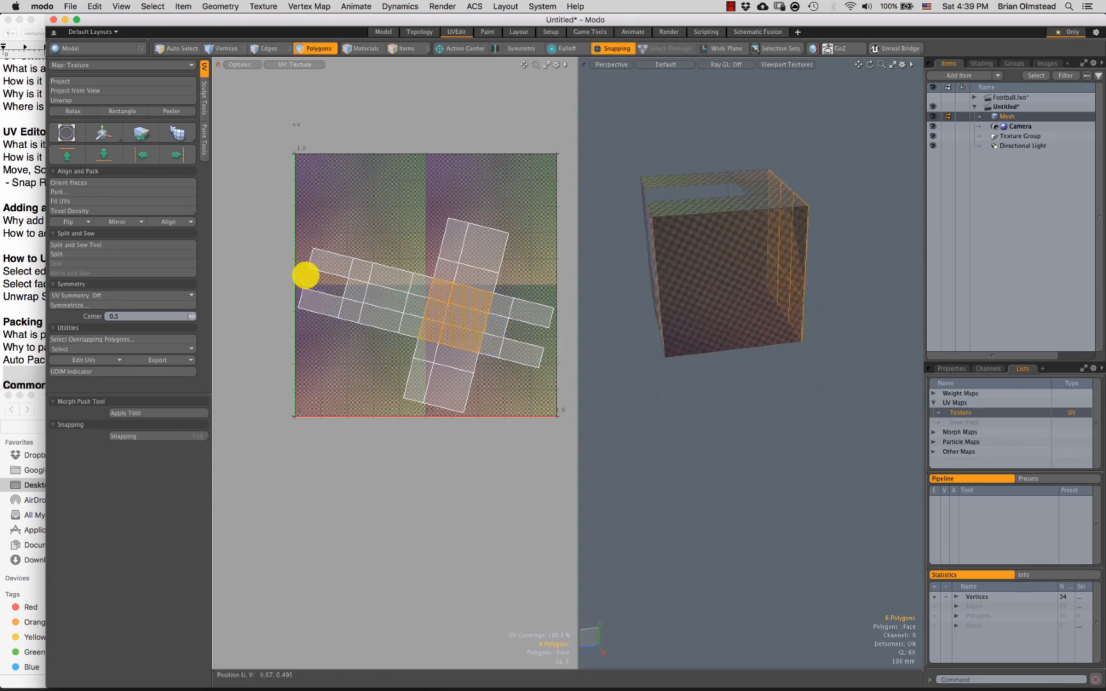
right_drag(340, 288, 342, 289)
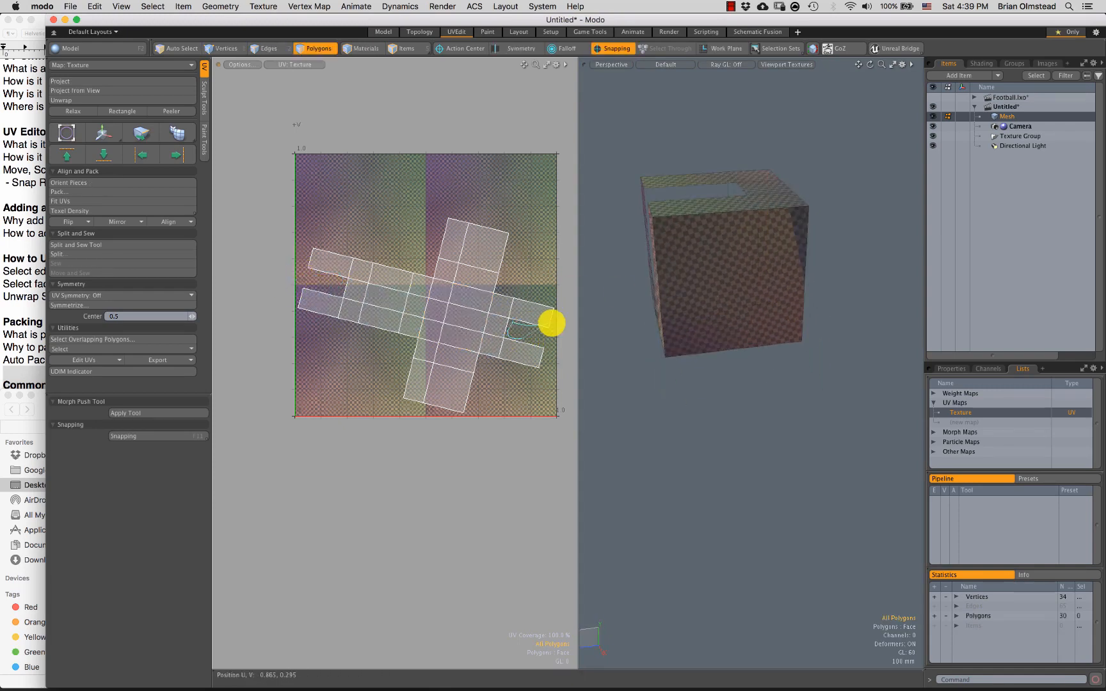
Step: Rotate the cross-shaped UV island about 102.5° and move it by about -0.105 in U and 0.105 in V
mouse_move(437, 286)
mouse_down()
mouse_move(484, 289)
mouse_move(417, 379)
mouse_move(454, 332)
mouse_up()
double_click(455, 328)
key(e)
mouse_move(482, 284)
mouse_down()
mouse_move(464, 264)
mouse_move(367, 262)
mouse_up()
drag(308, 293, 320, 291)
drag(374, 258, 375, 259)
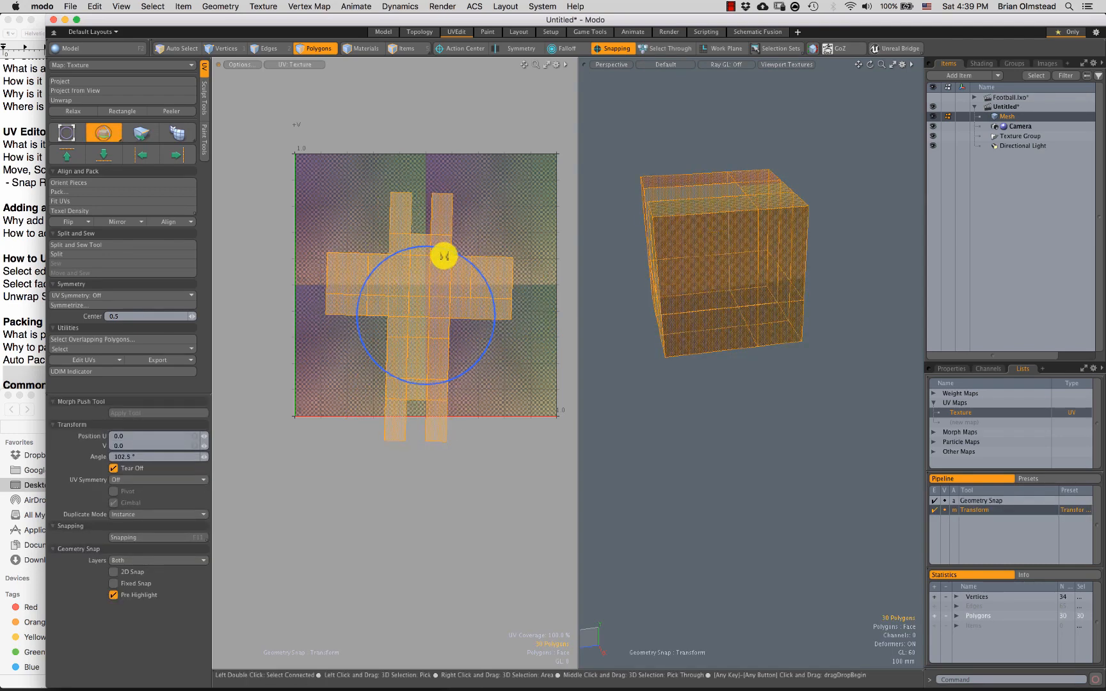
drag(457, 254, 451, 217)
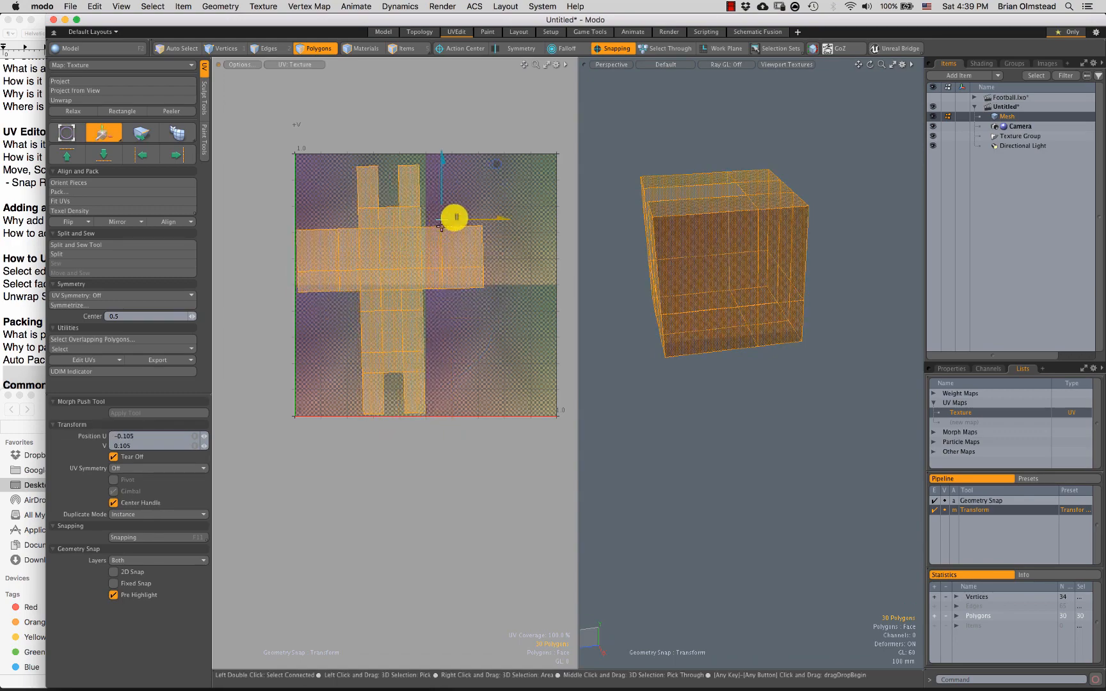
click(646, 334)
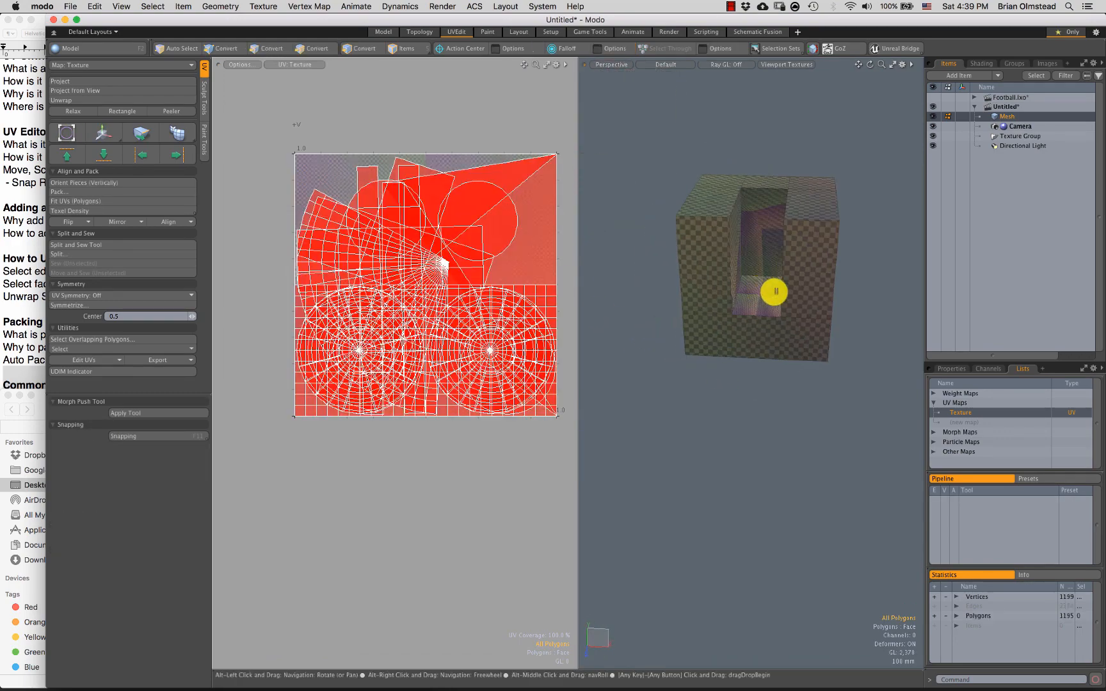
Step: Isolate the notched cube with its inner faces, and hide everything except the four faces lining the notch
double_click(740, 302)
key(shift+h)
click(748, 419)
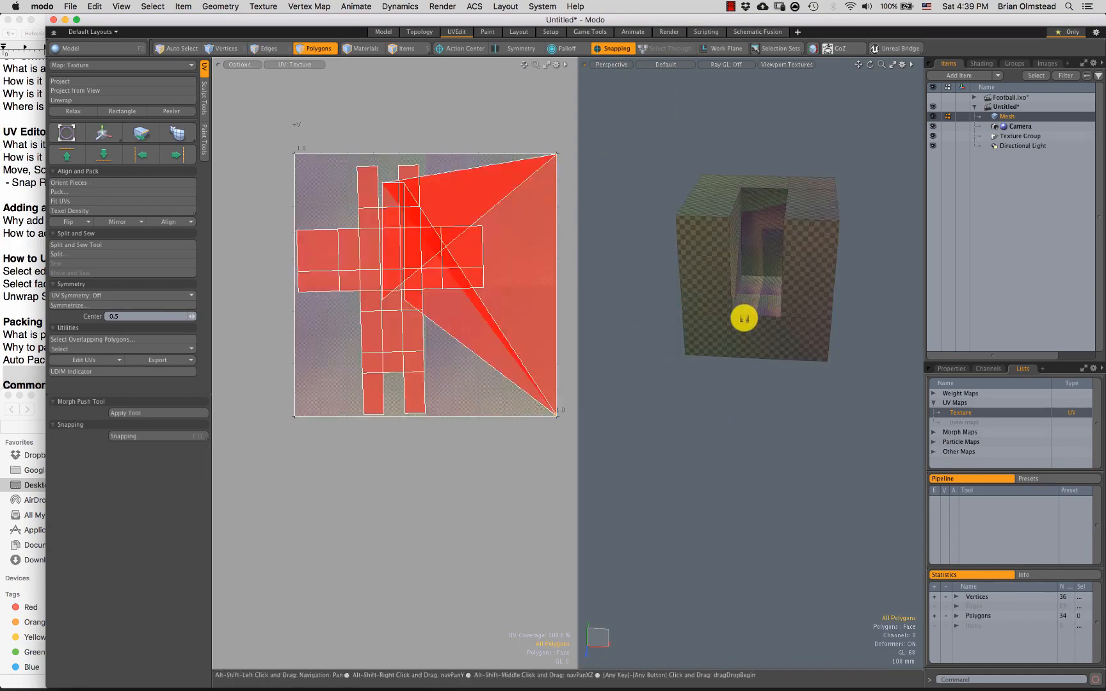
alt+drag(743, 316, 736, 256)
scroll(713, 309, up, 3)
alt+drag(736, 269, 787, 342)
shift+click(790, 313)
key(shift+h)
click(786, 342)
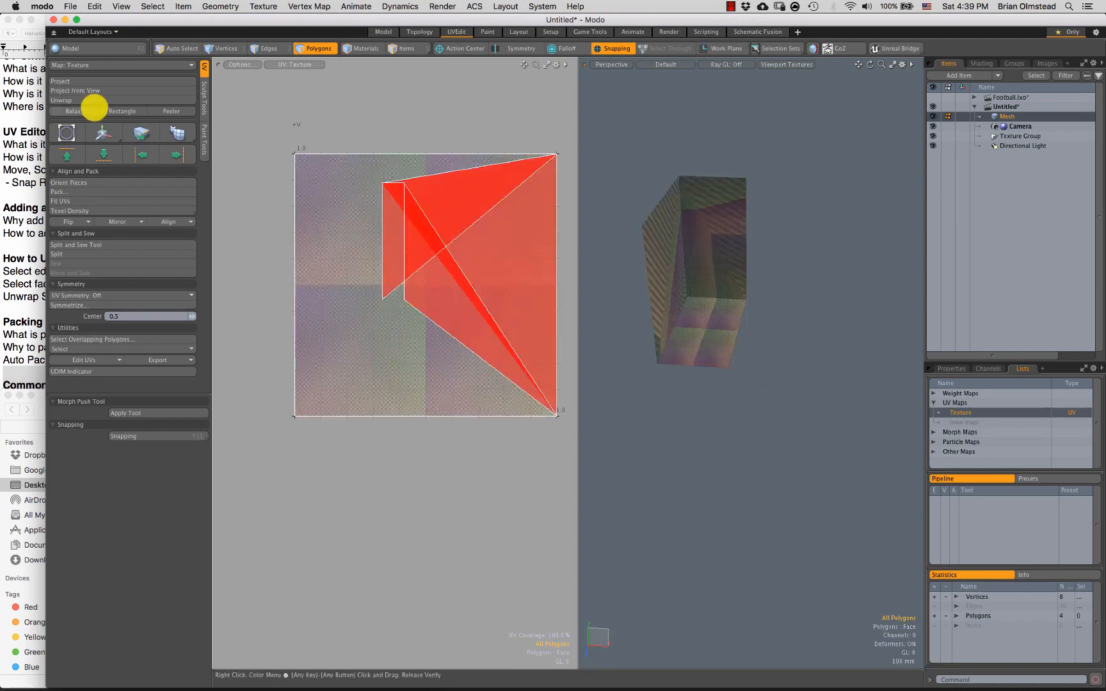
Step: Unwrap the four notch faces, using the side edges of both the notch's back wall and its floor as seams
click(96, 100)
click(753, 318)
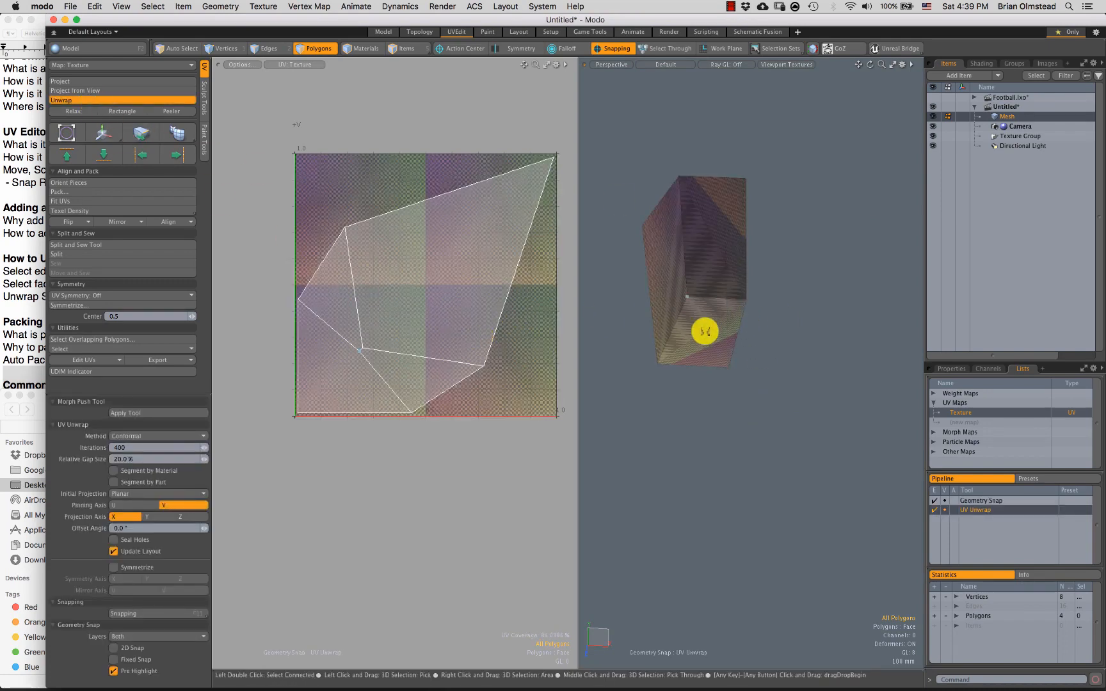
key(2)
alt+drag(671, 286, 630, 294)
shift+click(746, 274)
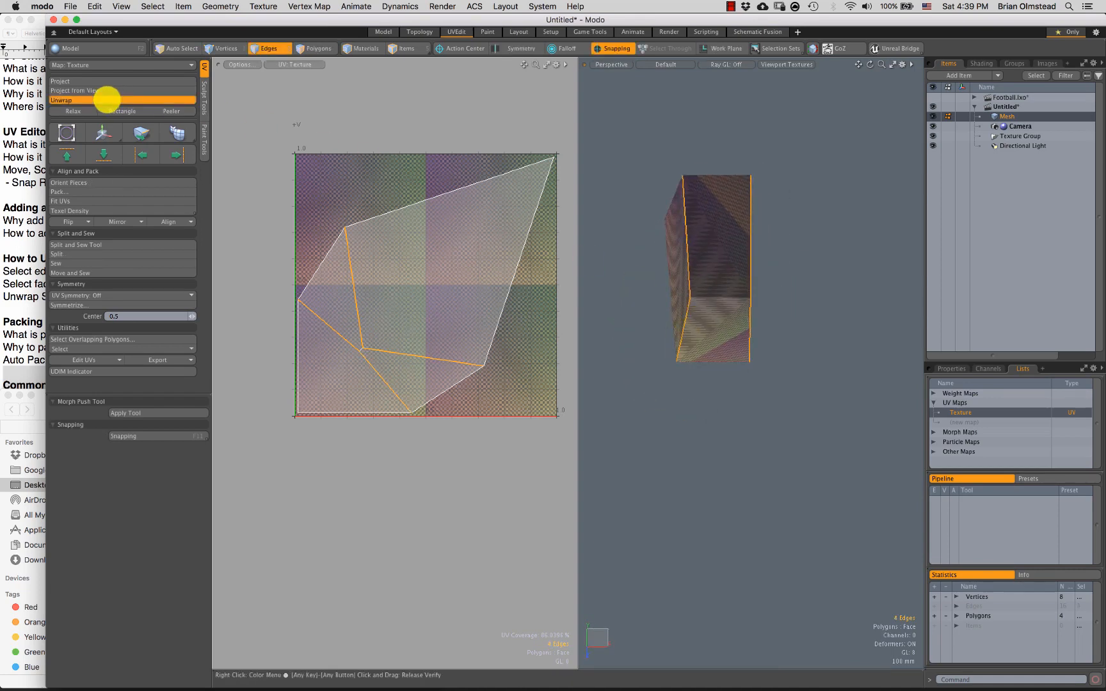
click(106, 99)
key(space)
key(space)
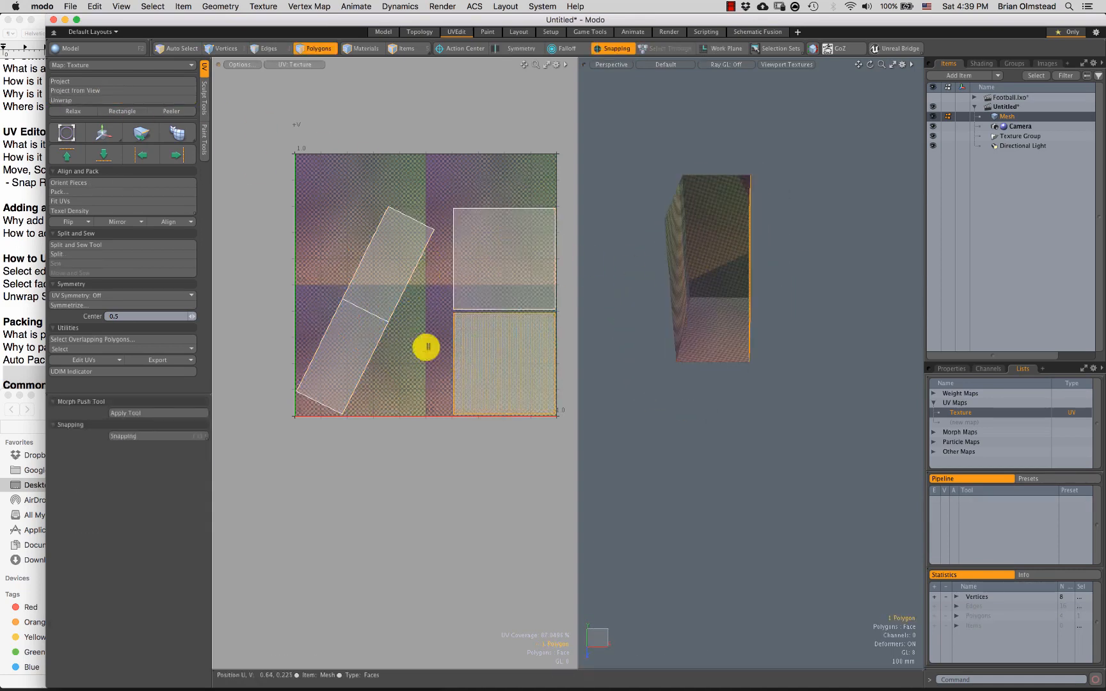
Step: Deselect the back wall's two vertical edges and unwrap the notch faces with only the floor's side edges as seams
alt+drag(746, 311, 730, 196)
alt+drag(708, 239, 693, 322)
ctrl+click(675, 212)
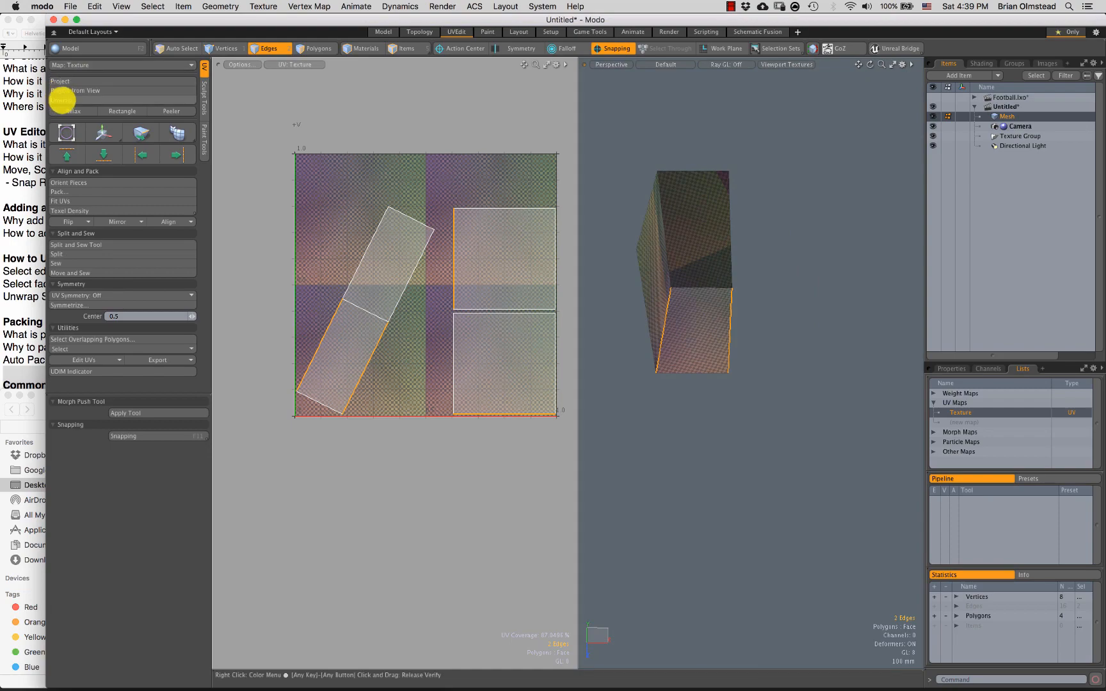
click(72, 99)
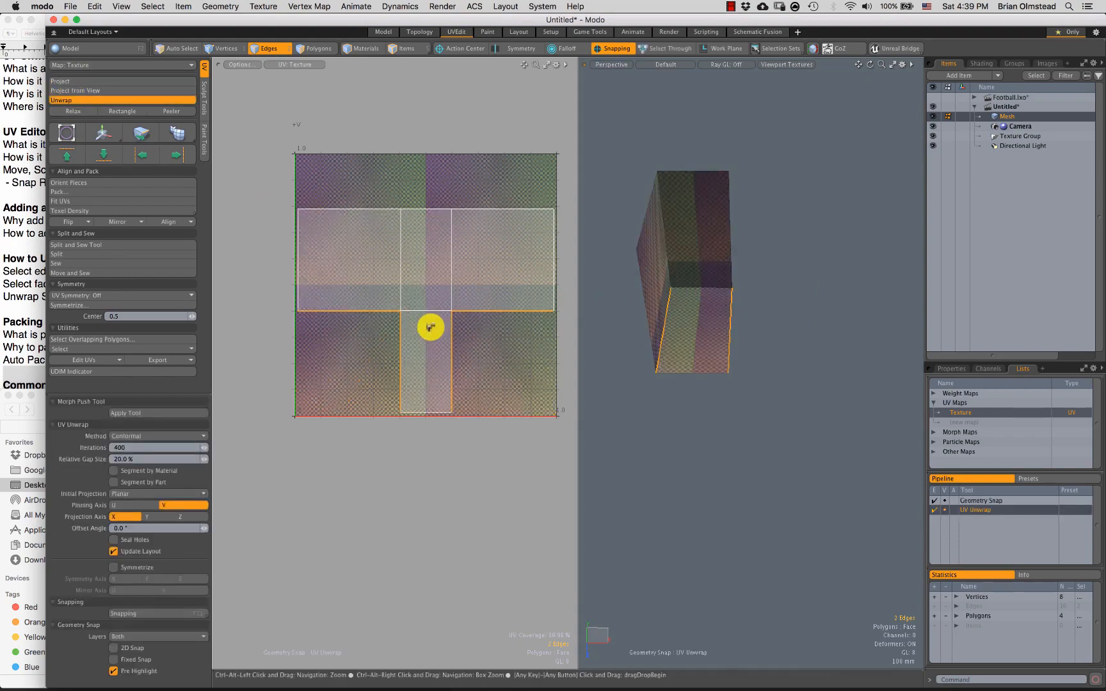
key(a)
key(3)
mouse_move(371, 296)
mouse_down()
mouse_move(456, 316)
mouse_move(430, 360)
mouse_up()
Step: Unhide all geometry and isolate the complete notched cube, including the faces lining its notch
click(783, 424)
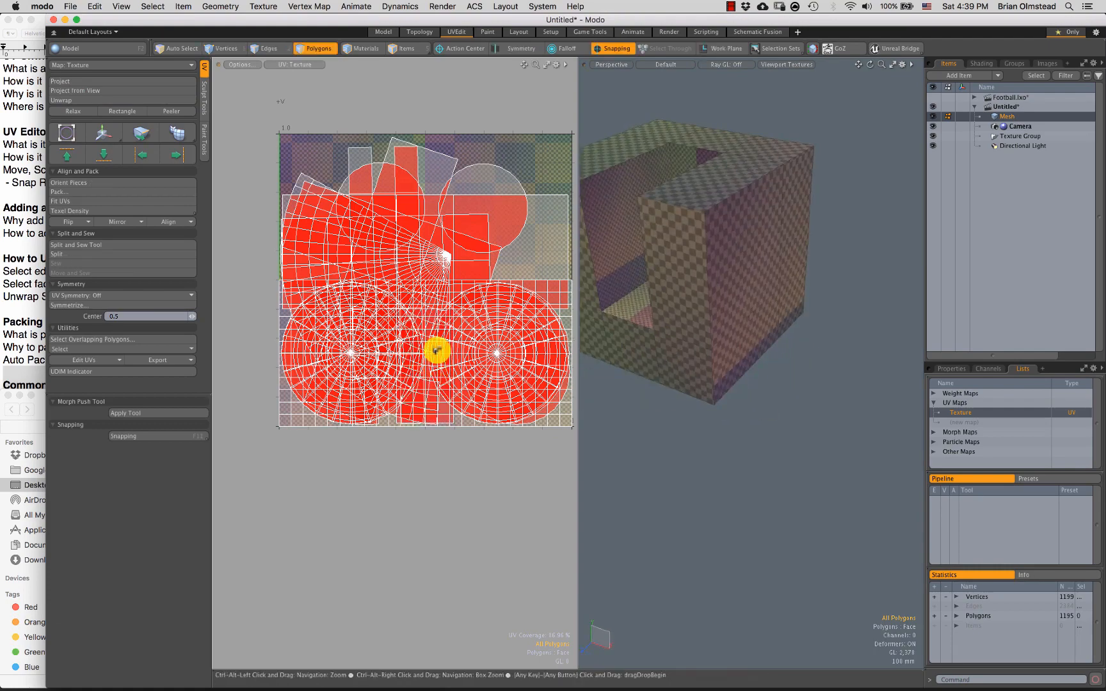
scroll(448, 339, down, 3)
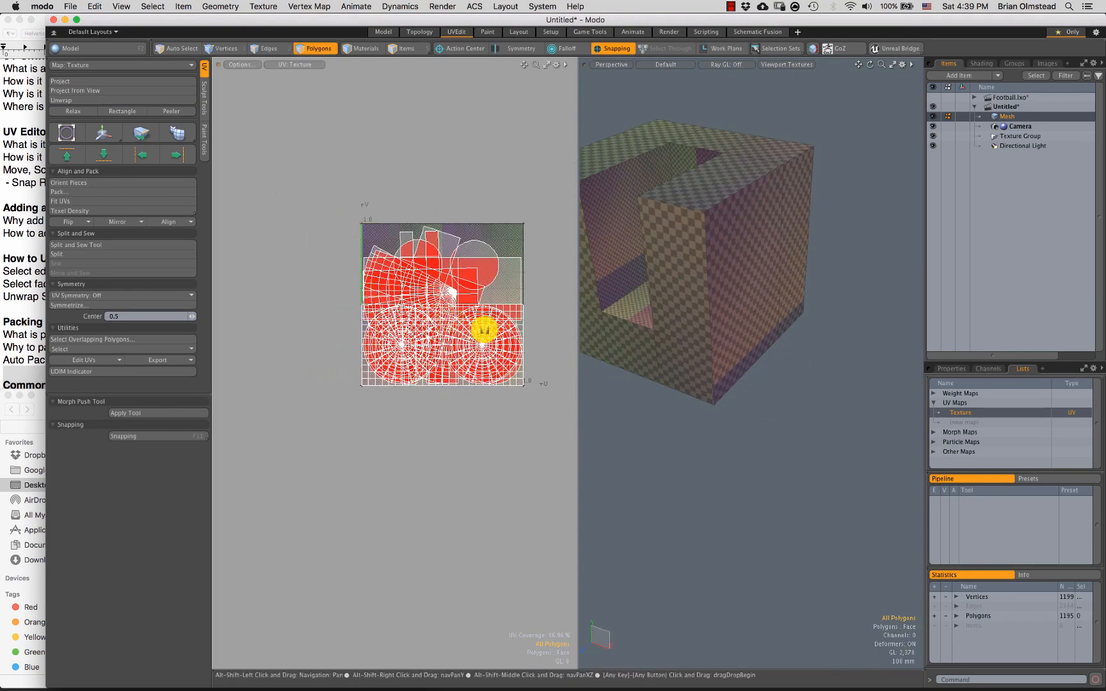
alt+drag(710, 317, 531, 357)
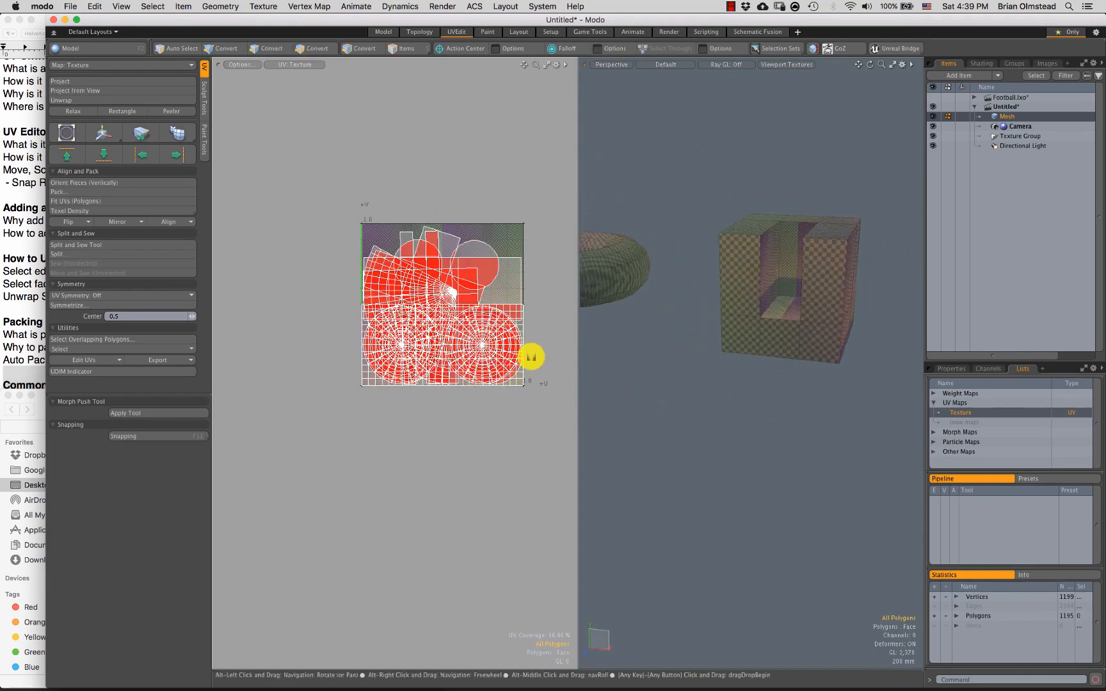
alt+shift+drag(769, 360, 669, 370)
double_click(735, 332)
key(shift+h)
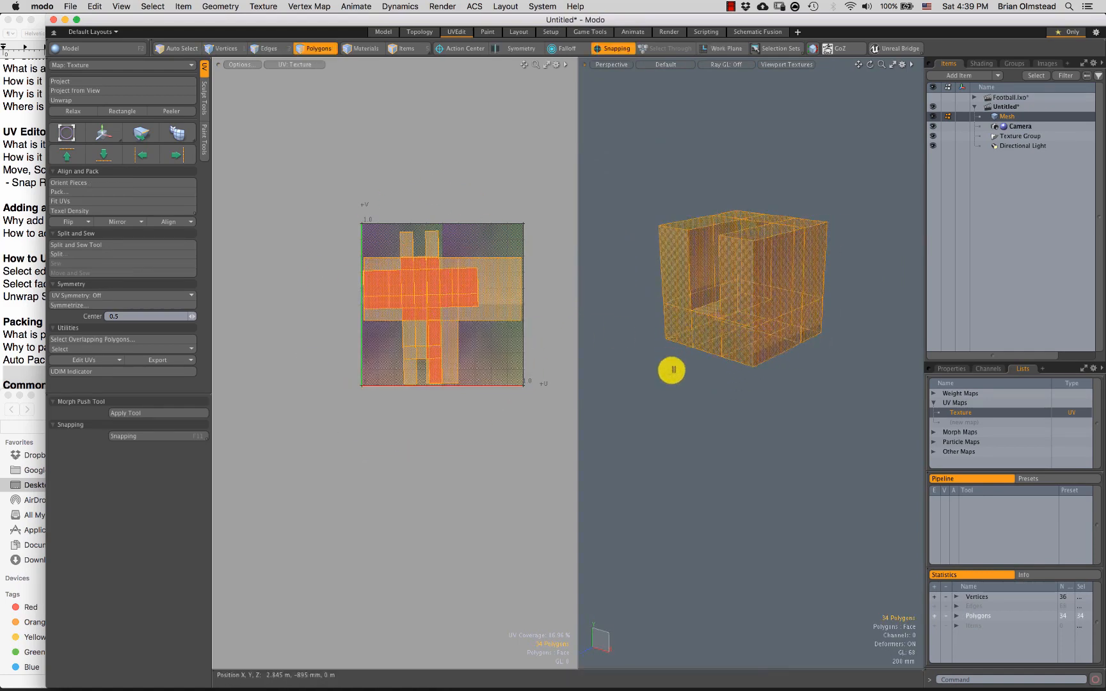
click(662, 371)
Step: Rotate the T-shaped notch UV island a quarter turn, scale it to about half size, and place it beside the cross-shaped island
double_click(493, 308)
key(w)
drag(501, 265, 603, 231)
key(e)
alt+shift+drag(553, 308, 495, 337)
key(w)
drag(543, 226, 479, 277)
key(r)
key(w)
key(q)
key(Escape)
scroll(382, 329, up, 3)
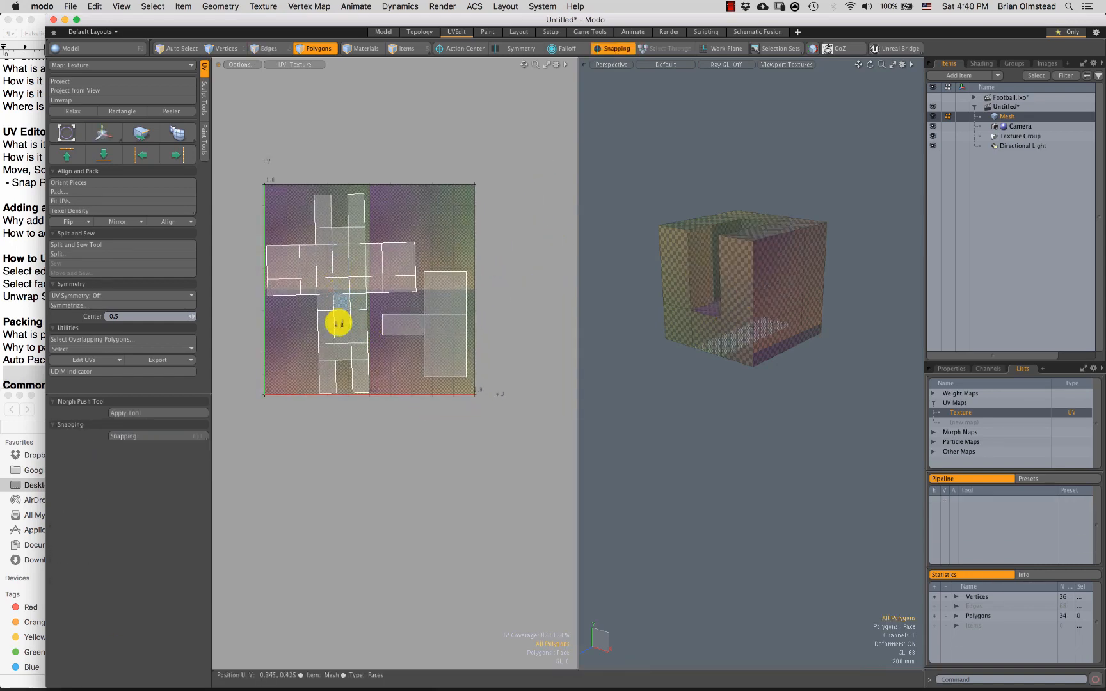
Step: Straighten the cross-shaped UV island with Orient Pieces
alt+drag(338, 322, 354, 313)
double_click(357, 297)
click(74, 183)
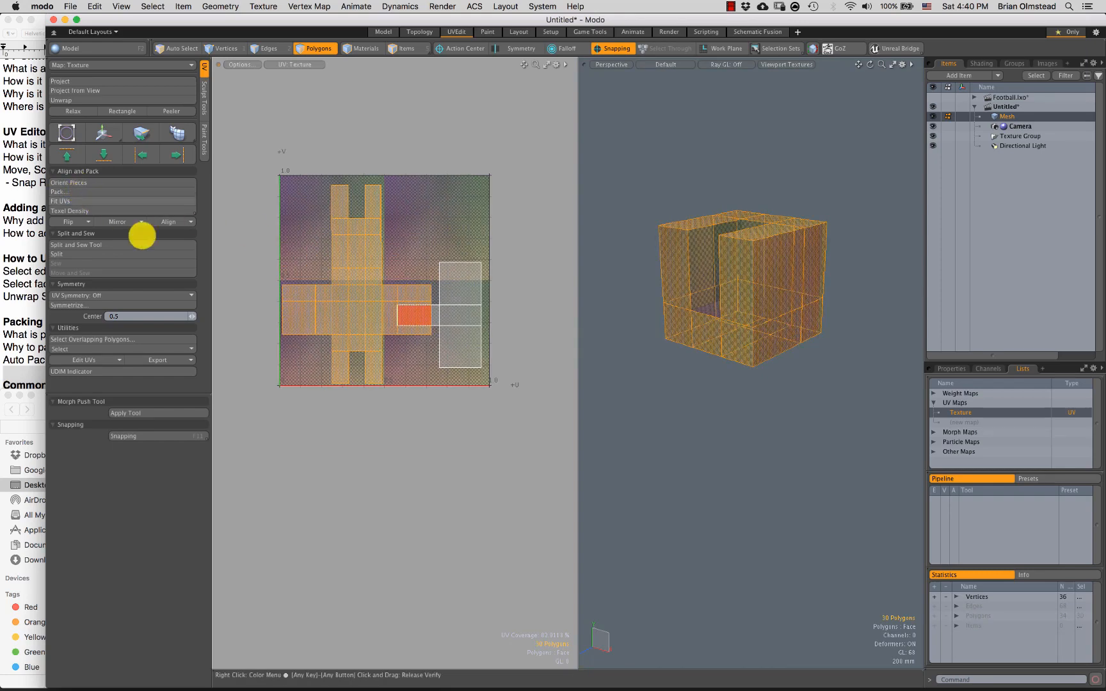
Step: Move the T-shaped notch UV island up 0.33 in V, clear of the cross-shaped island
double_click(457, 296)
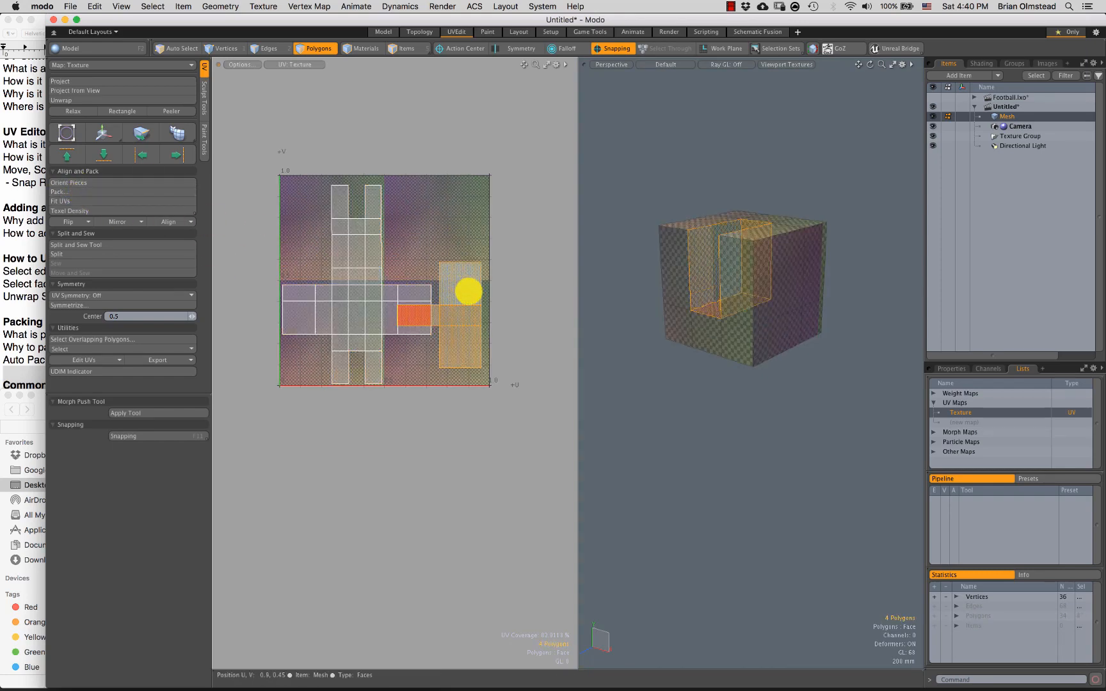
key(w)
drag(439, 255, 440, 186)
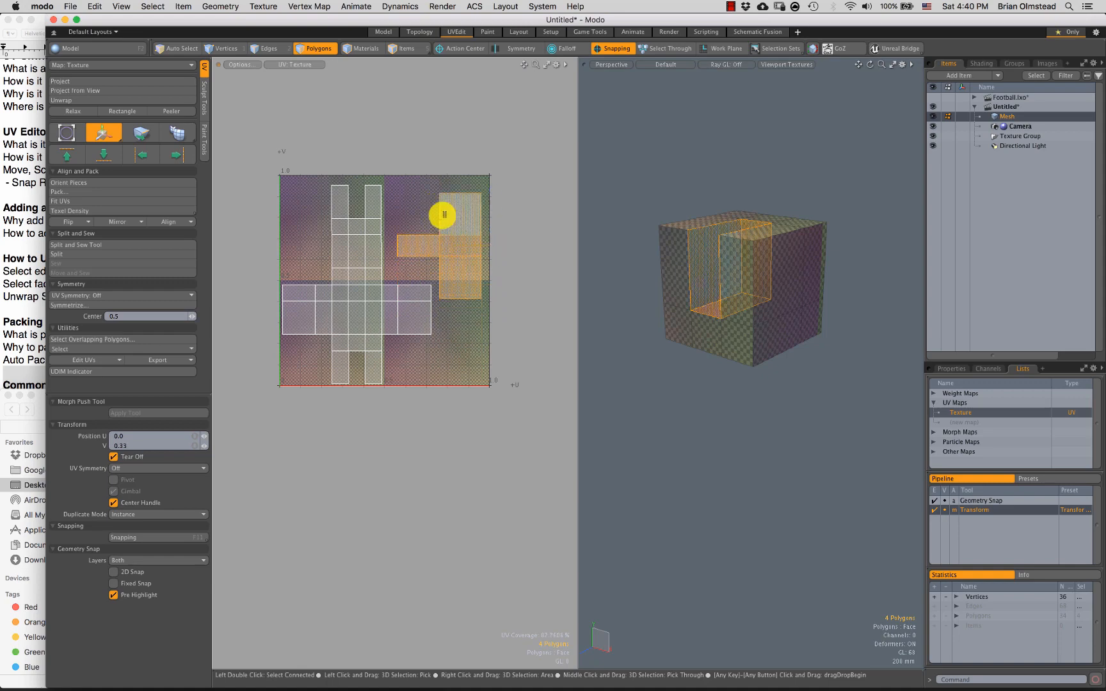
key(space)
Step: Compare the checker size on a notch wall with the neighbouring outer face of the cube
click(419, 316)
ctrl+alt+drag(702, 249, 686, 270)
click(679, 221)
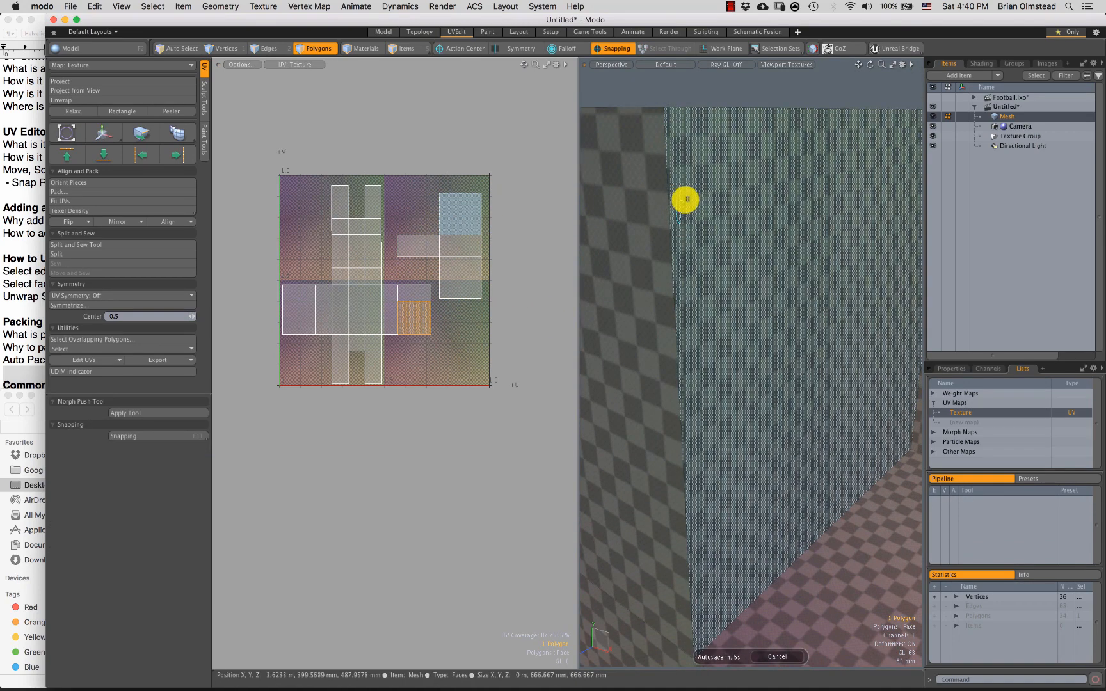
right_drag(684, 219, 678, 220)
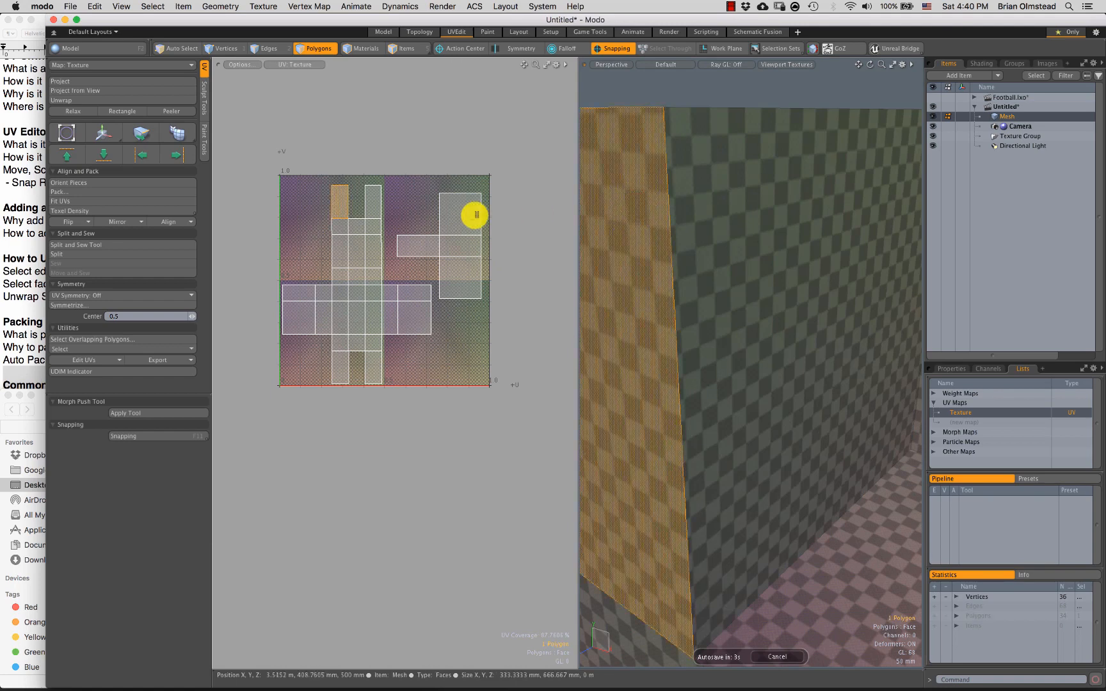
Step: Match the scale of the cube's UV islands using Pack UVs with only Stretch enabled
click(316, 207)
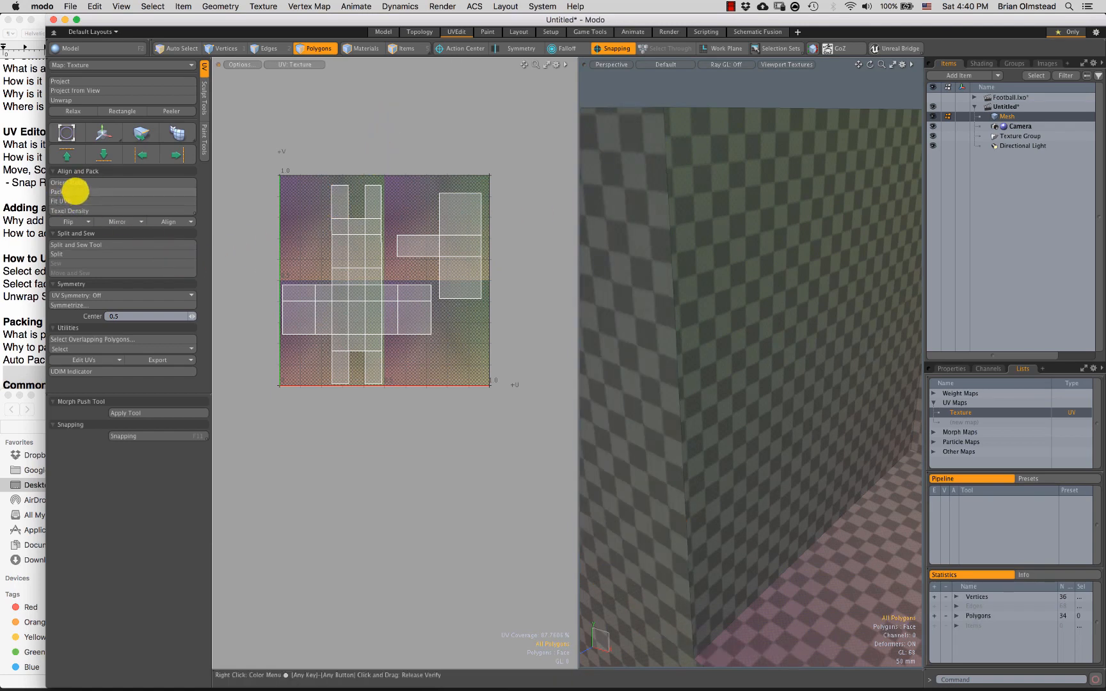
click(75, 191)
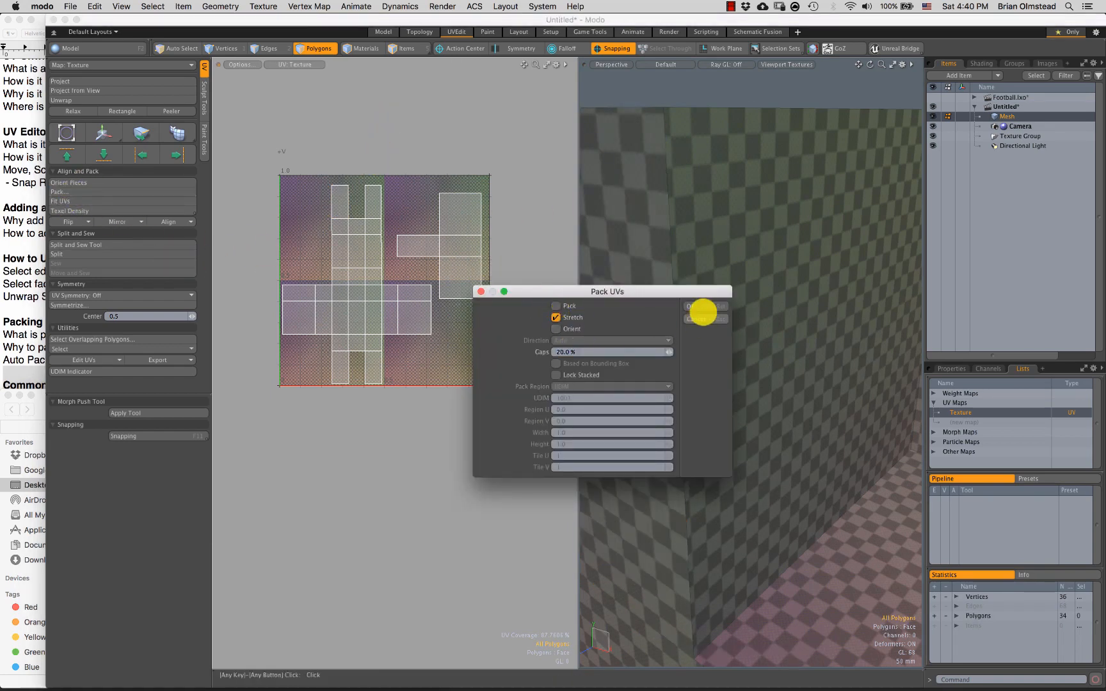
click(702, 308)
Step: Select the cross-shaped UV island and move it up 0.02 in V
double_click(365, 277)
key(w)
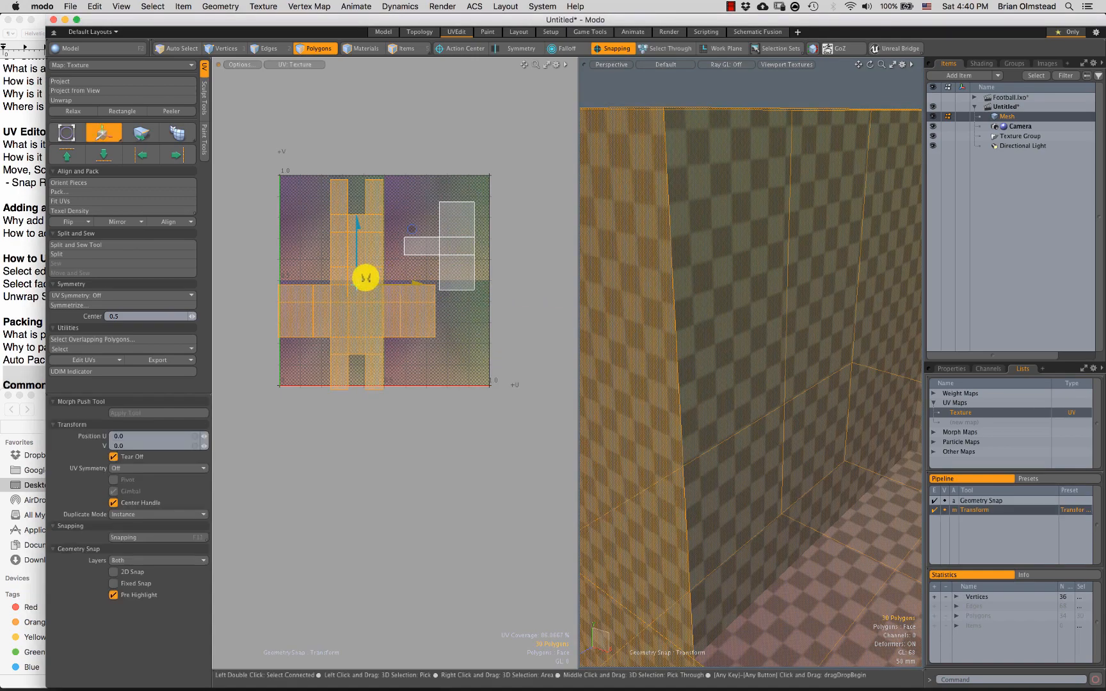
drag(356, 266, 356, 260)
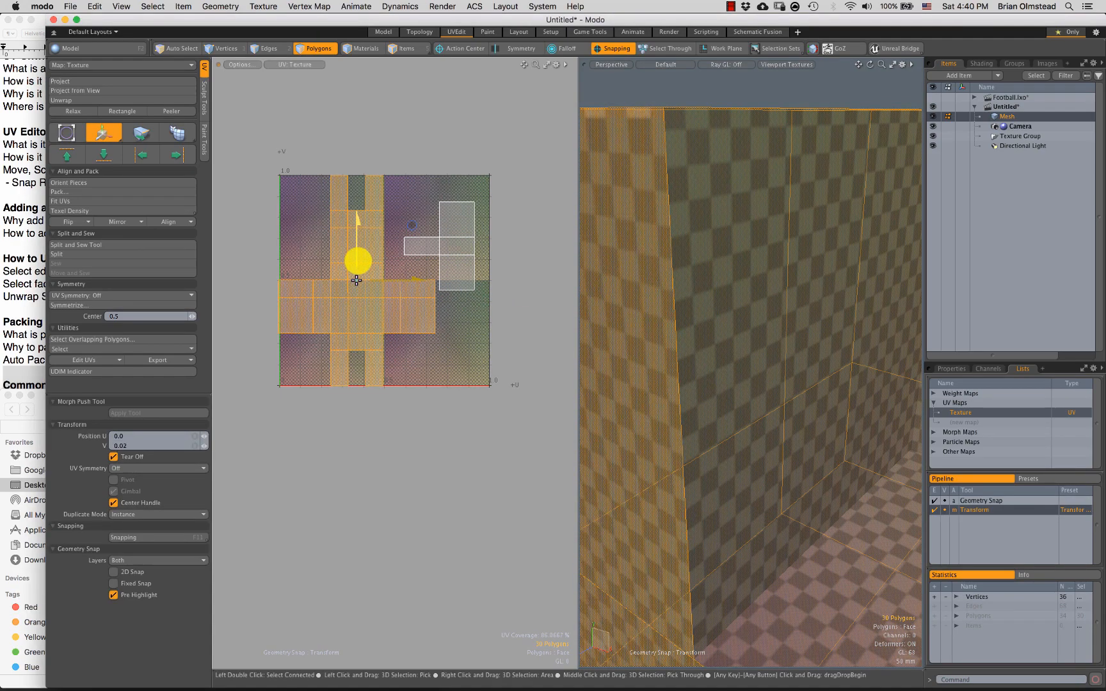
key(q)
Step: Add the T-shaped island to the selection and scale both islands down slightly within the UV square
key(w)
shift+double_click(446, 259)
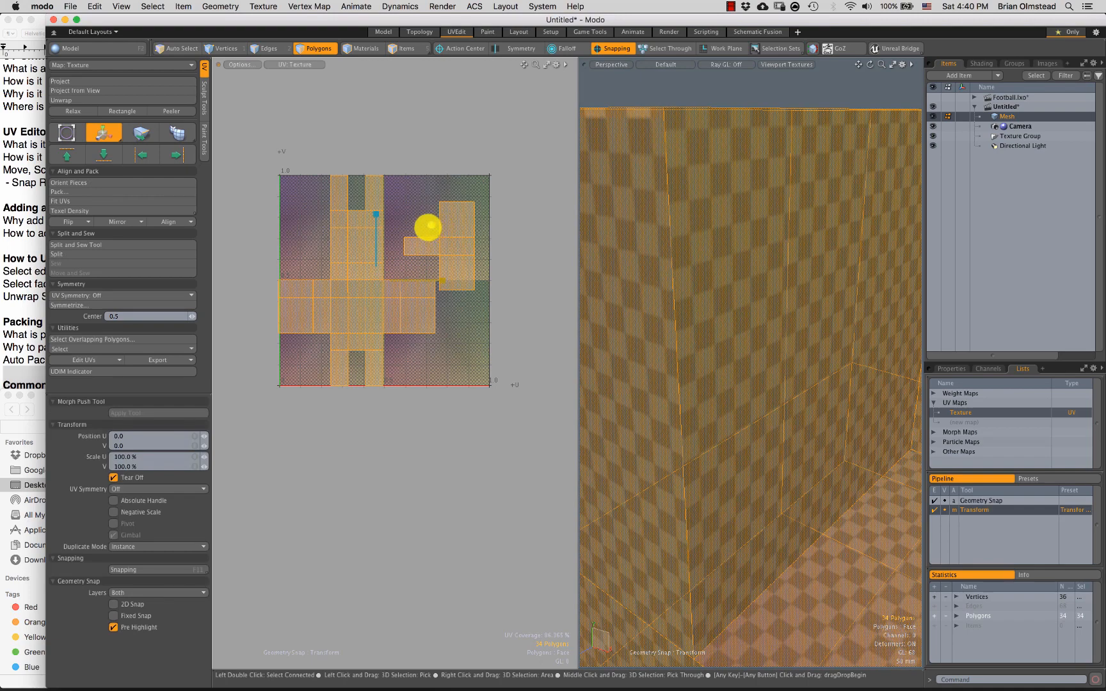
drag(429, 226, 483, 212)
key(q)
double_click(454, 239)
key(w)
key(q)
click(421, 251)
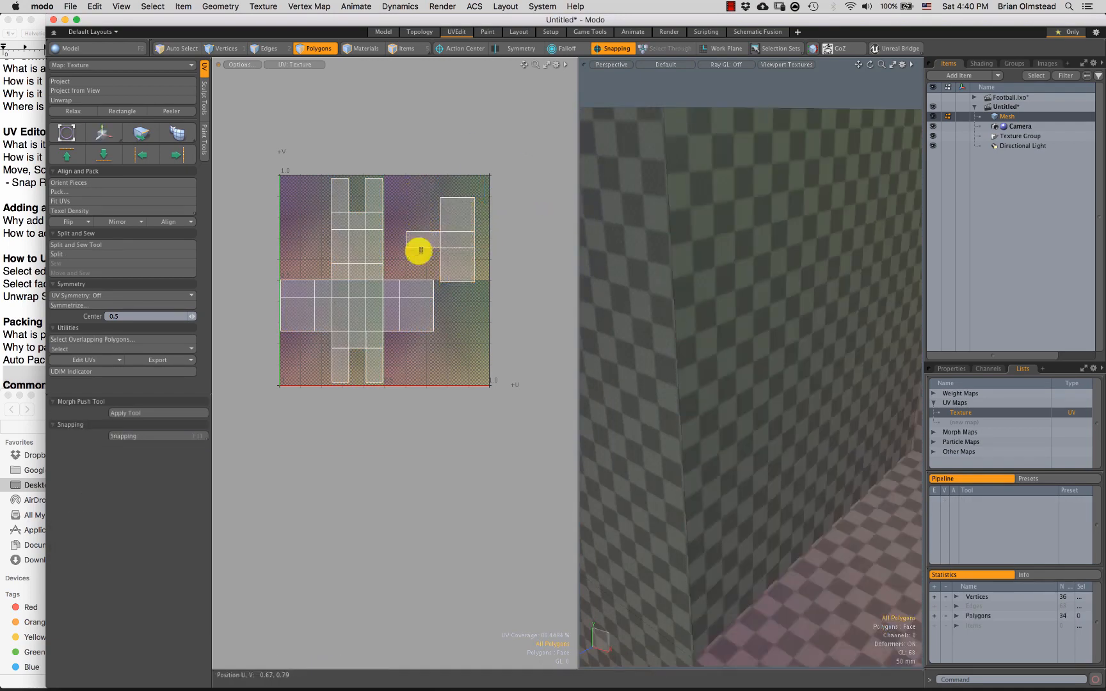
Step: Examine the checker pattern on the notch walls and surrounding outer faces from several angles
right_drag(461, 276, 455, 280)
click(706, 333)
scroll(708, 307, down, 5)
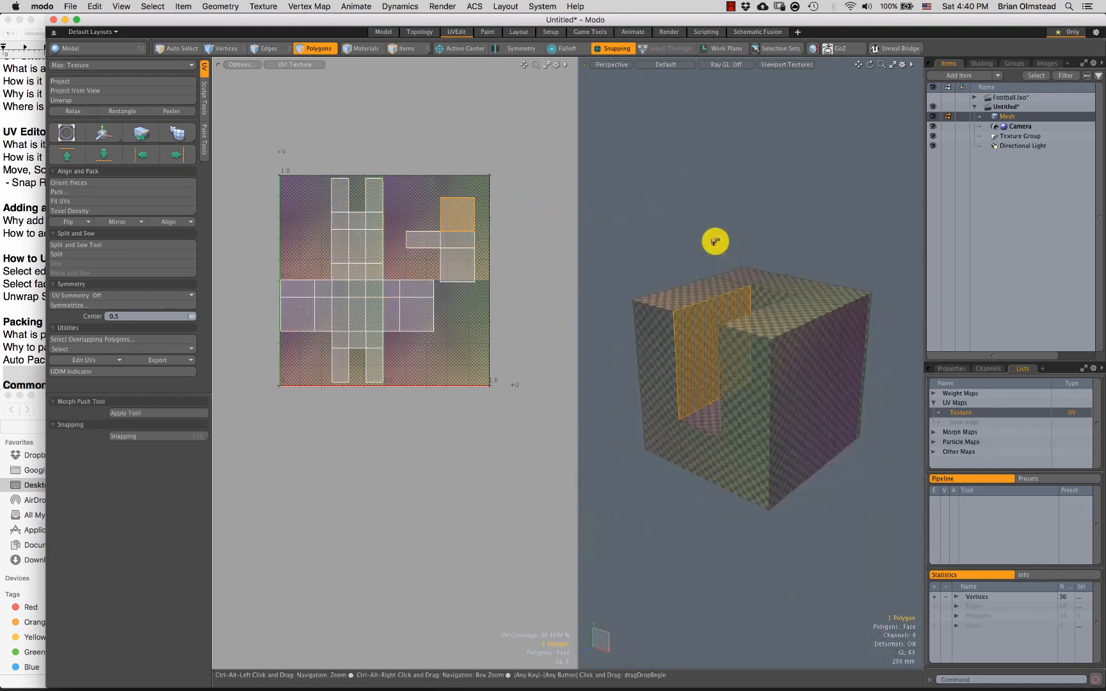
click(714, 242)
mouse_move(718, 245)
alt+mouse_down()
mouse_move(772, 368)
mouse_move(767, 301)
mouse_move(735, 262)
mouse_move(777, 291)
alt+mouse_up()
scroll(742, 266, up, 4)
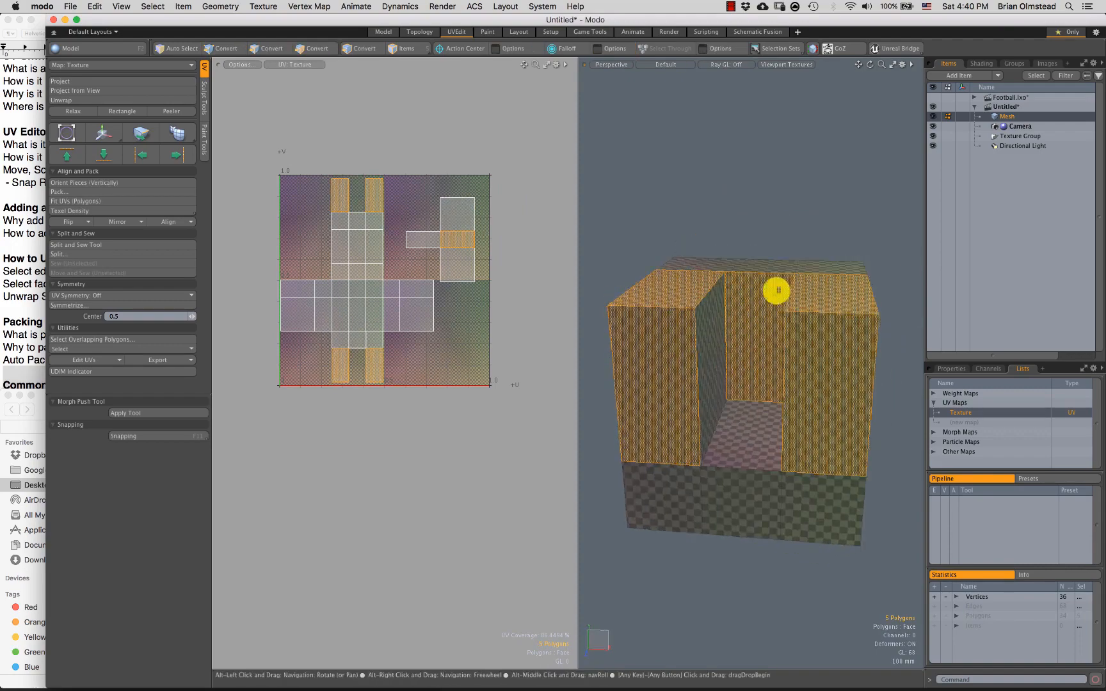
click(782, 241)
scroll(735, 372, up, 5)
mouse_move(735, 372)
alt+mouse_down()
mouse_move(698, 388)
mouse_move(642, 321)
mouse_move(684, 299)
mouse_move(676, 288)
mouse_move(798, 357)
mouse_move(743, 378)
mouse_move(745, 334)
alt+mouse_up()
Step: Select the cube's top faces and examine where they lie in the cross-shaped UV island
click(680, 299)
shift+click(757, 258)
shift+click(746, 390)
shift+click(797, 358)
scroll(743, 376, down, 5)
mouse_move(774, 289)
mouse_down()
mouse_move(619, 244)
mouse_move(610, 278)
mouse_up()
alt+drag(672, 342, 741, 351)
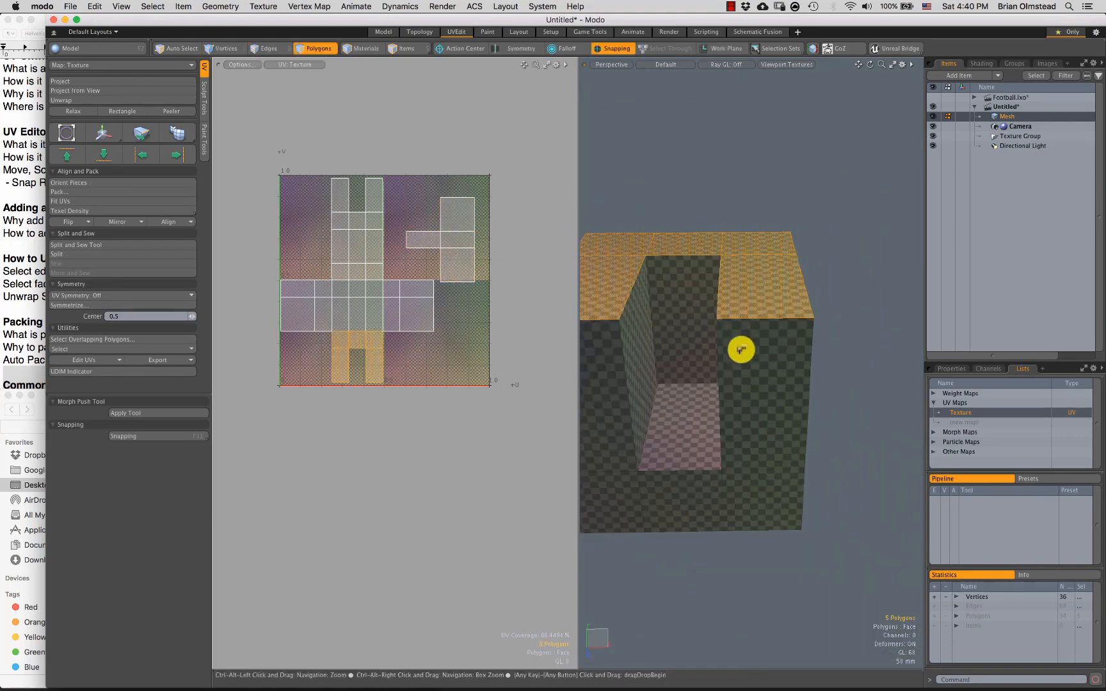
scroll(740, 350, down, 4)
click(702, 339)
alt+drag(768, 288, 834, 260)
click(834, 260)
alt+drag(812, 333, 762, 354)
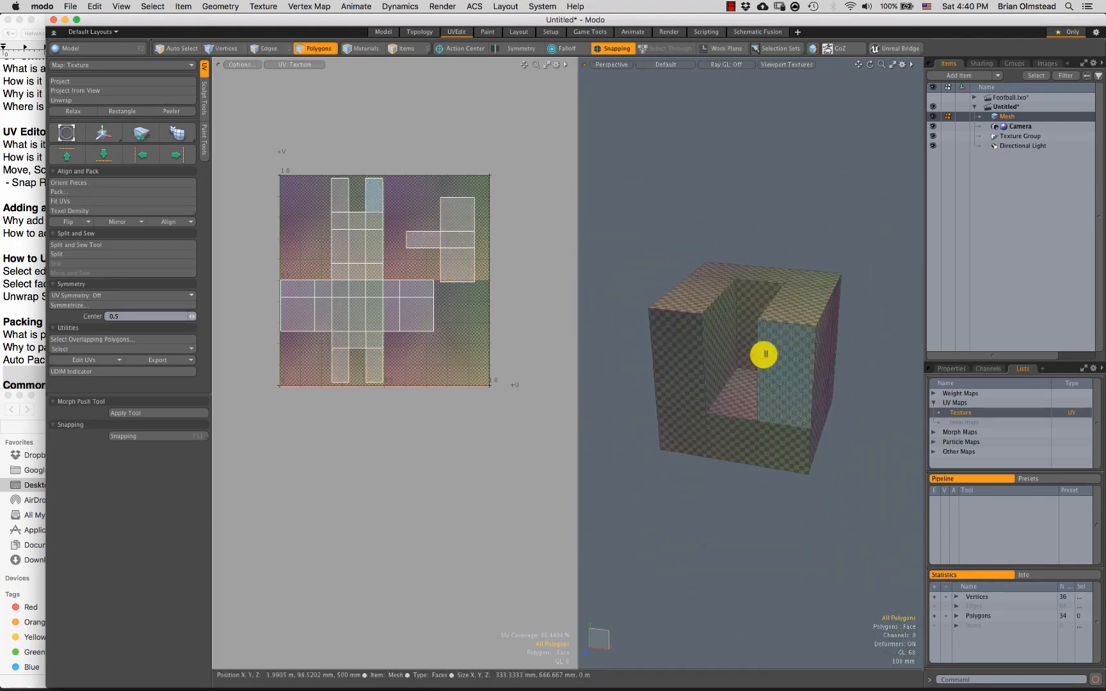
Step: Unhide all six shapes and pack their overlapping UV islands into UDIM 1001 with Pack enabled
scroll(693, 407, down, 6)
alt+drag(694, 407, 842, 343)
key(u)
alt+drag(762, 387, 684, 391)
alt+drag(649, 339, 701, 336)
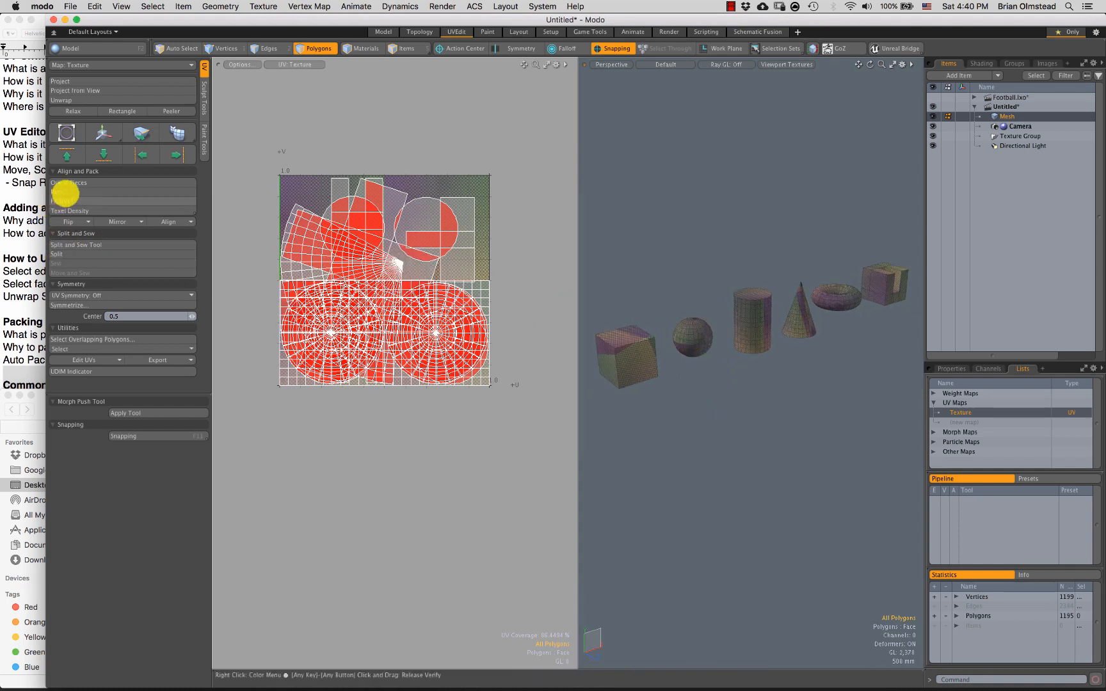
click(65, 191)
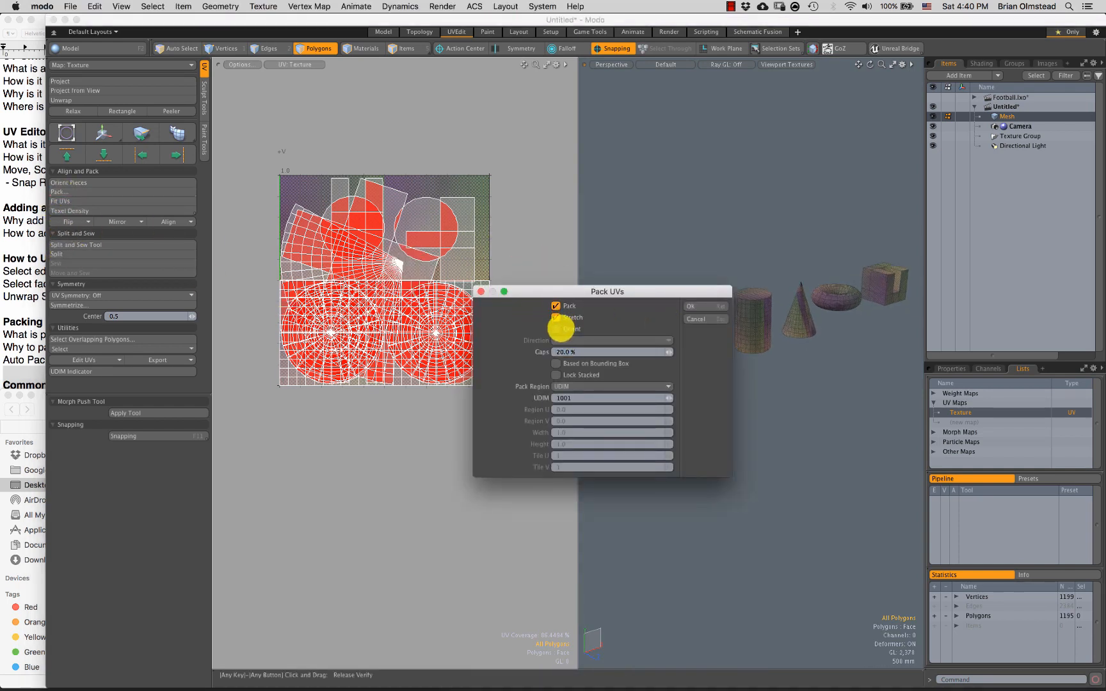
click(701, 306)
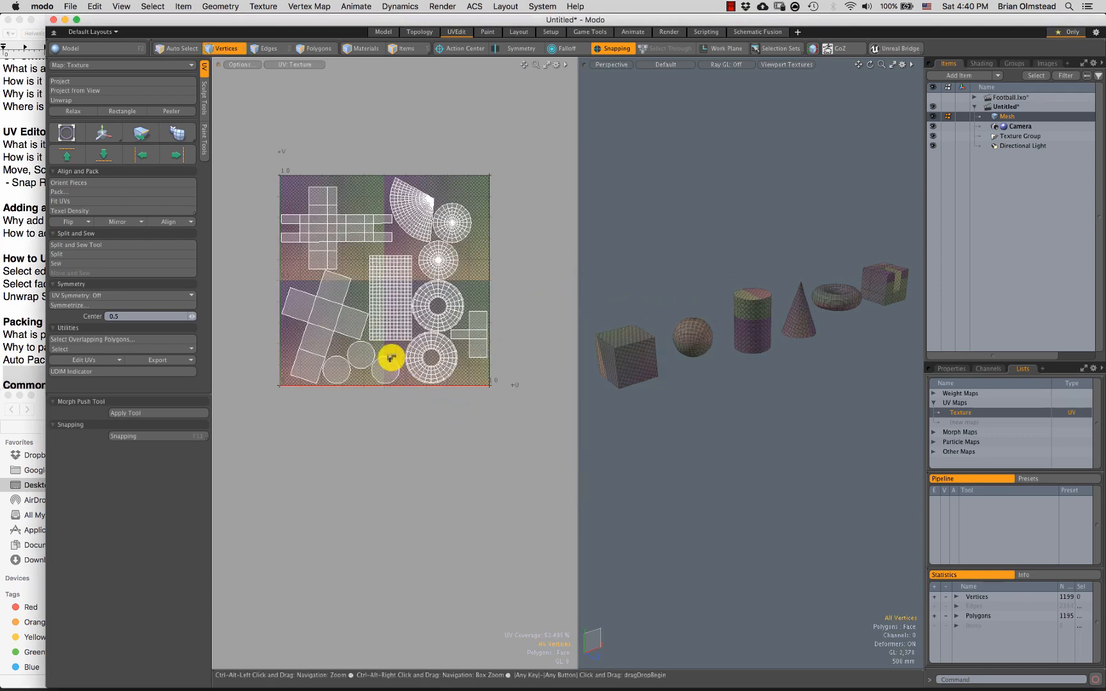
Step: Select each shape in turn, from the plain cube to the notched cube, to identify its islands in the packed UV layout
scroll(390, 357, up, 1)
key(3)
double_click(634, 353)
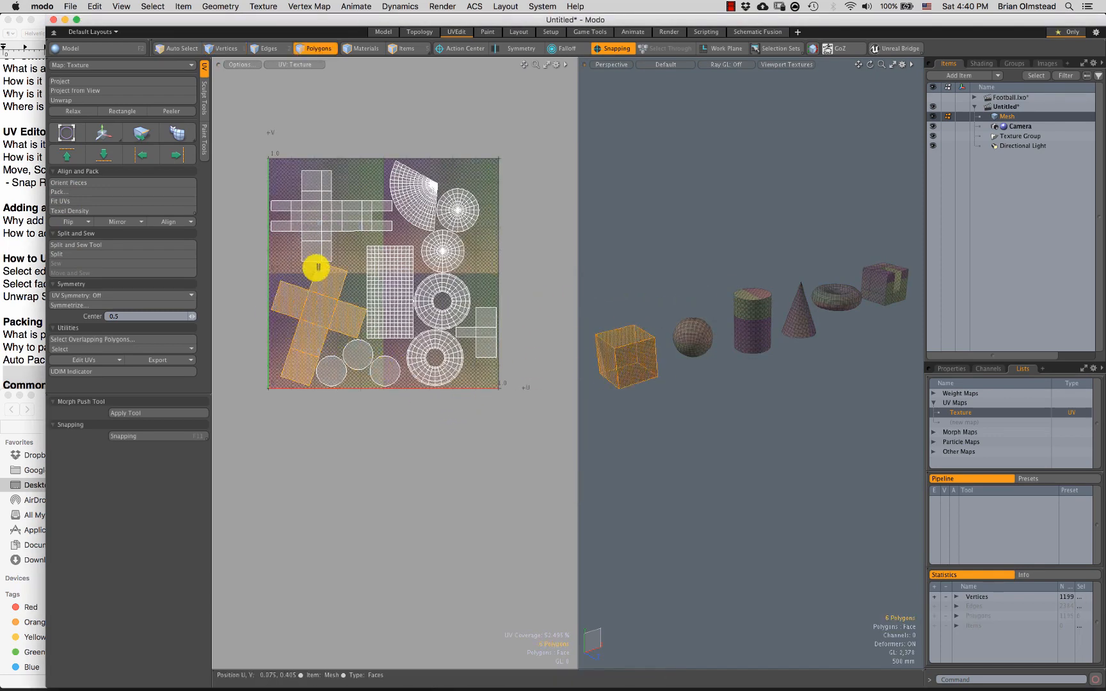
drag(295, 363, 325, 287)
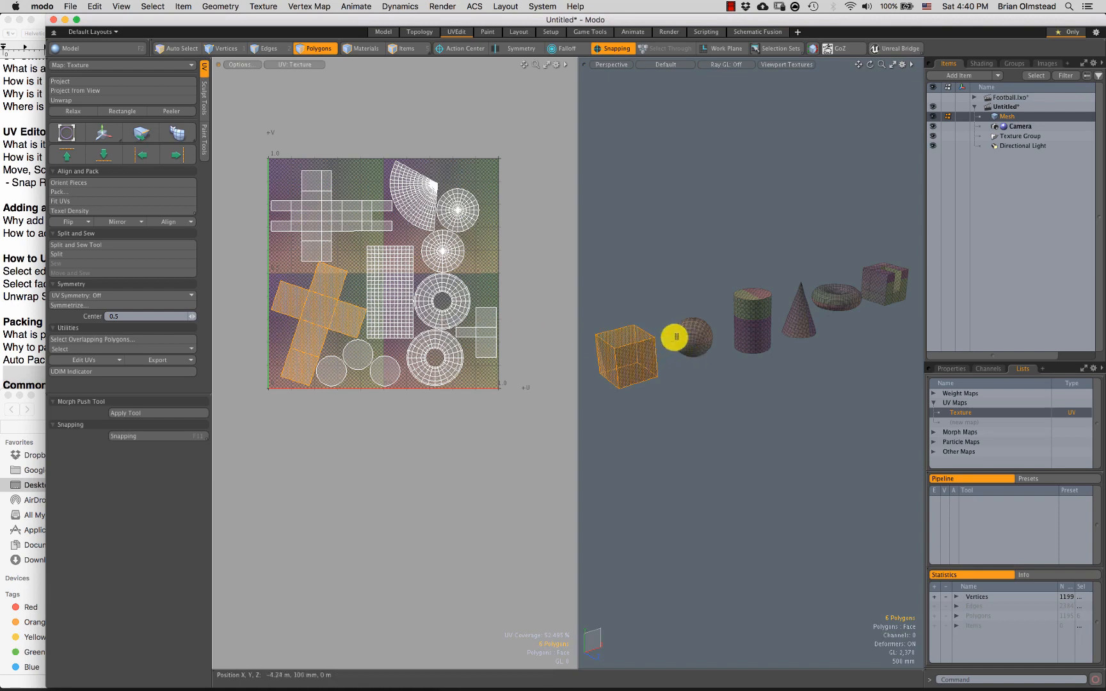
double_click(674, 337)
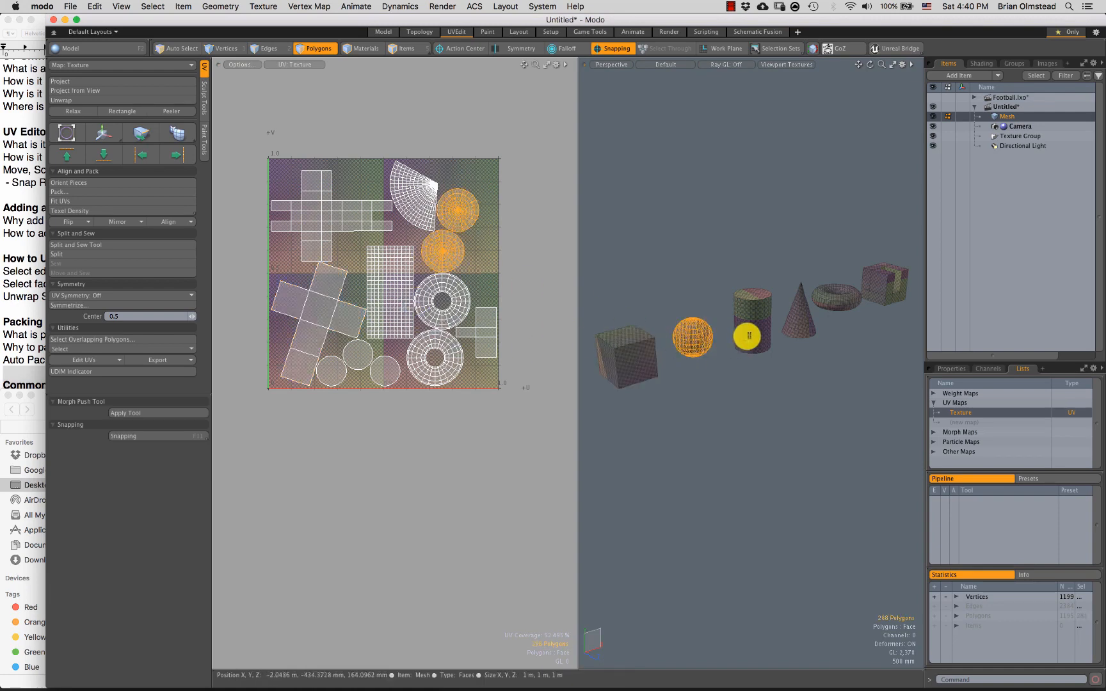
double_click(747, 336)
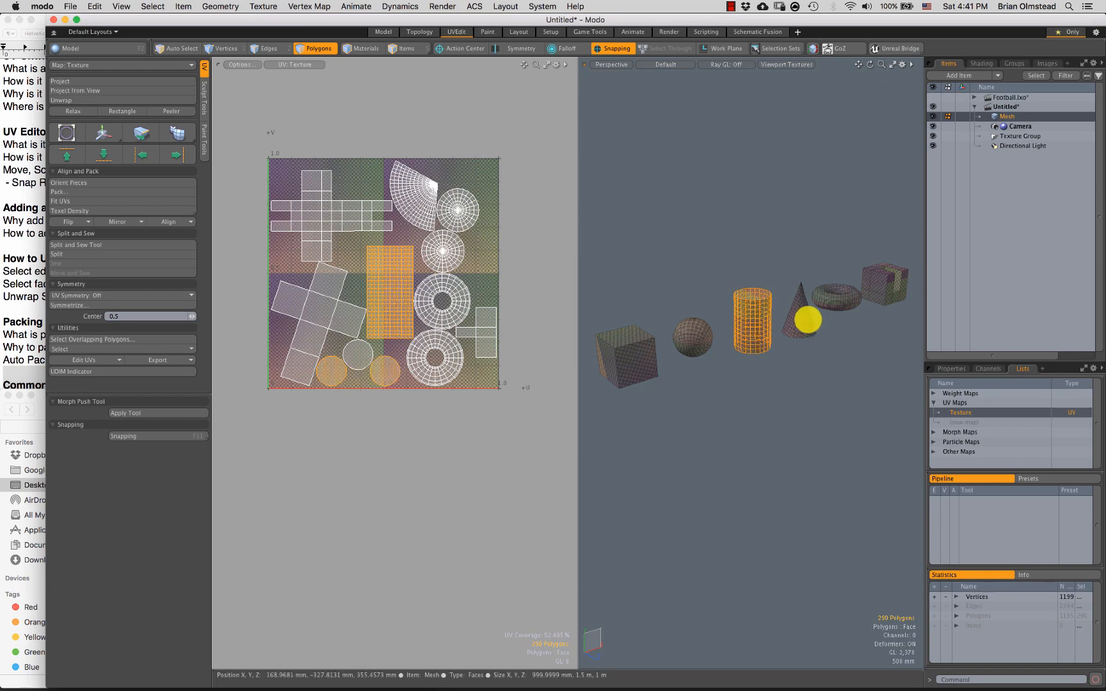
double_click(785, 330)
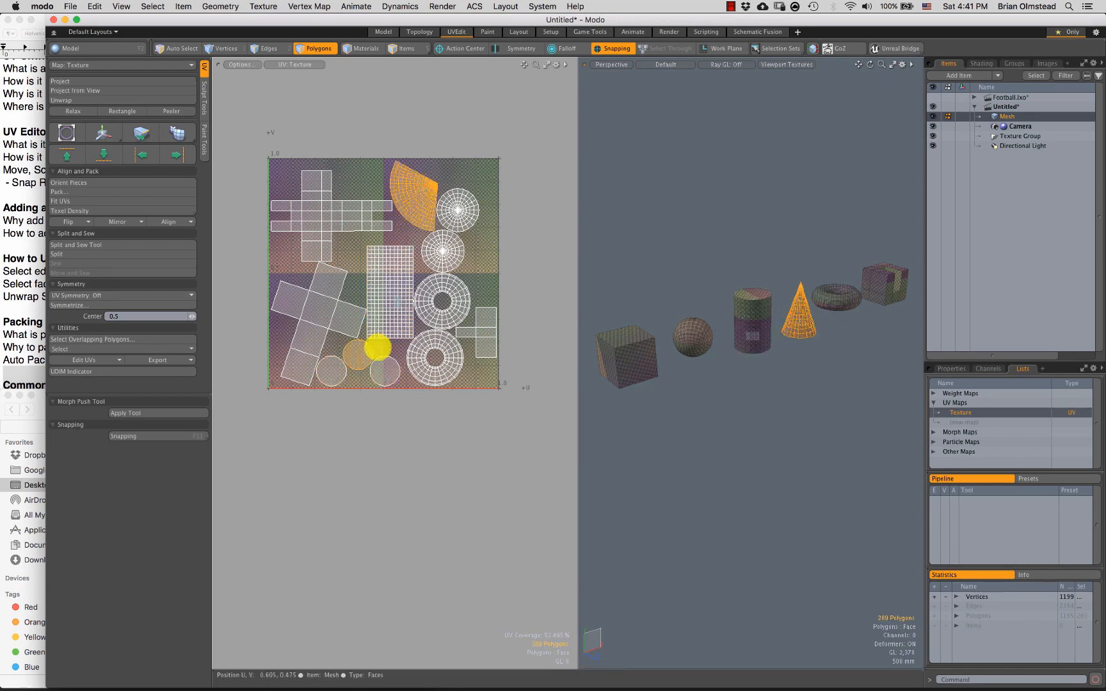
double_click(837, 301)
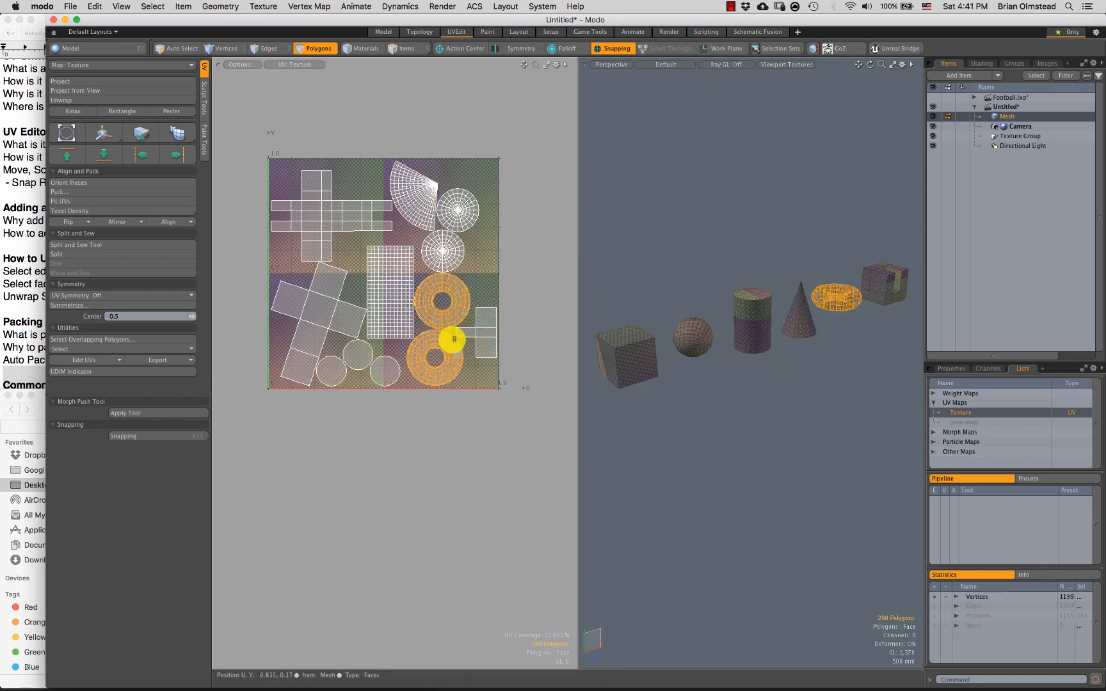
double_click(881, 288)
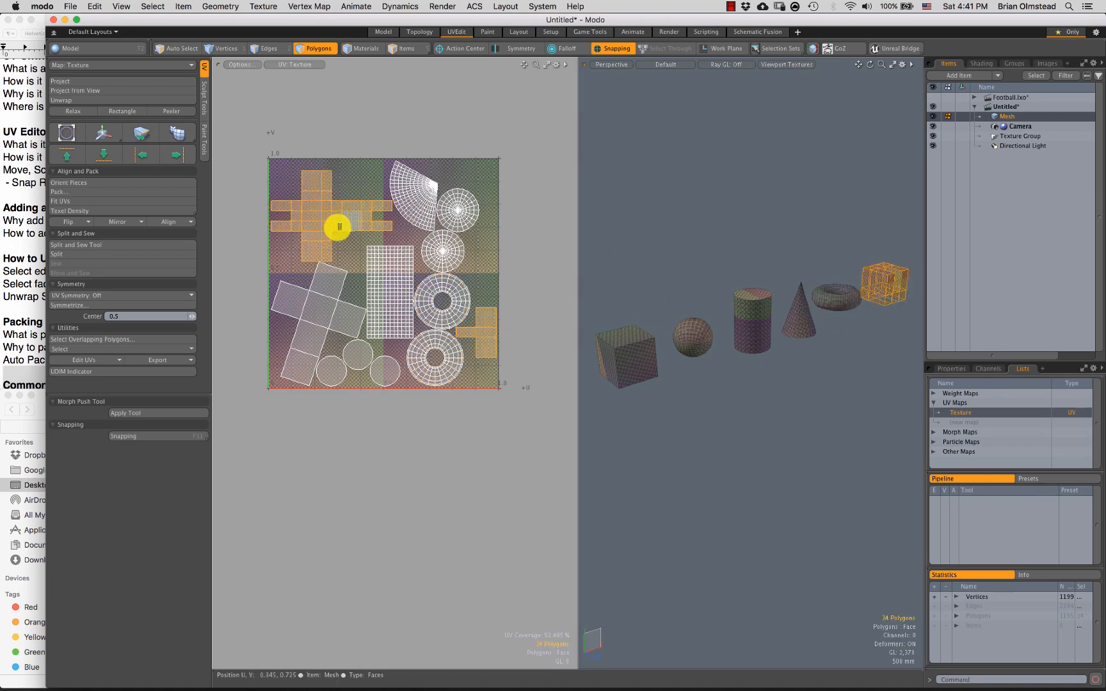
right_drag(364, 214, 360, 203)
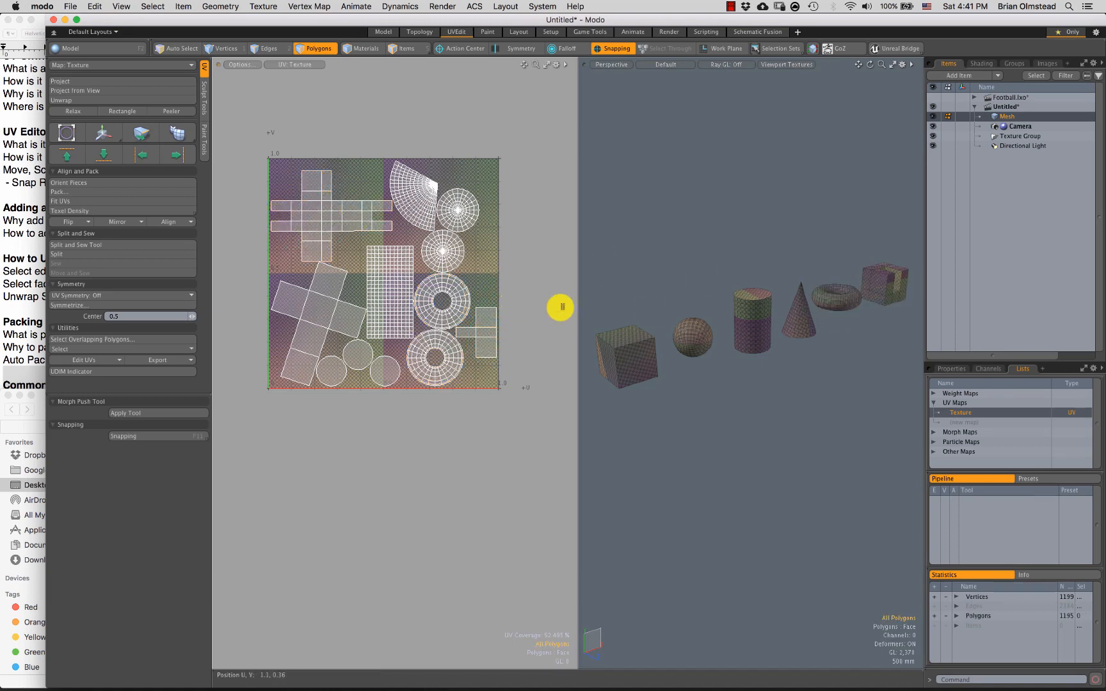
Step: Select the UV border edges of all shapes and enlarge the 3D viewport to show the seams
drag(574, 277, 438, 274)
click(77, 350)
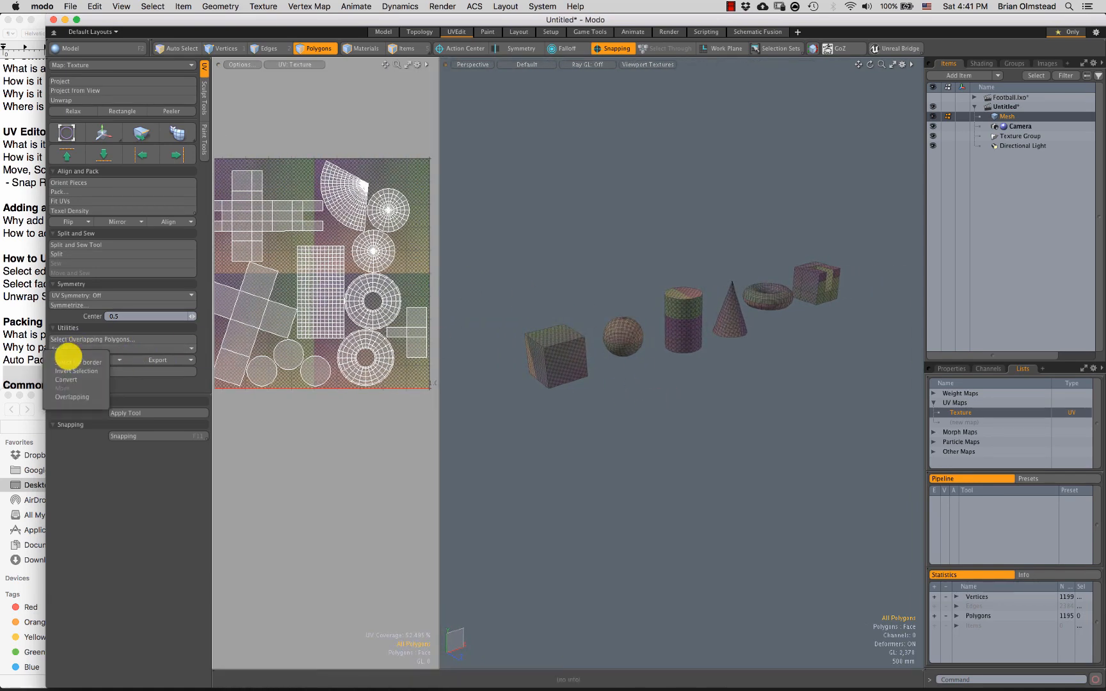
click(80, 362)
alt+drag(591, 407, 628, 400)
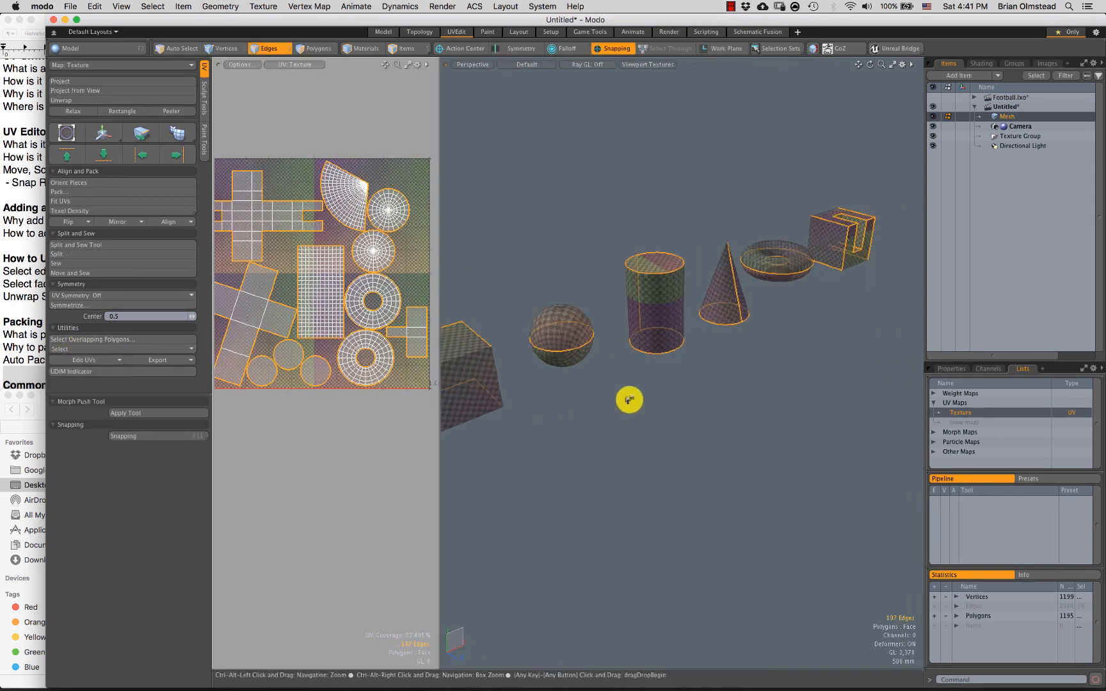
scroll(628, 400, down, 2)
drag(440, 344, 282, 353)
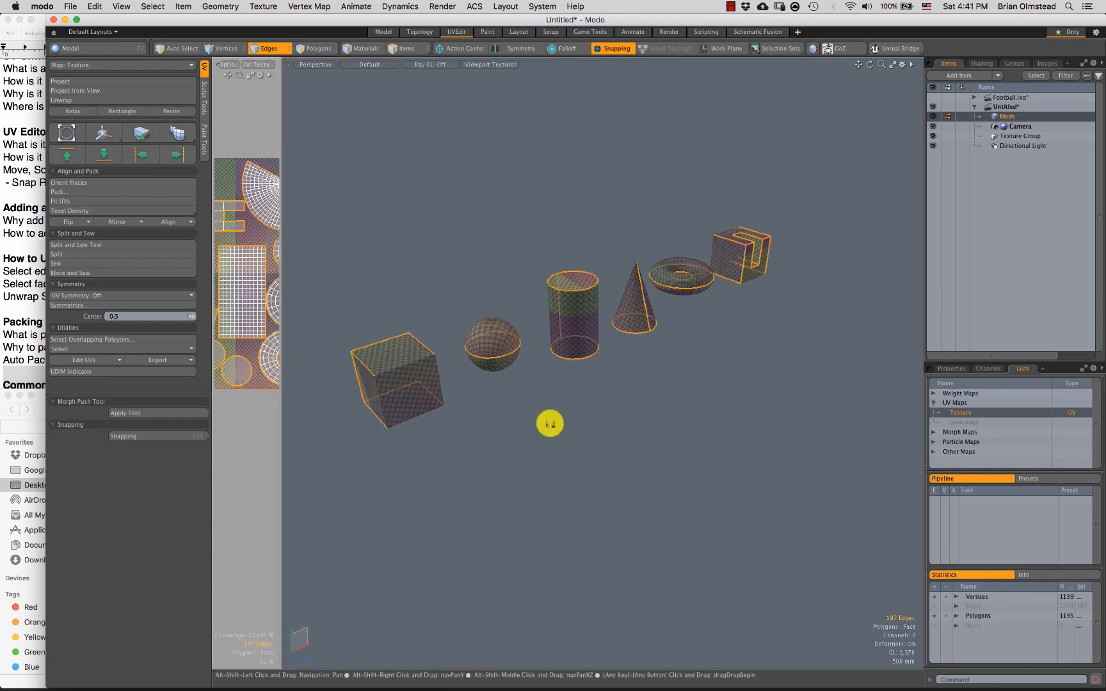
Step: Examine the highlighted seam edges on the six shapes, and return to polygon selection mode
scroll(622, 371, down, 3)
alt+shift+drag(552, 419, 646, 395)
scroll(630, 376, up, 2)
scroll(633, 388, up, 3)
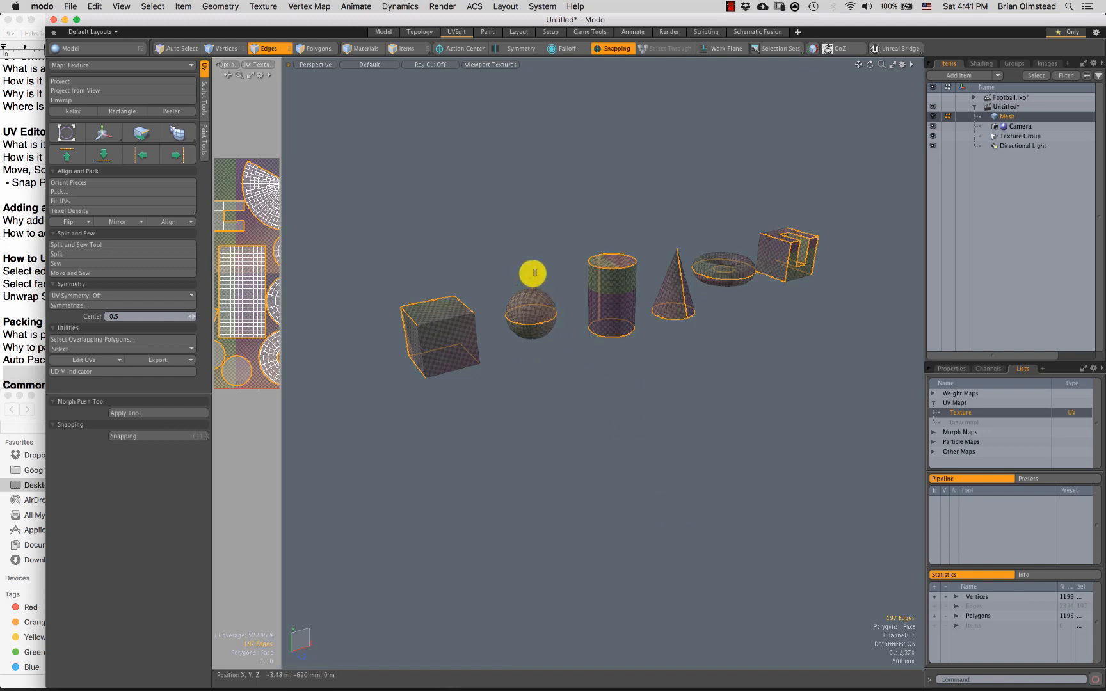
alt+drag(549, 350, 540, 312)
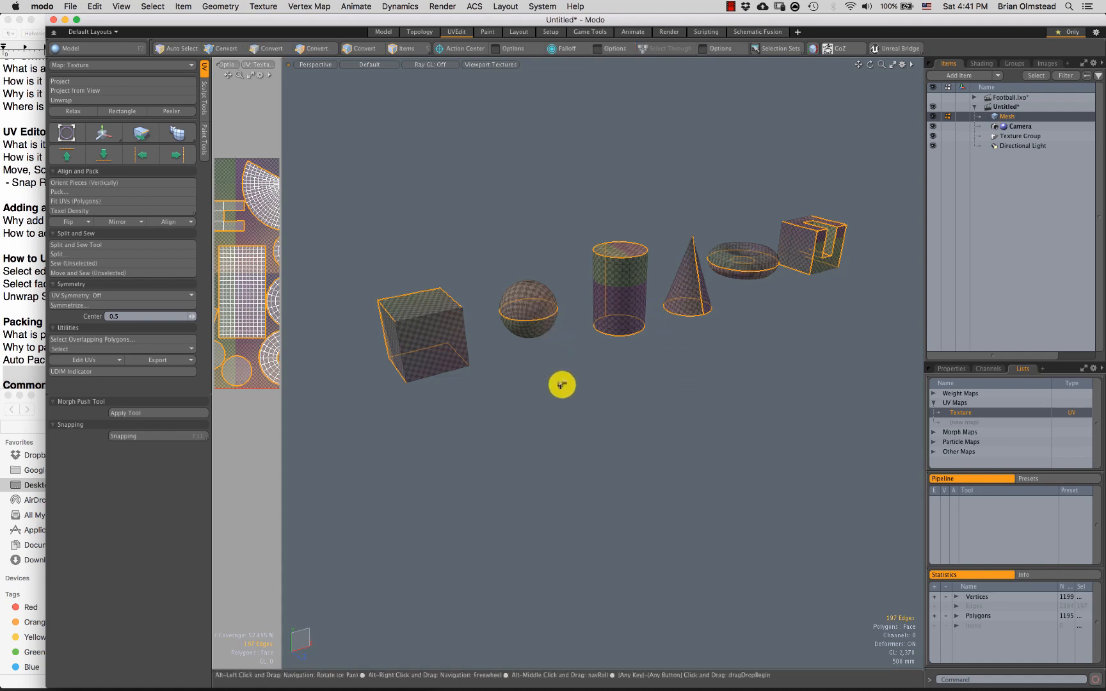
key(3)
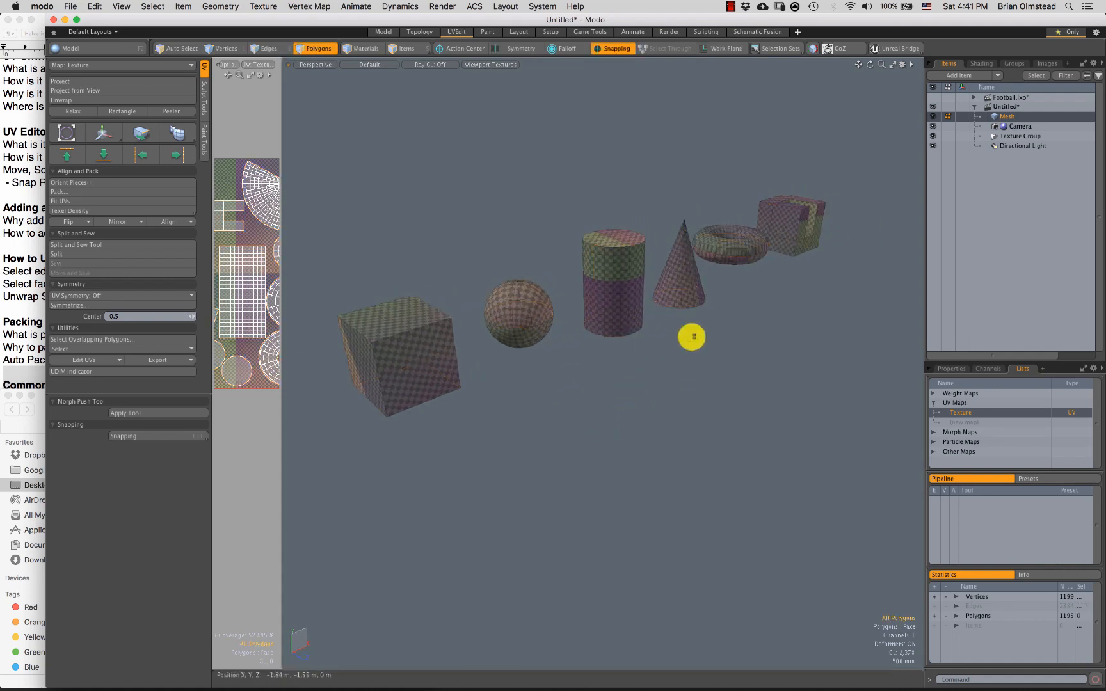